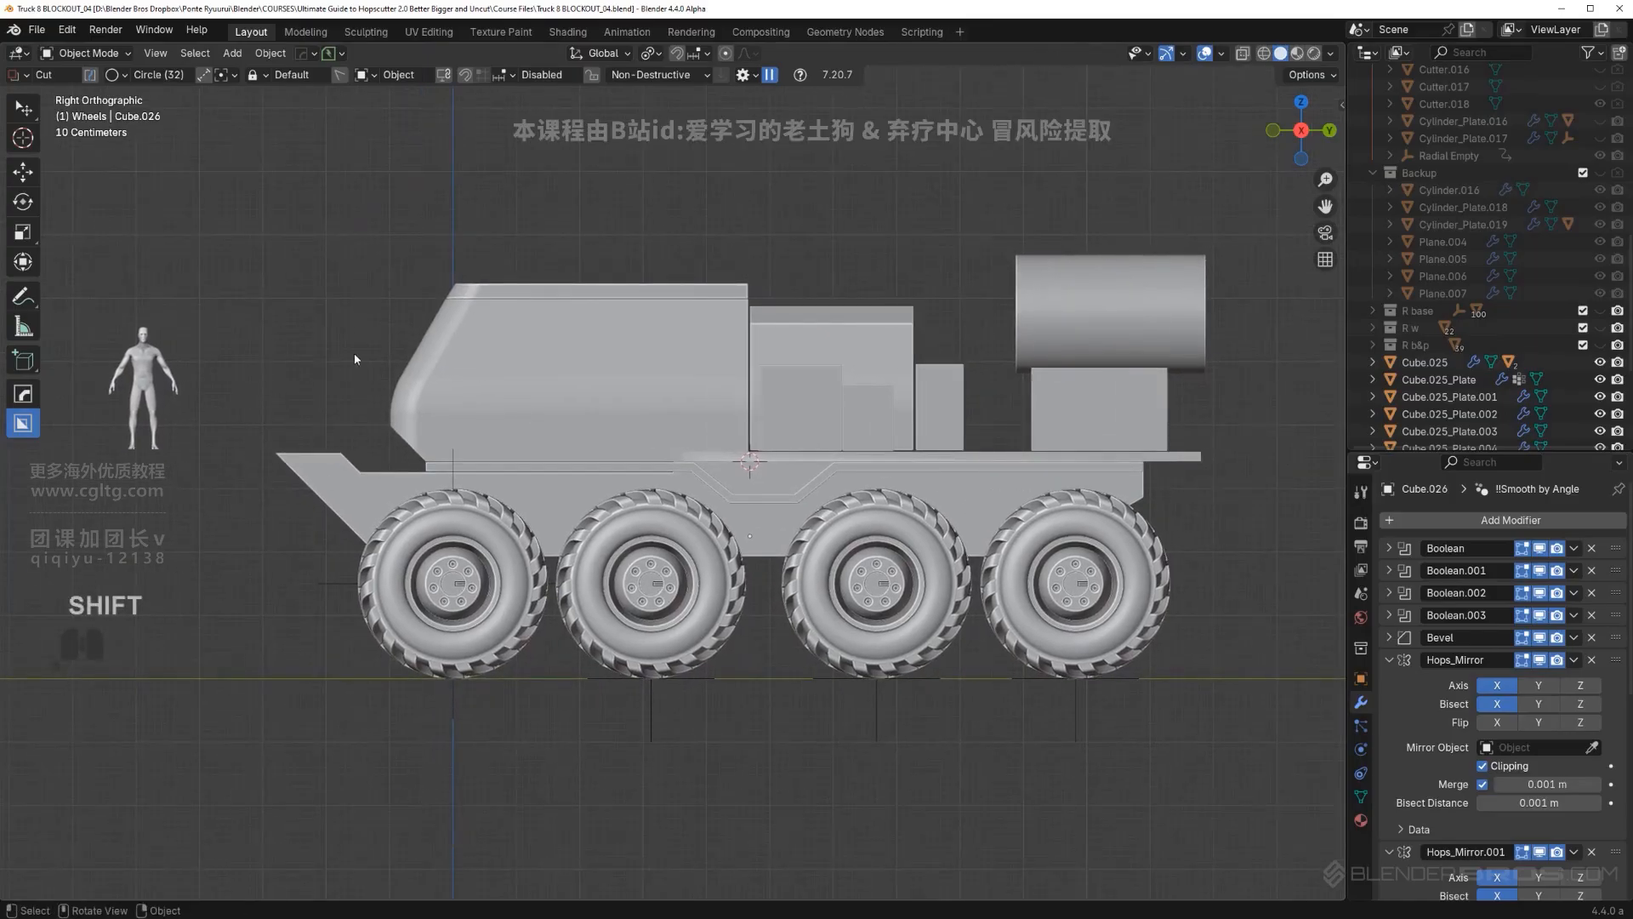
# Step: Move the human figure into a new collection named "Reference"
pyautogui.keyDown('shift'); pyautogui.moveTo(354, 352); pyautogui.dragTo(271, 345, button='middle'); pyautogui.keyUp('shift')
pyautogui.click(128, 362)
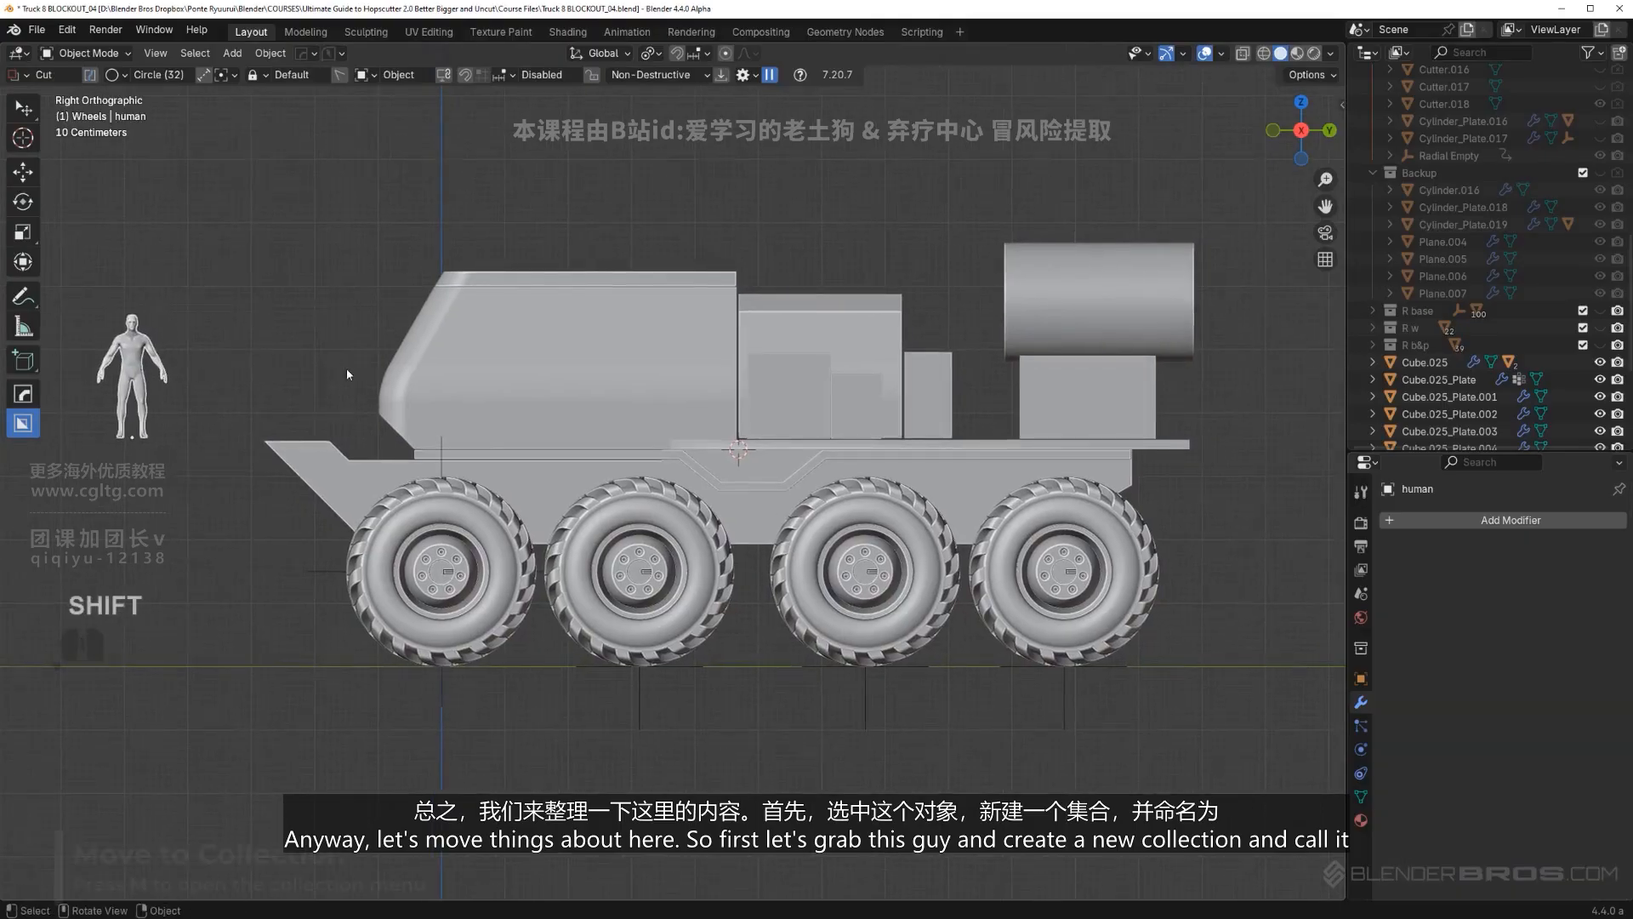
pyautogui.press('m')
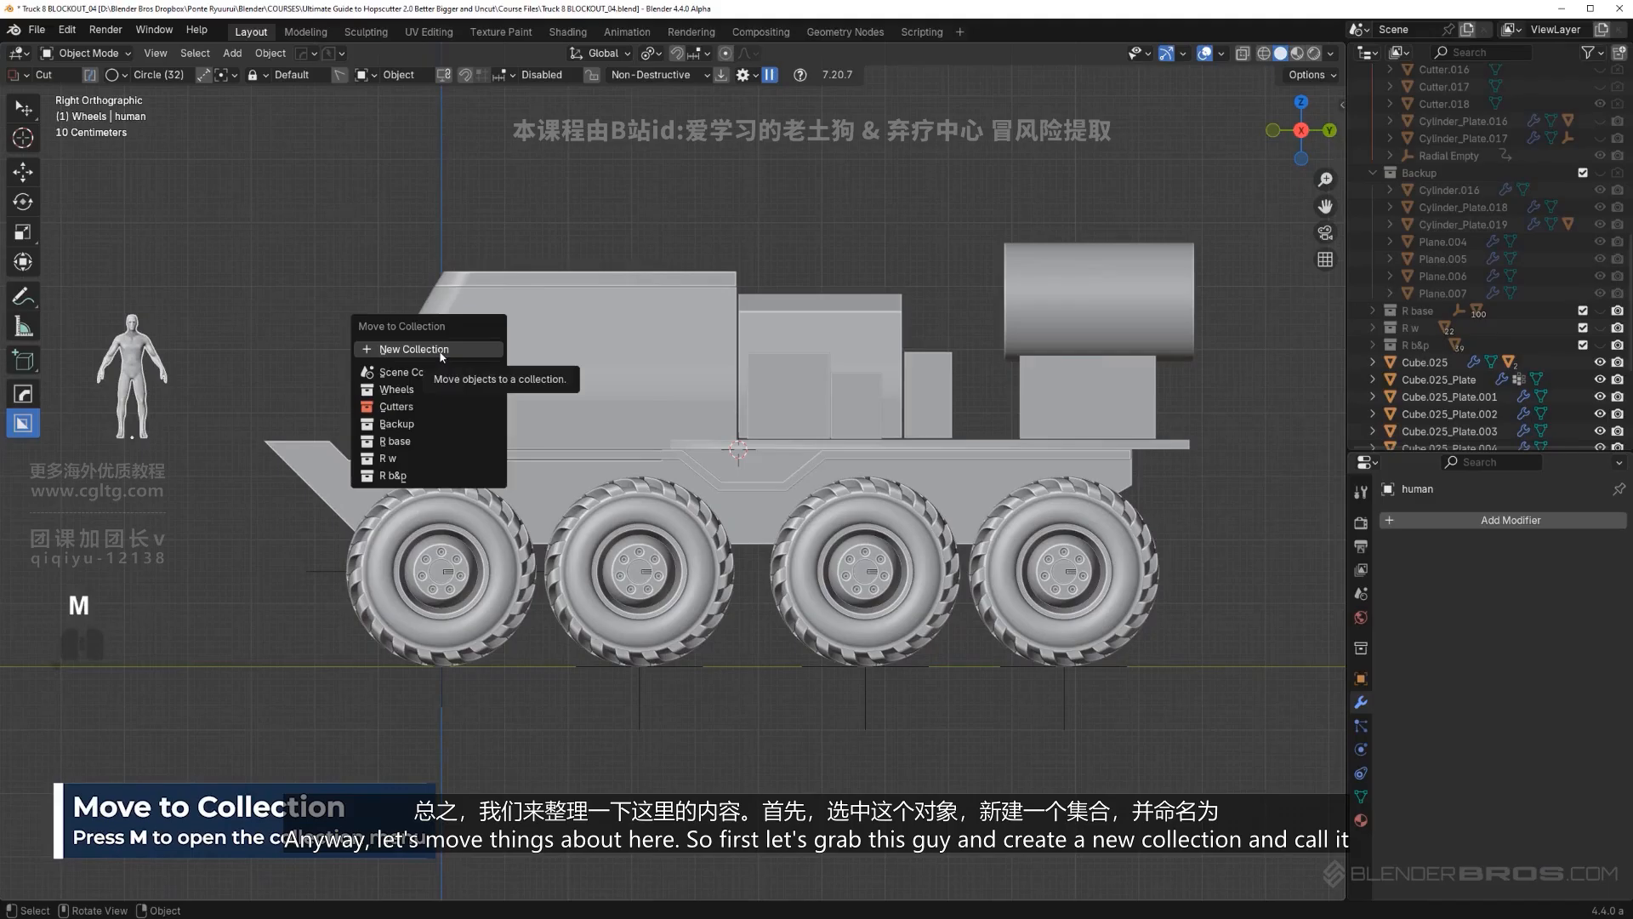
pyautogui.click(442, 350)
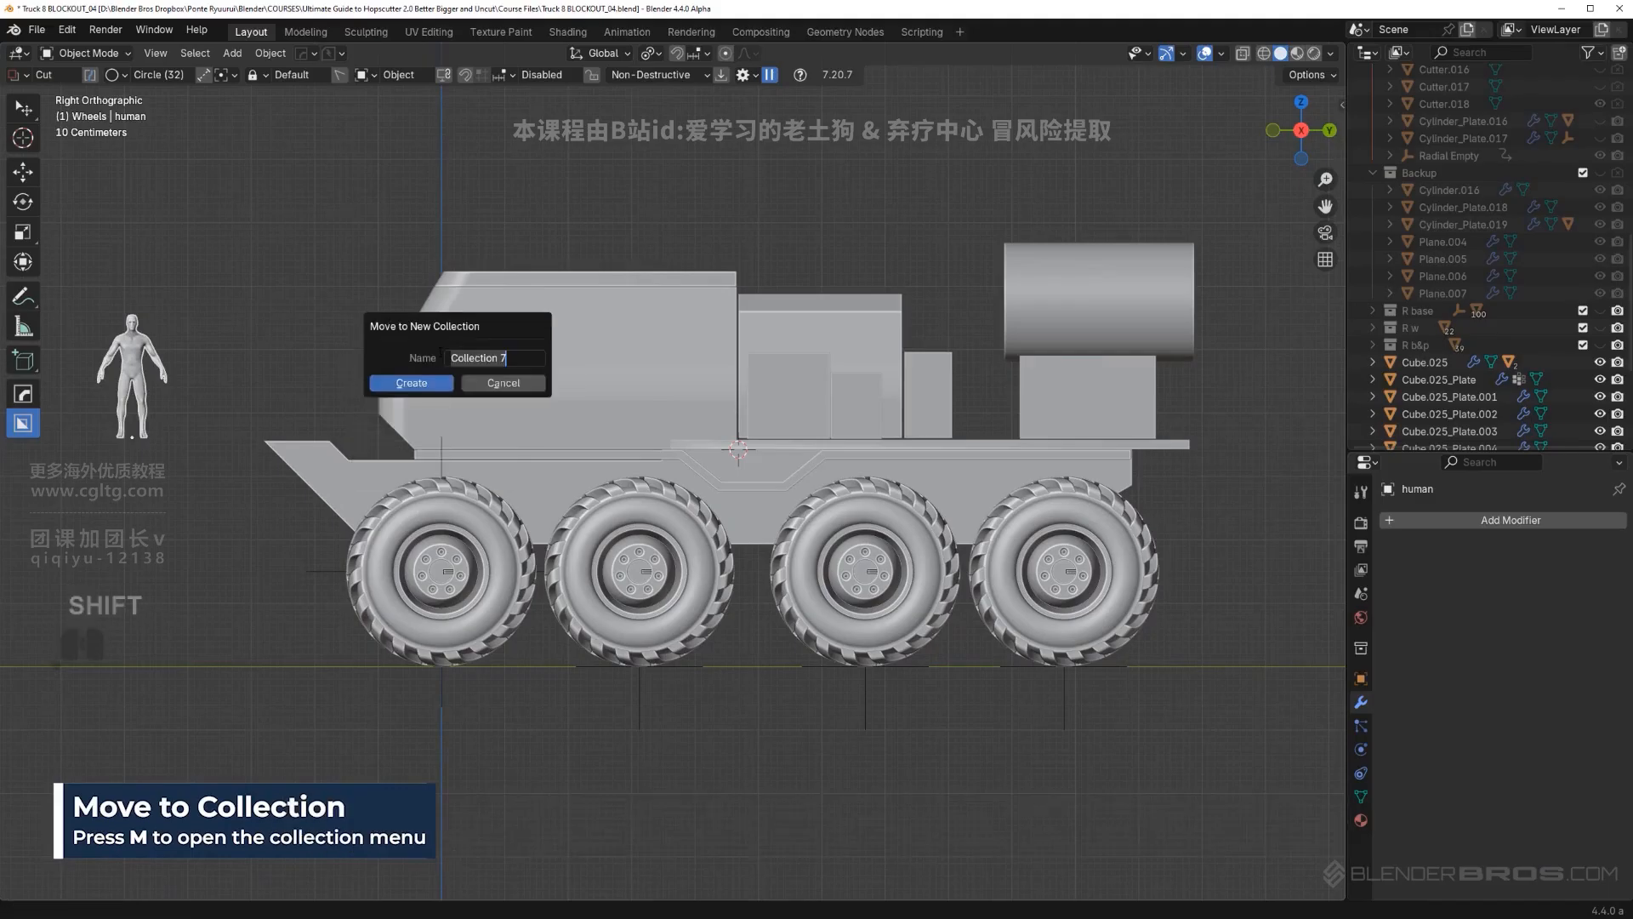
pyautogui.write('Reference')
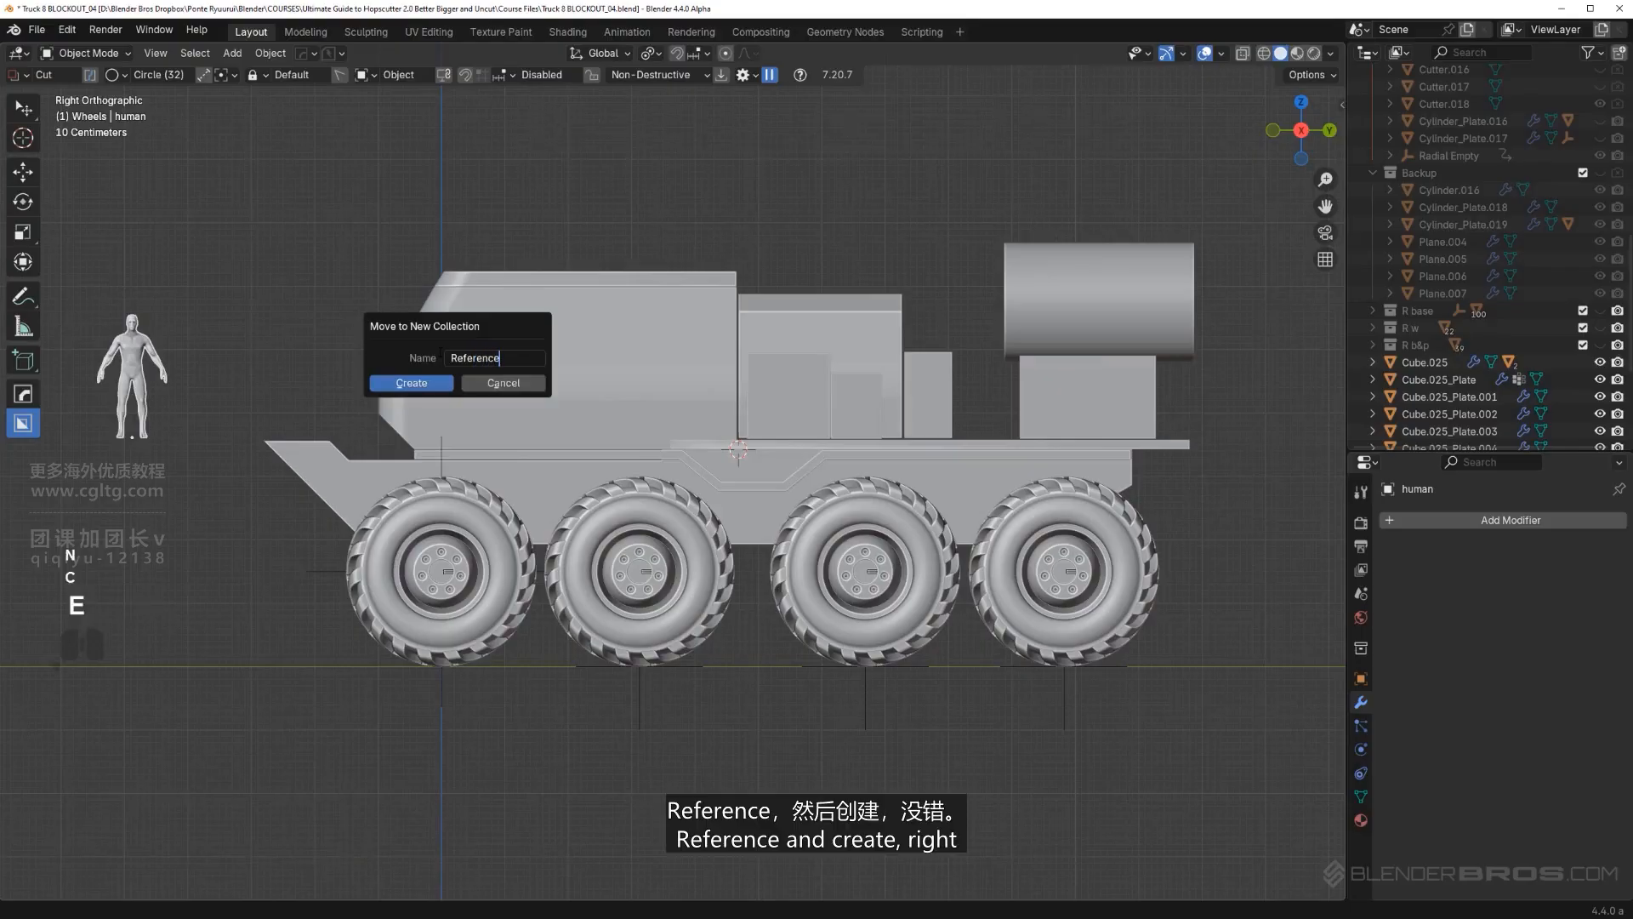
pyautogui.click(400, 383)
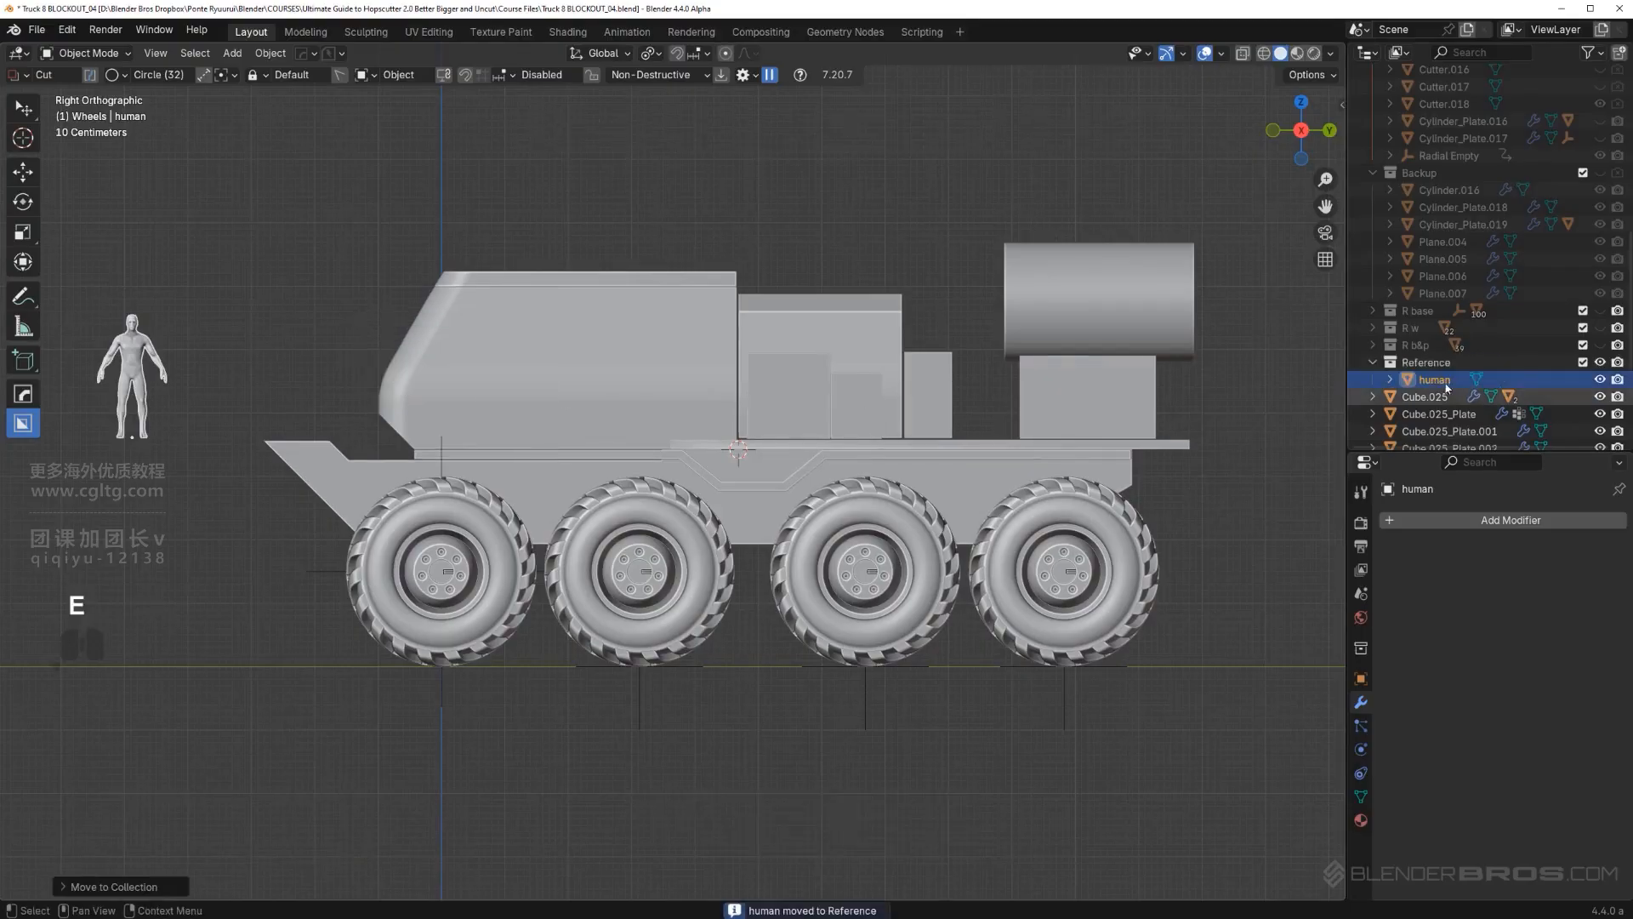
# Step: Place the Reference collection above Backup, turn off its viewport and render visibility, and collapse both collections
pyautogui.moveTo(1427, 366); pyautogui.dragTo(1436, 131)
pyautogui.moveTo(1468, 224); pyautogui.dragTo(1454, 335)
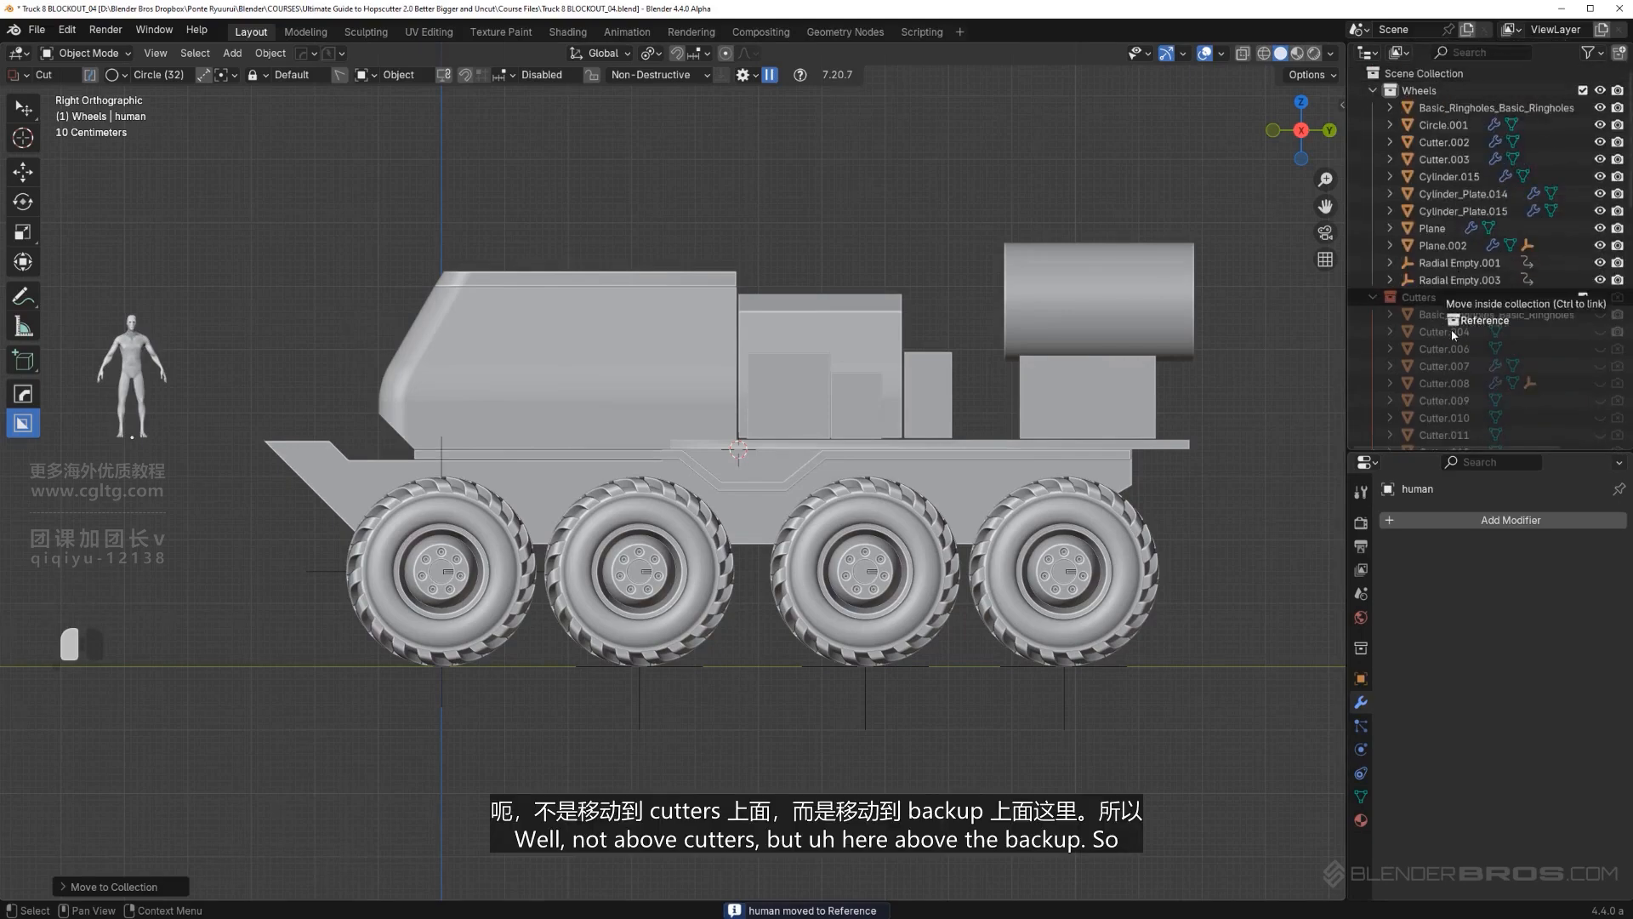
pyautogui.moveTo(1454, 444); pyautogui.dragTo(1463, 403)
pyautogui.moveTo(1475, 139)
pyautogui.mouseDown()
pyautogui.moveTo(1473, 84)
pyautogui.moveTo(1474, 156)
pyautogui.moveTo(1460, 124)
pyautogui.mouseUp()
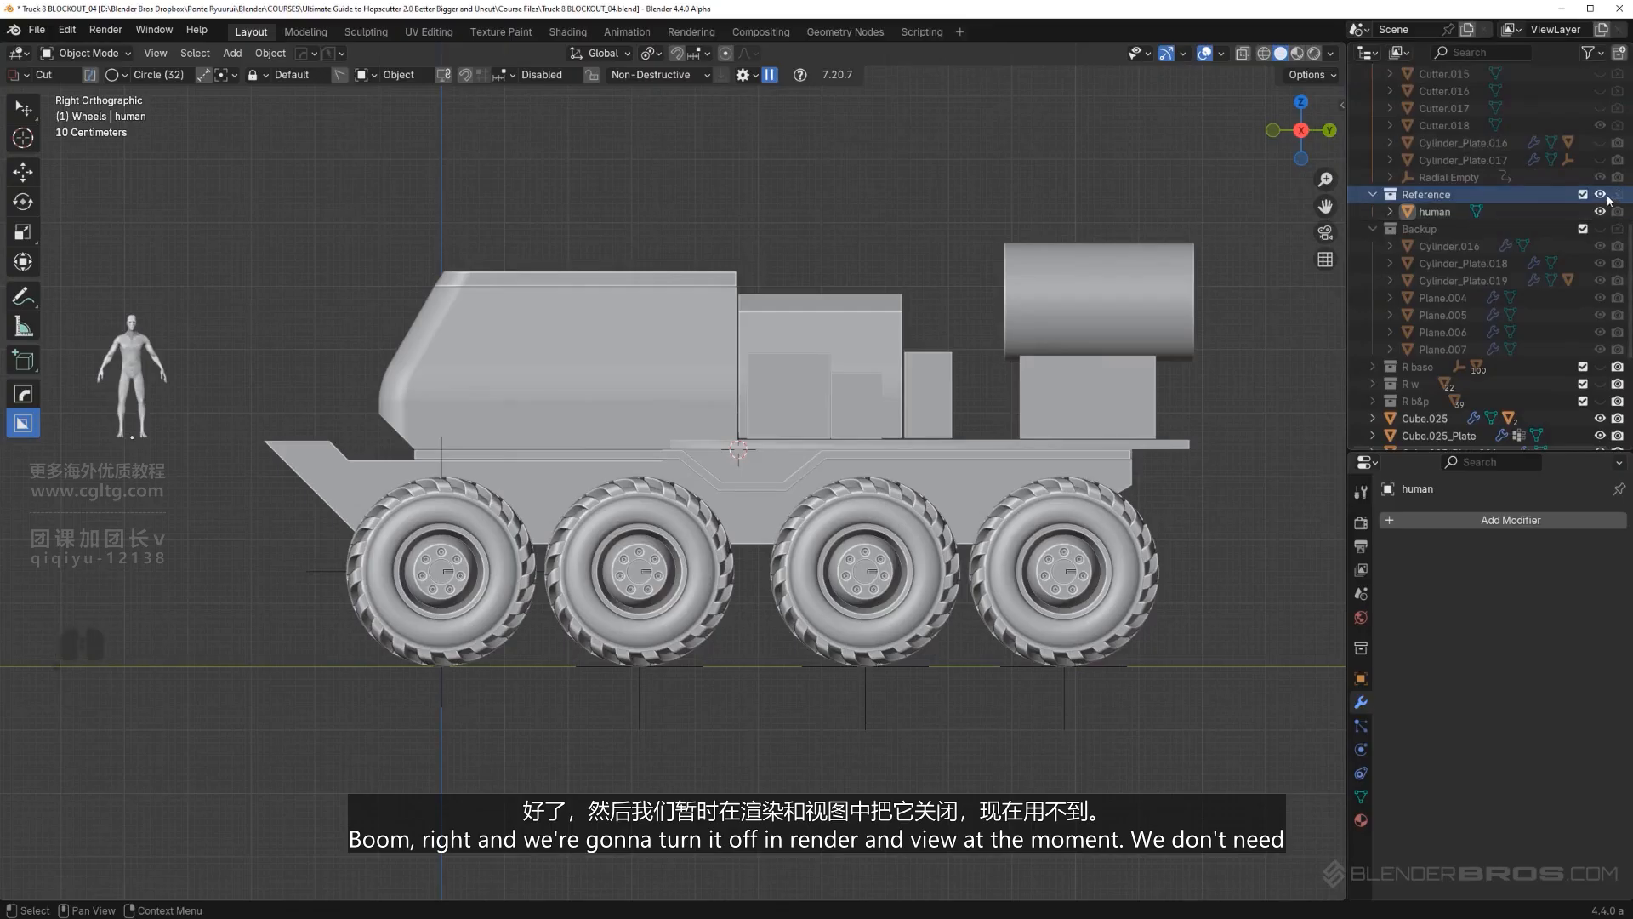
pyautogui.click(1373, 194)
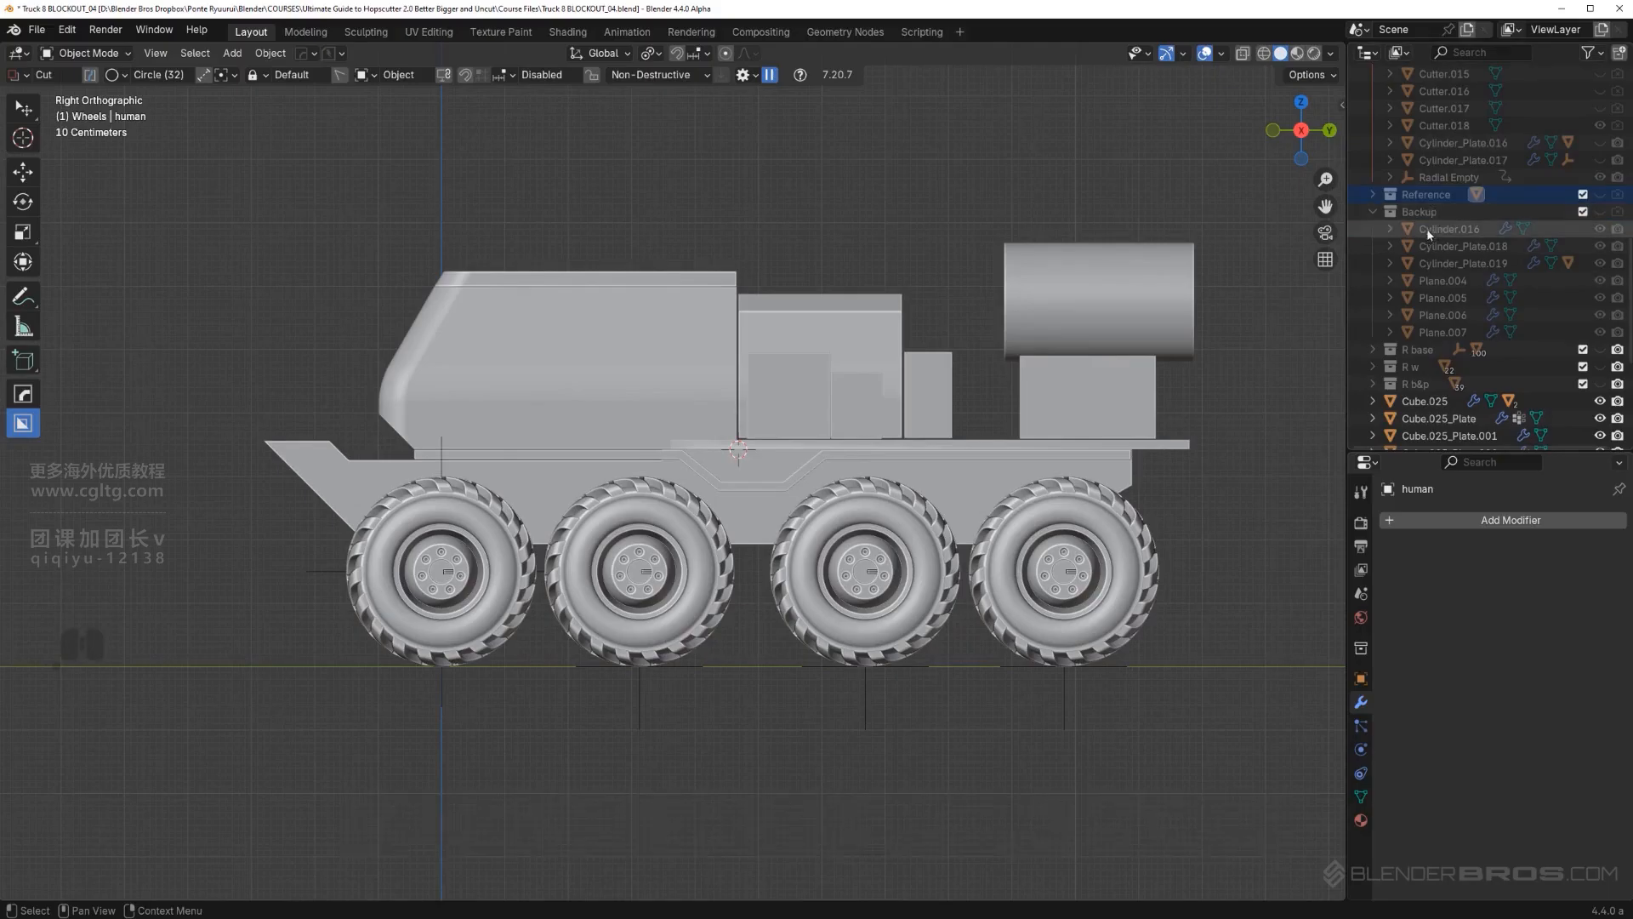
pyautogui.click(1373, 212)
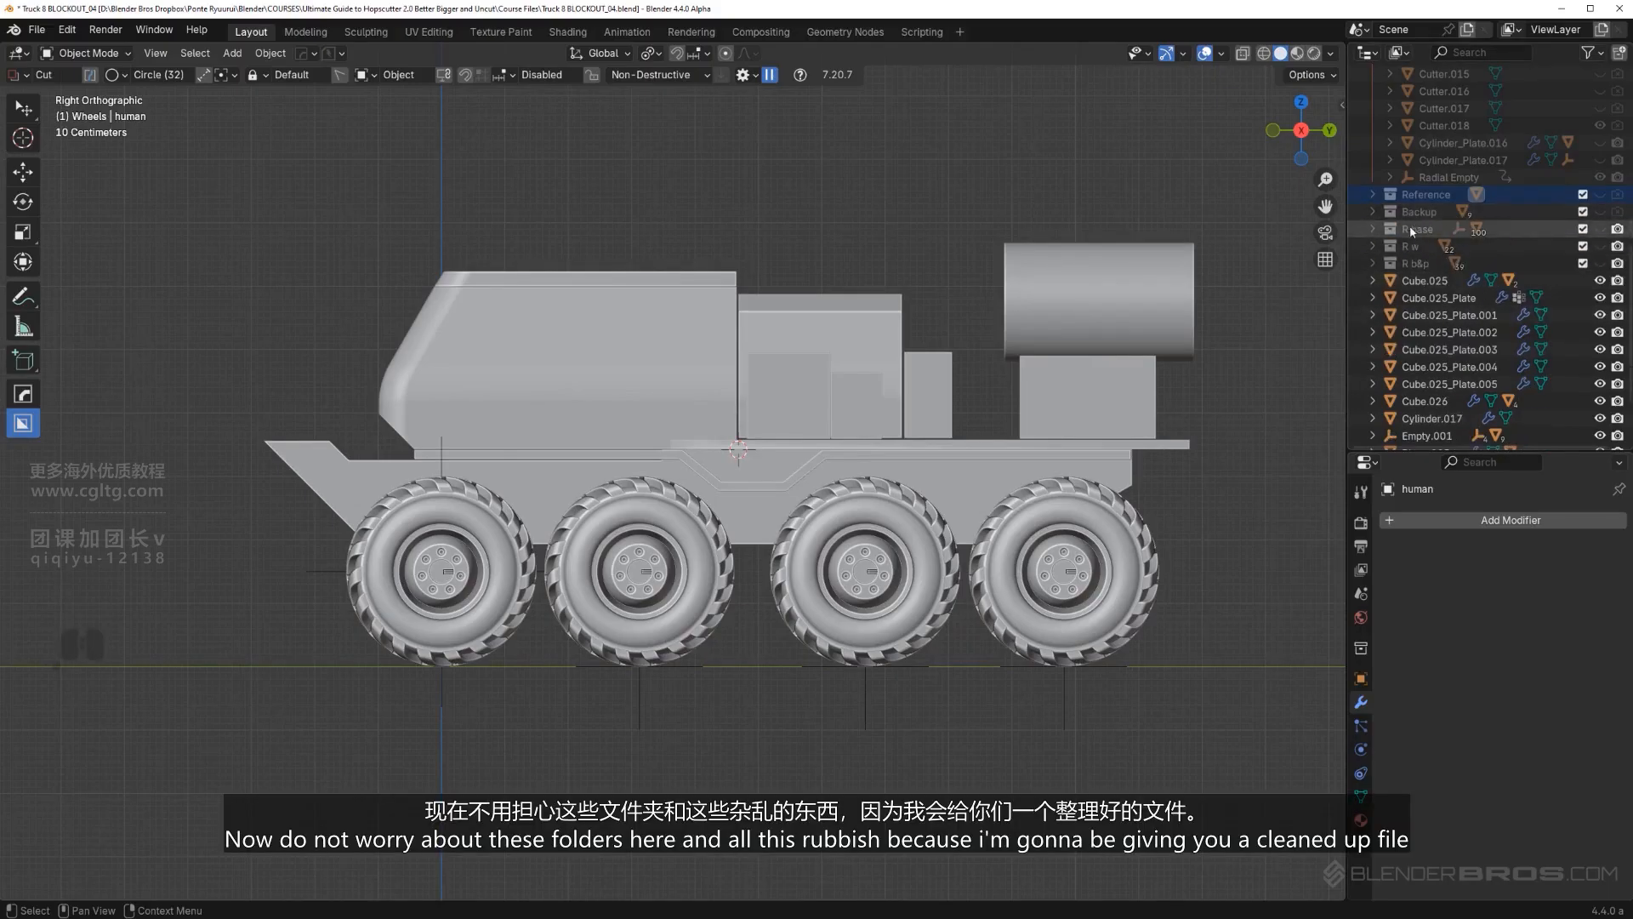
# Step: Select the three instanced wheel sets and move them into a new collection named "Wheels Instances"
pyautogui.scroll(8, 1497, 238)
pyautogui.scroll(5, 1498, 236)
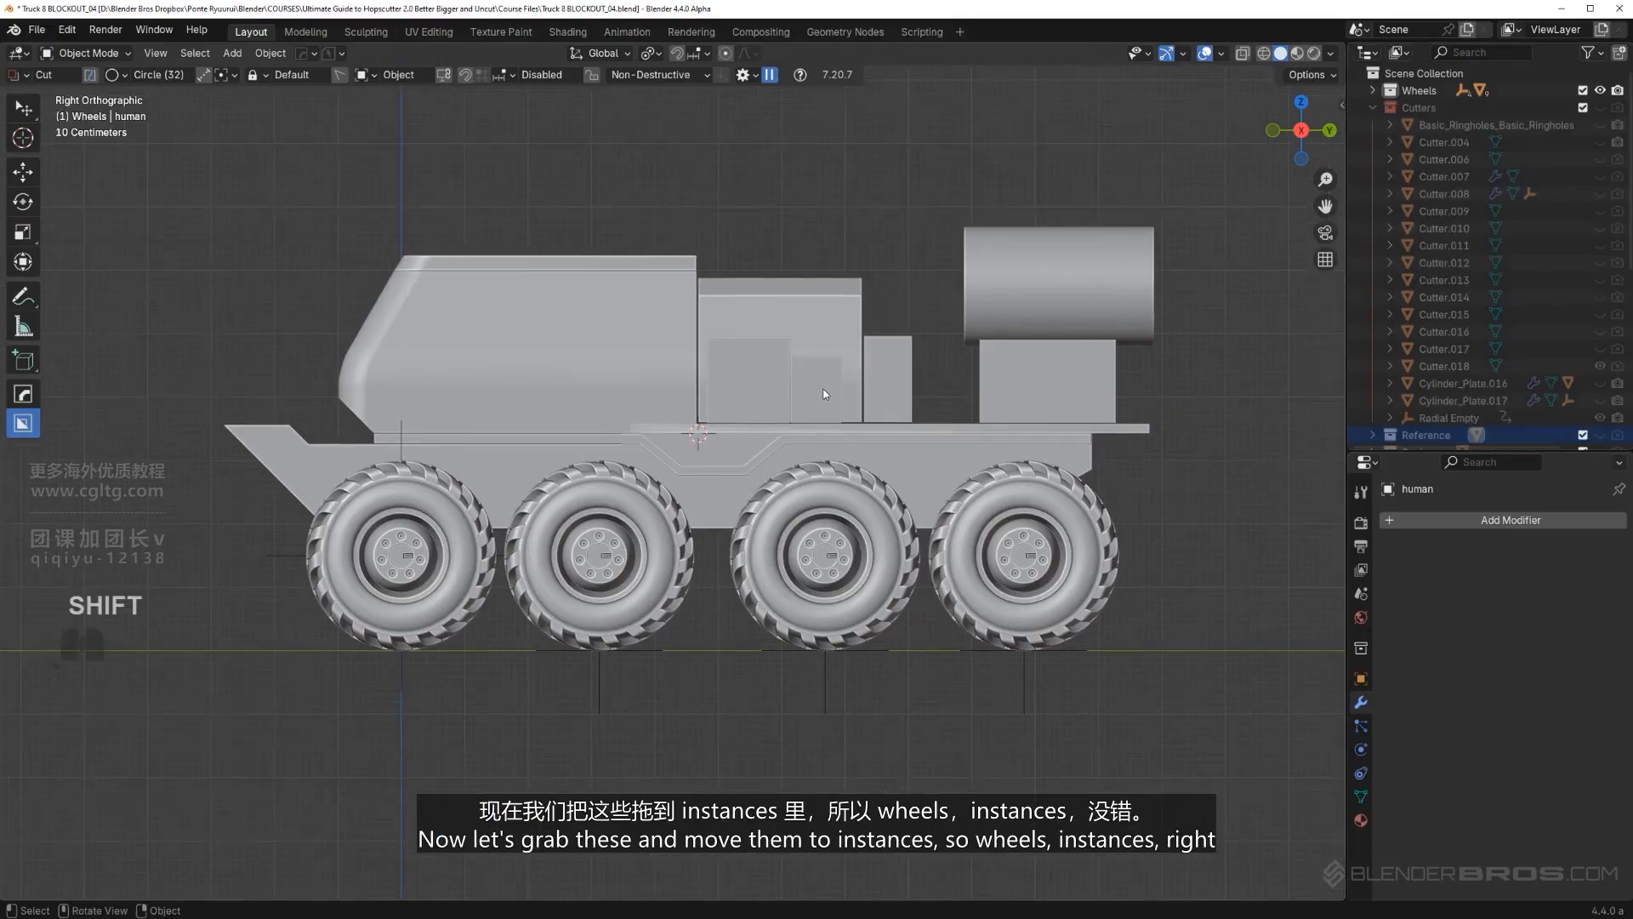
pyautogui.scroll(-3, 819, 393)
pyautogui.keyDown('shift'); pyautogui.click(629, 535); pyautogui.keyUp('shift')
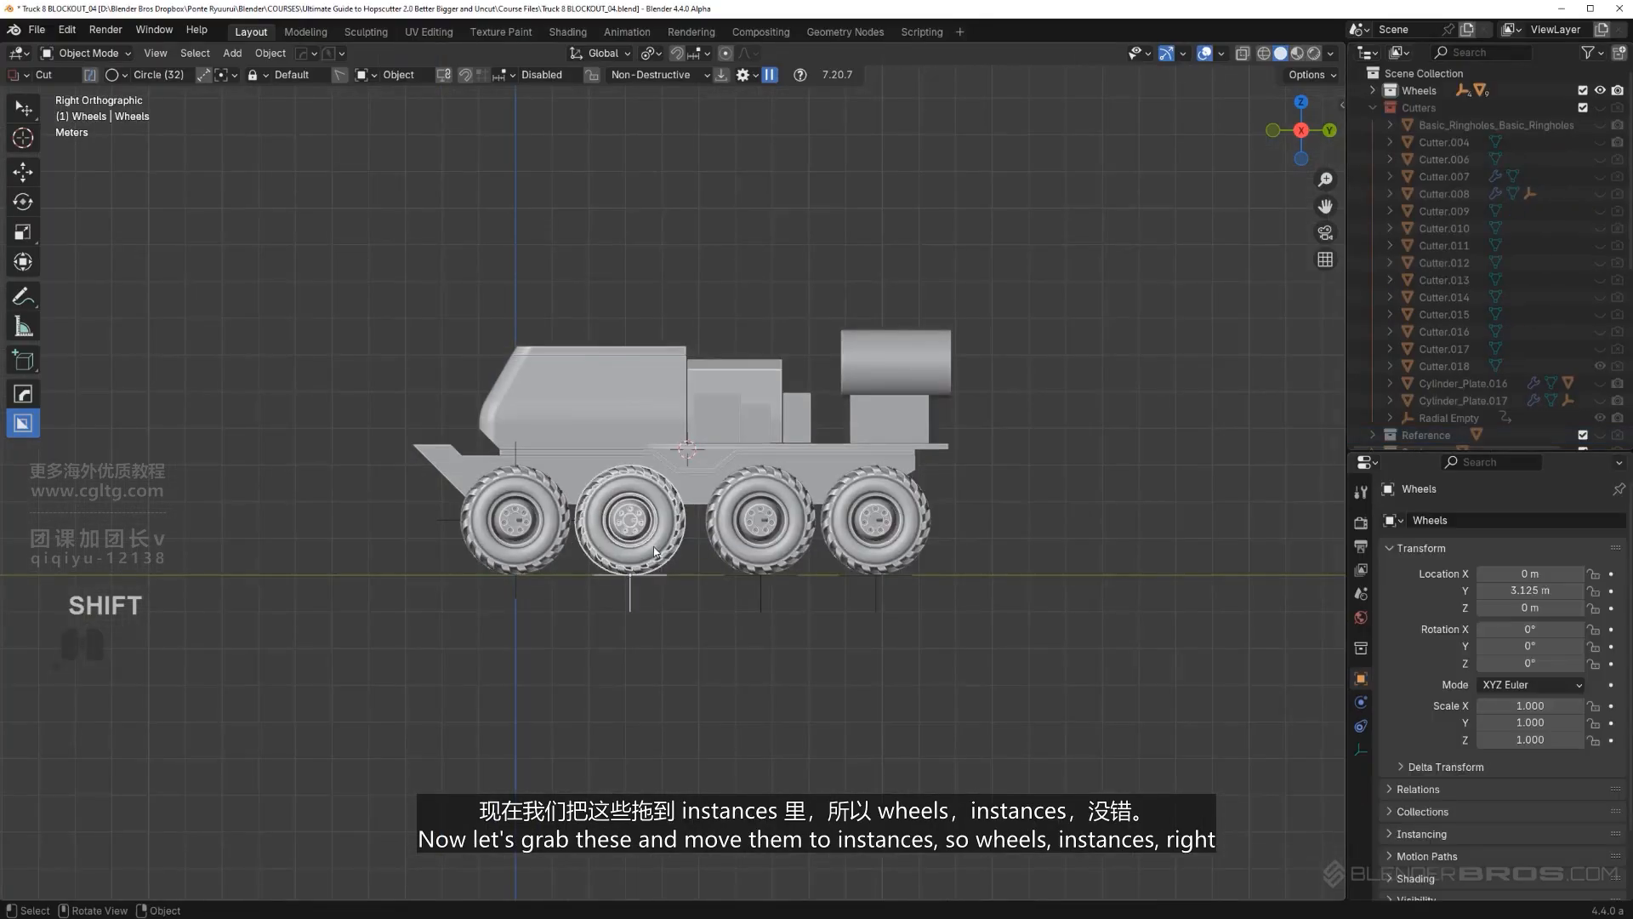
pyautogui.press('m')
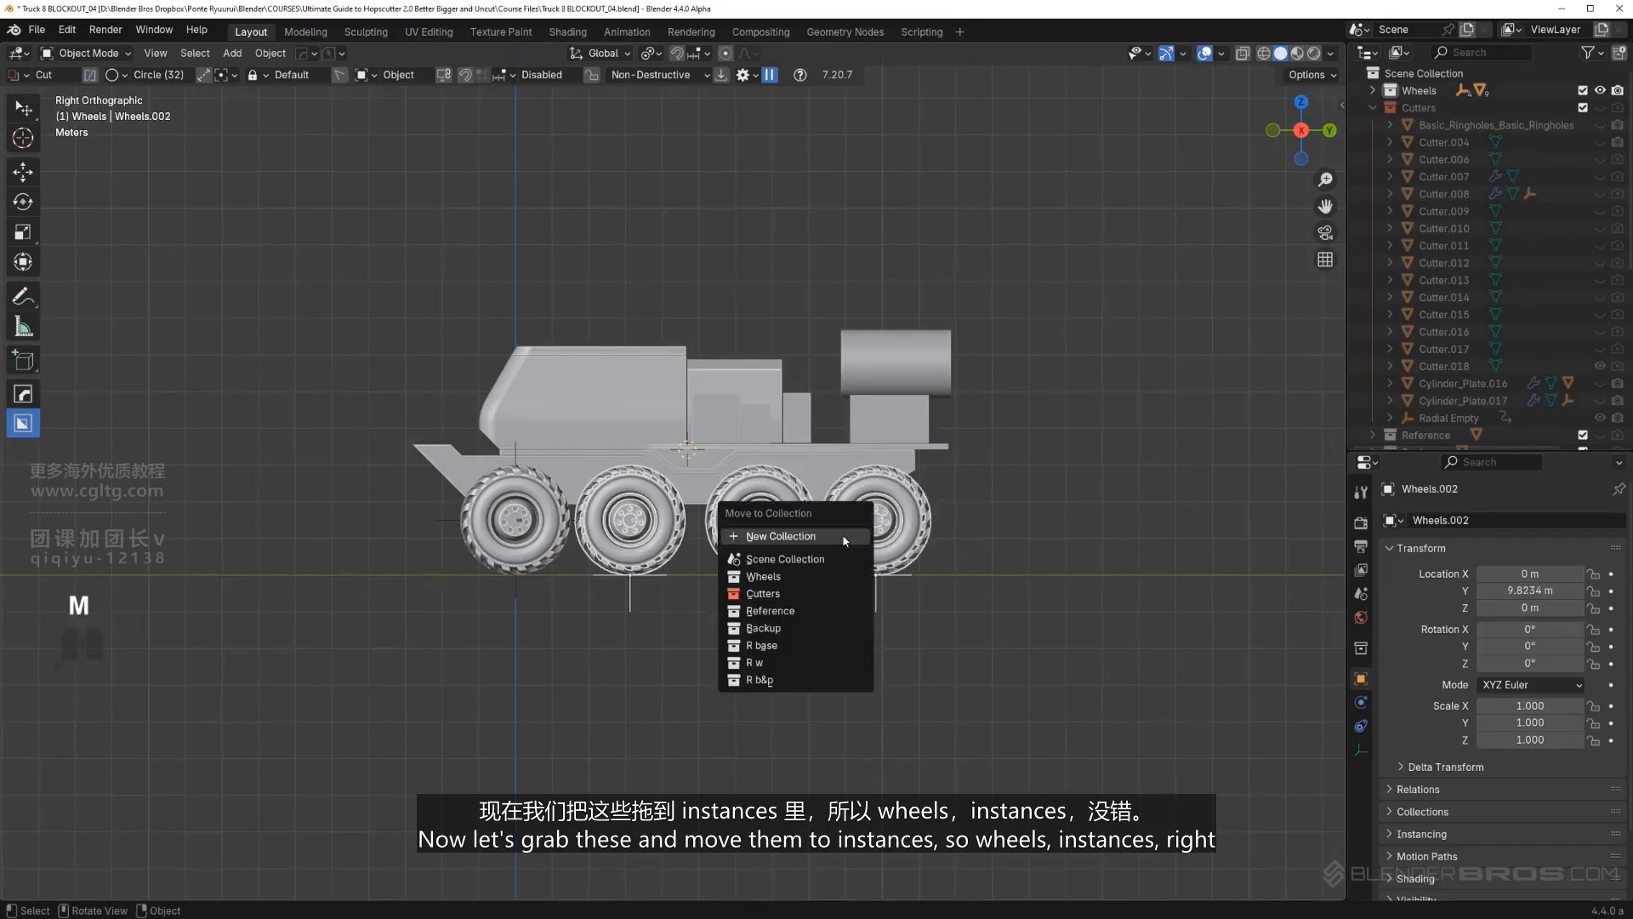
pyautogui.click(781, 536)
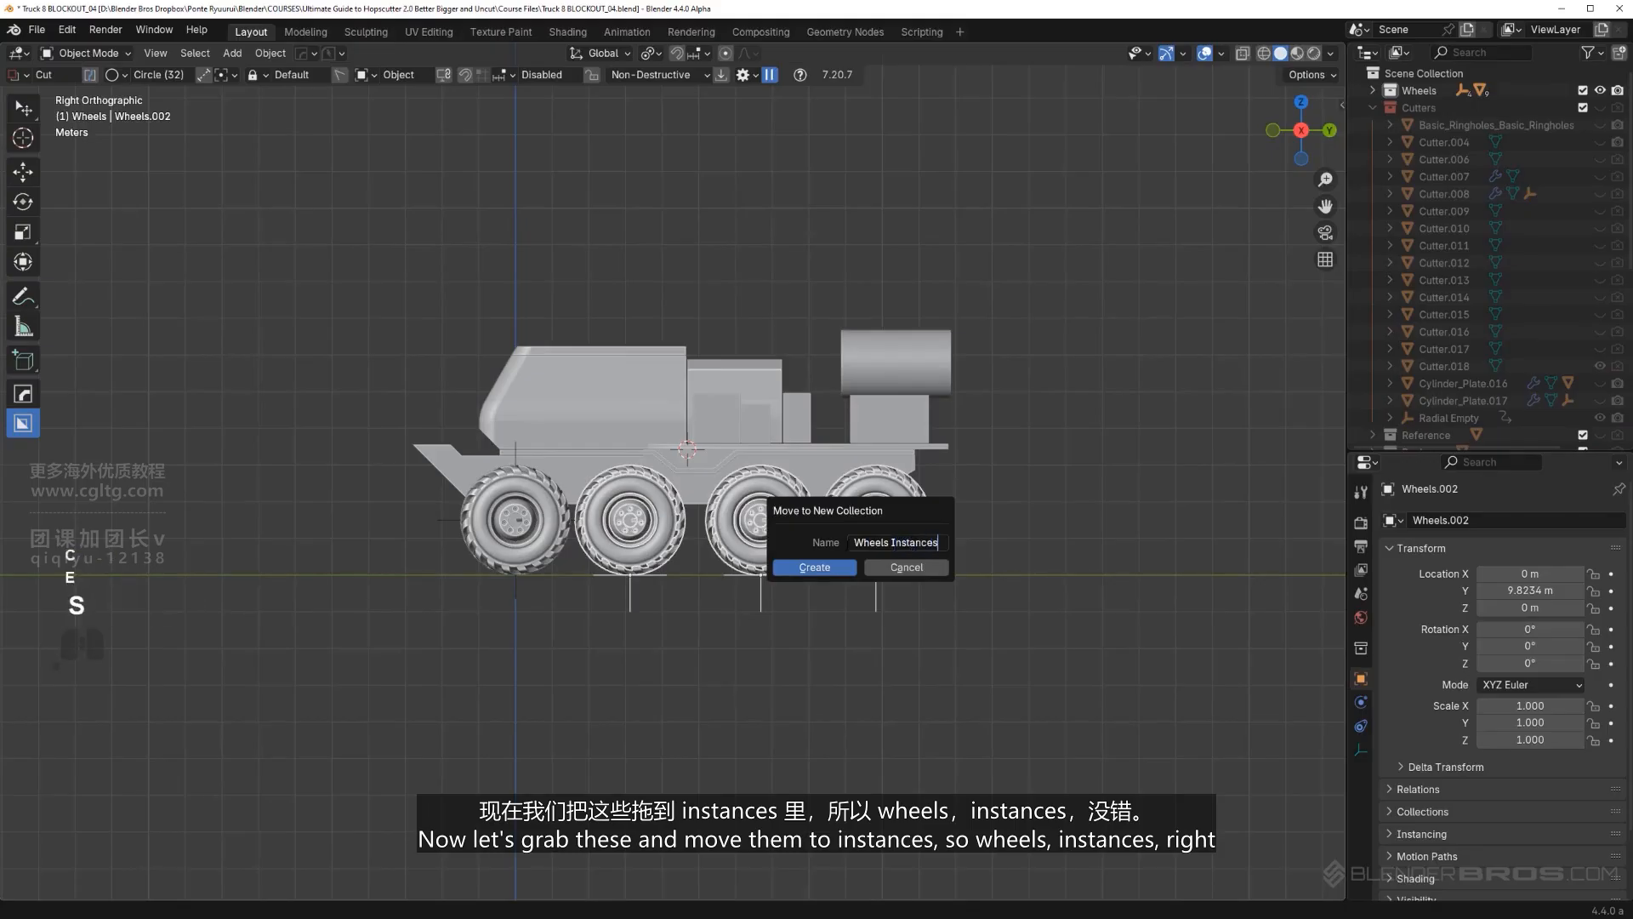
pyautogui.click(829, 567)
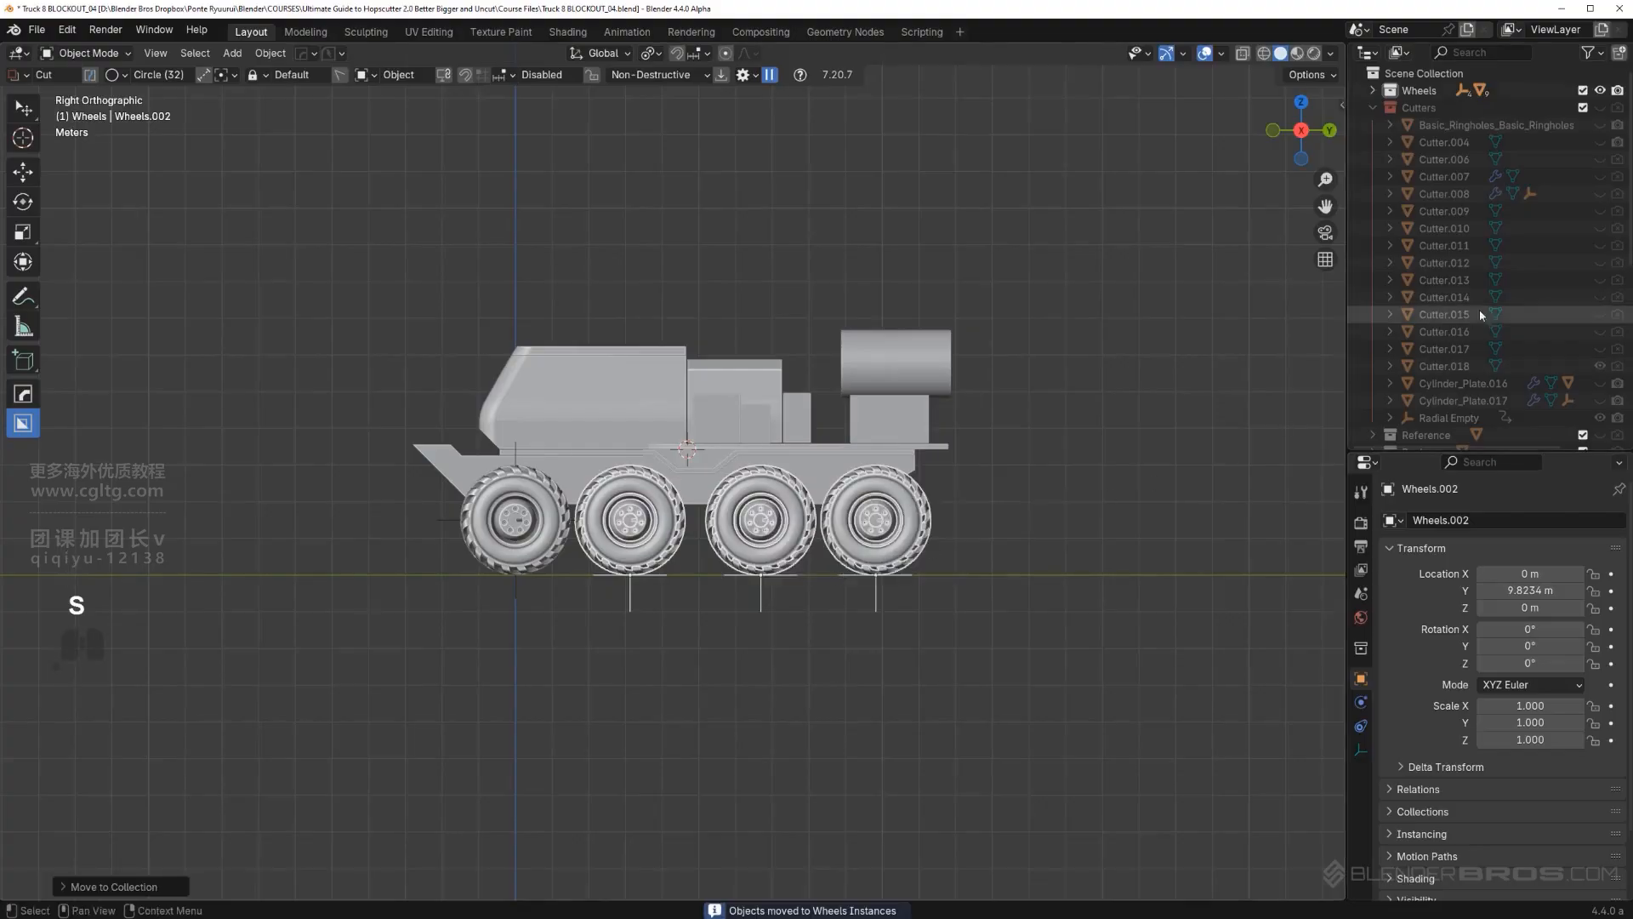
# Step: Place the Wheels Instances collection between Cutters and Reference, and hide both it and the Wheels collection in the viewport
pyautogui.click(1373, 107)
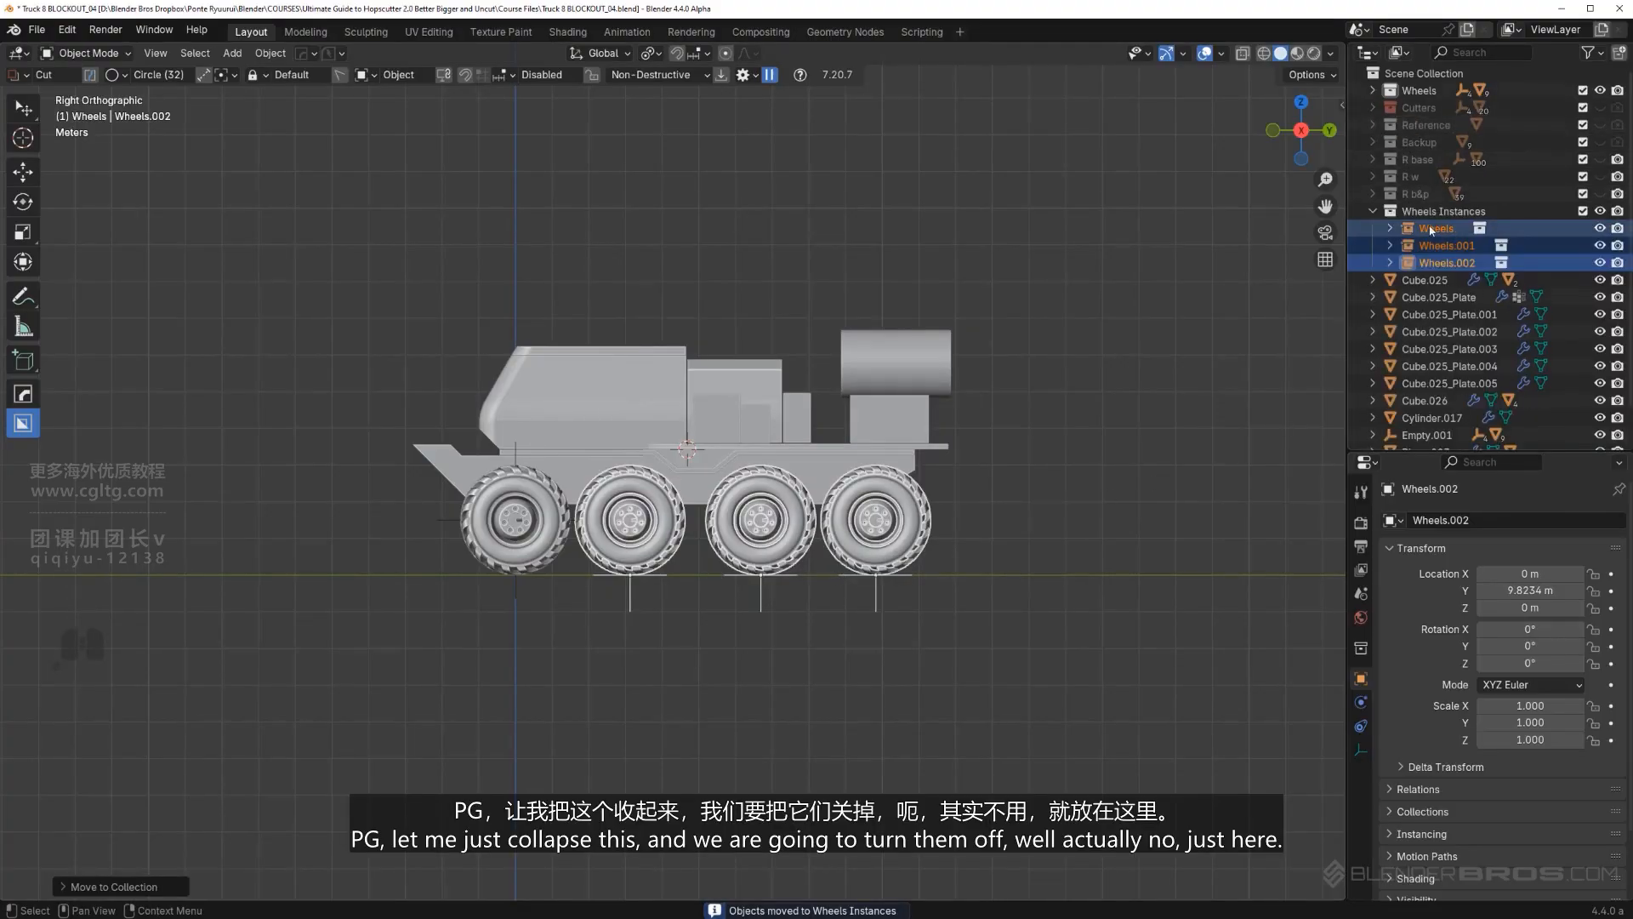
pyautogui.click(1373, 211)
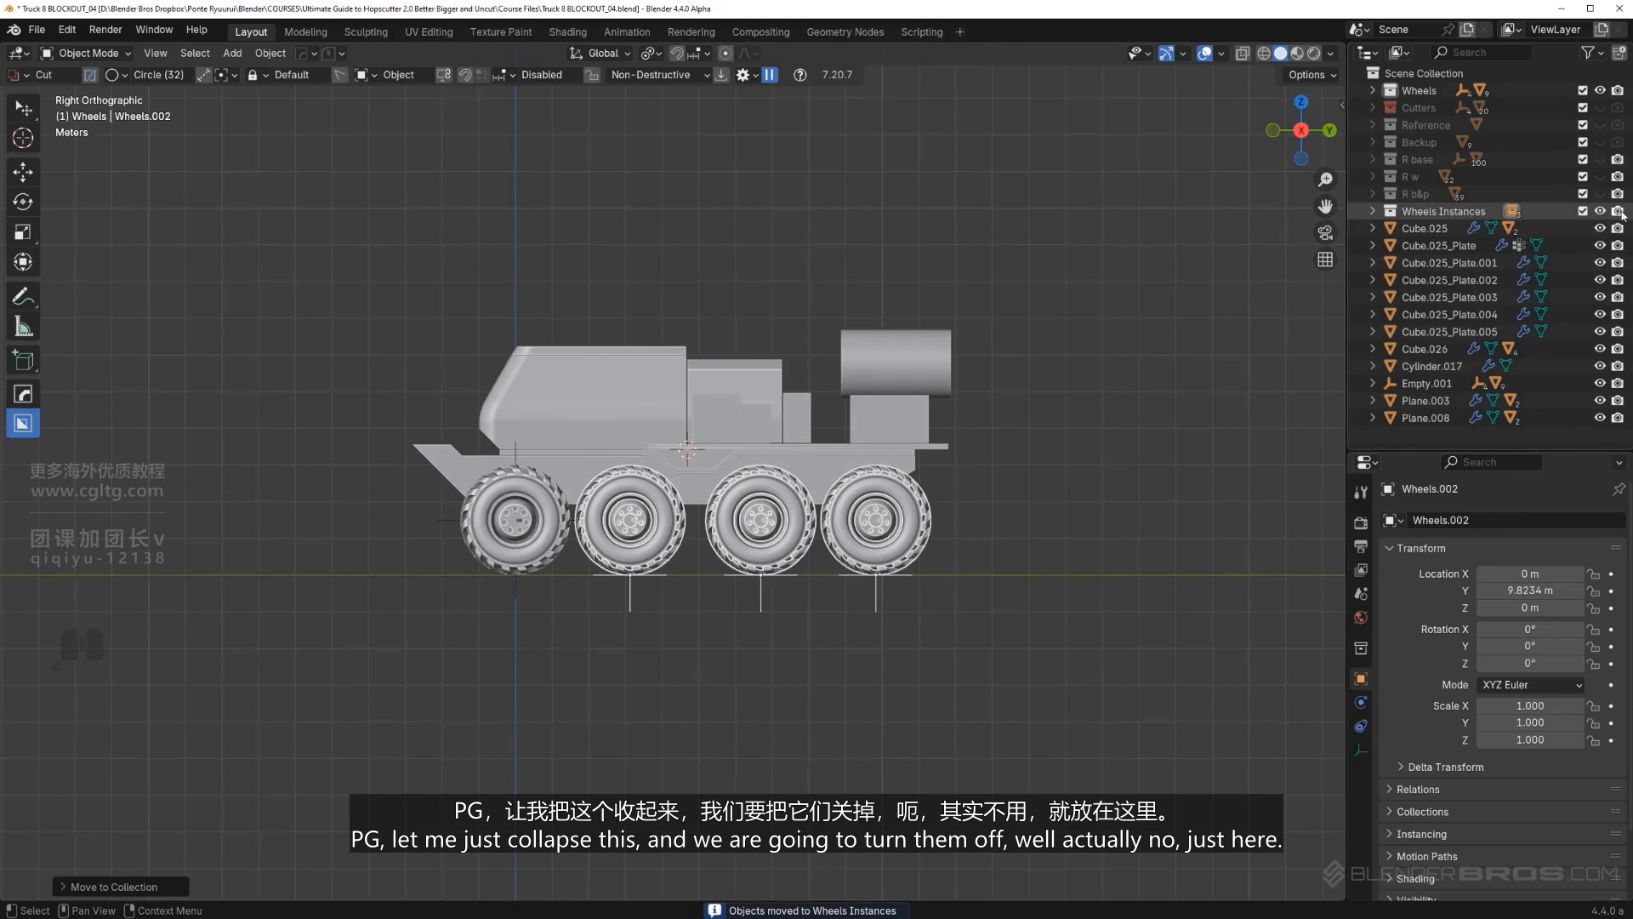
pyautogui.click(1599, 211)
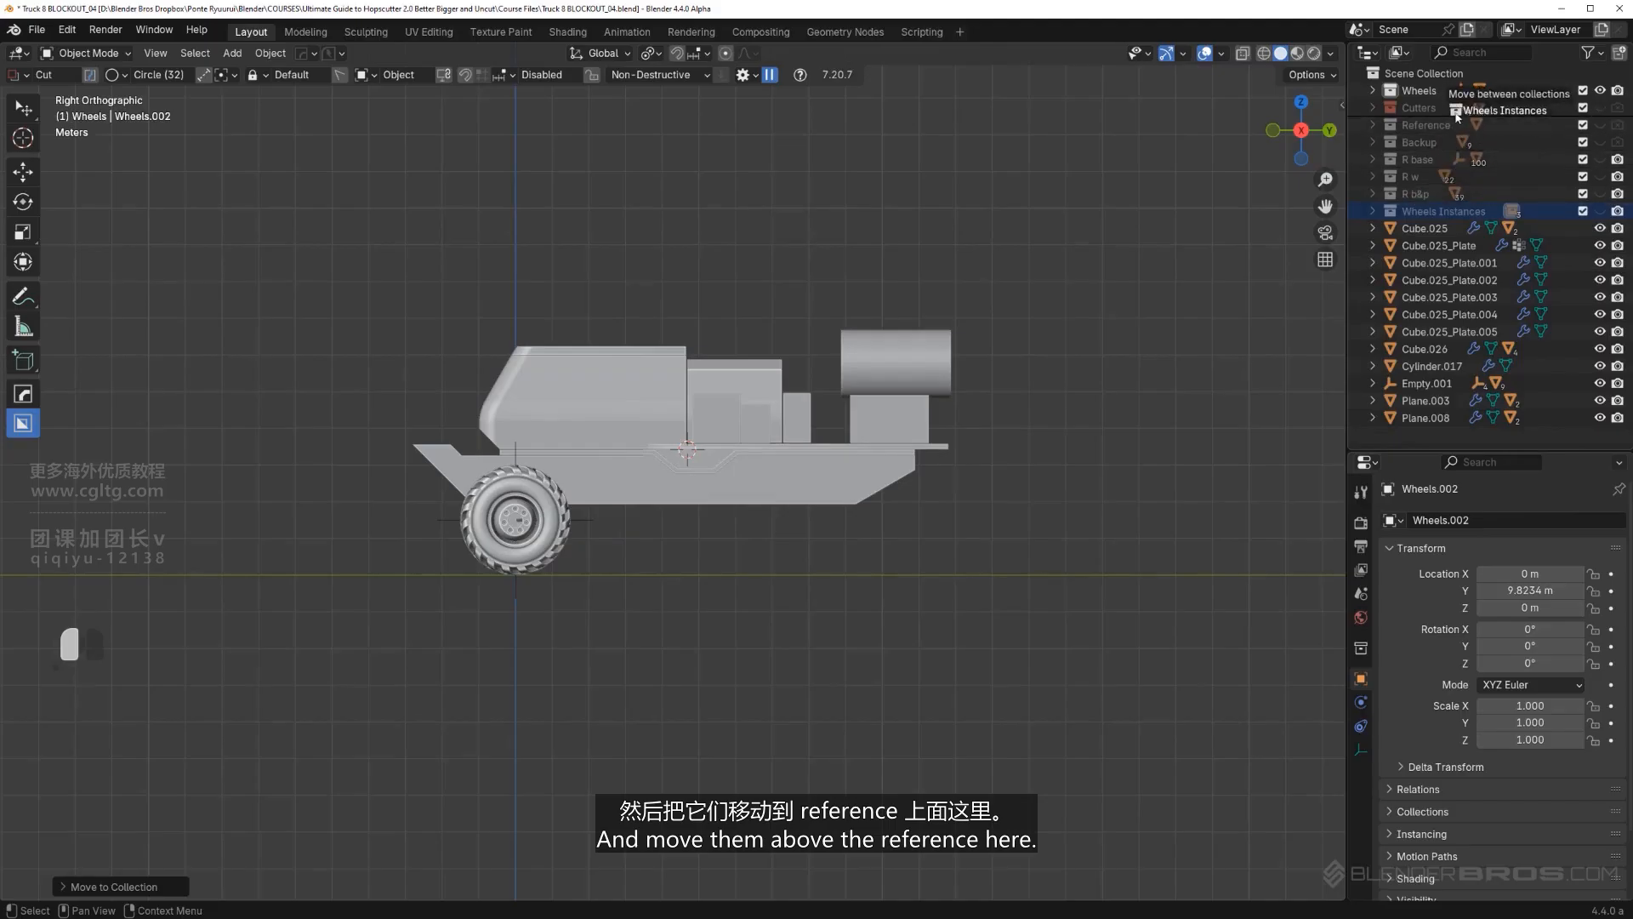
pyautogui.moveTo(1455, 120); pyautogui.dragTo(1456, 121)
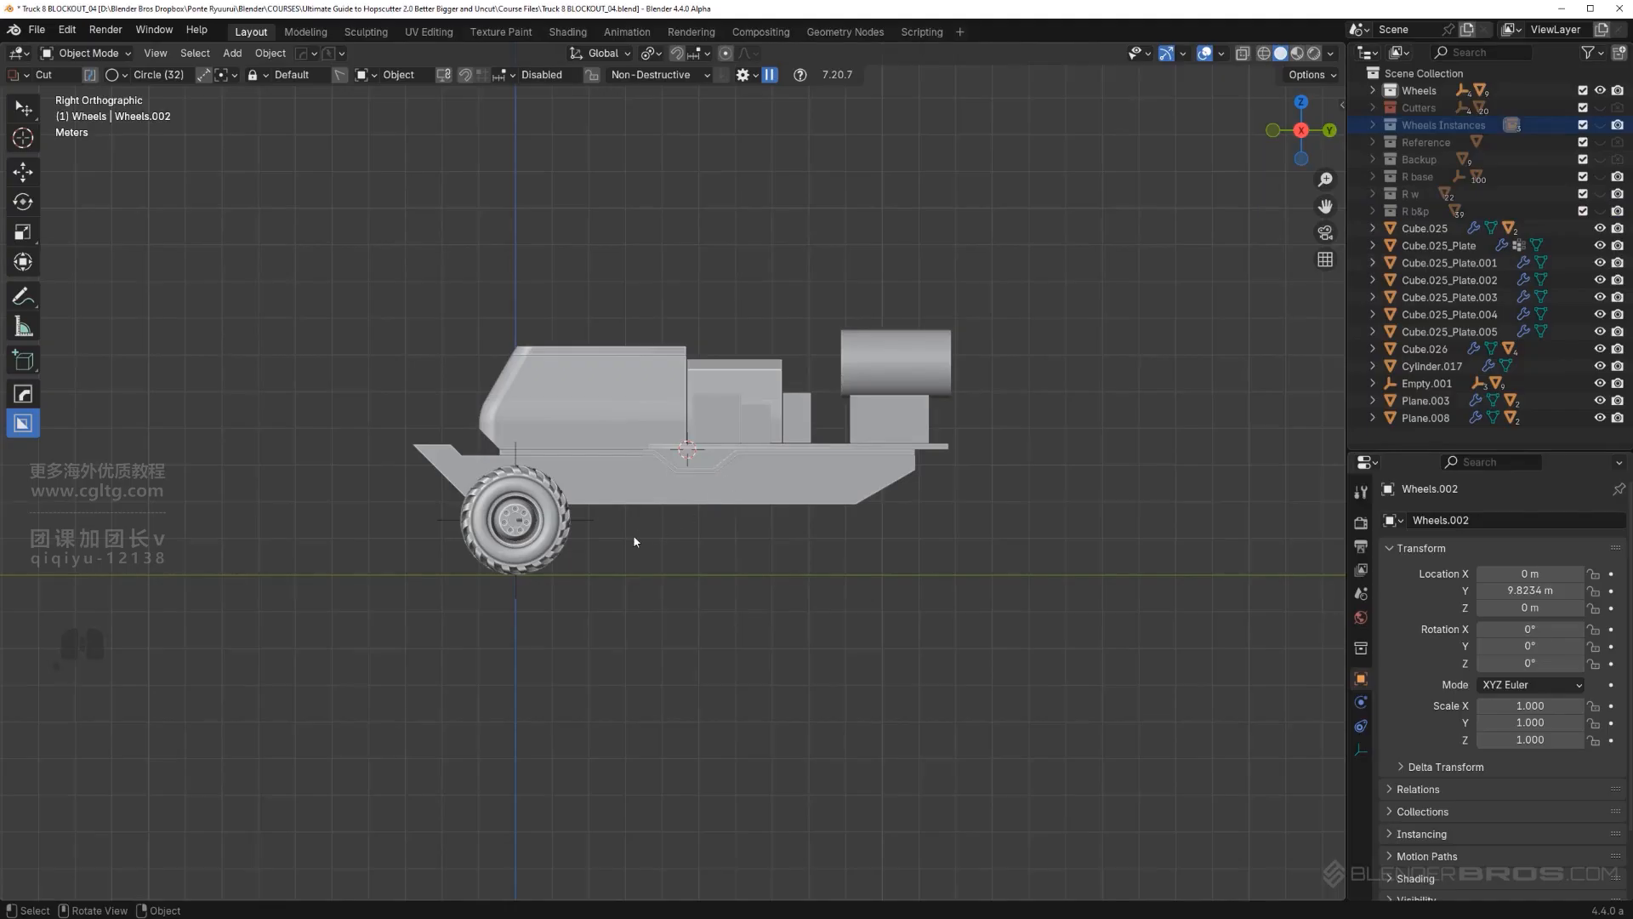
pyautogui.click(1600, 91)
# Step: Move the leftover empty at the front wheel position into the Cutters collection
pyautogui.scroll(2, 867, 493)
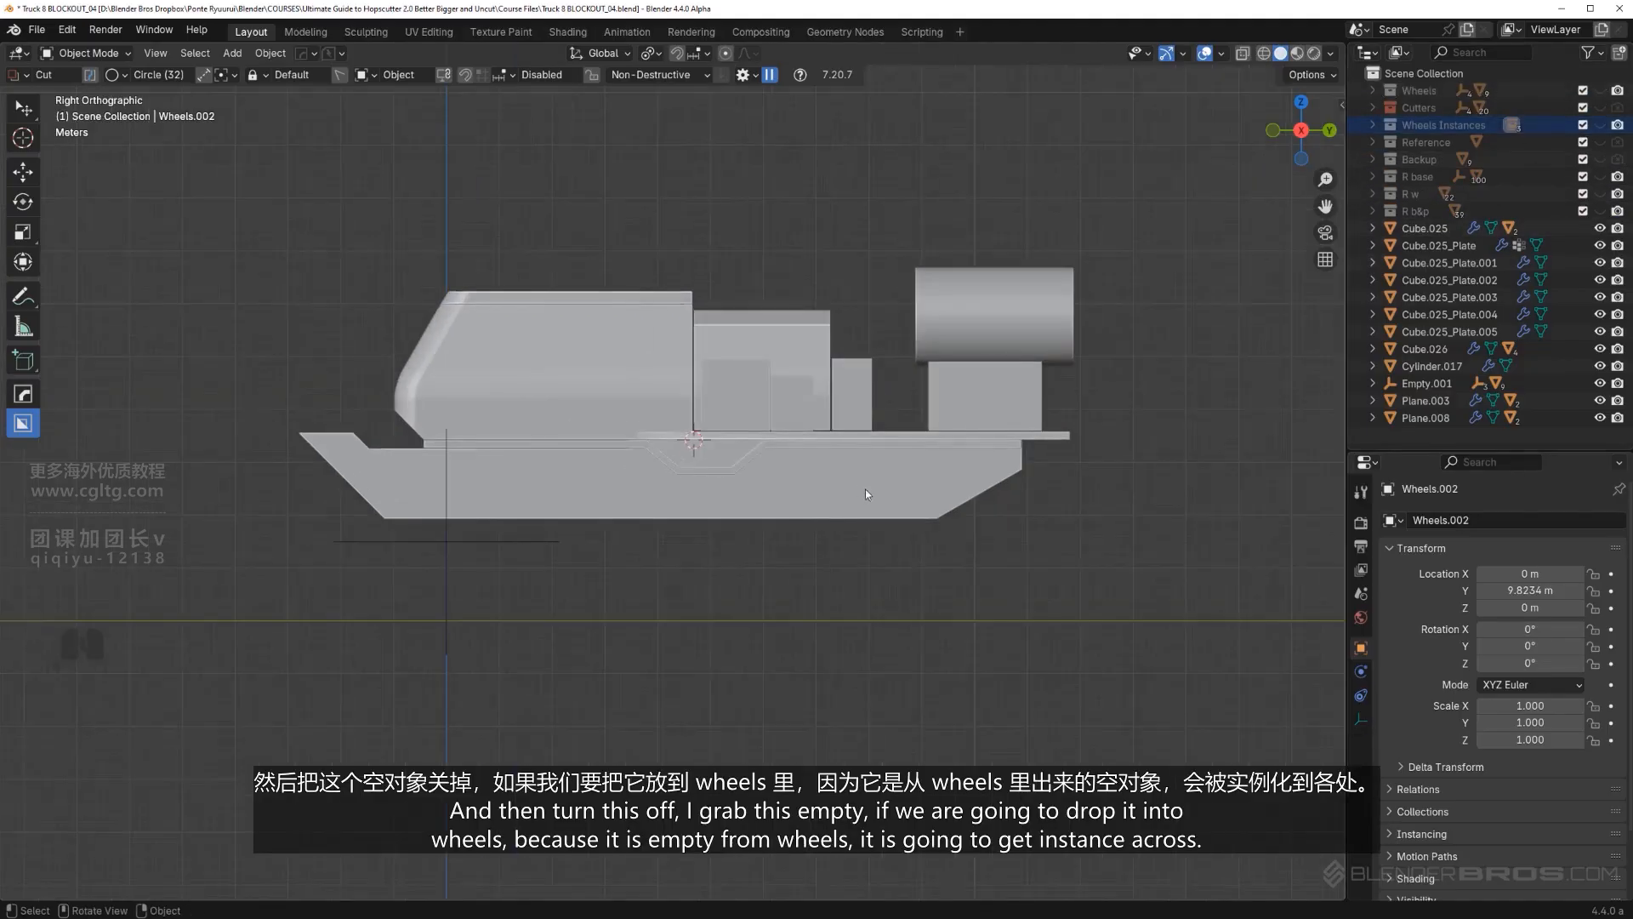
pyautogui.click(491, 548)
pyautogui.moveTo(491, 549); pyautogui.dragTo(691, 514, button='middle')
pyautogui.press('KP_5')
pyautogui.moveTo(825, 493); pyautogui.dragTo(839, 410, button='middle')
pyautogui.moveTo(1033, 354); pyautogui.dragTo(893, 481, button='middle')
pyautogui.press('m')
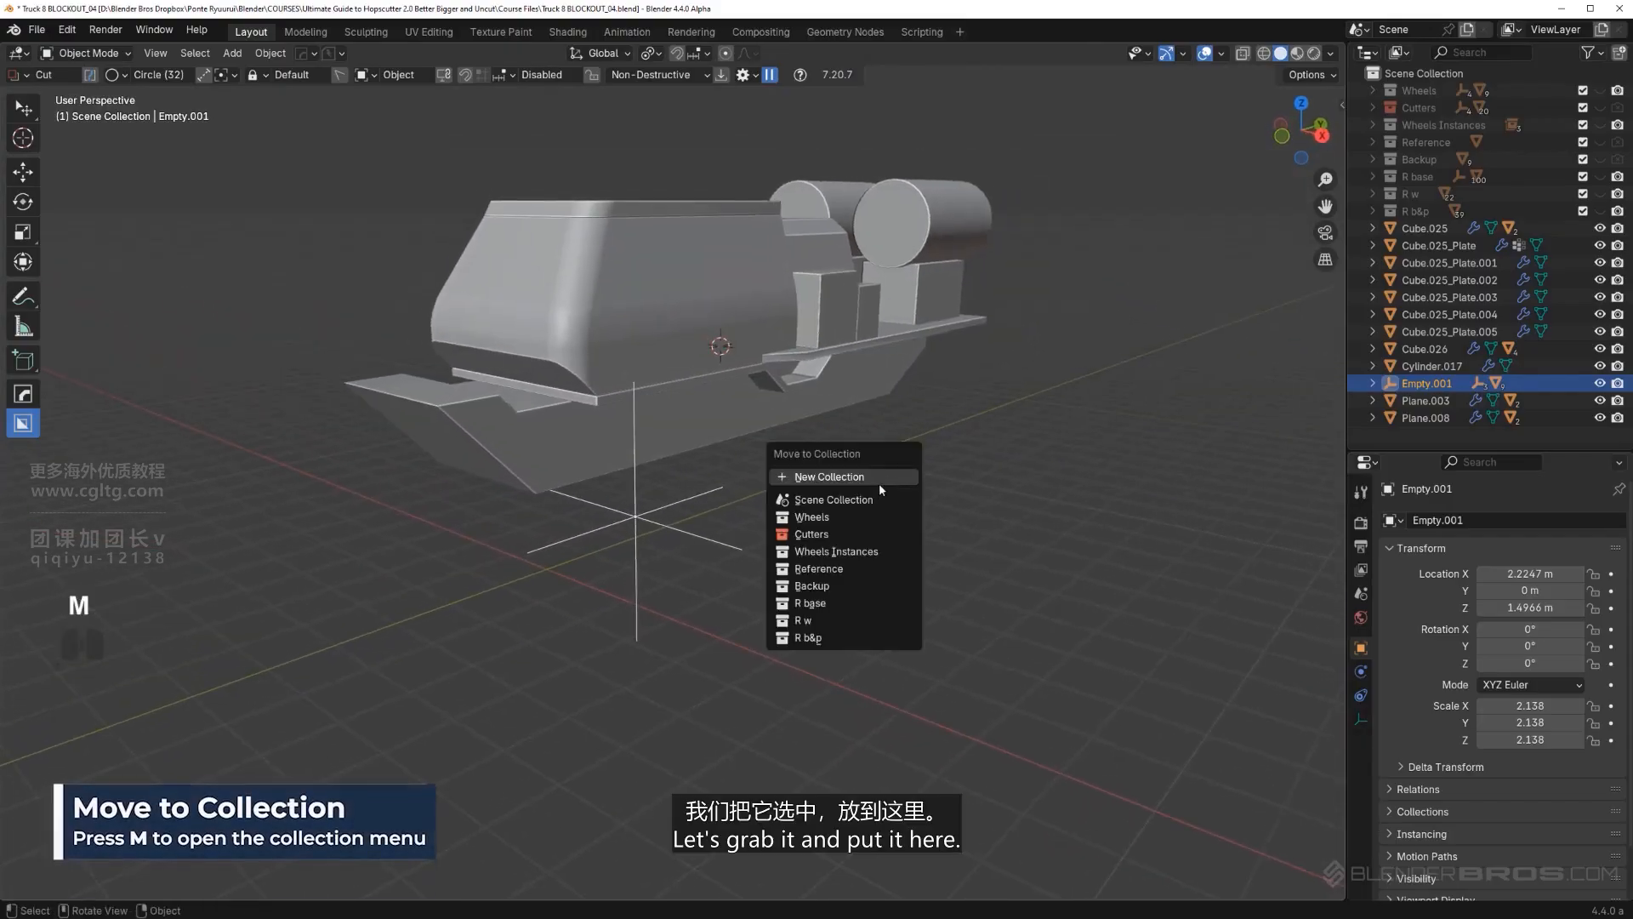
pyautogui.click(839, 532)
# Step: Select all remaining visible truck parts in the side view and move them into a new collection named "Truck Main"
pyautogui.keyDown('alt'); pyautogui.moveTo(880, 467); pyautogui.dragTo(829, 442, button='middle'); pyautogui.keyUp('alt')
pyautogui.press('KP_5')
pyautogui.keyDown('shift'); pyautogui.moveTo(830, 442); pyautogui.dragTo(804, 379, button='middle'); pyautogui.keyUp('shift')
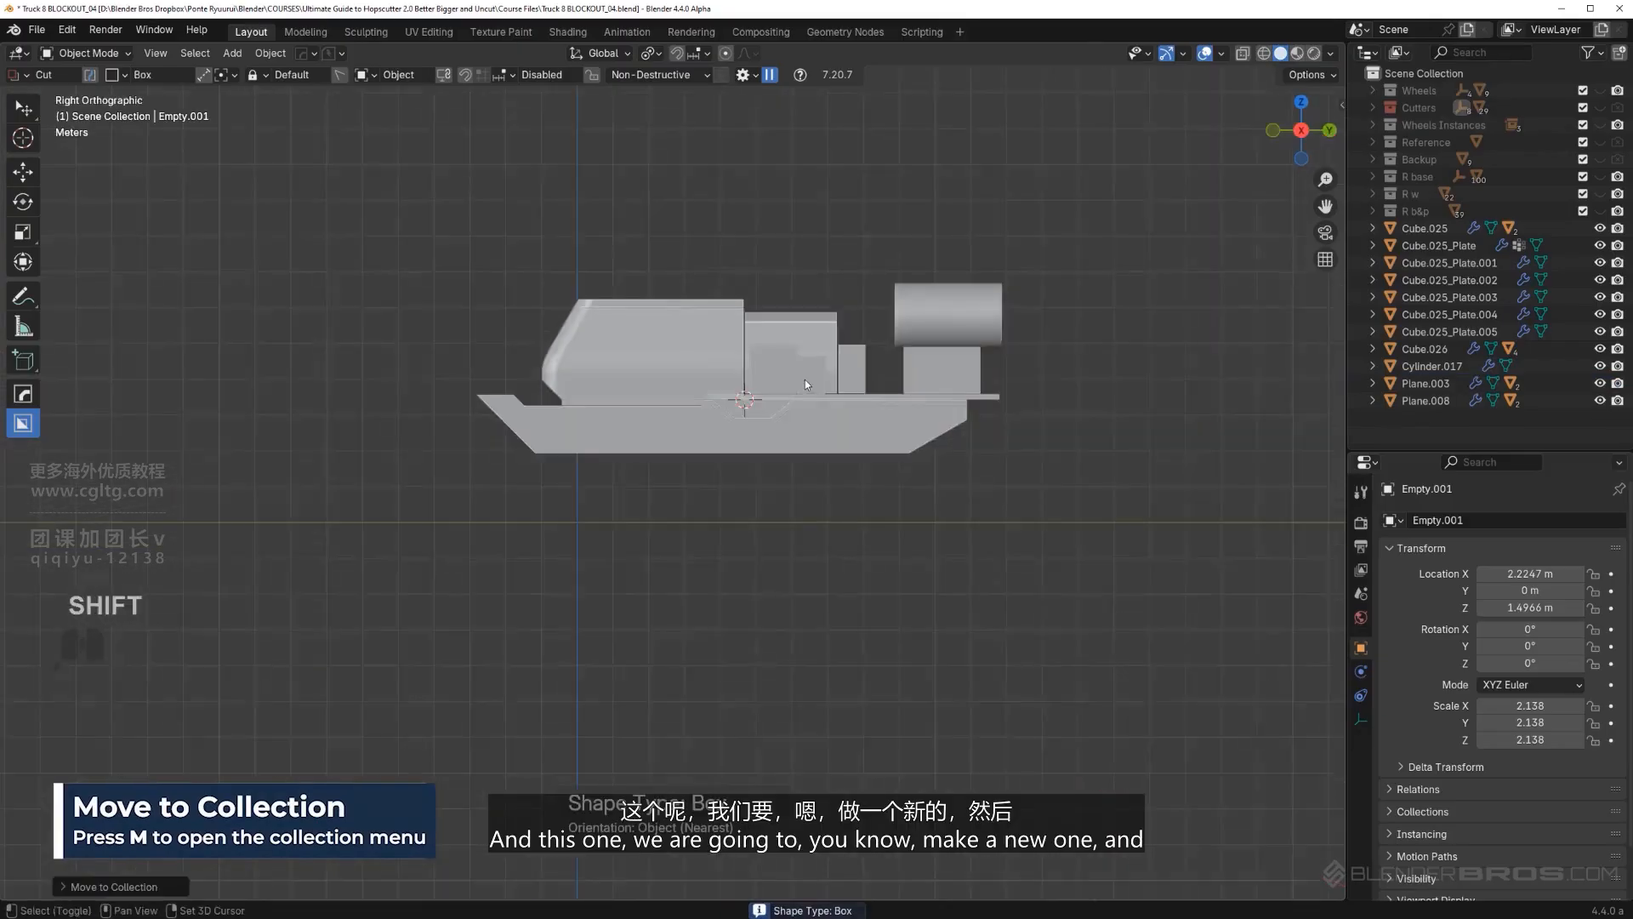
pyautogui.scroll(3, 805, 379)
pyautogui.press('a')
pyautogui.press('m')
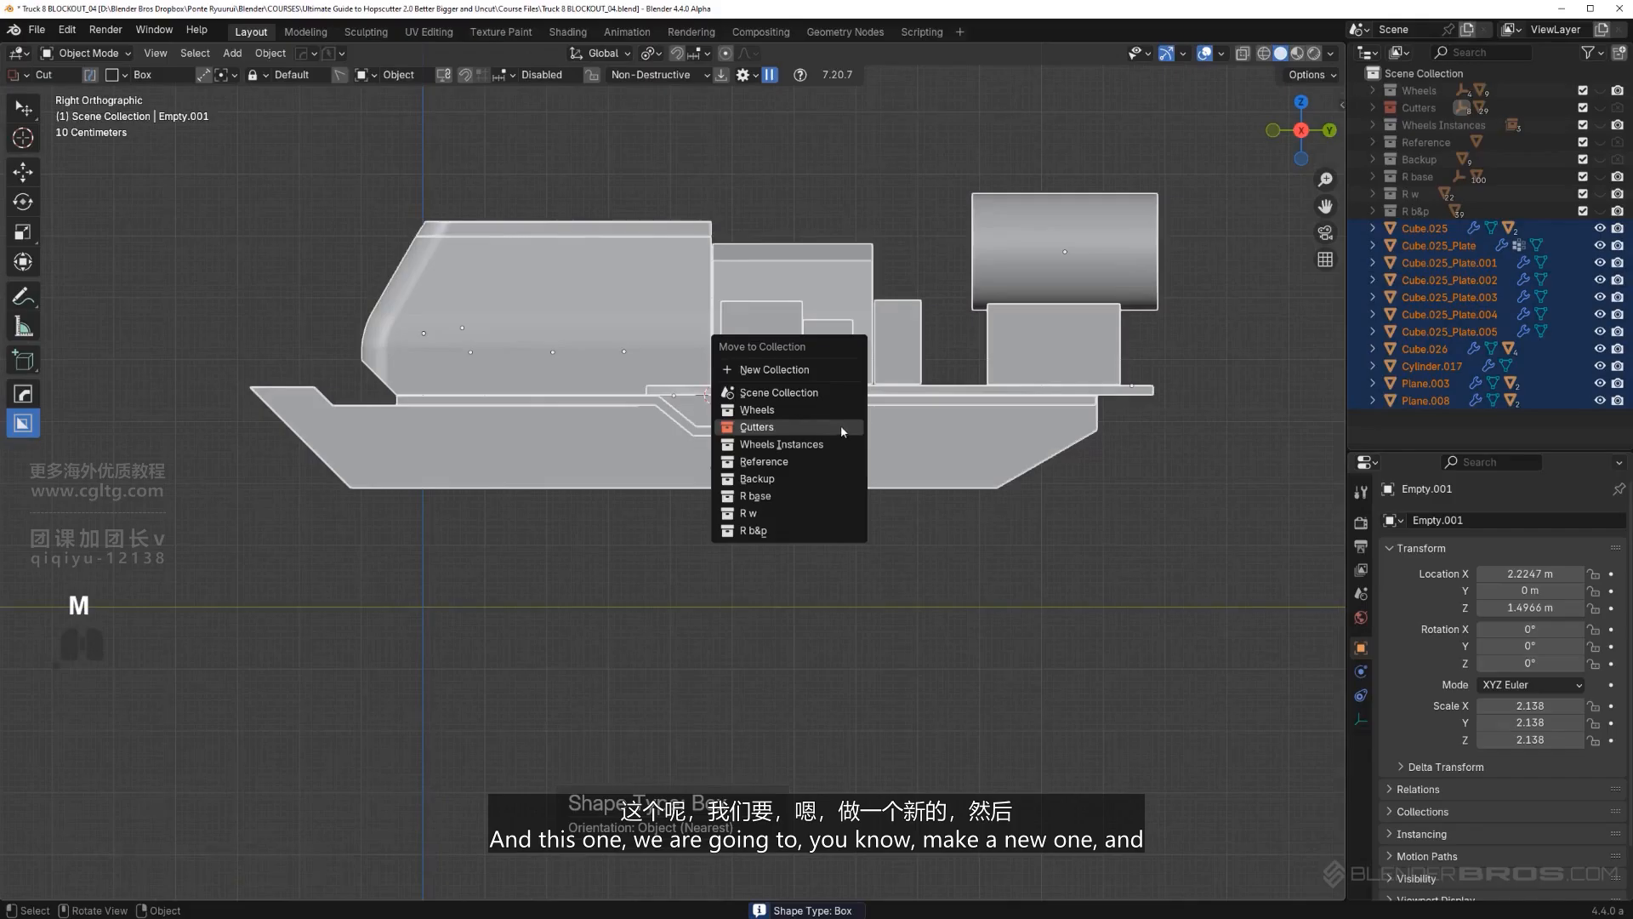
pyautogui.click(783, 370)
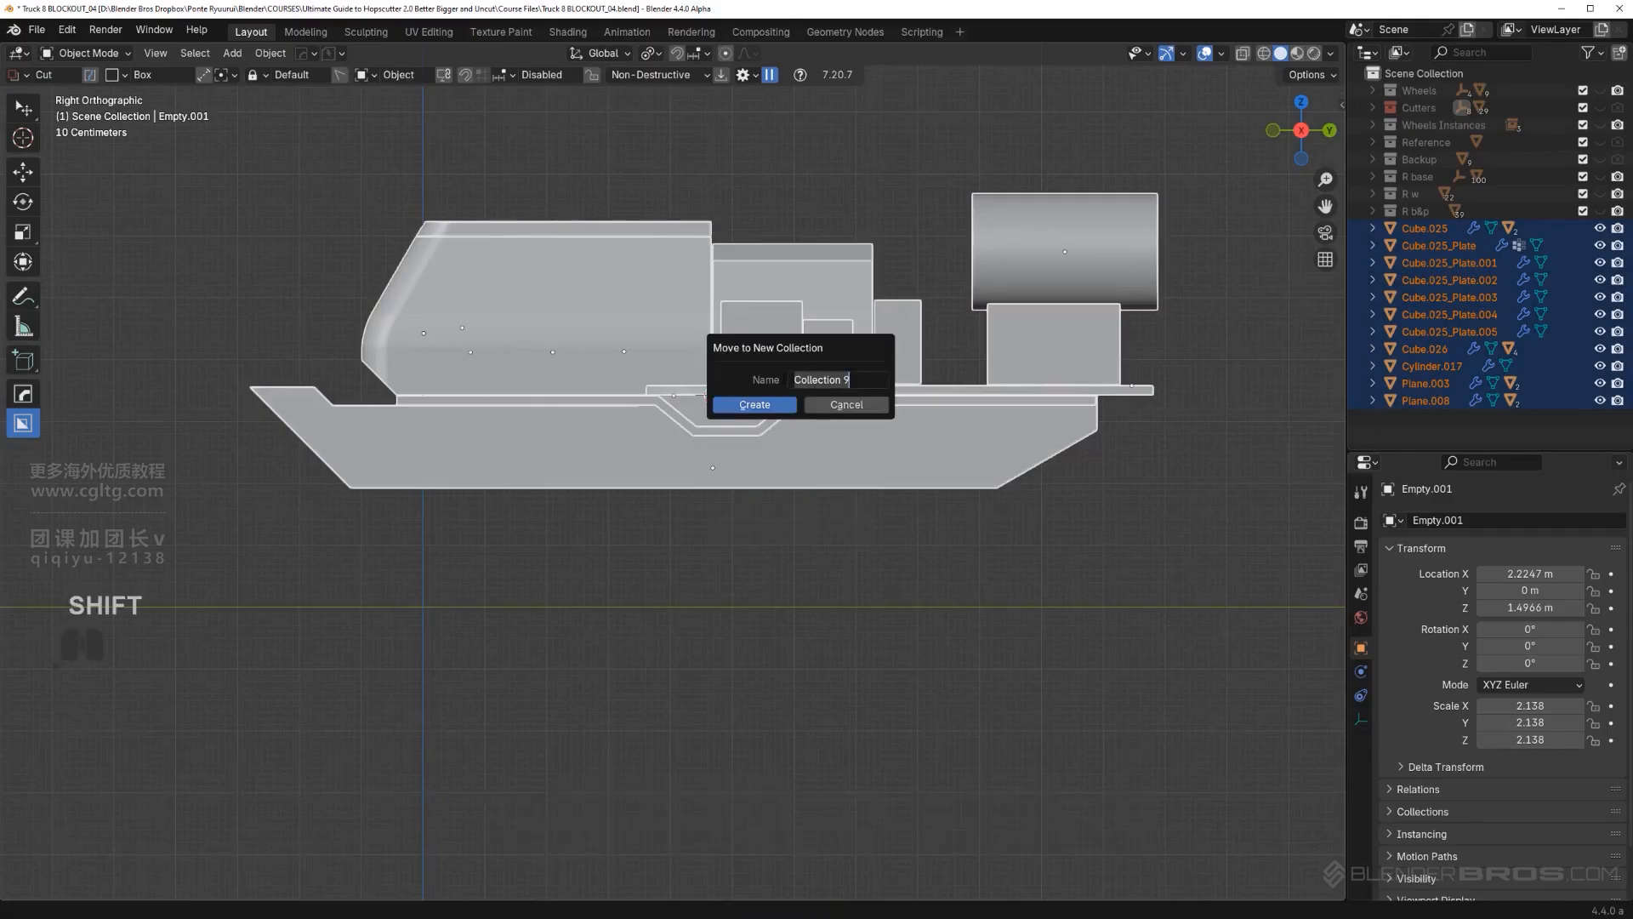
pyautogui.write('Truck Main')
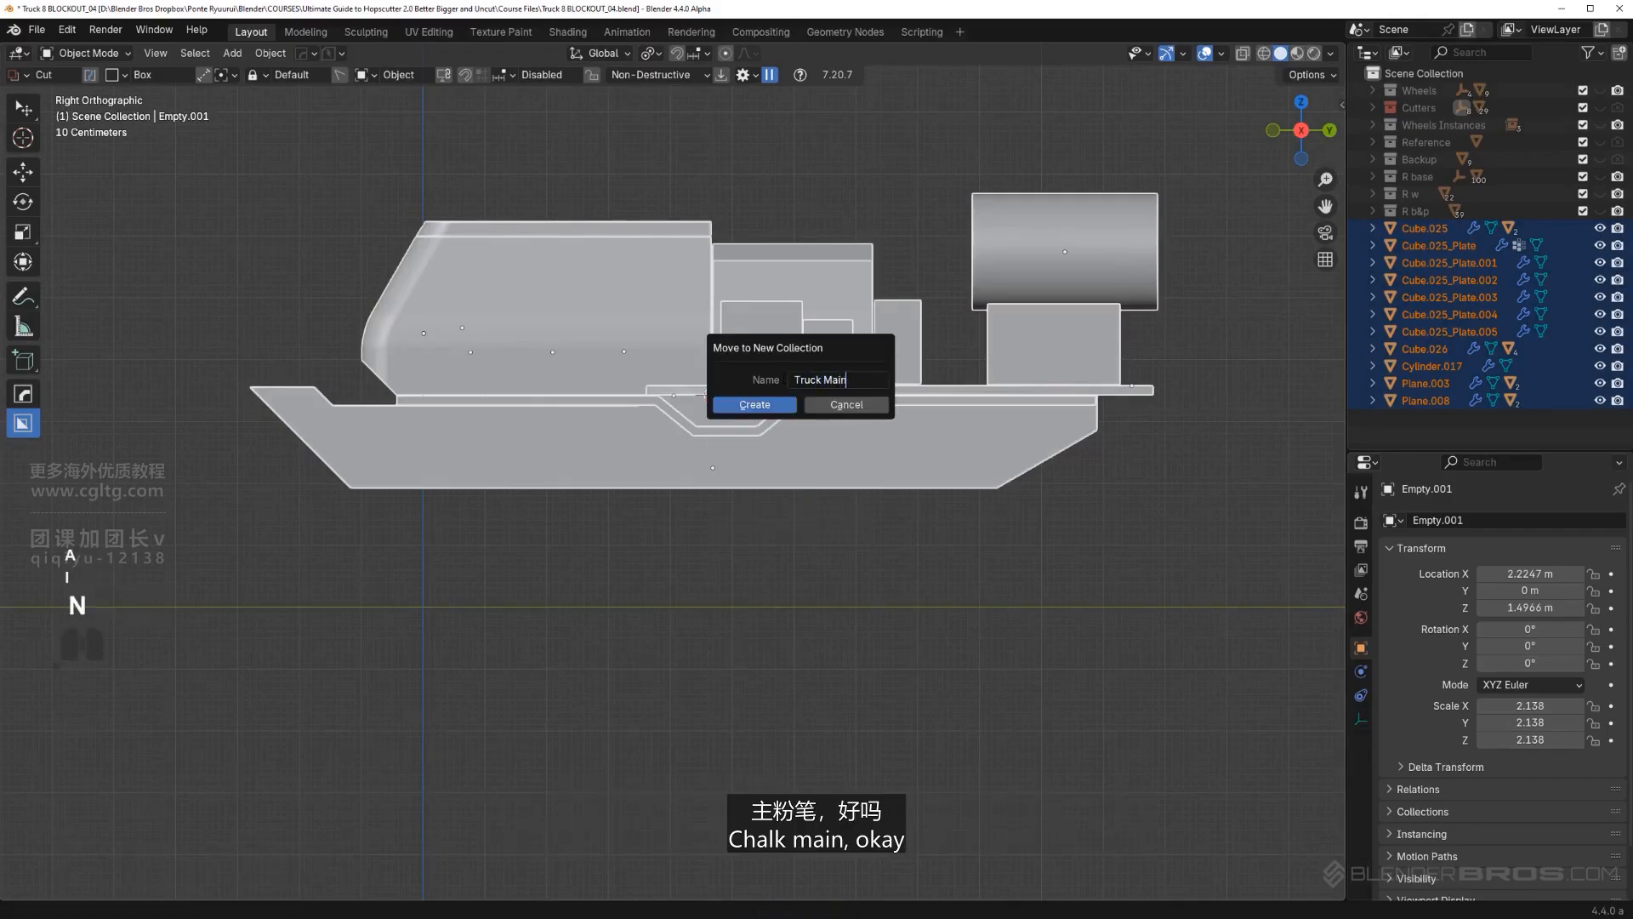
pyautogui.click(754, 404)
pyautogui.scroll(-2, 754, 409)
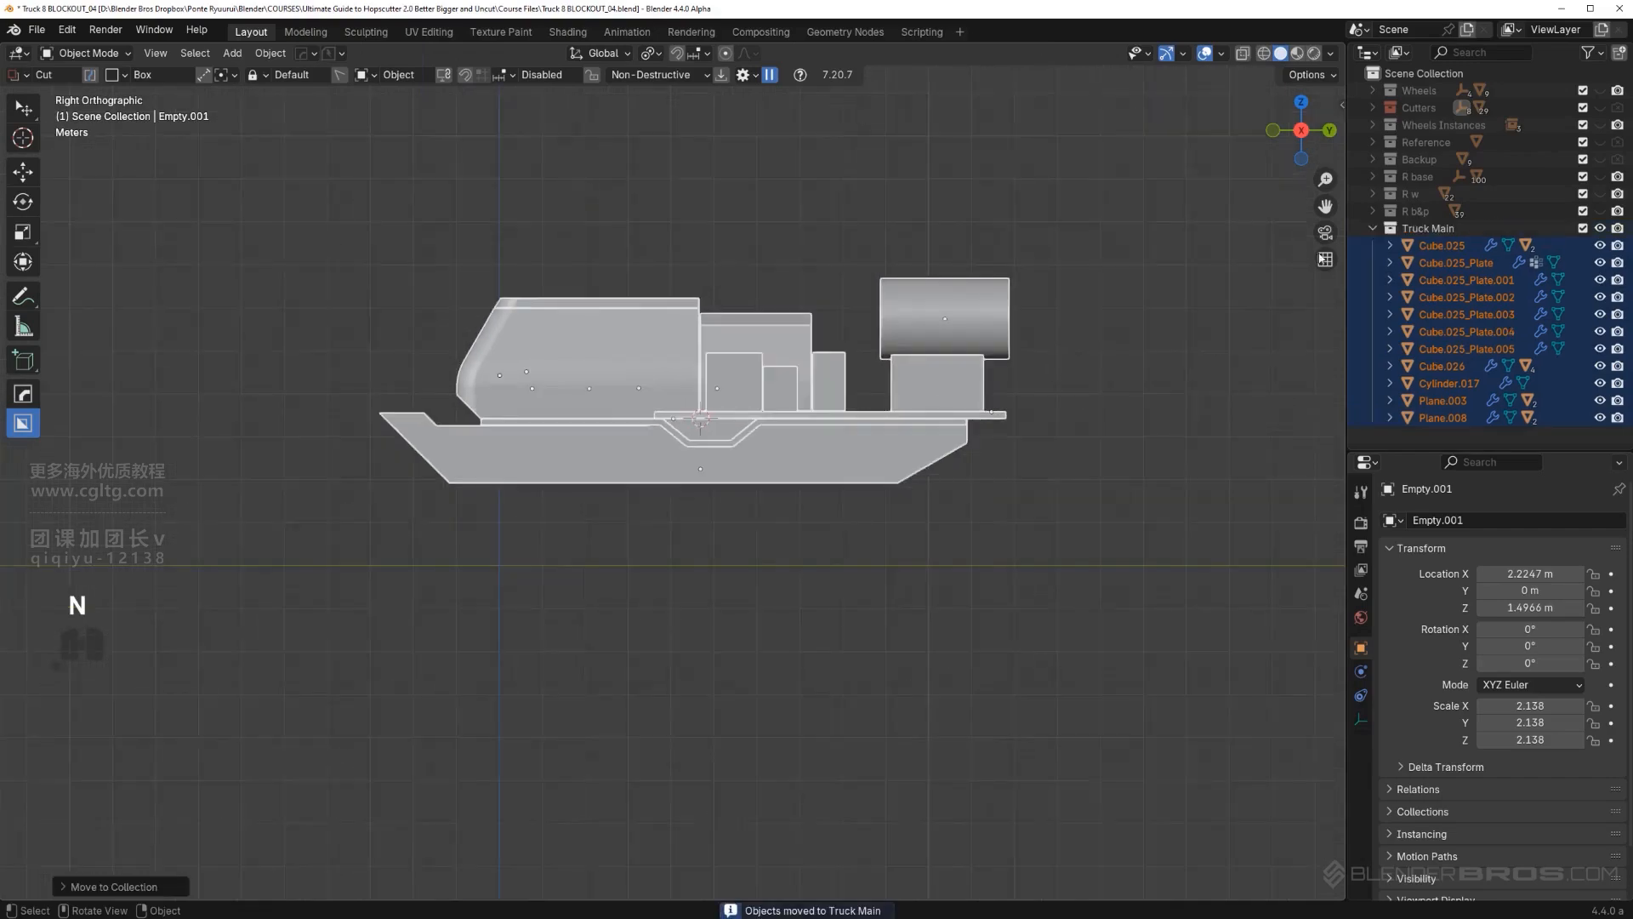
# Step: Place the Truck Main collection directly below Cutters and unhide the Wheels, Wheels Instances and Reference collections
pyautogui.moveTo(1391, 228); pyautogui.dragTo(1446, 117)
pyautogui.scroll(3, 720, 422)
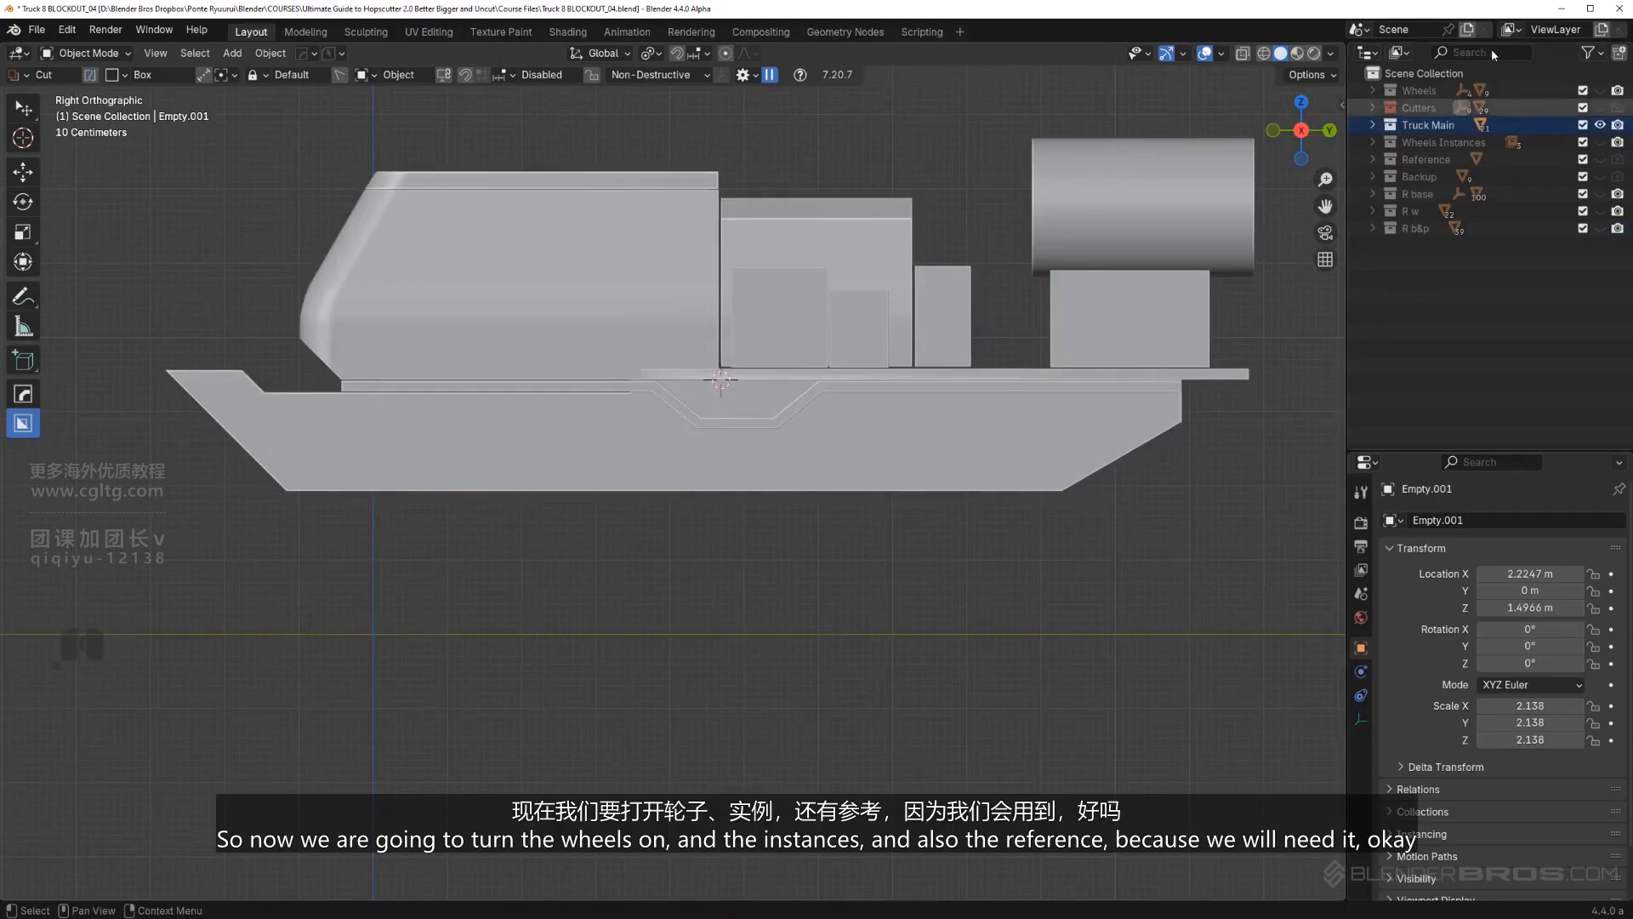
pyautogui.click(1600, 90)
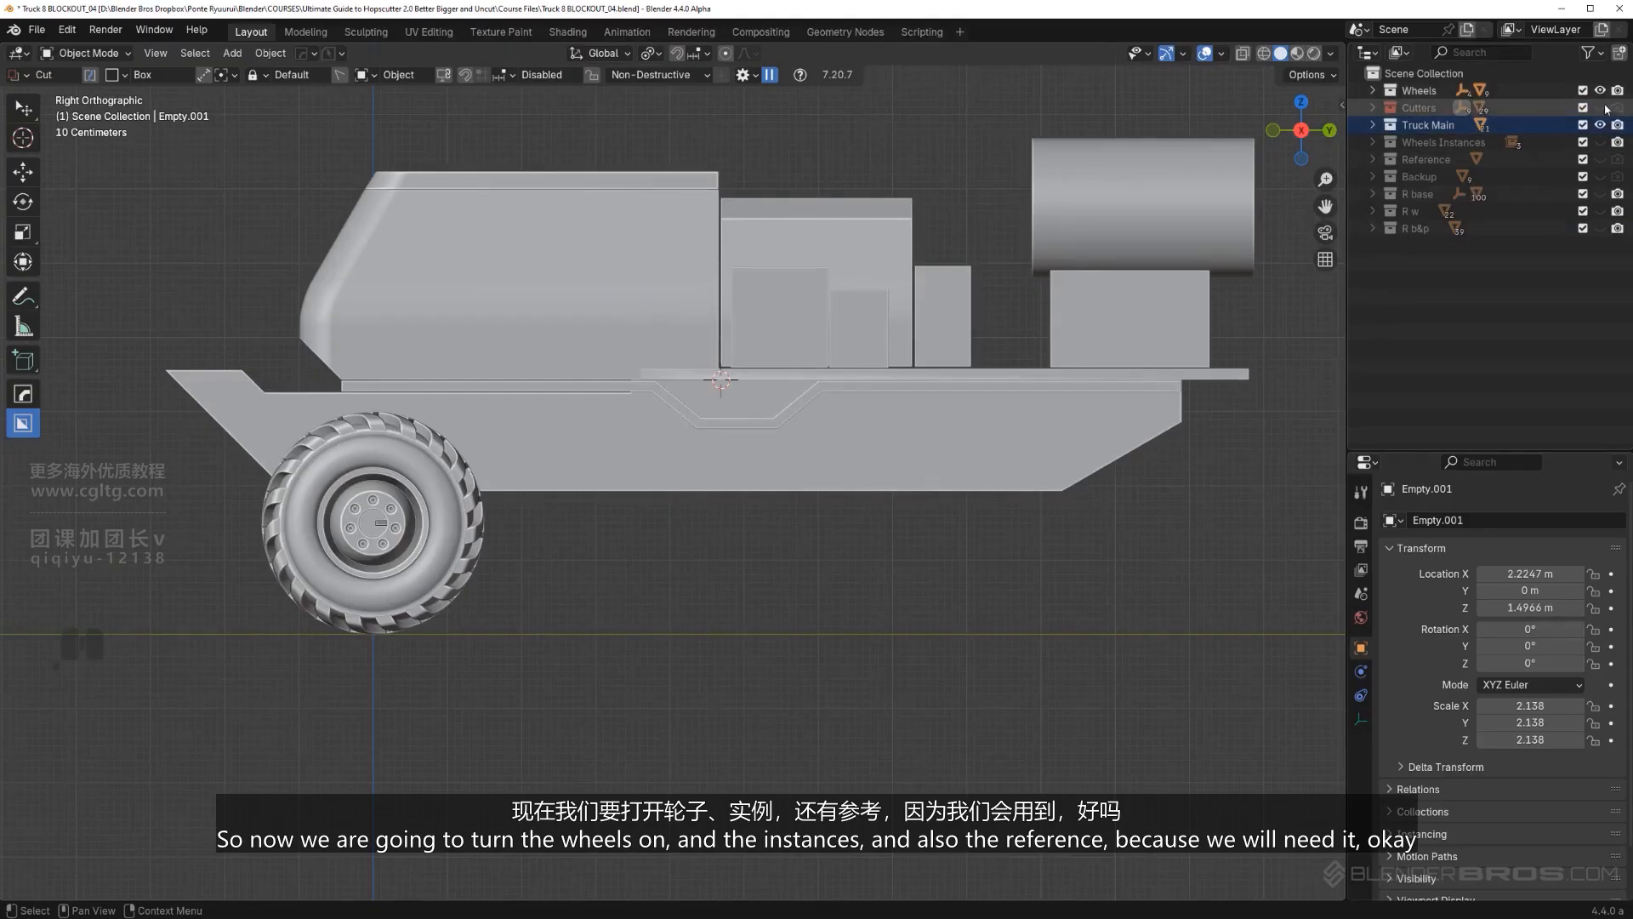
pyautogui.click(1600, 142)
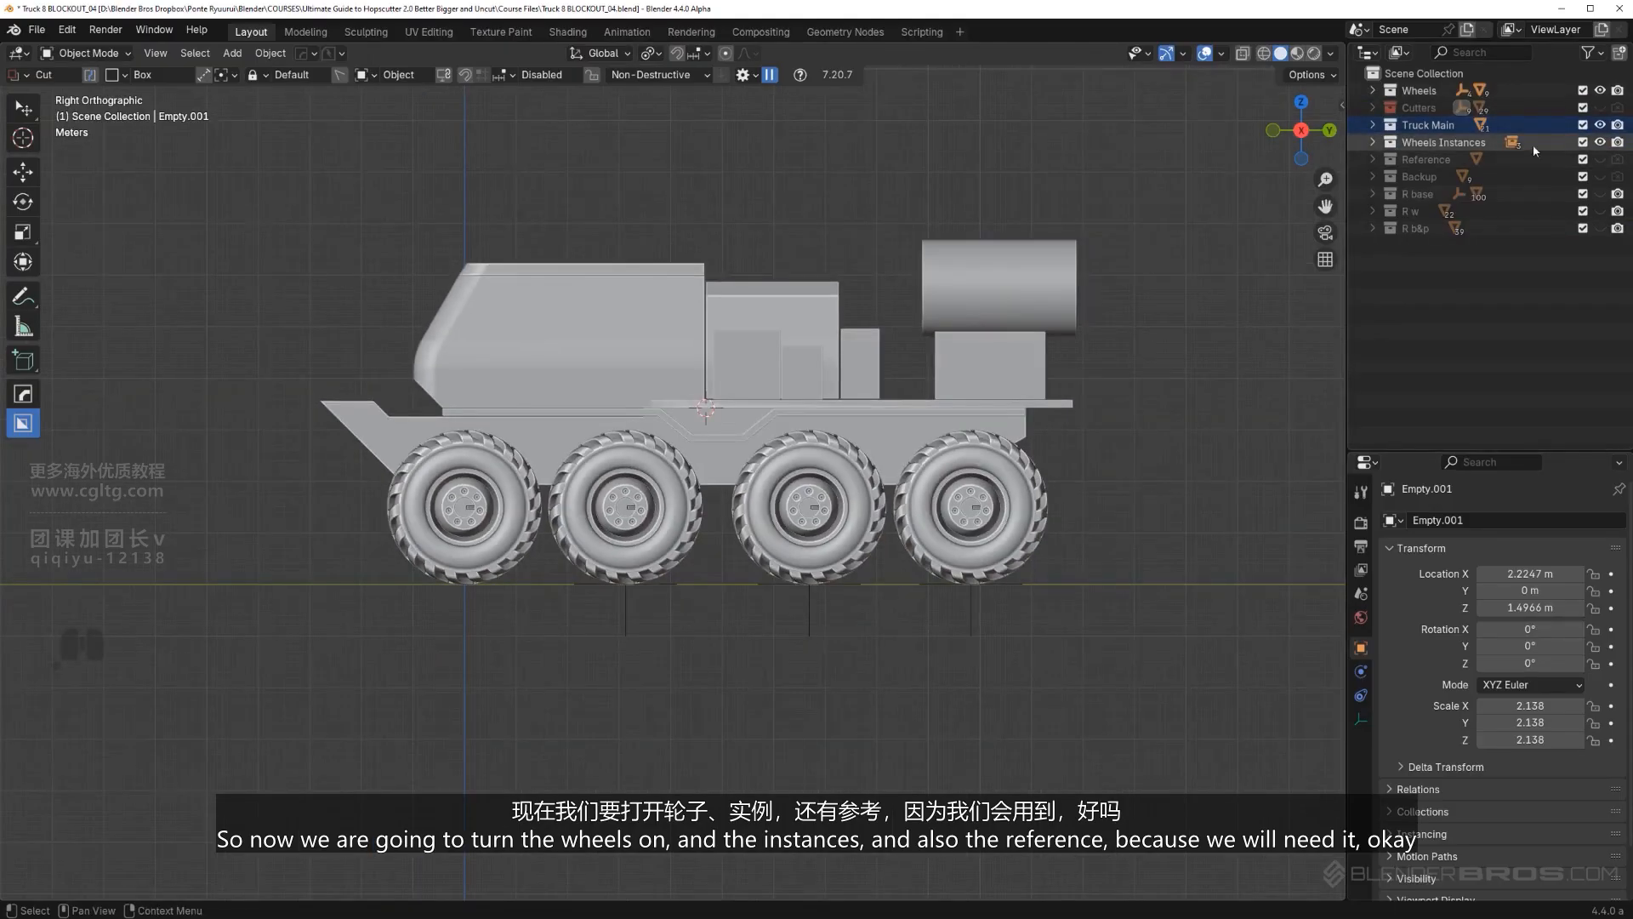
pyautogui.click(1600, 159)
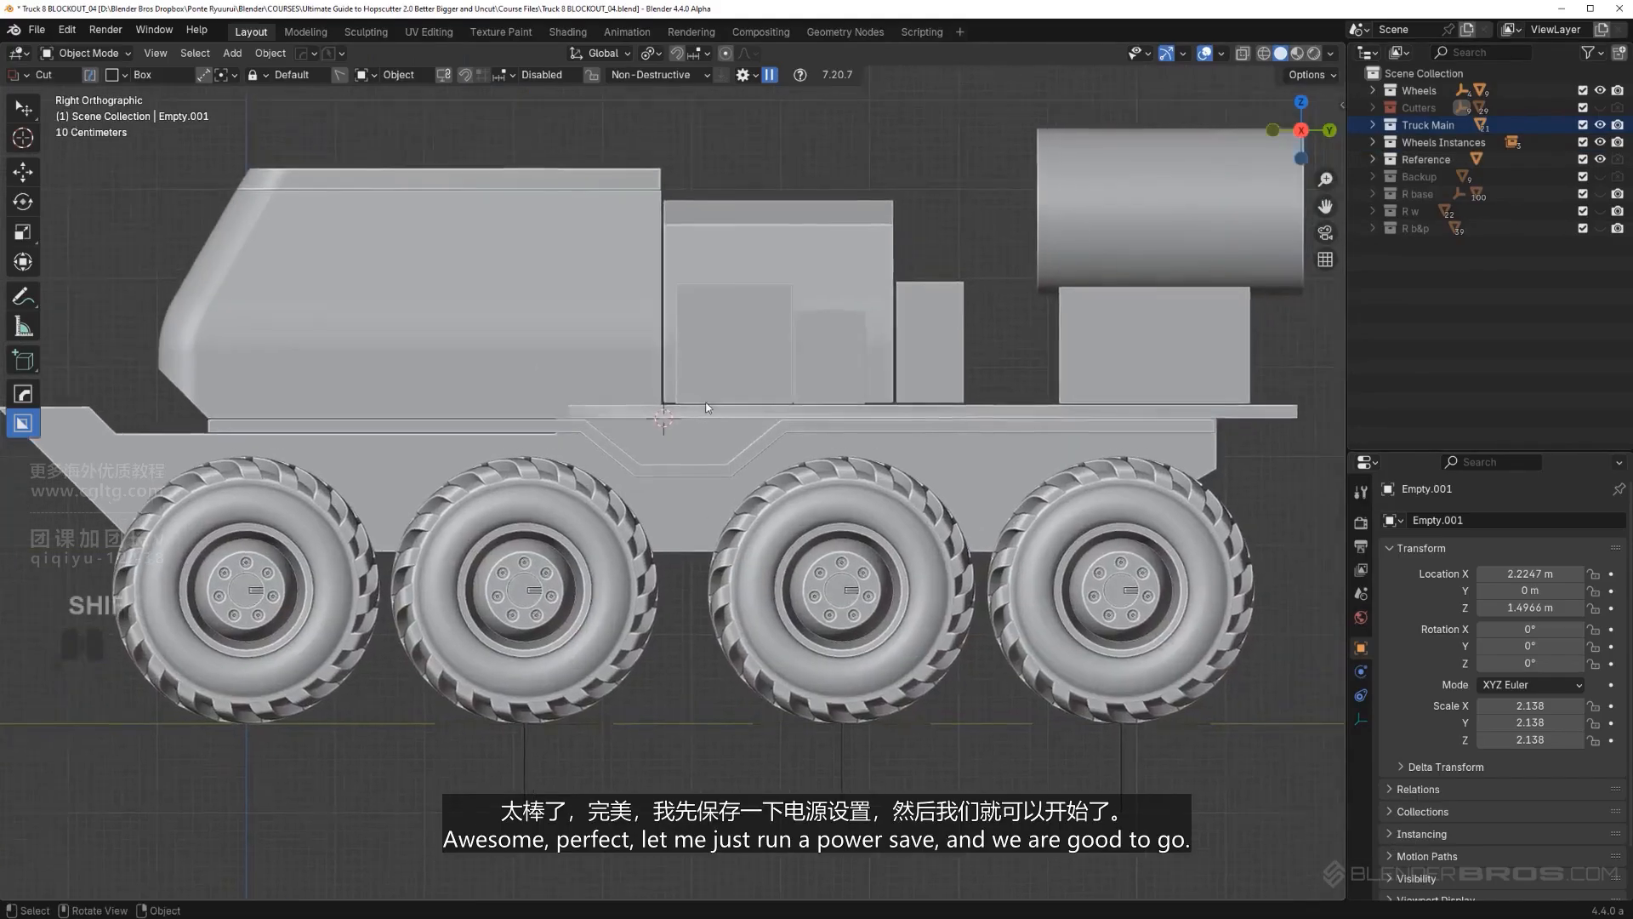
# Step: Save the file as "Truck 10 BLOCKOUT_REFINEMENT NEW" and store an incremental version with PowerSave
pyautogui.hotkey('shift', 'w')
pyautogui.click(338, 54)
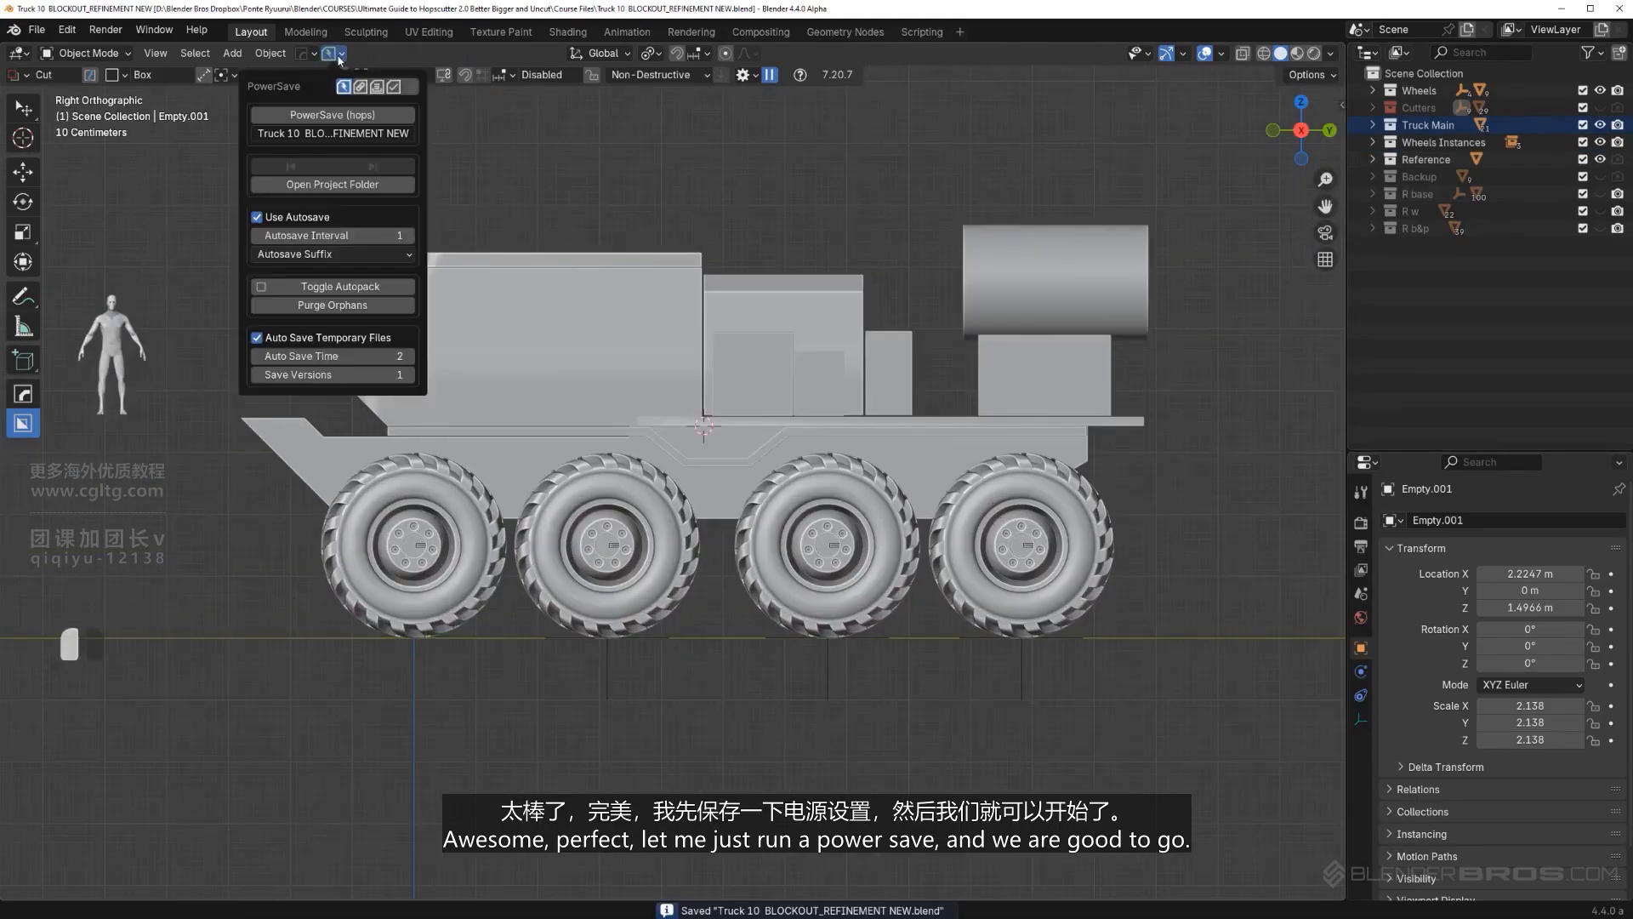
pyautogui.click(343, 115)
# Step: Widen the base plate under the cabin by scaling it along the global X axis by about 1.23
pyautogui.scroll(-3, 779, 438)
pyautogui.keyDown('shift'); pyautogui.moveTo(779, 438); pyautogui.dragTo(806, 641, button='middle'); pyautogui.keyUp('shift')
pyautogui.click(798, 443)
pyautogui.scroll(3, 778, 586)
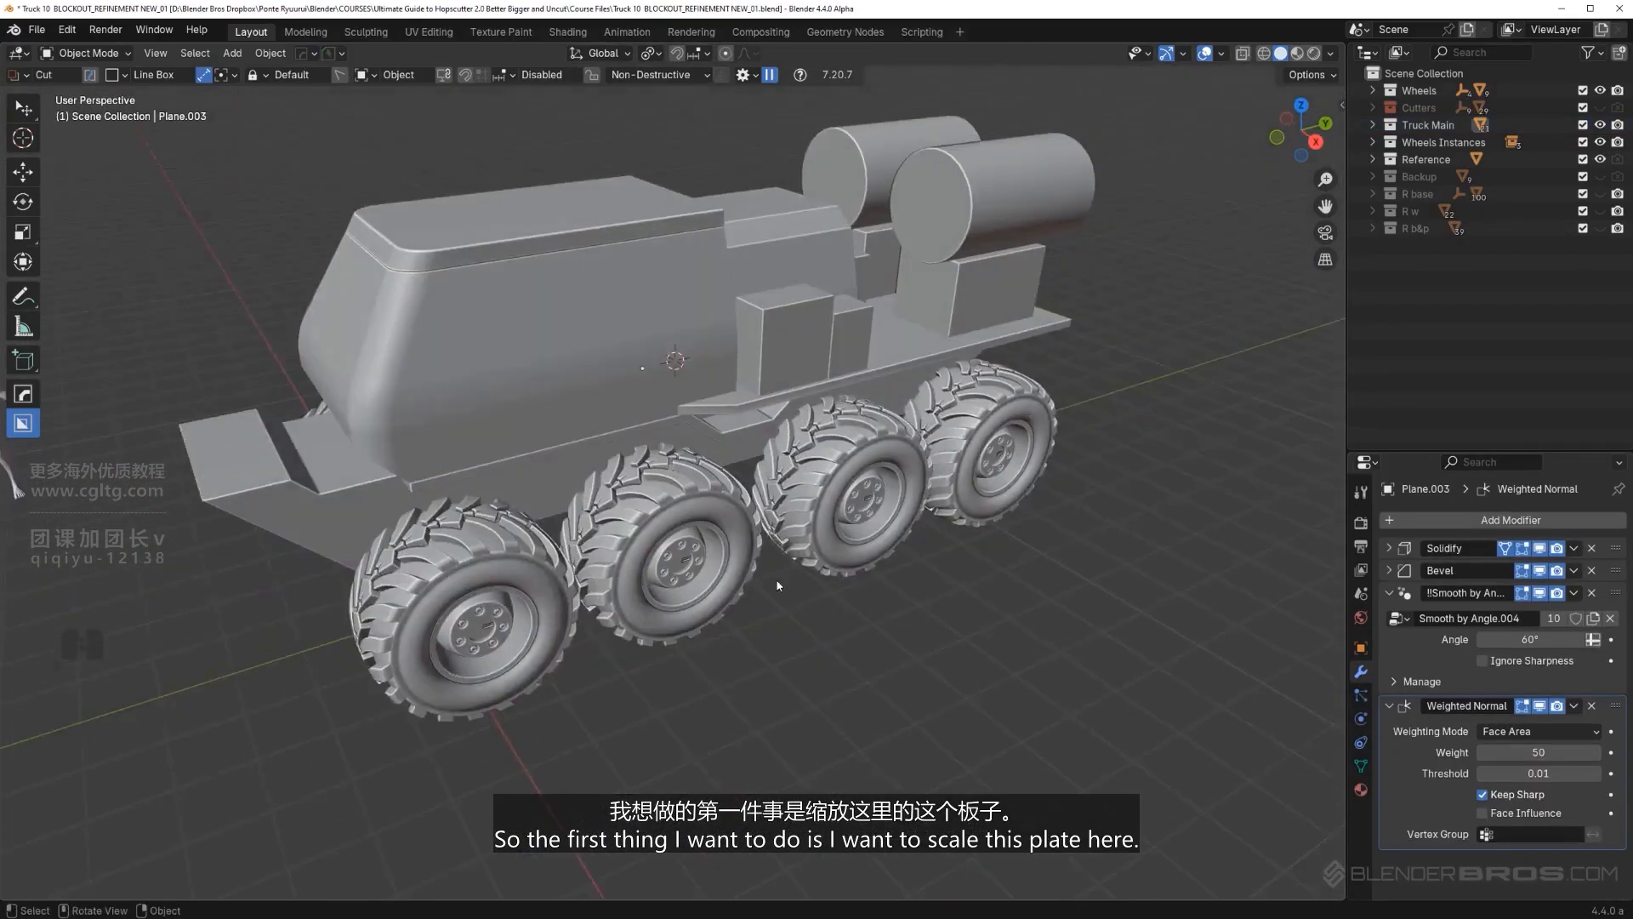
pyautogui.scroll(2, 776, 586)
pyautogui.click(686, 396)
pyautogui.moveTo(686, 396); pyautogui.dragTo(872, 516, button='middle')
pyautogui.scroll(1, 874, 517)
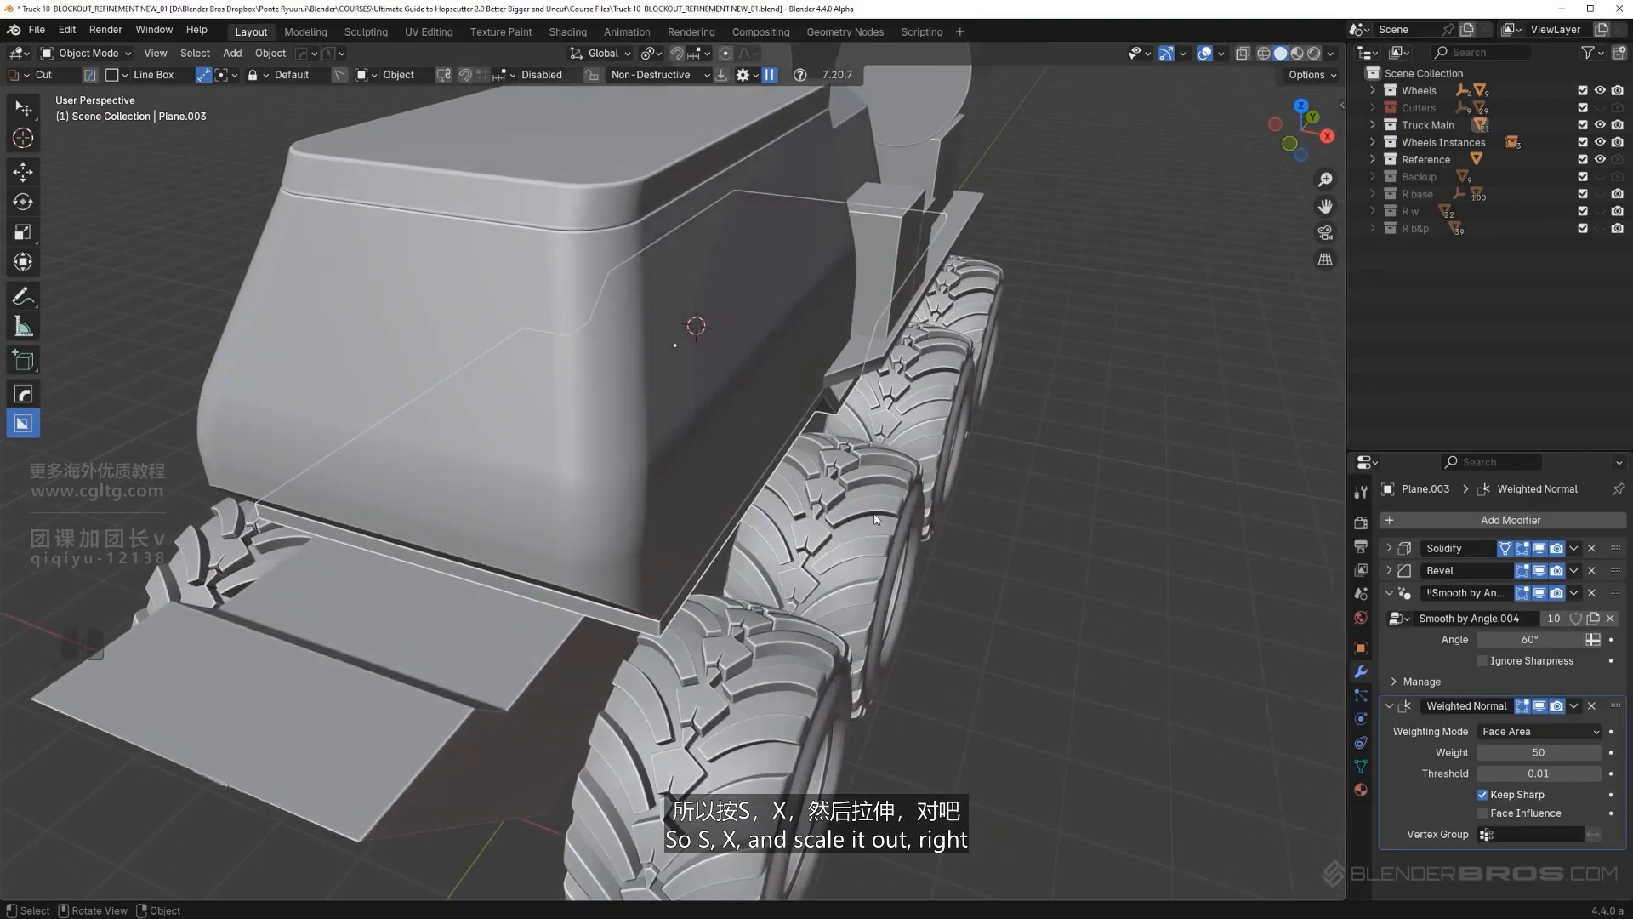
pyautogui.press('s')
pyautogui.press('x')
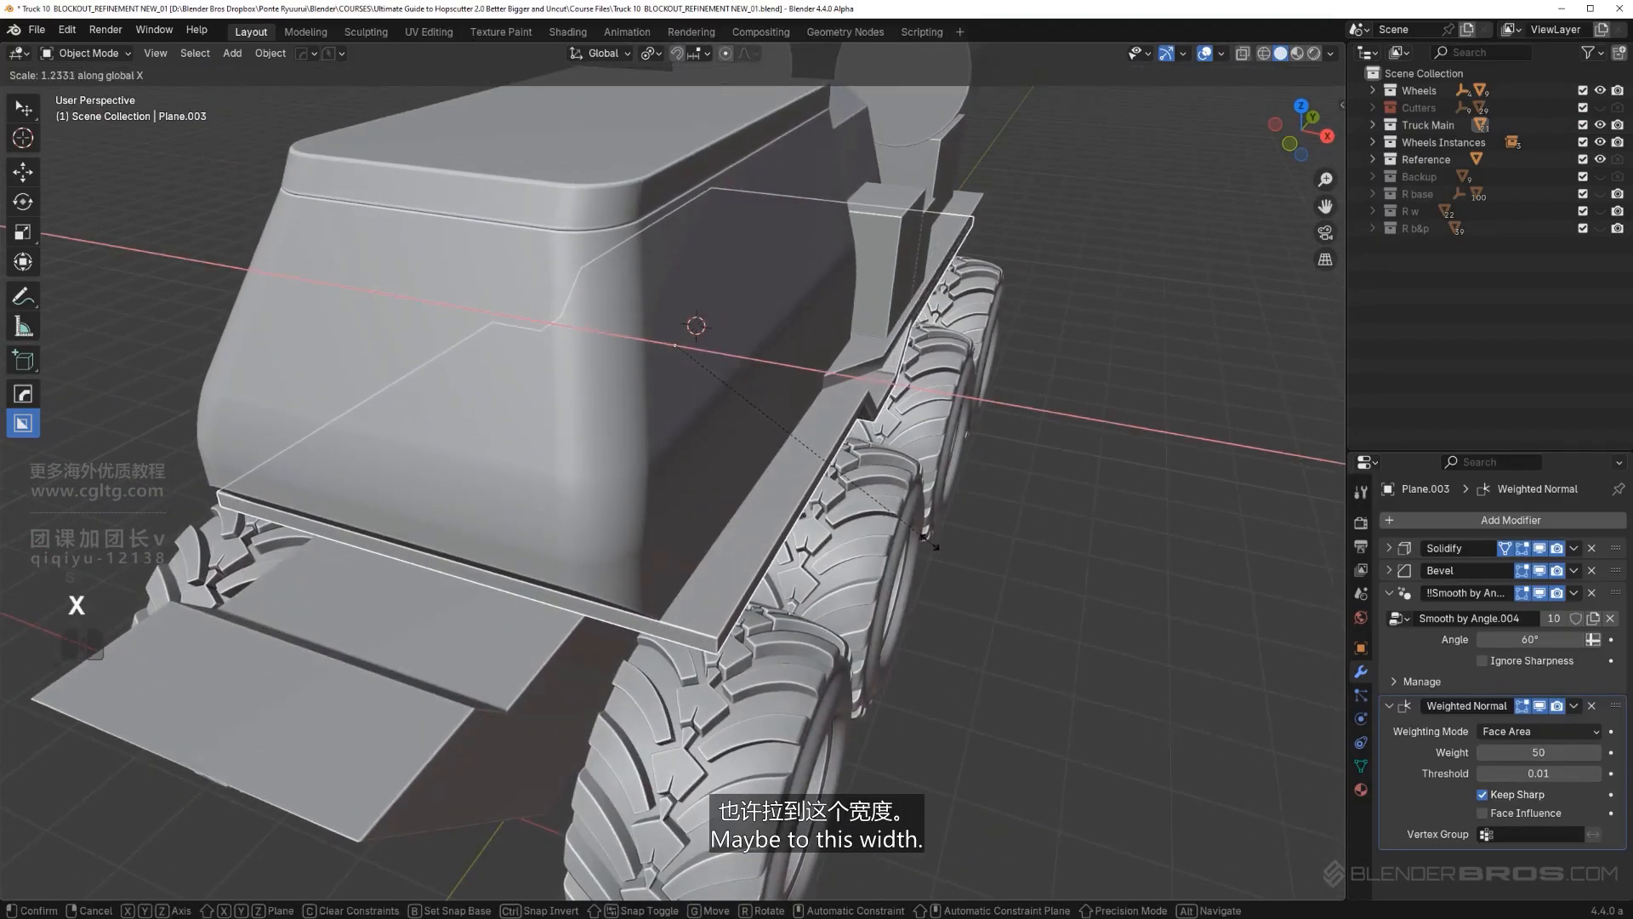
pyautogui.click(931, 546)
# Step: Widen the plate carrying the boxes and tanks behind the cabin slightly by scaling it along the global X axis
pyautogui.keyDown('shift'); pyautogui.moveTo(931, 545); pyautogui.dragTo(851, 518, button='middle'); pyautogui.keyUp('shift')
pyautogui.scroll(3, 850, 519)
pyautogui.click(810, 398)
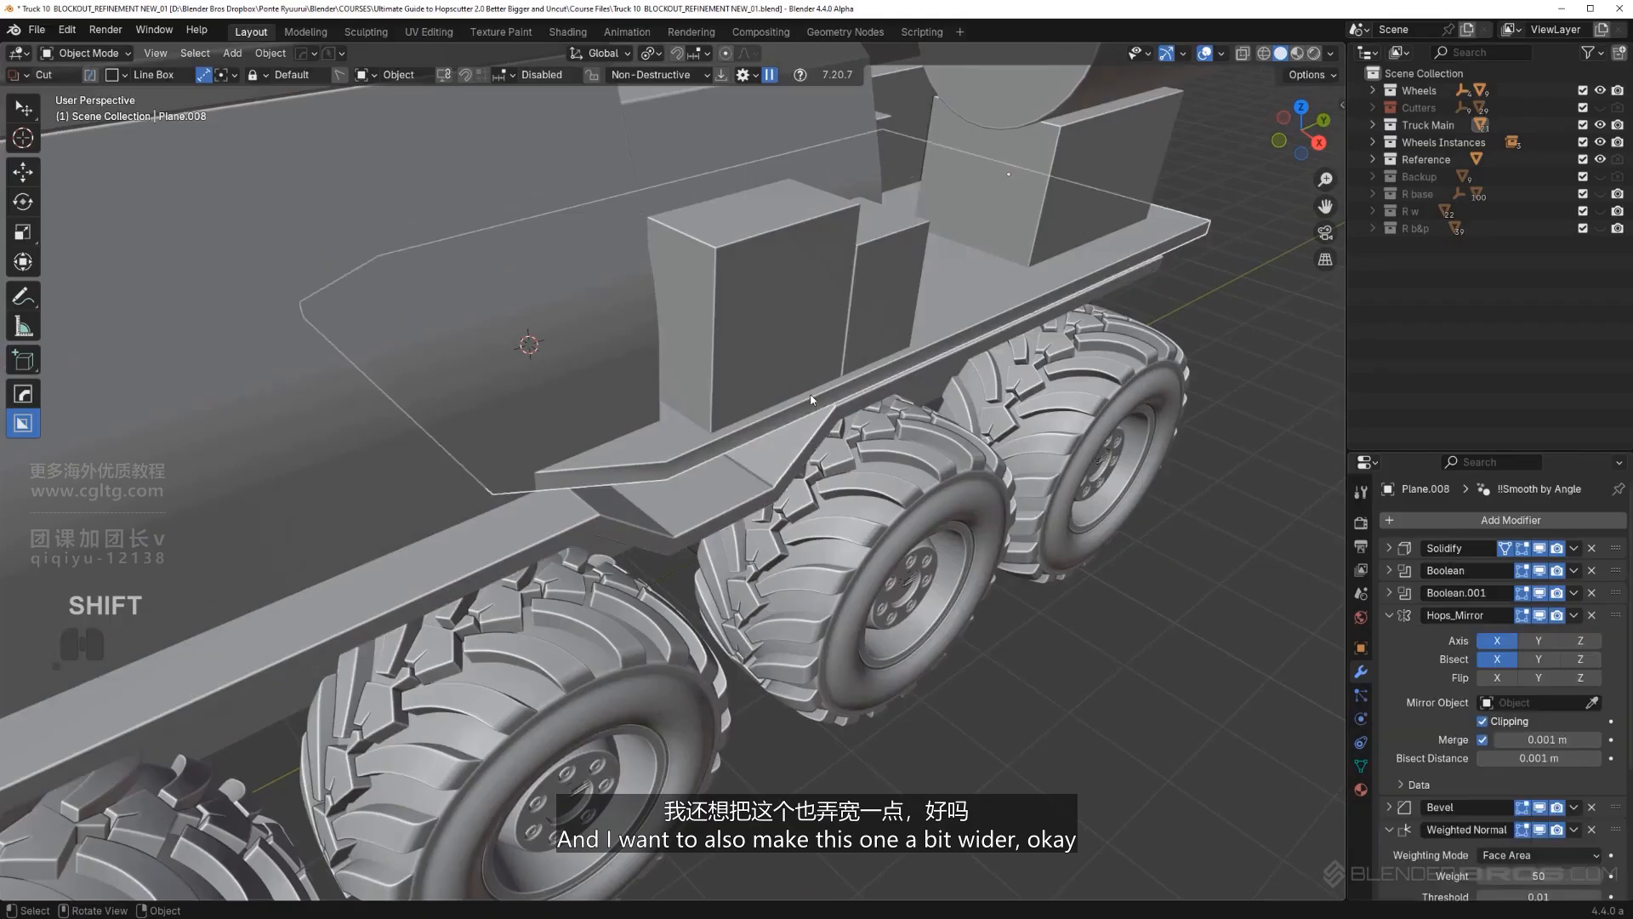
pyautogui.press('s')
pyautogui.press('x')
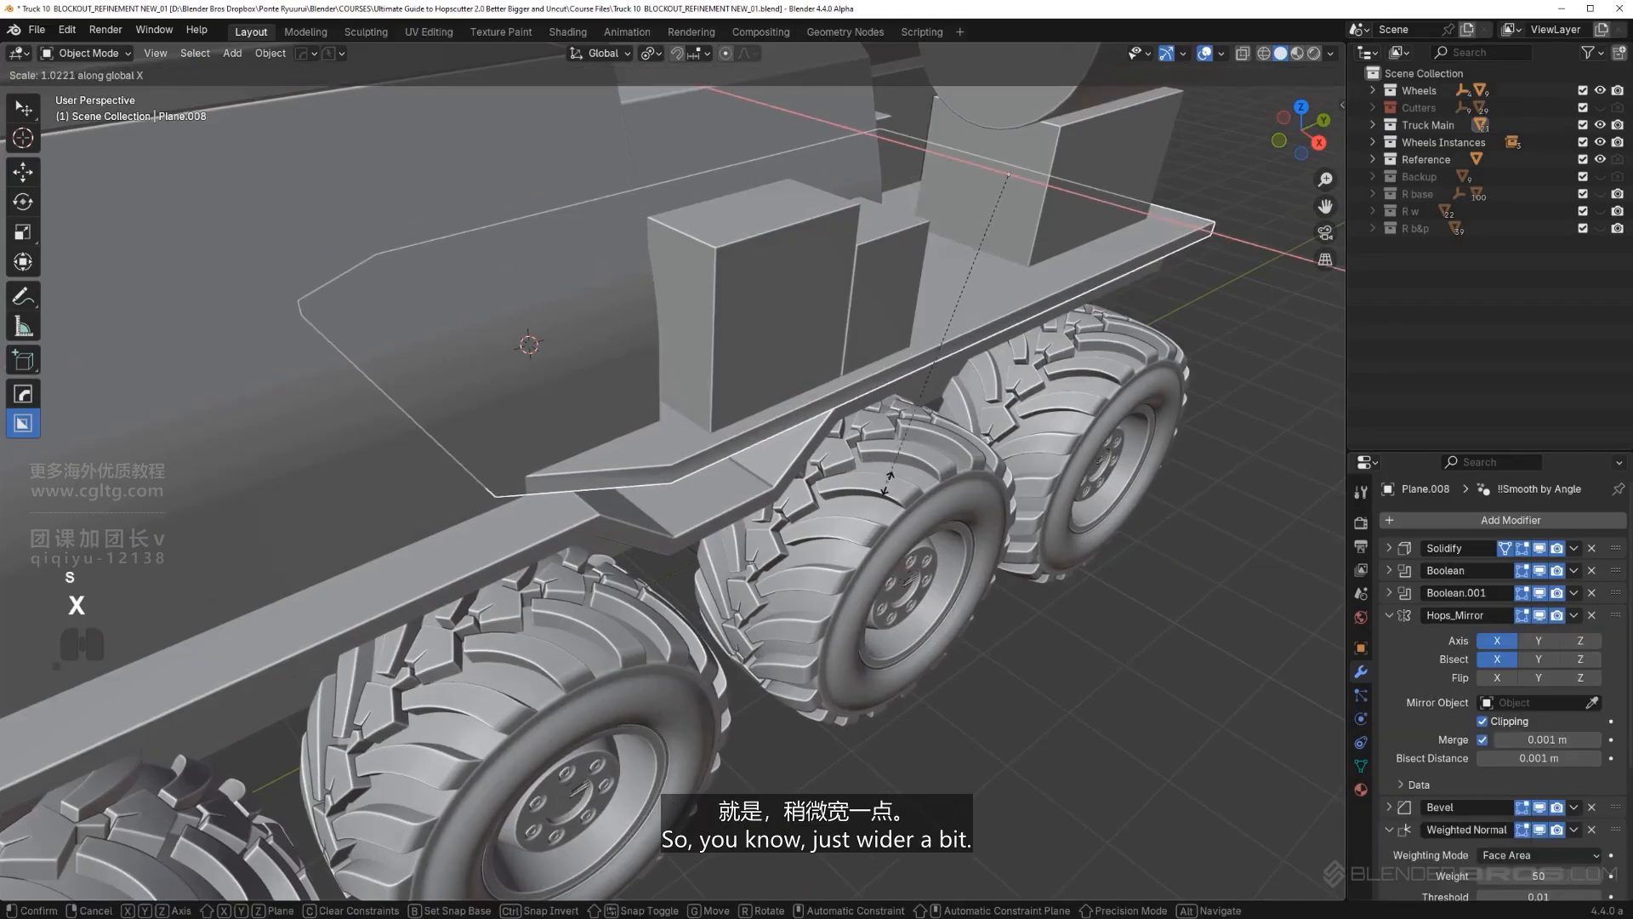
pyautogui.click(911, 502)
pyautogui.scroll(-4, 911, 502)
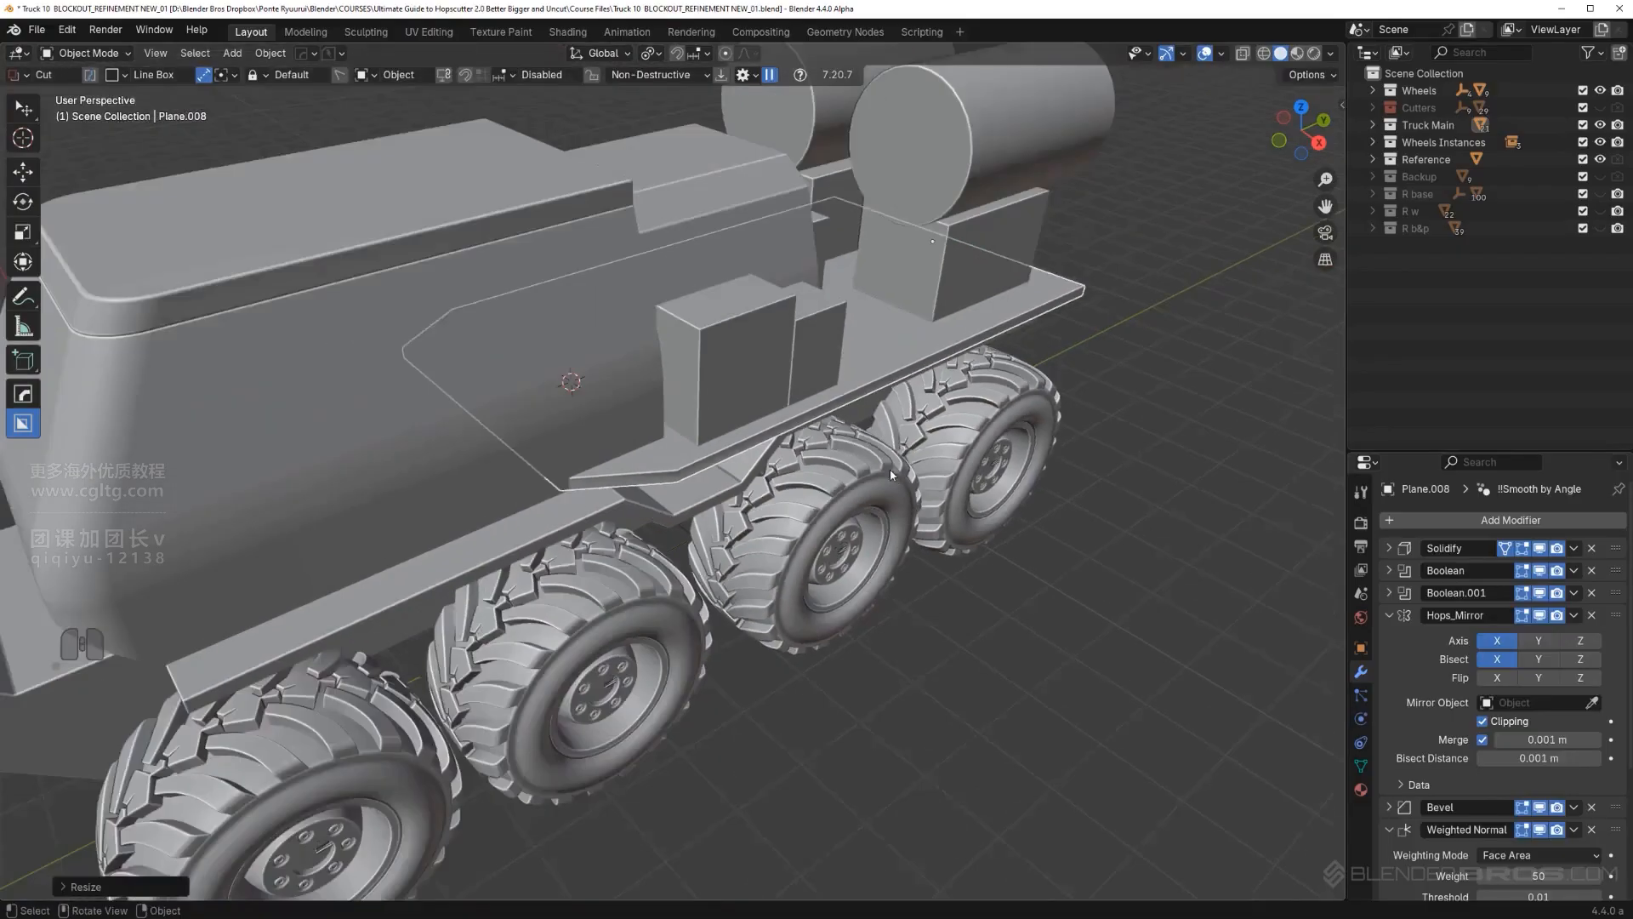
pyautogui.moveTo(911, 502); pyautogui.dragTo(723, 459, button='middle')
pyautogui.scroll(3, 716, 431)
pyautogui.click(704, 324)
pyautogui.scroll(-4, 704, 323)
pyautogui.keyDown('shift'); pyautogui.moveTo(723, 459); pyautogui.dragTo(777, 558, button='middle'); pyautogui.keyUp('shift')
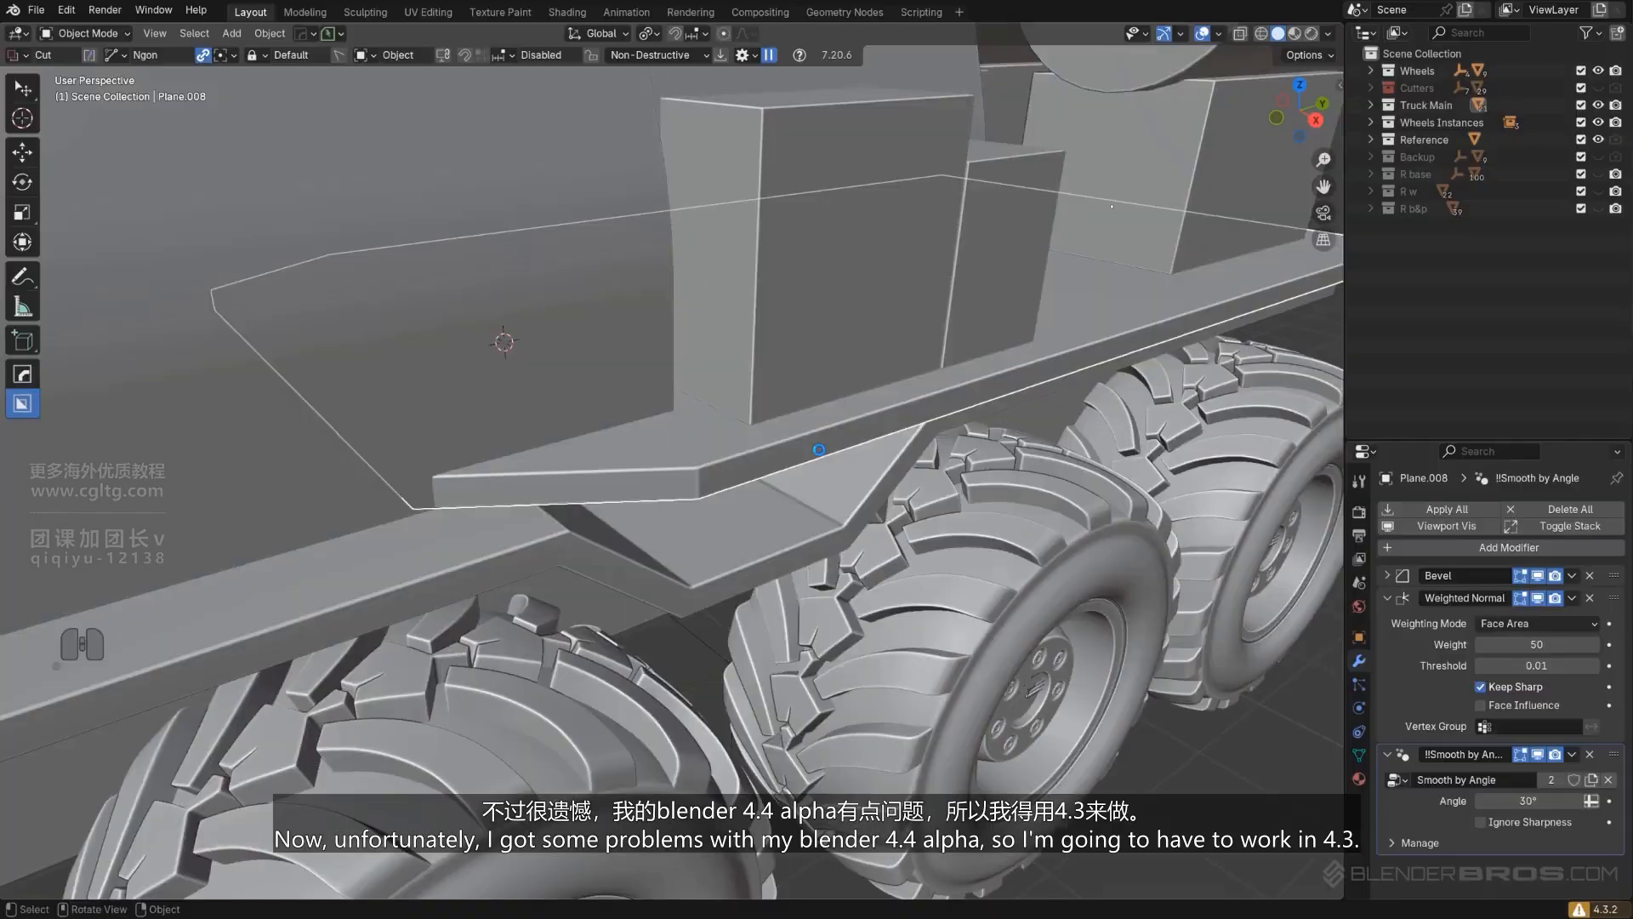
# Step: Edit the rear deck plate's mesh in local view and select both halves of its cabin-side end face
pyautogui.scroll(-5, 819, 463)
pyautogui.moveTo(791, 460); pyautogui.dragTo(759, 450, button='middle')
pyautogui.scroll(2, 748, 427)
pyautogui.keyDown('shift'); pyautogui.moveTo(759, 450); pyautogui.dragTo(808, 447, button='middle'); pyautogui.keyUp('shift')
pyautogui.scroll(3, 751, 438)
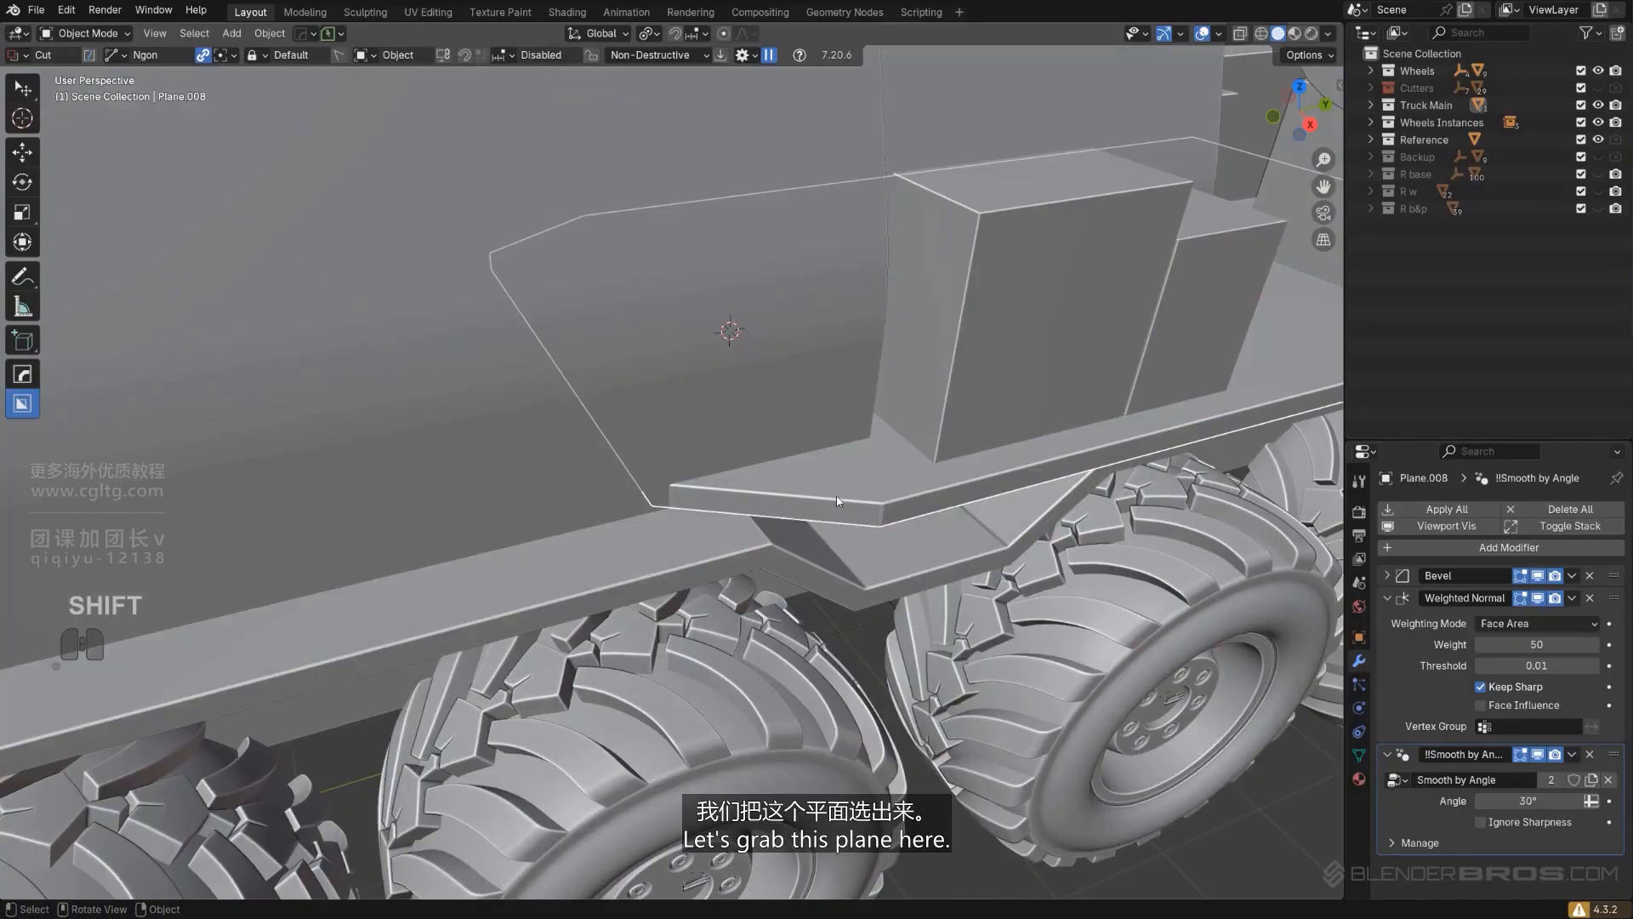
pyautogui.scroll(-3, 826, 508)
pyautogui.press('Tab')
pyautogui.scroll(2, 804, 510)
pyautogui.click(776, 504)
pyautogui.scroll(-2, 774, 507)
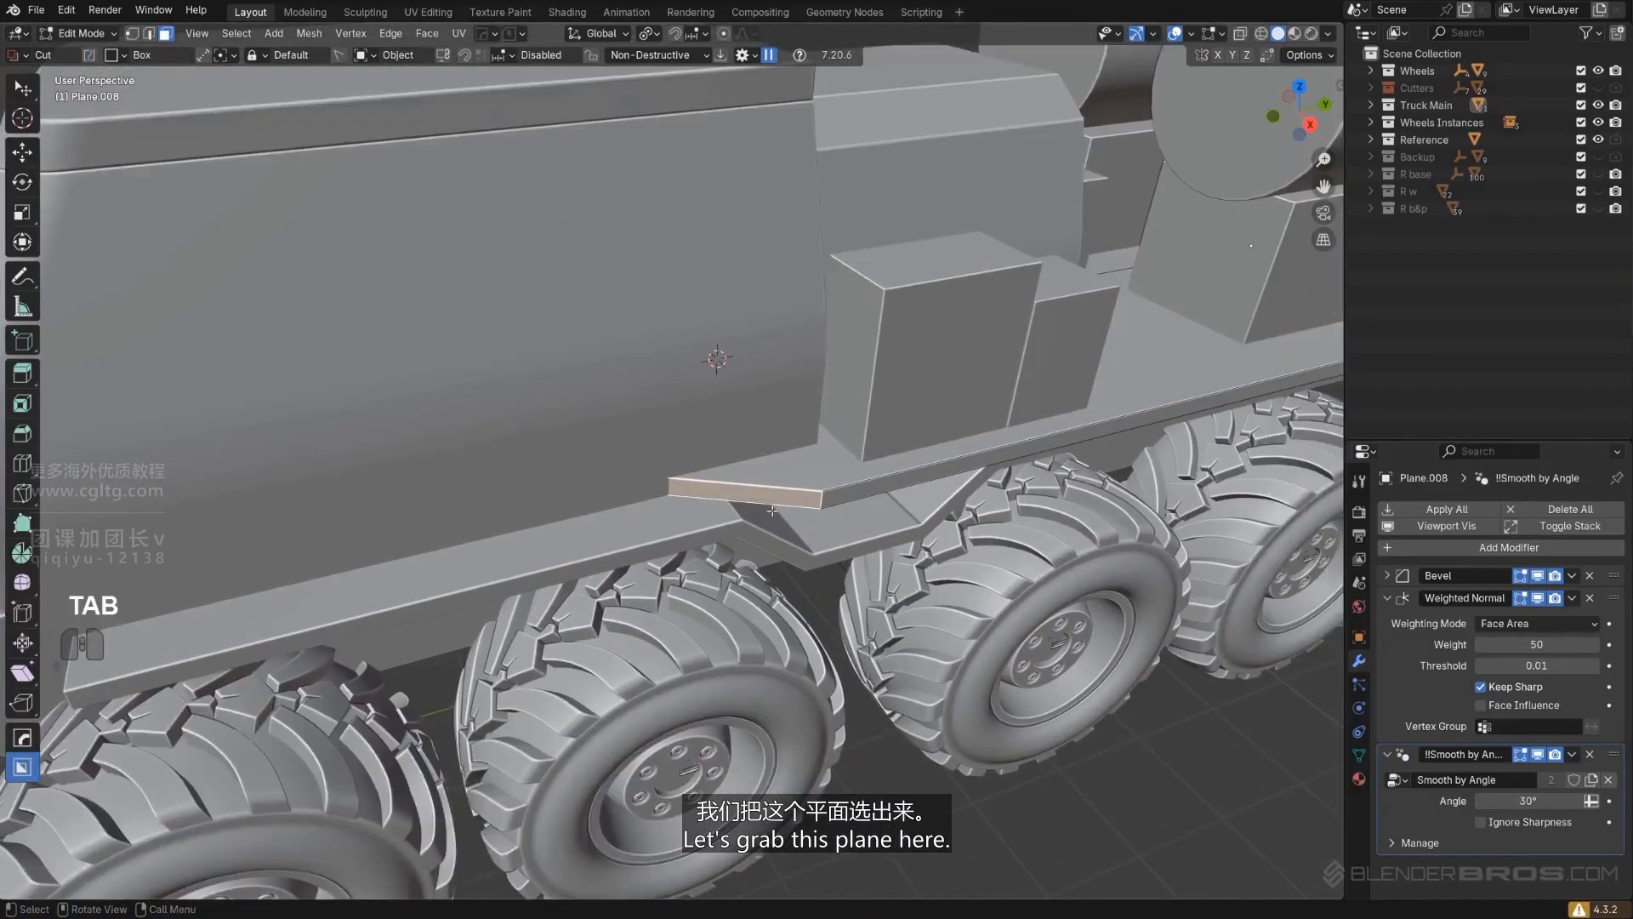
pyautogui.scroll(-2, 772, 509)
pyautogui.moveTo(772, 510); pyautogui.dragTo(814, 422, button='middle')
pyautogui.press('/')
pyautogui.keyDown('shift'); pyautogui.click(635, 505); pyautogui.keyUp('shift')
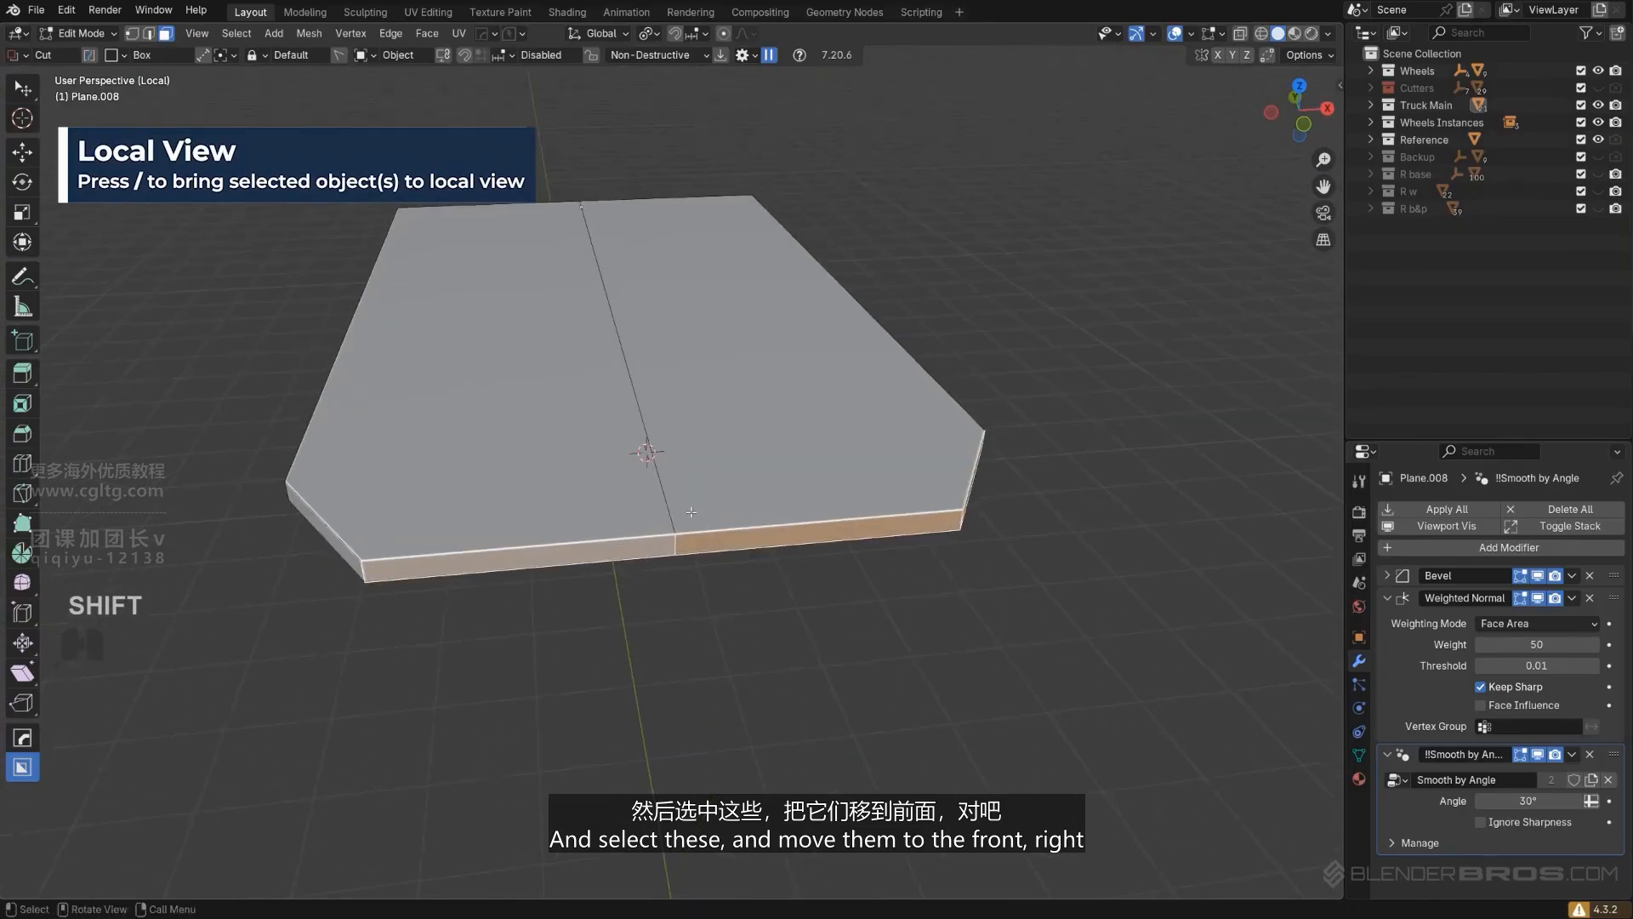
# Step: Leave local view and, in the side view, move the selected end faces forward along Y to lengthen the plate under the cabin
pyautogui.scroll(-2, 846, 510)
pyautogui.press('KP_3')
pyautogui.press('KP_5')
pyautogui.press('/')
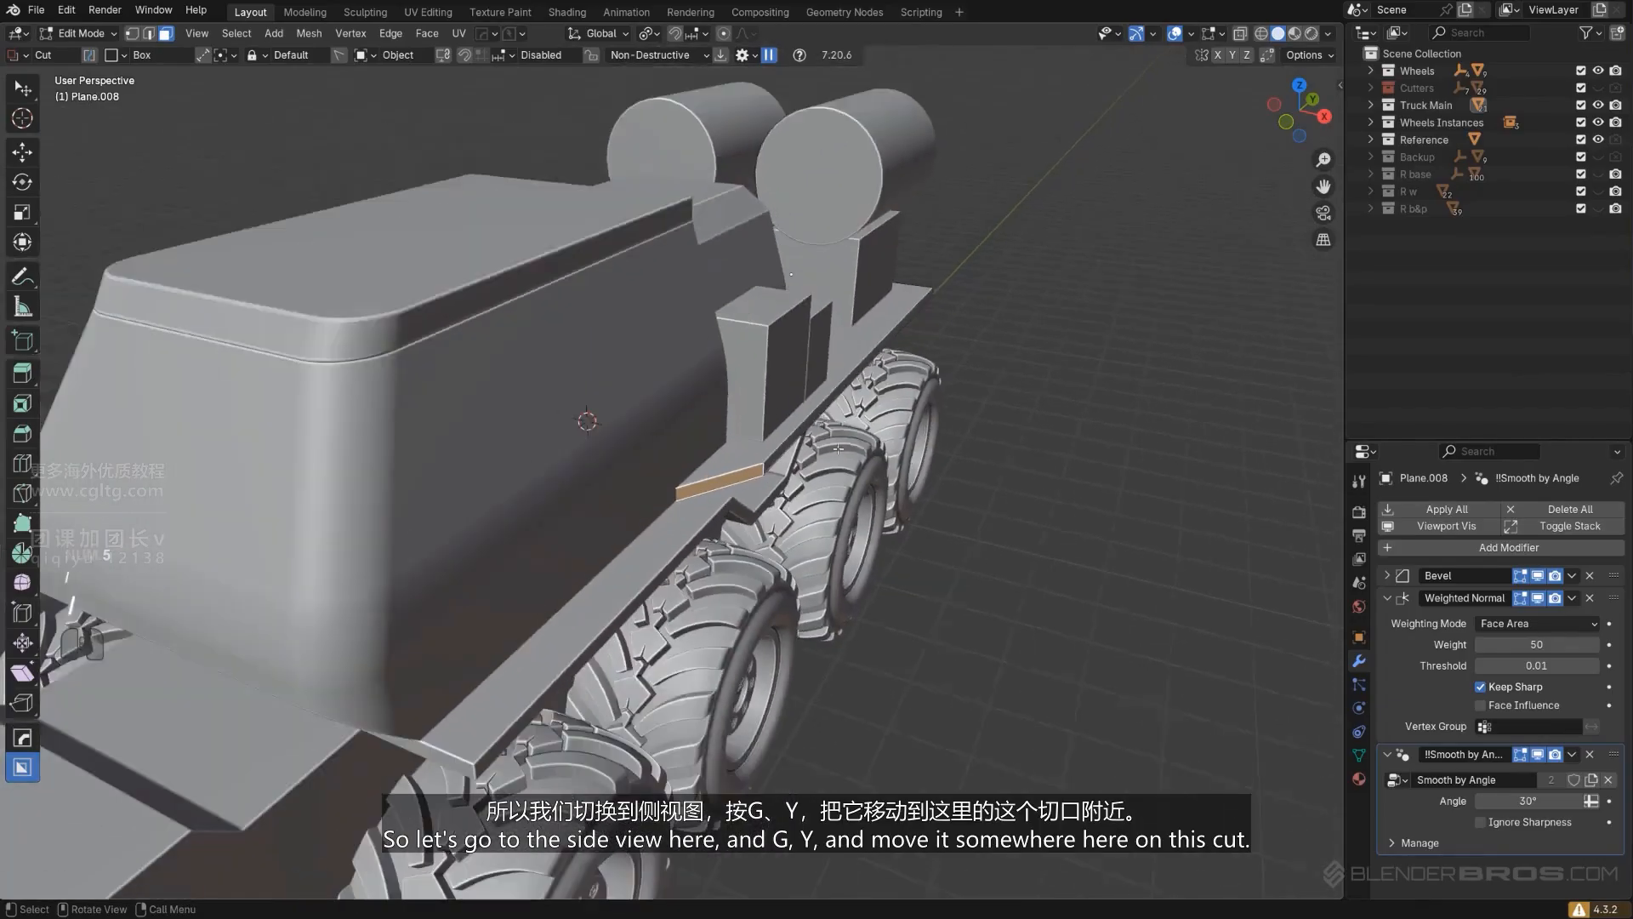
pyautogui.keyDown('alt'); pyautogui.moveTo(646, 442); pyautogui.dragTo(755, 435, button='middle'); pyautogui.keyUp('alt')
pyautogui.scroll(6, 755, 435)
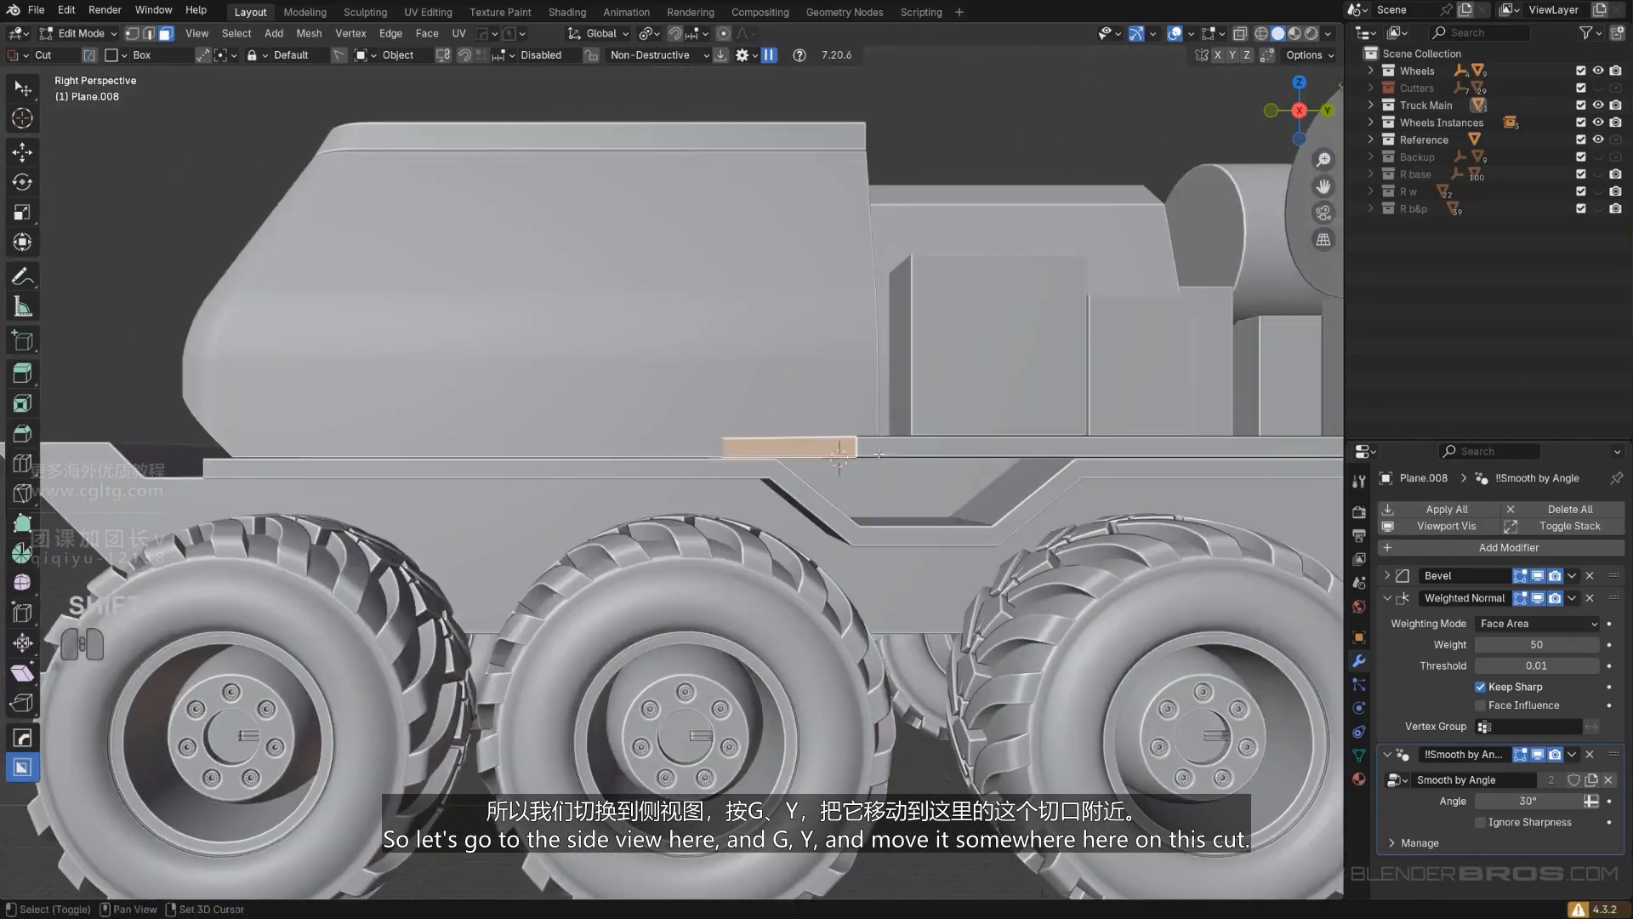
pyautogui.press('KP_5')
pyautogui.press('g')
pyautogui.press('y')
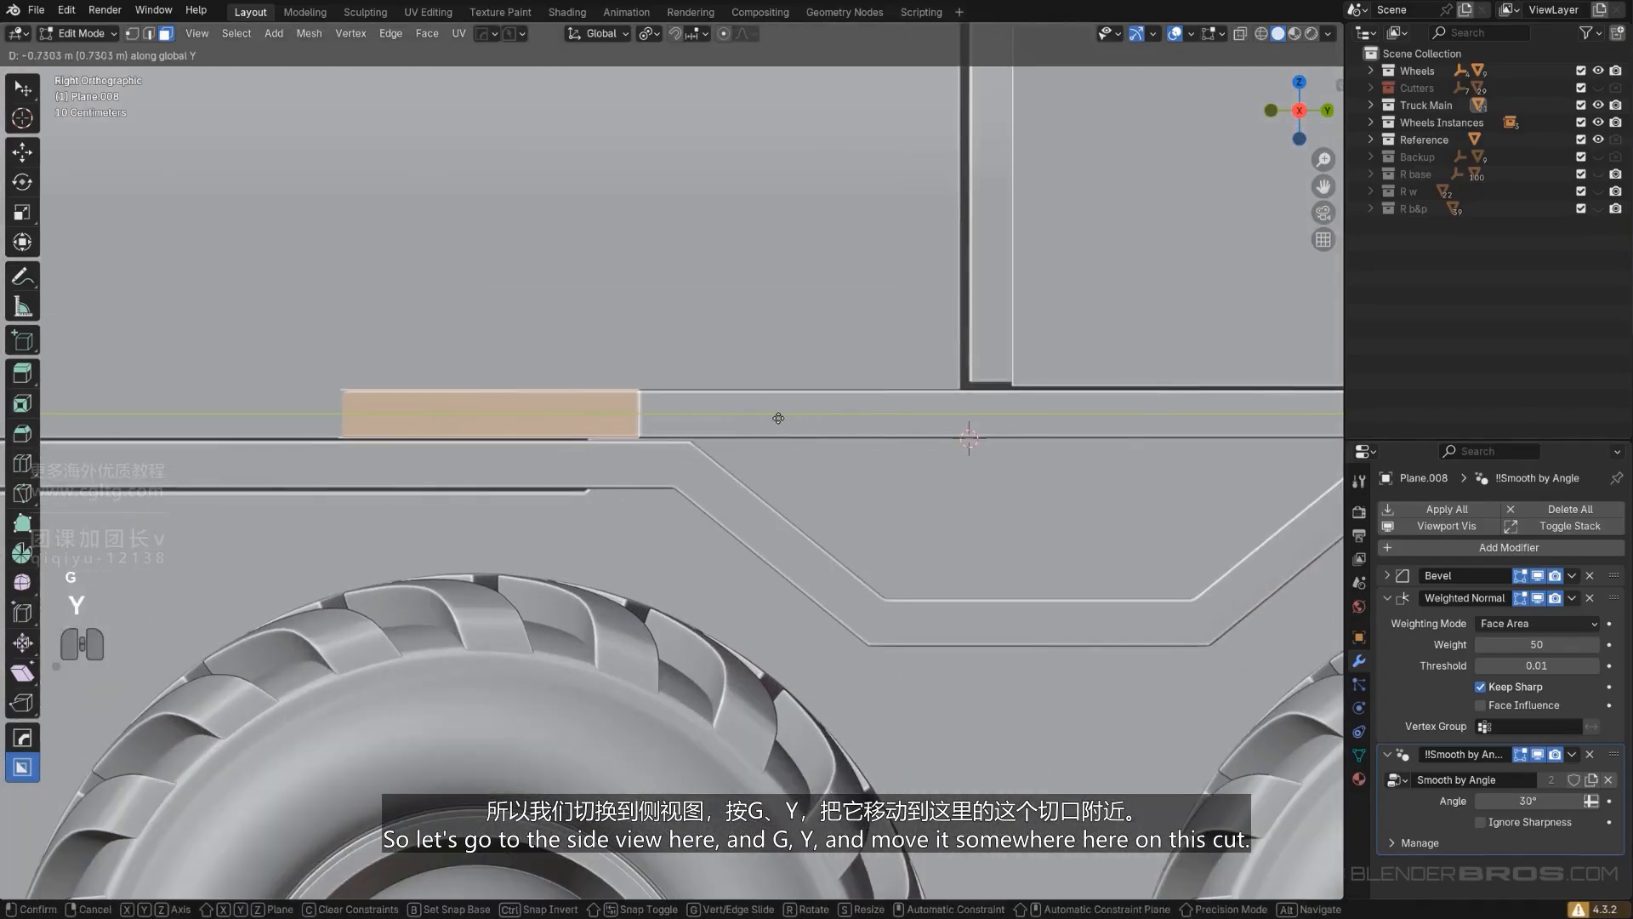
pyautogui.click(723, 407)
pyautogui.press('Tab')
pyautogui.scroll(-8, 678, 306)
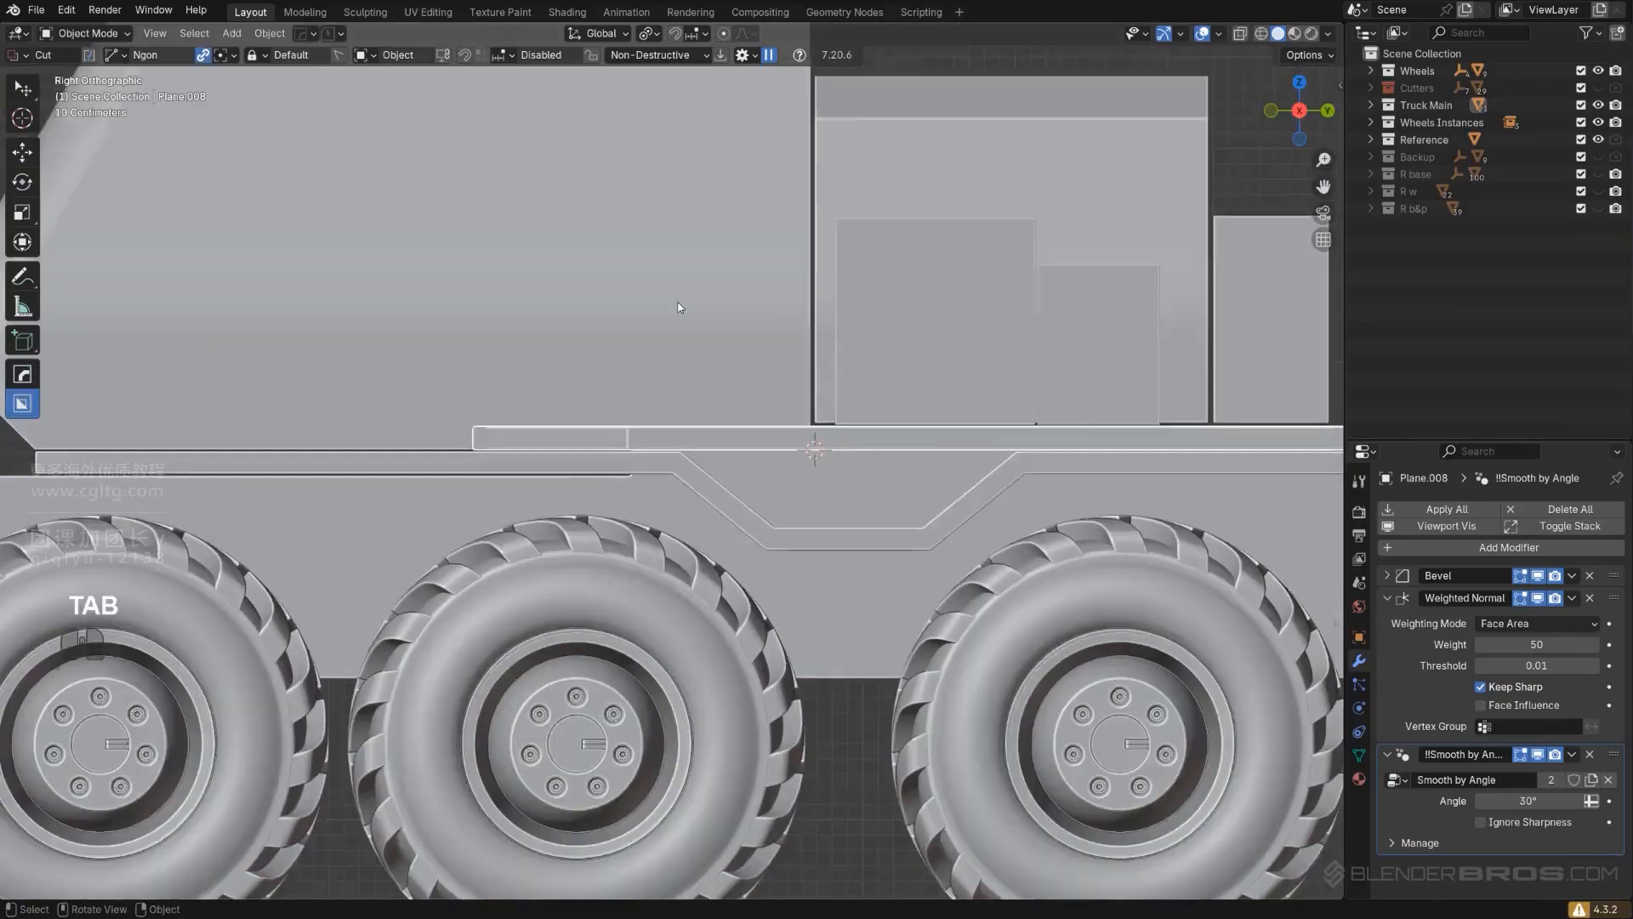
# Step: Cut the outer side of the base plate under the cabin with an angled Ngon drawn in the top view, keeping the cutter
pyautogui.press('KP_5')
pyautogui.moveTo(657, 400)
pyautogui.mouseDown(button='middle')
pyautogui.moveTo(703, 635)
pyautogui.moveTo(770, 411)
pyautogui.moveTo(703, 398)
pyautogui.moveTo(725, 447)
pyautogui.moveTo(793, 455)
pyautogui.moveTo(801, 511)
pyautogui.mouseUp(button='middle')
pyautogui.scroll(3, 769, 410)
pyautogui.click(702, 400)
pyautogui.click(703, 402)
pyautogui.scroll(-2, 704, 402)
pyautogui.press('KP_5')
pyautogui.scroll(2, 709, 417)
pyautogui.scroll(2, 749, 464)
pyautogui.press('d')
pyautogui.click(680, 482)
pyautogui.scroll(1, 722, 462)
pyautogui.moveTo(825, 550)
pyautogui.mouseDown()
pyautogui.moveTo(565, 393)
pyautogui.moveTo(565, 419)
pyautogui.moveTo(317, 435)
pyautogui.mouseUp()
pyautogui.scroll(-3, 564, 404)
pyautogui.click(201, 422)
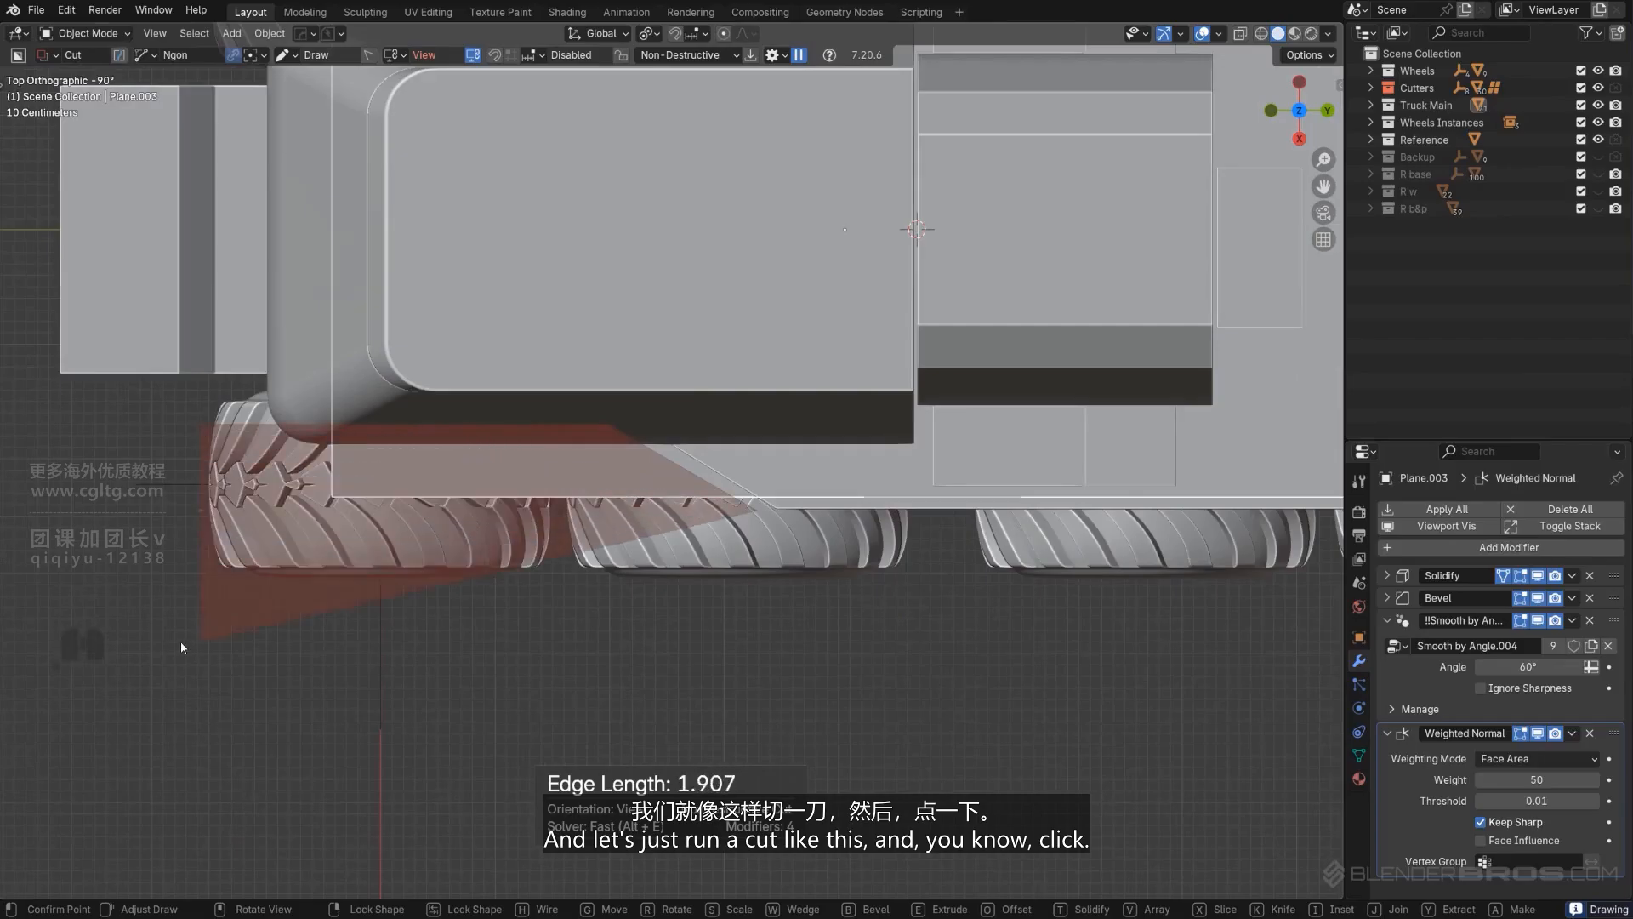
pyautogui.keyDown('shift'); pyautogui.doubleClick(584, 672); pyautogui.keyUp('shift')
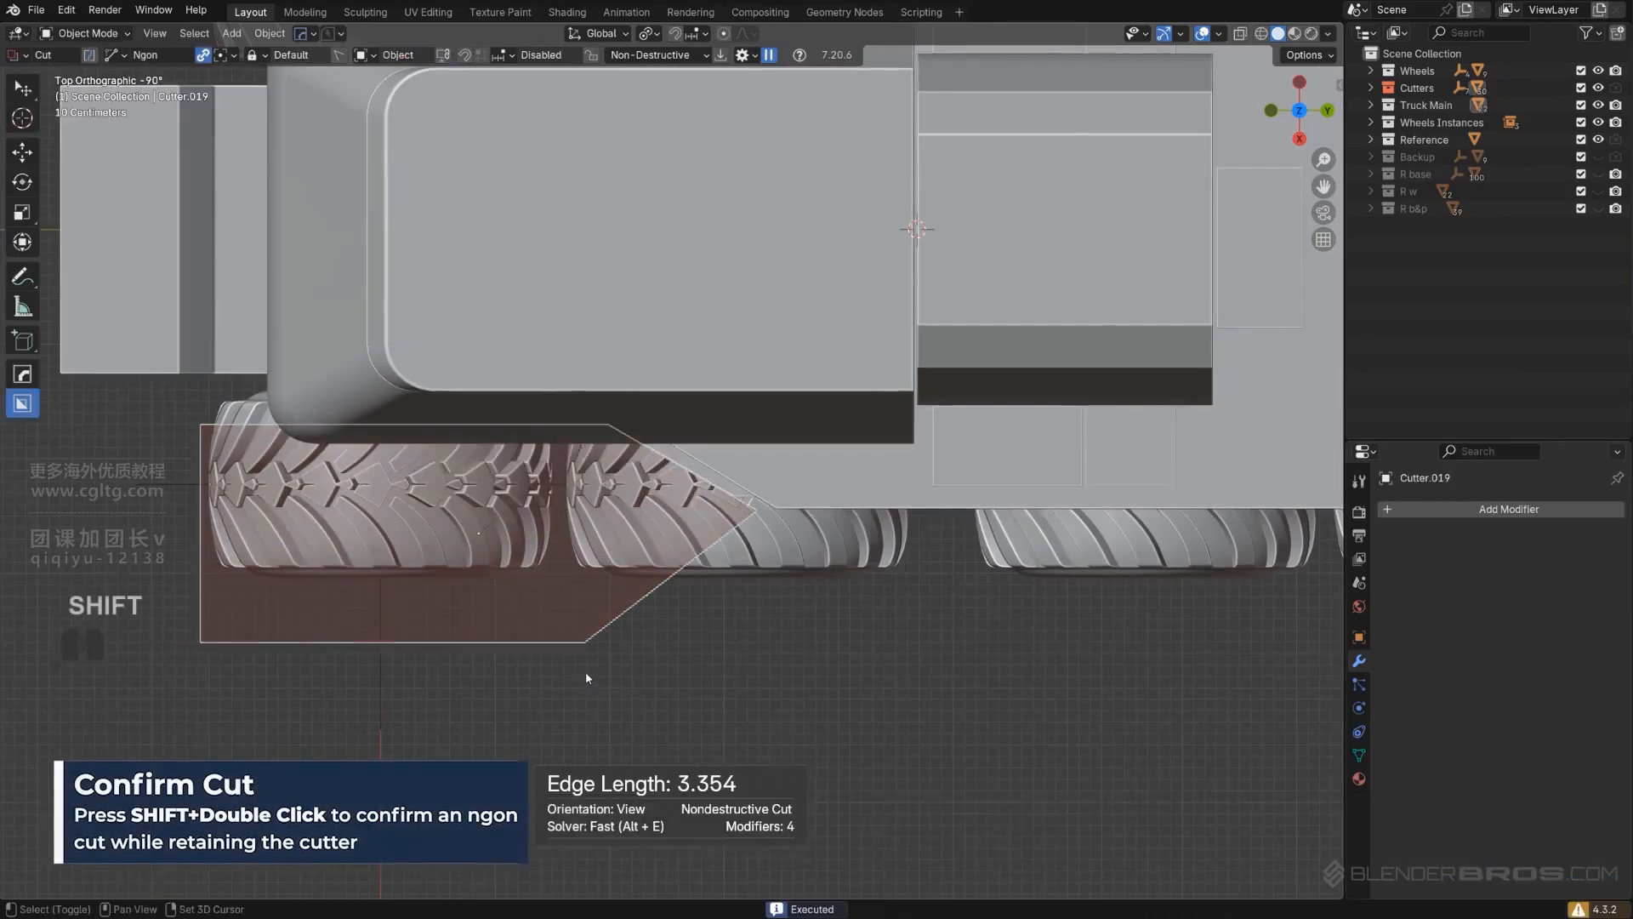
# Step: Check the cut's angle against the upper plate's chamfer and nudge the cutter by about 0.04 m, mostly along Y
pyautogui.scroll(3, 596, 647)
pyautogui.scroll(5, 681, 570)
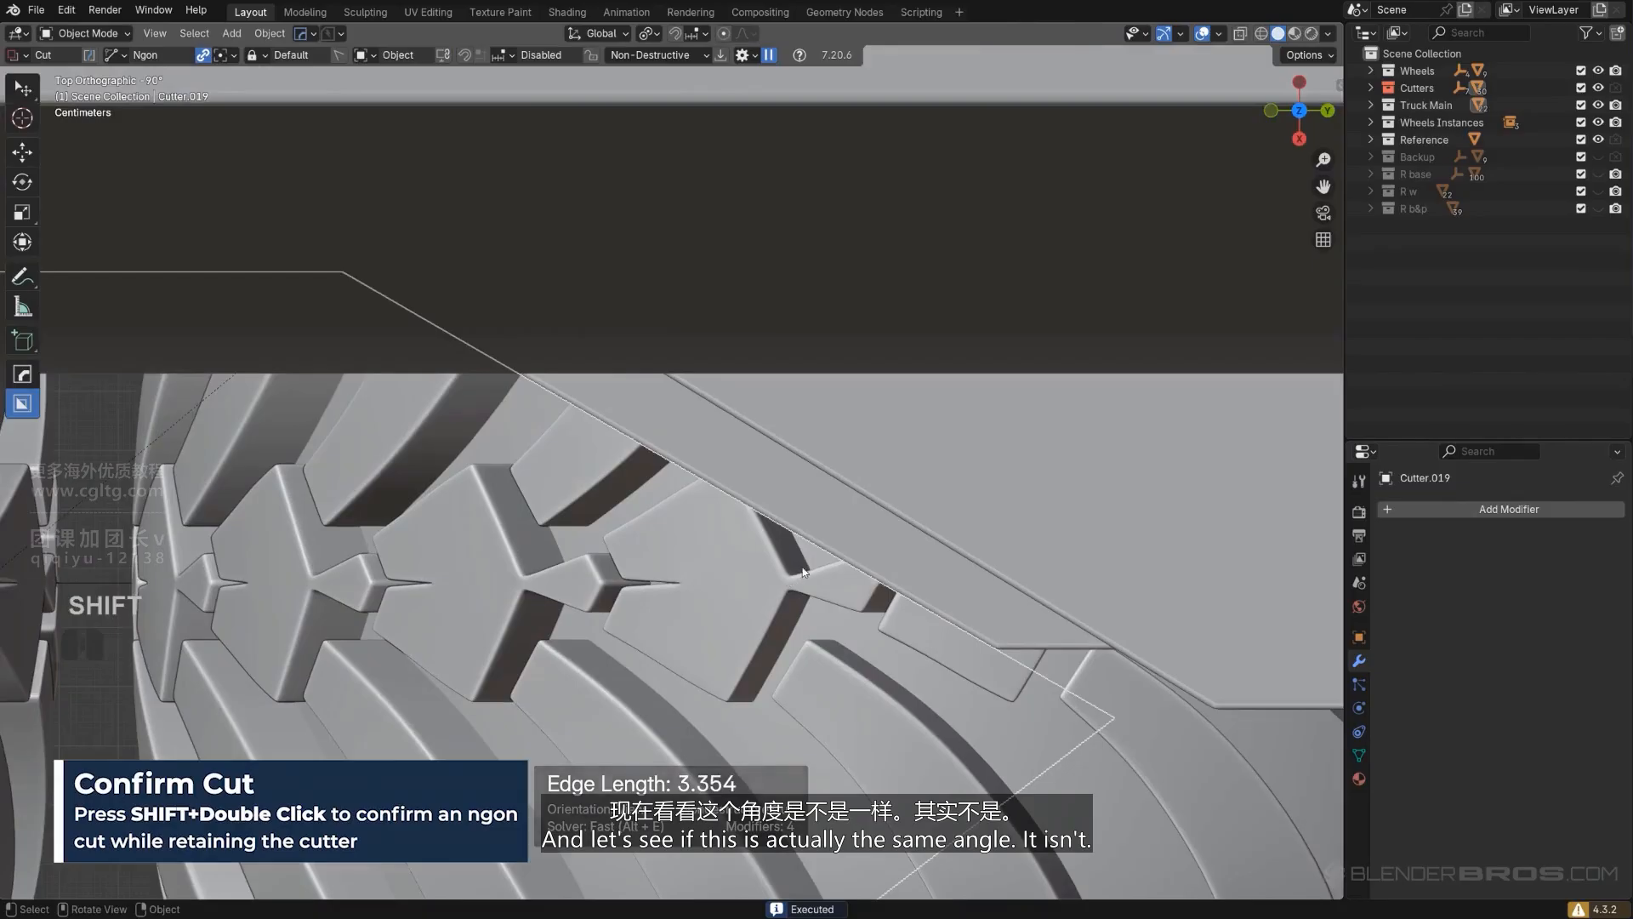
pyautogui.scroll(-4, 791, 568)
pyautogui.press('g')
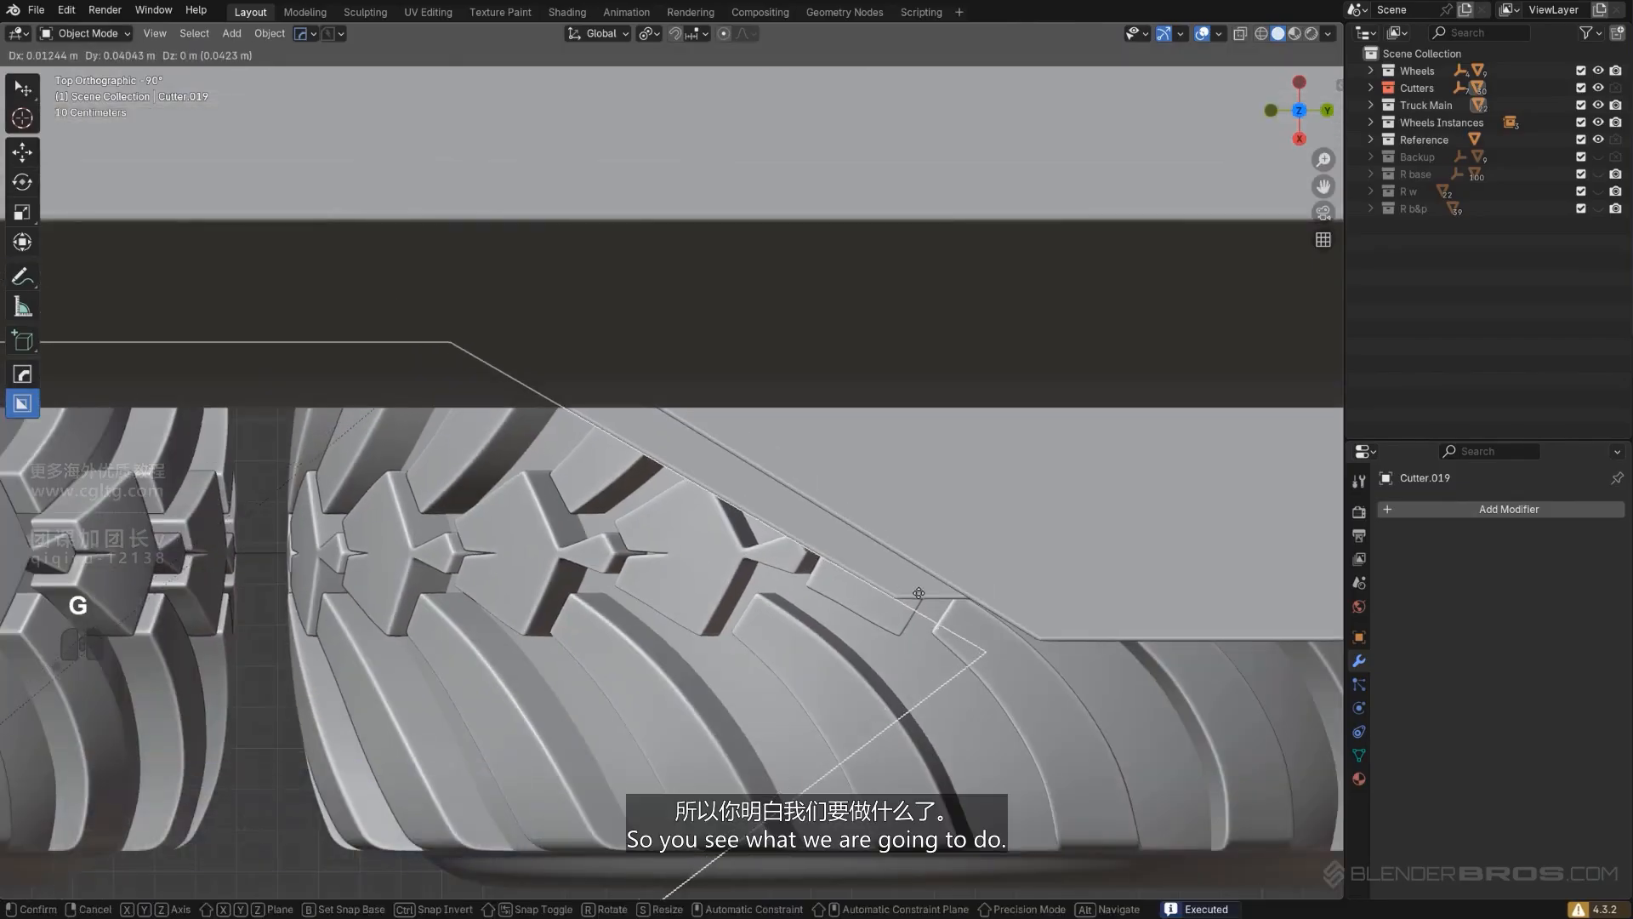
pyautogui.click(923, 596)
# Step: Align the rear deck plate's chamfer with the cut by moving its outer corner vertices about 0.044 m along Y with snapping
pyautogui.scroll(-2, 925, 594)
pyautogui.click(960, 553)
pyautogui.keyDown('shift'); pyautogui.moveTo(960, 553); pyautogui.dragTo(832, 549, button='middle'); pyautogui.keyUp('shift')
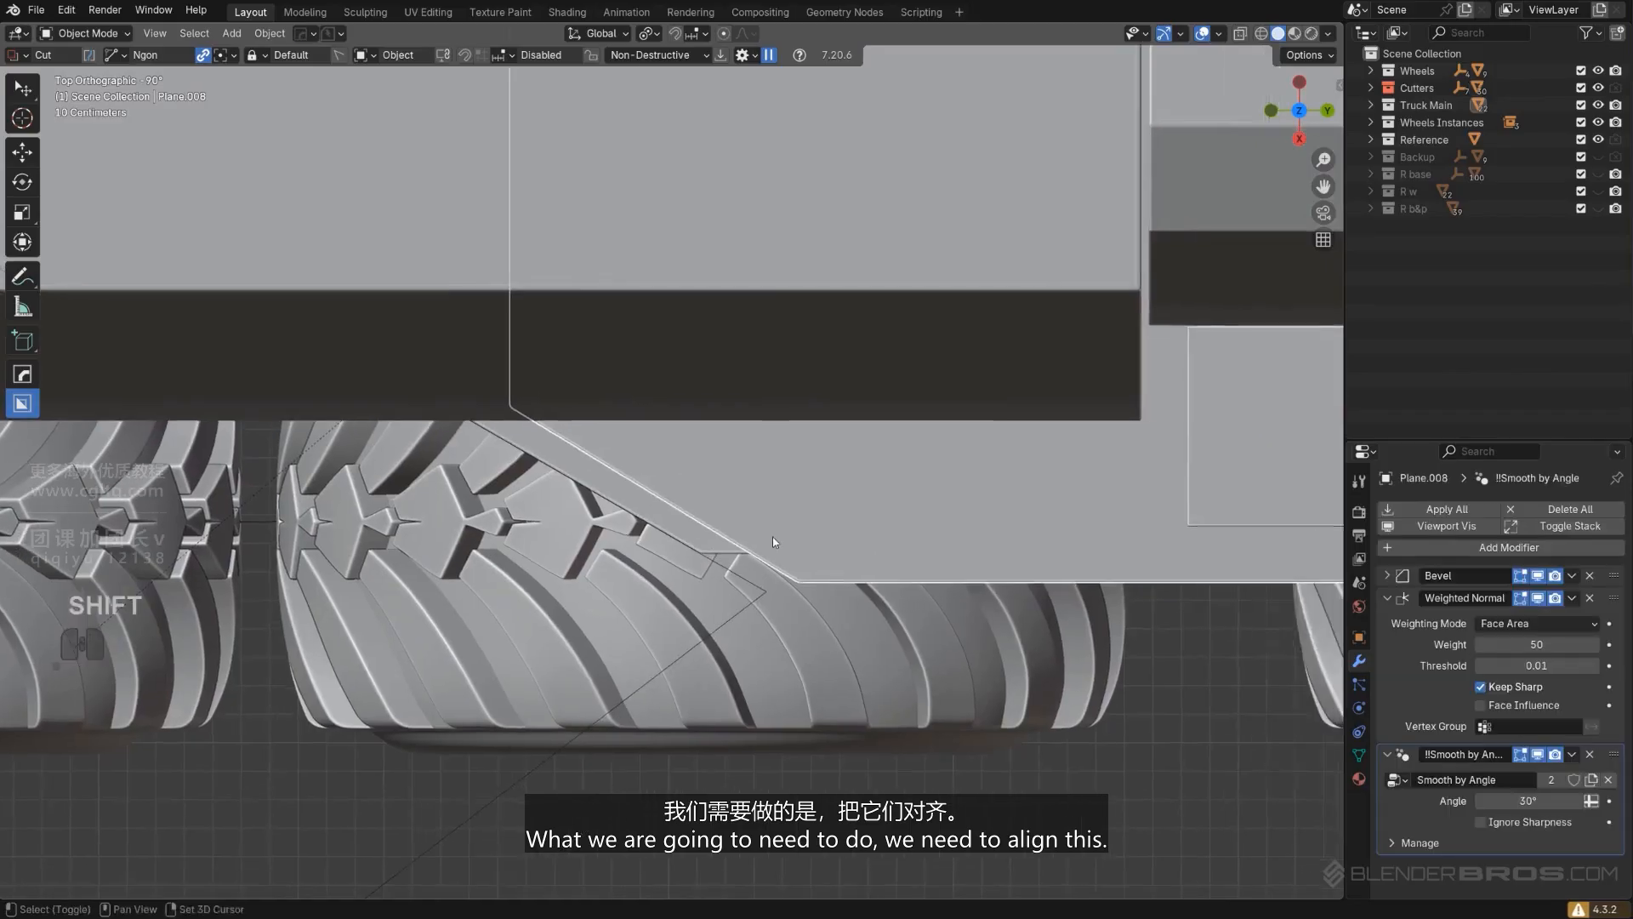
pyautogui.scroll(2, 773, 536)
pyautogui.press('Tab')
pyautogui.scroll(3, 885, 620)
pyautogui.hotkey('alt', 'z')
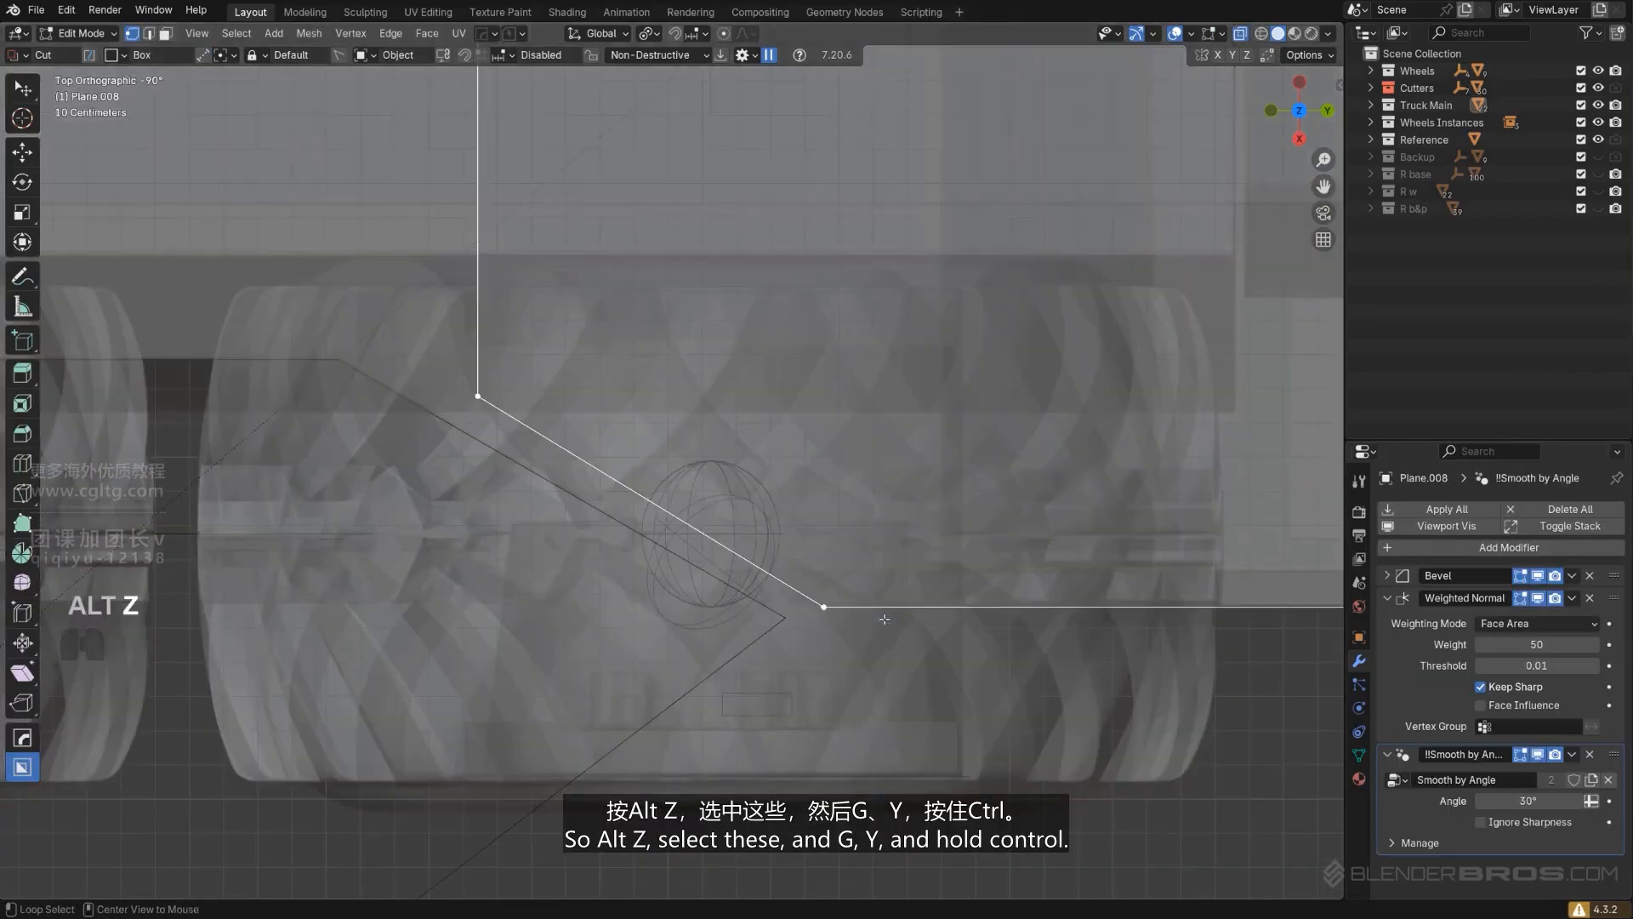
pyautogui.scroll(1, 984, 718)
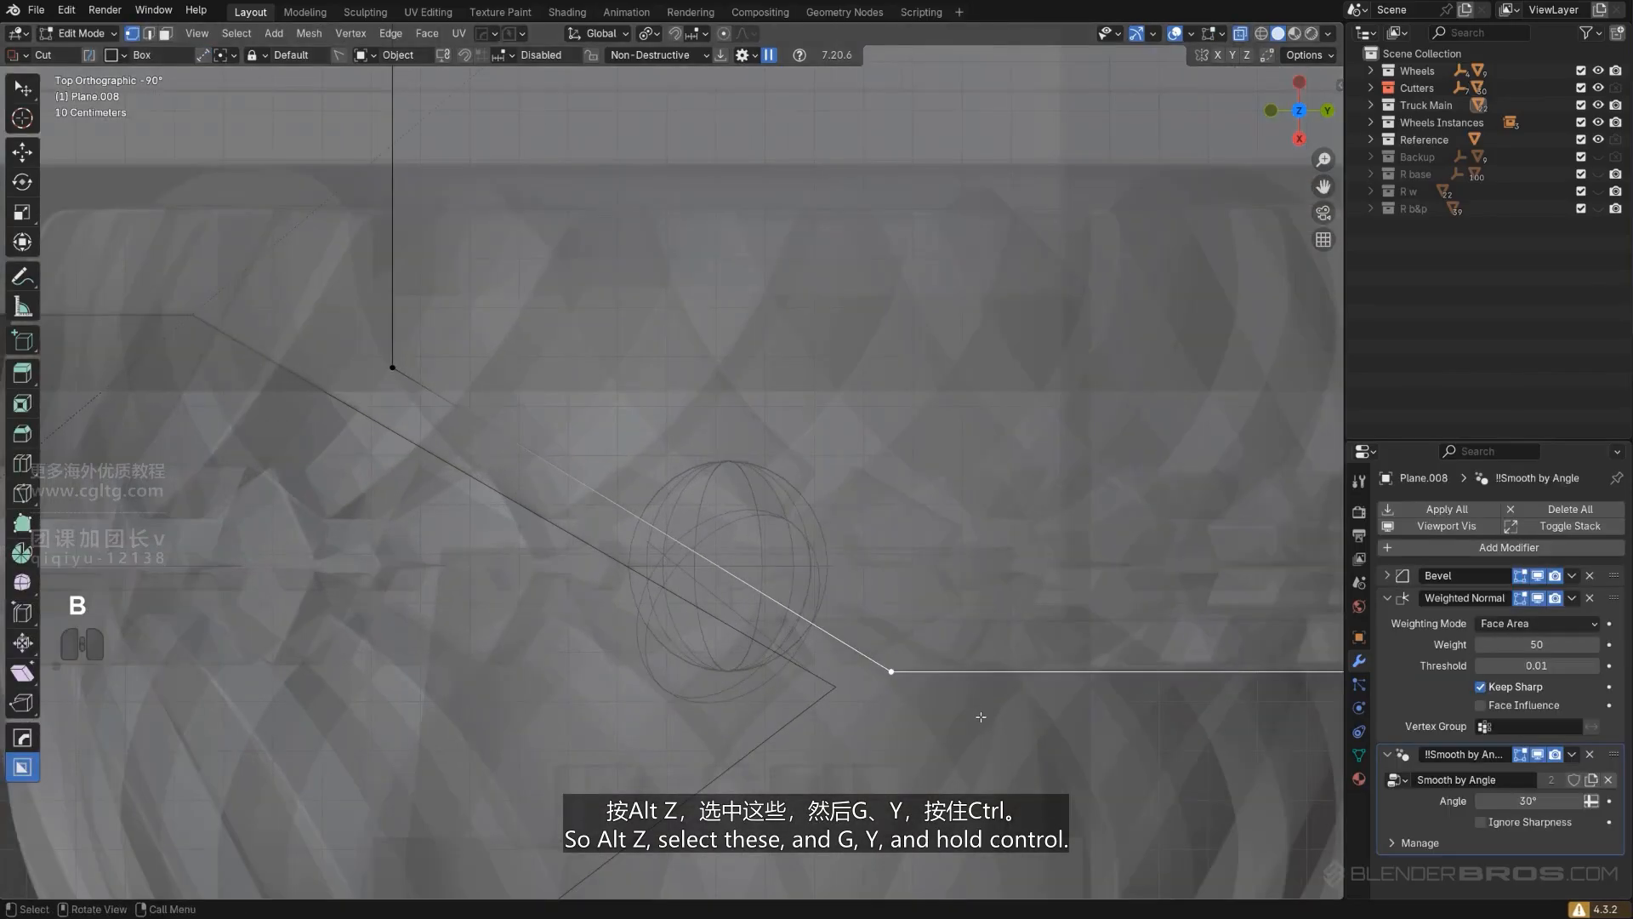
pyautogui.press('g')
pyautogui.press('y')
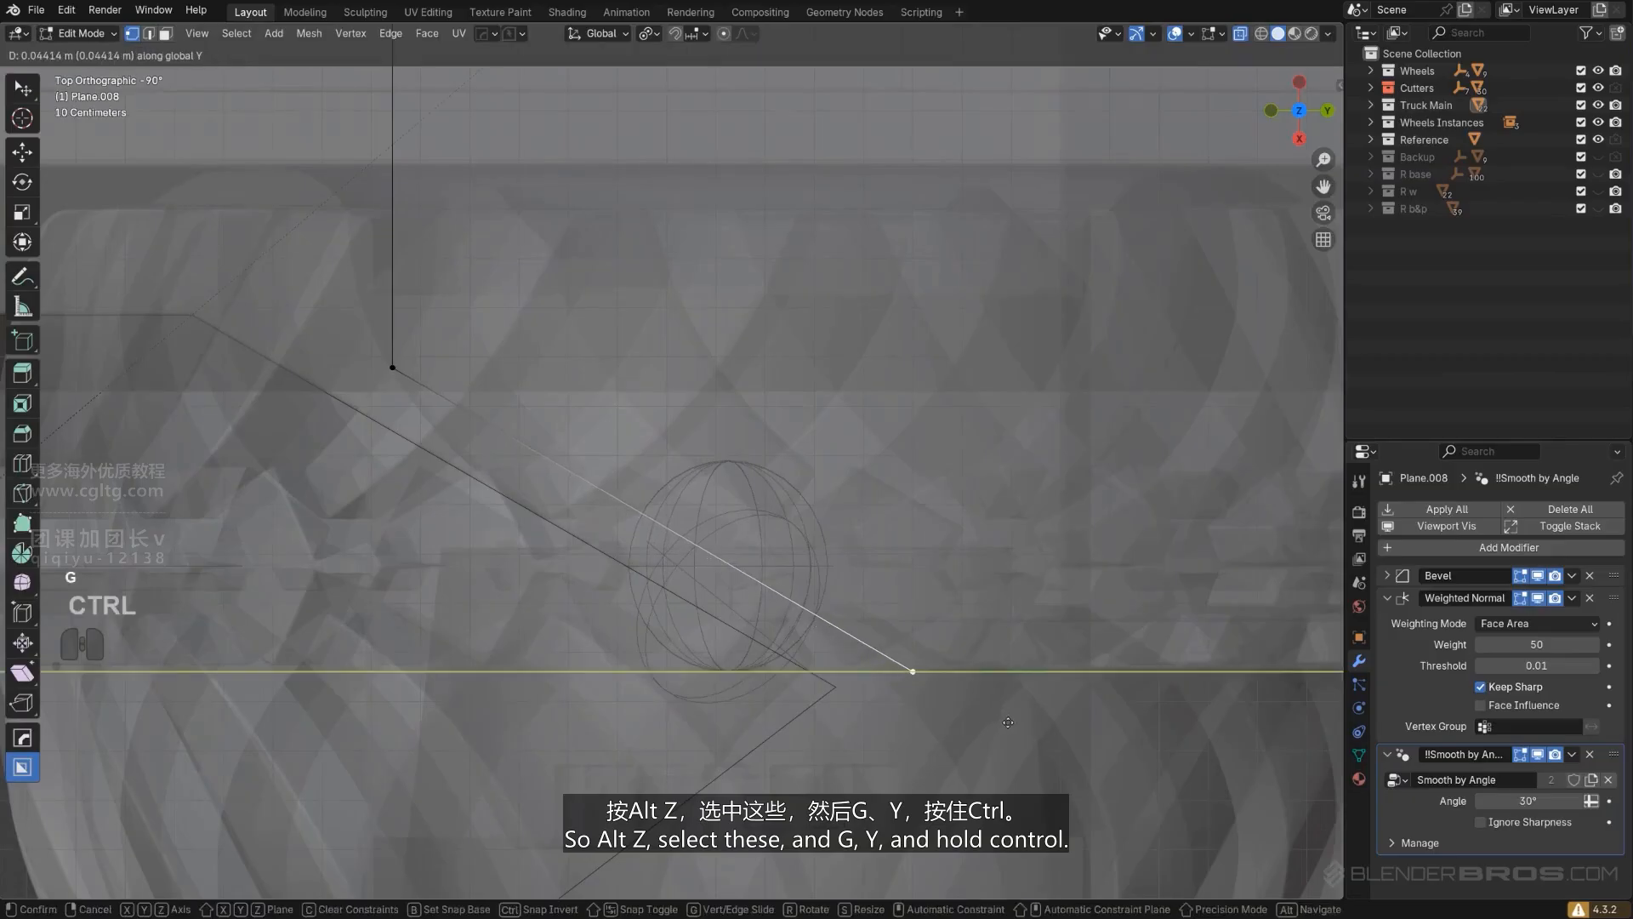
pyautogui.click(981, 706)
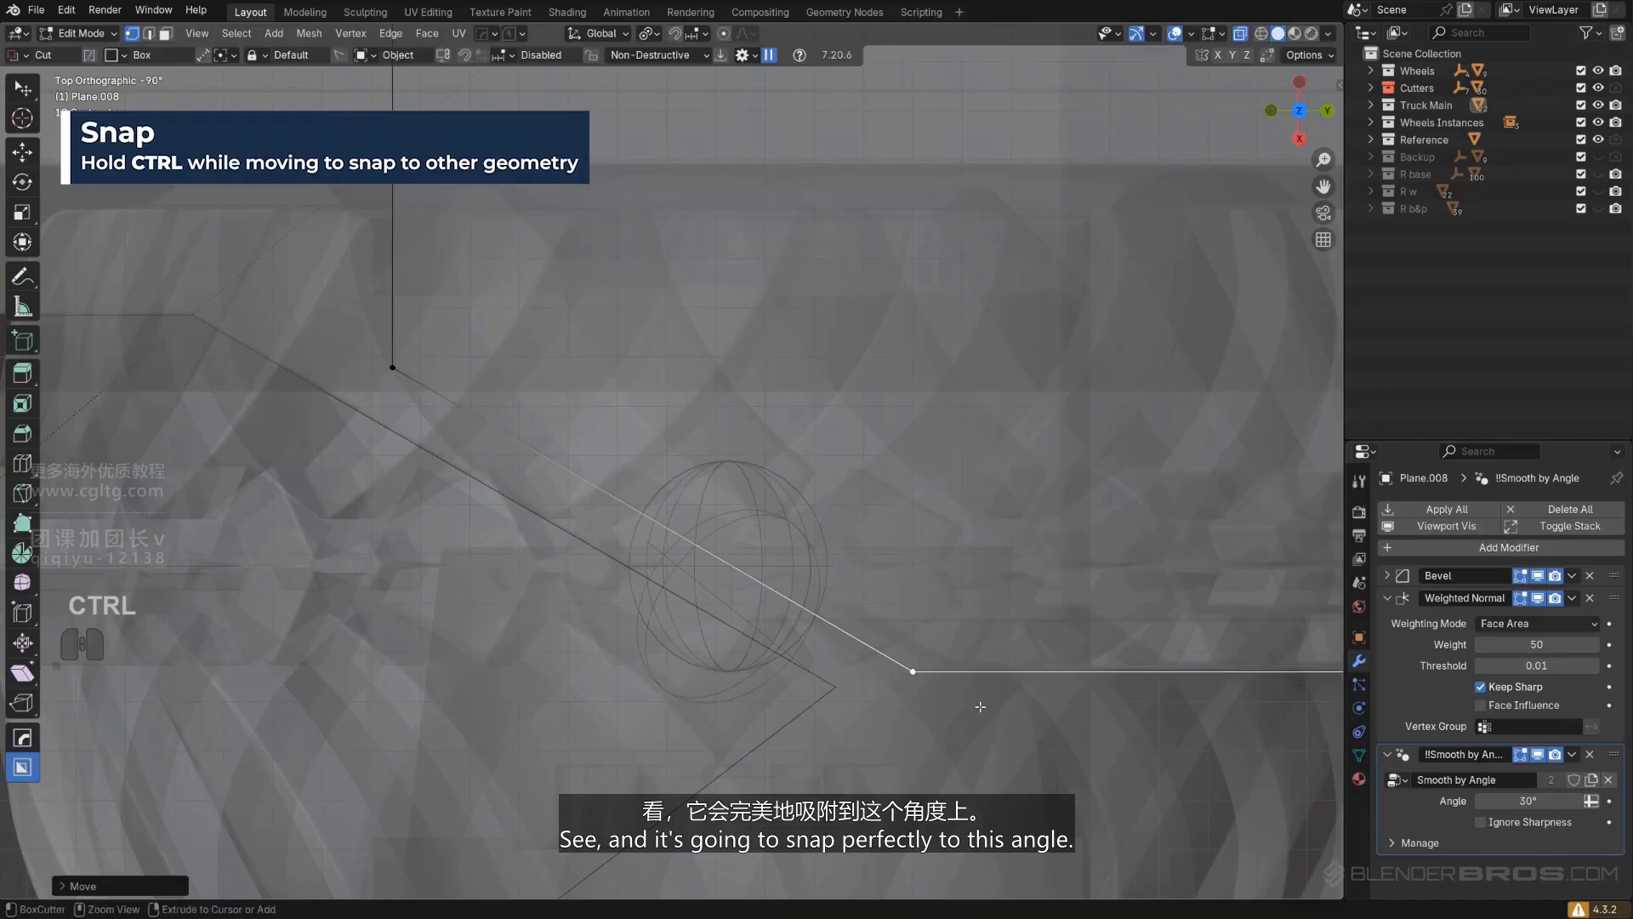
pyautogui.scroll(-4, 900, 549)
pyautogui.press('Tab')
# Step: Inspect the parallel angled edges of the two plates from above and from the front of the truck
pyautogui.keyDown('shift'); pyautogui.moveTo(502, 404); pyautogui.dragTo(692, 400, button='middle'); pyautogui.keyUp('shift')
pyautogui.scroll(2, 692, 401)
pyautogui.scroll(-6, 694, 402)
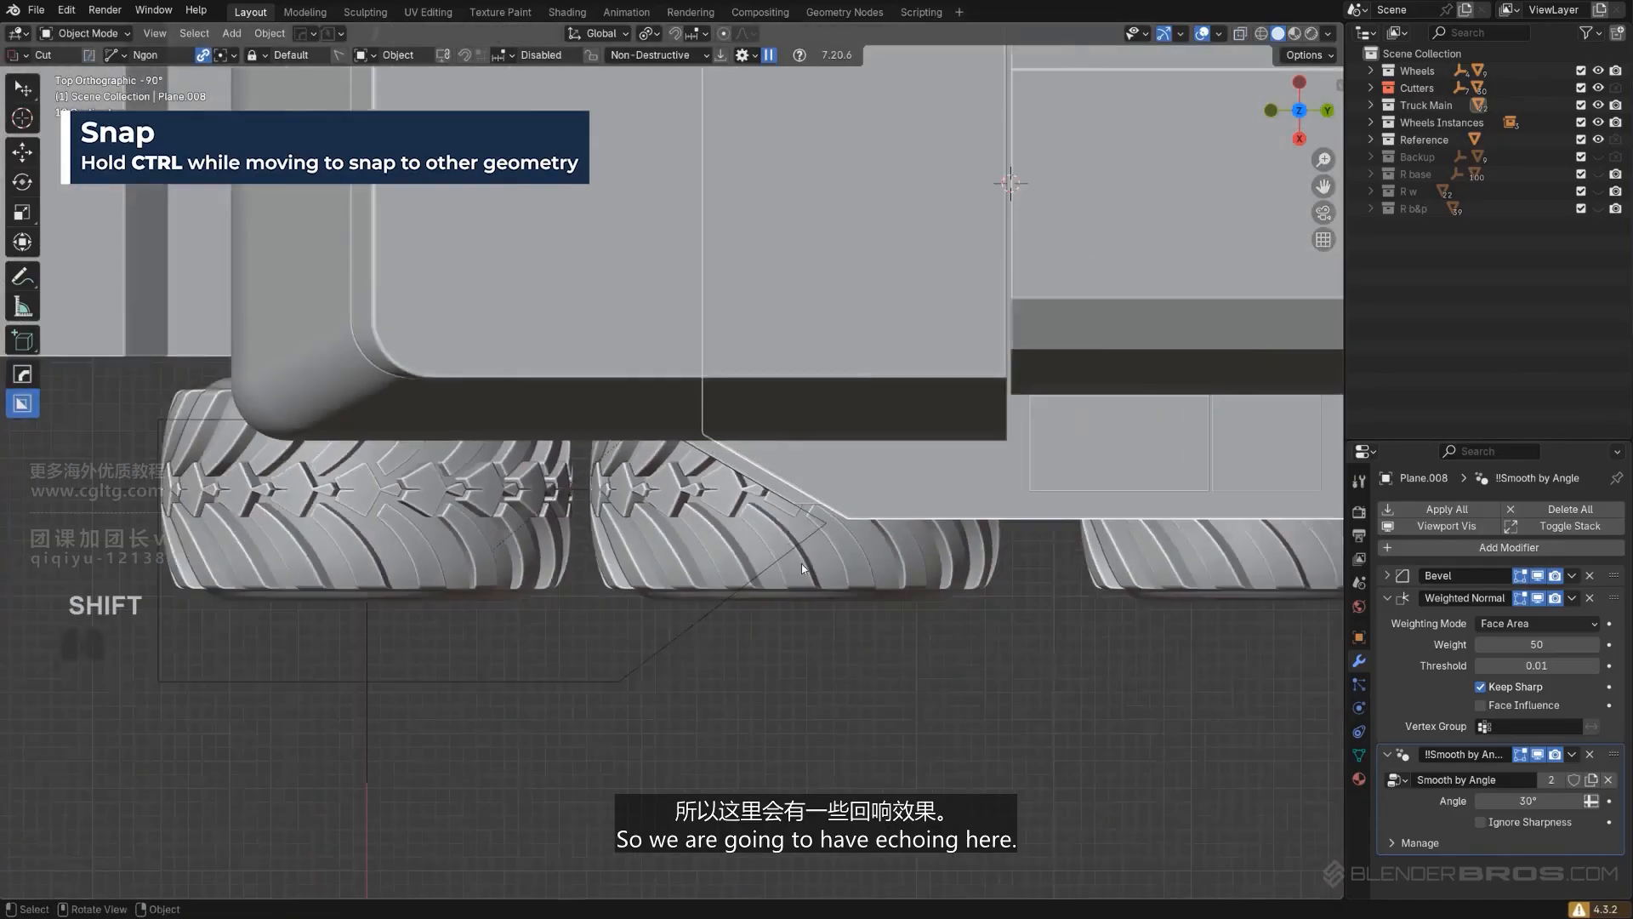
pyautogui.moveTo(801, 563); pyautogui.dragTo(801, 307, button='middle')
pyautogui.scroll(4, 801, 307)
pyautogui.press('KP_5')
pyautogui.scroll(-5, 864, 337)
pyautogui.moveTo(835, 471); pyautogui.dragTo(746, 544, button='middle')
pyautogui.scroll(-4, 917, 392)
pyautogui.moveTo(732, 463); pyautogui.dragTo(691, 493, button='middle')
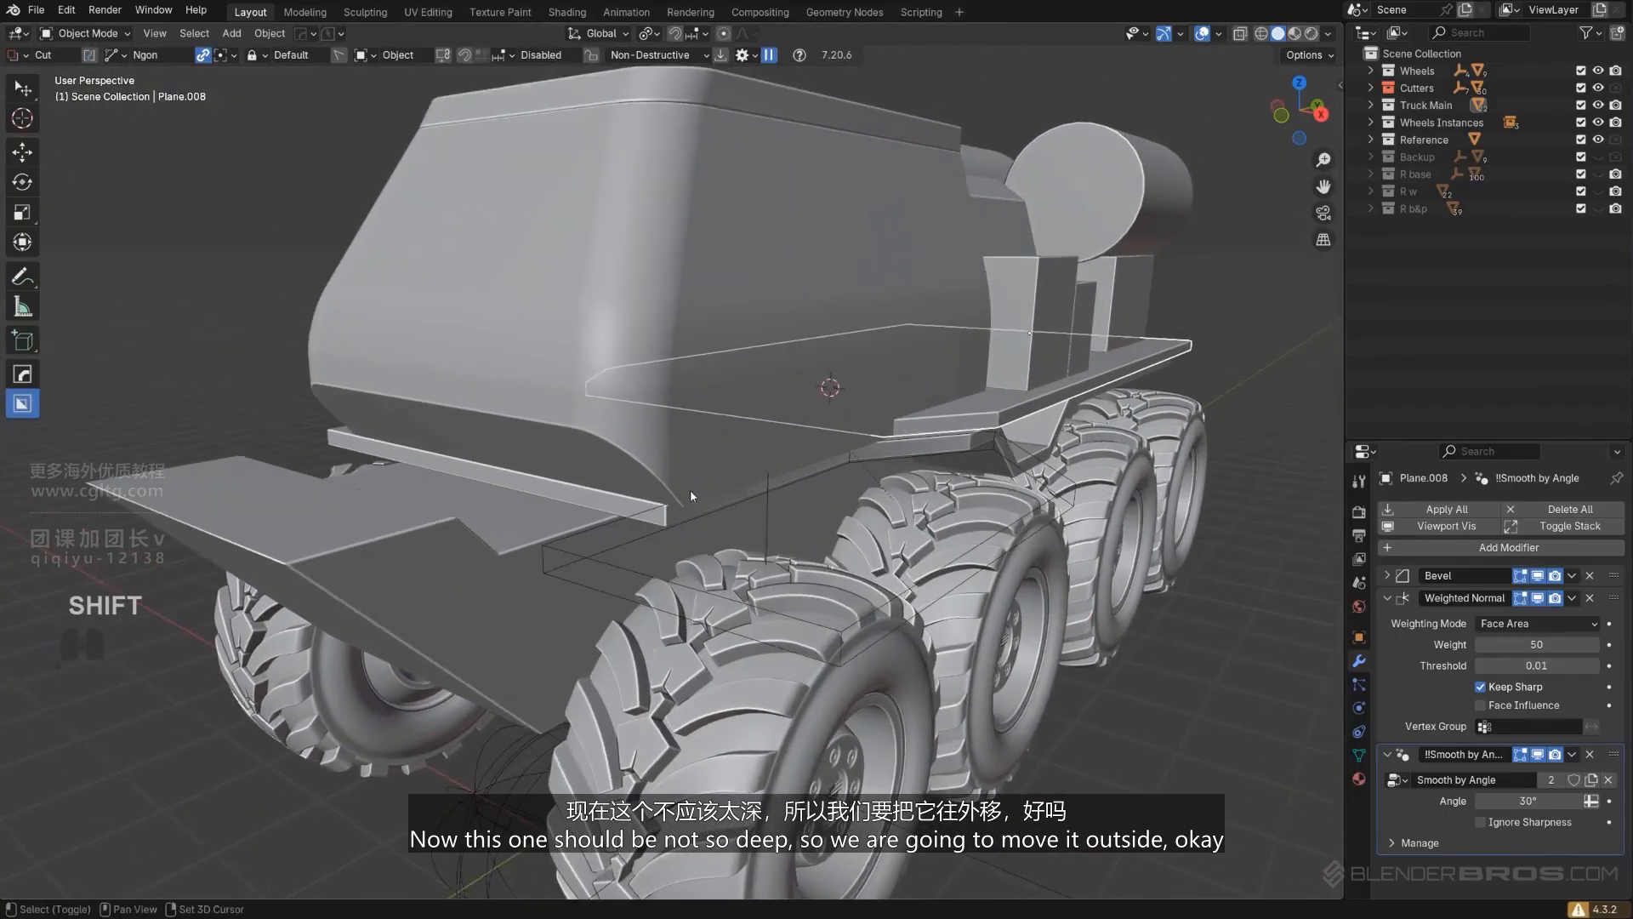
# Step: Select the base plate's Ngon cutter and move it outward about 0.14 m along the global X axis
pyautogui.scroll(2, 690, 493)
pyautogui.click(604, 535)
pyautogui.scroll(2, 623, 543)
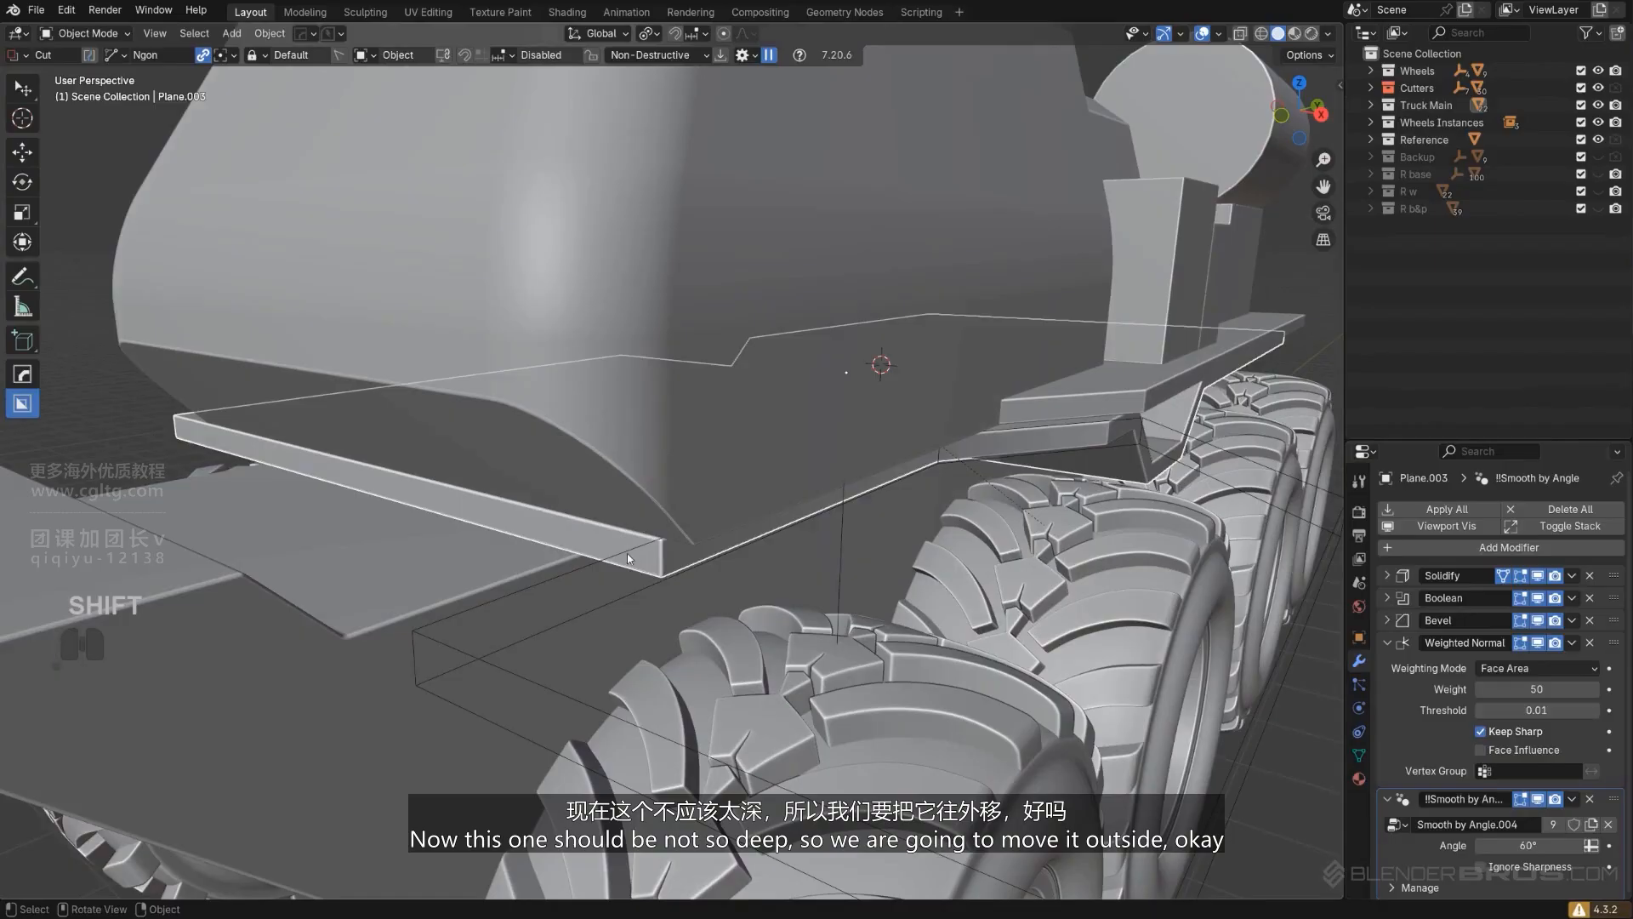
pyautogui.click(626, 553)
pyautogui.press('g')
pyautogui.press('x')
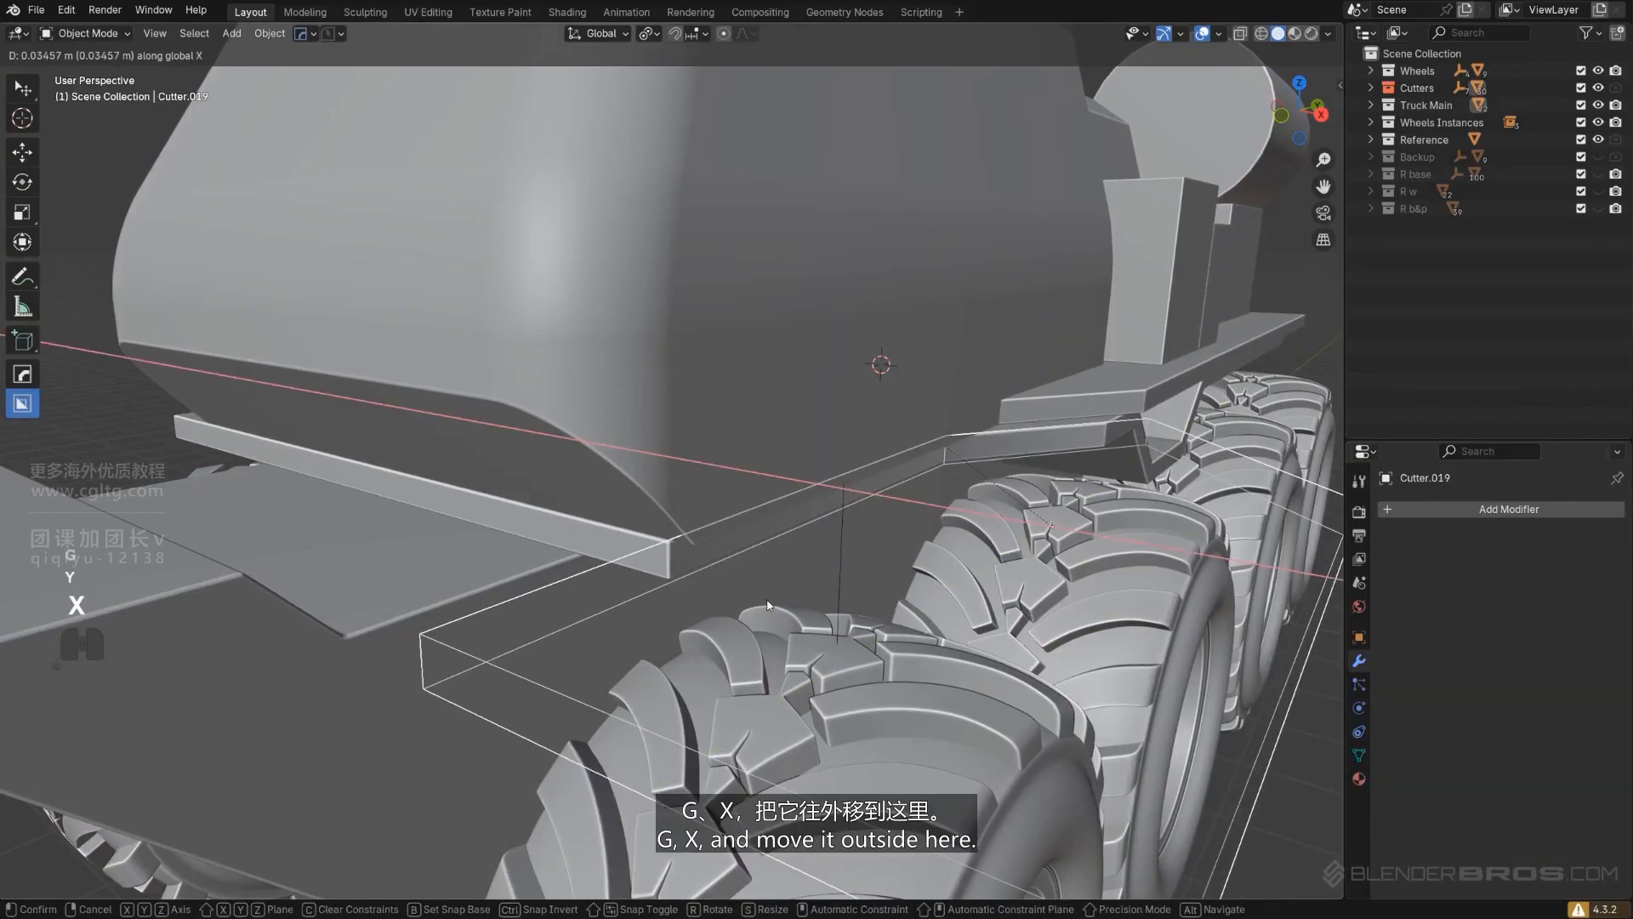
pyautogui.click(989, 652)
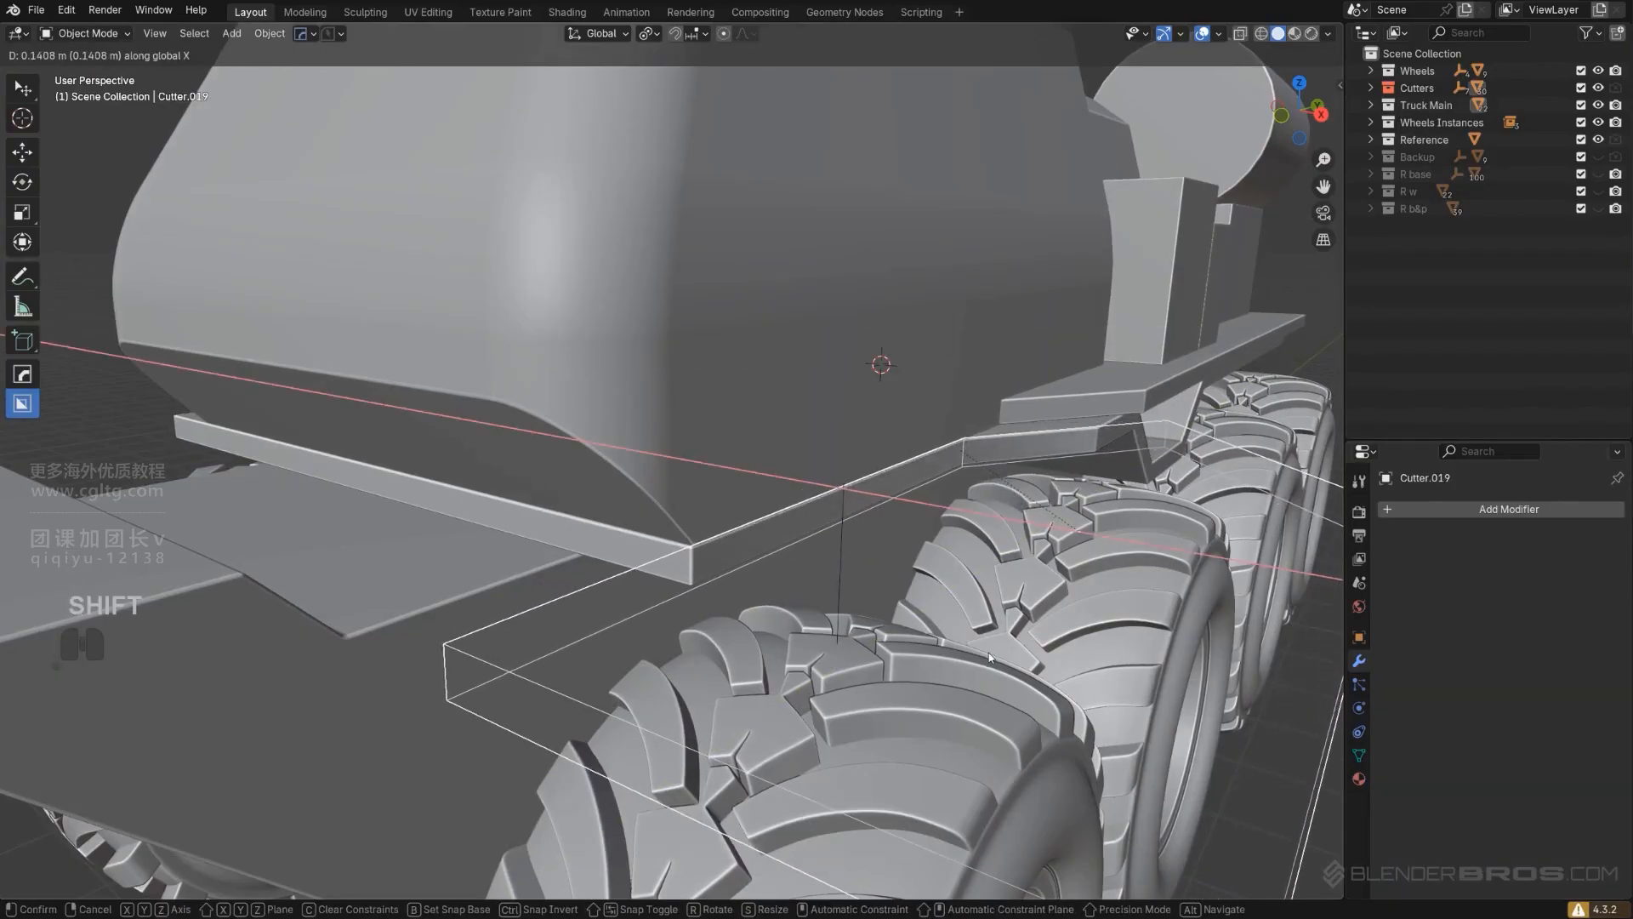
# Step: Fine-tune the cutter's position along X in the front view so the base plate sits roughly flush with the cabin side
pyautogui.keyDown('alt'); pyautogui.moveTo(989, 651); pyautogui.dragTo(772, 542, button='middle'); pyautogui.keyUp('alt')
pyautogui.press('KP_5')
pyautogui.scroll(5, 851, 584)
pyautogui.scroll(6, 522, 463)
pyautogui.scroll(2, 851, 562)
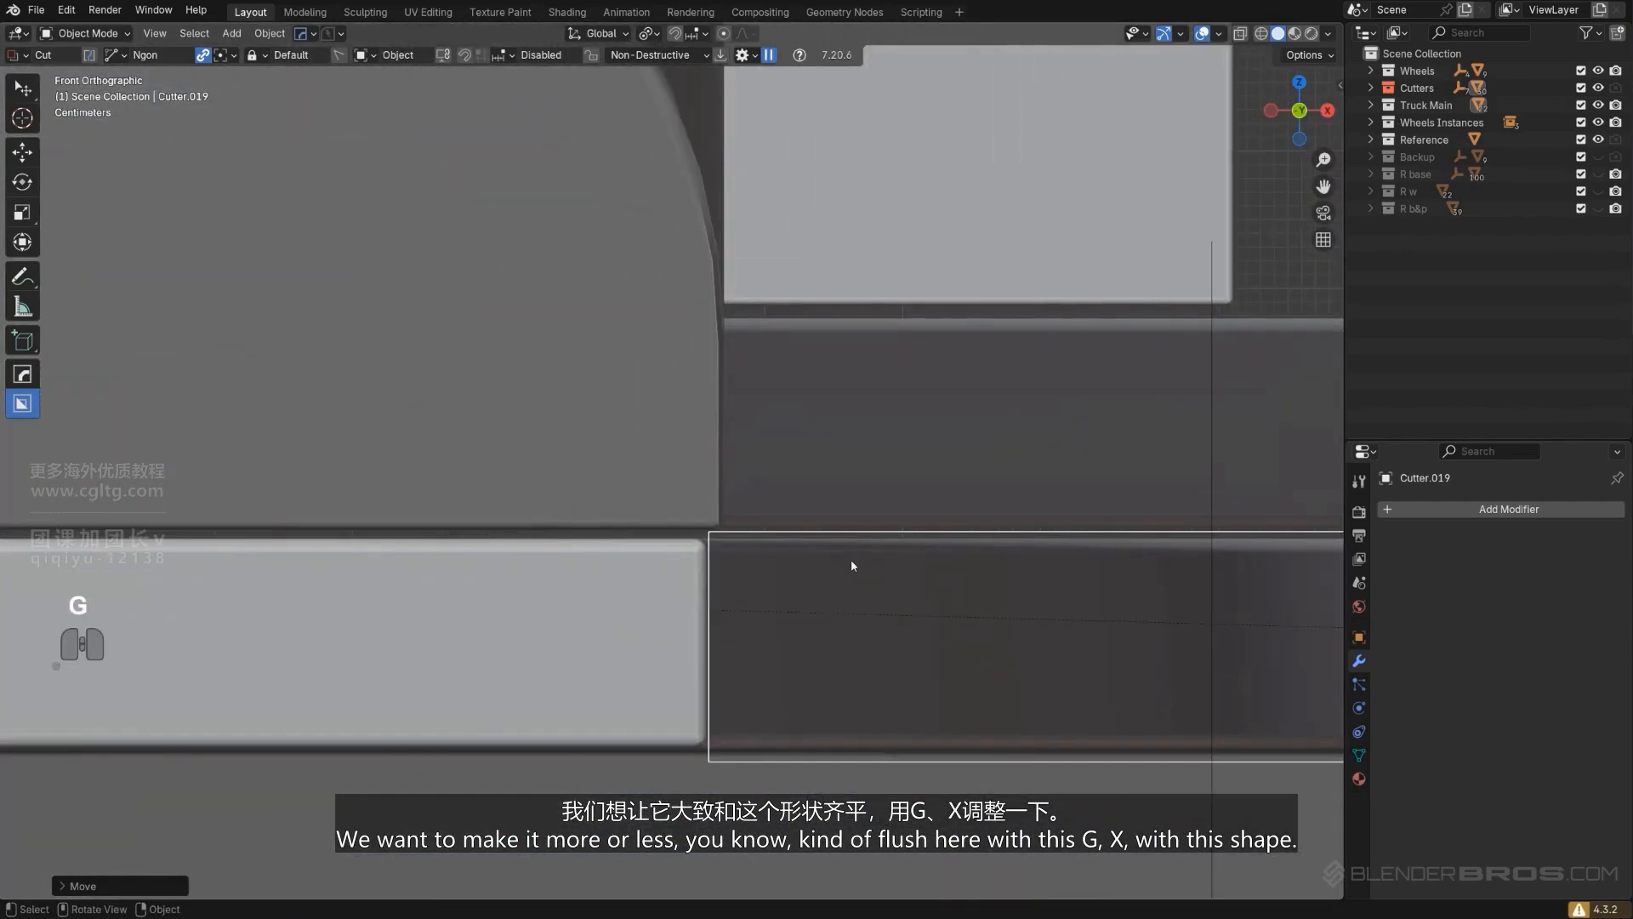
pyautogui.press('g')
pyautogui.press('y')
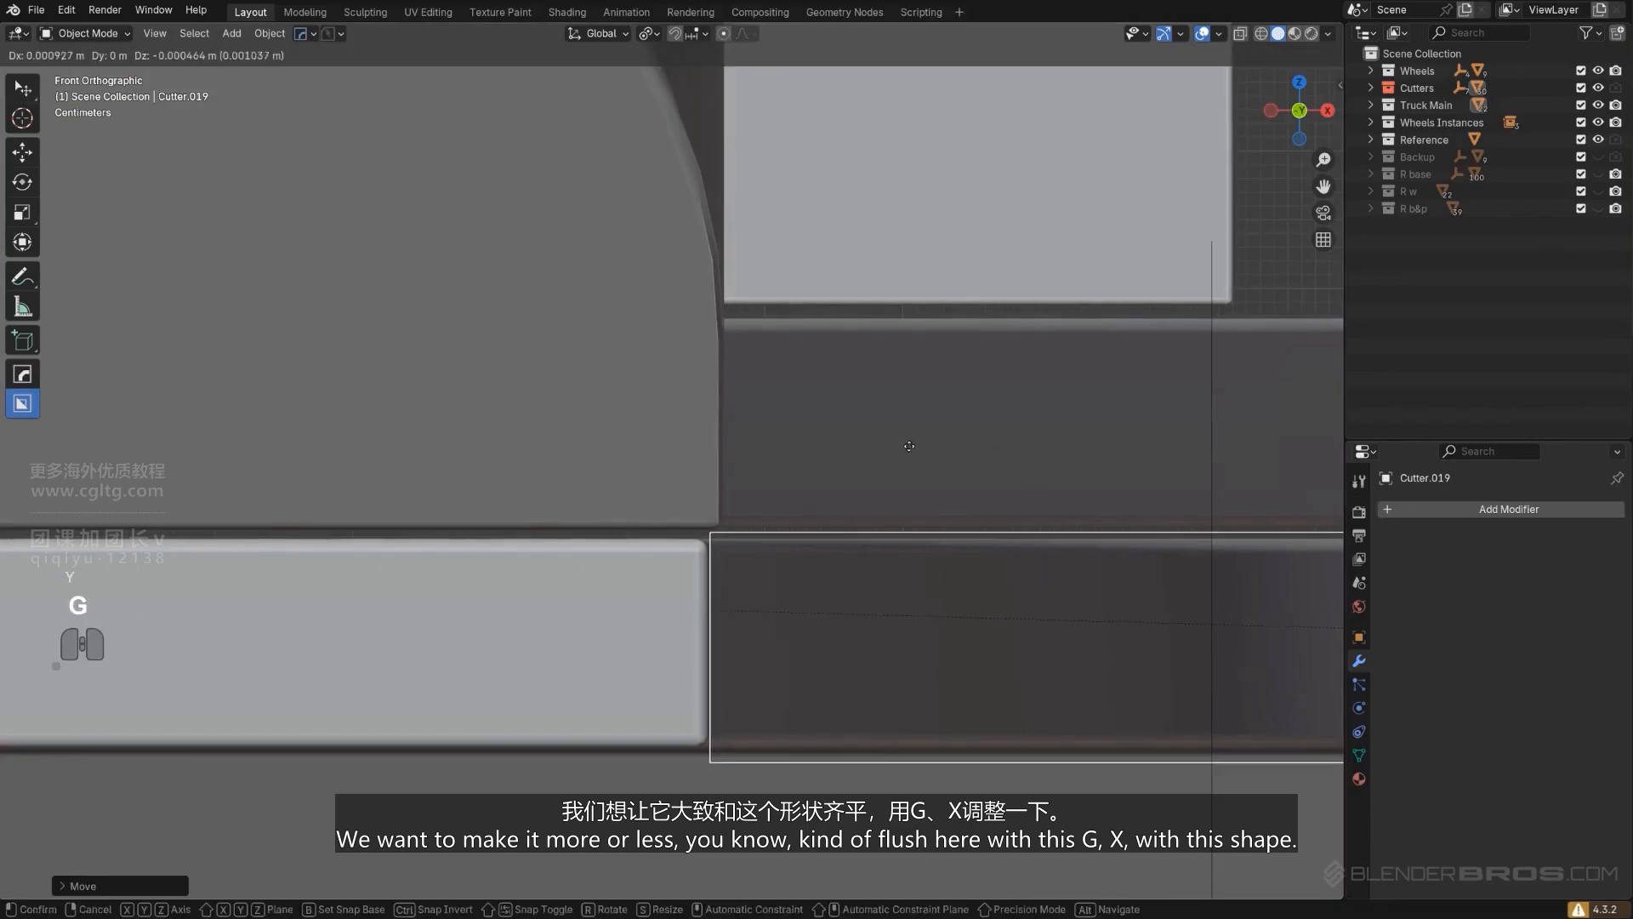
pyautogui.press('x')
pyautogui.click(882, 448)
pyautogui.scroll(-3, 791, 340)
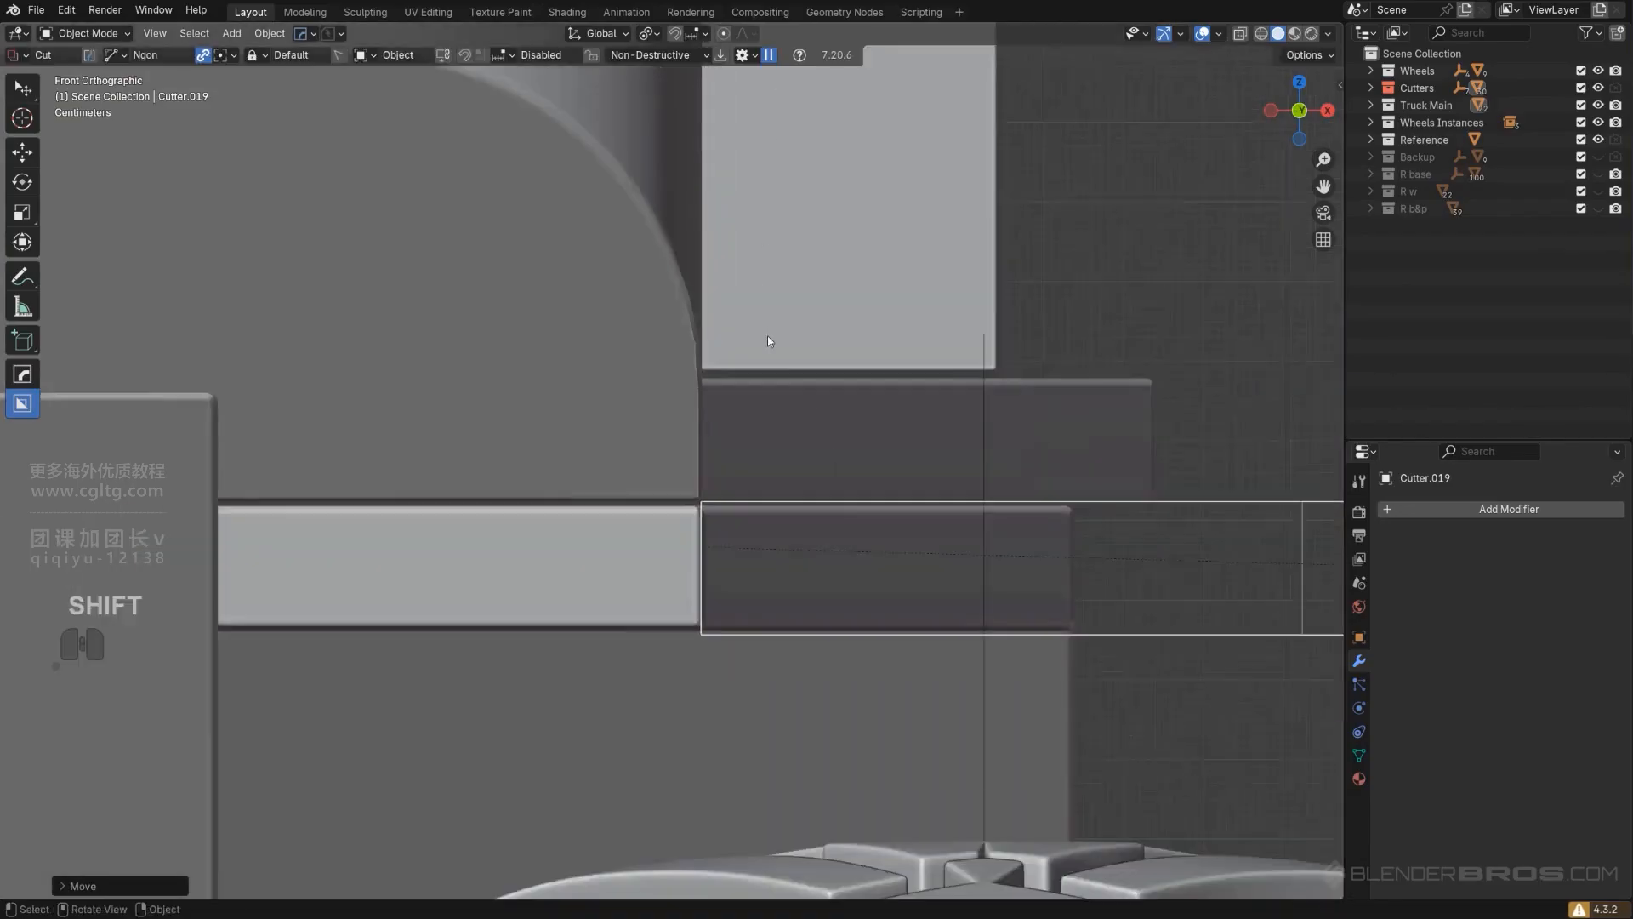
# Step: Cut the cutter's front inner corner with an angled Ngon in the top view to leave a lip on the base plate
pyautogui.moveTo(767, 335); pyautogui.dragTo(614, 509, button='middle')
pyautogui.press('KP_5')
pyautogui.scroll(-8, 620, 517)
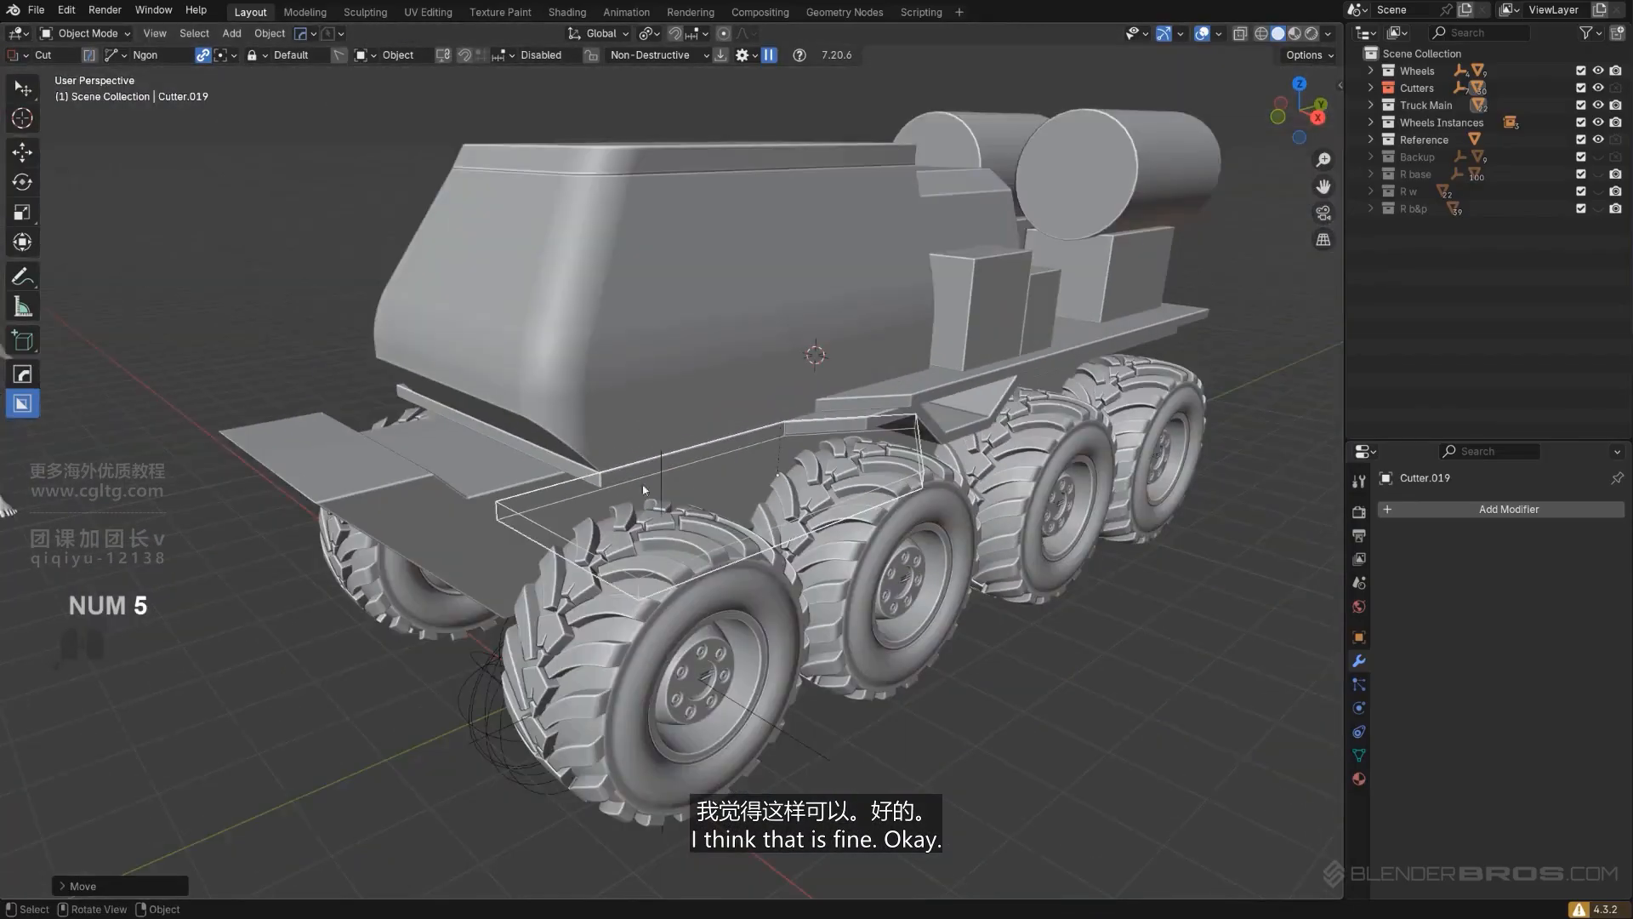
pyautogui.scroll(3, 719, 504)
pyautogui.moveTo(742, 475); pyautogui.dragTo(738, 400, button='middle')
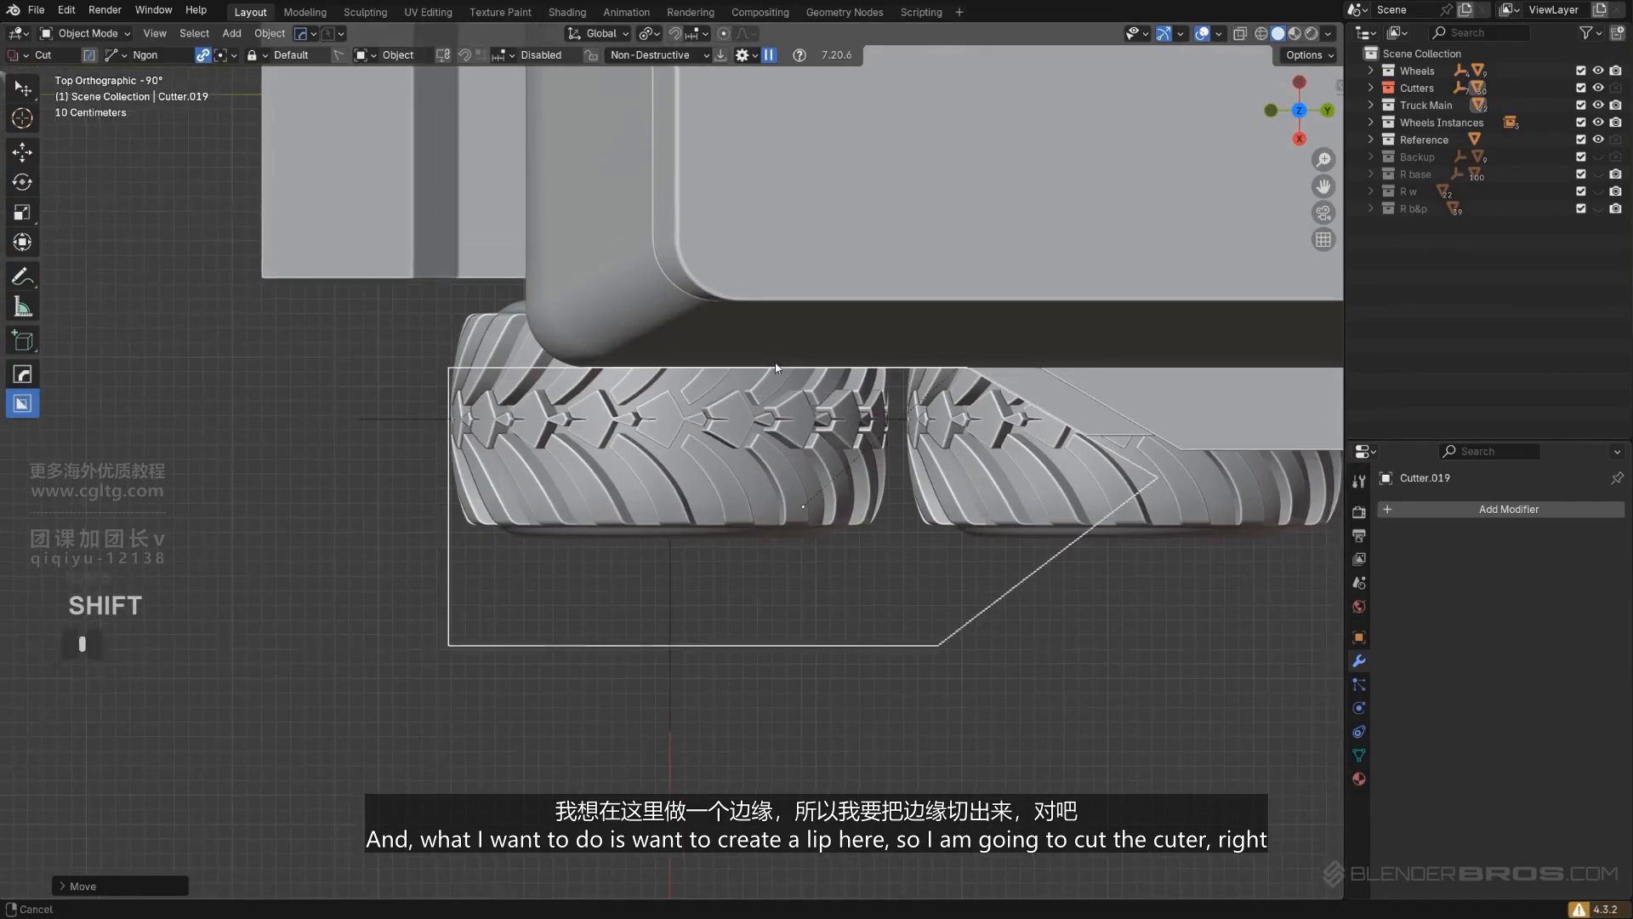
pyautogui.keyDown('shift'); pyautogui.moveTo(772, 337); pyautogui.dragTo(648, 444); pyautogui.keyUp('shift')
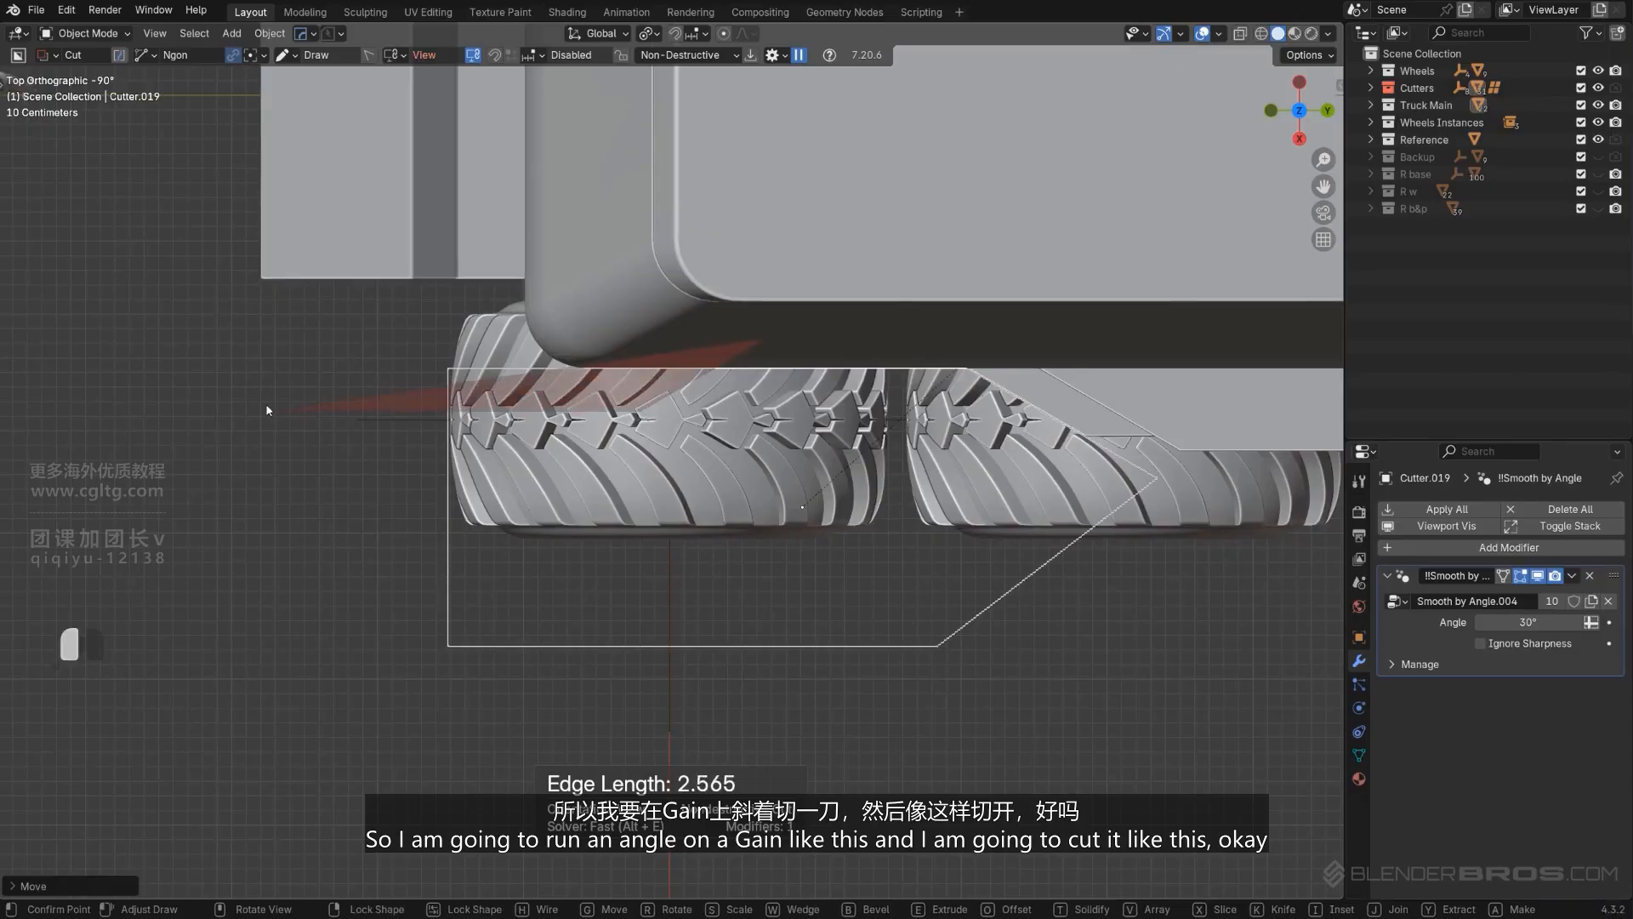
pyautogui.press('space')
pyautogui.moveTo(284, 308); pyautogui.dragTo(666, 476, button='middle')
pyautogui.scroll(2, 713, 481)
pyautogui.keyDown('shift'); pyautogui.moveTo(666, 476); pyautogui.dragTo(758, 507, button='middle'); pyautogui.keyUp('shift')
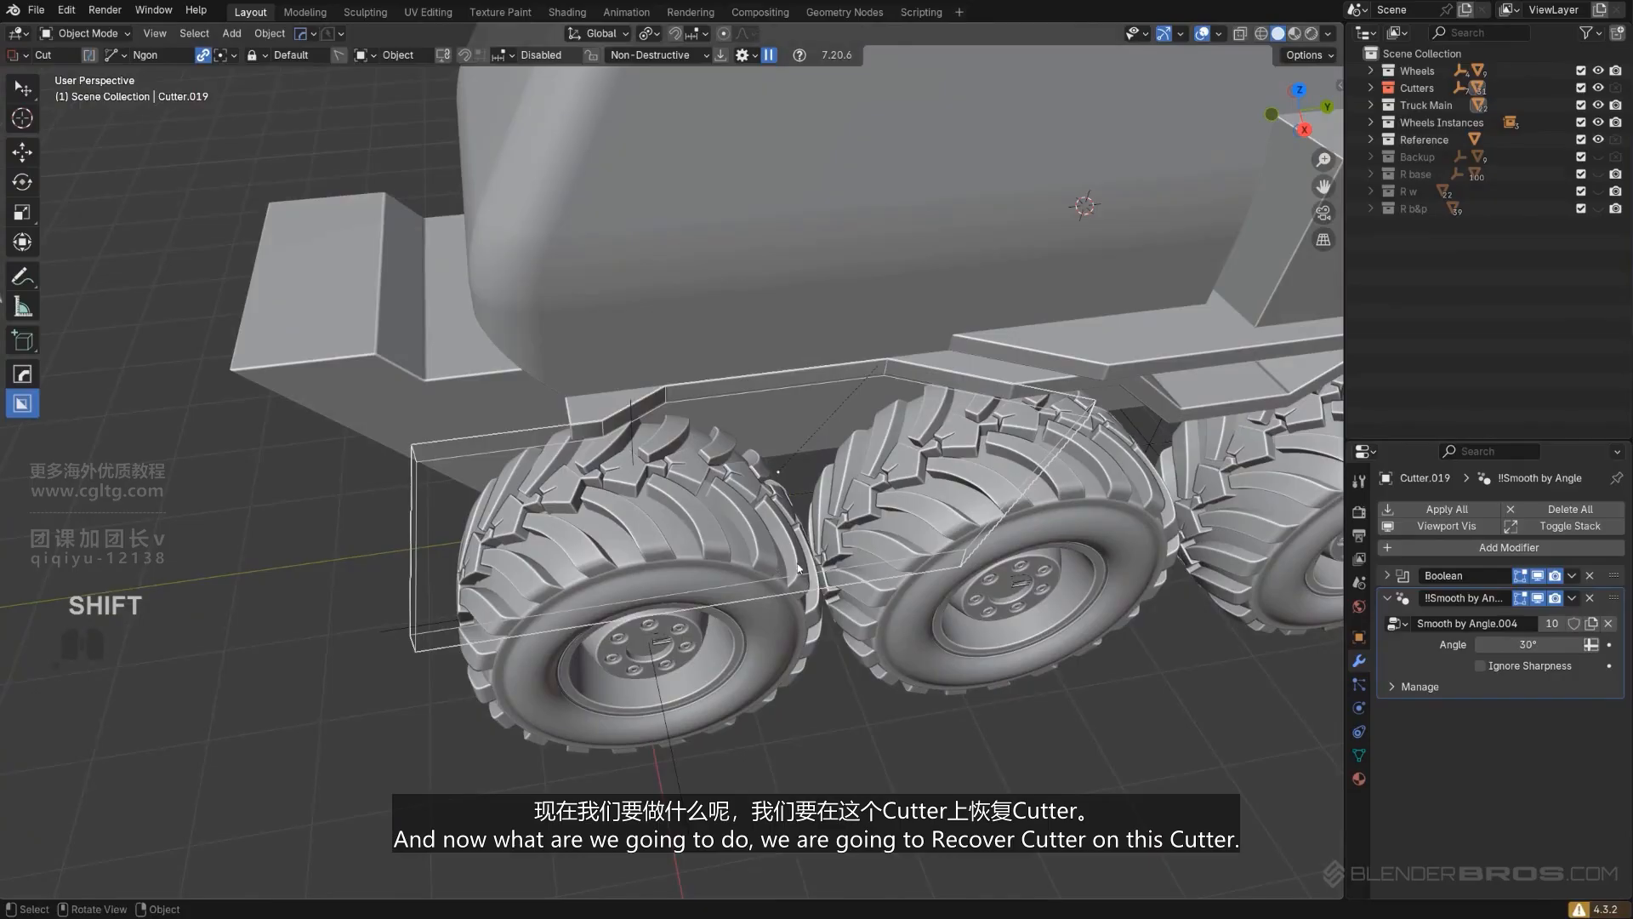
# Step: Select the base plate's Ngon cutter and reveal its own nested boolean cutter with HOps Ever Scroll
pyautogui.click(815, 582)
pyautogui.click(864, 566)
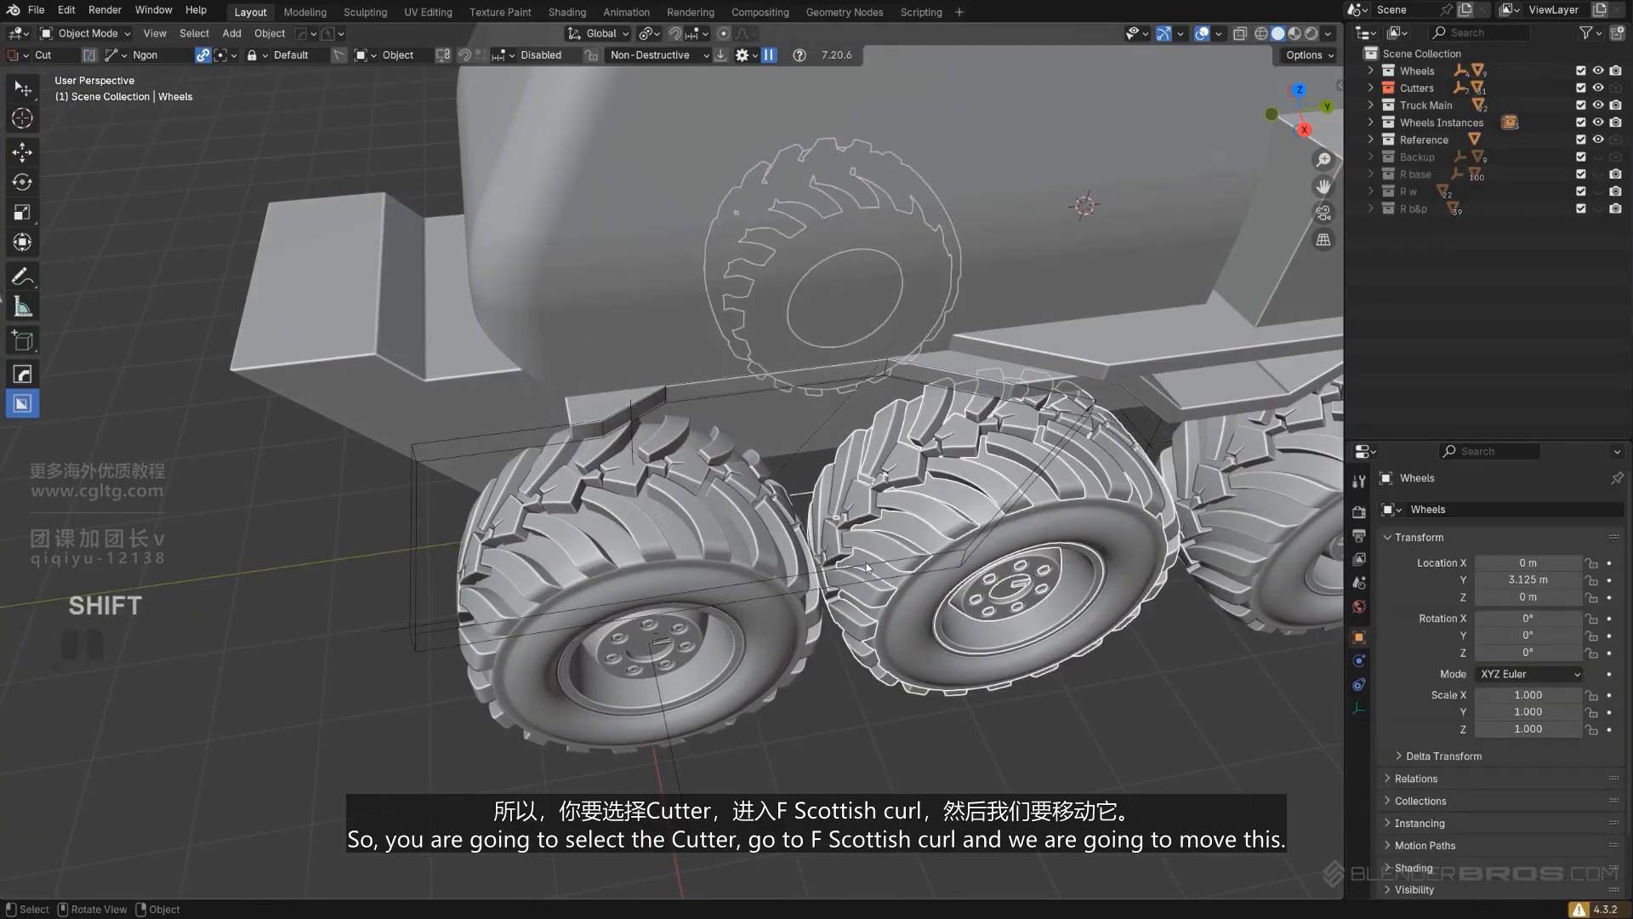
pyautogui.click(866, 567)
pyautogui.press('g')
pyautogui.rightClick(875, 396)
pyautogui.scroll(4, 868, 403)
pyautogui.press('q')
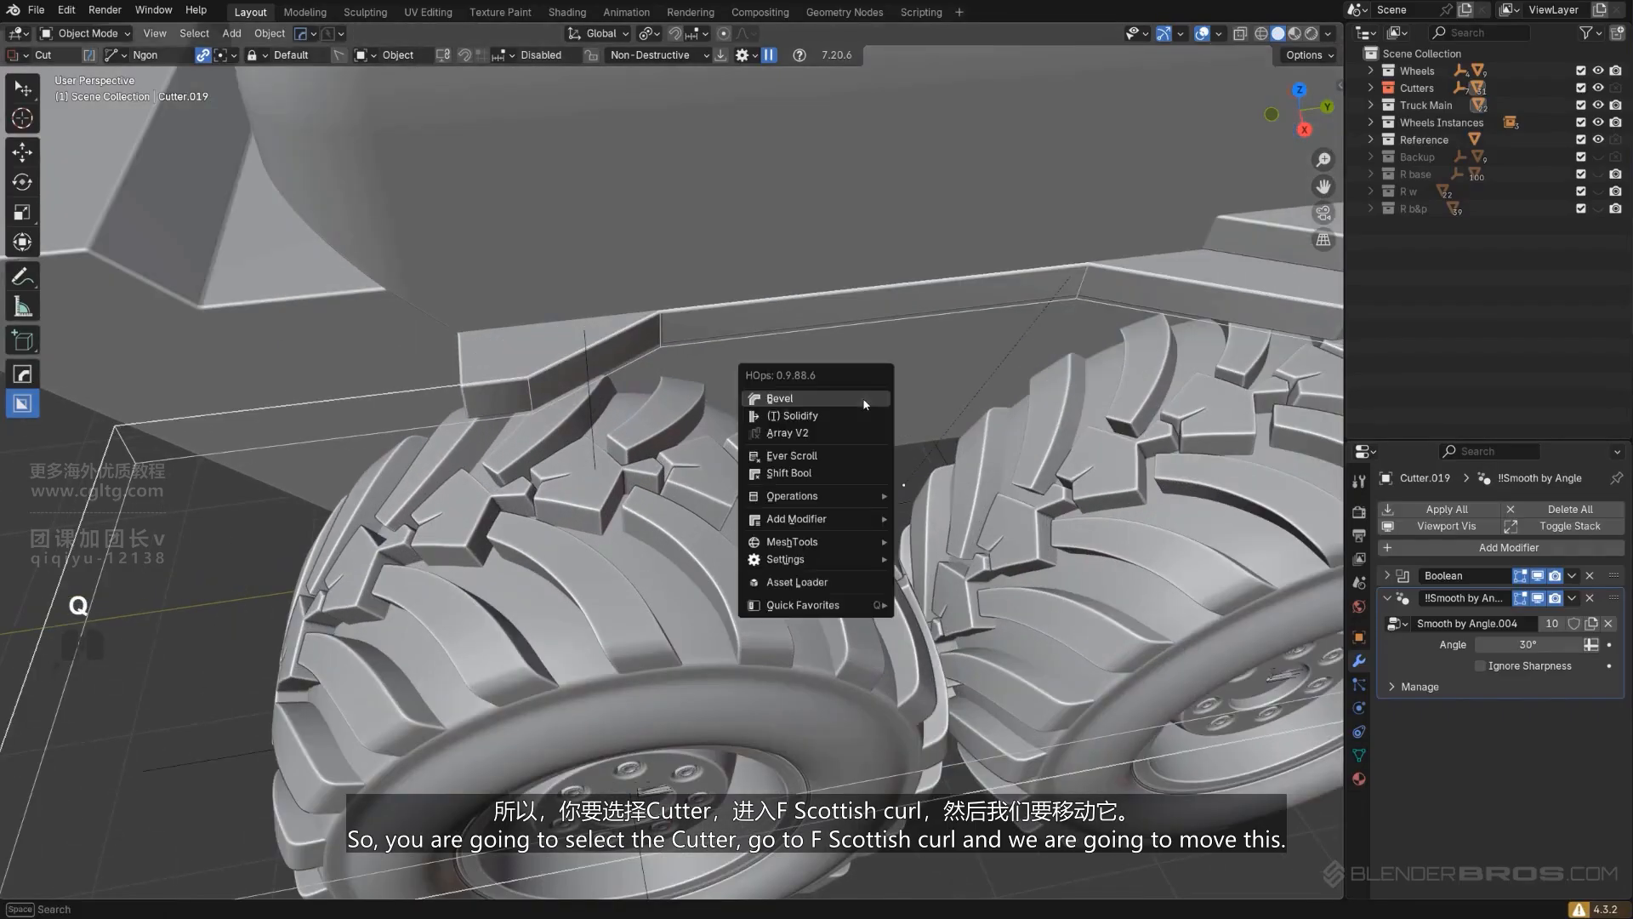
pyautogui.click(821, 455)
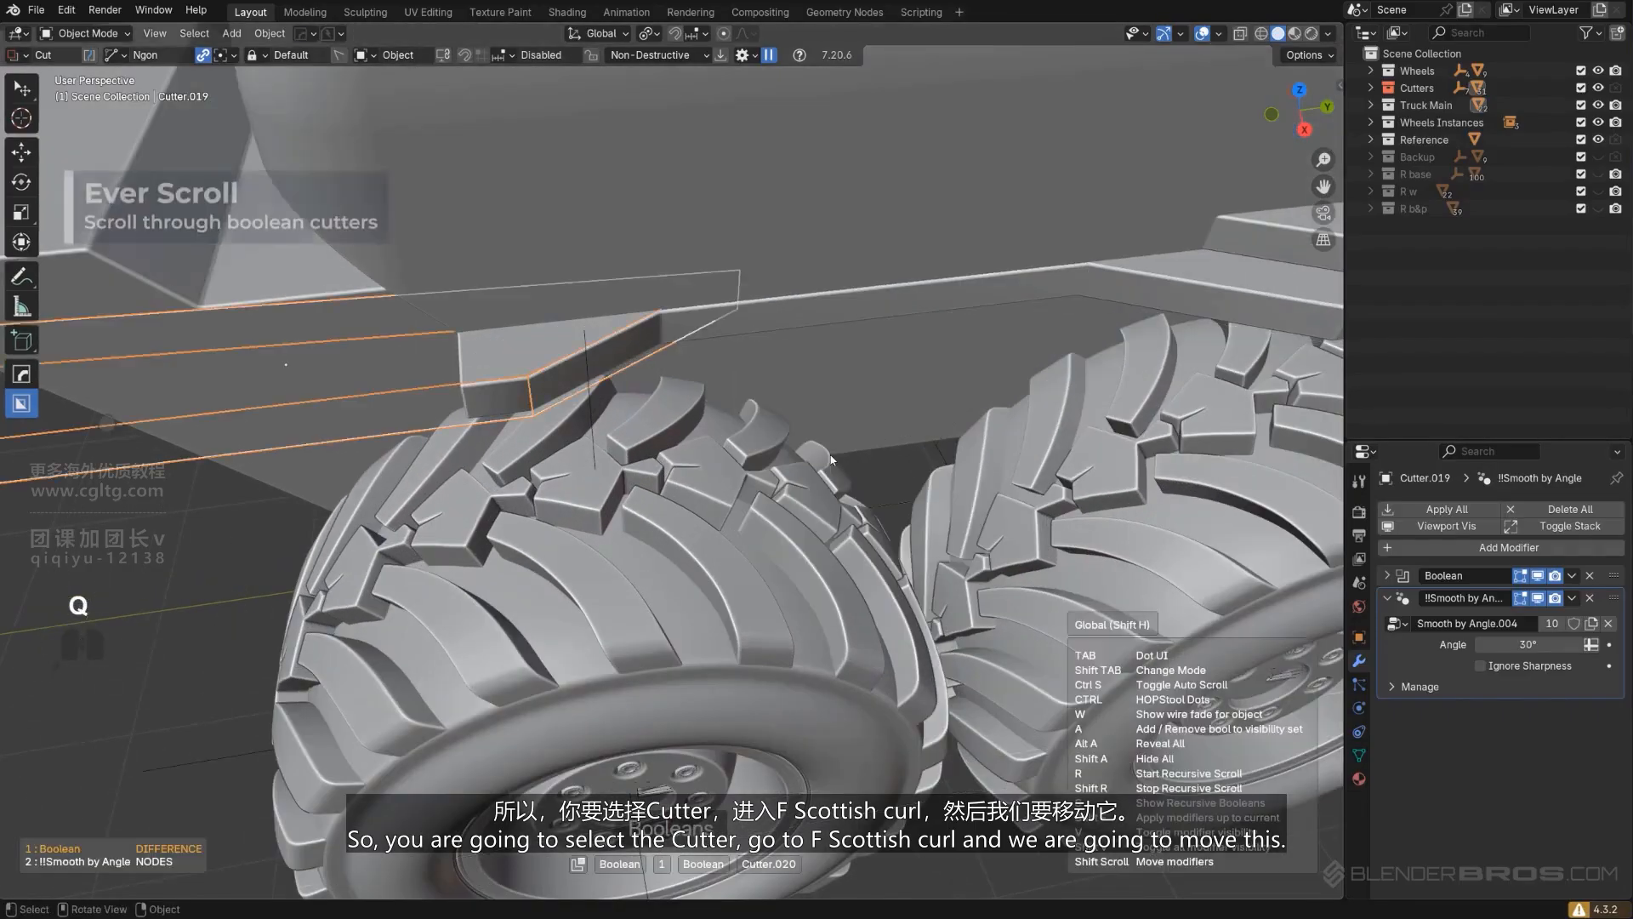
pyautogui.click(730, 383)
# Step: Move the nested cutter toward the rear along the global Y axis to lengthen the base plate's lip
pyautogui.scroll(-3, 723, 381)
pyautogui.press('g')
pyautogui.press('y')
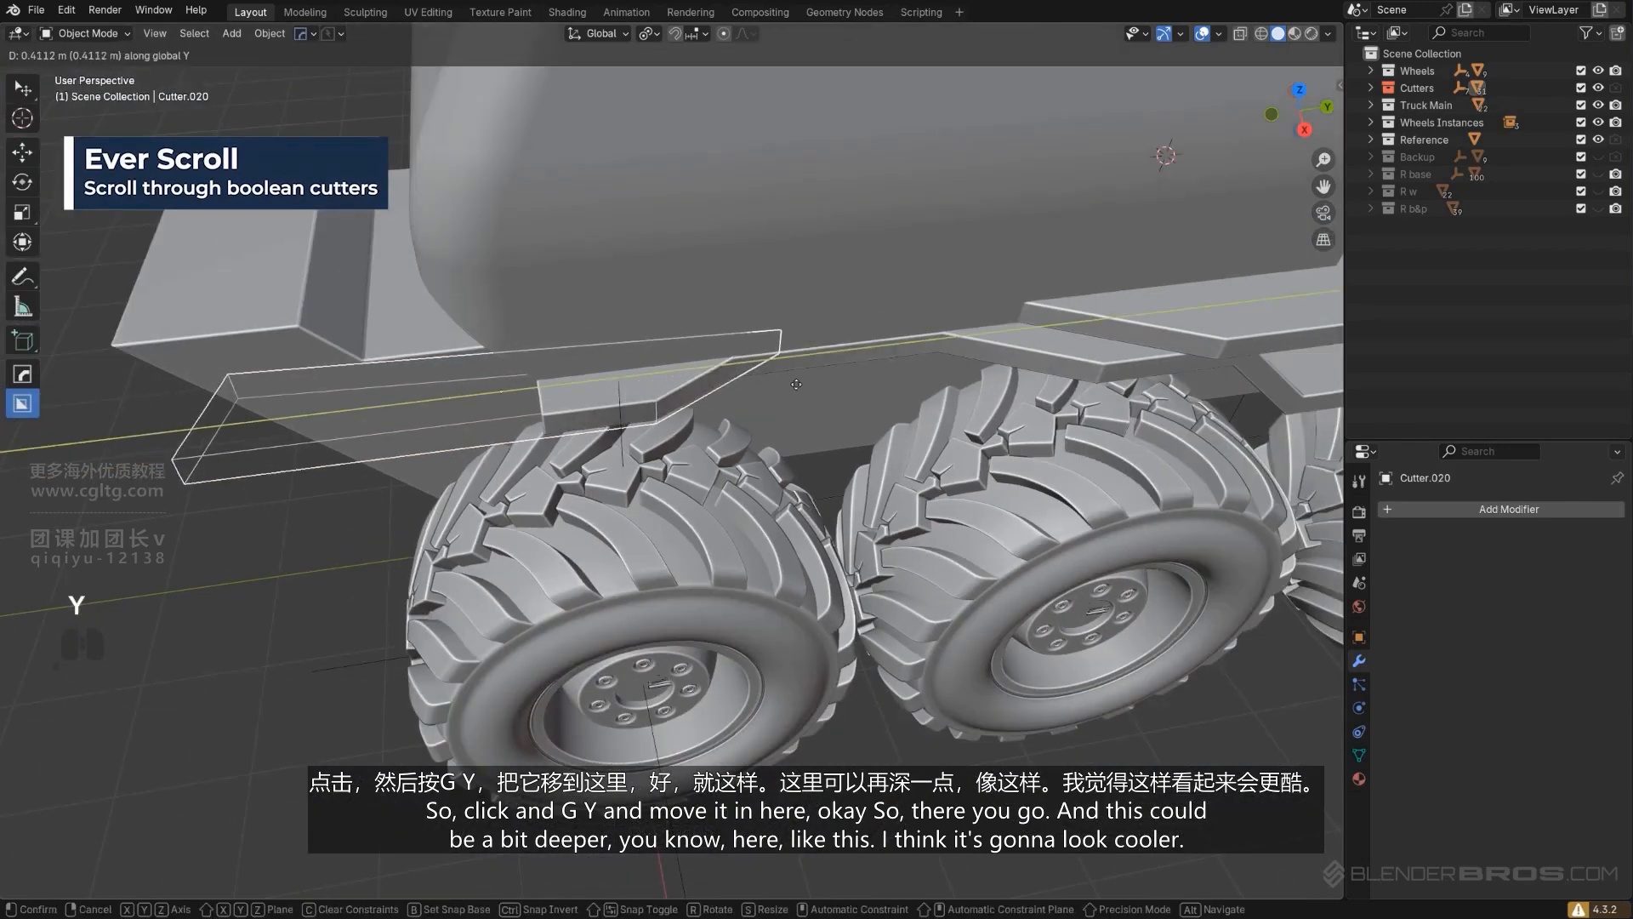
pyautogui.click(810, 384)
# Step: Shift the nested cutter along the global X axis to adjust the depth of the lip beside the front wheel
pyautogui.scroll(8, 812, 371)
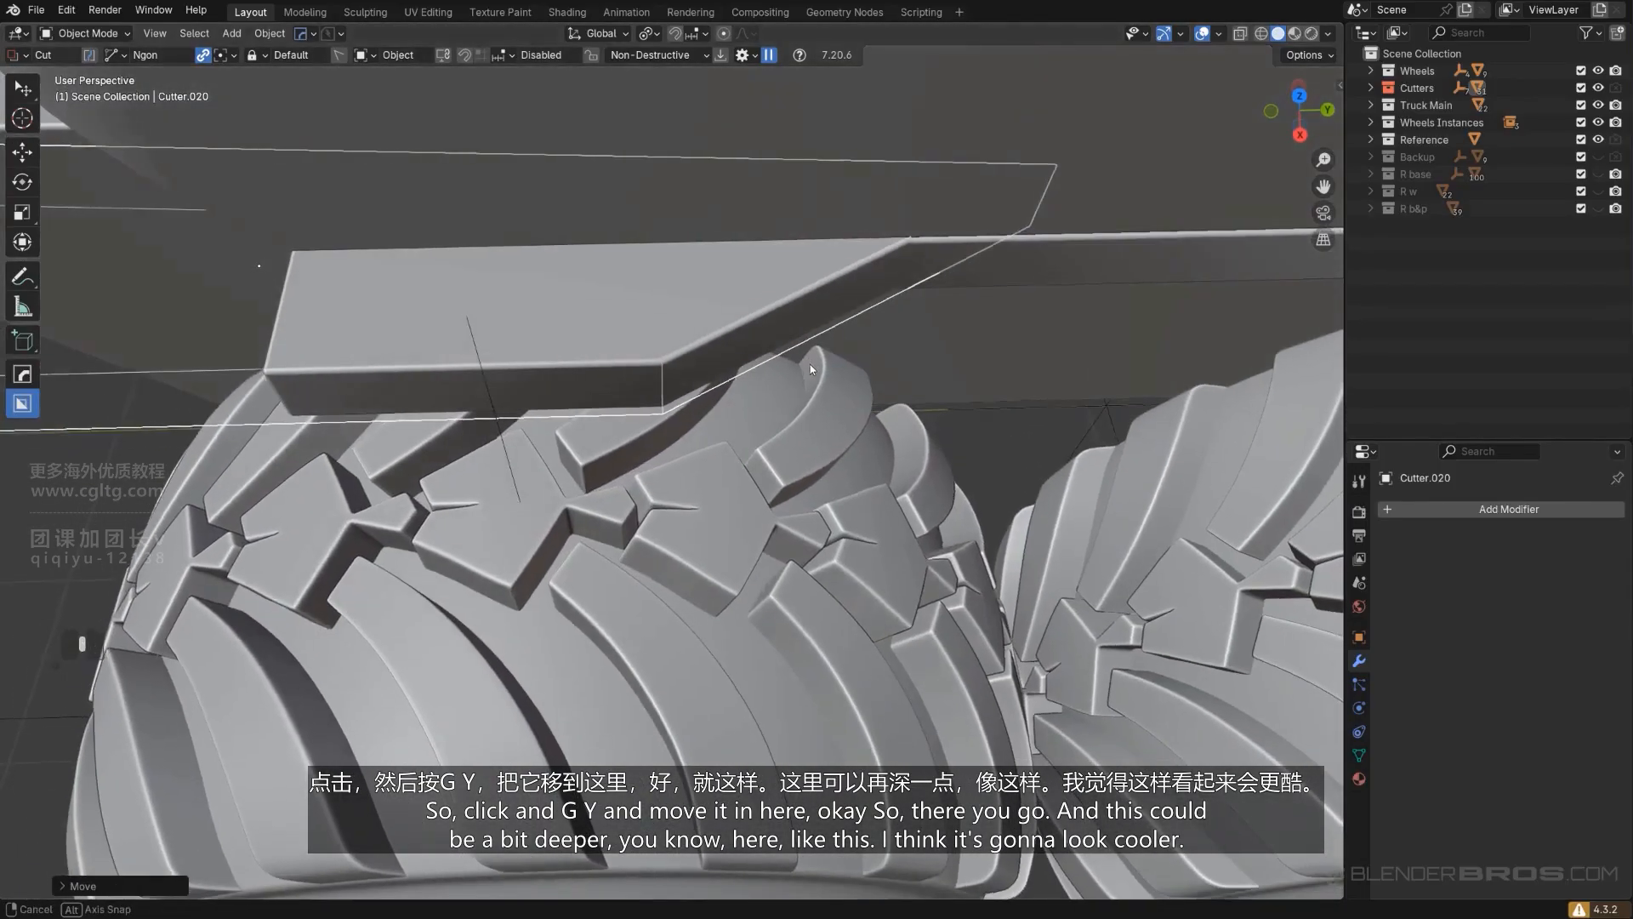
pyautogui.scroll(-5, 810, 365)
pyautogui.keyDown('shift'); pyautogui.moveTo(809, 349); pyautogui.dragTo(744, 410, button='middle'); pyautogui.keyUp('shift')
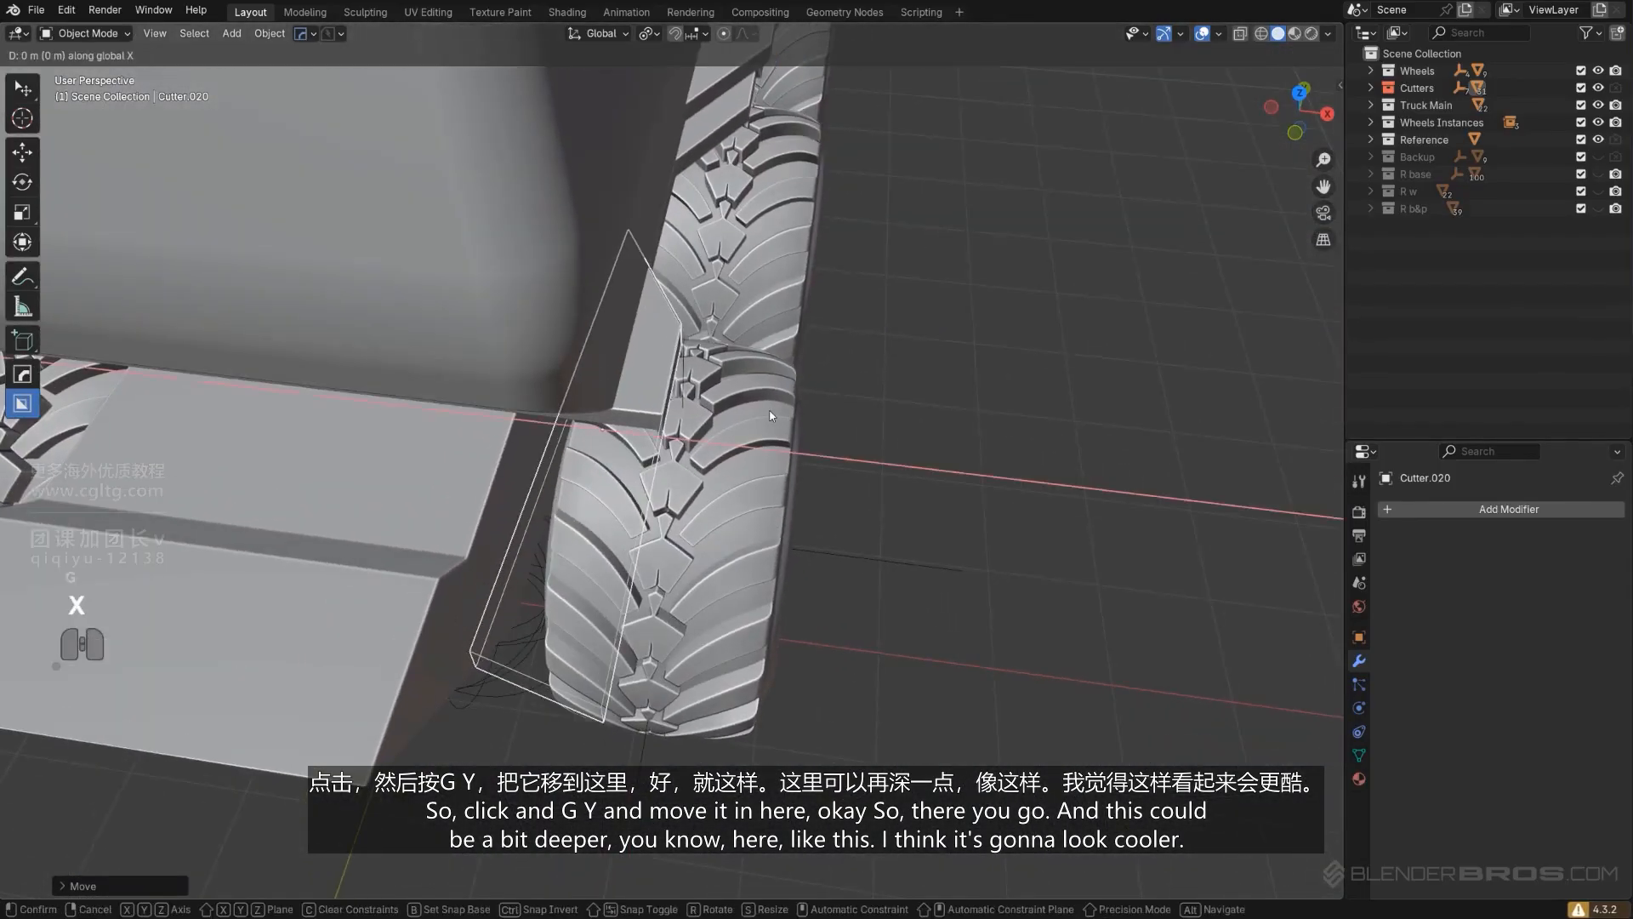
pyautogui.click(617, 363)
pyautogui.scroll(-6, 619, 360)
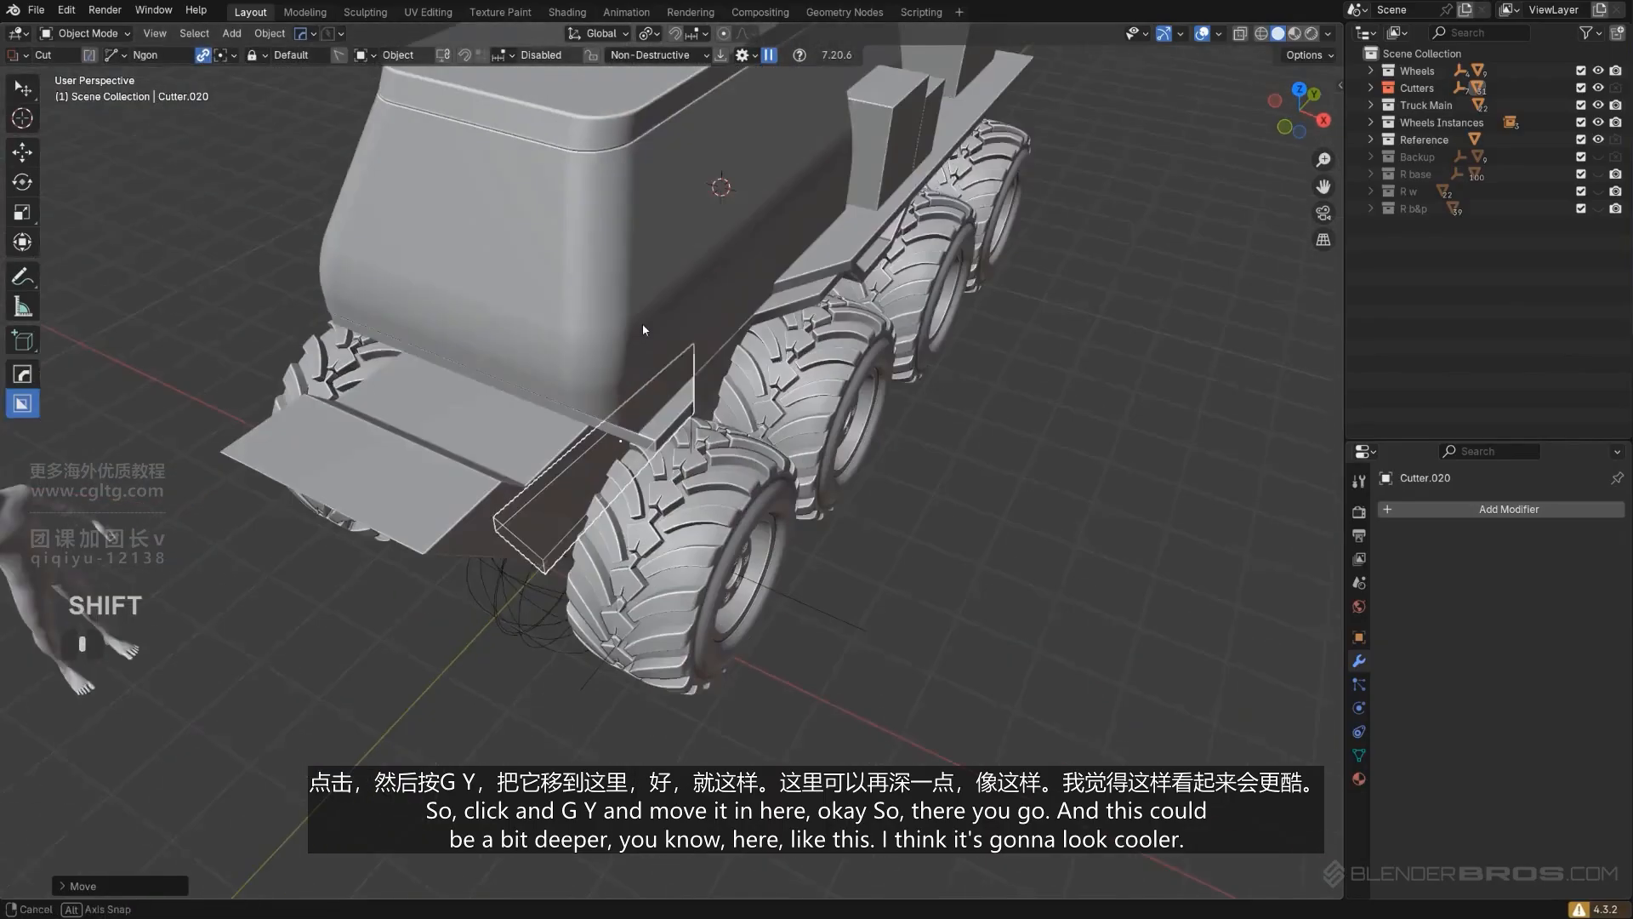
pyautogui.moveTo(642, 323); pyautogui.dragTo(701, 412, button='middle')
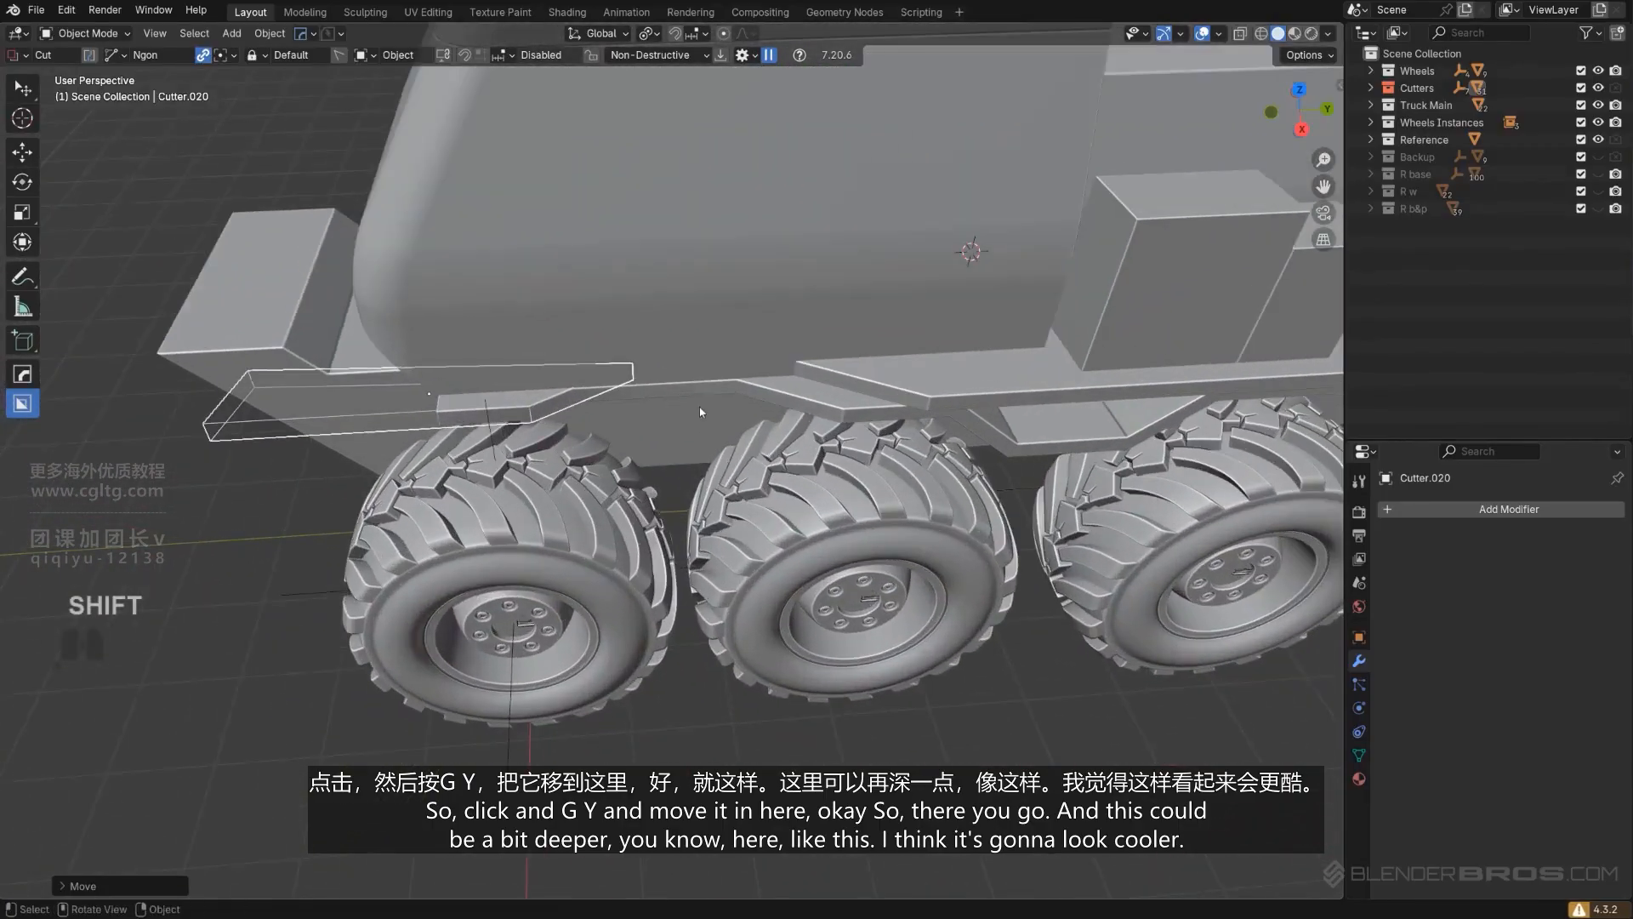
# Step: Select the base plate, scroll its booleans to the long side cutter with Ever Scroll, and open that cutter's mesh for editing
pyautogui.click(804, 389)
pyautogui.press('q')
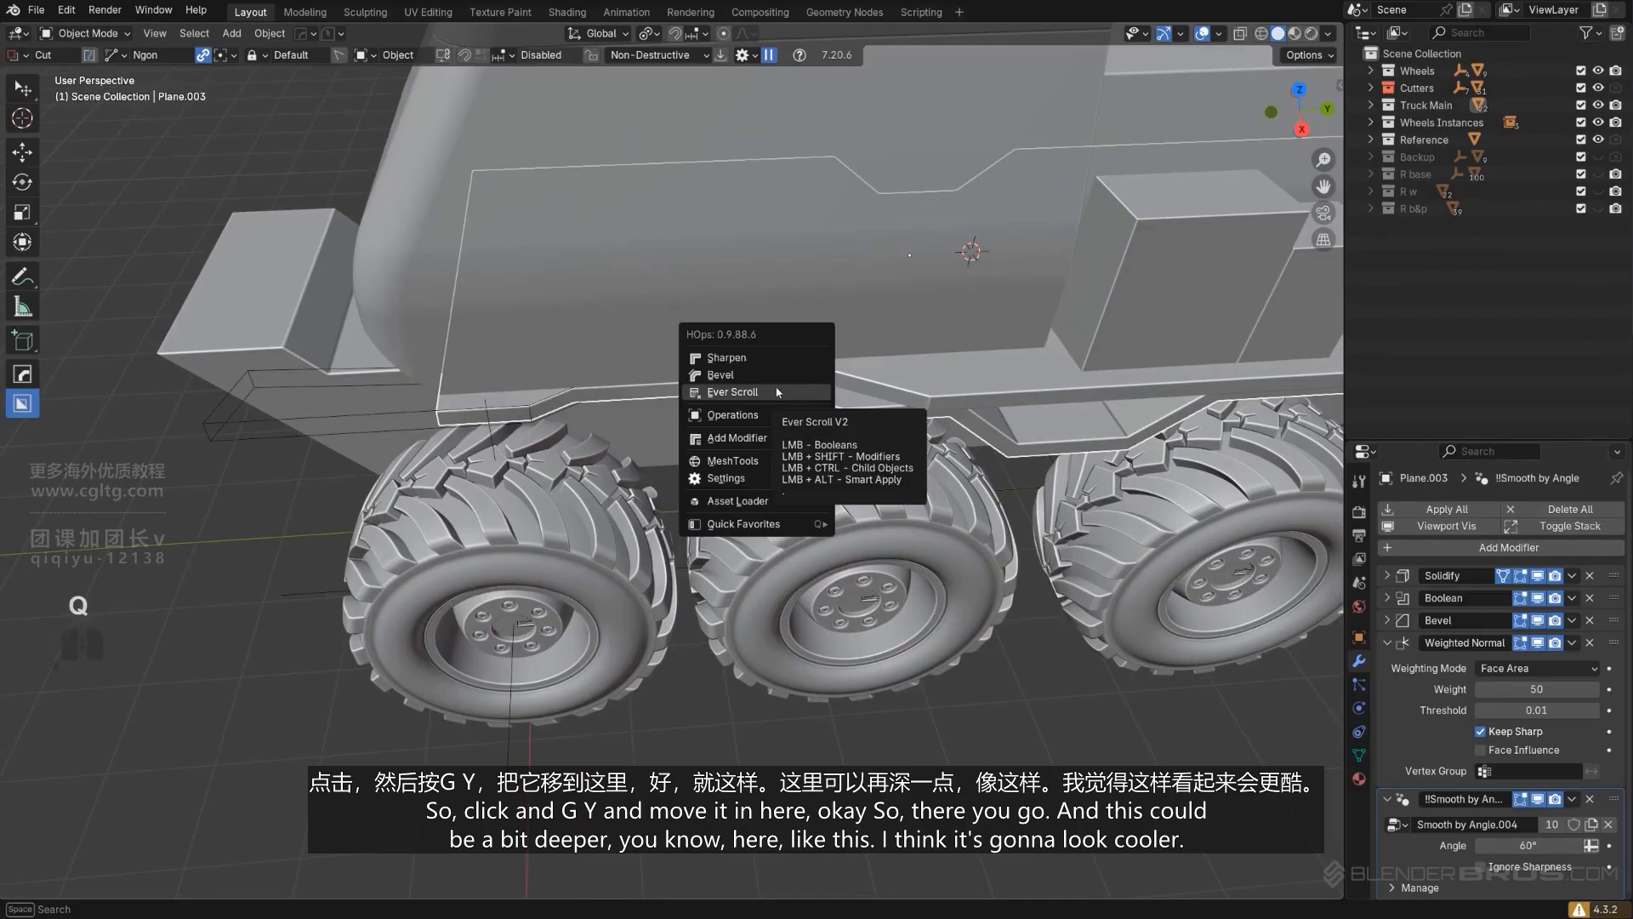
pyautogui.click(762, 394)
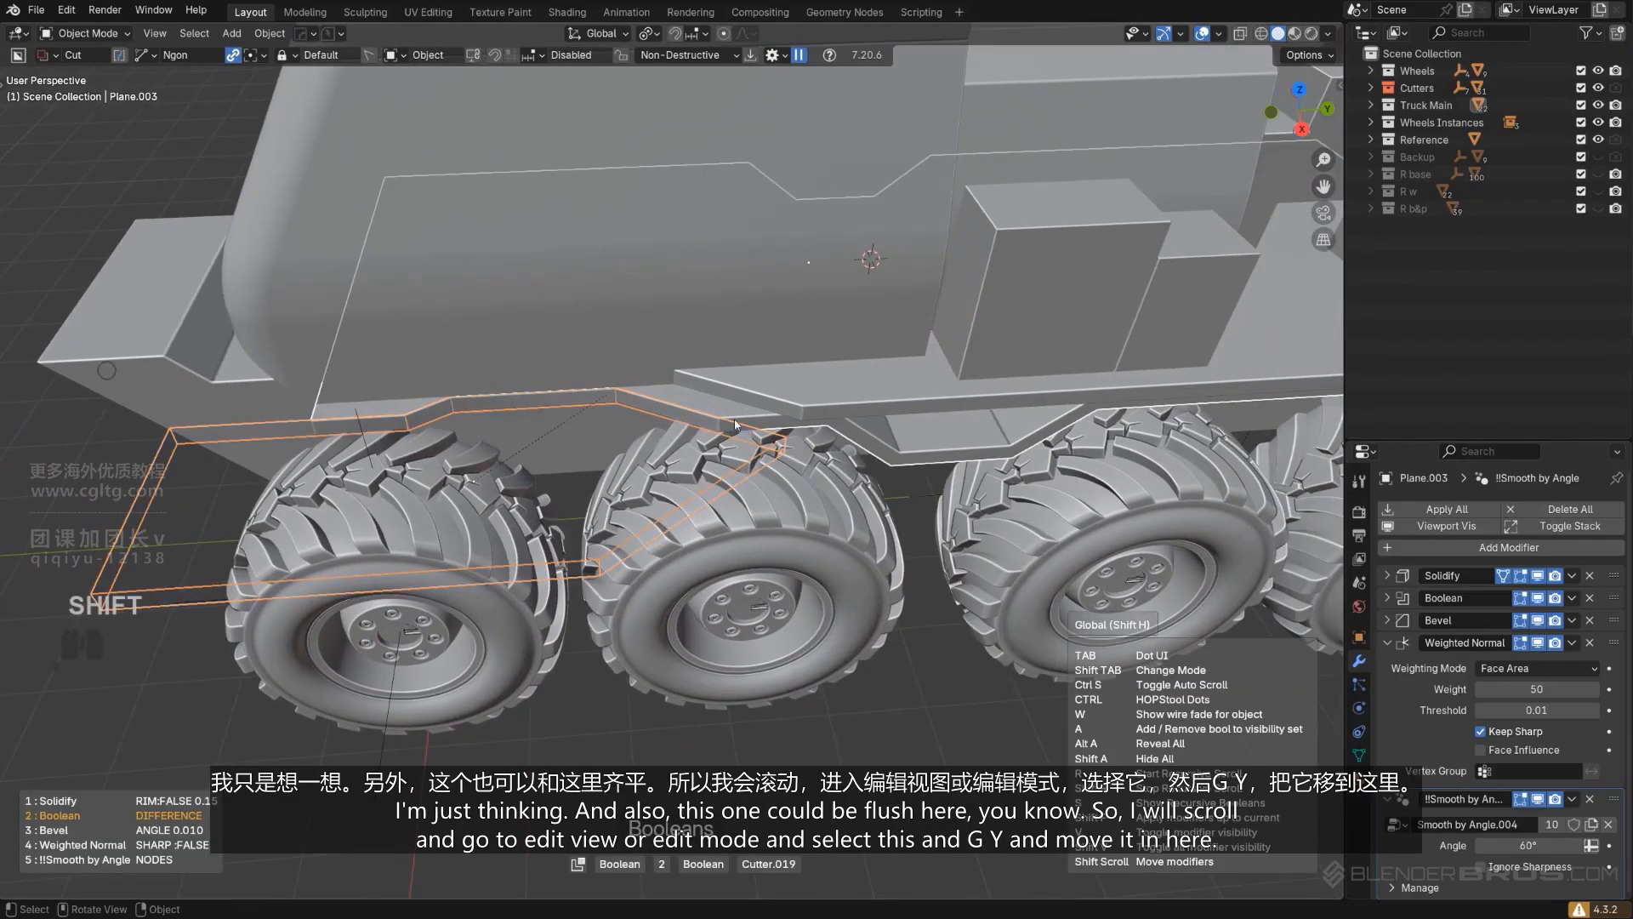
pyautogui.press('Tab')
pyautogui.scroll(2, 736, 424)
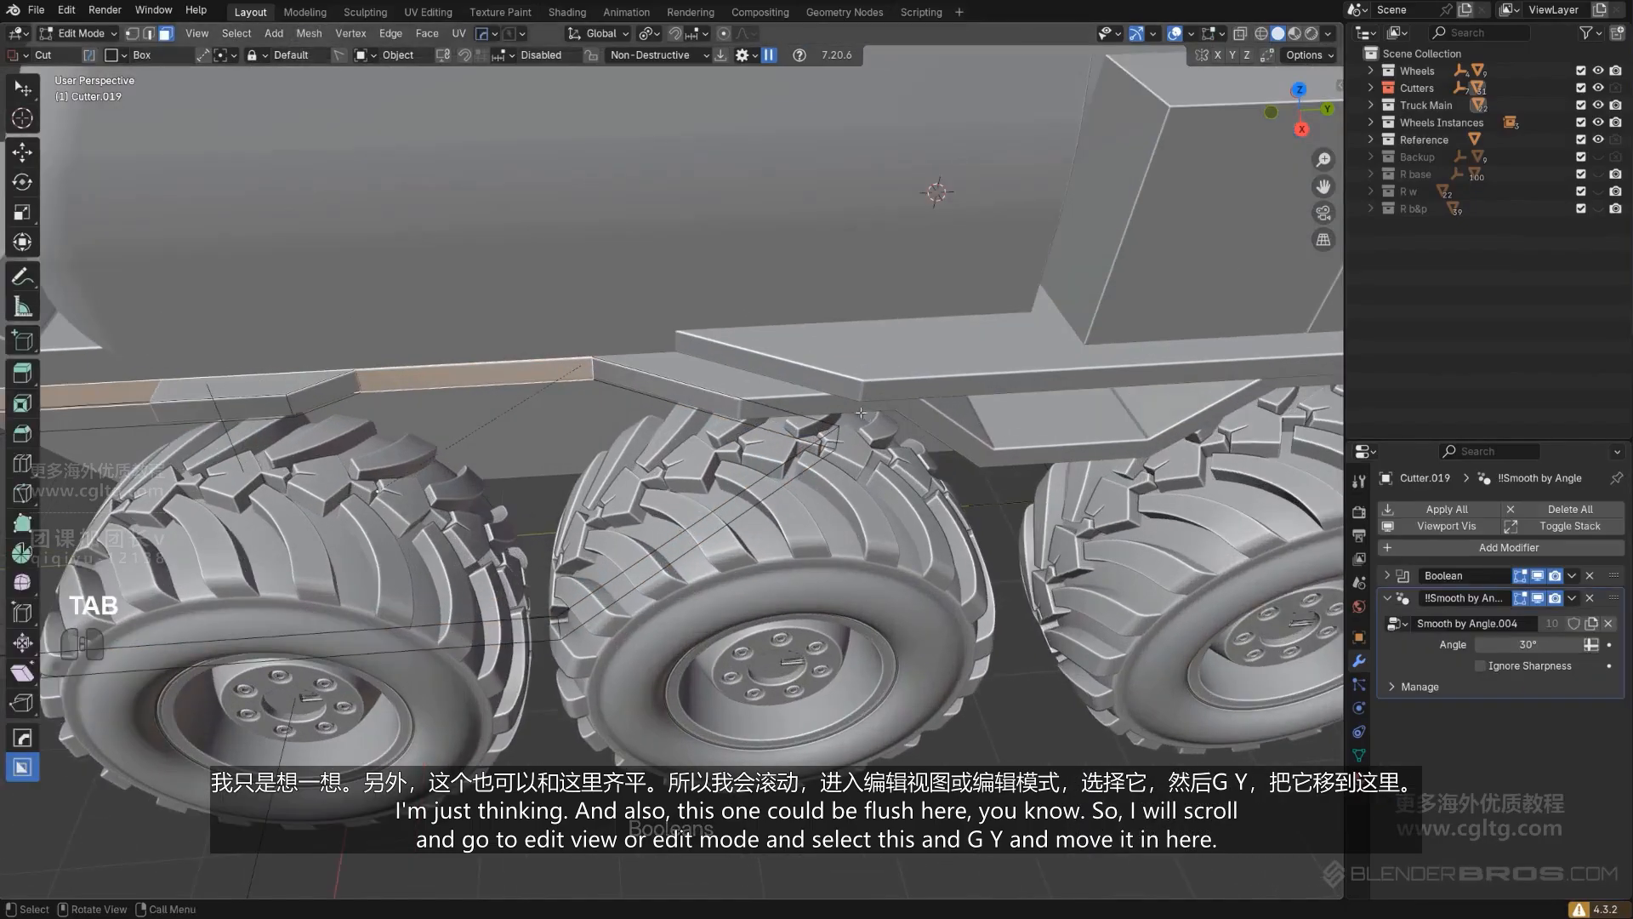
# Step: Move the cutter's rear angled face backward along global Y until it lines up with the corner of the plate above
pyautogui.moveTo(861, 413); pyautogui.dragTo(733, 379, button='middle')
pyautogui.moveTo(315, 682); pyautogui.dragTo(502, 630, button='middle')
pyautogui.scroll(-3, 545, 570)
pyautogui.scroll(3, 594, 506)
pyautogui.keyDown('shift'); pyautogui.moveTo(594, 506); pyautogui.dragTo(619, 605, button='middle'); pyautogui.keyUp('shift')
pyautogui.press('g')
pyautogui.press('y')
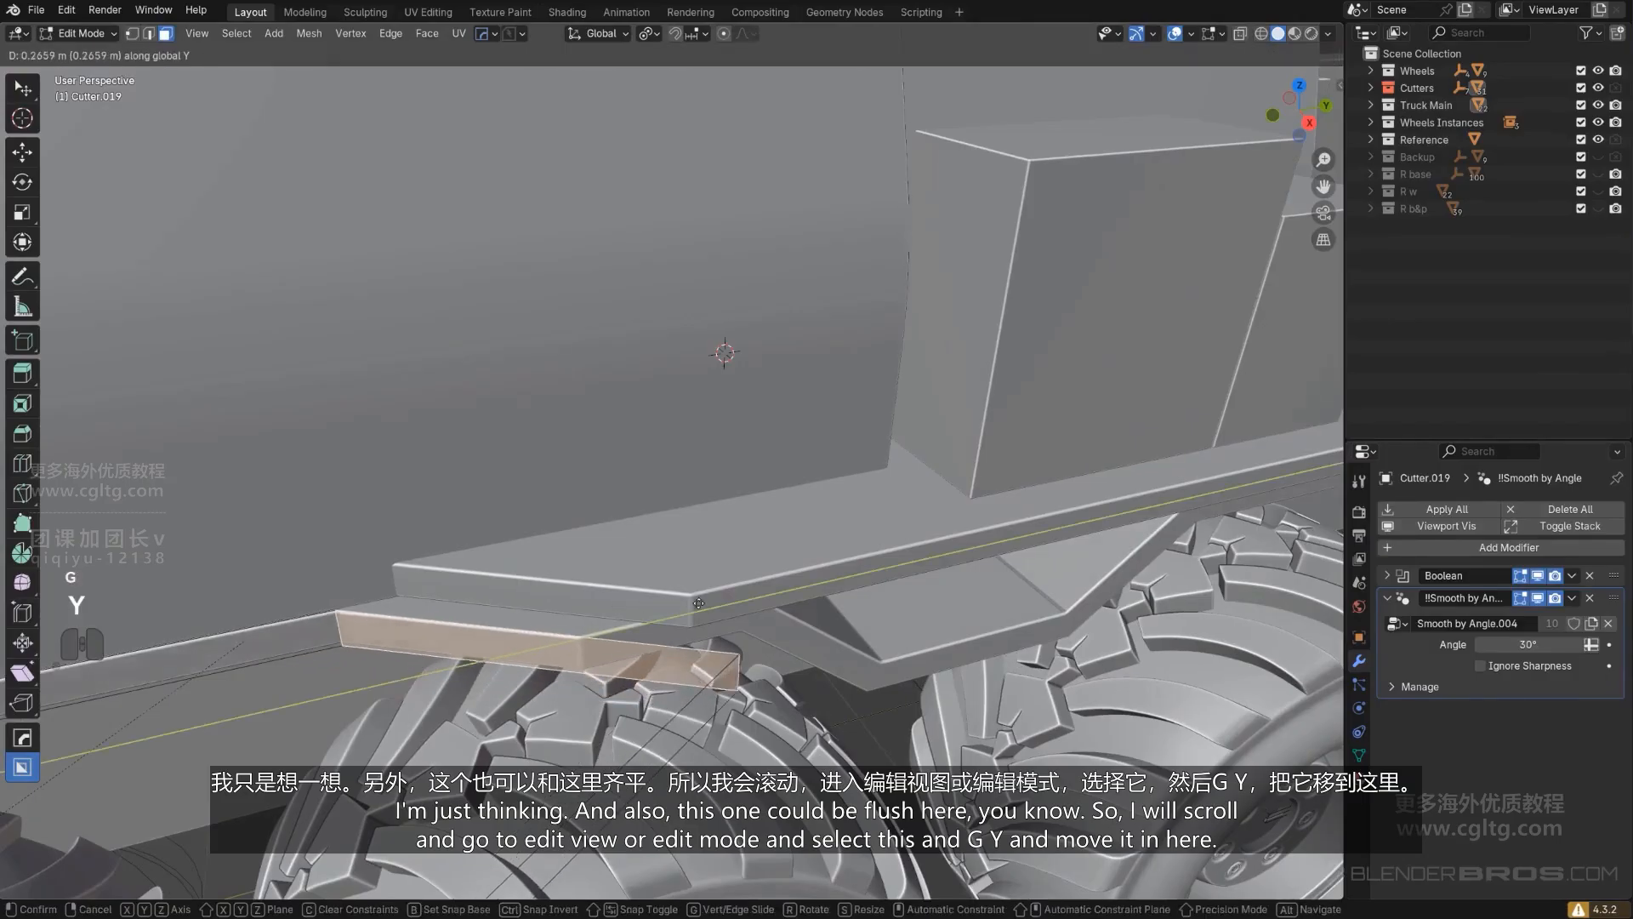
pyautogui.click(830, 589)
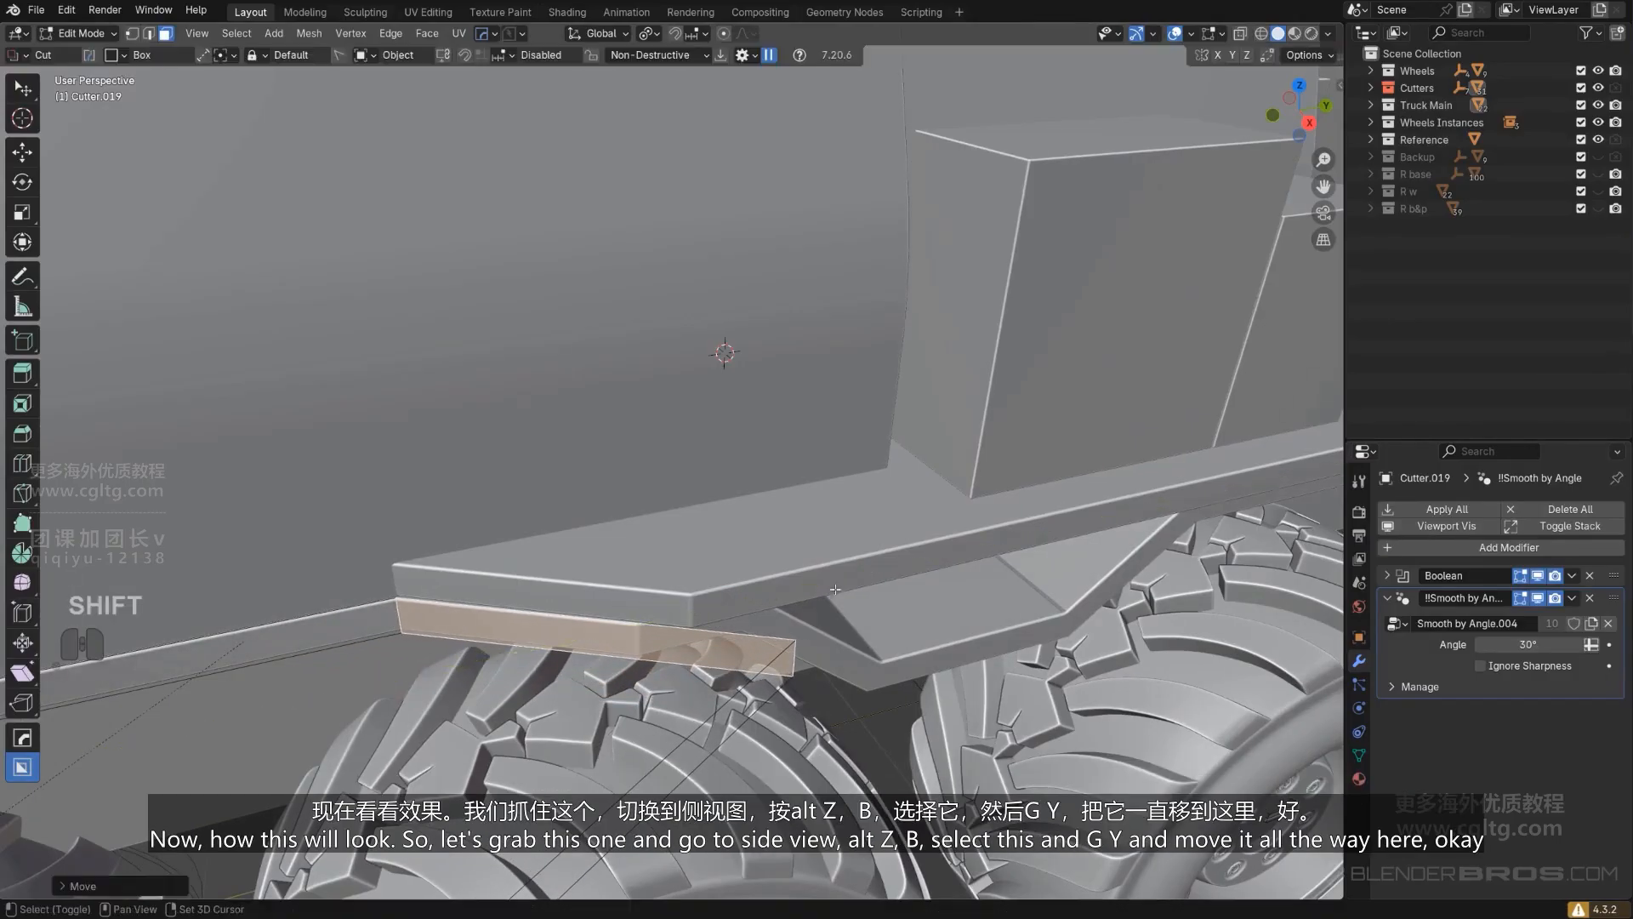
pyautogui.scroll(-5, 738, 527)
pyautogui.press('Tab')
# Step: In the right side view with X-ray, extend the base plate's front end vertices about 1 m forward along the Y axis
pyautogui.scroll(-2, 732, 432)
pyautogui.click(829, 464)
pyautogui.scroll(4, 829, 465)
pyautogui.moveTo(733, 432); pyautogui.dragTo(645, 429, button='middle')
pyautogui.scroll(-4, 829, 464)
pyautogui.scroll(4, 848, 452)
pyautogui.press('Tab')
pyautogui.press('KP_5')
pyautogui.scroll(2, 711, 455)
pyautogui.hotkey('alt', 'z')
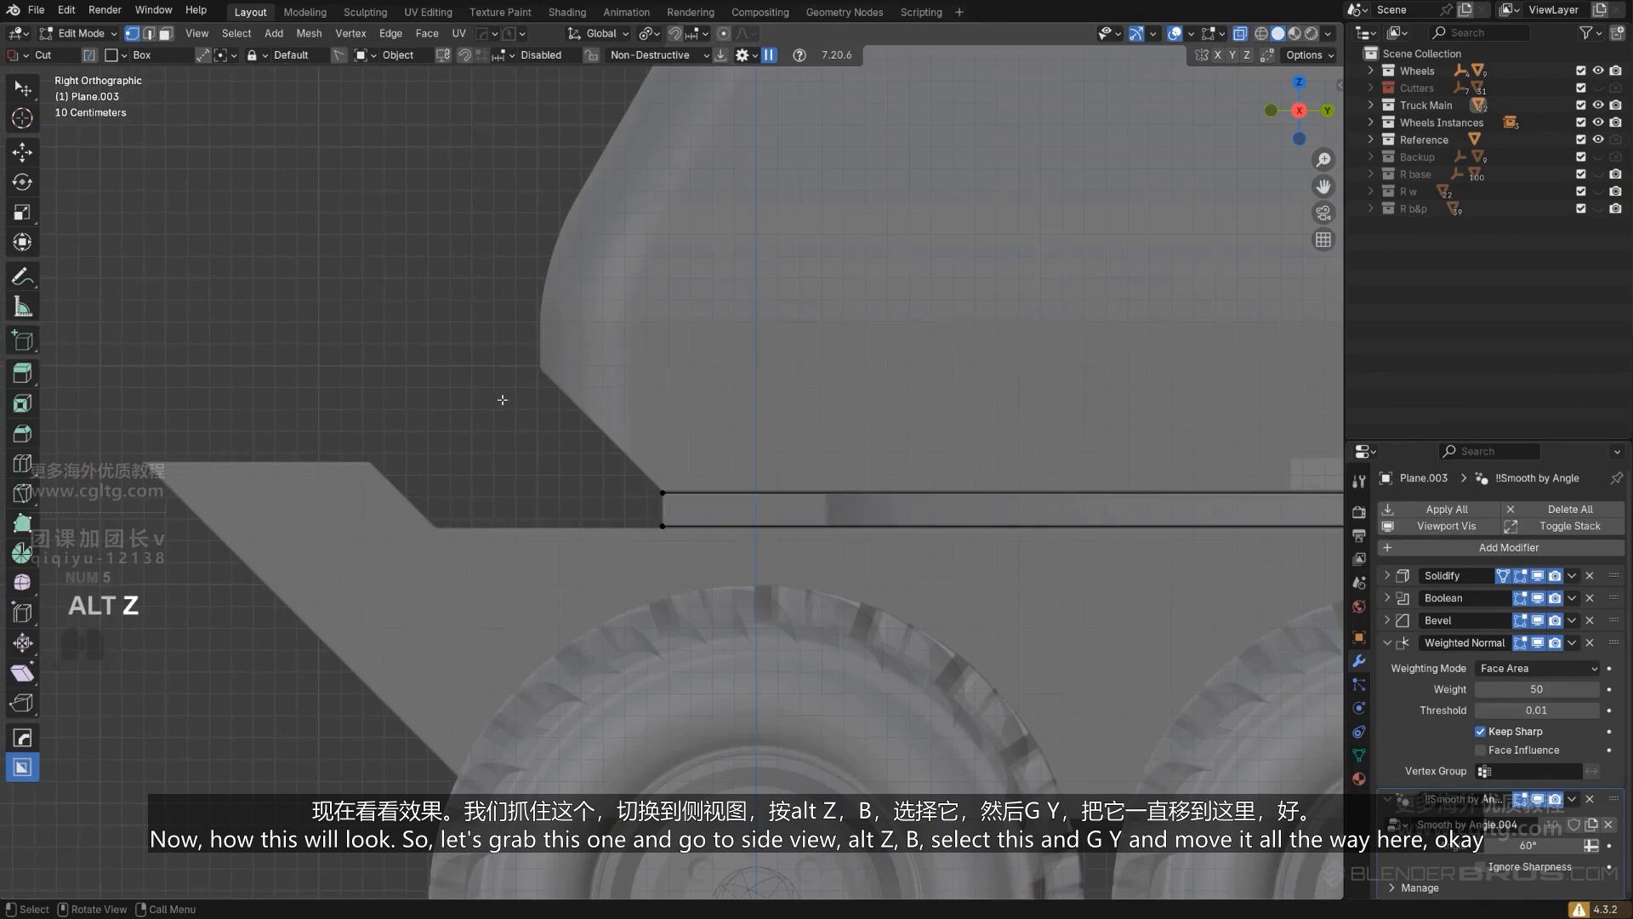
pyautogui.moveTo(546, 321); pyautogui.dragTo(851, 511)
pyautogui.press('g')
pyautogui.press('y')
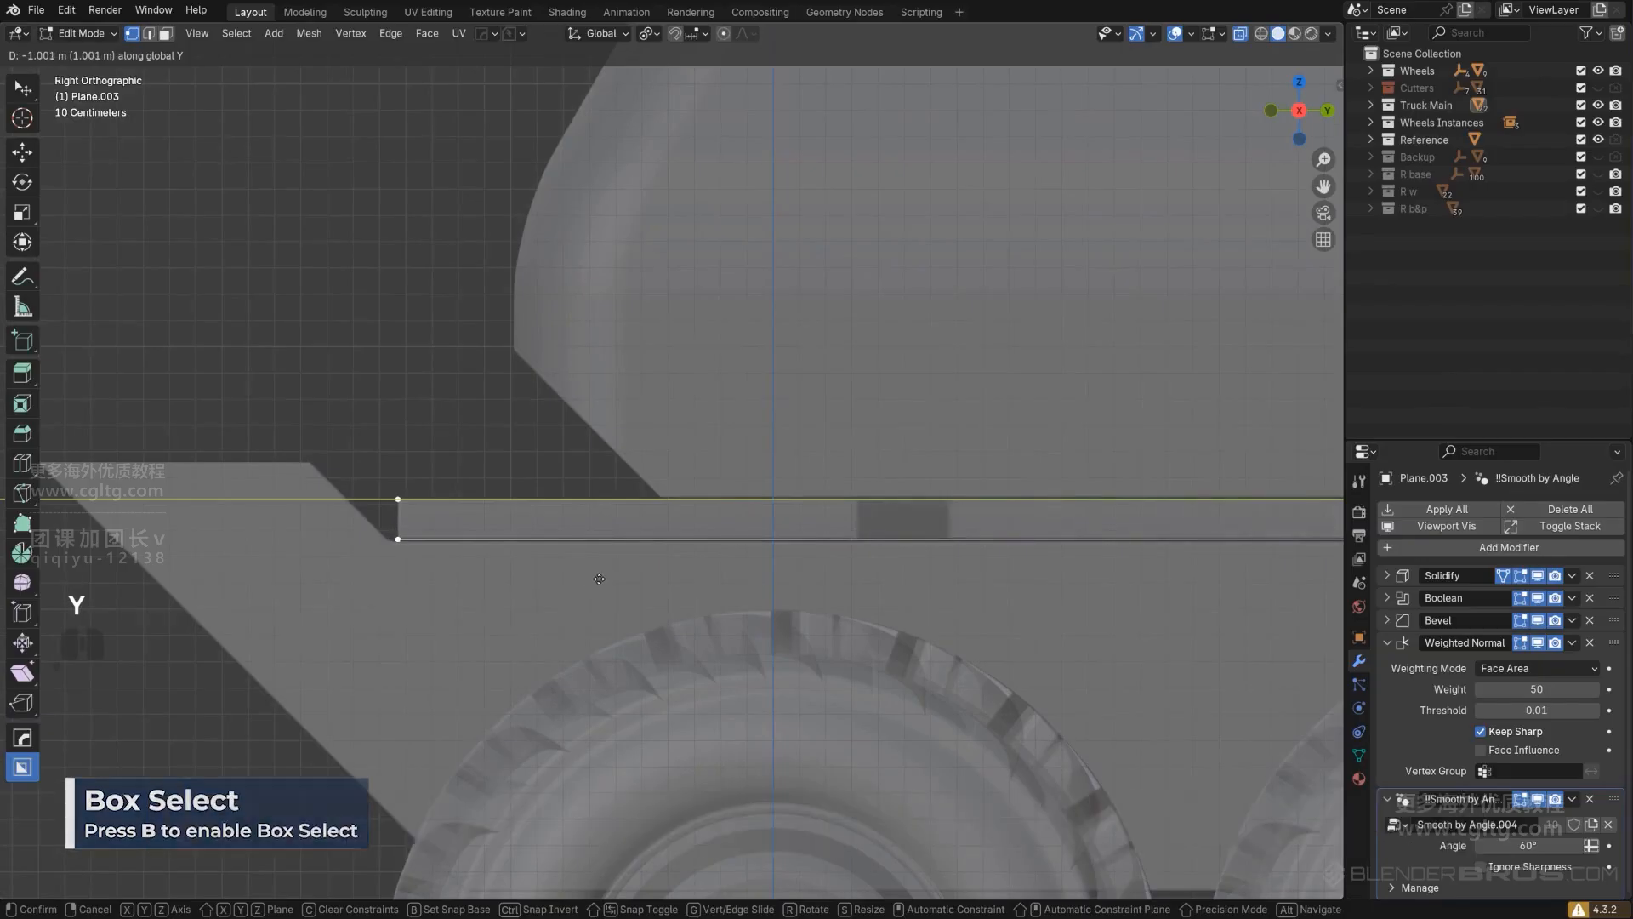
pyautogui.click(595, 581)
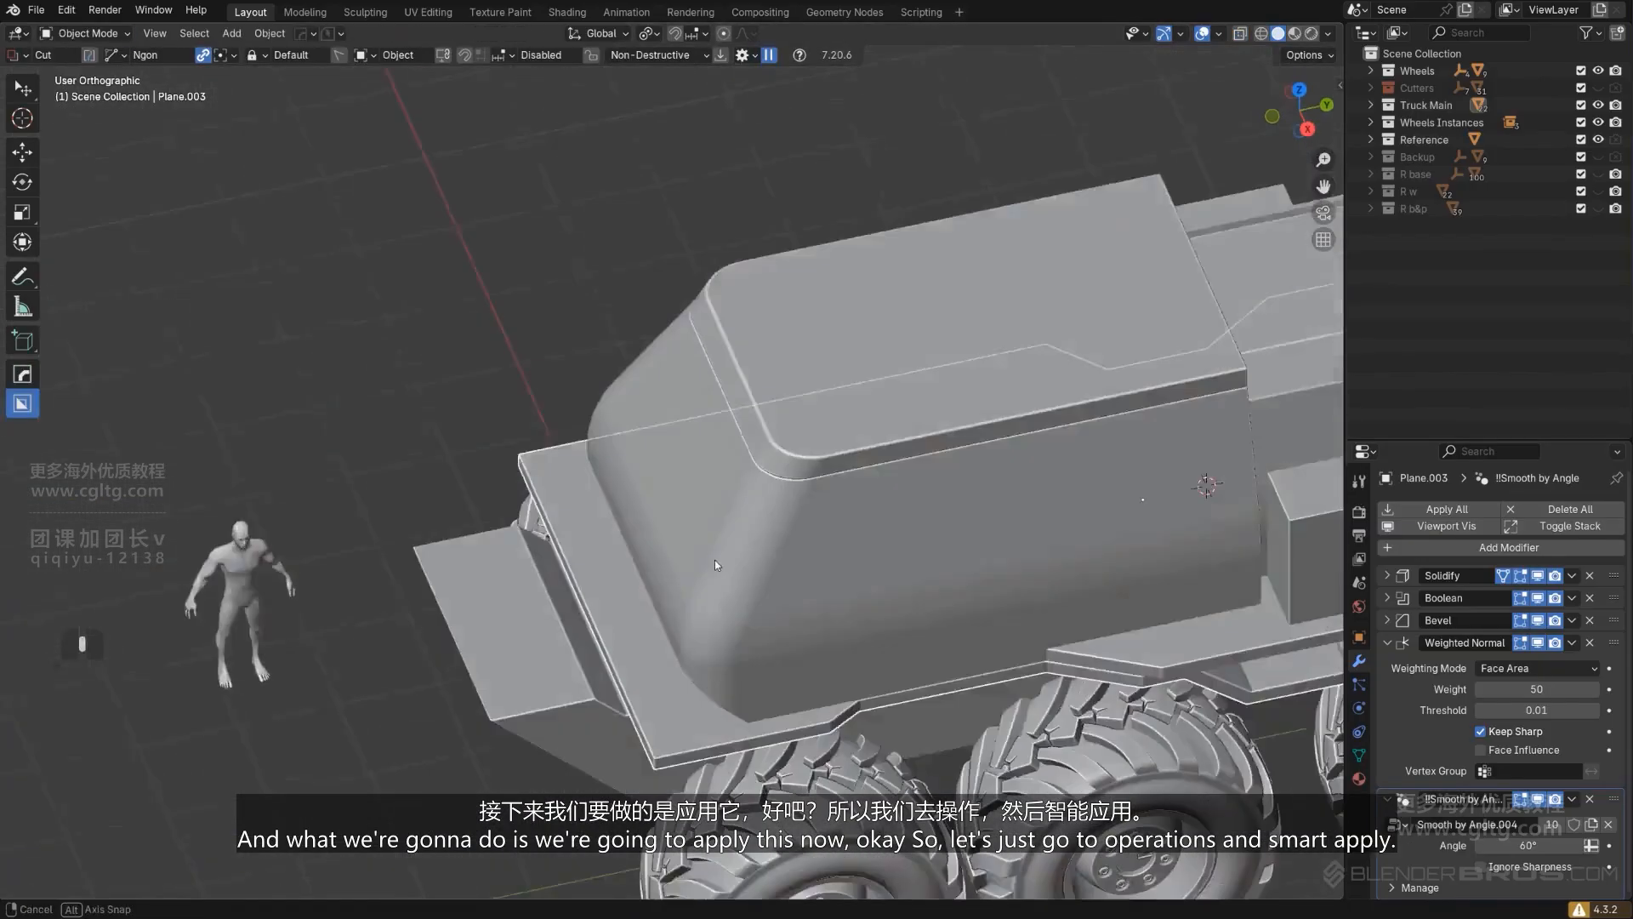
# Step: Apply the base plate's modifiers with the HOps Smart Apply operation, keeping the final bevel and weighted normal live
pyautogui.press('KP_5')
pyautogui.moveTo(714, 560); pyautogui.dragTo(747, 298, button='middle')
pyautogui.keyDown('shift'); pyautogui.moveTo(752, 417); pyautogui.dragTo(706, 590, button='middle'); pyautogui.keyUp('shift')
pyautogui.press('q')
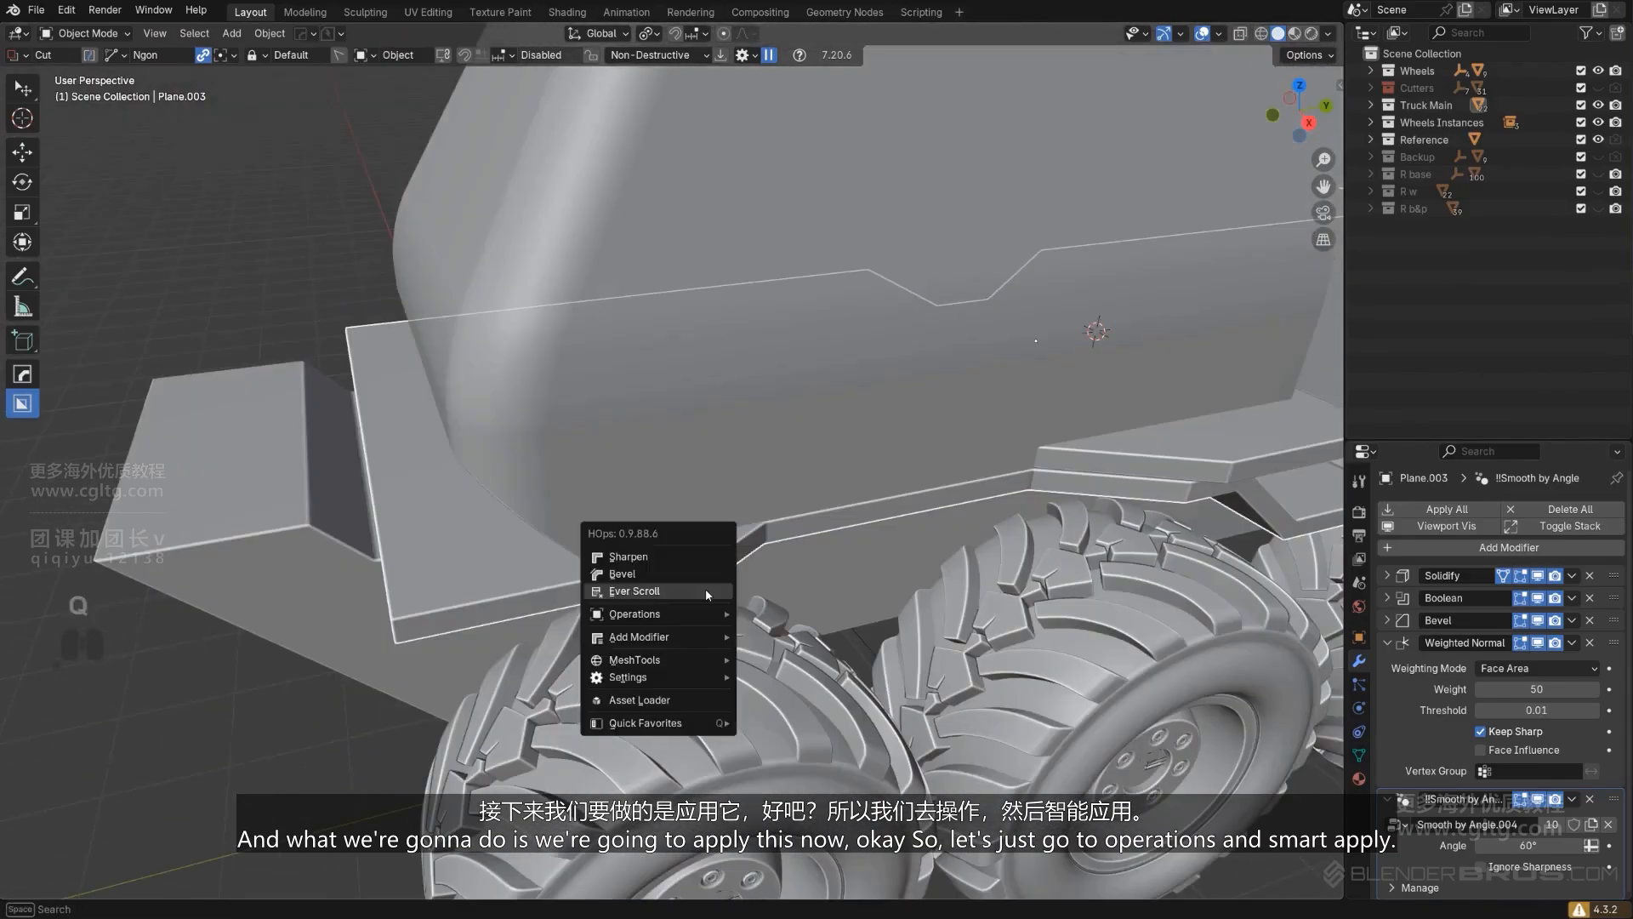
pyautogui.moveTo(703, 607)
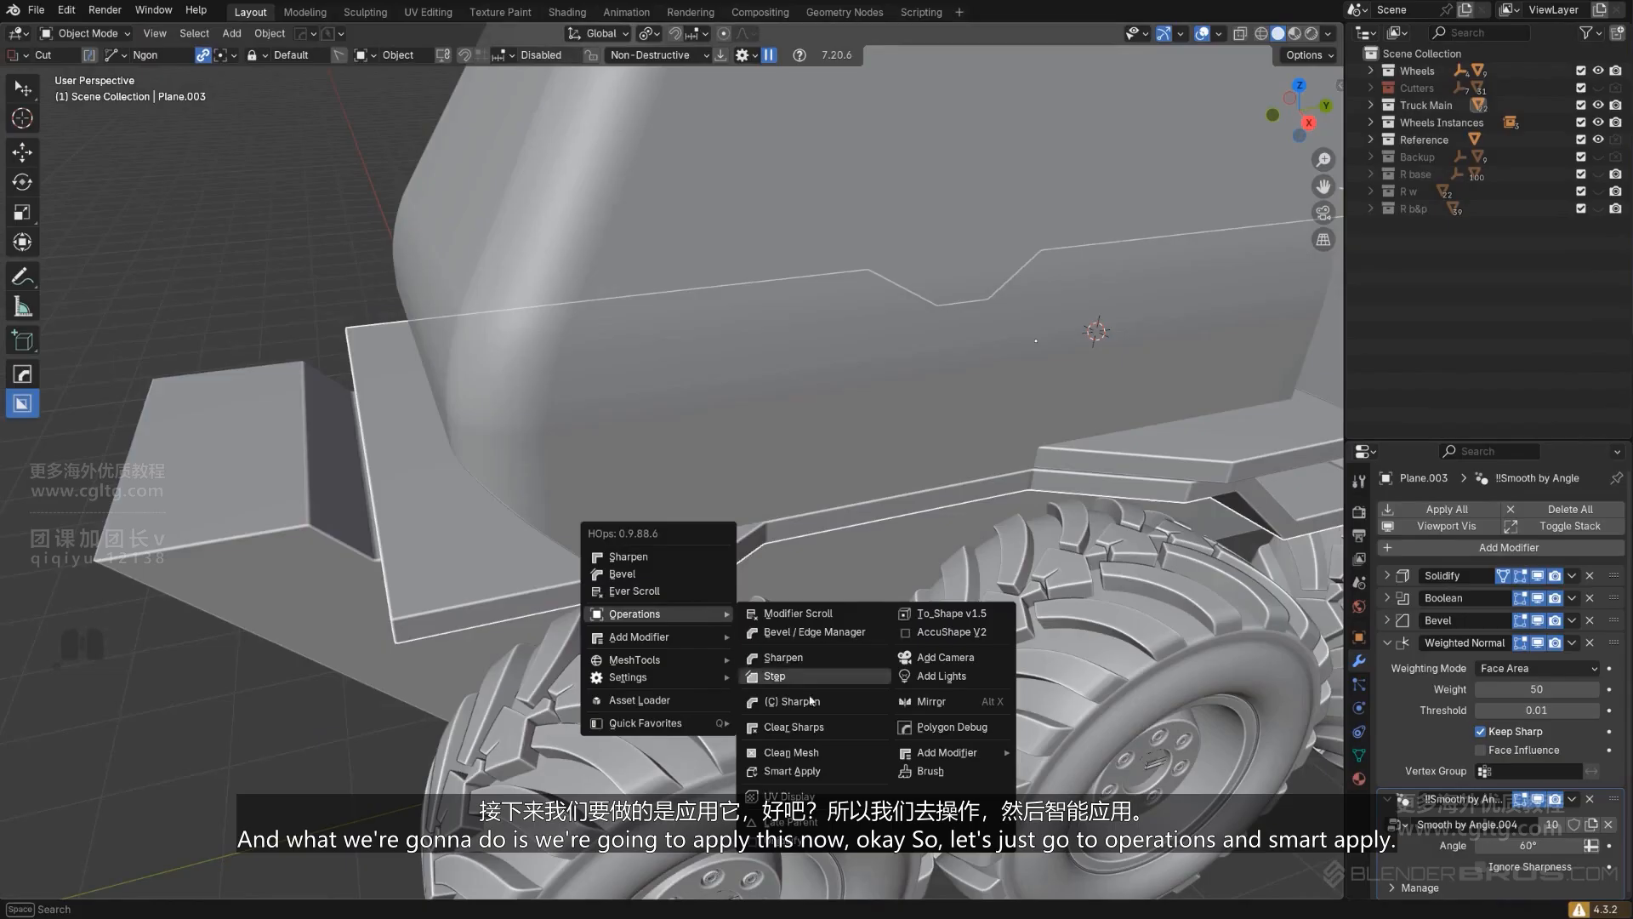
pyautogui.click(830, 767)
# Step: Inspect the base plate's front corner in edit mode to check whether its bevel is still unapplied
pyautogui.scroll(2, 652, 629)
pyautogui.keyDown('shift'); pyautogui.moveTo(652, 629); pyautogui.dragTo(751, 485, button='middle'); pyautogui.keyUp('shift')
pyautogui.scroll(1, 751, 485)
pyautogui.press('Tab')
pyautogui.scroll(2, 545, 629)
pyautogui.keyDown('shift'); pyautogui.moveTo(527, 643); pyautogui.dragTo(730, 519, button='middle'); pyautogui.keyUp('shift')
pyautogui.scroll(3, 693, 614)
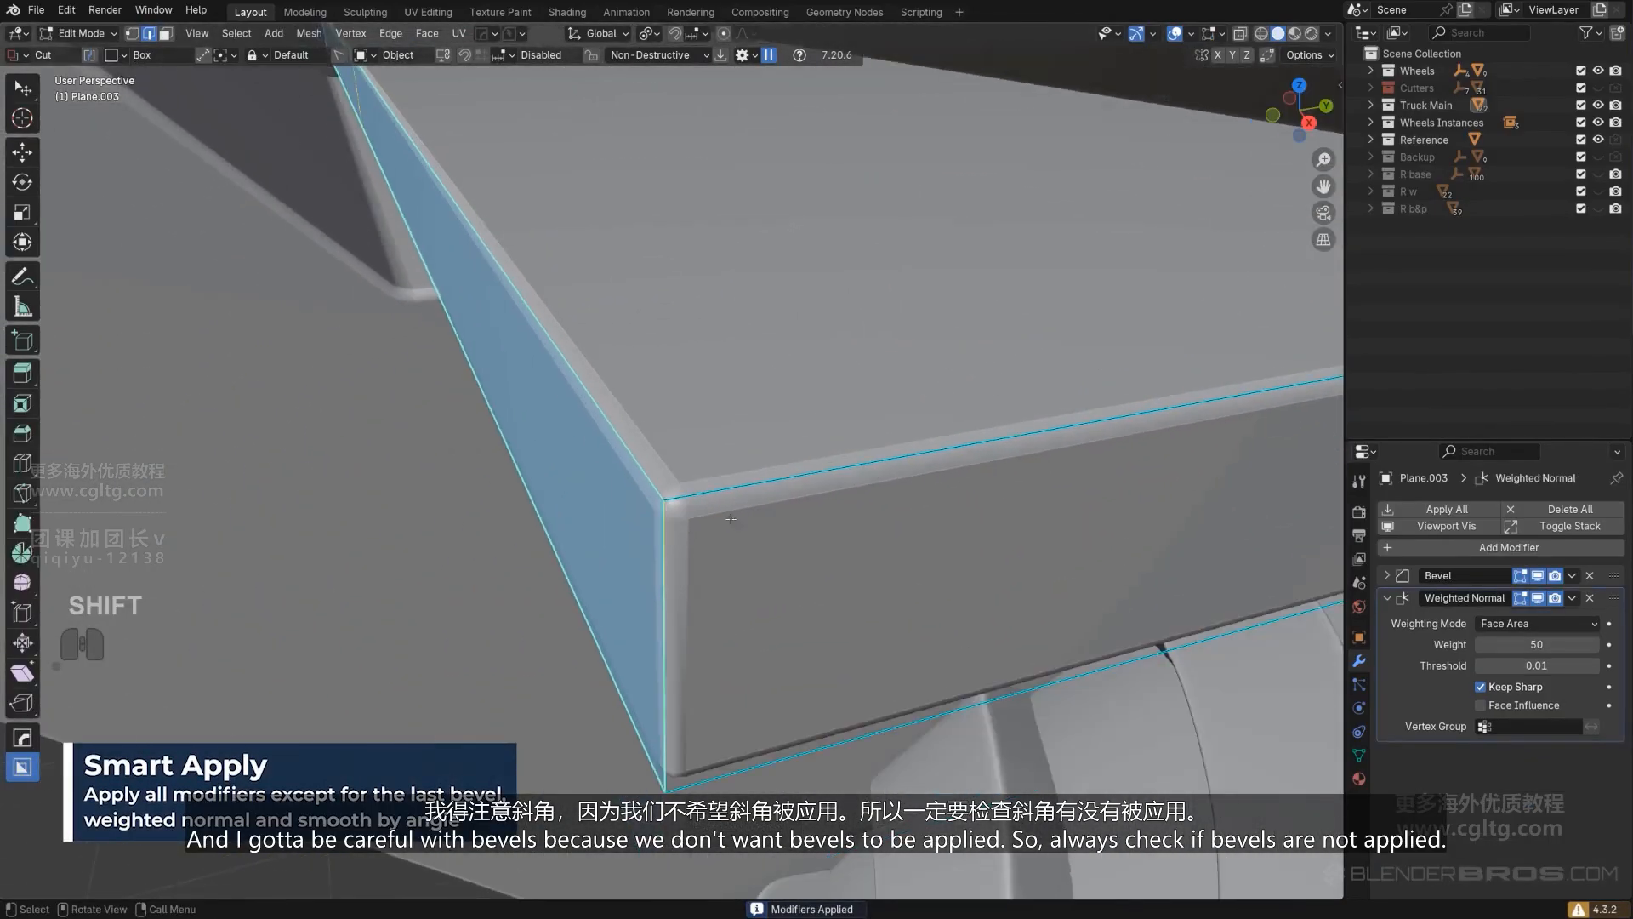
pyautogui.scroll(-6, 880, 485)
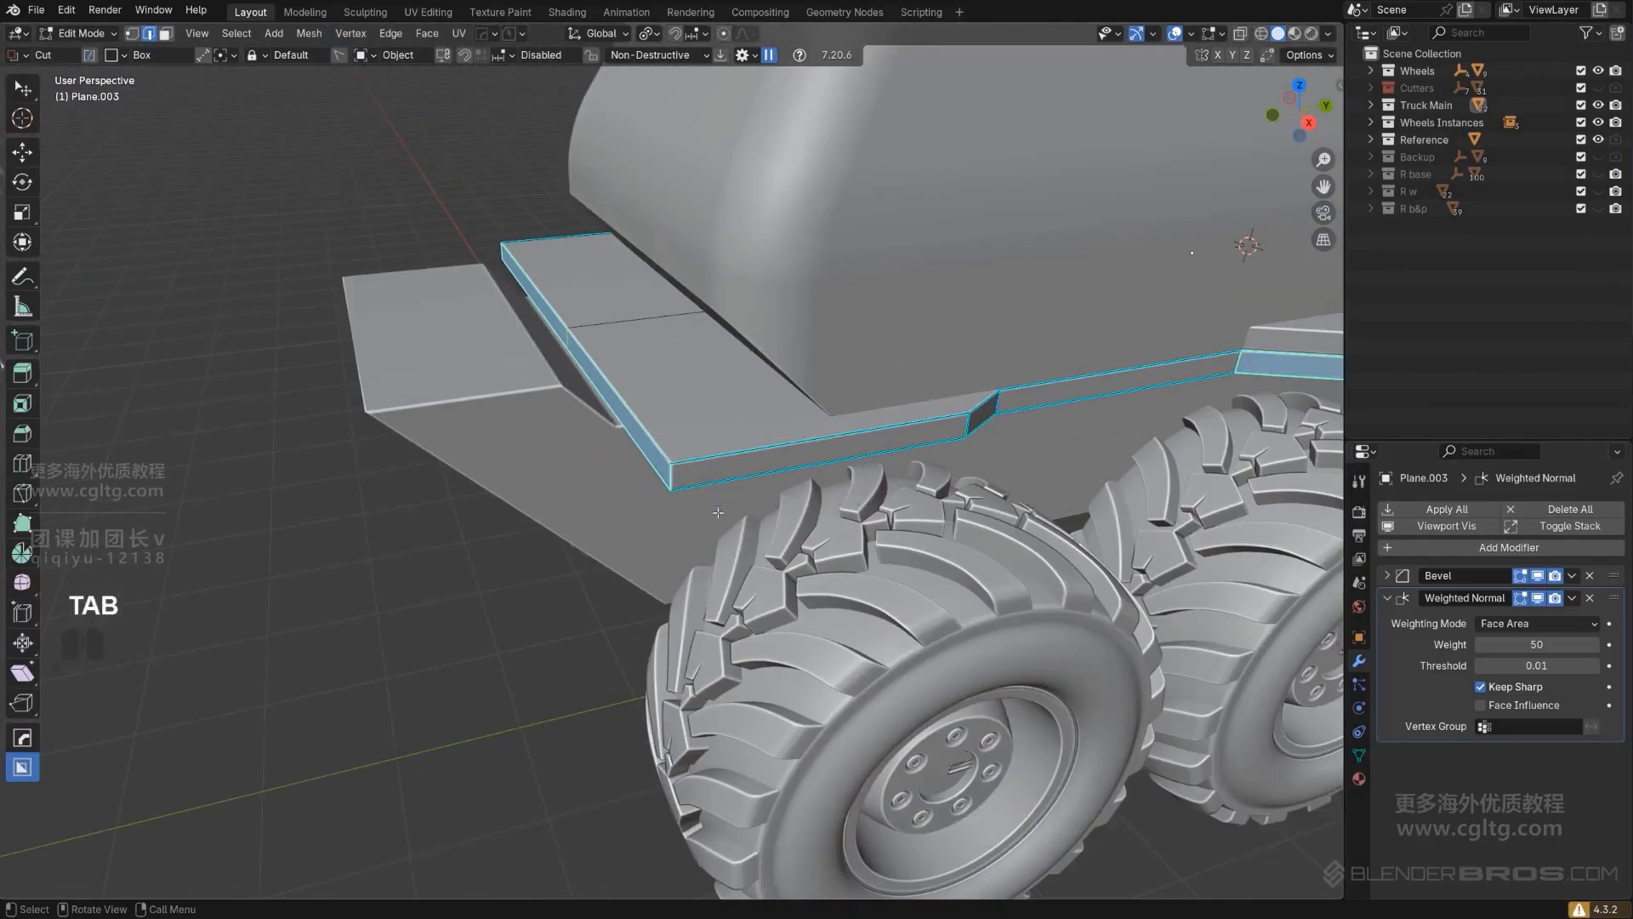
# Step: Chamfer the base plate's front outer corner edge in the top view with a single-segment 0.52 m bevel
pyautogui.click(674, 472)
pyautogui.scroll(-3, 673, 472)
pyautogui.keyDown('alt'); pyautogui.moveTo(961, 400); pyautogui.dragTo(1032, 499, button='middle'); pyautogui.keyUp('alt')
pyautogui.press('KP_5')
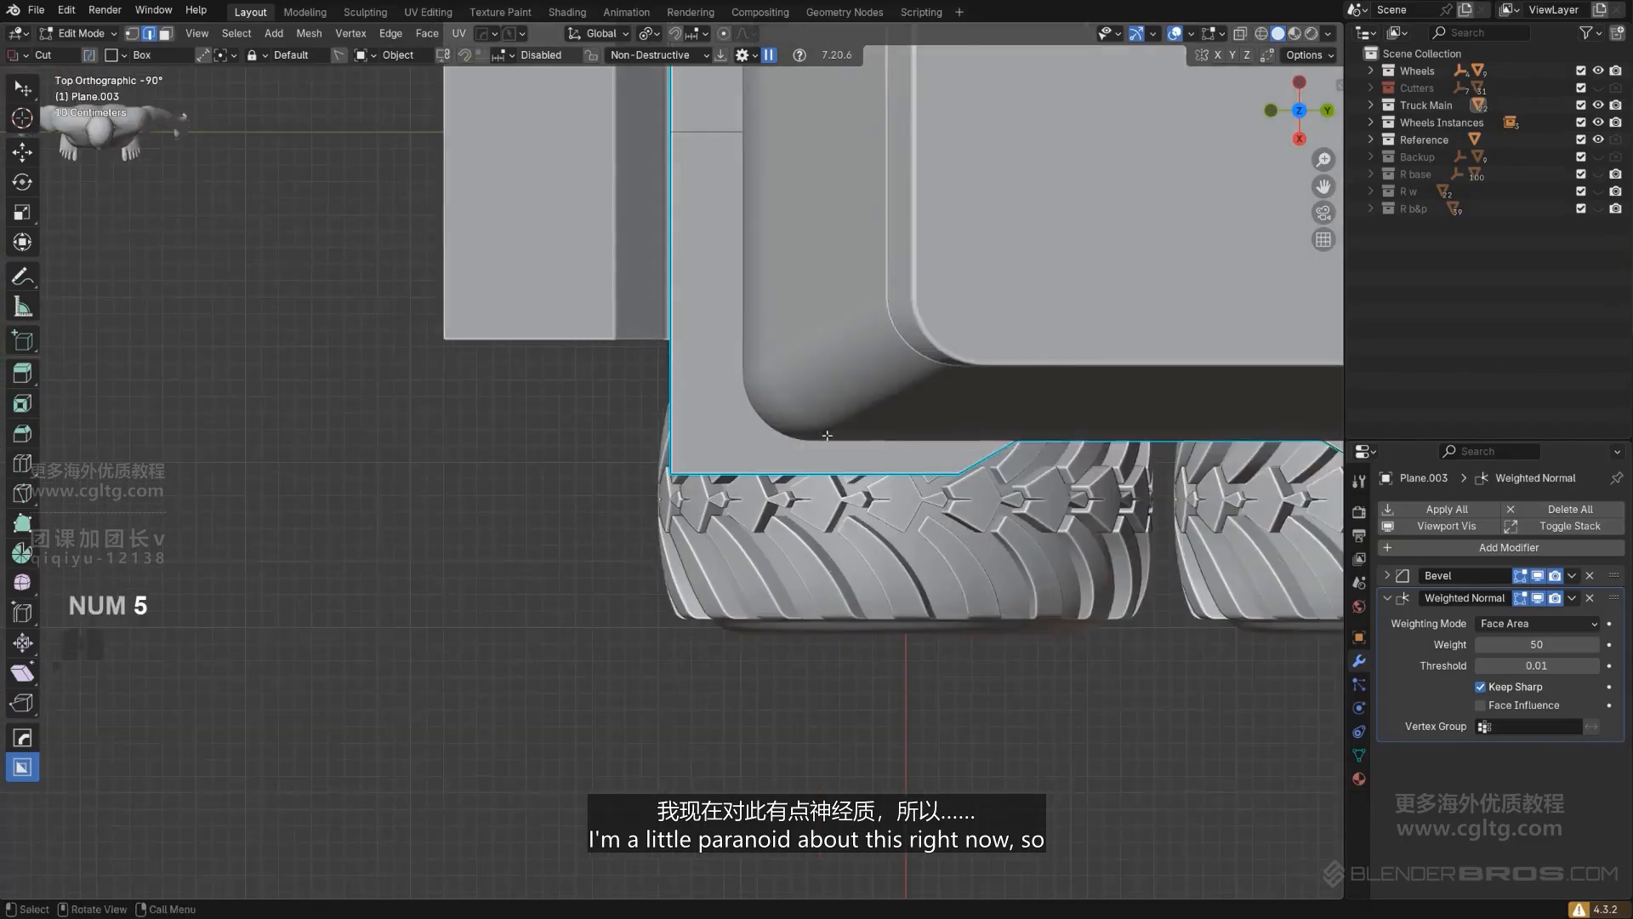
pyautogui.scroll(1, 828, 438)
pyautogui.keyDown('shift'); pyautogui.moveTo(843, 355); pyautogui.dragTo(758, 421, button='middle'); pyautogui.keyUp('shift')
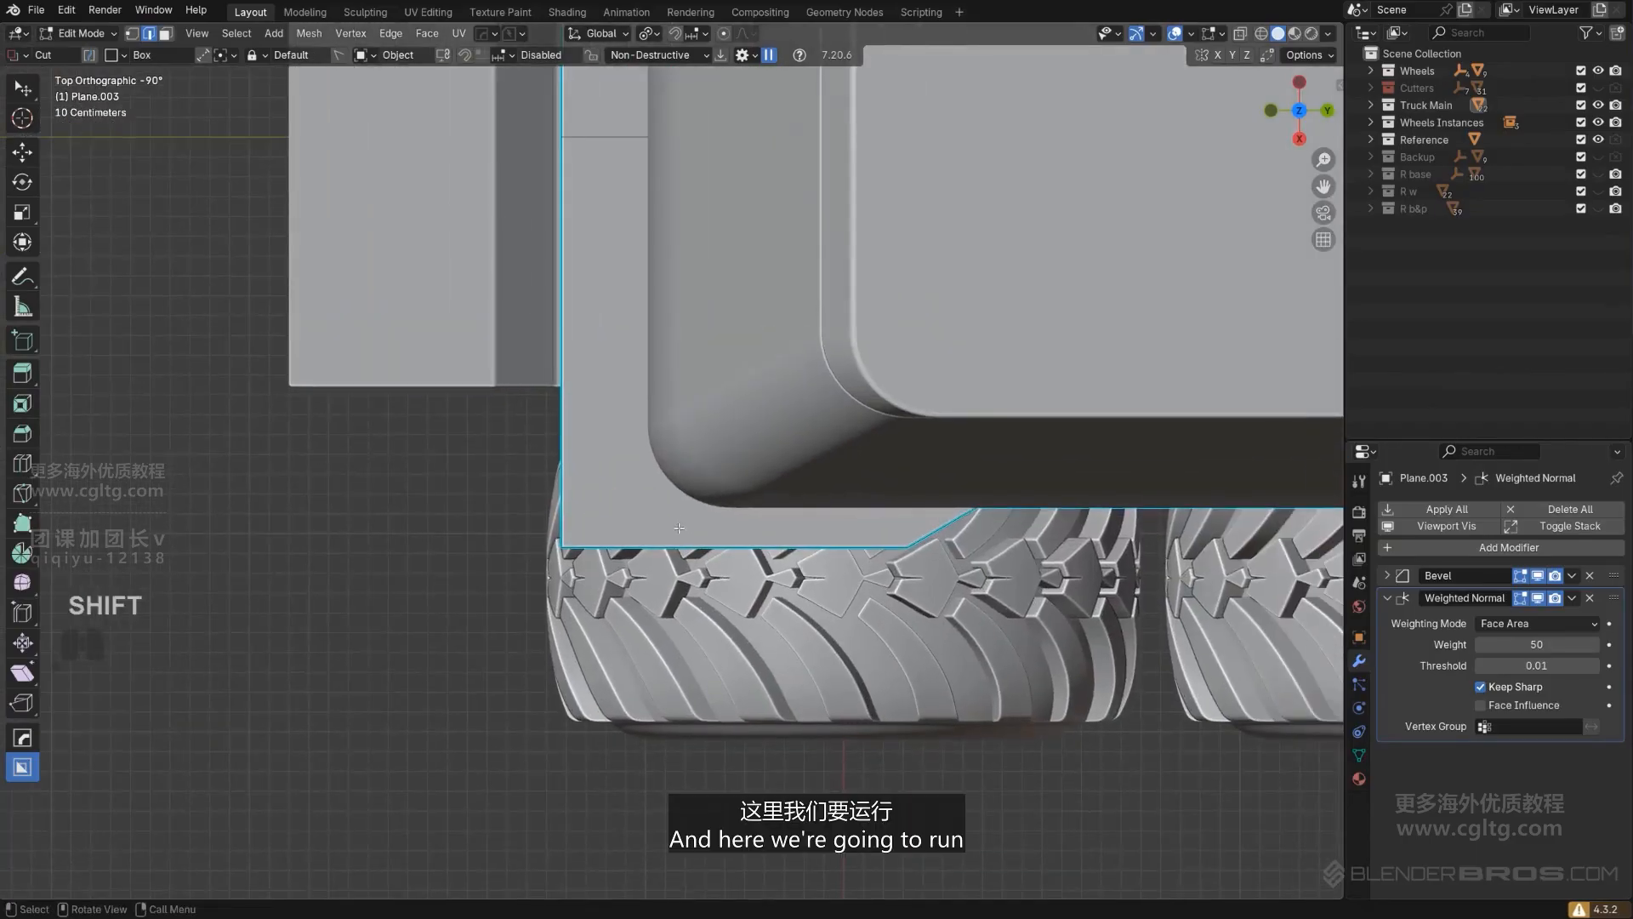
pyautogui.hotkey('ctrl', 'b')
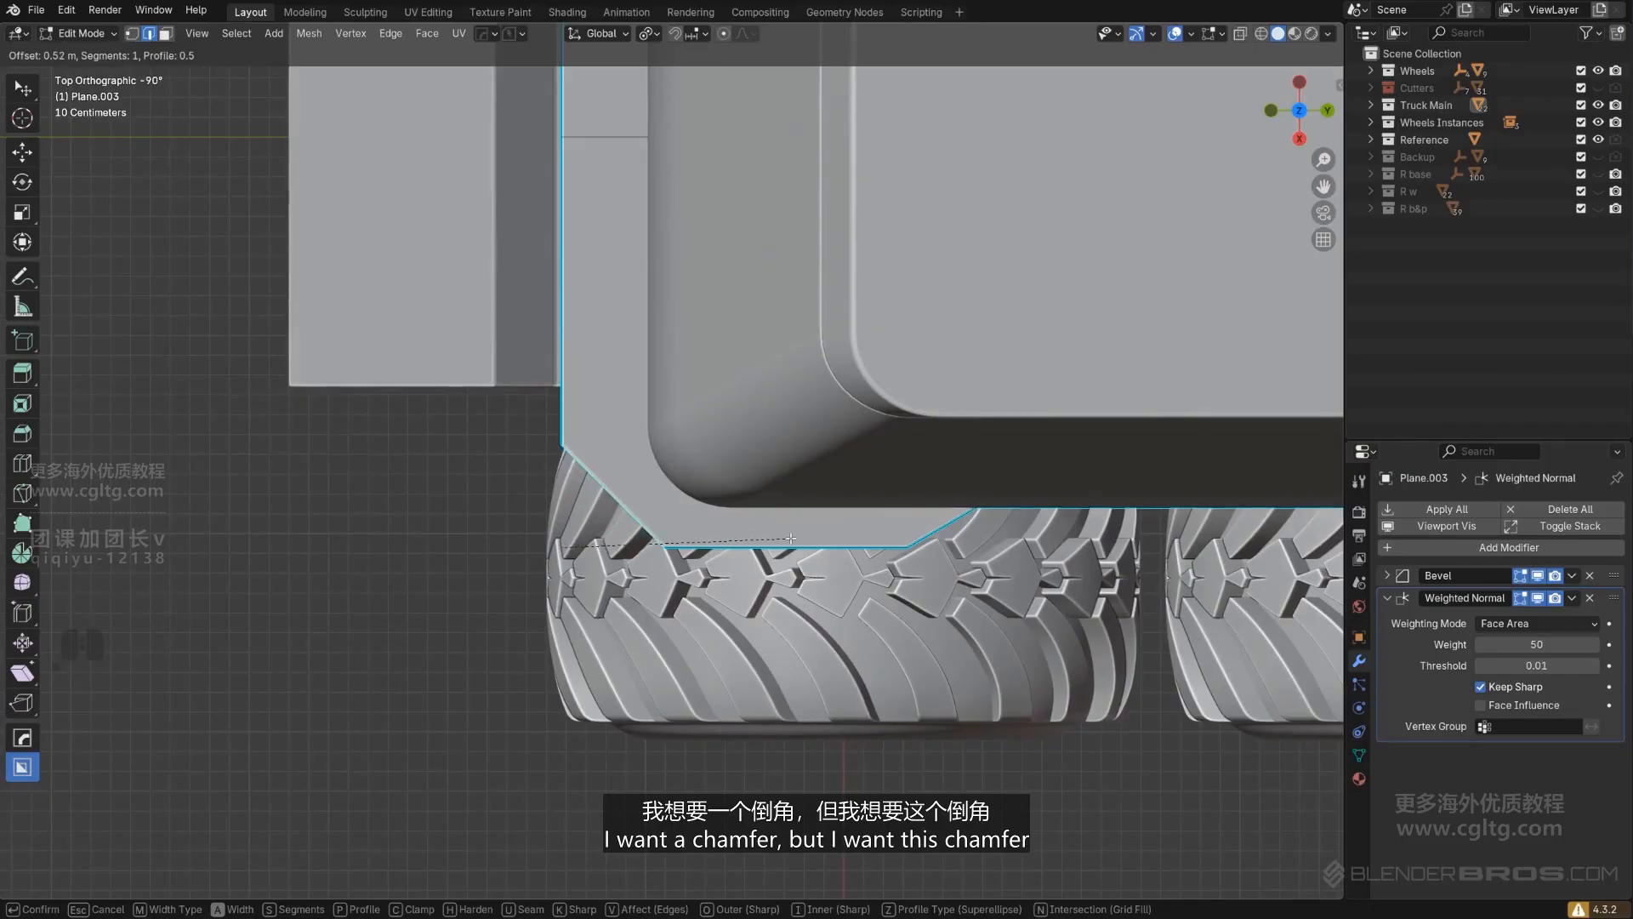
pyautogui.click(791, 538)
# Step: Extrude the lip's outer side face a short distance outward along the X axis above the front wheel
pyautogui.press('KP_5')
pyautogui.moveTo(791, 538); pyautogui.dragTo(730, 398, button='middle')
pyautogui.scroll(-4, 887, 358)
pyautogui.scroll(4, 750, 473)
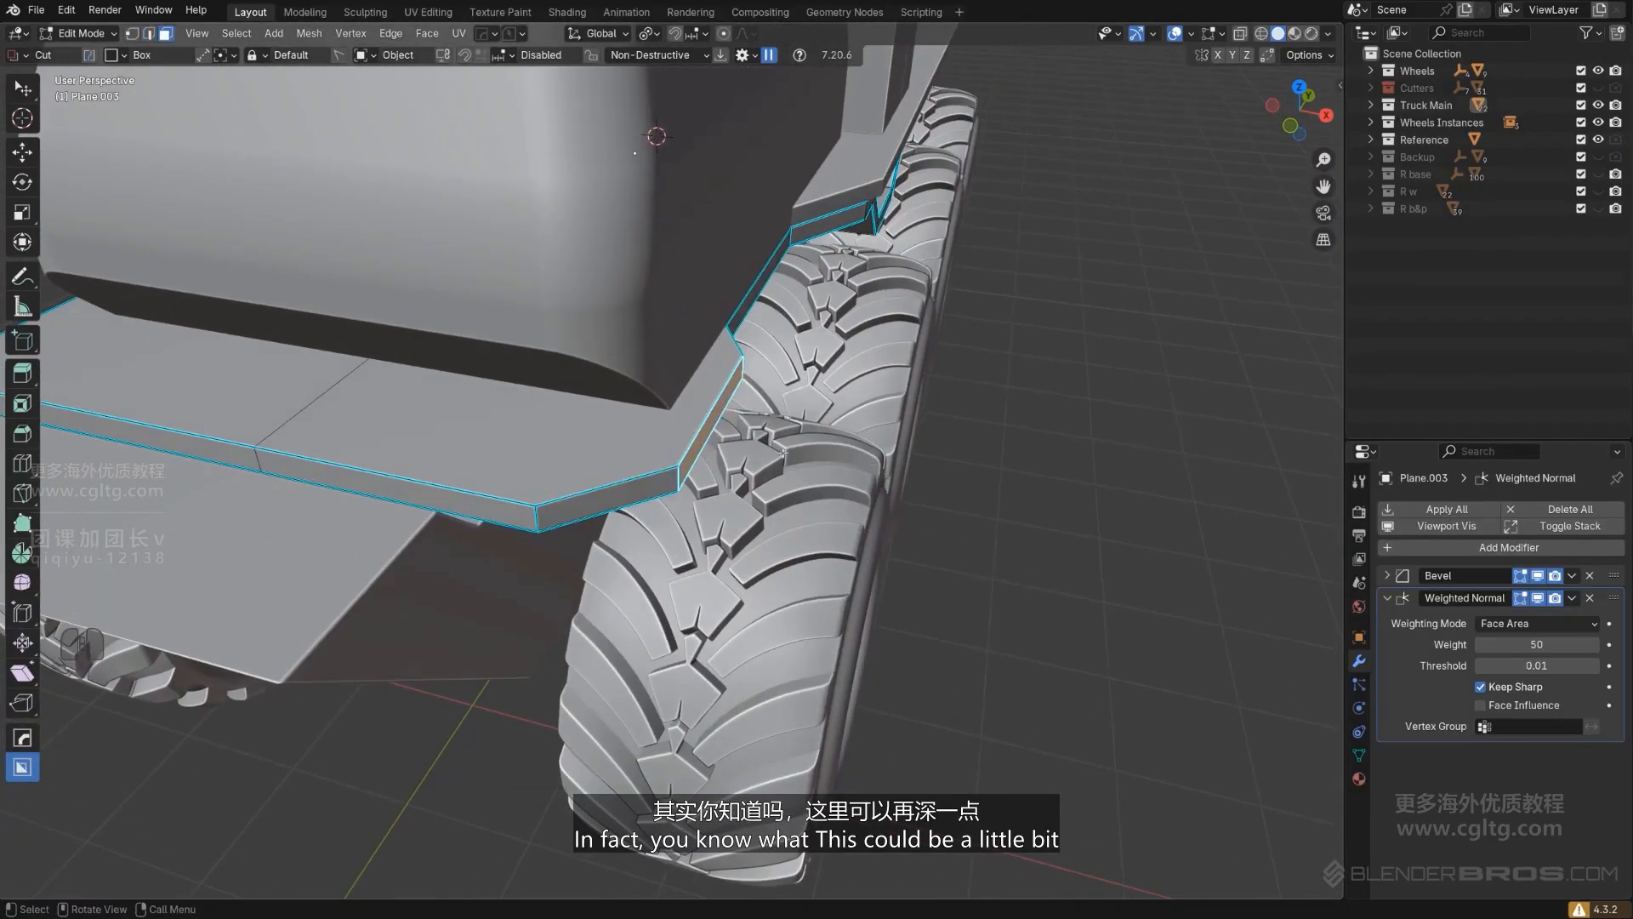
pyautogui.moveTo(815, 454); pyautogui.dragTo(673, 563, button='middle')
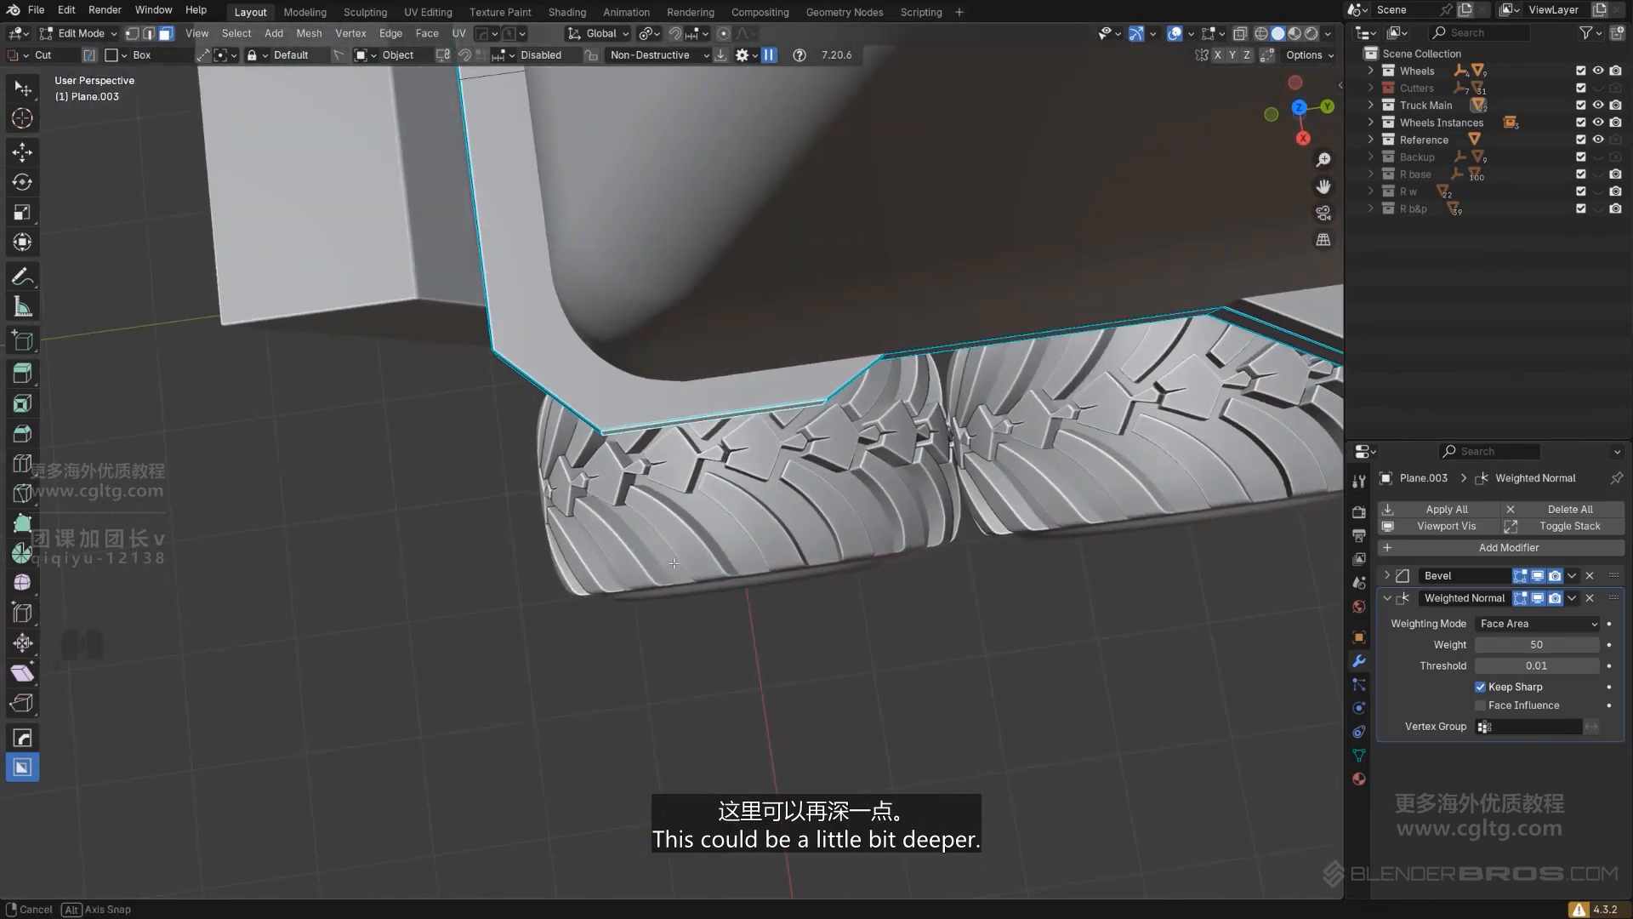
pyautogui.scroll(3, 780, 443)
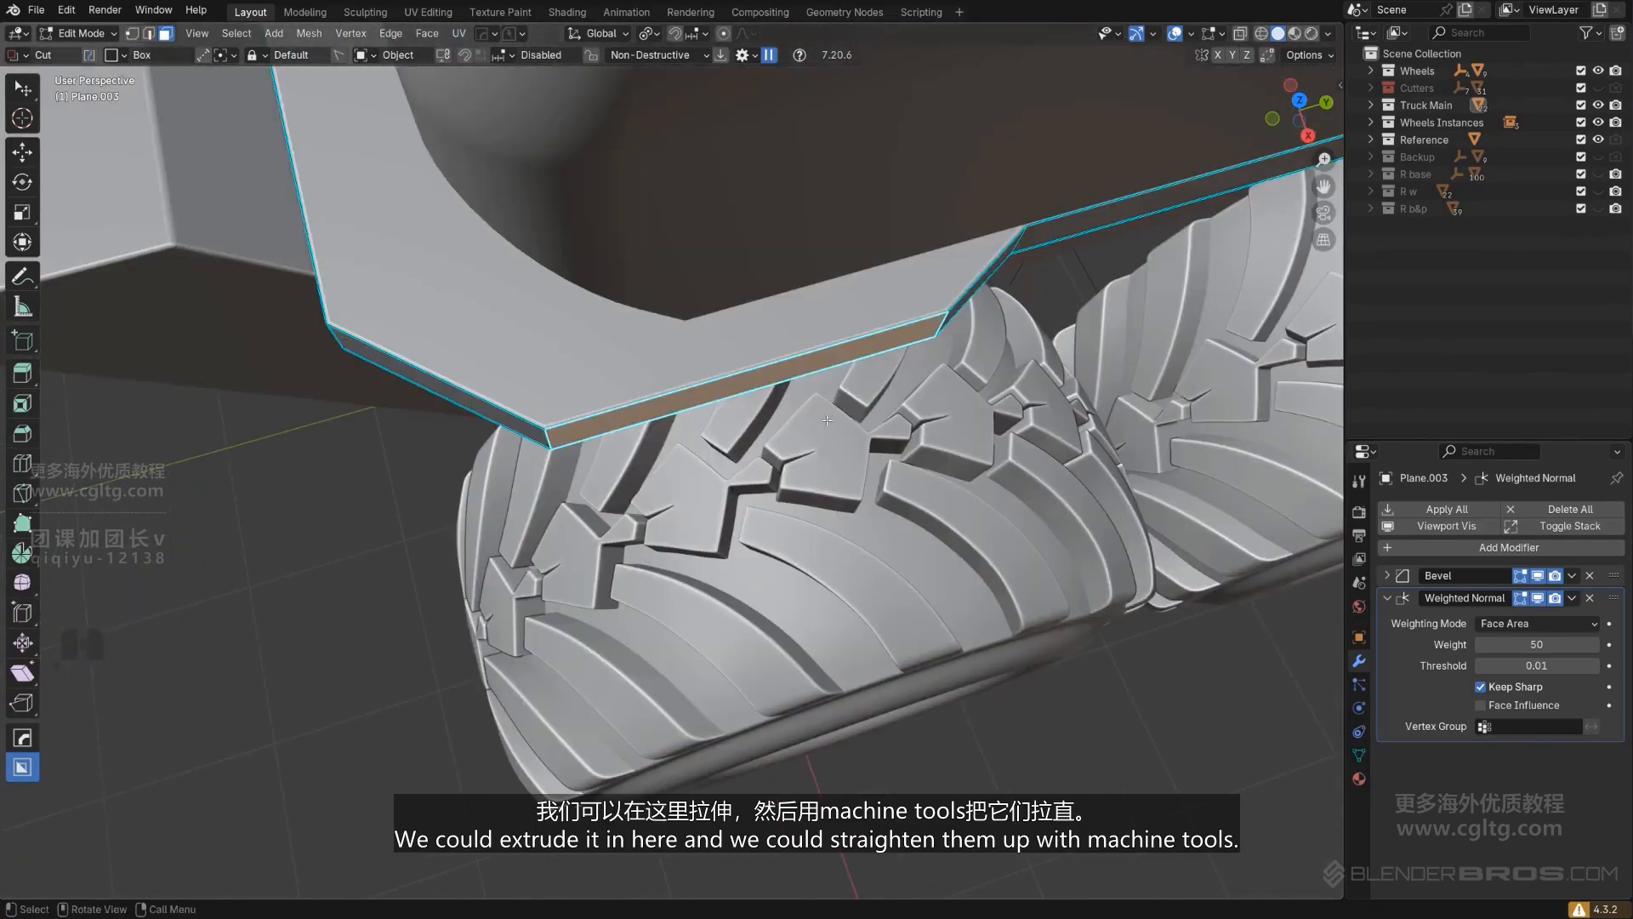
pyautogui.press('e')
pyautogui.press('x')
pyautogui.click(837, 457)
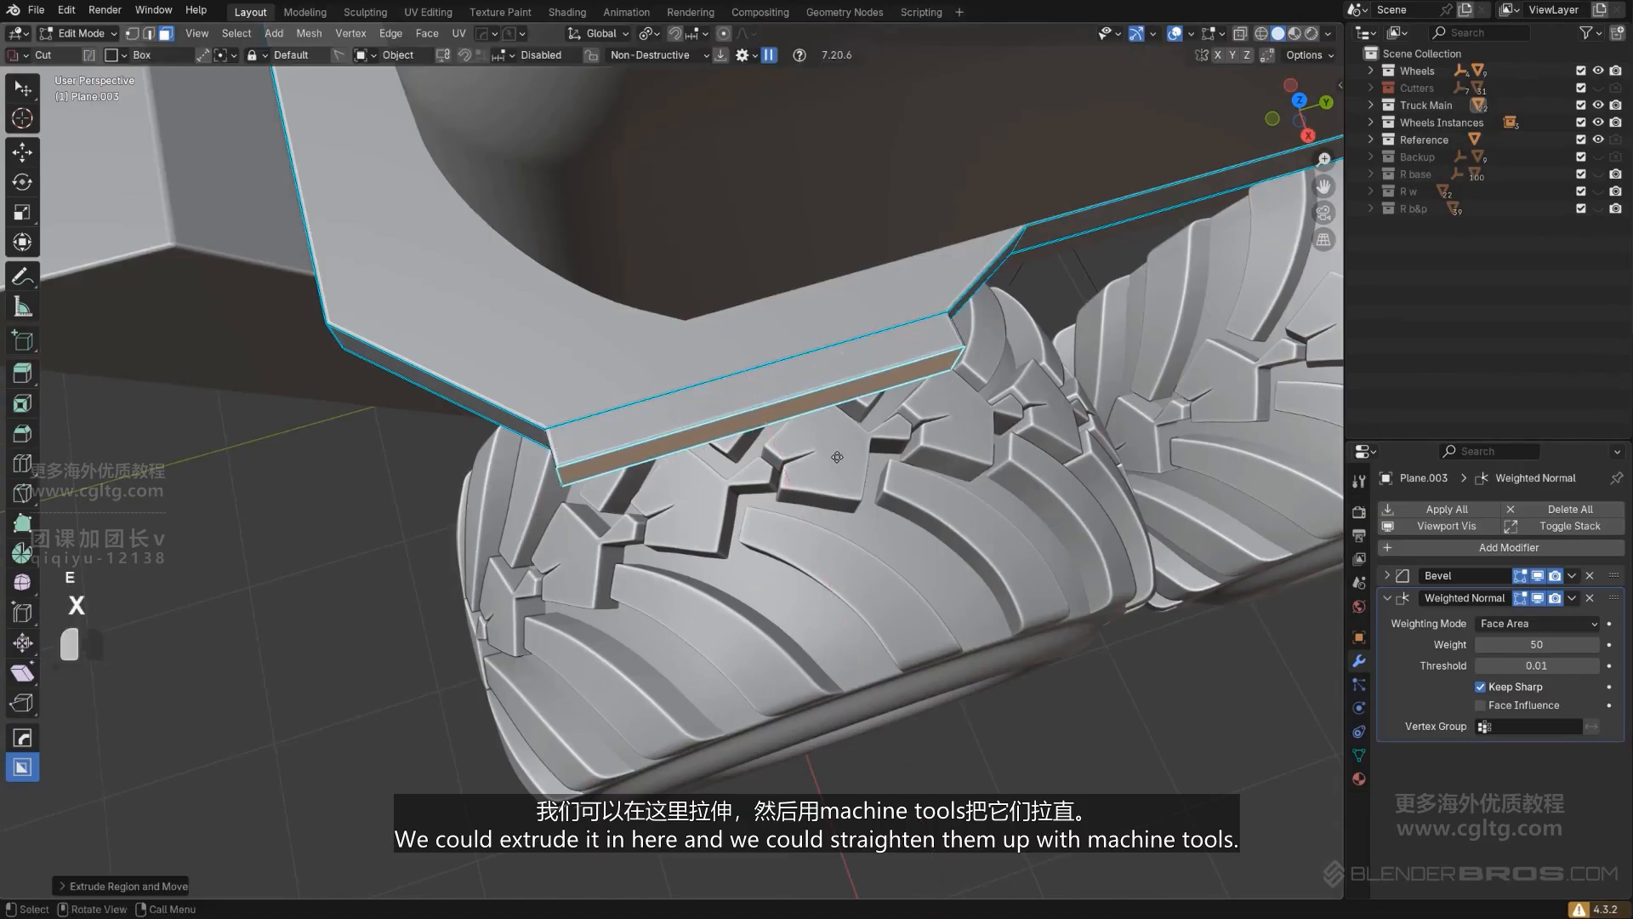
# Step: Select the three upper vertices at the lip's rear angled corner and align them in a line with Straighten
pyautogui.keyDown('shift'); pyautogui.moveTo(837, 457); pyautogui.dragTo(850, 510, button='middle'); pyautogui.keyUp('shift')
pyautogui.press('Tab')
pyautogui.scroll(2, 680, 477)
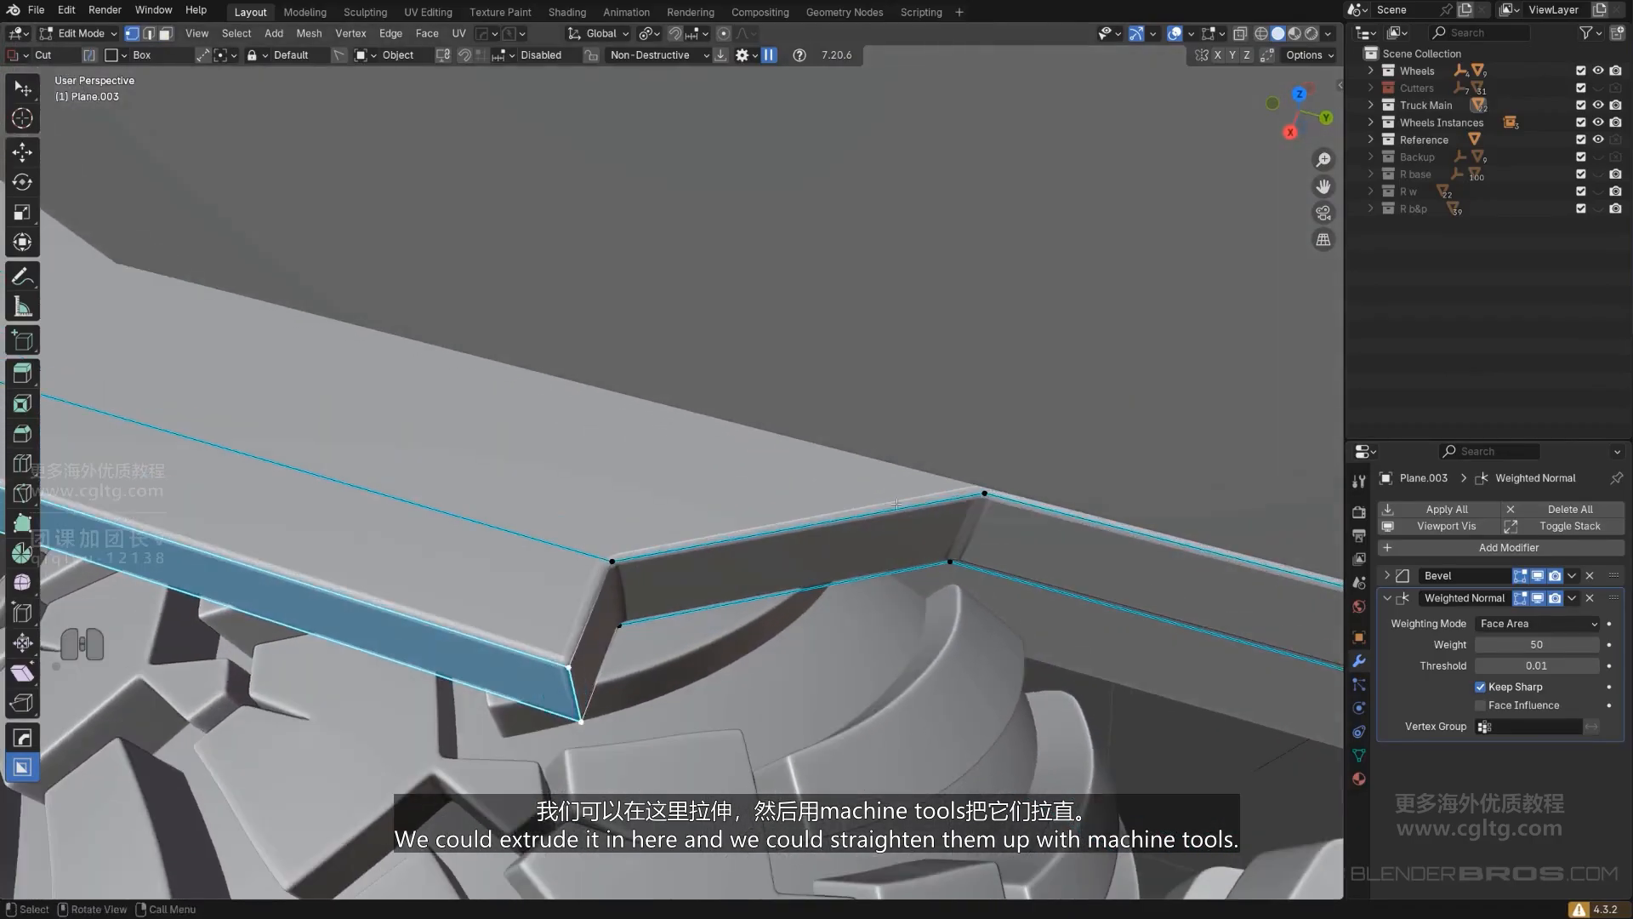
pyautogui.click(953, 500)
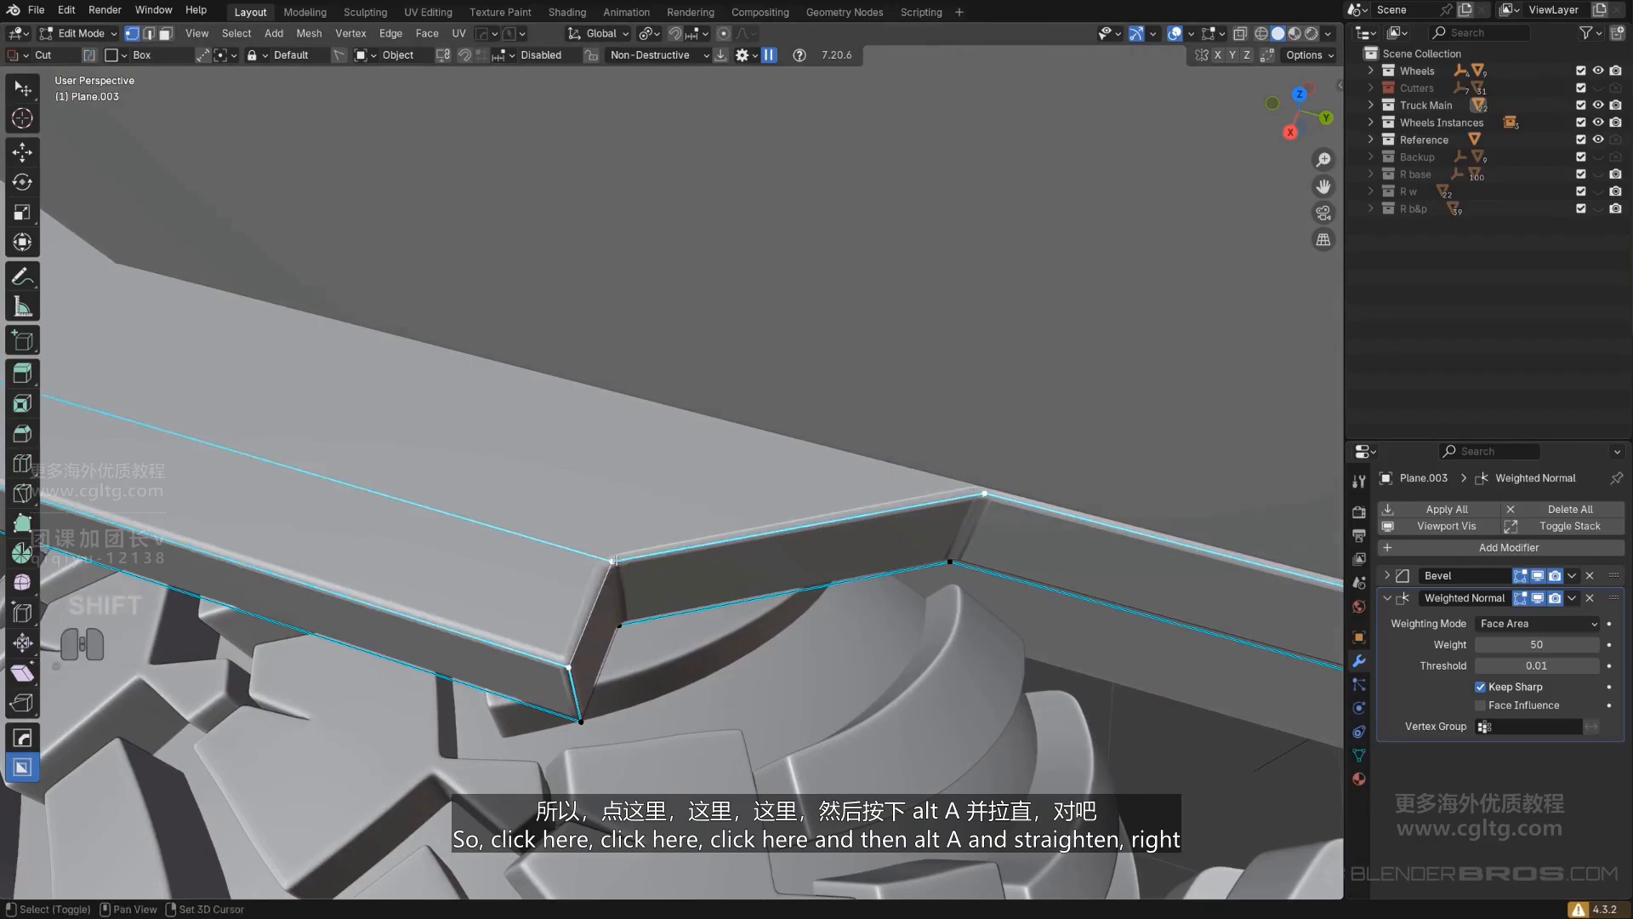
pyautogui.hotkey('alt', 'a')
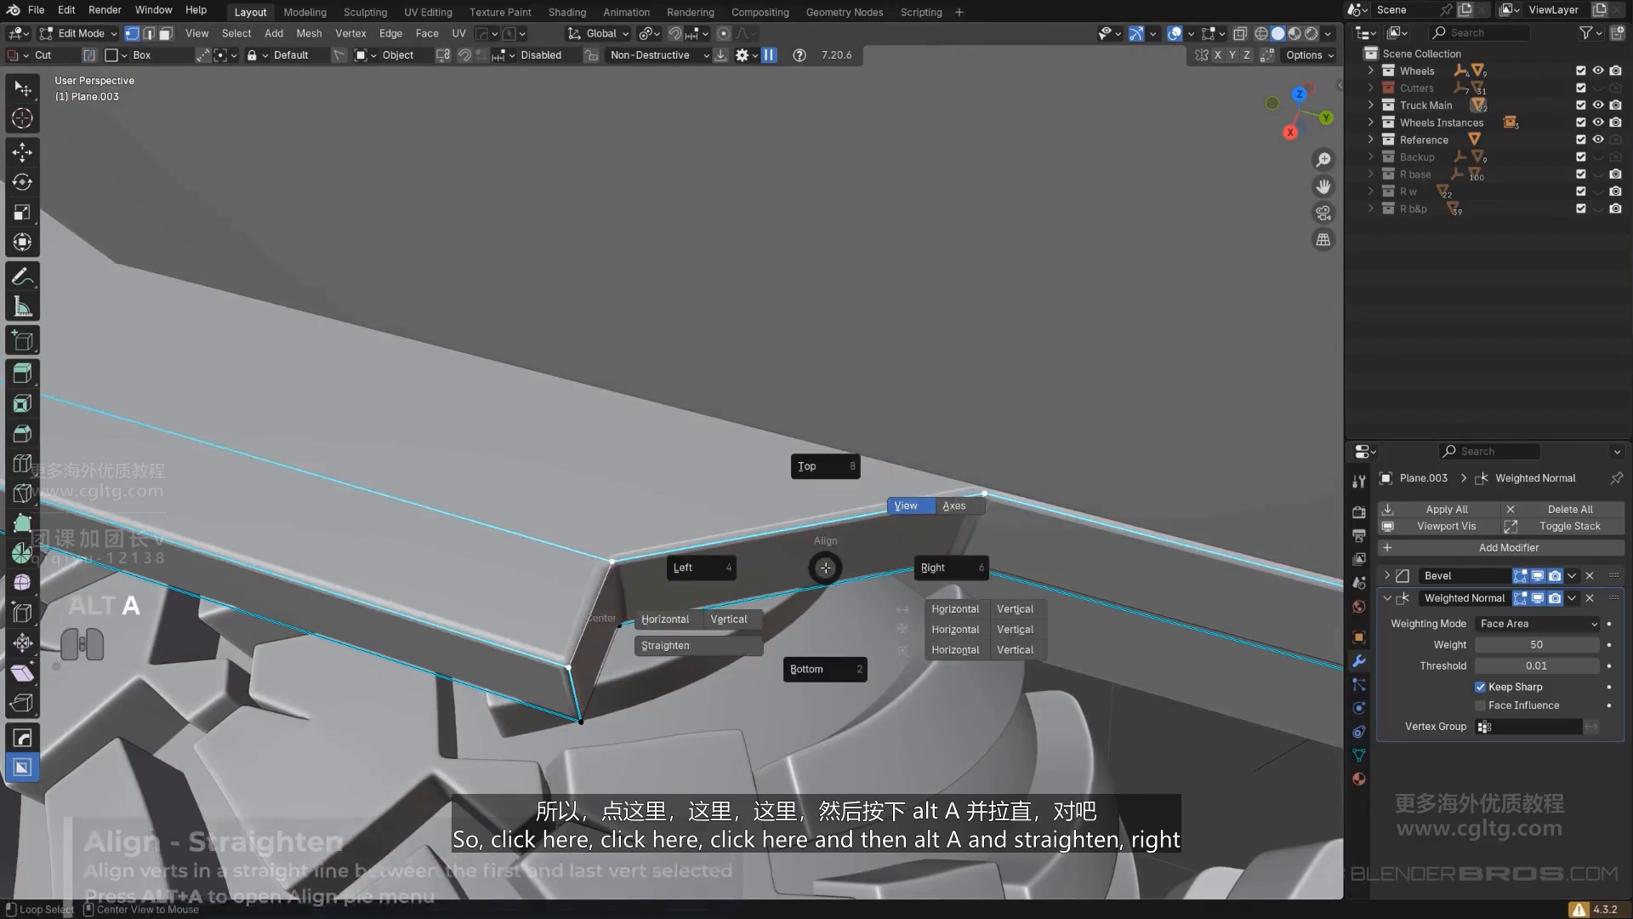
pyautogui.click(701, 652)
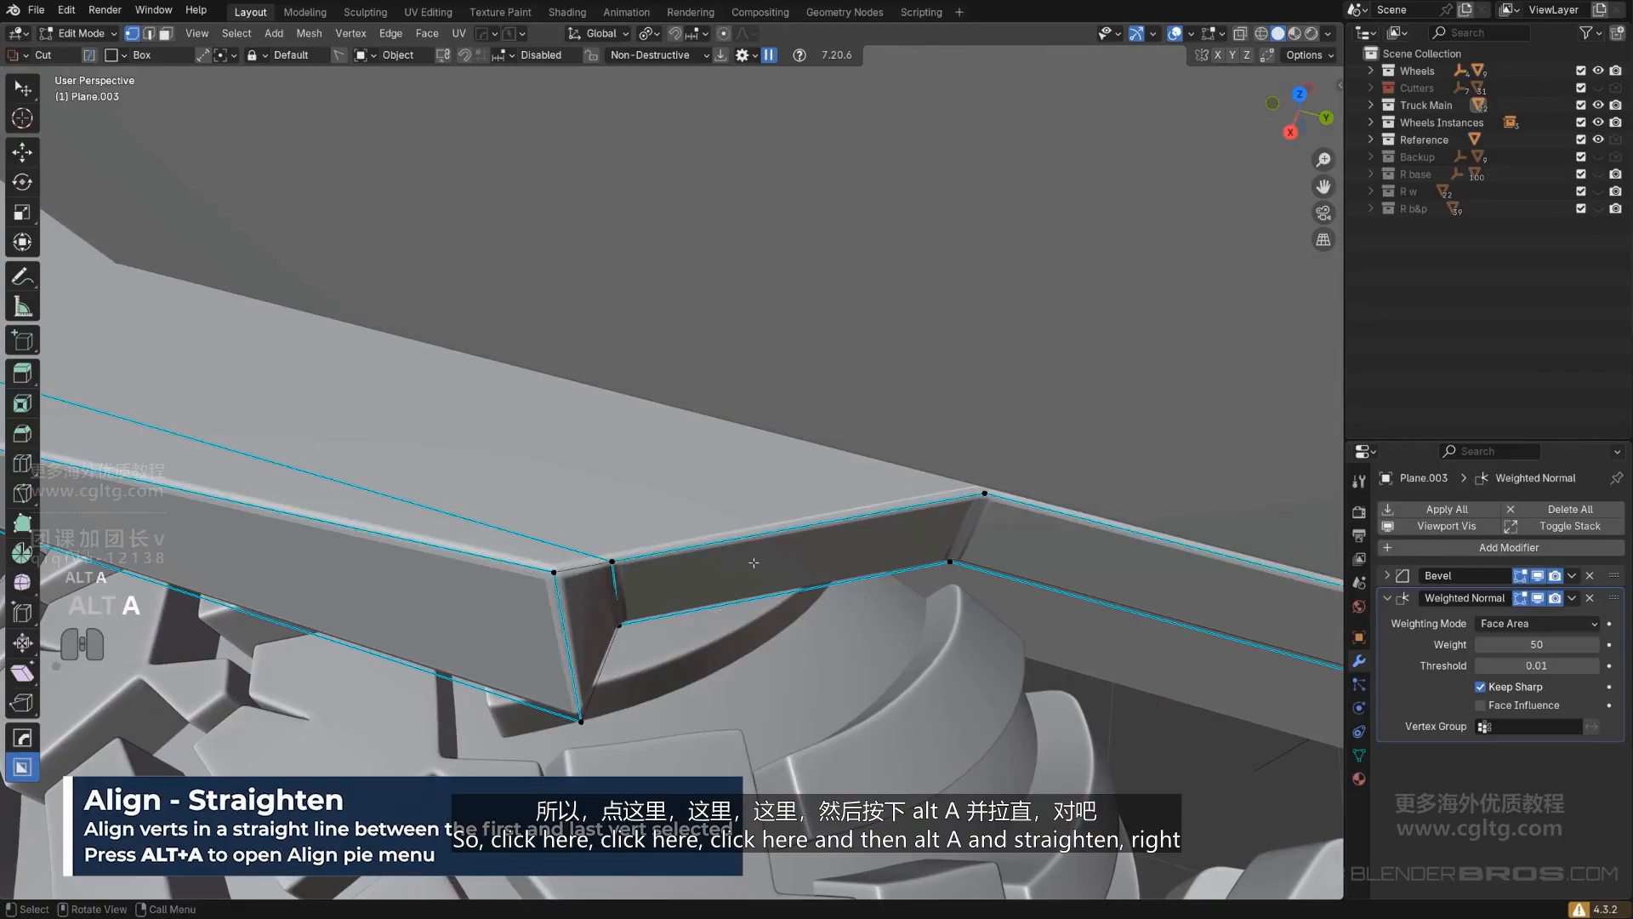
# Step: Align the matching lower vertices at the lip's rear angled corner with Straighten and check the corrected angle
pyautogui.moveTo(754, 562); pyautogui.dragTo(586, 655, button='middle')
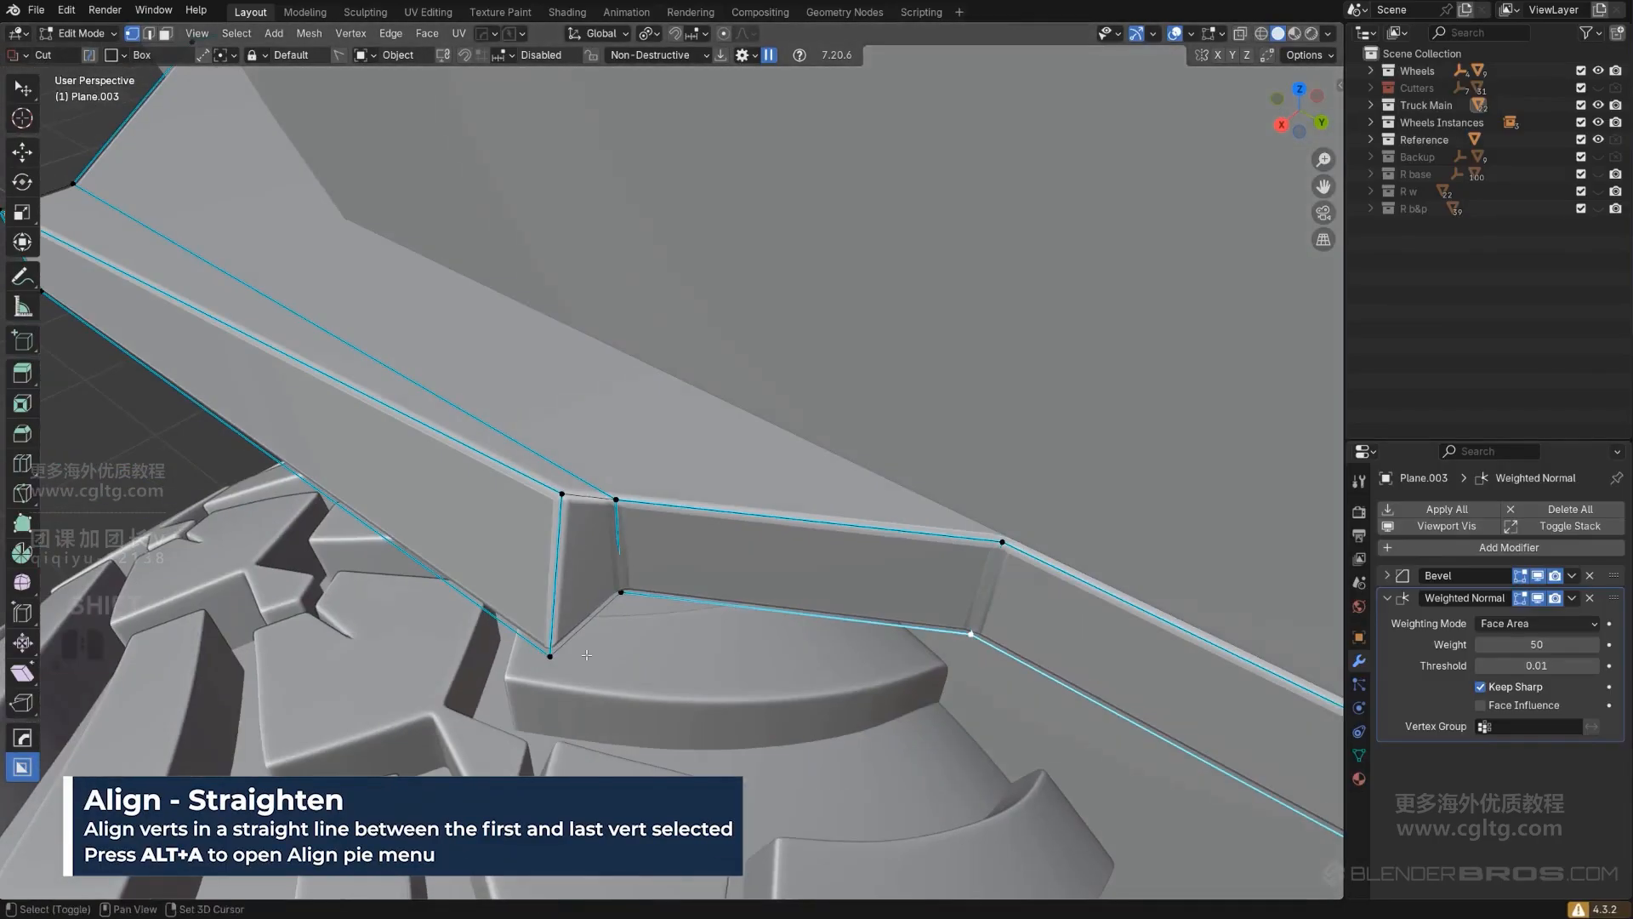
pyautogui.moveTo(655, 604); pyautogui.dragTo(798, 662, button='middle')
pyautogui.hotkey('alt', 'a')
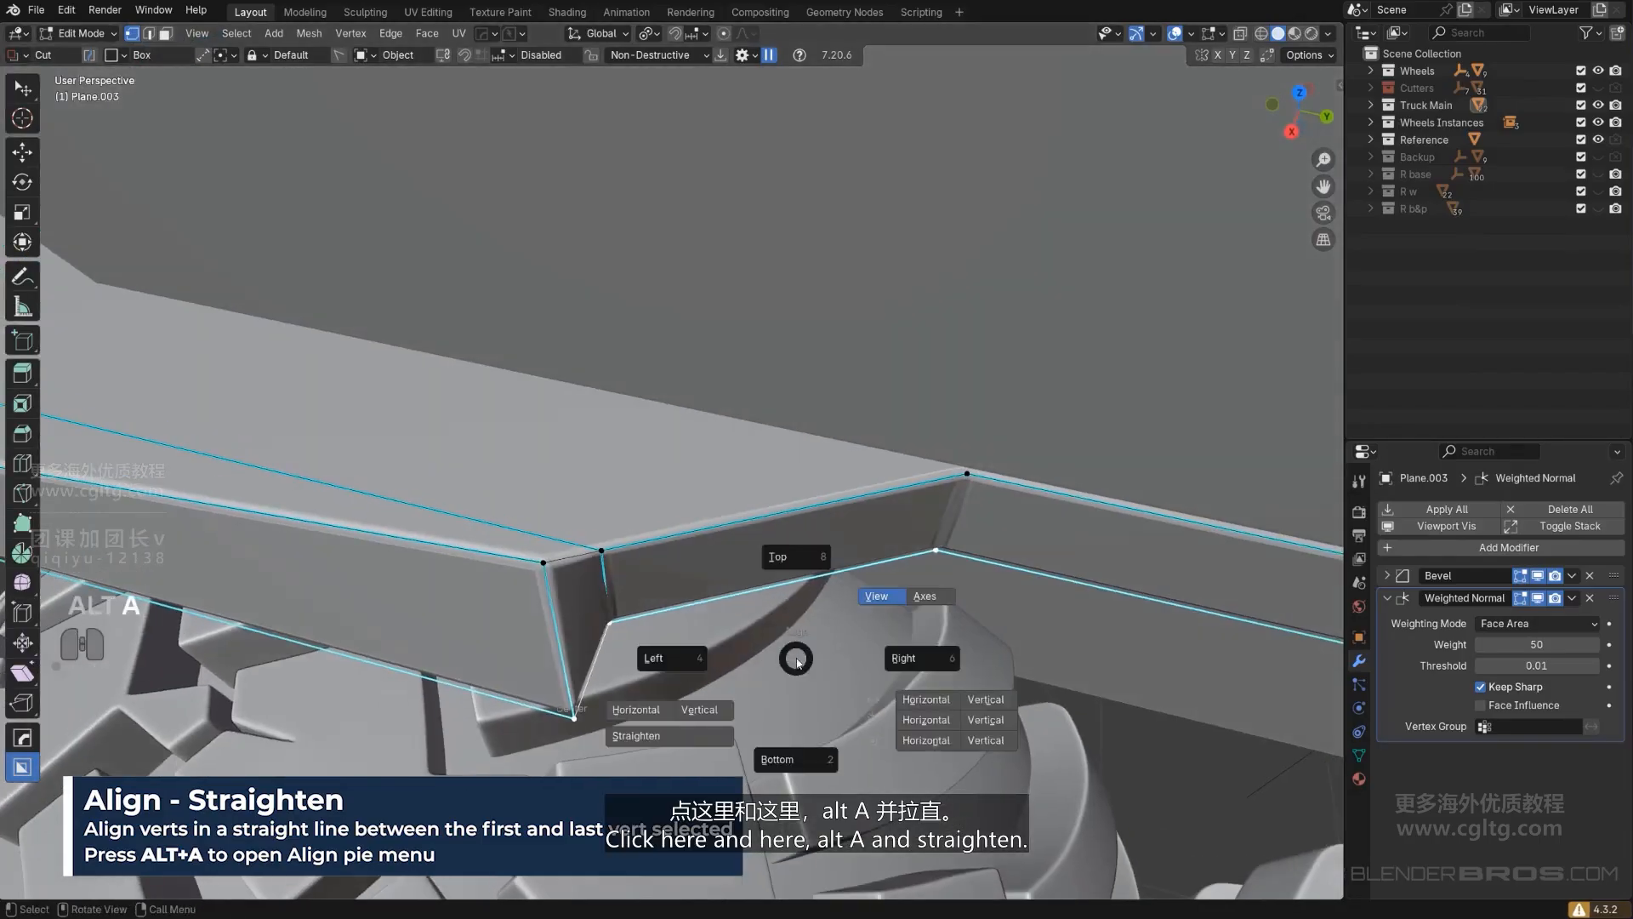
pyautogui.click(690, 739)
pyautogui.scroll(-5, 690, 739)
pyautogui.moveTo(690, 715); pyautogui.dragTo(942, 477, button='middle')
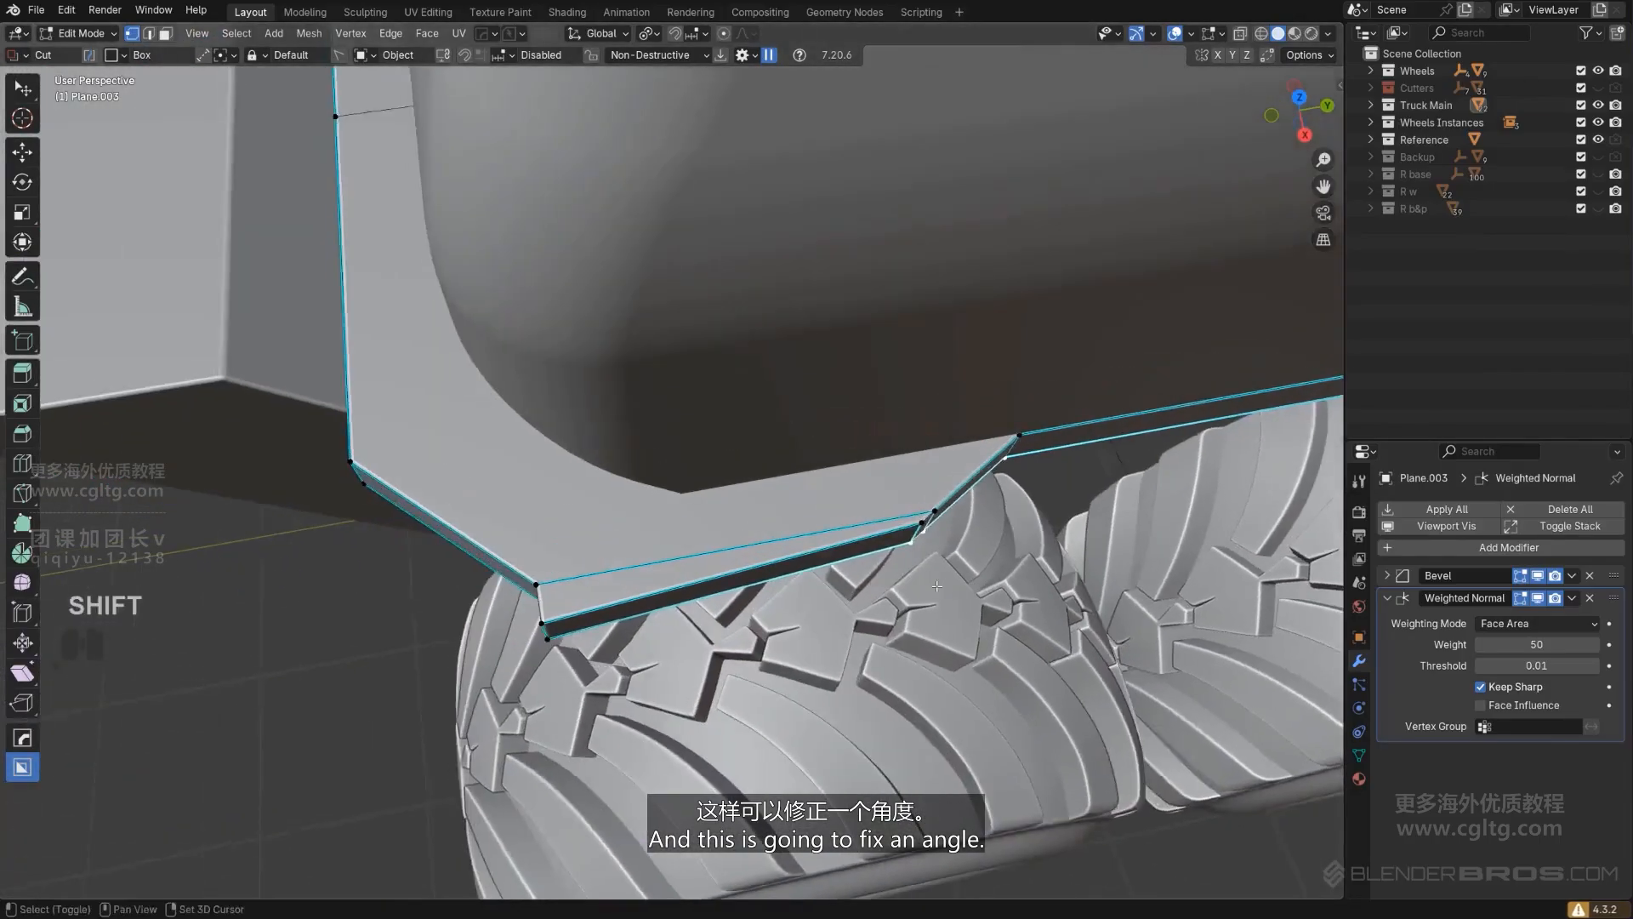
pyautogui.scroll(2, 941, 464)
pyautogui.press('Tab')
pyautogui.keyDown('shift'); pyautogui.moveTo(855, 585); pyautogui.dragTo(864, 488, button='middle'); pyautogui.keyUp('shift')
pyautogui.press('Tab')
pyautogui.scroll(-2, 860, 485)
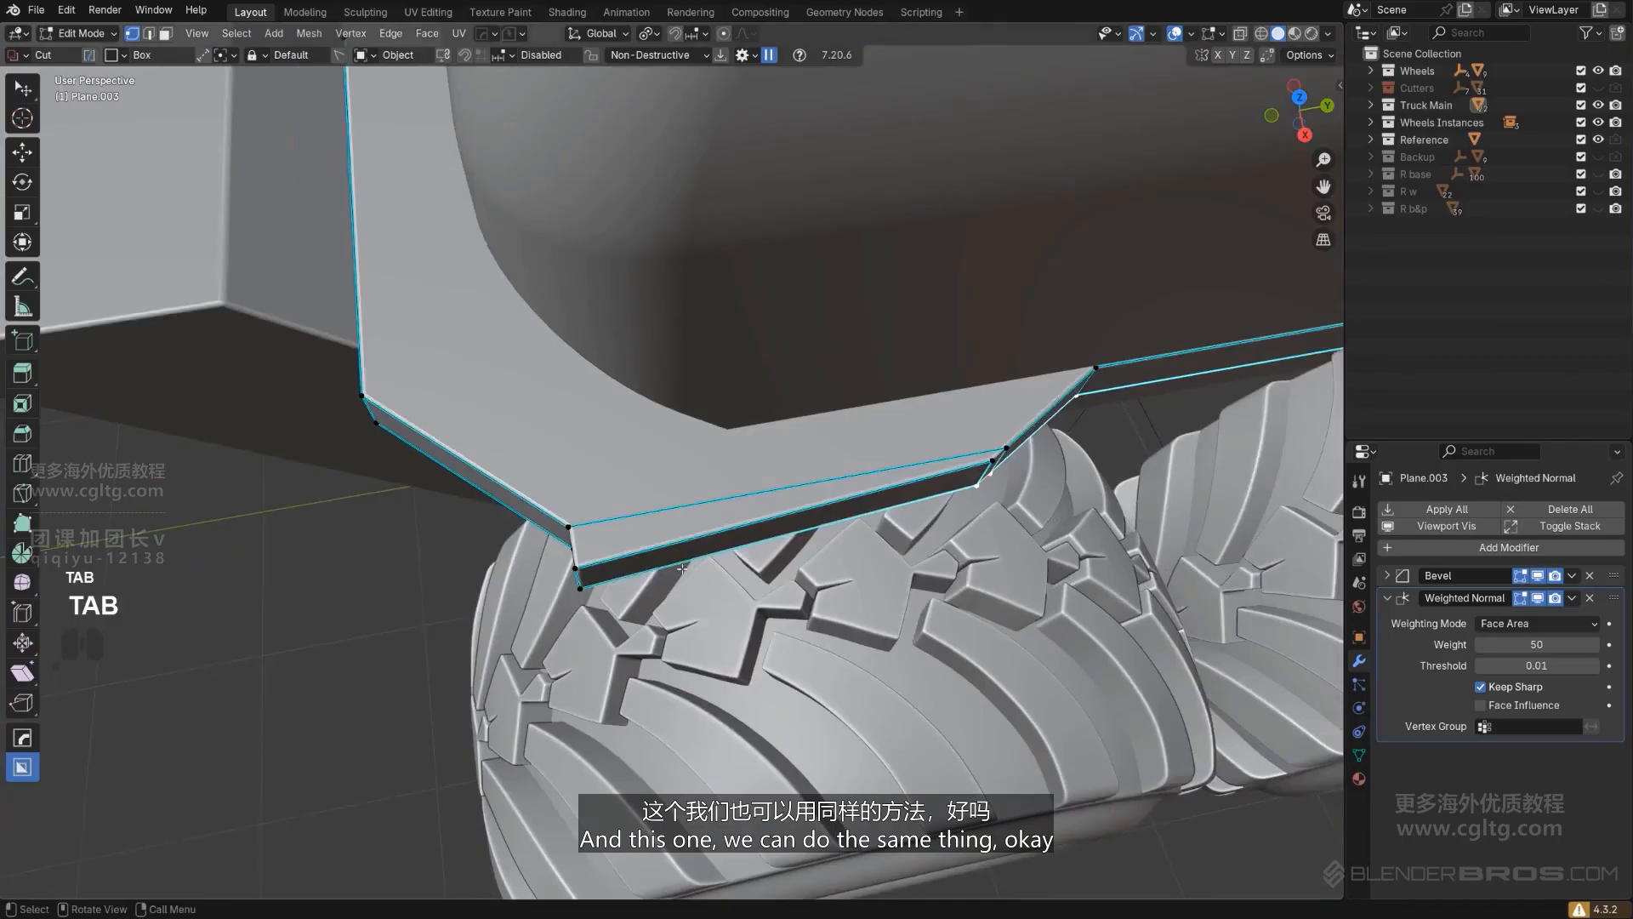
# Step: Align the upper vertices at the lip's front angled corner in a line with Straighten
pyautogui.moveTo(731, 613); pyautogui.dragTo(730, 464, button='middle')
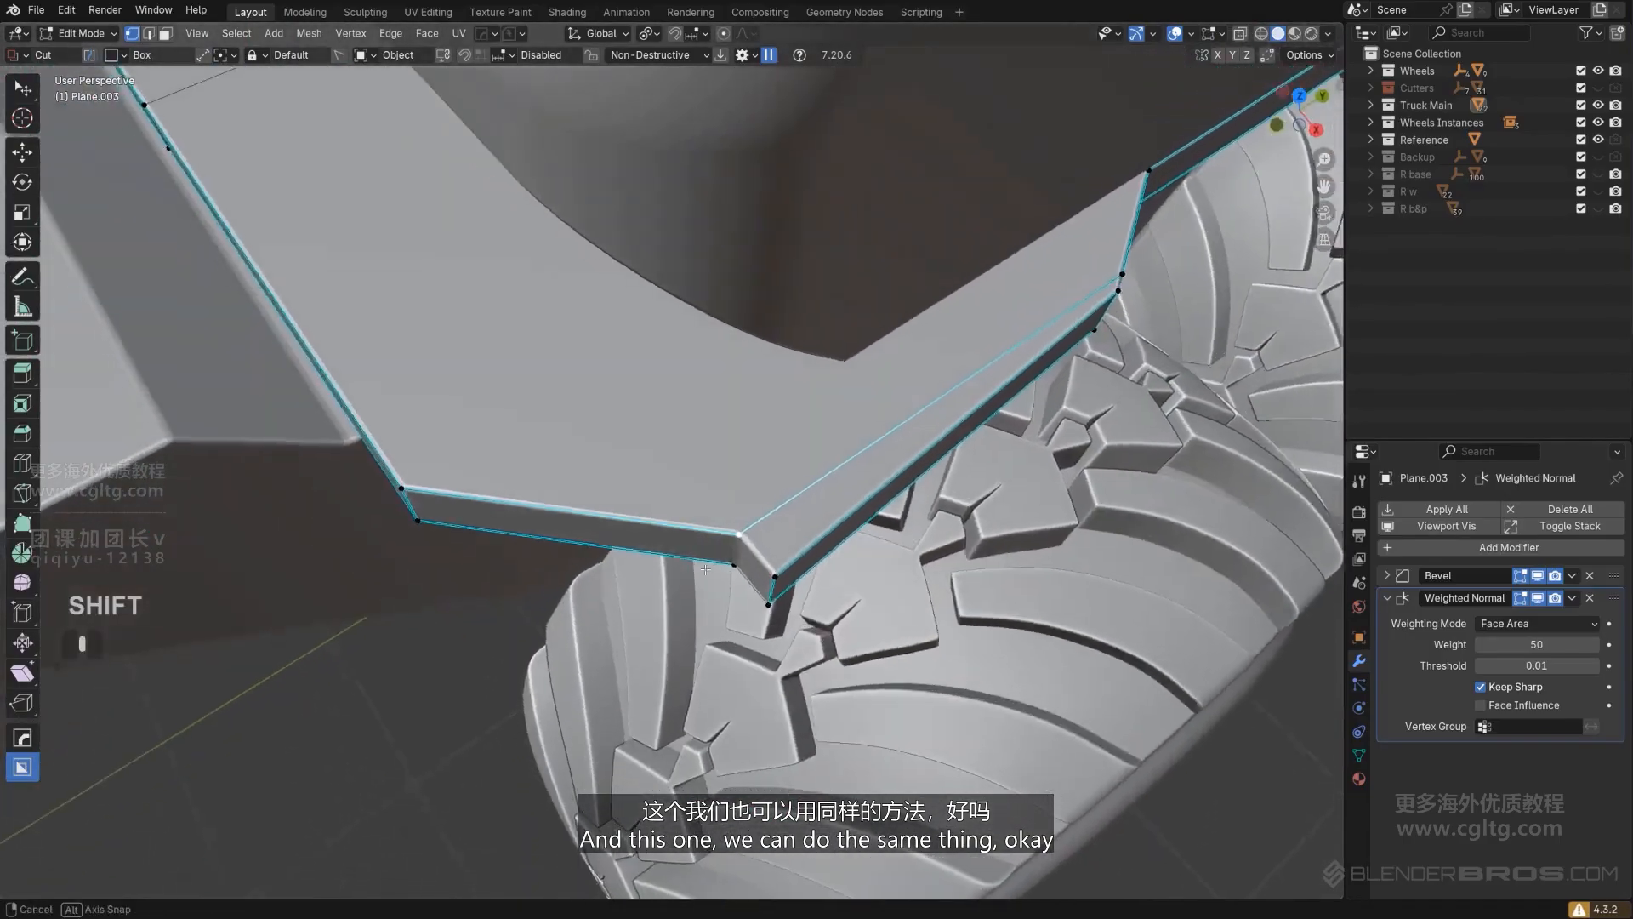
pyautogui.scroll(2, 715, 494)
pyautogui.click(778, 577)
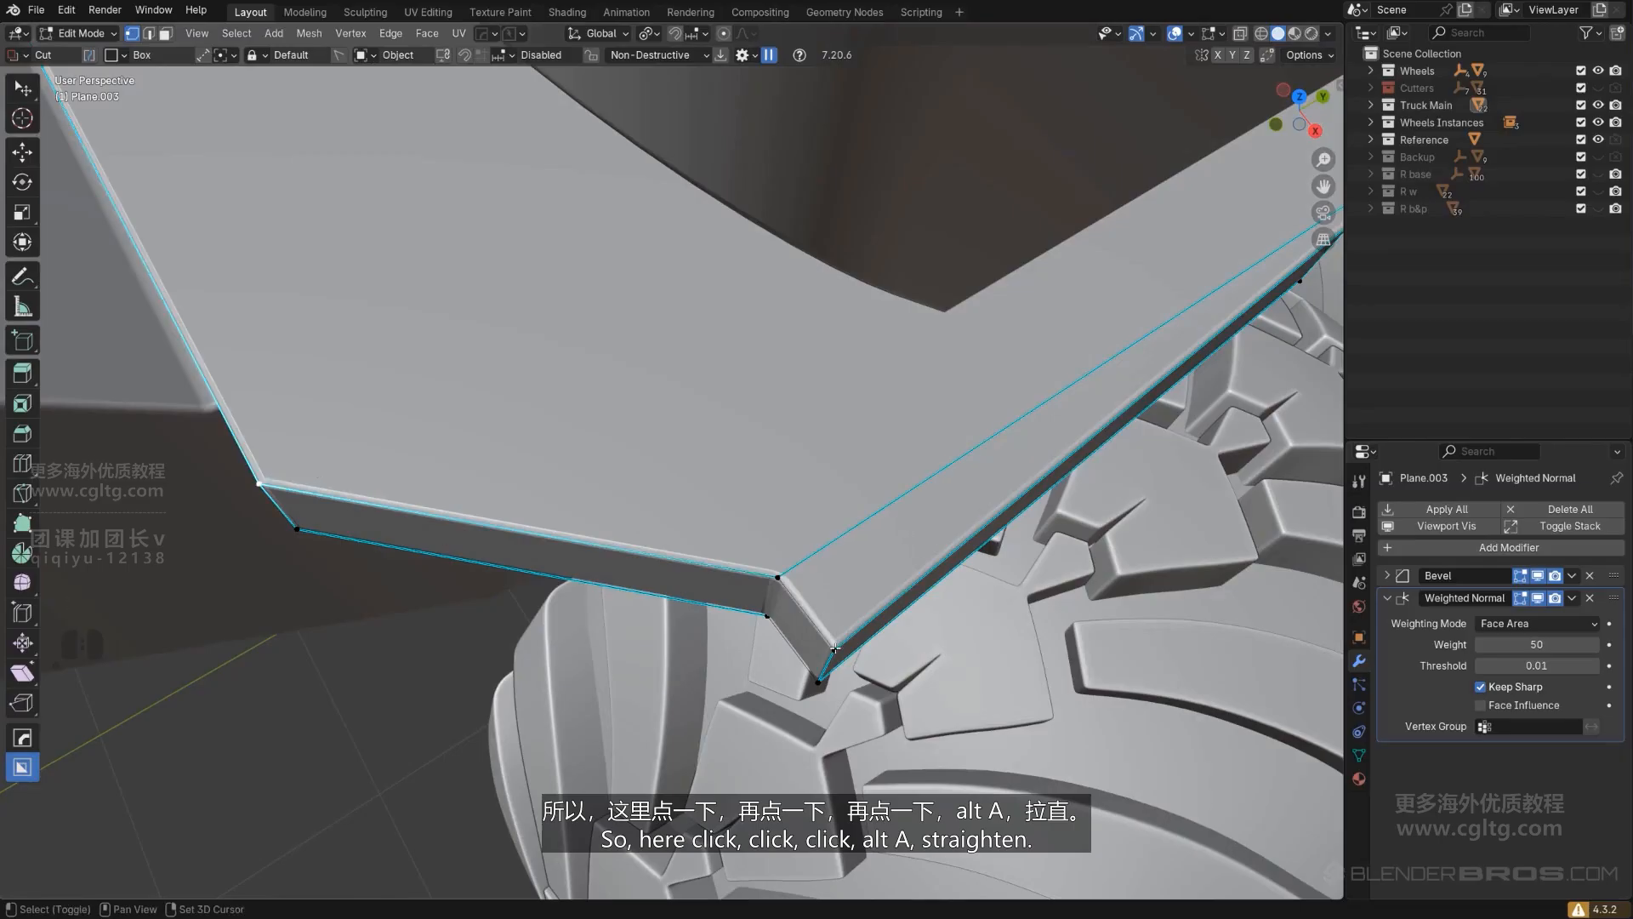
pyautogui.hotkey('alt', 'a')
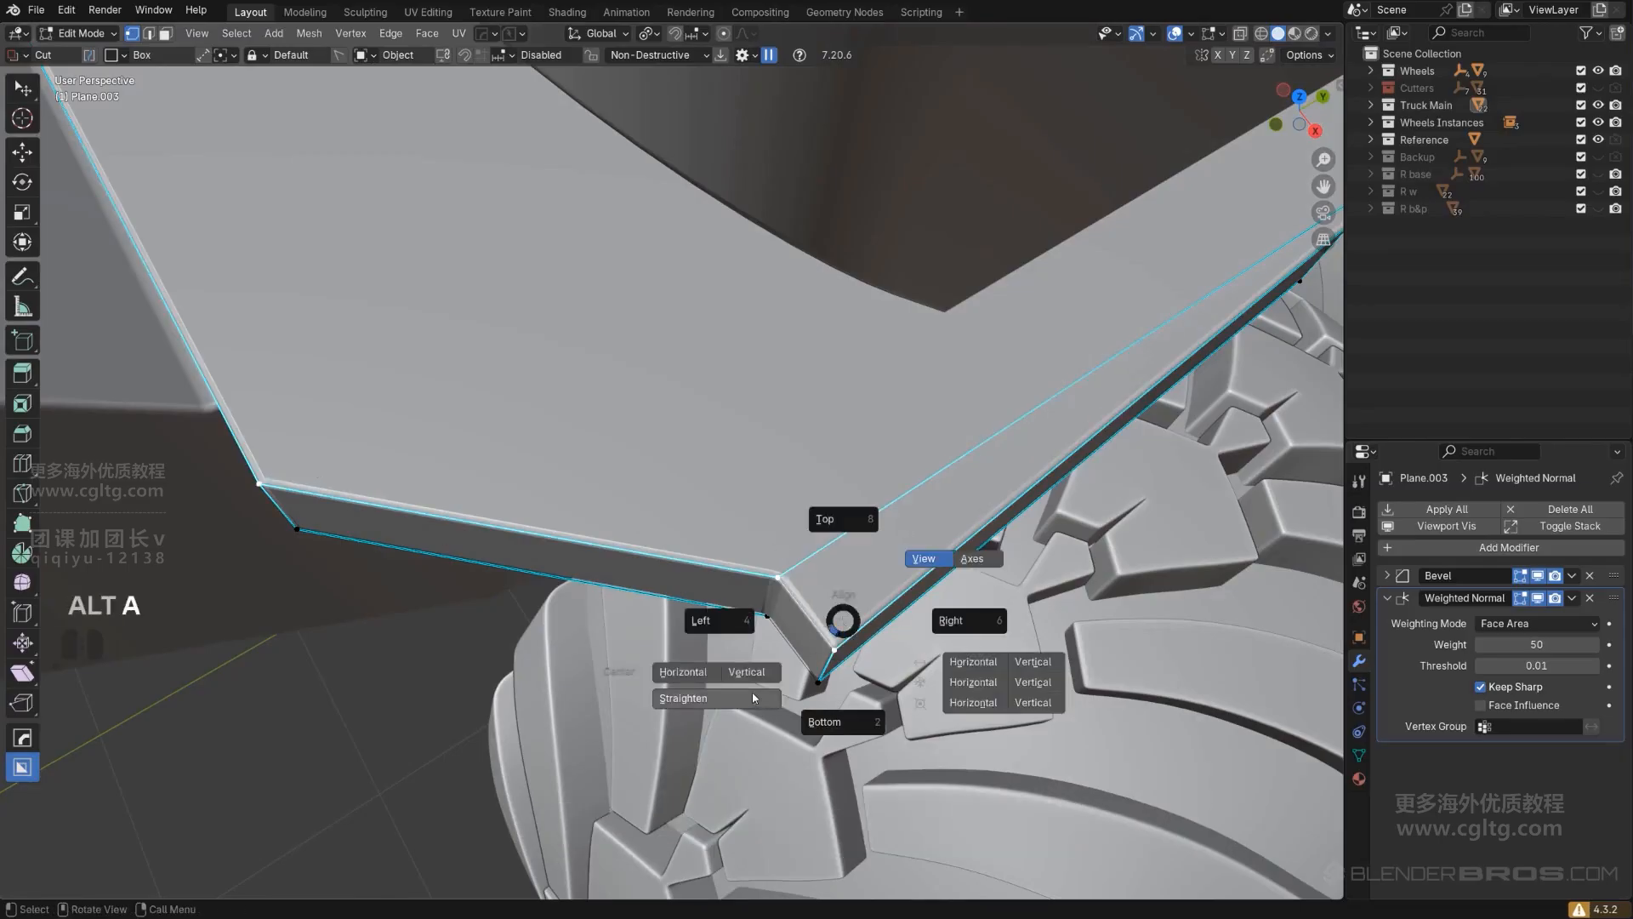
pyautogui.click(596, 620)
# Step: Align the matching lower vertices at the lip's front angled corner with Straighten and return to Object Mode
pyautogui.click(326, 531)
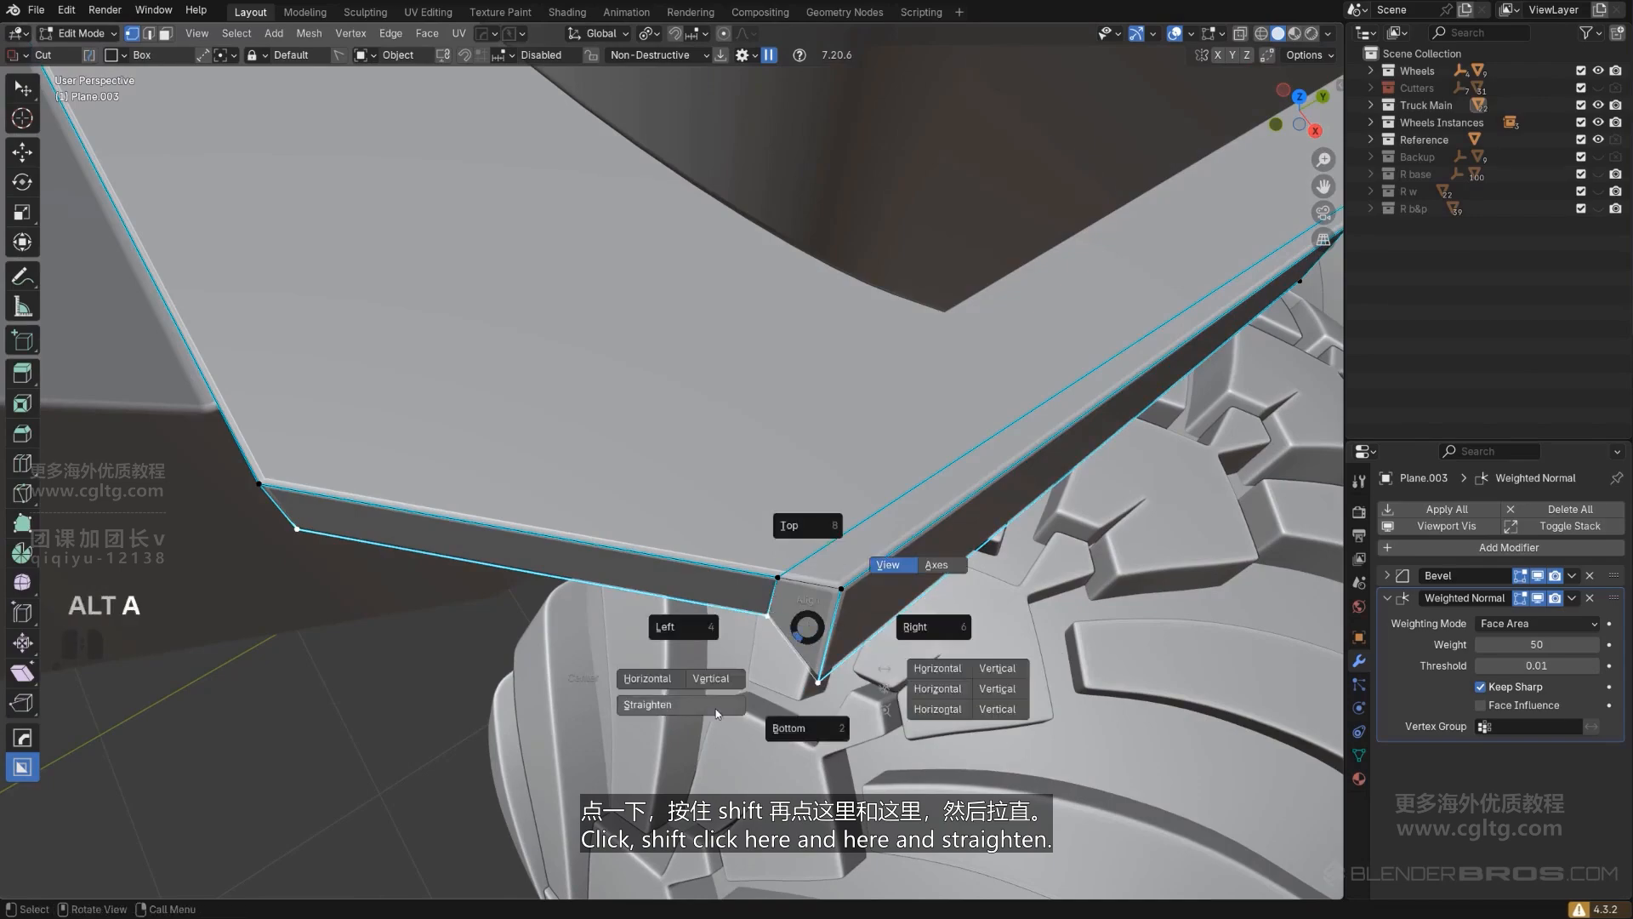
pyautogui.click(717, 711)
pyautogui.scroll(-4, 717, 711)
pyautogui.press('Tab')
pyautogui.moveTo(978, 527); pyautogui.dragTo(965, 600, button='middle')
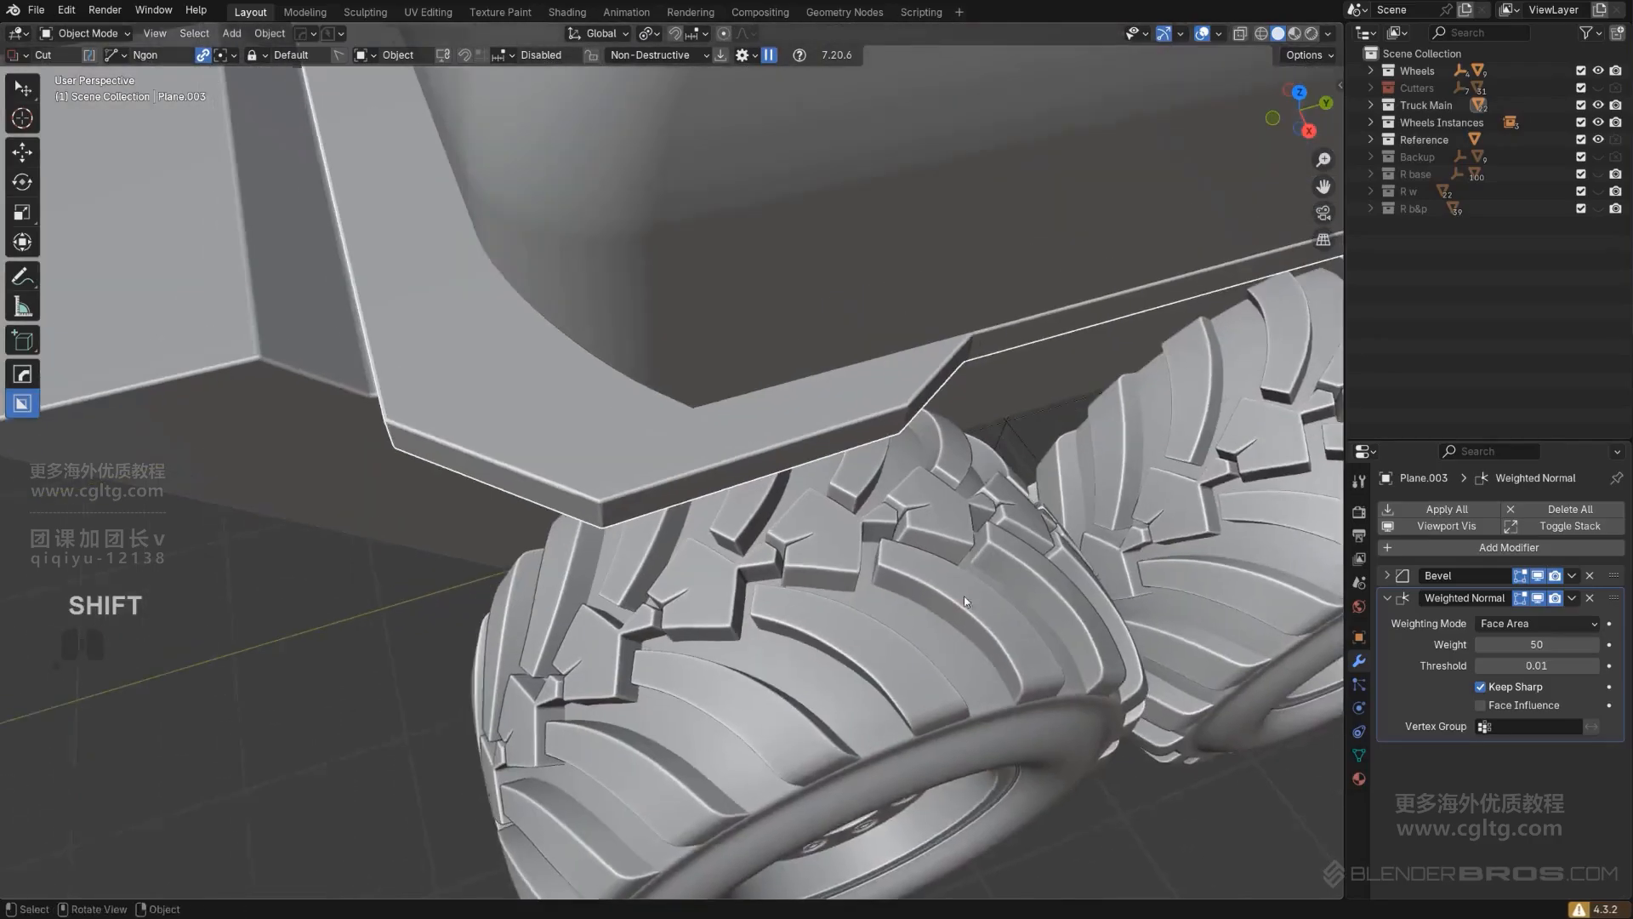
# Step: Clean up the base plate's geometry with the HOps Clean Mesh operation
pyautogui.scroll(2, 845, 402)
pyautogui.scroll(2, 844, 415)
pyautogui.press('q')
pyautogui.moveTo(847, 419)
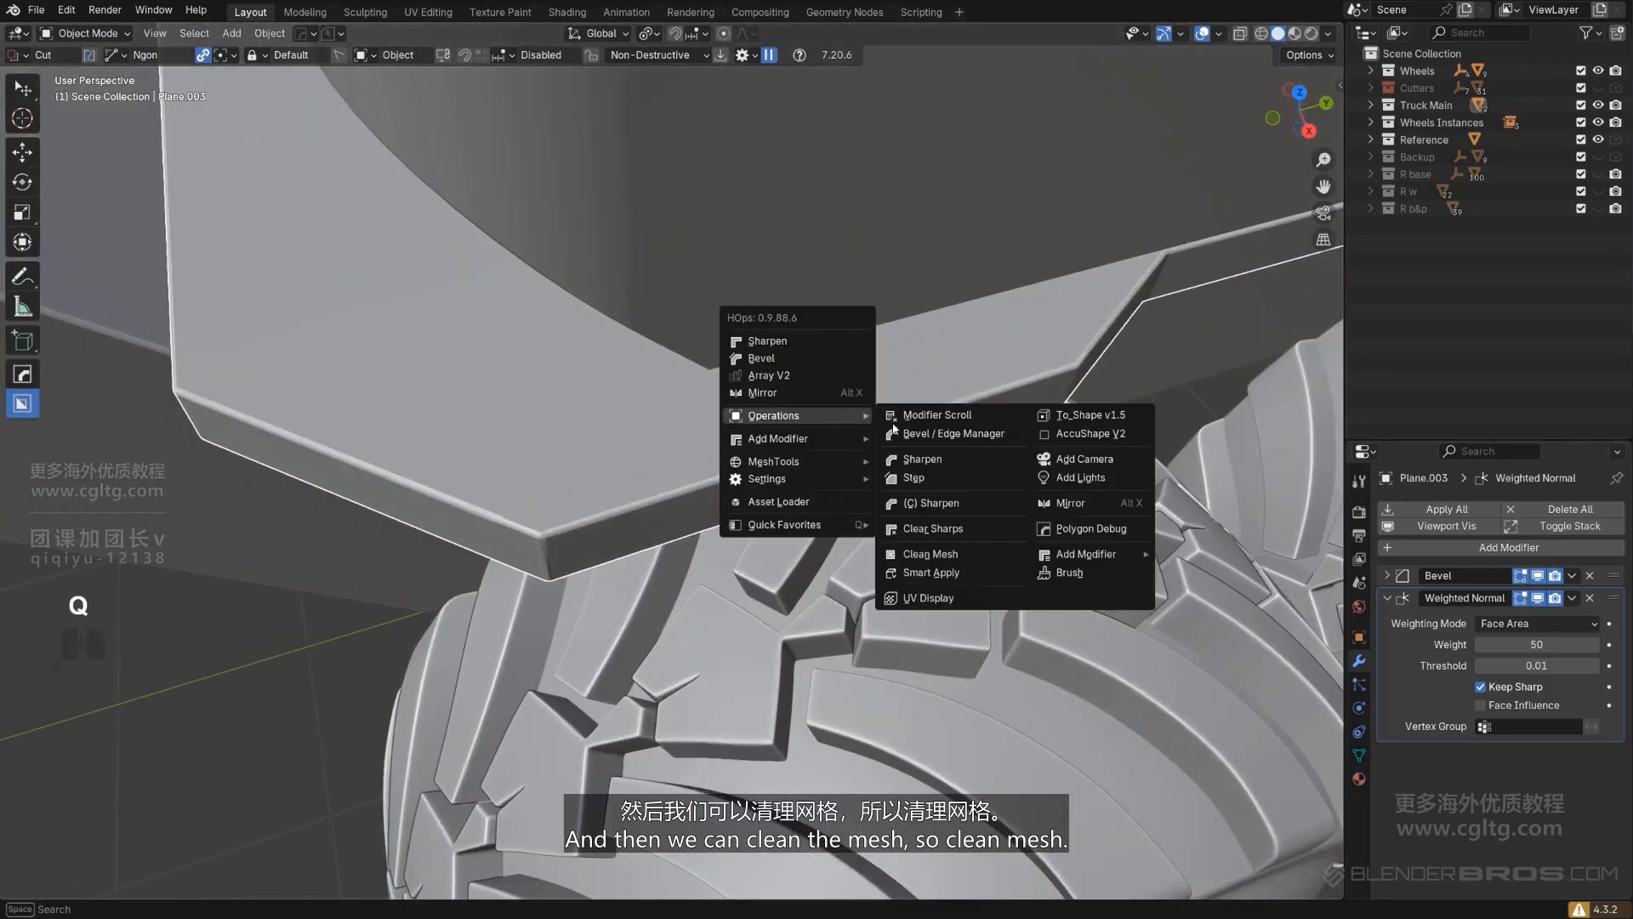
pyautogui.click(956, 555)
# Step: Level the base plate lip's crooked outer side in the top view with the Align Bottom operation
pyautogui.scroll(-2, 954, 553)
pyautogui.keyDown('alt'); pyautogui.moveTo(951, 544); pyautogui.dragTo(892, 550, button='middle'); pyautogui.keyUp('alt')
pyautogui.keyDown('alt'); pyautogui.scroll(-2, 891, 550); pyautogui.keyUp('alt')
pyautogui.press('KP_5')
pyautogui.scroll(-2, 1086, 494)
pyautogui.keyDown('shift'); pyautogui.moveTo(1086, 493); pyautogui.dragTo(674, 568, button='middle'); pyautogui.keyUp('shift')
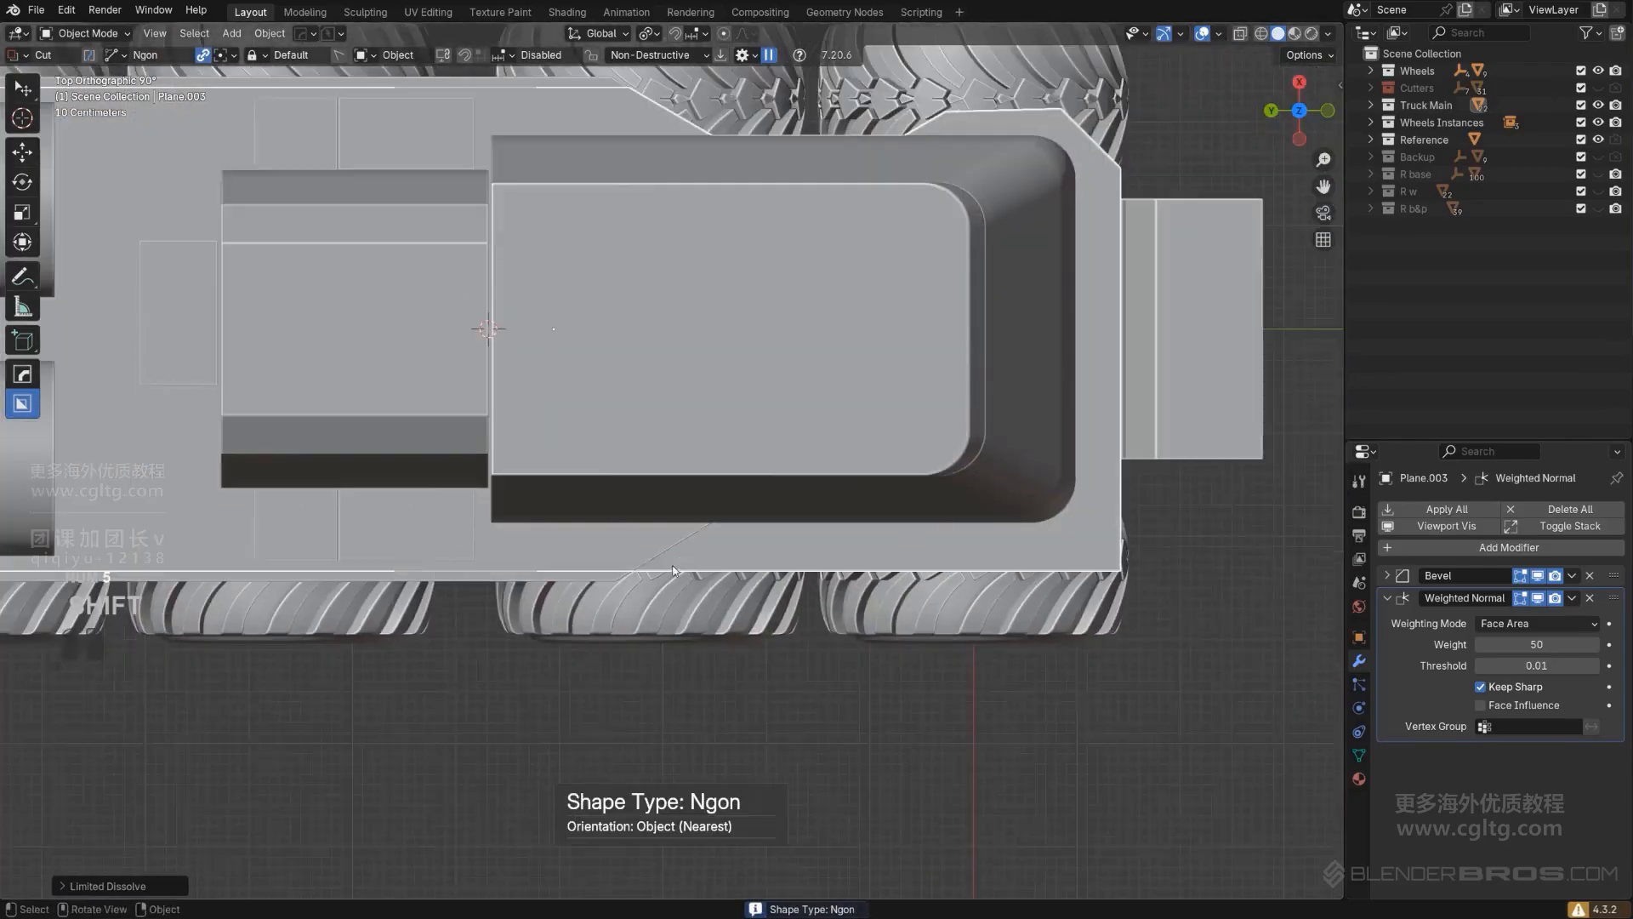
pyautogui.keyDown('shift'); pyautogui.moveTo(926, 508); pyautogui.dragTo(859, 740, button='middle'); pyautogui.keyUp('shift')
pyautogui.keyDown('shift'); pyautogui.moveTo(959, 436); pyautogui.dragTo(840, 525, button='middle'); pyautogui.keyUp('shift')
pyautogui.scroll(4, 850, 517)
pyautogui.keyDown('shift'); pyautogui.moveTo(1015, 393); pyautogui.dragTo(907, 410, button='middle'); pyautogui.keyUp('shift')
pyautogui.scroll(2, 1036, 371)
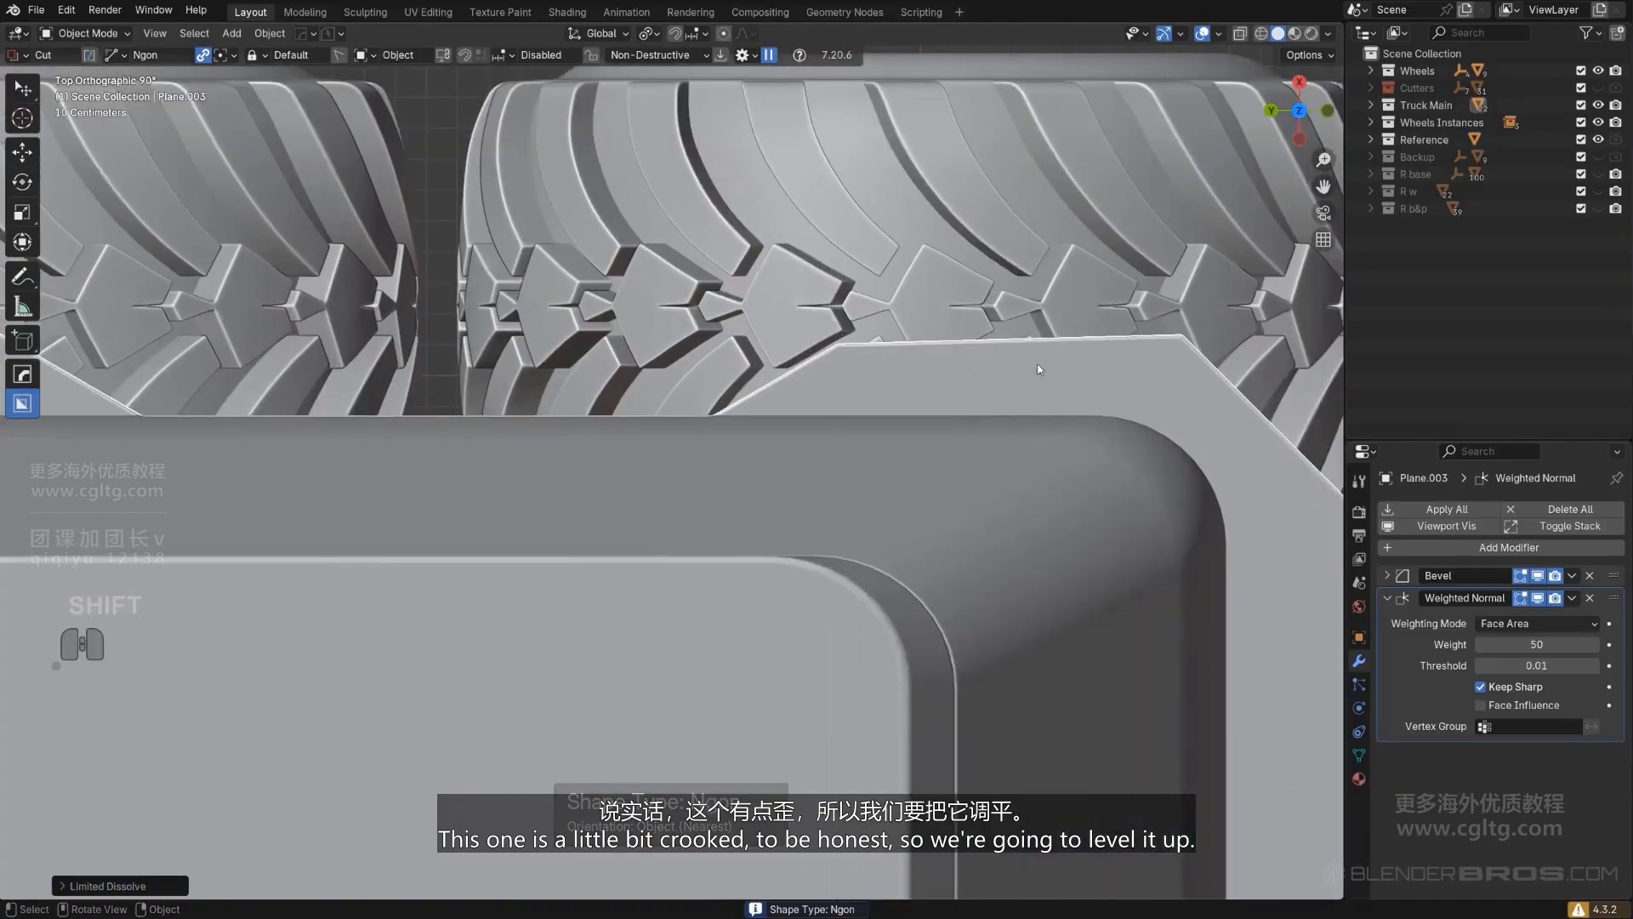
pyautogui.keyDown('shift'); pyautogui.moveTo(1055, 350); pyautogui.dragTo(885, 430, button='middle'); pyautogui.keyUp('shift')
pyautogui.press('Tab')
pyautogui.click(793, 432)
pyautogui.scroll(-2, 794, 436)
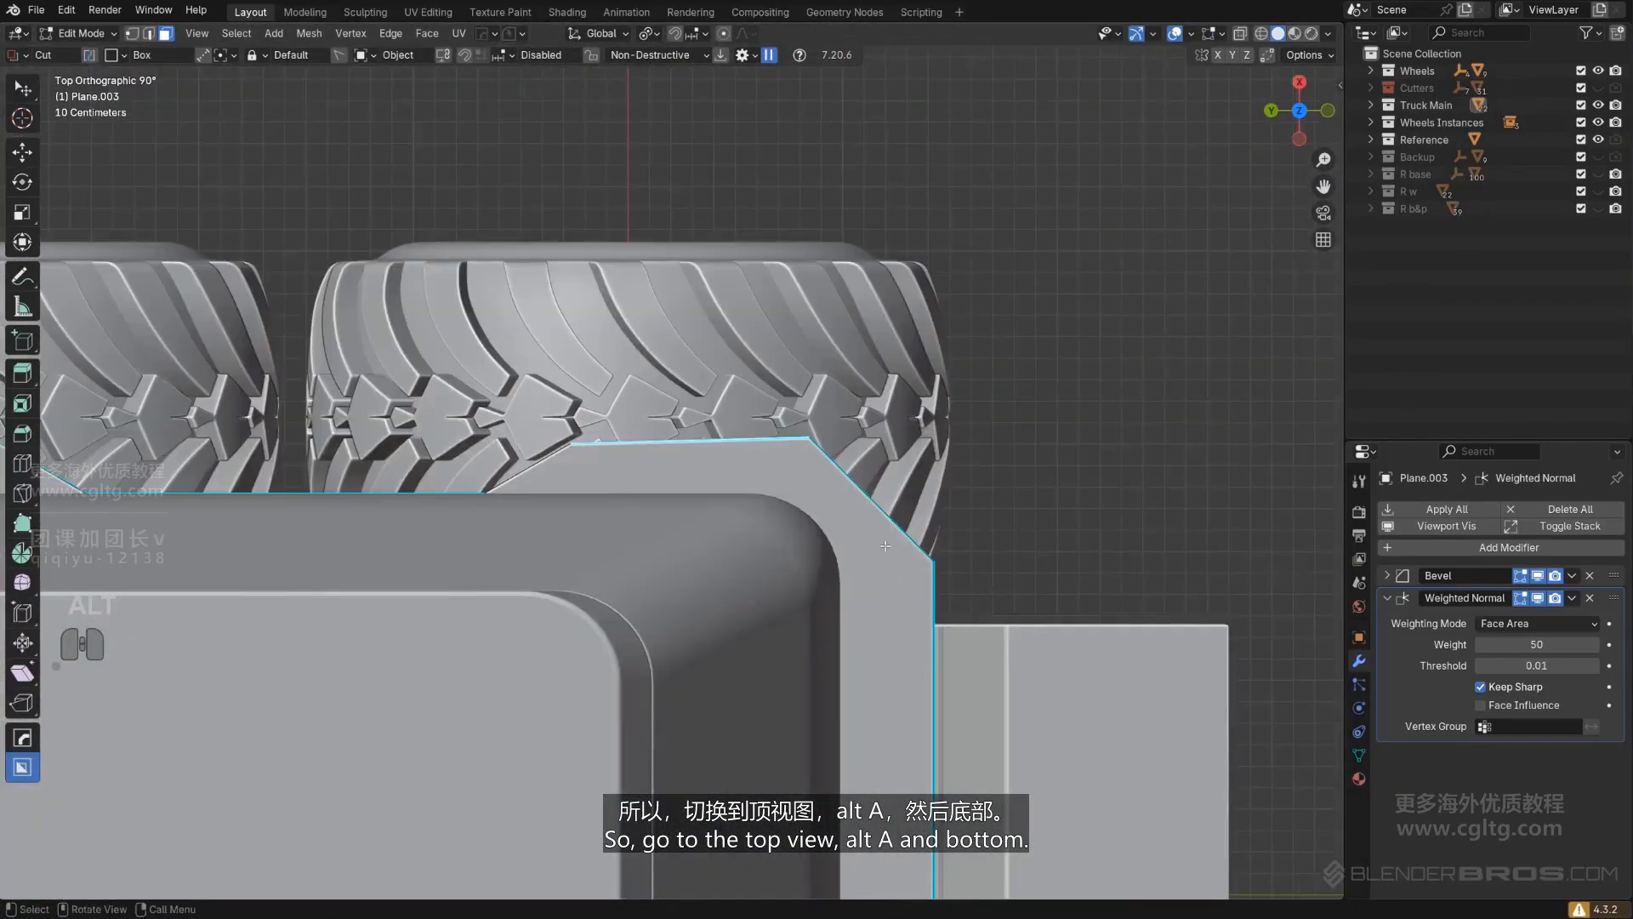
pyautogui.scroll(-1, 886, 430)
pyautogui.click(892, 506)
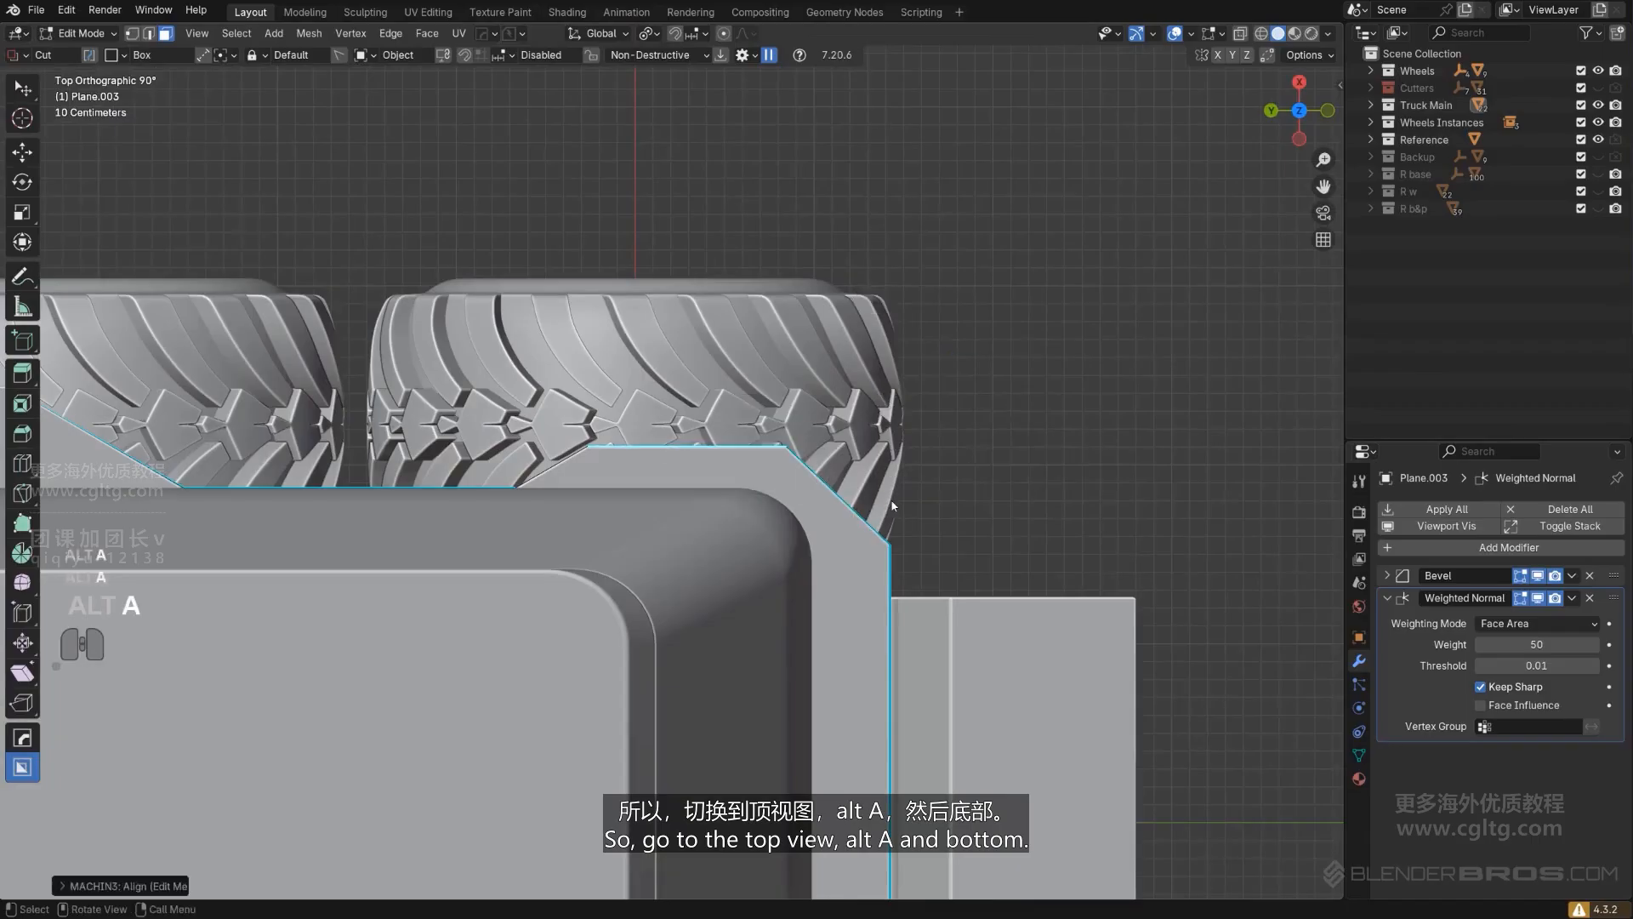
pyautogui.scroll(1, 892, 501)
pyautogui.press('Tab')
# Step: Examine the reshaped base plate and its lip from the side and front of the truck
pyautogui.scroll(2, 914, 430)
pyautogui.moveTo(922, 422)
pyautogui.keyDown('alt'); pyautogui.mouseDown(button='middle')
pyautogui.moveTo(854, 441)
pyautogui.moveTo(812, 480)
pyautogui.moveTo(742, 467)
pyautogui.moveTo(919, 451)
pyautogui.mouseUp(button='middle'); pyautogui.keyUp('alt')
pyautogui.scroll(-2, 794, 502)
pyautogui.moveTo(918, 451); pyautogui.dragTo(544, 519, button='middle')
pyautogui.scroll(2, 544, 519)
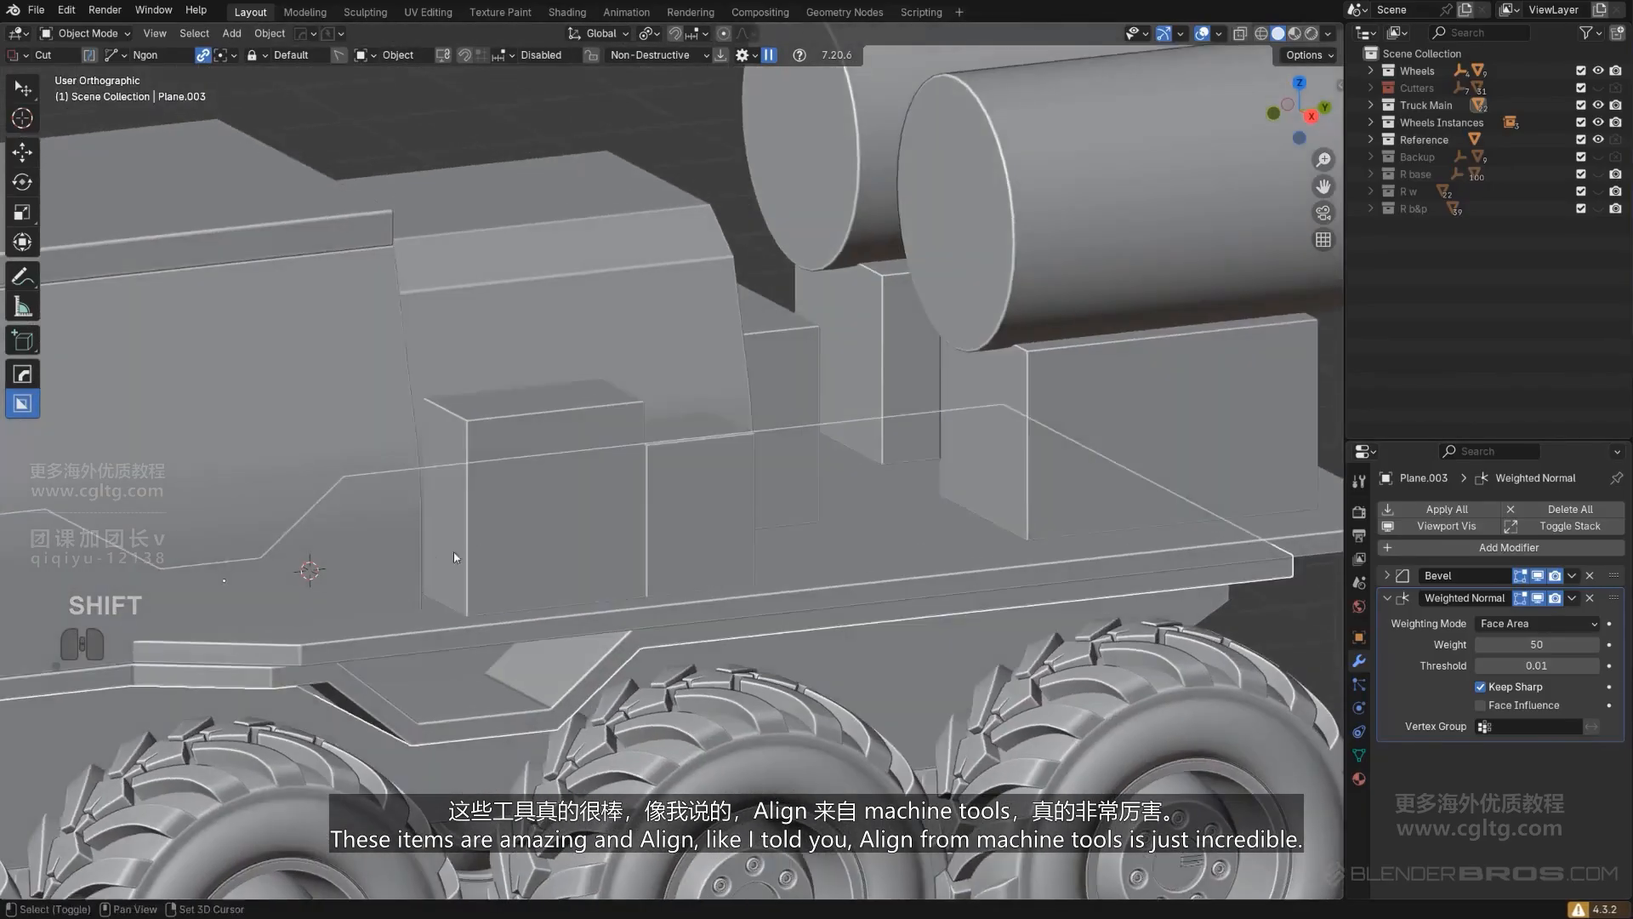
pyautogui.press('KP_5')
pyautogui.keyDown('shift'); pyautogui.moveTo(340, 531); pyautogui.dragTo(931, 400, button='middle'); pyautogui.keyUp('shift')
pyautogui.scroll(-3, 863, 503)
pyautogui.keyDown('shift'); pyautogui.moveTo(863, 503); pyautogui.dragTo(820, 484, button='middle'); pyautogui.keyUp('shift')
pyautogui.scroll(3, 872, 416)
pyautogui.scroll(-4, 911, 379)
pyautogui.scroll(2, 885, 469)
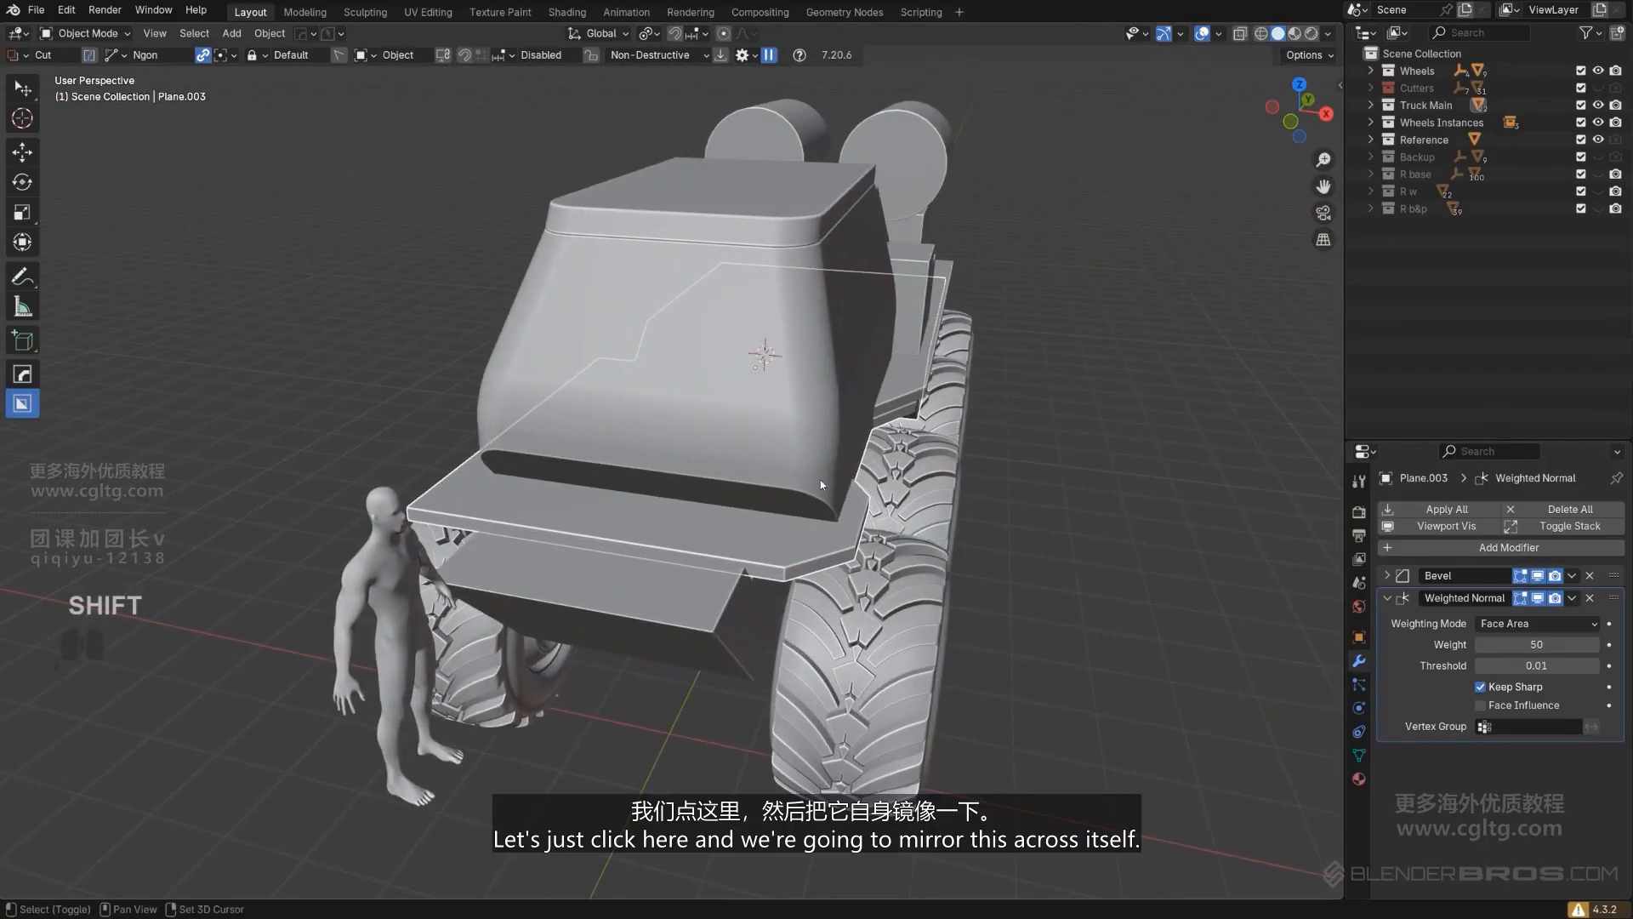
# Step: Mirror the base plate under the cabin across its own X axis with bisect
pyautogui.moveTo(829, 544); pyautogui.dragTo(967, 583, button='middle')
pyautogui.hotkey('alt', 'x')
pyautogui.click(947, 379)
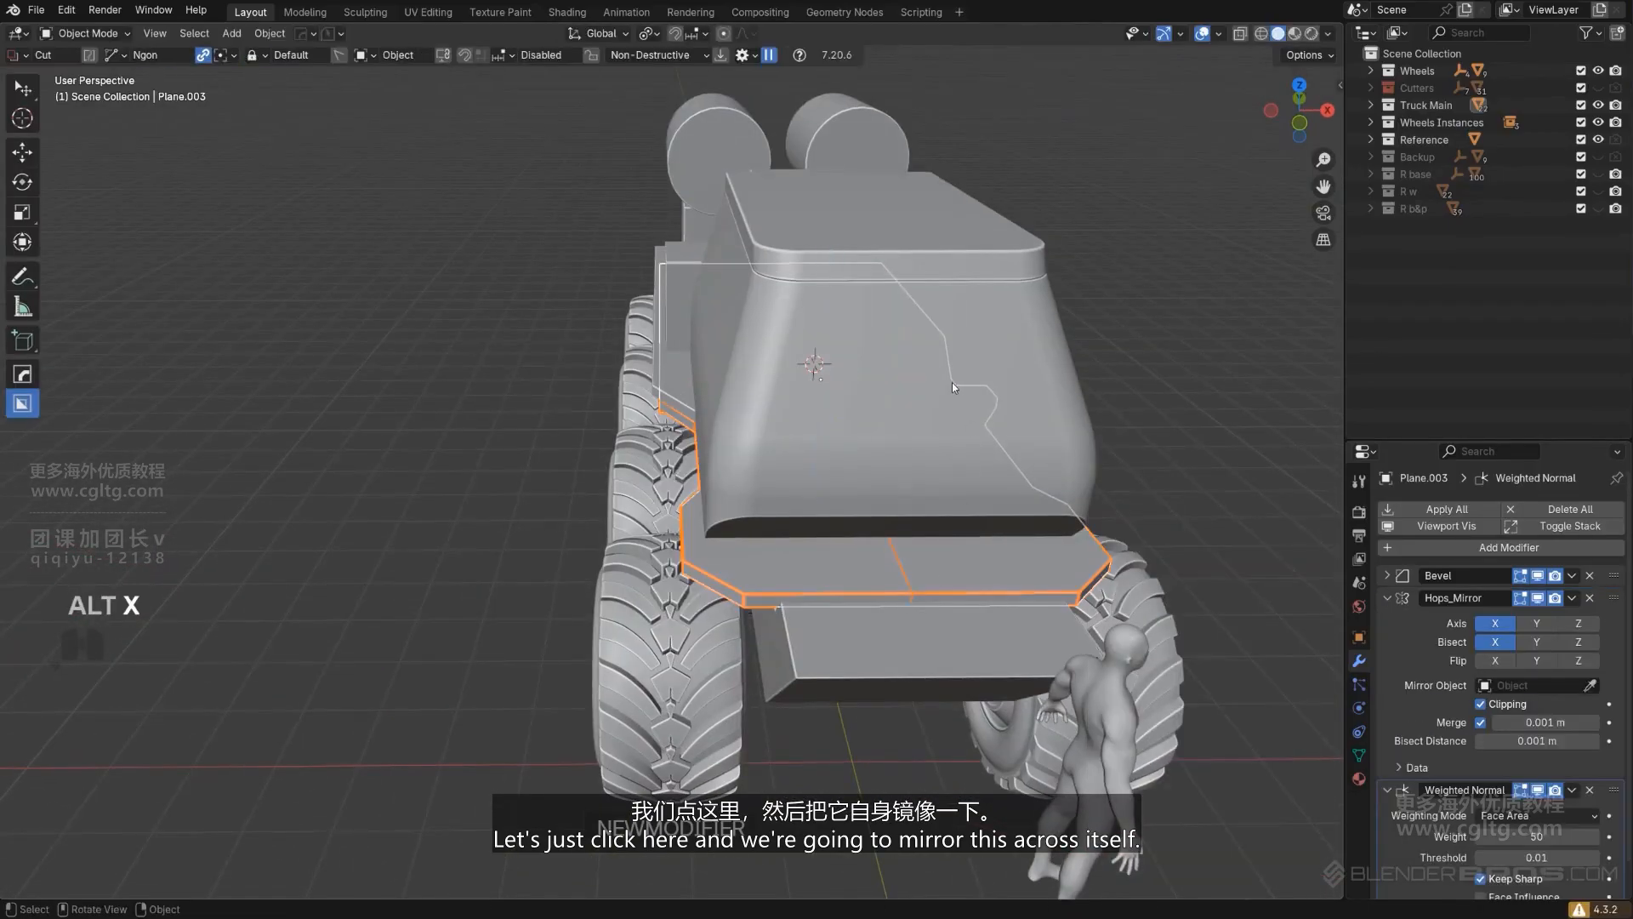
# Step: Select the rear deck plate and check its length and overhang from the side, rear and front
pyautogui.moveTo(1017, 473); pyautogui.dragTo(765, 421, button='middle')
pyautogui.click(953, 418)
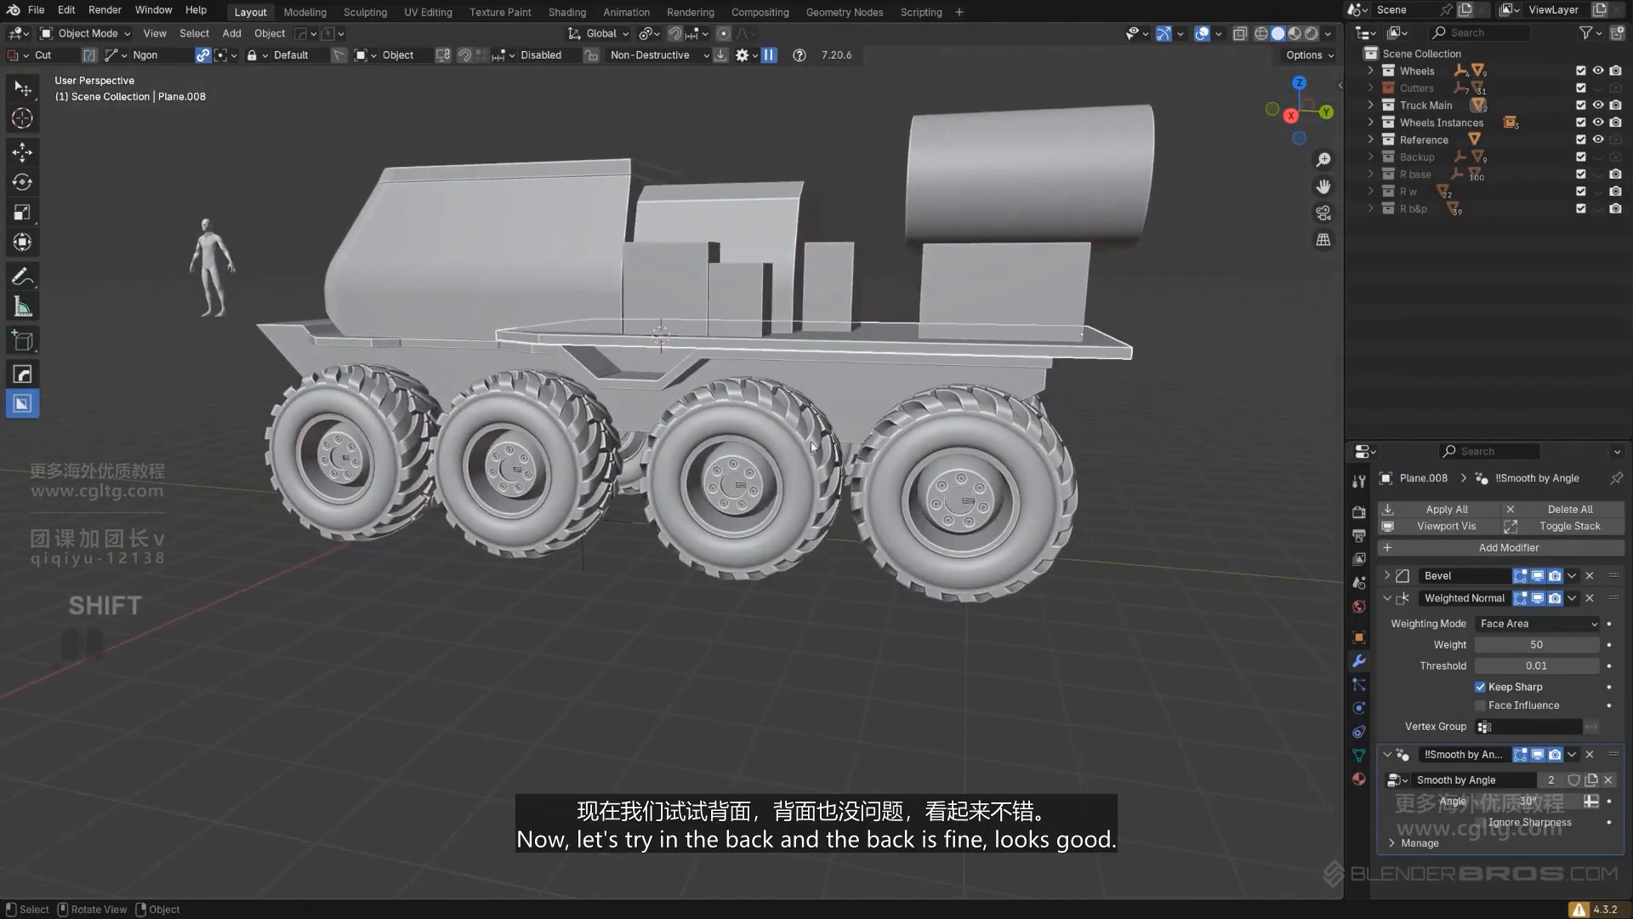
pyautogui.keyDown('alt'); pyautogui.moveTo(902, 425); pyautogui.dragTo(951, 413, button='middle'); pyautogui.keyUp('alt')
pyautogui.press('KP_5')
pyautogui.keyDown('shift'); pyautogui.moveTo(1331, 247); pyautogui.dragTo(1127, 320, button='middle'); pyautogui.keyUp('shift')
pyautogui.scroll(2, 1131, 318)
pyautogui.scroll(-3, 1023, 330)
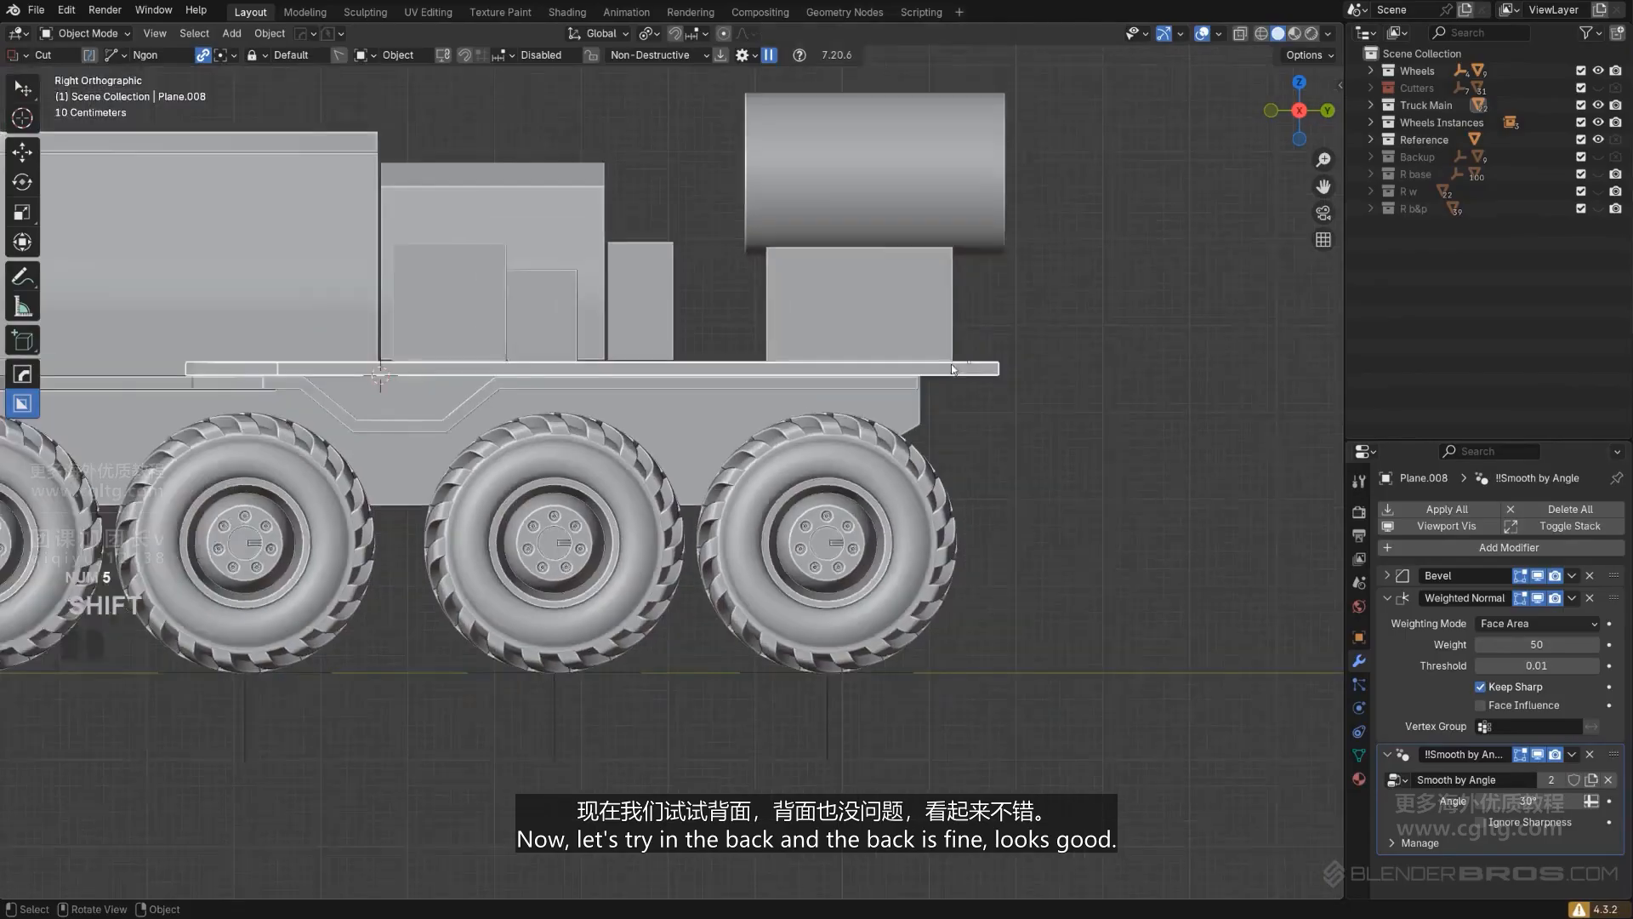
pyautogui.keyDown('shift'); pyautogui.moveTo(928, 392); pyautogui.dragTo(958, 430, button='middle'); pyautogui.keyUp('shift')
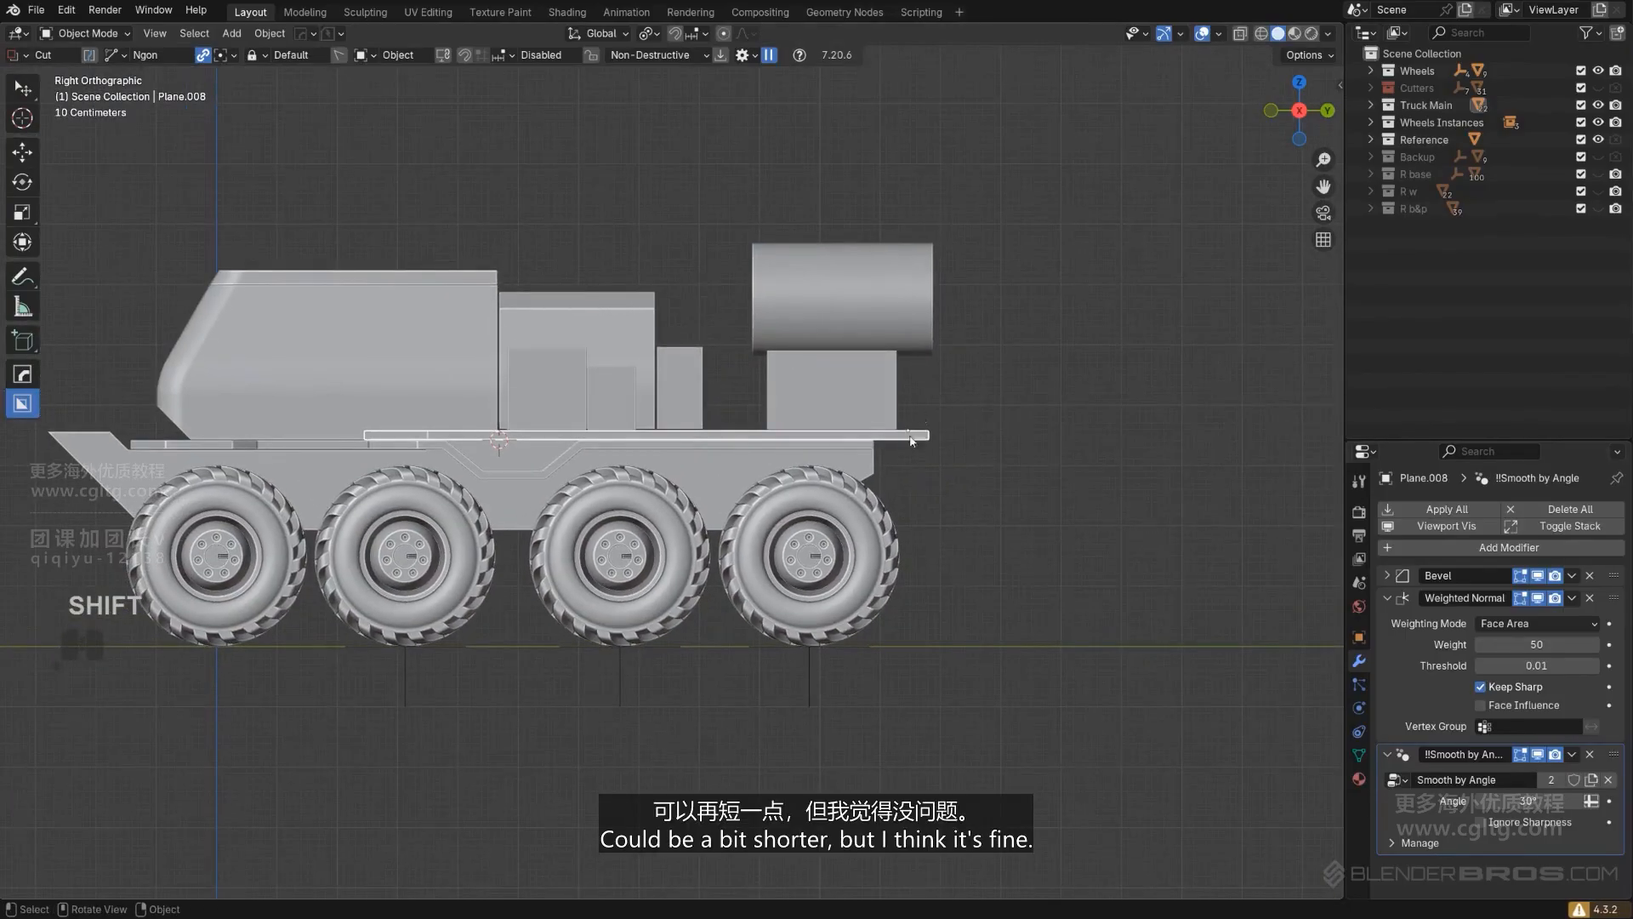
pyautogui.scroll(2, 720, 436)
pyautogui.keyDown('shift'); pyautogui.moveTo(718, 436); pyautogui.dragTo(682, 454, button='middle'); pyautogui.keyUp('shift')
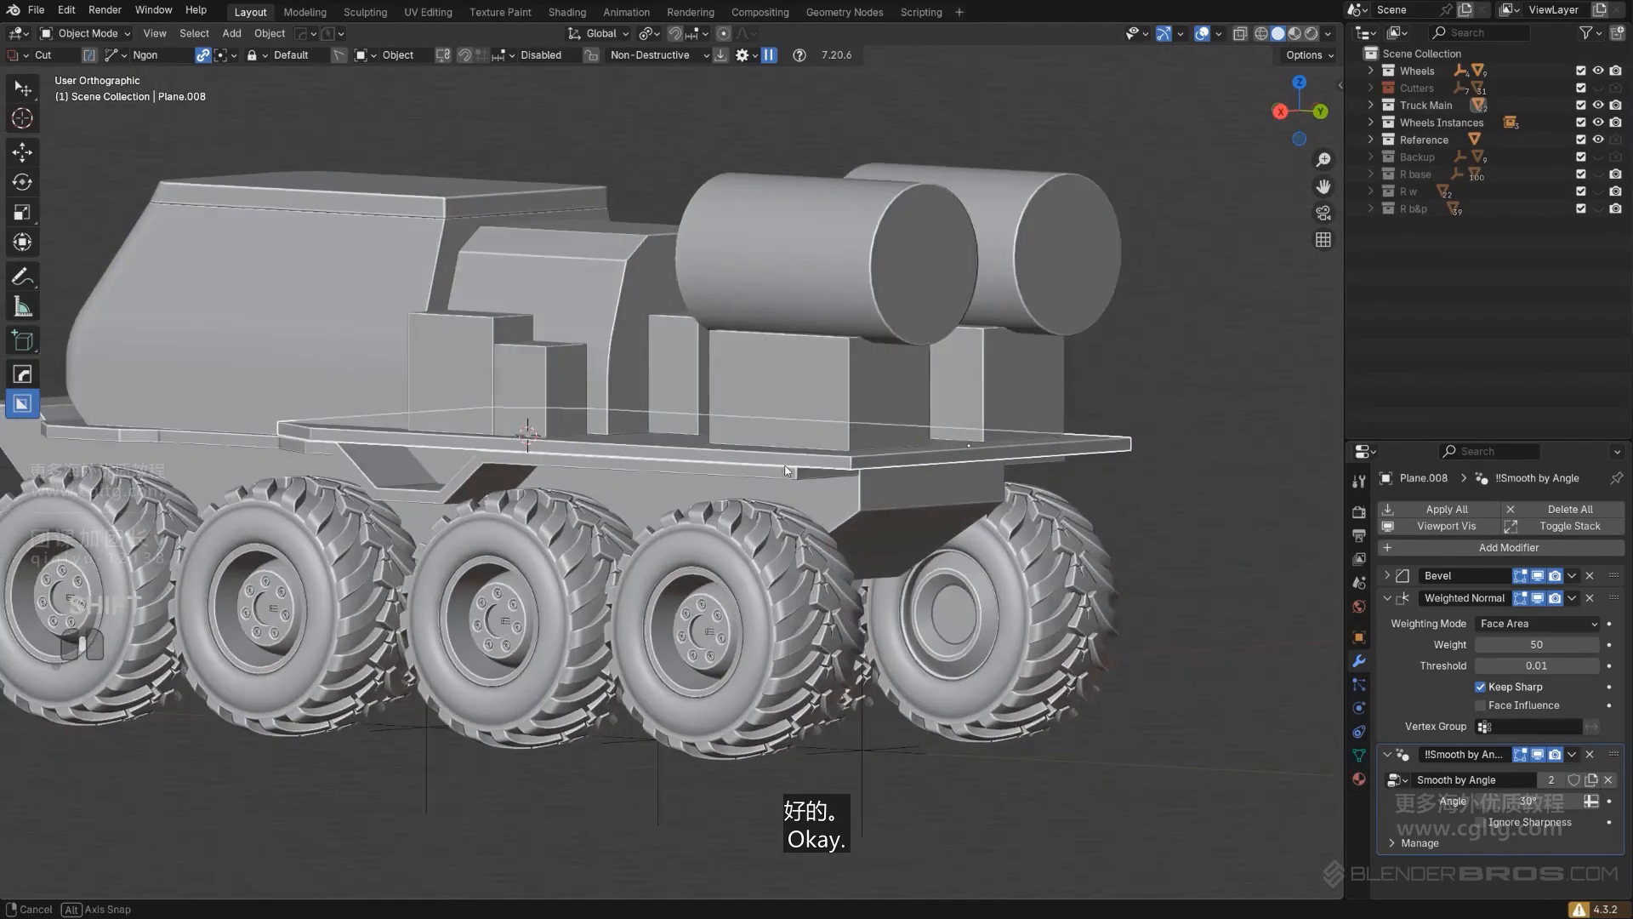
pyautogui.press('KP_5')
pyautogui.keyDown('alt'); pyautogui.moveTo(558, 487); pyautogui.dragTo(627, 459, button='middle'); pyautogui.keyUp('alt')
pyautogui.press('KP_5')
pyautogui.scroll(-2, 723, 475)
pyautogui.keyDown('alt'); pyautogui.moveTo(726, 476); pyautogui.dragTo(803, 484, button='middle'); pyautogui.keyUp('alt')
pyautogui.scroll(2, 546, 429)
pyautogui.scroll(-2, 528, 425)
pyautogui.keyDown('alt'); pyautogui.moveTo(521, 423); pyautogui.dragTo(609, 440, button='middle'); pyautogui.keyUp('alt')
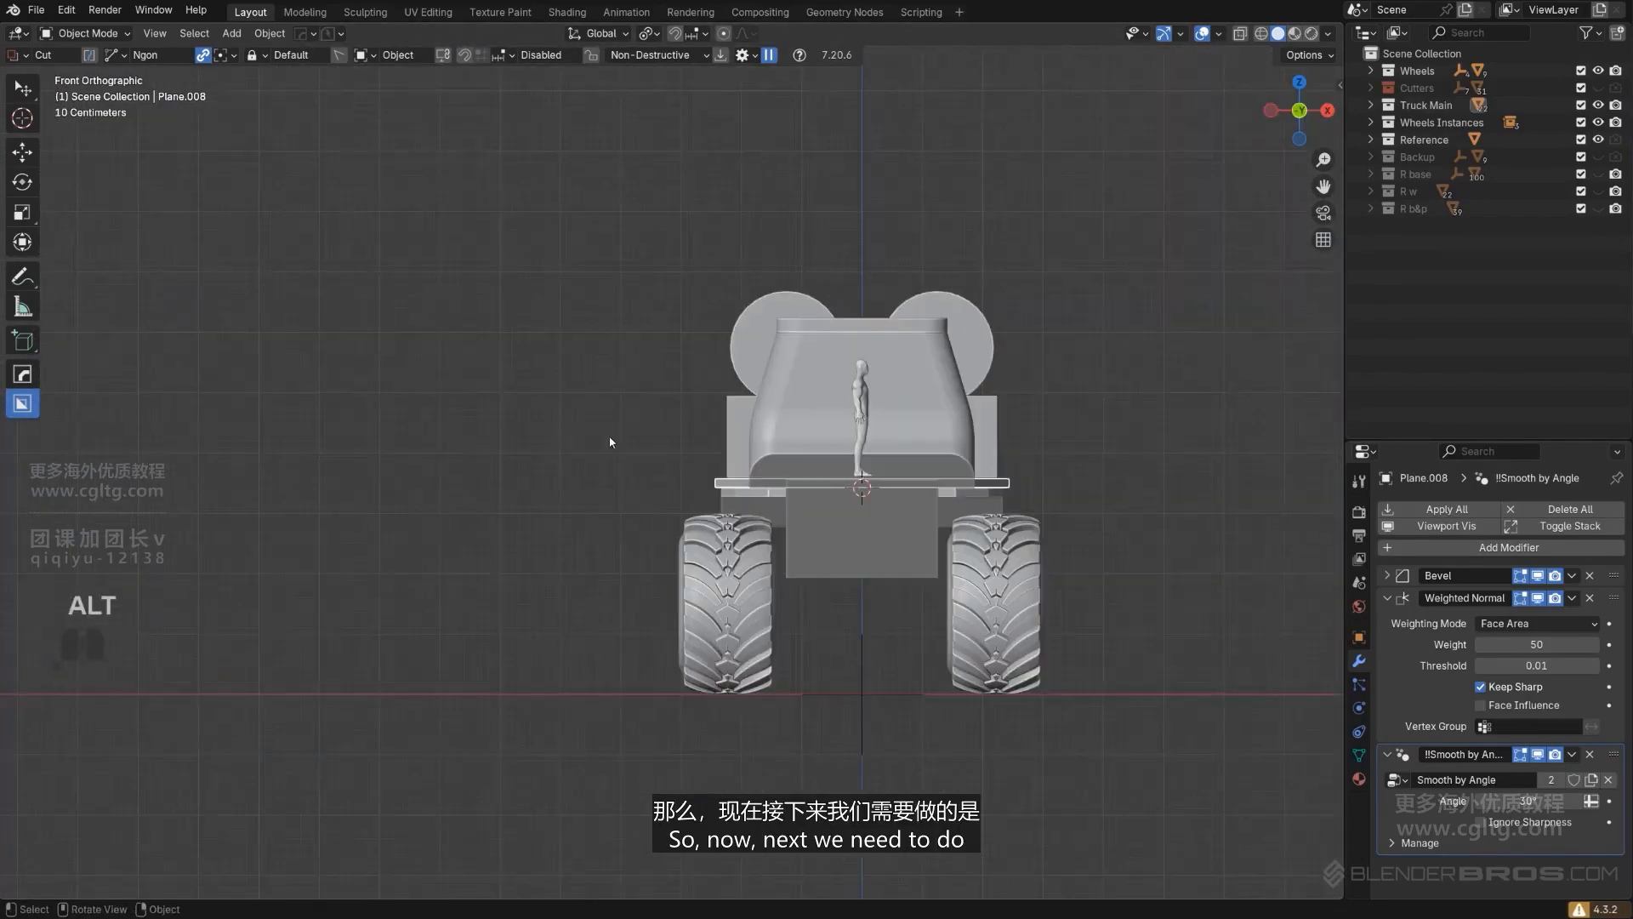
# Step: Move the human reference figure along the negative X axis, clear of the truck, in the front view
pyautogui.keyDown('shift'); pyautogui.moveTo(840, 398); pyautogui.dragTo(777, 358, button='middle'); pyautogui.keyUp('shift')
pyautogui.scroll(2, 919, 374)
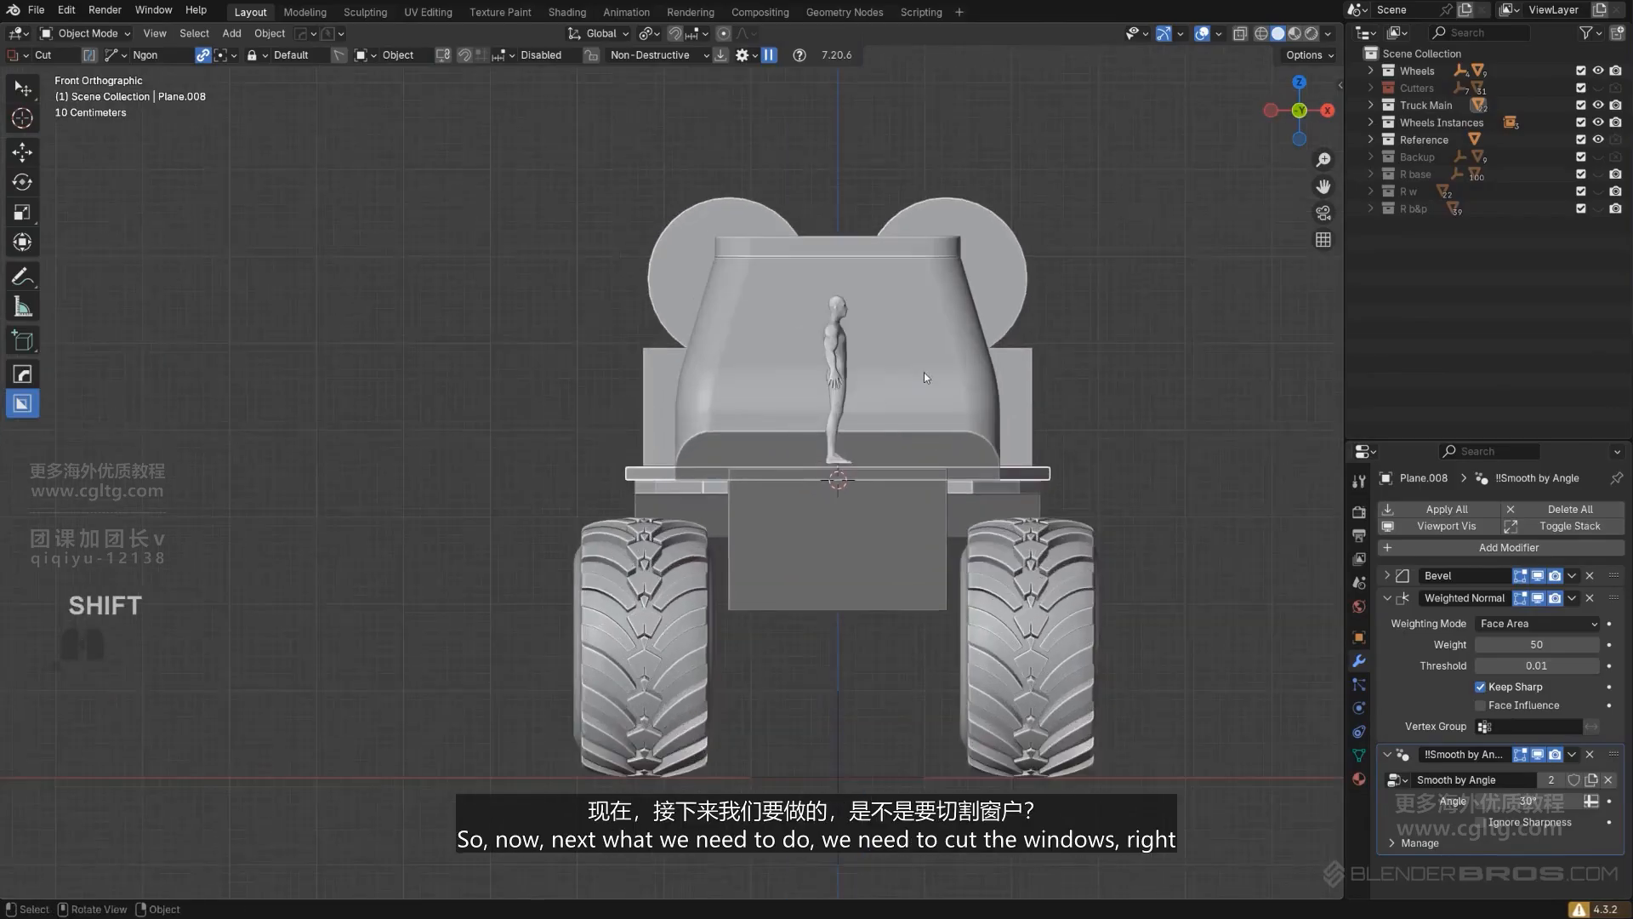
pyautogui.click(741, 374)
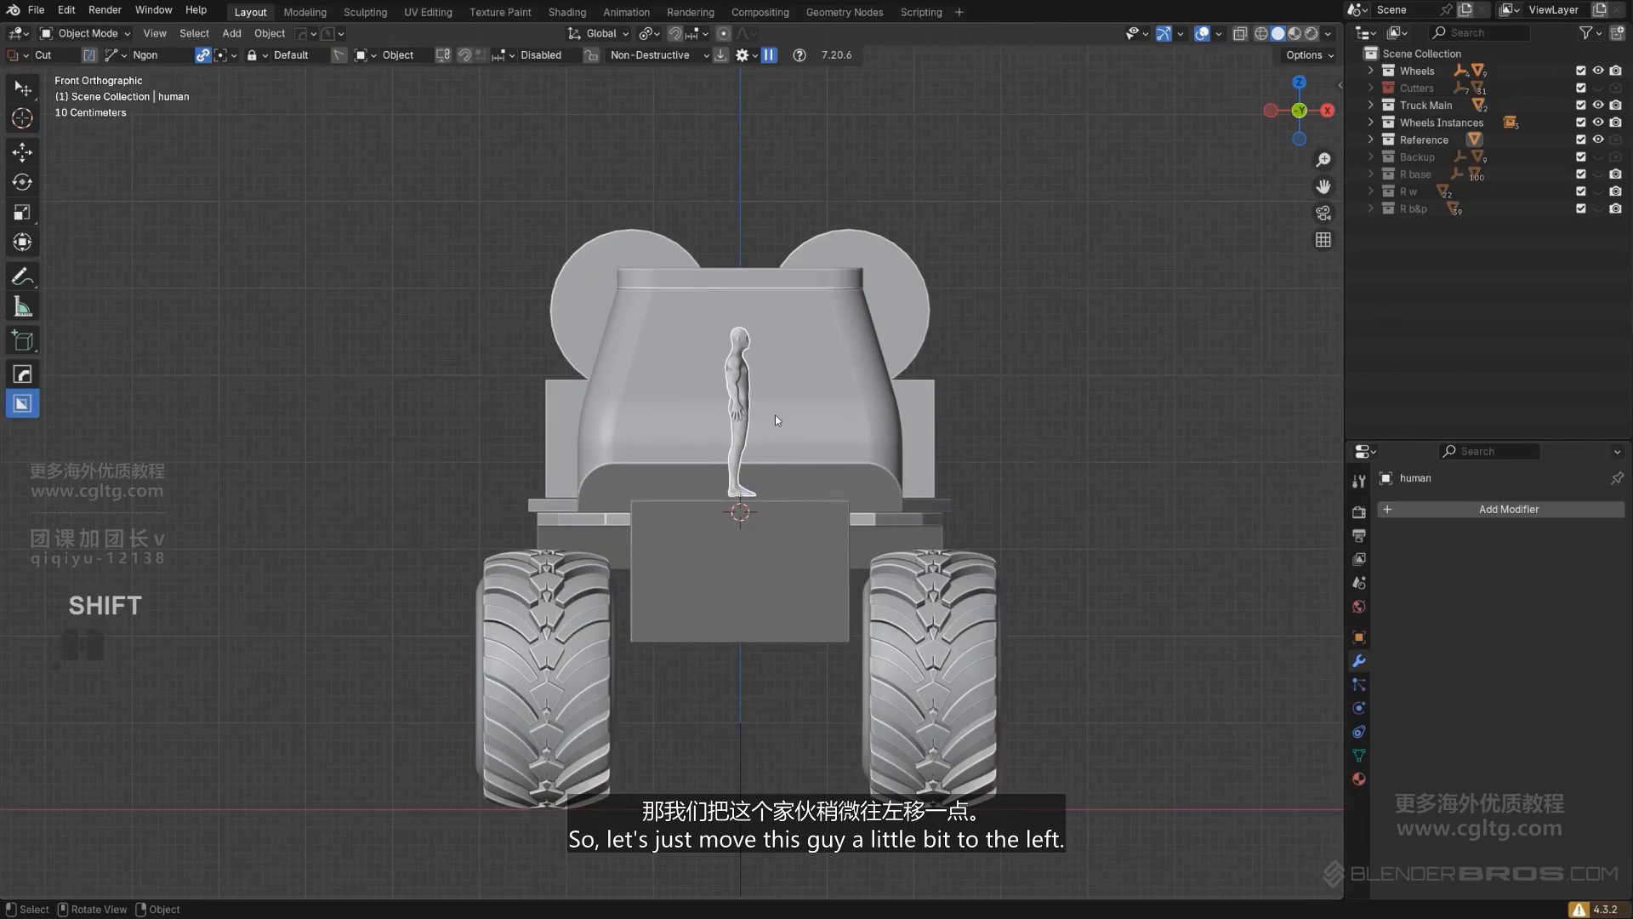
pyautogui.press('g')
pyautogui.press('x')
pyautogui.click(332, 415)
# Step: Select the main cabin body and save the project with PowerSave
pyautogui.scroll(1, 646, 401)
pyautogui.scroll(3, 738, 419)
pyautogui.keyDown('shift'); pyautogui.moveTo(749, 424); pyautogui.dragTo(706, 477, button='middle'); pyautogui.keyUp('shift')
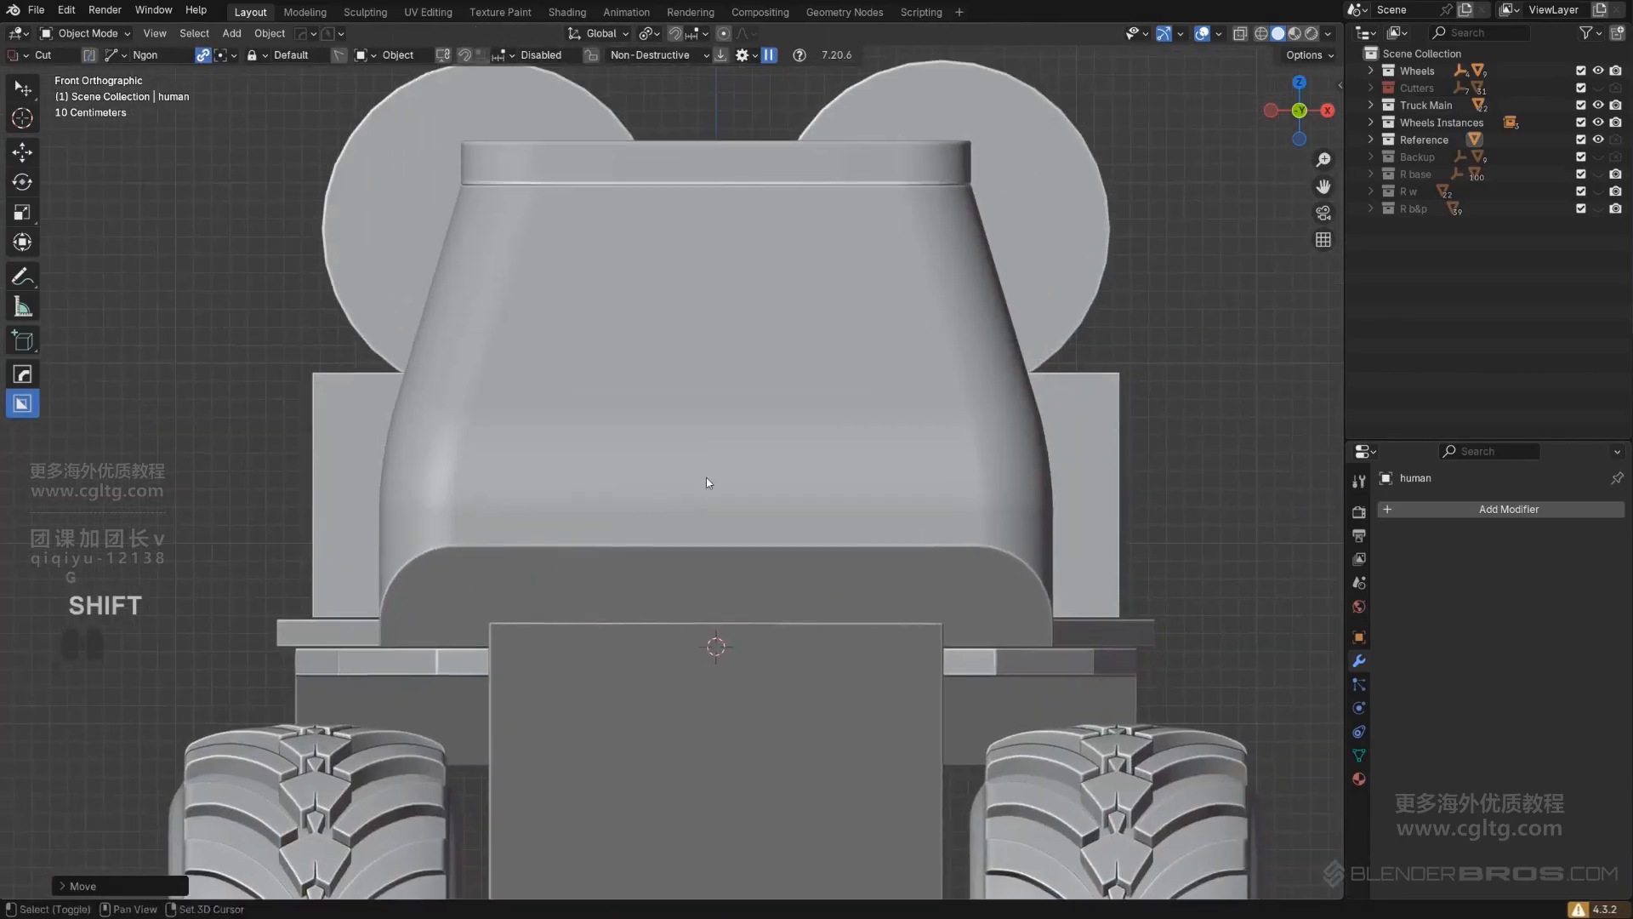
pyautogui.click(857, 362)
pyautogui.scroll(-2, 888, 349)
pyautogui.keyDown('shift'); pyautogui.moveTo(900, 345); pyautogui.dragTo(784, 410, button='middle'); pyautogui.keyUp('shift')
pyautogui.click(340, 34)
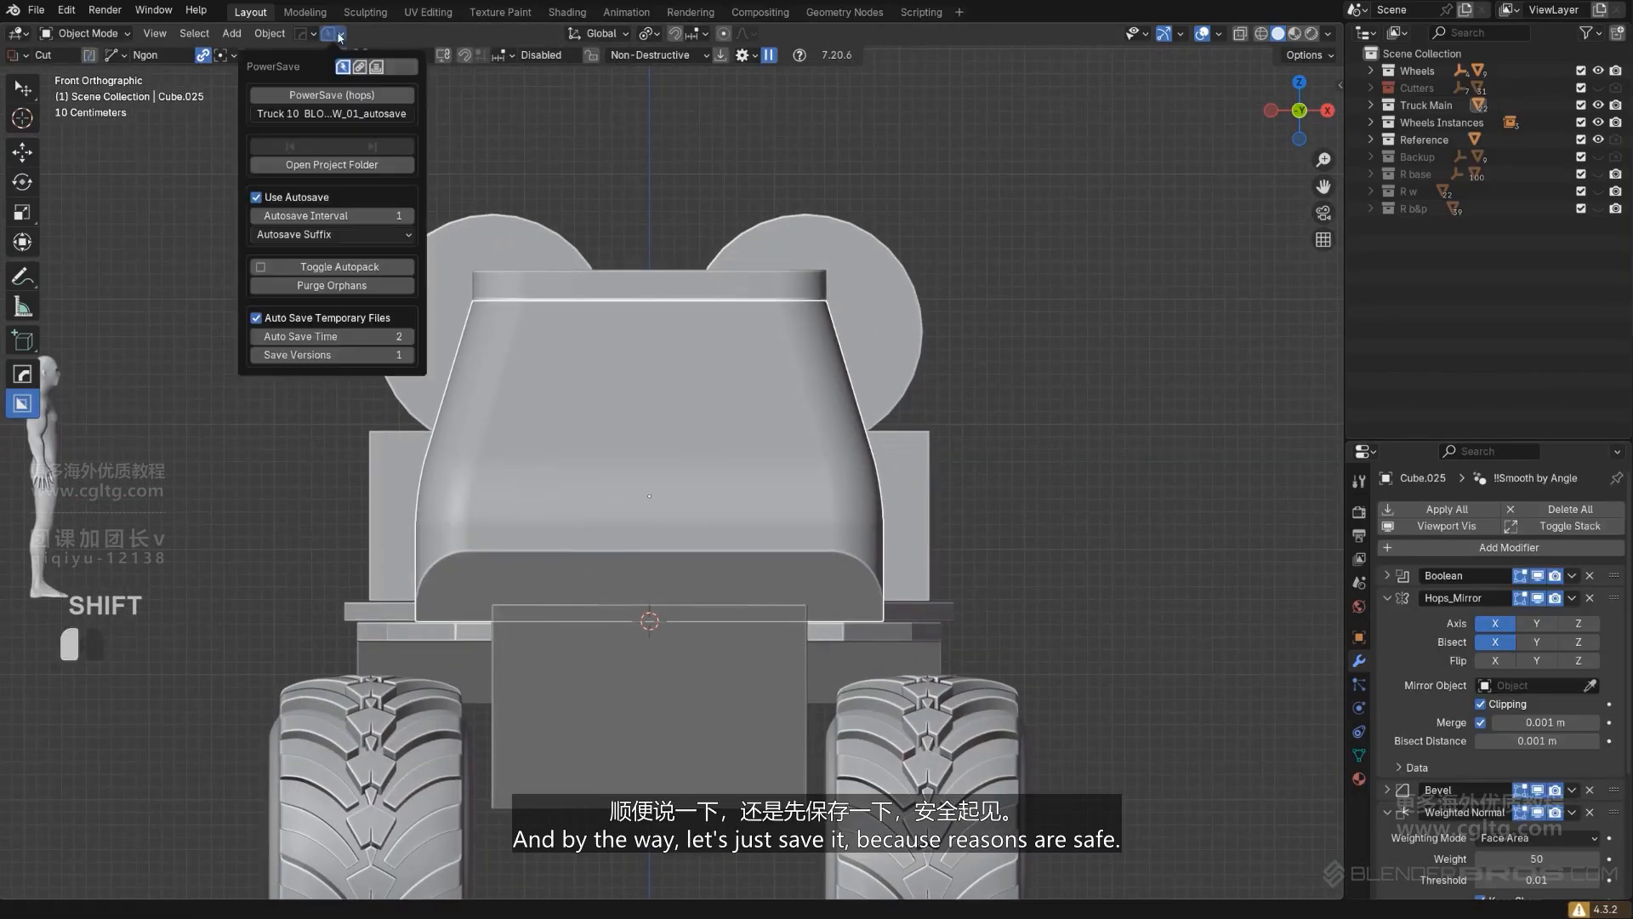
pyautogui.click(332, 95)
# Step: Taper the cabin's roof plate by scaling its two top faces to about 0.948 along X
pyautogui.moveTo(646, 357); pyautogui.dragTo(741, 353, button='middle')
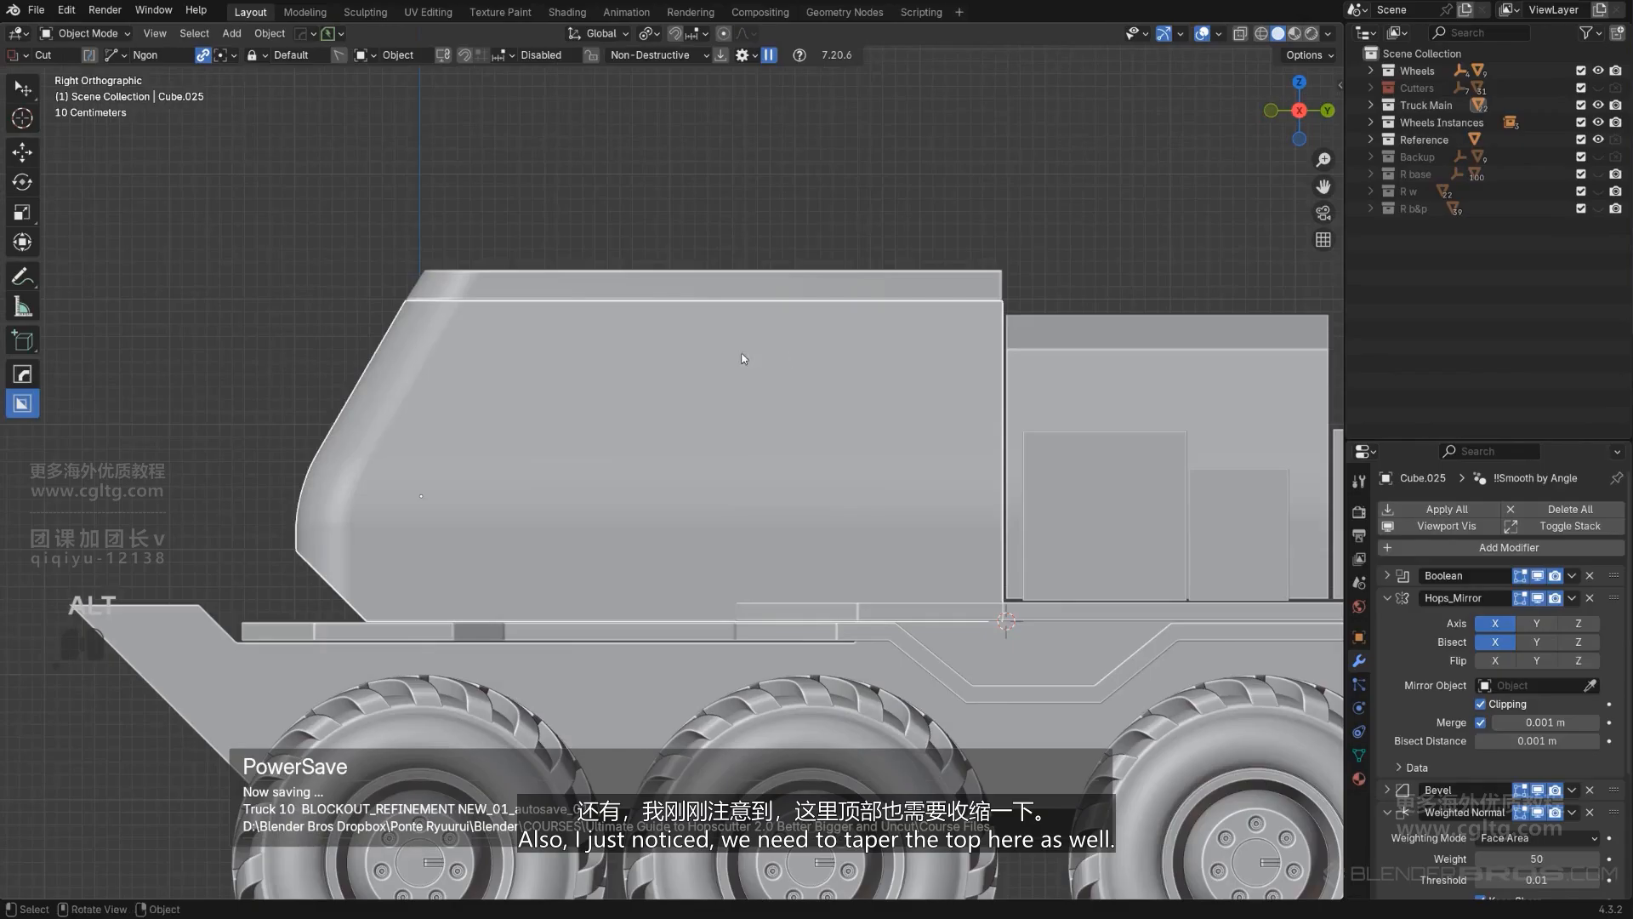
pyautogui.keyDown('alt'); pyautogui.moveTo(609, 351); pyautogui.dragTo(748, 369, button='middle'); pyautogui.keyUp('alt')
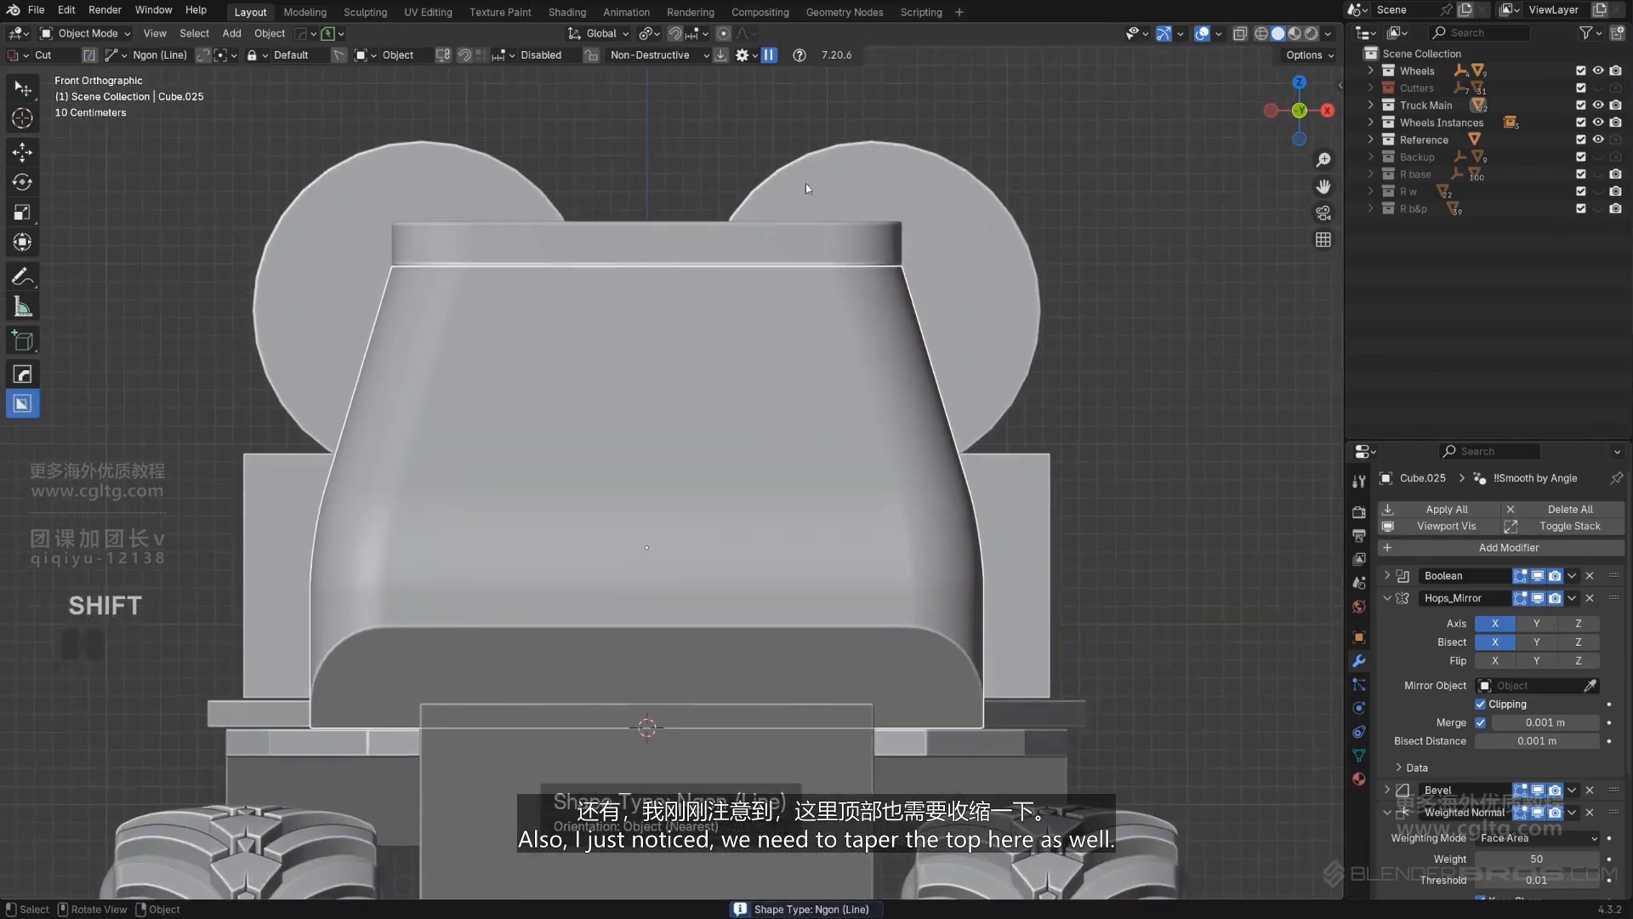
pyautogui.moveTo(831, 247); pyautogui.dragTo(765, 284, button='middle')
pyautogui.click(764, 274)
pyautogui.press('Tab')
pyautogui.click(757, 256)
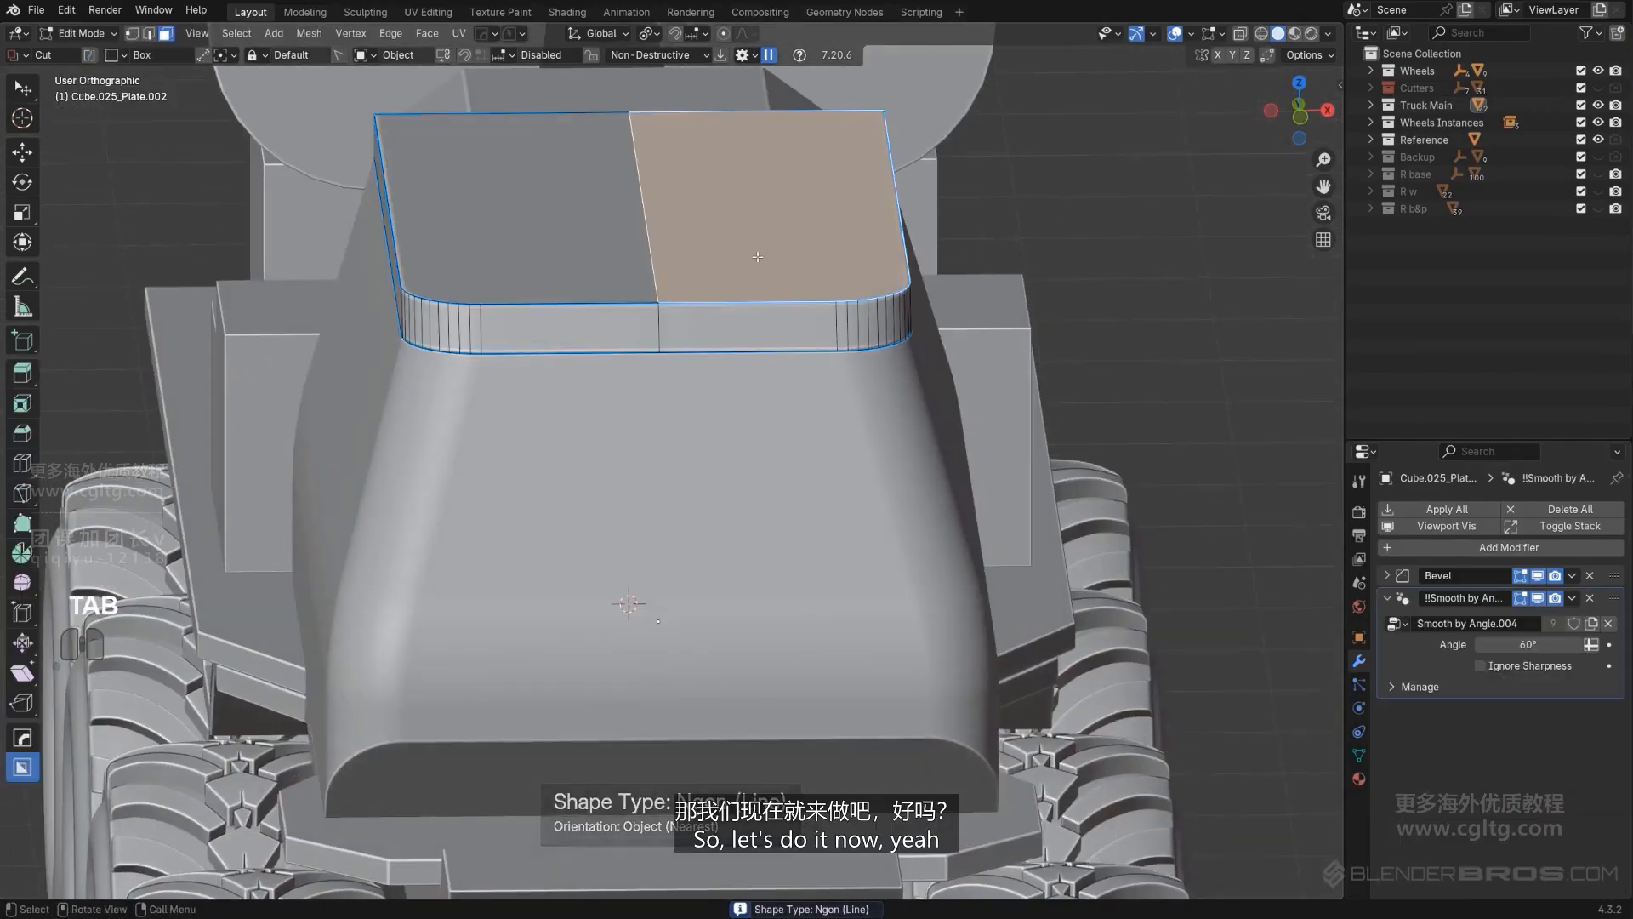
pyautogui.keyDown('shift'); pyautogui.click(562, 273); pyautogui.keyUp('shift')
pyautogui.keyDown('alt'); pyautogui.moveTo(562, 273); pyautogui.dragTo(1173, 366, button='middle'); pyautogui.keyUp('alt')
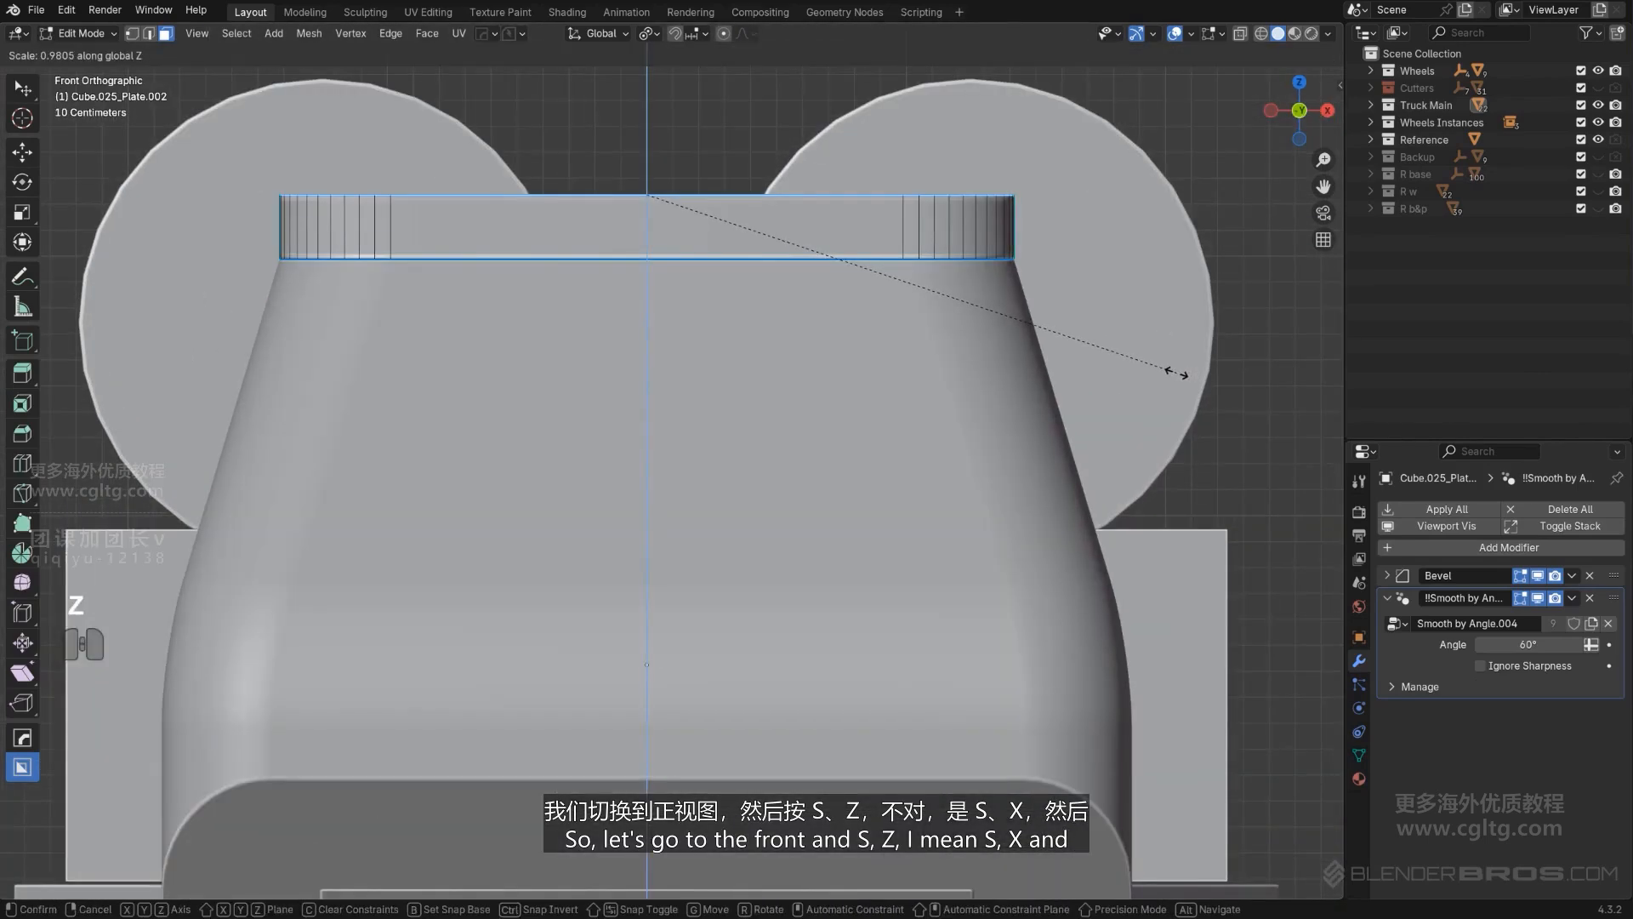
pyautogui.press('ctrl')
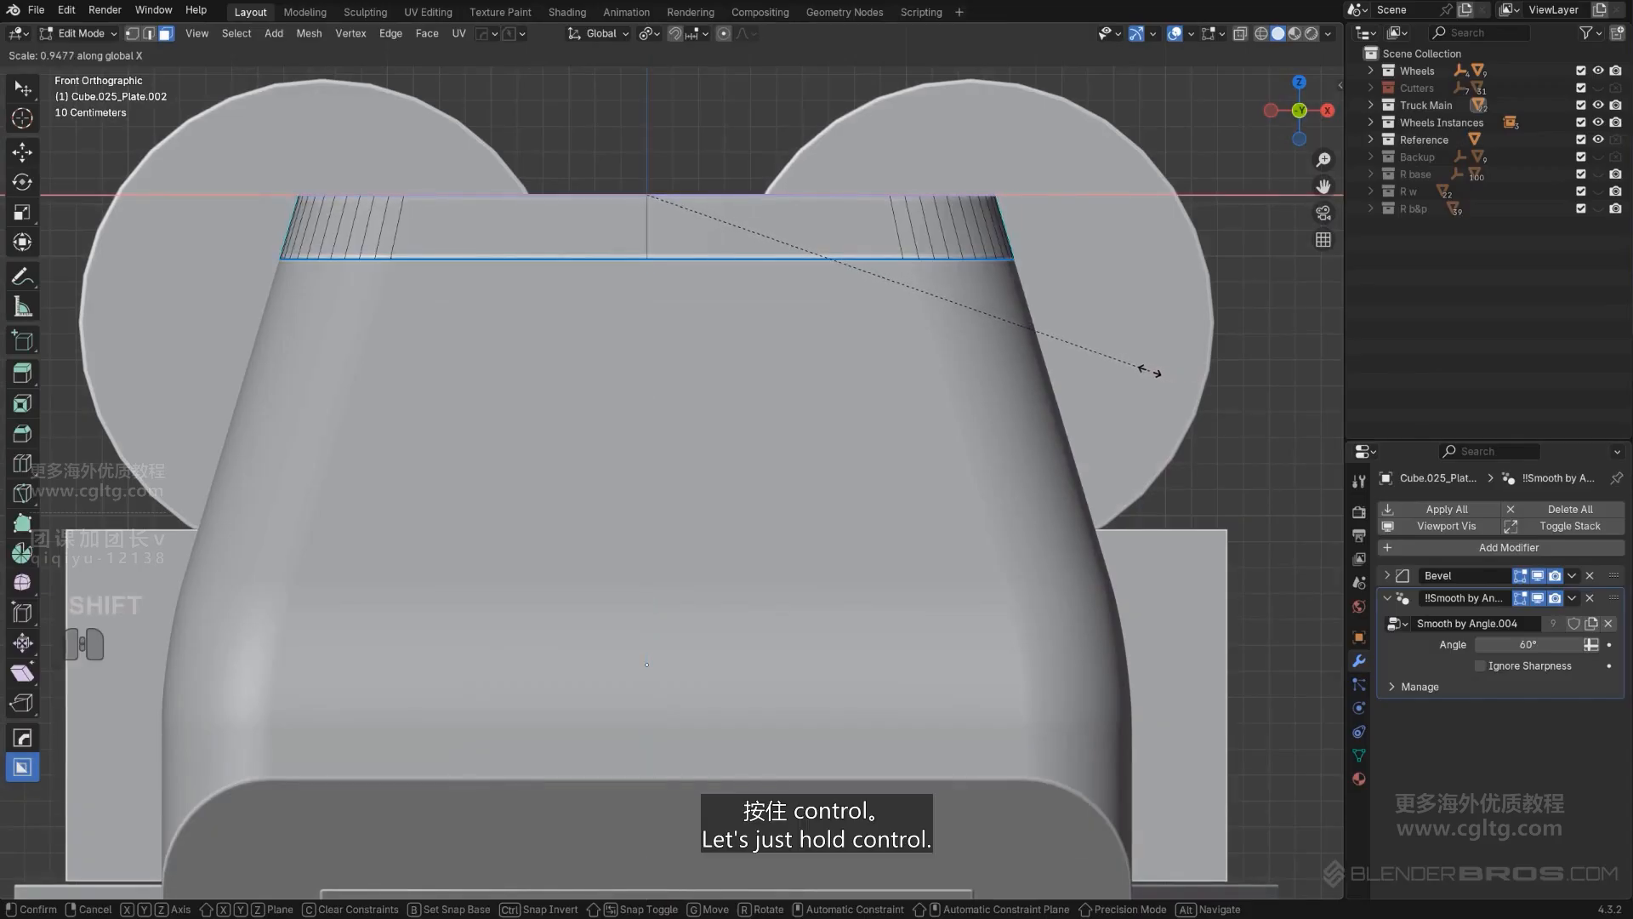
pyautogui.click(1150, 370)
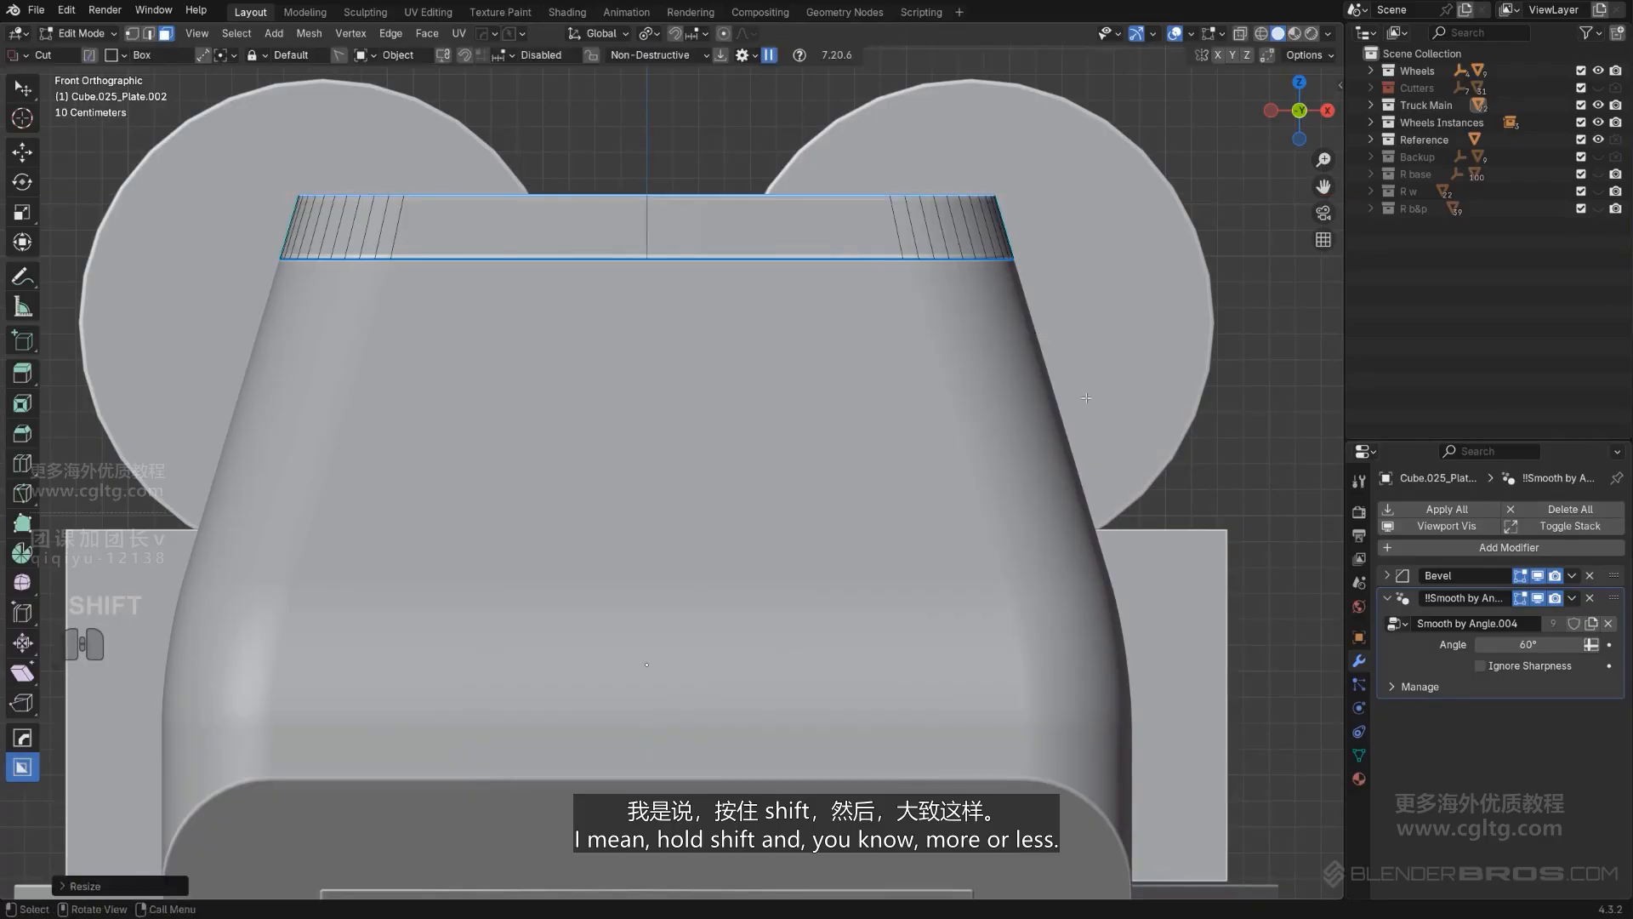
pyautogui.press('Tab')
# Step: Switch the cutter shape to Box, facing the cabin in the front view
pyautogui.scroll(-3, 1074, 263)
pyautogui.scroll(1, 1065, 322)
pyautogui.hotkey('alt', 'a')
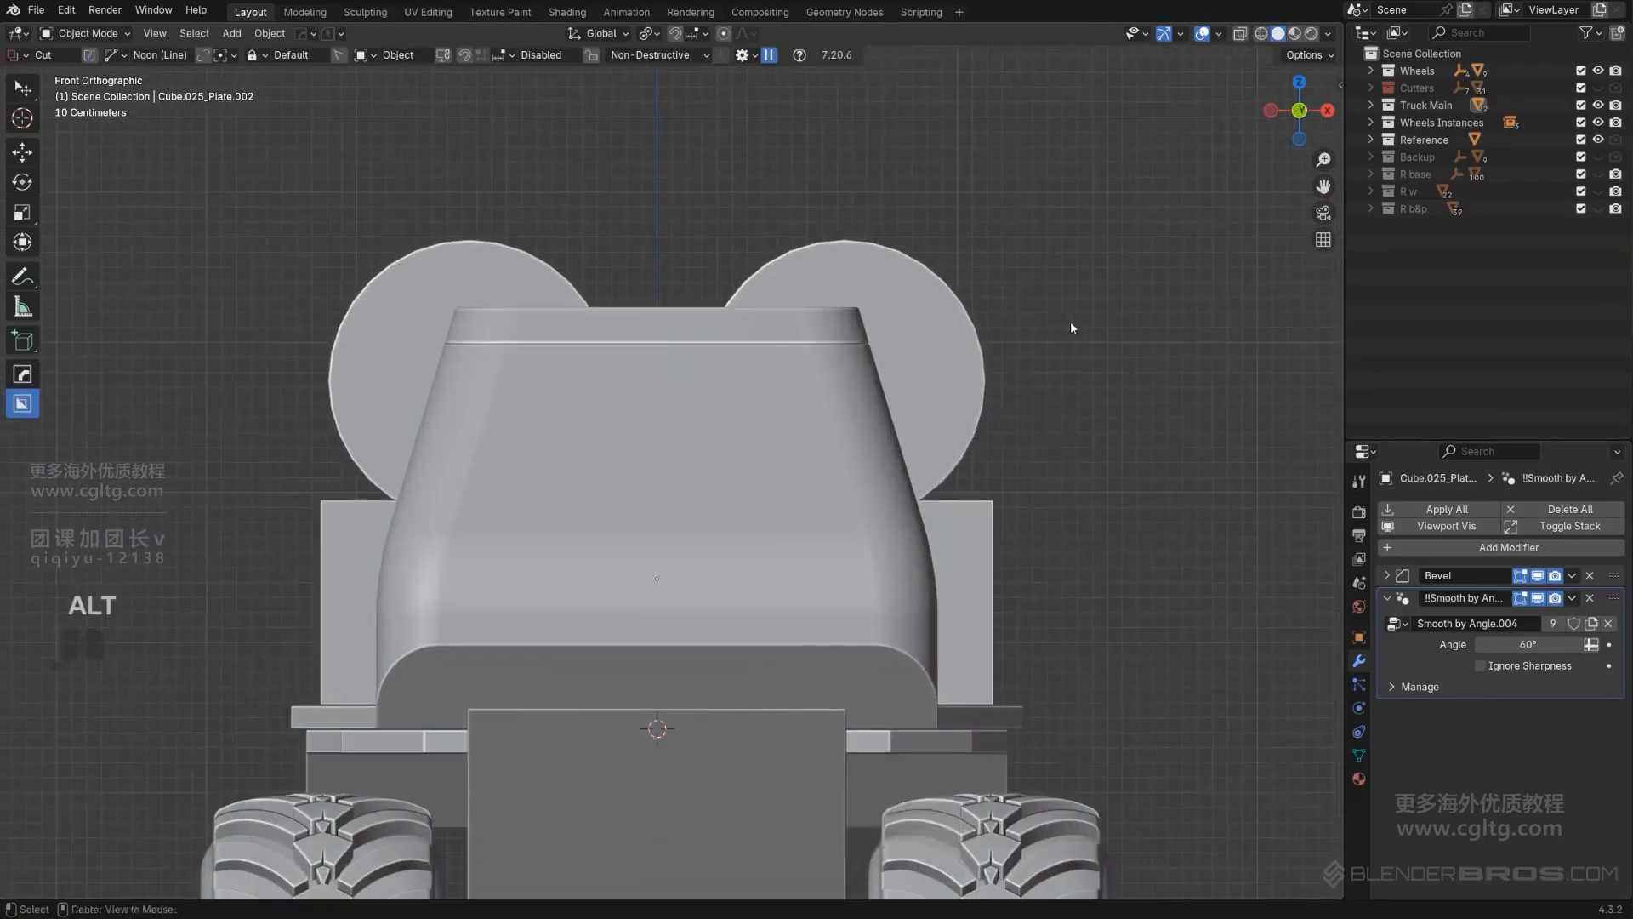
pyautogui.keyDown('alt'); pyautogui.moveTo(1070, 320); pyautogui.dragTo(850, 422, button='middle'); pyautogui.keyUp('alt')
pyautogui.keyDown('shift'); pyautogui.moveTo(482, 413); pyautogui.dragTo(675, 416, button='middle'); pyautogui.keyUp('shift')
pyautogui.scroll(2, 674, 416)
pyautogui.moveTo(434, 357); pyautogui.dragTo(740, 515, button='middle')
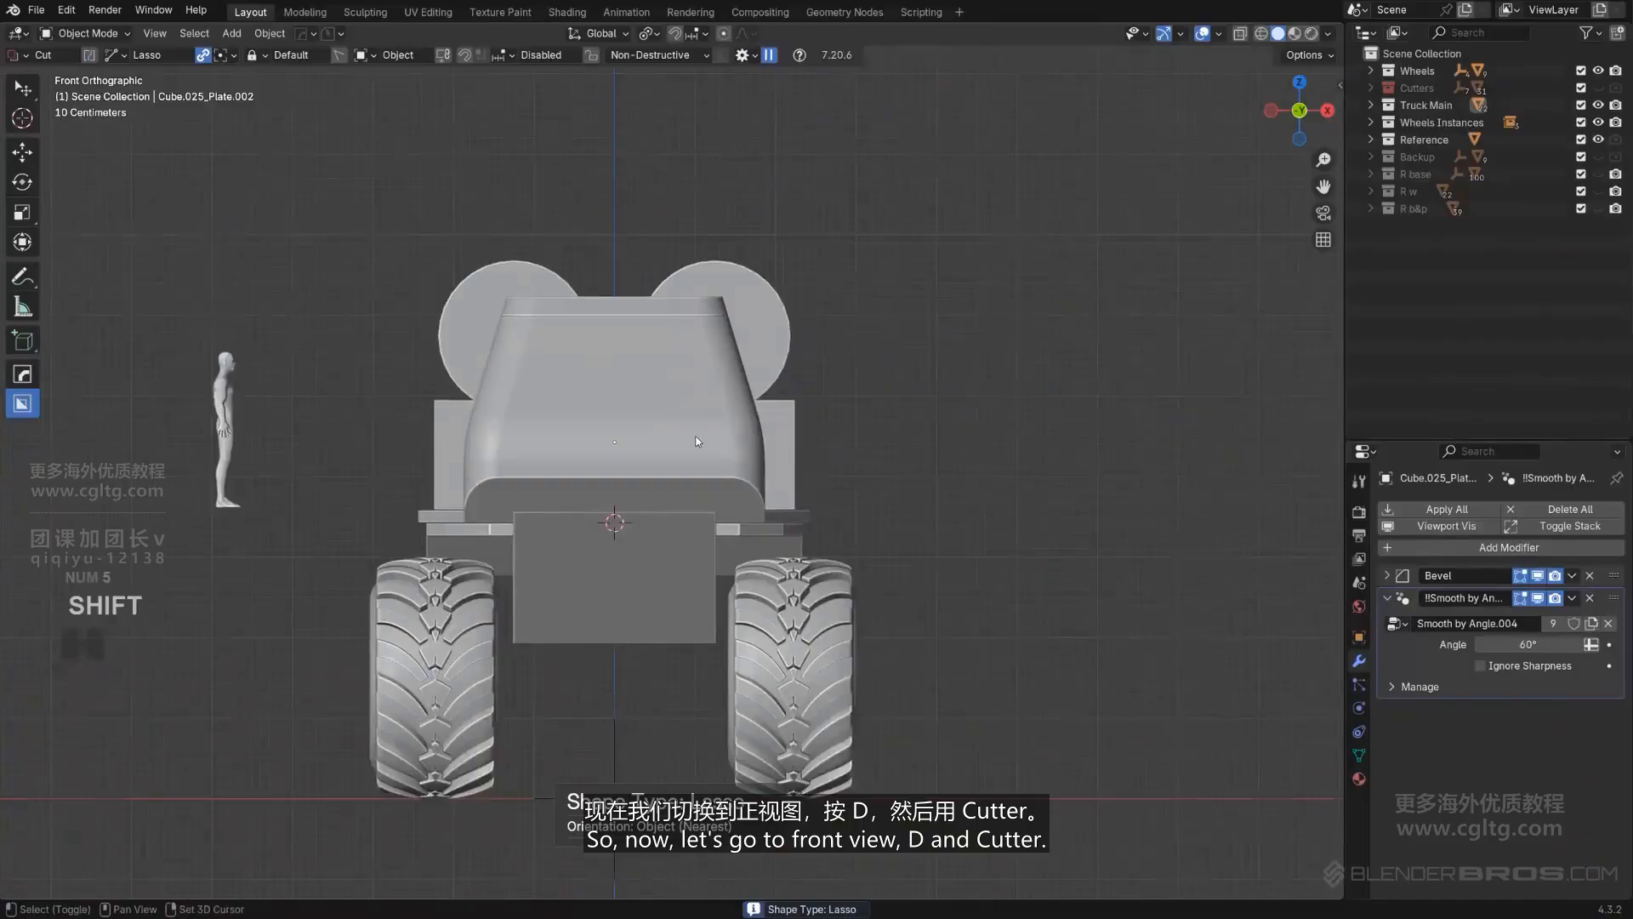
pyautogui.scroll(3, 696, 440)
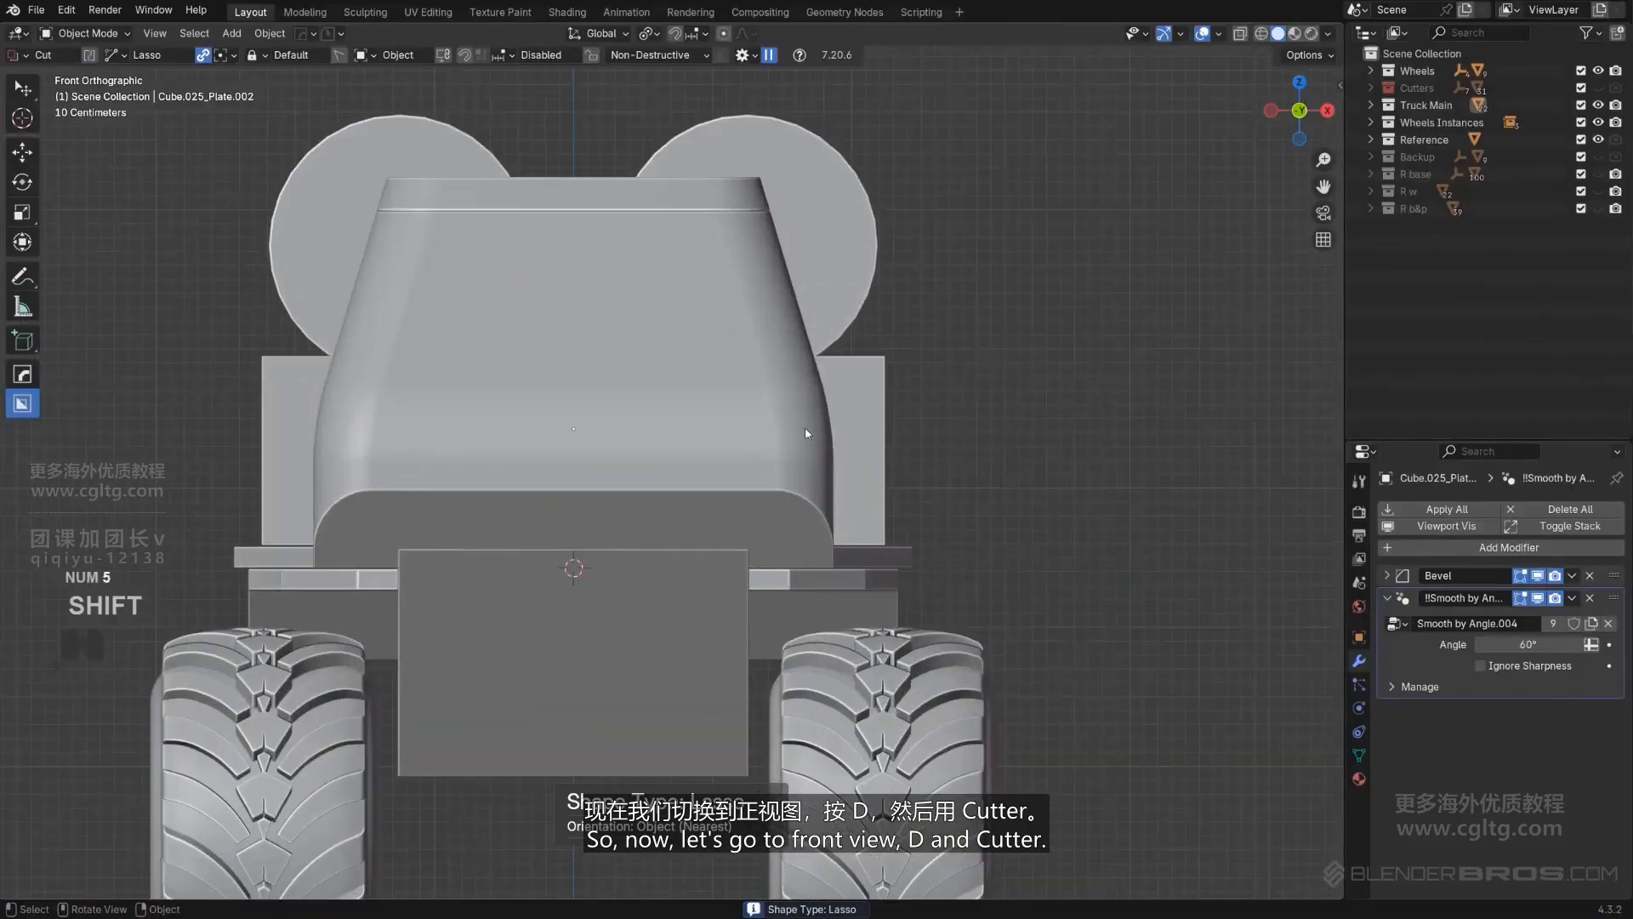
pyautogui.press('d')
pyautogui.click(797, 405)
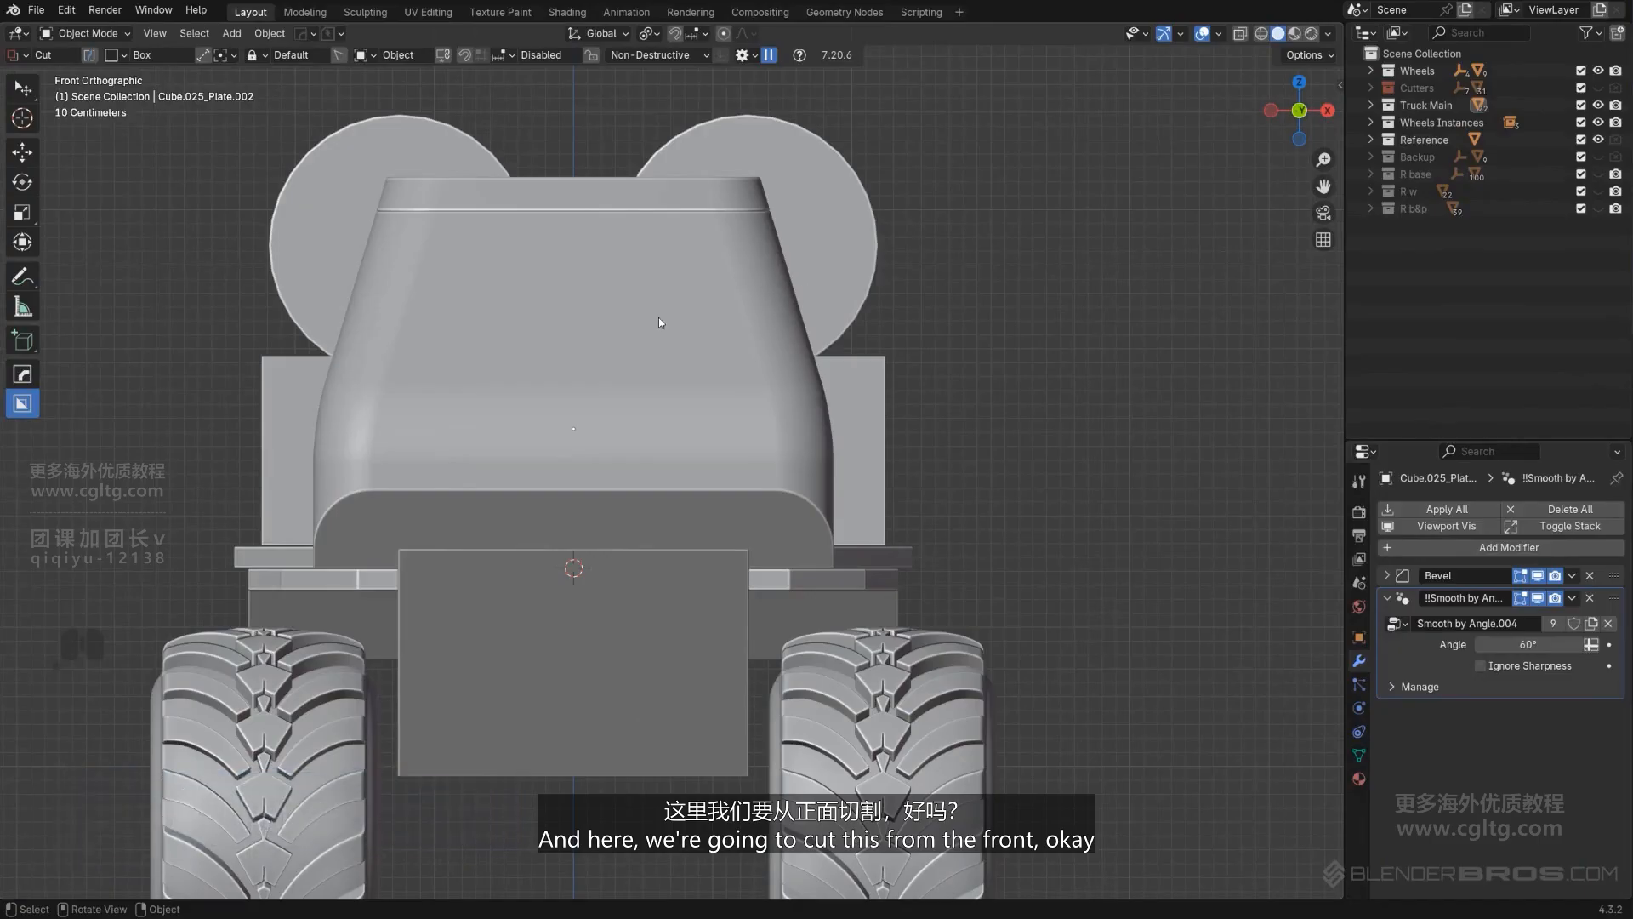
pyautogui.keyDown('shift'); pyautogui.moveTo(718, 292); pyautogui.dragTo(678, 299, button='middle'); pyautogui.keyUp('shift')
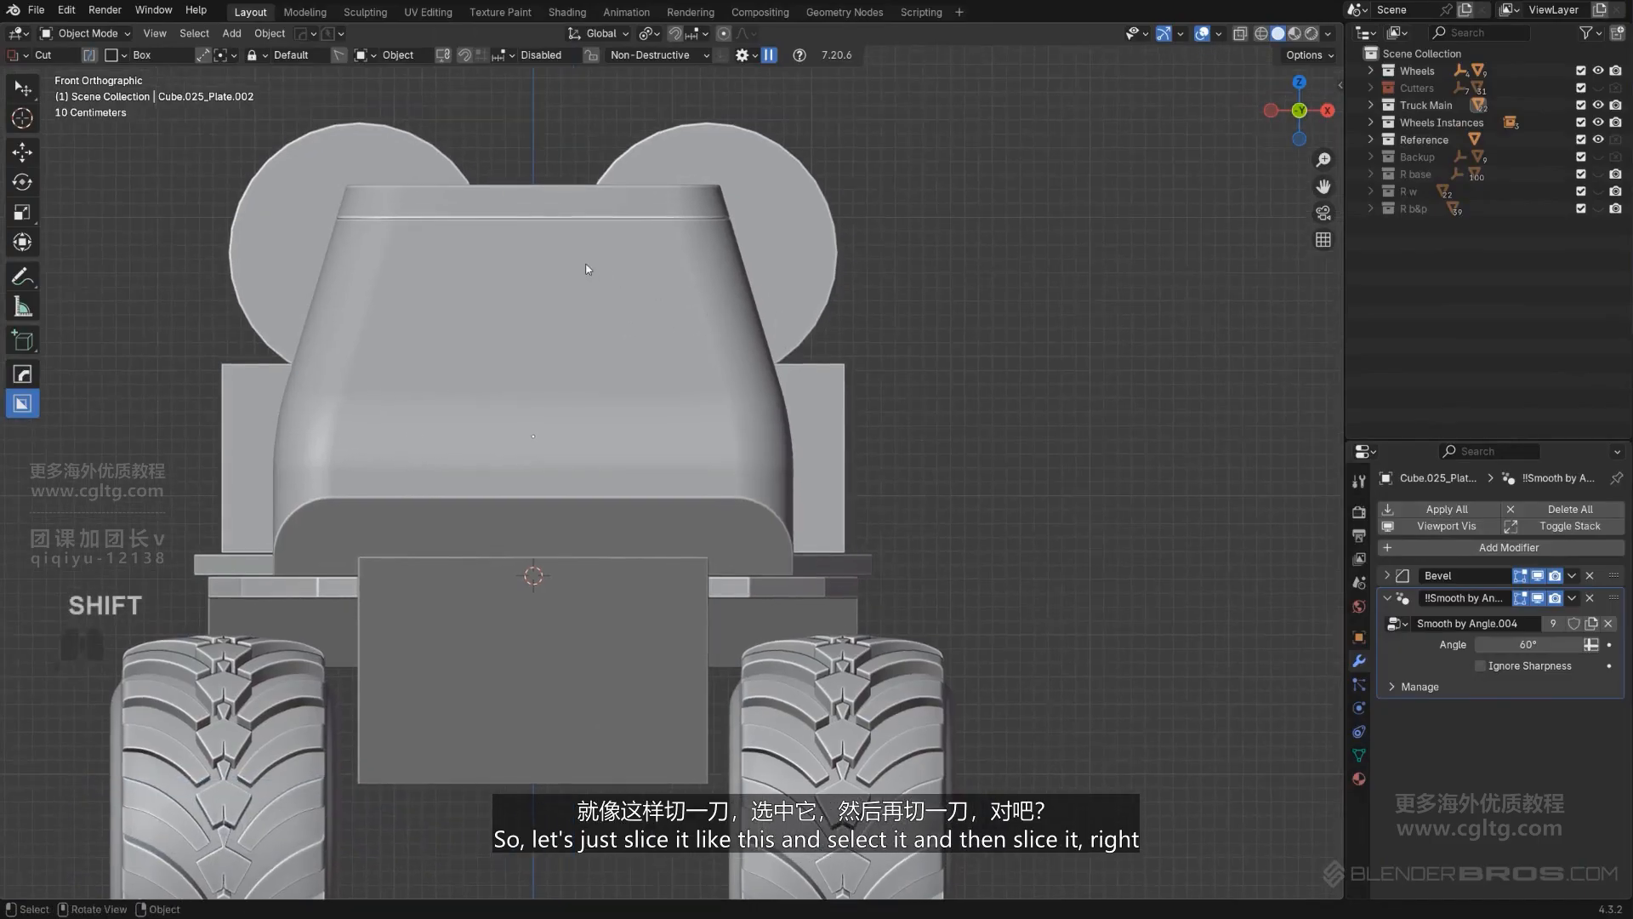
pyautogui.moveTo(572, 256); pyautogui.dragTo(648, 299)
pyautogui.press('Escape')
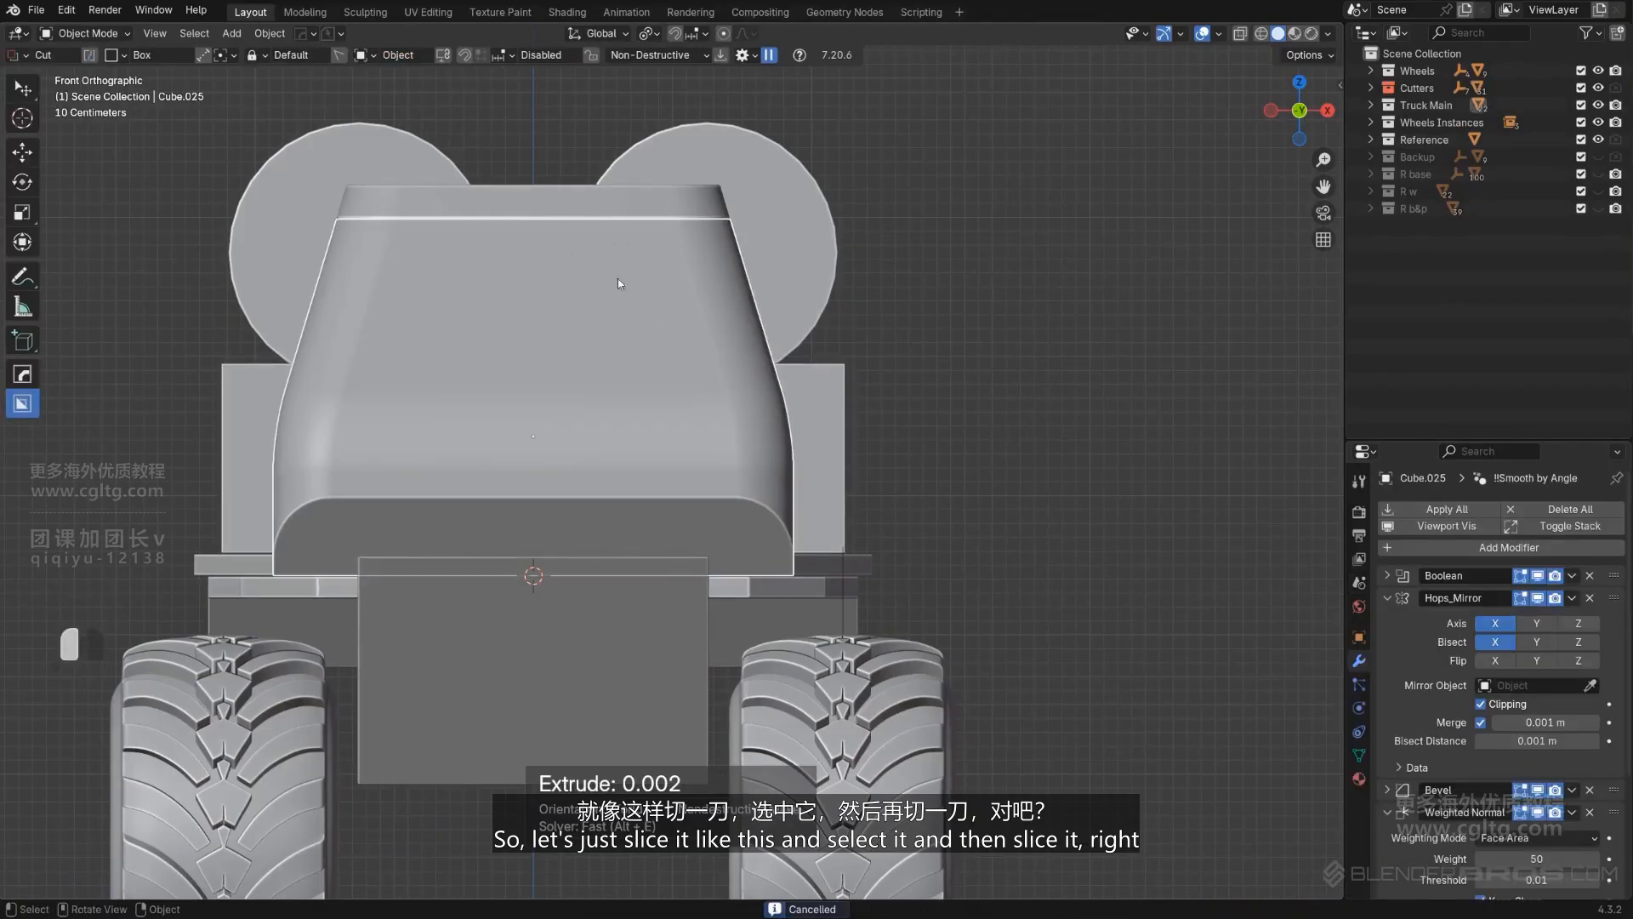
pyautogui.moveTo(566, 247); pyautogui.dragTo(819, 374)
pyautogui.moveTo(818, 374); pyautogui.dragTo(664, 417, button='middle')
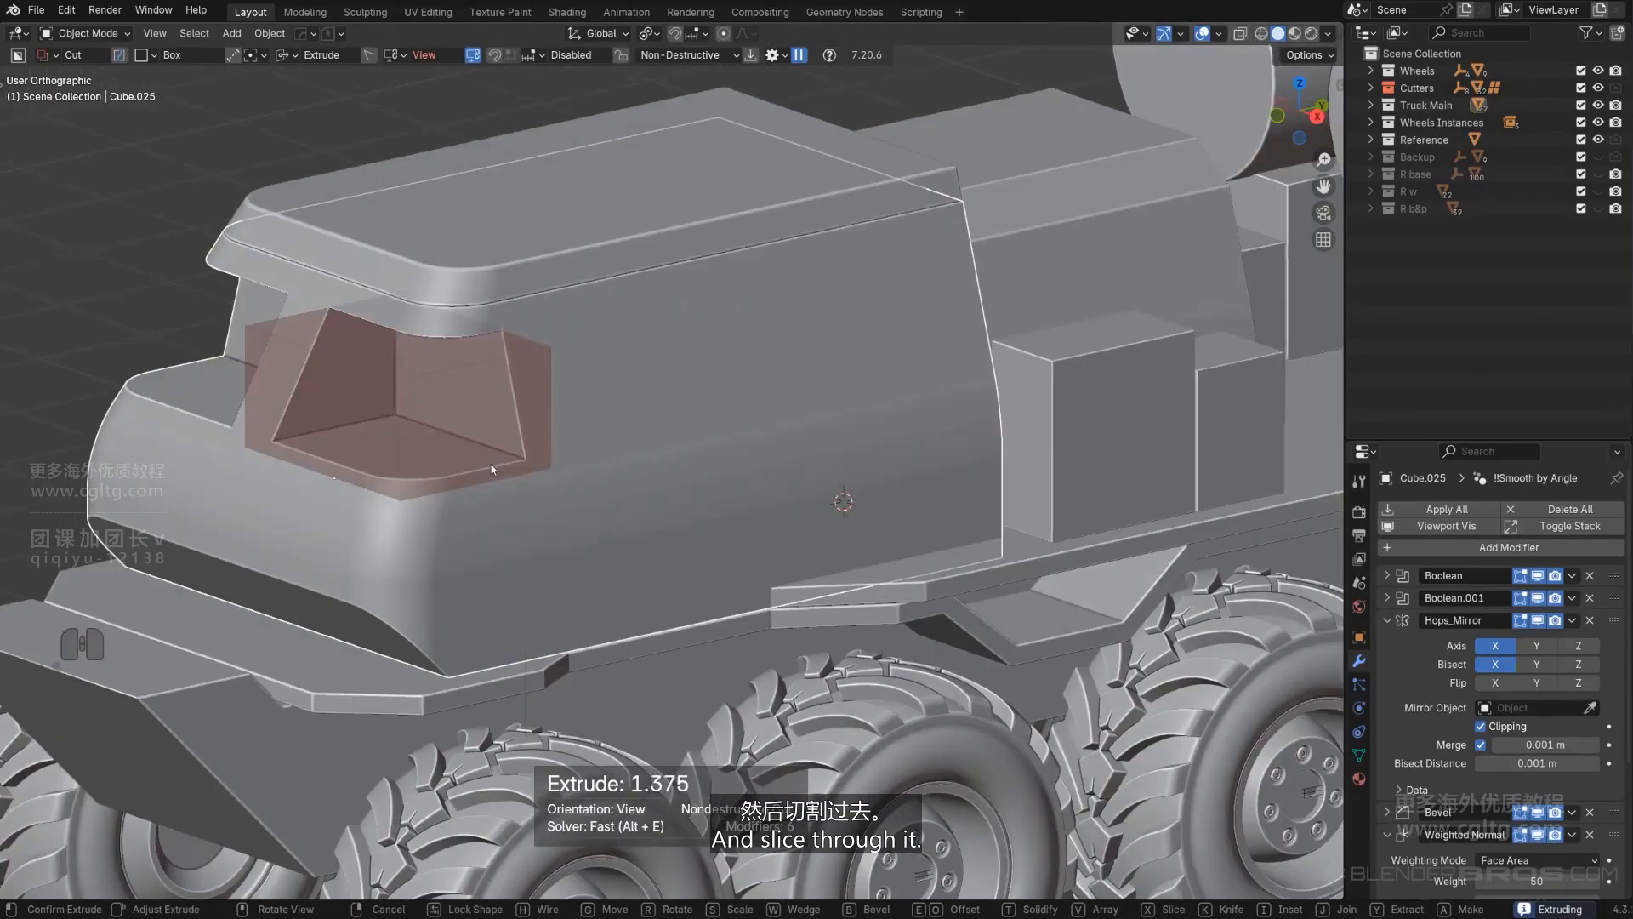
pyautogui.rightClick(627, 426)
pyautogui.scroll(-2, 522, 415)
pyautogui.moveTo(493, 394); pyautogui.dragTo(625, 407, button='middle')
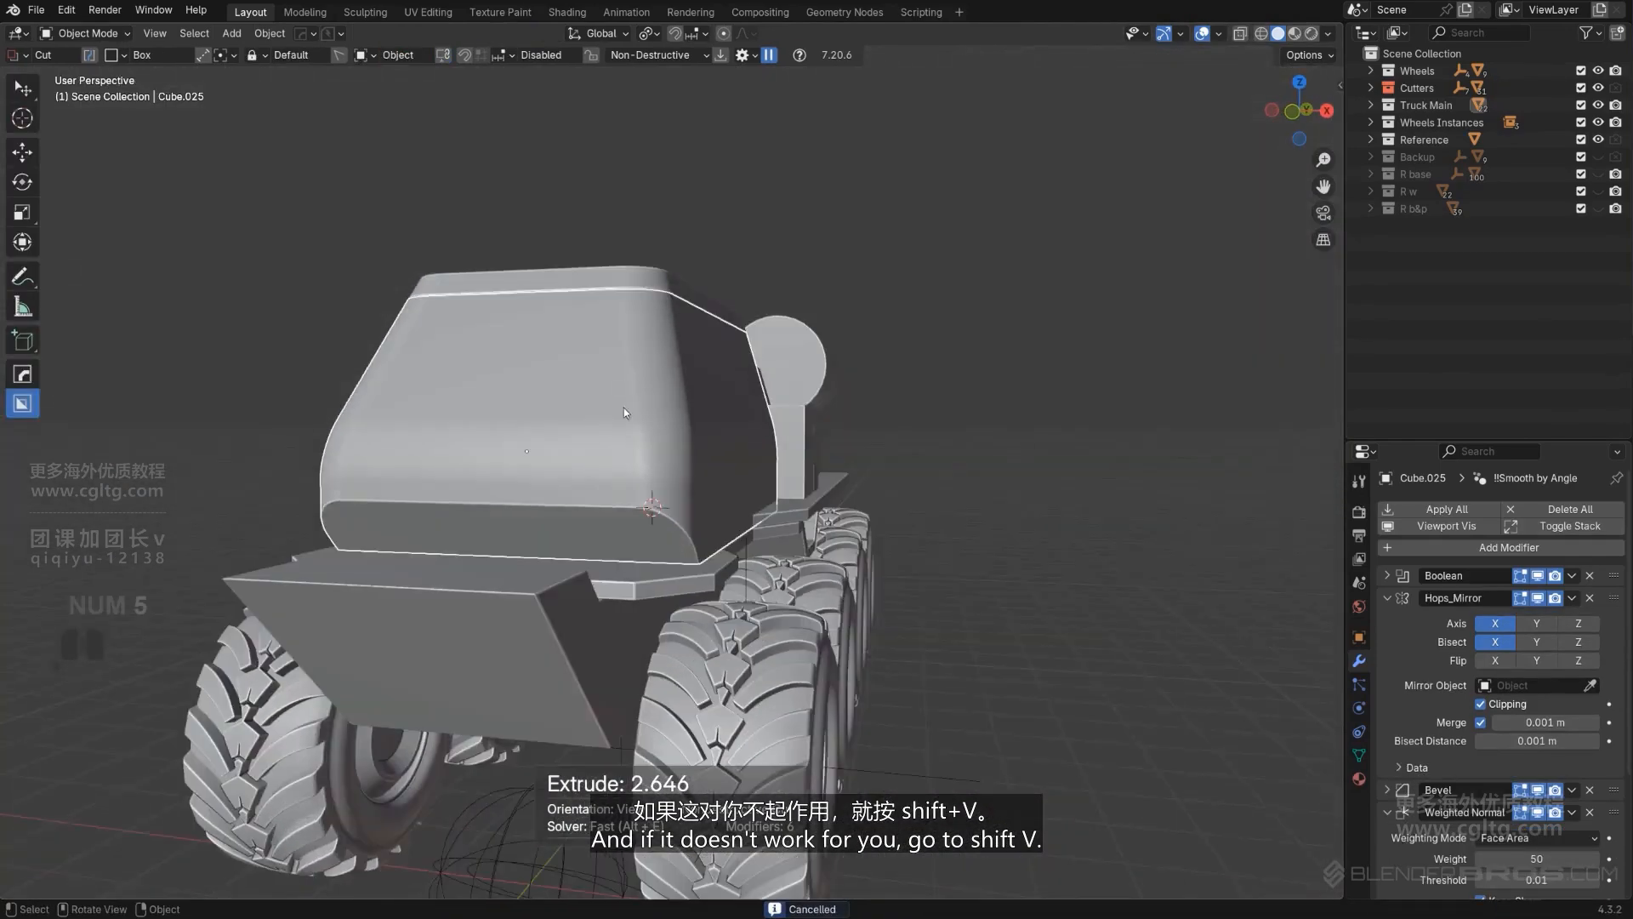
# Step: Check the cutter orientation settings for View Align in Ortho, and return to an orthographic front view
pyautogui.press('KP_5')
pyautogui.hotkey('shift', 'v')
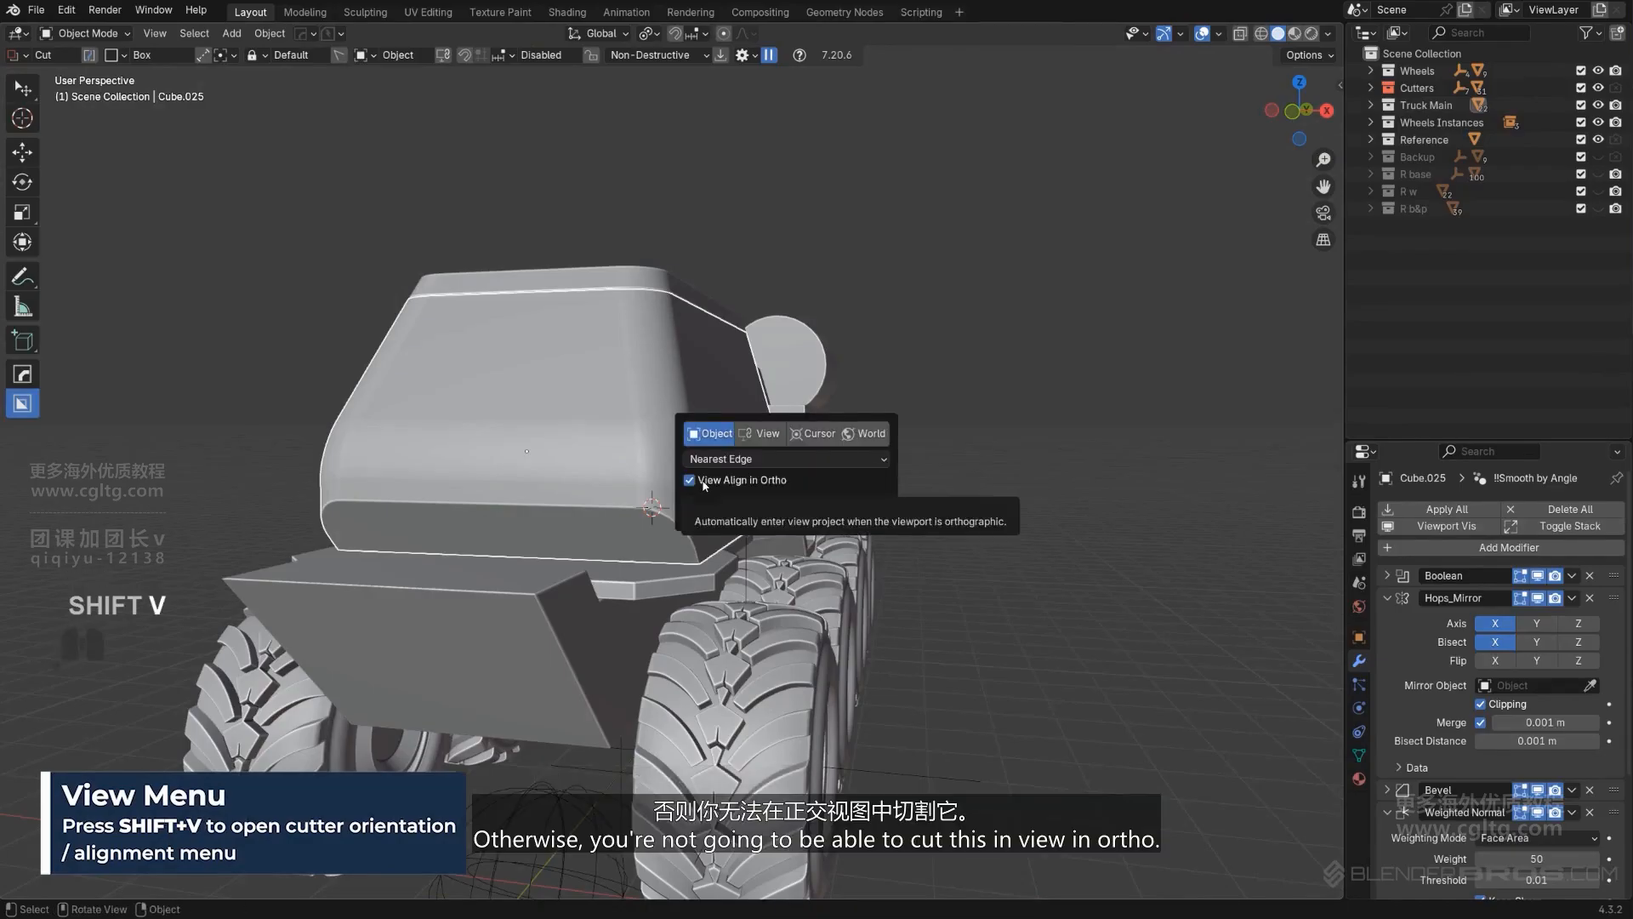
pyautogui.keyDown('alt'); pyautogui.moveTo(716, 441); pyautogui.dragTo(732, 395, button='middle'); pyautogui.keyUp('alt')
pyautogui.press('KP_5')
pyautogui.press('KP_5')
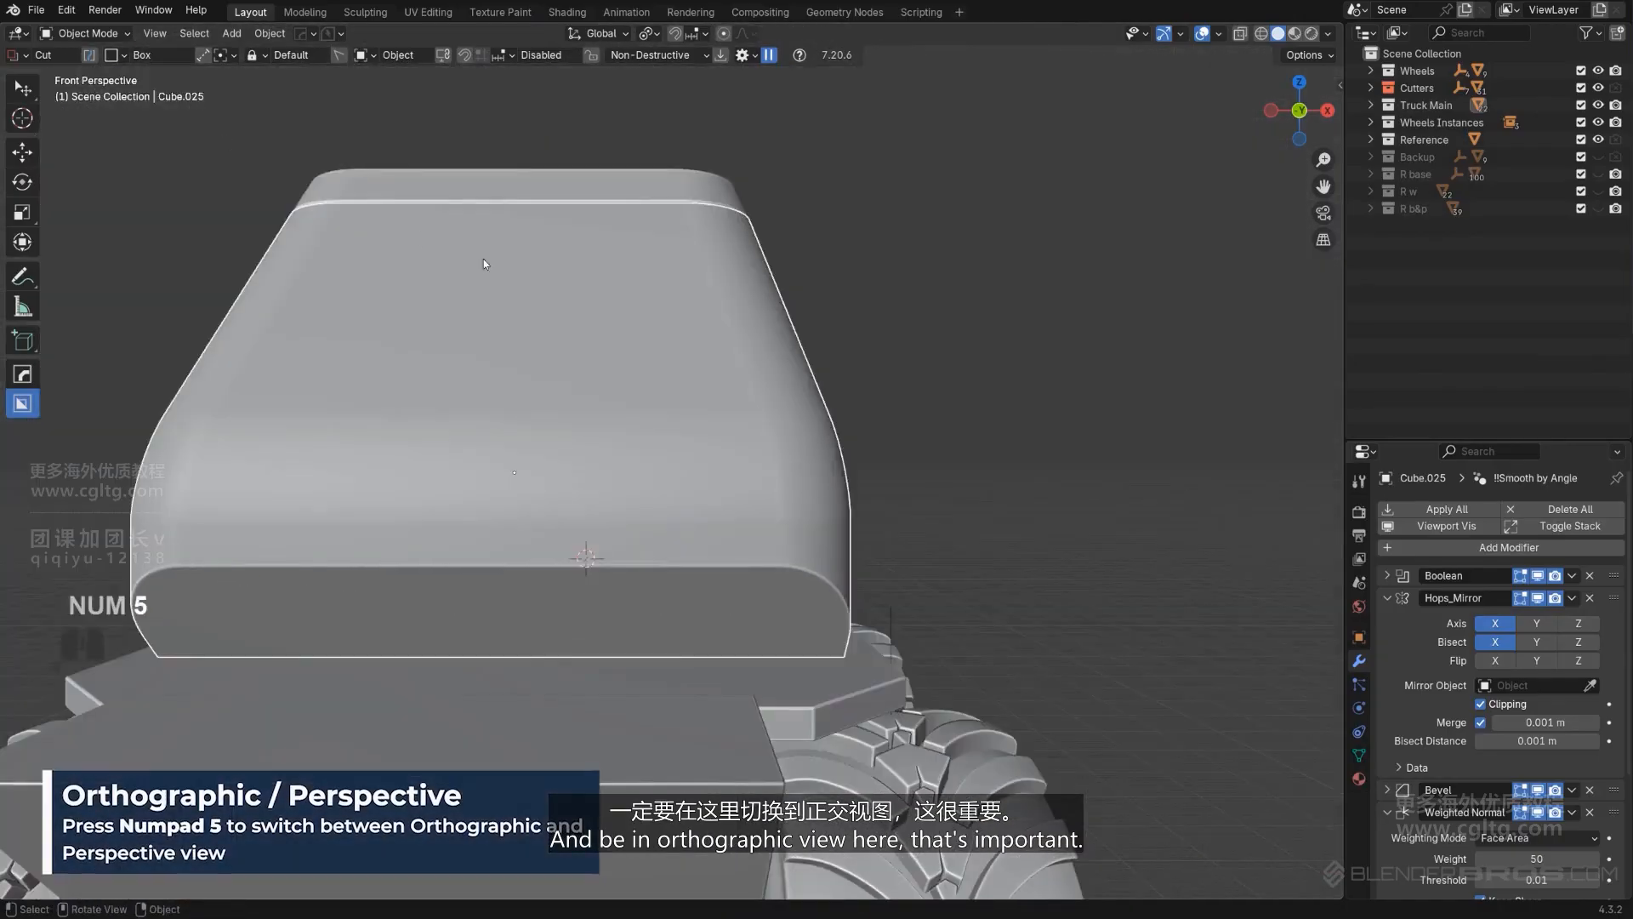
pyautogui.press('KP_5')
pyautogui.keyDown('shift'); pyautogui.moveTo(817, 363); pyautogui.dragTo(844, 416, button='middle'); pyautogui.keyUp('shift')
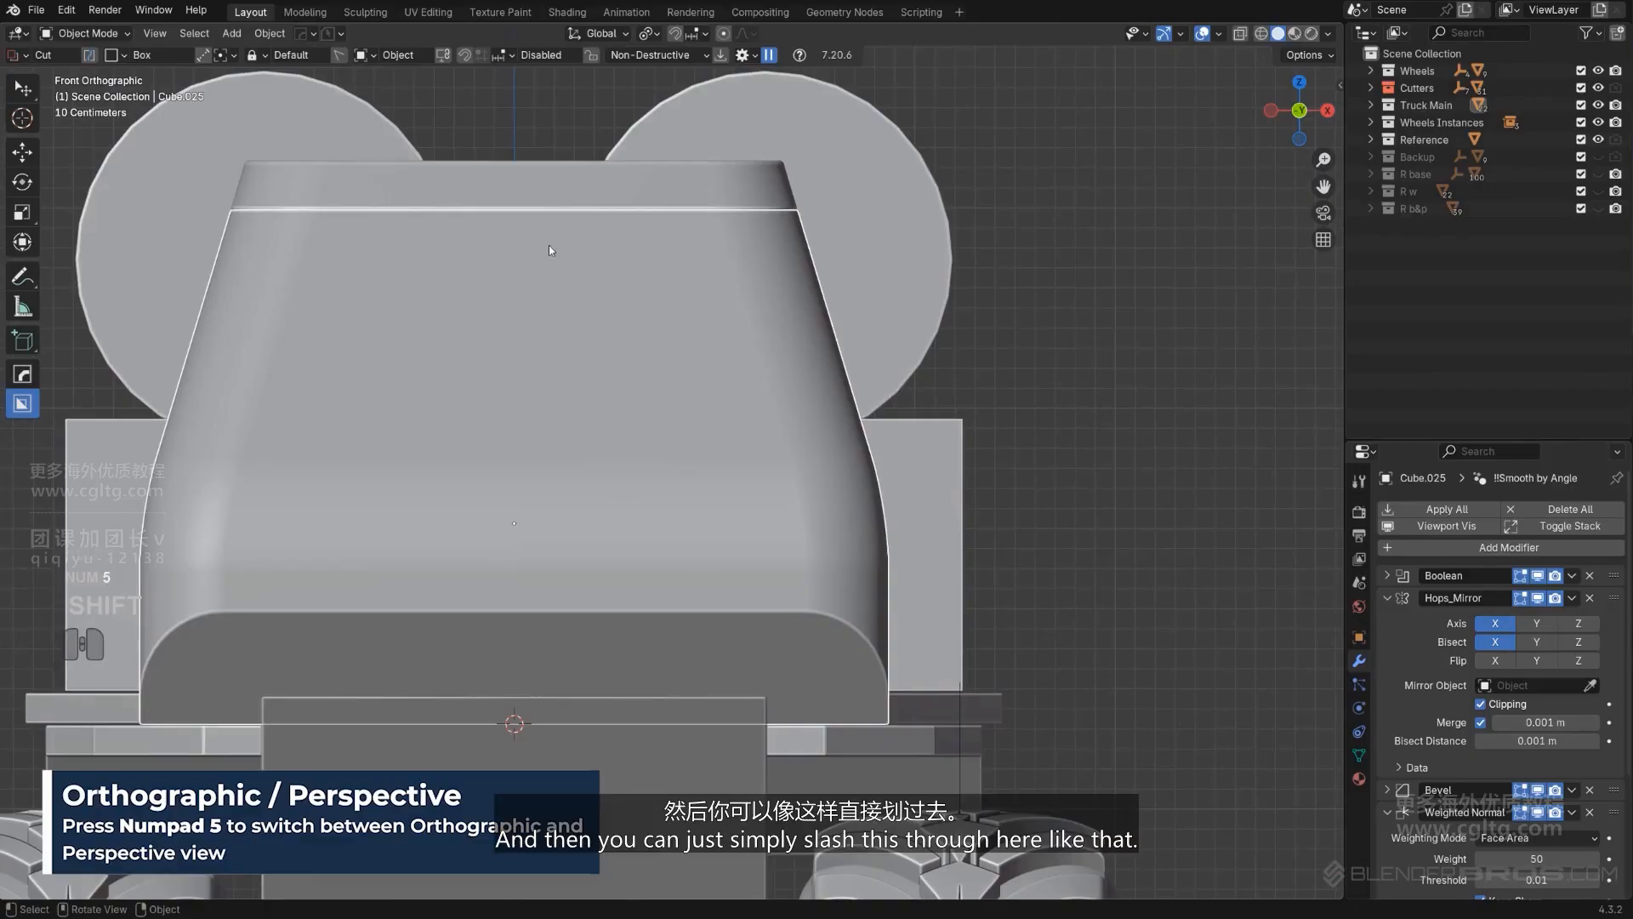
# Step: Slice a box-shaped window through the cabin's upper front corner in the front view, with cutter corners beveled about 0.094
pyautogui.moveTo(554, 249); pyautogui.dragTo(901, 432)
pyautogui.scroll(-3, 885, 430)
pyautogui.moveTo(885, 430); pyautogui.dragTo(693, 467, button='middle')
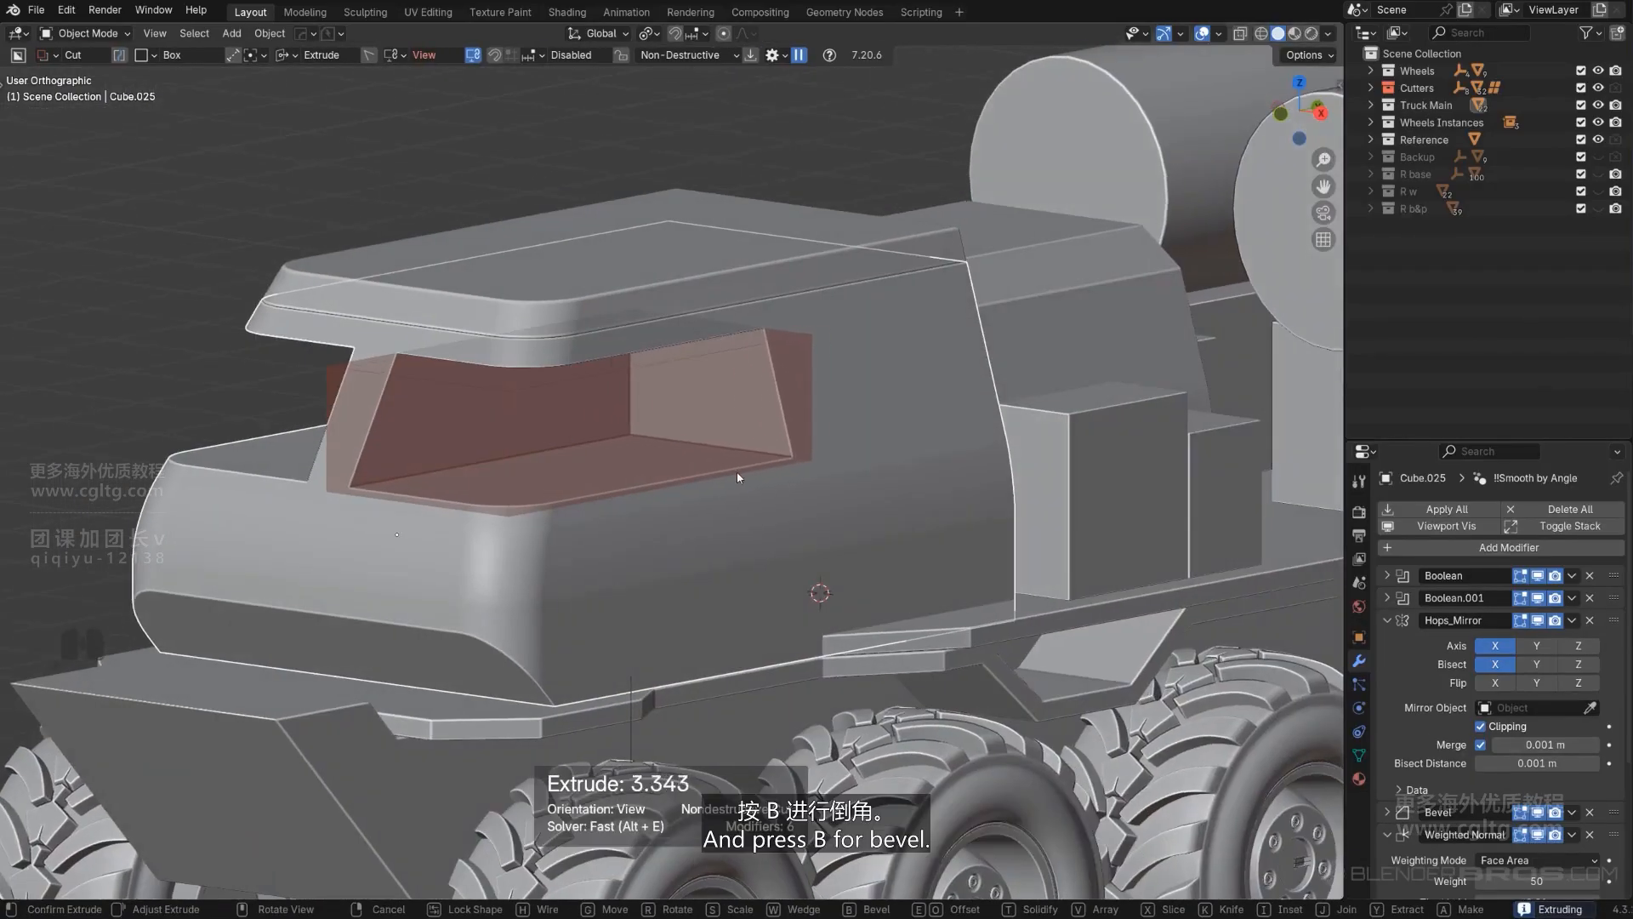
pyautogui.press('b')
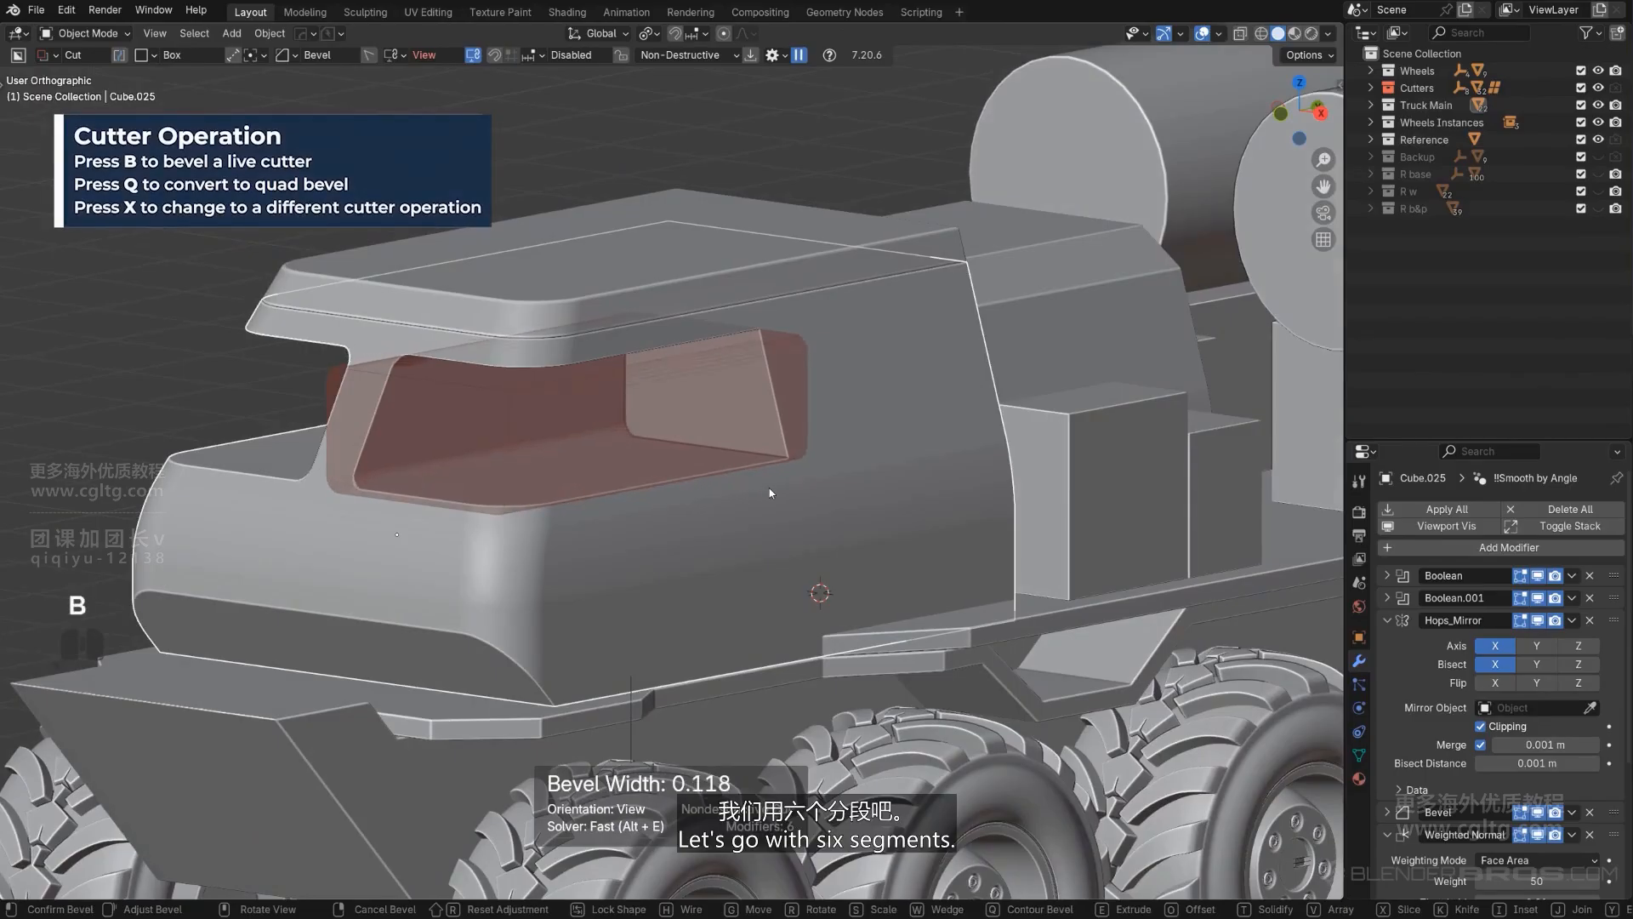
pyautogui.scroll(-1, 771, 493)
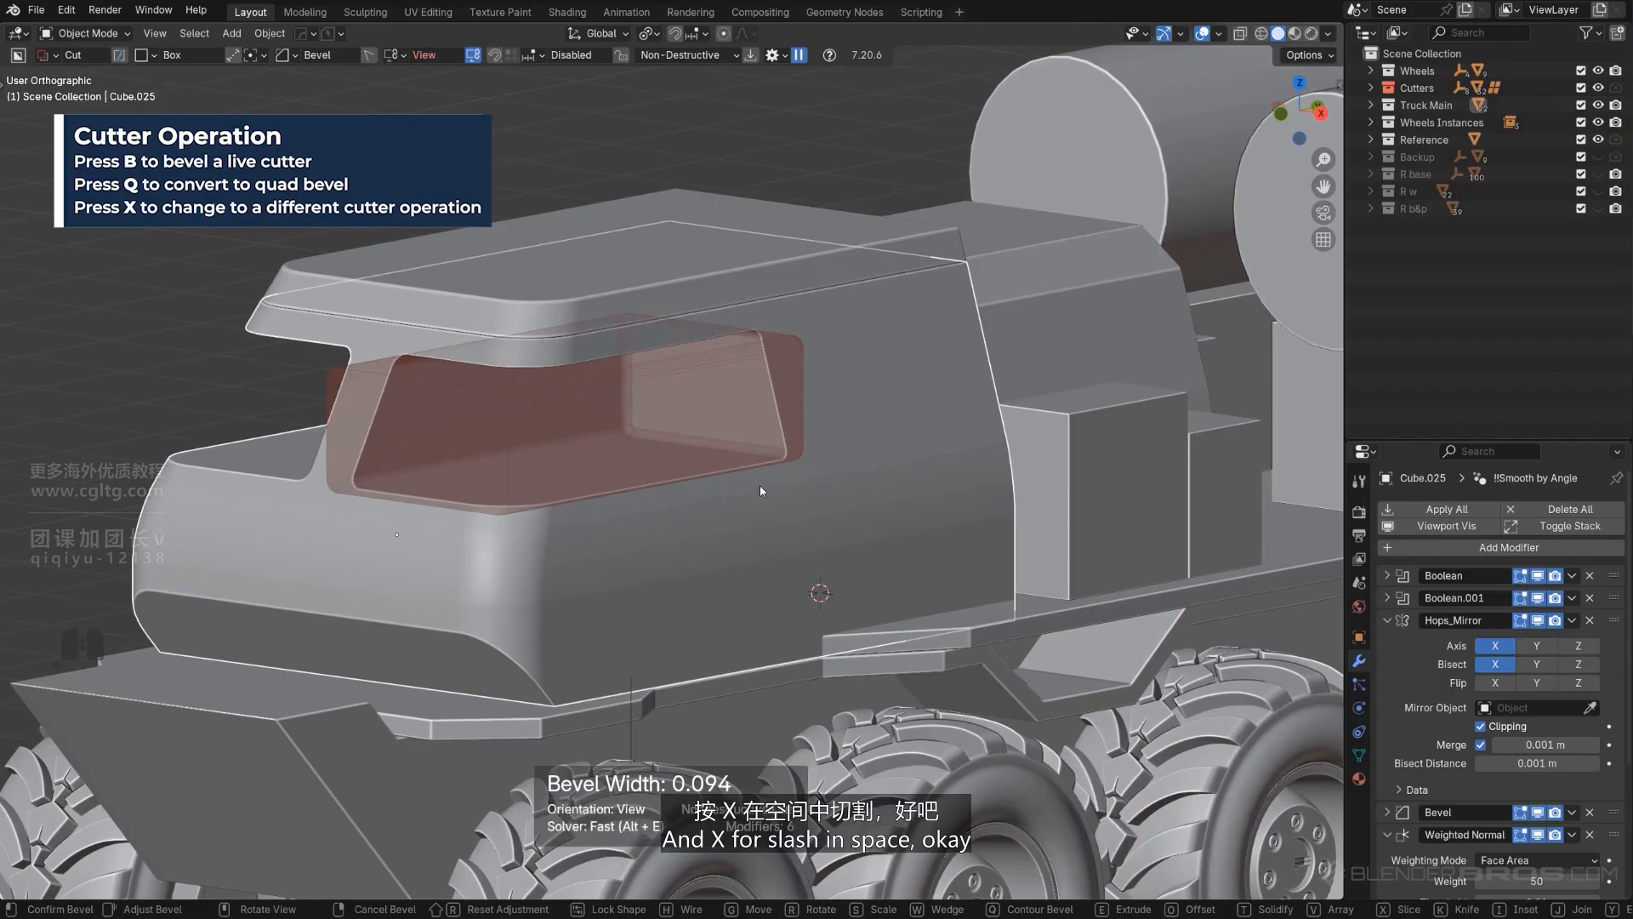
pyautogui.press('x')
pyautogui.press('space')
# Step: Reveal the sliced window's boolean cutter and move it about 0.055 m toward the truck's centre along X
pyautogui.keyDown('alt'); pyautogui.moveTo(752, 489); pyautogui.dragTo(570, 438, button='middle'); pyautogui.keyUp('alt')
pyautogui.scroll(-1, 641, 419)
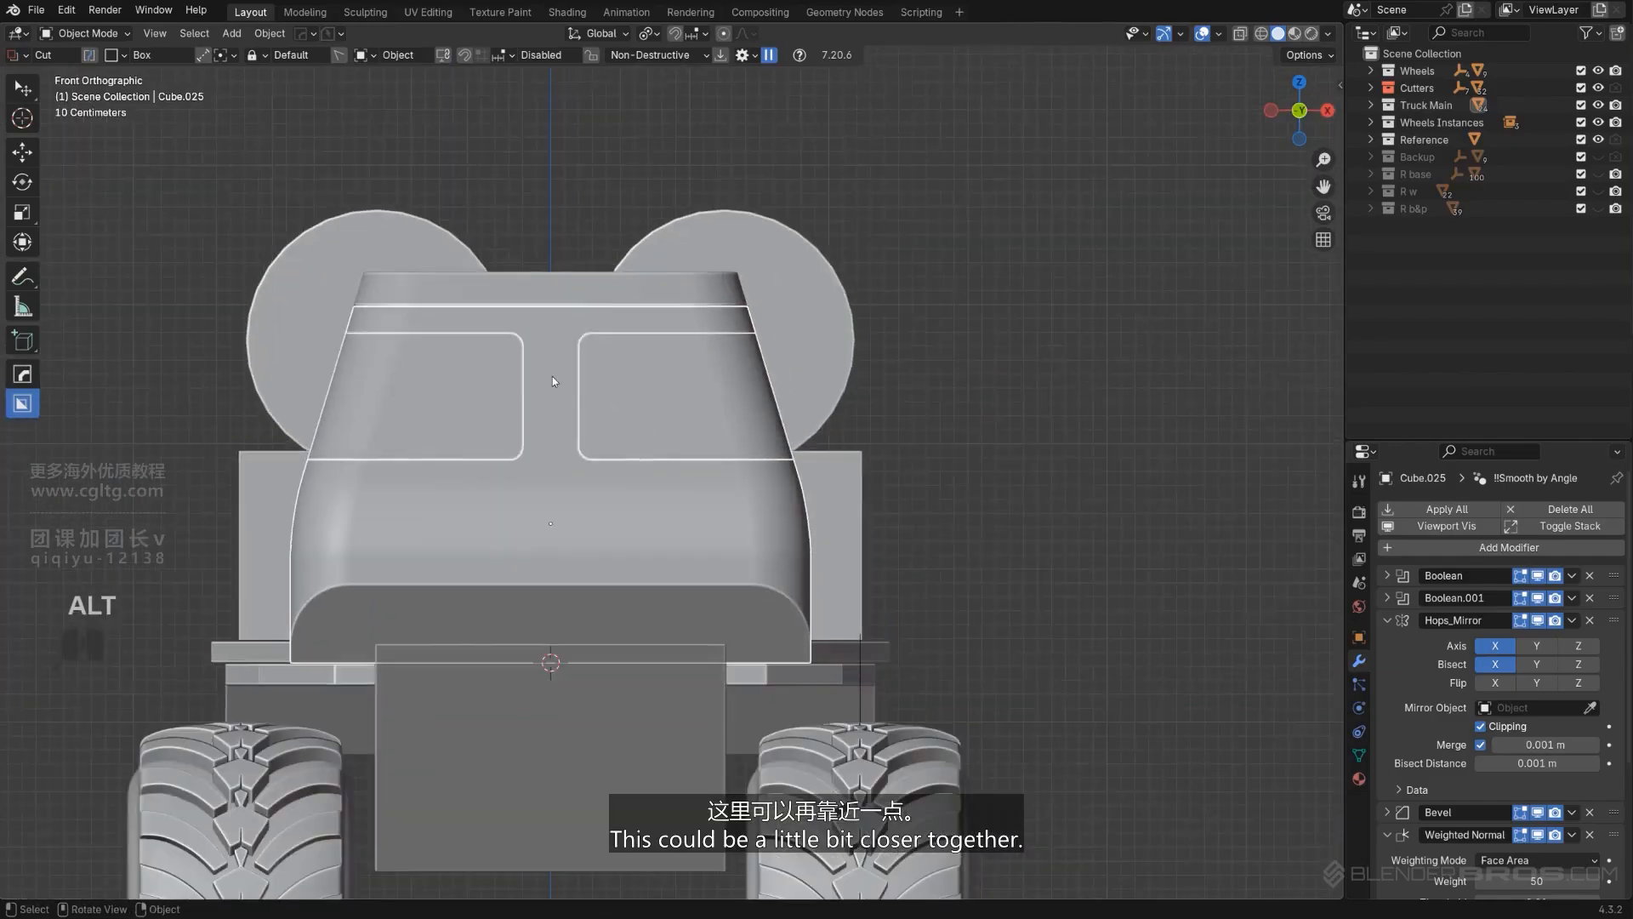
pyautogui.click(642, 389)
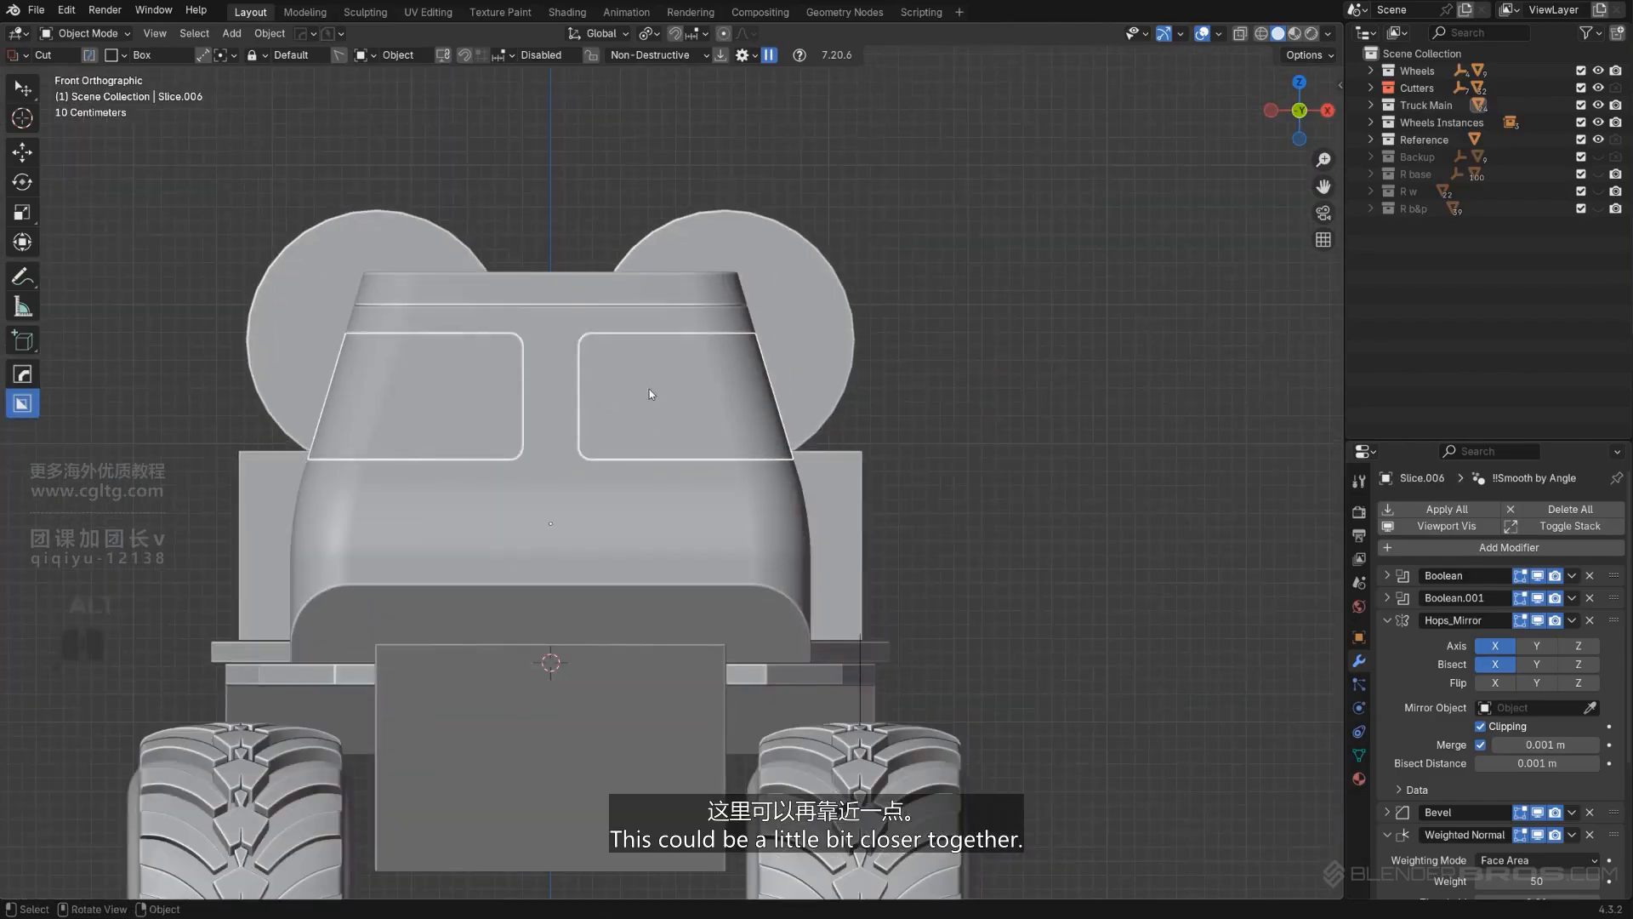
pyautogui.press('q')
pyautogui.click(649, 362)
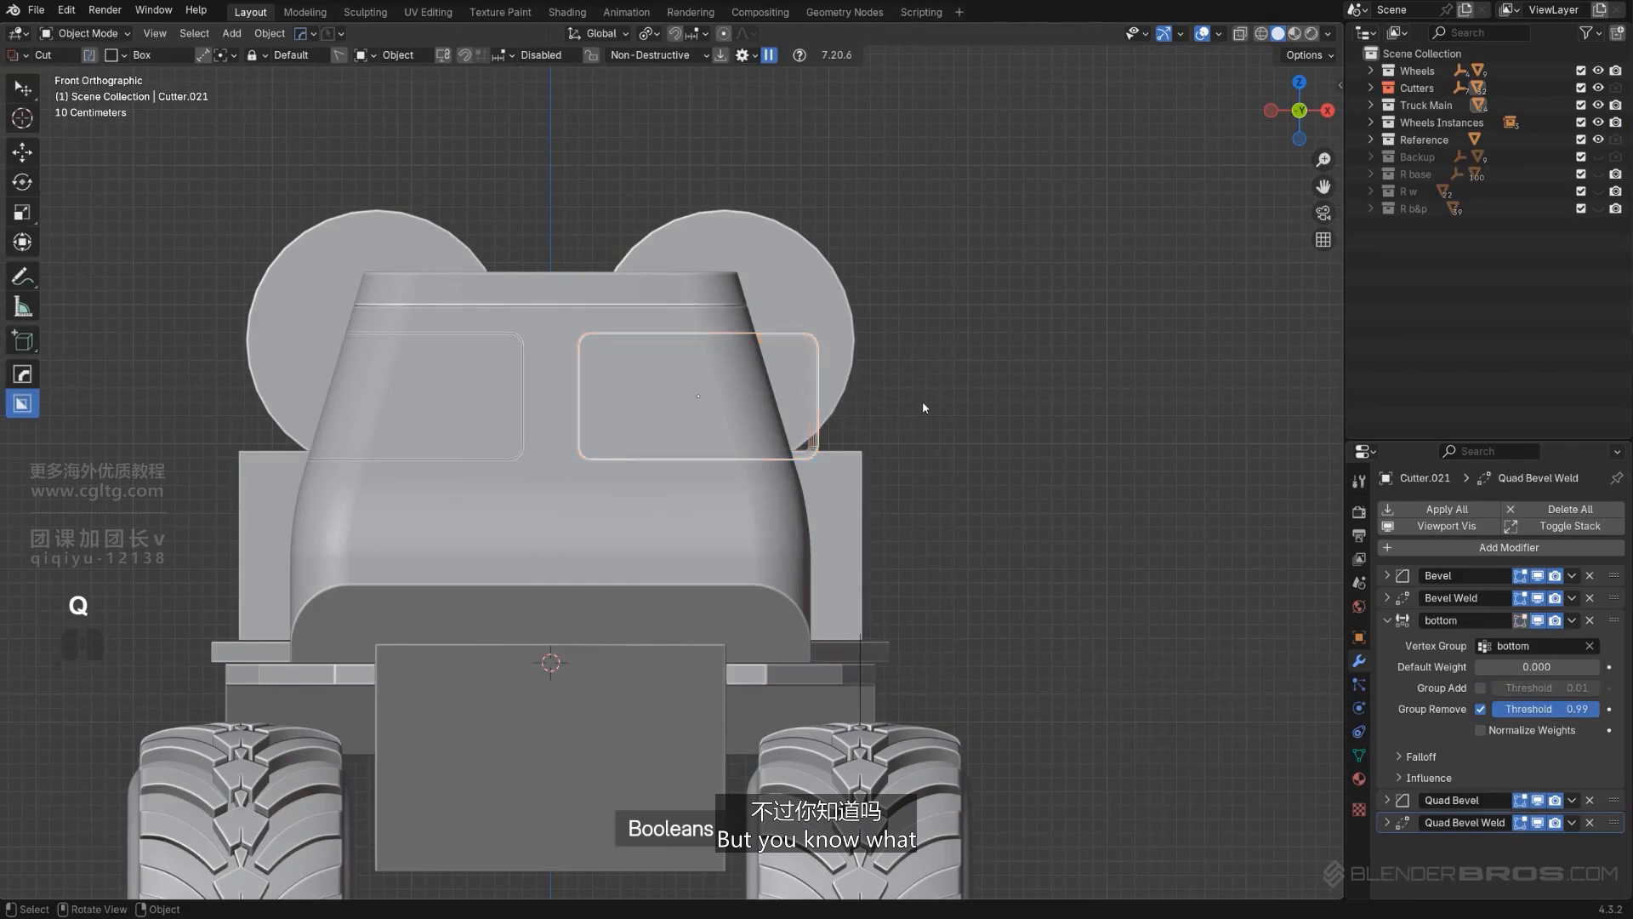
pyautogui.press('g')
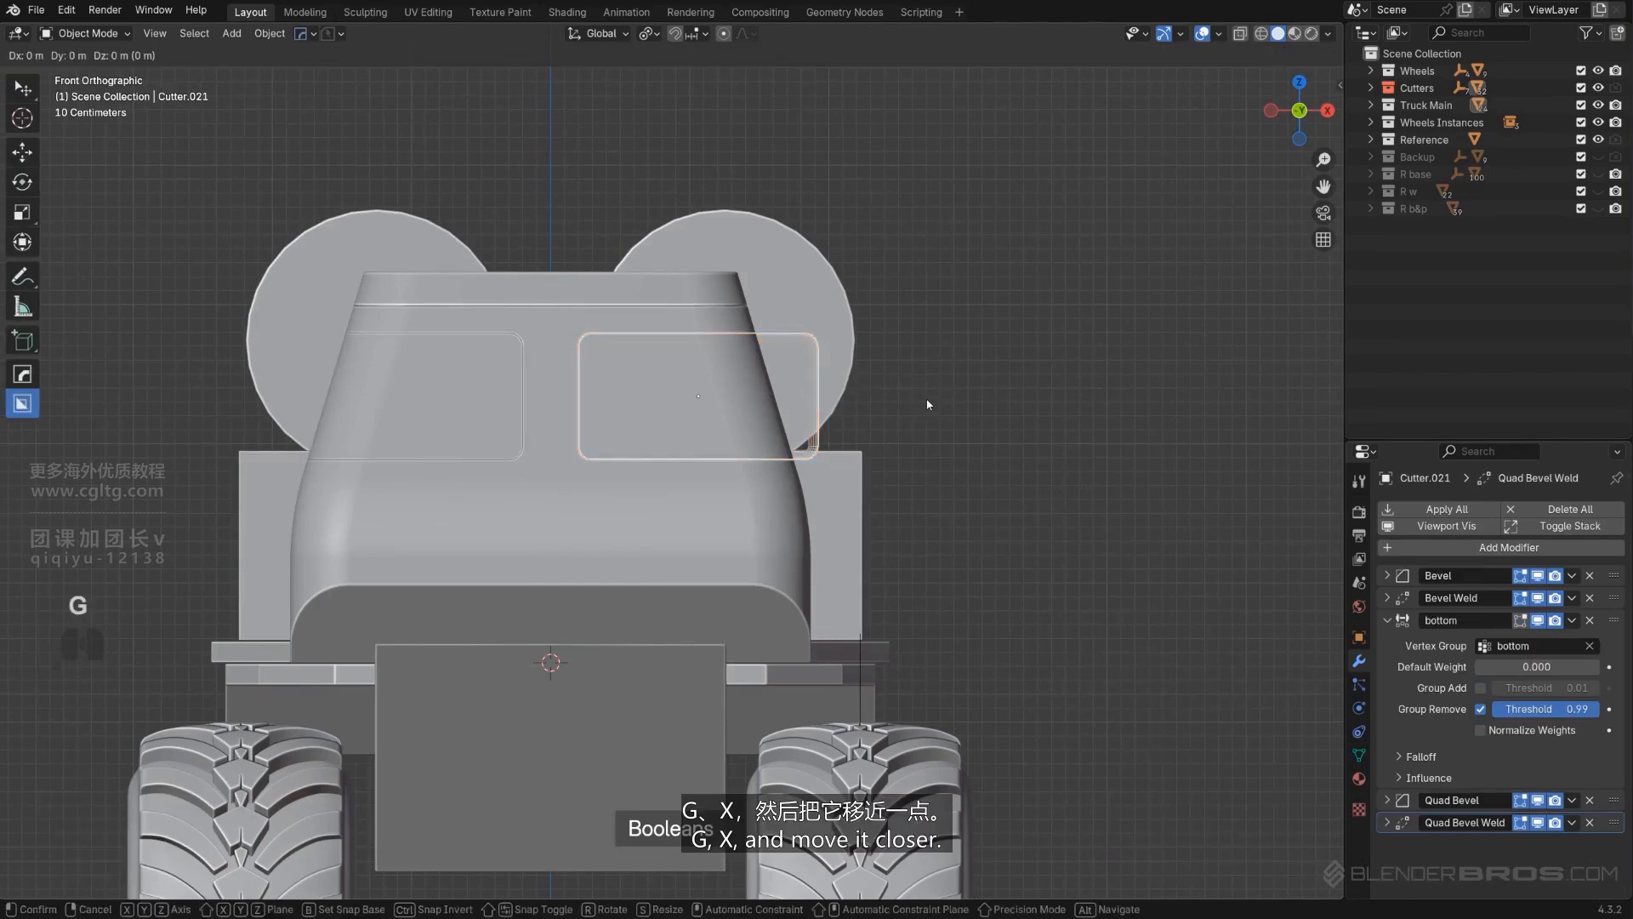
pyautogui.press('x')
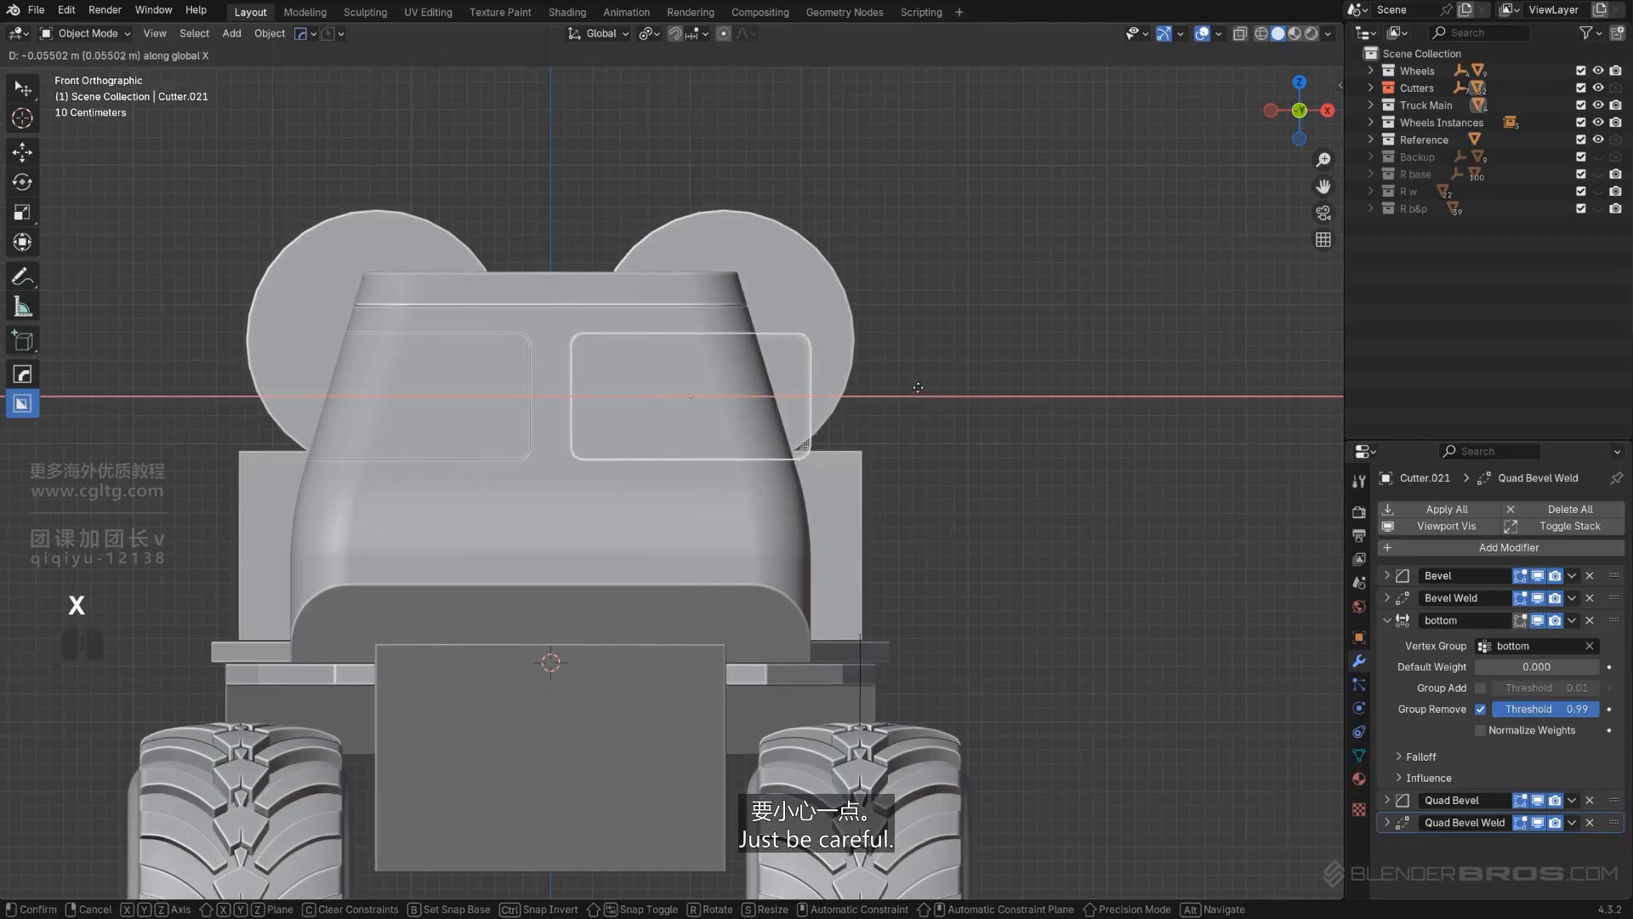
pyautogui.click(918, 387)
# Step: Widen the window cutter by moving its outer vertices away from the cabin's side, with X-ray enabled for the selection
pyautogui.scroll(6, 833, 413)
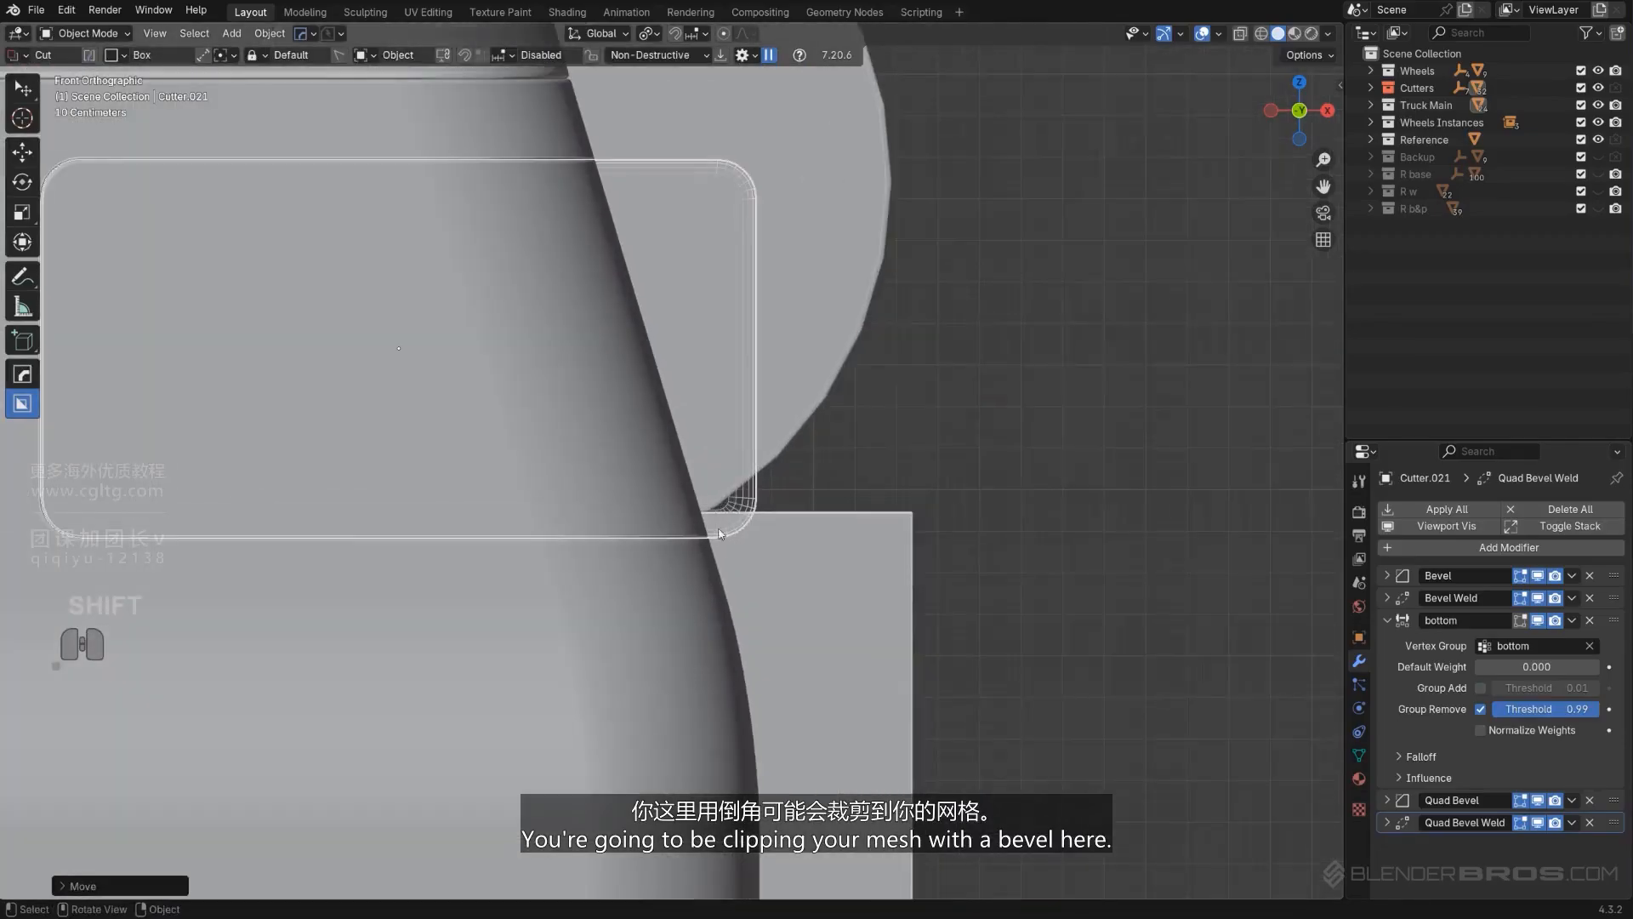
pyautogui.scroll(-6, 740, 542)
pyautogui.press('Tab')
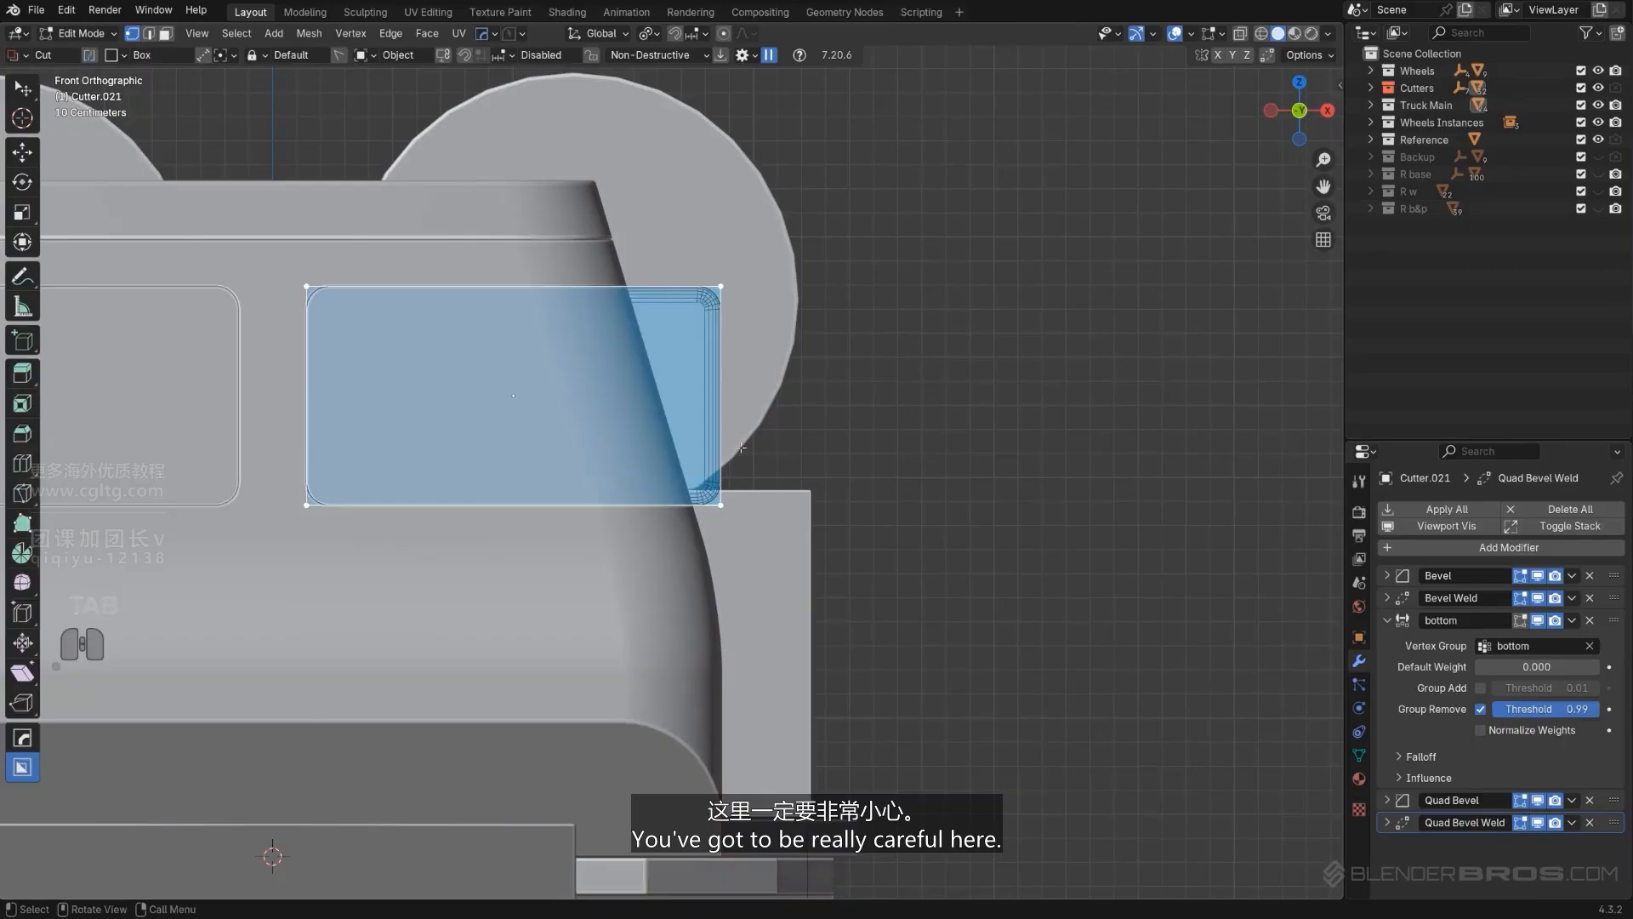
pyautogui.hotkey('alt', 'z')
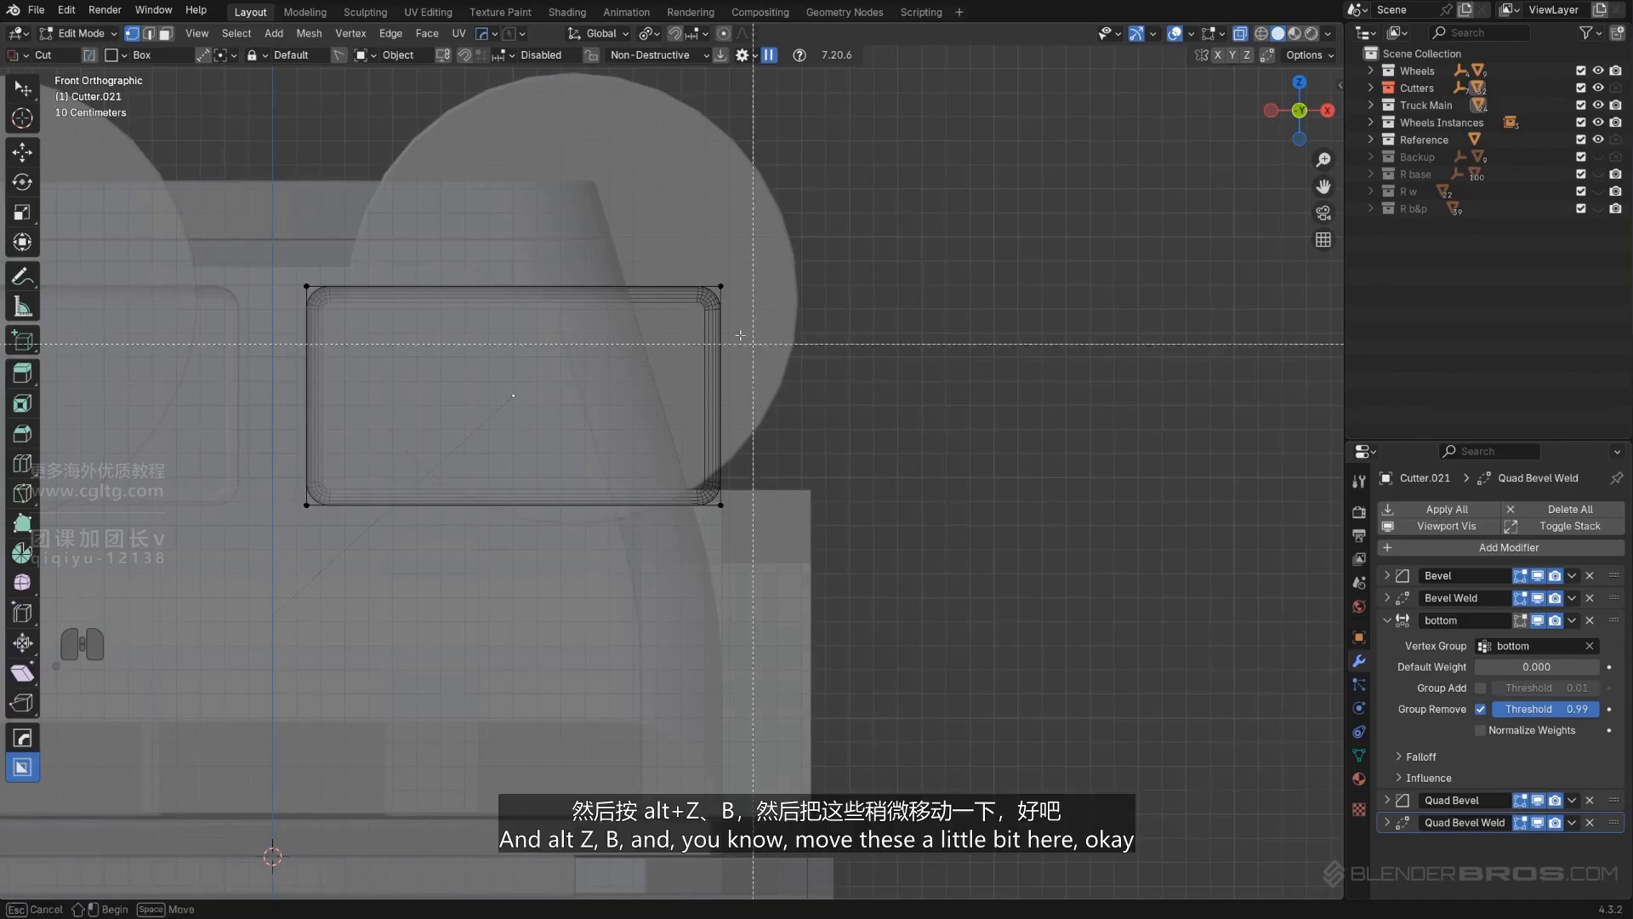
pyautogui.press('g')
pyautogui.press('y')
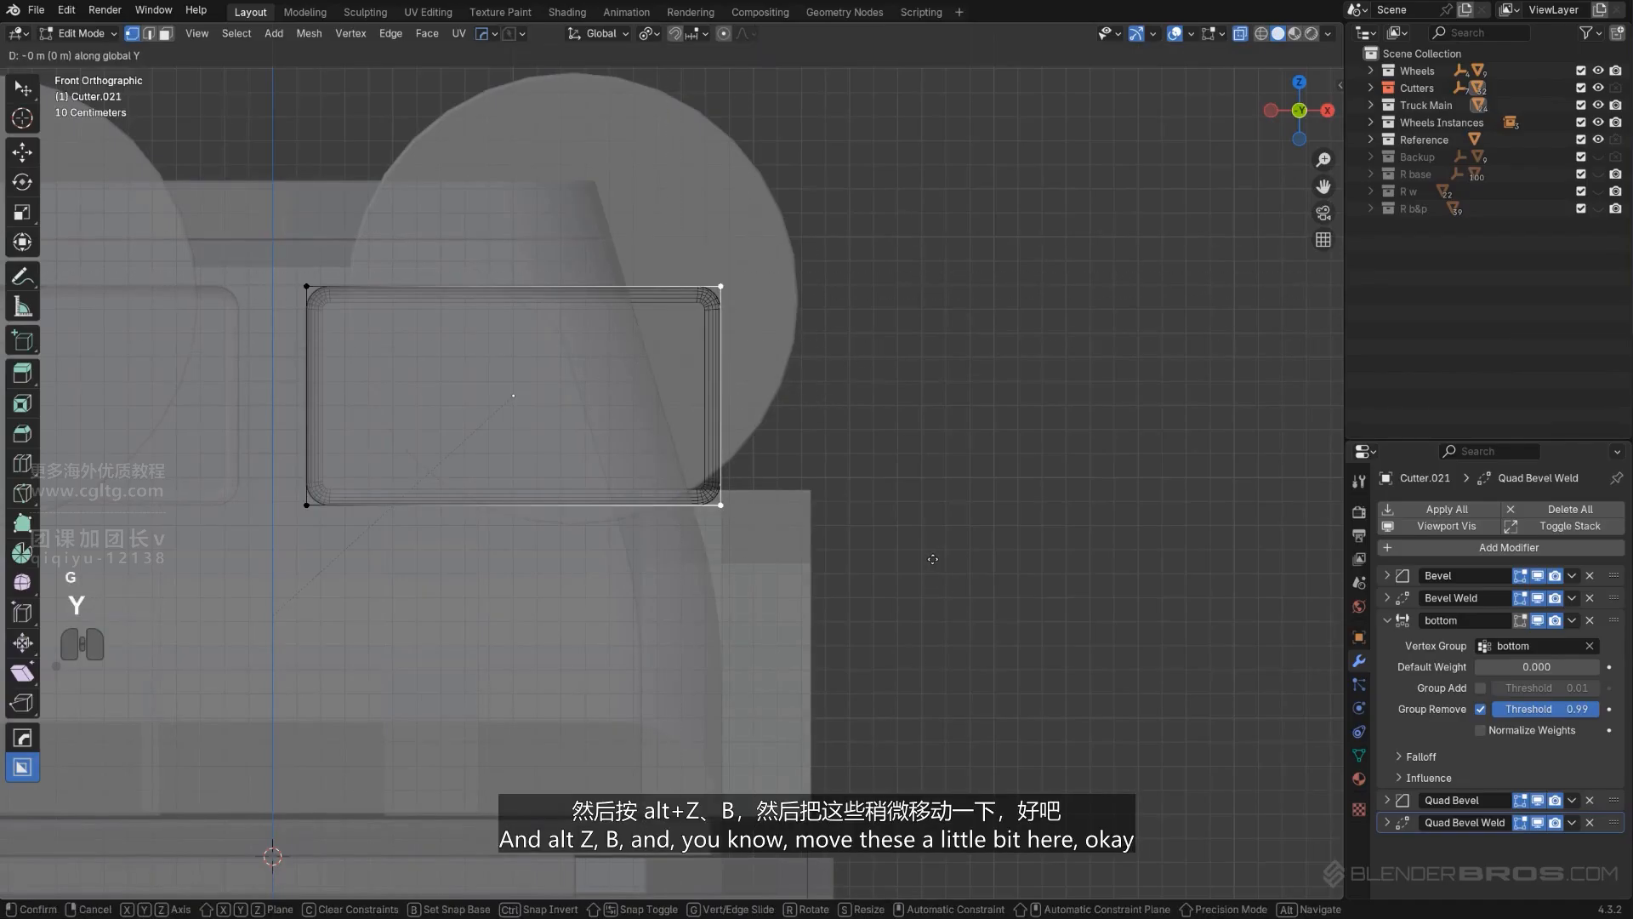
pyautogui.click(974, 561)
pyautogui.hotkey('alt', 'z')
pyautogui.press('Tab')
pyautogui.scroll(-4, 988, 259)
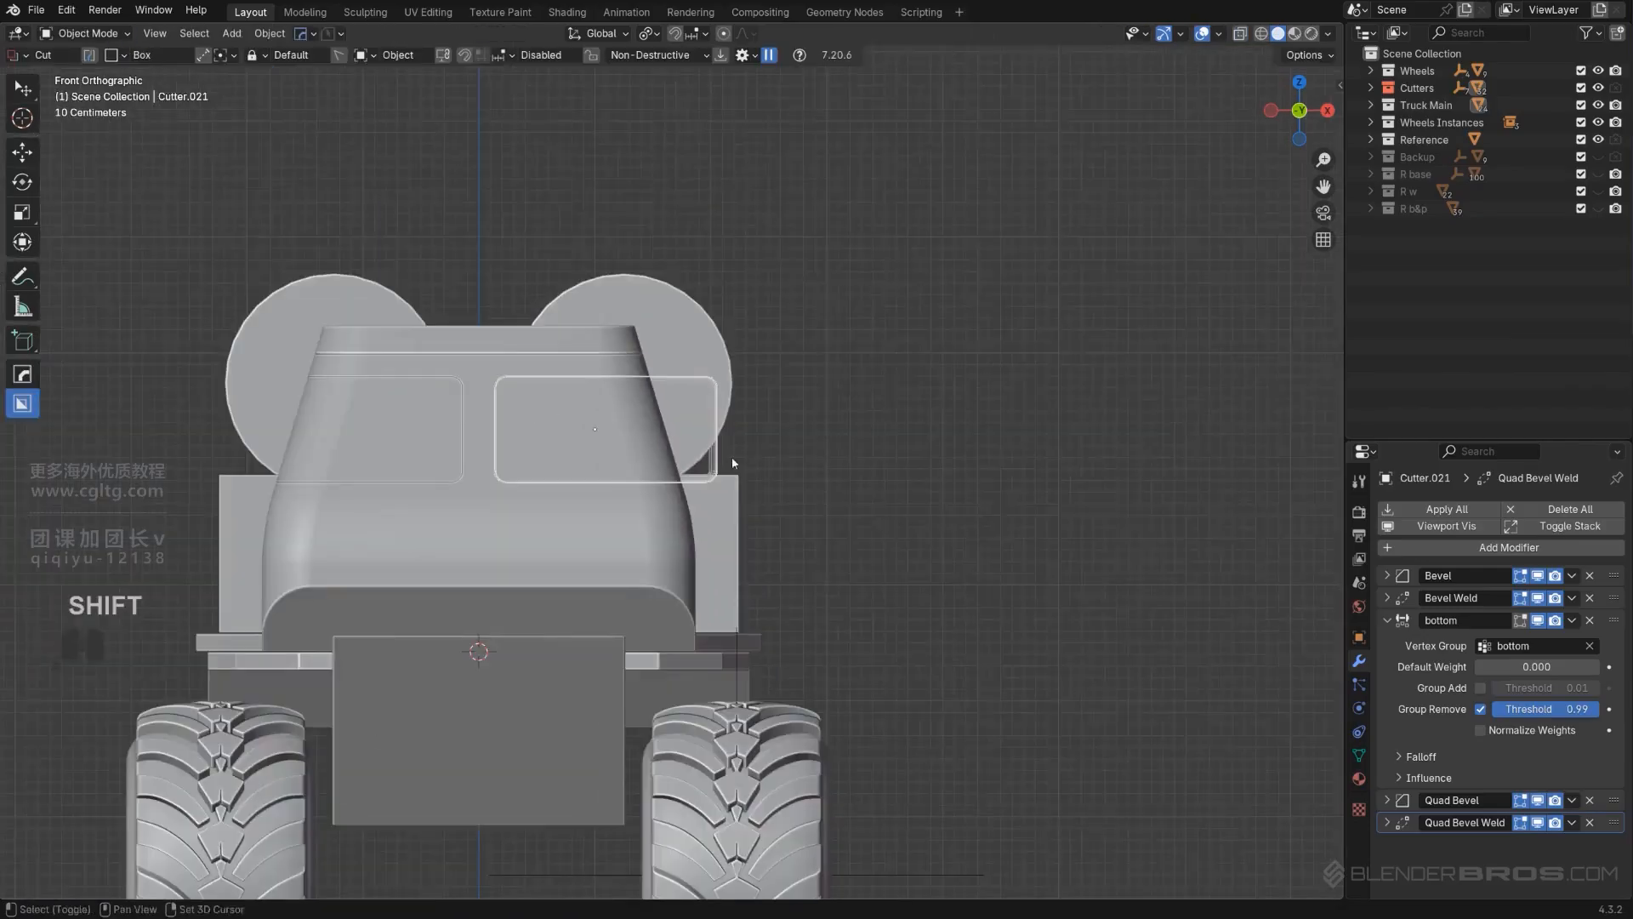
# Step: Hide the cutters and examine the window spacing and cabin proportions from the front
pyautogui.keyDown('shift'); pyautogui.moveTo(733, 458); pyautogui.dragTo(865, 483, button='middle'); pyautogui.keyUp('shift')
pyautogui.scroll(3, 875, 500)
pyautogui.scroll(-3, 875, 500)
pyautogui.moveTo(973, 521); pyautogui.dragTo(875, 522, button='middle')
pyautogui.press('KP_5')
pyautogui.hotkey('shift', '2')
pyautogui.scroll(-5, 830, 581)
pyautogui.press('KP_5')
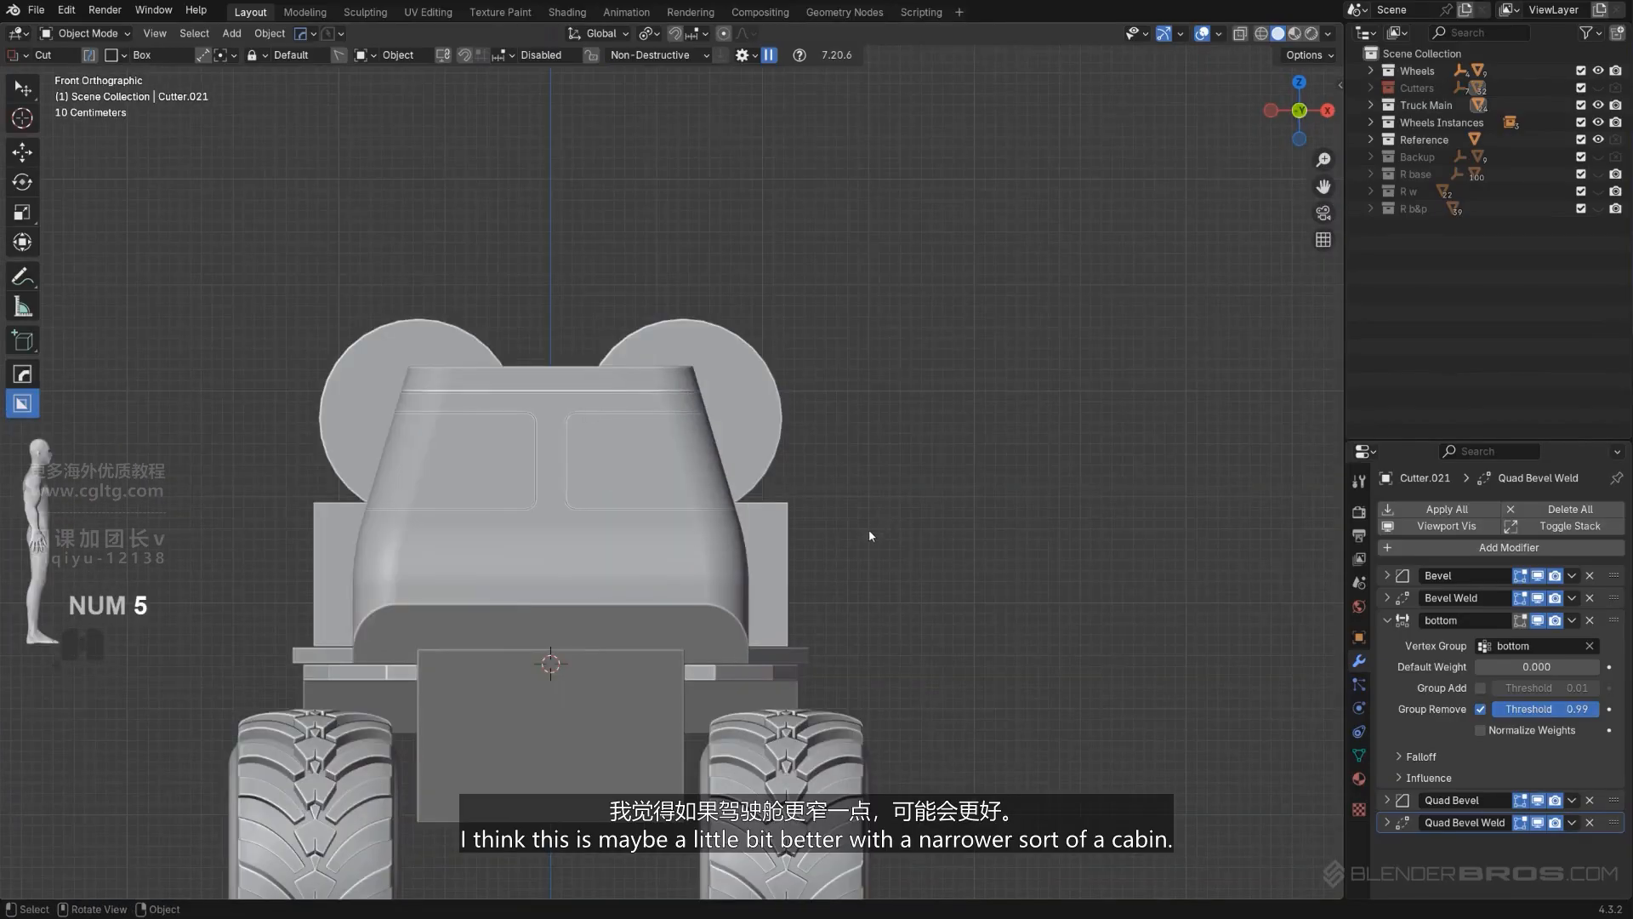
pyautogui.keyDown('shift'); pyautogui.moveTo(752, 515); pyautogui.dragTo(783, 336, button='middle'); pyautogui.keyUp('shift')
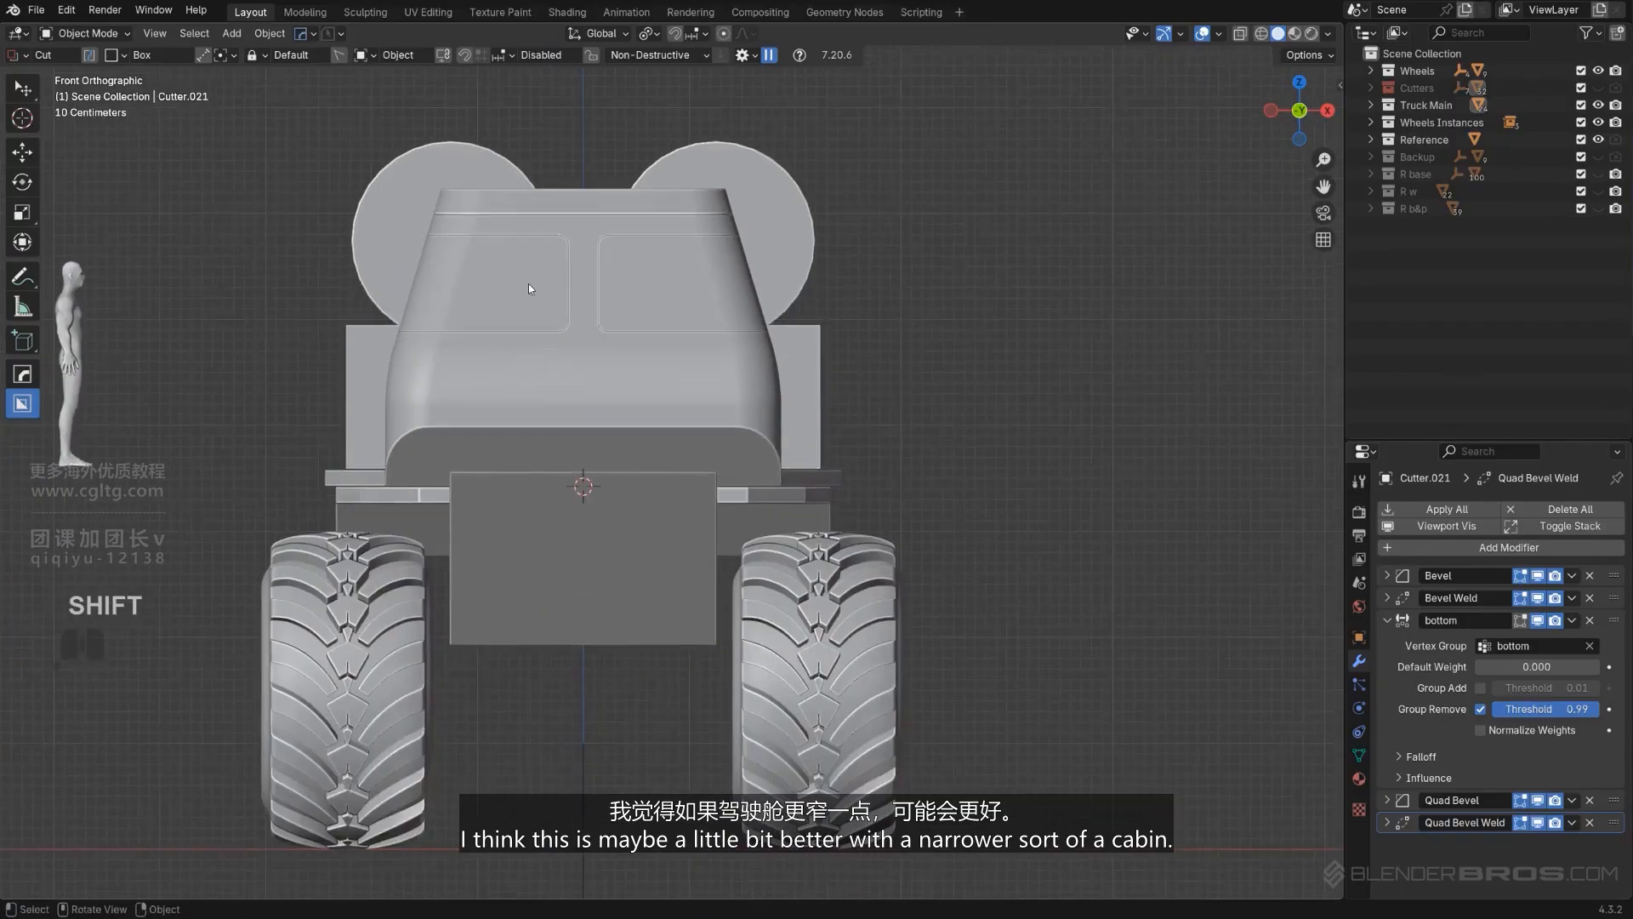
pyautogui.scroll(1, 544, 289)
pyautogui.scroll(-2, 706, 328)
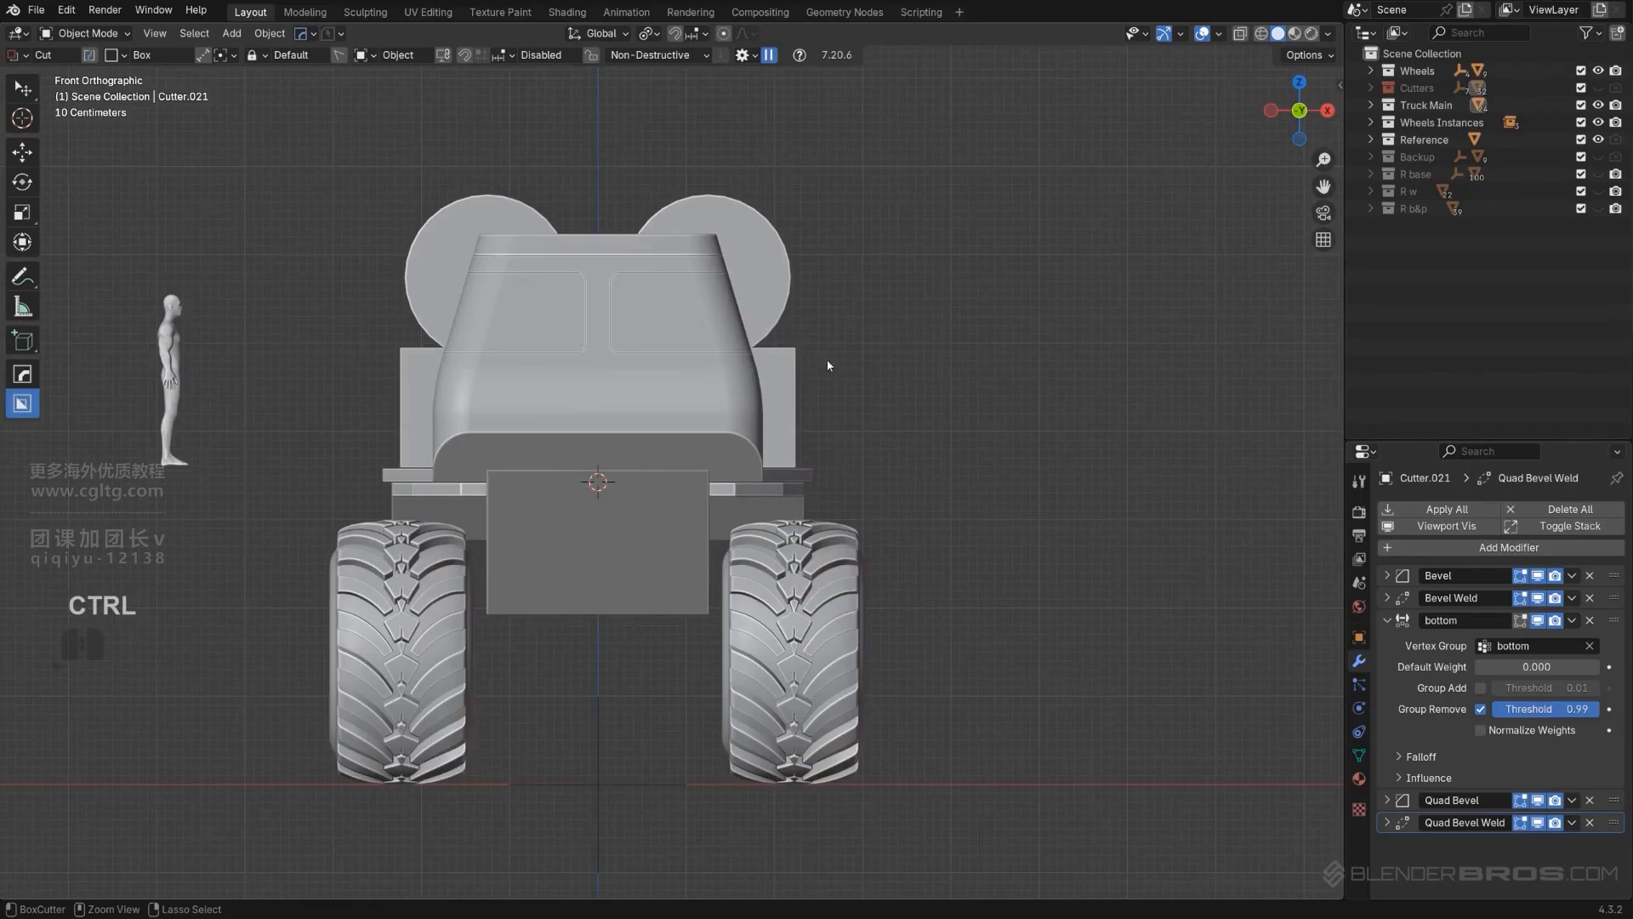
# Step: Undo the window cutter's widening and its shift toward the centre, and hide the cutters again
pyautogui.hotkey('ctrl', 'z')
pyautogui.hotkey('ctrl', 'z')
pyautogui.hotkey('ctrl', 'z')
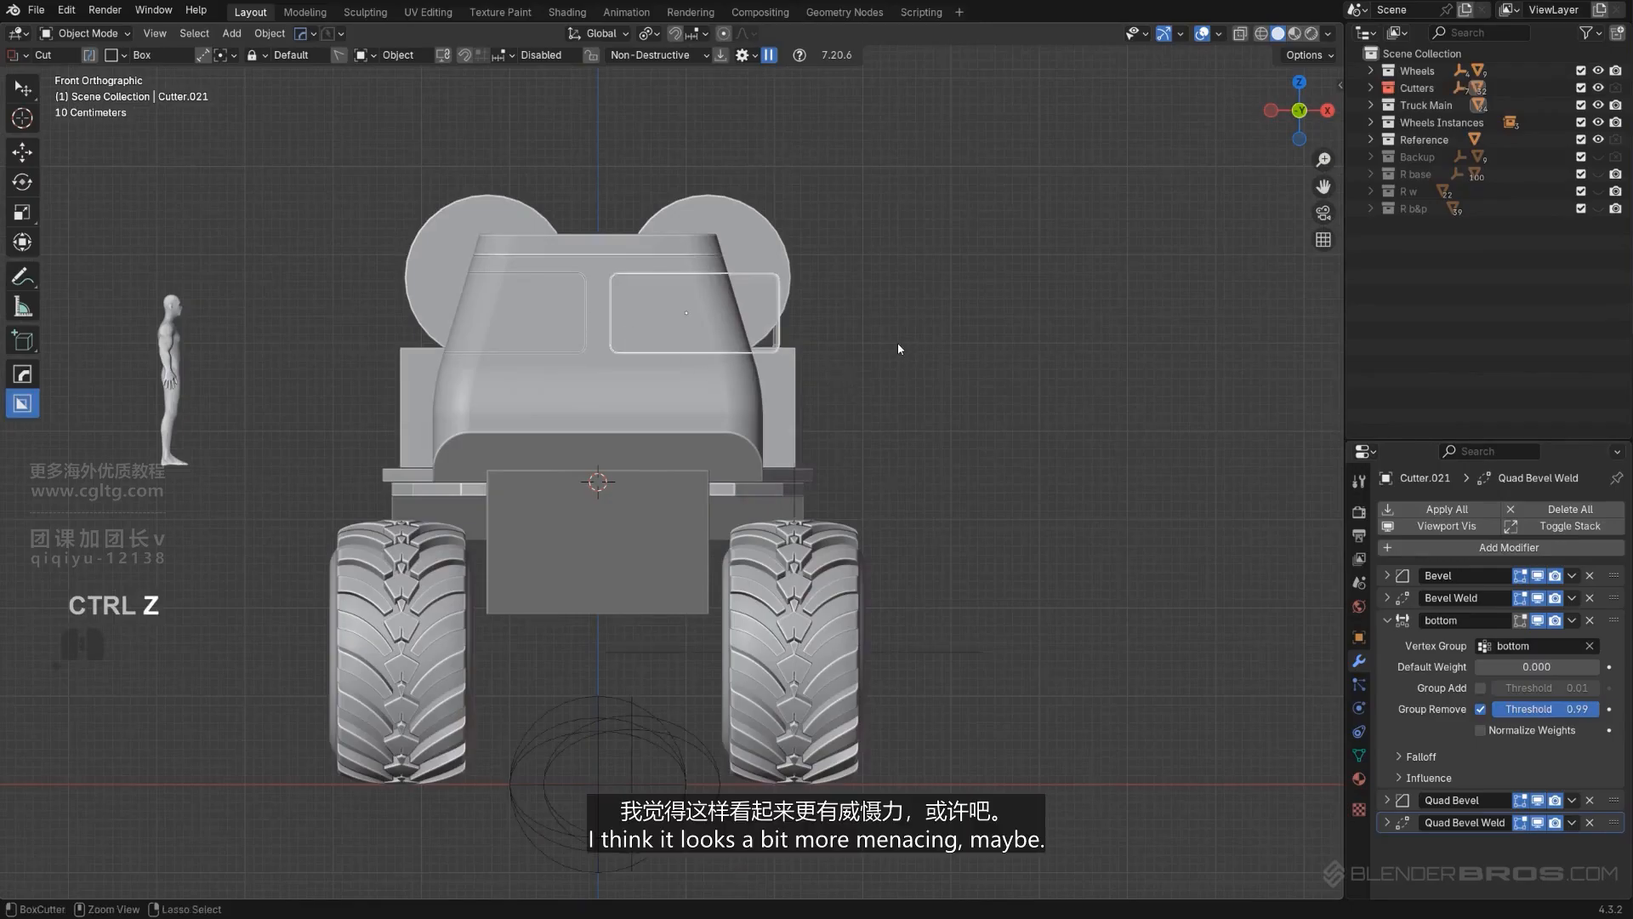
pyautogui.hotkey('ctrl', 'z')
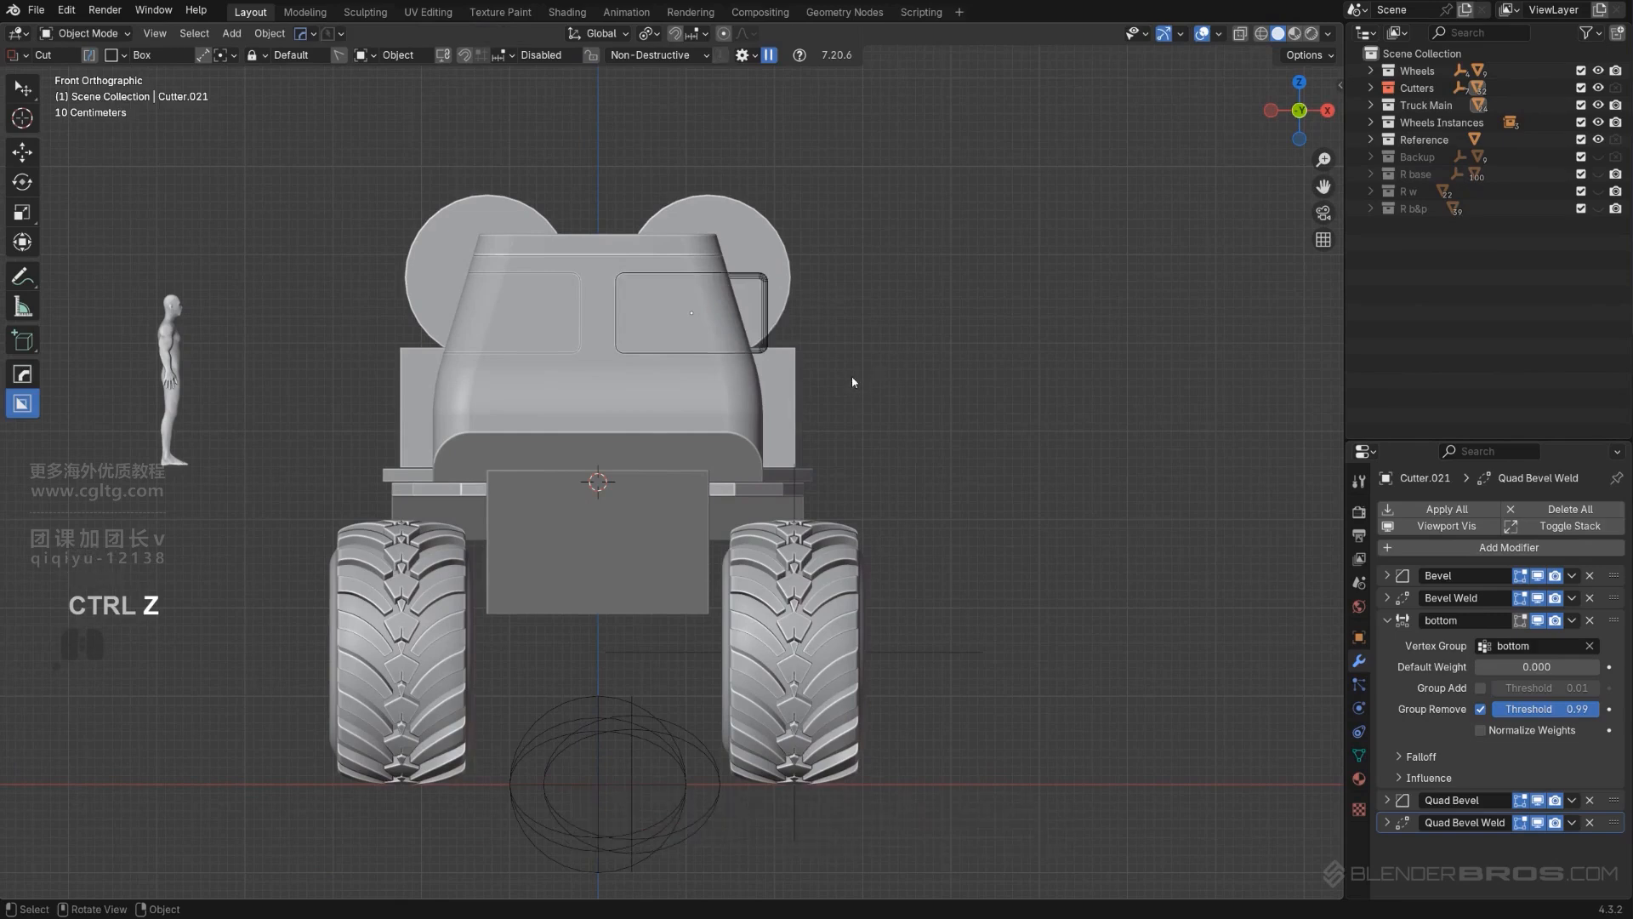
pyautogui.hotkey('shift', '2')
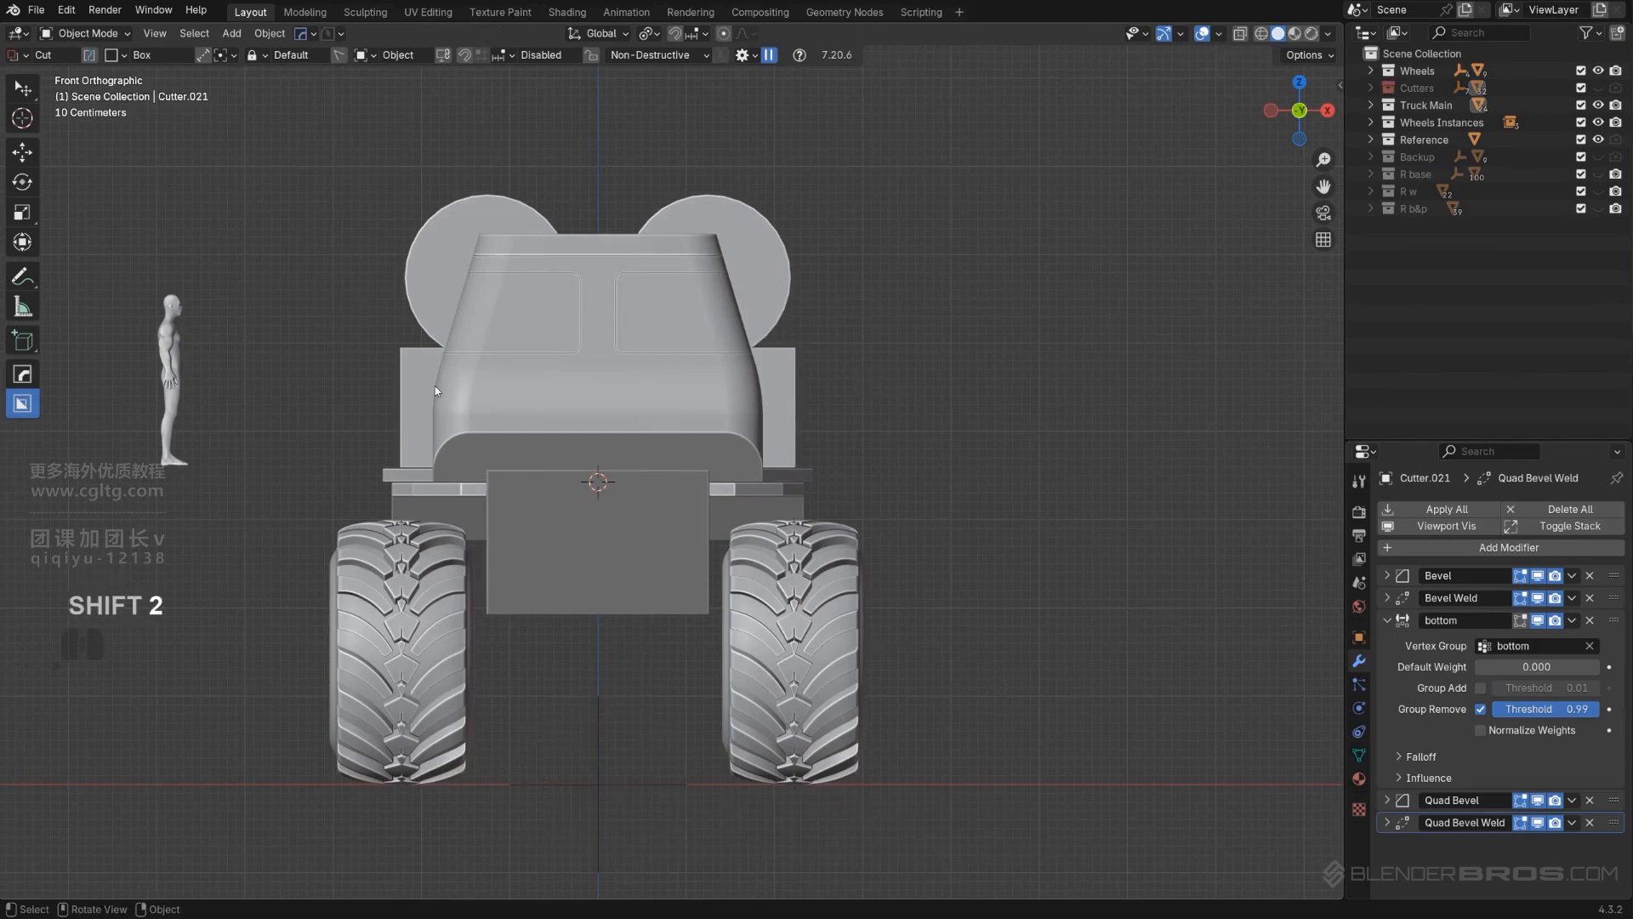
# Step: Select the window slice on the cabin's side and reveal its boolean cutter with Ever Scroll
pyautogui.moveTo(853, 346); pyautogui.dragTo(563, 465, button='middle')
pyautogui.press('KP_5')
pyautogui.keyDown('alt'); pyautogui.scroll(-1, 727, 386); pyautogui.keyUp('alt')
pyautogui.keyDown('alt'); pyautogui.moveTo(726, 386); pyautogui.dragTo(661, 445, button='middle'); pyautogui.keyUp('alt')
pyautogui.press('KP_5')
pyautogui.scroll(3, 354, 479)
pyautogui.click(664, 421)
pyautogui.scroll(2, 665, 416)
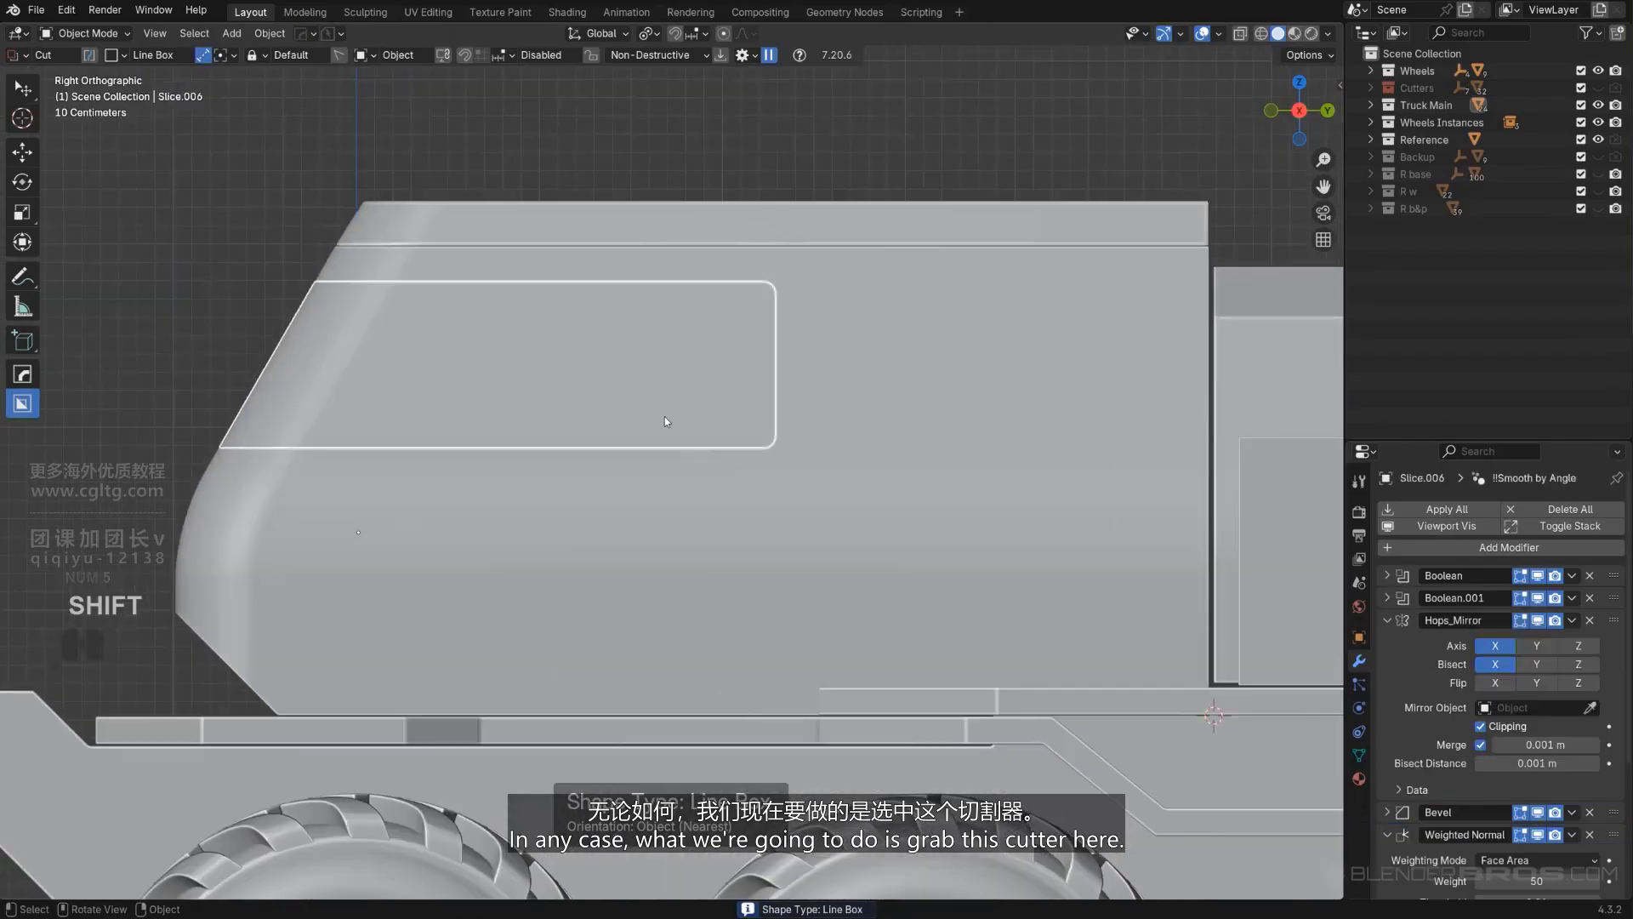
pyautogui.press('q')
pyautogui.click(682, 418)
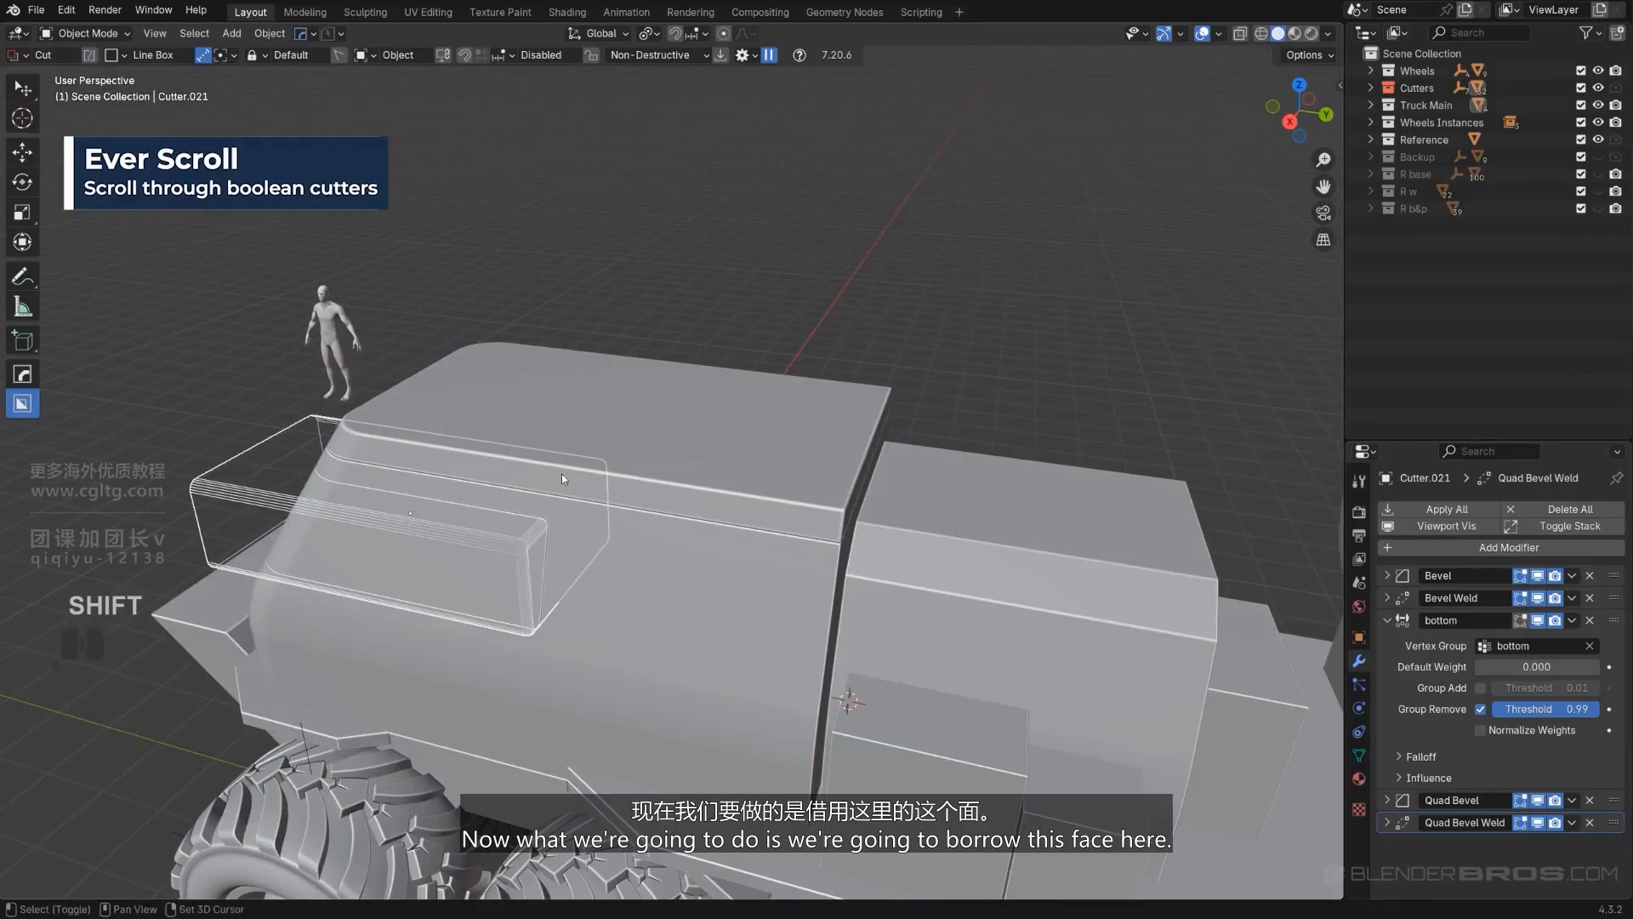
# Step: Duplicate the window cutter's rear end face backward along Y and extrude it into a second window block
pyautogui.scroll(2, 605, 335)
pyautogui.keyDown('shift'); pyautogui.moveTo(561, 473); pyautogui.dragTo(572, 408, button='middle'); pyautogui.keyUp('shift')
pyautogui.keyDown('shift'); pyautogui.moveTo(572, 409); pyautogui.dragTo(599, 471, button='middle'); pyautogui.keyUp('shift')
pyautogui.click(590, 425)
pyautogui.press('Tab')
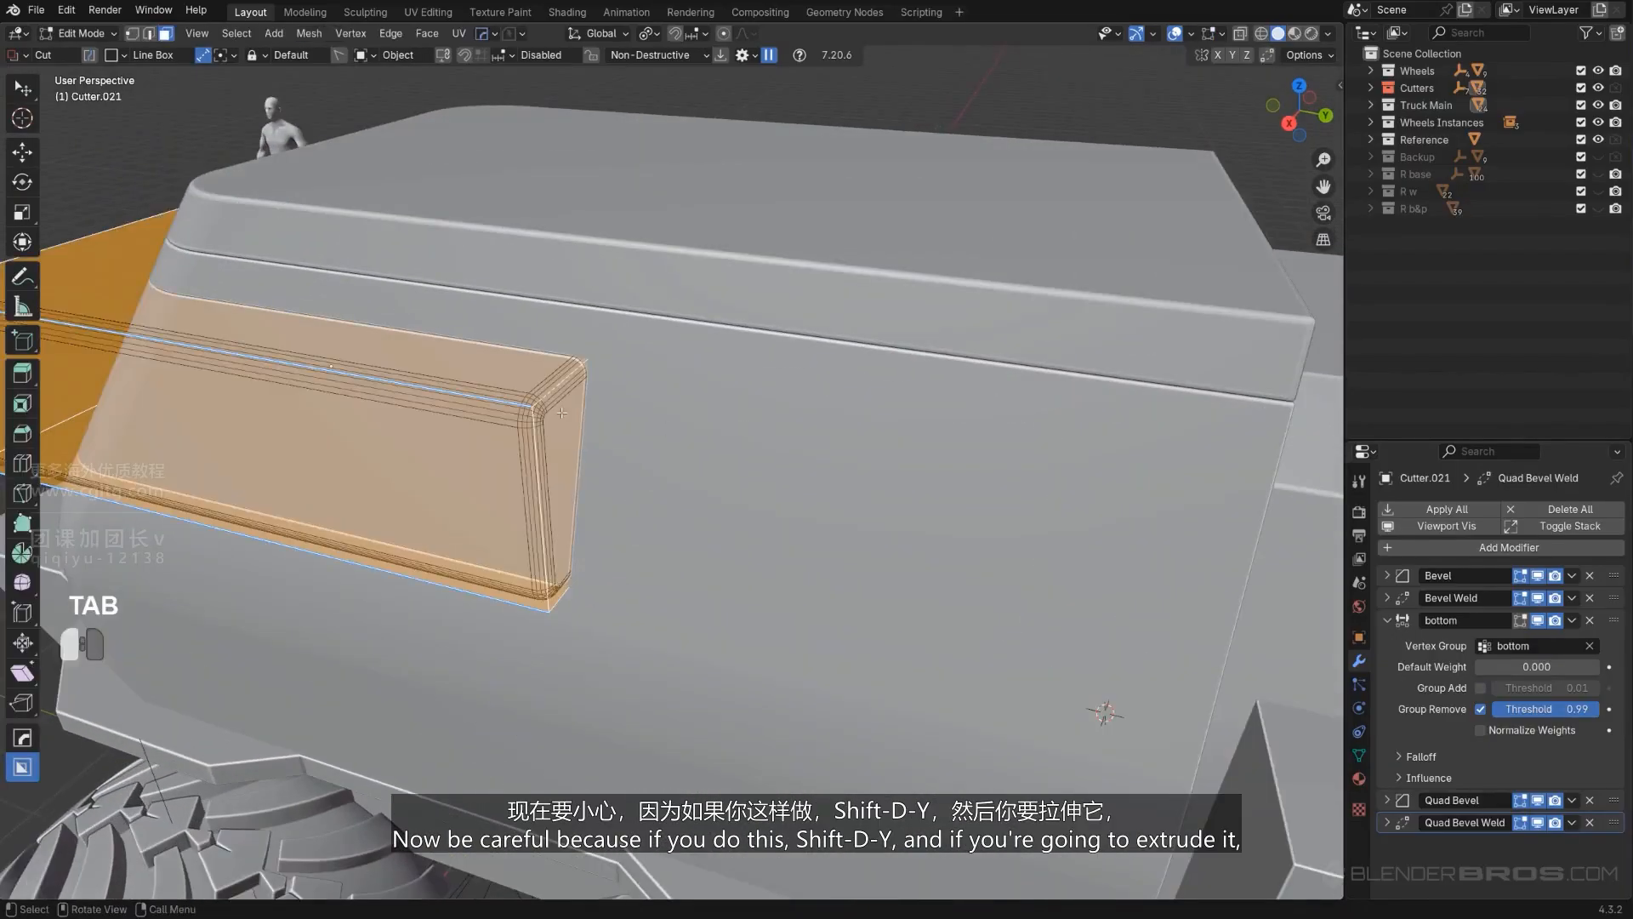
pyautogui.click(650, 469)
pyautogui.hotkey('shift', 'd')
pyautogui.press('y')
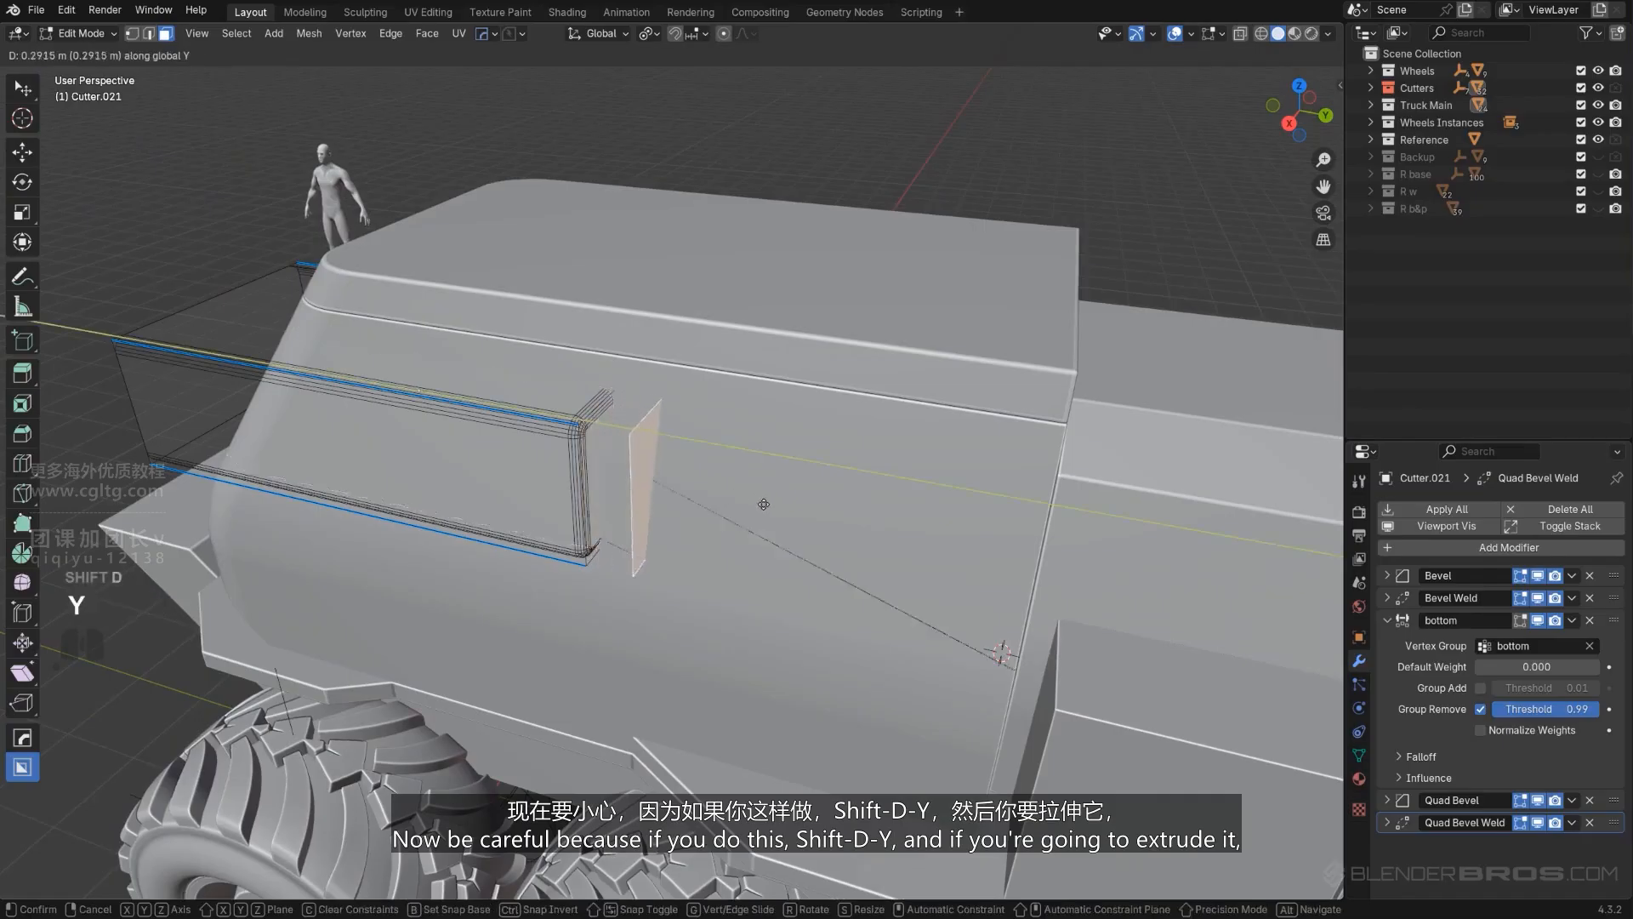
pyautogui.click(878, 549)
pyautogui.press('e')
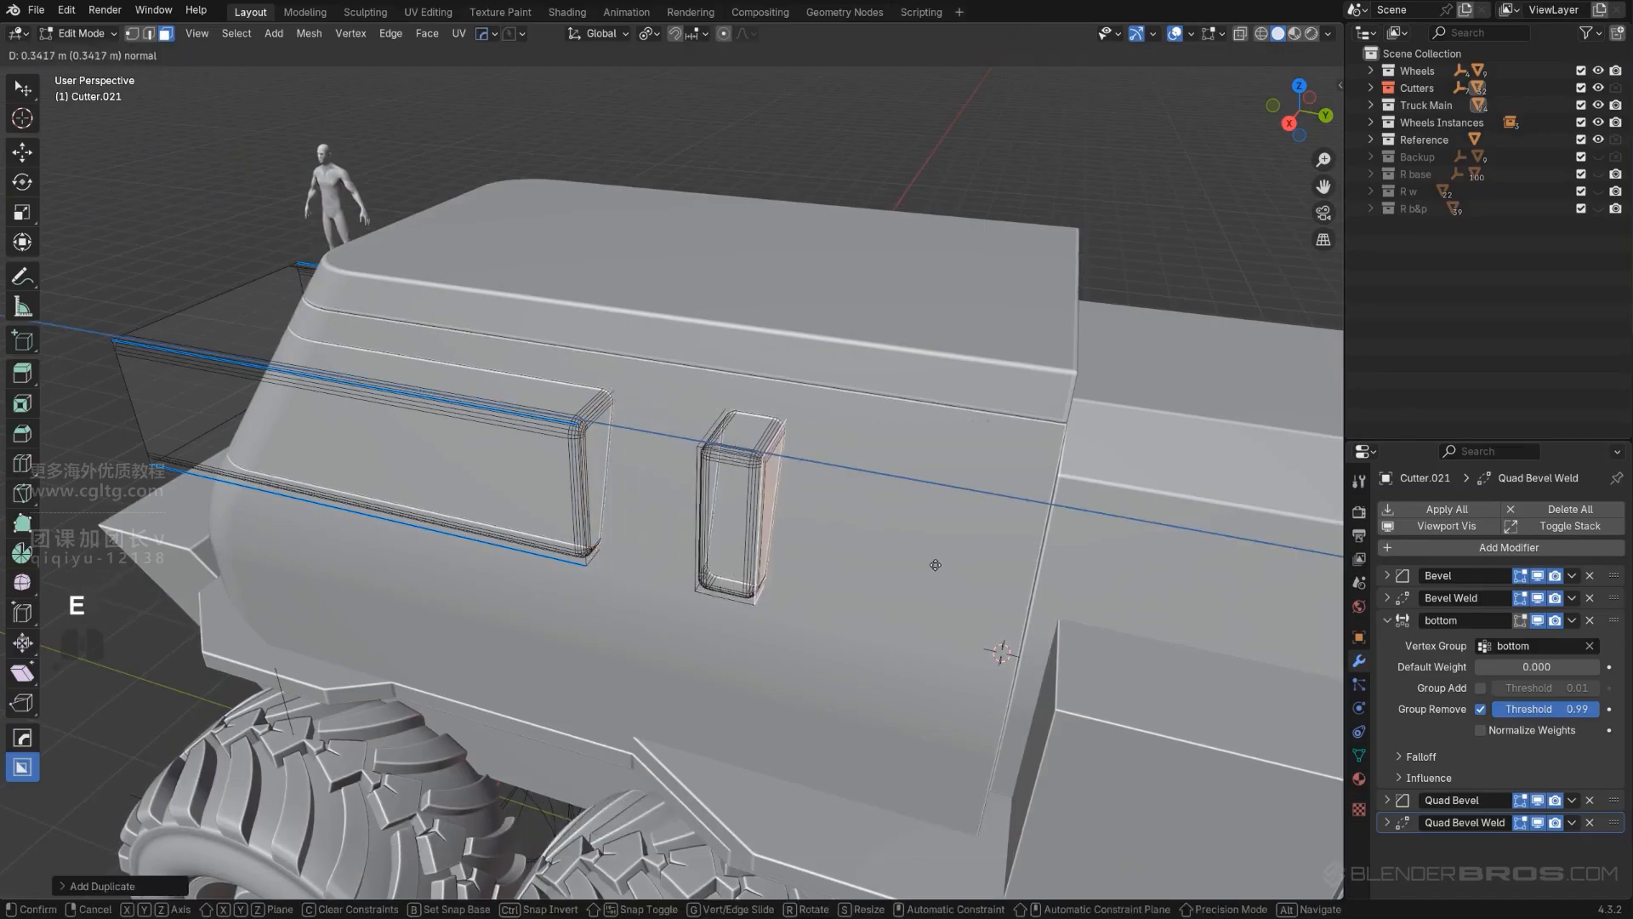
pyautogui.click(834, 460)
# Step: Select the second window block's linked geometry and separate it by loose parts into its own object
pyautogui.scroll(3, 833, 460)
pyautogui.moveTo(834, 460); pyautogui.dragTo(509, 501, button='middle')
pyautogui.keyDown('shift'); pyautogui.moveTo(774, 459); pyautogui.dragTo(647, 429, button='middle'); pyautogui.keyUp('shift')
pyautogui.scroll(-1, 744, 484)
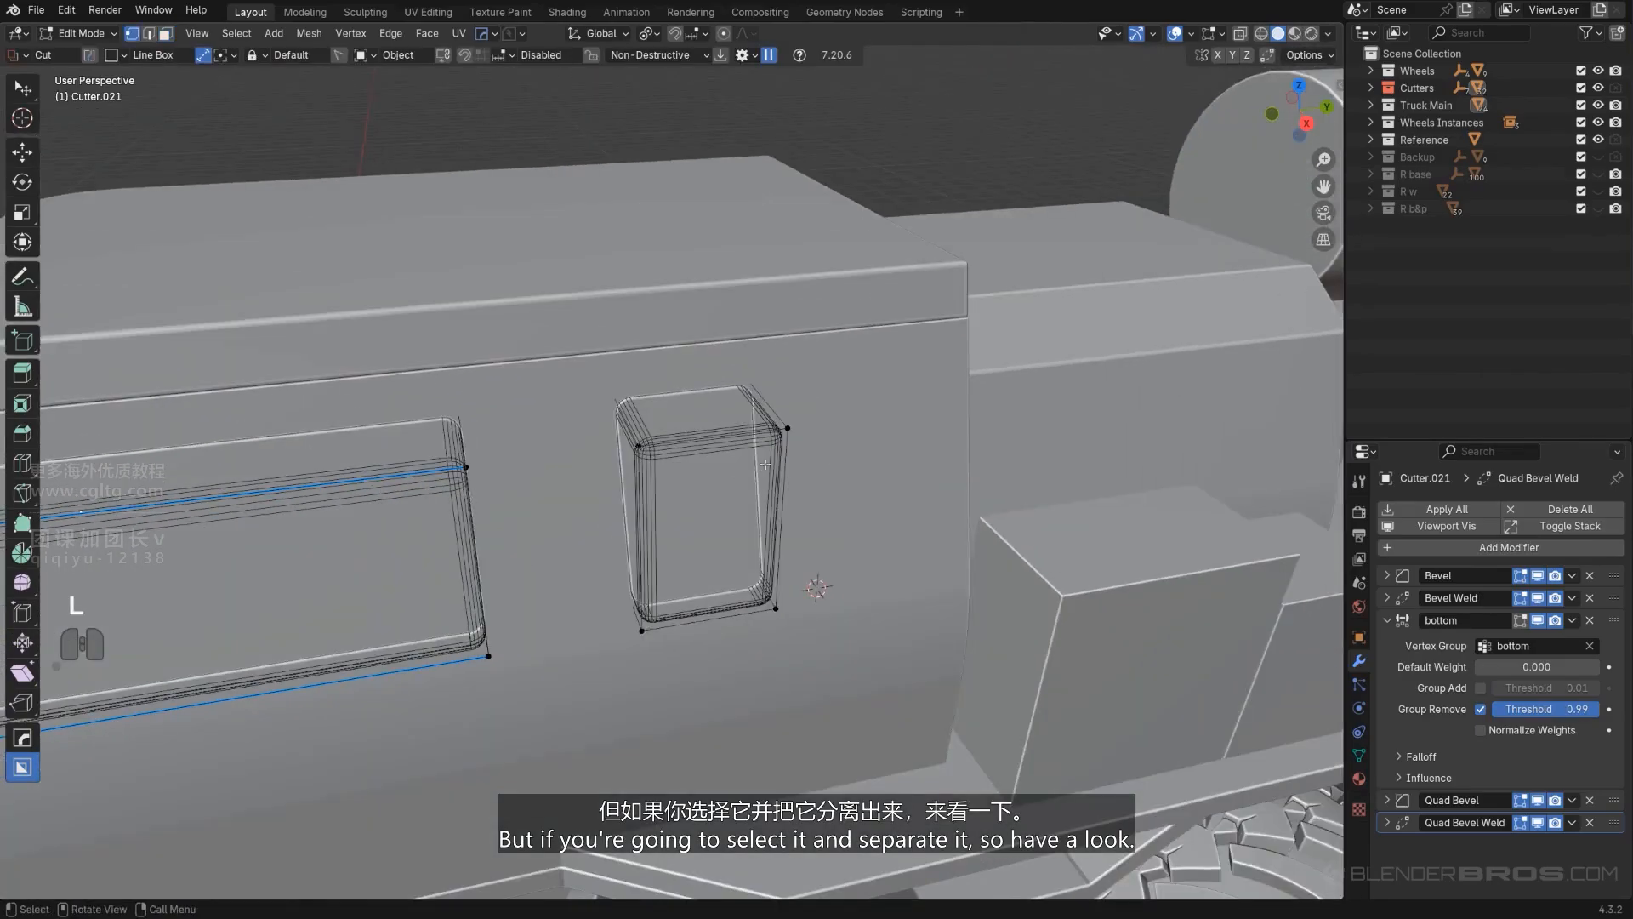
pyautogui.moveTo(765, 465)
pyautogui.mouseDown(button='middle')
pyautogui.moveTo(672, 443)
pyautogui.moveTo(778, 455)
pyautogui.mouseUp(button='middle')
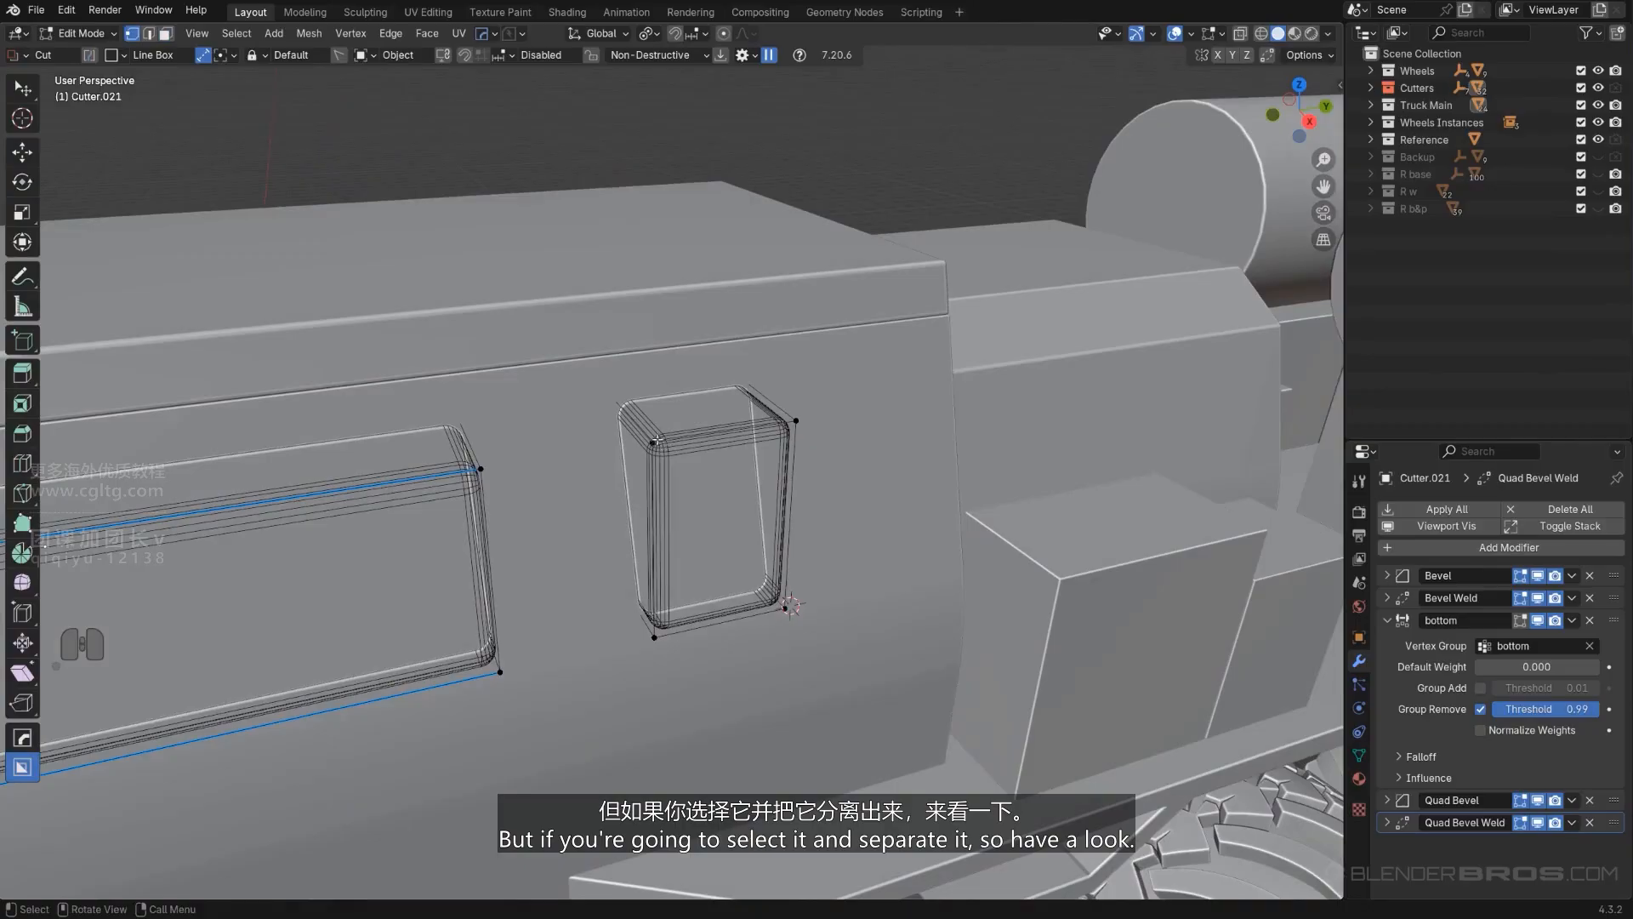
pyautogui.press('l')
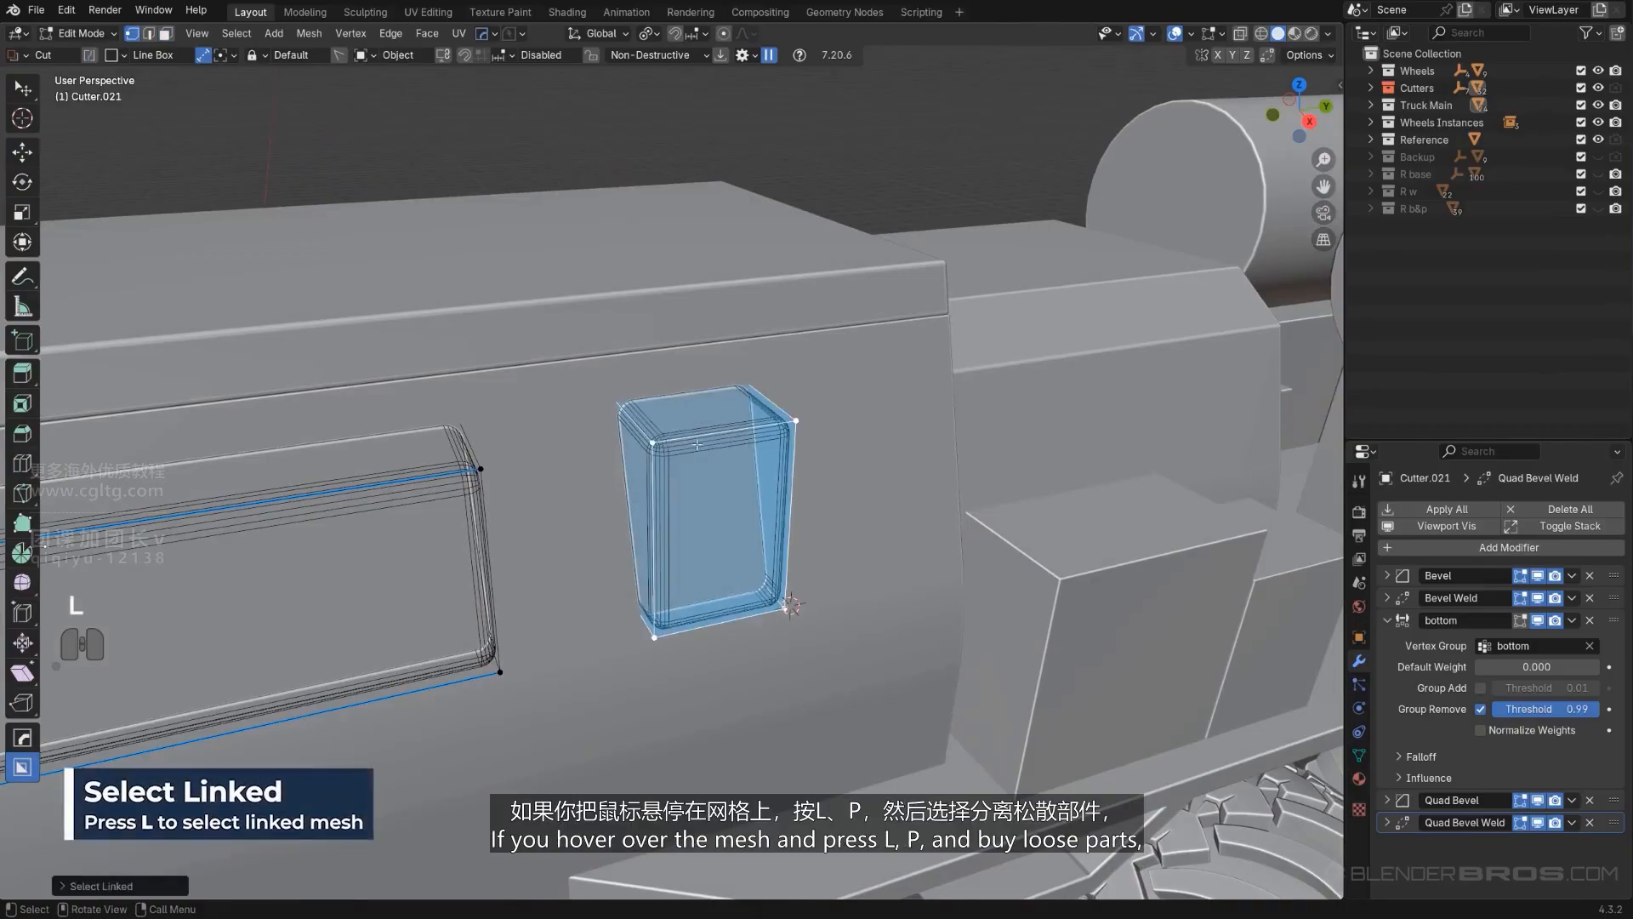
pyautogui.press('p')
pyautogui.click(699, 447)
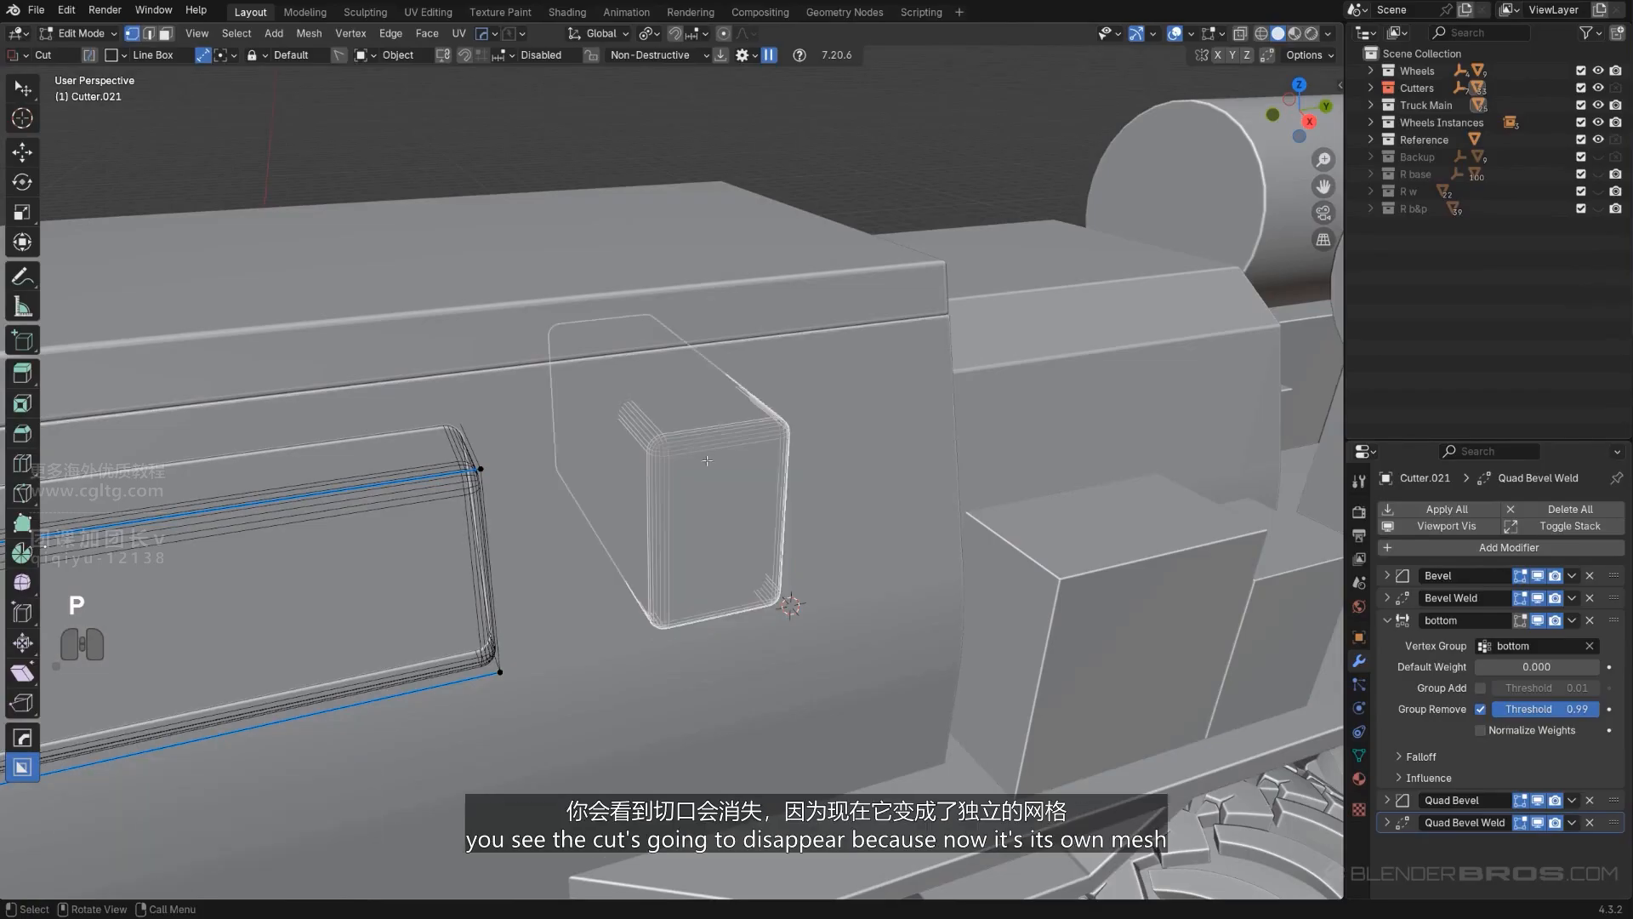
pyautogui.press('Tab')
# Step: Select the separated rear window cutter on the cabin's side
pyautogui.scroll(-3, 724, 487)
pyautogui.moveTo(738, 425); pyautogui.dragTo(662, 466, button='middle')
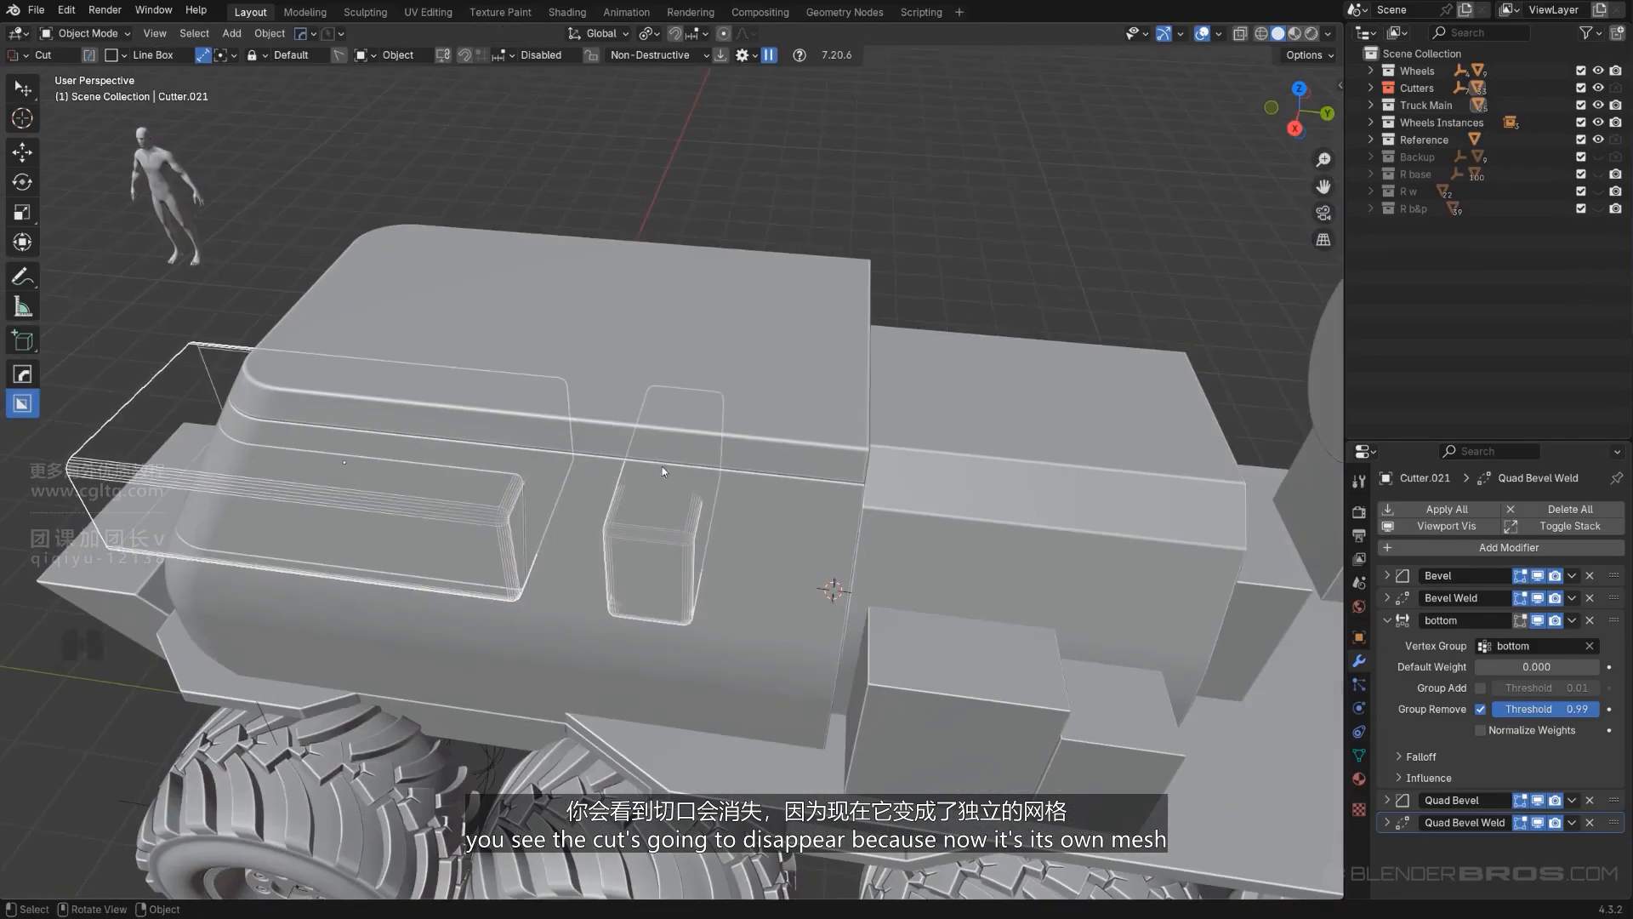
pyautogui.click(655, 538)
pyautogui.moveTo(655, 537); pyautogui.dragTo(645, 480, button='middle')
pyautogui.keyDown('shift'); pyautogui.moveTo(645, 480); pyautogui.dragTo(723, 446, button='middle'); pyautogui.keyUp('shift')
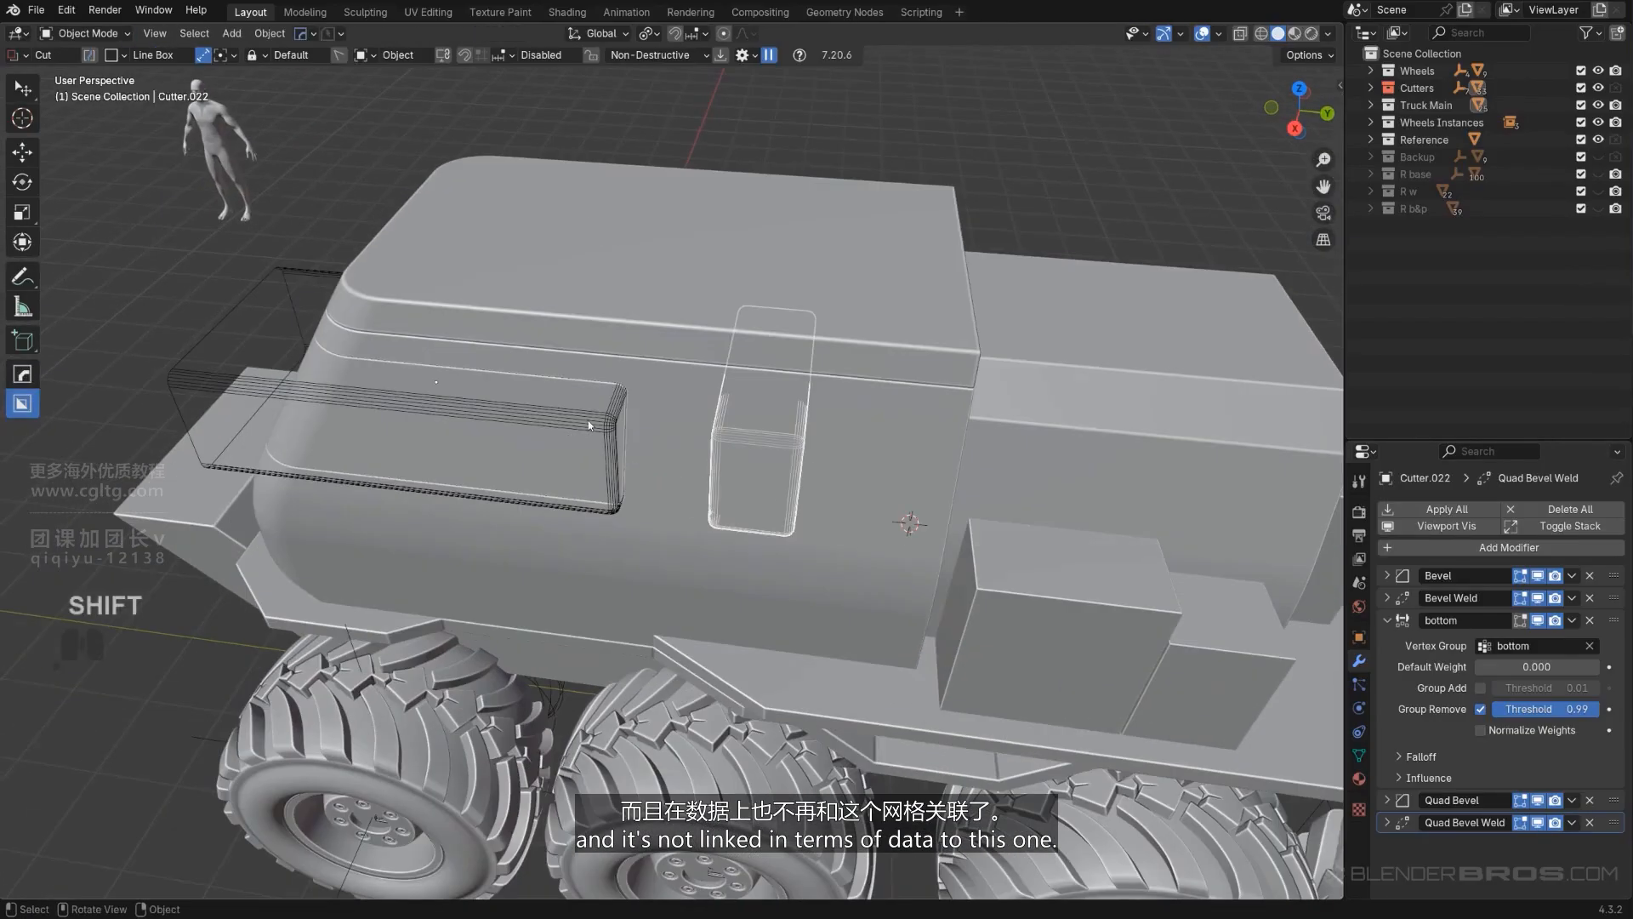
# Step: Cut the separated rear window block out of the cabin's side with a Difference boolean
pyautogui.click(592, 423)
pyautogui.moveTo(594, 427); pyautogui.dragTo(634, 398, button='middle')
pyautogui.scroll(-2, 846, 324)
pyautogui.keyDown('shift'); pyautogui.moveTo(846, 323); pyautogui.dragTo(684, 432, button='middle'); pyautogui.keyUp('shift')
pyautogui.scroll(2, 685, 432)
pyautogui.click(692, 435)
pyautogui.scroll(2, 697, 445)
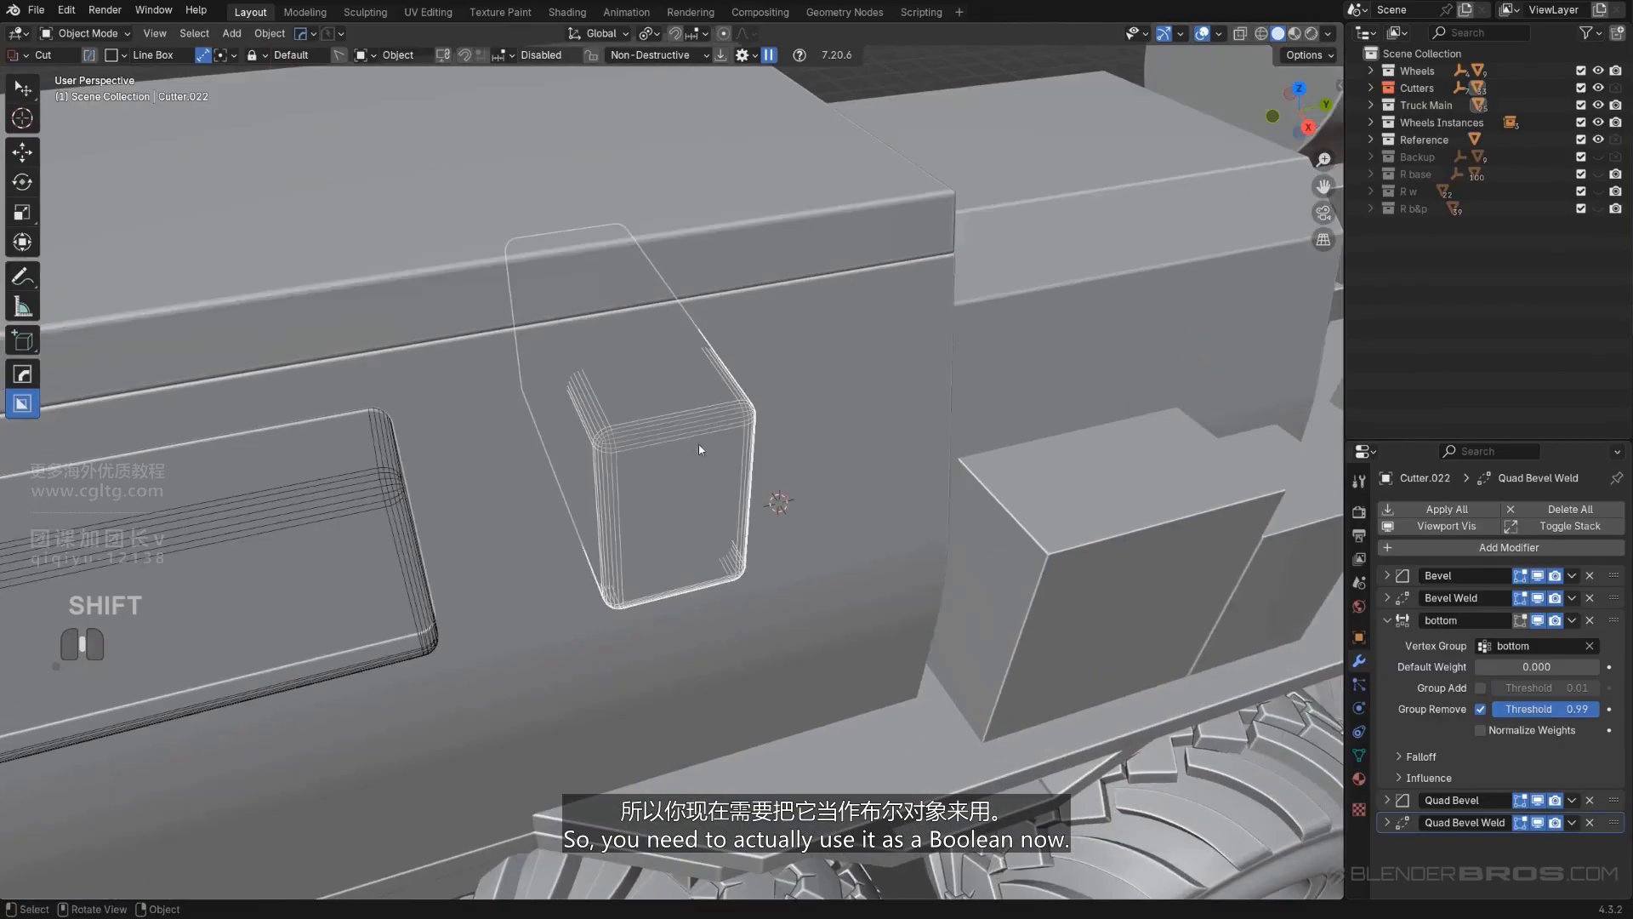
pyautogui.keyDown('shift'); pyautogui.click(784, 349); pyautogui.keyUp('shift')
pyautogui.press('q')
pyautogui.click(790, 359)
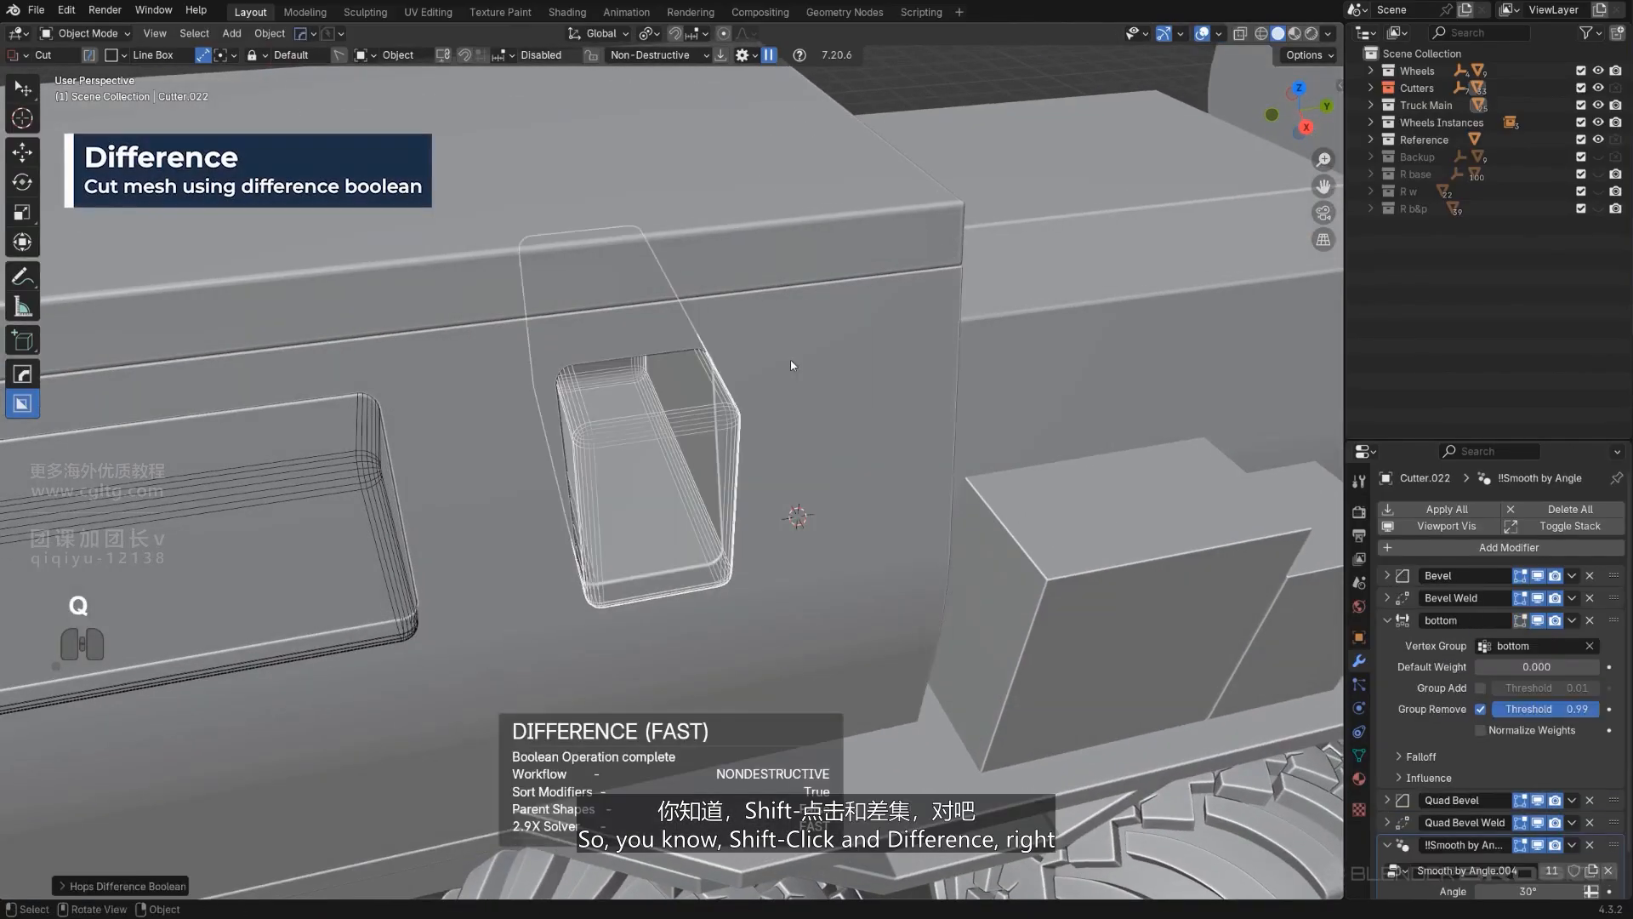
# Step: Switch the rear window's boolean from Difference to Slash with Shift Bool
pyautogui.click(791, 364)
pyautogui.press('q')
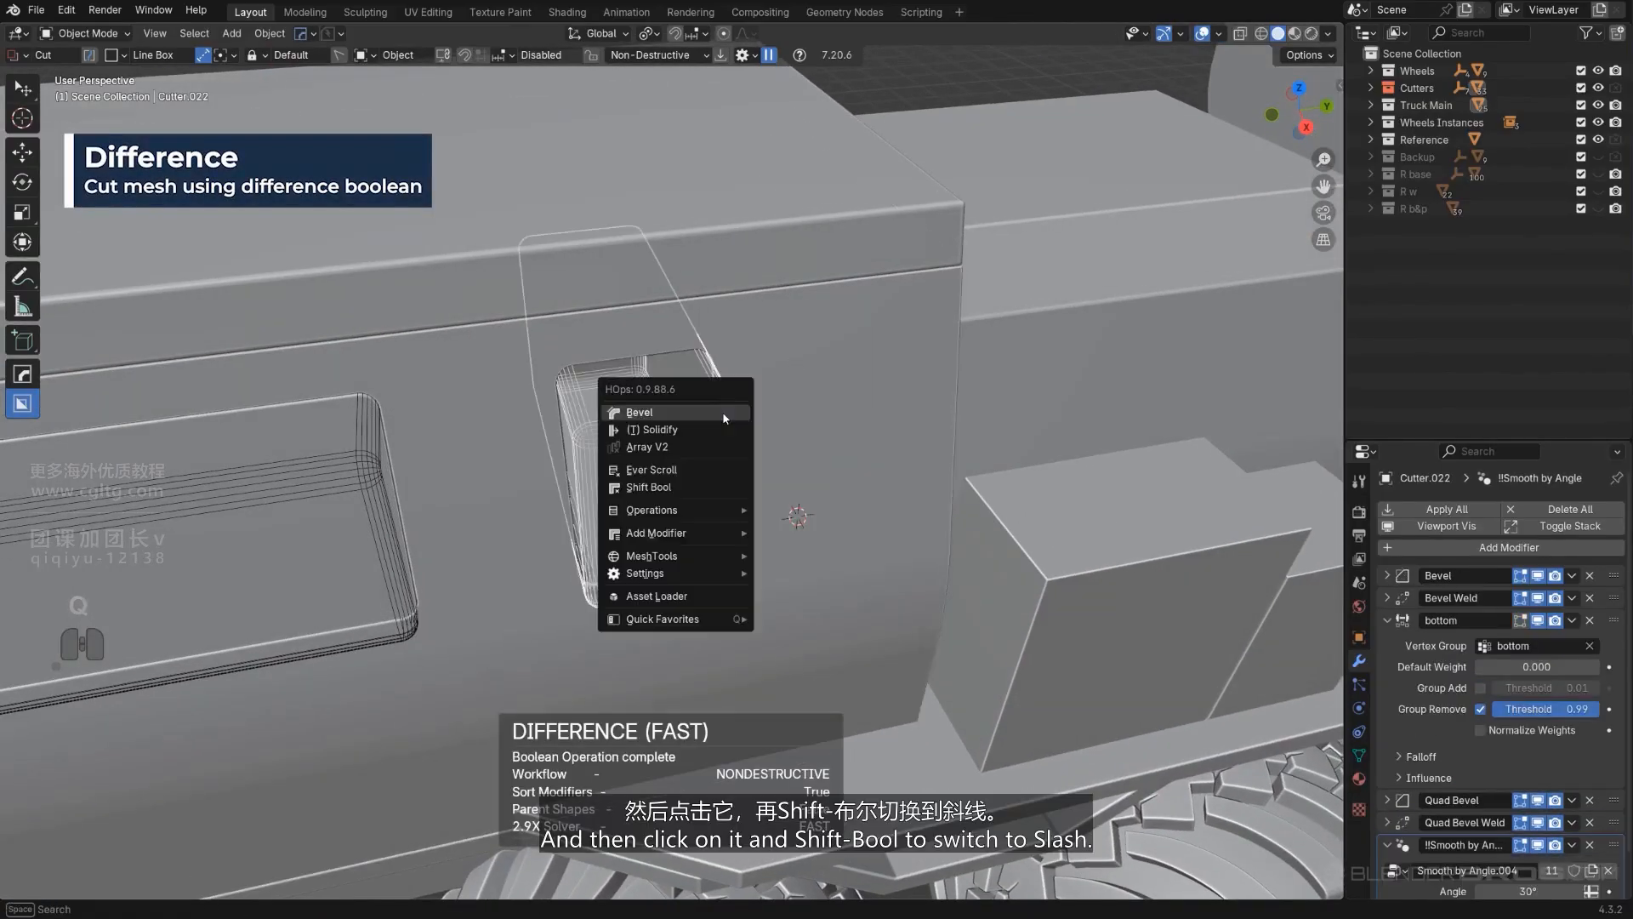
pyautogui.click(711, 490)
pyautogui.moveTo(752, 488); pyautogui.dragTo(659, 478, button='middle')
pyautogui.scroll(-1, 676, 437)
pyautogui.rightClick(712, 472)
pyautogui.scroll(3, 671, 496)
pyautogui.press('q')
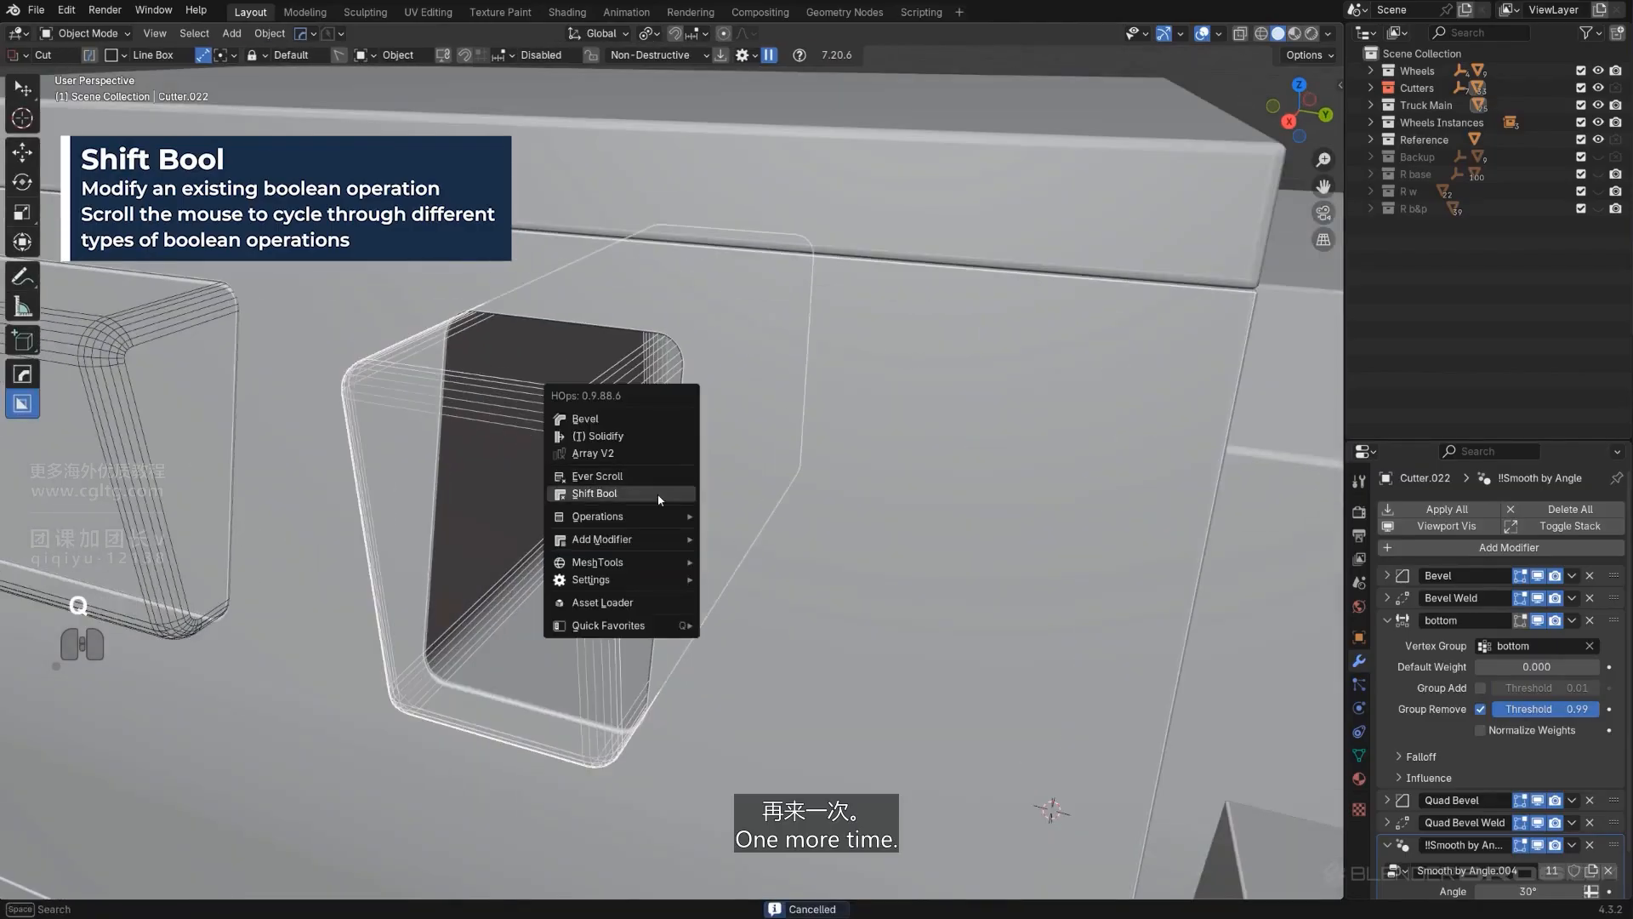
pyautogui.click(659, 494)
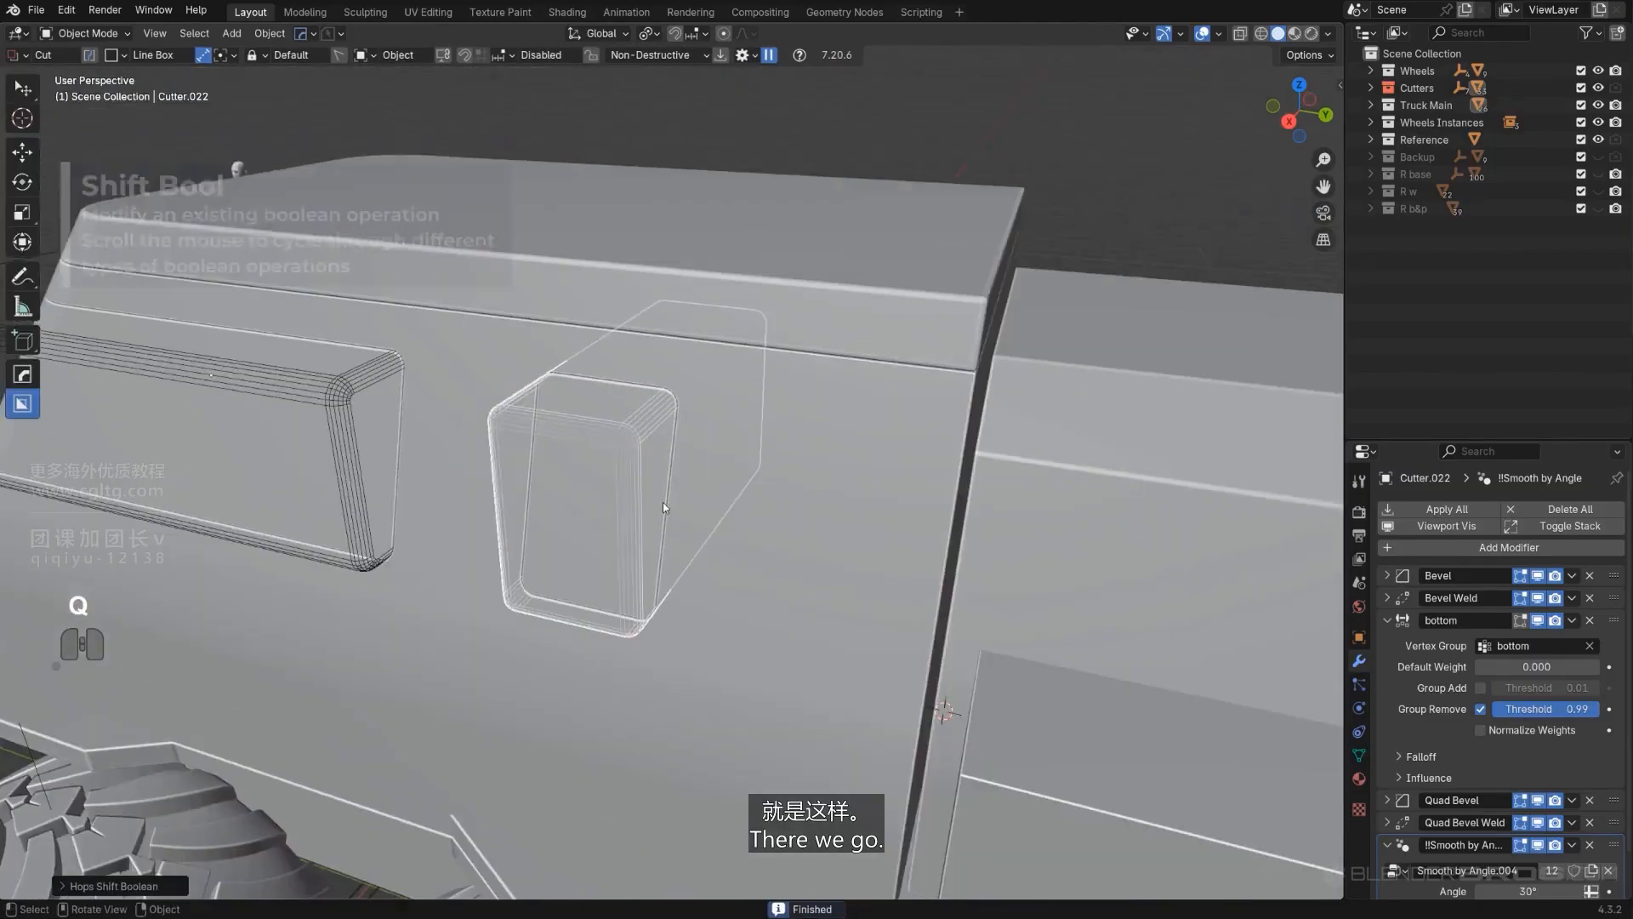
pyautogui.scroll(3, 647, 476)
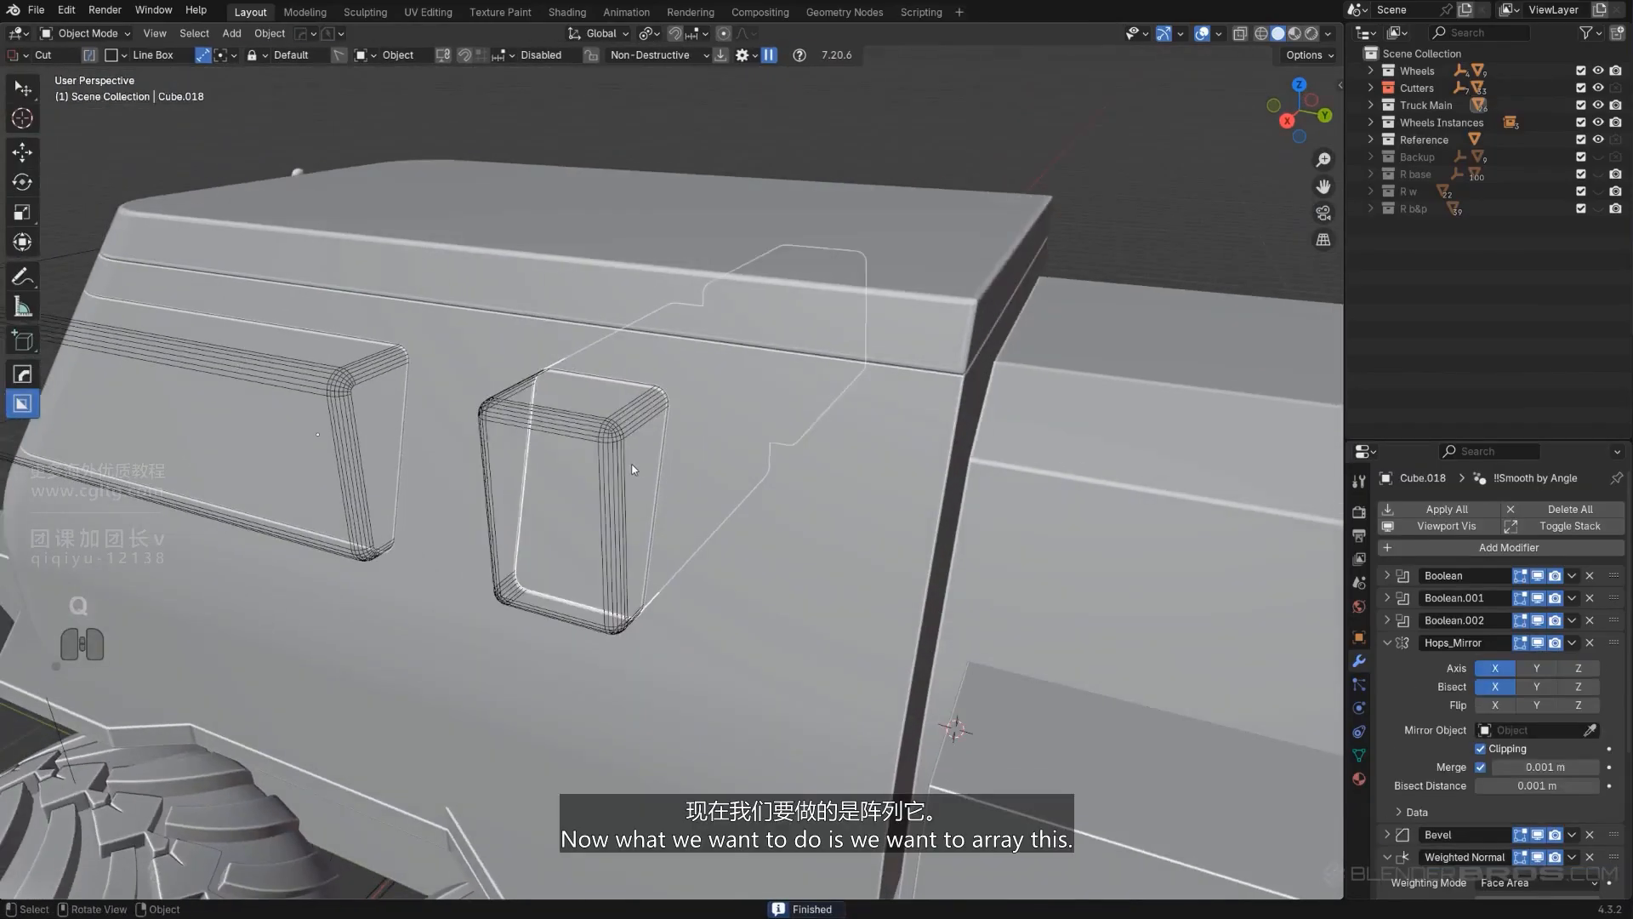
pyautogui.scroll(1, 632, 471)
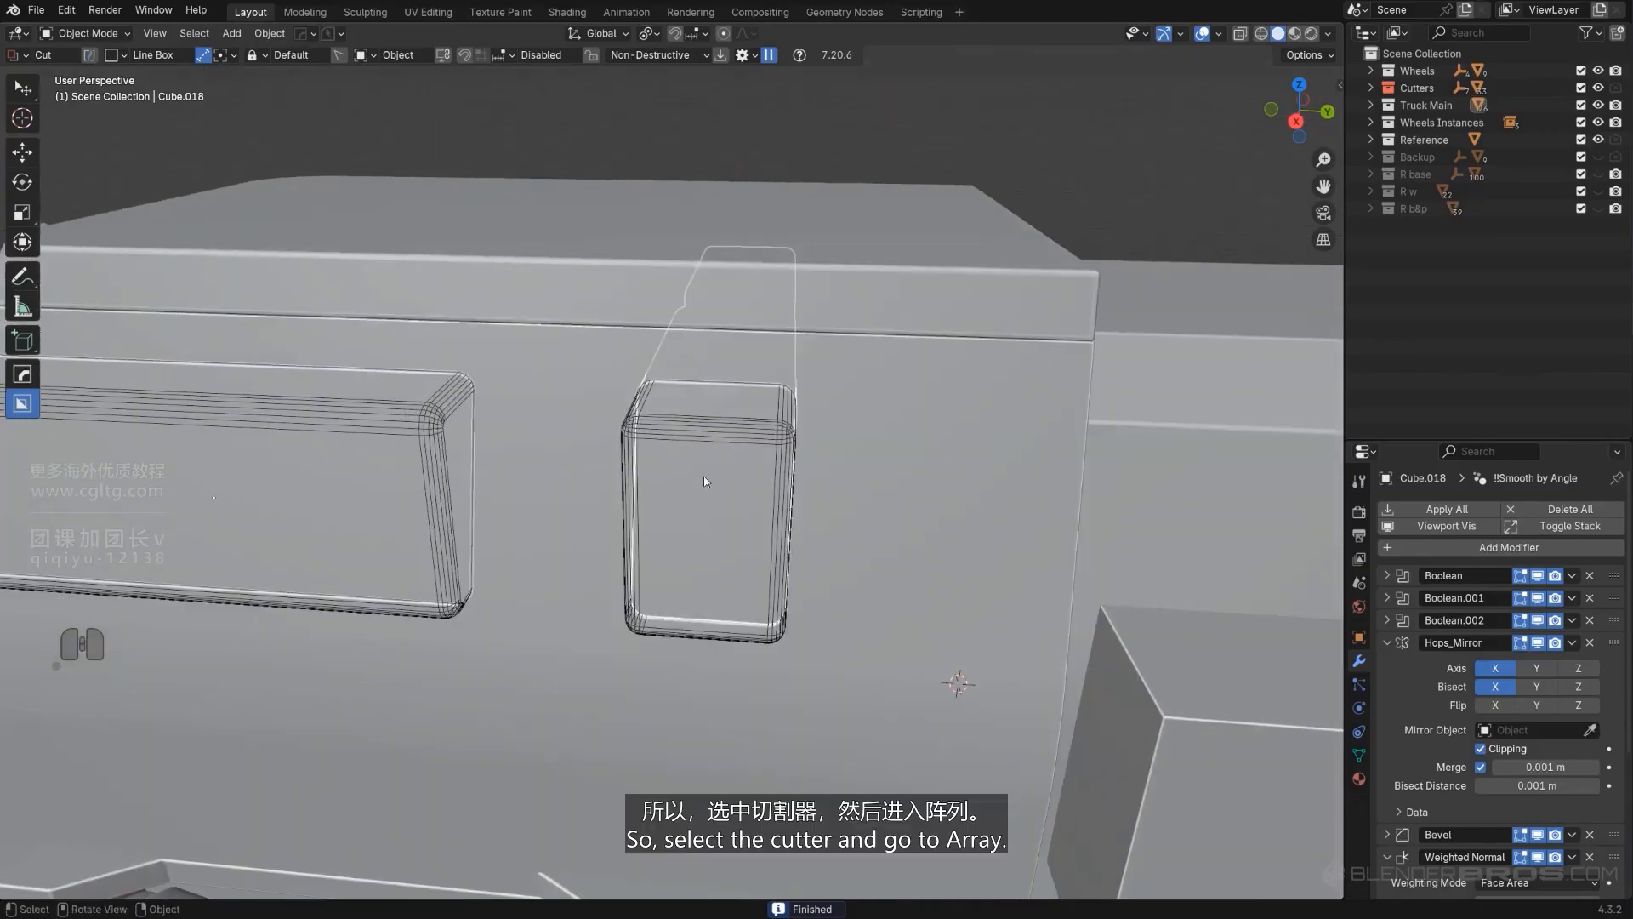
# Step: Array the rear window cutter into two windows side by side along the cabin and hide the cutters
pyautogui.click(744, 462)
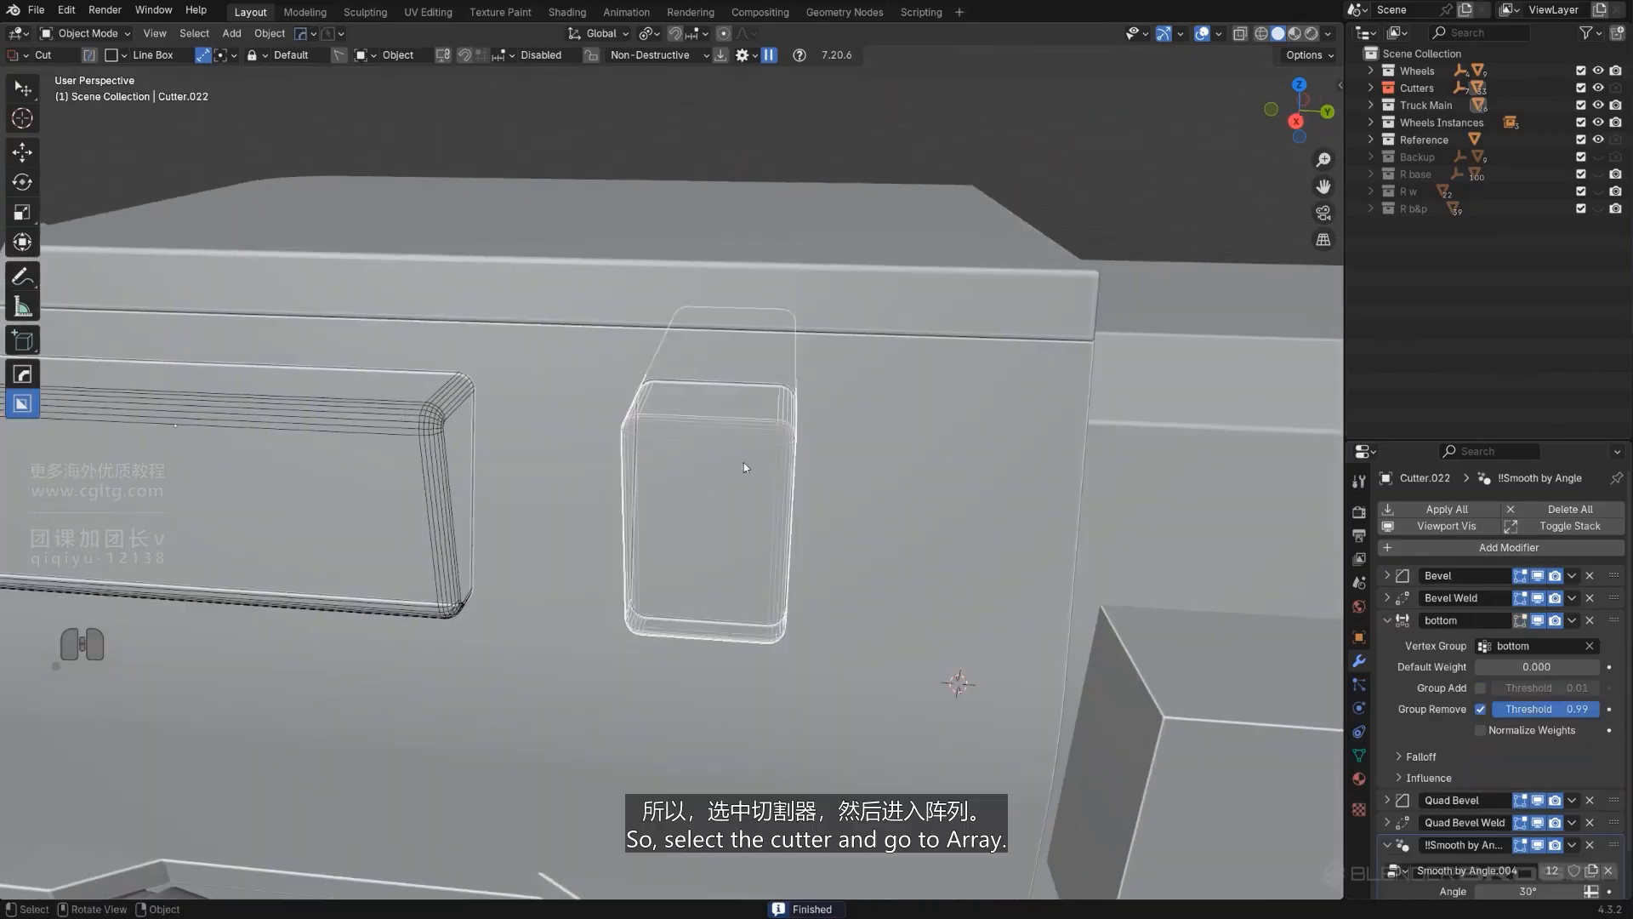
pyautogui.press('q')
pyautogui.click(777, 444)
pyautogui.press('x')
pyautogui.press('x')
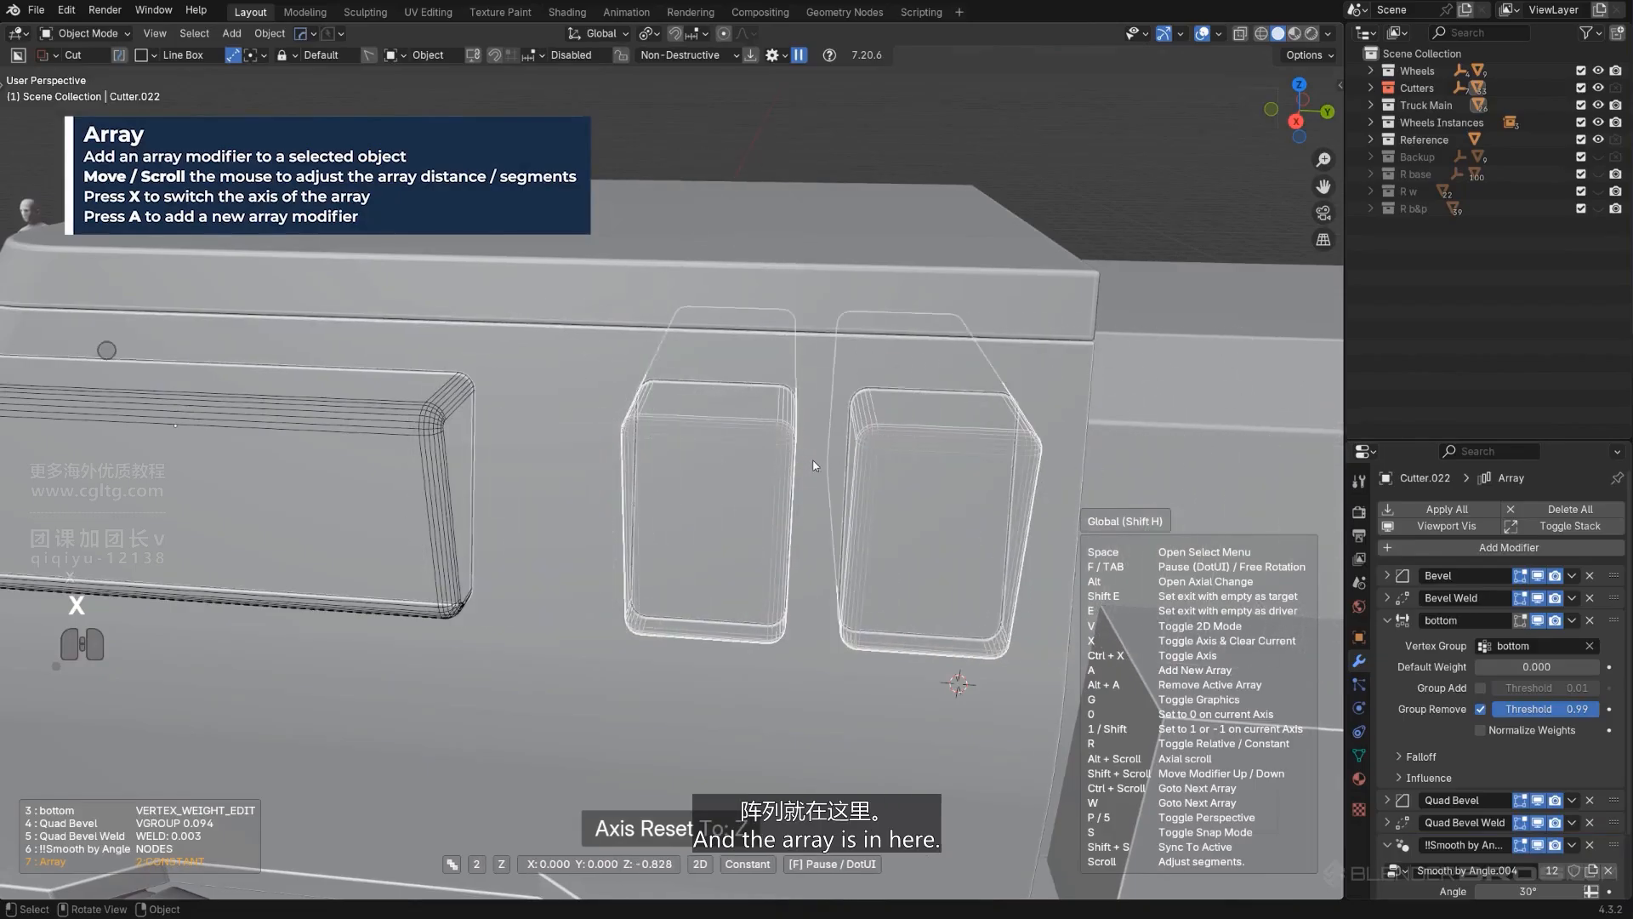
pyautogui.click(815, 465)
pyautogui.scroll(-6, 791, 470)
pyautogui.hotkey('shift', '2')
# Step: Reveal the paired rear window cutter with Ever Scroll, move it about 0.1 m forward along Y and hide it
pyautogui.moveTo(771, 477); pyautogui.dragTo(696, 399, button='middle')
pyautogui.press('KP_5')
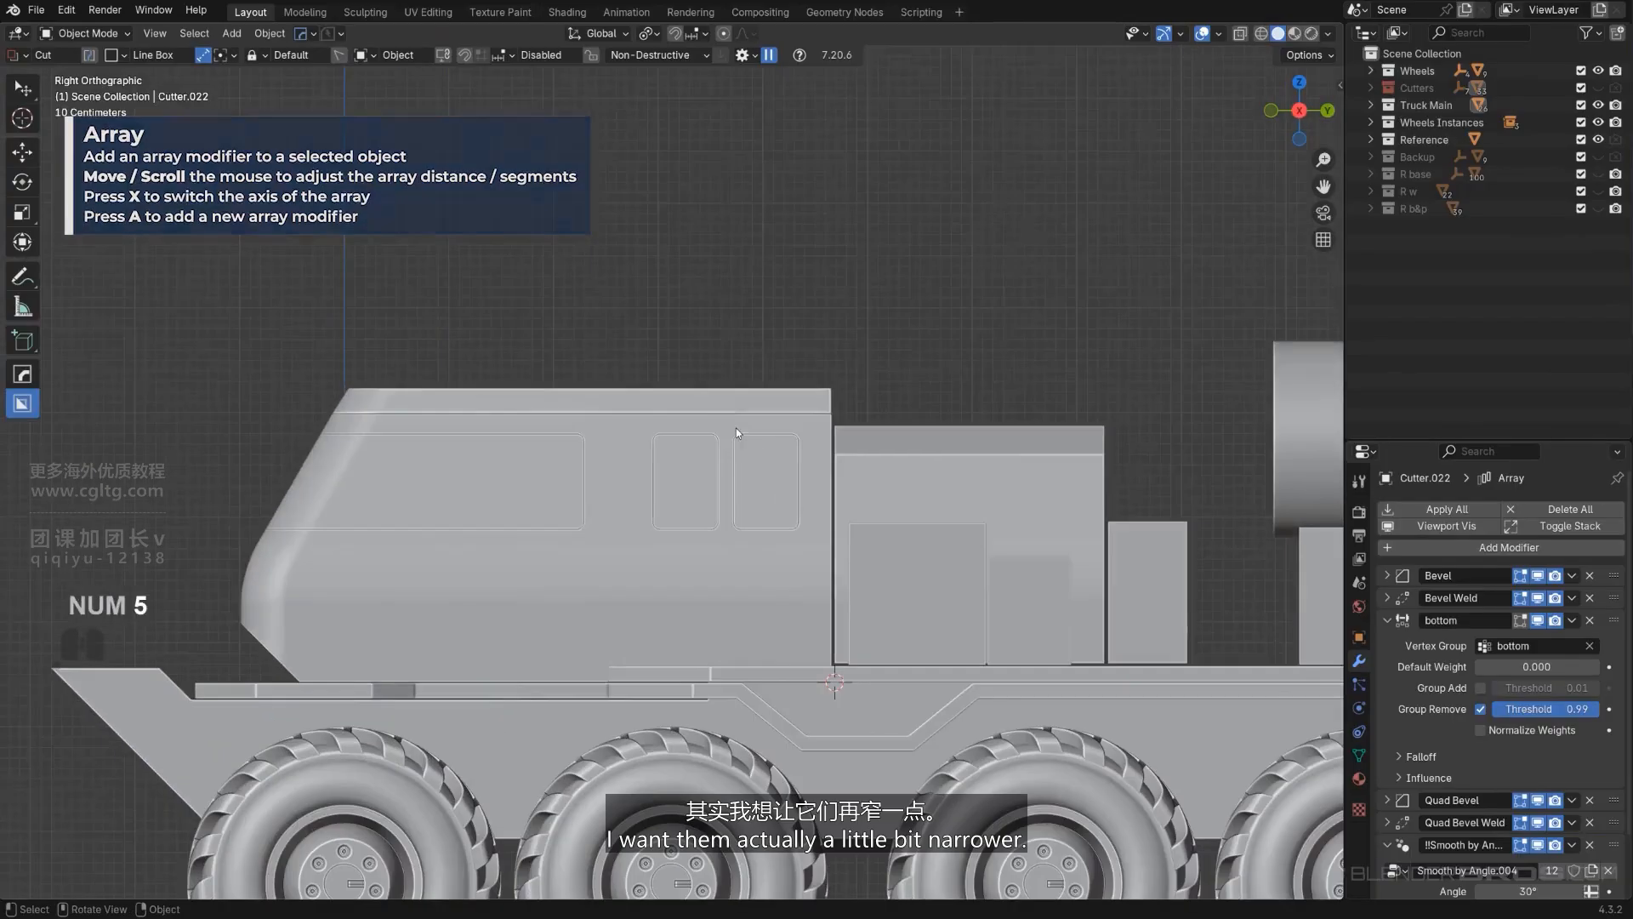
pyautogui.keyDown('shift'); pyautogui.moveTo(759, 455); pyautogui.dragTo(726, 405, button='middle'); pyautogui.keyUp('shift')
pyautogui.scroll(-2, 730, 426)
pyautogui.click(728, 428)
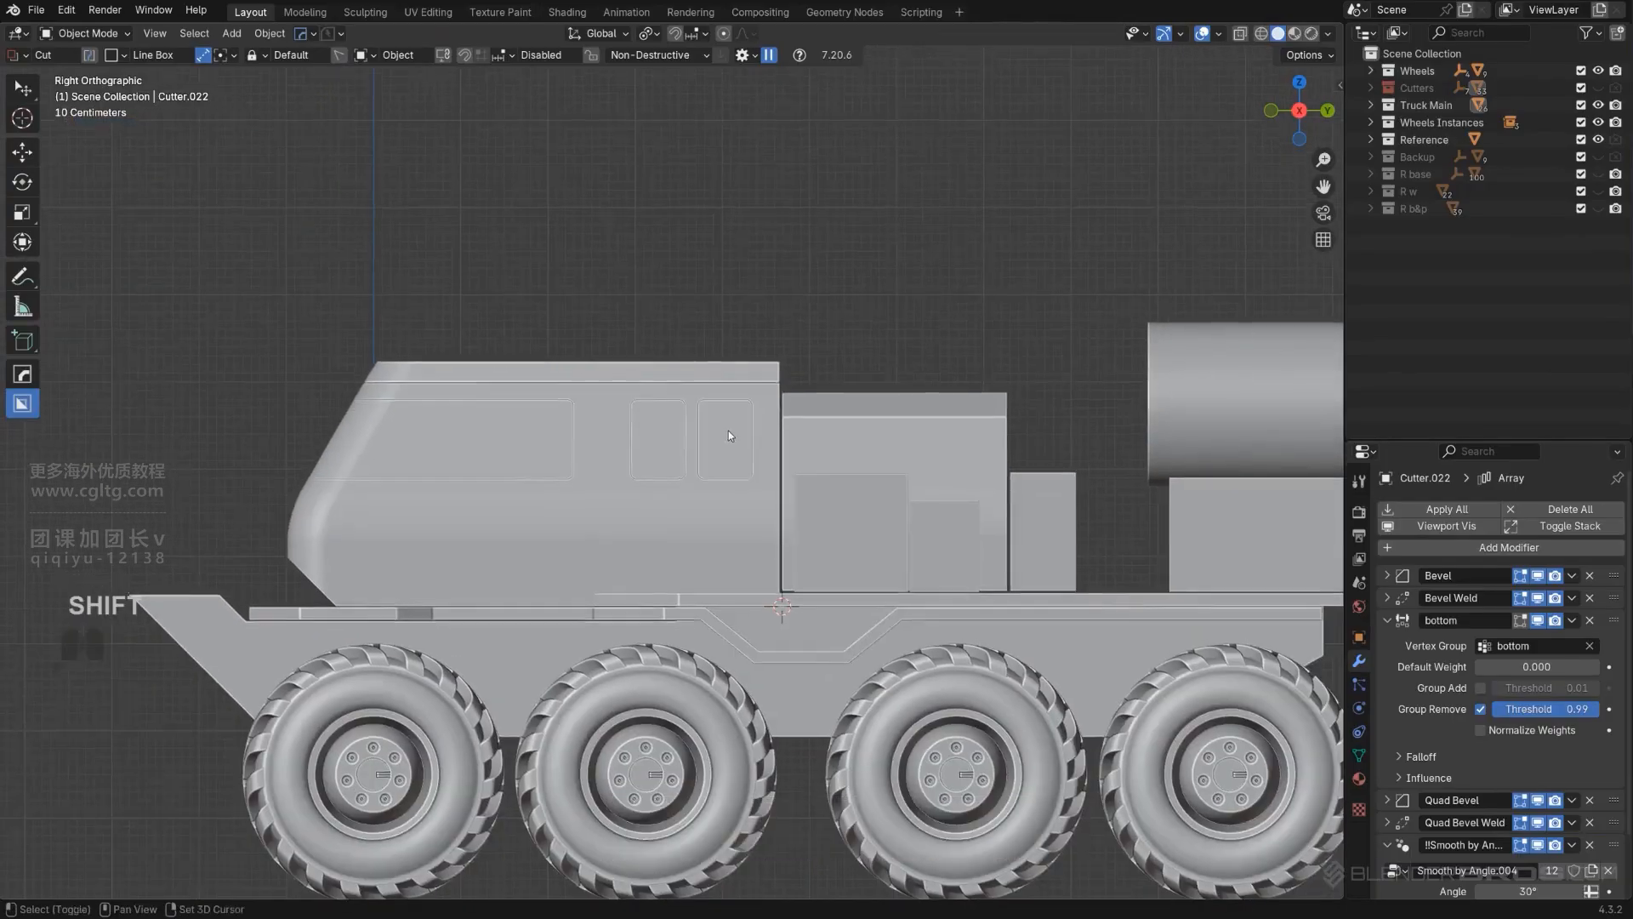
pyautogui.scroll(3, 728, 430)
pyautogui.press('q')
pyautogui.click(707, 397)
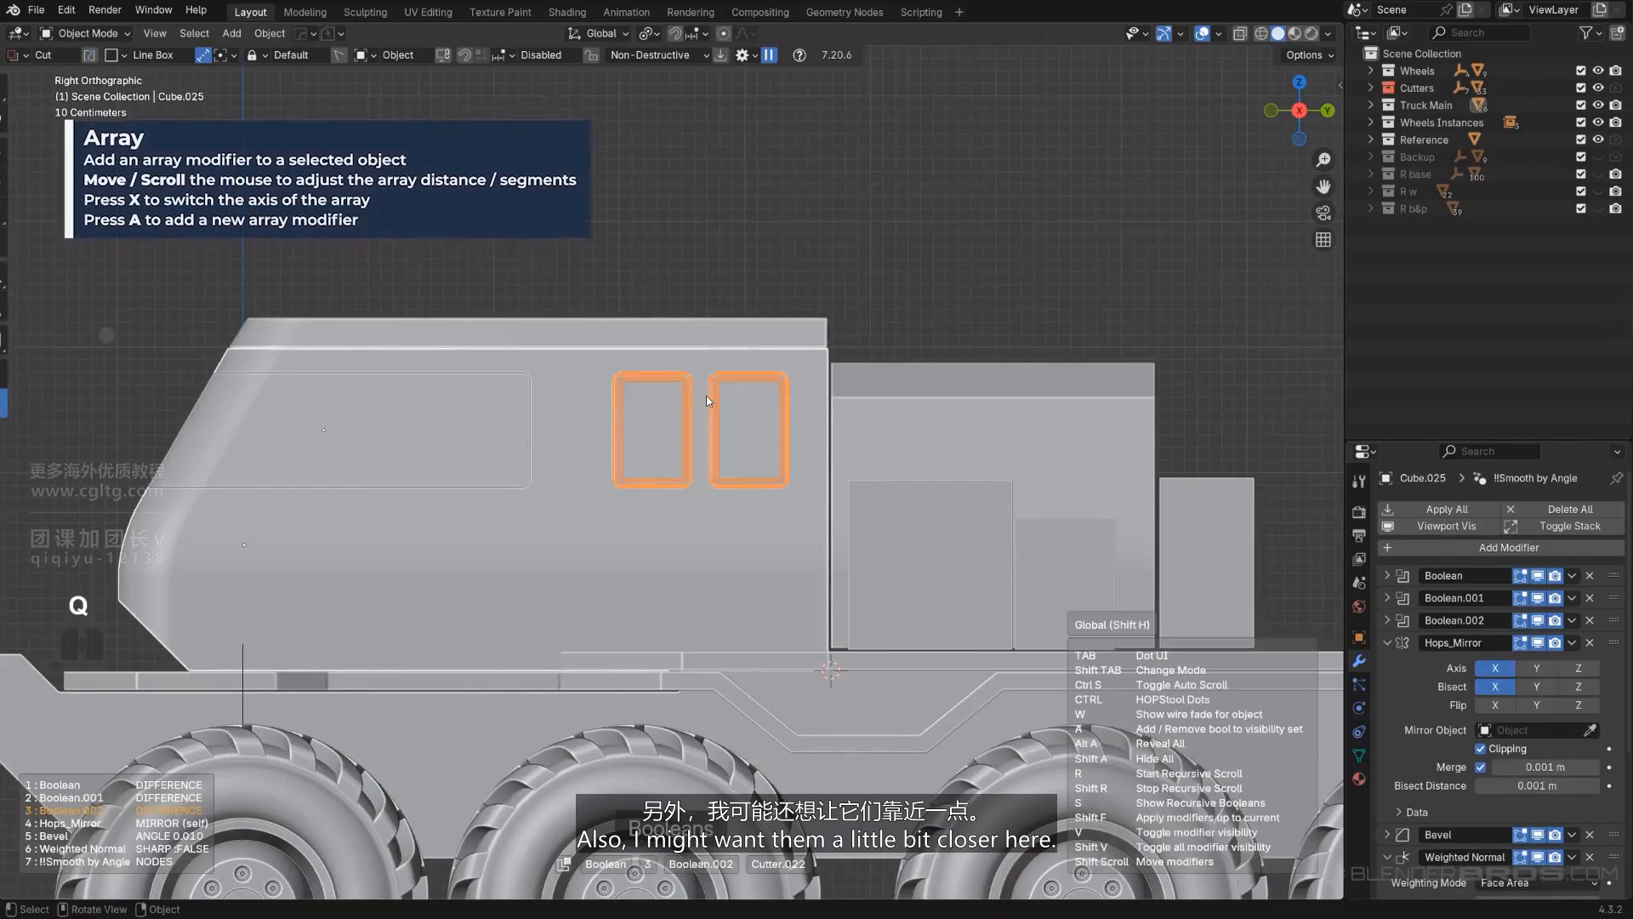
pyautogui.click(708, 399)
pyautogui.press('g')
pyautogui.press('x')
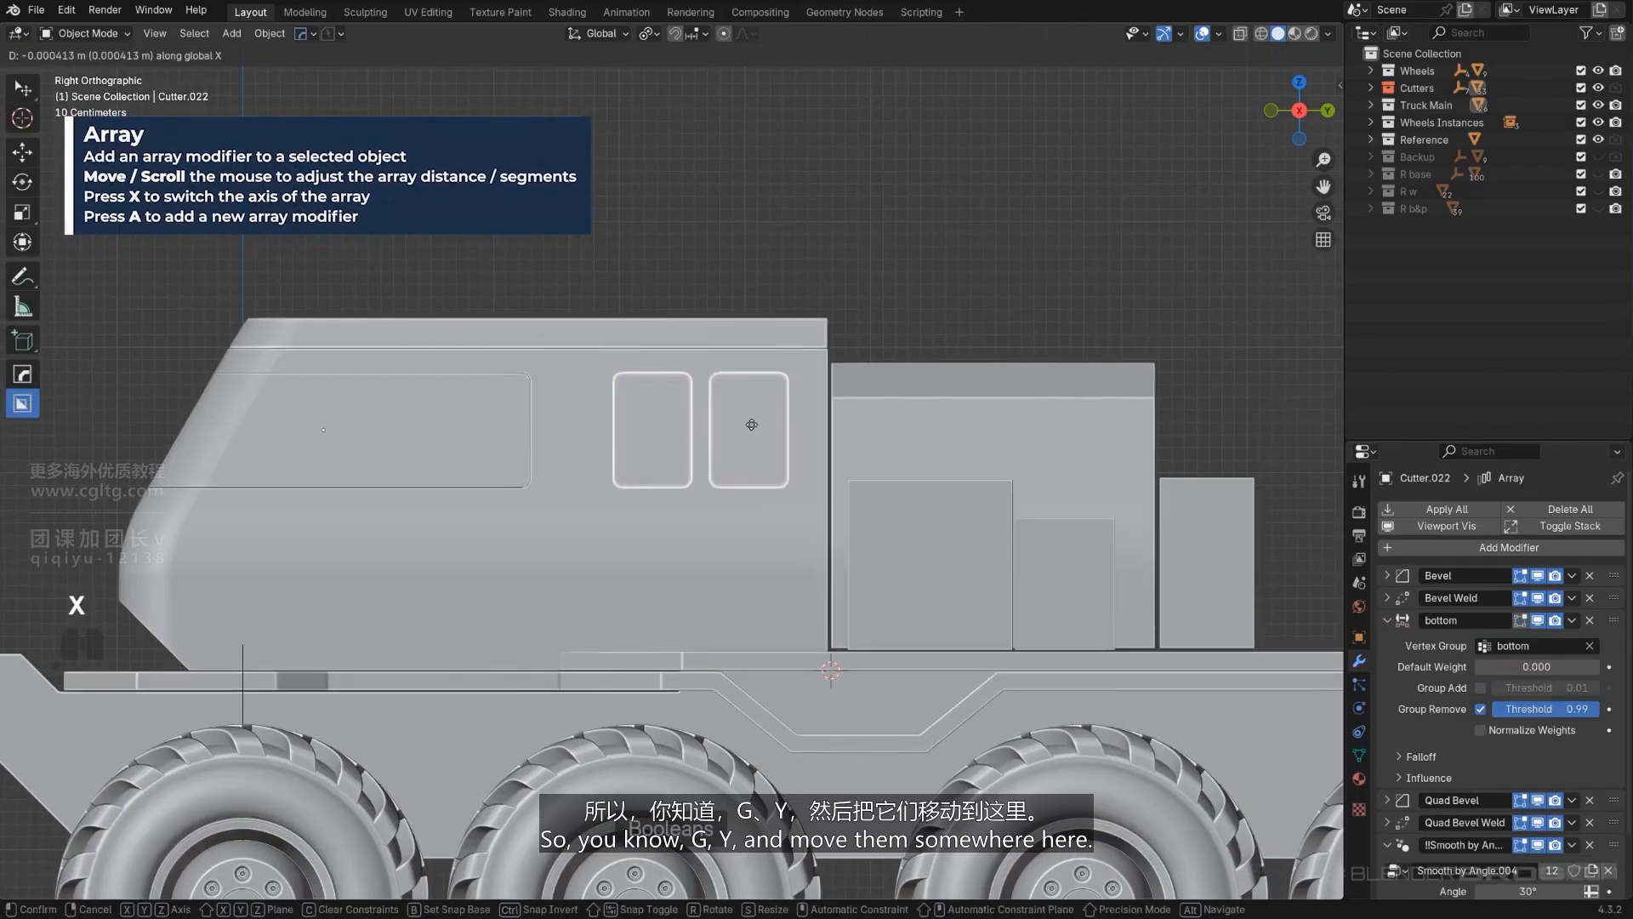
pyautogui.press('shift')
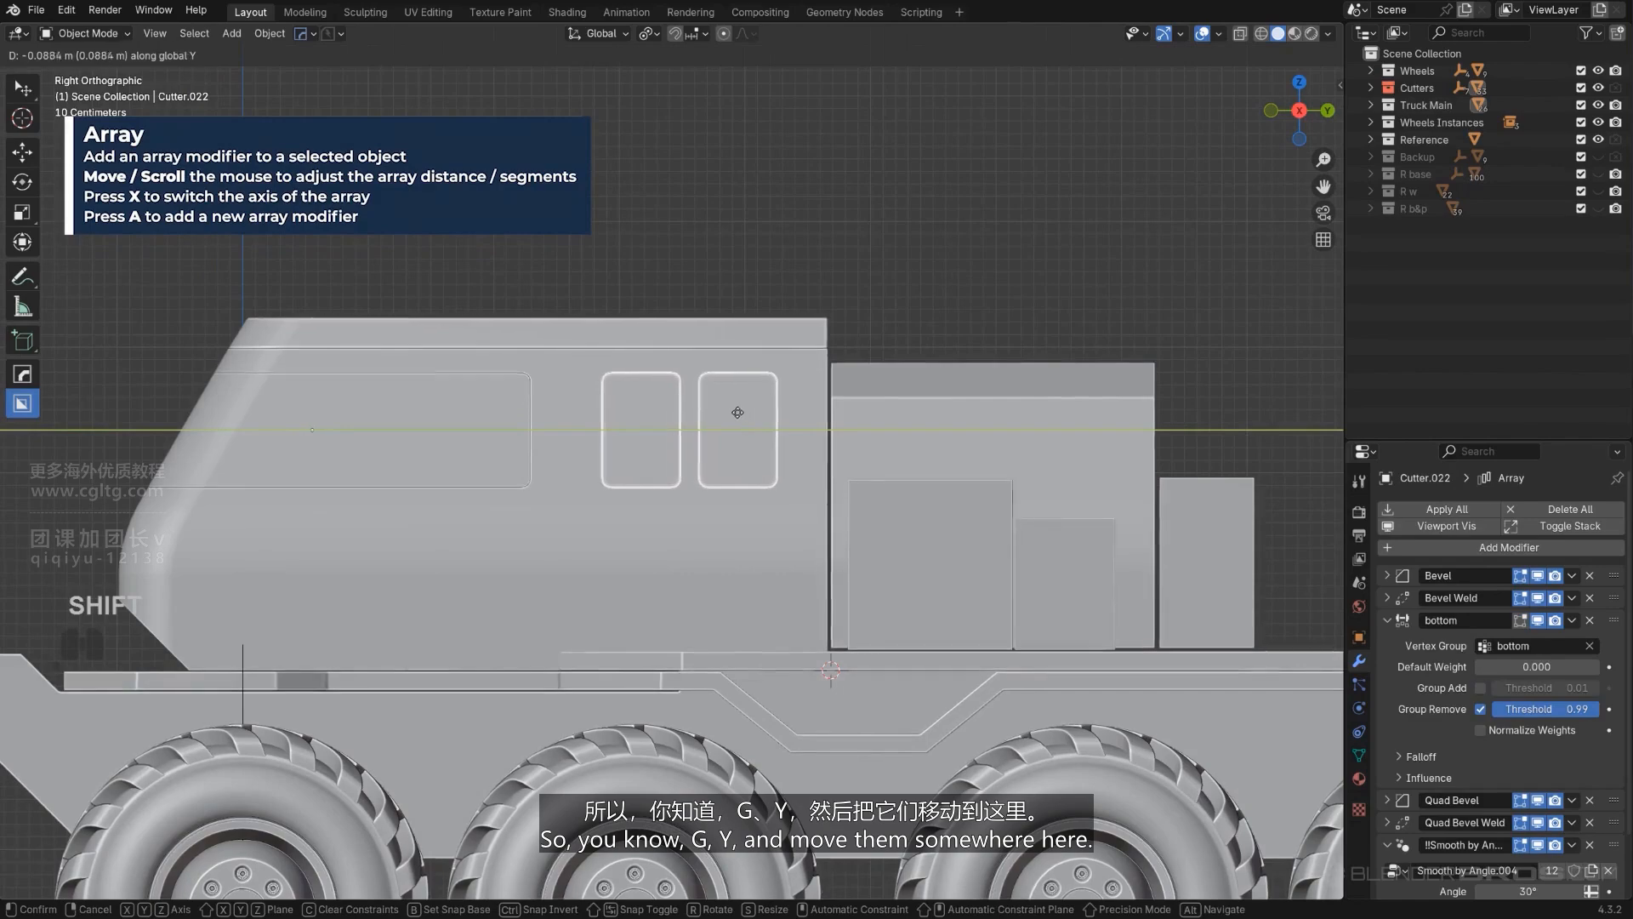
pyautogui.click(730, 412)
pyautogui.scroll(-4, 804, 258)
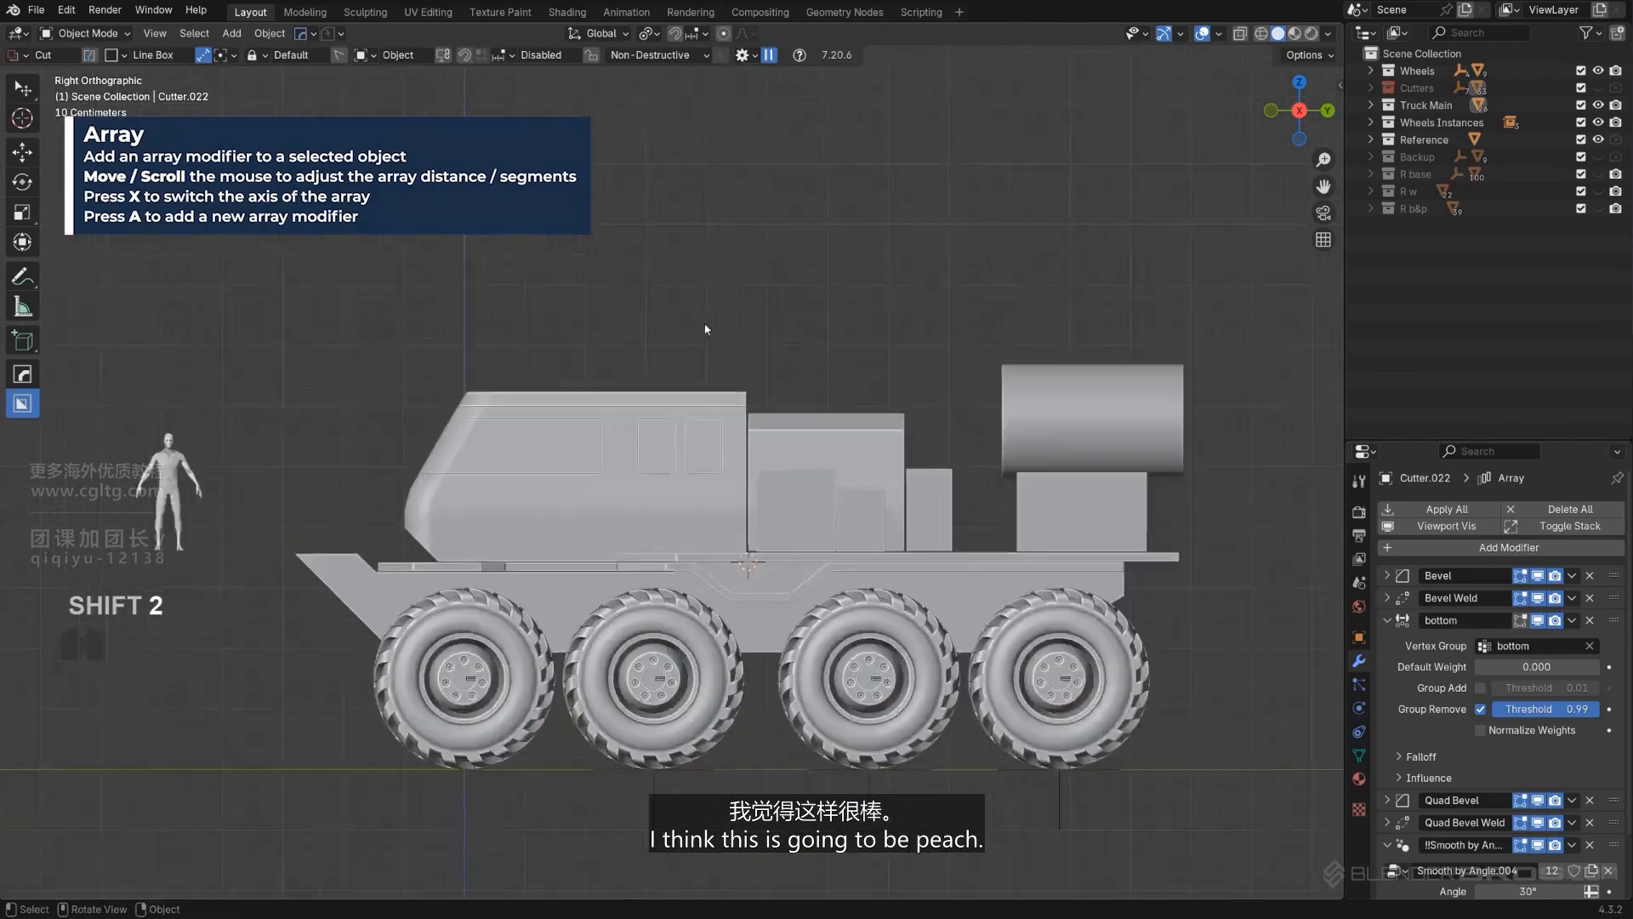
# Step: Select the rear window slice and remove its Hops_Mirror modifier
pyautogui.moveTo(705, 329); pyautogui.dragTo(749, 374, button='middle')
pyautogui.press('KP_5')
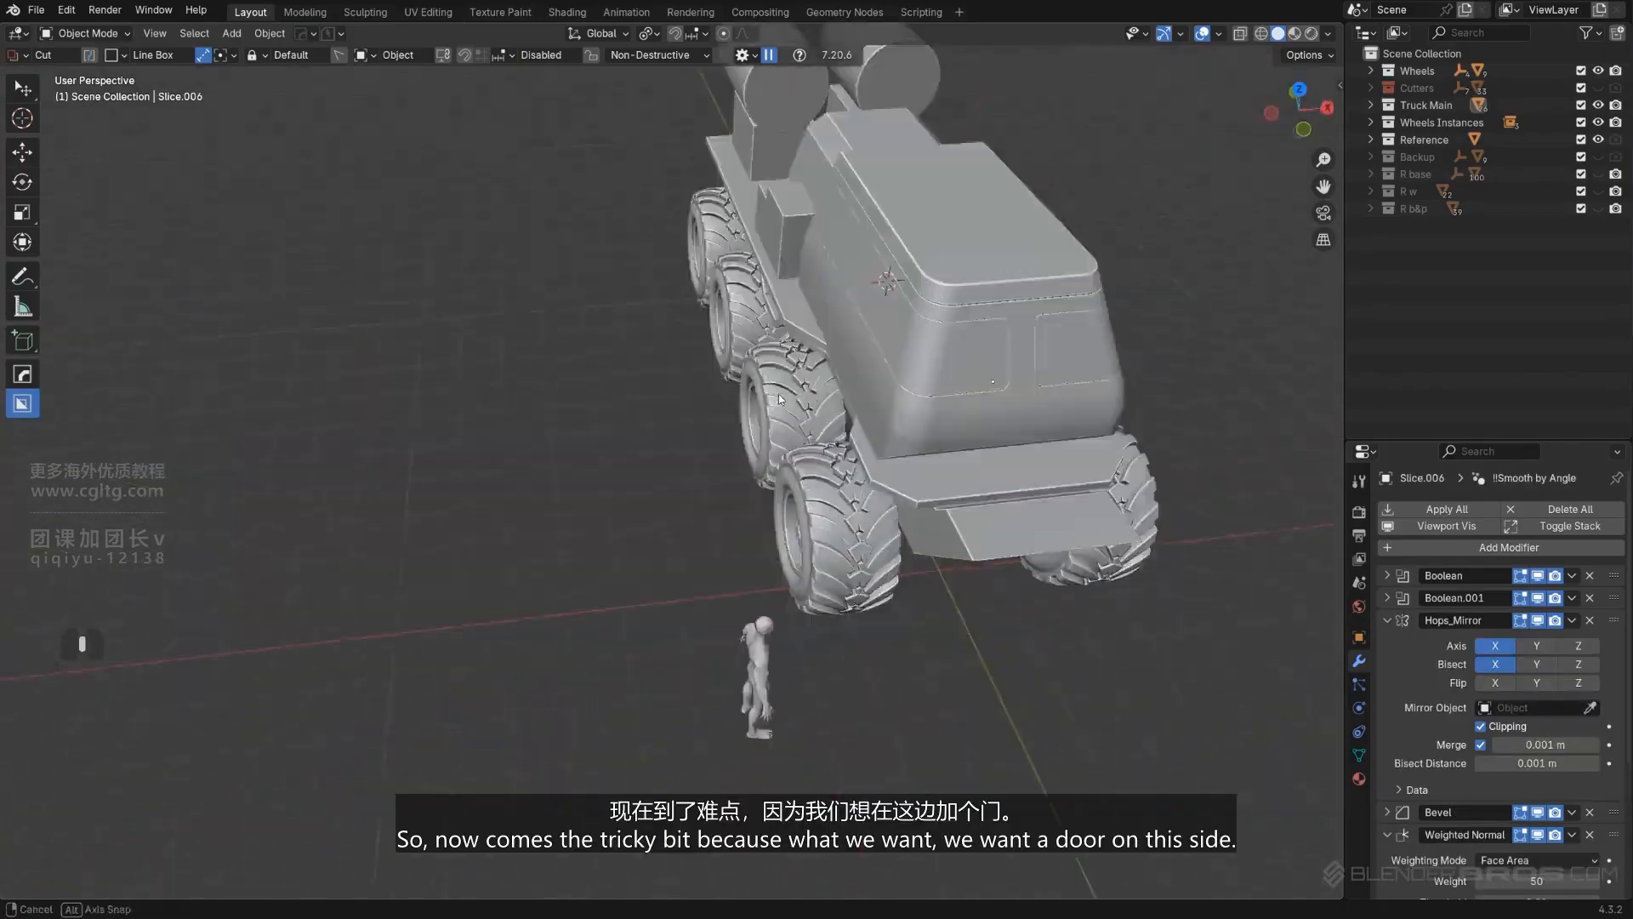
pyautogui.keyDown('shift'); pyautogui.moveTo(778, 395); pyautogui.dragTo(681, 456, button='middle'); pyautogui.keyUp('shift')
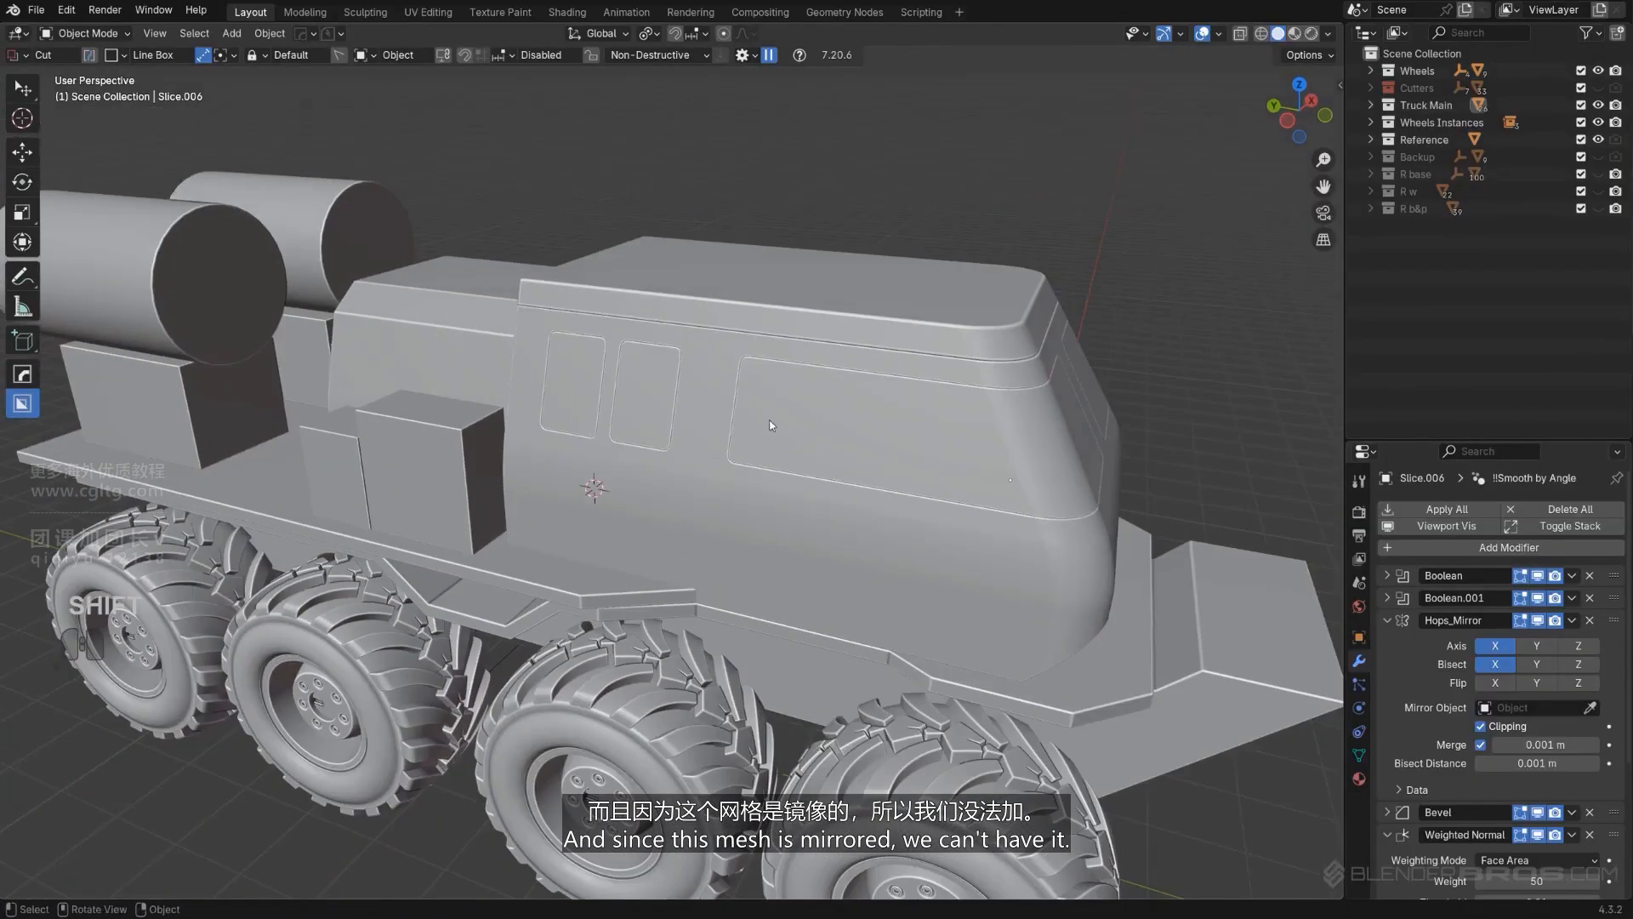
pyautogui.click(656, 391)
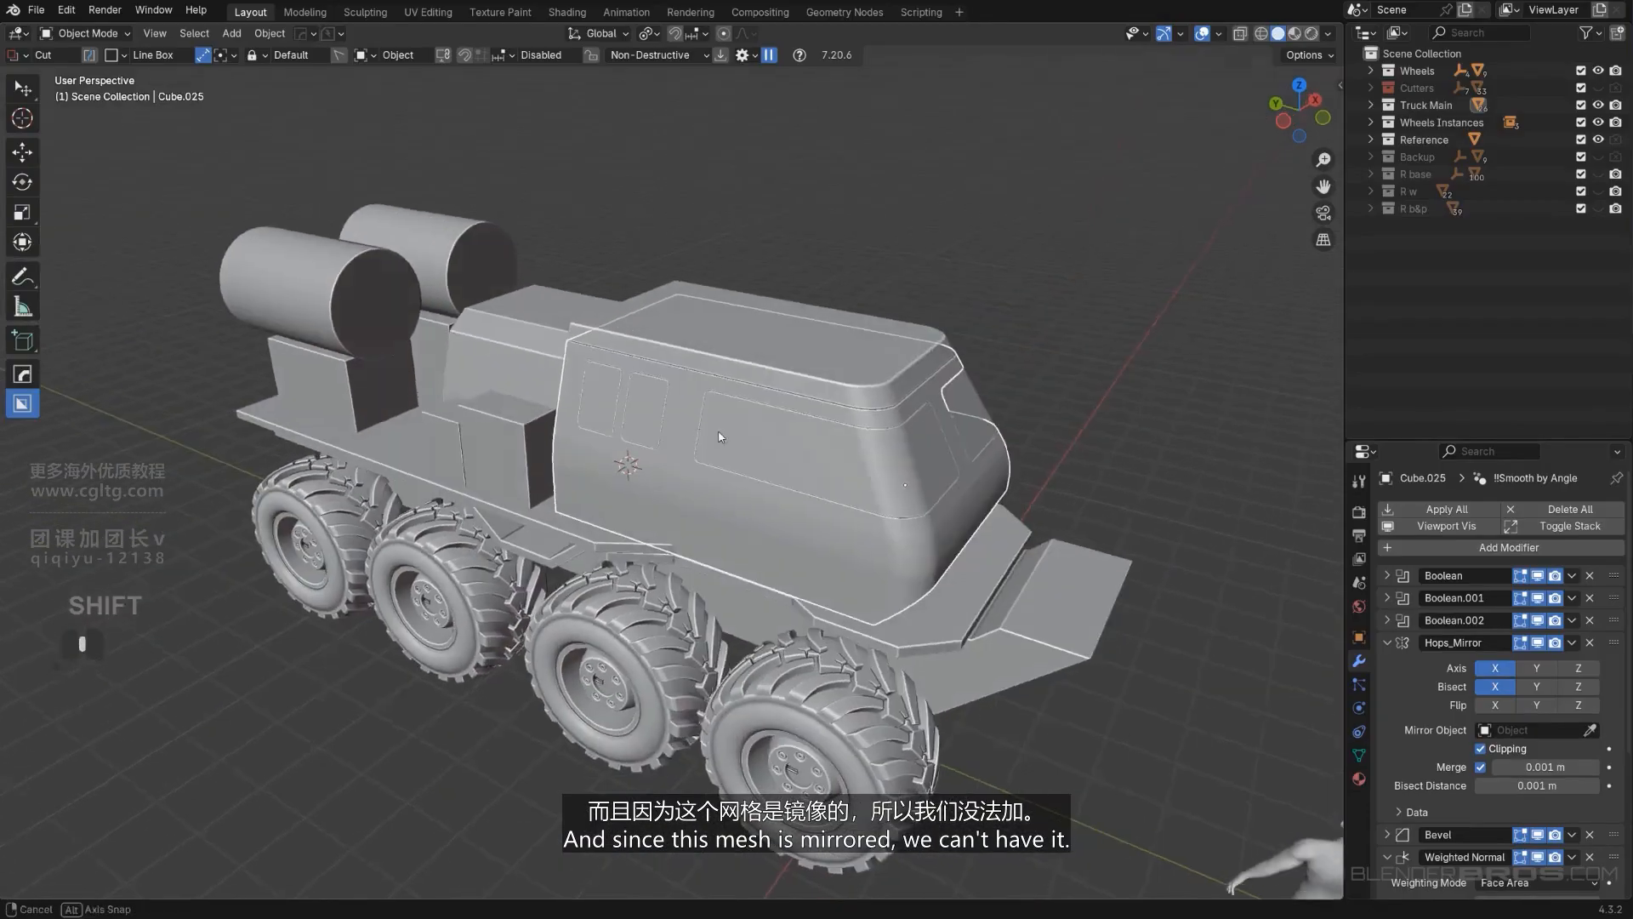
pyautogui.scroll(2, 733, 387)
pyautogui.keyDown('shift'); pyautogui.moveTo(719, 436); pyautogui.dragTo(553, 459, button='middle'); pyautogui.keyUp('shift')
pyautogui.click(729, 434)
pyautogui.keyDown('shift'); pyautogui.moveTo(553, 459); pyautogui.dragTo(680, 467, button='middle'); pyautogui.keyUp('shift')
pyautogui.scroll(-1, 1466, 721)
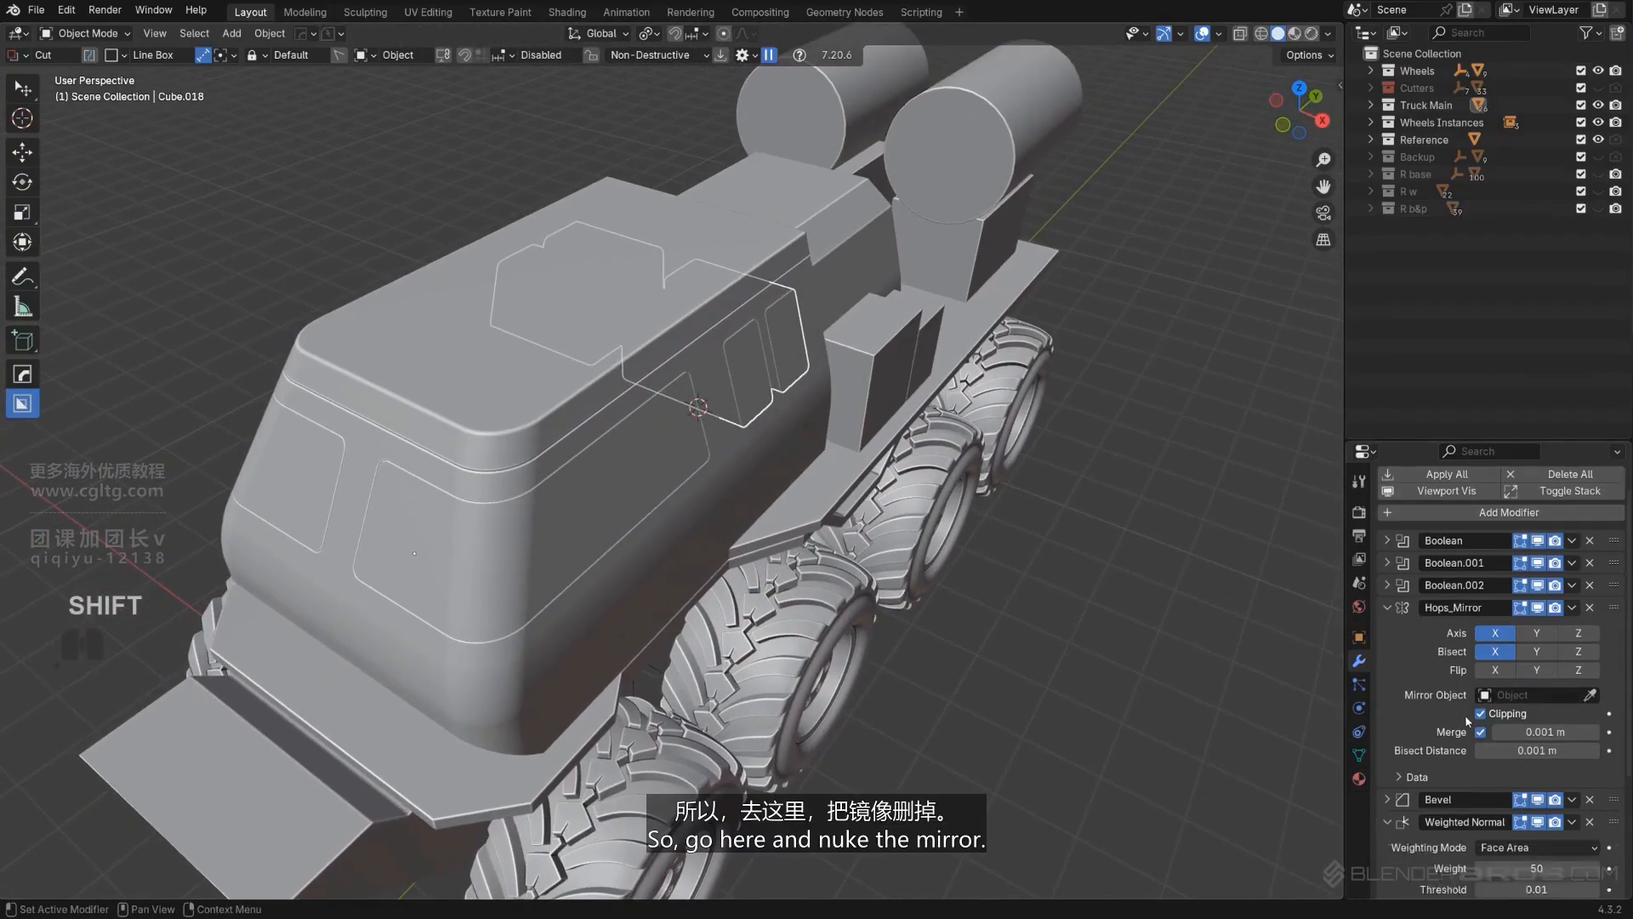
pyautogui.scroll(-2, 1465, 721)
pyautogui.click(1597, 536)
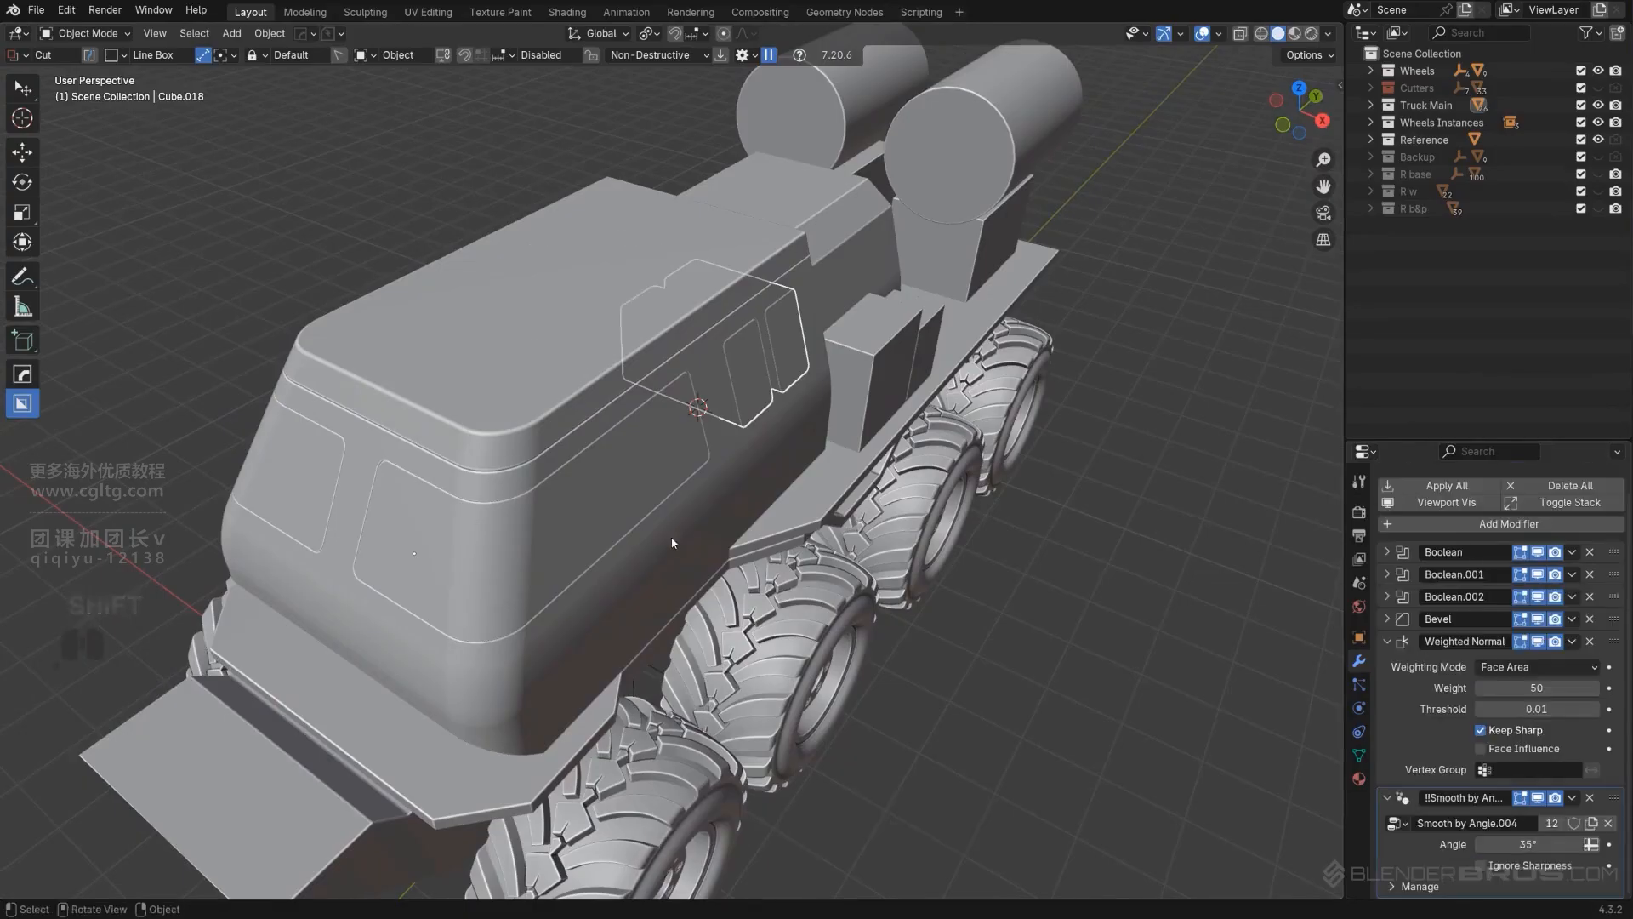
# Step: Select the cabin body and reorder its rear window boolean, Boolean.002, to sit below the Hops_Mirror modifier
pyautogui.moveTo(1020, 544); pyautogui.dragTo(615, 467, button='middle')
pyautogui.click(615, 467)
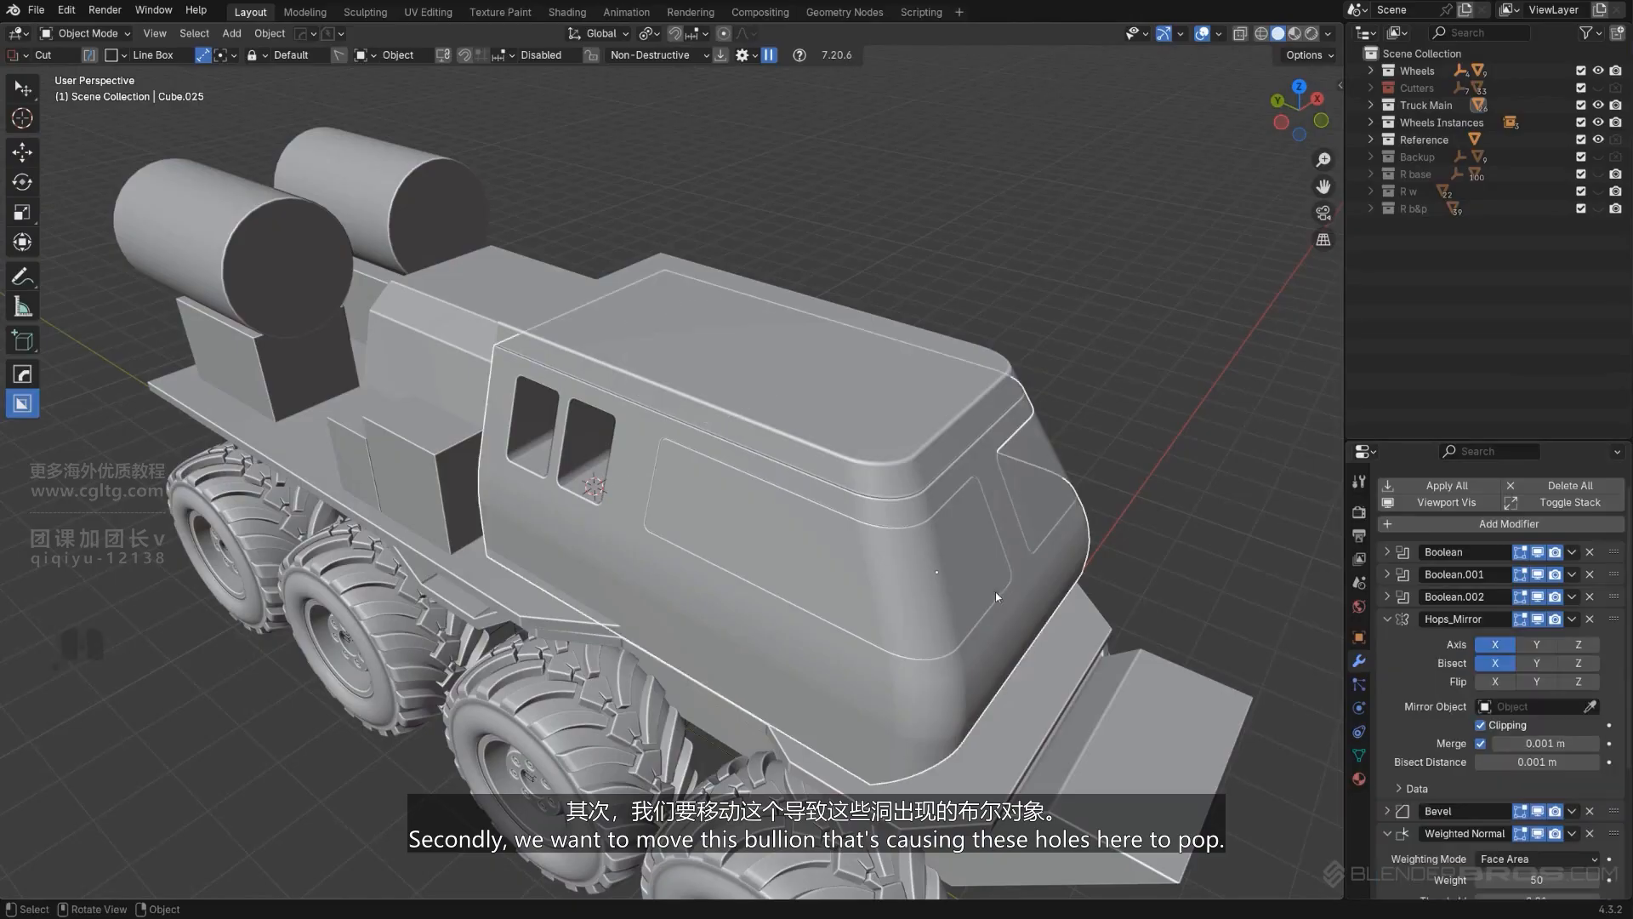
pyautogui.keyDown('shift'); pyautogui.moveTo(995, 591); pyautogui.dragTo(890, 442, button='middle'); pyautogui.keyUp('shift')
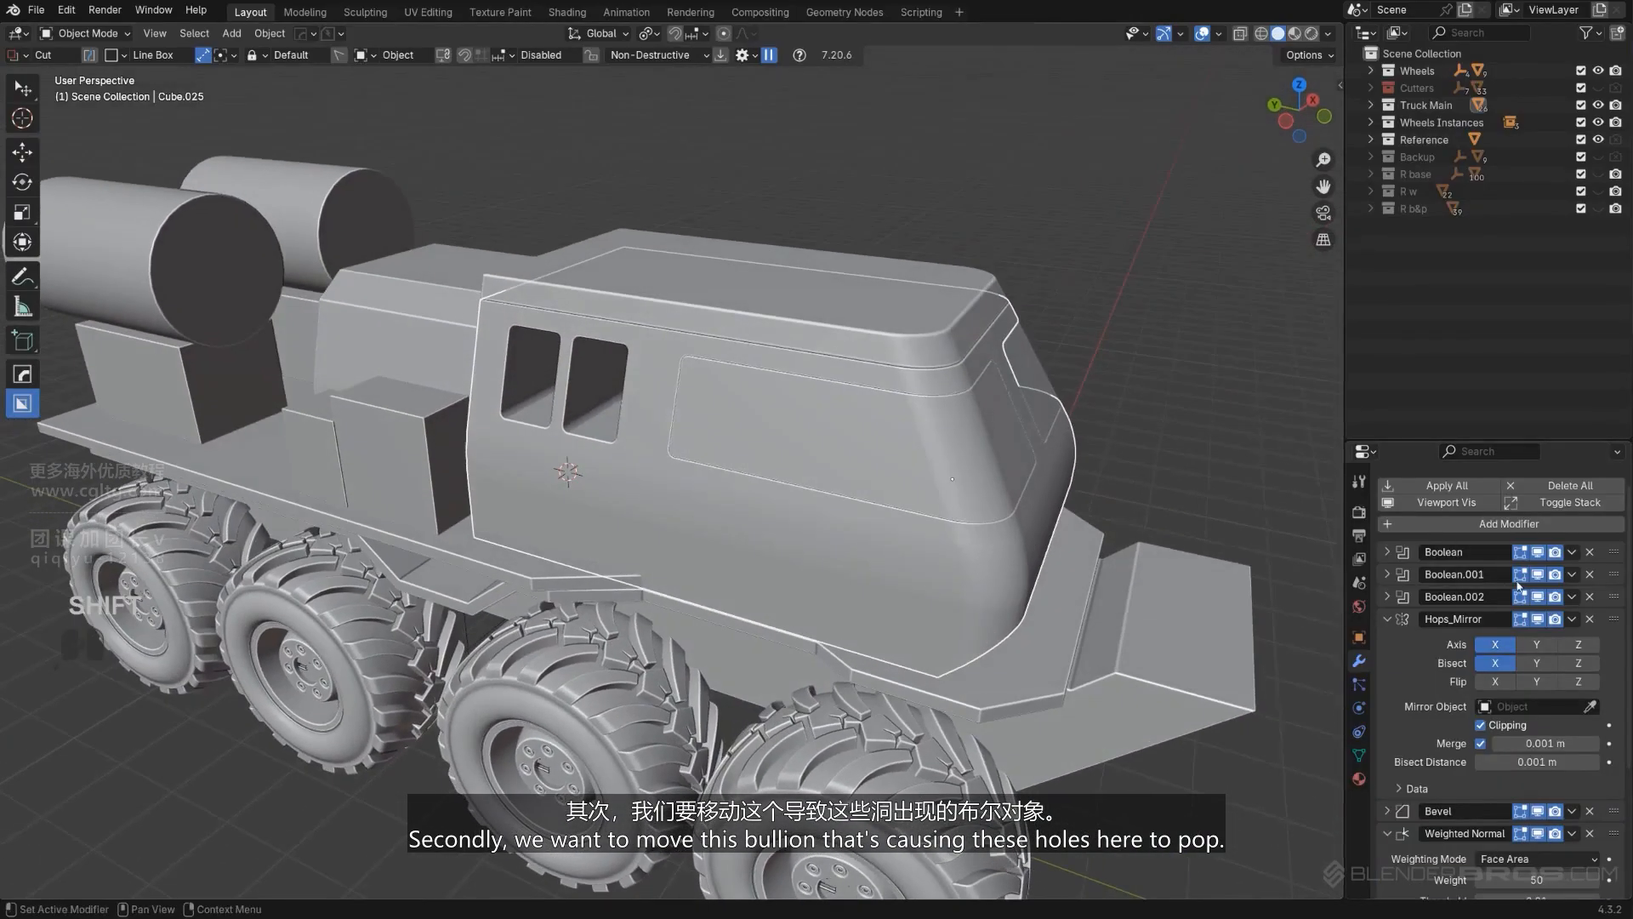
pyautogui.moveTo(582, 380)
pyautogui.mouseDown(button='middle')
pyautogui.moveTo(615, 374)
pyautogui.moveTo(570, 377)
pyautogui.mouseUp(button='middle')
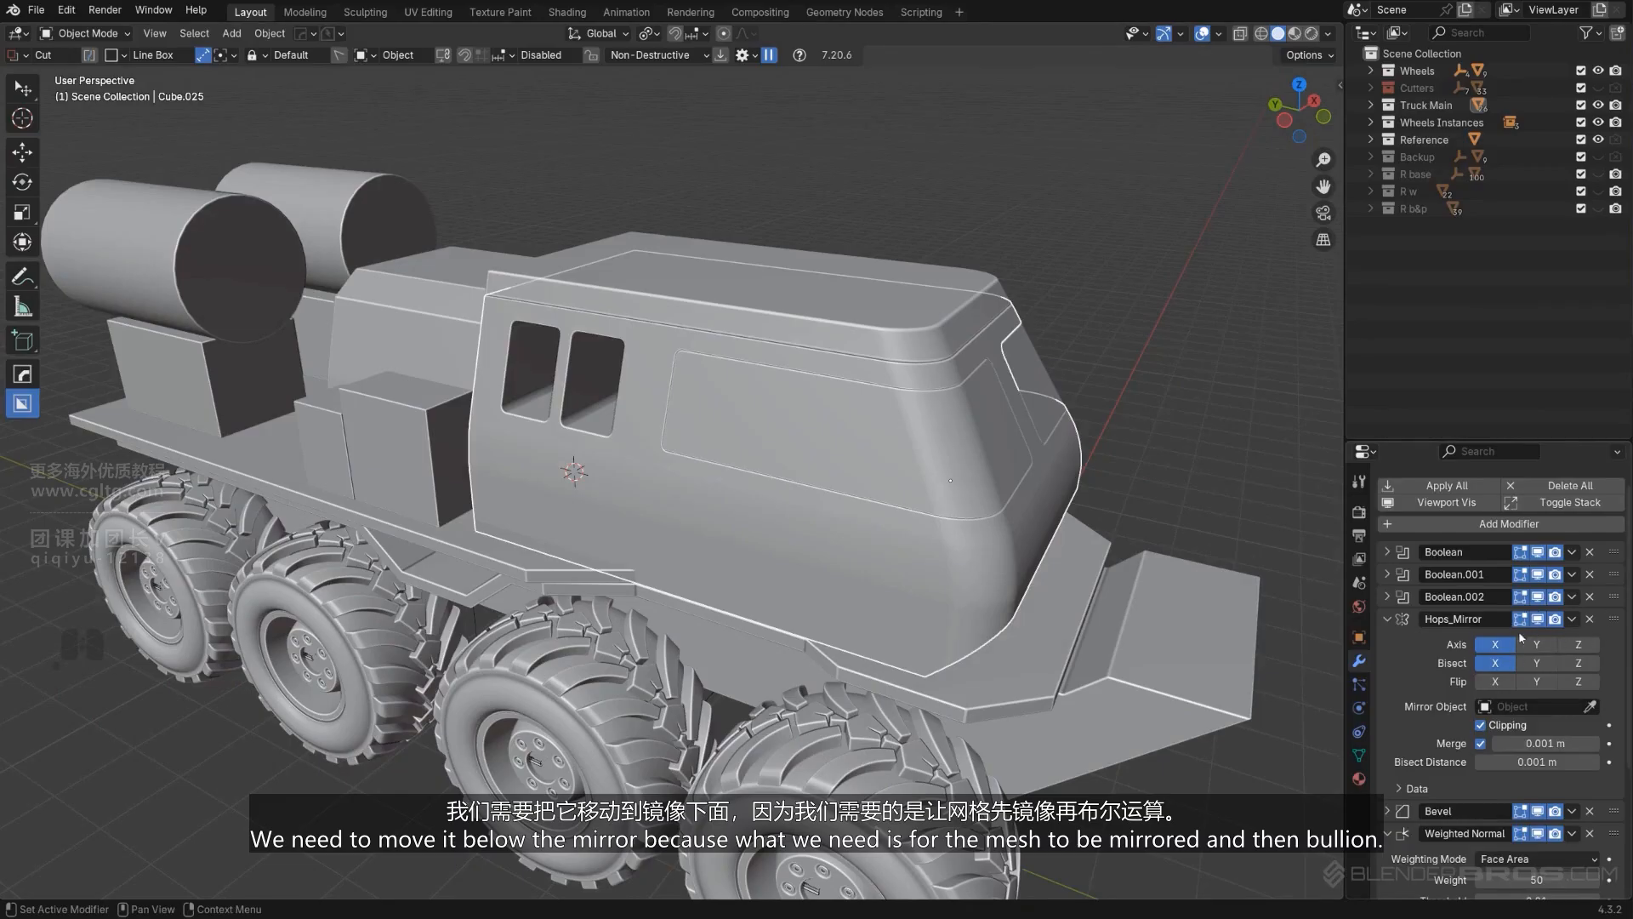
pyautogui.moveTo(1613, 596); pyautogui.dragTo(1628, 795)
# Step: View the cabin's windowless rear side from the left and save the file with PowerSave
pyautogui.moveTo(1183, 356)
pyautogui.mouseDown(button='middle')
pyautogui.moveTo(927, 352)
pyautogui.moveTo(1181, 366)
pyautogui.mouseUp(button='middle')
pyautogui.keyDown('alt'); pyautogui.moveTo(825, 373); pyautogui.dragTo(645, 446, button='middle'); pyautogui.keyUp('alt')
pyautogui.press('KP_5')
pyautogui.scroll(3, 838, 334)
pyautogui.scroll(-1, 644, 434)
pyautogui.click(328, 34)
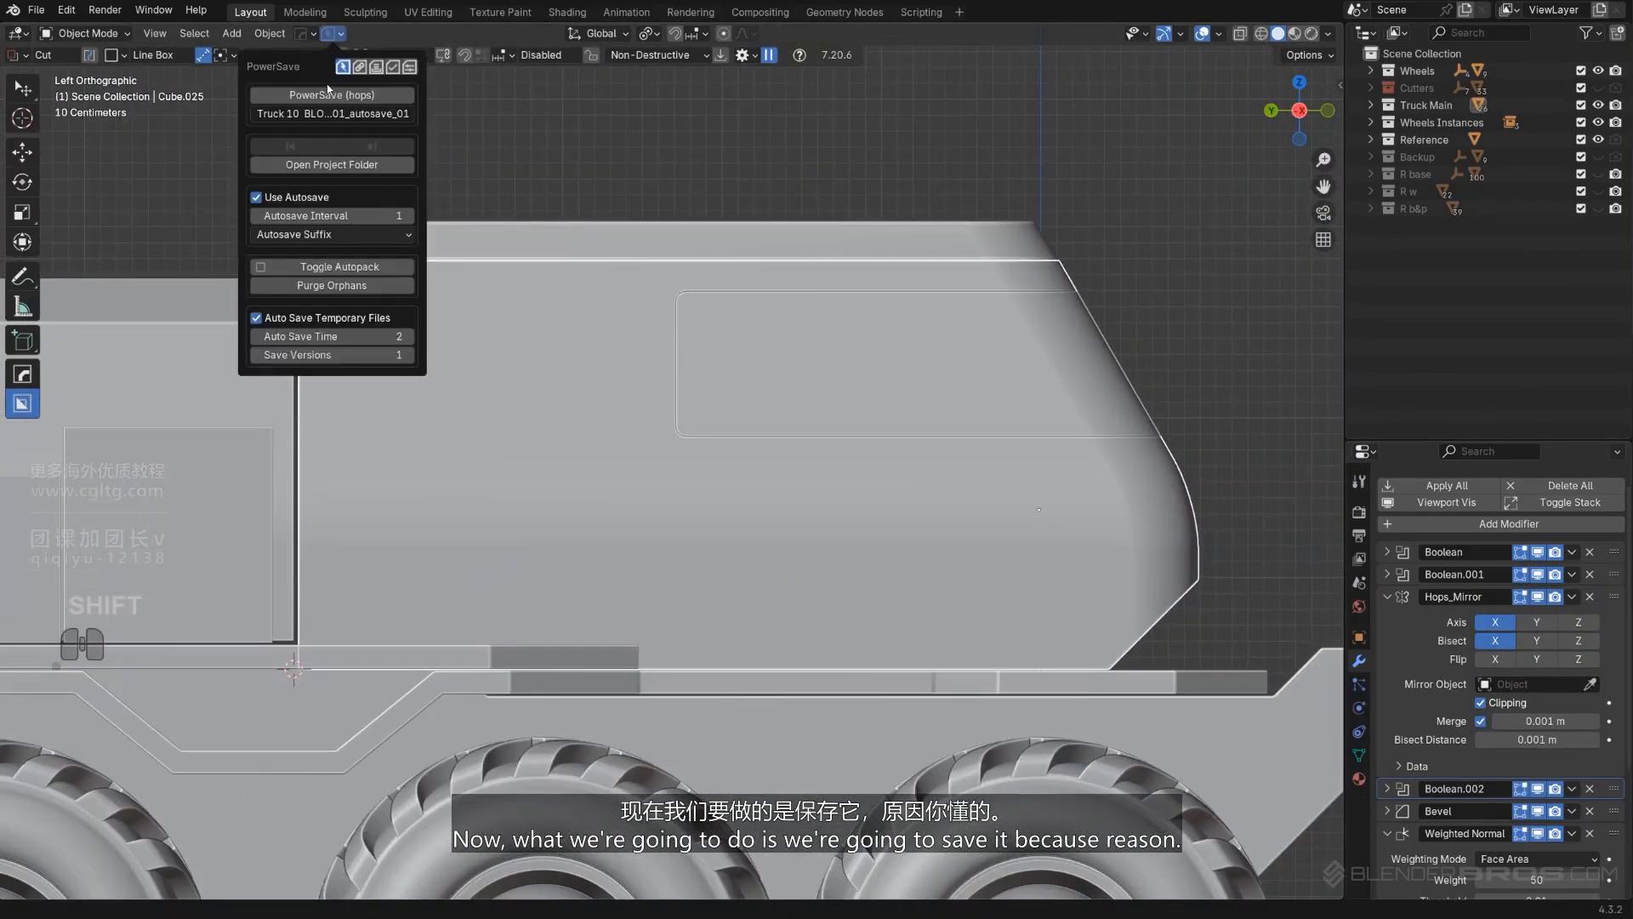
pyautogui.click(332, 95)
# Step: Select the front side window slice and reveal its boolean cutter with Ever Scroll
pyautogui.scroll(2, 948, 375)
pyautogui.scroll(-2, 936, 358)
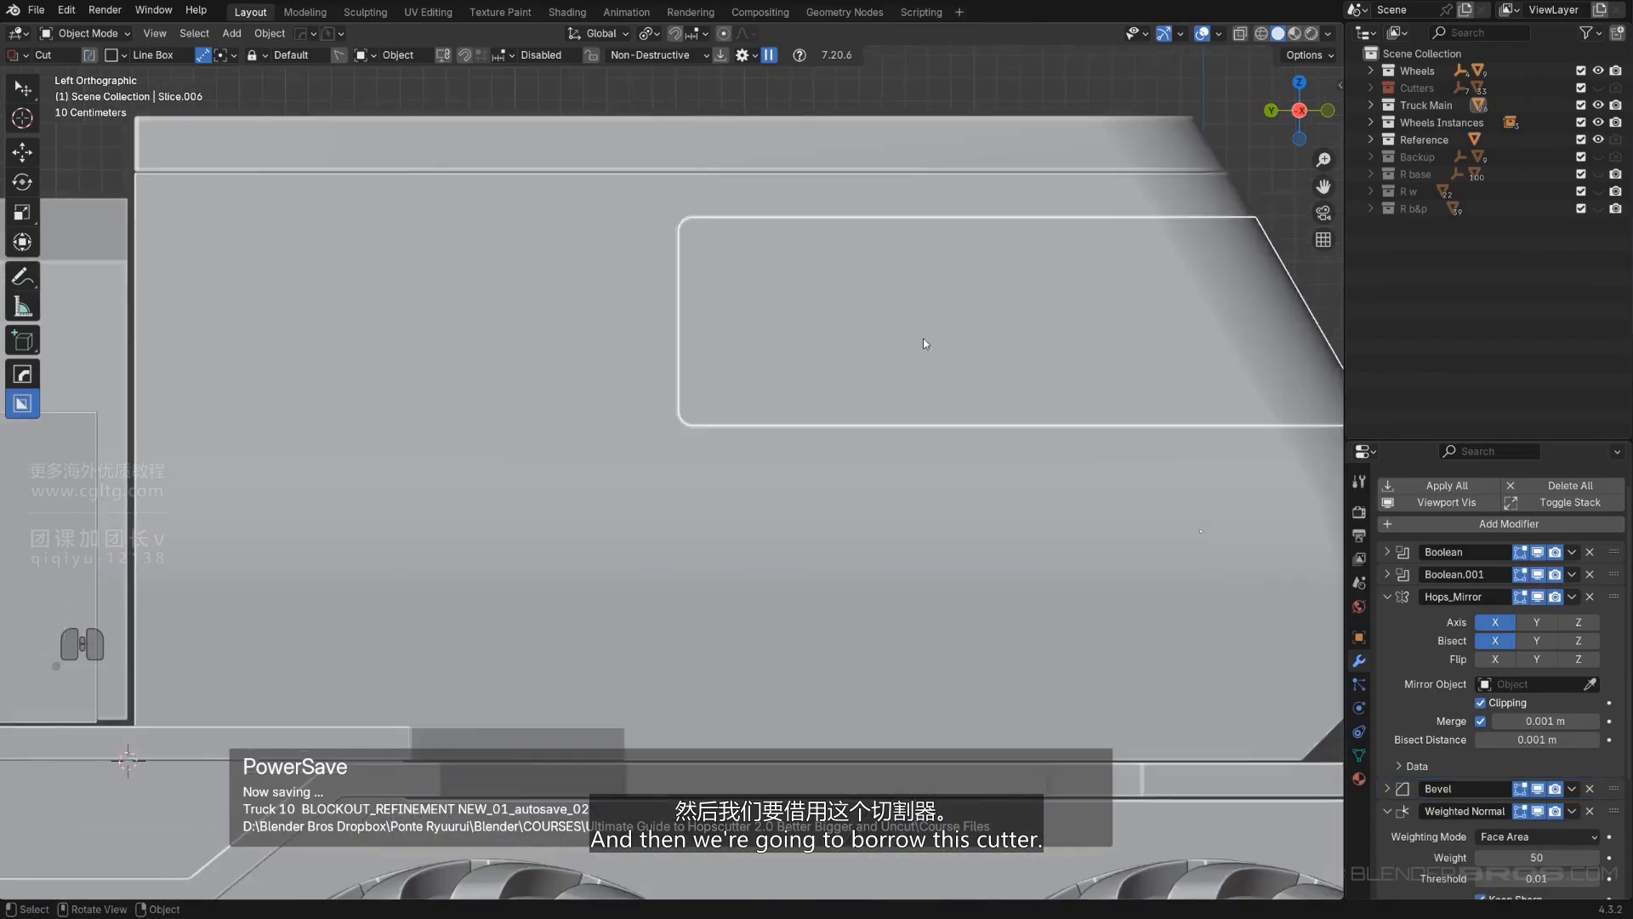
pyautogui.click(923, 357)
pyautogui.press('q')
pyautogui.keyDown('shift'); pyautogui.click(919, 357); pyautogui.keyUp('shift')
pyautogui.click(920, 355)
pyautogui.scroll(-2, 919, 355)
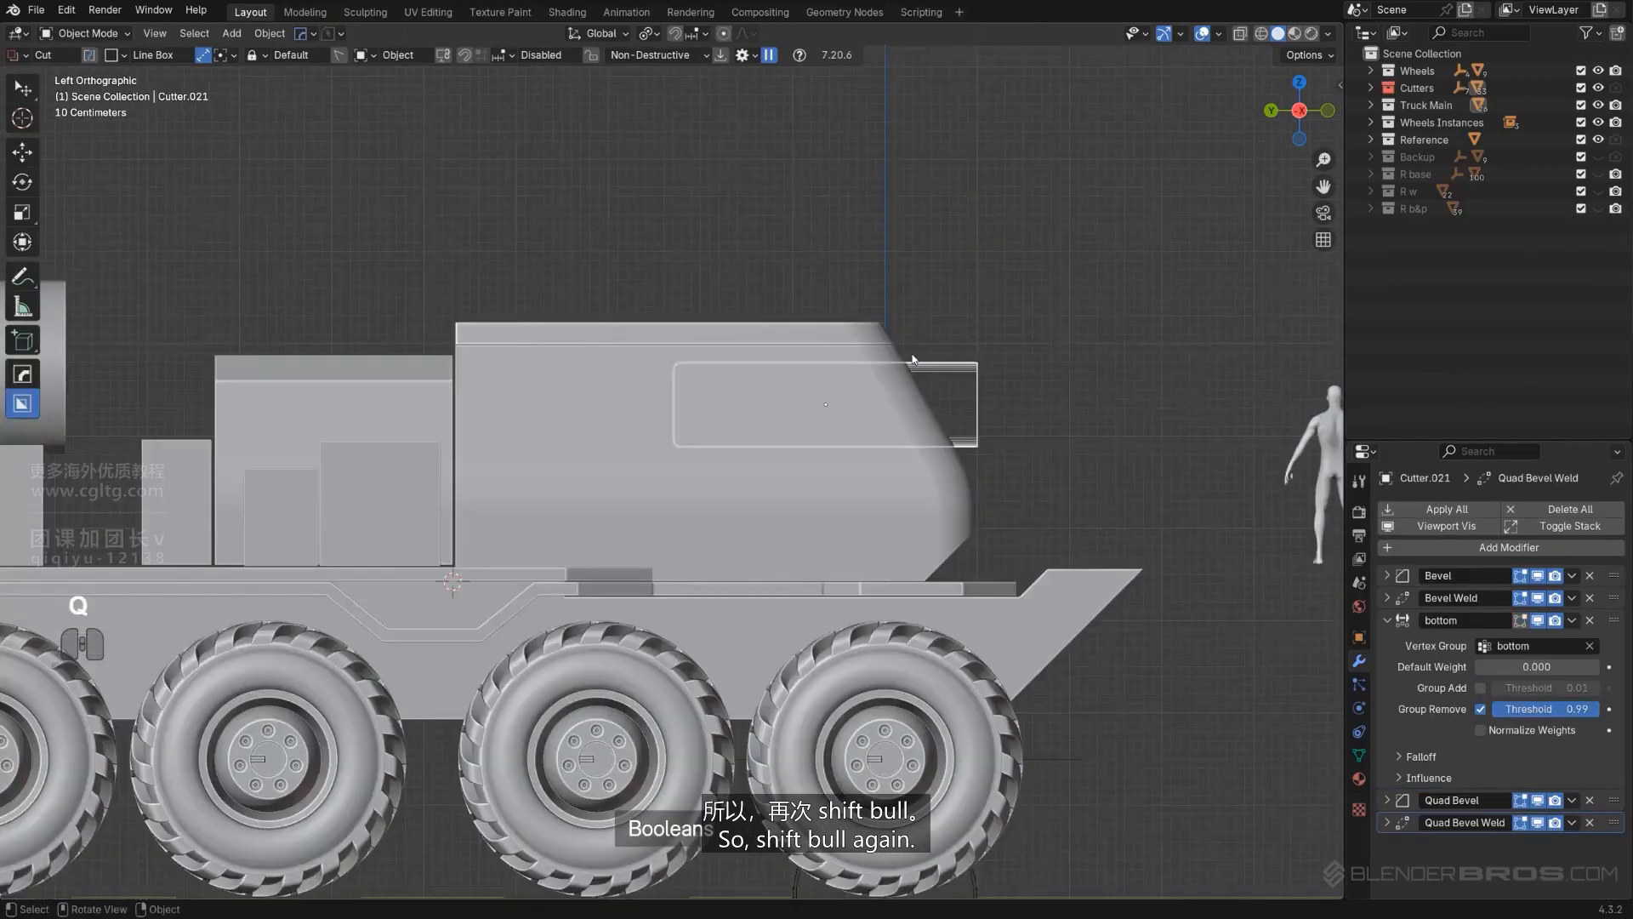
# Step: Duplicate the front window cutter and move the copy along X to the cabin's opposite side
pyautogui.moveTo(923, 355); pyautogui.dragTo(815, 420, button='middle')
pyautogui.scroll(3, 814, 420)
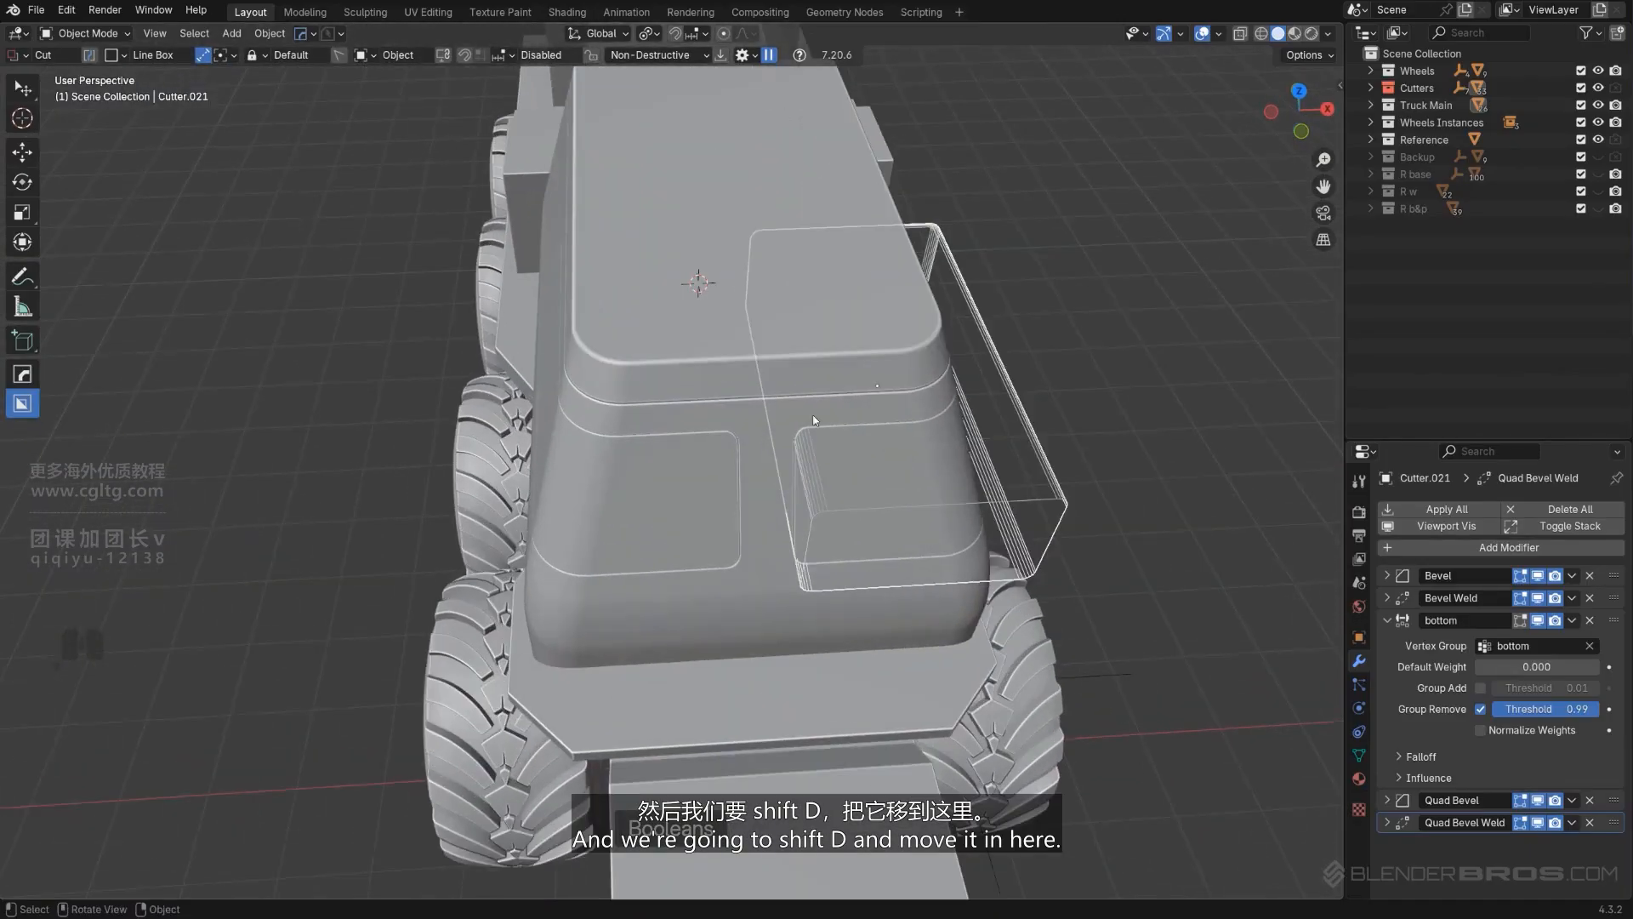
pyautogui.moveTo(720, 538); pyautogui.dragTo(930, 484, button='middle')
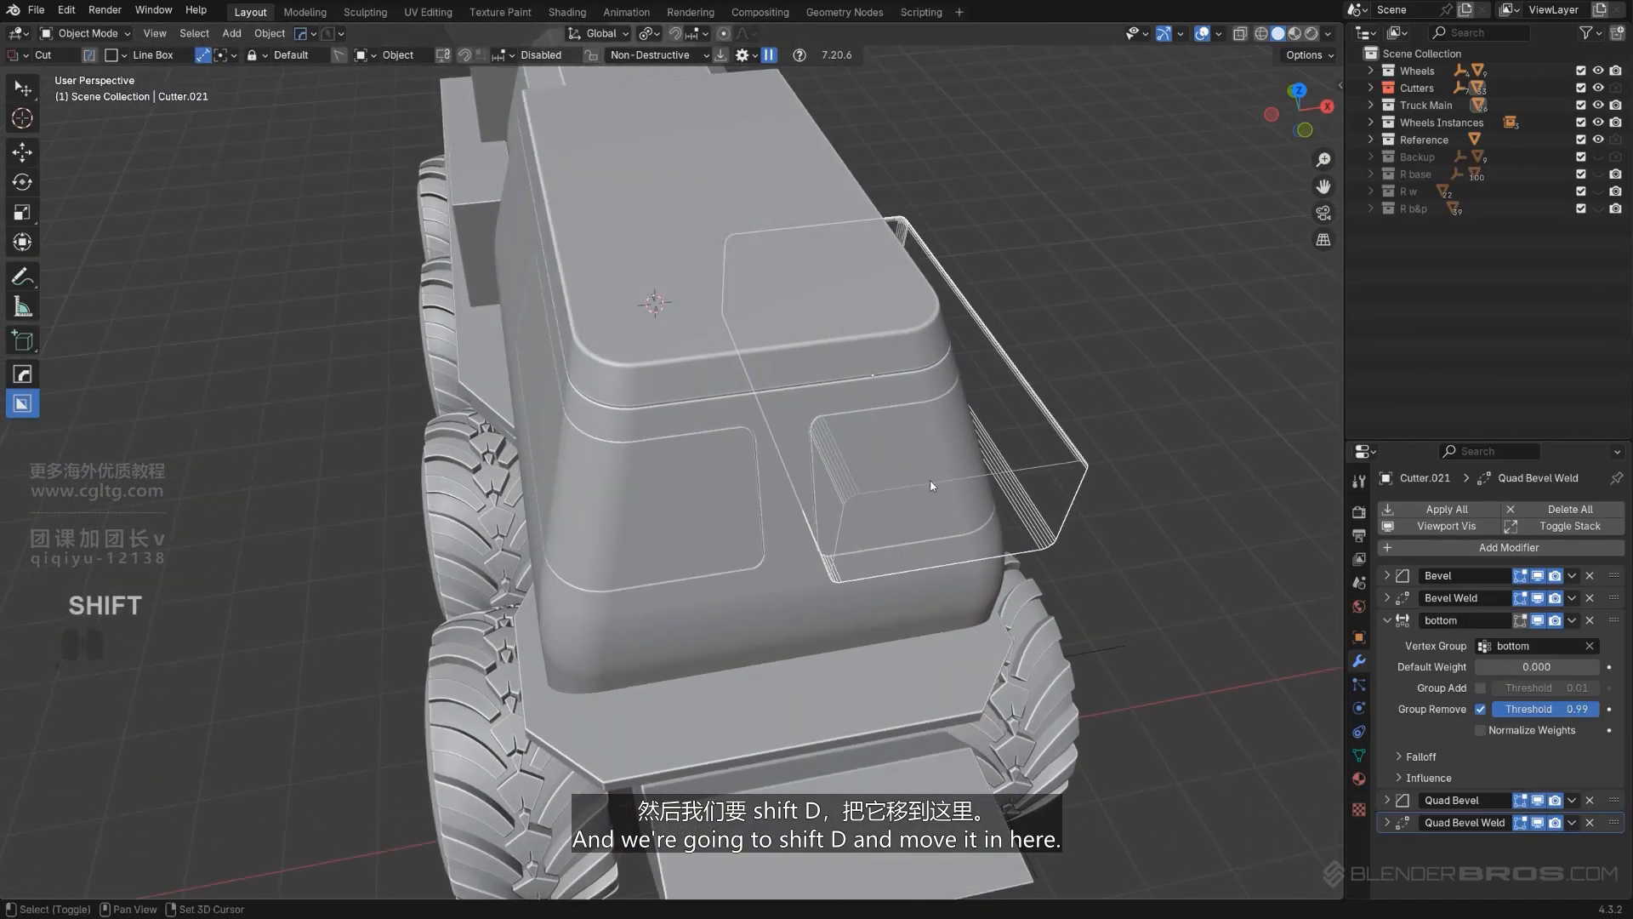
pyautogui.hotkey('shift', 'd')
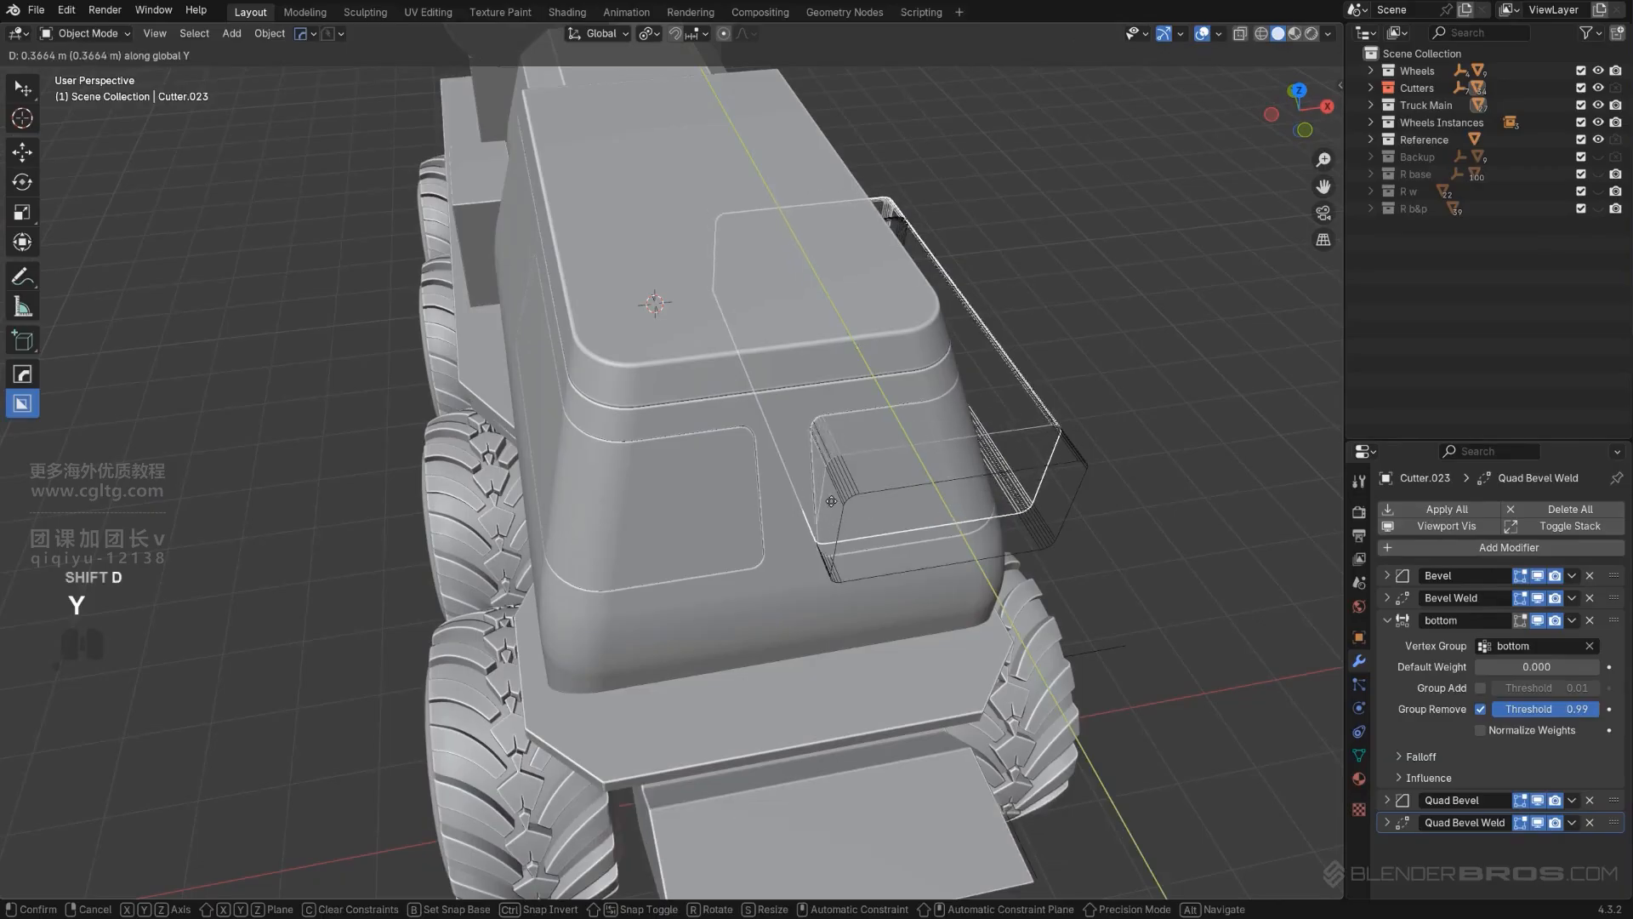
pyautogui.press('x')
pyautogui.click(609, 541)
# Step: Remove all bevel, weld and vertex weight modifiers from the duplicated window cutter
pyautogui.keyDown('alt'); pyautogui.moveTo(609, 541); pyautogui.dragTo(757, 511, button='middle'); pyautogui.keyUp('alt')
pyautogui.scroll(2, 852, 441)
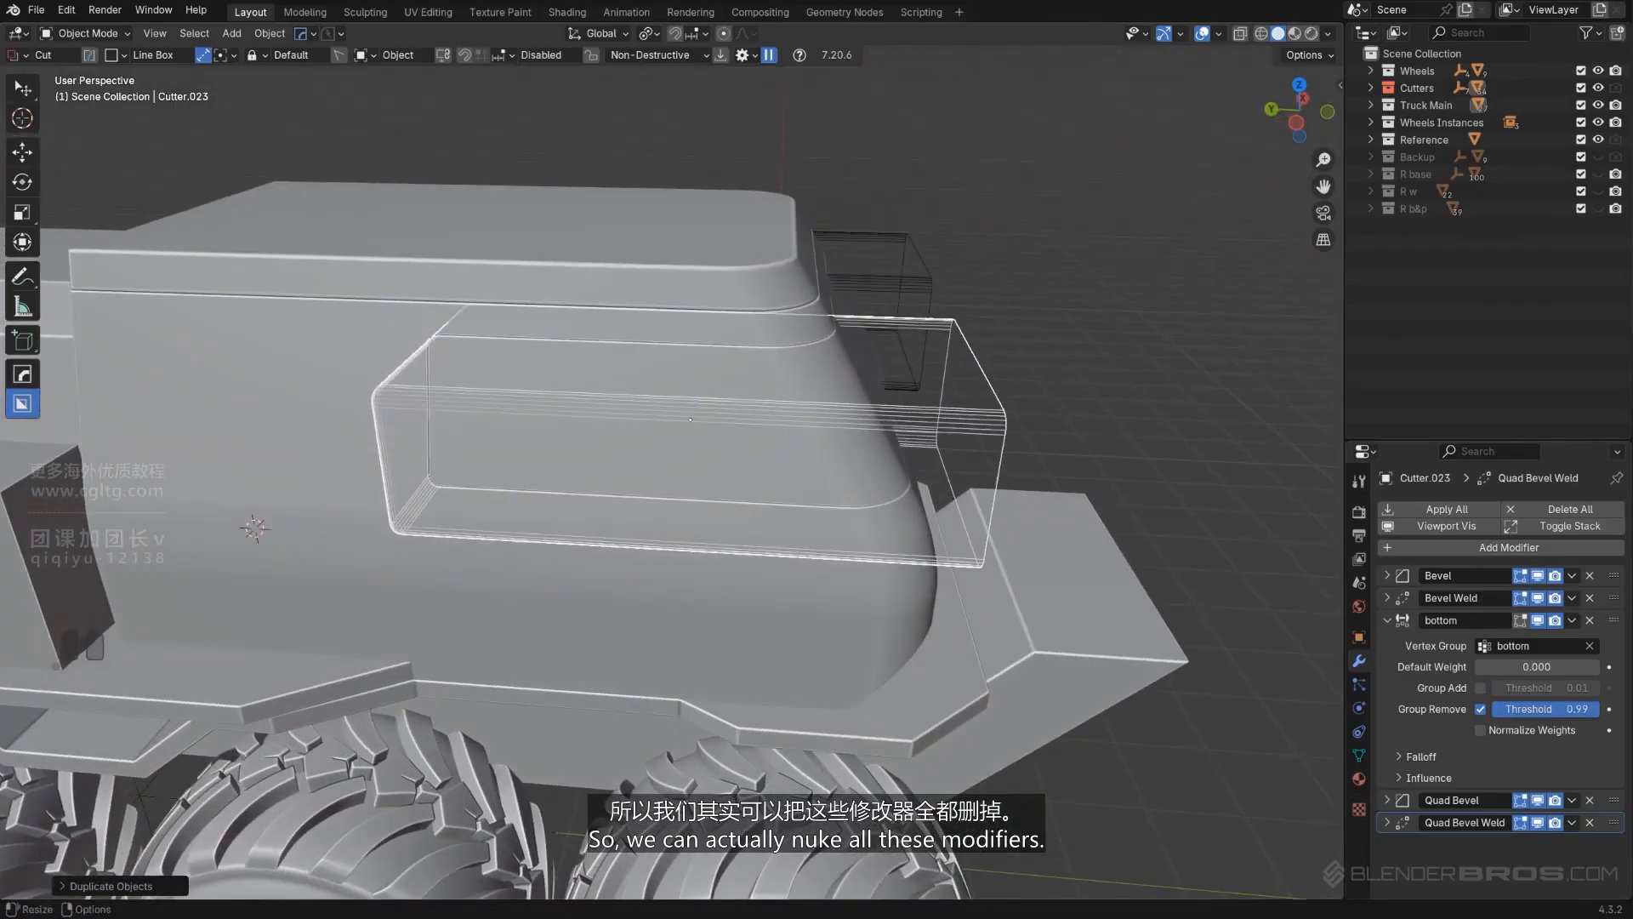
pyautogui.click(1589, 575)
pyautogui.click(1589, 576)
pyautogui.click(1589, 576)
pyautogui.click(1590, 575)
pyautogui.click(1590, 576)
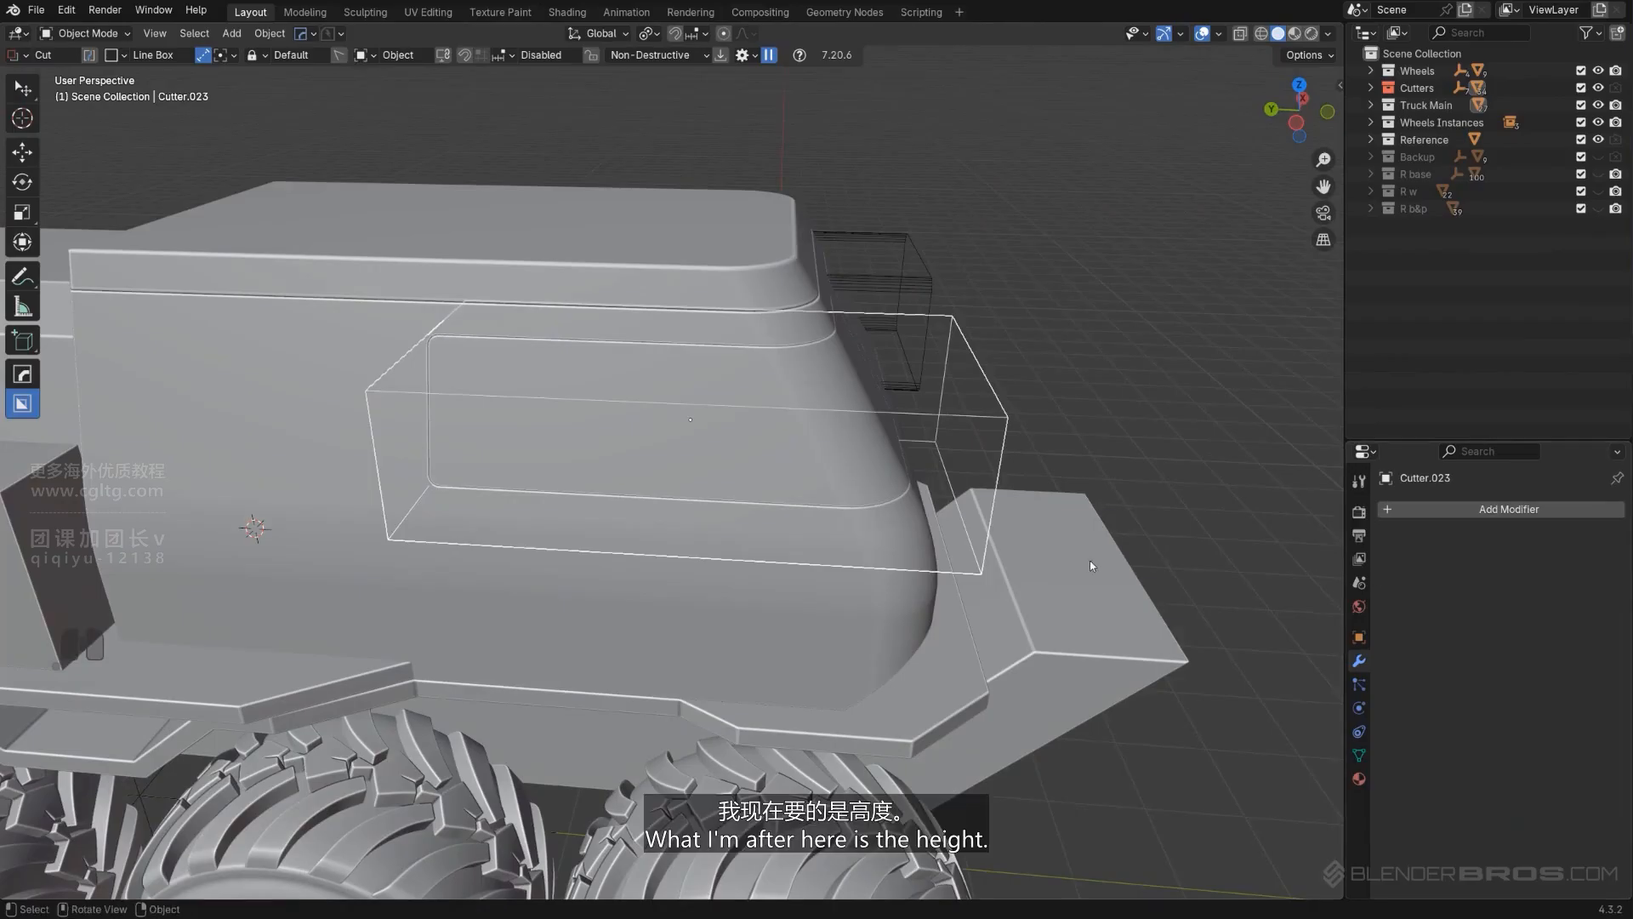
# Step: Move the duplicated cutter about 2.1 m backward along Y, viewed from the side
pyautogui.keyDown('alt'); pyautogui.moveTo(1089, 560); pyautogui.dragTo(1045, 452, button='middle'); pyautogui.keyUp('alt')
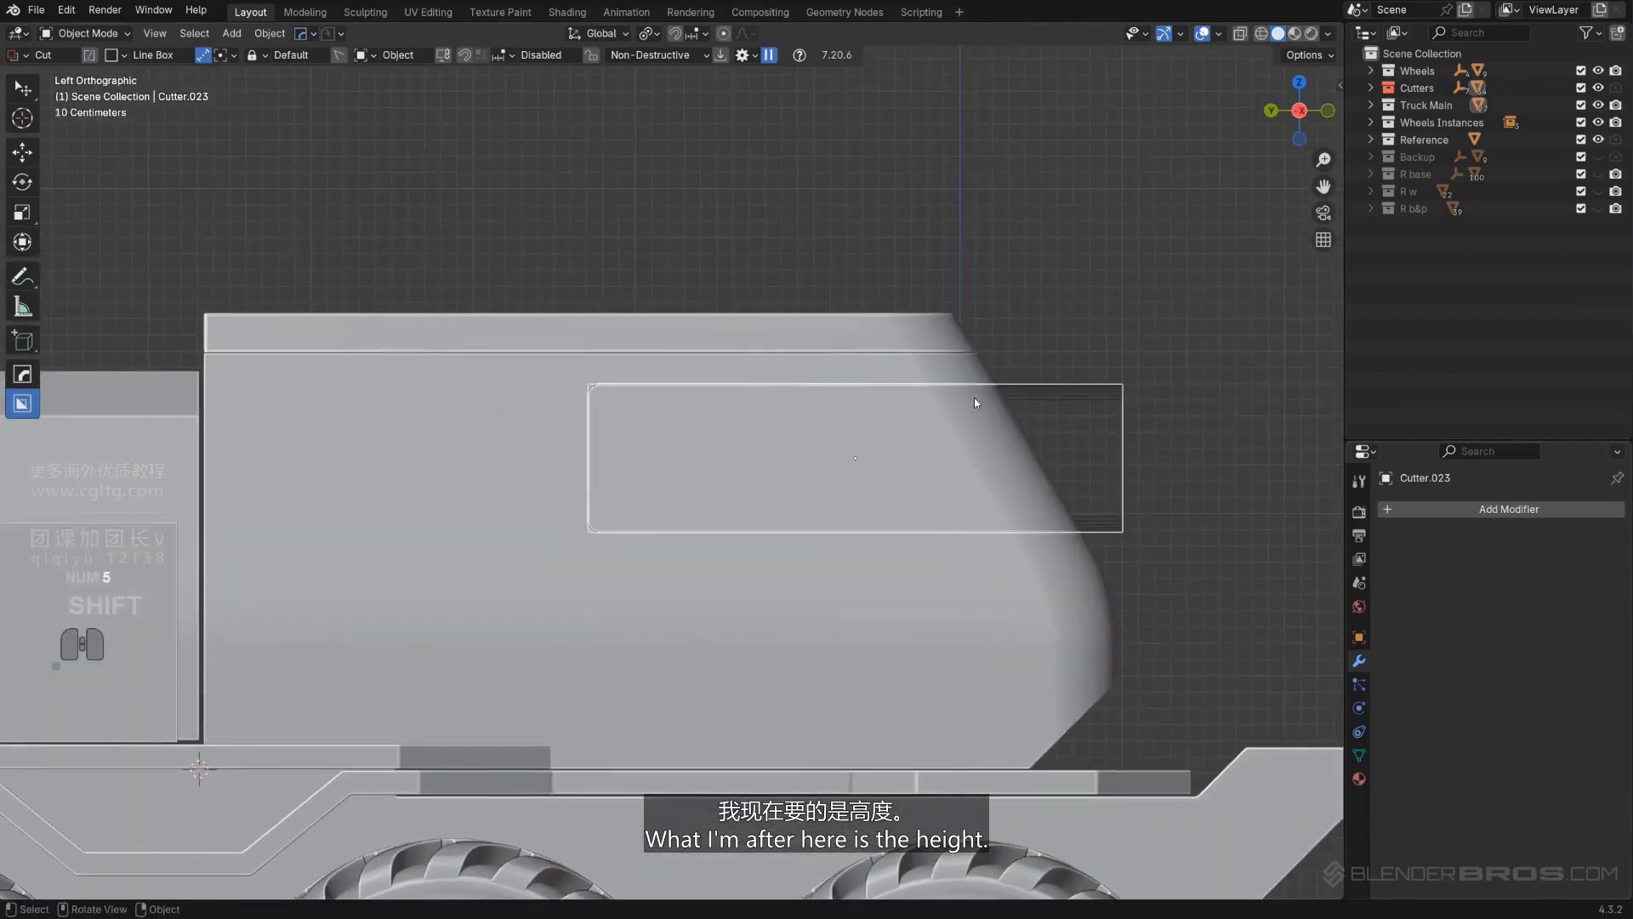
pyautogui.press('g')
pyautogui.press('y')
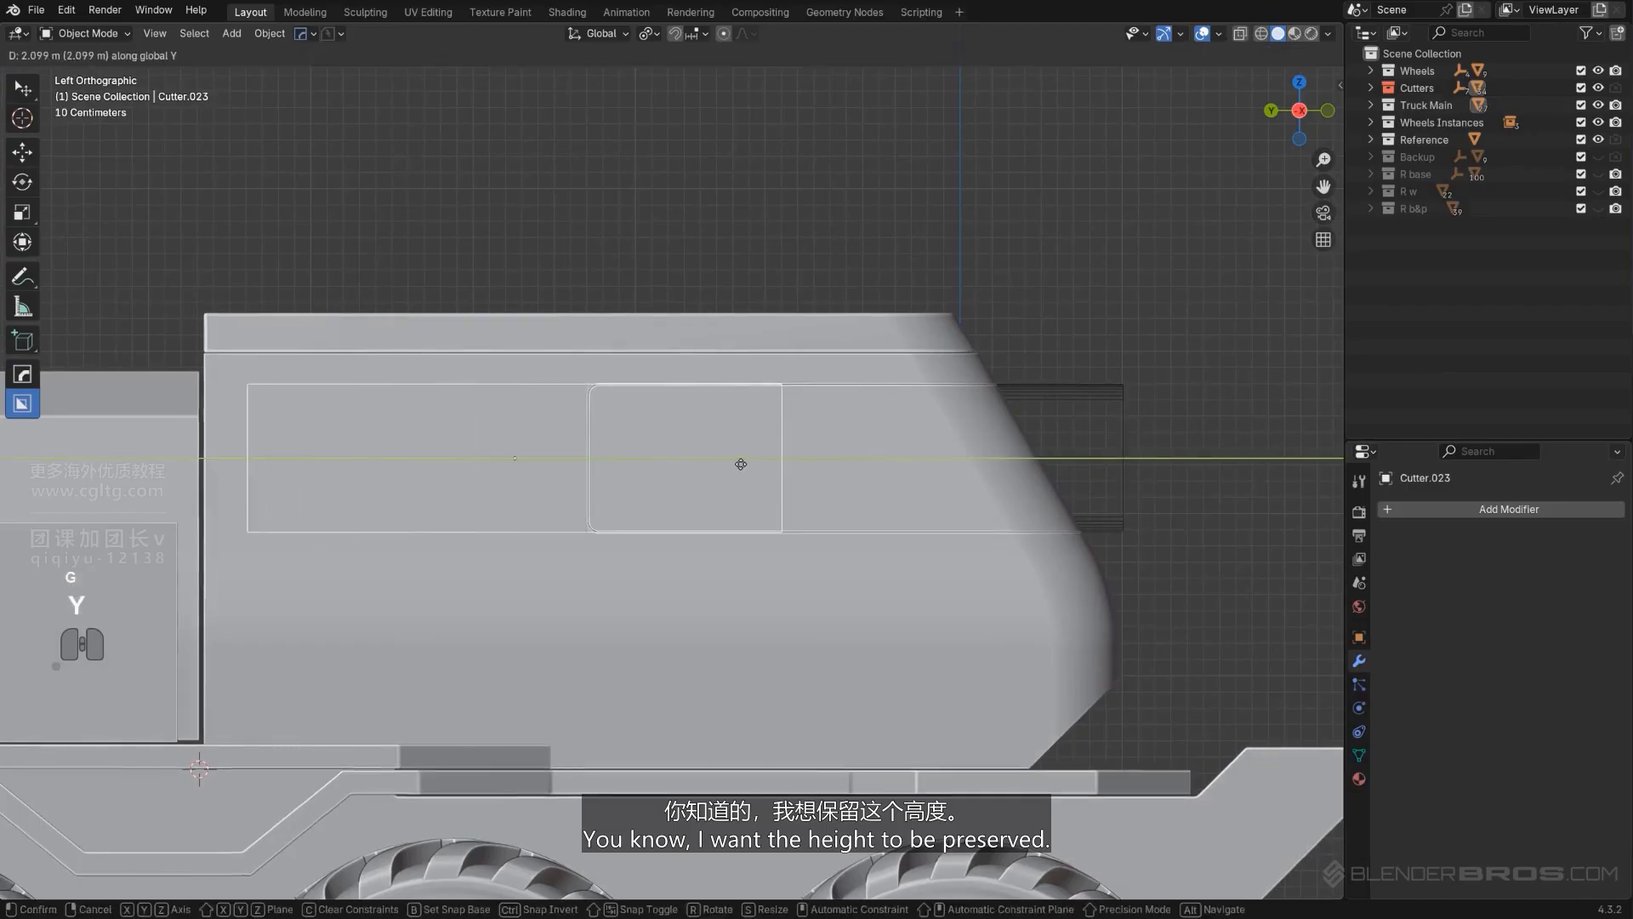
pyautogui.click(741, 464)
# Step: Move the duplicated cutter along X to the cabin's windowed side, viewed orthographically from the top
pyautogui.scroll(-3, 672, 438)
pyautogui.moveTo(600, 410); pyautogui.dragTo(822, 449, button='middle')
pyautogui.press('KP_5')
pyautogui.scroll(2, 837, 423)
pyautogui.scroll(-1, 832, 416)
pyautogui.press('g')
pyautogui.press('x')
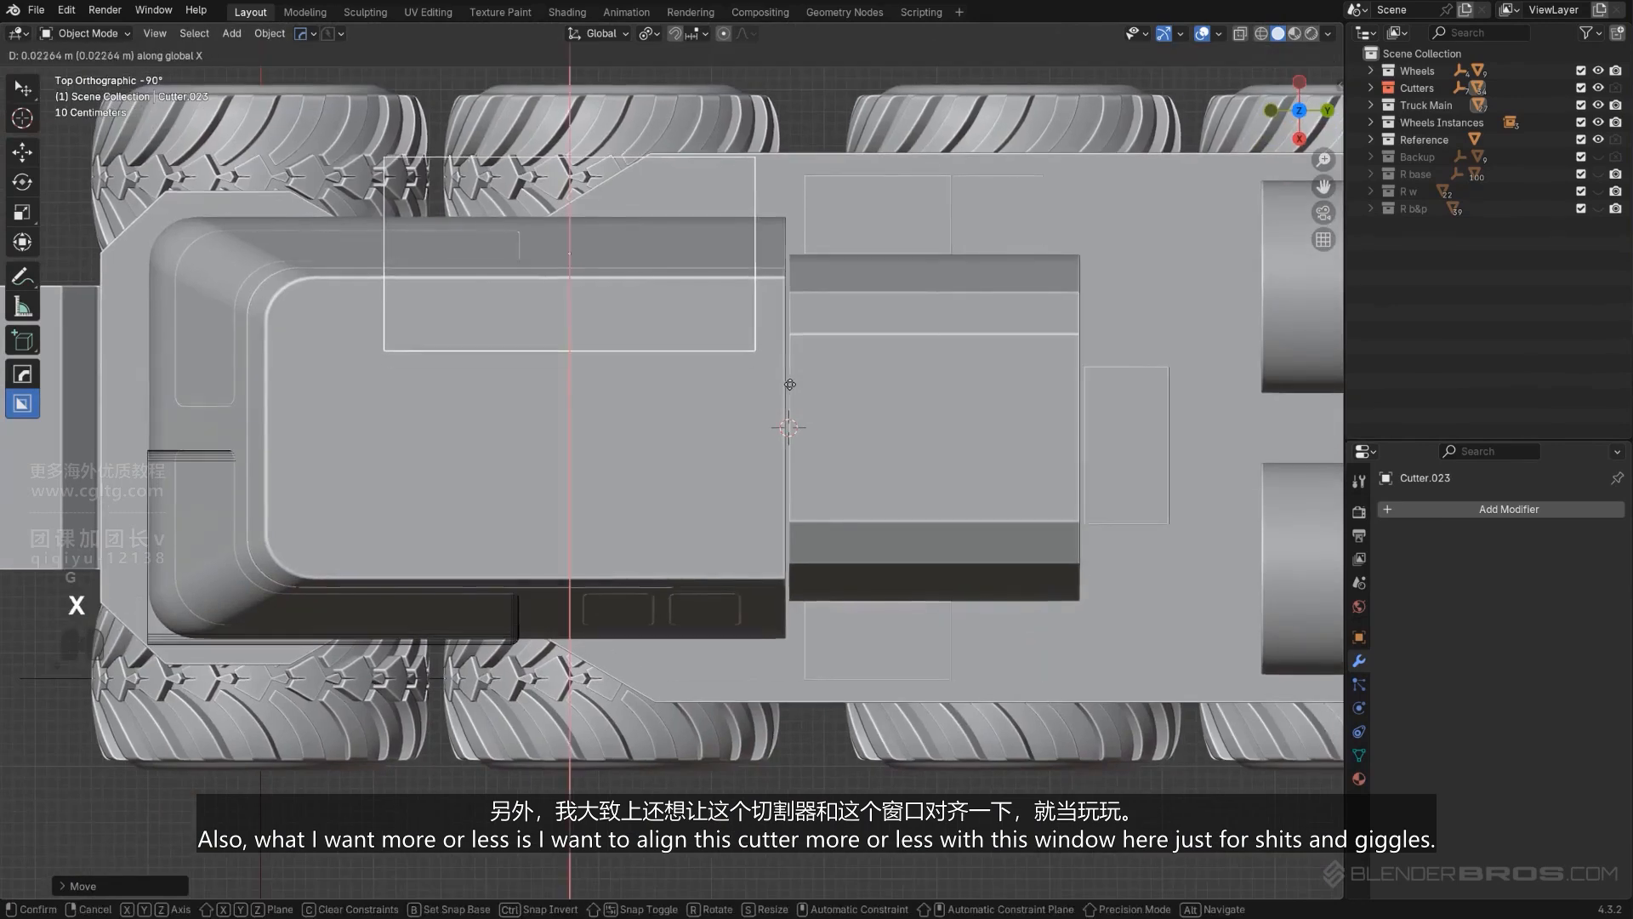
pyautogui.click(779, 653)
# Step: Fine-tune the cutter's position beside the paired windows so its rear edge lines up with the rearmost window
pyautogui.scroll(2, 789, 659)
pyautogui.keyDown('shift'); pyautogui.moveTo(807, 658); pyautogui.dragTo(785, 517, button='middle'); pyautogui.keyUp('shift')
pyautogui.scroll(3, 784, 517)
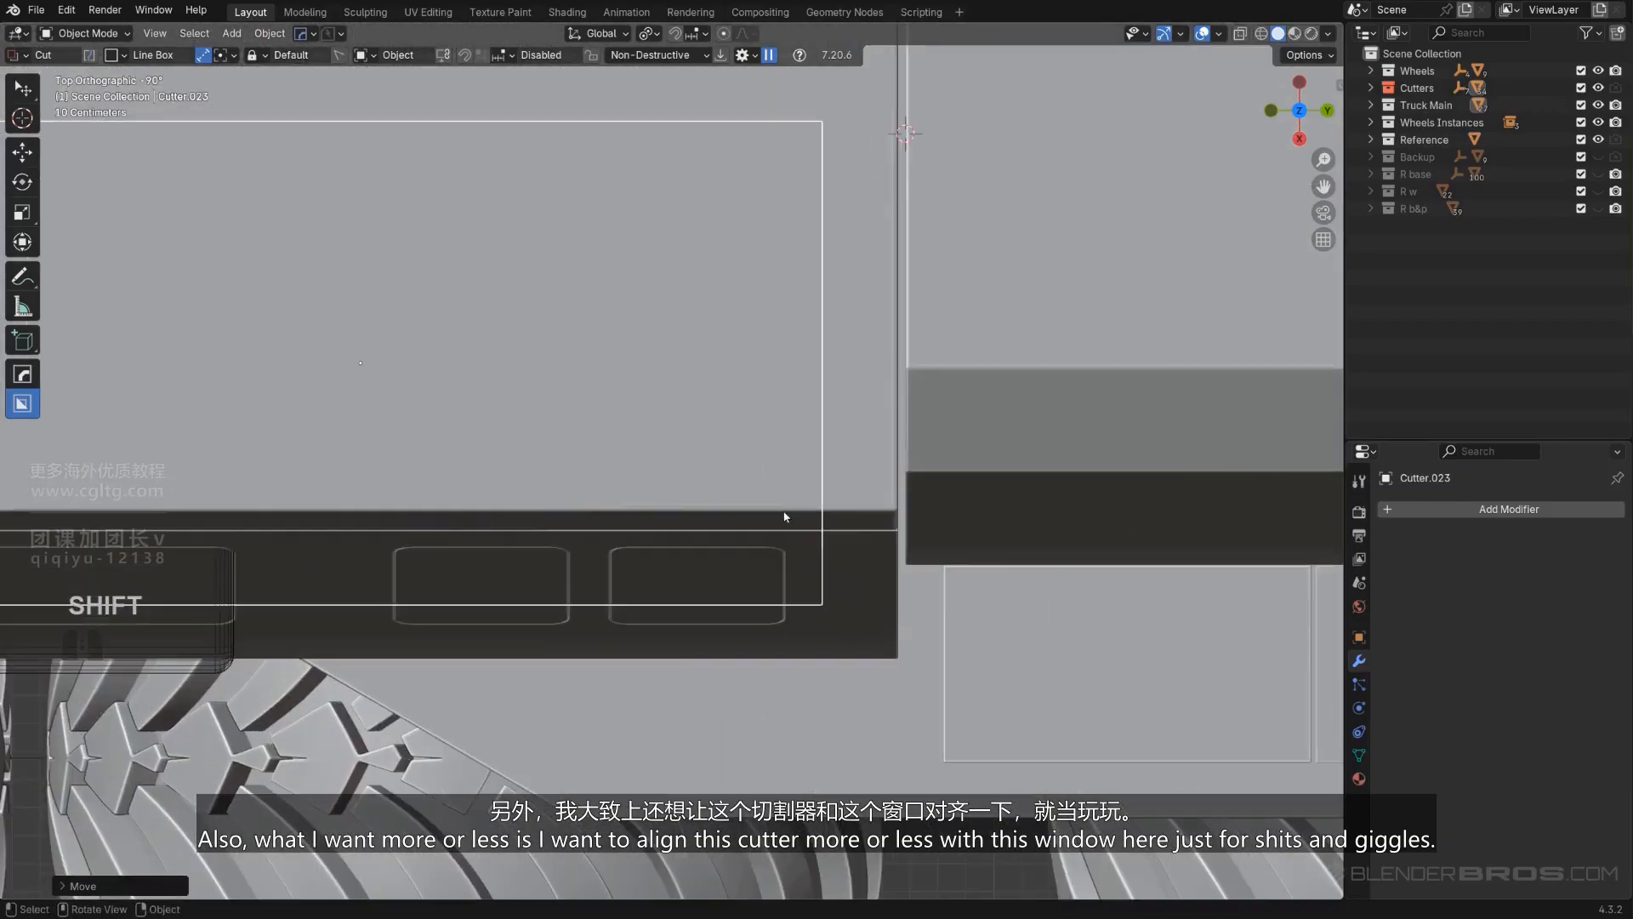
pyautogui.press('g')
pyautogui.press('x')
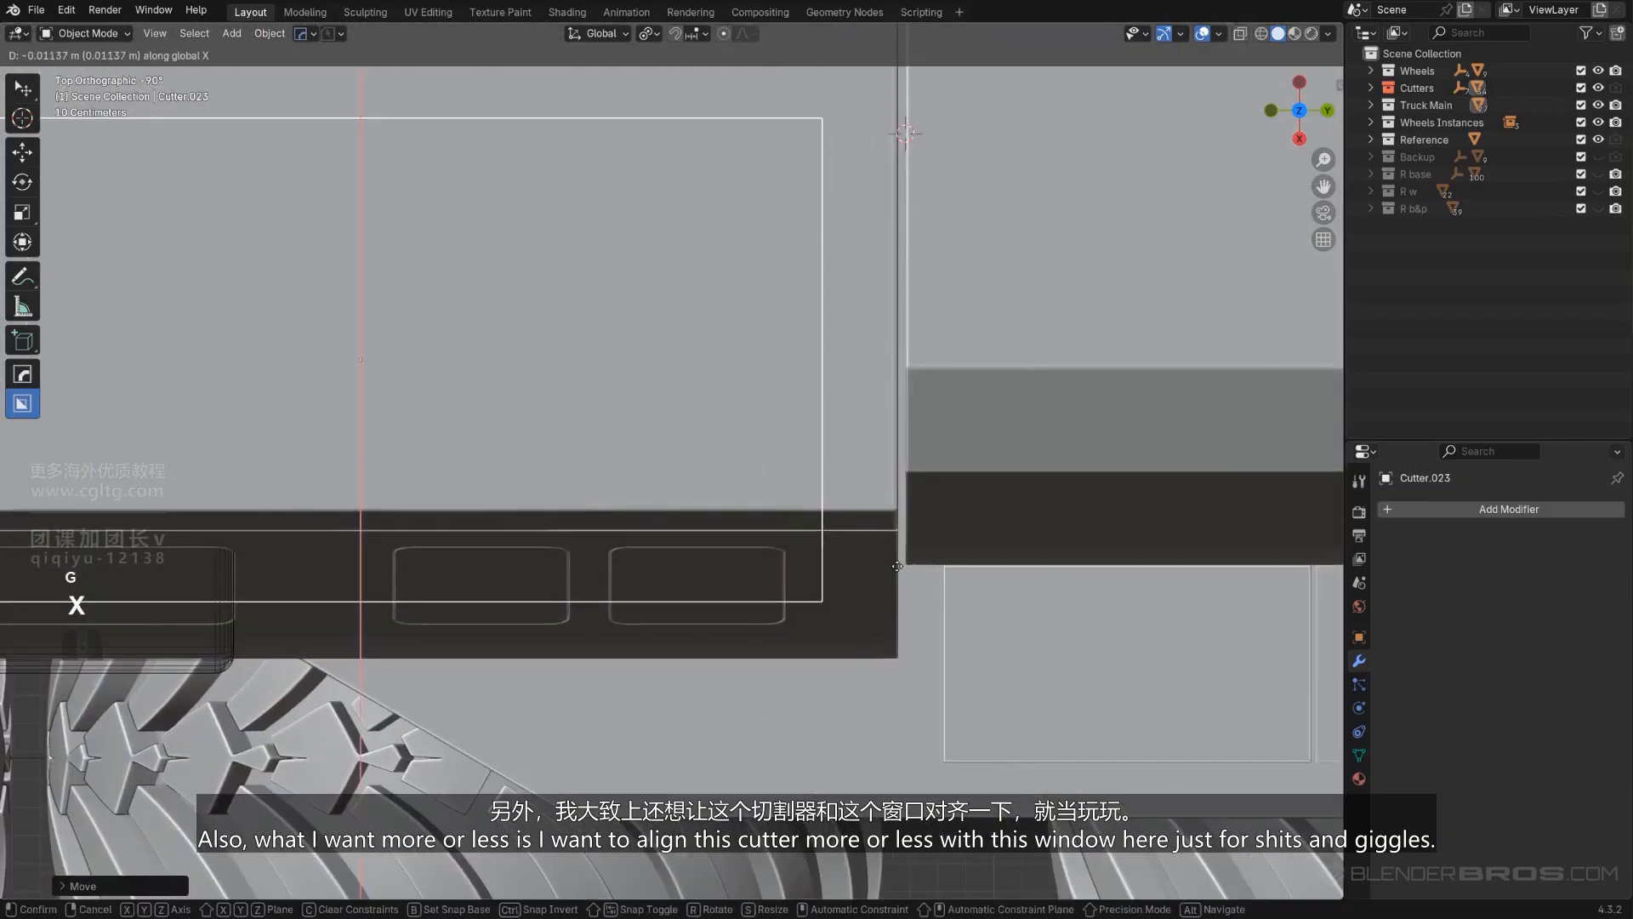
pyautogui.click(839, 561)
pyautogui.scroll(-3, 859, 611)
pyautogui.keyDown('shift'); pyautogui.moveTo(859, 611); pyautogui.dragTo(876, 685, button='middle'); pyautogui.keyUp('shift')
# Step: Move the aligned cutter about 2.36 m in the negative X direction, onto the cabin's door side
pyautogui.press('g')
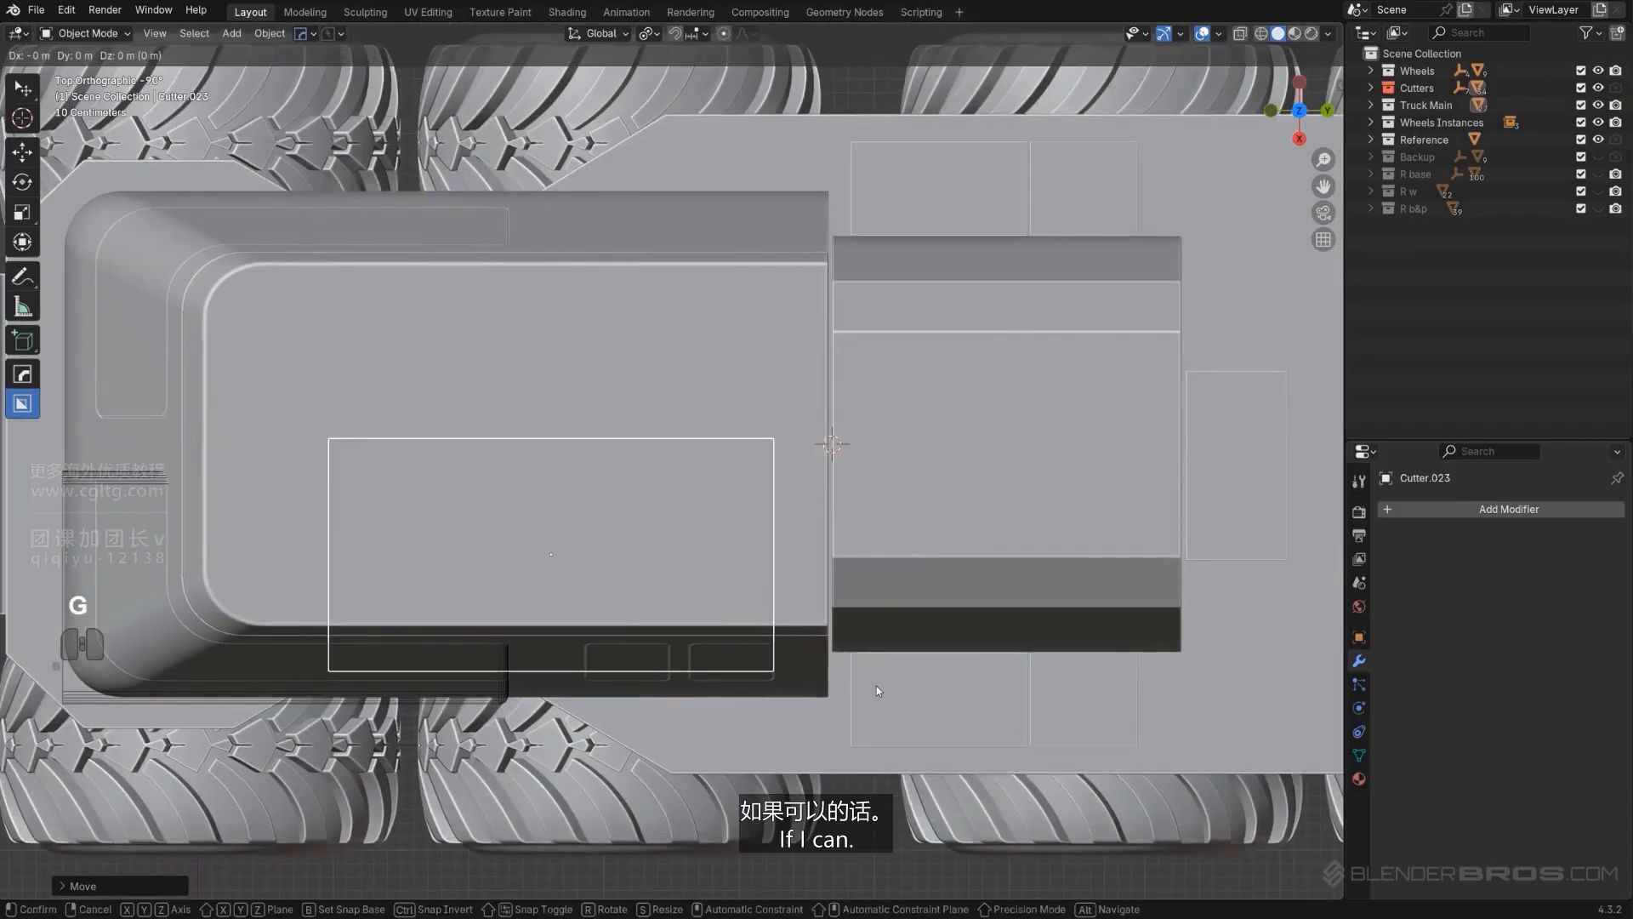
pyautogui.press('y')
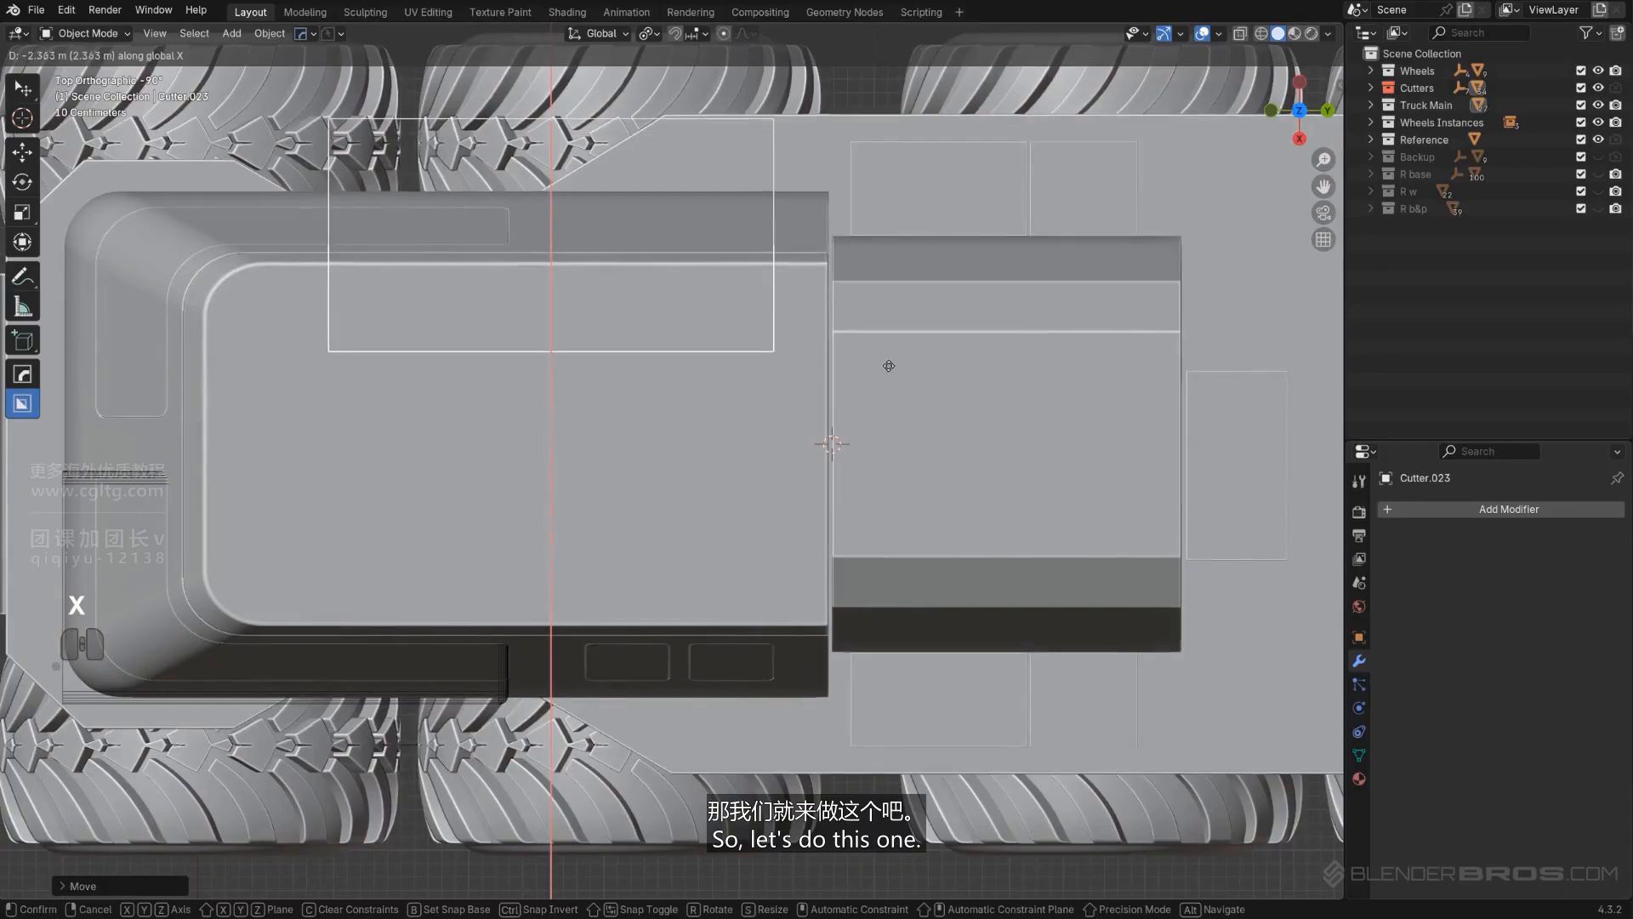
pyautogui.click(886, 365)
# Step: Shorten the cutter to the width of the two windows by moving its front vertices about 1.9 m backward along Y
pyautogui.keyDown('shift'); pyautogui.moveTo(882, 487); pyautogui.dragTo(933, 676, button='middle'); pyautogui.keyUp('shift')
pyautogui.scroll(-2, 934, 677)
pyautogui.press('Tab')
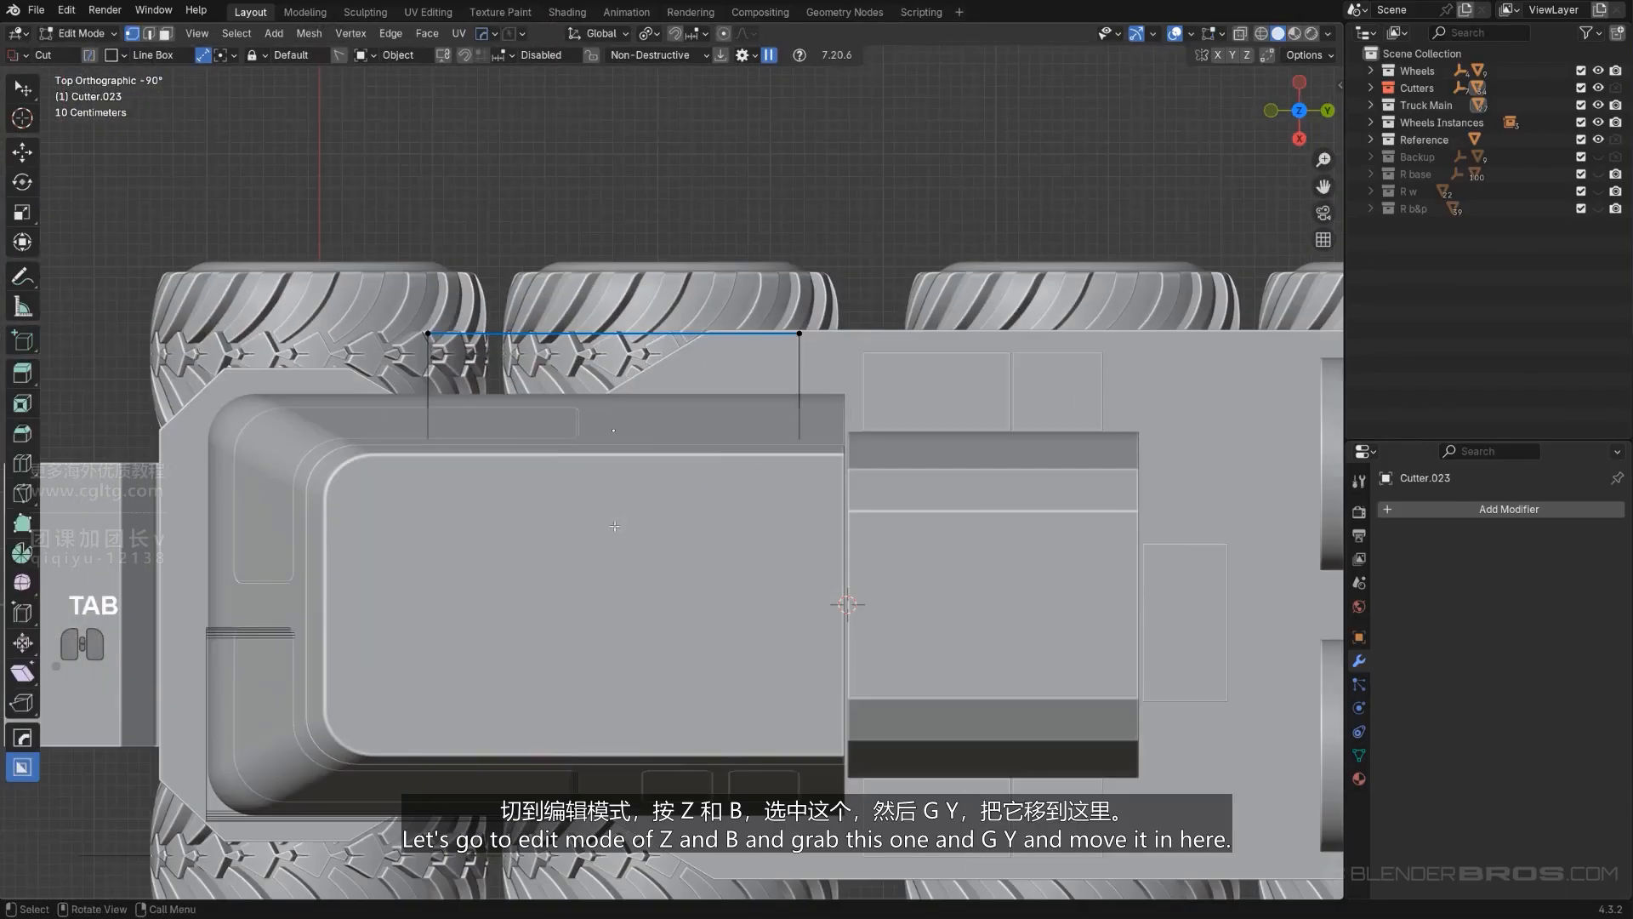
pyautogui.hotkey('alt', 'z')
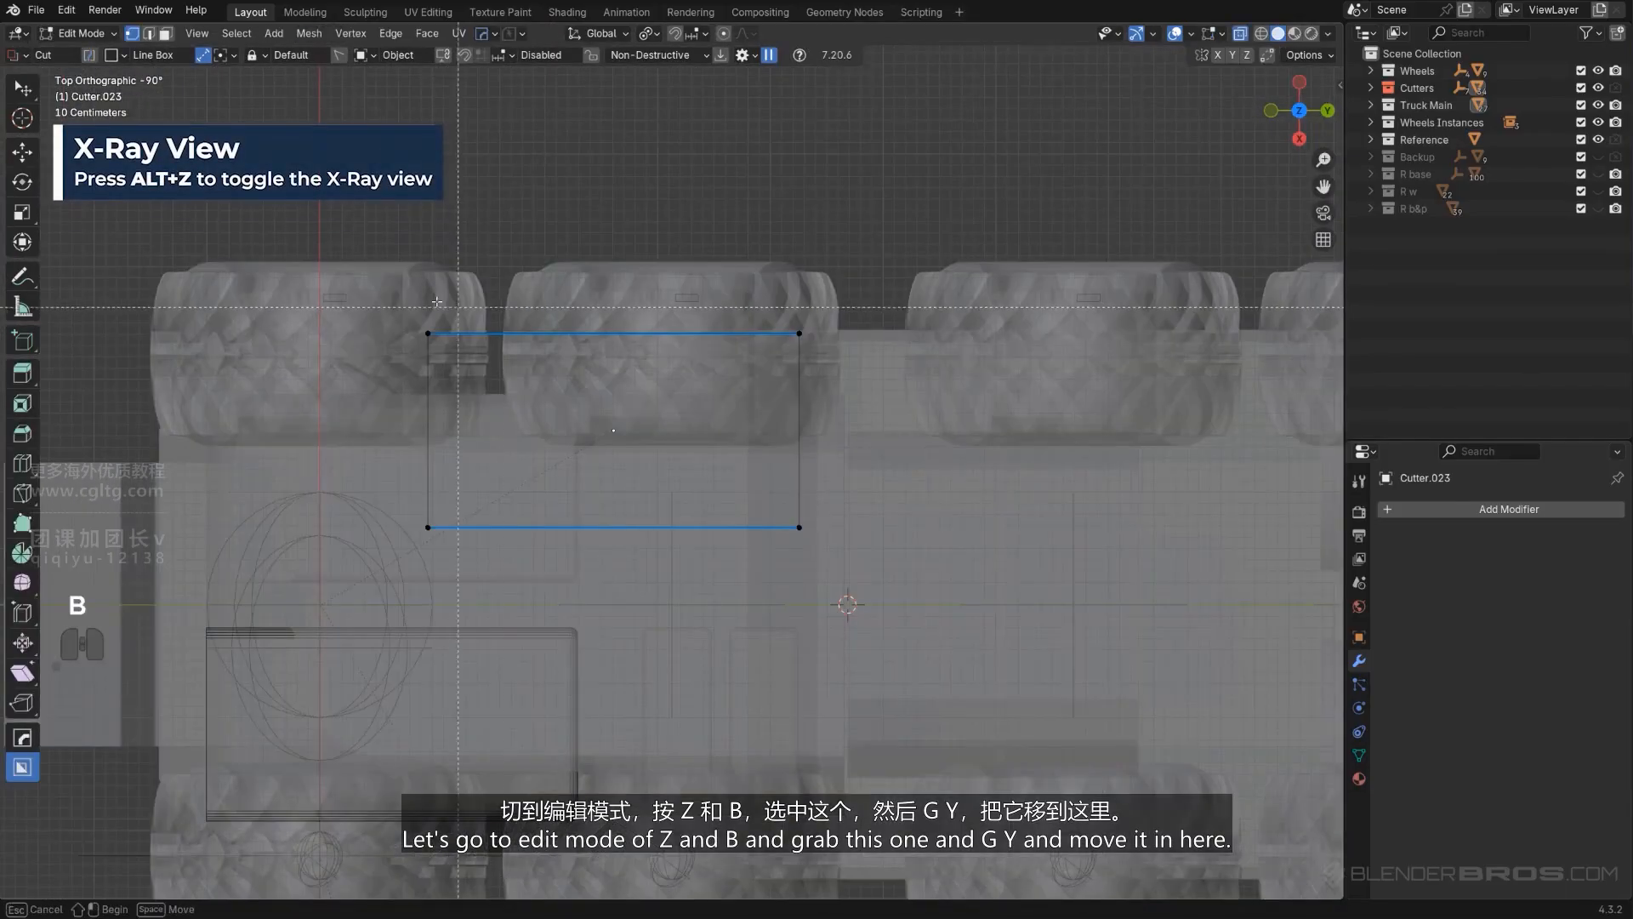
pyautogui.press('g')
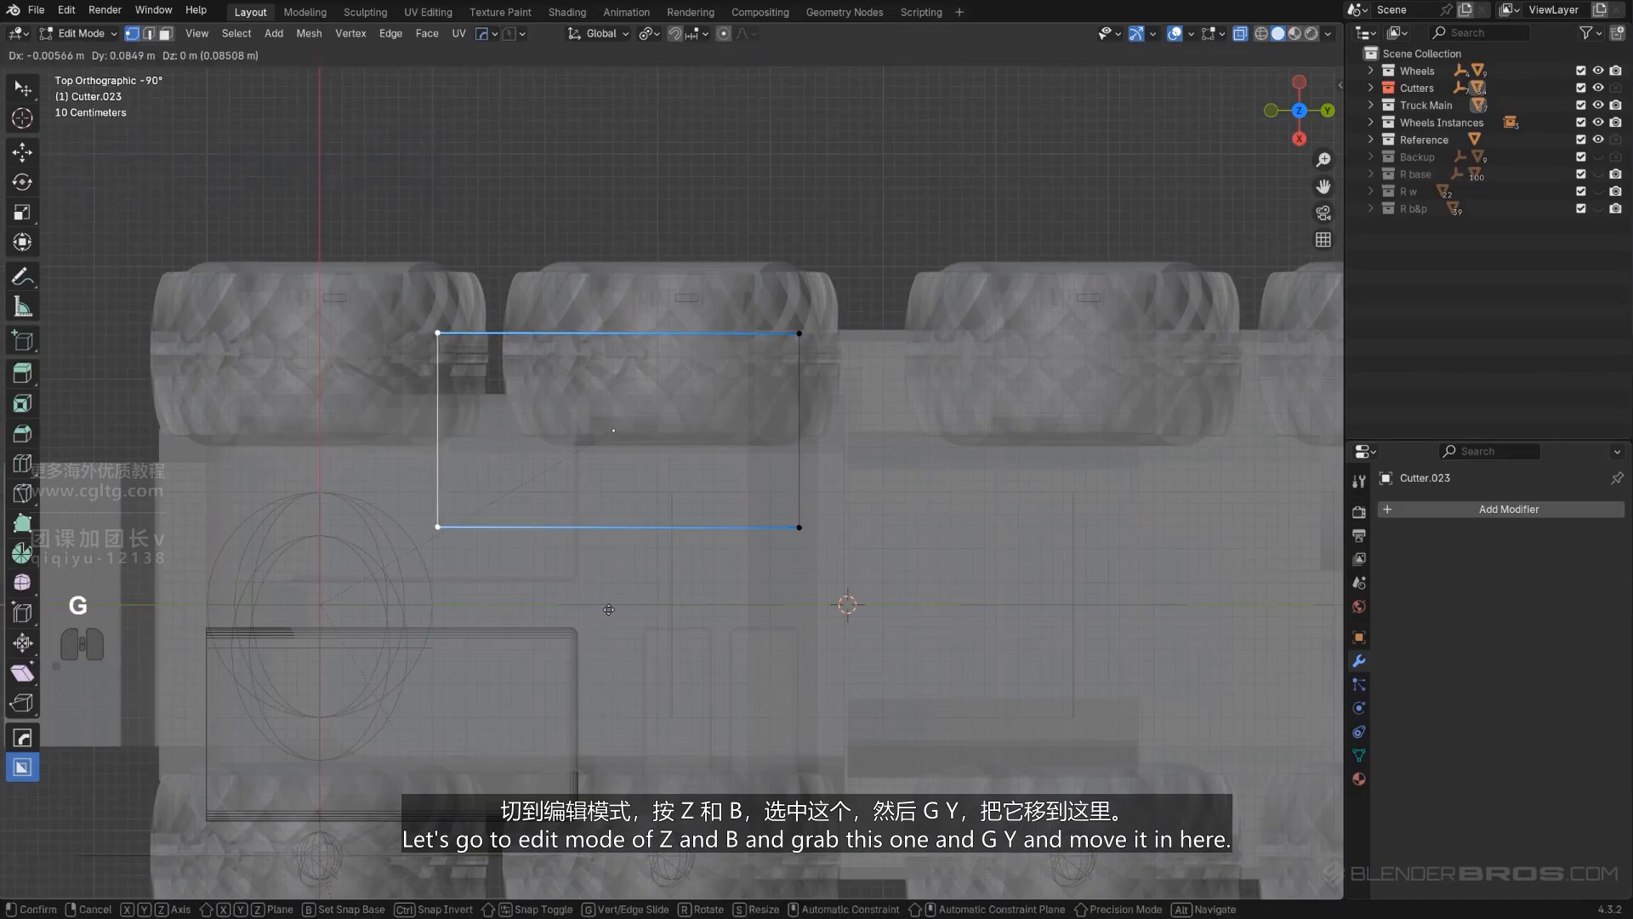
pyautogui.press('y')
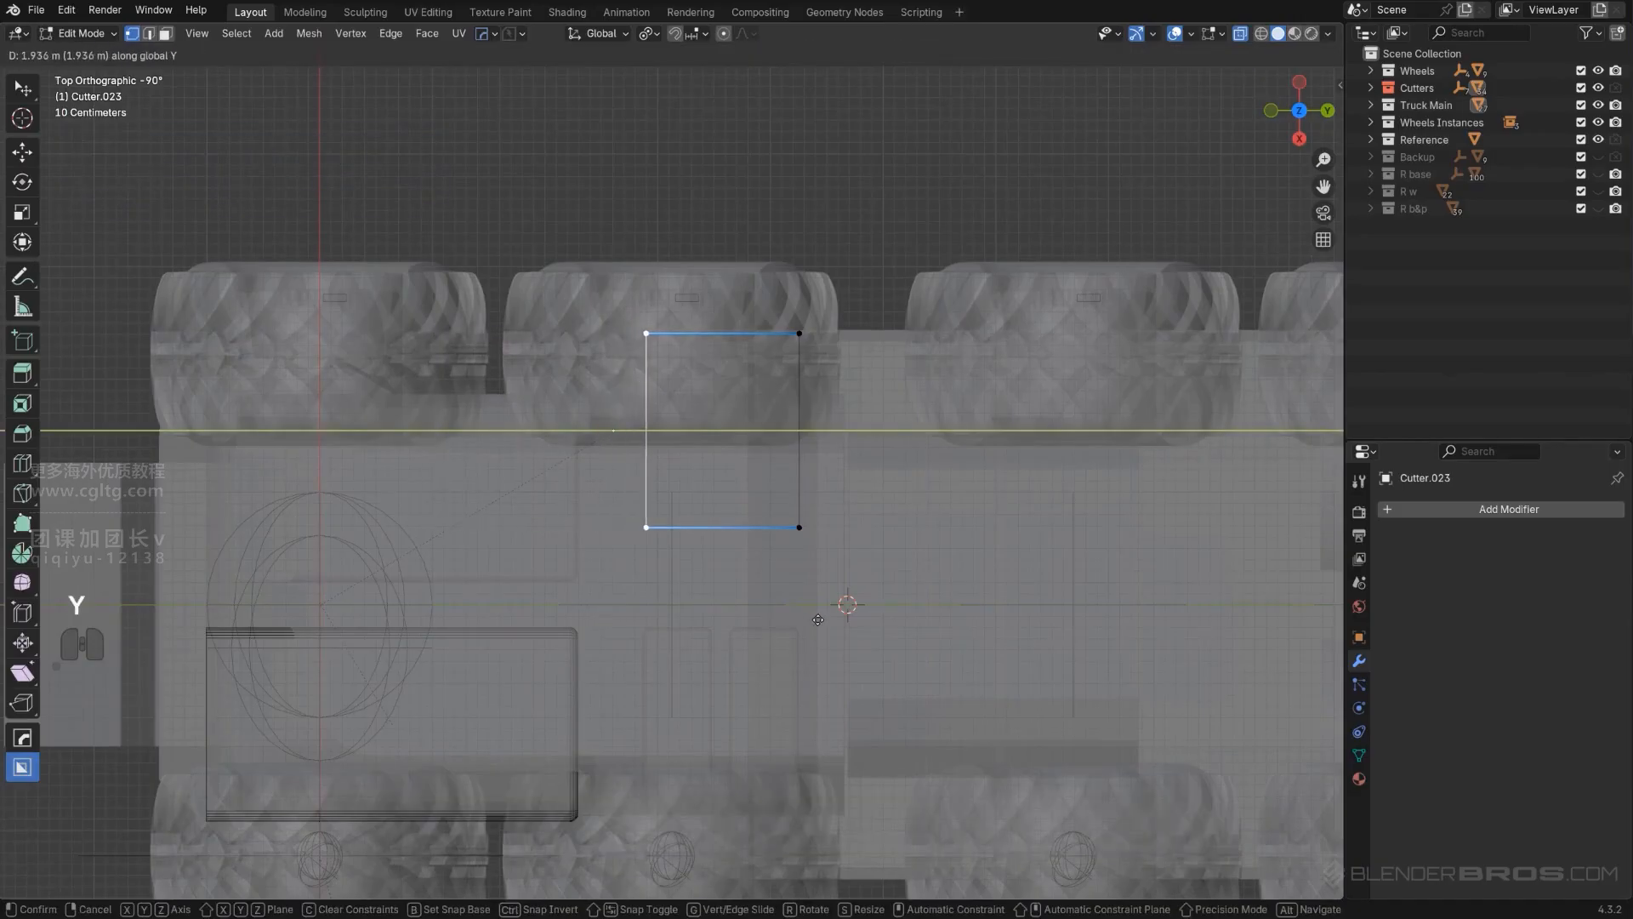
pyautogui.click(813, 616)
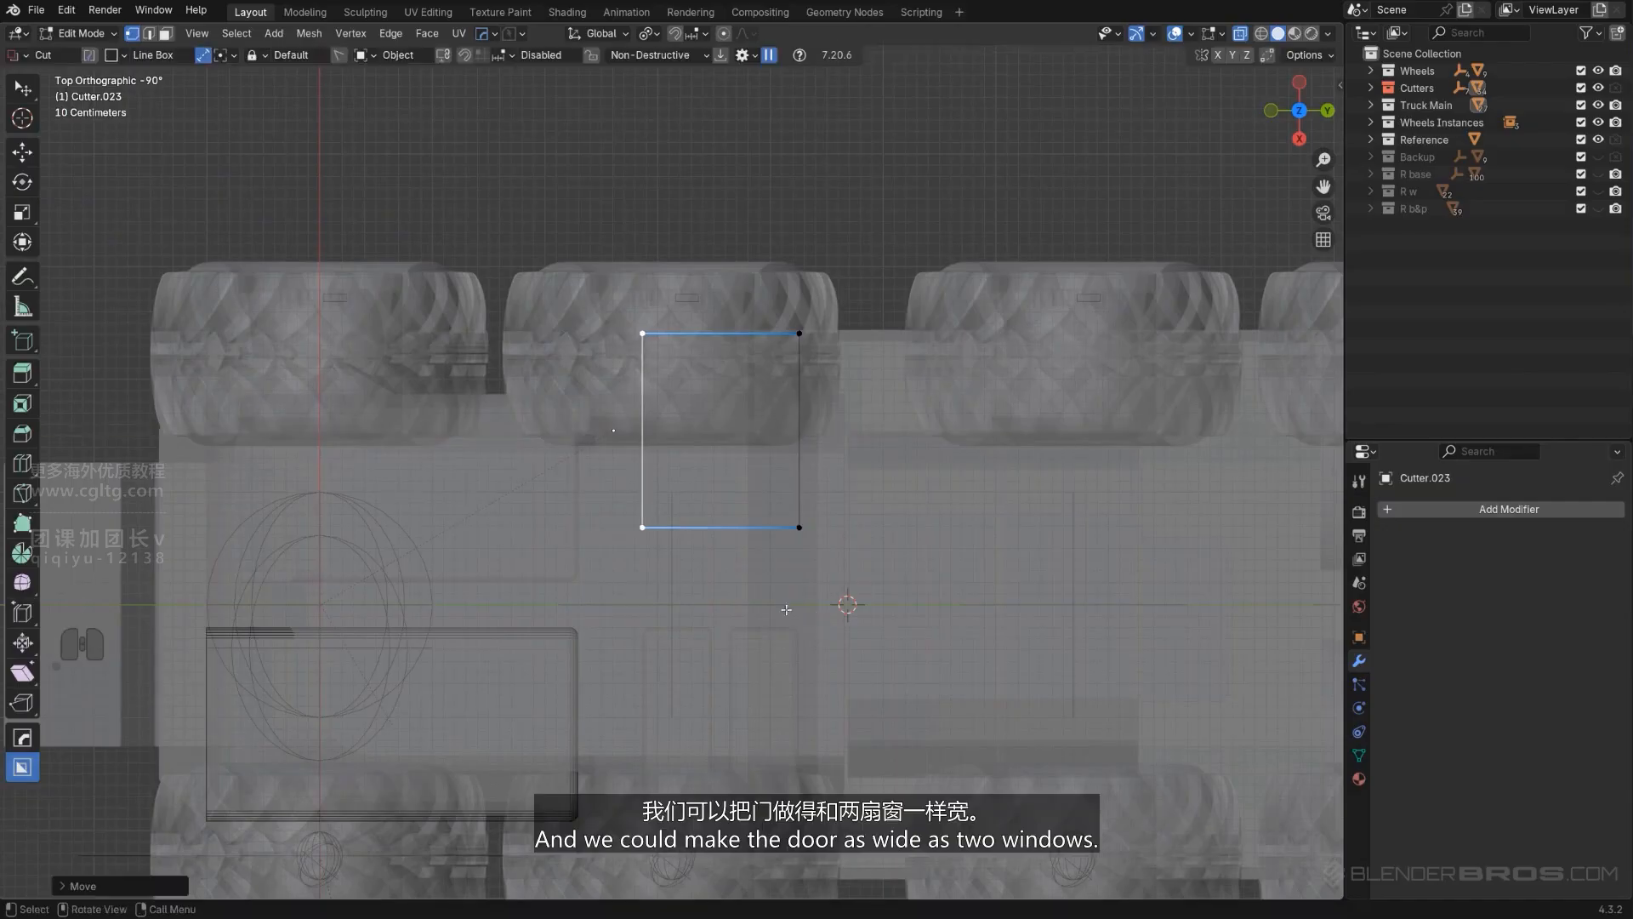
pyautogui.scroll(1, 766, 681)
pyautogui.hotkey('alt', 'z')
pyautogui.press('Tab')
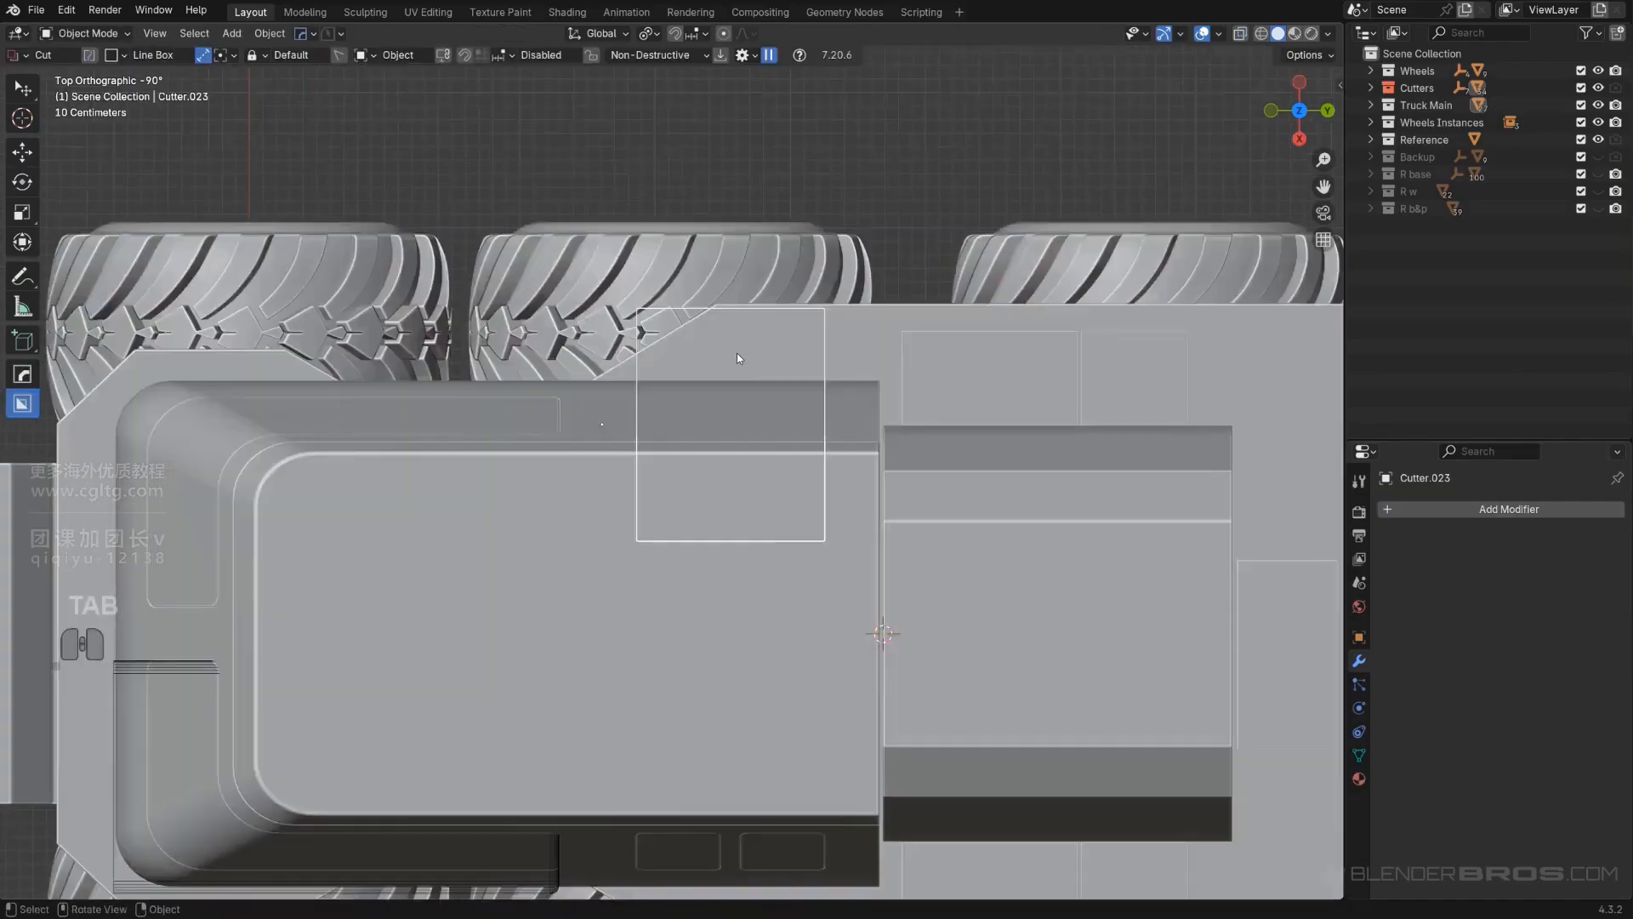
# Step: Move the human reference figure backward along Y until it stands in front of the door cutter
pyautogui.scroll(-4, 817, 527)
pyautogui.moveTo(829, 502)
pyautogui.keyDown('alt'); pyautogui.mouseDown(button='middle')
pyautogui.moveTo(845, 445)
pyautogui.moveTo(837, 485)
pyautogui.mouseUp(button='middle'); pyautogui.keyUp('alt')
pyautogui.scroll(-1, 978, 510)
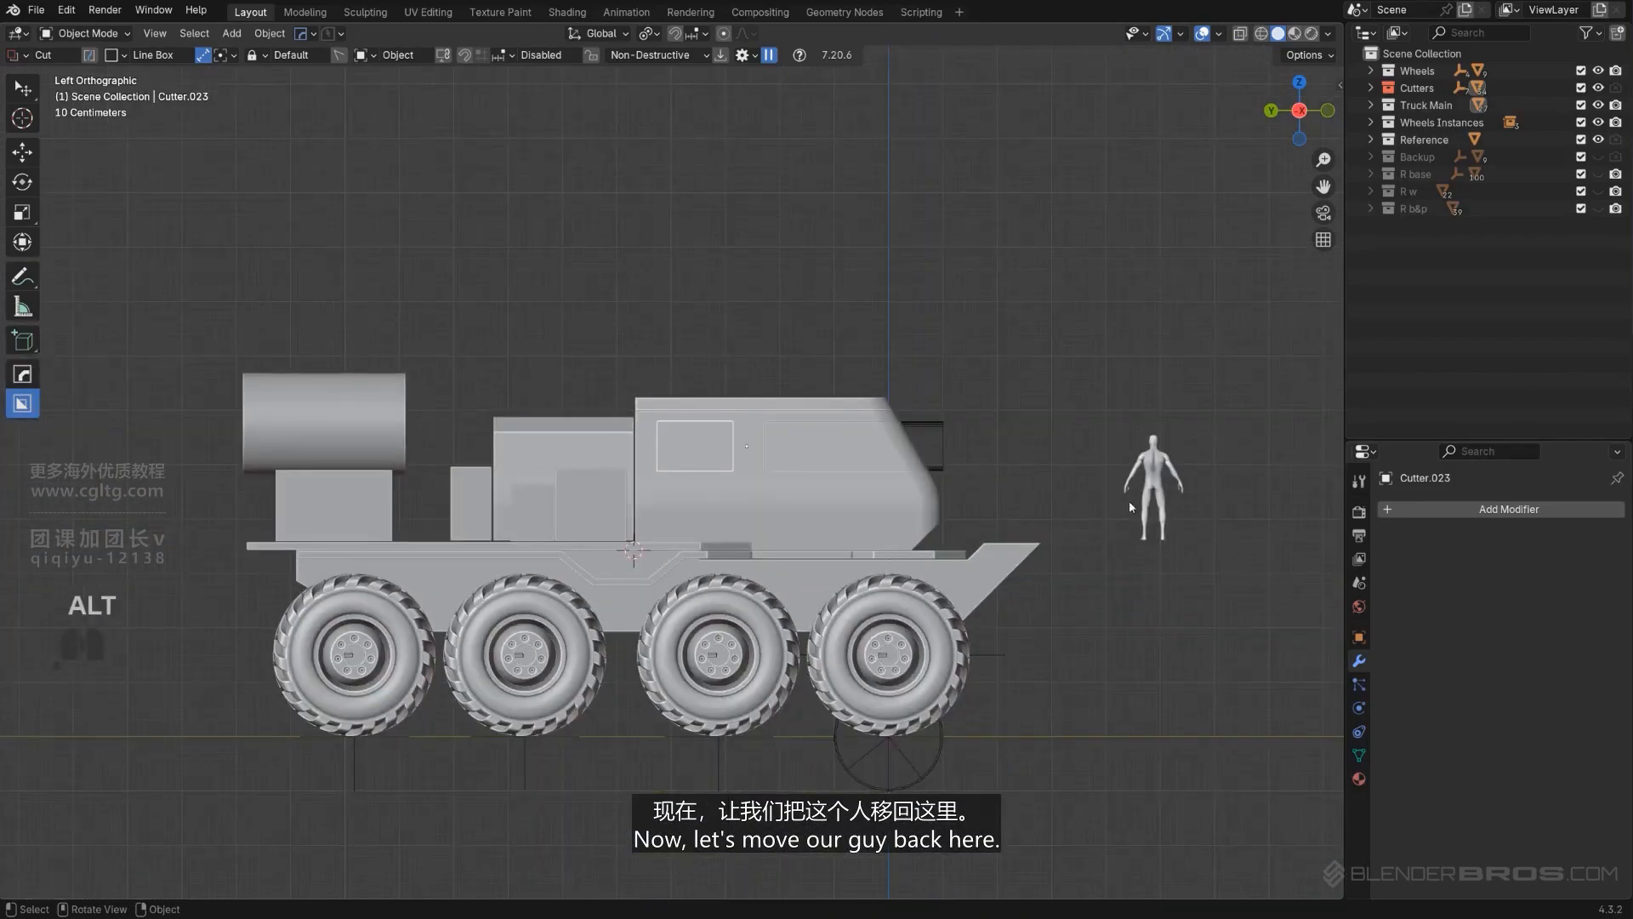
pyautogui.press('g')
pyautogui.press('y')
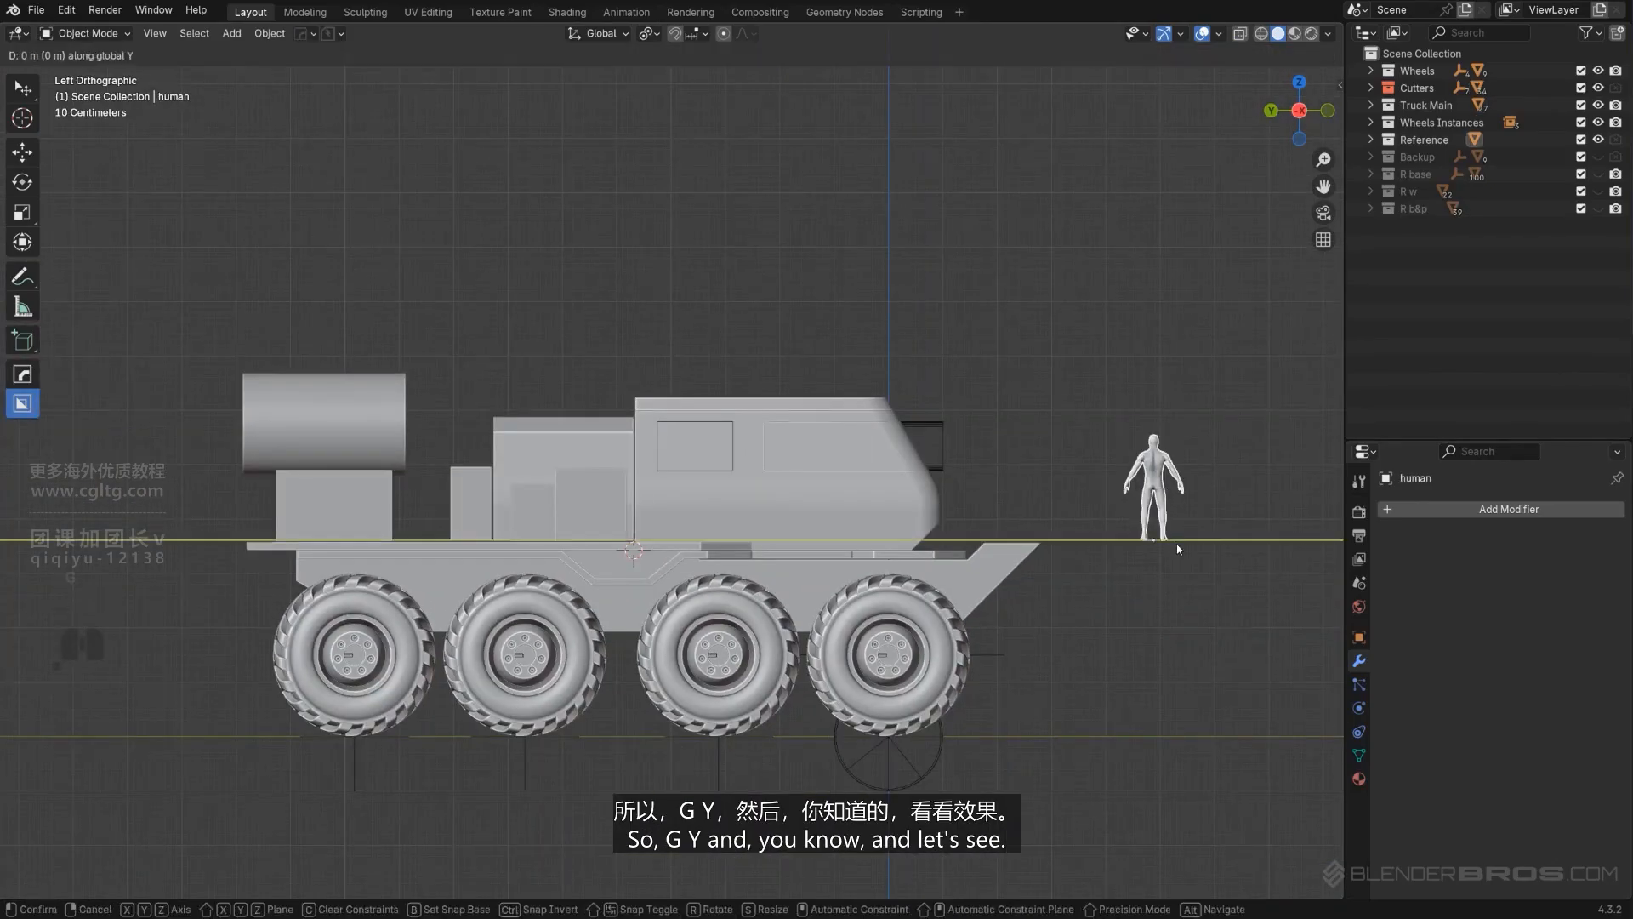
pyautogui.click(729, 549)
pyautogui.moveTo(729, 549); pyautogui.dragTo(742, 444, button='middle')
pyautogui.scroll(6, 820, 463)
pyautogui.scroll(2, 715, 437)
pyautogui.scroll(-1, 722, 413)
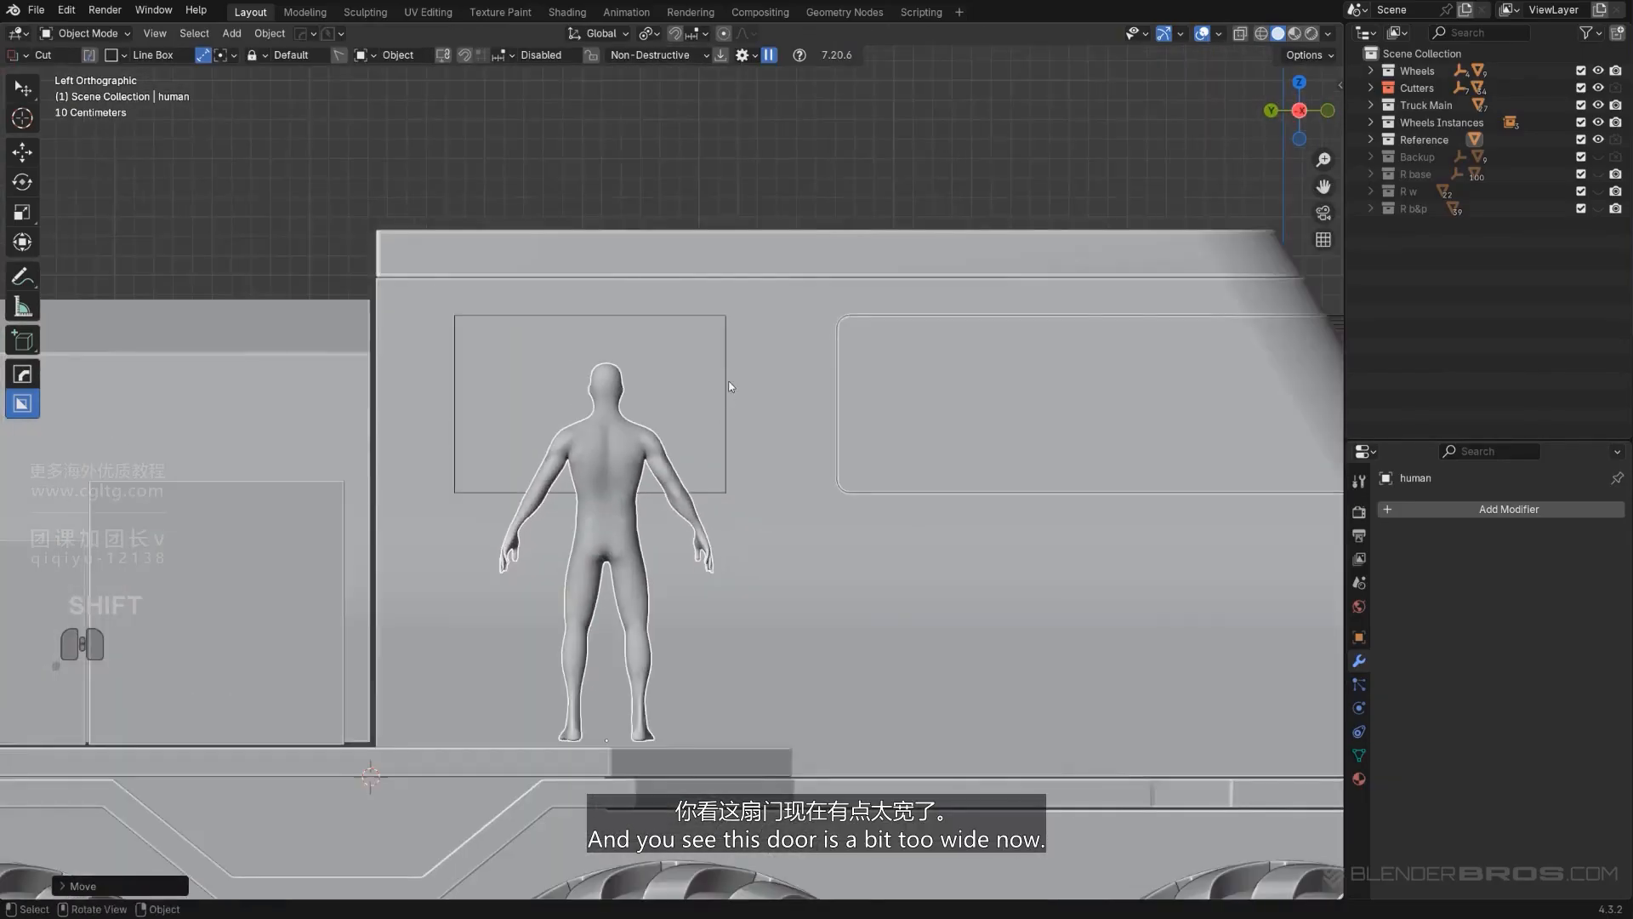
# Step: Narrow the door cutter by moving its front vertices about 0.3 m backward along Y
pyautogui.click(731, 392)
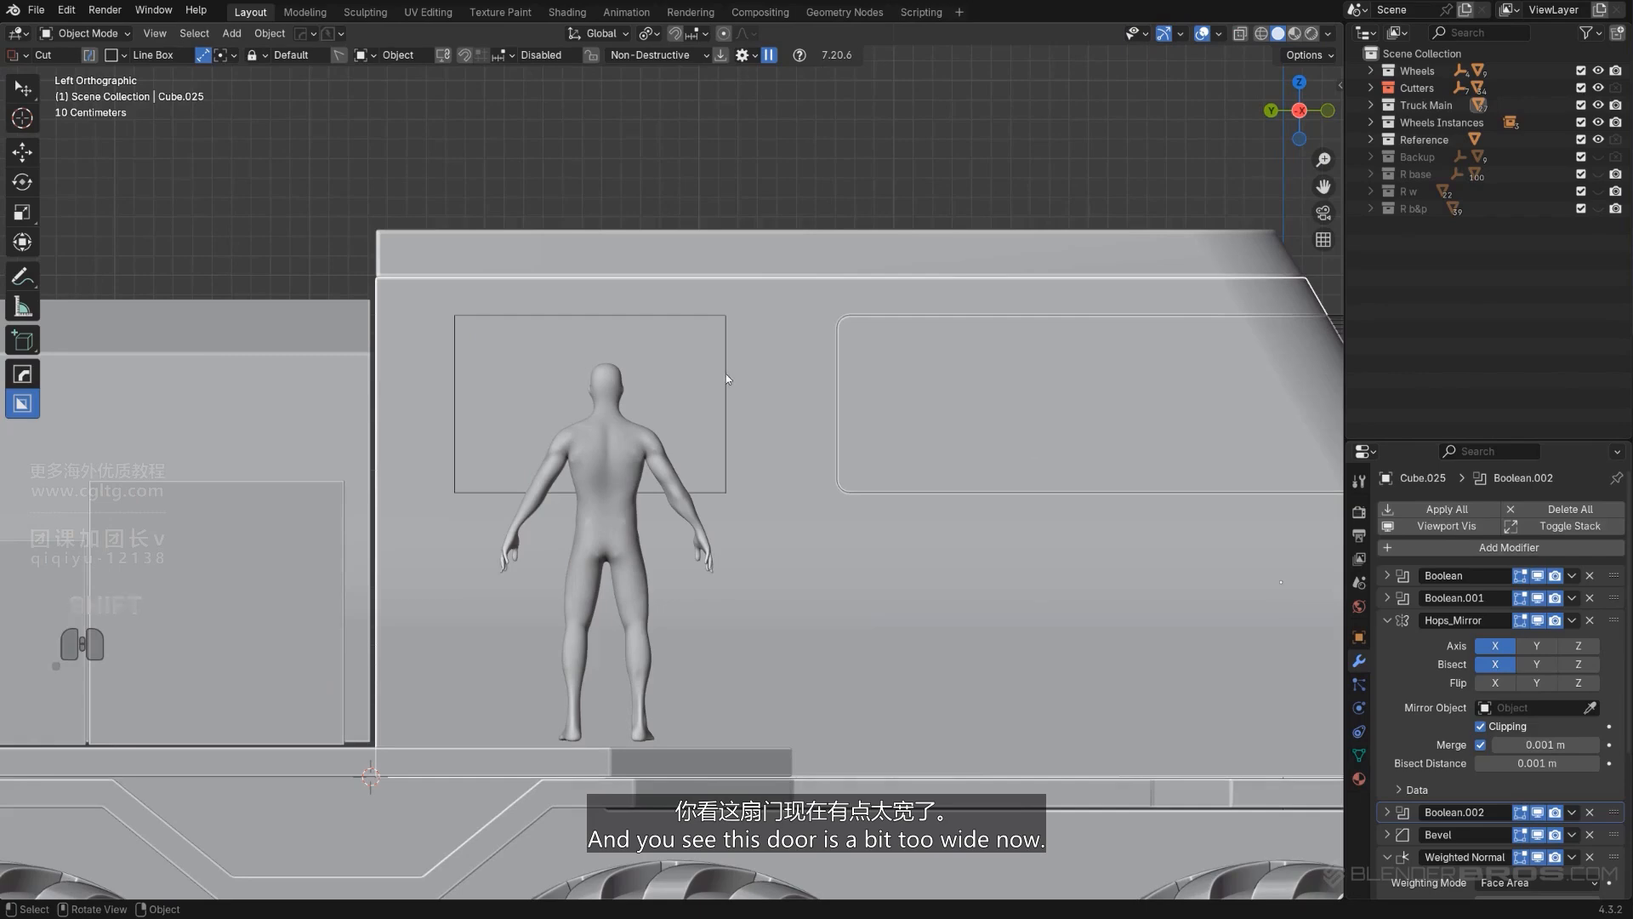
pyautogui.click(726, 375)
pyautogui.click(601, 312)
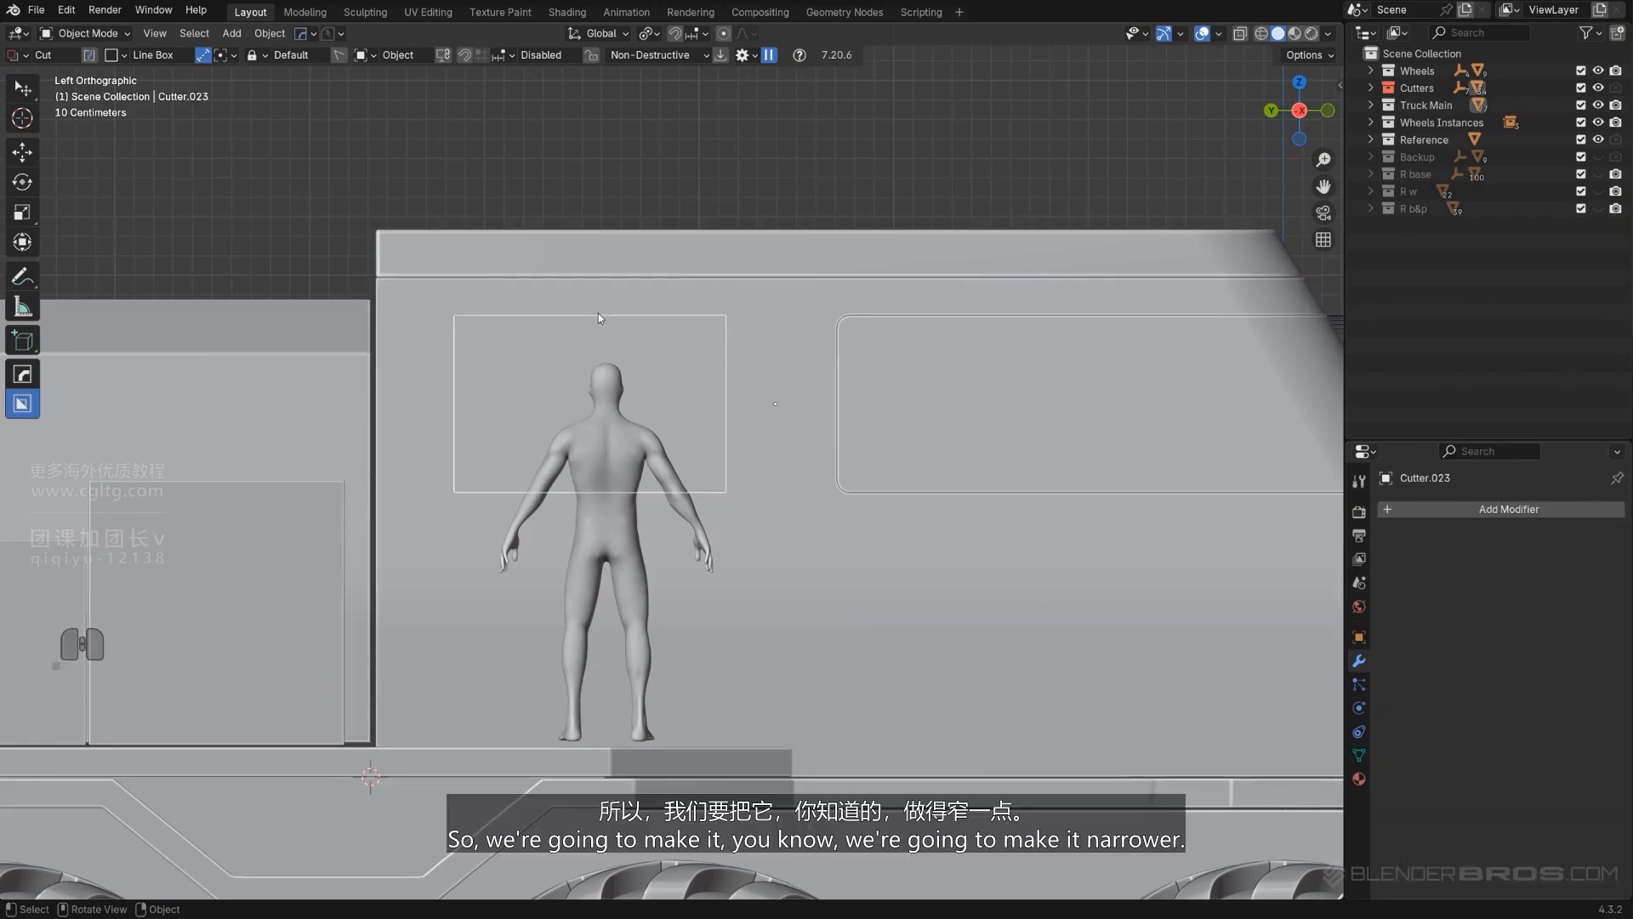
pyautogui.scroll(-2, 672, 366)
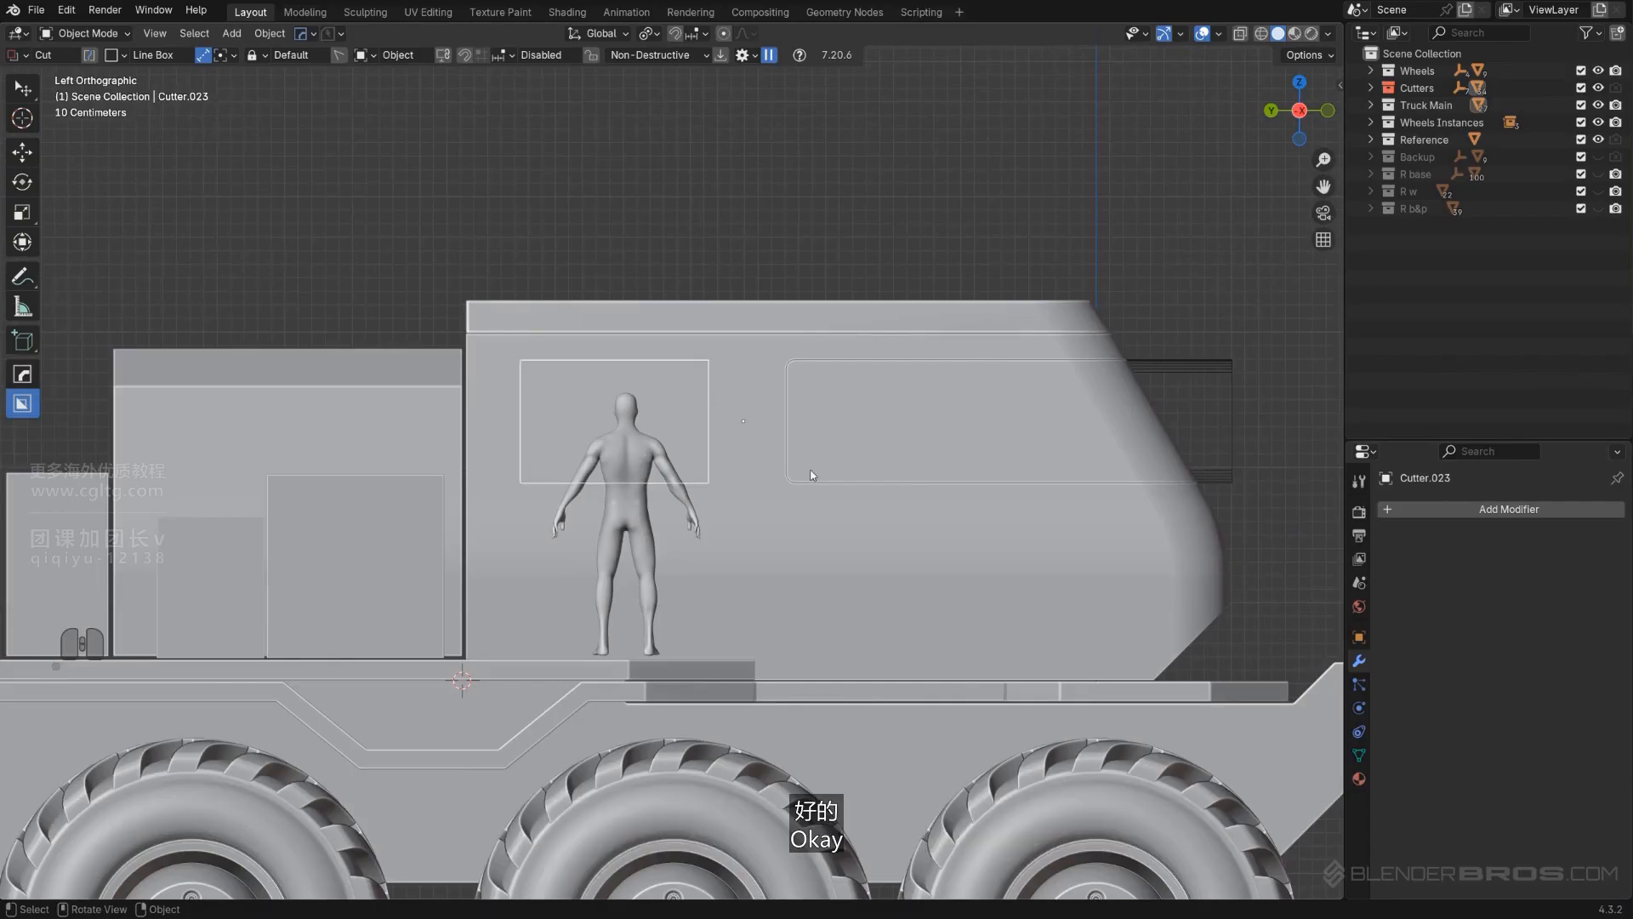
pyautogui.press('Tab')
pyautogui.press('g')
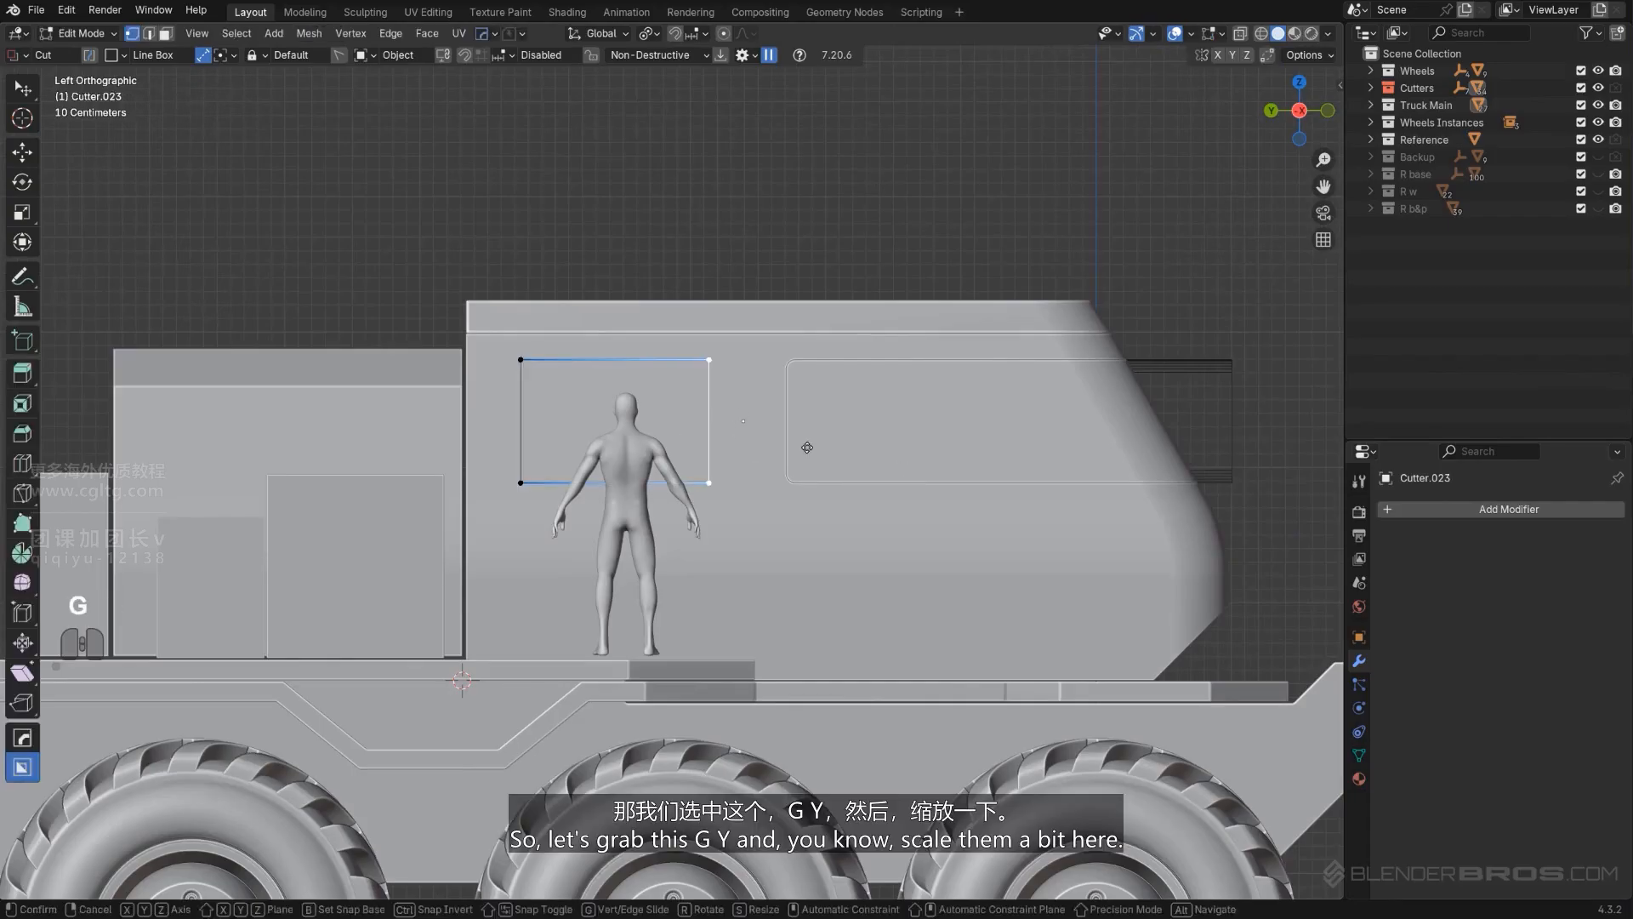
pyautogui.press('y')
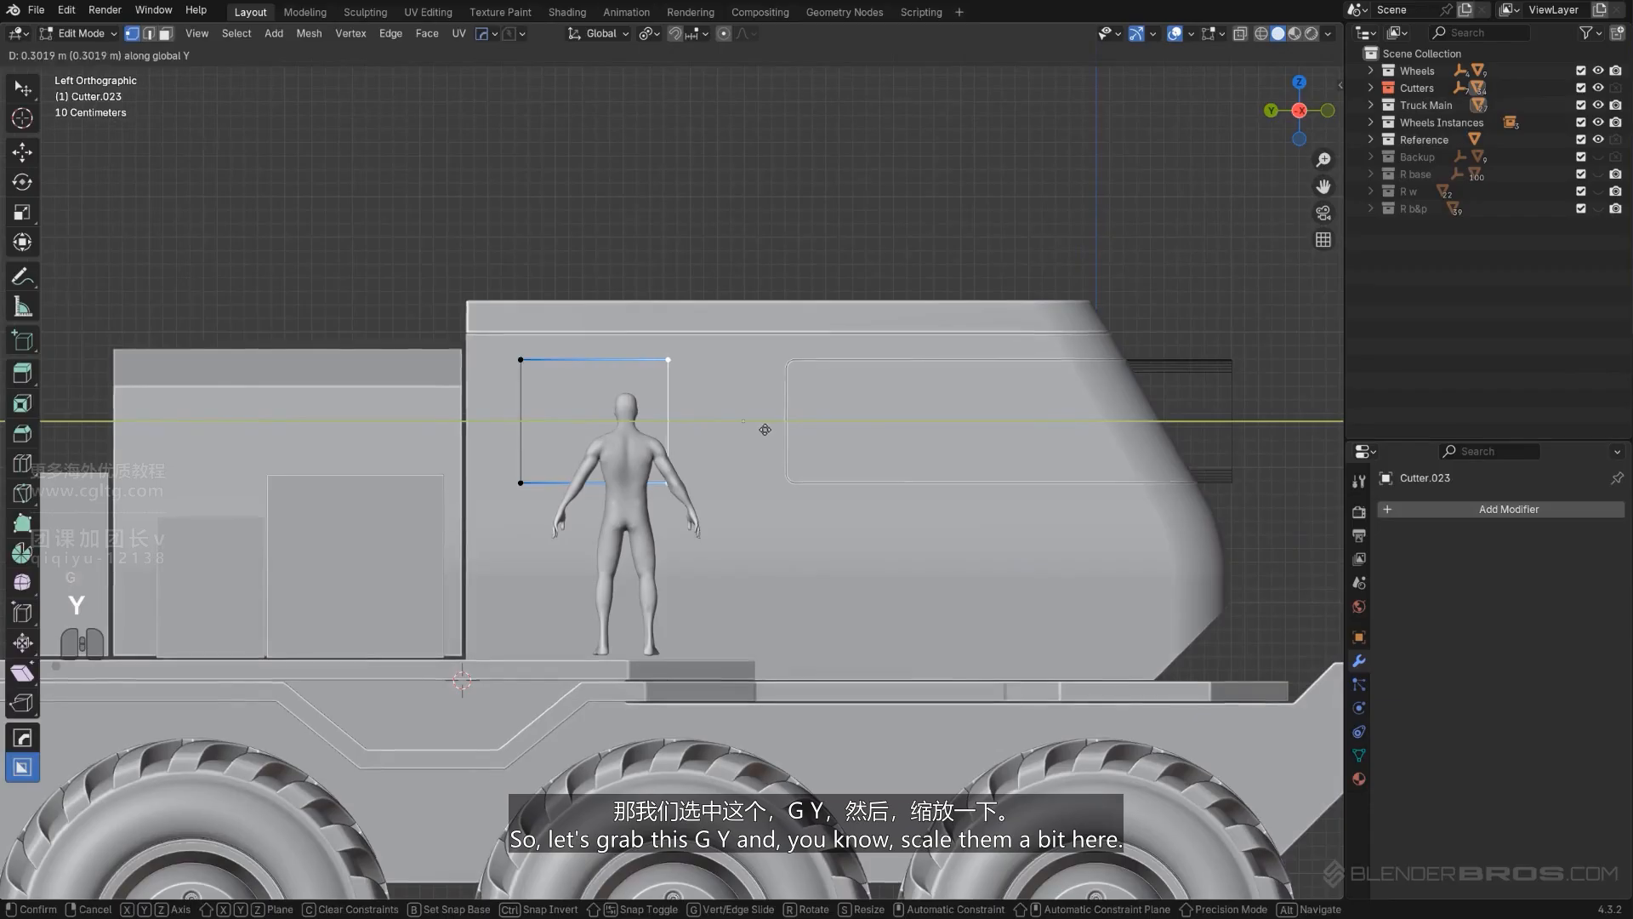
pyautogui.click(759, 429)
pyautogui.press('Tab')
# Step: Shift the human figure backward and slightly up so it is centred within the door cutter's outline
pyautogui.click(650, 455)
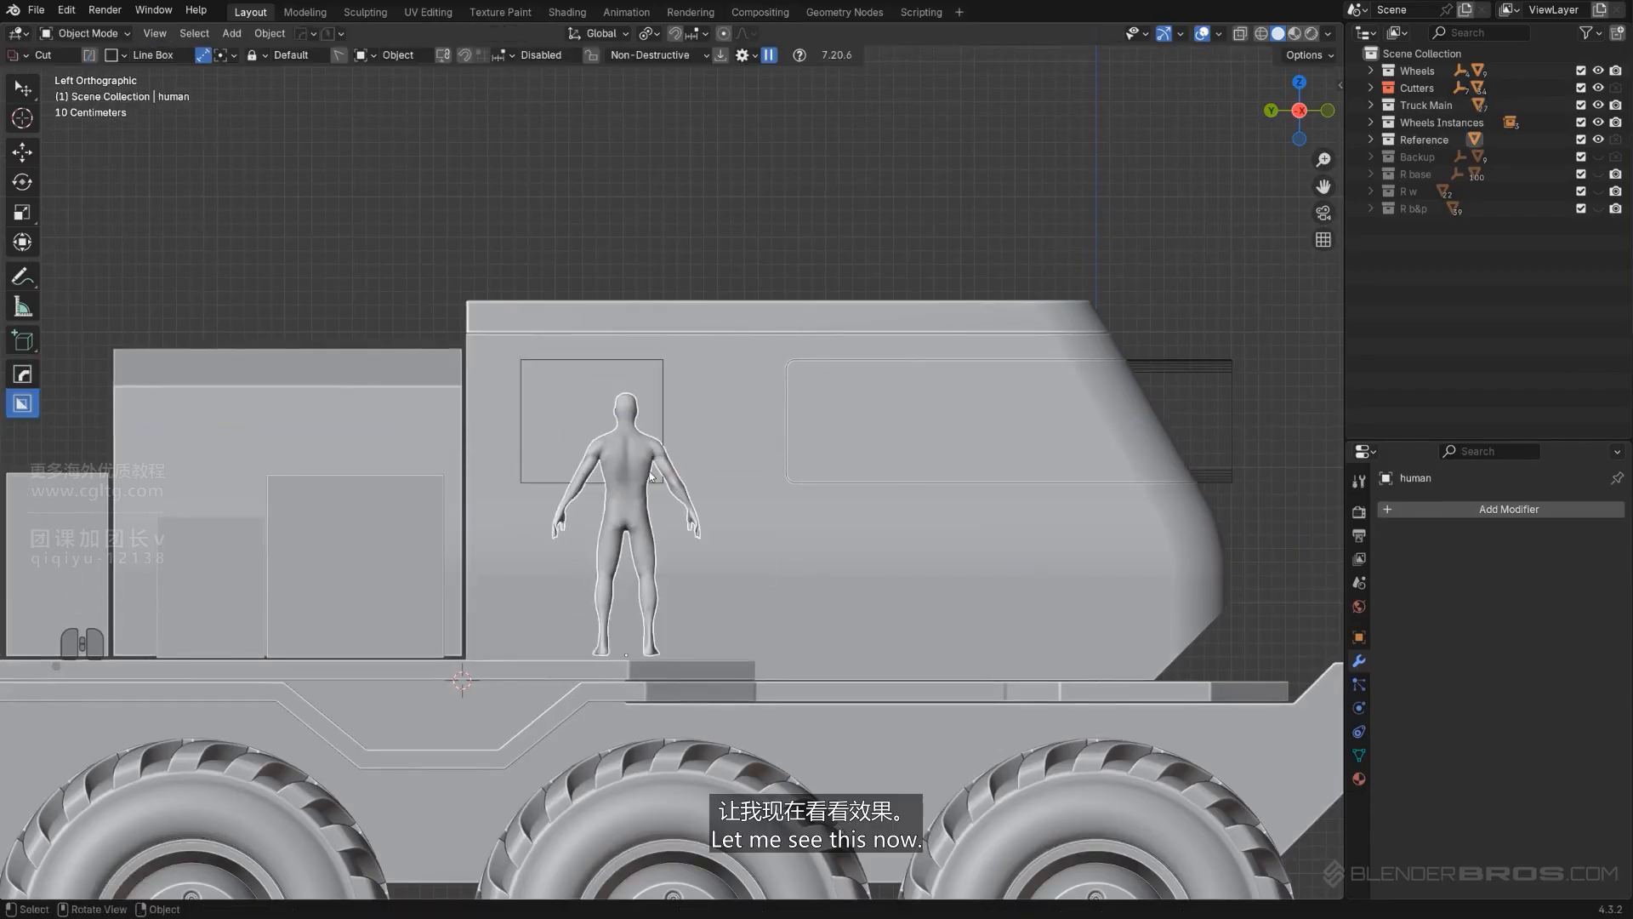
pyautogui.press('g')
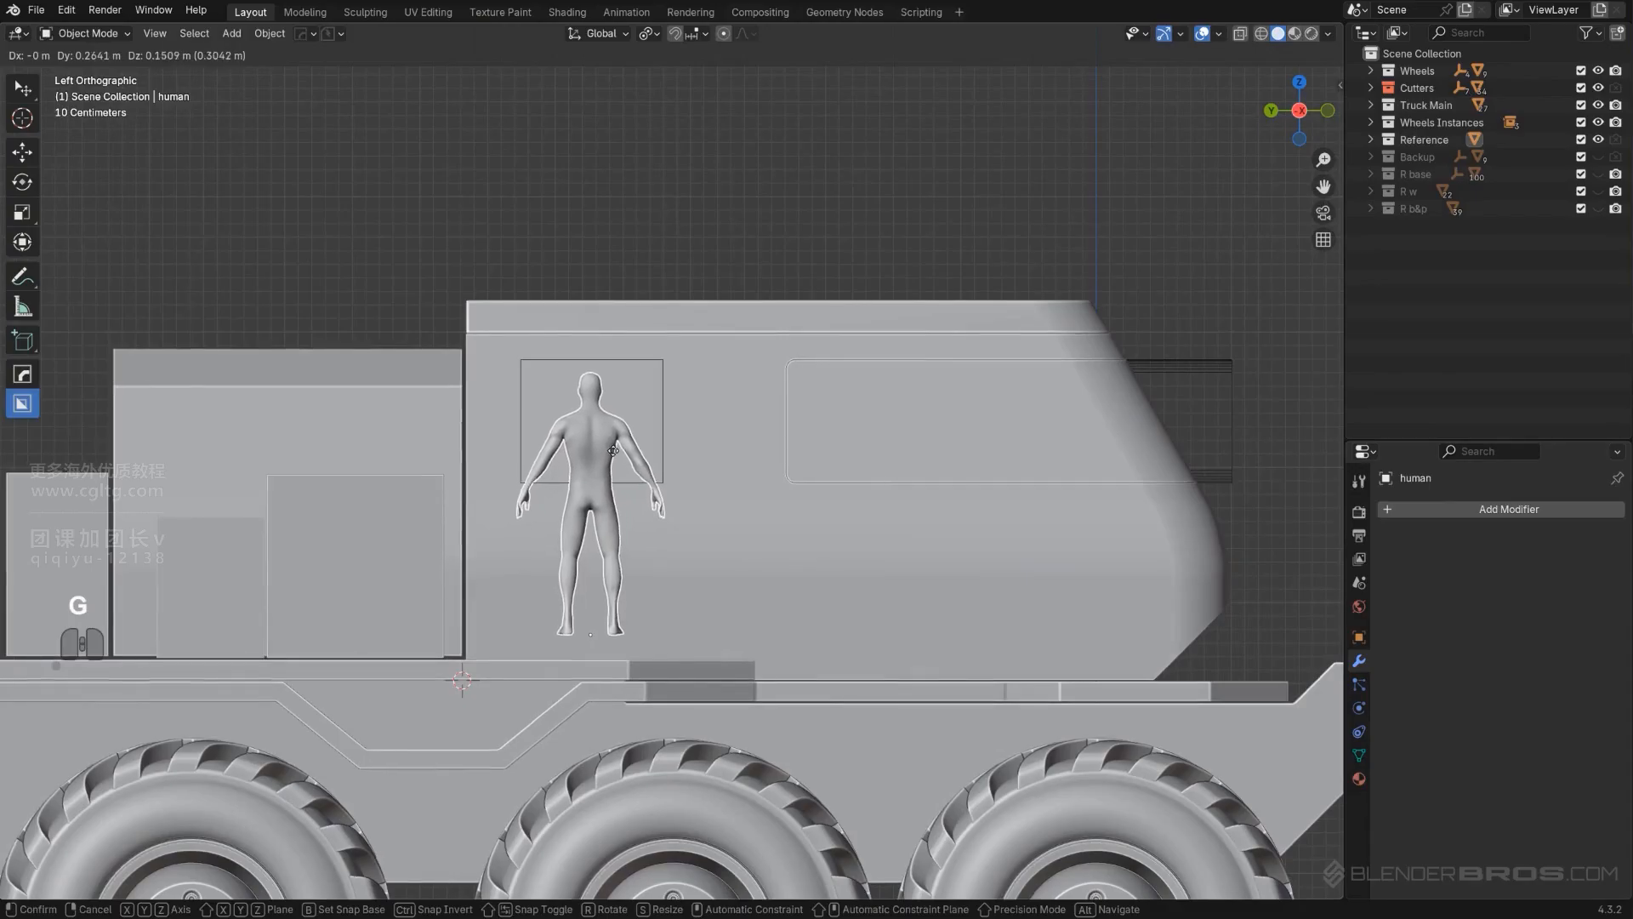
pyautogui.click(613, 458)
pyautogui.press('g')
pyautogui.click(616, 461)
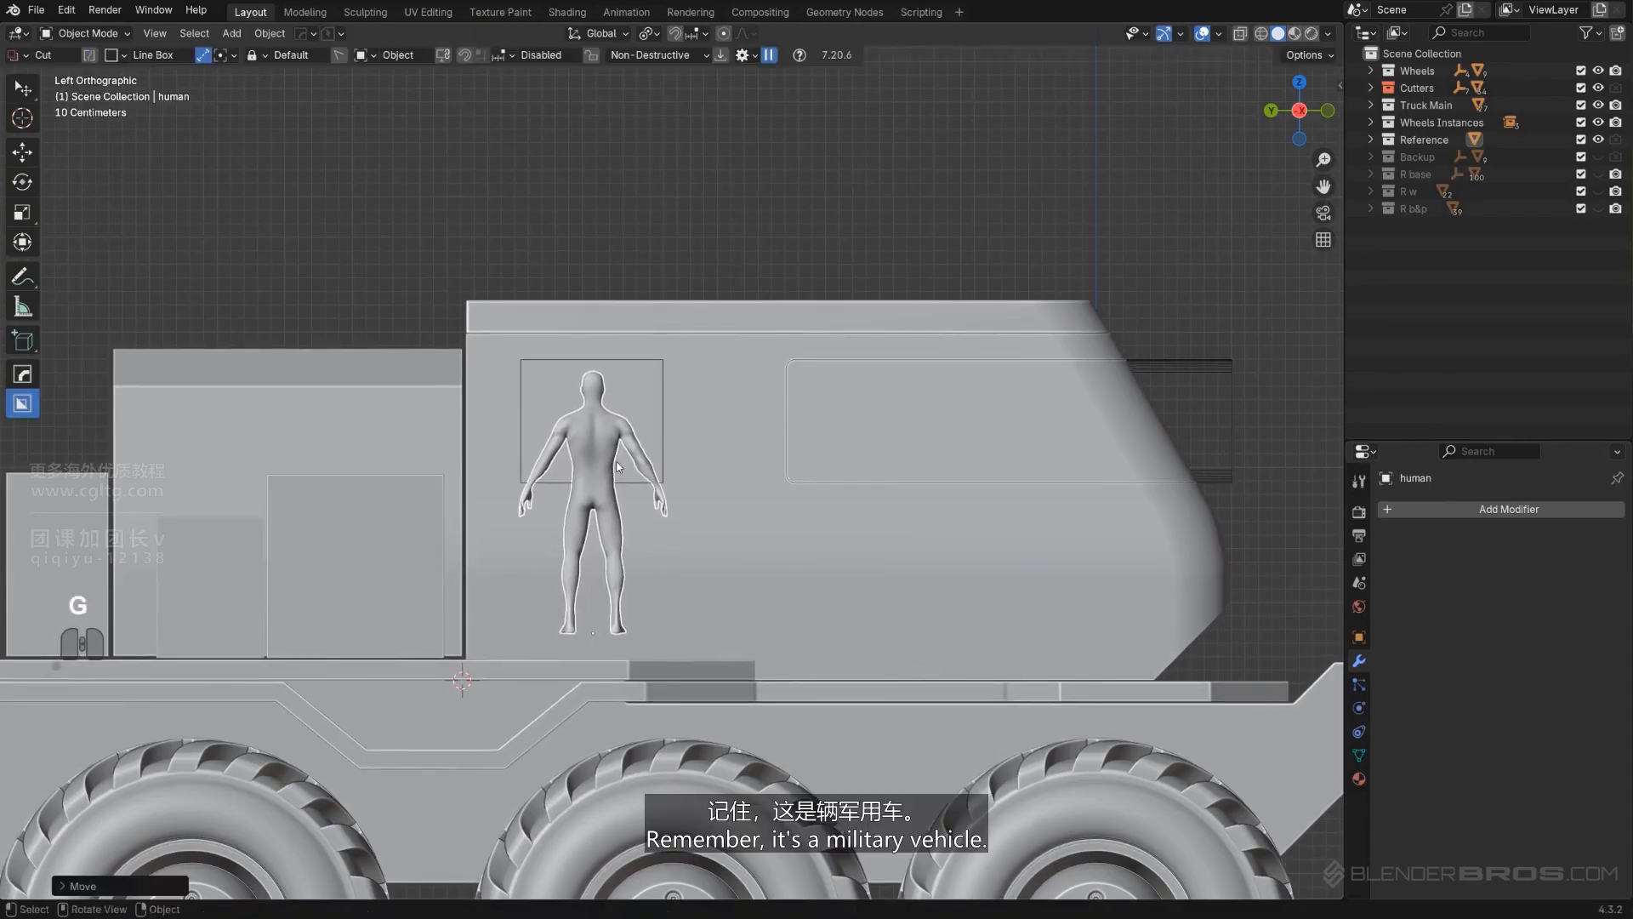
# Step: Extend the cutter to door height by moving its lower vertices about 1.04 m down along Z
pyautogui.click(658, 400)
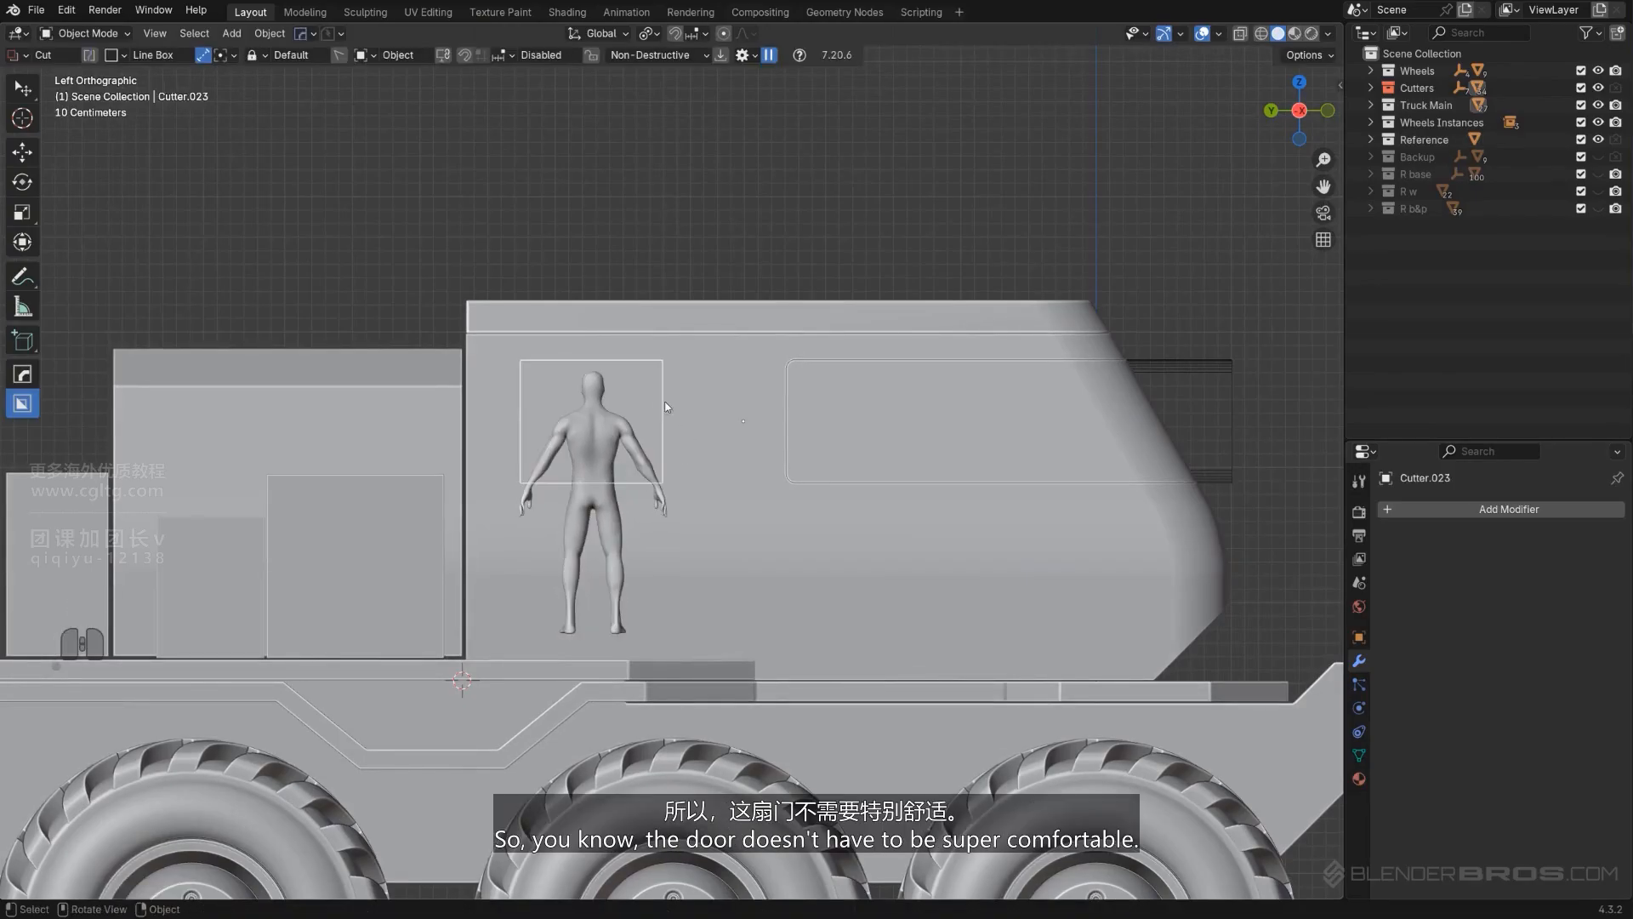
pyautogui.press('Tab')
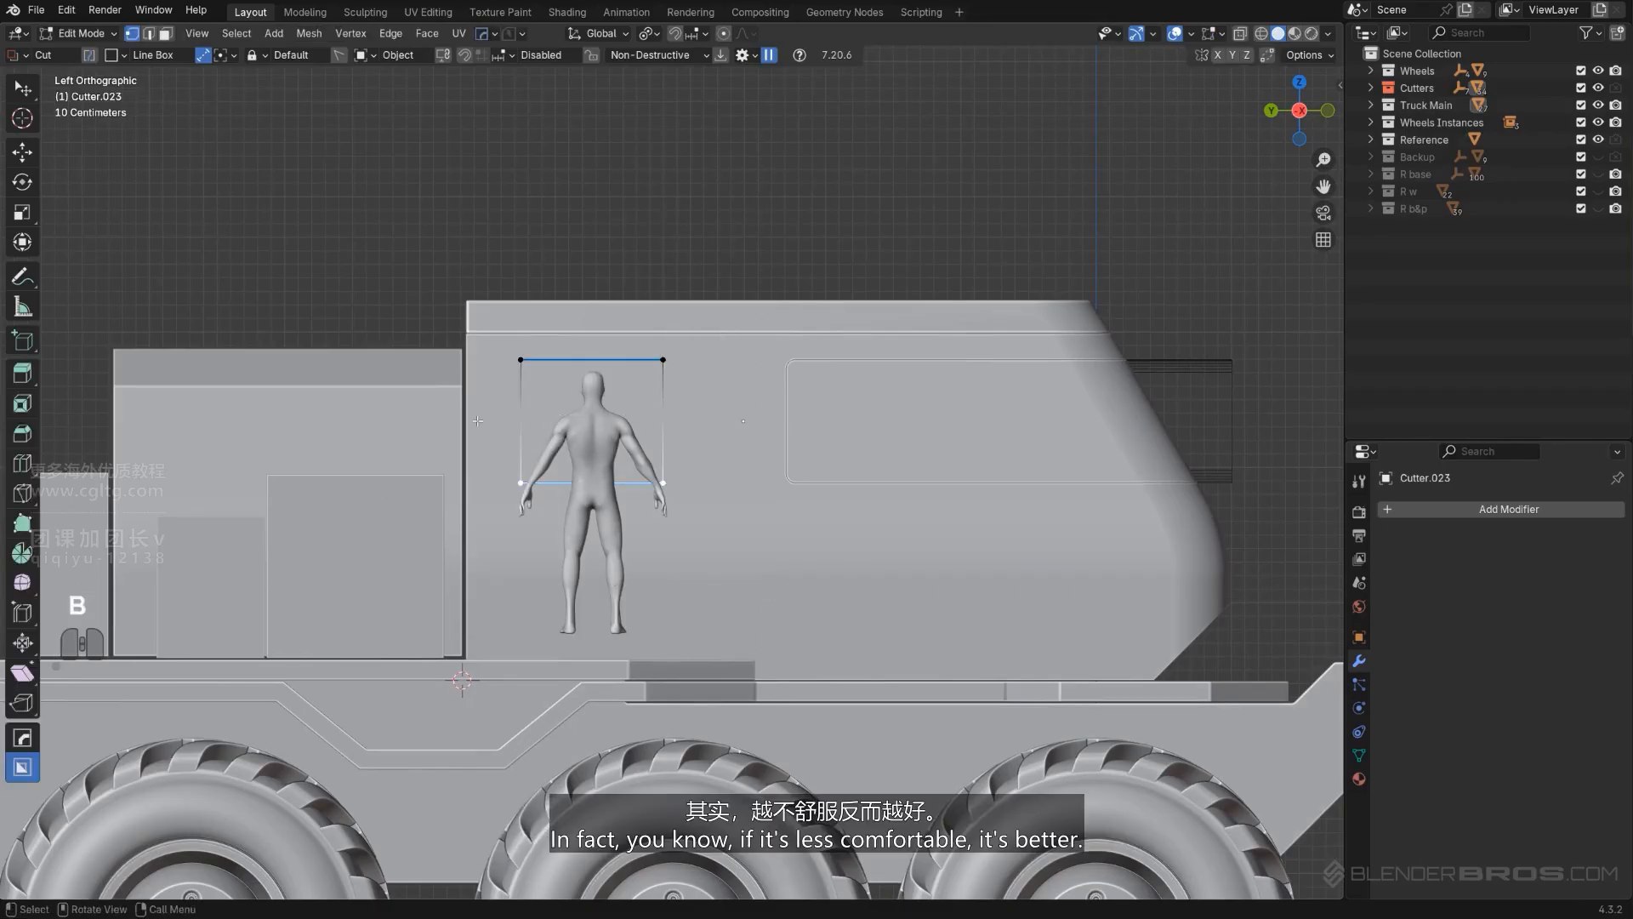
pyautogui.hotkey('alt', 'z')
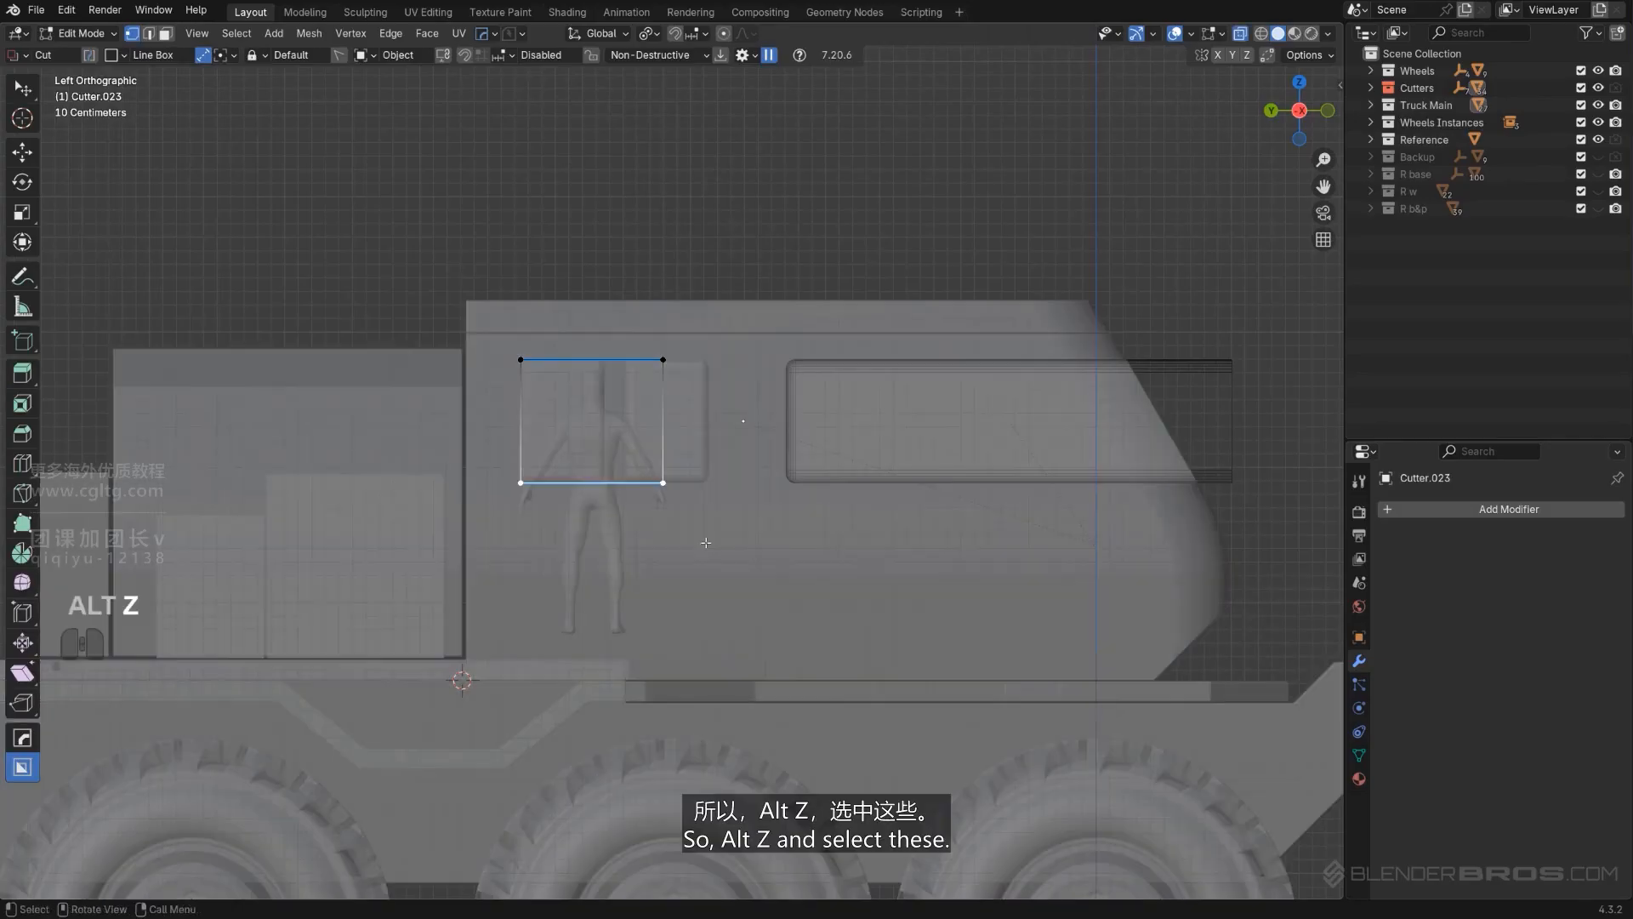
pyautogui.press('g')
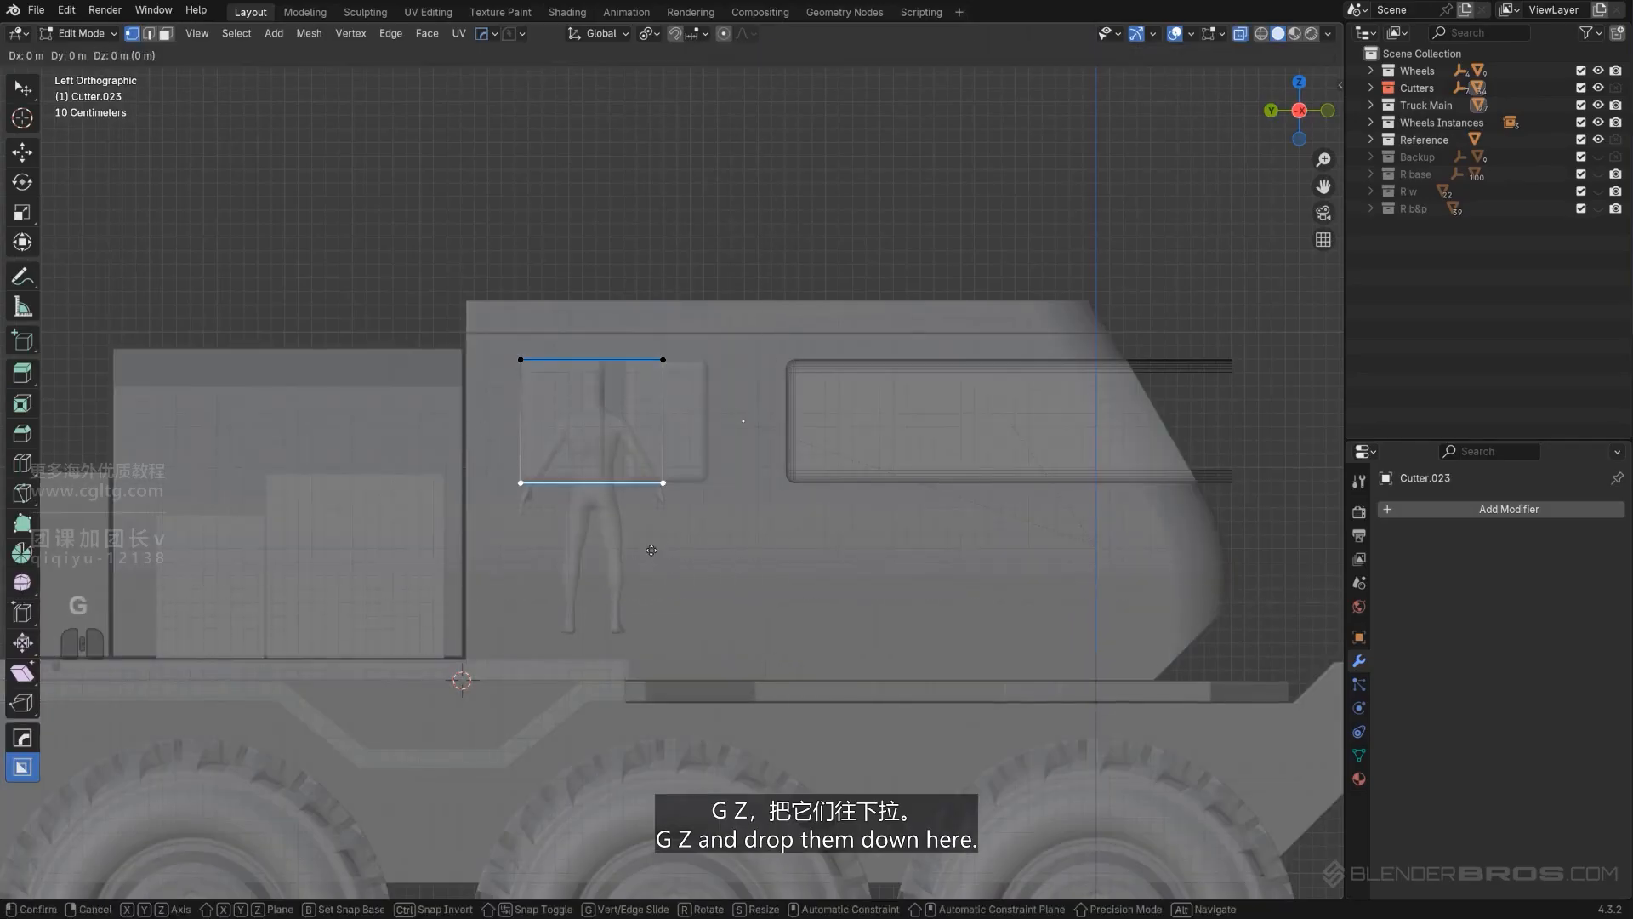
pyautogui.press('z')
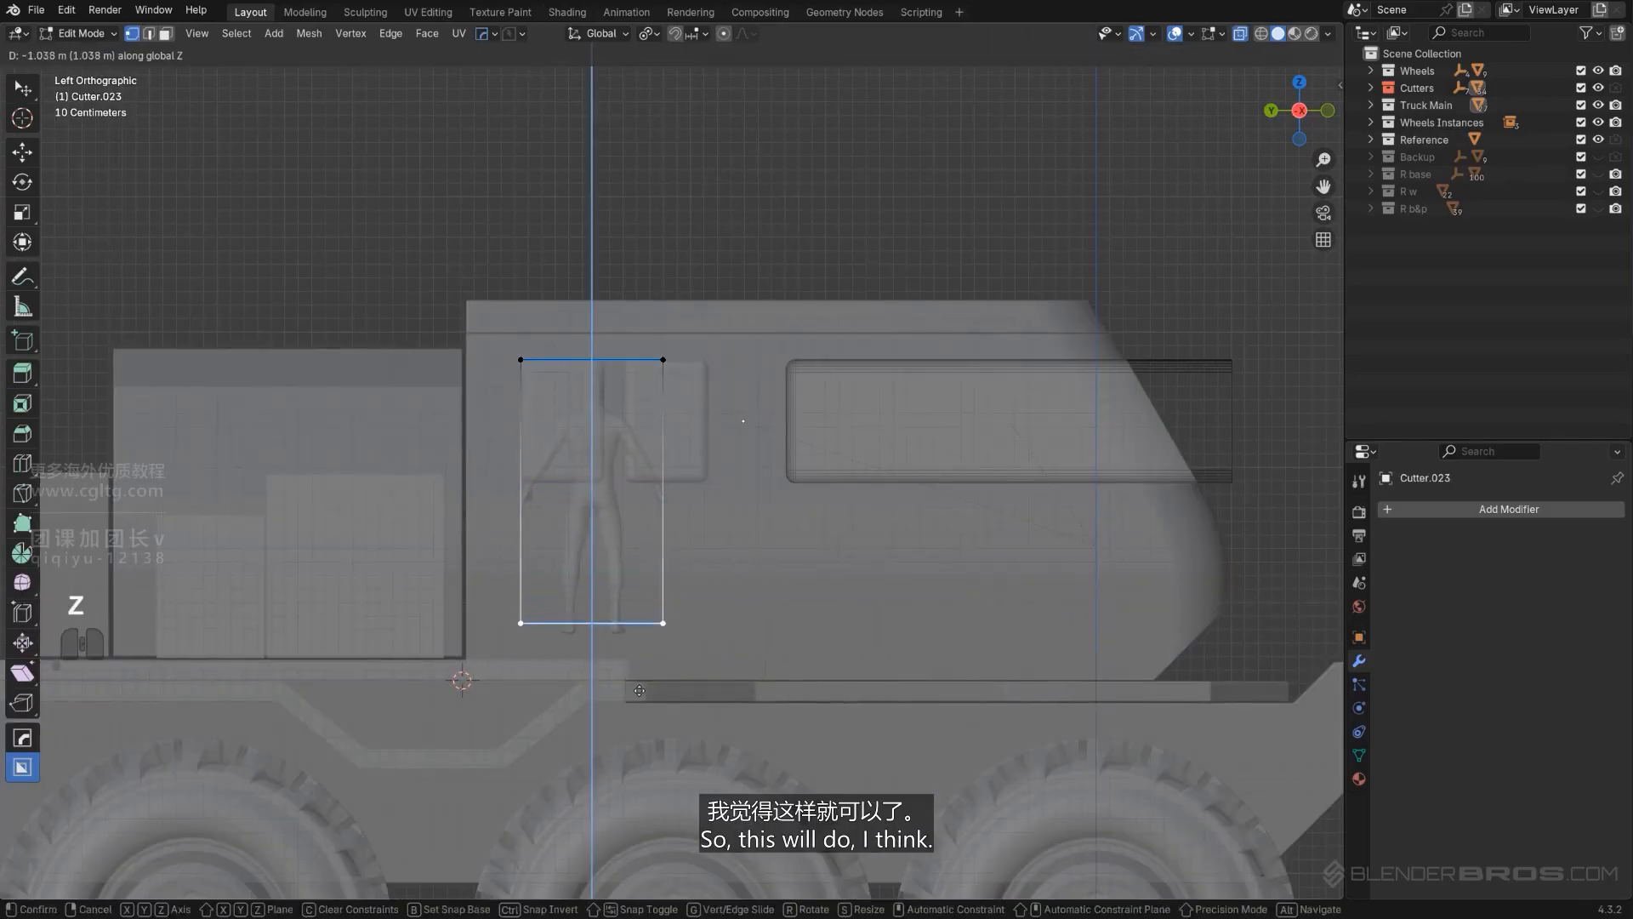
pyautogui.click(641, 696)
pyautogui.hotkey('alt', 'z')
pyautogui.press('Tab')
pyautogui.scroll(-2, 647, 474)
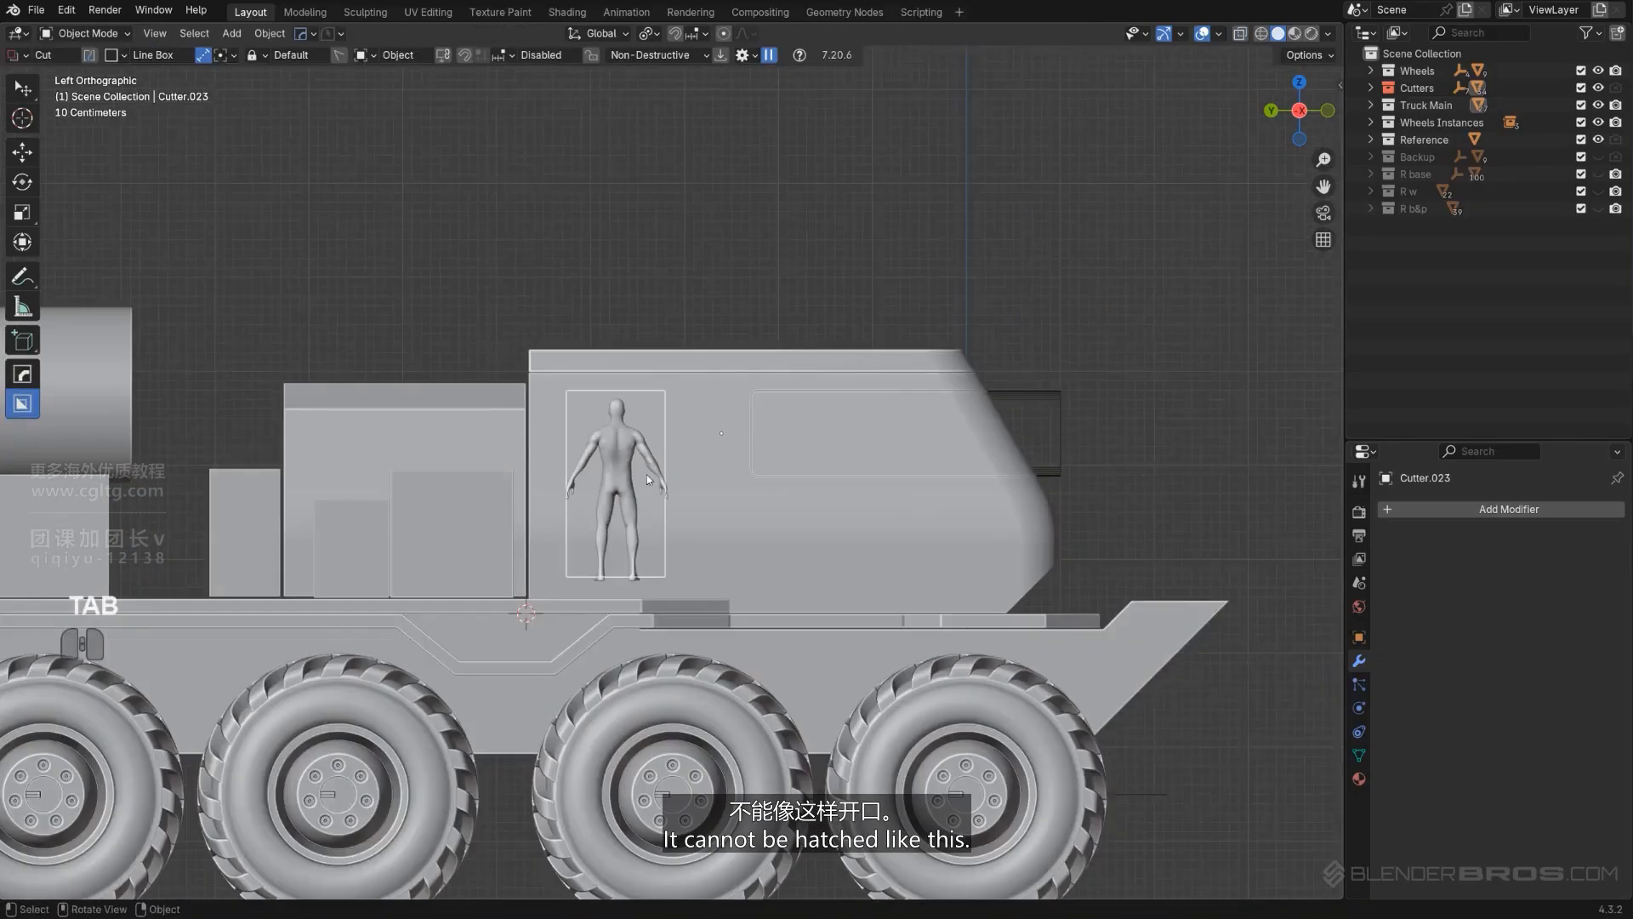
# Step: Apply the scale of the door cutter
pyautogui.scroll(1, 698, 502)
pyautogui.moveTo(698, 501); pyautogui.dragTo(792, 445, button='middle')
pyautogui.press('KP_5')
pyautogui.scroll(1, 536, 493)
pyautogui.hotkey('ctrl', 'a')
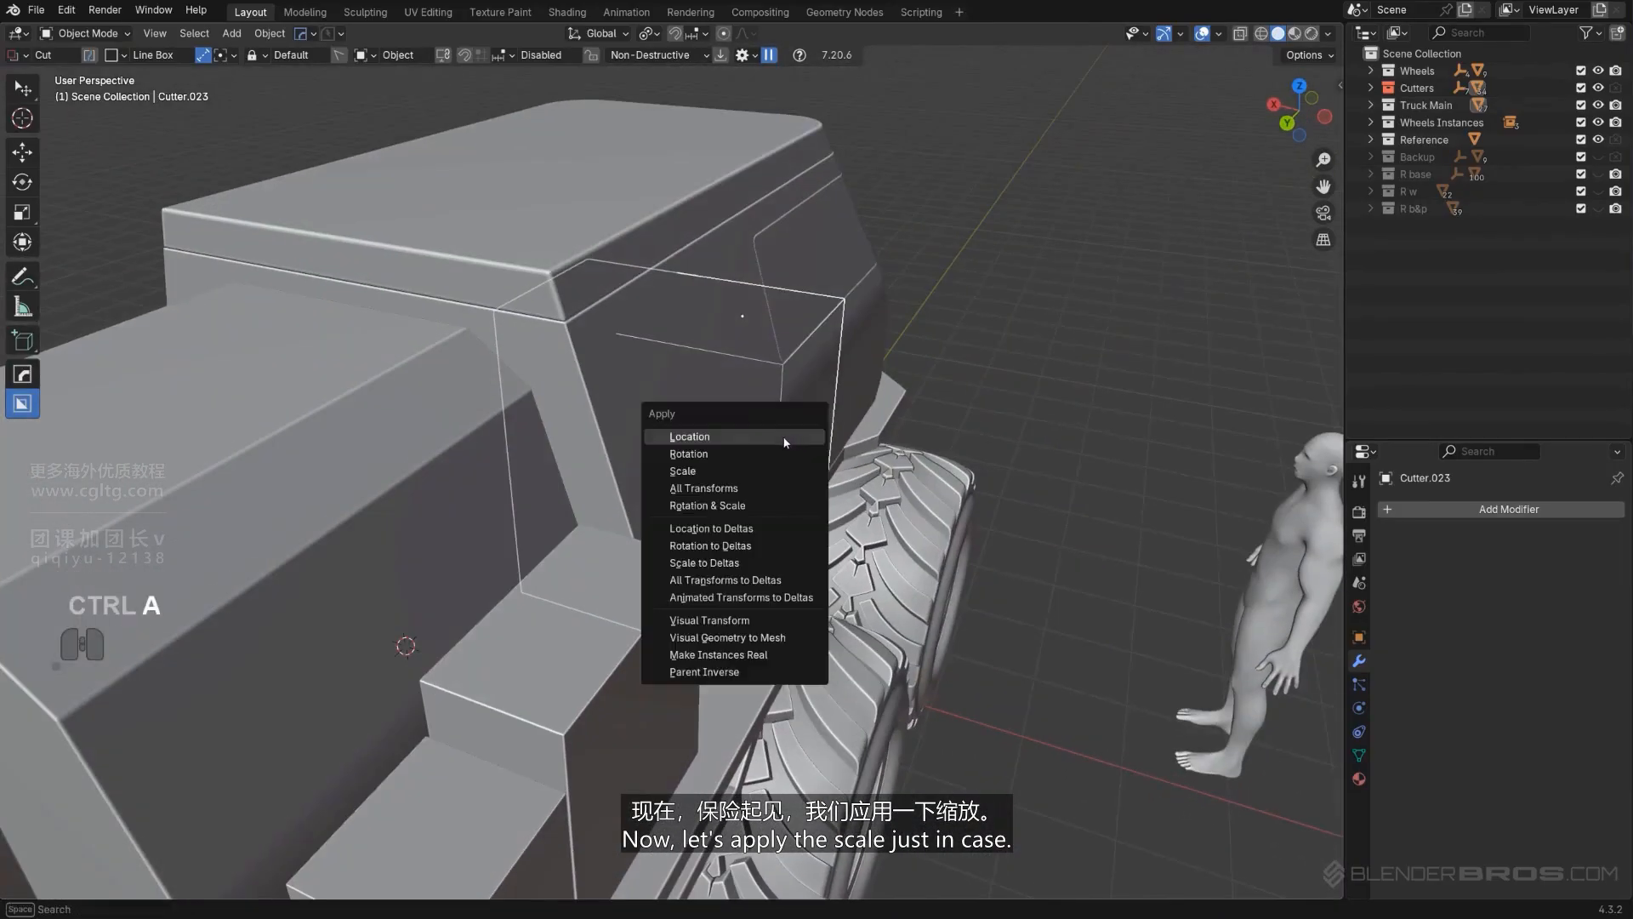
pyautogui.click(773, 472)
# Step: Add a HardOps vertex-group bevel to the door cutter's upper rear edge, with 5 segments and a width of about 0.2
pyautogui.press('Tab')
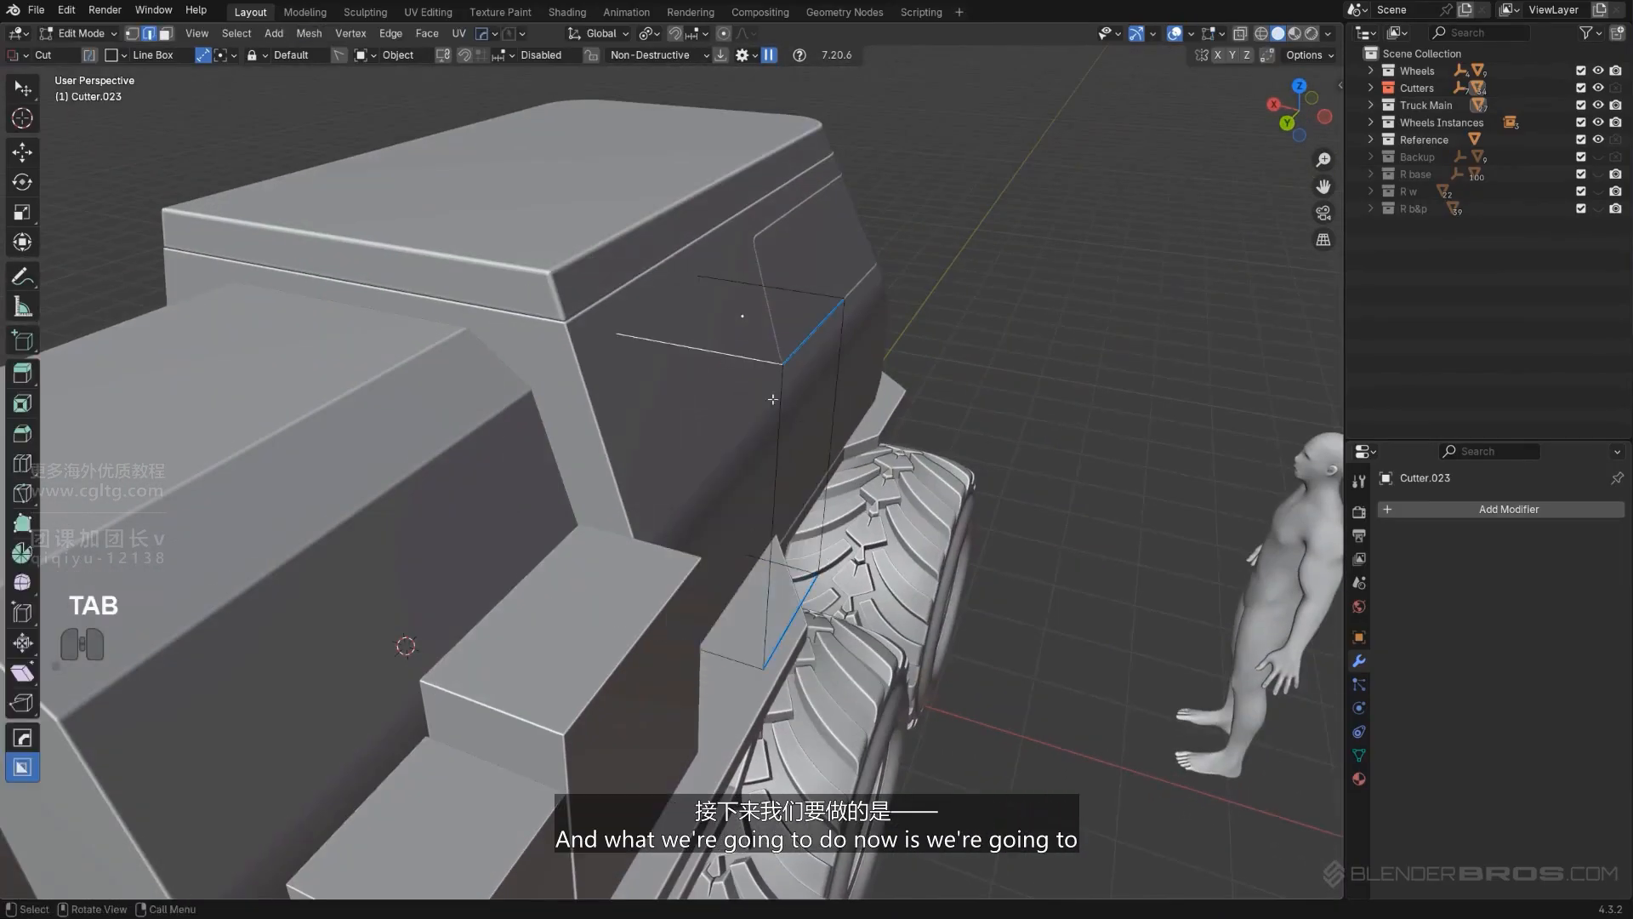
pyautogui.moveTo(772, 399); pyautogui.dragTo(798, 314, button='middle')
pyautogui.moveTo(860, 509); pyautogui.dragTo(824, 504, button='middle')
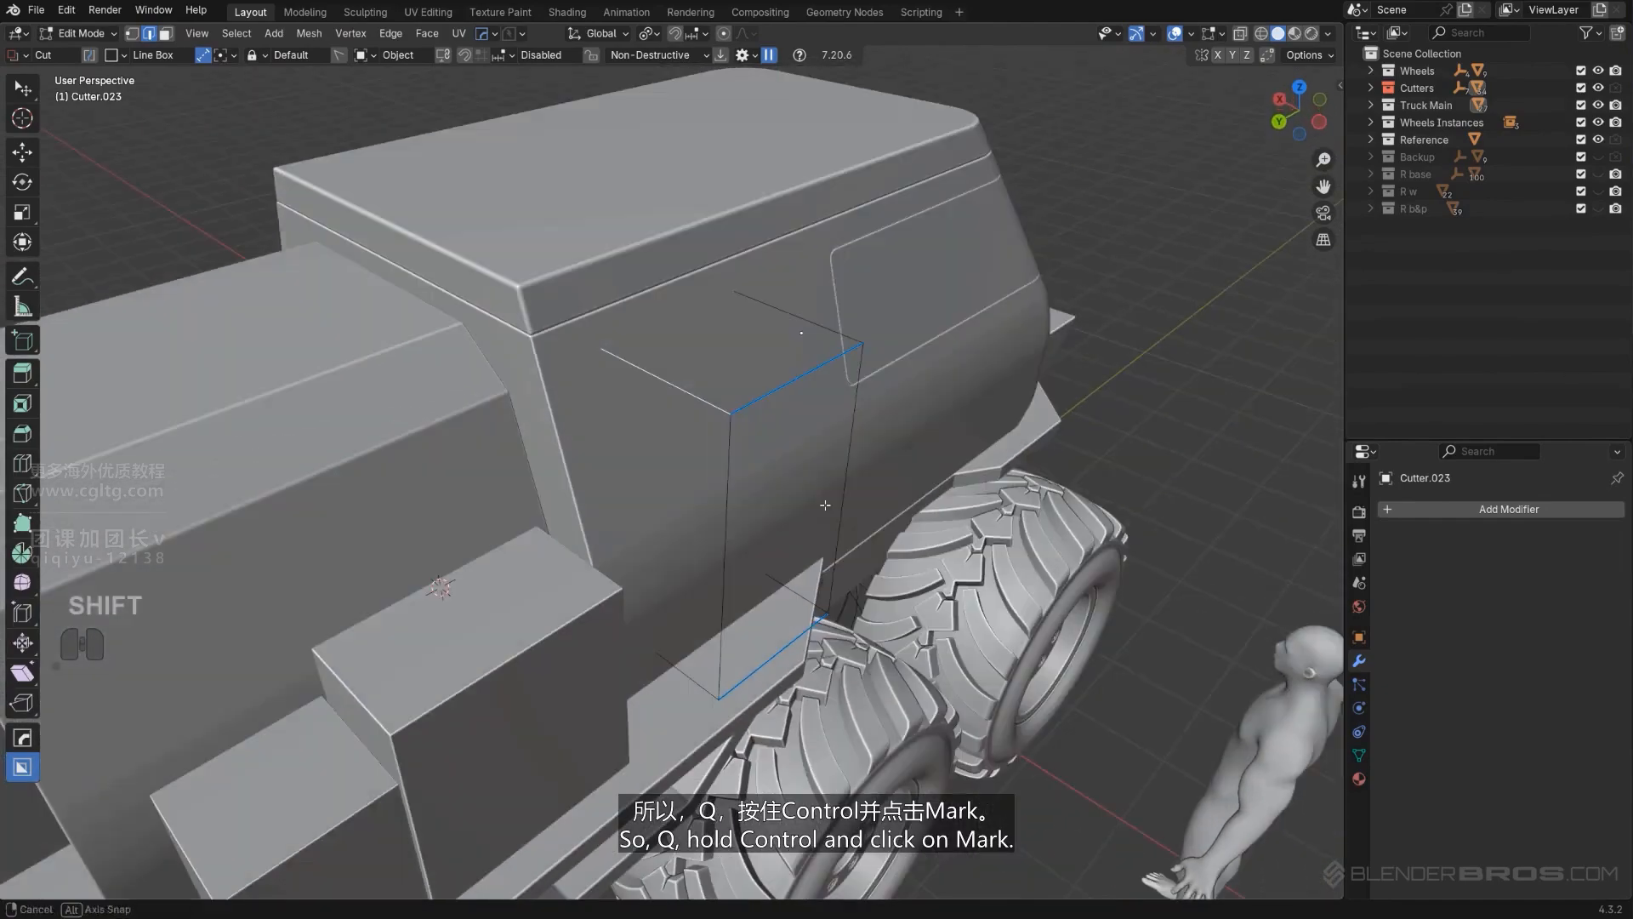
pyautogui.press('q')
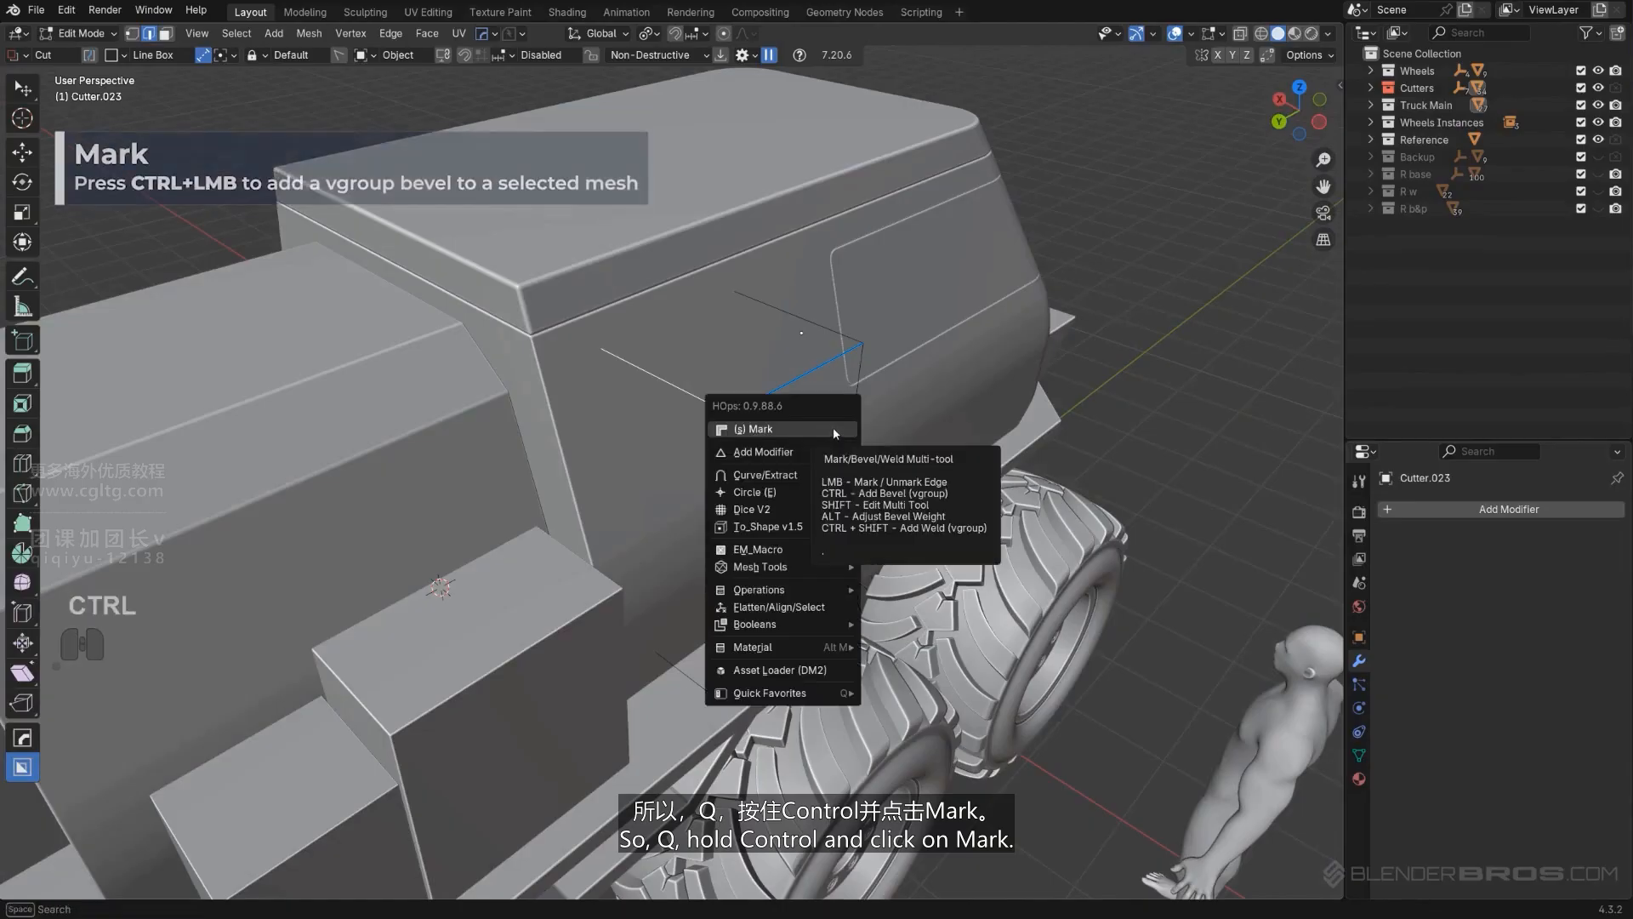
pyautogui.keyDown('ctrl'); pyautogui.click(833, 429); pyautogui.keyUp('ctrl')
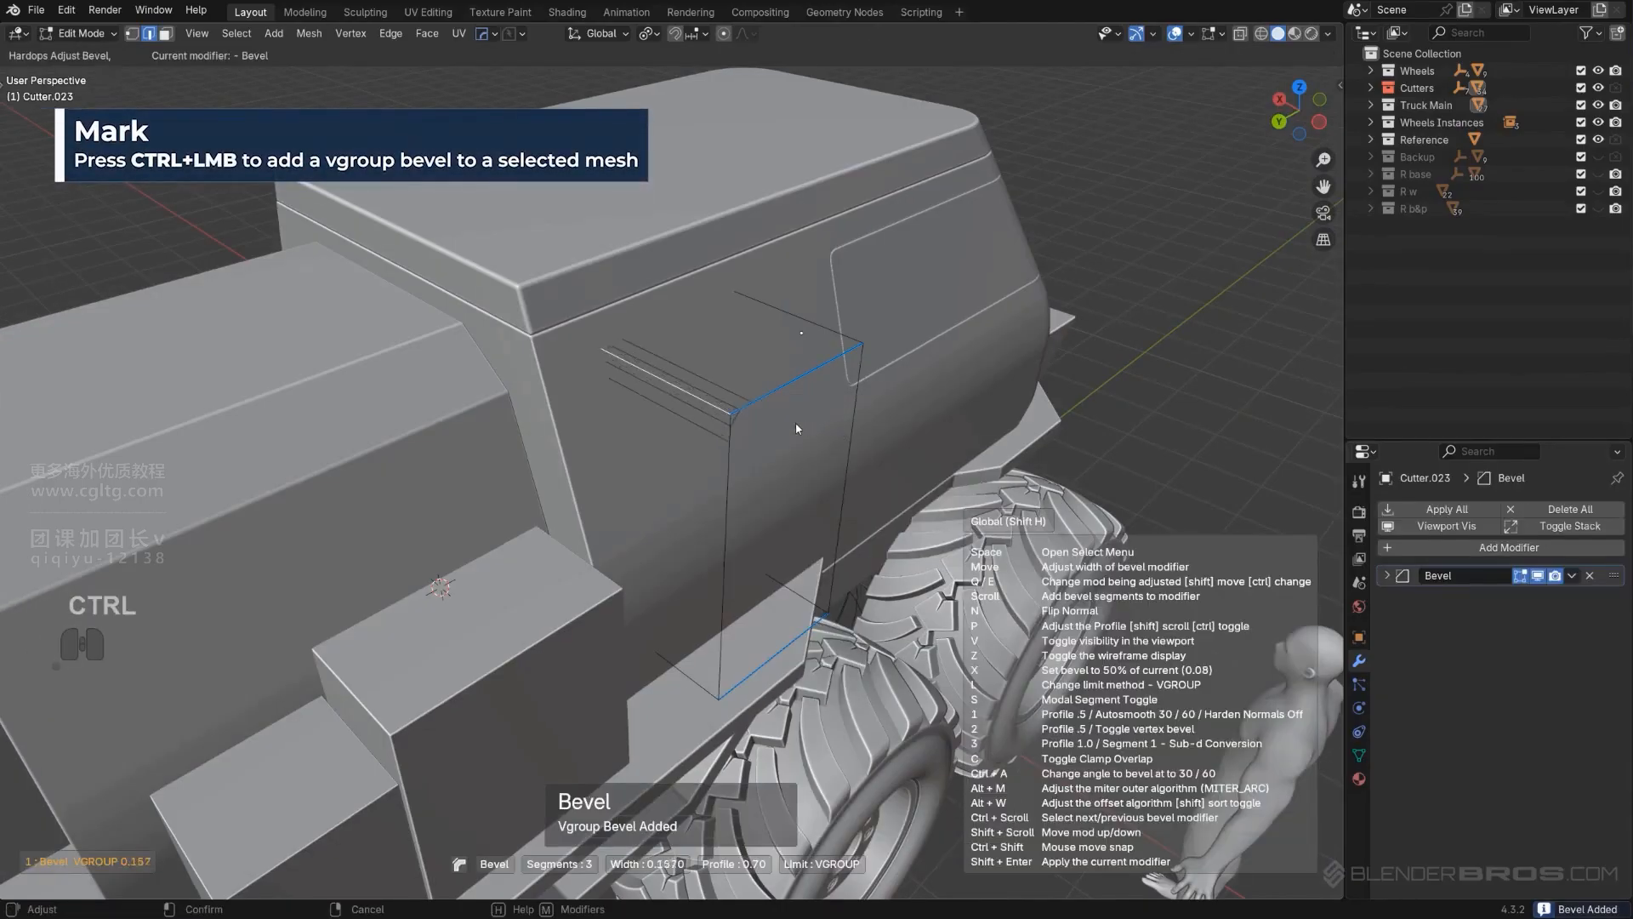
pyautogui.scroll(2, 784, 424)
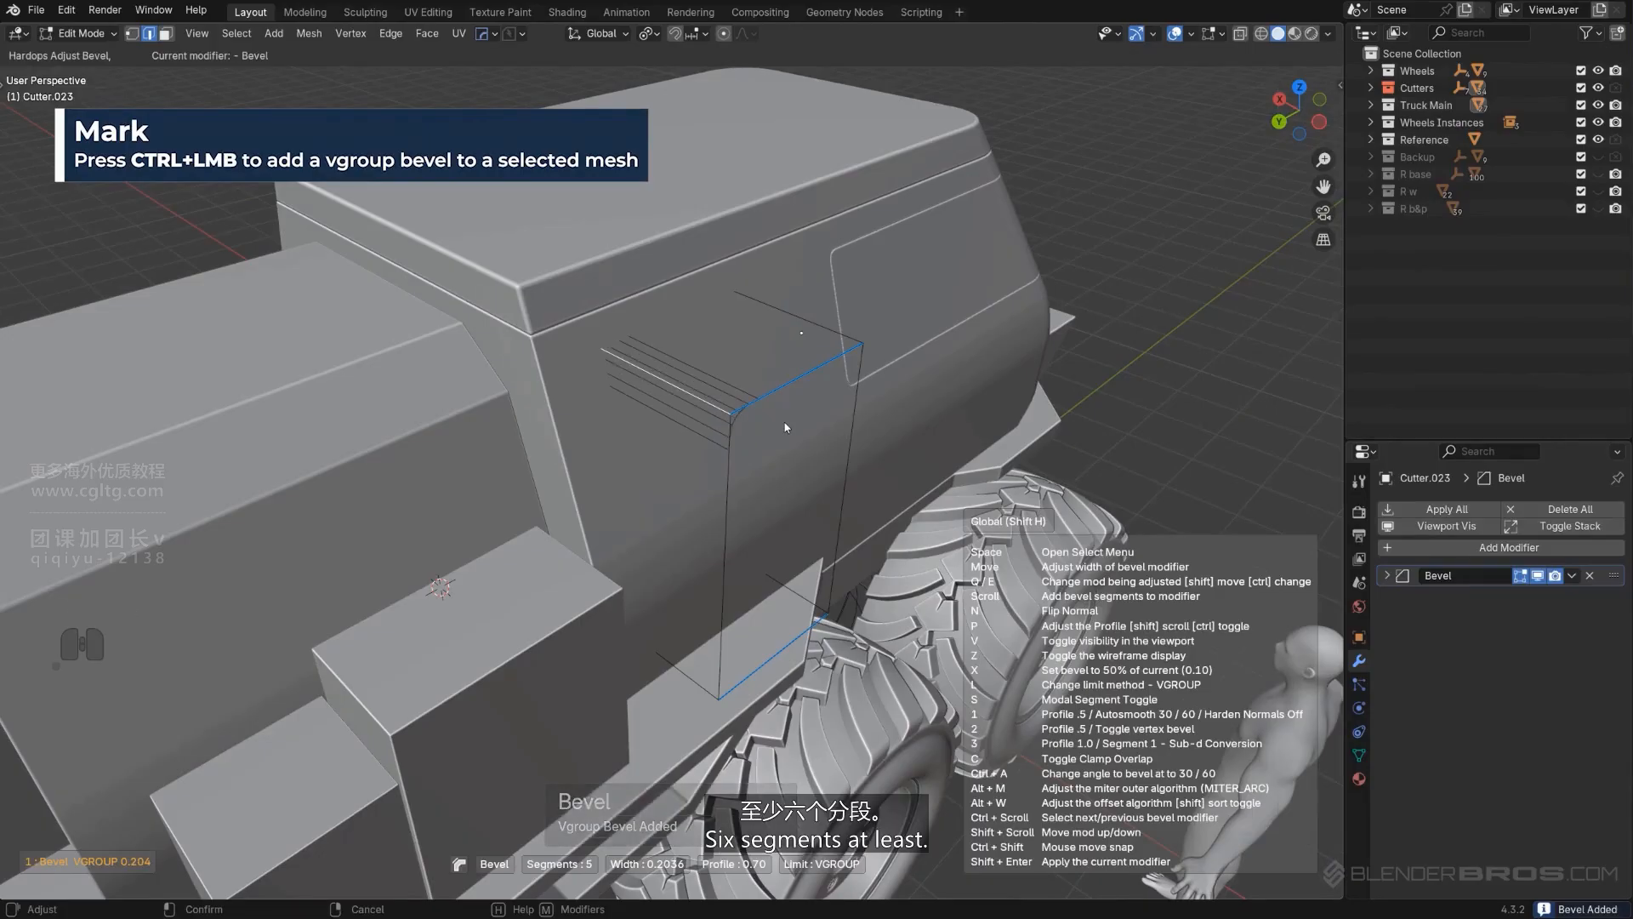
pyautogui.click(793, 417)
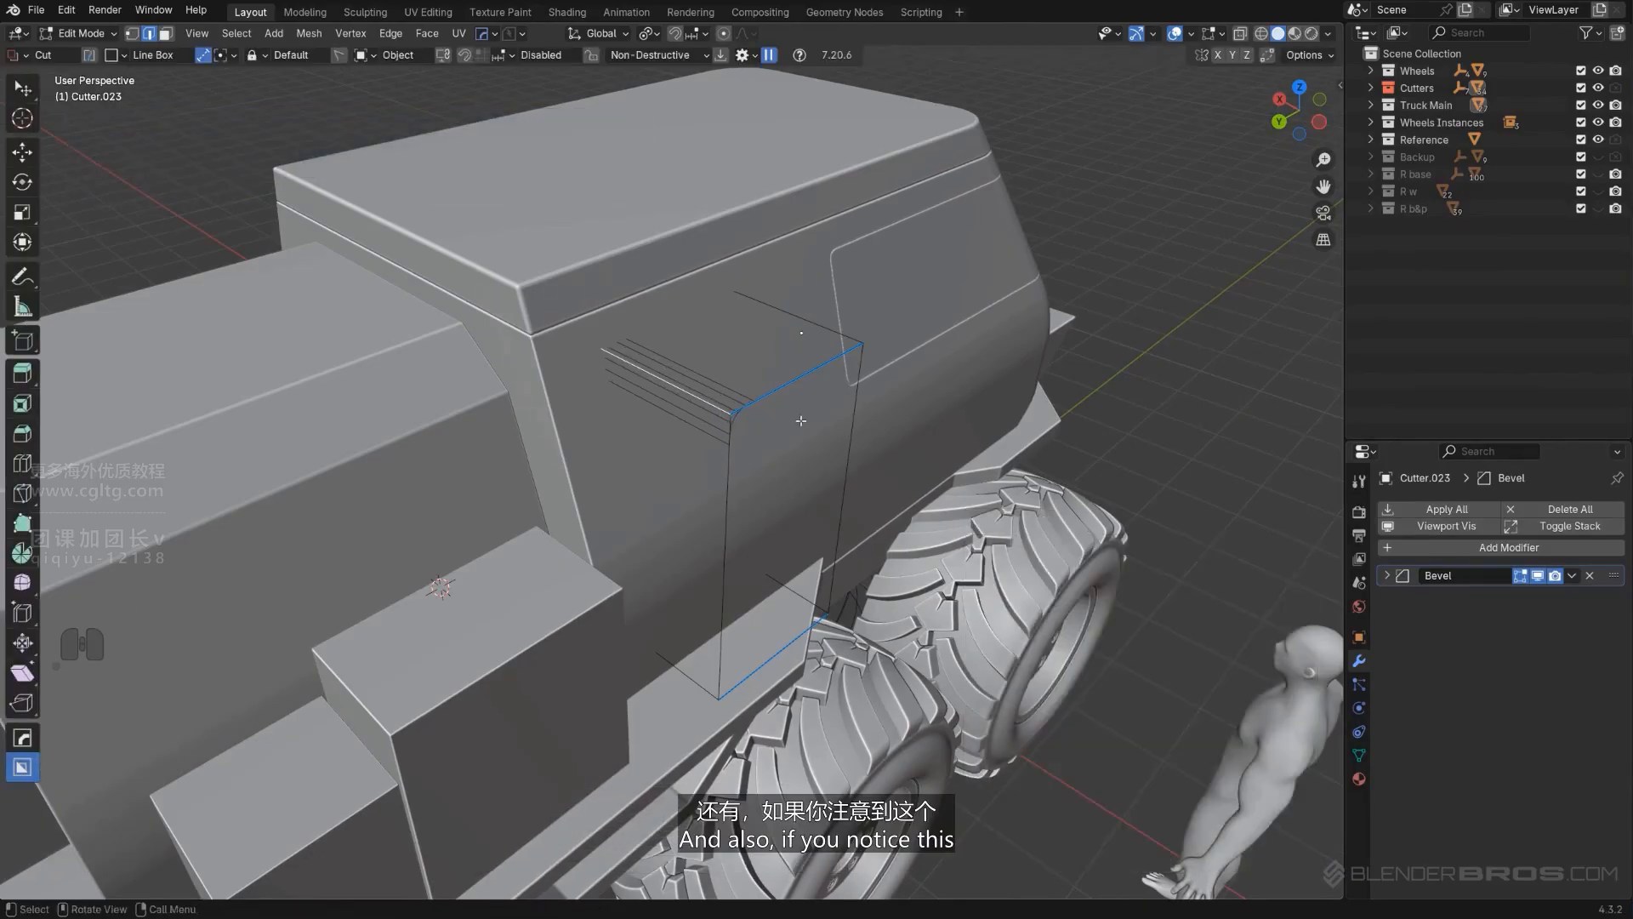
# Step: Isolate the door cutter and set its HardOps bevel to 9 segments
pyautogui.keyDown('alt'); pyautogui.moveTo(793, 417); pyautogui.dragTo(783, 397, button='middle'); pyautogui.keyUp('alt')
pyautogui.press('KP_Decimal')
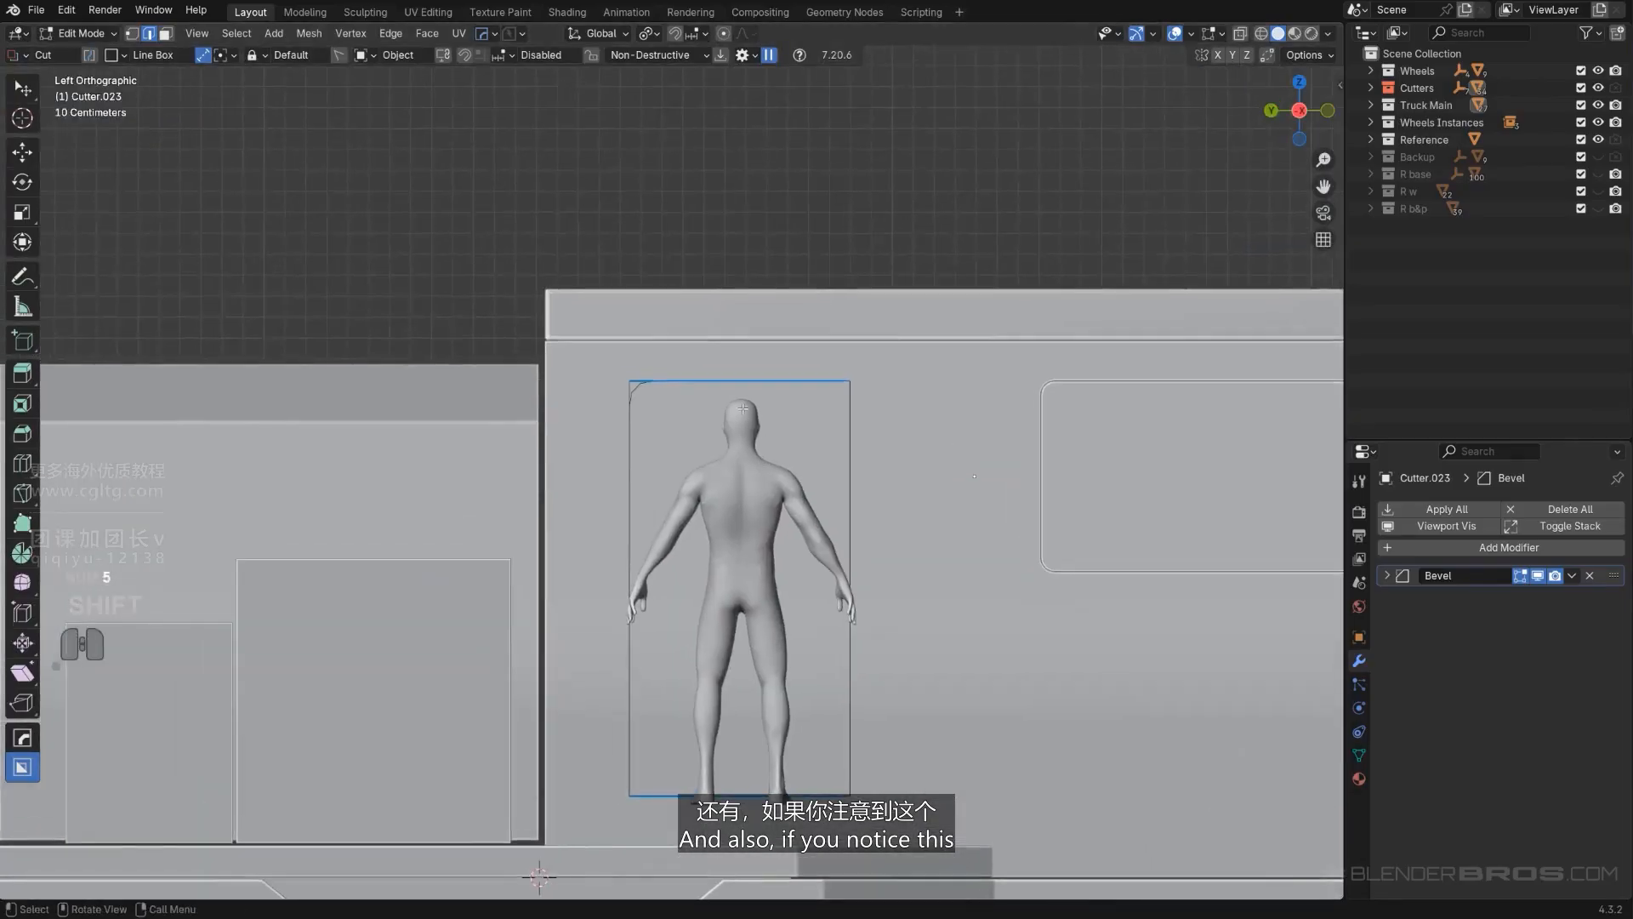
pyautogui.press('KP_Divide')
pyautogui.press('KP_5')
pyautogui.scroll(3, 471, 302)
pyautogui.press('Tab')
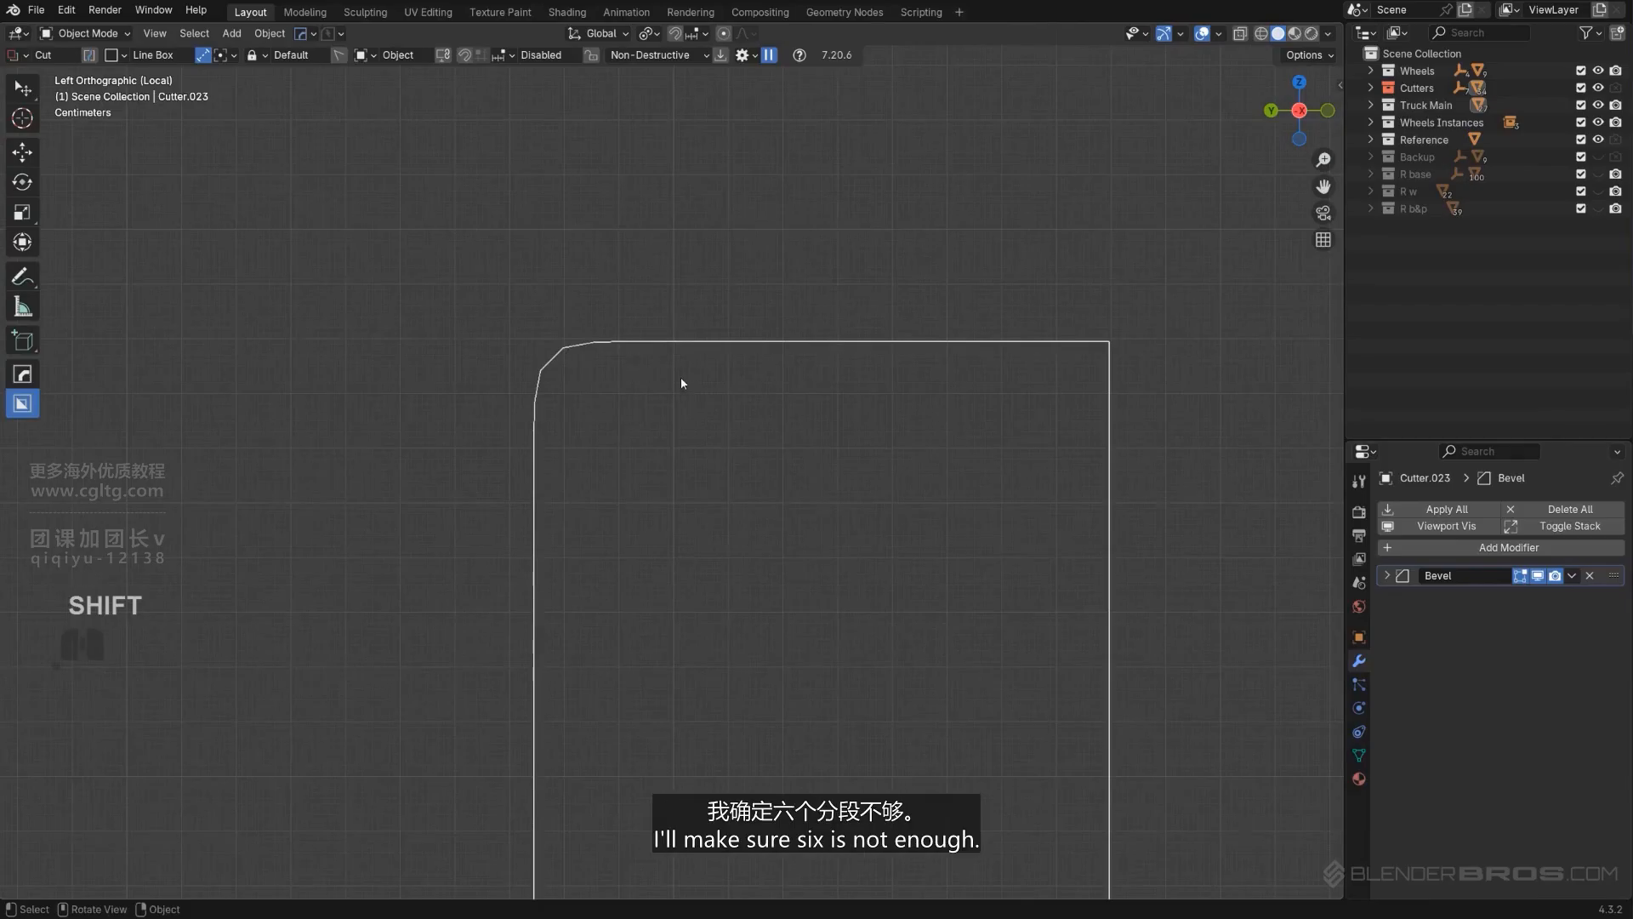
pyautogui.moveTo(682, 383); pyautogui.dragTo(768, 419, button='middle')
pyautogui.press('q')
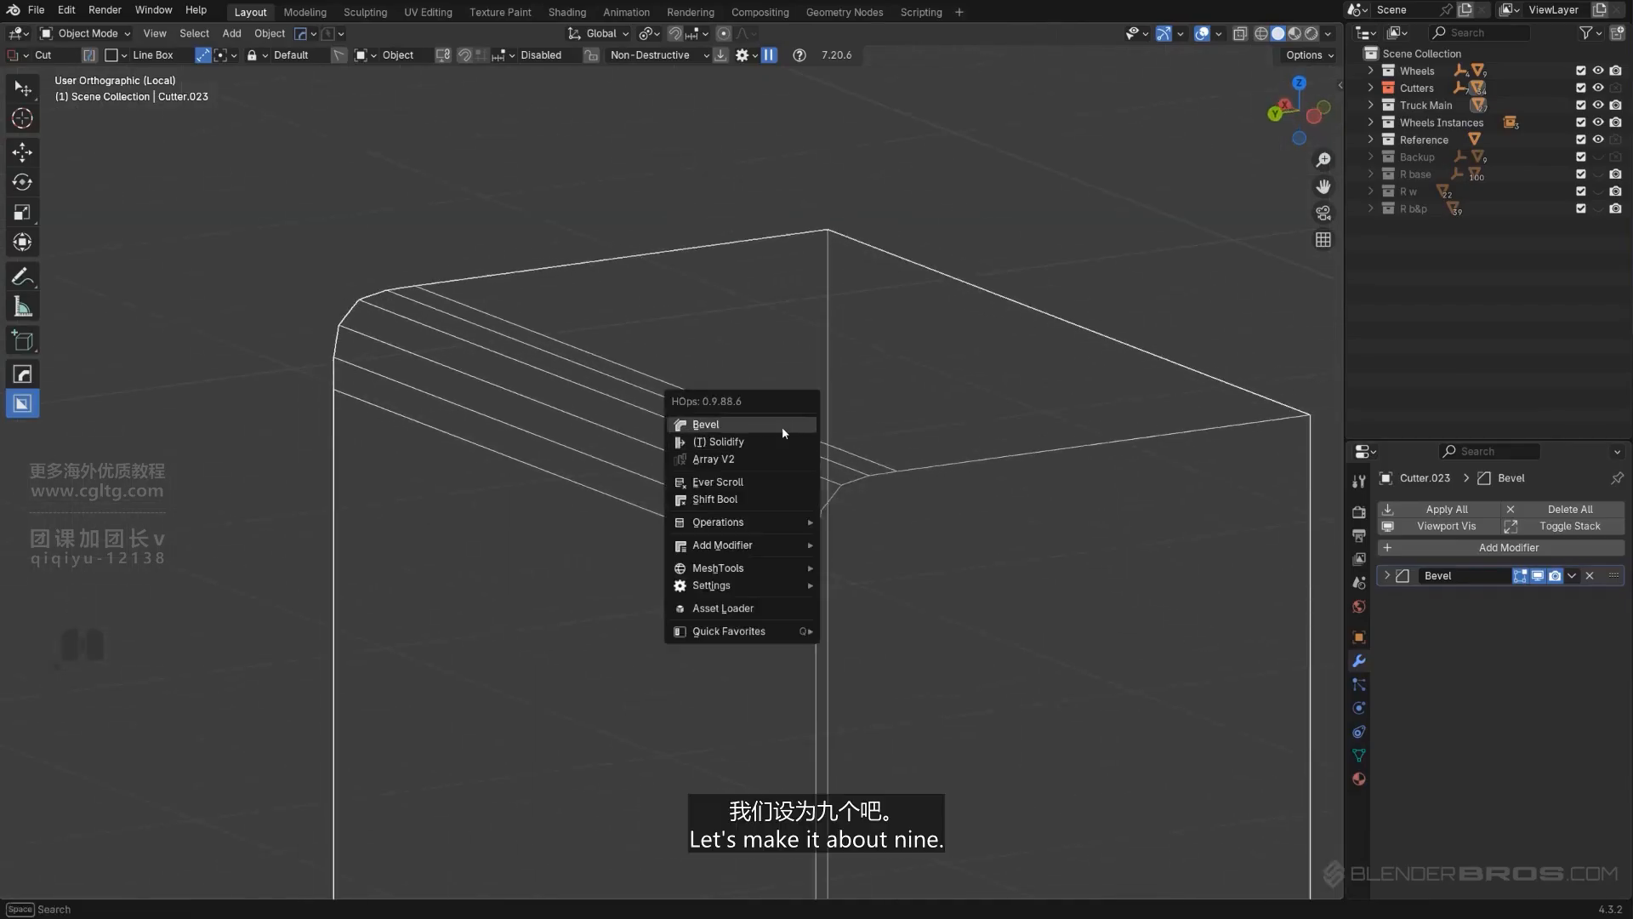
pyautogui.click(783, 426)
pyautogui.scroll(5, 782, 428)
pyautogui.click(783, 428)
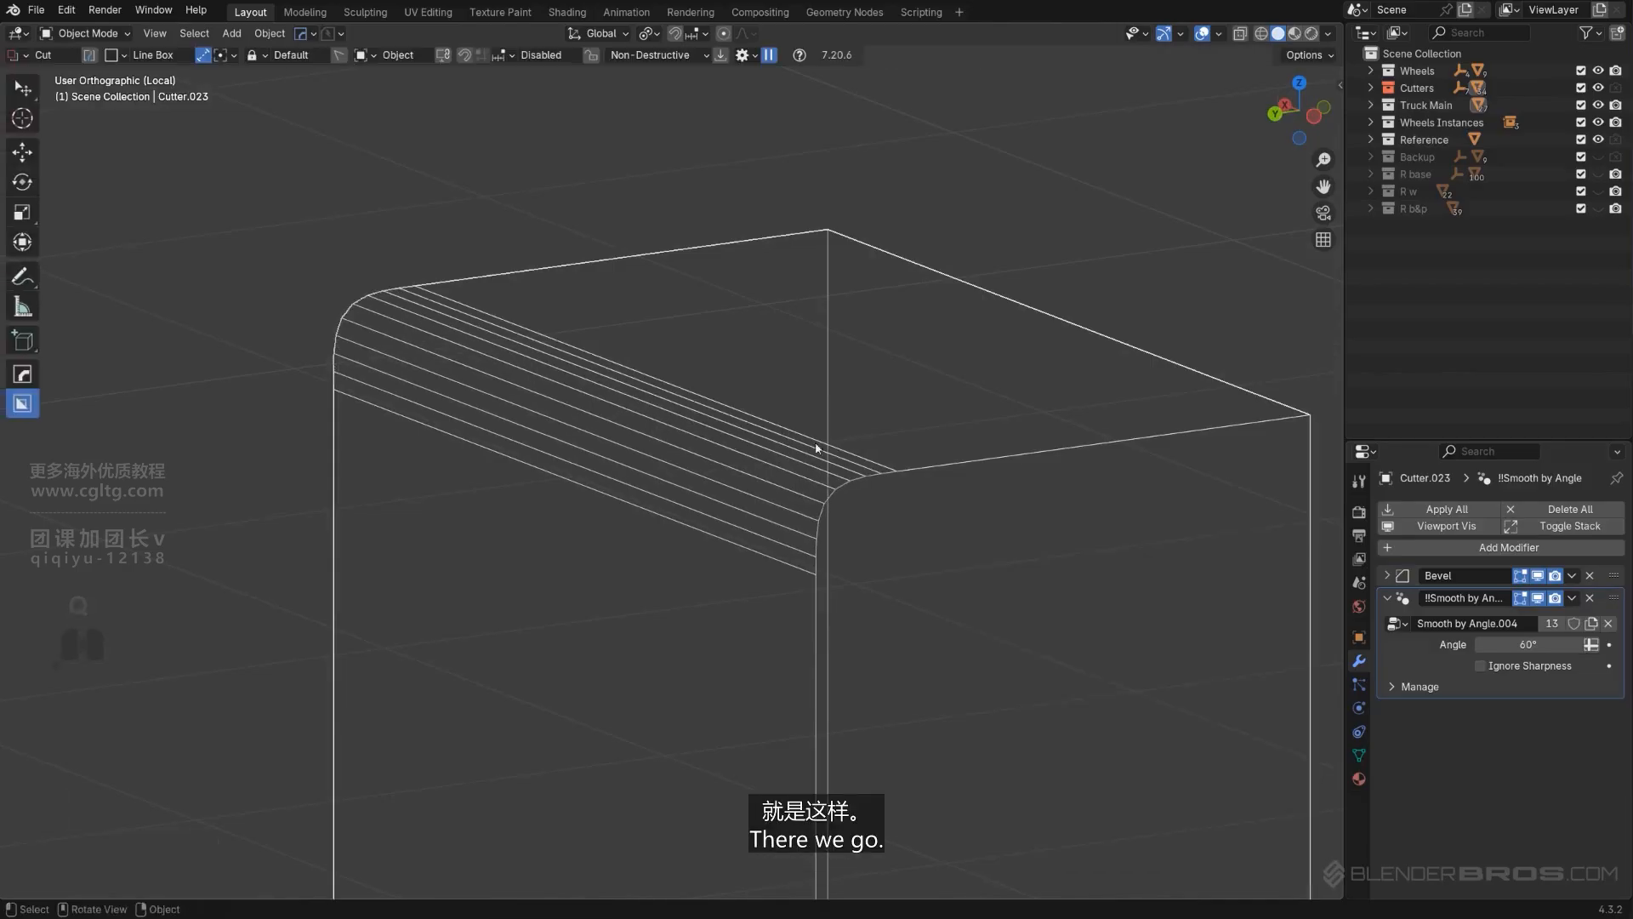
# Step: Adjust the profile of the door cutter's HardOps bevel to about 0.70 for a more squared corner
pyautogui.keyDown('alt'); pyautogui.moveTo(817, 447); pyautogui.dragTo(769, 440, button='middle'); pyautogui.keyUp('alt')
pyautogui.scroll(2, 594, 338)
pyautogui.keyDown('shift'); pyautogui.moveTo(572, 349); pyautogui.dragTo(632, 375, button='middle'); pyautogui.keyUp('shift')
pyautogui.press('KP_5')
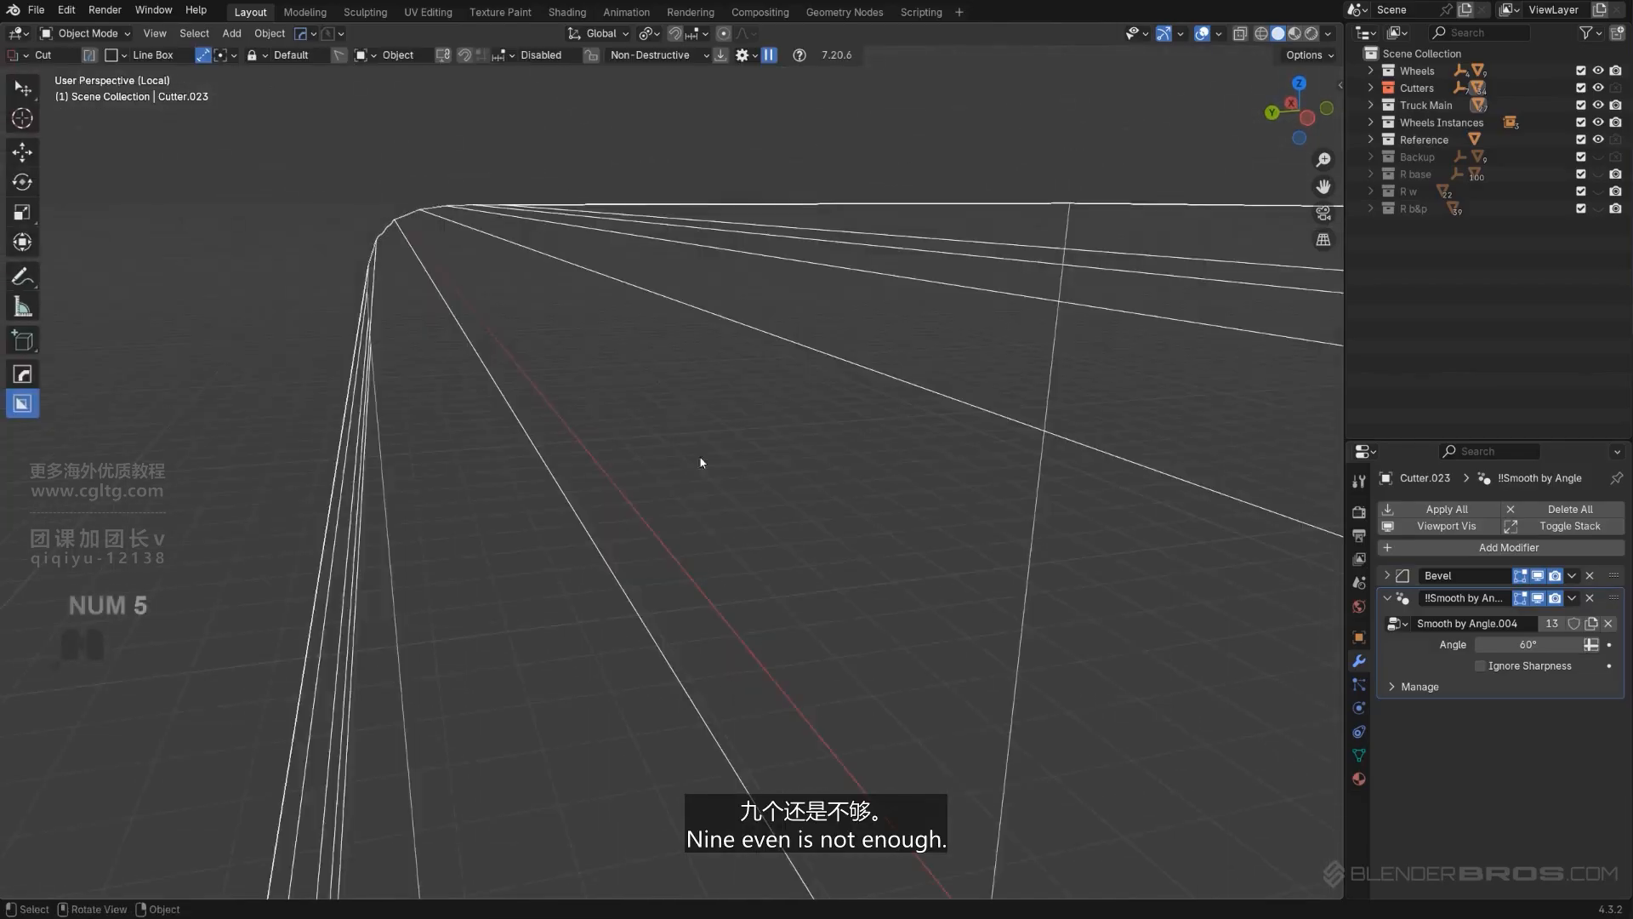
pyautogui.keyDown('alt'); pyautogui.moveTo(804, 533); pyautogui.dragTo(646, 471, button='middle'); pyautogui.keyUp('alt')
pyautogui.press('KP_5')
pyautogui.scroll(2, 682, 423)
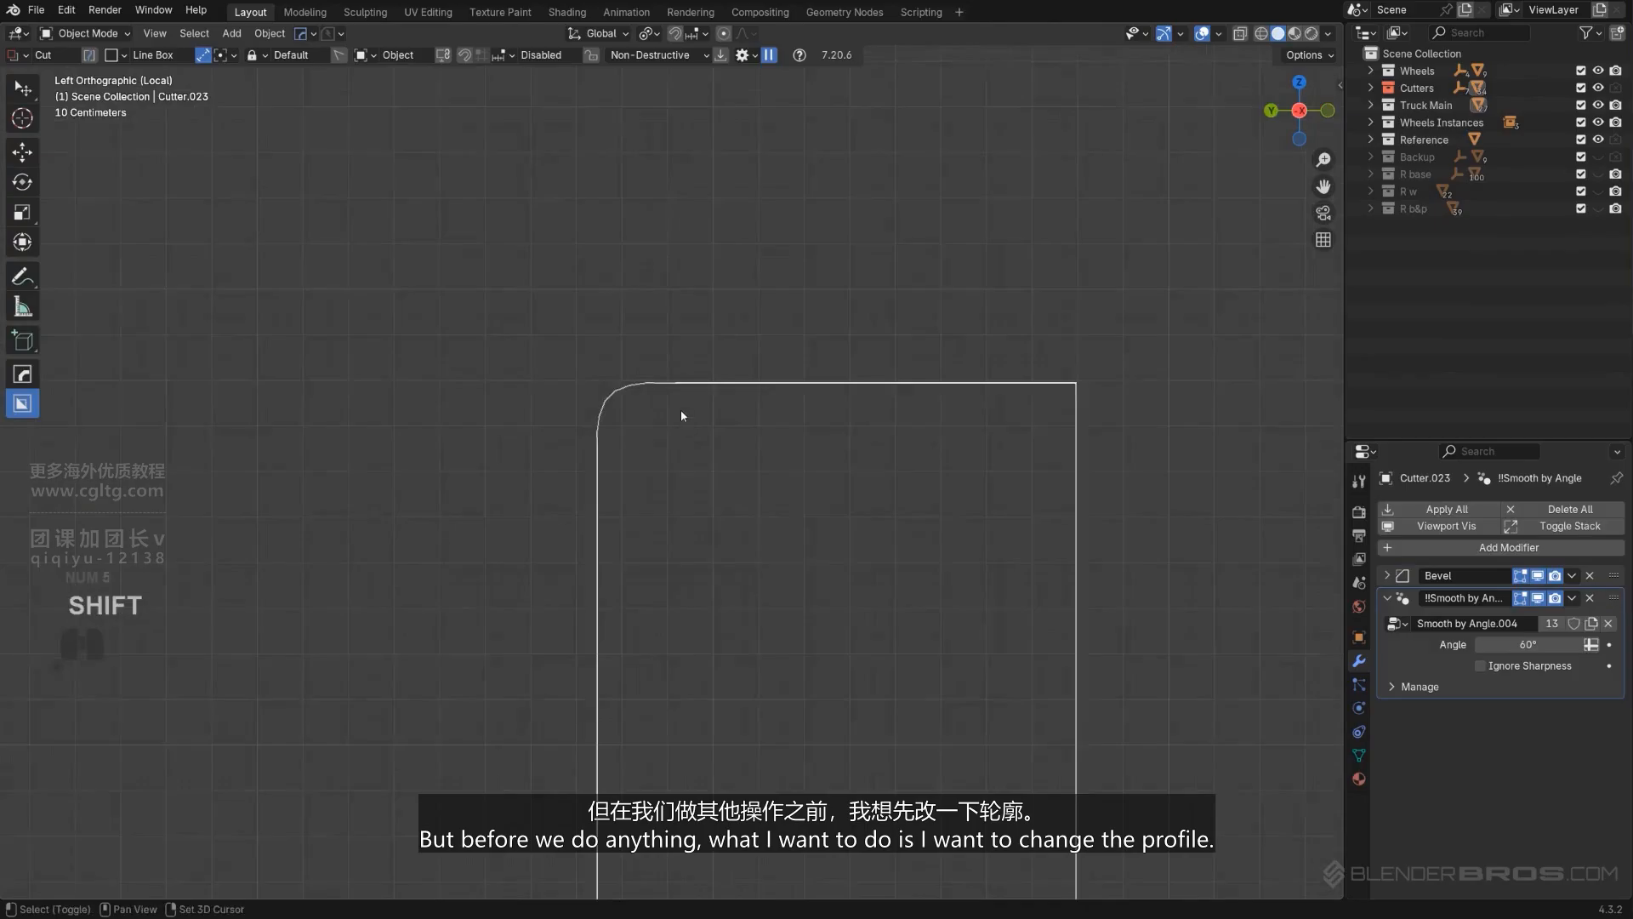
pyautogui.keyDown('shift'); pyautogui.moveTo(681, 410); pyautogui.dragTo(693, 390, button='middle'); pyautogui.keyUp('shift')
pyautogui.scroll(3, 657, 337)
pyautogui.scroll(-2, 636, 352)
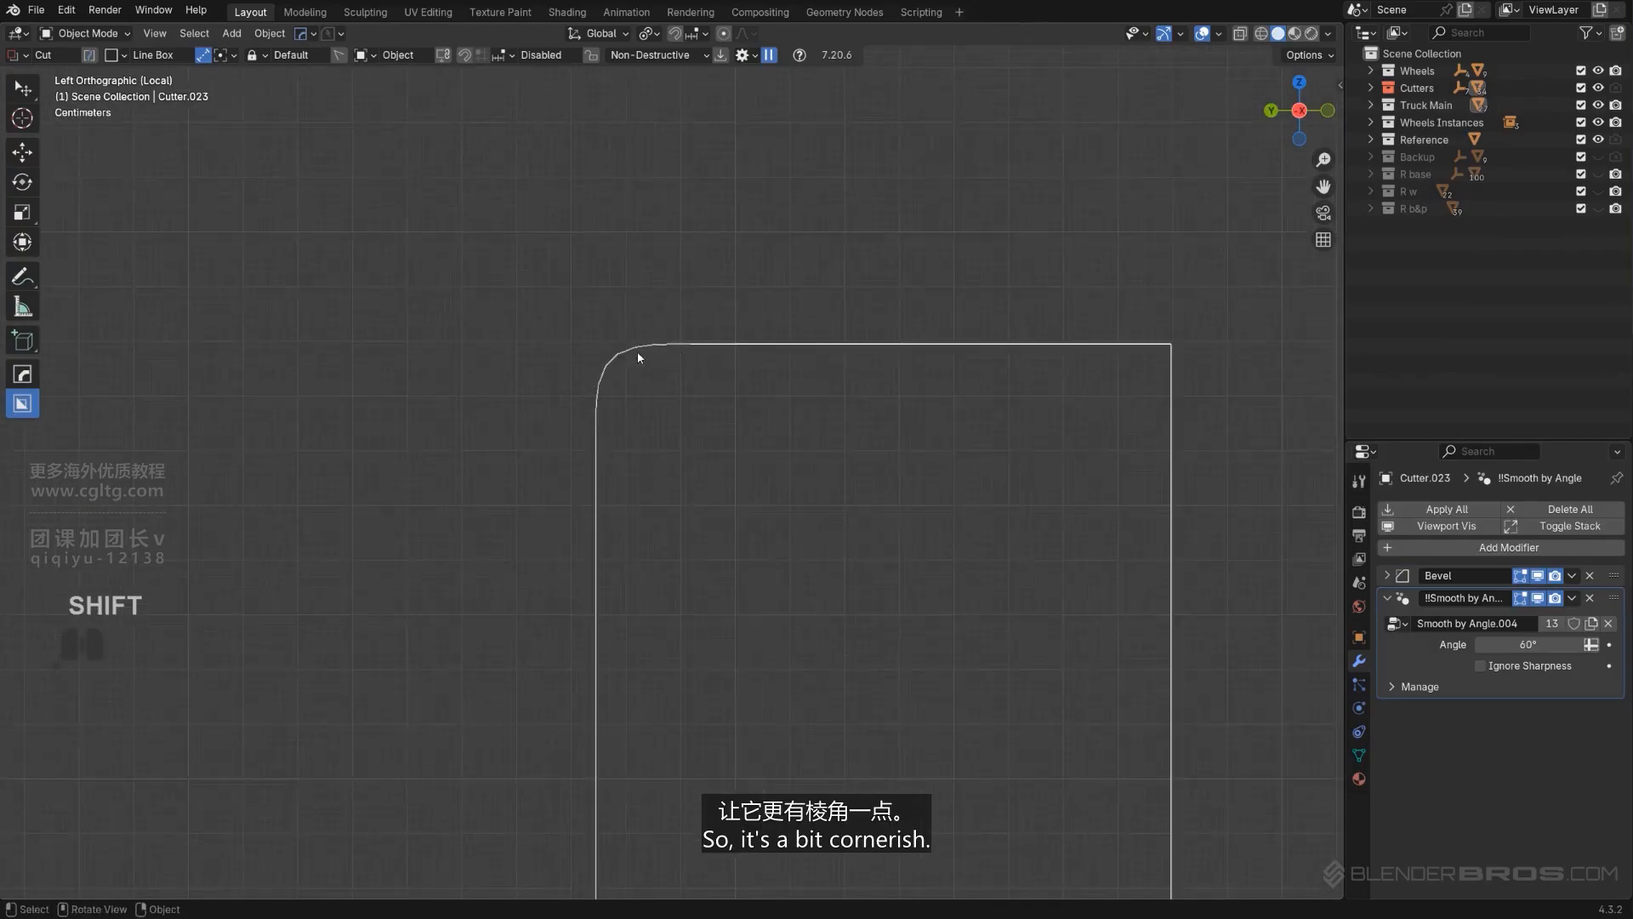
pyautogui.press('q')
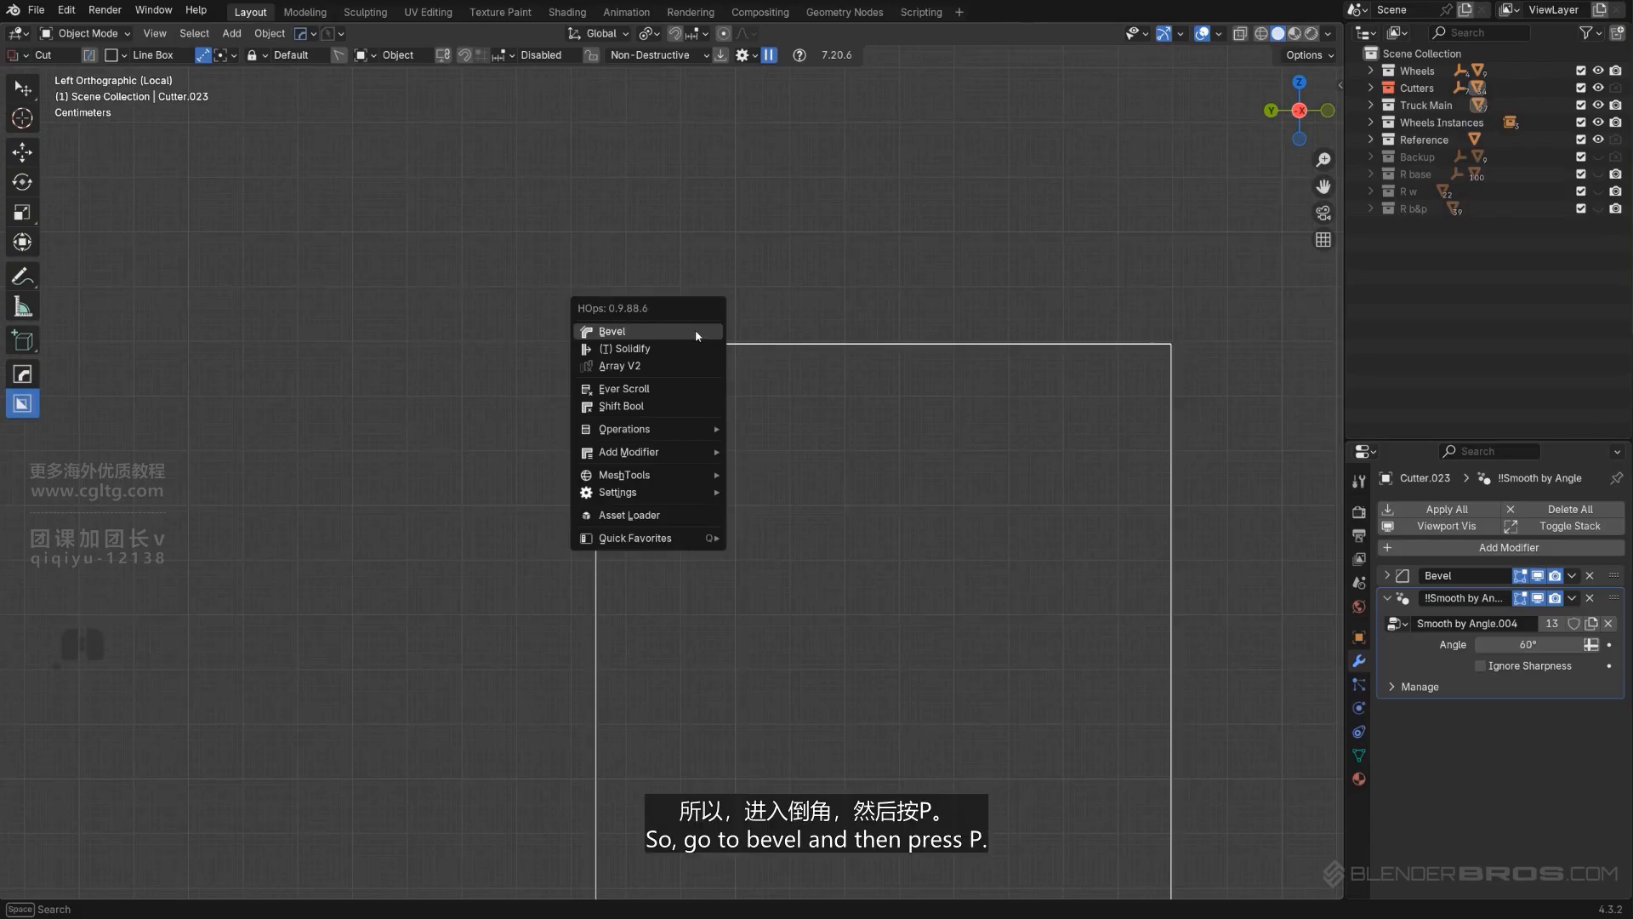
pyautogui.click(696, 332)
pyautogui.press('p')
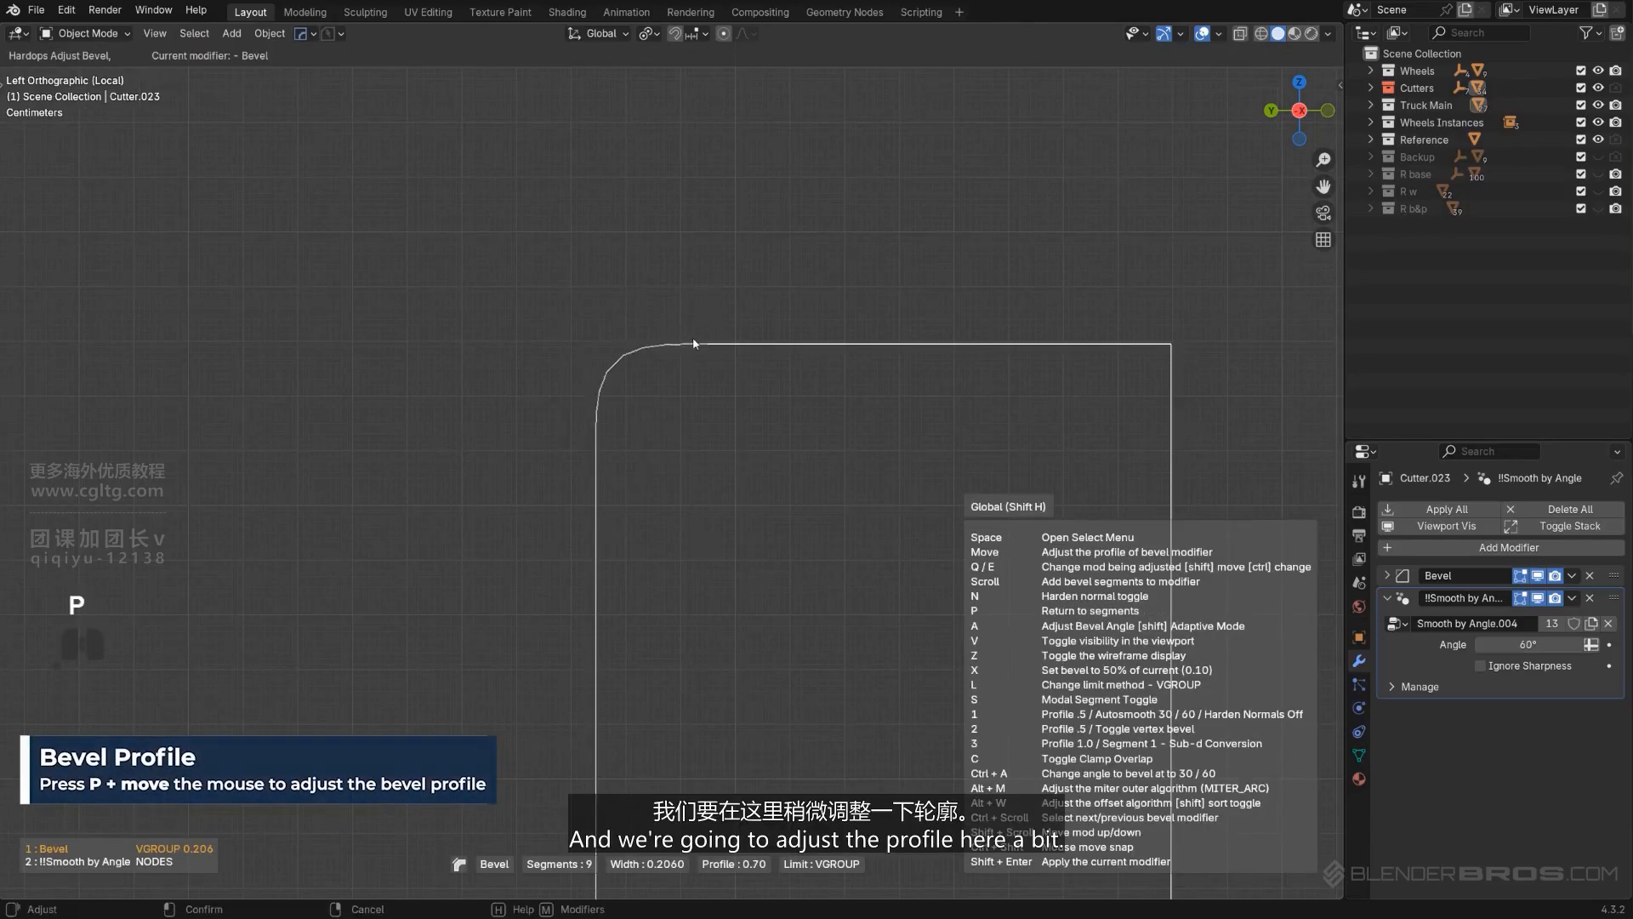
pyautogui.click(706, 348)
pyautogui.scroll(-3, 747, 443)
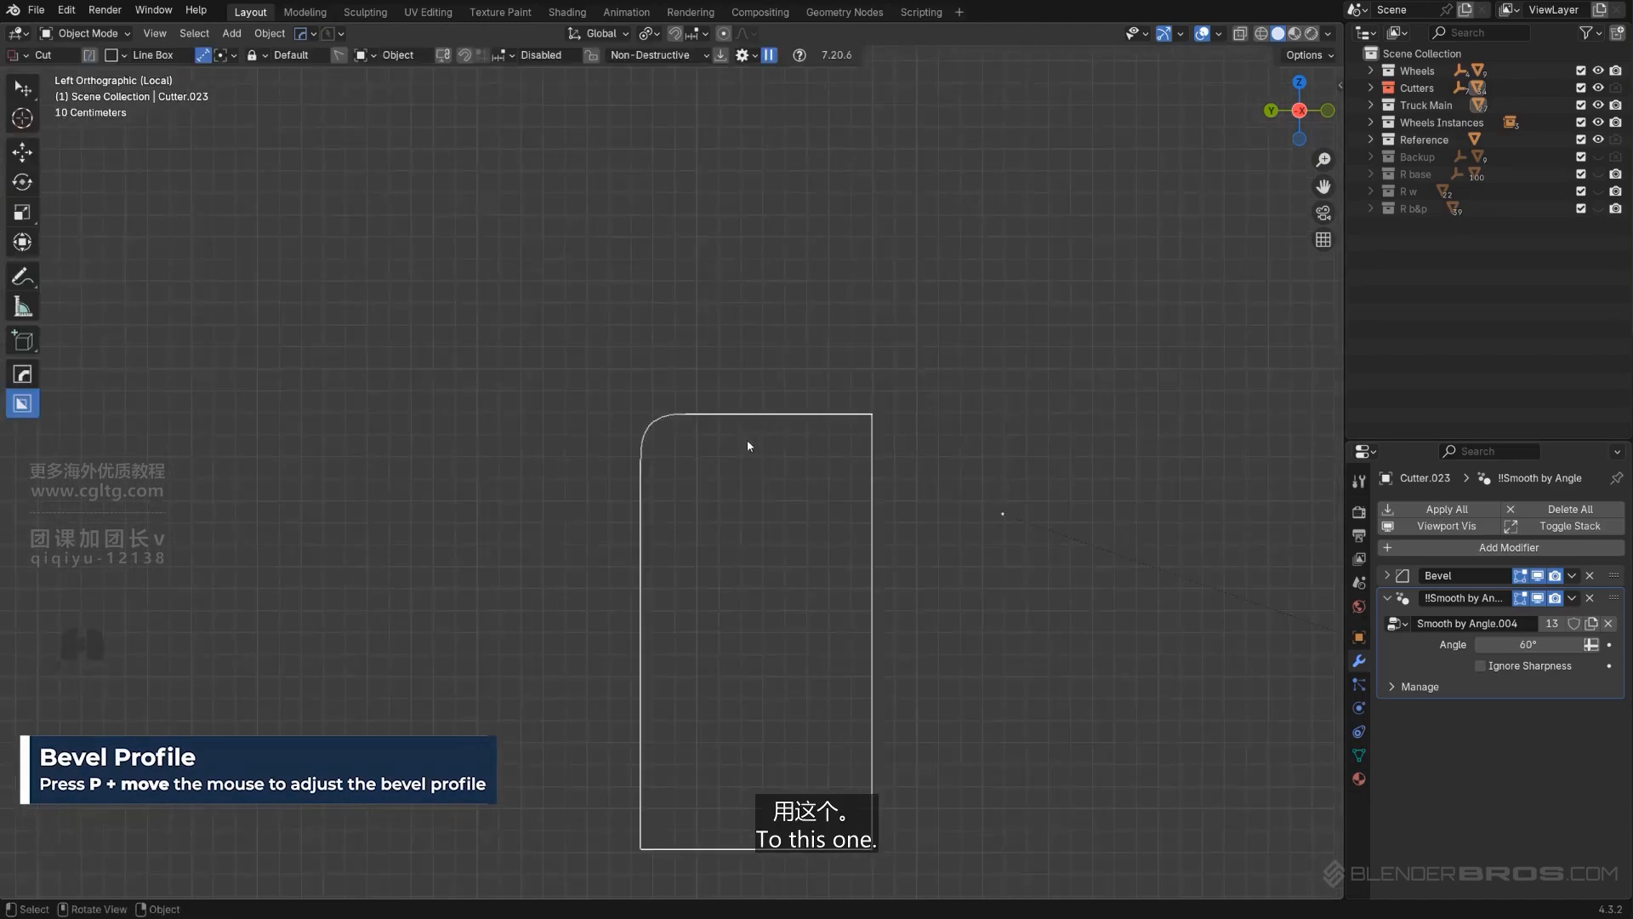
pyautogui.scroll(-2, 762, 496)
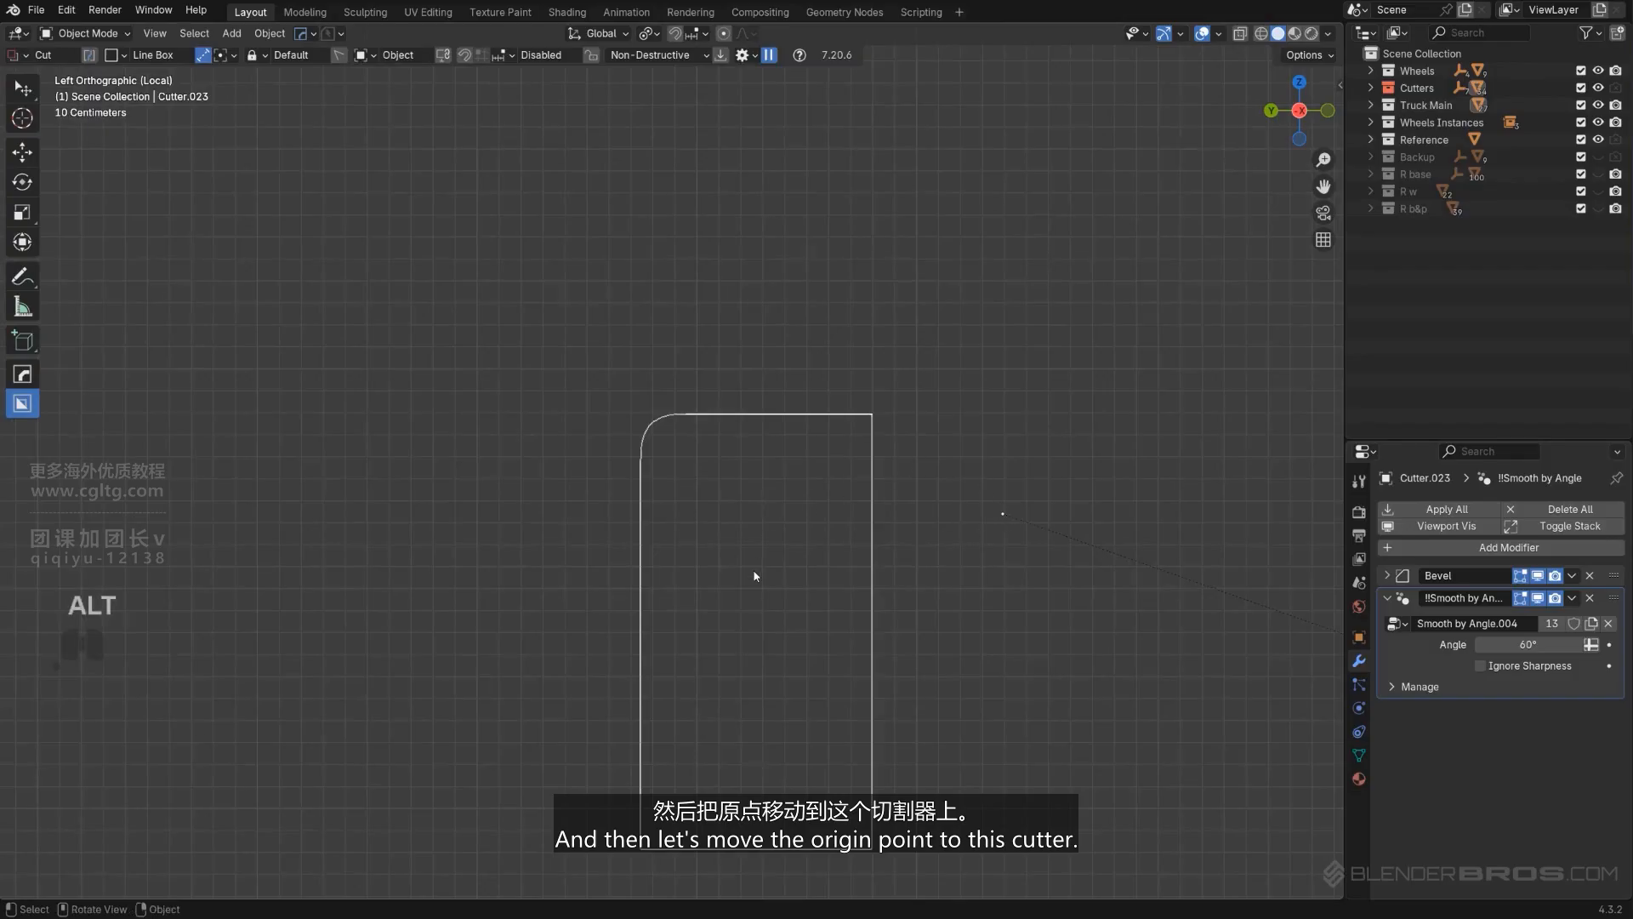
# Step: Set the door cutter's origin to its geometry and mirror it across local Z and Y so every corner is rounded
pyautogui.hotkey('shift', 's')
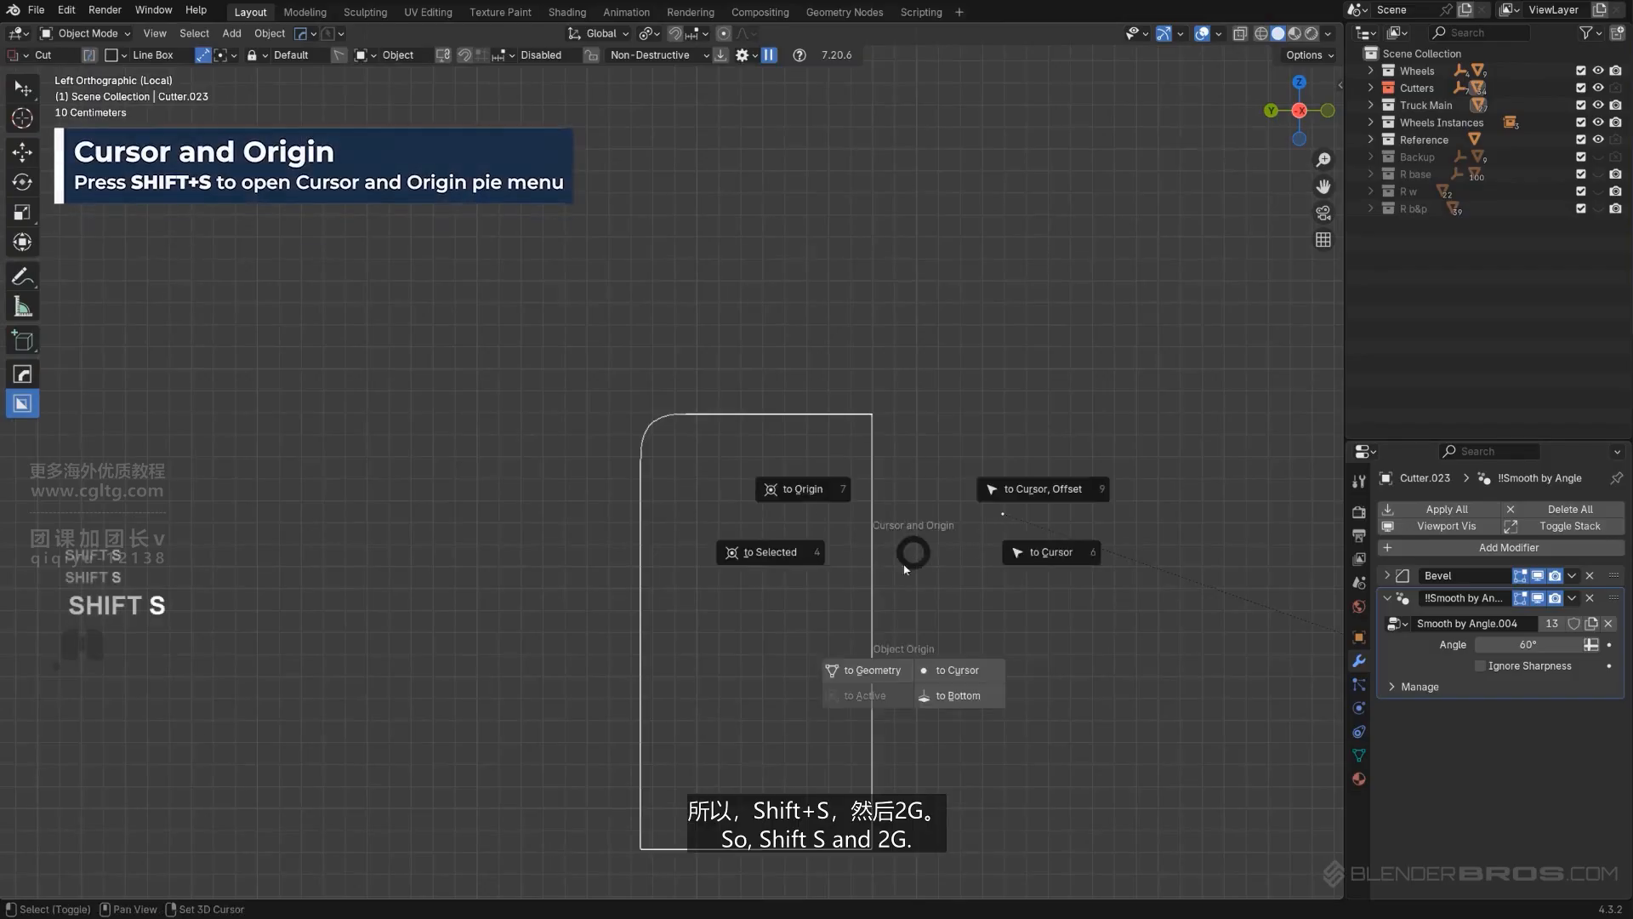
pyautogui.click(884, 672)
pyautogui.hotkey('alt', 'x')
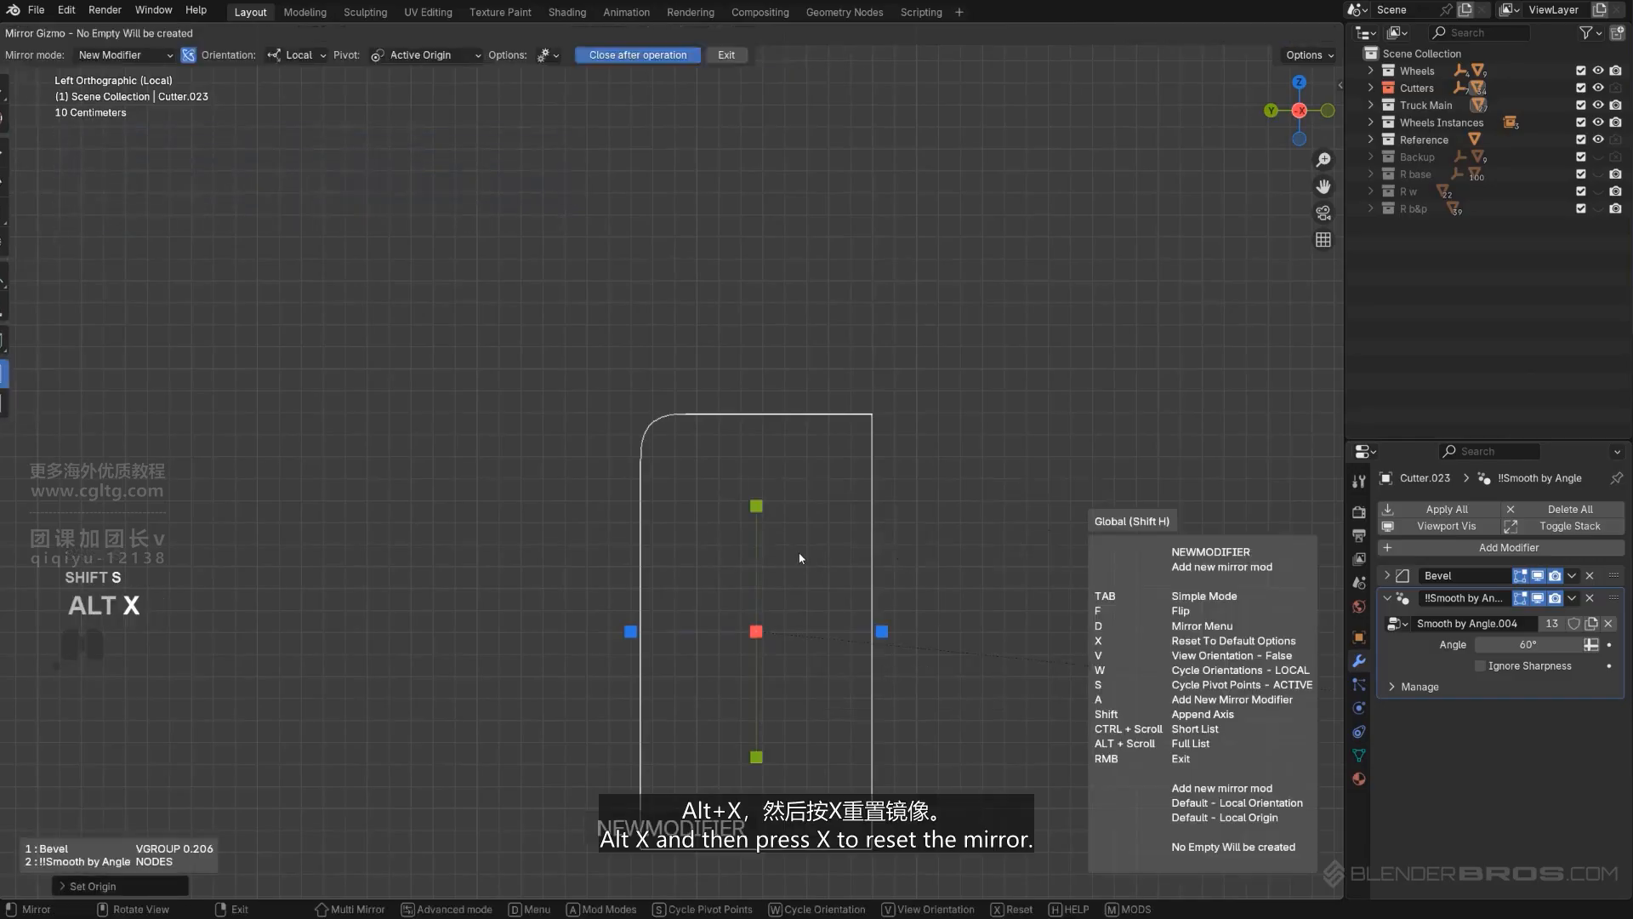
pyautogui.press('x')
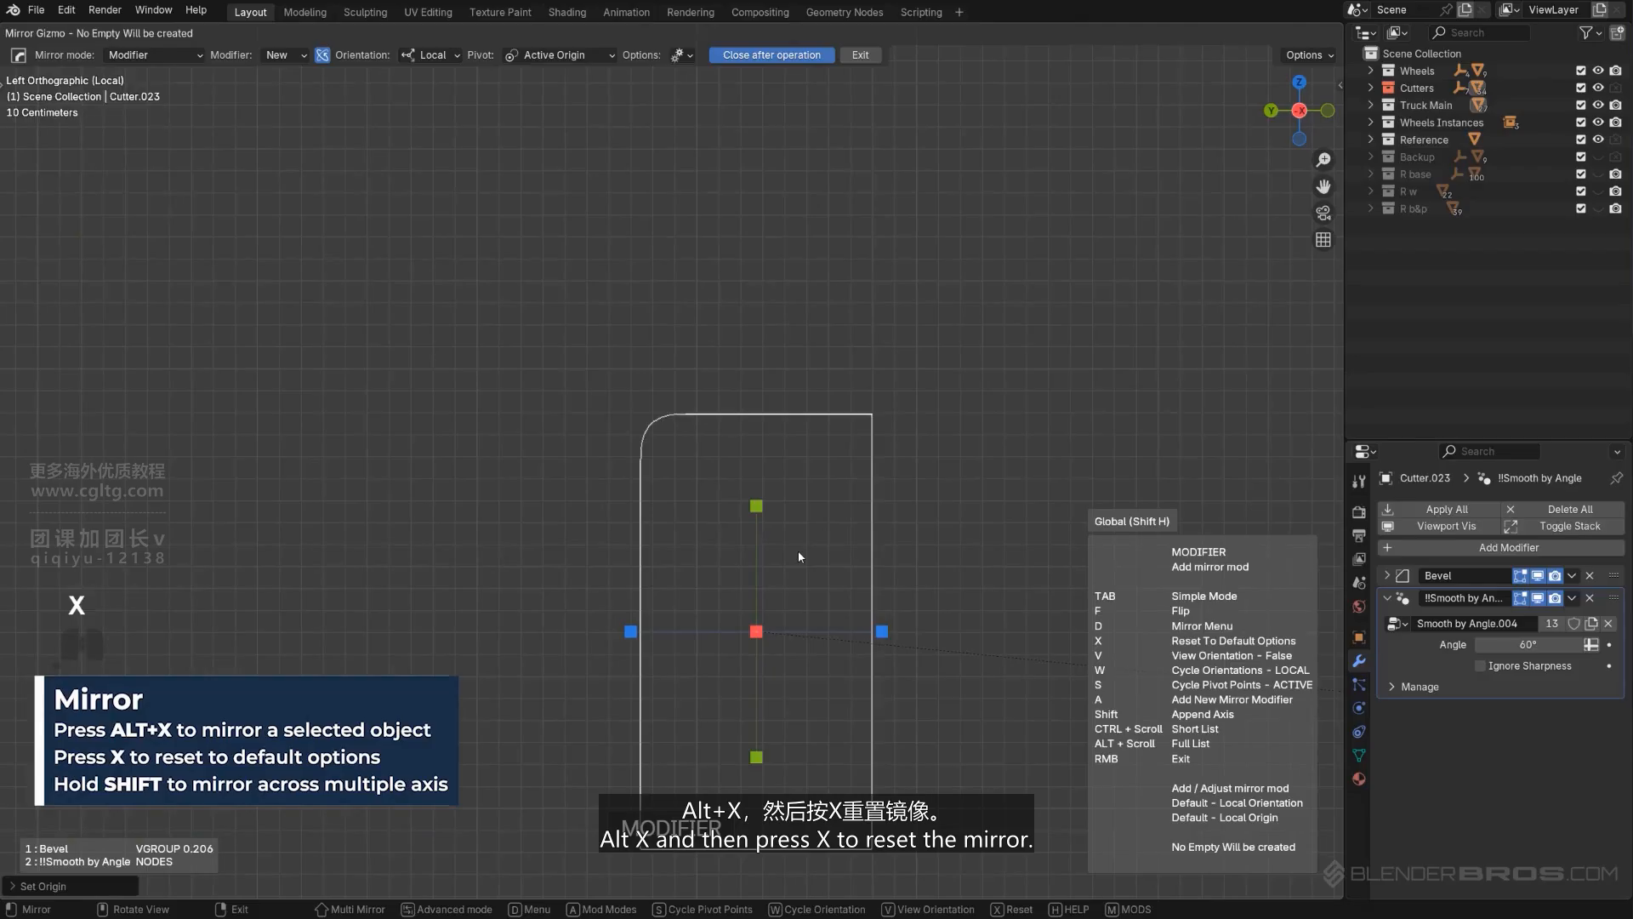
pyautogui.press('shift')
pyautogui.keyDown('shift'); pyautogui.click(631, 632); pyautogui.keyUp('shift')
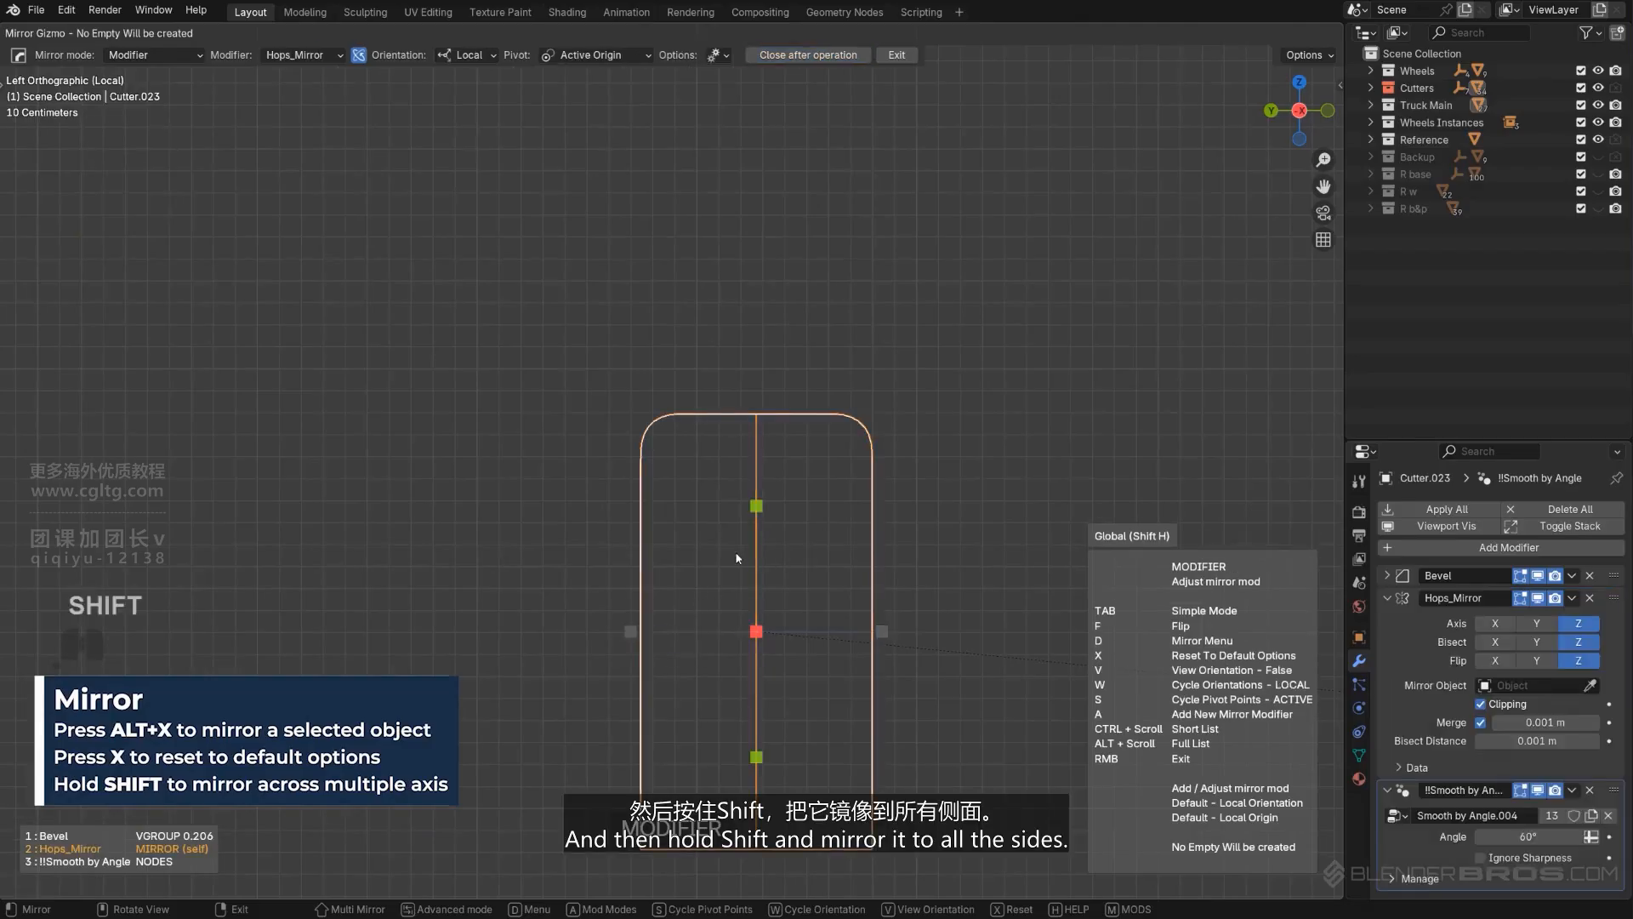
pyautogui.keyDown('shift'); pyautogui.click(756, 507); pyautogui.keyUp('shift')
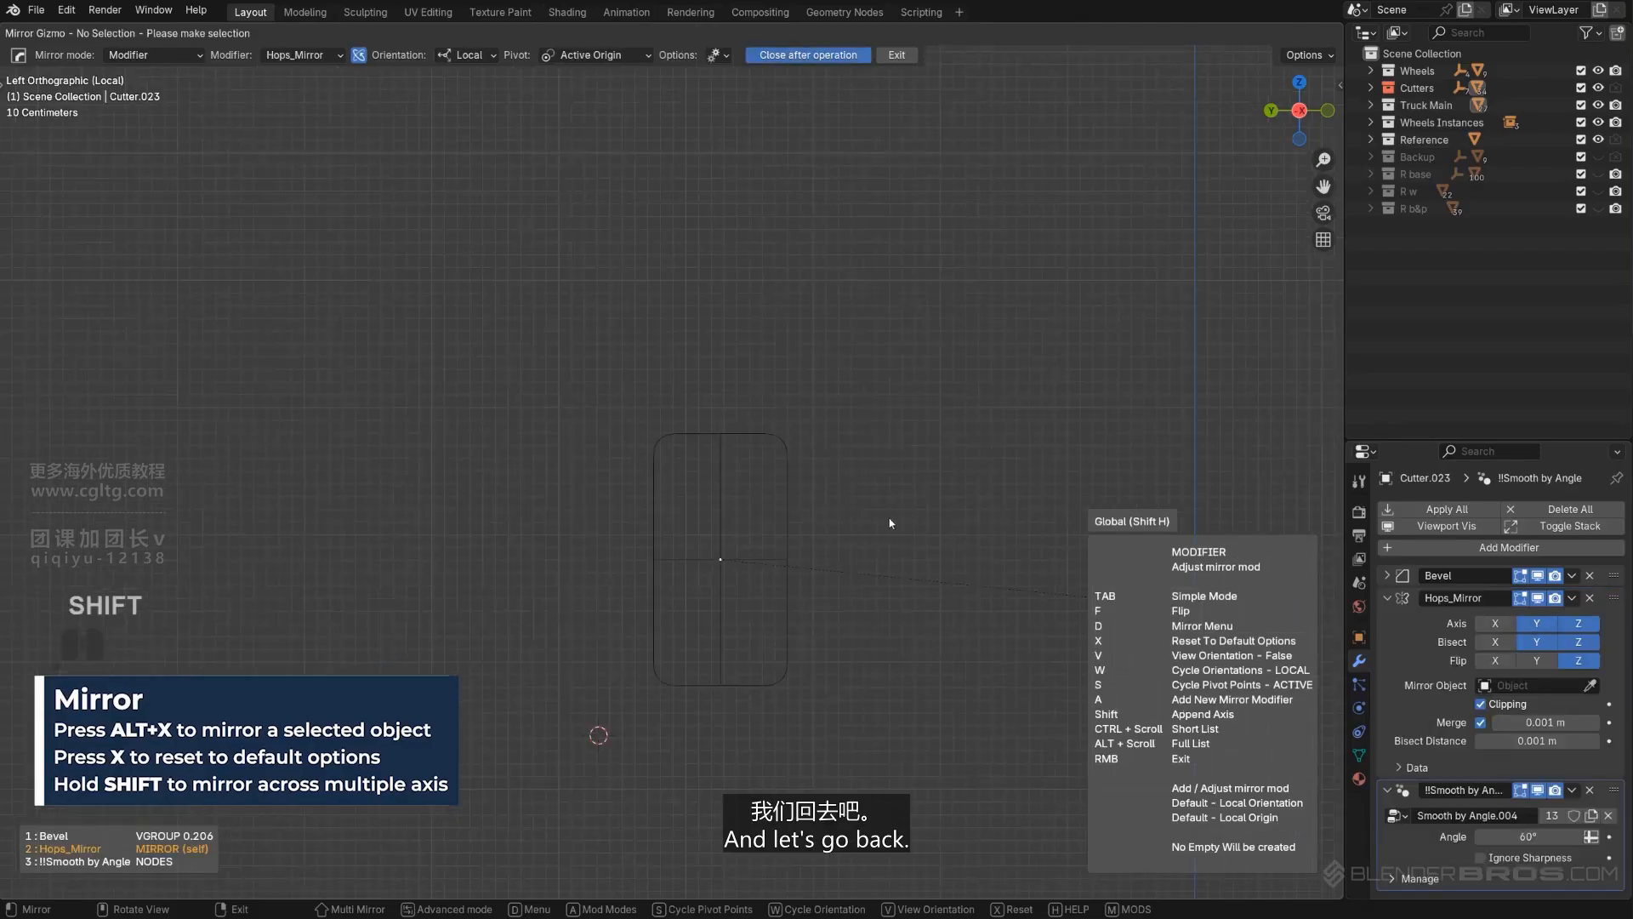
pyautogui.rightClick(854, 461)
# Step: Return to the full scene and subtract the door cutter from the truck cabin with a HardOps difference boolean
pyautogui.press('KP_Divide')
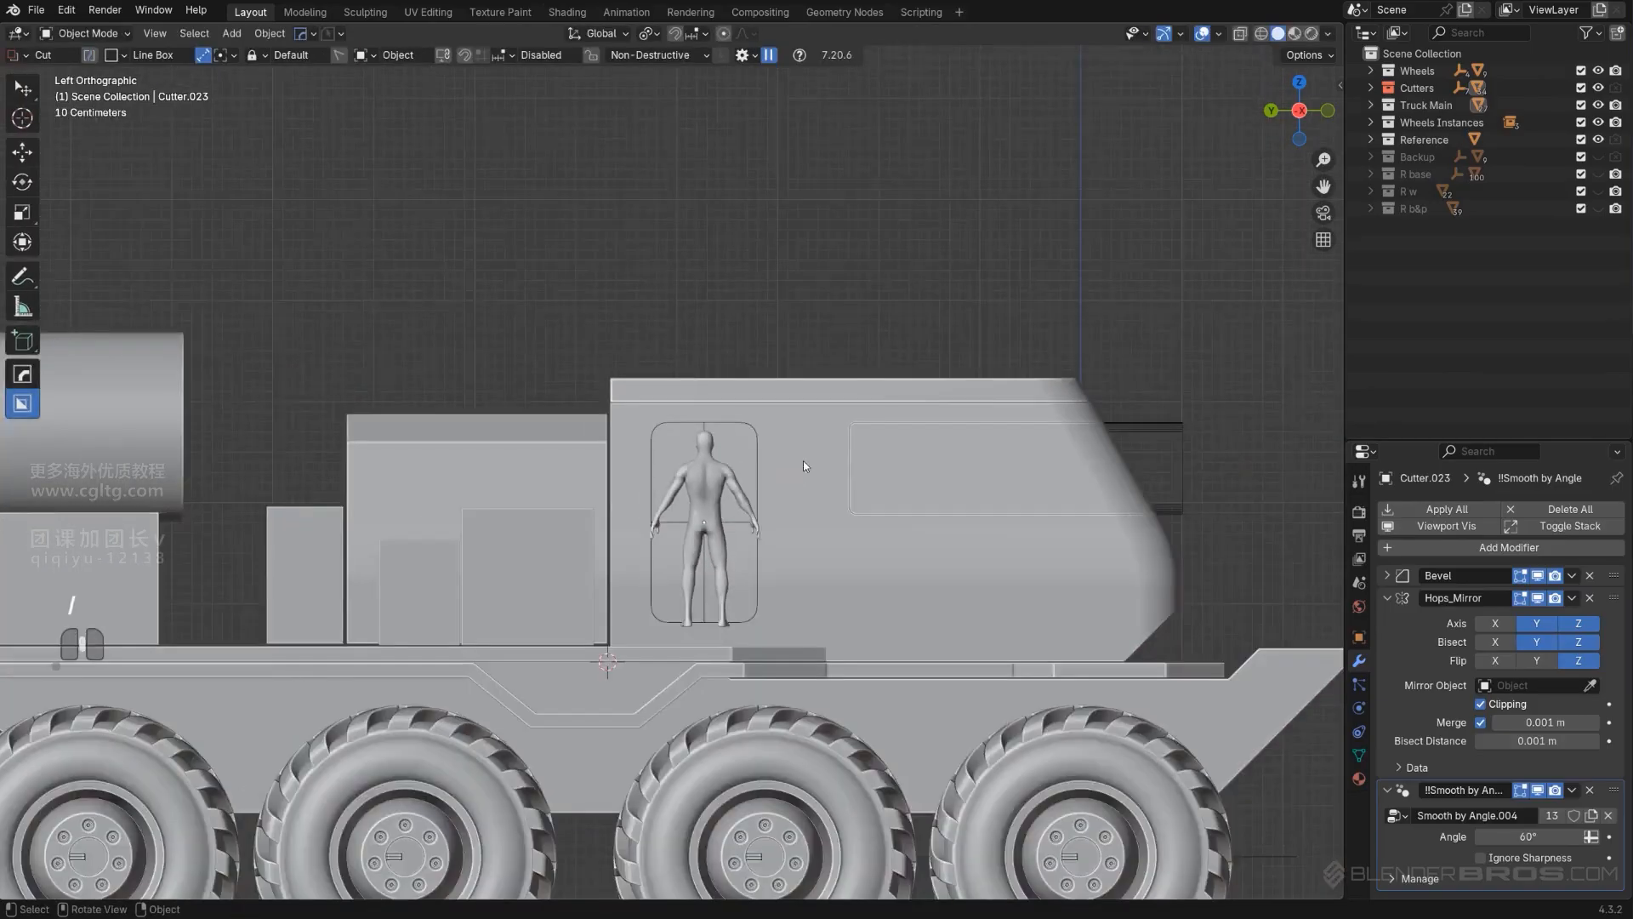
pyautogui.press('KP_5')
pyautogui.scroll(3, 743, 489)
pyautogui.moveTo(743, 489); pyautogui.dragTo(829, 455, button='middle')
pyautogui.keyDown('shift'); pyautogui.moveTo(830, 455); pyautogui.dragTo(788, 433, button='middle'); pyautogui.keyUp('shift')
pyautogui.scroll(-3, 805, 433)
pyautogui.scroll(2, 815, 433)
pyautogui.keyDown('shift'); pyautogui.click(738, 360); pyautogui.keyUp('shift')
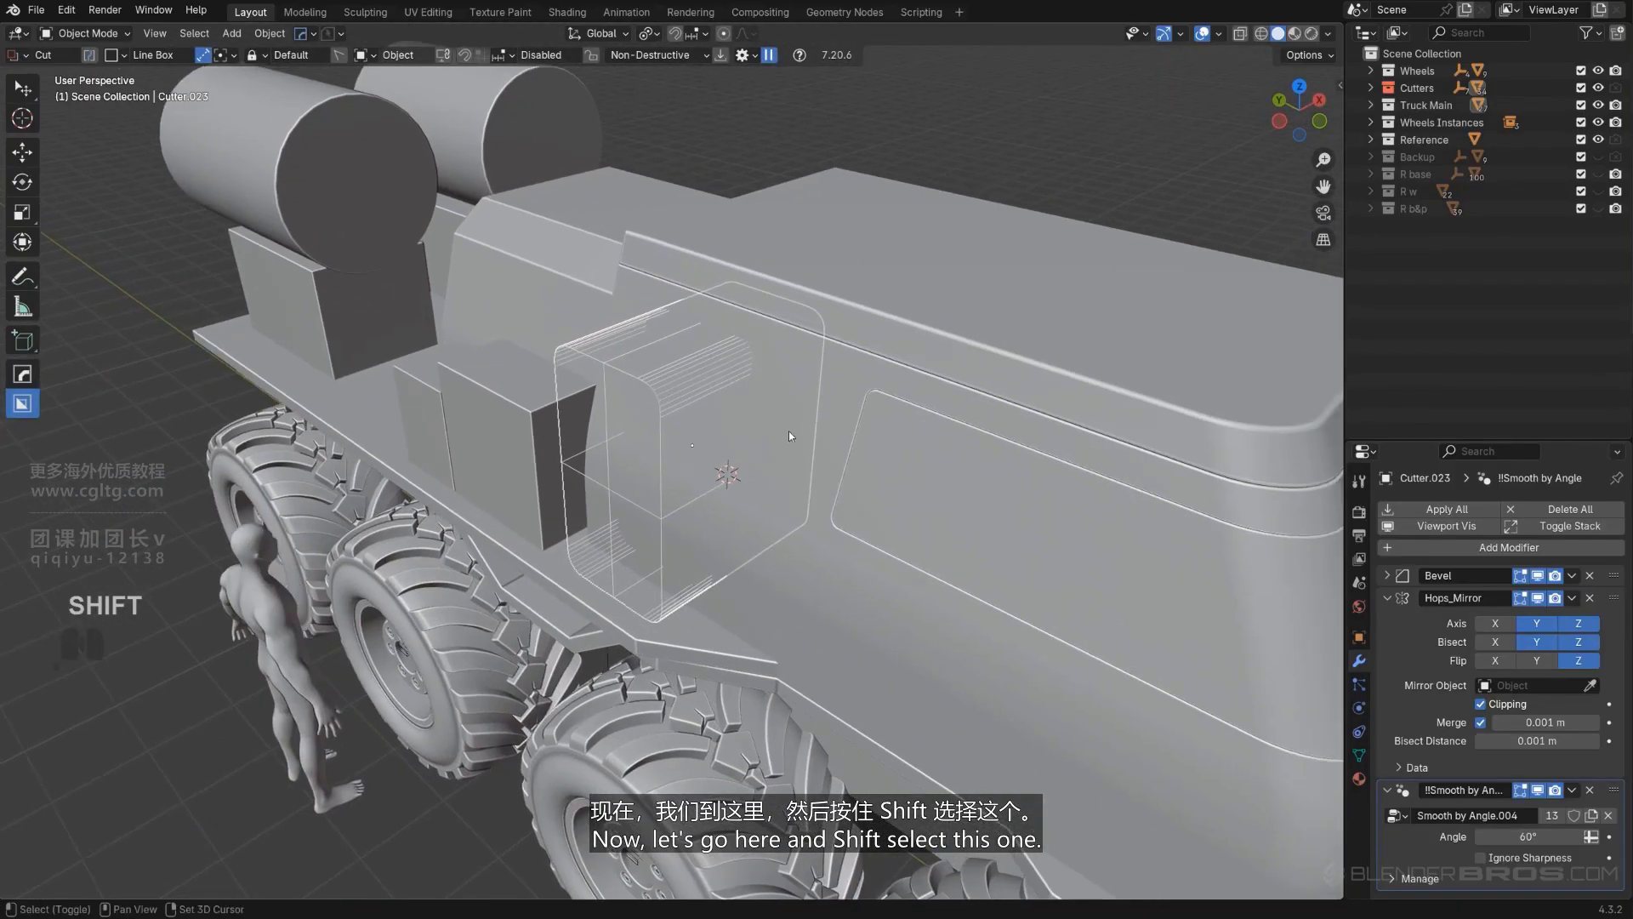
pyautogui.keyDown('shift'); pyautogui.click(829, 431); pyautogui.keyUp('shift')
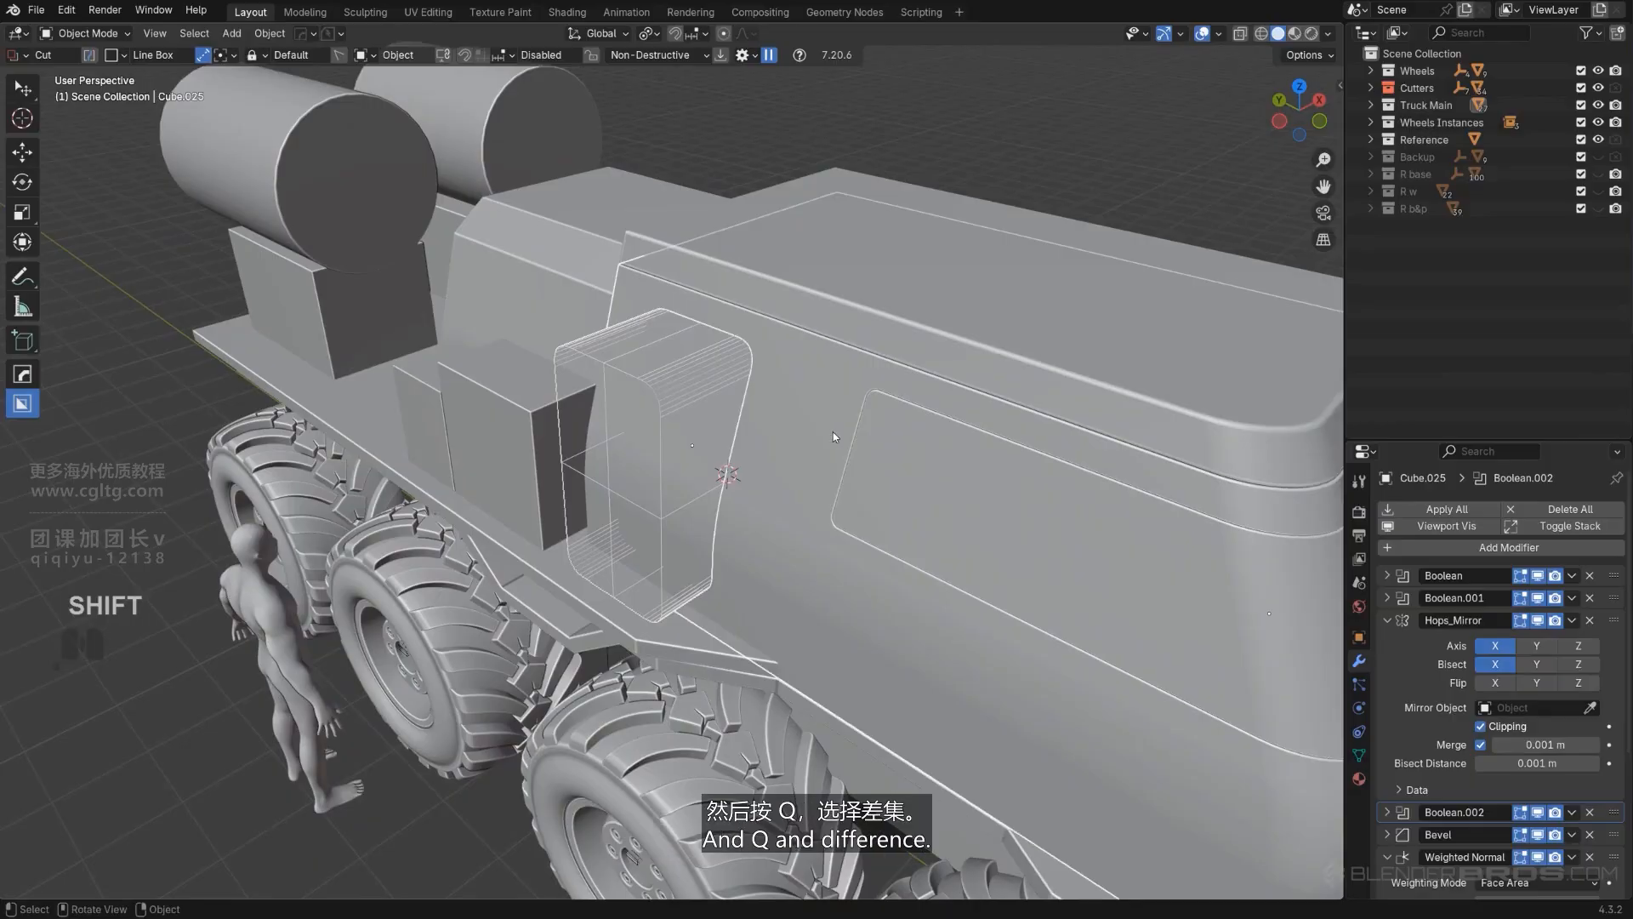
pyautogui.press('q')
pyautogui.click(820, 410)
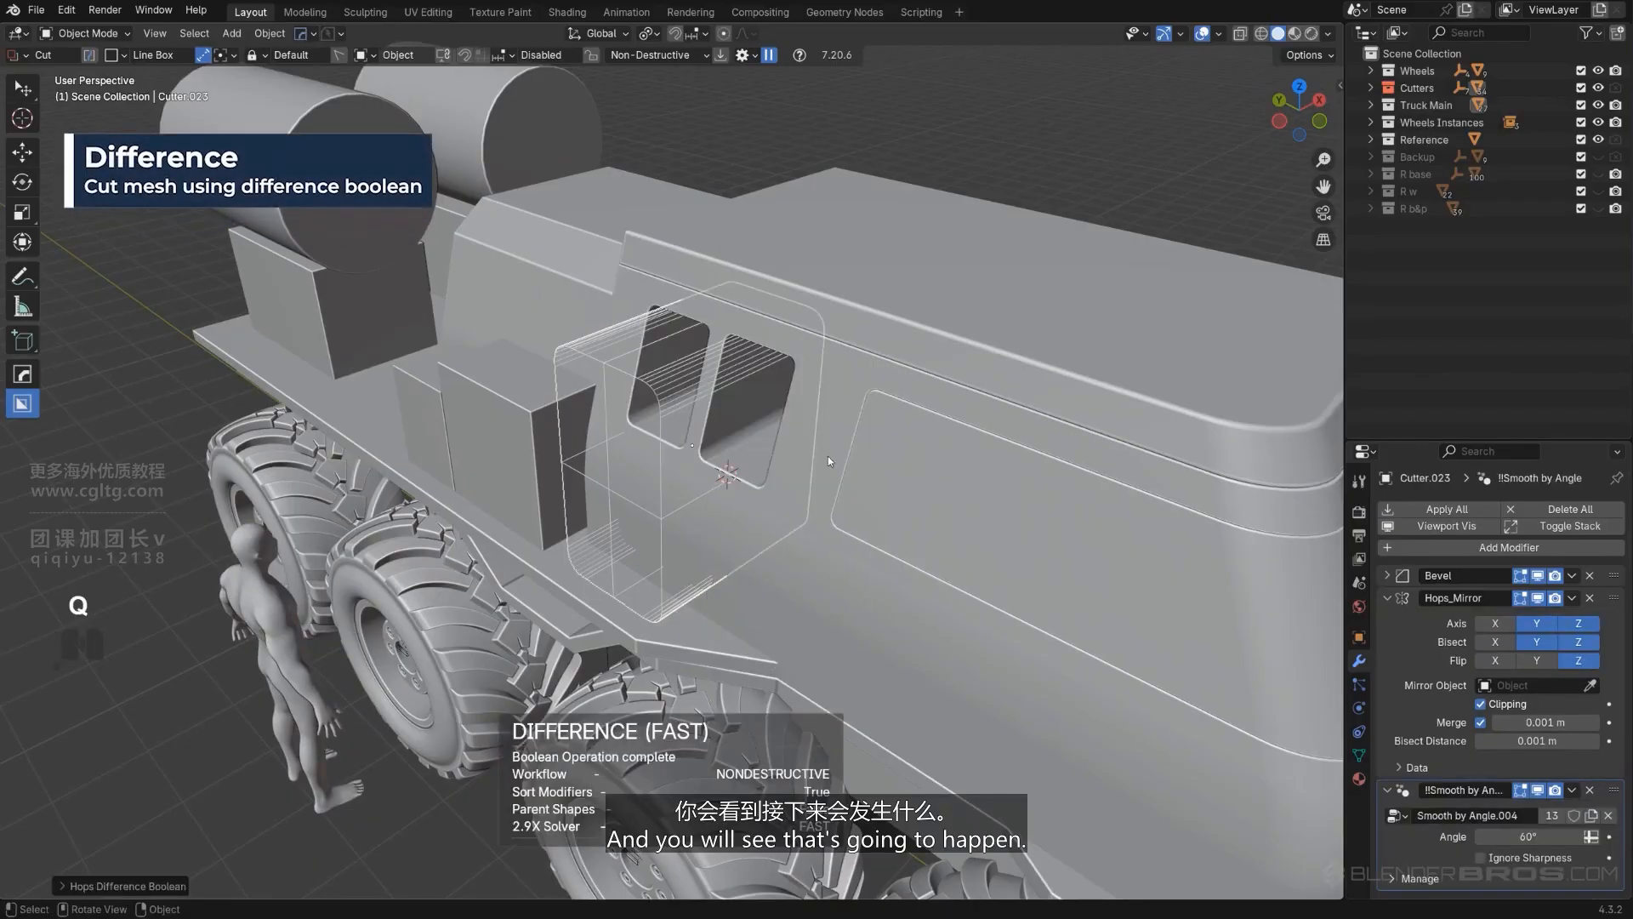
# Step: Examine the cabin's modifier order and the Sort Modifier option in the HardOps Helper workflow settings
pyautogui.moveTo(829, 455); pyautogui.dragTo(1060, 395, button='middle')
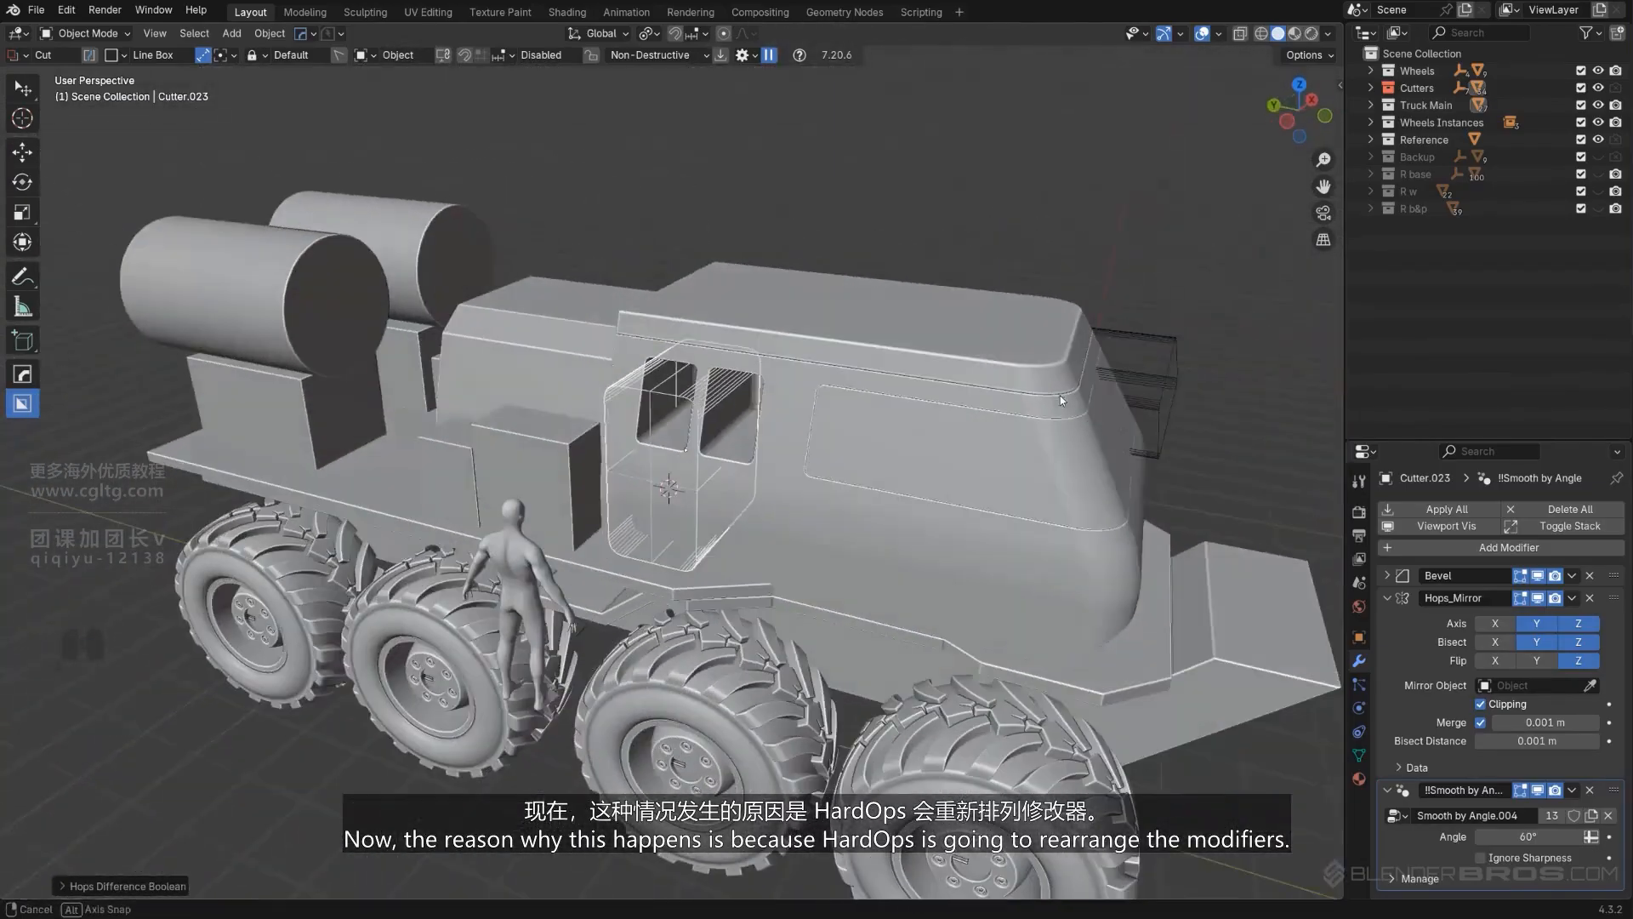
pyautogui.keyDown('shift'); pyautogui.moveTo(992, 353); pyautogui.dragTo(839, 308, button='middle'); pyautogui.keyUp('shift')
pyautogui.click(848, 486)
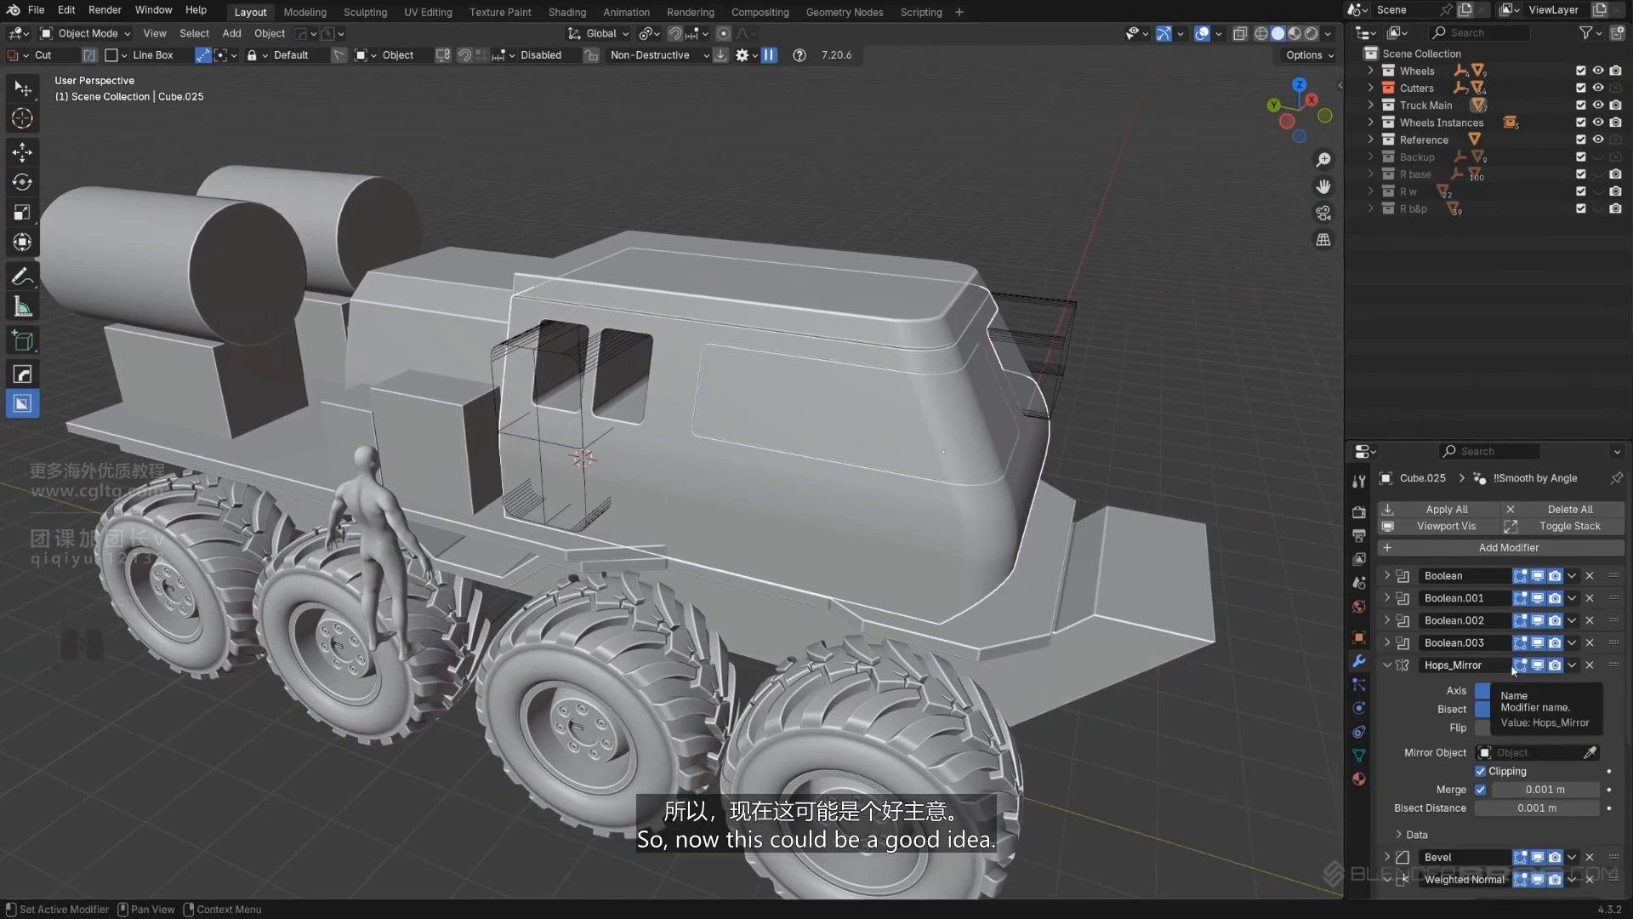
pyautogui.moveTo(1007, 503); pyautogui.dragTo(984, 326, button='middle')
pyautogui.hotkey('ctrl', '`')
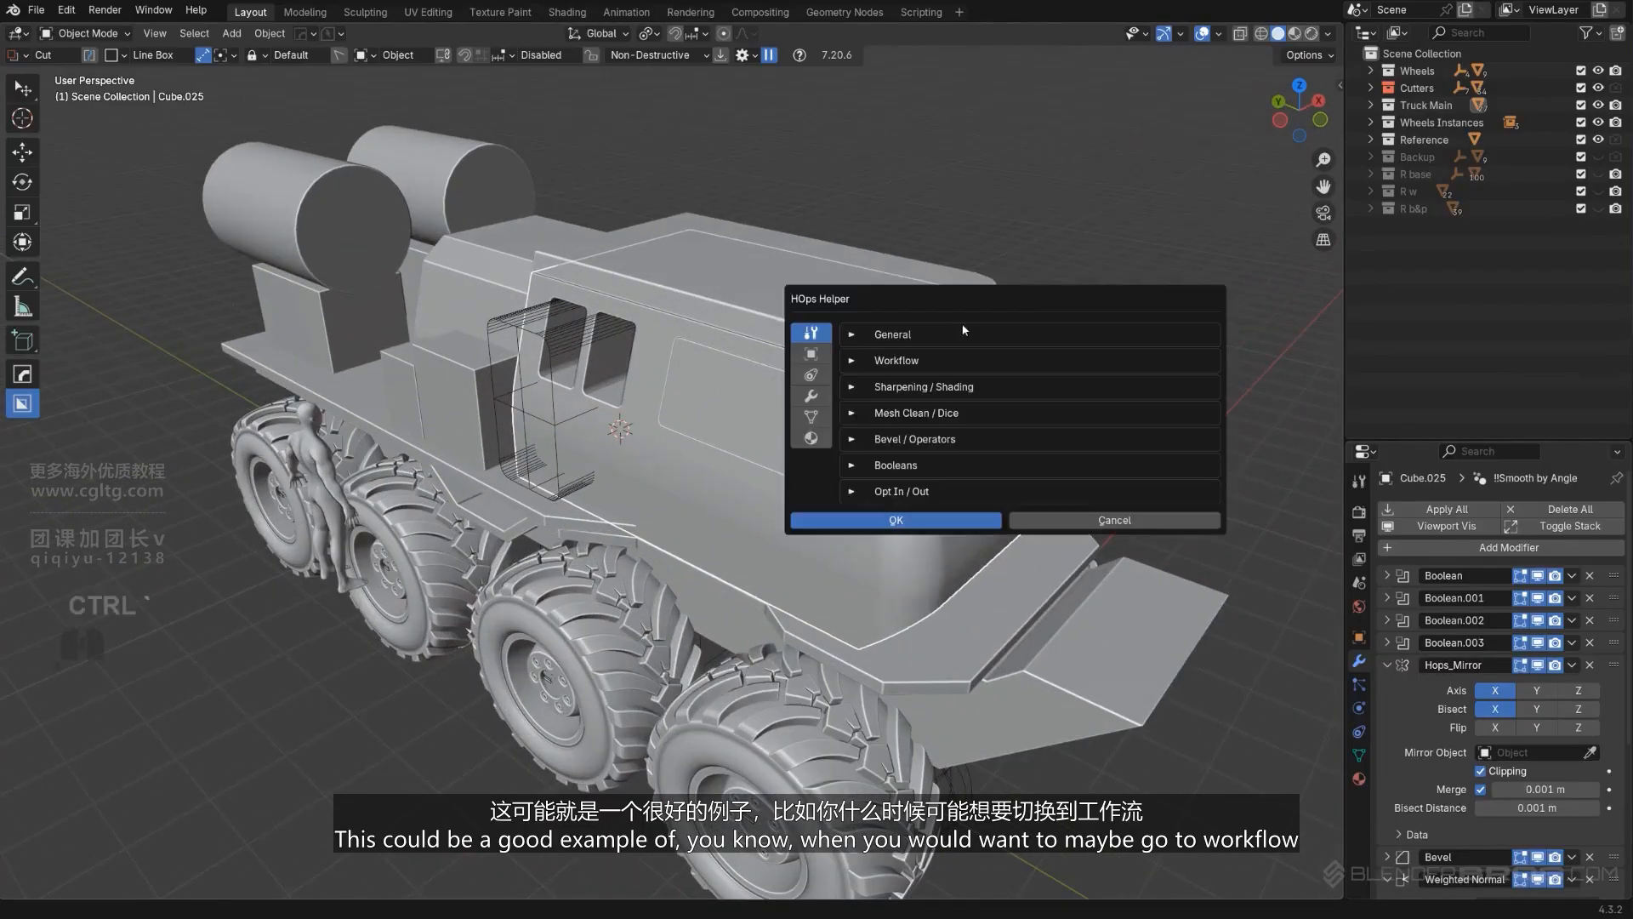
pyautogui.click(861, 338)
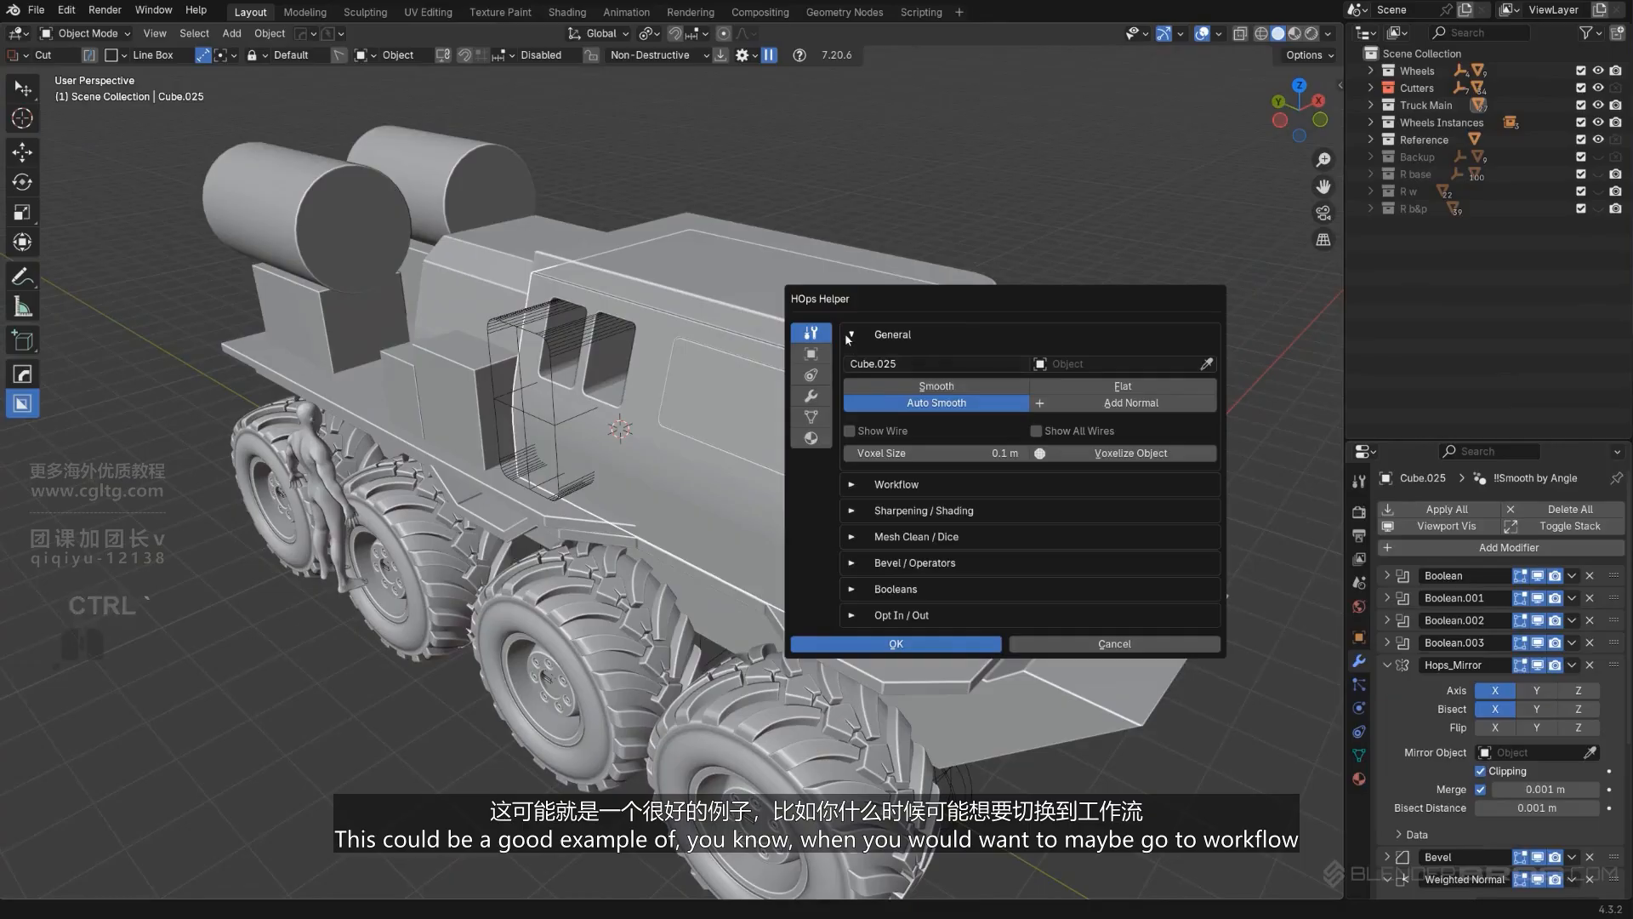
pyautogui.click(850, 337)
pyautogui.click(859, 363)
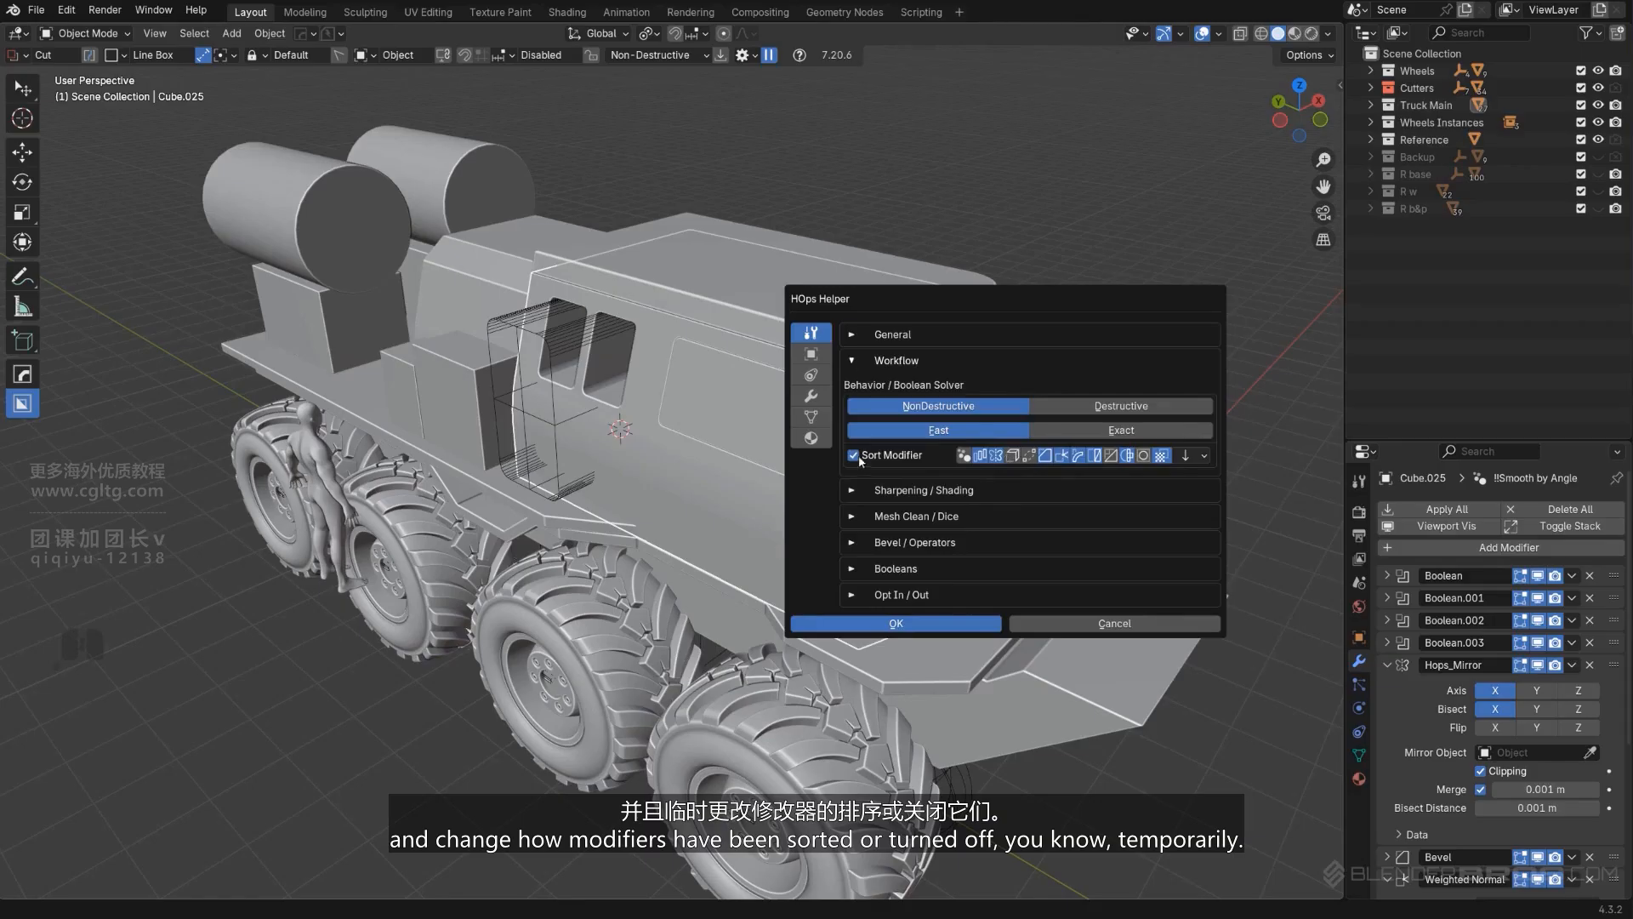
pyautogui.click(1023, 258)
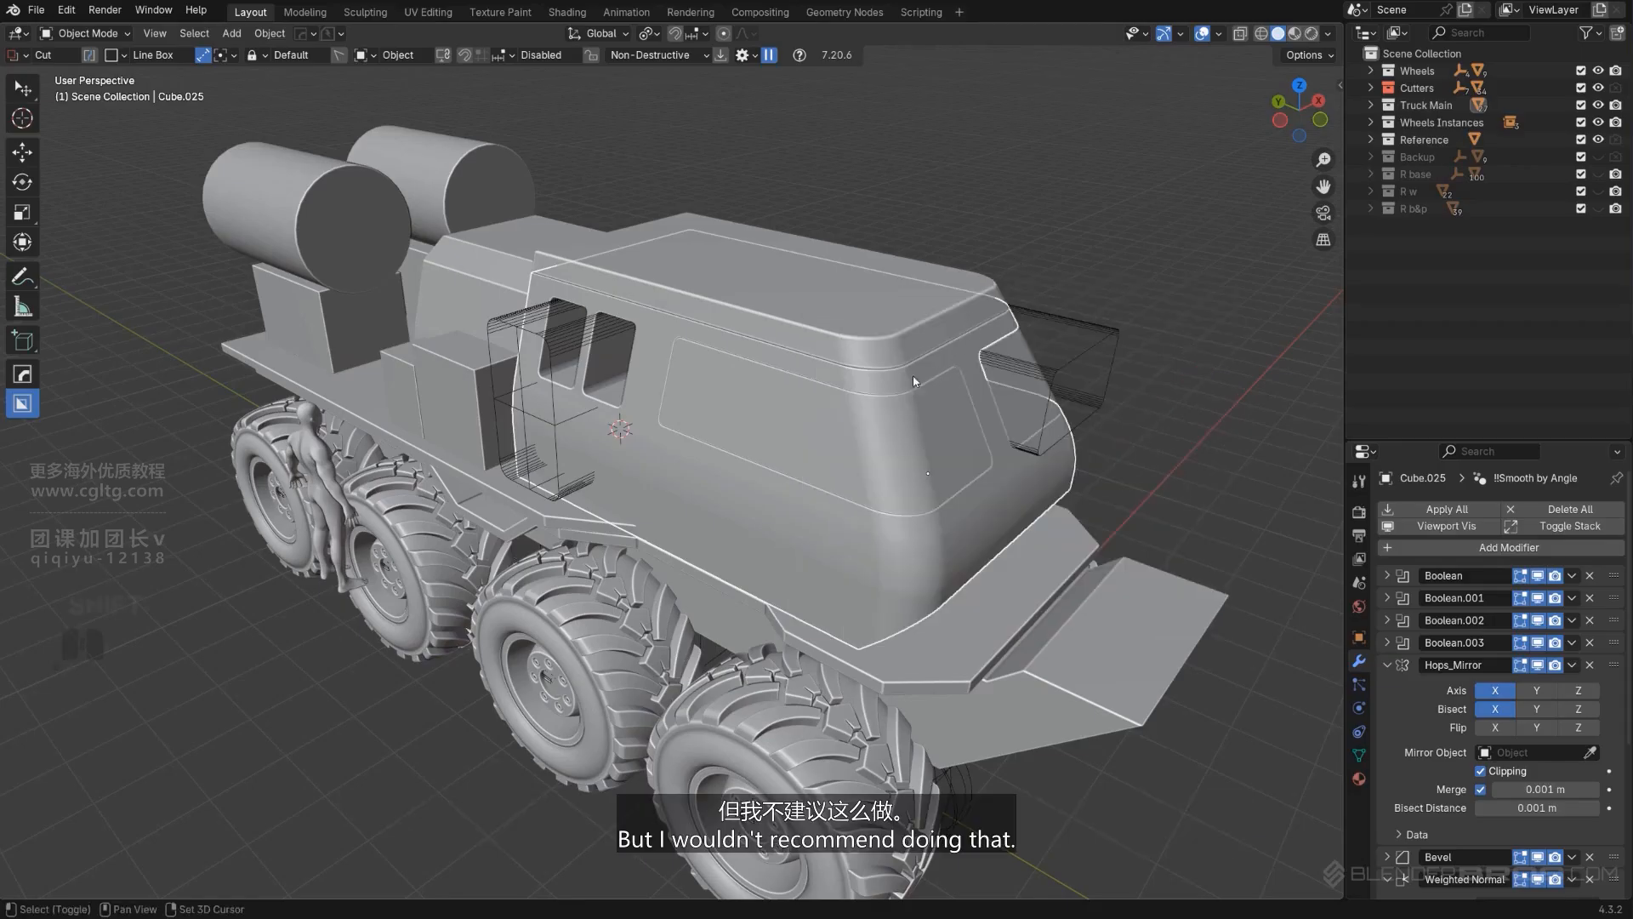
# Step: Move the rear-window boolean (Boolean.002) below Hops_Mirror in the cabin's modifier stack and collapse the mirror settings
pyautogui.keyDown('shift'); pyautogui.moveTo(874, 358); pyautogui.dragTo(866, 403, button='middle'); pyautogui.keyUp('shift')
pyautogui.scroll(2, 804, 383)
pyautogui.scroll(-2, 870, 364)
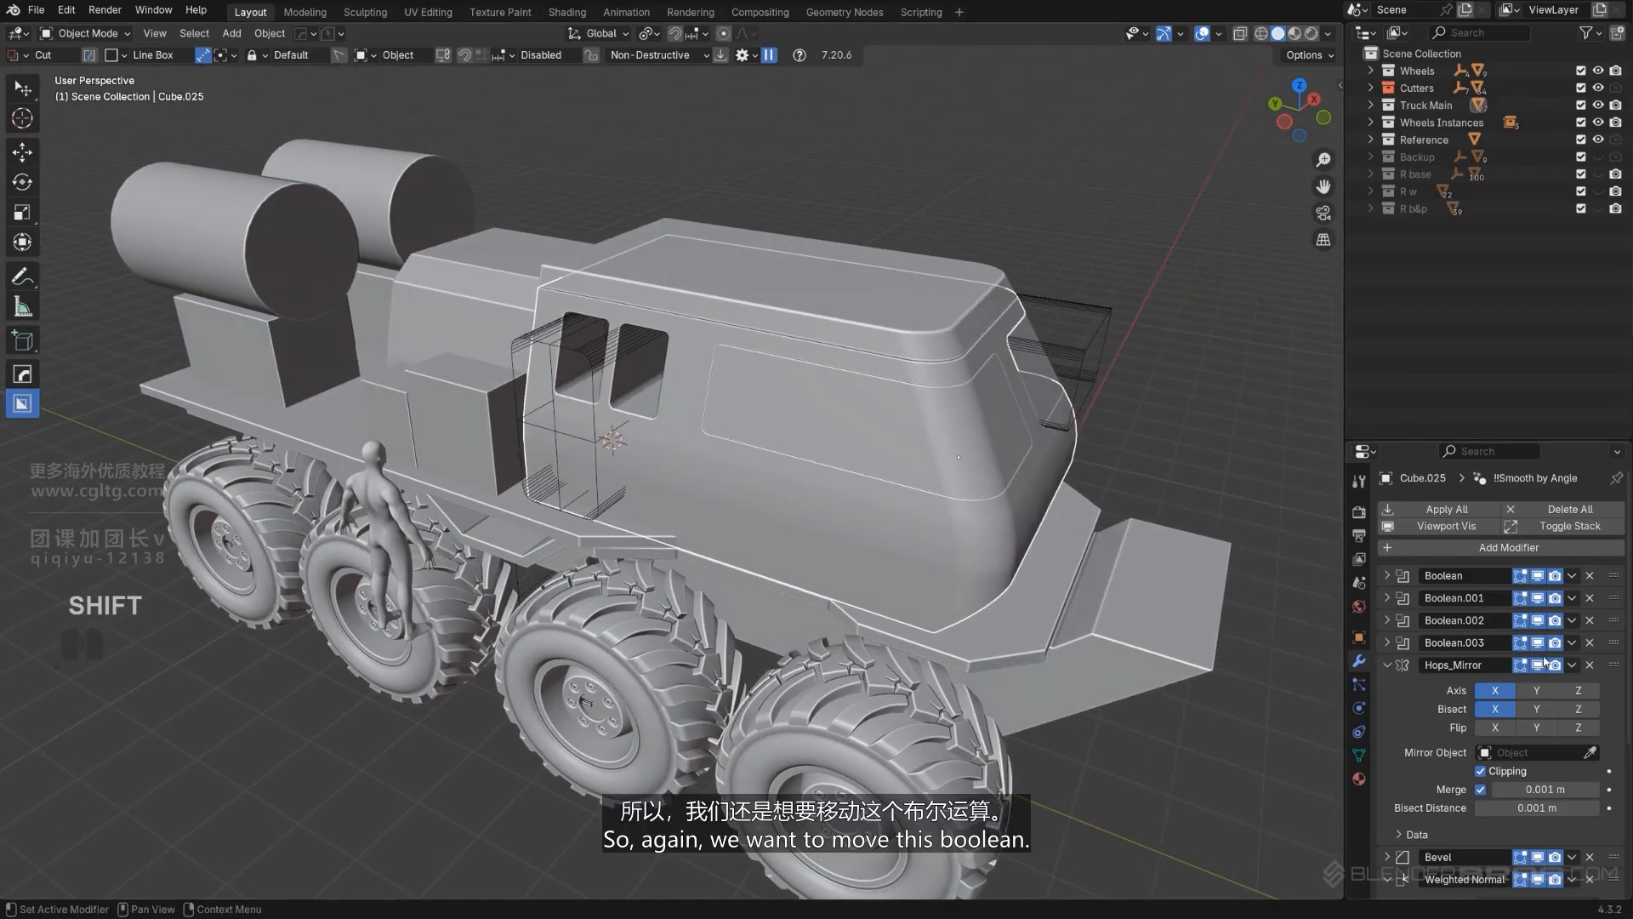
pyautogui.moveTo(1057, 438); pyautogui.dragTo(1024, 461, button='middle')
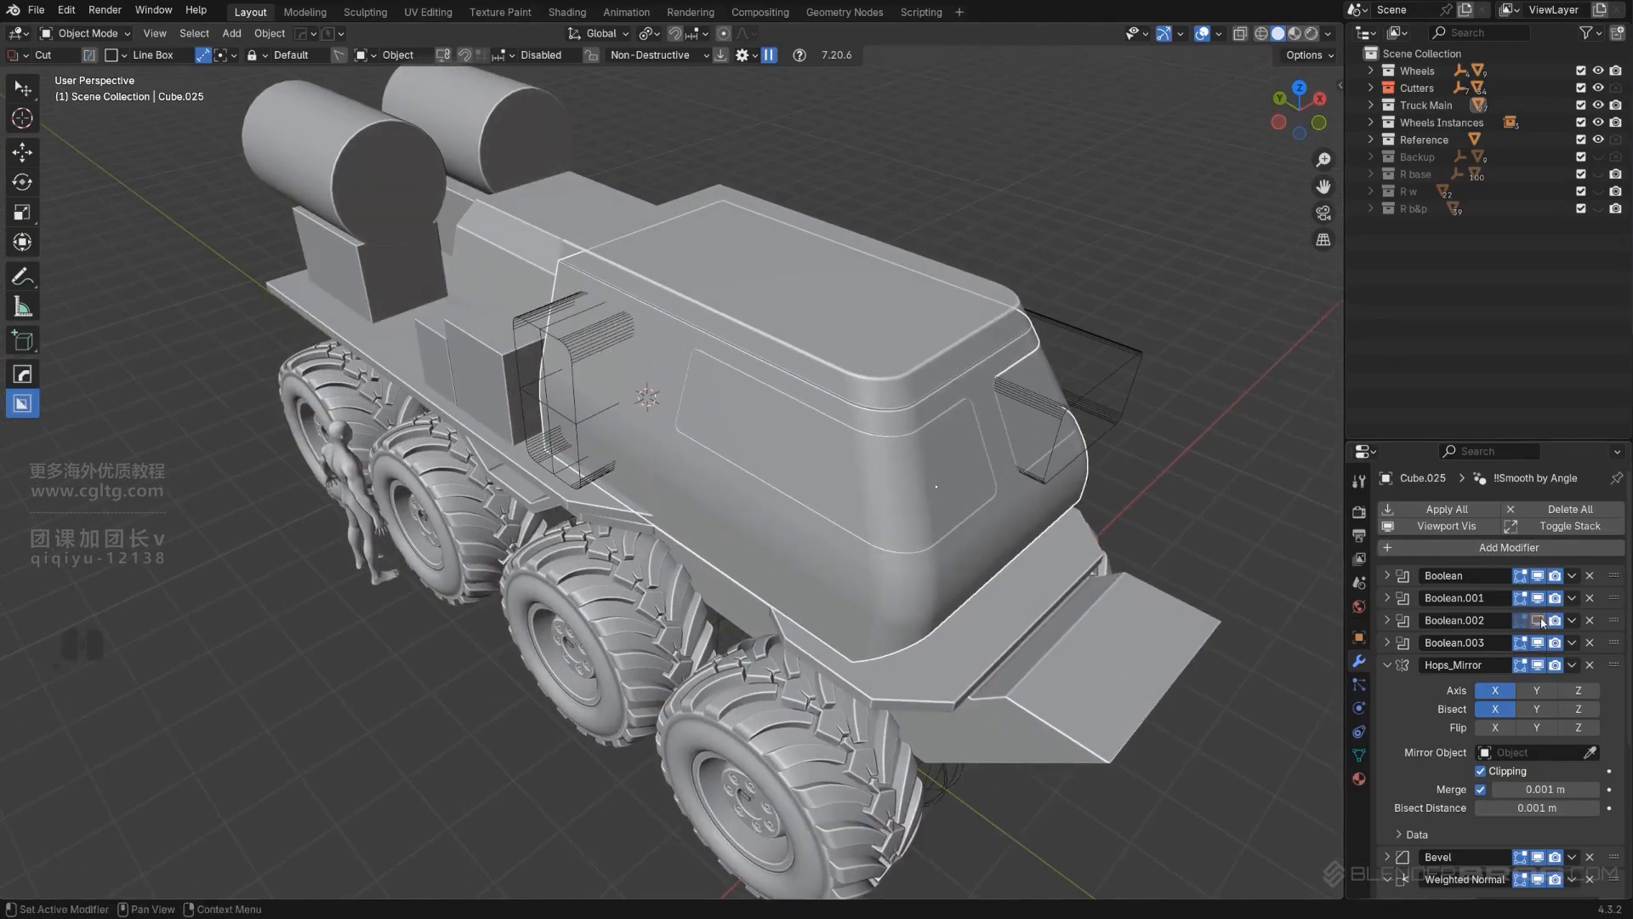
pyautogui.moveTo(1615, 626); pyautogui.dragTo(1617, 842)
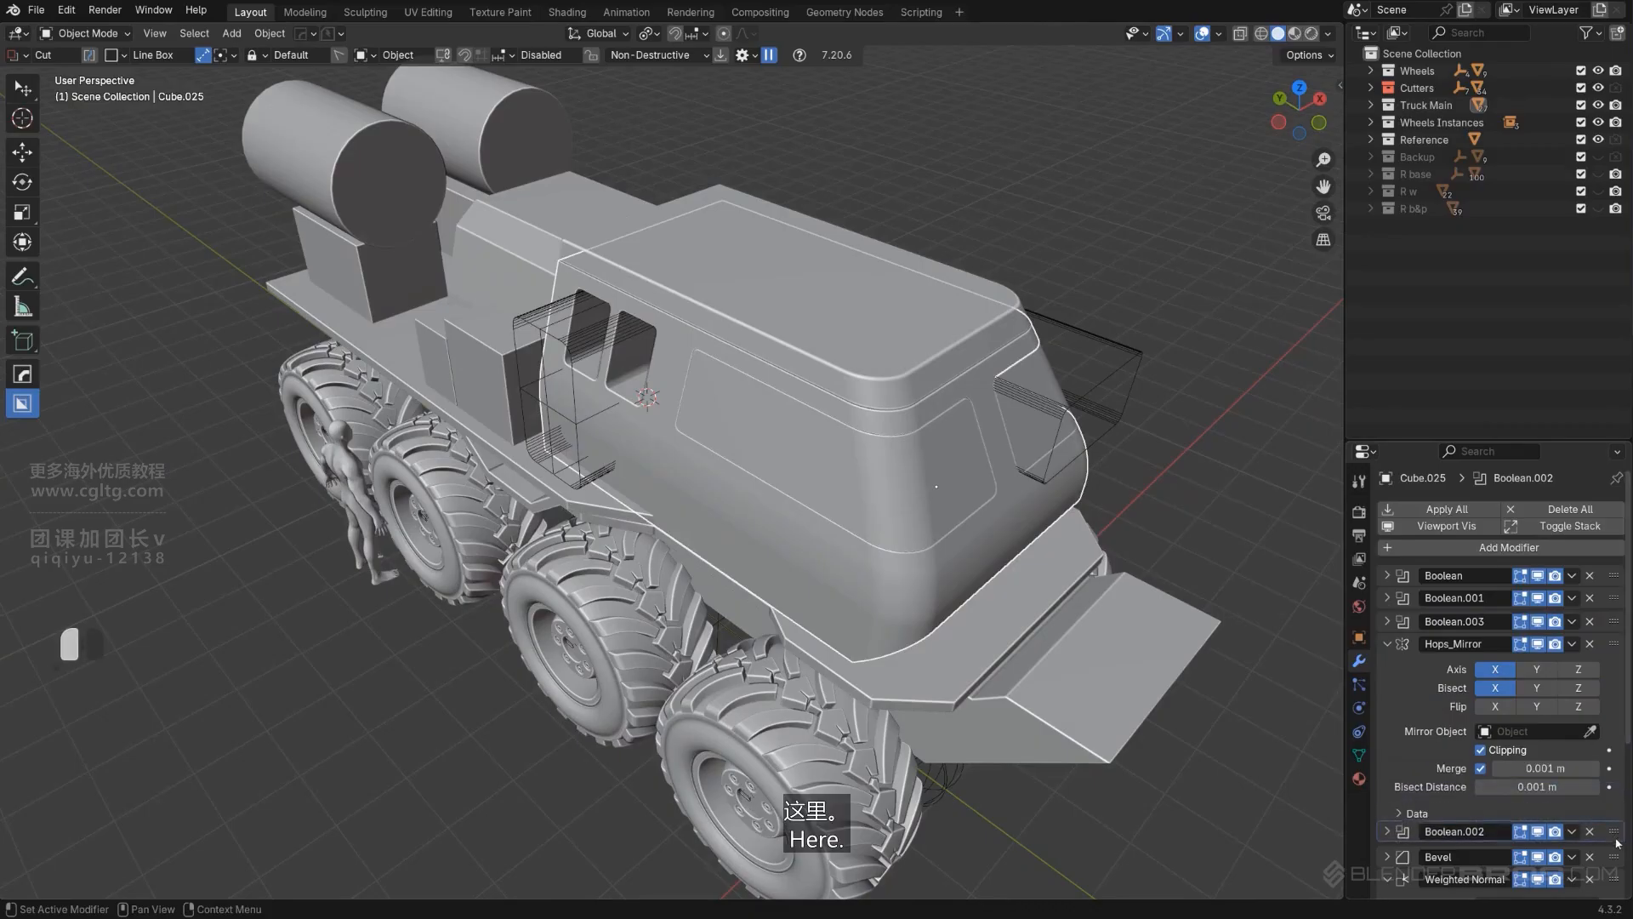
pyautogui.click(1387, 643)
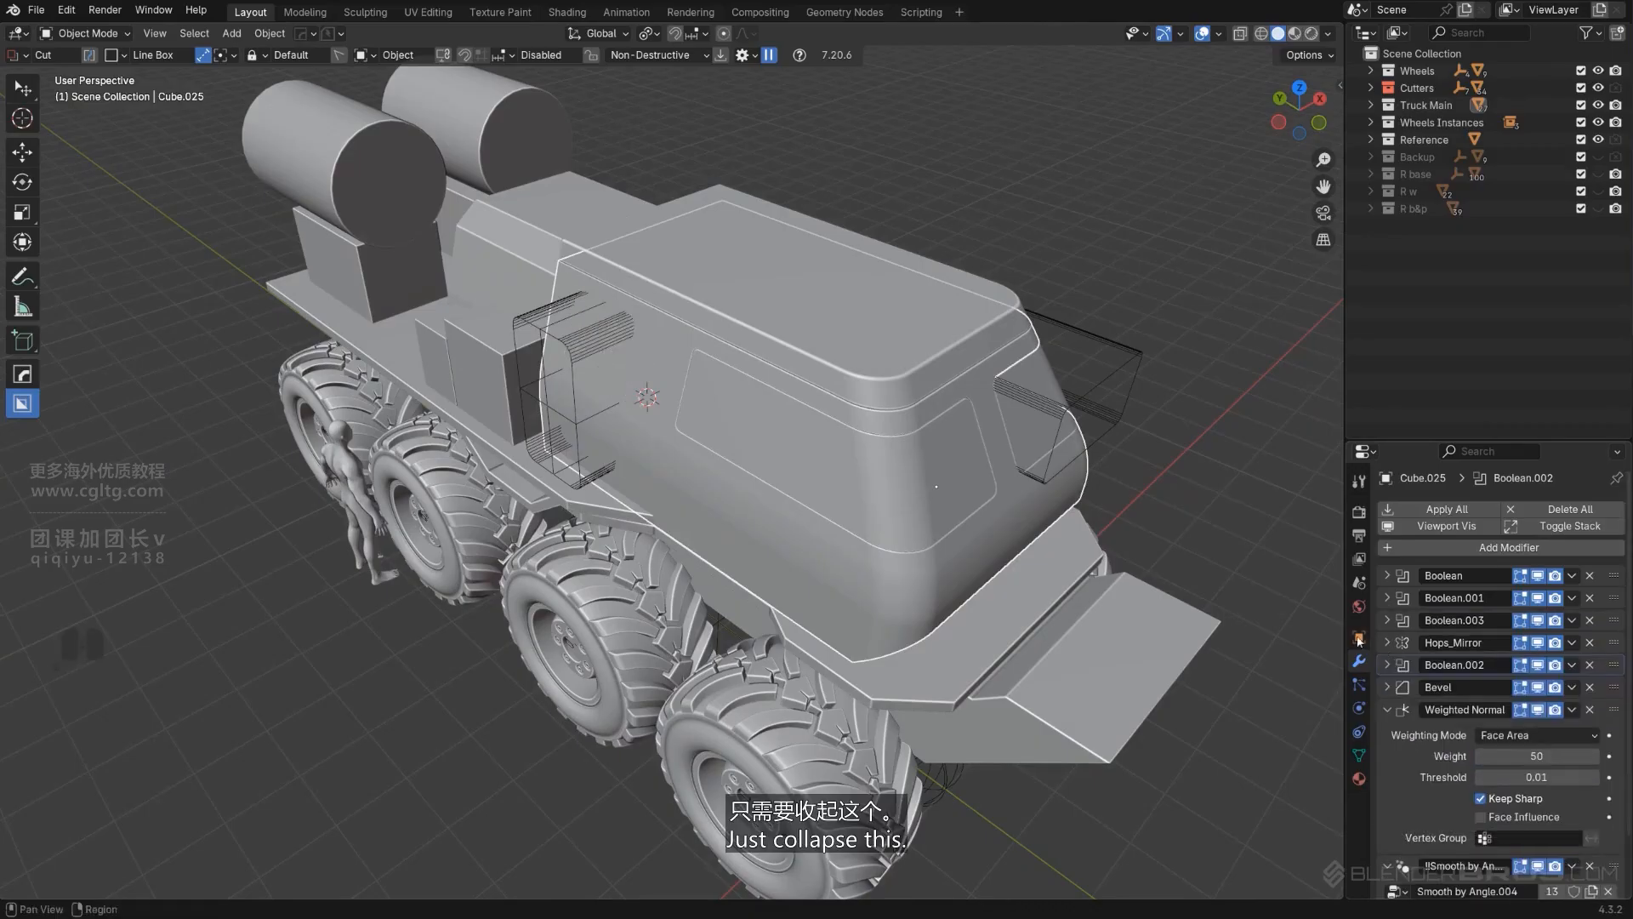
# Step: Toggle viewport visibility of the cabin's Boolean.001 and Boolean.003 modifiers to identify which cut each one makes
pyautogui.click(1538, 598)
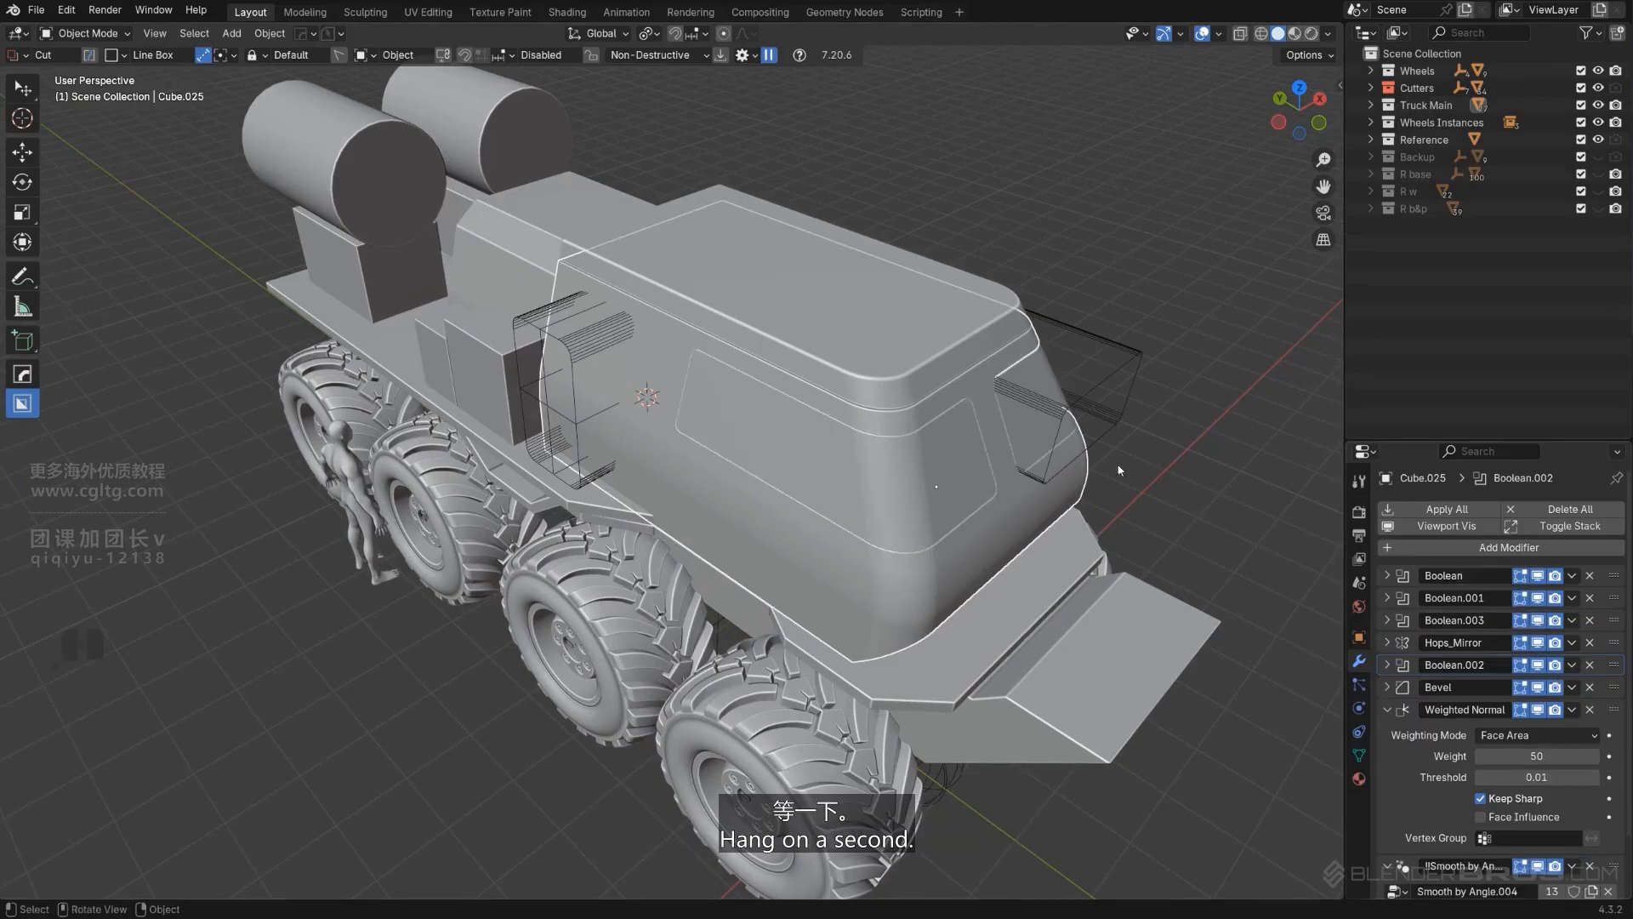
pyautogui.moveTo(1120, 470); pyautogui.dragTo(851, 452, button='middle')
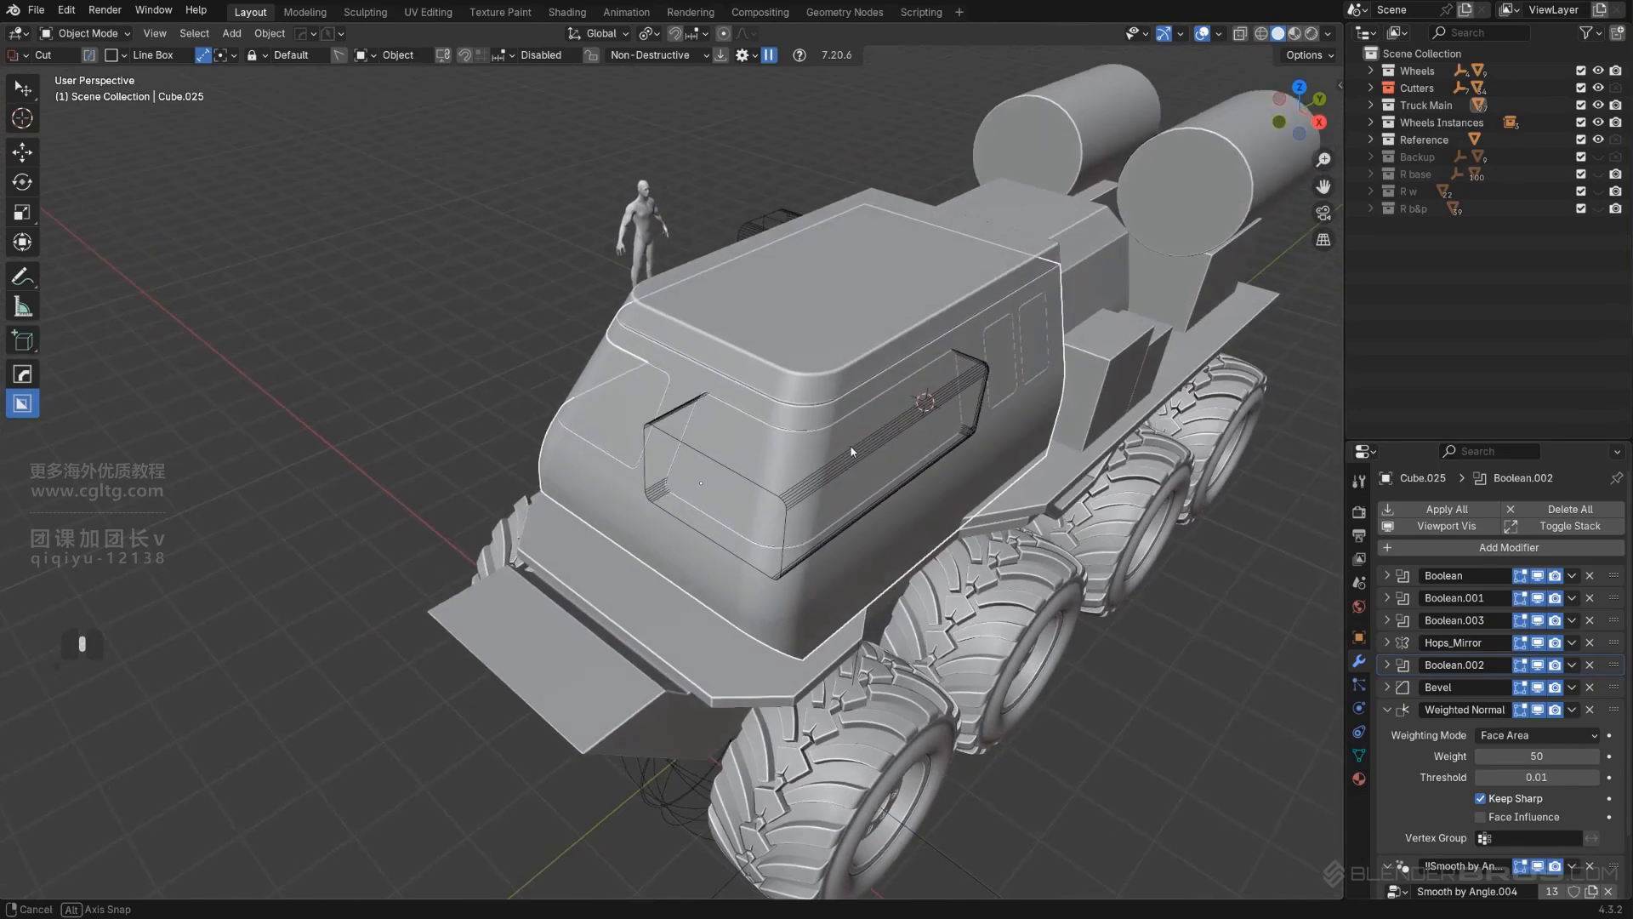
pyautogui.click(1541, 599)
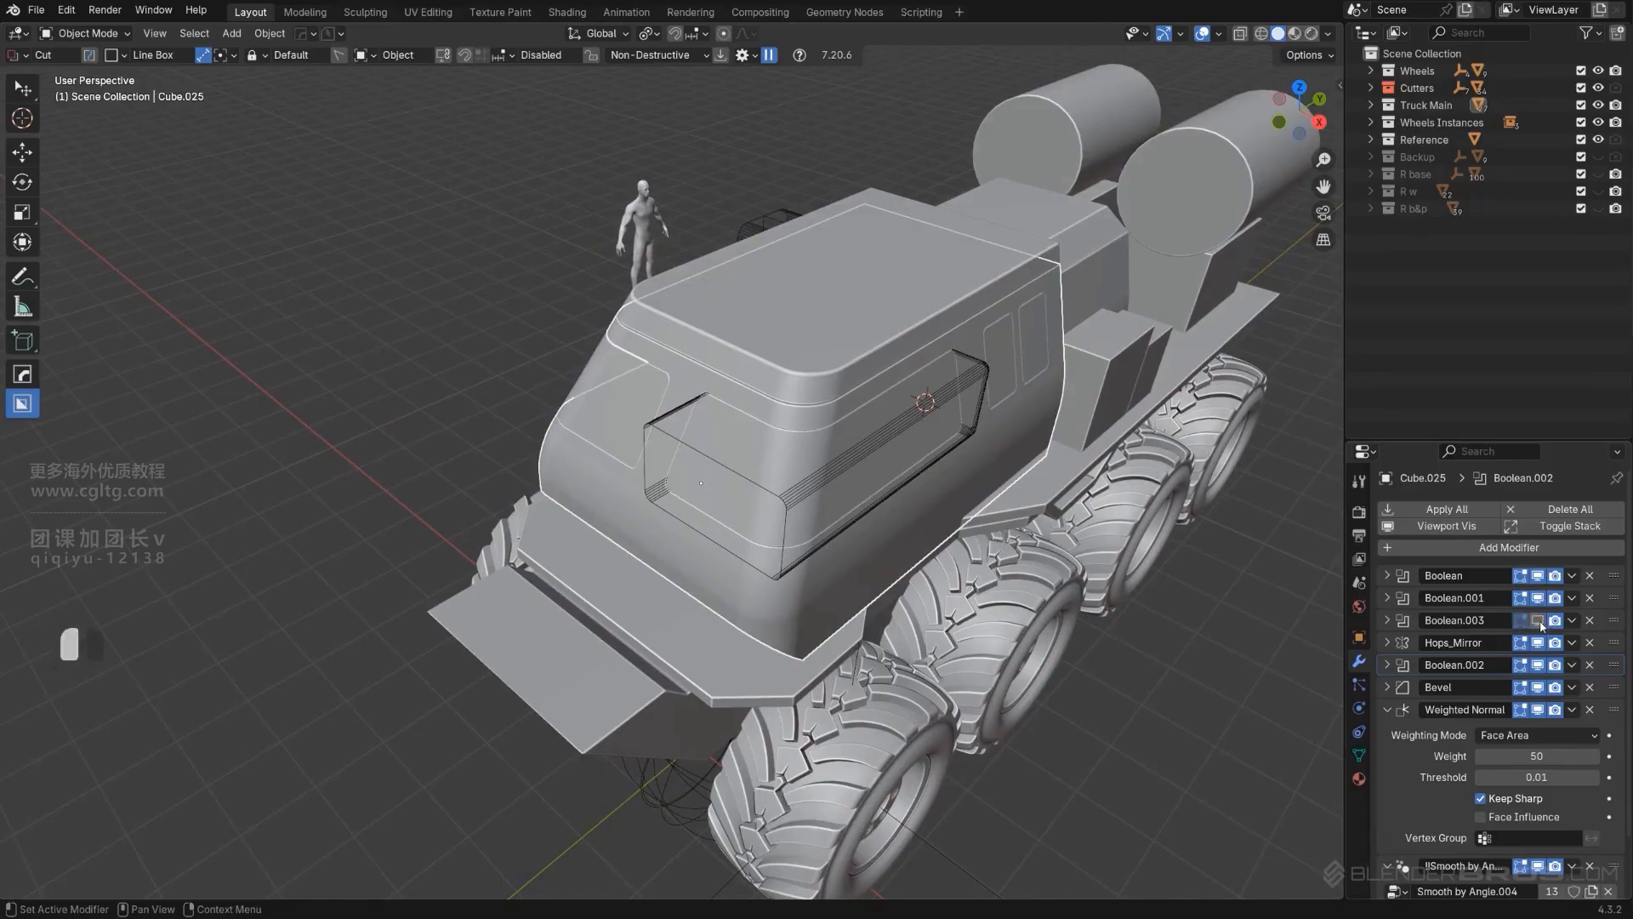
pyautogui.click(1541, 625)
pyautogui.moveTo(919, 477); pyautogui.dragTo(570, 309, button='middle')
pyautogui.click(1540, 621)
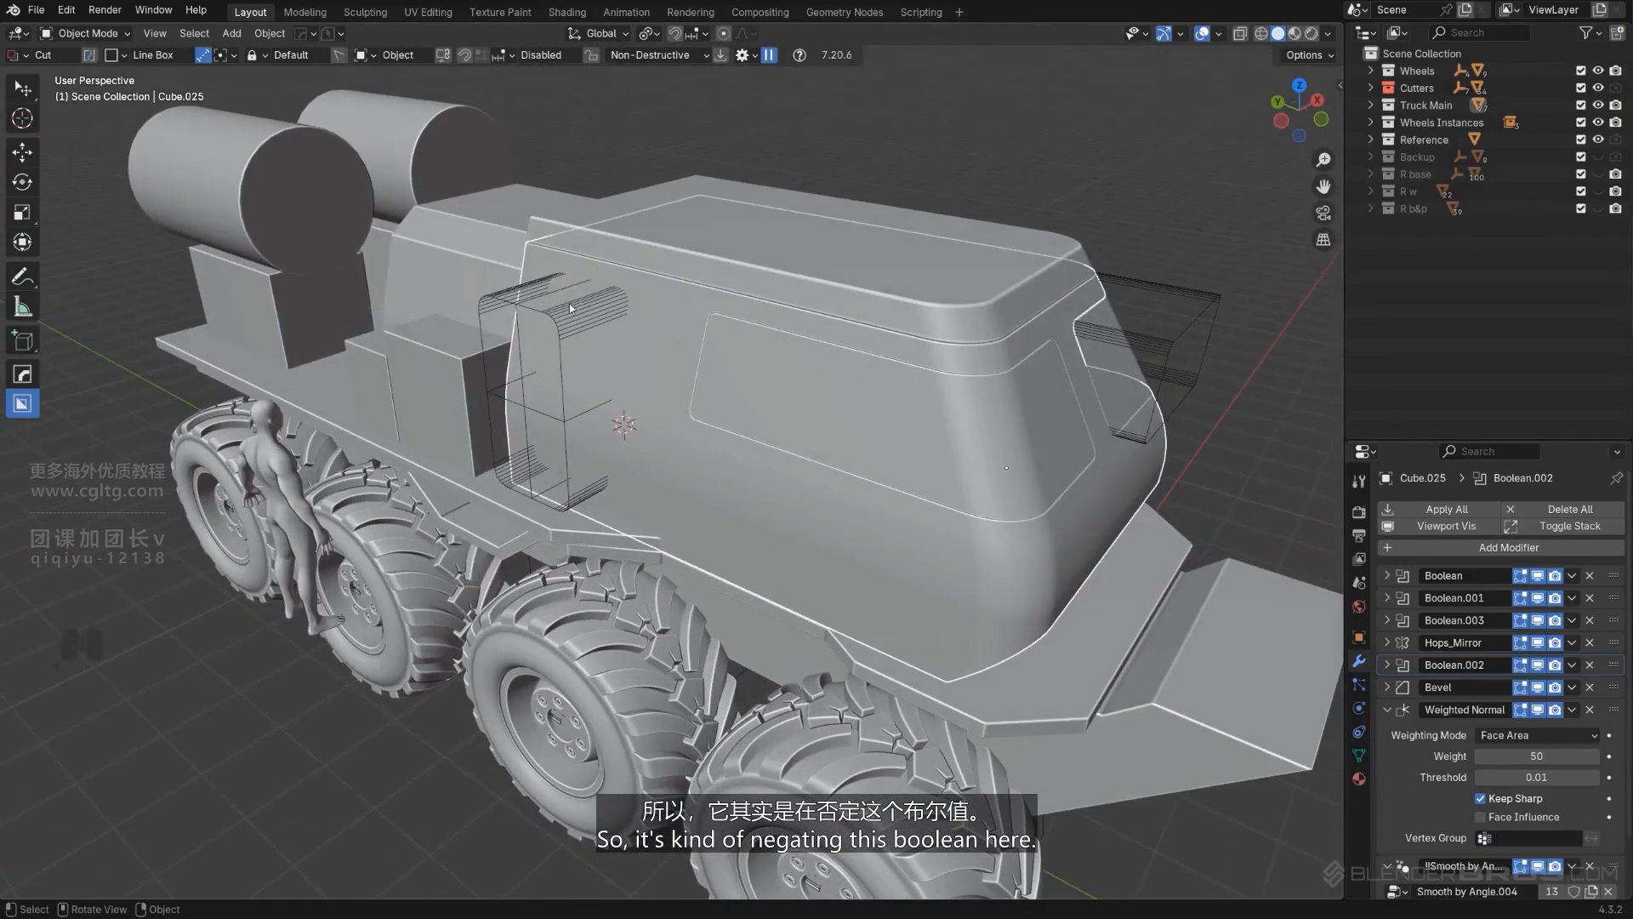
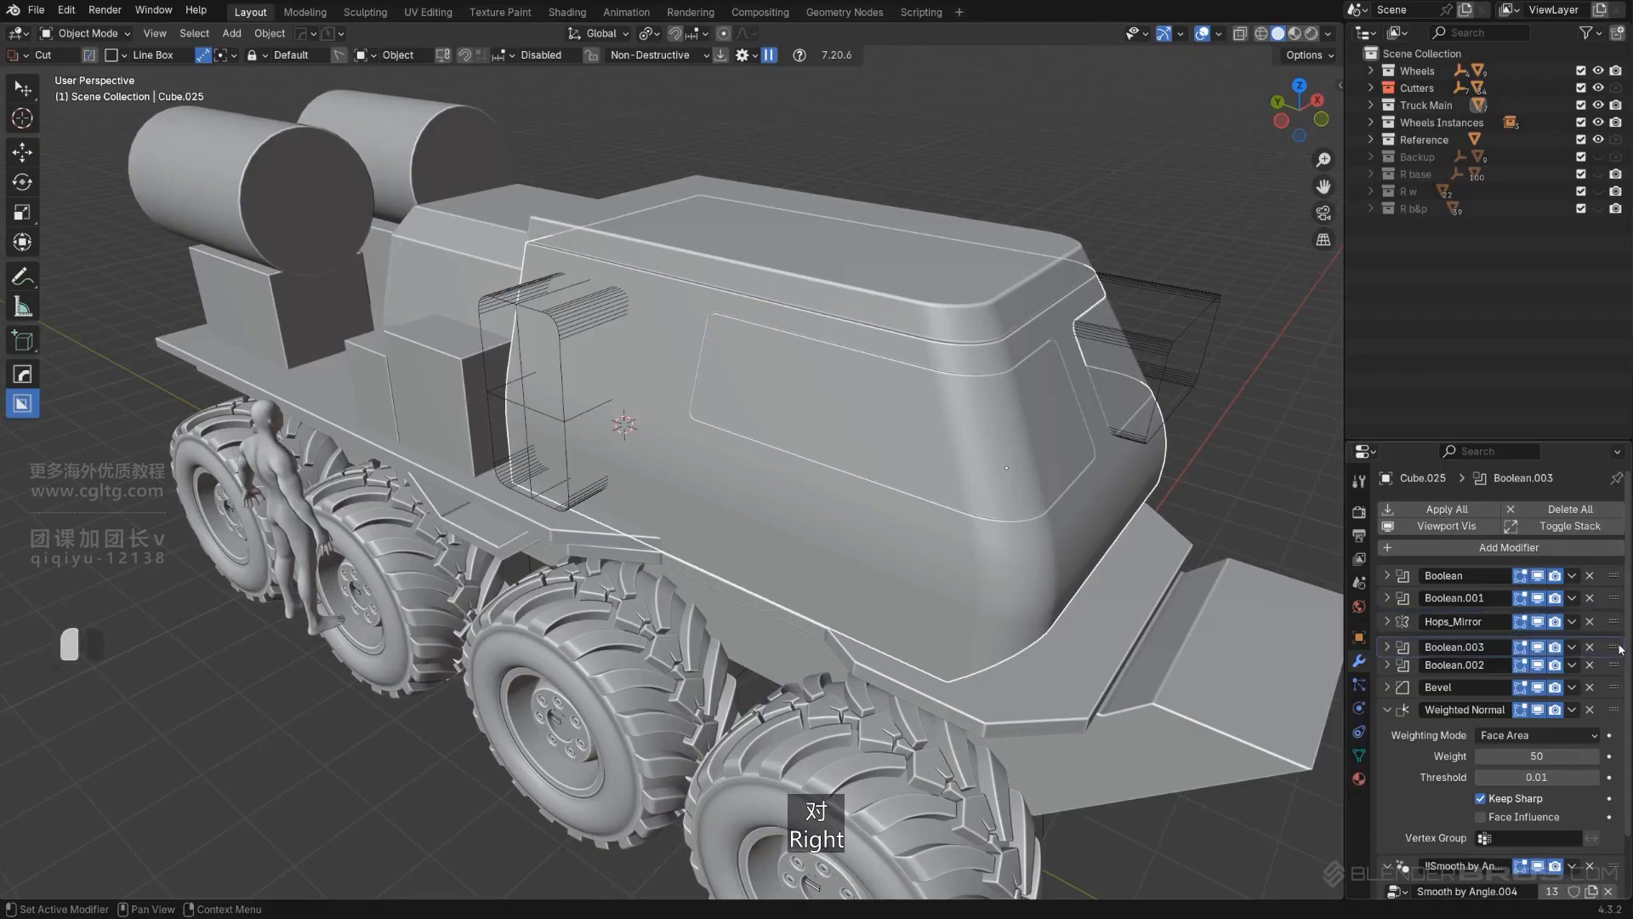
# Step: Move the door boolean (Boolean.003) directly below Hops_Mirror in the cabin's modifier stack and select the door cutter
pyautogui.moveTo(1619, 648); pyautogui.dragTo(1619, 647)
pyautogui.moveTo(677, 467); pyautogui.dragTo(720, 433, button='middle')
pyautogui.click(815, 405)
pyautogui.scroll(4, 672, 439)
pyautogui.scroll(-5, 822, 336)
pyautogui.scroll(-1, 718, 363)
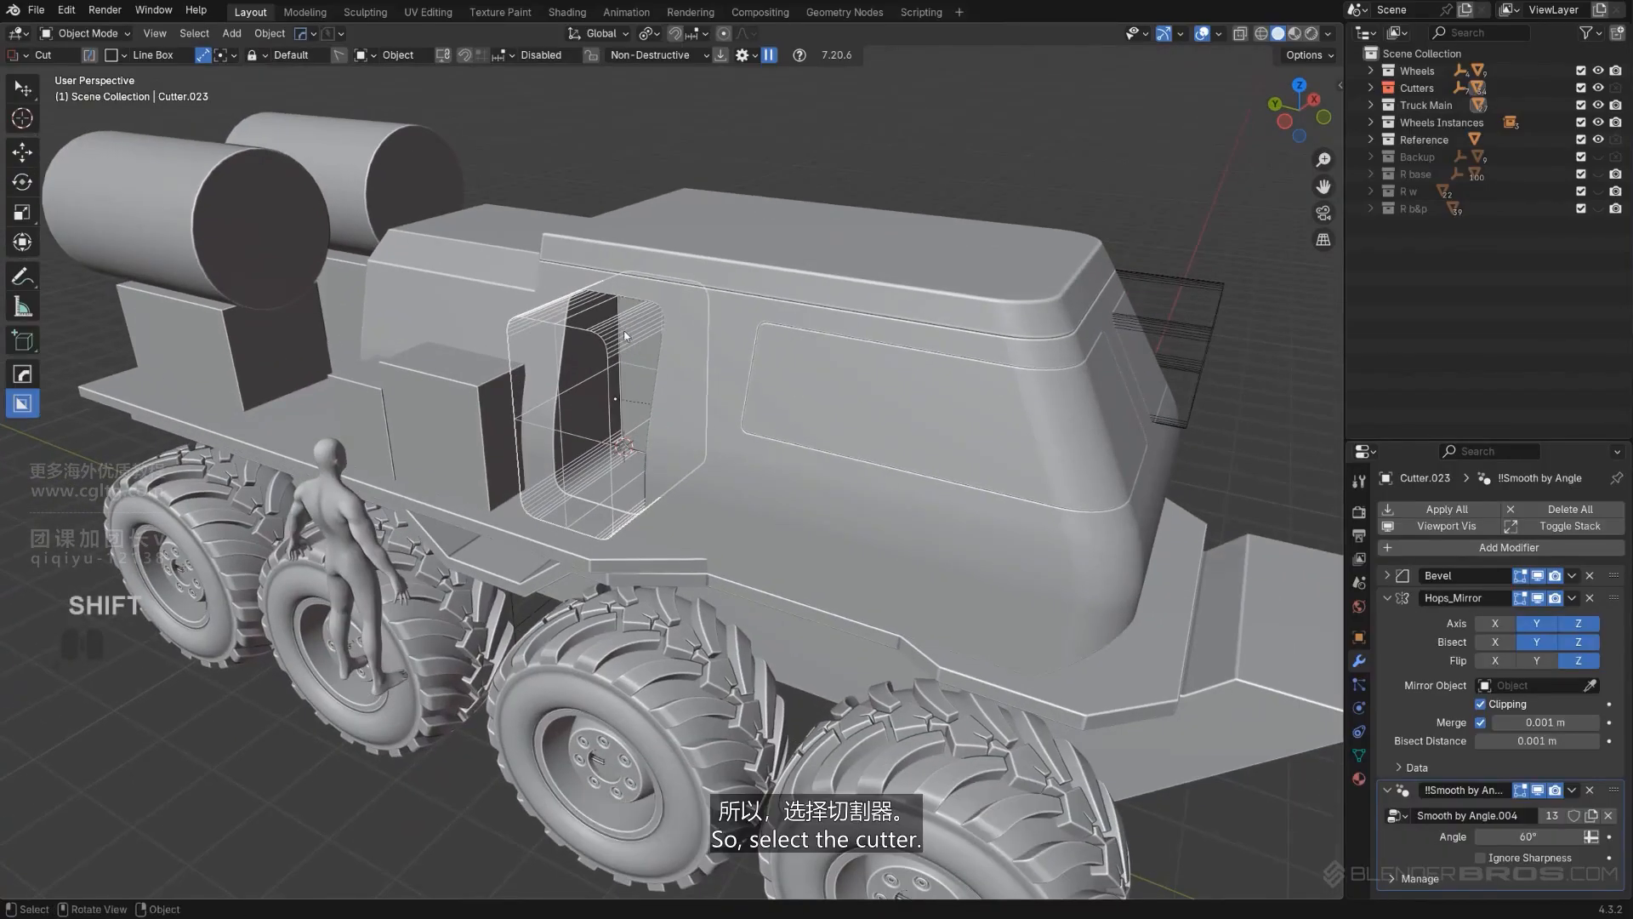
# Step: Duplicate the door cutter and the cabin together in place and isolate the duplicates in local view
pyautogui.press('g')
pyautogui.rightClick(698, 376)
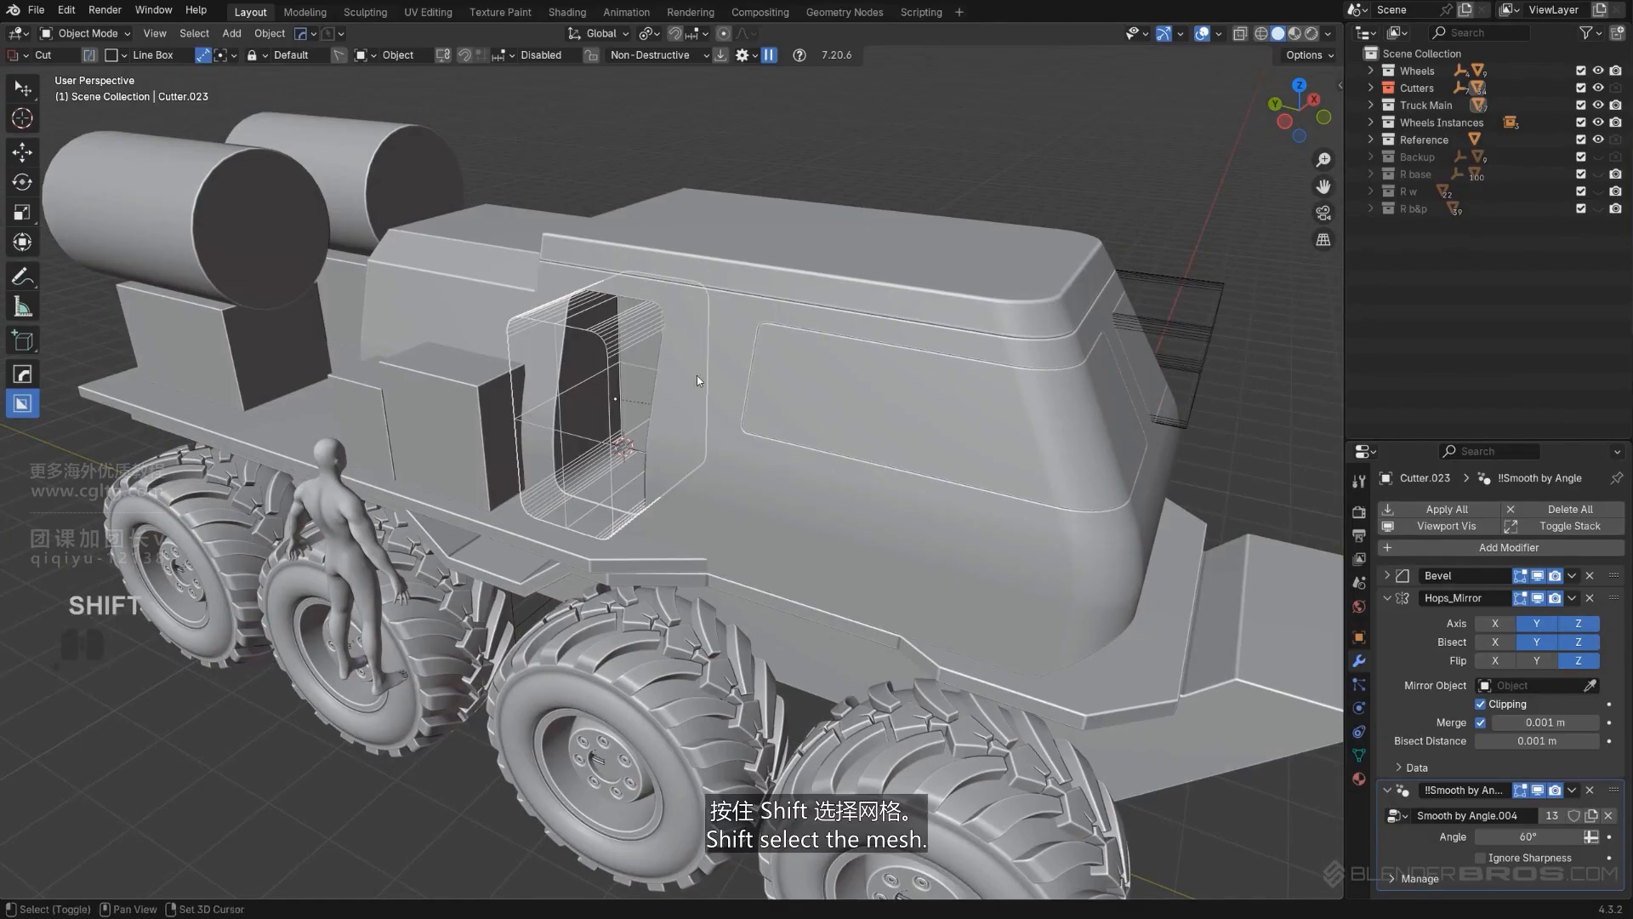
pyautogui.keyDown('shift'); pyautogui.click(697, 377); pyautogui.keyUp('shift')
pyautogui.scroll(-1, 715, 433)
pyautogui.hotkey('shift', 'd')
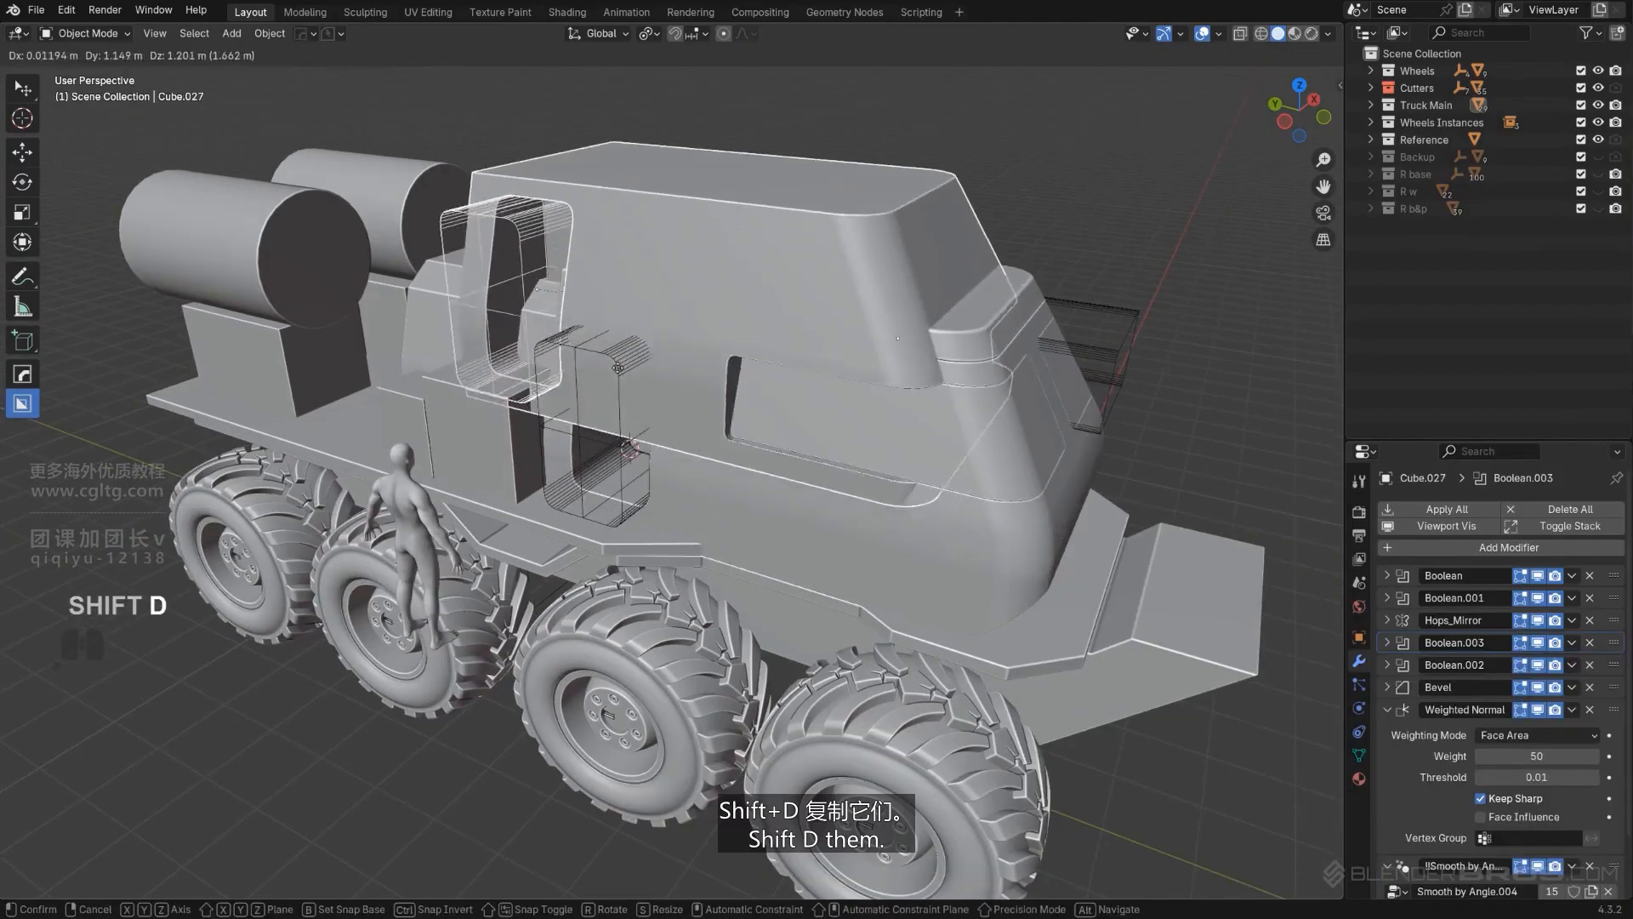
pyautogui.rightClick(957, 161)
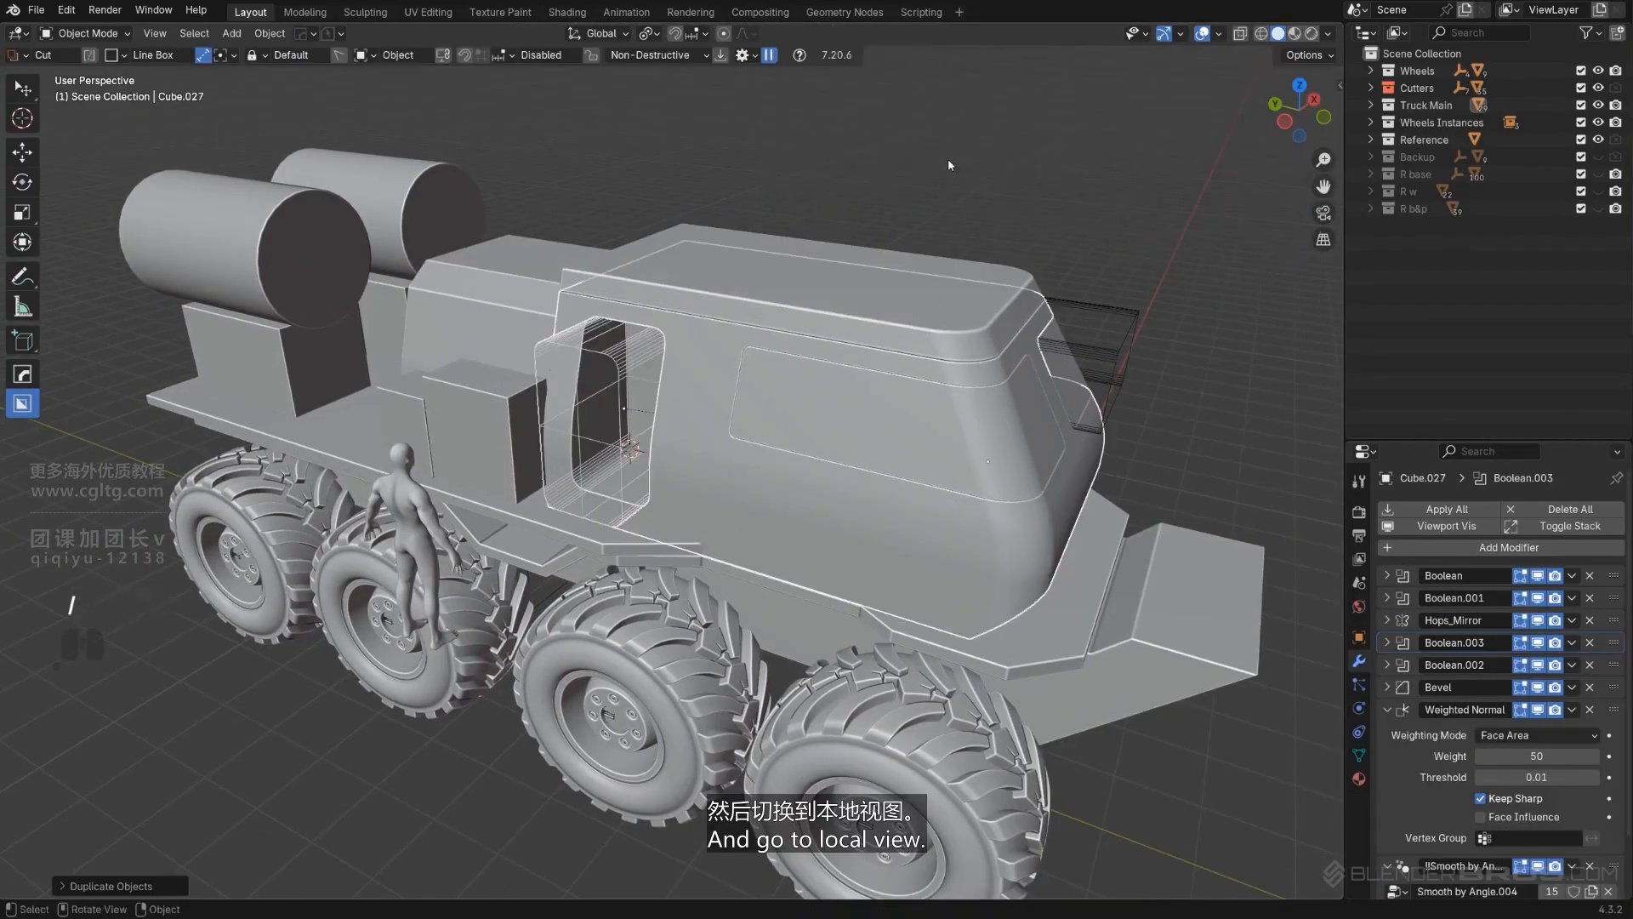
pyautogui.press('KP_Divide')
pyautogui.hotkey('ctrl', 'z')
pyautogui.click(790, 342)
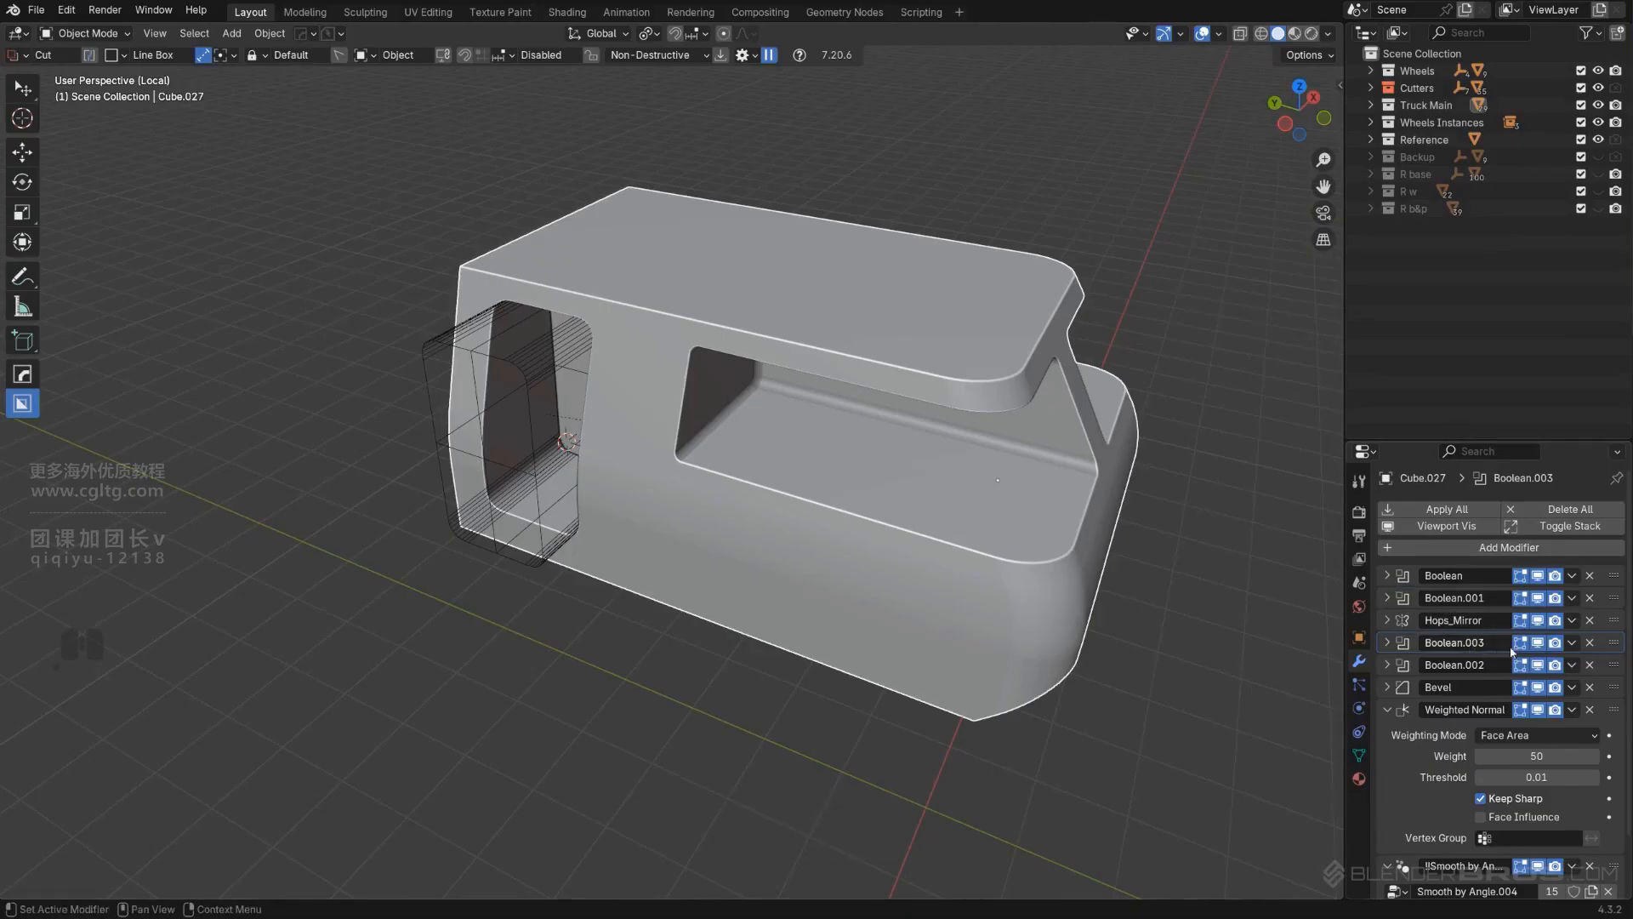
# Step: Delete the Boolean.003 modifier from the duplicate cabin and run HardOps Smart Apply on its remaining modifiers
pyautogui.click(1538, 644)
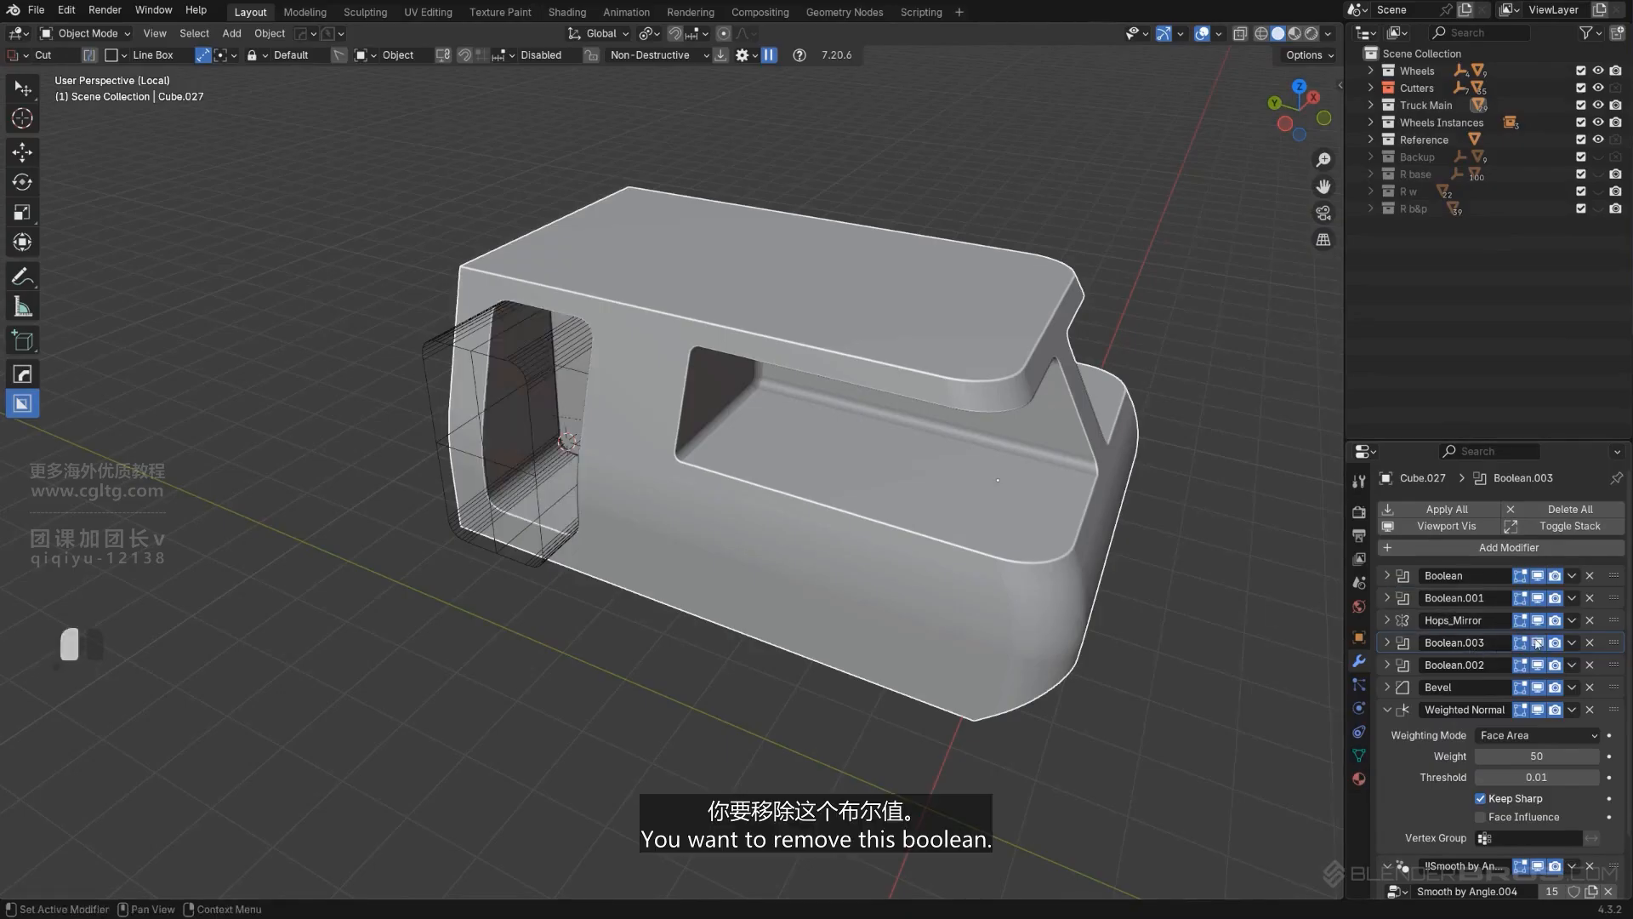
pyautogui.click(1590, 643)
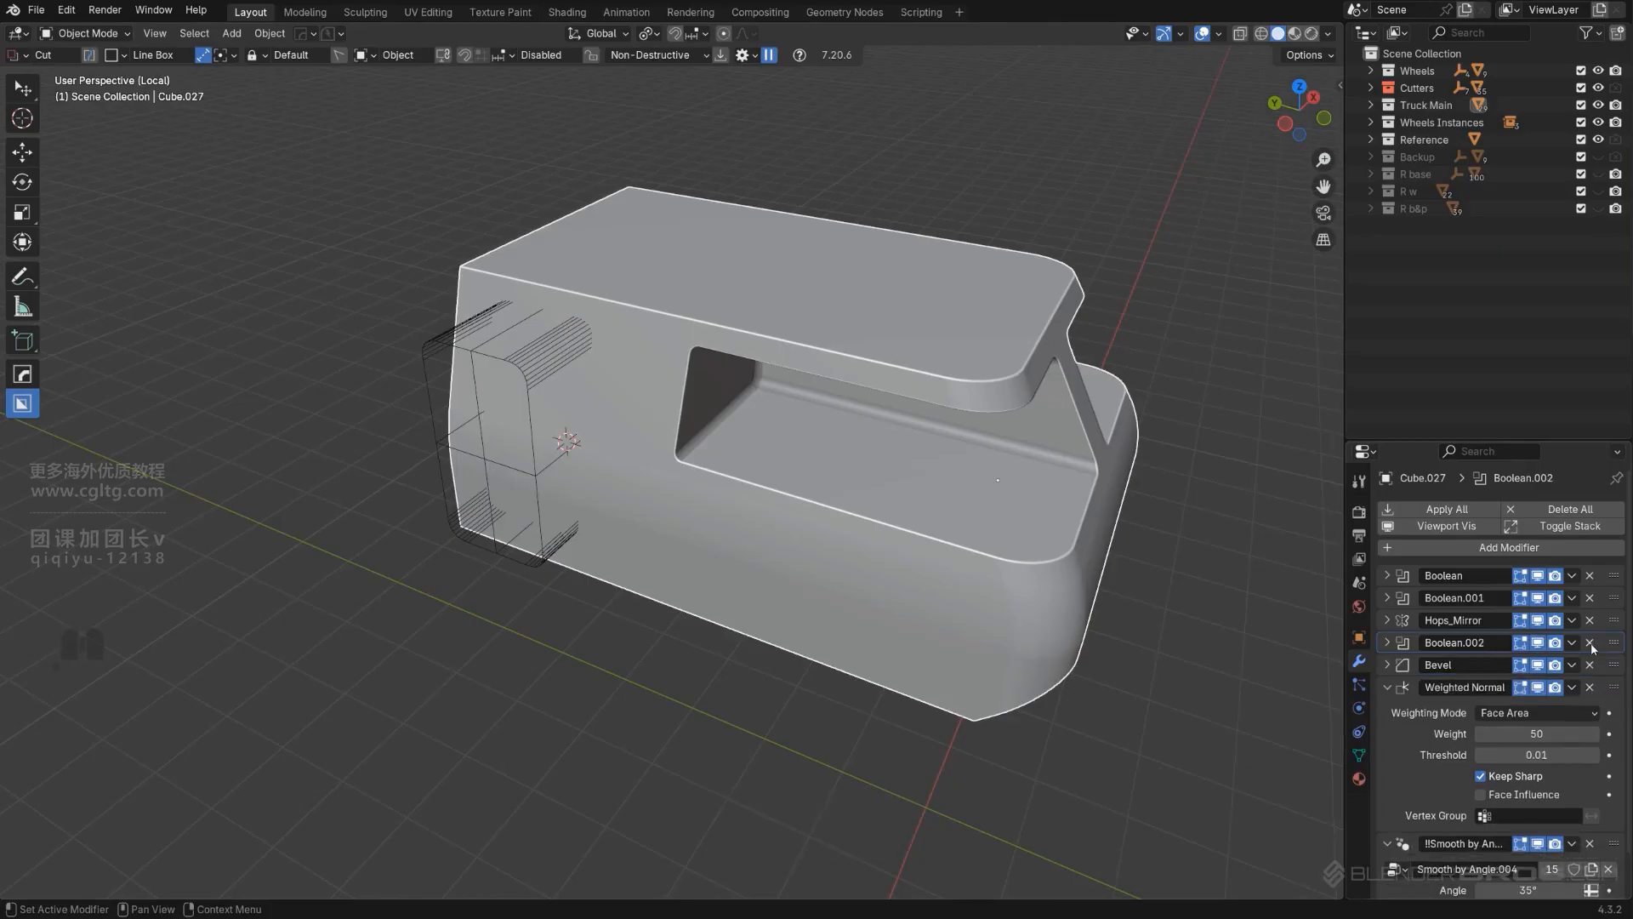
pyautogui.press('q')
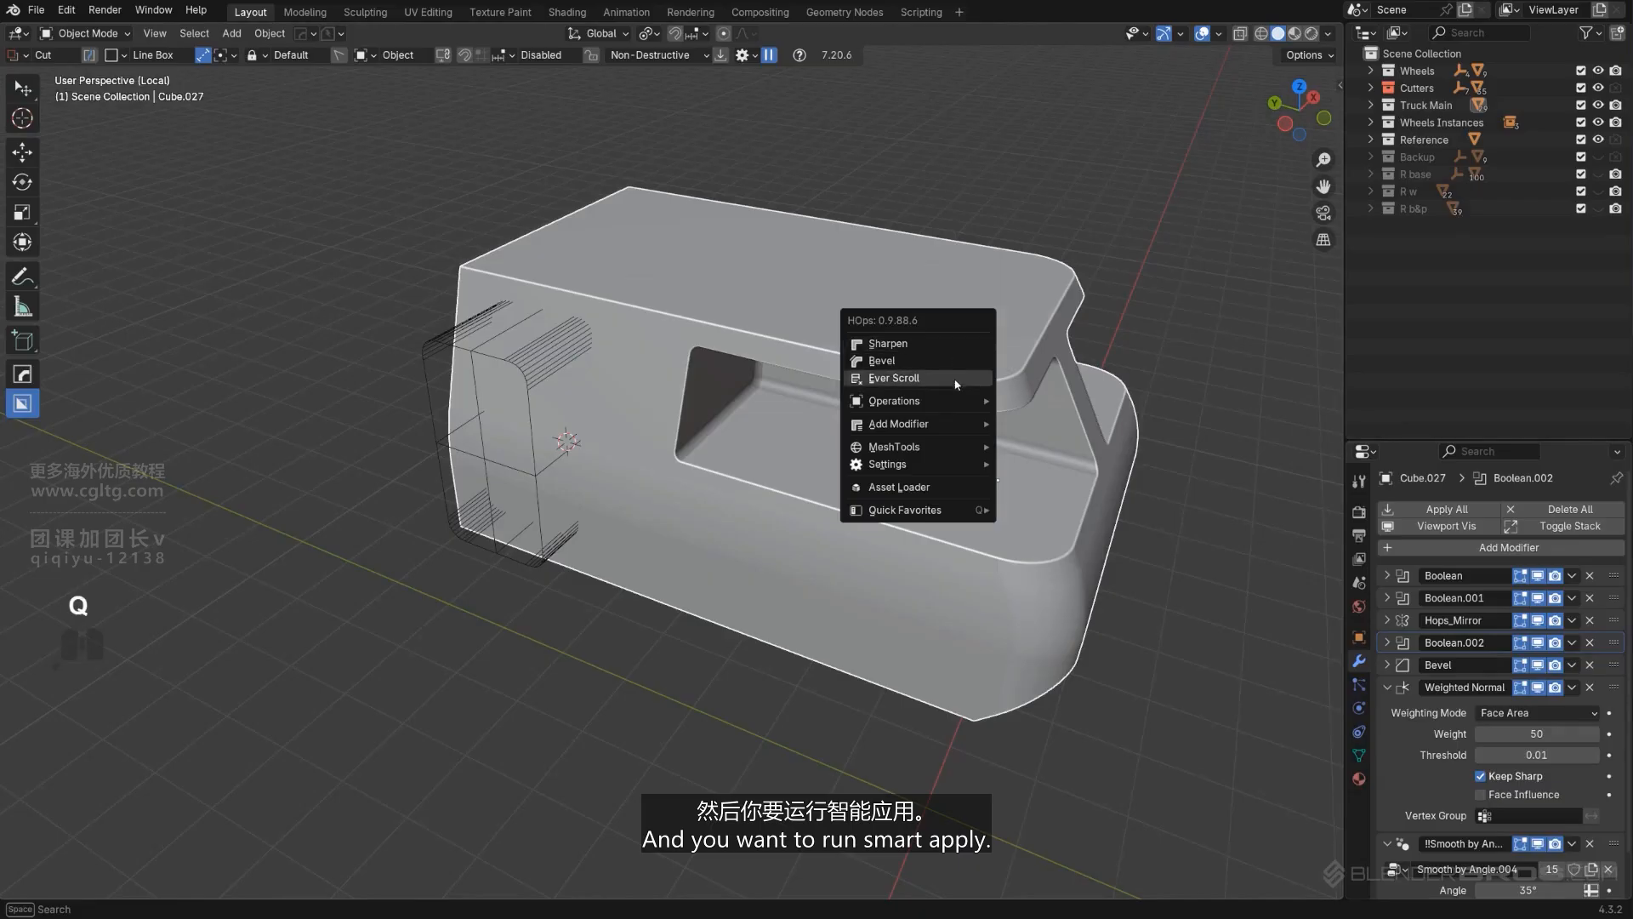
pyautogui.moveTo(955, 402)
pyautogui.click(1067, 560)
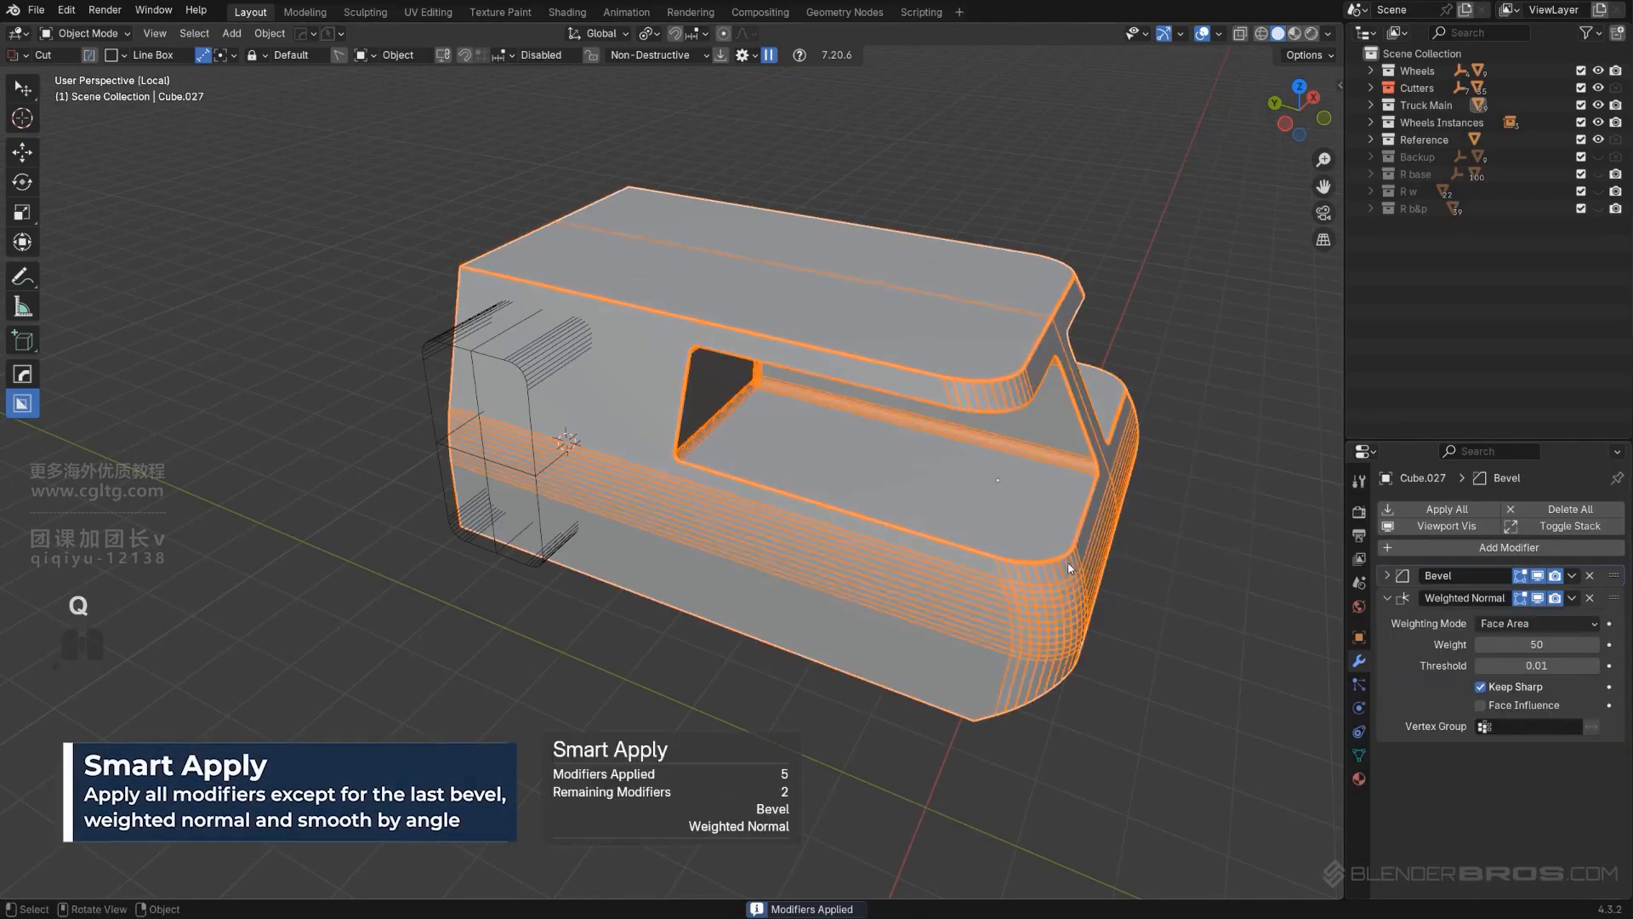
# Step: Split the duplicate cabin along the duplicate door cutter with a HardOps Slash boolean
pyautogui.keyDown('shift'); pyautogui.click(629, 365); pyautogui.keyUp('shift')
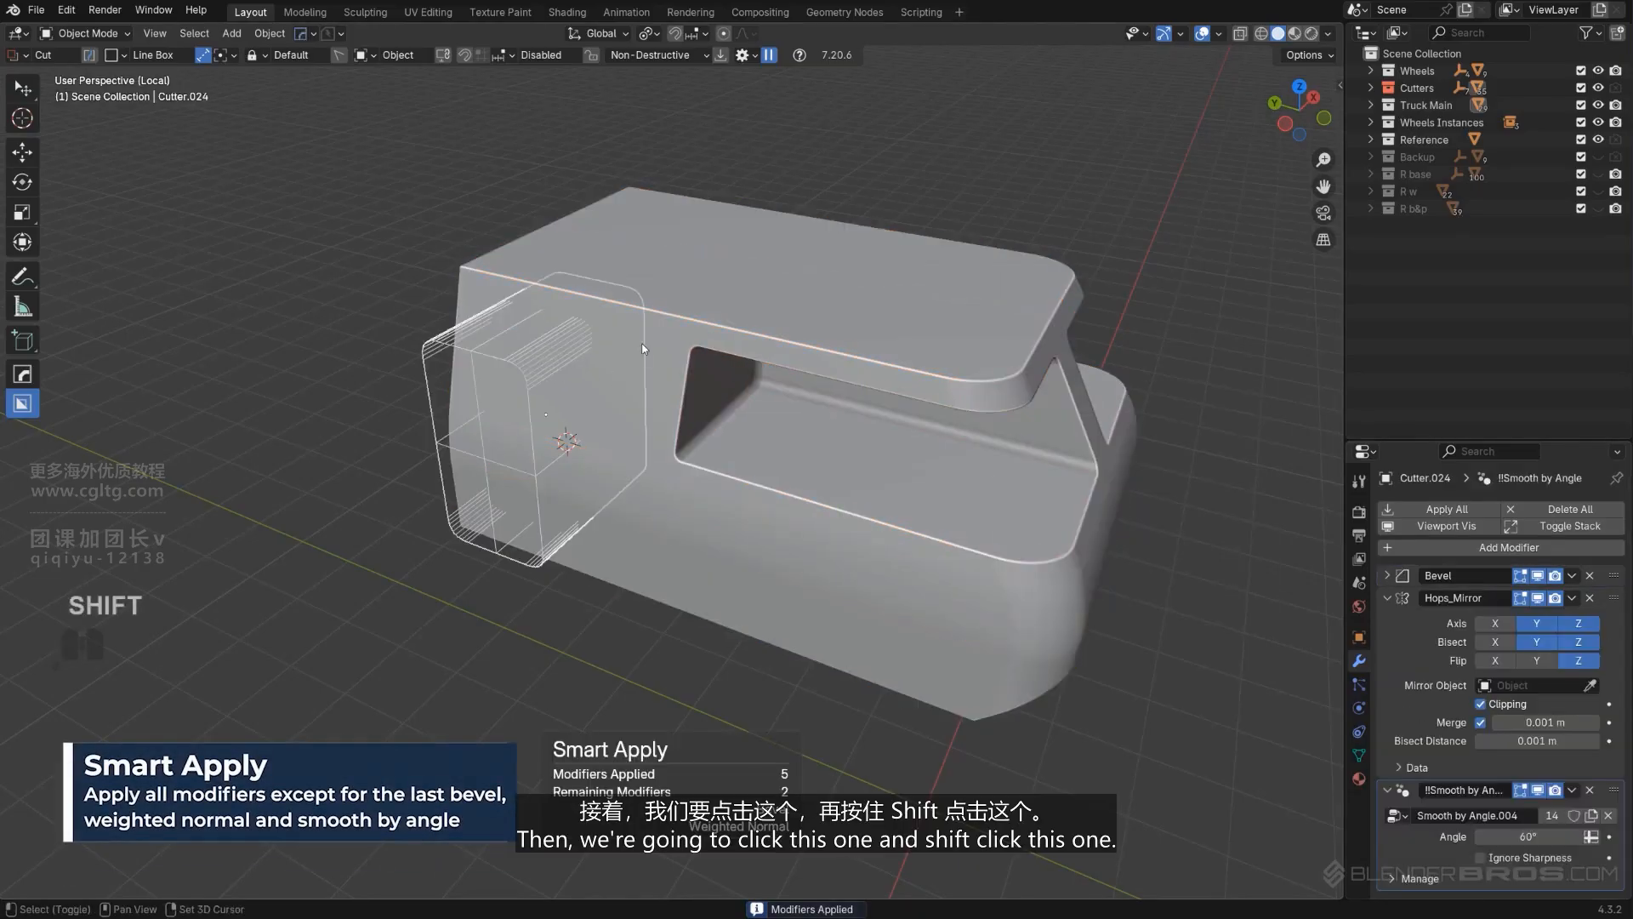
pyautogui.keyDown('shift'); pyautogui.click(644, 349); pyautogui.keyUp('shift')
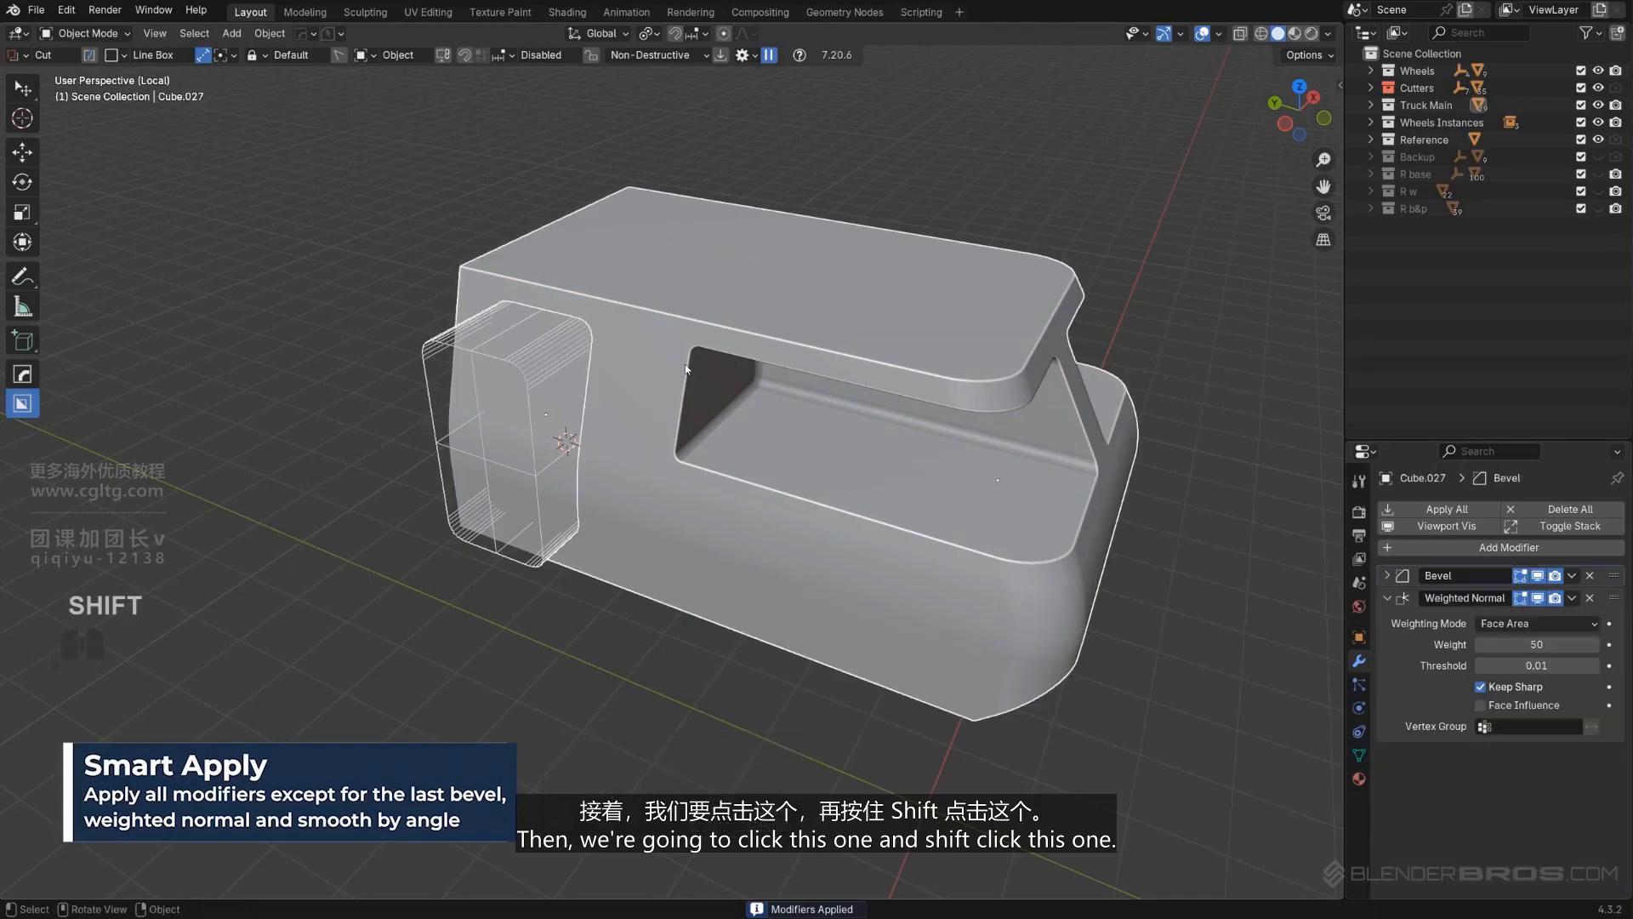
pyautogui.press('q')
pyautogui.moveTo(685, 361)
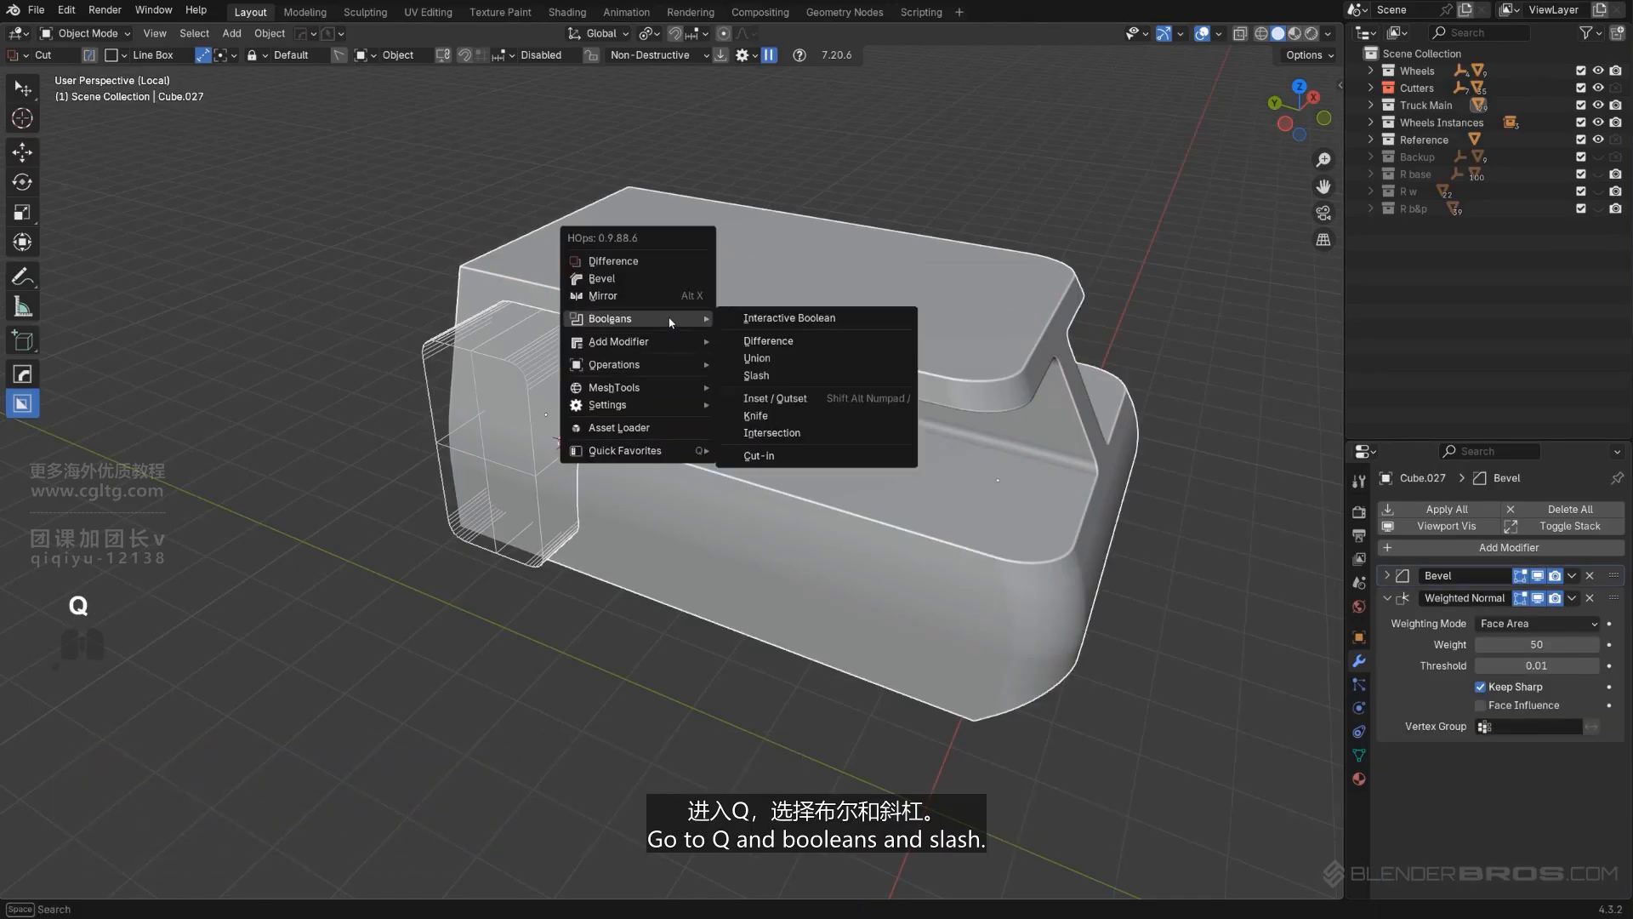
pyautogui.click(759, 375)
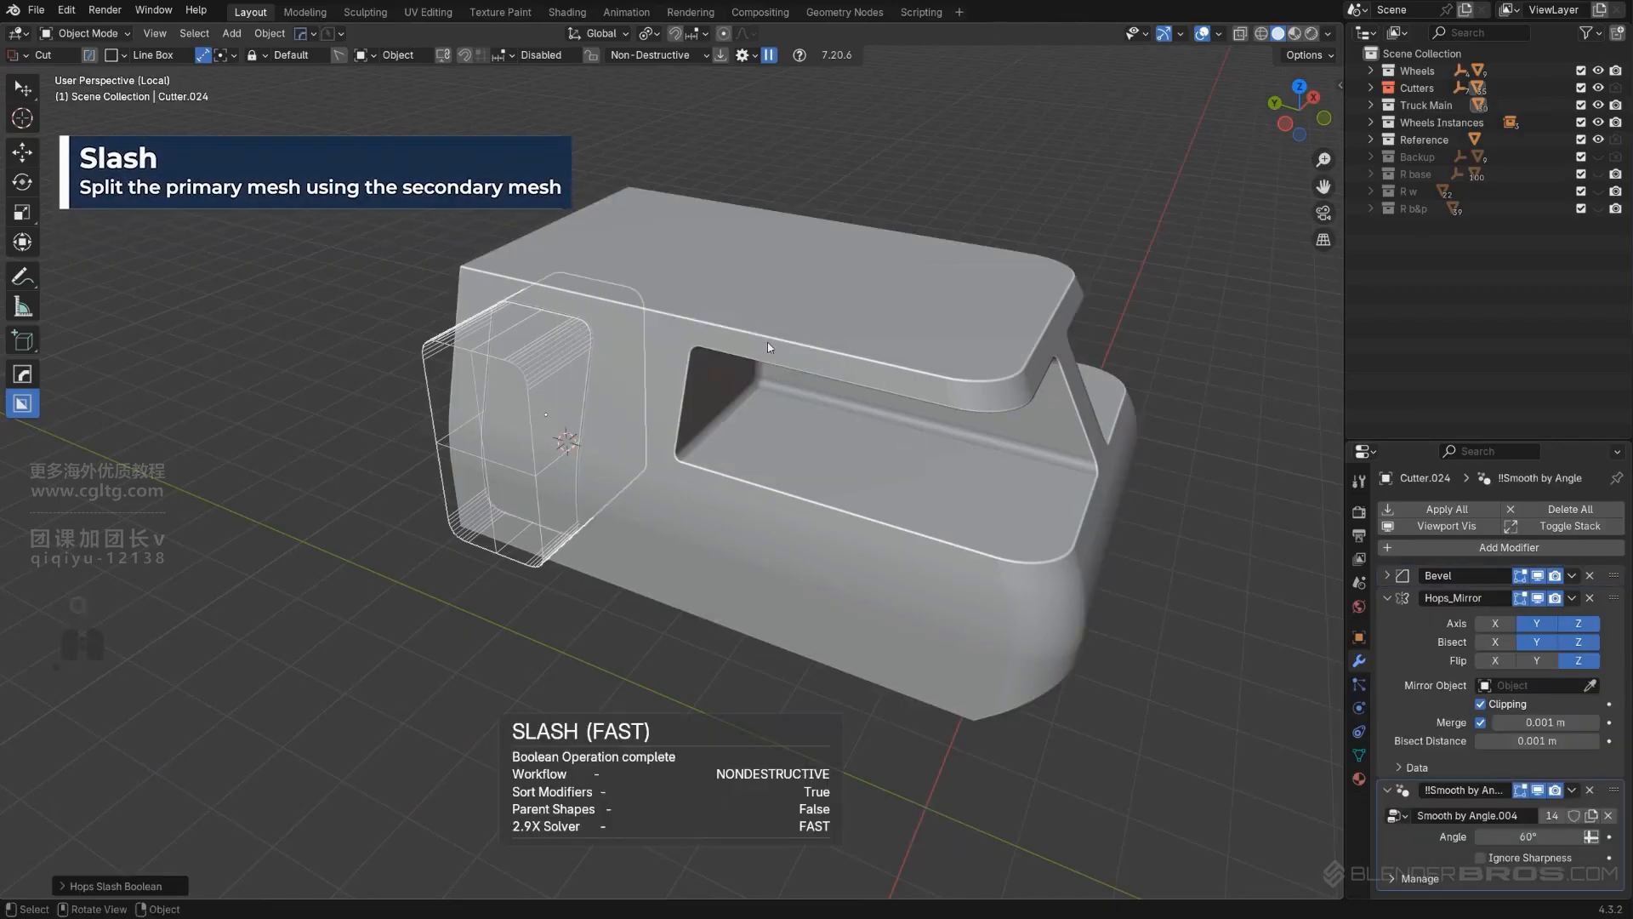
# Step: Delete the main body of the duplicate cabin, keeping only the door piece and its cutter
pyautogui.click(685, 322)
pyautogui.press('x')
pyautogui.click(685, 324)
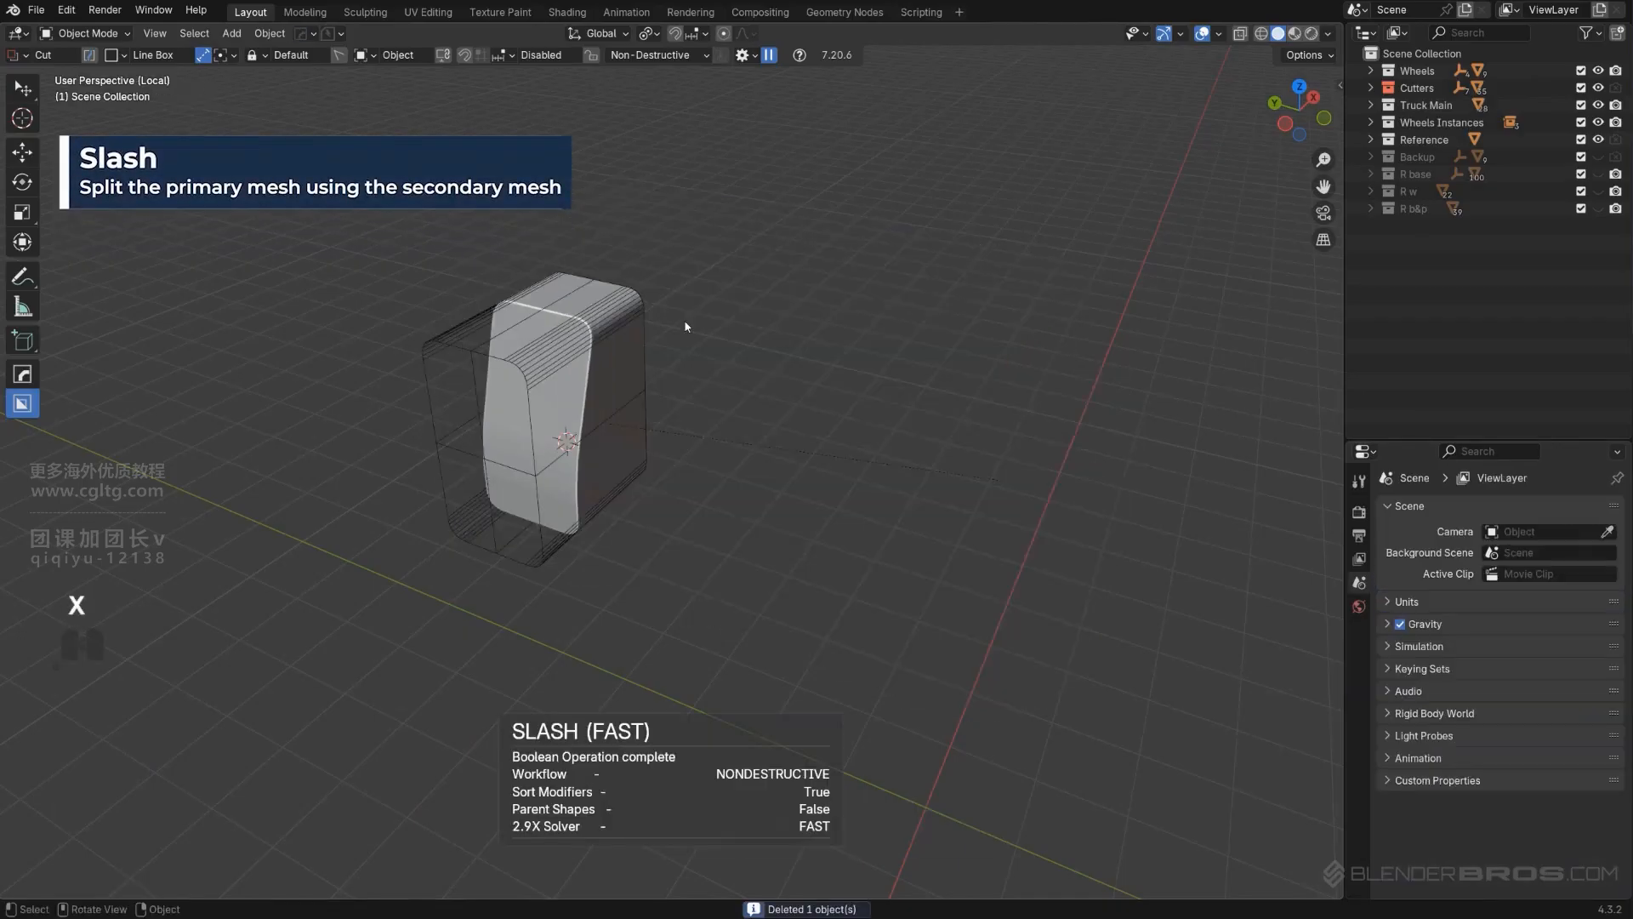
# Step: Try Smart Apply on the door piece and a test move of its cutter in local view
pyautogui.click(610, 365)
pyautogui.scroll(3, 529, 355)
pyautogui.press('q')
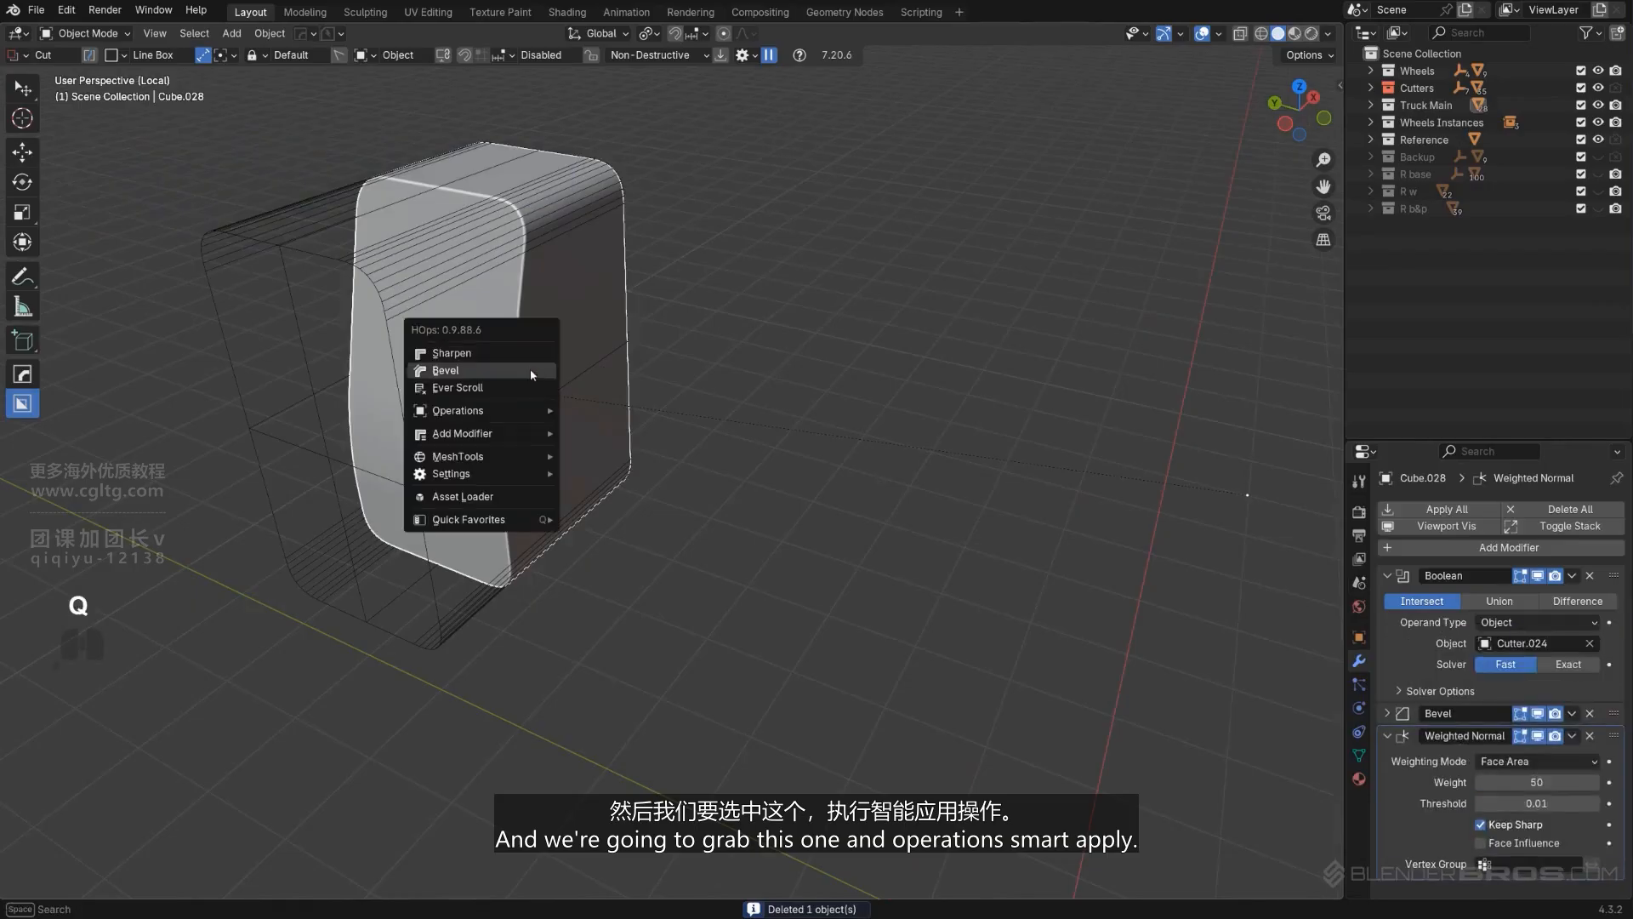
pyautogui.moveTo(522, 417)
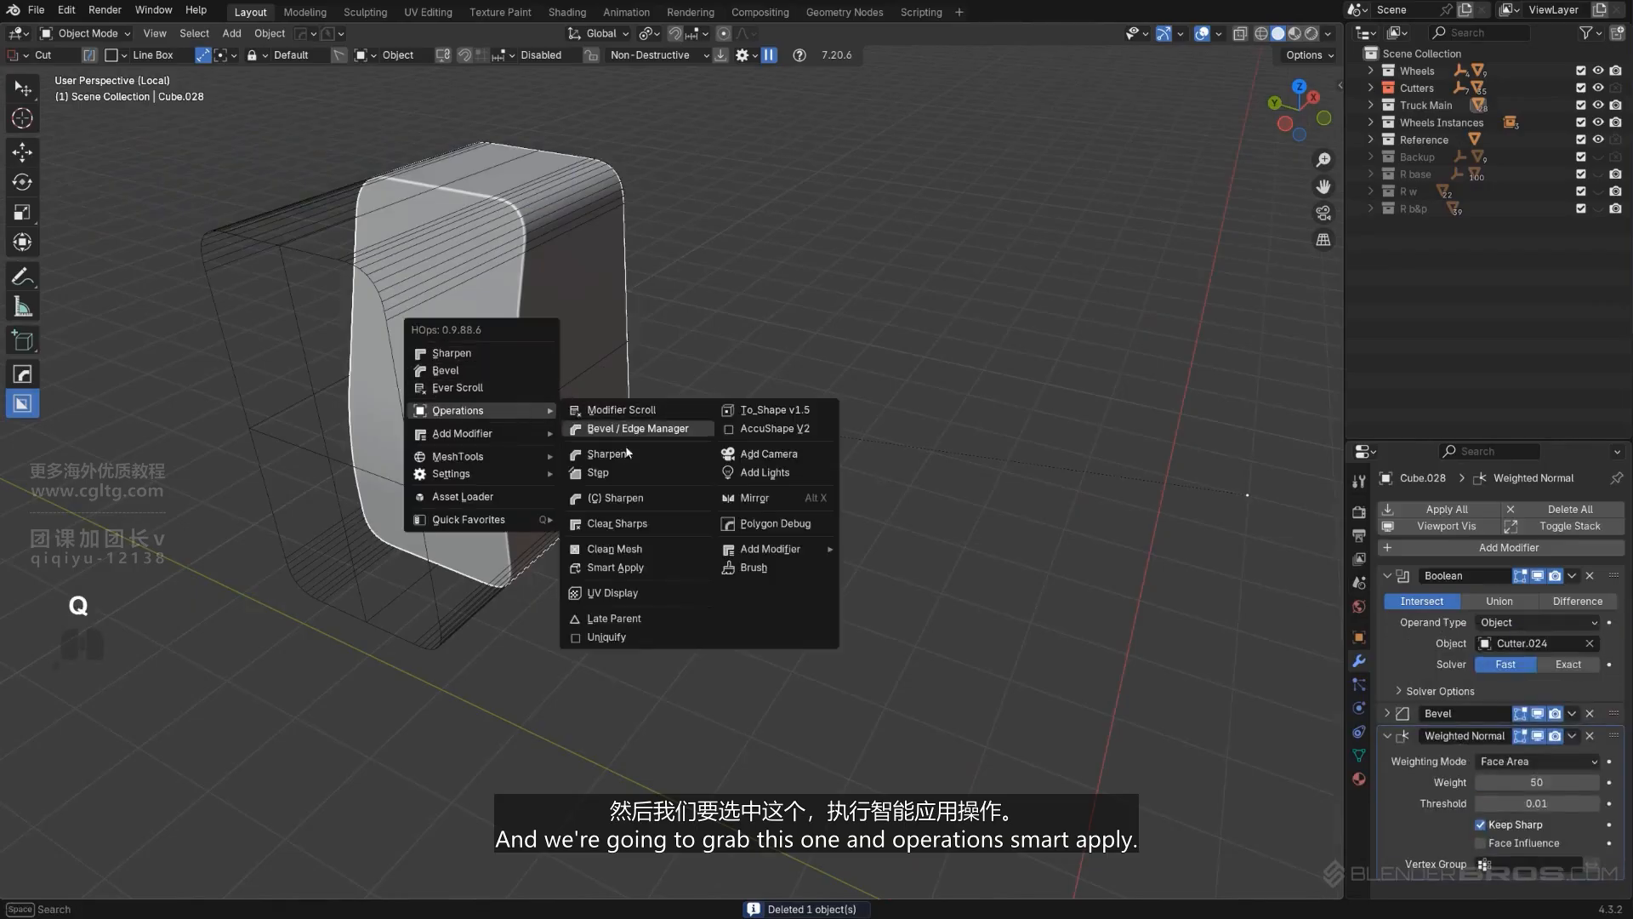
pyautogui.click(642, 568)
pyautogui.click(442, 243)
pyautogui.press('g')
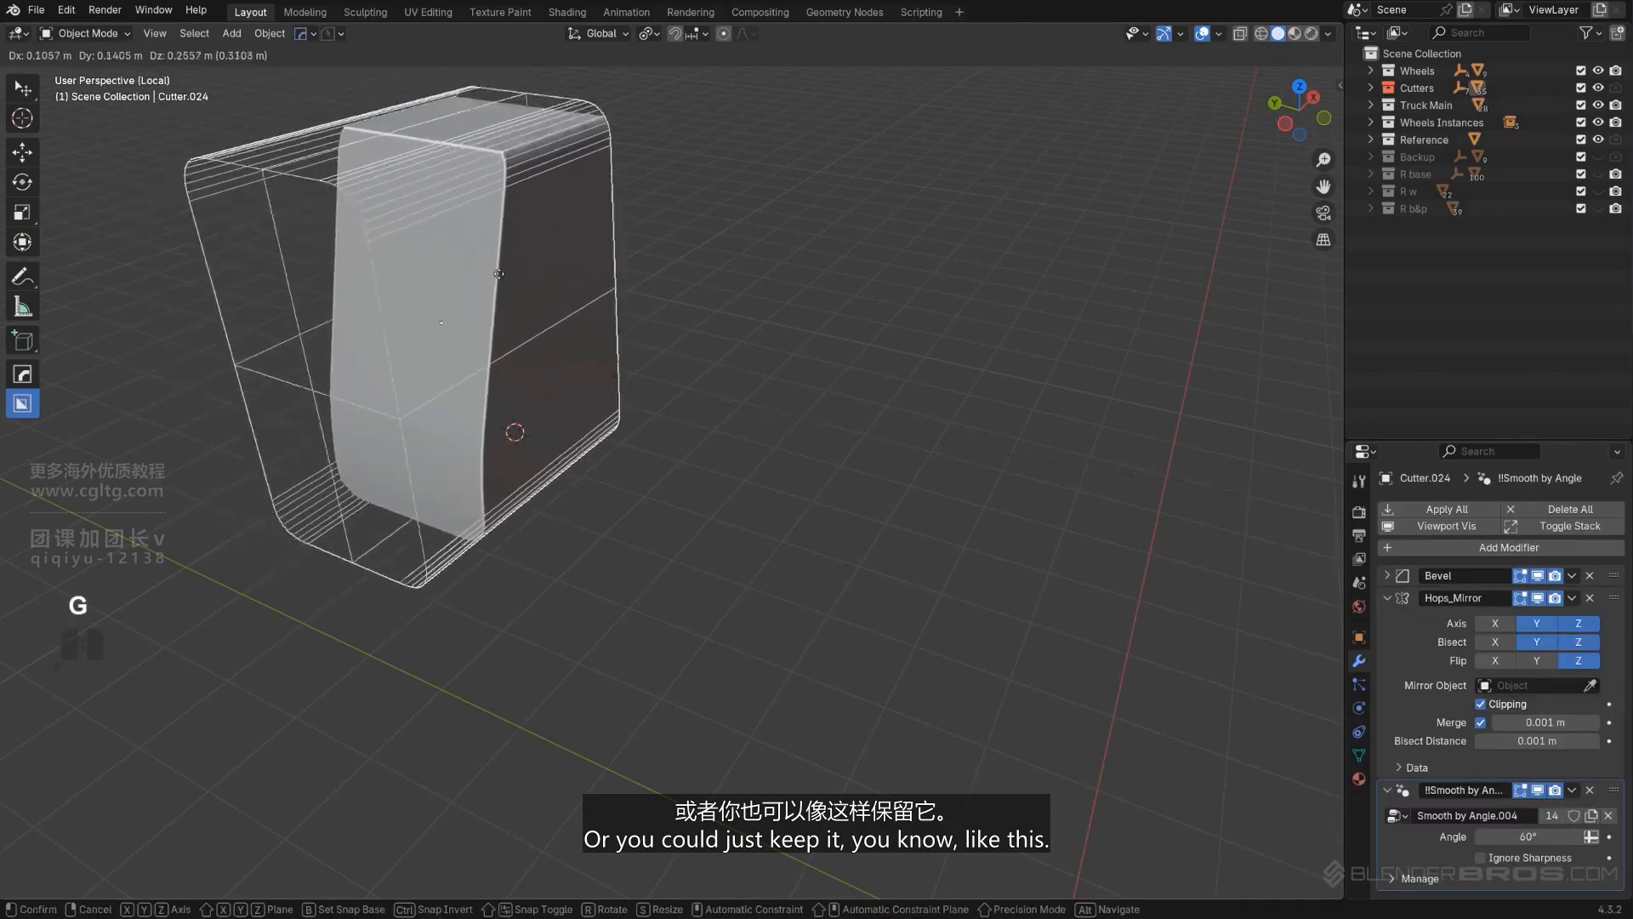
pyautogui.rightClick(483, 294)
# Step: Leave local view and test-move the door piece's cutter against the cabin to check the live boolean
pyautogui.scroll(-6, 681, 379)
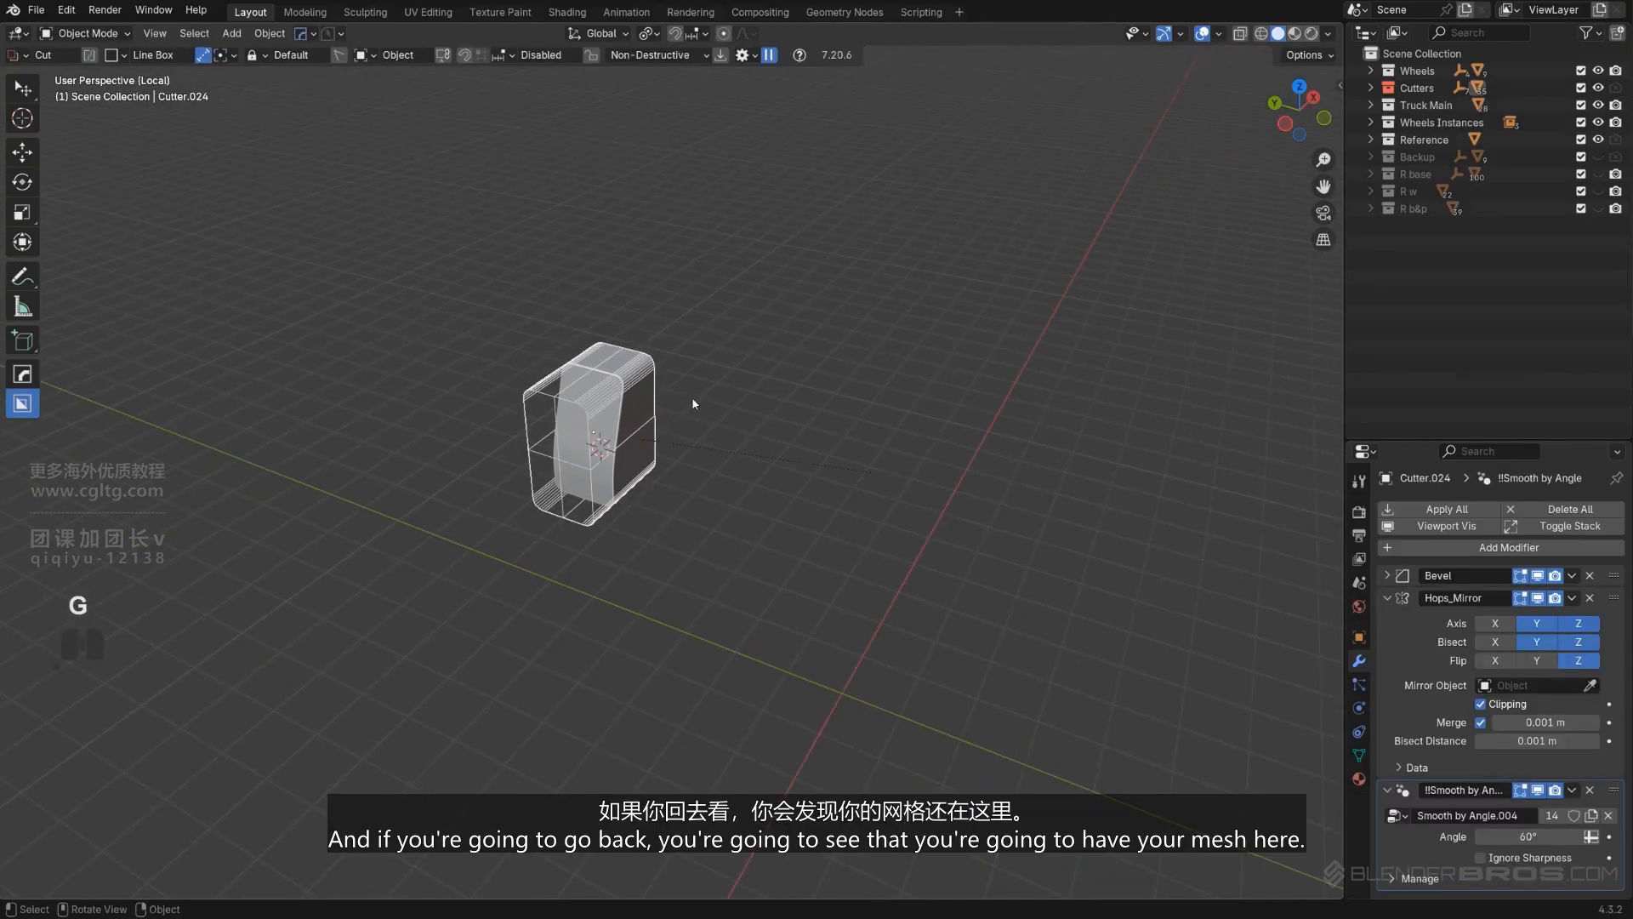
pyautogui.press('/')
pyautogui.scroll(4, 704, 396)
pyautogui.moveTo(686, 397); pyautogui.dragTo(761, 407, button='middle')
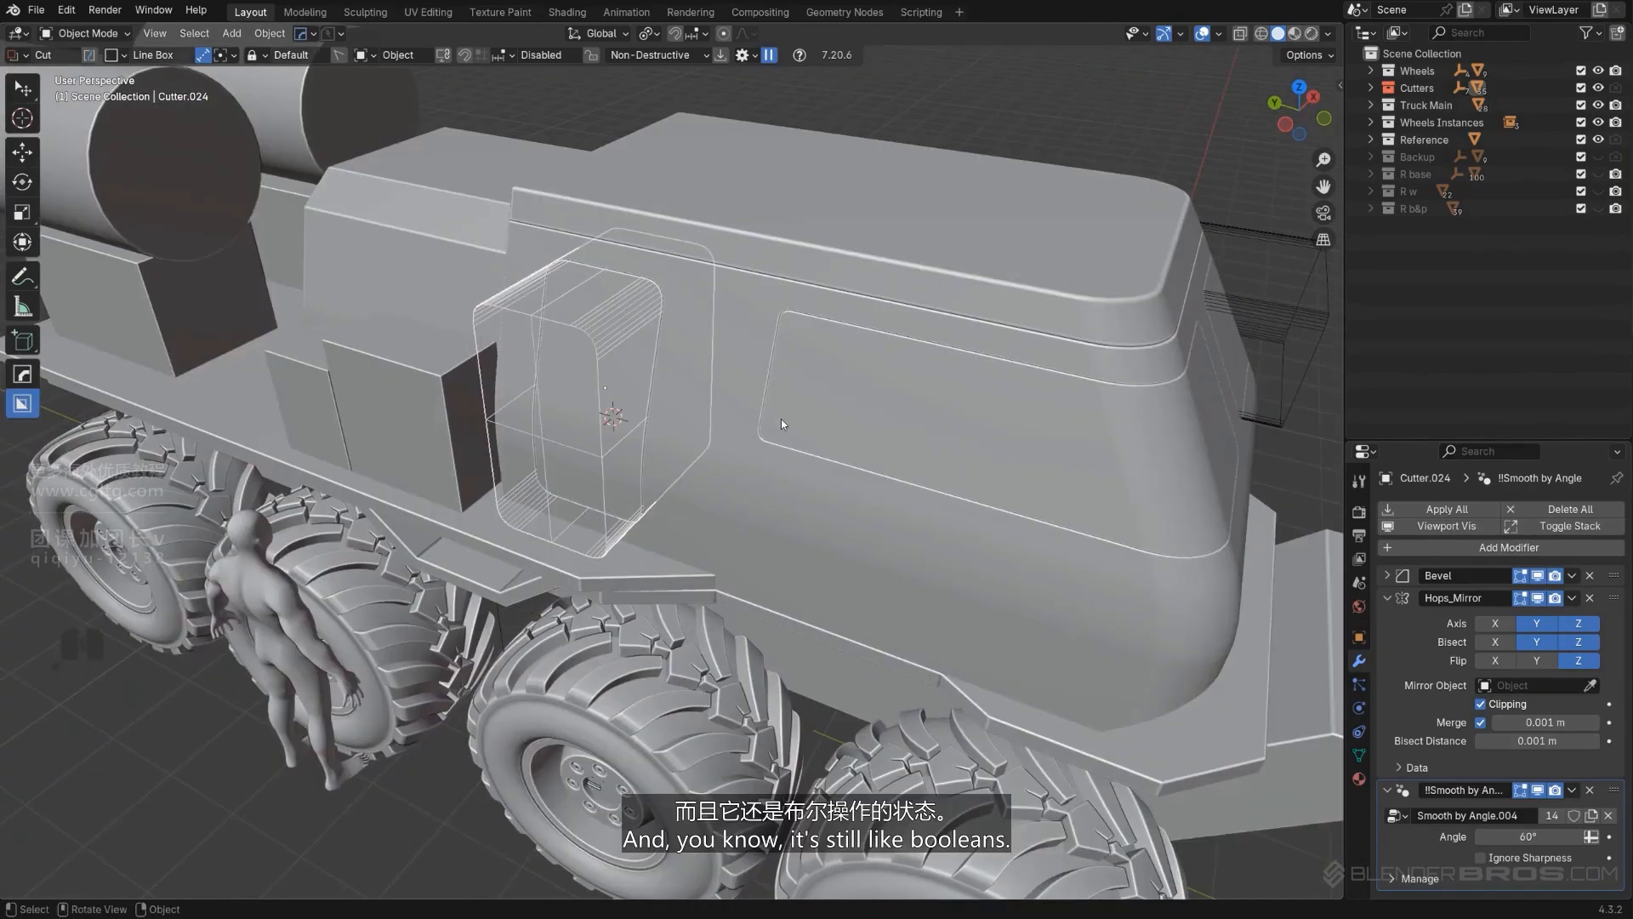
pyautogui.press('g')
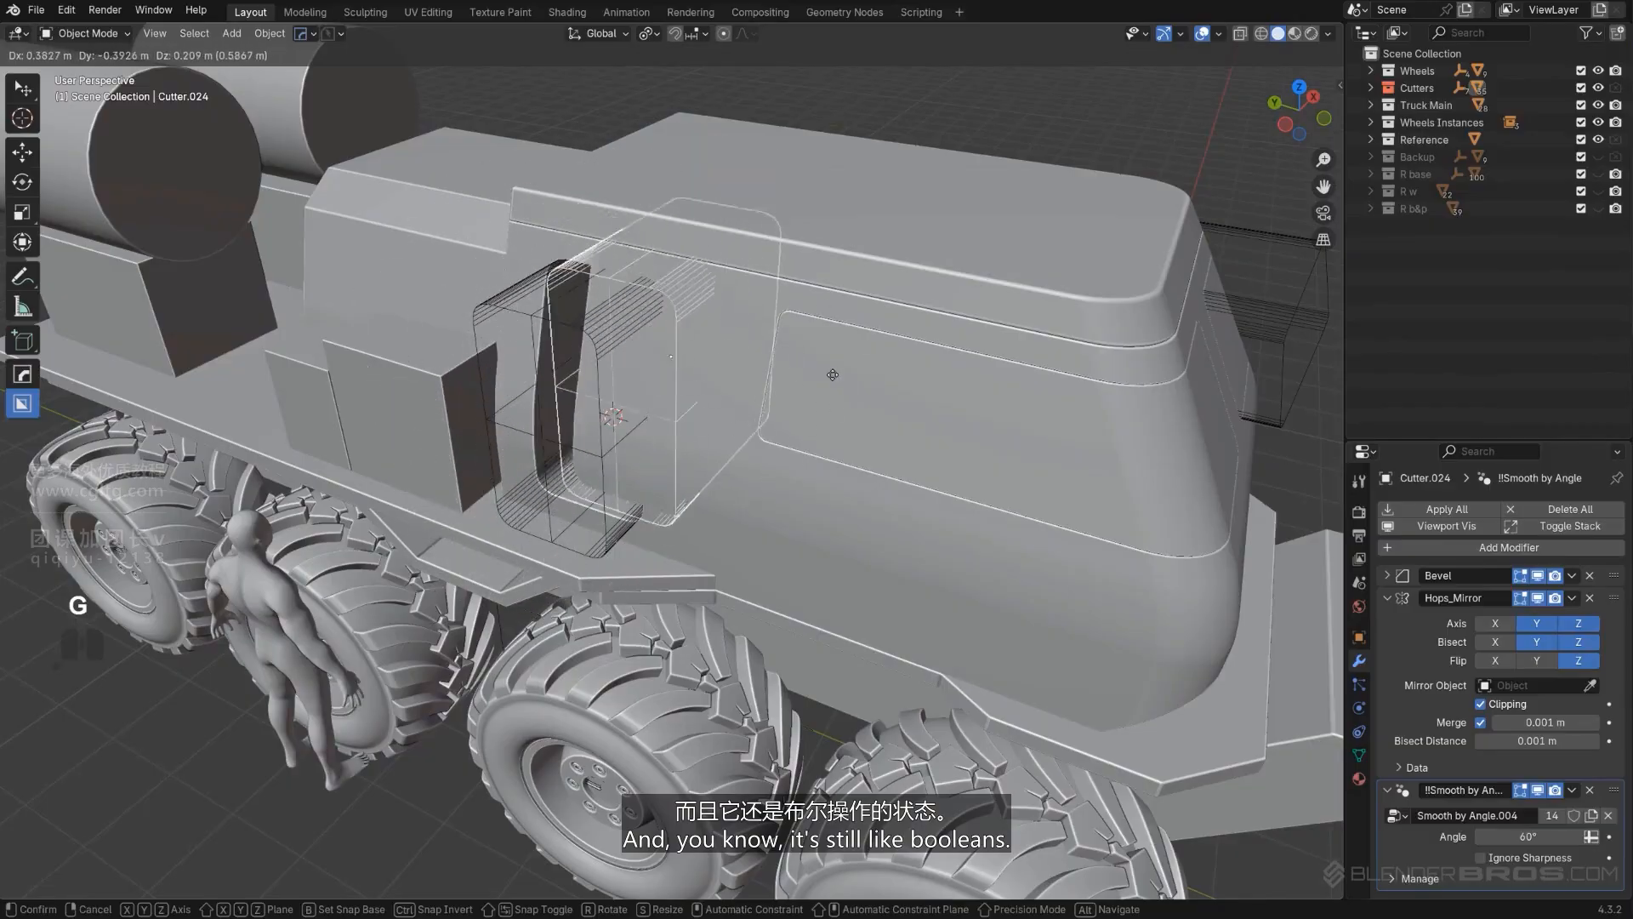
pyautogui.click(823, 379)
pyautogui.scroll(-3, 927, 230)
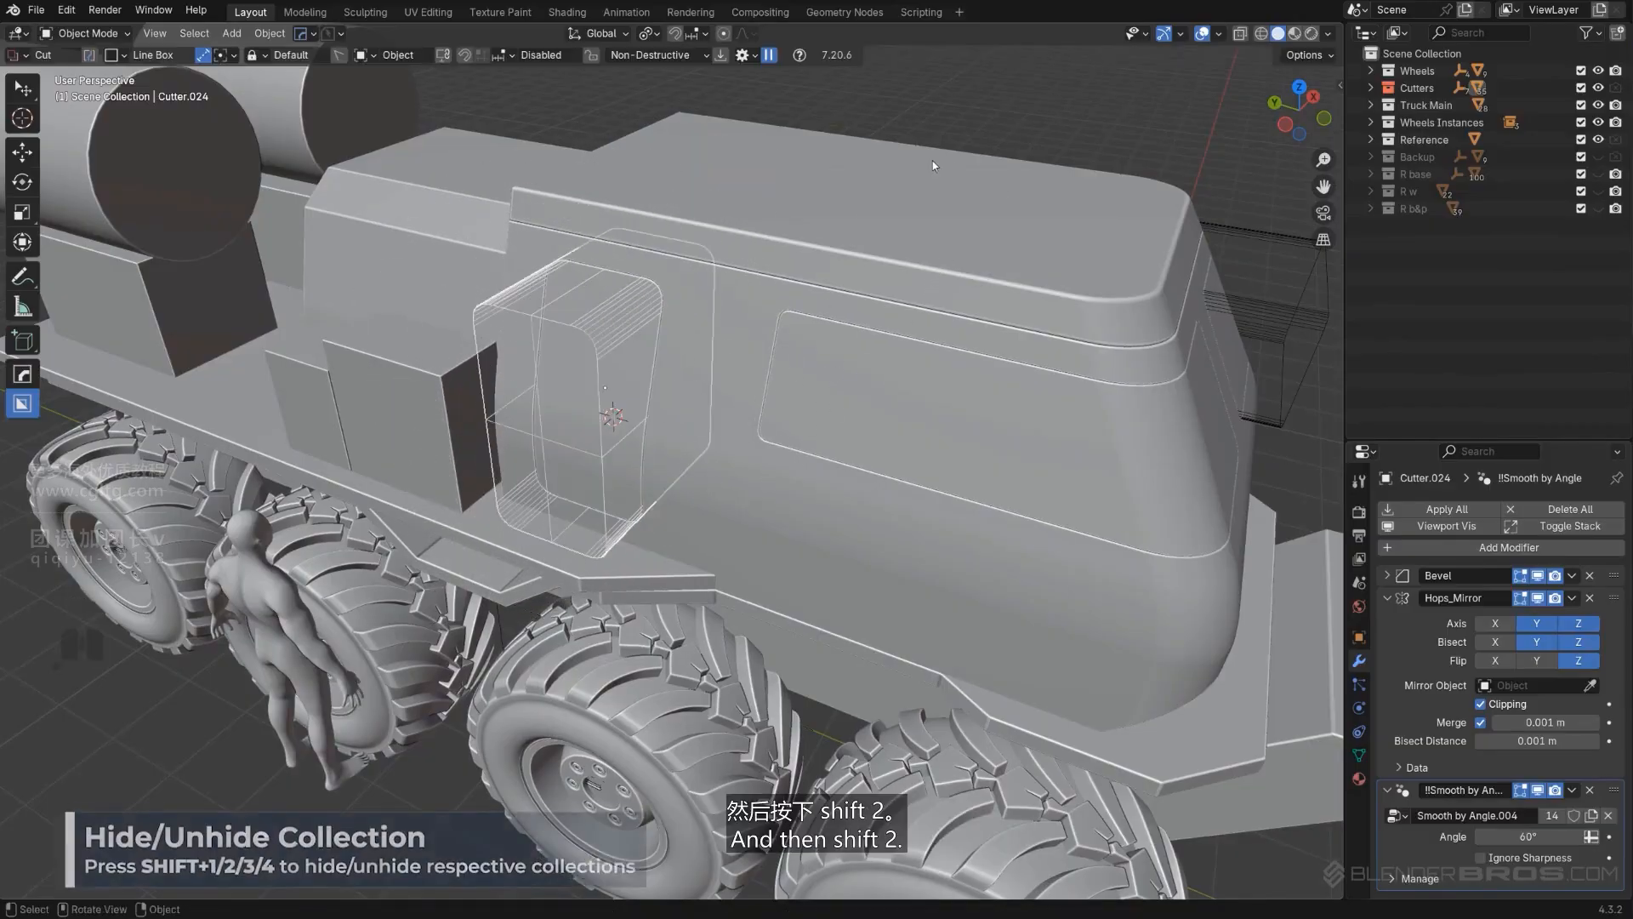
# Step: Hide the Cutters collection to leave a clear view of the cabin's door panel
pyautogui.hotkey('shift', '2')
pyautogui.scroll(-3, 855, 232)
pyautogui.moveTo(855, 231); pyautogui.dragTo(918, 317, button='middle')
pyautogui.keyDown('shift'); pyautogui.moveTo(404, 358); pyautogui.dragTo(596, 361, button='middle'); pyautogui.keyUp('shift')
pyautogui.keyDown('shift'); pyautogui.moveTo(693, 355); pyautogui.dragTo(767, 346, button='middle'); pyautogui.keyUp('shift')
pyautogui.scroll(3, 766, 344)
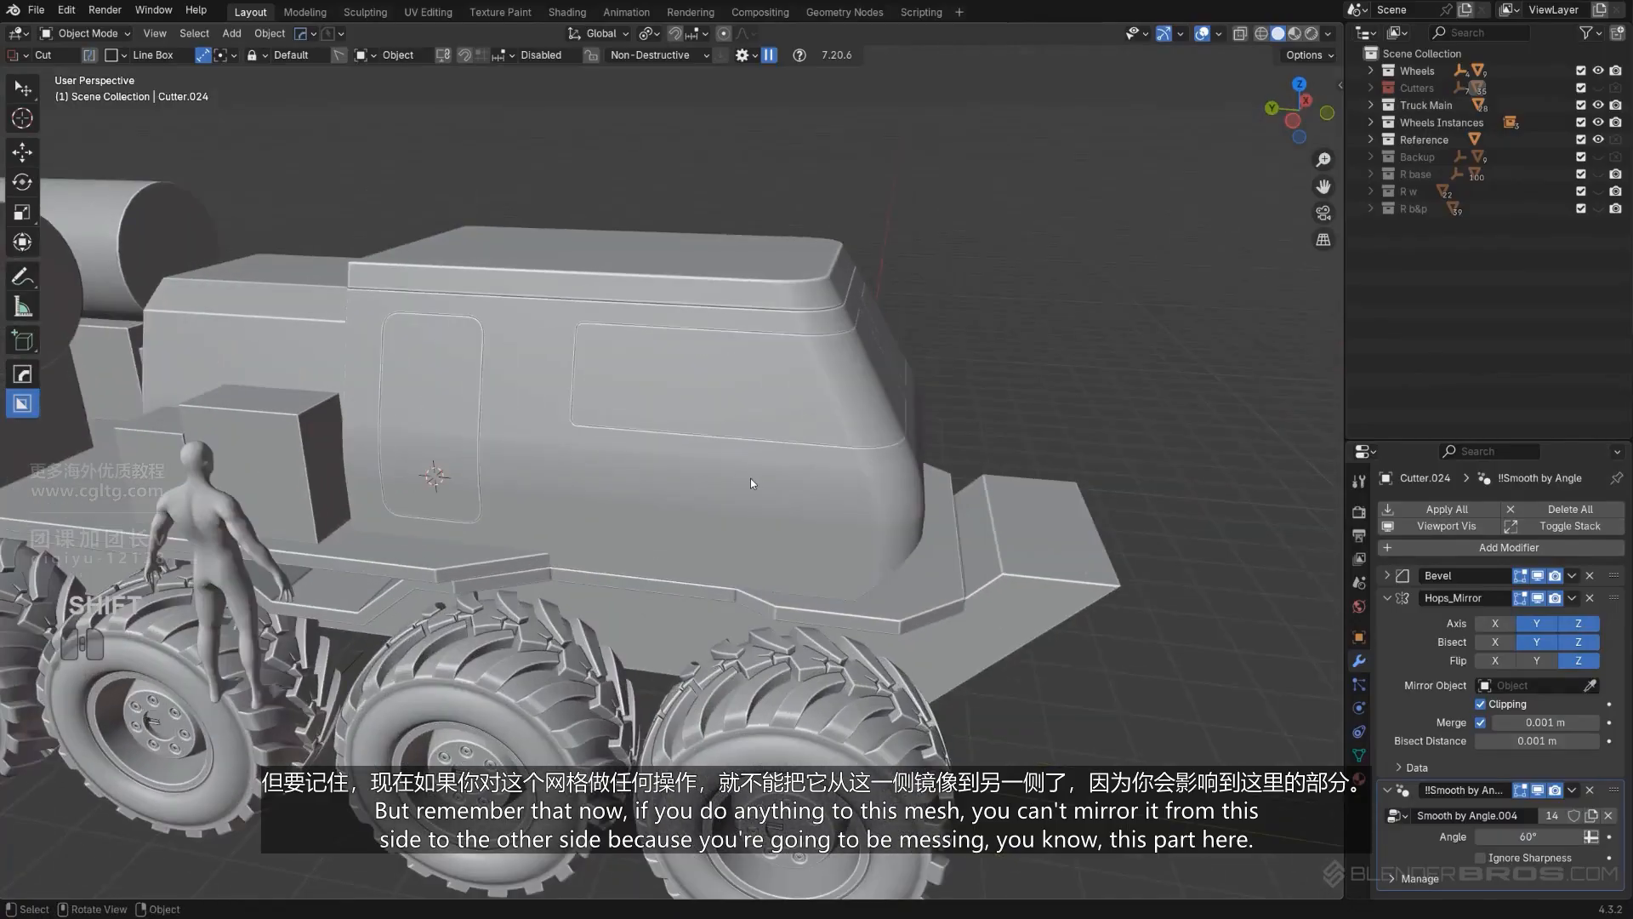
# Step: Examine the door panel and window cuts on both sides of the cabin
pyautogui.click(750, 478)
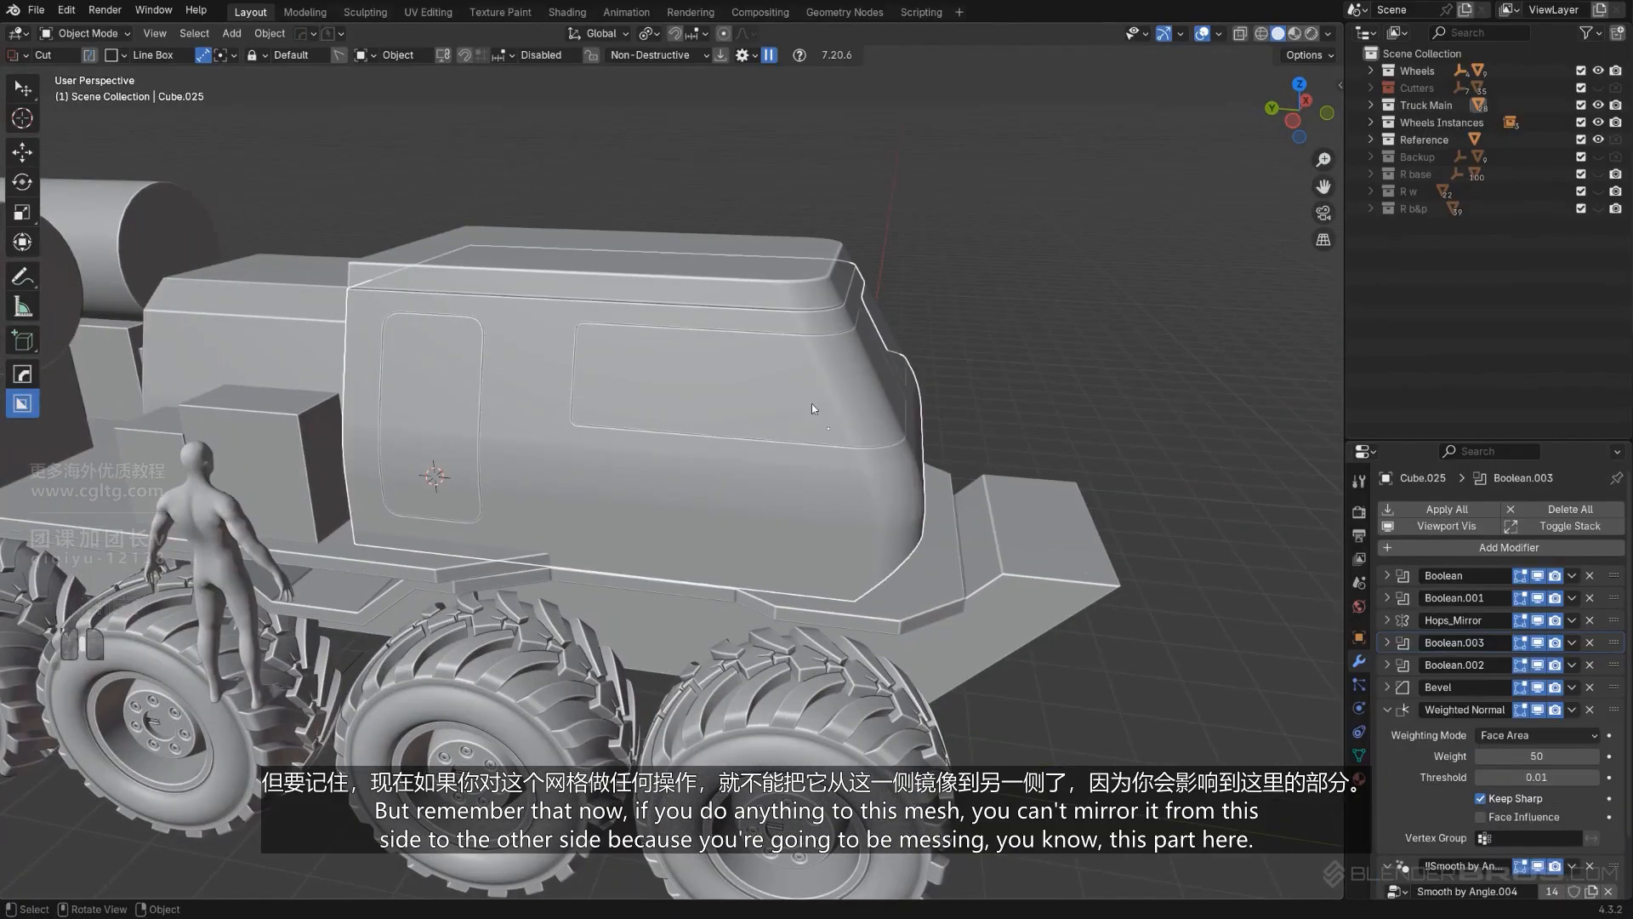
pyautogui.moveTo(811, 403); pyautogui.dragTo(676, 394, button='middle')
pyautogui.moveTo(834, 402); pyautogui.dragTo(970, 438, button='middle')
pyautogui.keyDown('shift'); pyautogui.moveTo(560, 472); pyautogui.dragTo(516, 458, button='middle'); pyautogui.keyUp('shift')
pyautogui.moveTo(516, 457); pyautogui.dragTo(521, 399, button='middle')
pyautogui.click(483, 415)
pyautogui.click(733, 164)
pyautogui.scroll(-2, 735, 233)
pyautogui.moveTo(735, 233); pyautogui.dragTo(609, 305, button='middle')
# Step: Switch to the orthographic side view and save an incremental version of the file with HardOps PowerSave
pyautogui.press('KP_5')
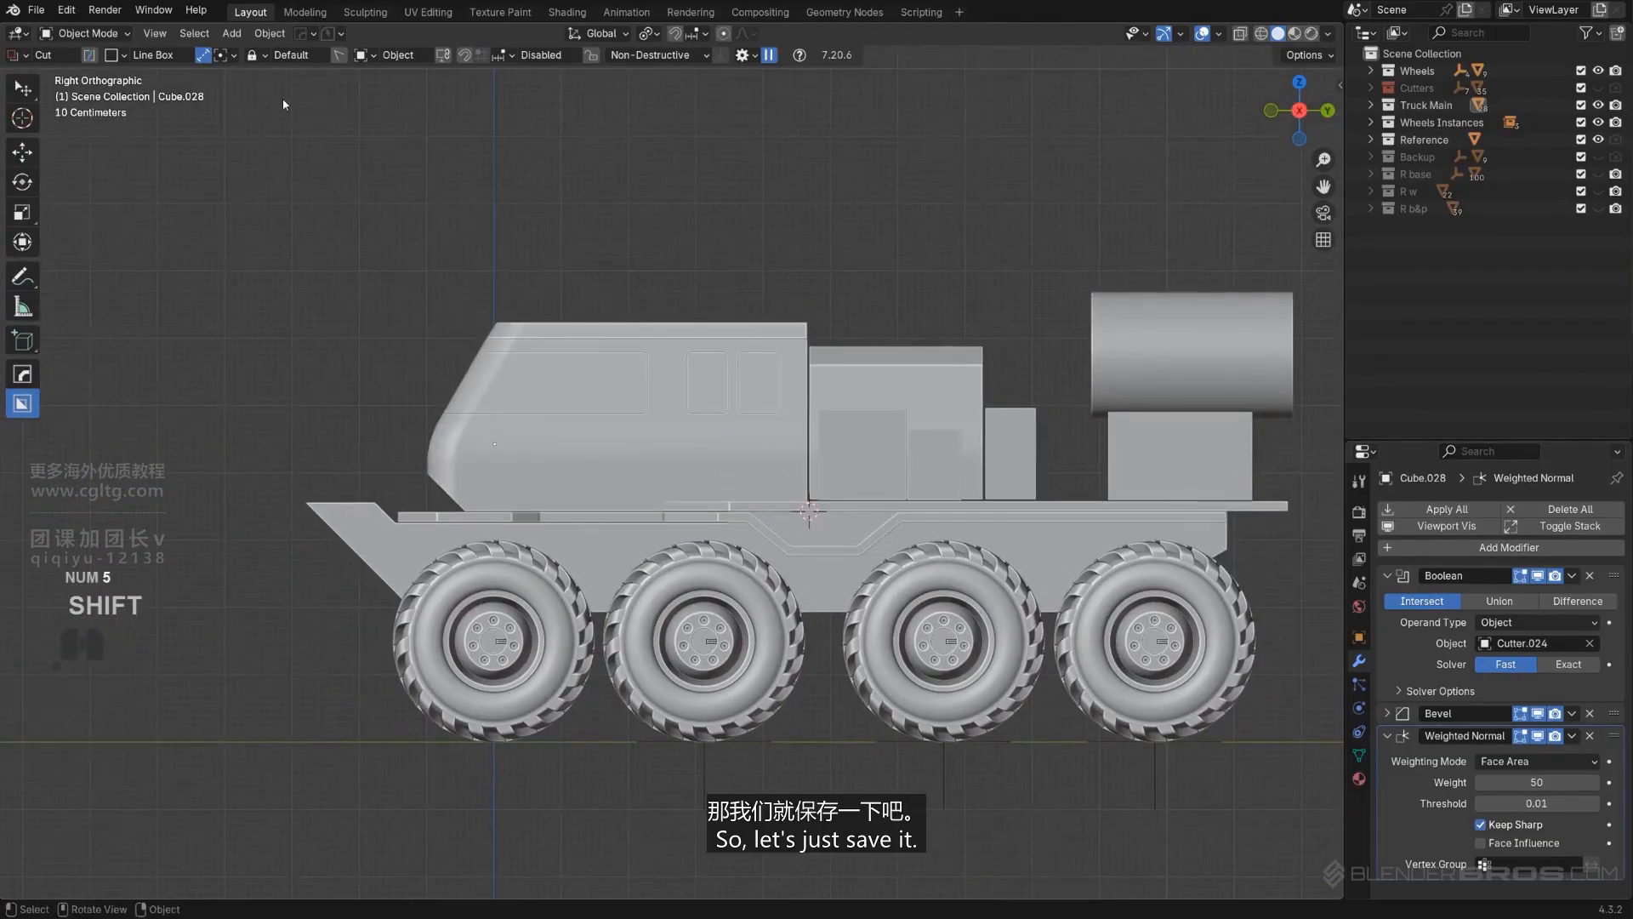
pyautogui.click(330, 35)
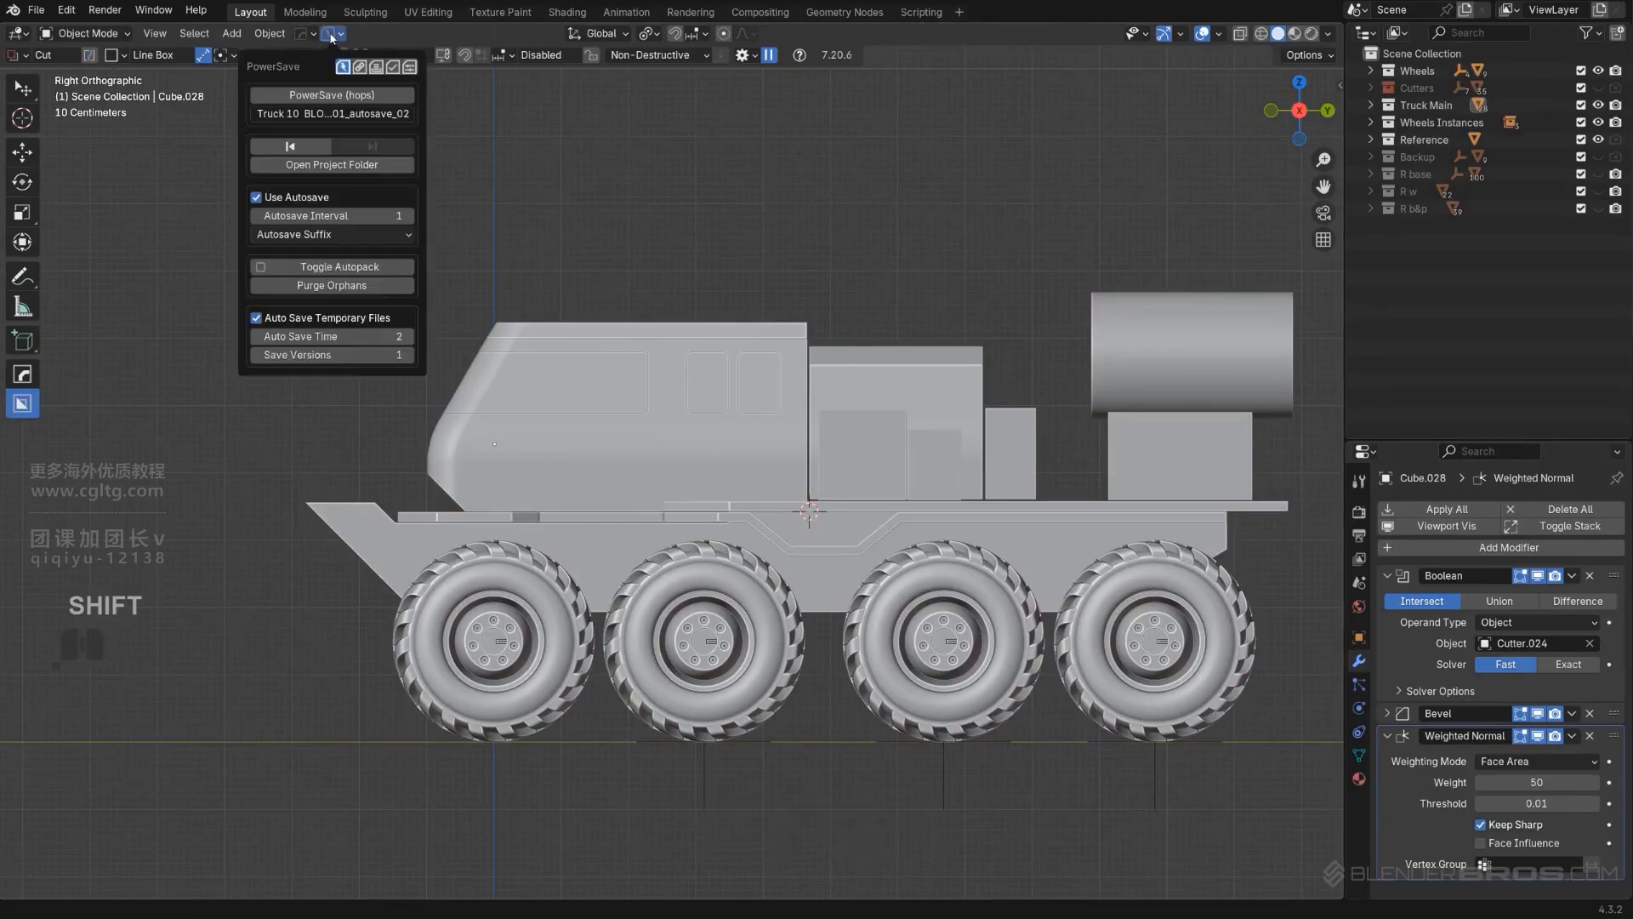
pyautogui.click(355, 95)
pyautogui.keyDown('shift'); pyautogui.moveTo(520, 442); pyautogui.dragTo(529, 366, button='middle'); pyautogui.keyUp('shift')
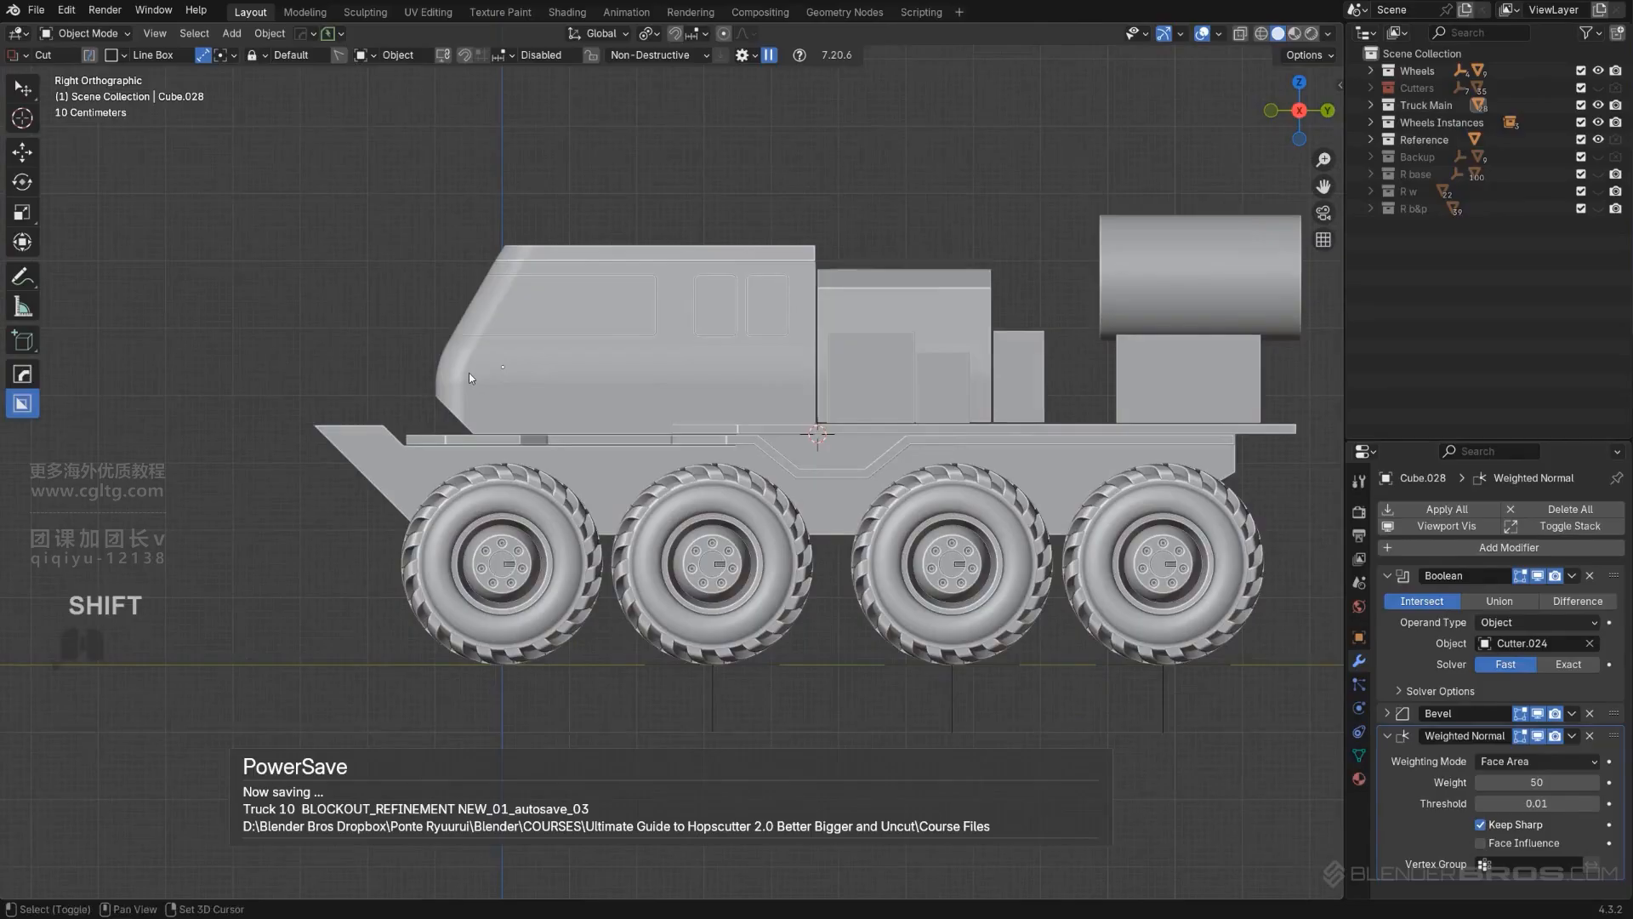
pyautogui.keyDown('shift'); pyautogui.moveTo(665, 337); pyautogui.dragTo(859, 323, button='middle'); pyautogui.keyUp('shift')
# Step: Select the wheel hub (Cylinder.015) from beneath the chassis and enter Edit Mode with its flat inner cap face selected
pyautogui.press('KP_5')
pyautogui.press('KP_5')
pyautogui.scroll(5, 791, 408)
pyautogui.keyDown('shift'); pyautogui.moveTo(743, 462); pyautogui.dragTo(669, 550, button='middle'); pyautogui.keyUp('shift')
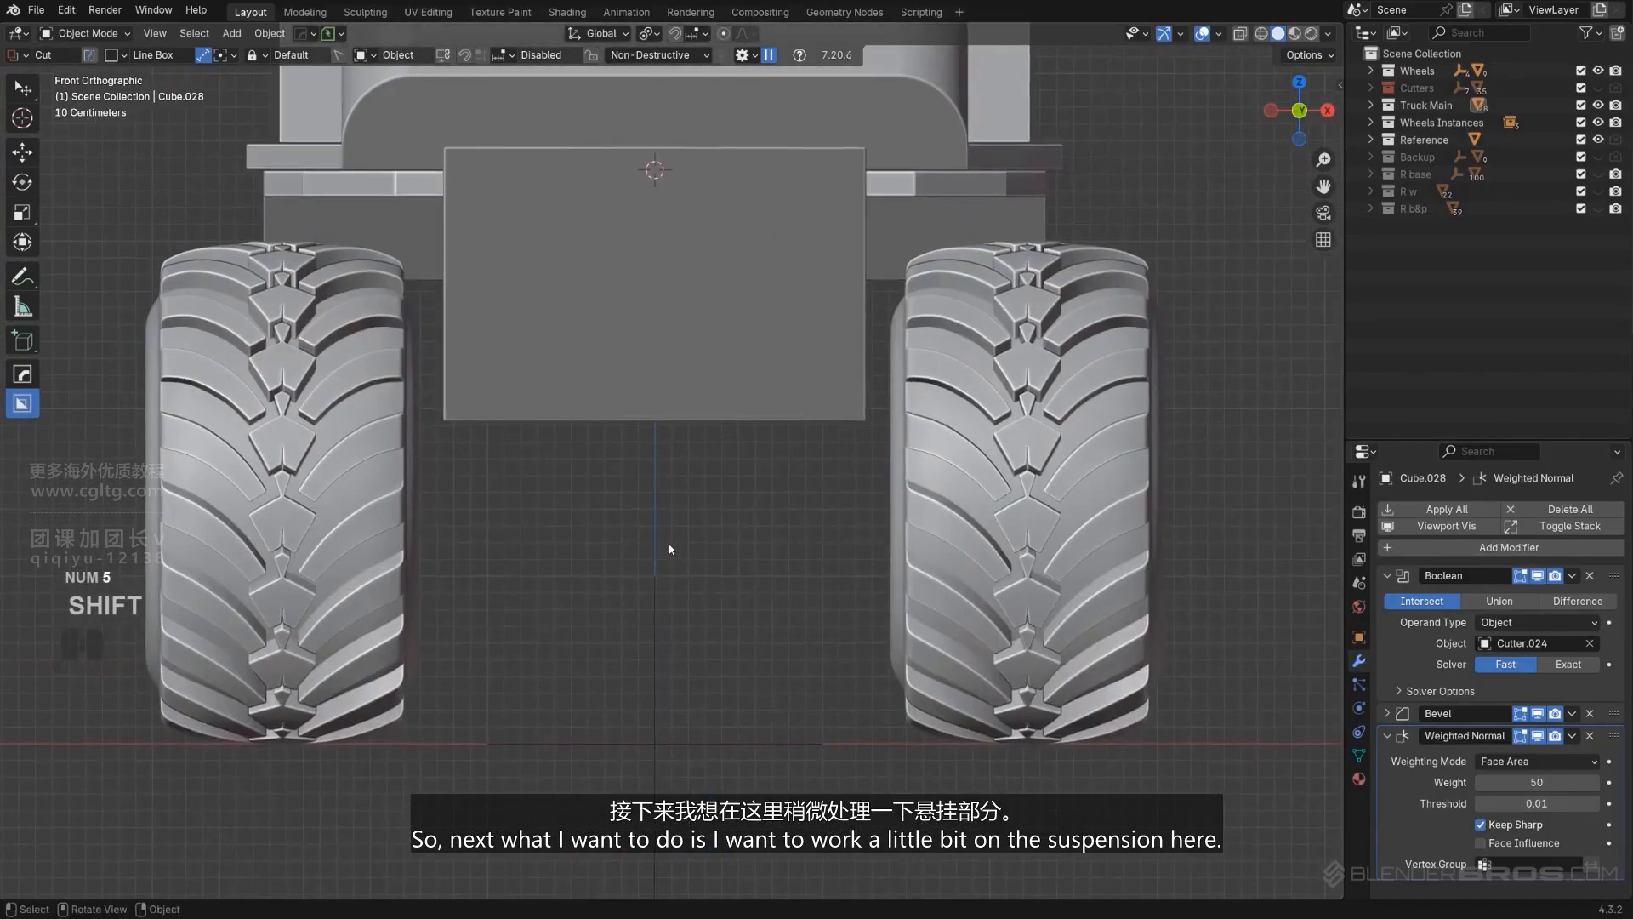
pyautogui.click(726, 743)
pyautogui.press('KP_5')
pyautogui.moveTo(773, 680); pyautogui.dragTo(1003, 442, button='middle')
pyautogui.keyDown('shift'); pyautogui.moveTo(1004, 442); pyautogui.dragTo(723, 464, button='middle'); pyautogui.keyUp('shift')
pyautogui.keyDown('shift'); pyautogui.moveTo(723, 463); pyautogui.dragTo(829, 508, button='middle'); pyautogui.keyUp('shift')
pyautogui.click(725, 496)
pyautogui.press('Tab')
pyautogui.scroll(3, 829, 508)
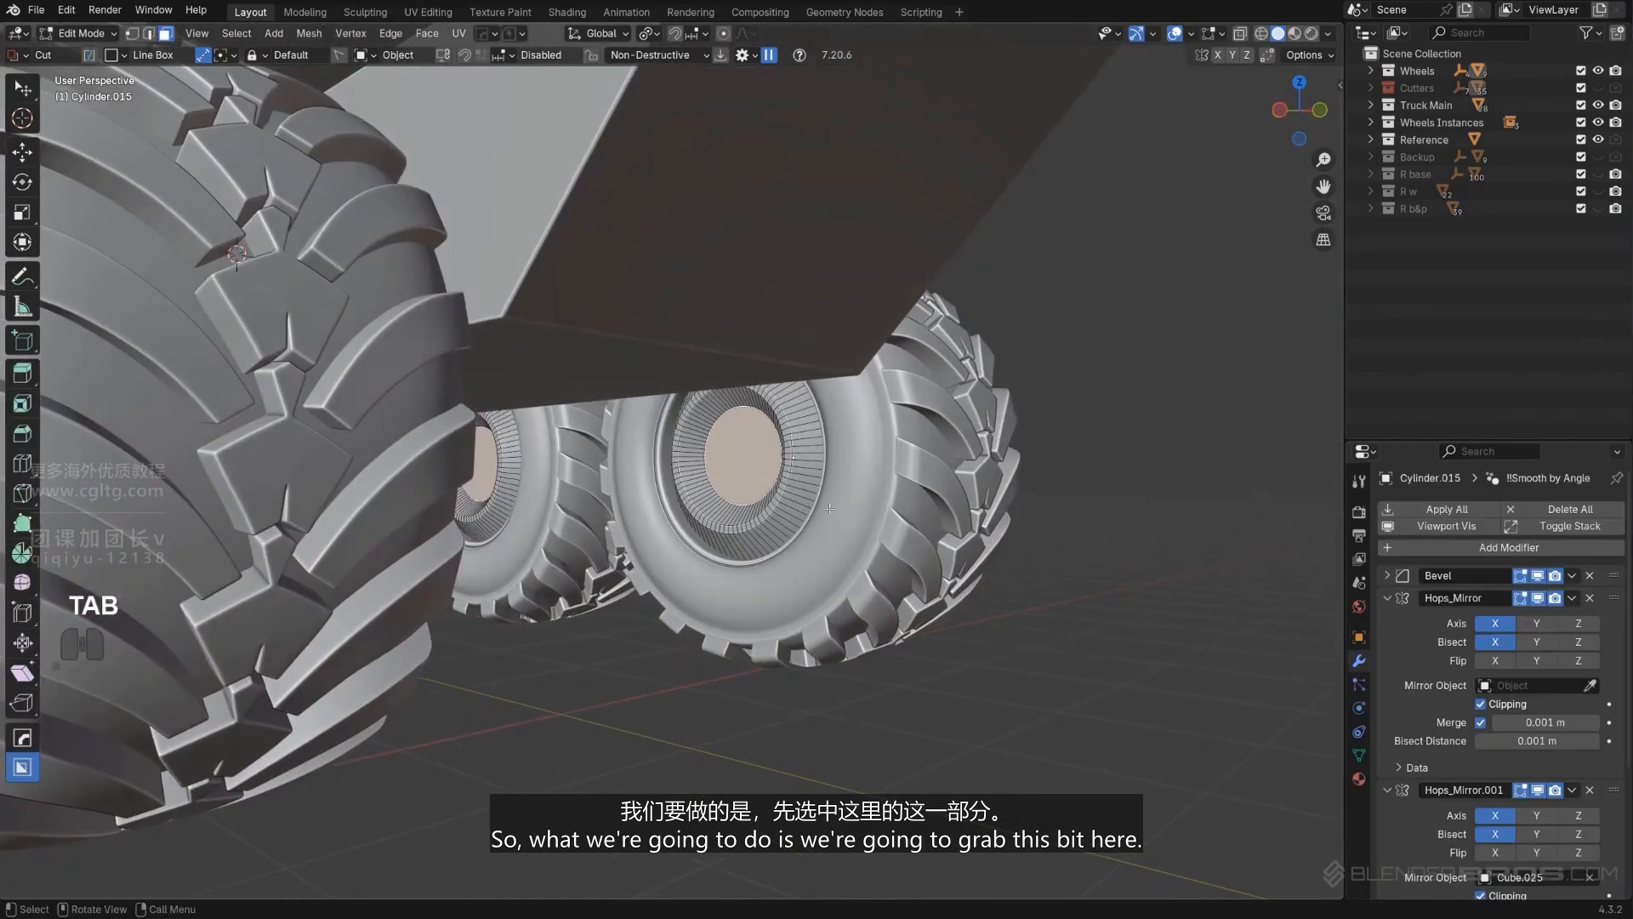
# Step: Extract the hub's inner cap face with HardOps Curve/Extract as a solid cylinder with thickness -1.8 and offset -1
pyautogui.press('q')
pyautogui.keyDown('shift'); pyautogui.click(807, 375); pyautogui.keyUp('shift')
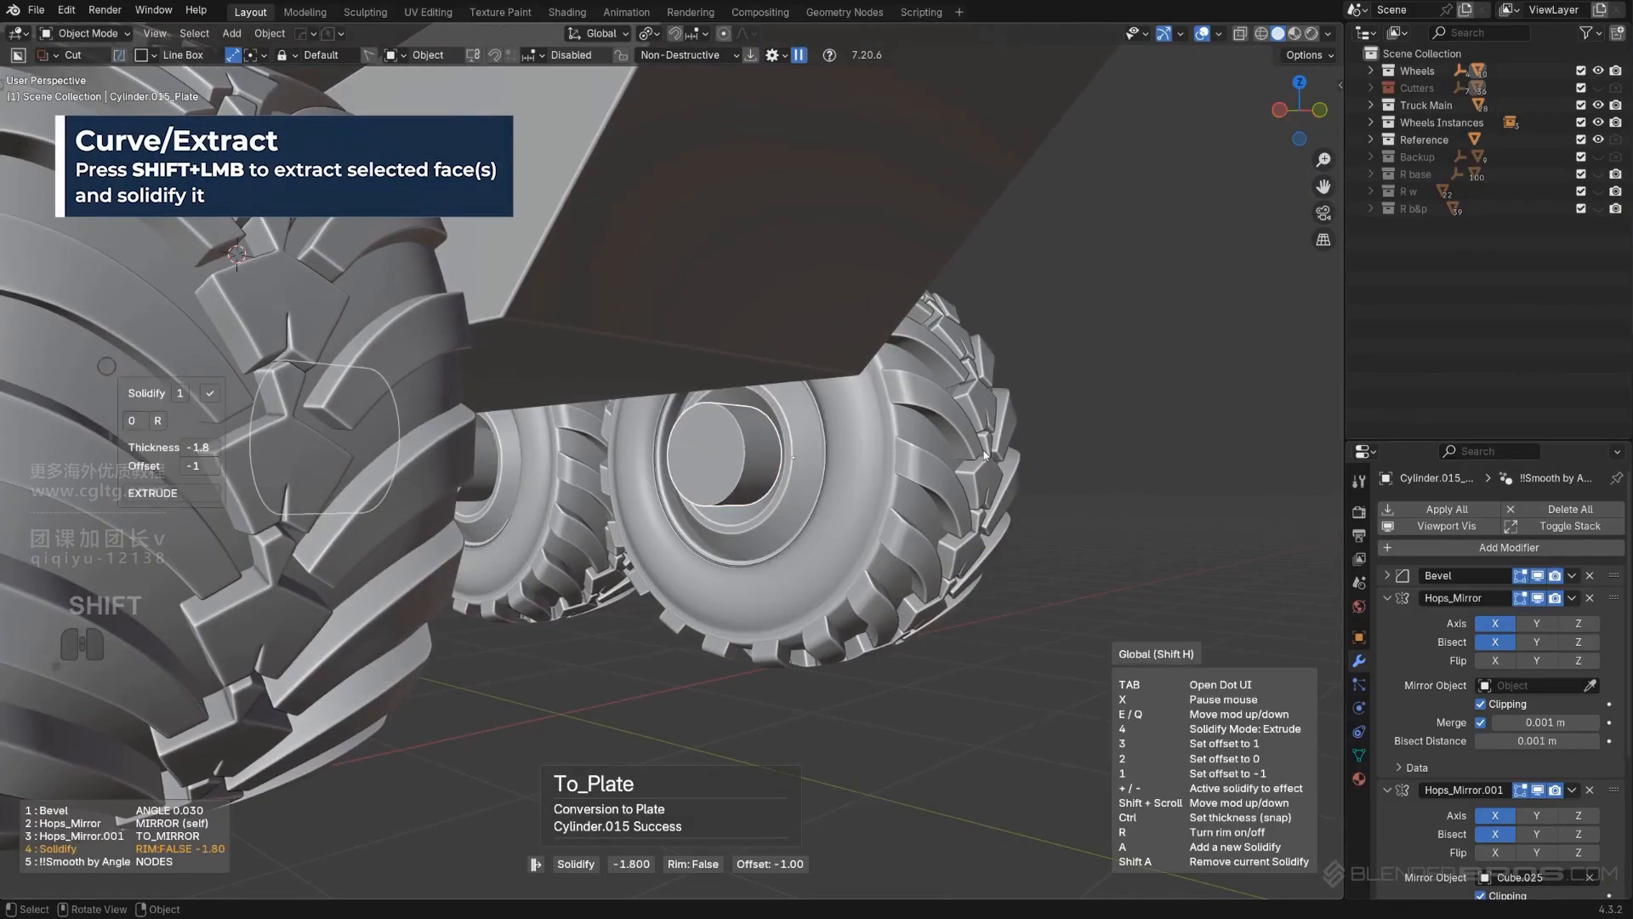
pyautogui.moveTo(984, 455); pyautogui.dragTo(824, 444, button='middle')
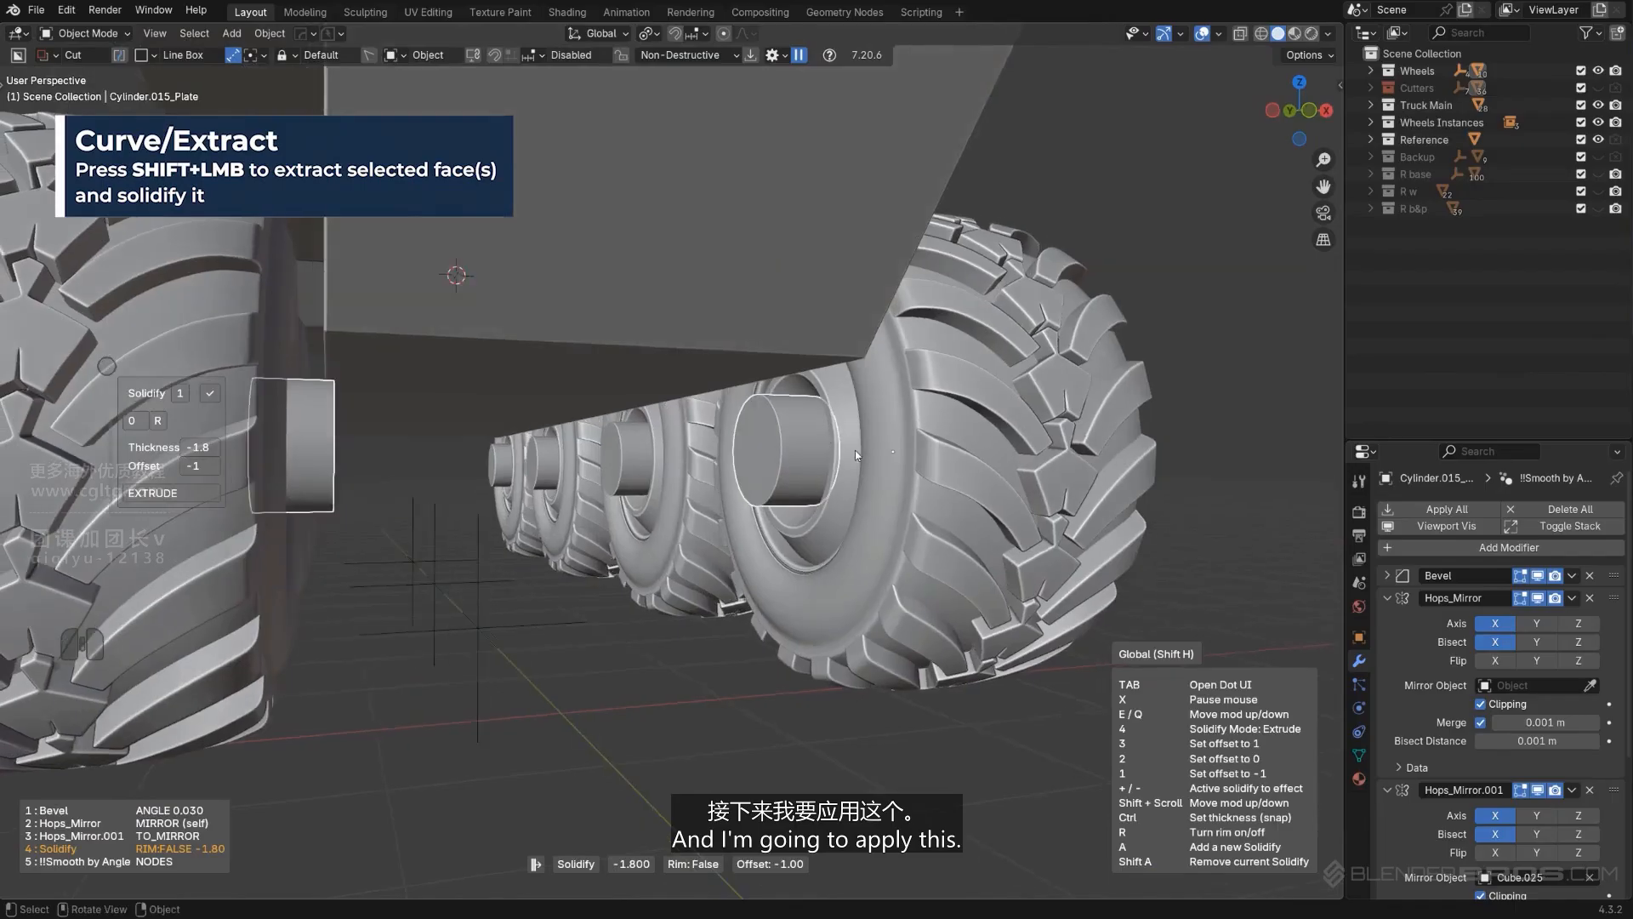
pyautogui.click(488, 669)
# Step: Run HardOps Smart Apply on the extracted hub cylinder
pyautogui.scroll(-2, 821, 510)
pyautogui.scroll(4, 832, 500)
pyautogui.press('q')
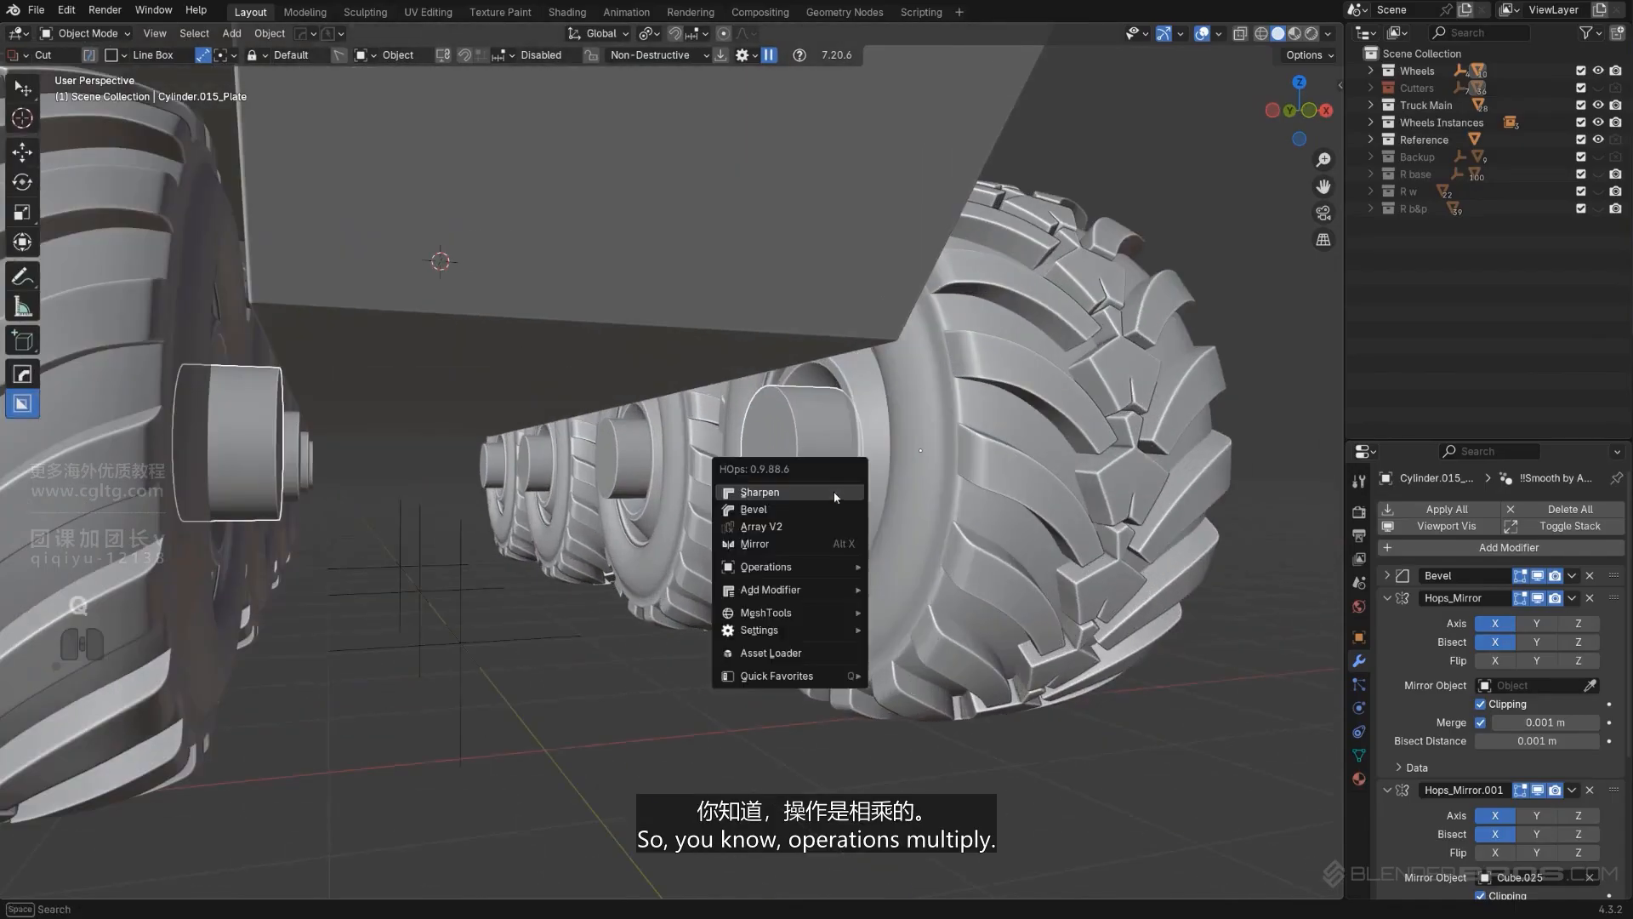
pyautogui.moveTo(824, 563)
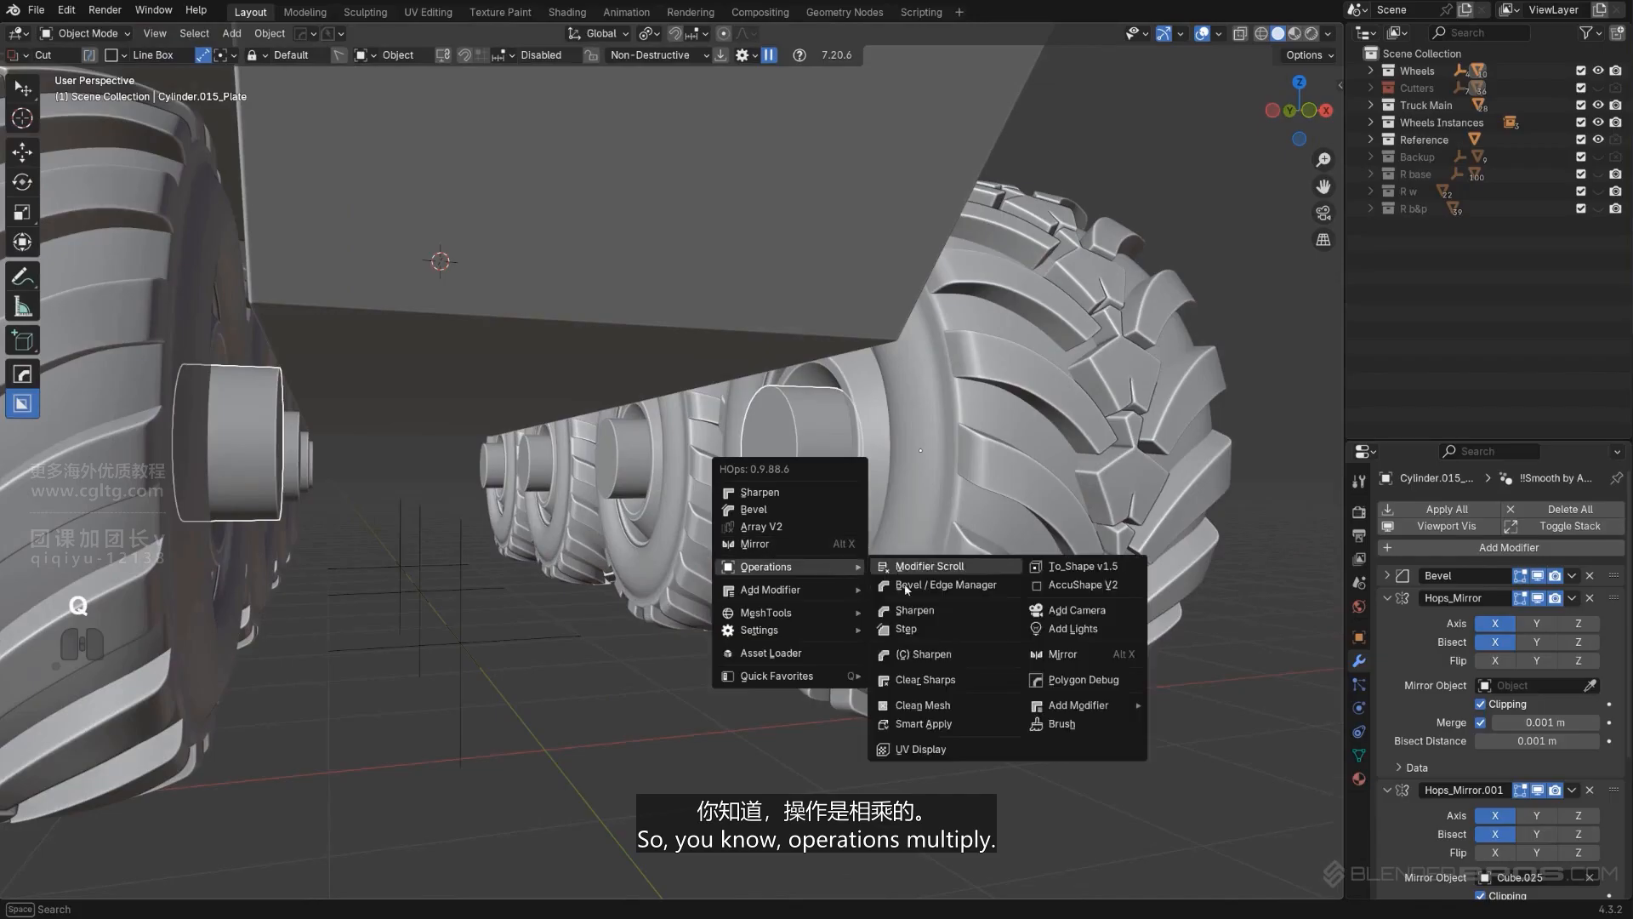
pyautogui.click(952, 723)
pyautogui.scroll(1, 807, 486)
# Step: Try to bevel the edge loop around the inner end of the extracted hub cylinder in Edit Mode
pyautogui.press('Tab')
pyautogui.scroll(2, 952, 453)
pyautogui.scroll(-1, 991, 459)
pyautogui.press('2')
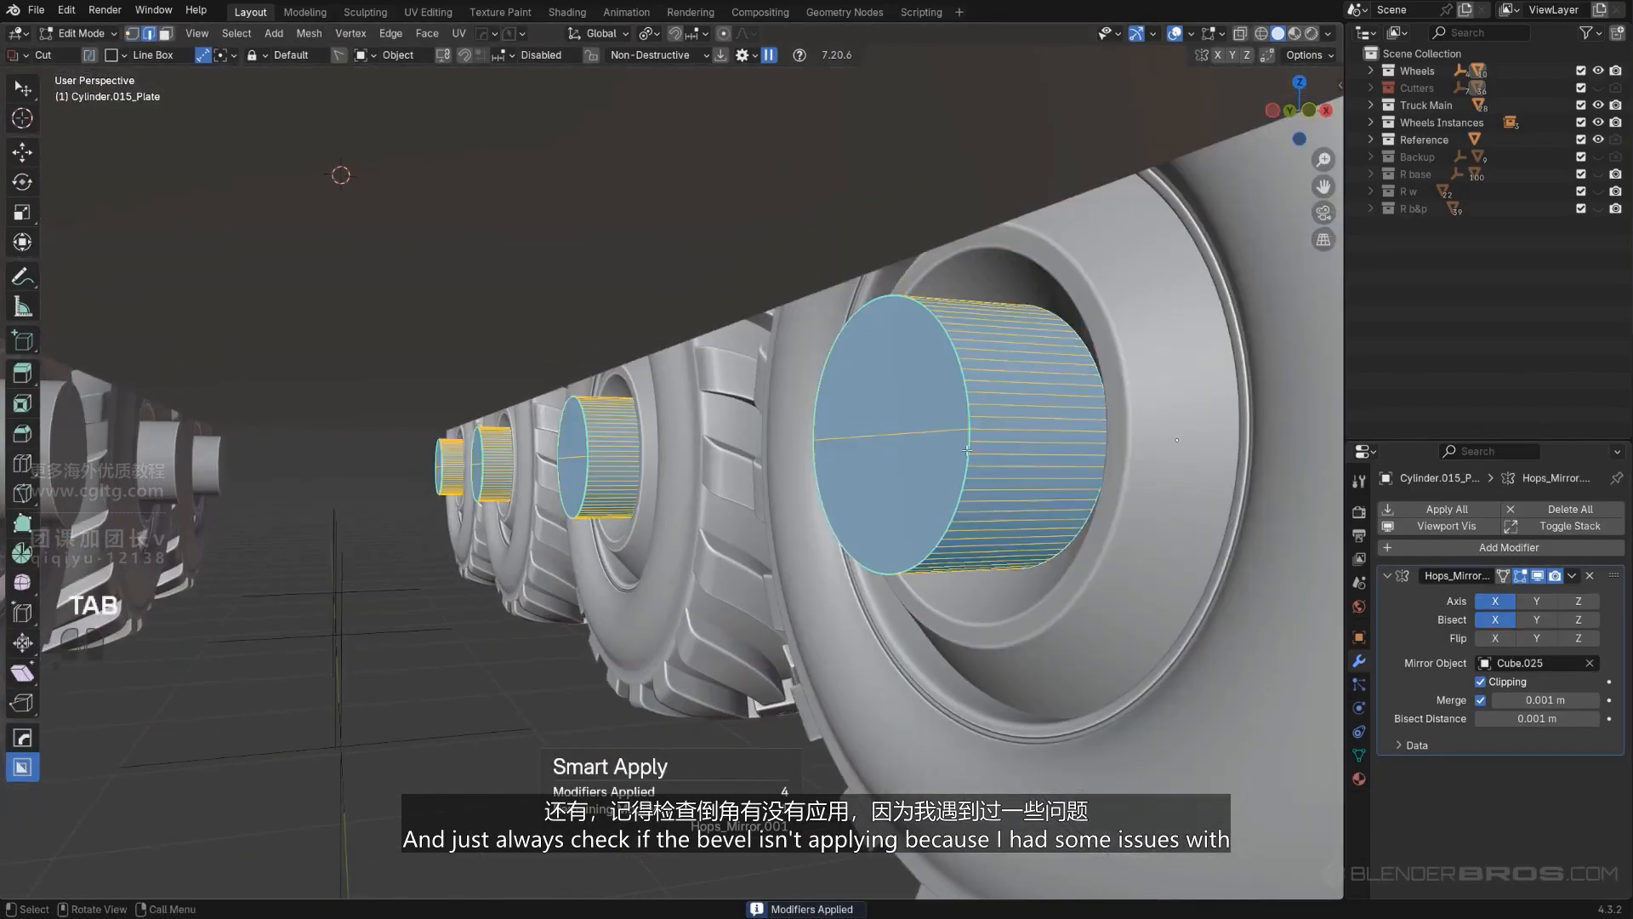
pyautogui.keyDown('alt'); pyautogui.click(963, 439); pyautogui.keyUp('alt')
pyautogui.hotkey('ctrl', 'b')
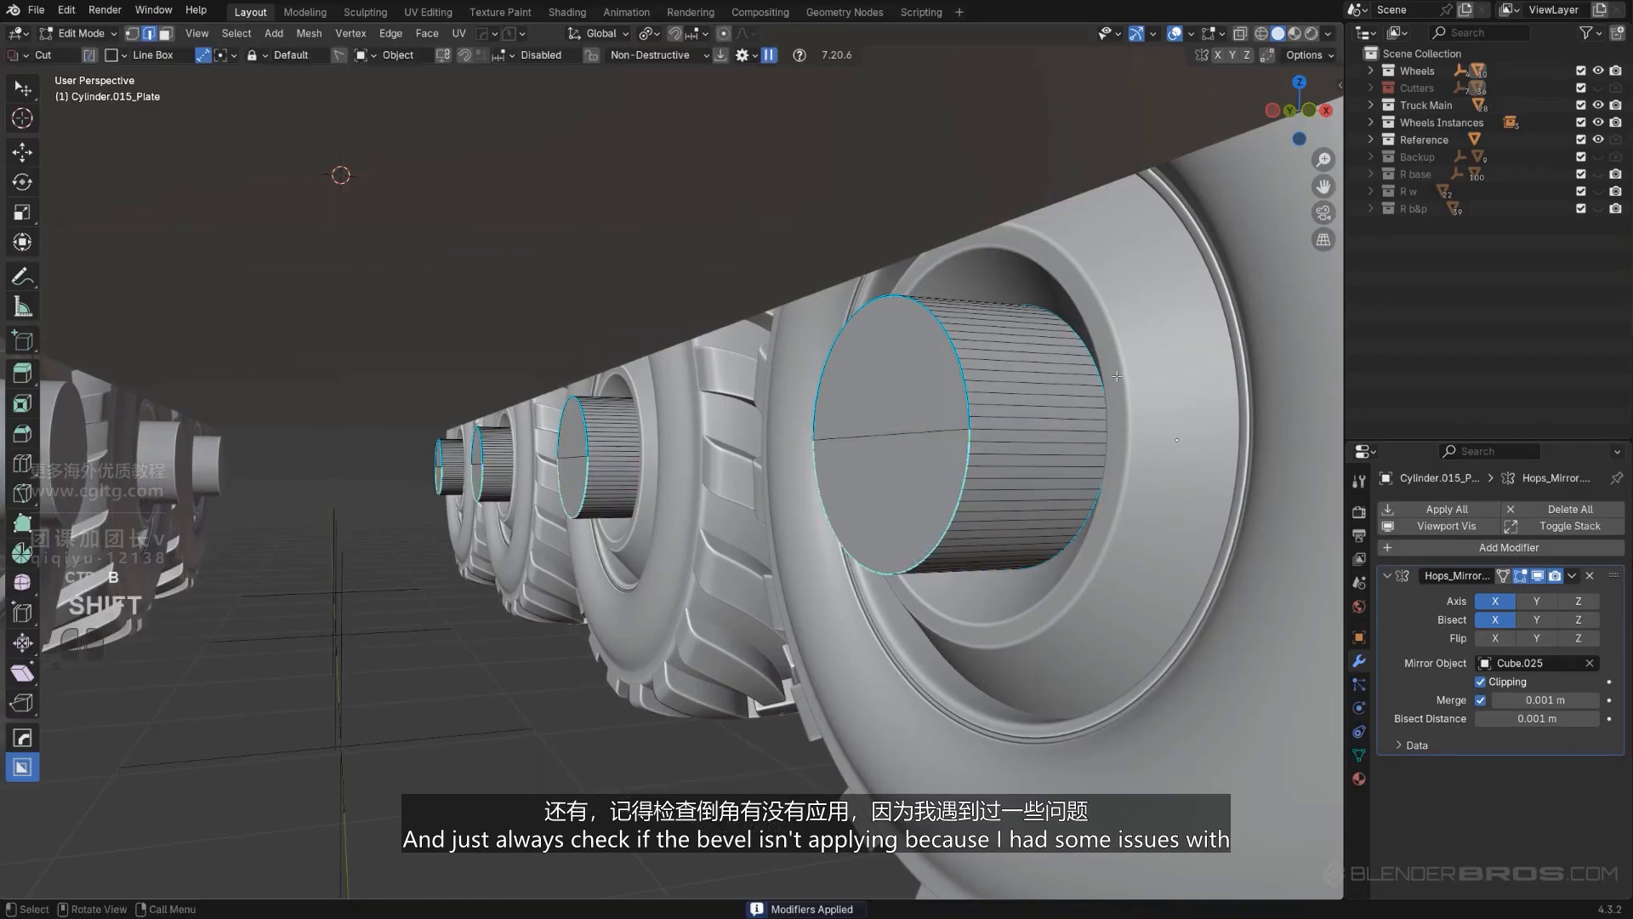
pyautogui.press('Tab')
# Step: Clean up the extracted hub cylinder's geometry with HardOps Clean Mesh
pyautogui.press('q')
pyautogui.moveTo(960, 458)
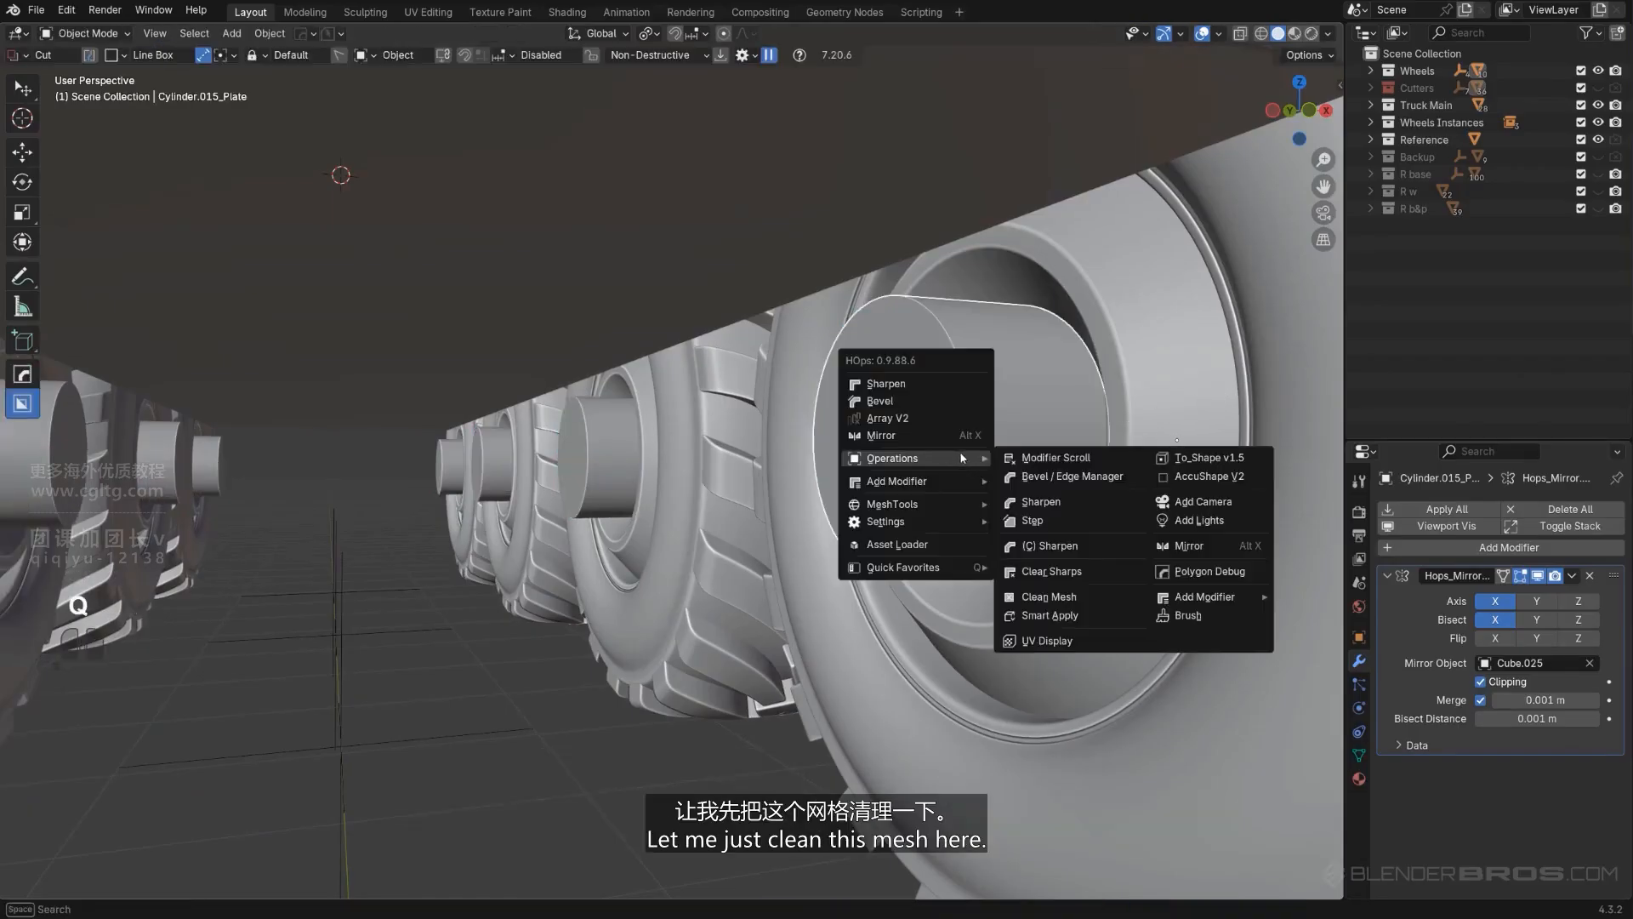
pyautogui.click(1078, 599)
# Step: Try a single-segment chamfer around the hub cylinder's inner end face and undo it
pyautogui.press('Tab')
pyautogui.hotkey('ctrl', 'b')
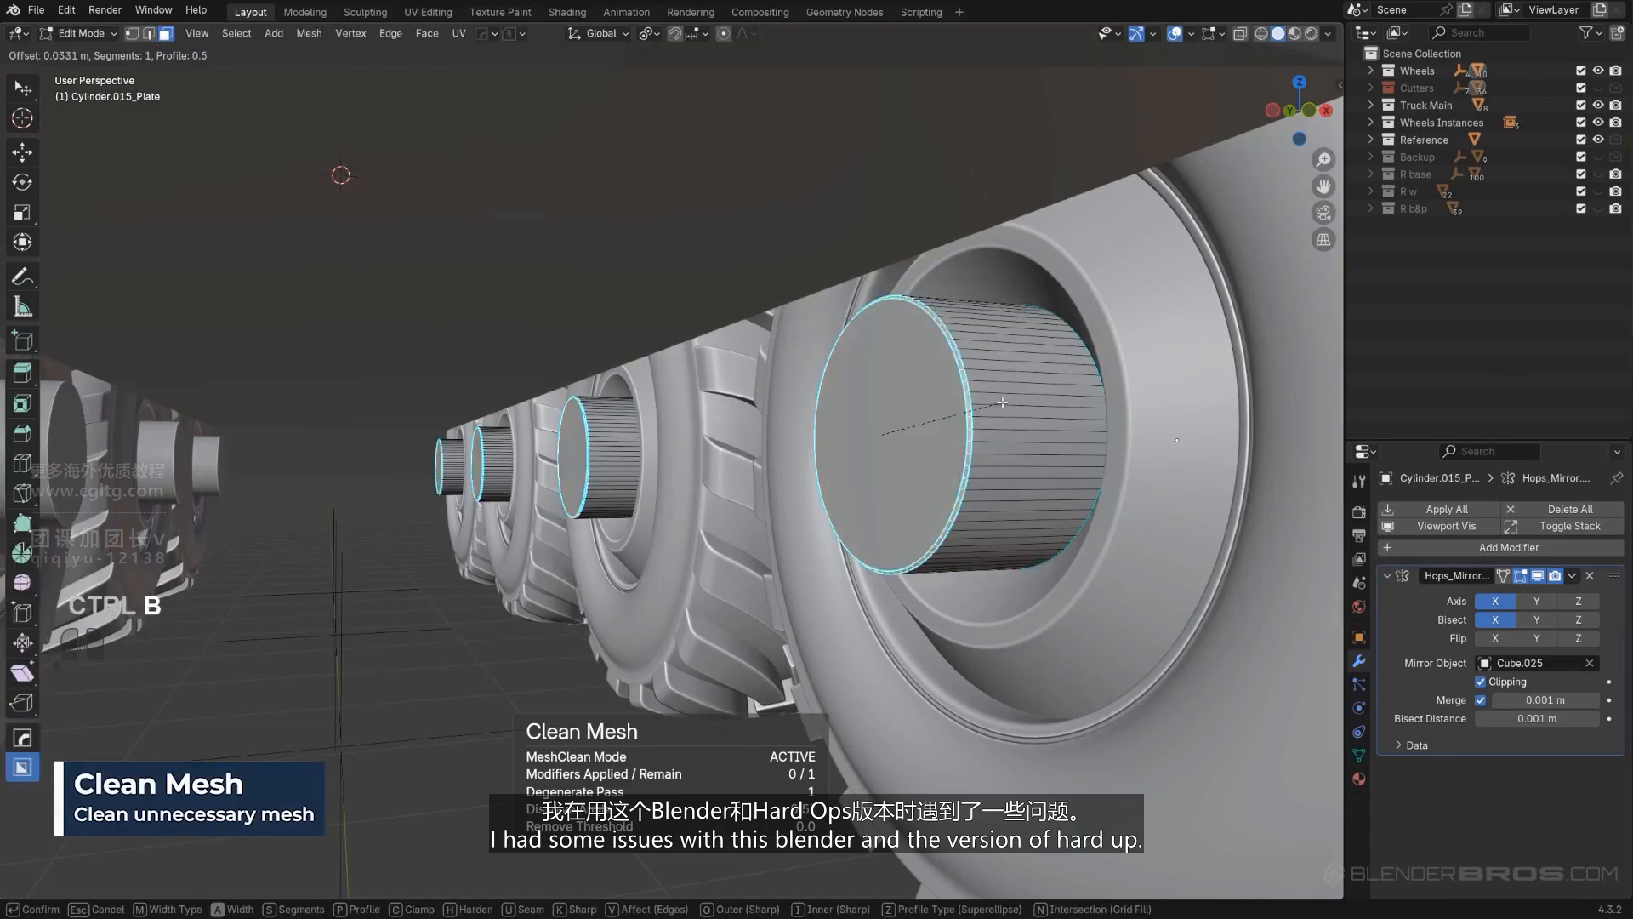
pyautogui.click(1032, 413)
pyautogui.moveTo(1032, 414); pyautogui.dragTo(880, 429, button='middle')
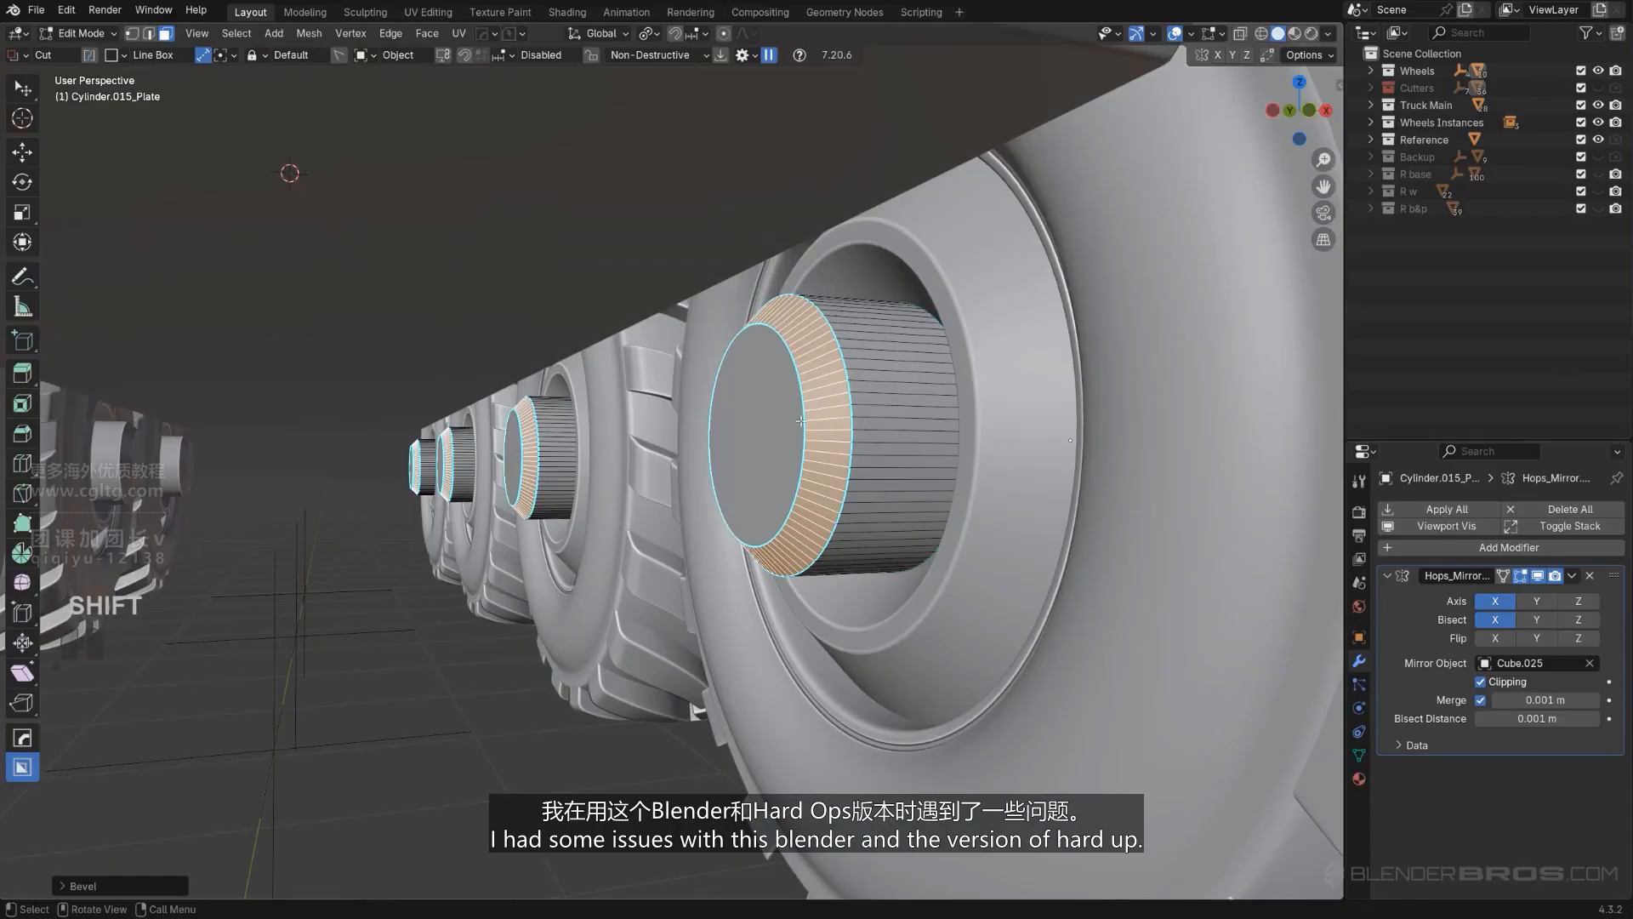
pyautogui.press('Tab')
pyautogui.hotkey('ctrl', 'z')
pyautogui.hotkey('ctrl', 'z')
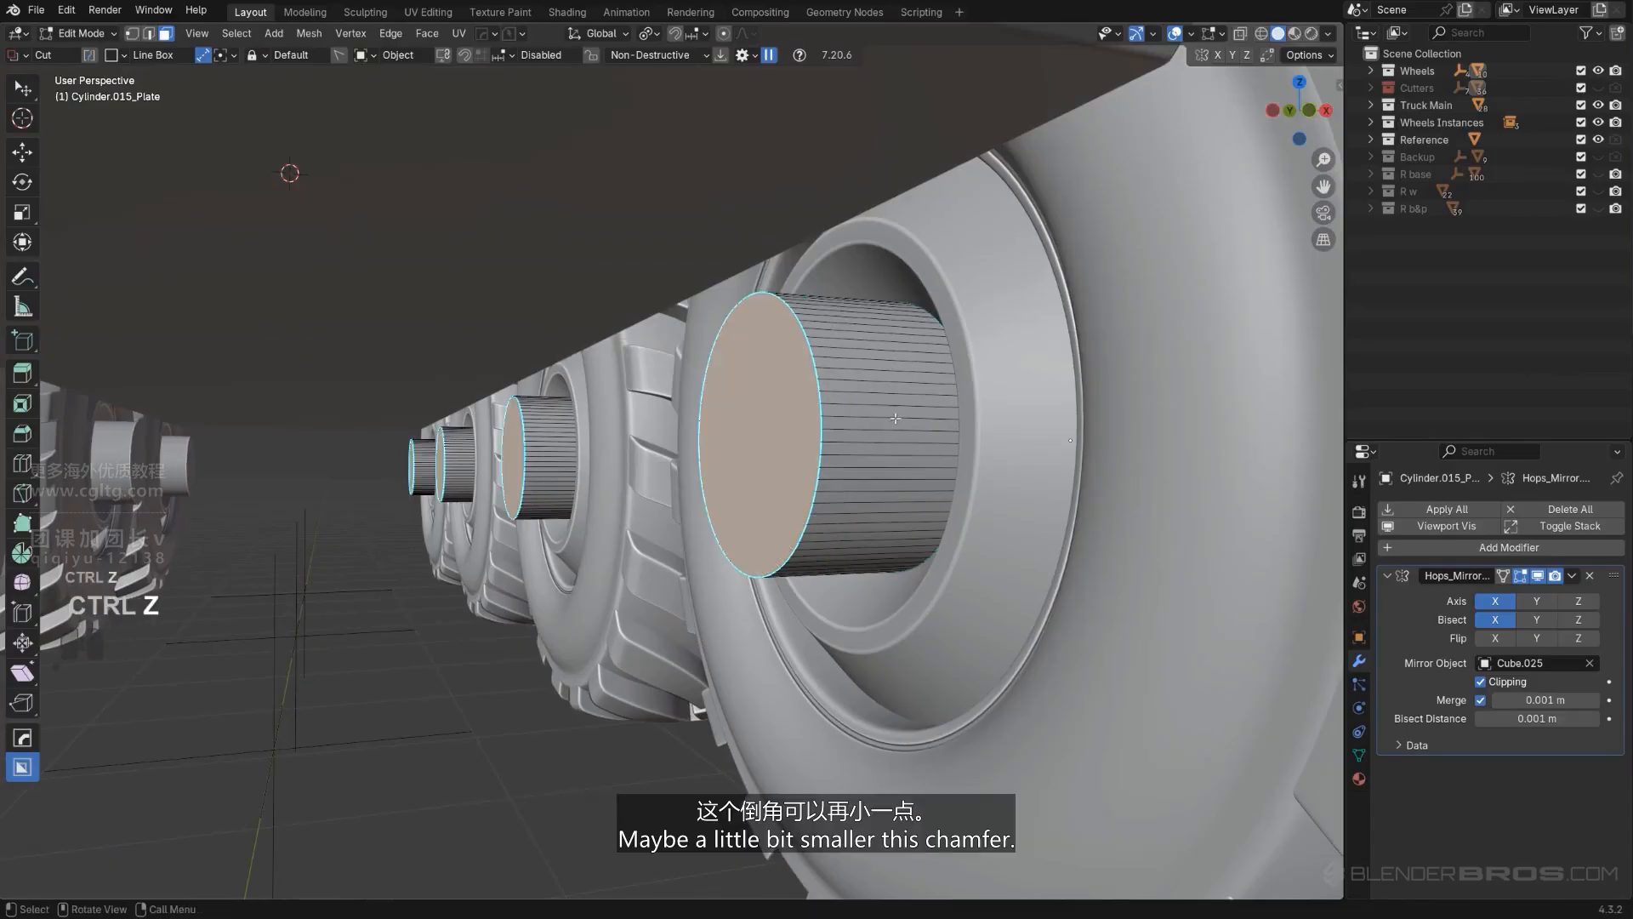
# Step: Bevel the edge around the hub cylinder's inner end face into a small chamfer
pyautogui.hotkey('ctrl', 'b')
pyautogui.click(1101, 450)
pyautogui.press('Tab')
# Step: Inset the hub cylinder's end face, extrude it inward under the chassis and scale it down to form a taper
pyautogui.click(776, 455)
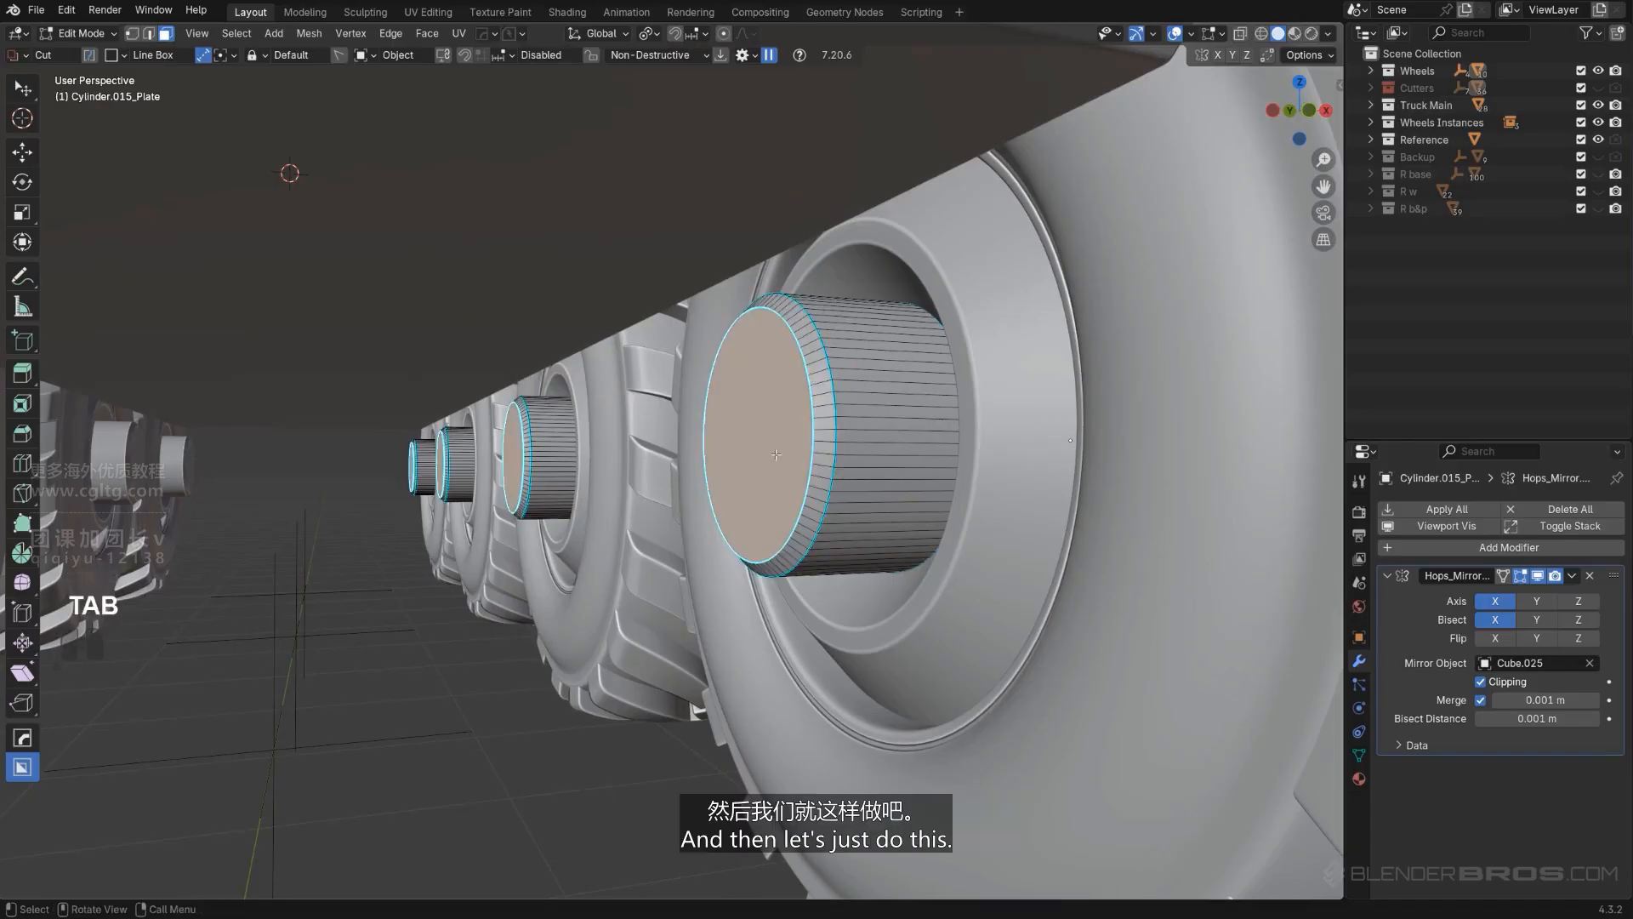
pyautogui.press('i')
pyautogui.click(940, 444)
pyautogui.press('e')
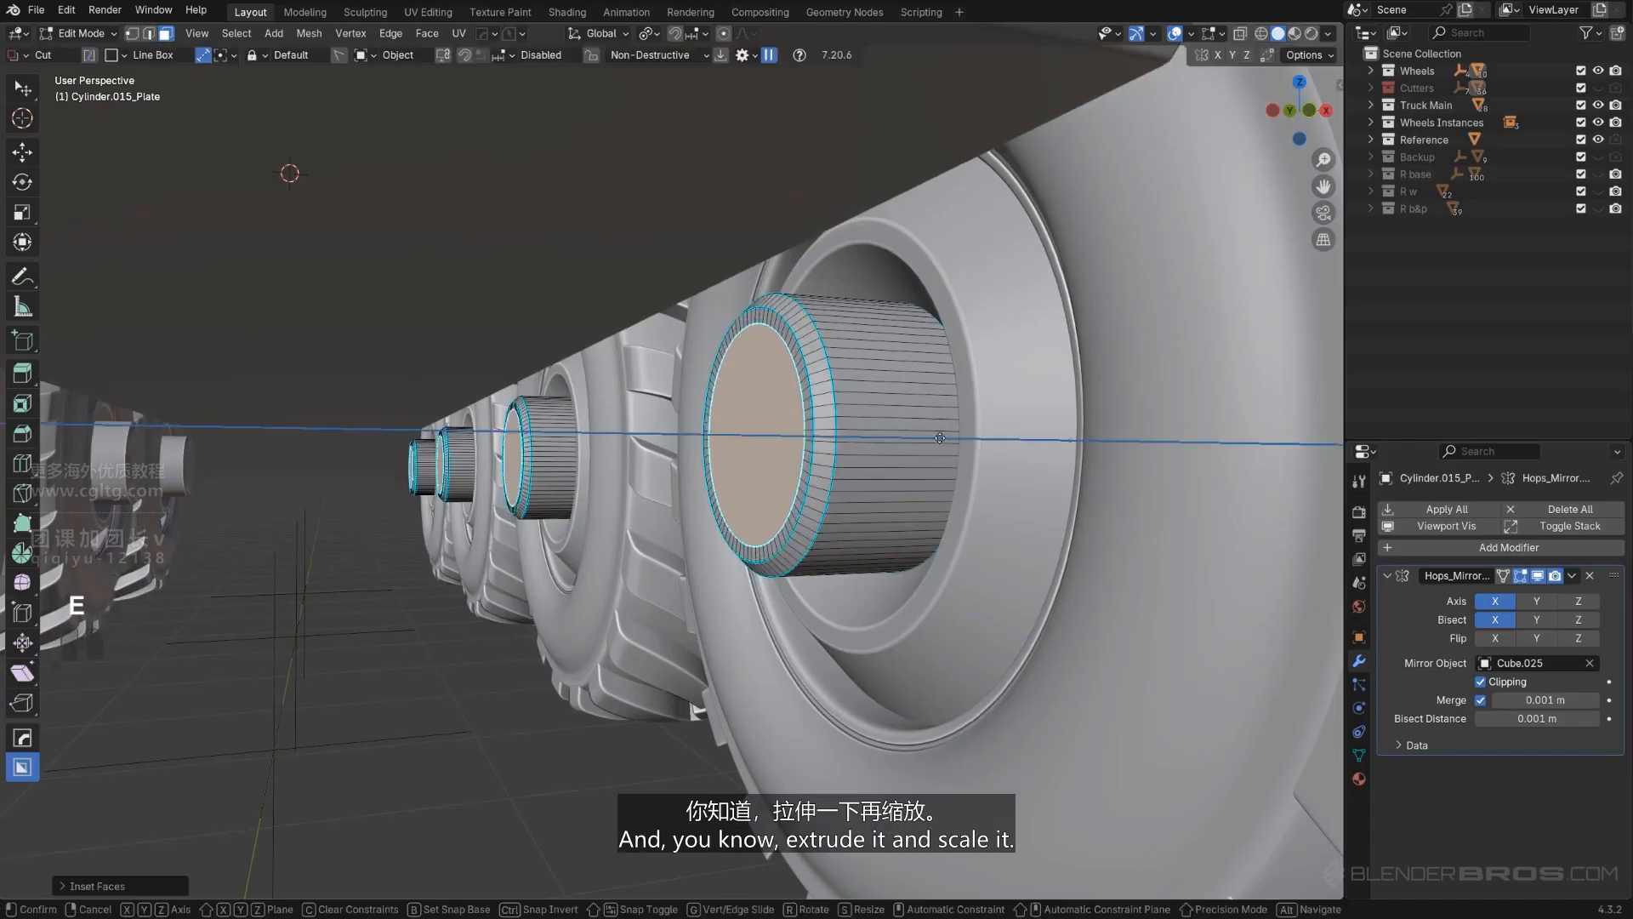
pyautogui.click(859, 426)
pyautogui.press('s')
pyautogui.click(853, 428)
pyautogui.scroll(-5, 838, 409)
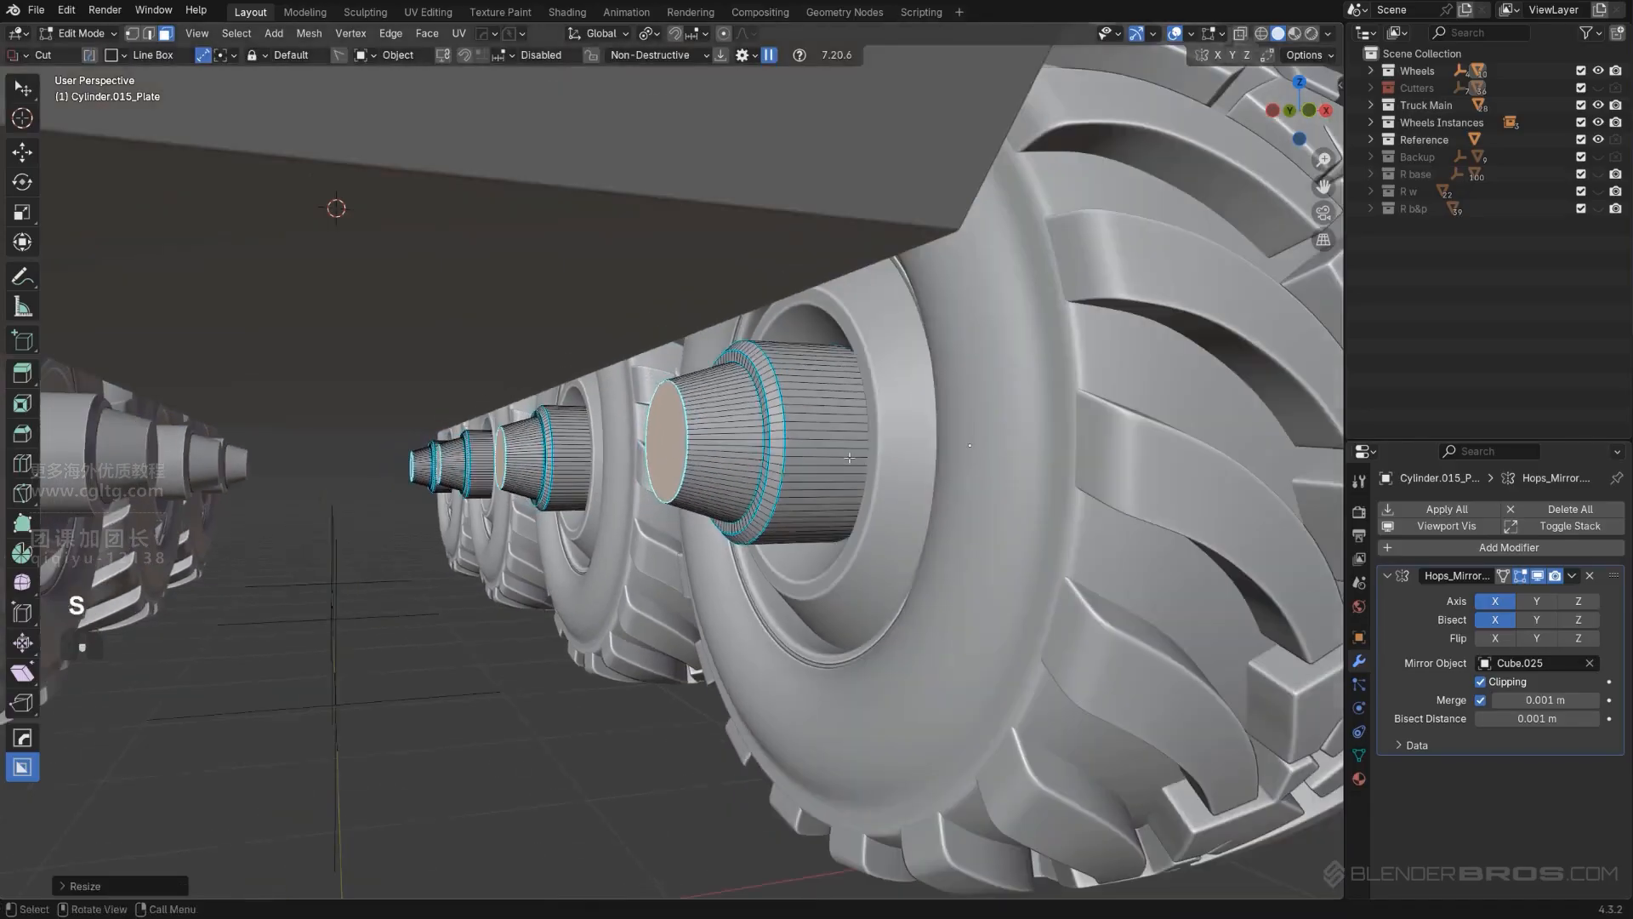
# Step: Snap the 3D cursor to the end face of the tapered hub
pyautogui.press('Tab')
pyautogui.scroll(5, 799, 379)
pyautogui.press('Tab')
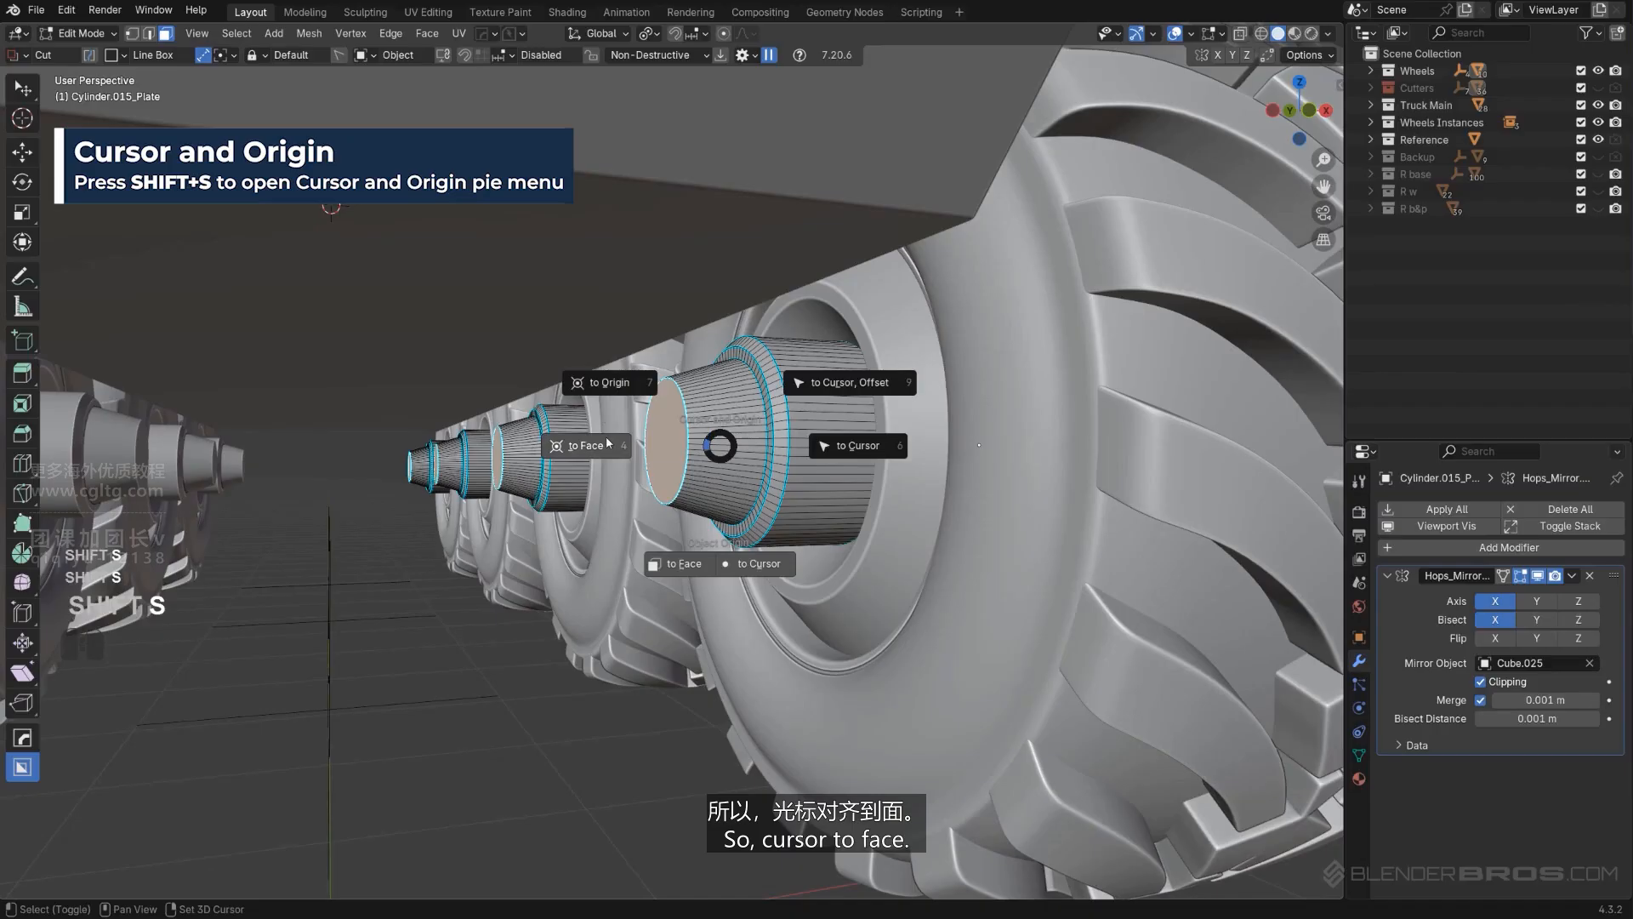
pyautogui.click(607, 442)
# Step: Add a mesh cylinder at the 3D cursor in Object Mode
pyautogui.press('Tab')
pyautogui.scroll(-4, 686, 430)
pyautogui.scroll(4, 685, 431)
pyautogui.hotkey('shift', 'a')
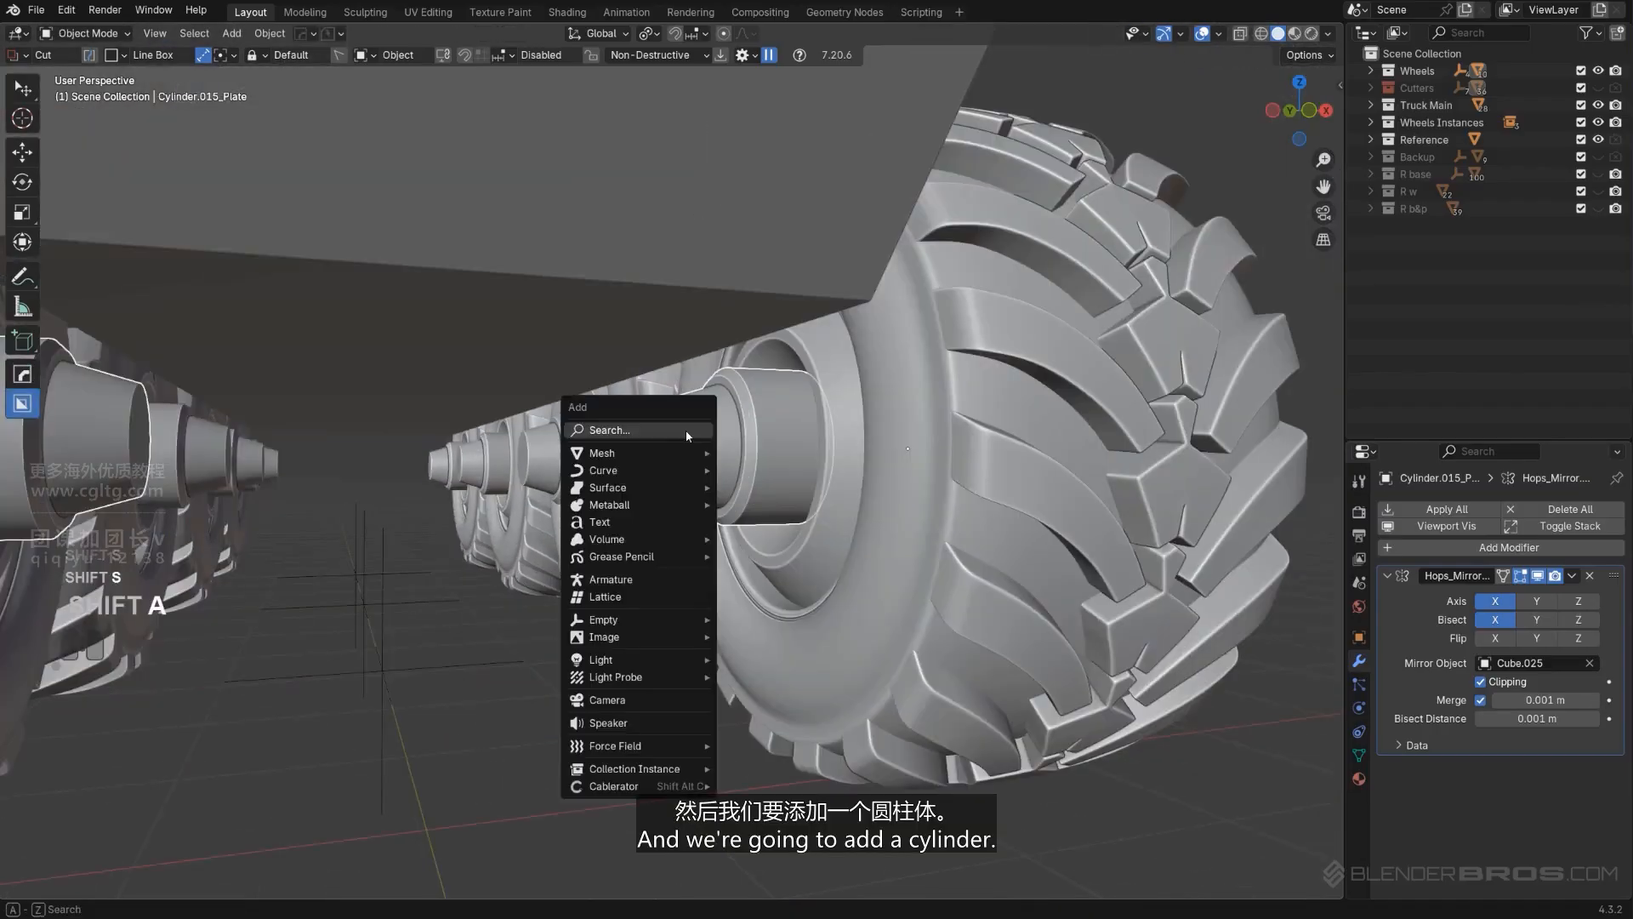
pyautogui.moveTo(631, 456)
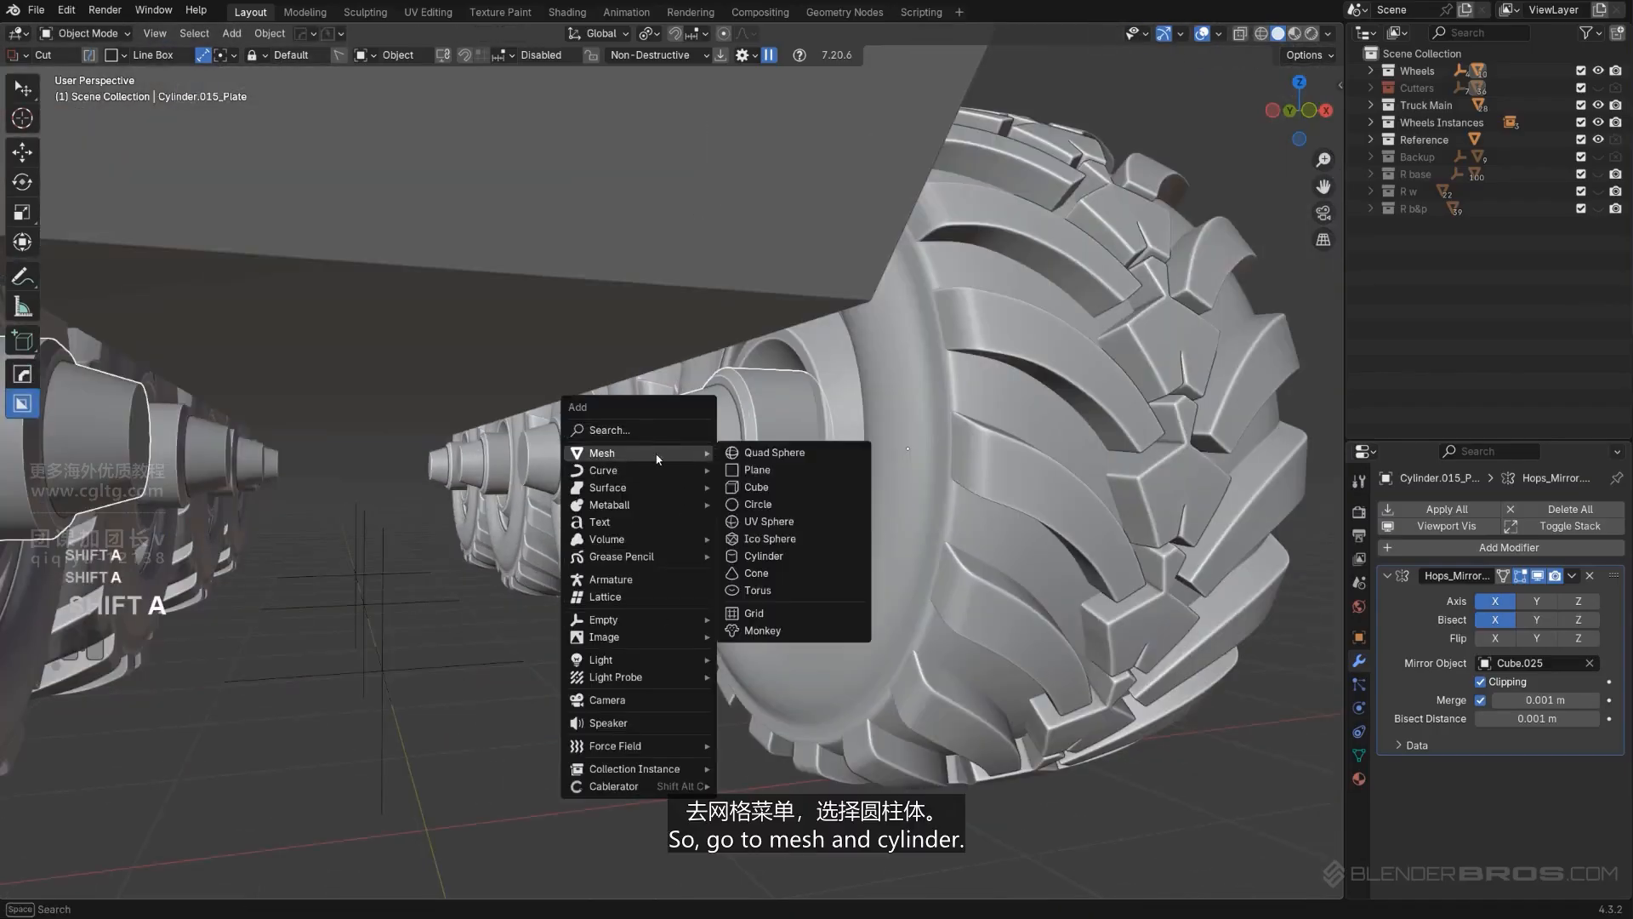
pyautogui.click(778, 557)
# Step: Scale the new cylinder down to roughly hub width and stretch it along Z into a tall vertical post
pyautogui.scroll(-1, 763, 510)
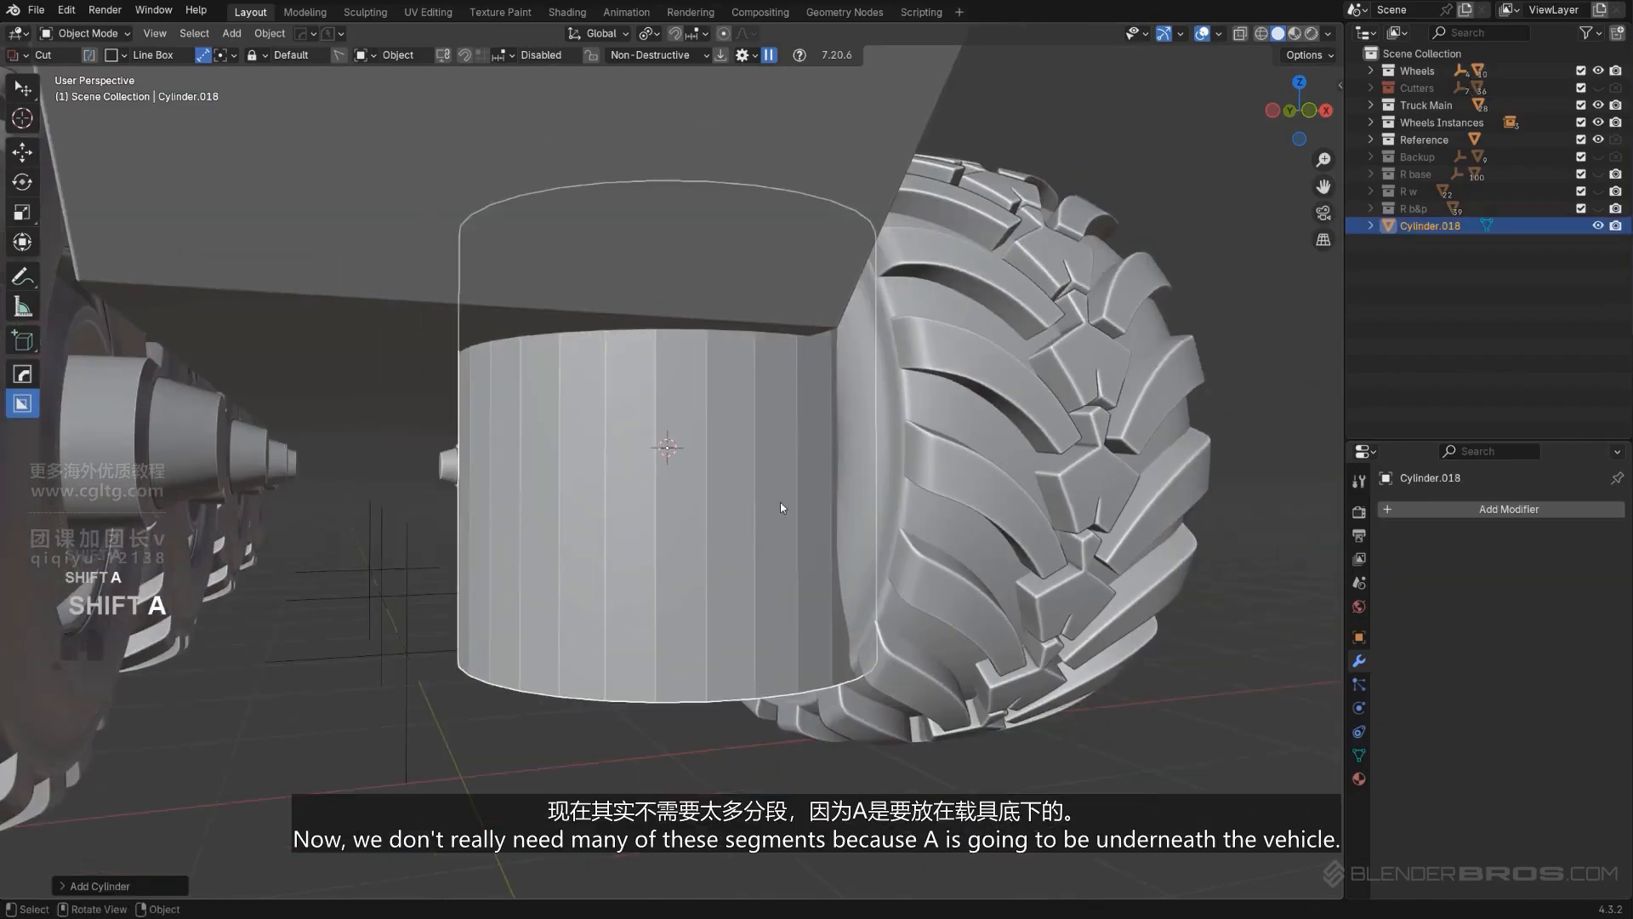
pyautogui.moveTo(780, 506); pyautogui.dragTo(842, 487, button='middle')
pyautogui.press('s')
pyautogui.click(734, 470)
pyautogui.scroll(-1, 735, 469)
pyautogui.press('s')
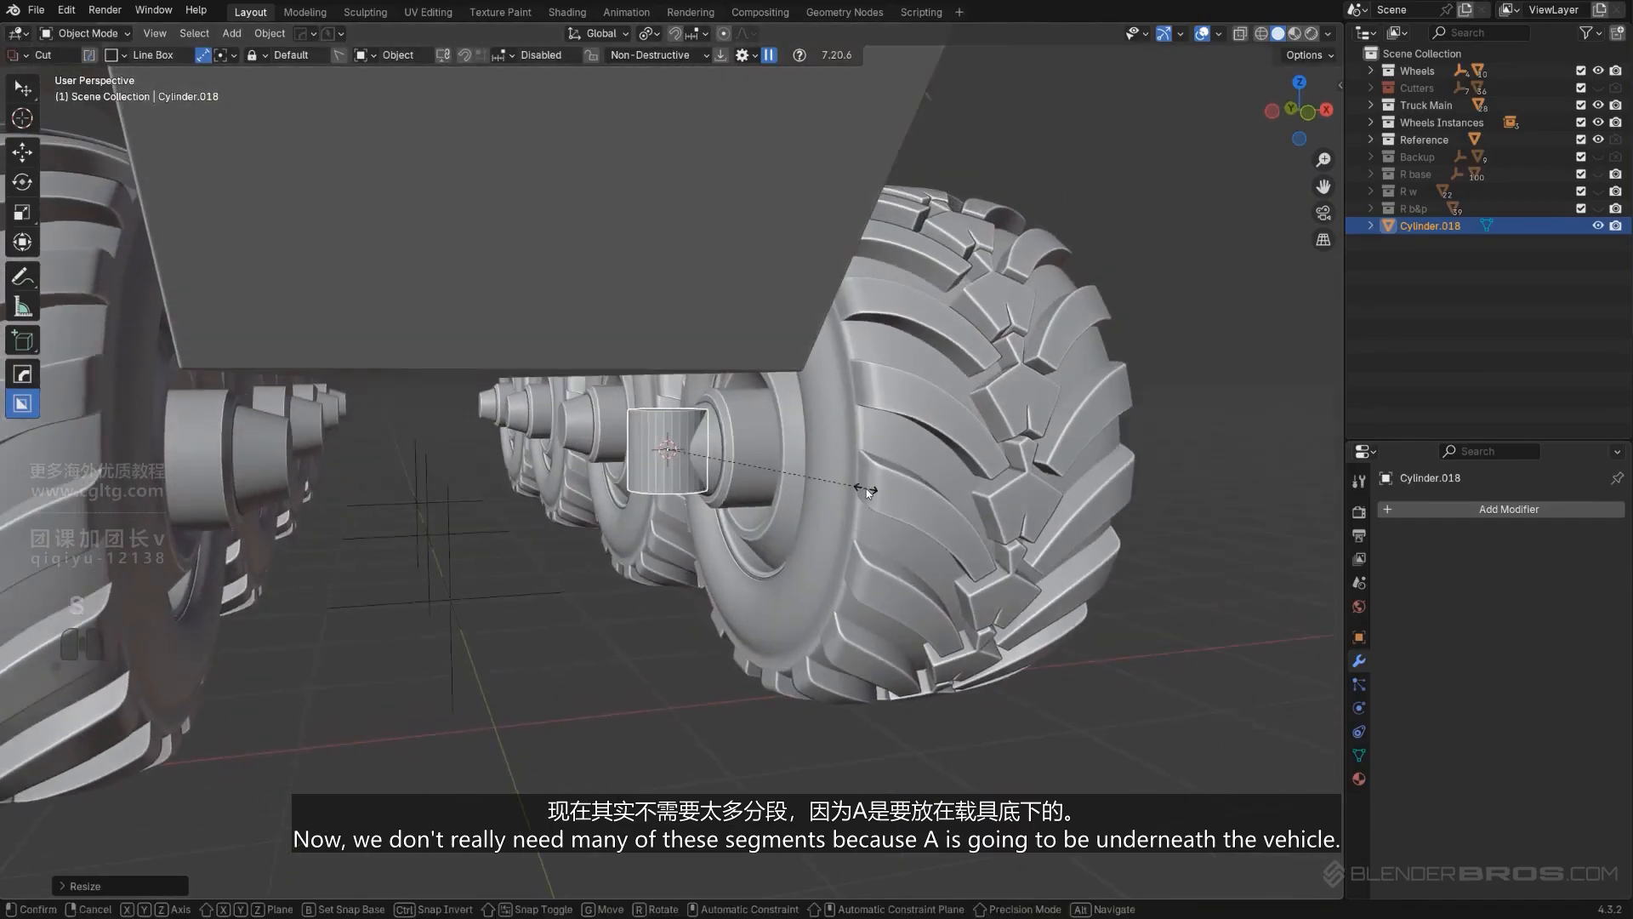
pyautogui.press('z')
pyautogui.click(1244, 572)
# Step: Apply the HardOps Sharpen operation to the vertical cylinder to smooth its shading
pyautogui.scroll(2, 961, 502)
pyautogui.moveTo(944, 498); pyautogui.dragTo(926, 422, button='middle')
pyautogui.press('KP_5')
pyautogui.scroll(1, 678, 529)
pyautogui.keyDown('shift'); pyautogui.moveTo(679, 531); pyautogui.dragTo(716, 570, button='middle'); pyautogui.keyUp('shift')
pyautogui.scroll(2, 716, 567)
pyautogui.press('q')
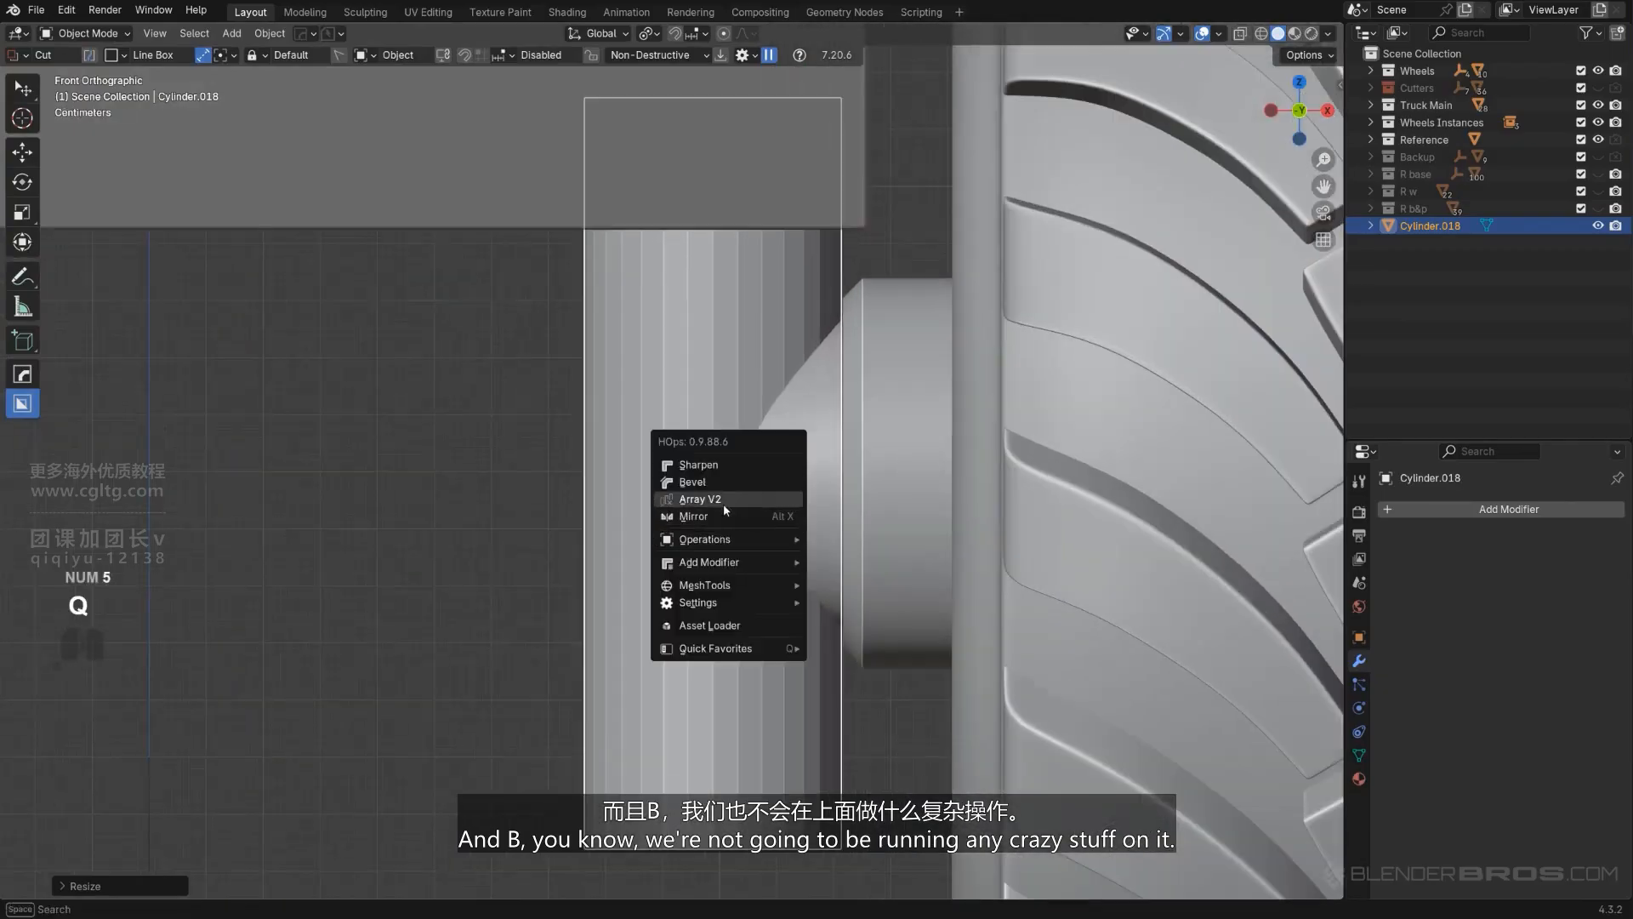
pyautogui.click(711, 469)
# Step: Reposition the vertical cylinder at the tip of the hub taper in front view and enlarge it to look stouter
pyautogui.scroll(-3, 711, 473)
pyautogui.press('g')
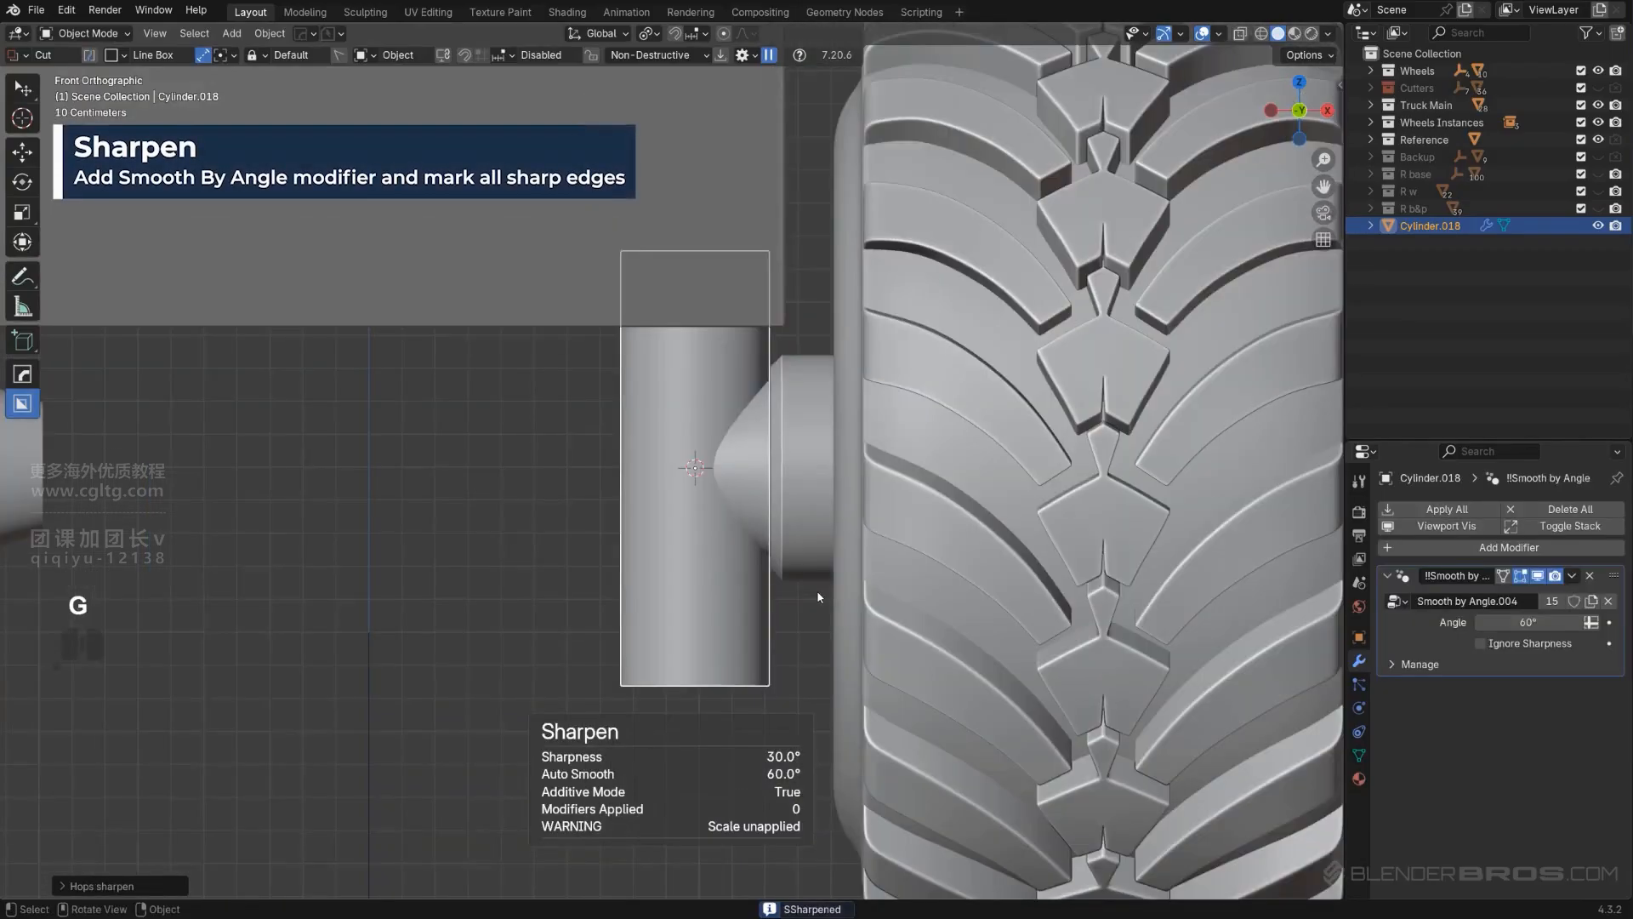
pyautogui.click(795, 489)
pyautogui.press('s')
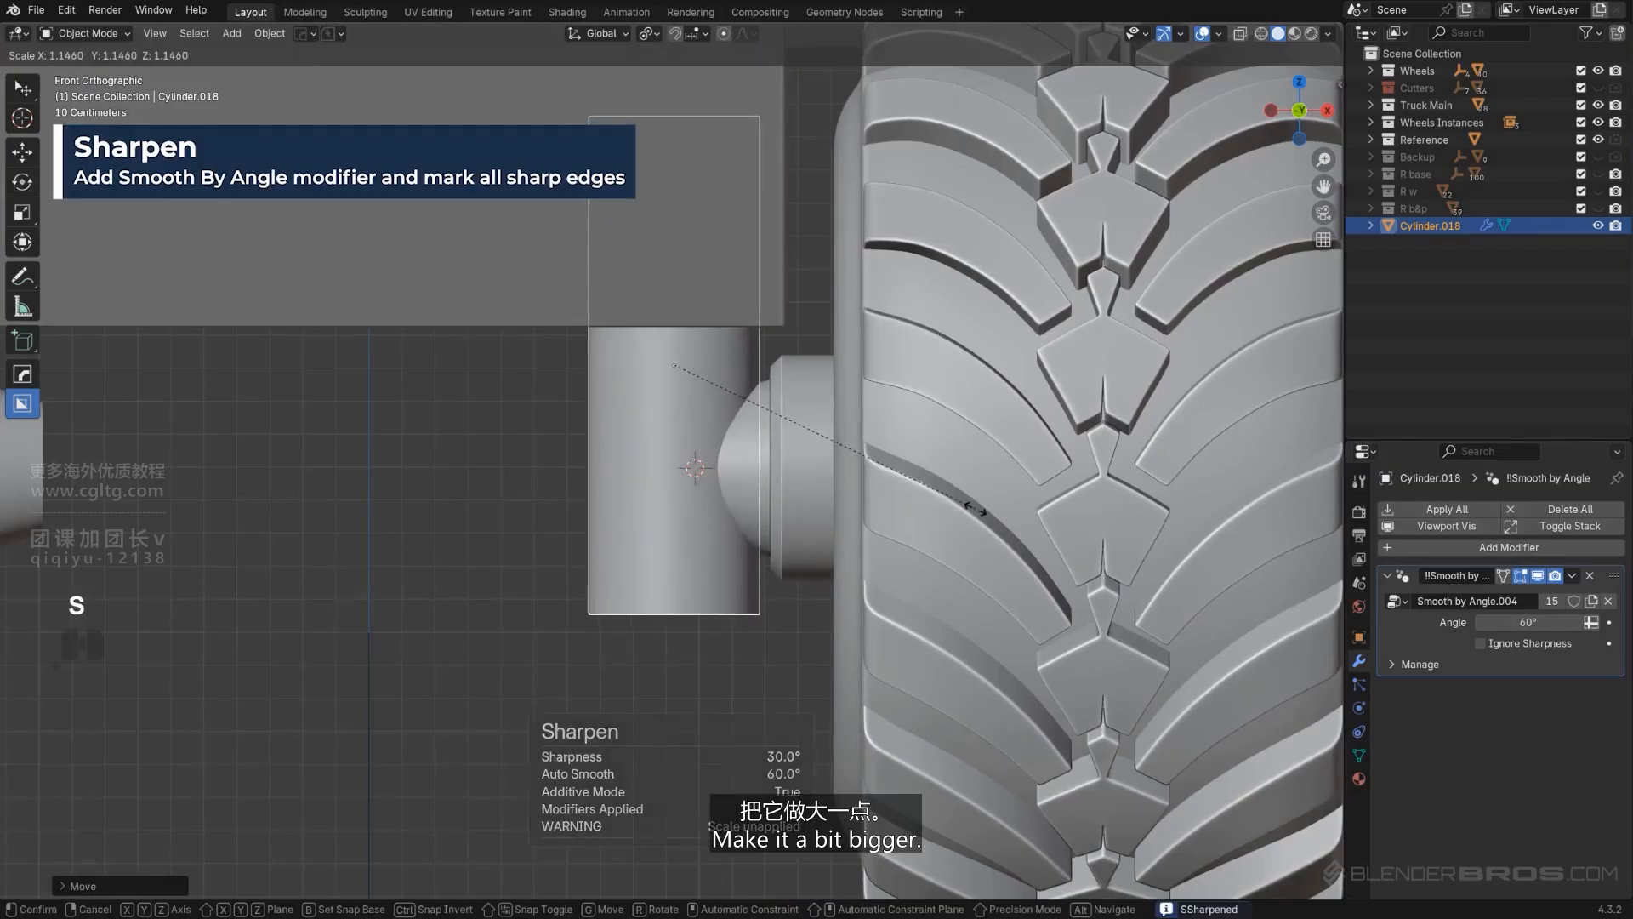
pyautogui.click(970, 508)
pyautogui.press('g')
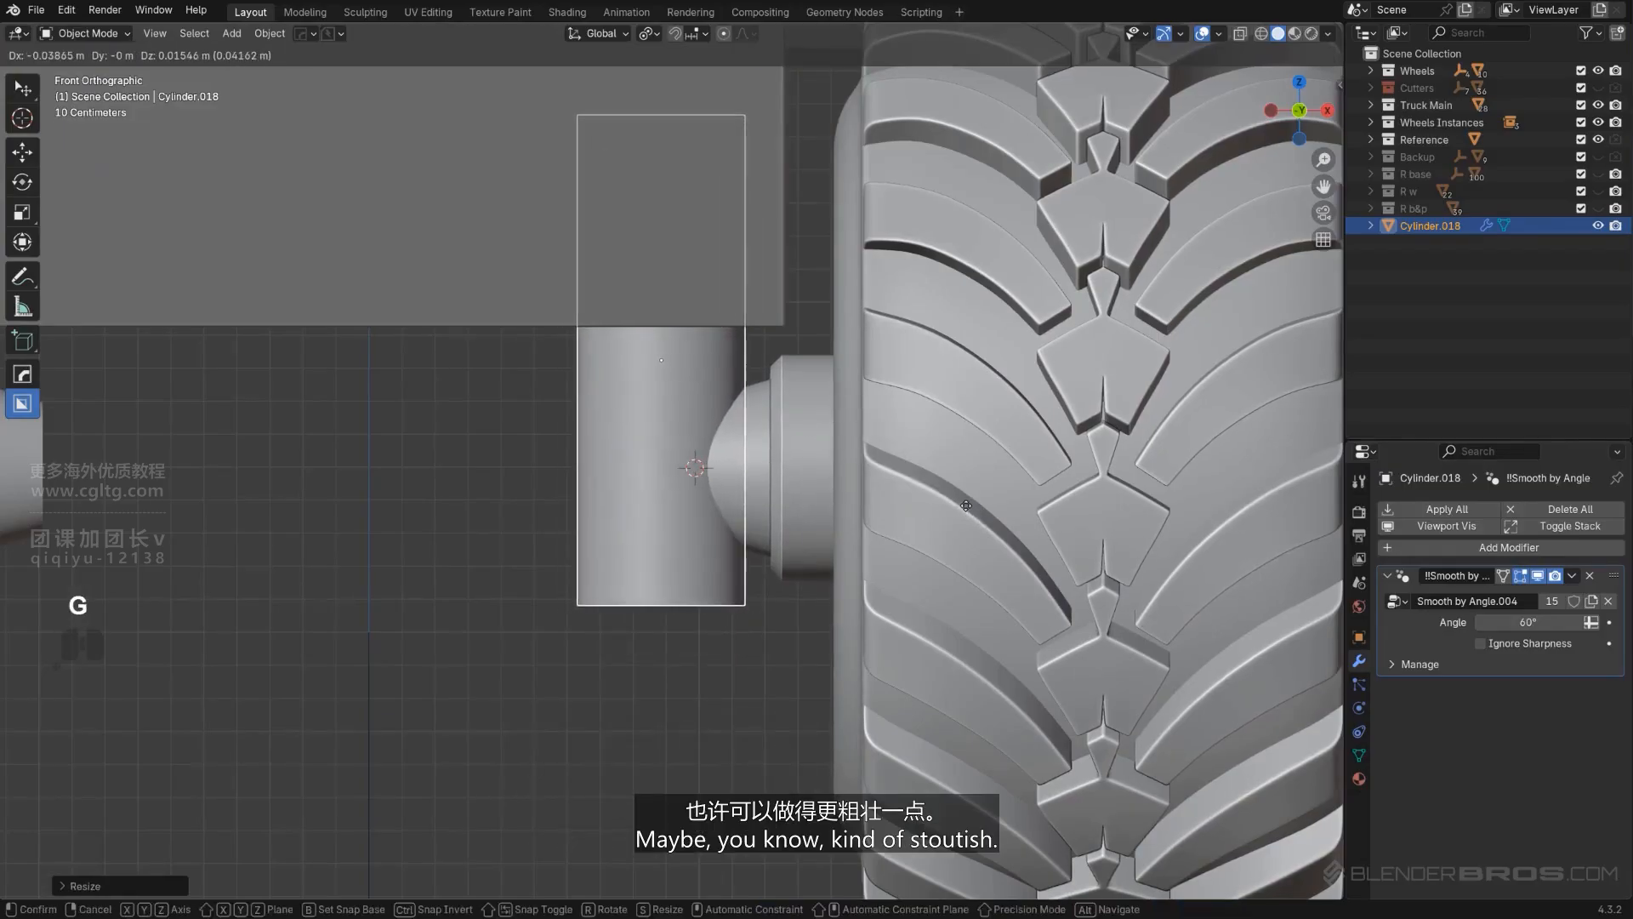
pyautogui.click(966, 506)
pyautogui.press('s')
pyautogui.click(790, 548)
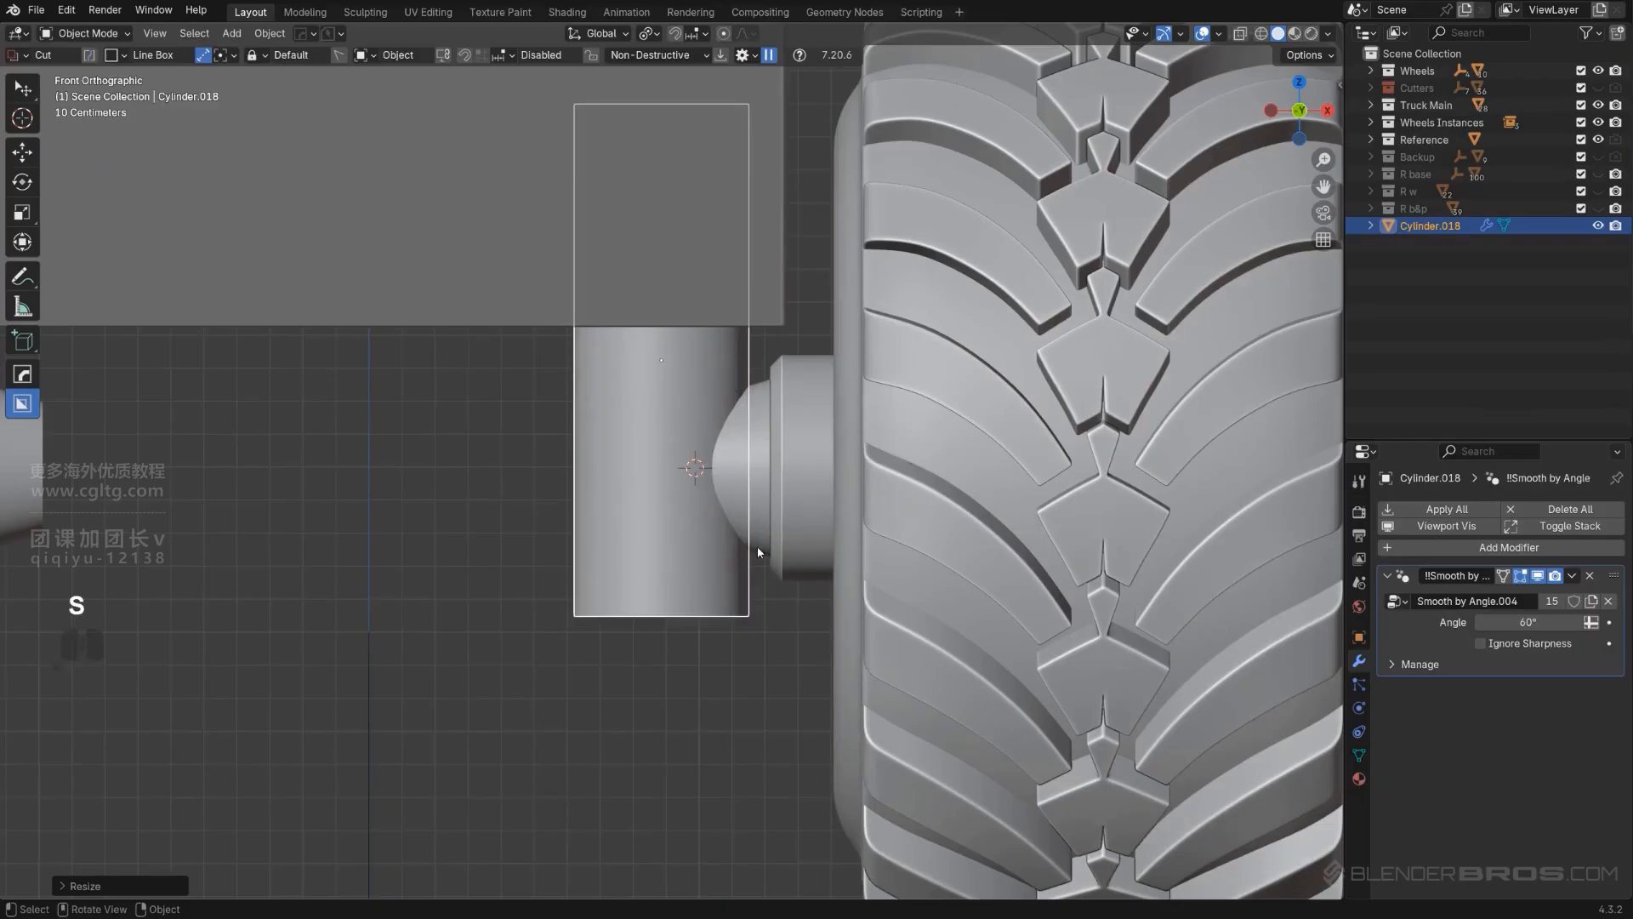
# Step: Adjust the cylinder's height along Z so it hangs below the chassis with ground clearance
pyautogui.press('g')
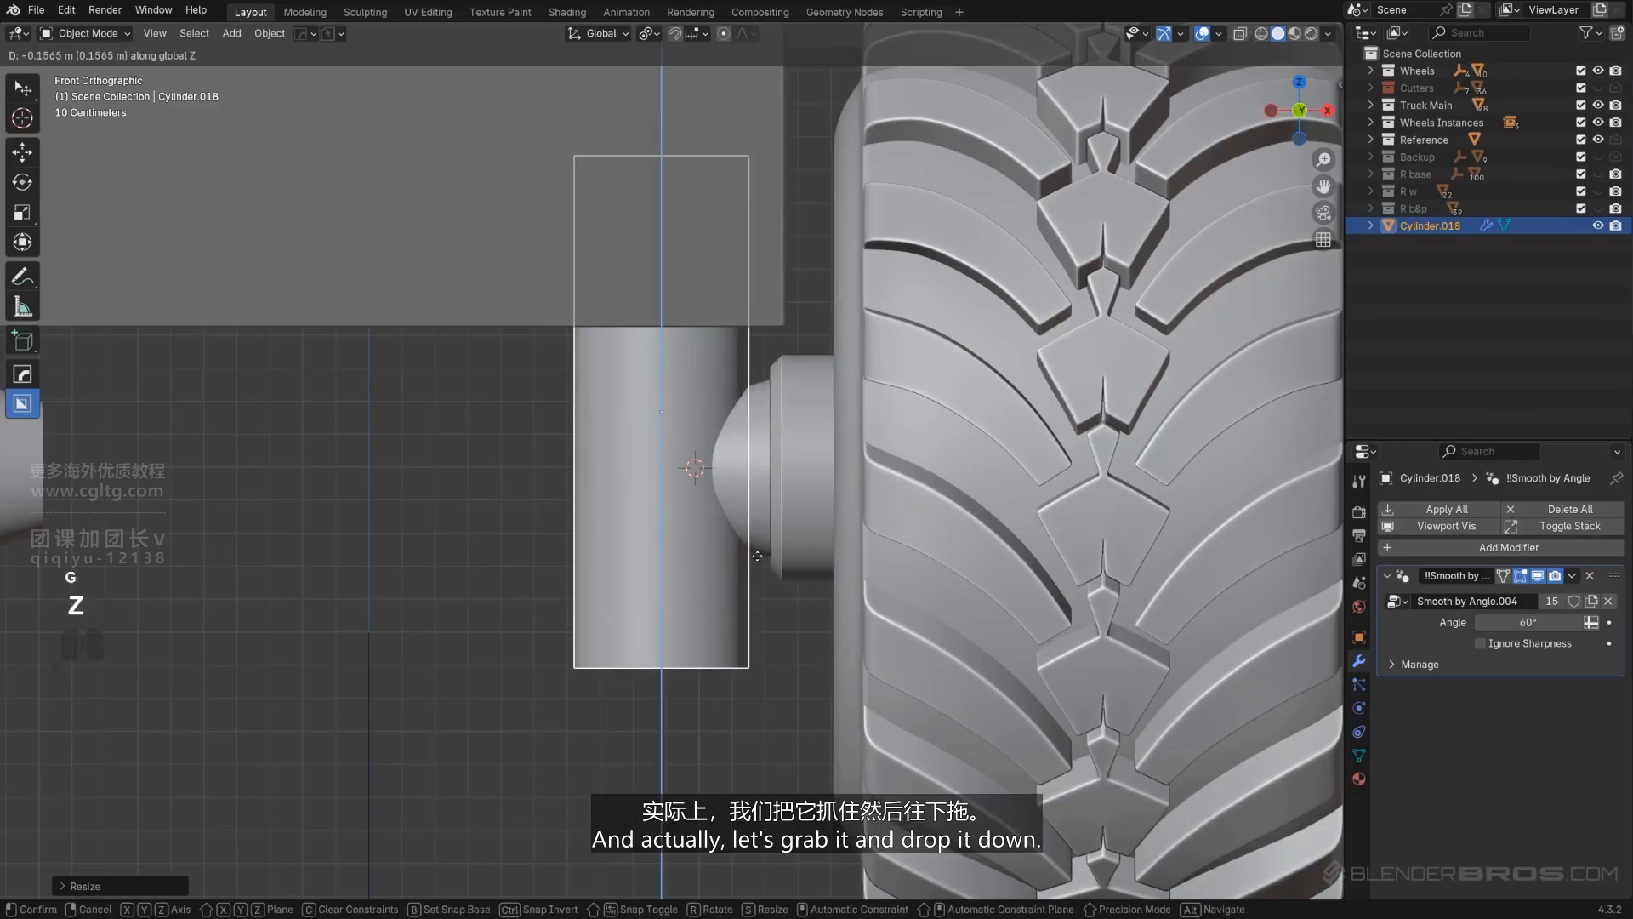
pyautogui.click(760, 563)
pyautogui.scroll(-4, 758, 565)
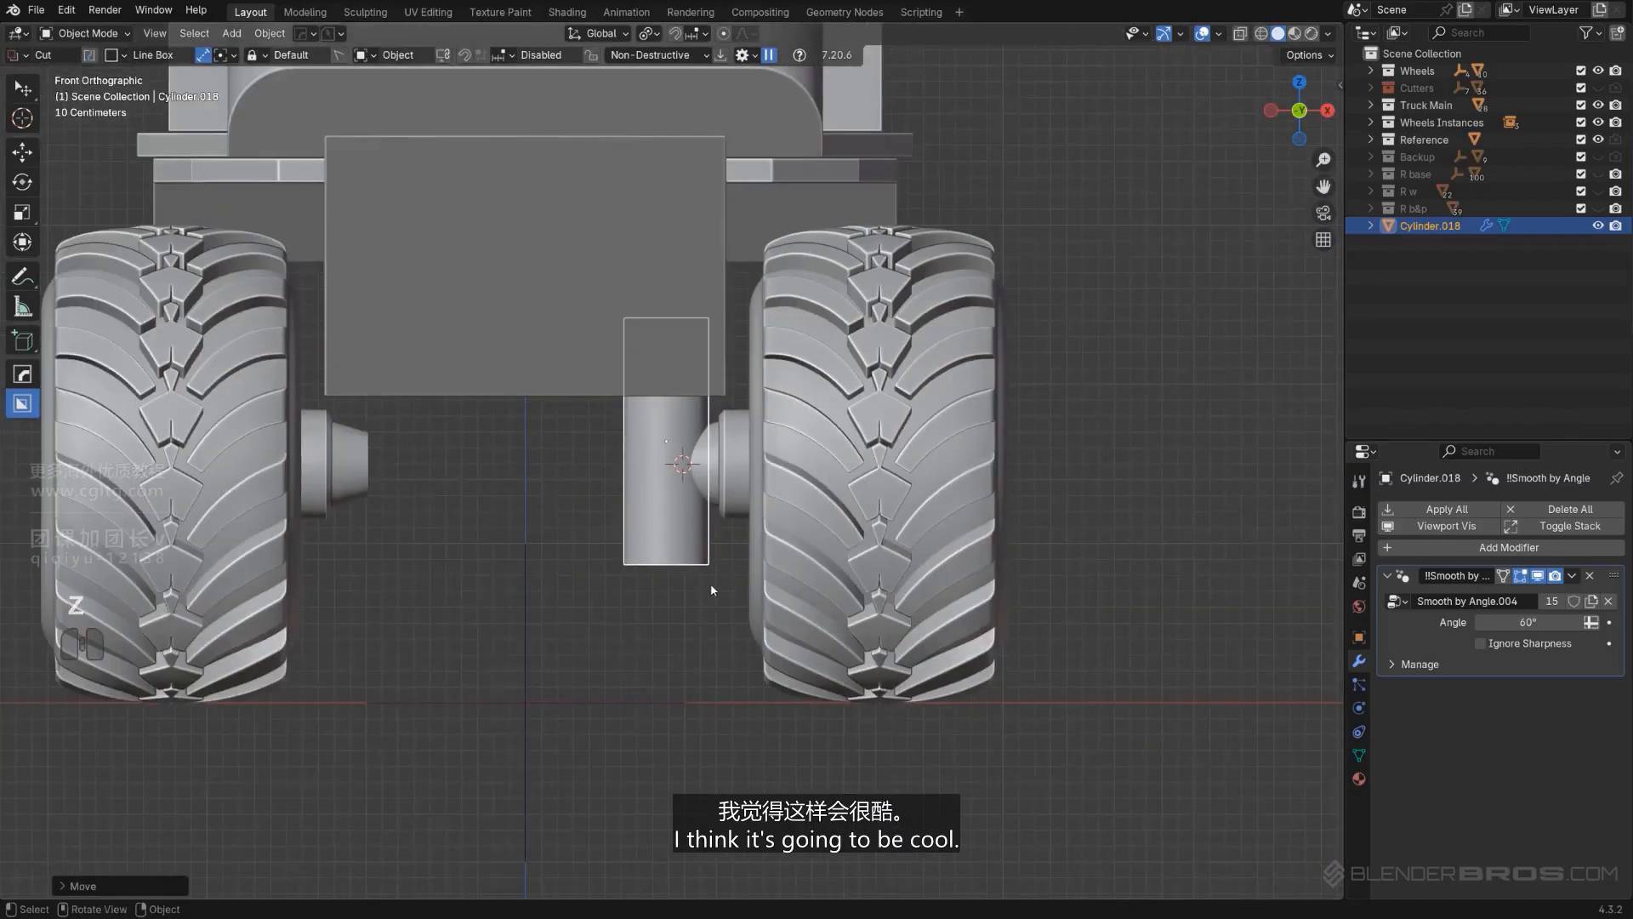
pyautogui.scroll(2, 713, 587)
pyautogui.press('g')
pyautogui.press('z')
pyautogui.click(713, 553)
# Step: Apply the scale of the vertical cylinder
pyautogui.moveTo(713, 553); pyautogui.dragTo(720, 492, button='middle')
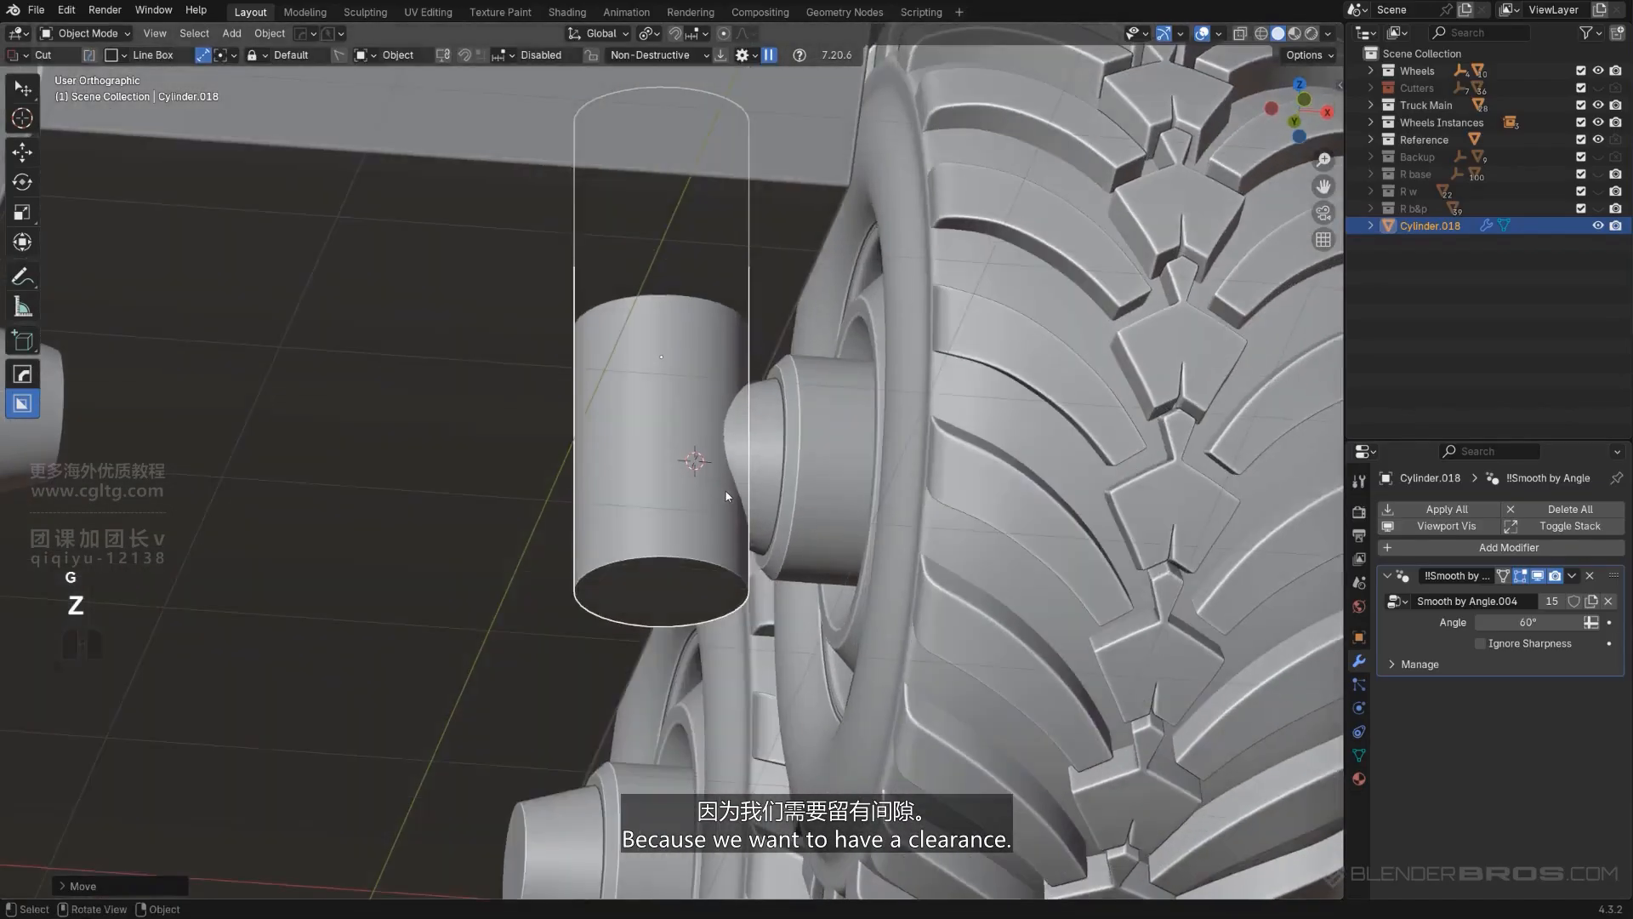
pyautogui.scroll(2, 686, 524)
pyautogui.press('Tab')
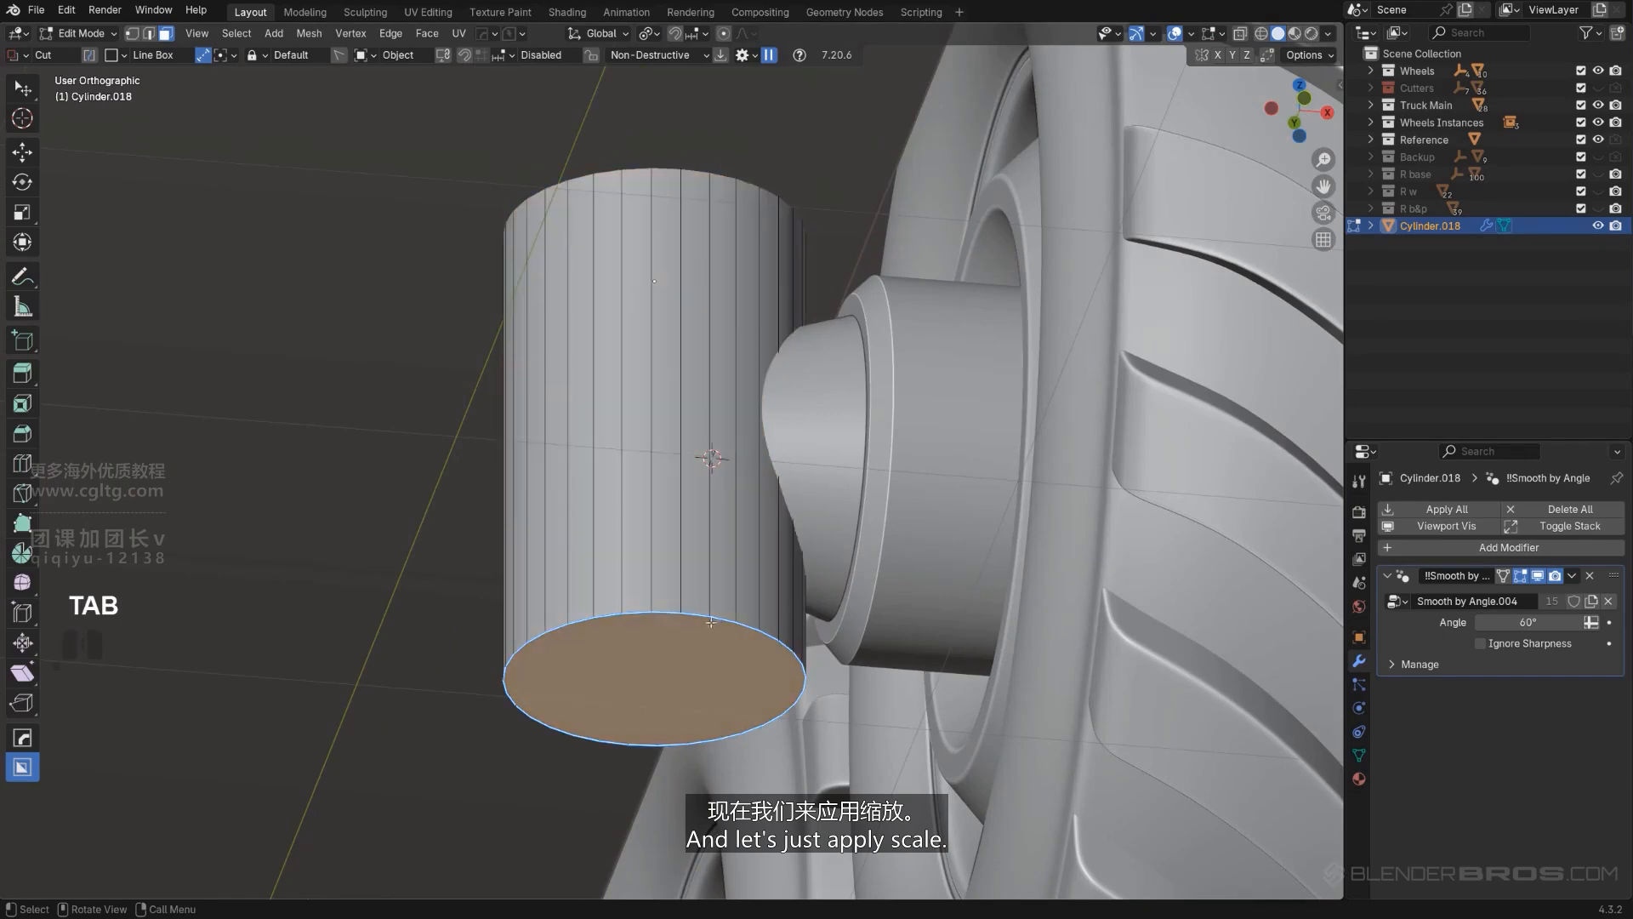
pyautogui.press('Tab')
pyautogui.hotkey('ctrl', 'a')
pyautogui.click(701, 524)
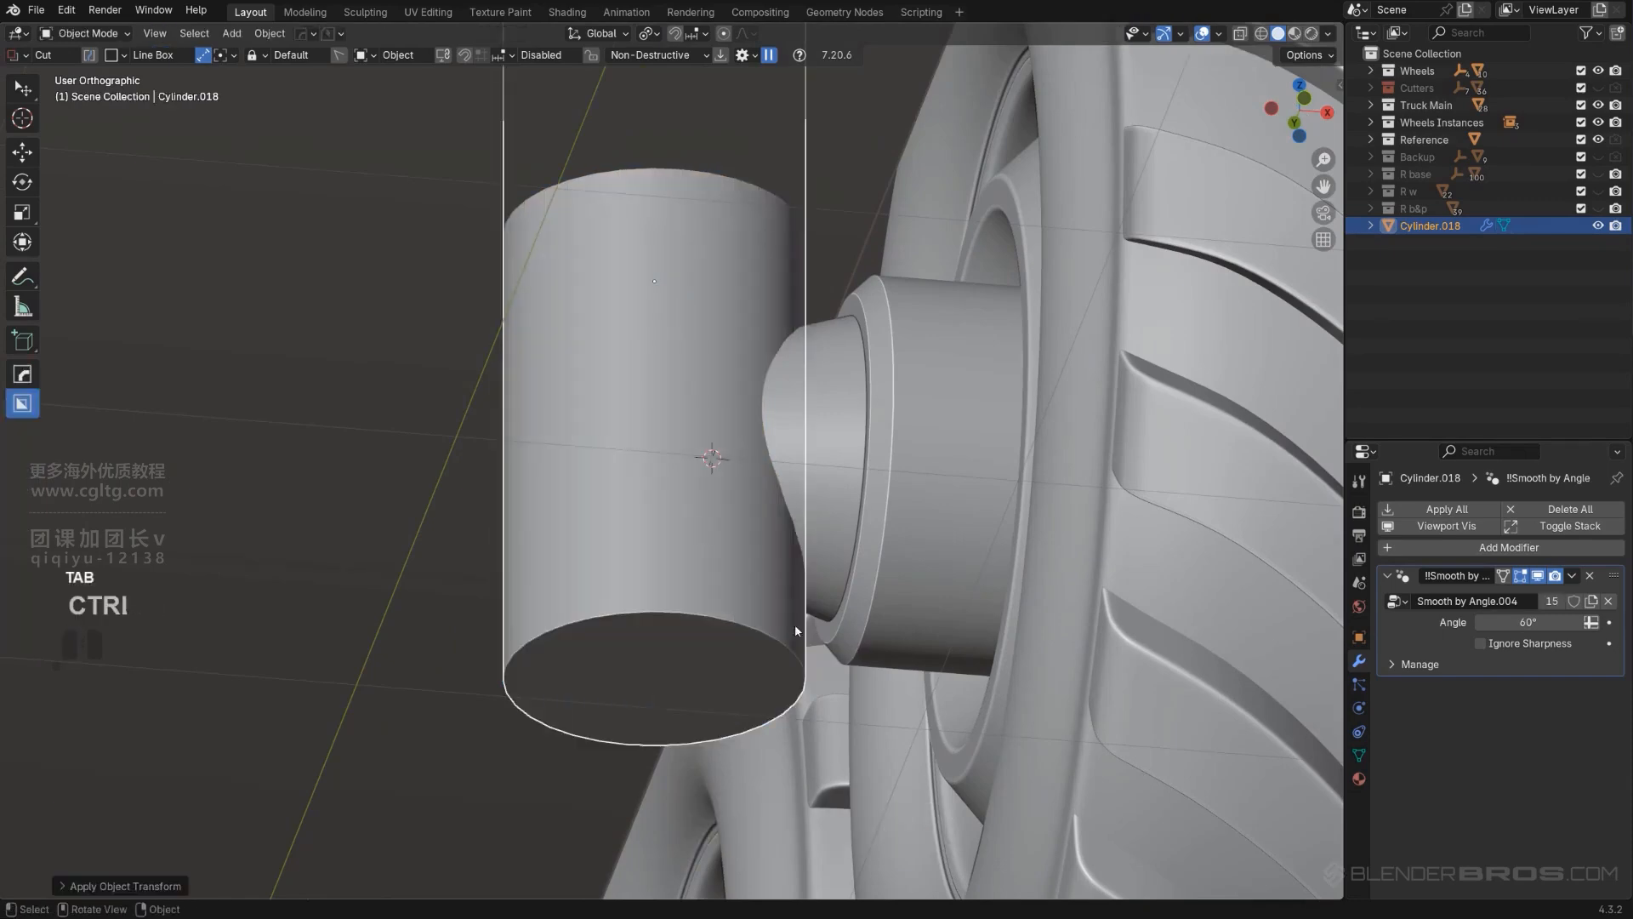
# Step: Bevel the cylinder's bottom edge into a single-segment chamfer
pyautogui.press('Tab')
pyautogui.hotkey('ctrl', 'b')
pyautogui.click(740, 695)
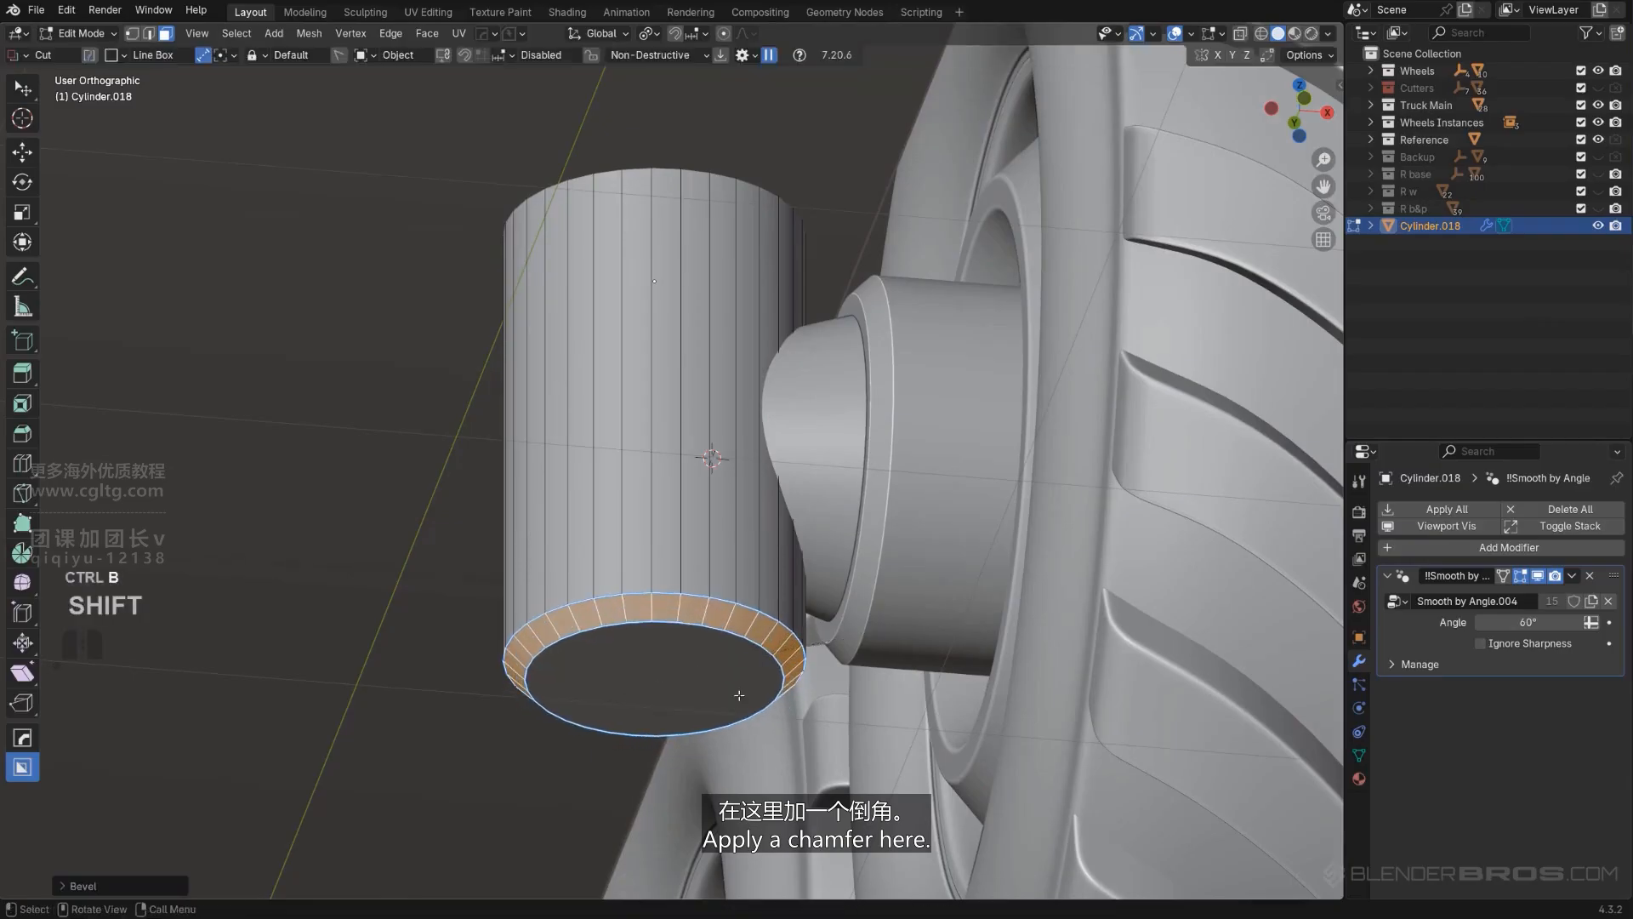
# Step: Inset the cylinder's bottom face and extrude it downward into a short boss
pyautogui.click(736, 677)
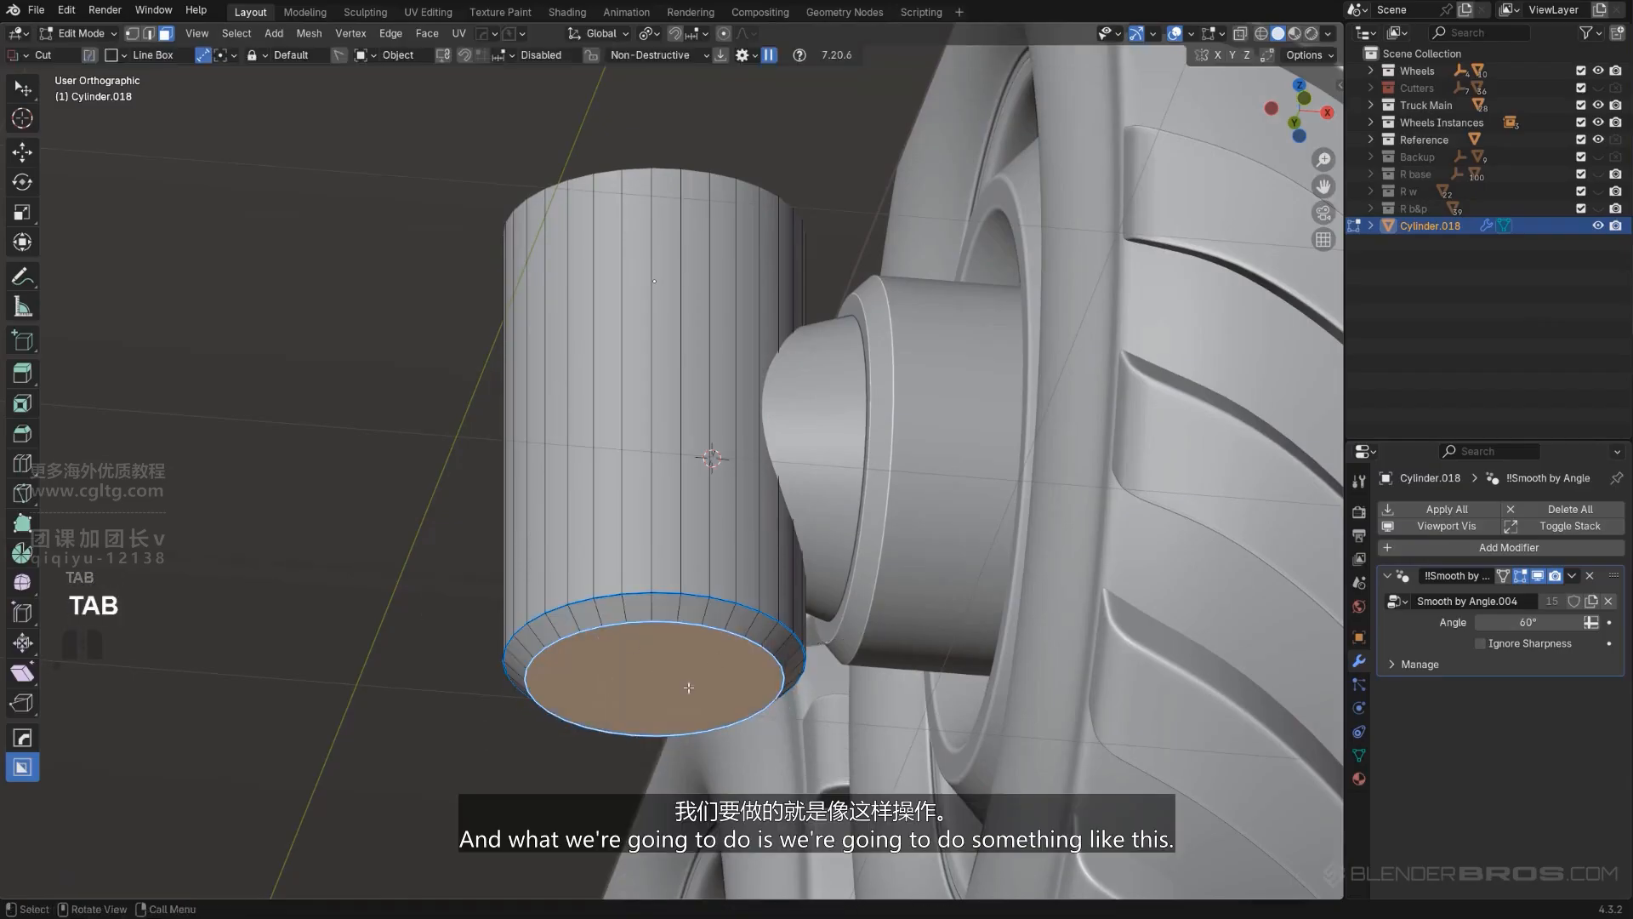
pyautogui.keyDown('shift'); pyautogui.moveTo(689, 687); pyautogui.dragTo(670, 645, button='middle'); pyautogui.keyUp('shift')
pyautogui.scroll(1, 671, 646)
pyautogui.press('i')
pyautogui.click(955, 605)
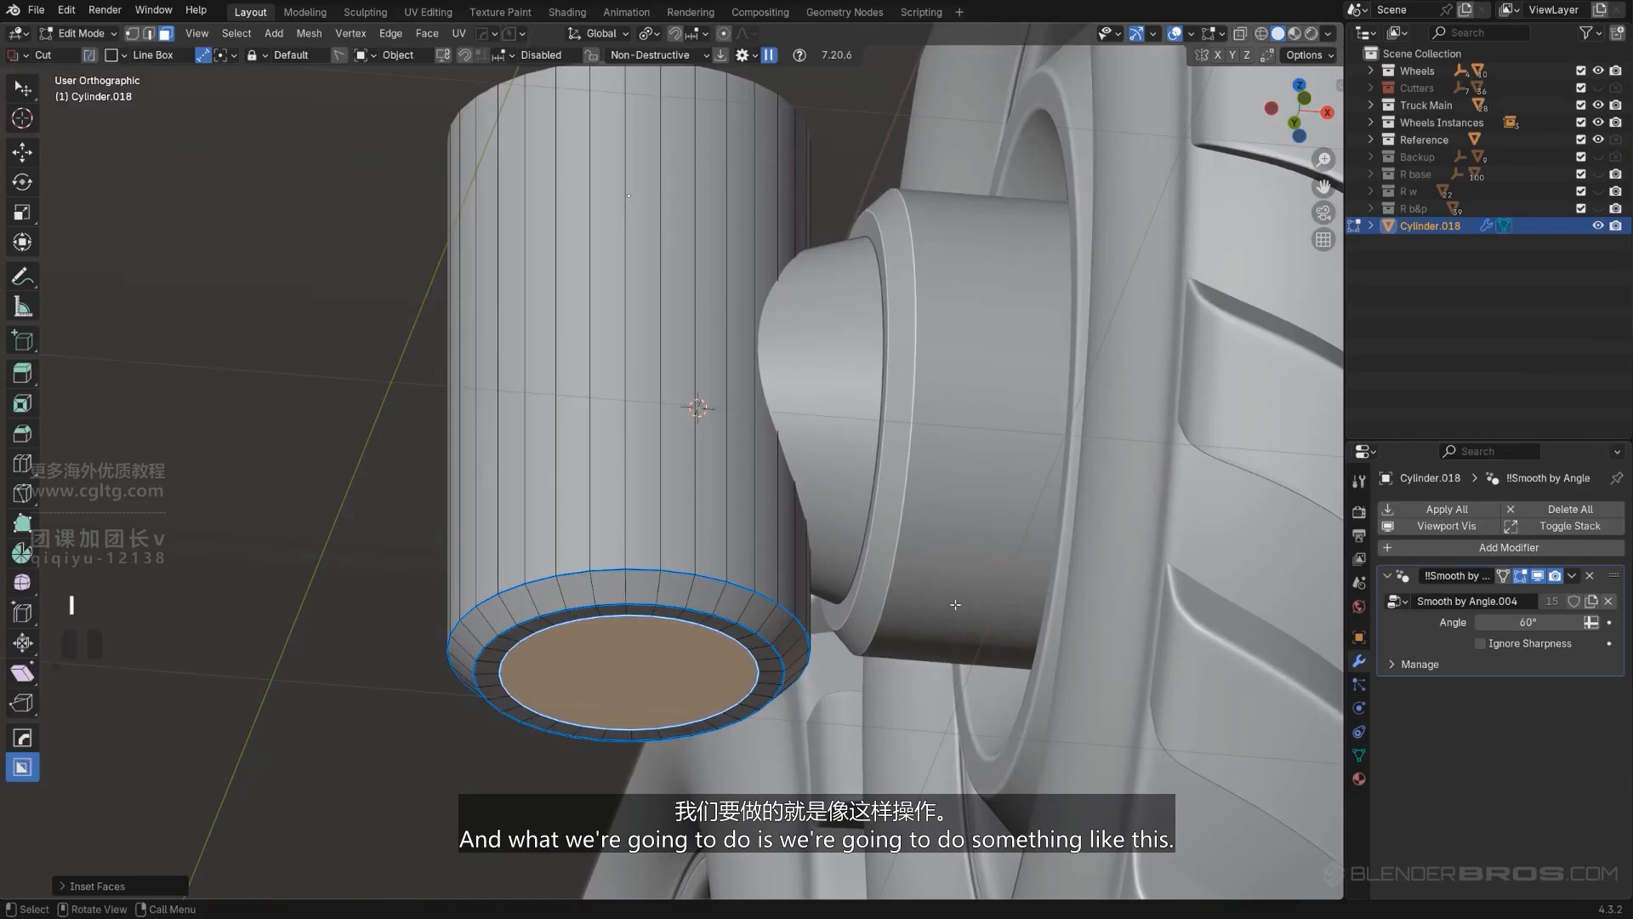
pyautogui.press('e')
pyautogui.click(959, 625)
# Step: Round the lower edge of the bottom boss with a multi-segment bevel and check the cylinder beside the wheel
pyautogui.hotkey('ctrl', 'b')
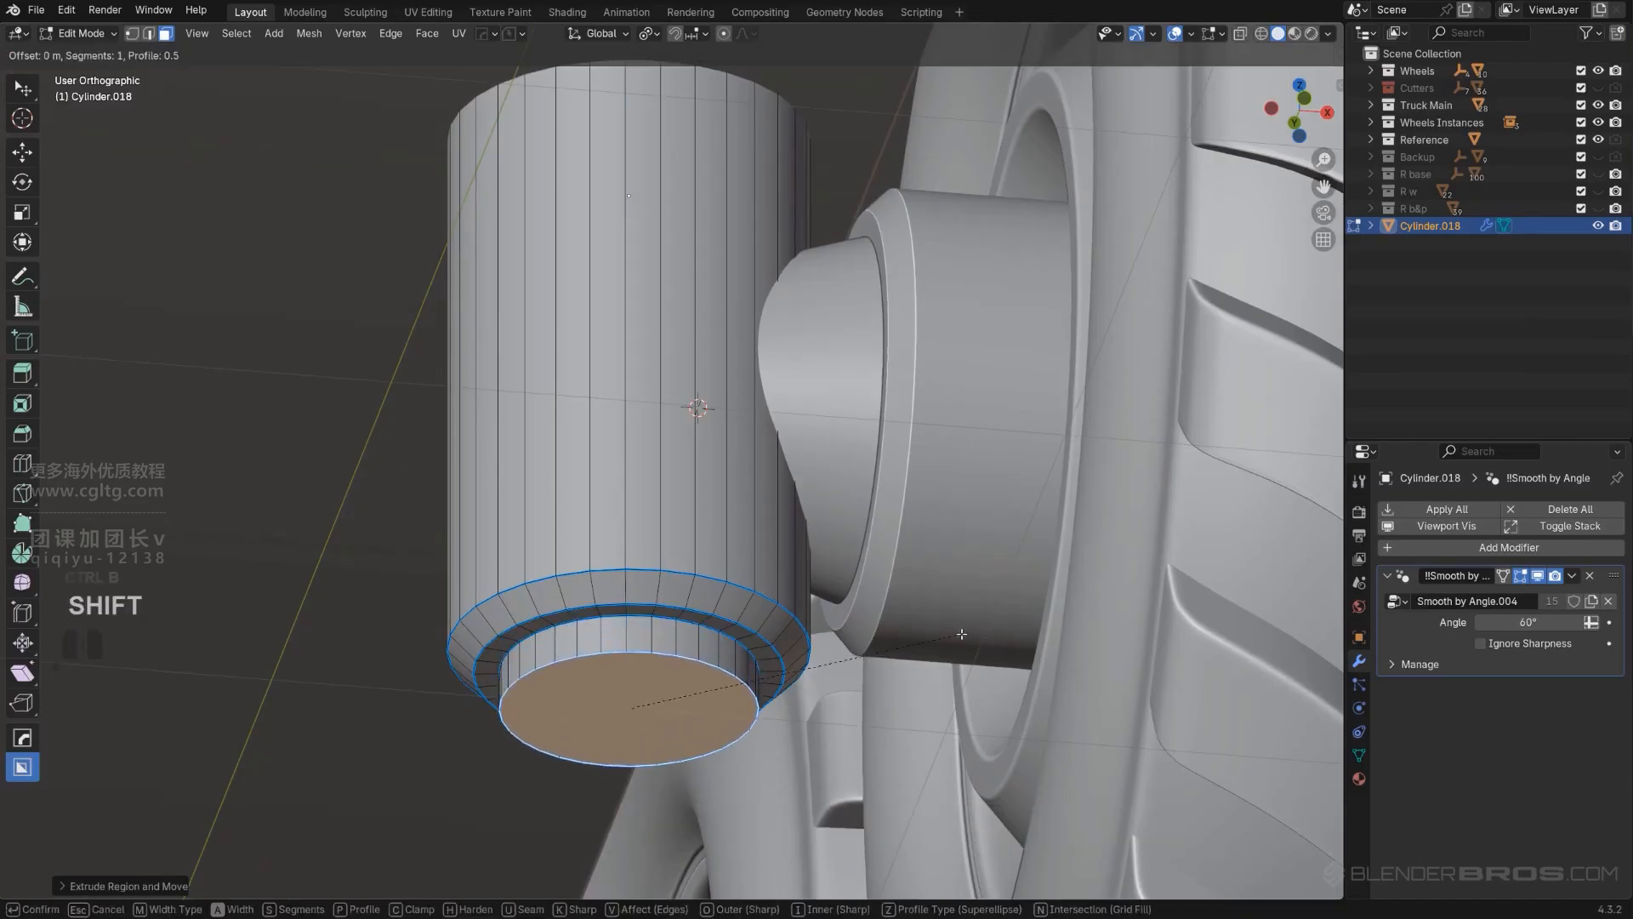
pyautogui.click(1207, 645)
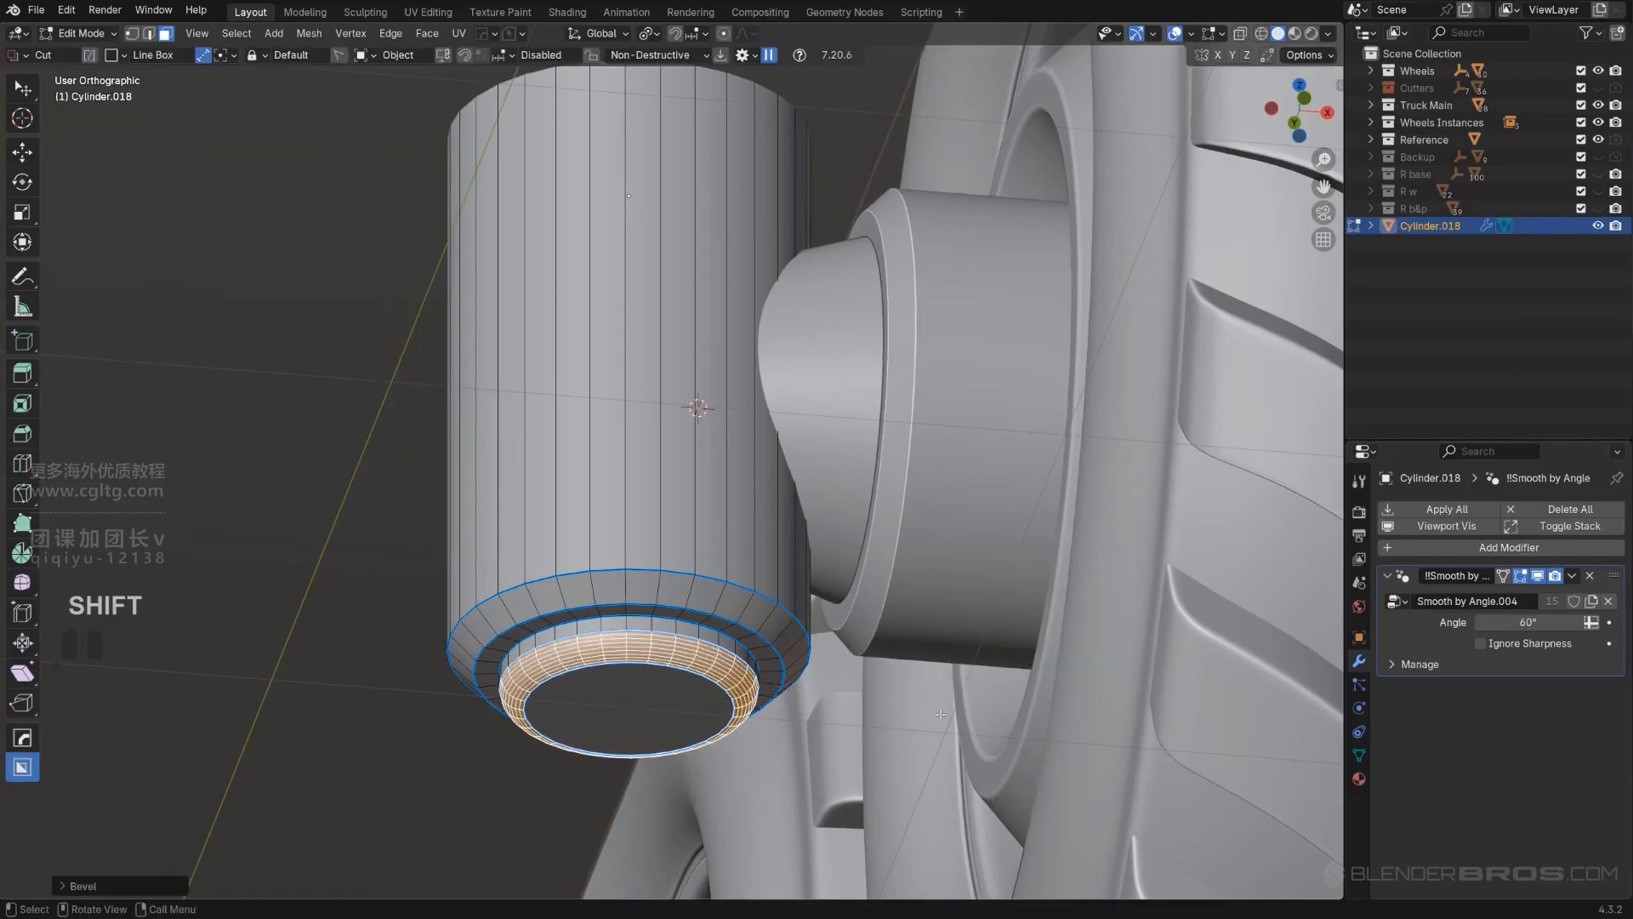
pyautogui.press('Tab')
pyautogui.scroll(-5, 851, 500)
pyautogui.keyDown('alt'); pyautogui.moveTo(851, 500); pyautogui.dragTo(810, 536, button='middle'); pyautogui.keyUp('alt')
pyautogui.scroll(-1, 811, 537)
pyautogui.press('KP_5')
pyautogui.scroll(2, 681, 589)
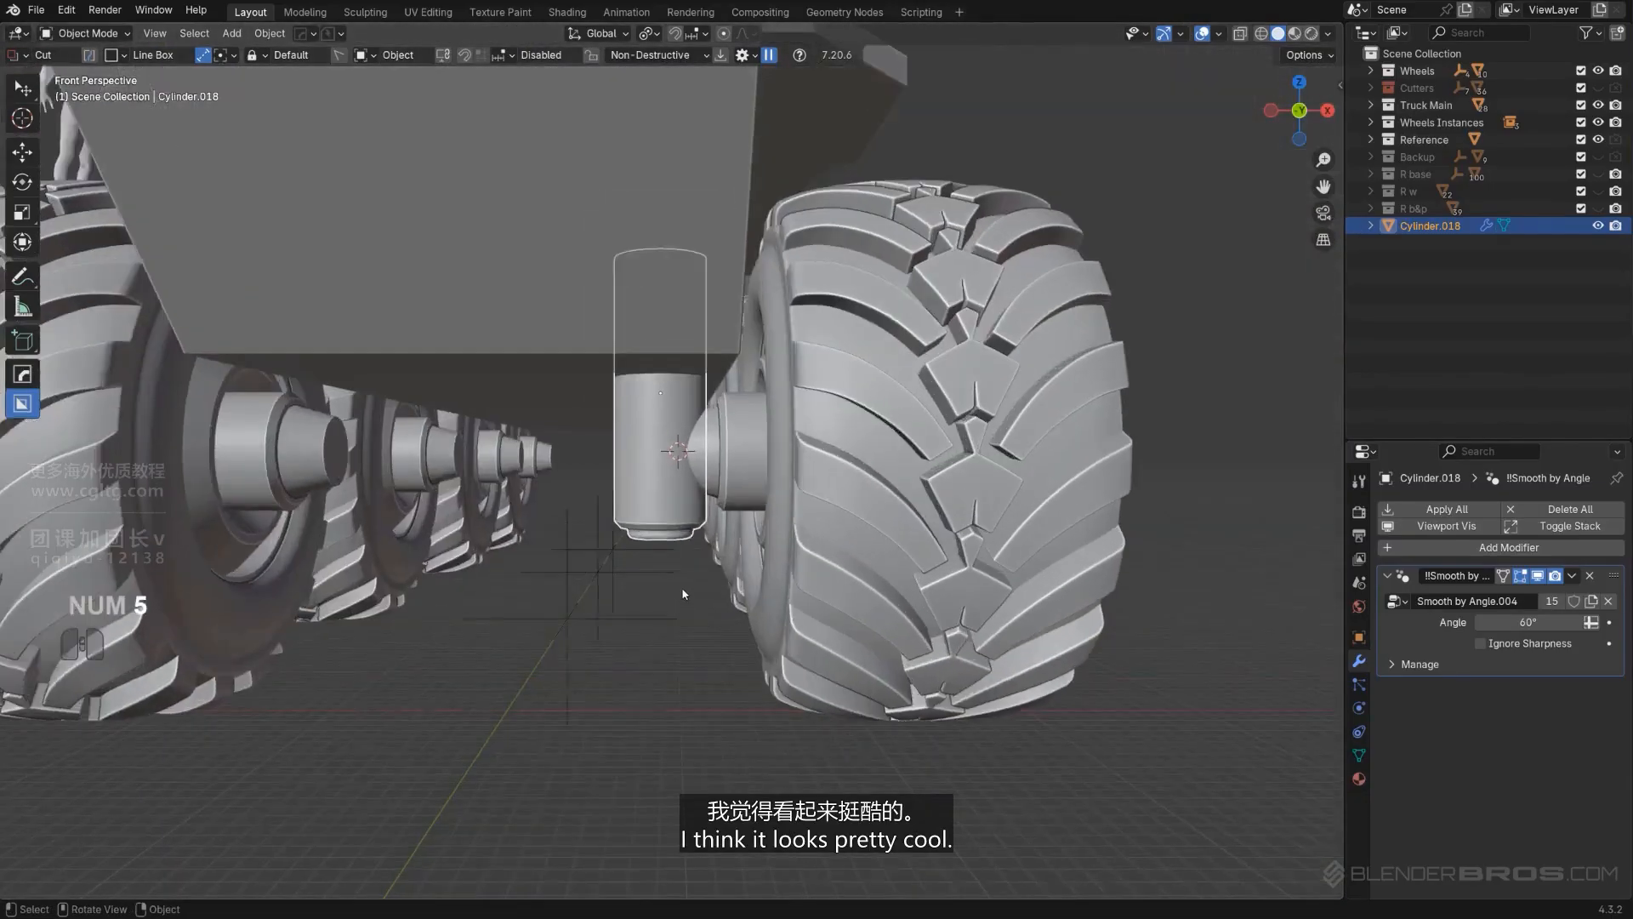
# Step: Add a horizontal loop cut around the cylinder slightly below the chassis underside
pyautogui.press('KP_5')
pyautogui.moveTo(672, 528)
pyautogui.keyDown('shift'); pyautogui.mouseDown(button='middle')
pyautogui.moveTo(703, 515)
pyautogui.moveTo(686, 513)
pyautogui.mouseUp(button='middle'); pyautogui.keyUp('shift')
pyautogui.scroll(-1, 689, 505)
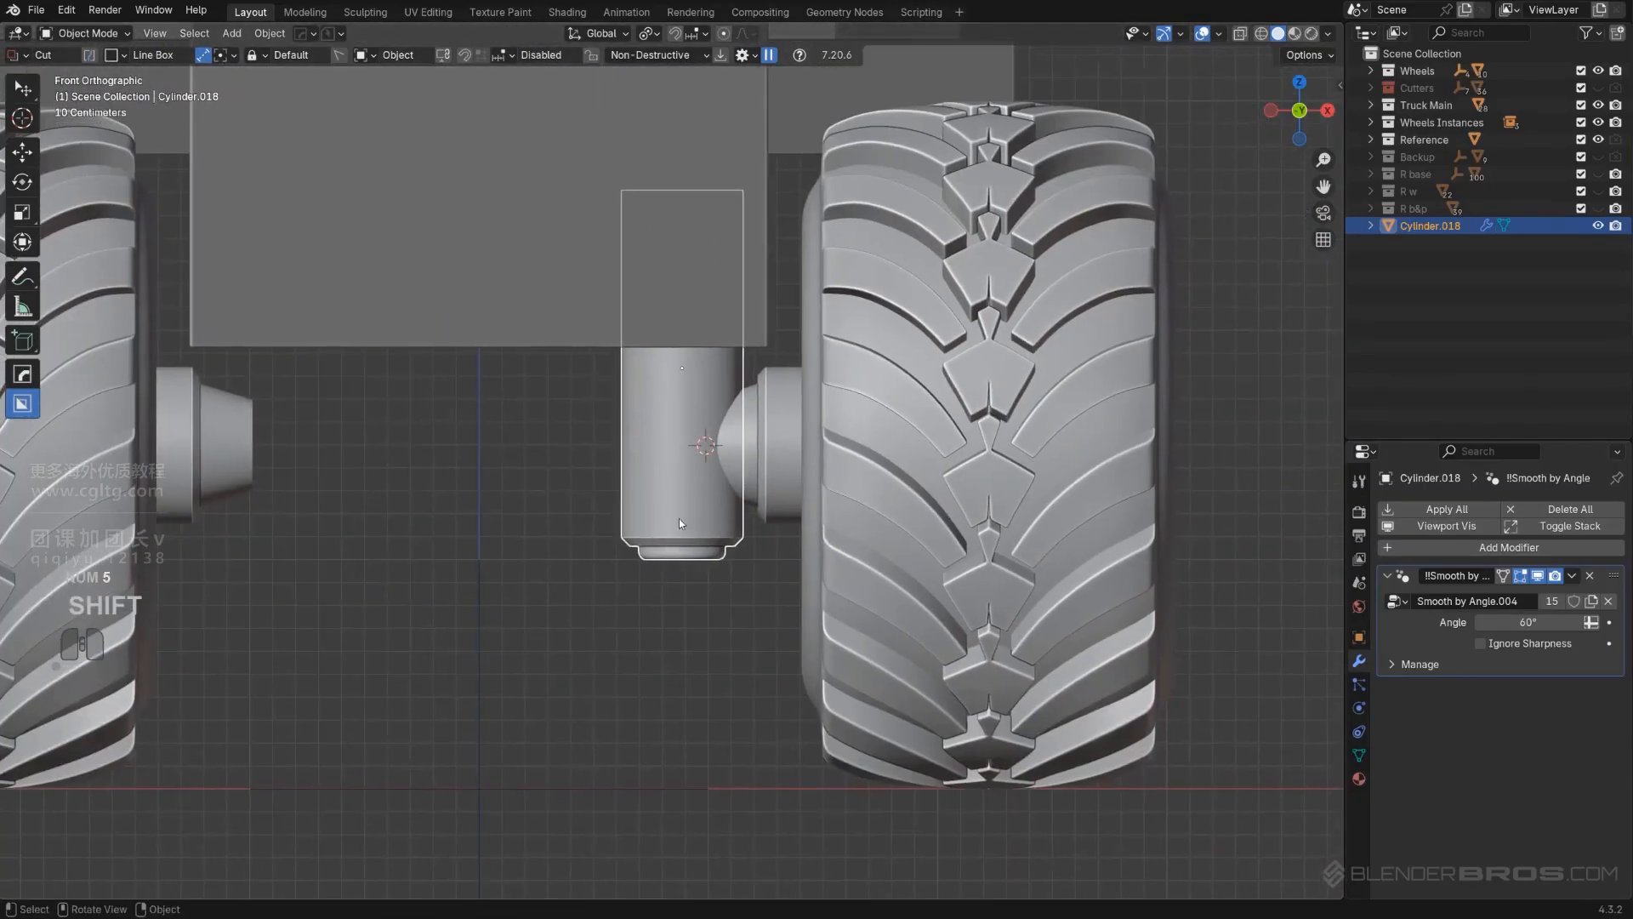
pyautogui.press('Tab')
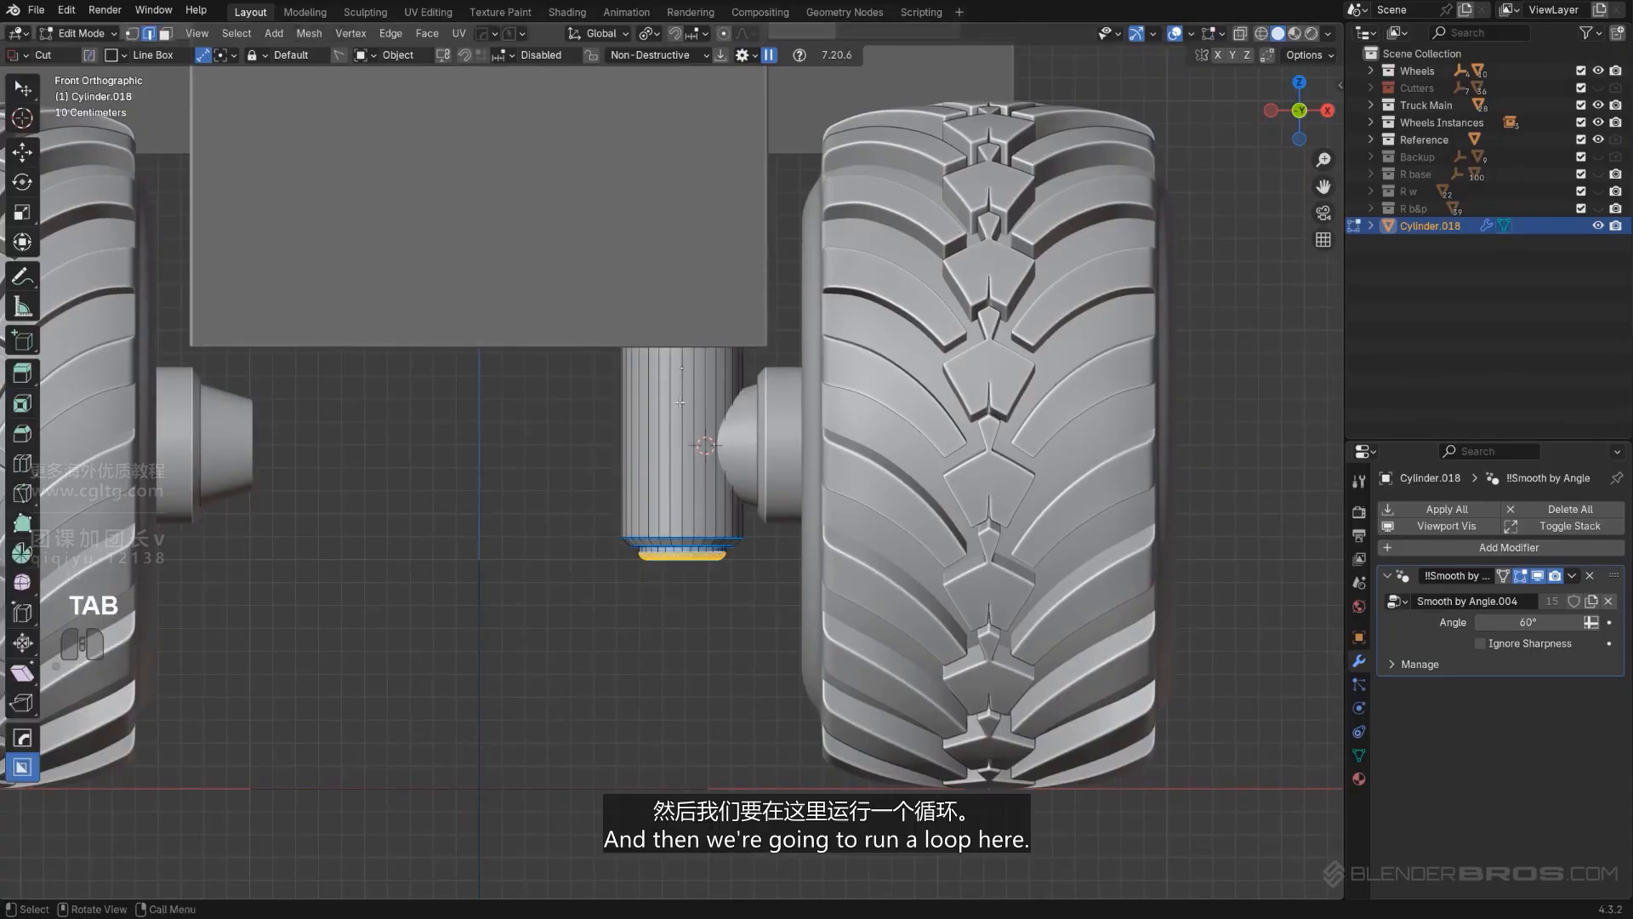
pyautogui.hotkey('ctrl', 'r')
pyautogui.click(689, 431)
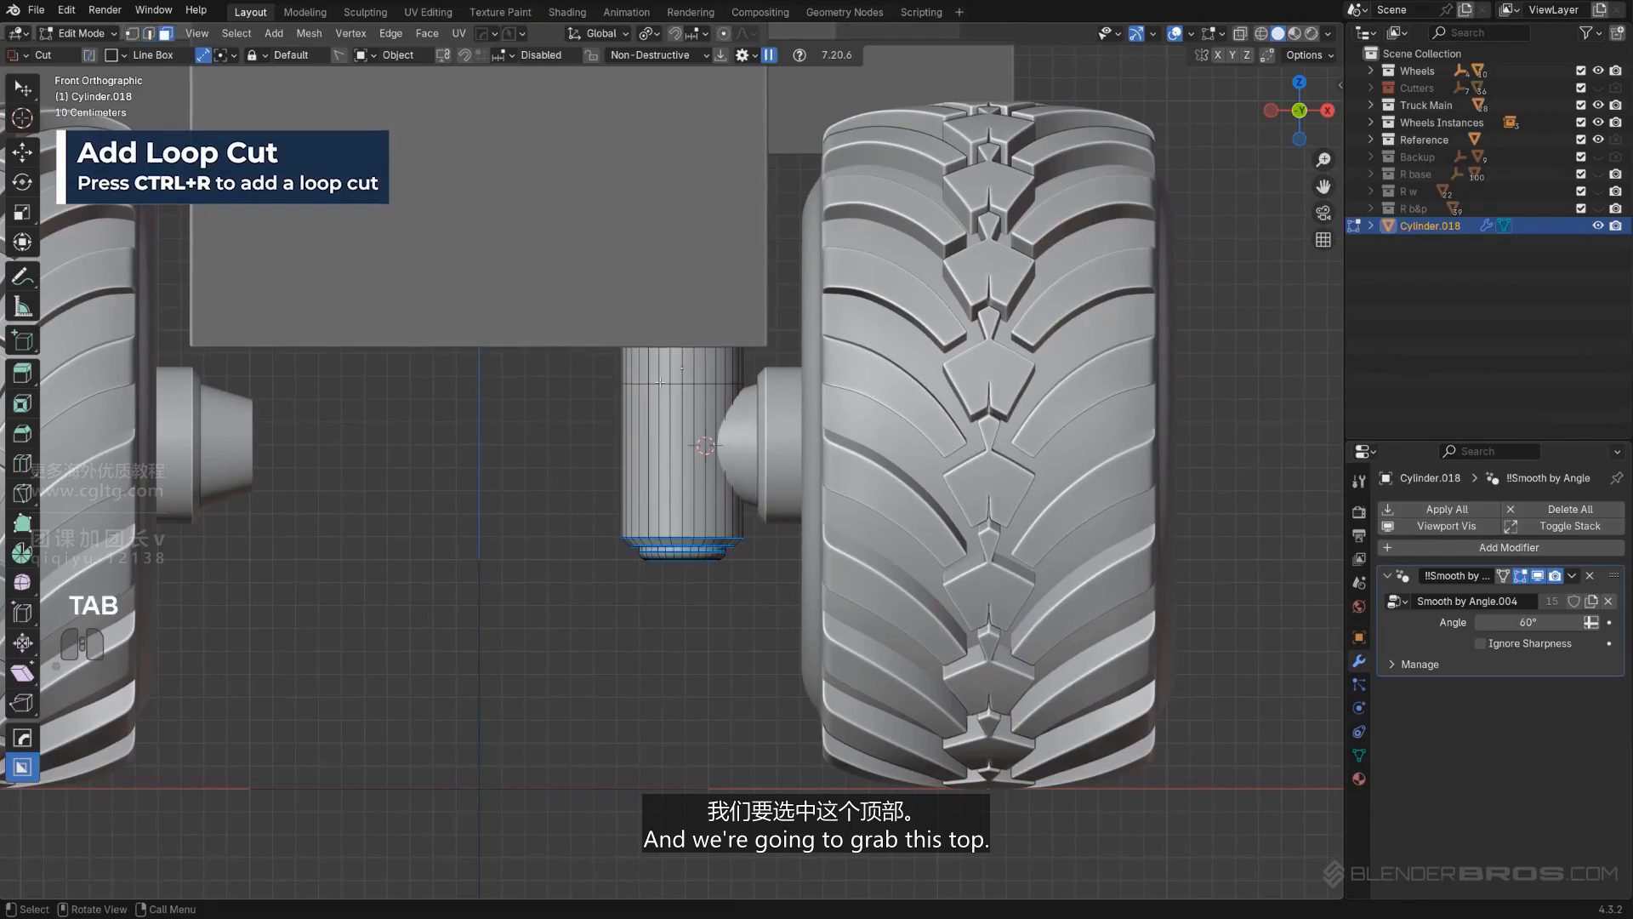
# Step: Isolate the cylinder in local view and delete its top face
pyautogui.keyDown('alt'); pyautogui.click(702, 355); pyautogui.keyUp('alt')
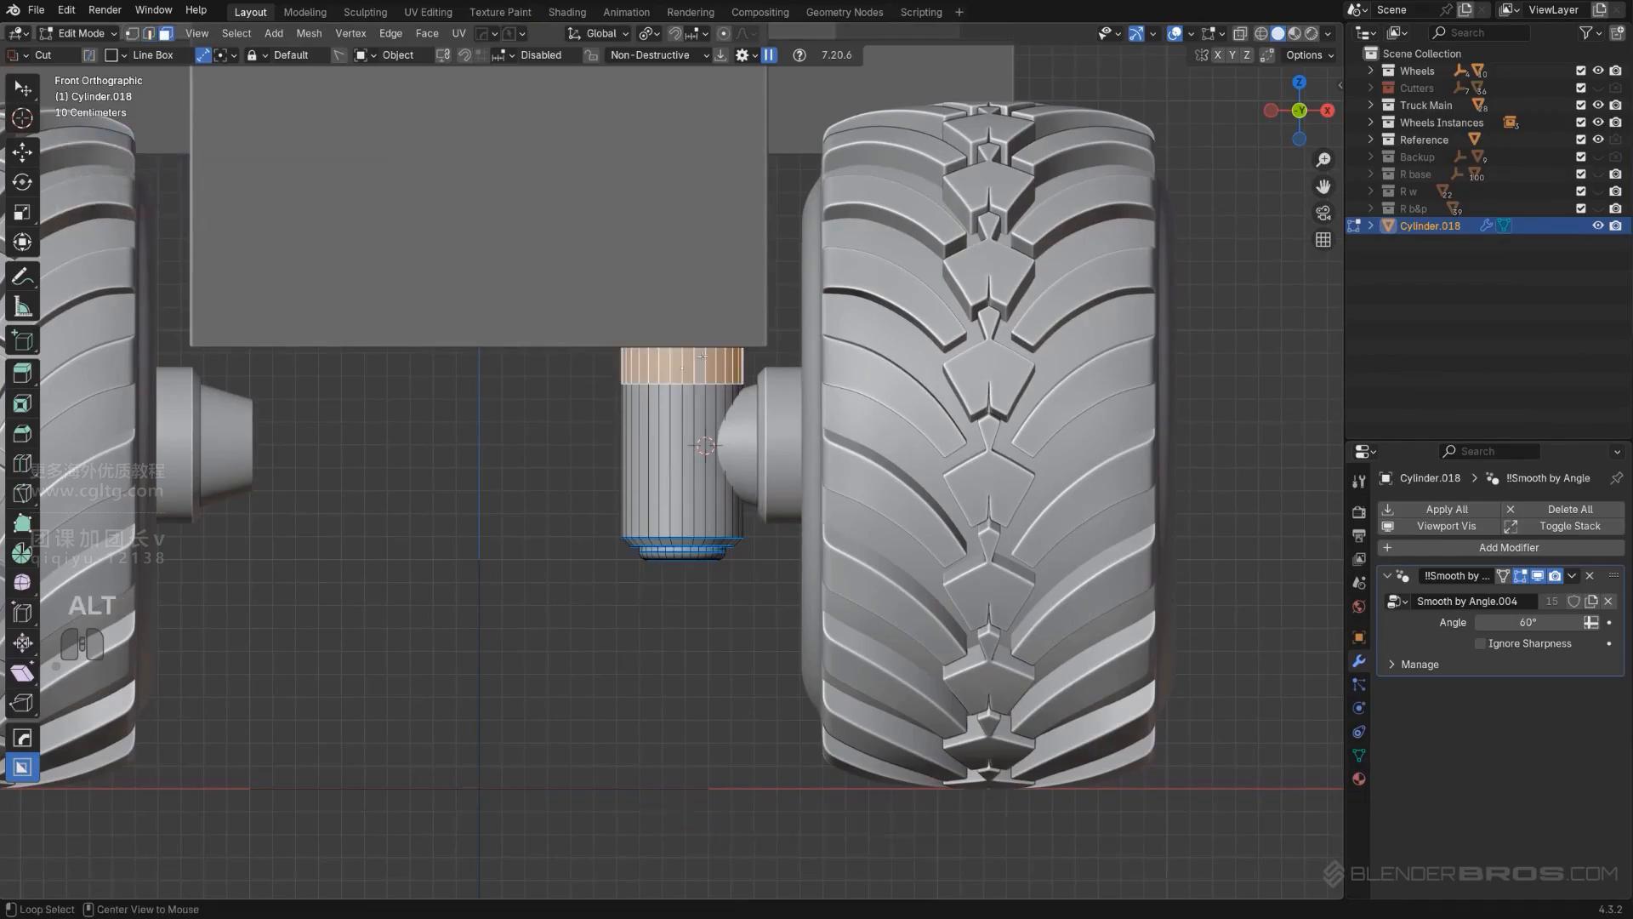
pyautogui.press('KP_Divide')
pyautogui.moveTo(730, 368); pyautogui.dragTo(641, 101, button='middle')
pyautogui.press('KP_5')
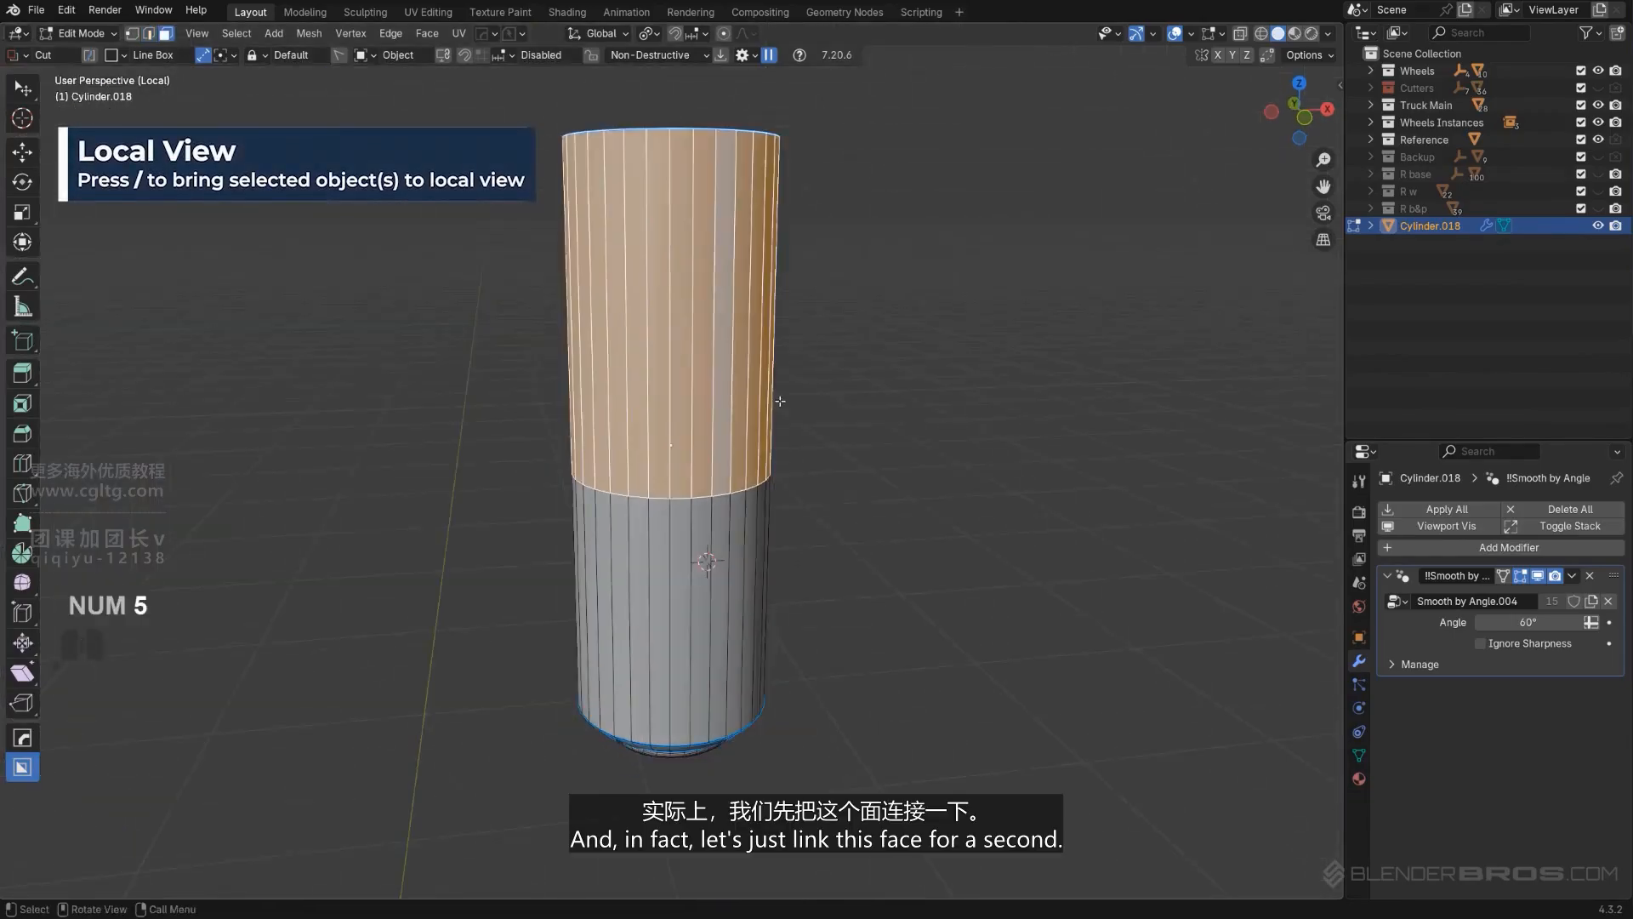
pyautogui.click(663, 139)
pyautogui.press('x')
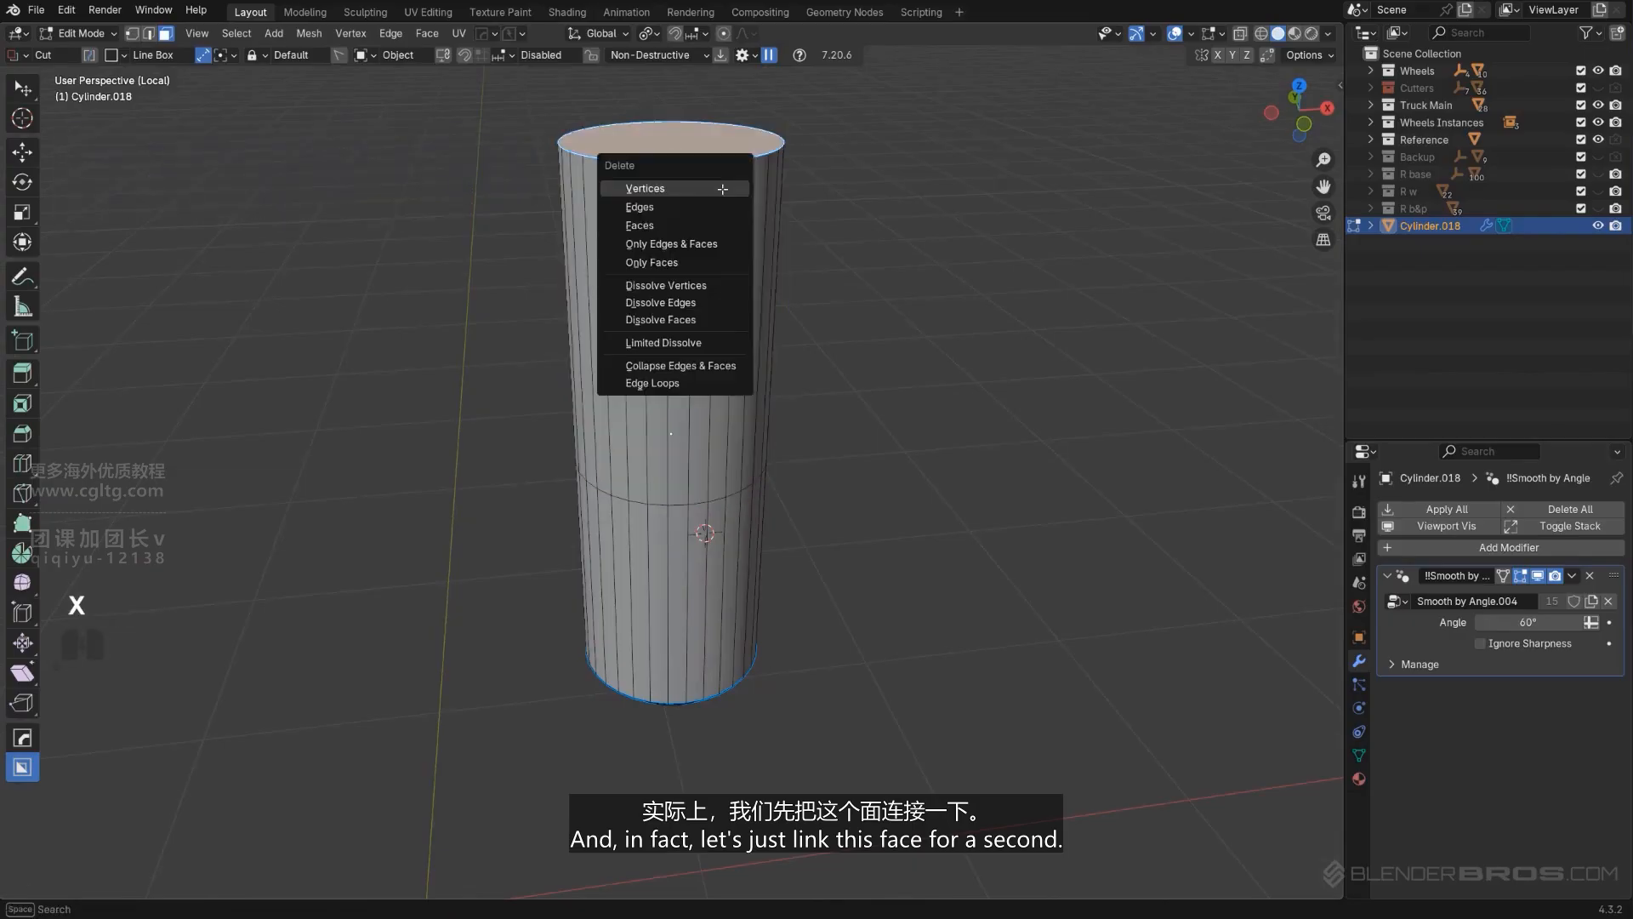
pyautogui.click(723, 225)
# Step: Select the side faces above the loop cut and push them inward along their normals with EM_Macro to narrow the upper section
pyautogui.keyDown('alt'); pyautogui.click(738, 275); pyautogui.keyUp('alt')
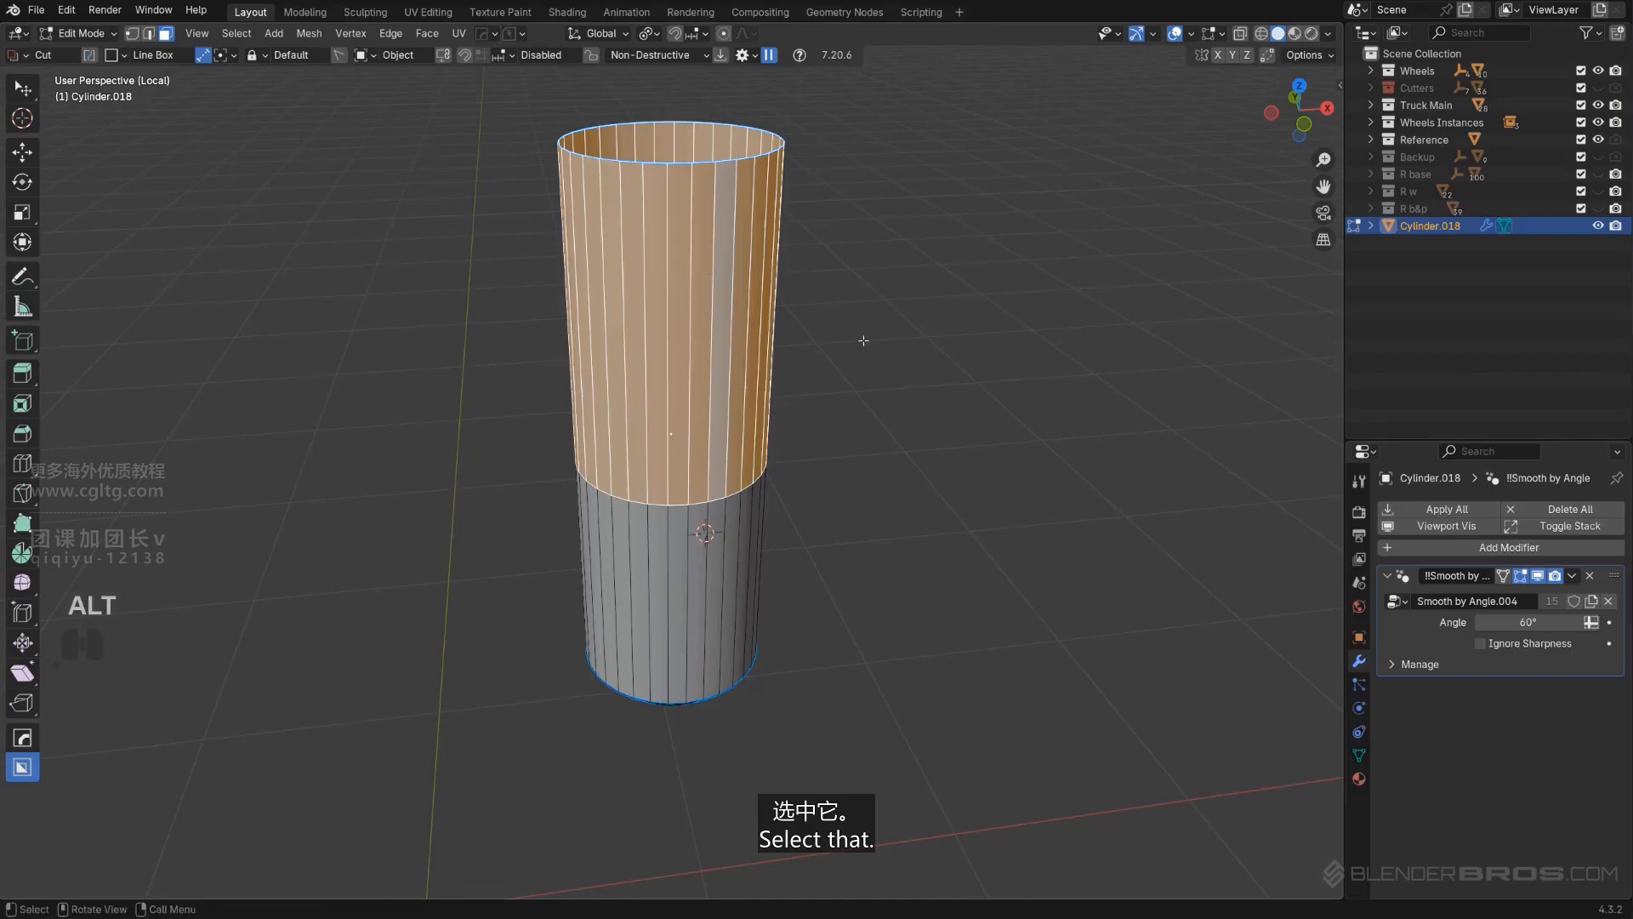
pyautogui.press('q')
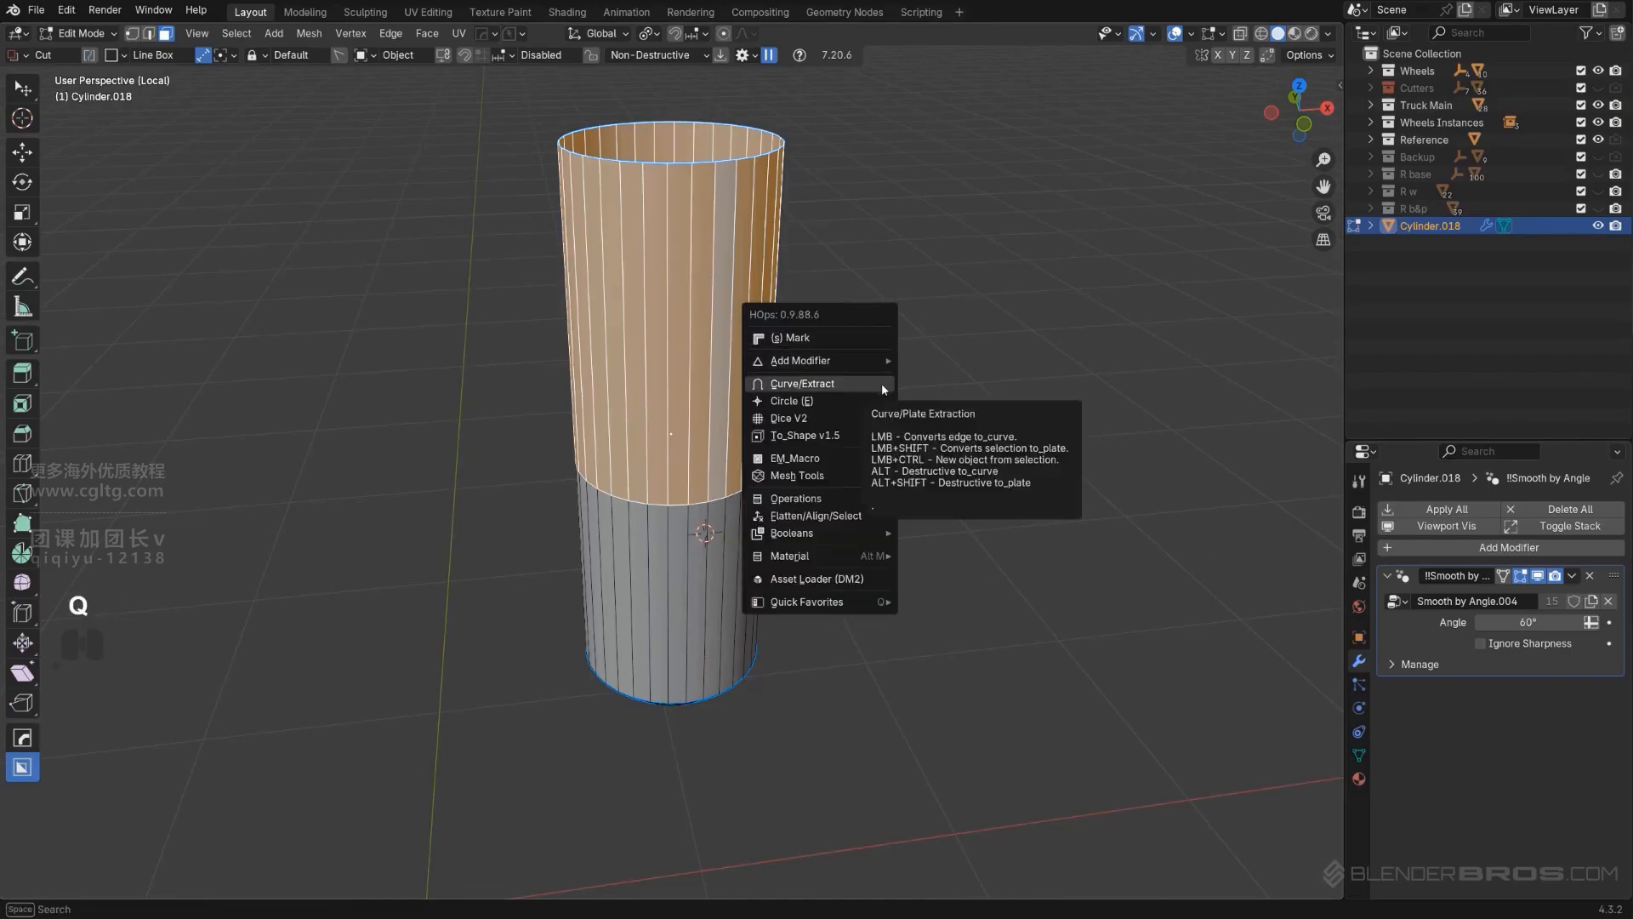
pyautogui.keyDown('alt'); pyautogui.click(866, 459); pyautogui.keyUp('alt')
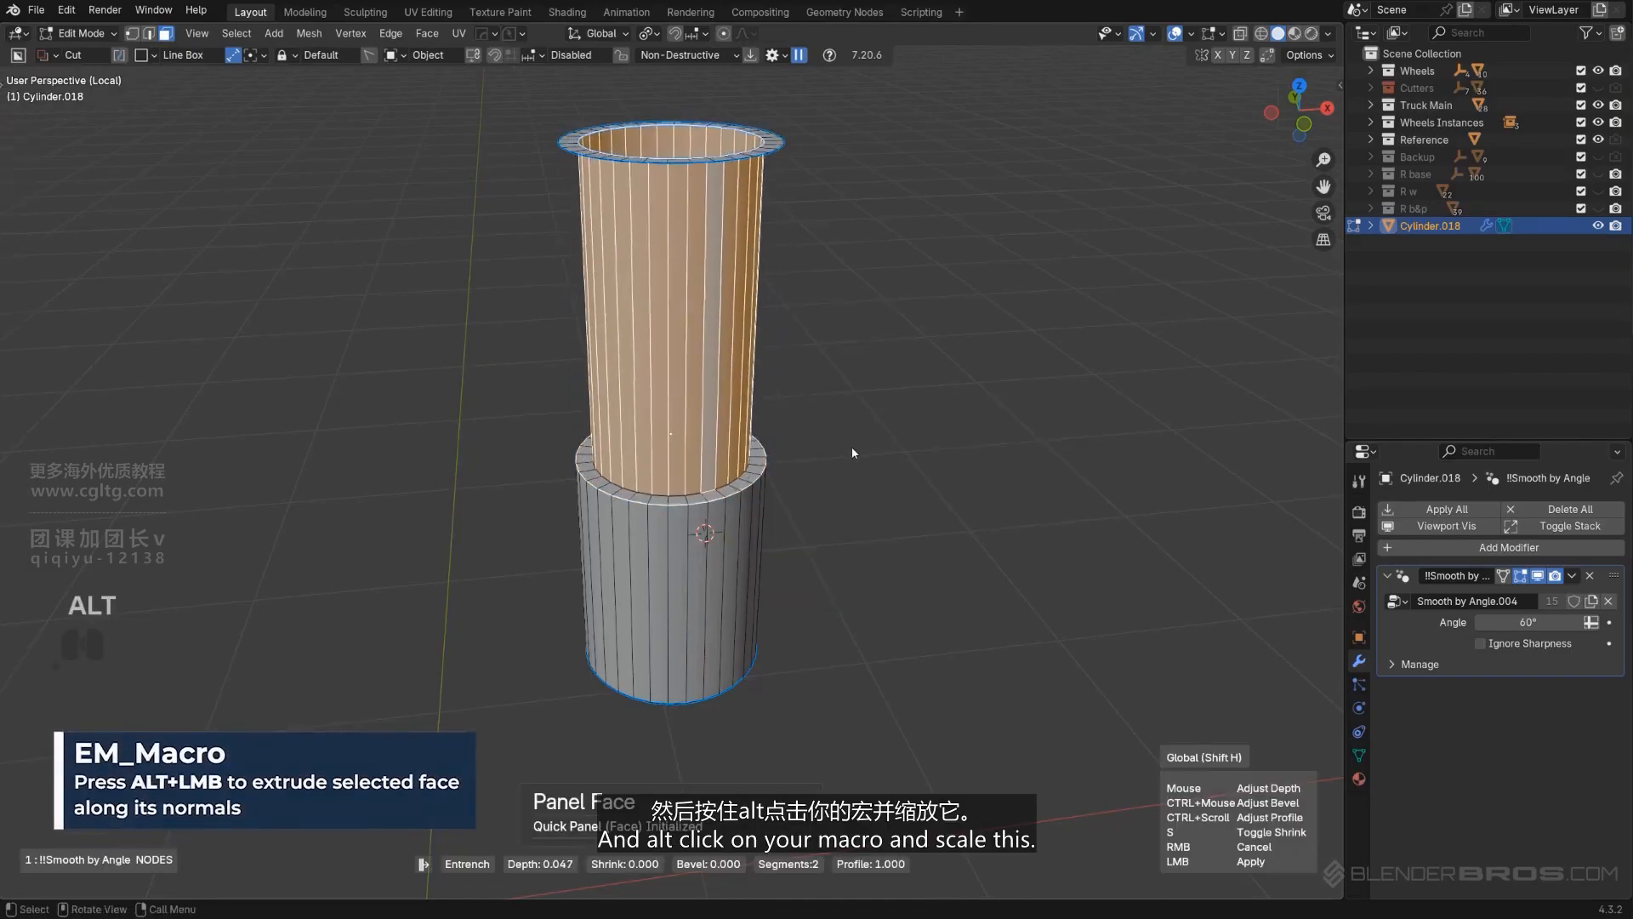
pyautogui.click(787, 360)
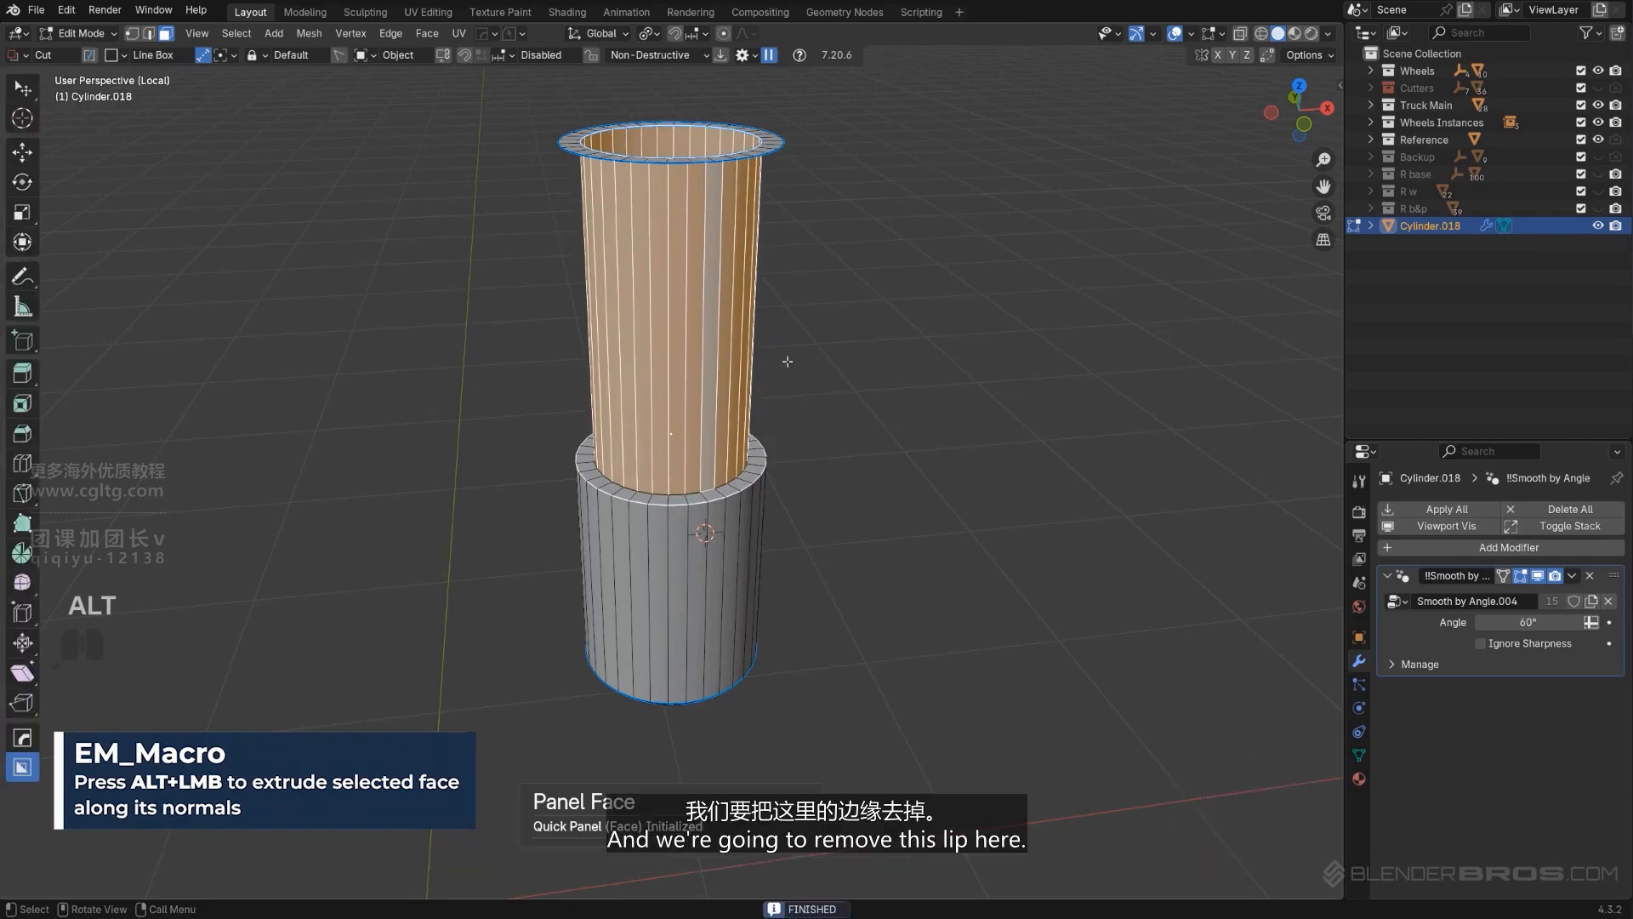
# Step: Delete the ring of lip faces around the open upper end of the cylinder
pyautogui.keyDown('alt'); pyautogui.click(748, 155); pyautogui.keyUp('alt')
pyautogui.press('x')
pyautogui.click(756, 151)
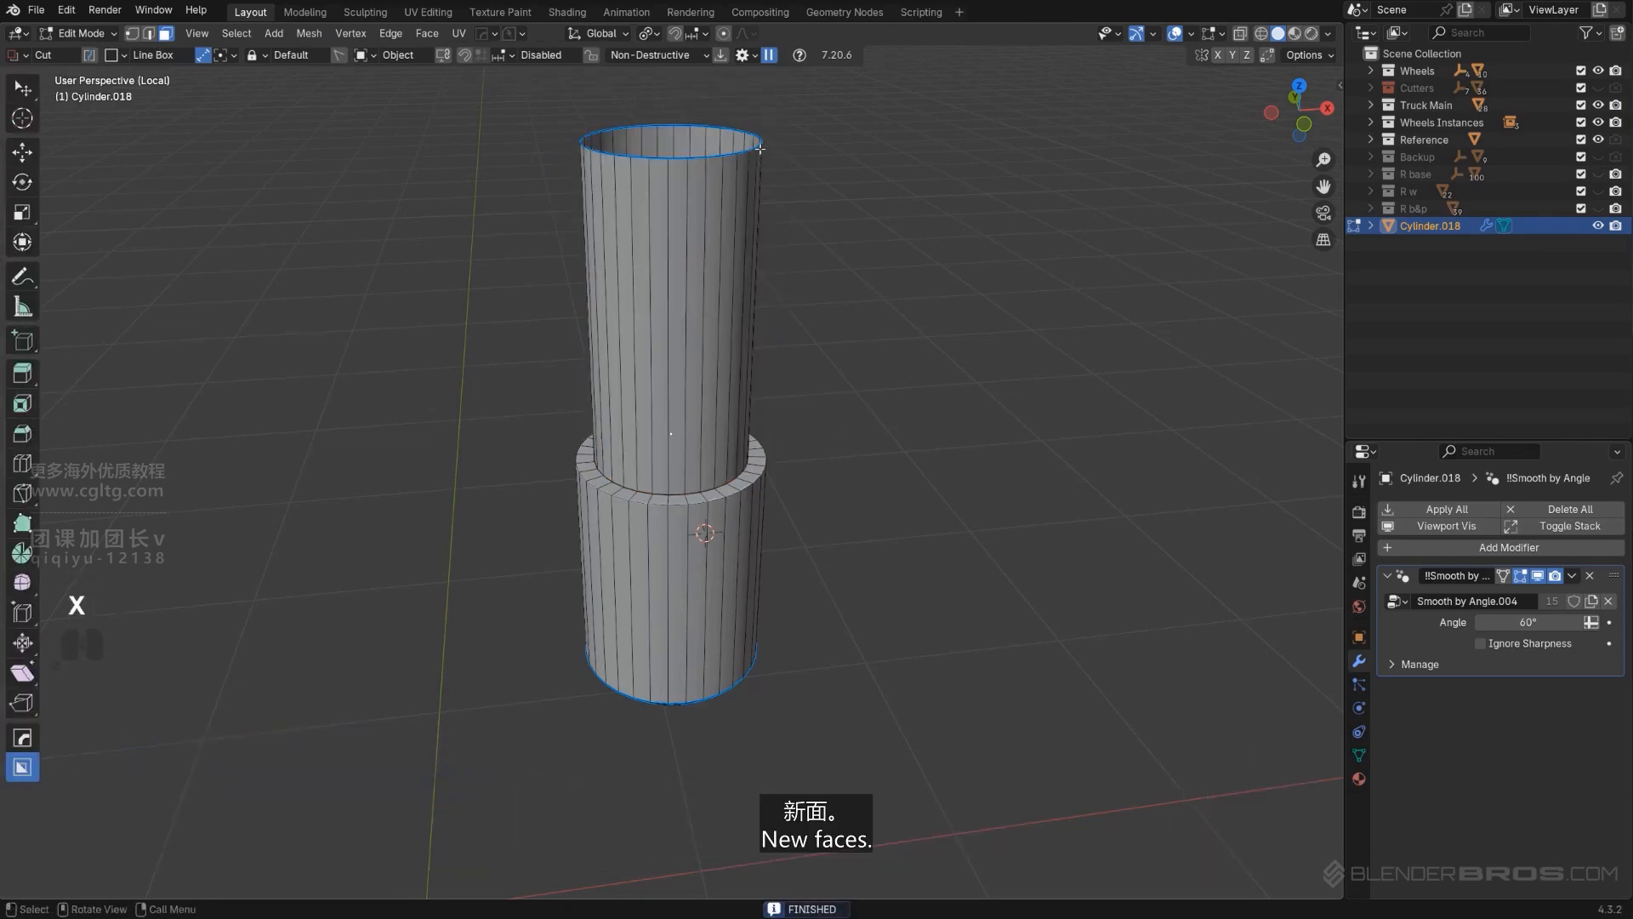
# Step: Fill the open upper end of the cylinder with a face and return to the full scene
pyautogui.press('Tab')
pyautogui.moveTo(775, 151); pyautogui.dragTo(835, 292, button='middle')
pyautogui.click(751, 201)
pyautogui.press('3')
pyautogui.press('f')
pyautogui.press('Tab')
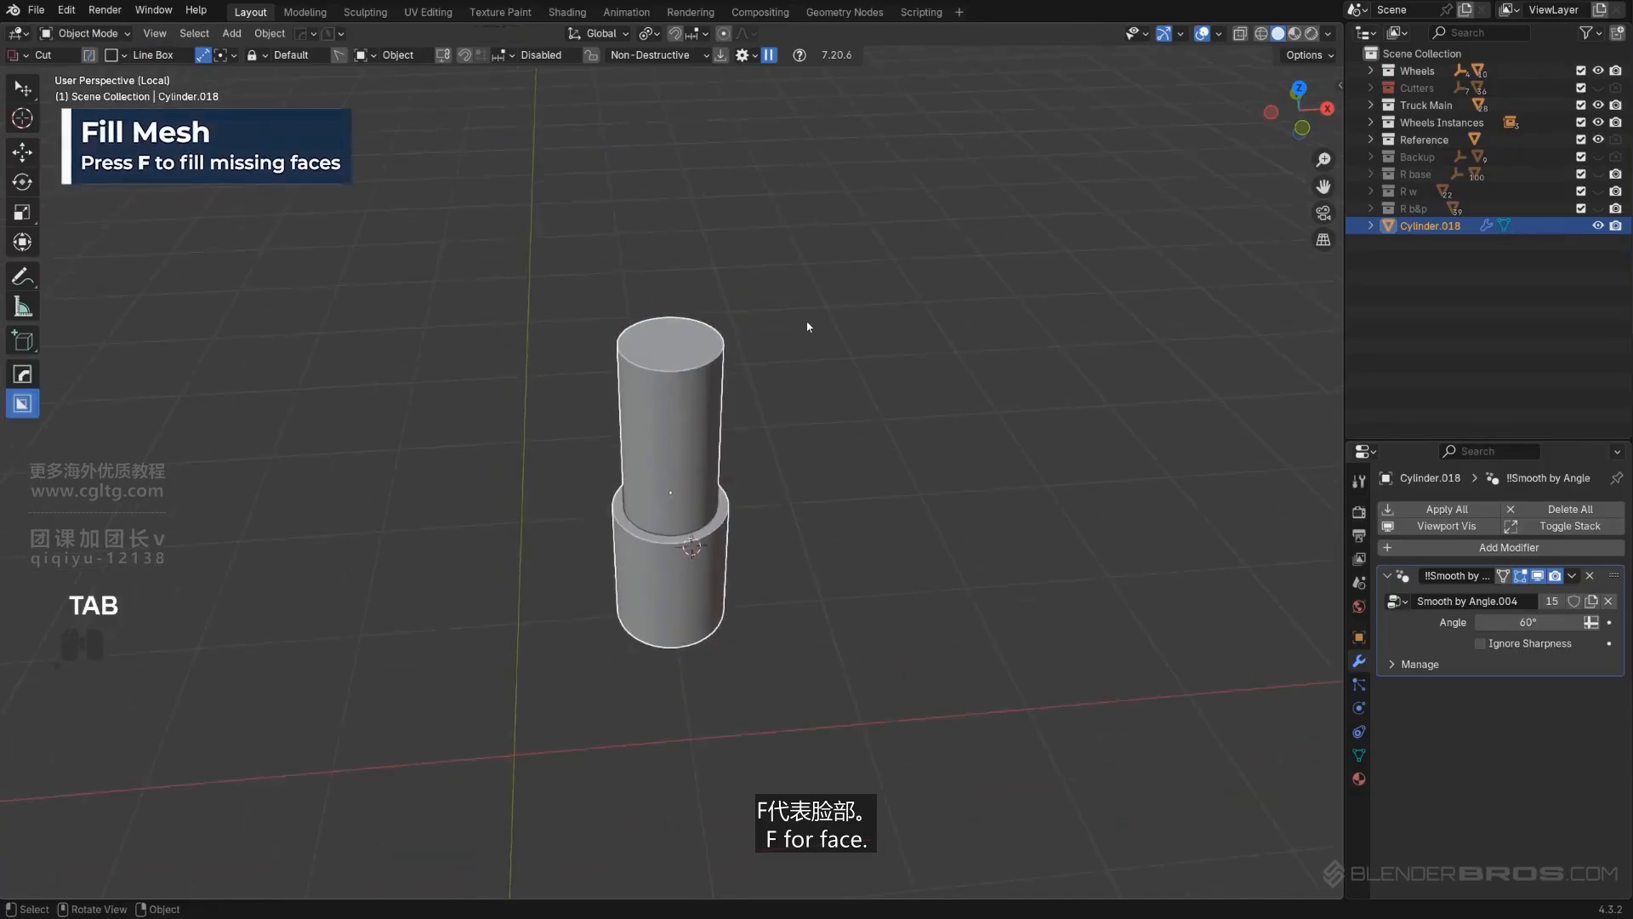
pyautogui.press('KP_Divide')
# Step: Add a HardOps bevel with 3 segments and 0.01 width to the cylinder, plus a Weighted Normal modifier with Keep Sharp
pyautogui.scroll(5, 693, 379)
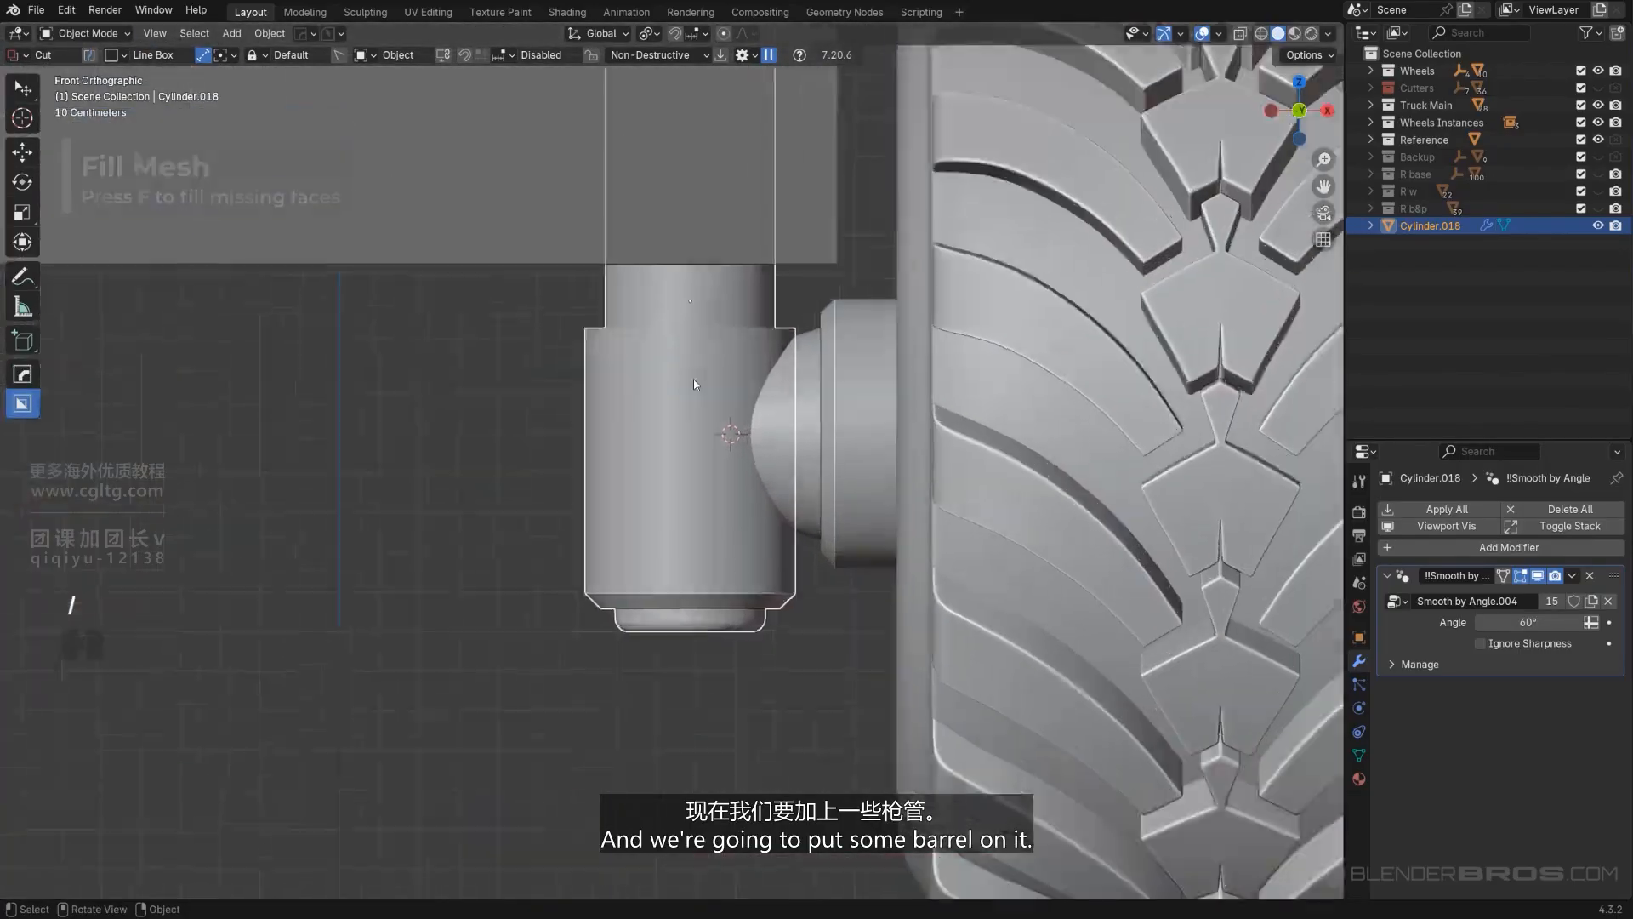
pyautogui.press('q')
pyautogui.click(693, 385)
pyautogui.press('shift')
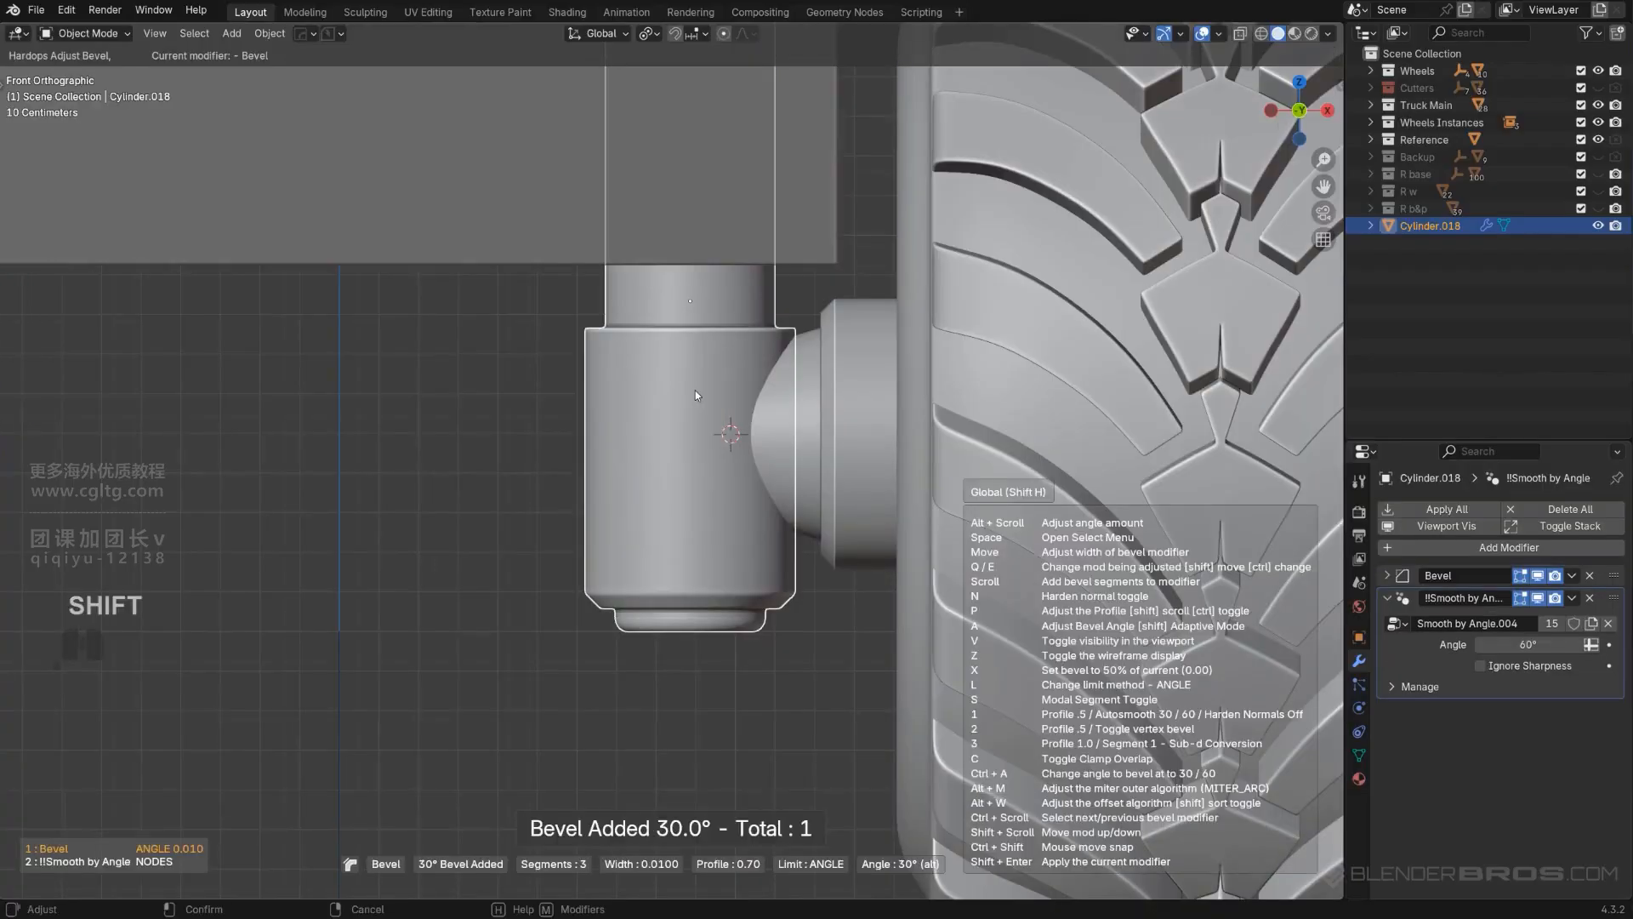
pyautogui.click(693, 397)
pyautogui.scroll(-6, 691, 395)
pyautogui.press('q')
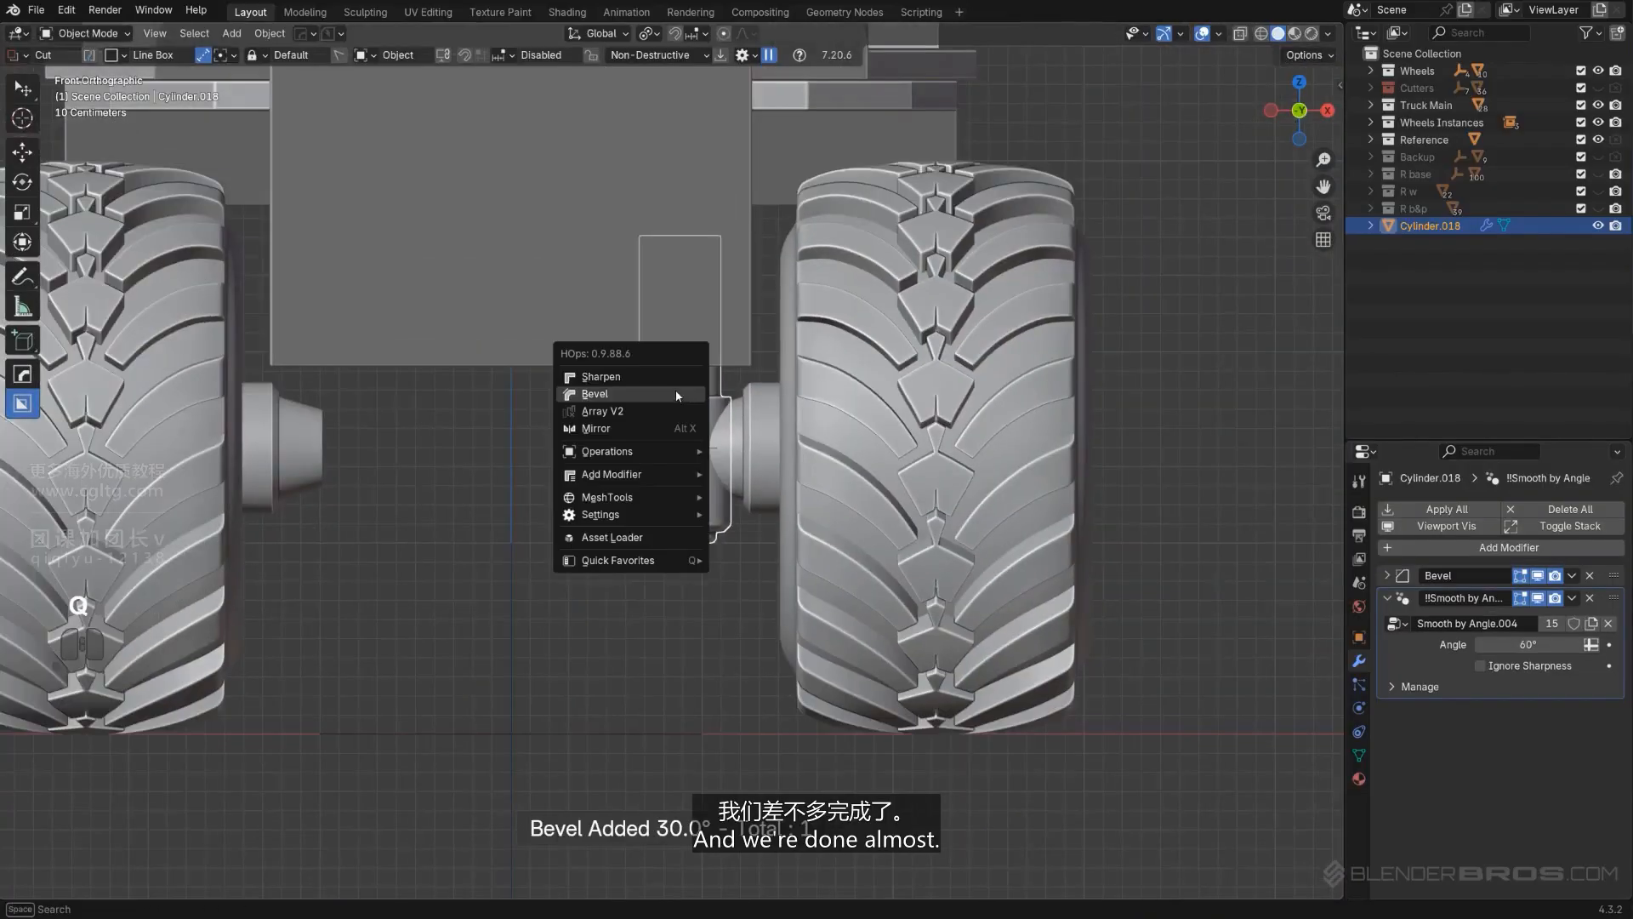
pyautogui.keyDown('alt'); pyautogui.click(668, 378); pyautogui.keyUp('alt')
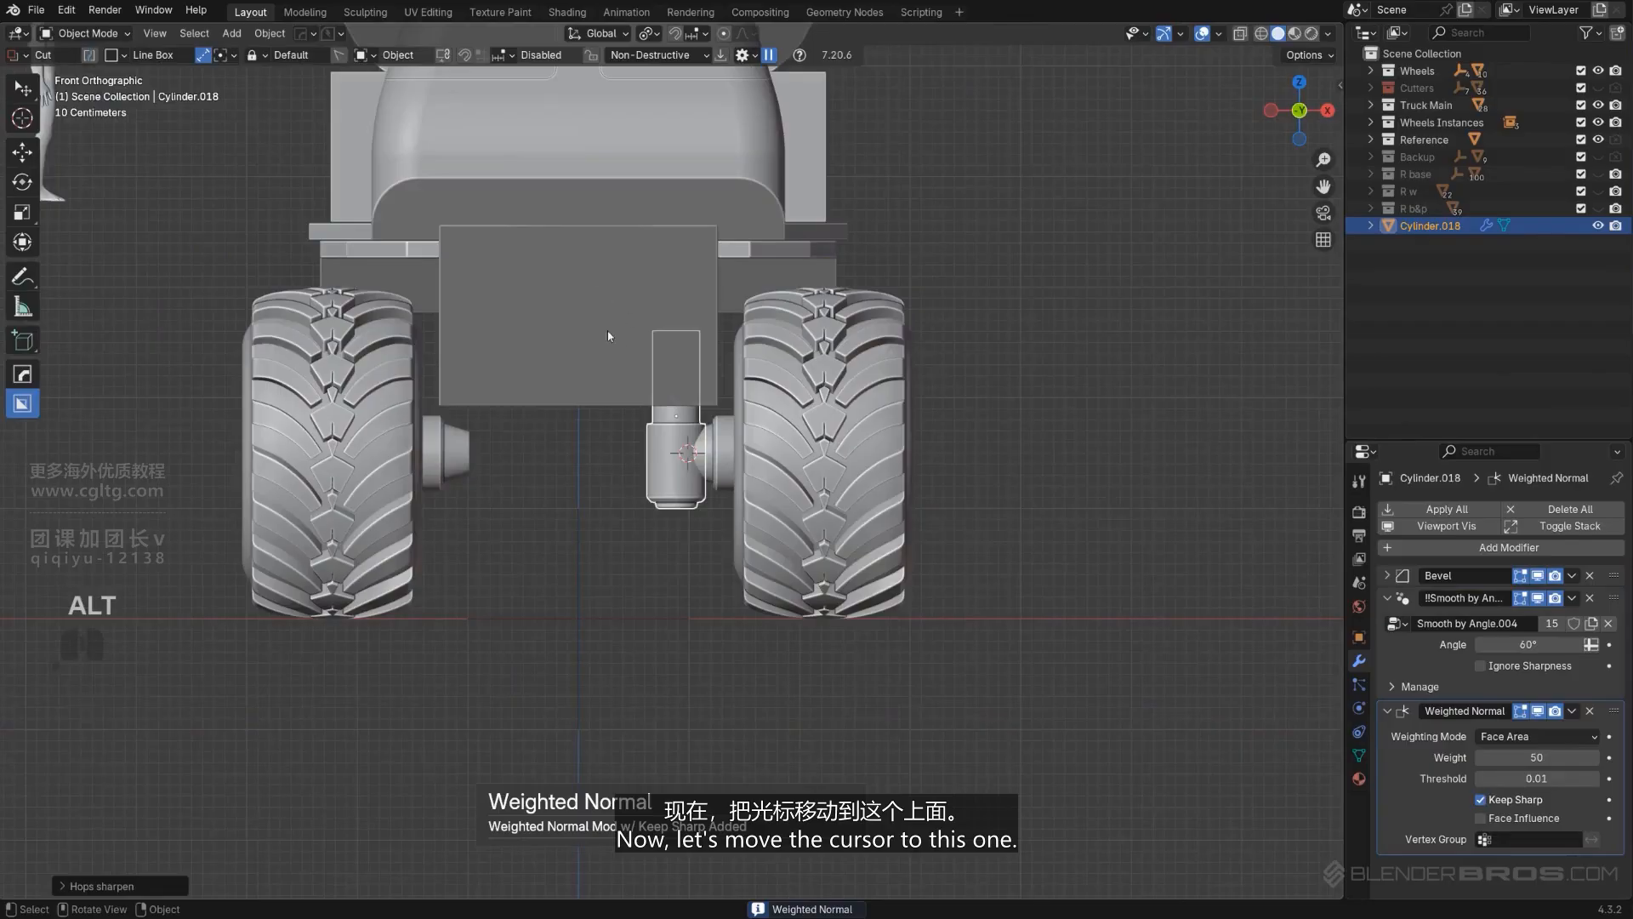
# Step: Snap the 3D cursor to the selected suspension cylinder
pyautogui.scroll(3, 690, 448)
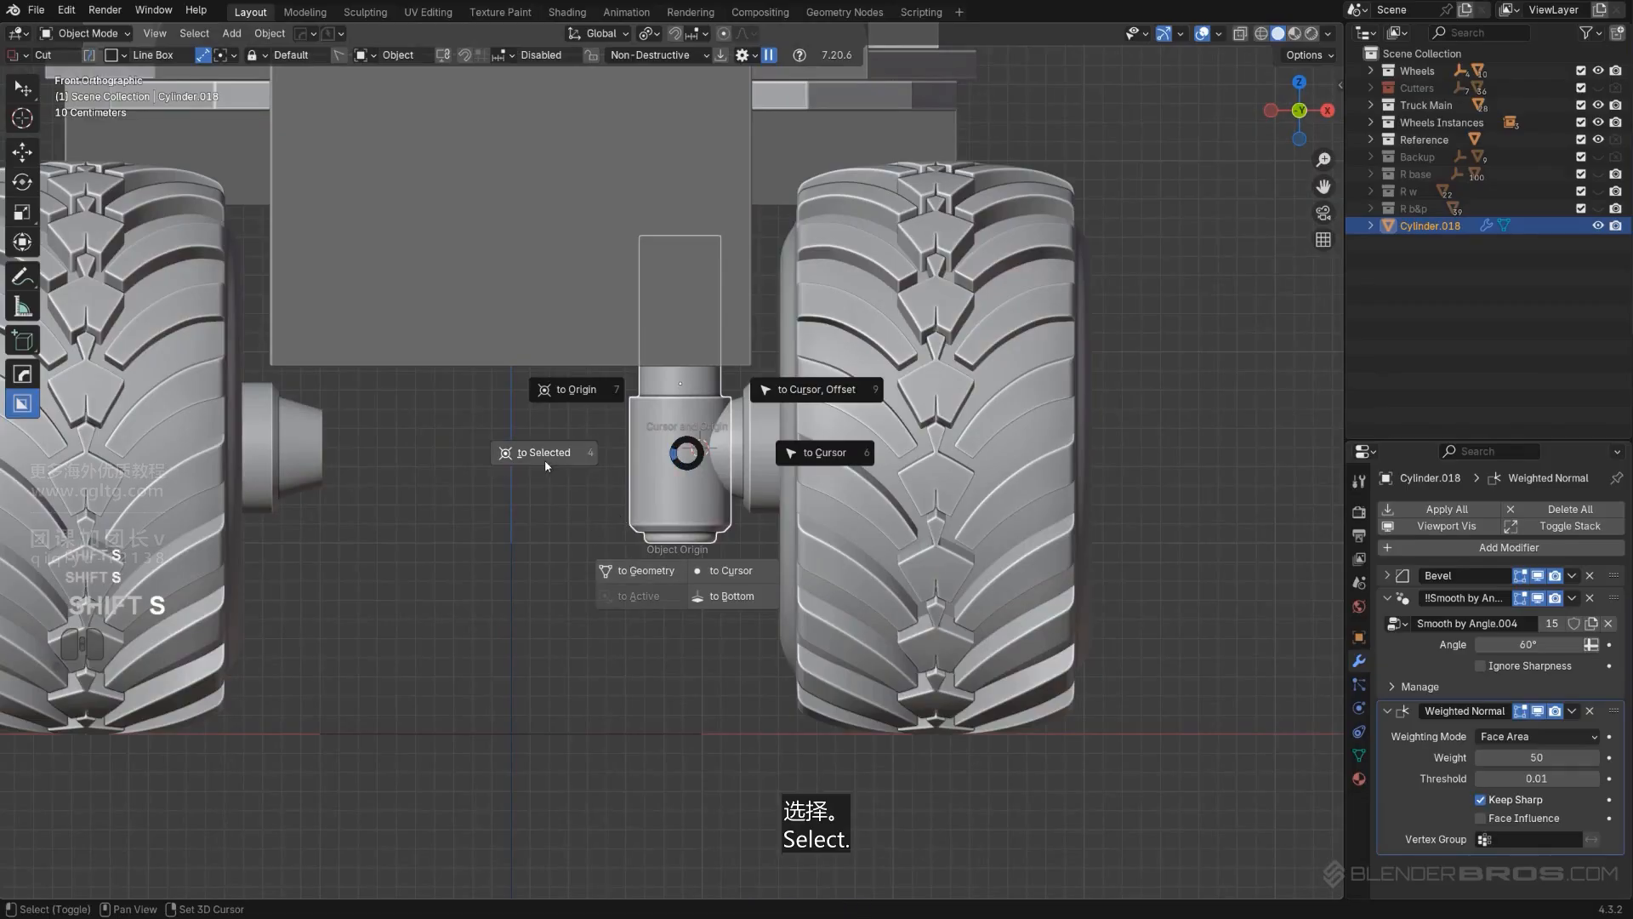
pyautogui.click(545, 459)
pyautogui.scroll(-2, 397, 264)
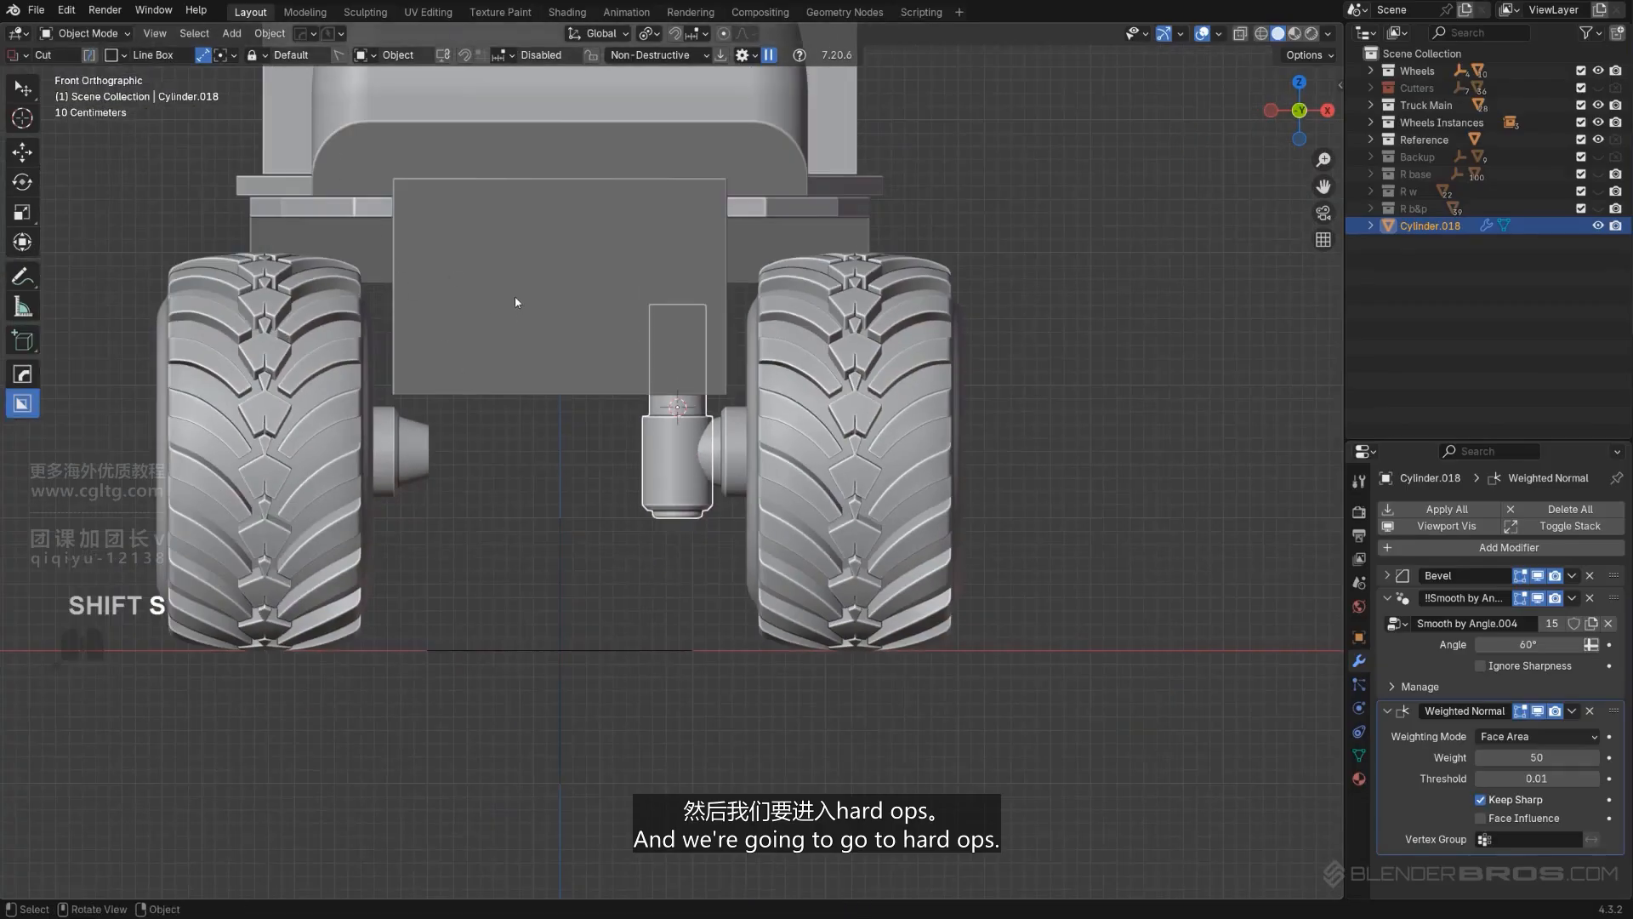
# Step: Activate HardOps, isolate the cylinder in local view and add a spring smart shape at the 3D cursor
pyautogui.hotkey('alt', 'w')
pyautogui.scroll(2, 443, 68)
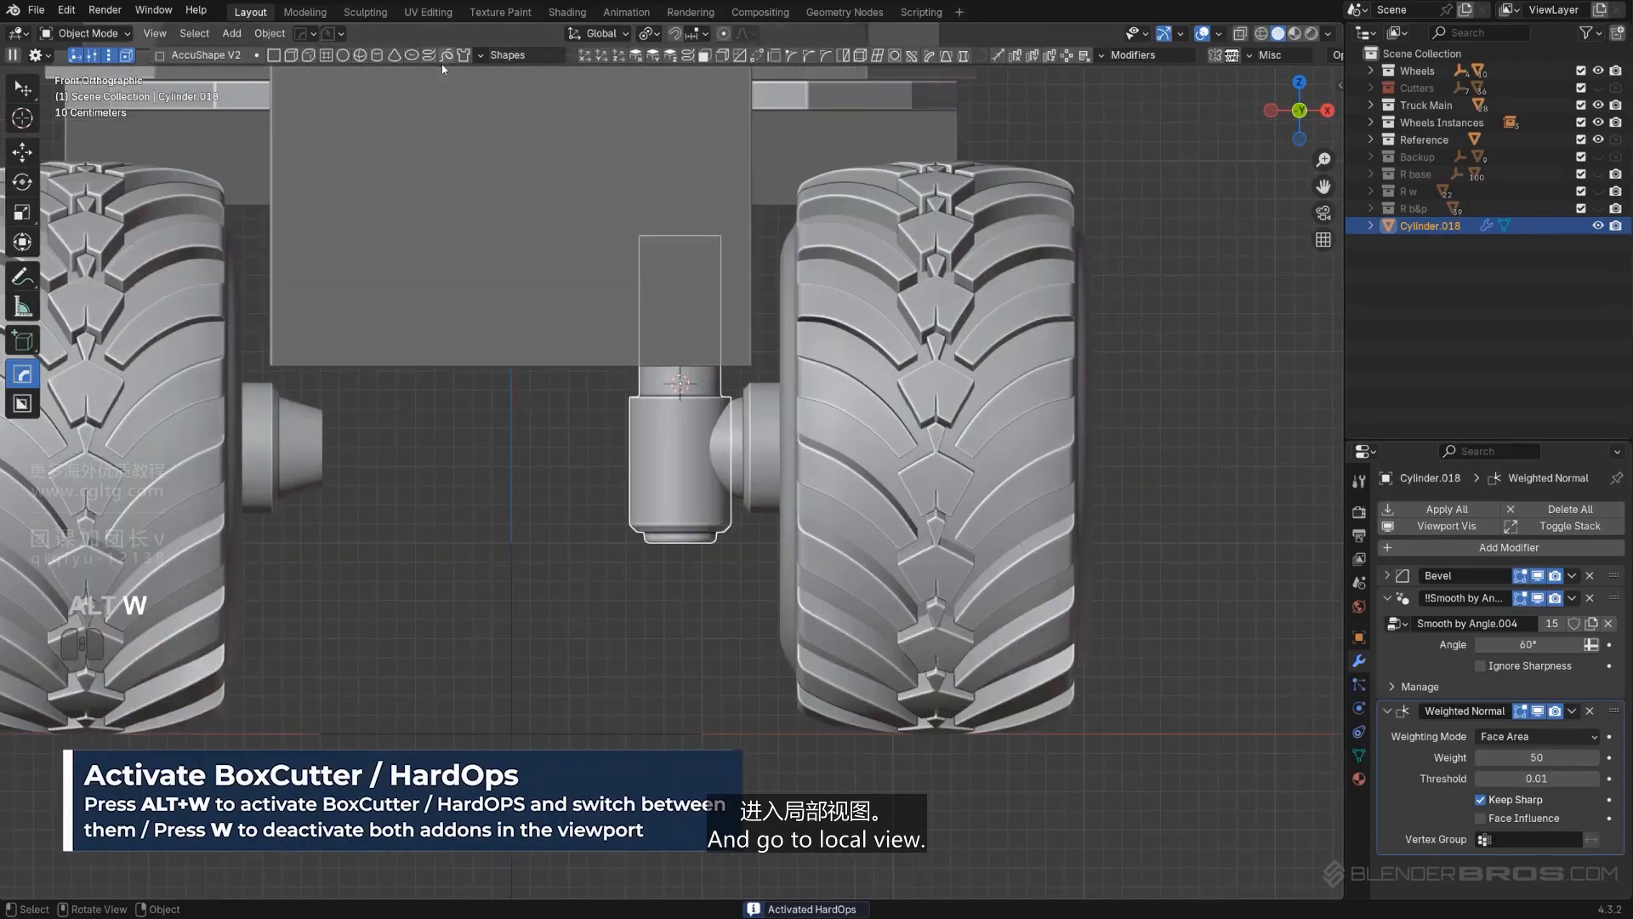
pyautogui.press('KP_Divide')
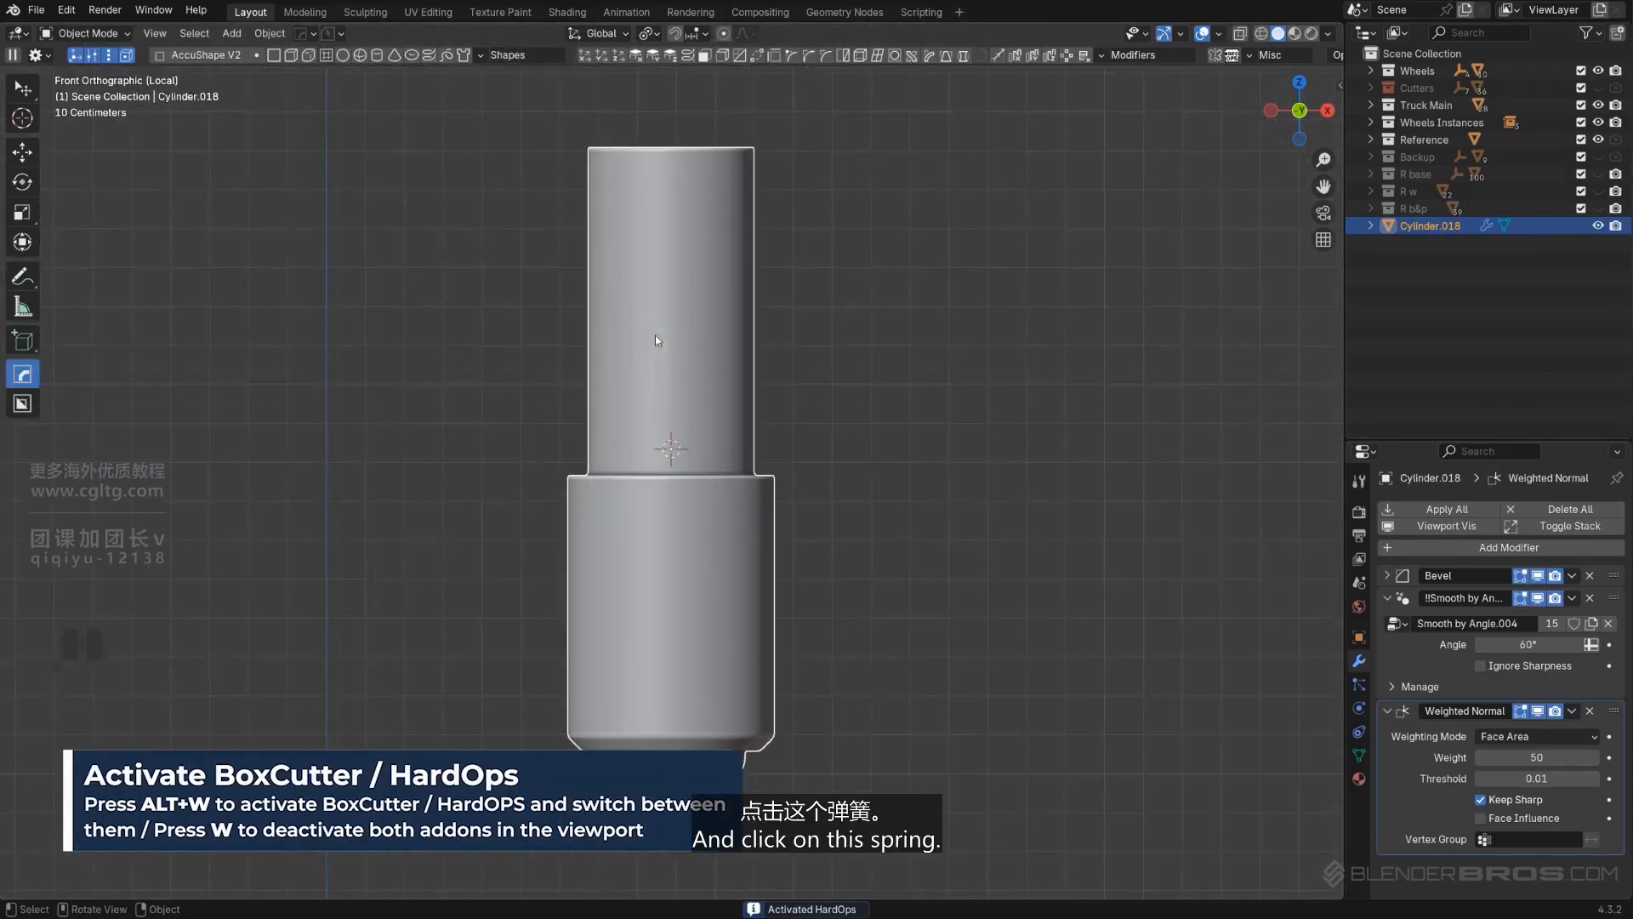
pyautogui.click(428, 54)
# Step: Spread the spring's coils vertically and narrow the spring to a displacement strength of about 0.3
pyautogui.scroll(-3, 688, 223)
pyautogui.moveTo(687, 223); pyautogui.dragTo(839, 428, button='middle')
pyautogui.press('KP_5')
pyautogui.scroll(2, 839, 427)
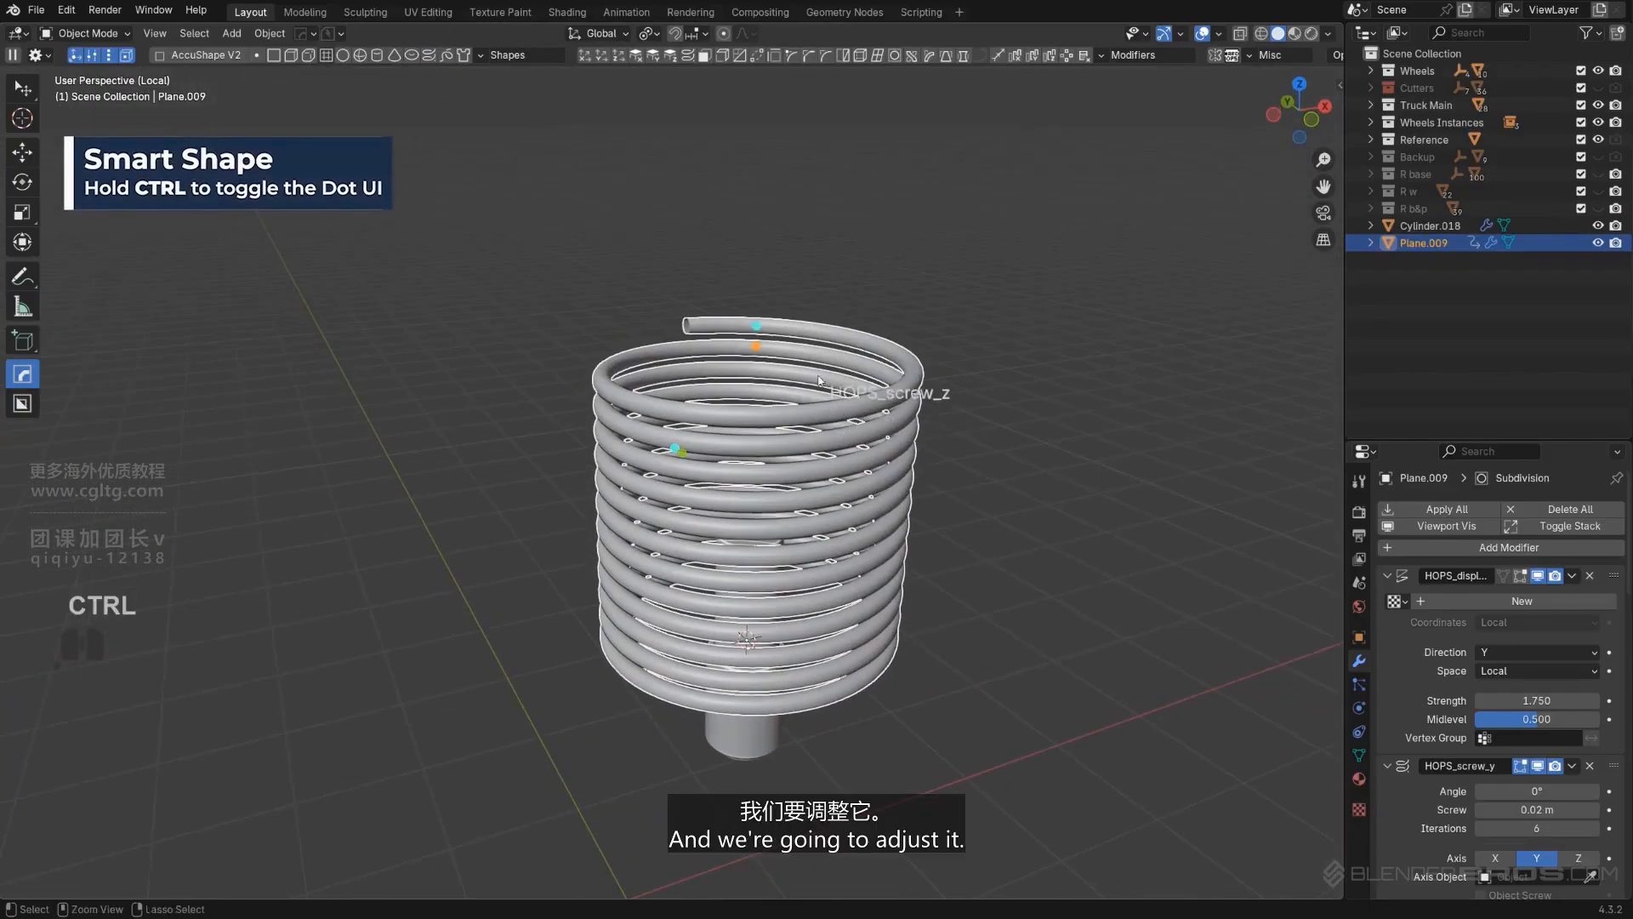
pyautogui.click(756, 325)
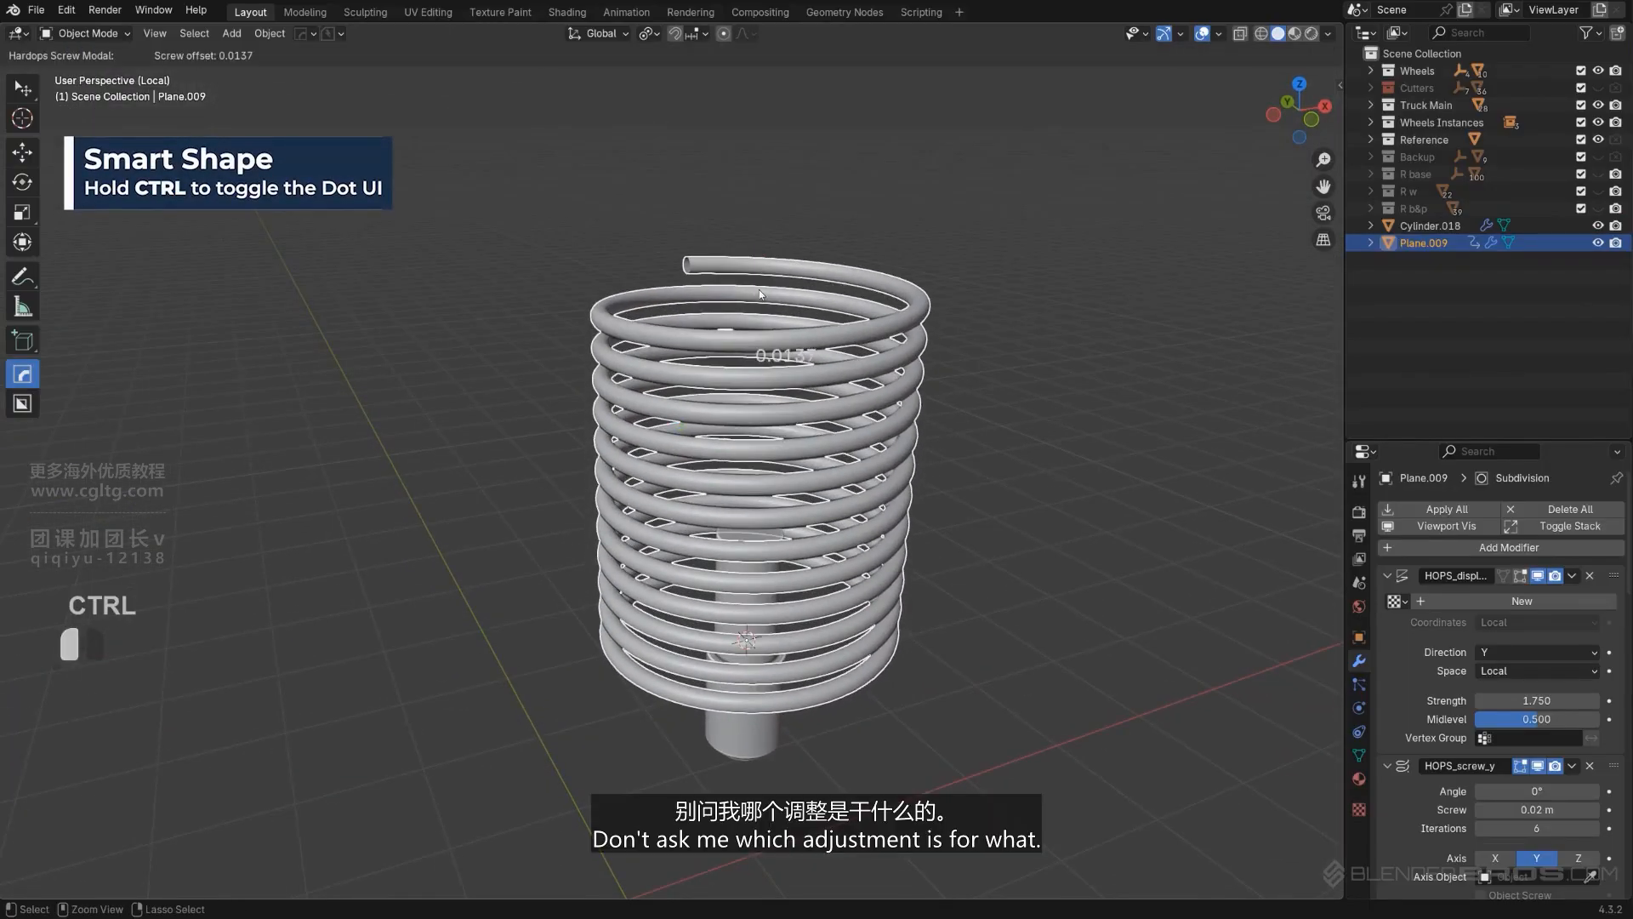
pyautogui.click(672, 422)
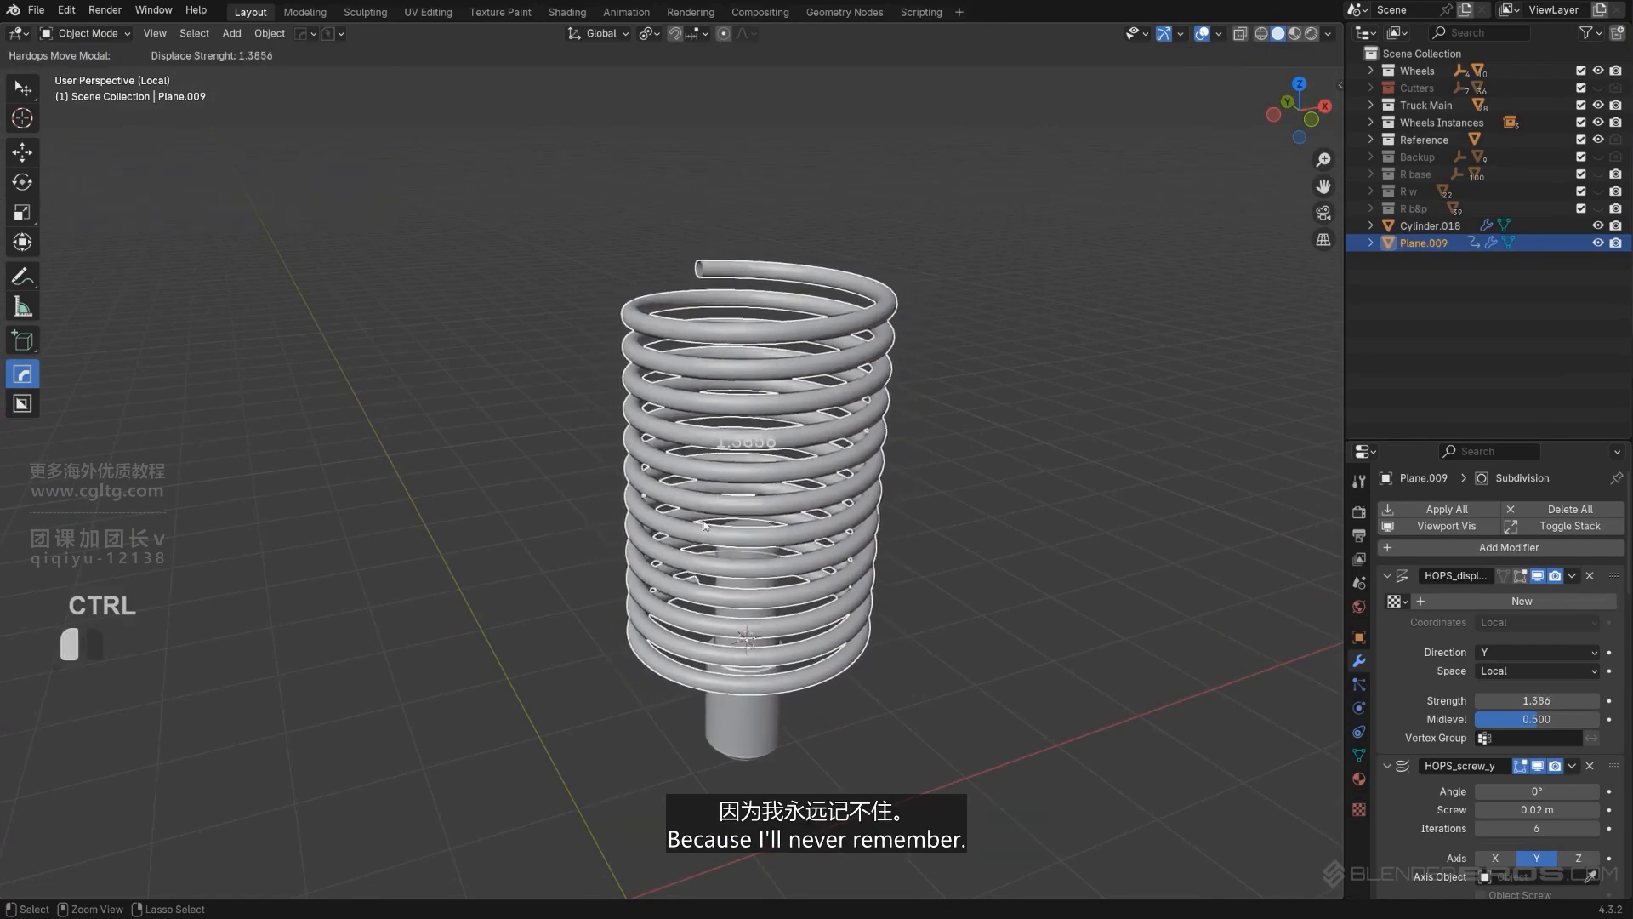
pyautogui.keyDown('ctrl'); pyautogui.moveTo(705, 820); pyautogui.dragTo(696, 871); pyautogui.keyUp('ctrl')
# Step: Set the spring's wire thickness to about 0.0138 m and widen its coils to a displacement strength of about 0.465
pyautogui.moveTo(712, 680); pyautogui.dragTo(707, 732, button='middle')
pyautogui.scroll(2, 714, 706)
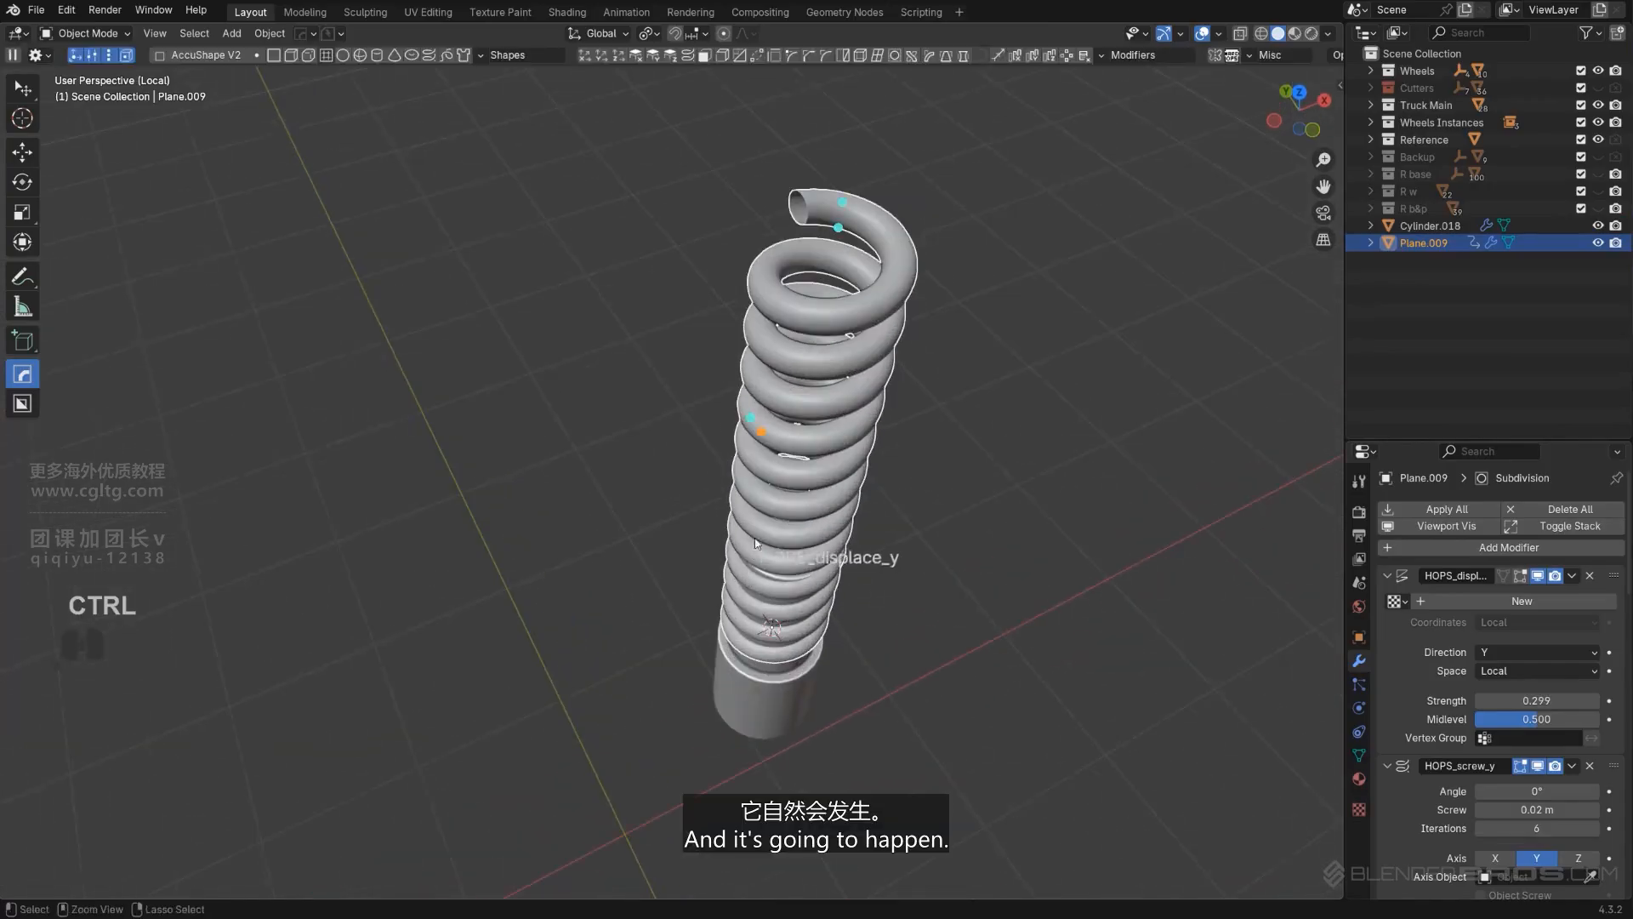
pyautogui.click(765, 441)
pyautogui.click(747, 430)
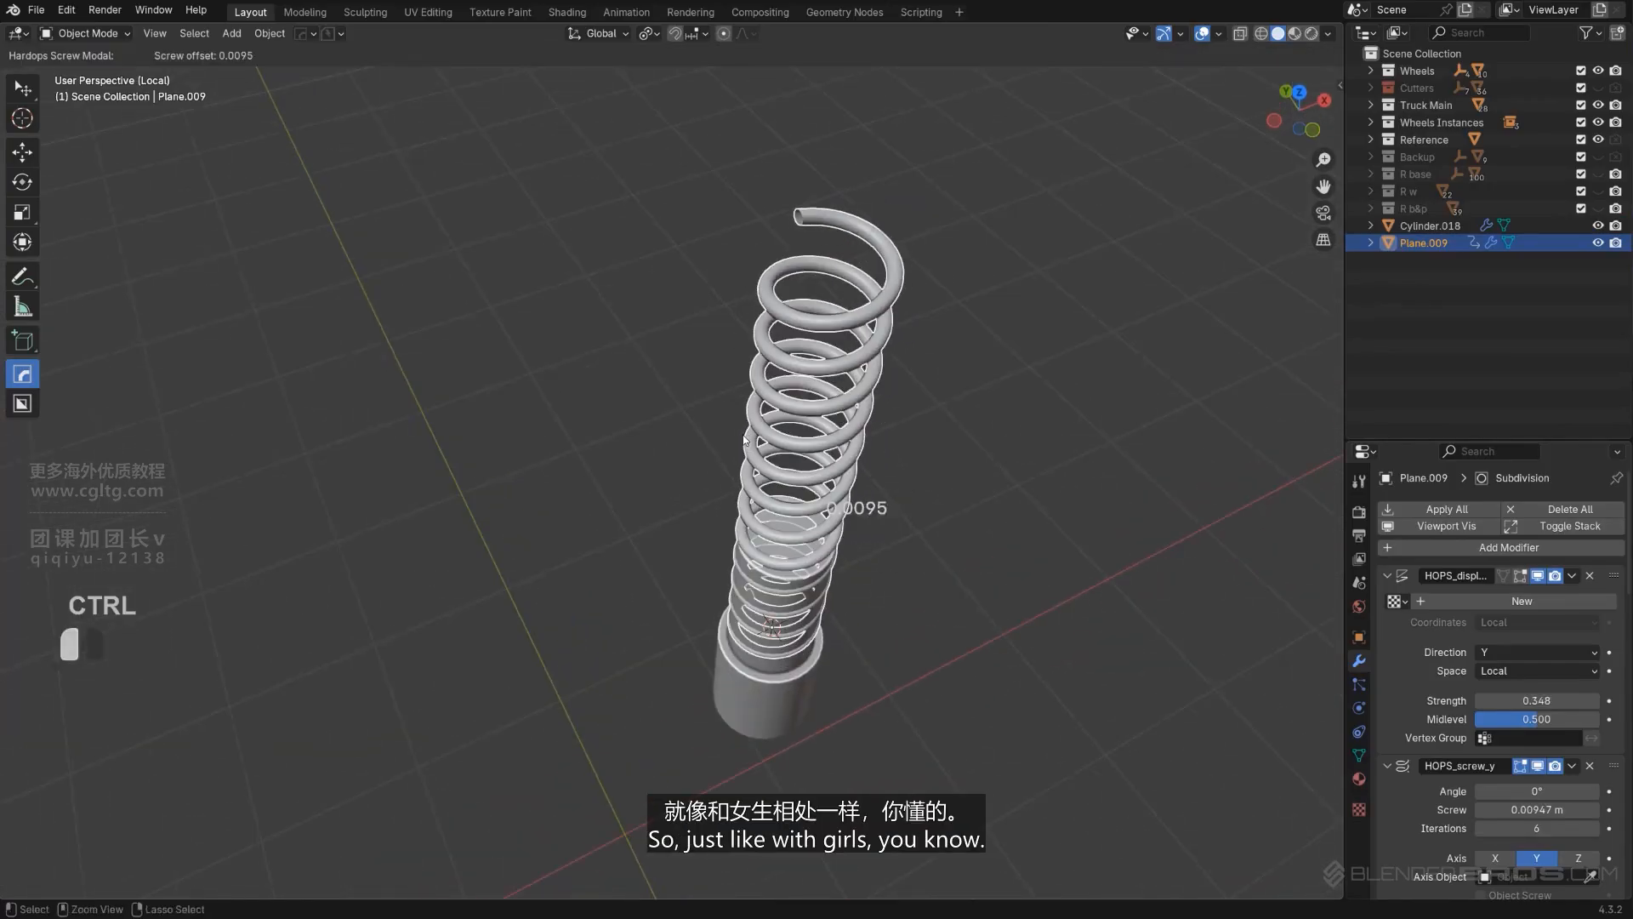
pyautogui.keyDown('ctrl'); pyautogui.moveTo(744, 440); pyautogui.dragTo(750, 434); pyautogui.keyUp('ctrl')
pyautogui.moveTo(751, 432)
pyautogui.mouseDown(button='middle')
pyautogui.moveTo(759, 386)
pyautogui.moveTo(686, 340)
pyautogui.moveTo(780, 346)
pyautogui.moveTo(781, 430)
pyautogui.mouseUp(button='middle')
pyautogui.keyDown('ctrl'); pyautogui.moveTo(765, 460); pyautogui.dragTo(737, 449); pyautogui.keyUp('ctrl')
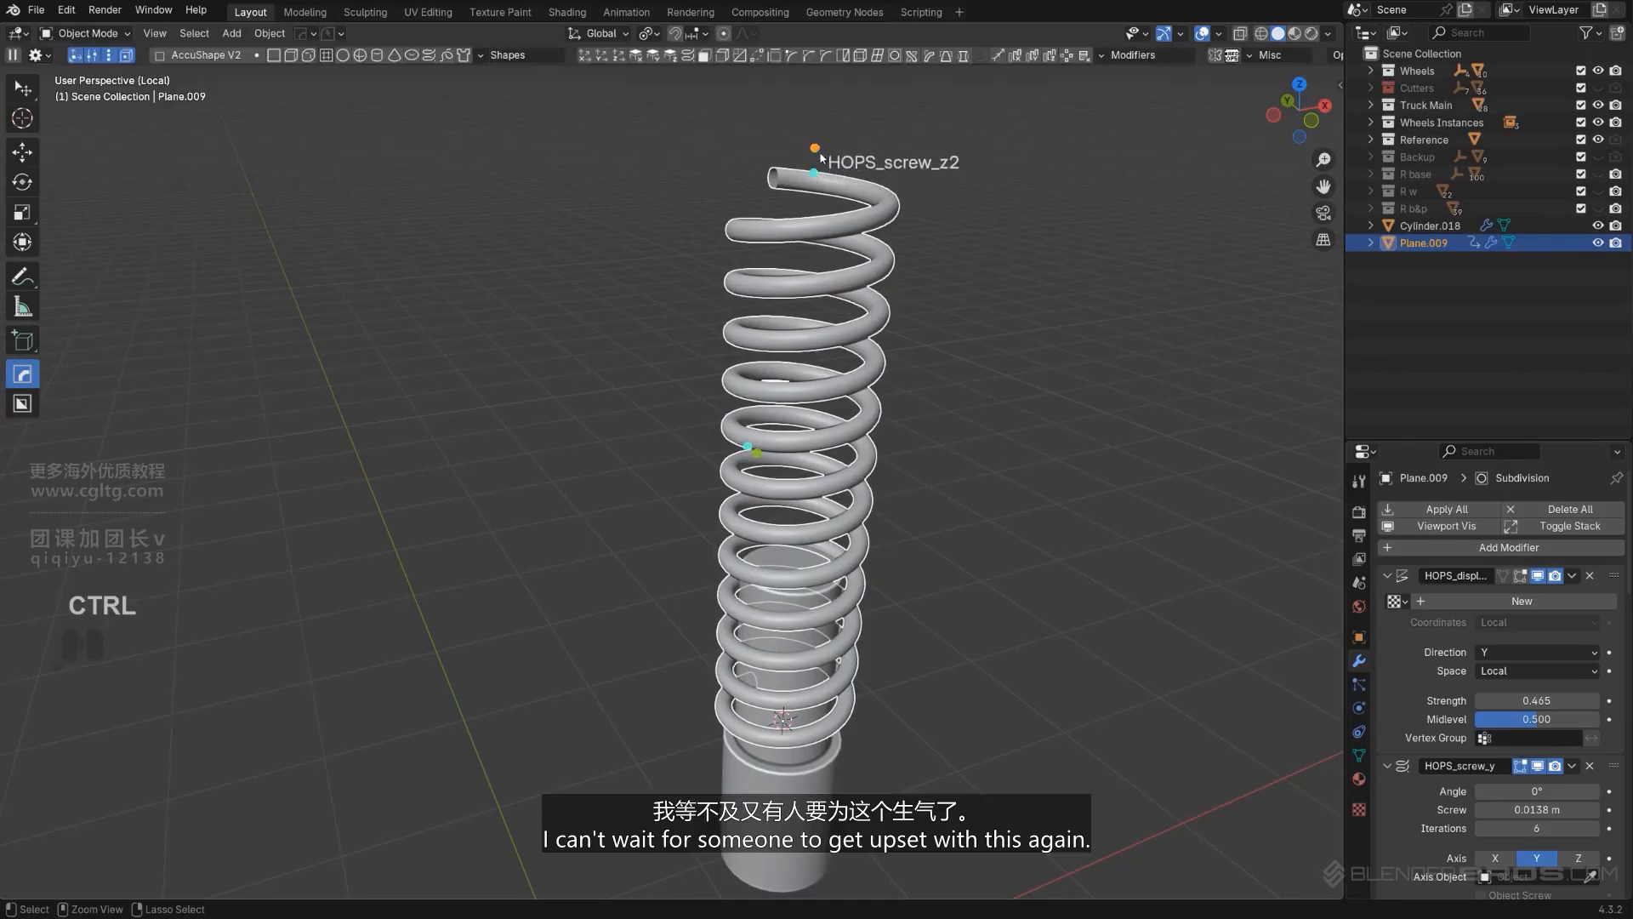
# Step: Shorten the spring and move it along Z so it rests on the shoulder of the cylinder's wider lower section
pyautogui.keyDown('ctrl'); pyautogui.moveTo(817, 156); pyautogui.dragTo(831, 254); pyautogui.keyUp('ctrl')
pyautogui.moveTo(867, 469); pyautogui.dragTo(795, 397, button='middle')
pyautogui.press('g')
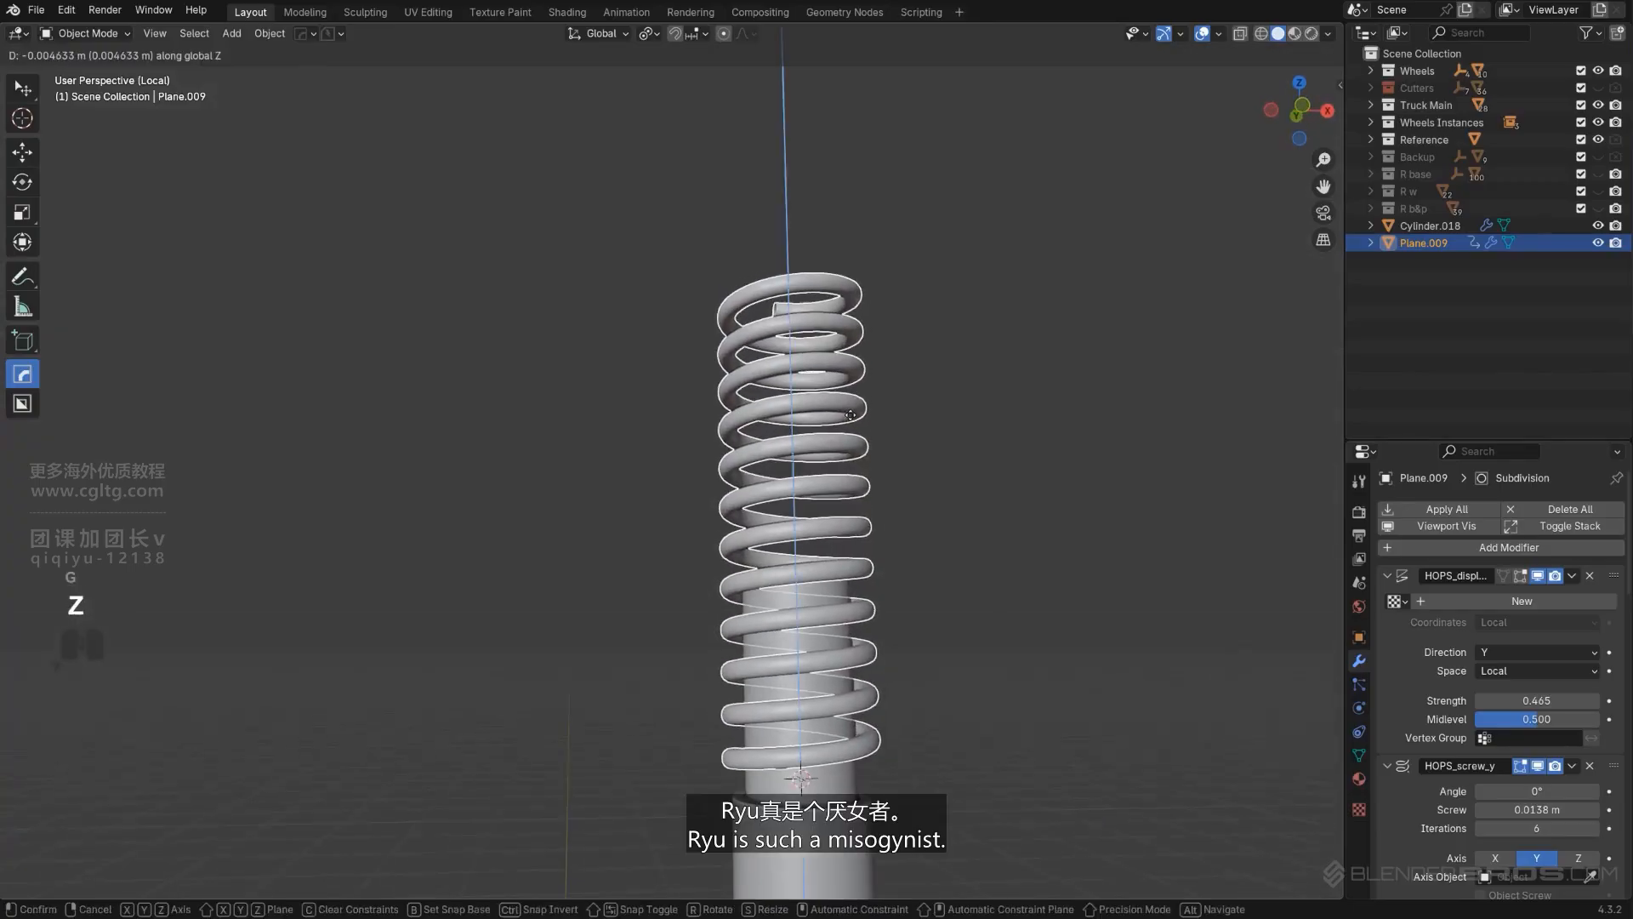
pyautogui.click(820, 511)
pyautogui.moveTo(799, 531); pyautogui.dragTo(812, 419, button='middle')
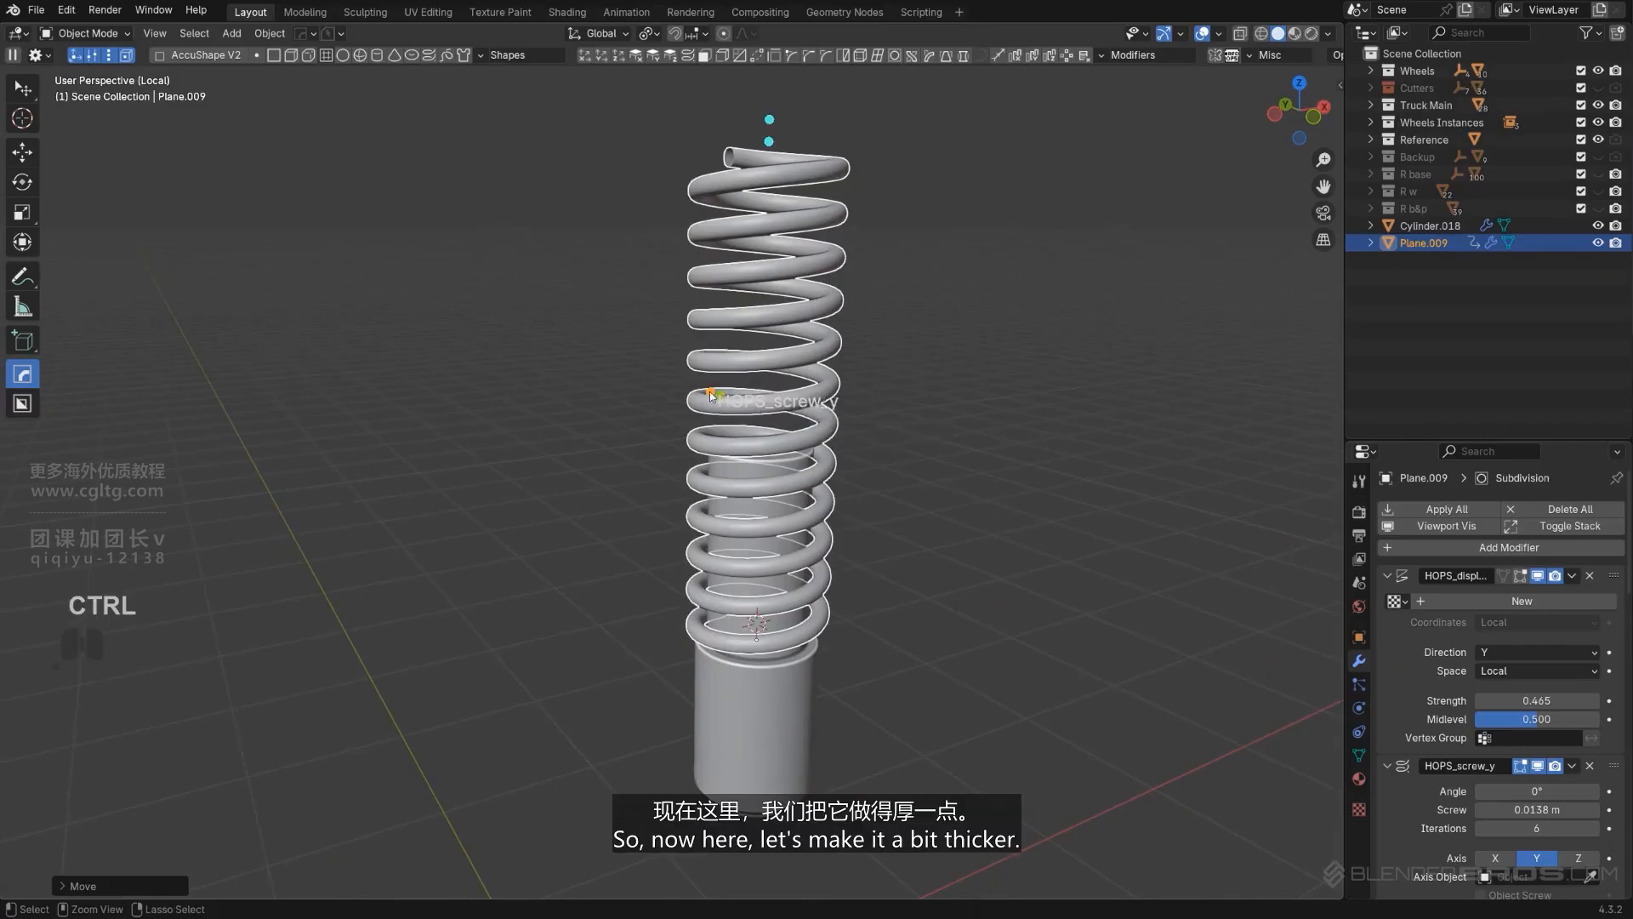
# Step: Thicken the spring's wire to about 0.0185 m and check its size against the chassis and wheel in the full scene
pyautogui.keyDown('ctrl'); pyautogui.moveTo(711, 396); pyautogui.dragTo(713, 380); pyautogui.keyUp('ctrl')
pyautogui.moveTo(712, 380); pyautogui.dragTo(595, 375, button='middle')
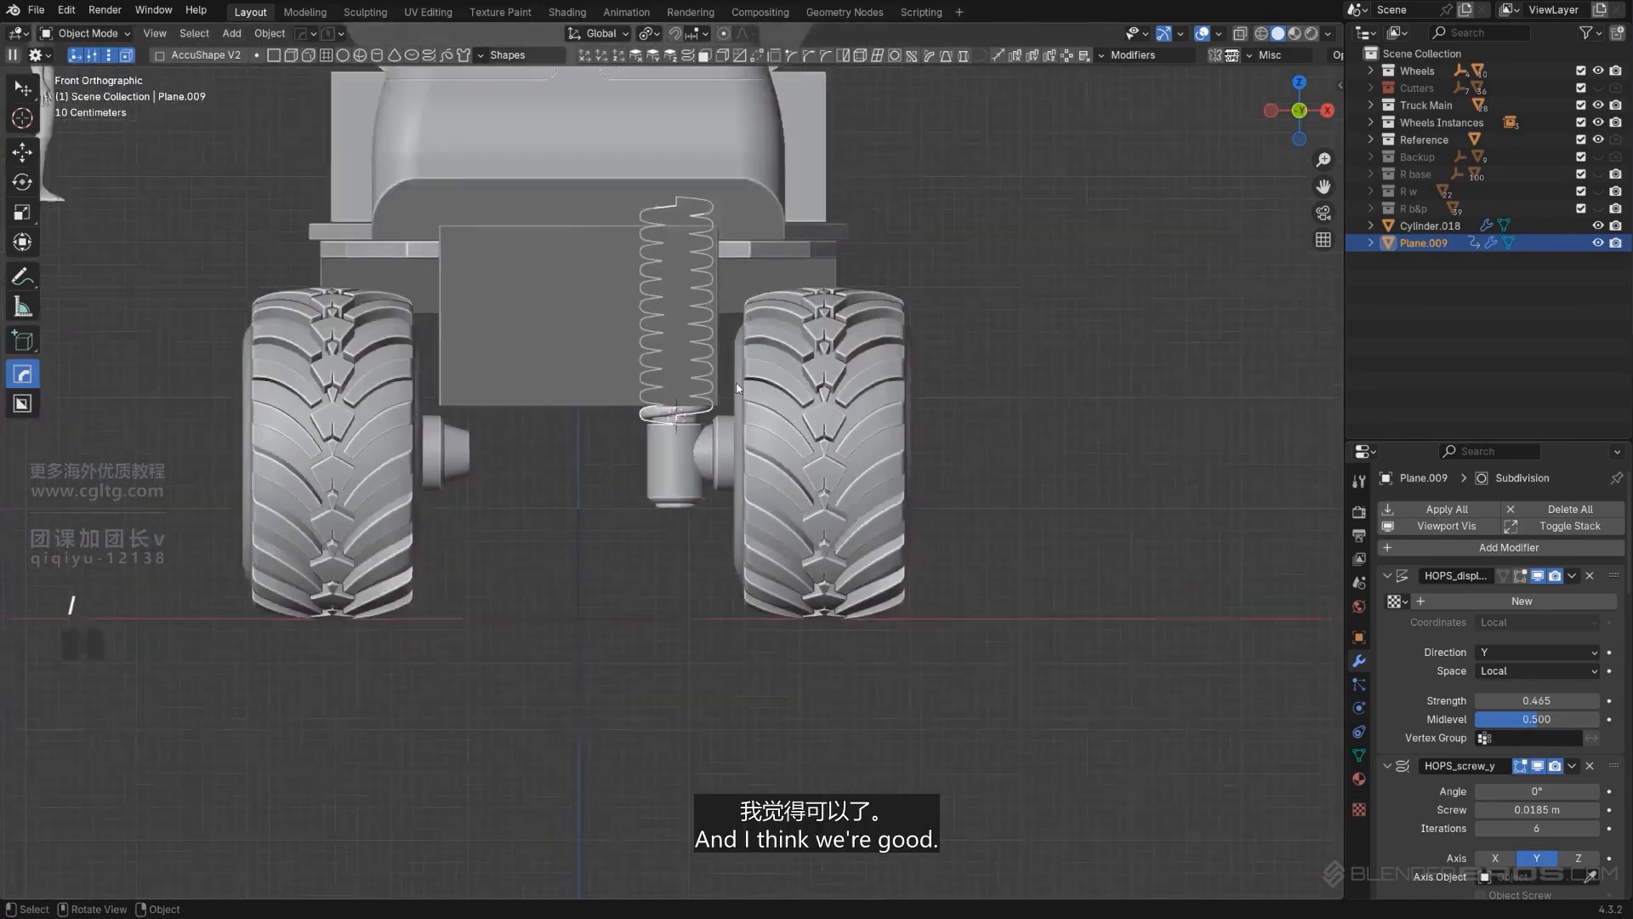
pyautogui.scroll(4, 724, 382)
pyautogui.keyDown('shift'); pyautogui.moveTo(723, 393); pyautogui.dragTo(729, 449, button='middle'); pyautogui.keyUp('shift')
pyautogui.scroll(-1, 729, 453)
pyautogui.scroll(3, 729, 451)
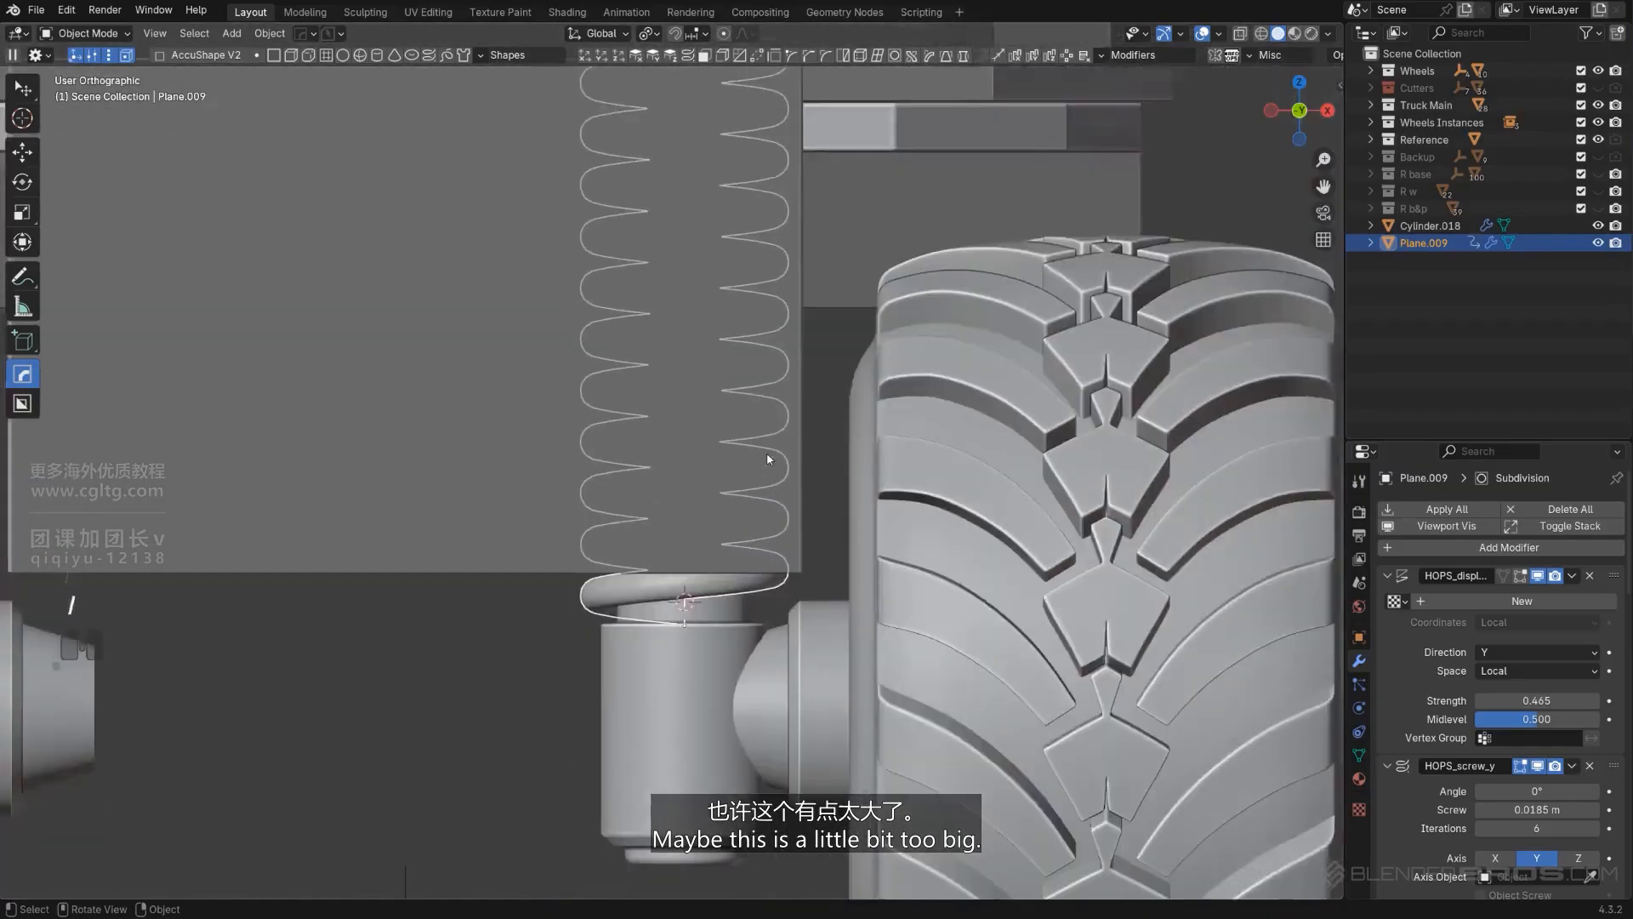
# Step: Isolate the spring and reduce its wire thickness to about 0.0143 m and its displacement strength to about 0.423
pyautogui.press('/')
pyautogui.moveTo(767, 459); pyautogui.dragTo(809, 576, button='middle')
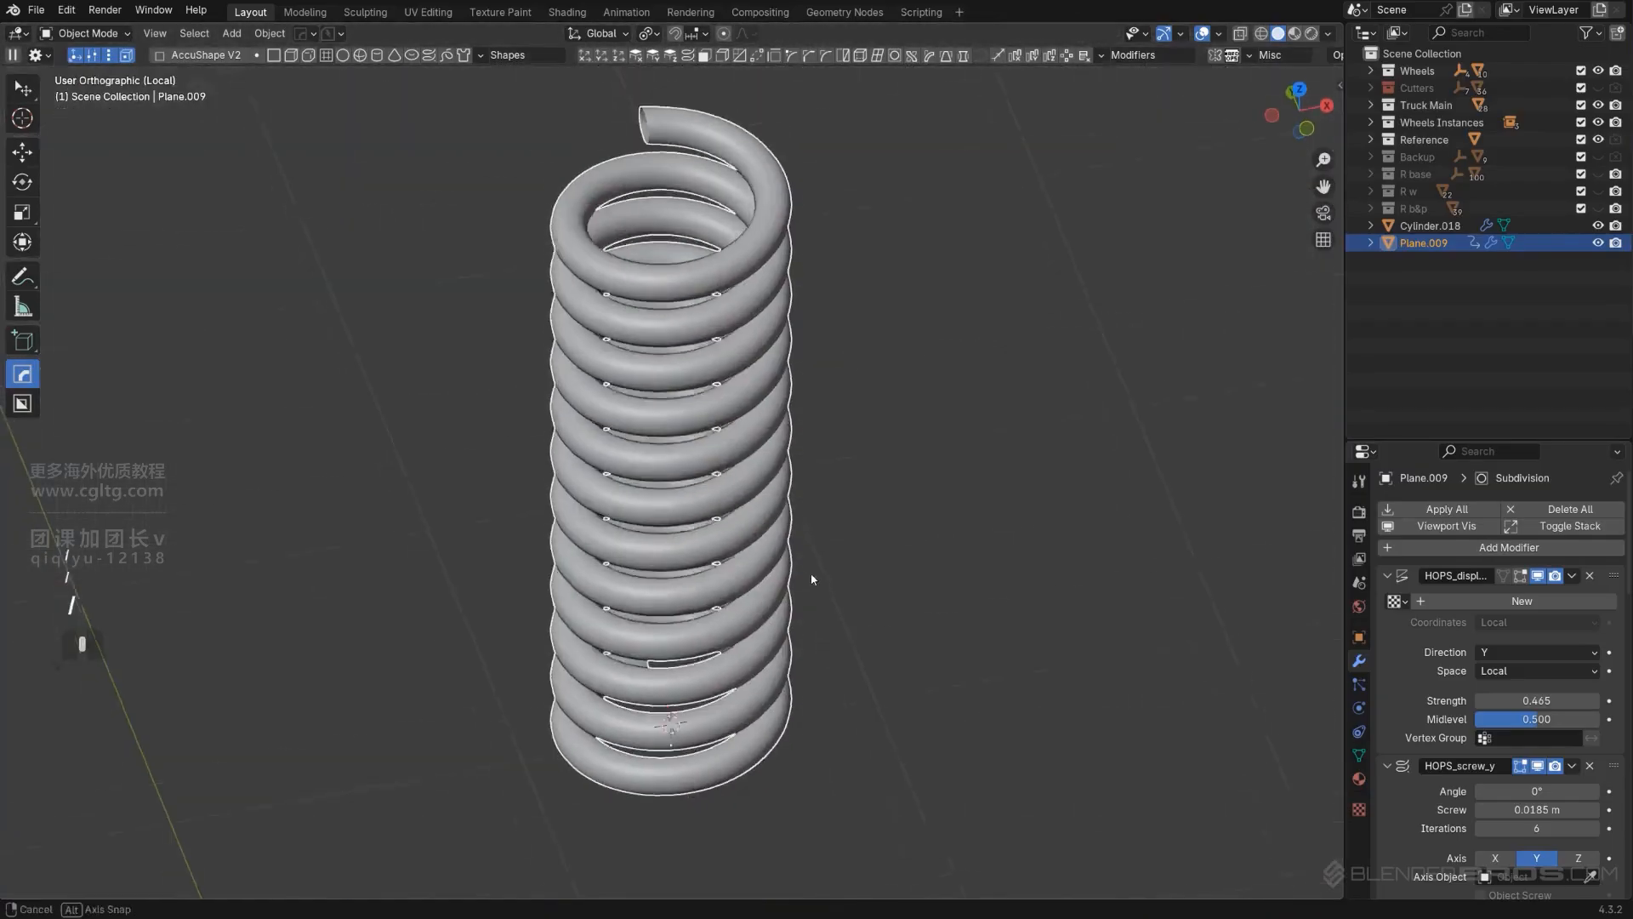
pyautogui.press('KP_5')
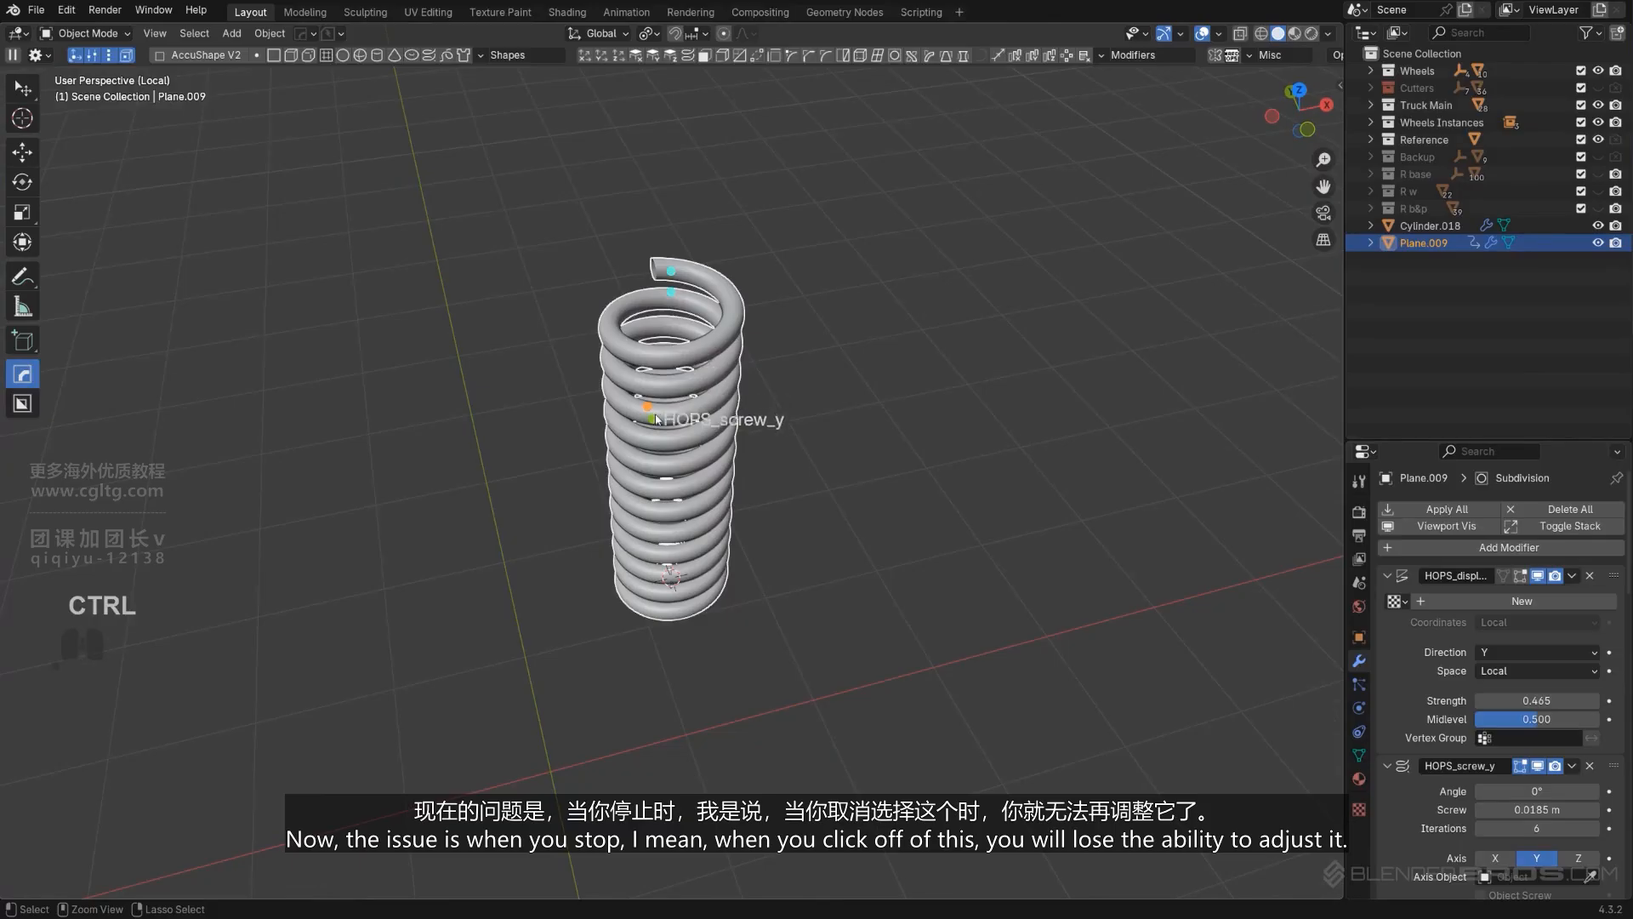
pyautogui.keyDown('ctrl'); pyautogui.moveTo(655, 420); pyautogui.dragTo(665, 406); pyautogui.keyUp('ctrl')
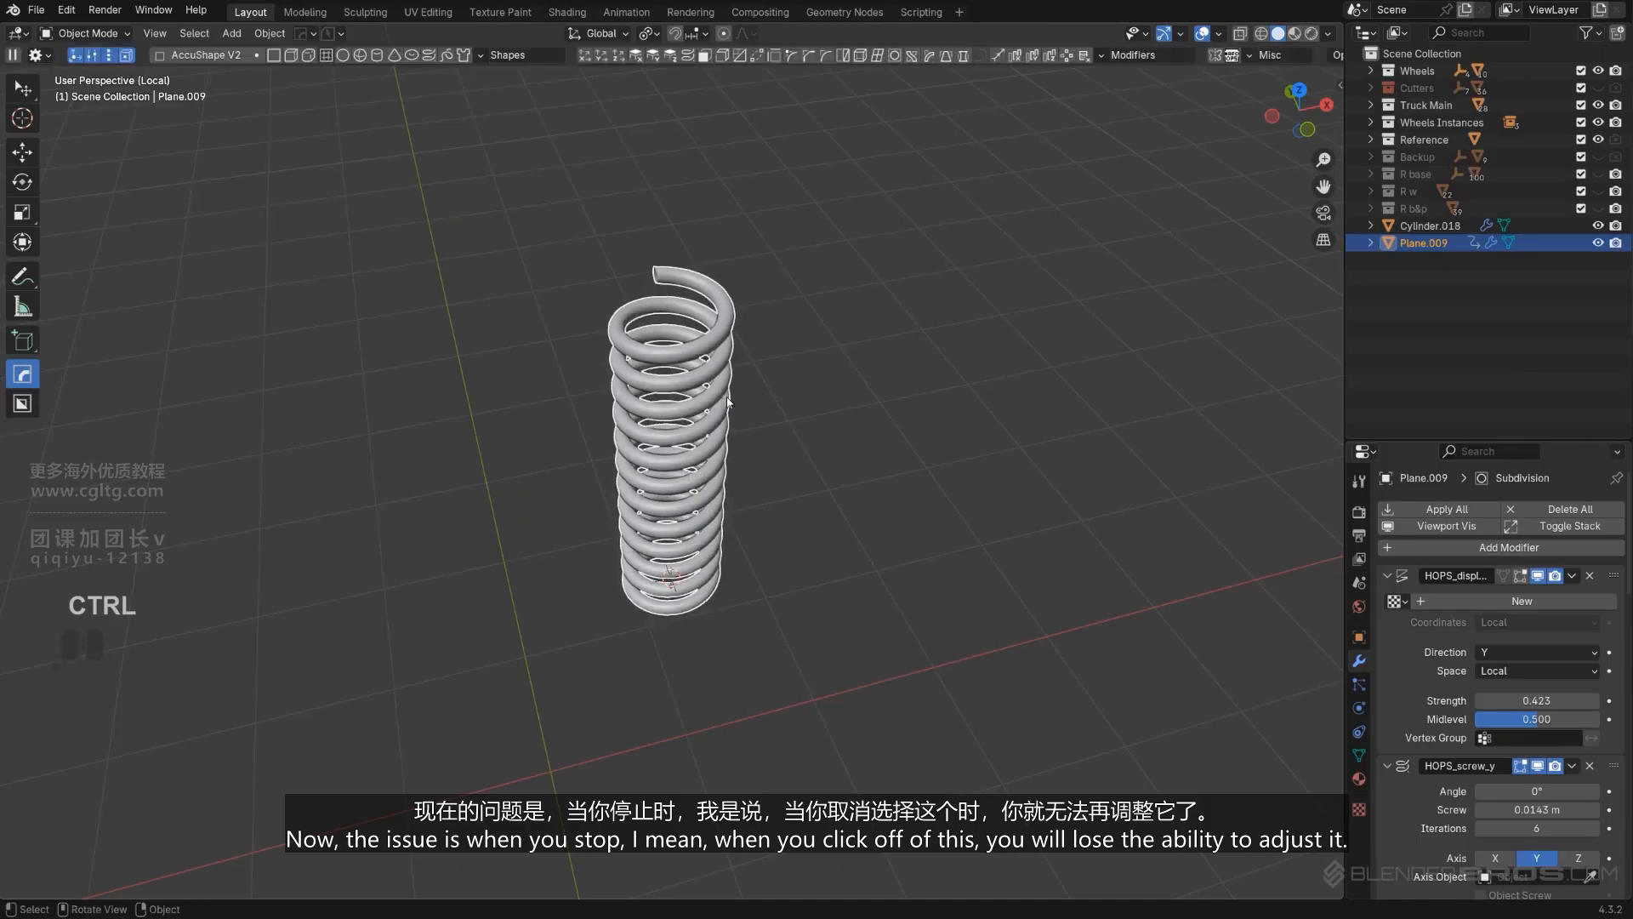
pyautogui.press('KP_Divide')
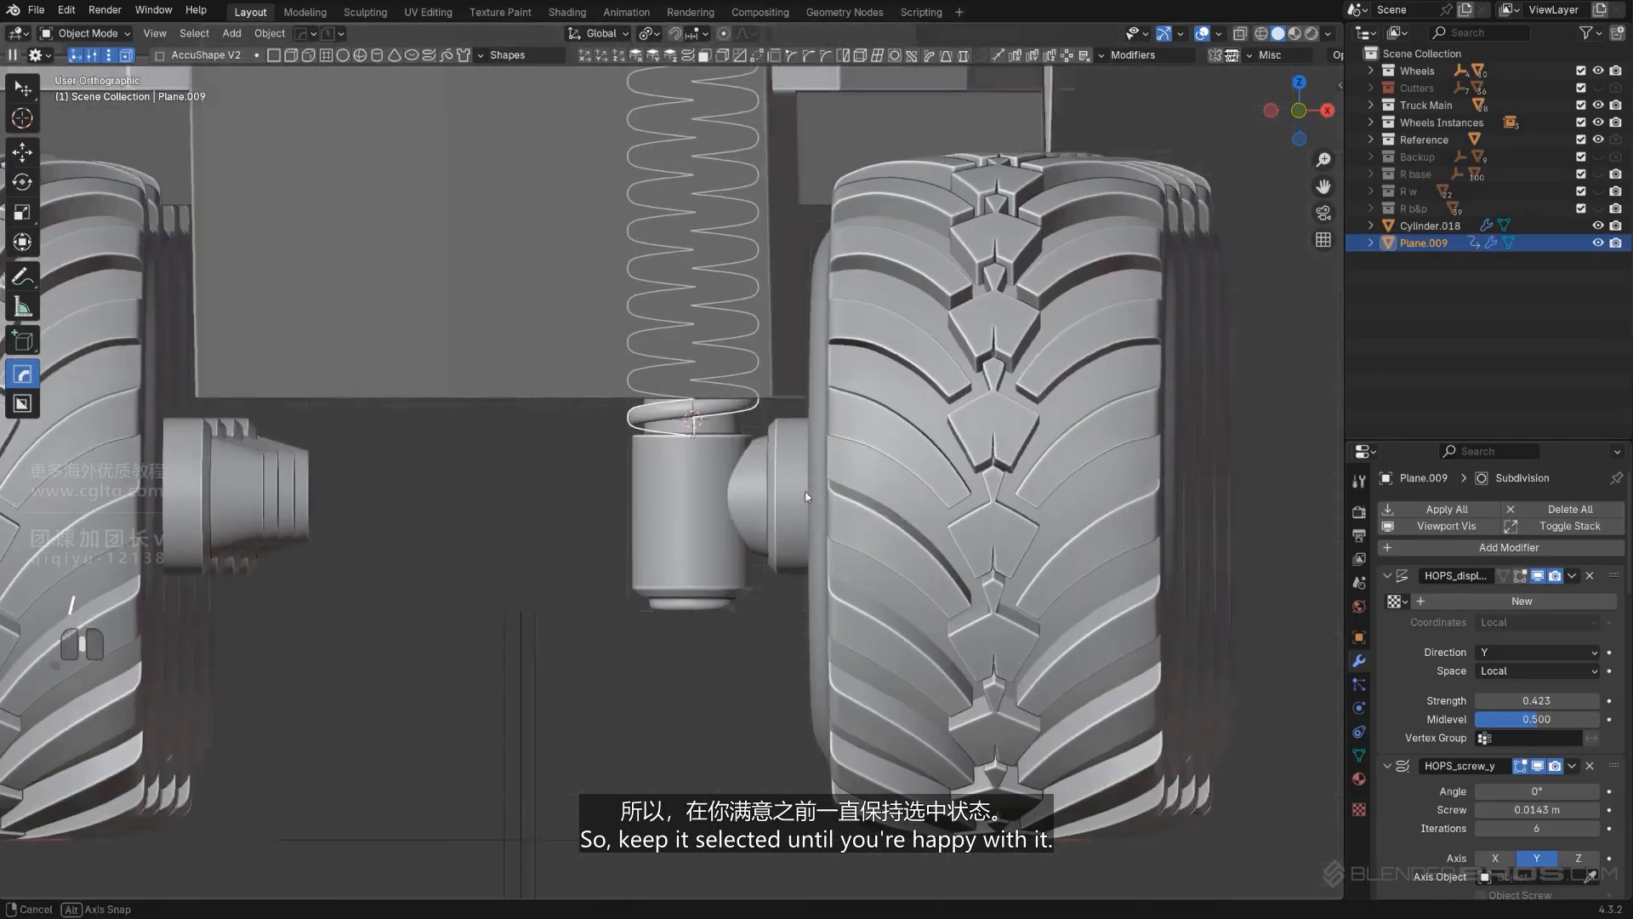
# Step: Select the cylinder and the chassis box together with the spring and isolate them in local view
pyautogui.moveTo(663, 477); pyautogui.dragTo(746, 531, button='middle')
pyautogui.scroll(-3, 747, 531)
pyautogui.press('KP_5')
pyautogui.moveTo(583, 615); pyautogui.dragTo(879, 277, button='middle')
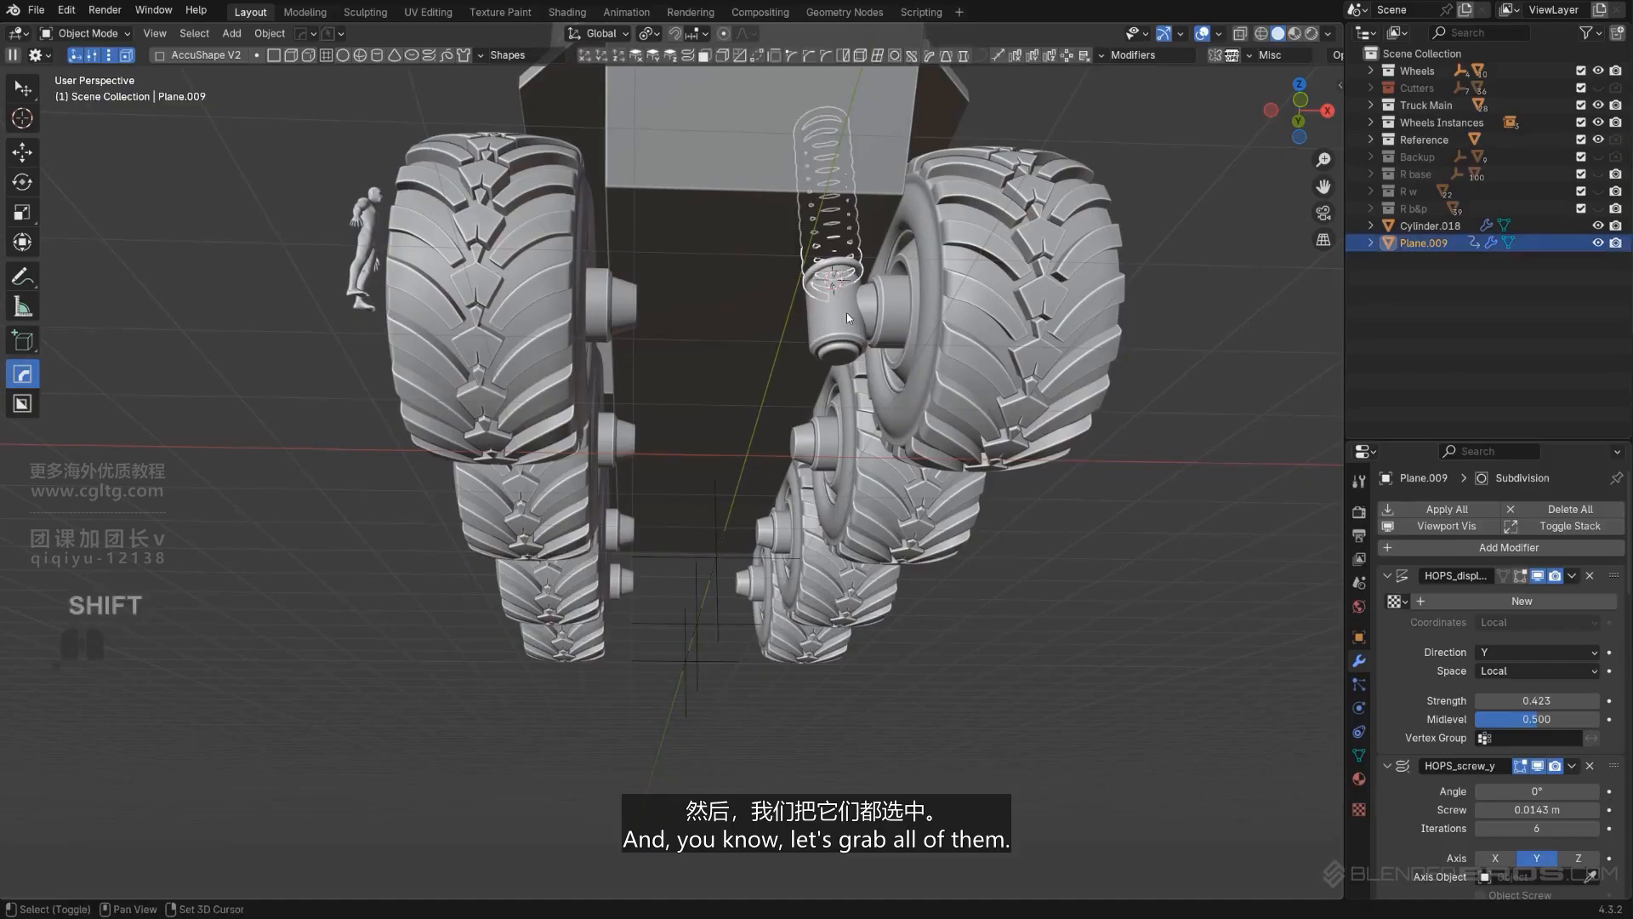
pyautogui.keyDown('shift'); pyautogui.click(847, 318); pyautogui.keyUp('shift')
pyautogui.keyDown('shift'); pyautogui.click(733, 367); pyautogui.keyUp('shift')
pyautogui.press('KP_Divide')
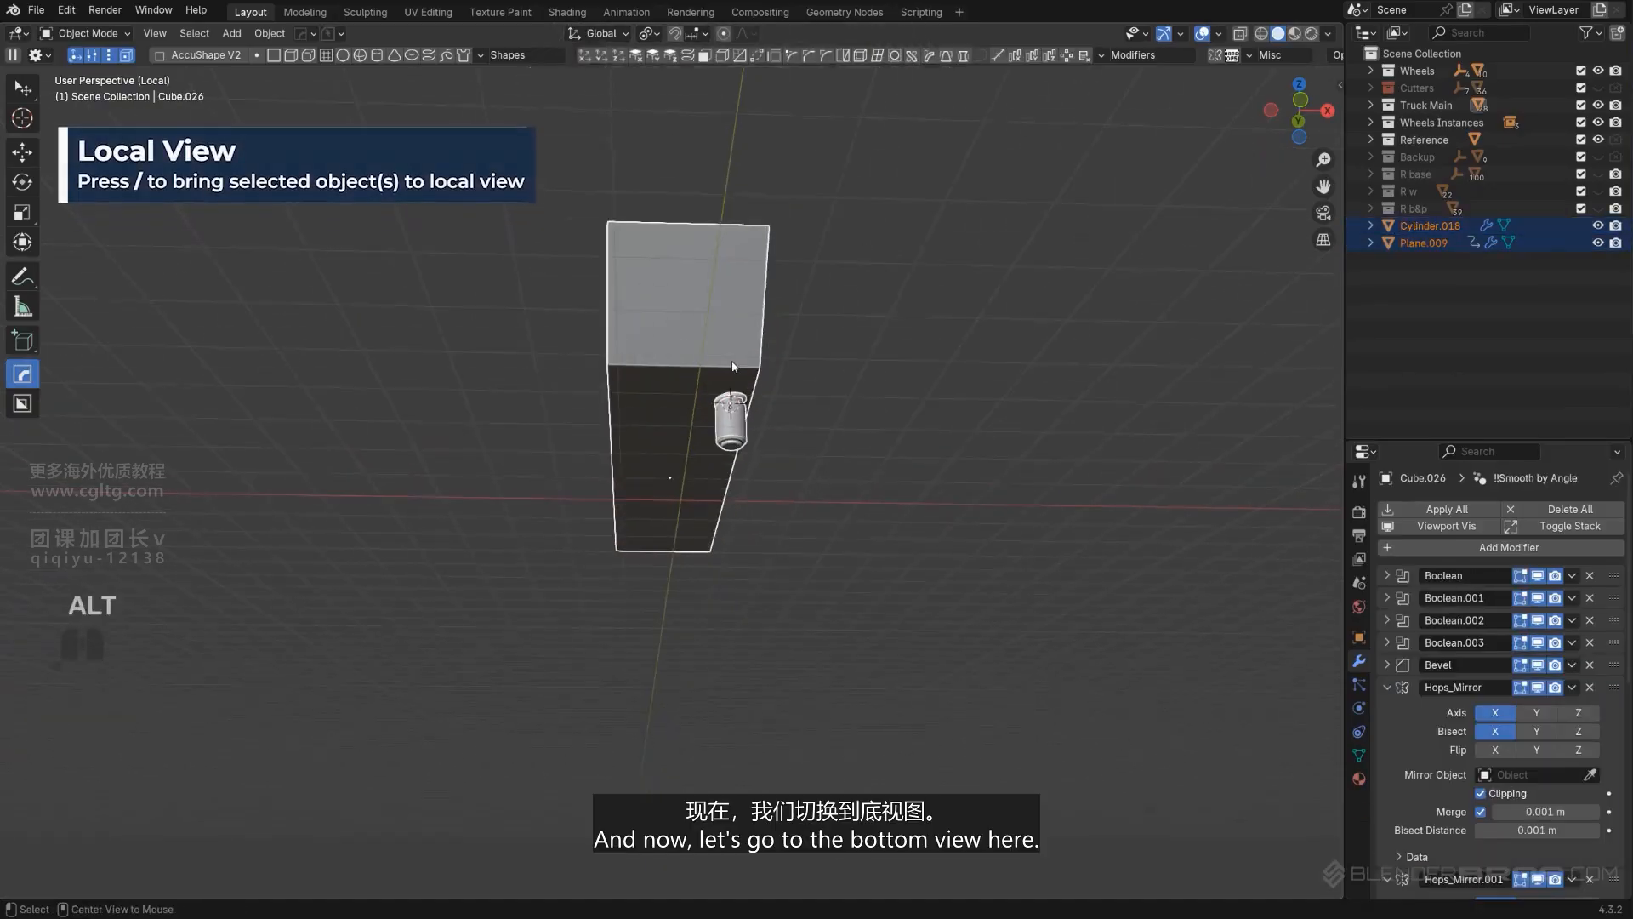
# Step: Duplicate the cylinder's bottom cap face in place and separate the copy into its own object
pyautogui.keyDown('alt'); pyautogui.moveTo(733, 364); pyautogui.dragTo(777, 344); pyautogui.keyUp('alt')
pyautogui.press('KP_5')
pyautogui.scroll(2, 809, 310)
pyautogui.keyDown('shift'); pyautogui.moveTo(809, 310); pyautogui.dragTo(815, 566, button='middle'); pyautogui.keyUp('shift')
pyautogui.scroll(2, 875, 518)
pyautogui.keyDown('shift'); pyautogui.moveTo(874, 518); pyautogui.dragTo(814, 429, button='middle'); pyautogui.keyUp('shift')
pyautogui.scroll(5, 814, 451)
pyautogui.click(814, 468)
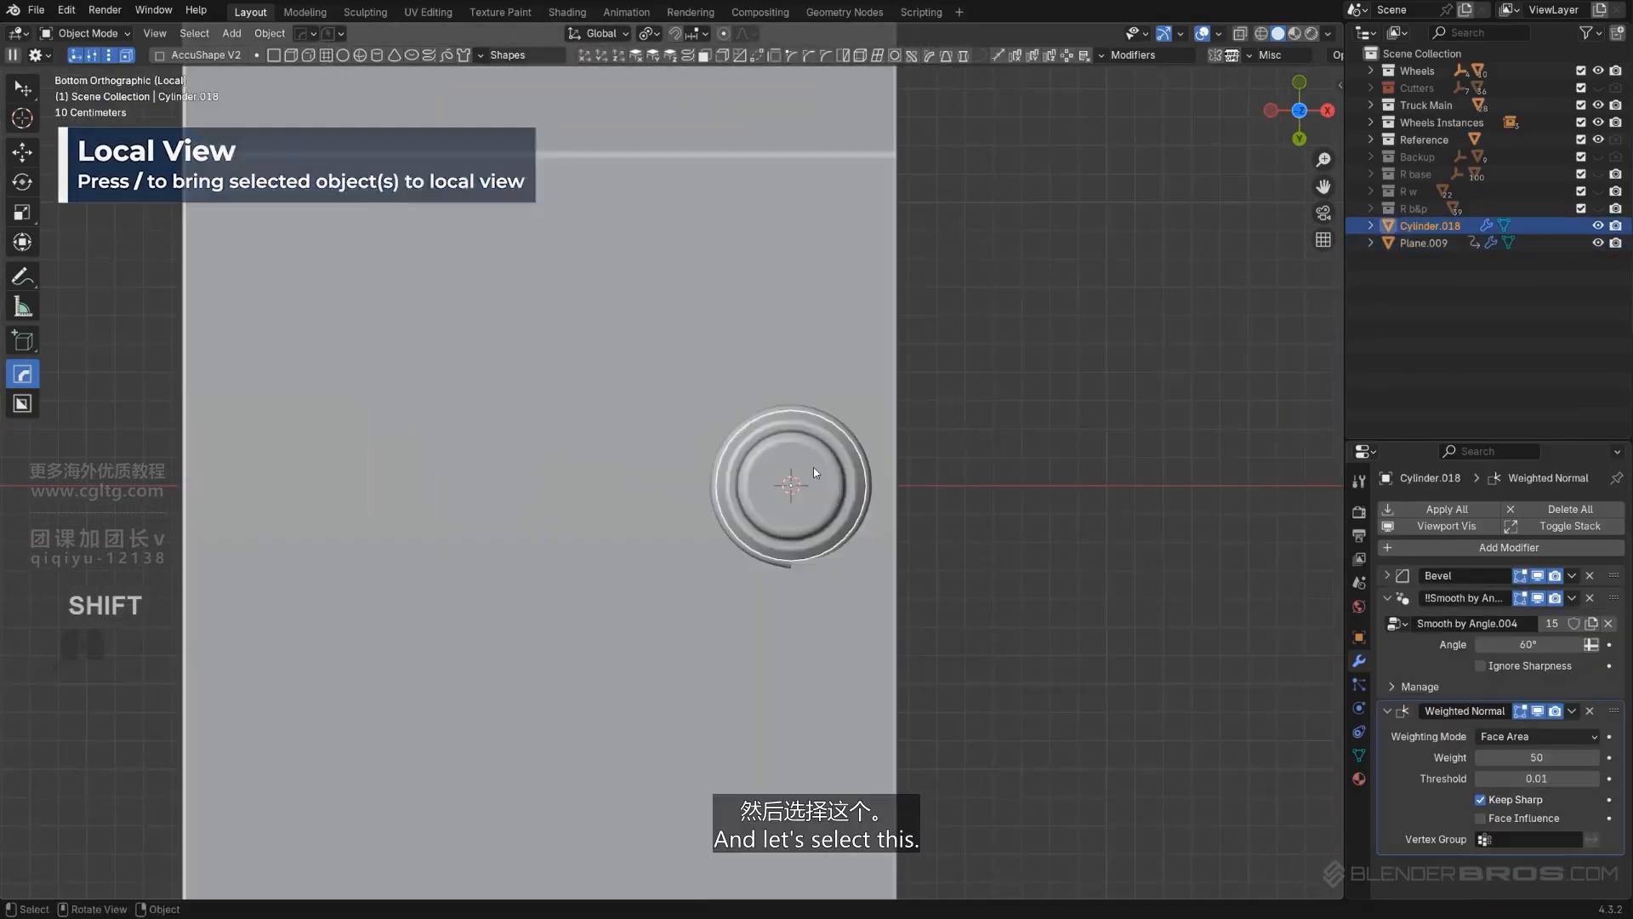
pyautogui.press('Tab')
pyautogui.scroll(-2, 851, 528)
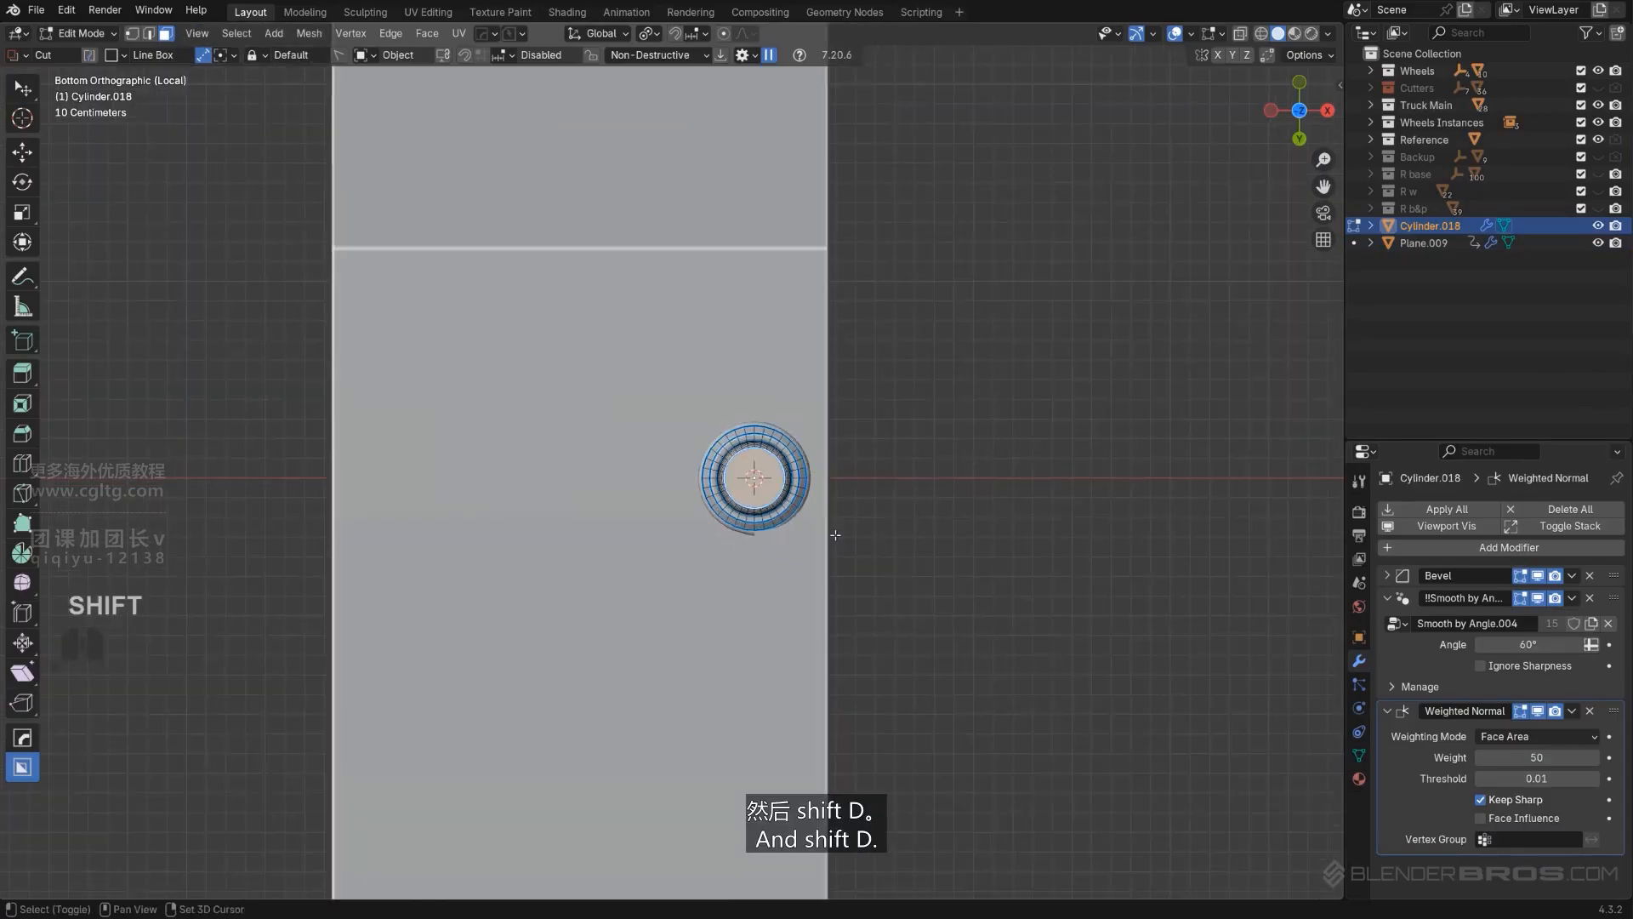
pyautogui.hotkey('shift', 'd')
pyautogui.rightClick(951, 459)
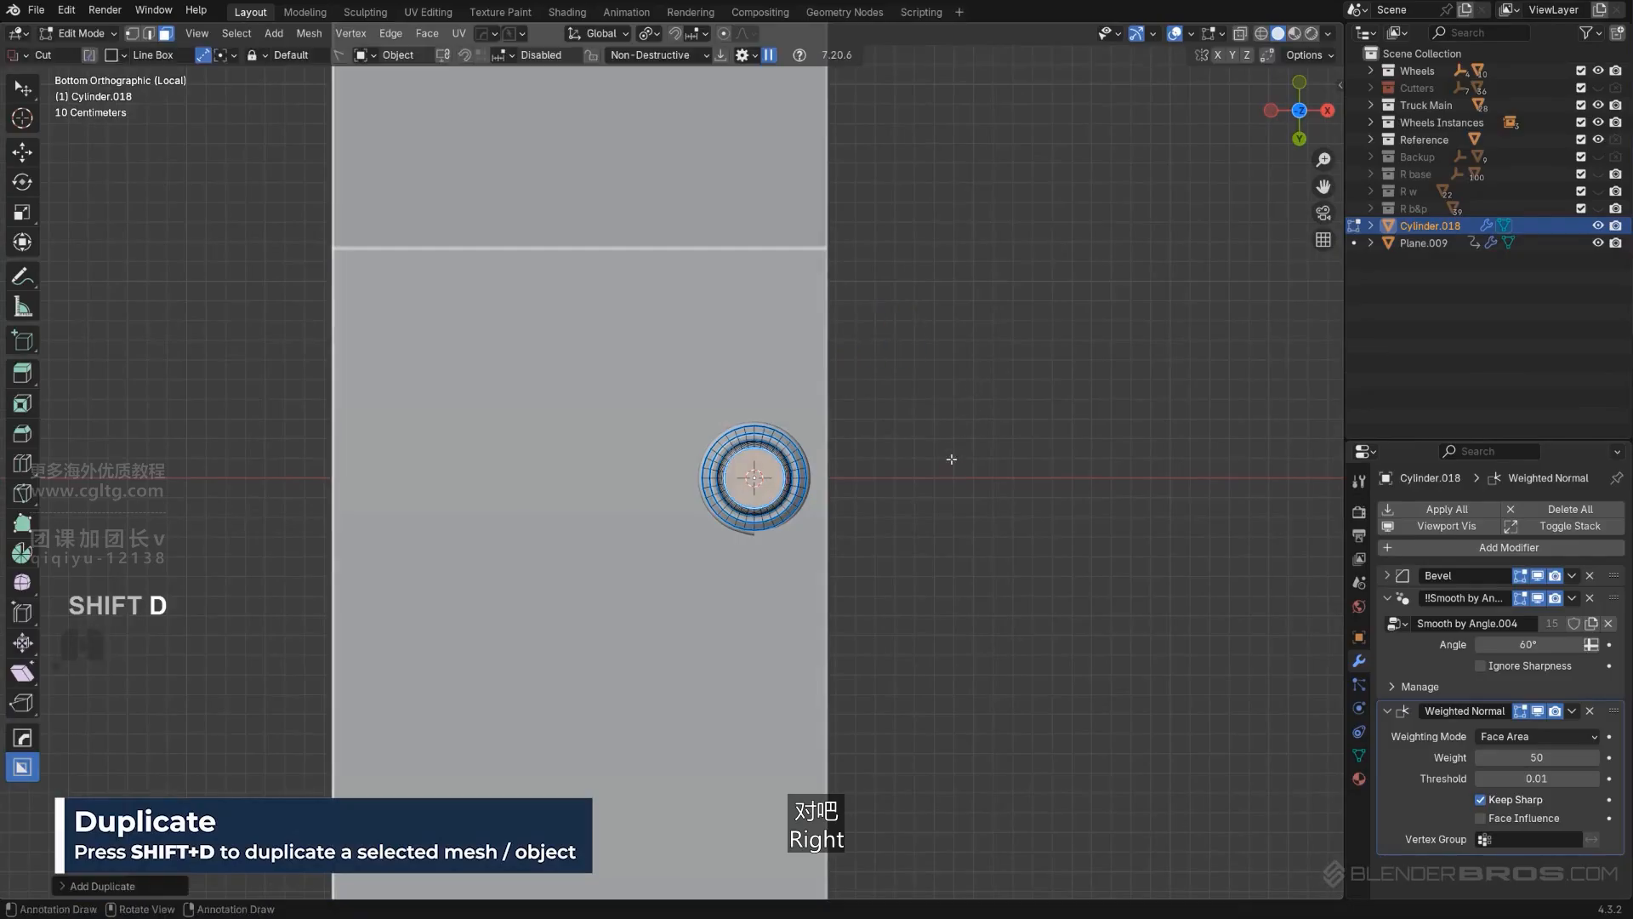
pyautogui.click(932, 479)
pyautogui.press('Tab')
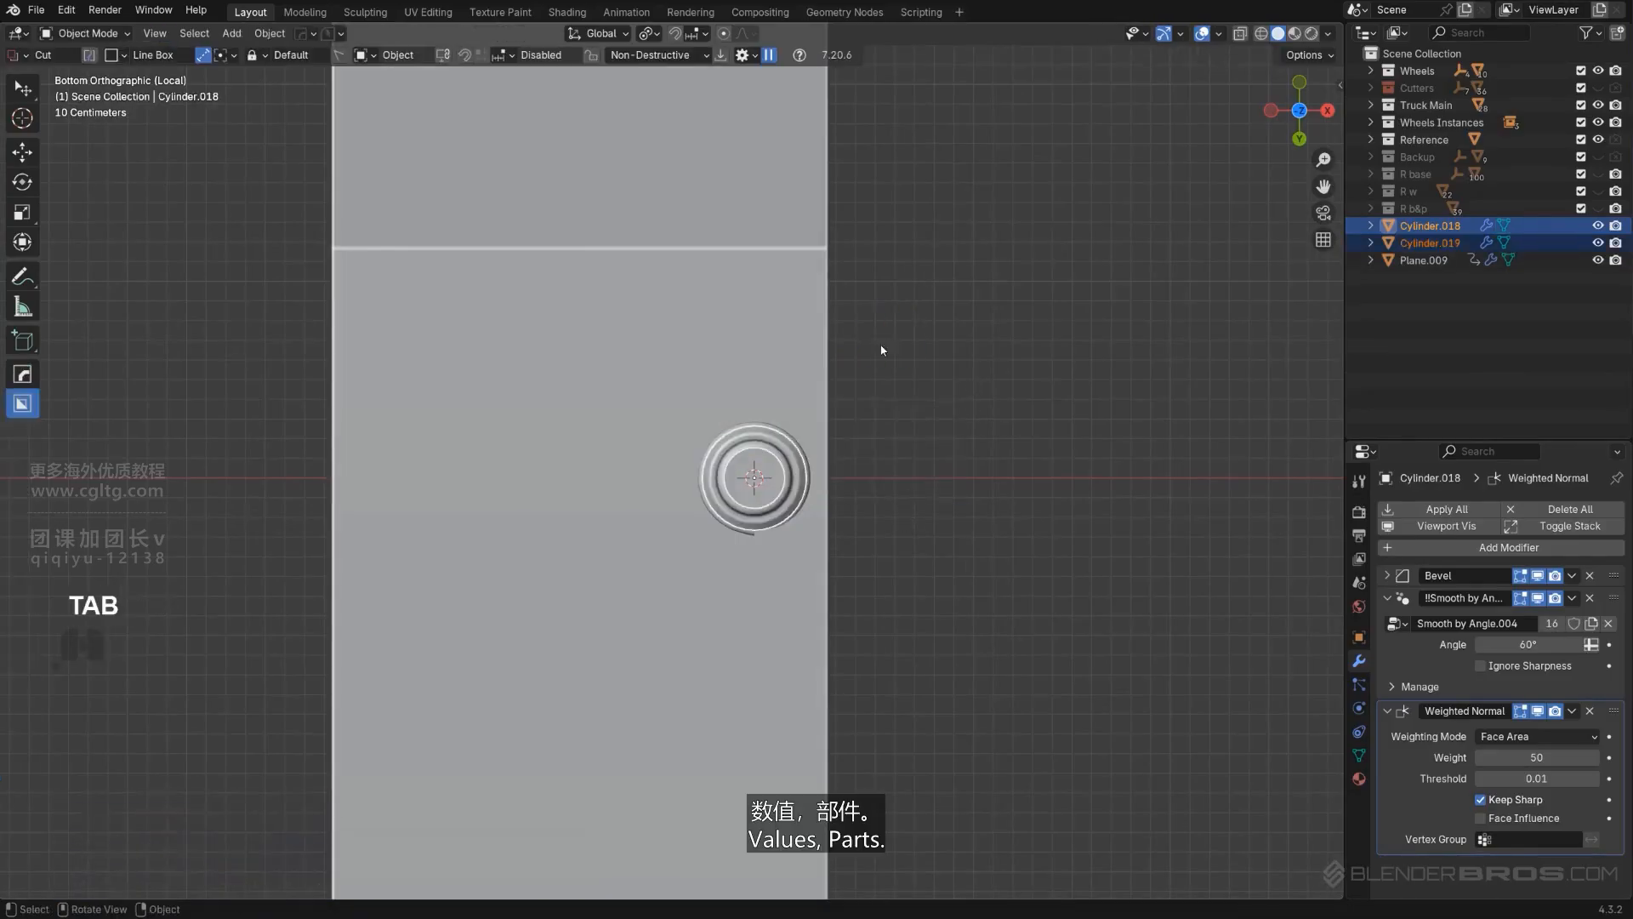
# Step: Set the origin of the separated cap disc to its geometry
pyautogui.scroll(2, 796, 463)
pyautogui.click(796, 463)
pyautogui.moveTo(798, 464); pyautogui.dragTo(831, 497, button='middle')
pyautogui.hotkey('shift', 's')
pyautogui.click(779, 612)
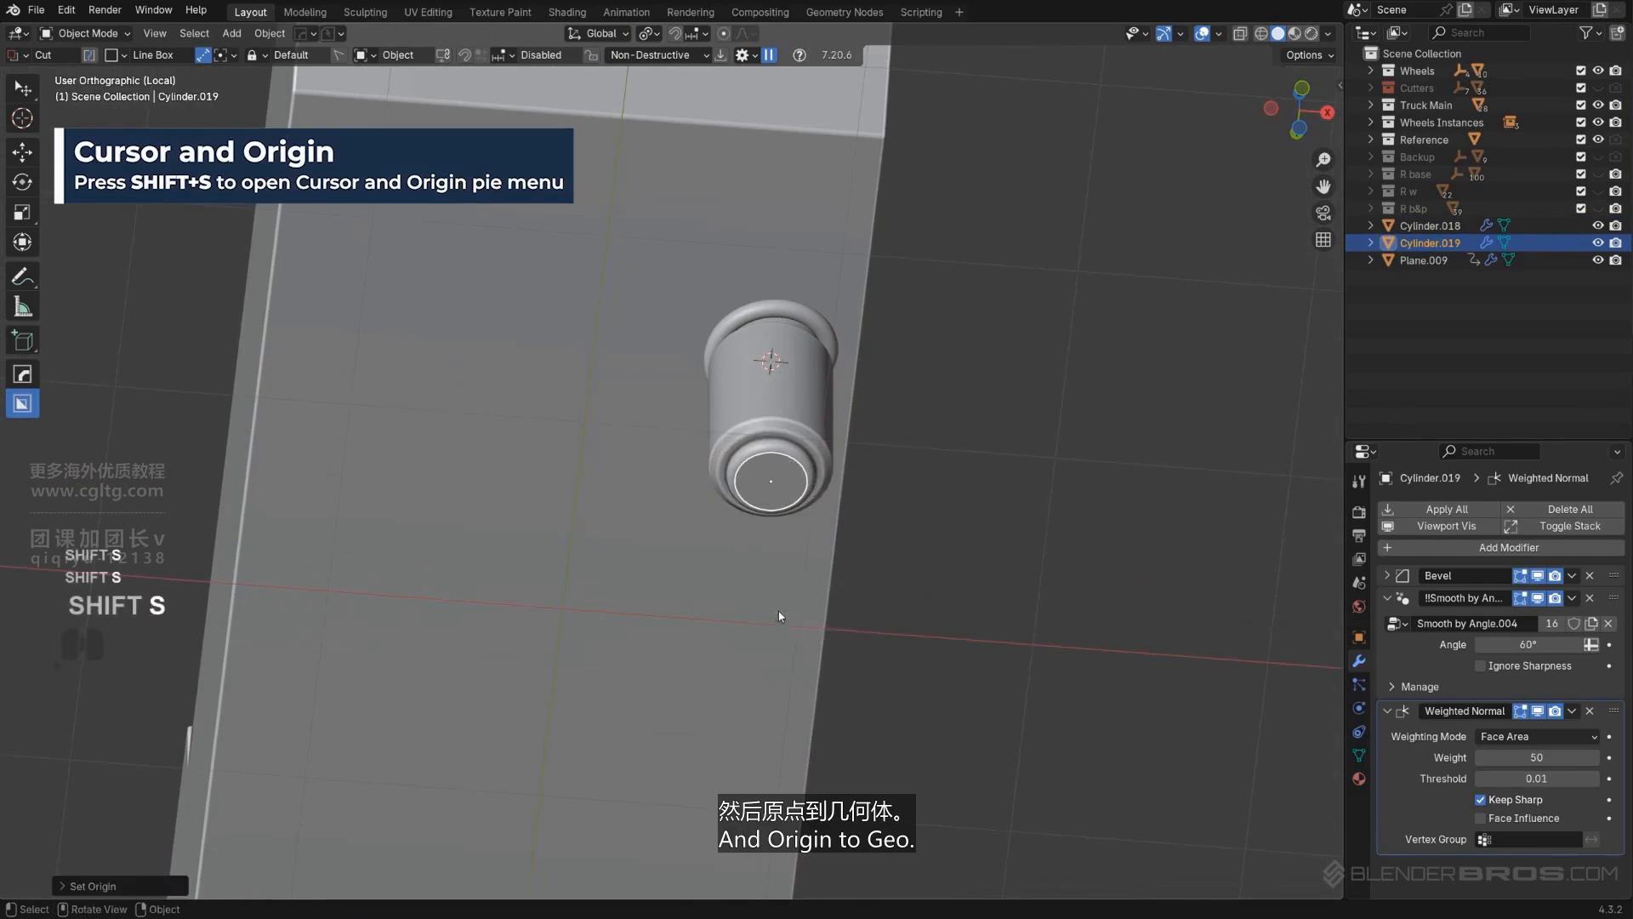
# Step: Add a Solidify modifier to the cap disc to give it thickness
pyautogui.moveTo(778, 611); pyautogui.dragTo(835, 582, button='middle')
pyautogui.press('q')
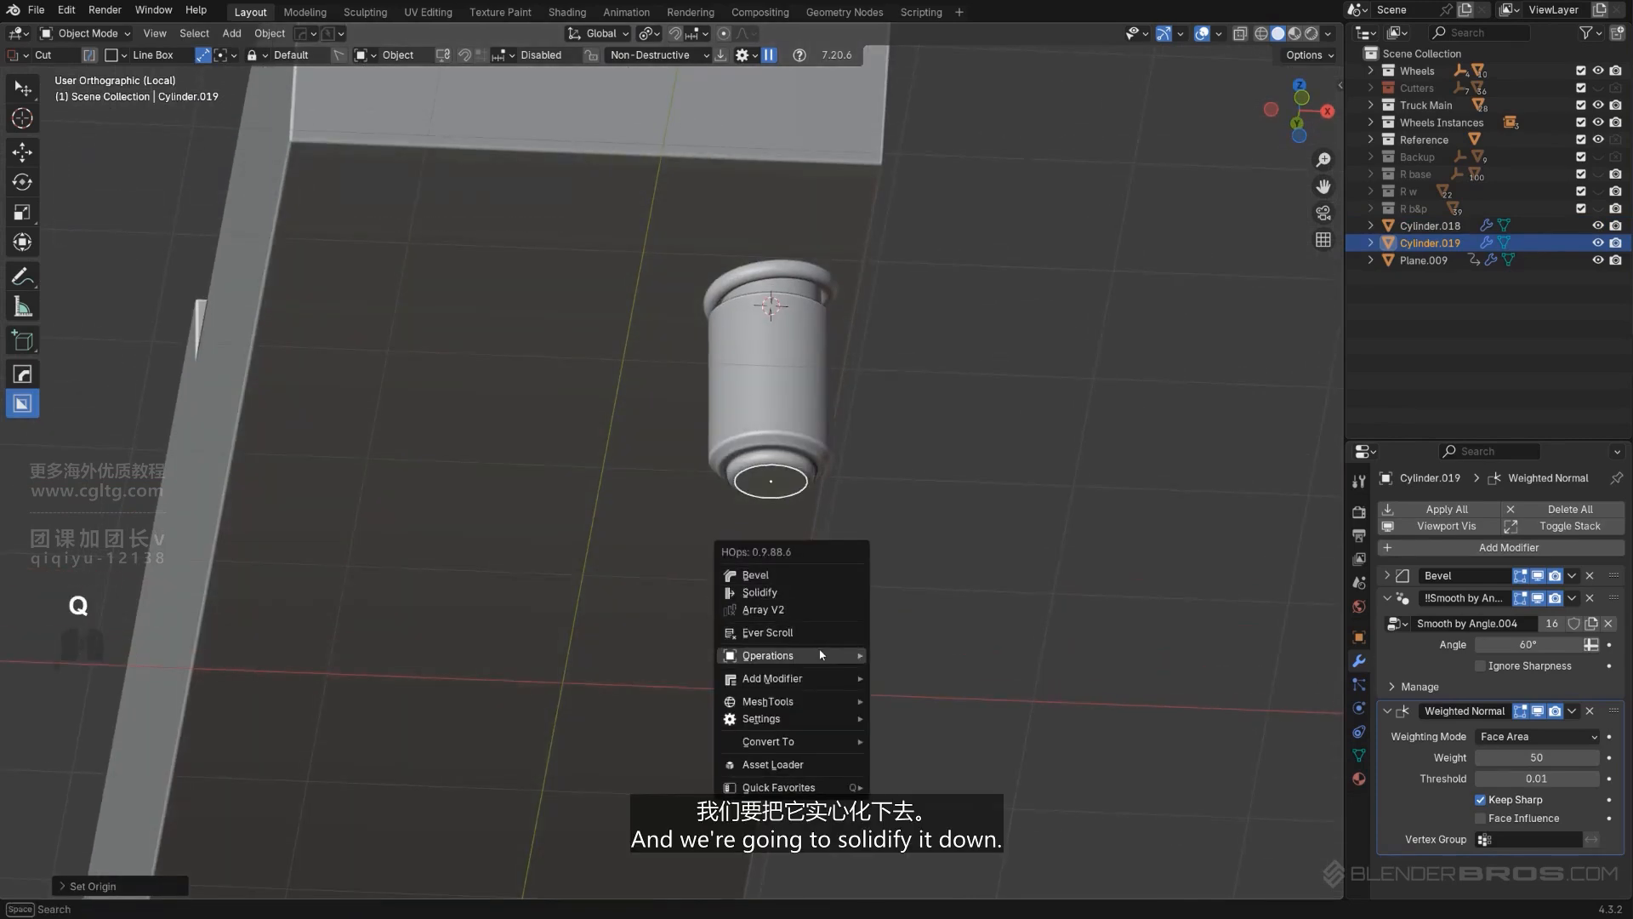
pyautogui.moveTo(820, 678)
pyautogui.click(915, 697)
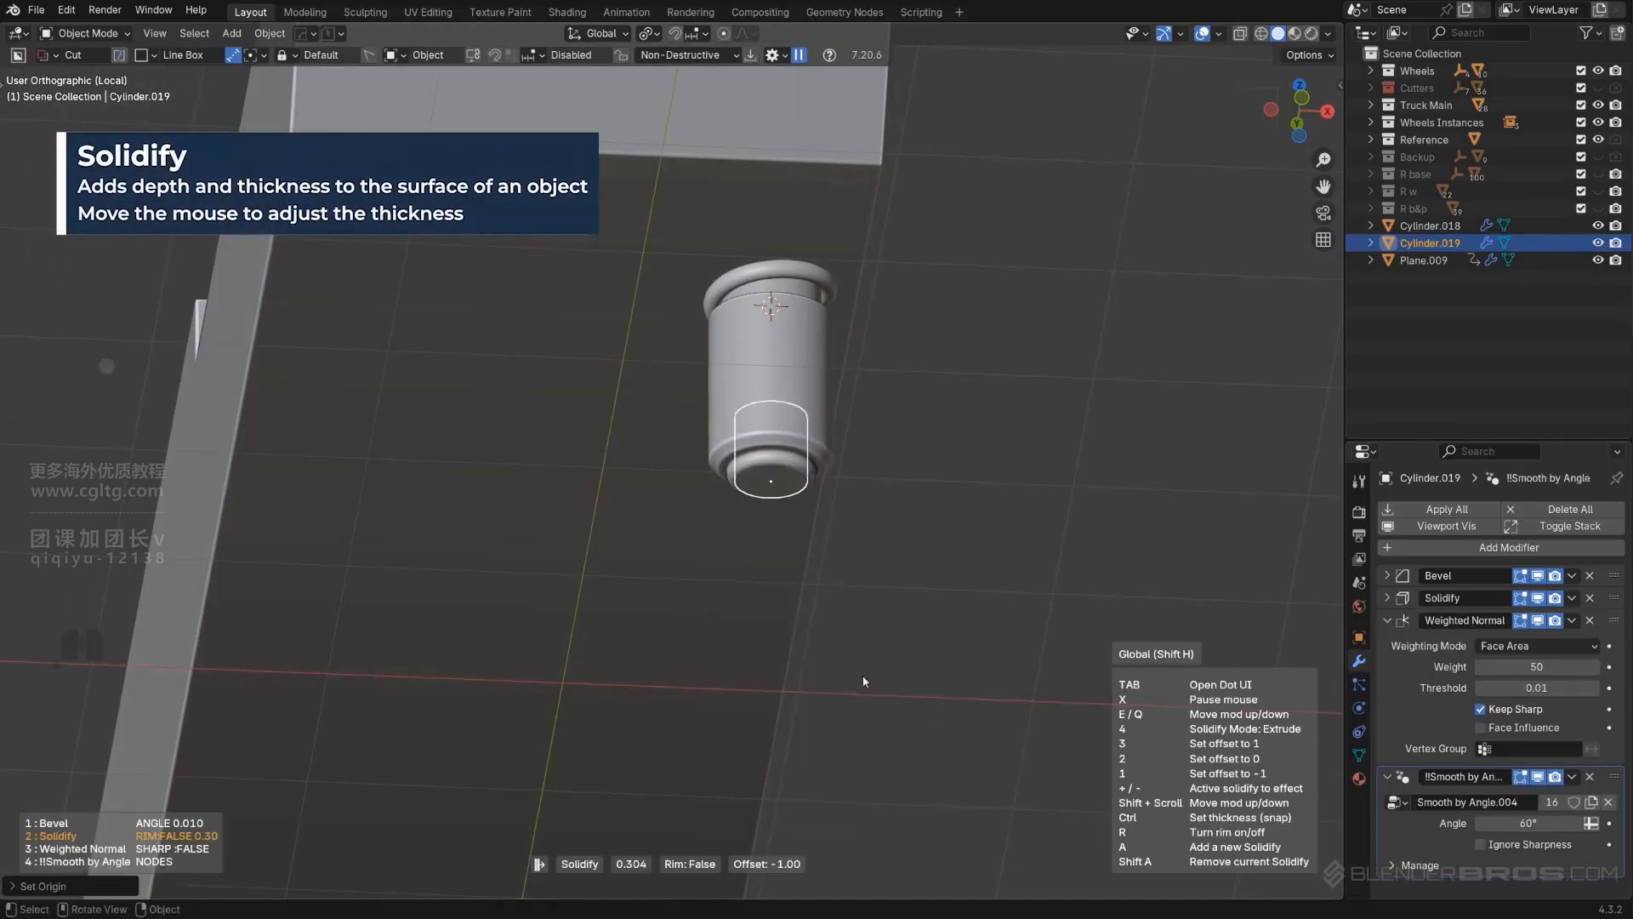
pyautogui.click(1167, 676)
# Step: Scale the disc up until it is clearly wider than the cylinder and reaches slightly past the chassis side
pyautogui.moveTo(1159, 649); pyautogui.dragTo(930, 482, button='middle')
pyautogui.press('s')
pyautogui.click(1101, 529)
pyautogui.moveTo(1103, 532); pyautogui.dragTo(953, 421, button='middle')
pyautogui.scroll(2, 926, 515)
pyautogui.press('s')
pyautogui.keyDown('shift'); pyautogui.moveTo(948, 667); pyautogui.dragTo(899, 483, button='middle'); pyautogui.keyUp('shift')
pyautogui.click(941, 507)
pyautogui.scroll(-1, 906, 494)
pyautogui.scroll(1, 901, 487)
# Step: Smart-apply the disc's modifiers and open its mesh for vertex editing with X-ray on
pyautogui.press('q')
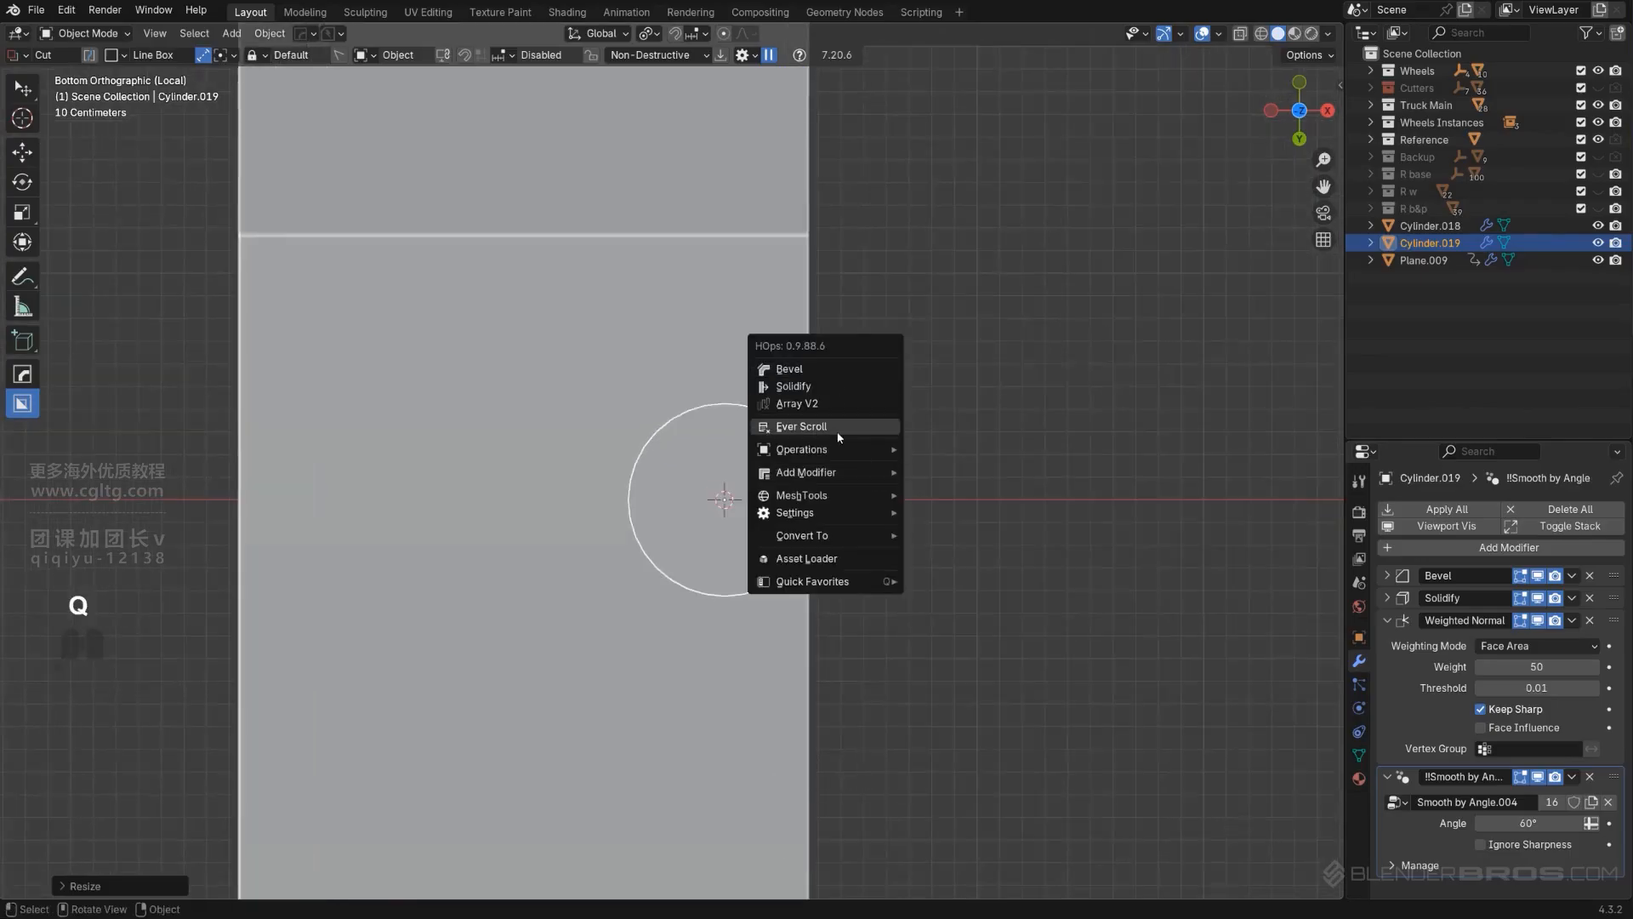
pyautogui.moveTo(841, 448)
pyautogui.click(978, 562)
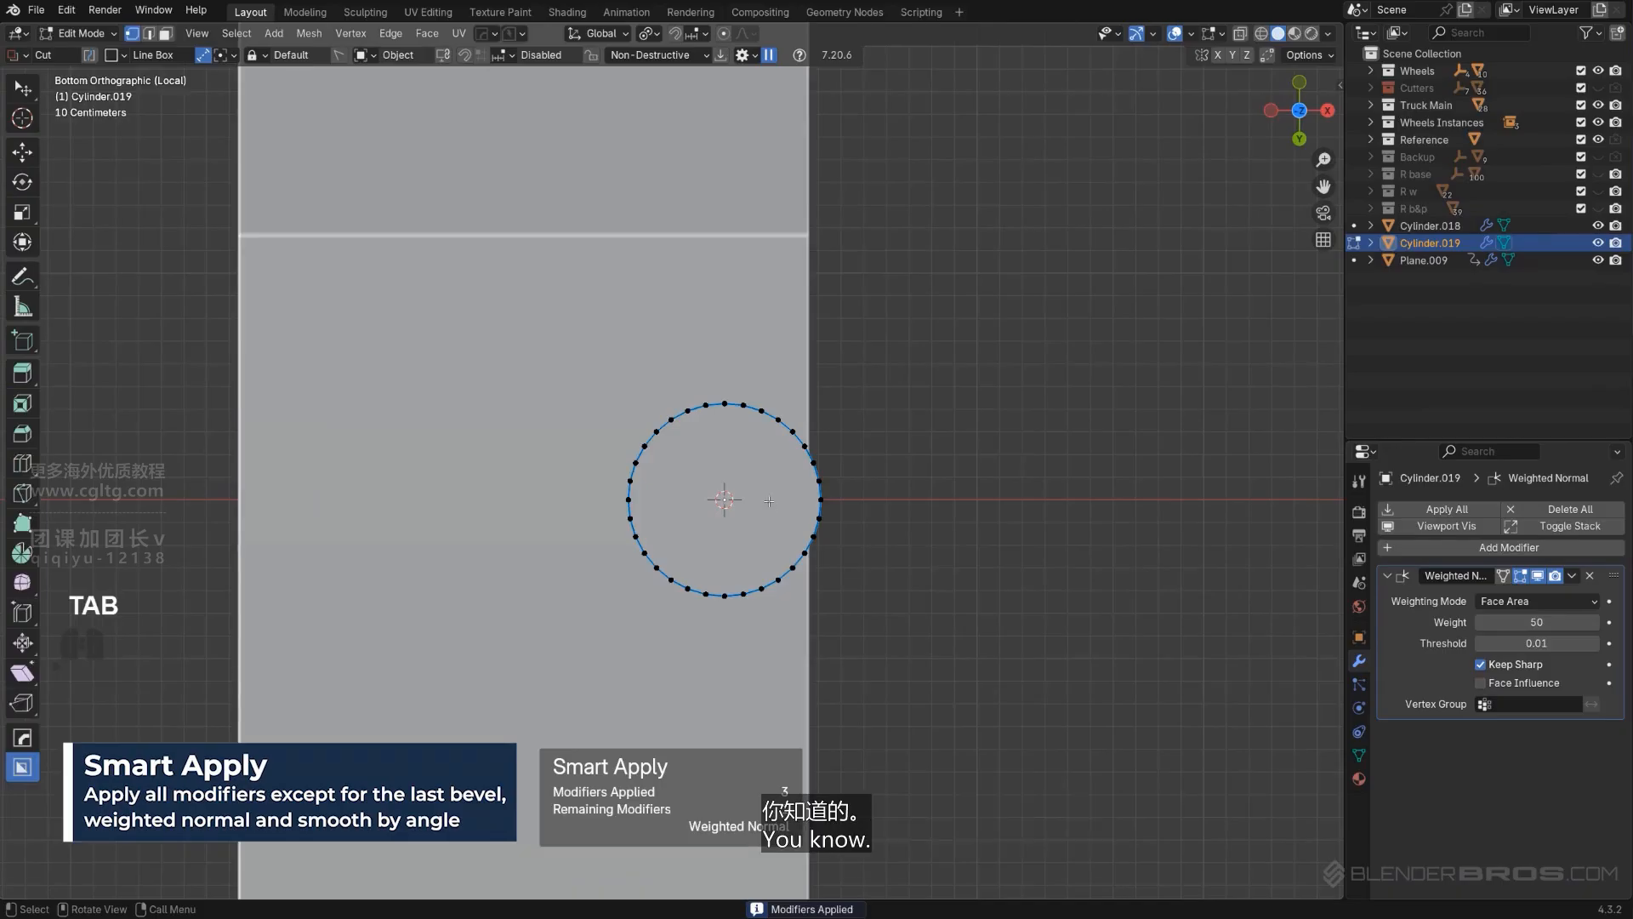
pyautogui.keyDown('shift'); pyautogui.moveTo(767, 506); pyautogui.dragTo(732, 483, button='middle'); pyautogui.keyUp('shift')
pyautogui.hotkey('alt', 'z')
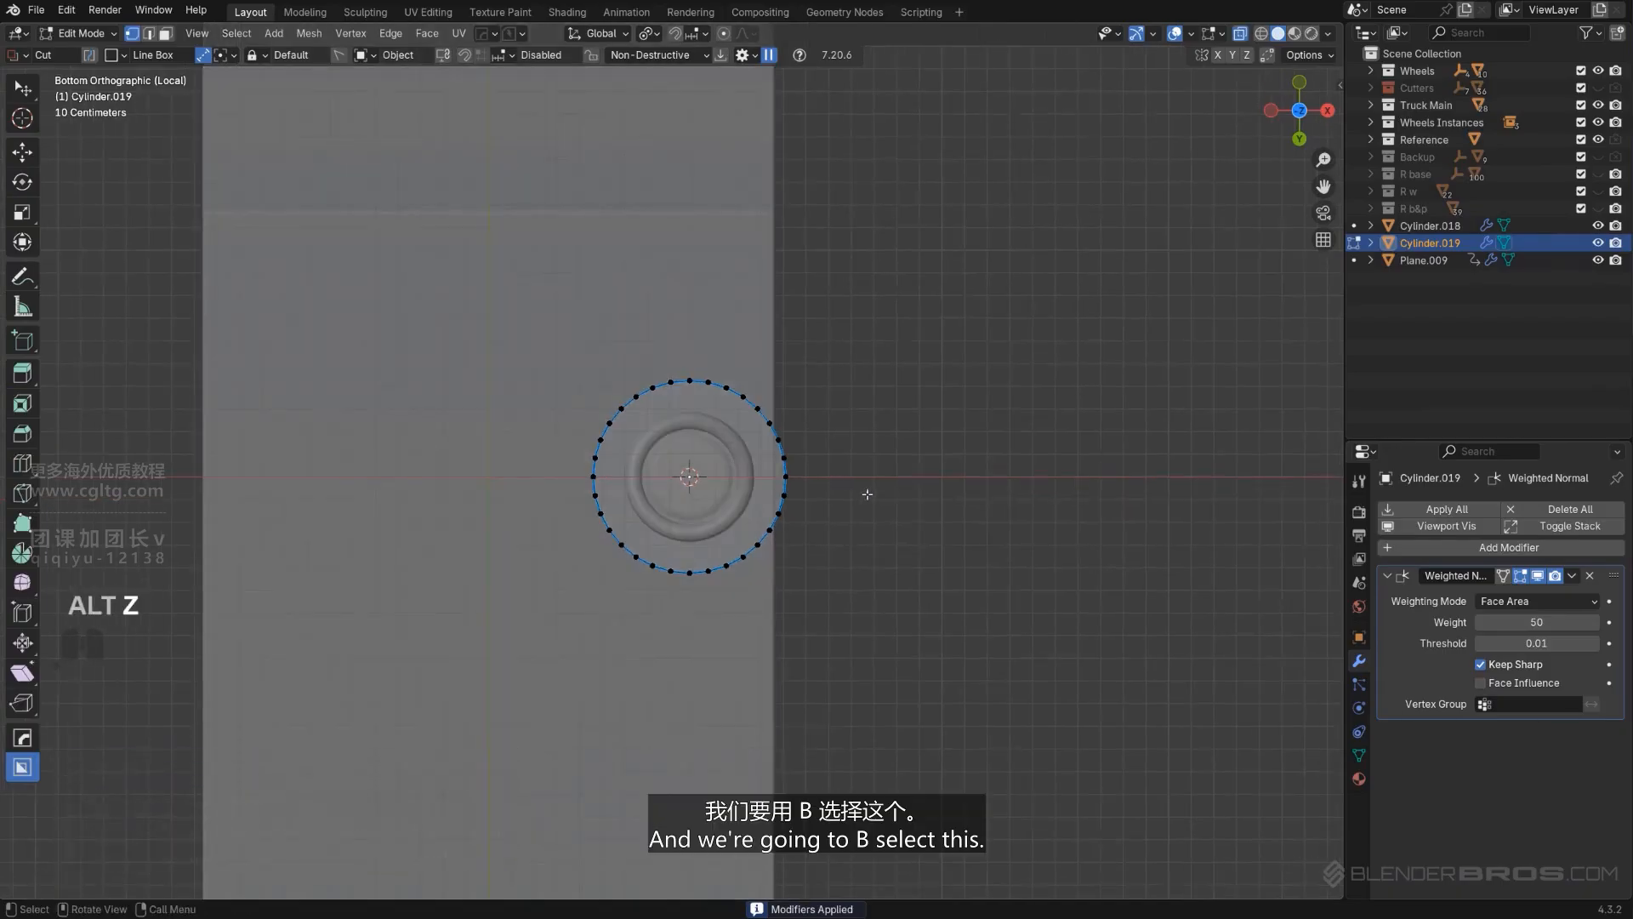
# Step: Align the outer half of the disc's rim vertices into one straight edge at its outermost side, then leave mesh editing
pyautogui.moveTo(708, 328); pyautogui.dragTo(926, 693)
pyautogui.click(1020, 536)
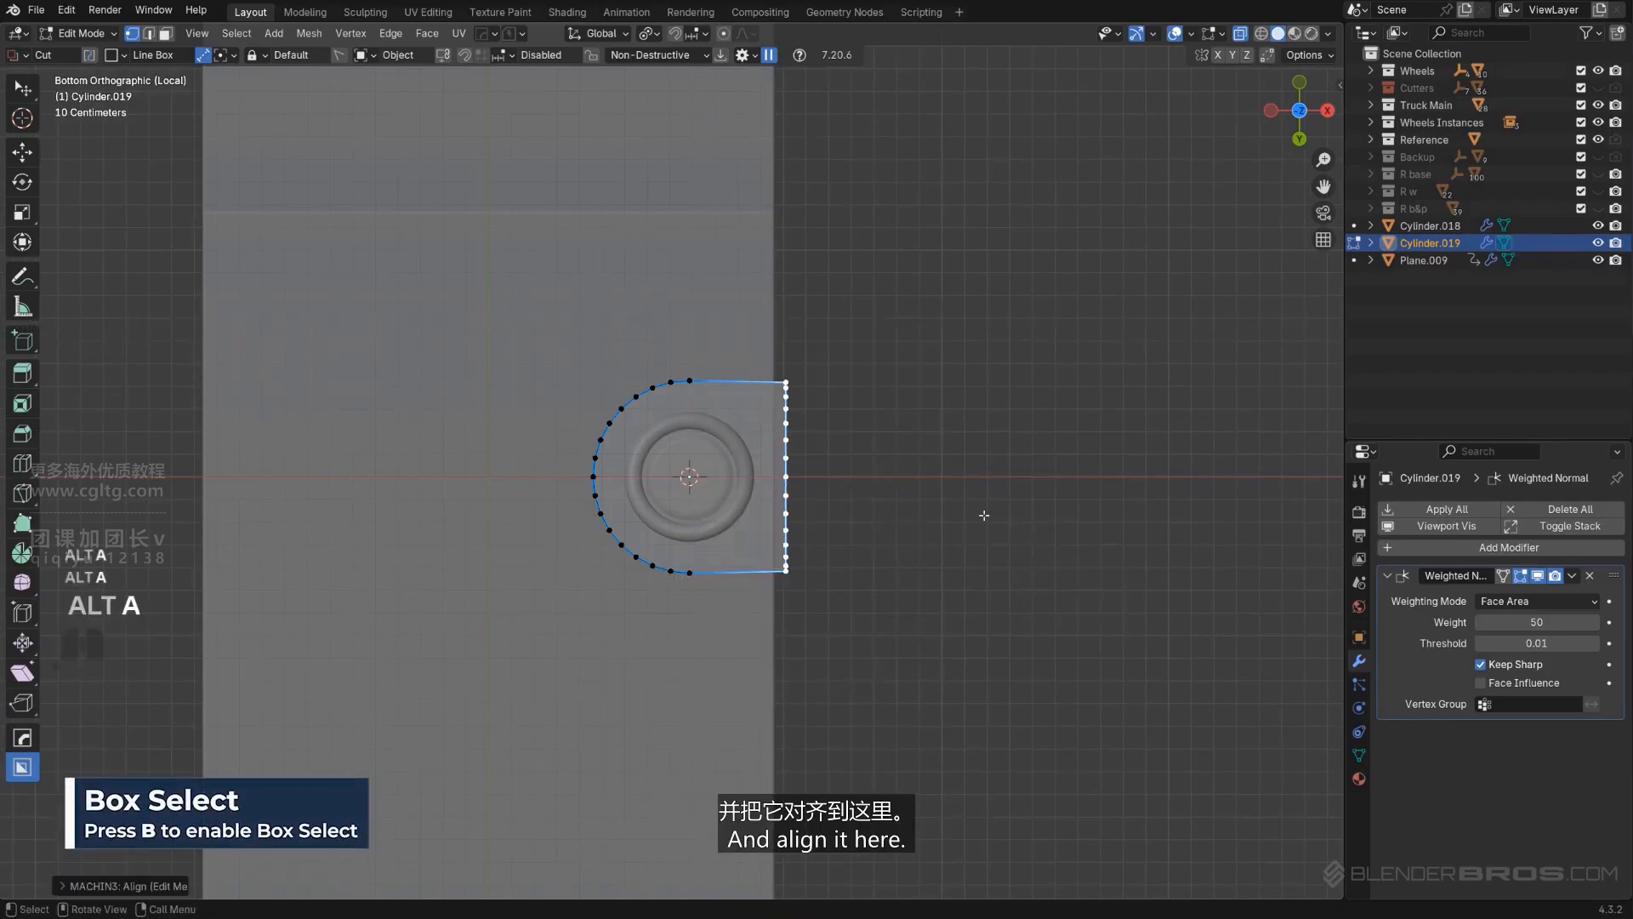
pyautogui.scroll(3, 881, 381)
pyautogui.press('Tab')
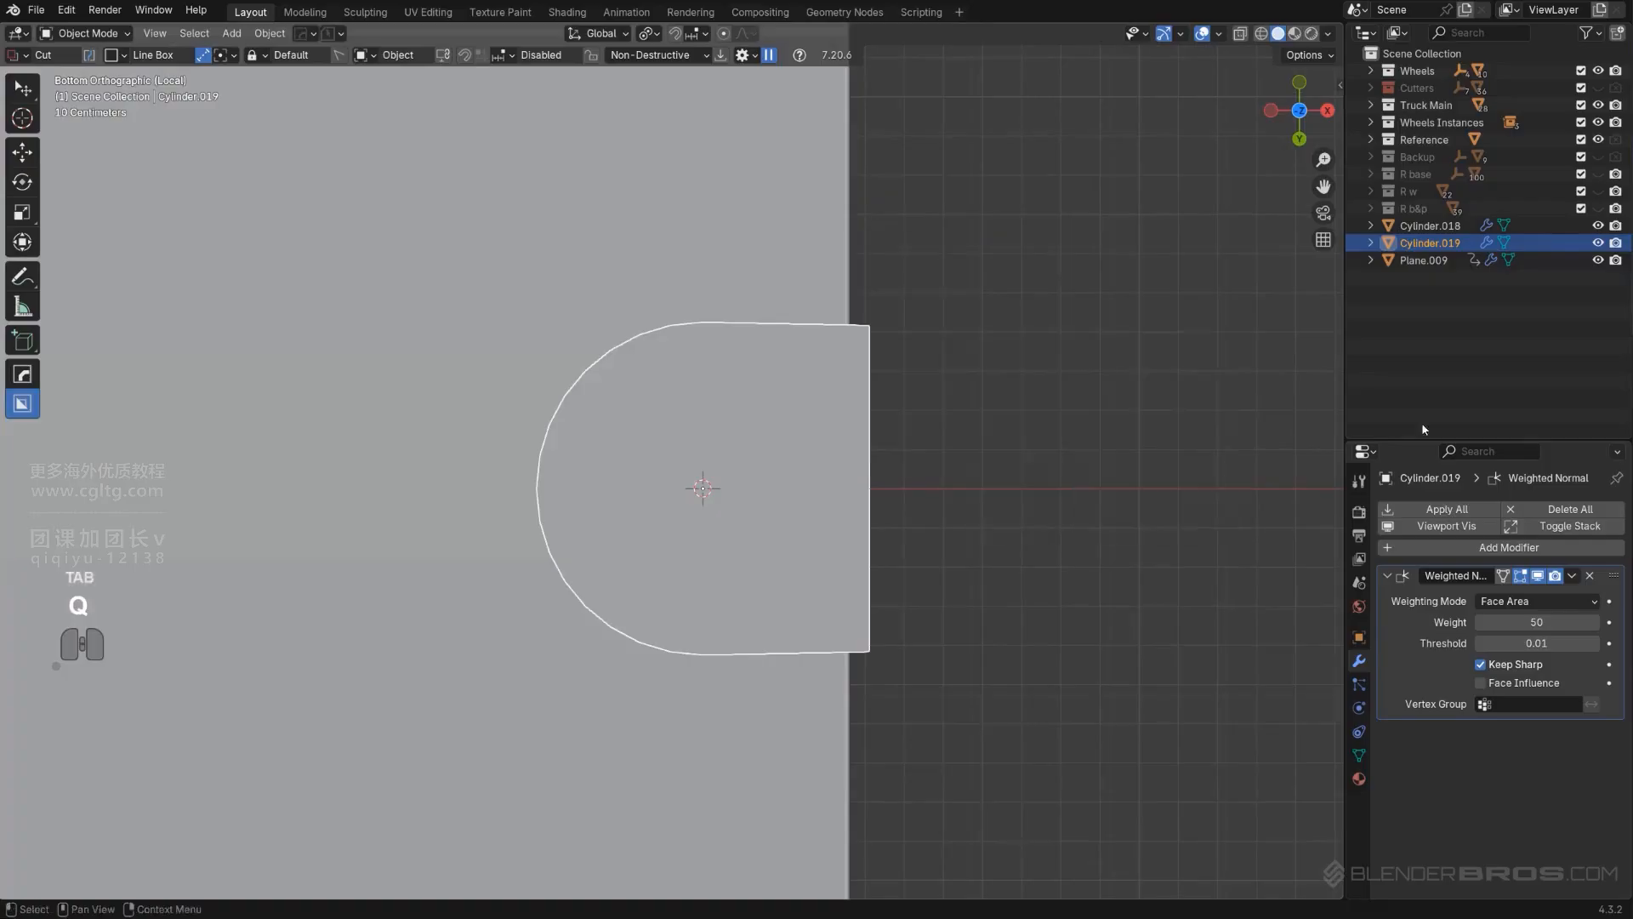
pyautogui.press('q')
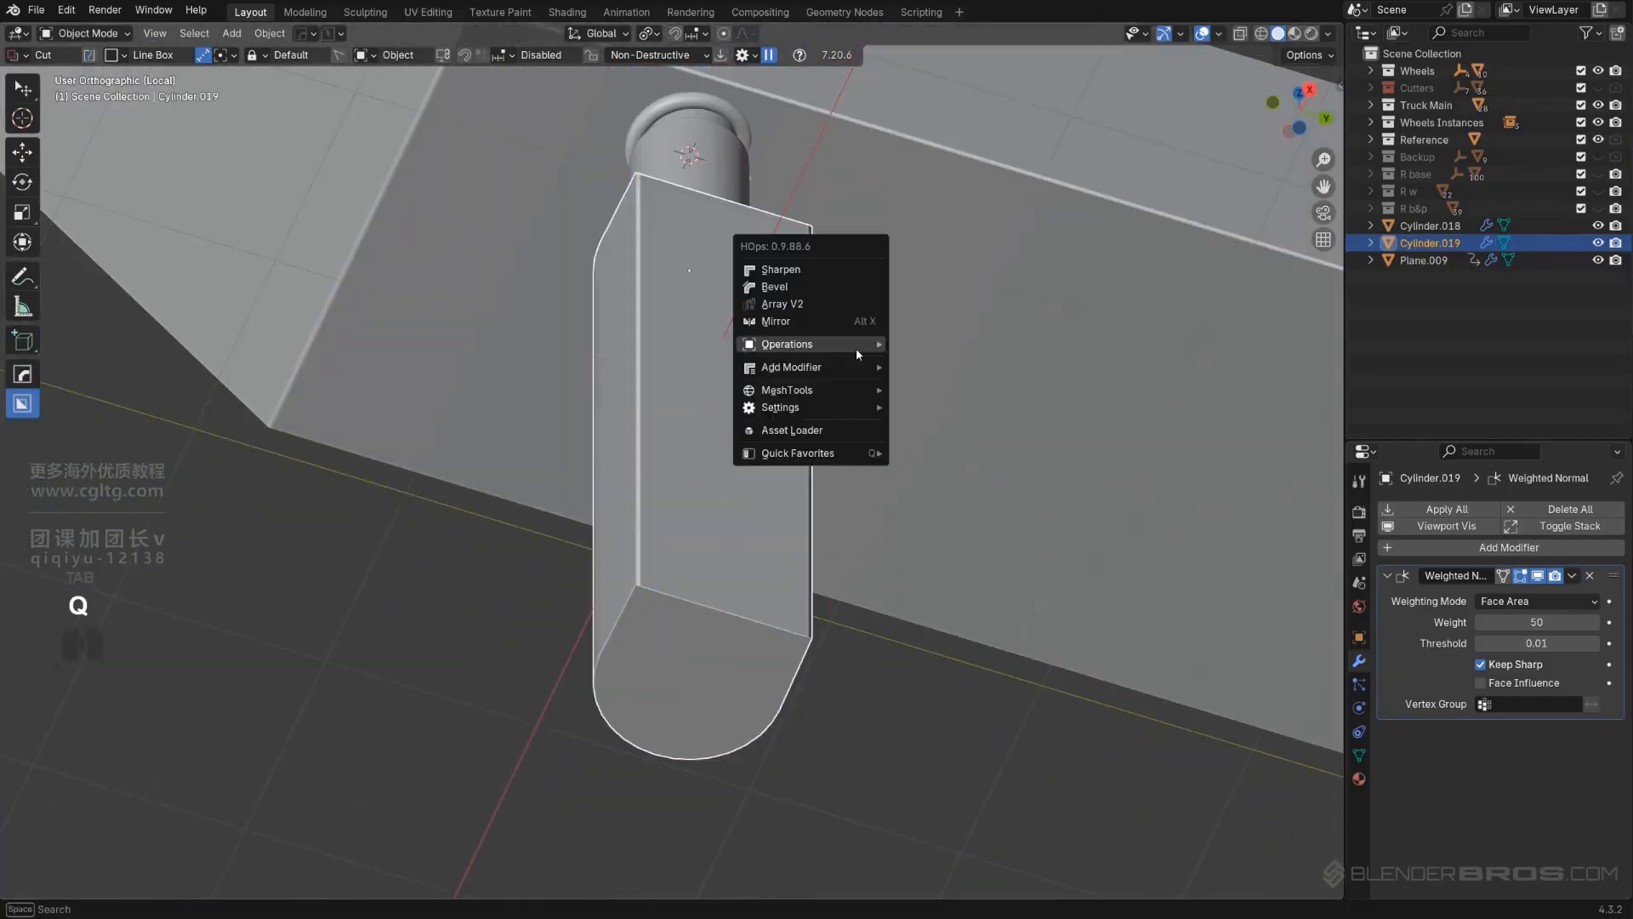
pyautogui.moveTo(860, 344)
pyautogui.click(990, 508)
pyautogui.hotkey('ctrl', 'z')
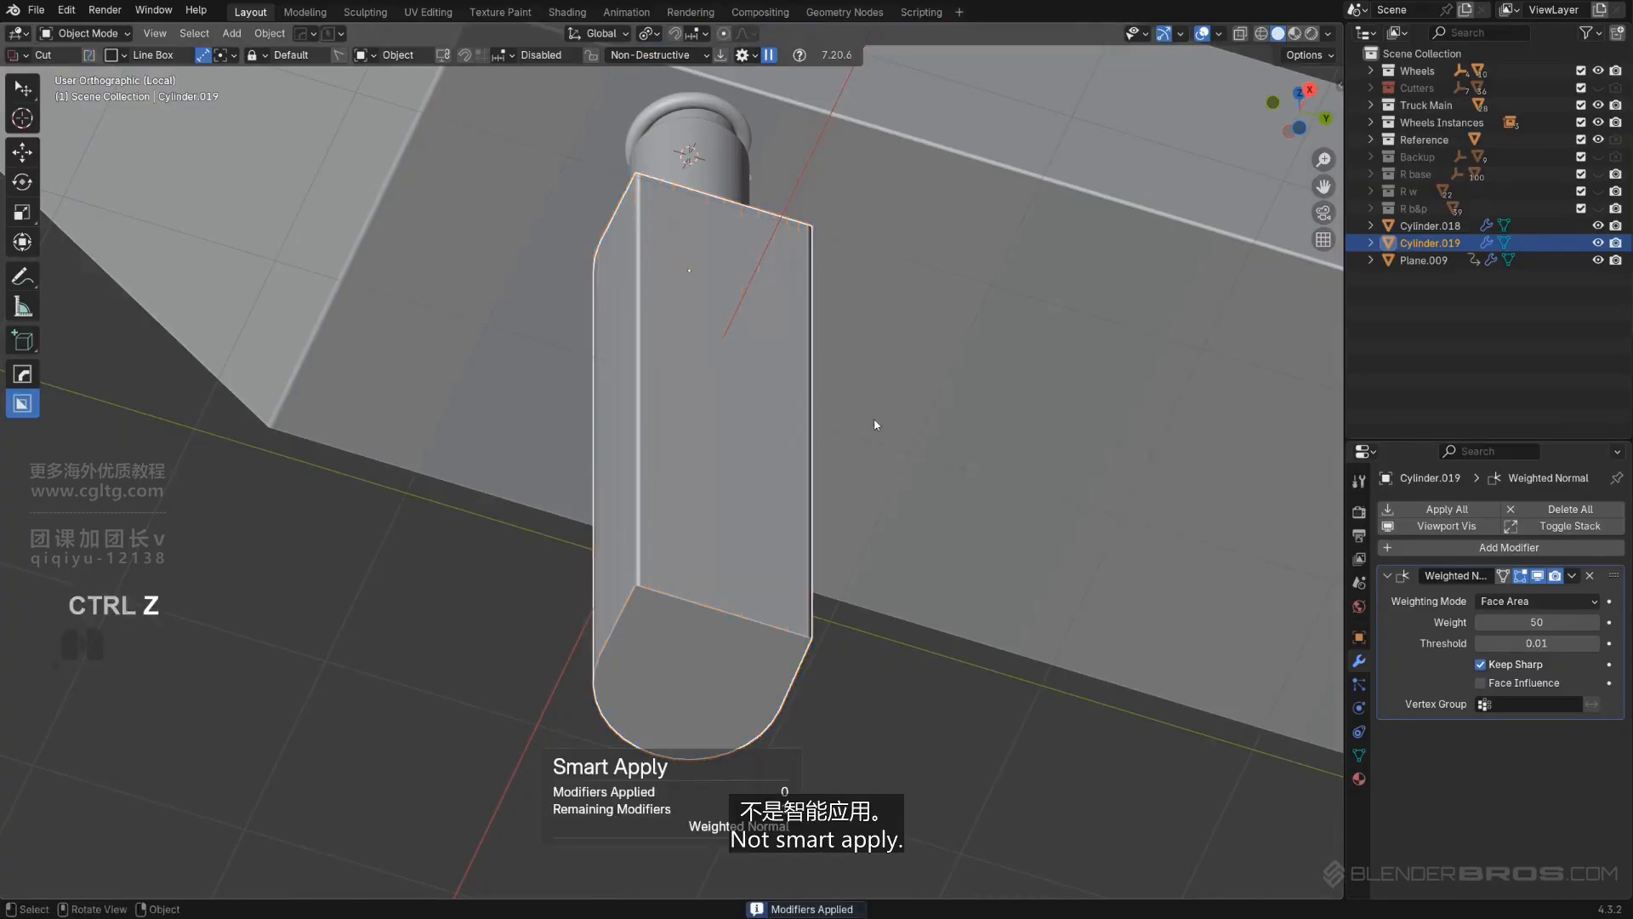
# Step: Run Clean Mesh on the half-round block to remove unnecessary geometry, then exit its isolated view
pyautogui.press('q')
pyautogui.moveTo(868, 412)
pyautogui.click(981, 544)
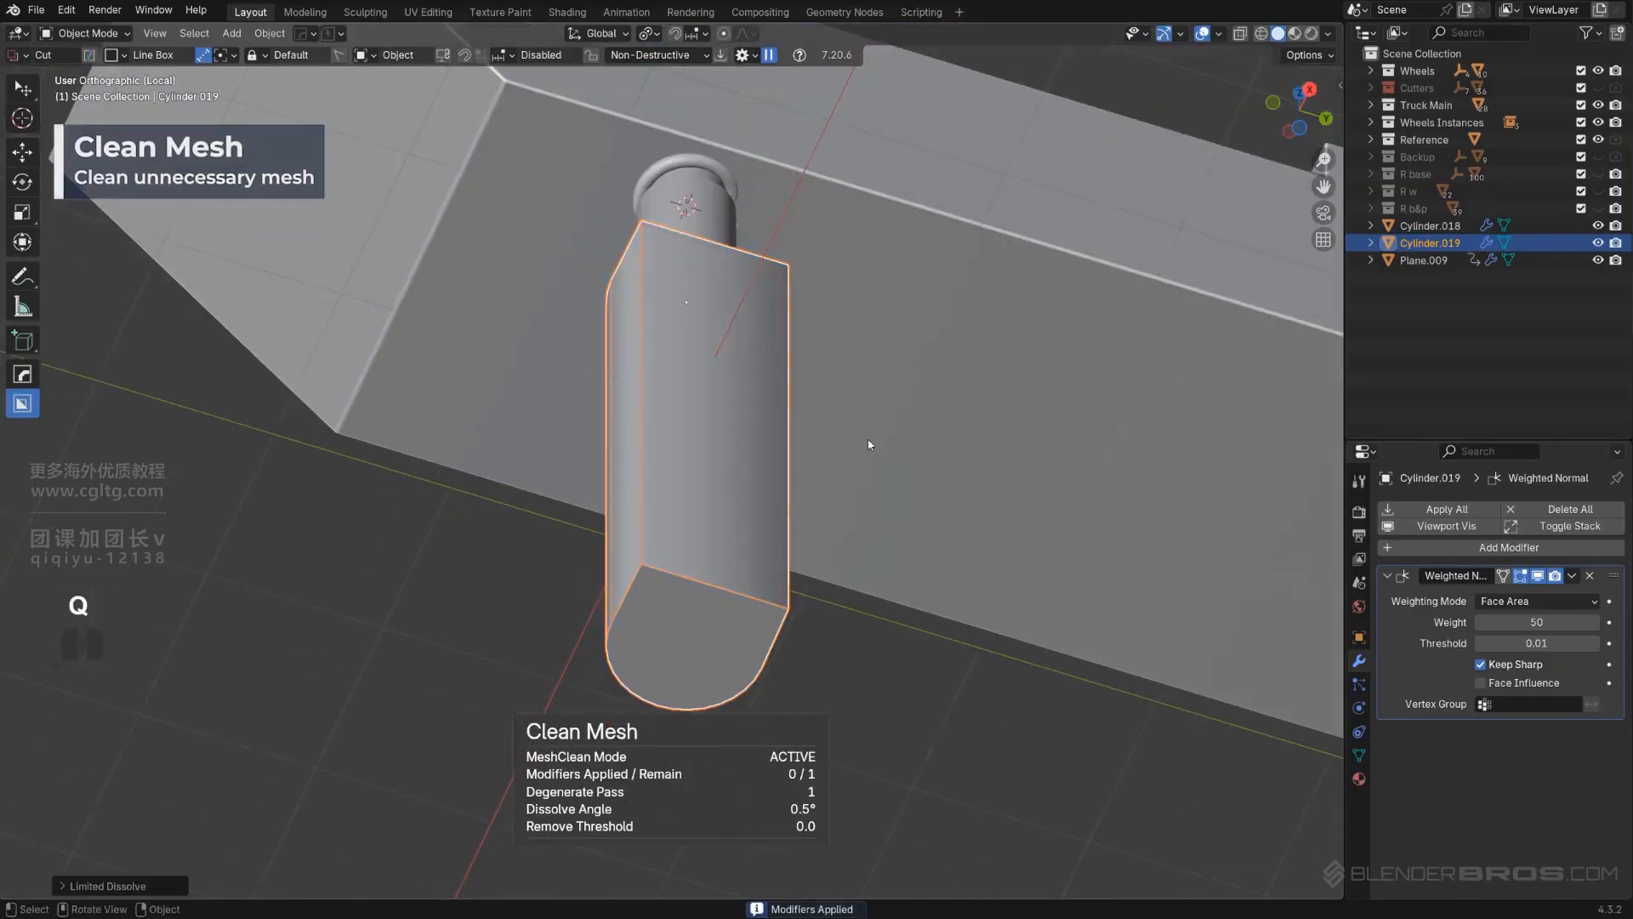
pyautogui.keyDown('alt'); pyautogui.moveTo(868, 439); pyautogui.dragTo(821, 325, button='middle'); pyautogui.keyUp('alt')
pyautogui.press('KP_5')
pyautogui.press('KP_5')
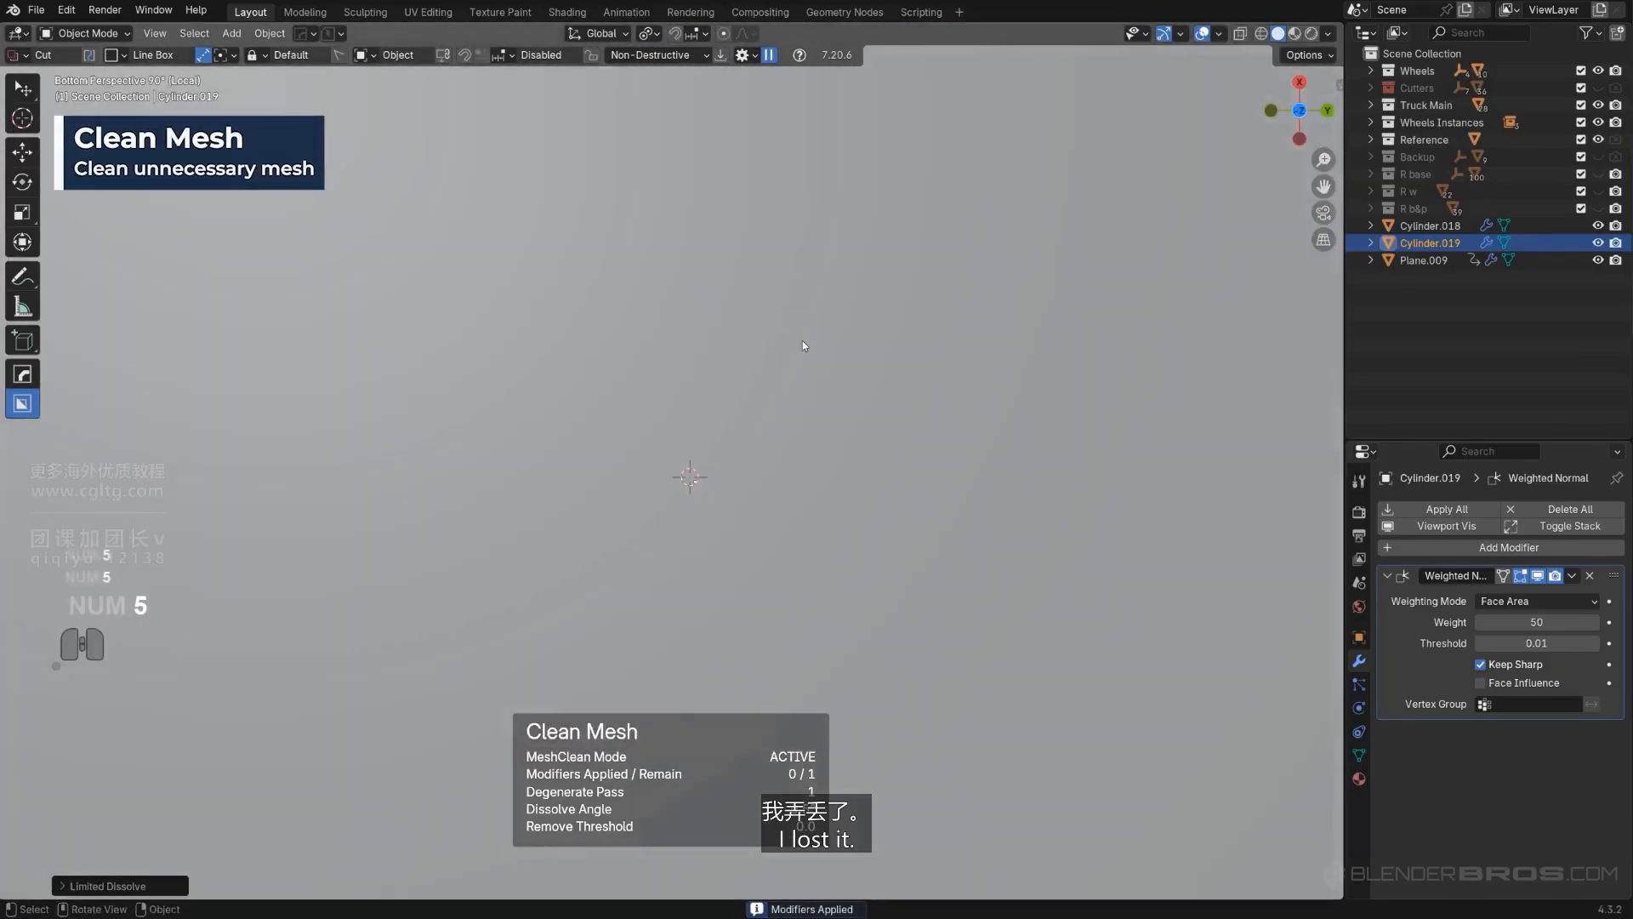
pyautogui.press('KP_Divide')
# Step: Edit the block's vertices with X-ray on and align one outer corner with the neighbouring end of the arc
pyautogui.keyDown('alt'); pyautogui.moveTo(851, 419); pyautogui.dragTo(683, 400, button='middle'); pyautogui.keyUp('alt')
pyautogui.scroll(2, 827, 463)
pyautogui.scroll(2, 762, 438)
pyautogui.press('Tab')
pyautogui.click(711, 463)
pyautogui.scroll(2, 774, 427)
pyautogui.scroll(4, 683, 398)
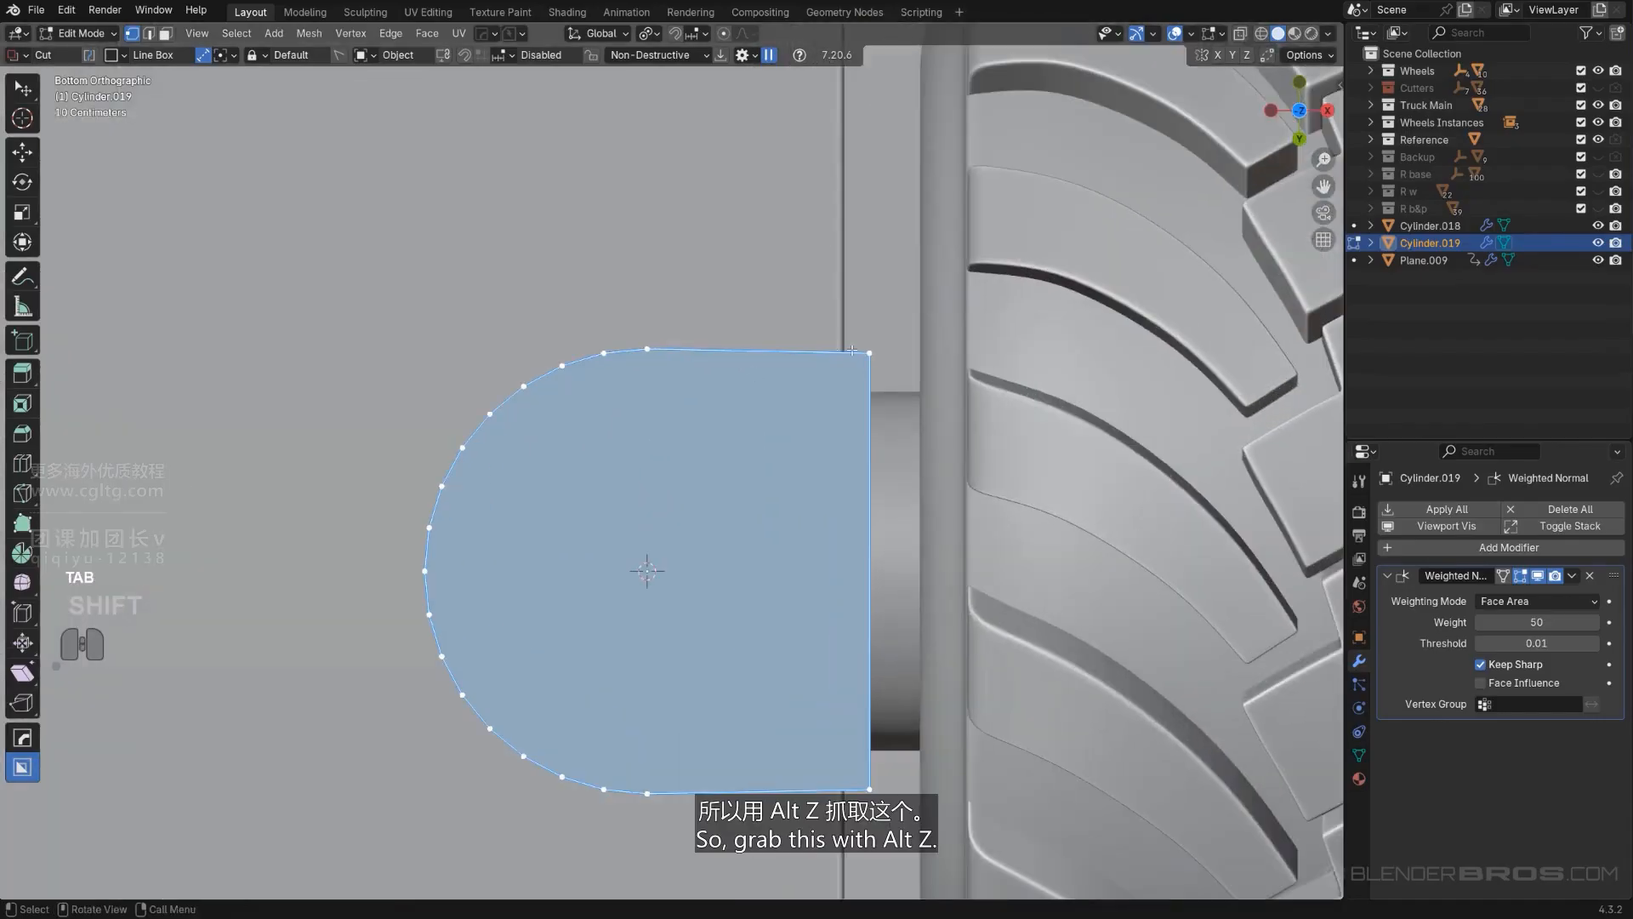
pyautogui.hotkey('alt', 'z')
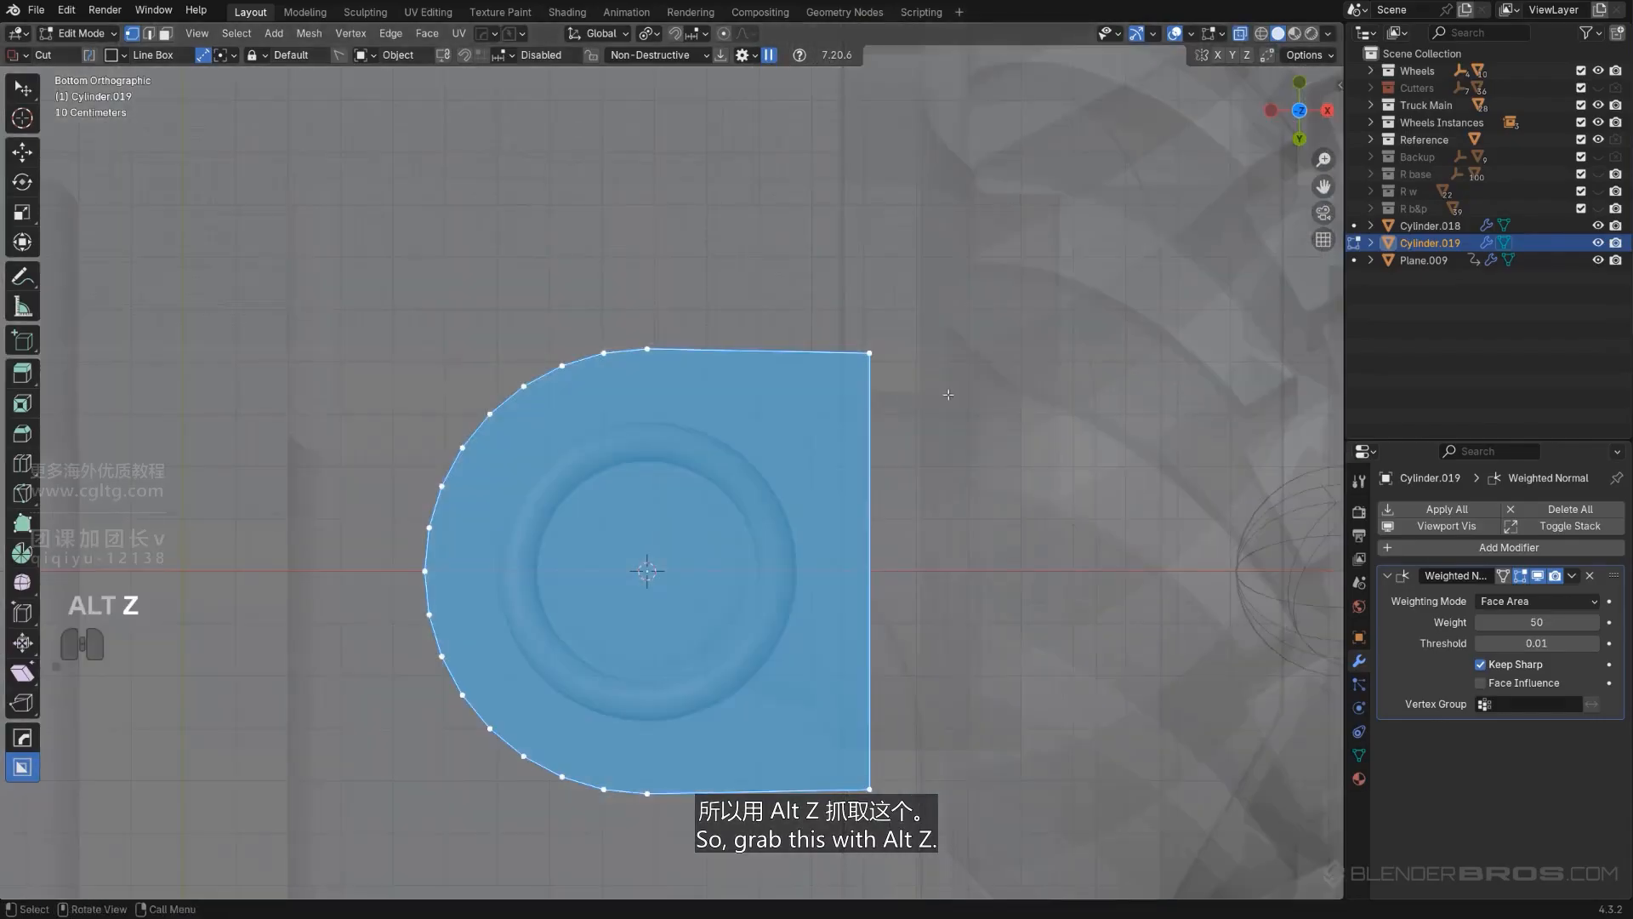
pyautogui.click(960, 351)
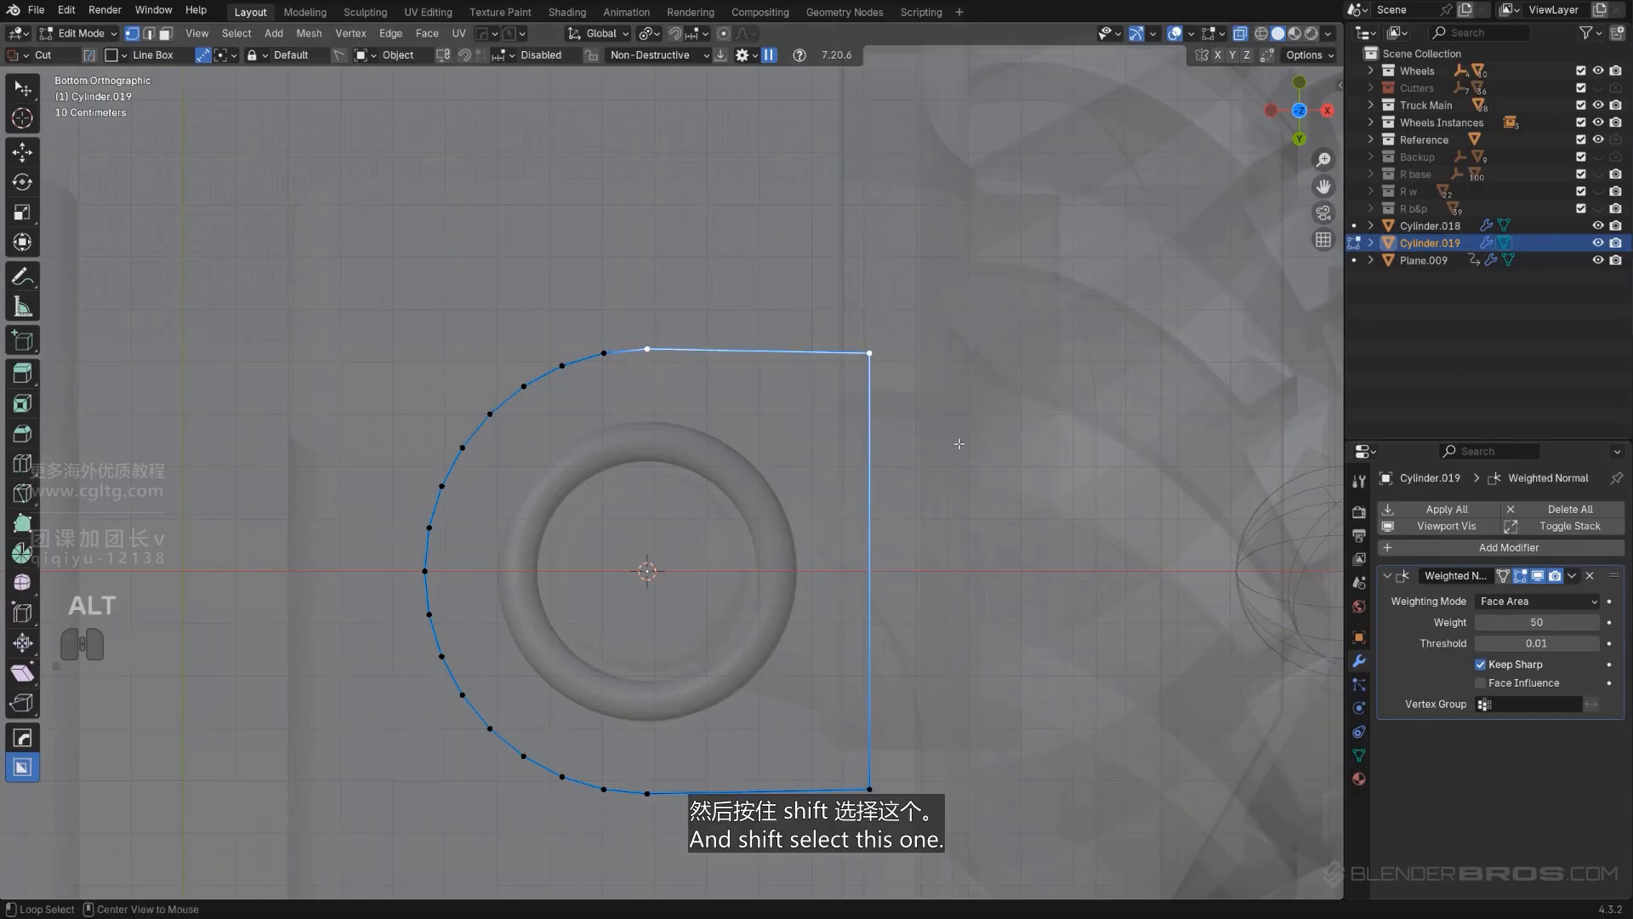
pyautogui.hotkey('alt', 'a')
pyautogui.click(964, 341)
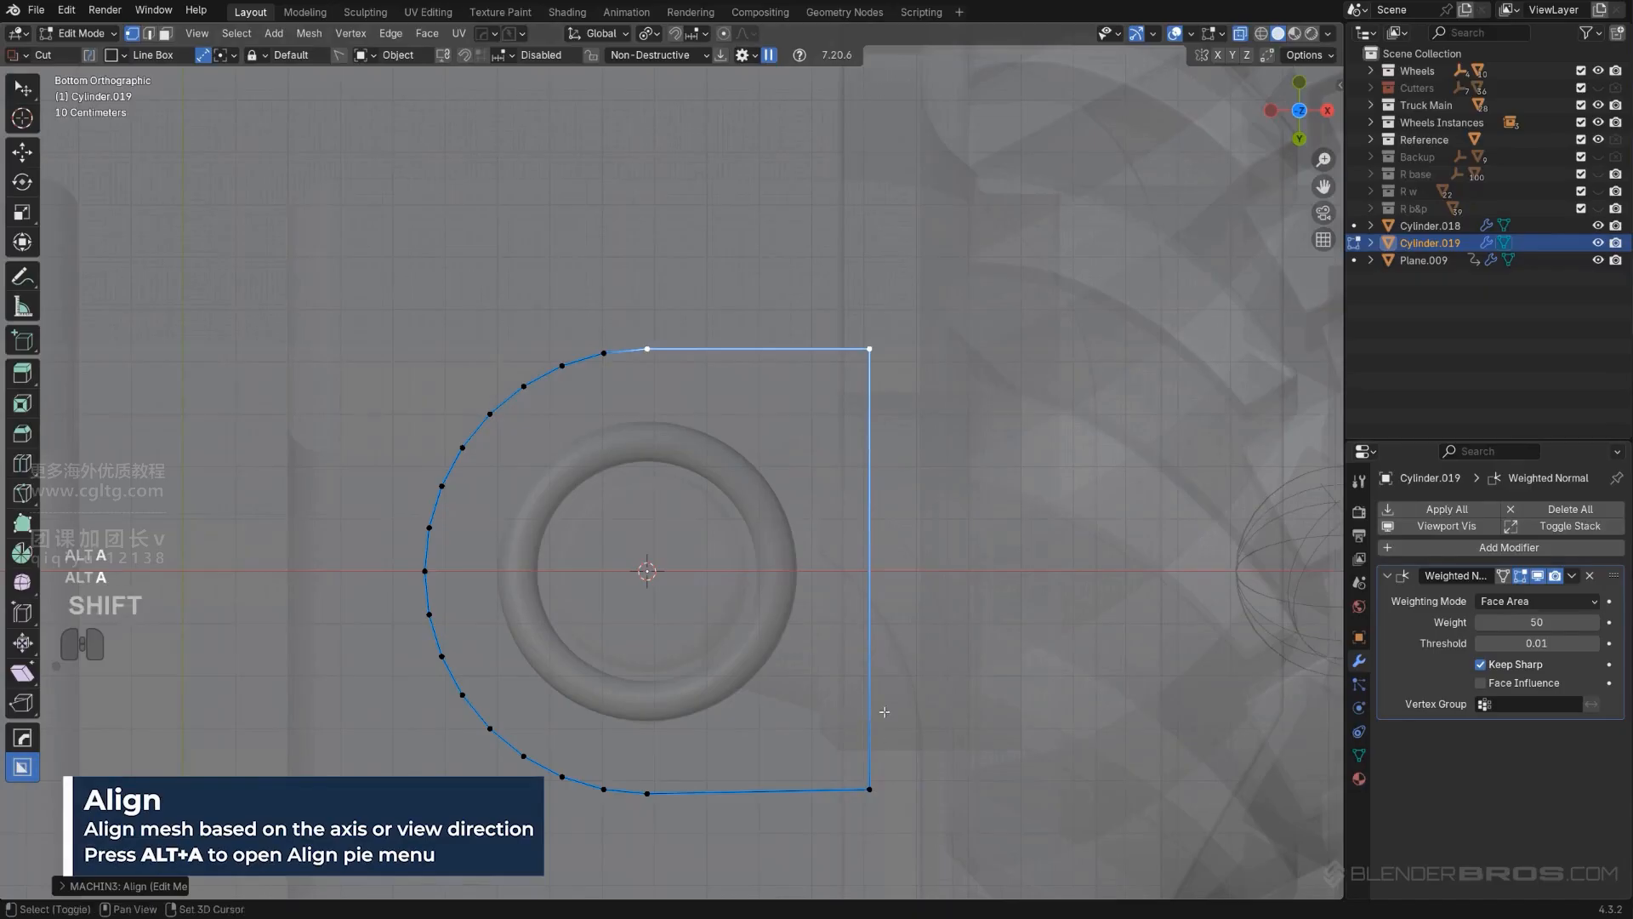
# Step: Align the opposite outer corner with its end of the arc so both sides run straight, and finish mesh editing
pyautogui.keyDown('shift'); pyautogui.moveTo(884, 712); pyautogui.dragTo(900, 603, button='middle'); pyautogui.keyUp('shift')
pyautogui.moveTo(820, 614); pyautogui.dragTo(880, 708)
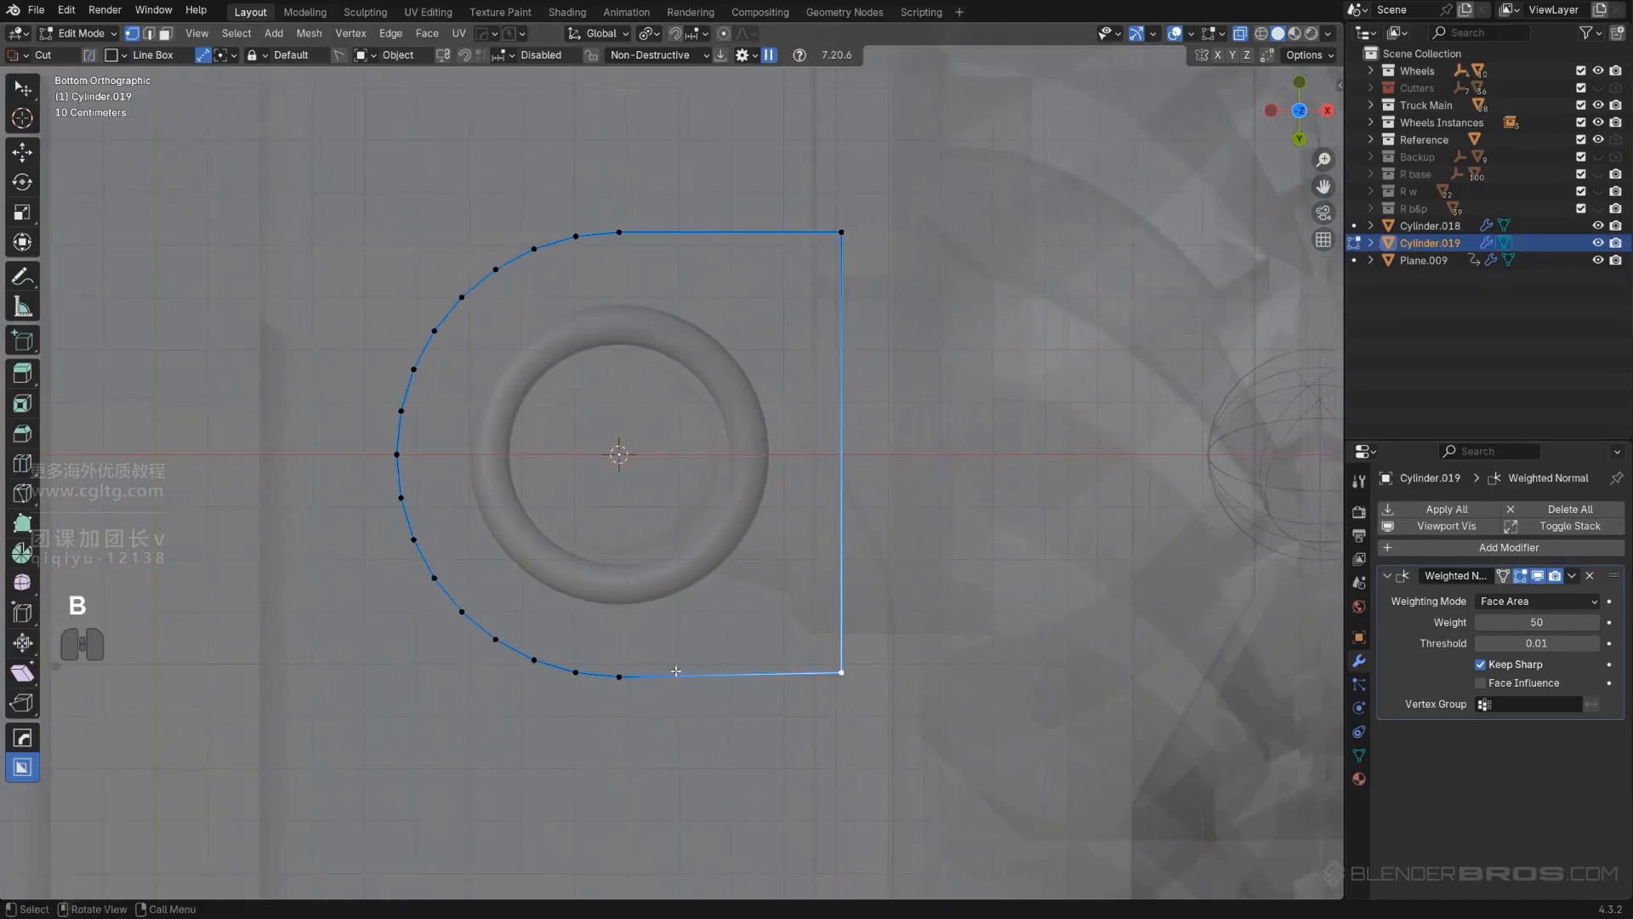
pyautogui.keyDown('shift'); pyautogui.click(628, 668); pyautogui.keyUp('shift')
pyautogui.hotkey('alt', 'a')
pyautogui.click(829, 717)
pyautogui.press('Tab')
# Step: Remove the block's Weighted Normal modifier and Sharpen the block
pyautogui.moveTo(845, 401); pyautogui.dragTo(693, 569, button='middle')
pyautogui.press('KP_5')
pyautogui.scroll(-6, 813, 547)
pyautogui.press('KP_5')
pyautogui.scroll(5, 710, 366)
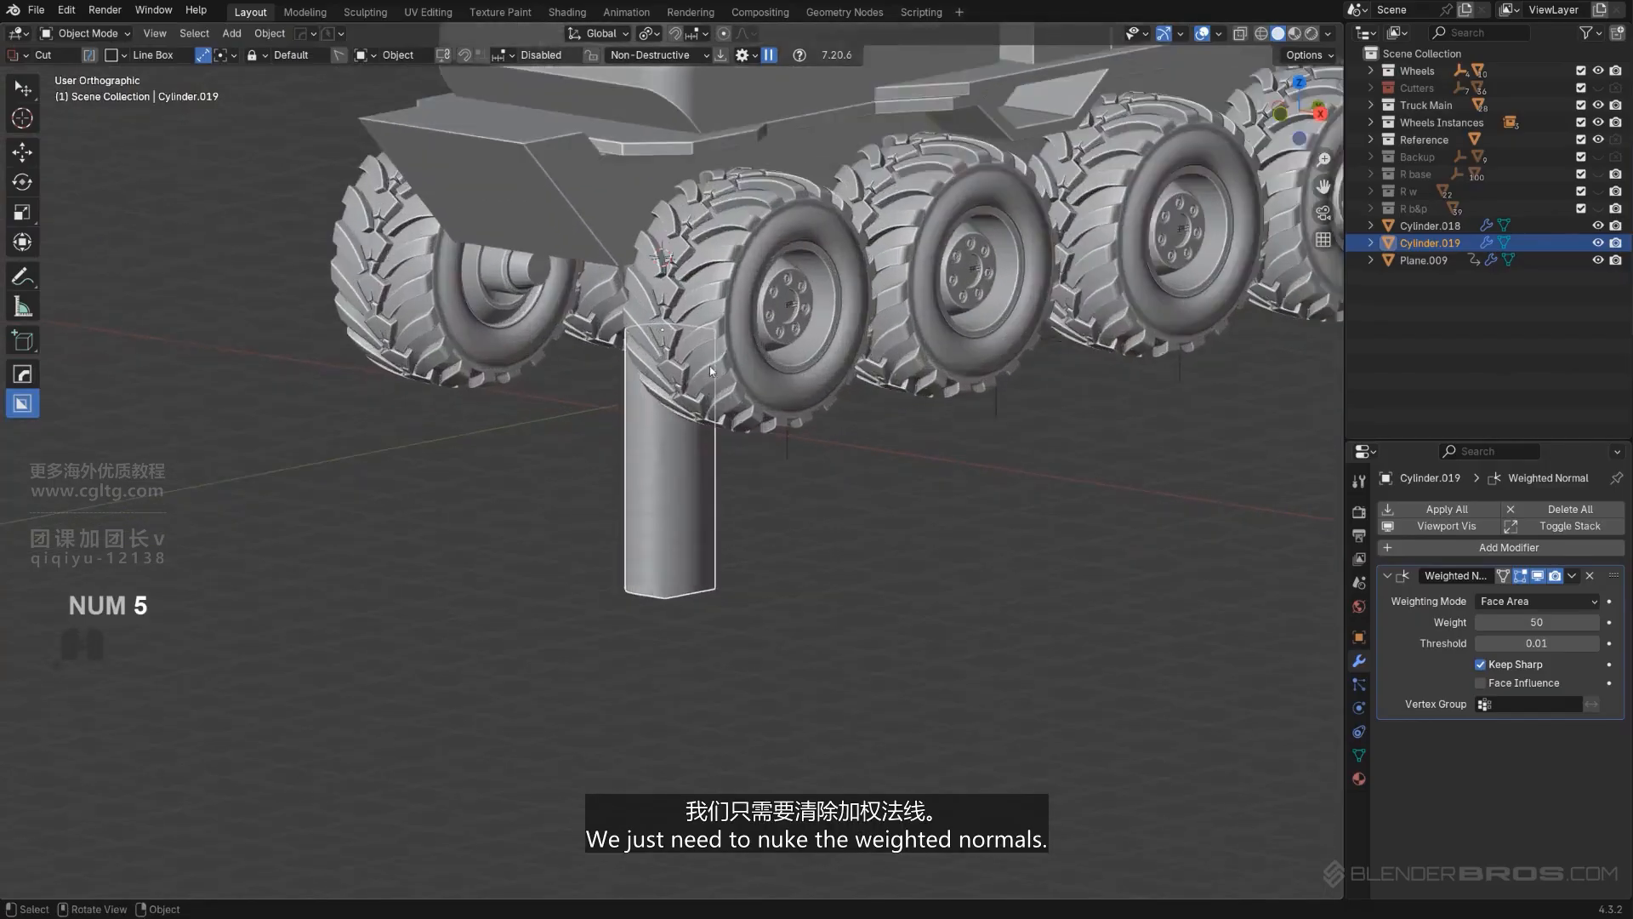
pyautogui.scroll(4, 709, 366)
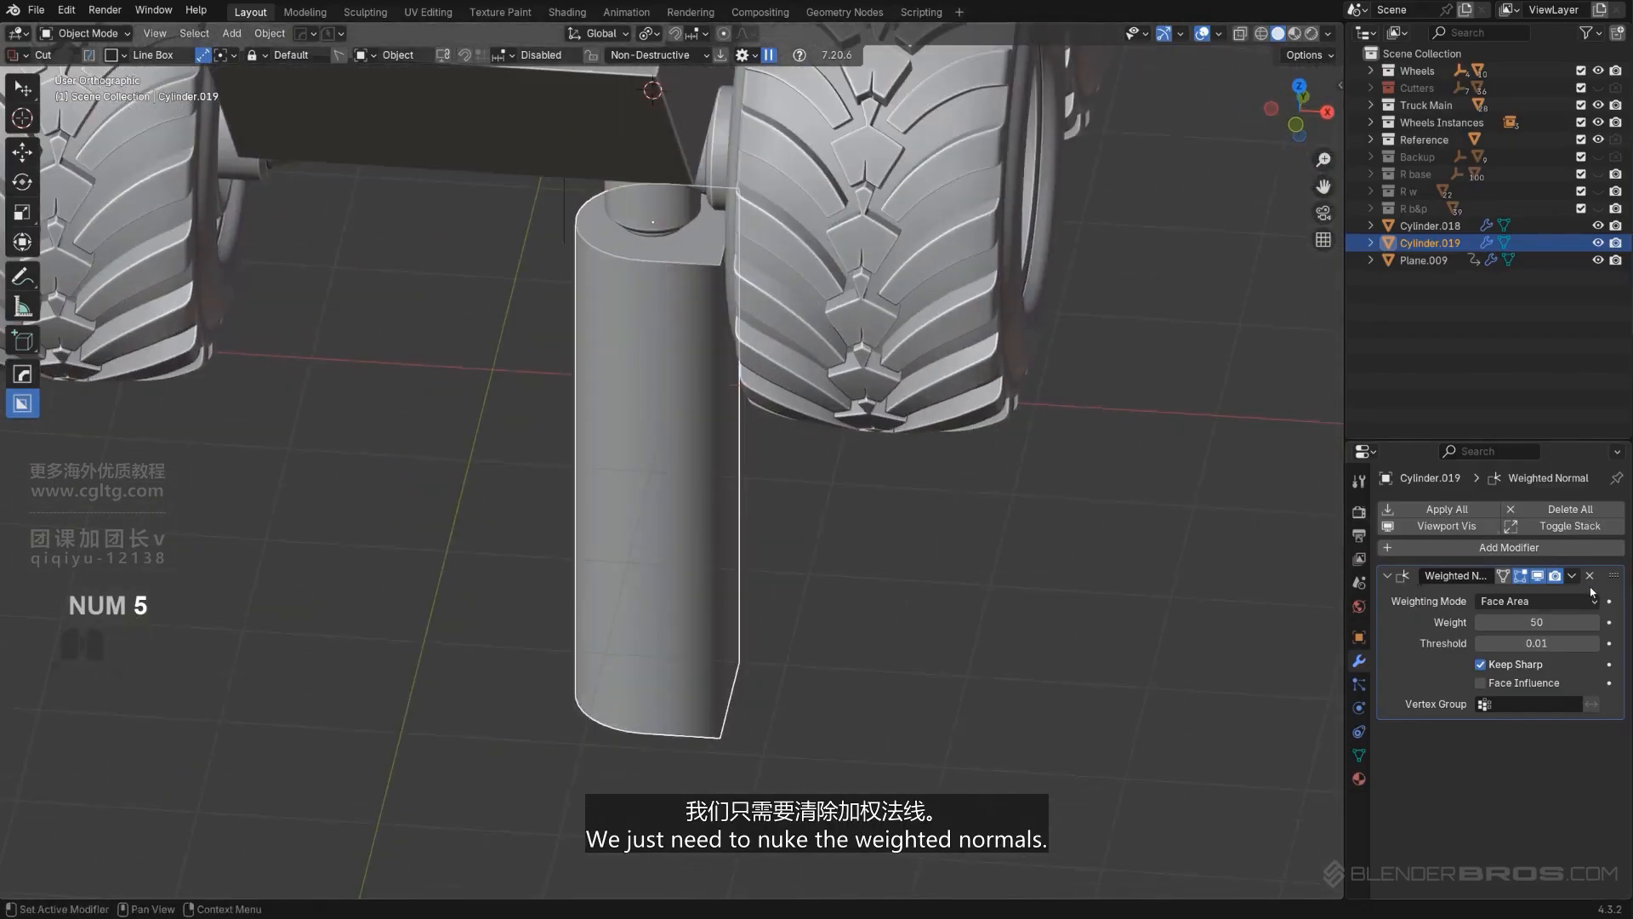
pyautogui.click(1590, 576)
pyautogui.moveTo(770, 511); pyautogui.dragTo(914, 480, button='middle')
pyautogui.press('q')
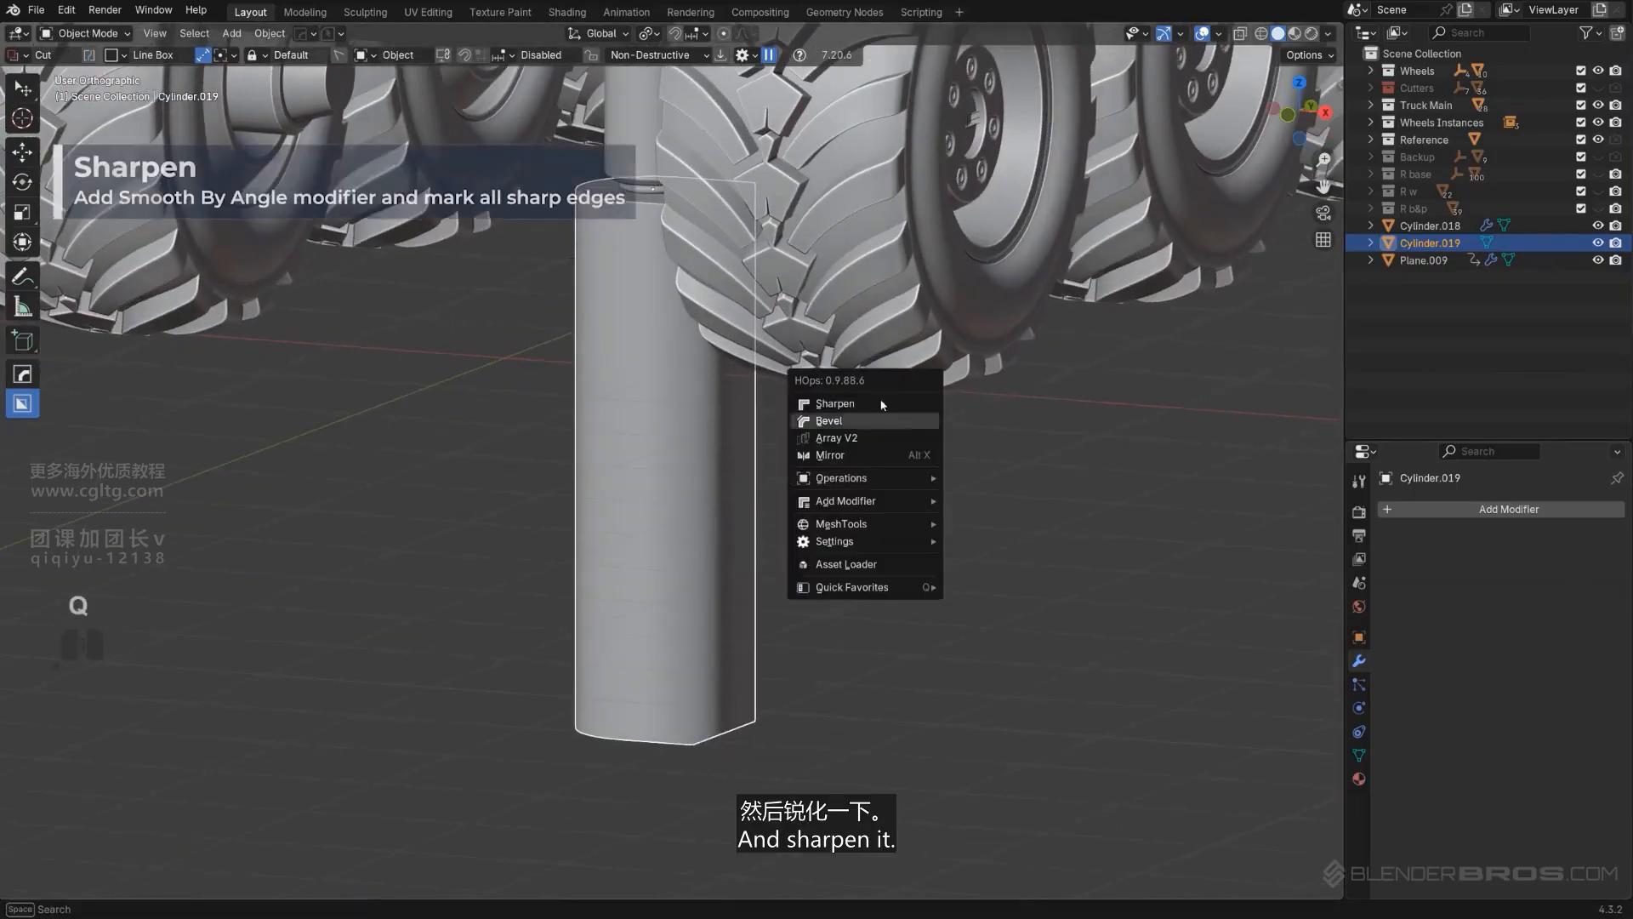
pyautogui.click(880, 404)
# Step: Move the half-round block up along Z until it overlaps the chassis side above the front hub
pyautogui.moveTo(833, 442); pyautogui.dragTo(857, 519, button='middle')
pyautogui.moveTo(857, 519); pyautogui.dragTo(893, 502, button='middle')
pyautogui.press('z')
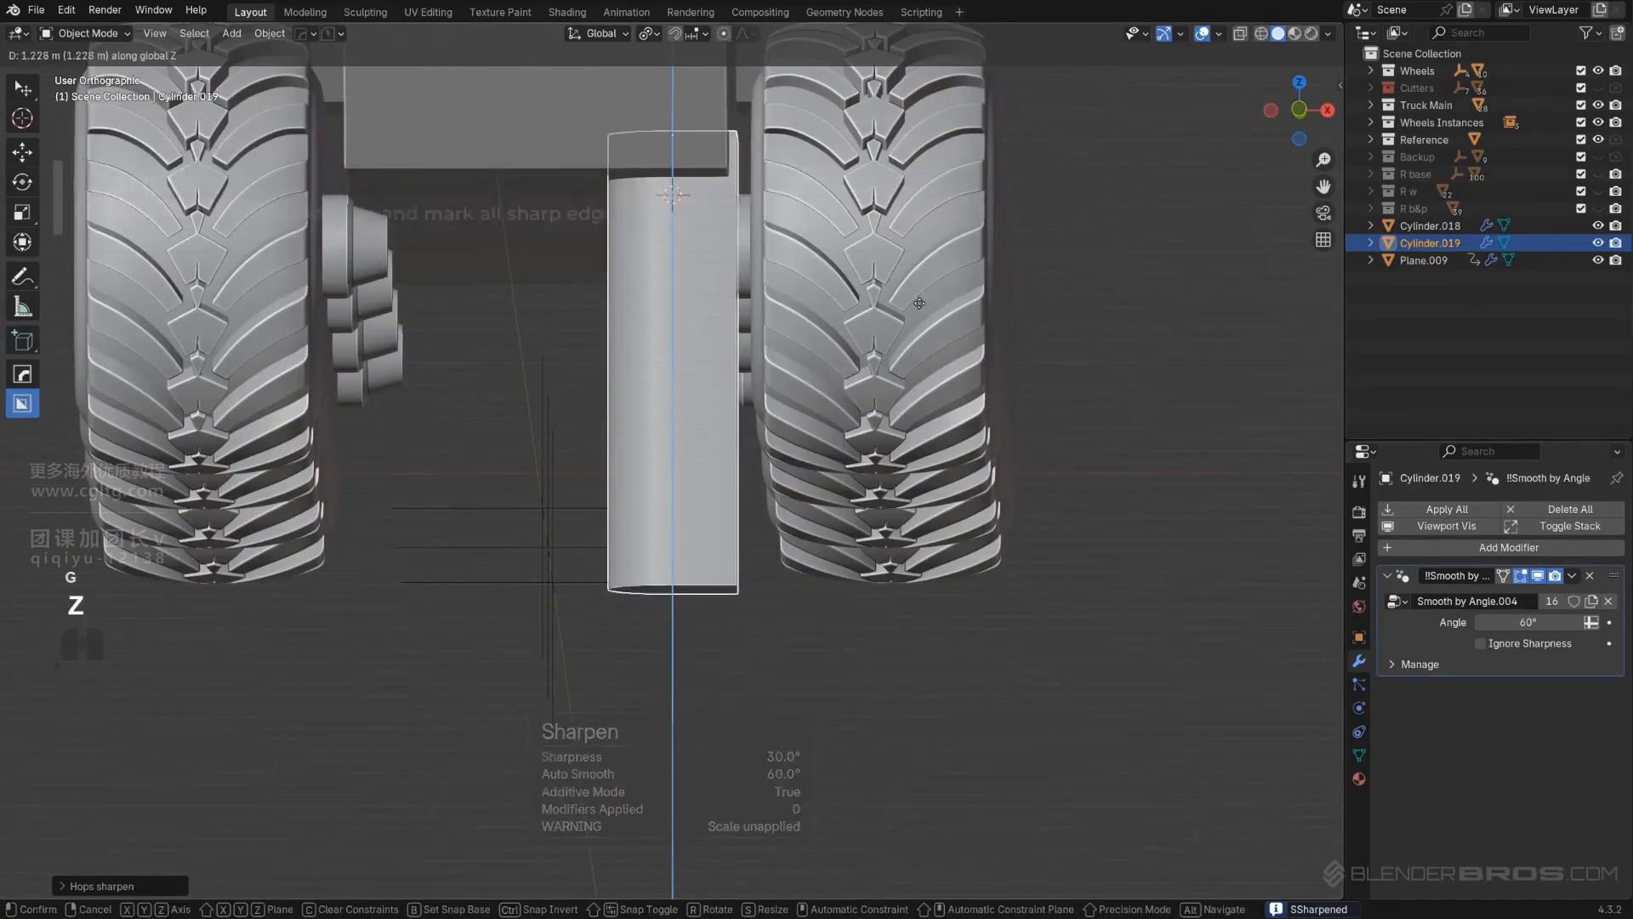
pyautogui.click(926, 203)
# Step: Cut the half-round block out of the chassis with a Difference boolean
pyautogui.keyDown('shift'); pyautogui.moveTo(787, 334); pyautogui.dragTo(698, 821, button='middle'); pyautogui.keyUp('shift')
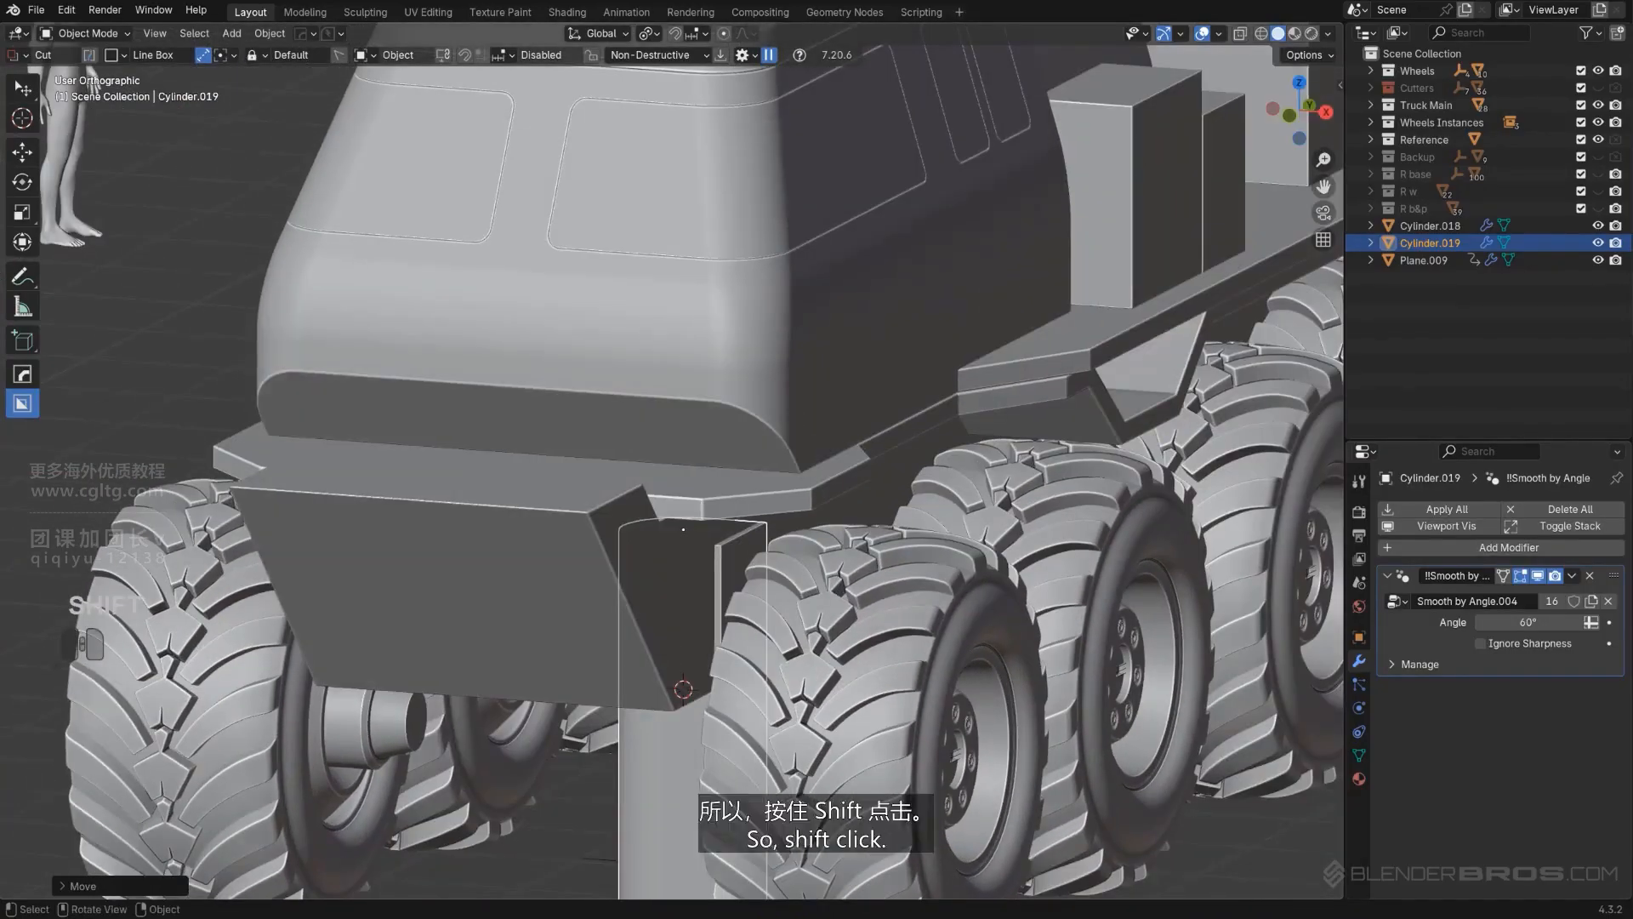
pyautogui.keyDown('shift'); pyautogui.click(690, 612); pyautogui.keyUp('shift')
pyautogui.press('q')
pyautogui.click(690, 610)
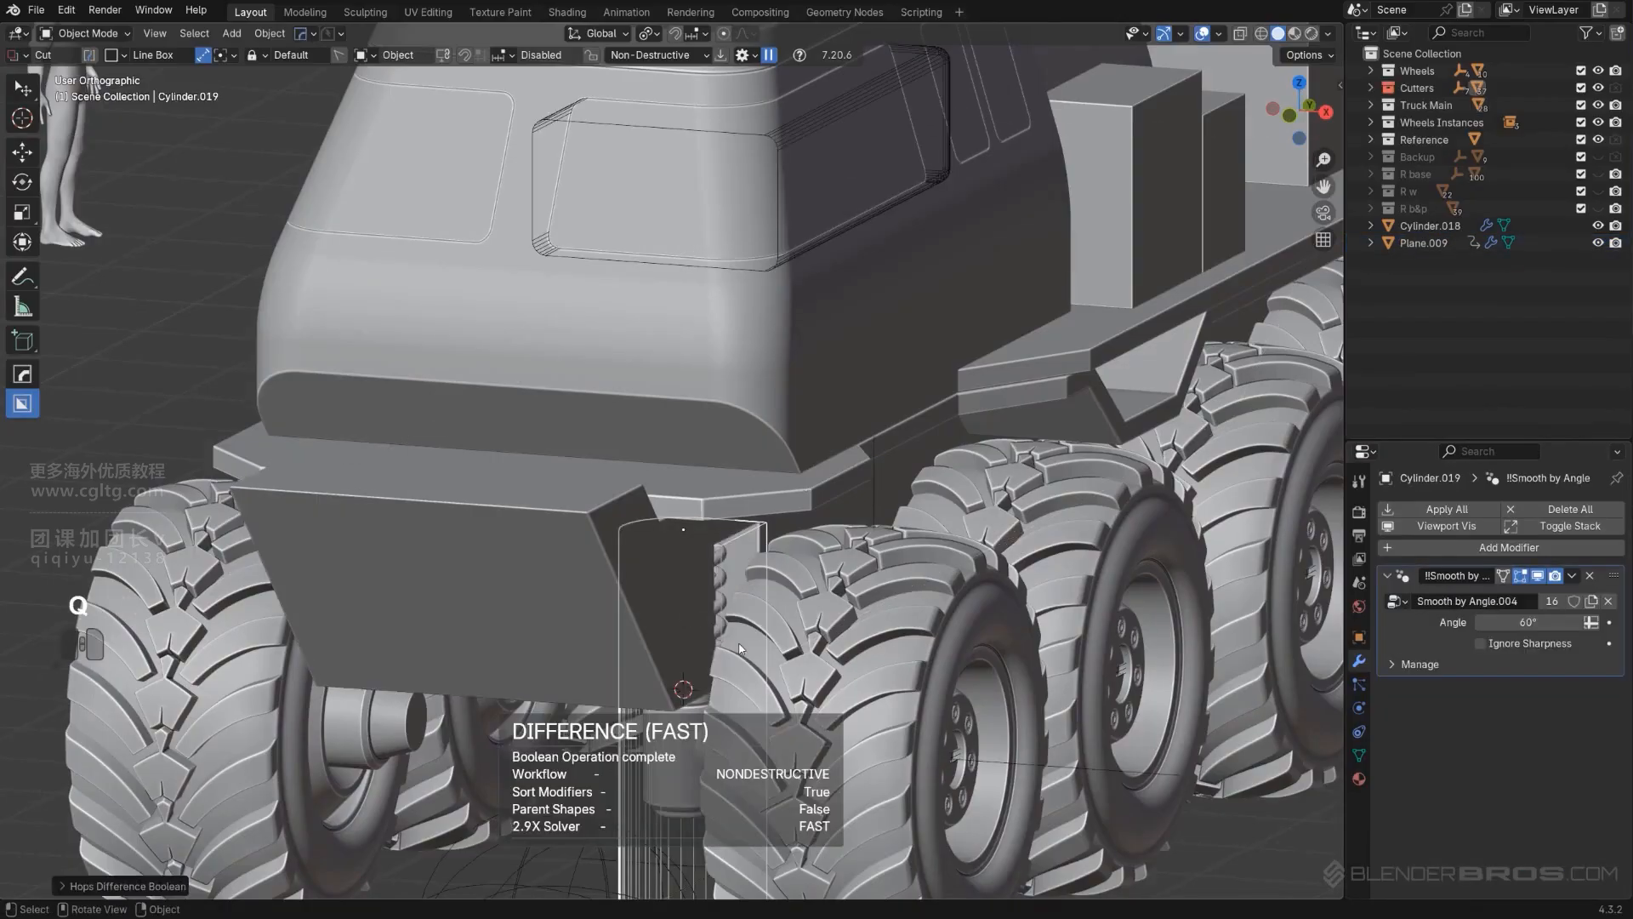
pyautogui.moveTo(691, 609); pyautogui.dragTo(759, 577, button='middle')
# Step: Adjust the cutter's height along Z so the chassis recess ends just below the deck plate
pyautogui.scroll(5, 759, 577)
pyautogui.press('g')
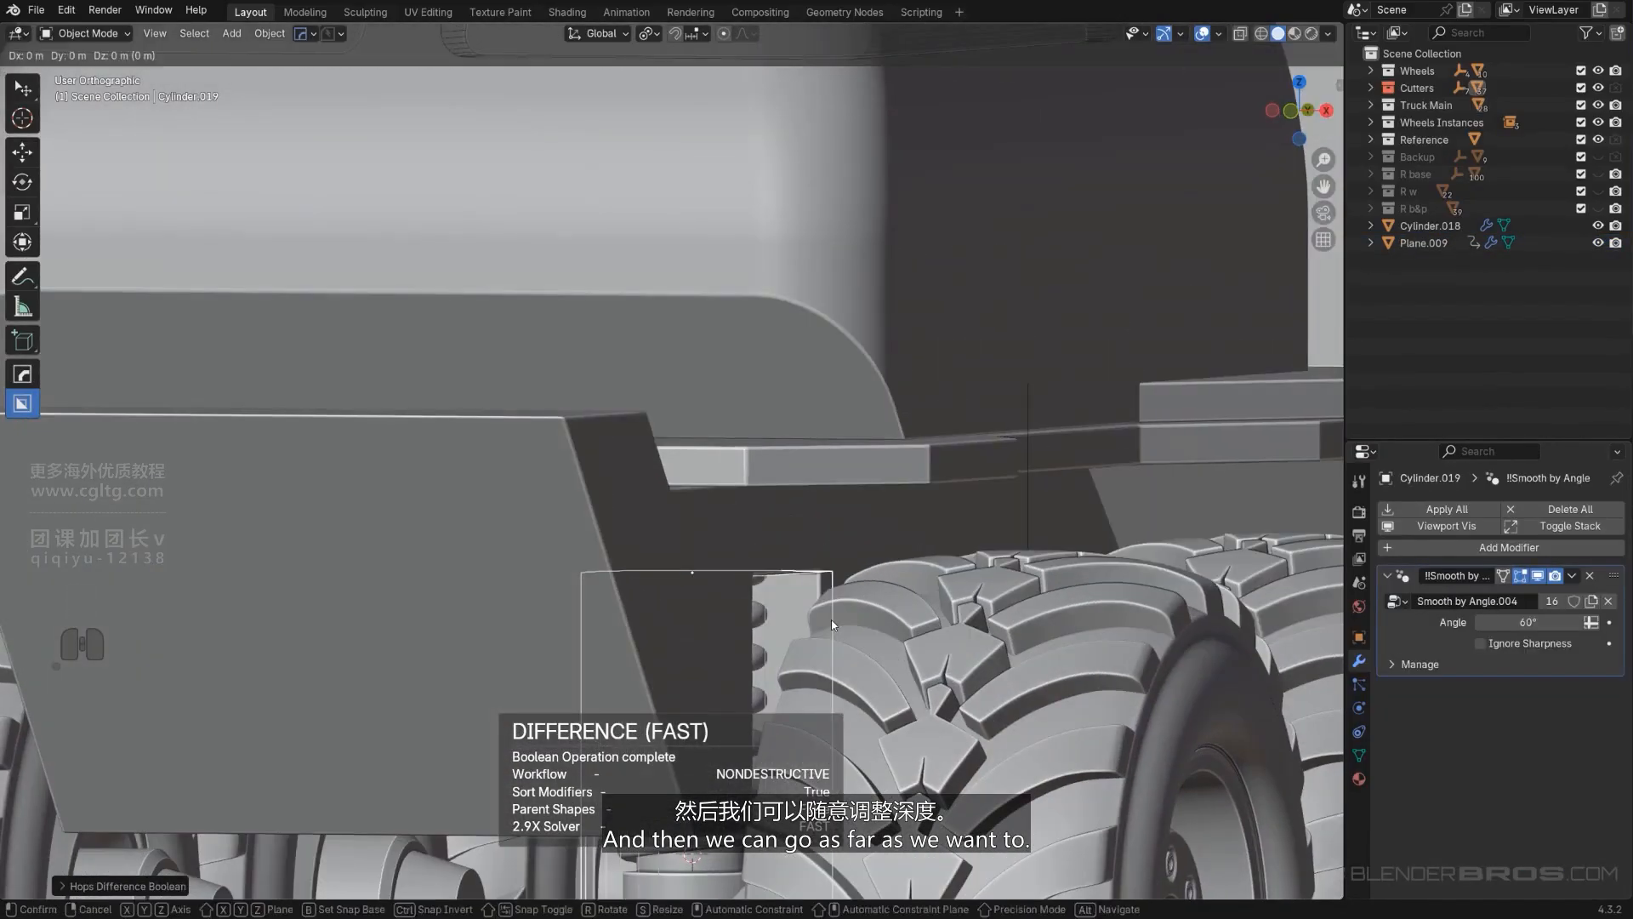
pyautogui.press('z')
pyautogui.click(842, 567)
pyautogui.scroll(-1, 842, 567)
pyautogui.moveTo(842, 568); pyautogui.dragTo(774, 534, button='middle')
pyautogui.press('Tab')
pyautogui.press('Tab')
pyautogui.press('g')
pyautogui.press('z')
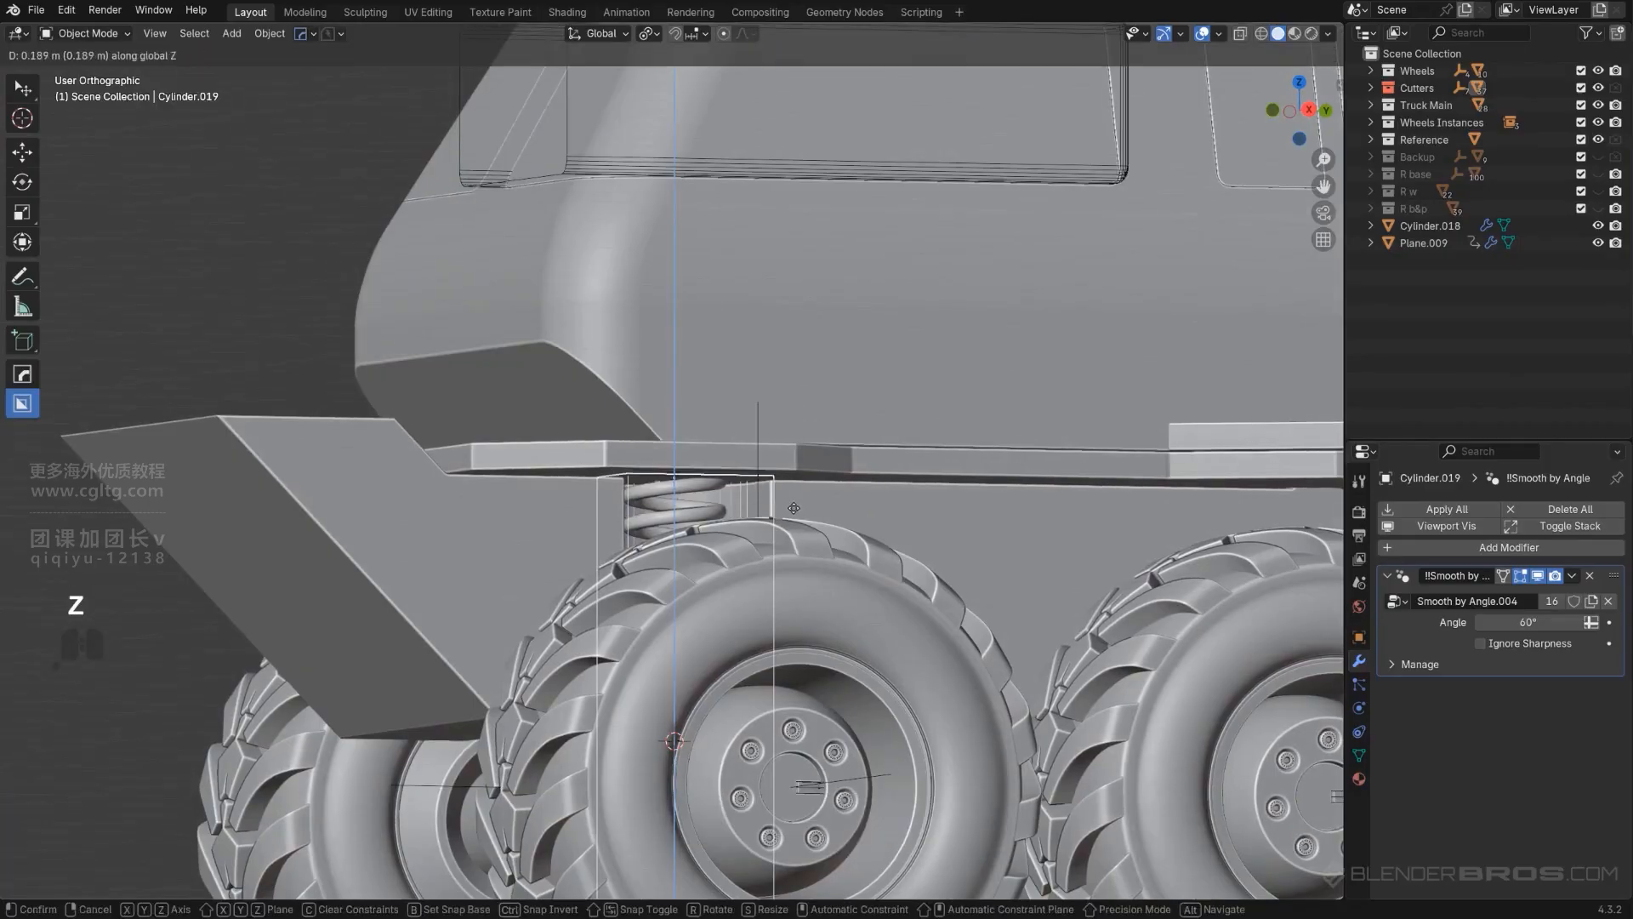
pyautogui.click(796, 529)
# Step: Recall the chassis's recess cutter with Ever Scroll and readjust its height along Z from the side view
pyautogui.keyDown('alt'); pyautogui.moveTo(796, 529); pyautogui.dragTo(789, 616, button='middle'); pyautogui.keyUp('alt')
pyautogui.press('KP_5')
pyautogui.press('KP_5')
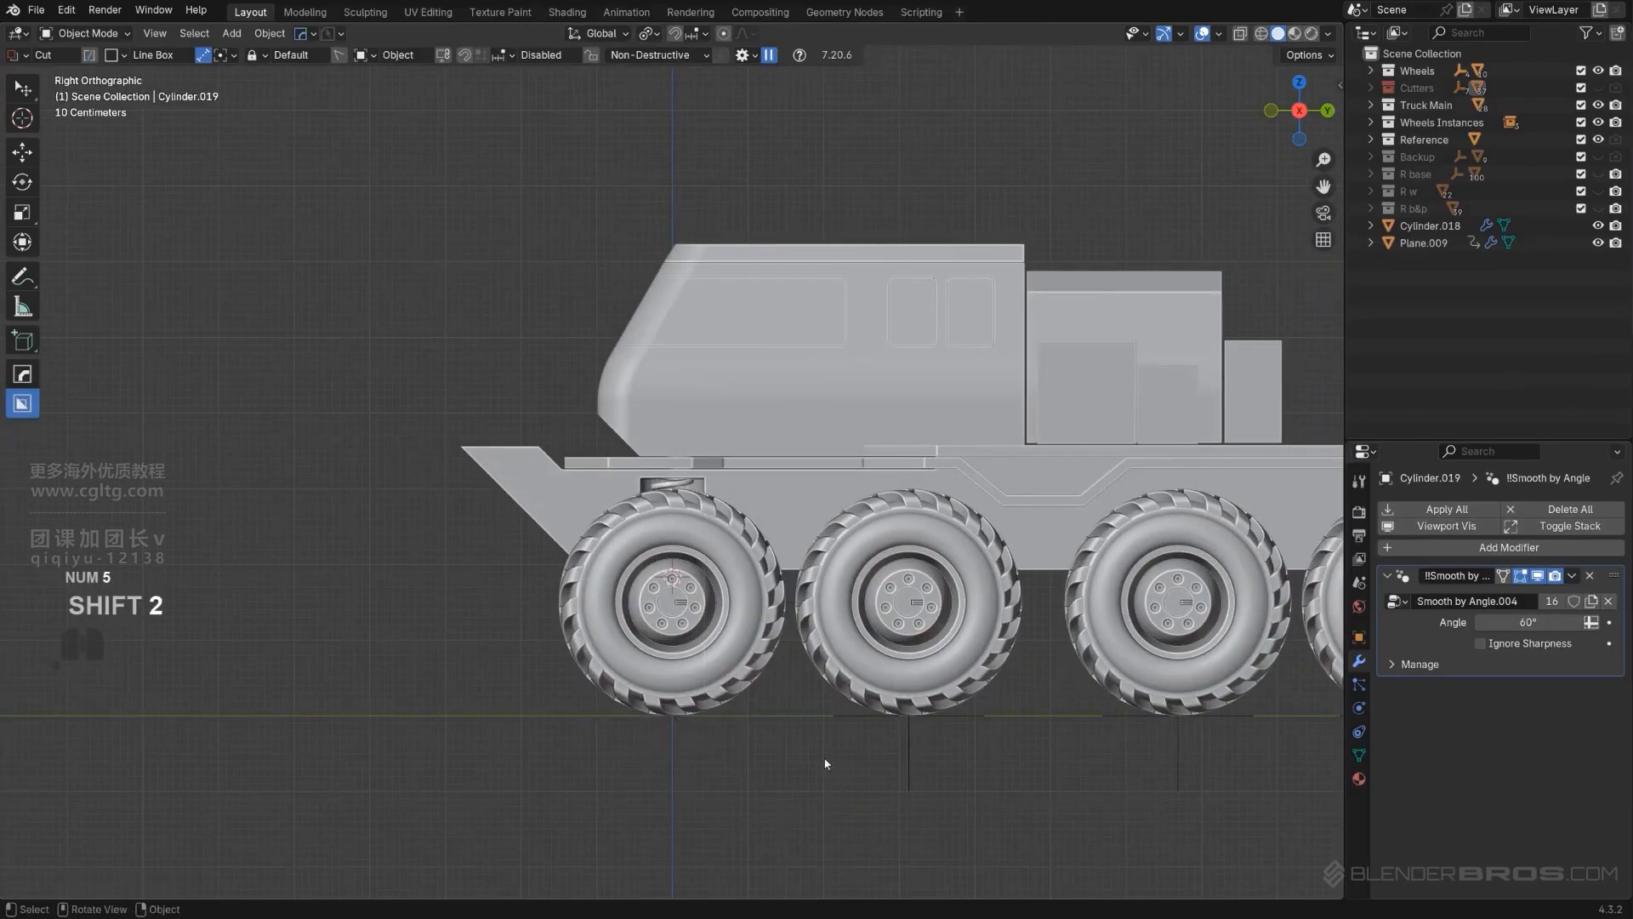
pyautogui.scroll(3, 825, 763)
pyautogui.scroll(-3, 821, 625)
pyautogui.moveTo(822, 625); pyautogui.dragTo(837, 452, button='middle')
pyautogui.scroll(5, 817, 447)
pyautogui.press('q')
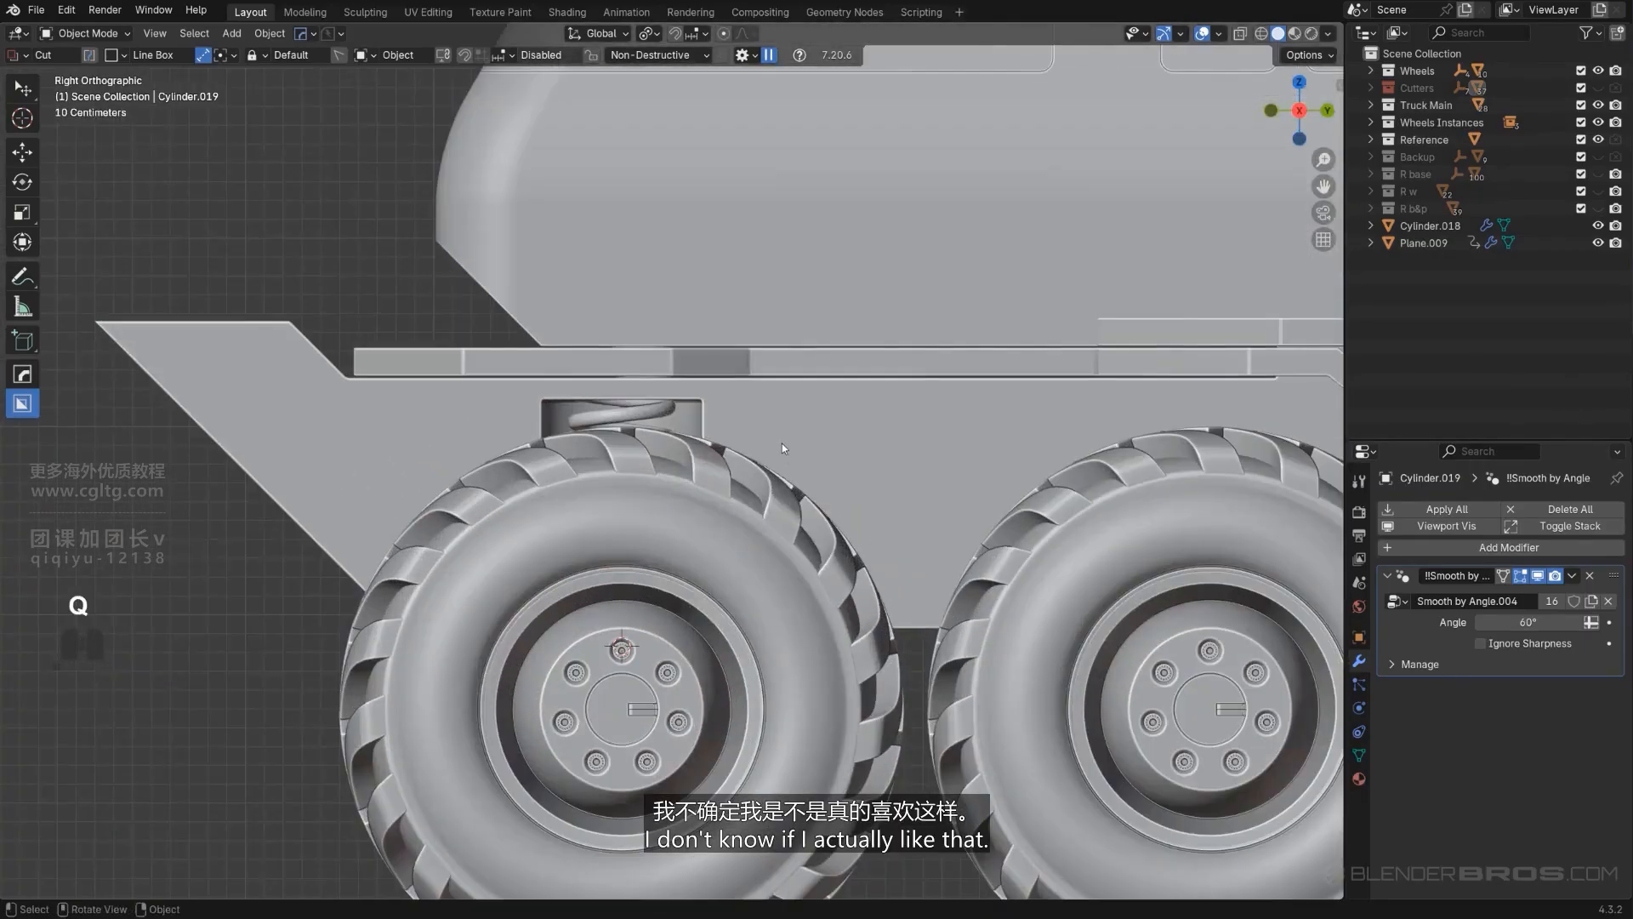
pyautogui.click(901, 435)
pyautogui.press('q')
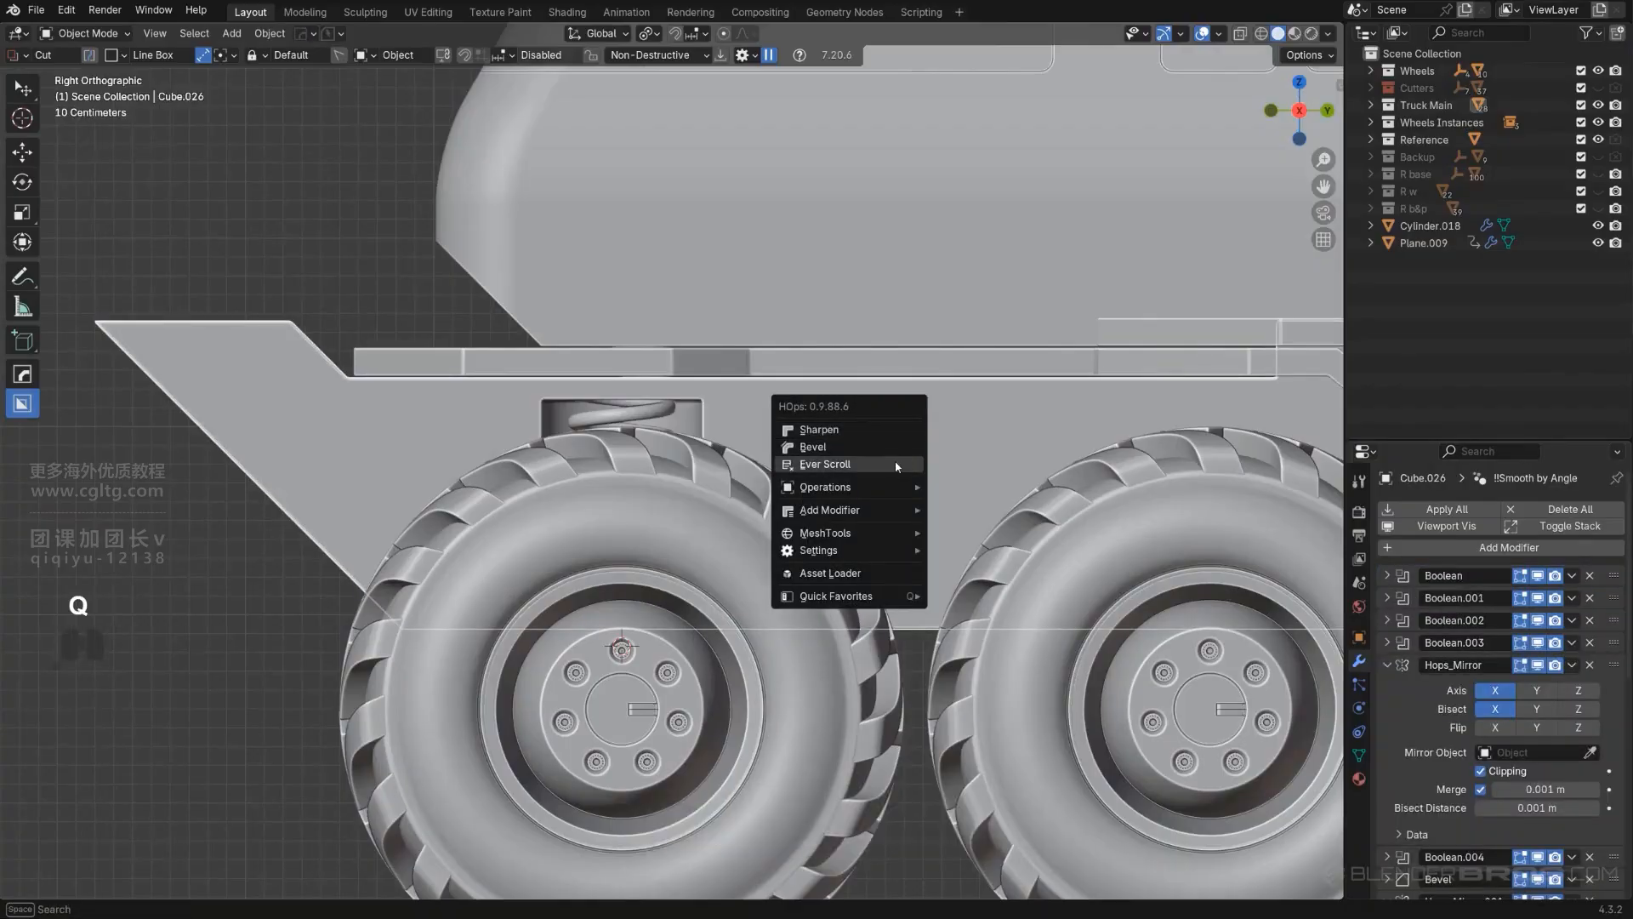
pyautogui.click(895, 464)
pyautogui.press('z')
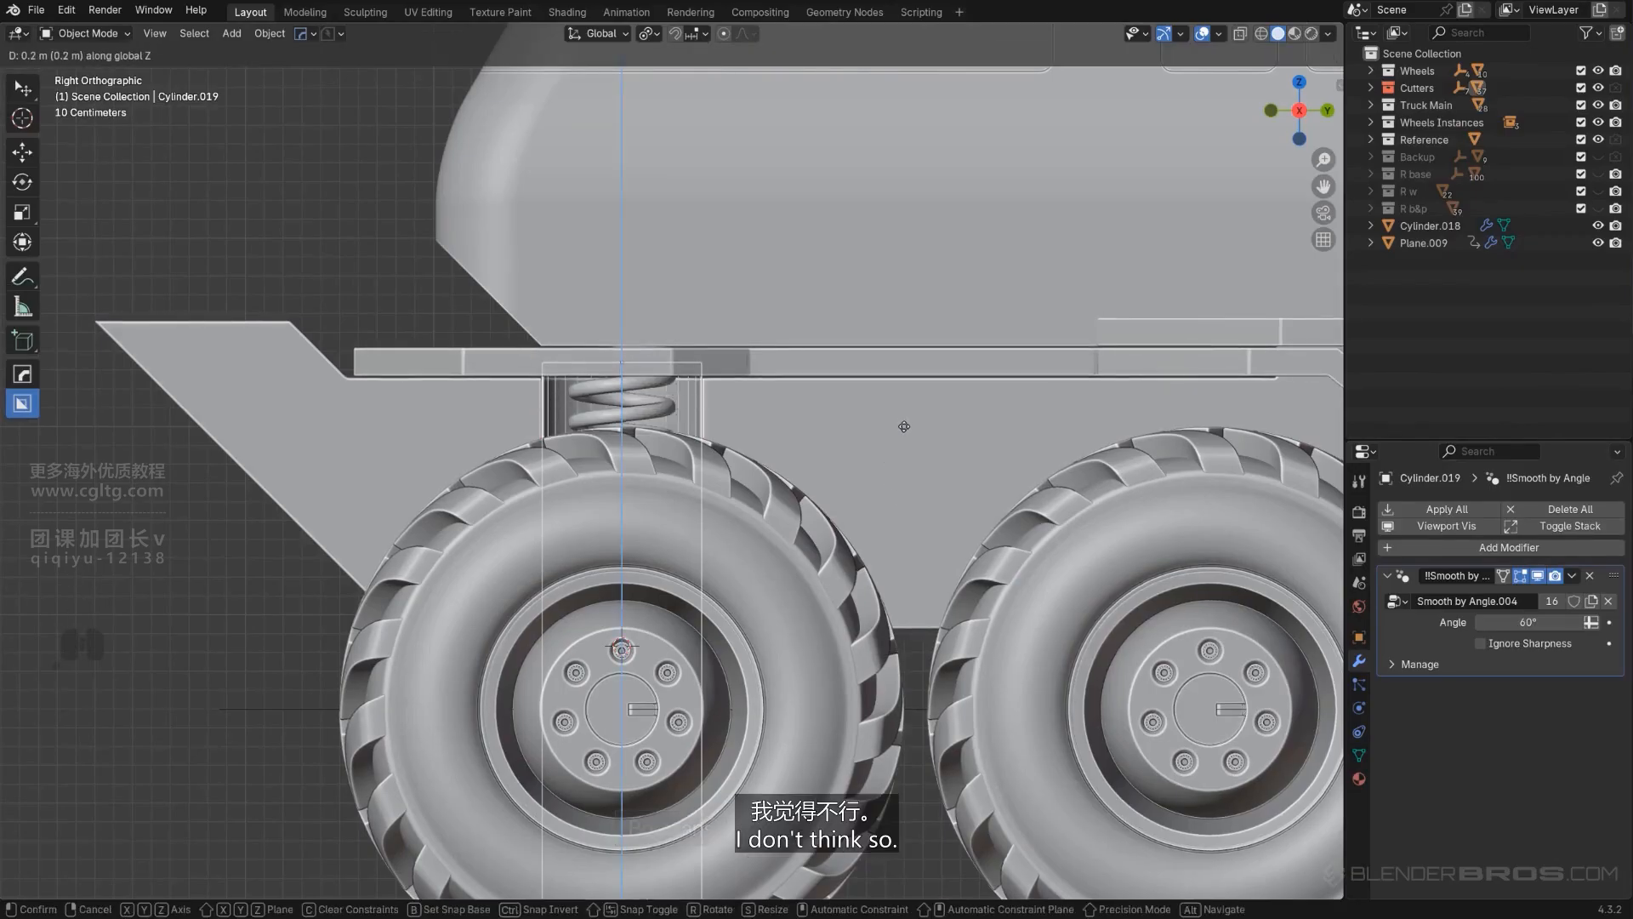
pyautogui.click(906, 508)
# Step: Isolate the suspension cylinder's mesh to select its end face, then move that face along Z within the full model
pyautogui.moveTo(890, 519); pyautogui.dragTo(773, 434, button='middle')
pyautogui.press('KP_5')
pyautogui.scroll(3, 797, 488)
pyautogui.click(1063, 310)
pyautogui.scroll(-1, 1063, 310)
pyautogui.press('Tab')
pyautogui.press('/')
pyautogui.click(713, 169)
pyautogui.scroll(-3, 755, 364)
pyautogui.press('/')
pyautogui.moveTo(766, 361); pyautogui.dragTo(713, 303, button='middle')
pyautogui.scroll(2, 730, 387)
pyautogui.keyDown('shift'); pyautogui.moveTo(733, 393); pyautogui.dragTo(666, 465, button='middle'); pyautogui.keyUp('shift')
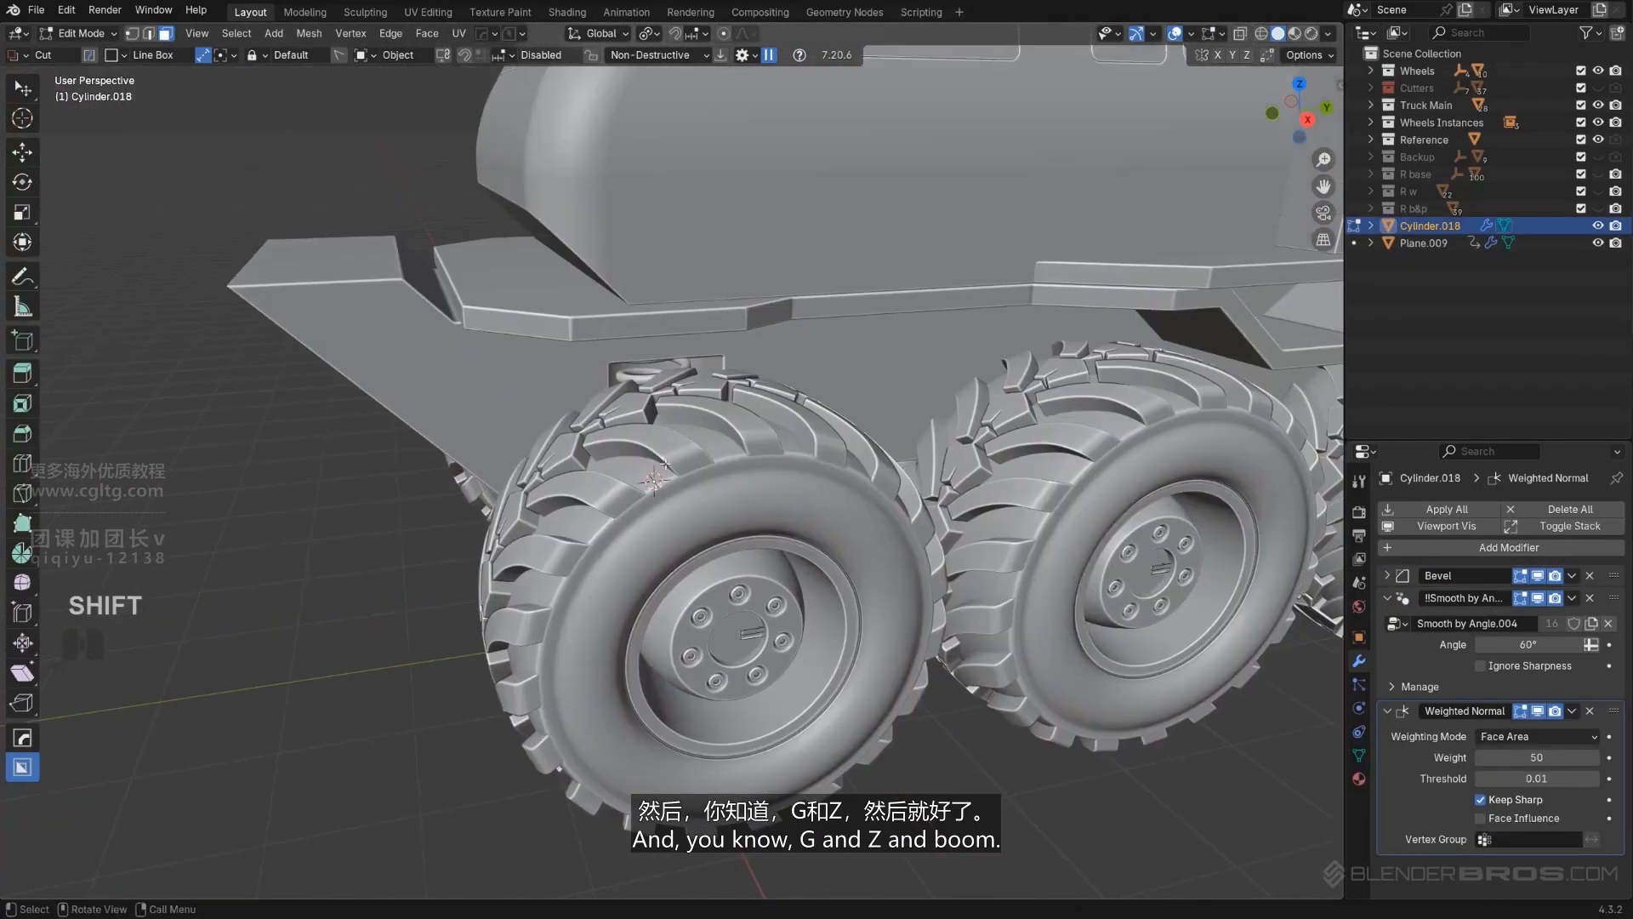
pyautogui.click(830, 461)
pyautogui.press('Tab')
# Step: Bring up the chassis's half-round recess cutter with Ever Scroll in the bottom view
pyautogui.scroll(-4, 832, 468)
pyautogui.moveTo(833, 476); pyautogui.dragTo(859, 463, button='middle')
pyautogui.click(910, 667)
pyautogui.scroll(2, 861, 586)
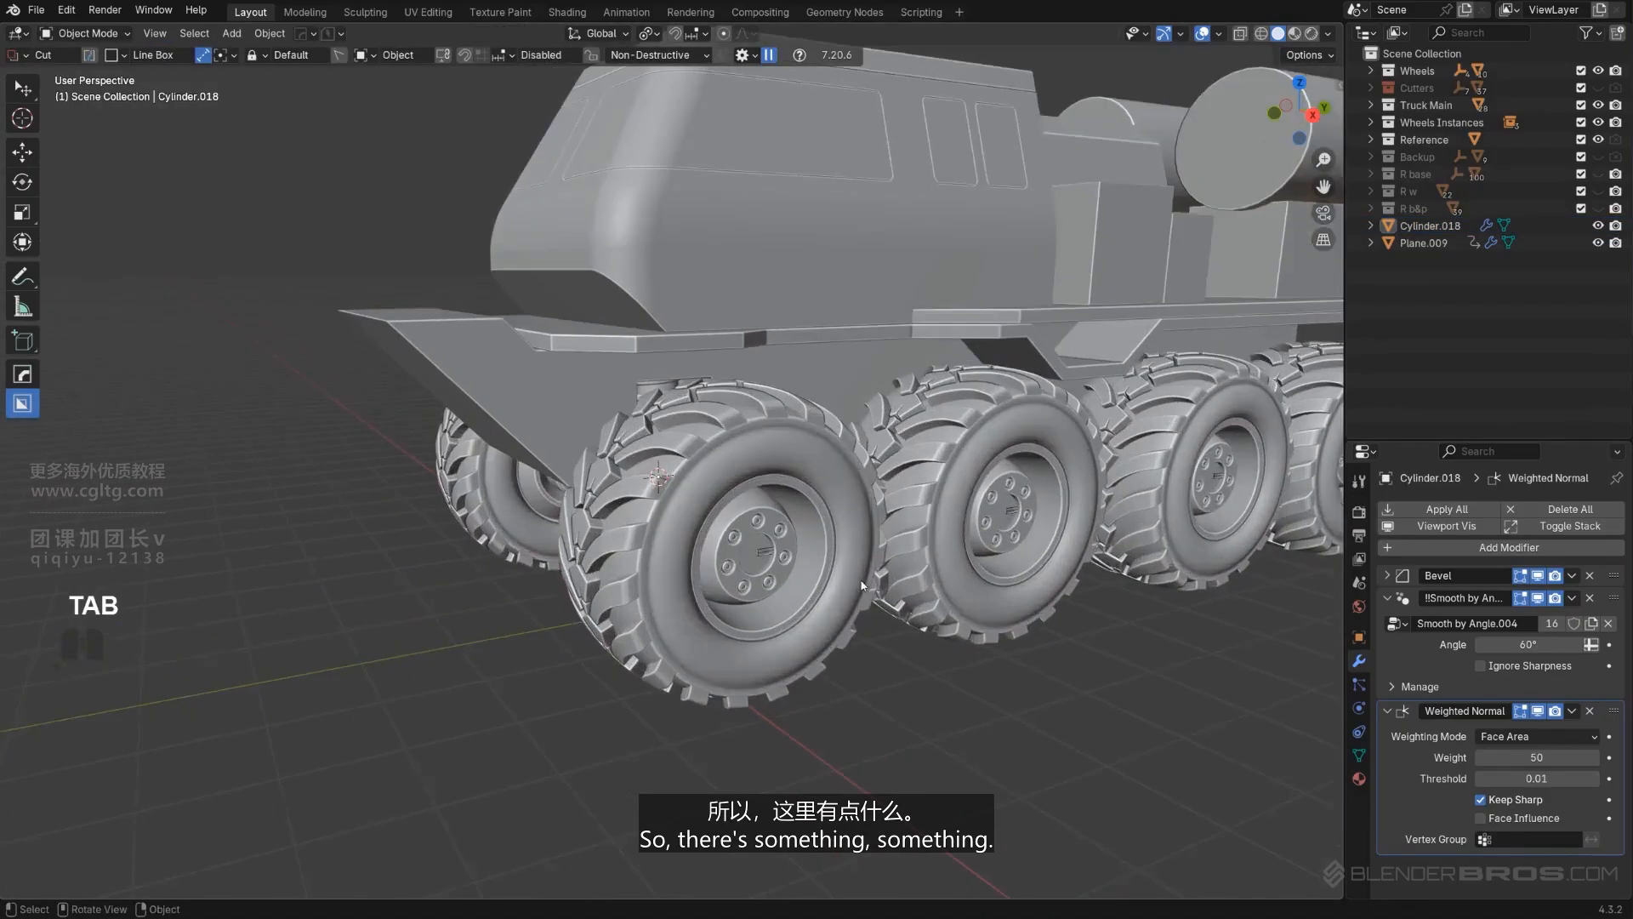
pyautogui.moveTo(861, 586)
pyautogui.mouseDown(button='middle')
pyautogui.moveTo(875, 616)
pyautogui.moveTo(837, 605)
pyautogui.mouseUp(button='middle')
pyautogui.click(809, 368)
pyautogui.scroll(2, 808, 368)
pyautogui.moveTo(804, 400)
pyautogui.mouseDown(button='middle')
pyautogui.moveTo(784, 425)
pyautogui.moveTo(791, 410)
pyautogui.mouseUp(button='middle')
pyautogui.keyDown('shift'); pyautogui.moveTo(791, 410); pyautogui.dragTo(852, 650, button='middle'); pyautogui.keyUp('shift')
pyautogui.press('KP_5')
pyautogui.scroll(1, 852, 650)
pyautogui.click(738, 543)
pyautogui.click(736, 542)
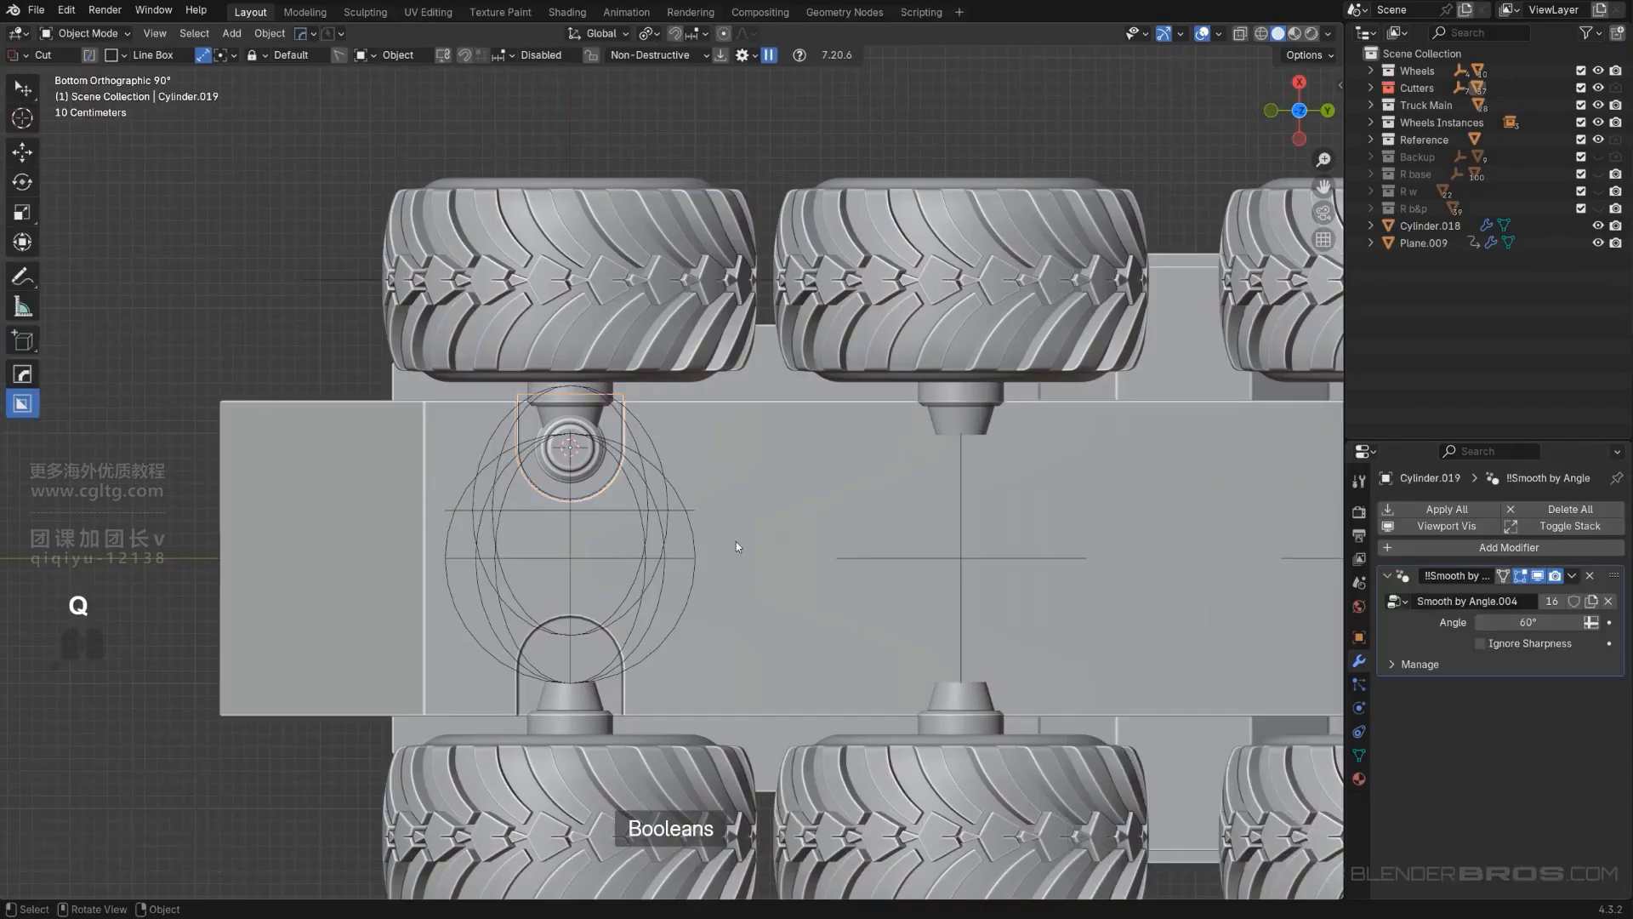
# Step: Array the recess cutter to two along Y, spacing the copy to line up with the second wheel hub
pyautogui.press('q')
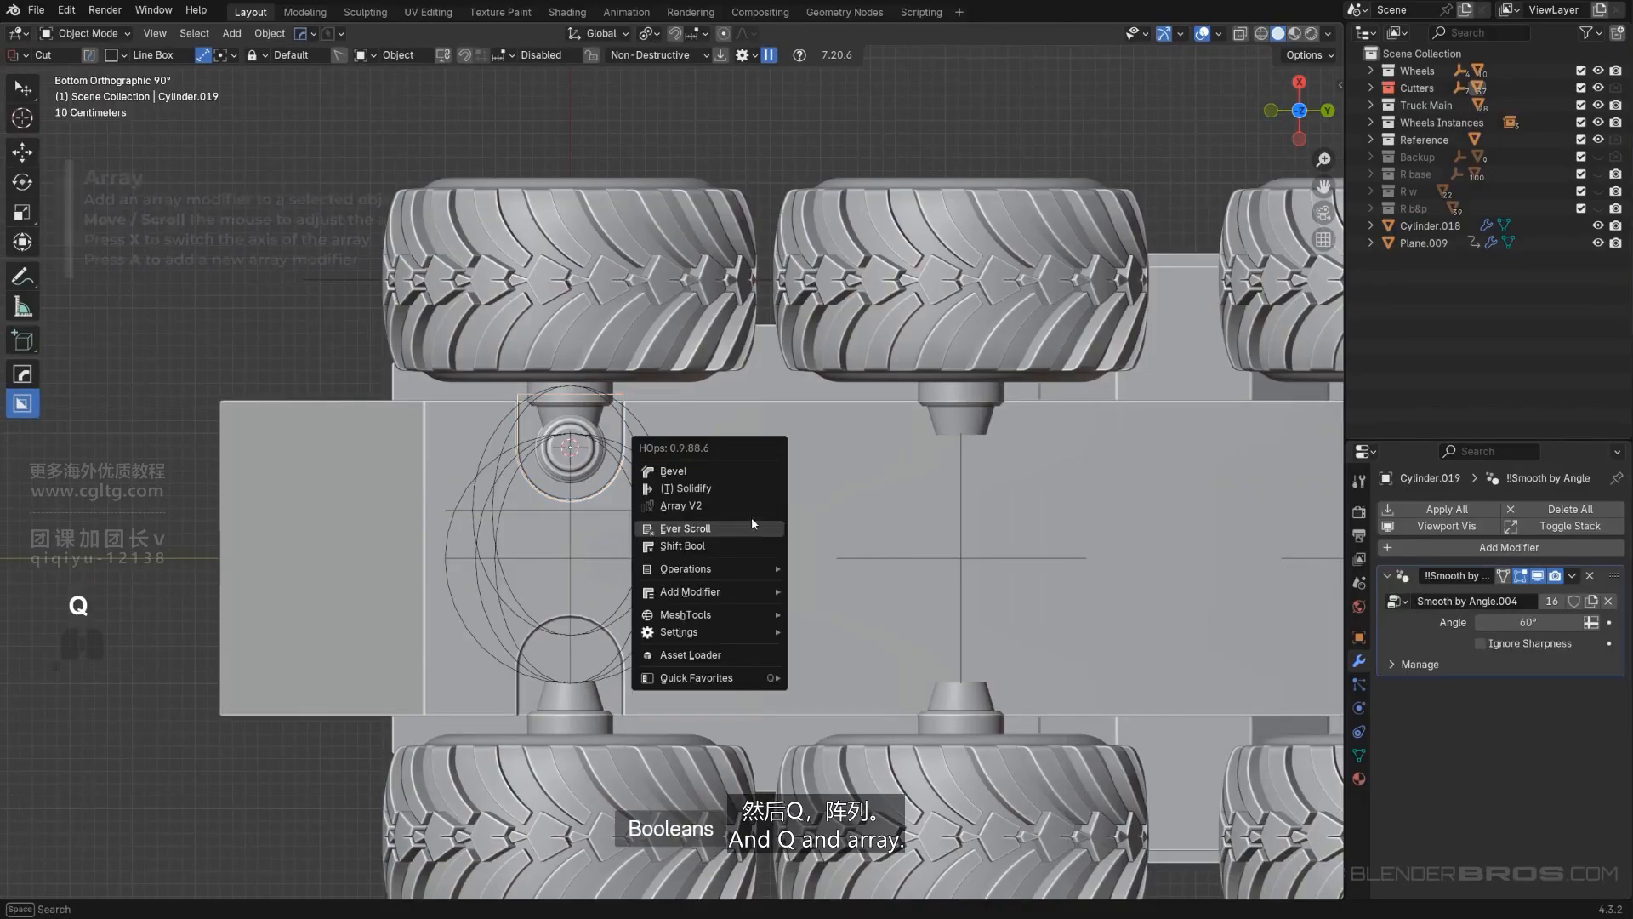
pyautogui.click(752, 518)
pyautogui.press('x')
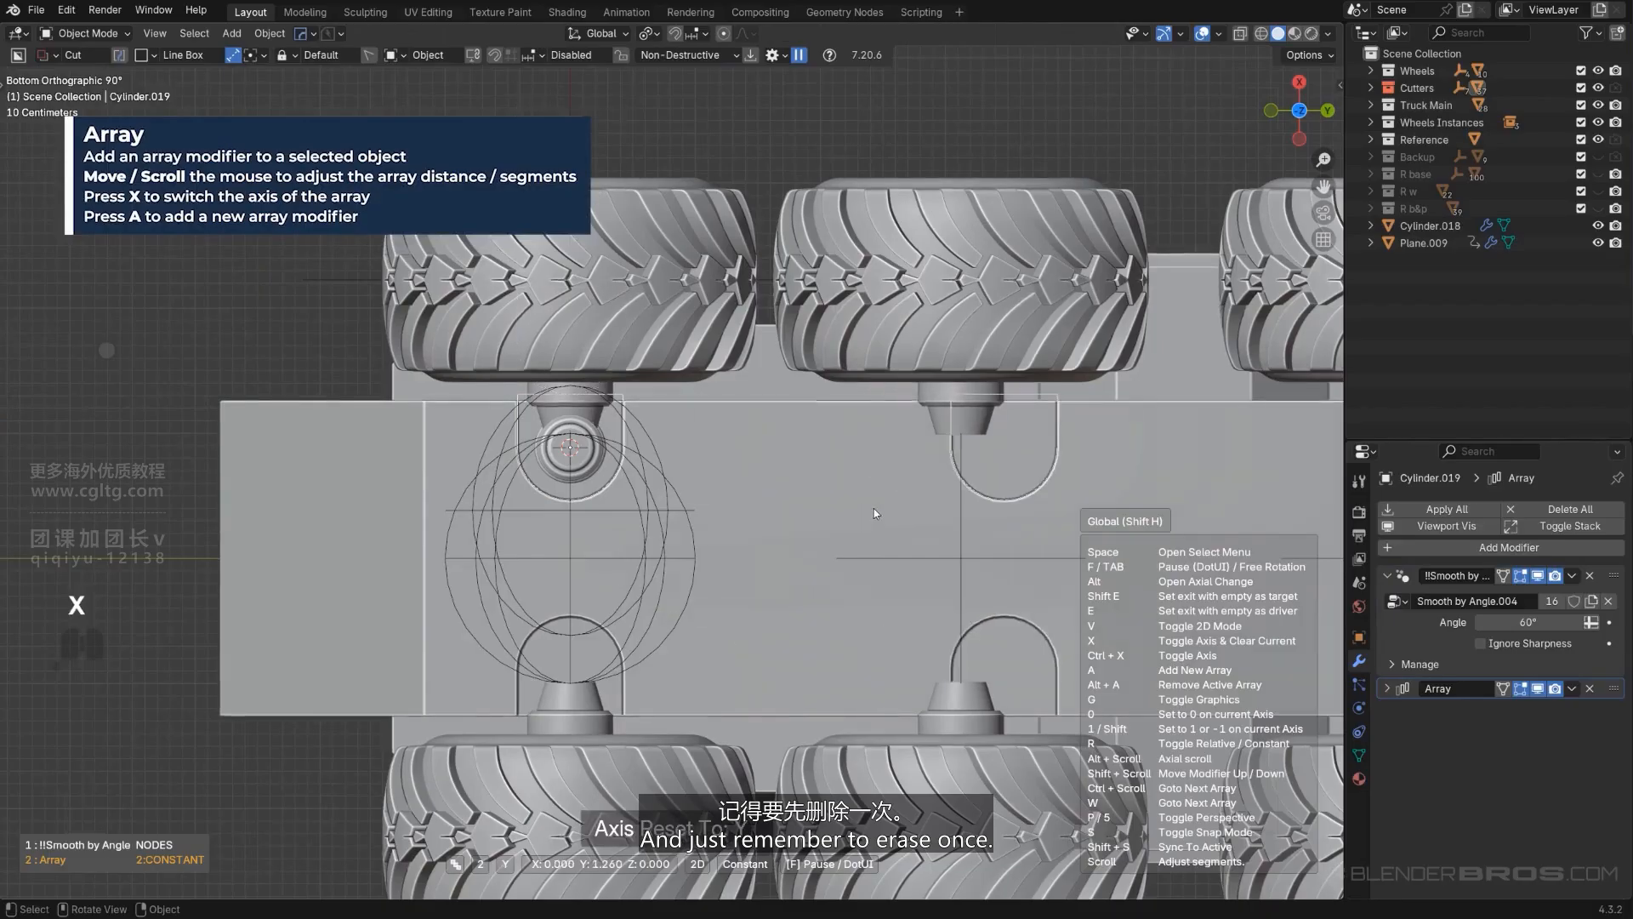
pyautogui.click(832, 499)
# Step: Duplicate the arrayed cutter about 6.69 m along Y so the copies line up with the two rear wheel hubs
pyautogui.scroll(-3, 832, 499)
pyautogui.keyDown('shift'); pyautogui.moveTo(832, 499); pyautogui.dragTo(332, 423, button='middle'); pyautogui.keyUp('shift')
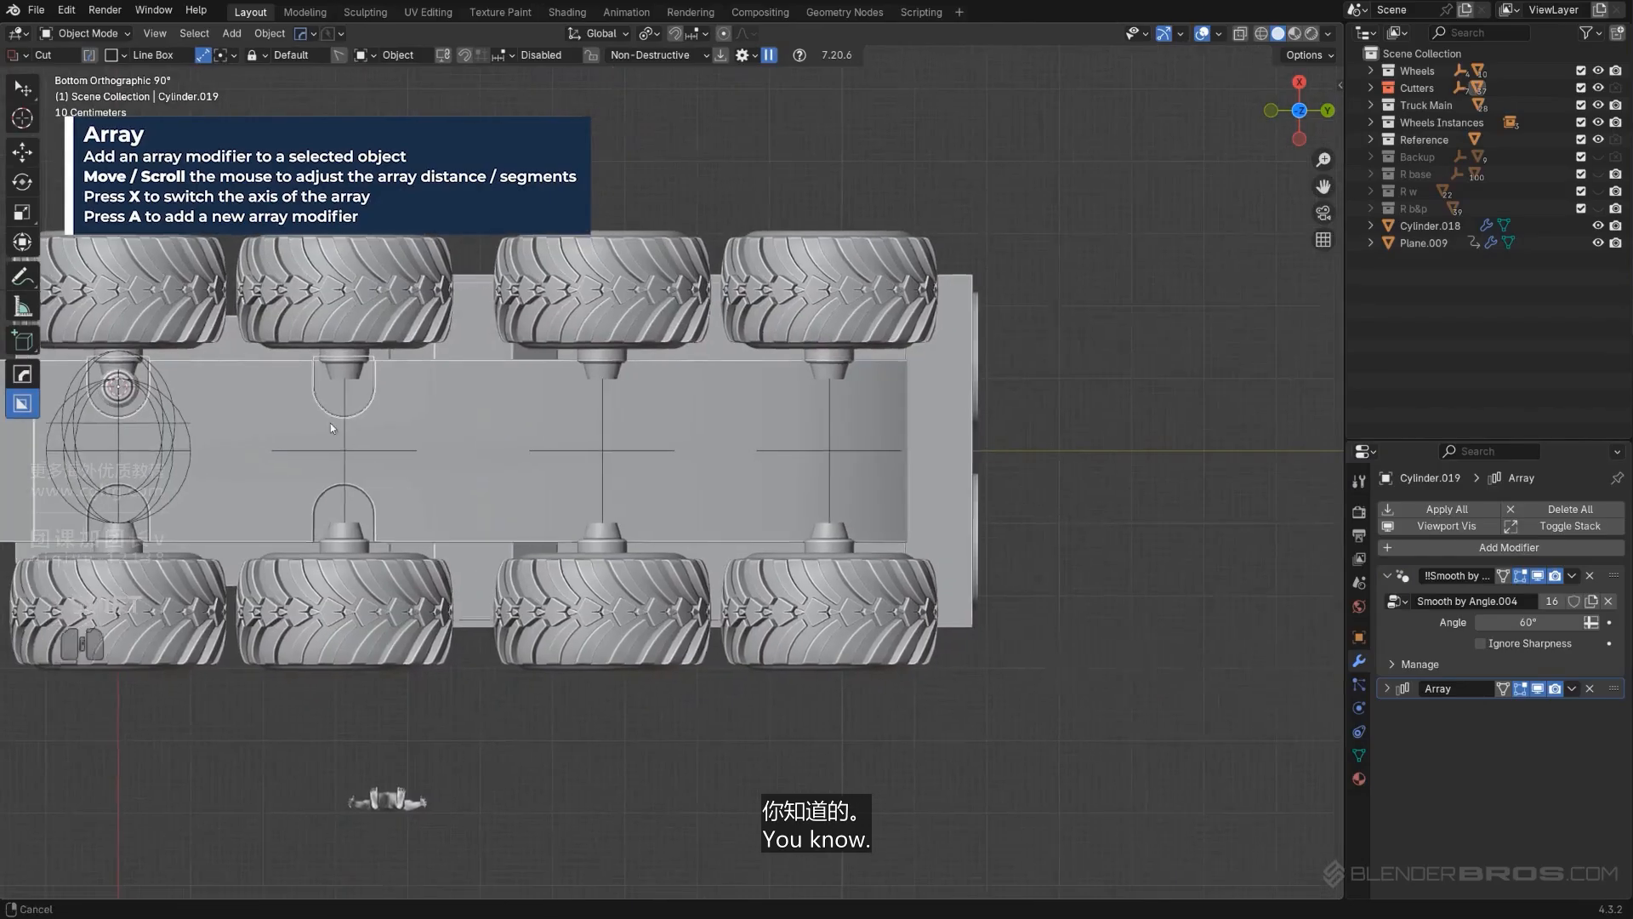
pyautogui.keyDown('shift'); pyautogui.moveTo(472, 443); pyautogui.dragTo(622, 508, button='middle'); pyautogui.keyUp('shift')
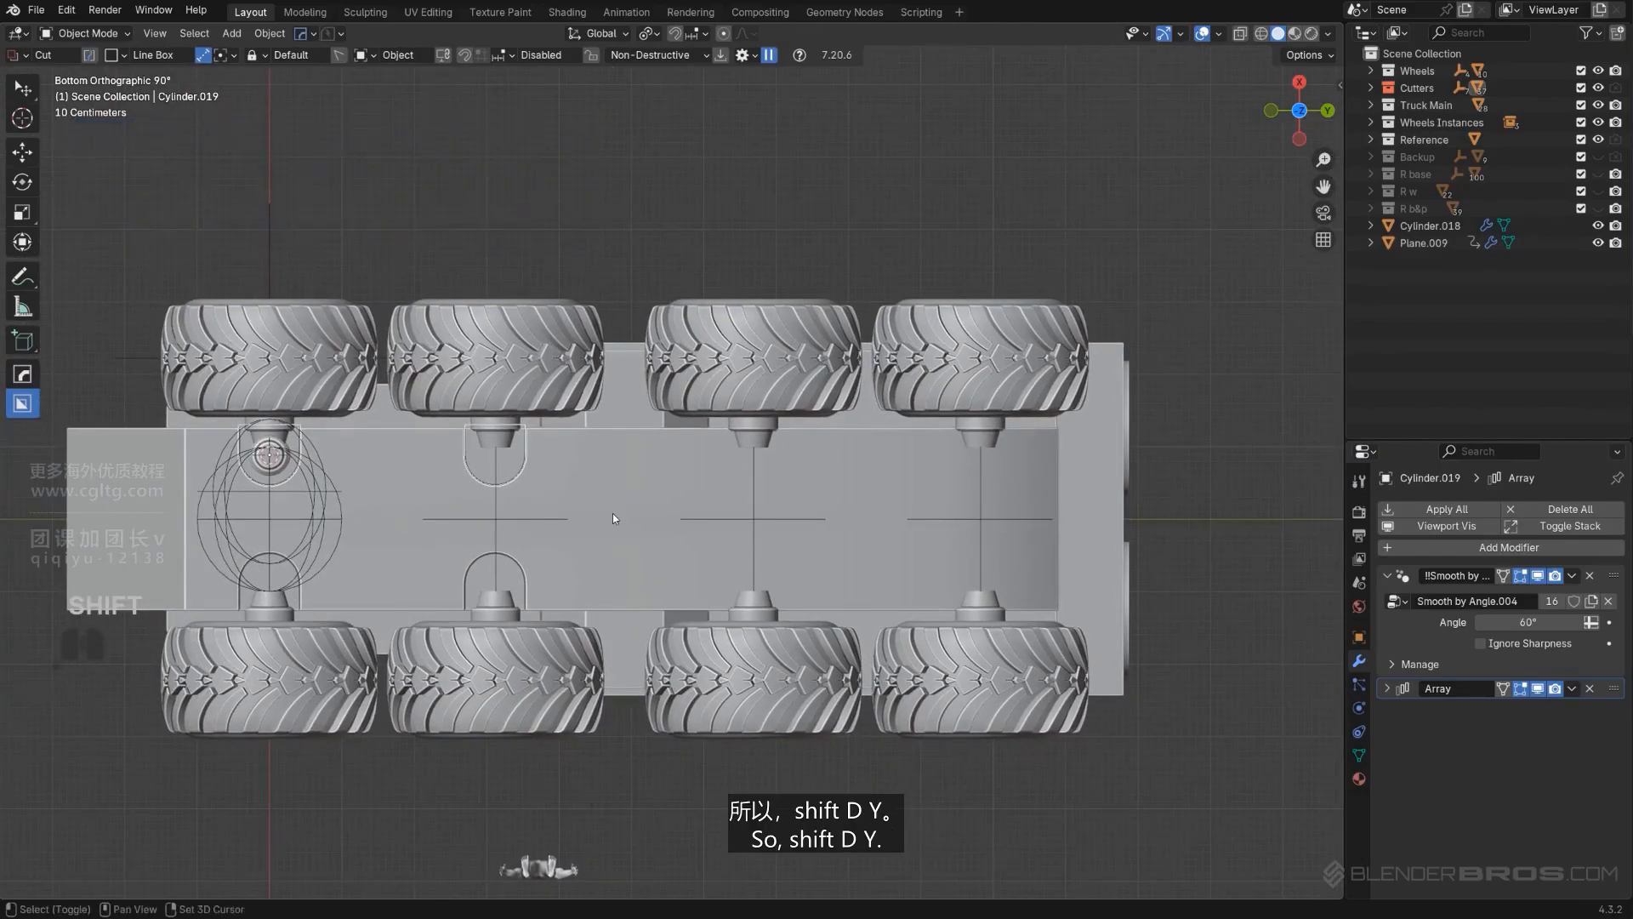
pyautogui.hotkey('shift', 'd')
pyautogui.press('y')
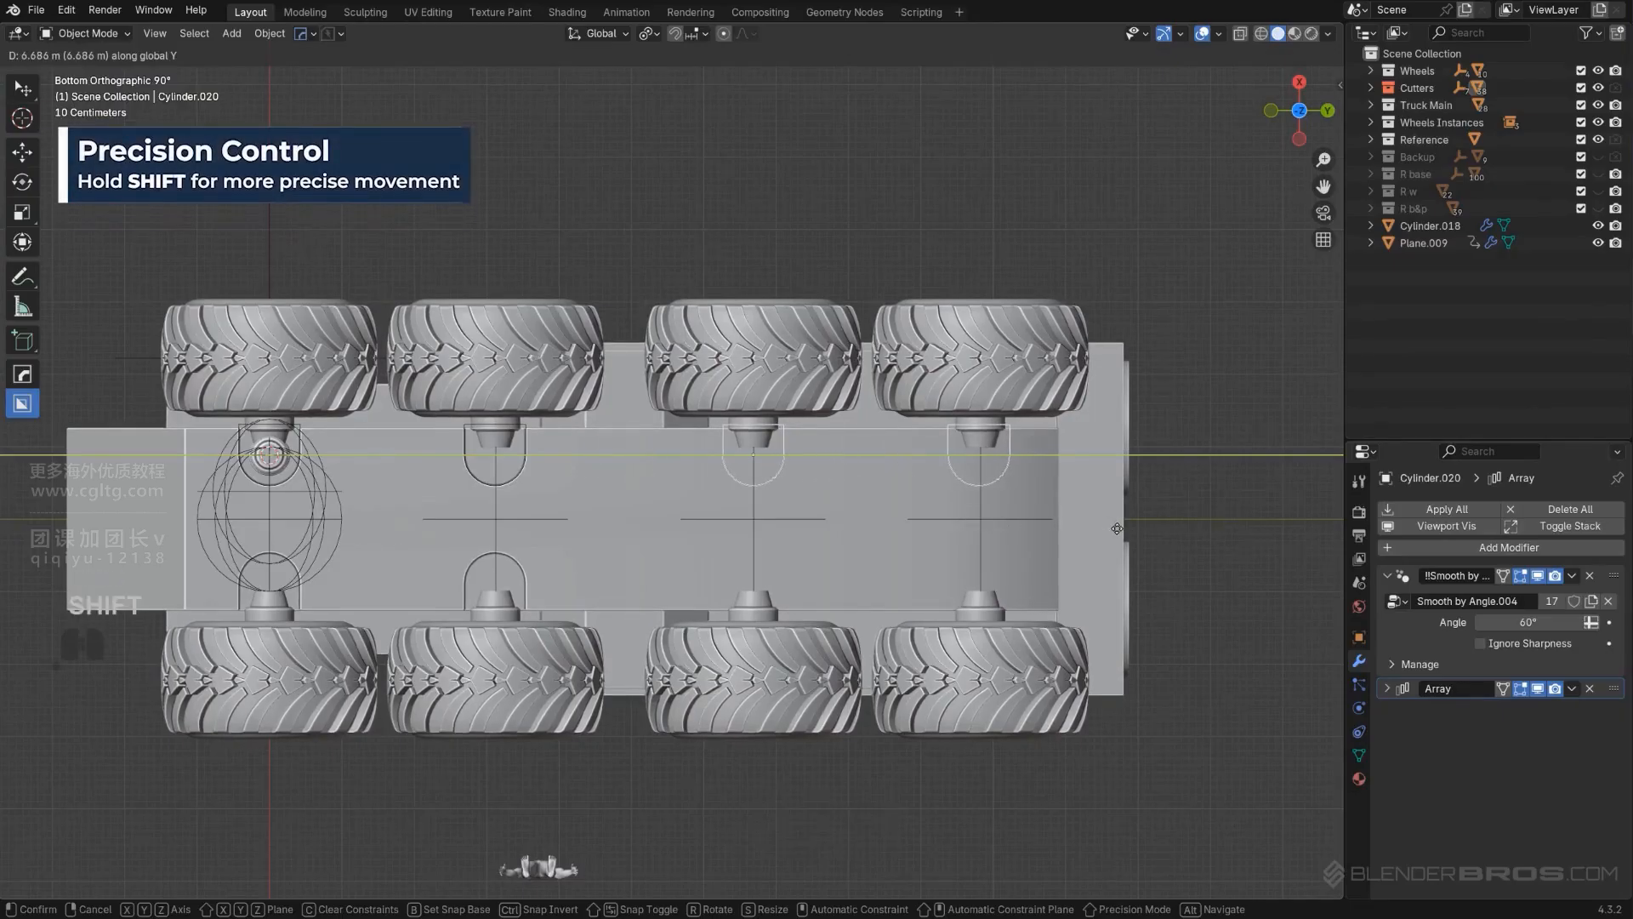
pyautogui.click(1119, 528)
# Step: Cut the duplicated pair of cutters out of the chassis with a Difference boolean
pyautogui.keyDown('shift'); pyautogui.click(866, 457); pyautogui.keyUp('shift')
pyautogui.press('q')
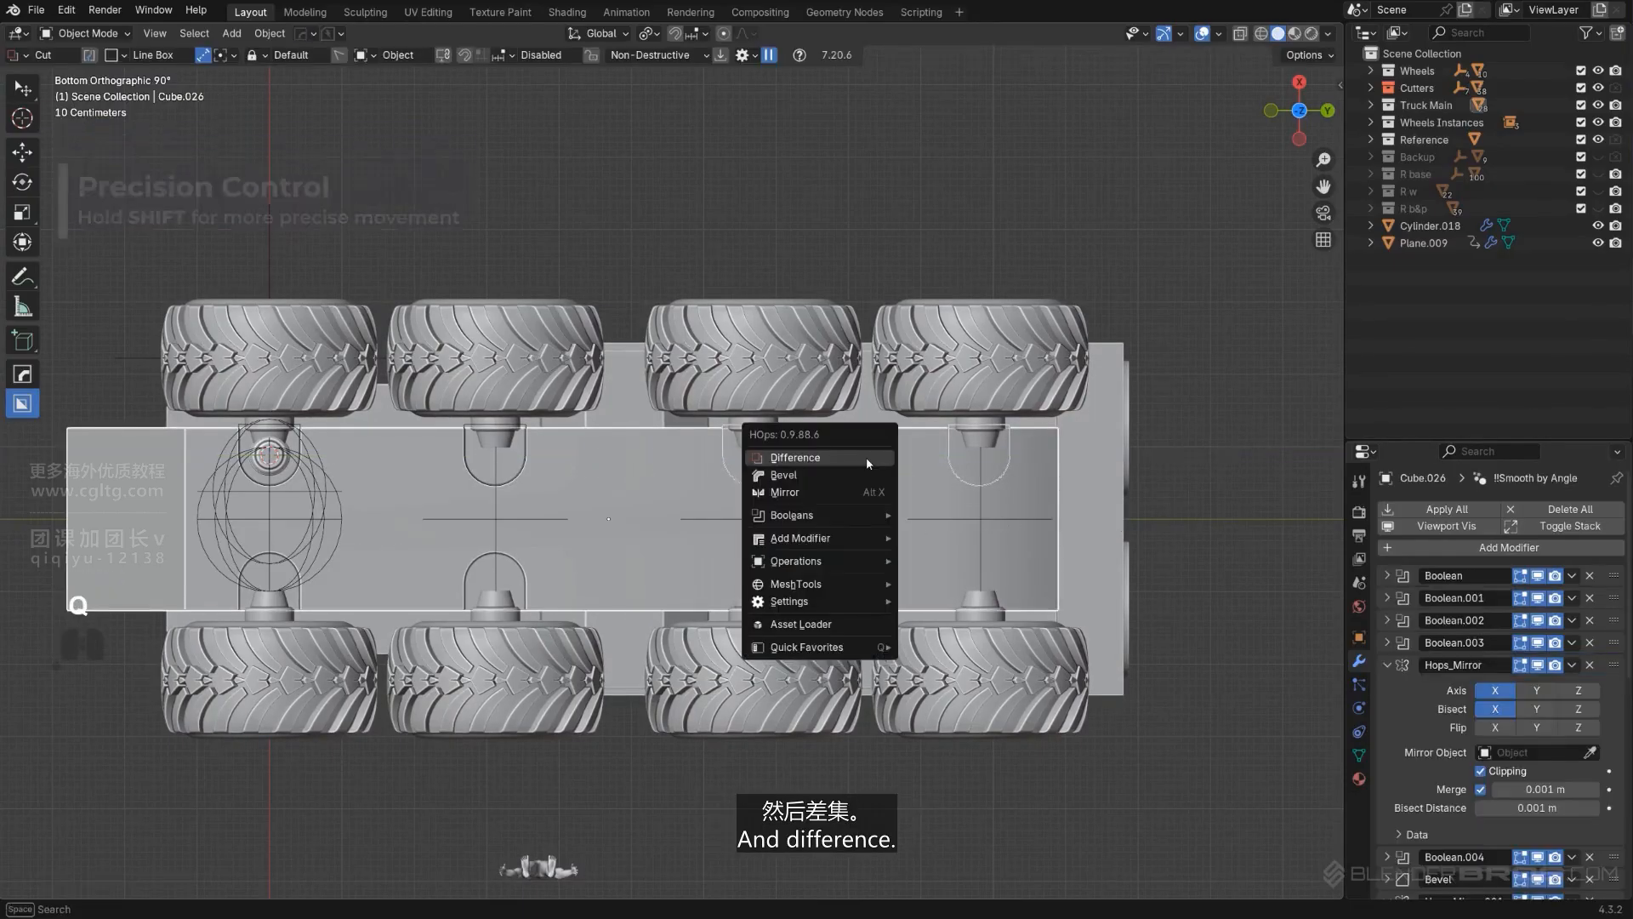
pyautogui.click(866, 457)
pyautogui.moveTo(936, 502); pyautogui.dragTo(848, 367, button='middle')
# Step: Mirror the suspension cylinder and coil spring to the opposite side, using the chassis as the mirror object and default mirror options
pyautogui.keyDown('shift'); pyautogui.click(848, 367); pyautogui.keyUp('shift')
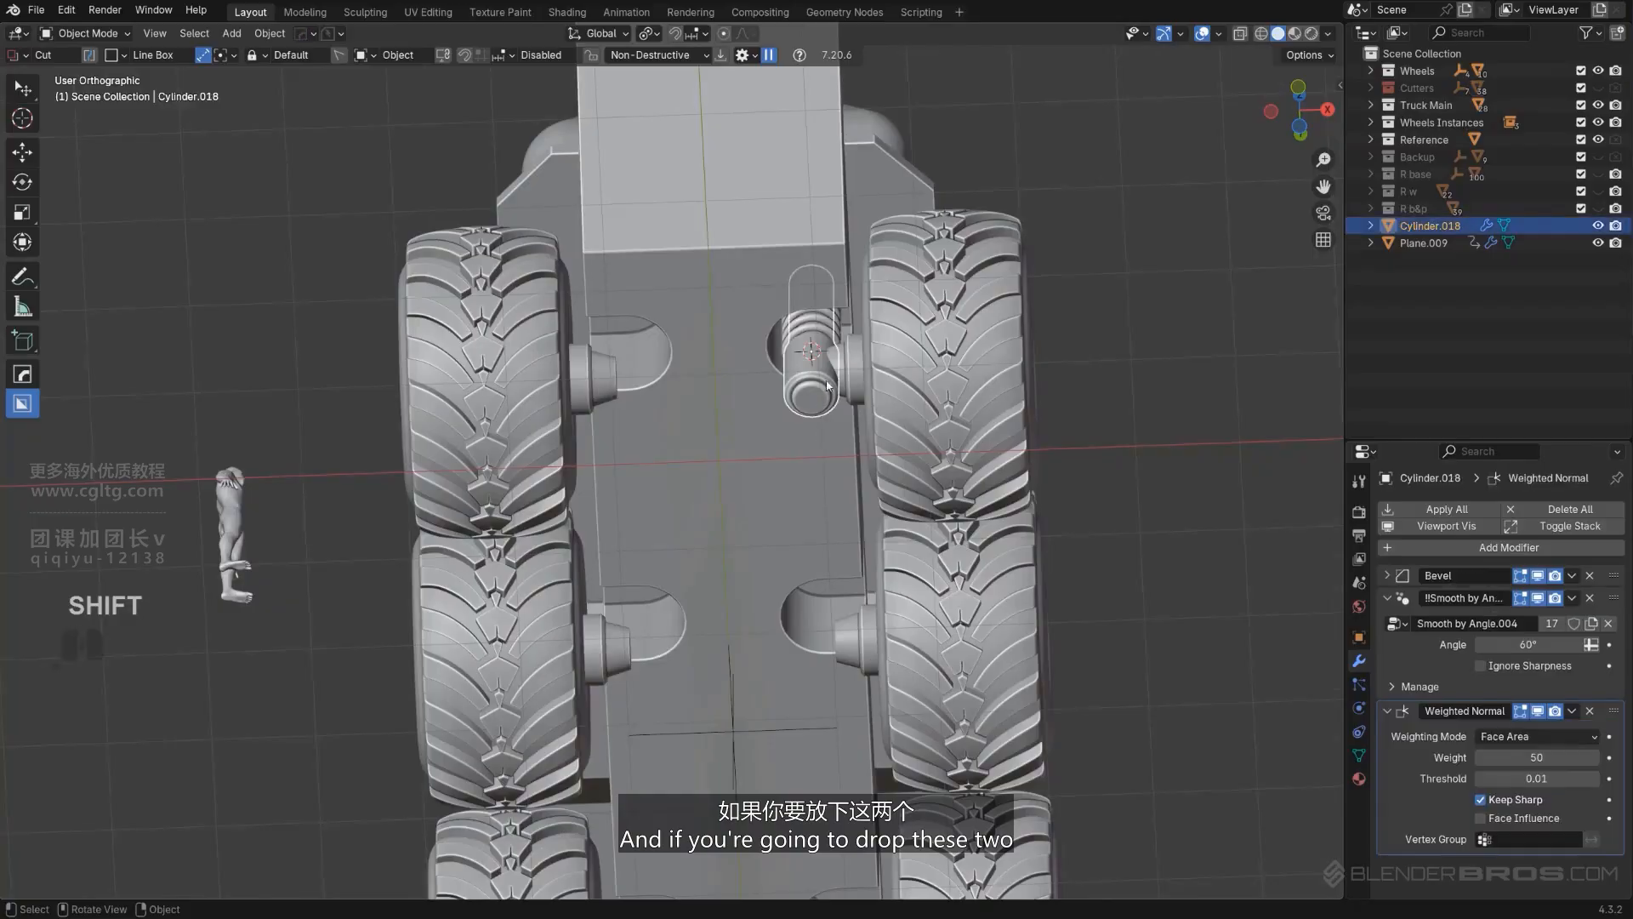
pyautogui.keyDown('shift'); pyautogui.click(827, 324); pyautogui.keyUp('shift')
pyautogui.scroll(-4, 781, 497)
pyautogui.moveTo(781, 459); pyautogui.dragTo(749, 340, button='middle')
pyautogui.keyDown('shift'); pyautogui.click(742, 325); pyautogui.keyUp('shift')
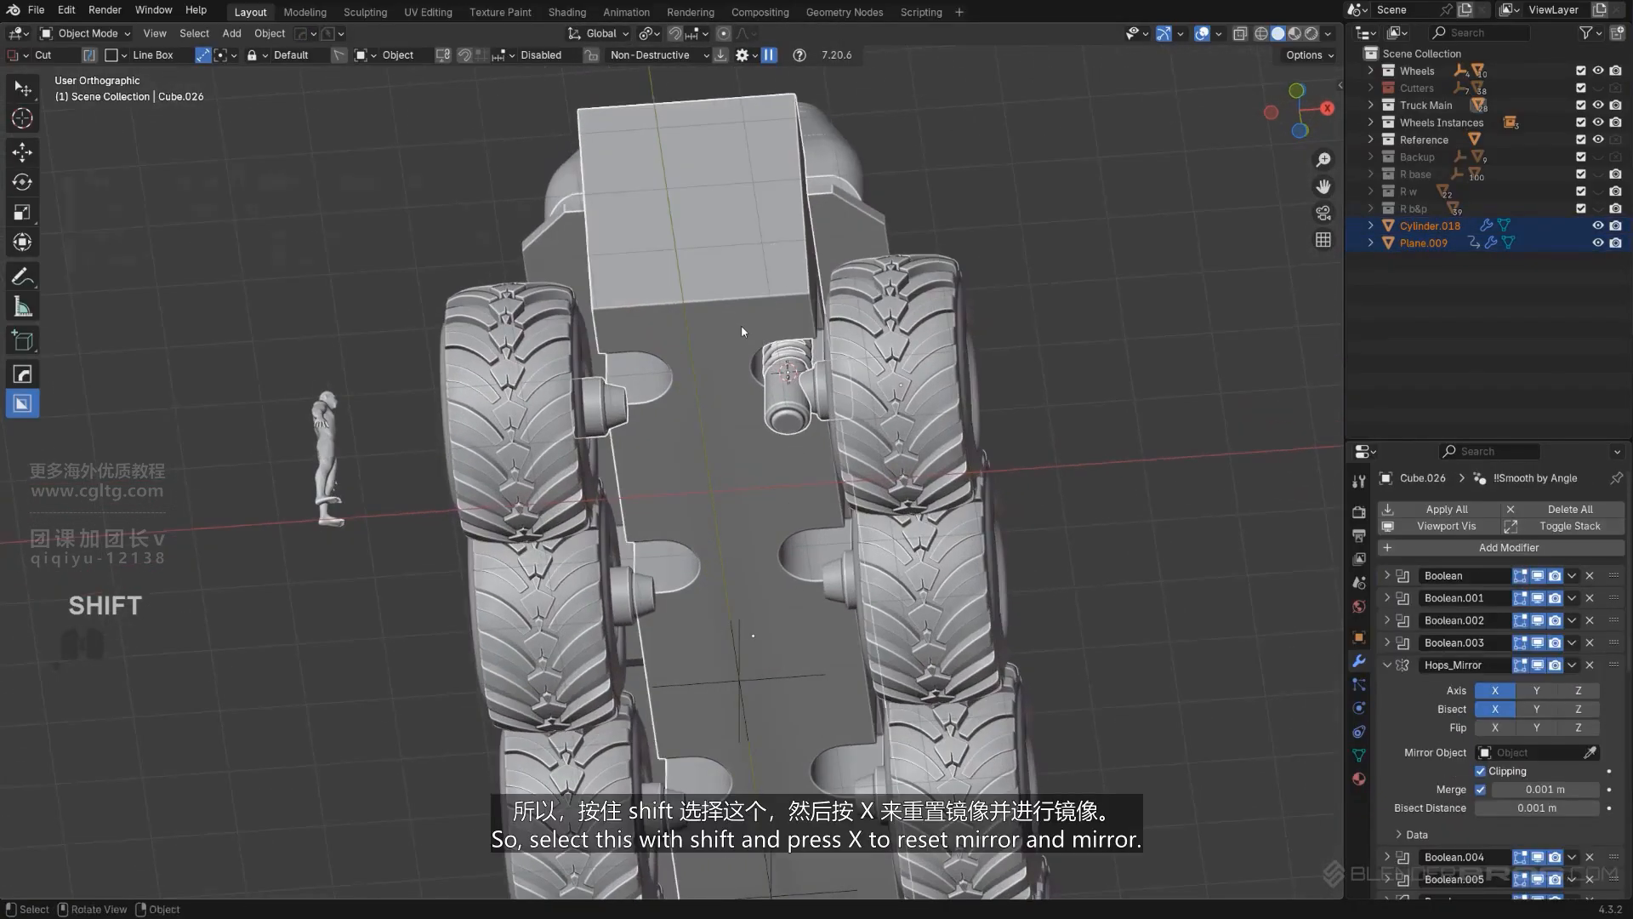
pyautogui.hotkey('alt', 'x')
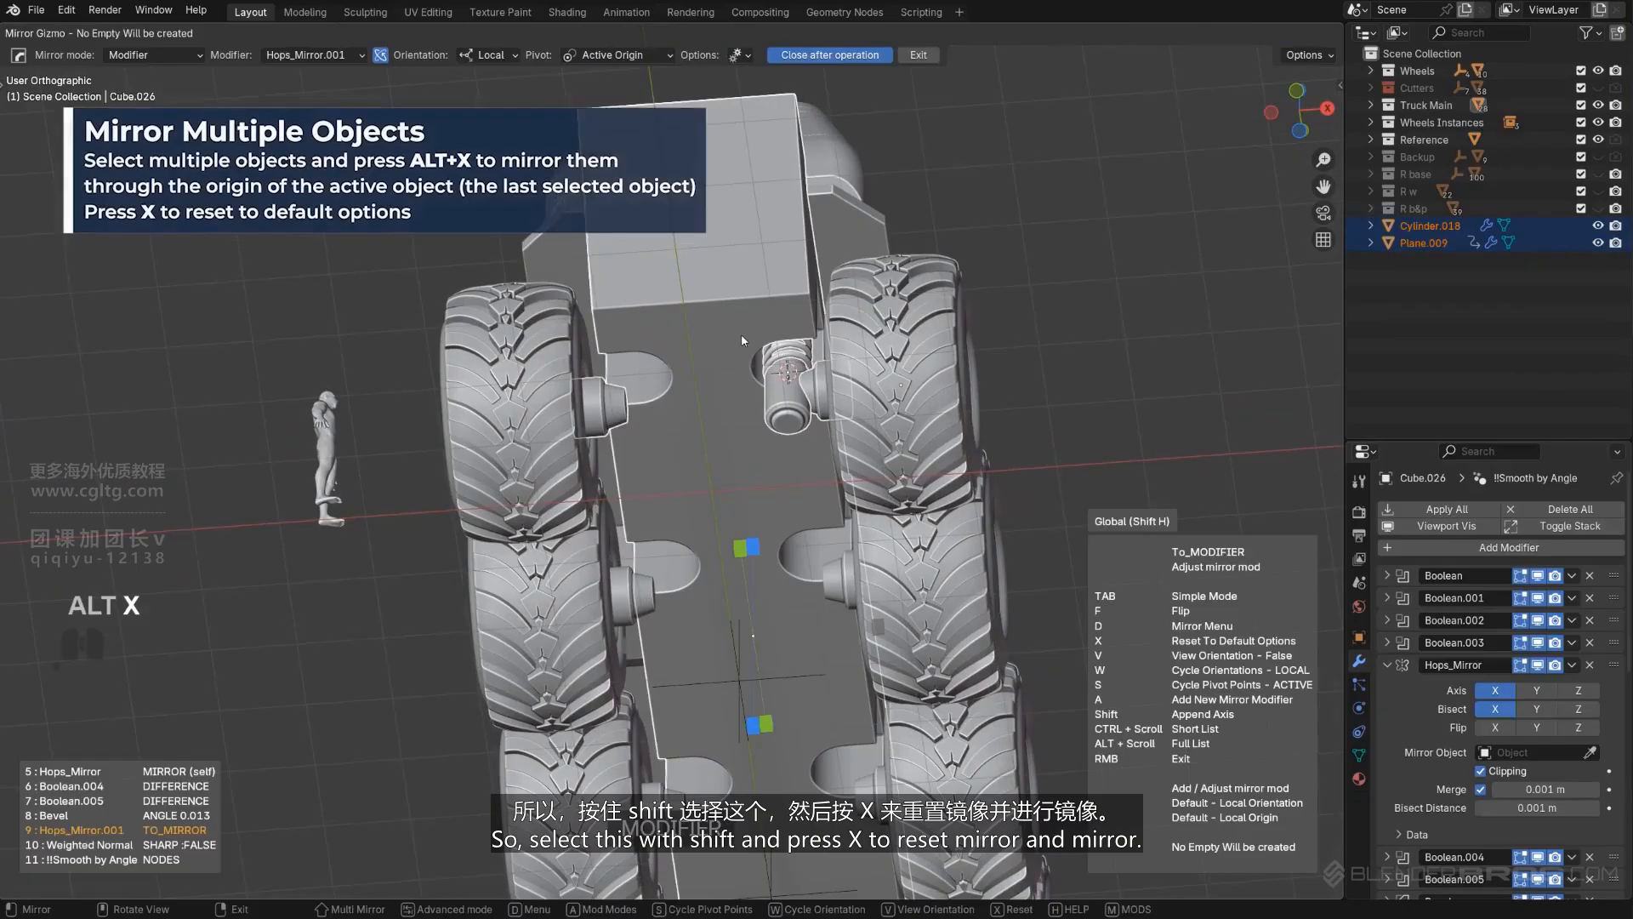
pyautogui.click(882, 630)
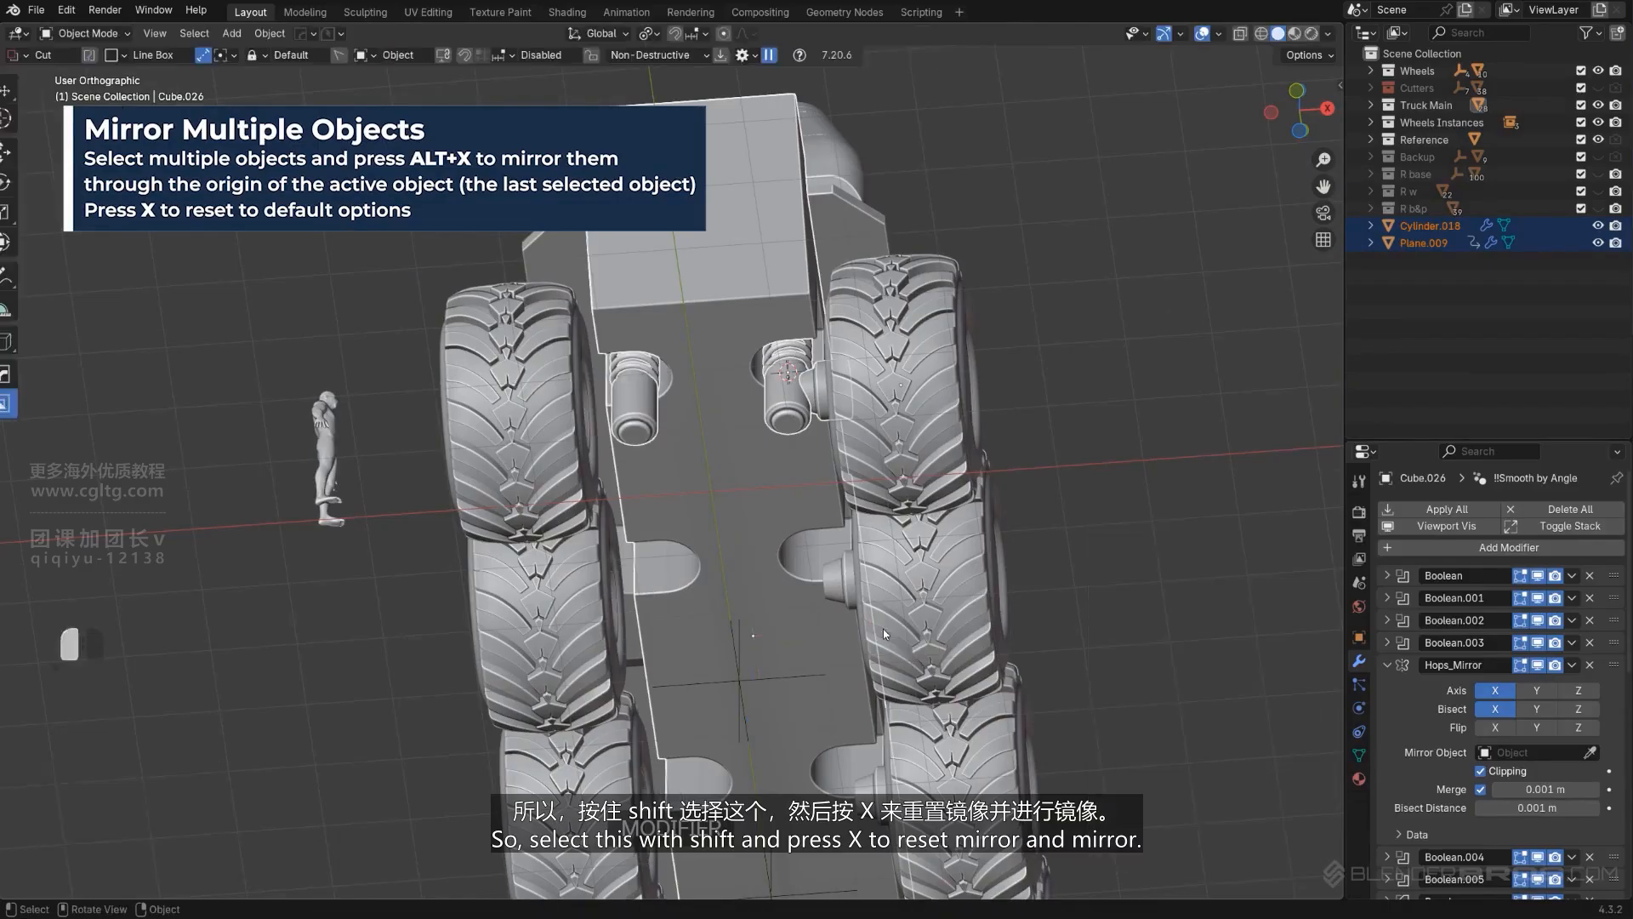
pyautogui.click(1060, 340)
# Step: Move the suspension cylinder, the coil spring and the adjoining wheel hub part into the Wheels collection
pyautogui.scroll(2, 962, 345)
pyautogui.scroll(2, 962, 344)
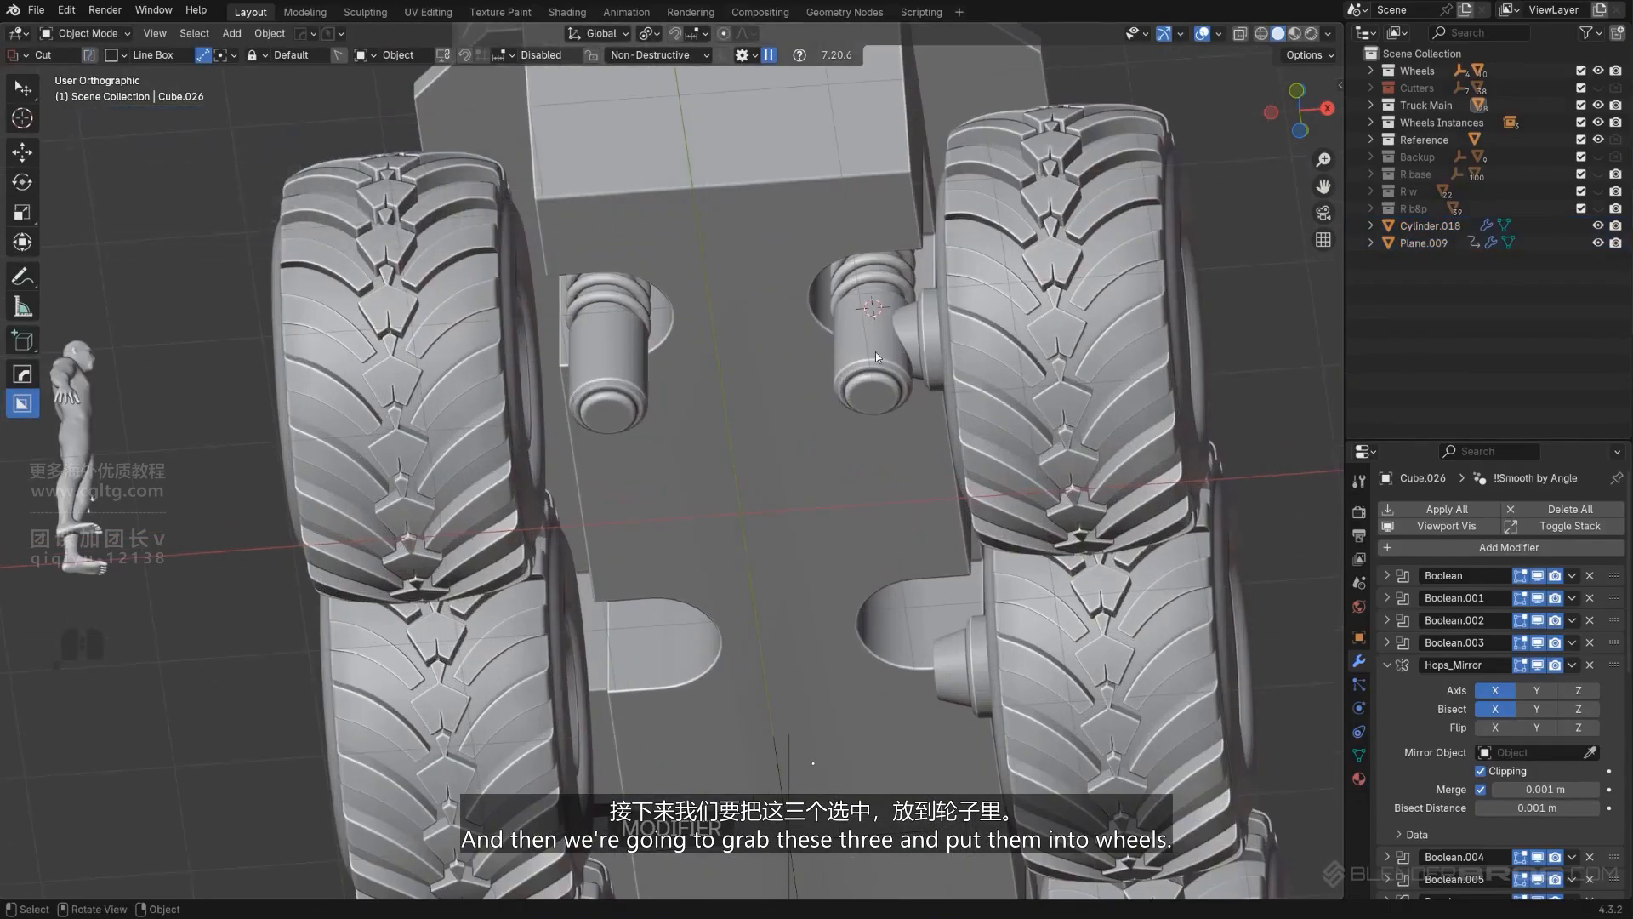
pyautogui.click(876, 350)
pyautogui.keyDown('shift'); pyautogui.click(901, 338); pyautogui.keyUp('shift')
pyautogui.keyDown('shift'); pyautogui.click(927, 354); pyautogui.keyUp('shift')
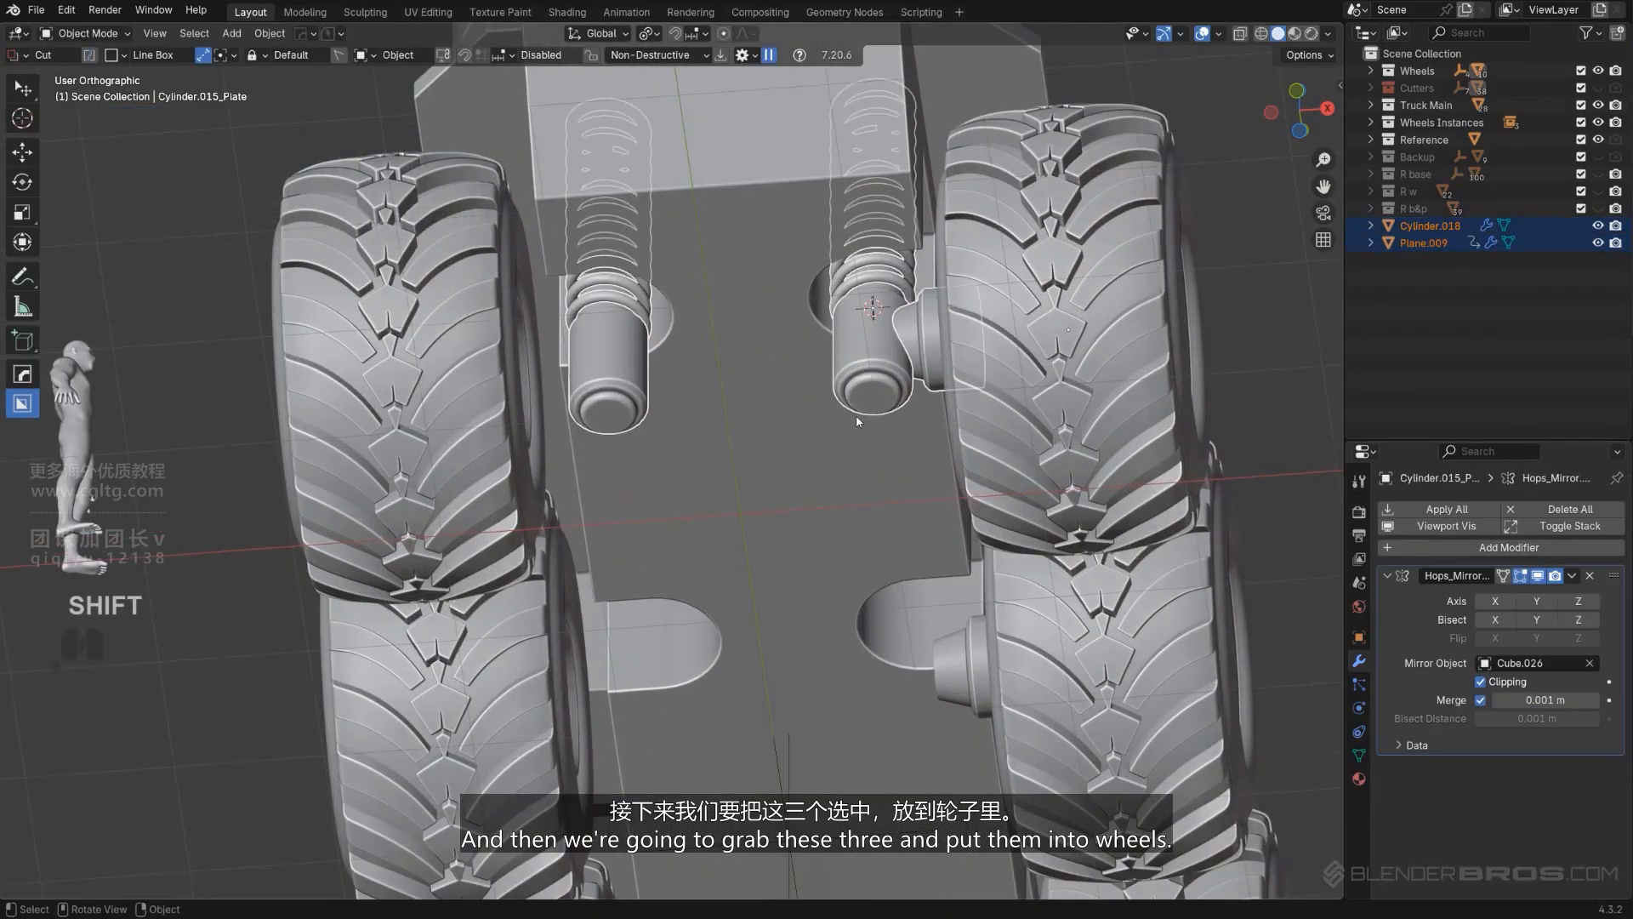
pyautogui.press('m')
pyautogui.click(821, 446)
# Step: Adjust the auto smooth angle of the chassis with the interactive Sharpen tool
pyautogui.scroll(-4, 820, 451)
pyautogui.keyDown('shift'); pyautogui.moveTo(821, 504); pyautogui.dragTo(762, 301, button='middle'); pyautogui.keyUp('shift')
pyautogui.moveTo(701, 541); pyautogui.dragTo(742, 589, button='middle')
pyautogui.press('KP_5')
pyautogui.scroll(4, 957, 517)
pyautogui.moveTo(957, 517); pyautogui.dragTo(595, 539, button='middle')
pyautogui.scroll(-6, 762, 540)
pyautogui.scroll(4, 619, 616)
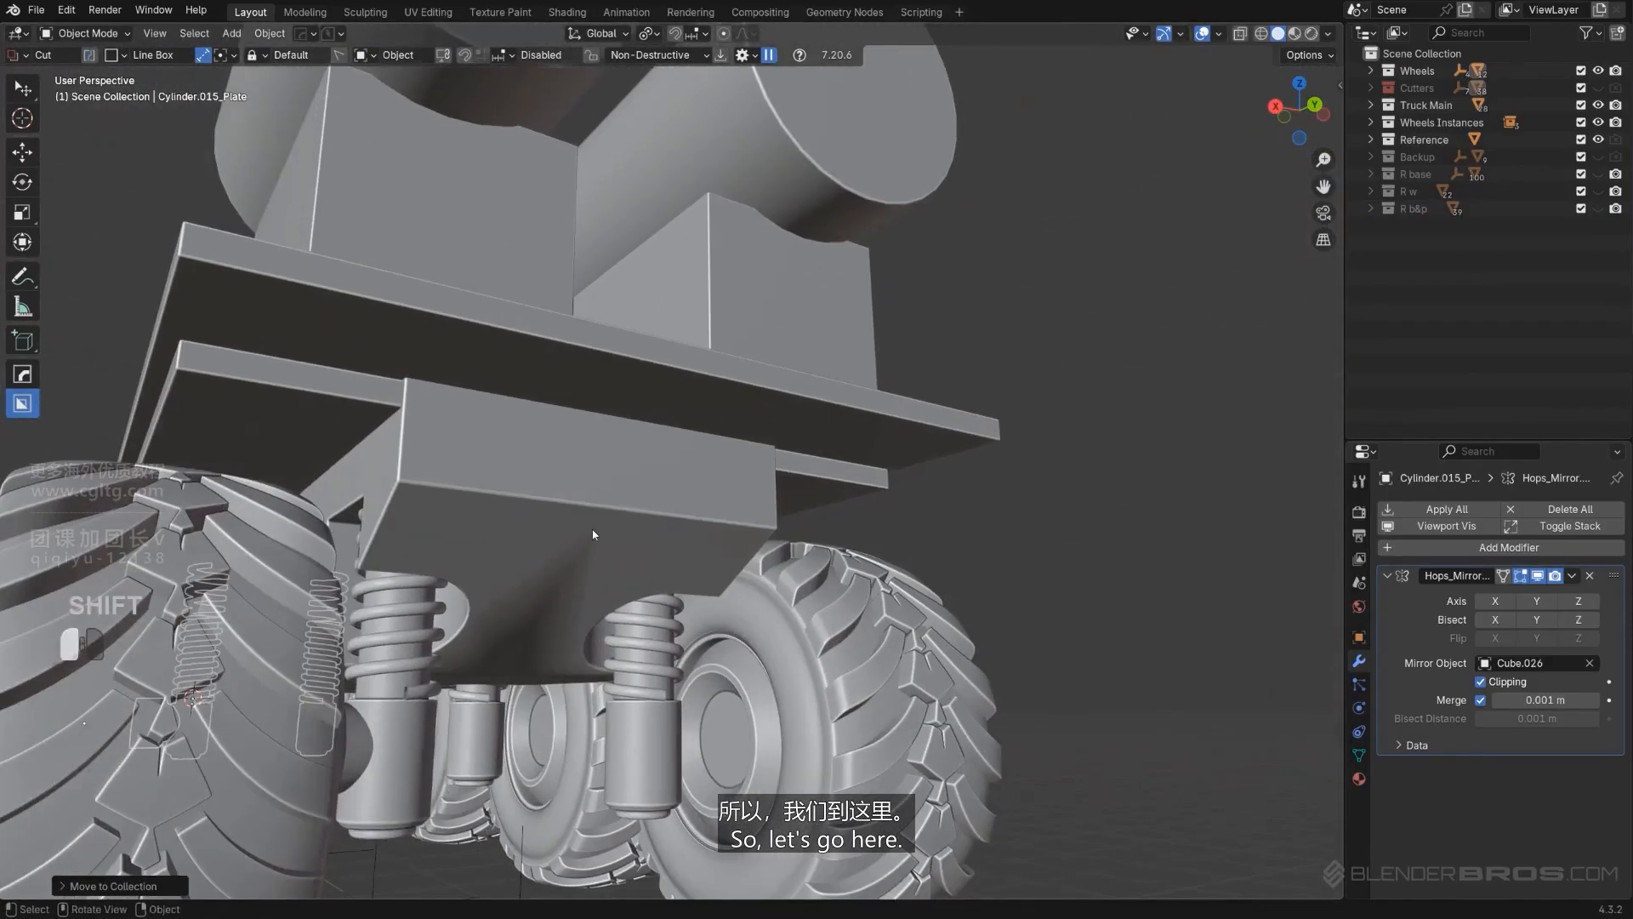
pyautogui.click(593, 536)
pyautogui.scroll(2, 593, 534)
pyautogui.press('q')
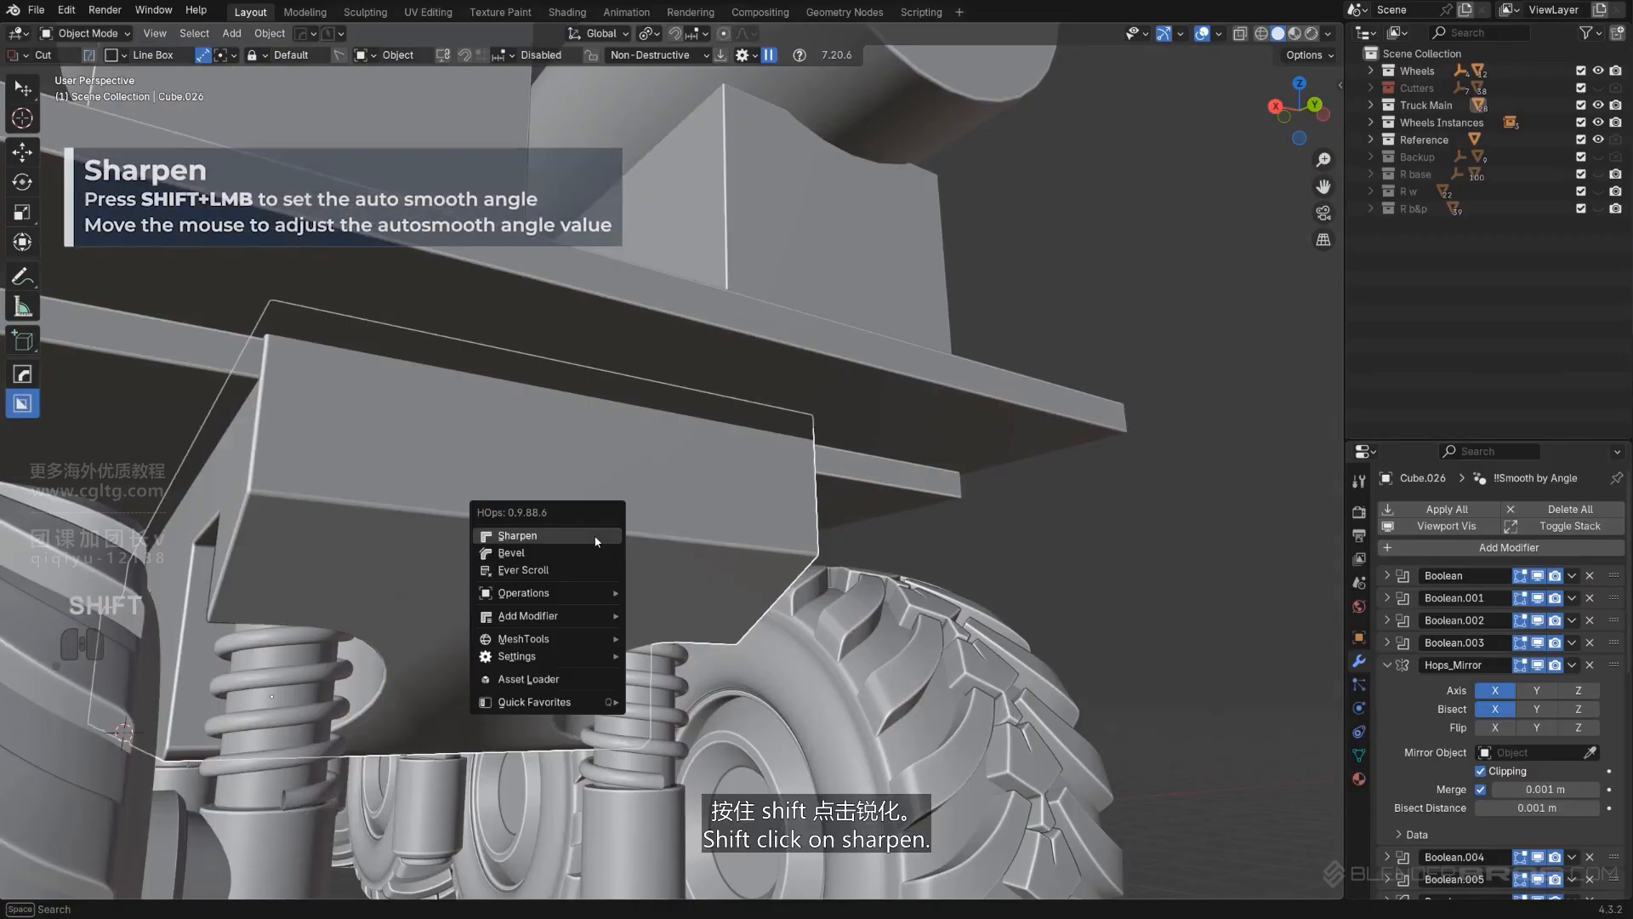
pyautogui.keyDown('shift'); pyautogui.click(595, 537); pyautogui.keyUp('shift')
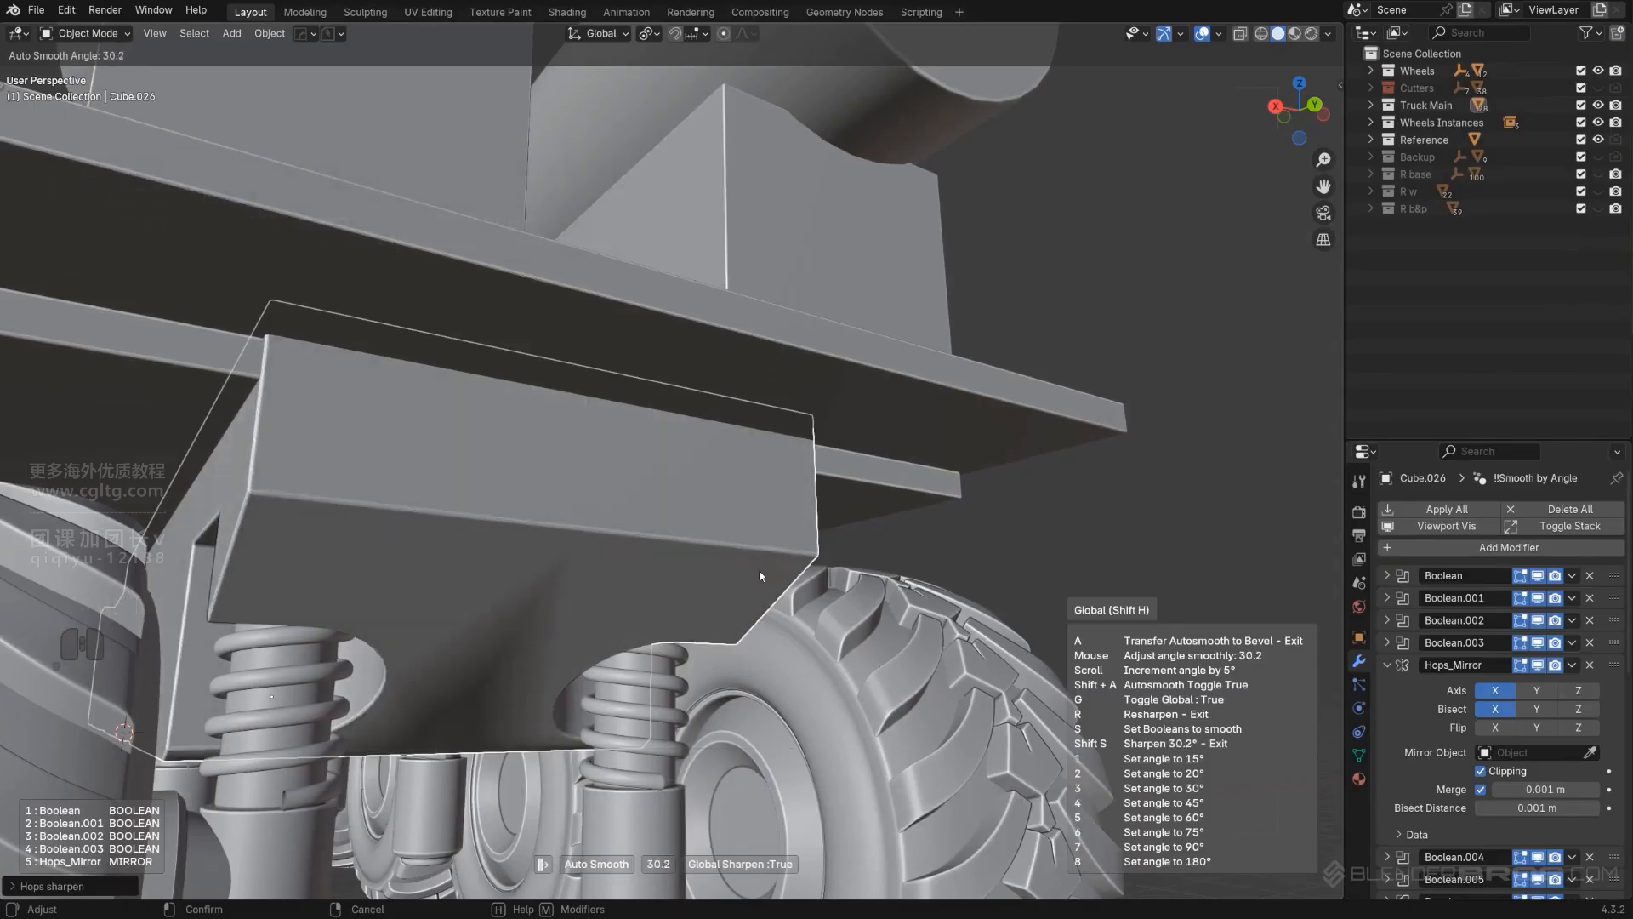
pyautogui.click(817, 572)
# Step: Add a Weighted Normal modifier to the chassis and isolate it in local view with its underside recesses facing the viewer
pyautogui.press('q')
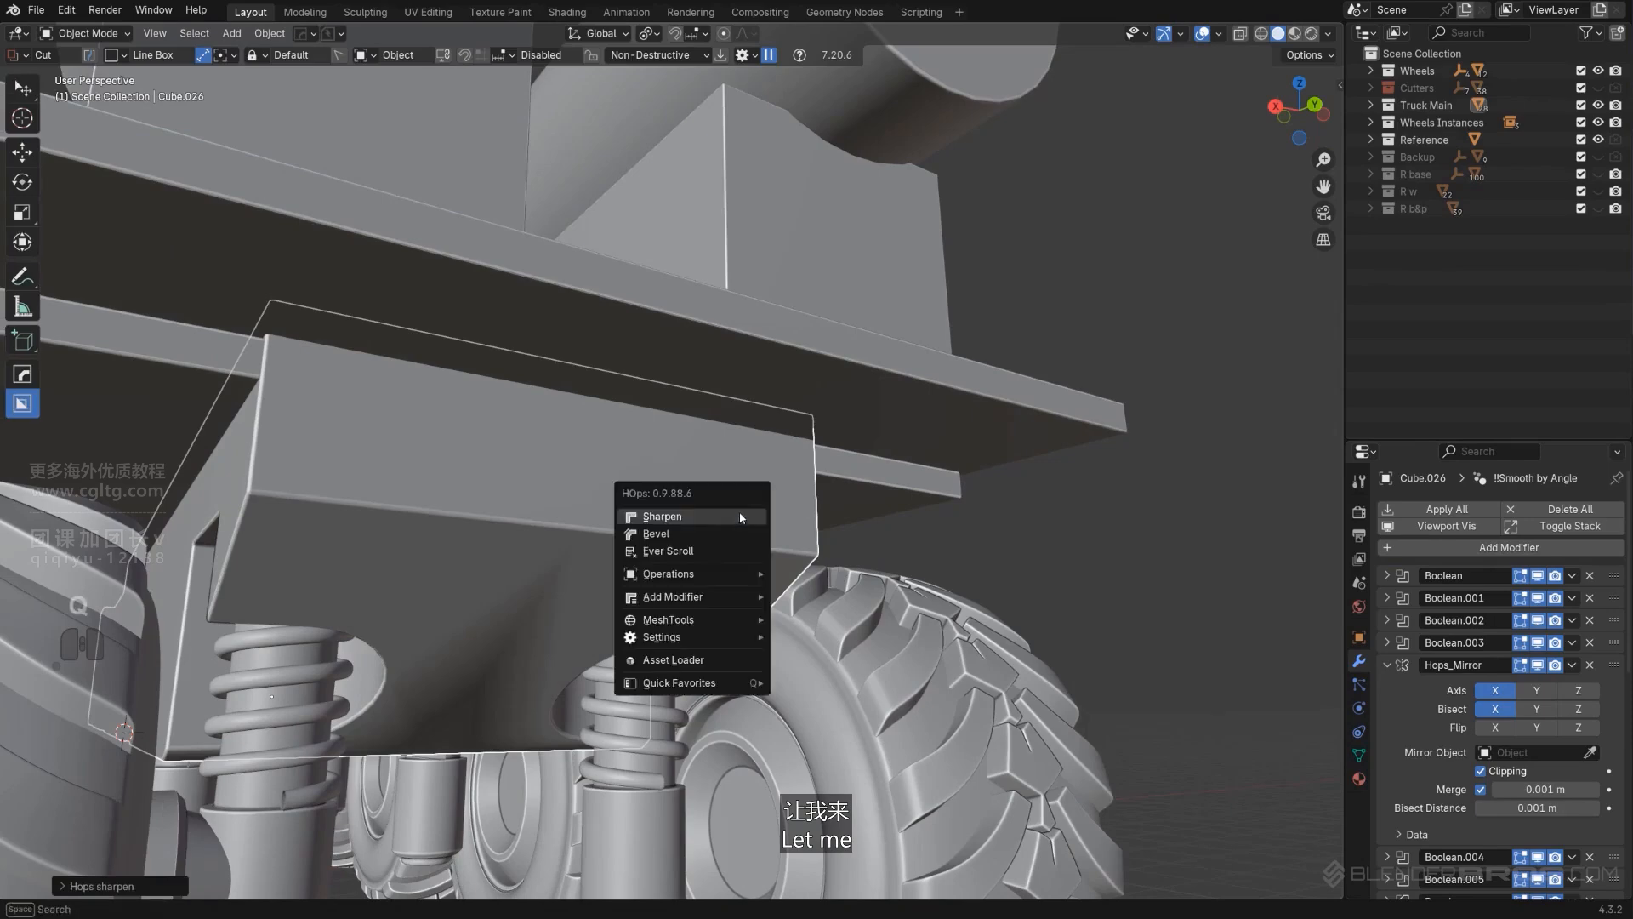
pyautogui.keyDown('alt'); pyautogui.click(733, 521); pyautogui.keyUp('alt')
pyautogui.press('/')
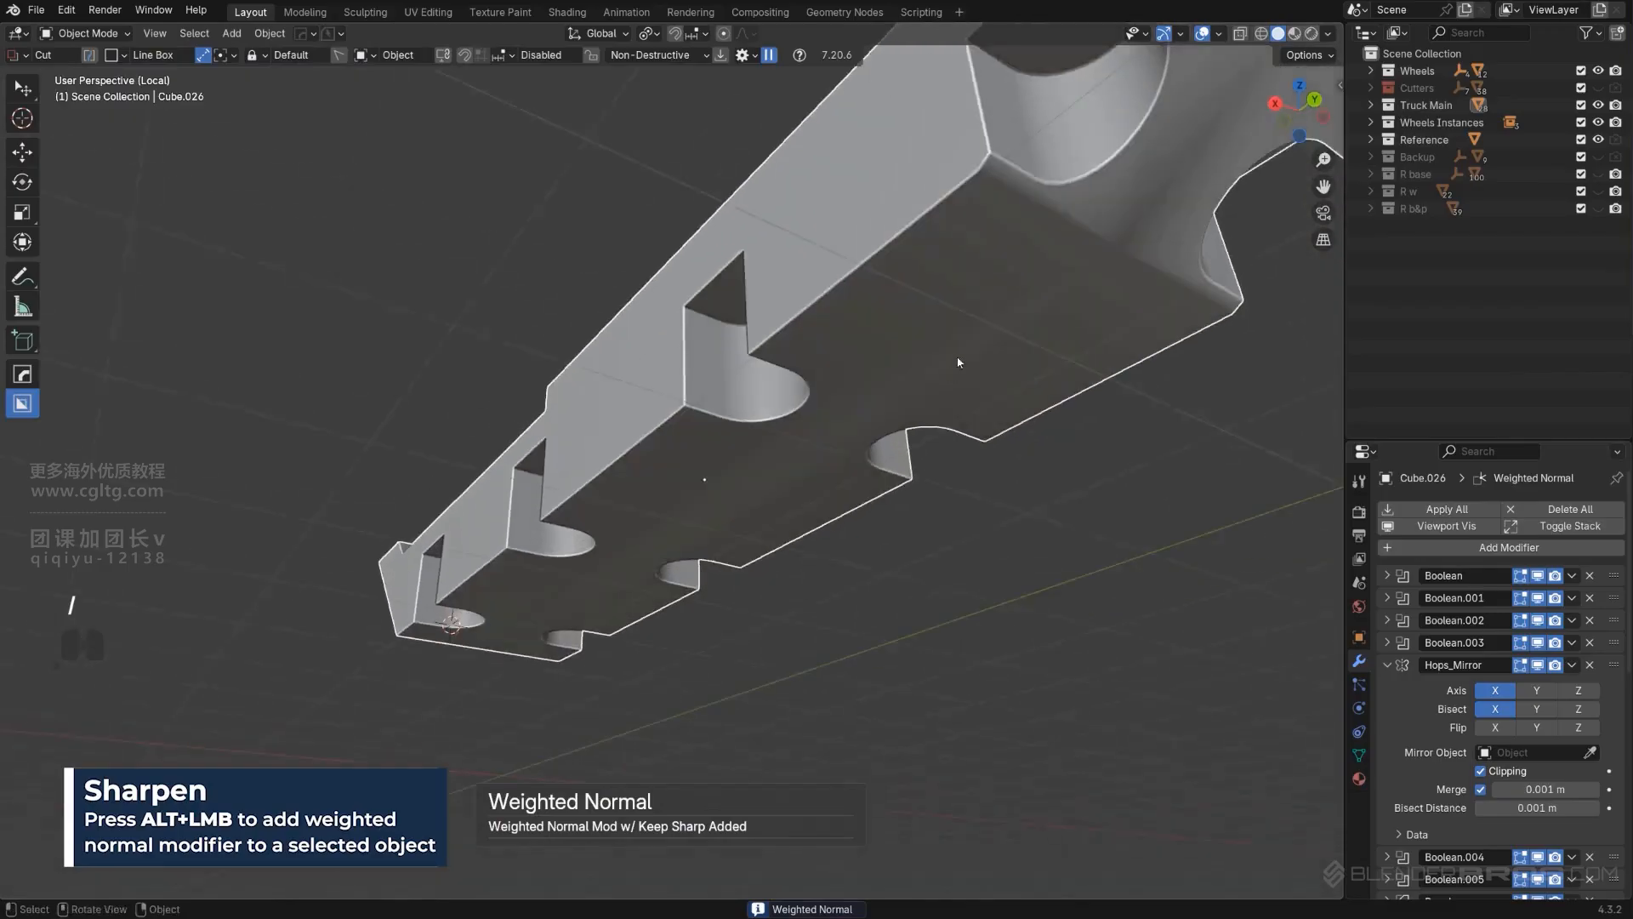
pyautogui.moveTo(958, 362); pyautogui.dragTo(995, 336, button='middle')
pyautogui.keyDown('shift'); pyautogui.moveTo(996, 336); pyautogui.dragTo(634, 575, button='middle'); pyautogui.keyUp('shift')
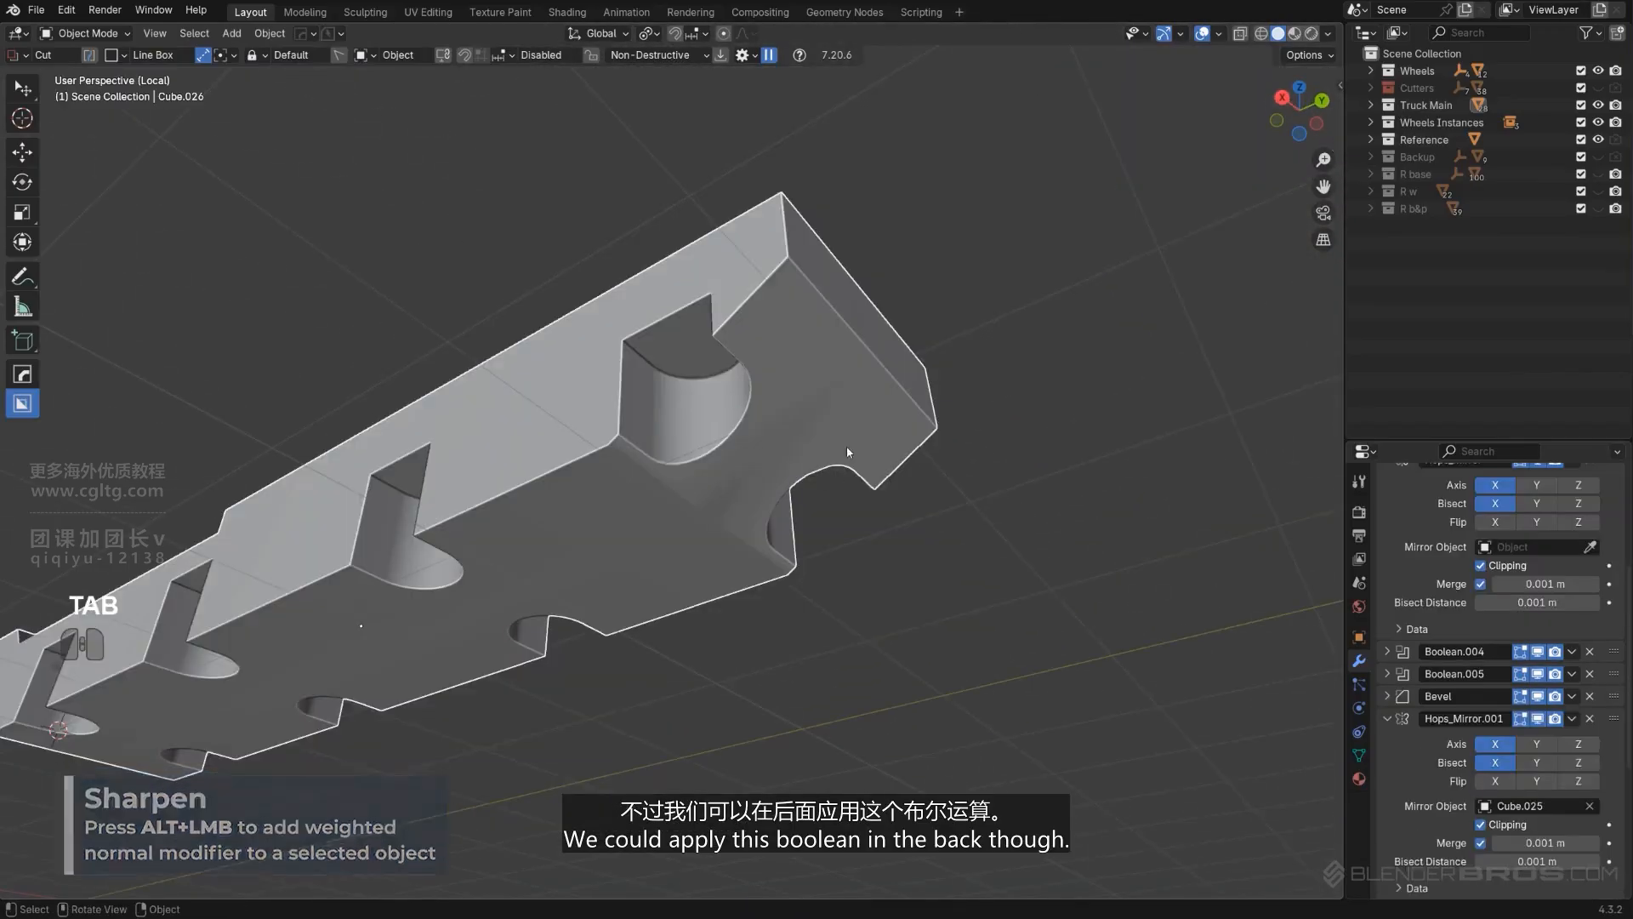
# Step: Toggle the viewport display of the chassis's first Boolean modifier to check its cut, and apply that modifier
pyautogui.scroll(6, 1398, 581)
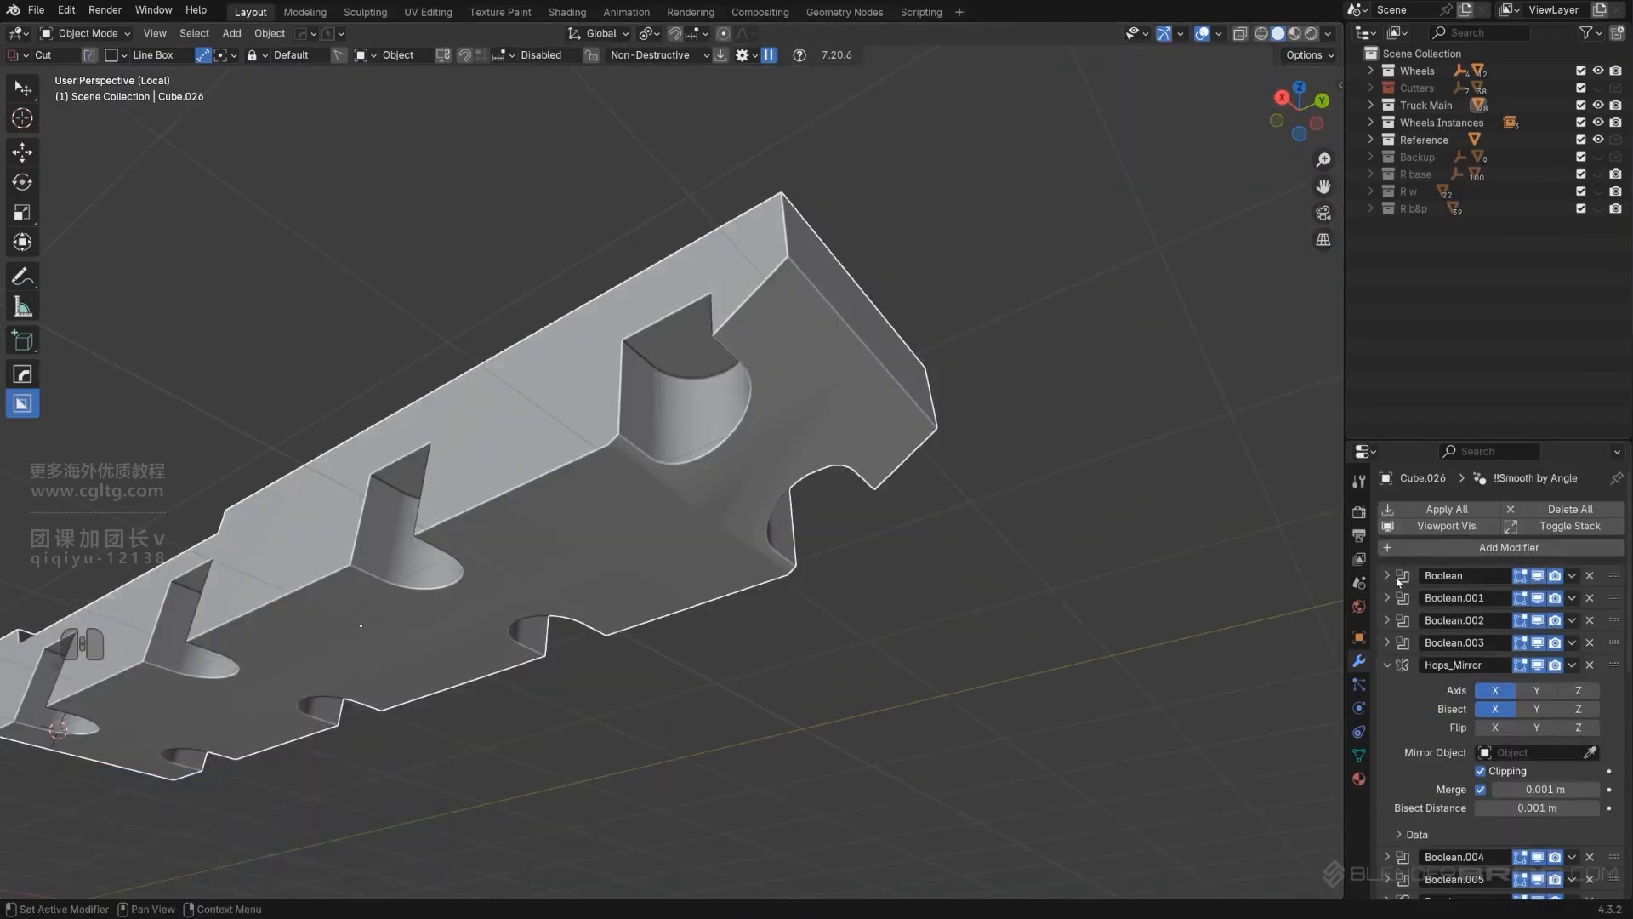
pyautogui.click(1538, 578)
pyautogui.click(1538, 578)
pyautogui.click(1538, 579)
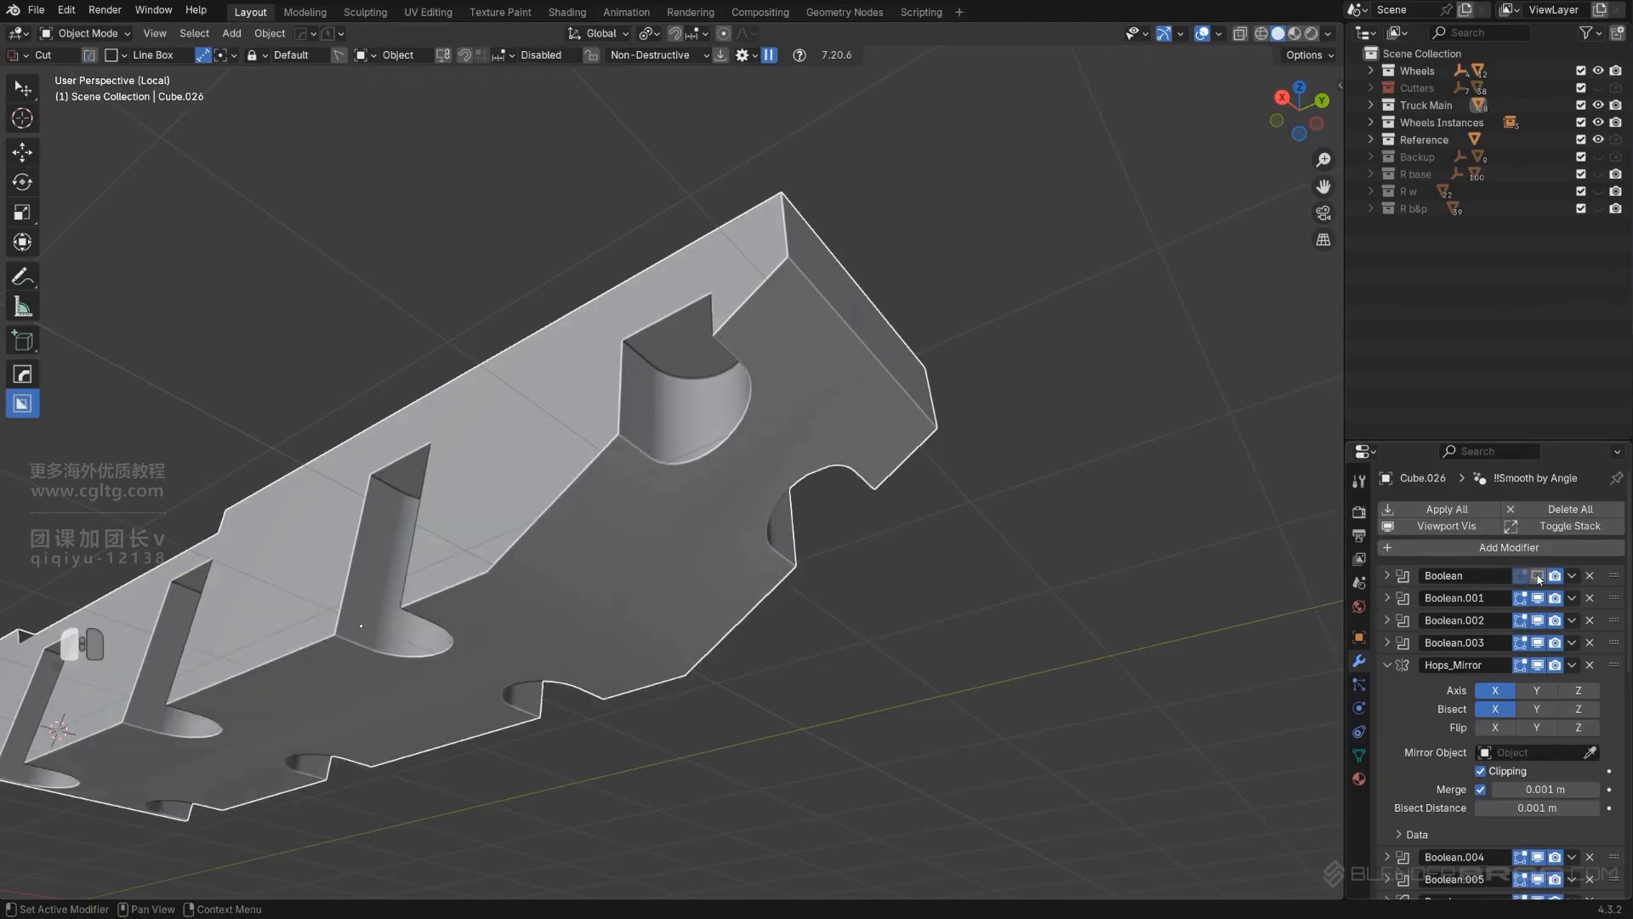
pyautogui.click(1538, 579)
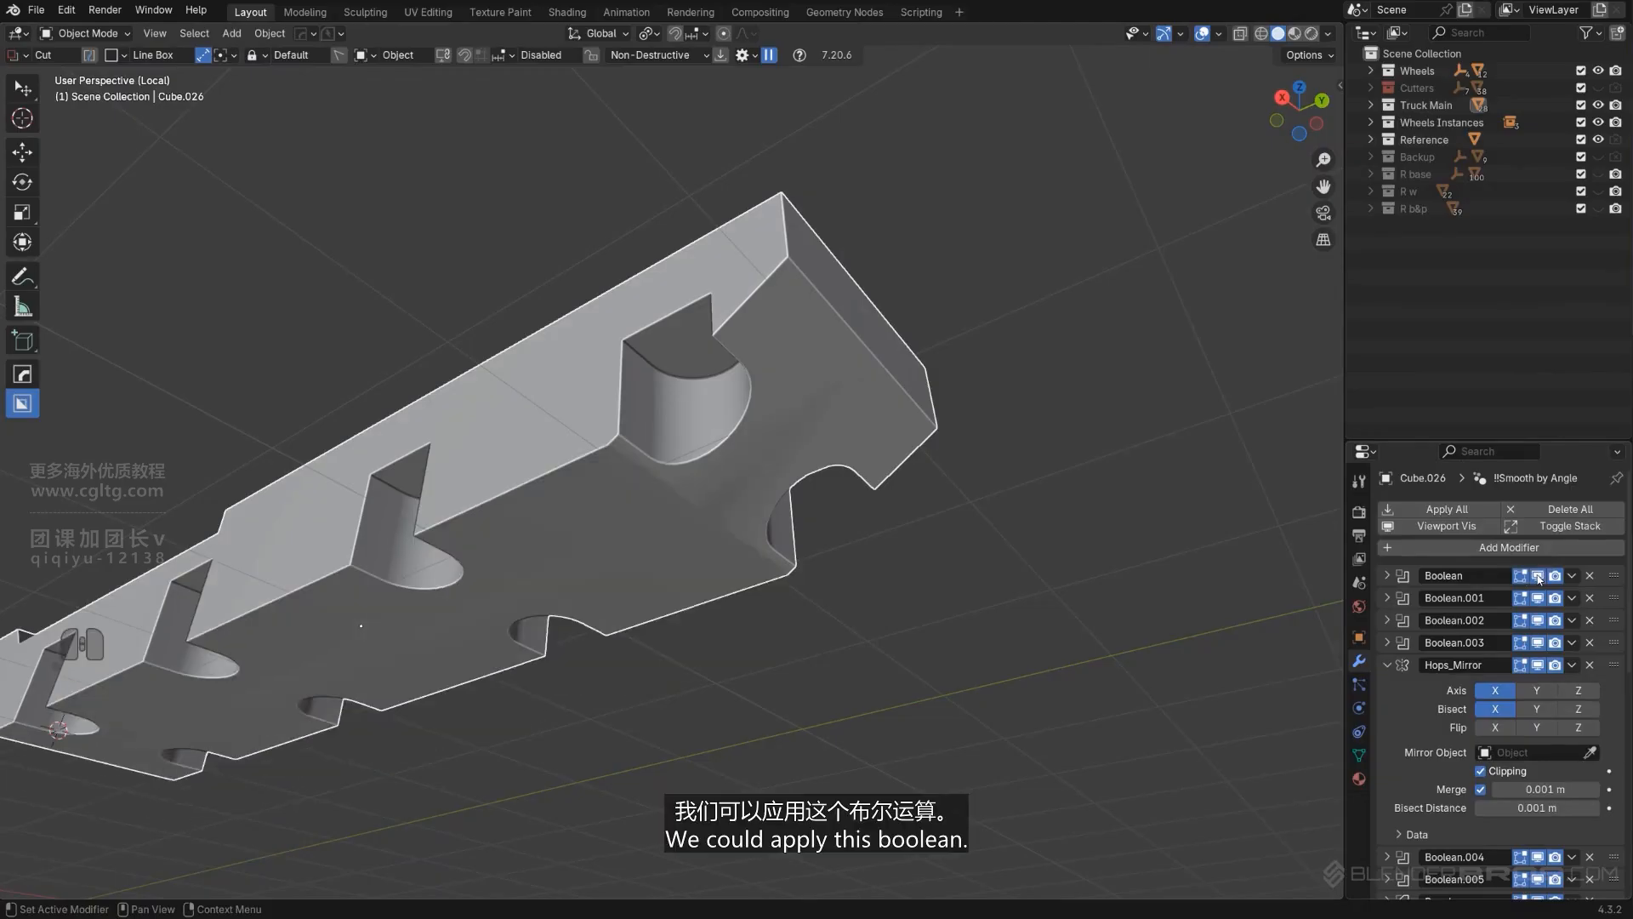
pyautogui.click(1395, 578)
pyautogui.click(1573, 576)
pyautogui.click(1490, 588)
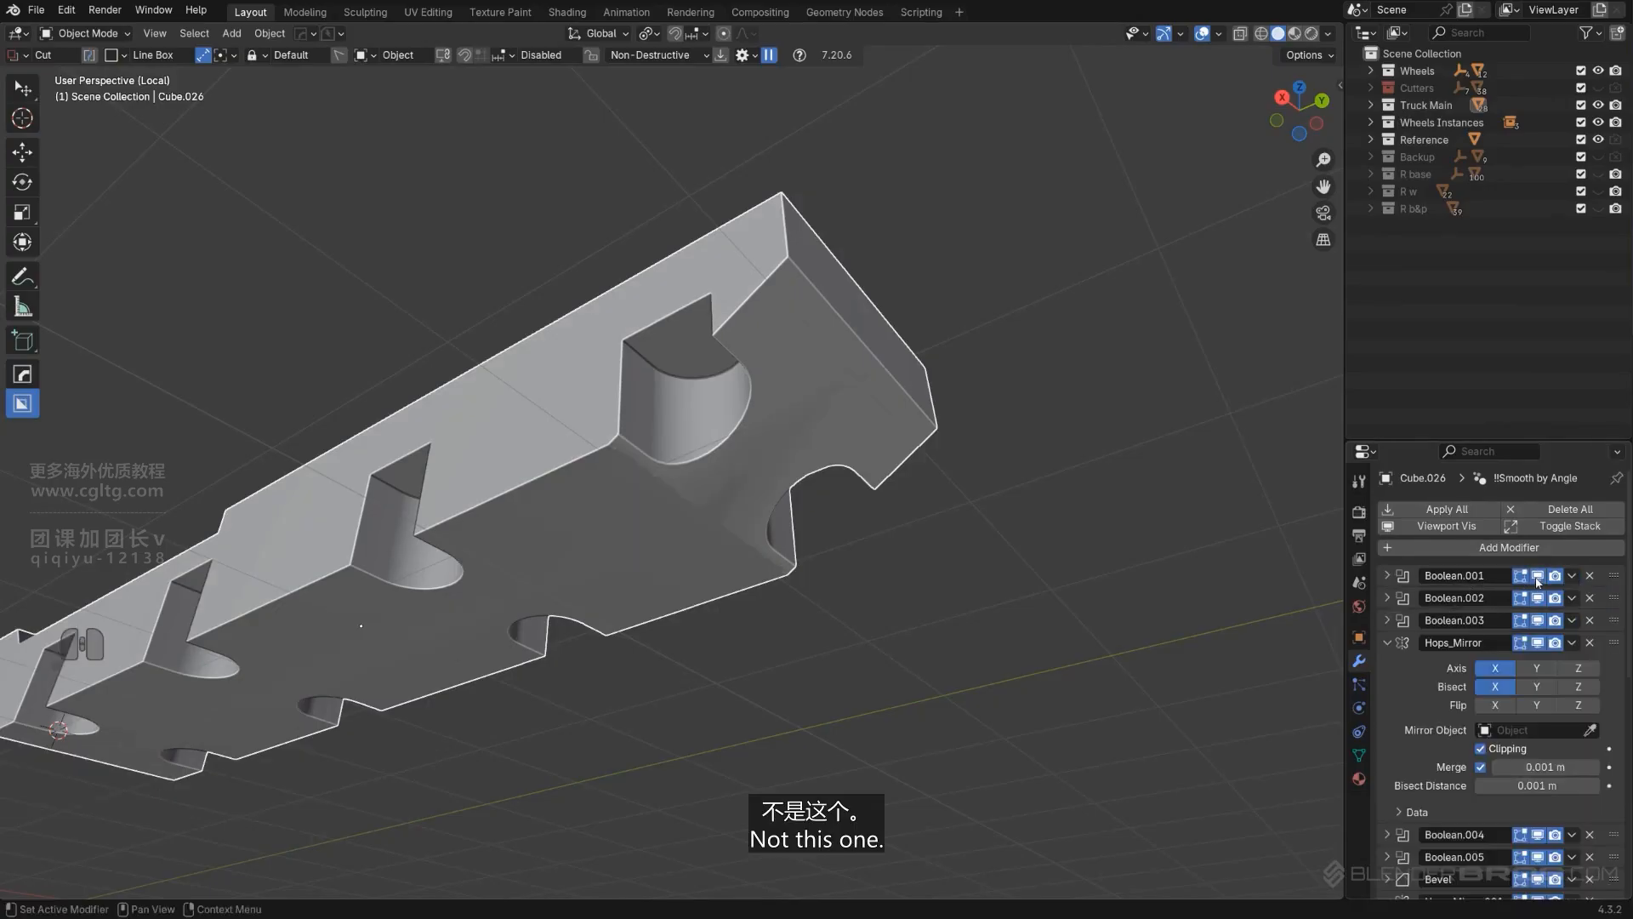
# Step: Check the cut made by the chassis's Boolean.002 modifier by toggling its viewport display, and apply it
pyautogui.click(1539, 598)
pyautogui.click(1539, 598)
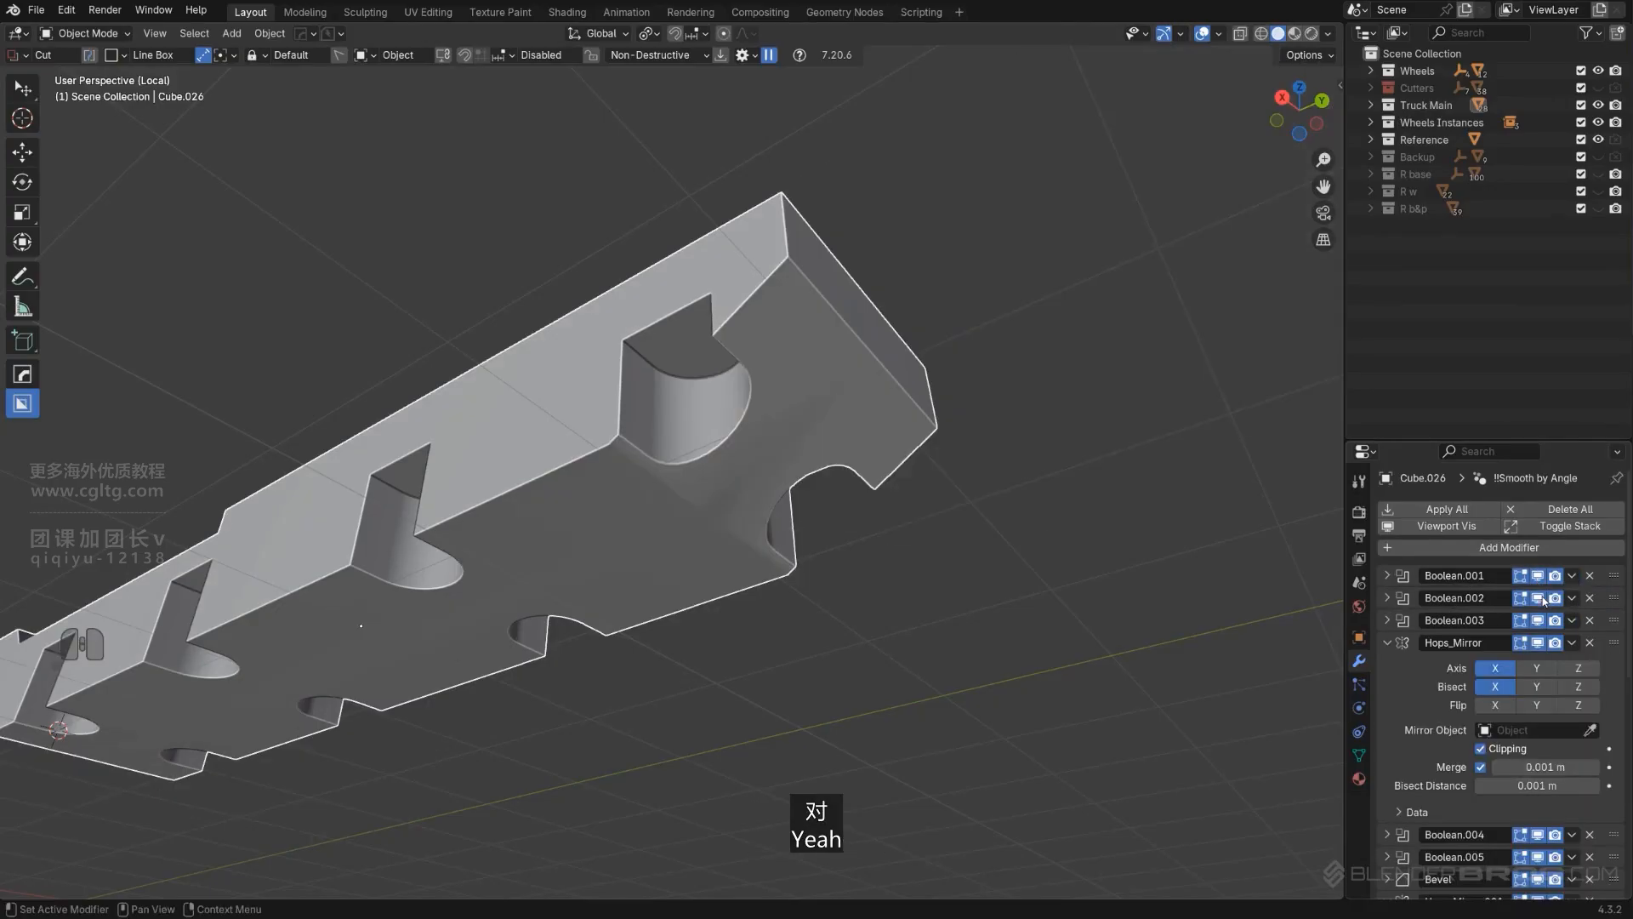
pyautogui.click(1571, 599)
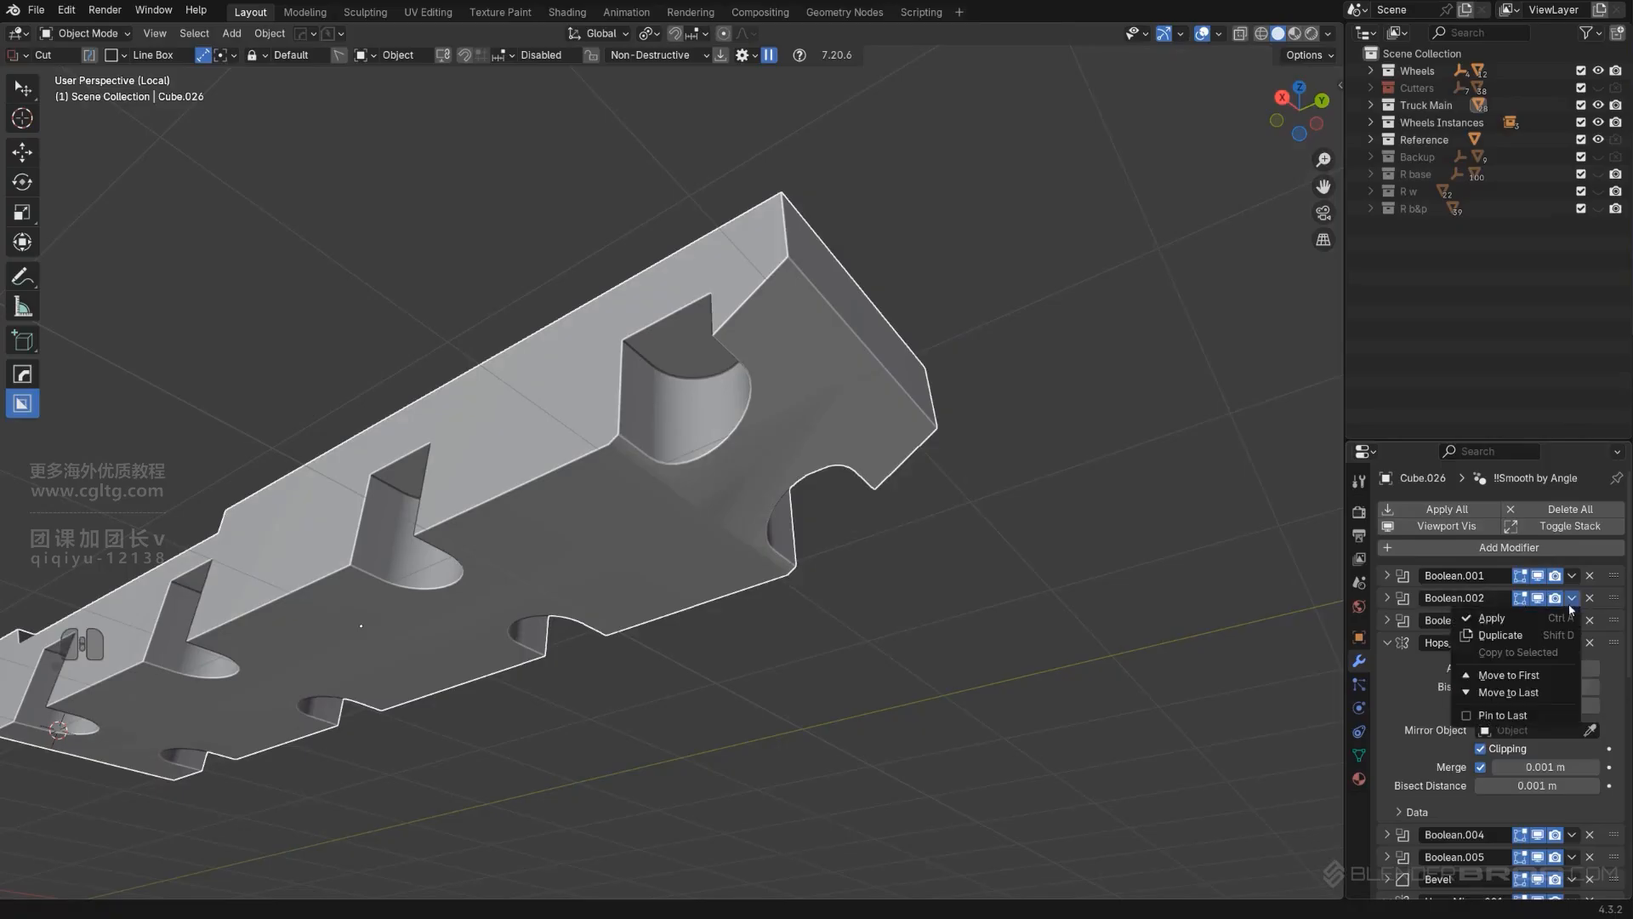
pyautogui.click(1566, 617)
pyautogui.scroll(6, 863, 544)
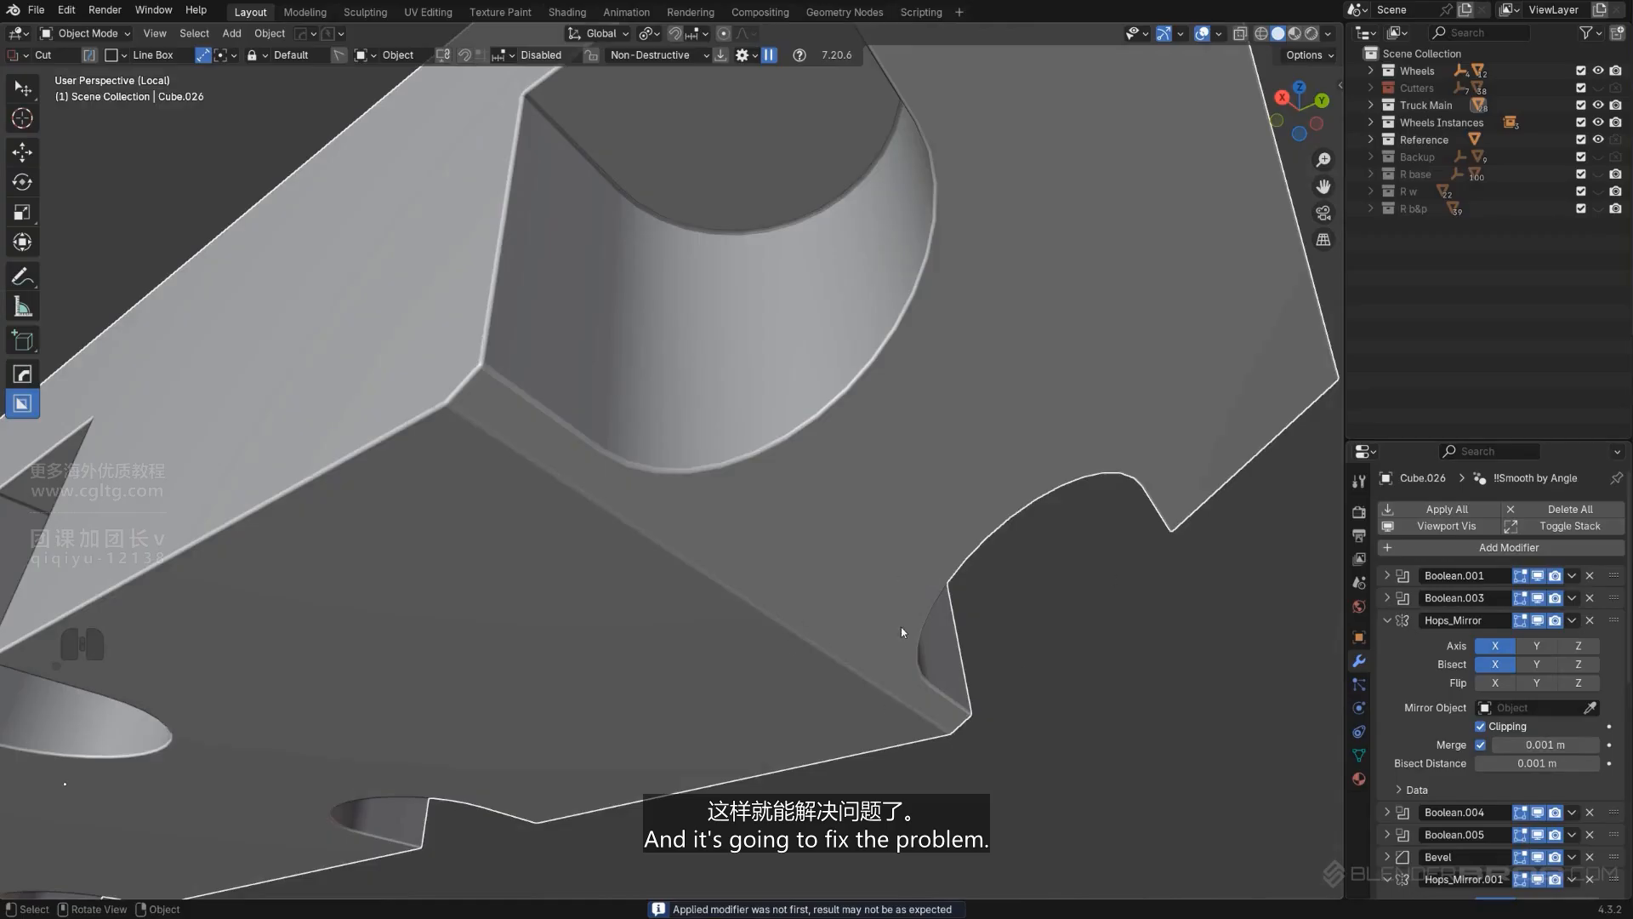
# Step: Set the chassis's auto smooth angle to 35° with the interactive Sharpen tool
pyautogui.scroll(-6, 903, 632)
pyautogui.moveTo(904, 632); pyautogui.dragTo(978, 629, button='middle')
pyautogui.moveTo(978, 629); pyautogui.dragTo(1004, 647, button='middle')
pyautogui.press('q')
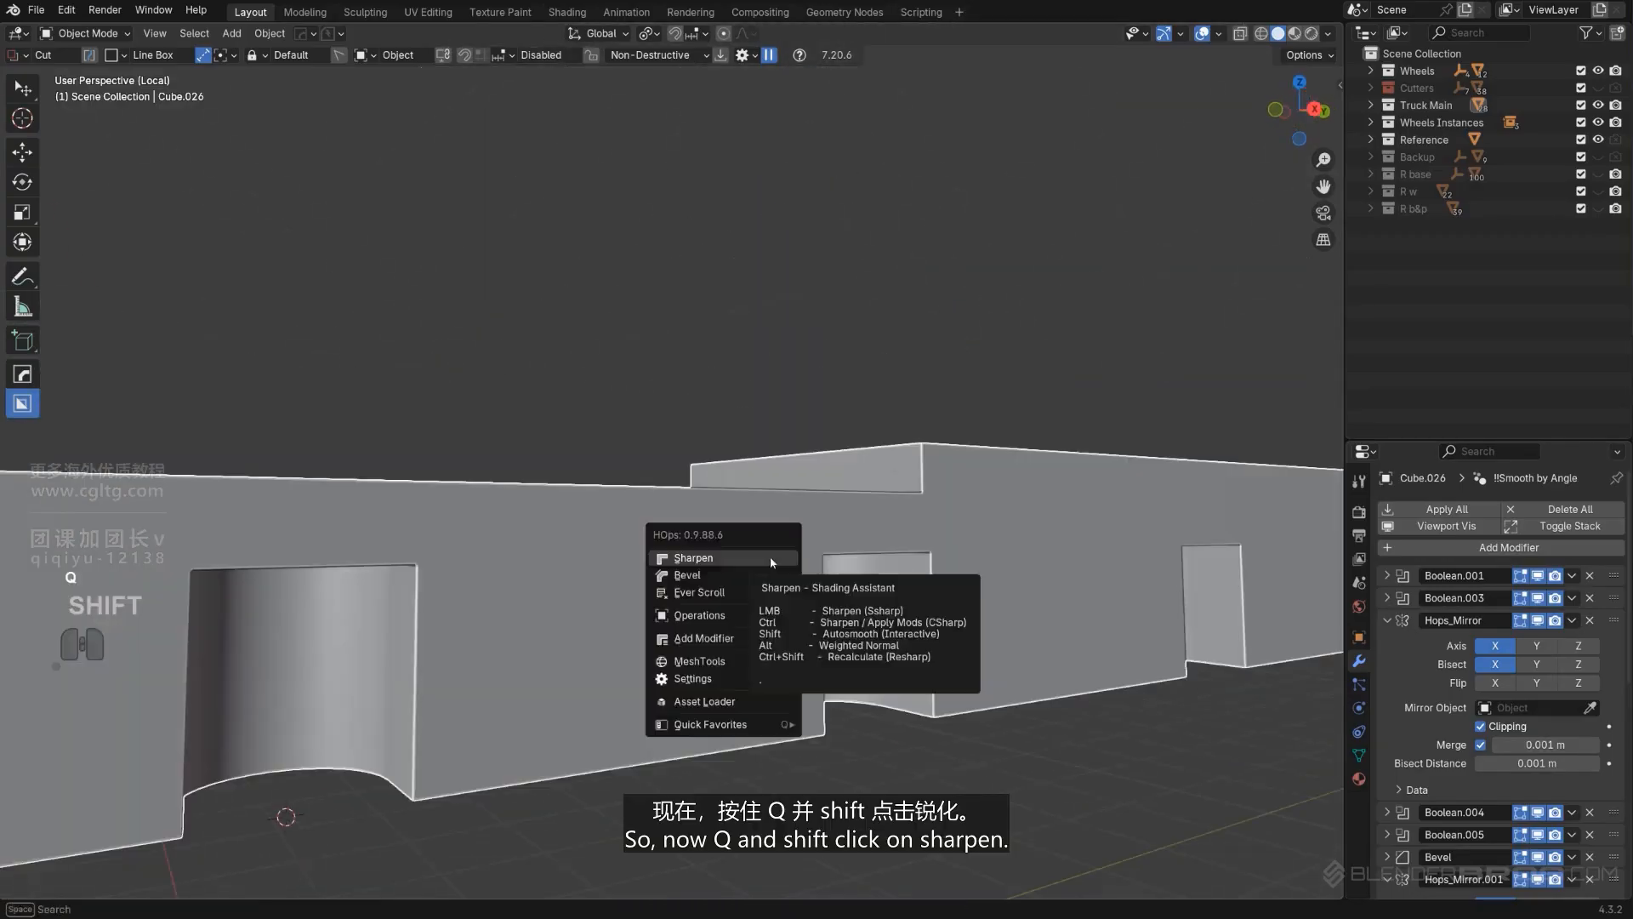
pyautogui.keyDown('shift'); pyautogui.click(769, 558); pyautogui.keyUp('shift')
pyautogui.press('q')
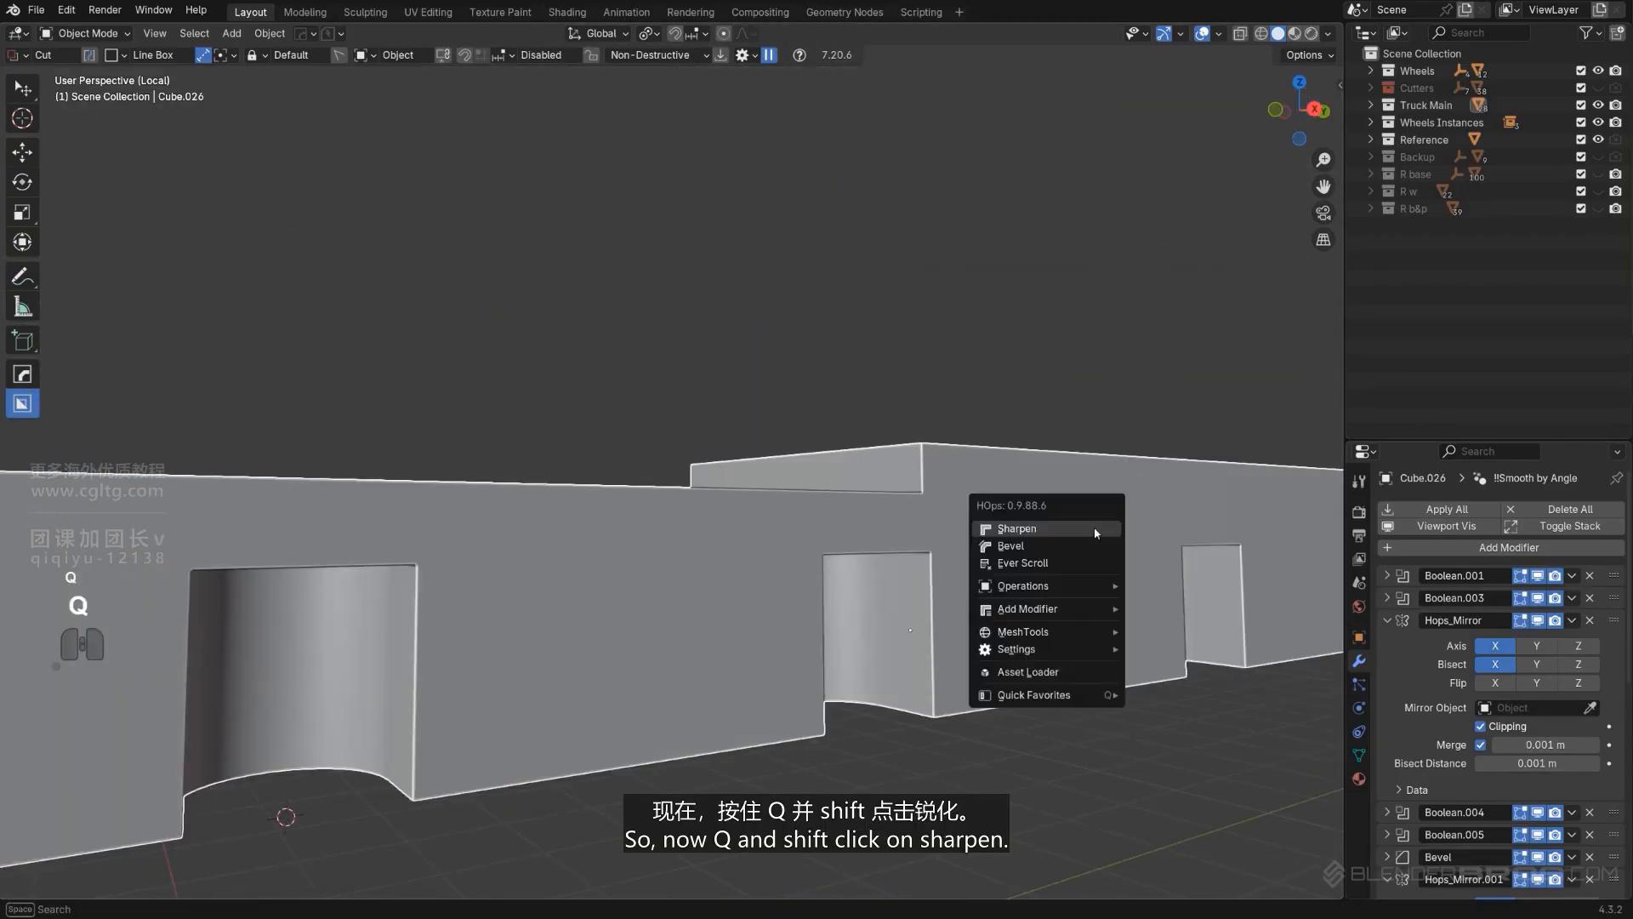
pyautogui.keyDown('shift'); pyautogui.click(1095, 530); pyautogui.keyUp('shift')
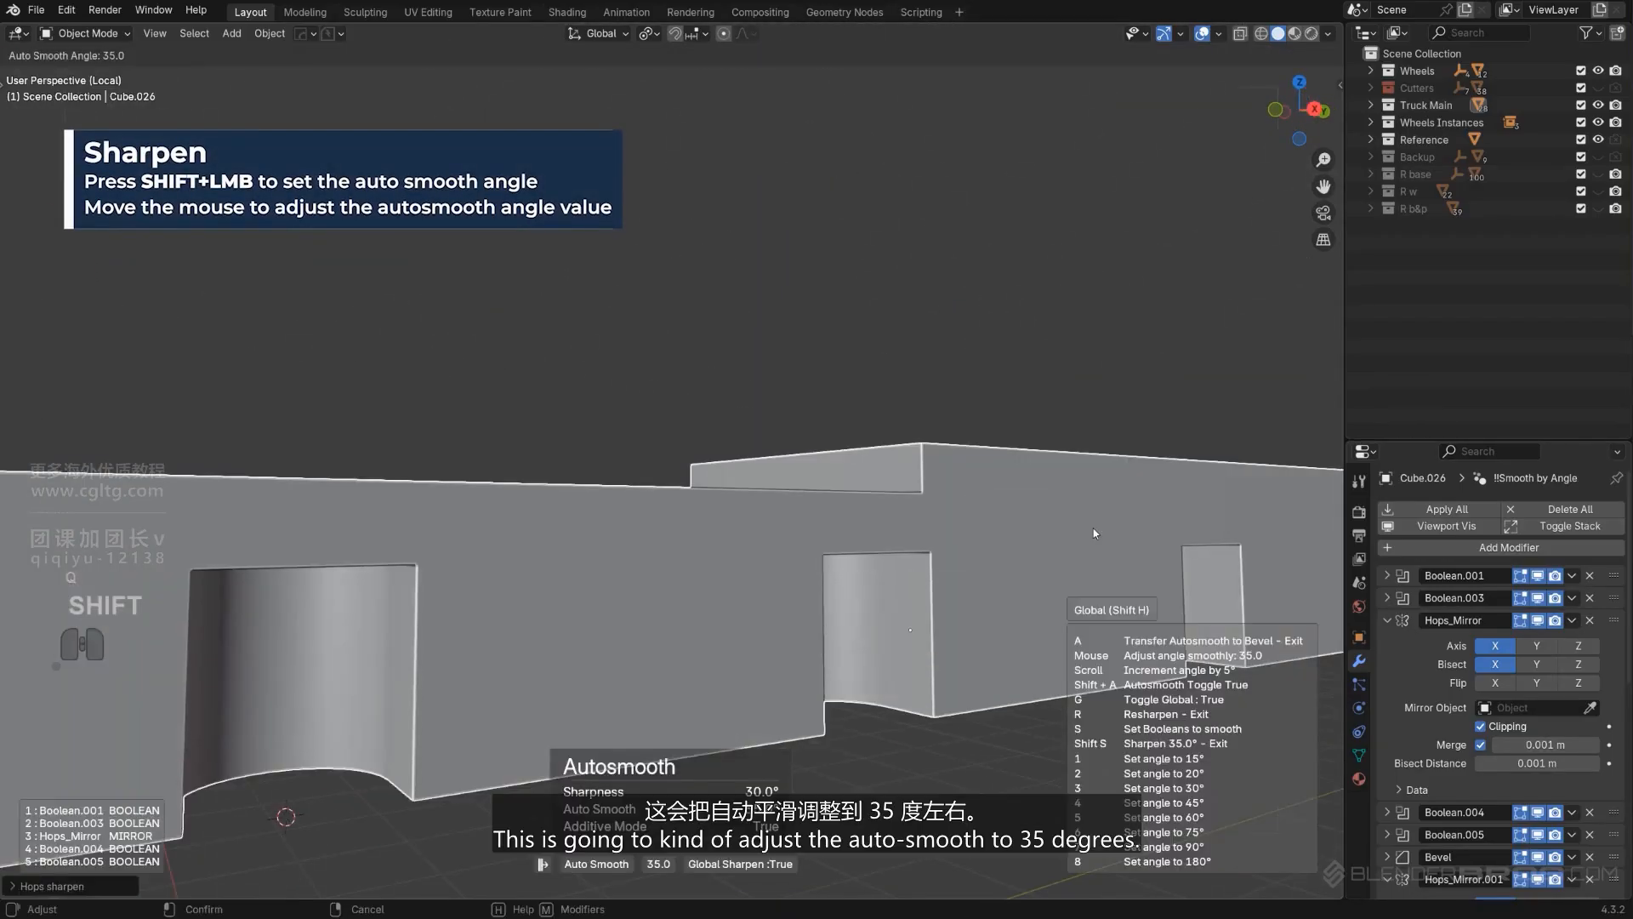
pyautogui.click(1094, 528)
# Step: Compare the chassis alone with the full model and leave local view to show the whole truck
pyautogui.scroll(-4, 767, 791)
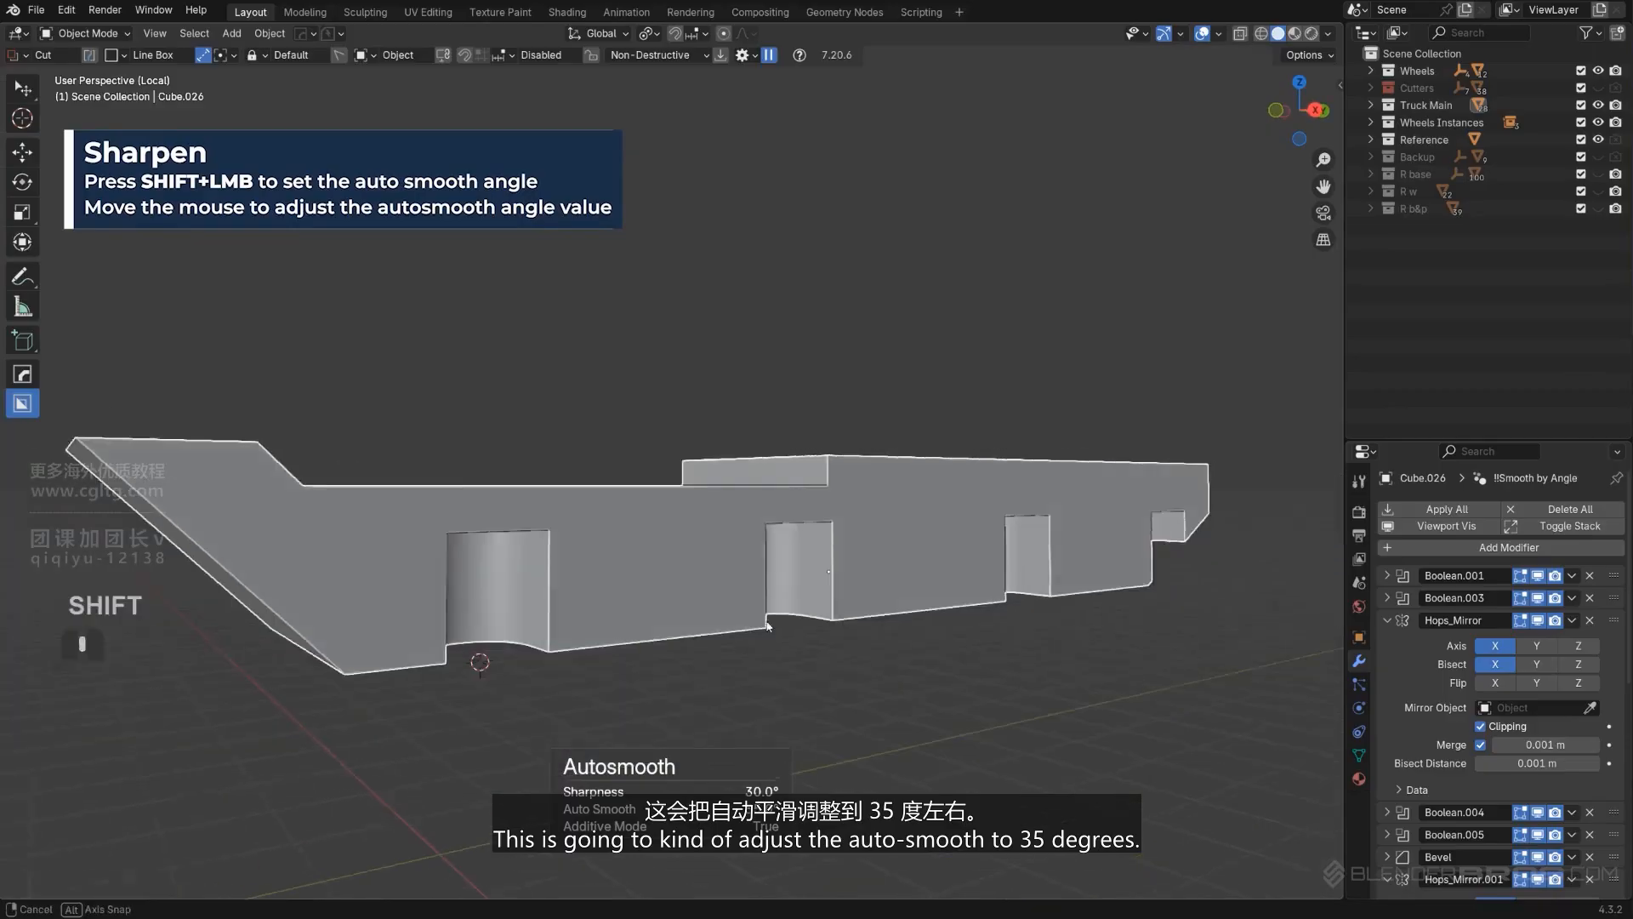
pyautogui.moveTo(767, 792); pyautogui.dragTo(824, 539, button='middle')
pyautogui.press('/')
pyautogui.press('/')
pyautogui.press('/')
pyautogui.press('/')
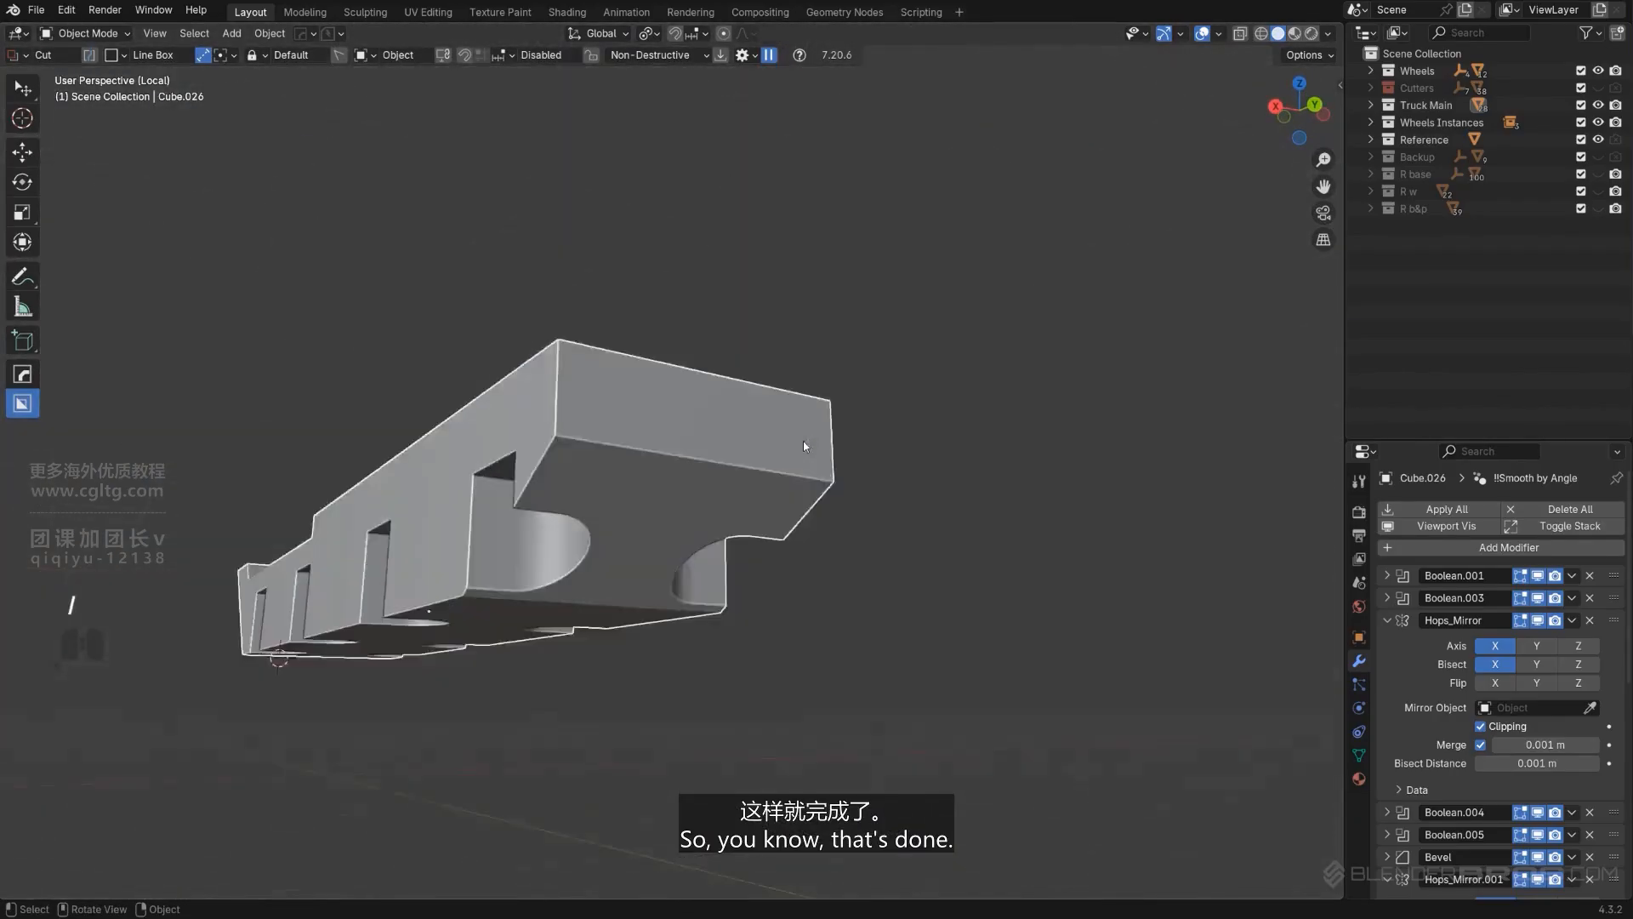
pyautogui.press('/')
# Step: Duplicate the box beneath the large rear cylinders along Y past the truck's rear, and lower the copy beneath the bed
pyautogui.moveTo(808, 409); pyautogui.dragTo(748, 429, button='middle')
pyautogui.scroll(3, 745, 435)
pyautogui.keyDown('shift'); pyautogui.moveTo(749, 438); pyautogui.dragTo(919, 443, button='middle'); pyautogui.keyUp('shift')
pyautogui.moveTo(919, 442); pyautogui.dragTo(809, 401, button='middle')
pyautogui.scroll(-2, 799, 399)
pyautogui.click(684, 391)
pyautogui.moveTo(686, 395); pyautogui.dragTo(881, 467, button='middle')
pyautogui.hotkey('shift', 'd')
pyautogui.press('y')
pyautogui.click(1084, 484)
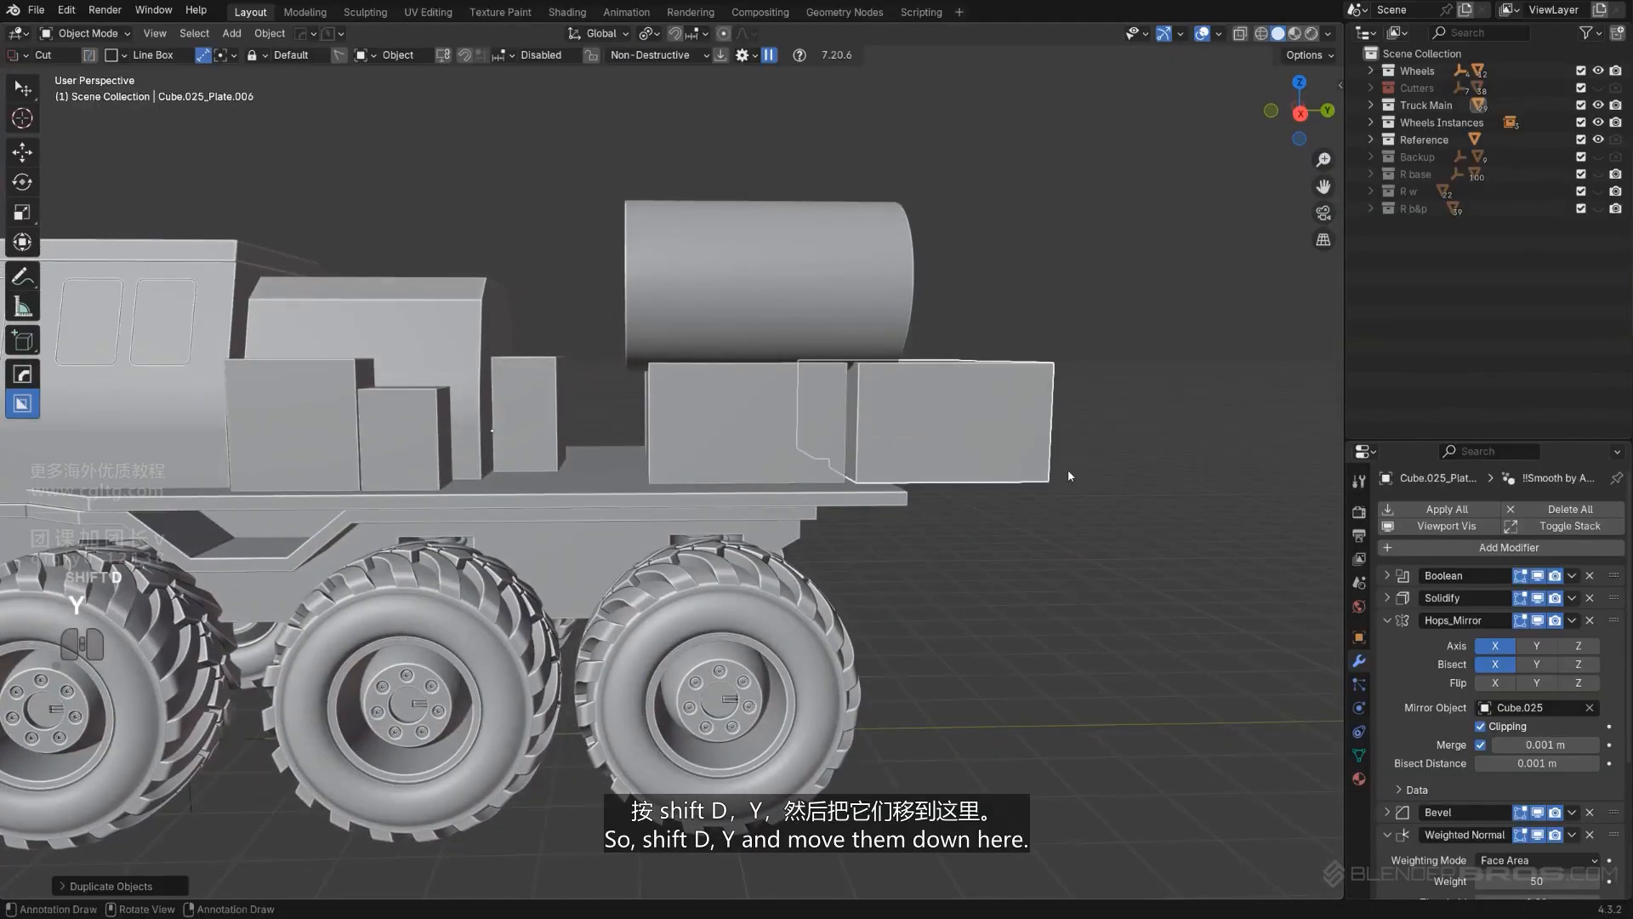
pyautogui.press('g')
pyautogui.click(1060, 553)
# Step: In the orthographic back view, narrow the duplicated mirrored boxes along X and place them side by side under the bed between the wheels
pyautogui.keyDown('alt'); pyautogui.moveTo(1060, 554); pyautogui.dragTo(962, 529, button='middle'); pyautogui.keyUp('alt')
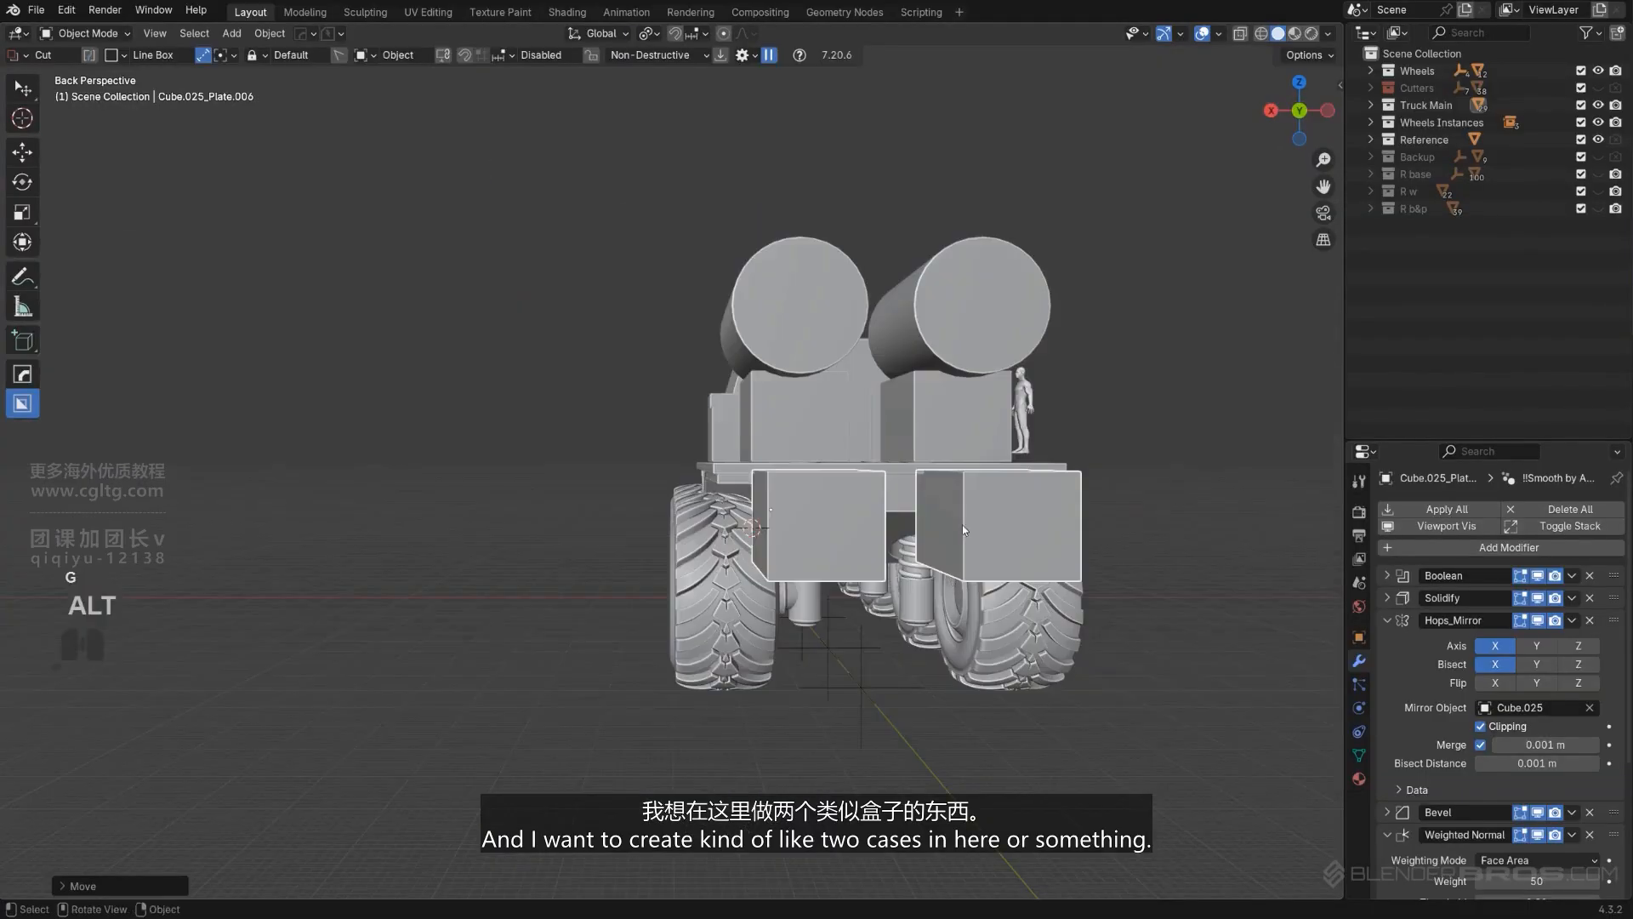
pyautogui.press('KP_5')
pyautogui.scroll(1, 956, 592)
pyautogui.keyDown('shift'); pyautogui.moveTo(956, 592); pyautogui.dragTo(704, 572, button='middle'); pyautogui.keyUp('shift')
pyautogui.scroll(2, 664, 576)
pyautogui.press('g')
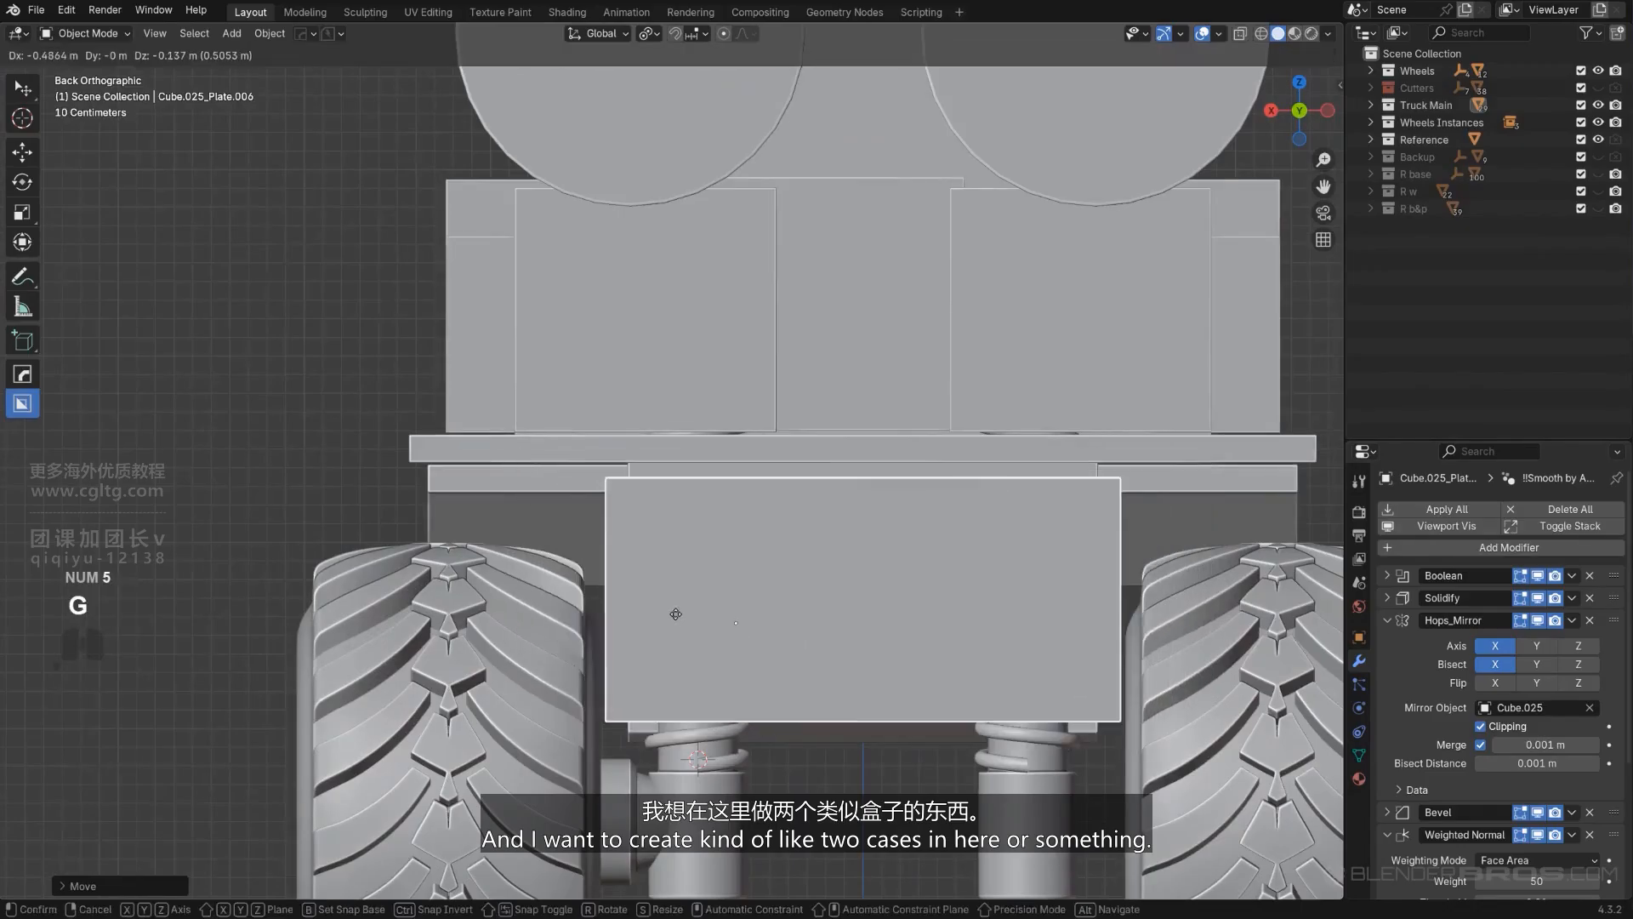
pyautogui.click(707, 620)
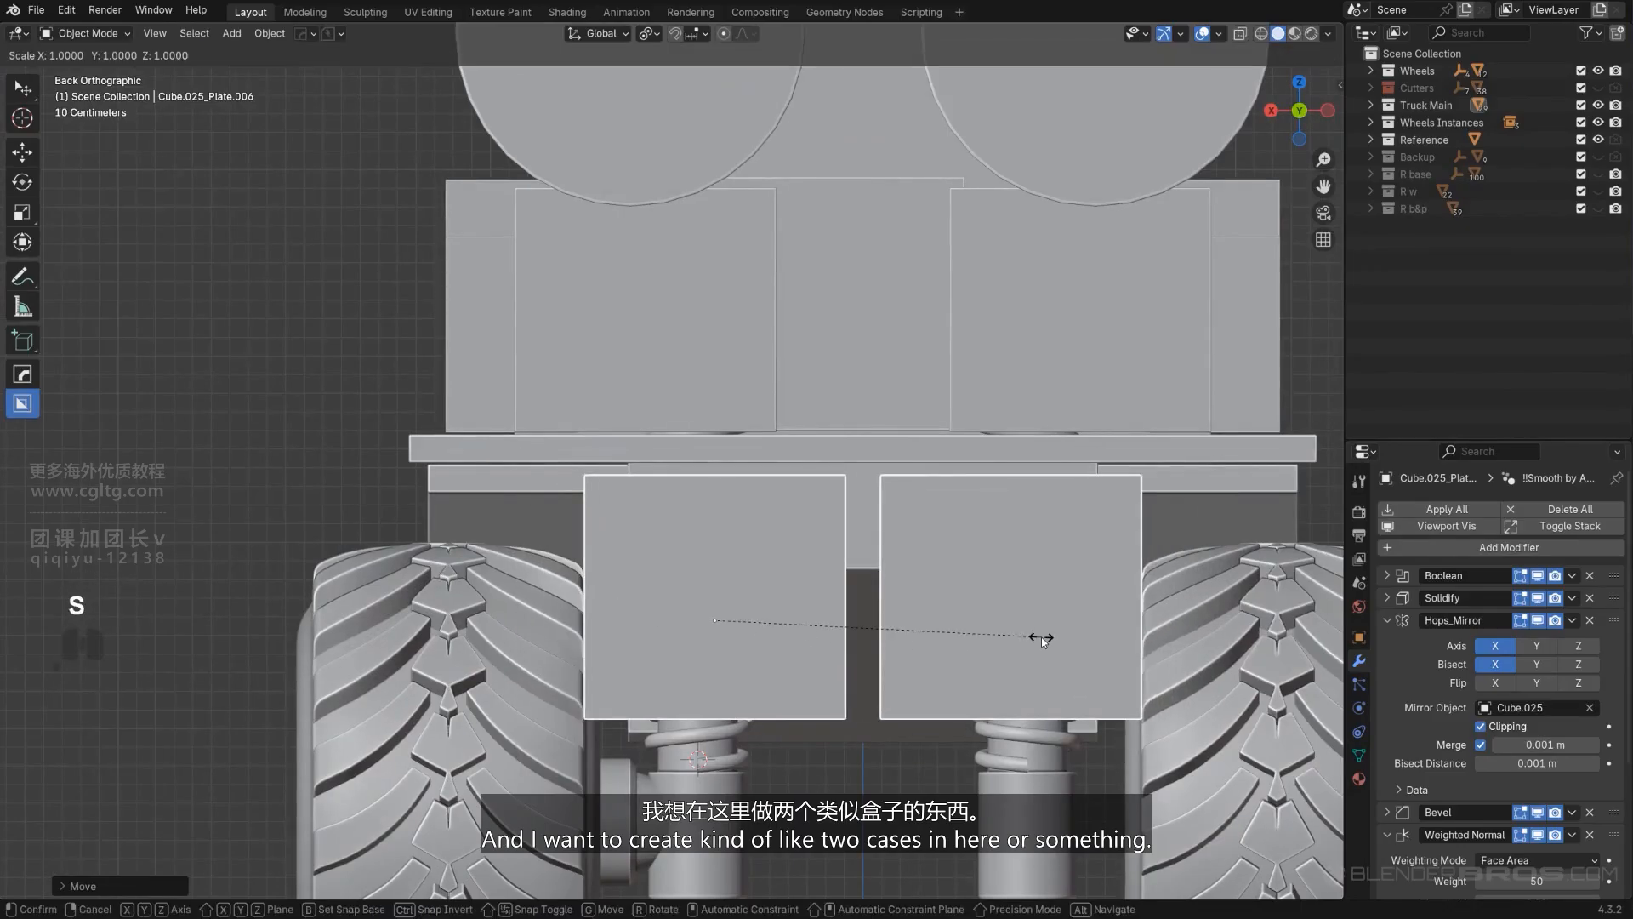
pyautogui.press('x')
pyautogui.click(809, 660)
pyautogui.press('g')
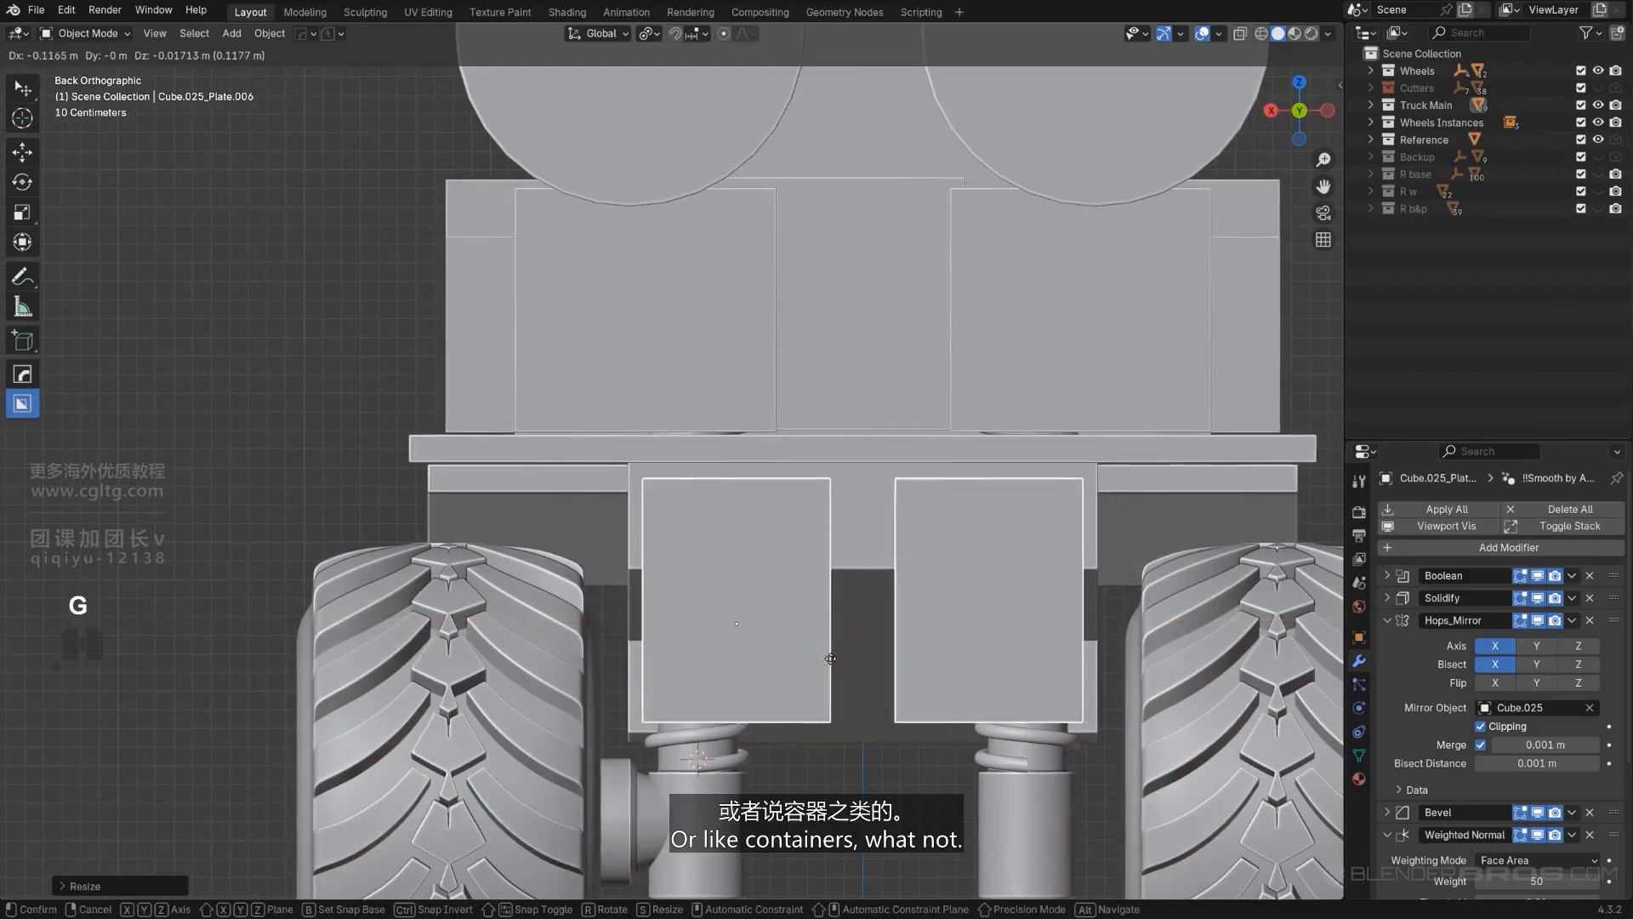
pyautogui.click(838, 648)
# Step: Shorten the rear boxes in the side view by raising their lower vertices about 0.39 m along Z
pyautogui.scroll(-1, 839, 649)
pyautogui.moveTo(838, 649); pyautogui.dragTo(892, 666, button='middle')
pyautogui.press('Tab')
pyautogui.moveTo(986, 688)
pyautogui.keyDown('alt'); pyautogui.mouseDown(button='middle')
pyautogui.moveTo(1021, 685)
pyautogui.moveTo(978, 672)
pyautogui.mouseUp(button='middle'); pyautogui.keyUp('alt')
pyautogui.press('Tab')
pyautogui.keyDown('shift'); pyautogui.moveTo(749, 731); pyautogui.dragTo(690, 647, button='middle'); pyautogui.keyUp('shift')
pyautogui.scroll(-1, 636, 678)
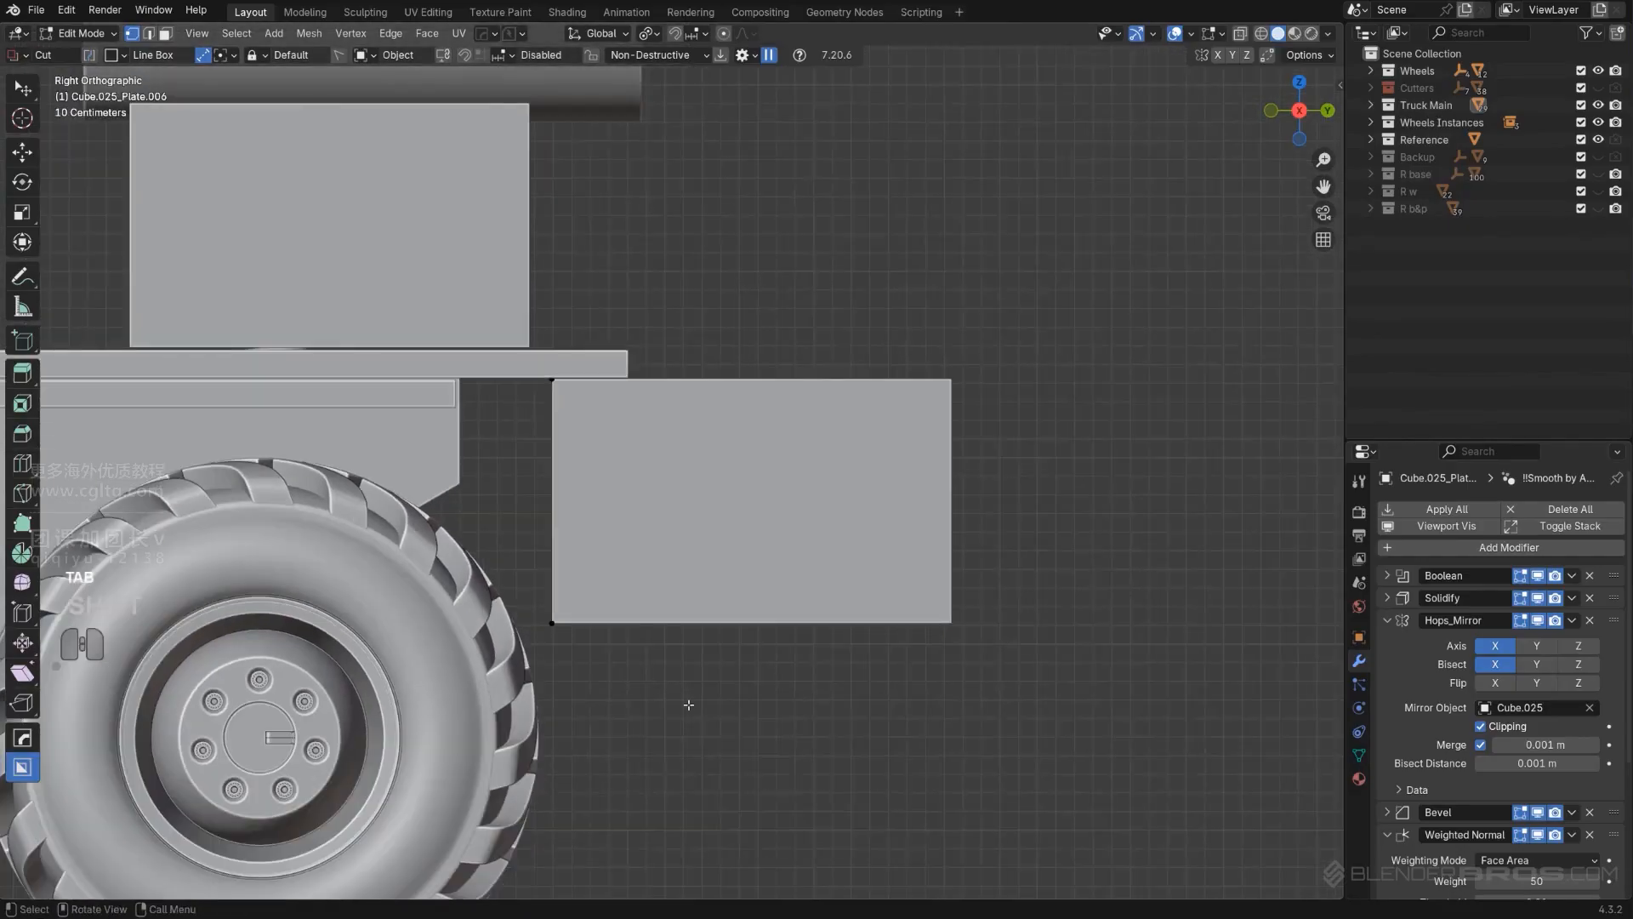
pyautogui.hotkey('alt', 'z')
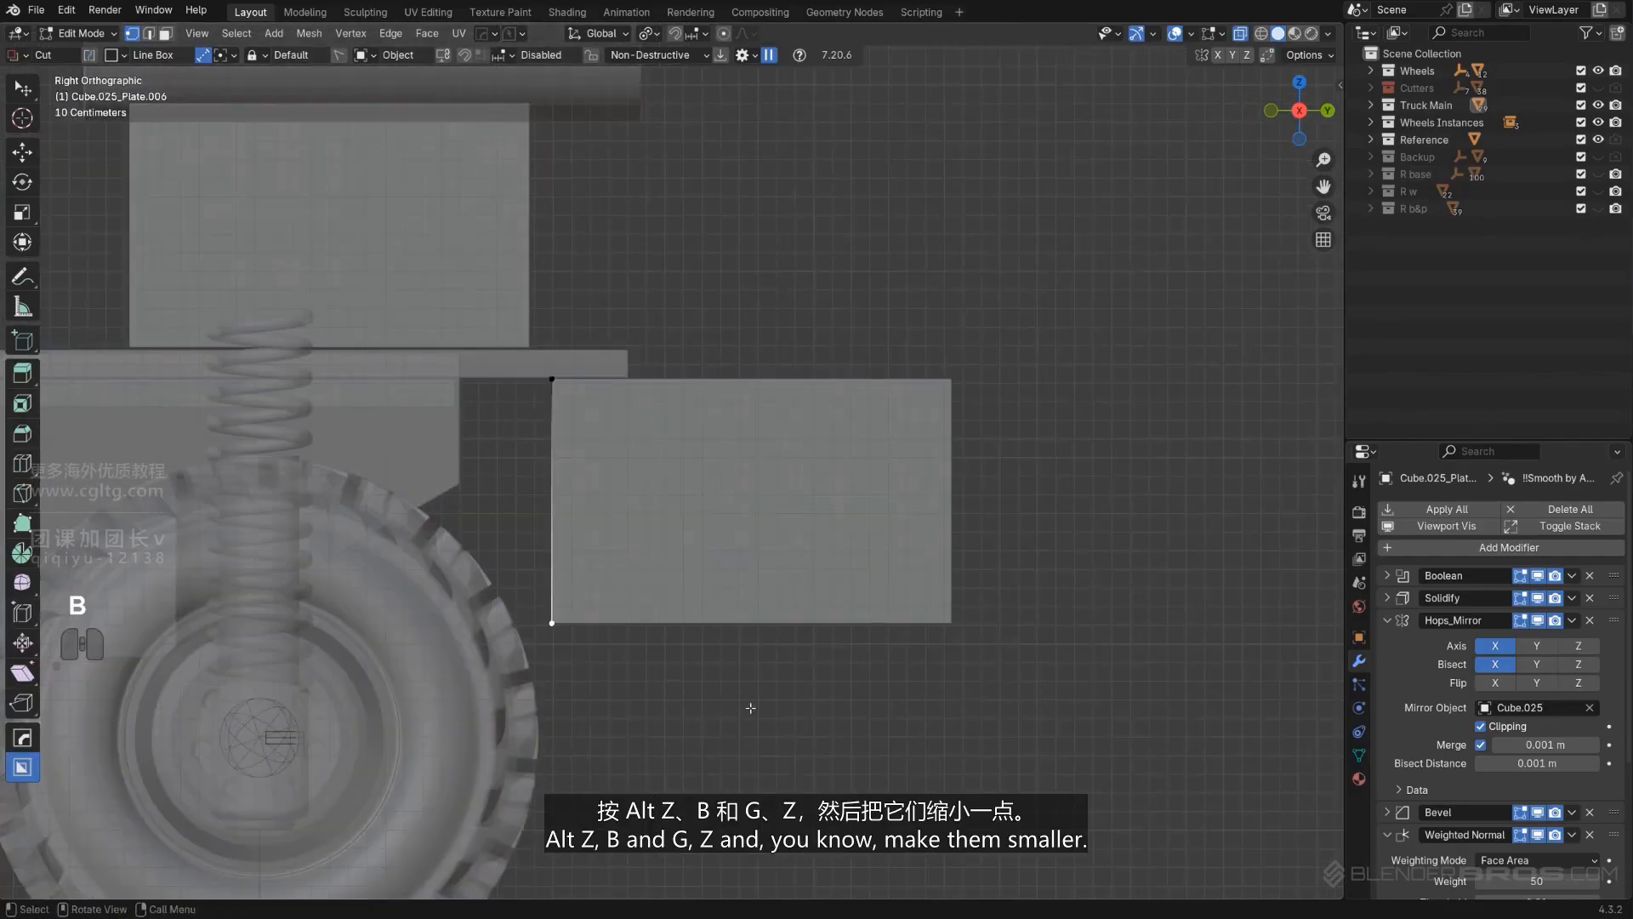
pyautogui.press('g')
pyautogui.press('z')
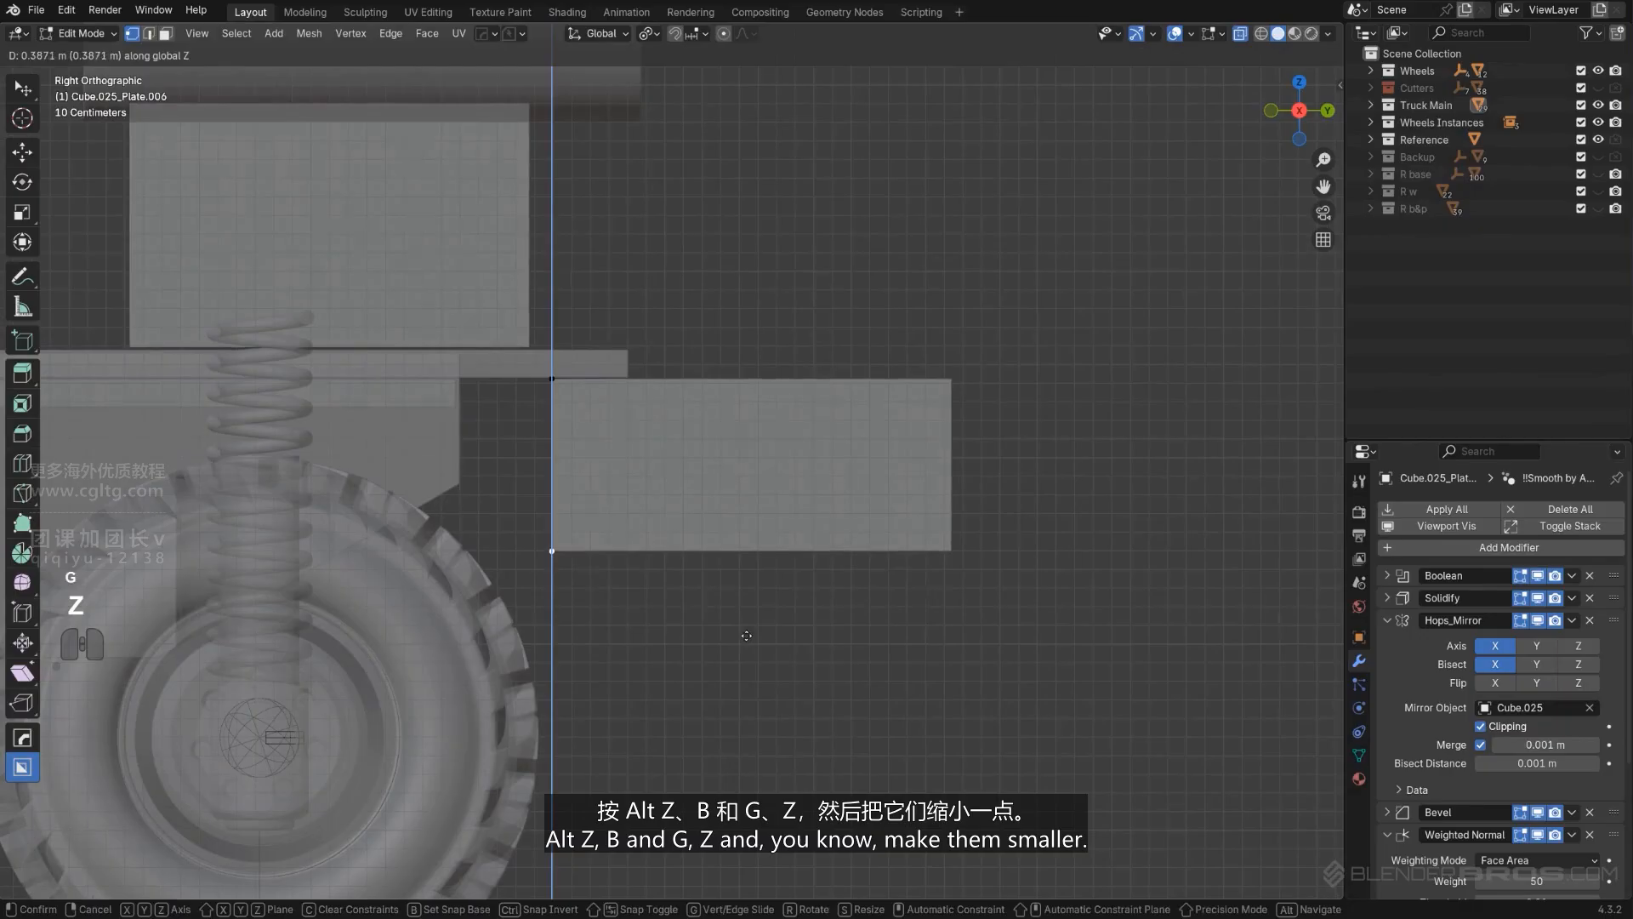
pyautogui.click(746, 634)
pyautogui.hotkey('alt', 'z')
pyautogui.press('Tab')
# Step: Reduce the Solidify thickness of the rear boxes to roughly a third of their length, keeping them behind the chassis
pyautogui.scroll(1, 910, 533)
pyautogui.press('q')
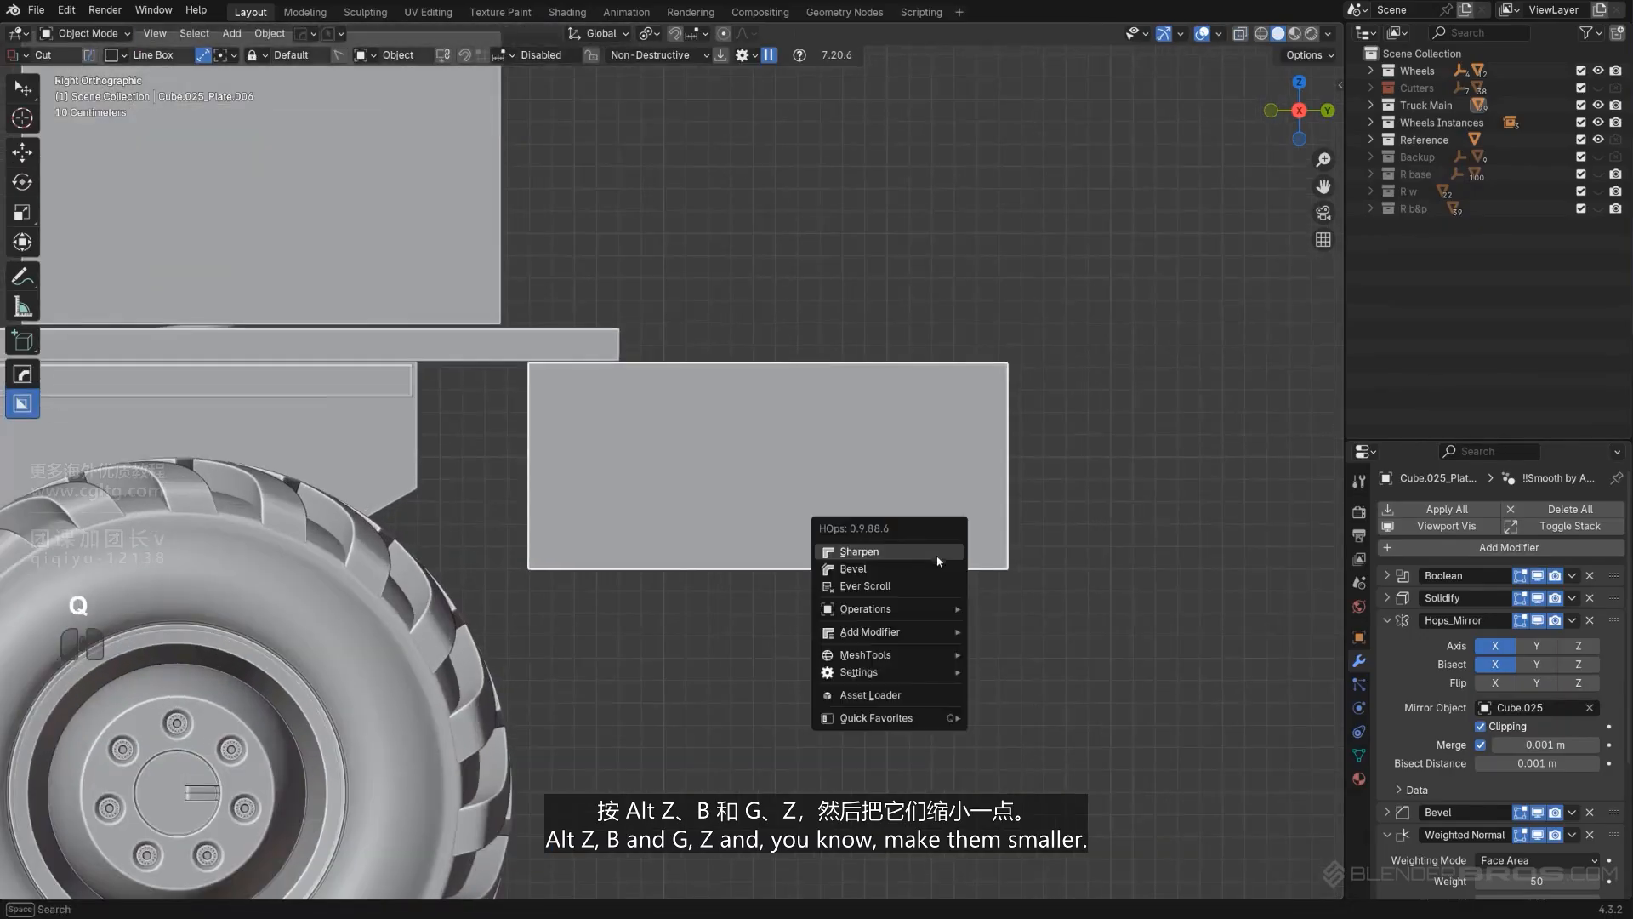
pyautogui.moveTo(931, 631)
pyautogui.click(1003, 654)
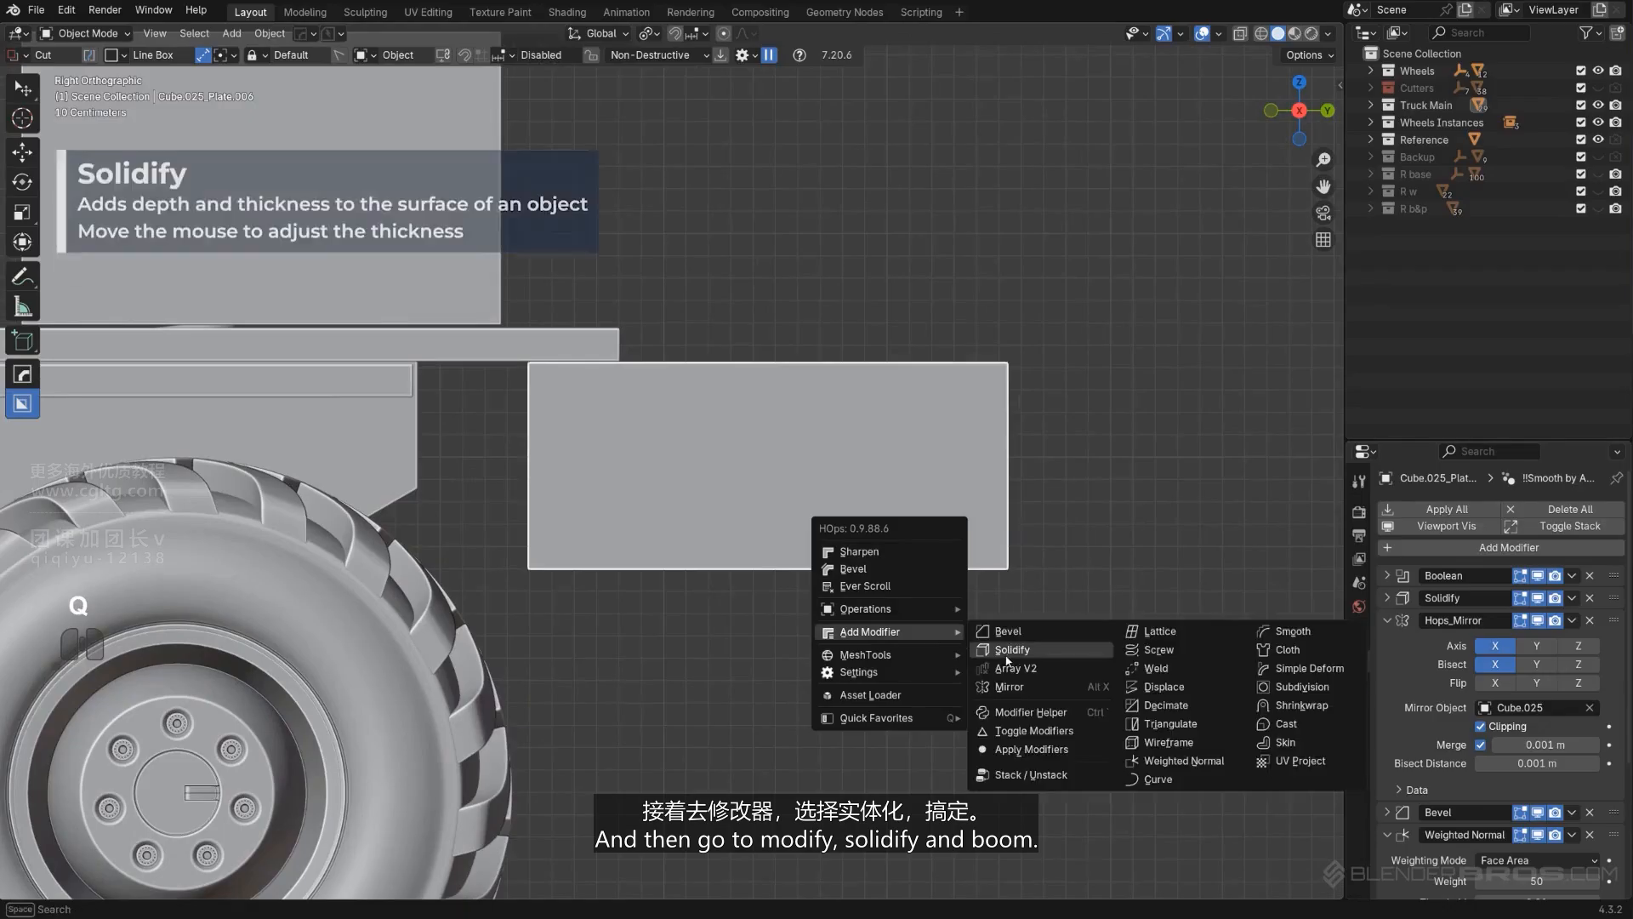
pyautogui.click(598, 650)
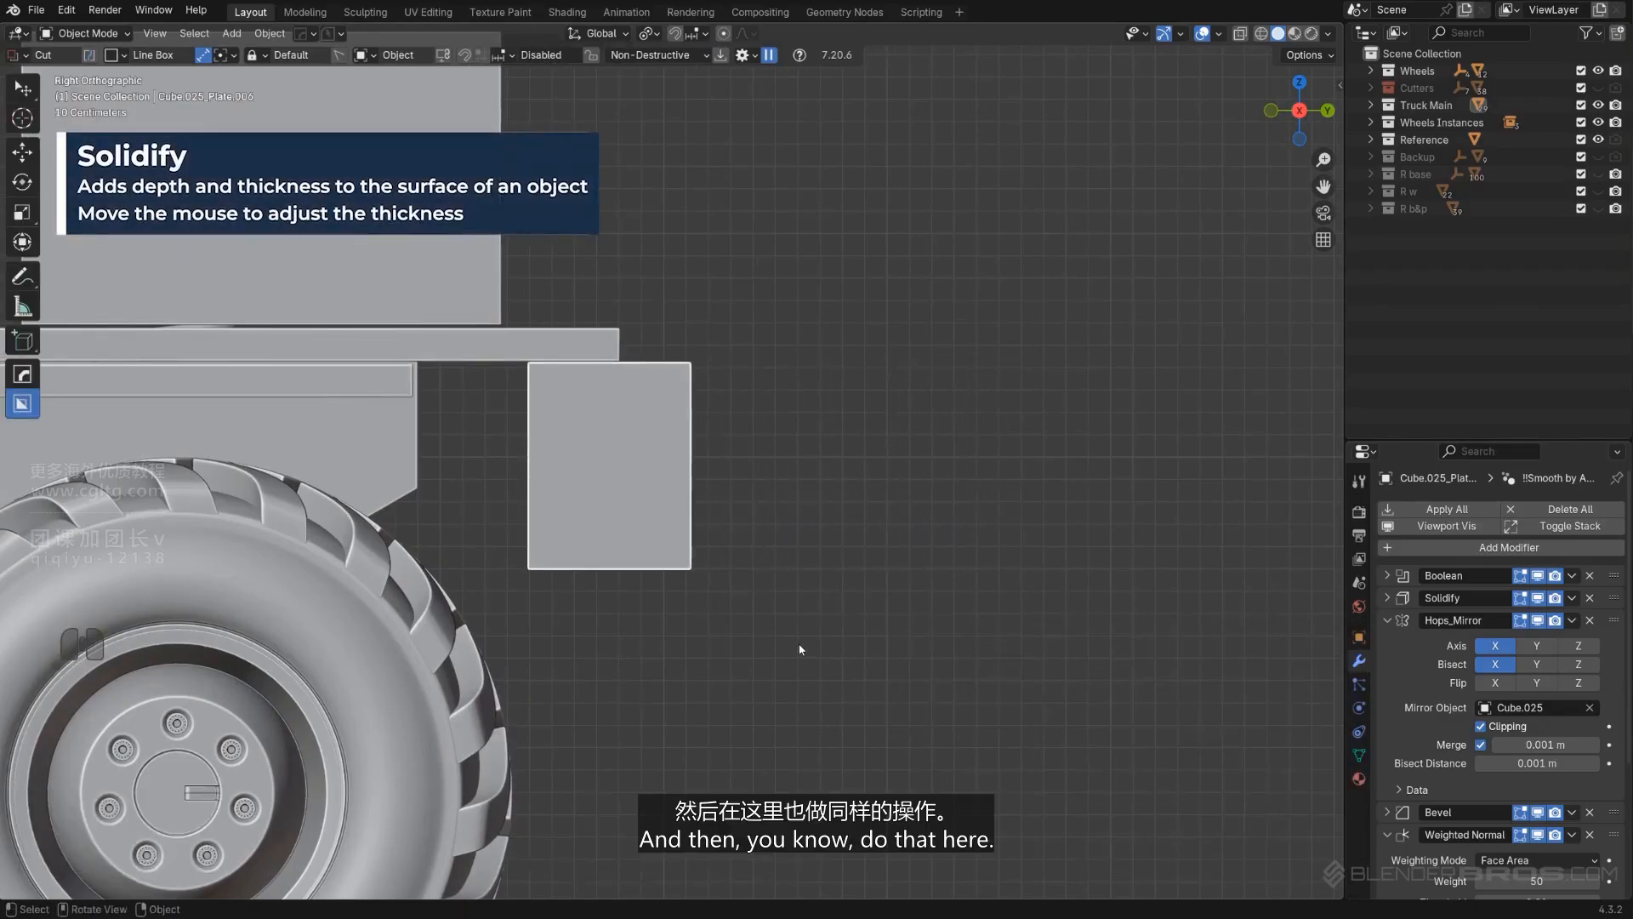
# Step: Move the rear boxes about 0.5 m along Y toward the truck, up against the back of the chassis
pyautogui.press('g')
pyautogui.press('y')
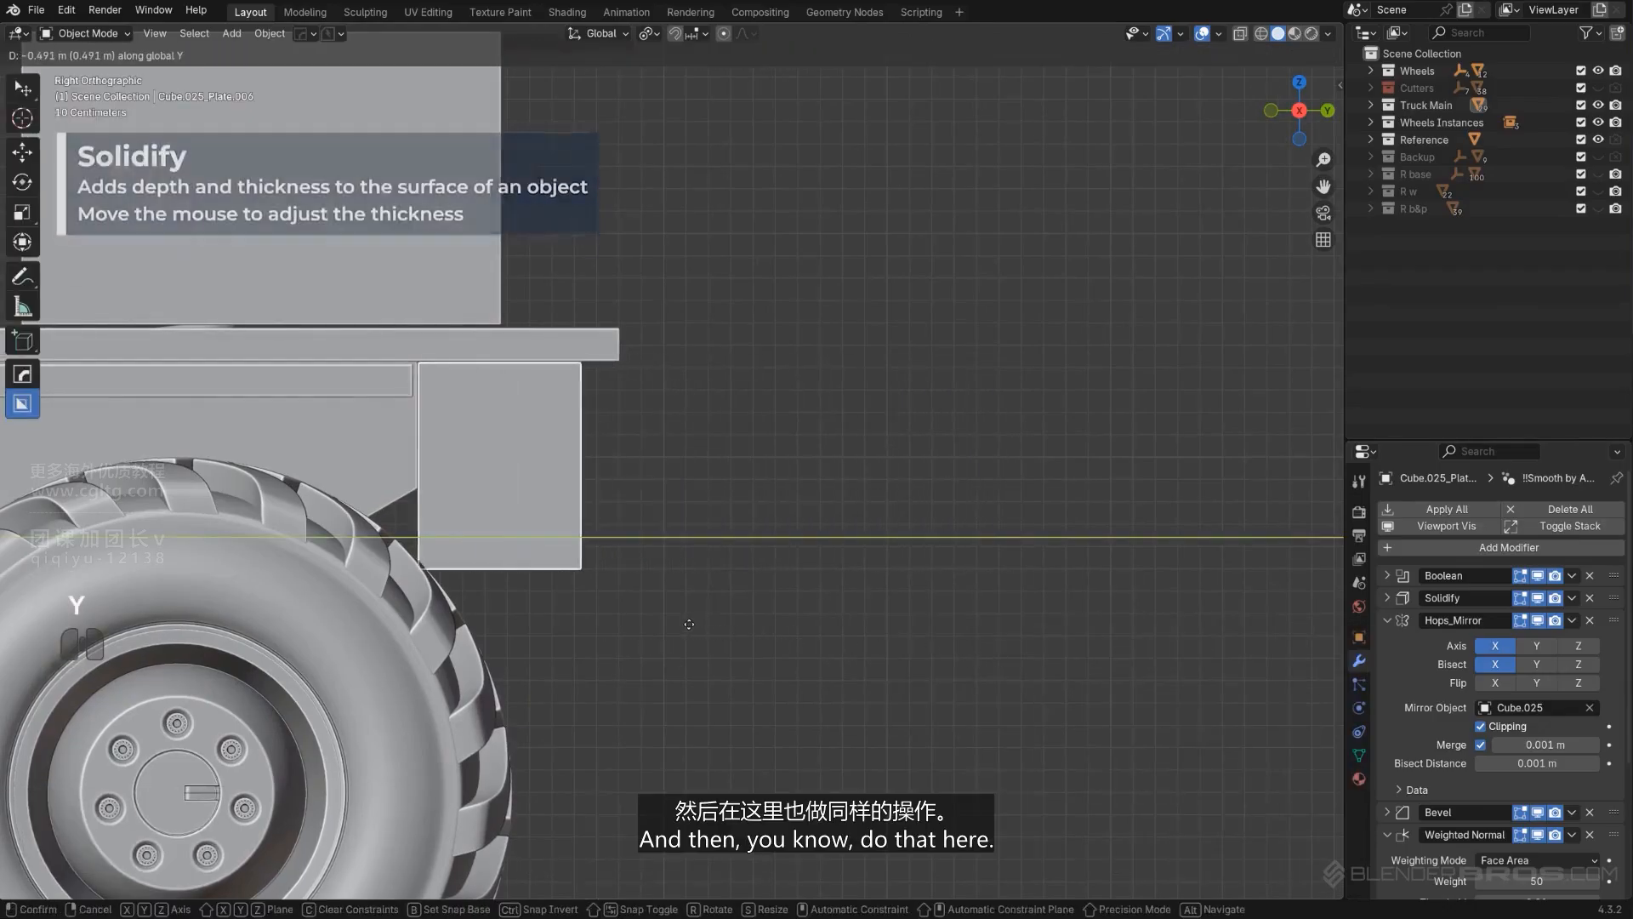
pyautogui.click(695, 627)
# Step: Raise the rear boxes' lower vertices along Z until the boxes are roughly half as tall and clear the rear wheels
pyautogui.scroll(-2, 706, 620)
pyautogui.press('Tab')
pyautogui.scroll(2, 841, 555)
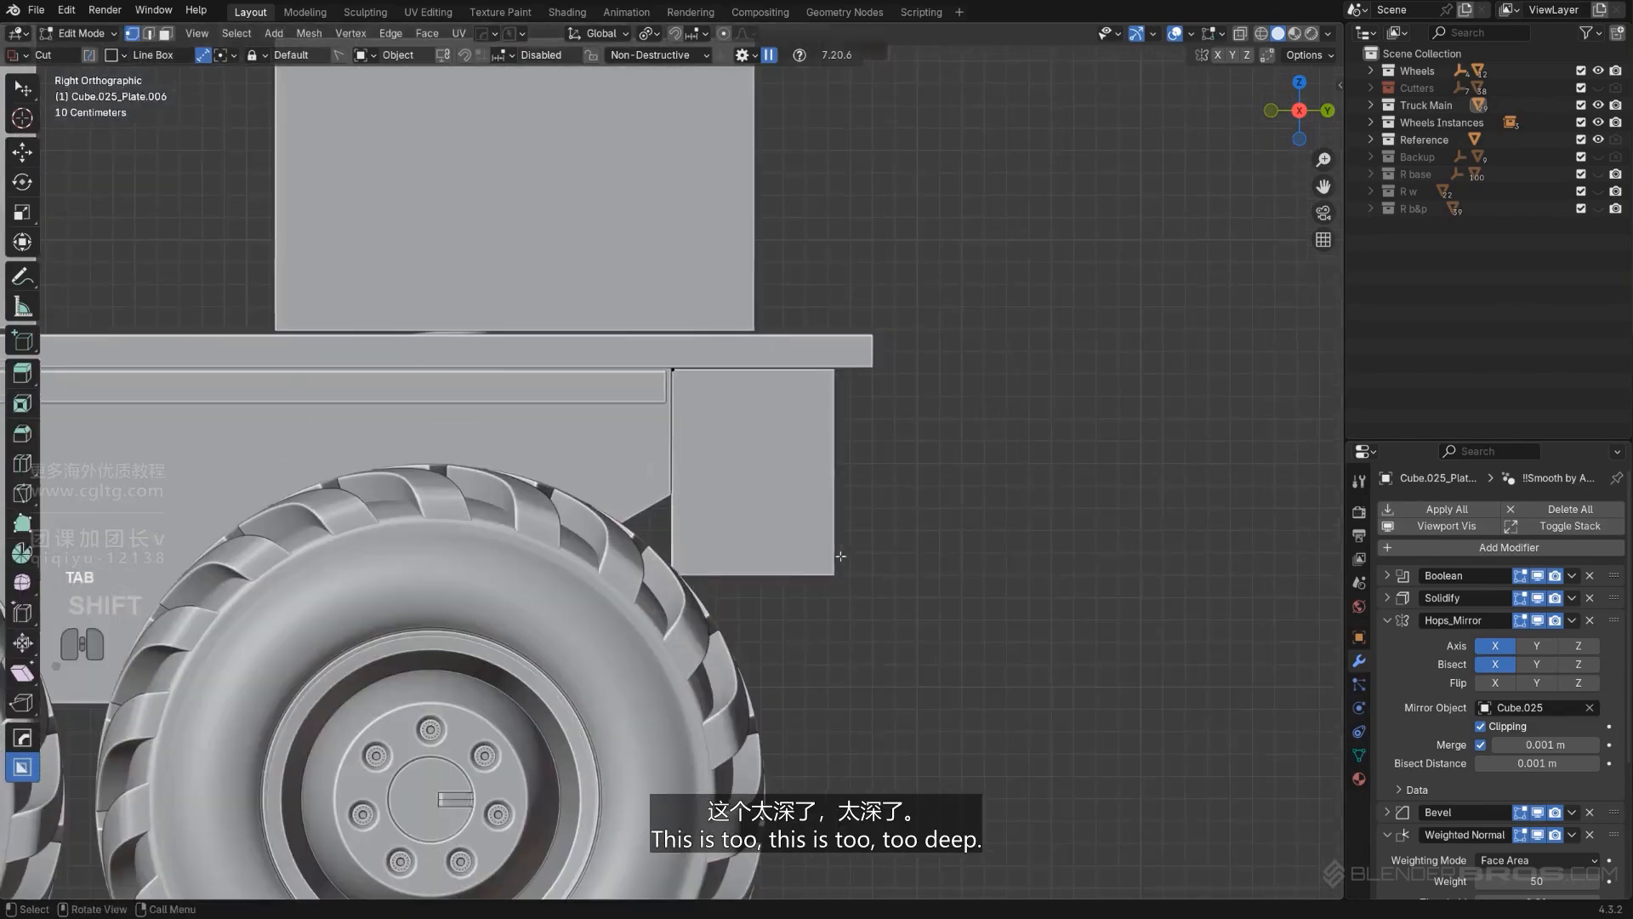
pyautogui.press('g')
pyautogui.press('z')
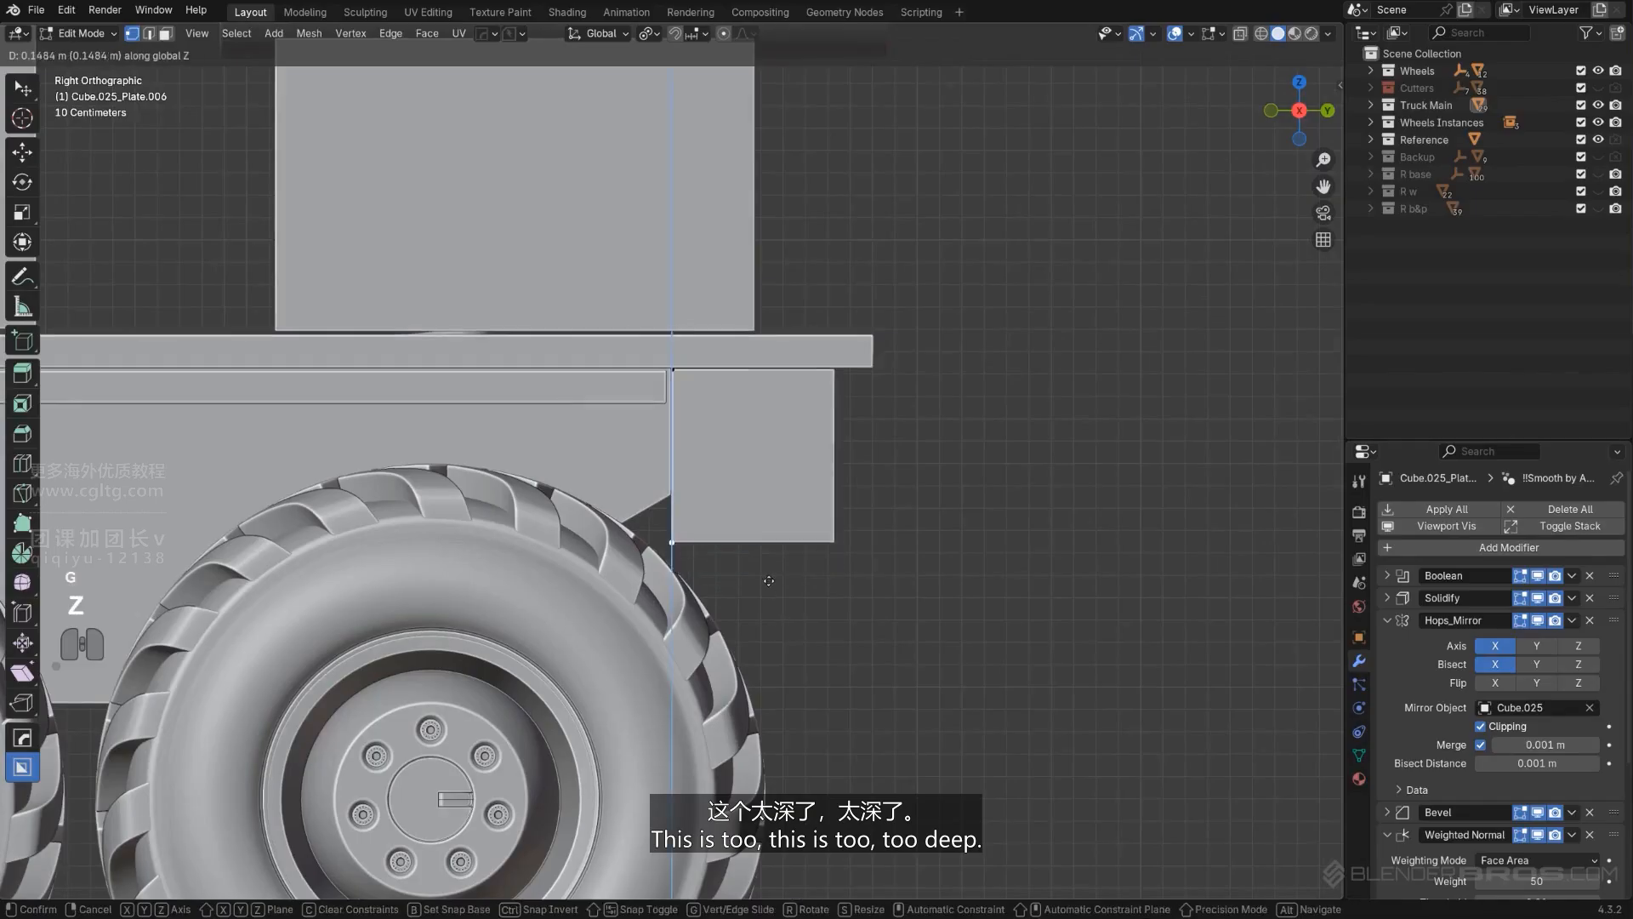
pyautogui.click(769, 544)
pyautogui.press('Tab')
pyautogui.scroll(-2, 606, 478)
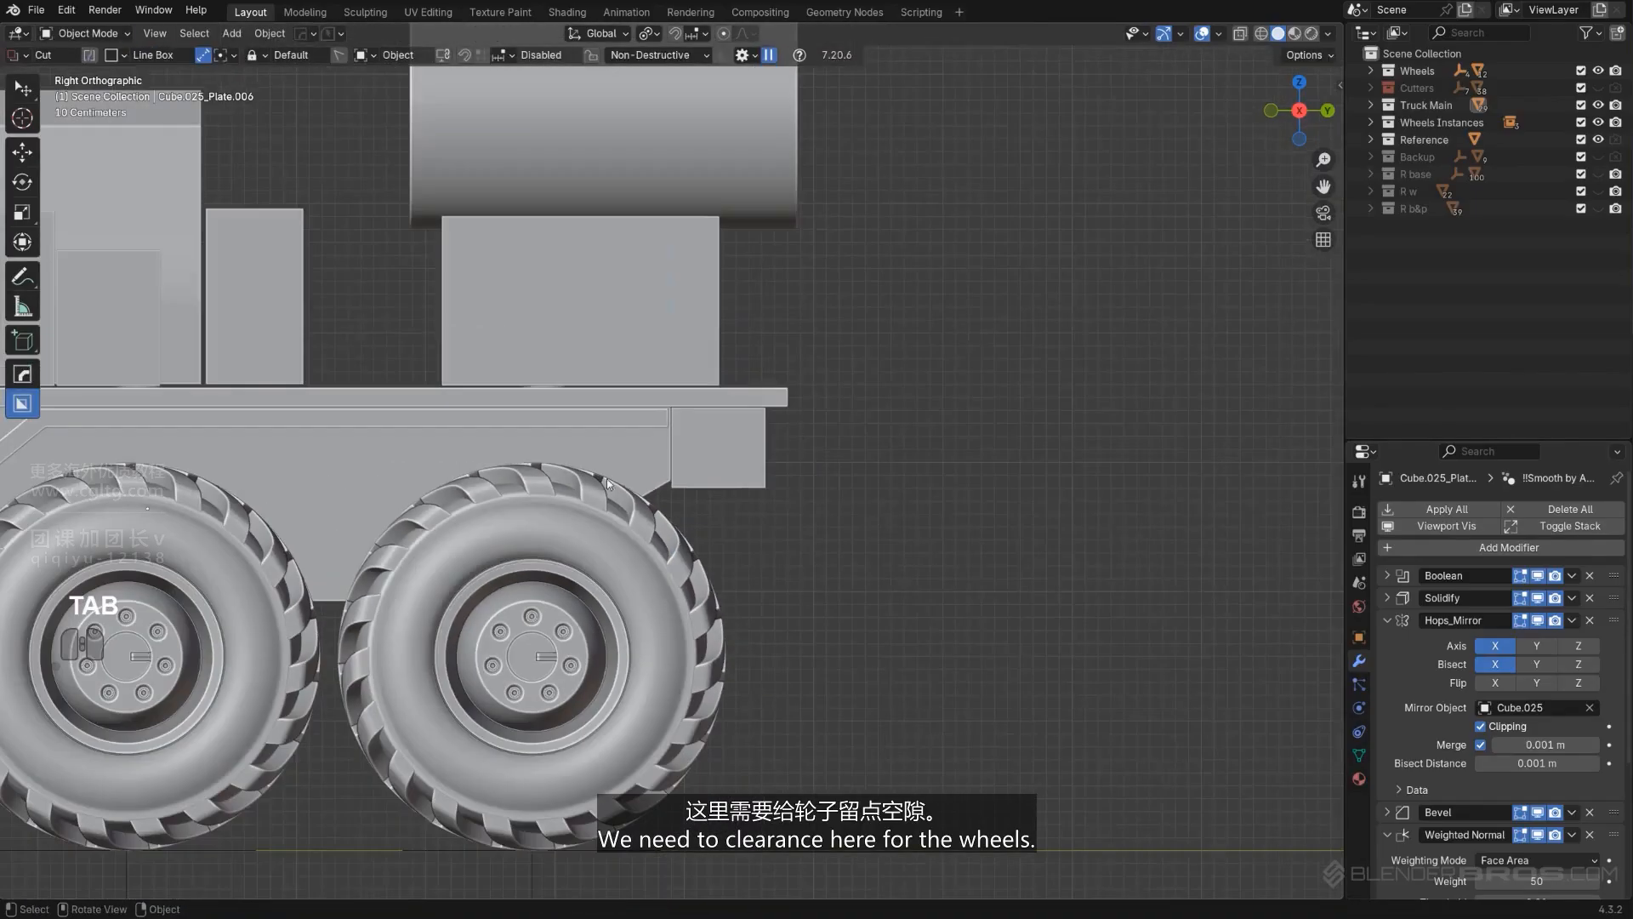
pyautogui.scroll(1, 773, 533)
pyautogui.press('Tab')
pyautogui.scroll(2, 773, 533)
pyautogui.press('g')
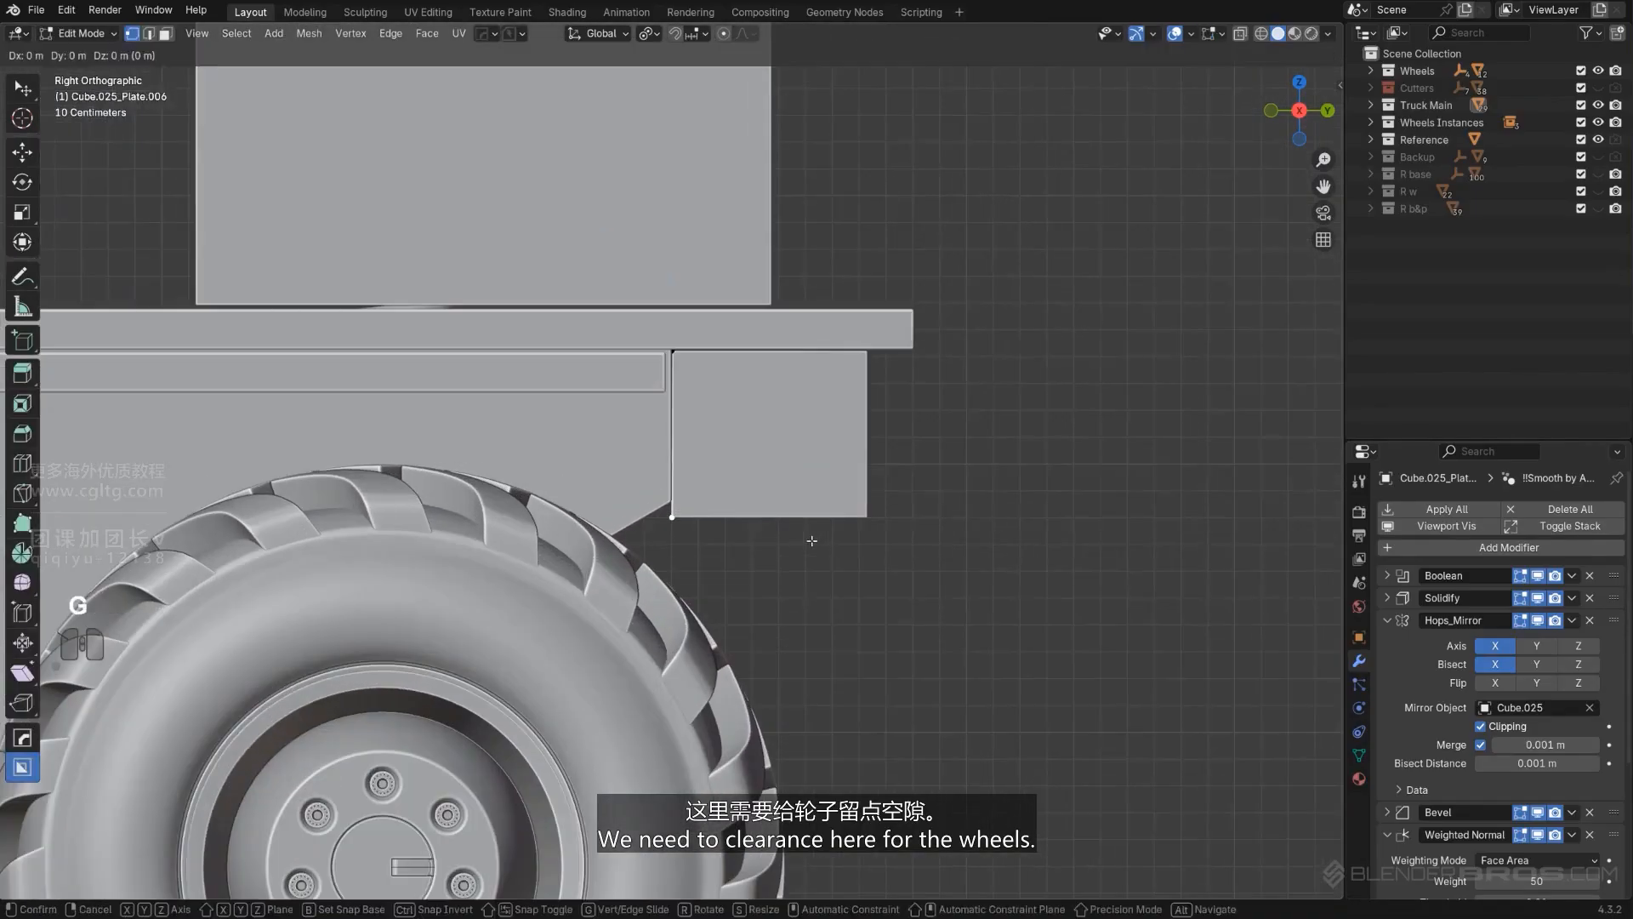
pyautogui.press('z')
pyautogui.click(806, 510)
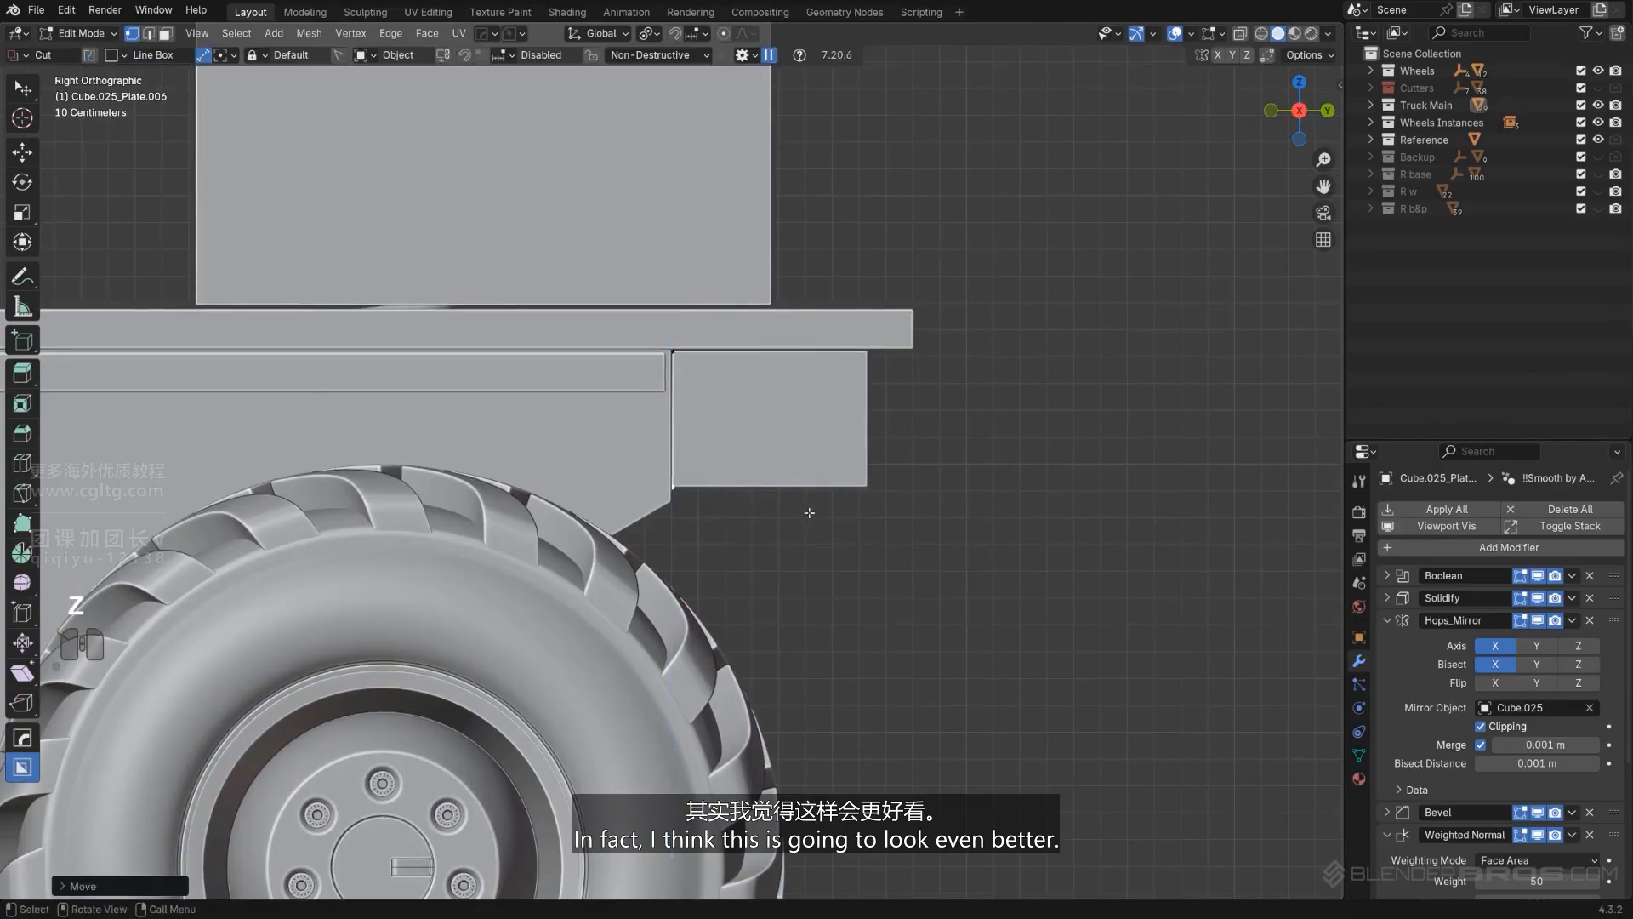
pyautogui.press('Tab')
# Step: Select the rear boxes and slightly reduce their Solidify thickness so they extend less far behind the chassis
pyautogui.scroll(-3, 825, 476)
pyautogui.scroll(2, 859, 492)
pyautogui.moveTo(866, 494); pyautogui.dragTo(742, 445, button='middle')
pyautogui.scroll(2, 813, 474)
pyautogui.press('q')
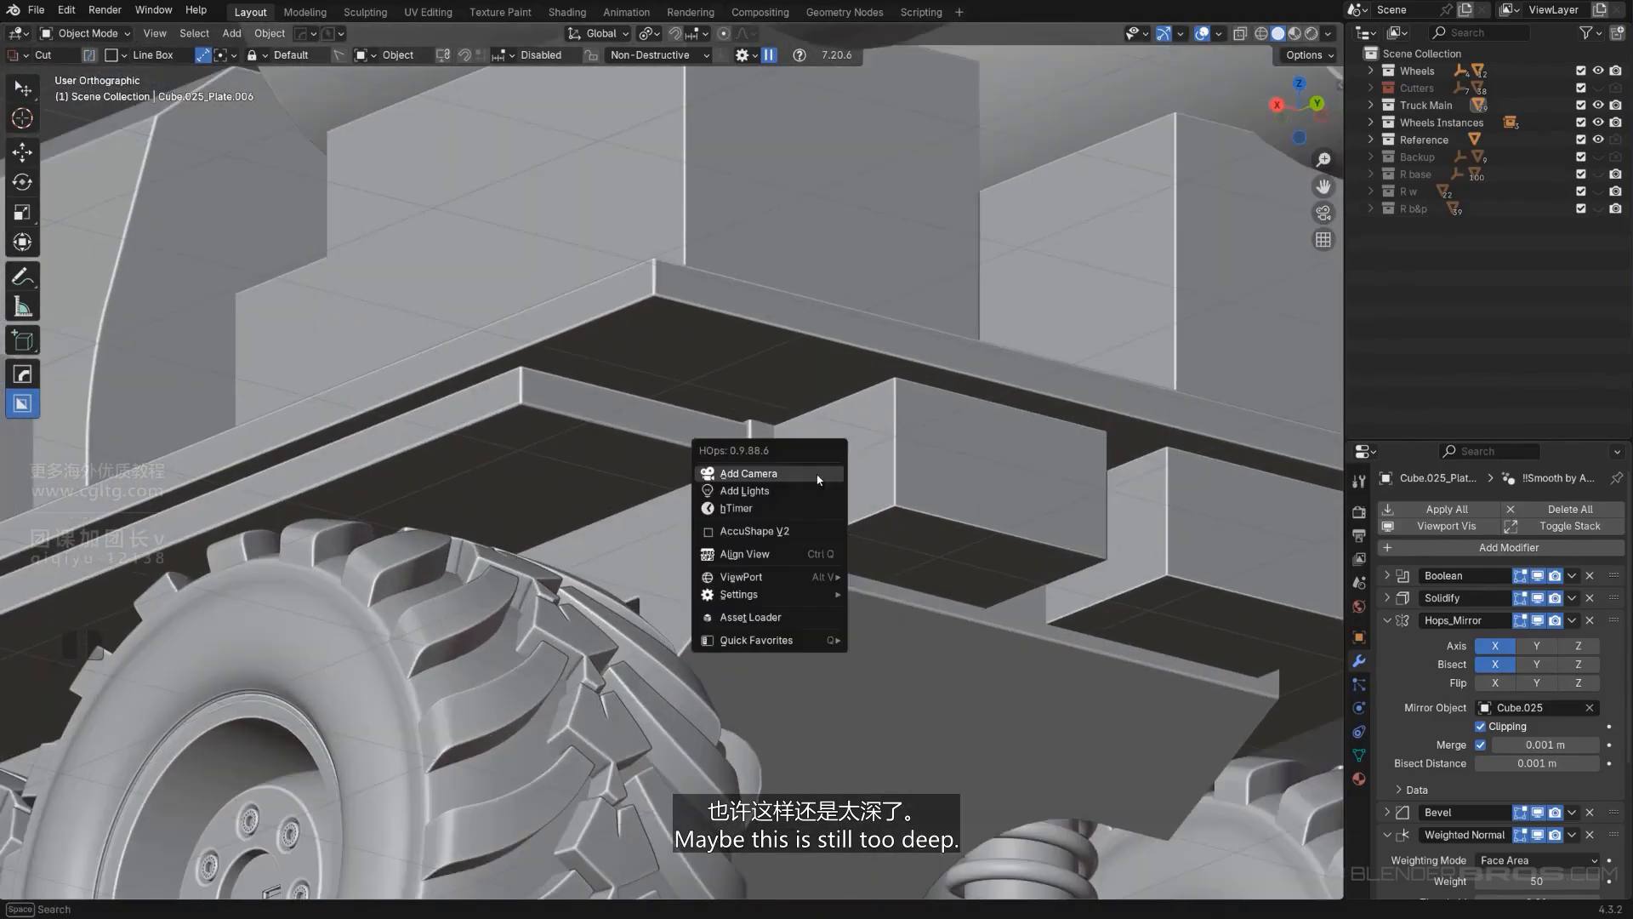
pyautogui.click(978, 479)
pyautogui.press('q')
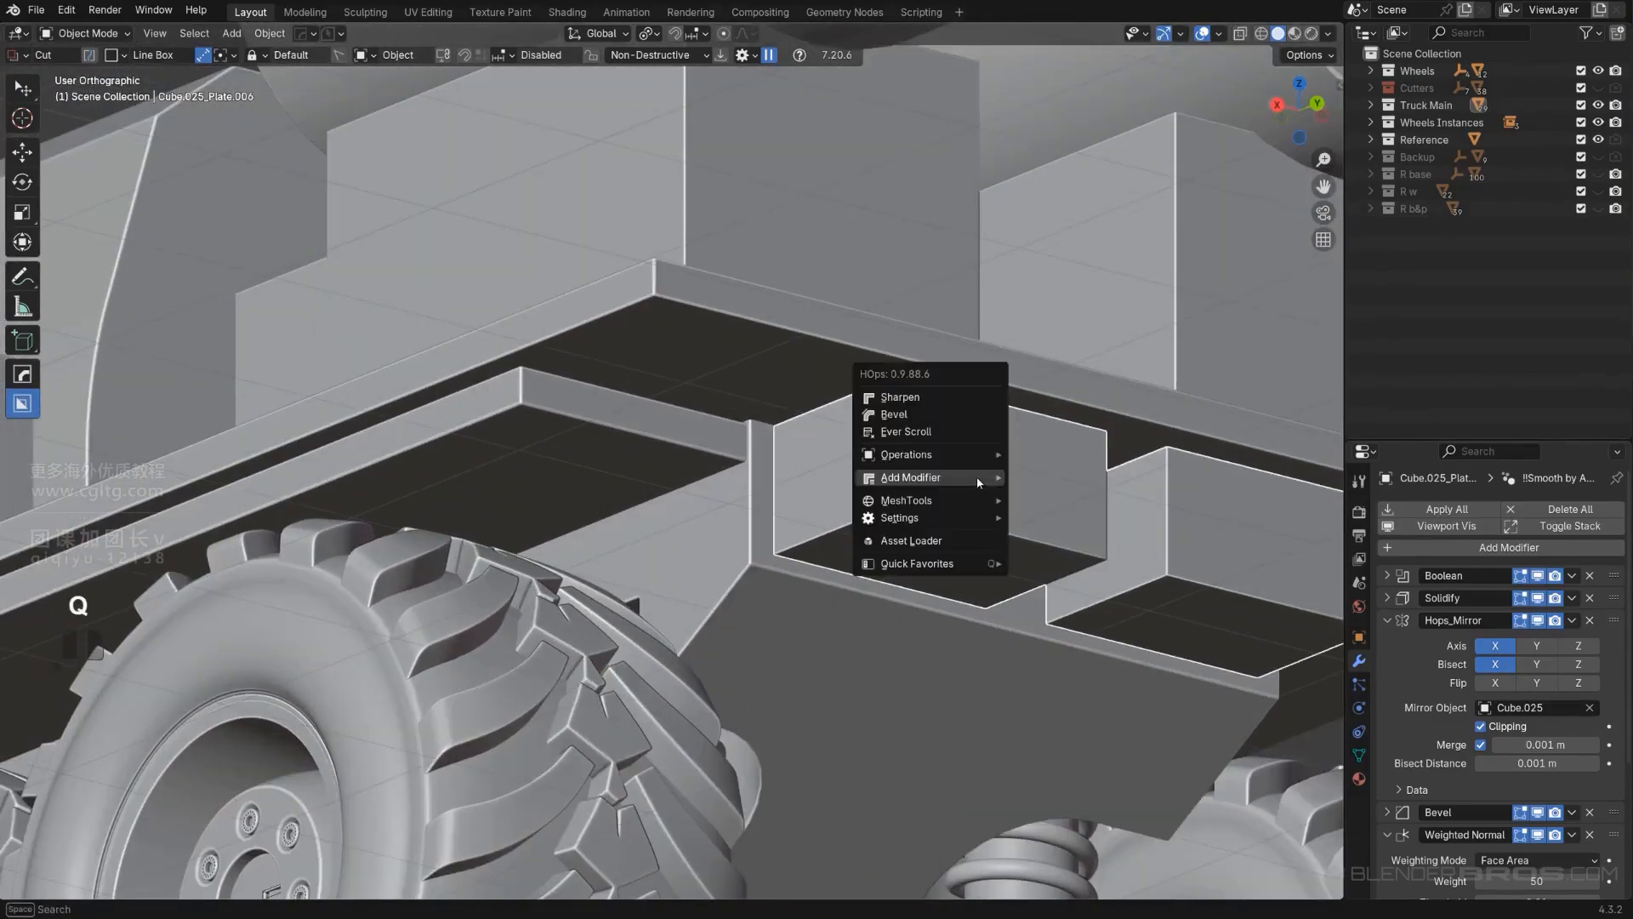
pyautogui.moveTo(977, 476)
pyautogui.click(1053, 495)
pyautogui.rightClick(1002, 510)
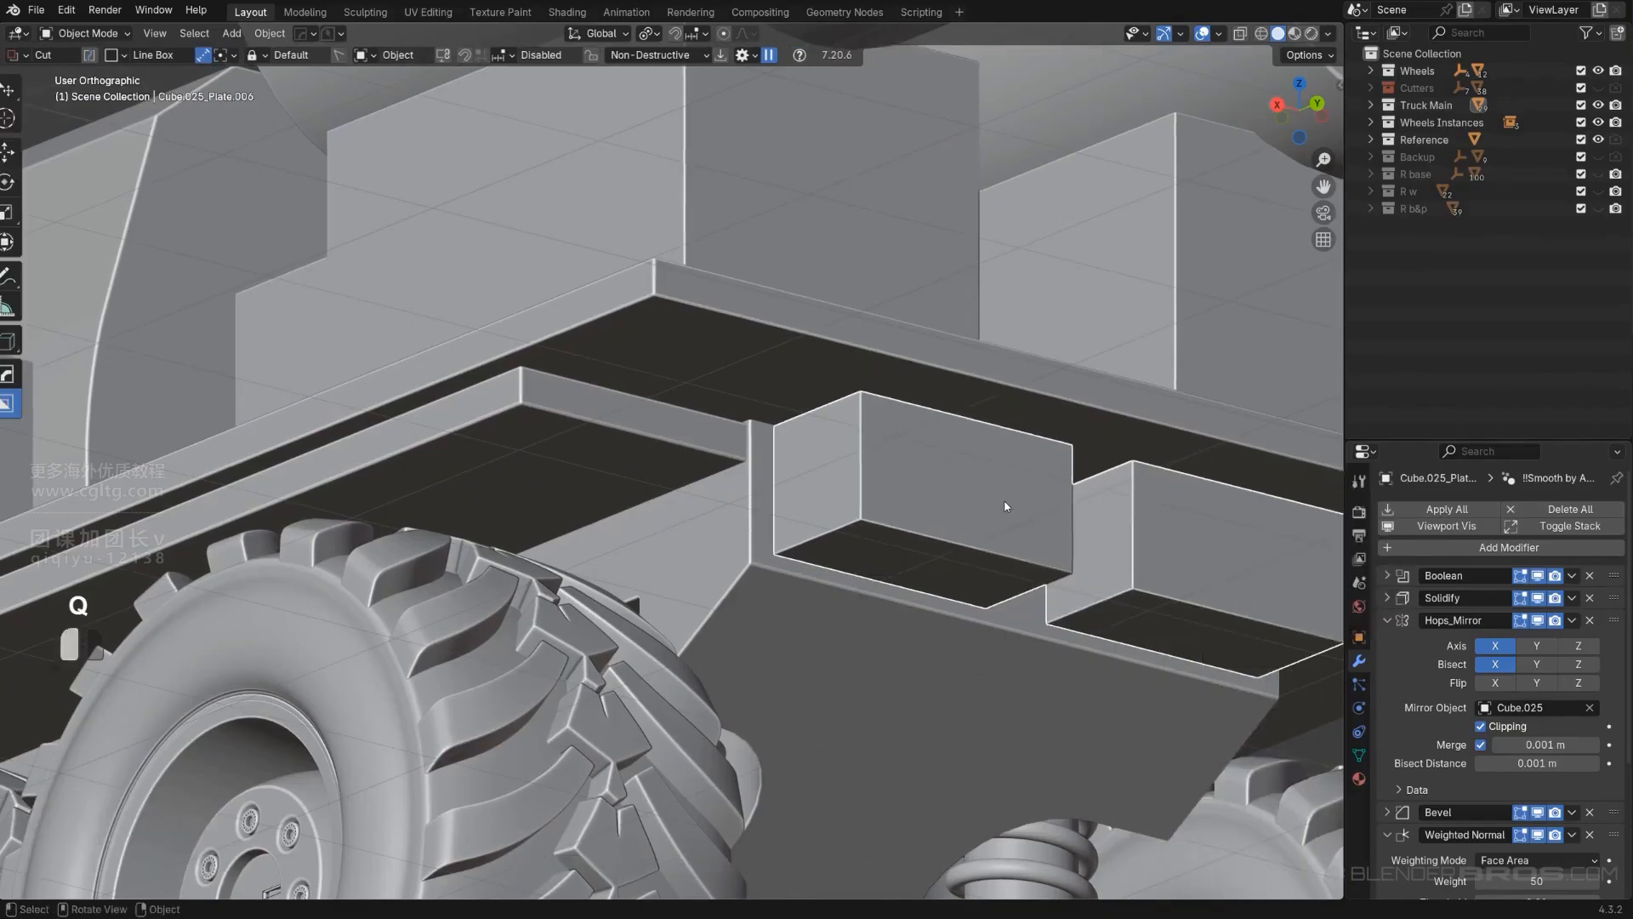
# Step: Lower the bottom vertices of the rear boxes about 0.29 m along Z
pyautogui.press('Tab')
pyautogui.press('g')
pyautogui.press('z')
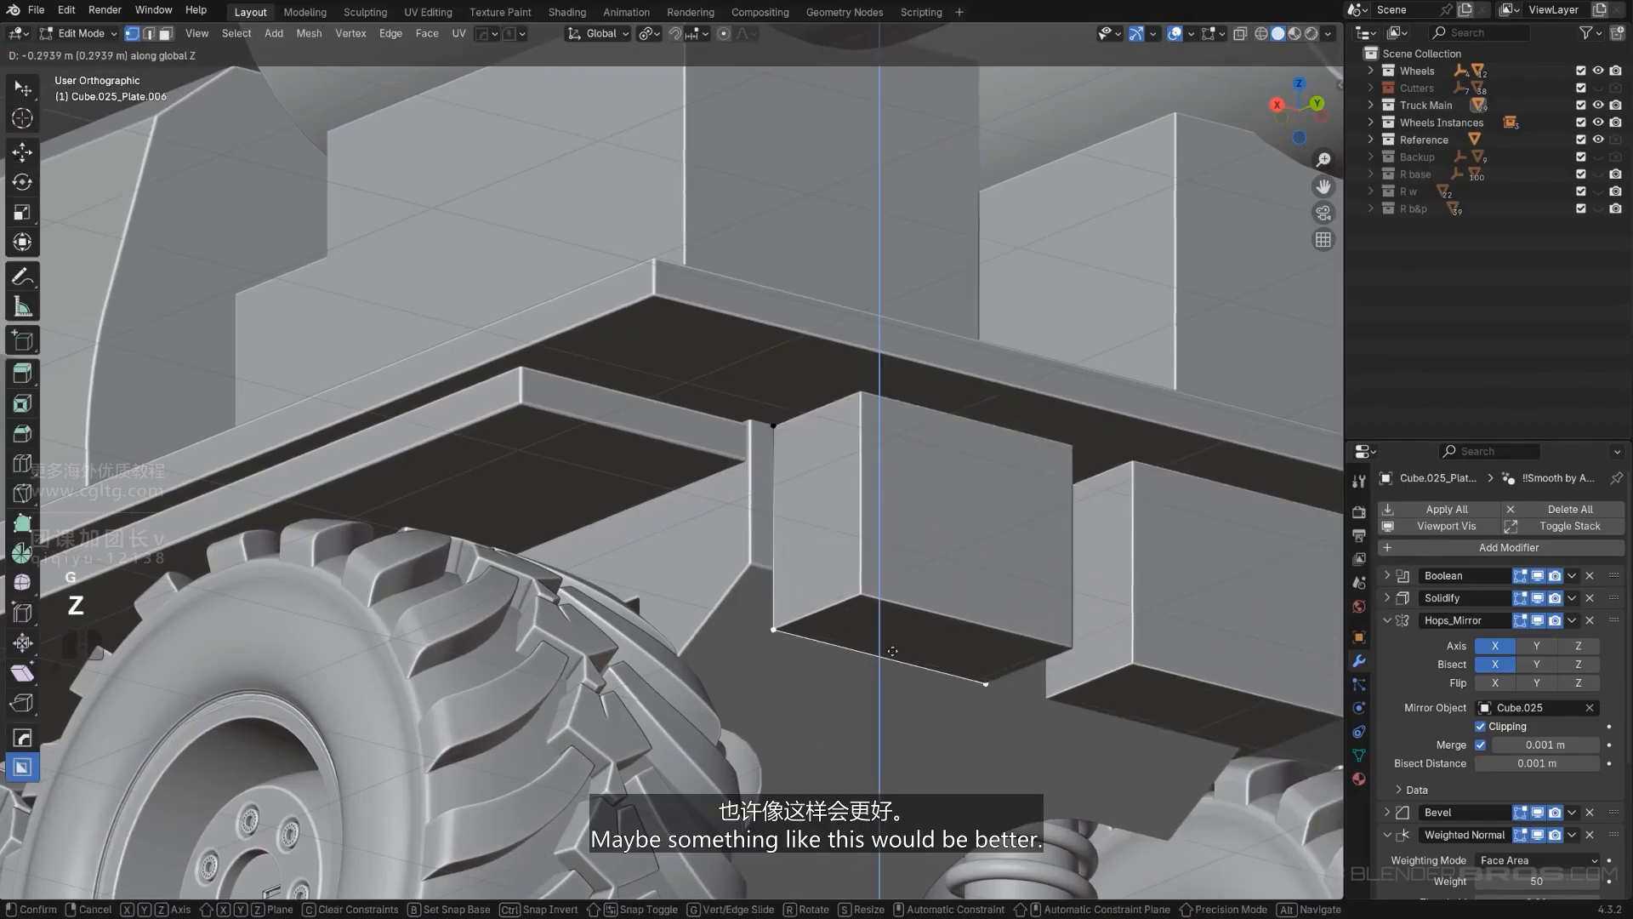
pyautogui.click(891, 649)
pyautogui.press('Tab')
# Step: Shift the rear boxes slightly inward along Y into the chassis and fine-tune their height along Z beneath the bed
pyautogui.moveTo(948, 512); pyautogui.dragTo(1002, 540, button='middle')
pyautogui.press('g')
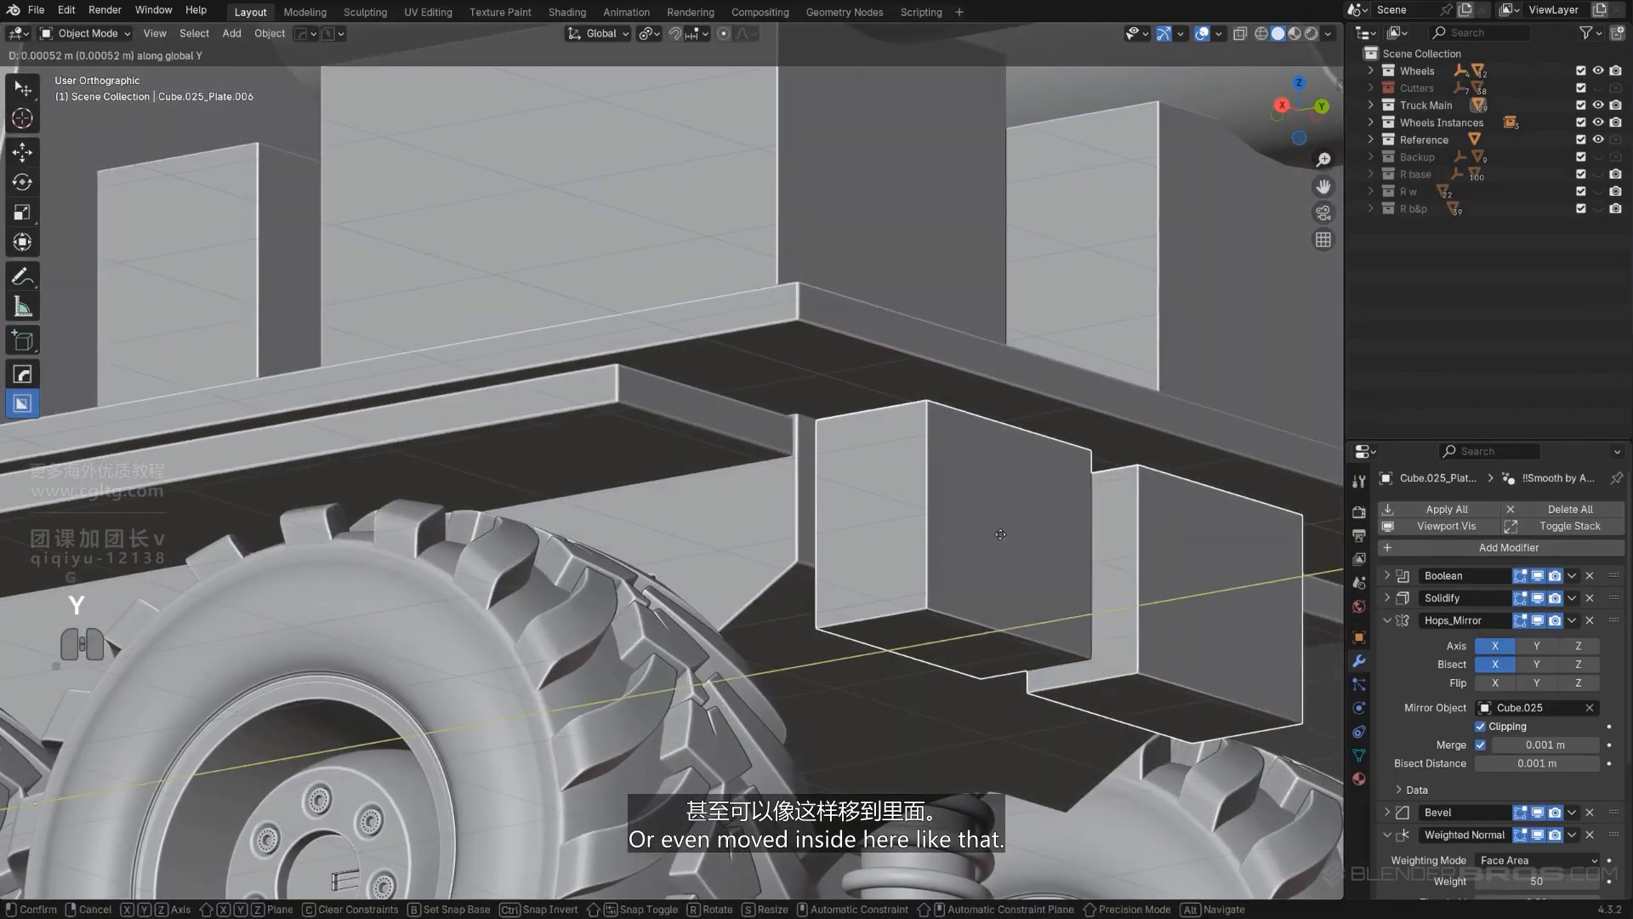
pyautogui.click(983, 529)
pyautogui.press('g')
pyautogui.press('z')
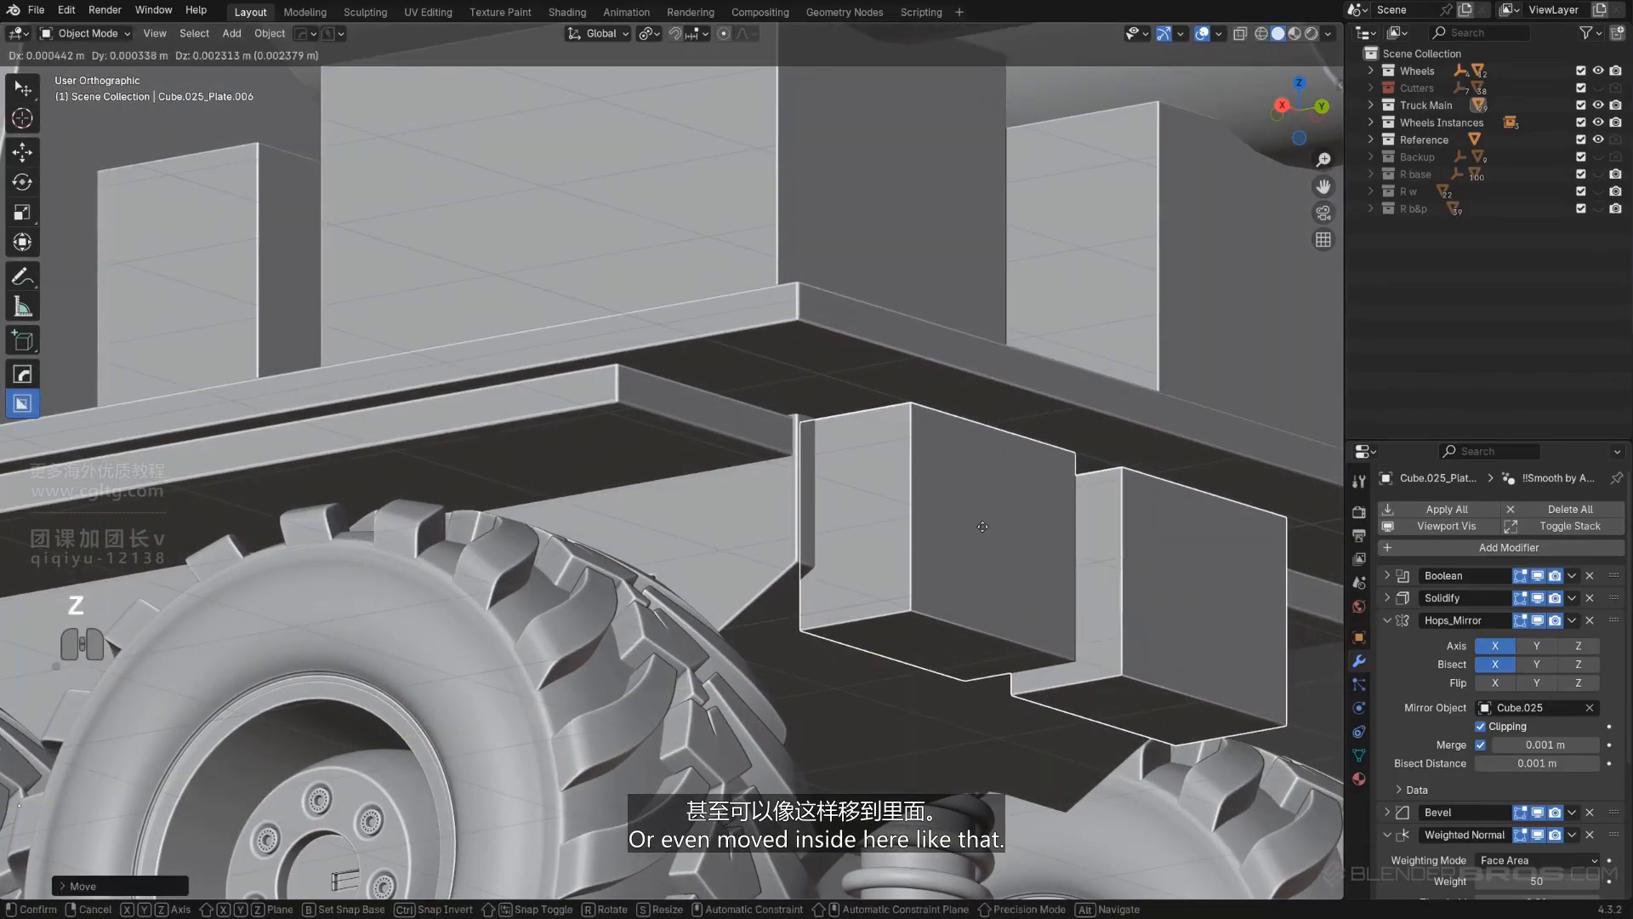
pyautogui.click(979, 546)
# Step: In the right orthographic view, raise the rear boxes' lower vertices about 0.1 m along Z to reduce clipping with the wheels
pyautogui.scroll(-3, 978, 545)
pyautogui.moveTo(978, 545); pyautogui.dragTo(727, 435, button='middle')
pyautogui.scroll(3, 979, 532)
pyautogui.scroll(2, 745, 455)
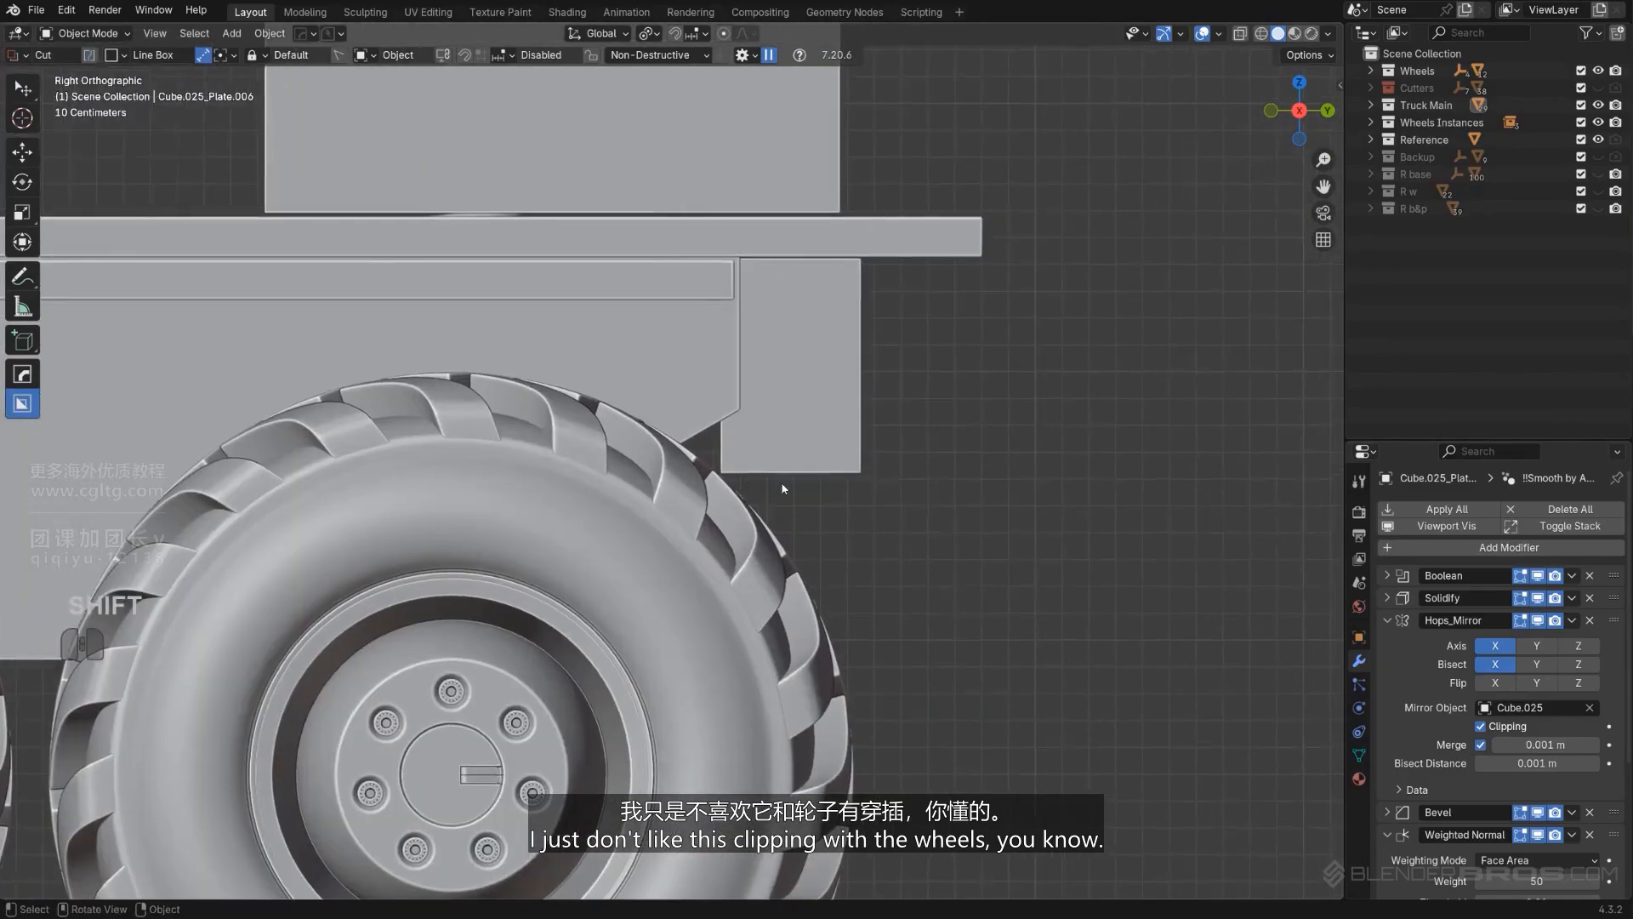
pyautogui.press('Tab')
pyautogui.press('g')
pyautogui.press('z')
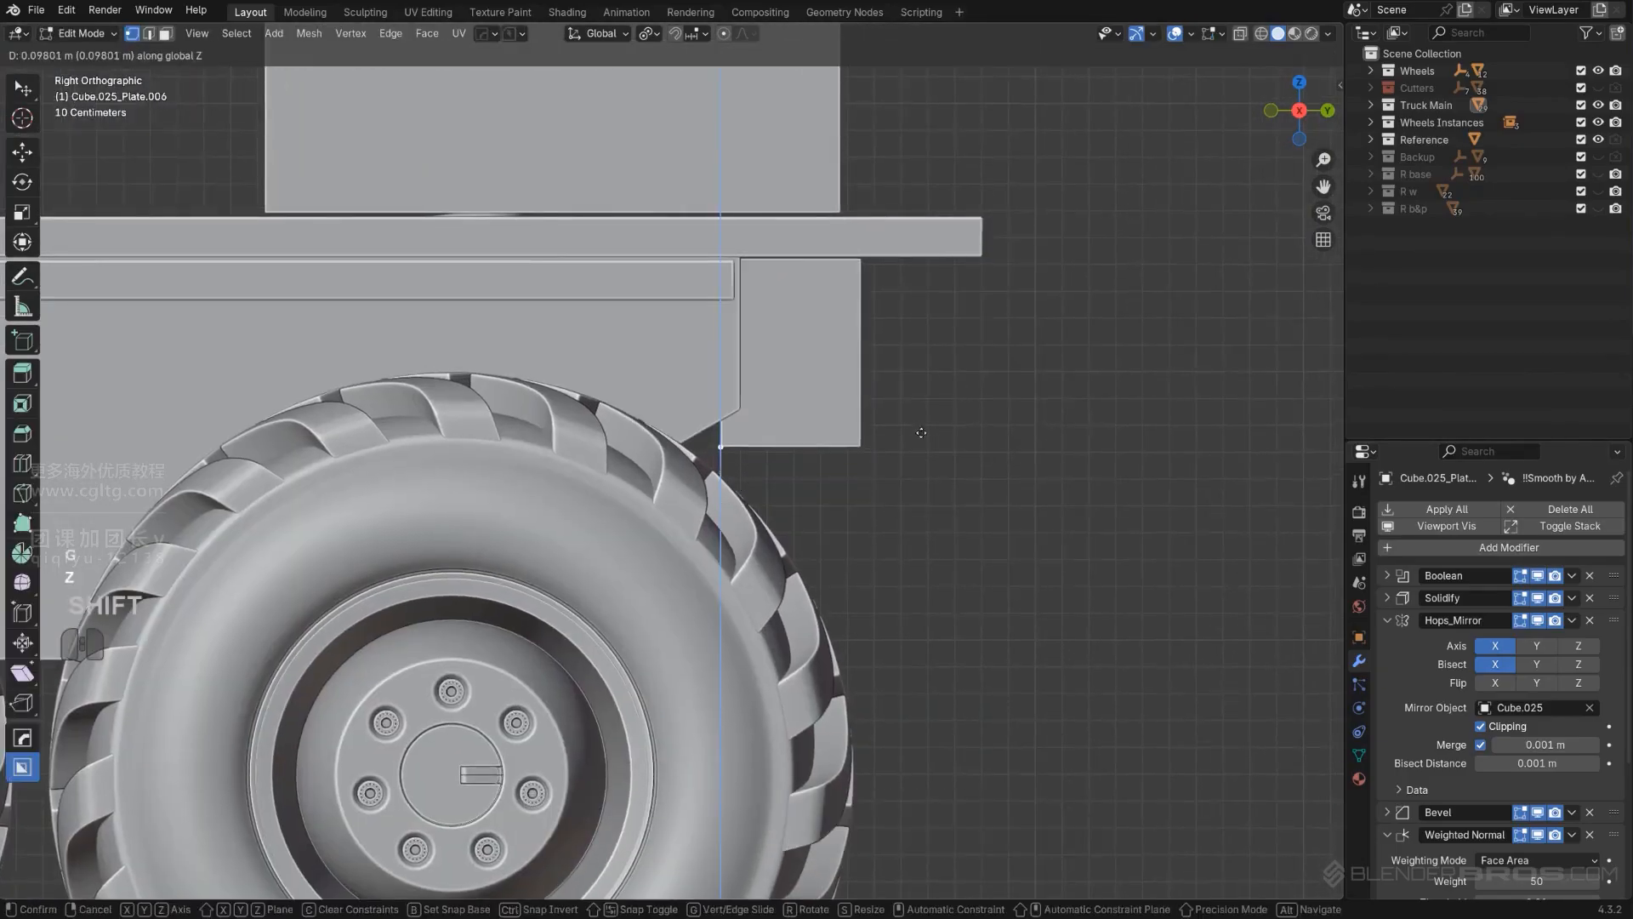
pyautogui.click(922, 426)
pyautogui.press('Tab')
# Step: Increase the rear boxes' Solidify thickness so they extend back nearly to the rear edge of the bed
pyautogui.press('q')
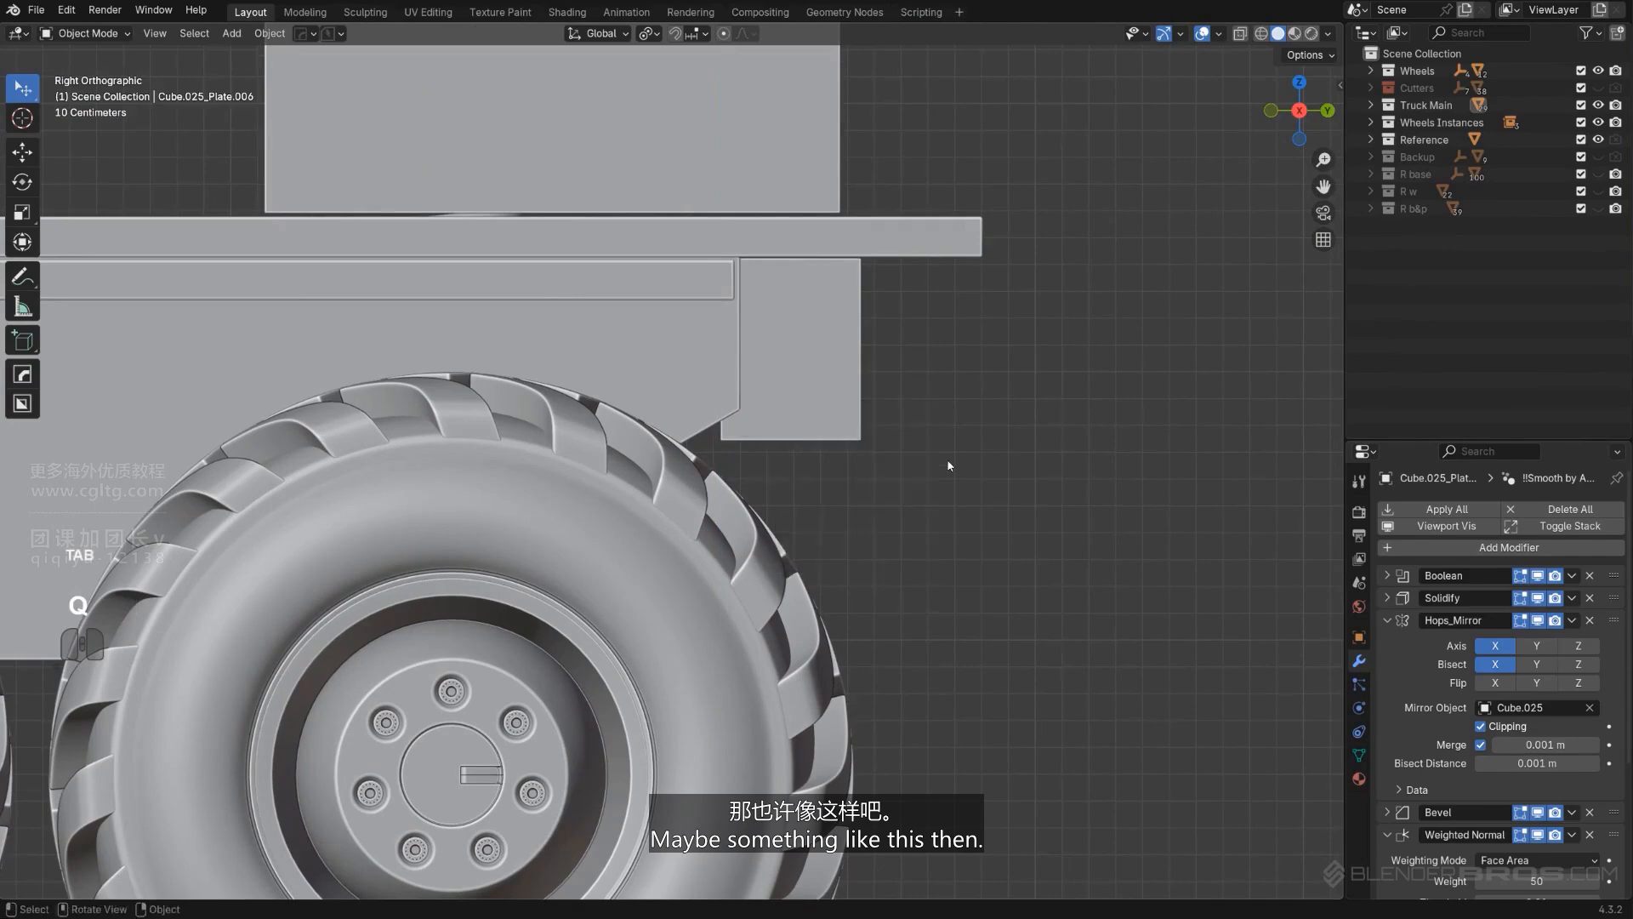
pyautogui.press('w')
pyautogui.press('q')
pyautogui.moveTo(859, 382)
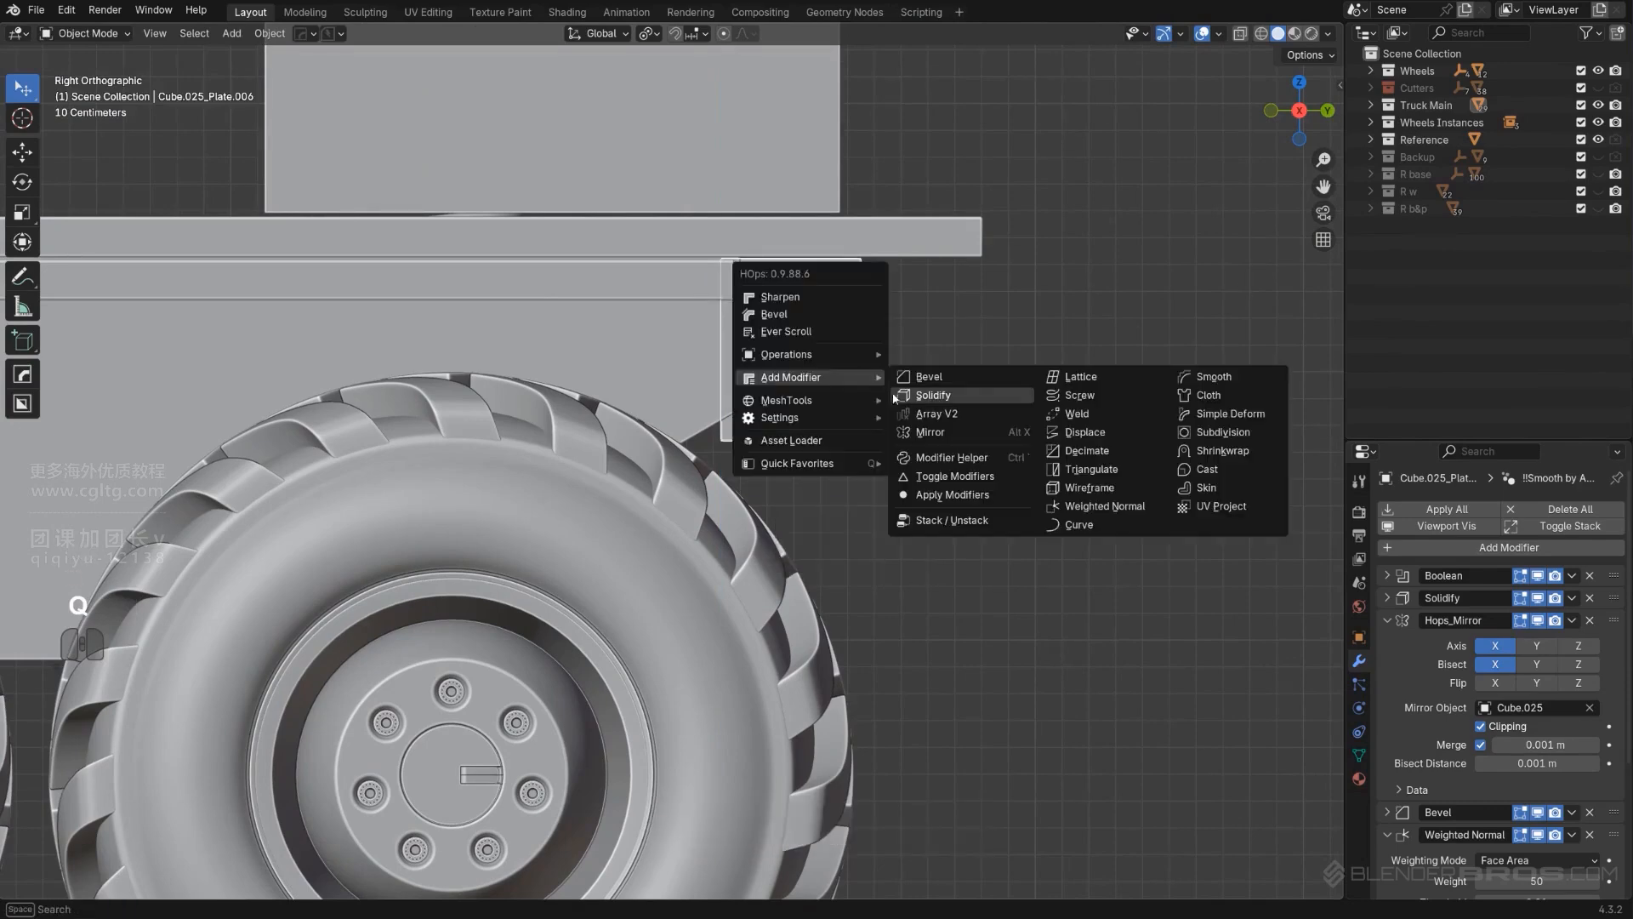
pyautogui.click(919, 397)
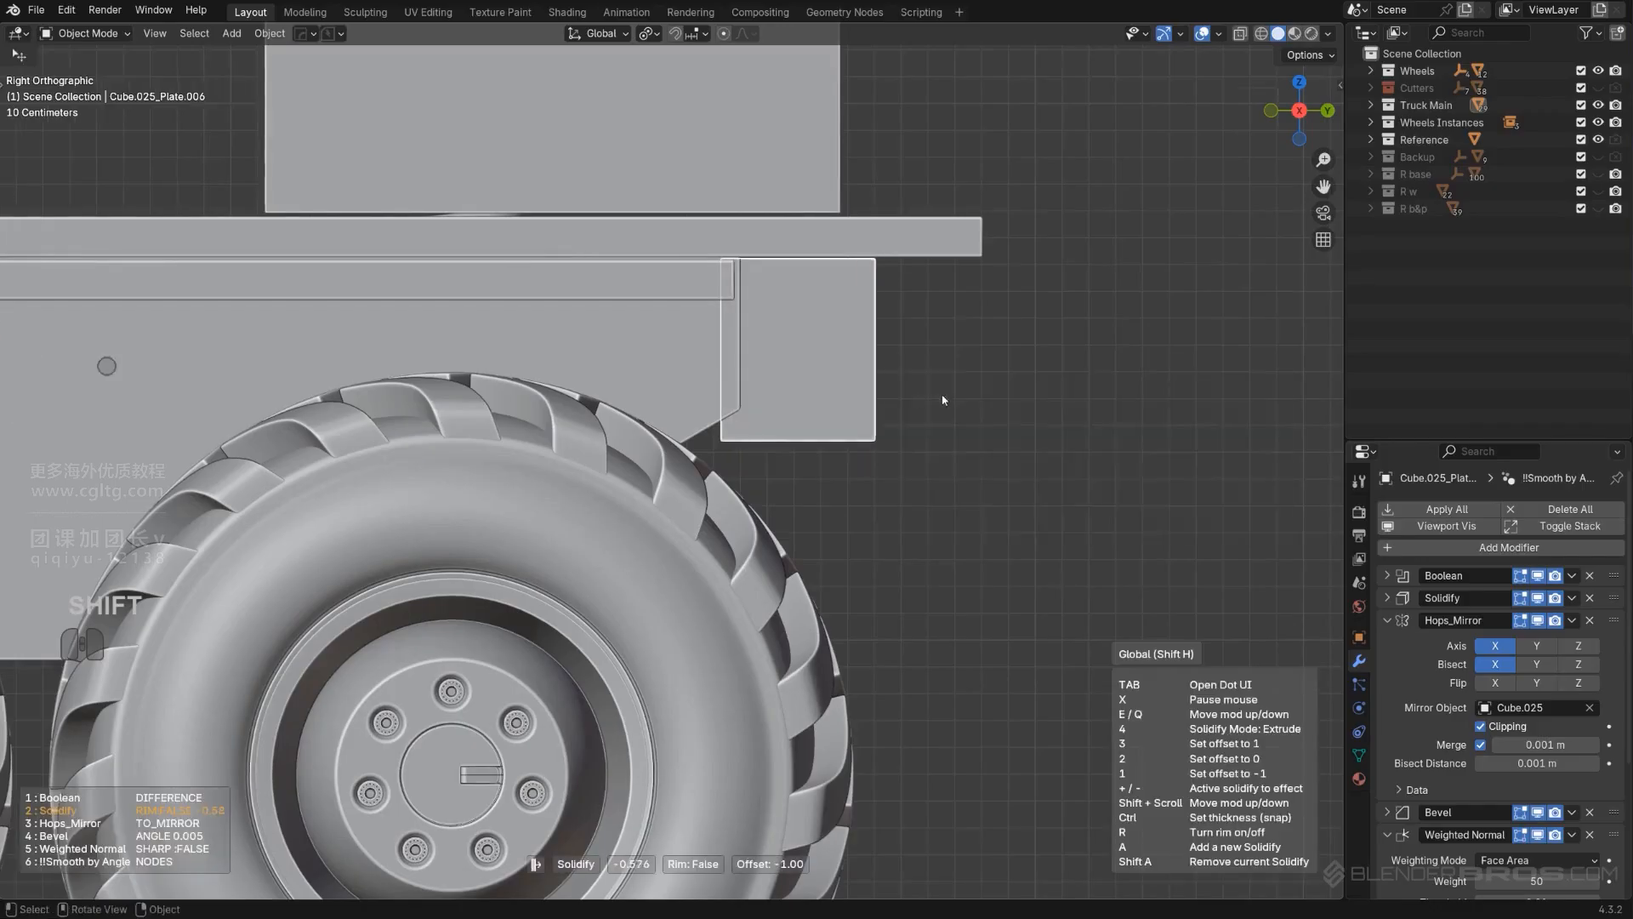
pyautogui.click(1000, 398)
pyautogui.scroll(-6, 1043, 401)
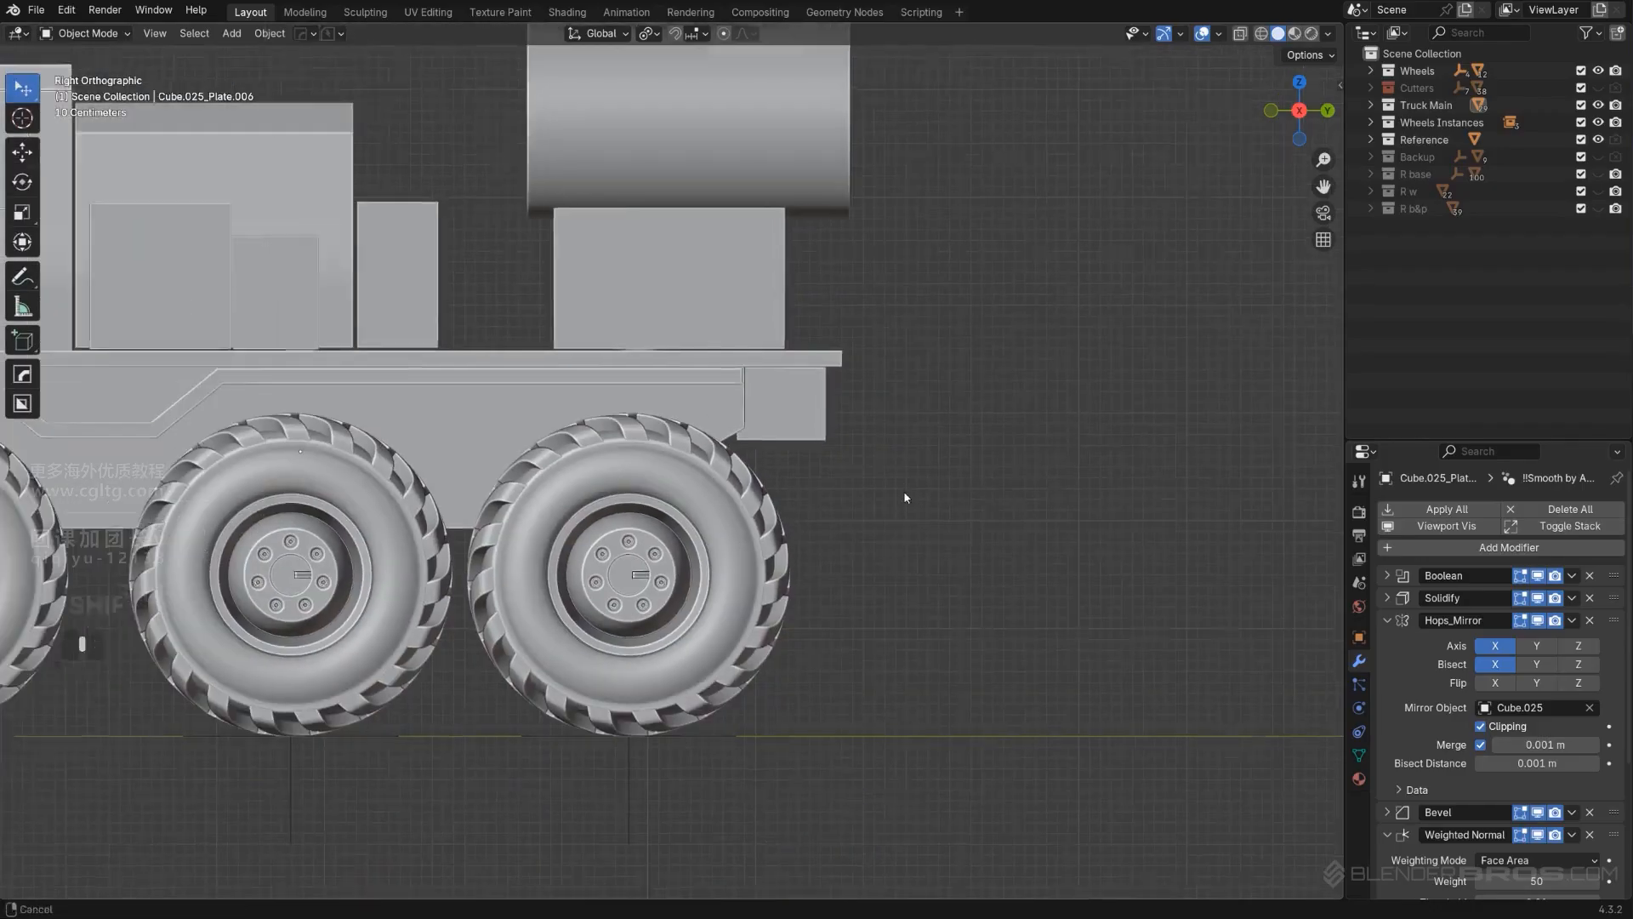
# Step: Raise the lower vertices of the thickened rear boxes slightly along Z, just below the chassis's rear corner
pyautogui.scroll(7, 1046, 473)
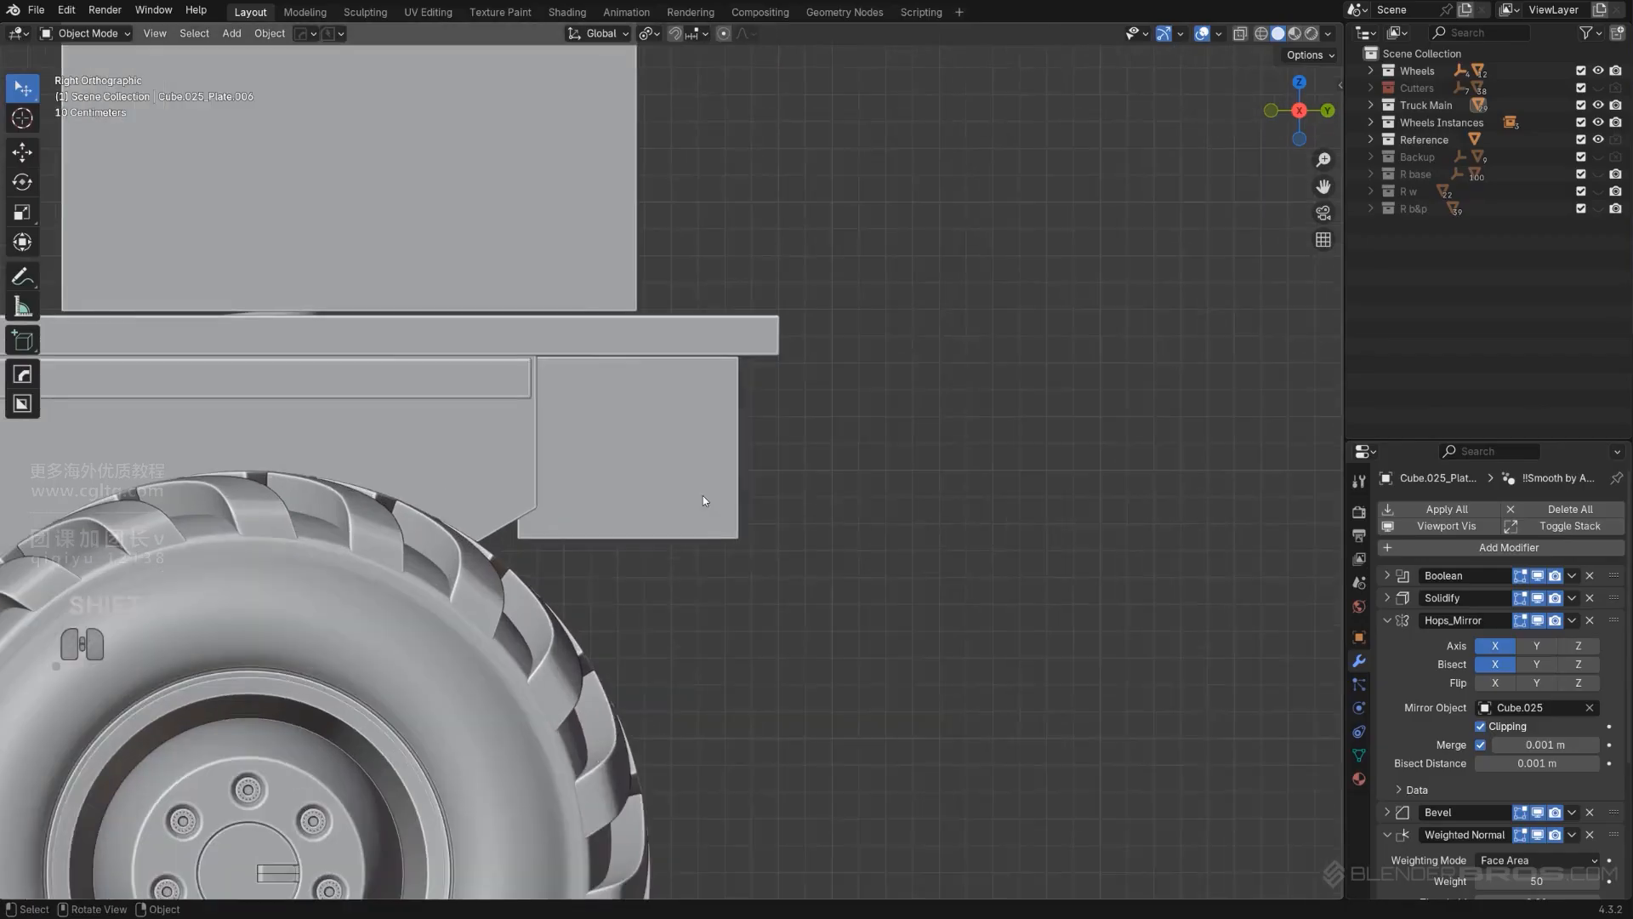
pyautogui.press('q')
pyautogui.moveTo(658, 502)
pyautogui.press('Tab')
pyautogui.press('Tab')
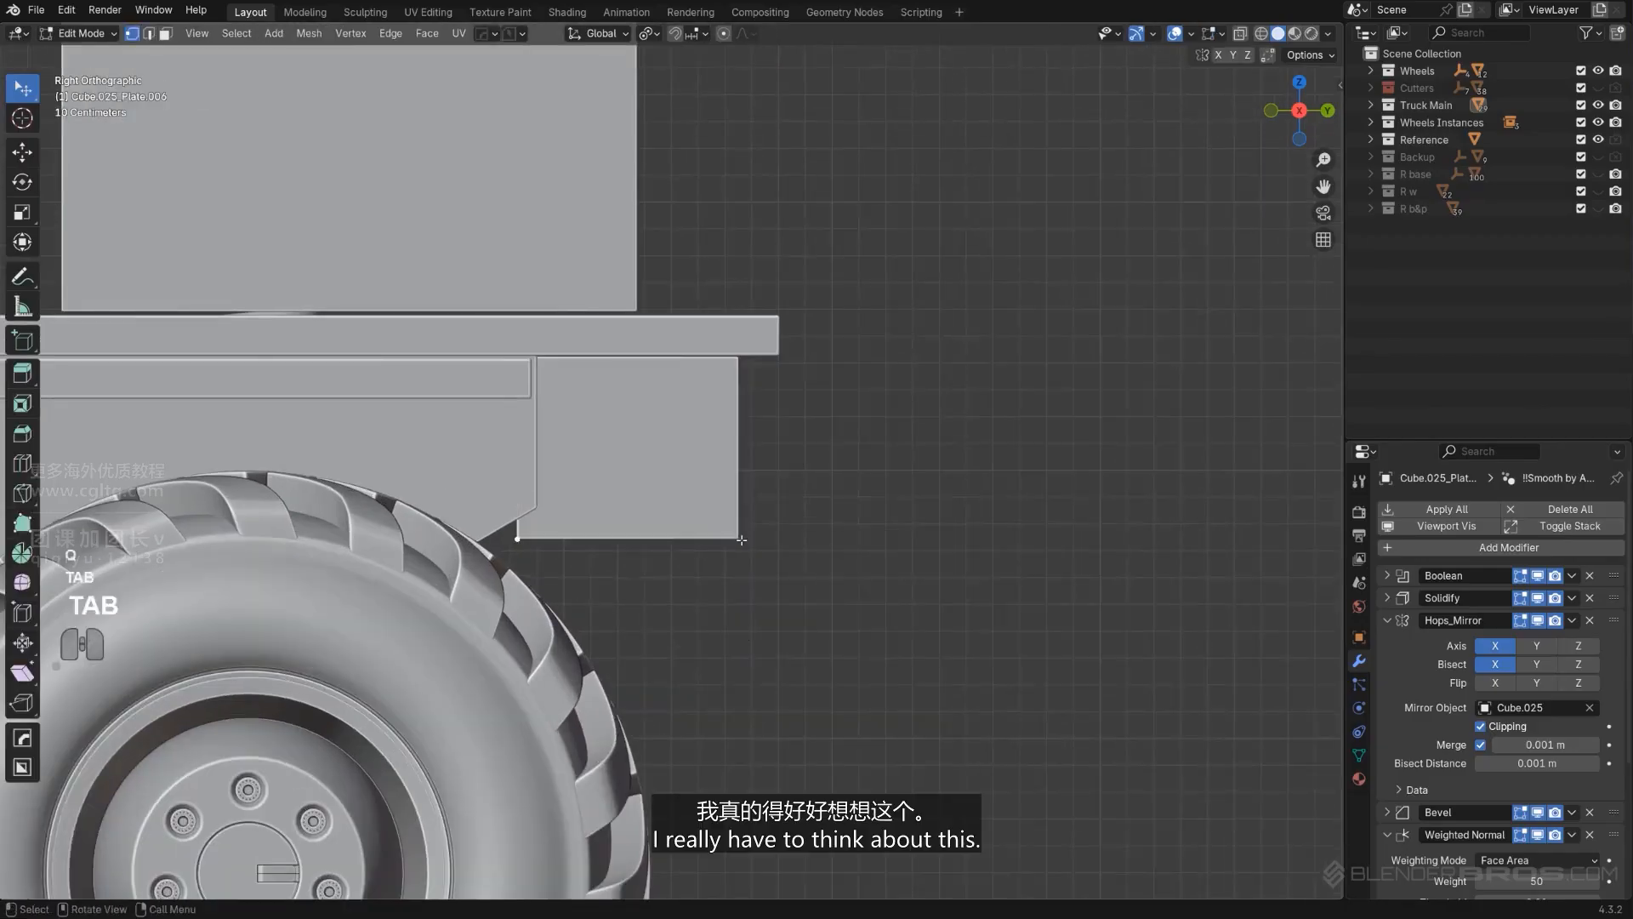
pyautogui.press('g')
pyautogui.press('z')
pyautogui.click(740, 521)
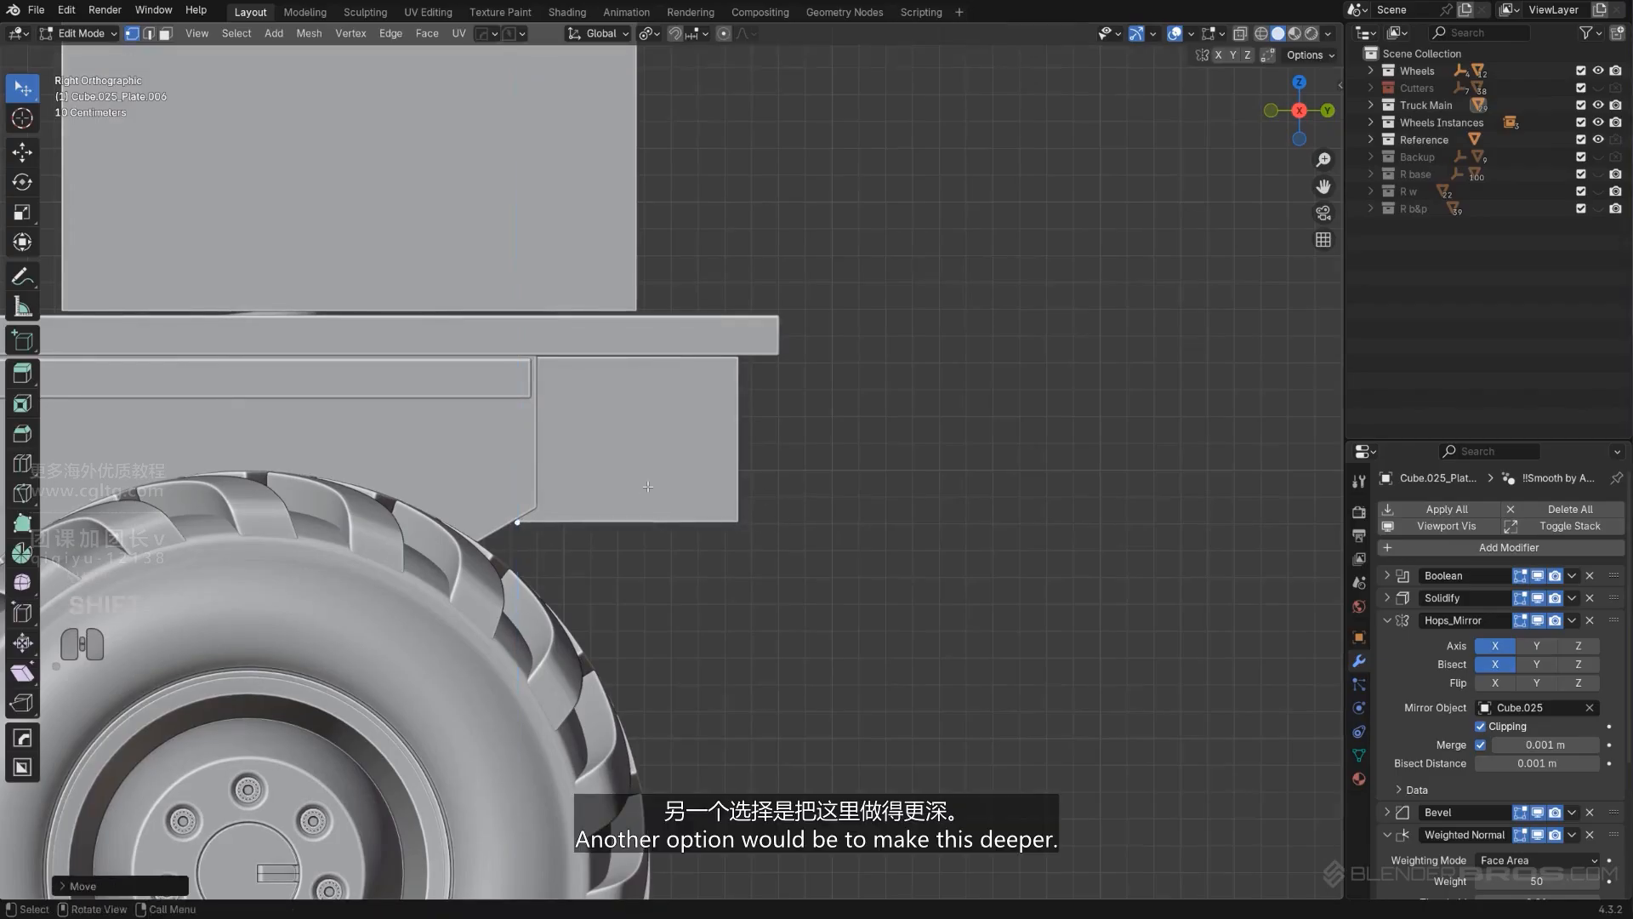
pyautogui.press('Tab')
# Step: With X-ray on, select the rear boxes' lower vertices and extend them down along Z well below the chassis's rear corner
pyautogui.keyDown('shift'); pyautogui.moveTo(768, 503); pyautogui.dragTo(849, 504, button='middle'); pyautogui.keyUp('shift')
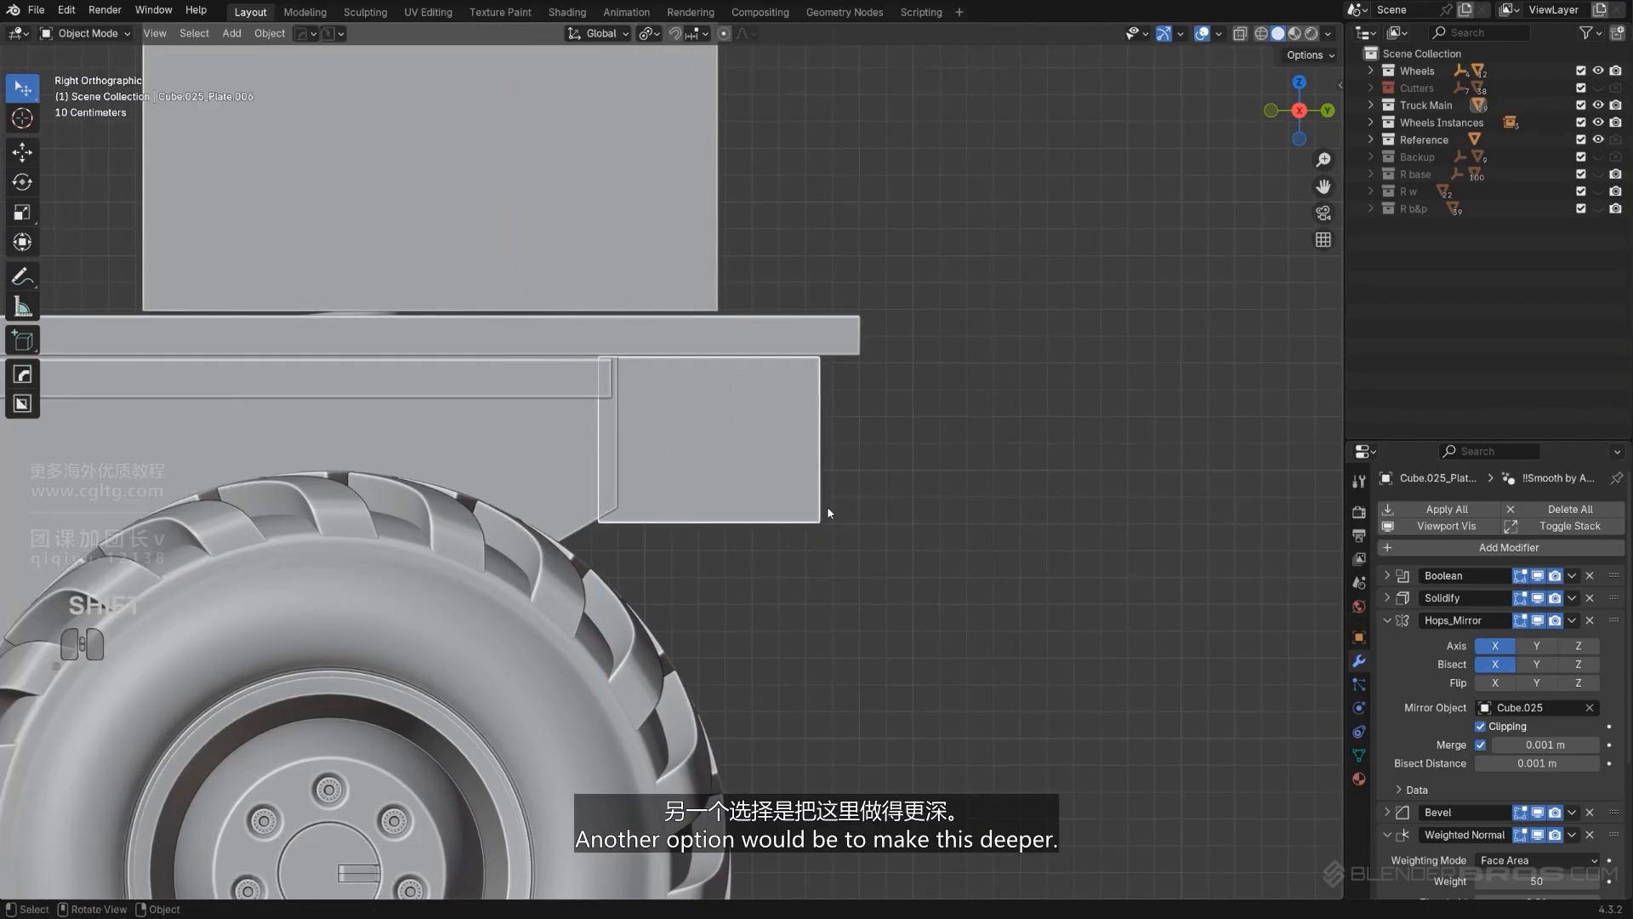
pyautogui.press('q')
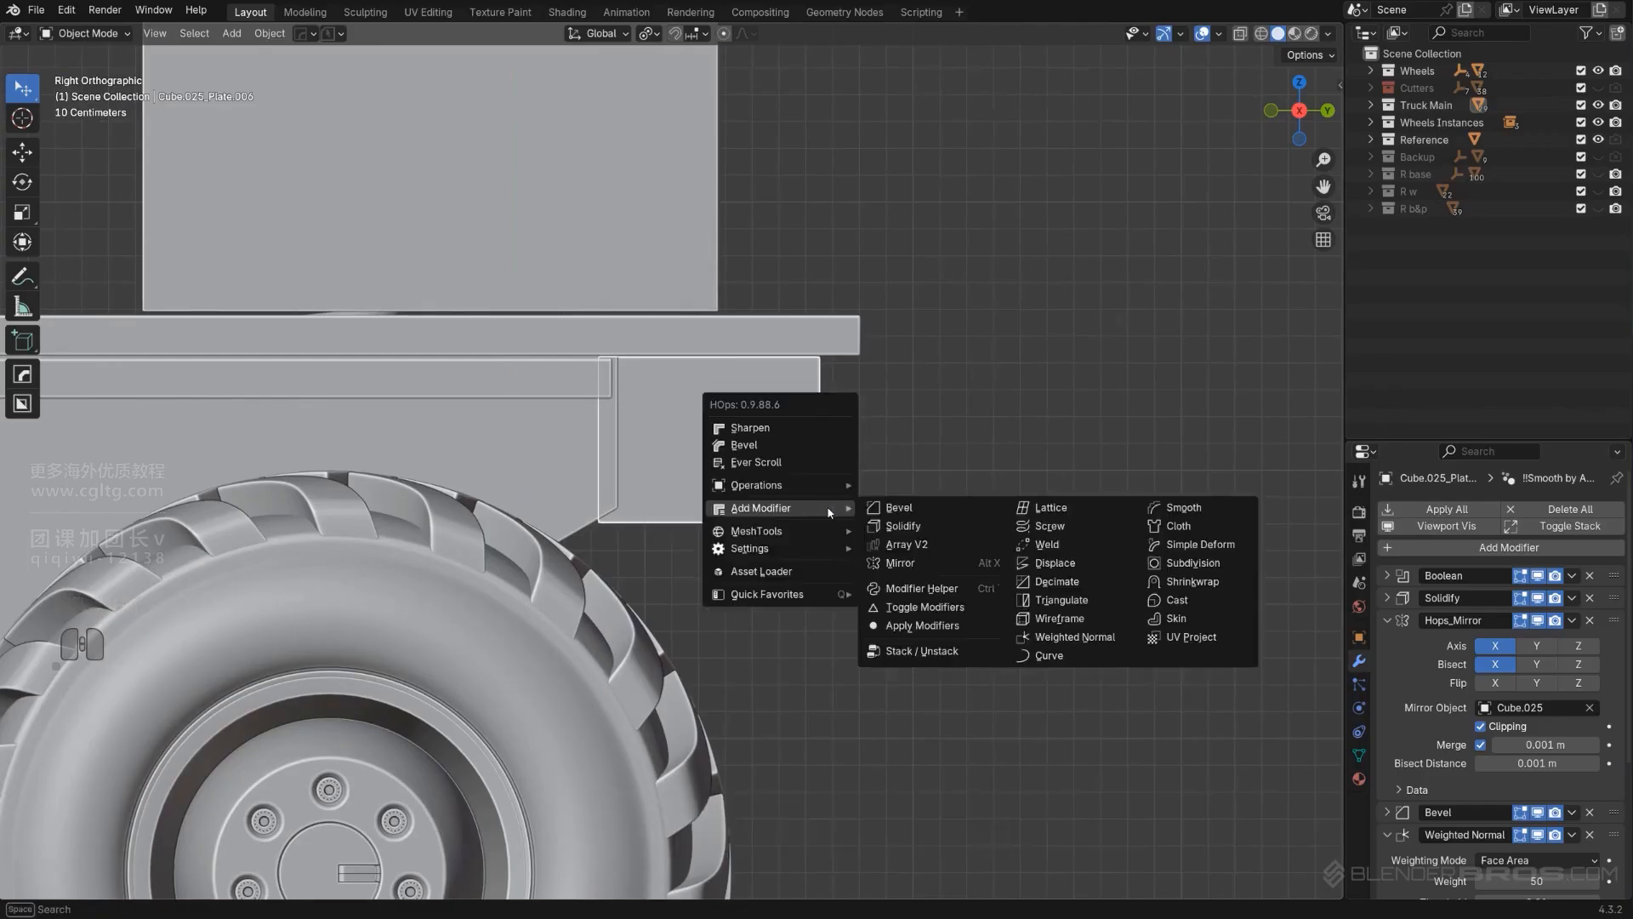
pyautogui.press('Tab')
pyautogui.click(800, 497)
pyautogui.hotkey('alt', 'z')
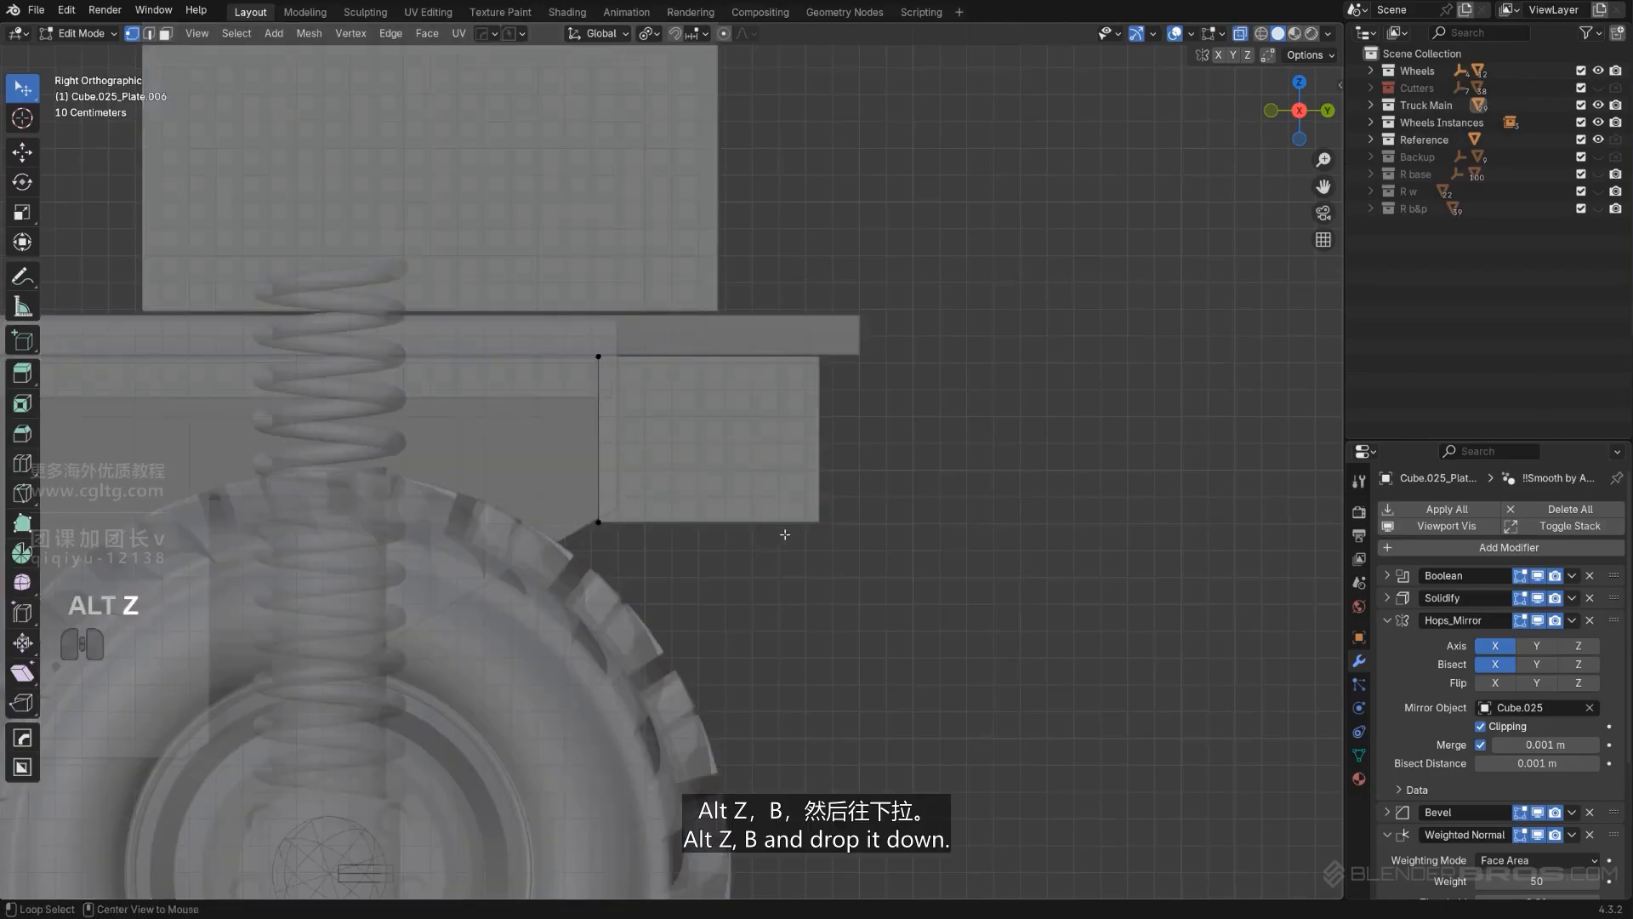
pyautogui.press('g')
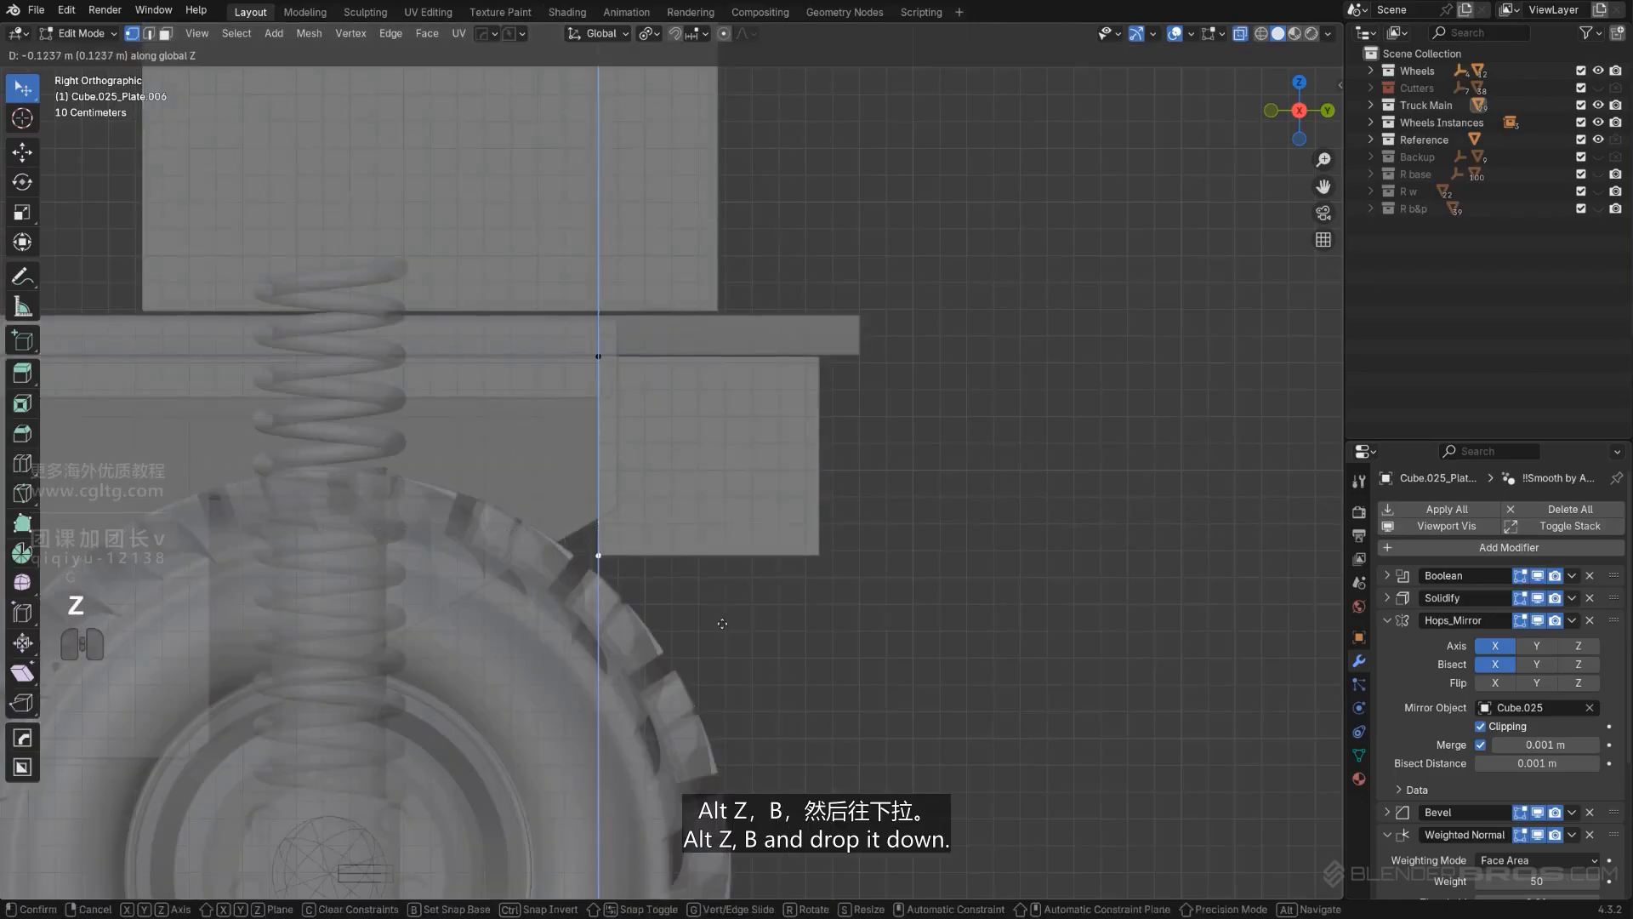
pyautogui.click(752, 536)
pyautogui.hotkey('alt', 'z')
pyautogui.press('Tab')
# Step: Move the rear boxes forward along Y so that most of their depth sits within the chassis
pyautogui.press('g')
pyautogui.press('y')
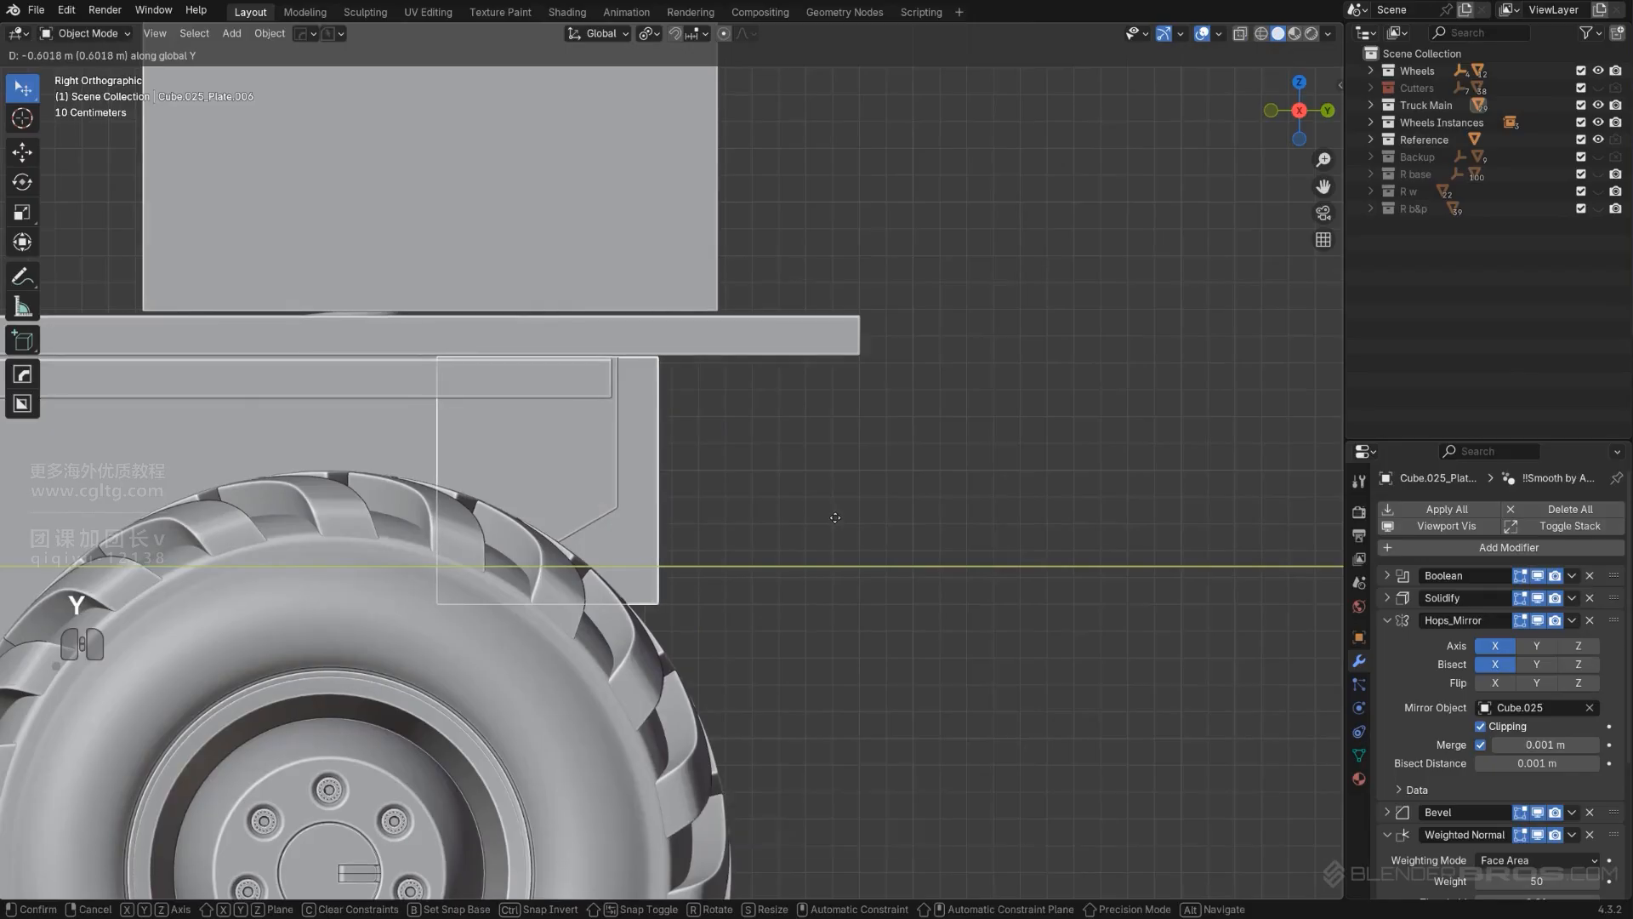
pyautogui.click(847, 516)
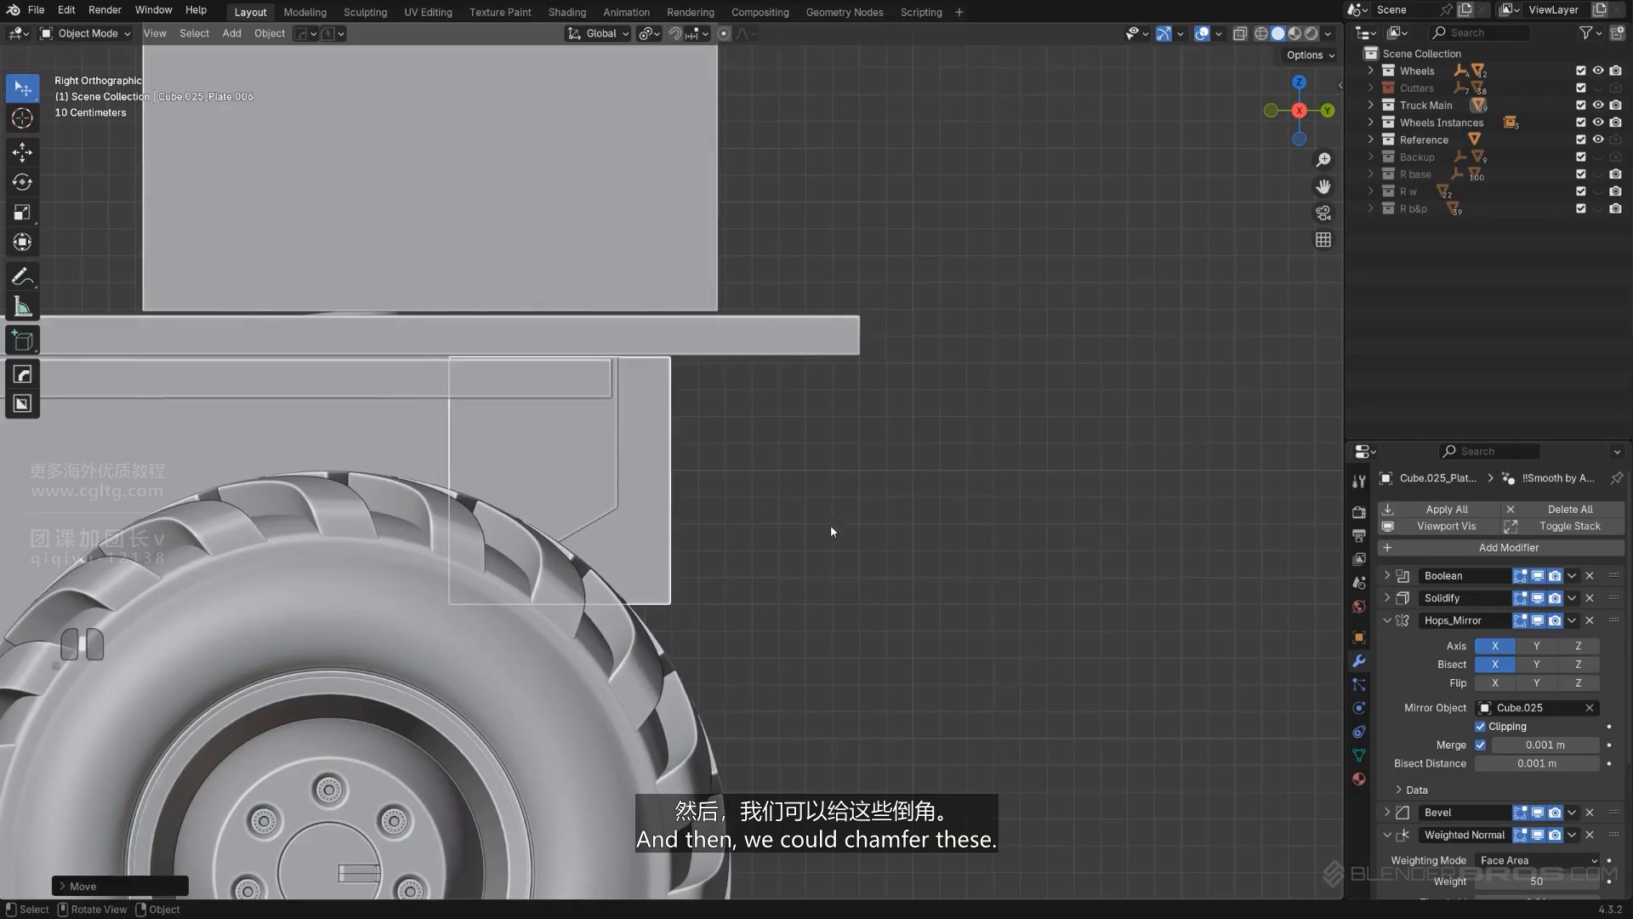
# Step: Inspect the rear boxes from behind and drop their lower vertices slightly further along Z
pyautogui.moveTo(830, 524); pyautogui.dragTo(736, 501, button='middle')
pyautogui.keyDown('shift'); pyautogui.moveTo(577, 543); pyautogui.dragTo(705, 470, button='middle'); pyautogui.keyUp('shift')
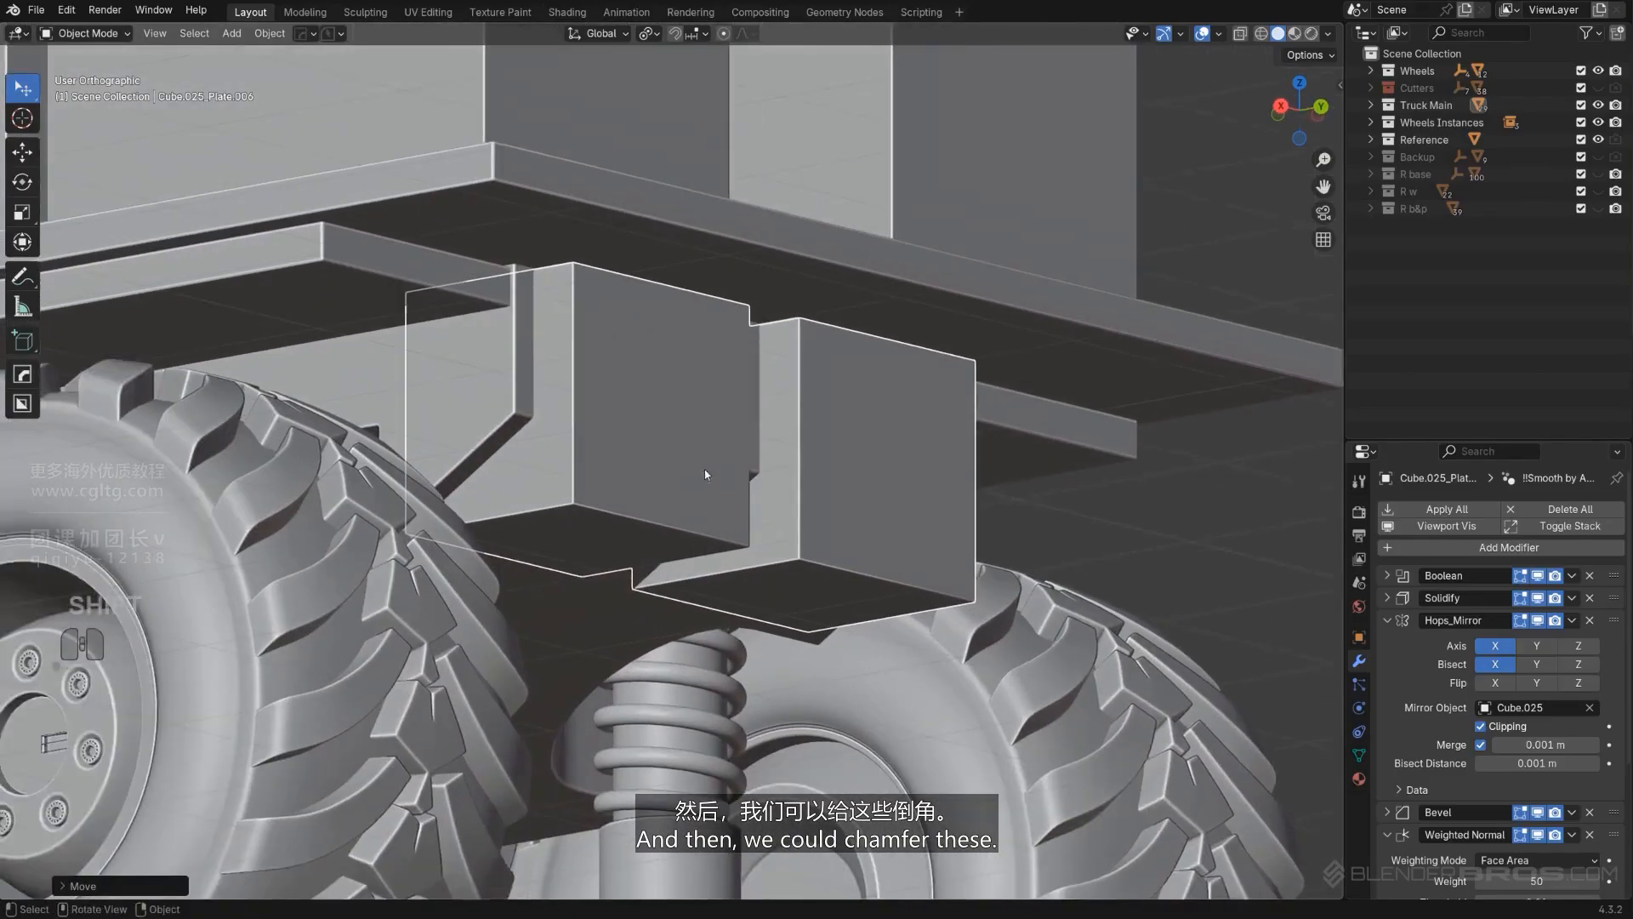
pyautogui.scroll(2, 599, 429)
pyautogui.keyDown('shift'); pyautogui.moveTo(599, 429); pyautogui.dragTo(568, 471, button='middle'); pyautogui.keyUp('shift')
pyautogui.press('q')
pyautogui.moveTo(669, 386); pyautogui.dragTo(613, 400, button='middle')
pyautogui.press('Tab')
pyautogui.press('g')
pyautogui.press('z')
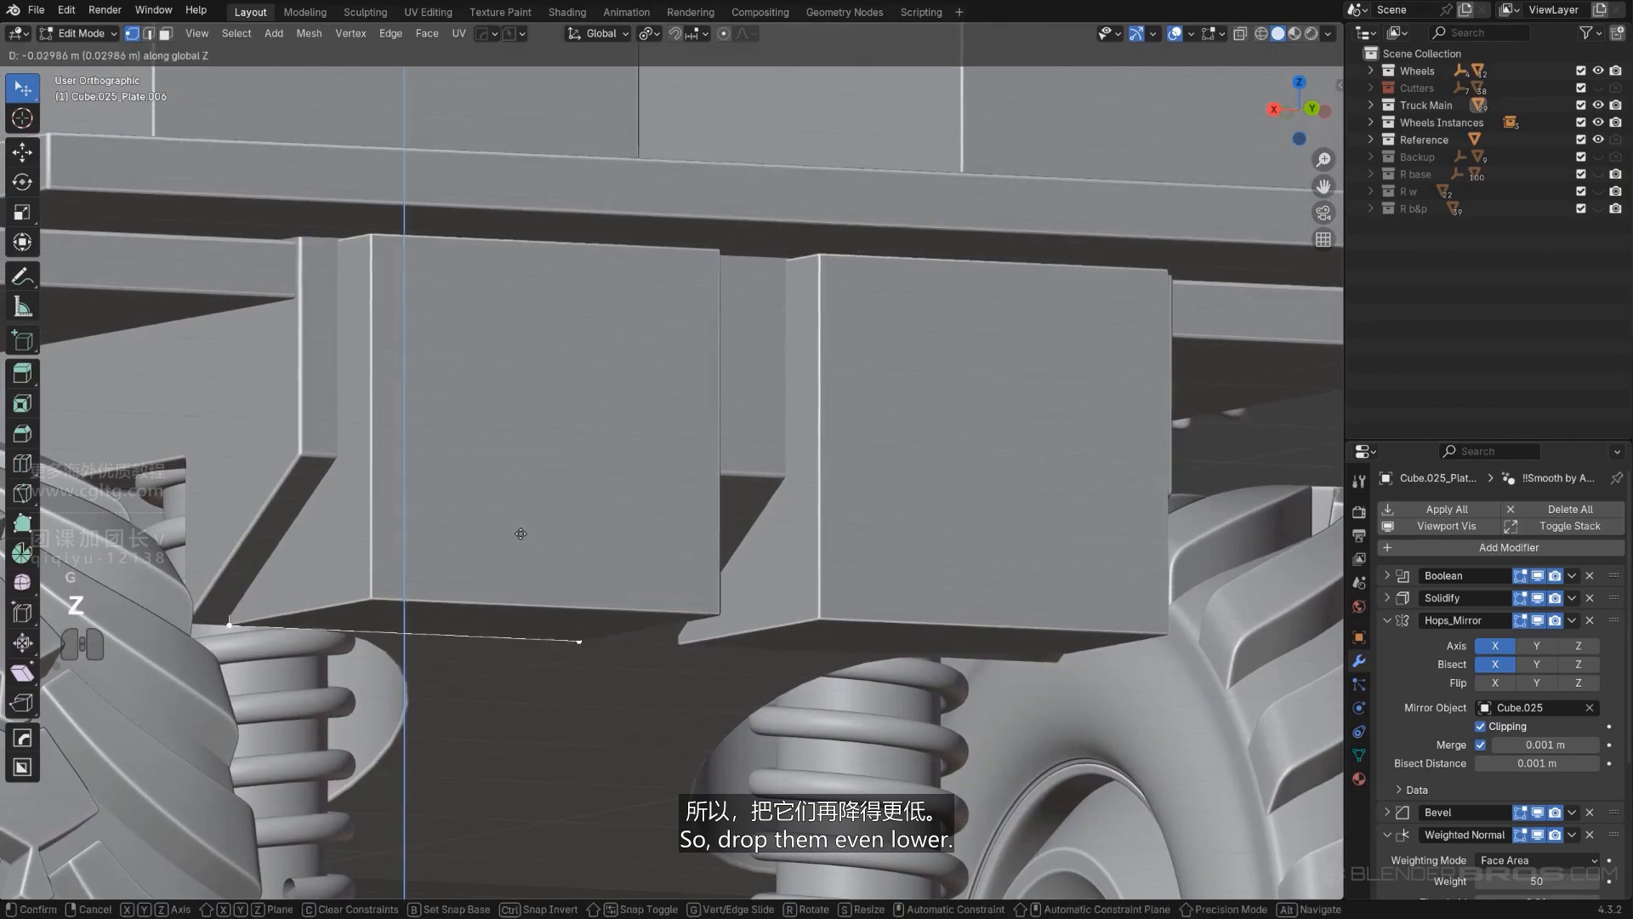
pyautogui.click(527, 556)
pyautogui.moveTo(526, 556); pyautogui.dragTo(502, 299, button='middle')
pyautogui.press('Tab')
# Step: Nudge the rear boxes backward along Y to keep them clear of the suspension springs
pyautogui.press('g')
pyautogui.press('y')
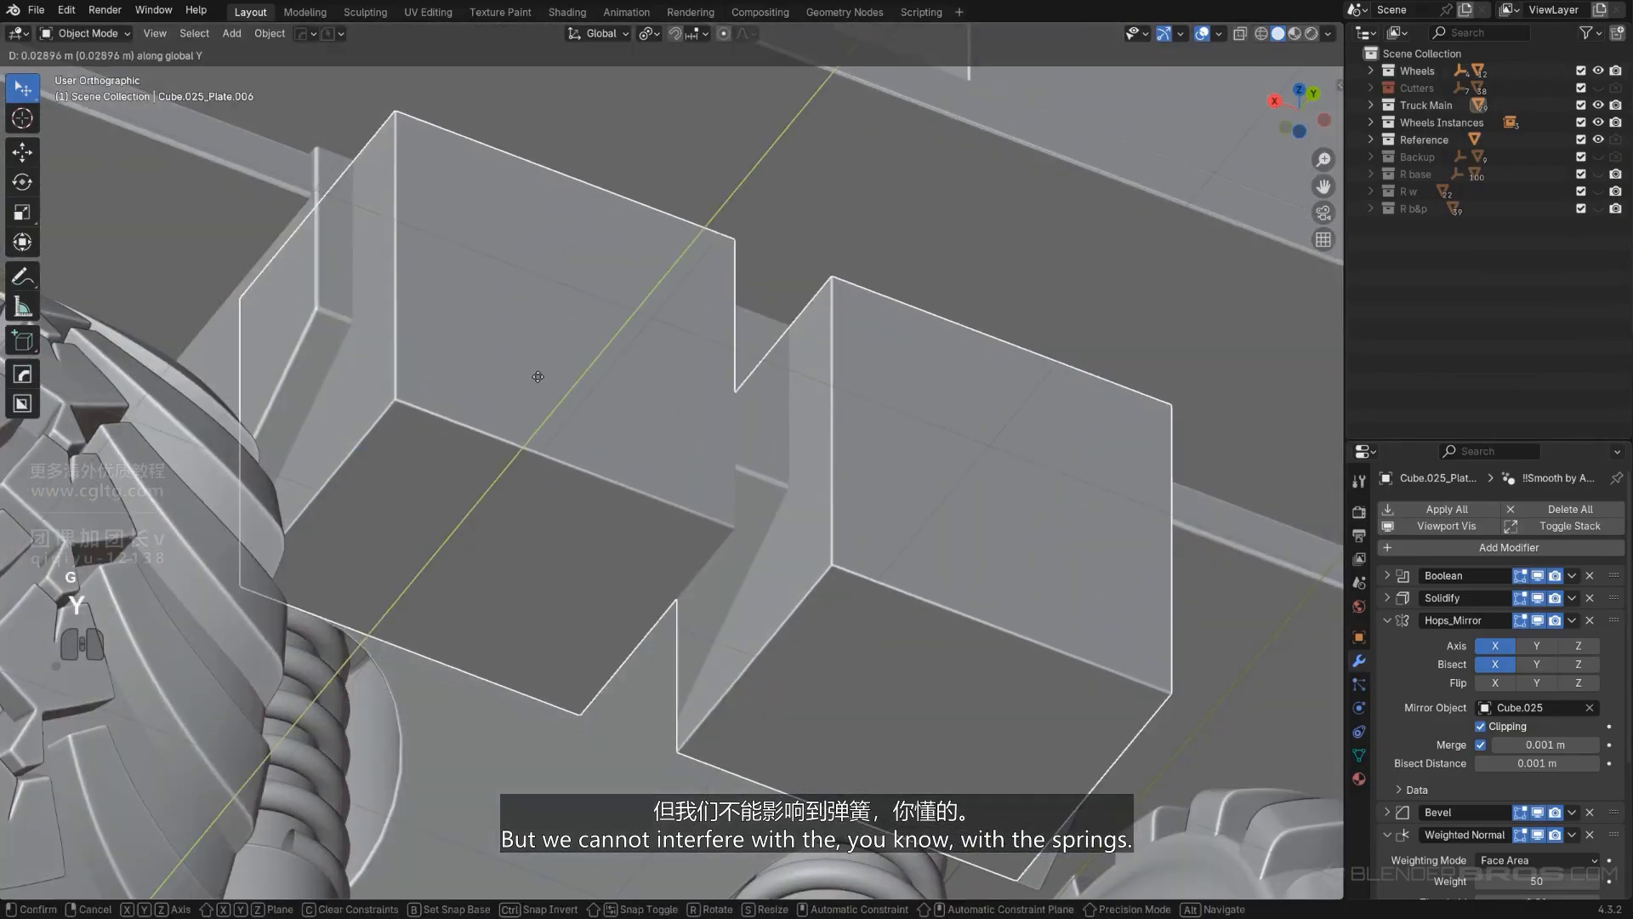
pyautogui.click(551, 361)
# Step: Run Smart Apply on the rear boxes to apply their modifiers except the final Bevel and Weighted Normal
pyautogui.scroll(-1, 542, 388)
pyautogui.press('q')
pyautogui.moveTo(532, 421)
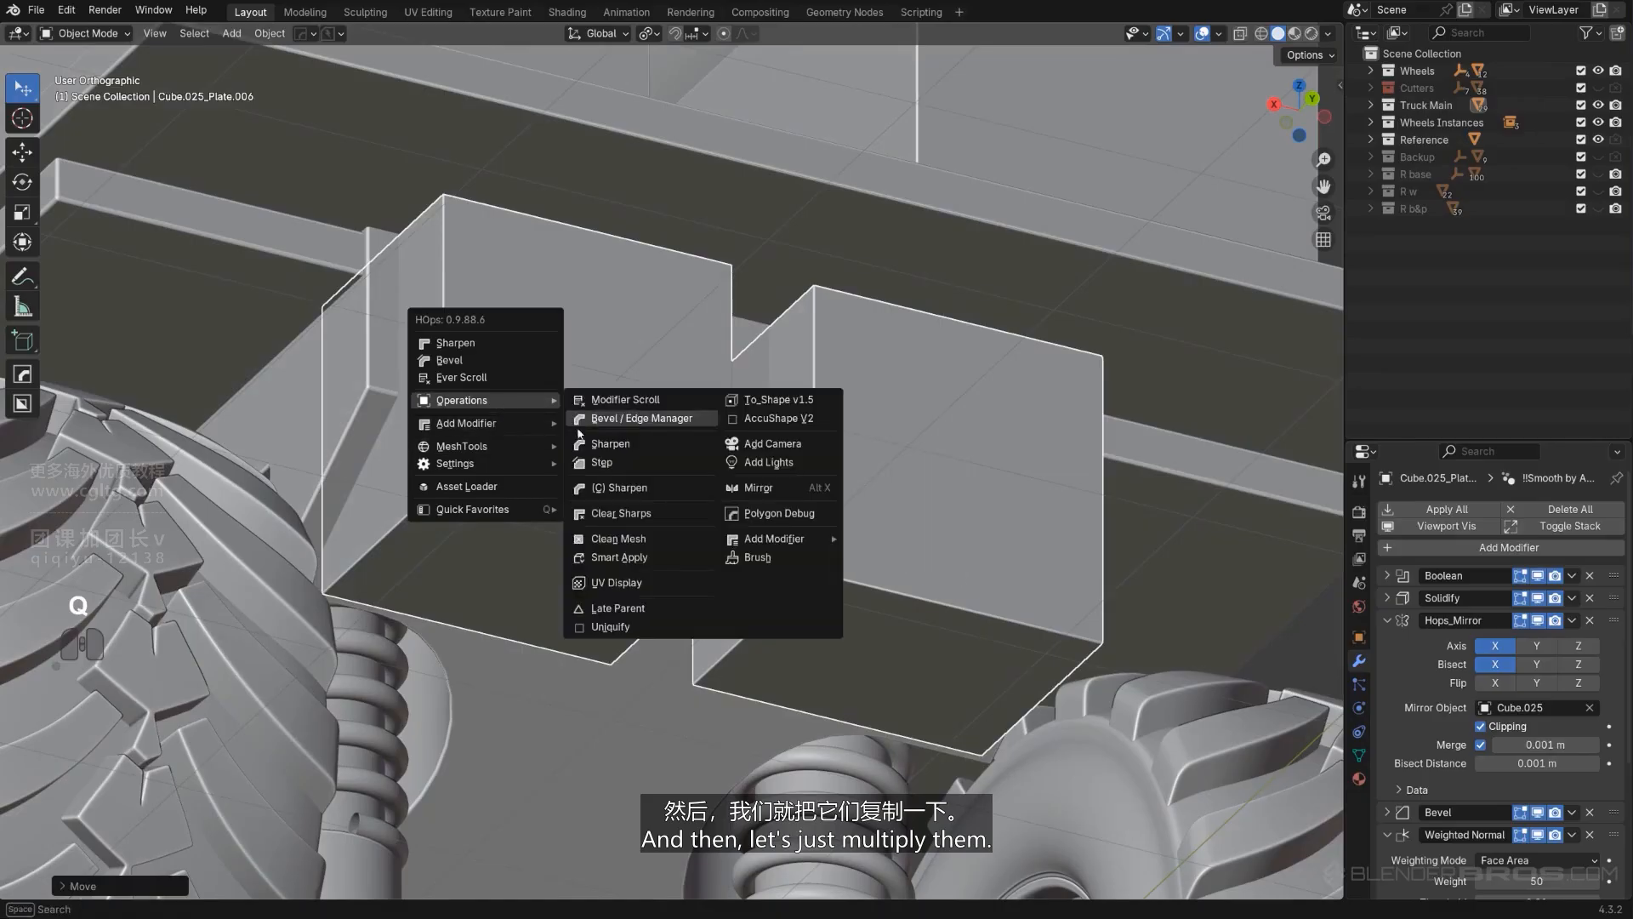
pyautogui.click(619, 557)
# Step: Chamfer the outer bottom edge of the first rear box with a single-segment bevel about 0.14 m wide
pyautogui.press('Tab')
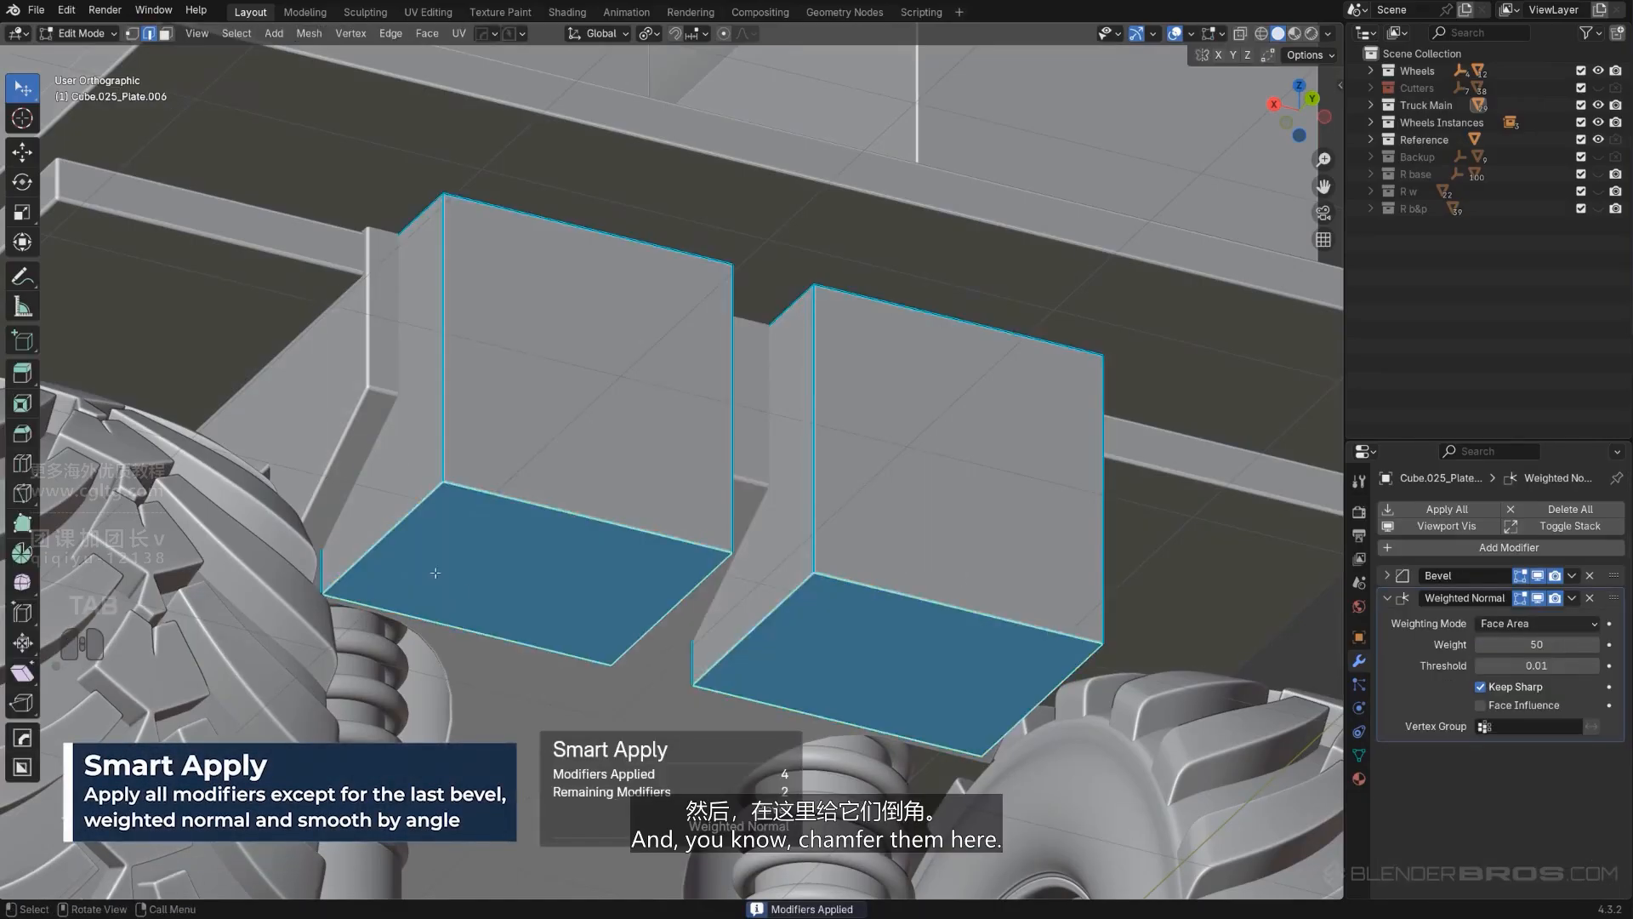
pyautogui.hotkey('ctrl', 'b')
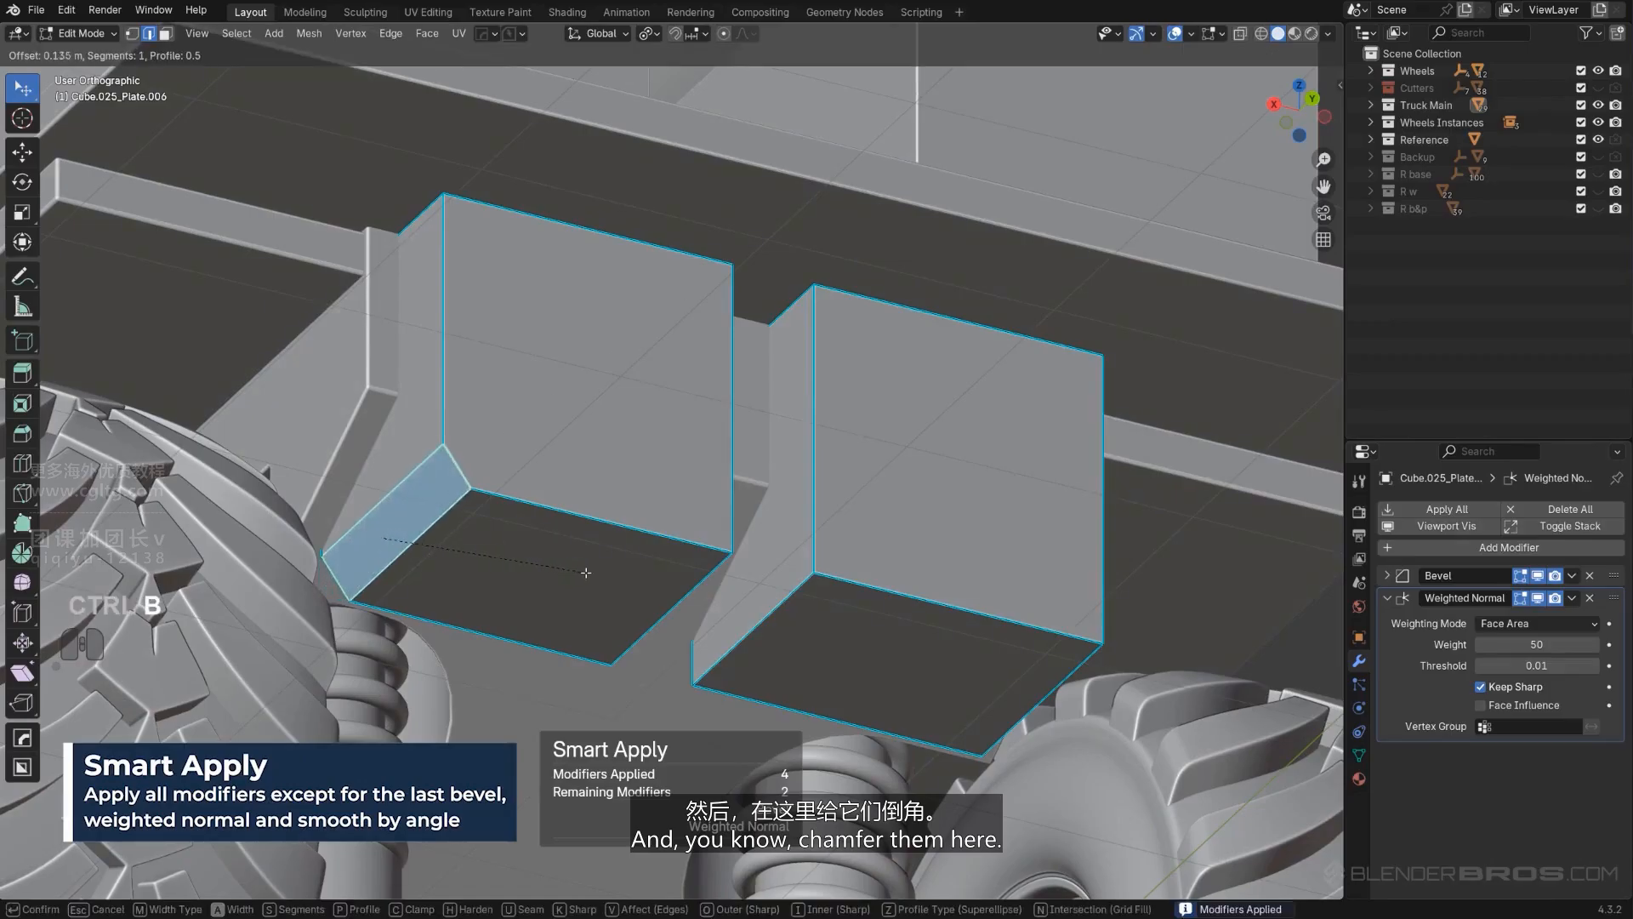
pyautogui.click(595, 568)
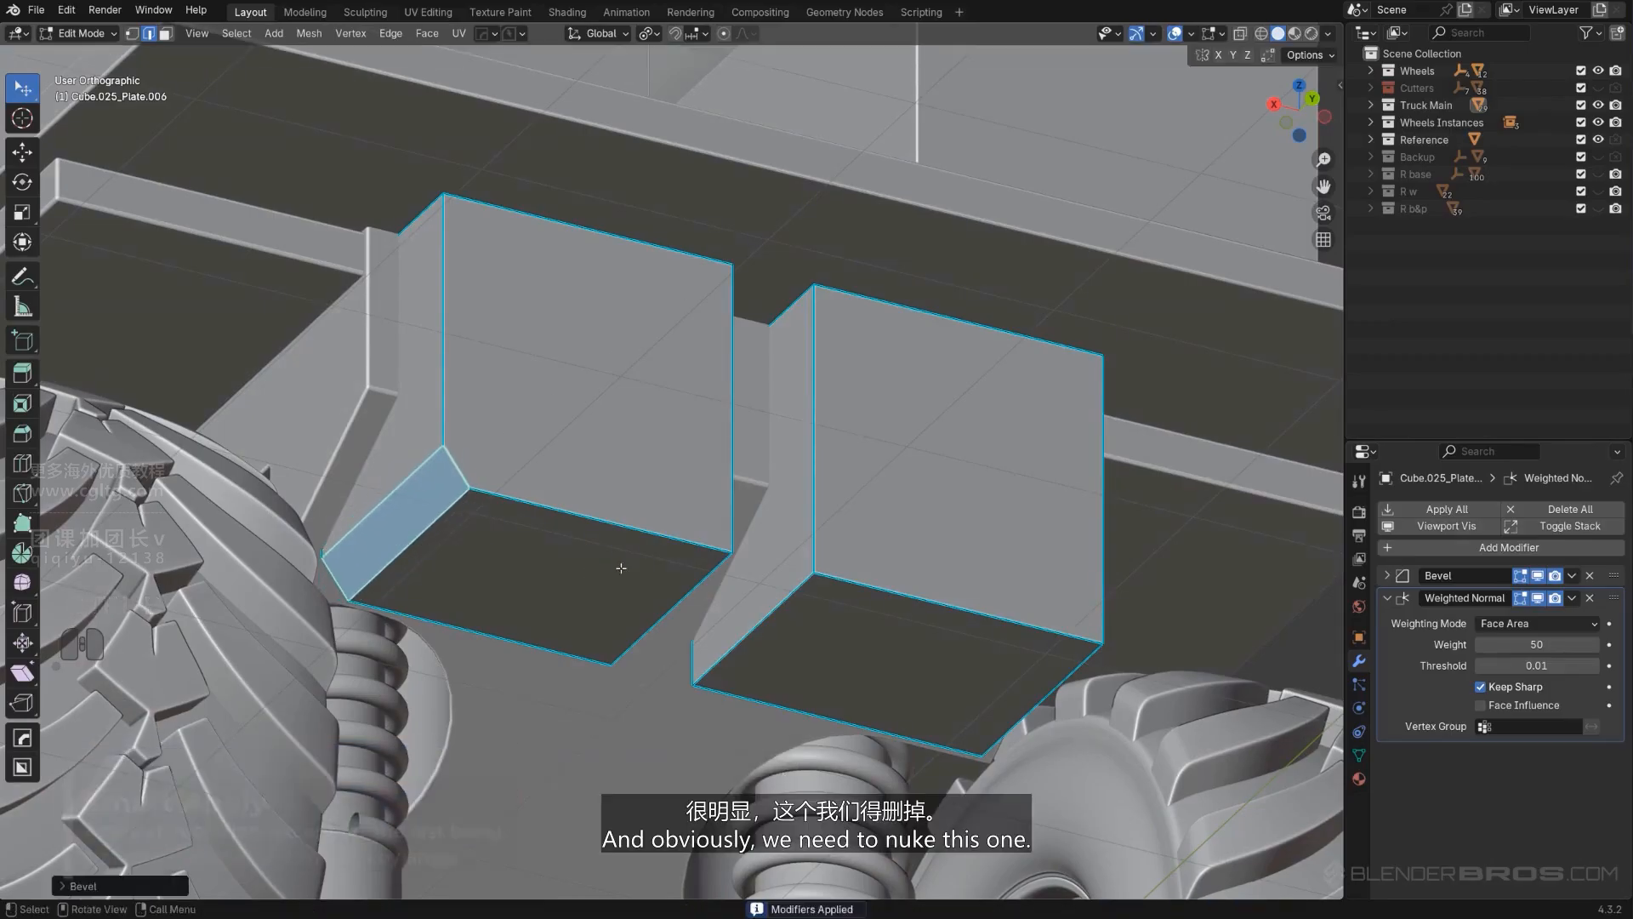
# Step: Delete the second, unchamfered rear box and set the chamfered box's origin to its geometry
pyautogui.press('Tab')
pyautogui.press('Tab')
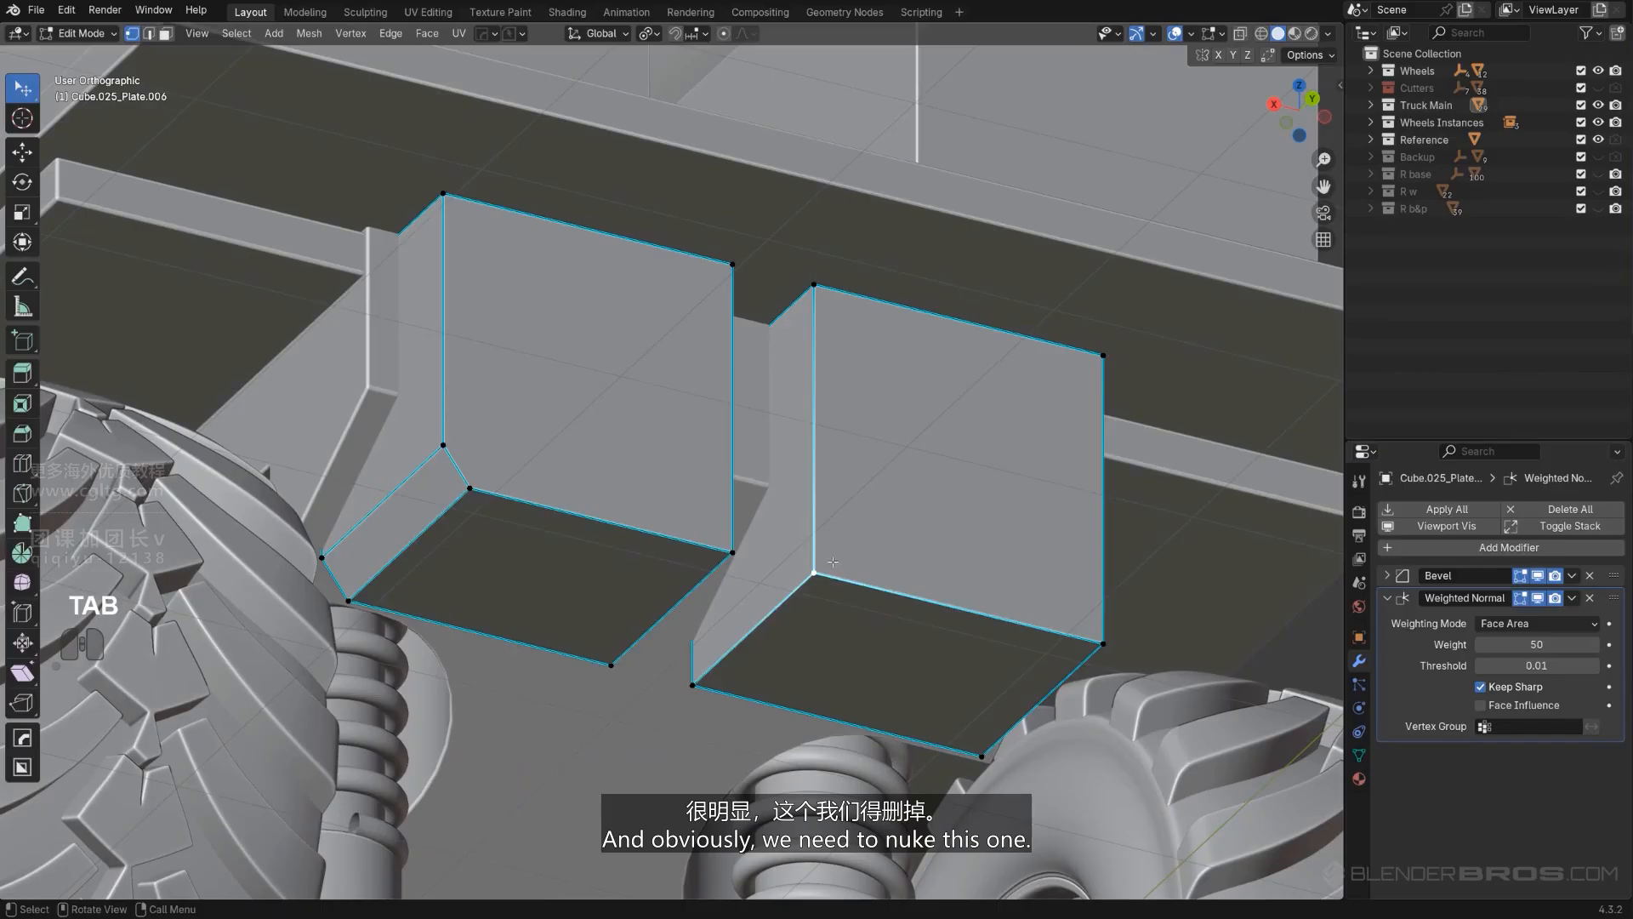
pyautogui.press('l')
pyautogui.press('x')
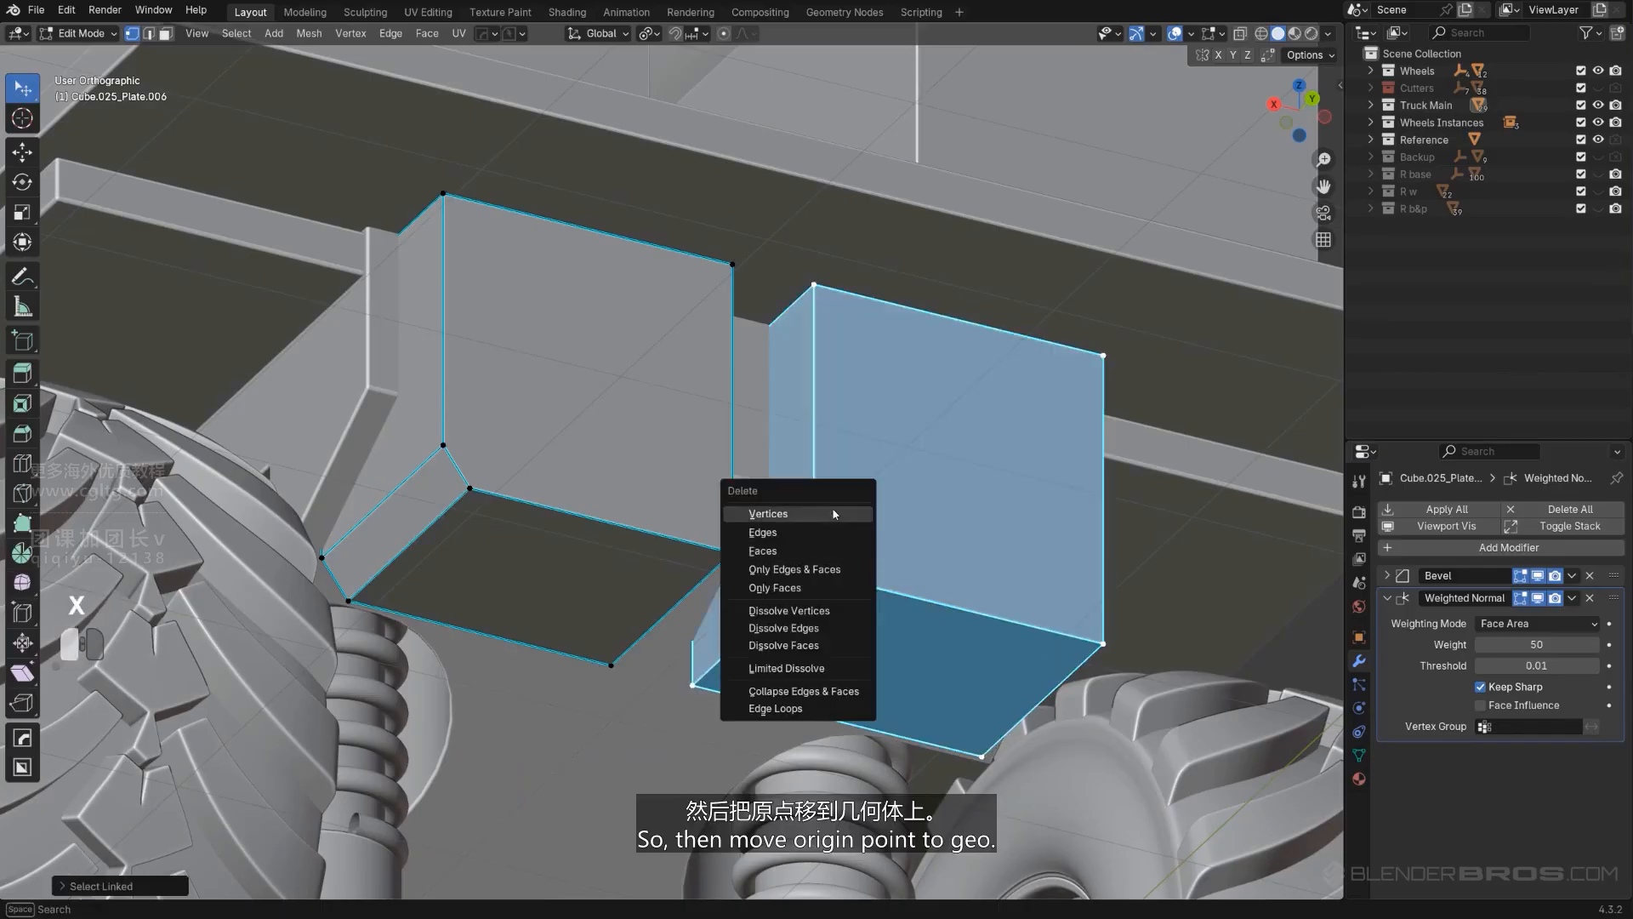
pyautogui.click(833, 513)
pyautogui.press('Tab')
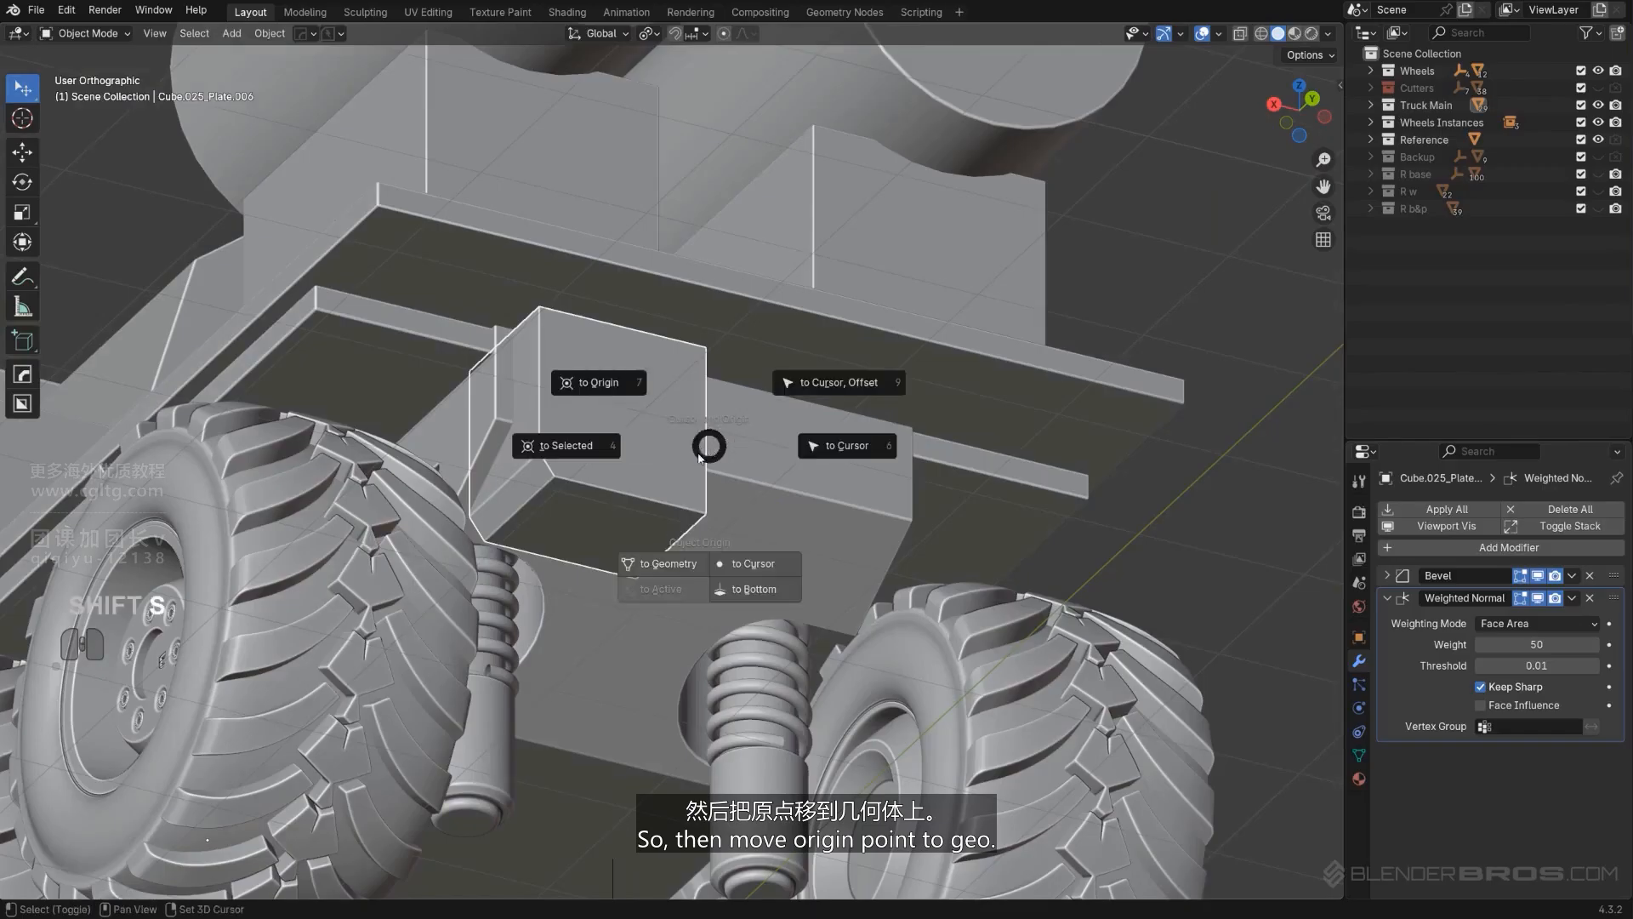
pyautogui.click(669, 563)
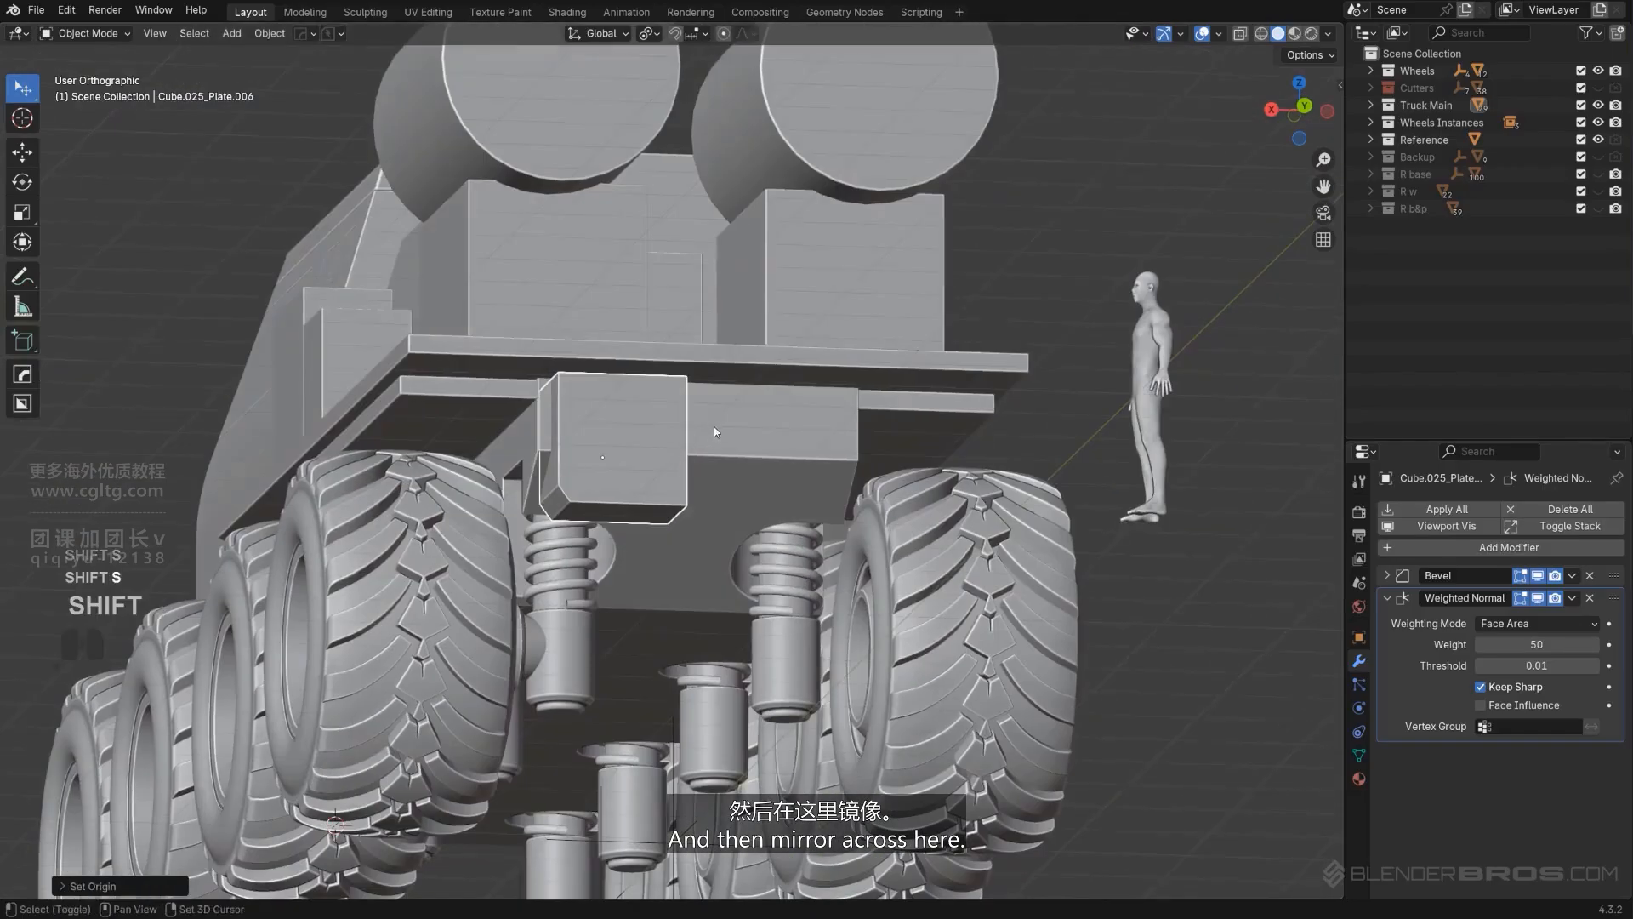
# Step: Mirror the chamfered rear box along X across the central chassis block
pyautogui.click(715, 427)
pyautogui.hotkey('alt', 'x')
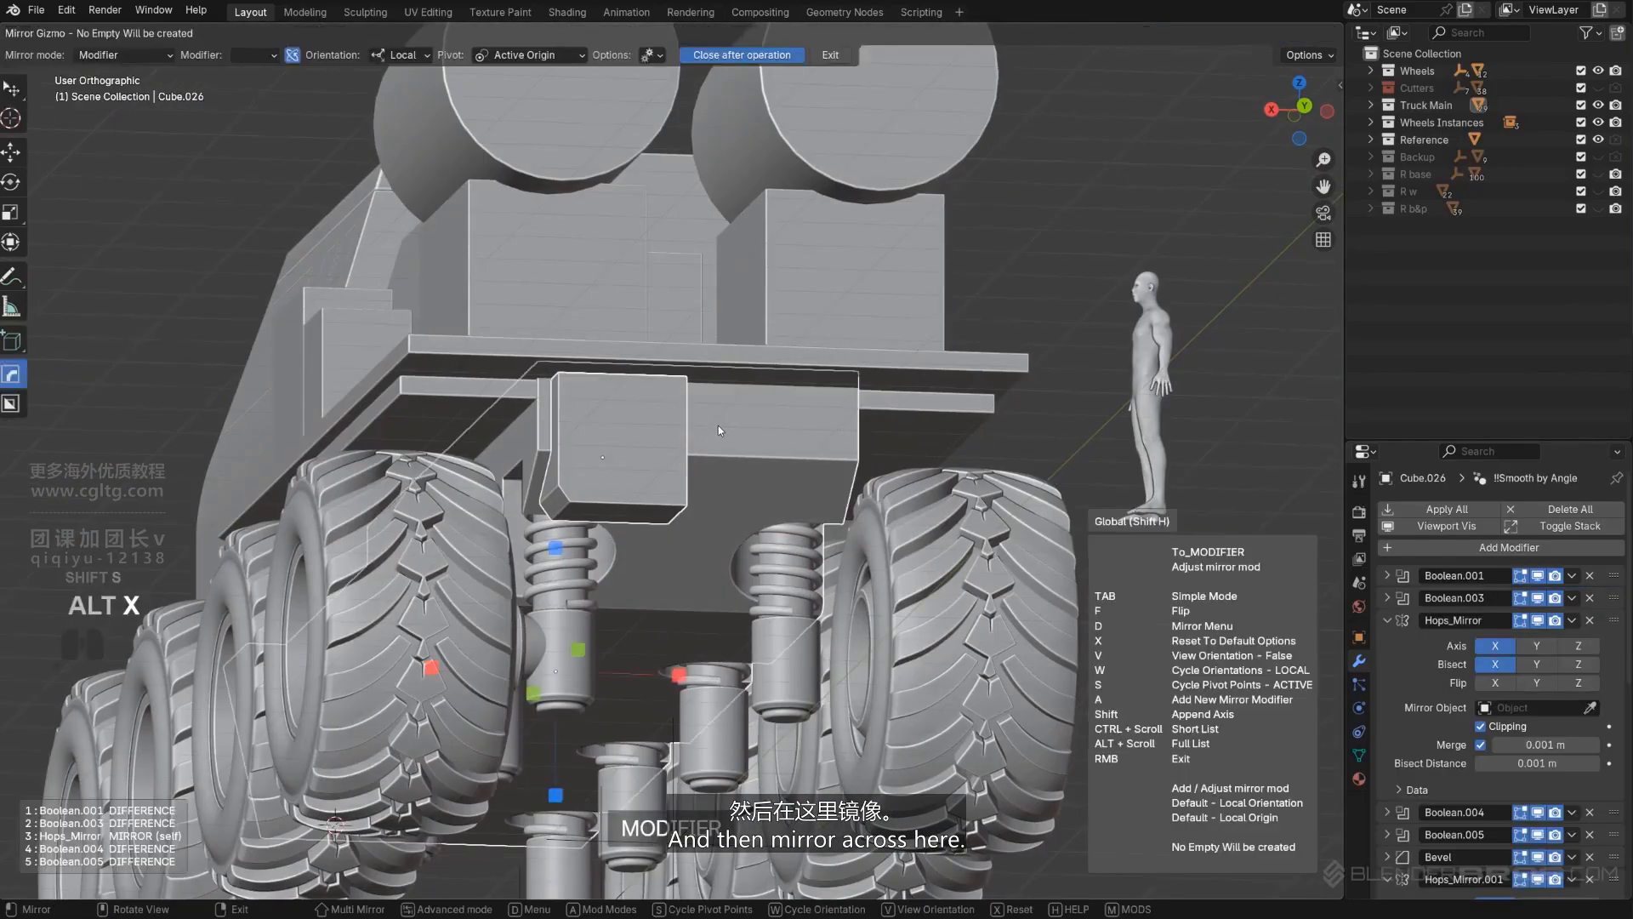
pyautogui.click(431, 667)
pyautogui.scroll(-3, 978, 340)
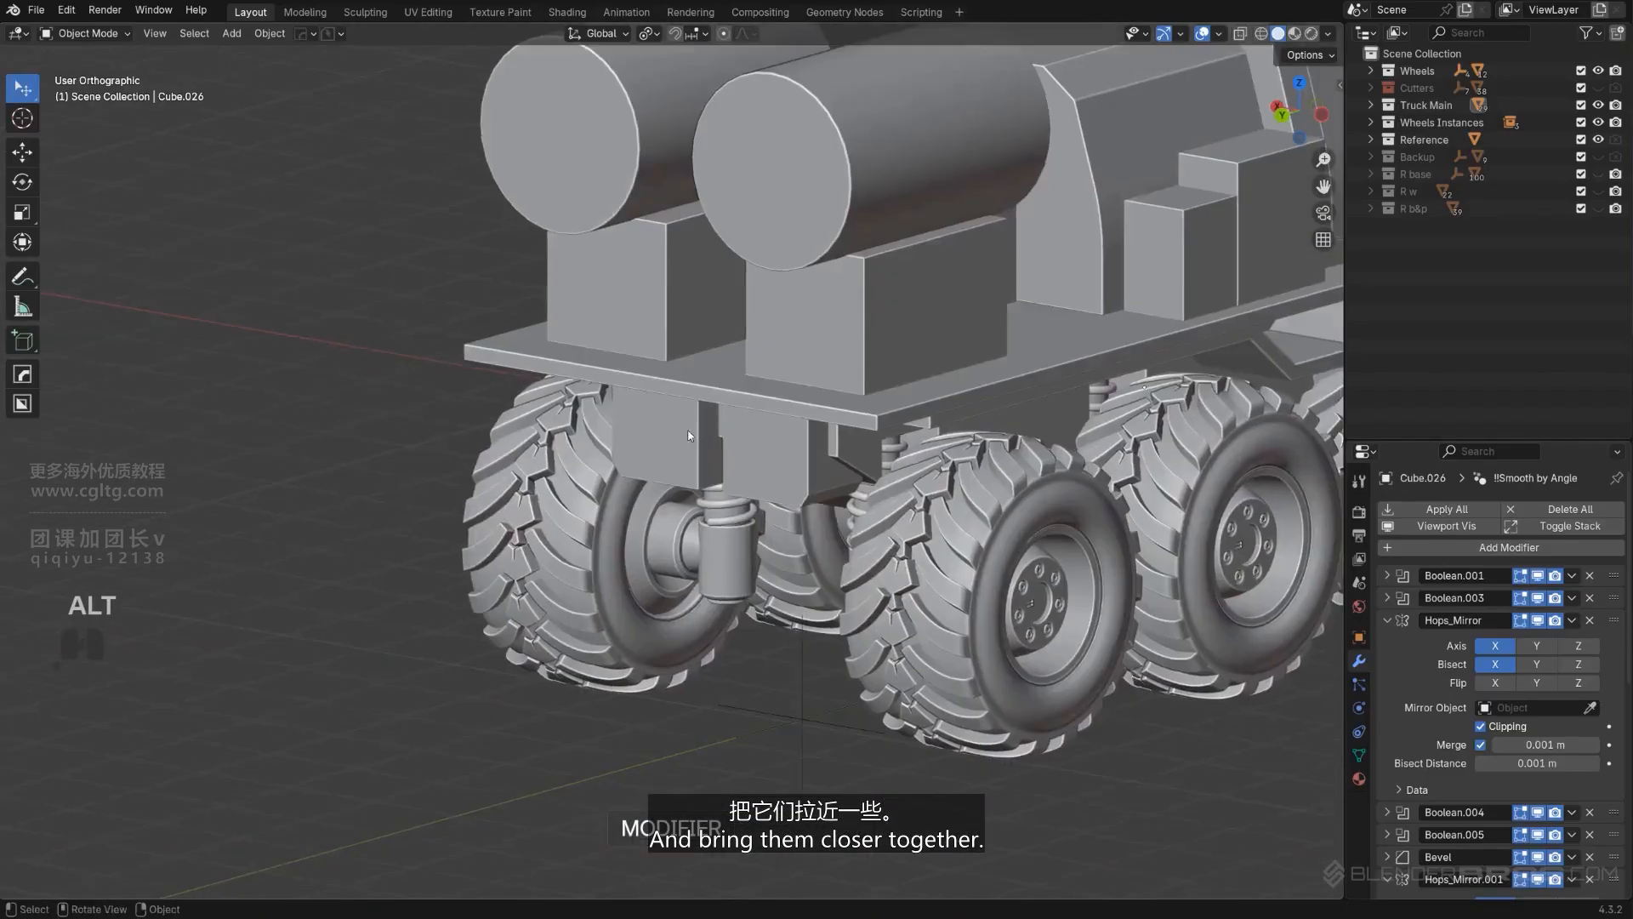
# Step: Bring the mirrored rear boxes closer together by moving the source box about 0.09 m along X in back view
pyautogui.keyDown('alt'); pyautogui.moveTo(689, 435); pyautogui.dragTo(689, 435, button='middle'); pyautogui.keyUp('alt')
pyautogui.scroll(6, 689, 435)
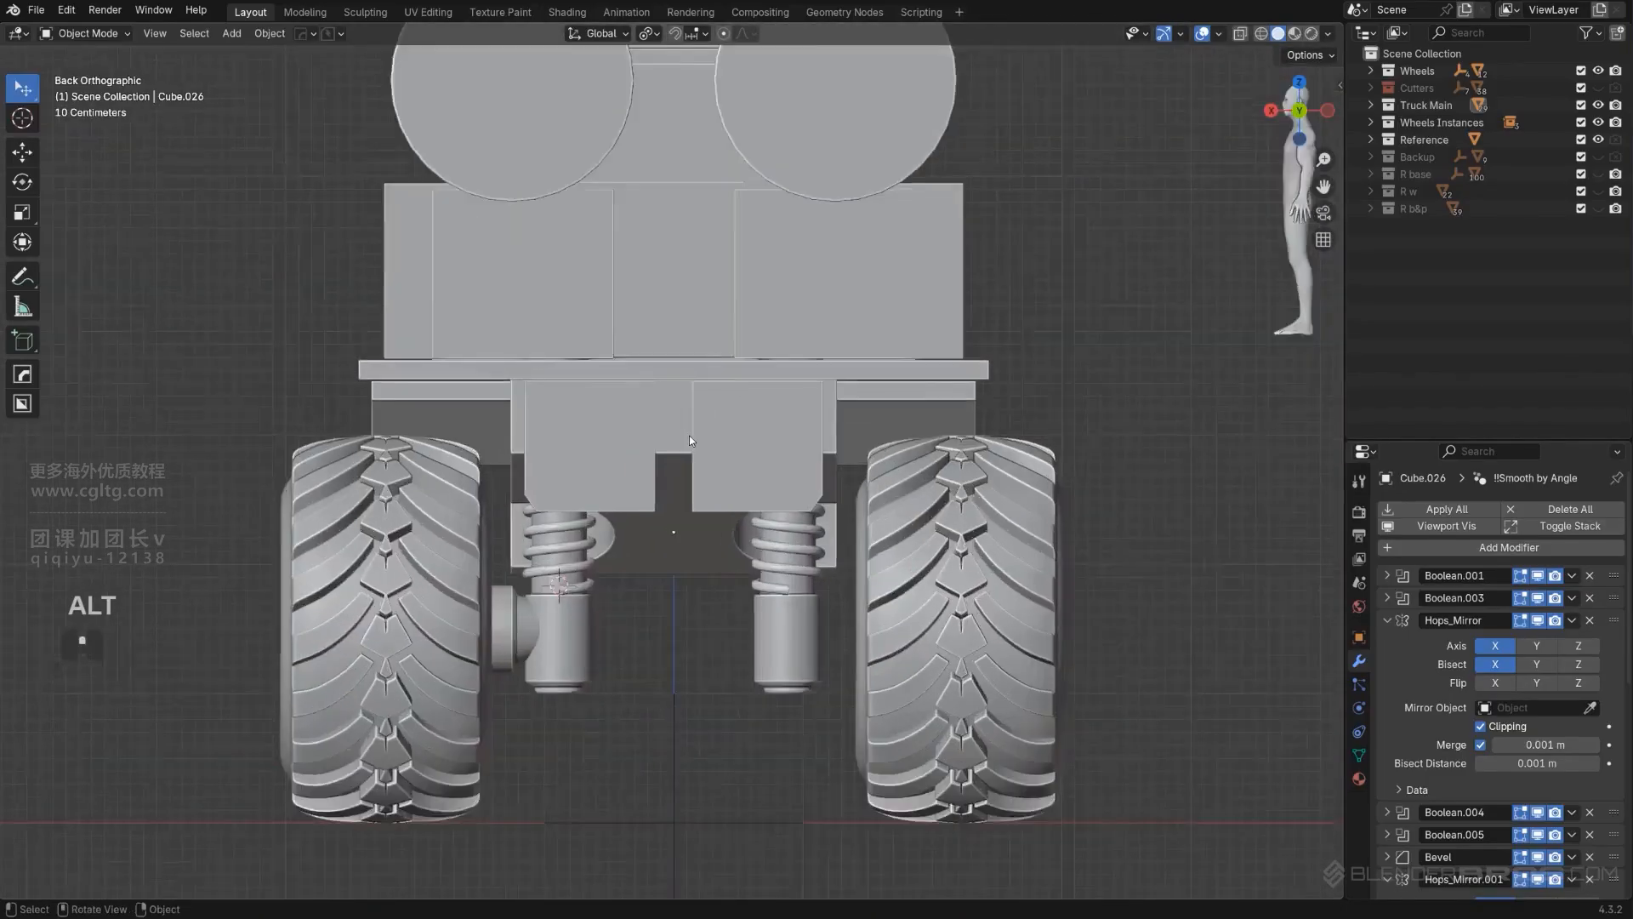
pyautogui.click(582, 456)
pyautogui.press('g')
pyautogui.press('x')
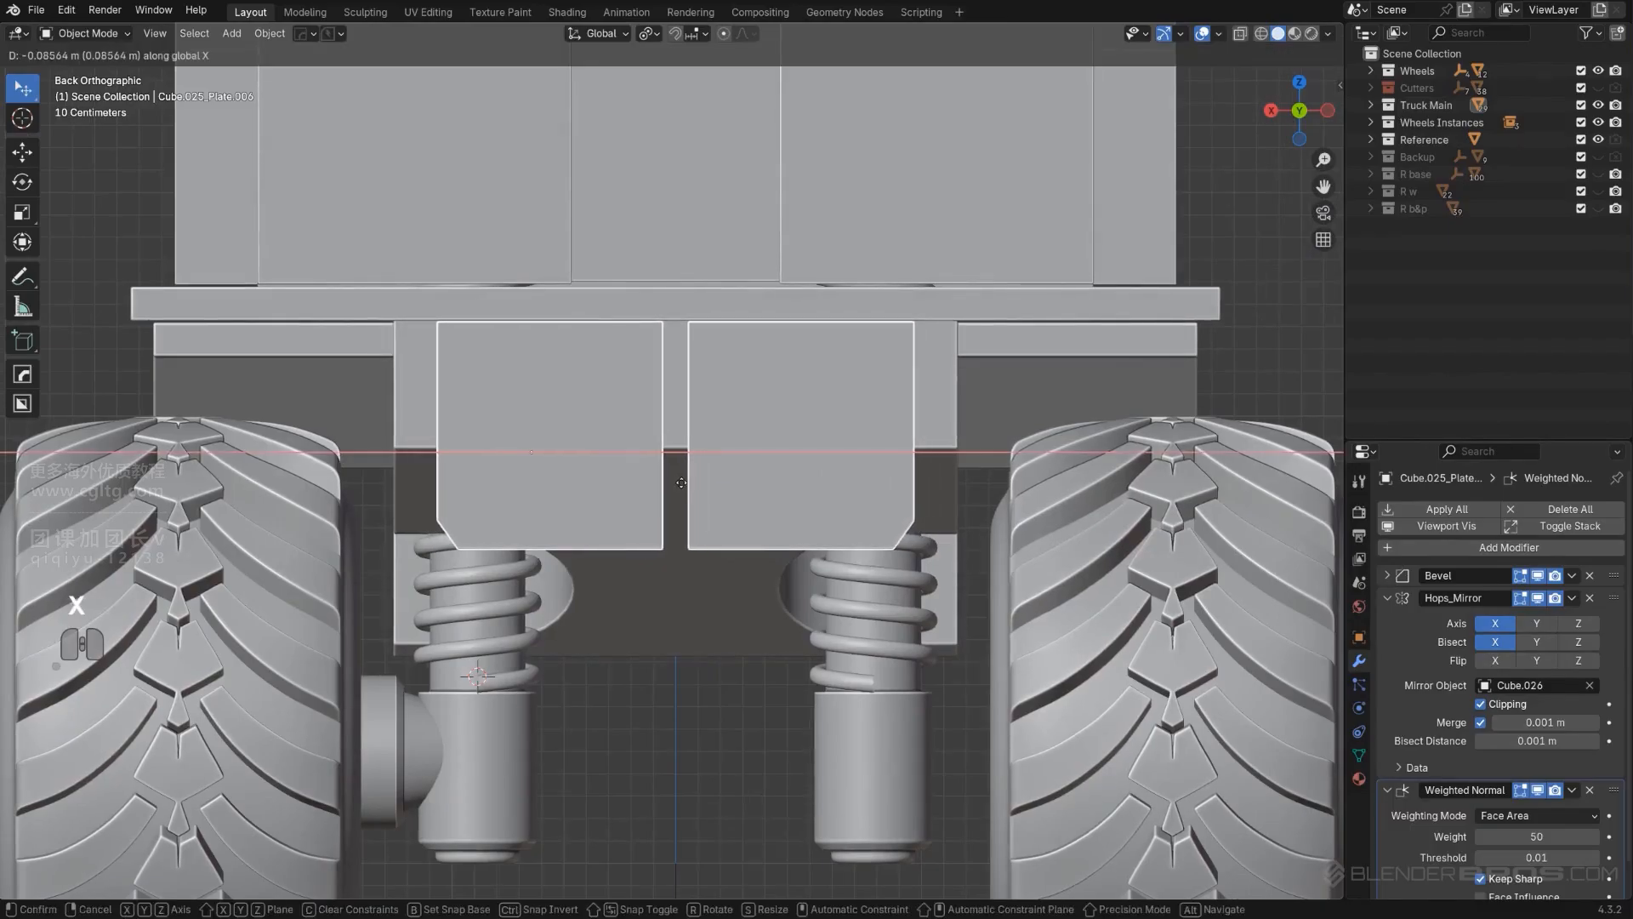
pyautogui.click(682, 483)
pyautogui.scroll(-1, 667, 523)
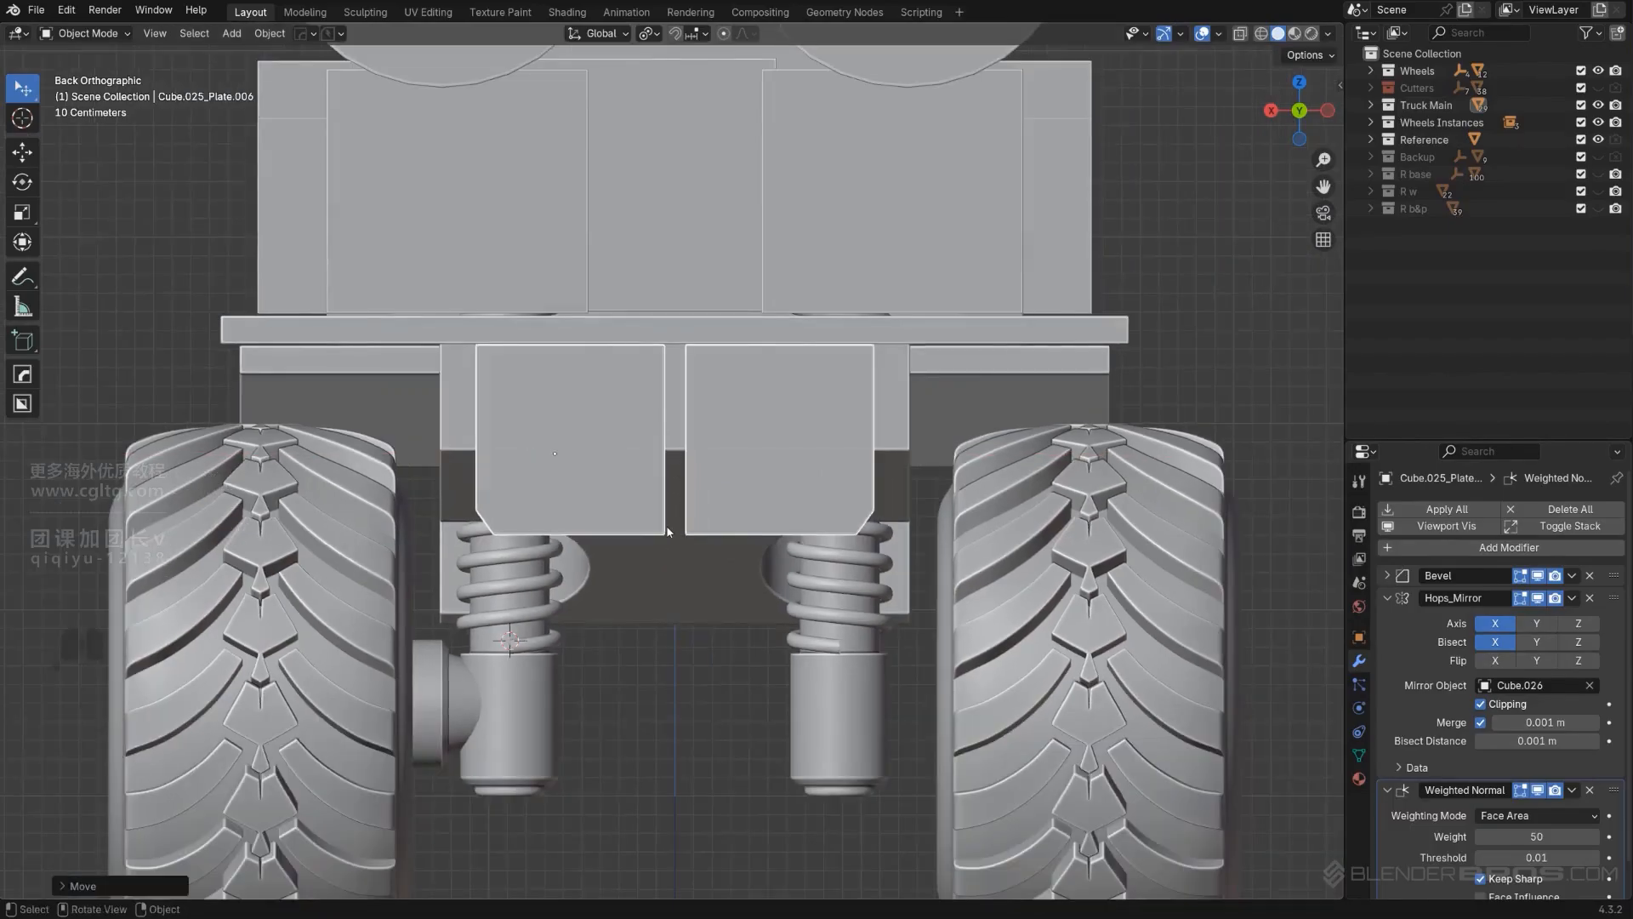
# Step: Run the HardOps Bevel on the mirrored rear boxes to correct their edge bevel and shading
pyautogui.press('q')
pyautogui.click(611, 416)
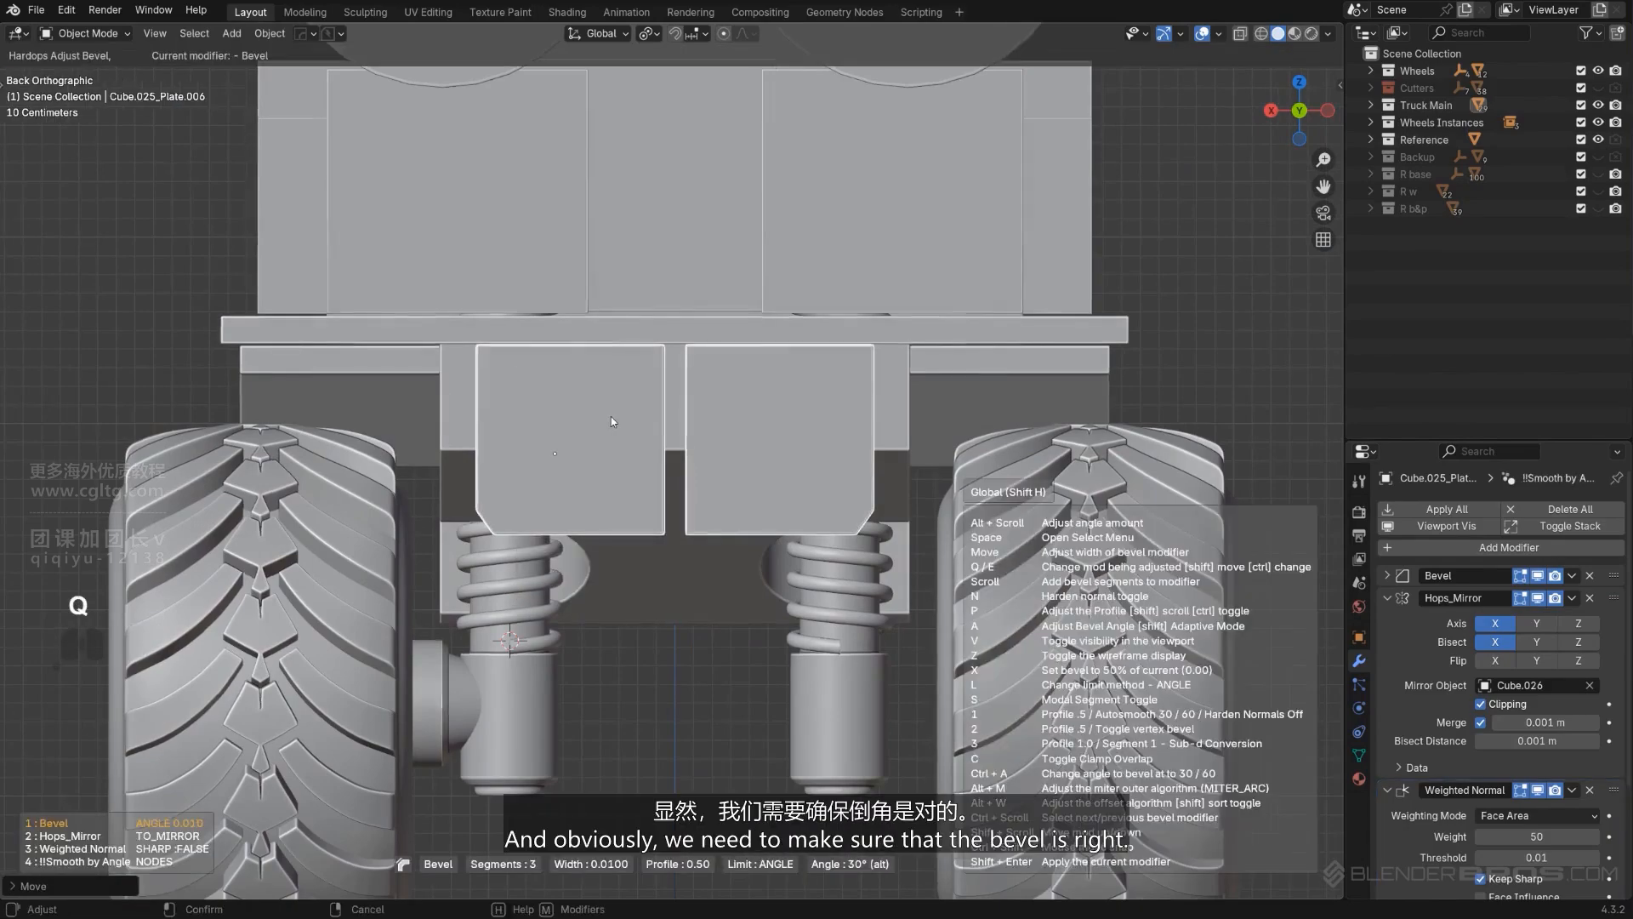
pyautogui.moveTo(572, 459); pyautogui.dragTo(769, 516, button='middle')
pyautogui.scroll(5, 631, 461)
pyautogui.press('q')
pyautogui.keyDown('alt'); pyautogui.click(580, 418); pyautogui.keyUp('alt')
# Step: Examine the bevelled rear boxes and the whole back of the truck for a place to add lights
pyautogui.scroll(-4, 590, 417)
pyautogui.scroll(-3, 755, 434)
pyautogui.scroll(-2, 839, 535)
pyautogui.scroll(2, 767, 539)
pyautogui.scroll(1, 677, 529)
pyautogui.scroll(-3, 675, 530)
pyautogui.scroll(-2, 674, 530)
pyautogui.keyDown('shift'); pyautogui.moveTo(555, 528); pyautogui.dragTo(867, 447, button='middle'); pyautogui.keyUp('shift')
pyautogui.scroll(6, 867, 441)
pyautogui.scroll(-5, 868, 442)
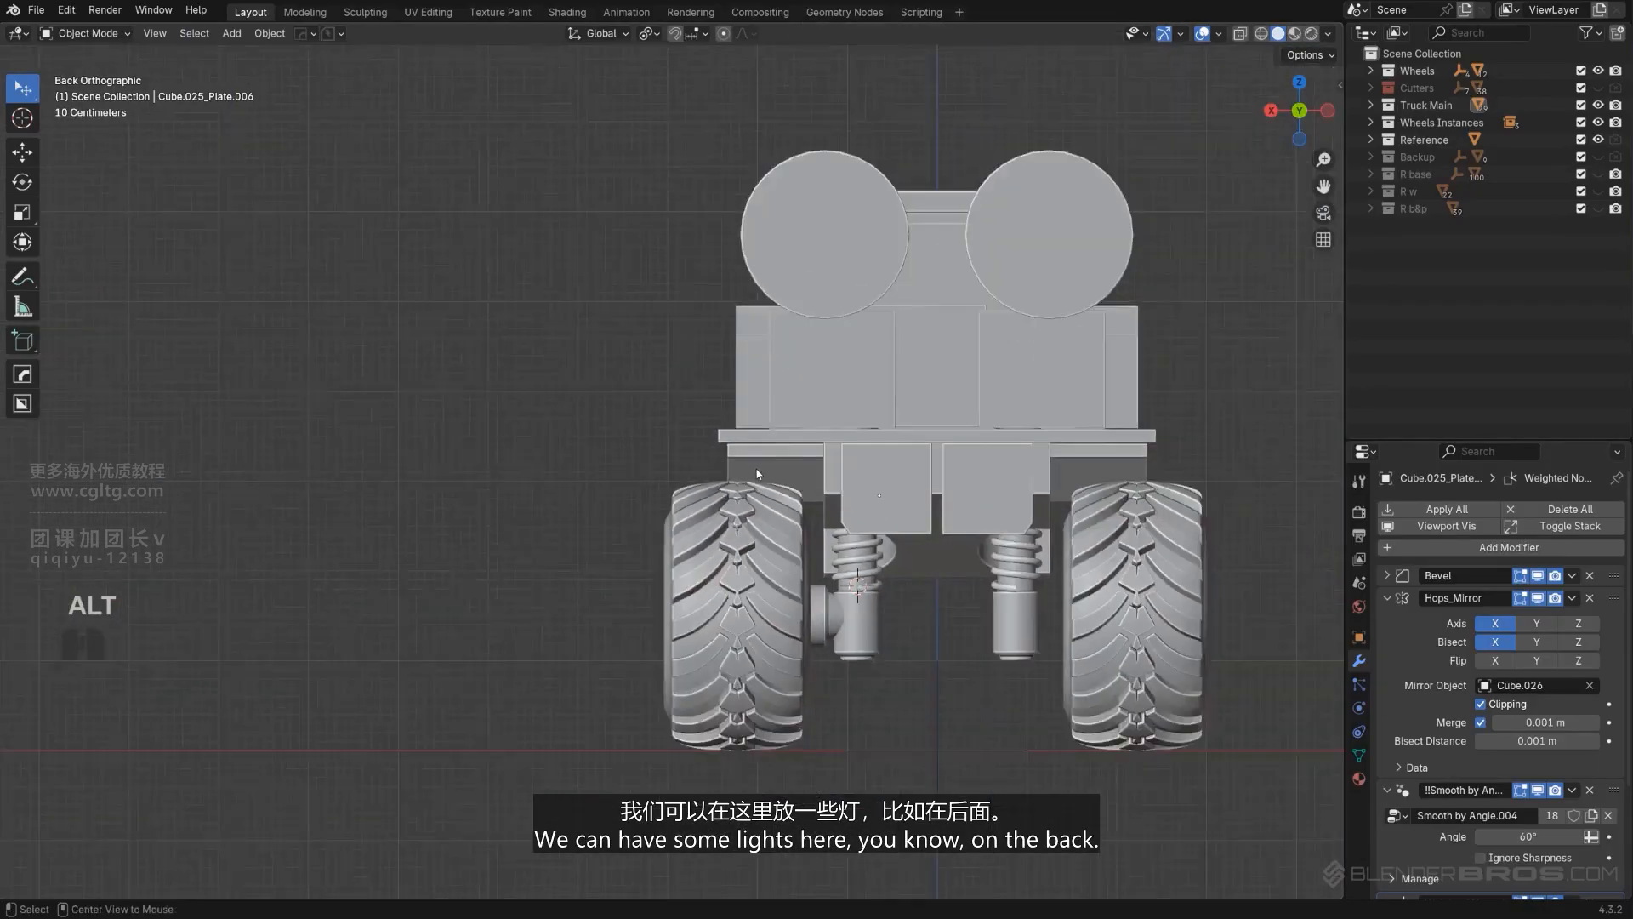
# Step: Add a cube for the rear lights and move it beside the truck bed in back view
pyautogui.keyDown('alt'); pyautogui.moveTo(757, 468); pyautogui.dragTo(790, 457, button='middle'); pyautogui.keyUp('alt')
pyautogui.scroll(3, 789, 457)
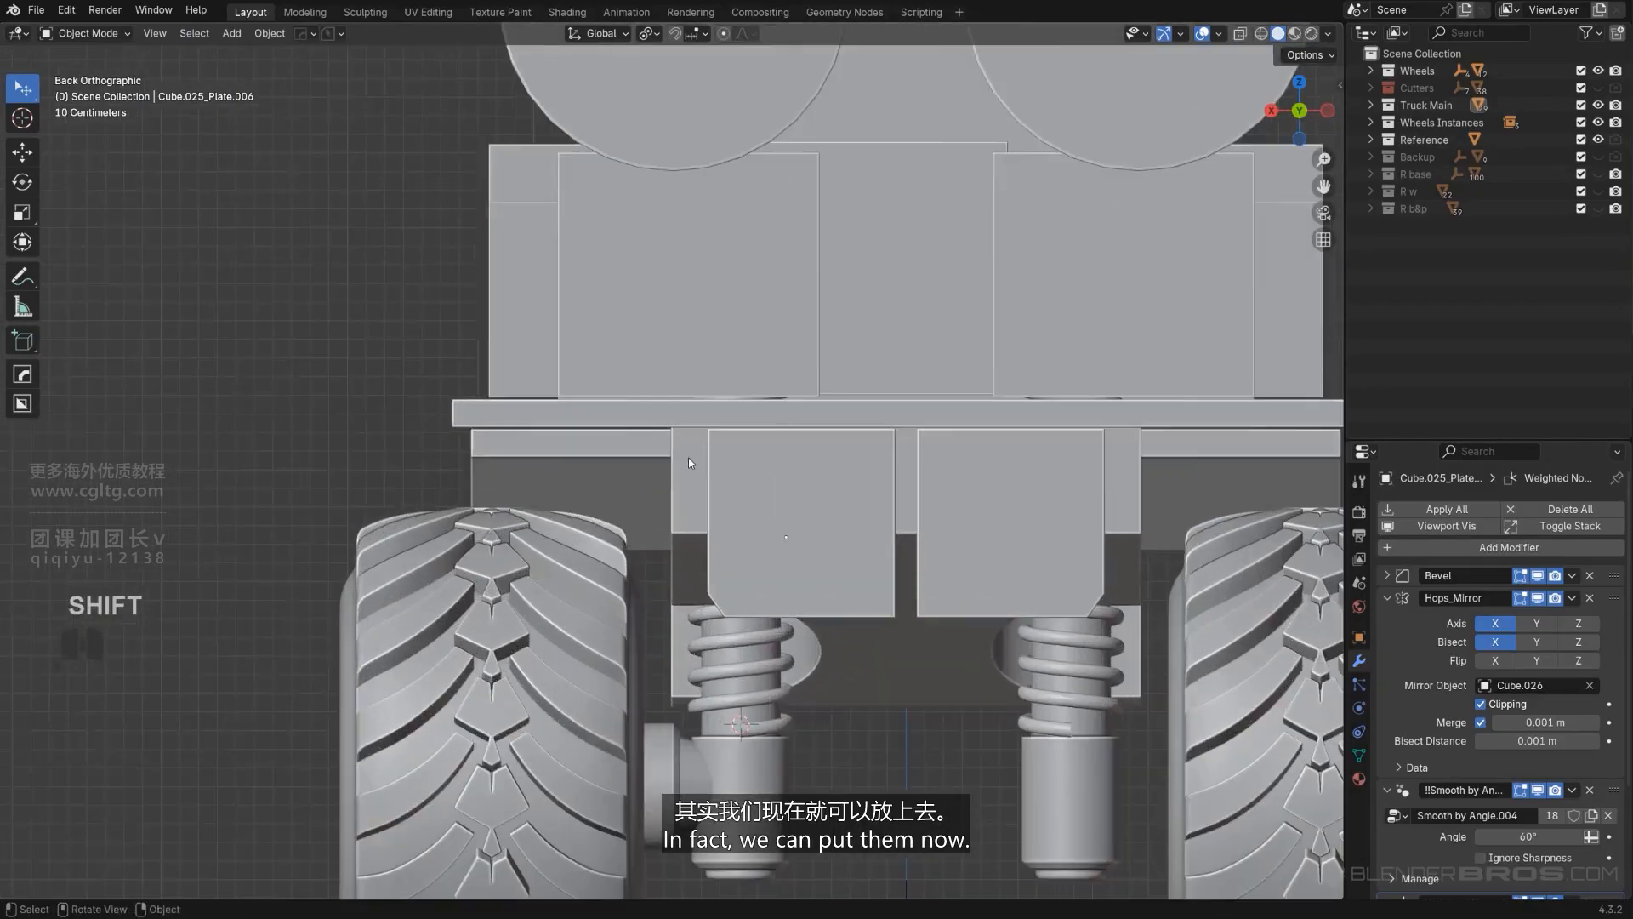
pyautogui.hotkey('shift', 'a')
pyautogui.moveTo(376, 459)
pyautogui.click(447, 493)
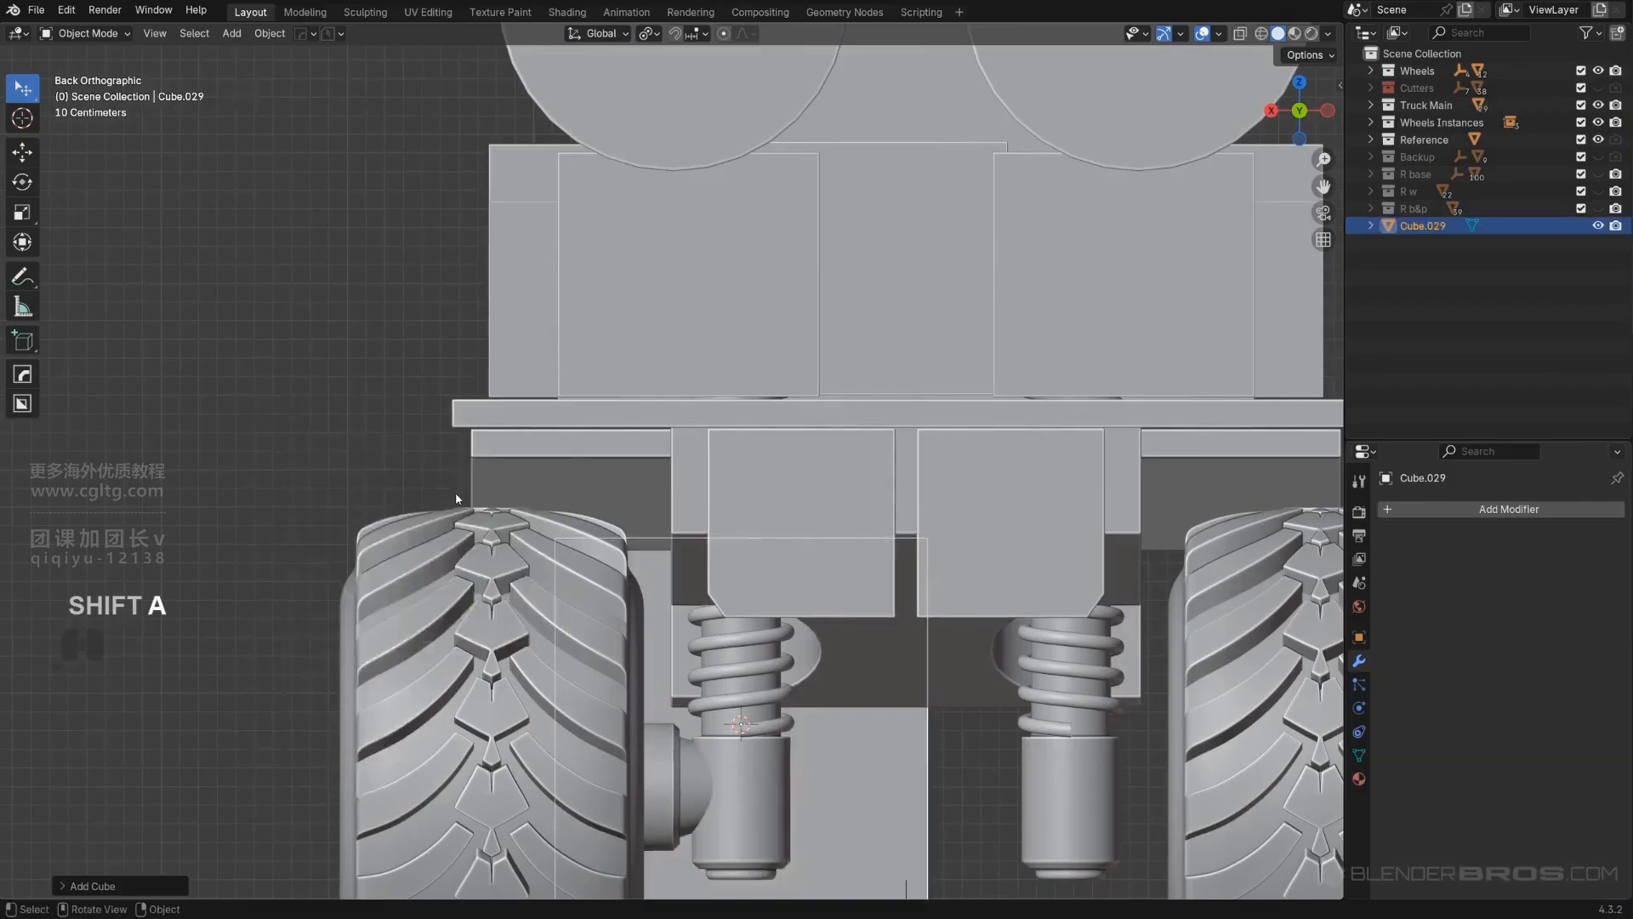
pyautogui.scroll(-4, 715, 580)
pyautogui.press('g')
pyautogui.click(626, 507)
# Step: Scale the cube down, then widen it along X and flatten it along Z into a slim light block
pyautogui.scroll(1, 626, 507)
pyautogui.press('s')
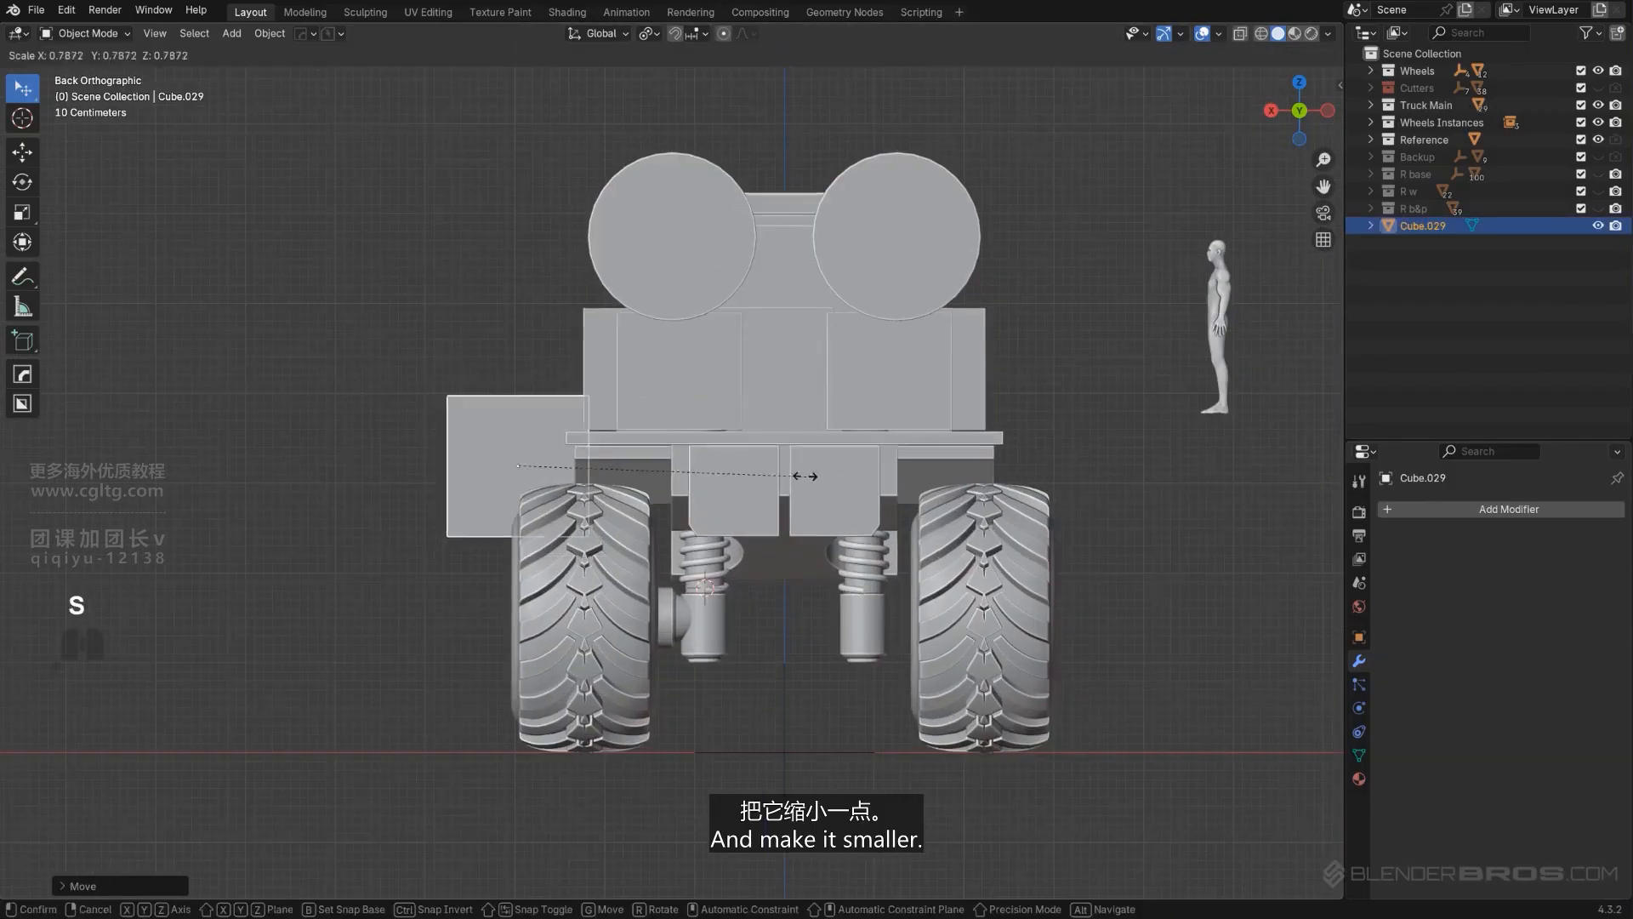
pyautogui.click(584, 466)
pyautogui.scroll(1, 583, 466)
pyautogui.press('s')
pyautogui.press('y')
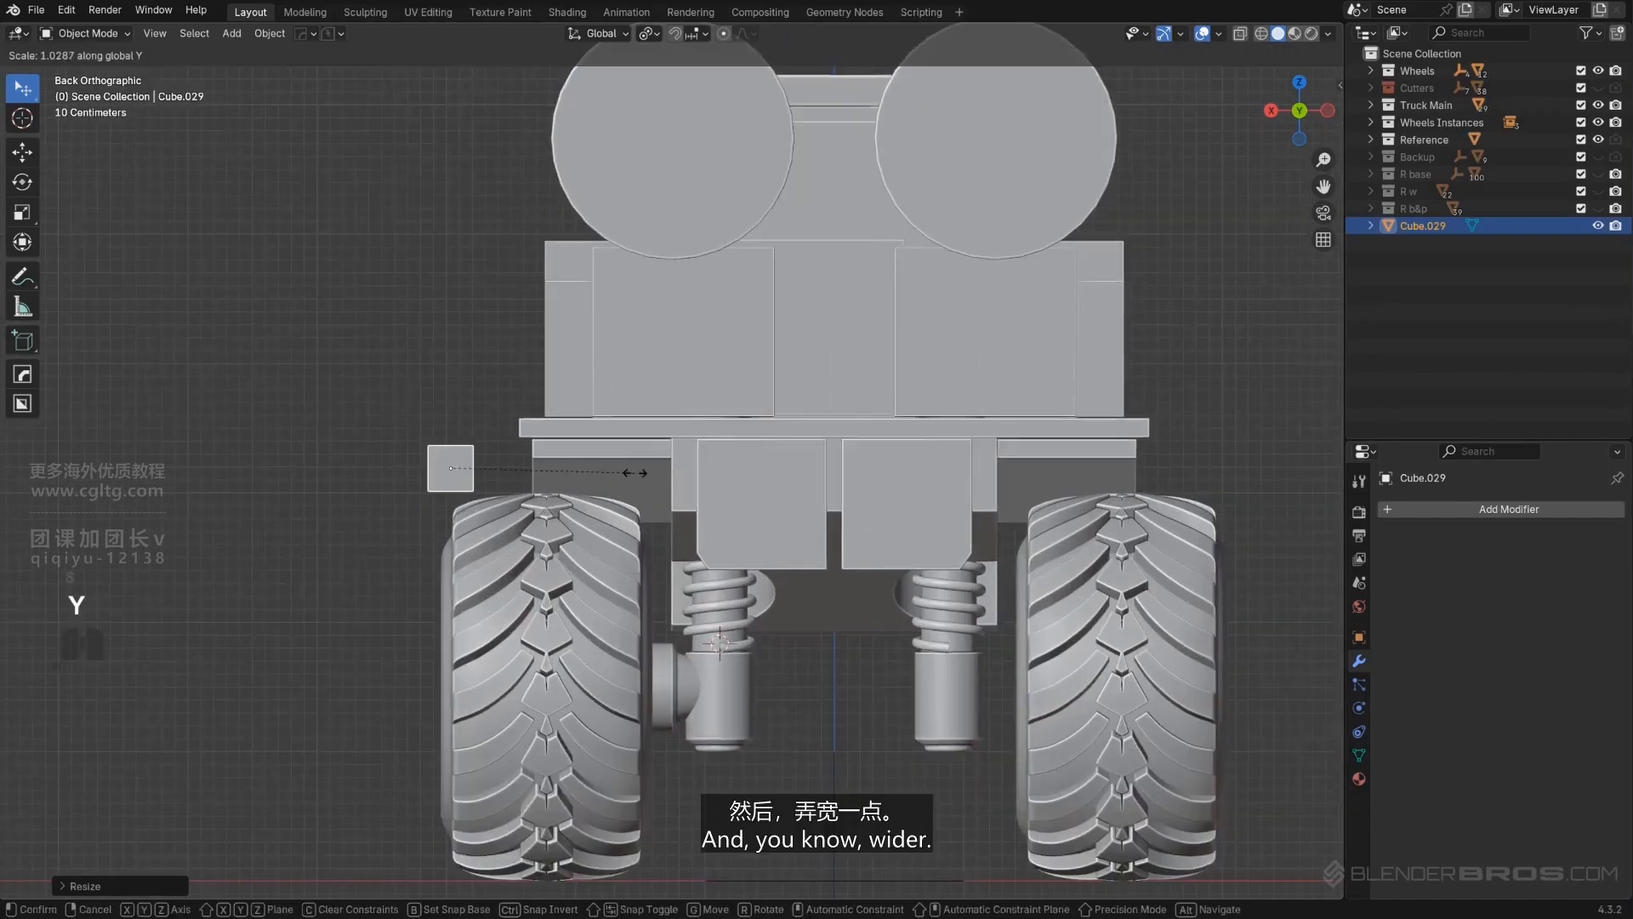
pyautogui.press('x')
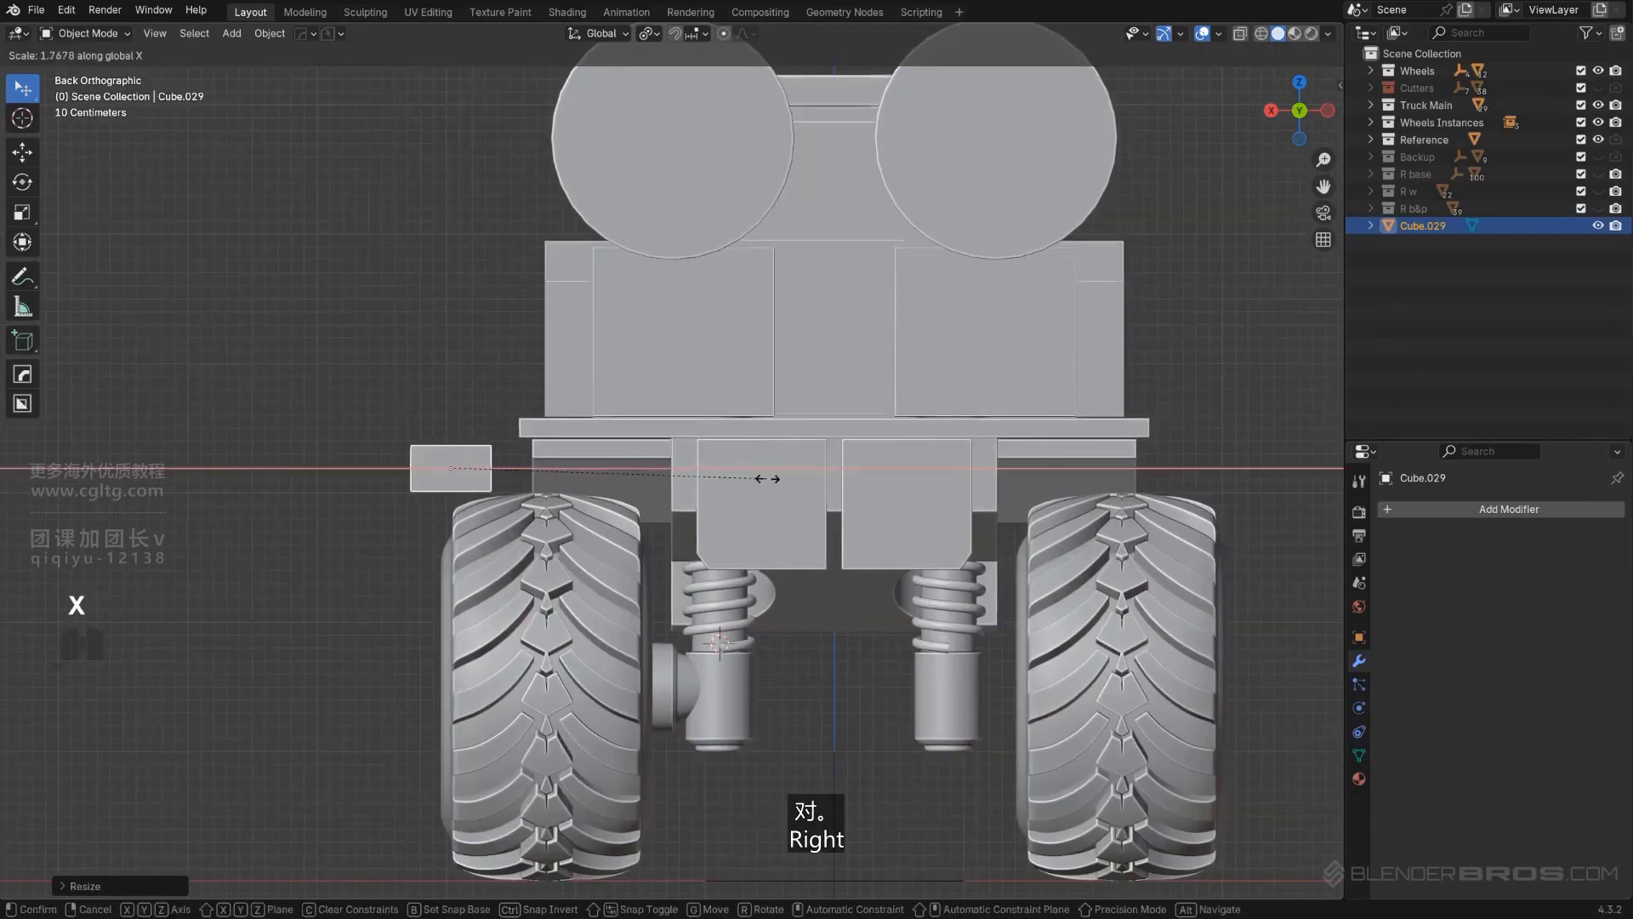
pyautogui.click(936, 497)
pyautogui.press('s')
pyautogui.click(811, 478)
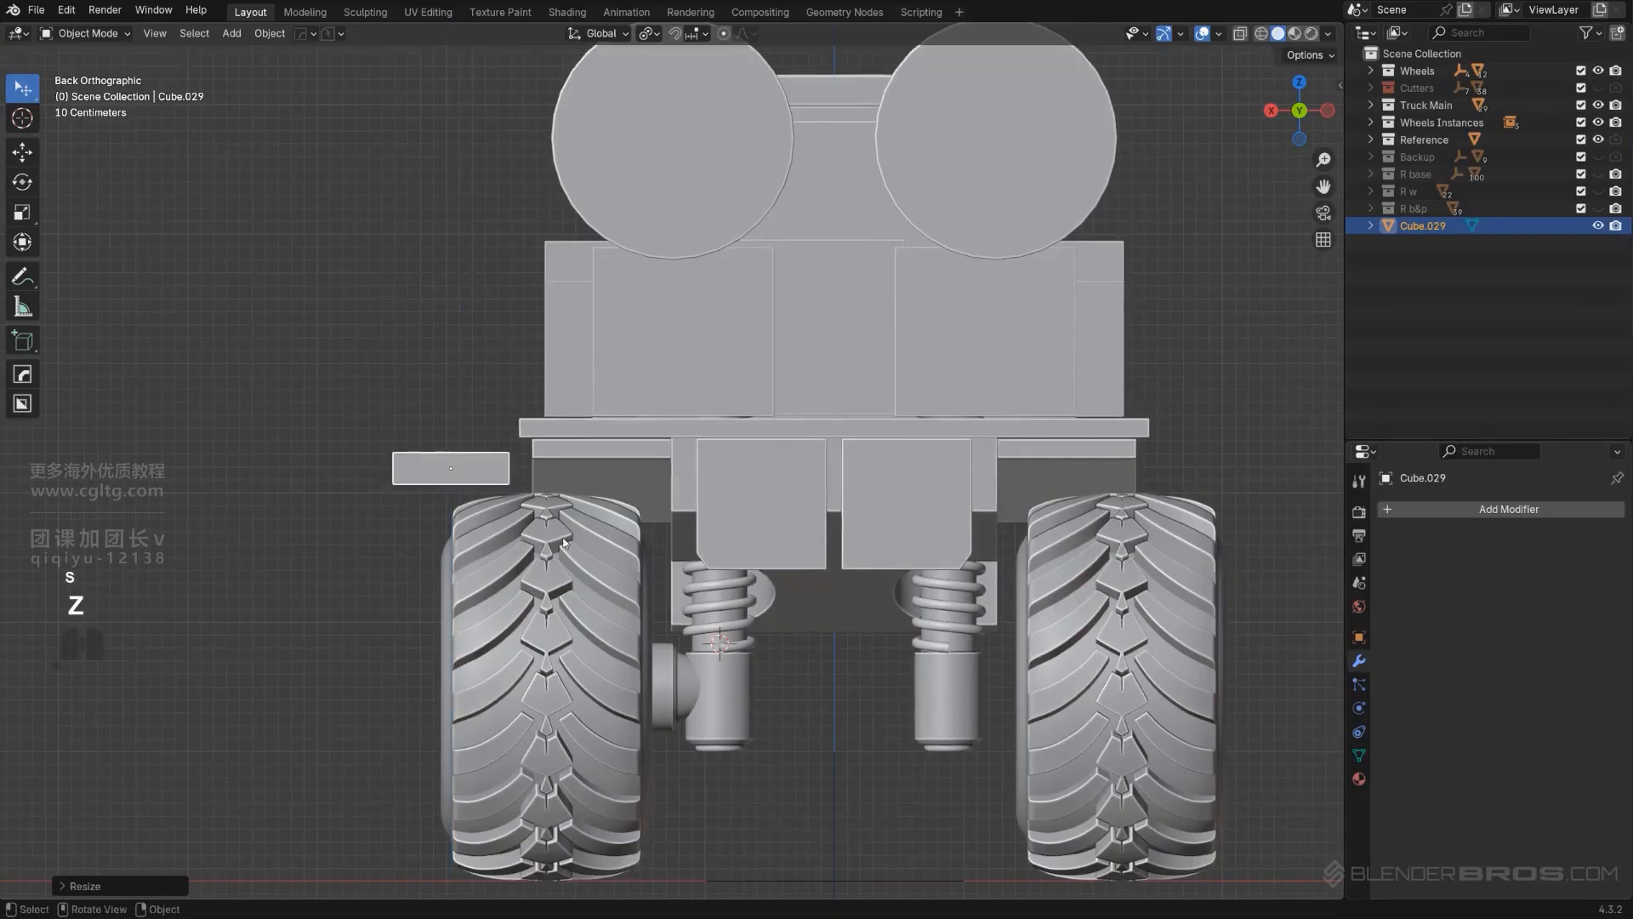
# Step: Move the light block beneath the rear end of the bed plate in the side view
pyautogui.keyDown('alt'); pyautogui.moveTo(587, 528); pyautogui.dragTo(676, 549, button='middle'); pyautogui.keyUp('alt')
pyautogui.scroll(-3, 1063, 527)
pyautogui.keyDown('shift'); pyautogui.moveTo(1109, 520); pyautogui.dragTo(617, 515, button='middle'); pyautogui.keyUp('shift')
pyautogui.press('g')
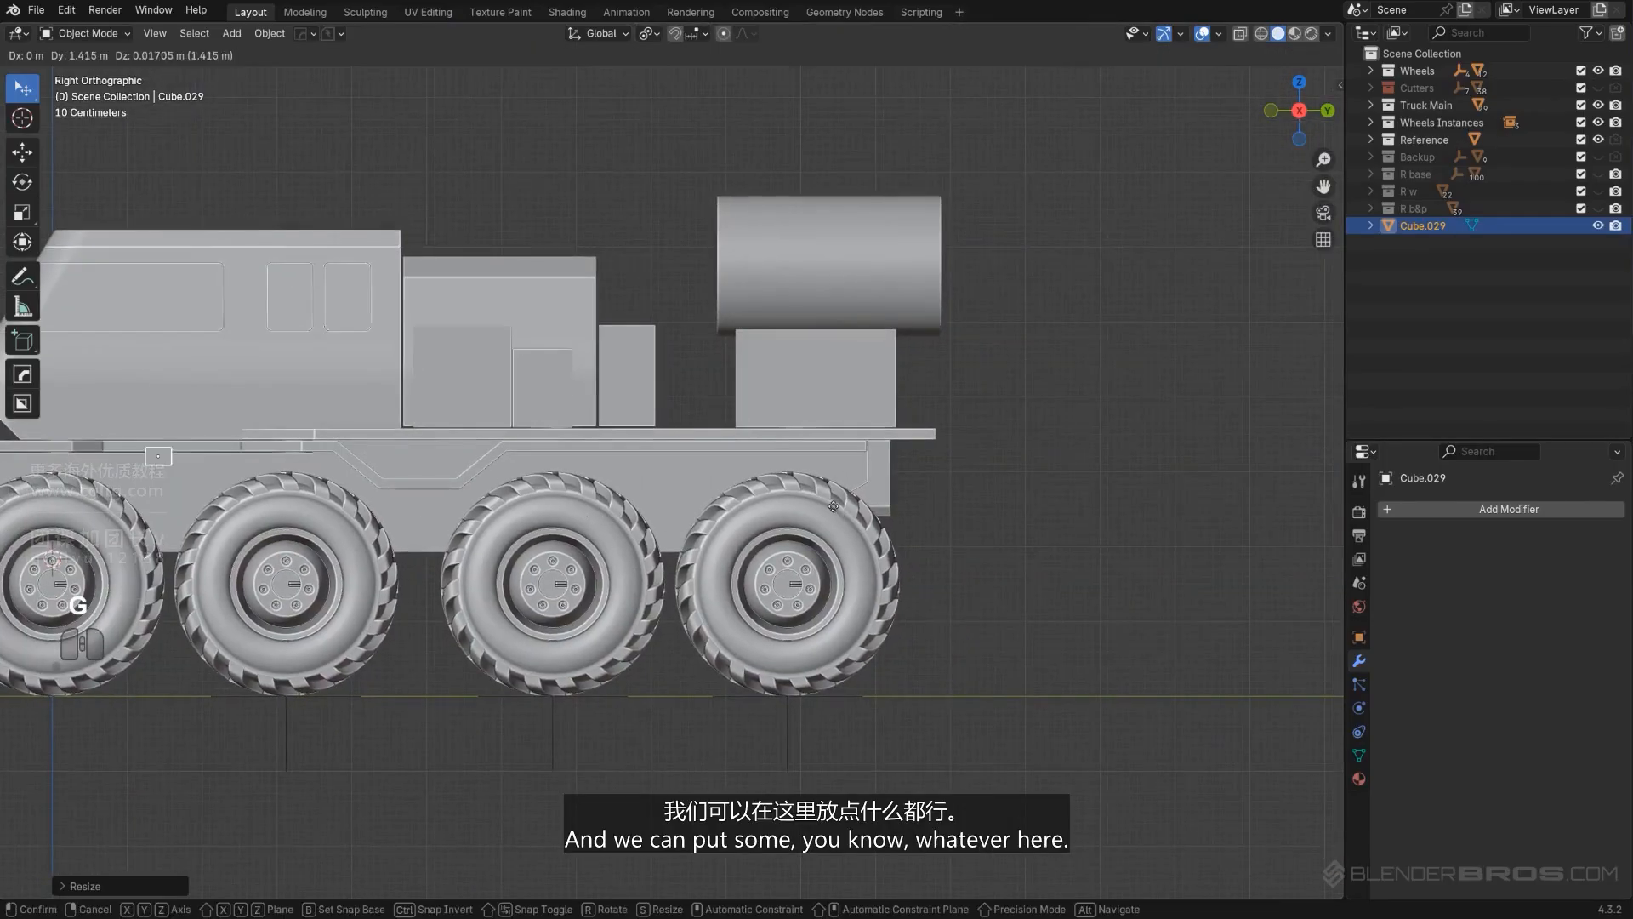
pyautogui.click(98, 508)
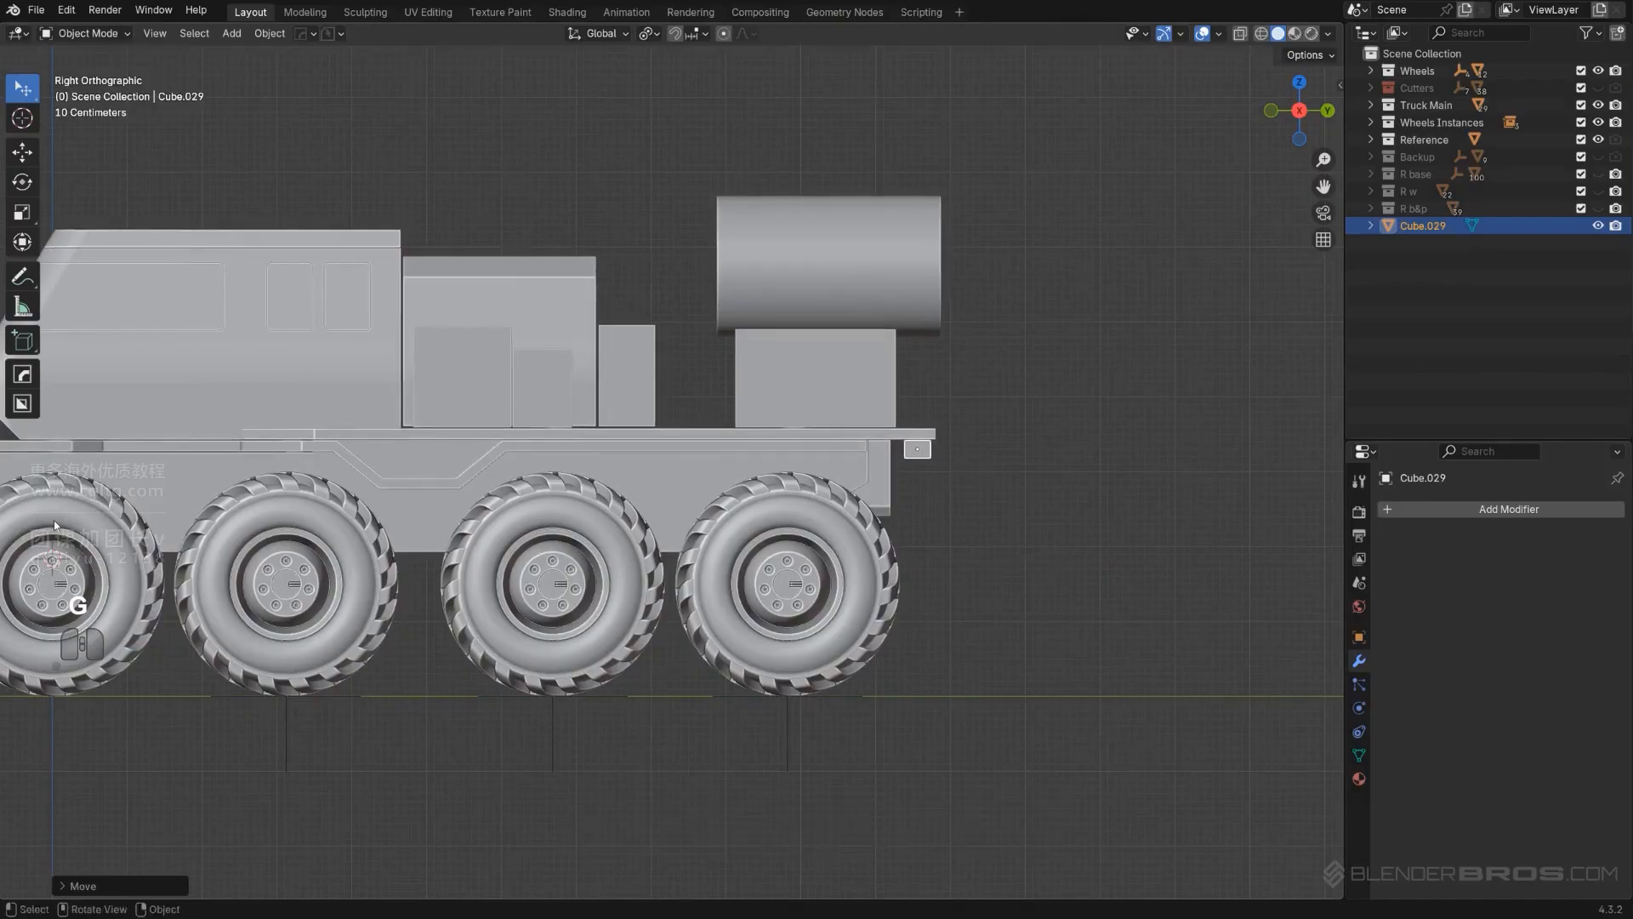
# Step: Move the light block about 0.97 m along X to line it up with the bed plate's outer edge
pyautogui.keyDown('alt'); pyautogui.moveTo(897, 400); pyautogui.dragTo(383, 412, button='middle'); pyautogui.keyUp('alt')
pyautogui.scroll(3, 482, 390)
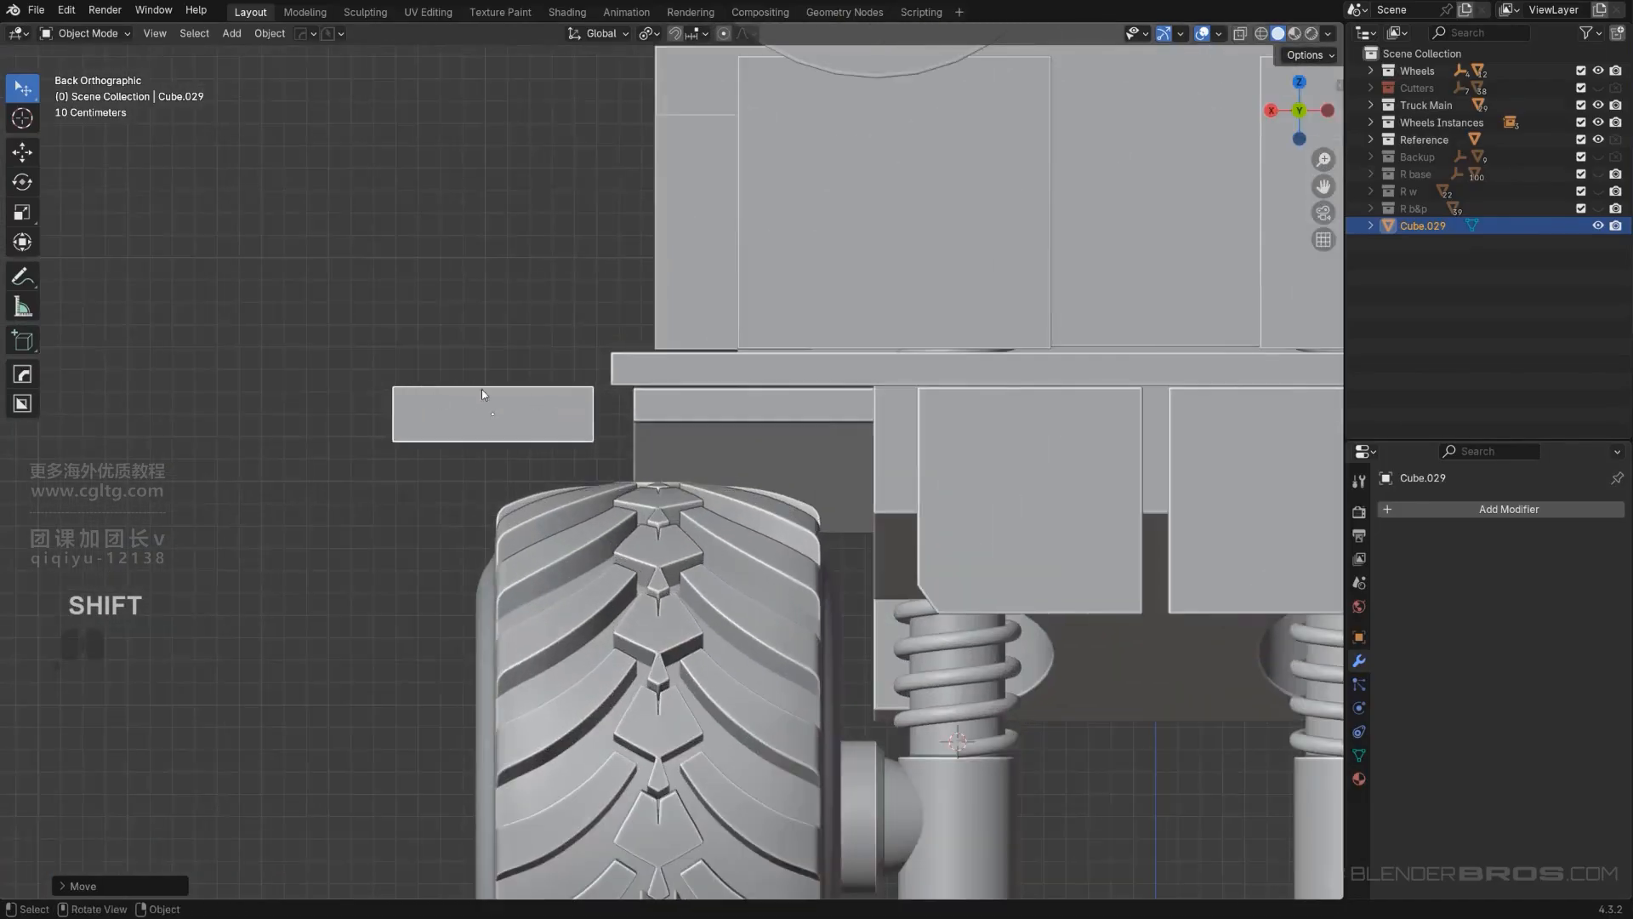
pyautogui.press('g')
pyautogui.press('x')
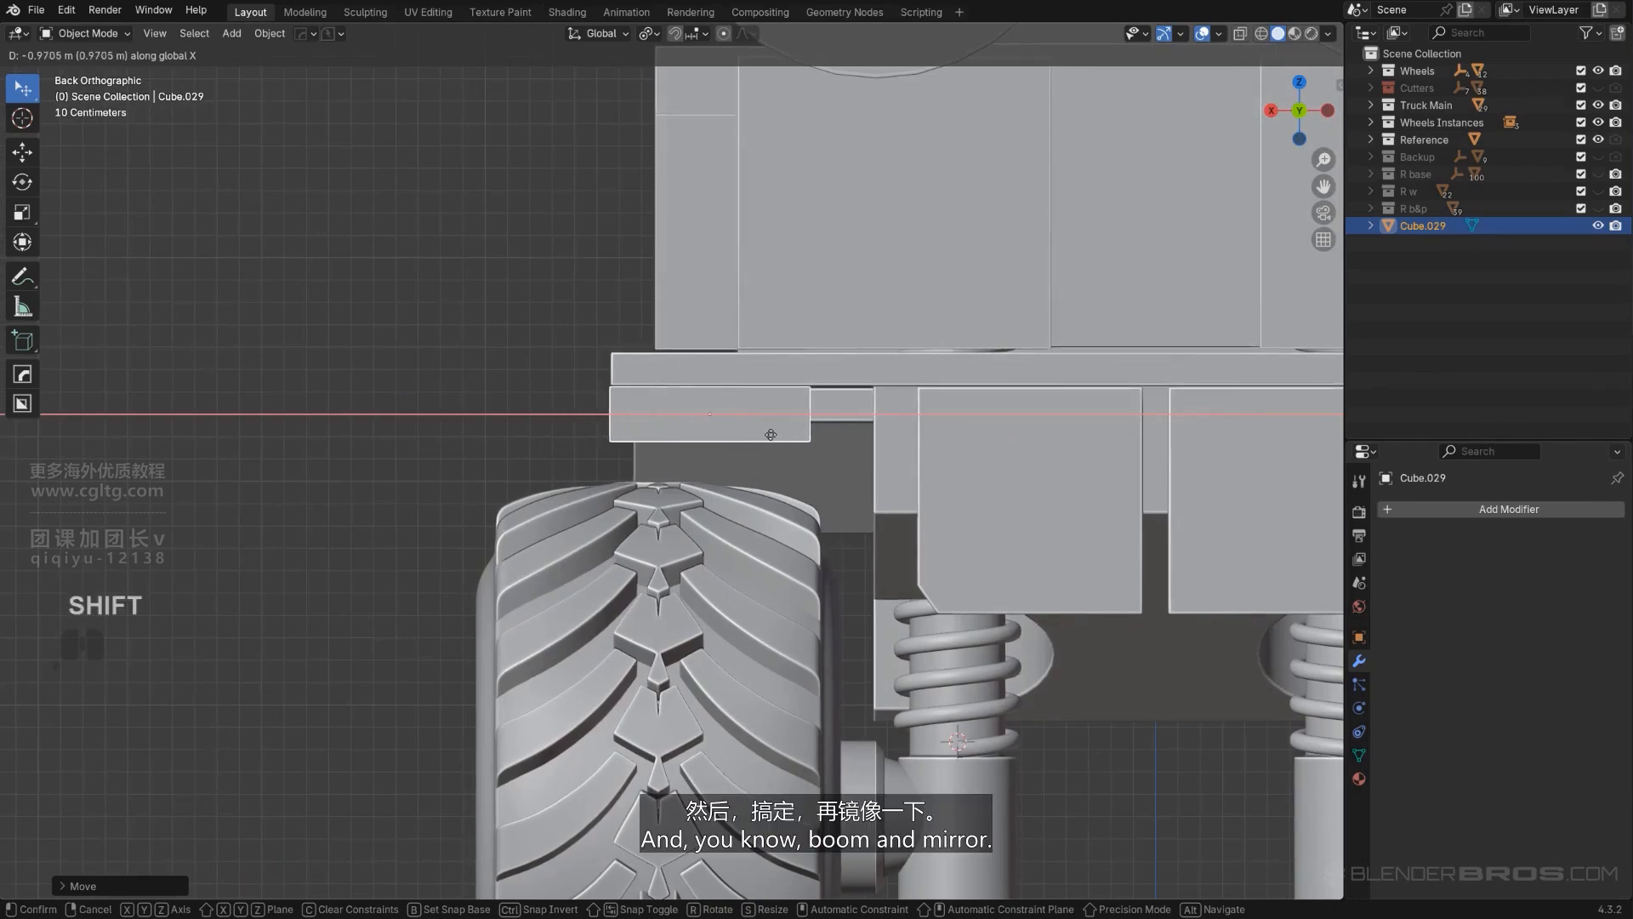
pyautogui.click(777, 434)
# Step: Mirror the light block along X to the other side, using the bed plate as the mirror object
pyautogui.scroll(-5, 777, 435)
pyautogui.click(766, 414)
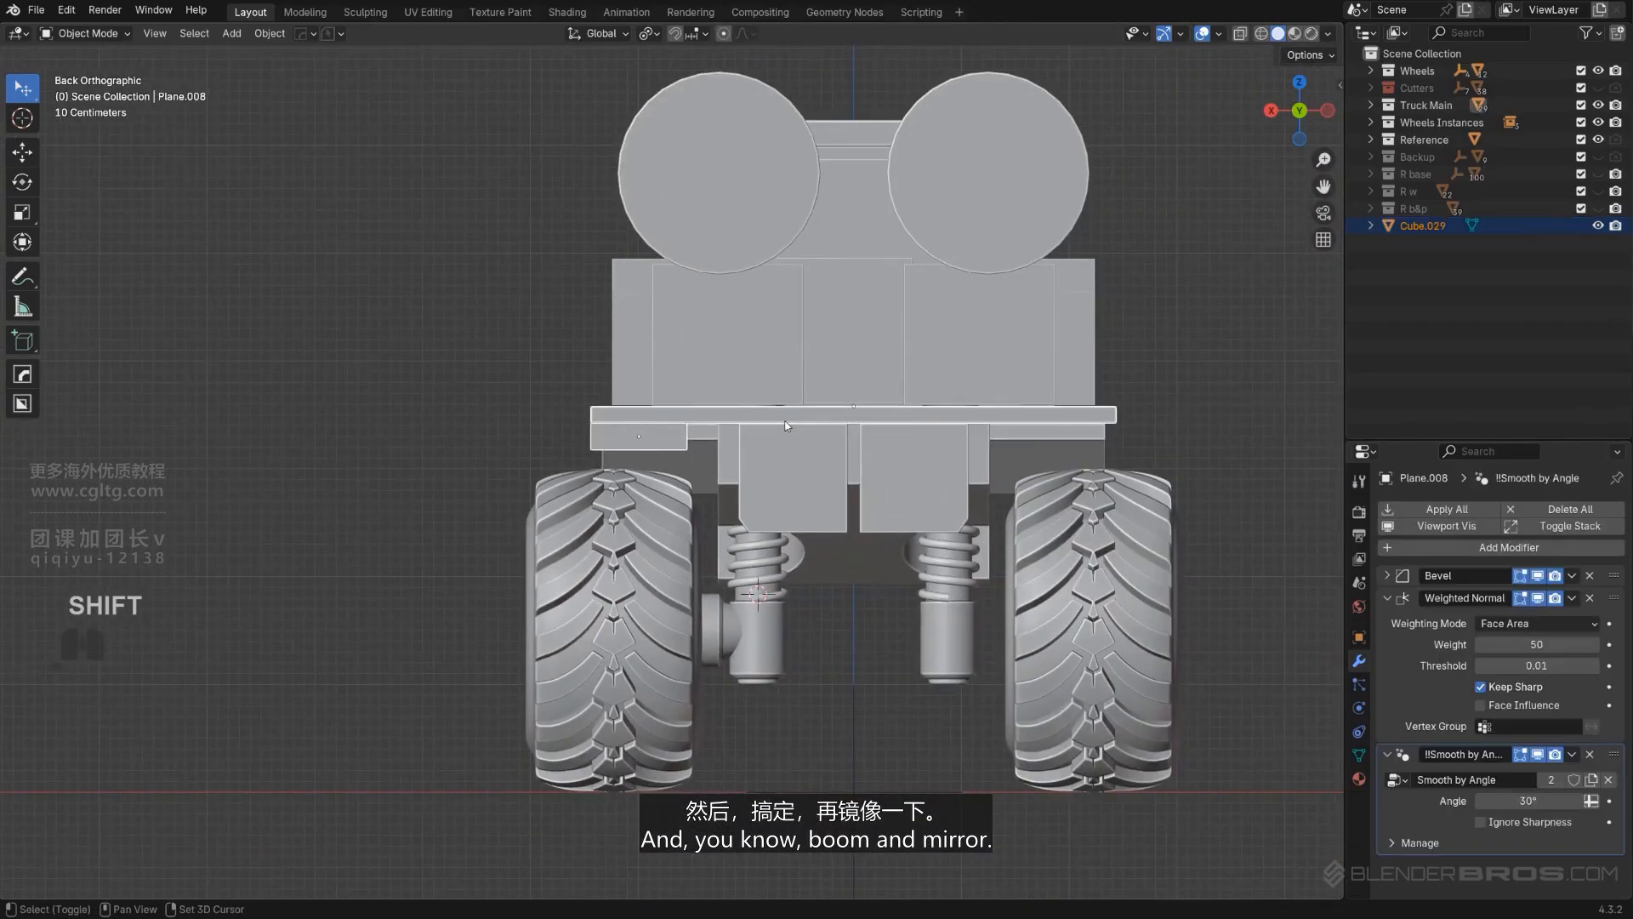
pyautogui.hotkey('alt', 'x')
pyautogui.click(728, 407)
pyautogui.click(450, 379)
# Step: Apply the scale of the mirrored light block
pyautogui.scroll(5, 451, 379)
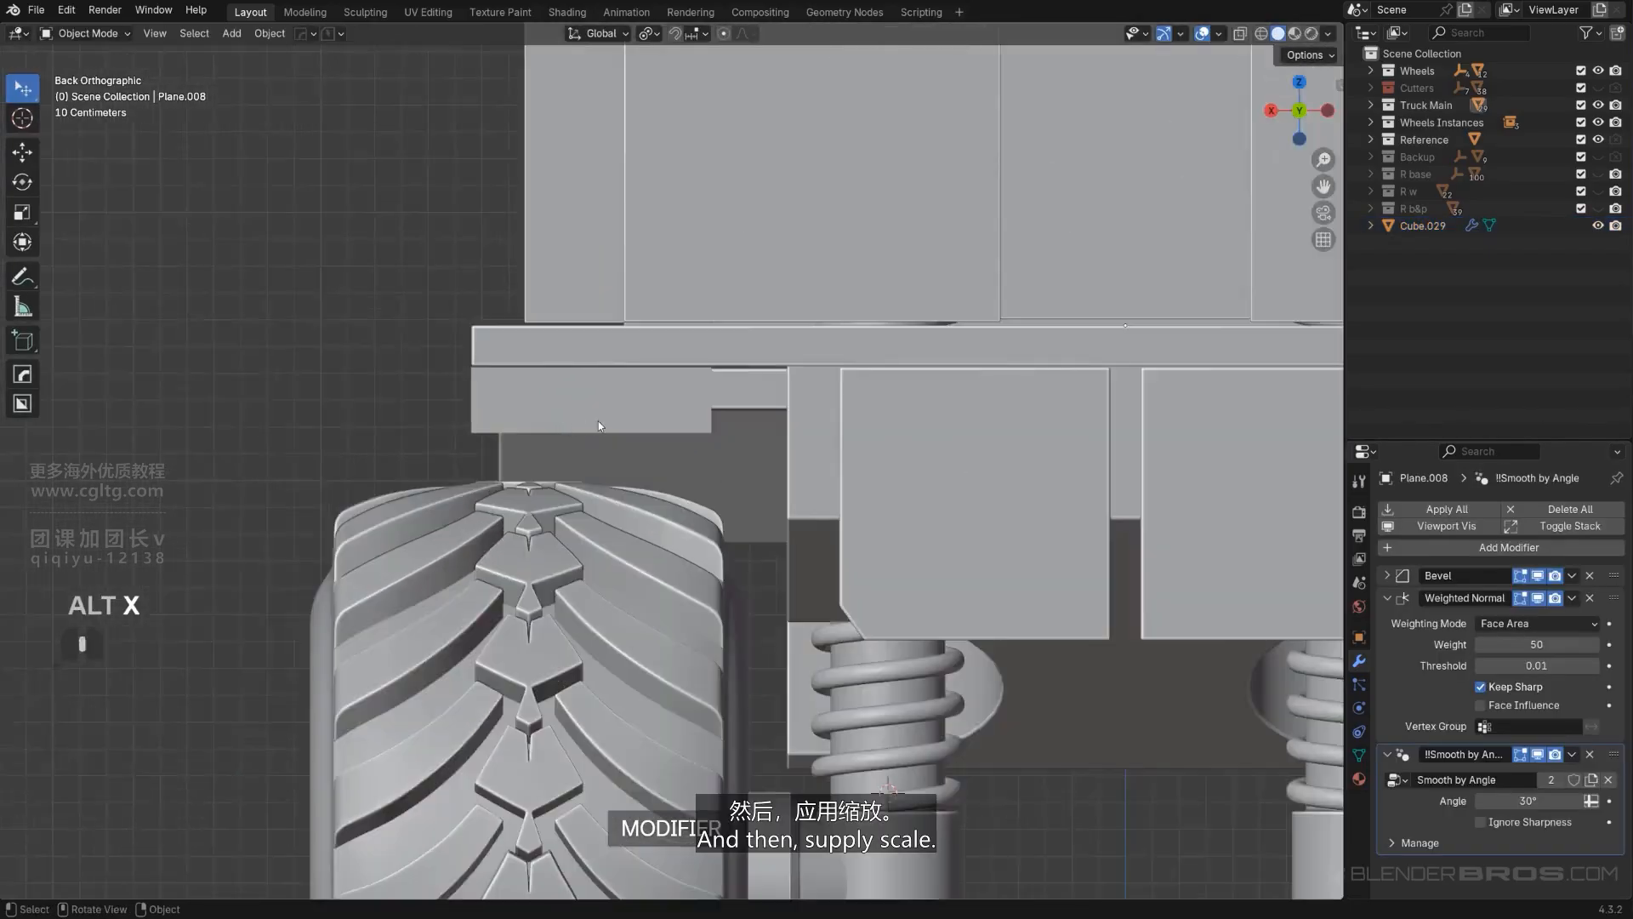
pyautogui.moveTo(599, 421); pyautogui.dragTo(641, 423, button='middle')
pyautogui.click(508, 414)
pyautogui.press('Tab')
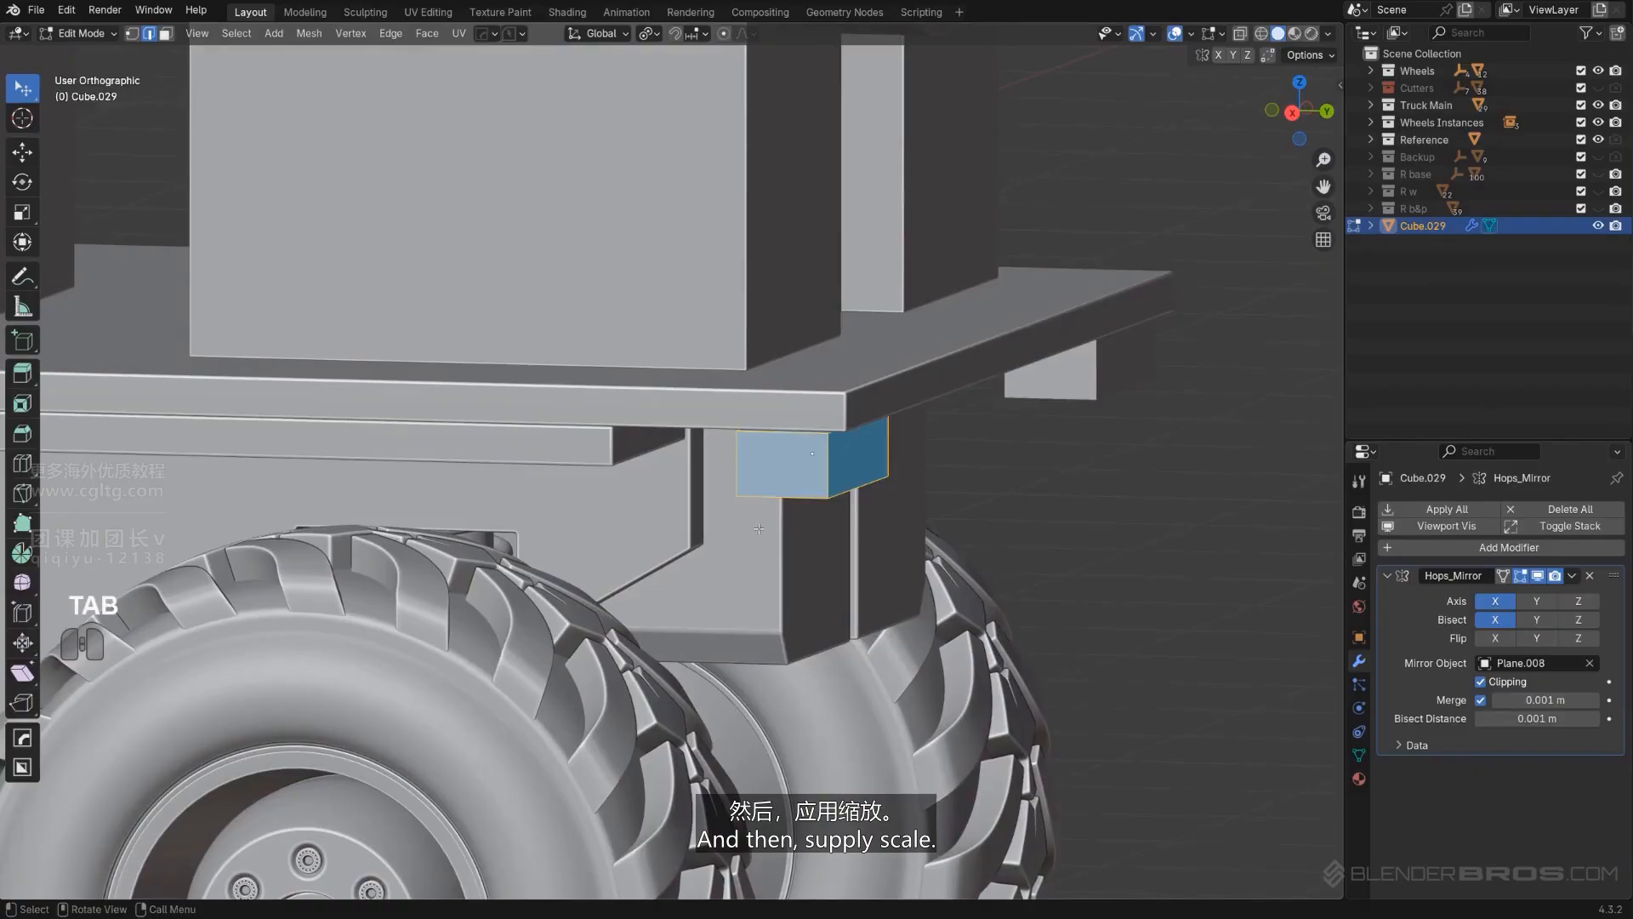
pyautogui.press('Tab')
pyautogui.hotkey('ctrl', 'a')
pyautogui.click(810, 421)
# Step: Round all edges of the light block with a seven-segment bevel about 0.08 m wide
pyautogui.press('Tab')
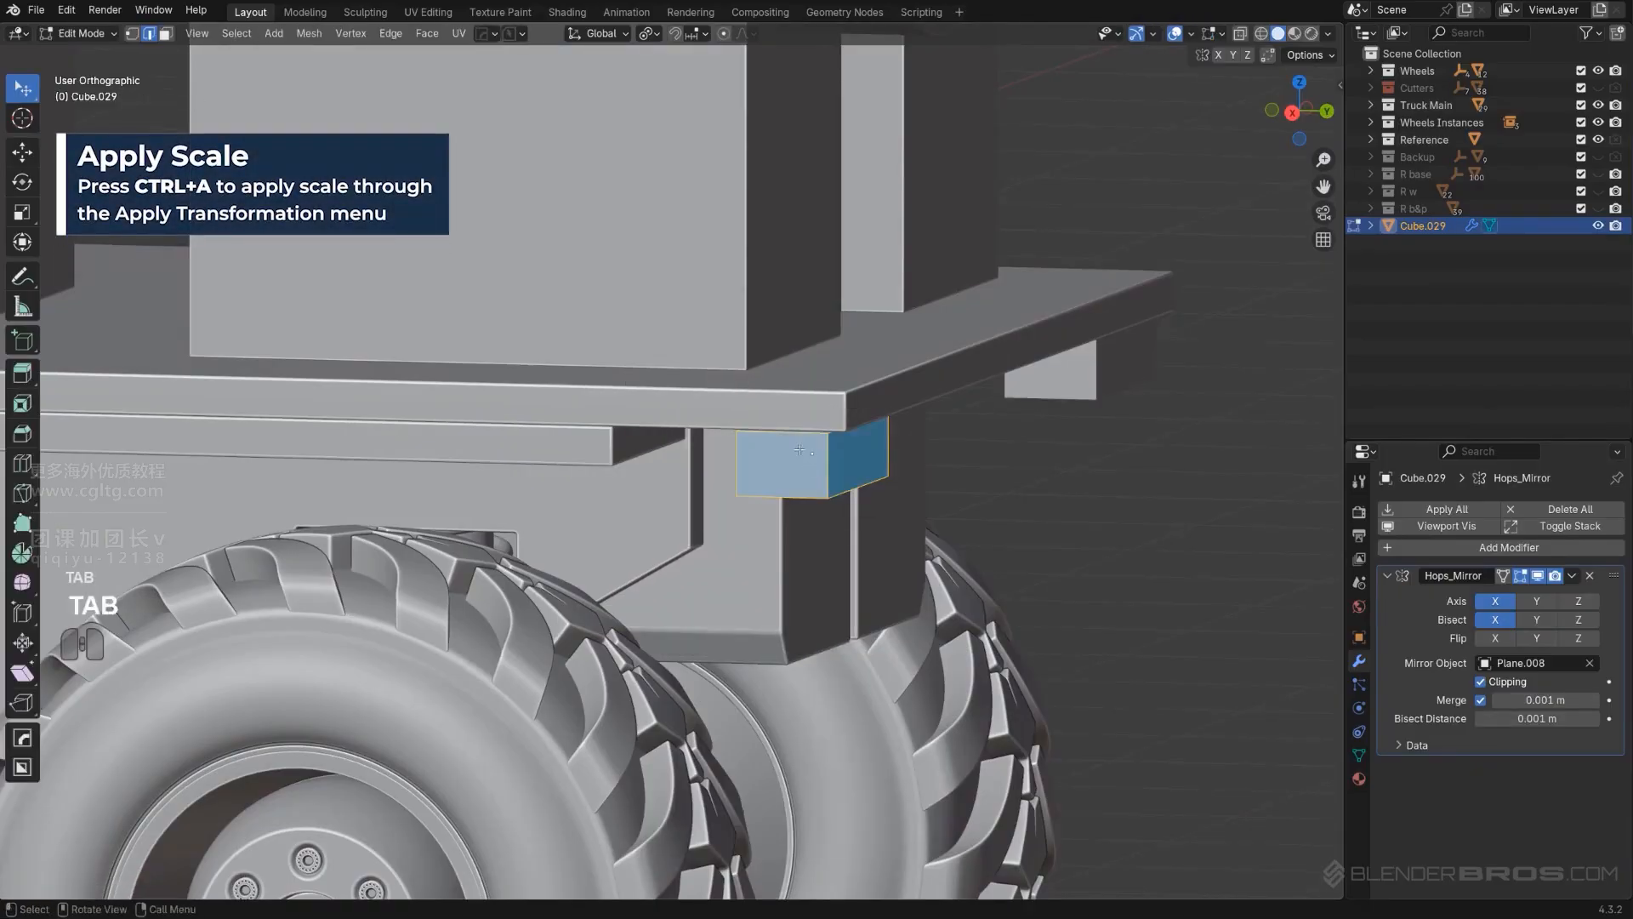
pyautogui.hotkey('ctrl', 'b')
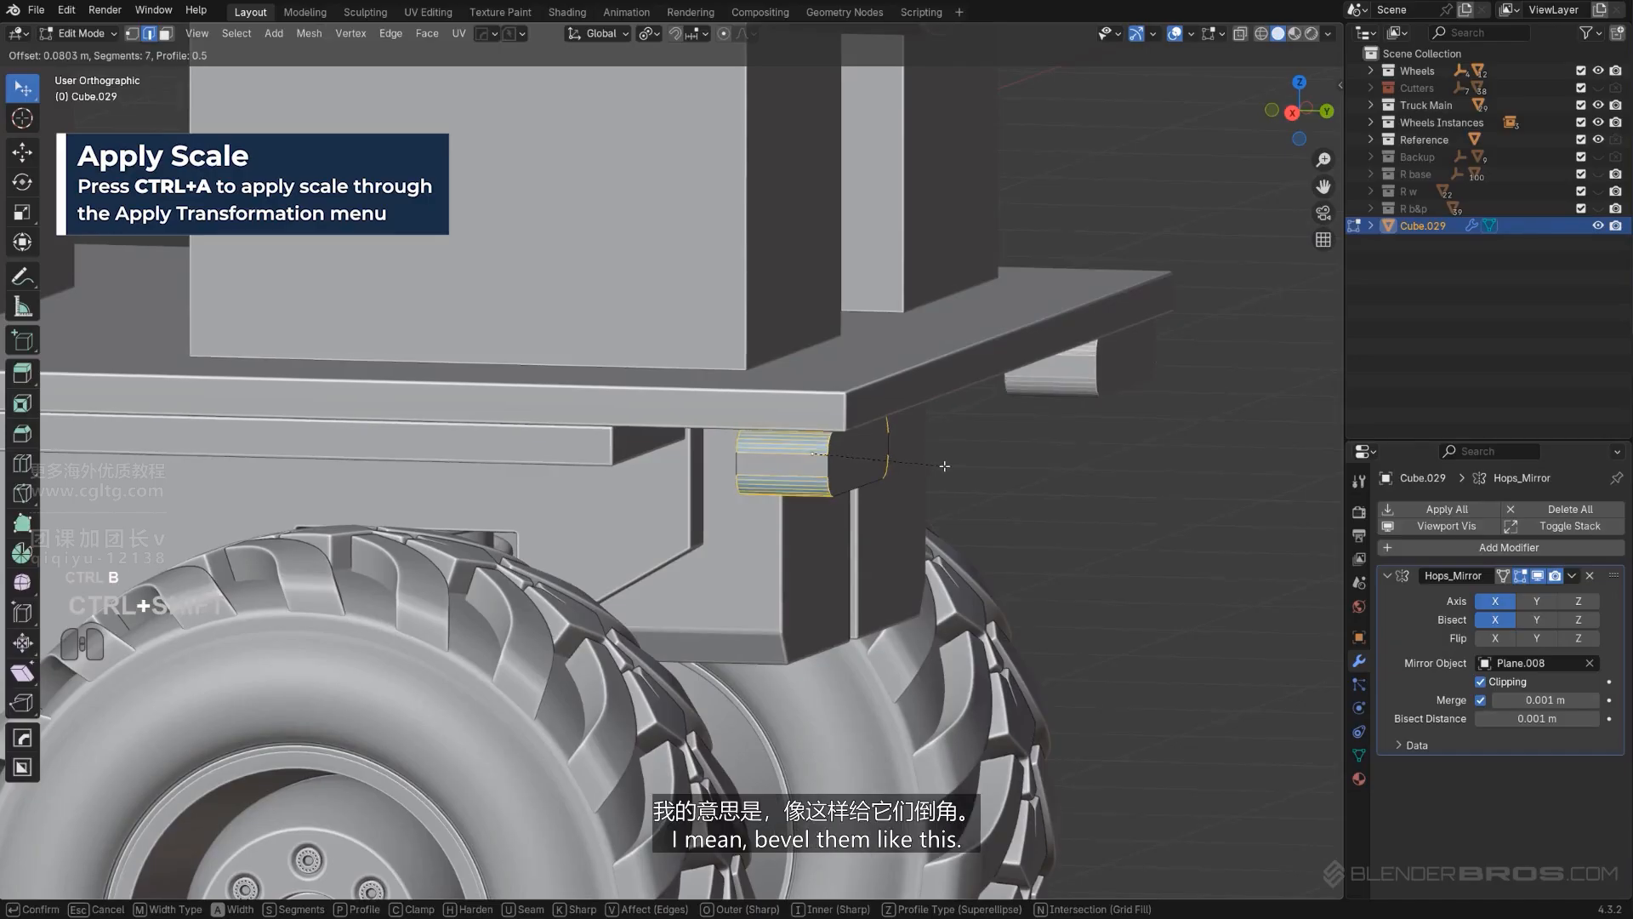
pyautogui.click(943, 465)
# Step: Add a HardOps Bevel modifier to the rounded light blocks
pyautogui.press('Tab')
pyautogui.press('q')
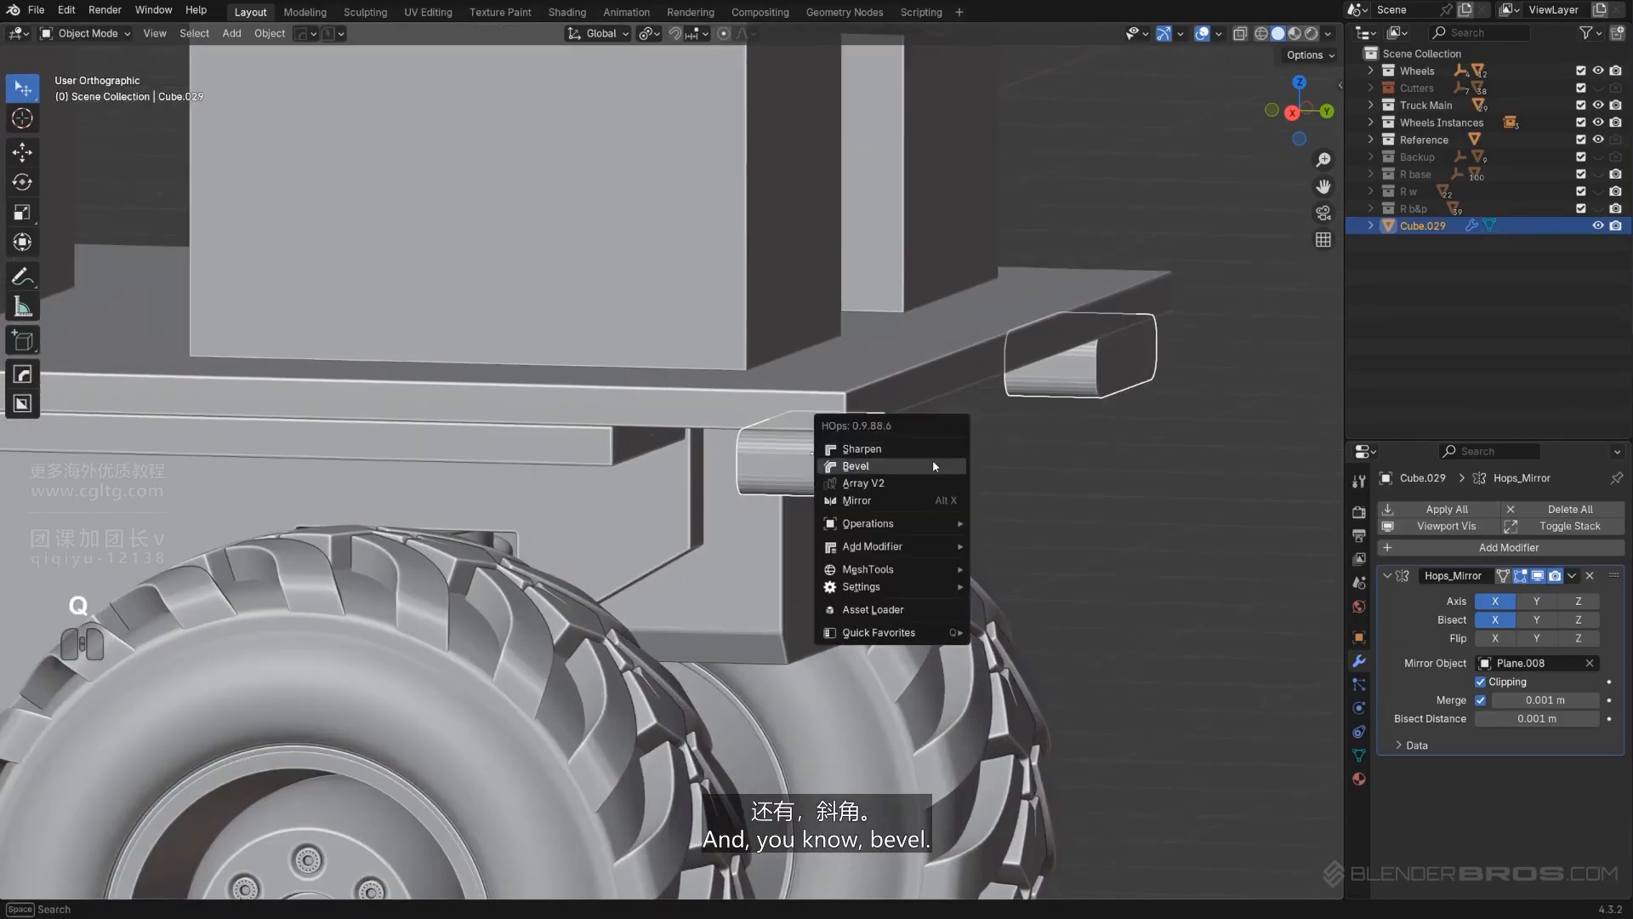
pyautogui.click(933, 465)
pyautogui.scroll(-3, 926, 459)
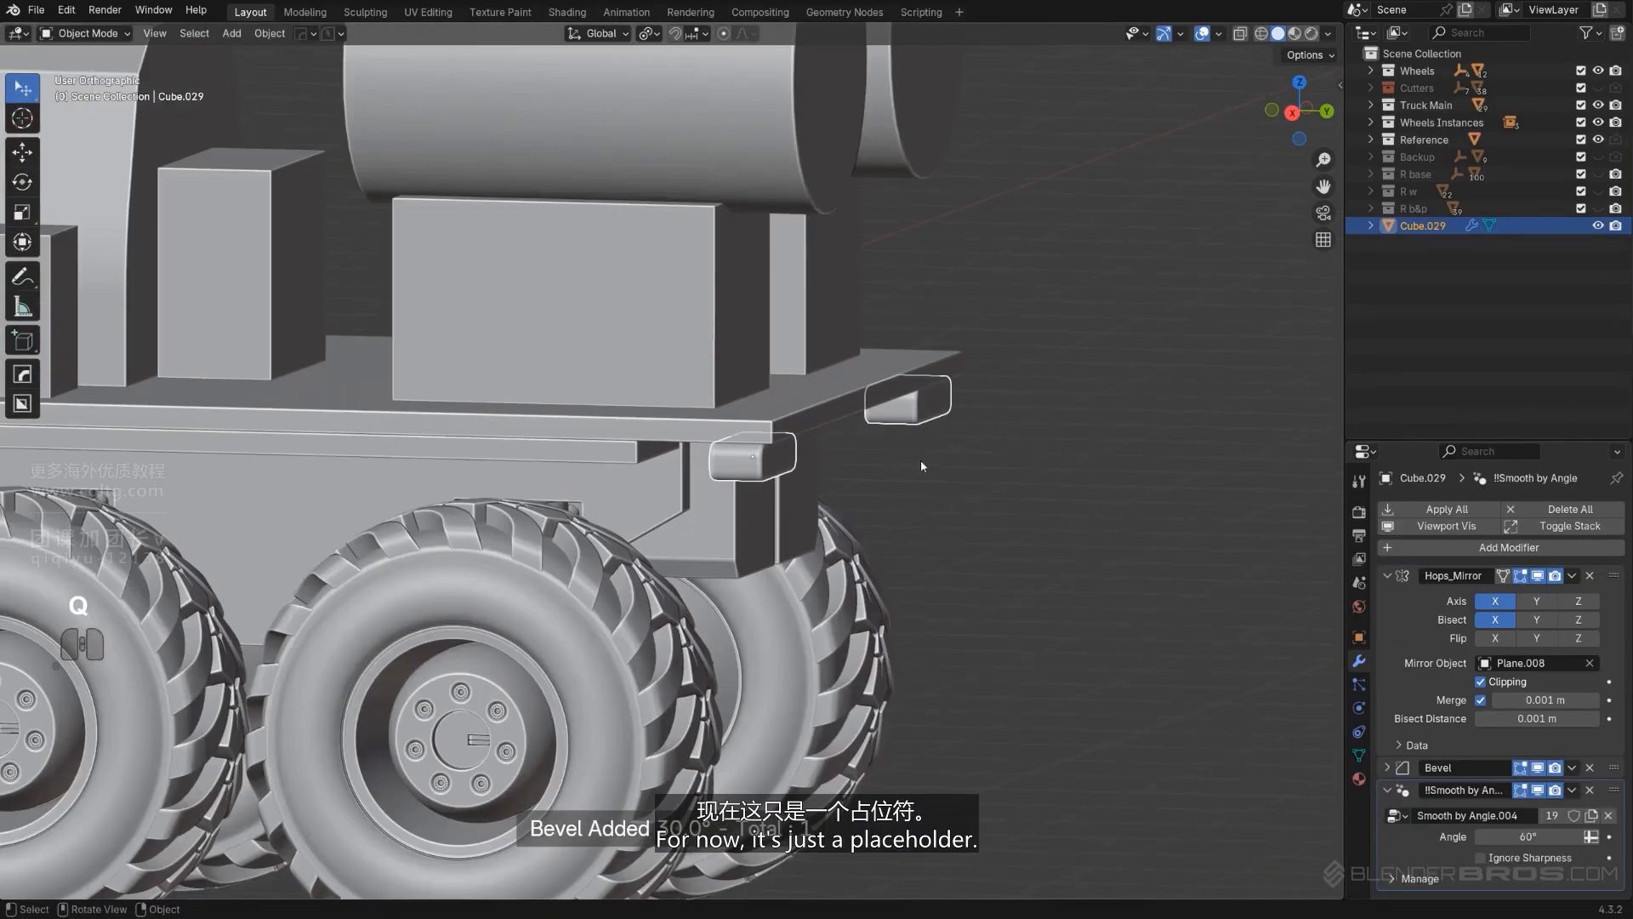
# Step: Examine the shape of the rounded light blocks from behind the truck
pyautogui.press('ctrl+KP_1')
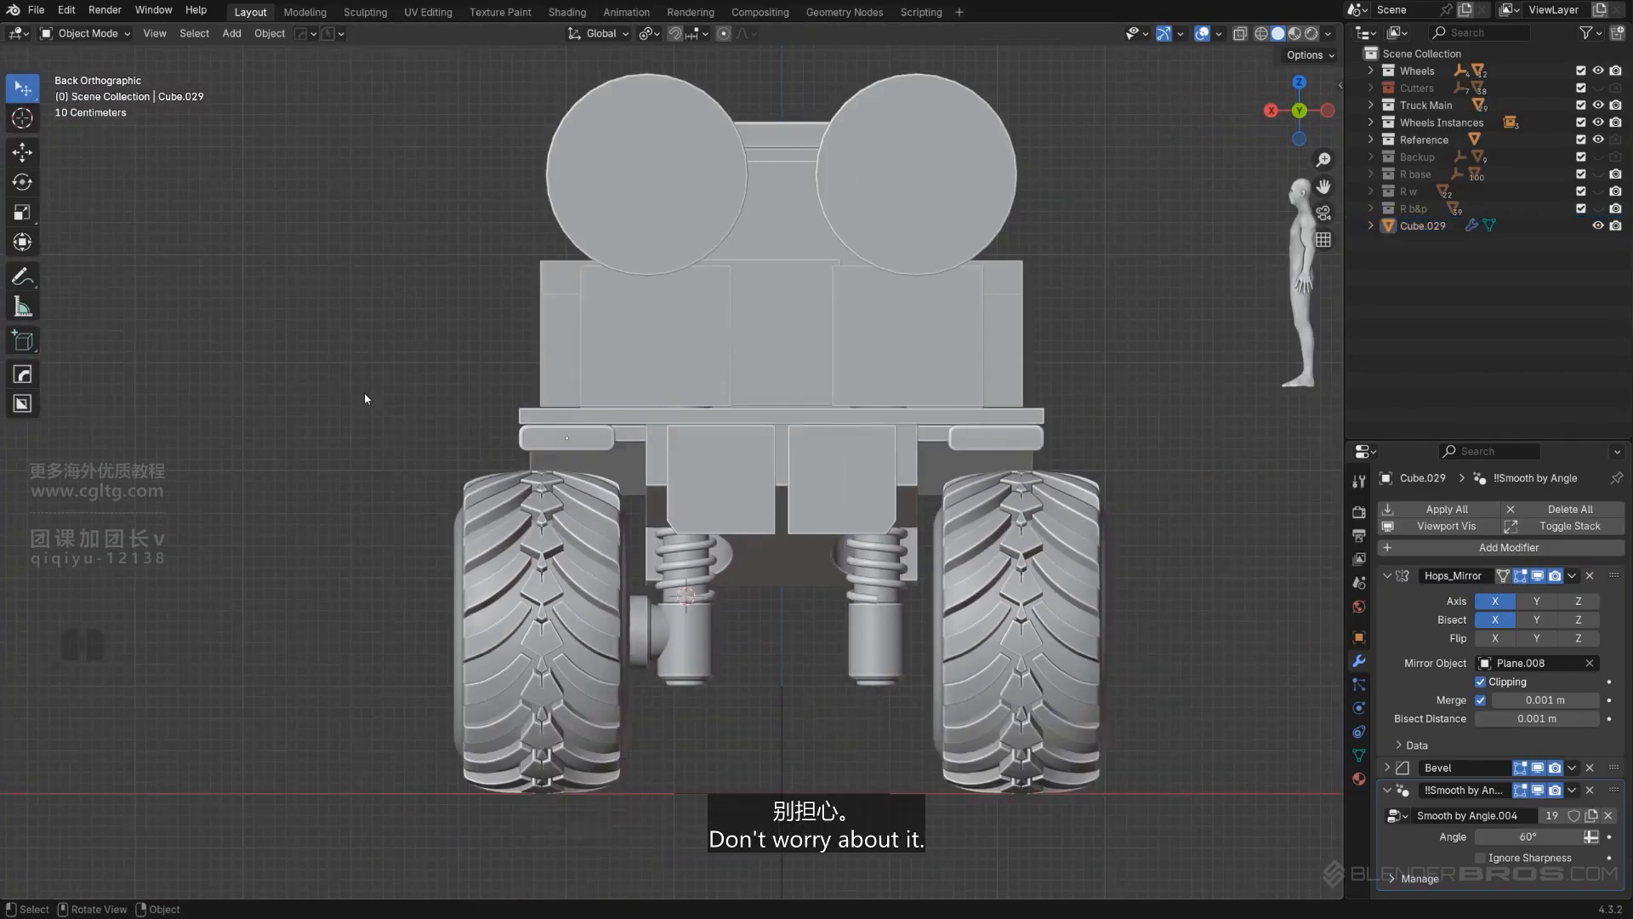
pyautogui.scroll(-3, 522, 468)
pyautogui.scroll(3, 676, 462)
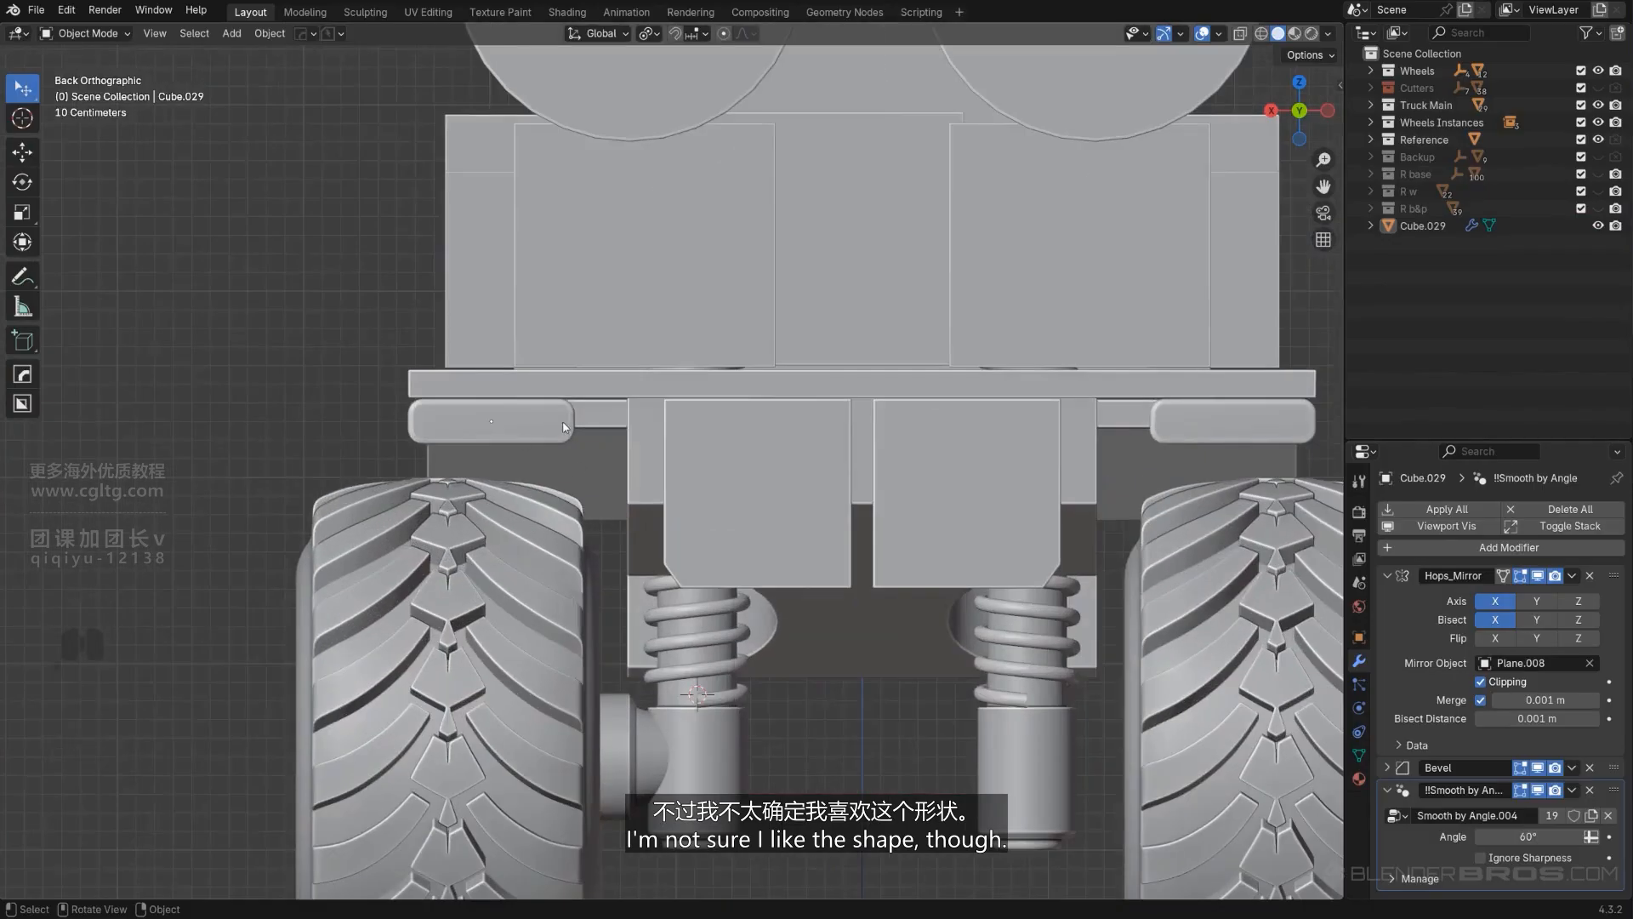
pyautogui.scroll(-3, 564, 427)
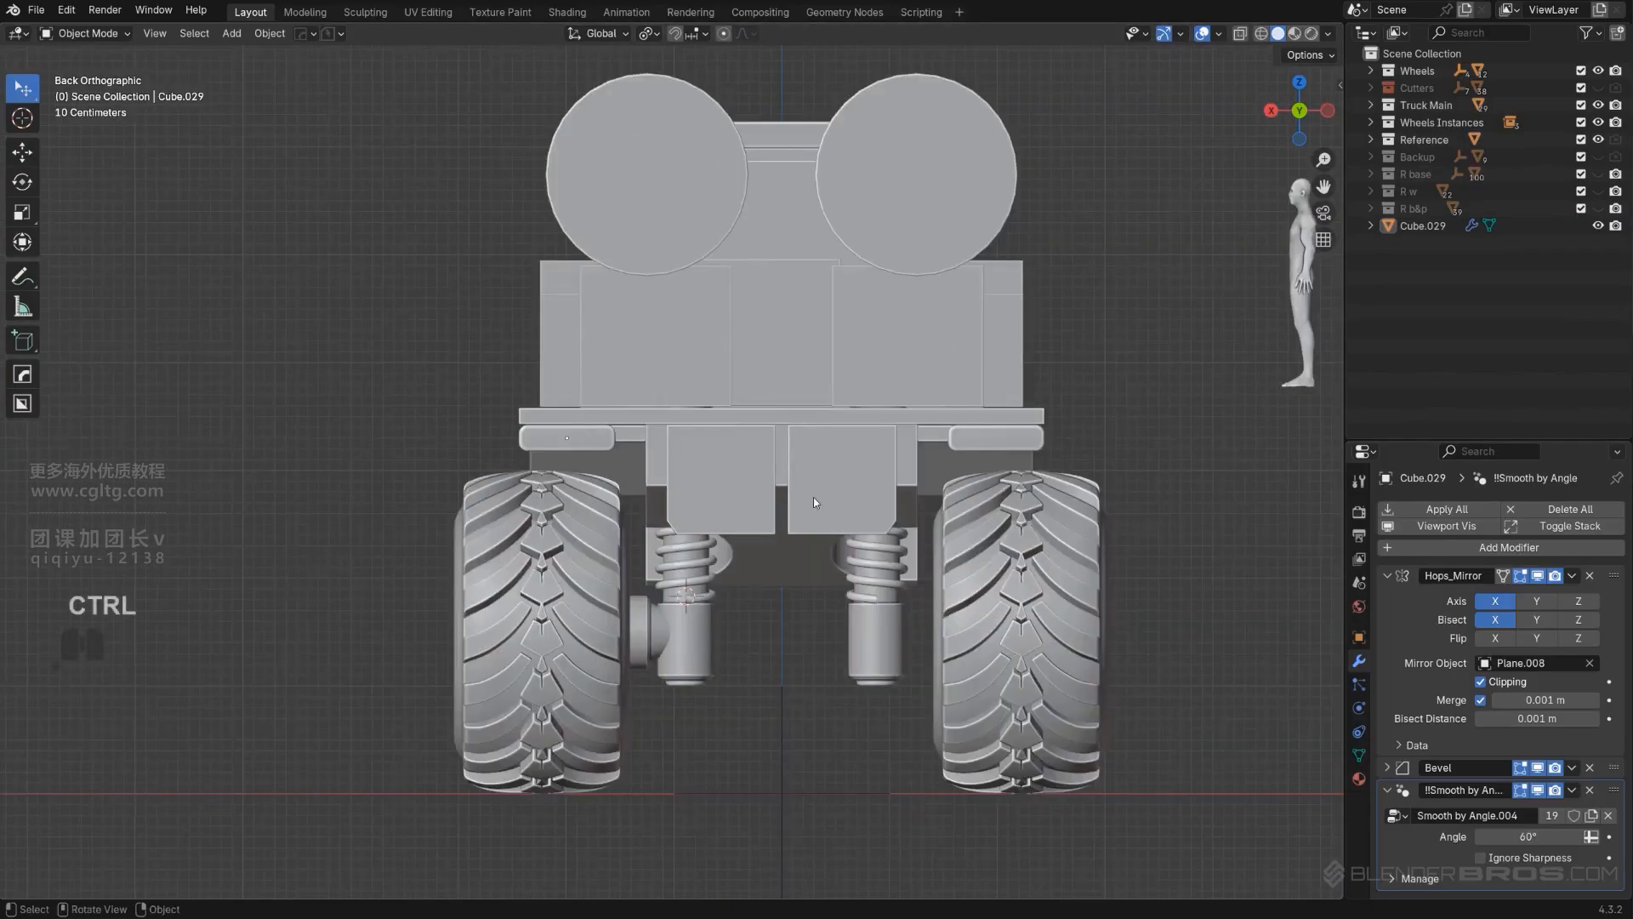
pyautogui.scroll(1, 632, 464)
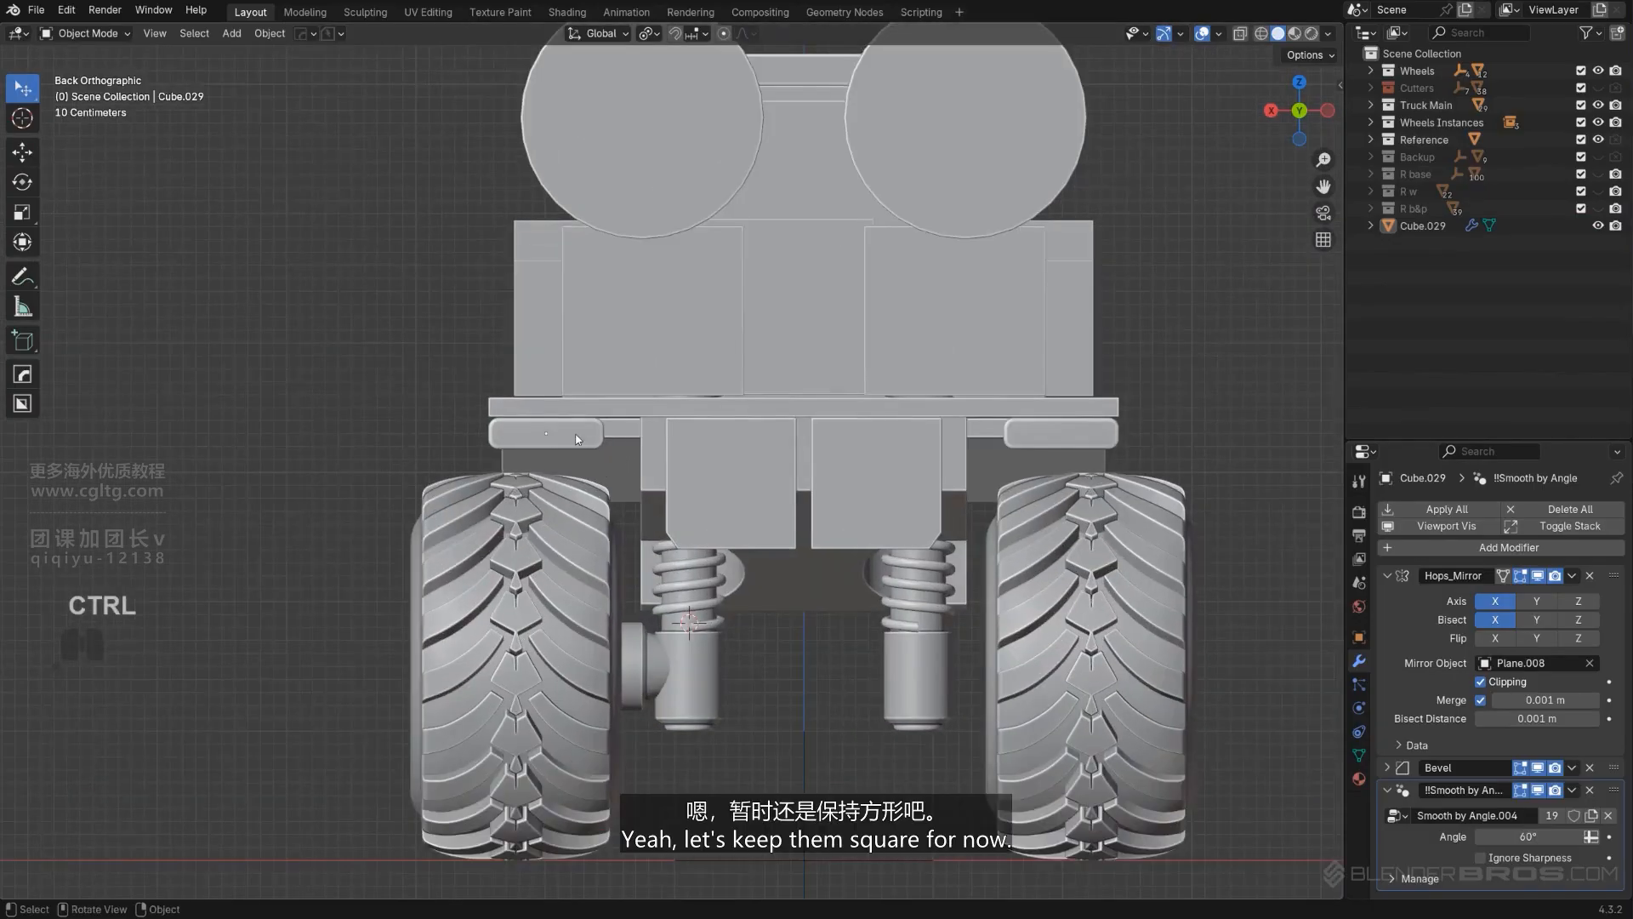
pyautogui.click(579, 439)
pyautogui.scroll(2, 669, 456)
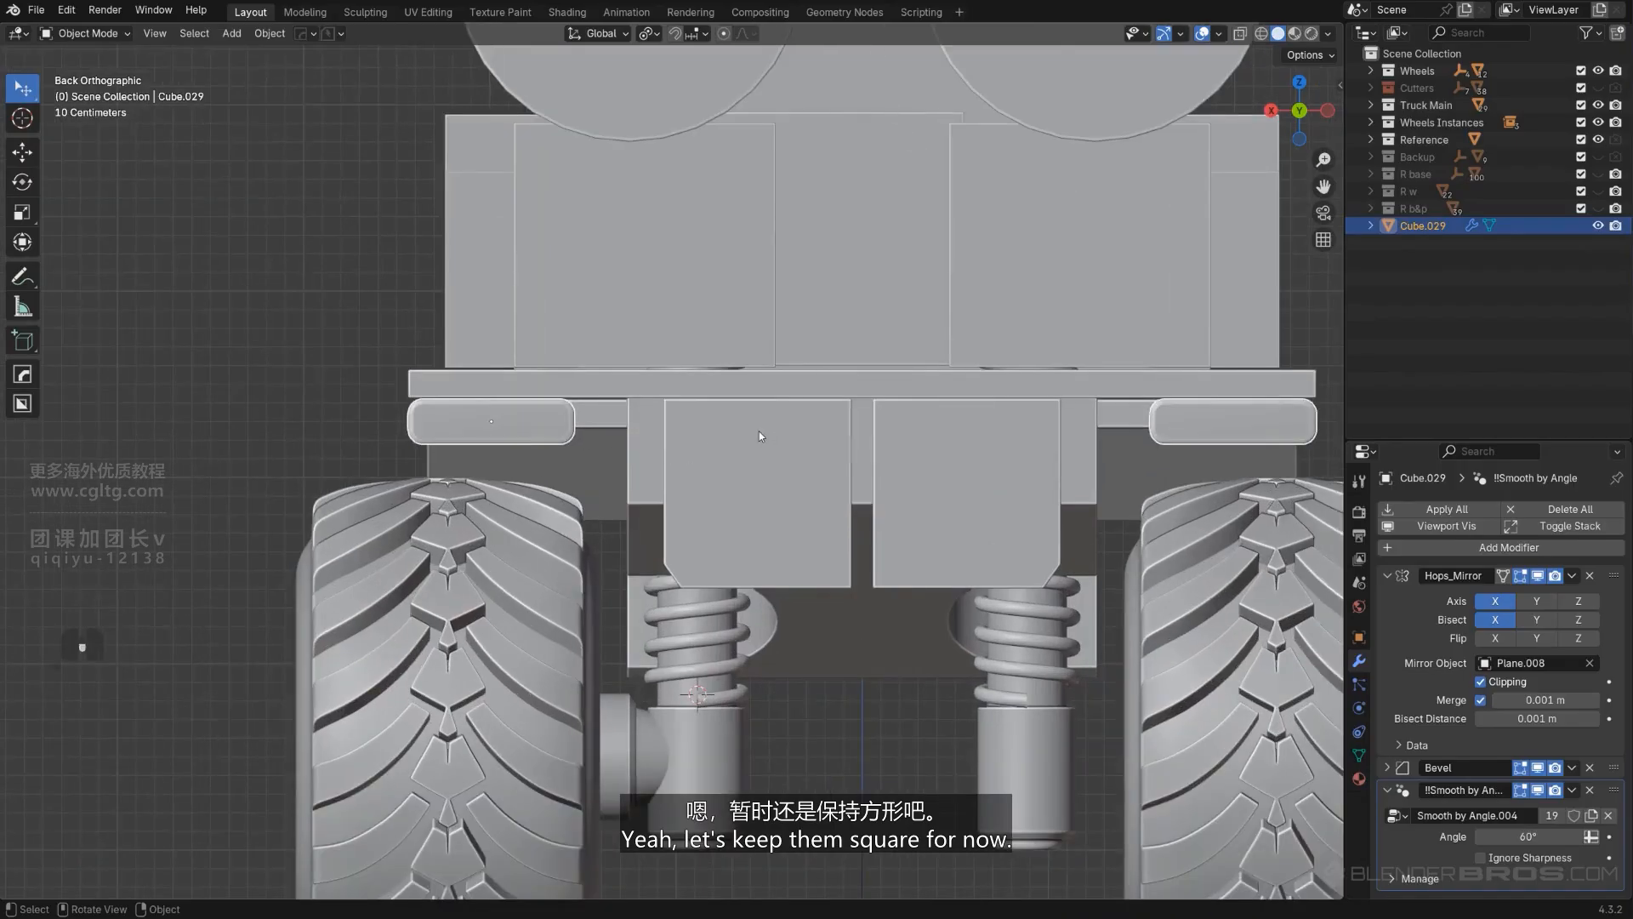
pyautogui.scroll(-2, 753, 432)
# Step: Undo the light blocks' bevel modifier and edge rounding to keep them square, and return to Object Mode
pyautogui.hotkey('ctrl', 'z')
pyautogui.hotkey('ctrl', 'z')
pyautogui.hotkey('ctrl', 'z')
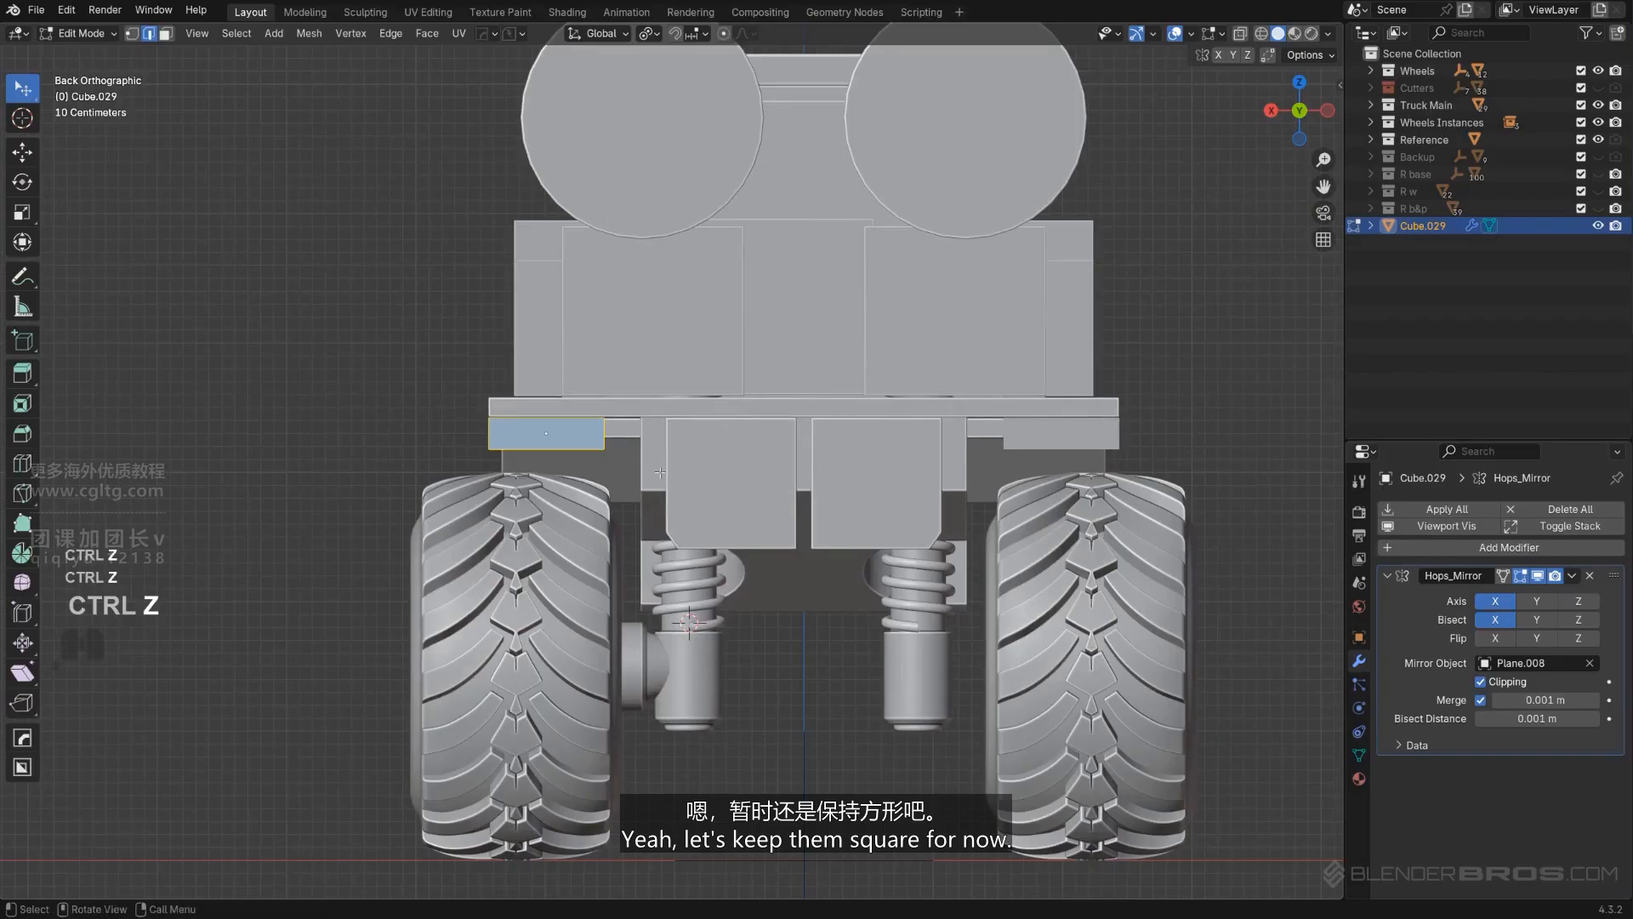
pyautogui.press('Tab')
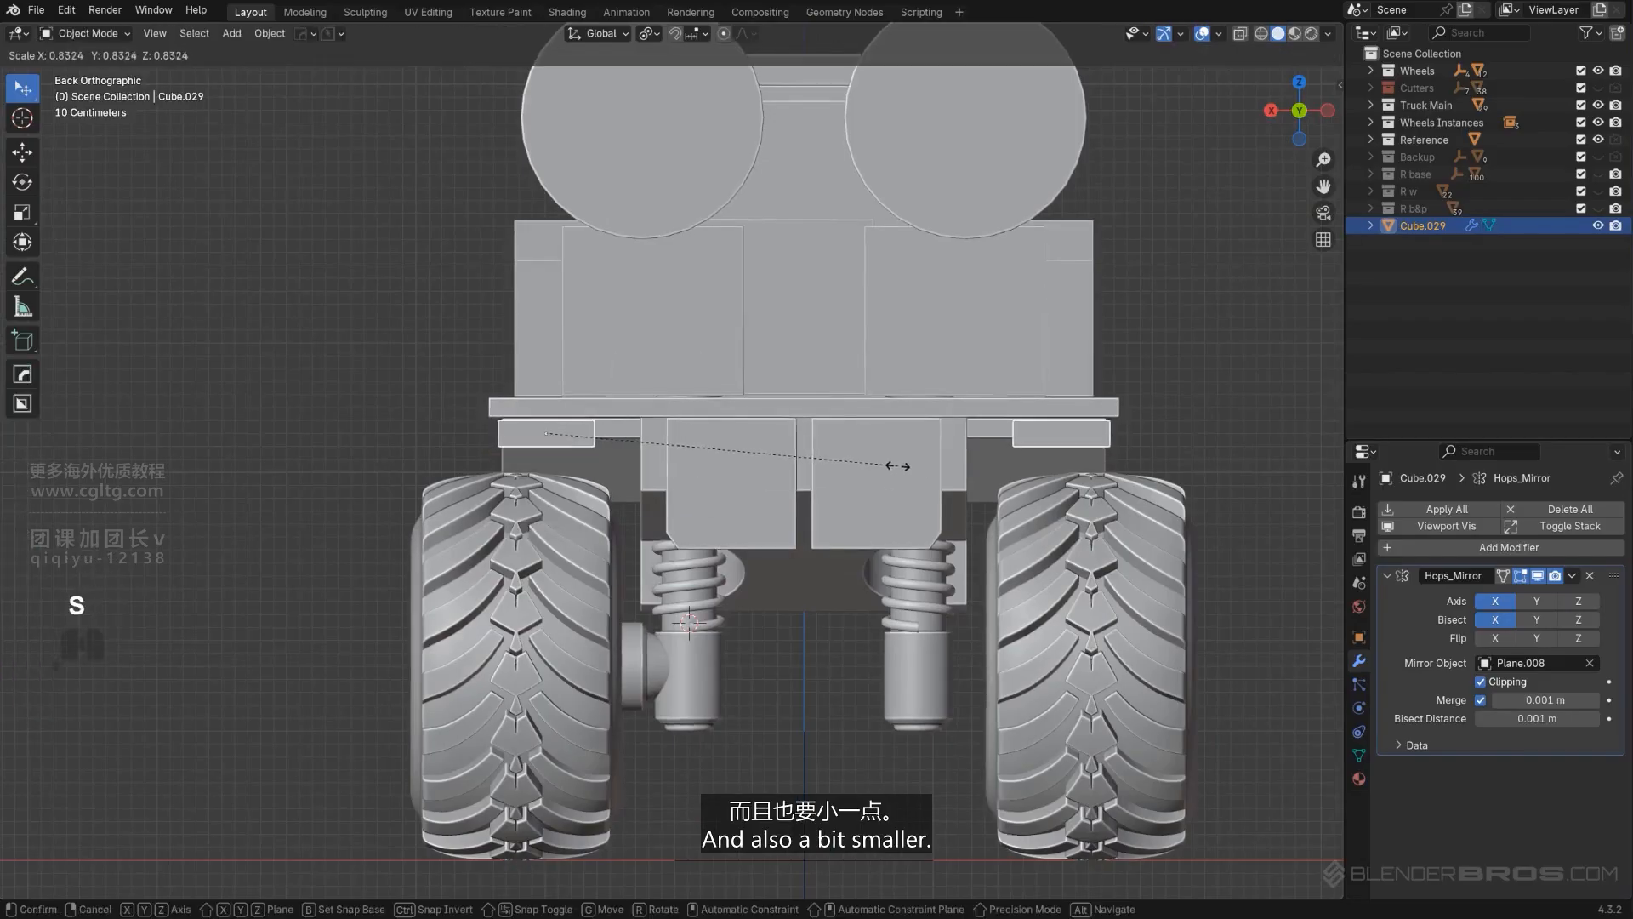
# Step: Shrink the tail lights to about 0.83 scale and move them about 0.14 m inward, tucked beneath the rear bed
pyautogui.click(872, 466)
pyautogui.scroll(2, 668, 468)
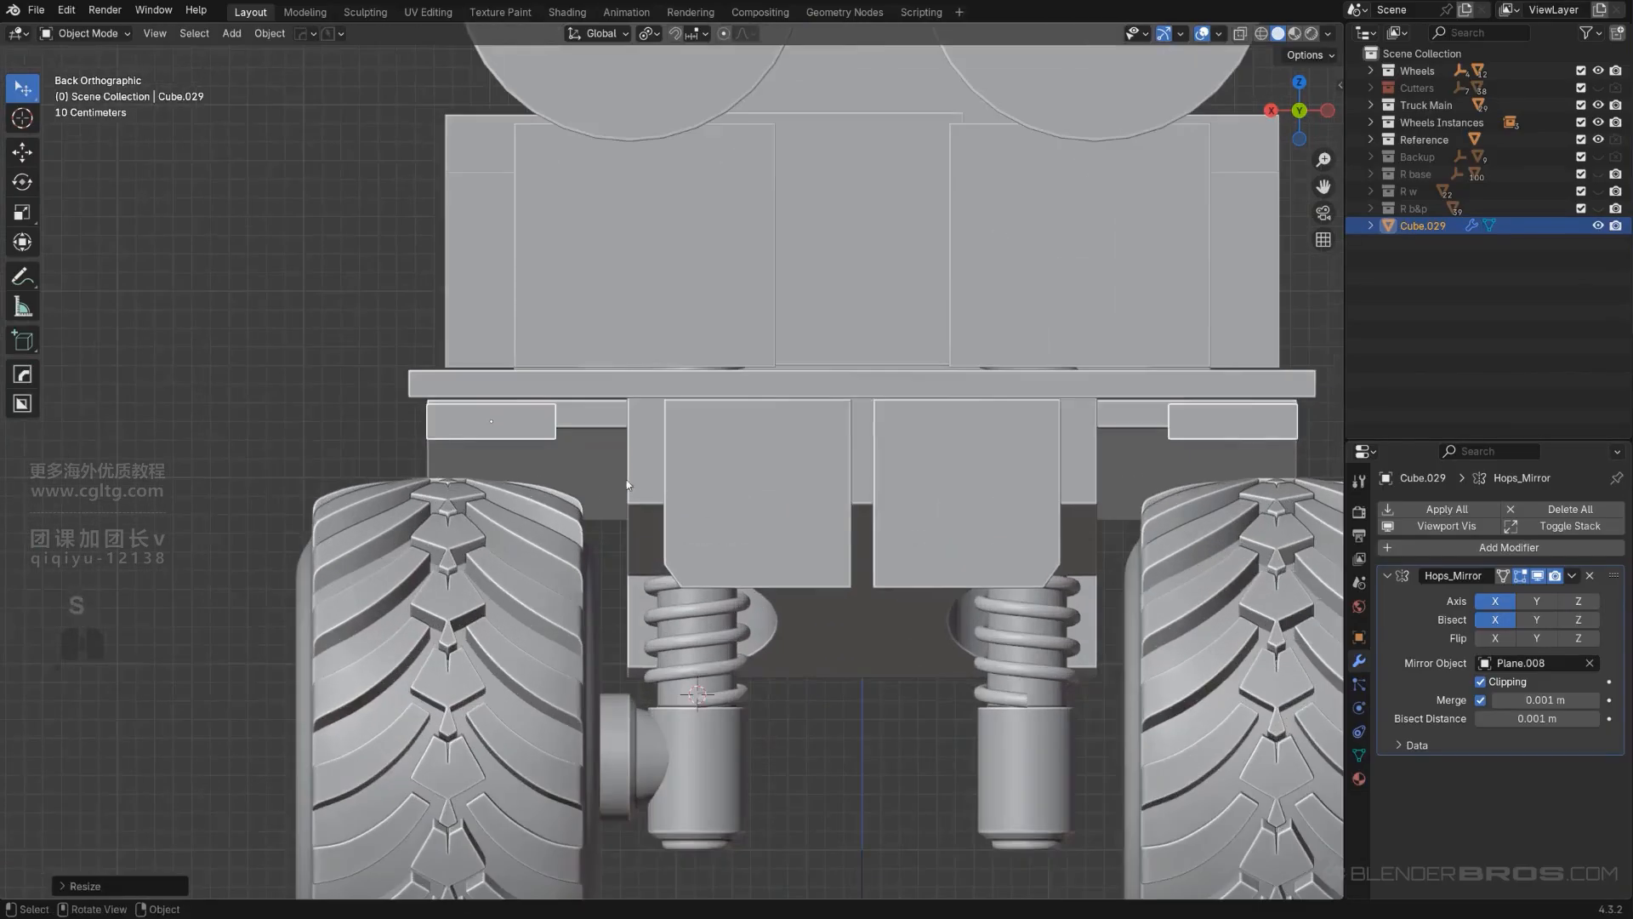
pyautogui.moveTo(627, 483); pyautogui.dragTo(798, 480, button='middle')
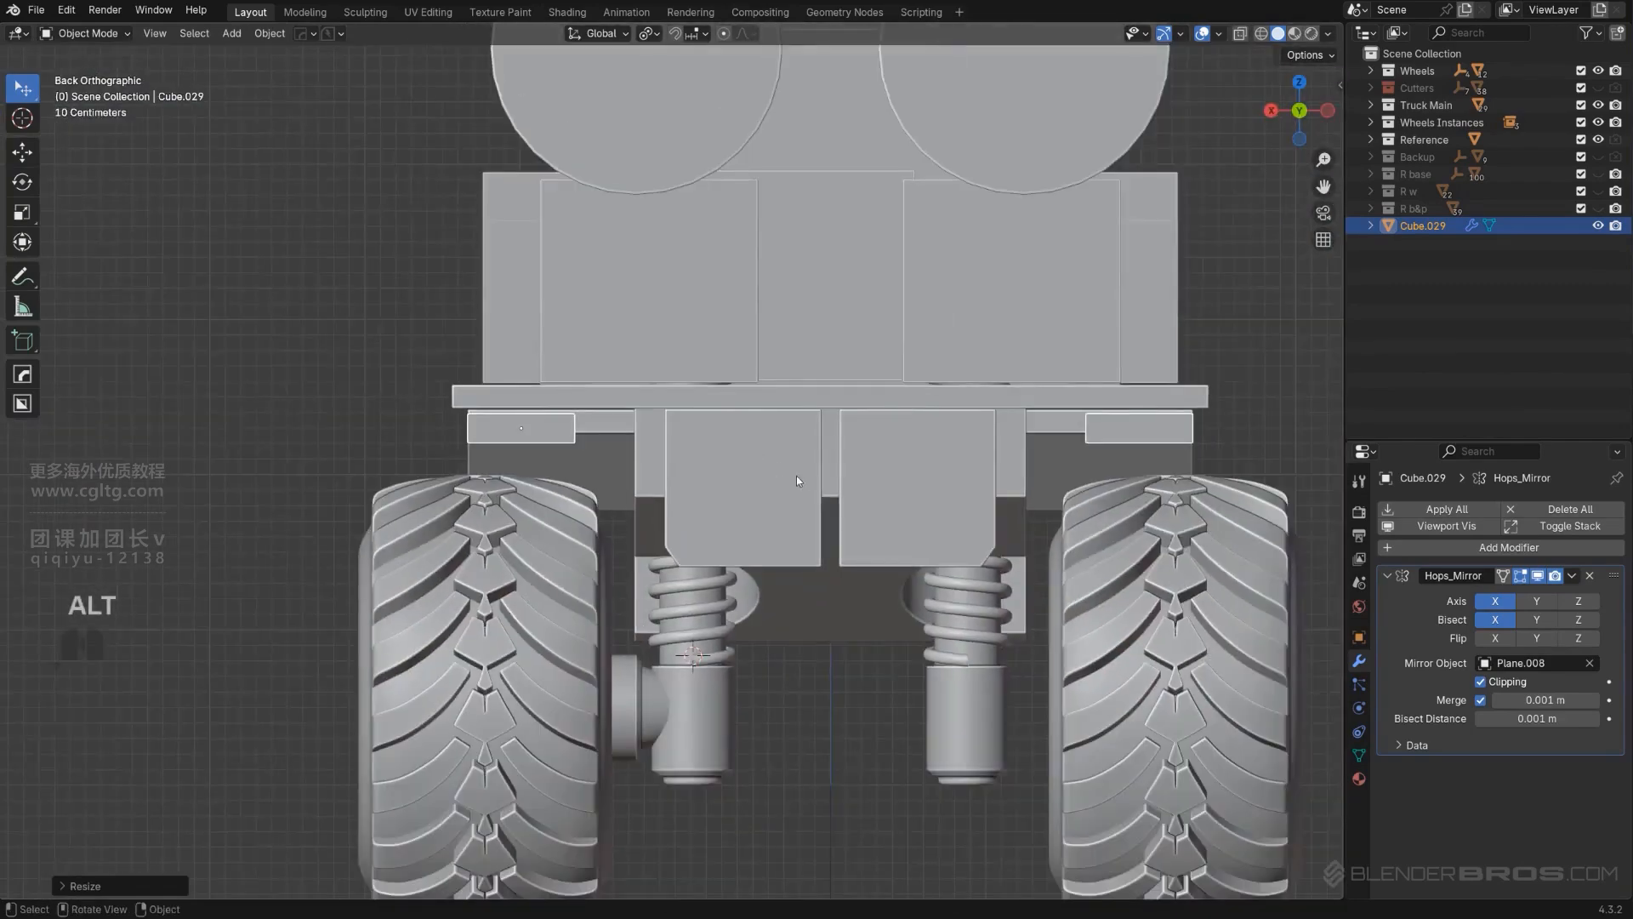
pyautogui.press('g')
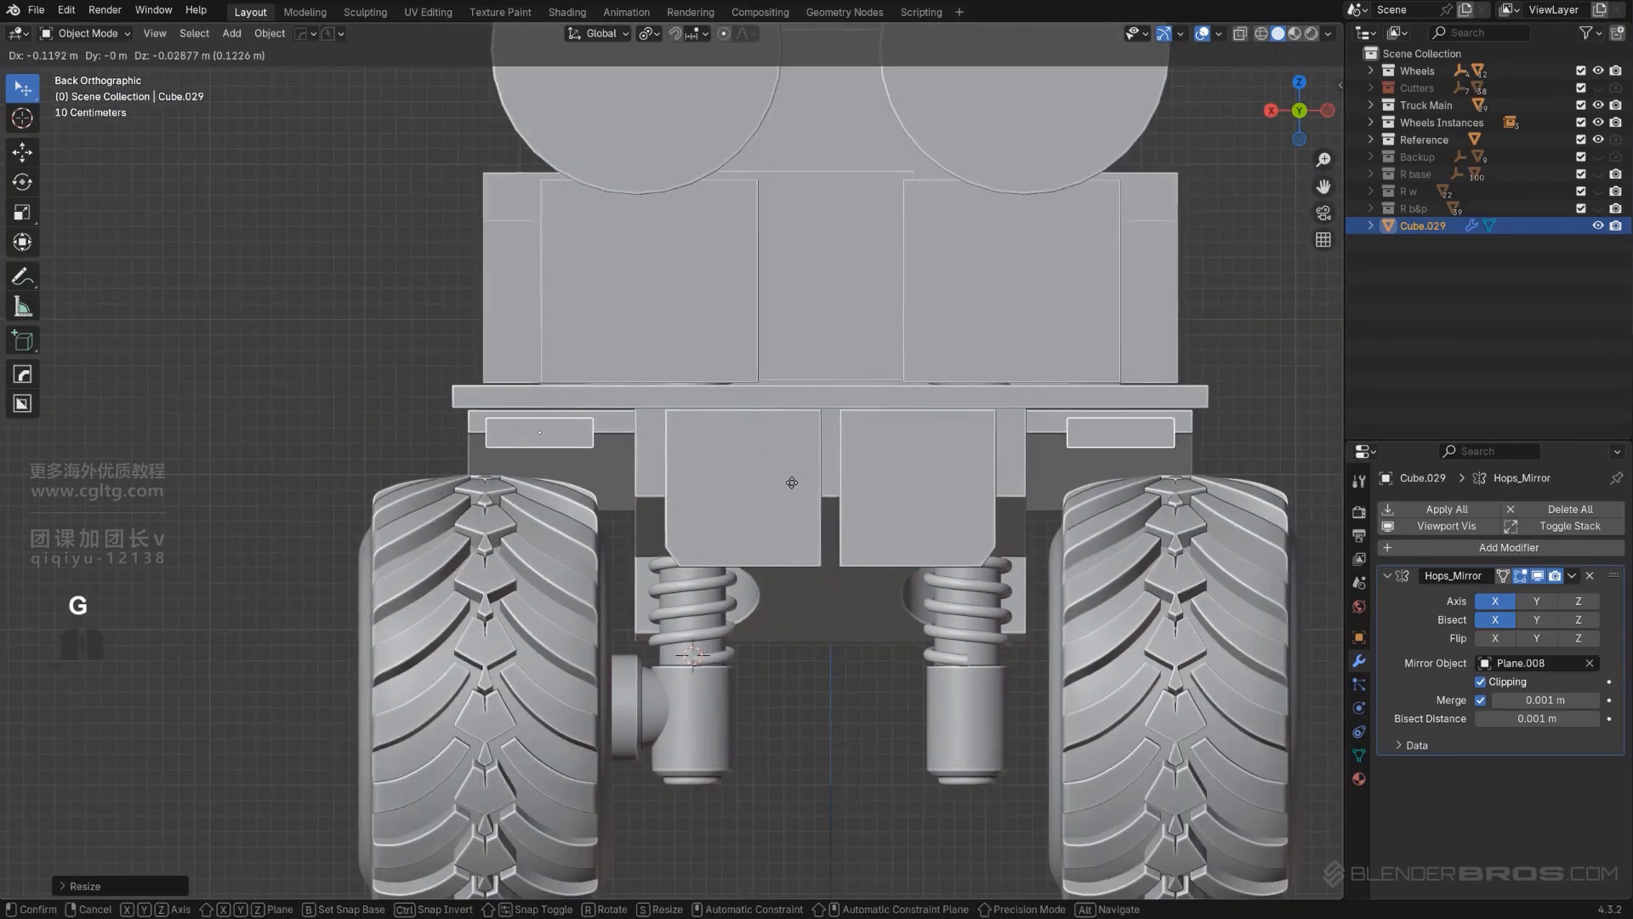
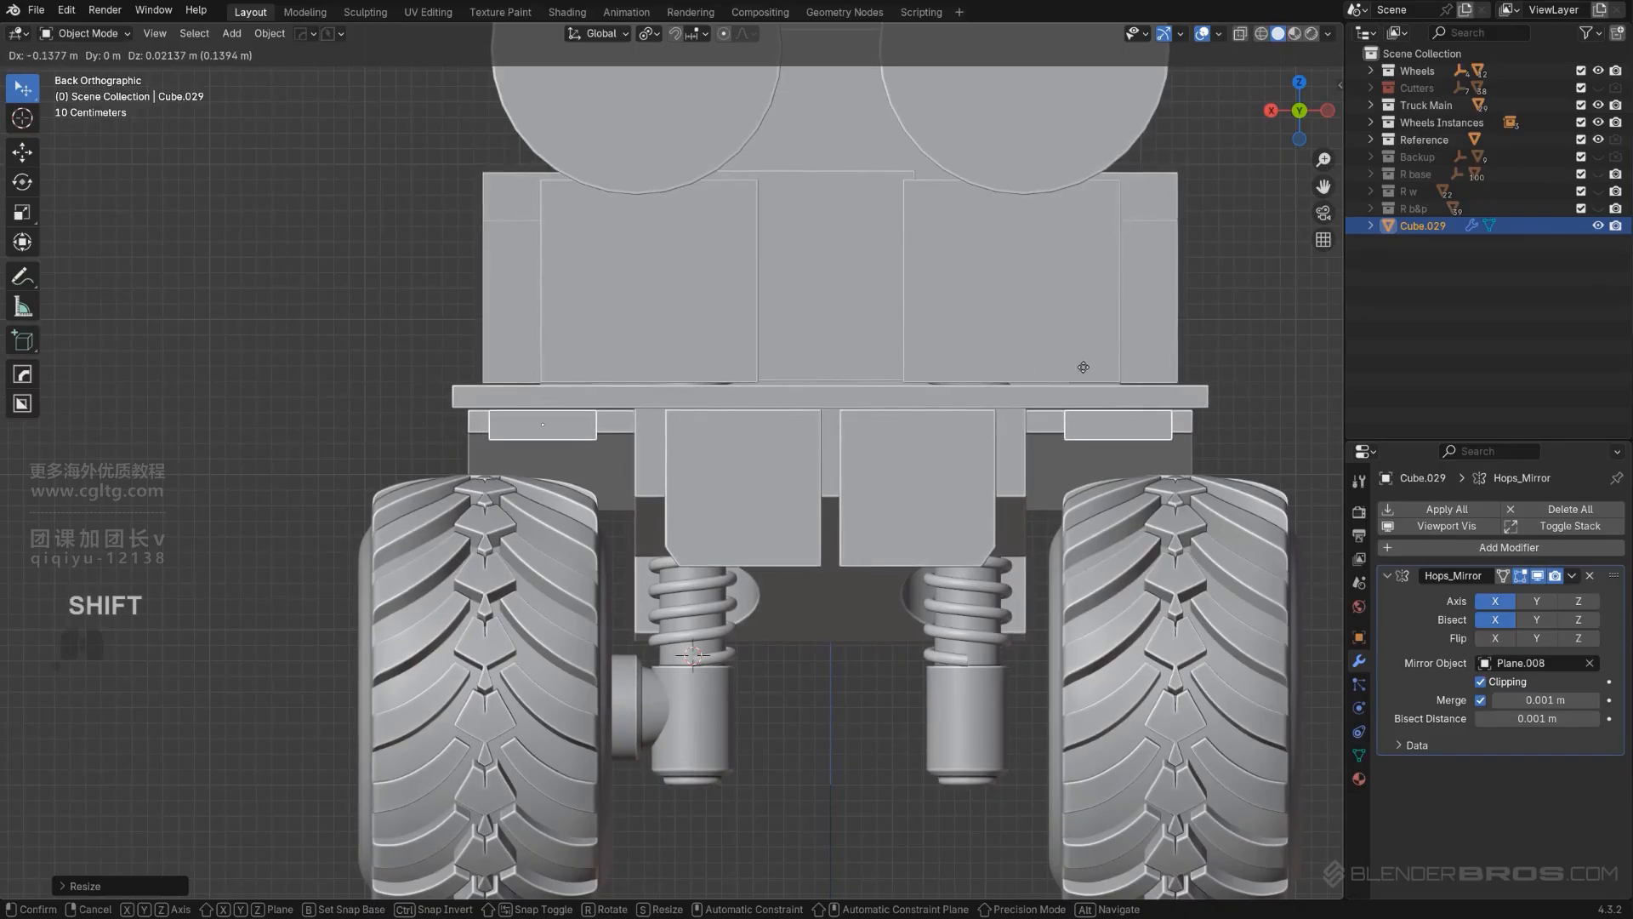
pyautogui.click(886, 378)
pyautogui.scroll(-3, 443, 412)
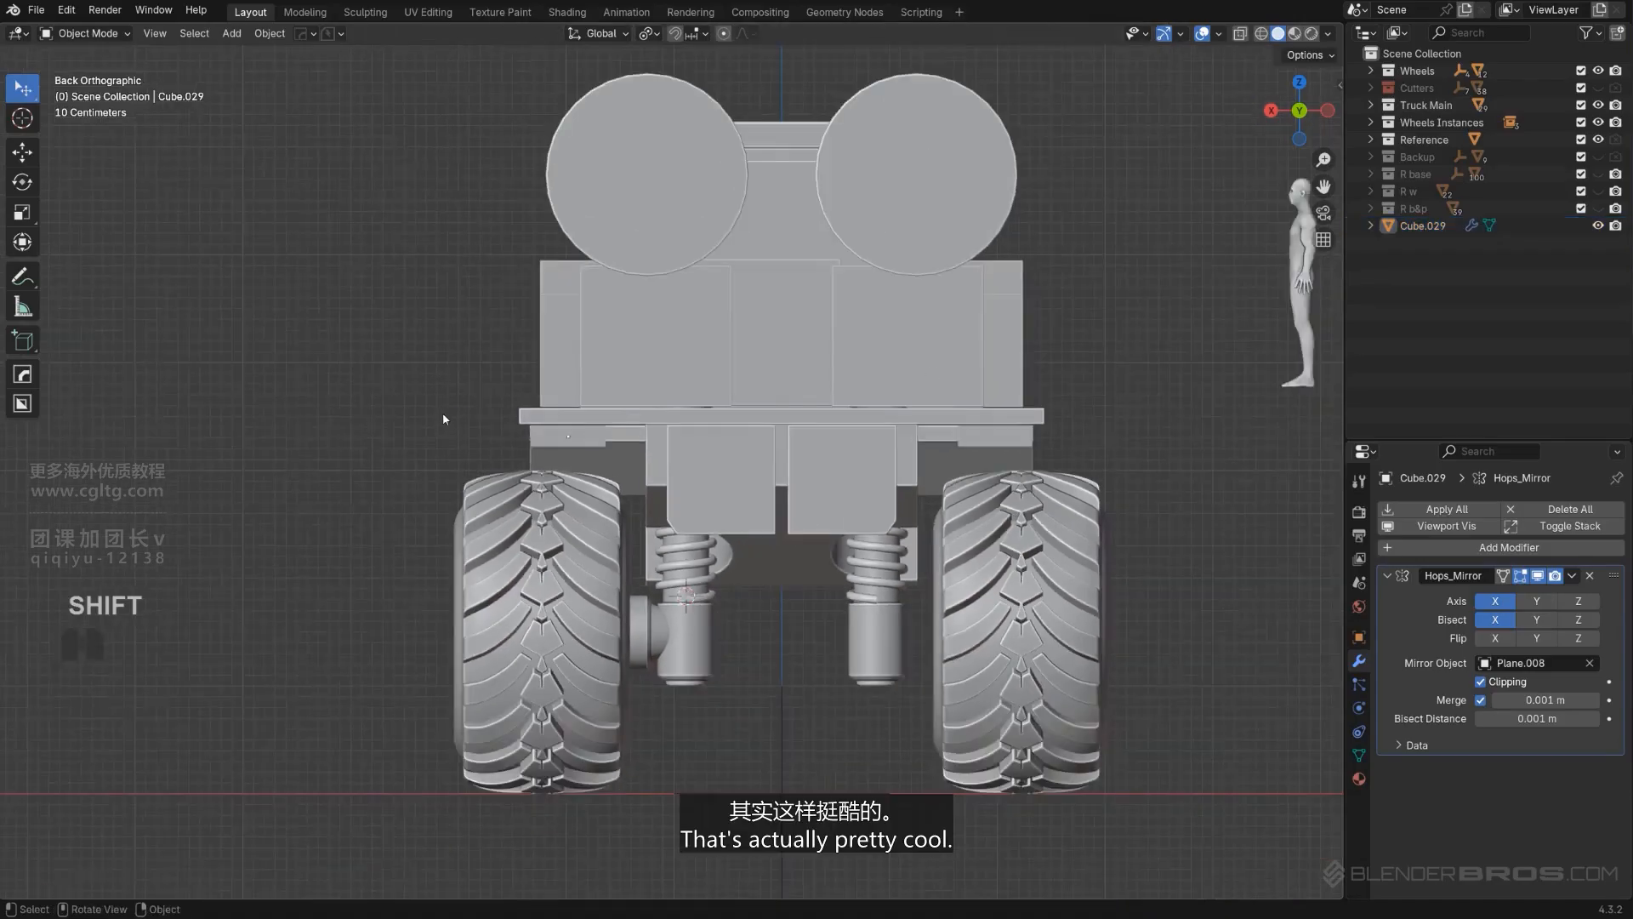
pyautogui.scroll(-3, 442, 411)
# Step: Move the tail lights rearward in side view until they sit just under the bed, flush with its rear end
pyautogui.moveTo(551, 422); pyautogui.dragTo(721, 402, button='middle')
pyautogui.scroll(5, 723, 408)
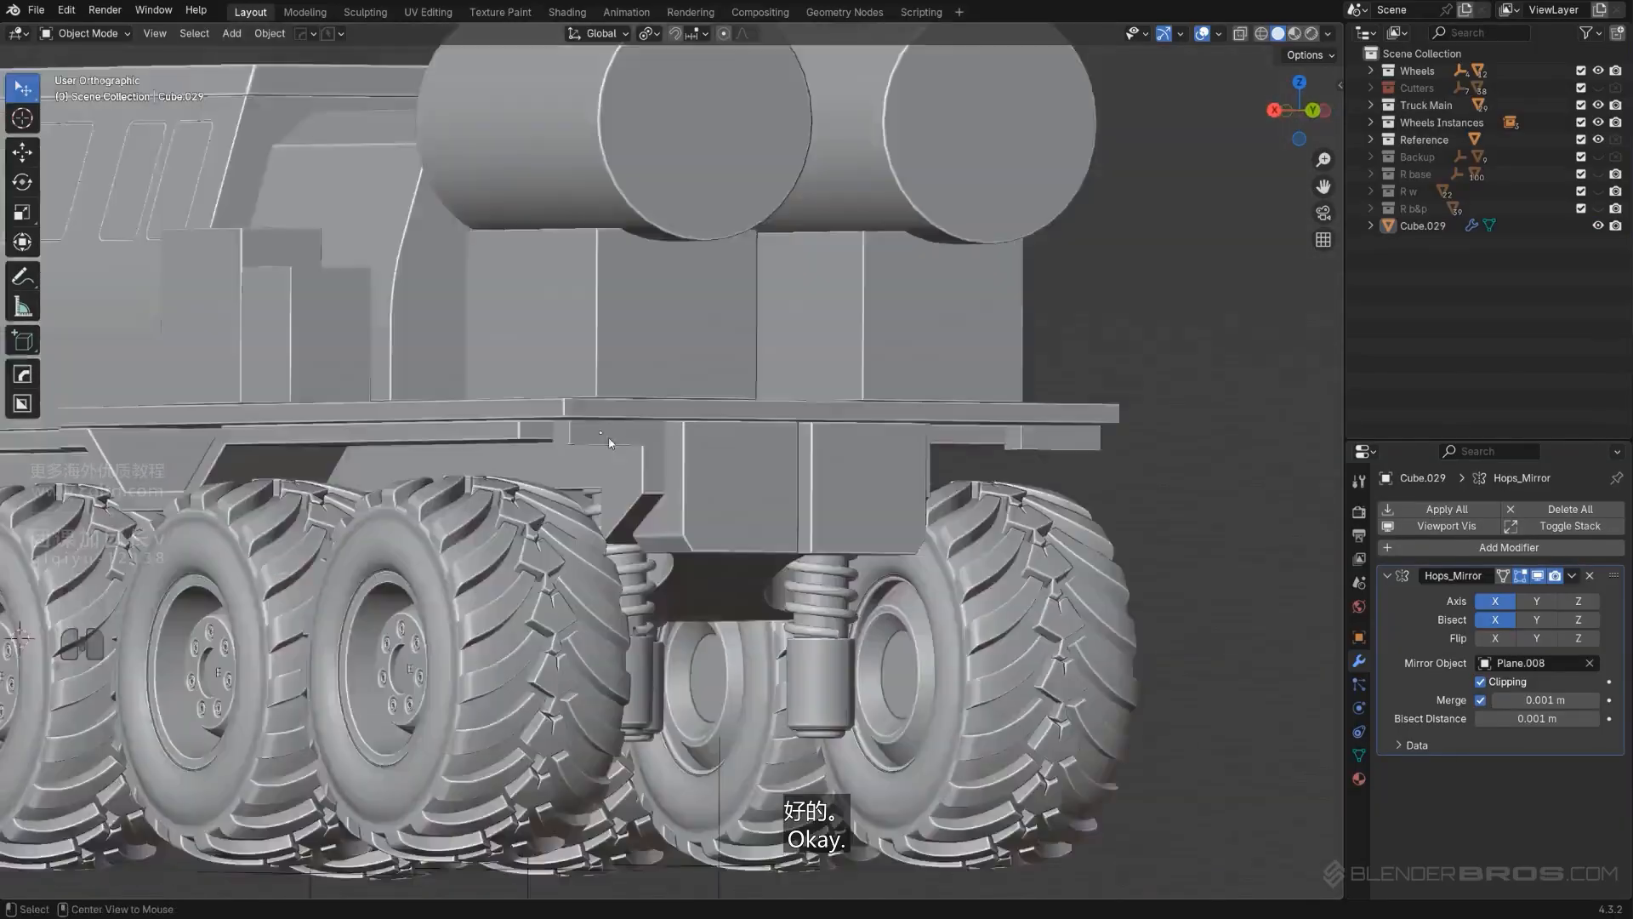
pyautogui.scroll(2, 723, 422)
pyautogui.keyDown('shift'); pyautogui.click(602, 425); pyautogui.keyUp('shift')
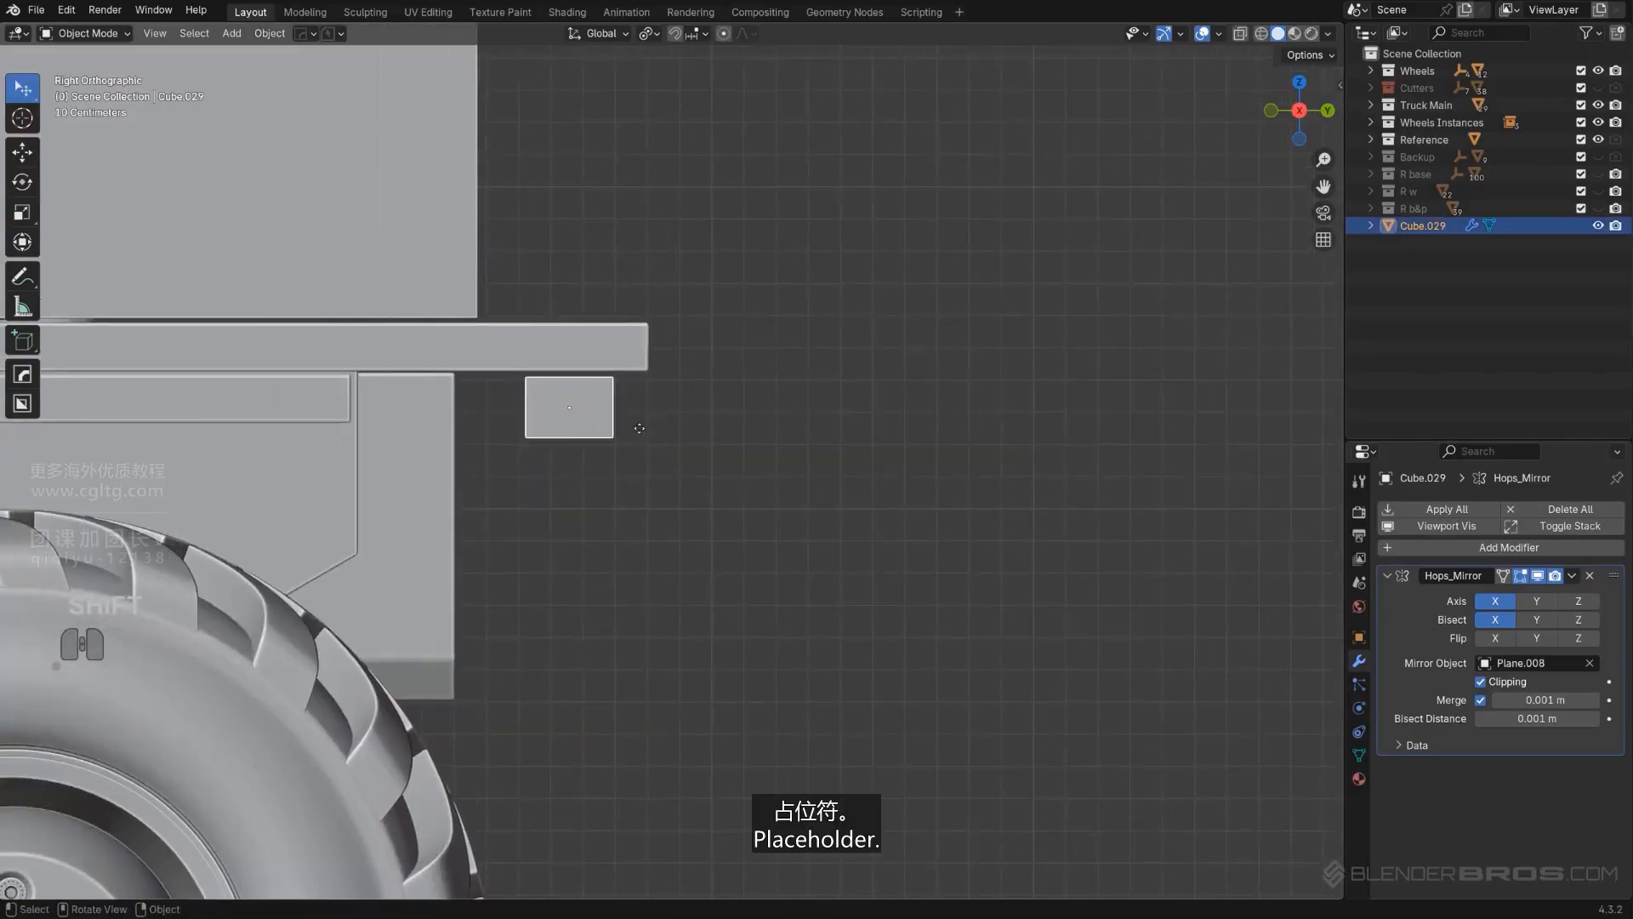
pyautogui.press('g')
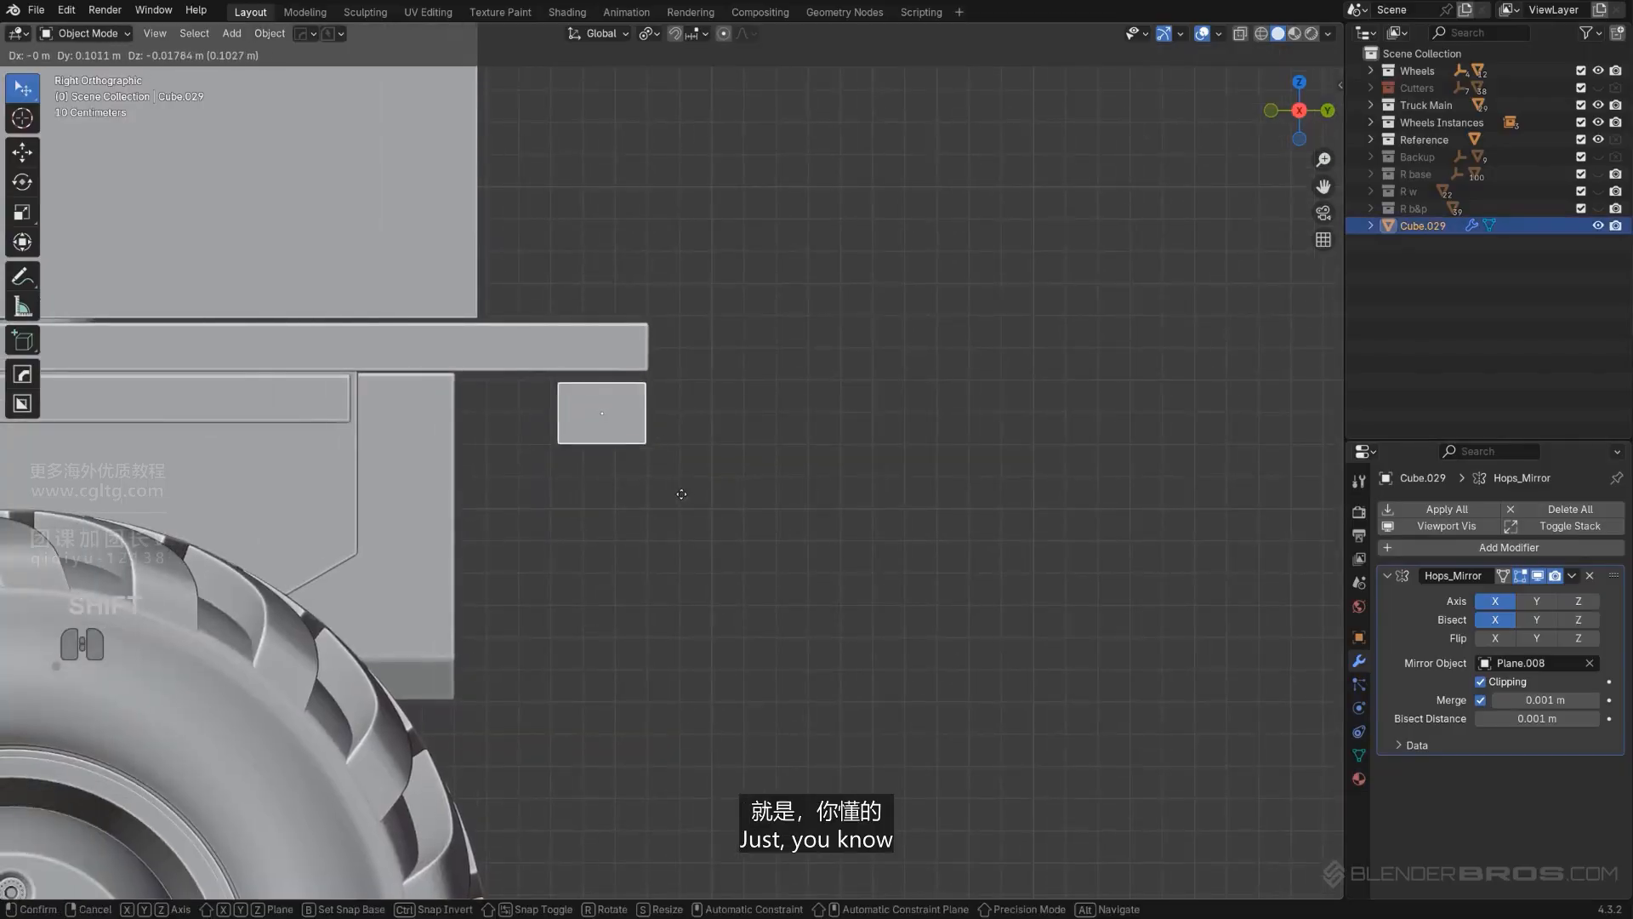
pyautogui.click(695, 427)
pyautogui.scroll(-6, 695, 425)
pyautogui.click(740, 466)
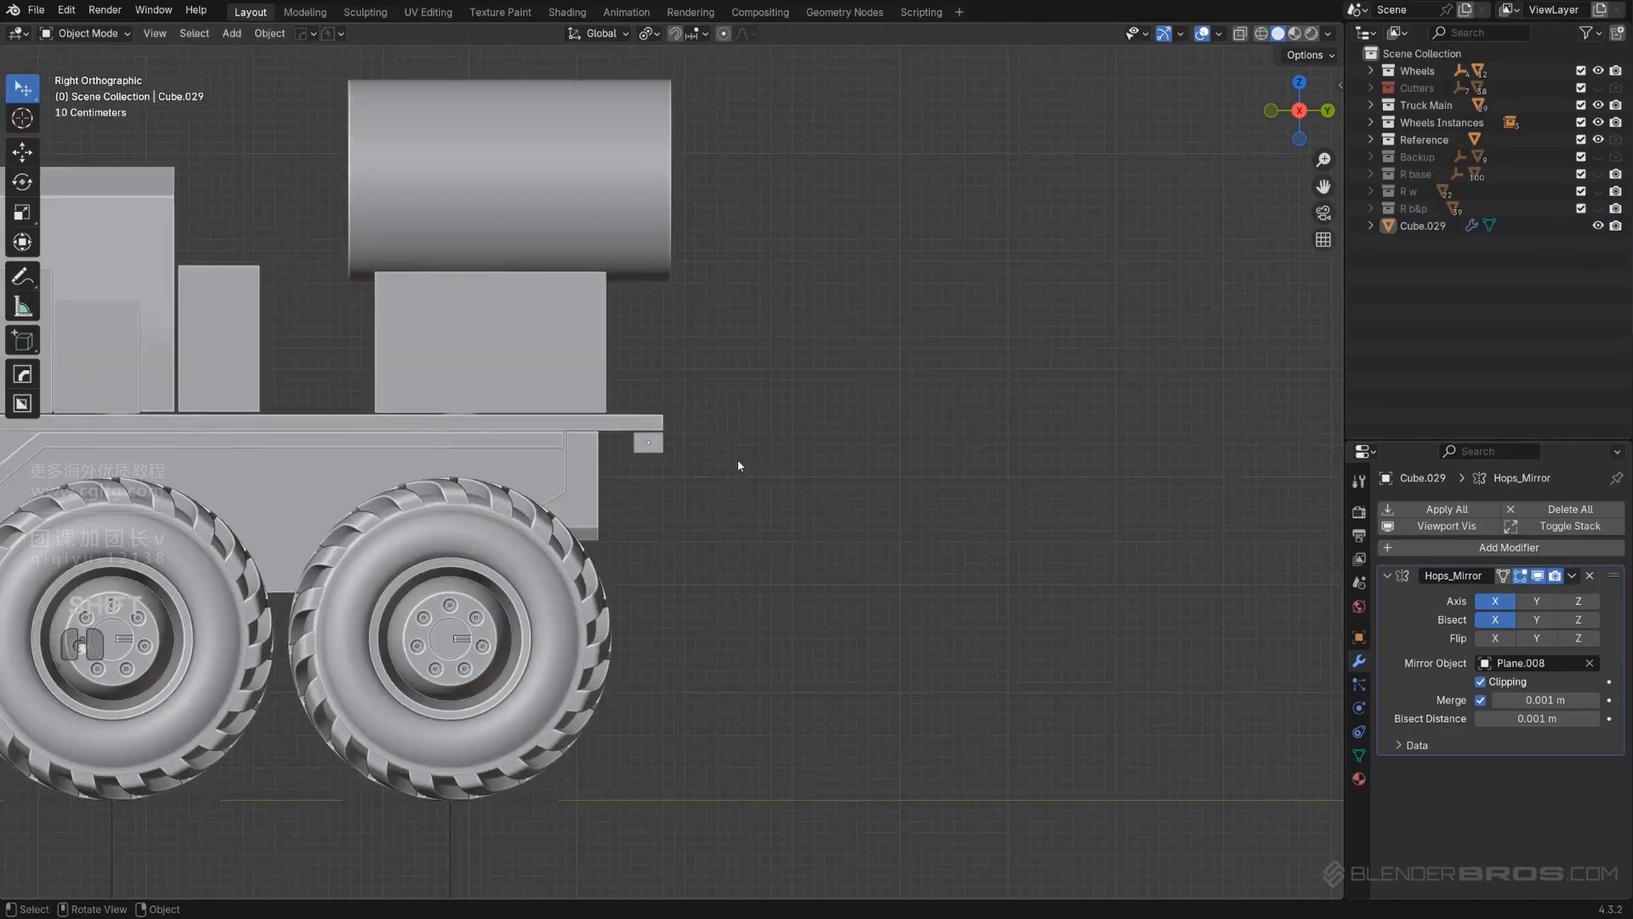
# Step: Adjust the front face of the deck plate below the cab along Y to meet the front block, and return to Object Mode
pyautogui.moveTo(519, 481); pyautogui.dragTo(626, 525, button='middle')
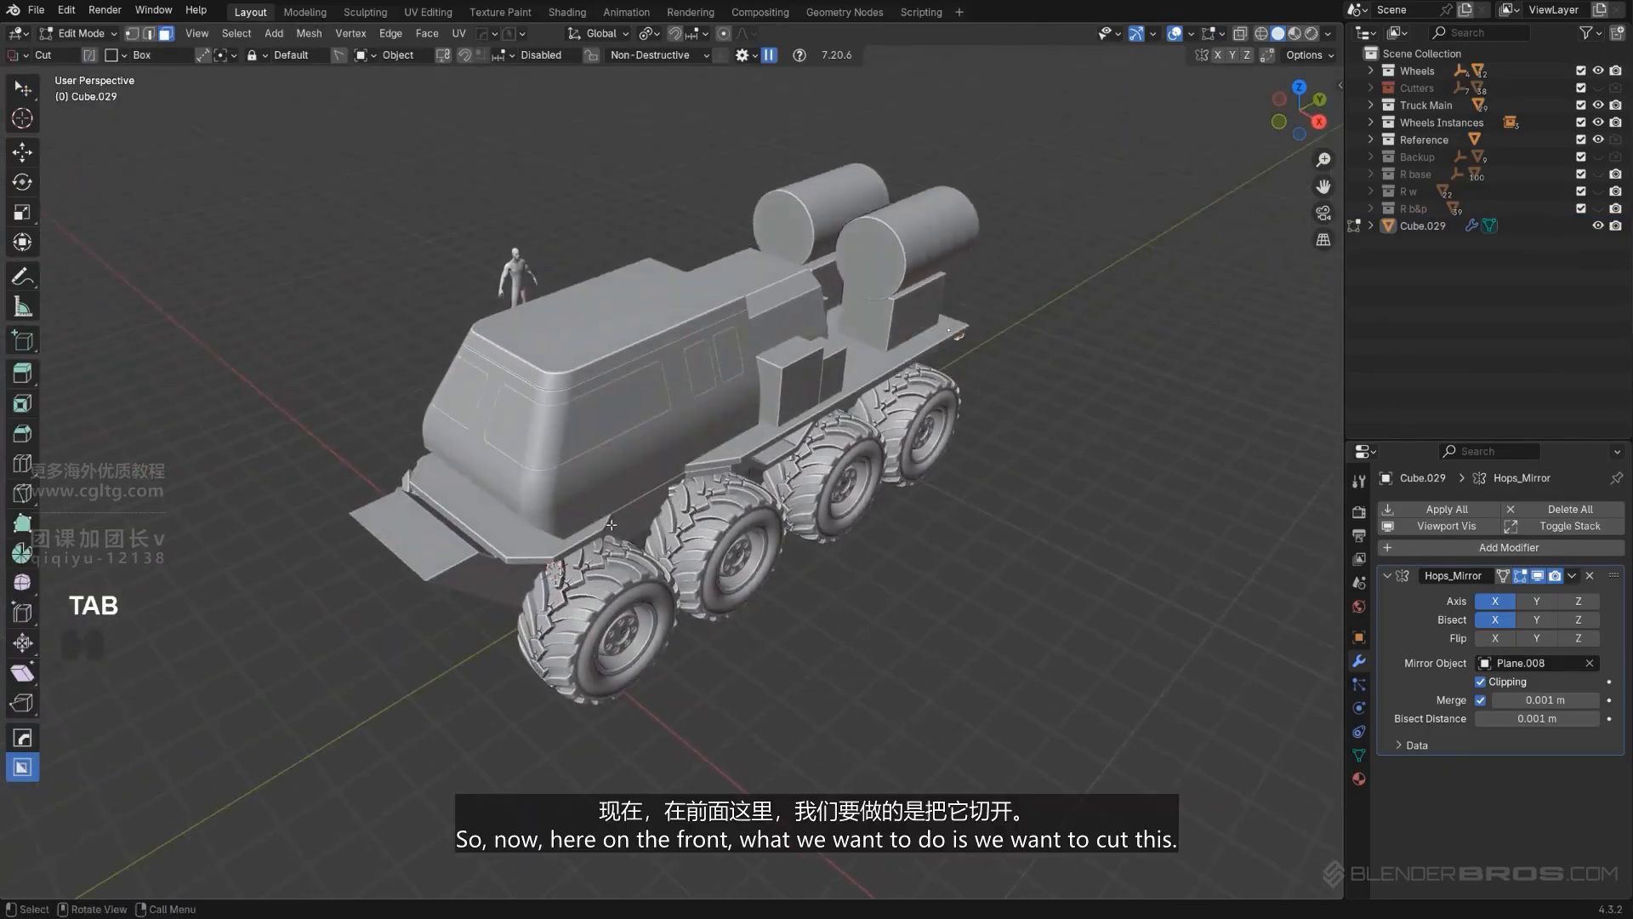
pyautogui.scroll(2, 610, 525)
pyautogui.press('Tab')
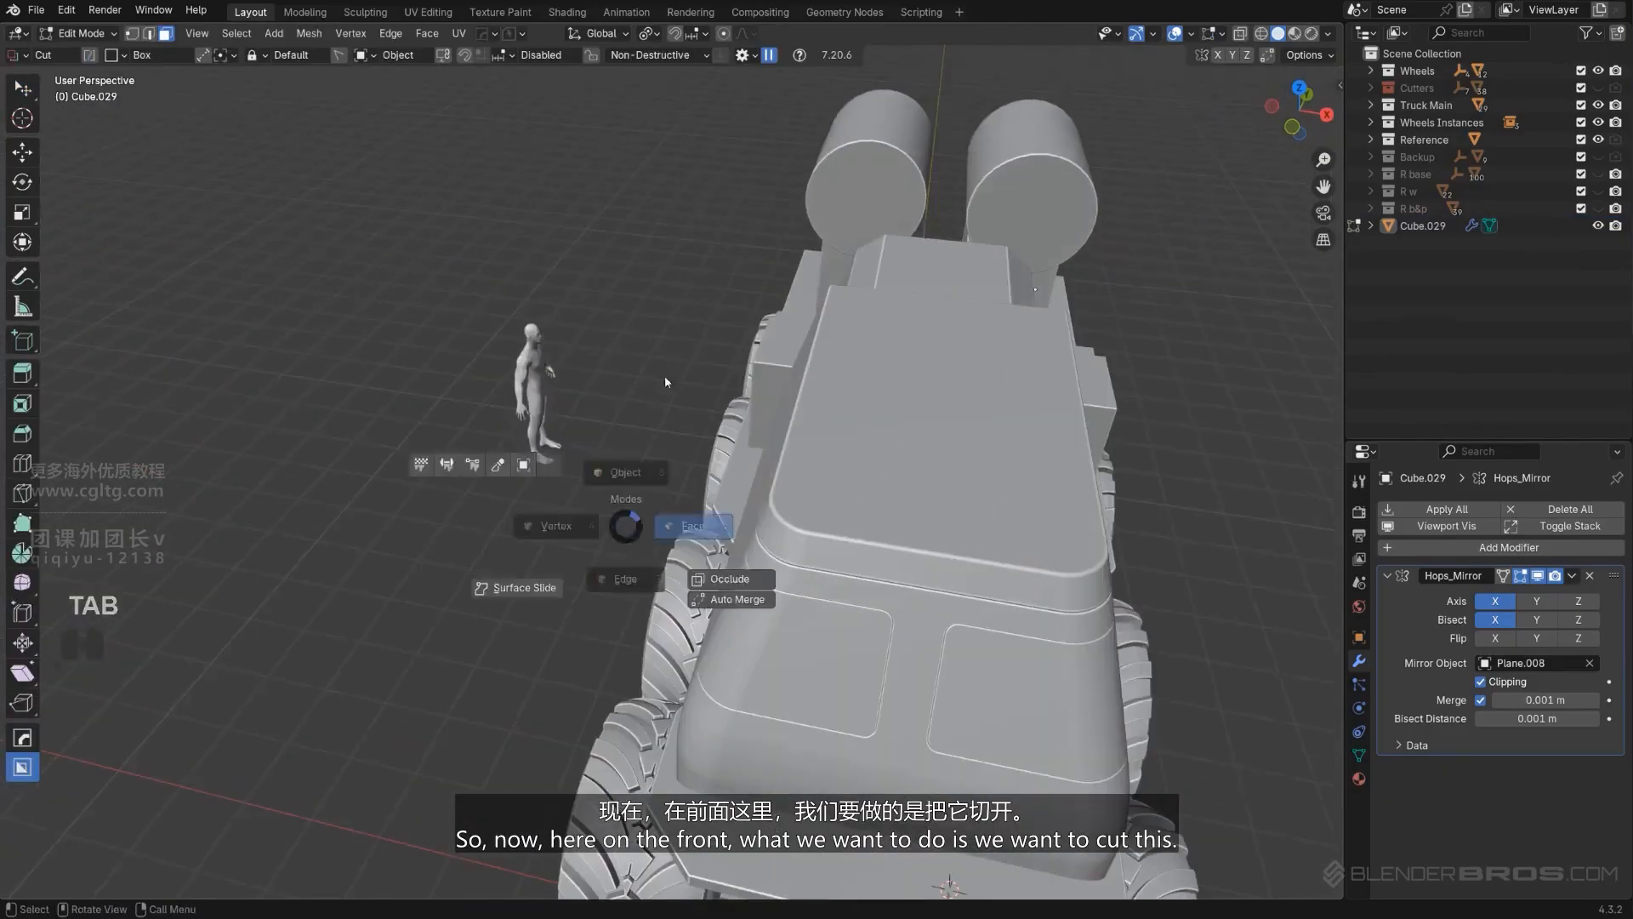
pyautogui.scroll(-3, 808, 493)
pyautogui.keyDown('shift'); pyautogui.moveTo(812, 497); pyautogui.dragTo(789, 394, button='middle'); pyautogui.keyUp('shift')
pyautogui.moveTo(822, 446)
pyautogui.keyDown('alt'); pyautogui.mouseDown(button='middle')
pyautogui.moveTo(814, 461)
pyautogui.moveTo(748, 447)
pyautogui.moveTo(831, 419)
pyautogui.mouseUp(button='middle'); pyautogui.keyUp('alt')
pyautogui.press('KP_5')
pyautogui.scroll(5, 814, 461)
pyautogui.scroll(2, 757, 449)
pyautogui.scroll(1, 760, 451)
pyautogui.click(808, 451)
pyautogui.press('Tab')
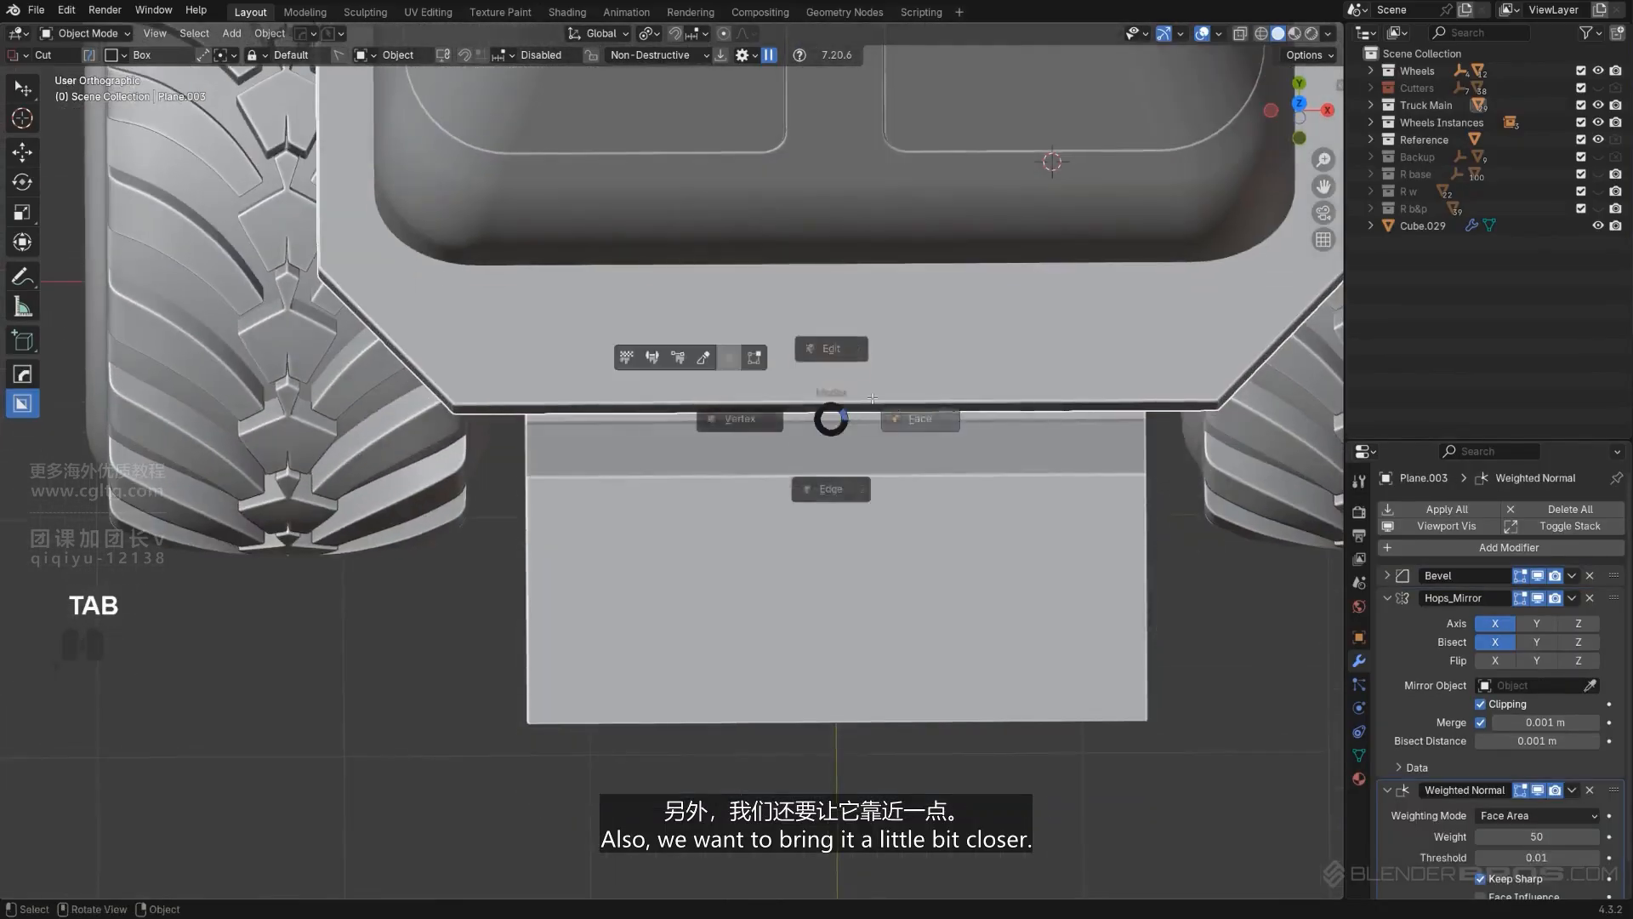
pyautogui.press('g')
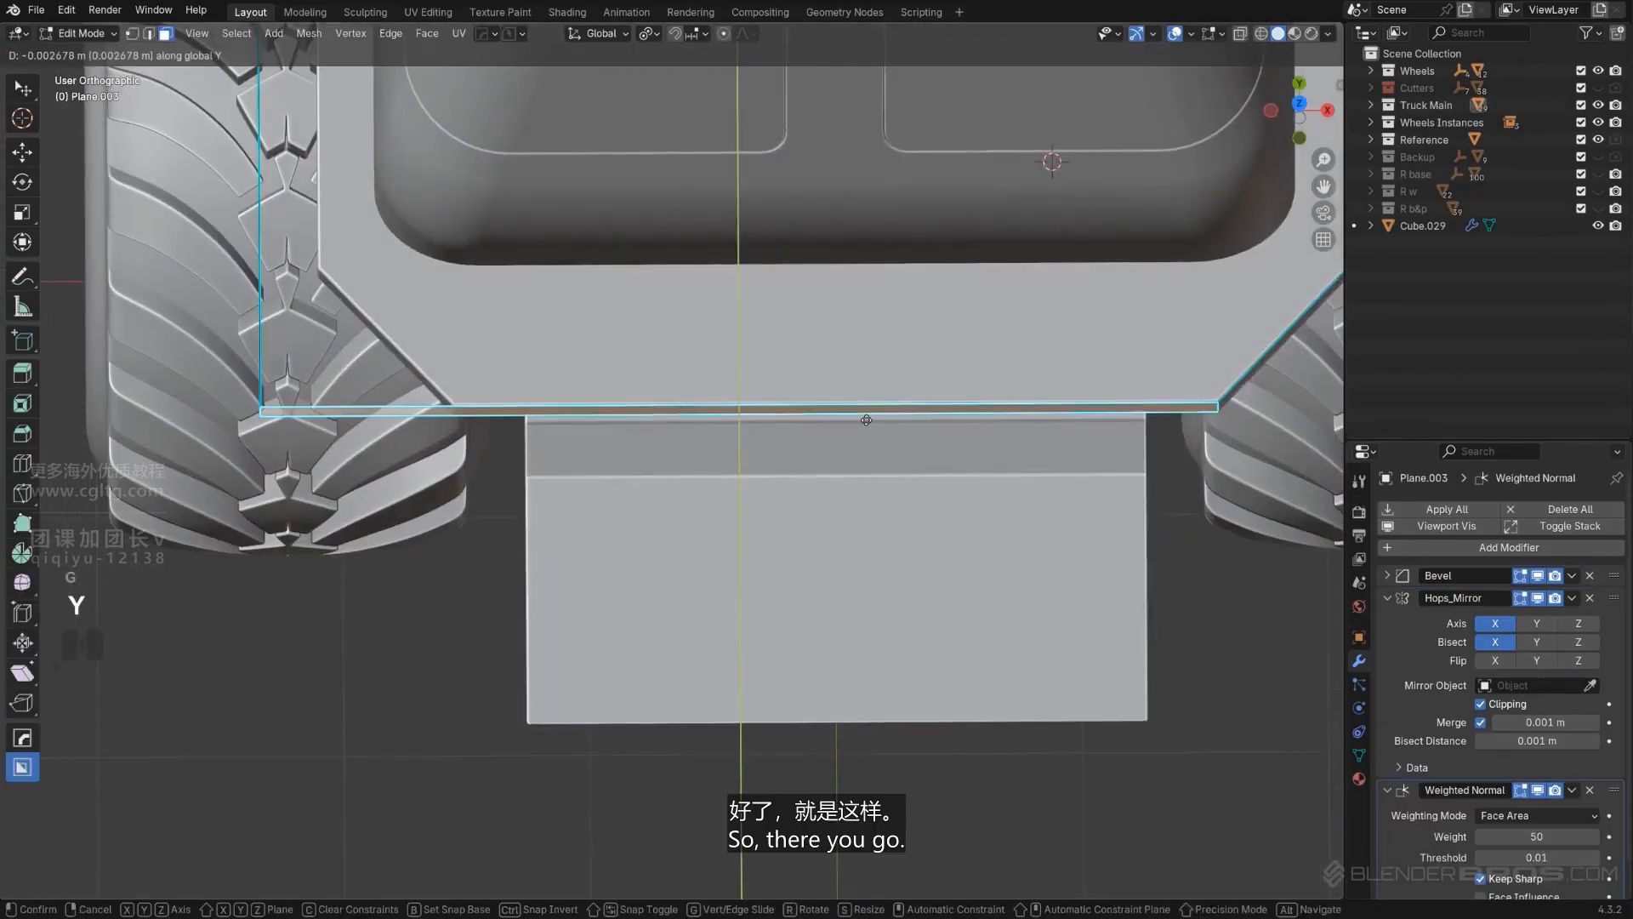
pyautogui.press('y')
pyautogui.keyDown('shift'); pyautogui.click(872, 511); pyautogui.keyUp('shift')
pyautogui.press('Tab')
# Step: Cut a centred rectangular notch, about 1.386 by 1.614 as drawn from above, into the deck plate's front edge
pyautogui.scroll(-4, 872, 511)
pyautogui.keyDown('alt'); pyautogui.moveTo(872, 511); pyautogui.dragTo(905, 531, button='middle'); pyautogui.keyUp('alt')
pyautogui.press('KP_5')
pyautogui.press('KP_5')
pyautogui.keyDown('shift'); pyautogui.moveTo(802, 320); pyautogui.dragTo(809, 564, button='middle'); pyautogui.keyUp('shift')
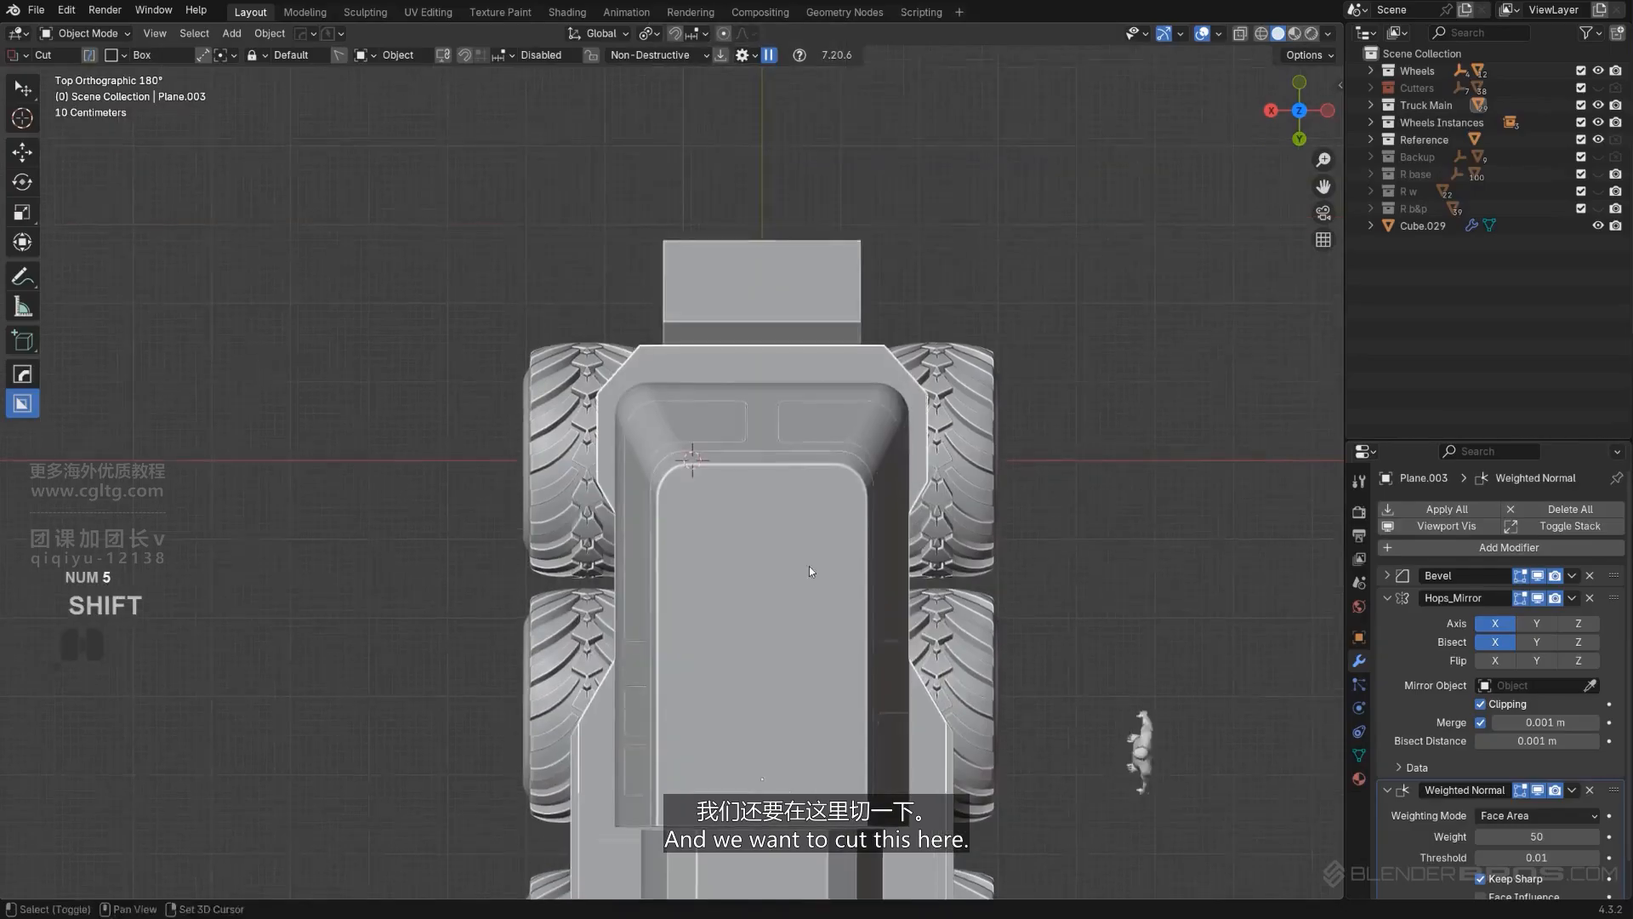
pyautogui.scroll(5, 808, 565)
pyautogui.keyDown('shift'); pyautogui.moveTo(791, 354); pyautogui.dragTo(769, 472, button='middle'); pyautogui.keyUp('shift')
pyautogui.keyDown('shift'); pyautogui.moveTo(614, 431); pyautogui.dragTo(839, 382, button='middle'); pyautogui.keyUp('shift')
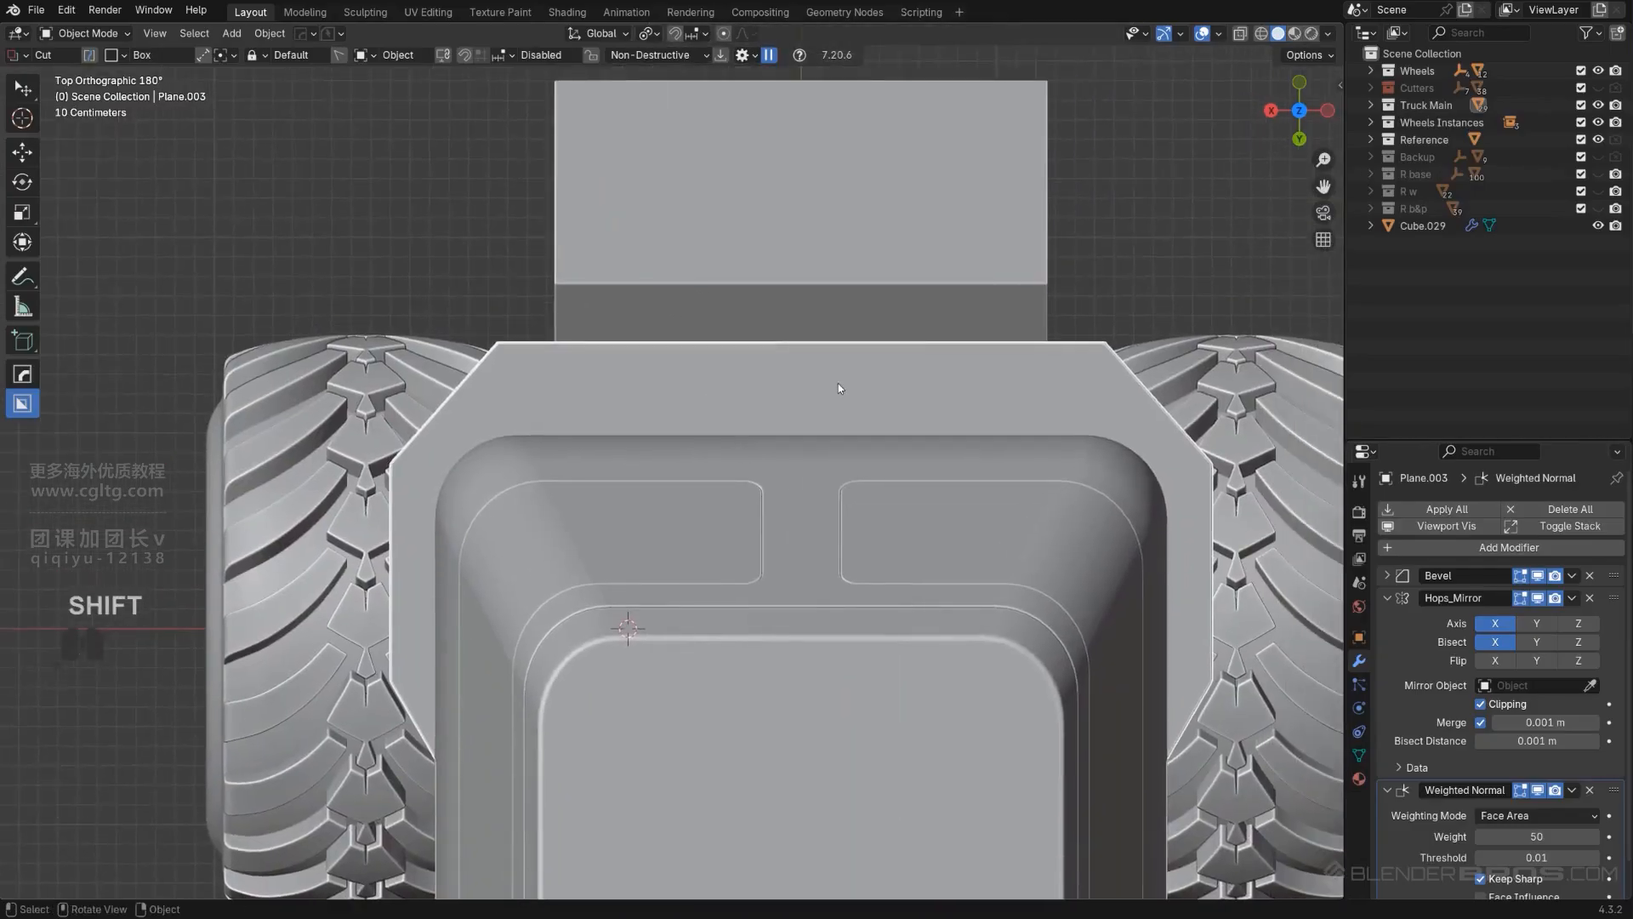
pyautogui.press('d')
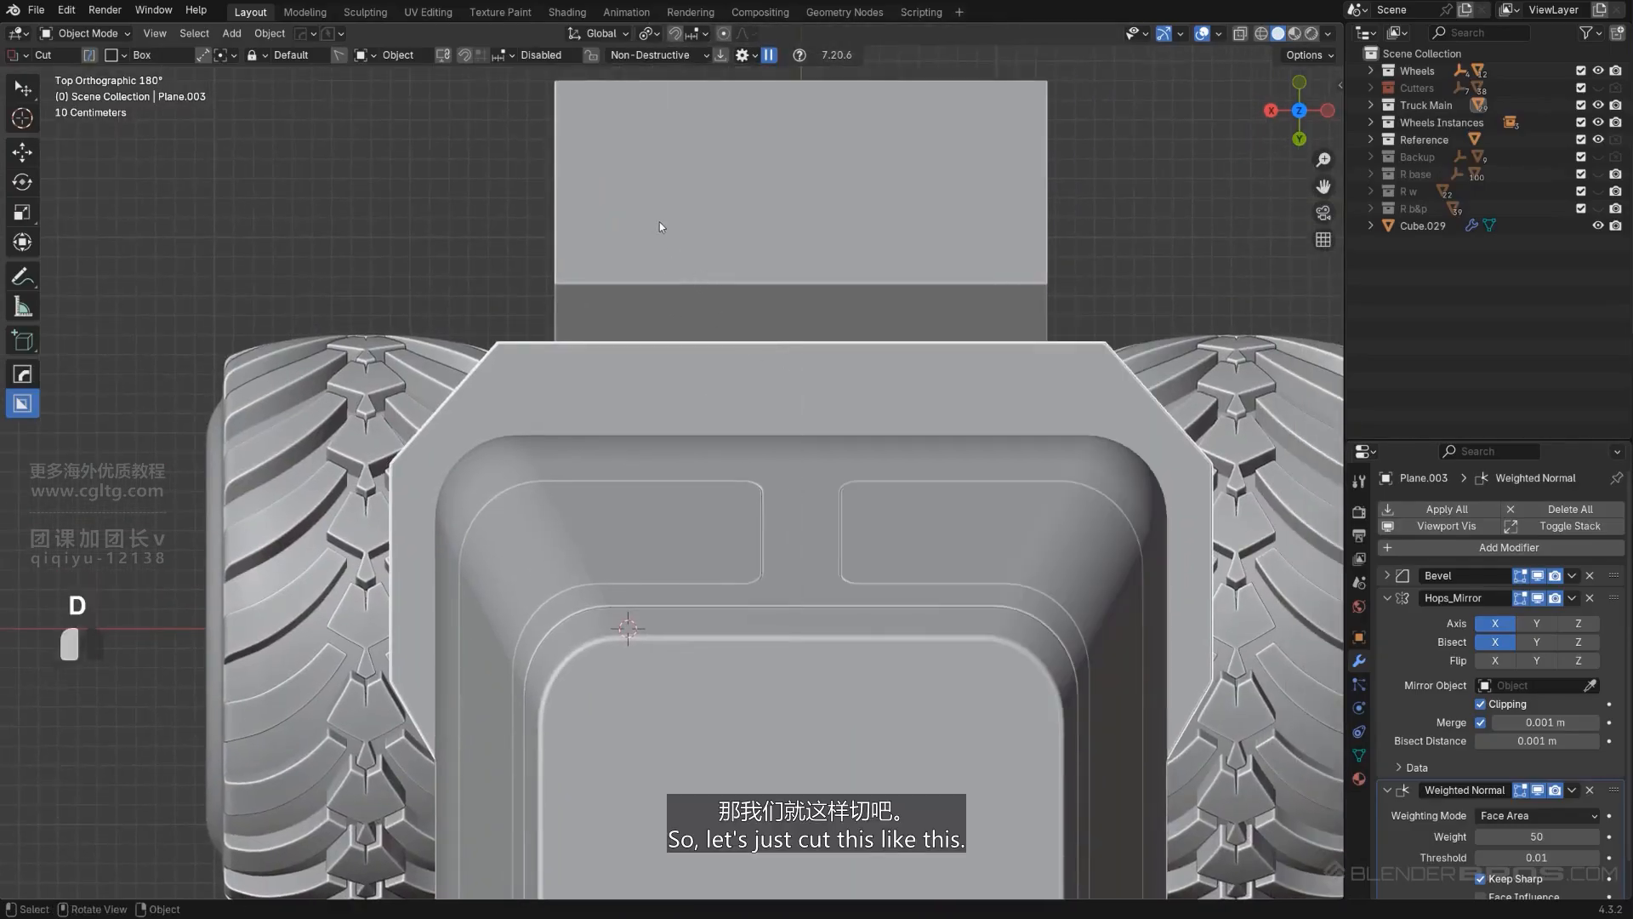
pyautogui.moveTo(661, 222); pyautogui.dragTo(927, 533)
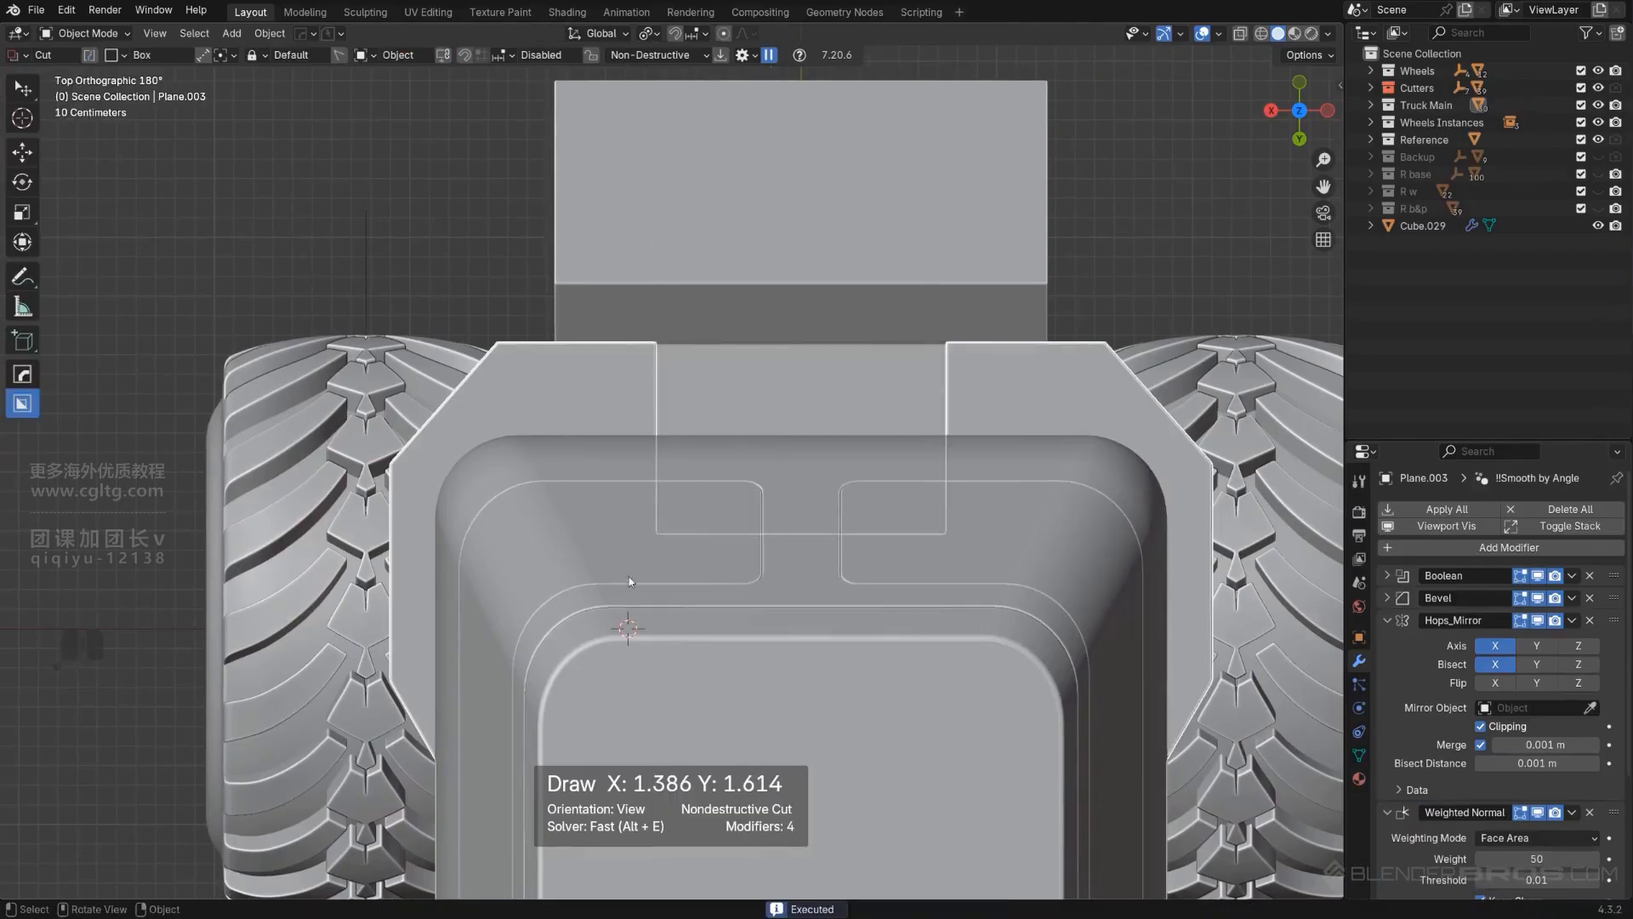
# Step: Recall the notch's boolean cutter with Ever Scroll, move it along Y about 0.52 m toward the cab, and hide the cutters
pyautogui.moveTo(630, 582); pyautogui.dragTo(910, 489, button='middle')
pyautogui.scroll(-7, 910, 489)
pyautogui.press('KP_5')
pyautogui.keyDown('shift'); pyautogui.moveTo(579, 804); pyautogui.dragTo(799, 486, button='middle'); pyautogui.keyUp('shift')
pyautogui.scroll(6, 763, 544)
pyautogui.press('q')
pyautogui.click(795, 487)
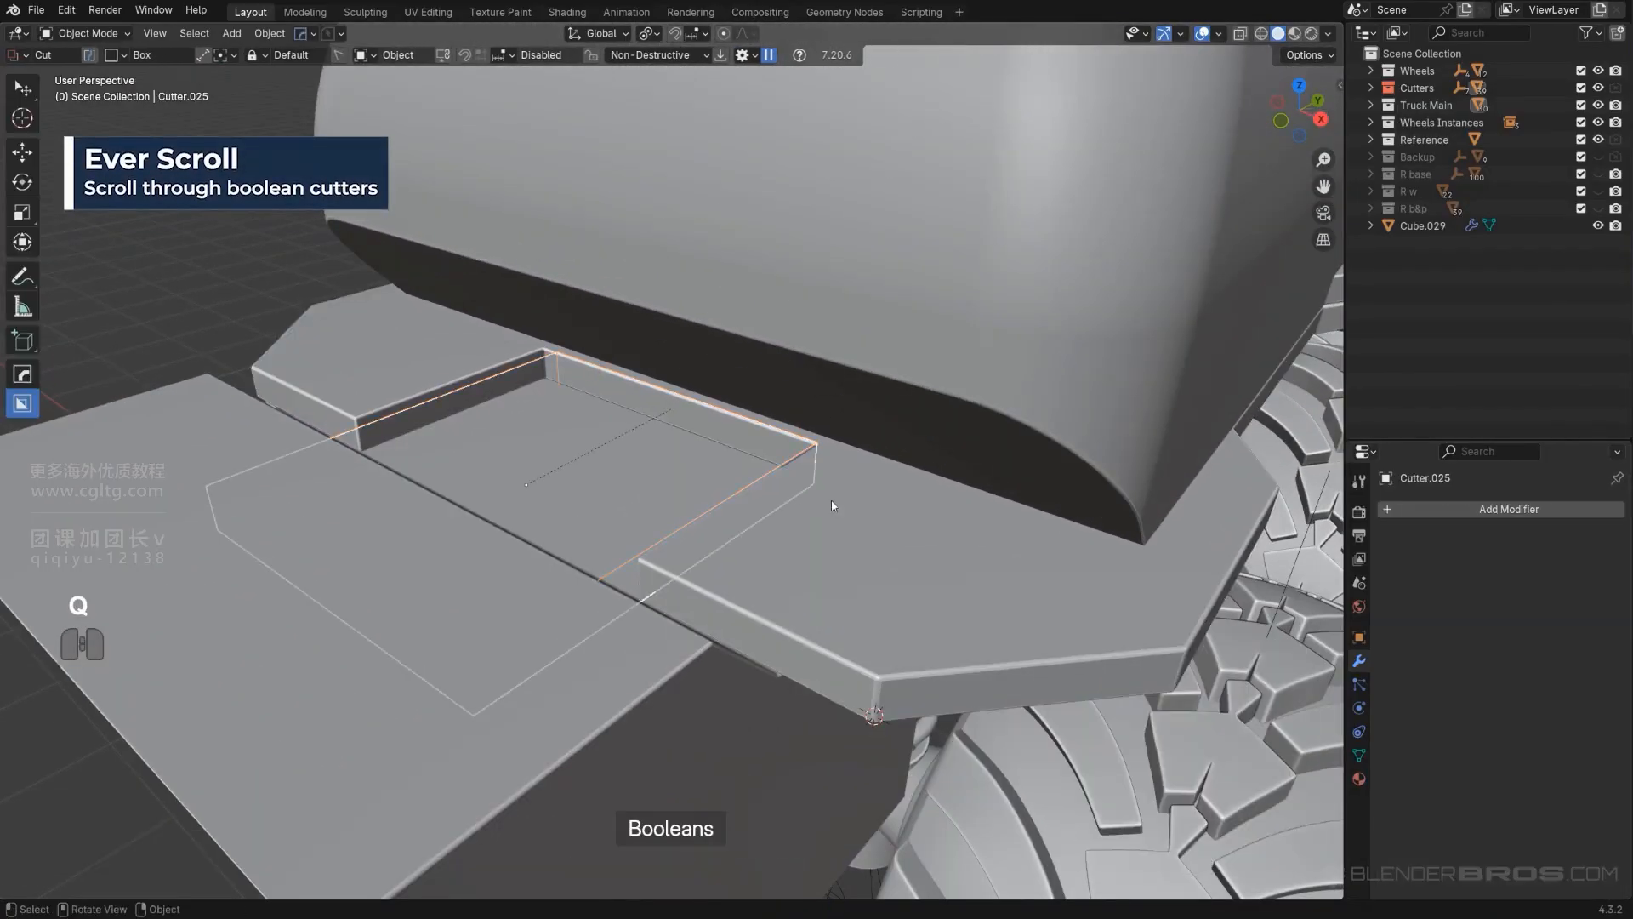
pyautogui.press('g')
pyautogui.press('y')
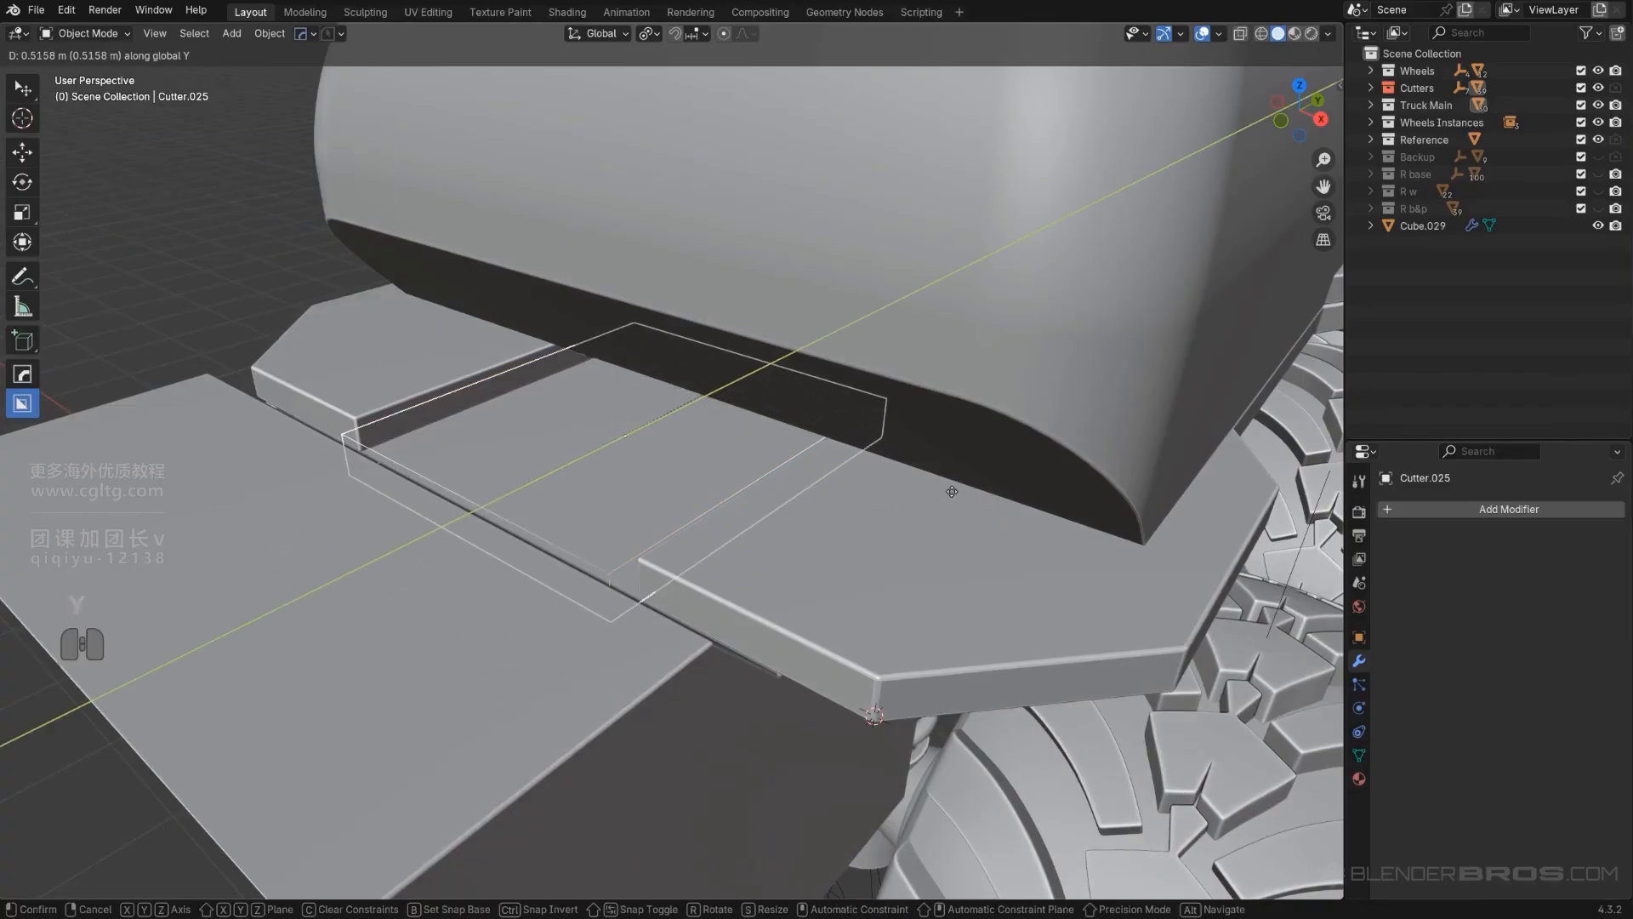
pyautogui.click(946, 522)
pyautogui.scroll(-6, 946, 523)
pyautogui.hotkey('shift', '2')
# Step: Recall the deck plate's notch cutter with Ever Scroll and duplicate it as a separate solid piece with Shade Solid
pyautogui.moveTo(945, 522); pyautogui.dragTo(977, 483, button='middle')
pyautogui.press('q')
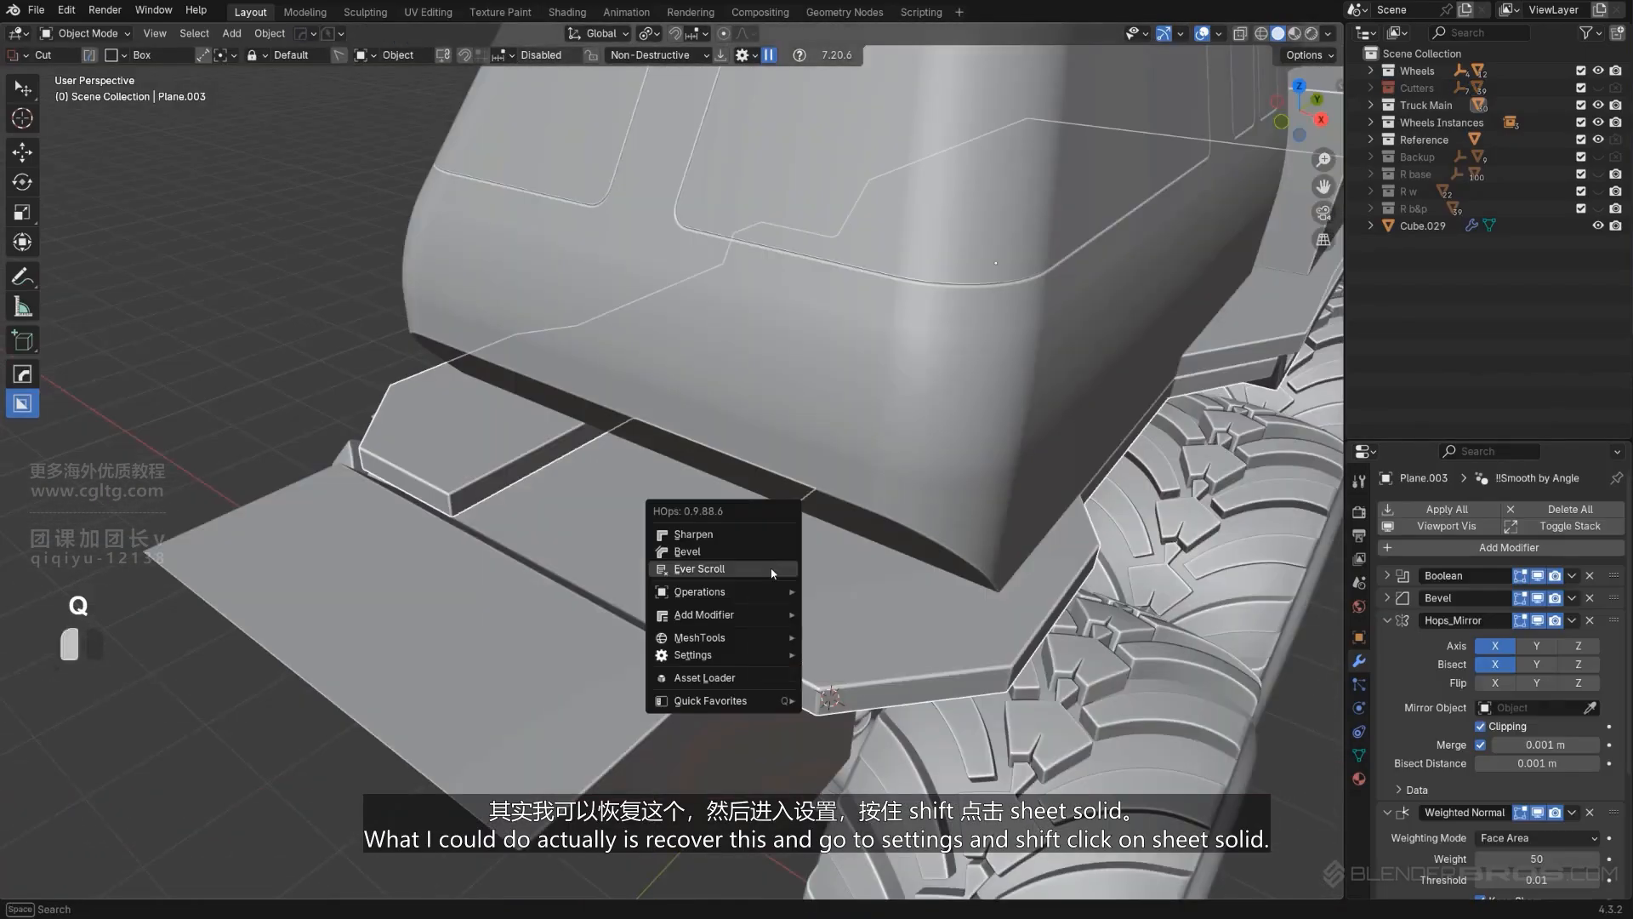
pyautogui.click(771, 569)
pyautogui.click(772, 569)
pyautogui.moveTo(770, 568)
pyautogui.mouseDown(button='middle')
pyautogui.moveTo(748, 559)
pyautogui.moveTo(766, 551)
pyautogui.mouseUp(button='middle')
pyautogui.press('q')
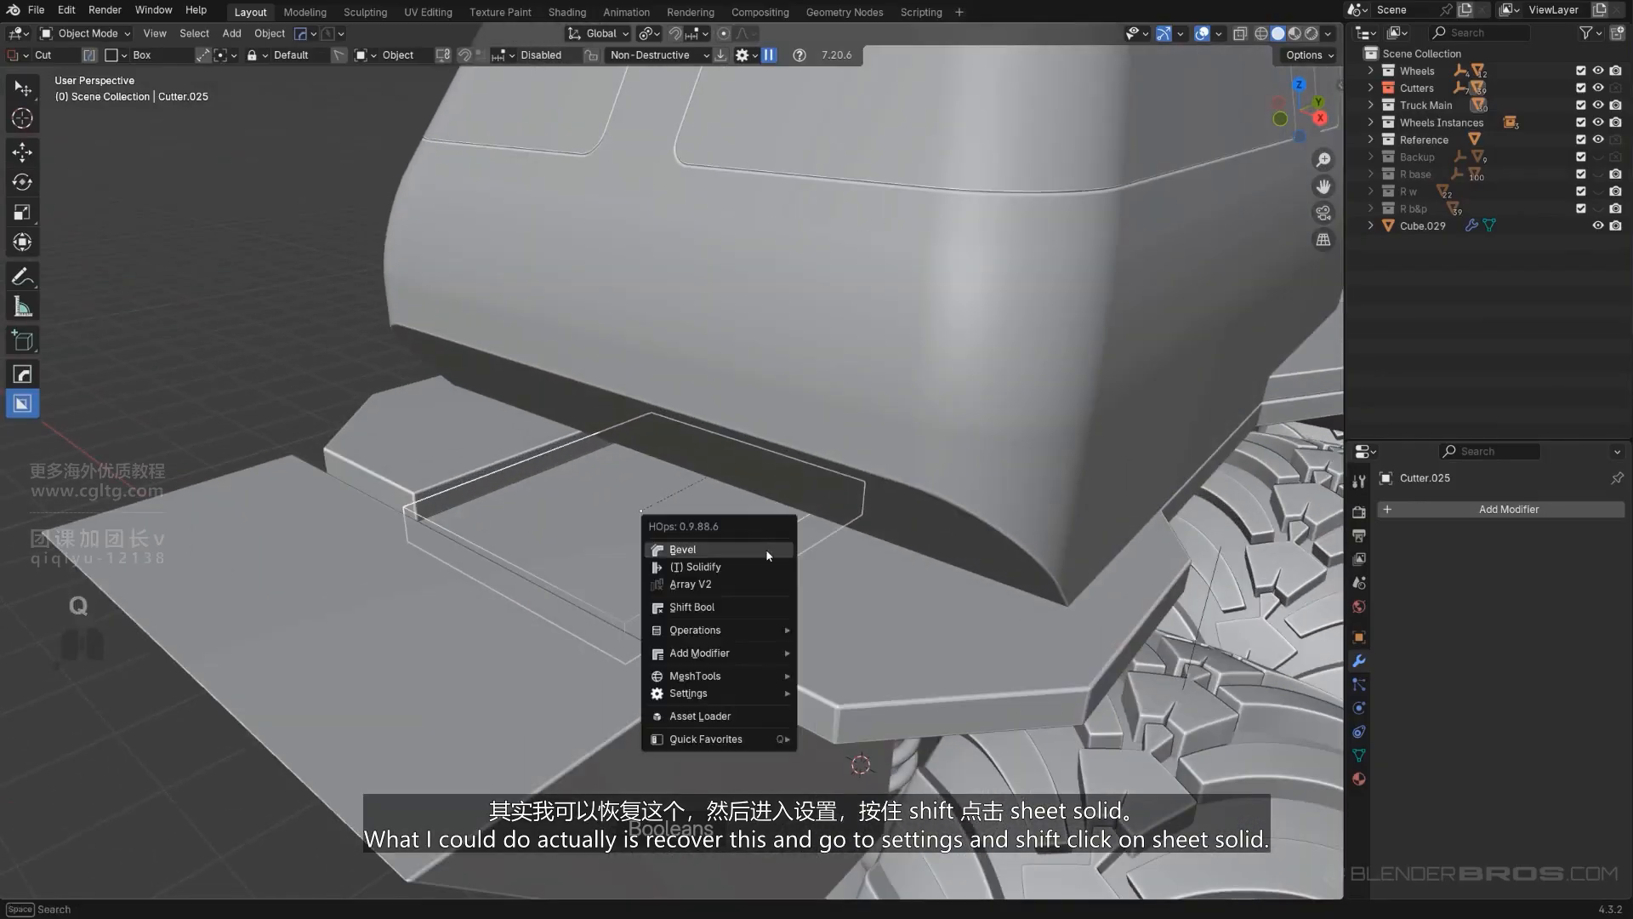
pyautogui.moveTo(729, 699)
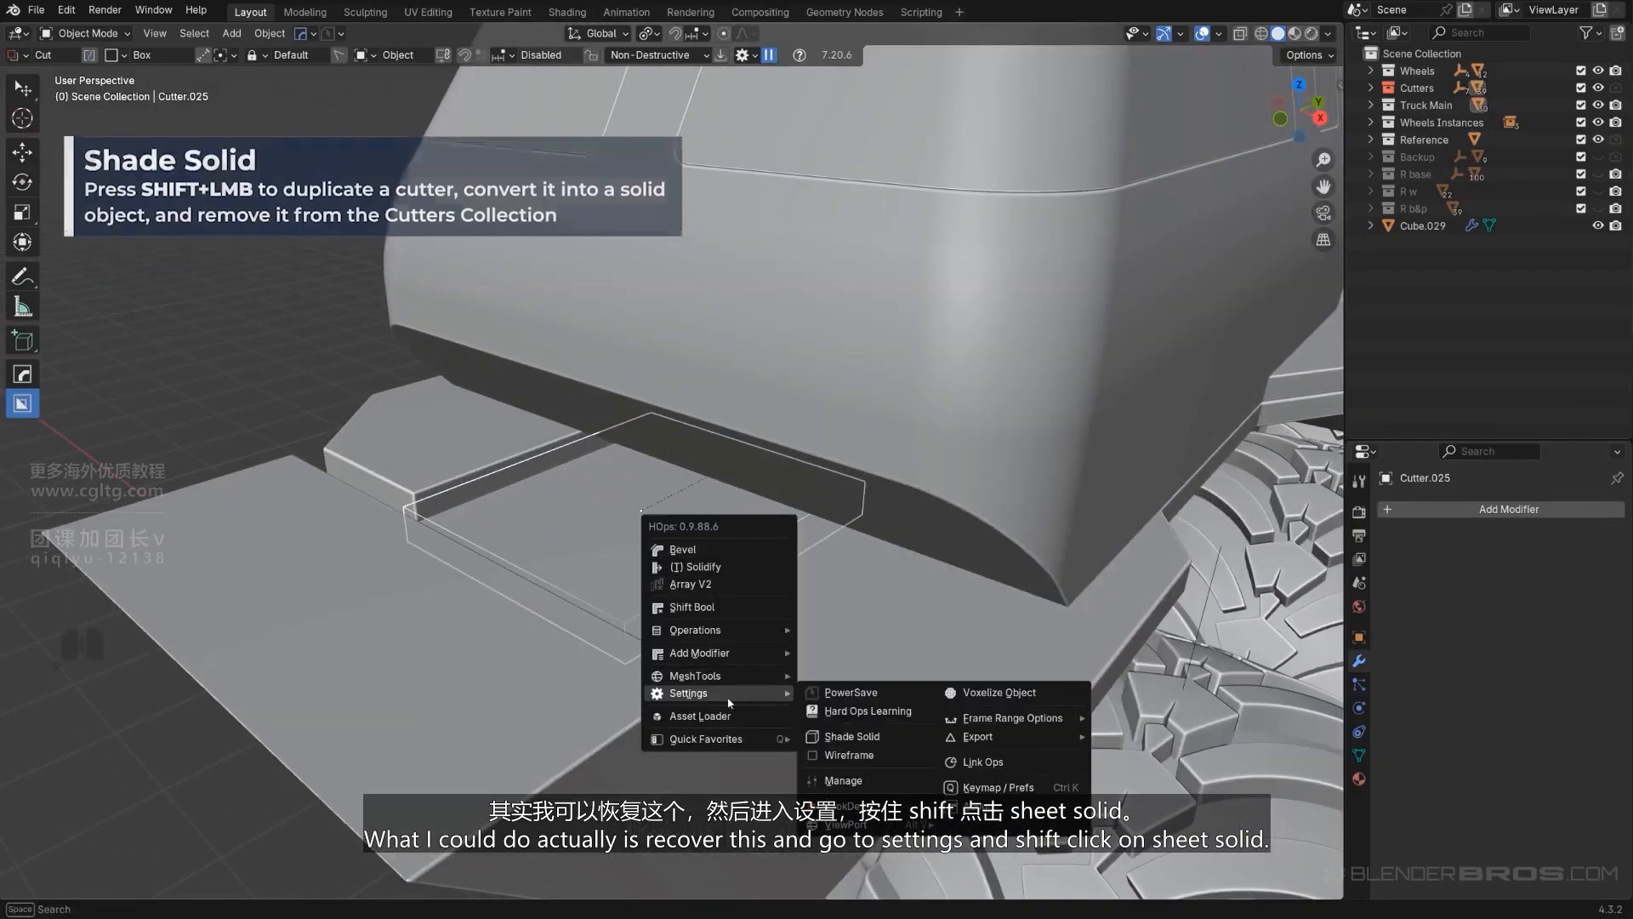
pyautogui.keyDown('shift'); pyautogui.click(855, 736); pyautogui.keyUp('shift')
pyautogui.moveTo(833, 665); pyautogui.dragTo(921, 684, button='middle')
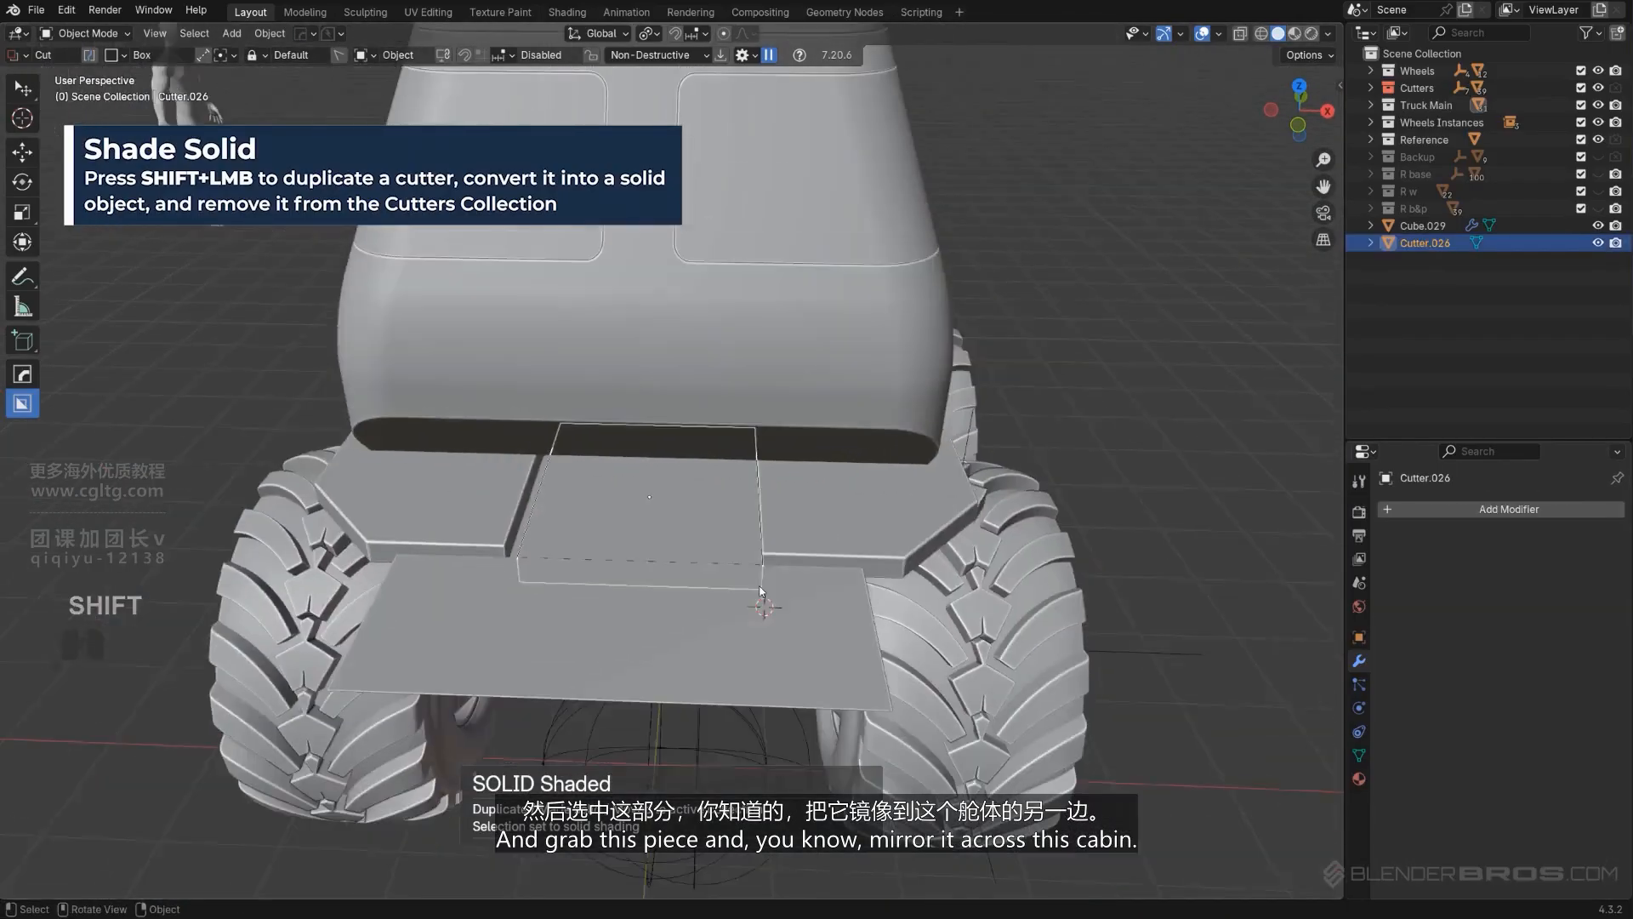
# Step: Mirror the solid notch piece along X across the cab's origin
pyautogui.moveTo(768, 598); pyautogui.dragTo(758, 612, button='middle')
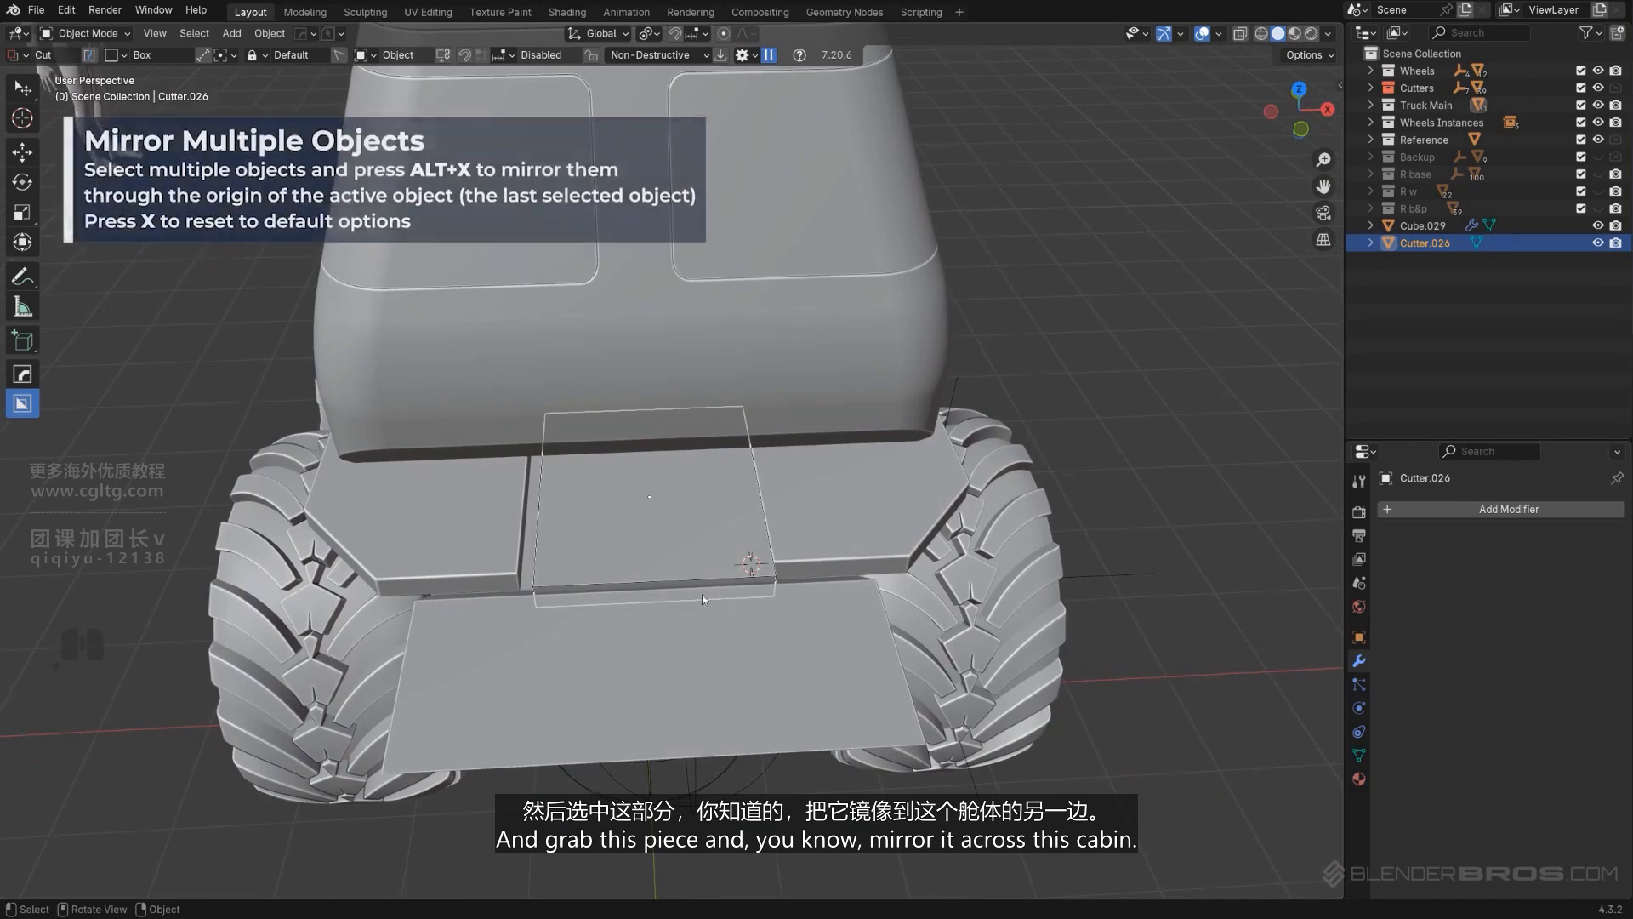
pyautogui.keyDown('shift'); pyautogui.click(701, 396); pyautogui.keyUp('shift')
pyautogui.hotkey('alt', 'x')
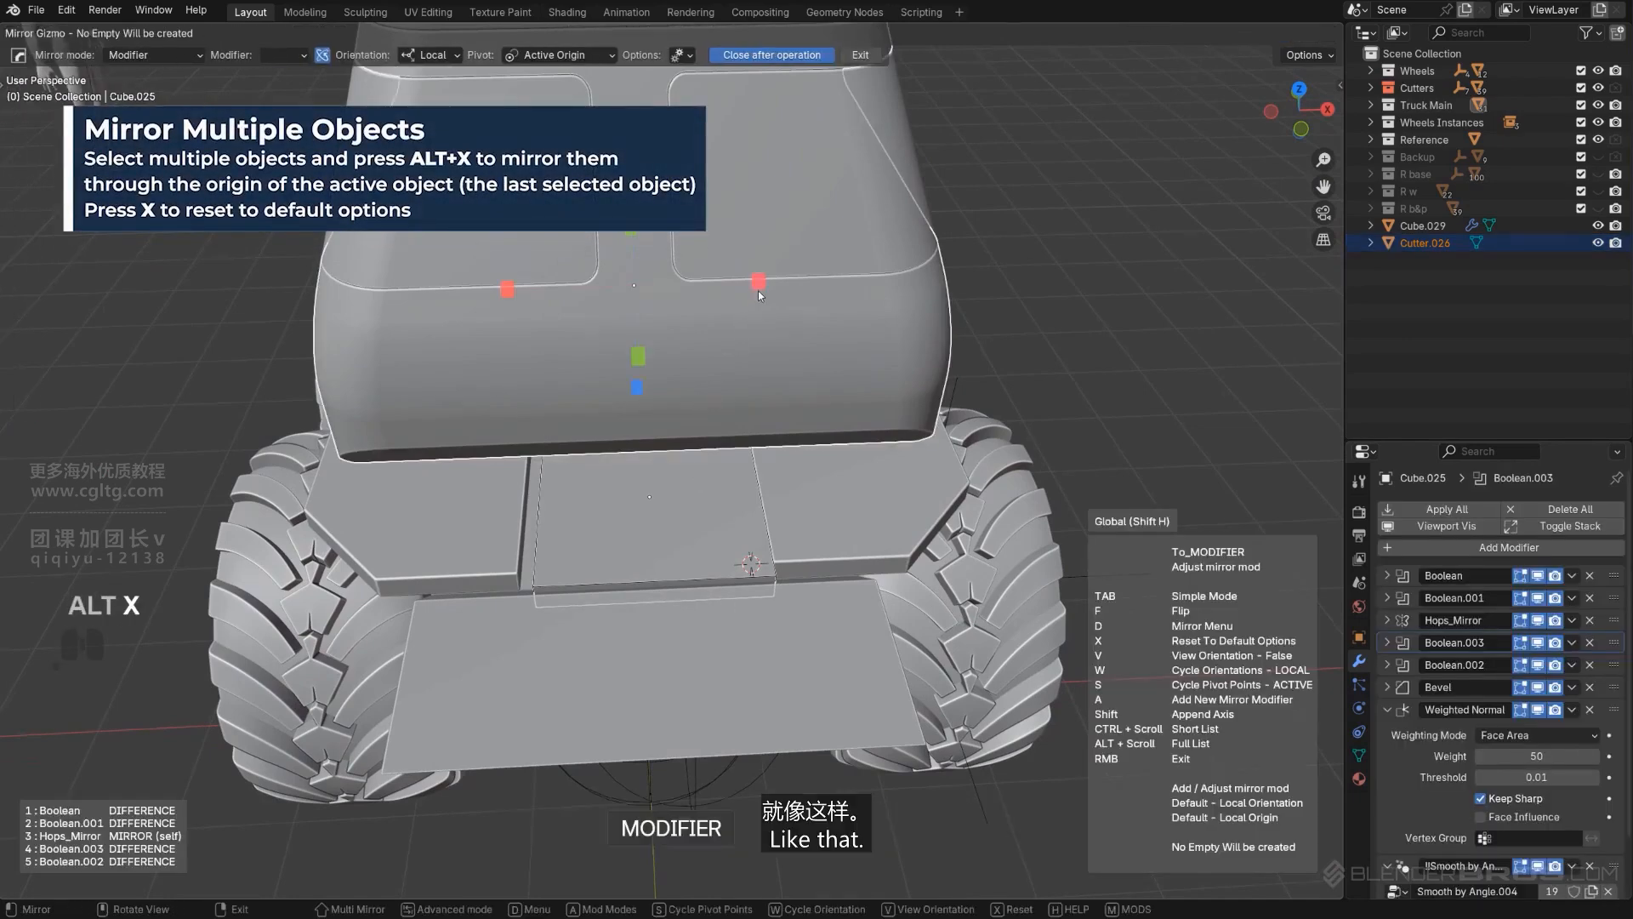
pyautogui.moveTo(763, 449); pyautogui.dragTo(746, 504, button='middle')
# Step: Apply the modifiers of the cab and notch piece with Smart Apply, then hide the cutters and select only the notch piece
pyautogui.press('q')
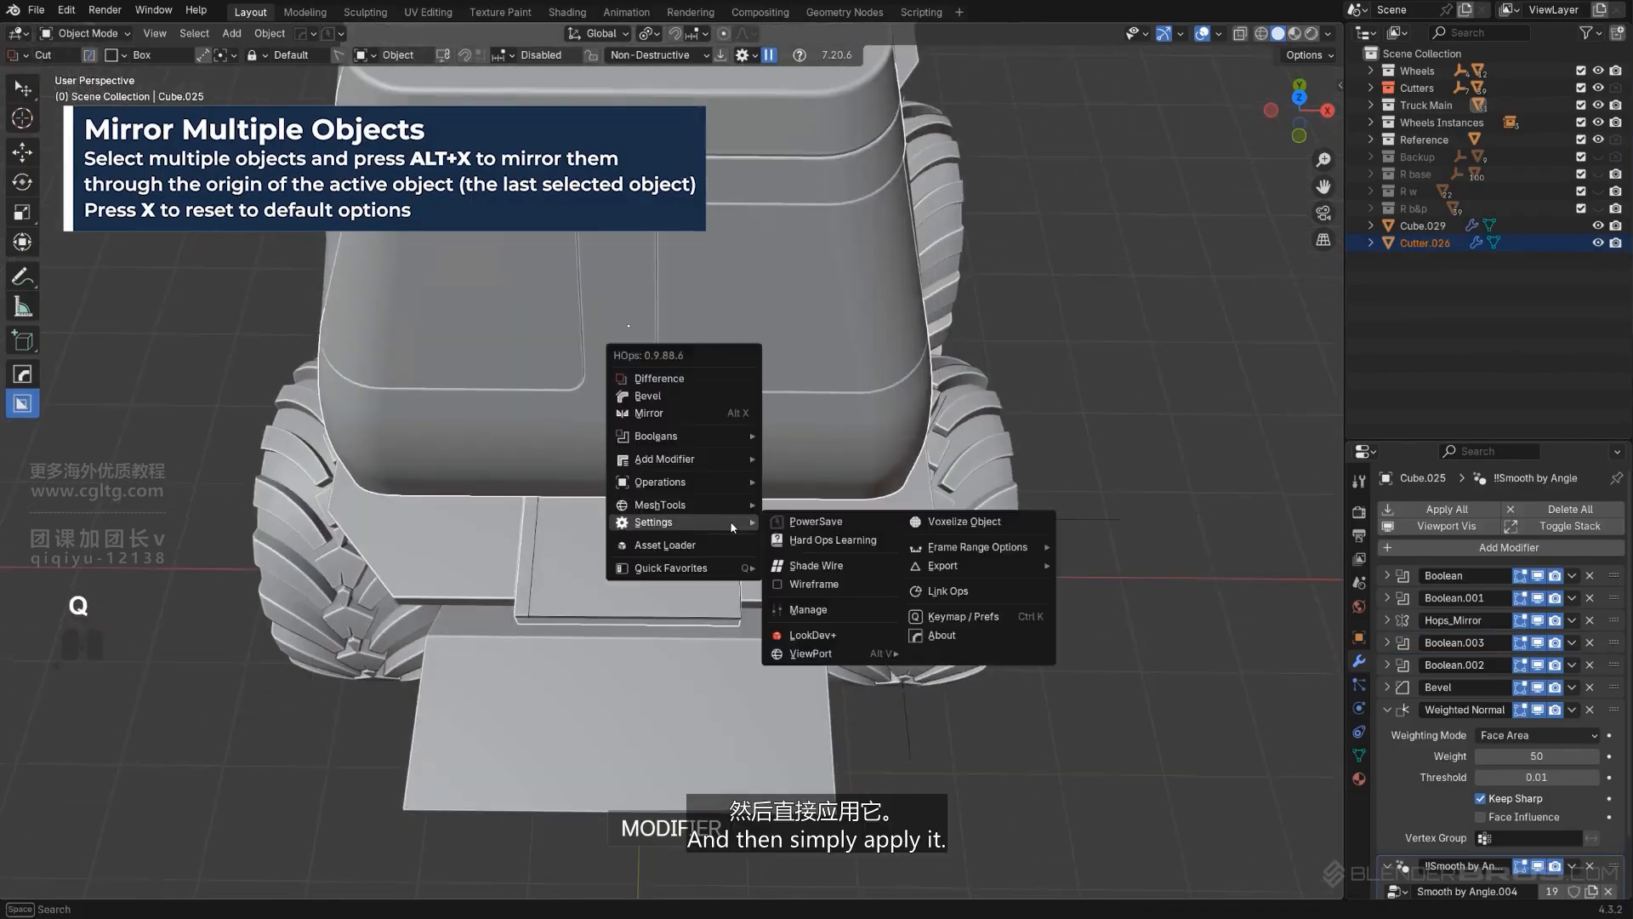
pyautogui.moveTo(715, 461)
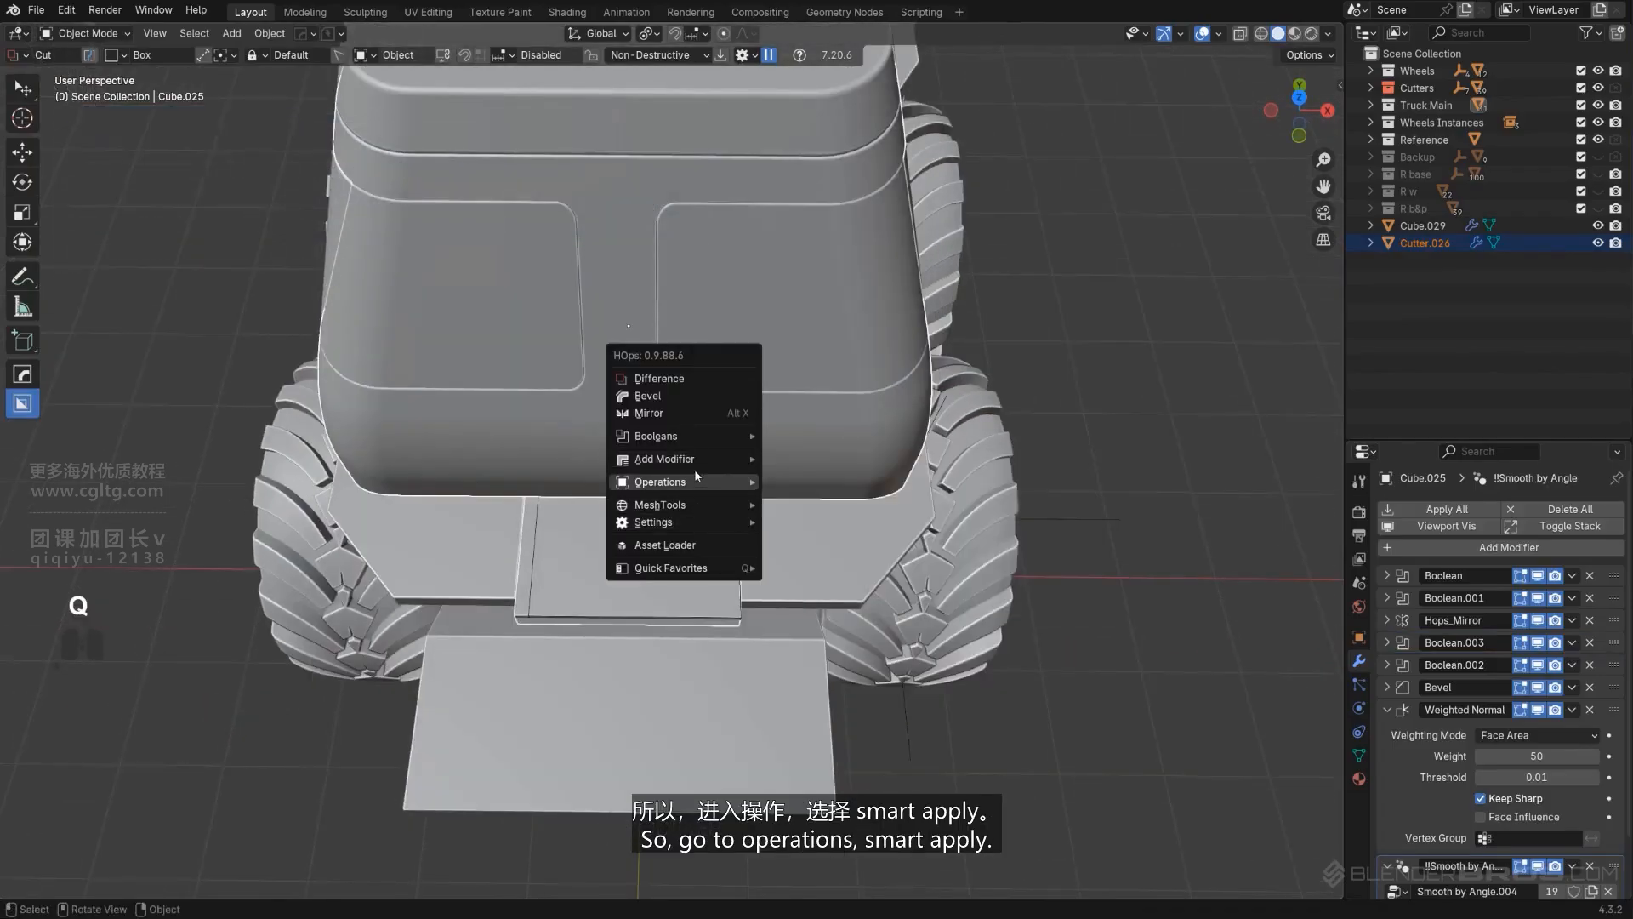
pyautogui.click(809, 640)
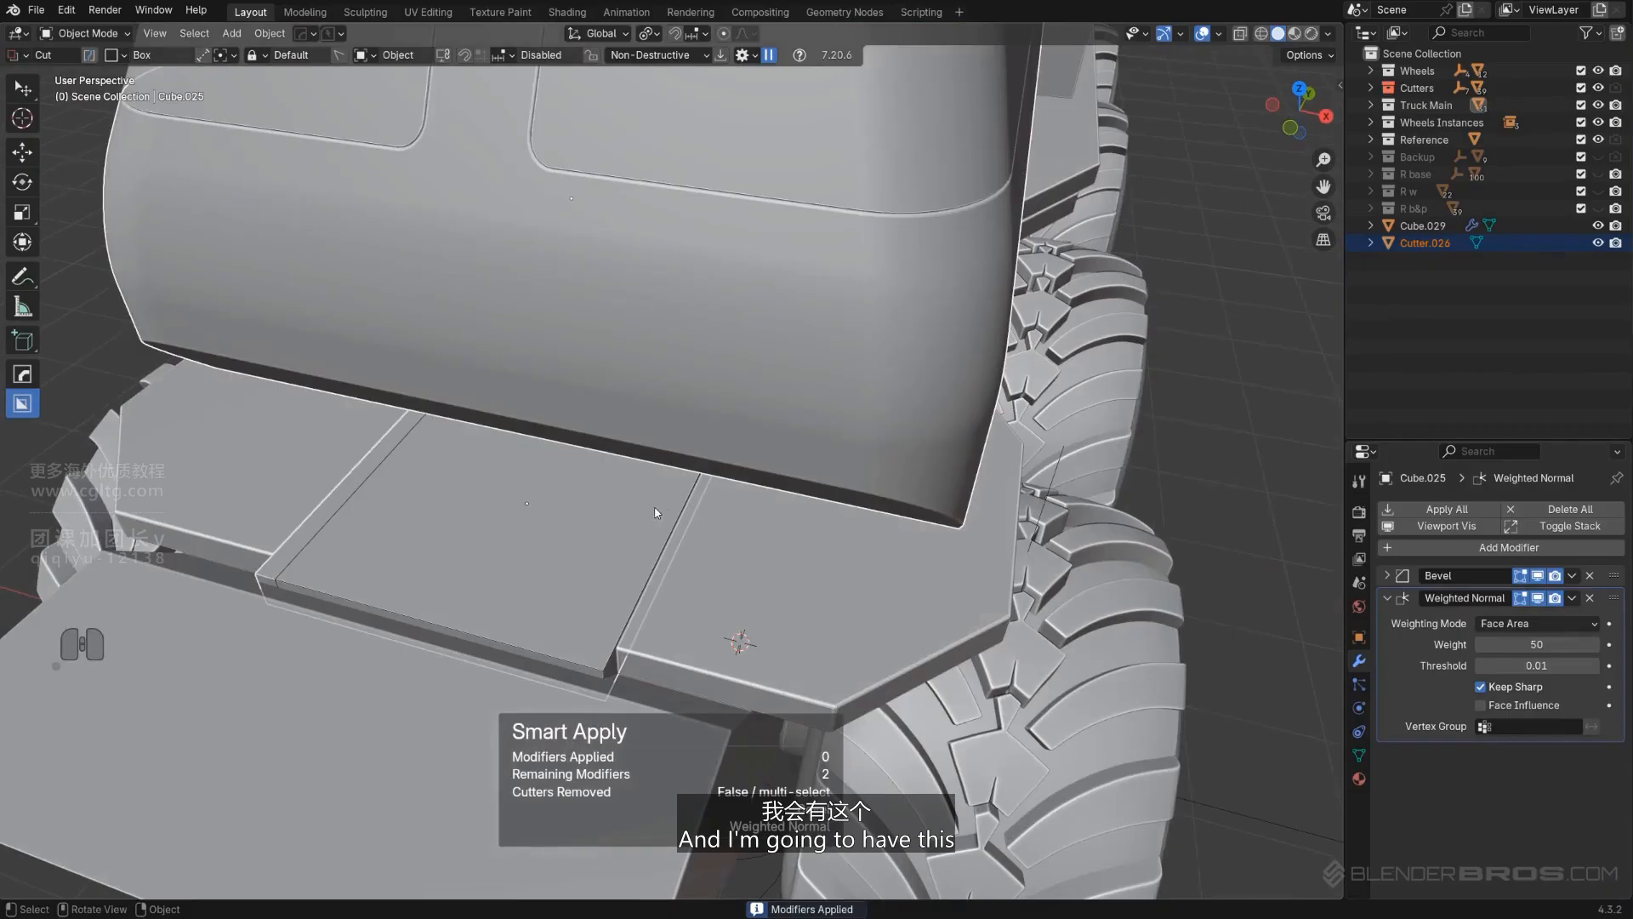
pyautogui.hotkey('shift', '2')
pyautogui.click(611, 549)
pyautogui.scroll(-3, 611, 549)
pyautogui.moveTo(611, 550)
pyautogui.mouseDown(button='middle')
pyautogui.moveTo(561, 547)
pyautogui.moveTo(562, 463)
pyautogui.moveTo(694, 526)
pyautogui.moveTo(615, 523)
pyautogui.mouseUp(button='middle')
pyautogui.press('s')
pyautogui.rightClick(661, 584)
pyautogui.press('g')
pyautogui.rightClick(641, 446)
# Step: Add a HardOps Bevel to the solid piece filling the deck plate's notch
pyautogui.scroll(3, 650, 477)
pyautogui.press('q')
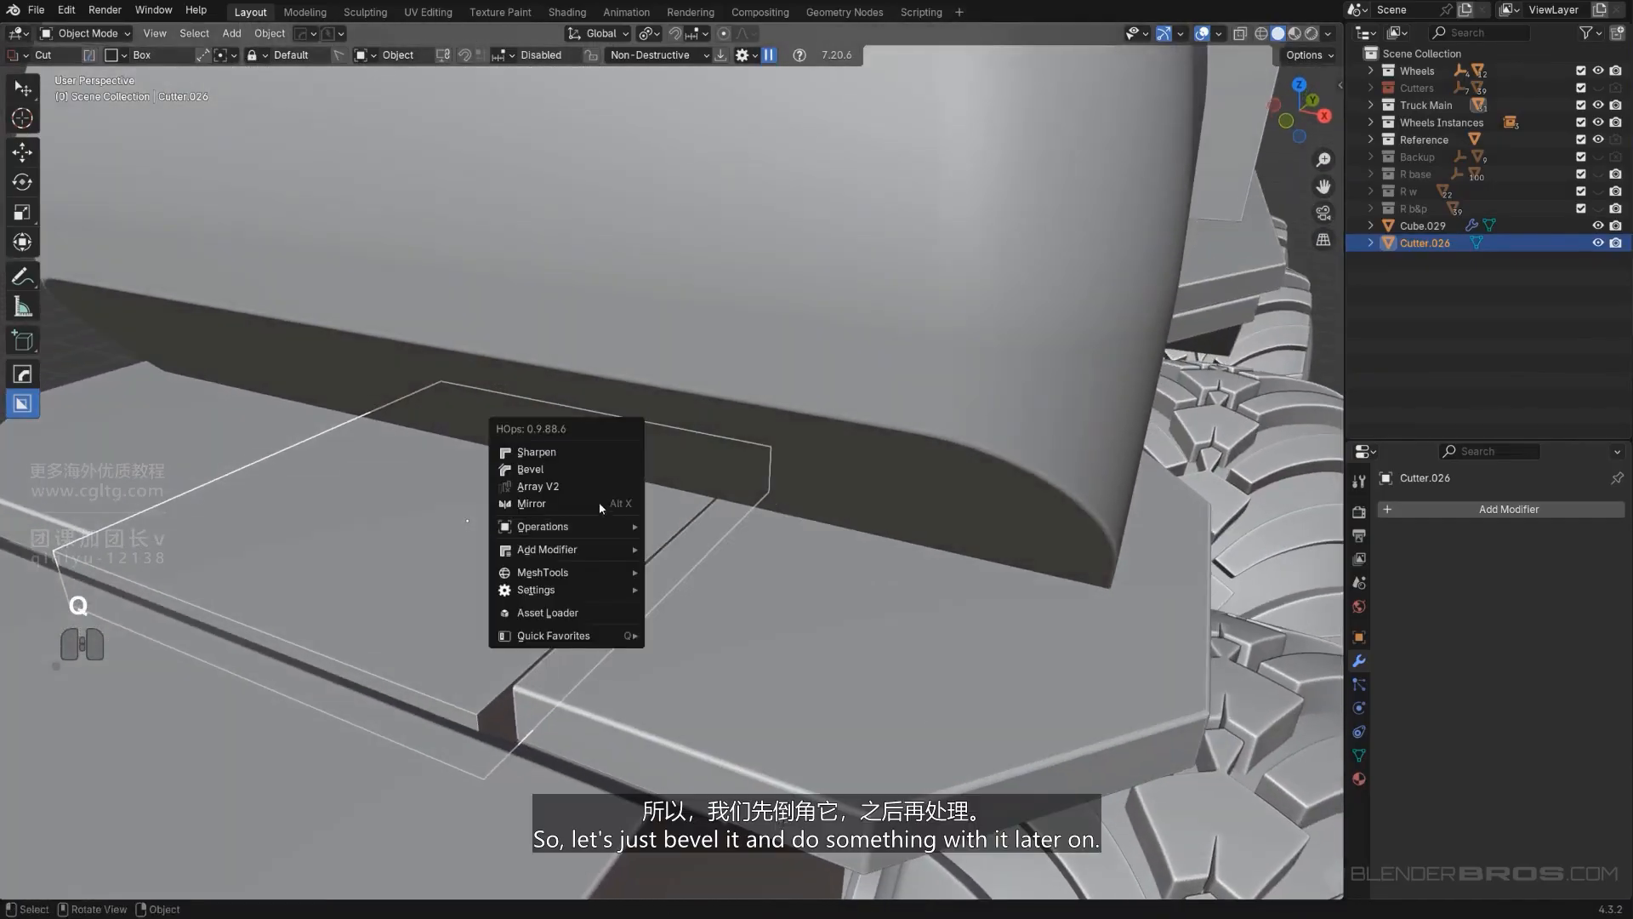
pyautogui.click(584, 465)
pyautogui.click(583, 469)
# Step: Cut a centred box, about 1.349 by 1.003 as drawn from the front, into the top of the truck's front block
pyautogui.scroll(-5, 584, 468)
pyautogui.moveTo(583, 469); pyautogui.dragTo(666, 524, button='middle')
pyautogui.press('KP_5')
pyautogui.click(690, 510)
pyautogui.scroll(2, 683, 500)
pyautogui.press('d')
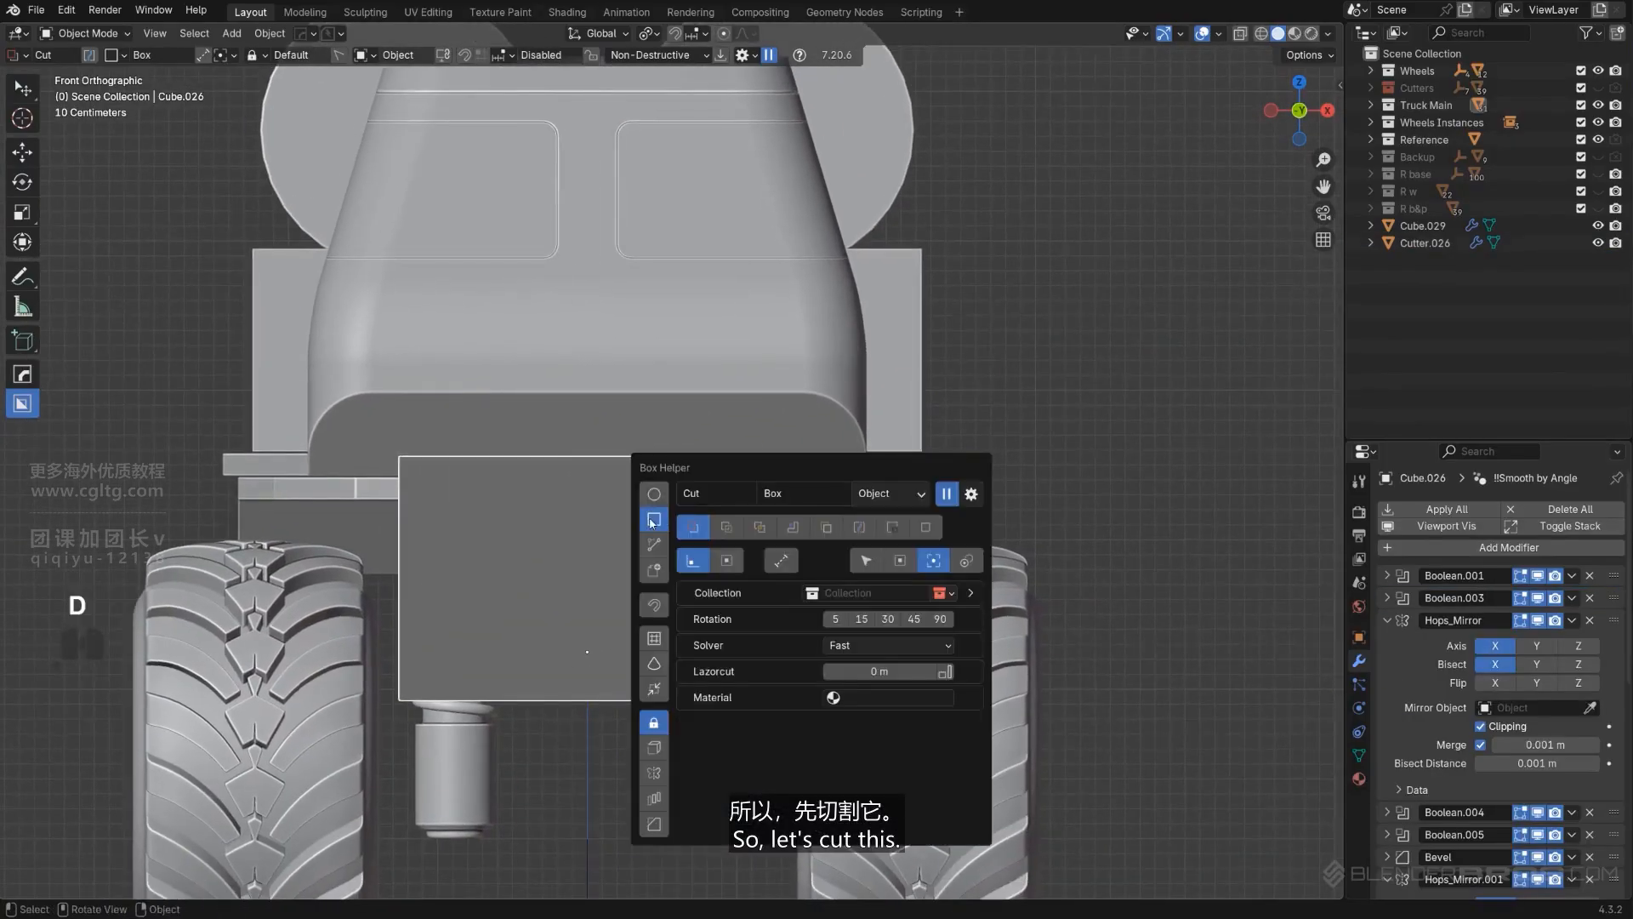
pyautogui.moveTo(488, 398)
pyautogui.mouseDown()
pyautogui.moveTo(610, 517)
pyautogui.moveTo(694, 544)
pyautogui.mouseUp()
pyautogui.press('KP_5')
pyautogui.moveTo(707, 539); pyautogui.dragTo(660, 495, button='middle')
pyautogui.scroll(2, 660, 495)
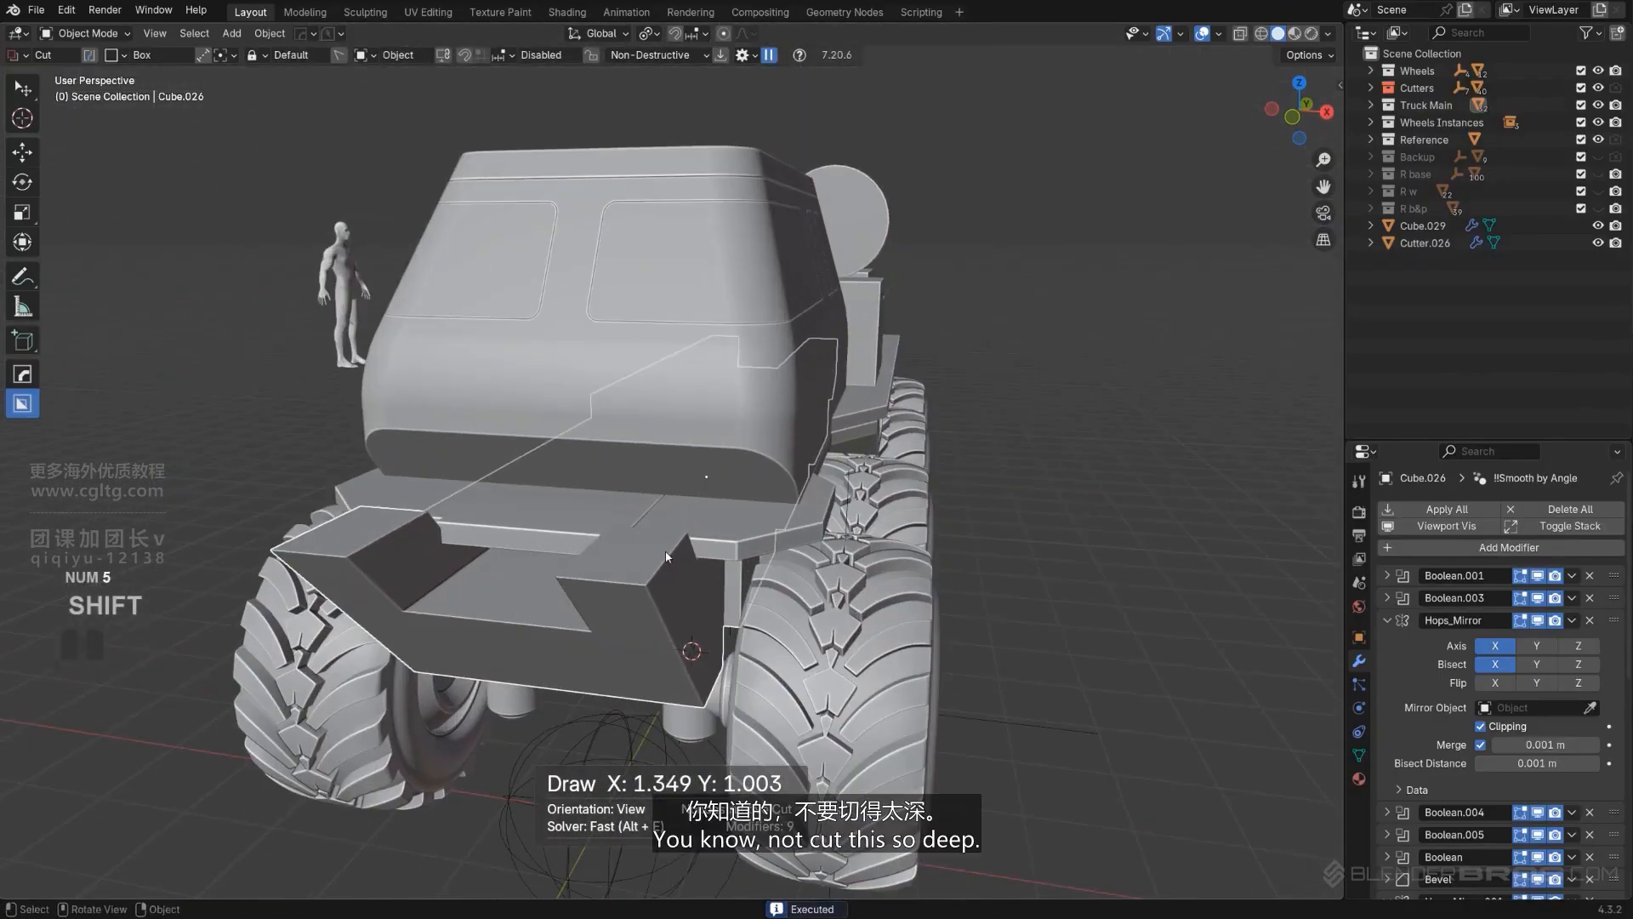
# Step: Recall the front block's box cutter with Ever Scroll and move it up and forward in side view for a shallower recess
pyautogui.press('q')
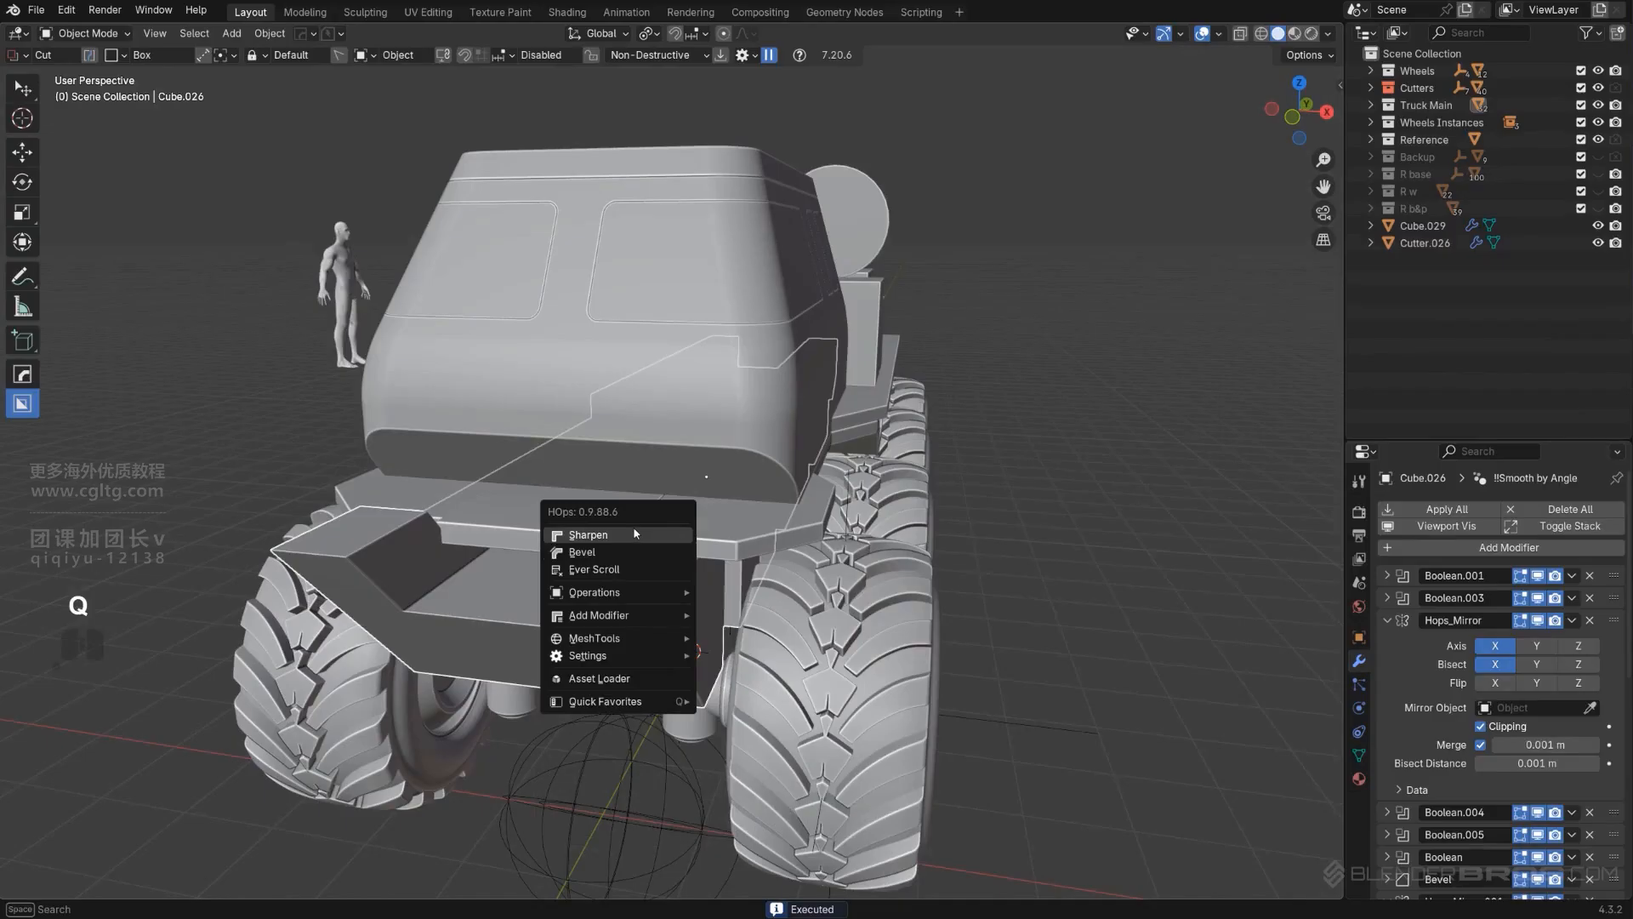
pyautogui.click(635, 567)
pyautogui.click(643, 563)
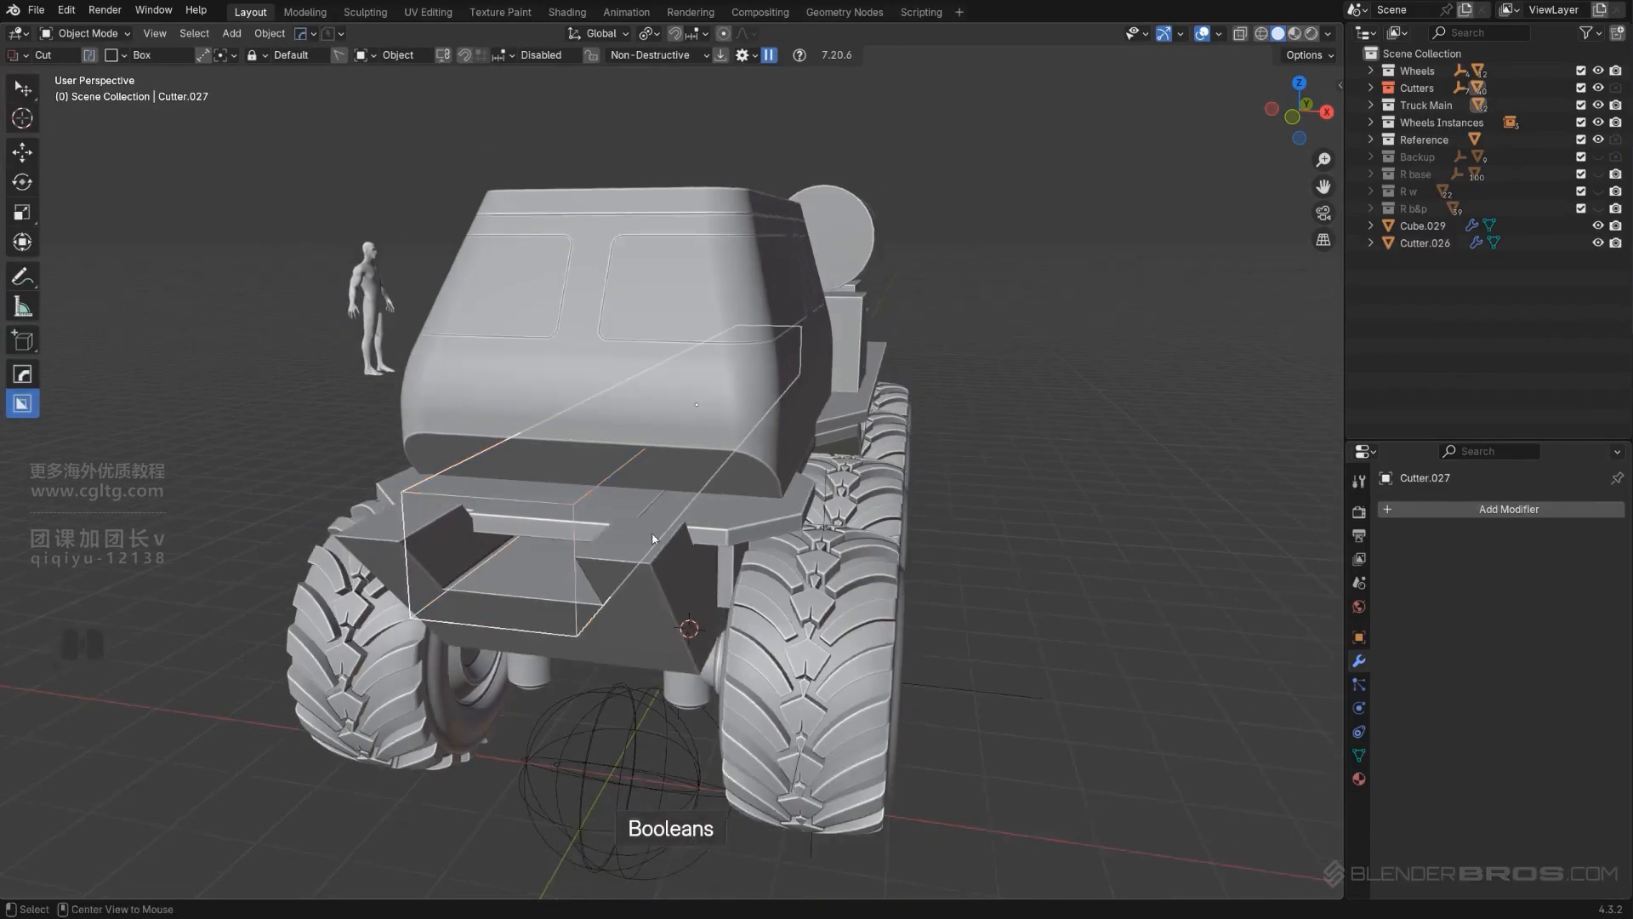
pyautogui.press('KP_5')
pyautogui.keyDown('shift'); pyautogui.moveTo(467, 485); pyautogui.dragTo(1070, 740, button='middle'); pyautogui.keyUp('shift')
pyautogui.press('g')
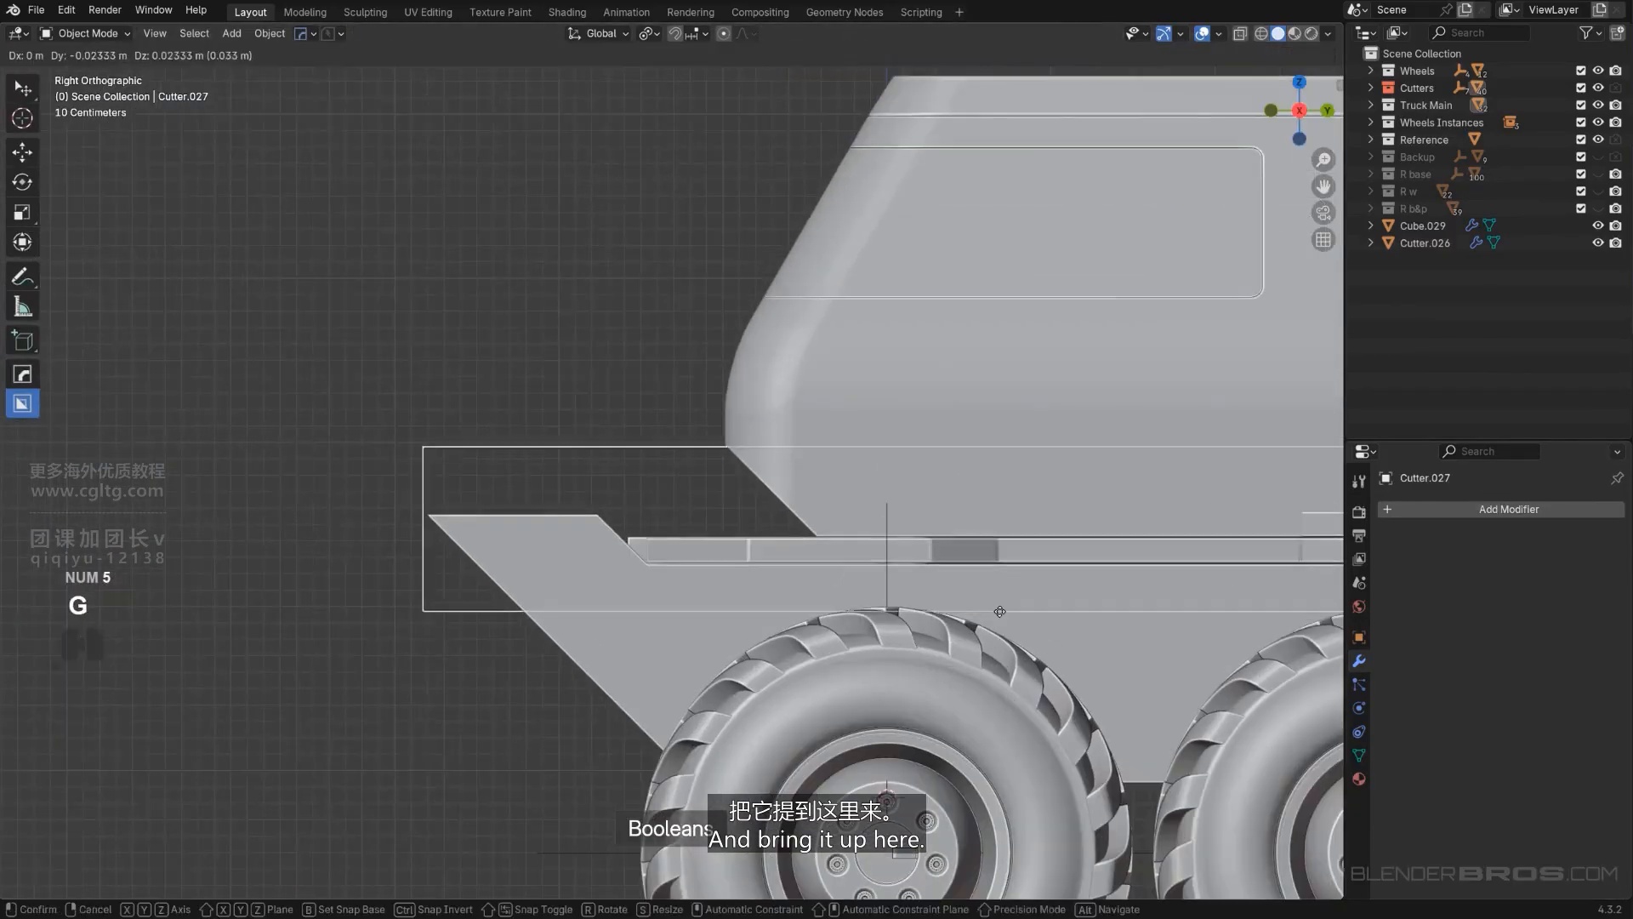
pyautogui.click(489, 552)
pyautogui.scroll(-2, 510, 558)
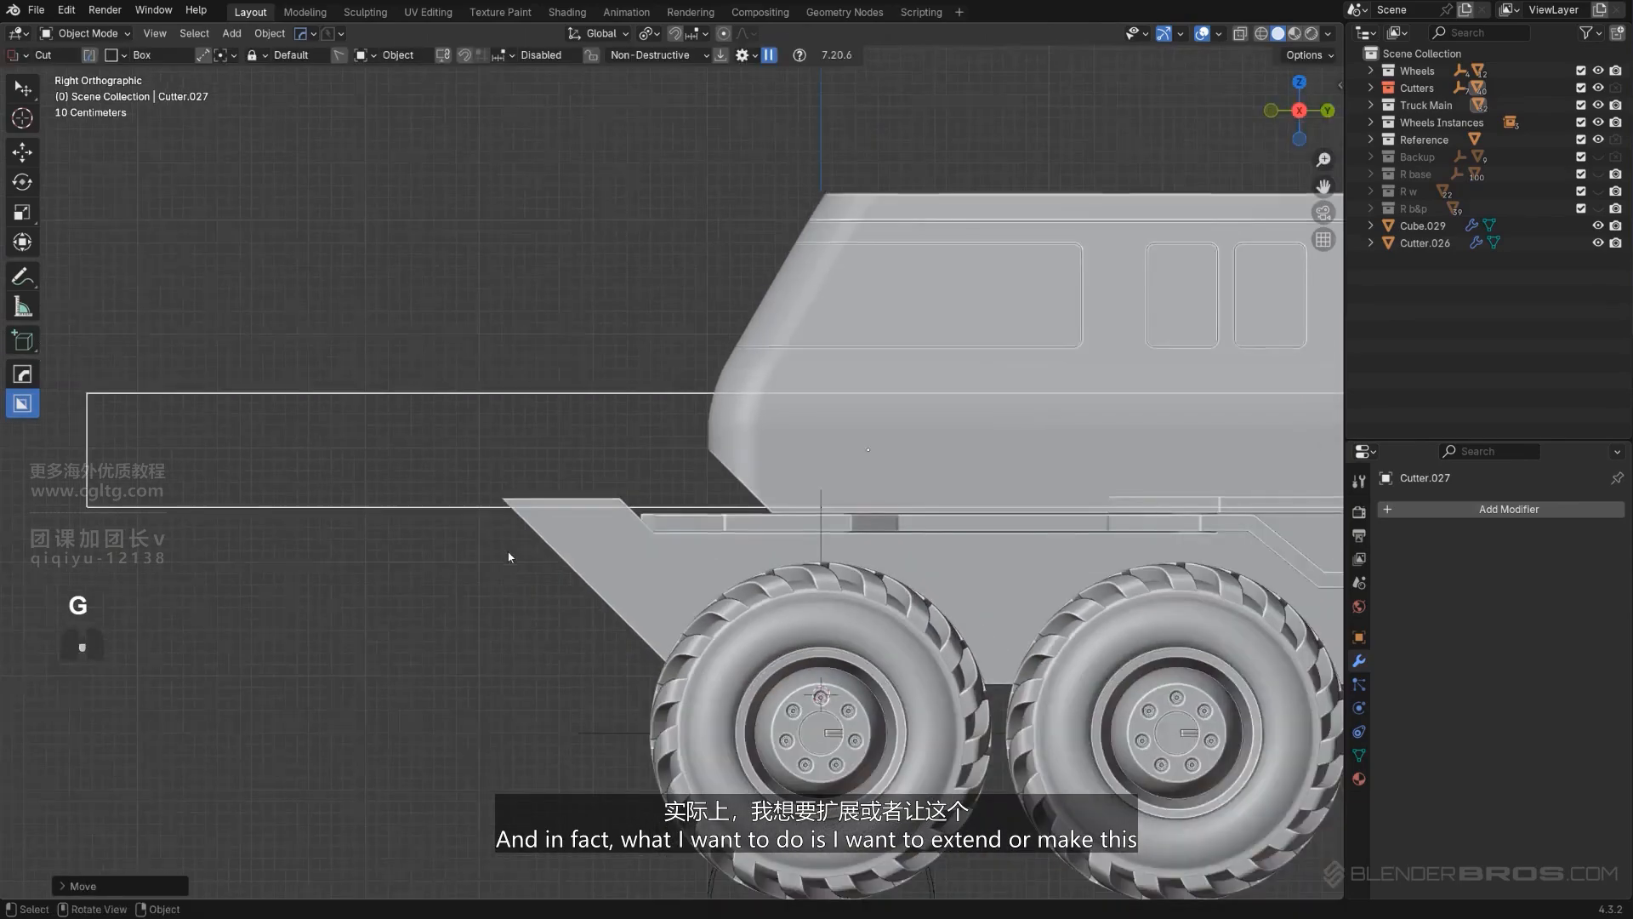
# Step: Select the truck's front block and inspect its underlying base mesh in Edit Mode
pyautogui.moveTo(511, 558); pyautogui.dragTo(687, 460, button='middle')
pyautogui.click(677, 564)
pyautogui.scroll(-2, 686, 569)
pyautogui.scroll(3, 738, 595)
pyautogui.press('KP_5')
pyautogui.press('Tab')
pyautogui.click(634, 494)
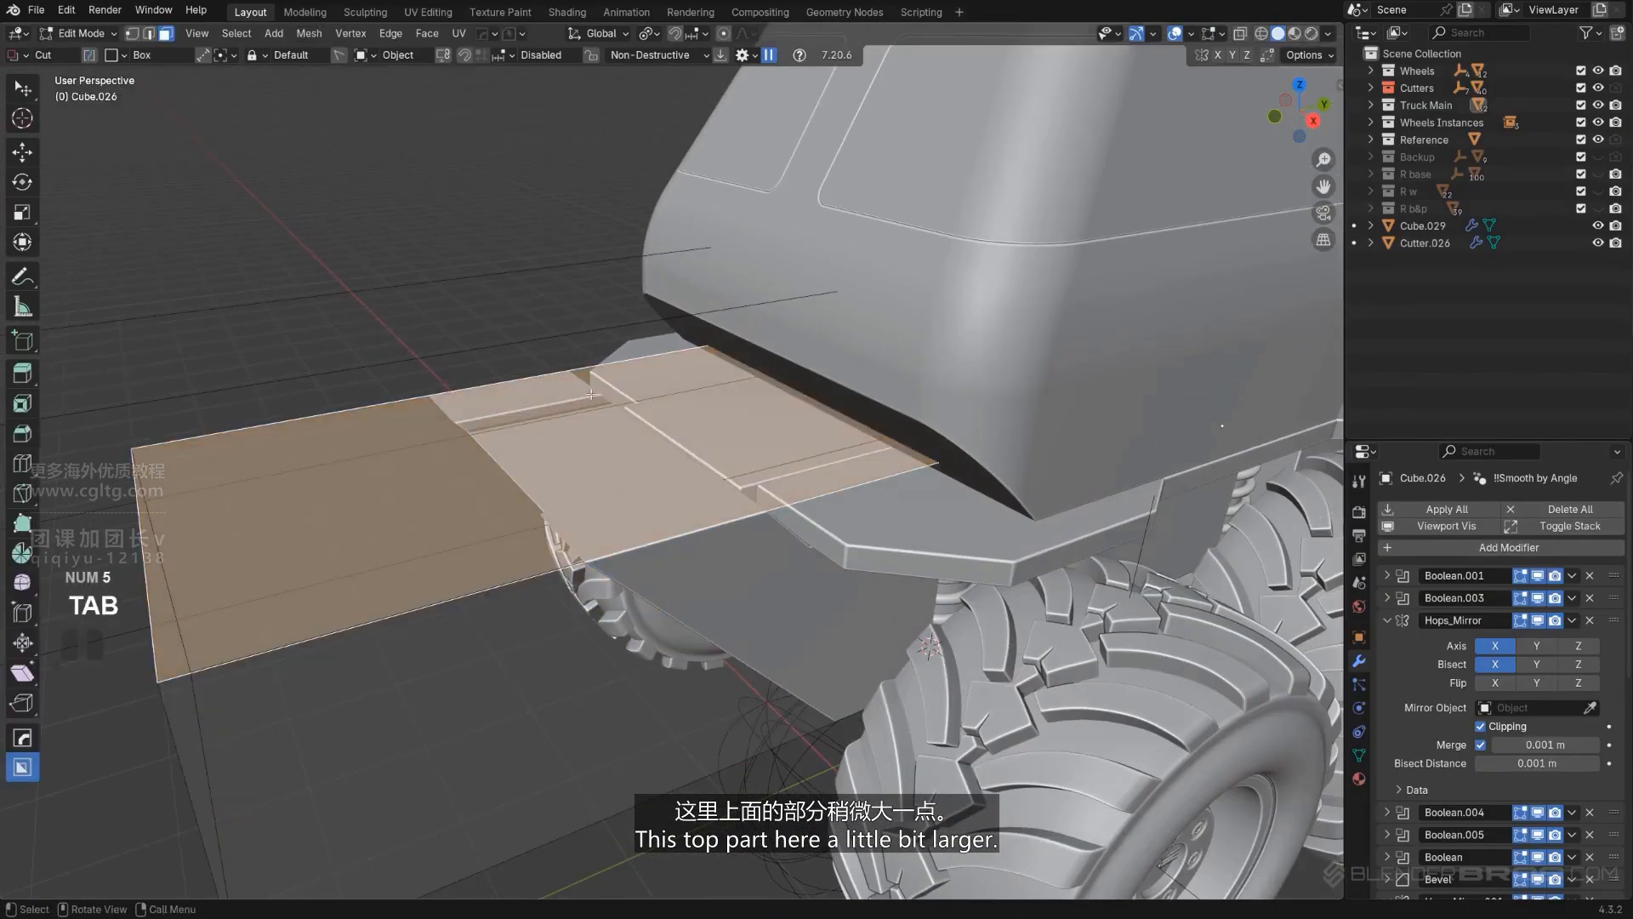
pyautogui.scroll(-4, 638, 492)
pyautogui.scroll(3, 732, 489)
pyautogui.press('Tab')
pyautogui.click(723, 441)
pyautogui.scroll(-1, 719, 439)
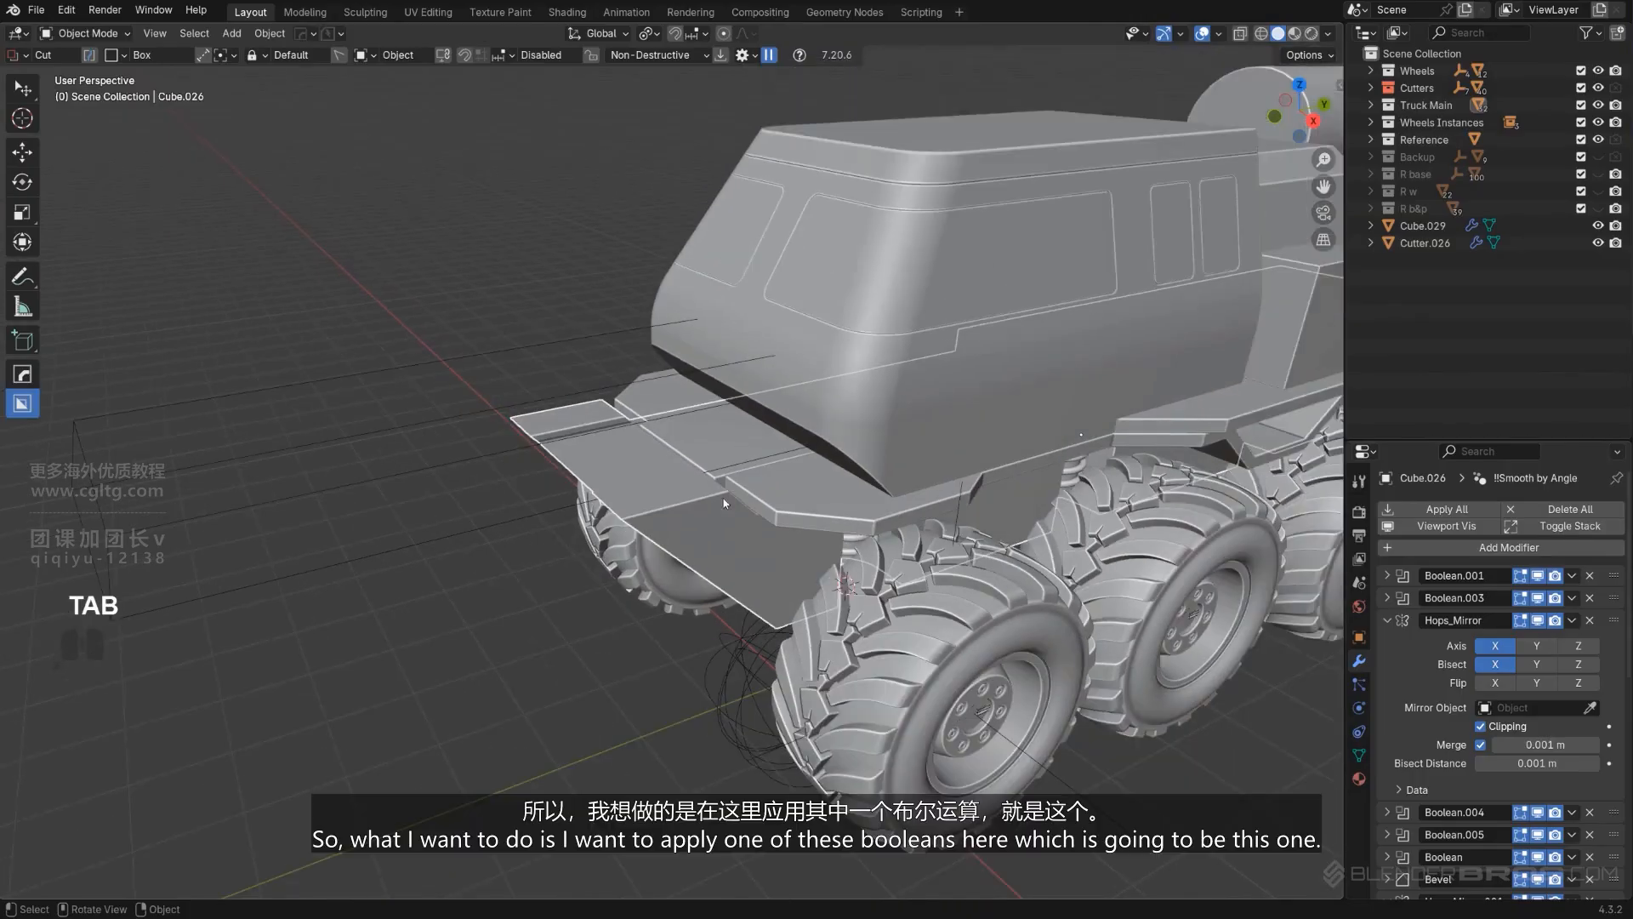
# Step: Apply the front block's Boolean.003 and Boolean.001 modifiers
pyautogui.moveTo(719, 442); pyautogui.dragTo(741, 455, button='middle')
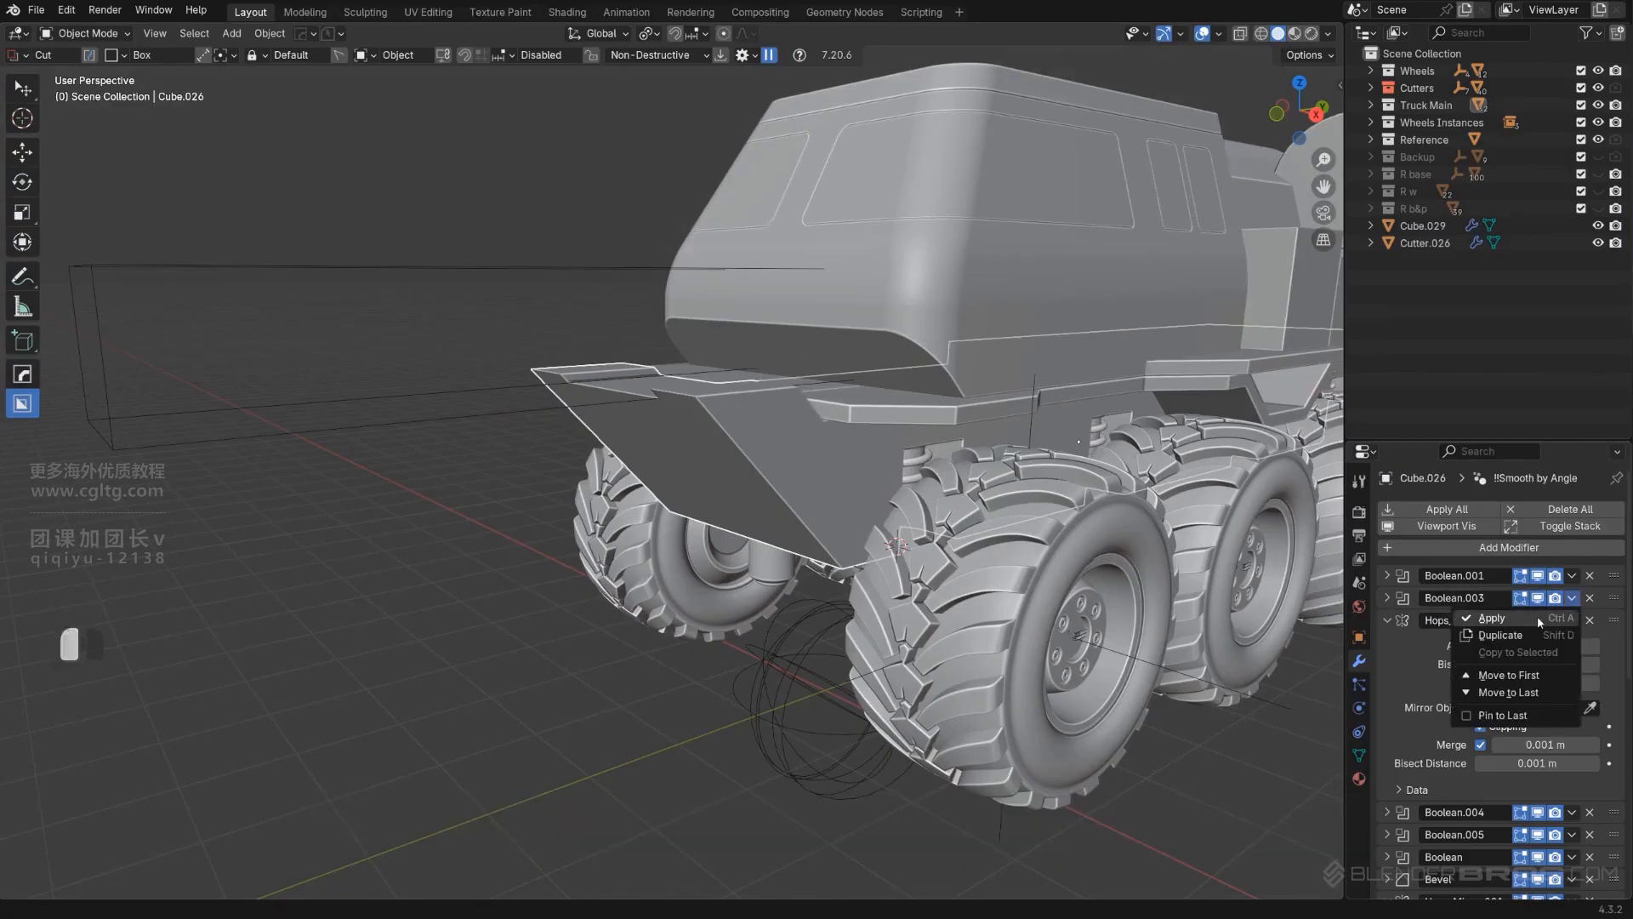
pyautogui.click(1540, 620)
pyautogui.click(1537, 578)
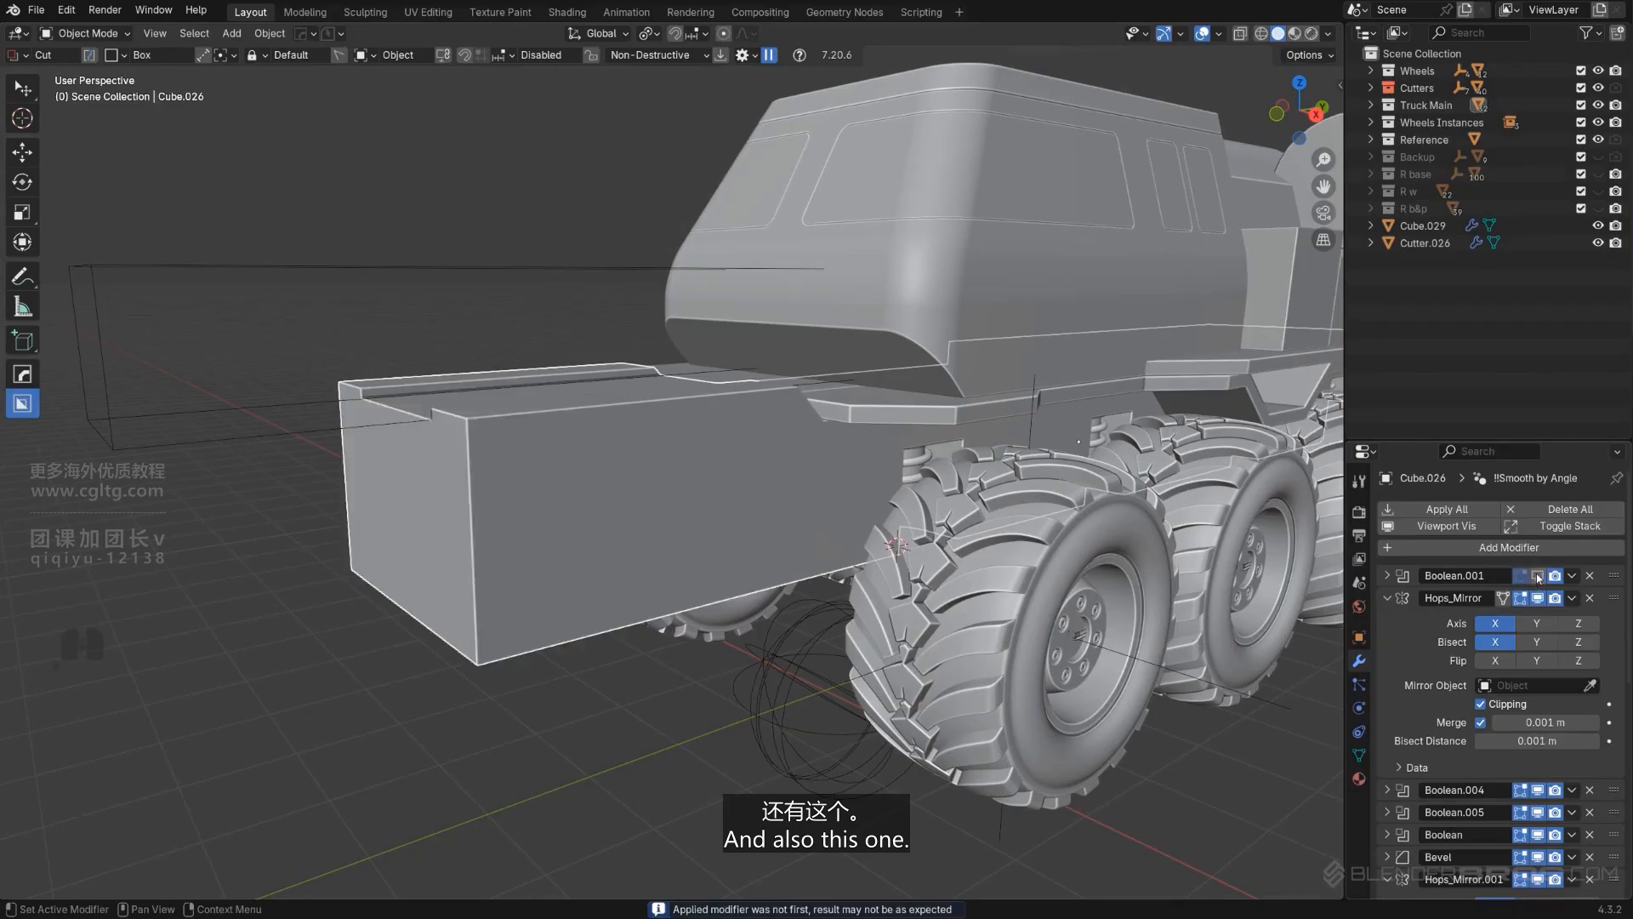
pyautogui.click(1537, 577)
pyautogui.click(1558, 598)
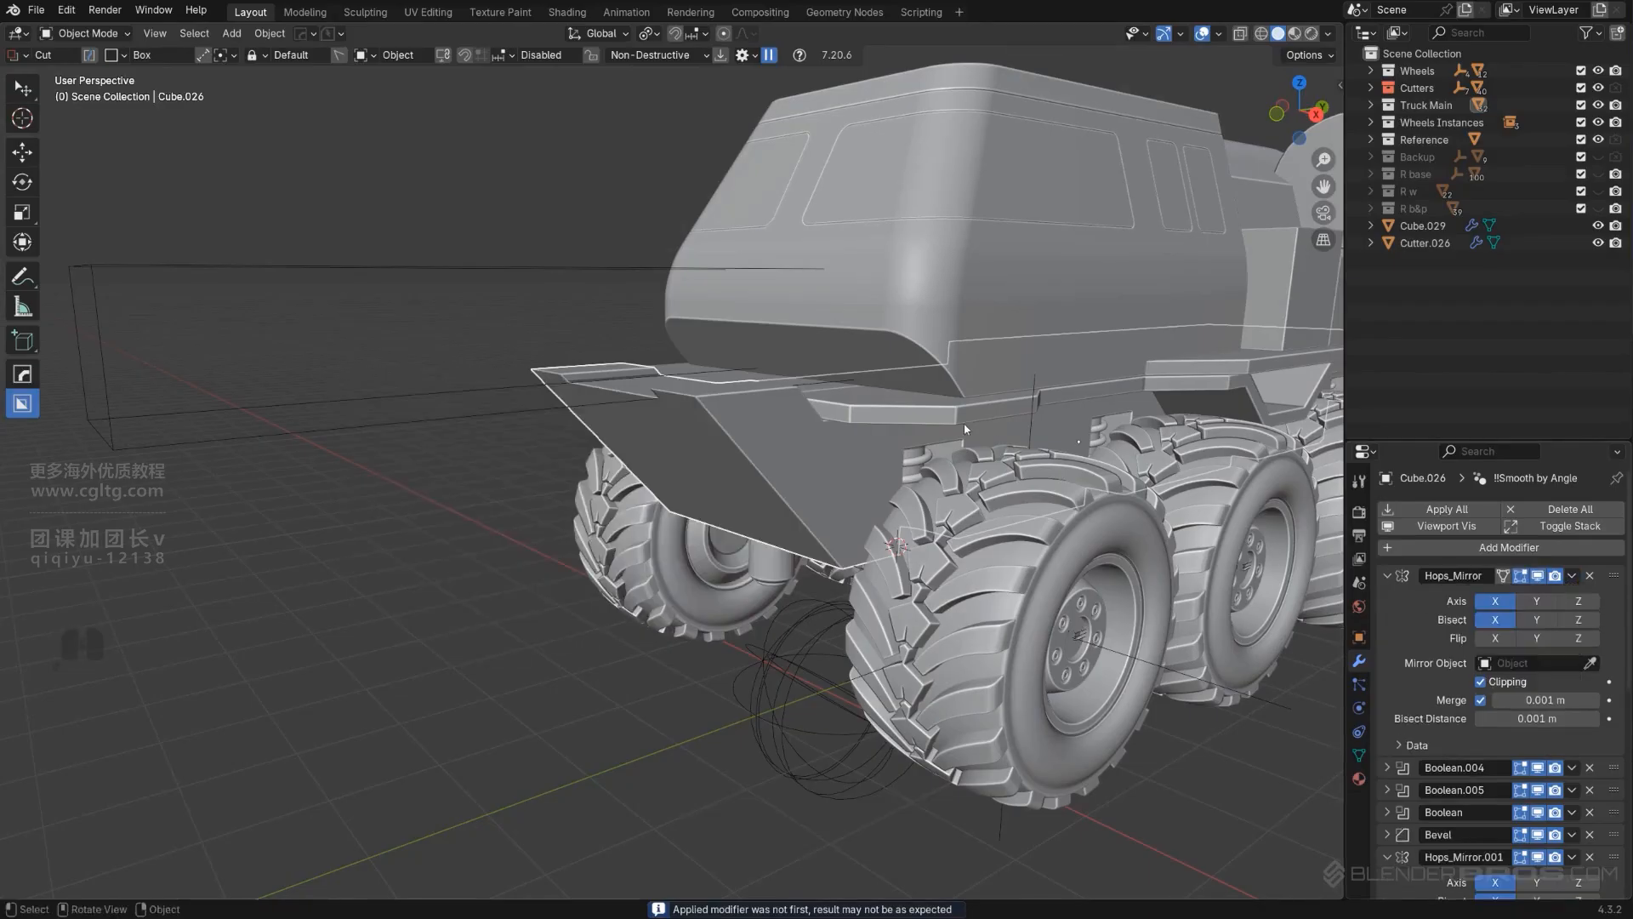
# Step: Create a custom transform orientation from the front block's sloped front face in Edit Mode
pyautogui.moveTo(963, 422); pyautogui.dragTo(818, 451, button='middle')
pyautogui.press('Tab')
pyautogui.click(697, 502)
pyautogui.moveTo(697, 503); pyautogui.dragTo(663, 231, button='middle')
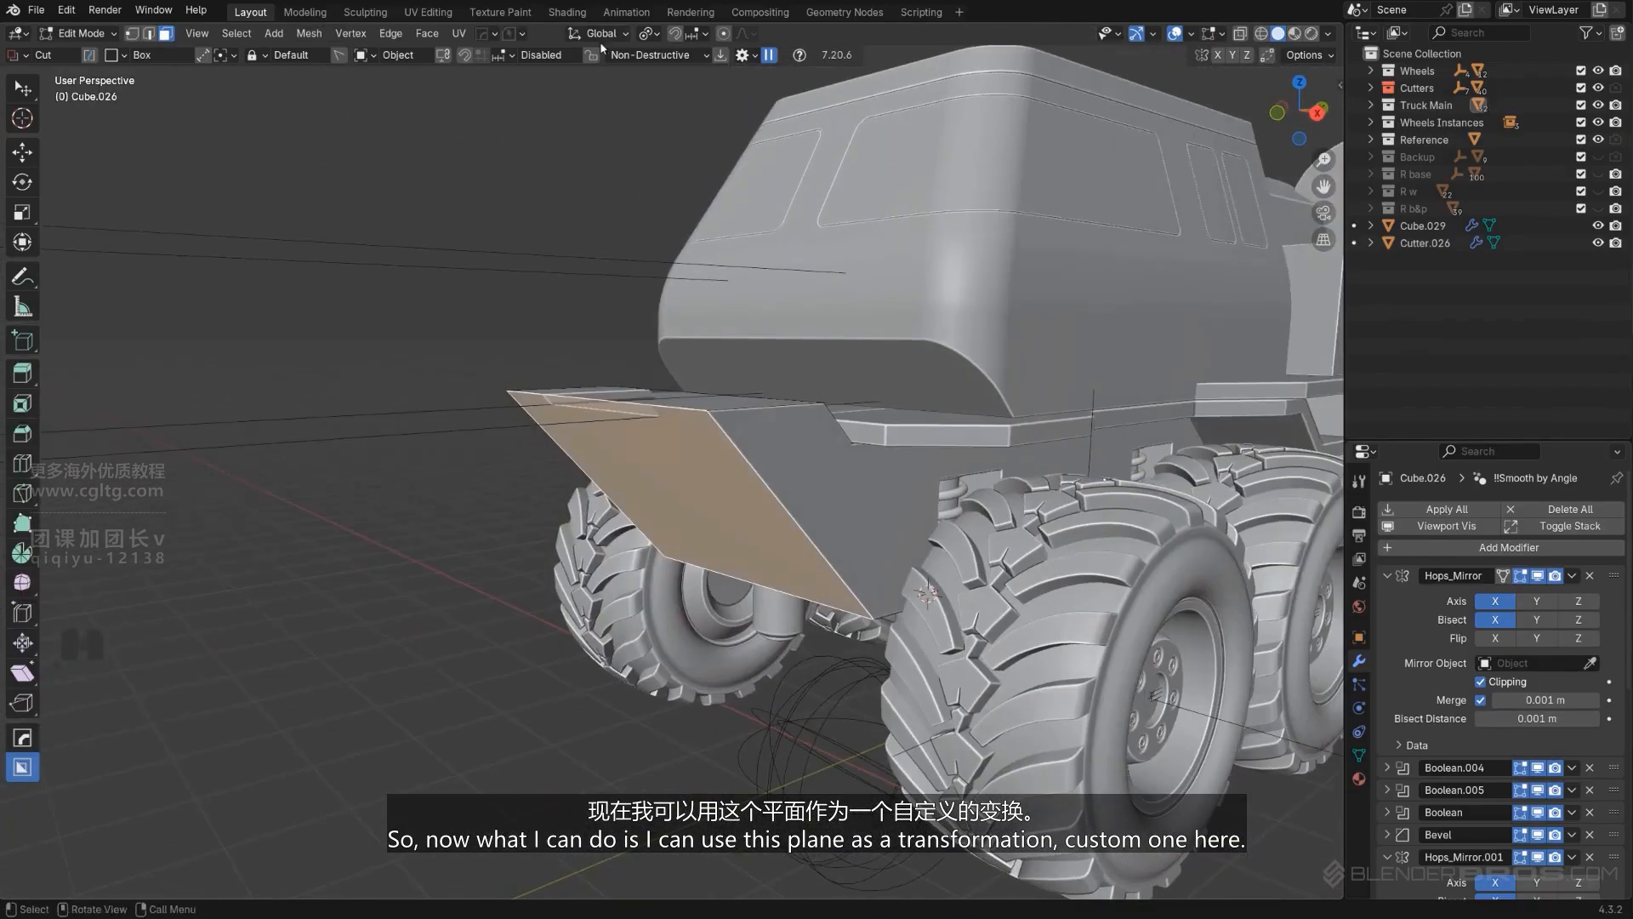
pyautogui.click(627, 36)
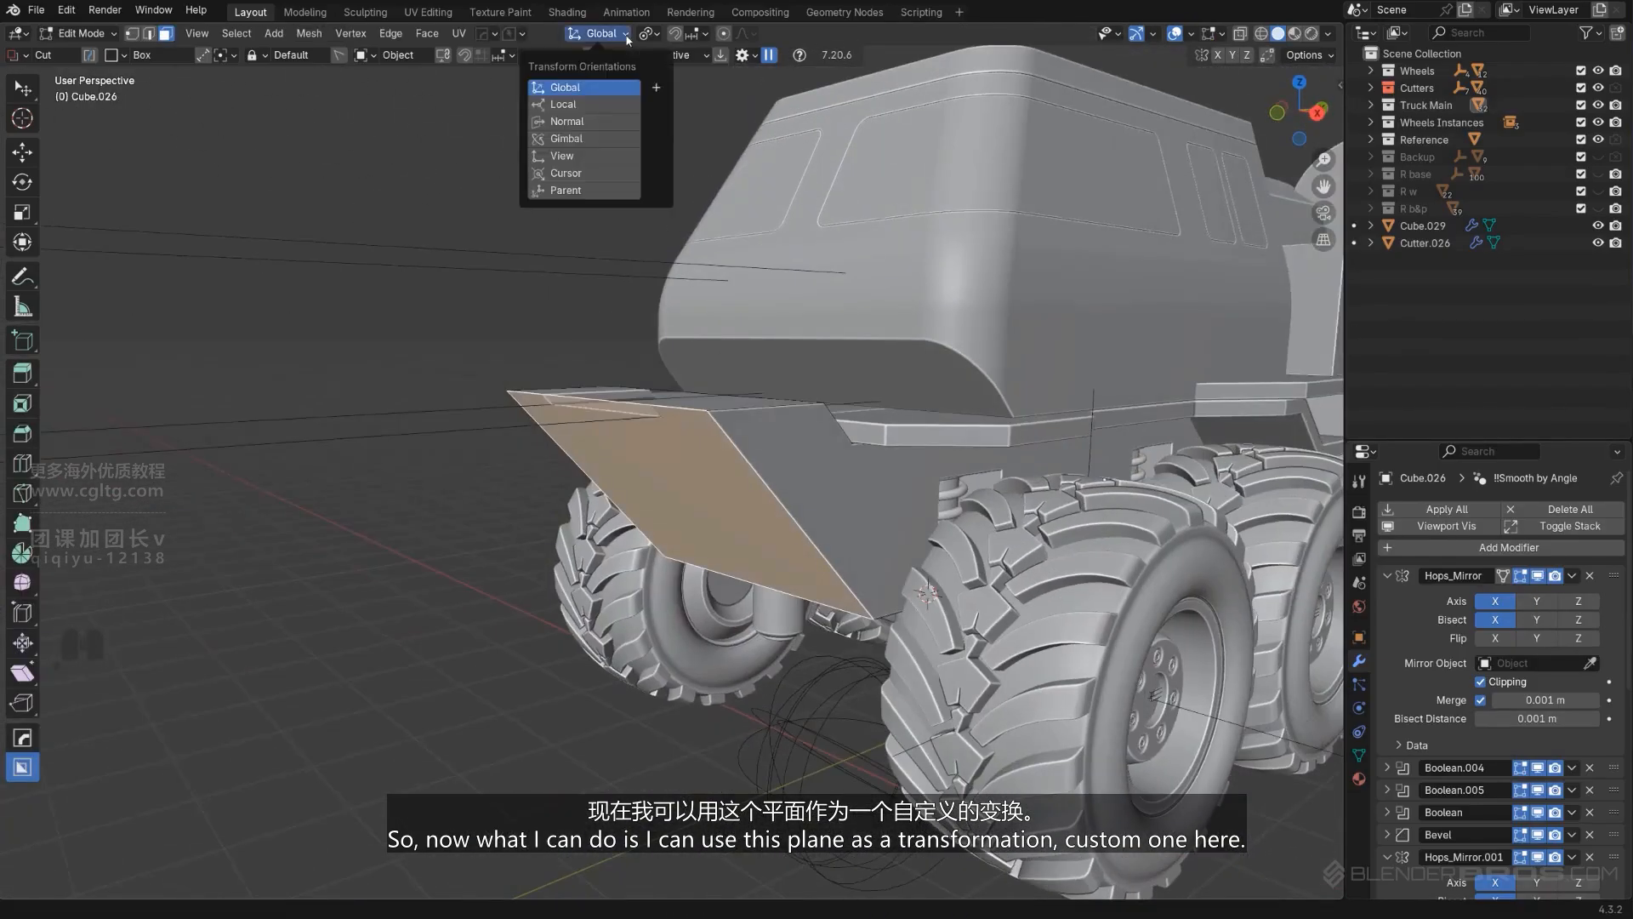
pyautogui.click(657, 88)
# Step: Move the front block's top face upward along the slope, on the custom Face orientation's Y axis in right side view
pyautogui.moveTo(723, 366); pyautogui.dragTo(868, 520, button='middle')
pyautogui.press('KP_5')
pyautogui.press('g')
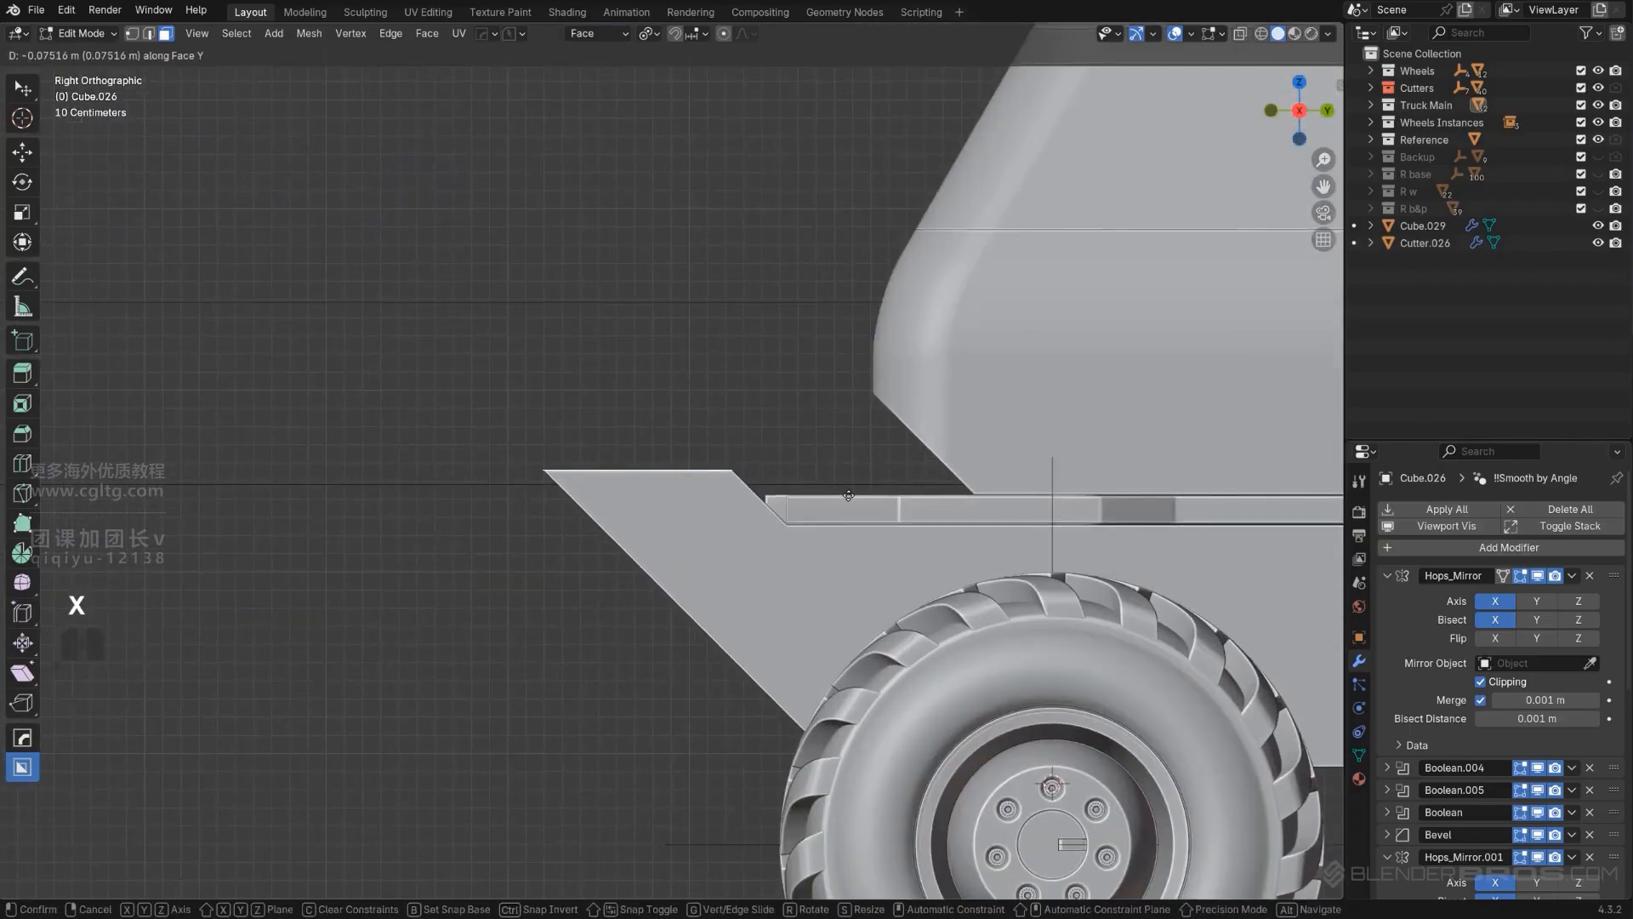
pyautogui.click(782, 427)
pyautogui.press('Tab')
pyautogui.scroll(-3, 735, 366)
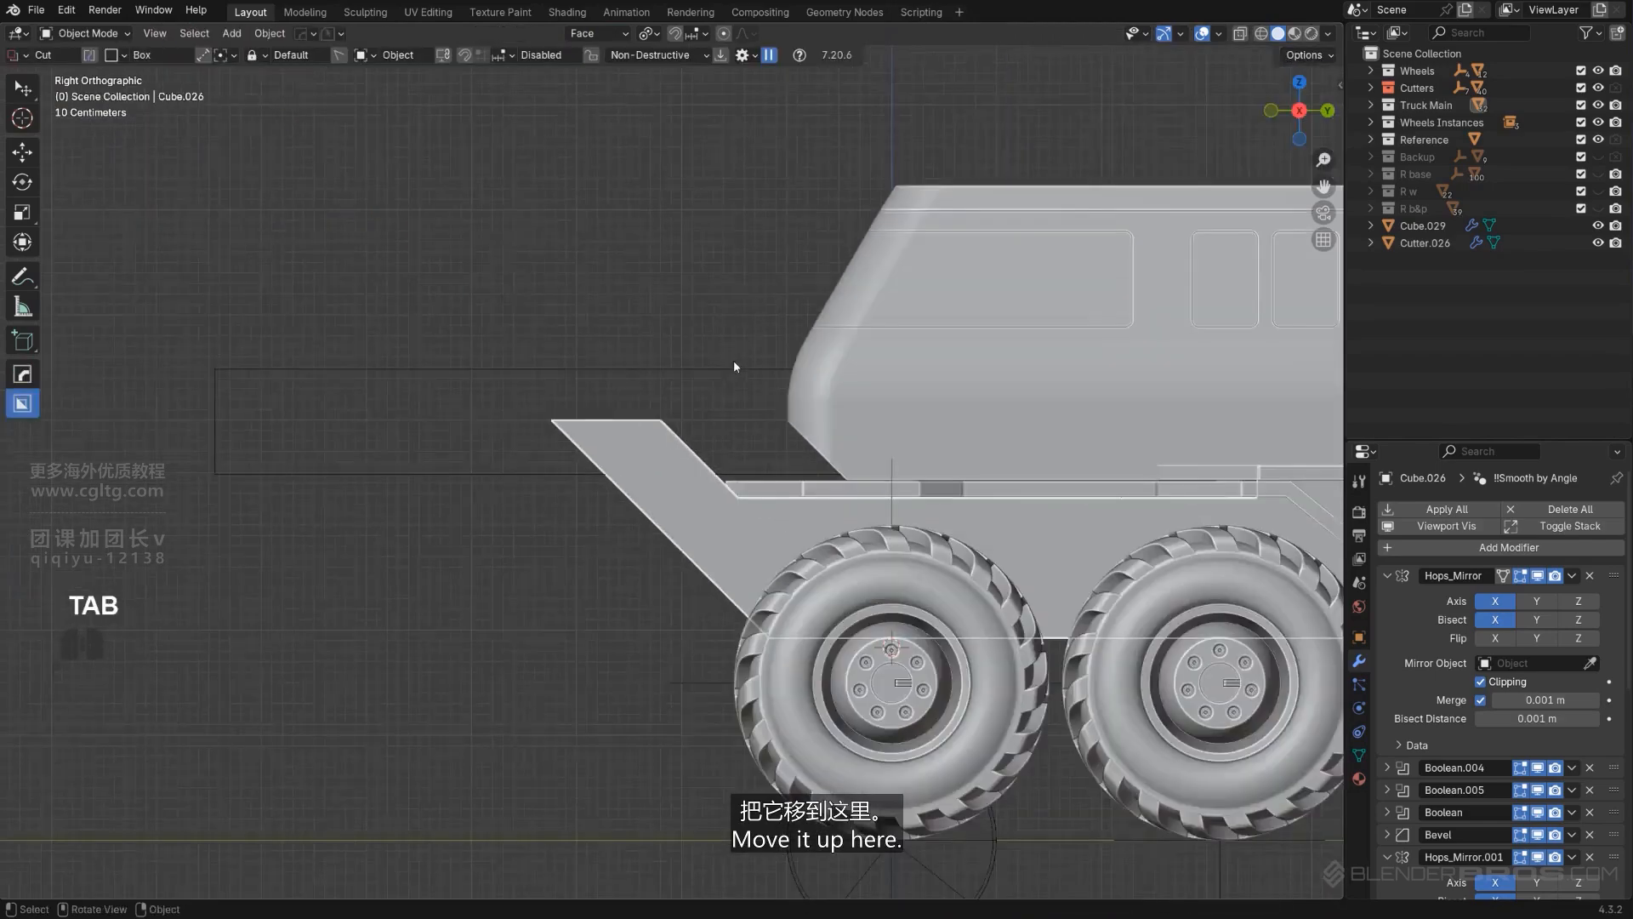
pyautogui.moveTo(734, 360); pyautogui.dragTo(783, 346, button='middle')
pyautogui.press('KP_5')
pyautogui.keyDown('alt'); pyautogui.scroll(1, 833, 394); pyautogui.keyUp('alt')
pyautogui.keyDown('alt'); pyautogui.moveTo(833, 395); pyautogui.dragTo(856, 415, button='middle'); pyautogui.keyUp('alt')
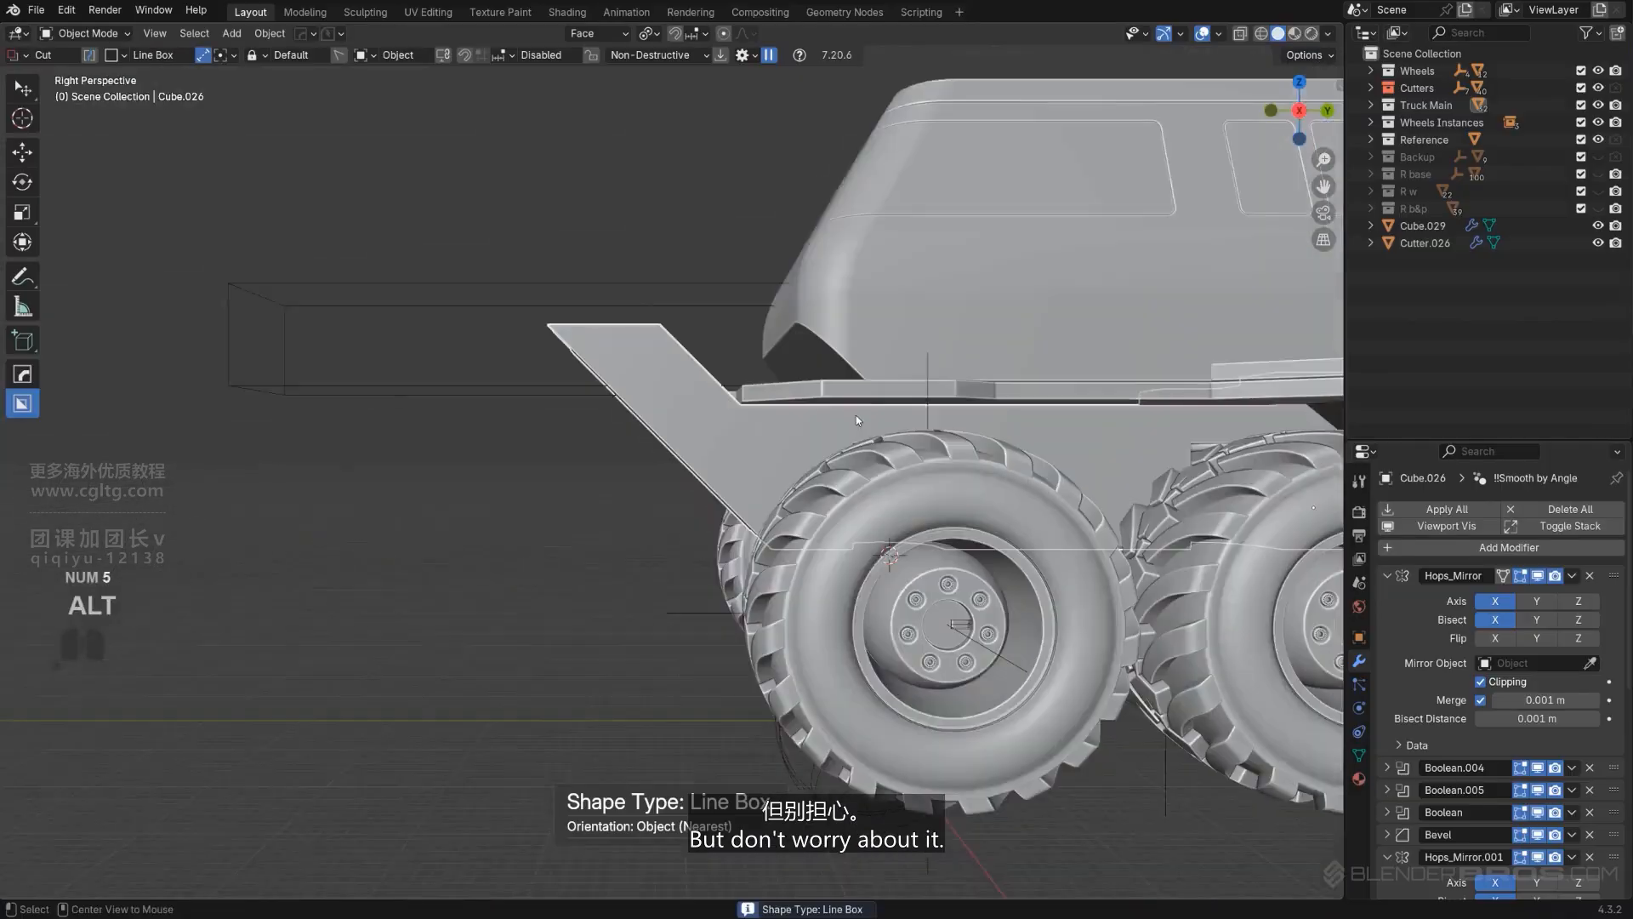
pyautogui.press('KP_5')
pyautogui.keyDown('shift'); pyautogui.moveTo(842, 473); pyautogui.dragTo(880, 634, button='middle'); pyautogui.keyUp('shift')
pyautogui.scroll(3, 765, 498)
pyautogui.moveTo(466, 412); pyautogui.dragTo(827, 577)
pyautogui.rightClick(822, 543)
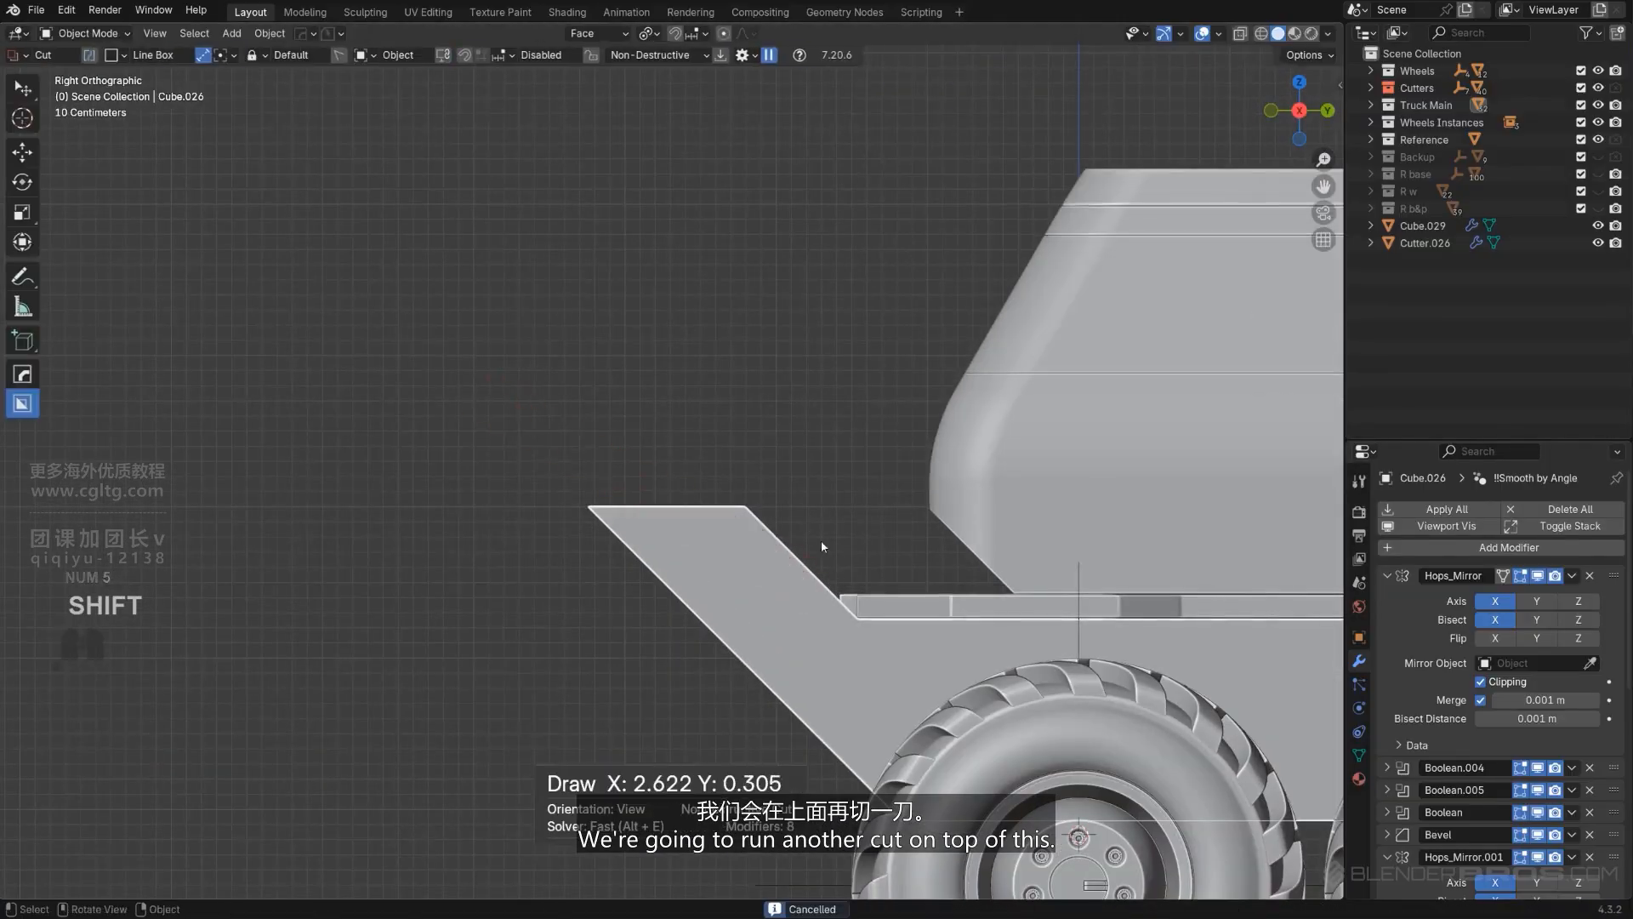
# Step: Trim the top of the raised front block with a box cut about 2.531 by 1.295 as drawn from the side, then reselect the block
pyautogui.keyDown('shift'); pyautogui.moveTo(731, 489); pyautogui.dragTo(576, 386, button='middle'); pyautogui.keyUp('shift')
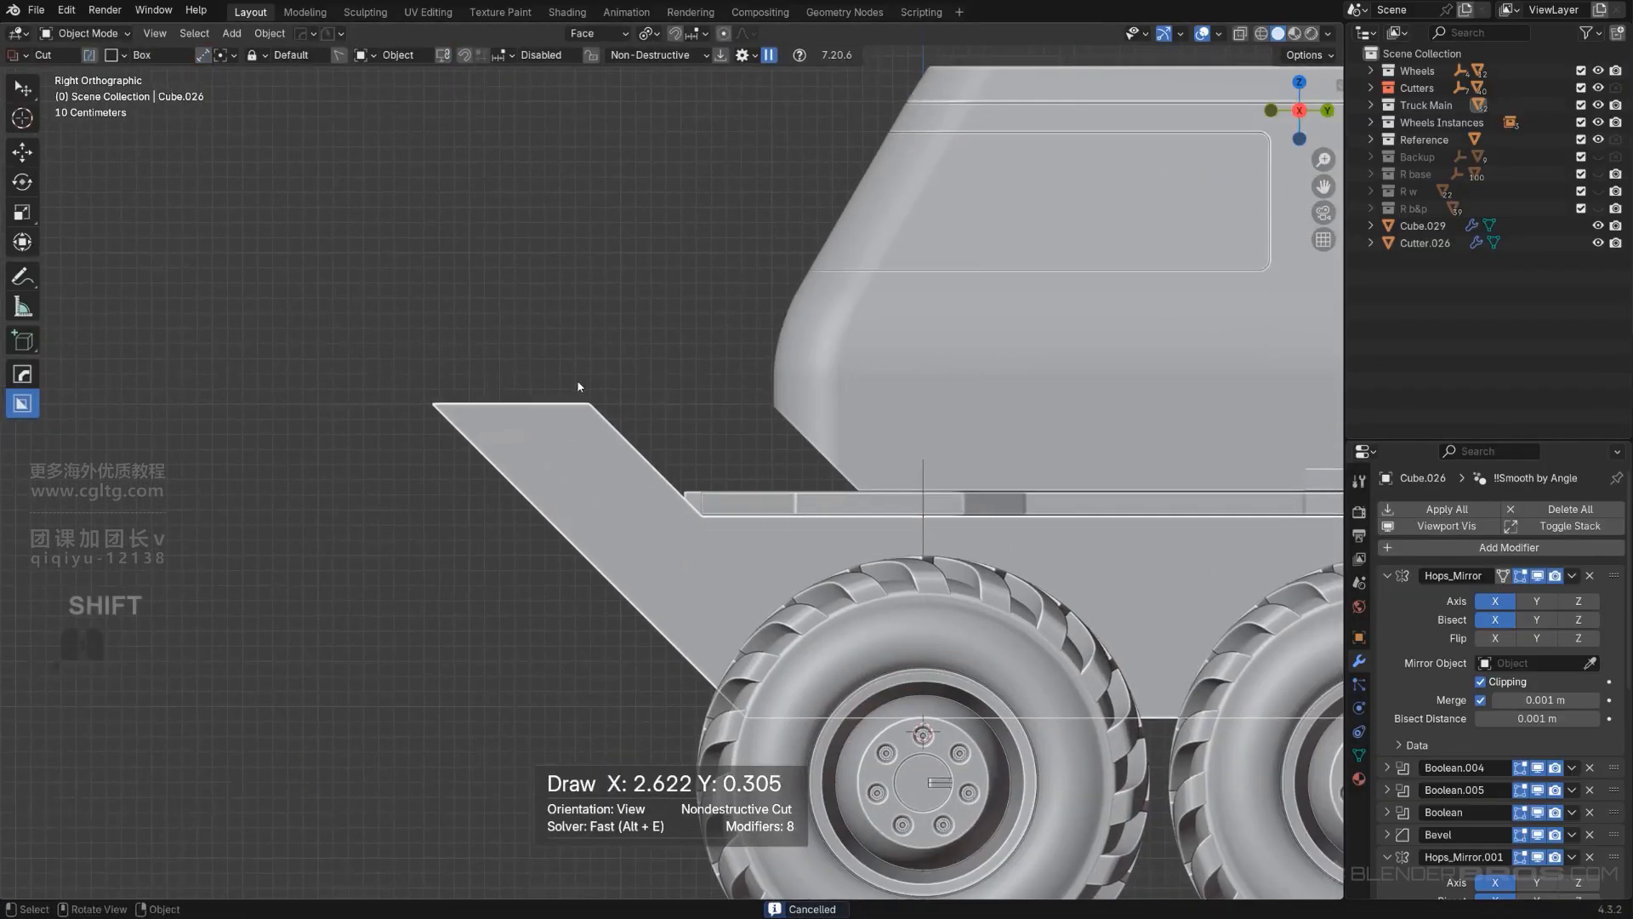
pyautogui.moveTo(330, 255)
pyautogui.mouseDown()
pyautogui.moveTo(681, 445)
pyautogui.moveTo(718, 446)
pyautogui.mouseUp()
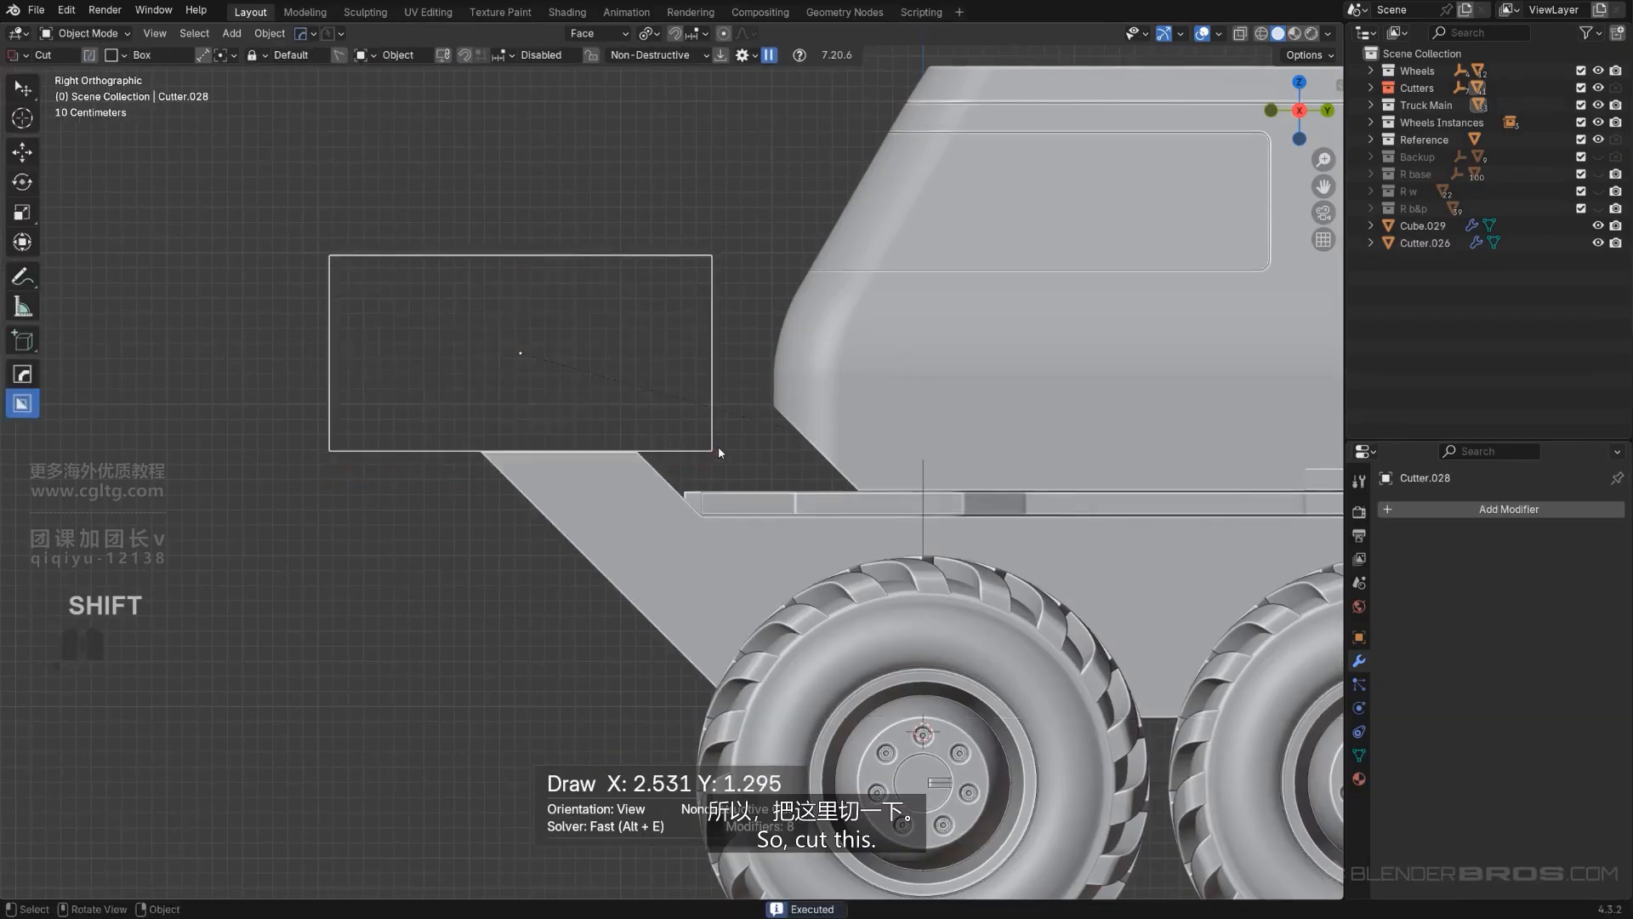
pyautogui.moveTo(718, 445)
pyautogui.mouseDown(button='middle')
pyautogui.moveTo(730, 476)
pyautogui.moveTo(869, 433)
pyautogui.moveTo(849, 474)
pyautogui.moveTo(764, 448)
pyautogui.moveTo(701, 447)
pyautogui.moveTo(685, 473)
pyautogui.moveTo(625, 410)
pyautogui.moveTo(721, 414)
pyautogui.mouseUp(button='middle')
pyautogui.press('KP_5')
pyautogui.click(640, 514)
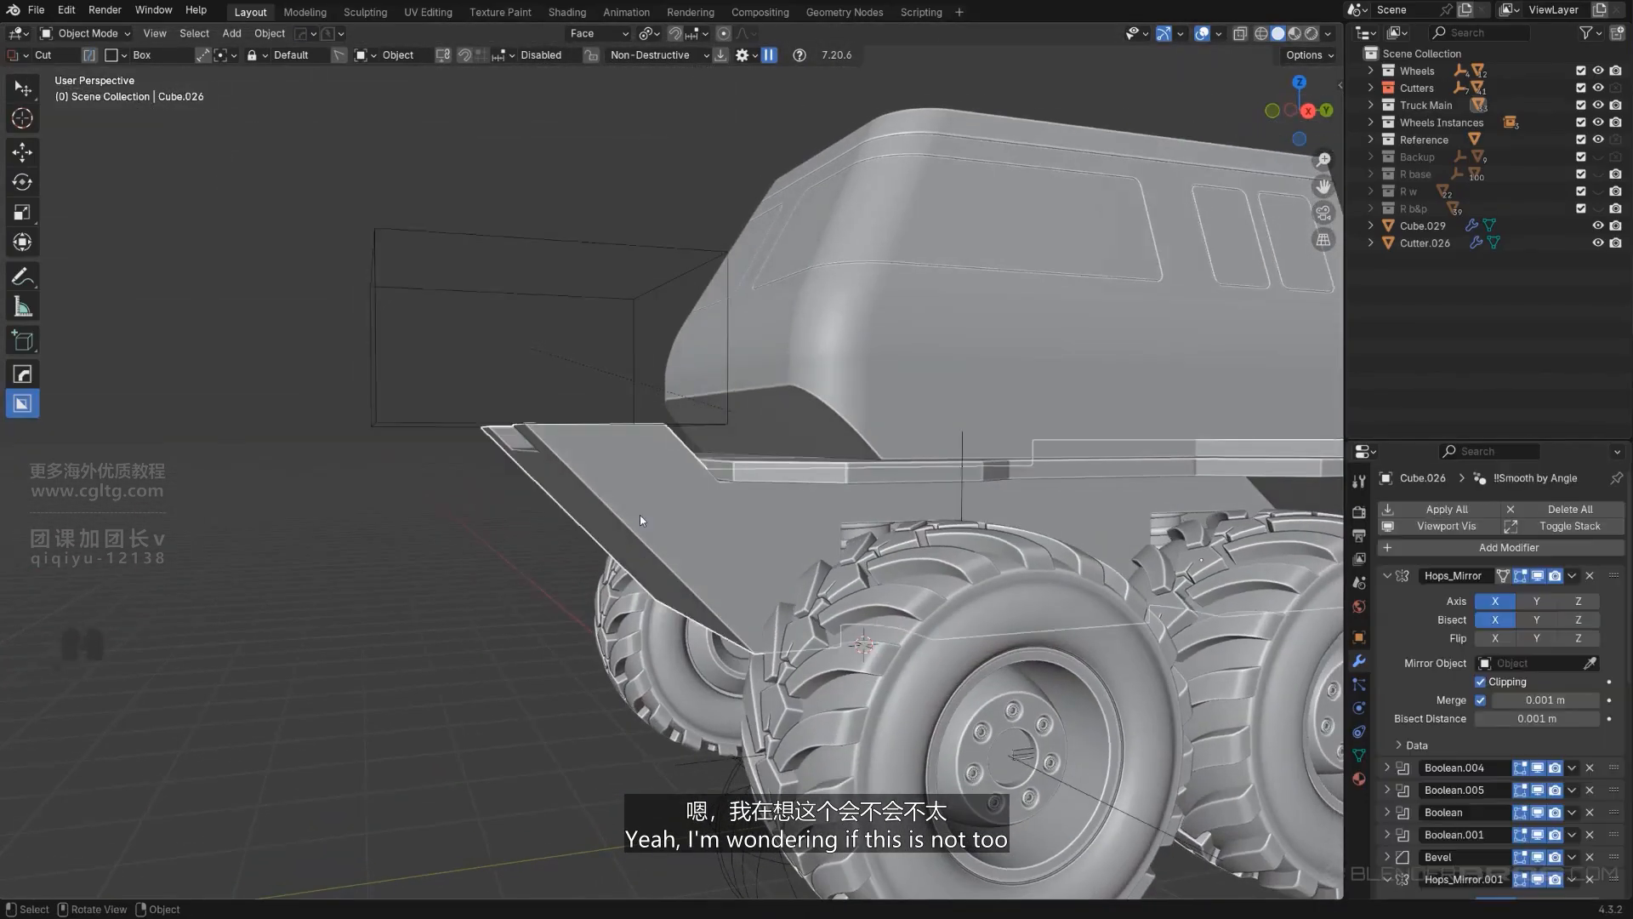
# Step: Select the front block's sloped front face in Edit Mode
pyautogui.moveTo(639, 514); pyautogui.dragTo(667, 507, button='middle')
pyautogui.press('Tab')
pyautogui.click(793, 507)
pyautogui.moveTo(793, 507); pyautogui.dragTo(875, 513, button='middle')
pyautogui.press('KP_5')
pyautogui.scroll(3, 804, 472)
pyautogui.press('g')
pyautogui.press('y')
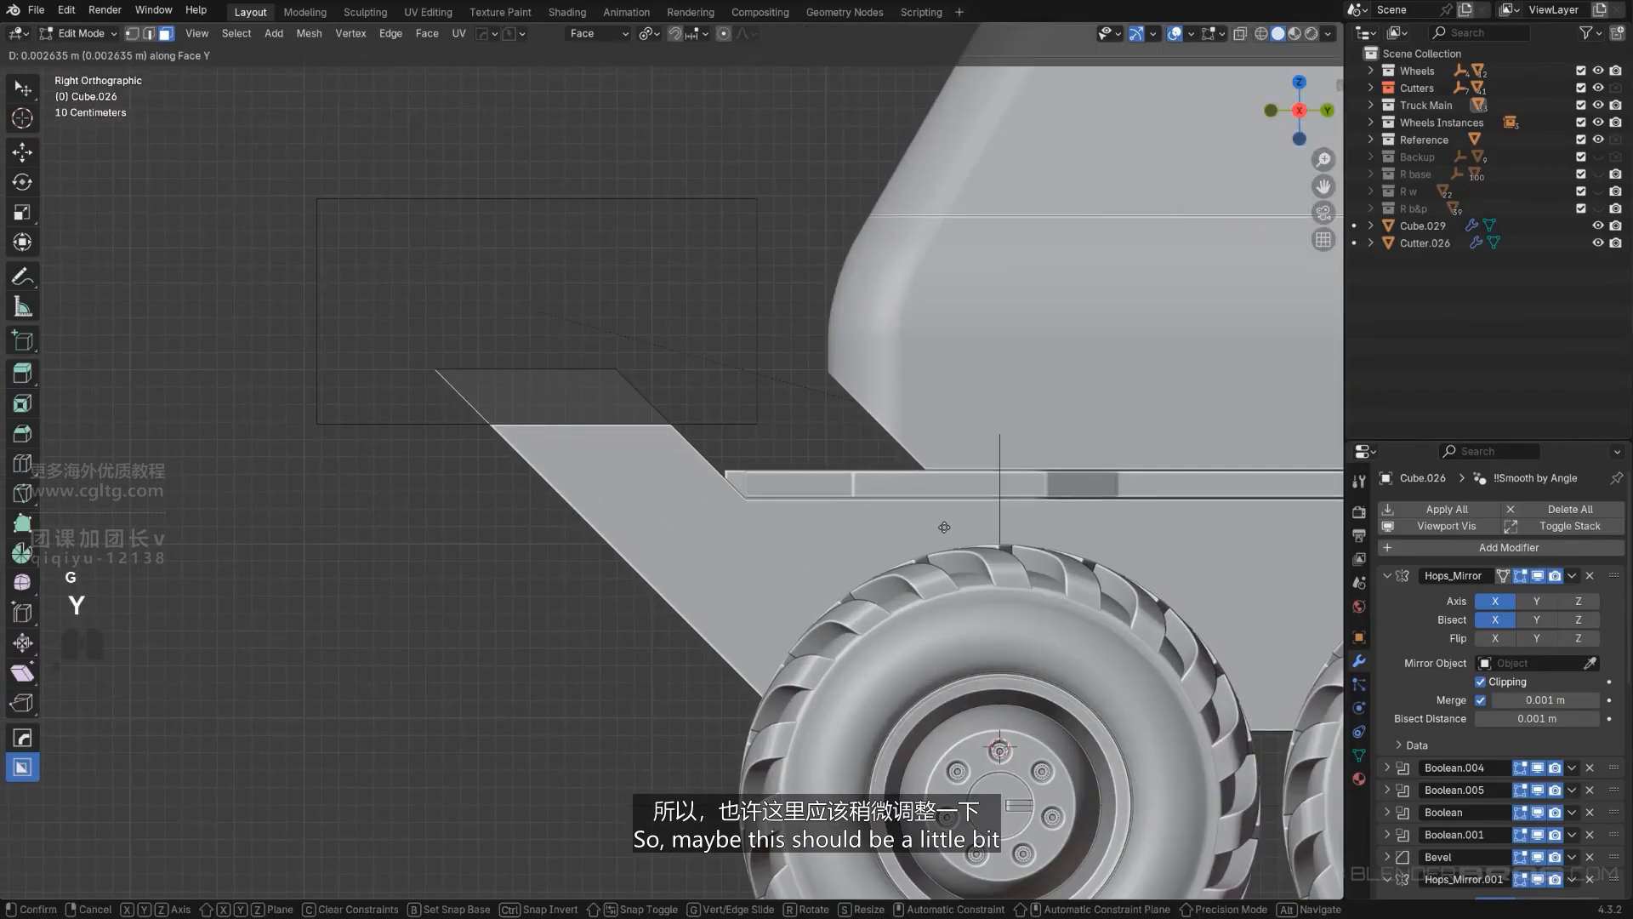
pyautogui.rightClick(822, 552)
pyautogui.moveTo(822, 552); pyautogui.dragTo(816, 463, button='middle')
pyautogui.press('g')
pyautogui.press('y')
pyautogui.rightClick(800, 522)
# Step: Set the transform orientation to Global and move the sloped front face about 0.2 m backward along Y to thin the block
pyautogui.keyDown('alt'); pyautogui.moveTo(663, 281); pyautogui.dragTo(528, 233, button='middle'); pyautogui.keyUp('alt')
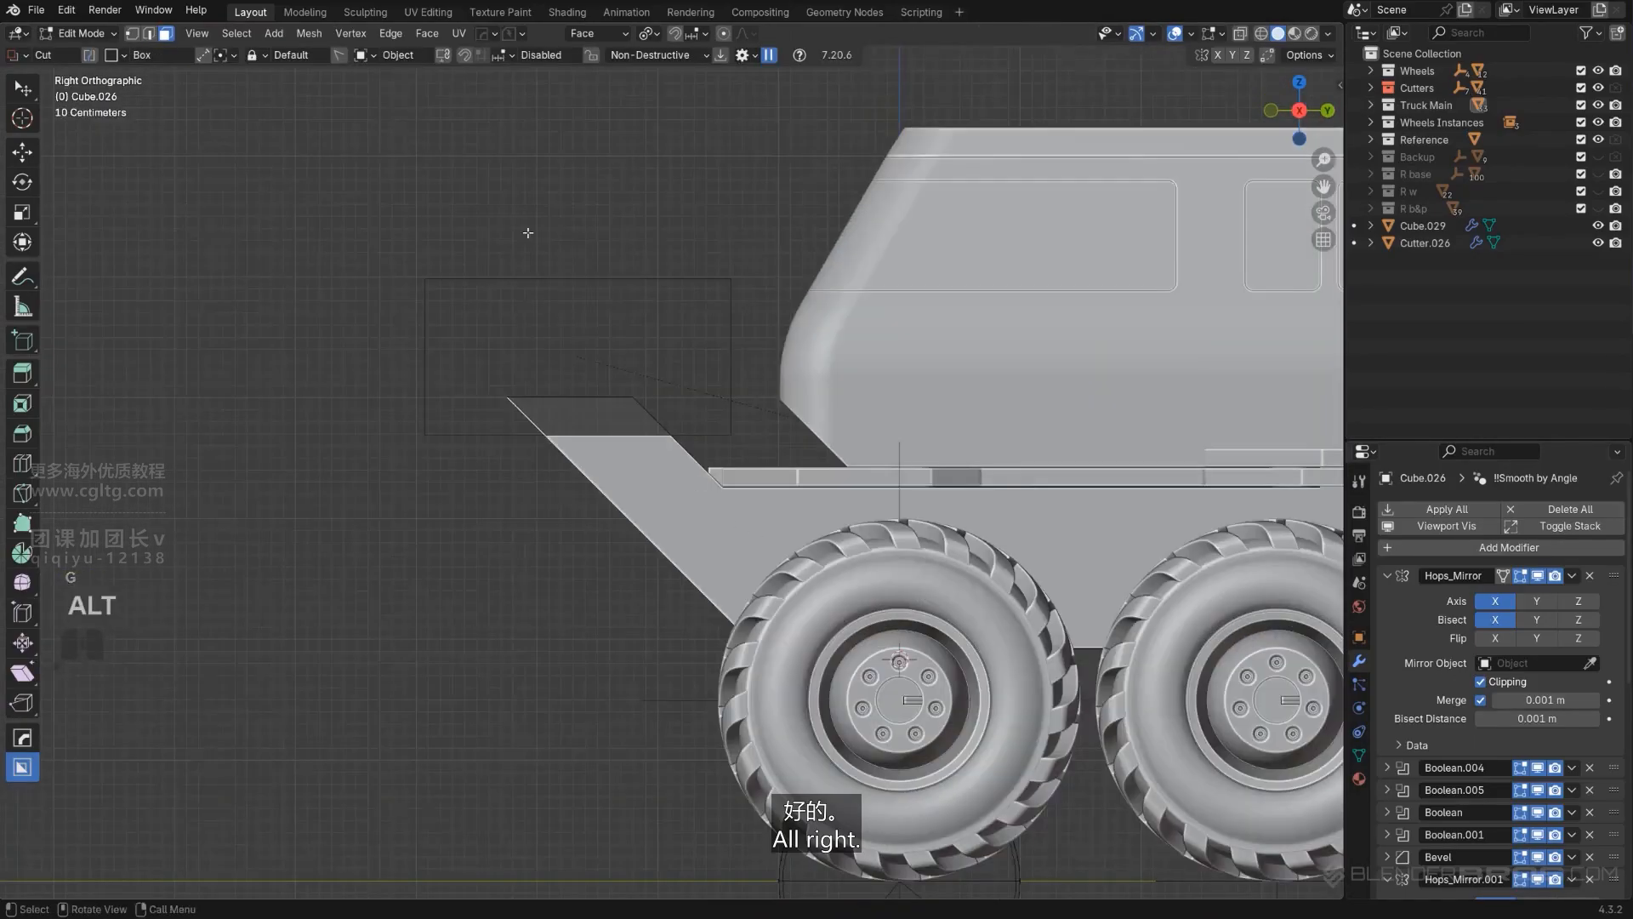
pyautogui.click(626, 35)
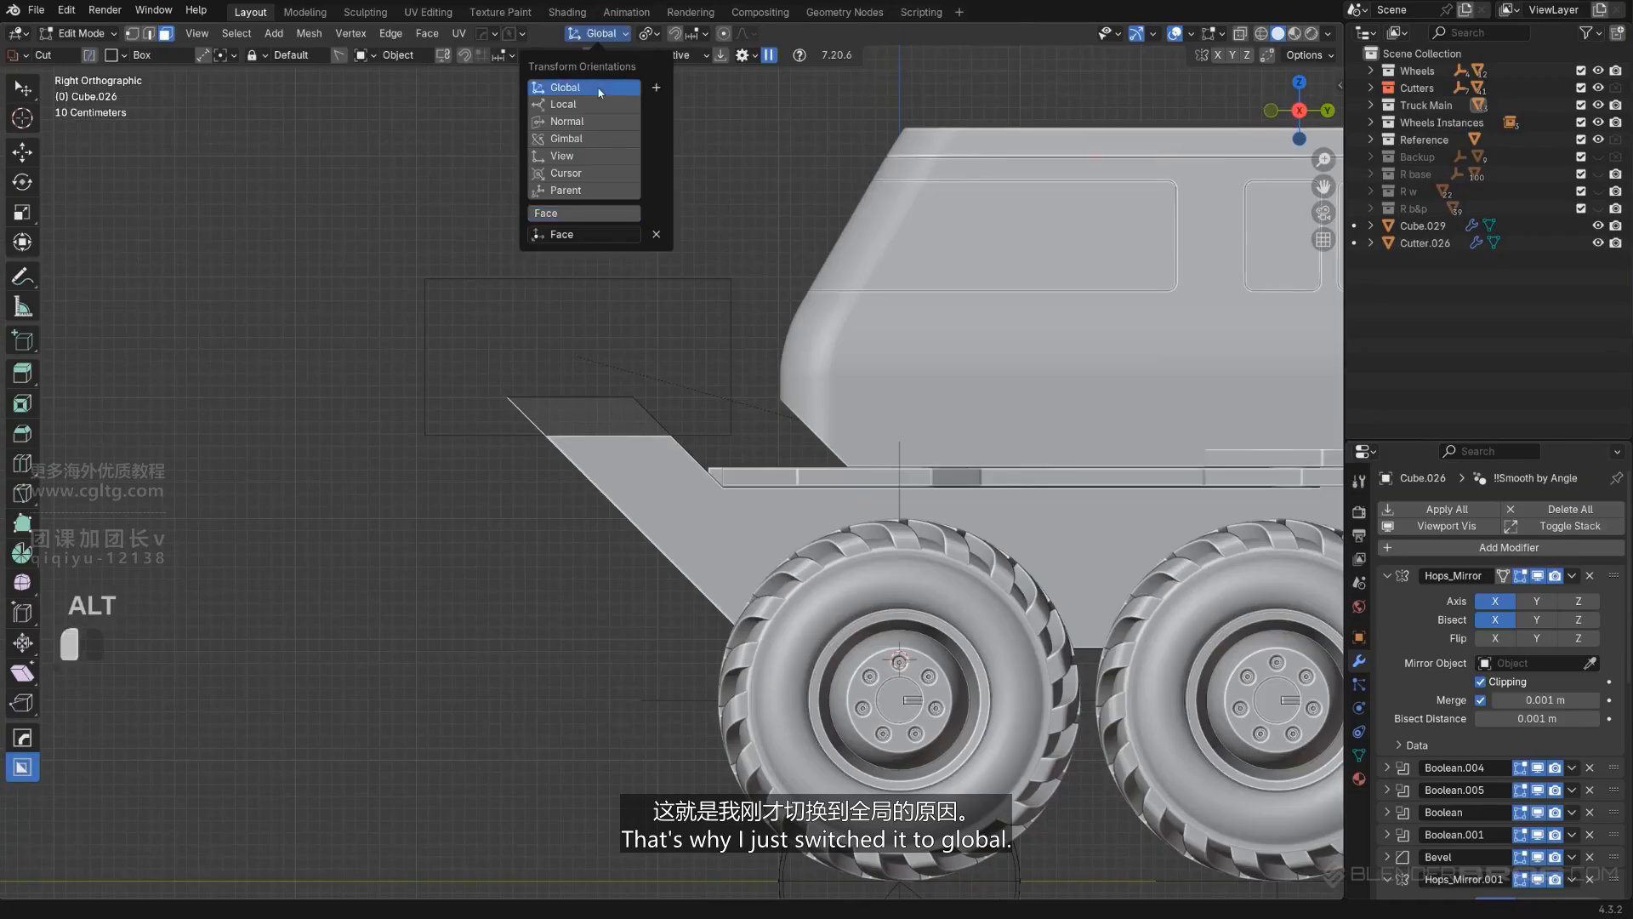
pyautogui.moveTo(598, 92); pyautogui.dragTo(599, 91)
pyautogui.keyDown('shift'); pyautogui.moveTo(778, 459); pyautogui.dragTo(676, 437, button='middle'); pyautogui.keyUp('shift')
pyautogui.scroll(1, 680, 439)
pyautogui.press('g')
pyautogui.press('y')
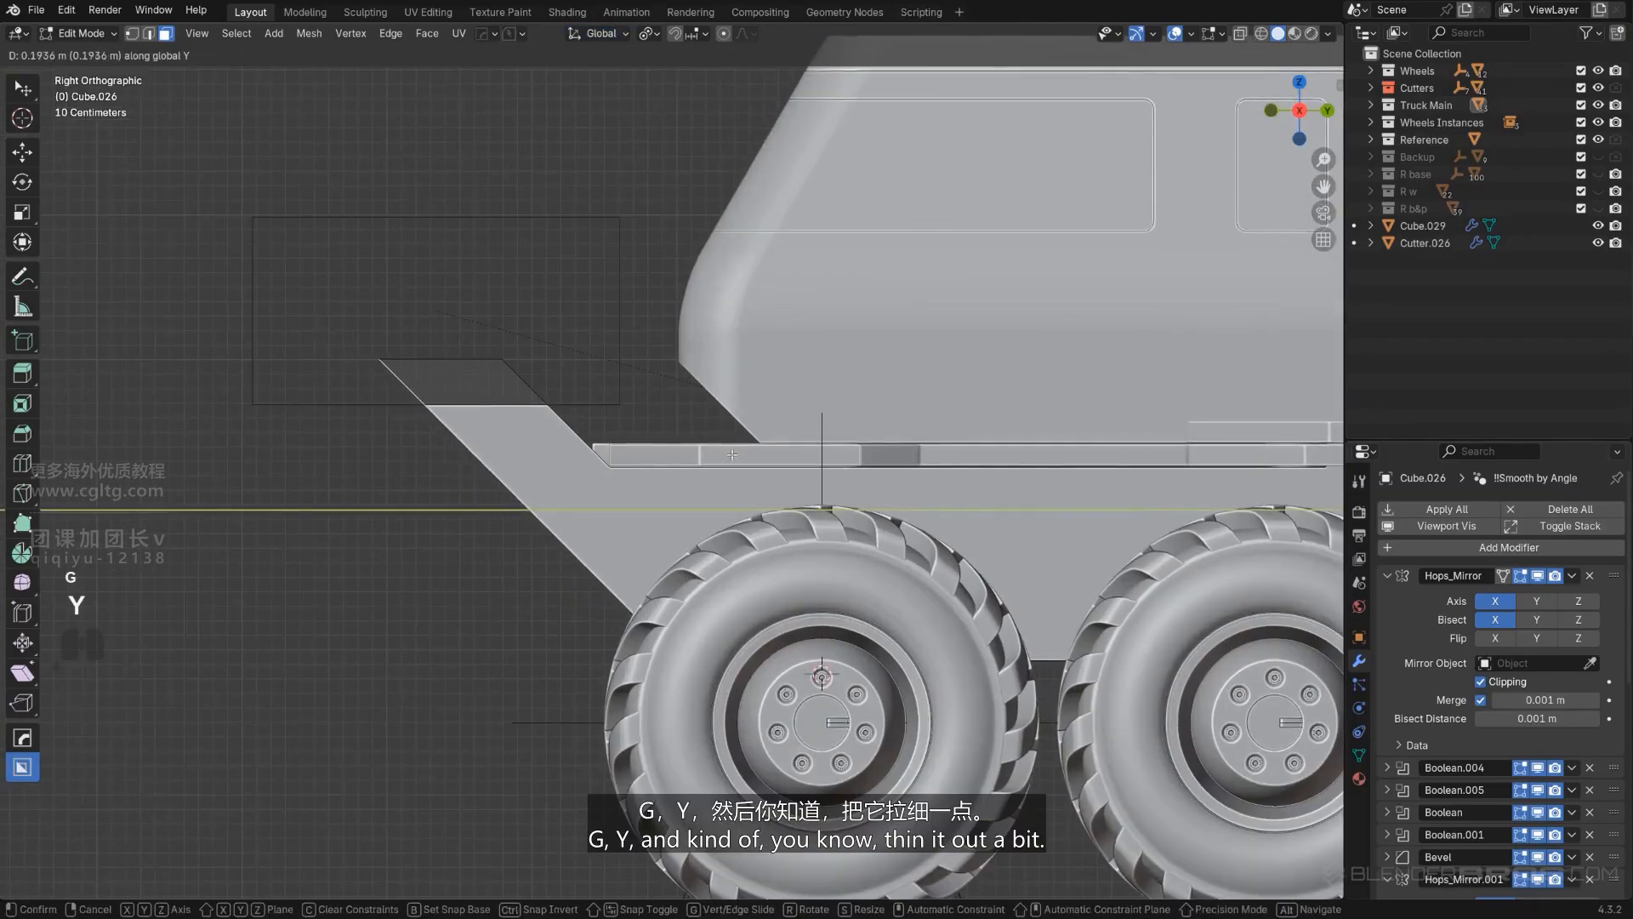
pyautogui.click(738, 456)
pyautogui.press('Tab')
pyautogui.scroll(-4, 657, 393)
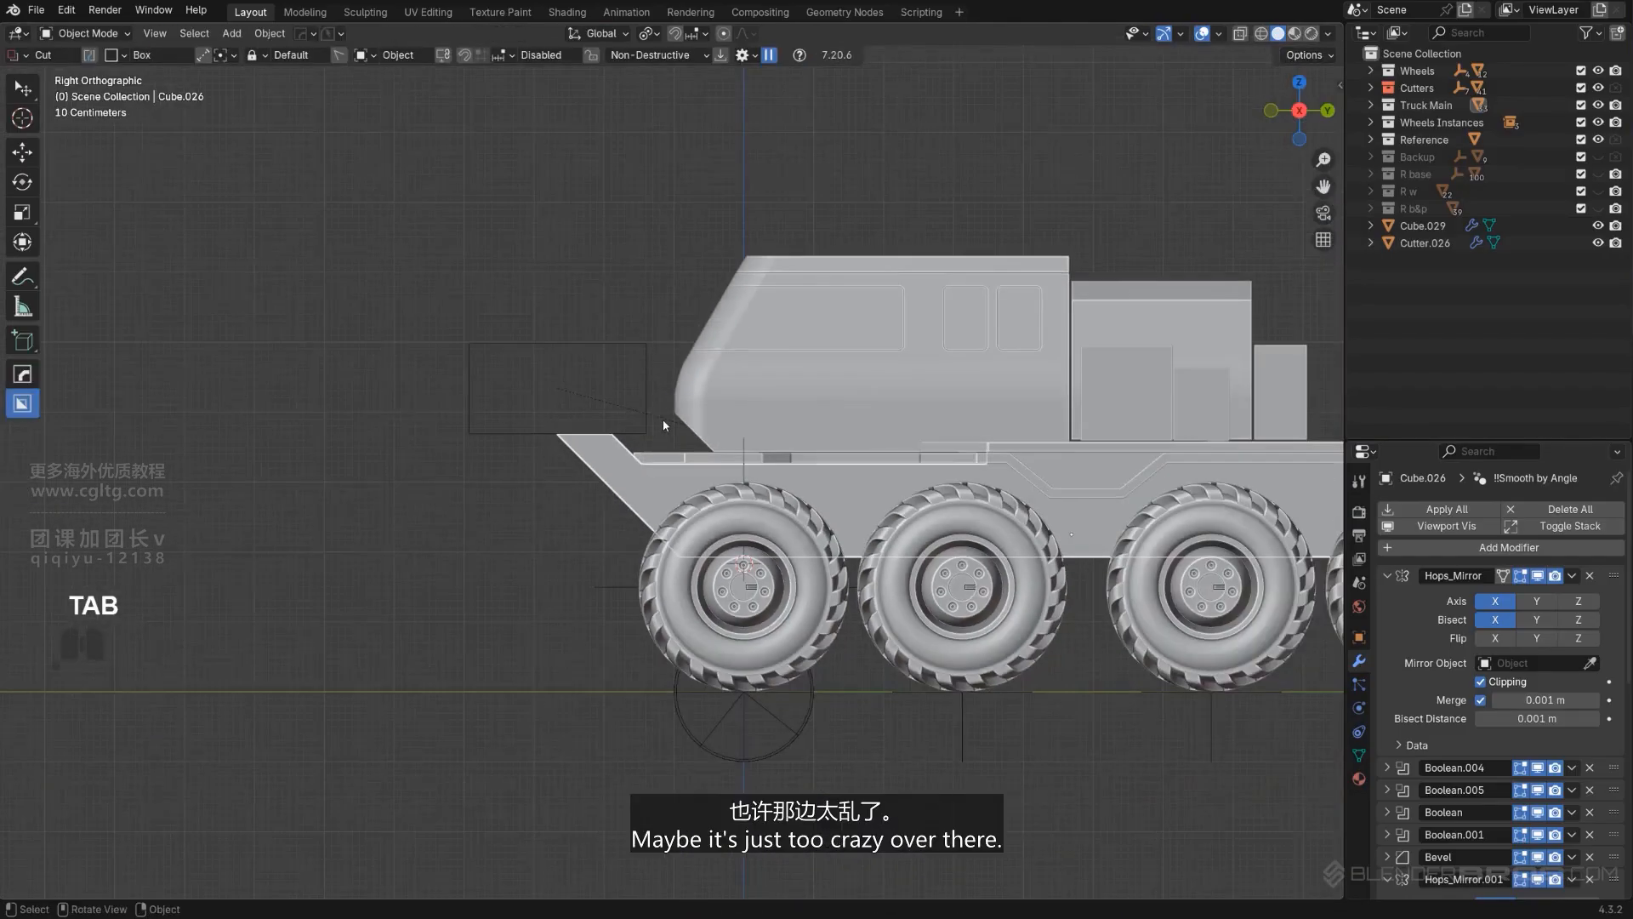
pyautogui.scroll(2, 611, 450)
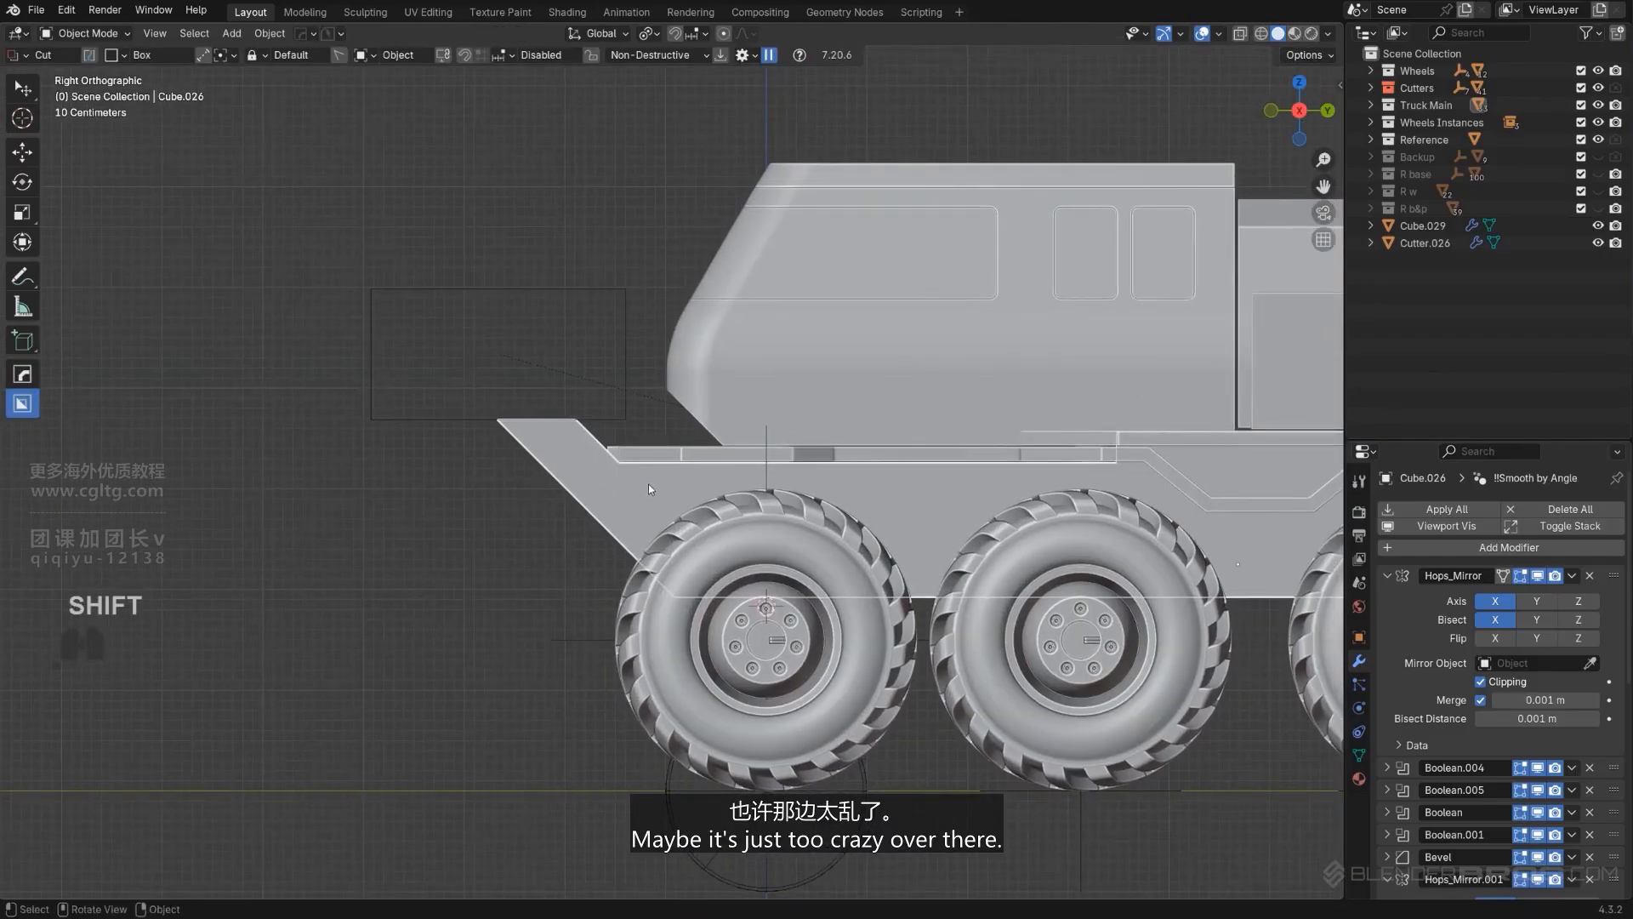
# Step: Move the sloped front face slightly further backward along global Y with precise movement
pyautogui.press('Tab')
pyautogui.press('g')
pyautogui.press('y')
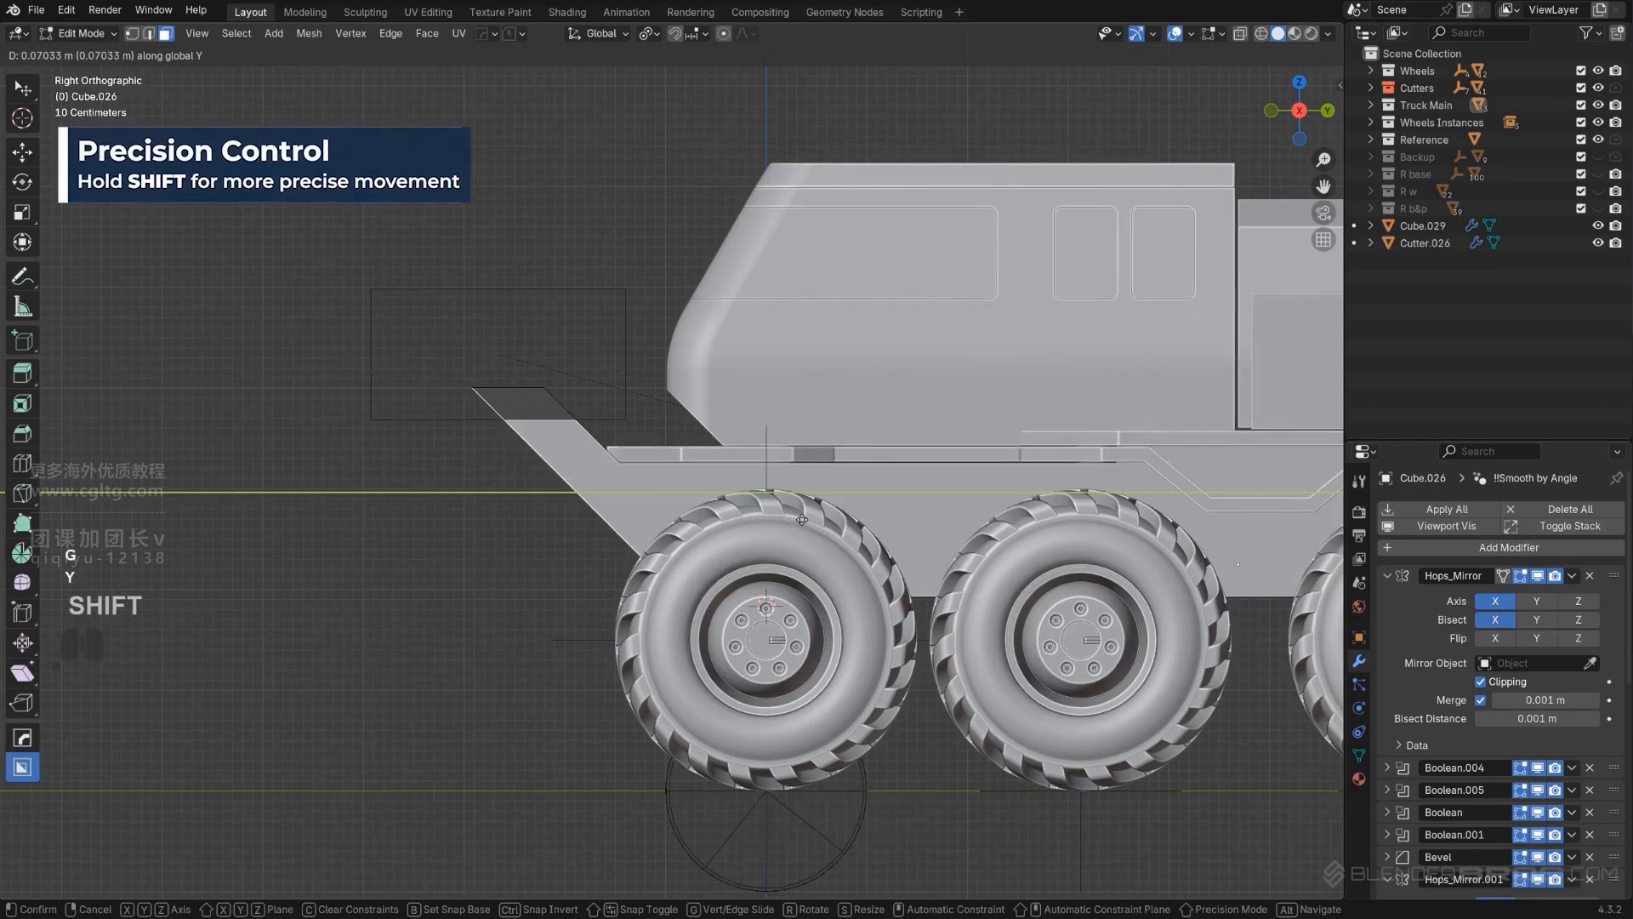
pyautogui.click(827, 521)
pyautogui.press('Tab')
pyautogui.scroll(-5, 820, 460)
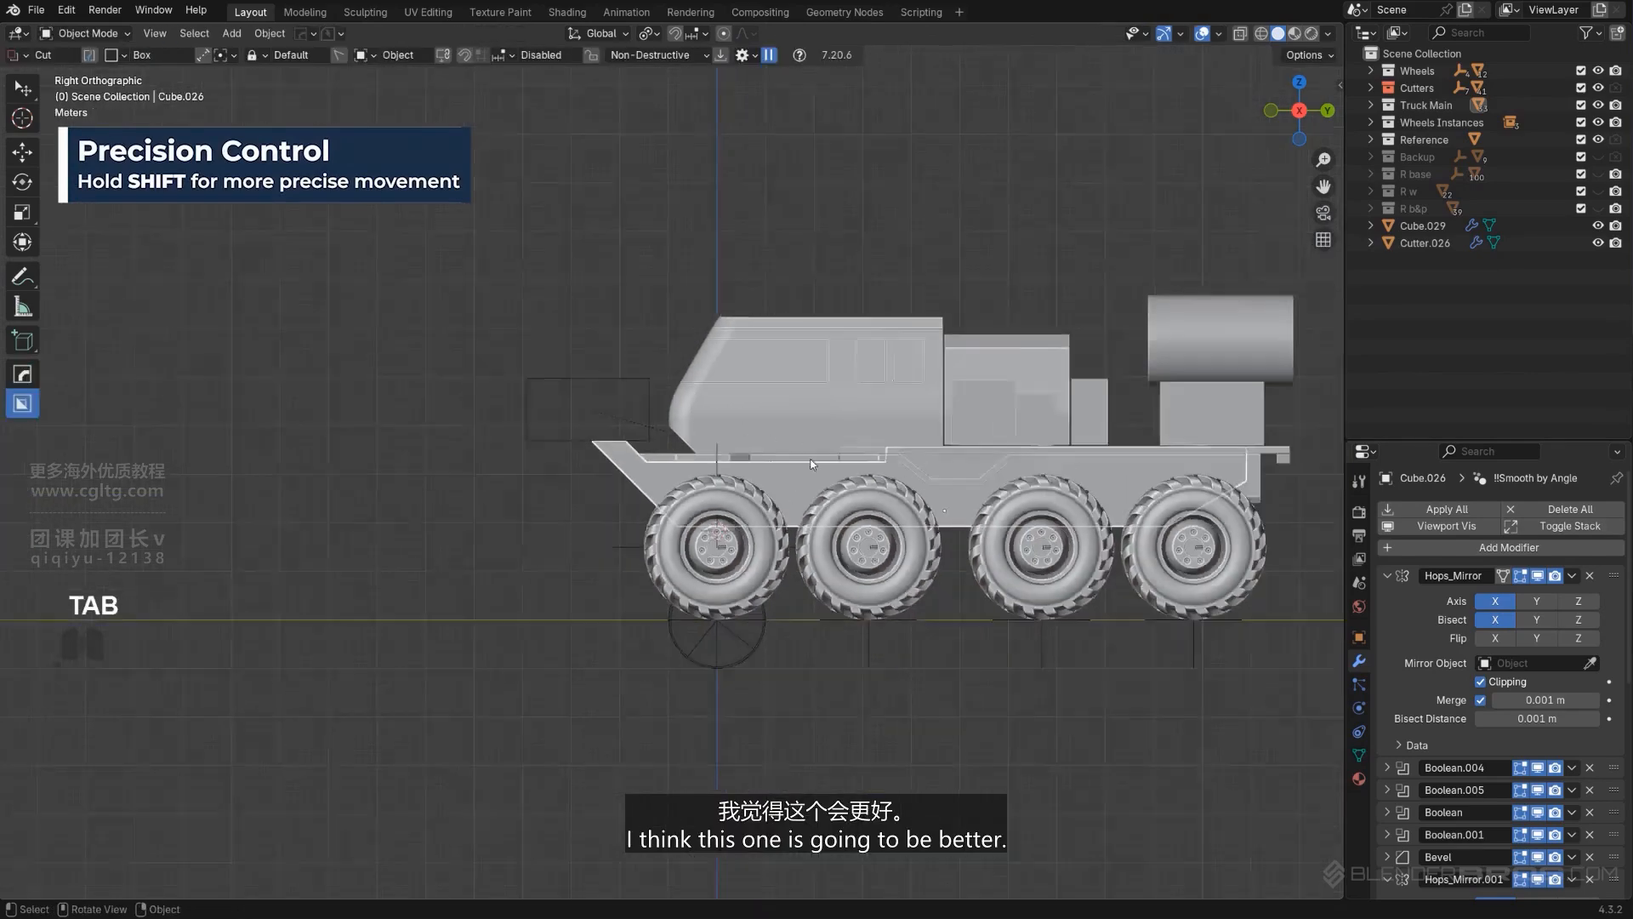
# Step: Recall the box cutter of the front block's top recess with Ever Scroll and delete that cutter
pyautogui.moveTo(820, 460); pyautogui.dragTo(927, 478, button='middle')
pyautogui.scroll(5, 927, 478)
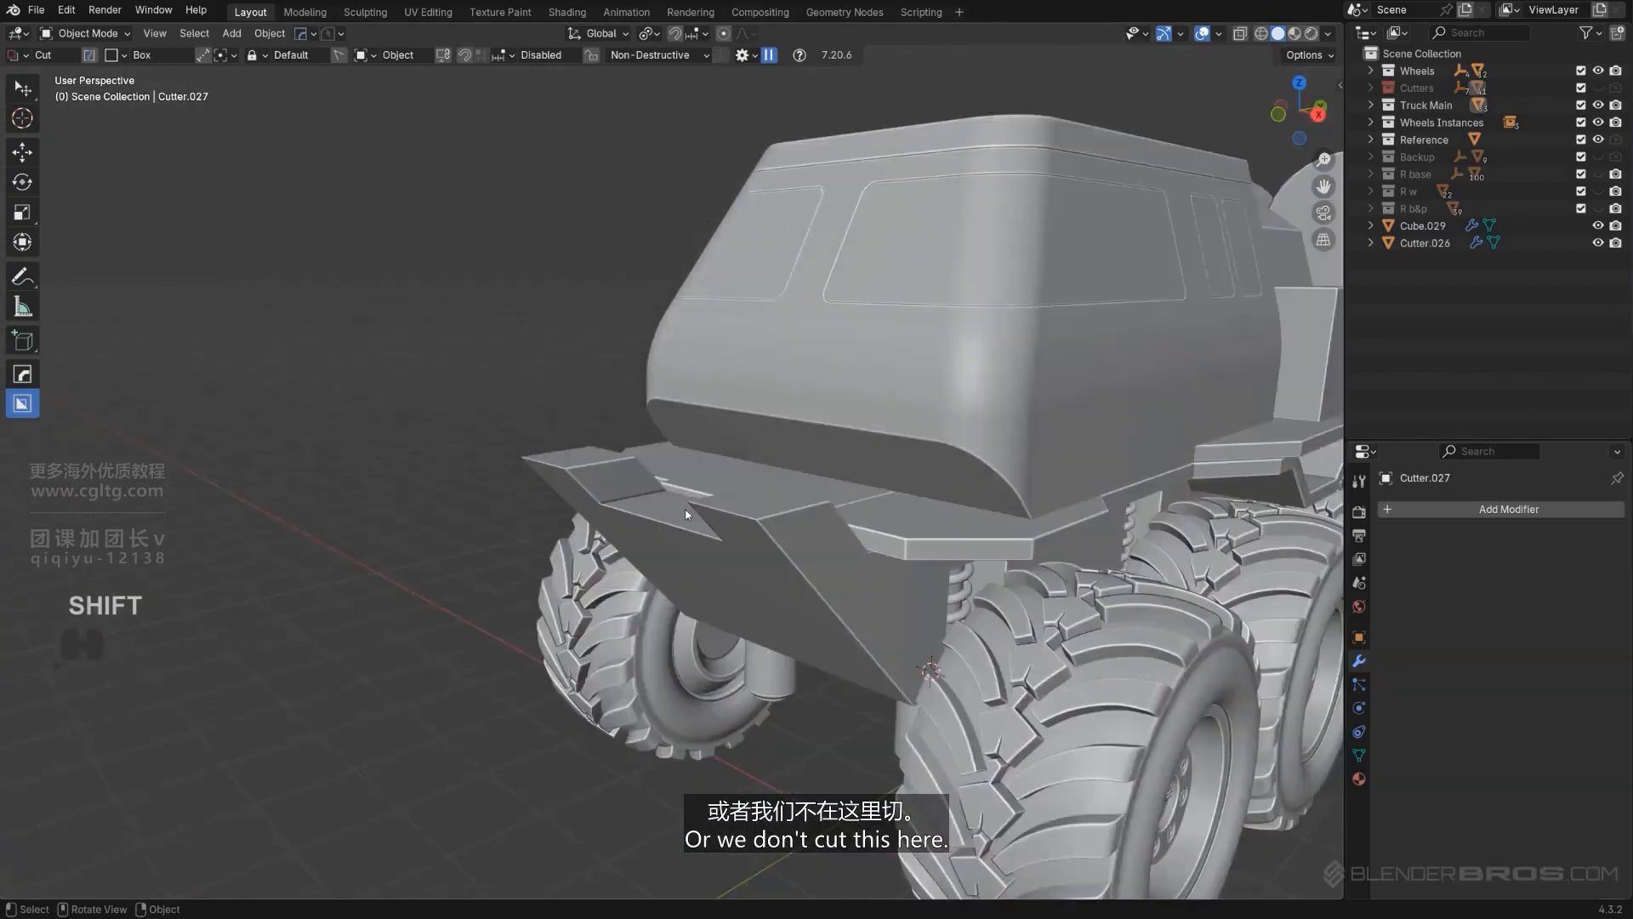
pyautogui.moveTo(685, 510); pyautogui.dragTo(748, 512, button='middle')
pyautogui.click(749, 513)
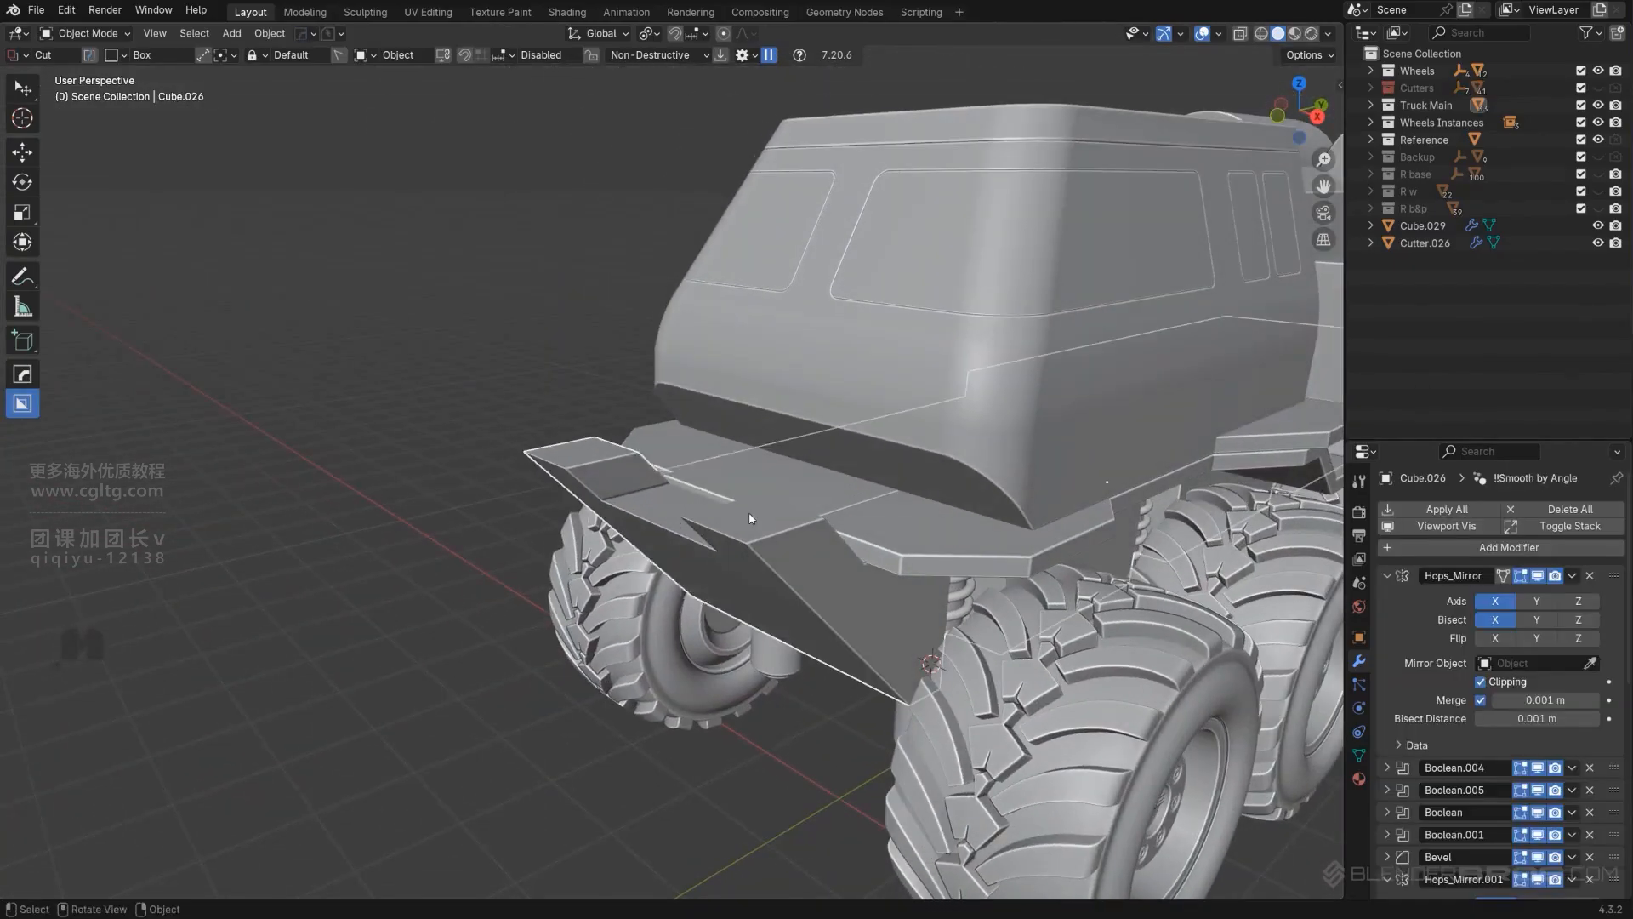
pyautogui.press('q')
pyautogui.click(749, 513)
pyautogui.scroll(-2, 744, 515)
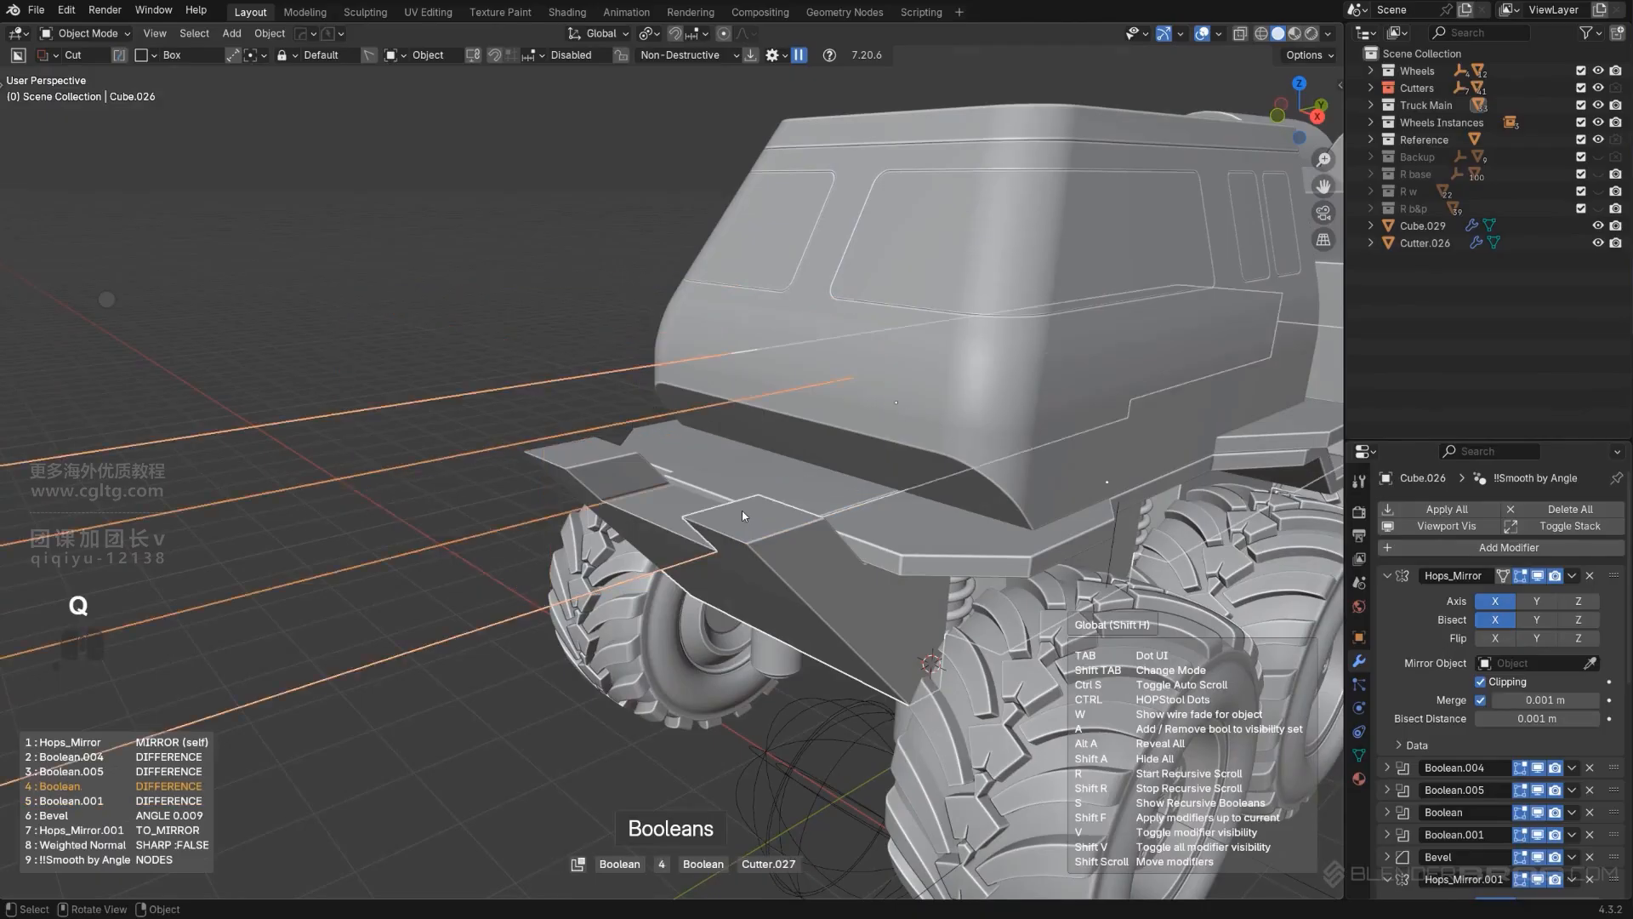
pyautogui.scroll(-1, 743, 516)
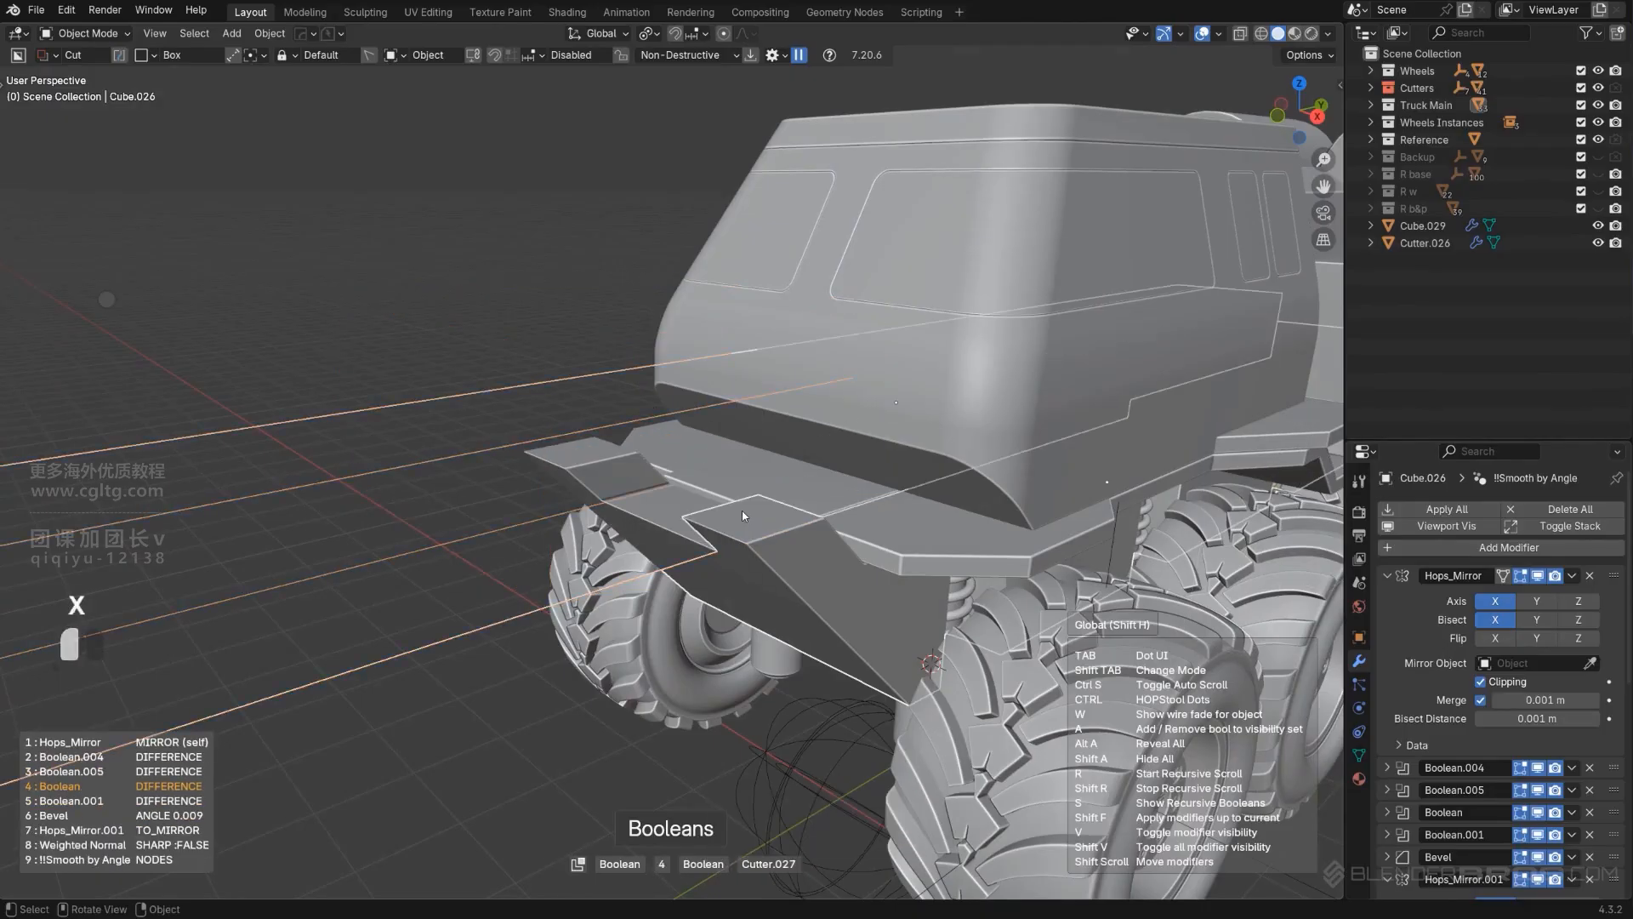
pyautogui.click(742, 517)
pyautogui.press('x')
pyautogui.click(743, 514)
pyautogui.moveTo(742, 514); pyautogui.dragTo(727, 425, button='middle')
# Step: Apply the front block's Boolean.001 modifier so the trimmed top becomes real geometry
pyautogui.click(691, 471)
pyautogui.press('Tab')
pyautogui.press('Tab')
pyautogui.press('q')
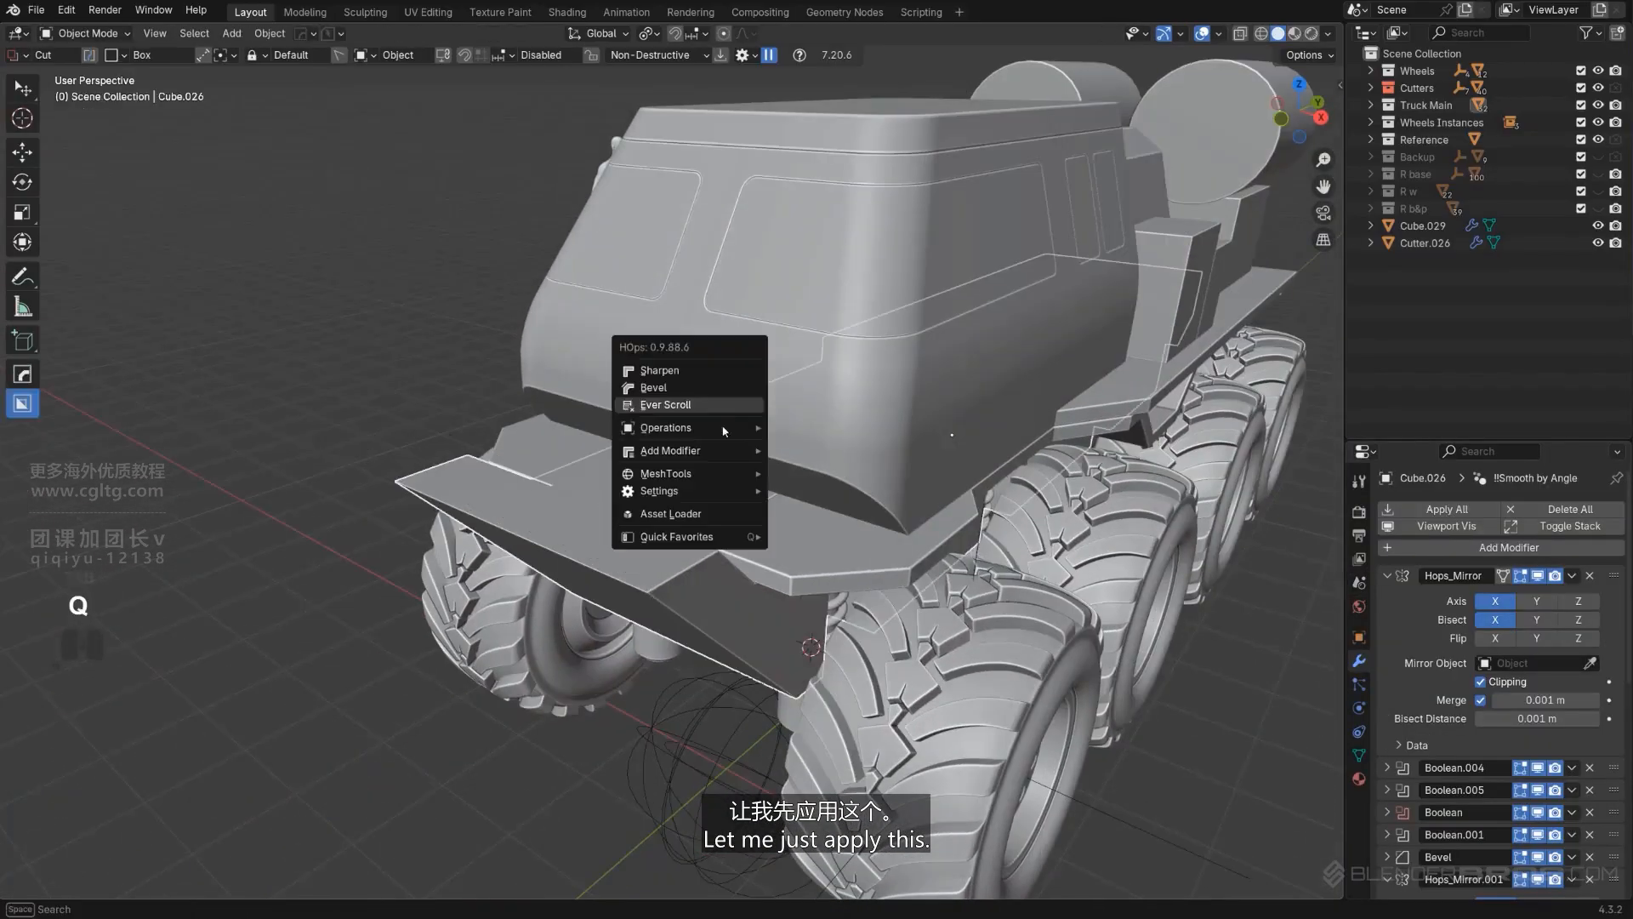
pyautogui.moveTo(718, 428)
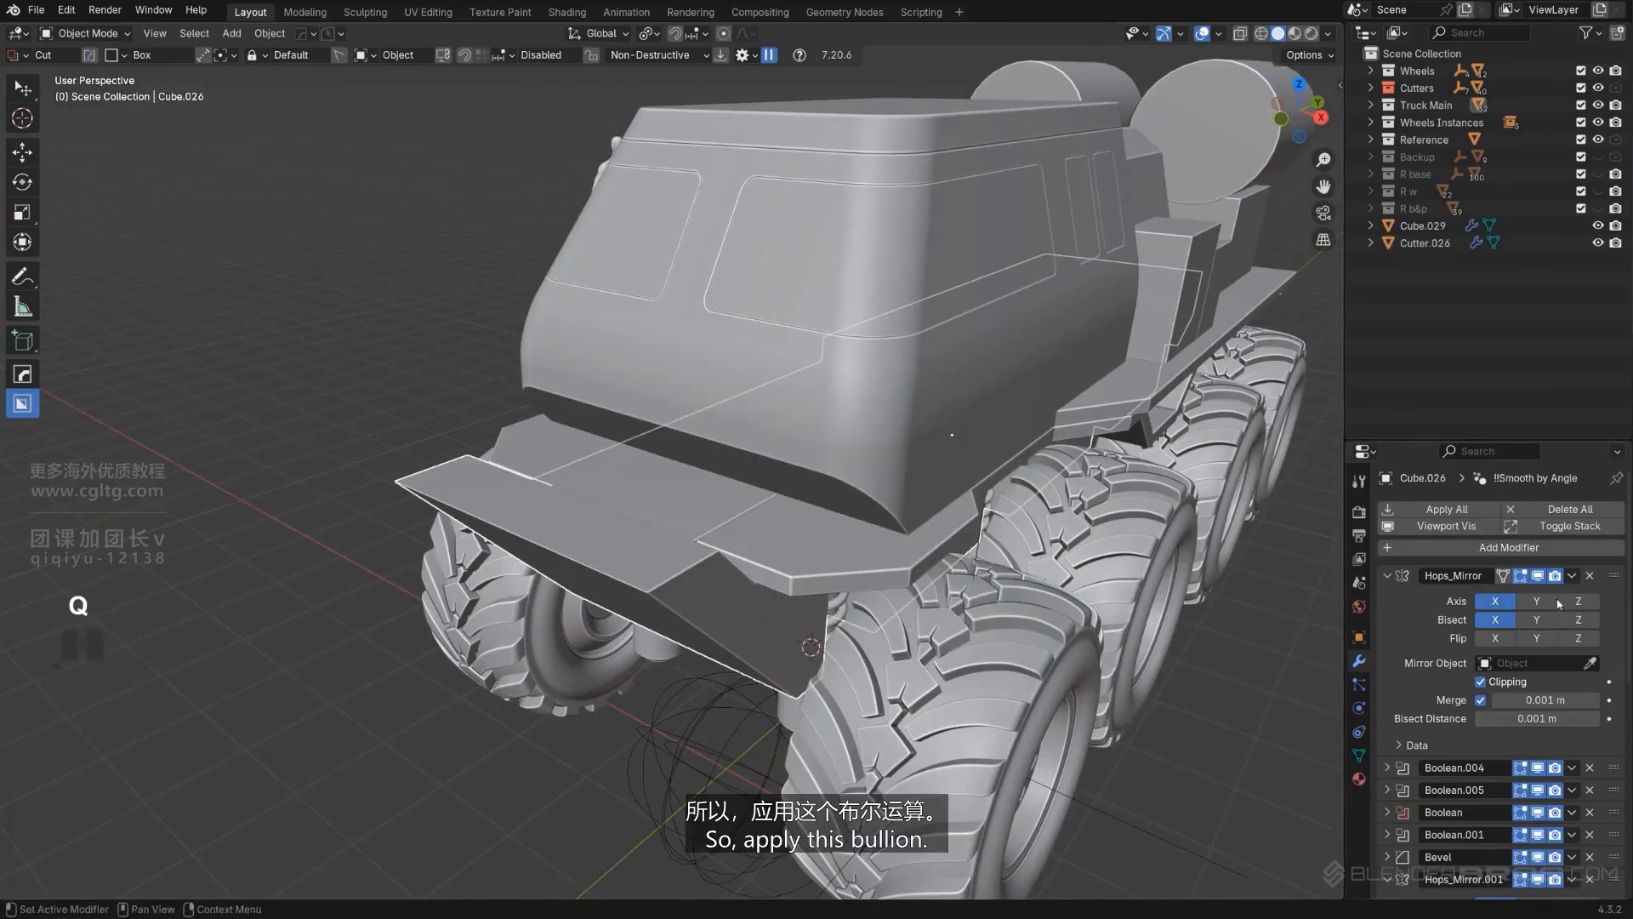
pyautogui.scroll(-4, 1522, 764)
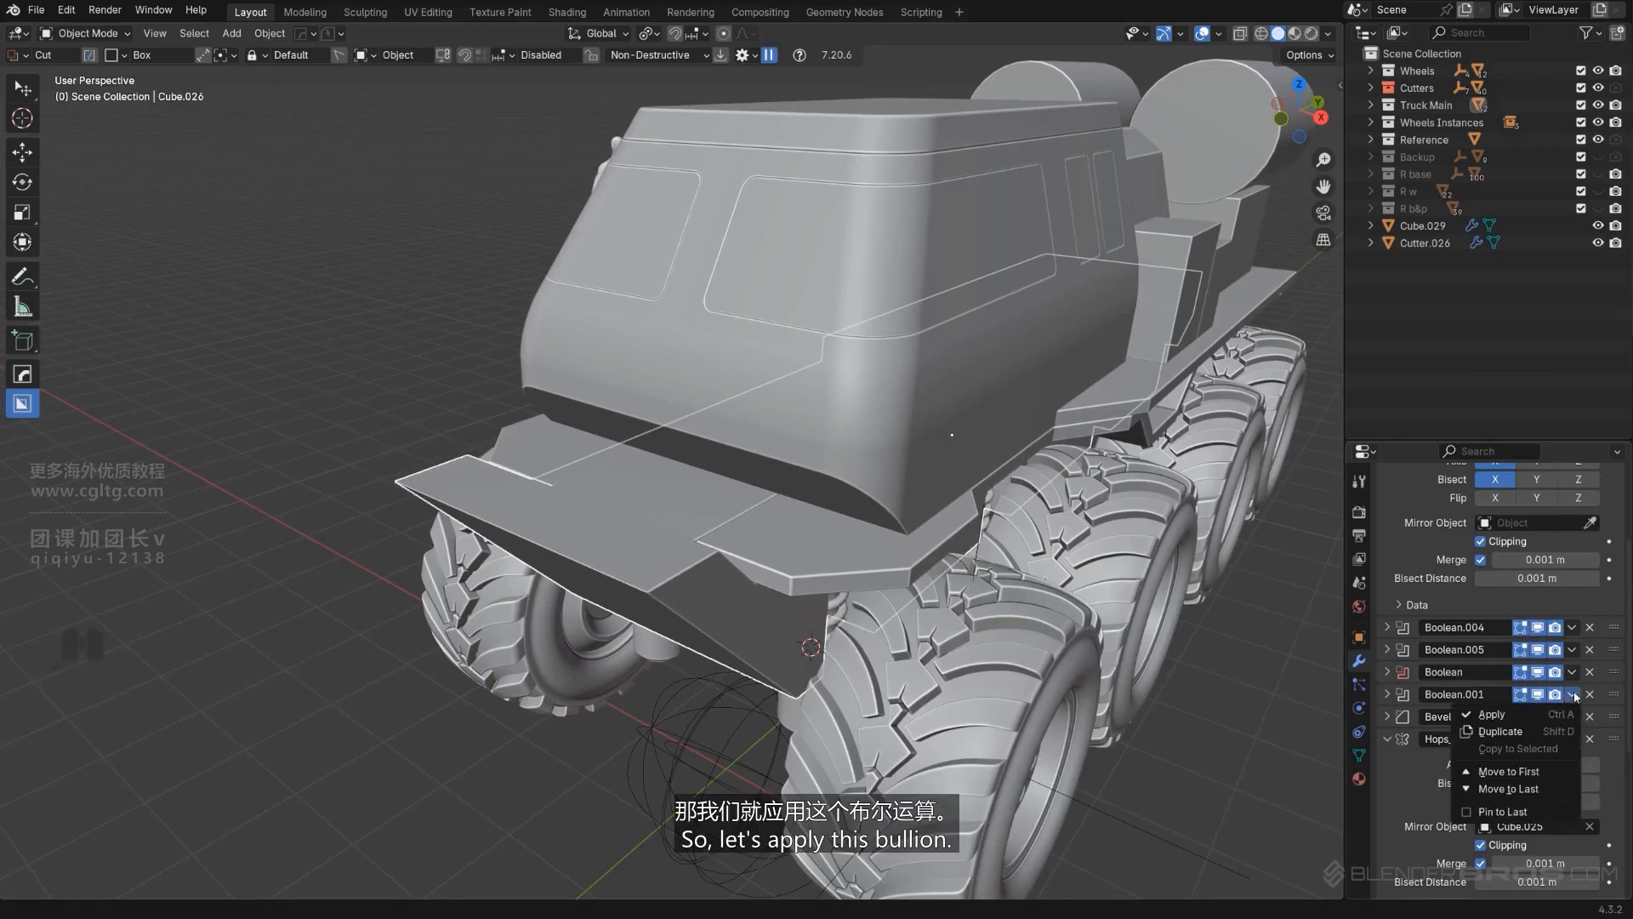
pyautogui.click(1556, 713)
# Step: Bevel the outer side edge of the front block's top face in Edit Mode into a sloped corner
pyautogui.scroll(1, 764, 609)
pyautogui.keyDown('shift'); pyautogui.moveTo(713, 587); pyautogui.dragTo(800, 565, button='middle'); pyautogui.keyUp('shift')
pyautogui.press('Tab')
pyautogui.click(693, 542)
pyautogui.keyDown('shift'); pyautogui.moveTo(800, 566); pyautogui.dragTo(820, 408, button='middle'); pyautogui.keyUp('shift')
pyautogui.hotkey('ctrl', 'b')
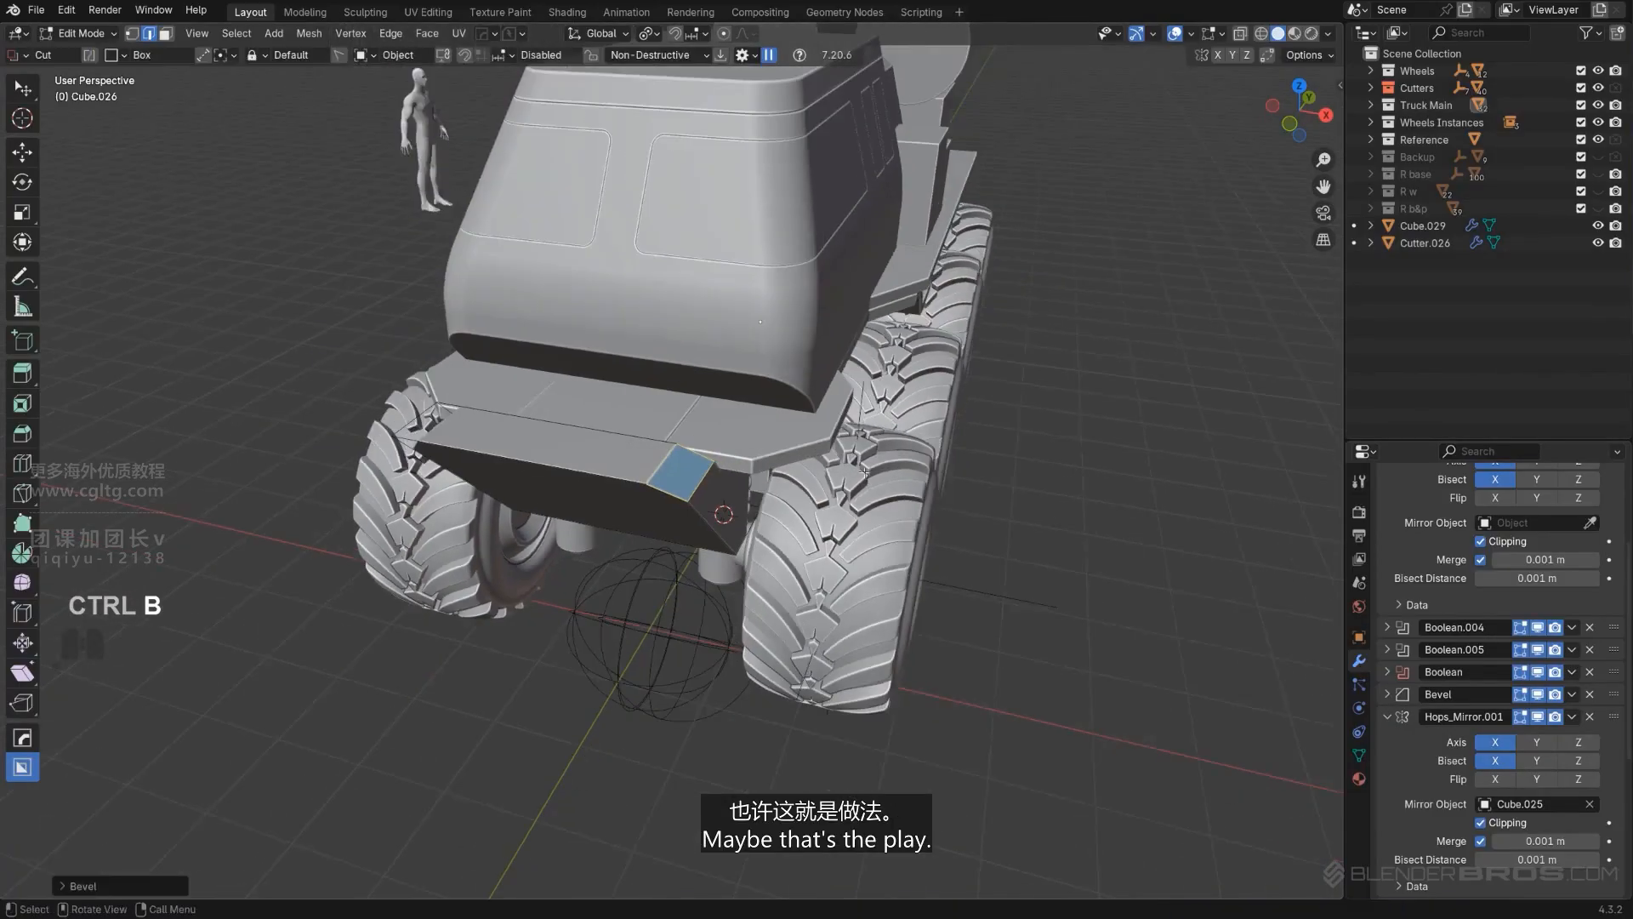
# Step: Cut a box-shaped opening into the lower middle of the sloped front block with BoxCutter, extruded about 3.5 m deep
pyautogui.press('KP_1')
pyautogui.press('Tab')
pyautogui.click(723, 387)
pyautogui.press('KP_5')
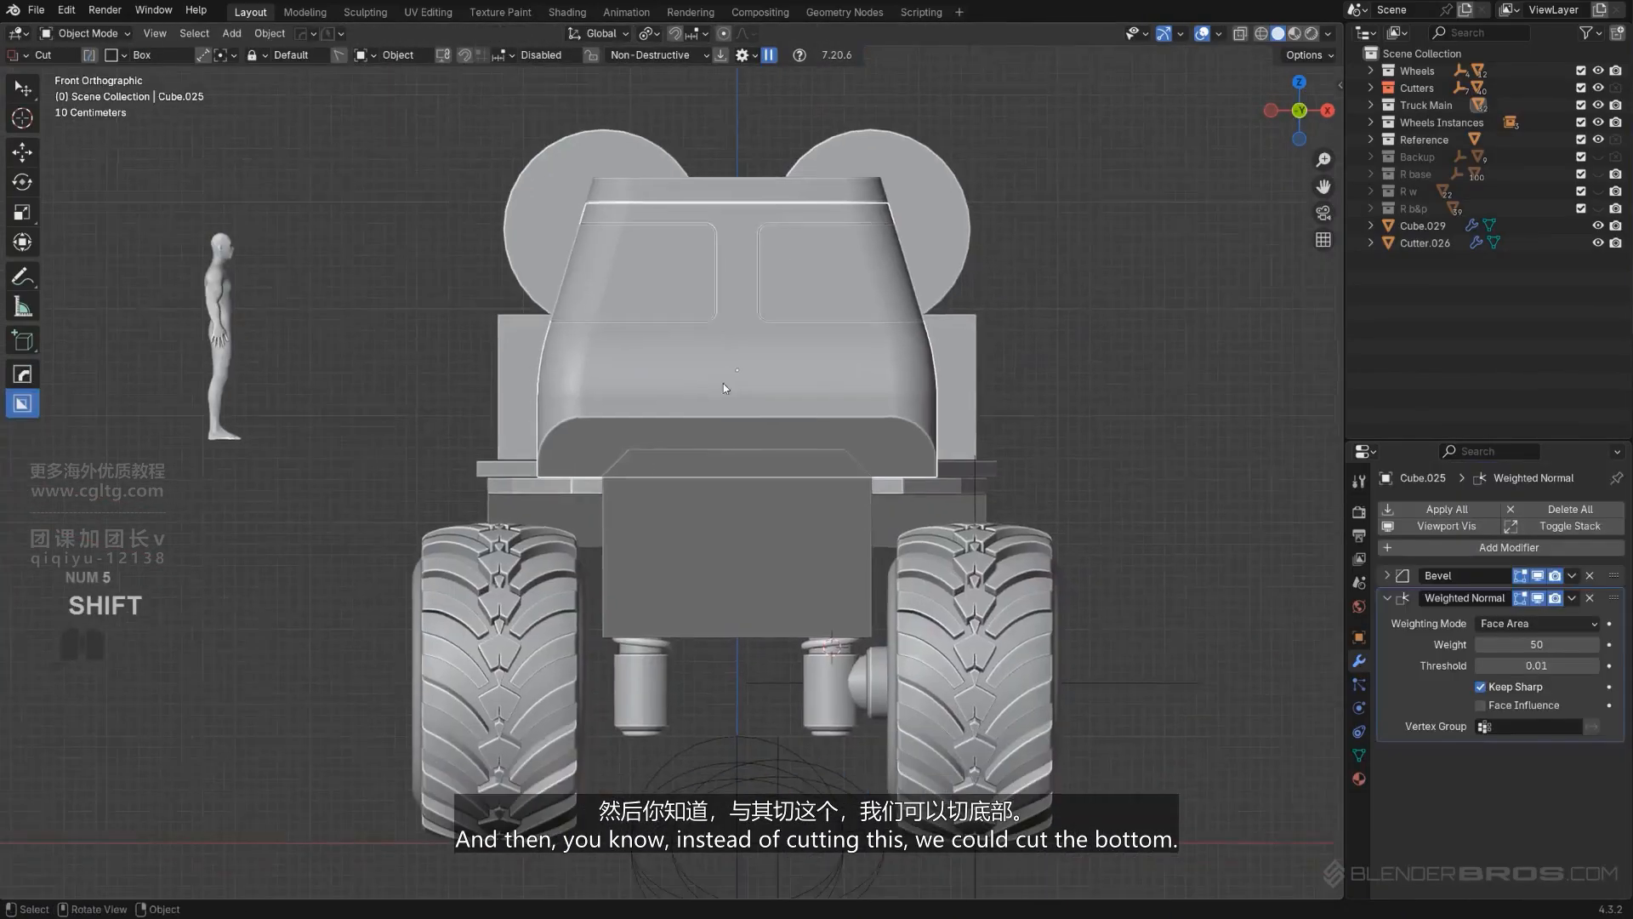
pyautogui.scroll(3, 723, 387)
pyautogui.click(810, 504)
pyautogui.keyDown('shift'); pyautogui.moveTo(912, 602); pyautogui.dragTo(708, 524, button='middle'); pyautogui.keyUp('shift')
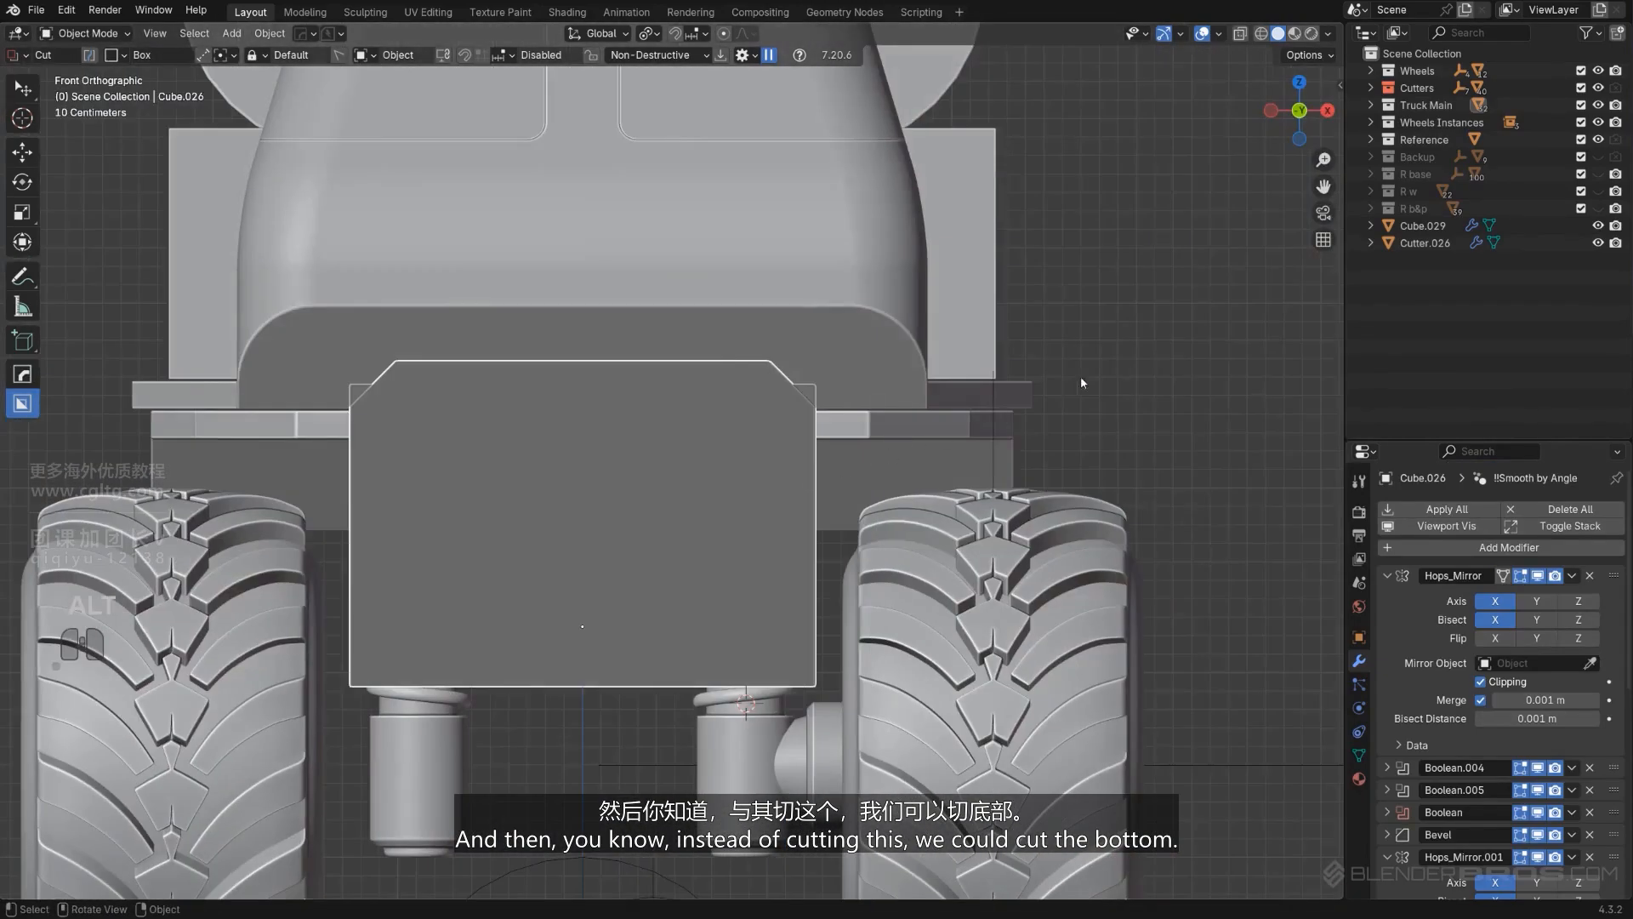
pyautogui.click(695, 454)
pyautogui.keyDown('shift'); pyautogui.moveTo(676, 509); pyautogui.dragTo(722, 430, button='middle'); pyautogui.keyUp('shift')
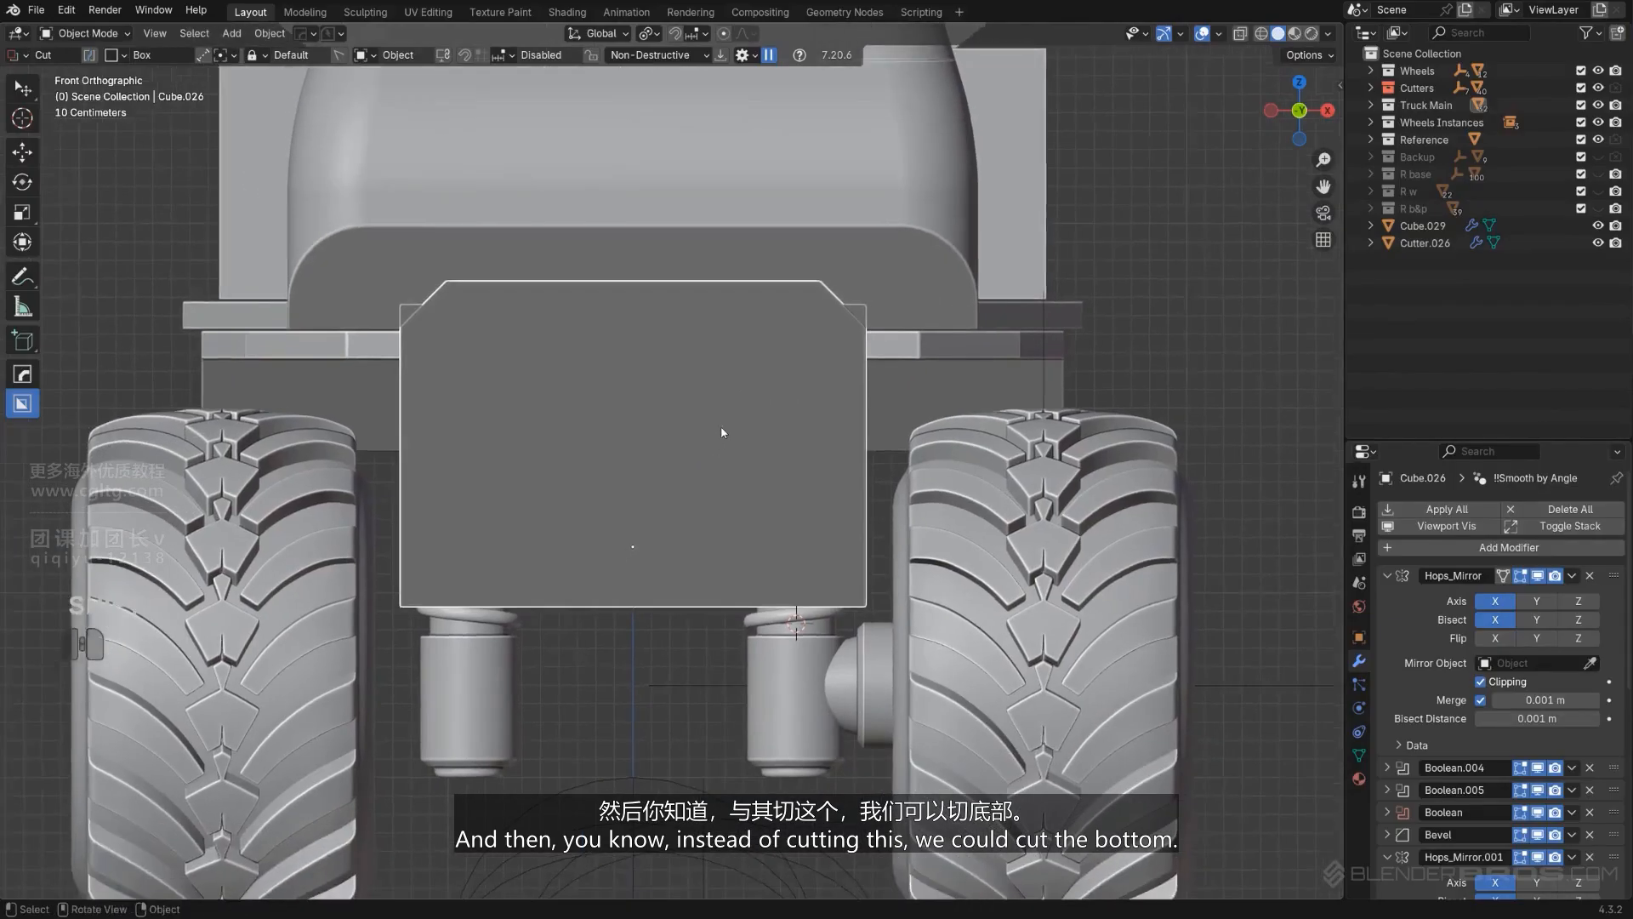
pyautogui.scroll(-2, 722, 432)
pyautogui.press('d')
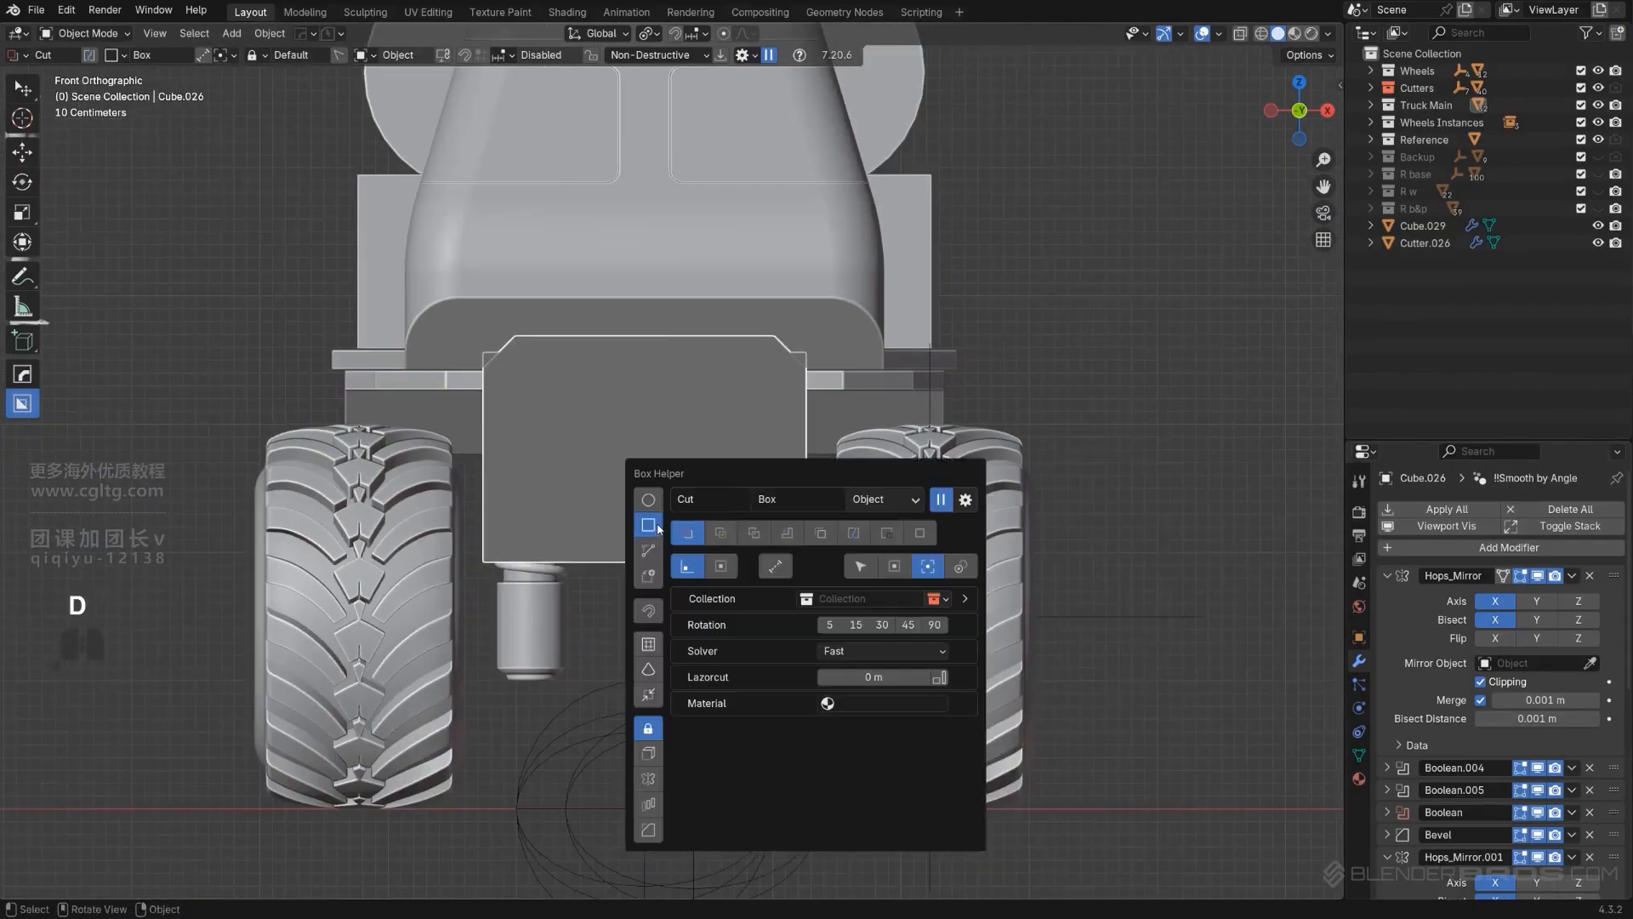
pyautogui.moveTo(577, 410); pyautogui.dragTo(707, 644)
pyautogui.moveTo(706, 645); pyautogui.dragTo(667, 638, button='middle')
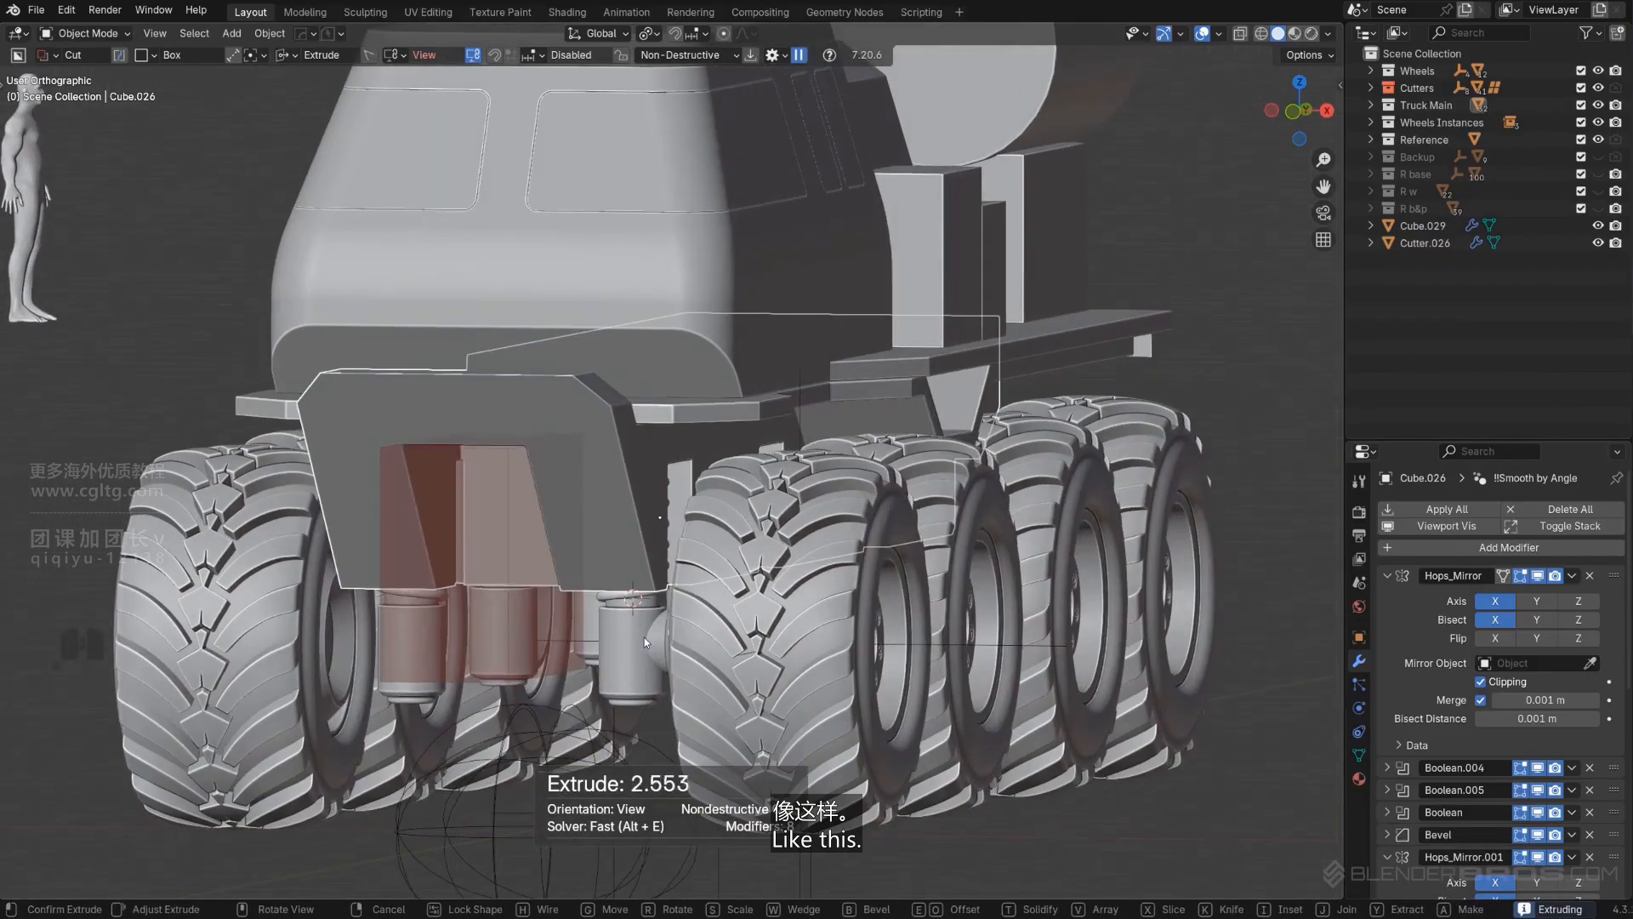
pyautogui.keyDown('shift'); pyautogui.click(566, 632); pyautogui.keyUp('shift')
pyautogui.scroll(3, 599, 612)
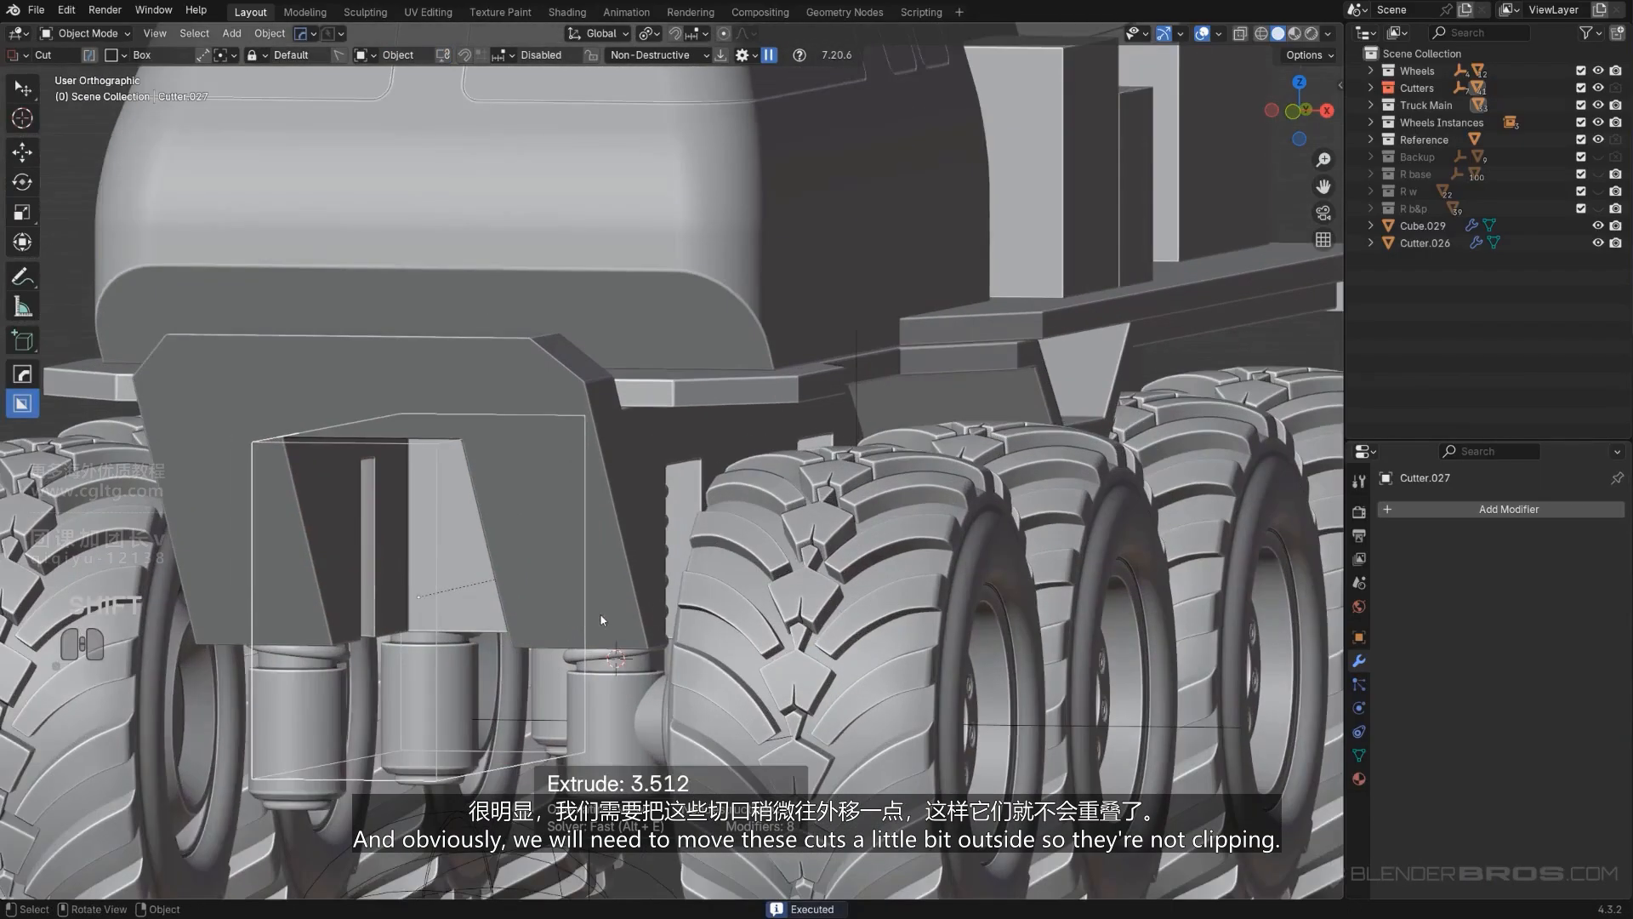
# Step: Recall the front block's cylindrical wheel cutter with Ever Scroll, move it slightly outward along X and hide the cutters
pyautogui.press('q')
pyautogui.click(684, 481)
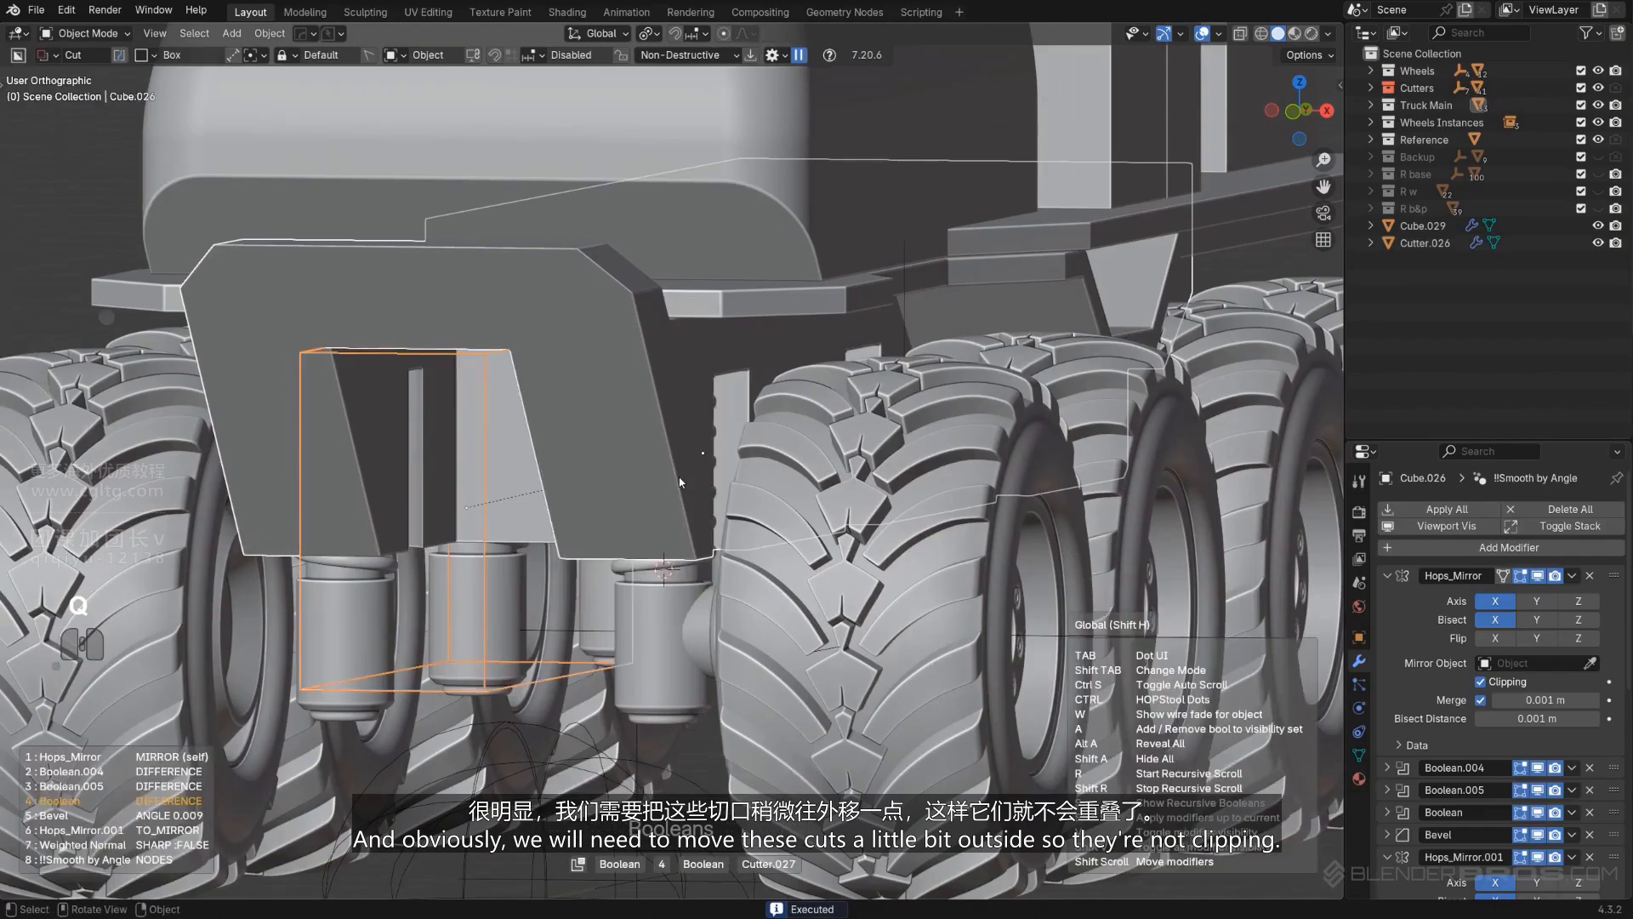
pyautogui.click(720, 493)
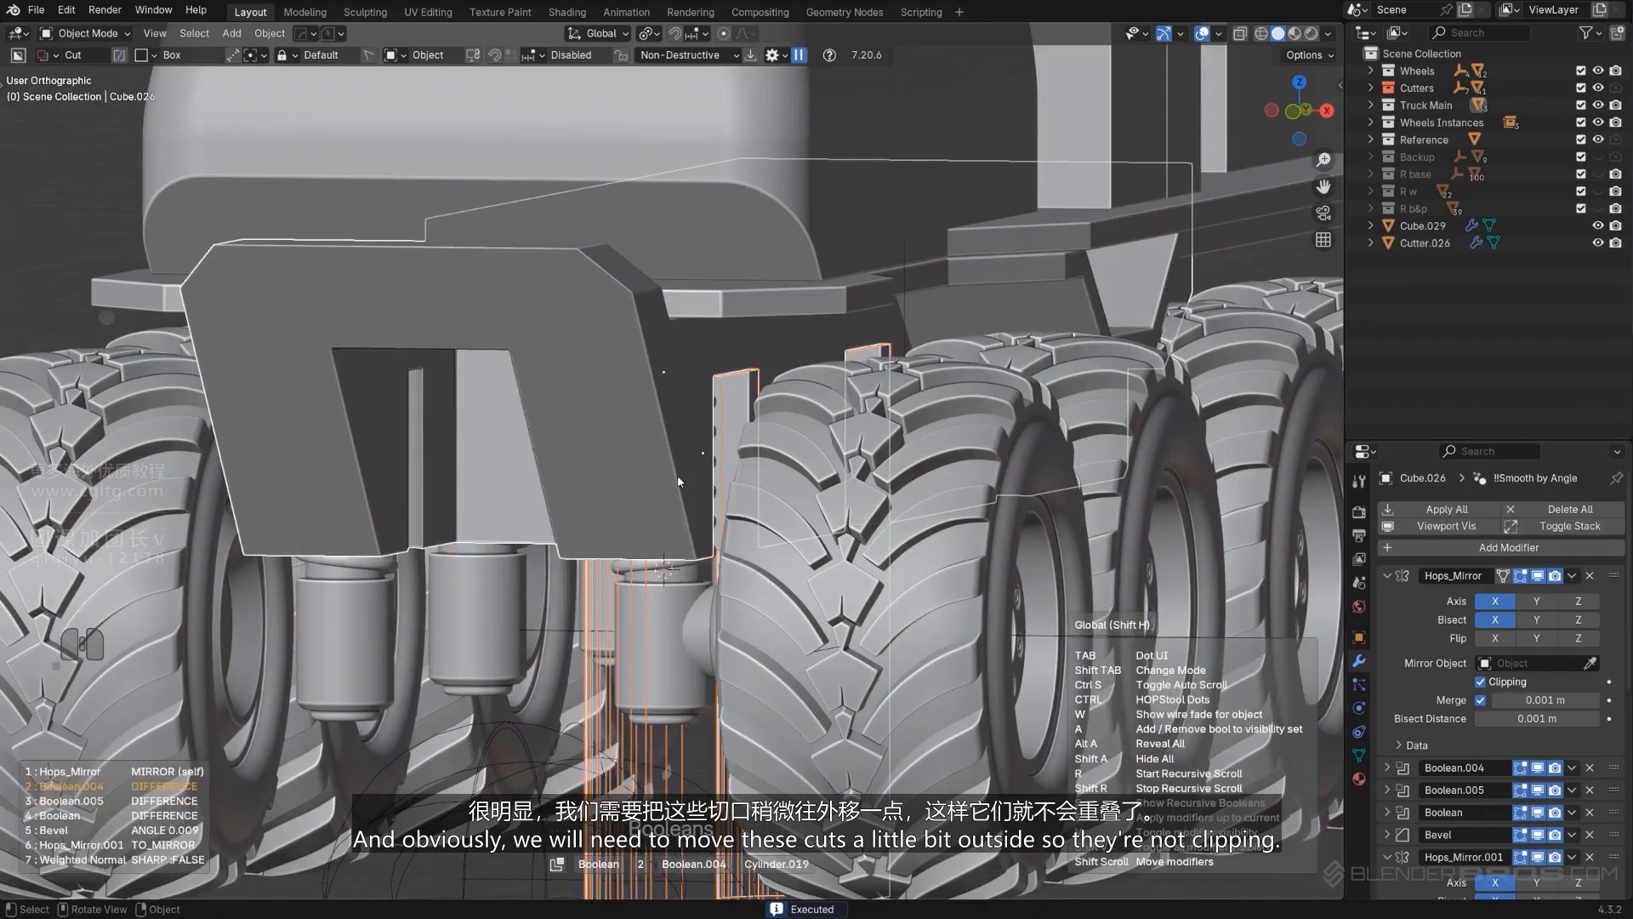
pyautogui.press('g')
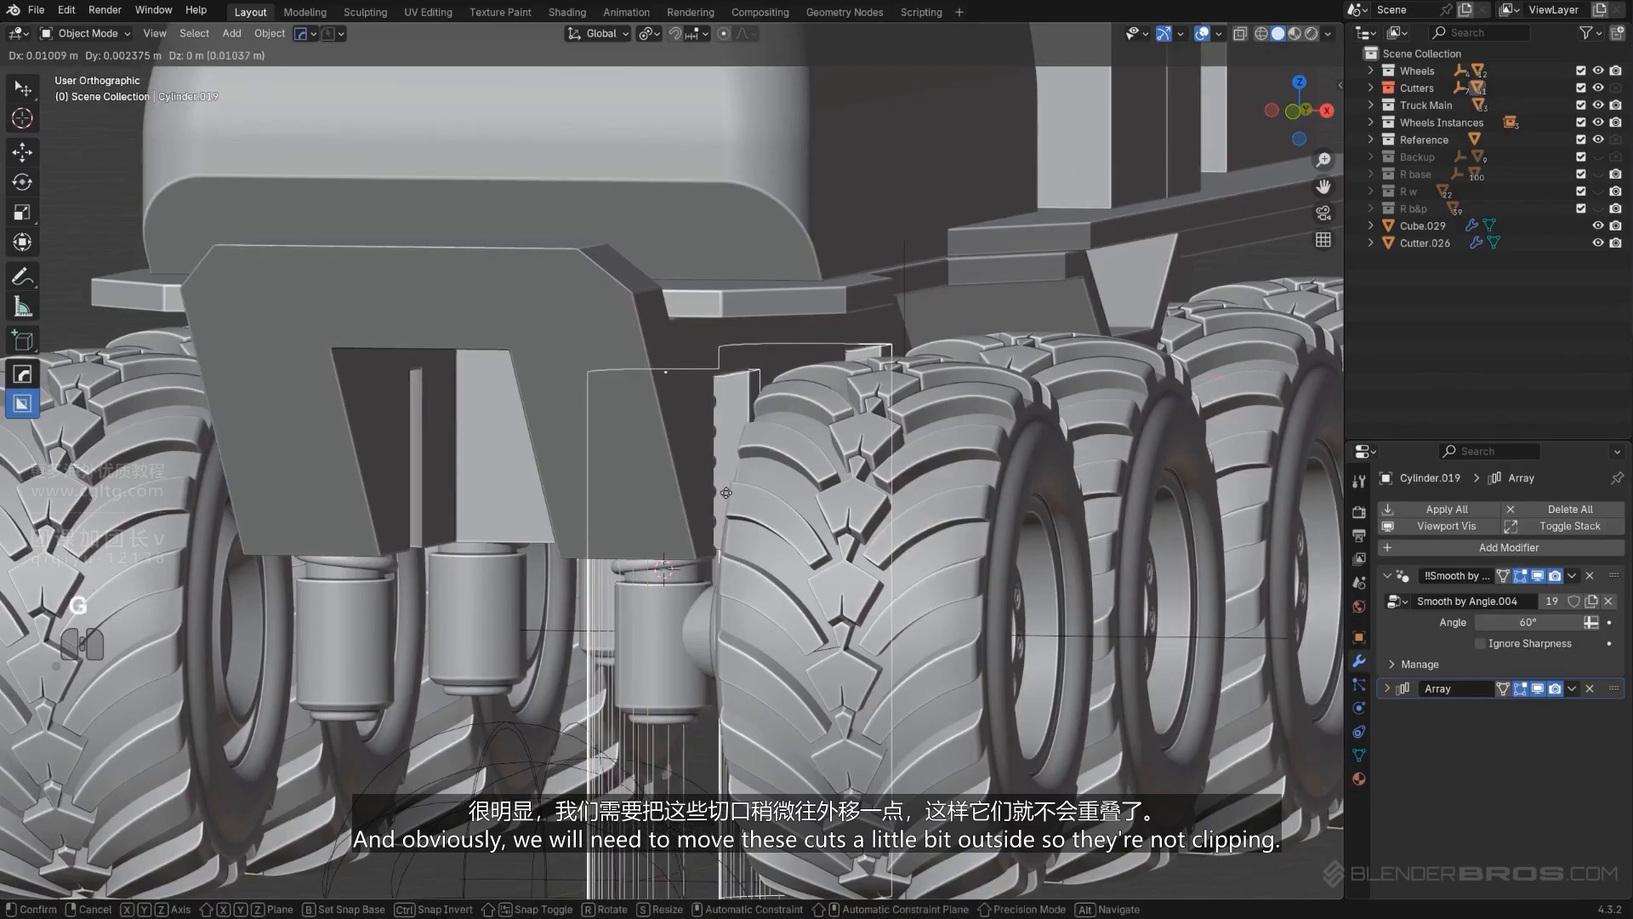
pyautogui.click(743, 498)
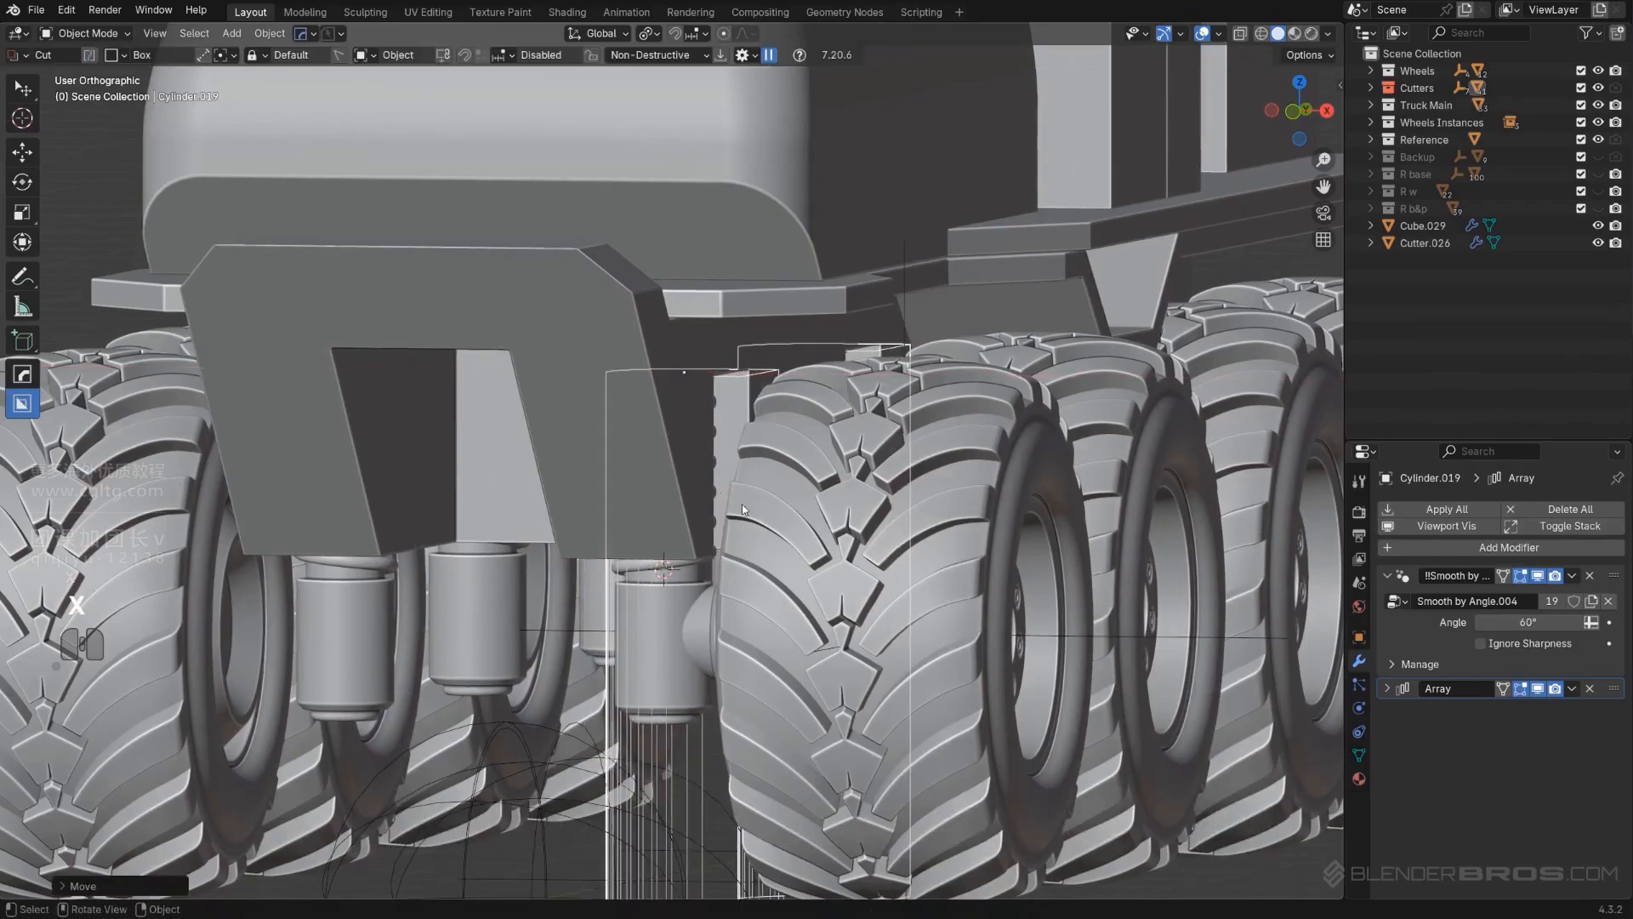
pyautogui.moveTo(741, 503); pyautogui.dragTo(738, 438, button='middle')
pyautogui.hotkey('shift', '2')
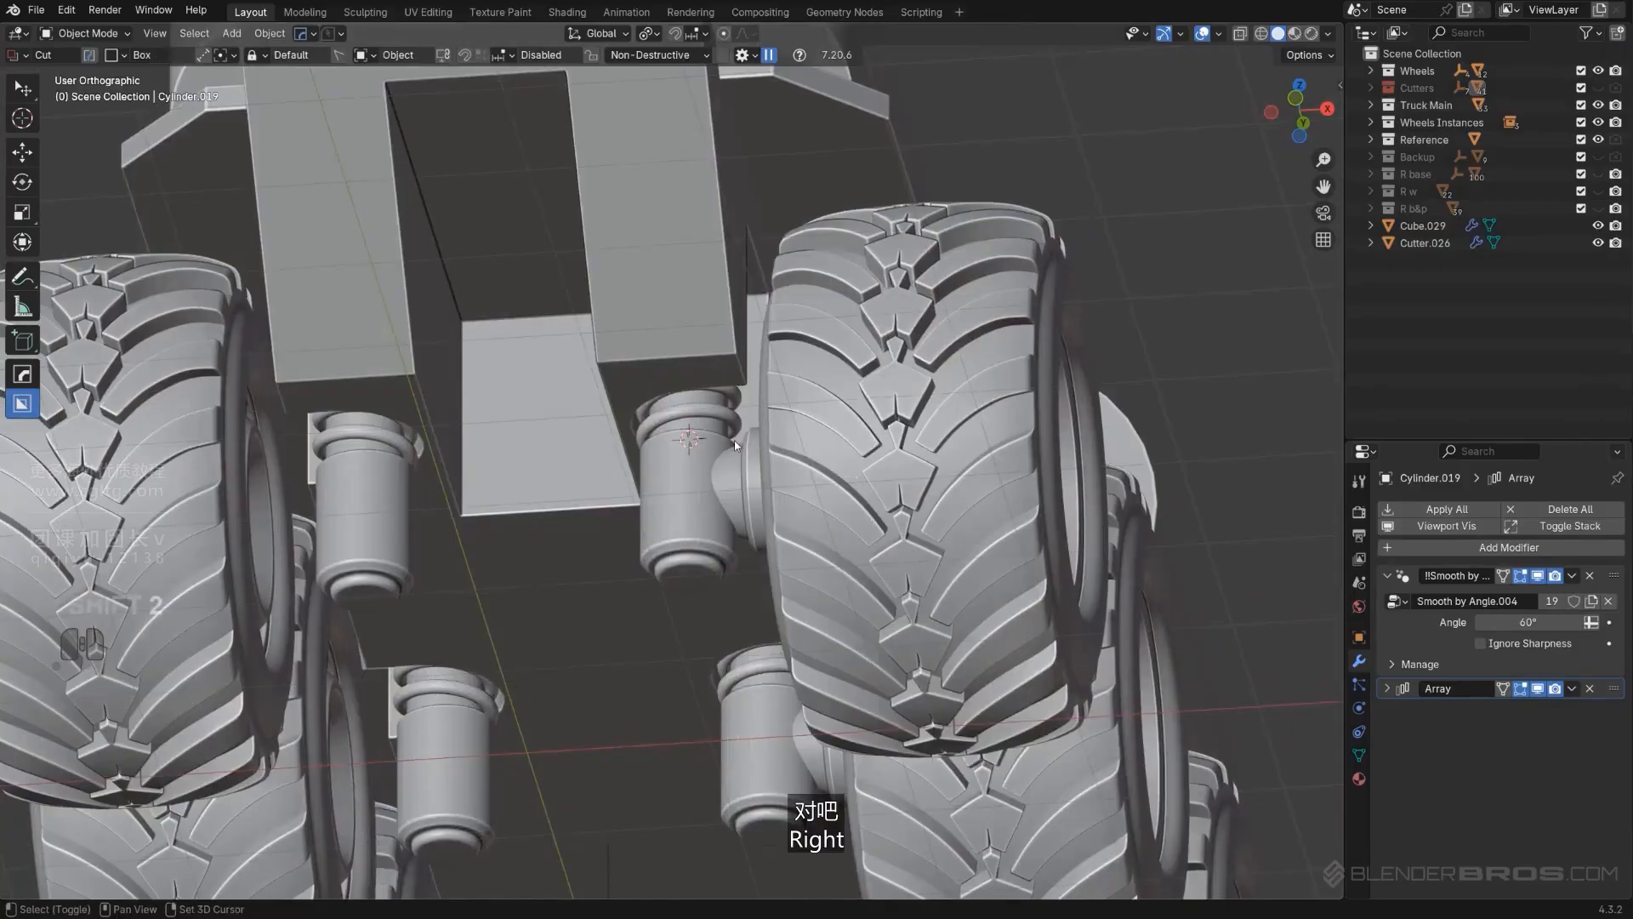
# Step: Recall the lower opening's box cutter and turn its cut into a slice with Shift Bool, keeping the cutters hidden
pyautogui.scroll(-3, 733, 434)
pyautogui.moveTo(693, 374); pyautogui.dragTo(644, 514, button='middle')
pyautogui.scroll(-2, 644, 514)
pyautogui.press('KP_5')
pyautogui.scroll(-2, 644, 514)
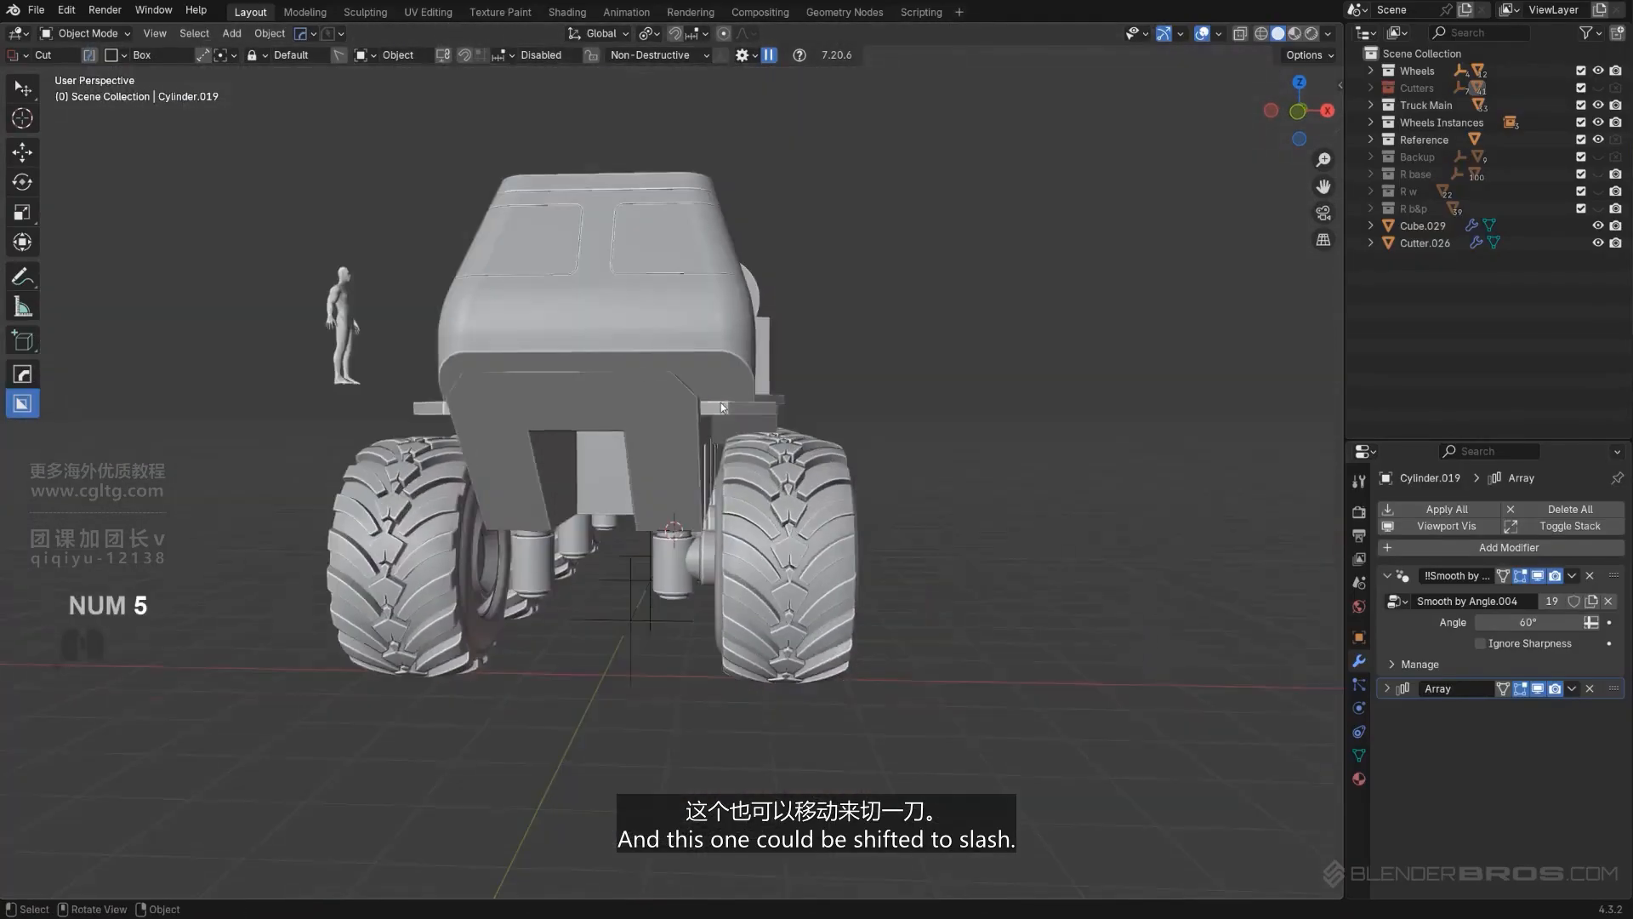
pyautogui.moveTo(639, 451); pyautogui.dragTo(622, 391, button='middle')
pyautogui.scroll(1, 625, 397)
pyautogui.click(670, 464)
pyautogui.press('q')
pyautogui.click(671, 459)
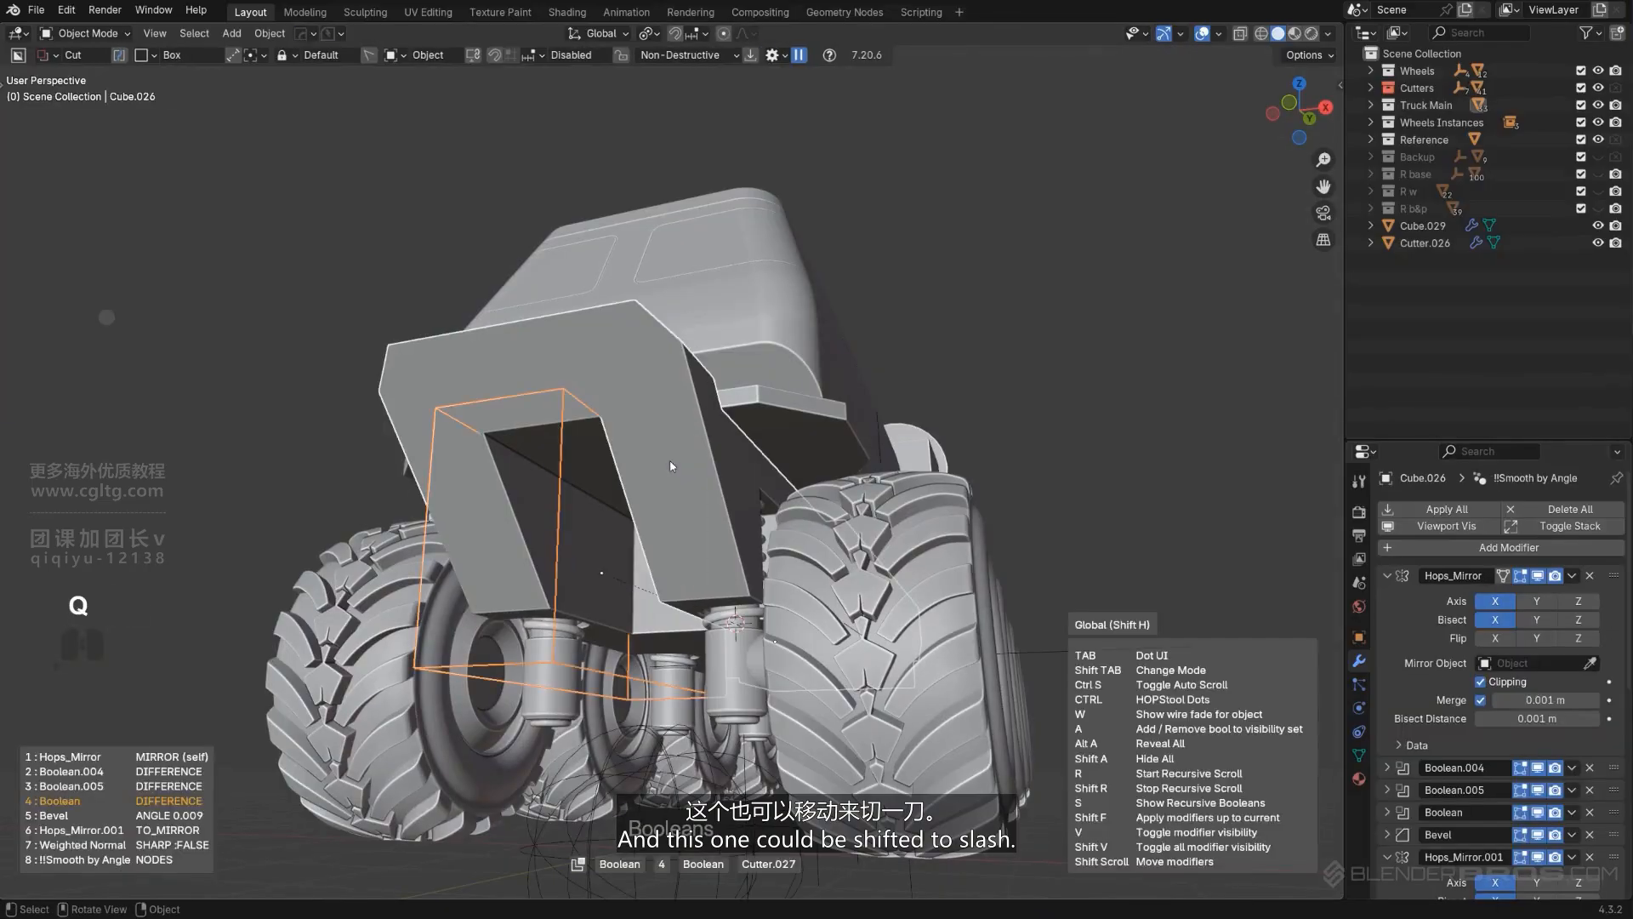
pyautogui.click(670, 459)
pyautogui.press('q')
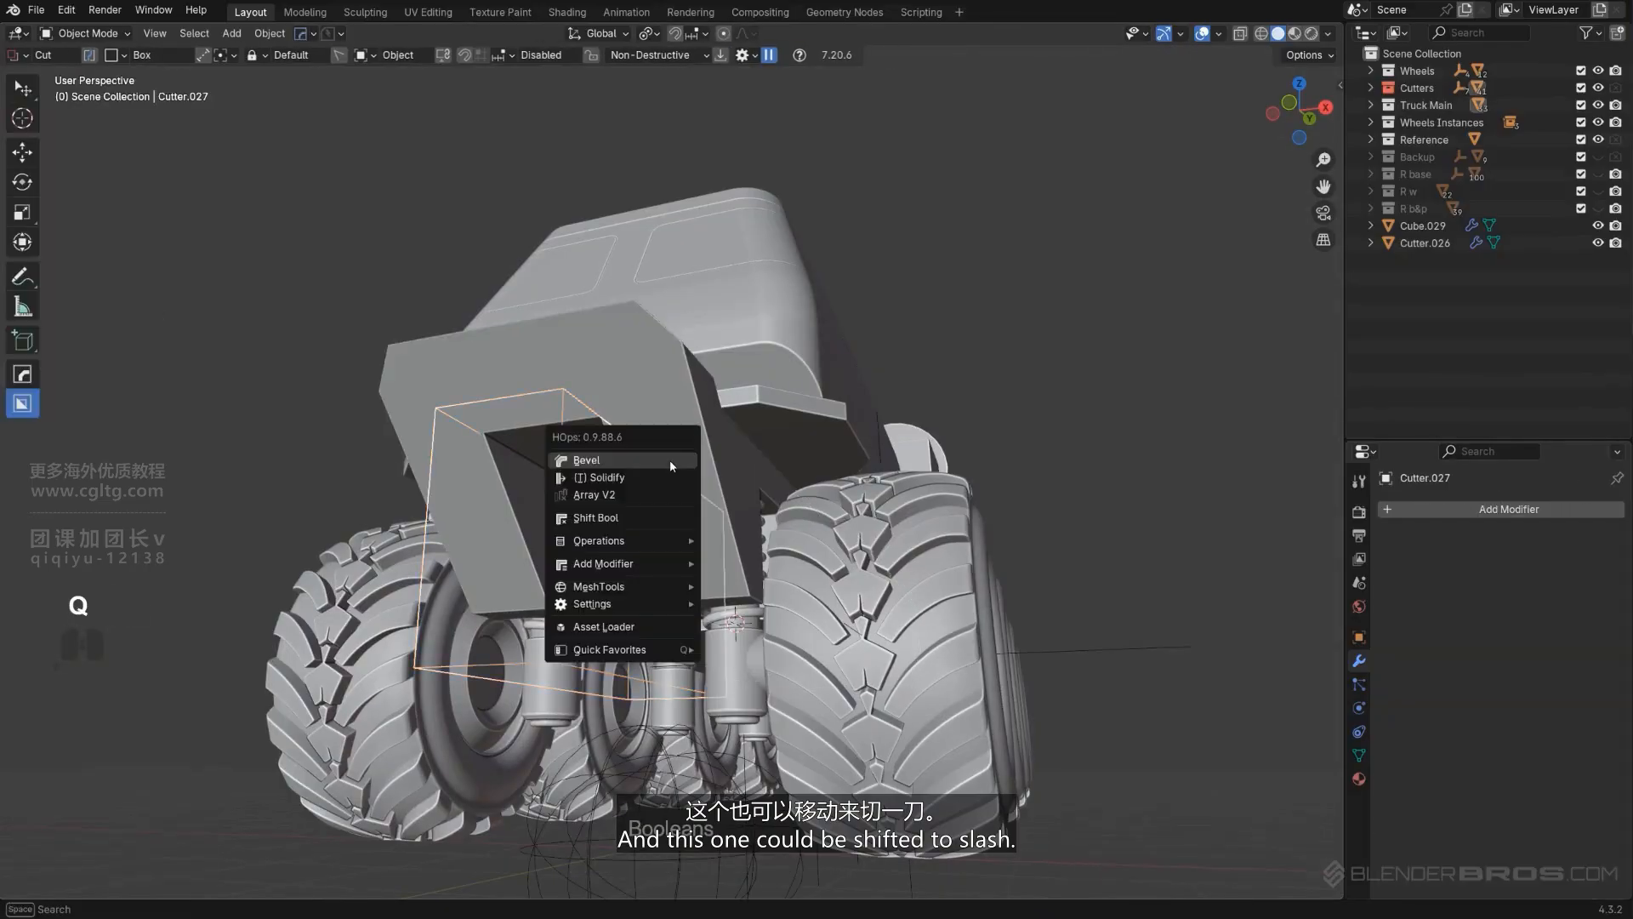
pyautogui.click(655, 512)
pyautogui.hotkey('shift', '2')
pyautogui.scroll(4, 637, 505)
pyautogui.scroll(2, 588, 510)
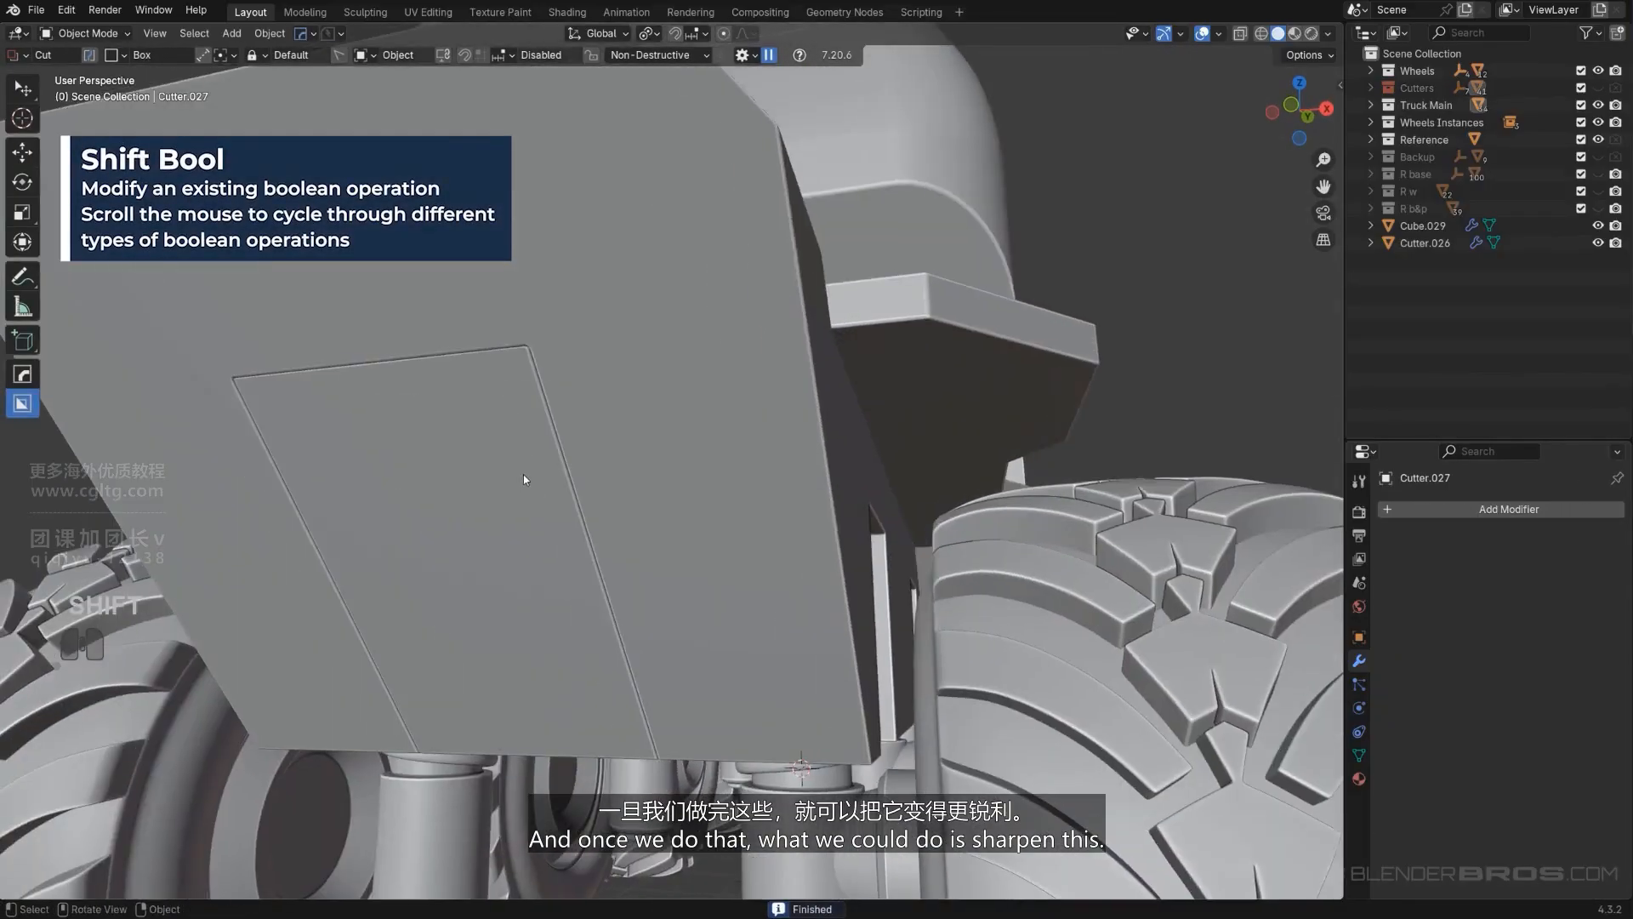
# Step: Apply the sliced centre piece's boolean modifiers with Sharpen
pyautogui.click(524, 478)
pyautogui.moveTo(526, 482); pyautogui.dragTo(485, 486, button='middle')
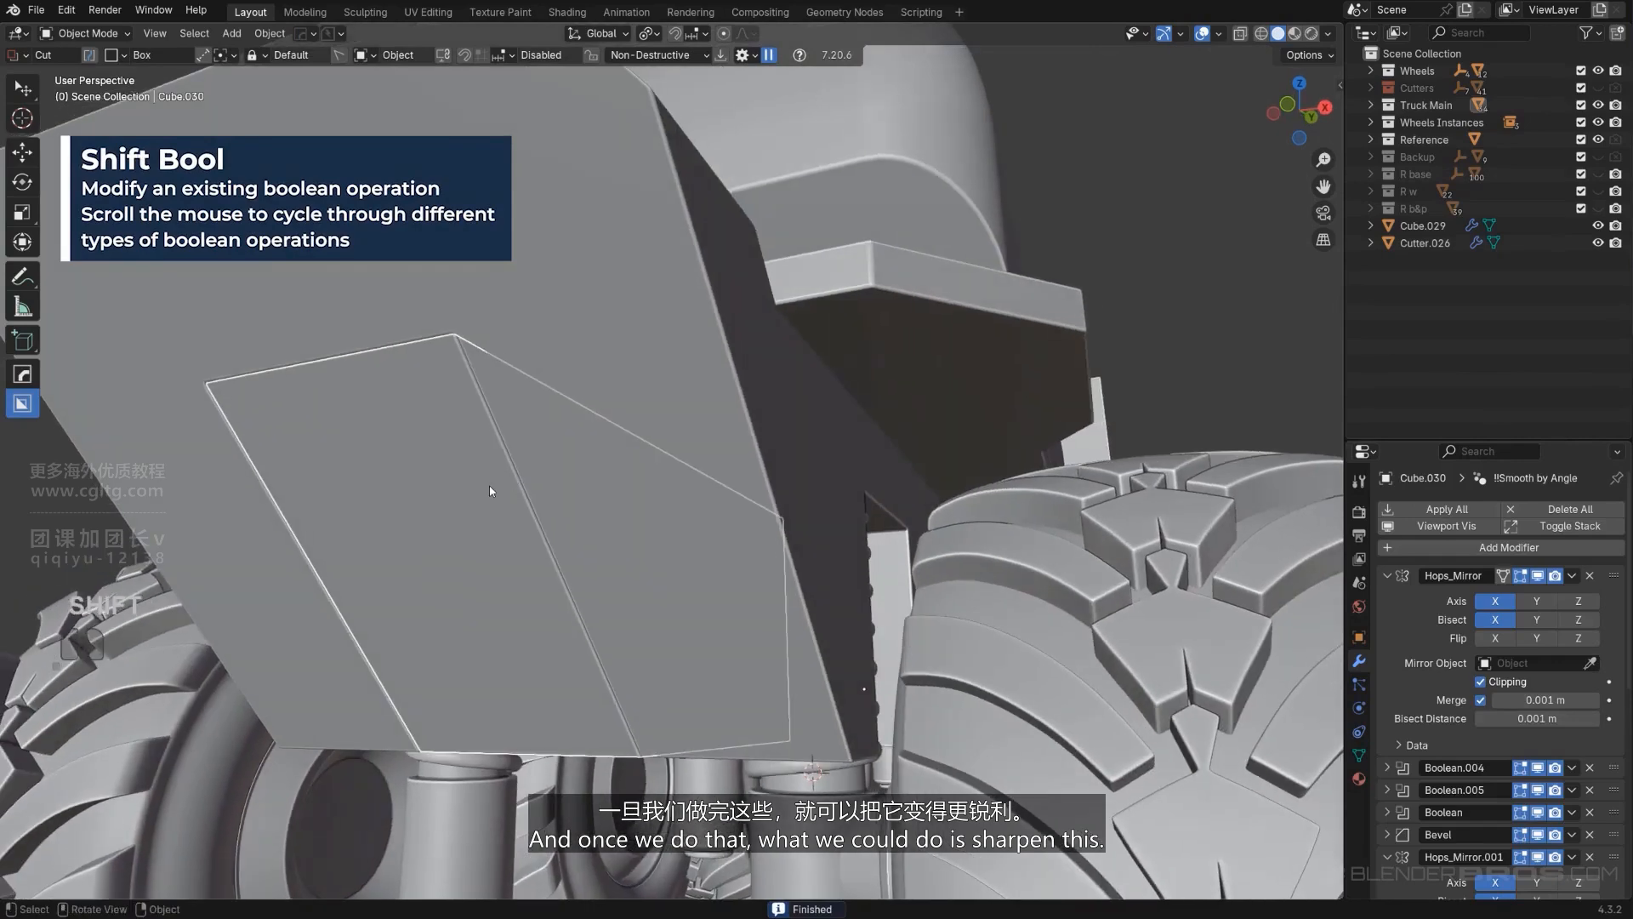
pyautogui.press('q')
pyautogui.keyDown('ctrl'); pyautogui.click(482, 473); pyautogui.keyUp('ctrl')
# Step: Move the centre piece's sloped front face inward along Y in Edit Mode
pyautogui.press('Tab')
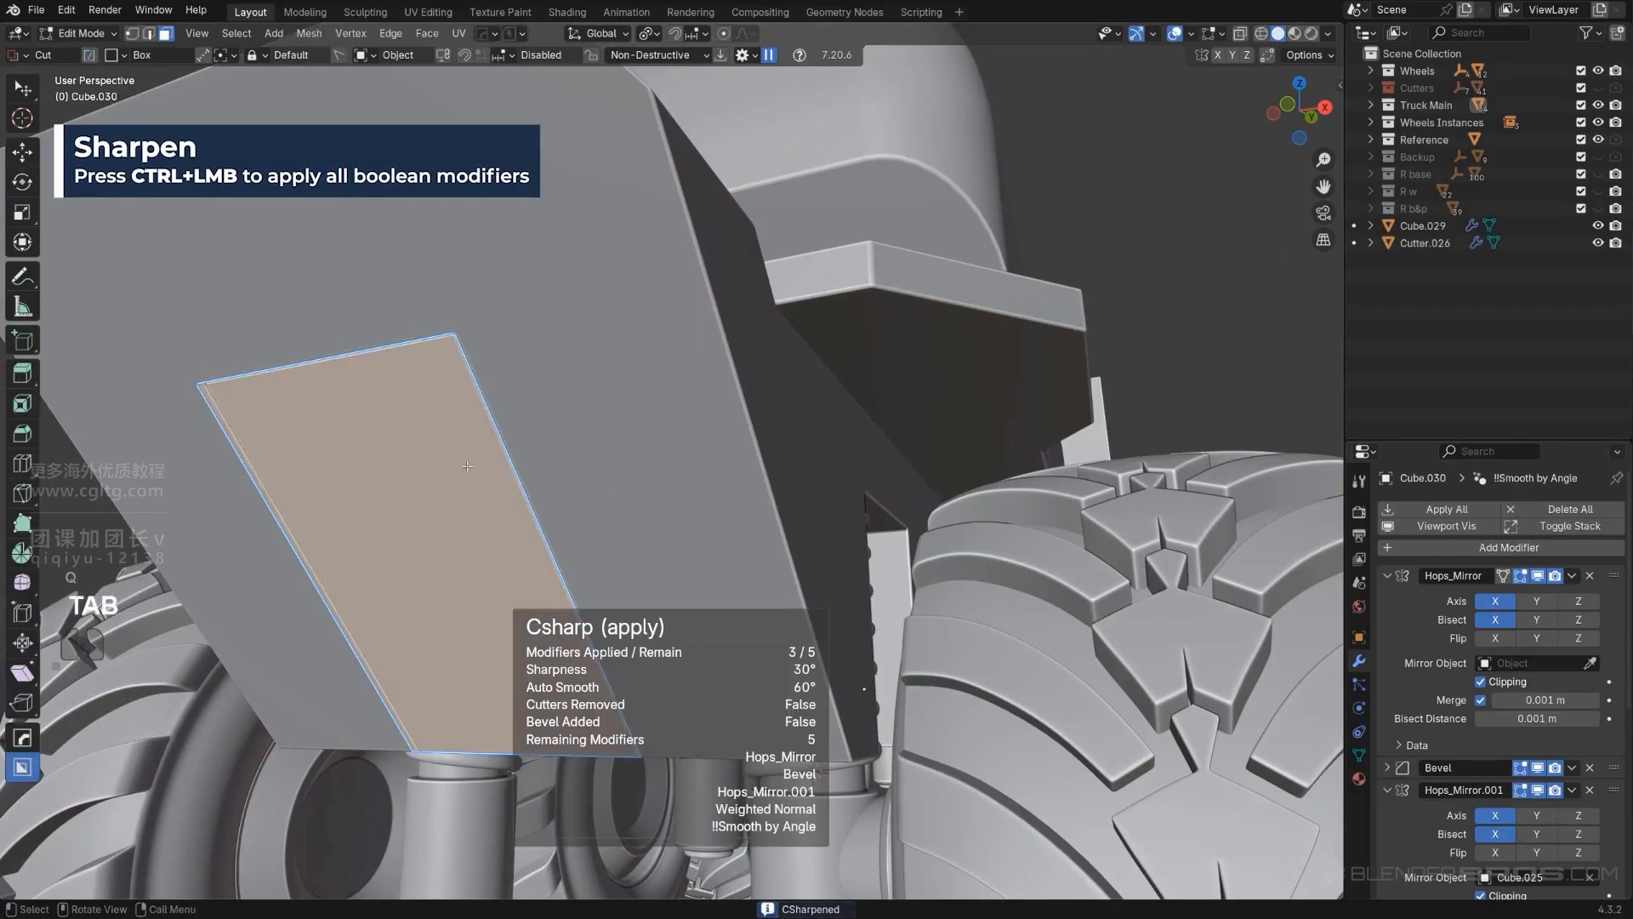
pyautogui.press('g')
pyautogui.press('y')
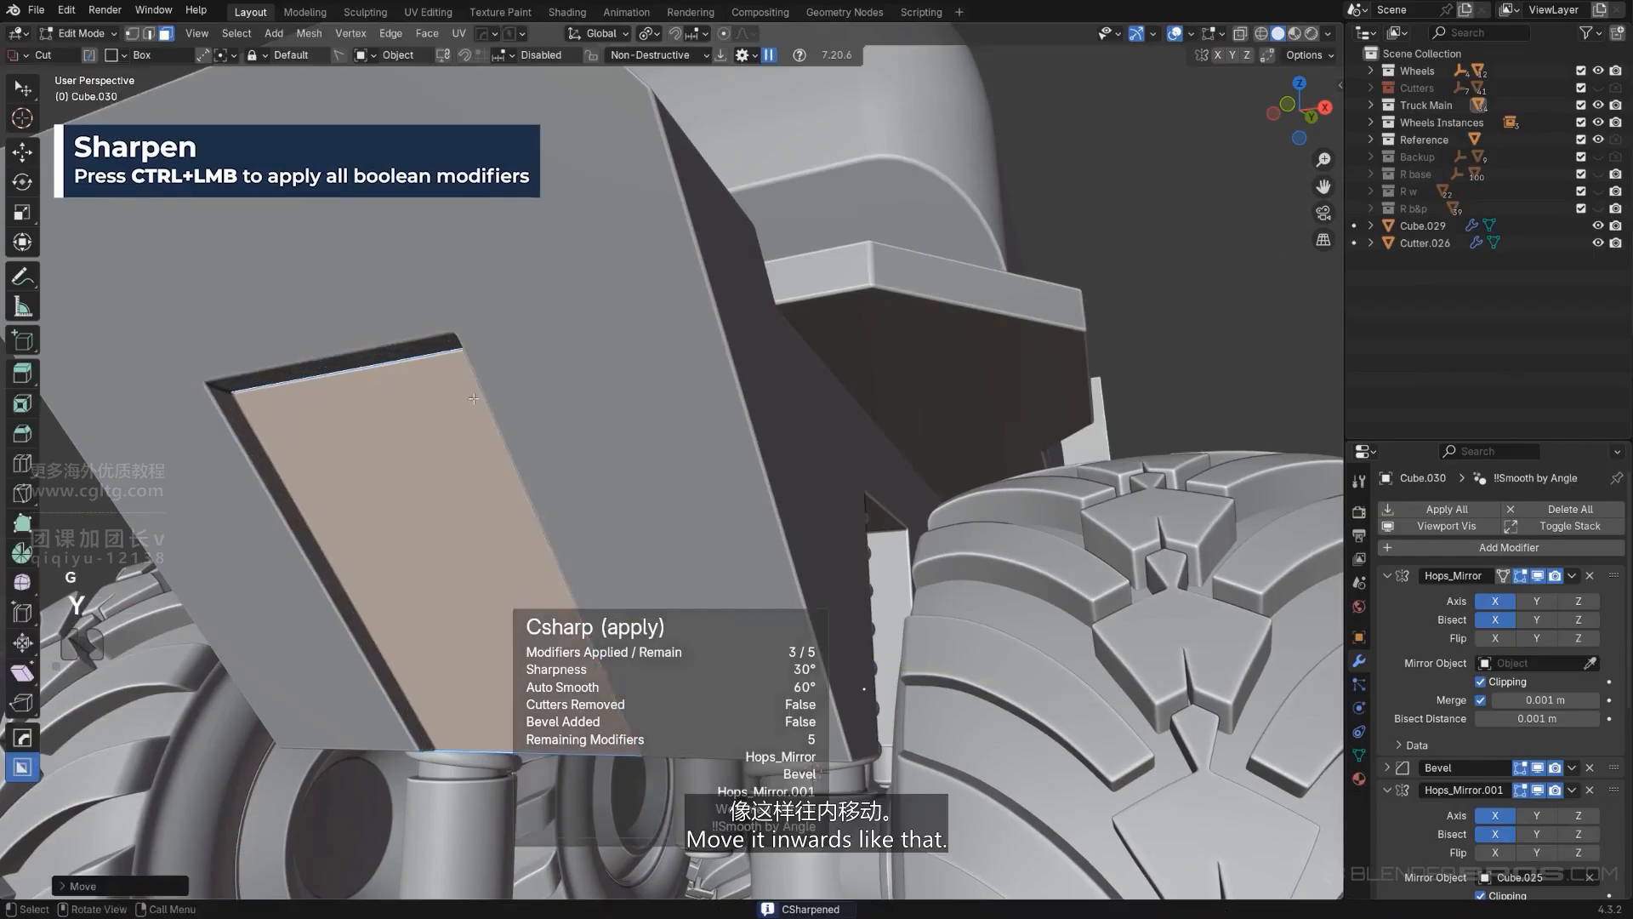
# Step: Bevel the upper edge of the centre piece's recessed front face by about 0.25 m with one segment
pyautogui.click(419, 359)
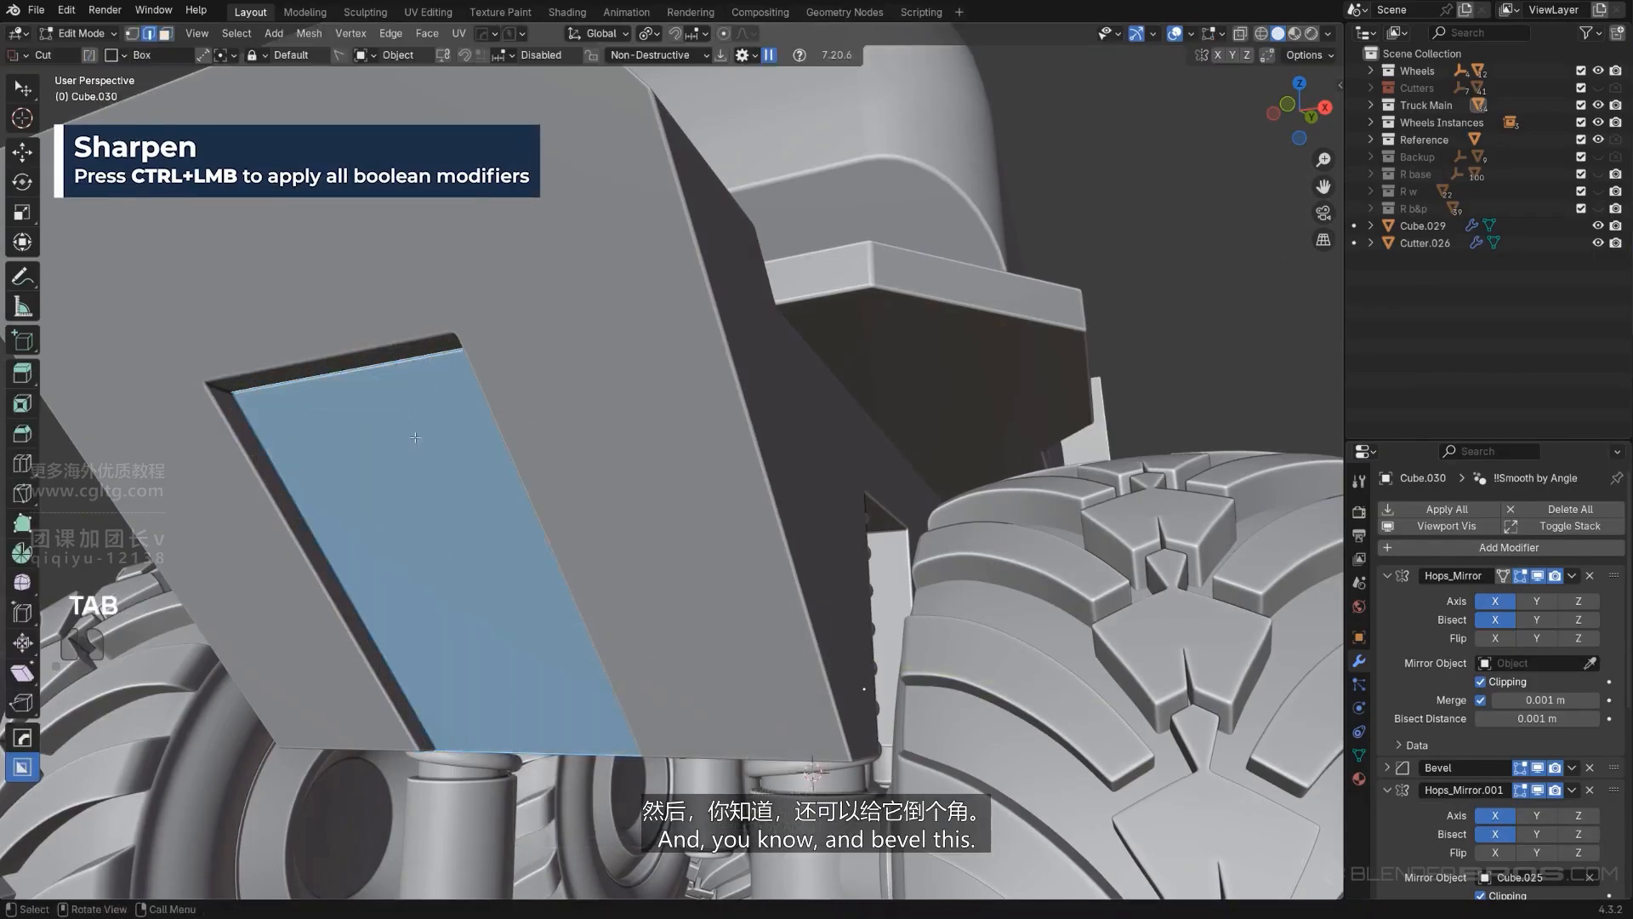
pyautogui.click(427, 358)
pyautogui.hotkey('ctrl', 'b')
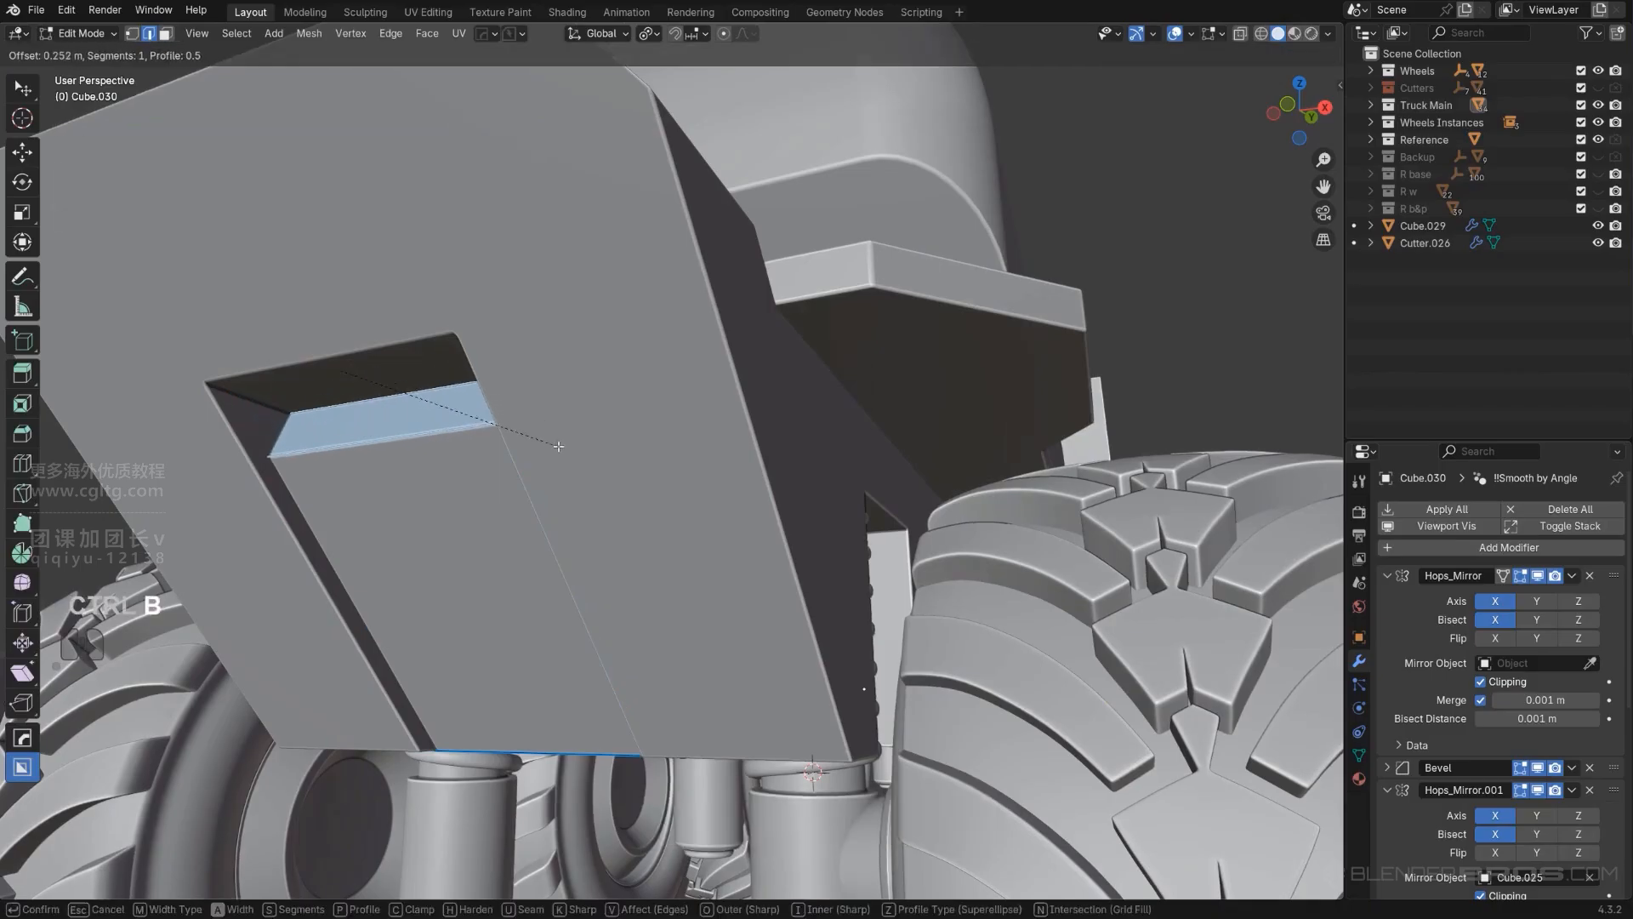
pyautogui.click(559, 446)
pyautogui.press('Tab')
pyautogui.scroll(-6, 555, 178)
pyautogui.moveTo(696, 330); pyautogui.dragTo(749, 324, button='middle')
pyautogui.click(1052, 196)
pyautogui.moveTo(923, 308); pyautogui.dragTo(911, 277, button='middle')
pyautogui.scroll(5, 612, 530)
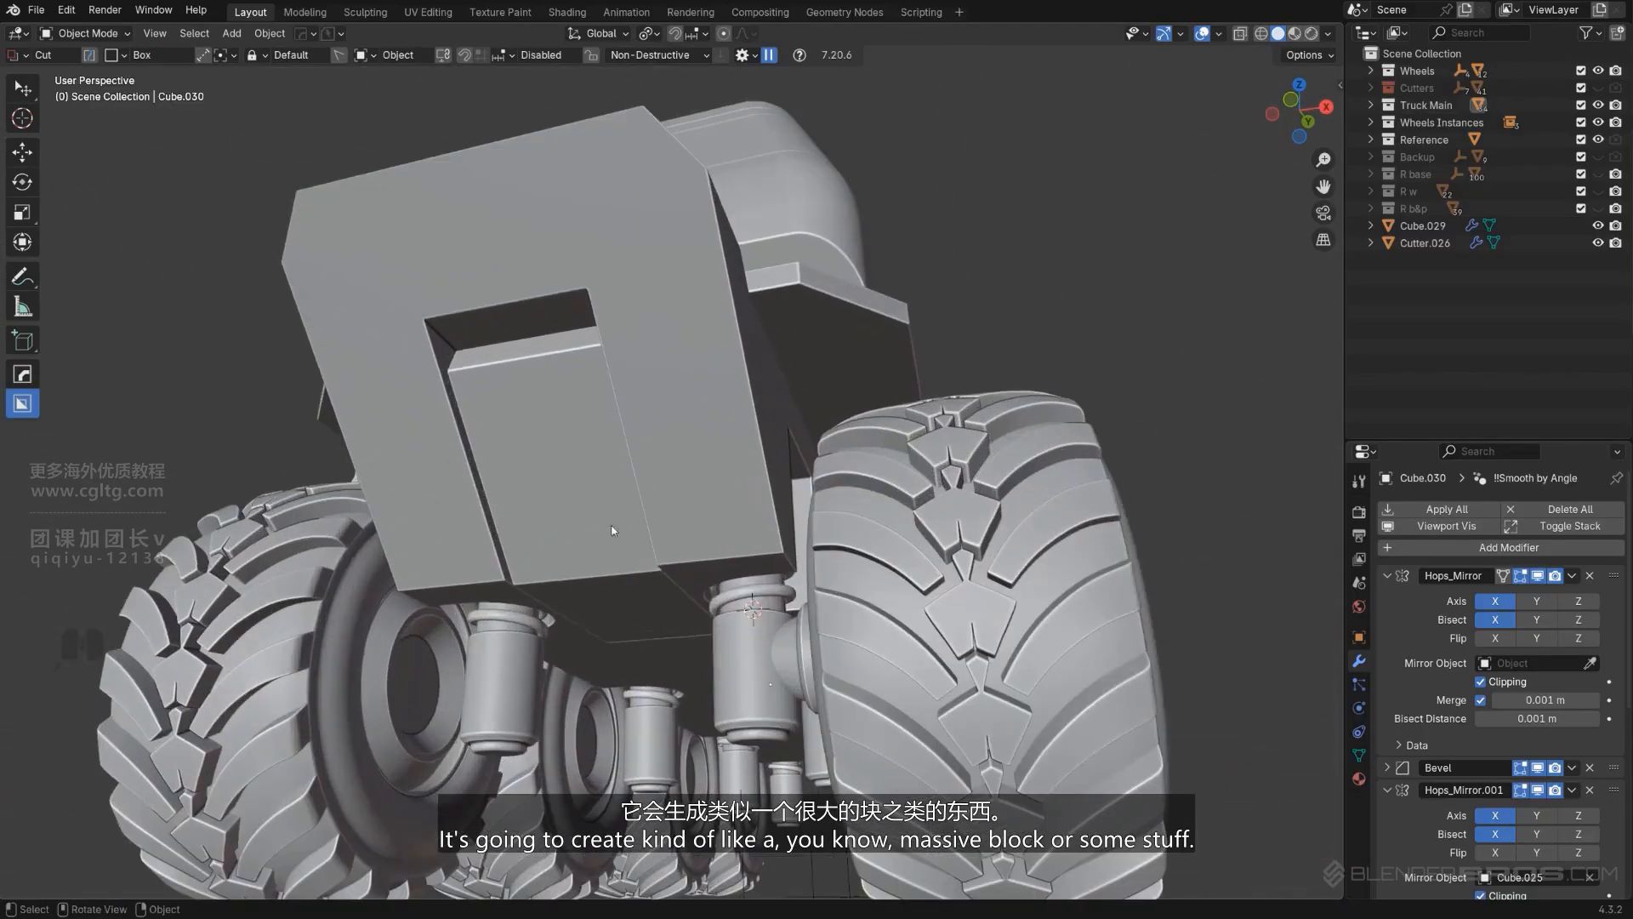
# Step: Try to trim the lower edge of the centre piece with a box cut about 1.29 by 0.45 m, and undo it
pyautogui.click(581, 575)
pyautogui.press('Tab')
pyautogui.hotkey('alt', 'a')
pyautogui.scroll(2, 582, 577)
pyautogui.click(585, 582)
pyautogui.keyDown('shift'); pyautogui.moveTo(628, 668); pyautogui.dragTo(613, 602, button='middle'); pyautogui.keyUp('shift')
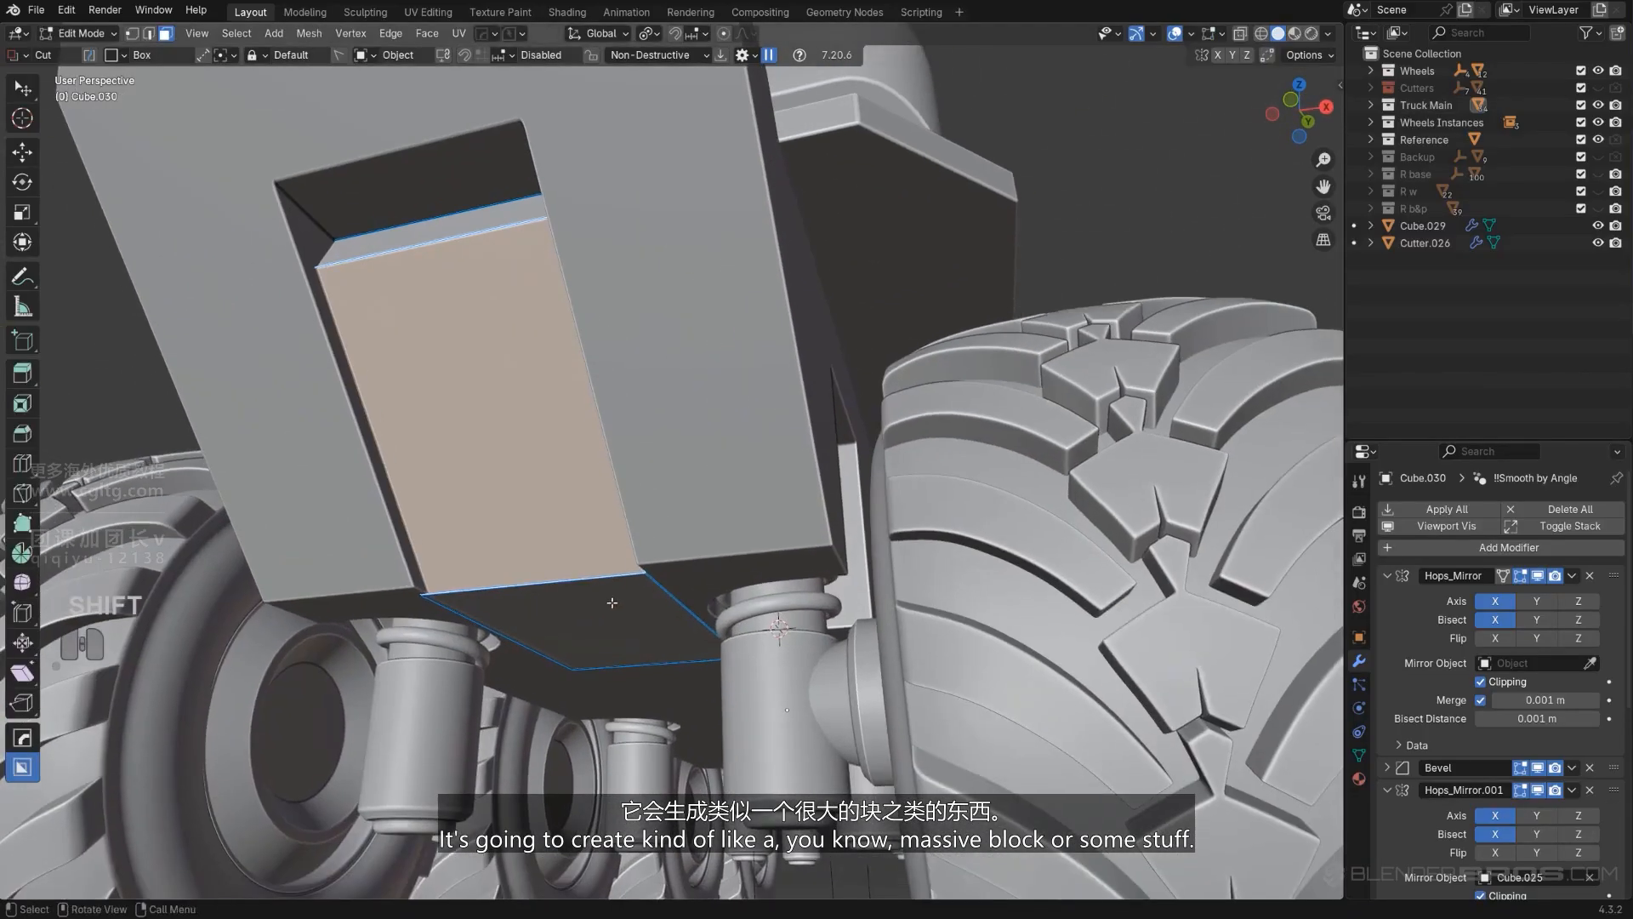
pyautogui.click(620, 617)
pyautogui.scroll(-4, 622, 621)
pyautogui.moveTo(595, 528); pyautogui.dragTo(631, 561, button='middle')
pyautogui.press('KP_5')
pyautogui.scroll(1, 637, 557)
pyautogui.press('Tab')
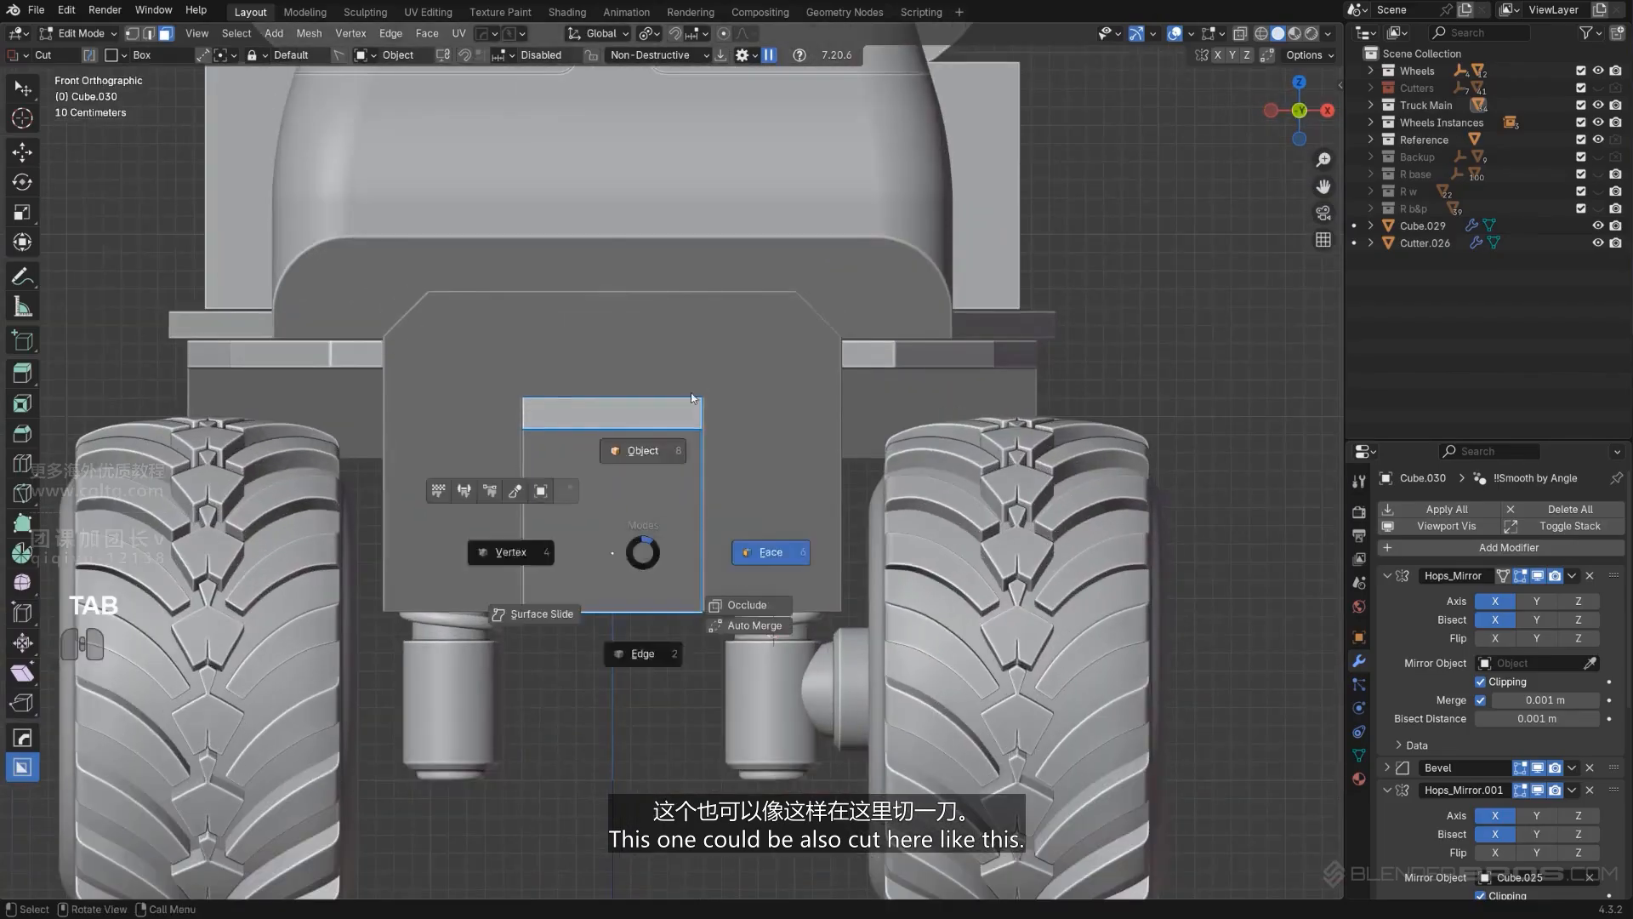
pyautogui.click(691, 398)
pyautogui.moveTo(491, 601); pyautogui.dragTo(737, 688)
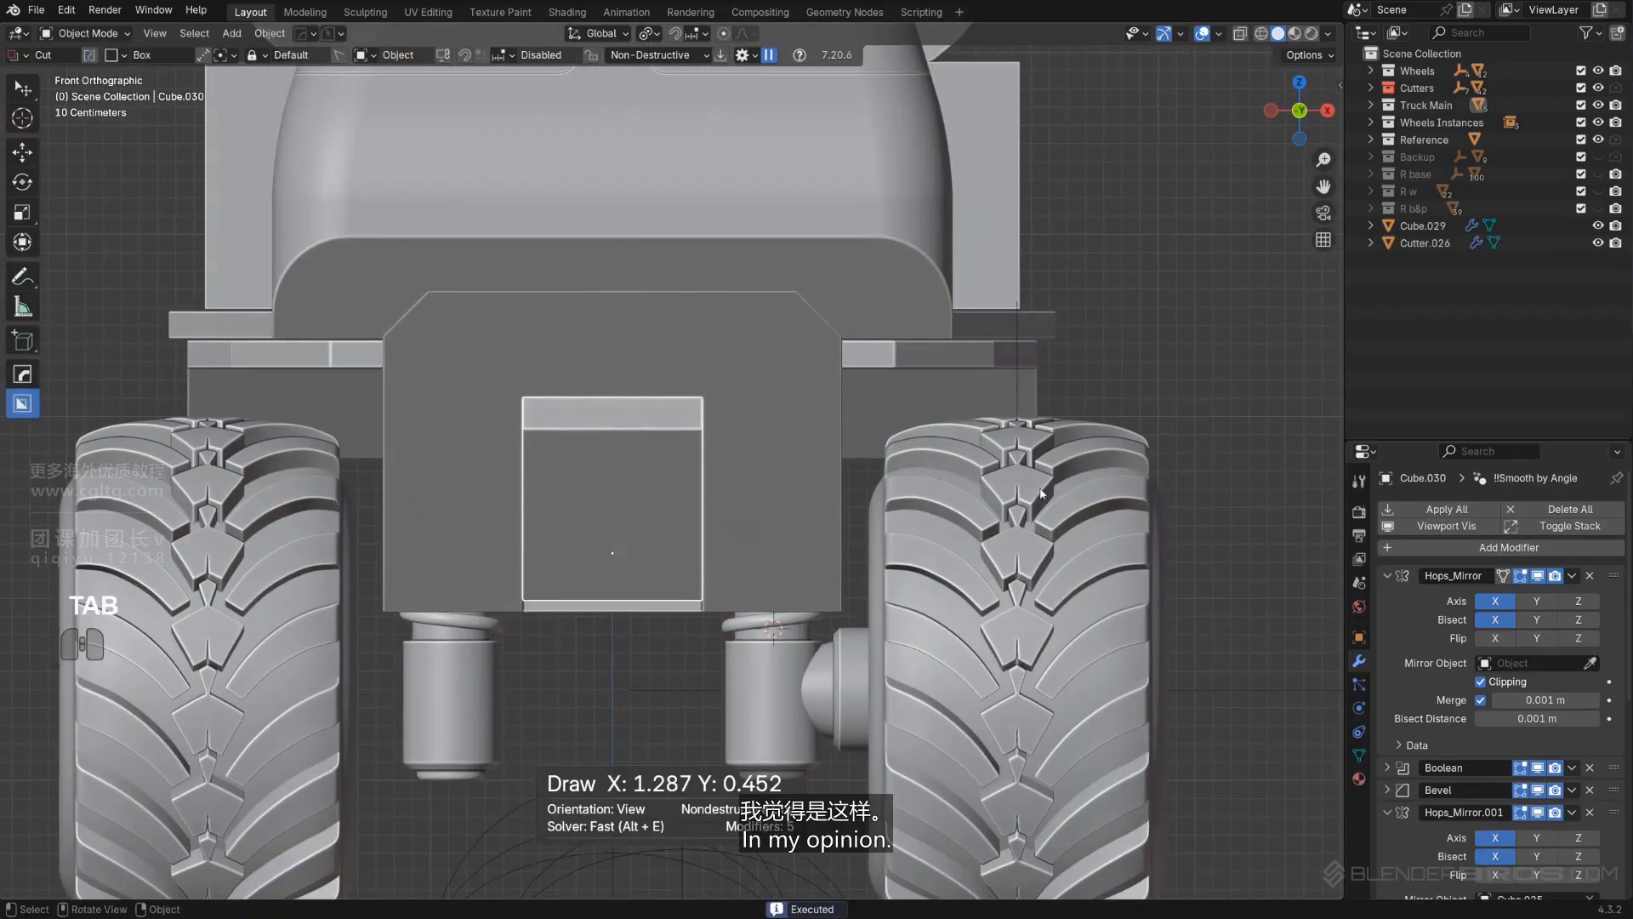
pyautogui.scroll(-2, 944, 483)
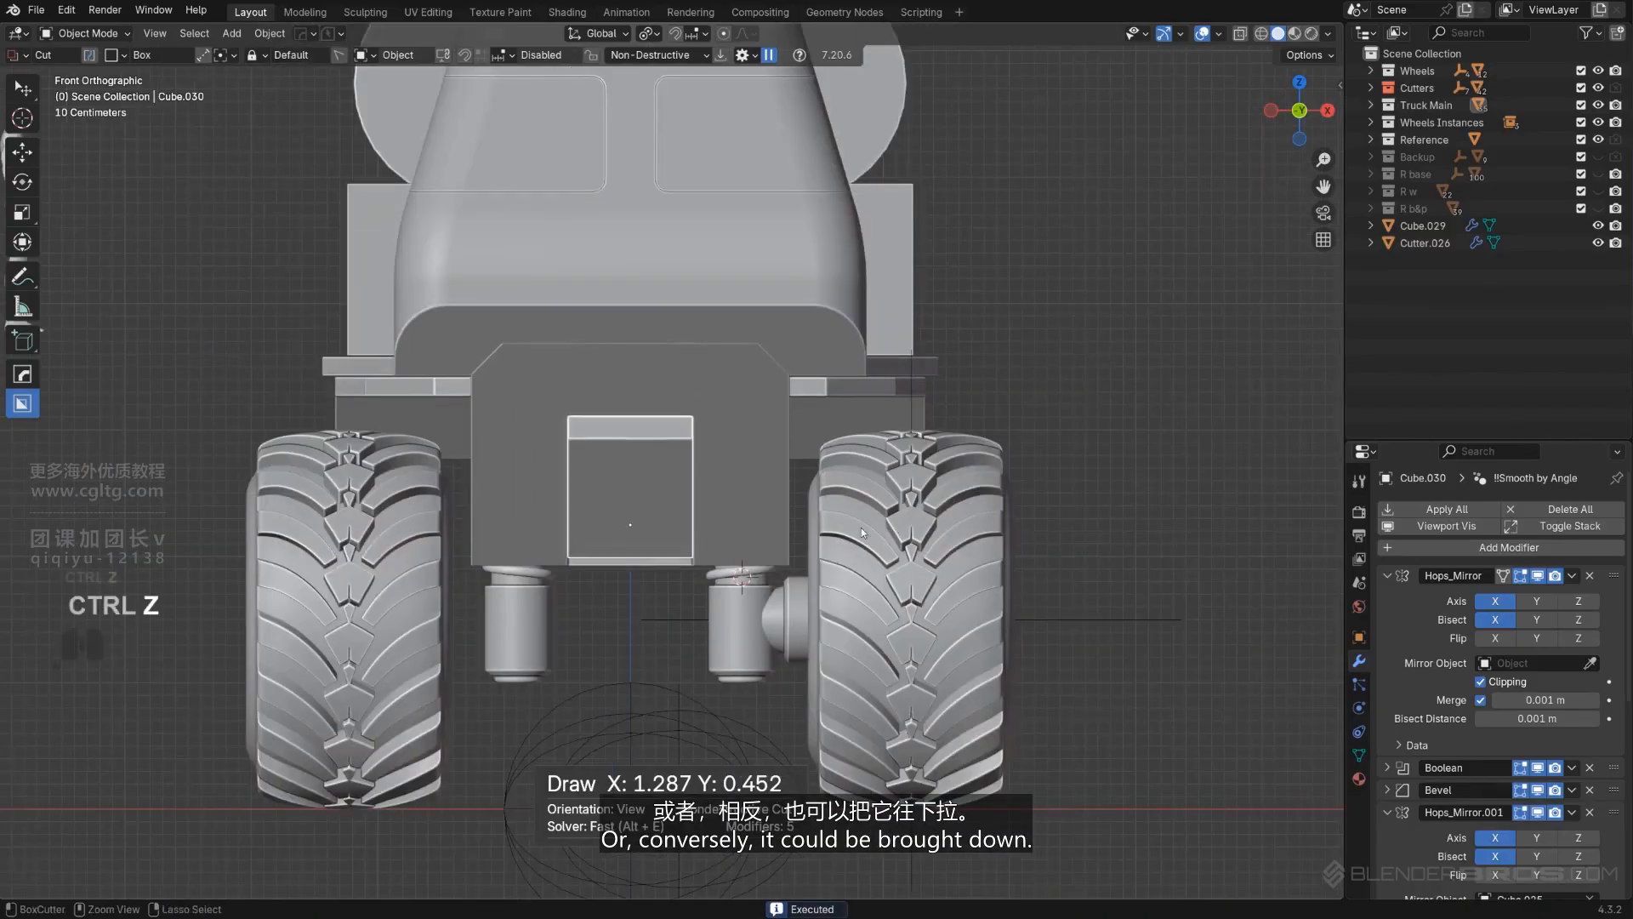
pyautogui.hotkey('ctrl', 'z')
# Step: Extrude the centre piece's bottom face downward below the front block
pyautogui.scroll(3, 723, 591)
pyautogui.moveTo(705, 600); pyautogui.dragTo(632, 545, button='middle')
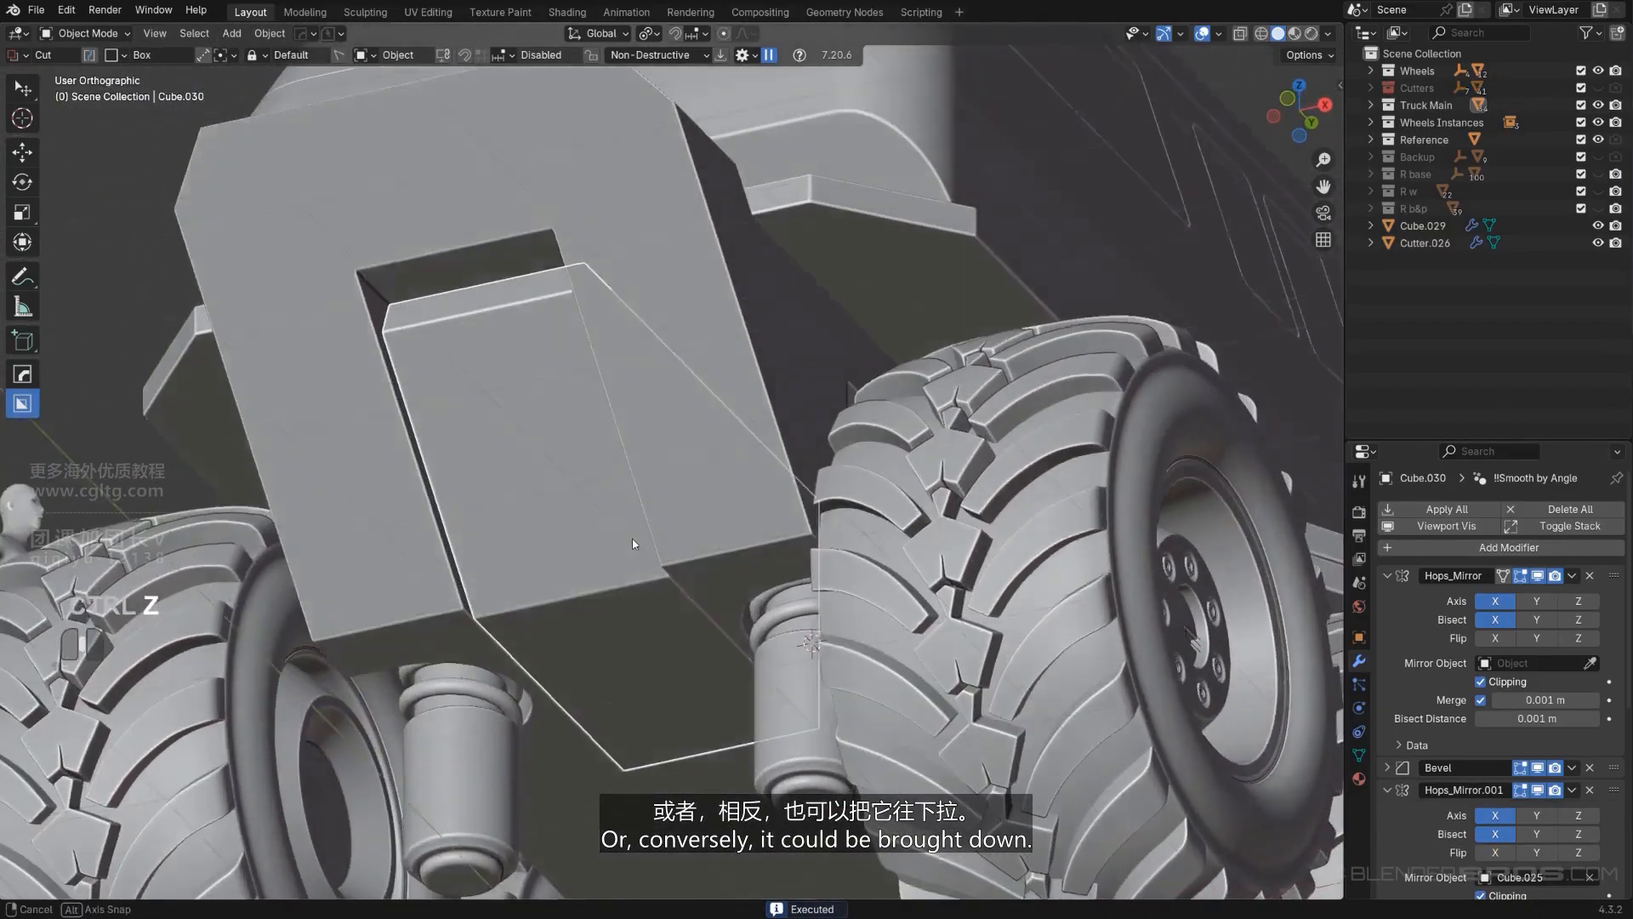
pyautogui.press('Tab')
pyautogui.click(586, 670)
pyautogui.keyDown('shift'); pyautogui.moveTo(691, 683); pyautogui.dragTo(618, 550, button='middle'); pyautogui.keyUp('shift')
pyautogui.press('e')
pyautogui.click(630, 614)
# Step: Isolate the centre piece and align its lower front corners with the sloped edges on both sides using Align Straighten
pyautogui.press('KP_Divide')
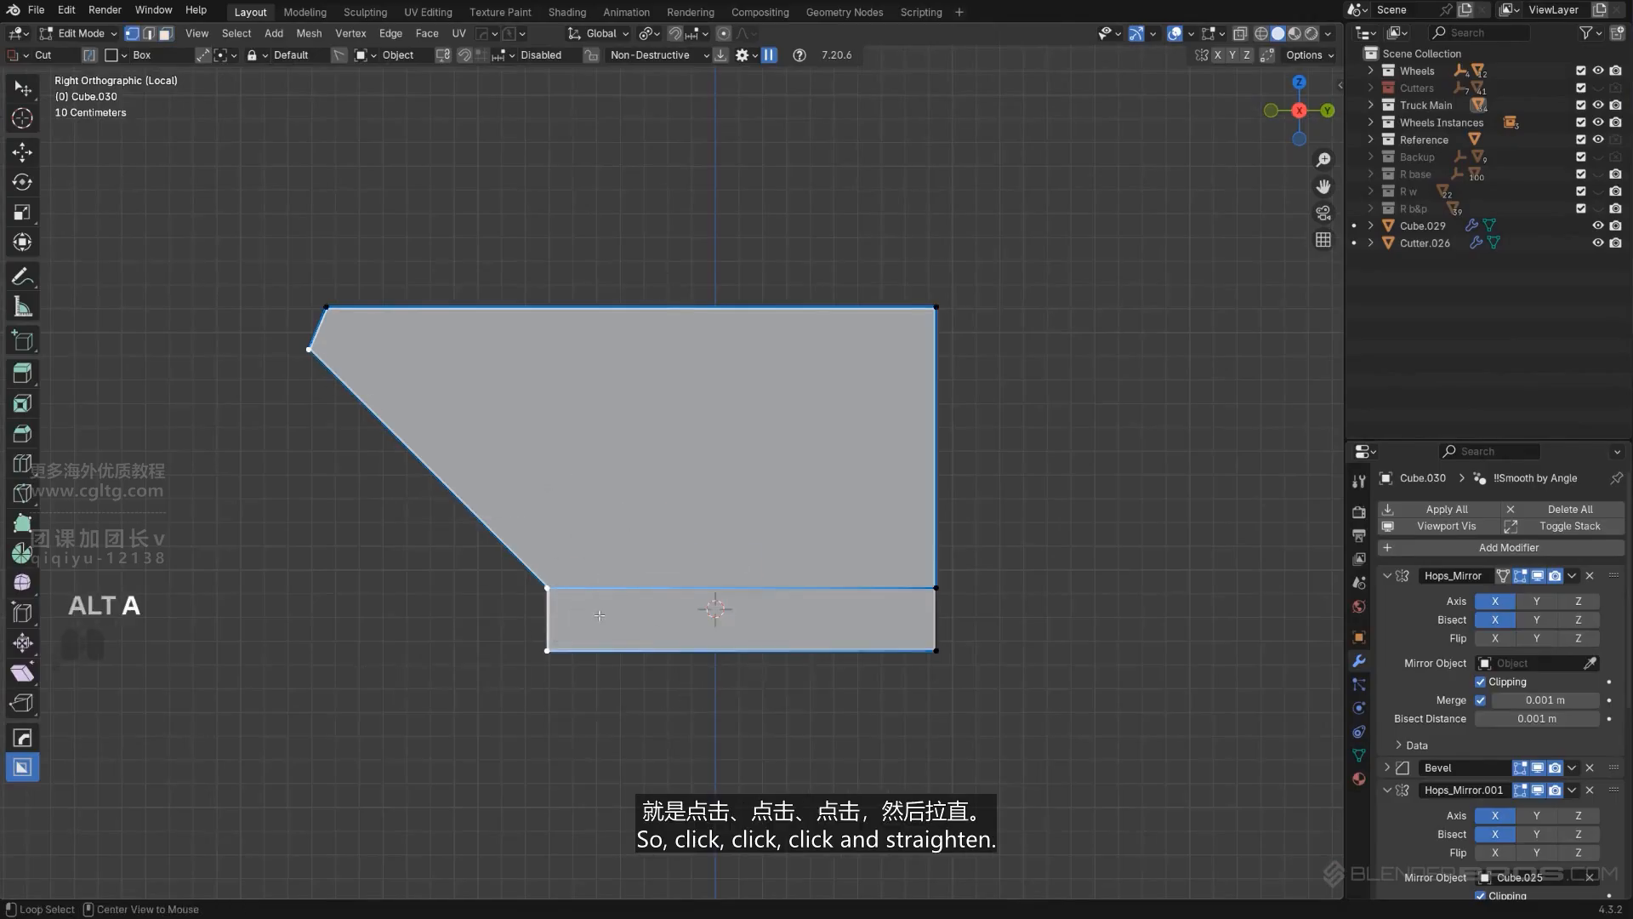
pyautogui.click(498, 691)
pyautogui.moveTo(294, 653); pyautogui.dragTo(732, 484, button='middle')
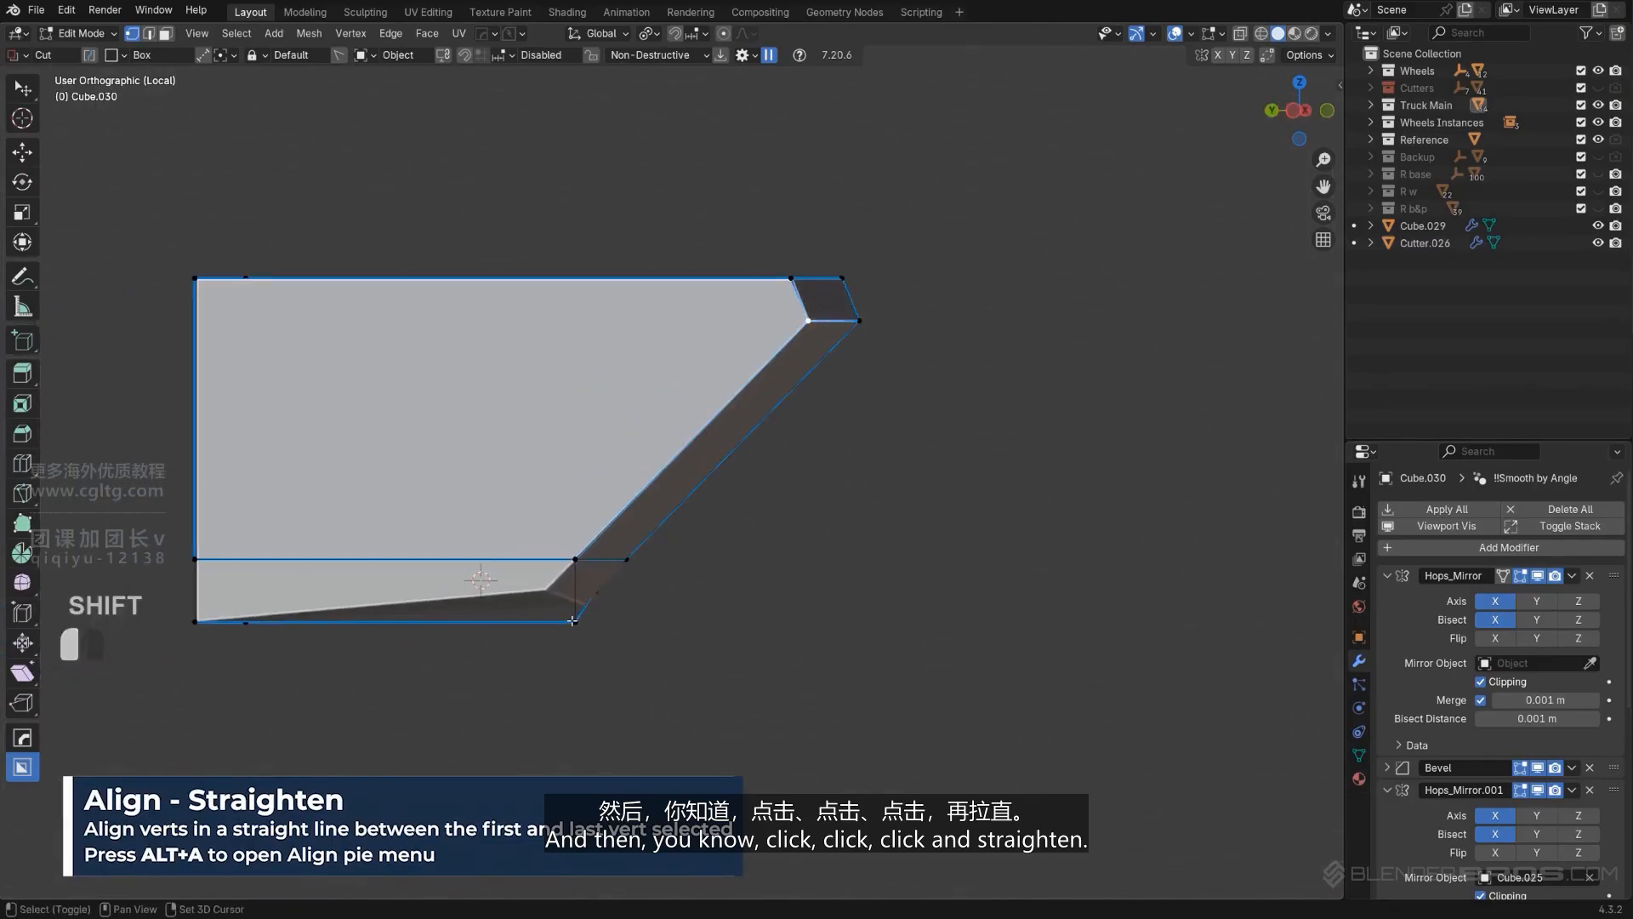
pyautogui.hotkey('alt', 'a')
pyautogui.click(538, 671)
pyautogui.press('Tab')
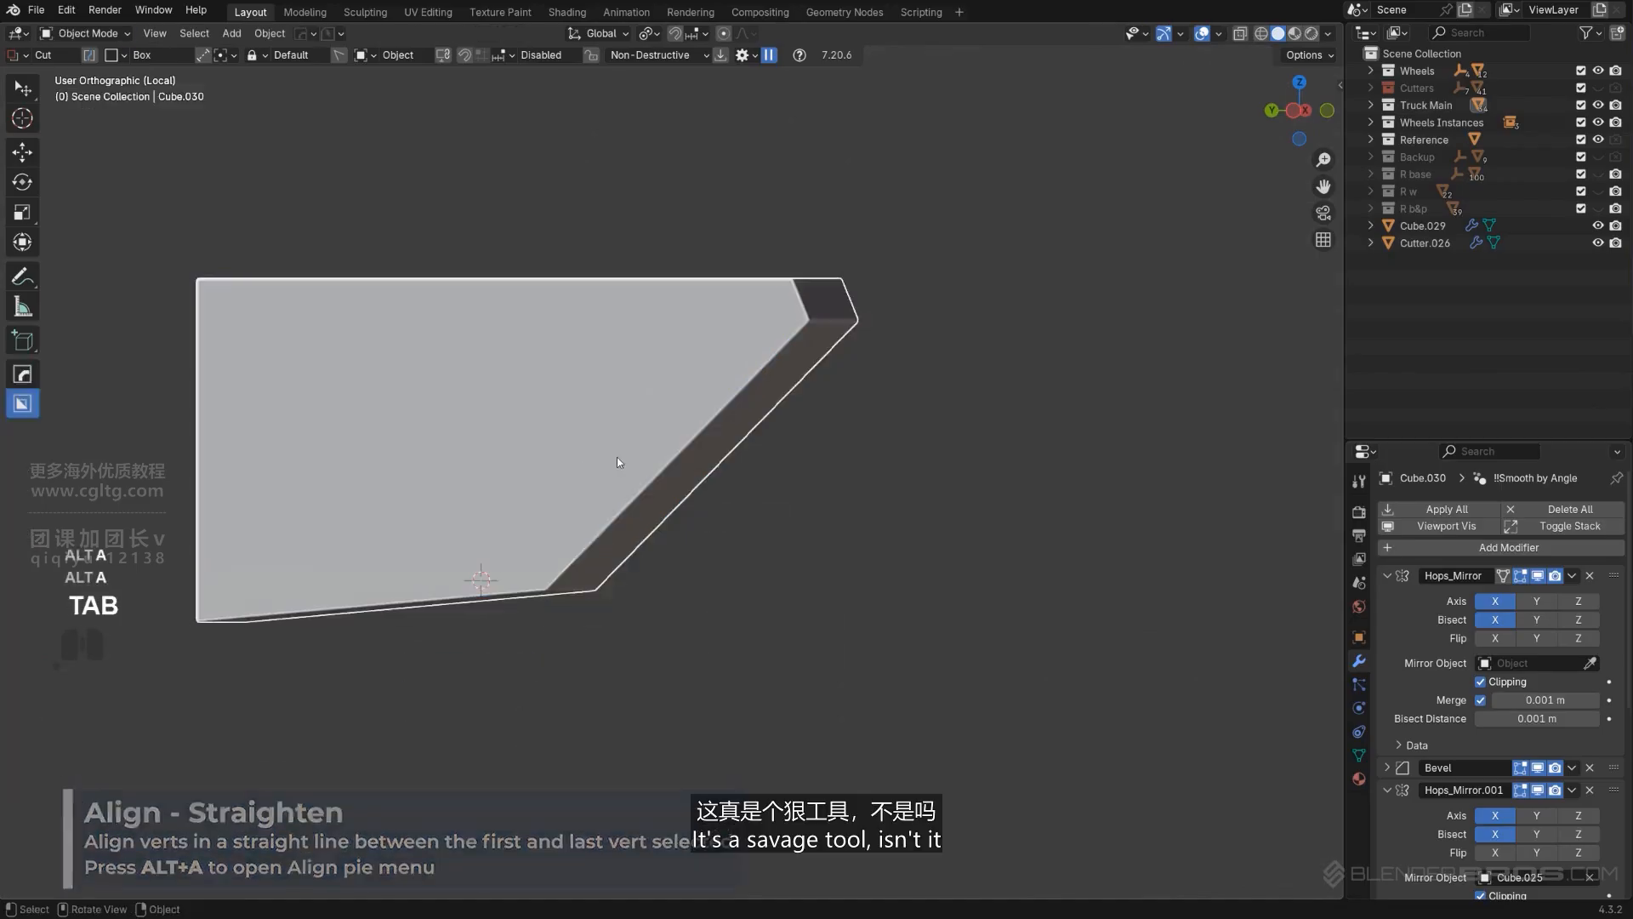
# Step: Level the centre piece's underside by aligning its bottom rear vertices with the front ones using Align Top
pyautogui.moveTo(723, 548); pyautogui.dragTo(753, 549, button='middle')
pyautogui.keyDown('shift'); pyautogui.moveTo(752, 548); pyautogui.dragTo(939, 522, button='middle'); pyautogui.keyUp('shift')
pyautogui.press('Tab')
pyautogui.moveTo(708, 588); pyautogui.dragTo(712, 550, button='middle')
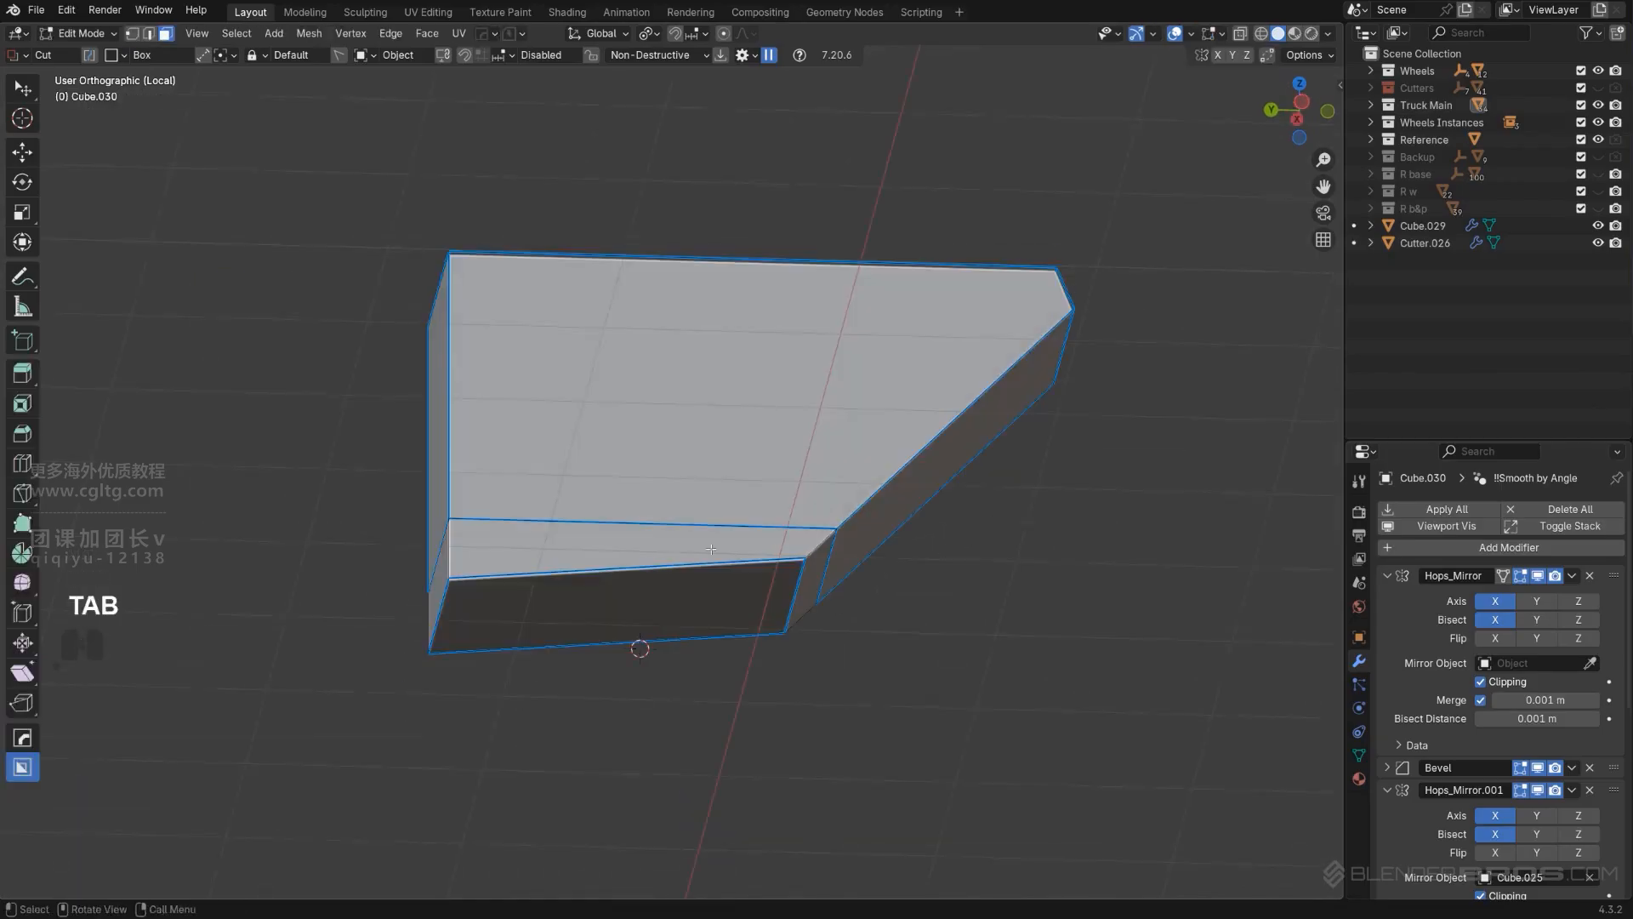
pyautogui.click(632, 631)
pyautogui.keyDown('shift'); pyautogui.click(433, 641); pyautogui.keyUp('shift')
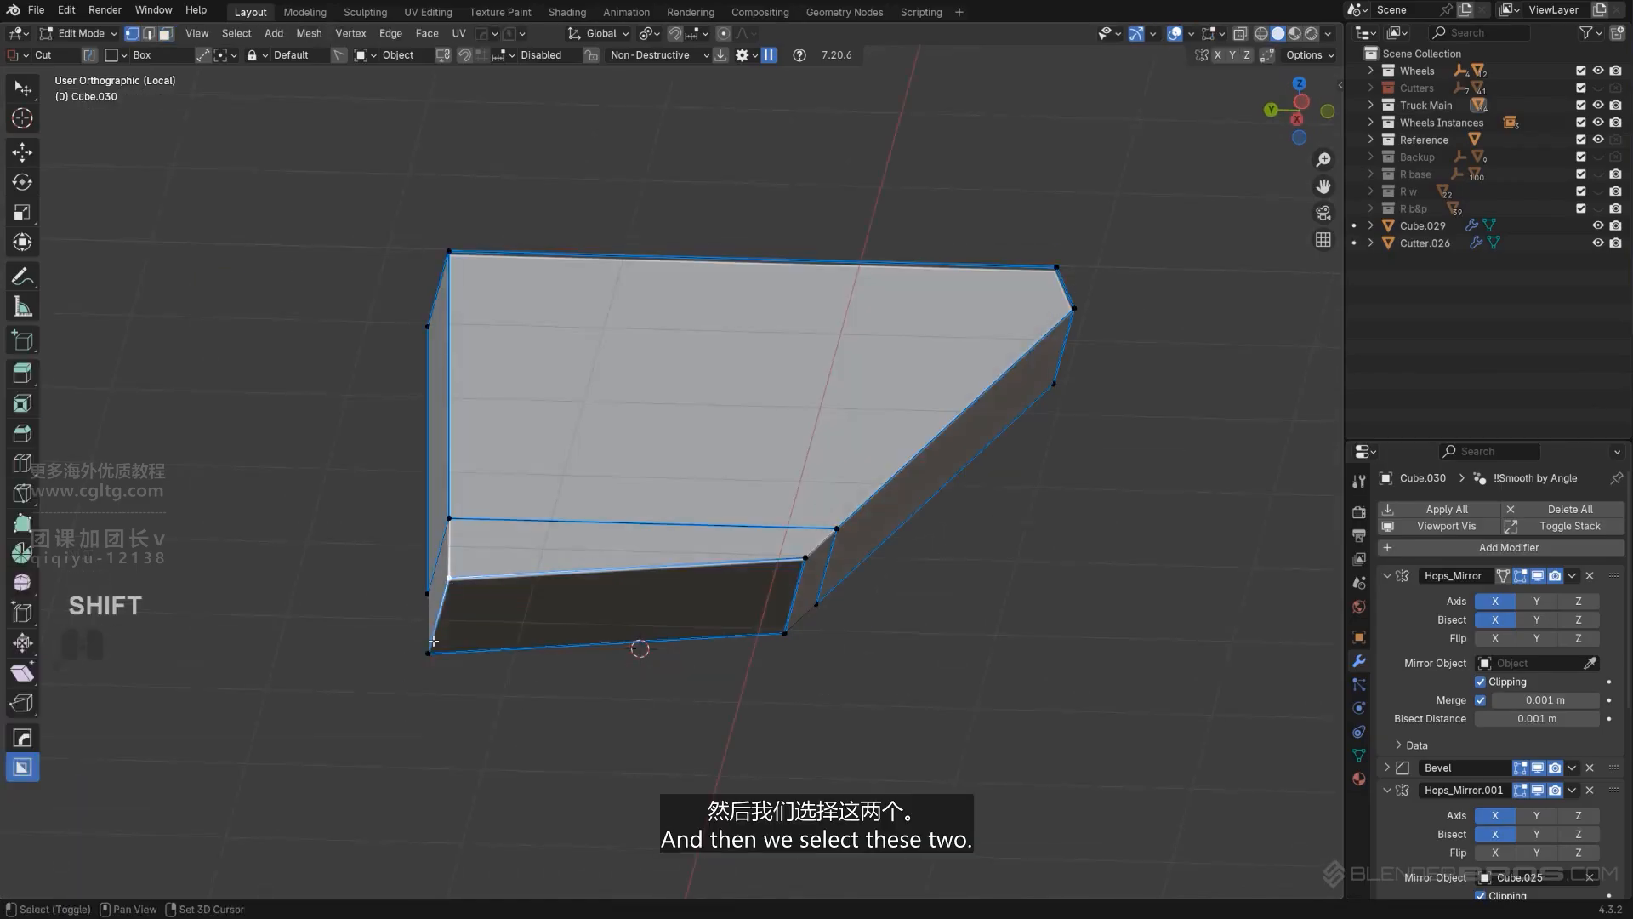
pyautogui.moveTo(701, 601); pyautogui.dragTo(709, 641, button='middle')
pyautogui.hotkey('alt', 'a')
pyautogui.click(718, 521)
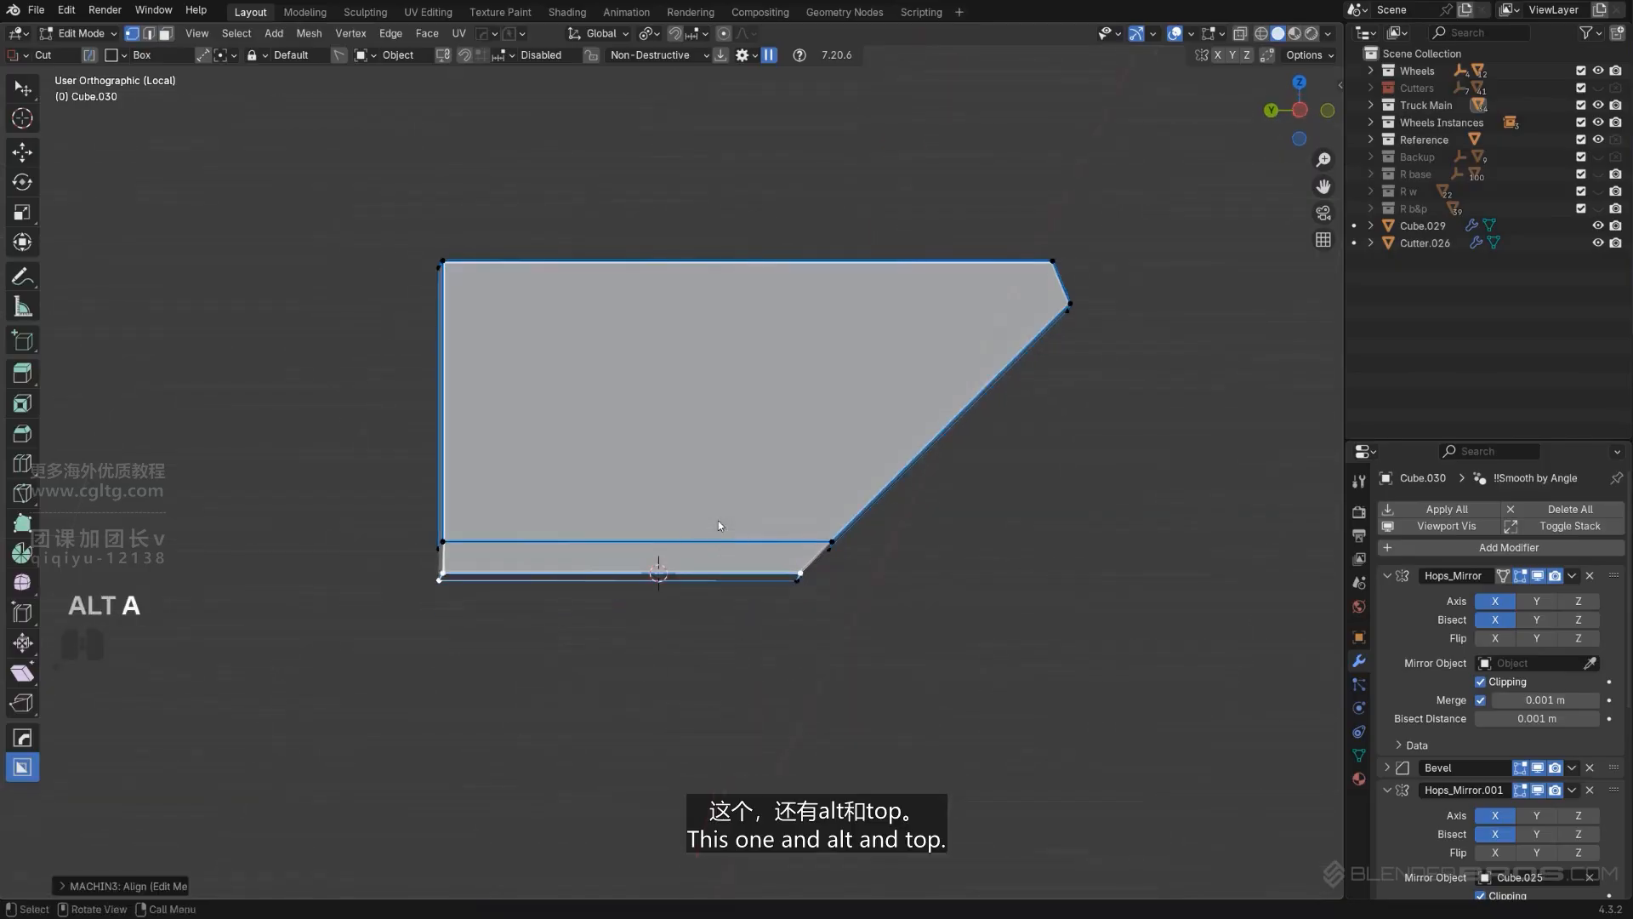
# Step: Remove the centre piece's leftover edges with Clean Mesh and leave the isolated view
pyautogui.press('Tab')
pyautogui.press('q')
pyautogui.moveTo(736, 554)
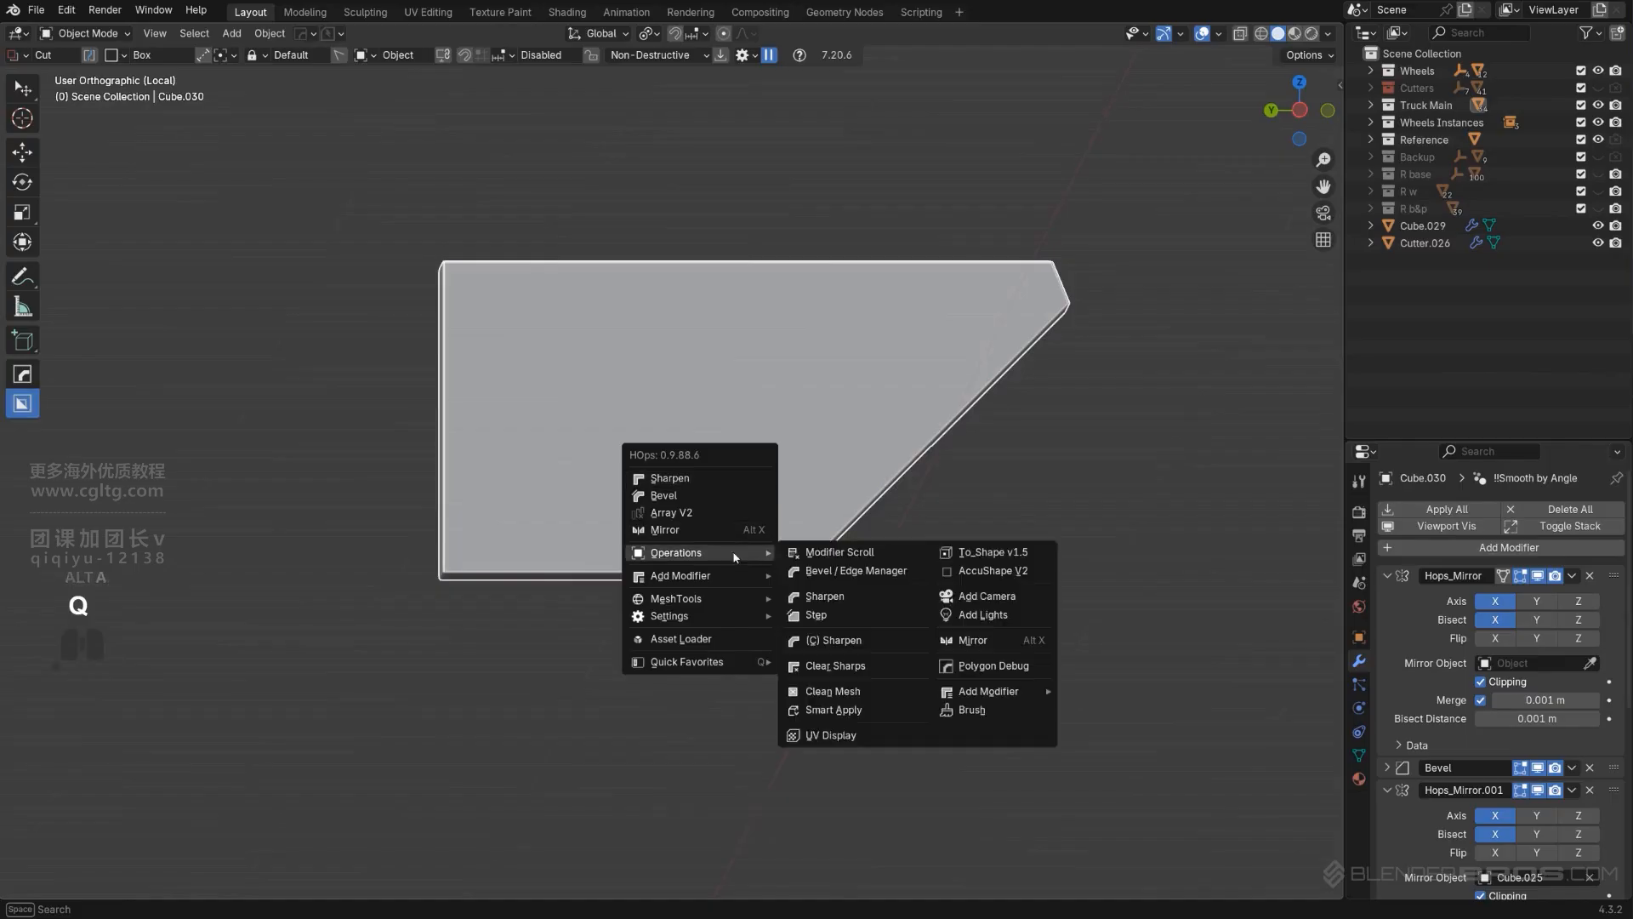
pyautogui.click(833, 691)
pyautogui.press('Tab')
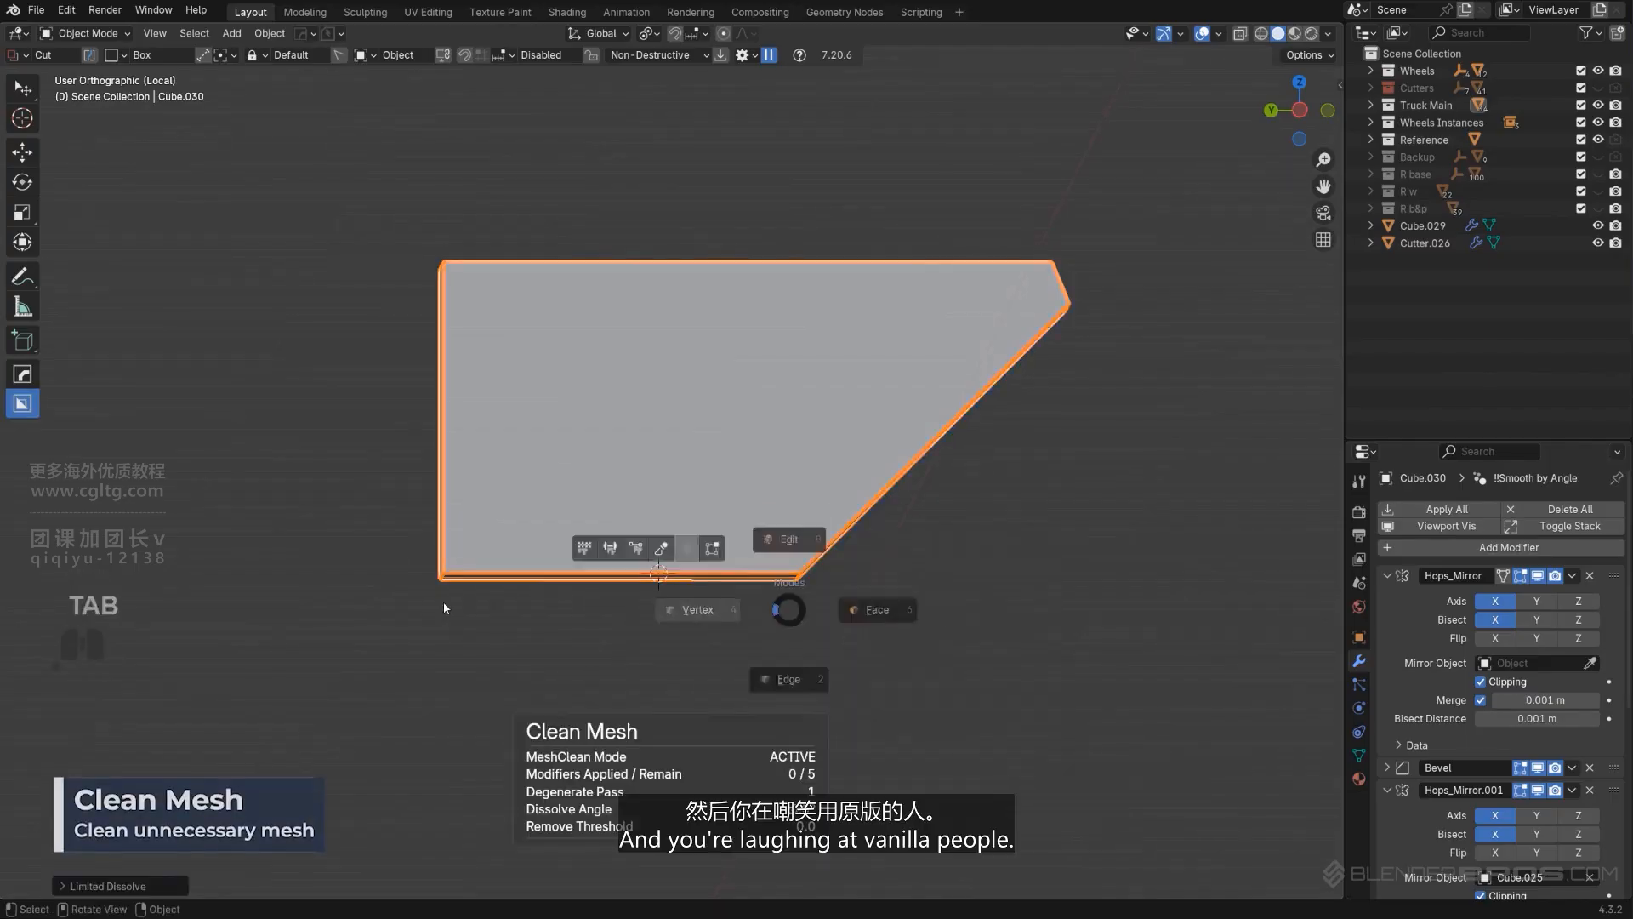
pyautogui.moveTo(443, 601); pyautogui.dragTo(849, 398, button='middle')
pyautogui.press('Tab')
pyautogui.press('KP_Divide')
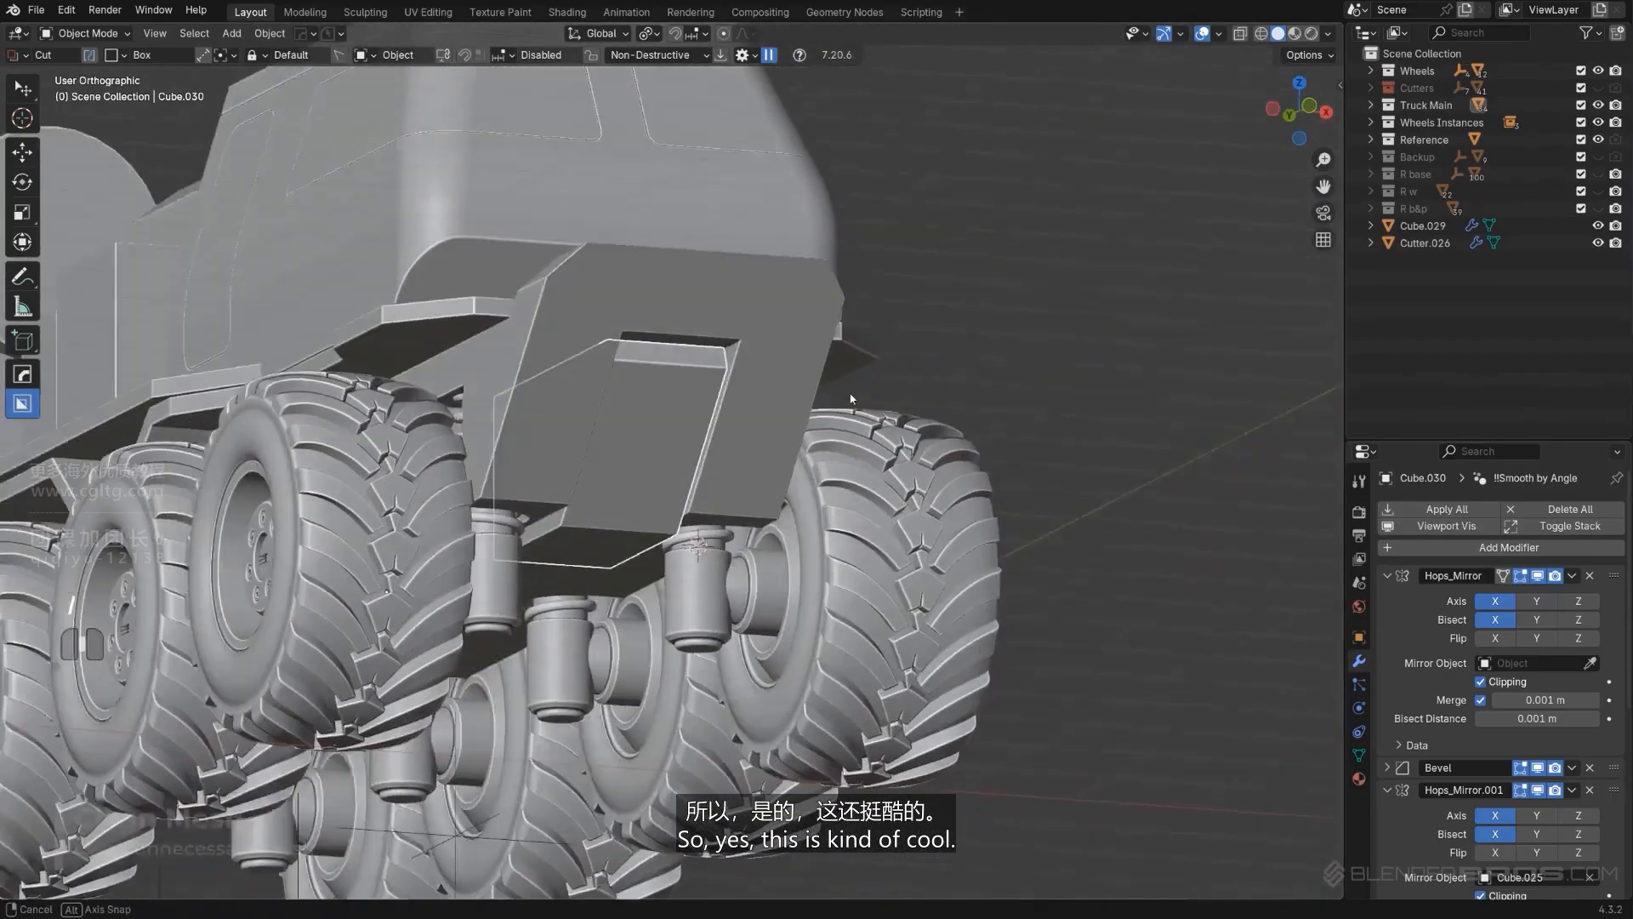
pyautogui.click(849, 398)
# Step: Examine how the extended centre piece fits the truck's front, at an angle and in front view
pyautogui.scroll(2, 849, 398)
pyautogui.moveTo(819, 495); pyautogui.dragTo(776, 573, button='middle')
pyautogui.scroll(-3, 738, 544)
pyautogui.keyDown('alt'); pyautogui.scroll(-1, 738, 552); pyautogui.keyUp('alt')
pyautogui.keyDown('shift'); pyautogui.moveTo(1135, 397); pyautogui.dragTo(944, 456, button='middle'); pyautogui.keyUp('shift')
pyautogui.scroll(2, 944, 456)
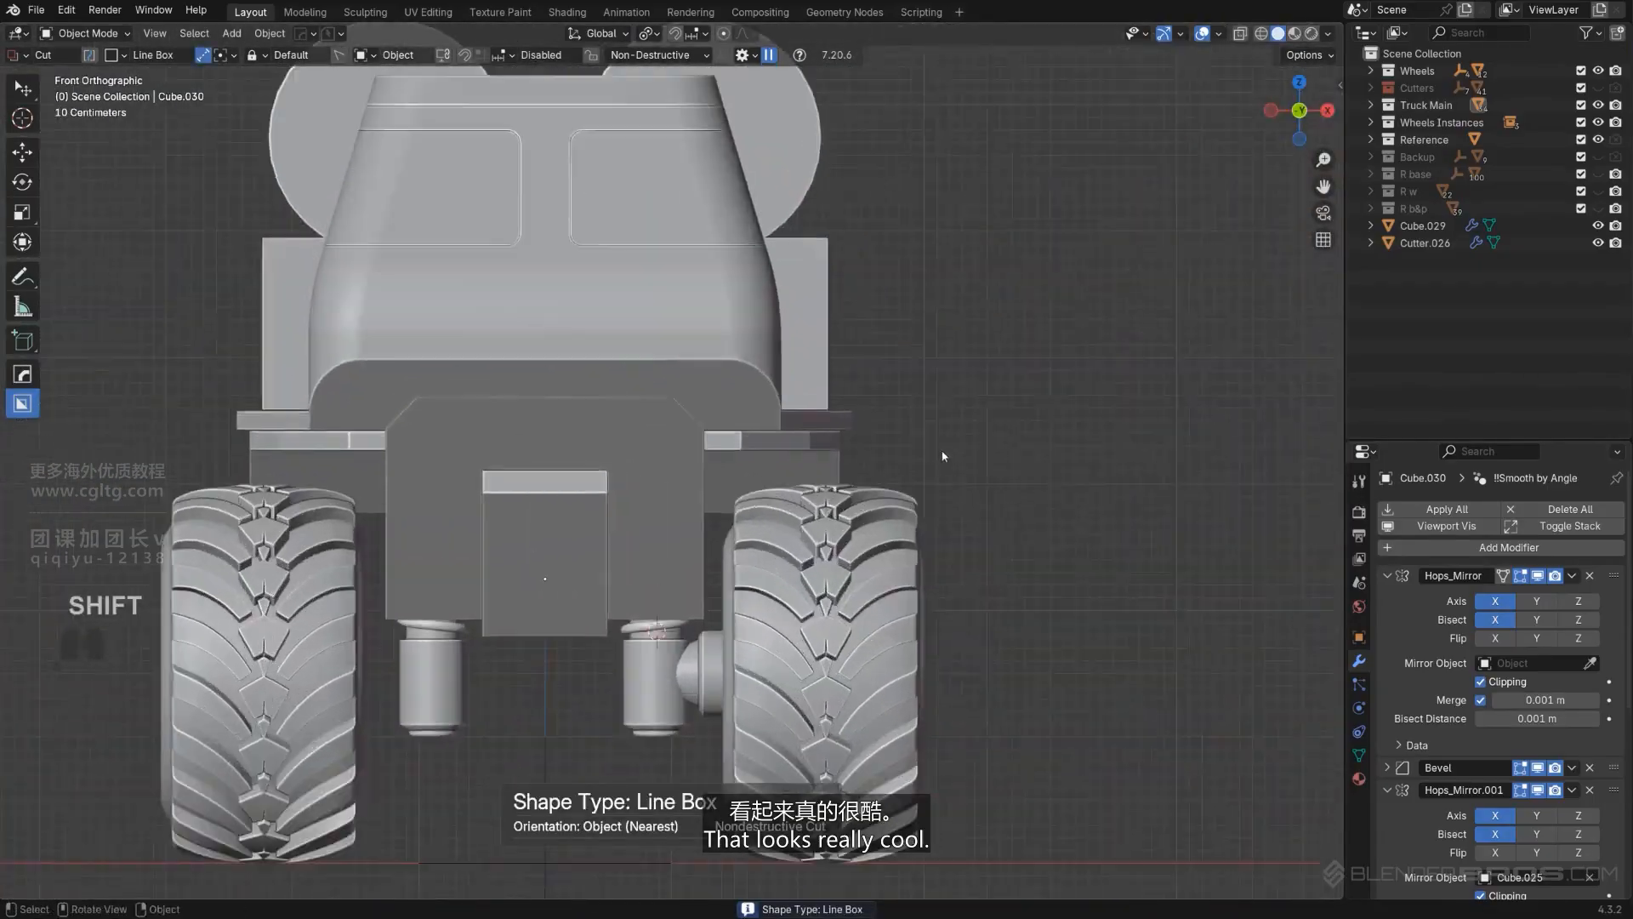
pyautogui.keyDown('shift'); pyautogui.moveTo(646, 538); pyautogui.dragTo(779, 502, button='middle'); pyautogui.keyUp('shift')
pyautogui.scroll(2, 765, 500)
# Step: Bevel the bottom front edge of the centre piece in Edit Mode into a small slope
pyautogui.click(706, 492)
pyautogui.scroll(-2, 825, 519)
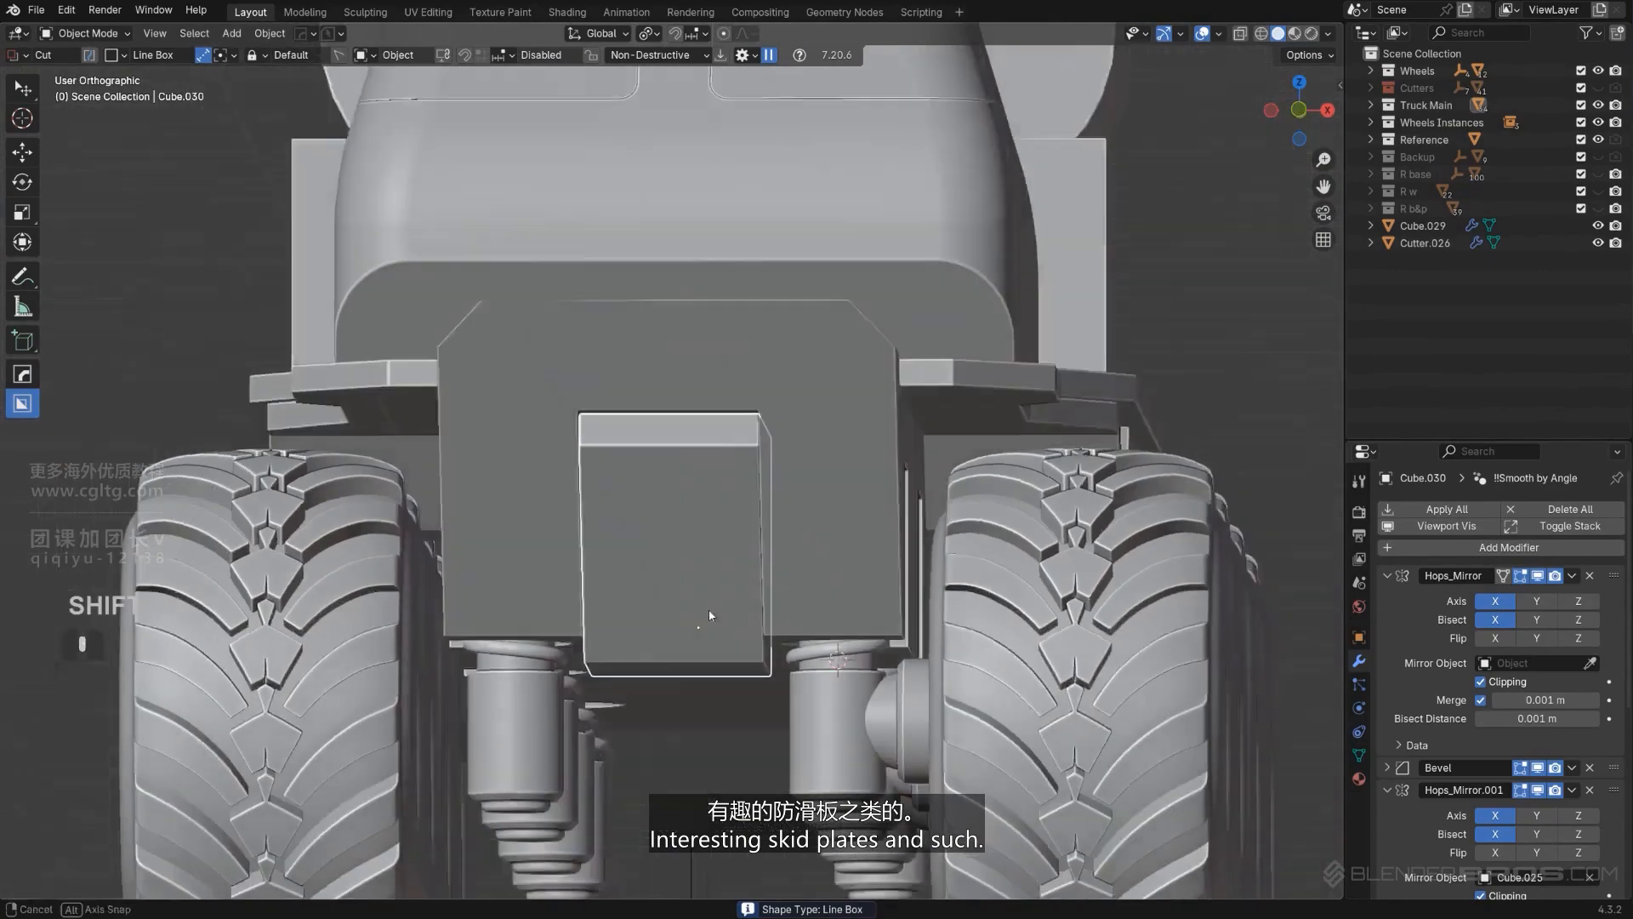
pyautogui.moveTo(708, 609); pyautogui.dragTo(729, 528, button='middle')
pyautogui.press('Tab')
pyautogui.moveTo(681, 670); pyautogui.dragTo(842, 638, button='middle')
pyautogui.hotkey('ctrl', 'b')
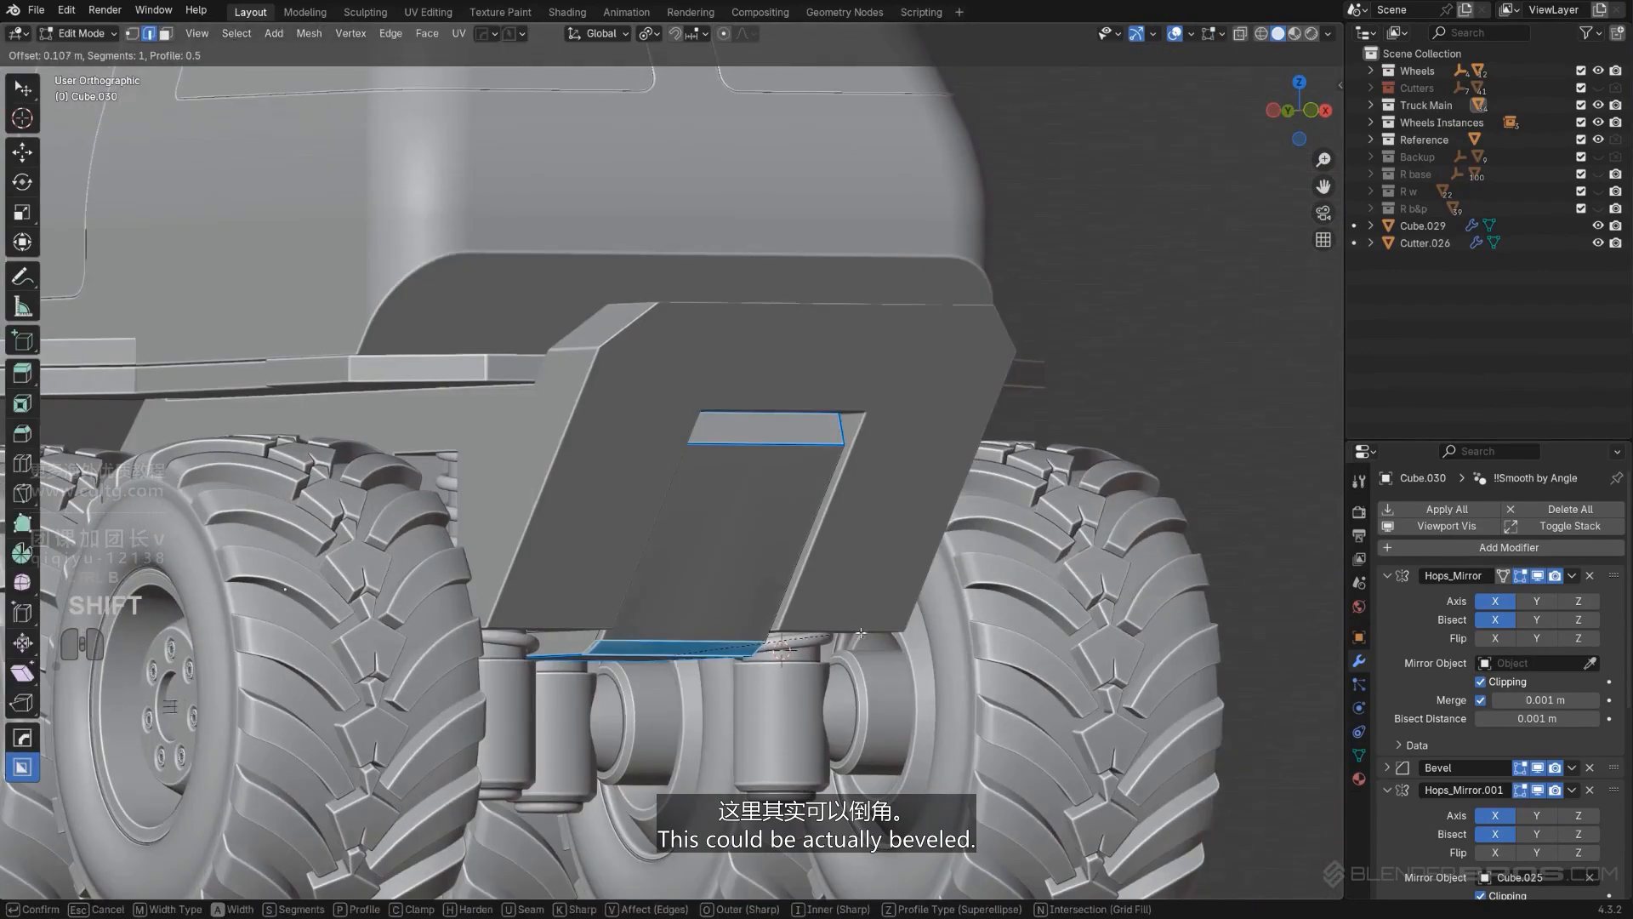
pyautogui.click(1108, 588)
pyautogui.press('Tab')
pyautogui.keyDown('alt'); pyautogui.moveTo(853, 383); pyautogui.dragTo(1021, 396, button='middle'); pyautogui.keyUp('alt')
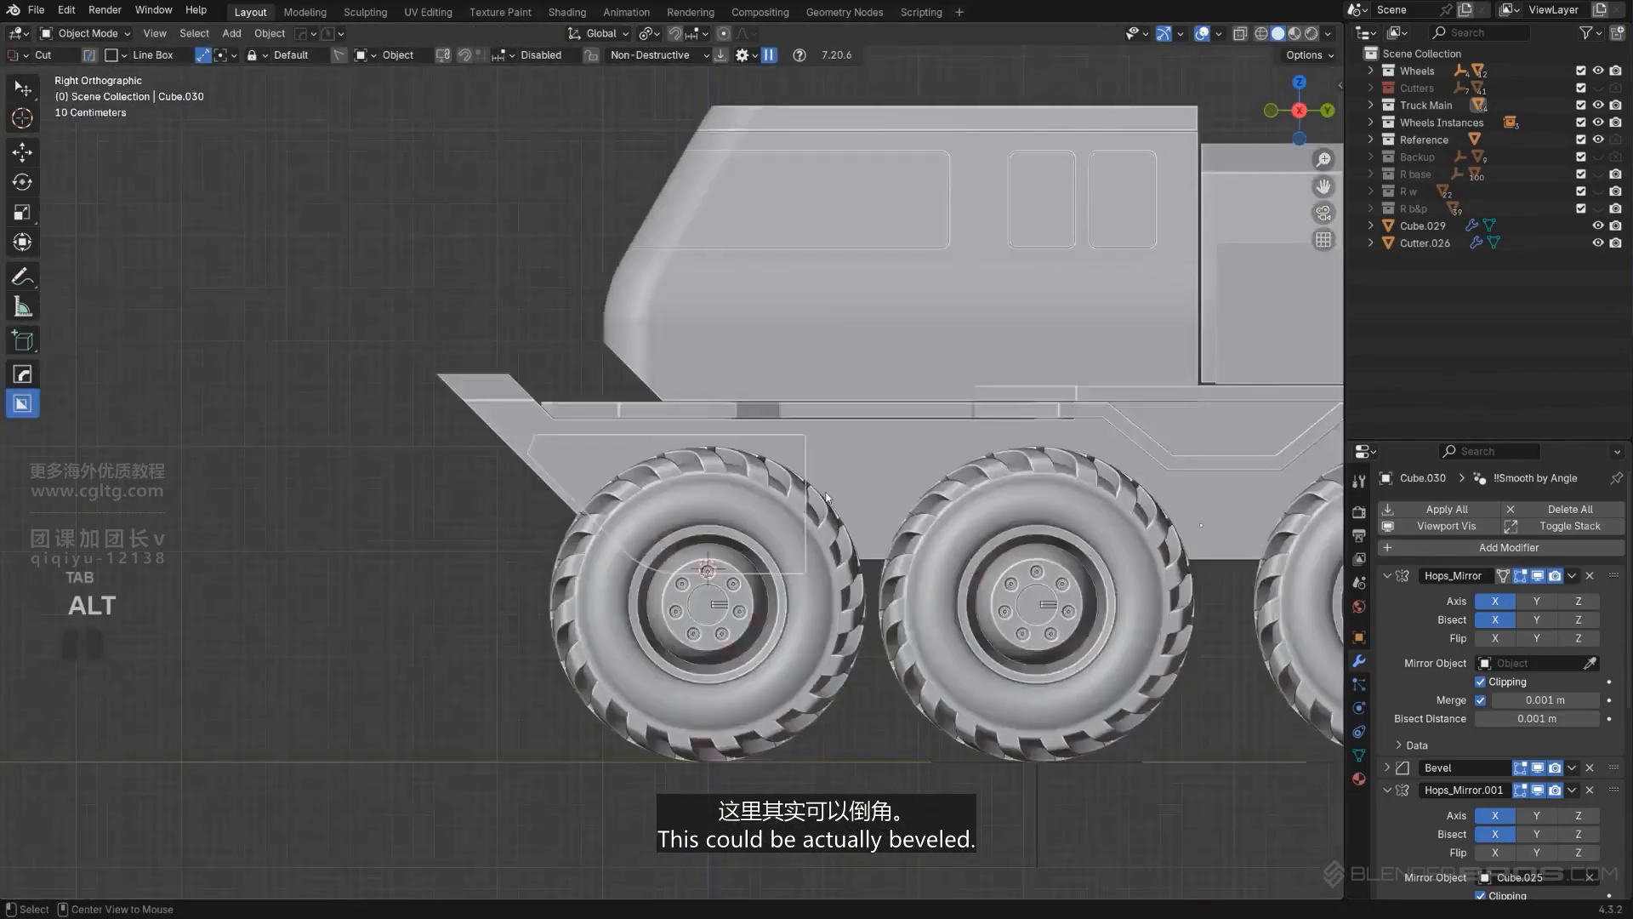
pyautogui.keyDown('alt'); pyautogui.moveTo(1207, 408); pyautogui.dragTo(1069, 405, button='middle'); pyautogui.keyUp('alt')
pyautogui.click(1150, 409)
pyautogui.scroll(-1, 1076, 420)
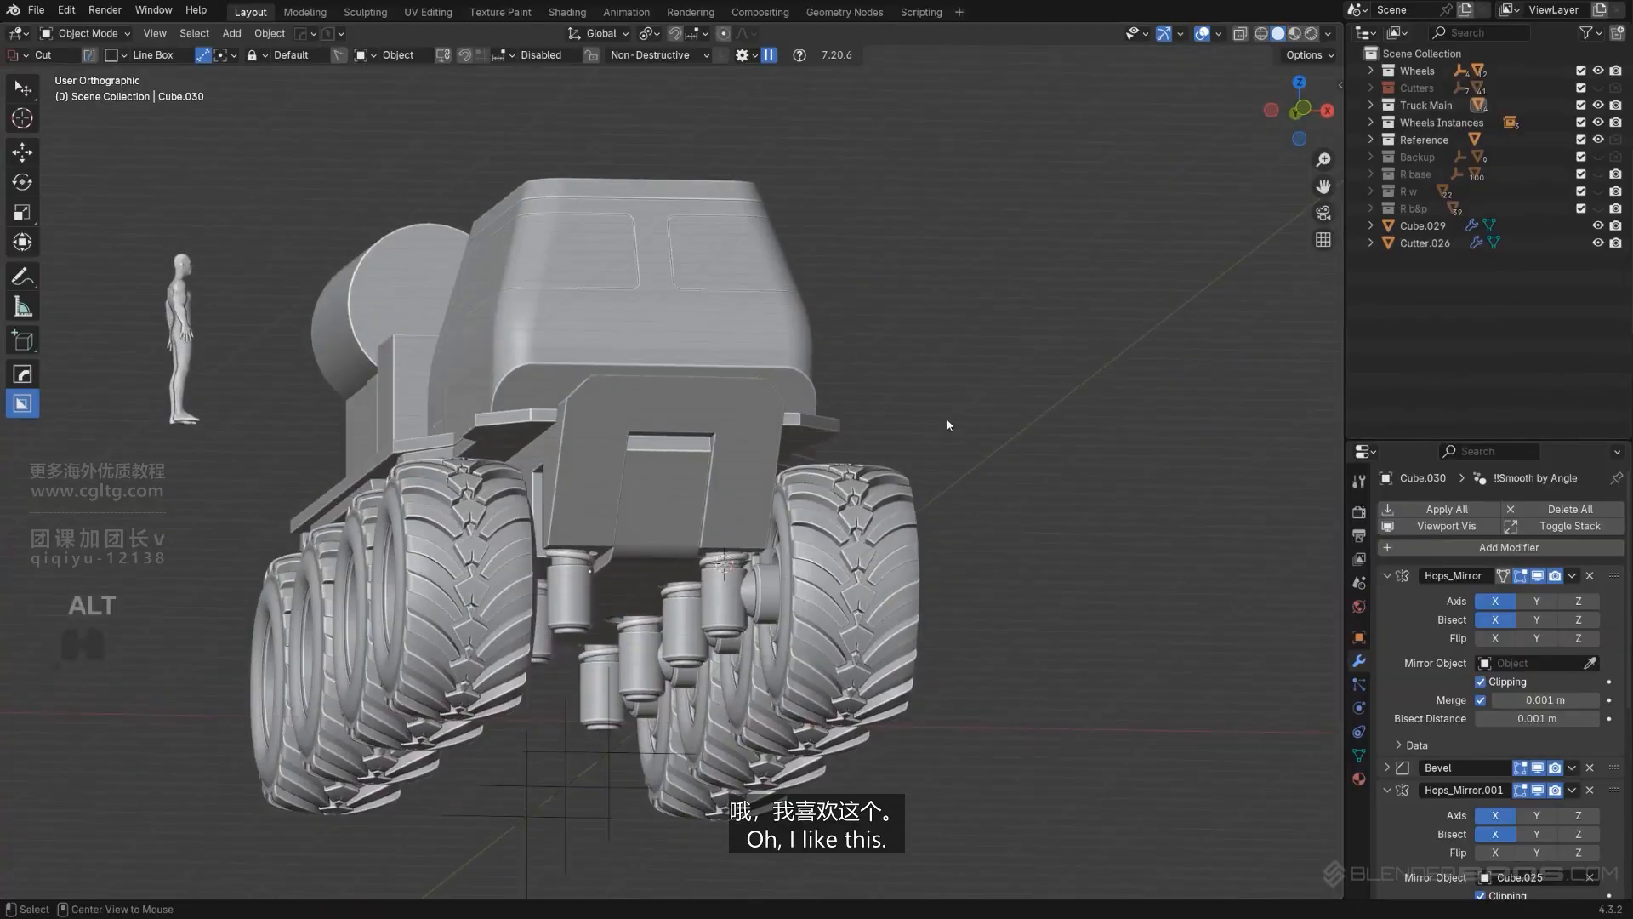
pyautogui.keyDown('alt'); pyautogui.scroll(1, 537, 471); pyautogui.keyUp('alt')
pyautogui.keyDown('alt'); pyautogui.moveTo(947, 425); pyautogui.dragTo(675, 412, button='middle'); pyautogui.keyUp('alt')
pyautogui.scroll(2, 538, 470)
pyautogui.scroll(3, 721, 459)
pyautogui.scroll(2, 675, 411)
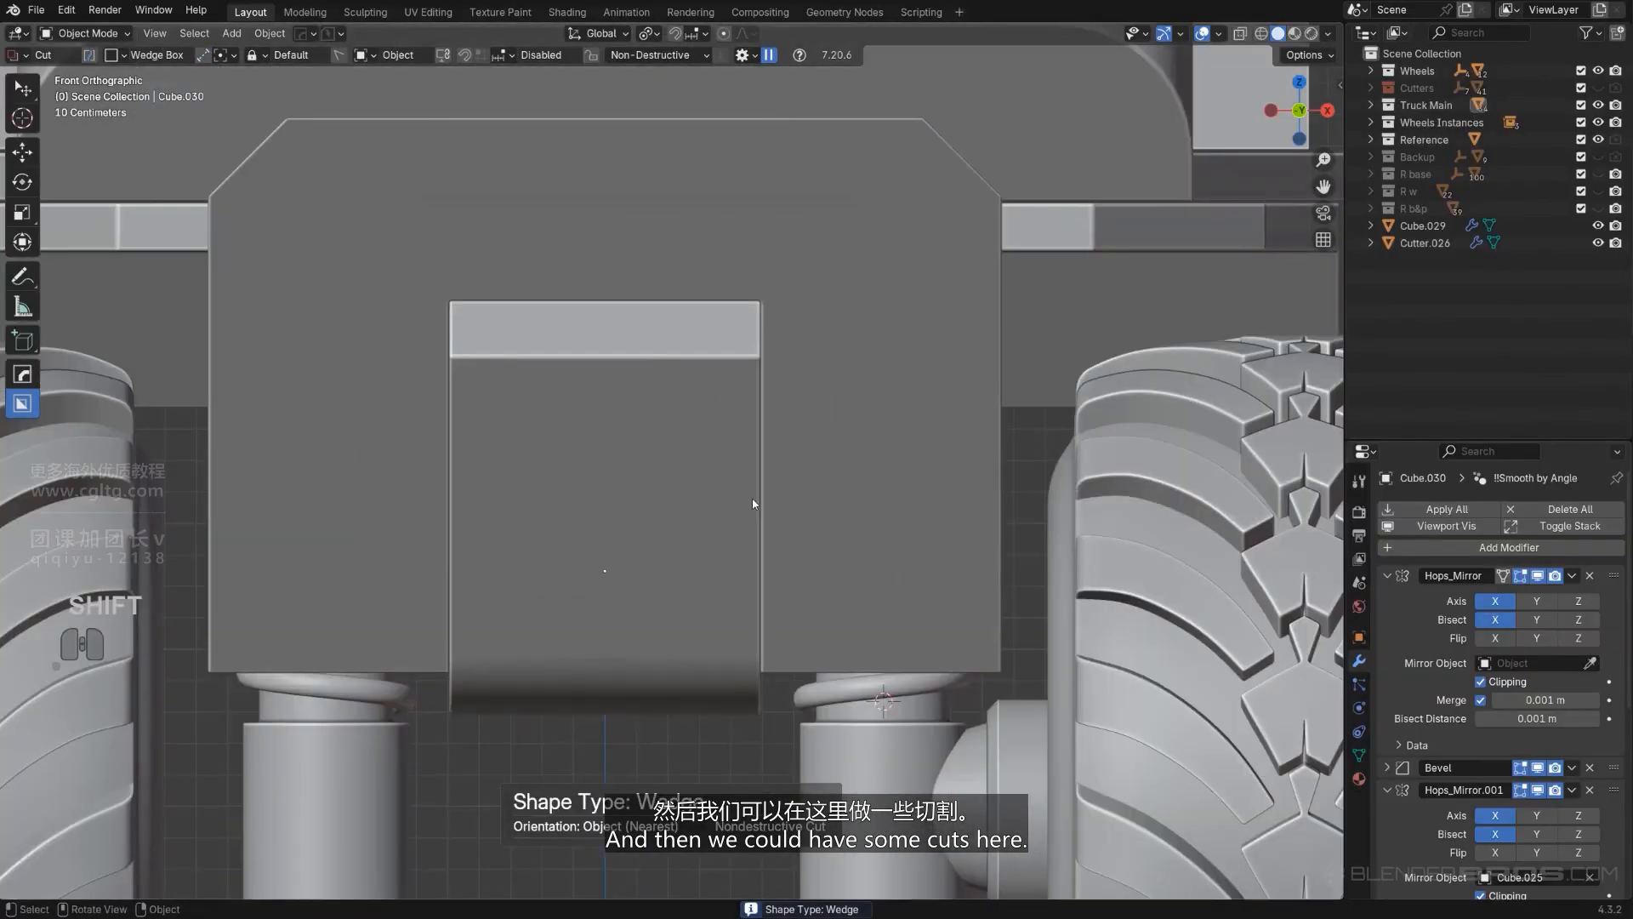
pyautogui.moveTo(748, 509); pyautogui.dragTo(777, 617)
pyautogui.press('ctrl')
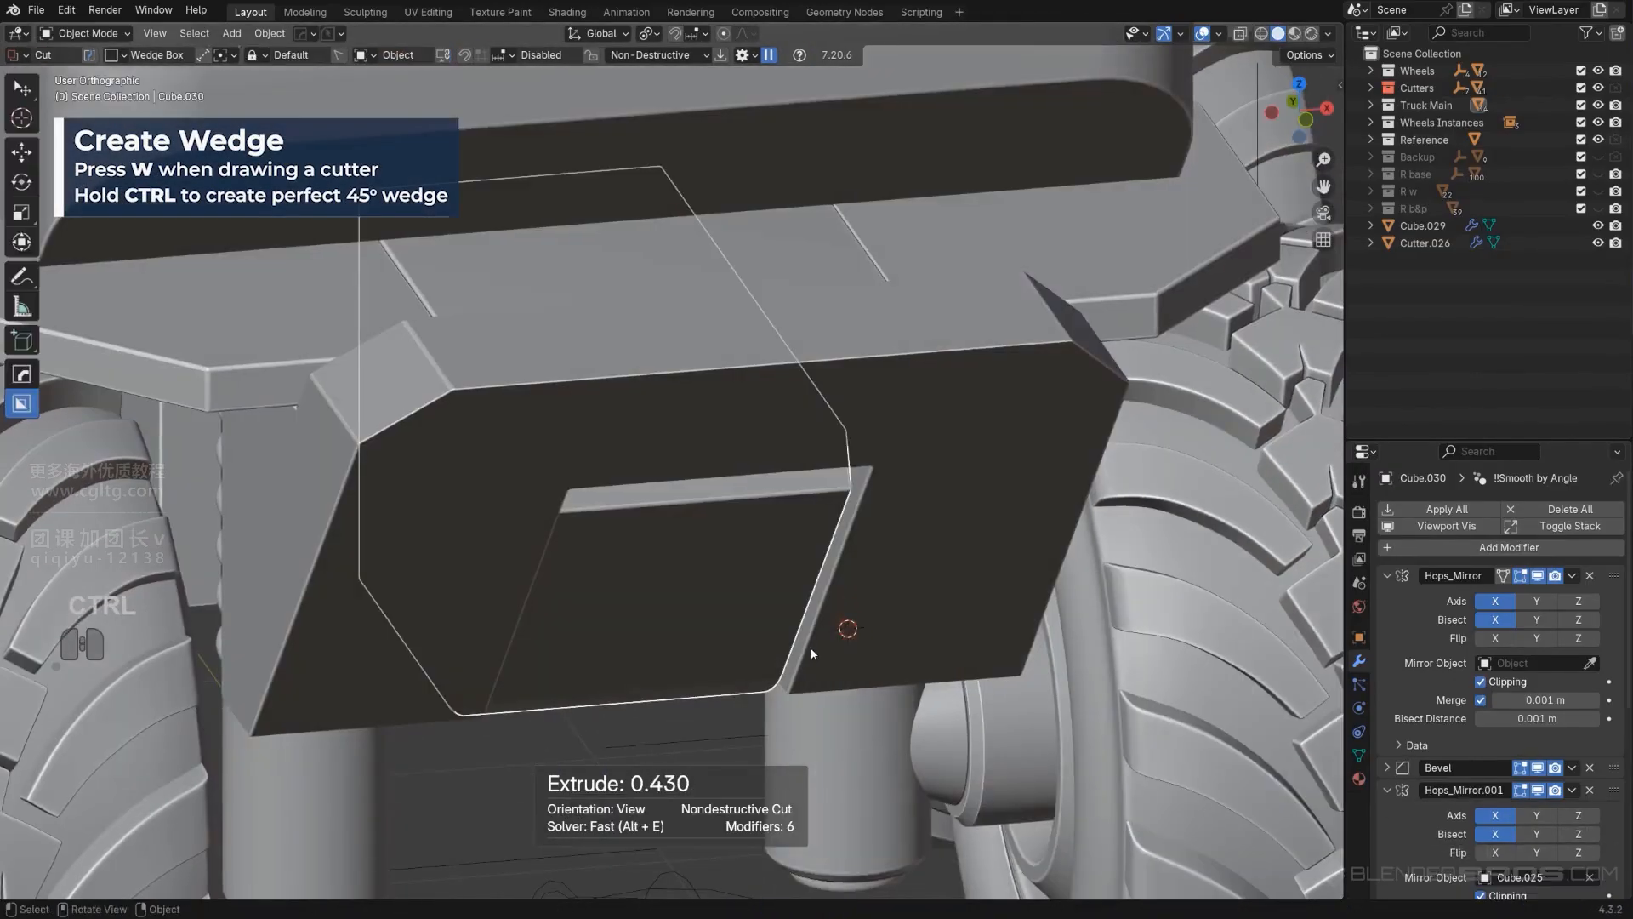
pyautogui.rightClick(783, 637)
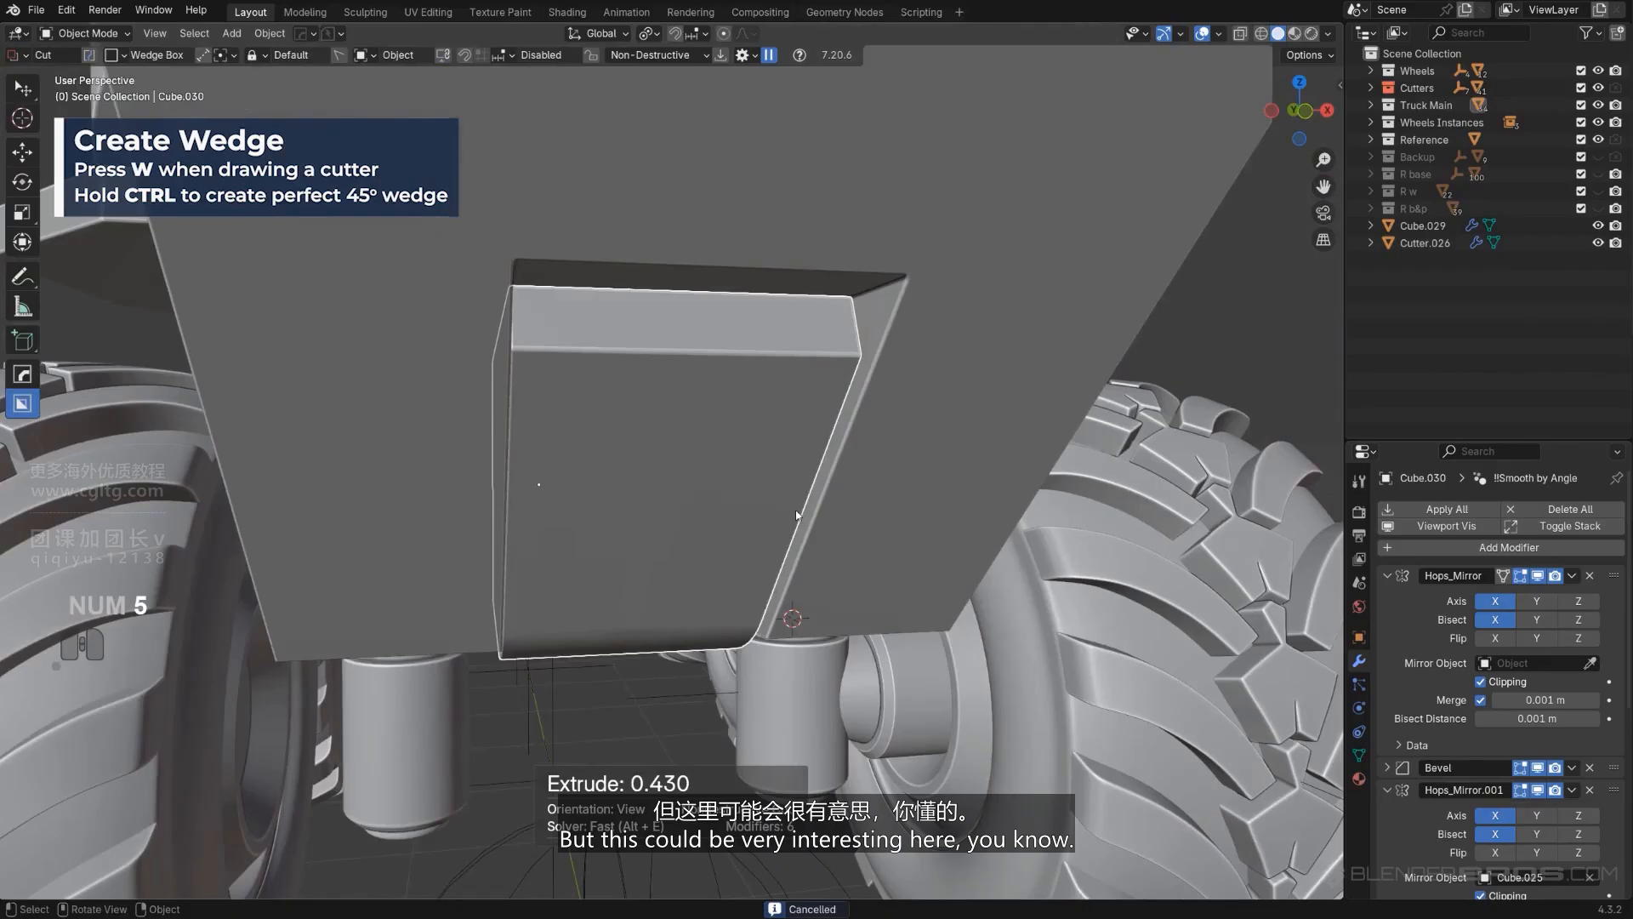
# Step: Cut a nondestructive wedge notch about 0.256 deep into the lower side edge of the front plate's central panel
pyautogui.moveTo(798, 515); pyautogui.dragTo(807, 611)
pyautogui.click(806, 611)
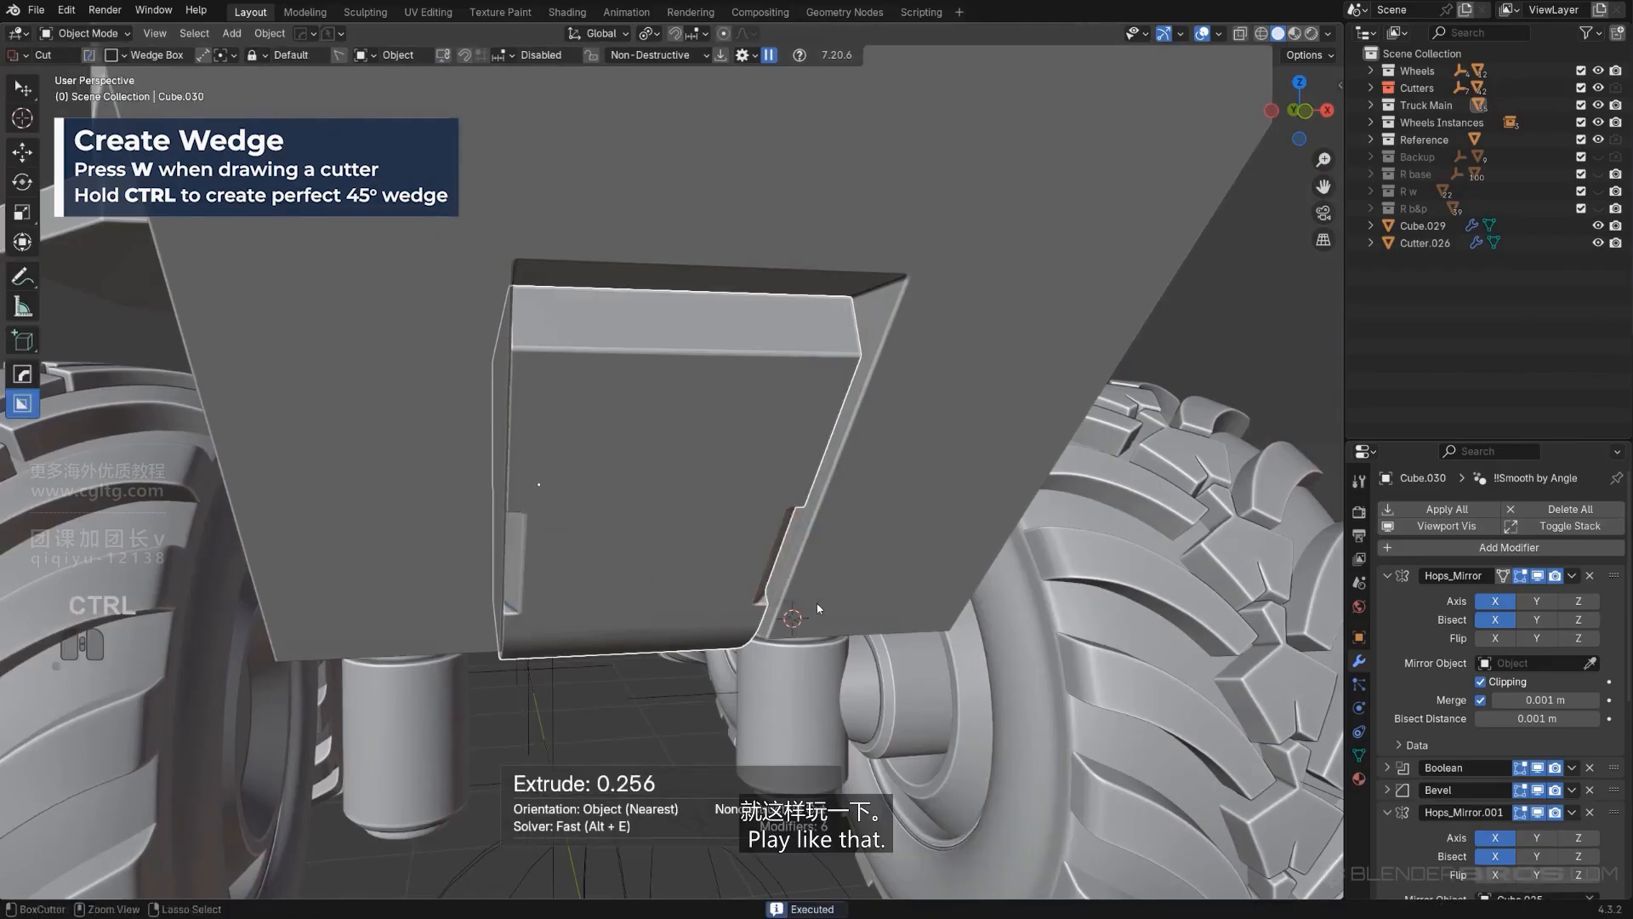
pyautogui.scroll(-5, 790, 593)
pyautogui.moveTo(668, 541); pyautogui.dragTo(565, 362, button='middle')
pyautogui.press('Tab')
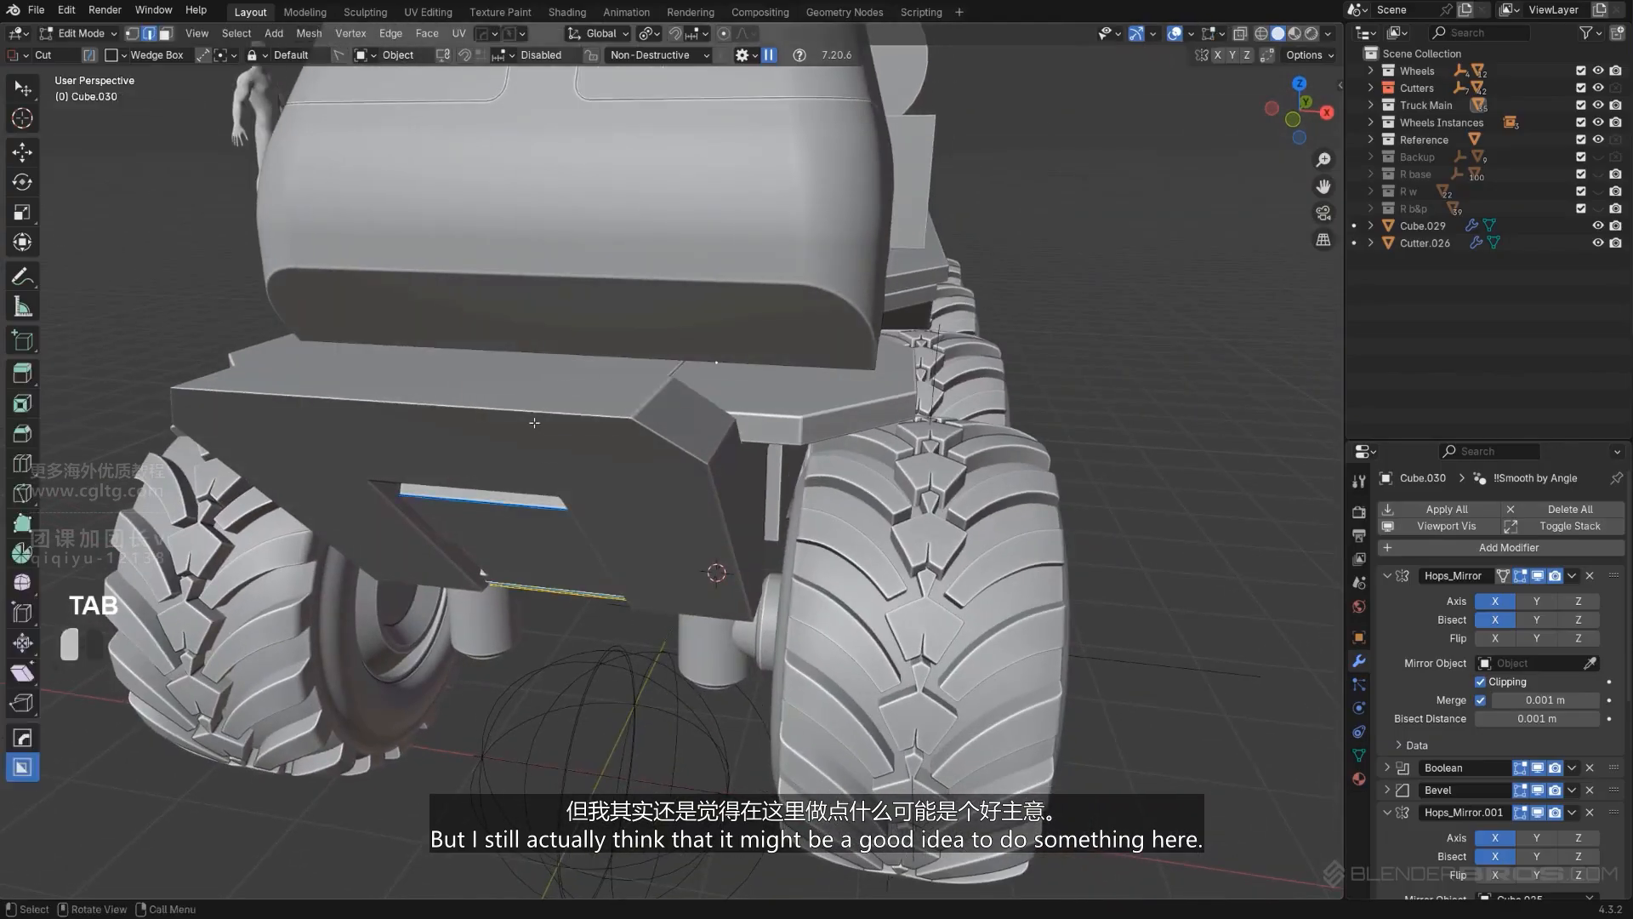
pyautogui.rightClick(570, 397)
pyautogui.scroll(-2, 594, 462)
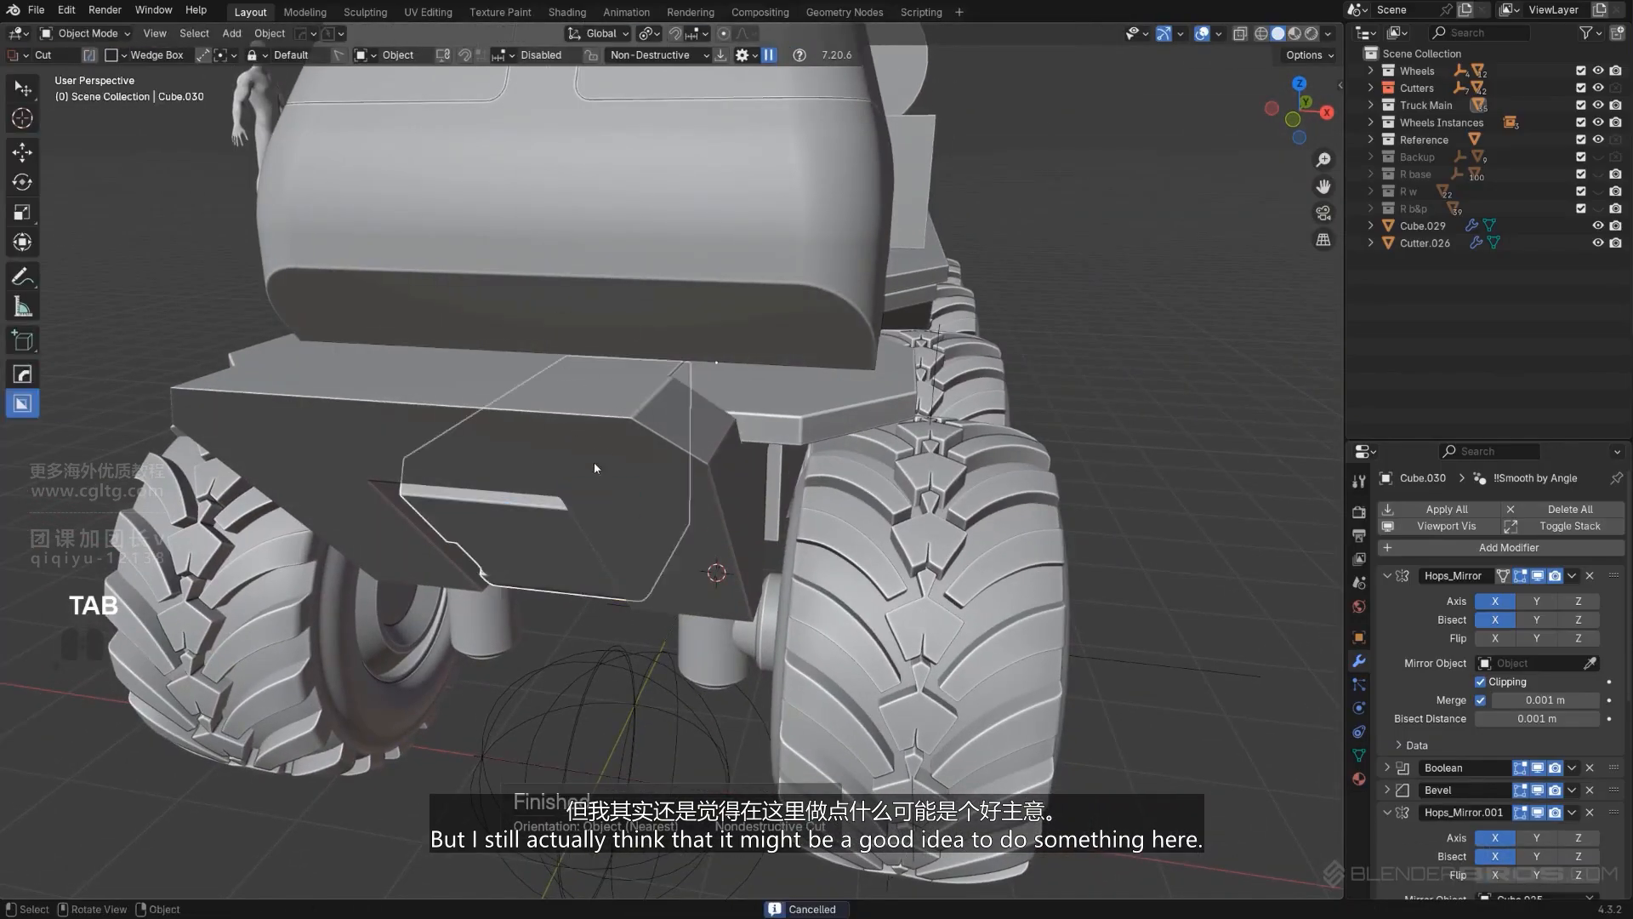
# Step: Bevel the upper front edge of the sloped front plate with 8 segments
pyautogui.moveTo(594, 462); pyautogui.dragTo(558, 396, button='middle')
pyautogui.press('Tab')
pyautogui.click(559, 464)
pyautogui.click(527, 411)
pyautogui.hotkey('ctrl', 'b')
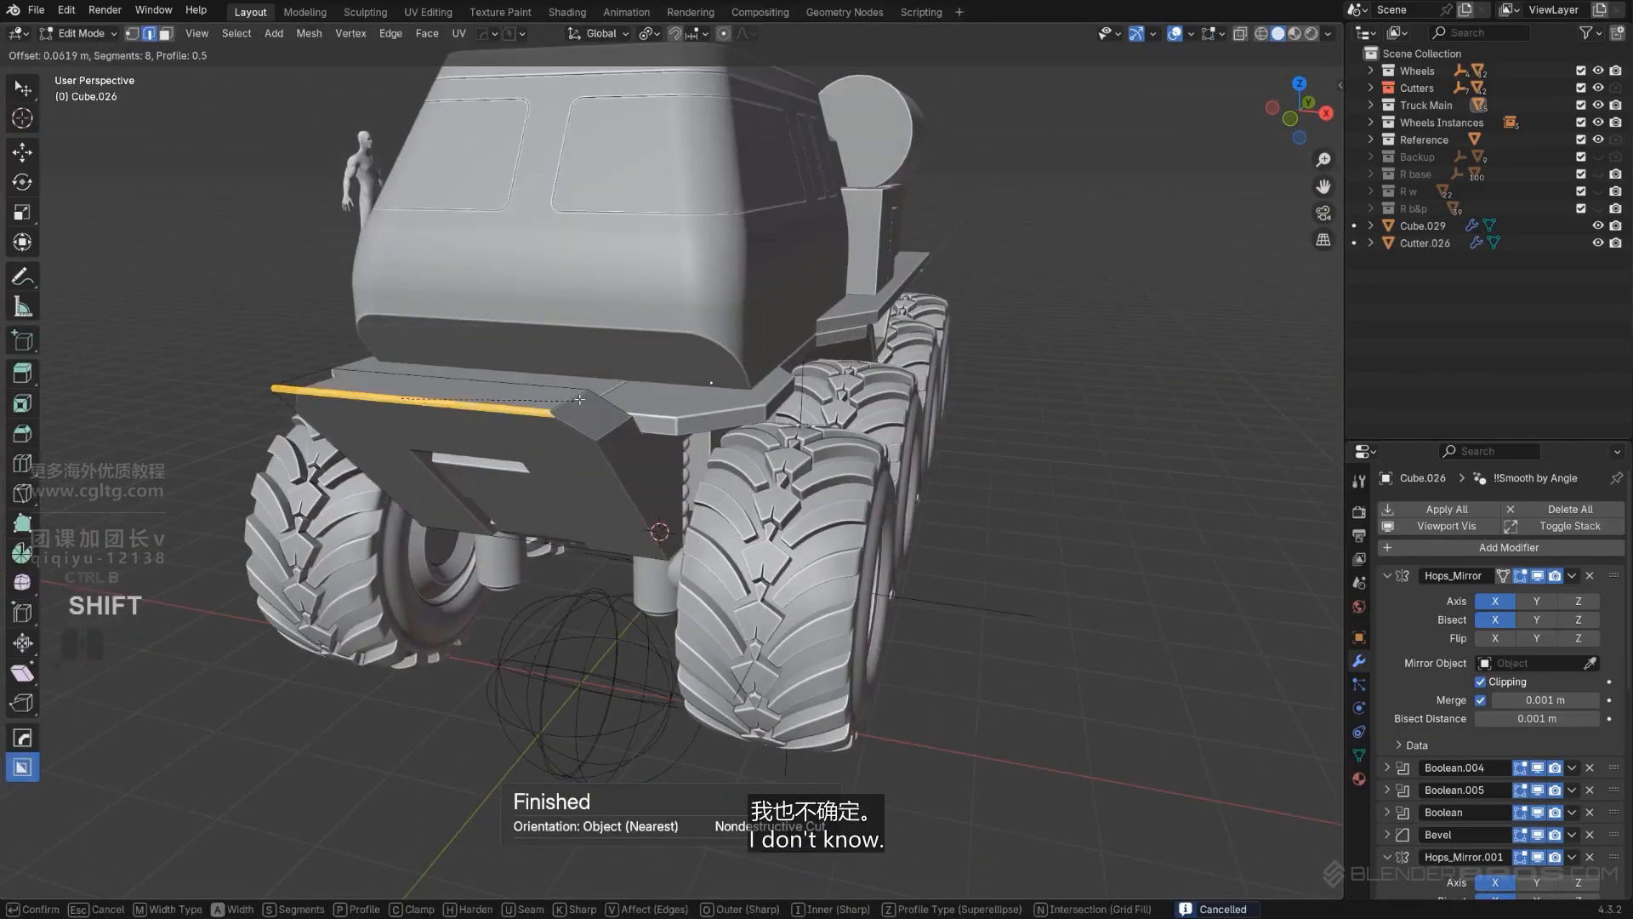
pyautogui.click(797, 377)
pyautogui.press('Tab')
# Step: Examine the truck's front plate from the side and front for further detailing
pyautogui.scroll(-3, 681, 365)
pyautogui.moveTo(681, 365); pyautogui.dragTo(577, 349, button='middle')
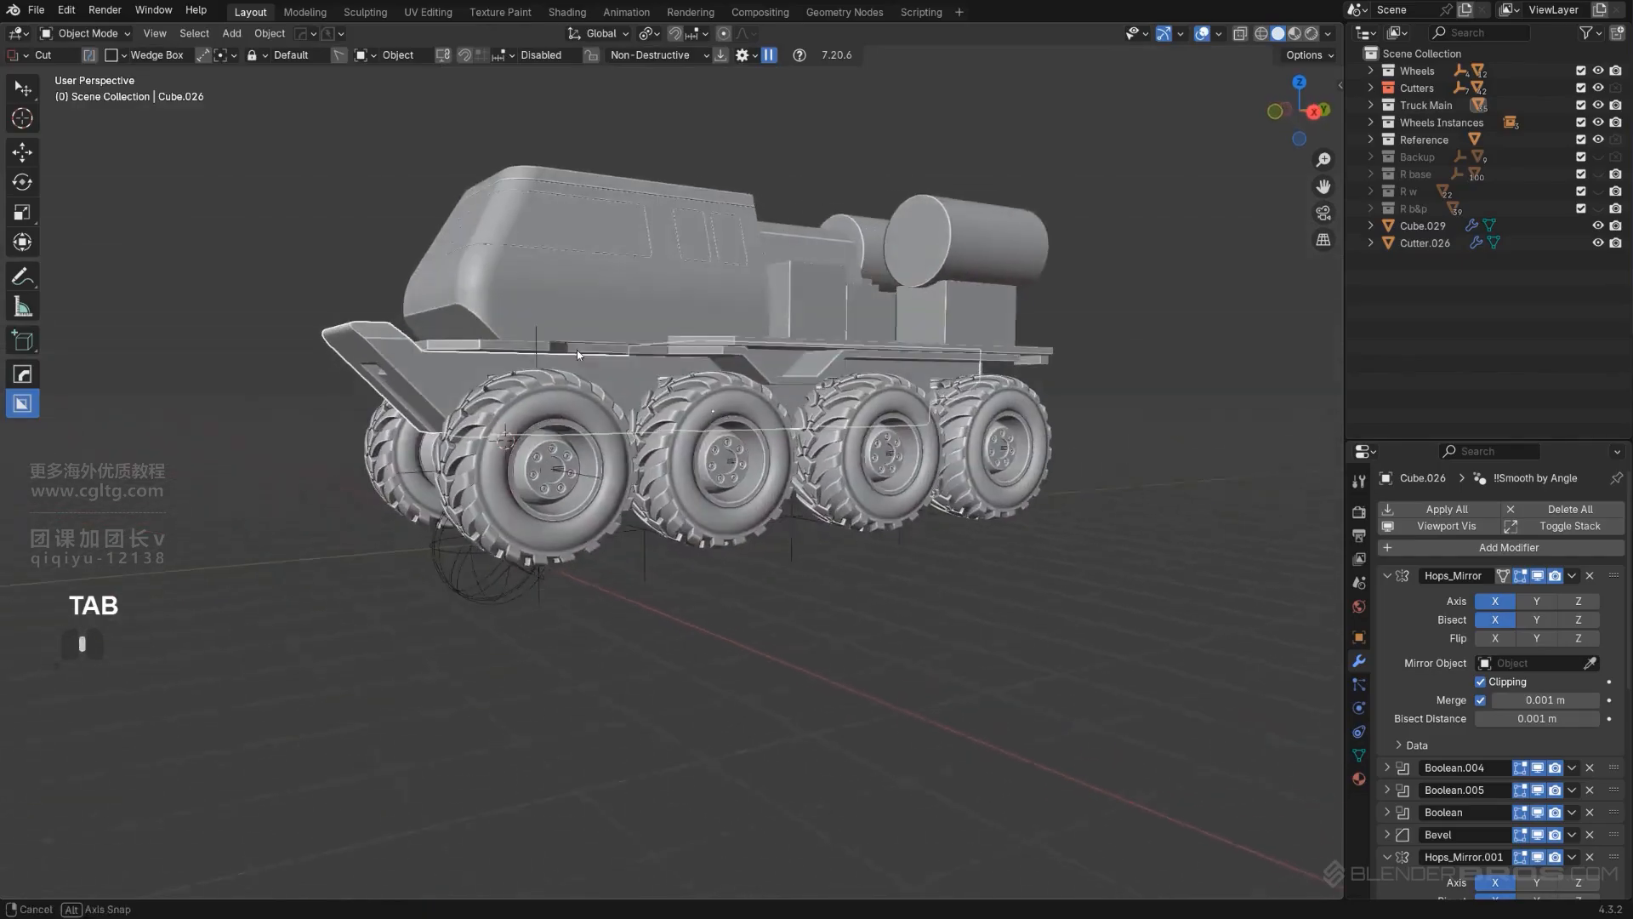
pyautogui.press('KP_1')
pyautogui.press('KP_5')
pyautogui.scroll(3, 891, 426)
pyautogui.keyDown('shift'); pyautogui.moveTo(711, 398); pyautogui.dragTo(601, 545, button='middle'); pyautogui.keyUp('shift')
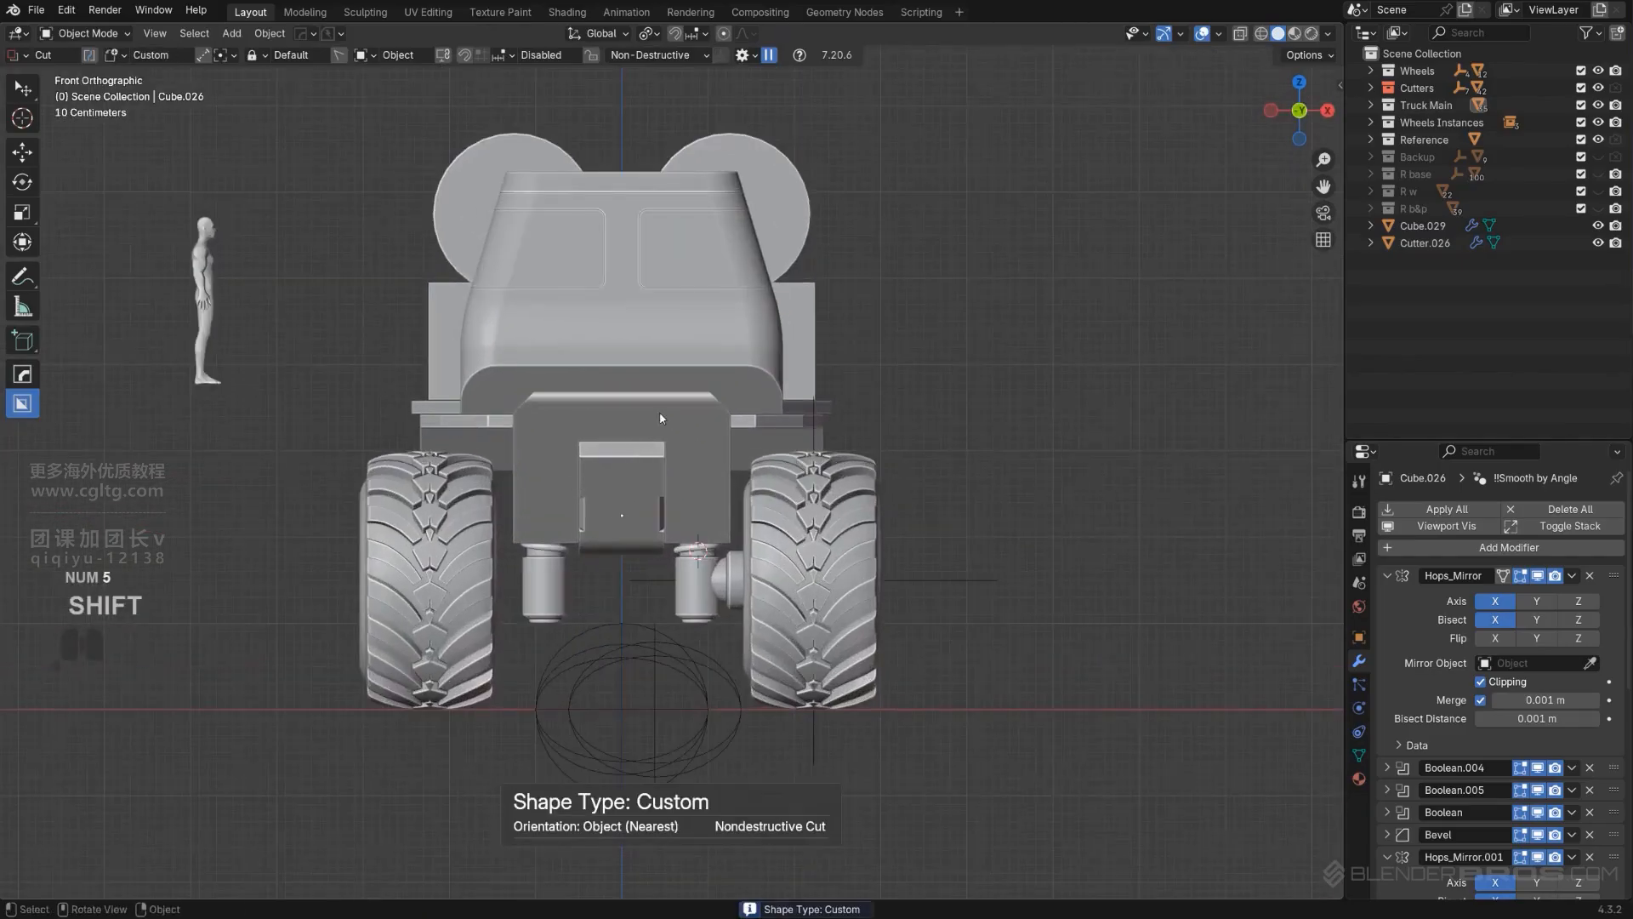
pyautogui.scroll(4, 671, 340)
pyautogui.scroll(-3, 676, 349)
pyautogui.moveTo(677, 354)
pyautogui.keyDown('shift'); pyautogui.mouseDown(button='middle')
pyautogui.moveTo(705, 364)
pyautogui.moveTo(678, 385)
pyautogui.mouseUp(button='middle'); pyautogui.keyUp('shift')
pyautogui.press('KP_5')
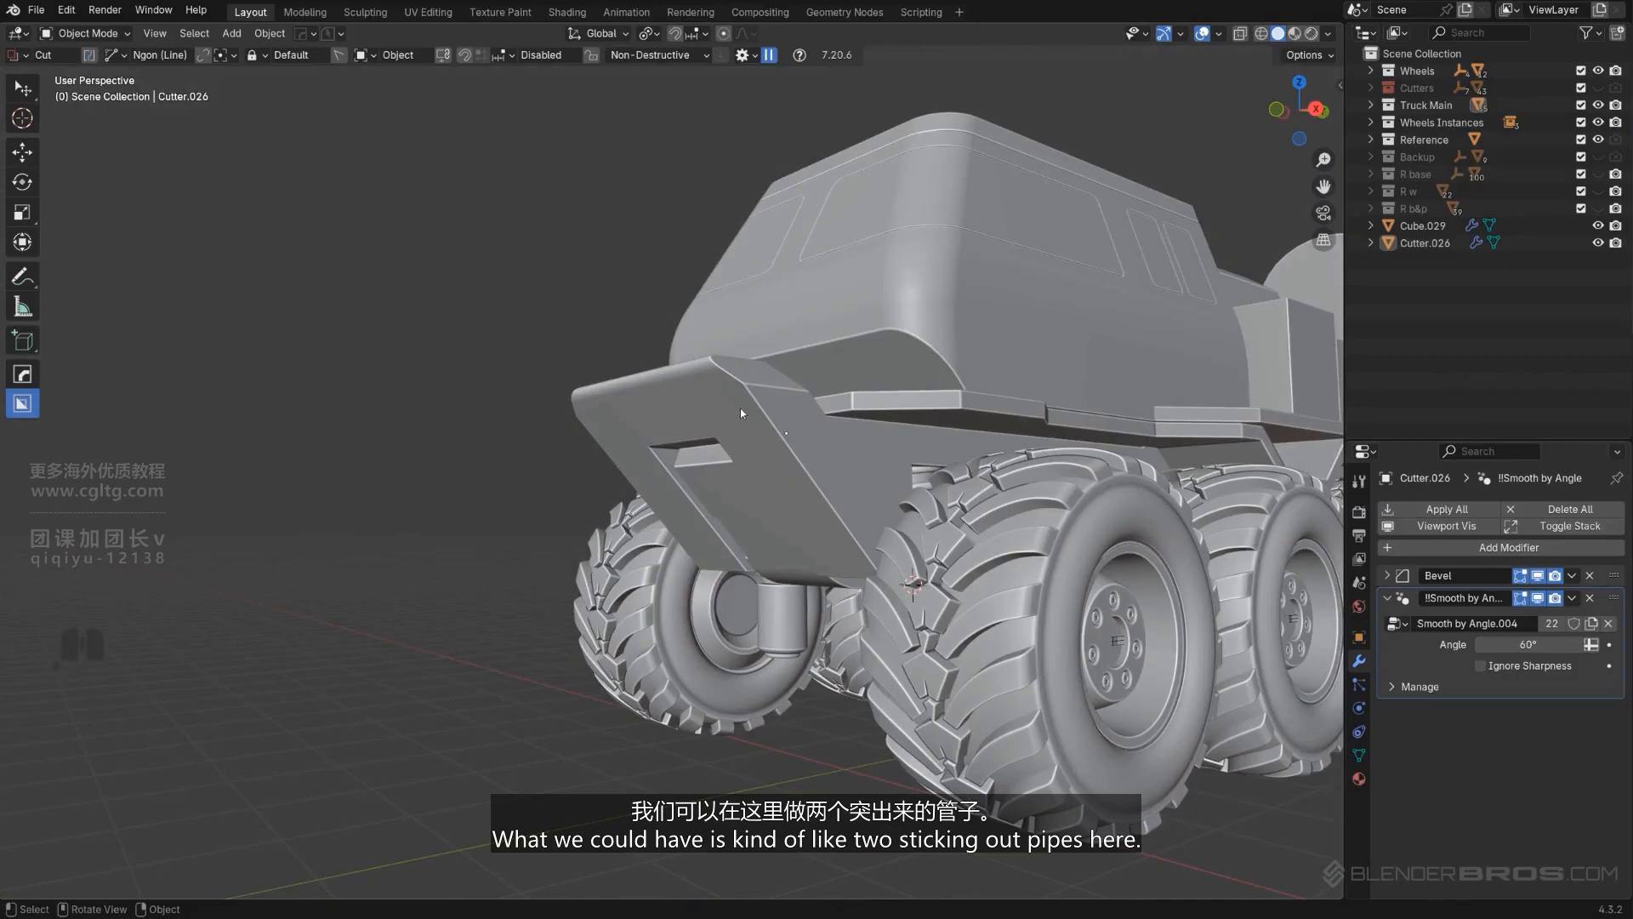
# Step: Add a plane in the side view and move it into the empty space ahead of the truck
pyautogui.moveTo(859, 521); pyautogui.dragTo(866, 489, button='middle')
pyautogui.moveTo(771, 511)
pyautogui.keyDown('alt'); pyautogui.mouseDown(button='middle')
pyautogui.moveTo(787, 468)
pyautogui.moveTo(712, 459)
pyautogui.moveTo(588, 482)
pyautogui.mouseUp(button='middle'); pyautogui.keyUp('alt')
pyautogui.keyDown('alt'); pyautogui.scroll(1, 713, 459); pyautogui.keyUp('alt')
pyautogui.press('KP_5')
pyautogui.scroll(3, 589, 483)
pyautogui.scroll(-4, 606, 490)
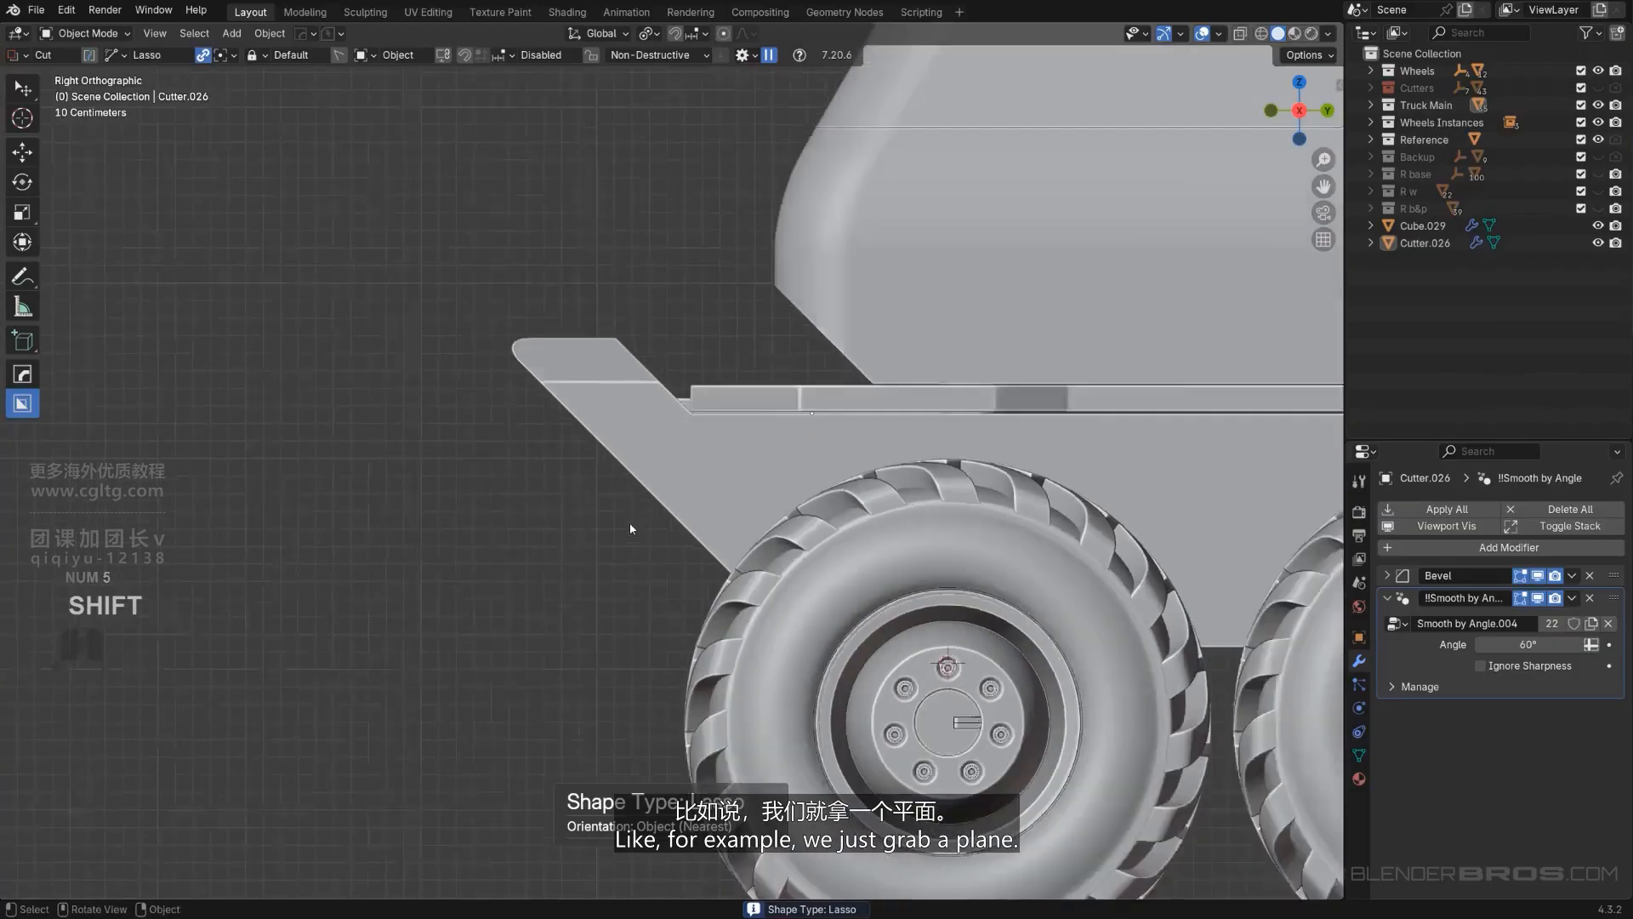
pyautogui.hotkey('shift', 'a')
pyautogui.moveTo(651, 502)
pyautogui.click(722, 518)
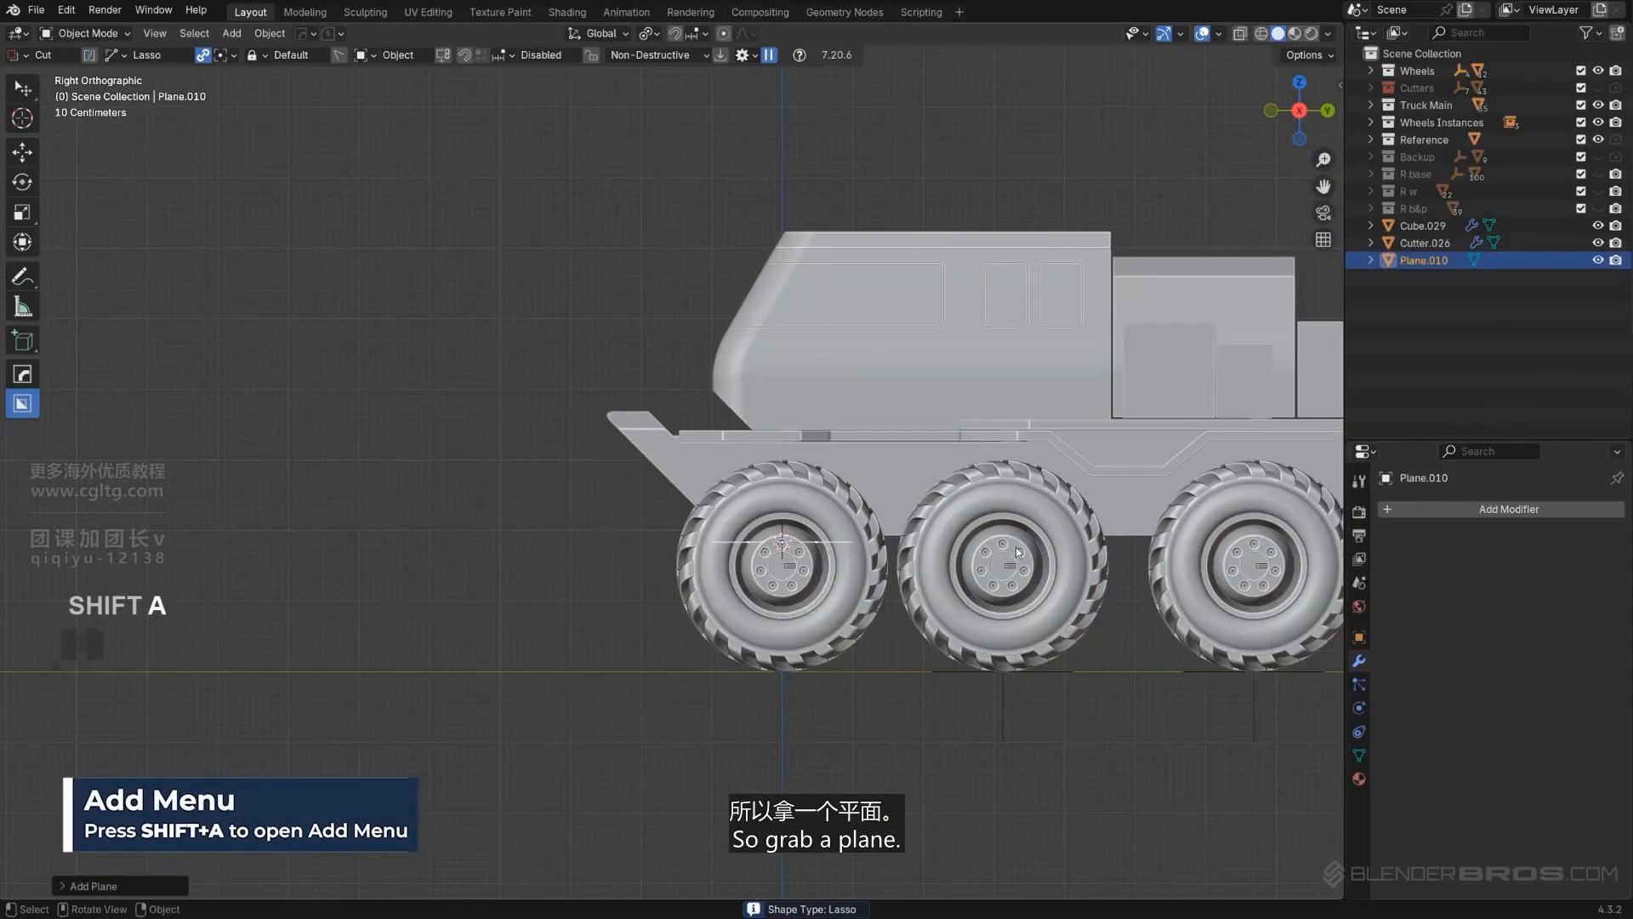
pyautogui.press('g')
pyautogui.click(655, 515)
# Step: Merge all the plane's vertices at their center and move the resulting vertex onto the front plate's sloped face
pyautogui.scroll(2, 655, 515)
pyautogui.press('Tab')
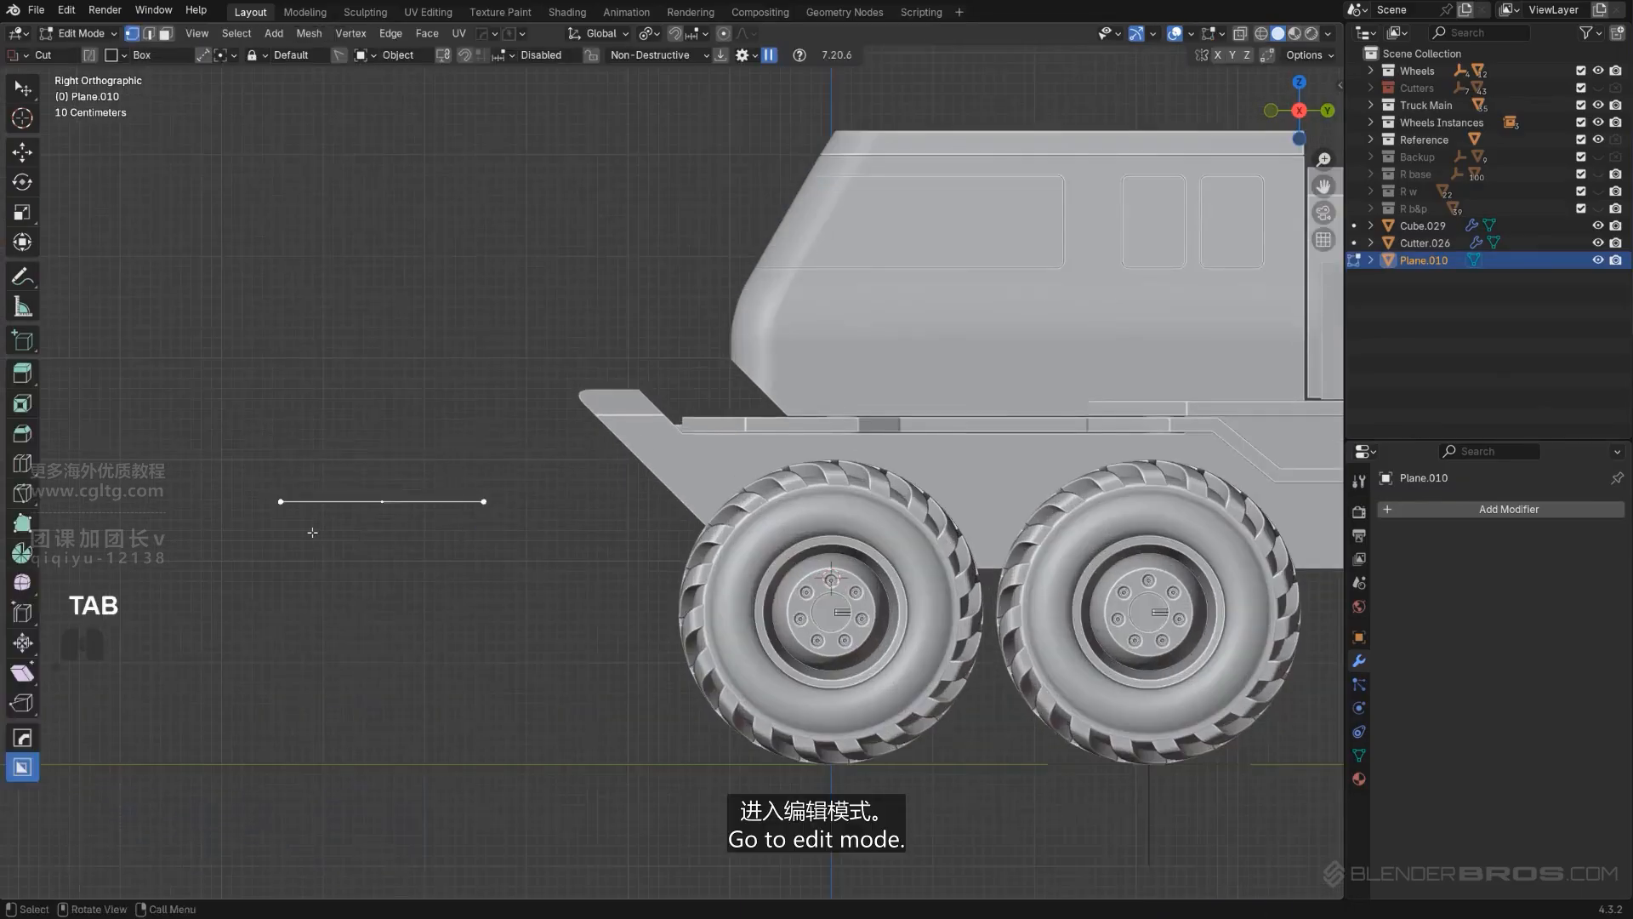
pyautogui.keyDown('shift'); pyautogui.moveTo(392, 521); pyautogui.dragTo(579, 525, button='middle'); pyautogui.keyUp('shift')
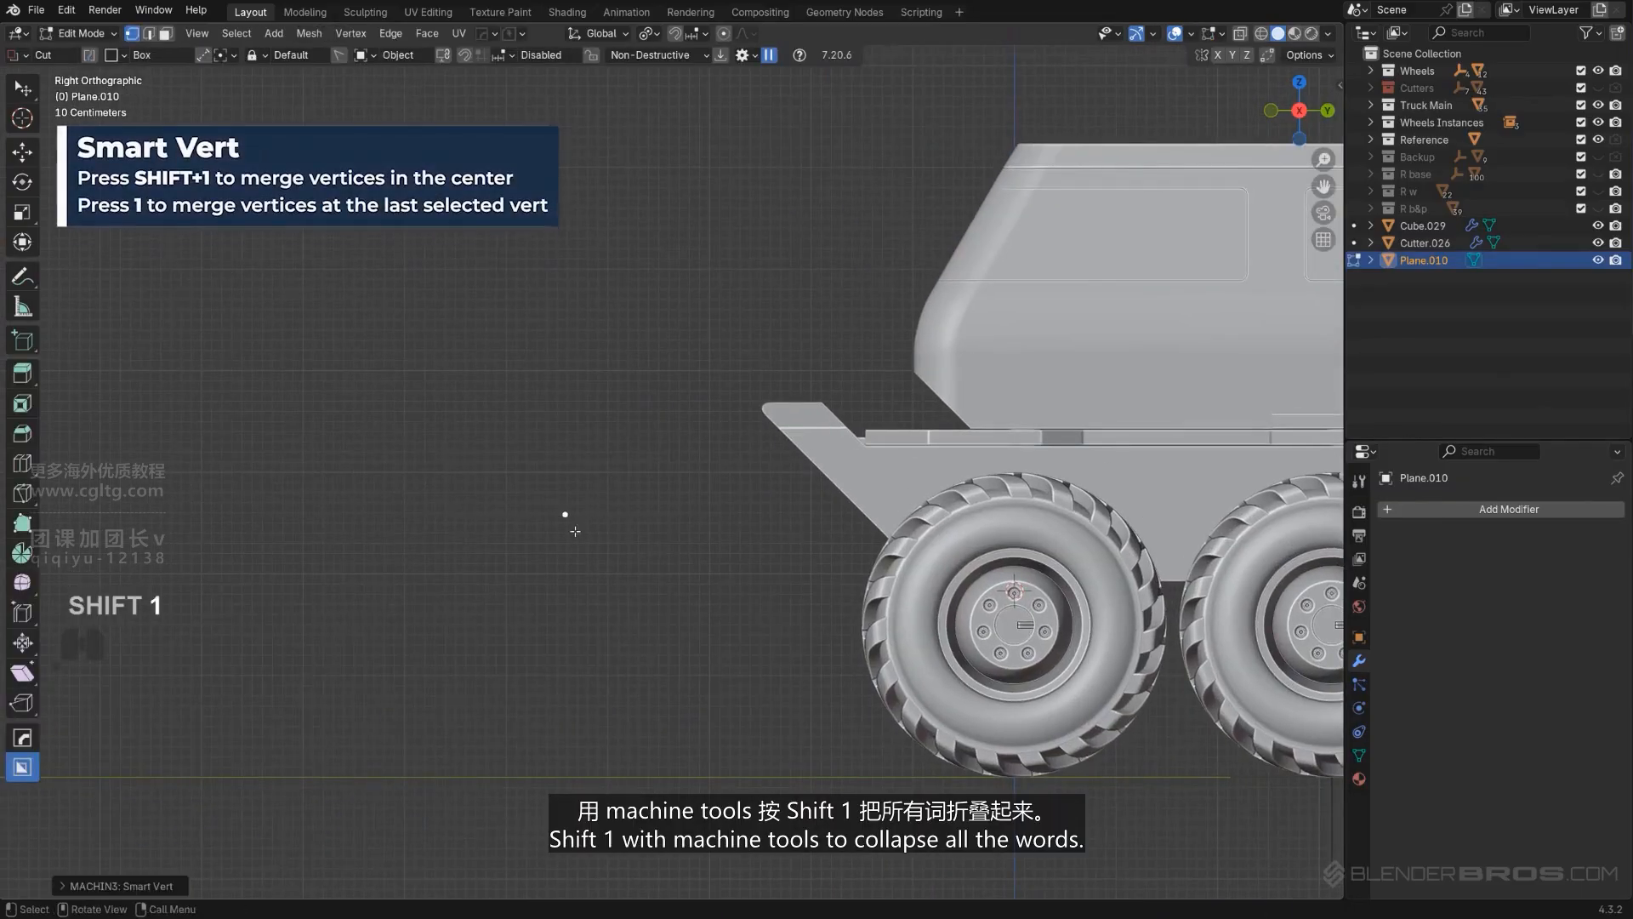
pyautogui.scroll(3, 575, 531)
pyautogui.press('g')
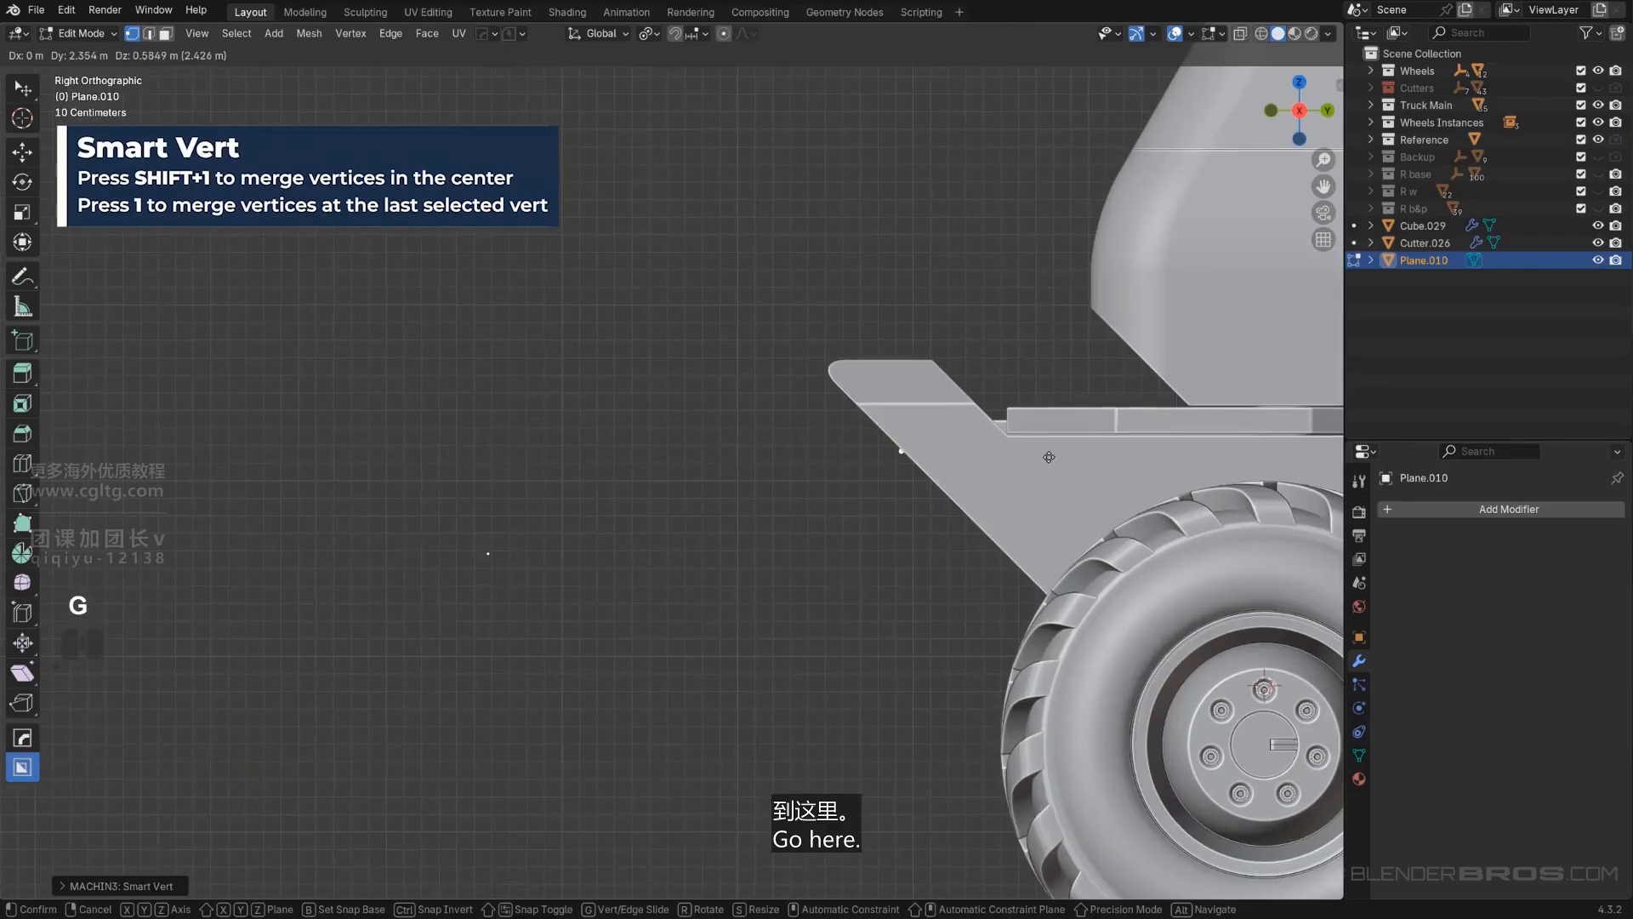
pyautogui.click(1048, 458)
# Step: Extrude the vertex into a three-segment handle outline: outward from the sloped plate, down parallel to it, and back into it
pyautogui.keyDown('shift'); pyautogui.moveTo(904, 475); pyautogui.dragTo(593, 442, button='middle'); pyautogui.keyUp('shift')
pyautogui.scroll(2, 605, 468)
pyautogui.press('e')
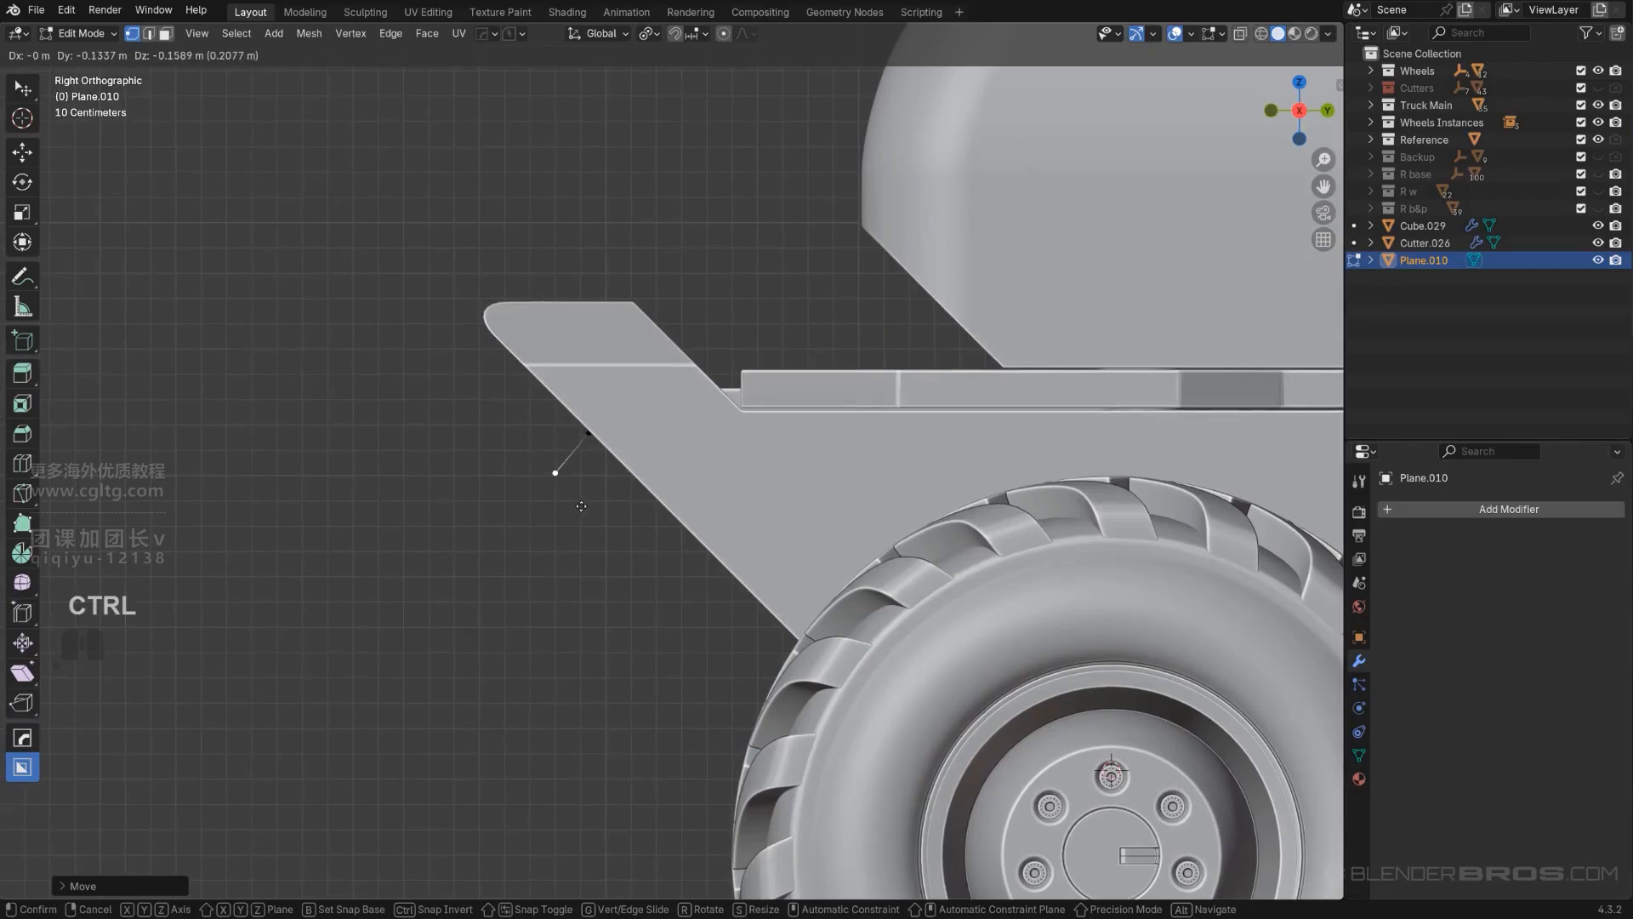
pyautogui.click(572, 503)
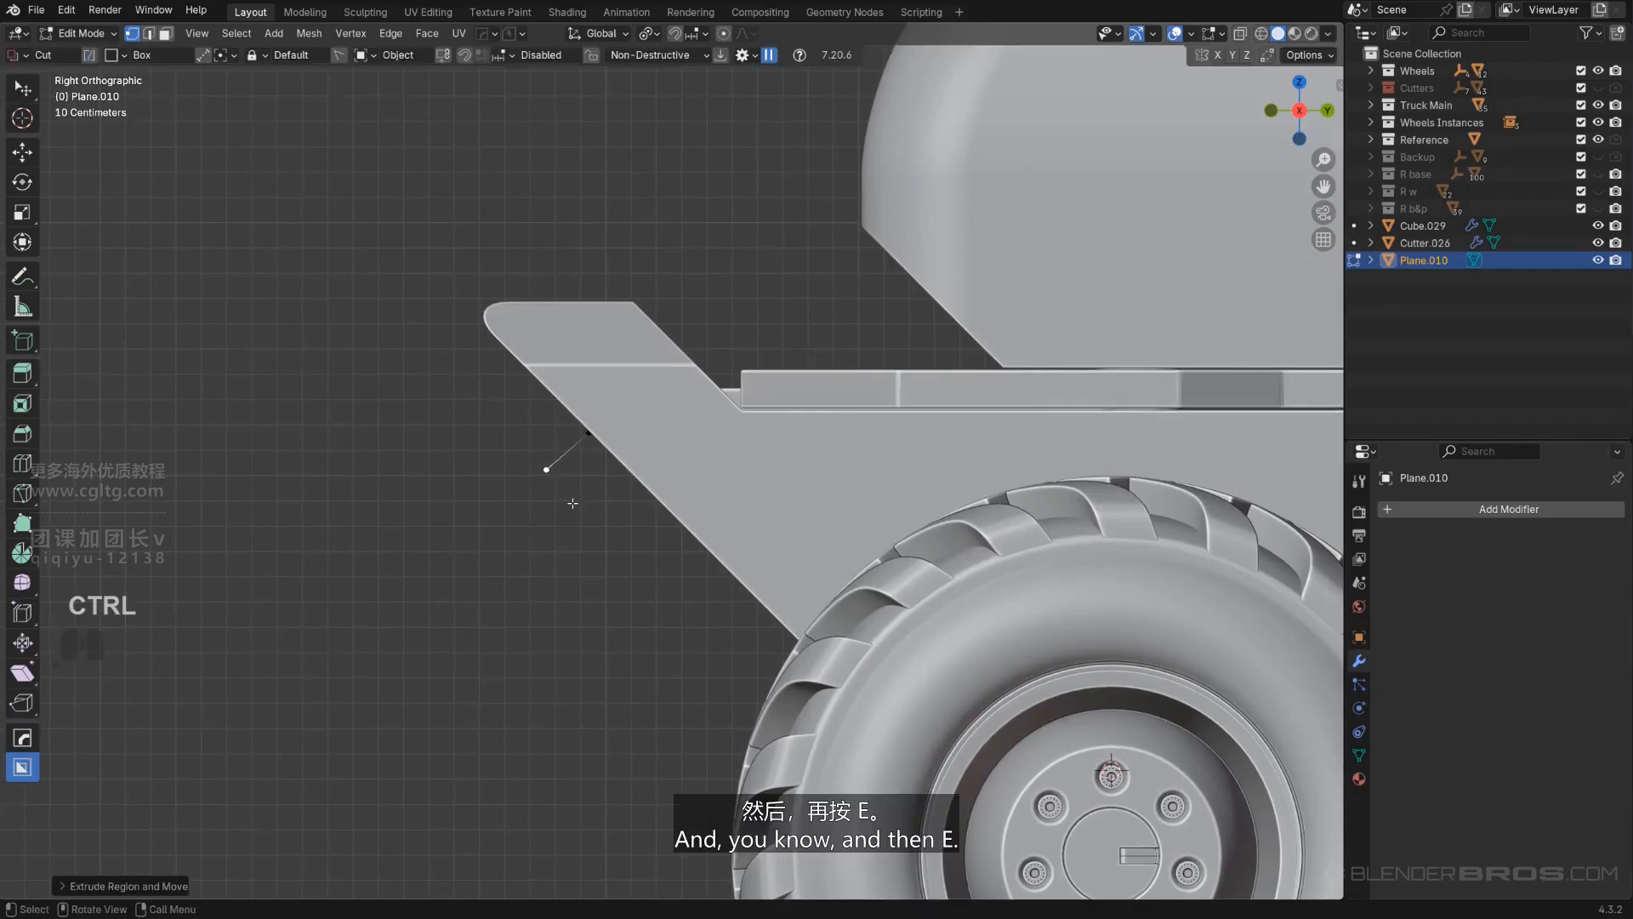
pyautogui.press('e')
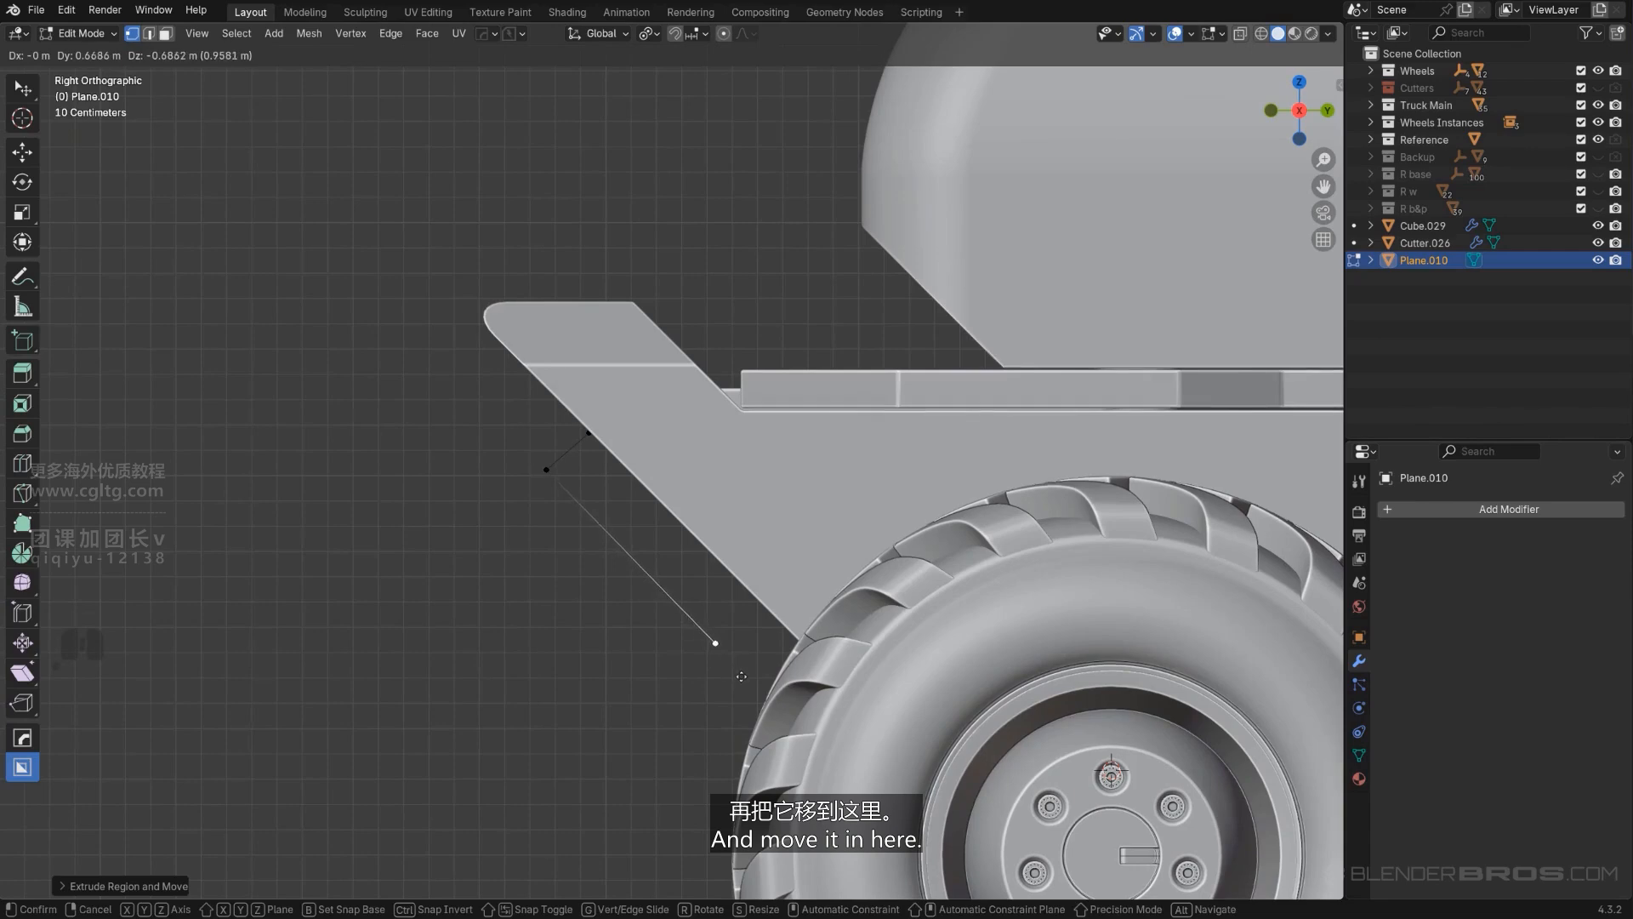
pyautogui.click(761, 695)
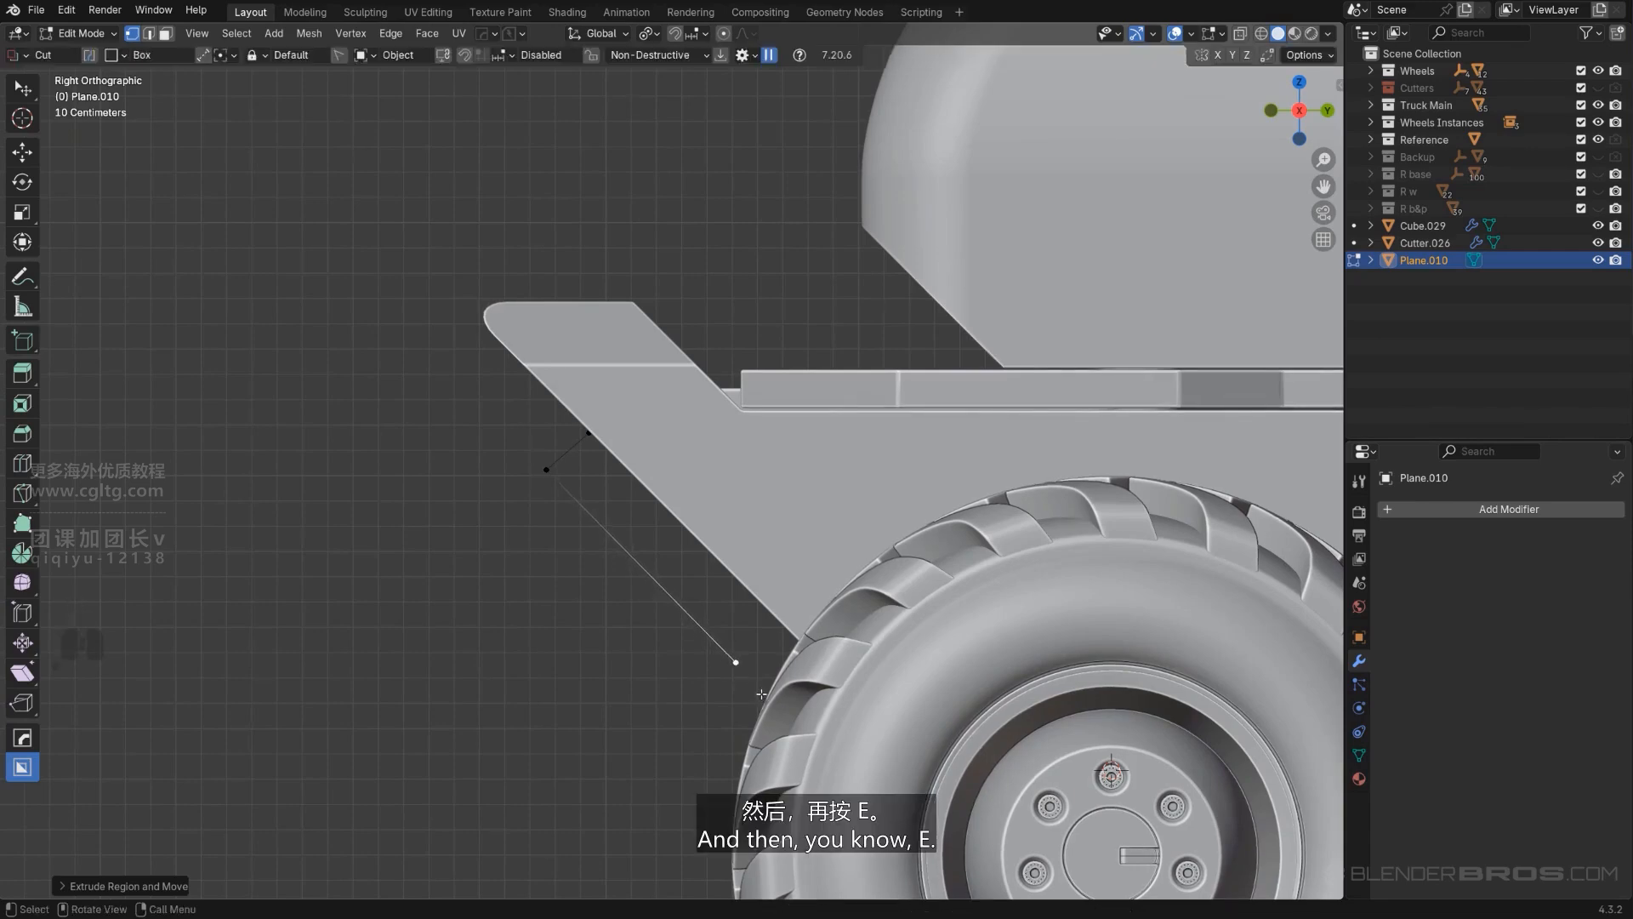
pyautogui.press('e')
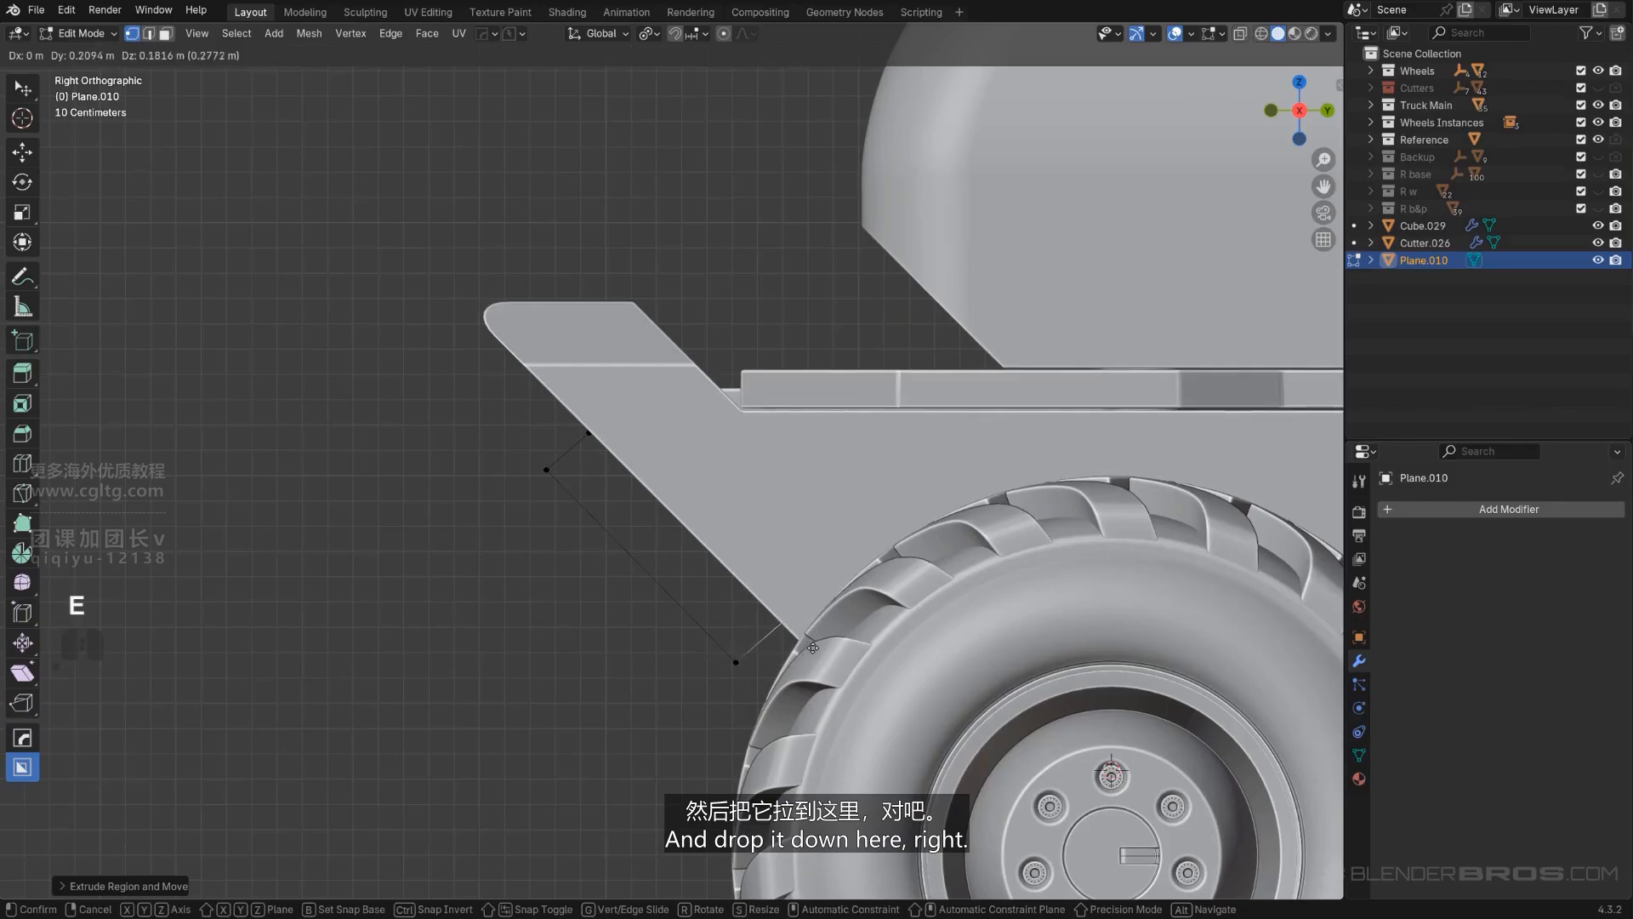
pyautogui.click(812, 648)
# Step: Round the handle outline's two outer corners with a 4-segment vertex bevel
pyautogui.hotkey('ctrl', 'shift', 'b')
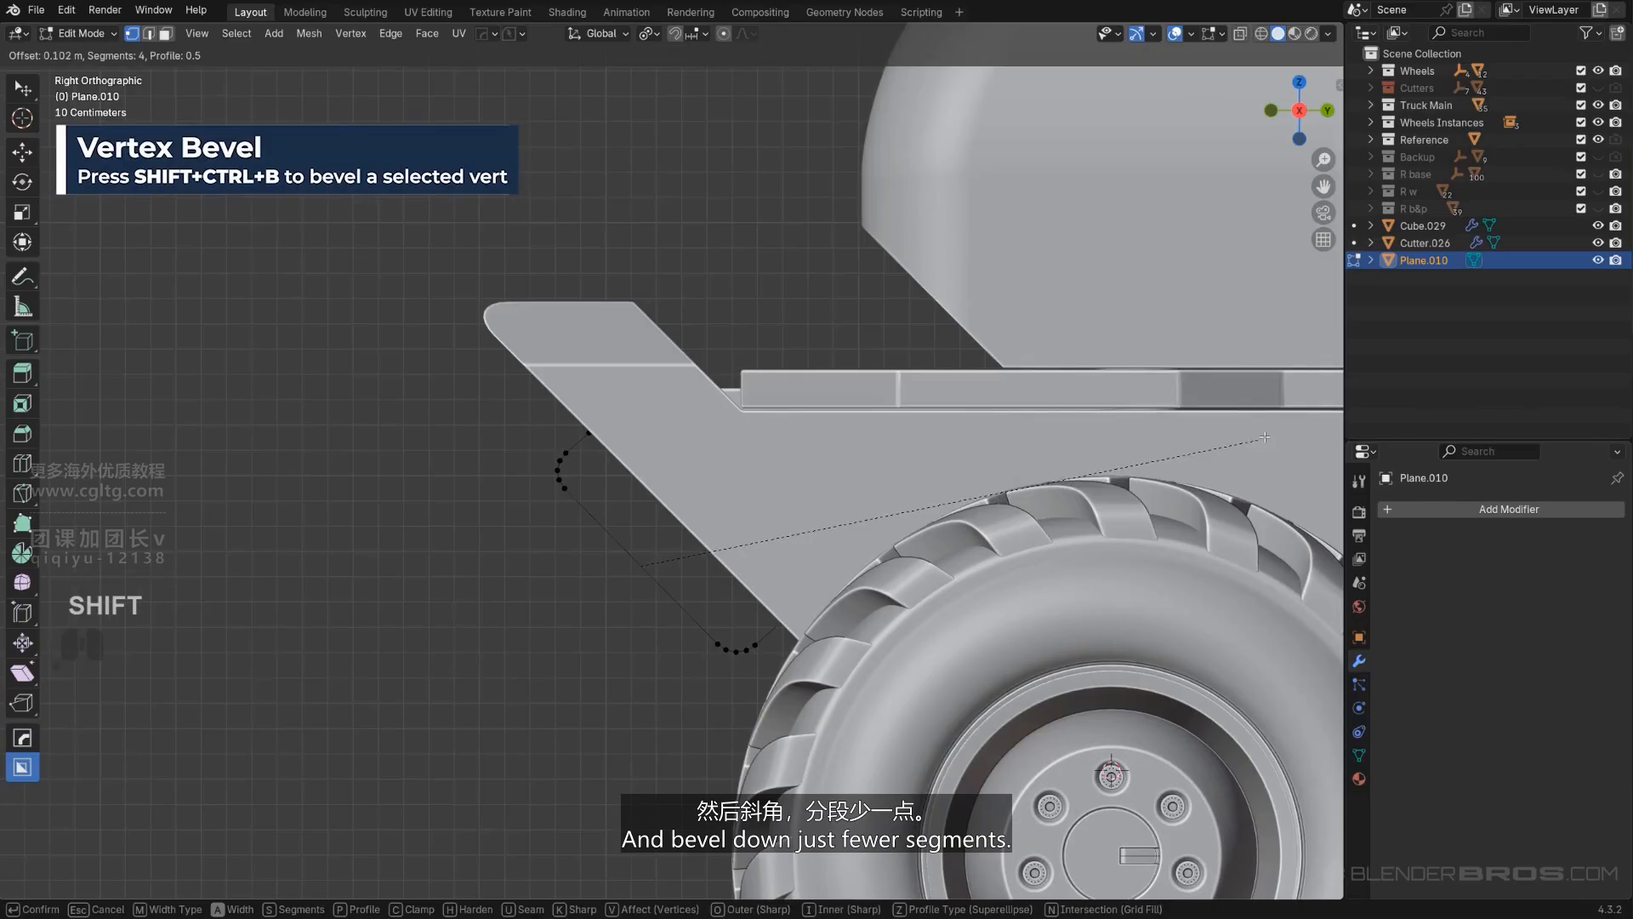
pyautogui.click(1307, 431)
pyautogui.press('Tab')
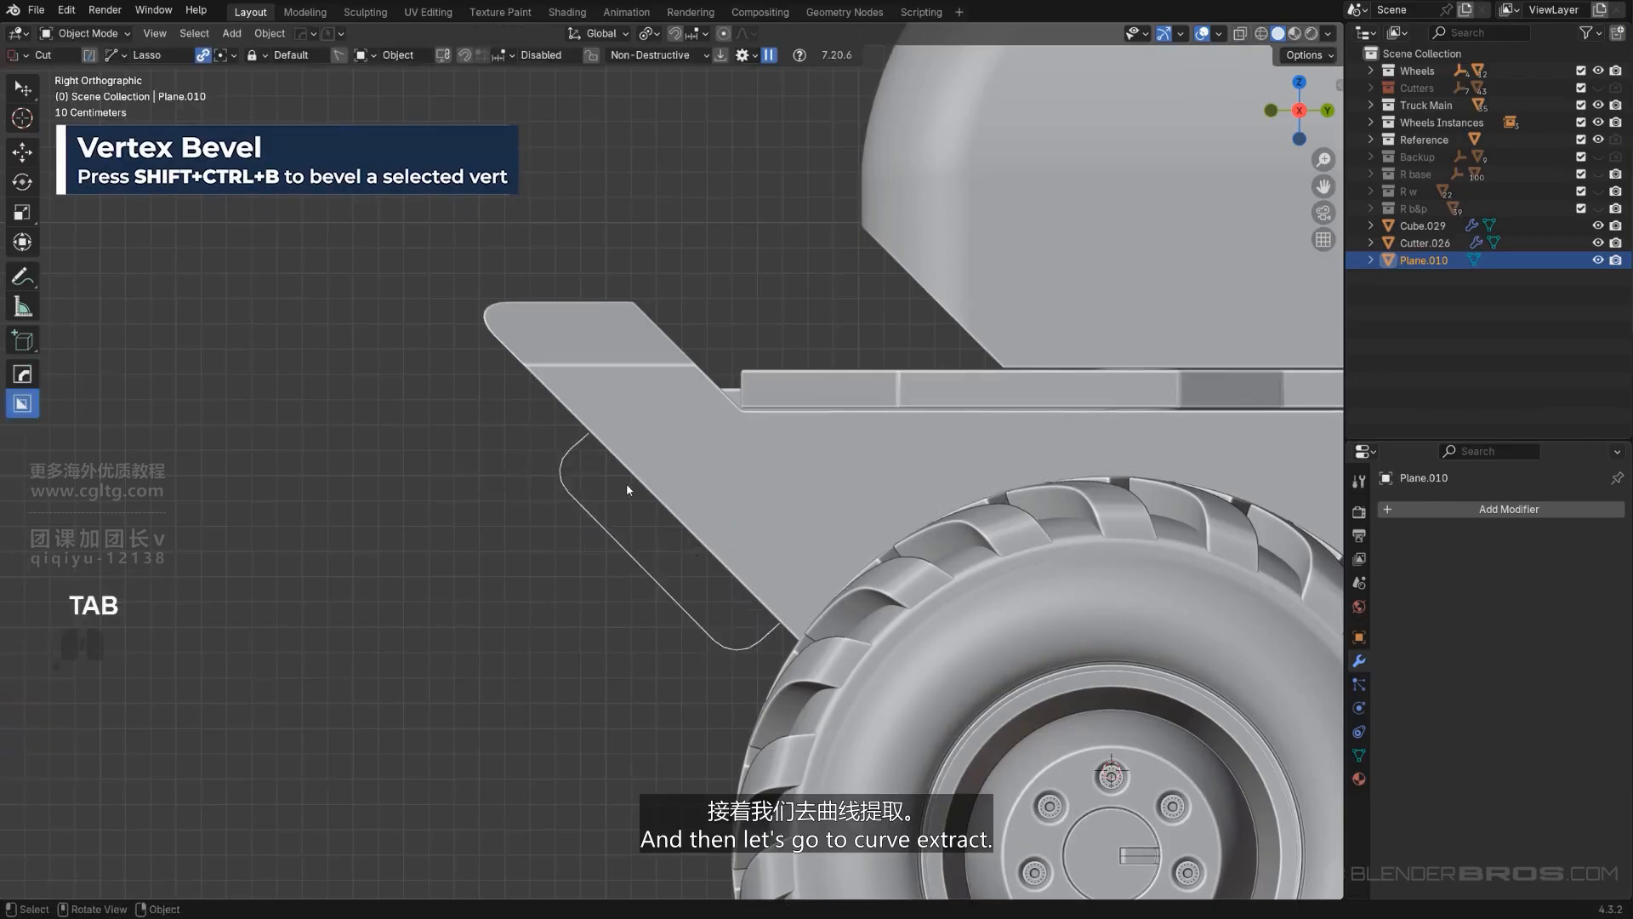
# Step: Convert the handle outline into a pipe with Curve/Extract and turn on smooth shading
pyautogui.press('q')
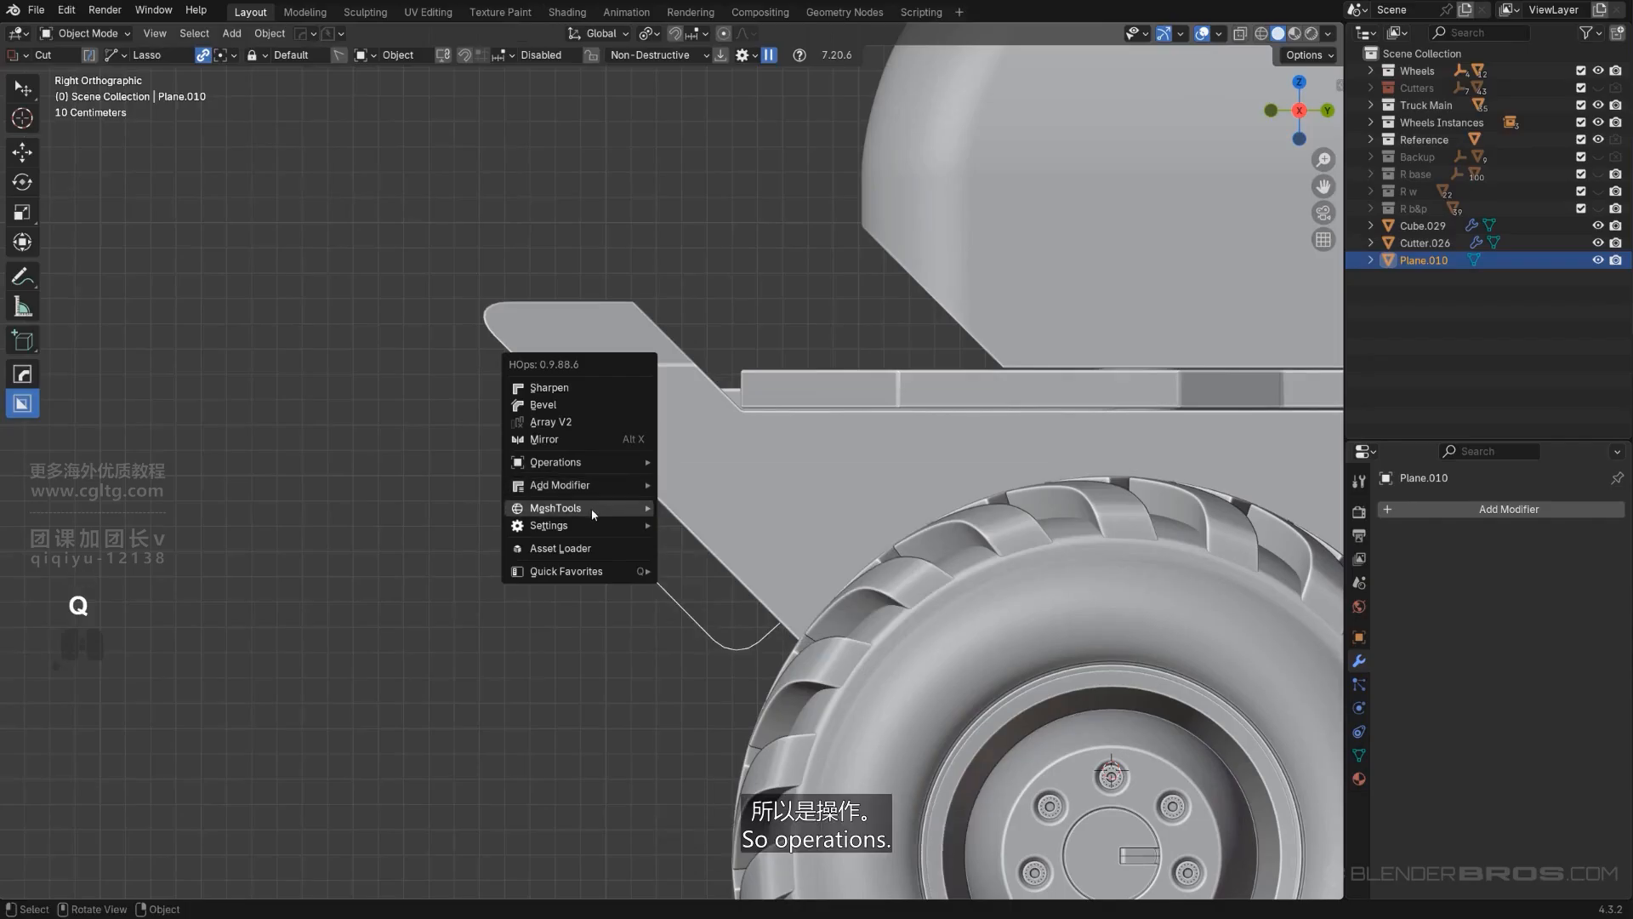
pyautogui.moveTo(593, 514)
pyautogui.moveTo(592, 466)
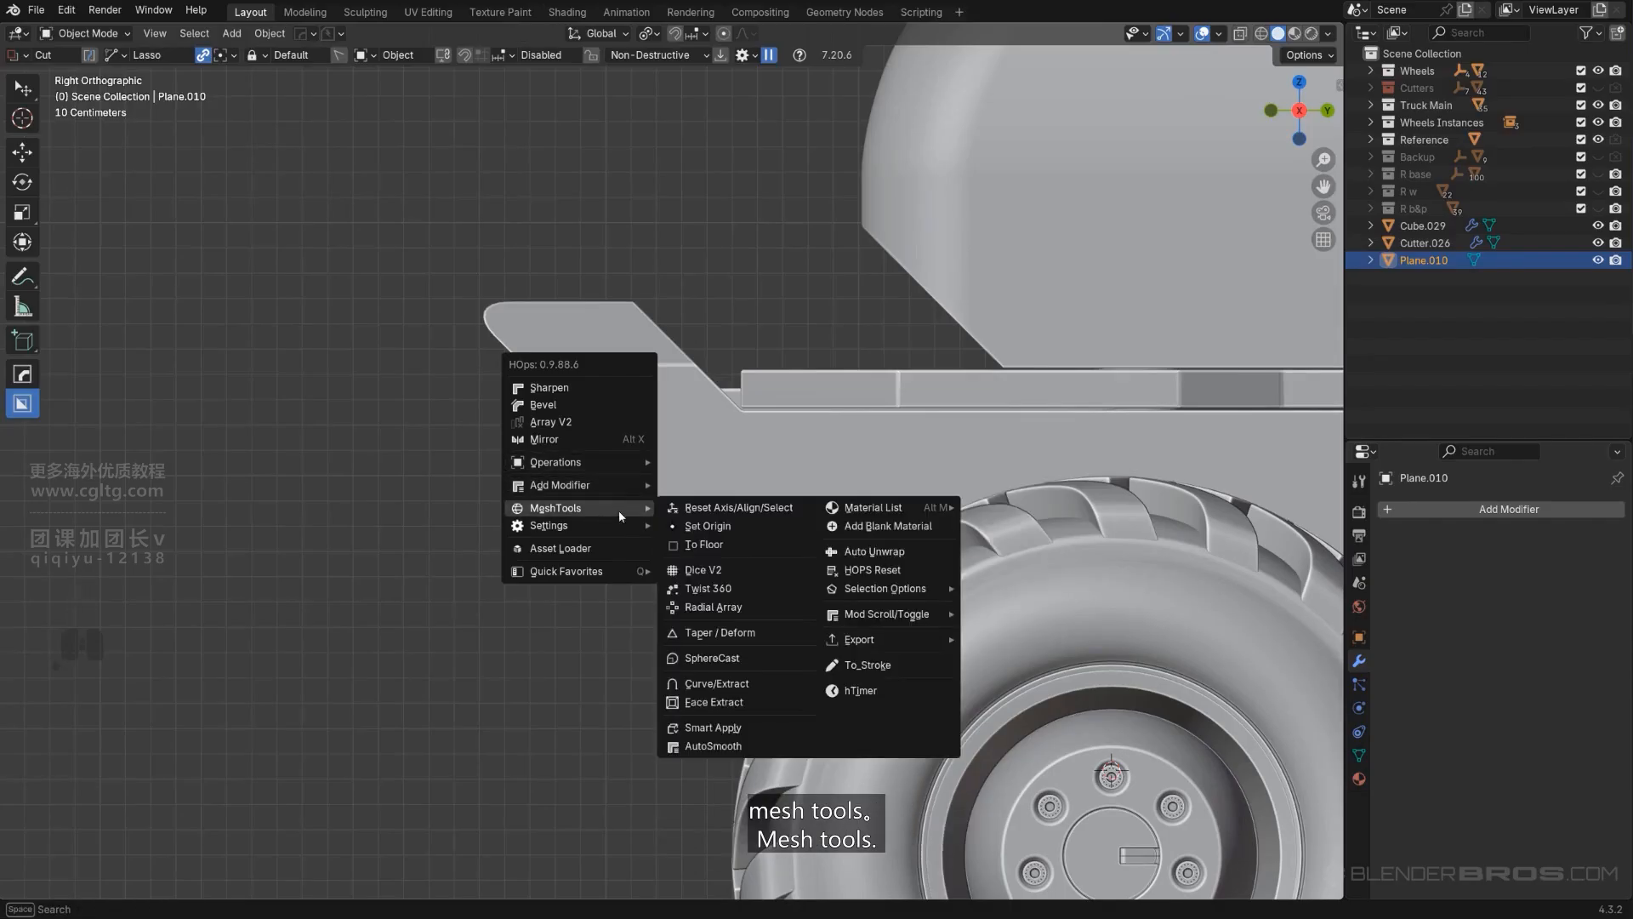
pyautogui.click(717, 683)
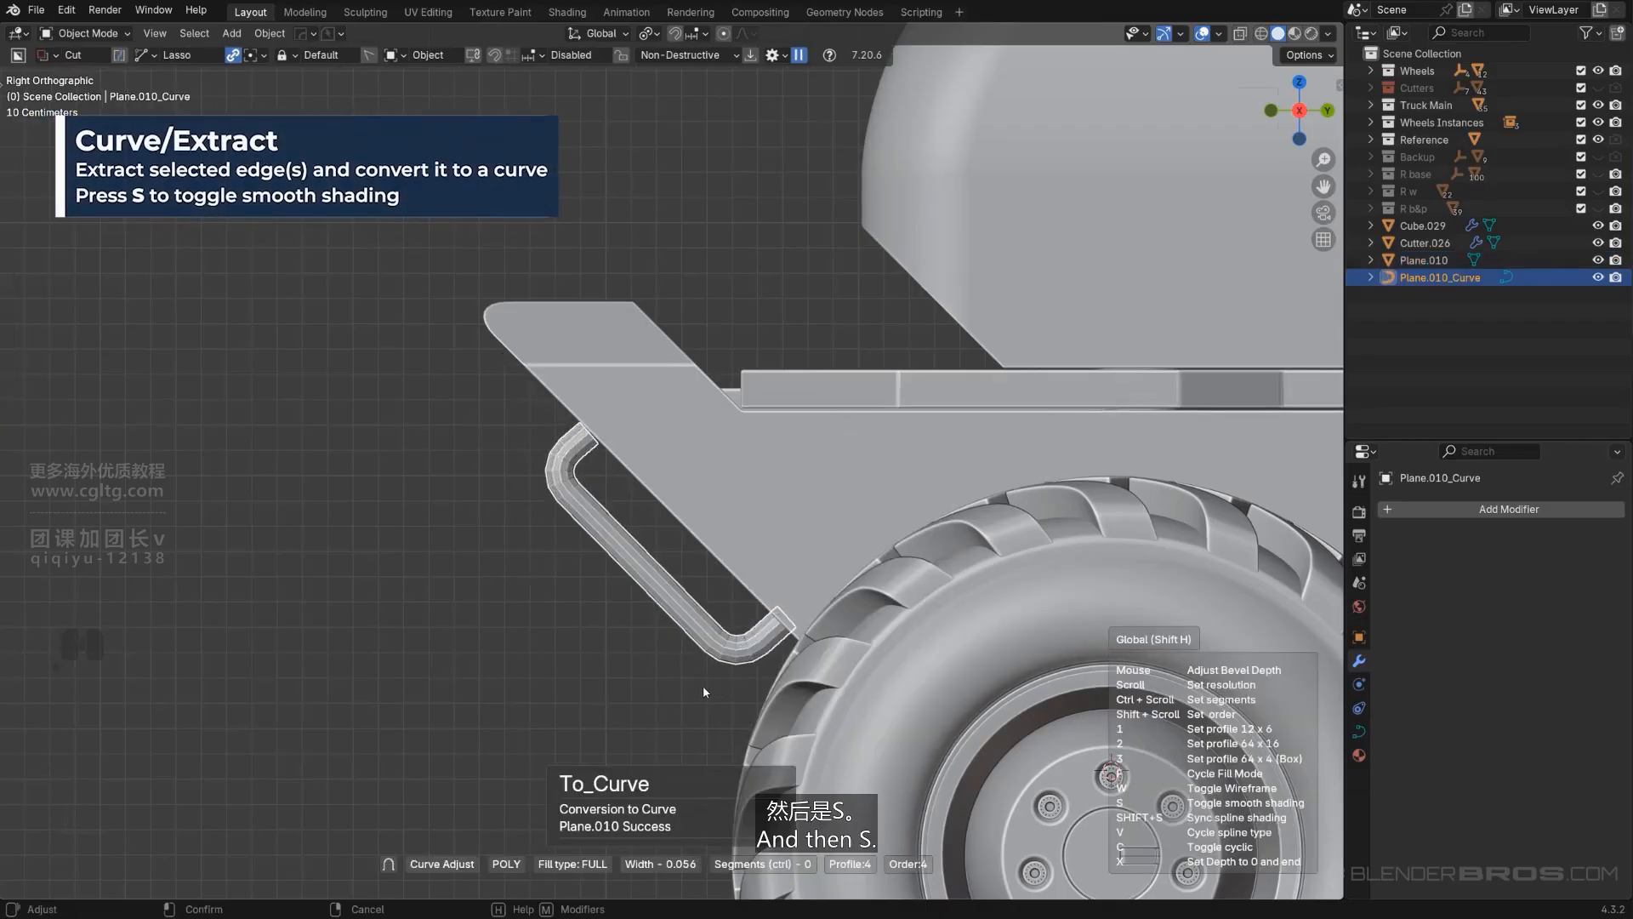
pyautogui.press('s')
pyautogui.click(706, 687)
# Step: Thicken the handle pipe with Adjust Curve
pyautogui.scroll(-3, 677, 662)
pyautogui.moveTo(640, 630); pyautogui.dragTo(778, 628, button='middle')
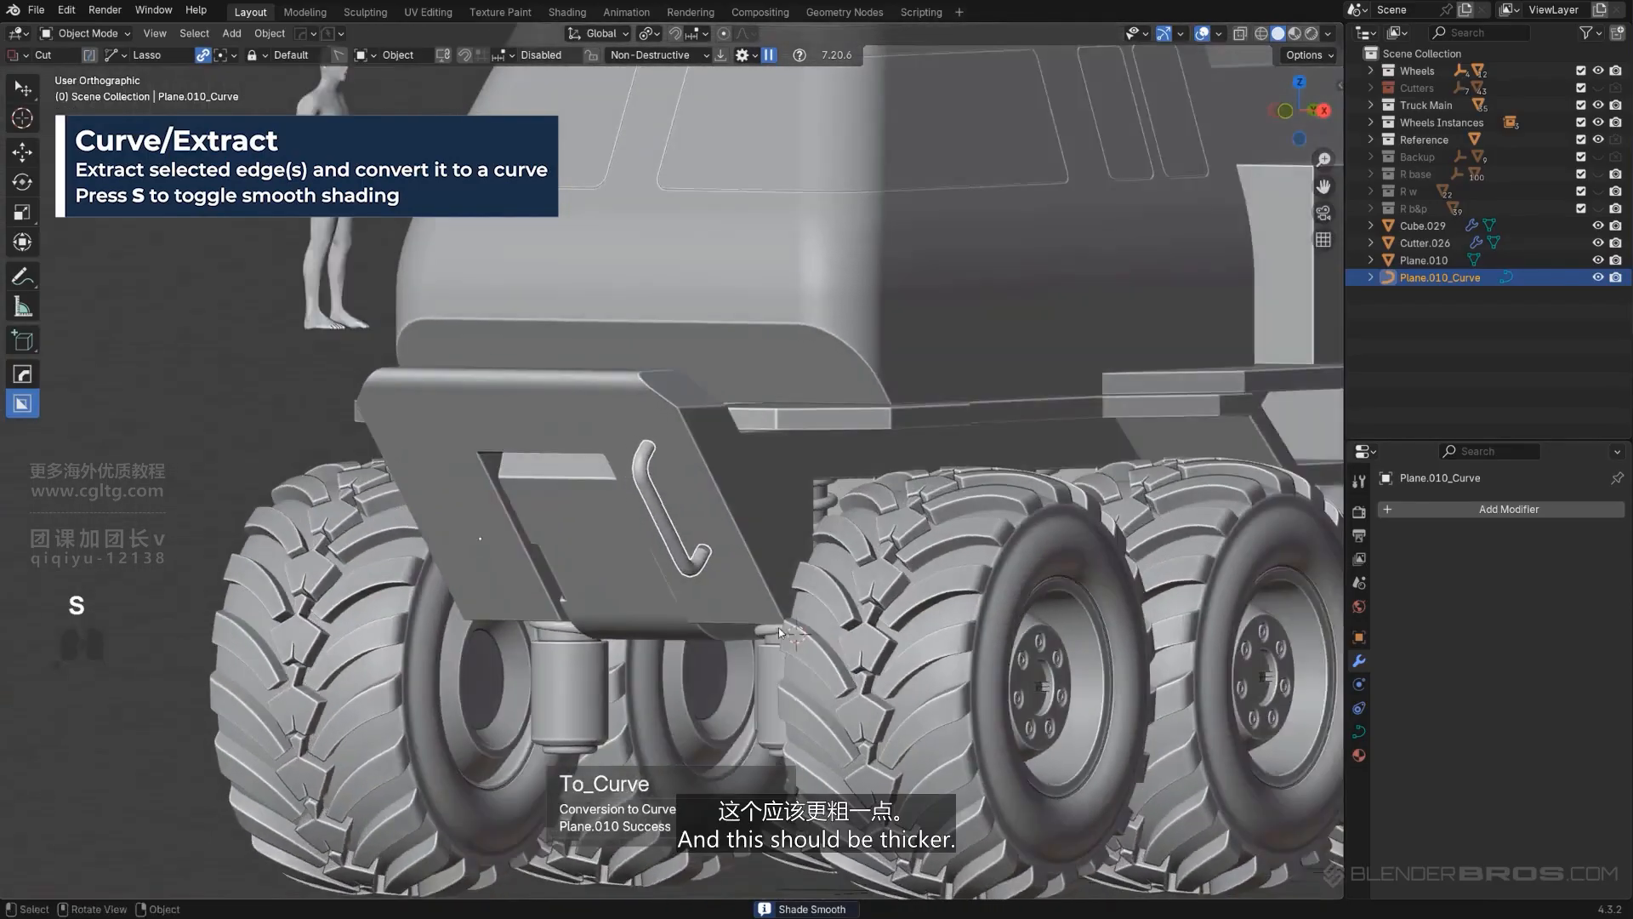
pyautogui.scroll(3, 779, 628)
pyautogui.moveTo(734, 578); pyautogui.dragTo(783, 560, button='middle')
pyautogui.press('q')
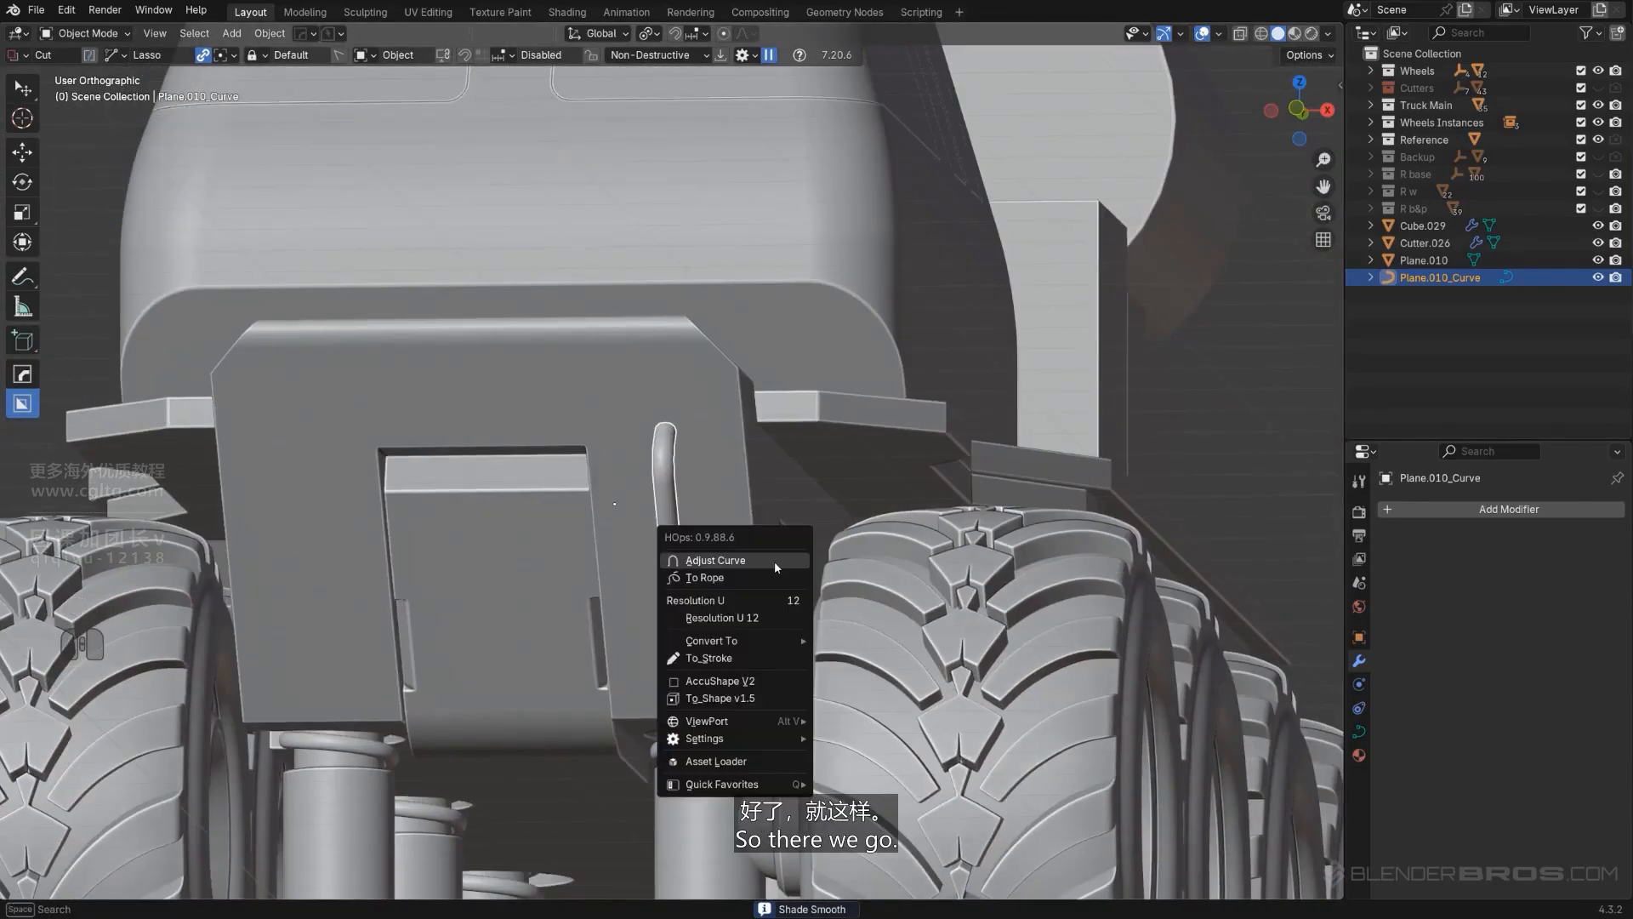
pyautogui.click(775, 563)
pyautogui.click(763, 560)
pyautogui.scroll(-3, 764, 560)
pyautogui.keyDown('alt'); pyautogui.moveTo(763, 560); pyautogui.dragTo(663, 563, button='middle'); pyautogui.keyUp('alt')
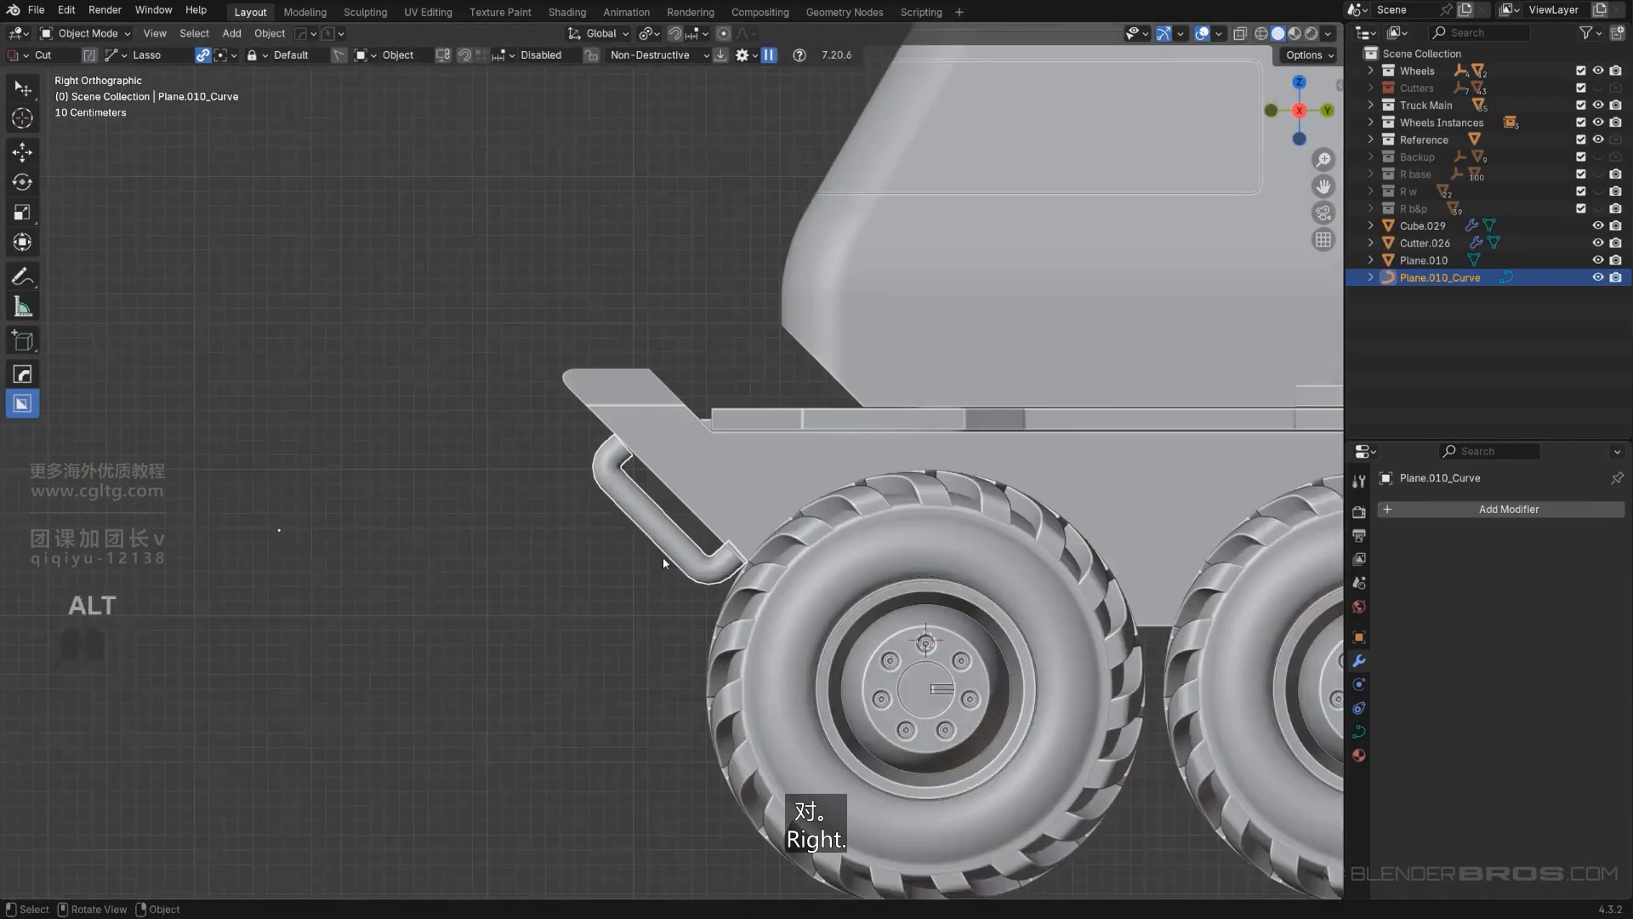
# Step: Readjust the handle pipe's thickness with Adjust Curve to a width of about 0.056
pyautogui.scroll(2, 664, 563)
pyautogui.press('q')
pyautogui.click(677, 569)
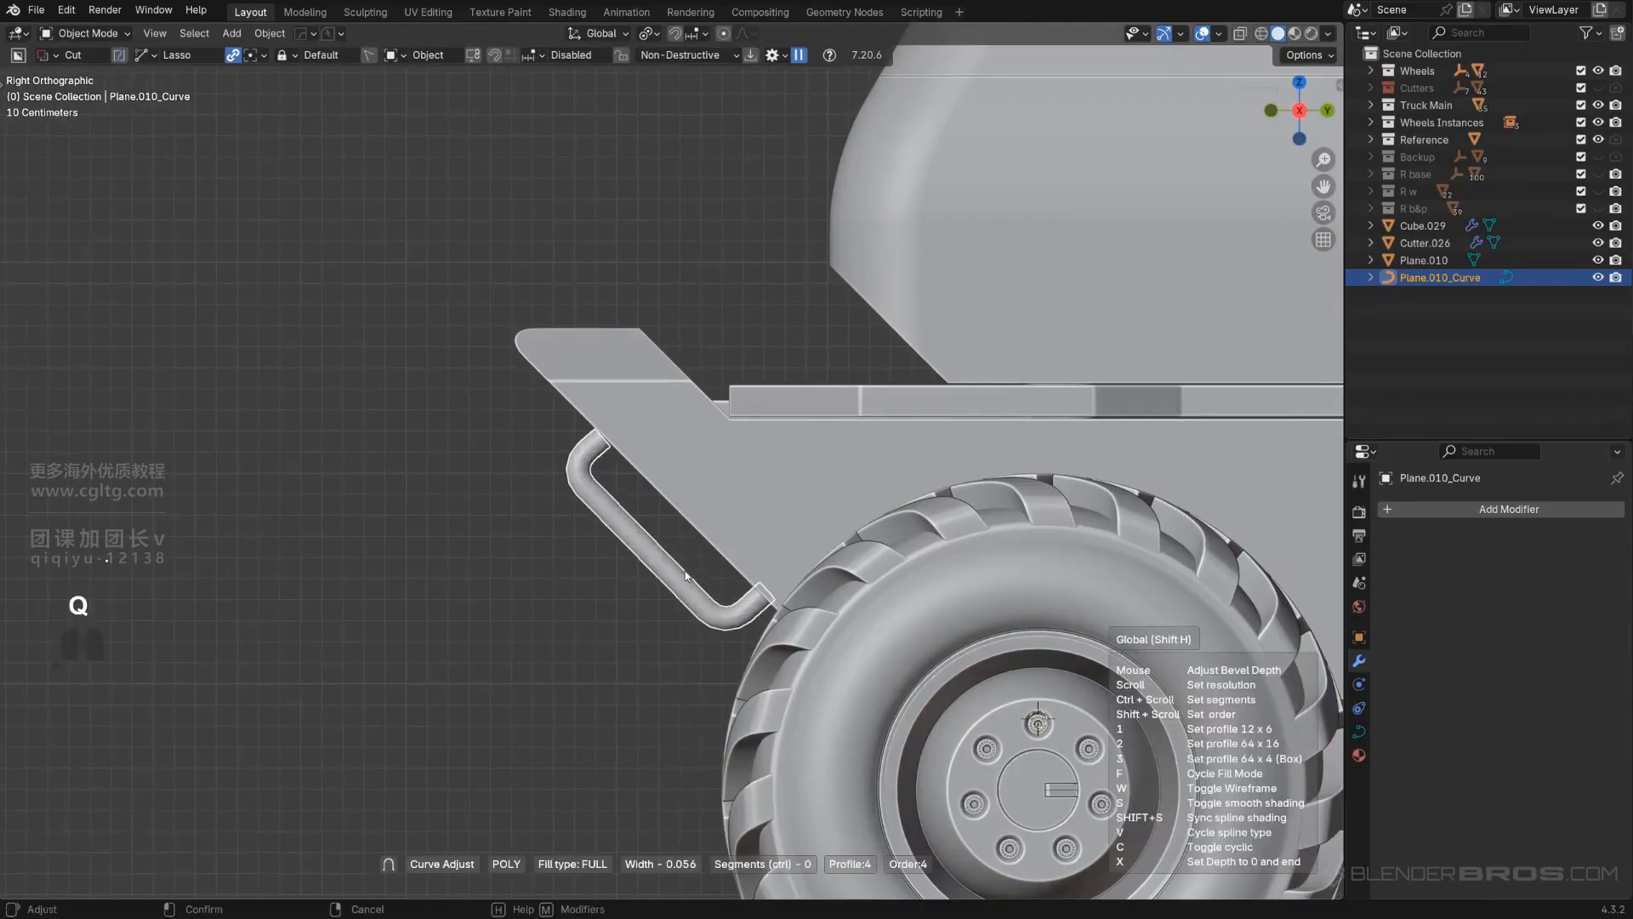
pyautogui.click(684, 570)
# Step: Move the handle pipe closer to the sloped front plate and delete the leftover source outline
pyautogui.press('g')
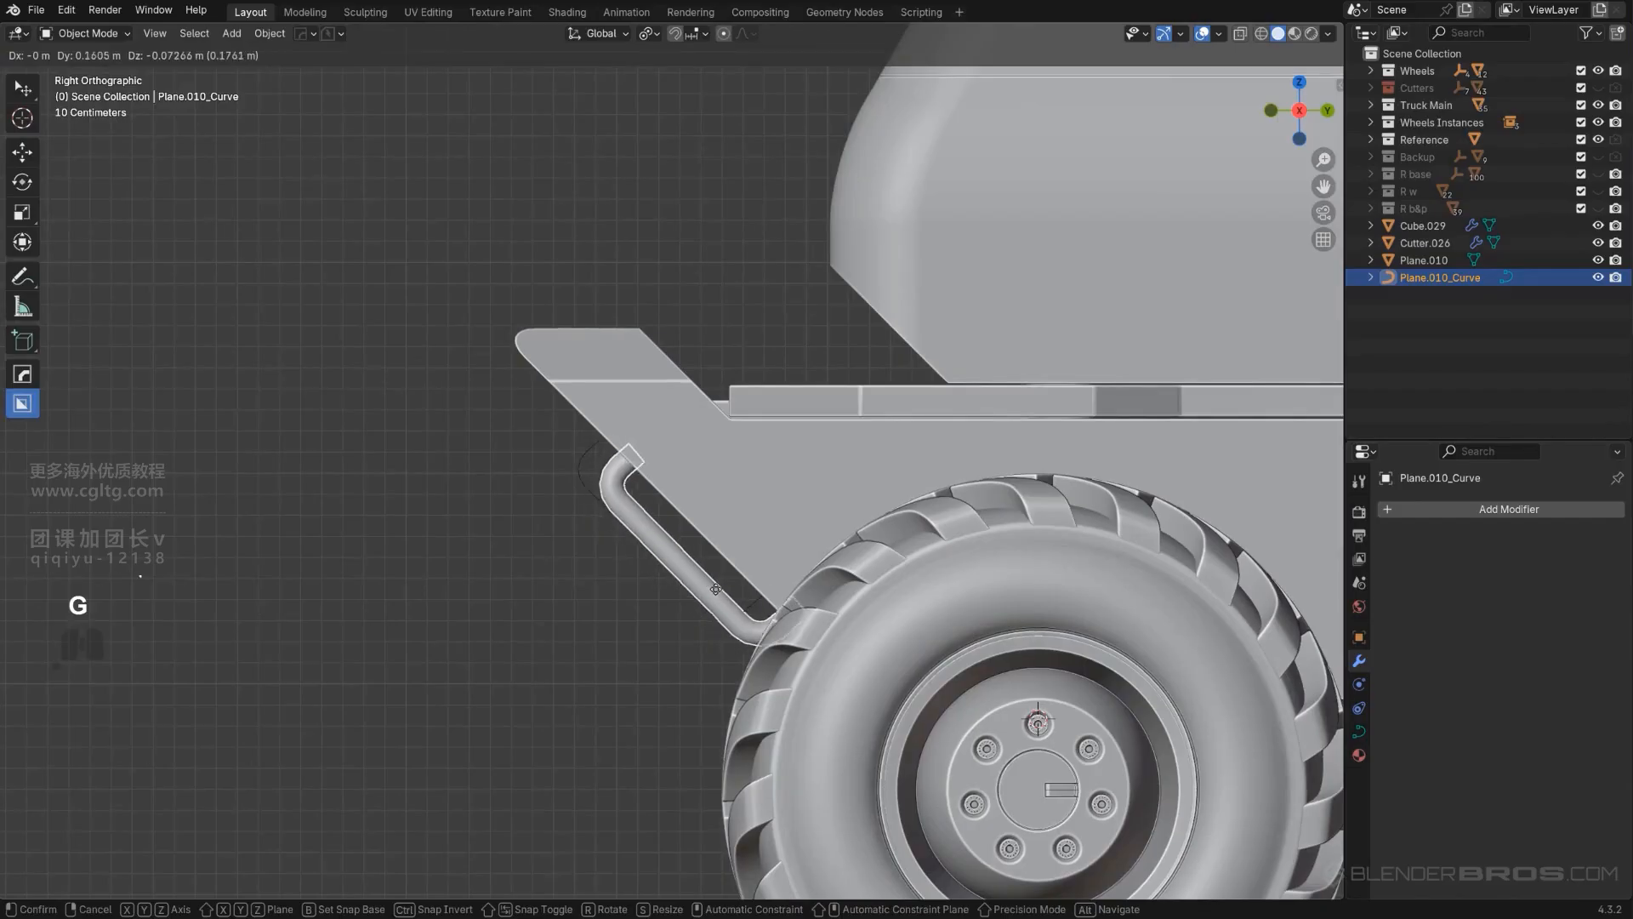
pyautogui.click(727, 588)
pyautogui.click(611, 518)
pyautogui.press('x')
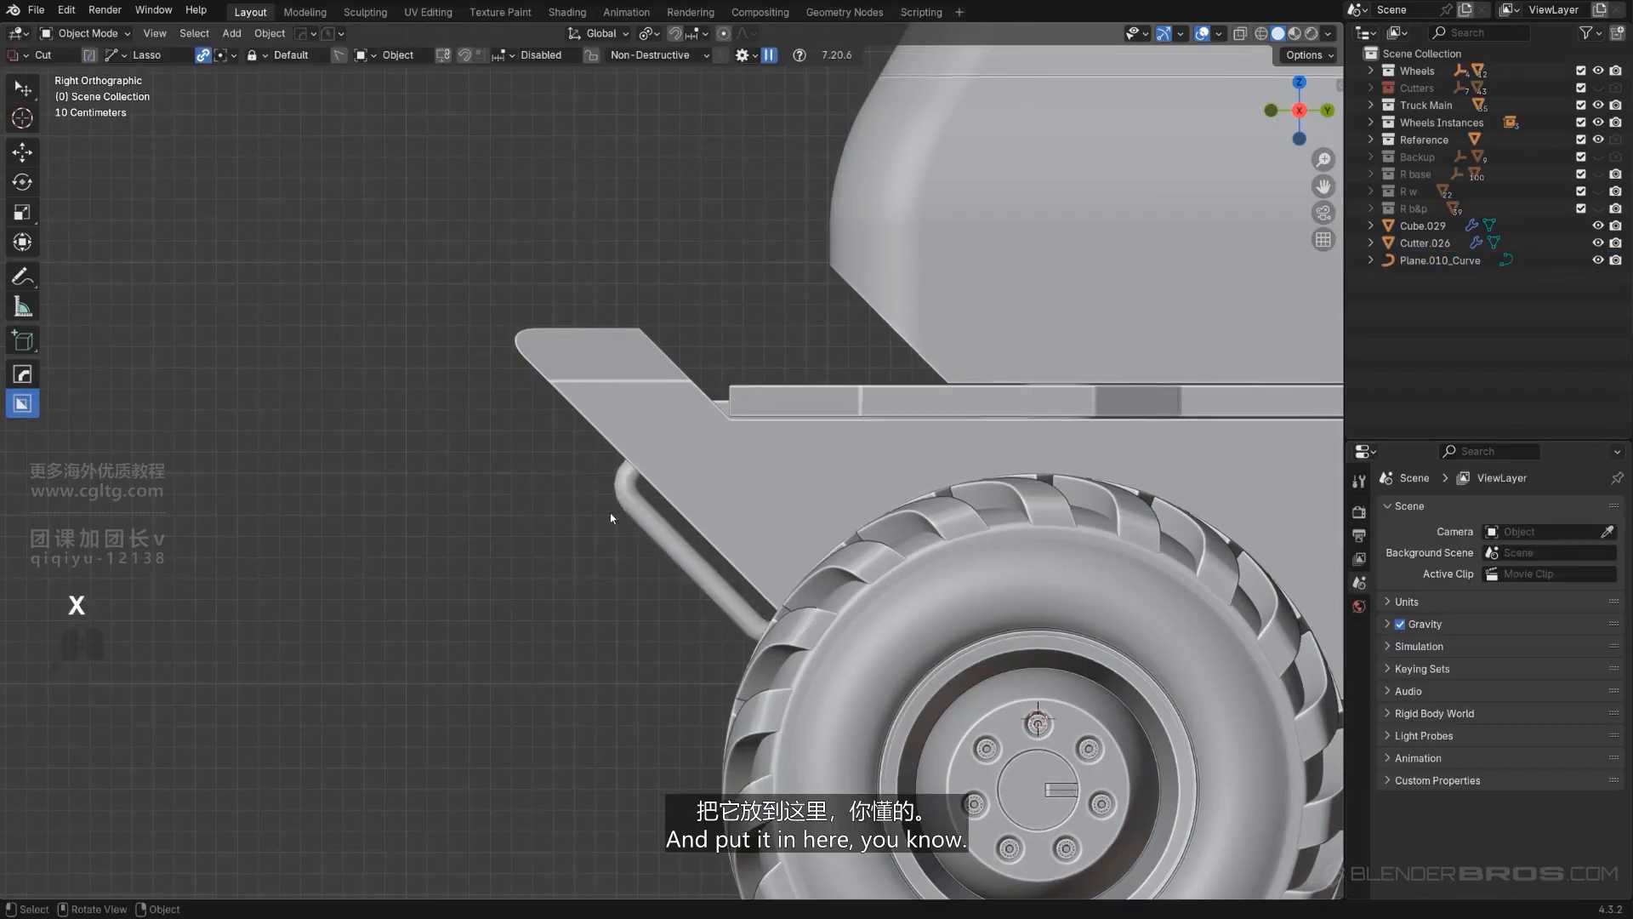
# Step: Move the handle pipe along X toward the outer side edge of the front plate
pyautogui.scroll(-2, 638, 533)
pyautogui.keyDown('shift'); pyautogui.moveTo(638, 532); pyautogui.dragTo(824, 452, button='middle'); pyautogui.keyUp('shift')
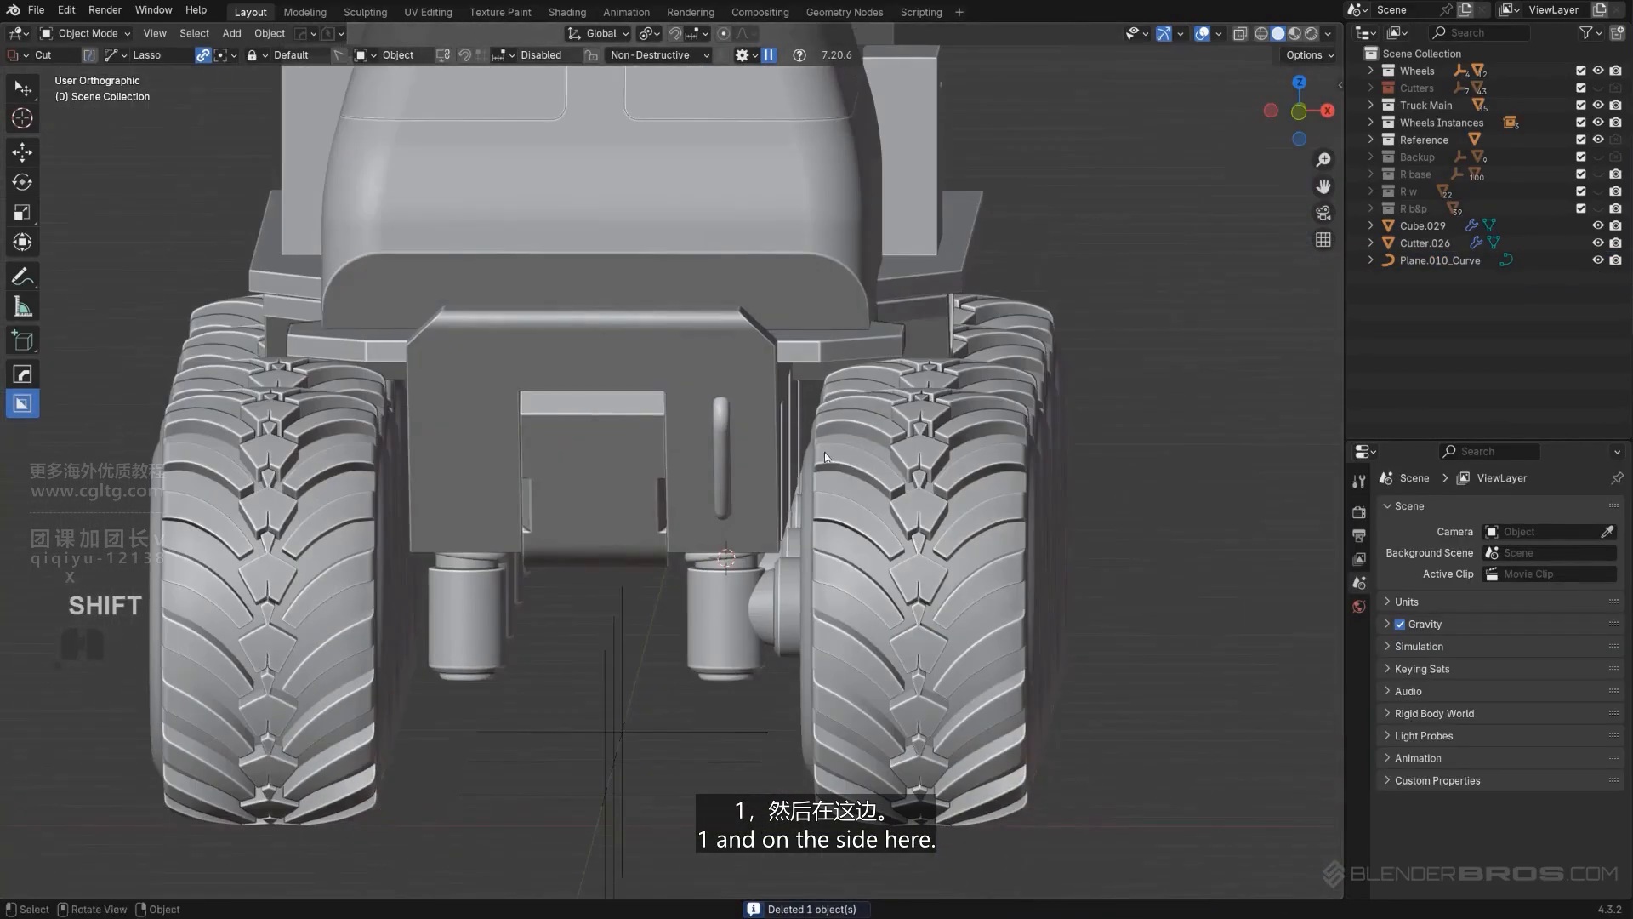
pyautogui.click(729, 446)
pyautogui.press('g')
pyautogui.press('x')
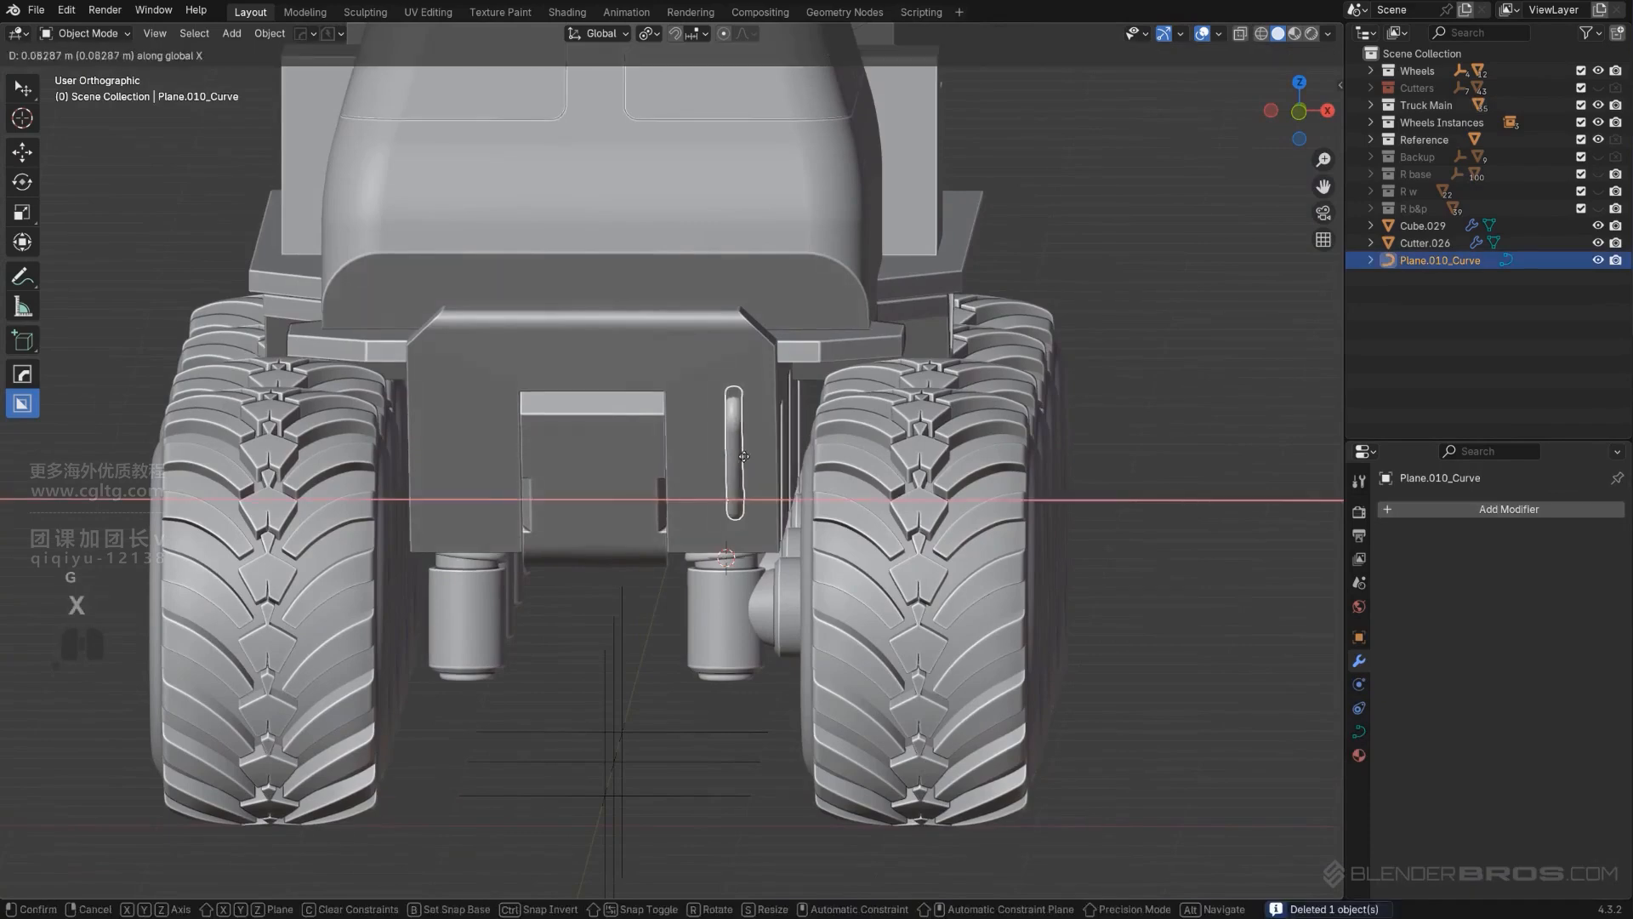
pyautogui.click(763, 464)
# Step: Mirror the handle pipe across X about the front plate body to place a matching handle on the other side
pyautogui.keyDown('shift'); pyautogui.click(718, 422); pyautogui.keyUp('shift')
pyautogui.hotkey('alt', 'x')
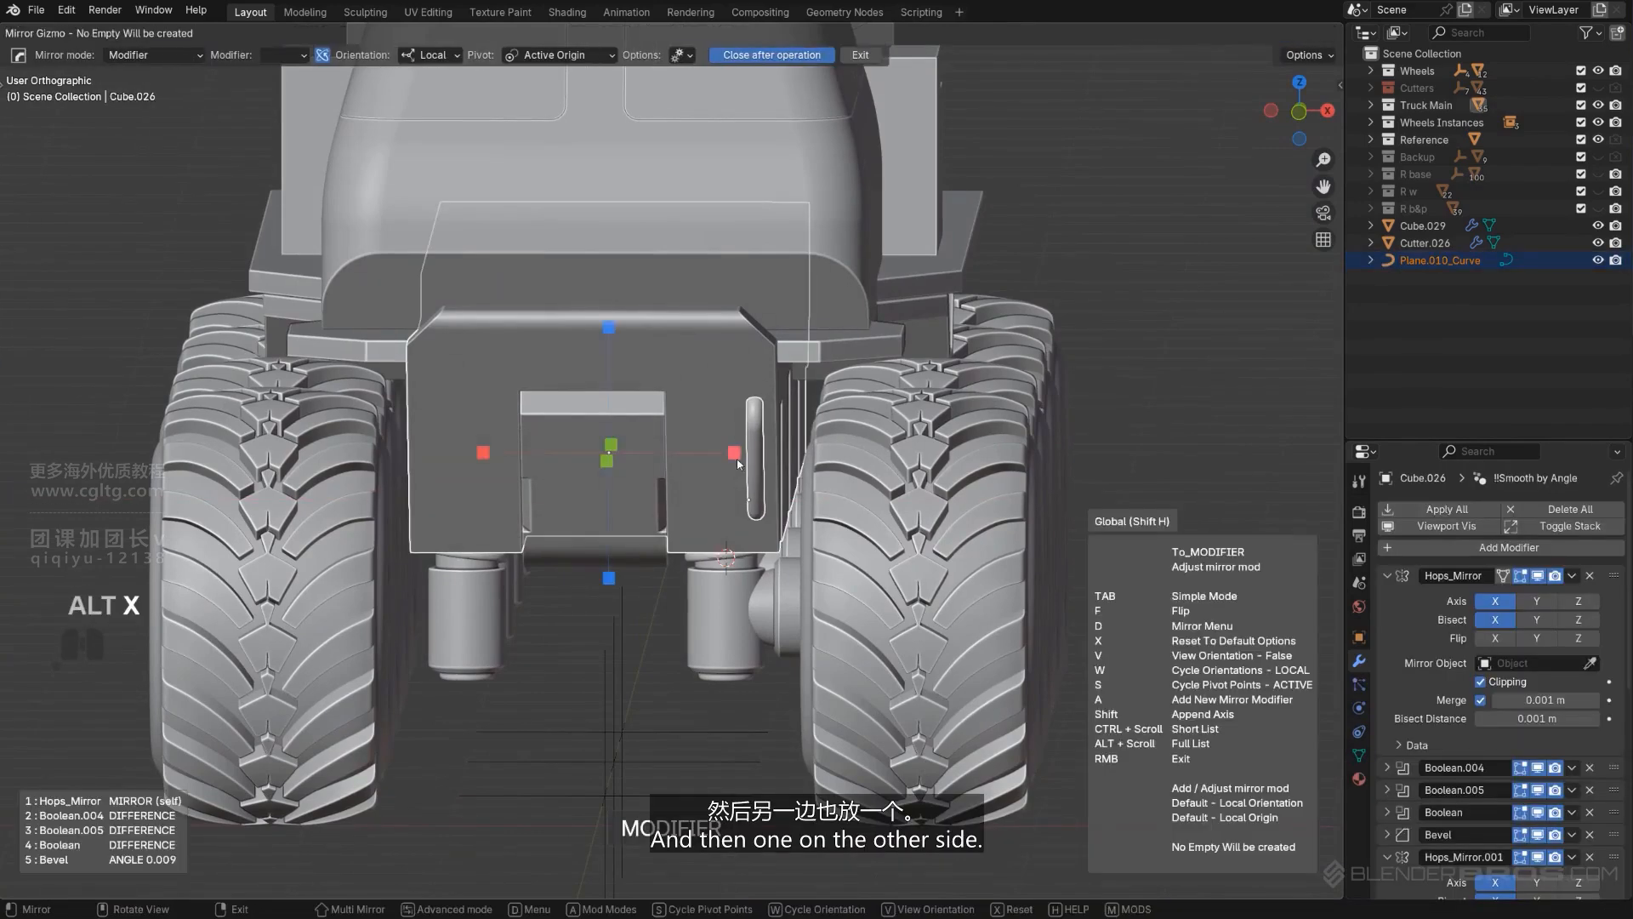
pyautogui.click(734, 452)
# Step: Isolate the handle pipe and the front plate body in a side view
pyautogui.scroll(-5, 946, 395)
pyautogui.moveTo(946, 395); pyautogui.dragTo(547, 414, button='middle')
pyautogui.press('KP_5')
pyautogui.scroll(1, 666, 399)
pyautogui.scroll(3, 717, 381)
pyautogui.scroll(3, 547, 414)
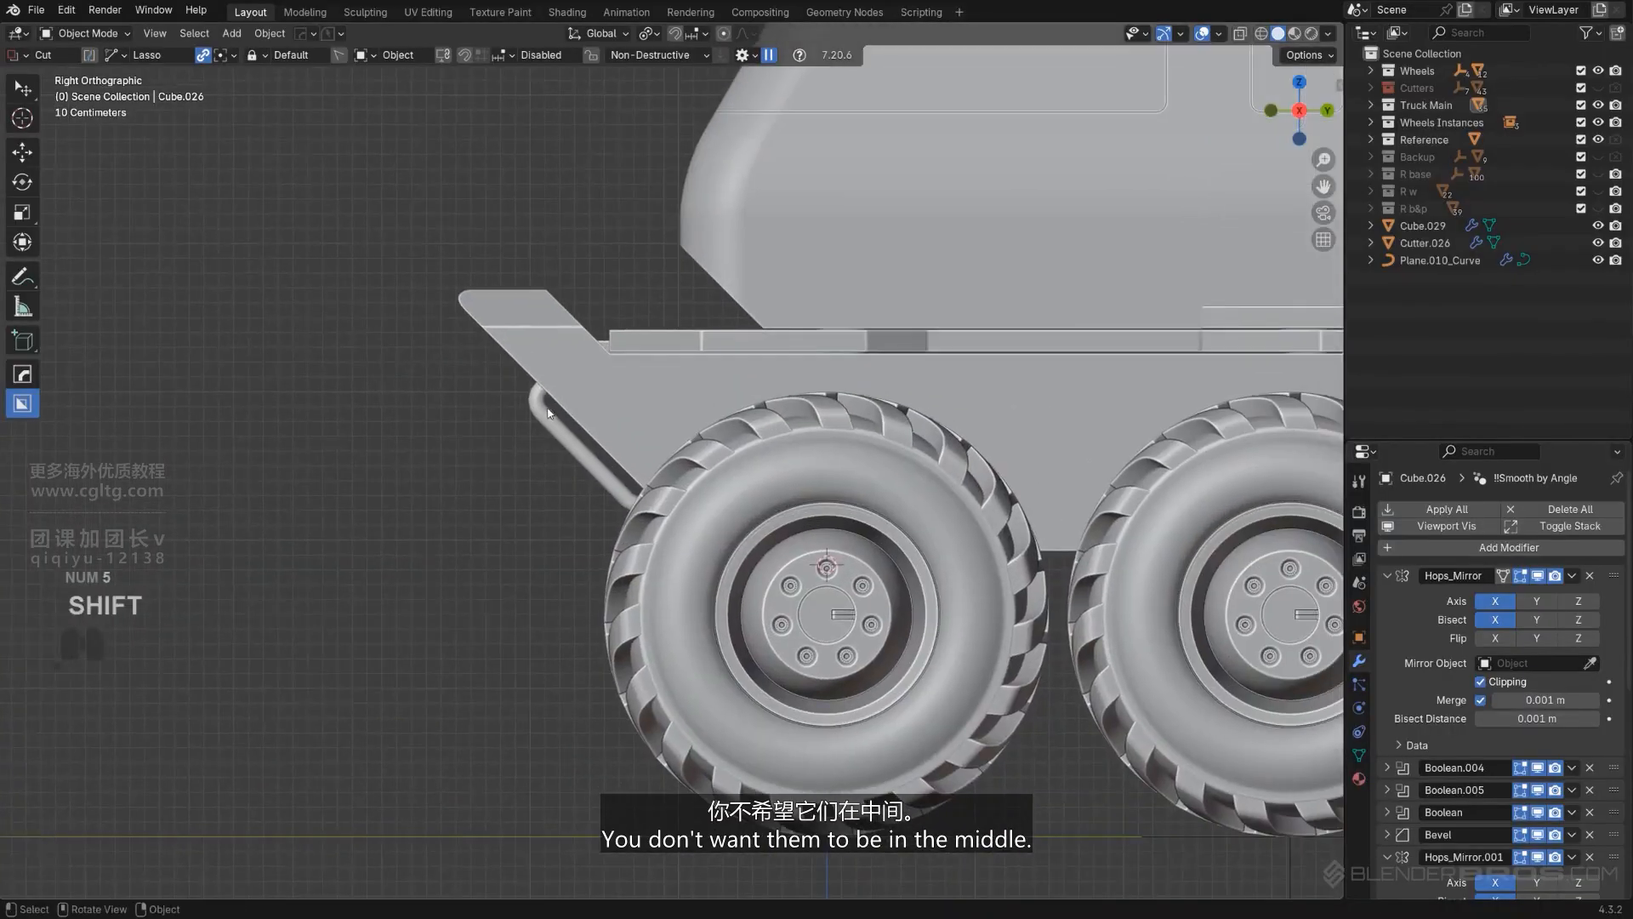
pyautogui.keyDown('shift'); pyautogui.click(567, 442); pyautogui.keyUp('shift')
pyautogui.keyDown('shift'); pyautogui.click(694, 427); pyautogui.keyUp('shift')
pyautogui.press('KP_5')
pyautogui.scroll(-2, 691, 426)
pyautogui.press('KP_5')
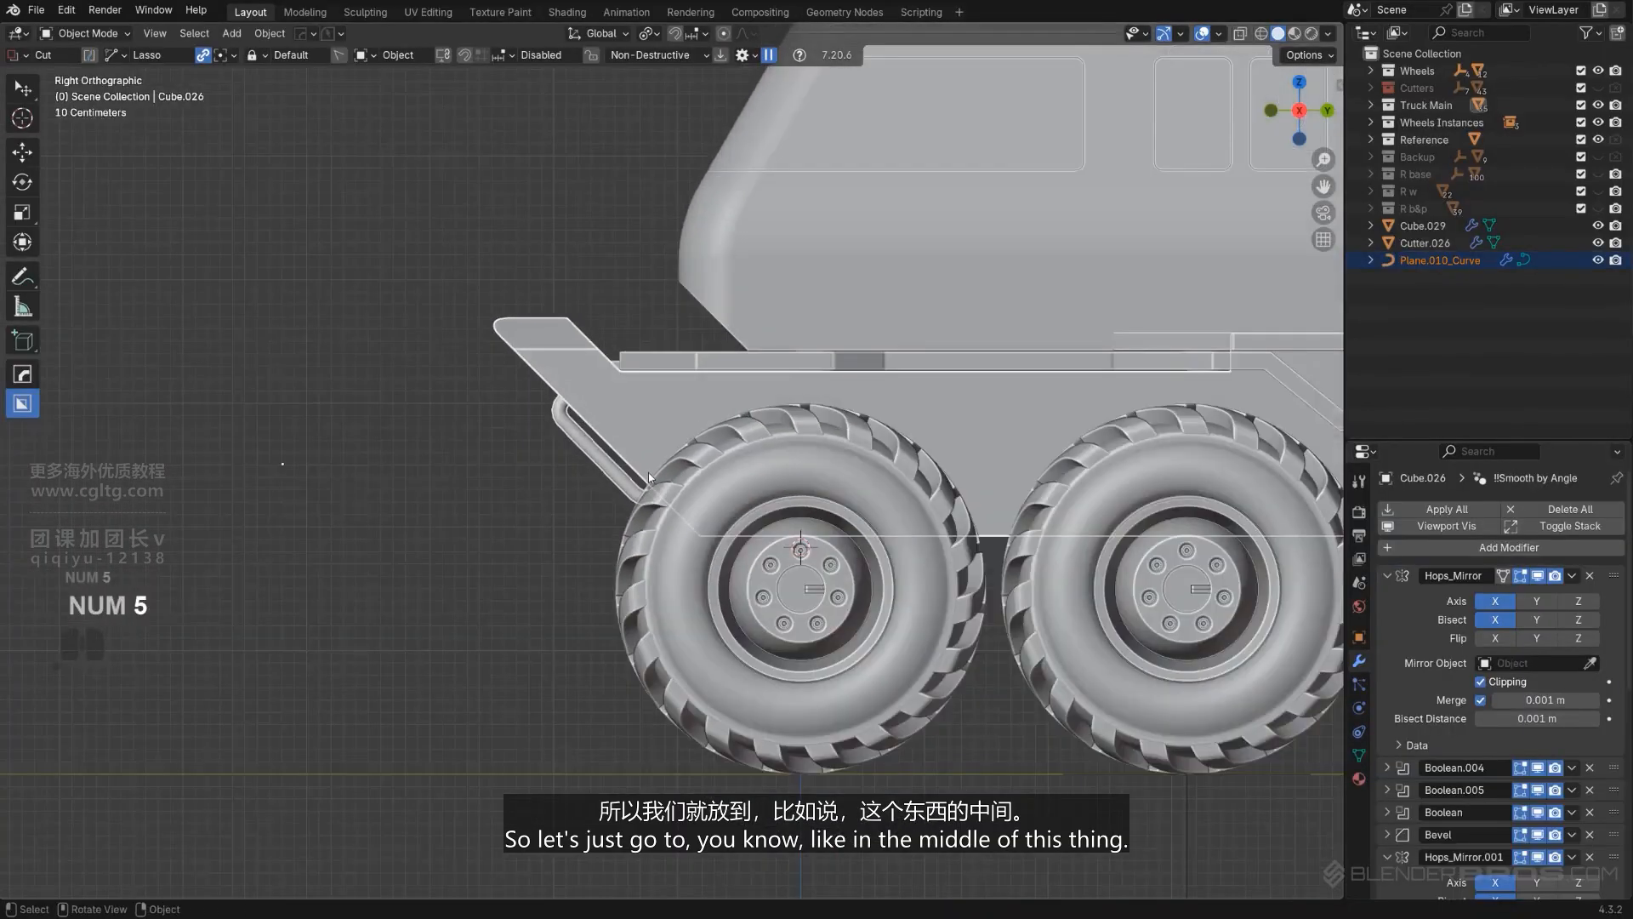
pyautogui.press('/')
pyautogui.keyDown('shift'); pyautogui.moveTo(645, 471); pyautogui.dragTo(948, 426, button='middle'); pyautogui.keyUp('shift')
pyautogui.scroll(8, 779, 427)
pyautogui.keyDown('shift'); pyautogui.moveTo(693, 415); pyautogui.dragTo(720, 507, button='middle'); pyautogui.keyUp('shift')
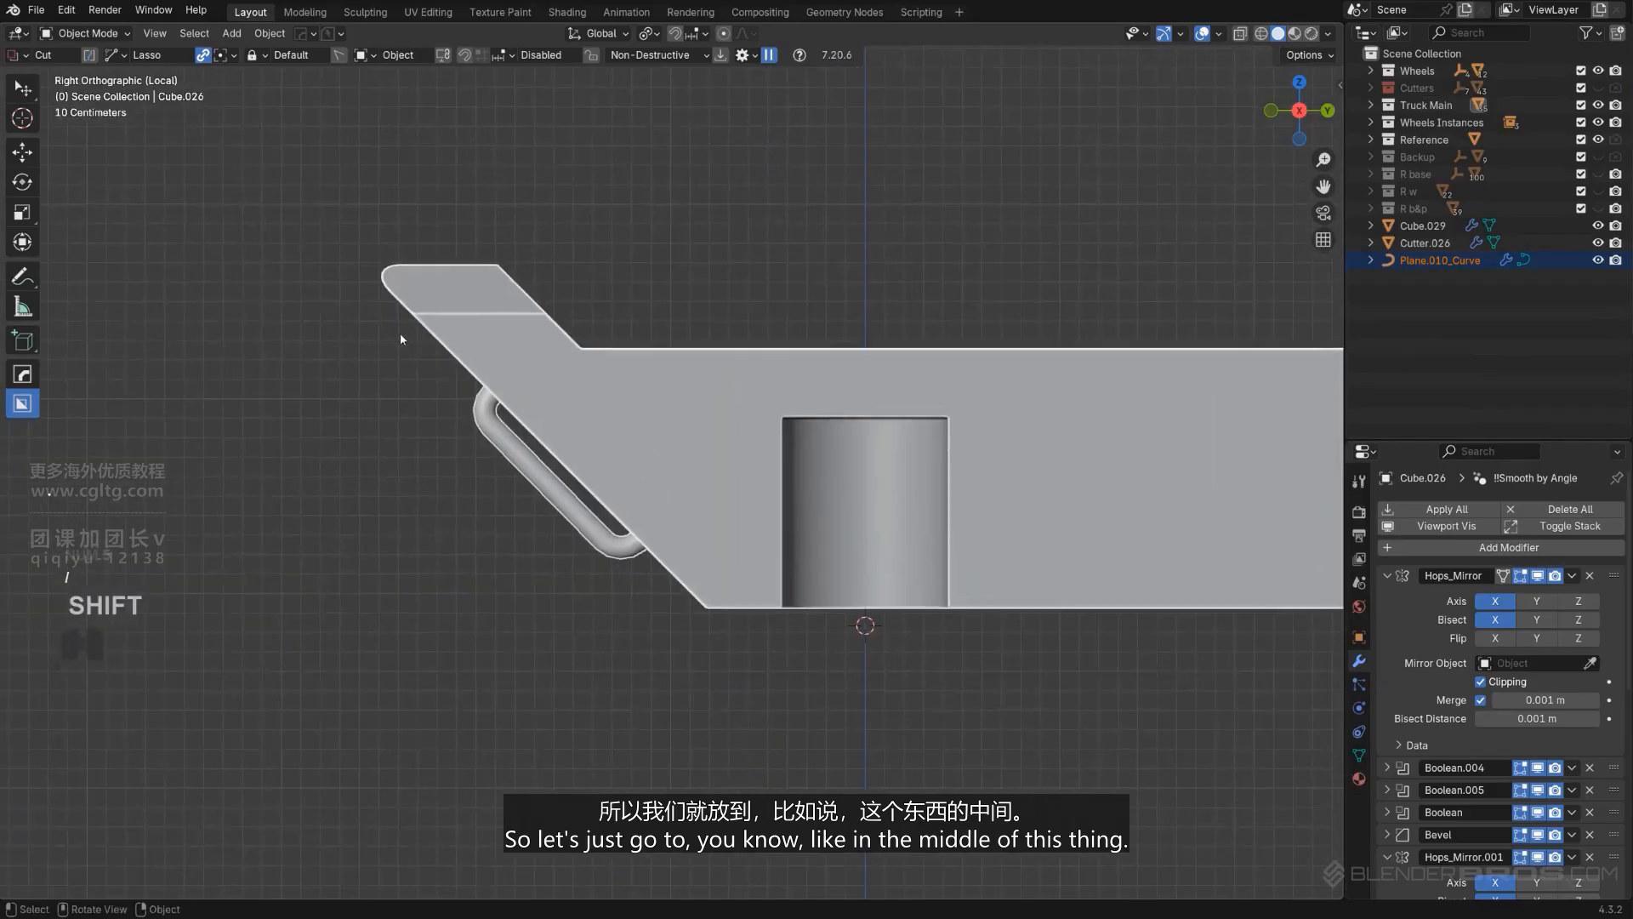
# Step: Move the handle pipe lower along the sloped face of the front plate and leave the isolated view
pyautogui.click(555, 498)
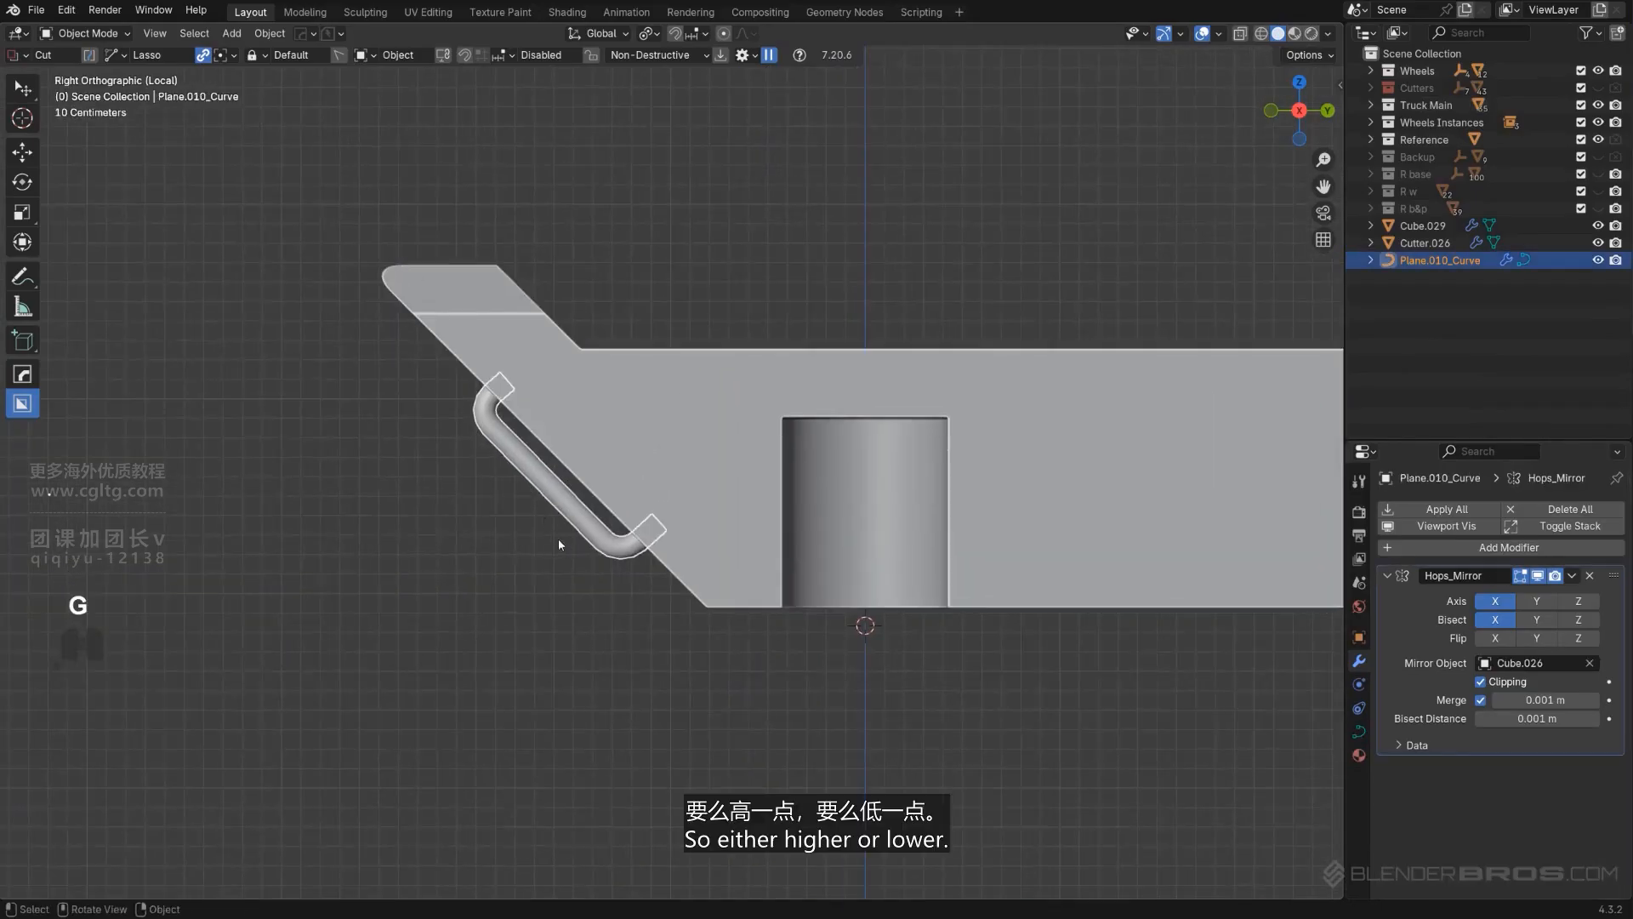
pyautogui.press('g')
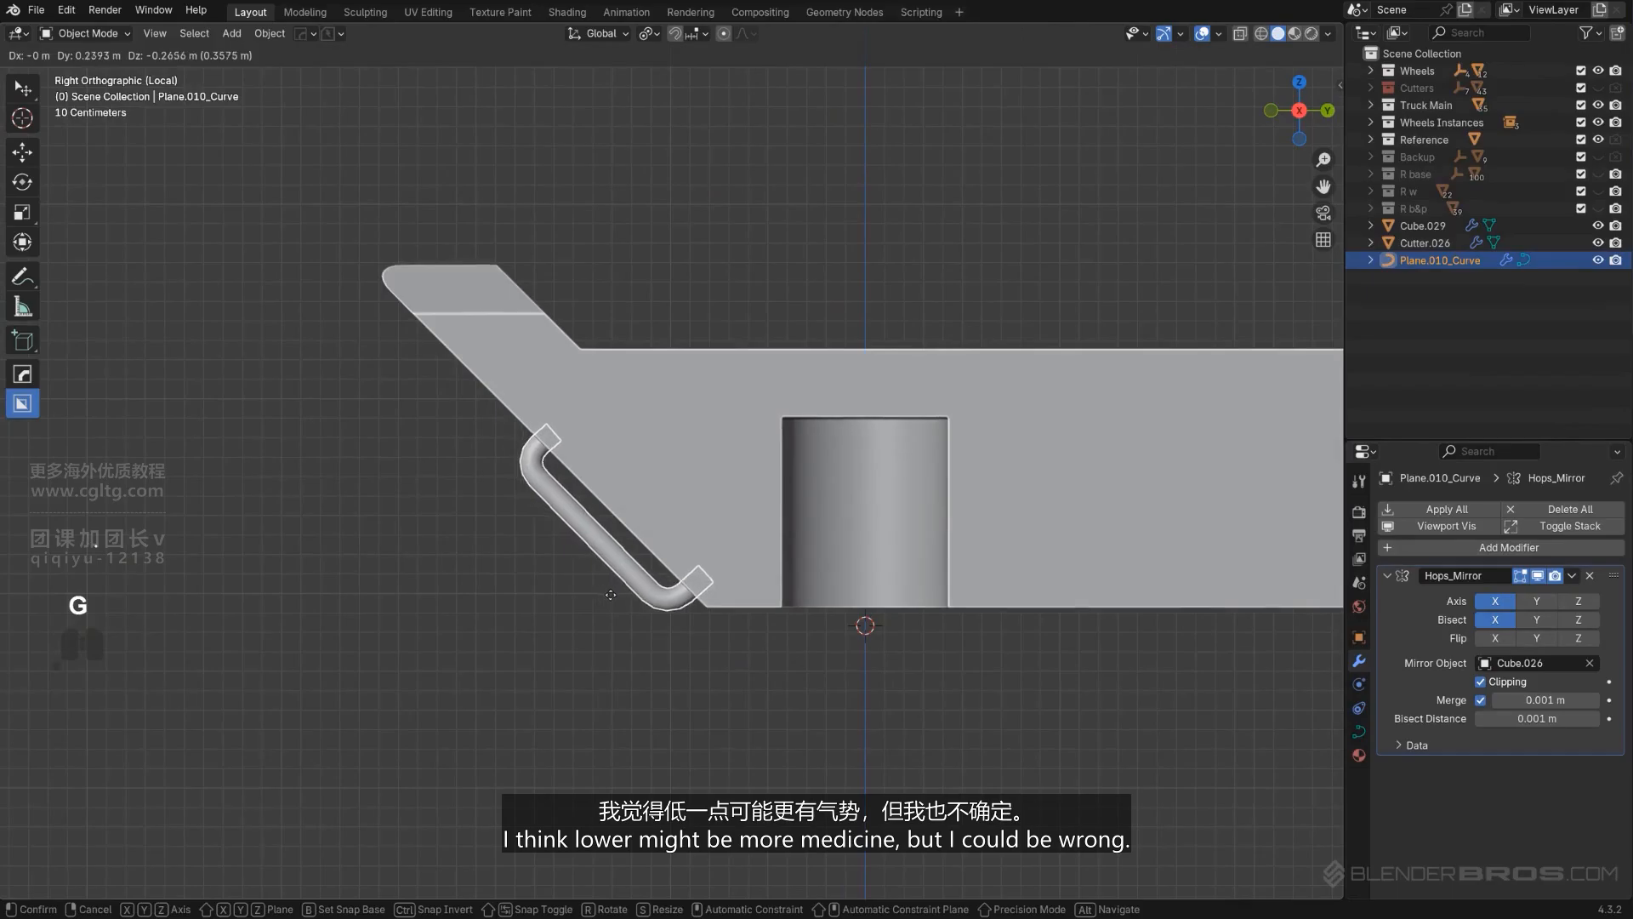
pyautogui.click(590, 588)
pyautogui.press('g')
pyautogui.click(578, 571)
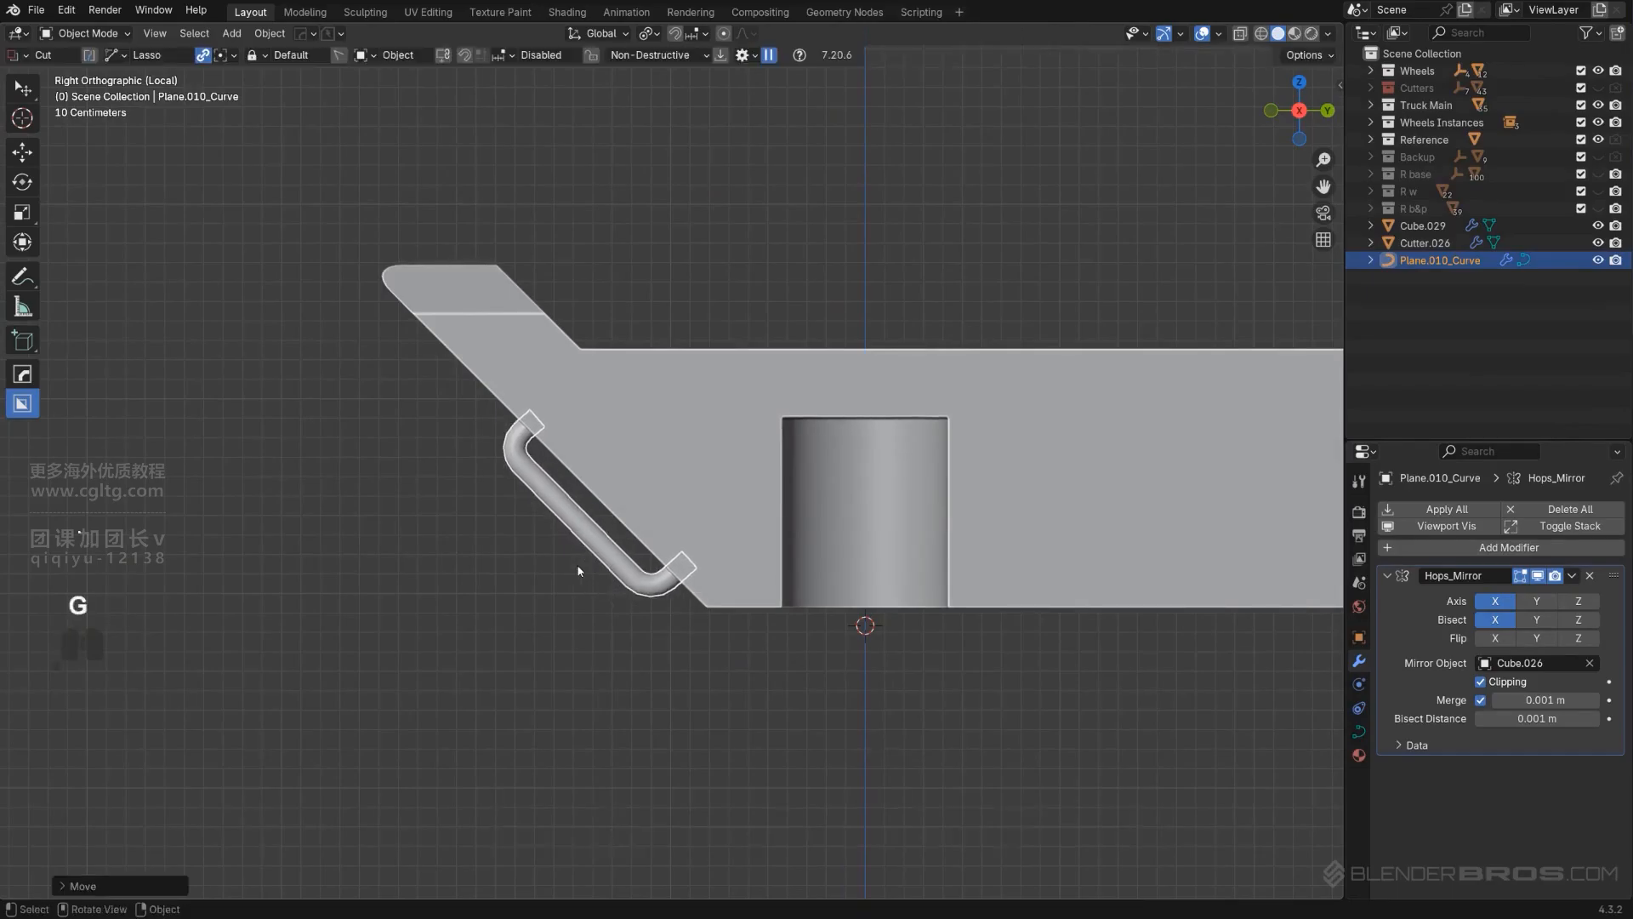
pyautogui.press('/')
pyautogui.keyDown('shift'); pyautogui.moveTo(662, 506); pyautogui.dragTo(663, 508, button='middle'); pyautogui.keyUp('shift')
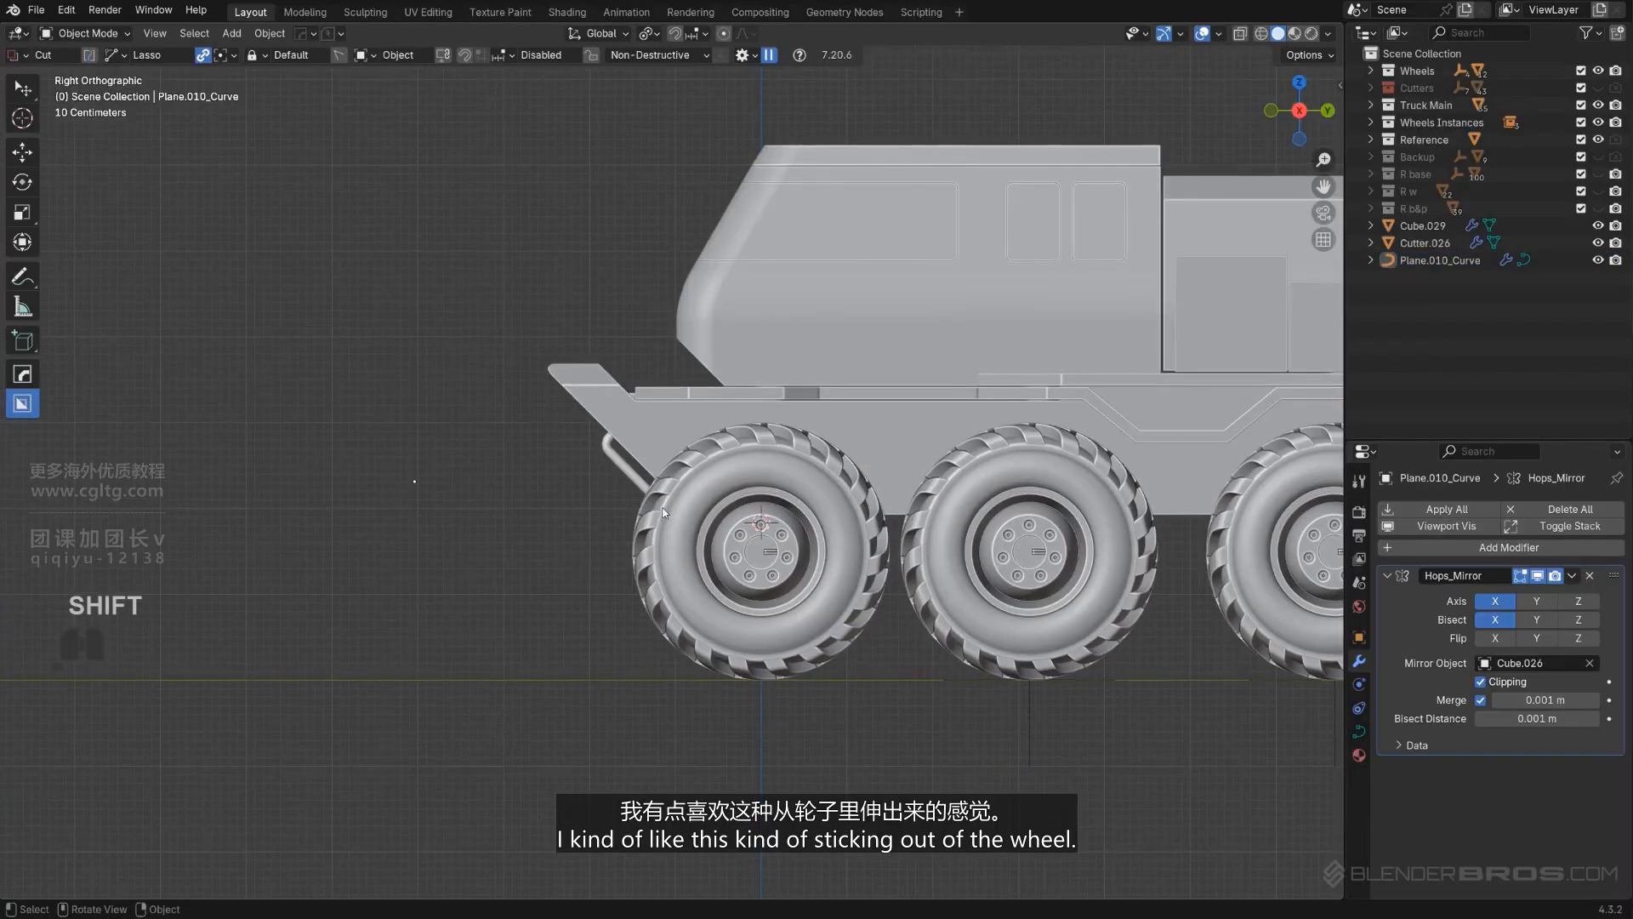
# Step: Try the handle pipe higher up the sloped plate, compare it against the whole truck, and undo the move
pyautogui.scroll(2, 639, 493)
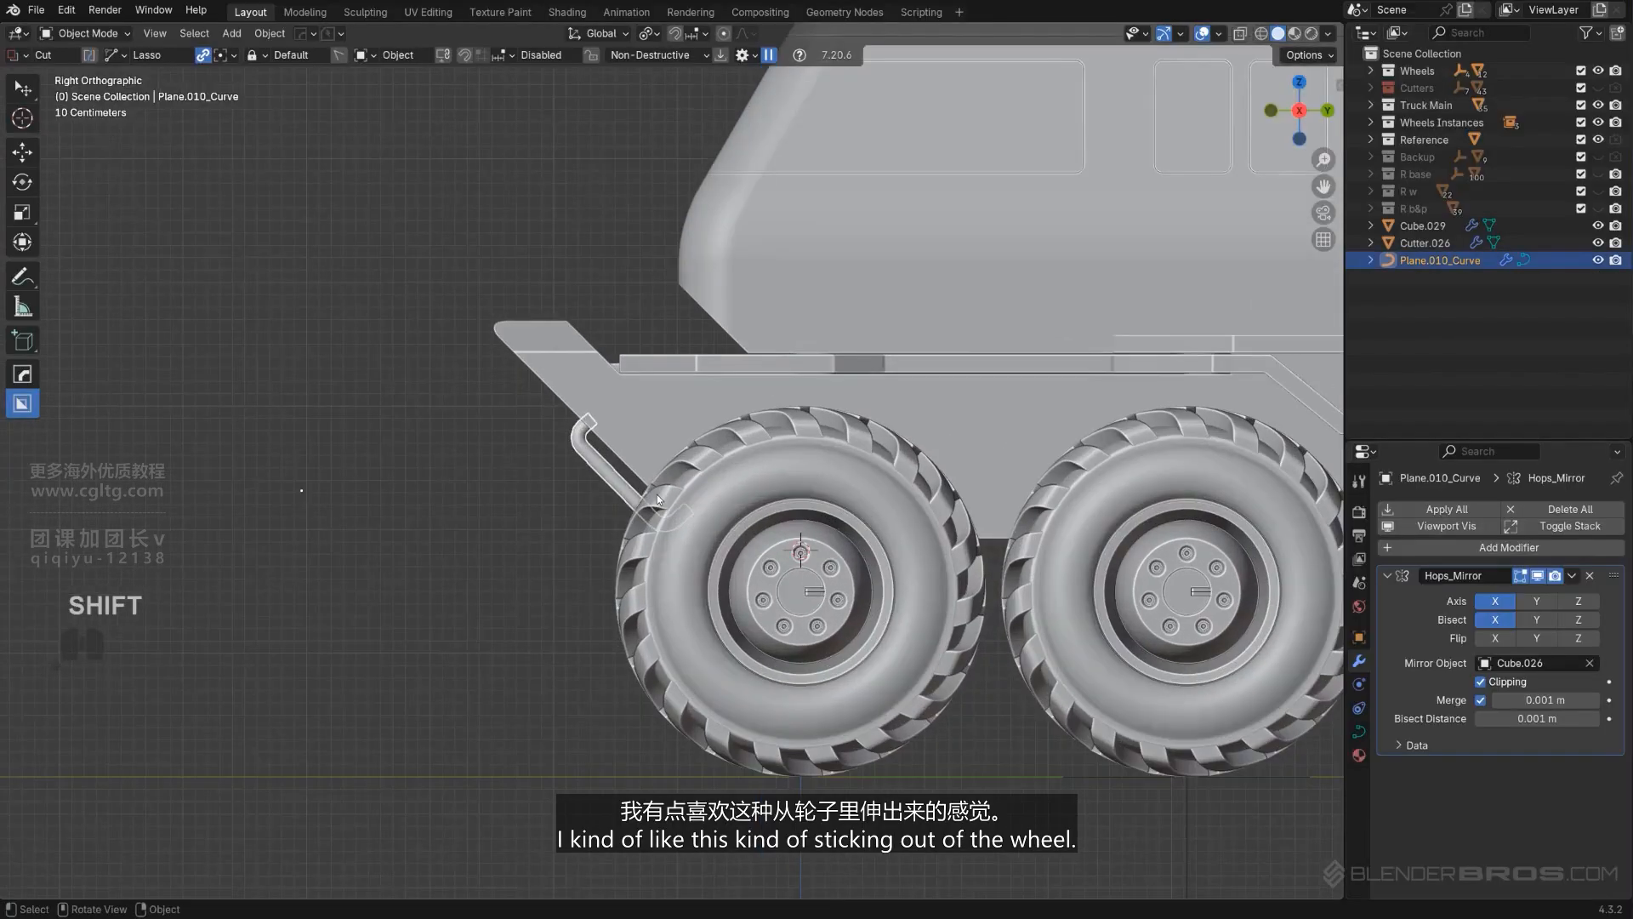
pyautogui.press('g')
pyautogui.click(595, 431)
pyautogui.scroll(-3, 517, 477)
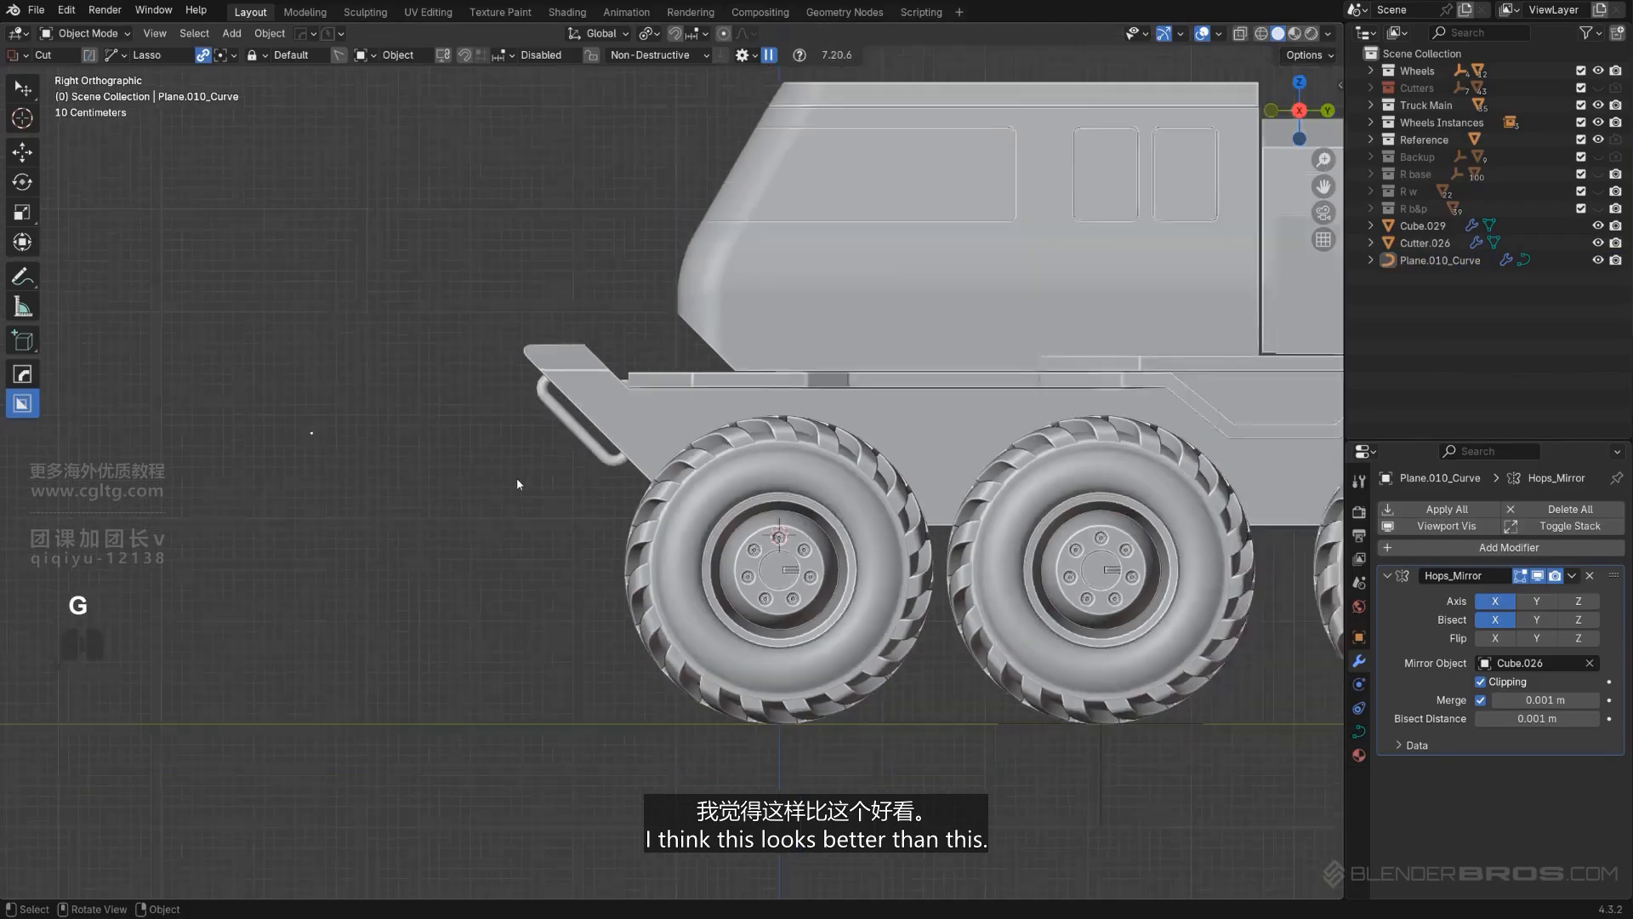
pyautogui.scroll(-2, 613, 608)
pyautogui.keyDown('shift'); pyautogui.moveTo(749, 544); pyautogui.dragTo(629, 544, button='middle'); pyautogui.keyUp('shift')
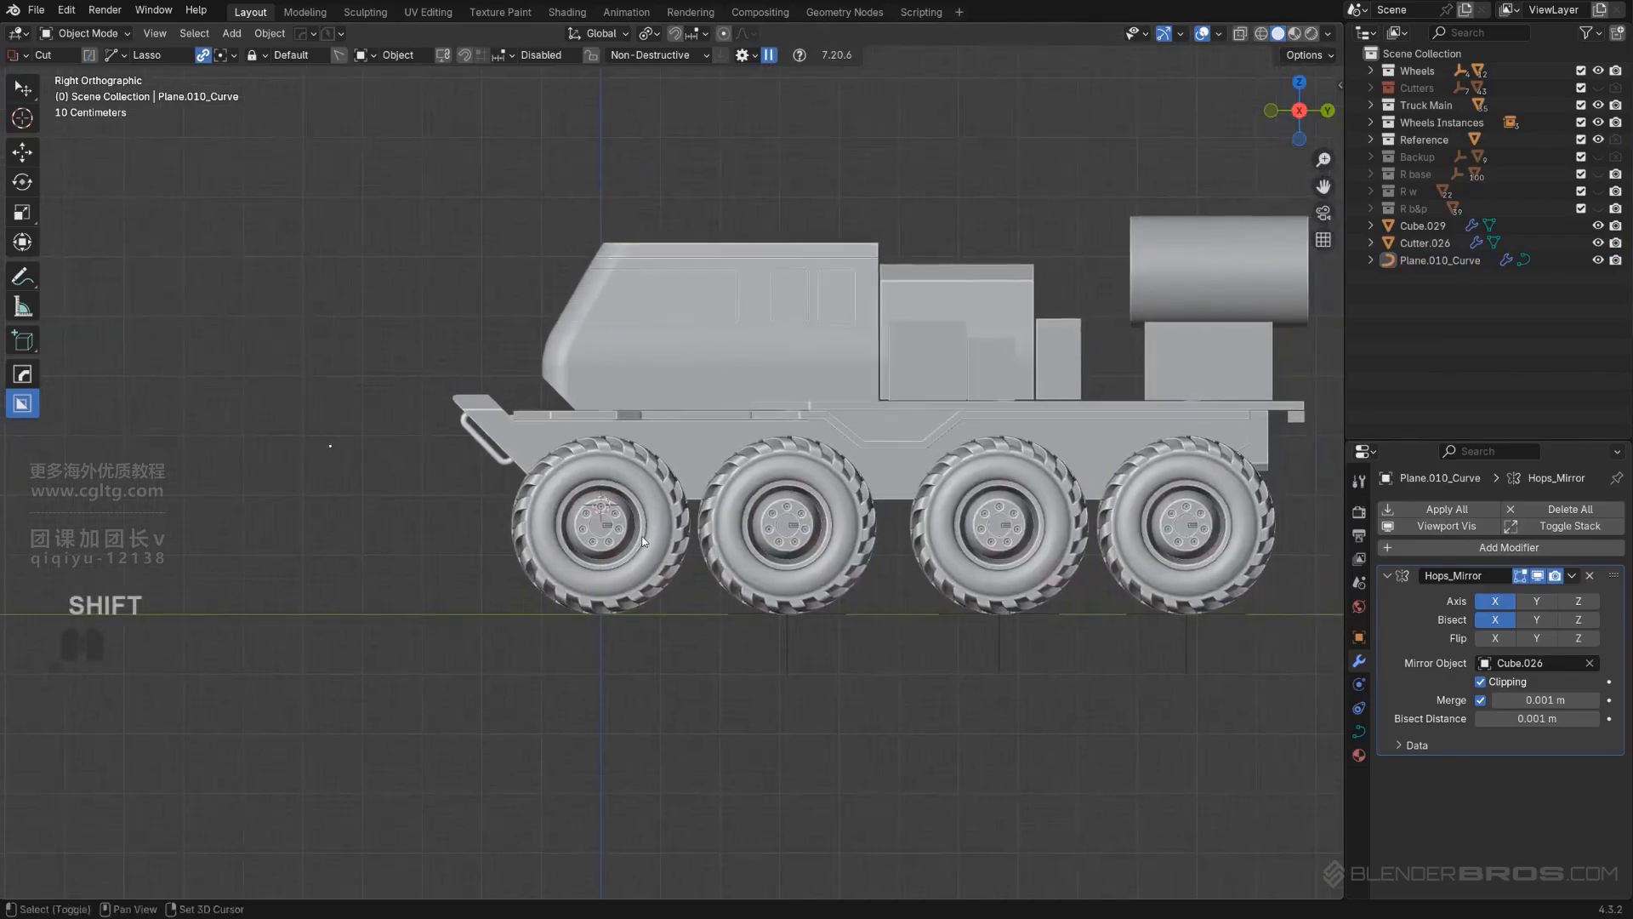
pyautogui.scroll(1, 643, 541)
pyautogui.hotkey('ctrl', 'z')
pyautogui.scroll(-1, 344, 559)
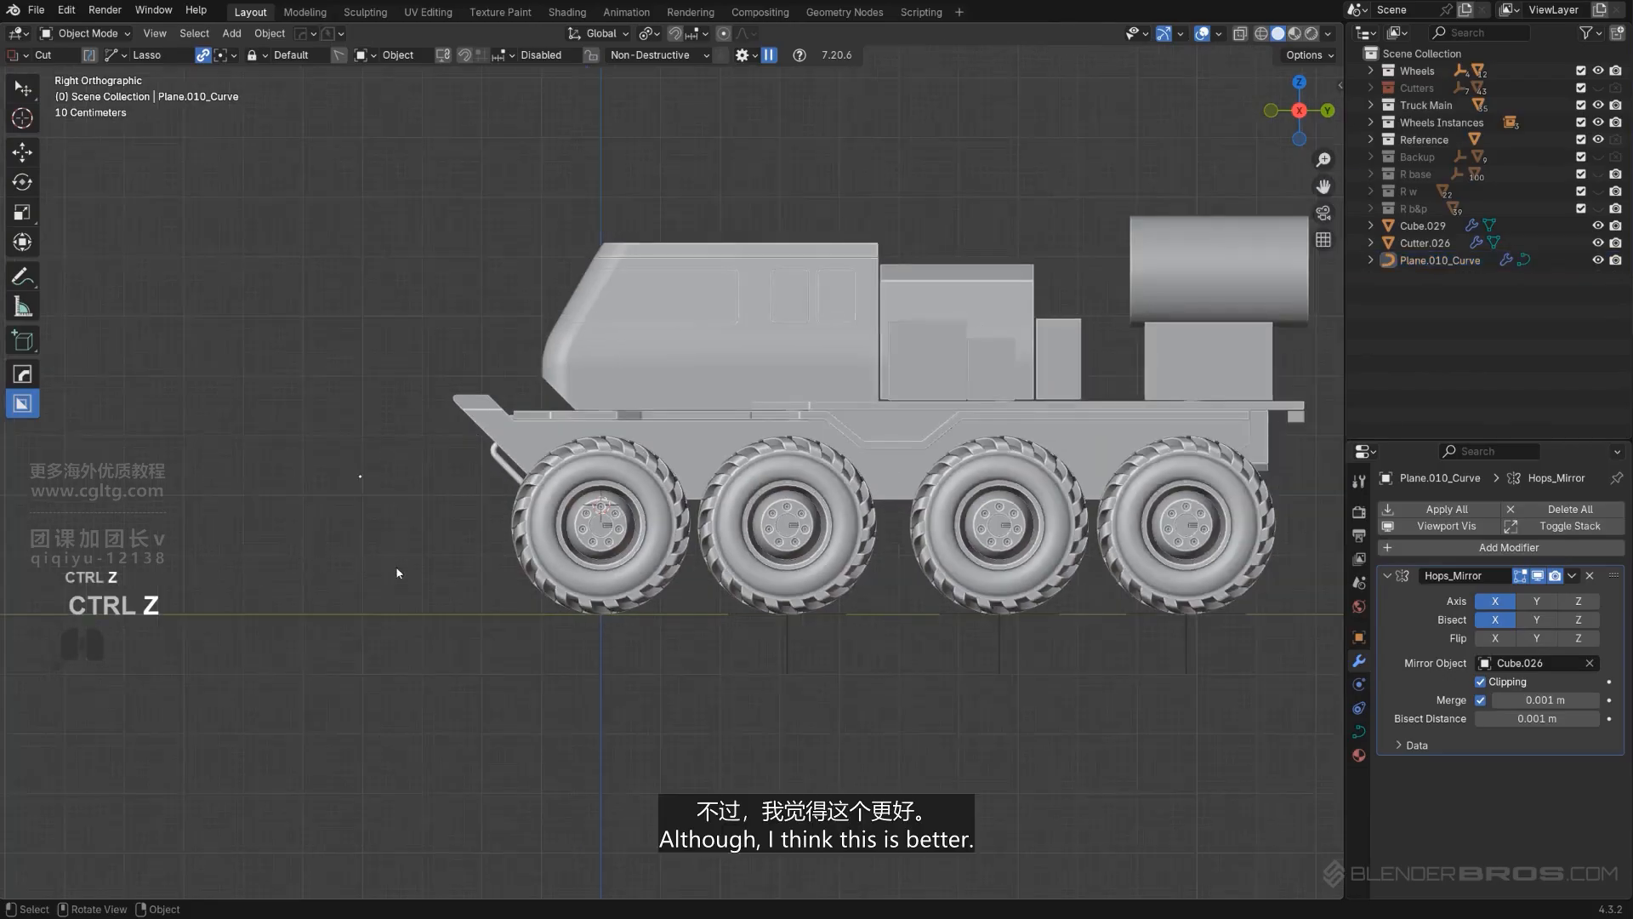
# Step: Examine the mirrored handles on the front plate and the suspension cylinders beneath the truck
pyautogui.scroll(-1, 398, 573)
pyautogui.moveTo(513, 496); pyautogui.dragTo(963, 391, button='middle')
pyautogui.scroll(2, 897, 462)
pyautogui.scroll(1, 838, 392)
pyautogui.scroll(1, 838, 383)
pyautogui.scroll(4, 748, 405)
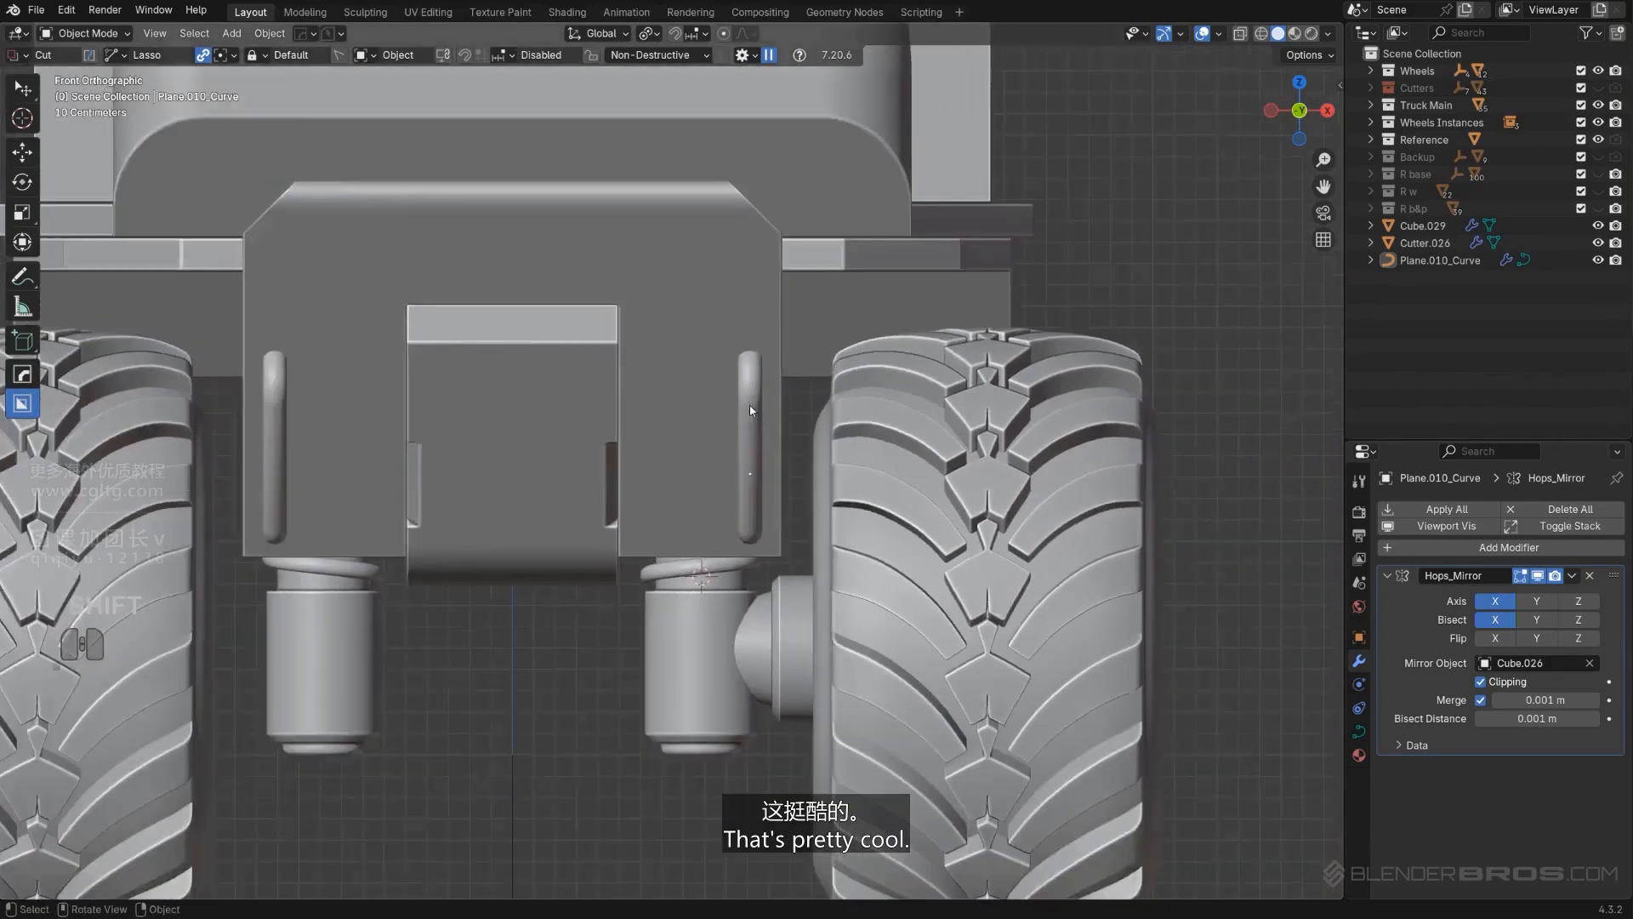
pyautogui.moveTo(748, 404); pyautogui.dragTo(970, 514, button='middle')
pyautogui.press('KP_5')
pyautogui.scroll(-4, 628, 451)
pyautogui.scroll(4, 642, 502)
pyautogui.scroll(3, 801, 408)
pyautogui.keyDown('shift'); pyautogui.moveTo(970, 514); pyautogui.dragTo(723, 646, button='middle'); pyautogui.keyUp('shift')
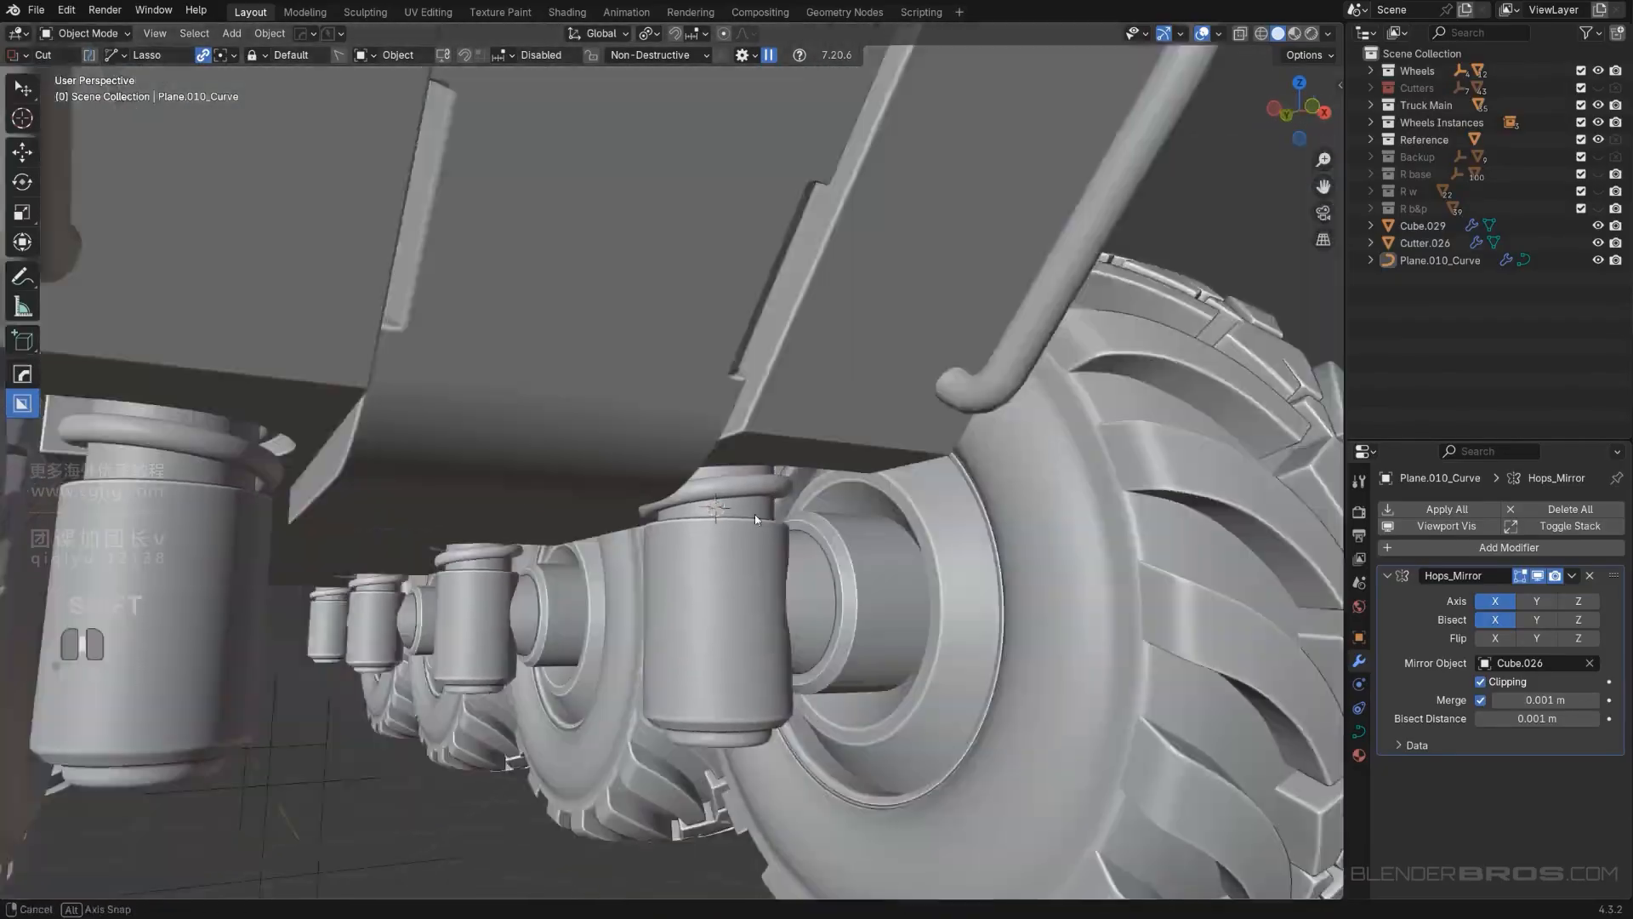
# Step: Add an edge loop near the bottom of the suspension cylinder and bevel it into a band with about 0.026 m offset
pyautogui.scroll(1, 698, 672)
pyautogui.click(681, 687)
pyautogui.press('Tab')
pyautogui.hotkey('ctrl', 'r')
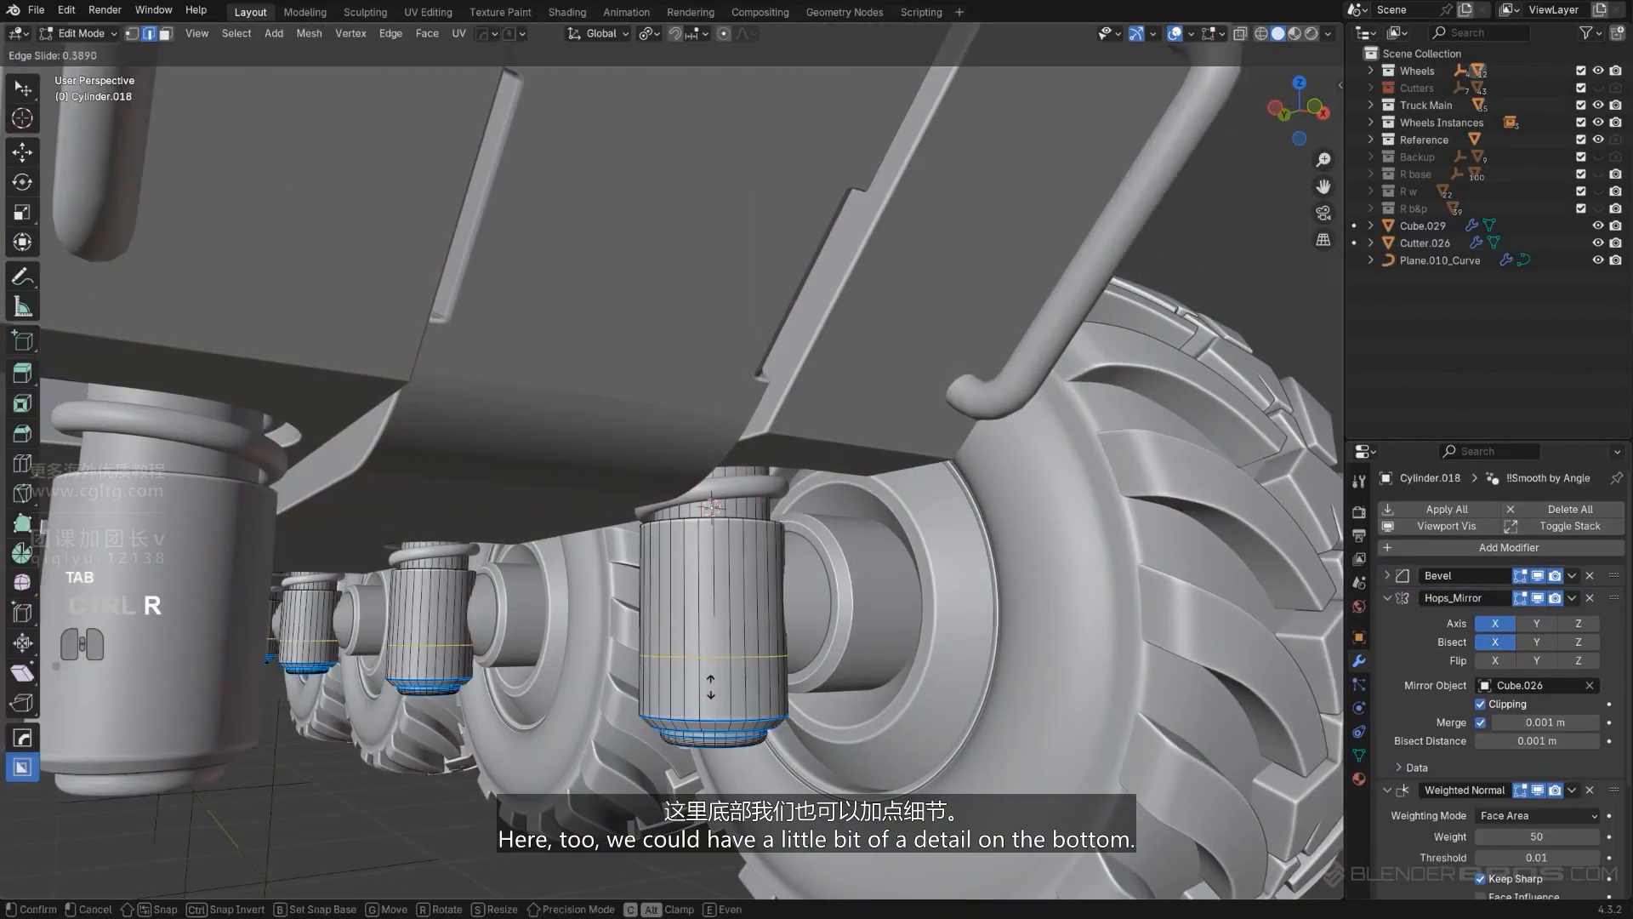
pyautogui.click(711, 724)
pyautogui.hotkey('ctrl', 'b')
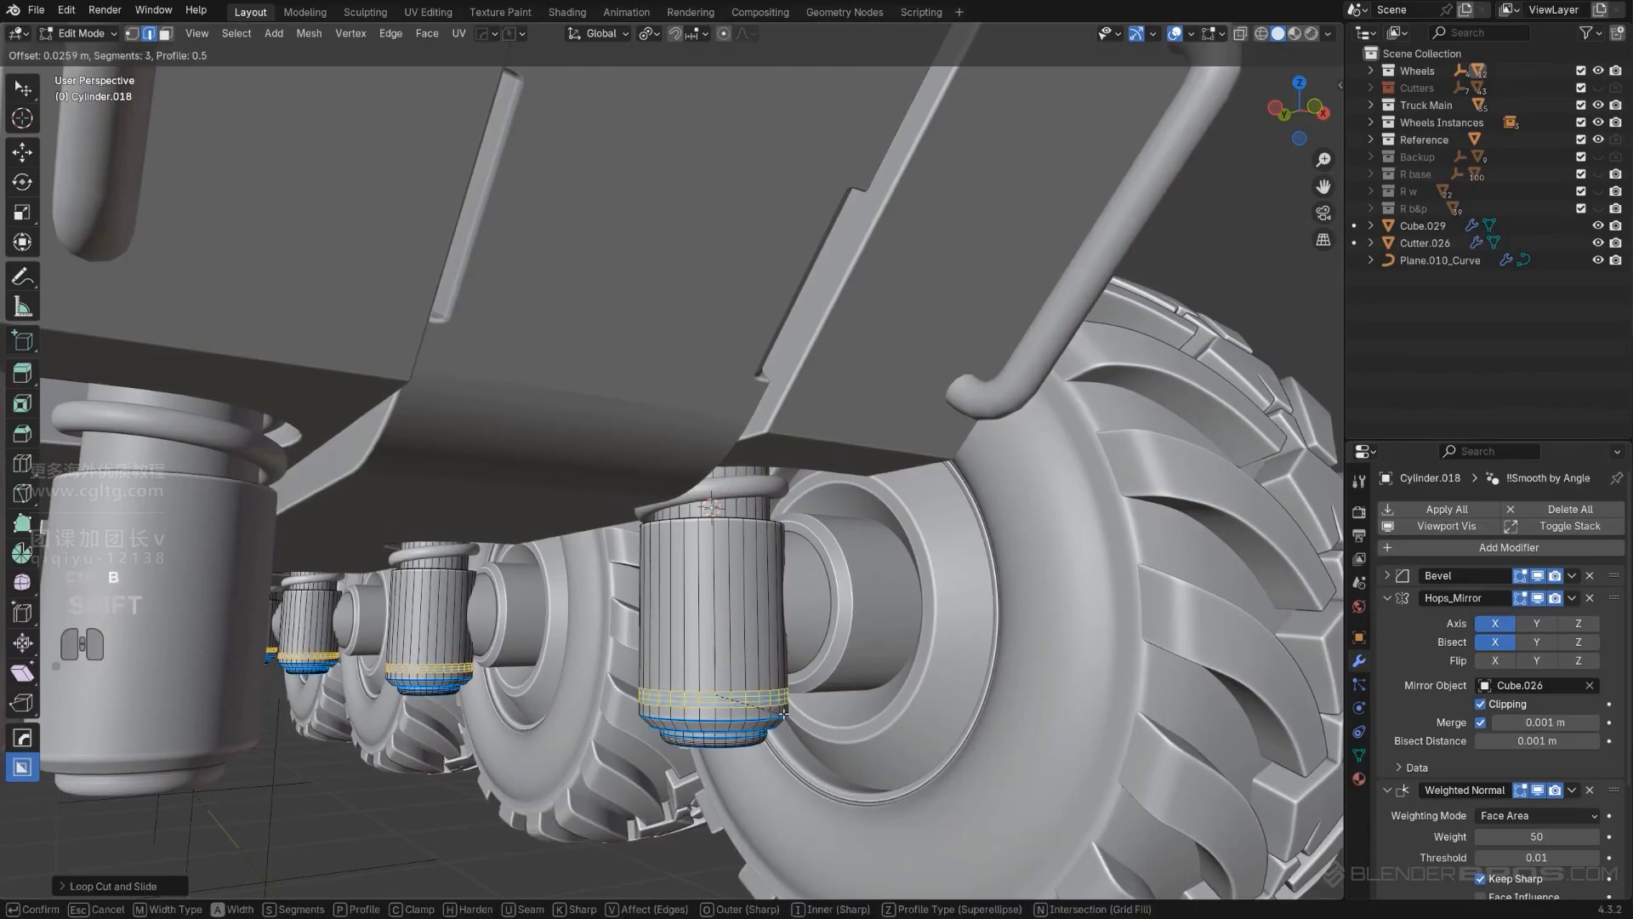
pyautogui.click(786, 714)
# Step: Sink the selected band into a groove around the suspension cylinder with EM_Macro
pyautogui.press('q')
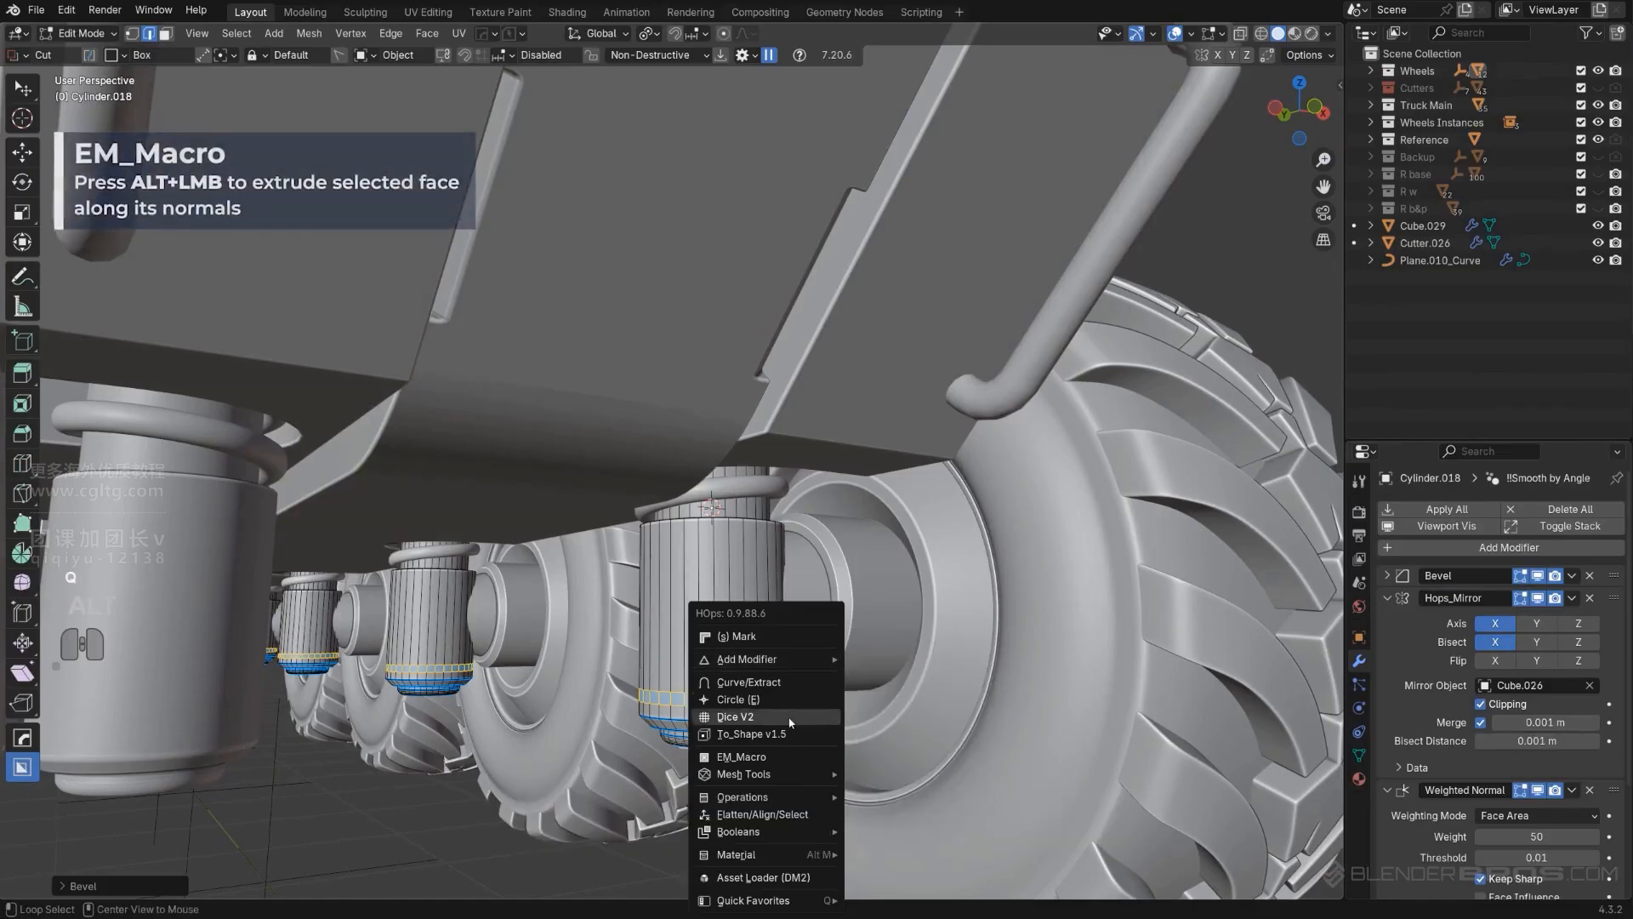
pyautogui.click(787, 756)
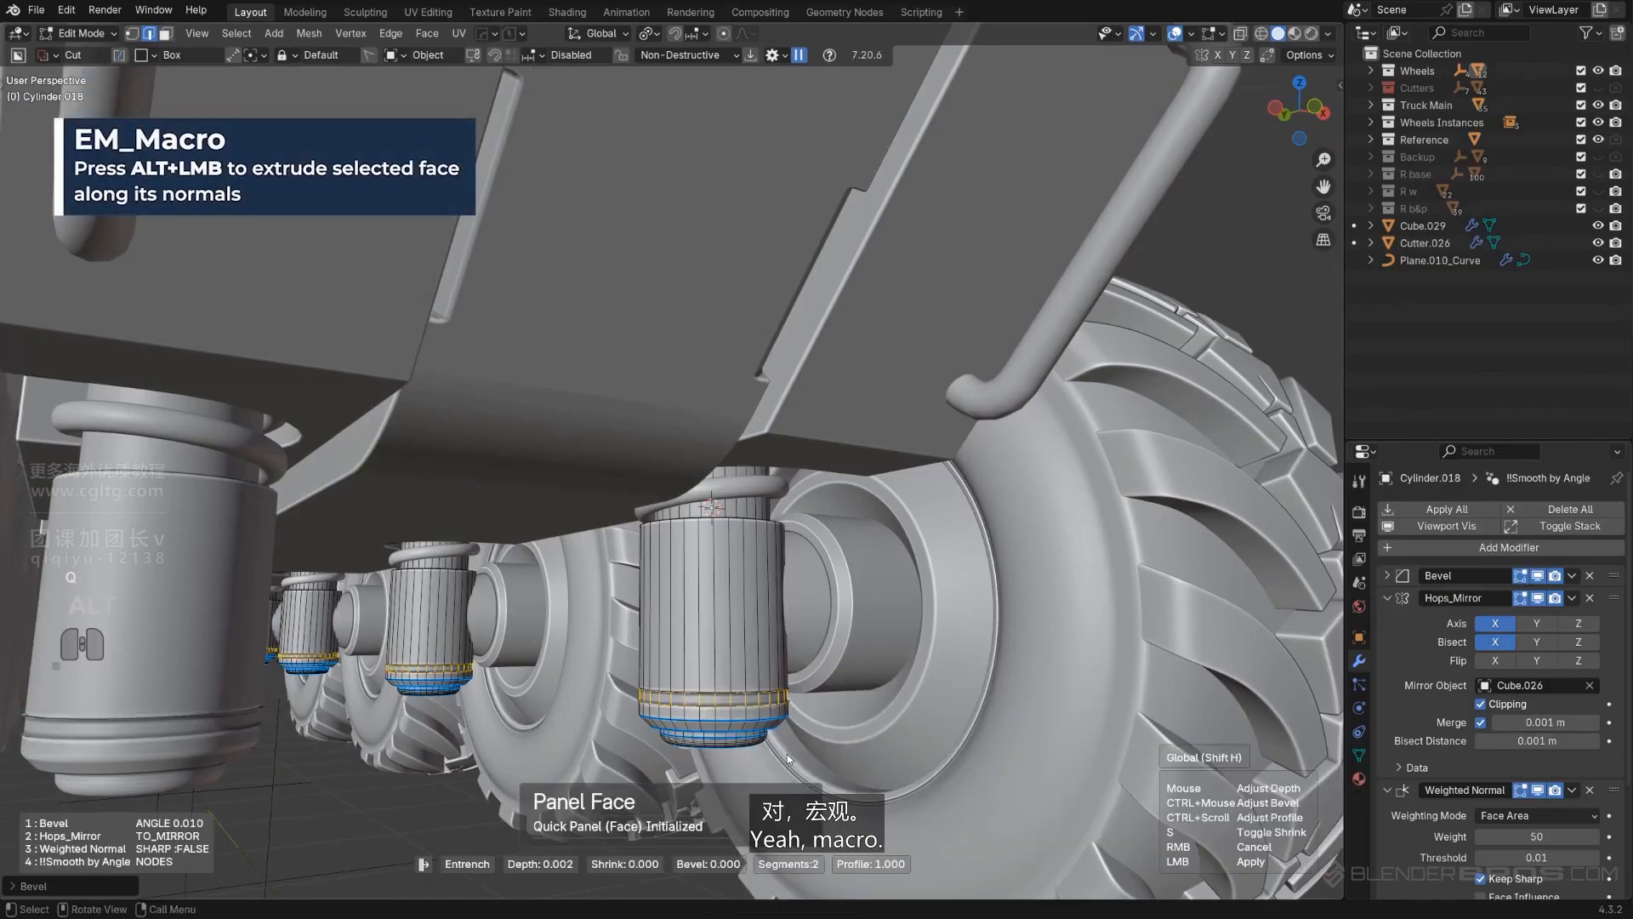
pyautogui.click(742, 754)
pyautogui.press('Tab')
# Step: Reduce the suspension cylinder's bevel width to about 0.0066 with the HardOps bevel adjustment
pyautogui.scroll(-6, 808, 520)
pyautogui.moveTo(808, 521); pyautogui.dragTo(732, 332, button='middle')
pyautogui.scroll(6, 672, 572)
pyautogui.scroll(2, 689, 574)
pyautogui.scroll(-1, 735, 340)
pyautogui.keyDown('shift'); pyautogui.moveTo(742, 587); pyautogui.dragTo(747, 436, button='middle'); pyautogui.keyUp('shift')
pyautogui.scroll(3, 788, 490)
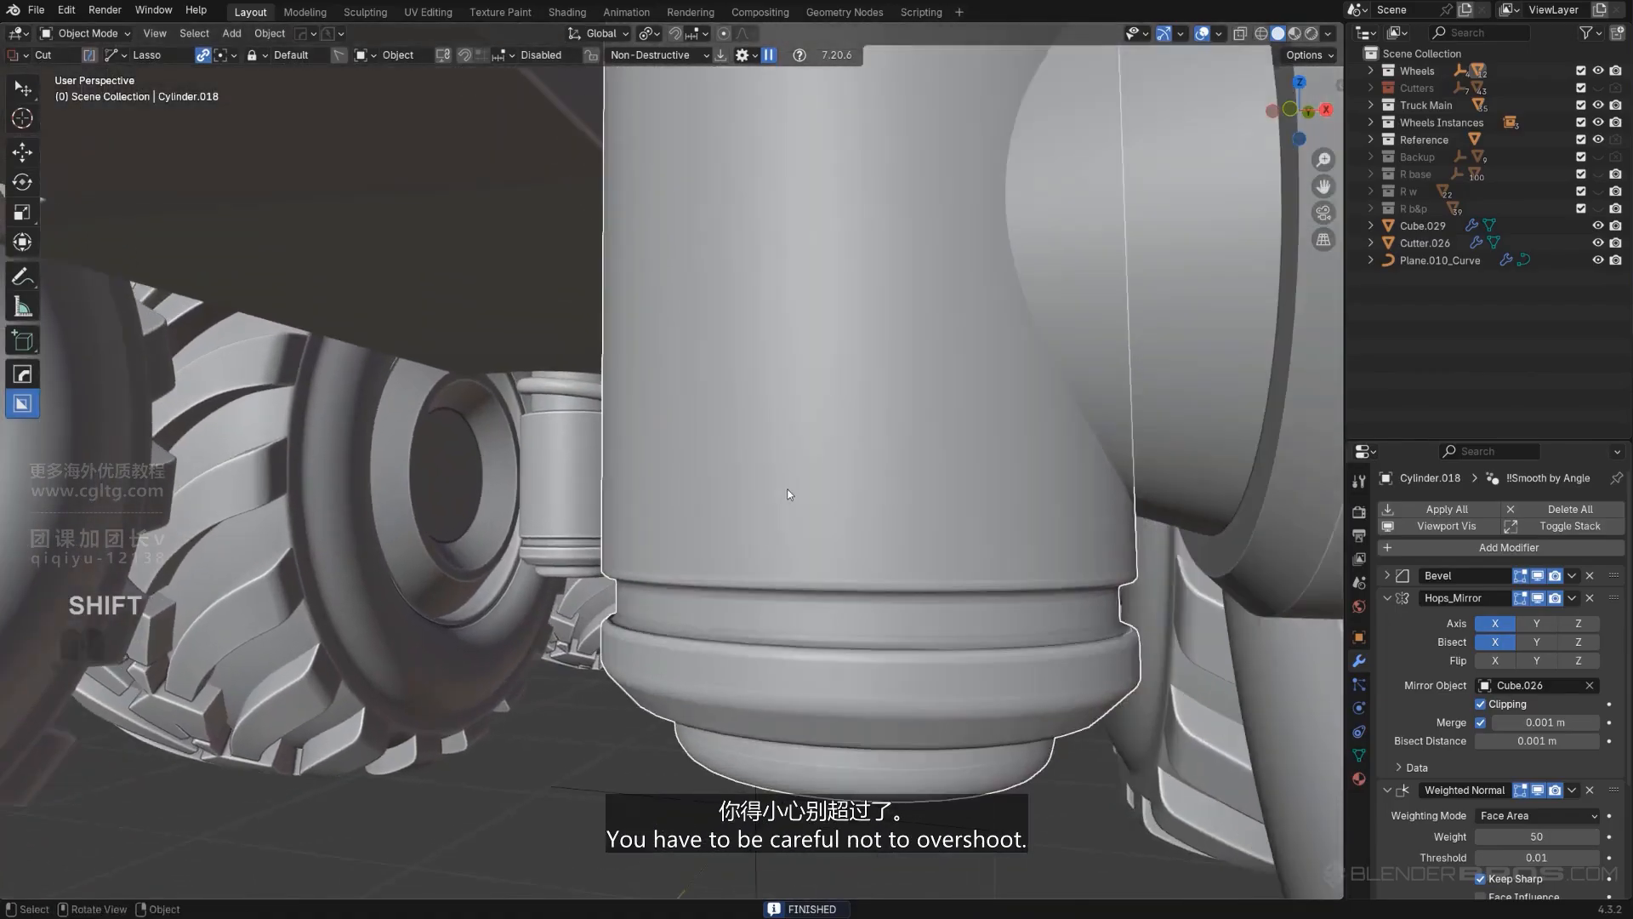
pyautogui.press('q')
pyautogui.click(788, 500)
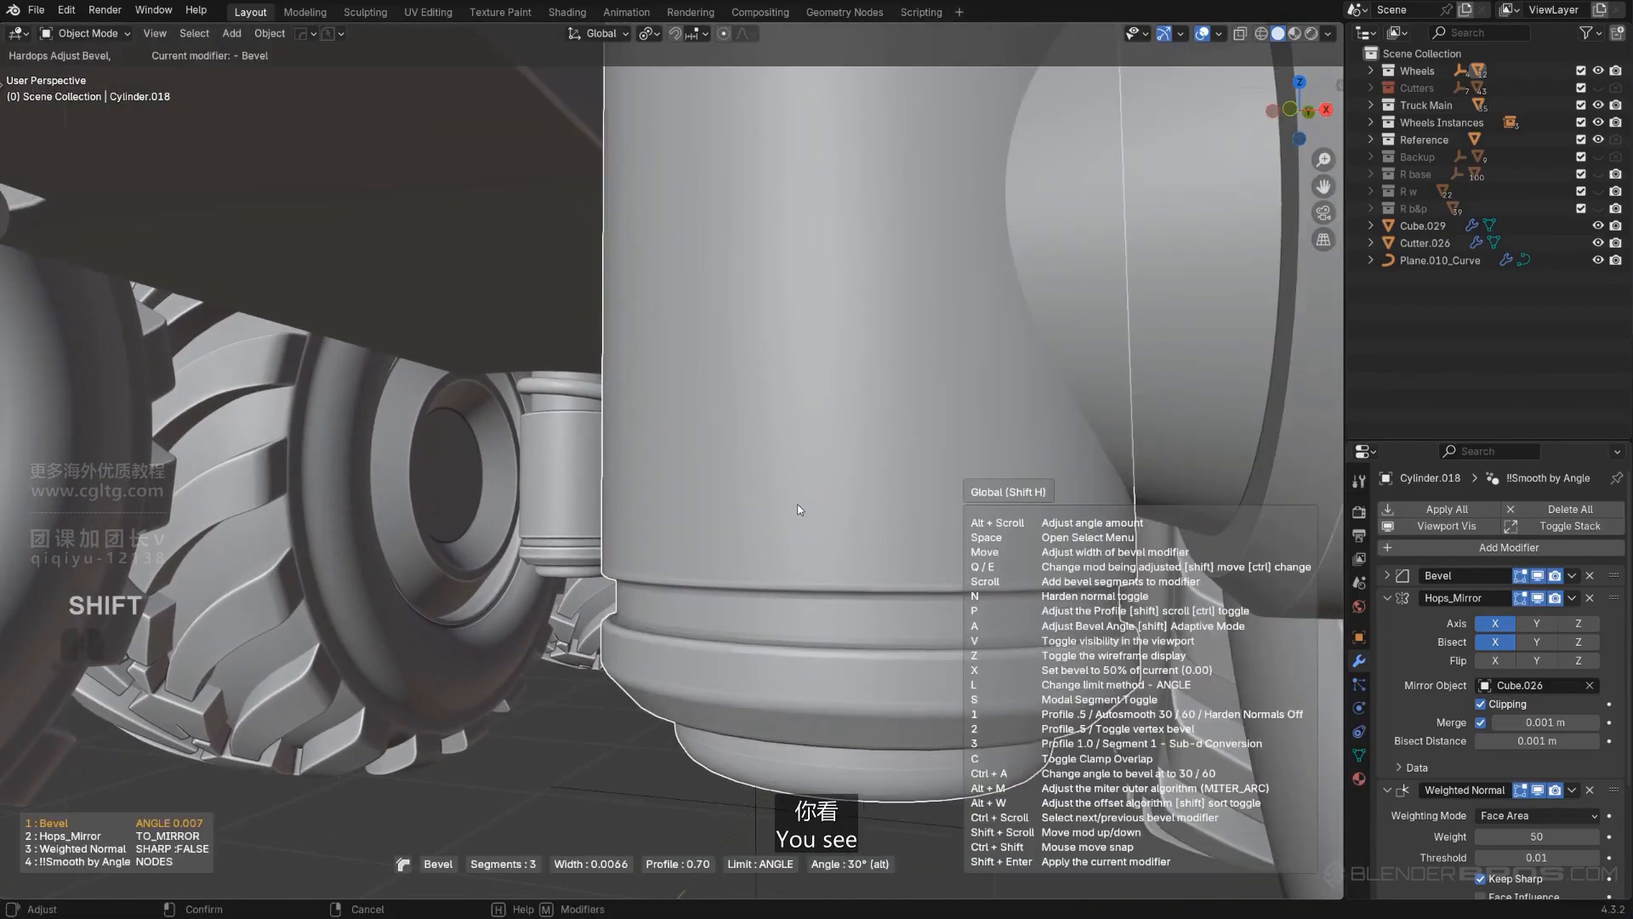
pyautogui.click(798, 508)
pyautogui.scroll(-9, 797, 507)
pyautogui.press('KP_1')
pyautogui.hotkey('shift', 'a')
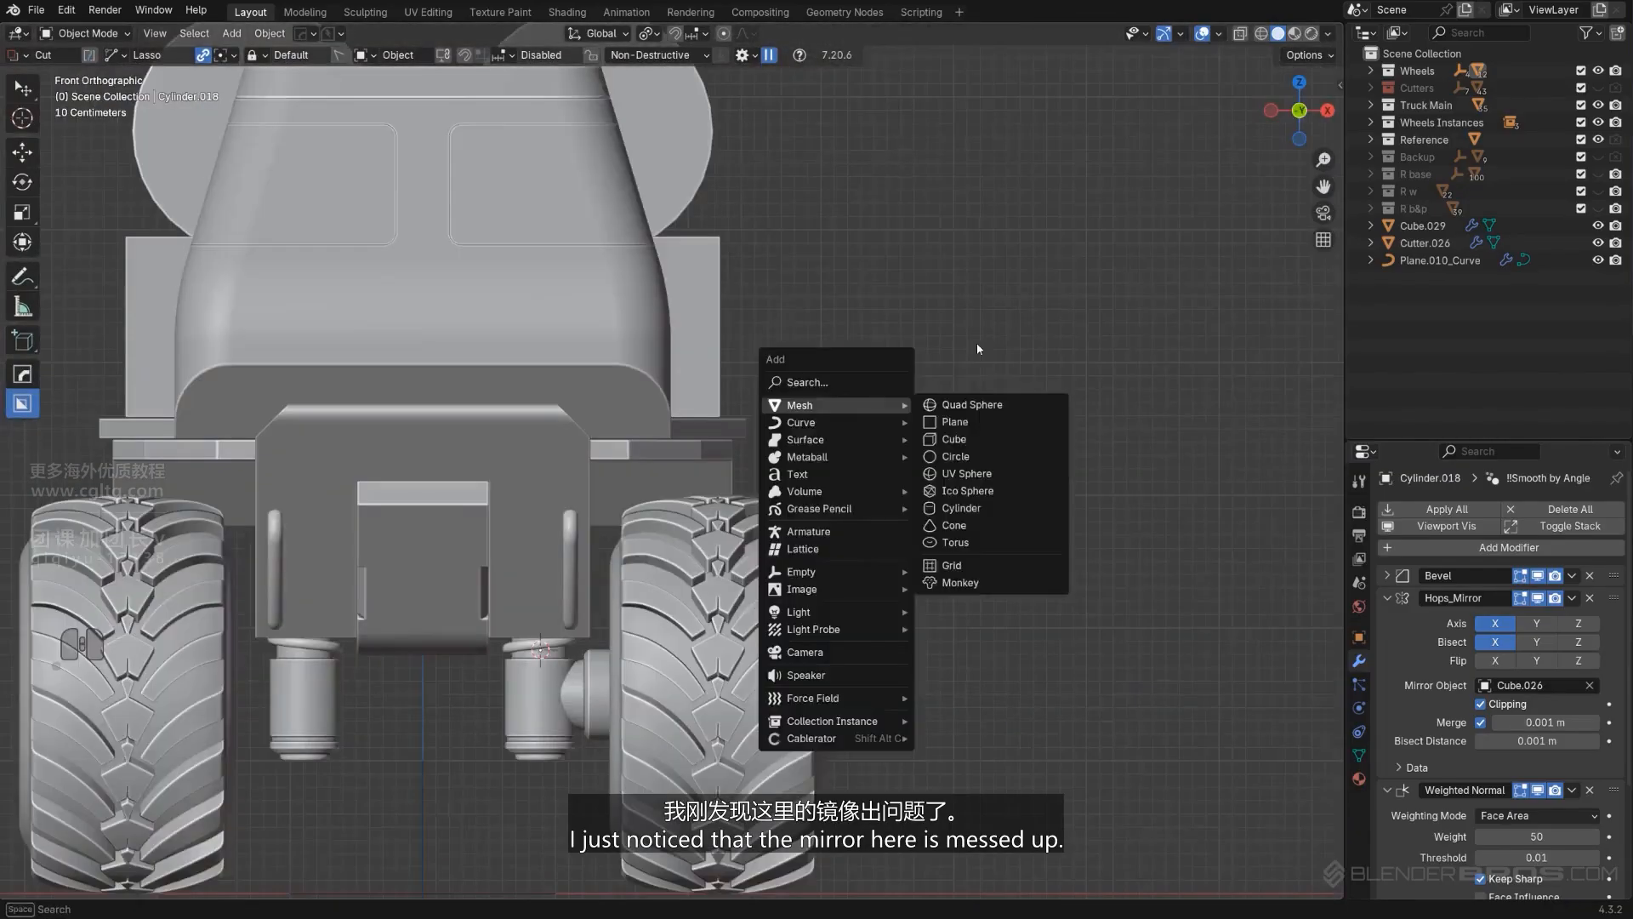
# Step: Check the tyre tread's first mirror modifier, the one without a mirror object, by toggling its viewport visibility, and delete it
pyautogui.scroll(-5, 754, 404)
pyautogui.keyDown('shift'); pyautogui.moveTo(944, 315); pyautogui.dragTo(816, 405, button='middle'); pyautogui.keyUp('shift')
pyautogui.scroll(5, 808, 400)
pyautogui.keyDown('shift'); pyautogui.moveTo(765, 476); pyautogui.dragTo(697, 408, button='middle'); pyautogui.keyUp('shift')
pyautogui.press('KP_5')
pyautogui.keyDown('shift'); pyautogui.moveTo(698, 408); pyautogui.dragTo(763, 448, button='middle'); pyautogui.keyUp('shift')
pyautogui.scroll(-3, 722, 335)
pyautogui.click(697, 420)
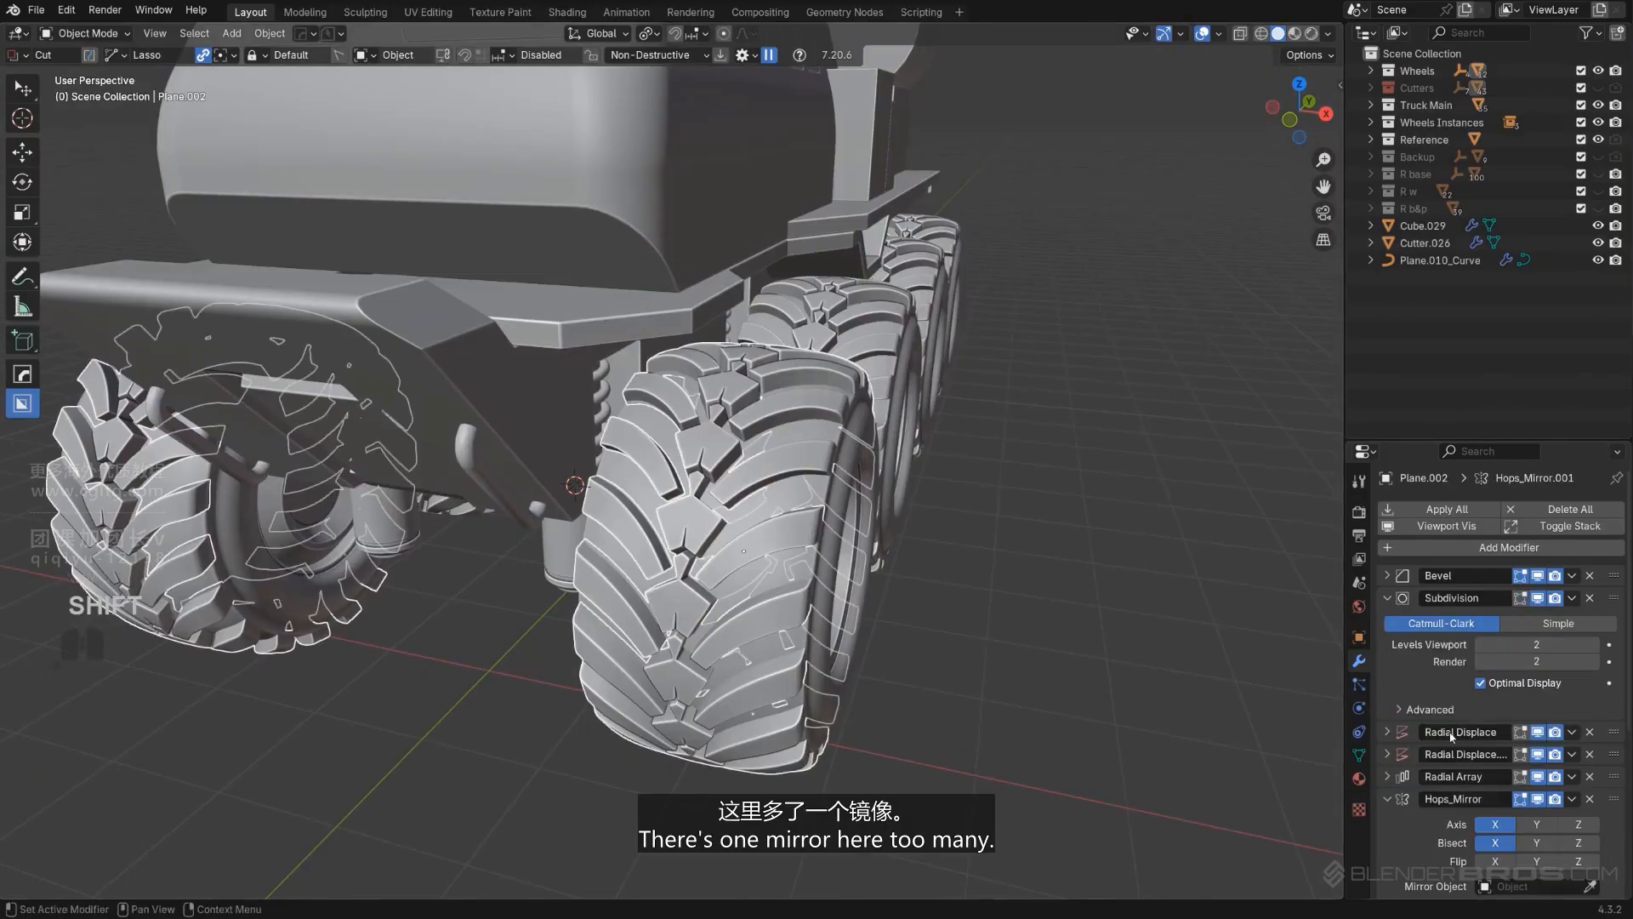
pyautogui.scroll(-3, 1497, 757)
pyautogui.click(1539, 693)
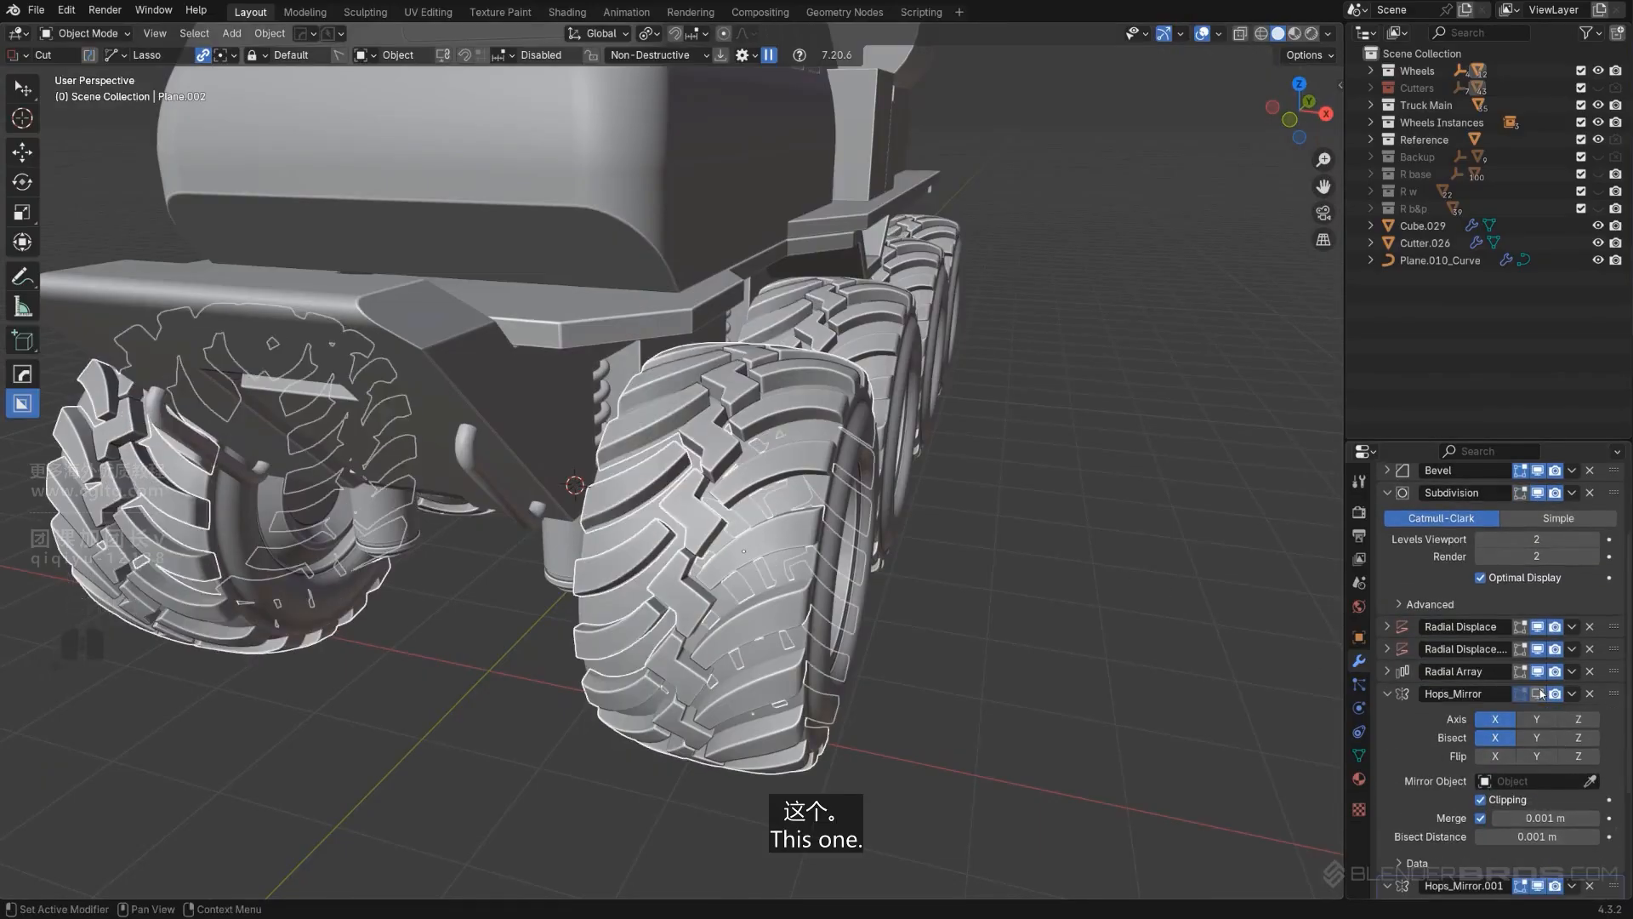
pyautogui.click(1539, 693)
pyautogui.click(1589, 694)
pyautogui.scroll(-3, 975, 551)
pyautogui.click(975, 547)
# Step: Add a cylinder, rotate it in the front view to lie sideways, and scale it down
pyautogui.moveTo(975, 547); pyautogui.dragTo(875, 509, button='middle')
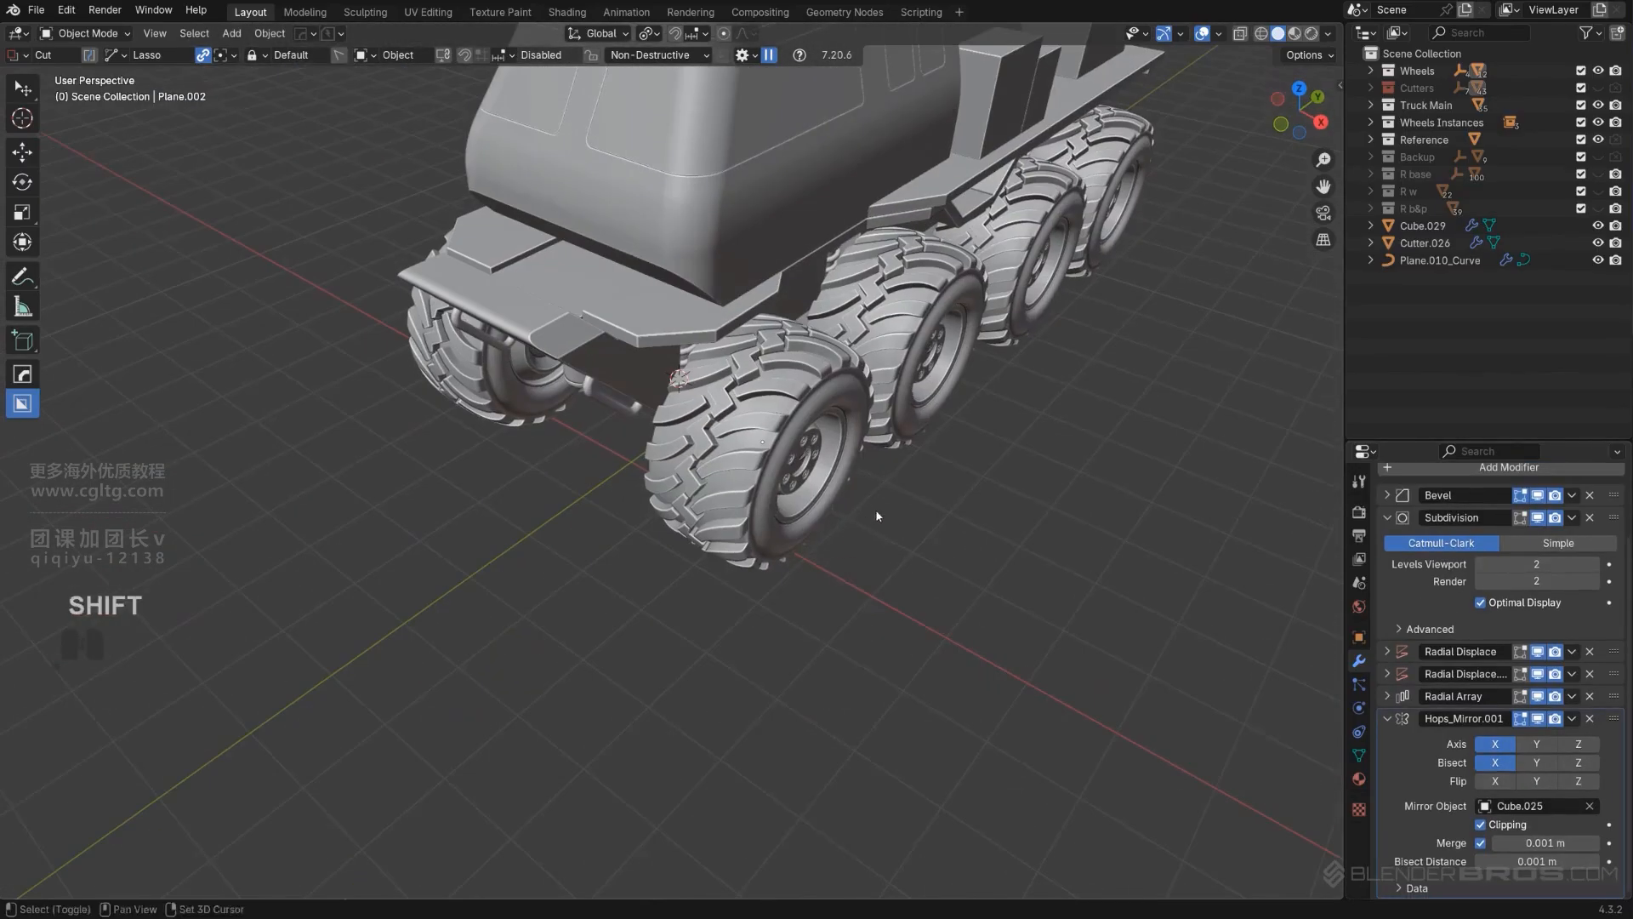
pyautogui.hotkey('shift', 'a')
pyautogui.moveTo(871, 511)
pyautogui.click(978, 611)
pyautogui.moveTo(978, 611); pyautogui.dragTo(959, 522, button='middle')
pyautogui.press('KP_5')
pyautogui.press('r')
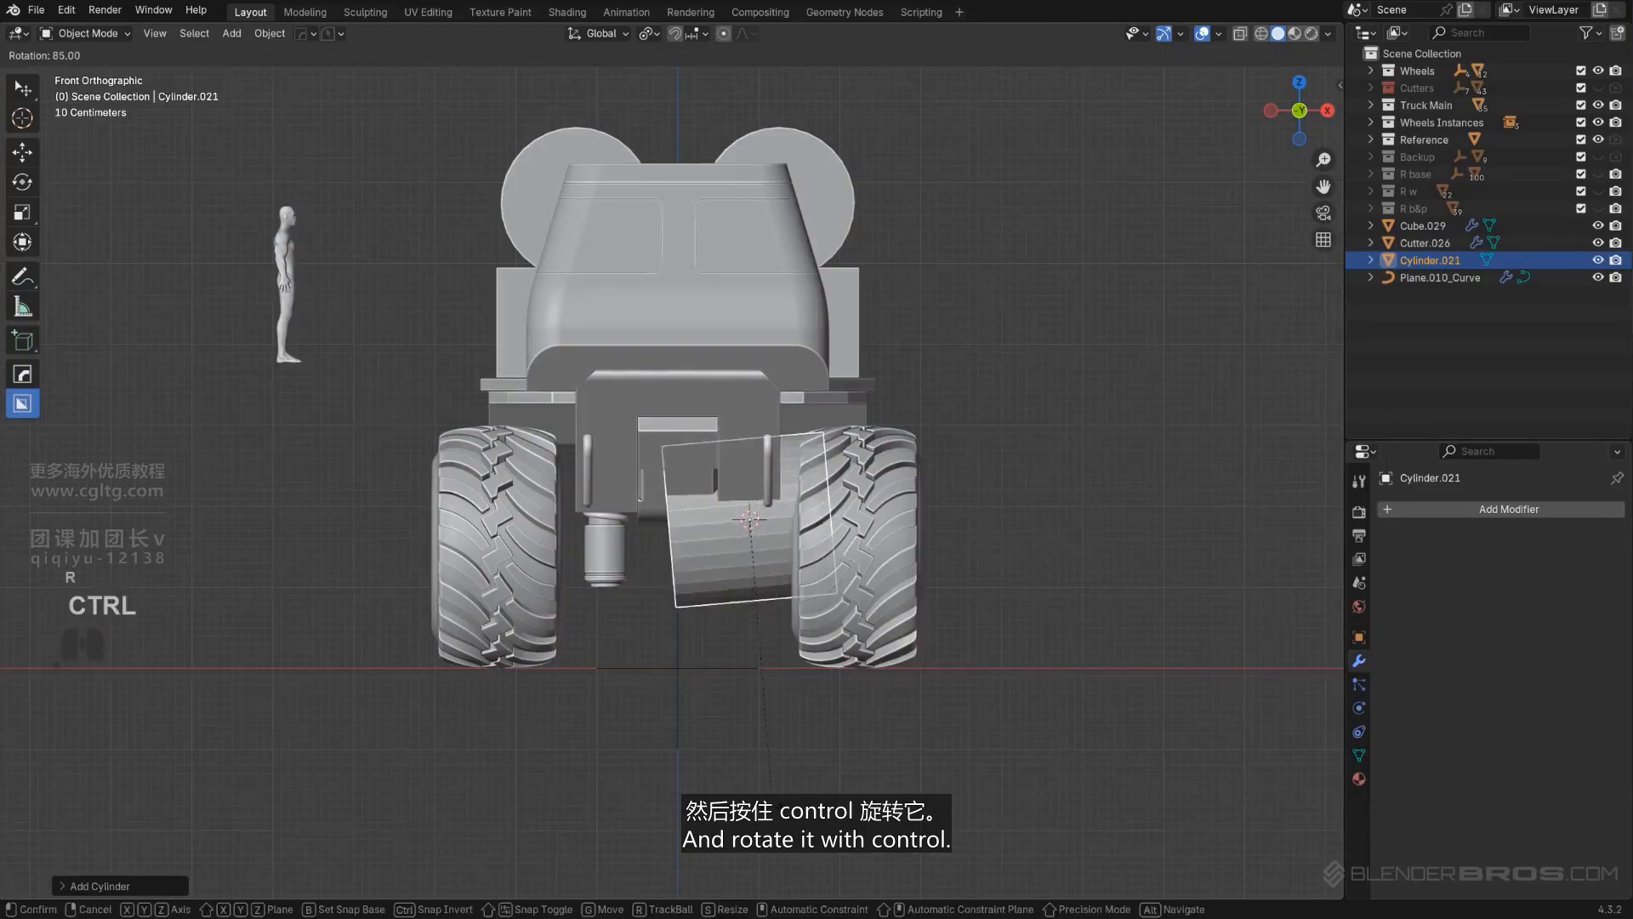
pyautogui.keyDown('ctrl'); pyautogui.click(733, 798); pyautogui.keyUp('ctrl')
pyautogui.press('s')
pyautogui.click(862, 644)
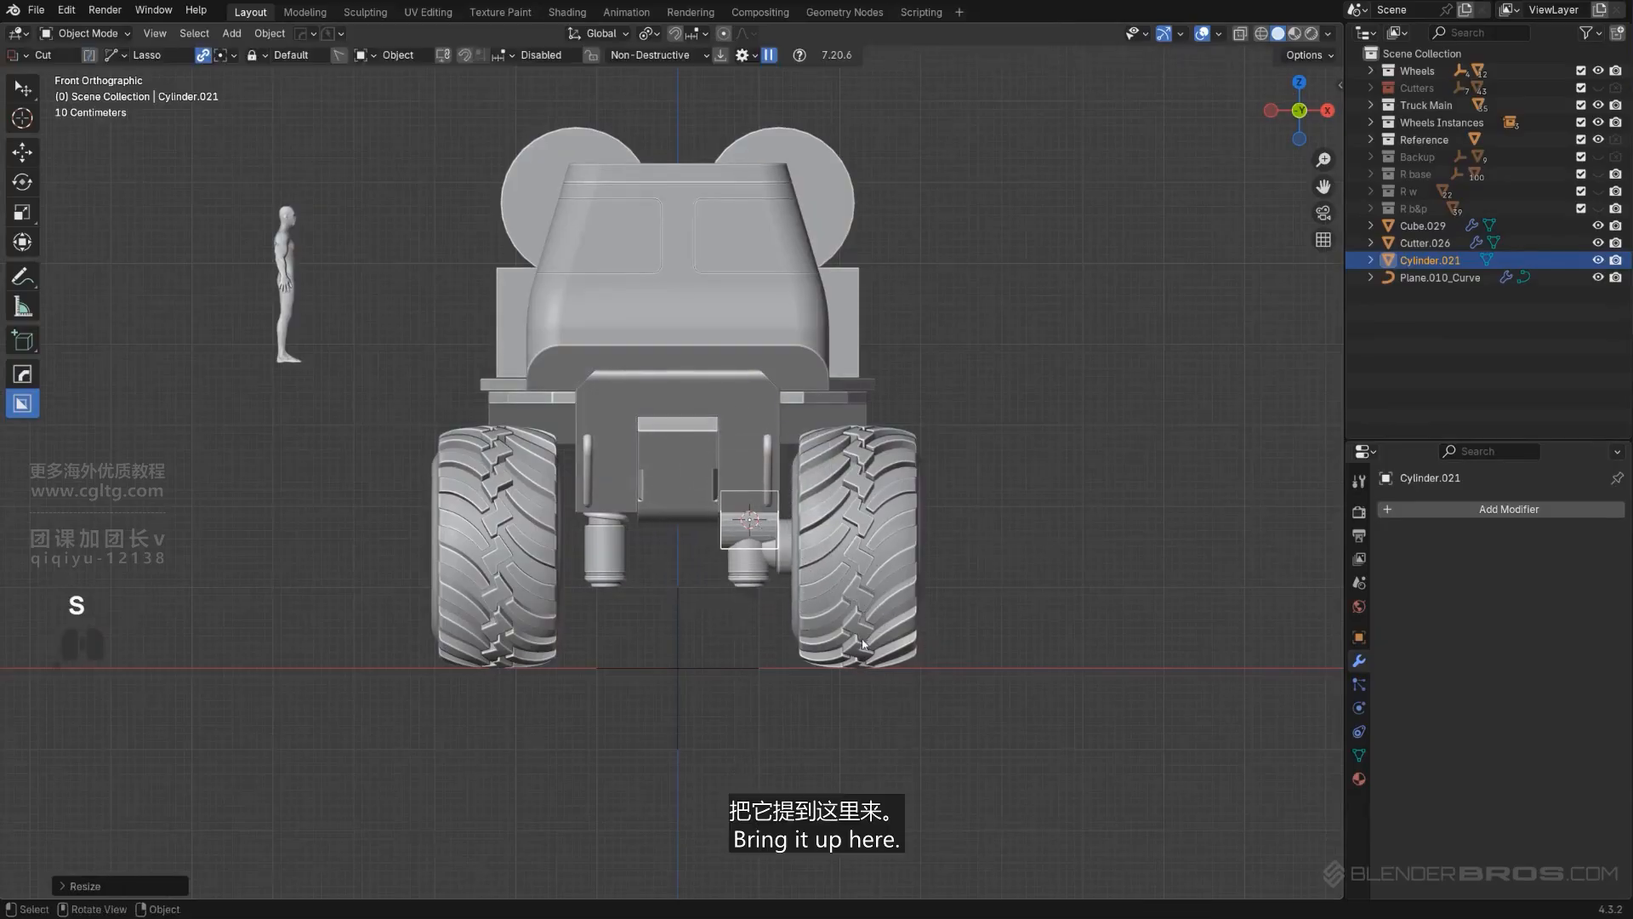
# Step: Move the cylinder up in front of the cab above the front deck and scale it down slightly
pyautogui.press('g')
pyautogui.click(851, 478)
pyautogui.moveTo(852, 478); pyautogui.dragTo(932, 586, button='middle')
pyautogui.scroll(2, 933, 585)
pyautogui.press('g')
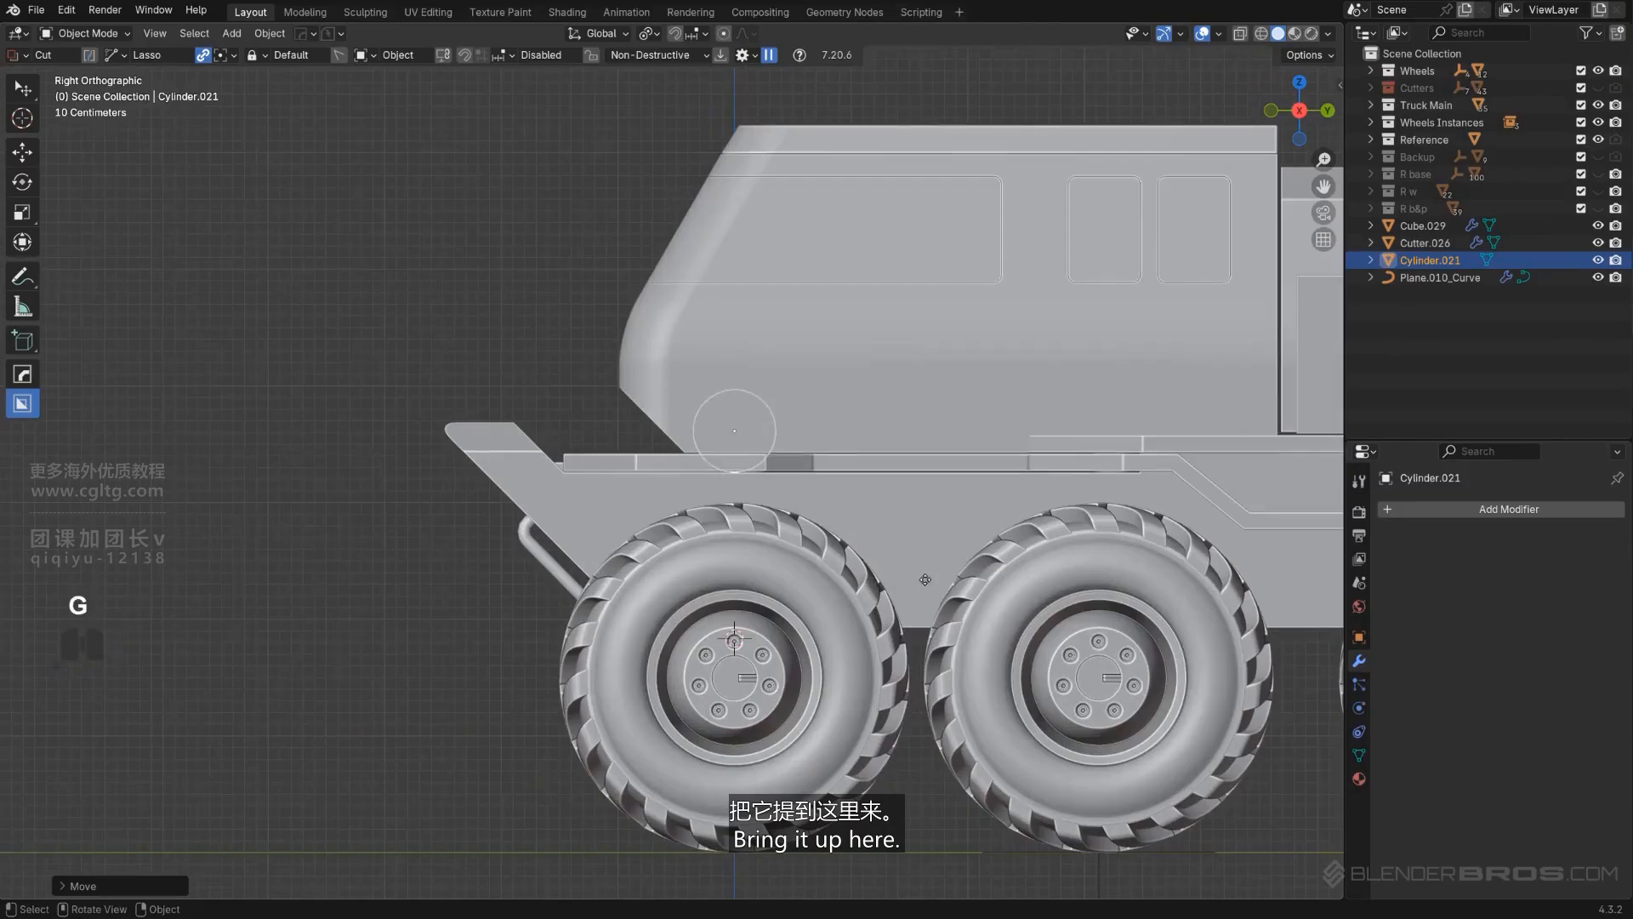
pyautogui.press('s')
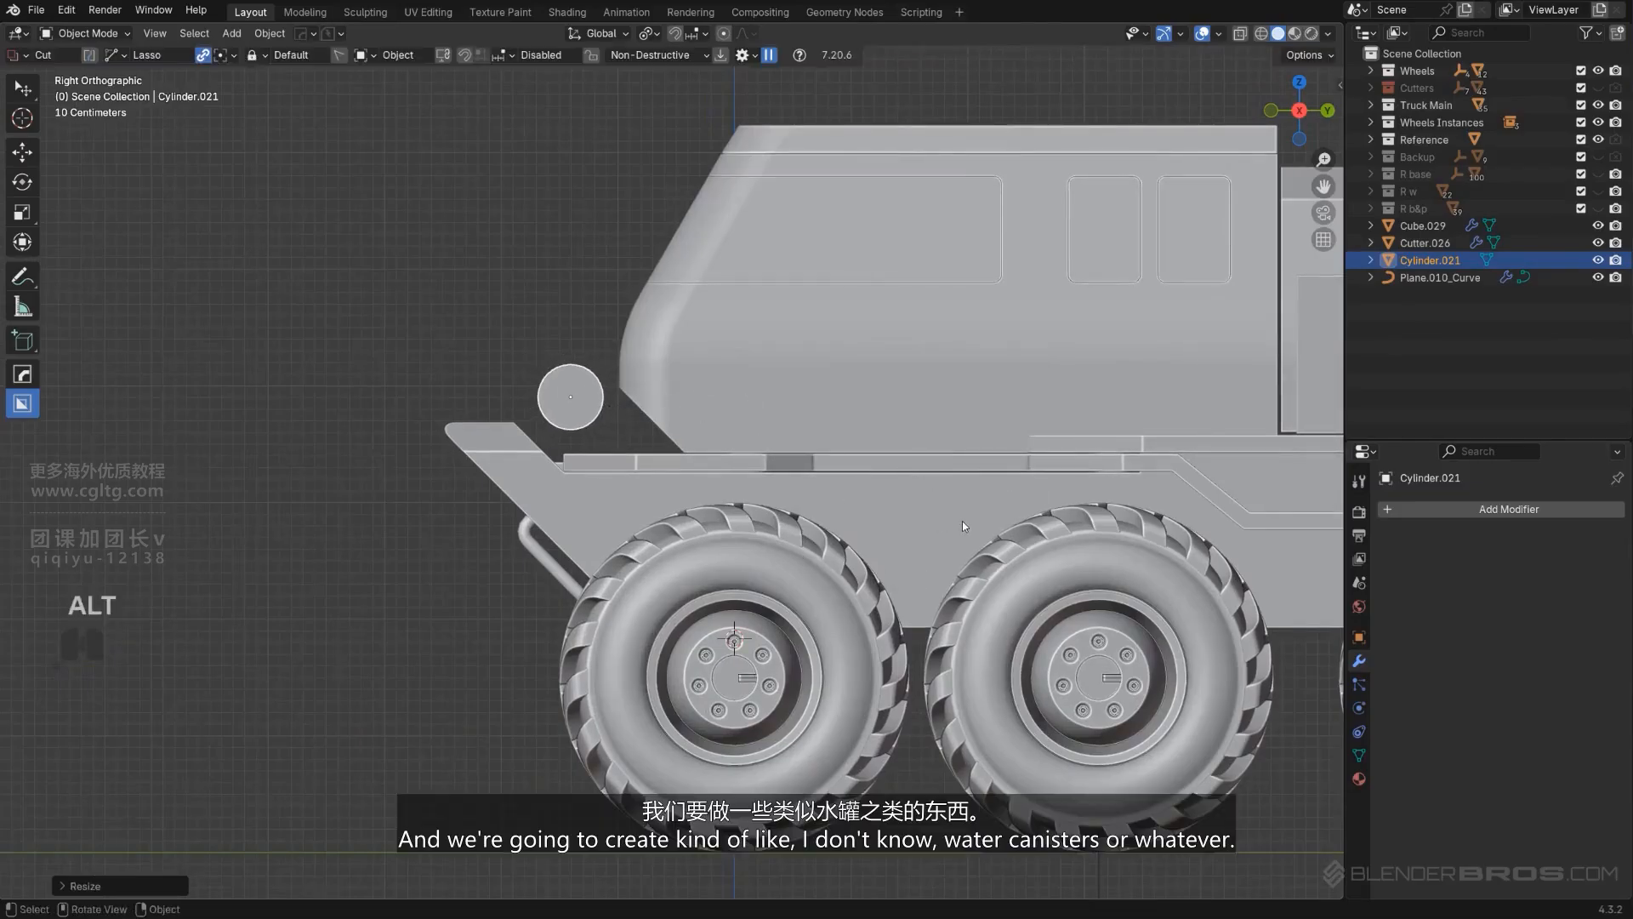
# Step: Lengthen the cylinder along X and move it outward and down toward the side of the front deck
pyautogui.keyDown('alt'); pyautogui.moveTo(962, 521); pyautogui.dragTo(927, 510, button='middle'); pyautogui.keyUp('alt')
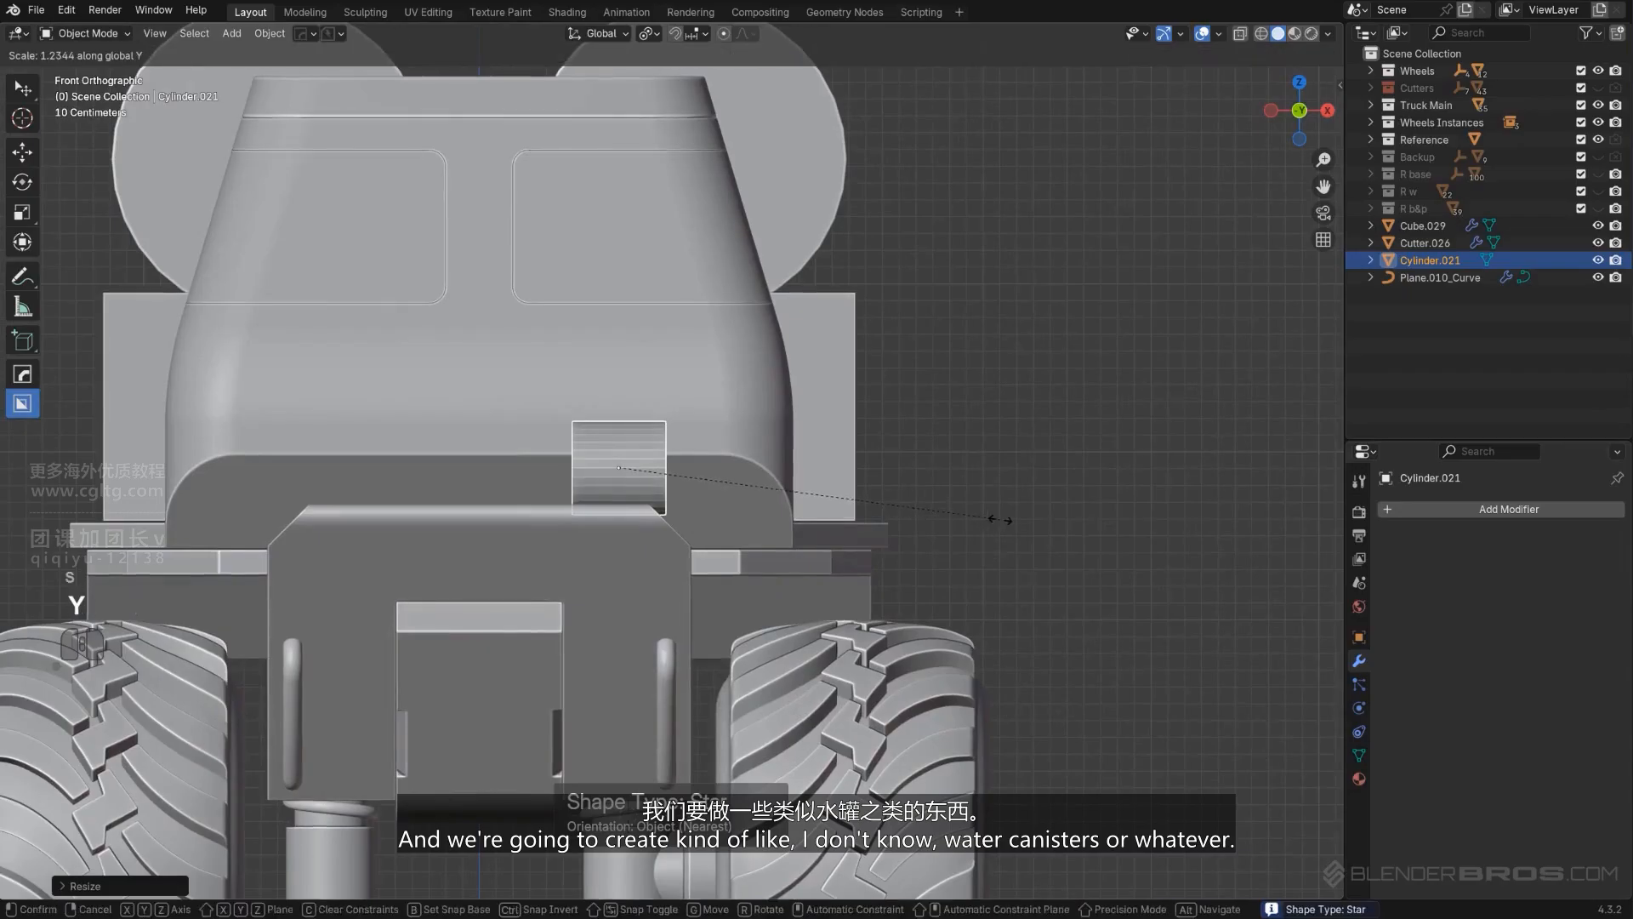
pyautogui.press('s')
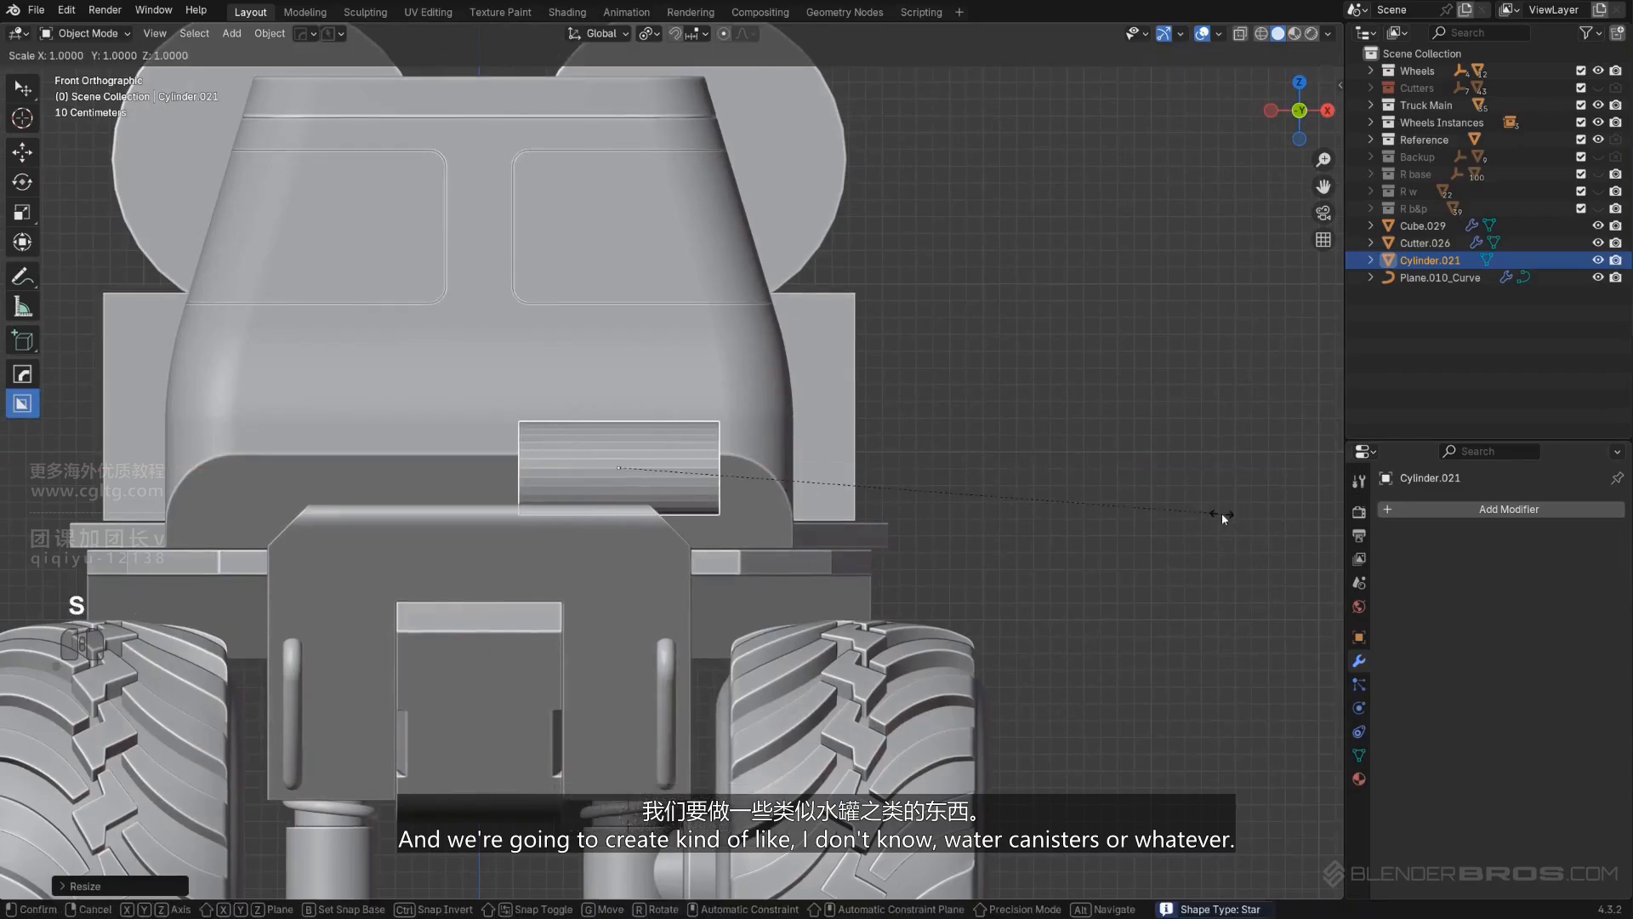
pyautogui.press('x')
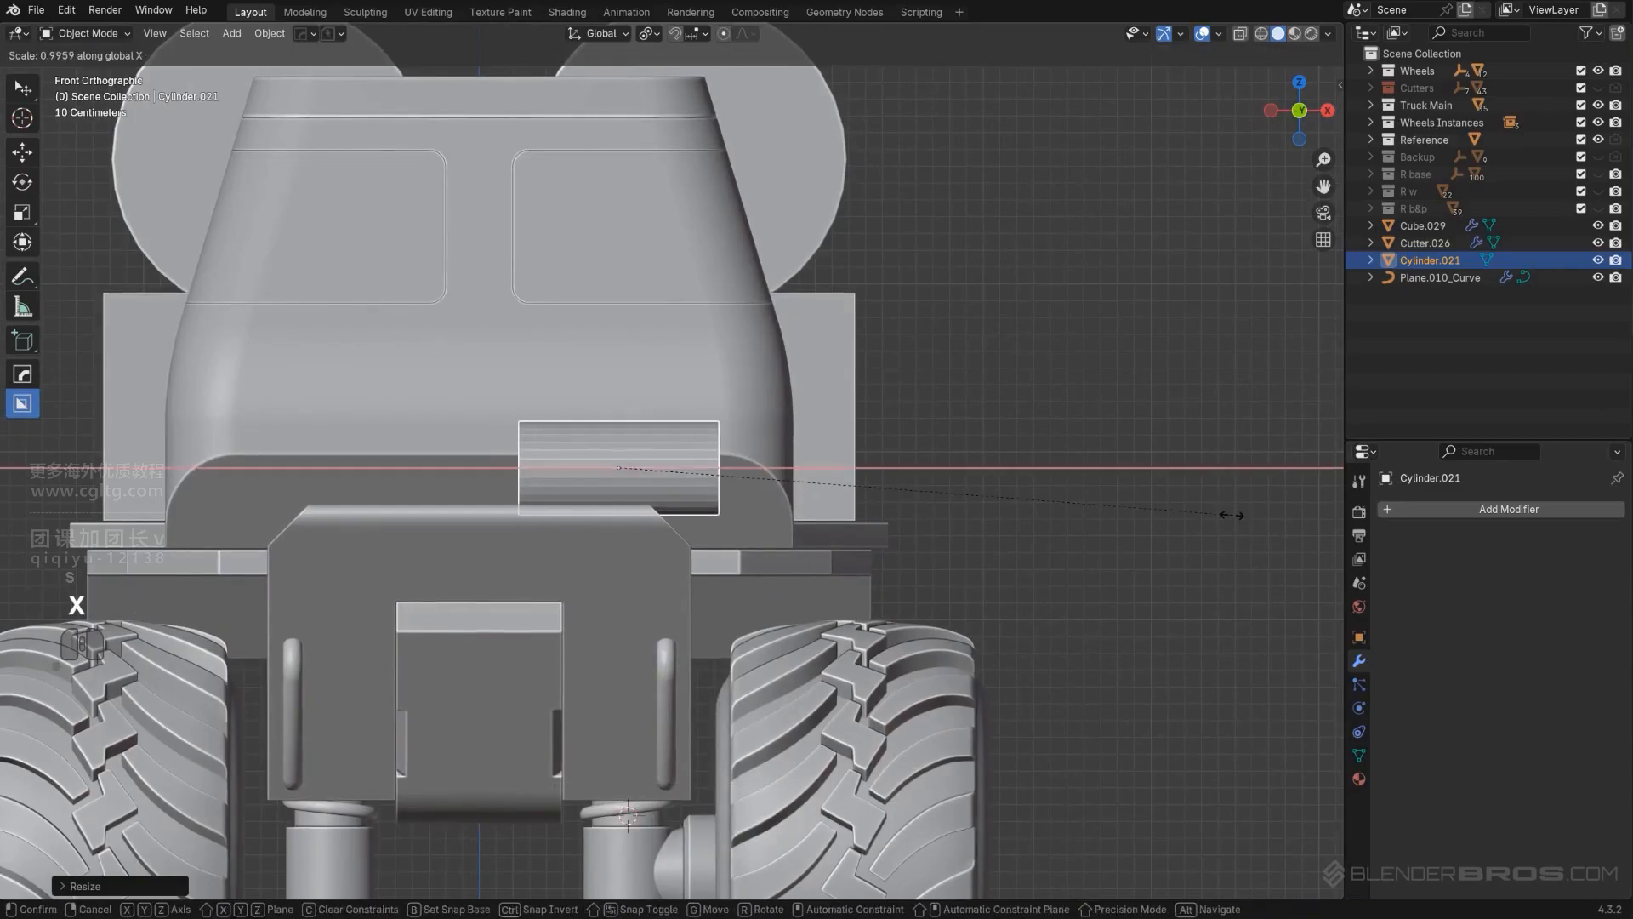
pyautogui.click(1172, 516)
pyautogui.press('g')
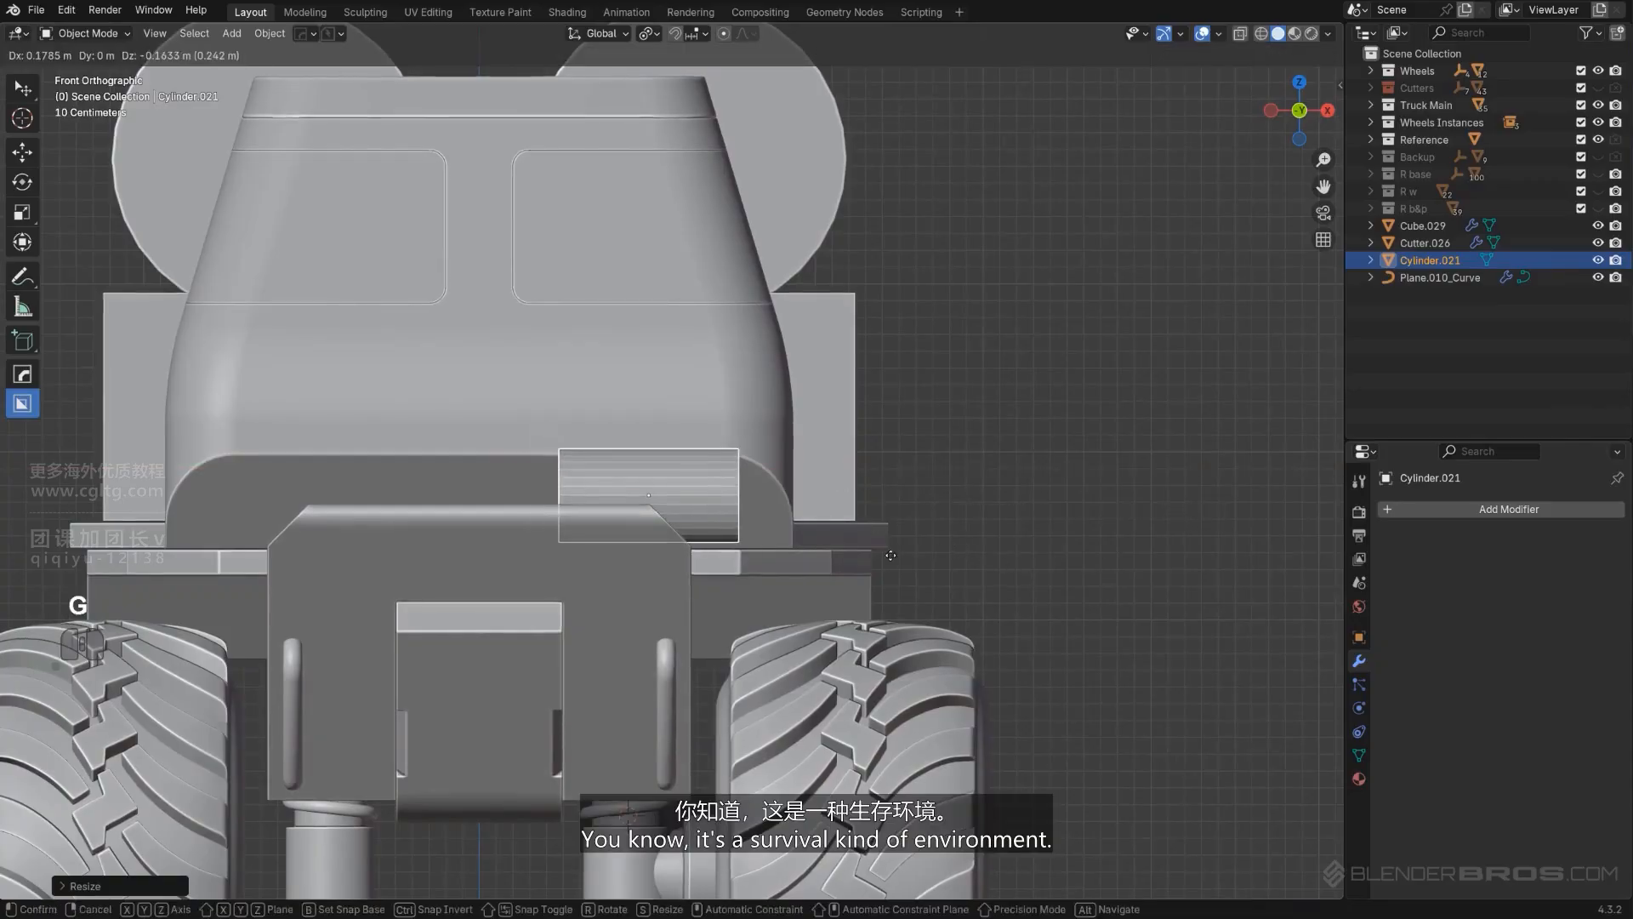
pyautogui.click(887, 553)
# Step: Position the cylinder in the side view so it rests on the front deck against the cab
pyautogui.keyDown('alt'); pyautogui.moveTo(887, 553); pyautogui.dragTo(789, 604, button='middle'); pyautogui.keyUp('alt')
pyautogui.keyDown('alt'); pyautogui.scroll(1, 777, 611); pyautogui.keyUp('alt')
pyautogui.scroll(4, 778, 611)
pyautogui.press('g')
pyautogui.click(715, 567)
# Step: Apply Sharpen to the cylinder to smooth its shading and mark its sharp edges
pyautogui.press('KP_5')
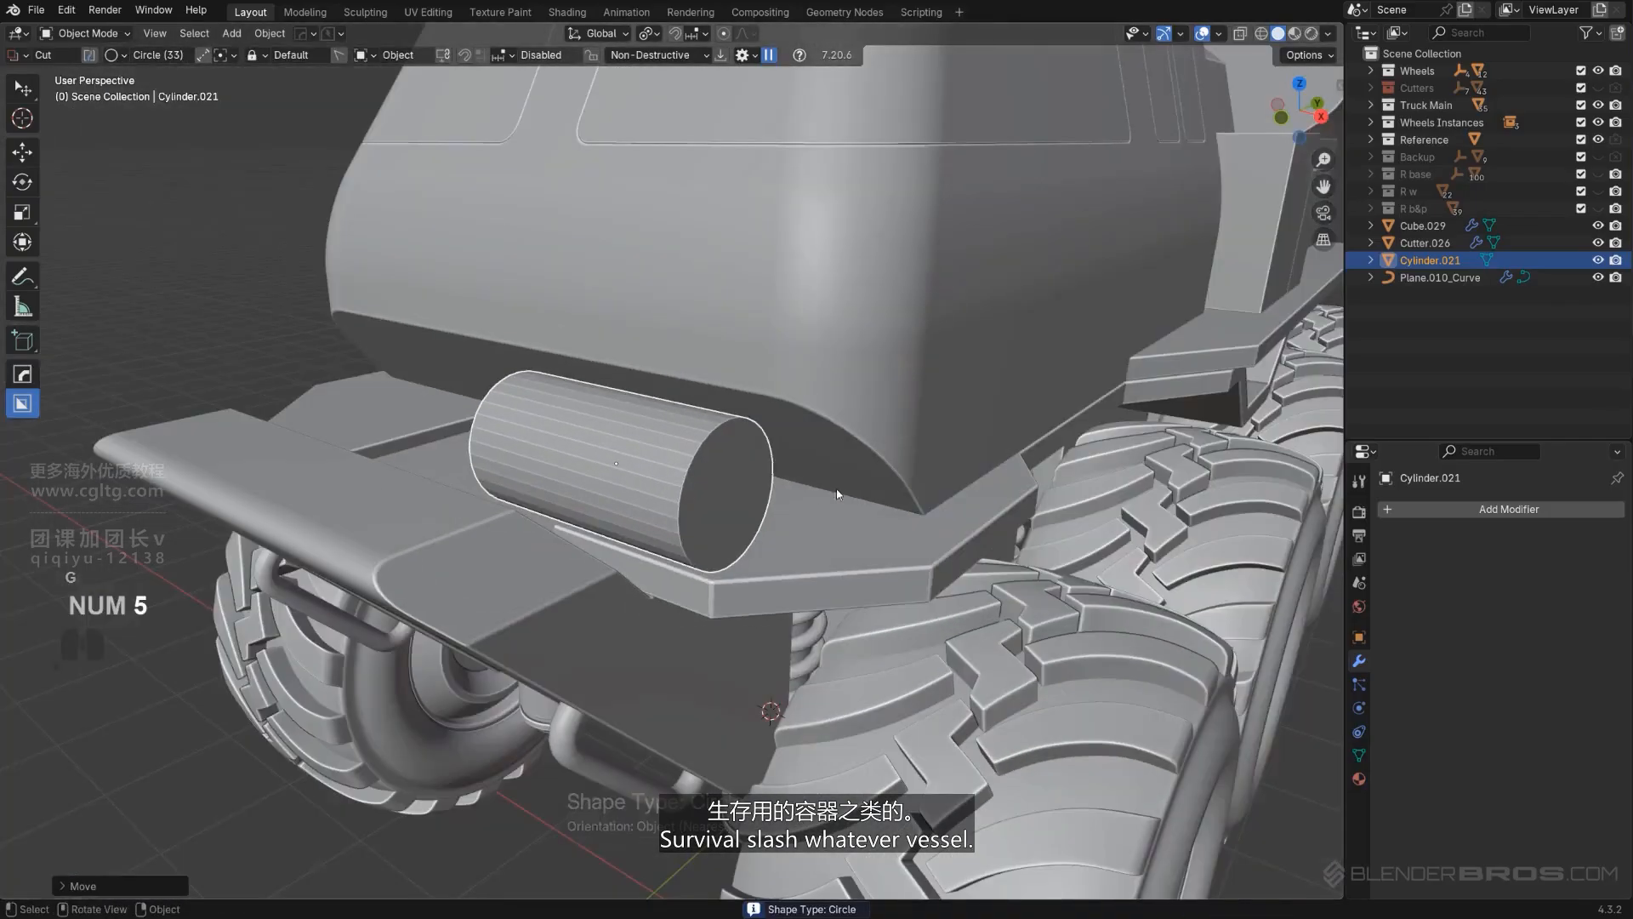
pyautogui.press('q')
pyautogui.click(789, 482)
pyautogui.press('Tab')
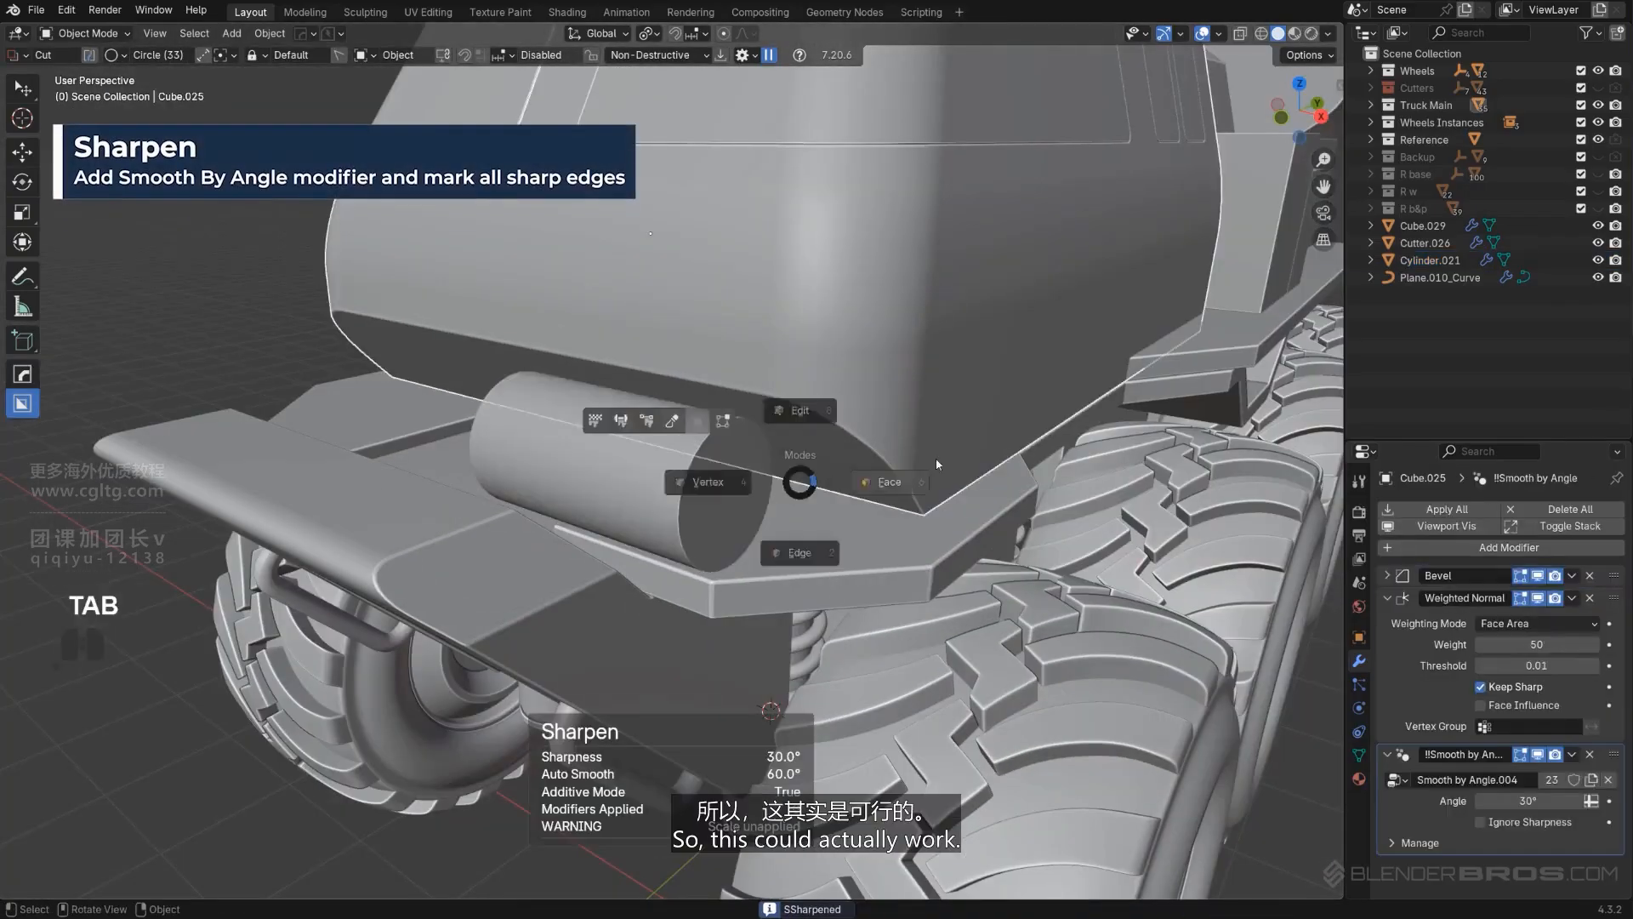
pyautogui.press('Tab')
# Step: Try to round both end faces of the cylinder with a multi-segment bevel
pyautogui.click(726, 471)
pyautogui.press('Tab')
pyautogui.click(726, 472)
pyautogui.moveTo(728, 472); pyautogui.dragTo(897, 498, button='middle')
pyautogui.scroll(-2, 446, 586)
pyautogui.hotkey('ctrl', 'b')
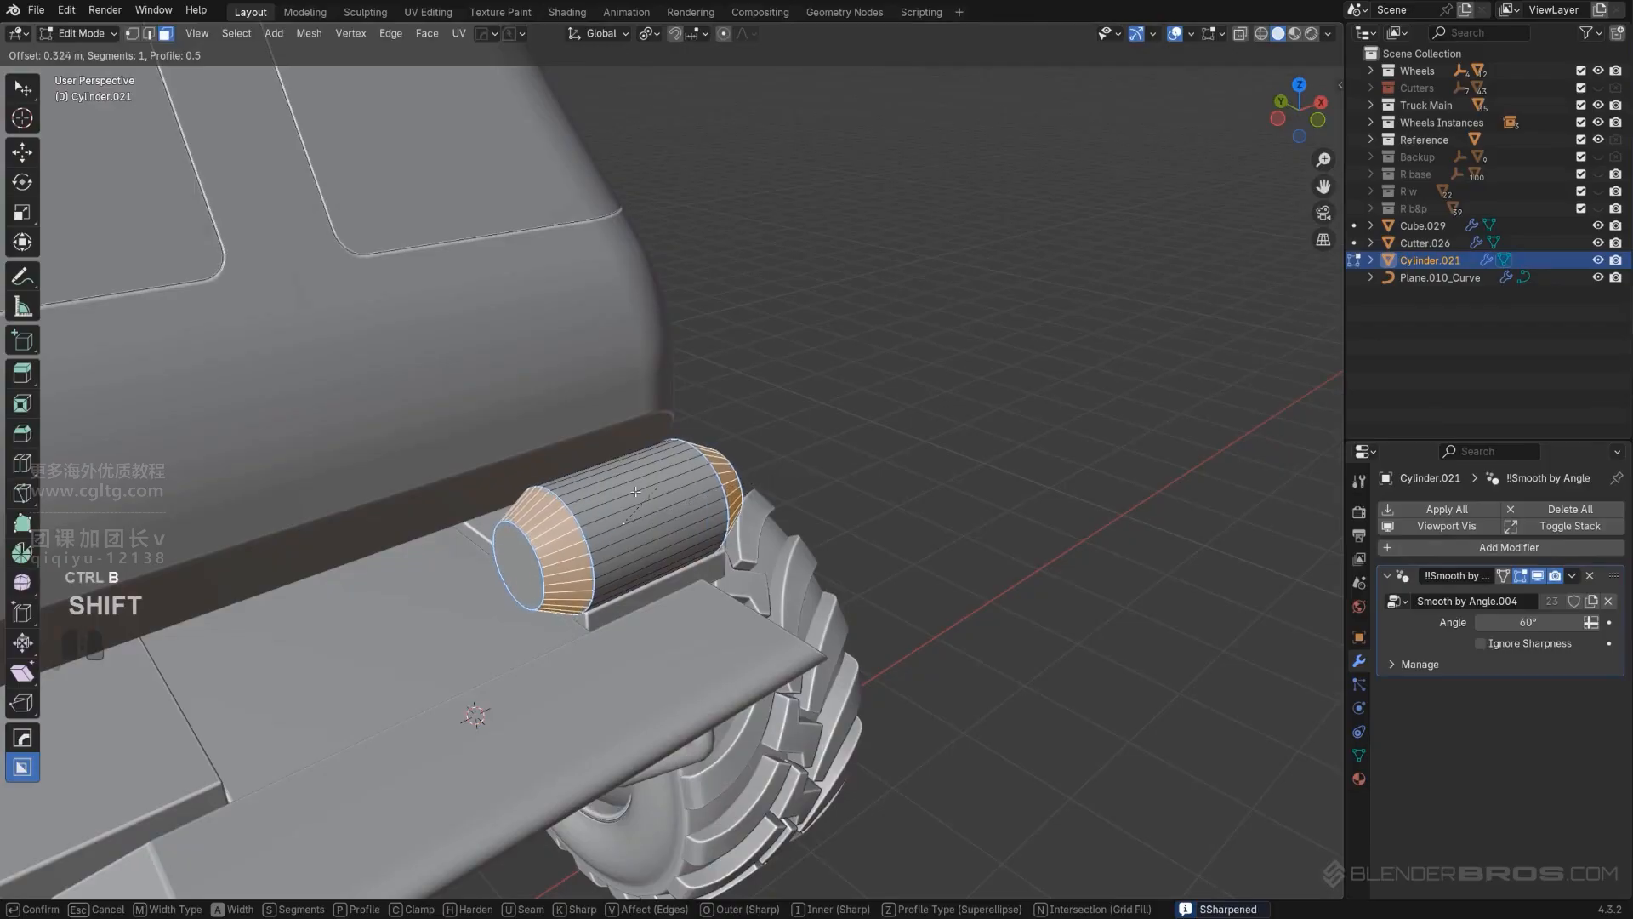
pyautogui.scroll(6, 710, 466)
pyautogui.click(687, 477)
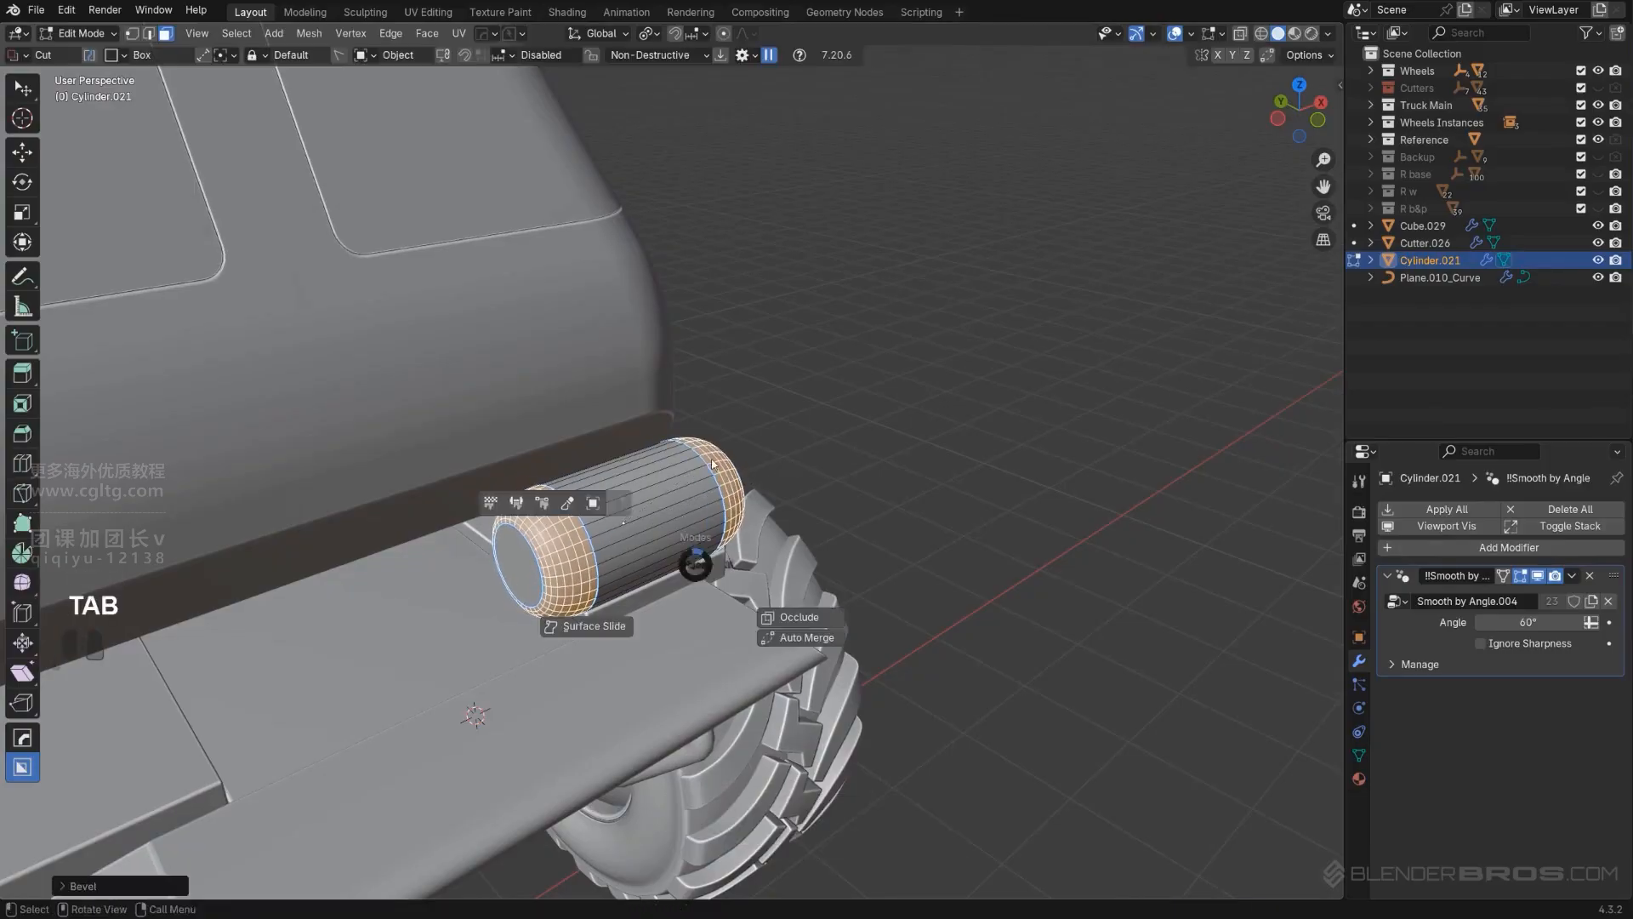
pyautogui.press('Tab')
pyautogui.scroll(-2, 672, 426)
pyautogui.moveTo(663, 419); pyautogui.dragTo(673, 387, button='middle')
pyautogui.hotkey('ctrl', 'z')
pyautogui.hotkey('ctrl', 'z')
# Step: Apply the cylinder's scale and bevel both end faces into smoothly rounded caps
pyautogui.scroll(4, 691, 403)
pyautogui.press('Tab')
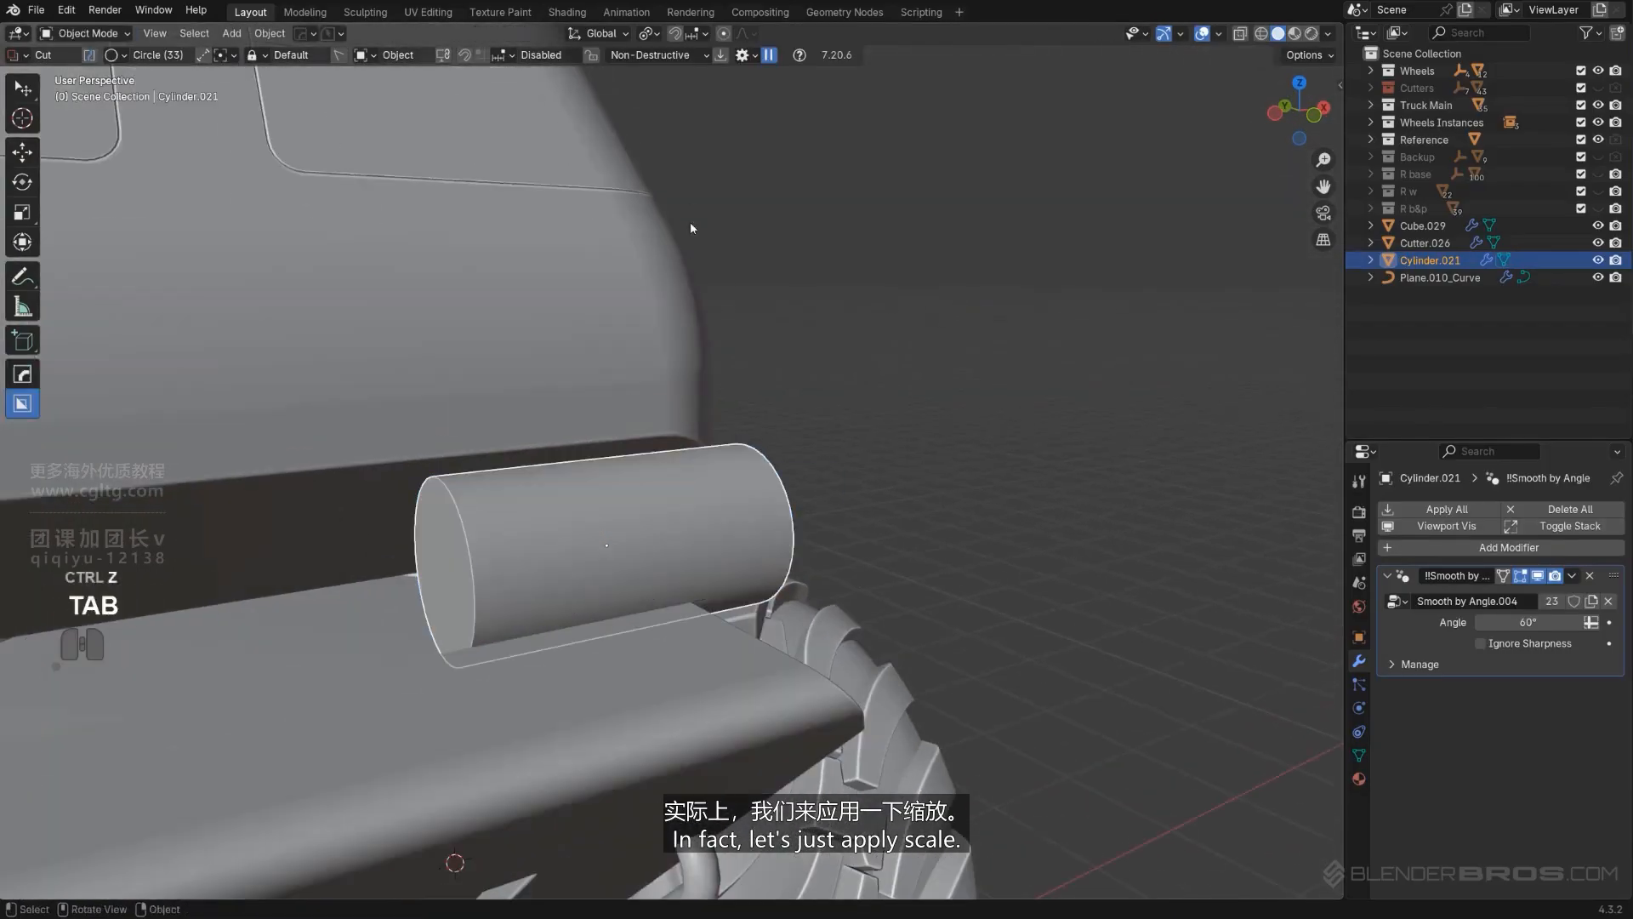
pyautogui.hotkey('ctrl', 'a')
pyautogui.click(722, 474)
pyautogui.press('Tab')
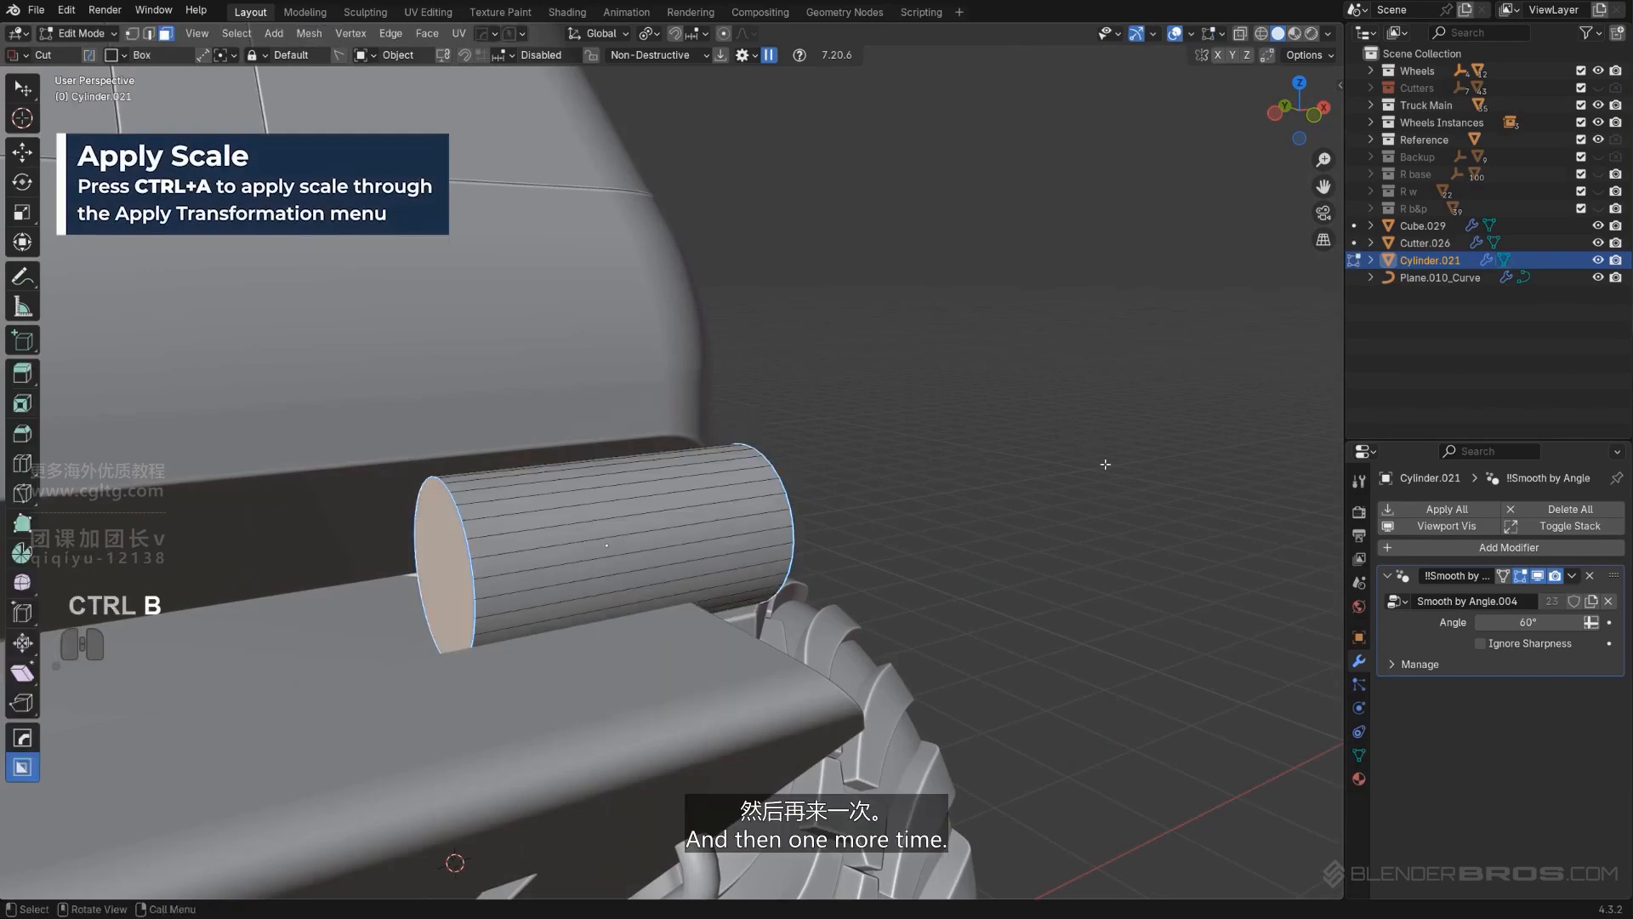
pyautogui.click(1105, 463)
pyautogui.press('Tab')
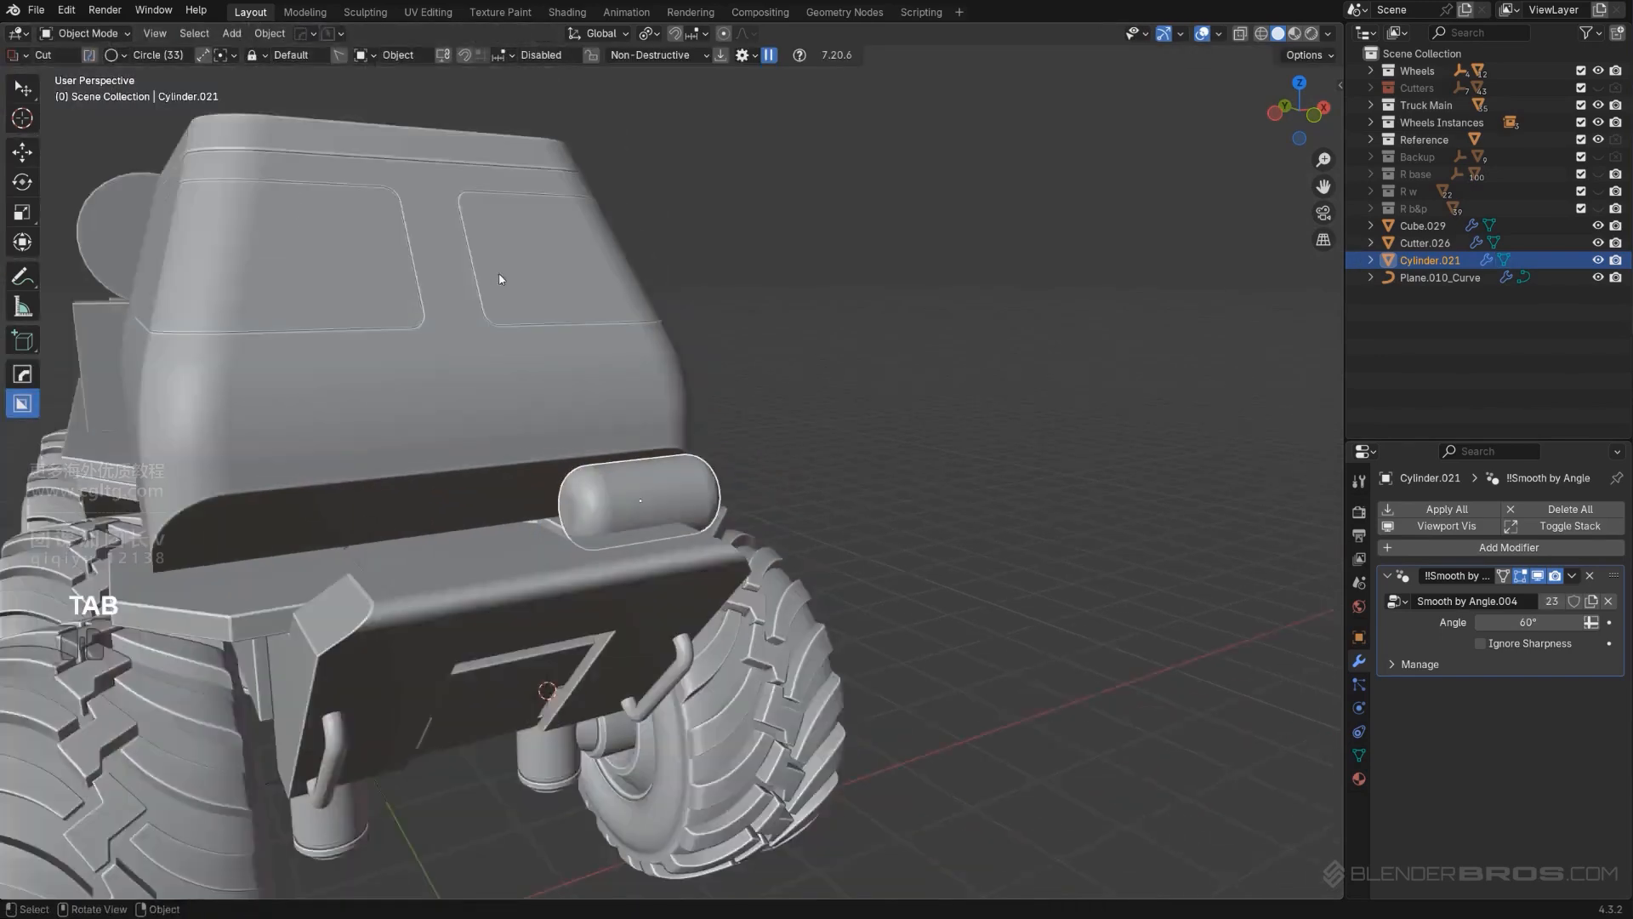
# Step: Lengthen the canister by selecting its outer rounded end in X-ray view and moving it outward along X
pyautogui.scroll(-3, 519, 298)
pyautogui.moveTo(629, 434); pyautogui.dragTo(557, 535, button='middle')
pyautogui.scroll(3, 709, 514)
pyautogui.moveTo(672, 498); pyautogui.dragTo(727, 472, button='middle')
pyautogui.moveTo(837, 391); pyautogui.dragTo(613, 520, button='middle')
pyautogui.press('Tab')
pyautogui.scroll(2, 730, 557)
pyautogui.hotkey('alt', 'z')
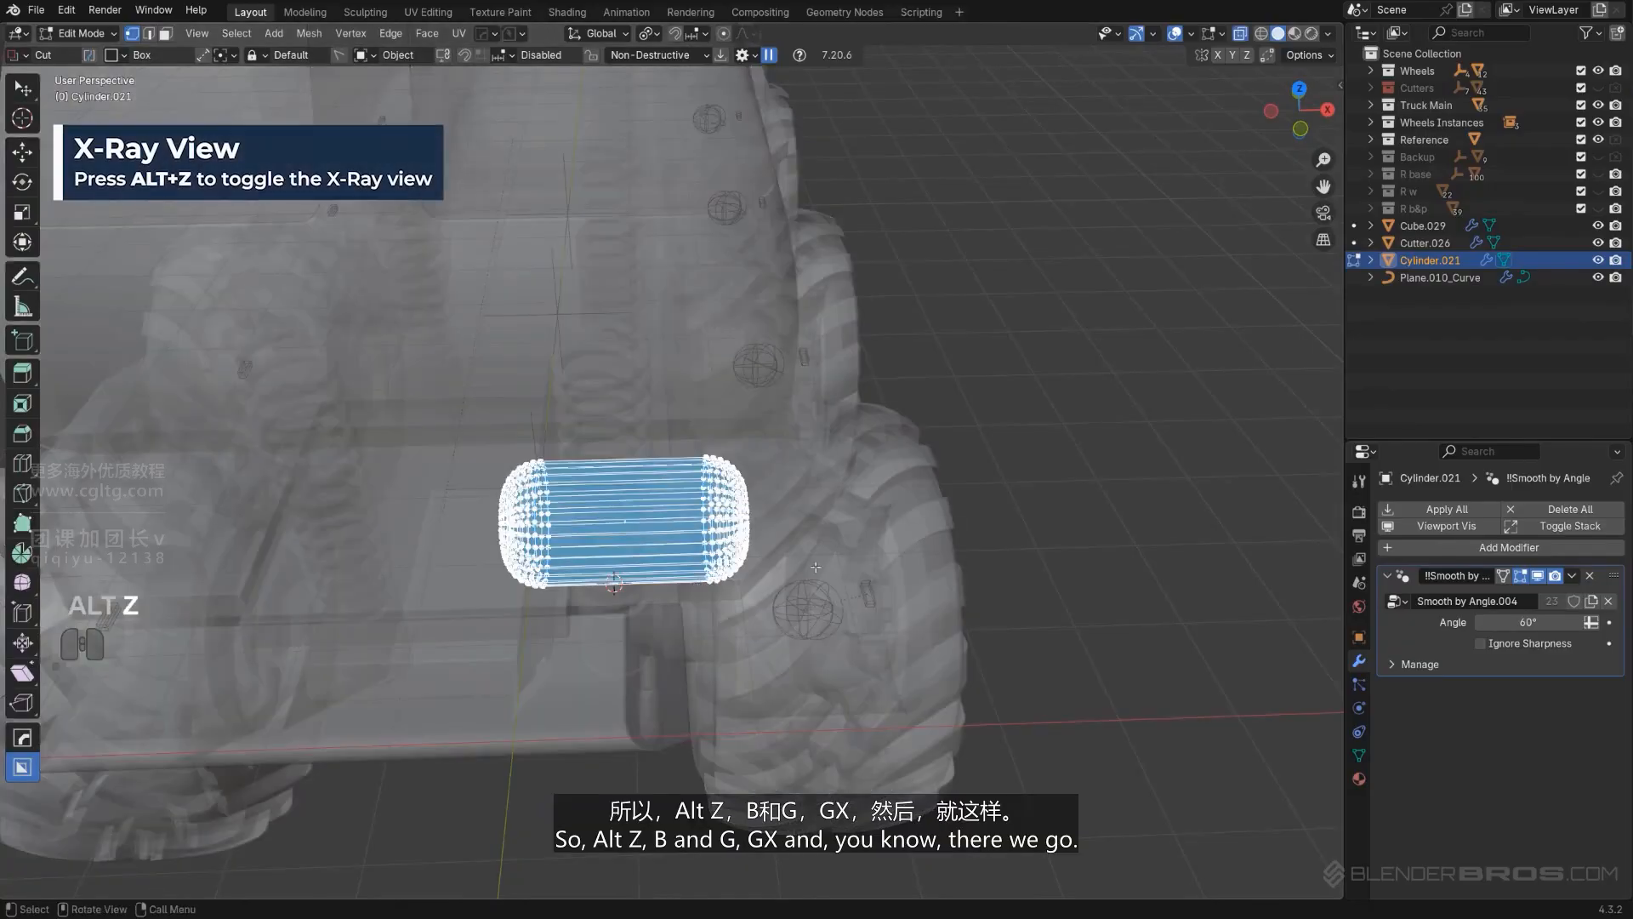
pyautogui.click(781, 511)
pyautogui.moveTo(664, 421); pyautogui.dragTo(859, 640)
pyautogui.press('g')
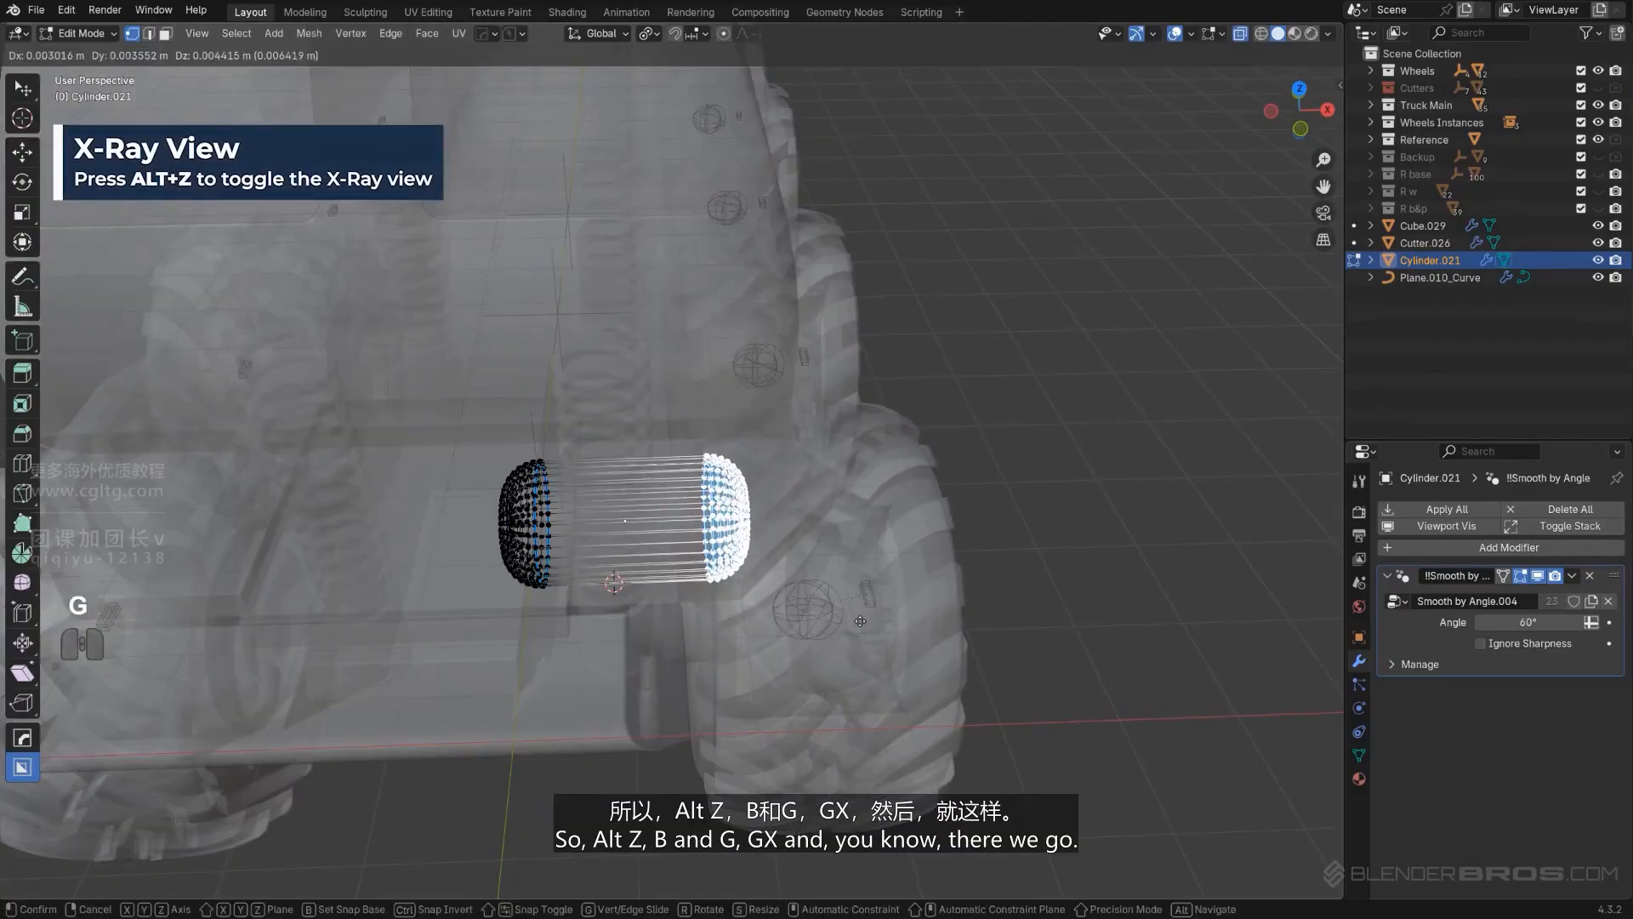
pyautogui.press('x')
pyautogui.click(886, 617)
pyautogui.press('Tab')
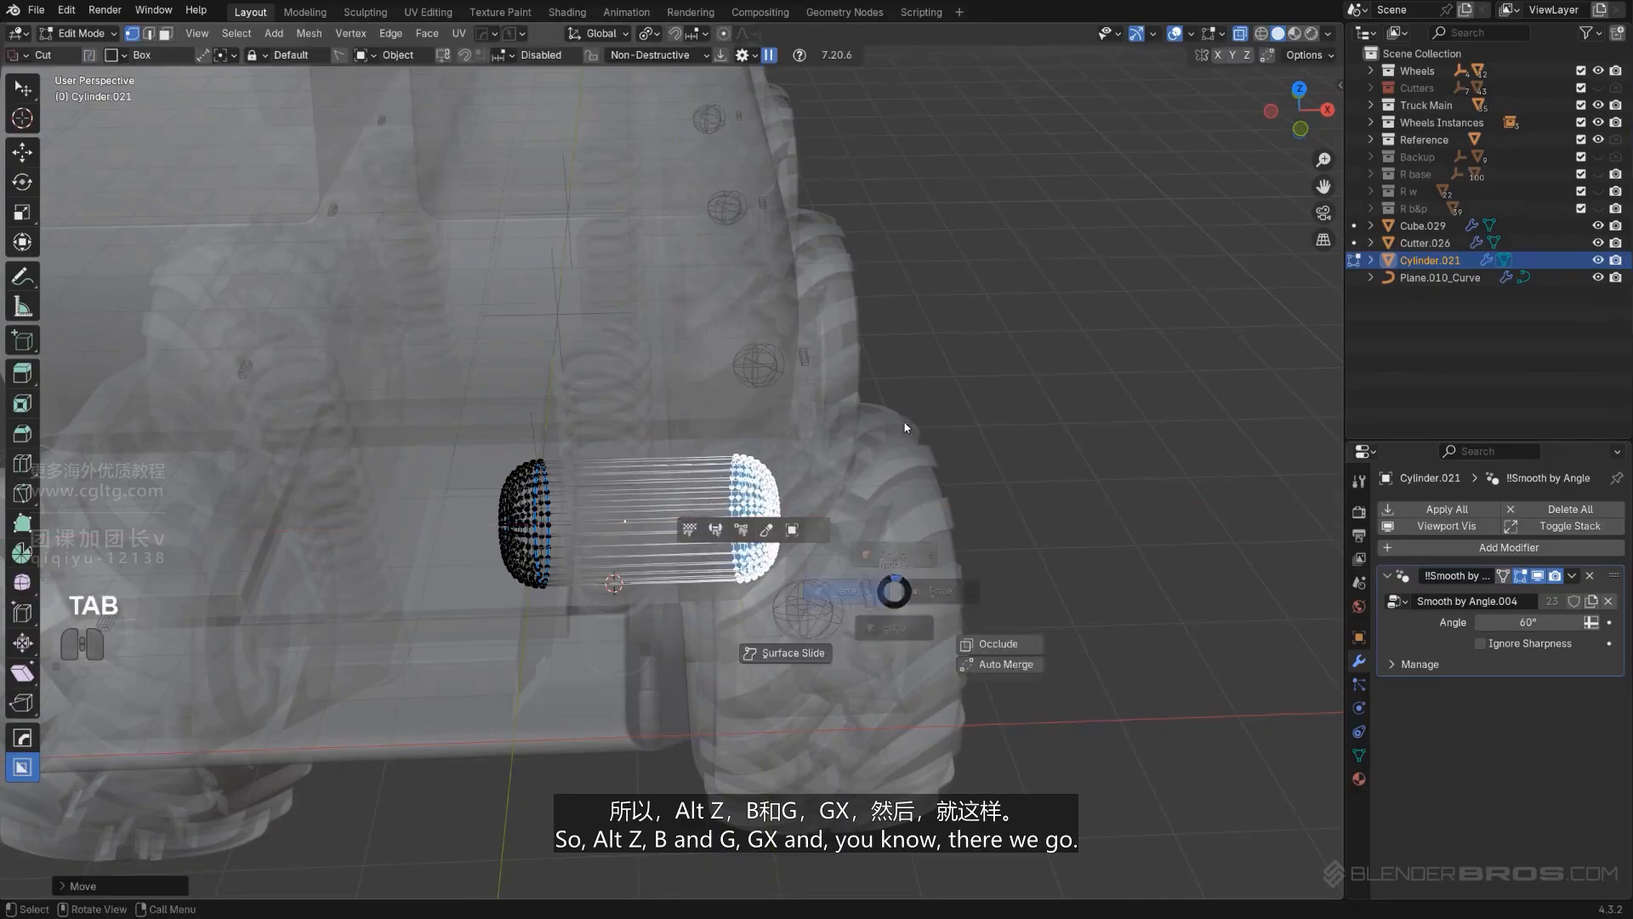
# Step: Mirror the canister across the X axis using the truck cab as the mirror object
pyautogui.scroll(-5, 881, 449)
pyautogui.press('KP_5')
pyautogui.scroll(3, 876, 527)
pyautogui.scroll(1, 904, 576)
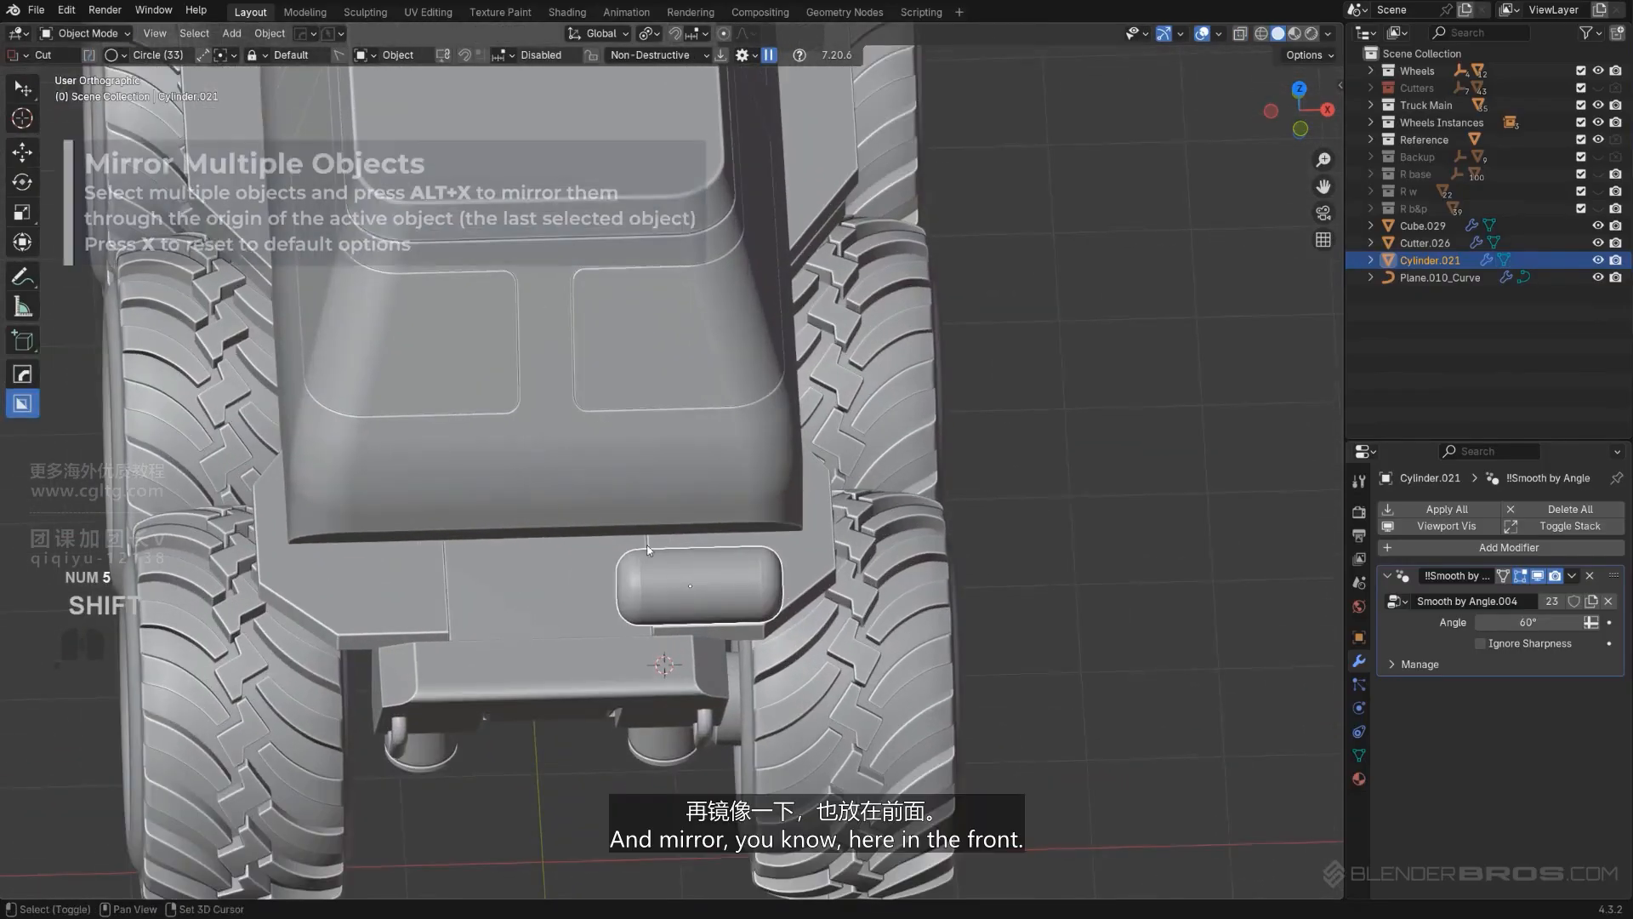
pyautogui.keyDown('shift'); pyautogui.click(624, 477); pyautogui.keyUp('shift')
pyautogui.hotkey('alt', 'x')
# Step: Move the mirrored canisters forward in the side view, away from the cab and above the front deck
pyautogui.moveTo(702, 386); pyautogui.dragTo(842, 357, button='middle')
pyautogui.scroll(5, 842, 357)
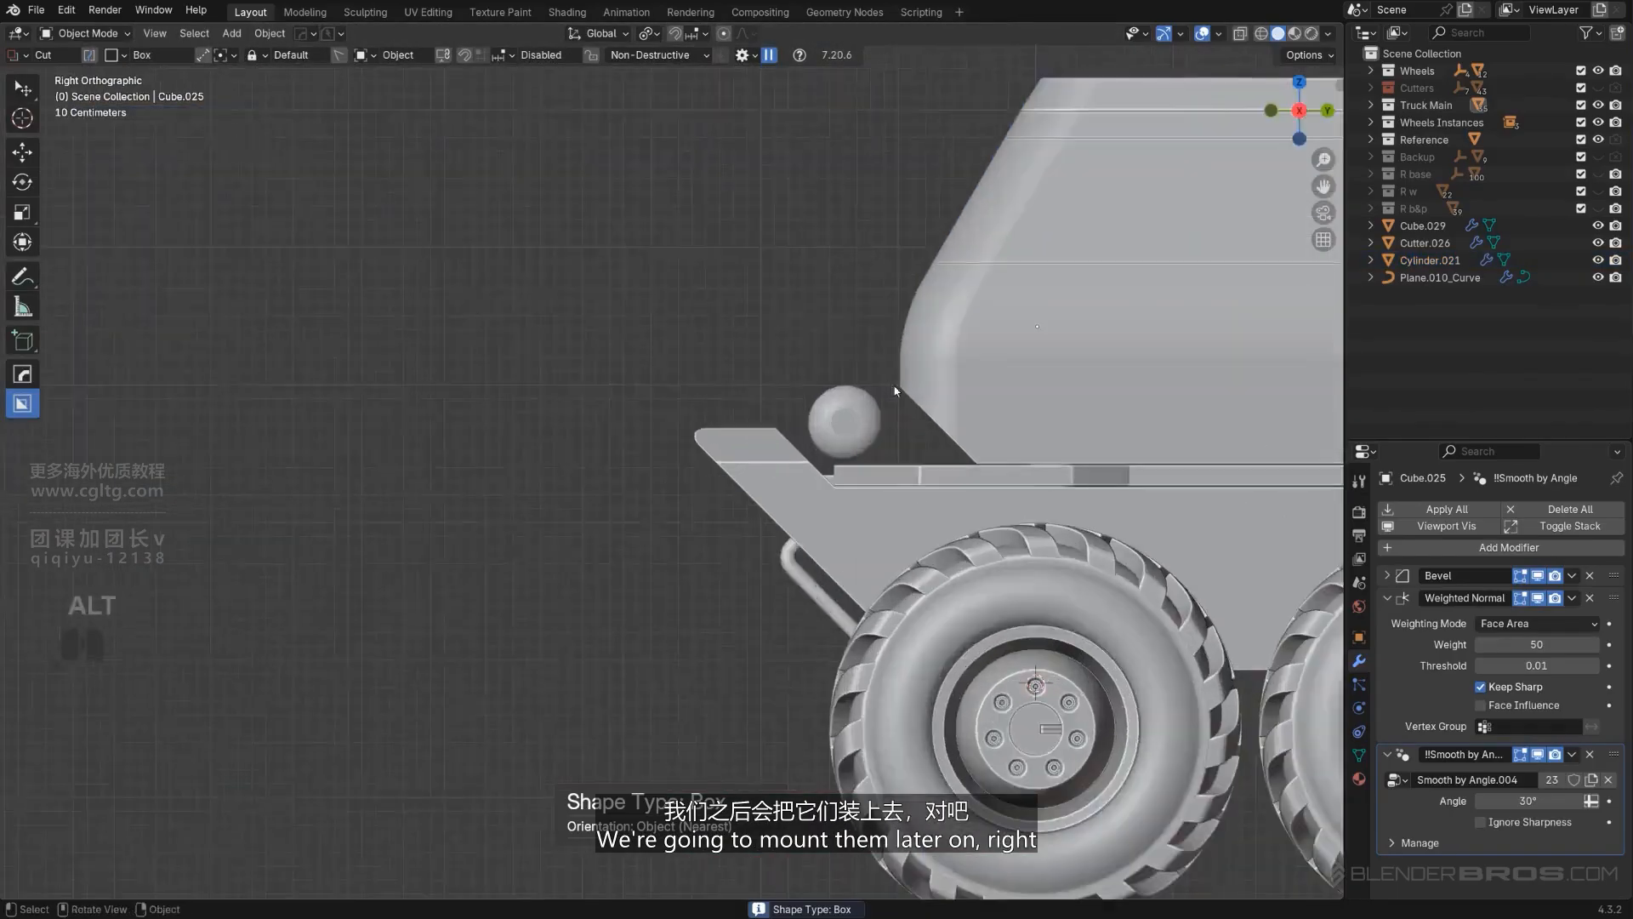
pyautogui.keyDown('shift'); pyautogui.click(779, 478); pyautogui.keyUp('shift')
pyautogui.scroll(2, 743, 480)
pyautogui.press('g')
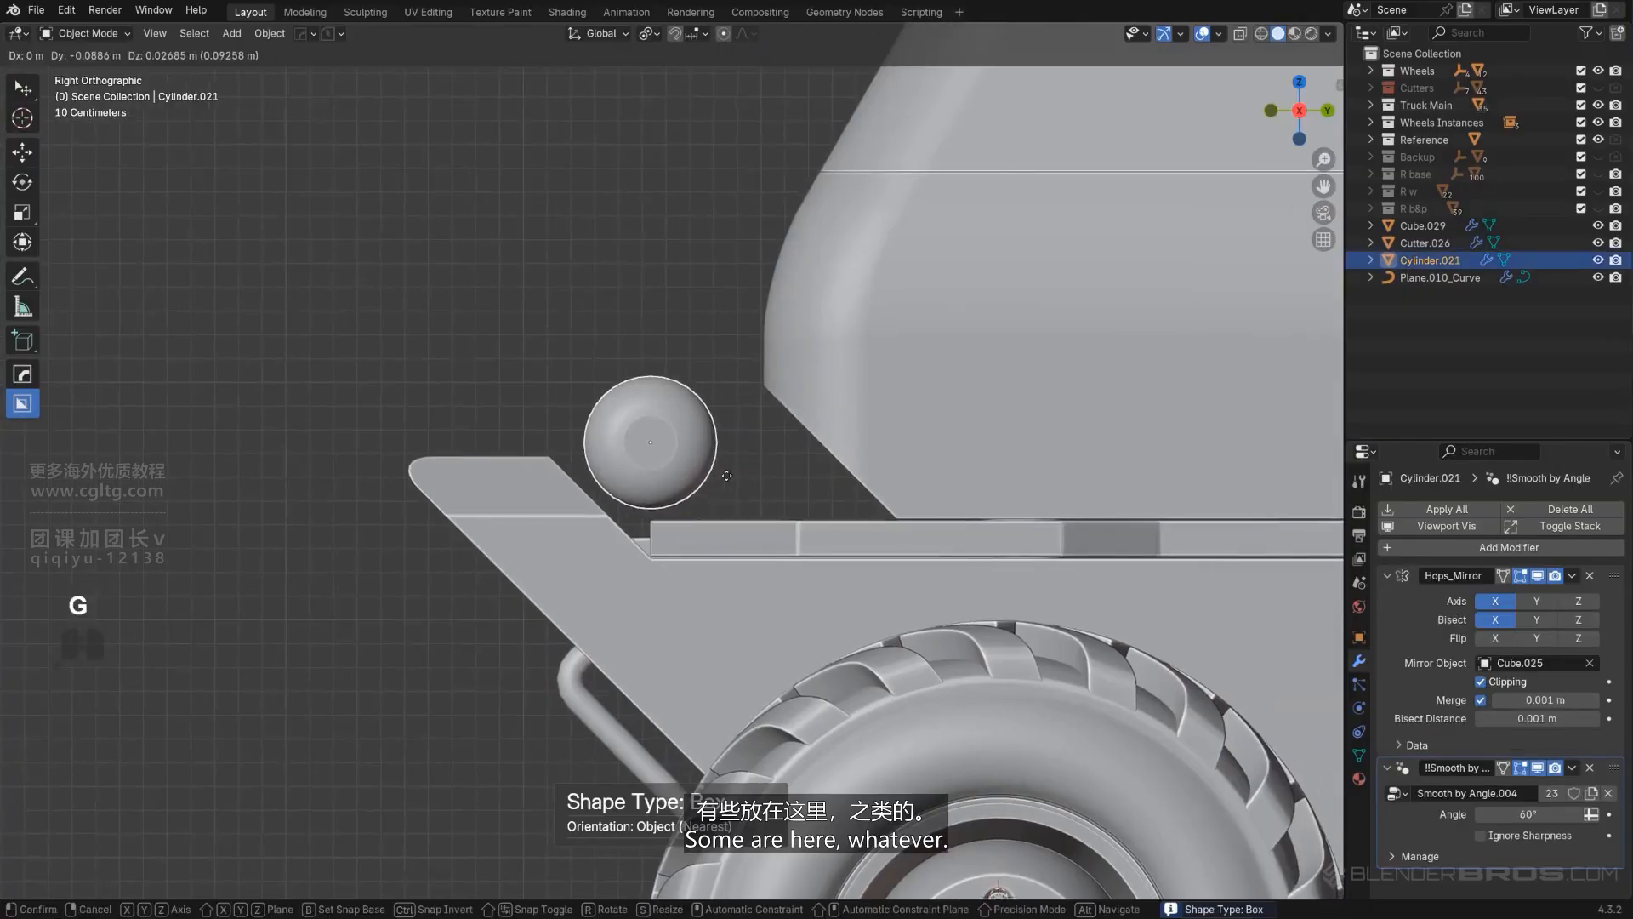
pyautogui.click(740, 486)
# Step: Raise the front canisters slightly and shift them a little toward the truck's centre in the front view
pyautogui.keyDown('alt'); pyautogui.moveTo(740, 486); pyautogui.dragTo(763, 400, button='middle'); pyautogui.keyUp('alt')
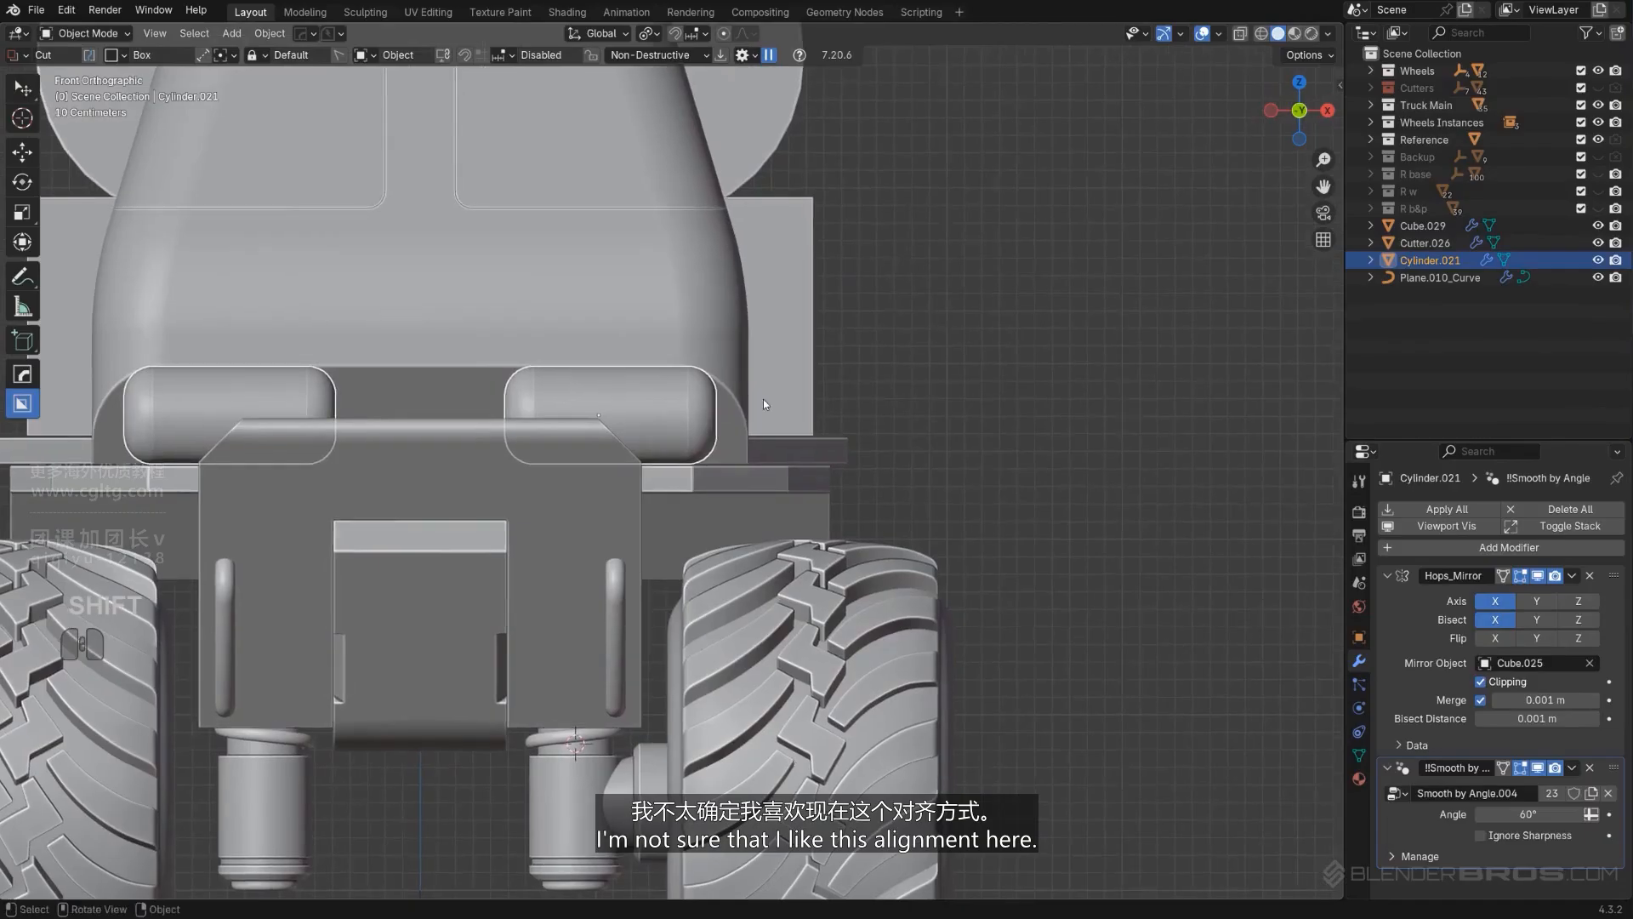
pyautogui.press('g')
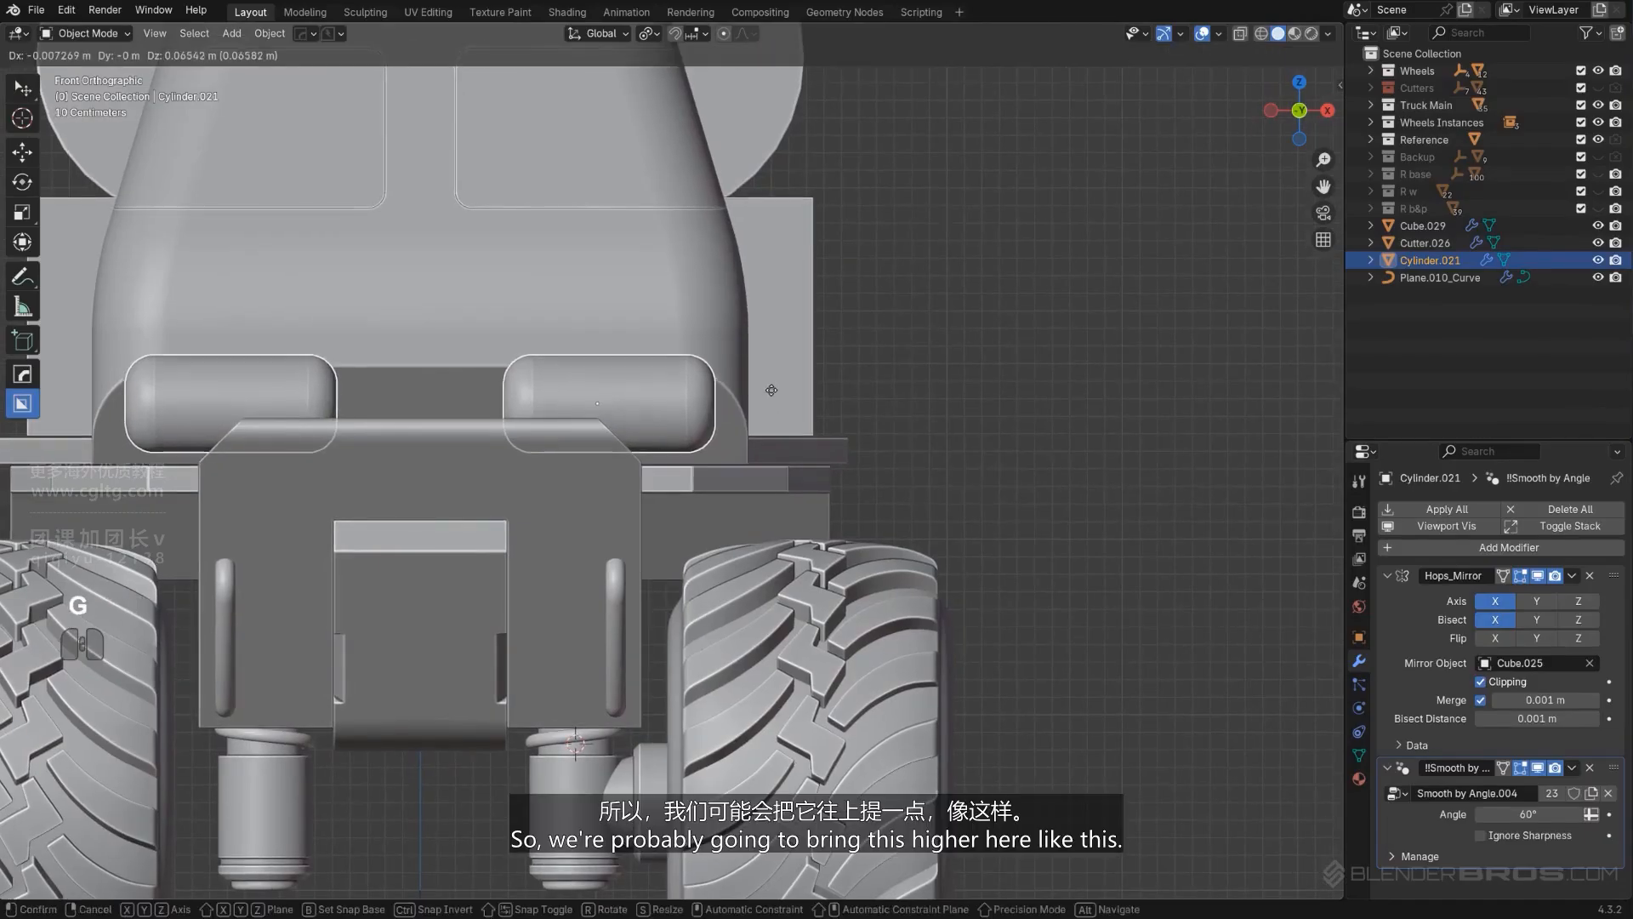
pyautogui.click(764, 385)
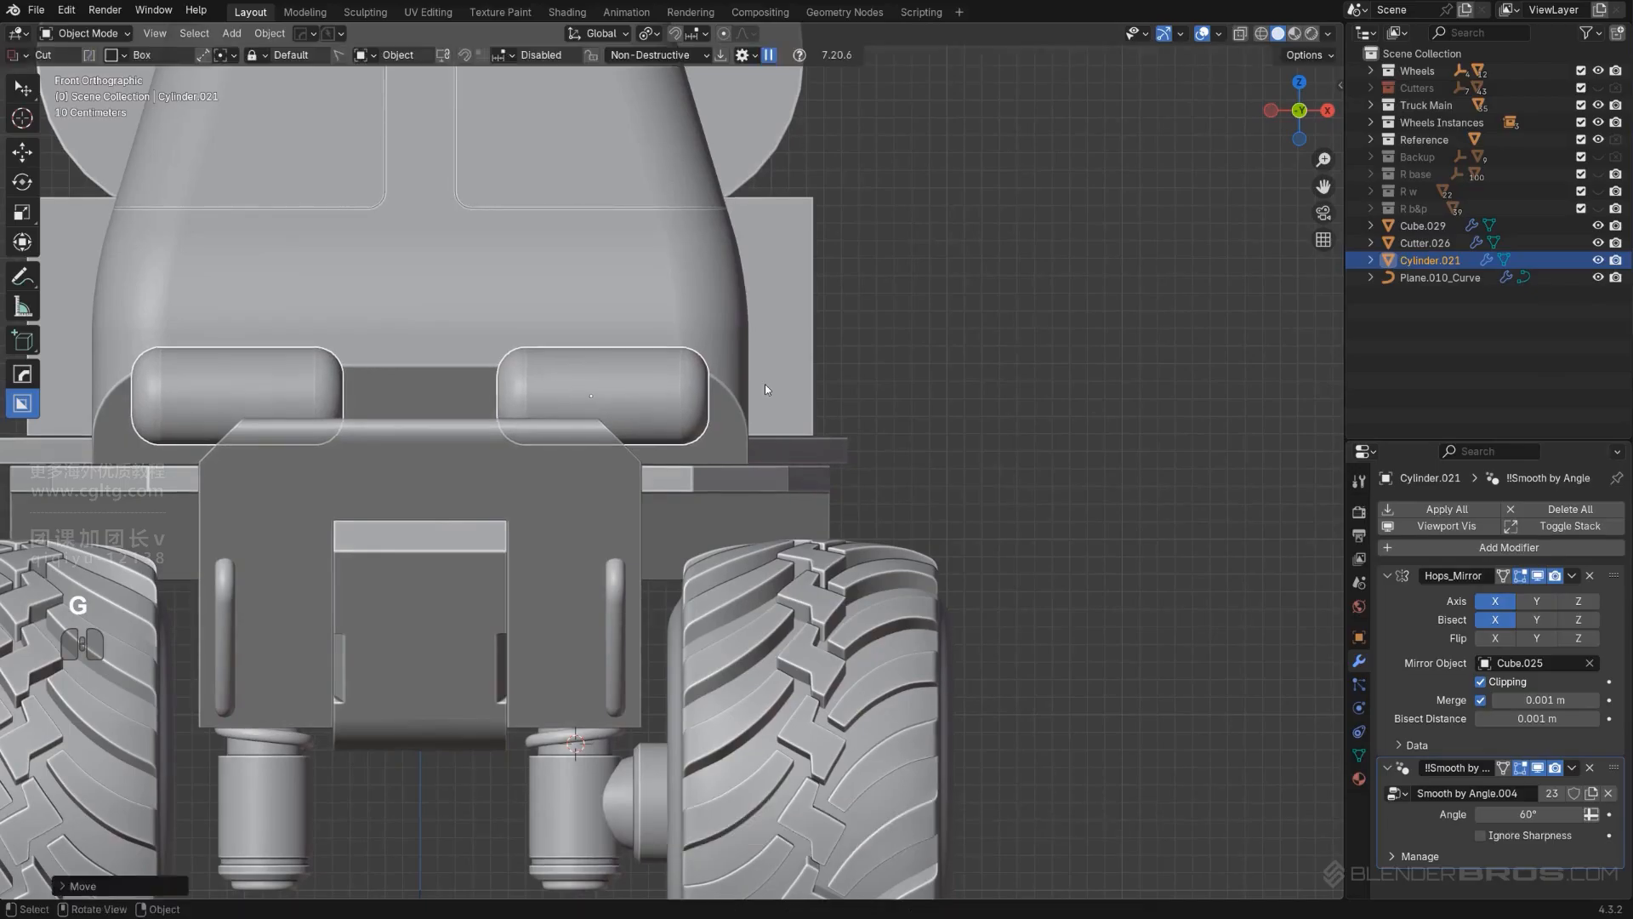
pyautogui.scroll(-4, 1069, 323)
pyautogui.click(879, 394)
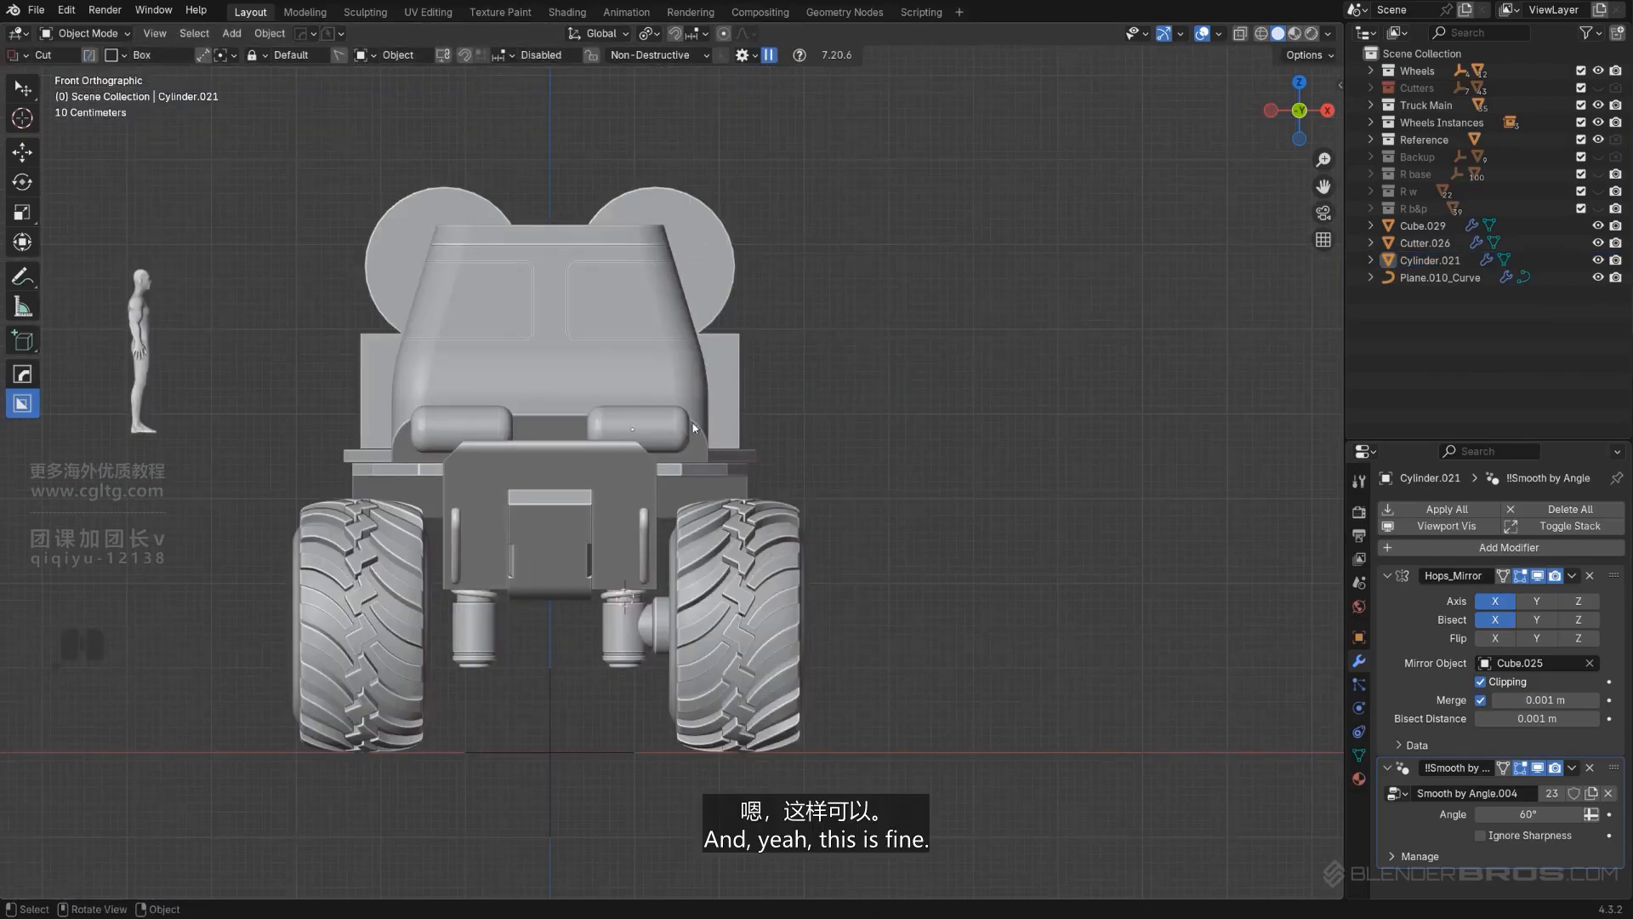
pyautogui.click(666, 431)
pyautogui.press('g')
pyautogui.keyDown('alt'); pyautogui.moveTo(720, 441); pyautogui.dragTo(568, 470, button='middle'); pyautogui.keyUp('alt')
pyautogui.scroll(3, 510, 477)
pyautogui.click(459, 495)
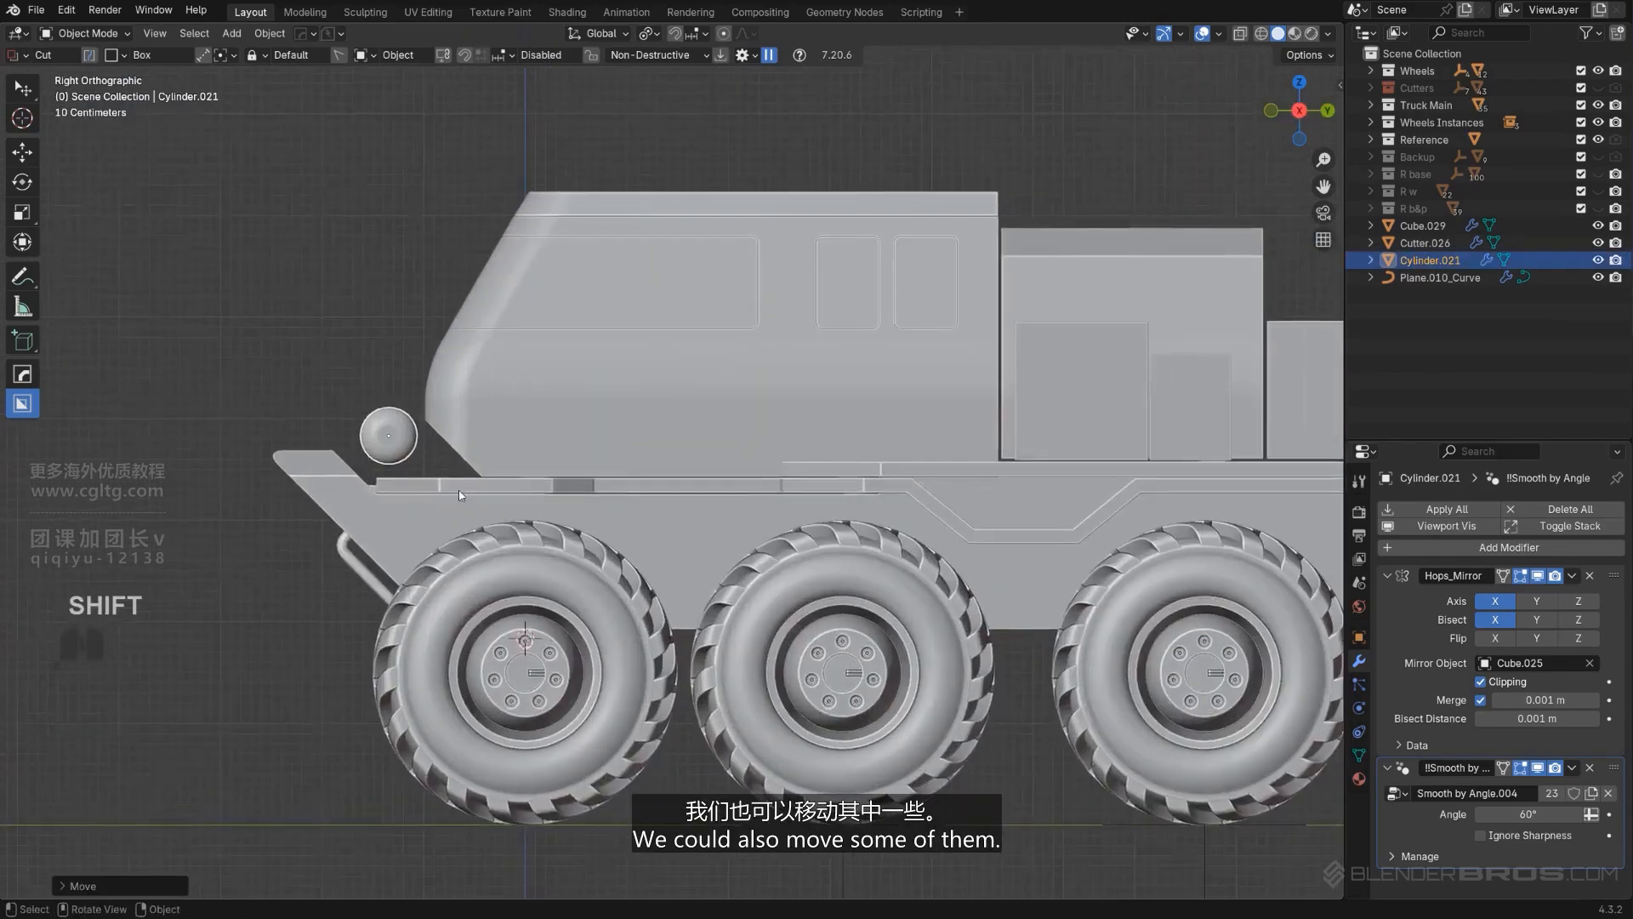
# Step: Duplicate the front canister and place the copy at the lower rear of the cab in the side view
pyautogui.scroll(-4, 459, 495)
pyautogui.hotkey('shift', 'd')
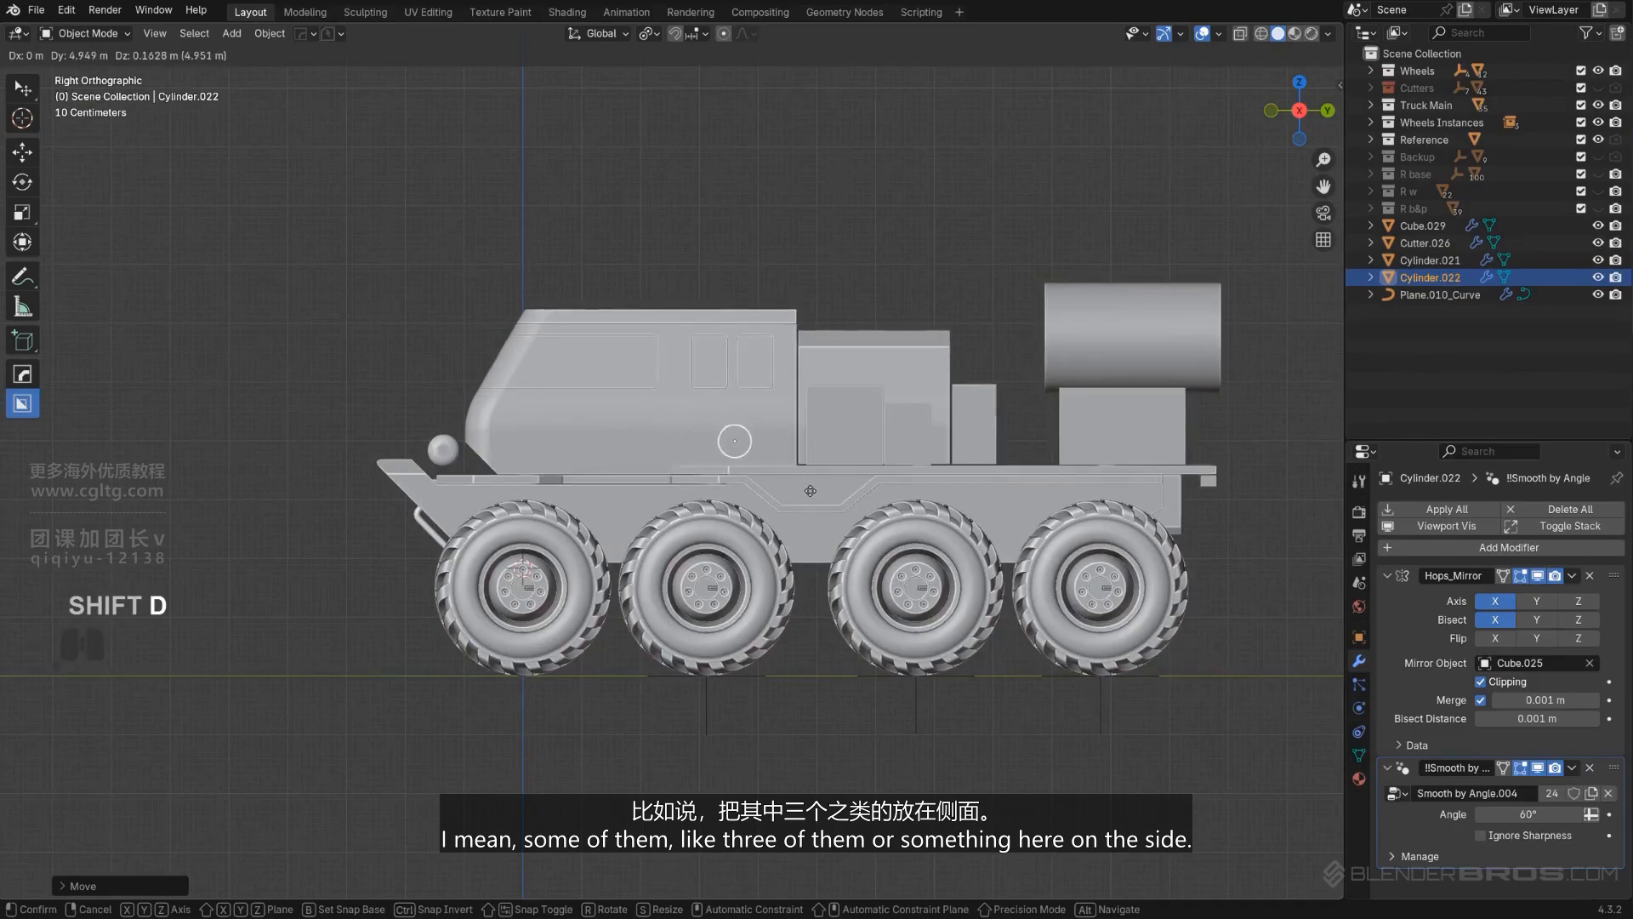
pyautogui.click(735, 441)
pyautogui.scroll(3, 735, 441)
# Step: Move the duplicated canister outward past the cab's side in the top view and delete its Mirror modifier
pyautogui.keyDown('alt'); pyautogui.moveTo(793, 408); pyautogui.dragTo(814, 452, button='middle'); pyautogui.keyUp('alt')
pyautogui.scroll(2, 788, 502)
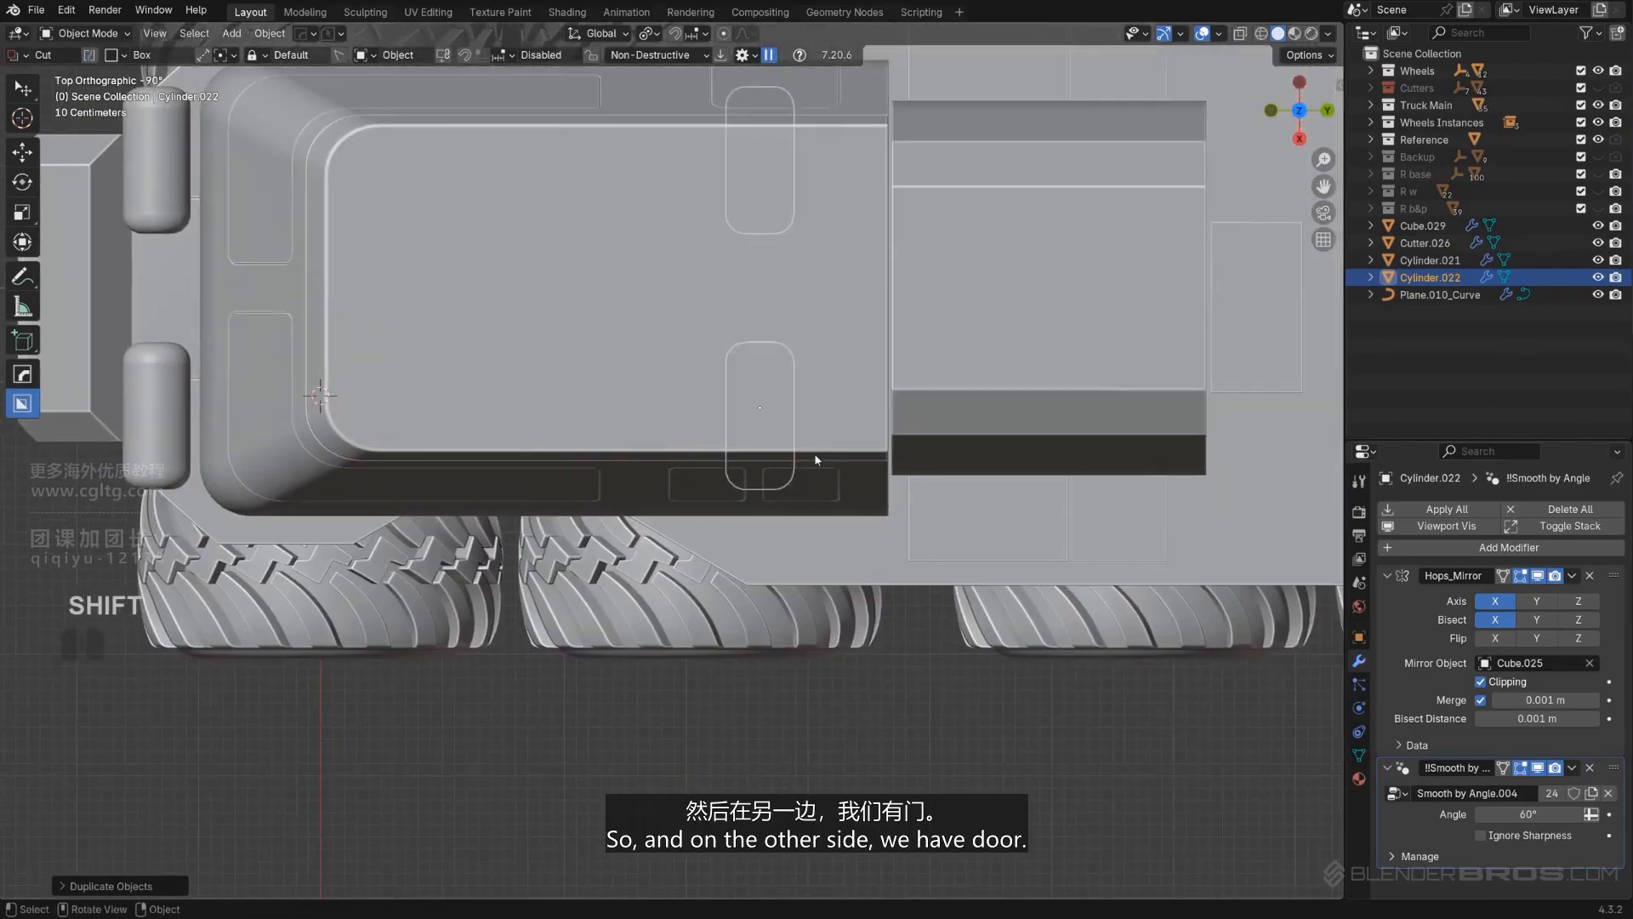
pyautogui.press('g')
pyautogui.click(821, 587)
pyautogui.scroll(-3, 779, 285)
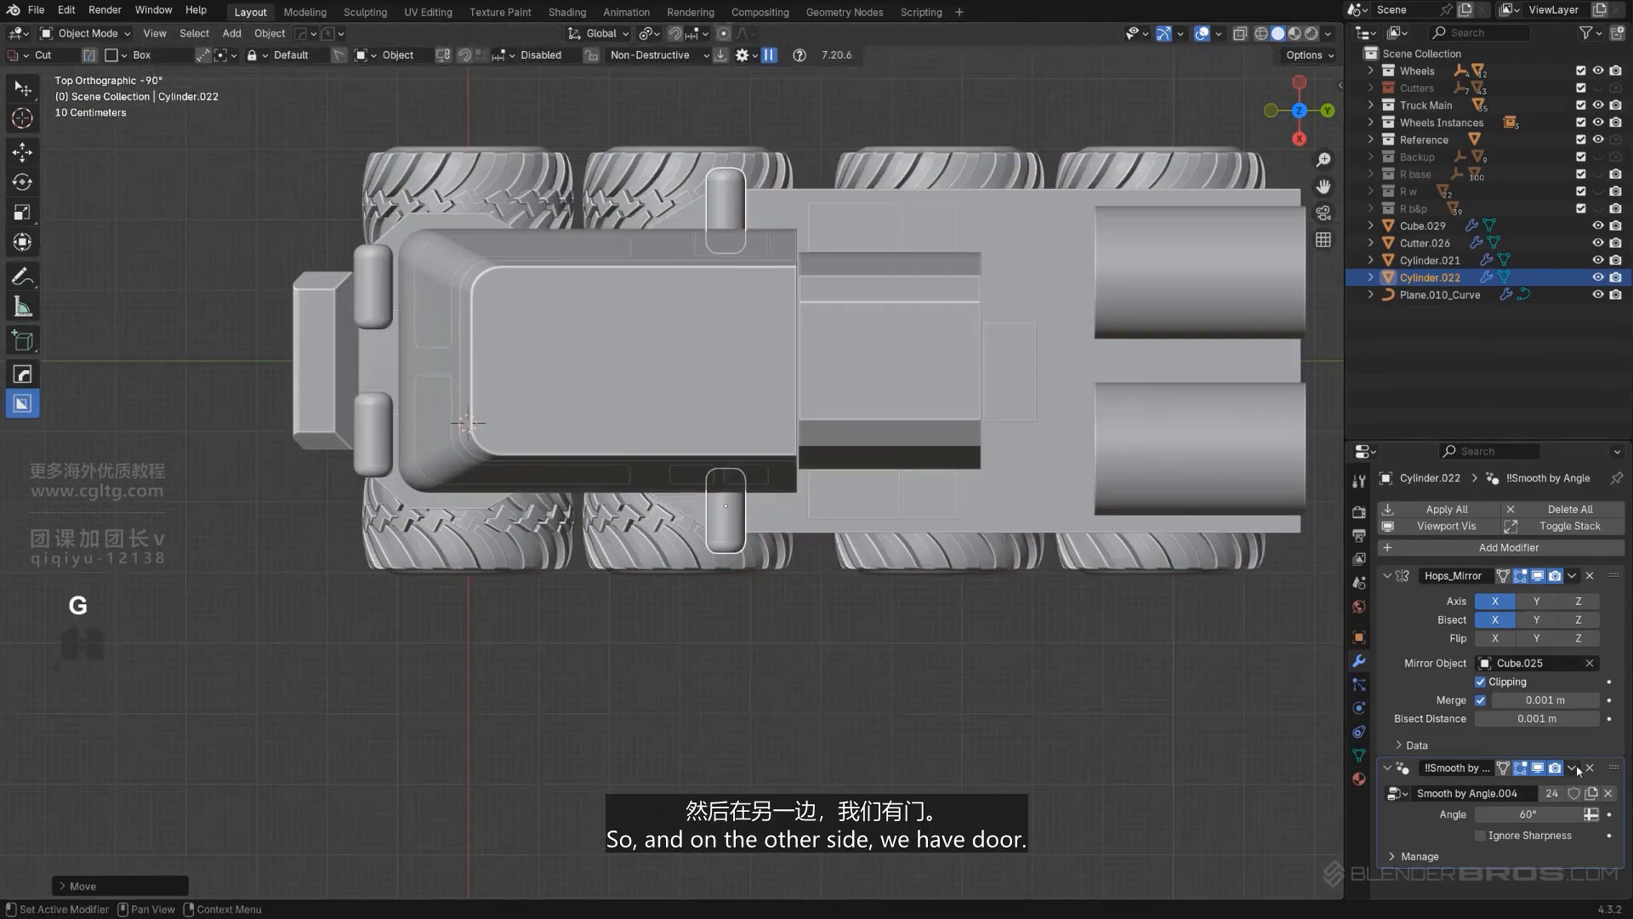
pyautogui.click(1590, 576)
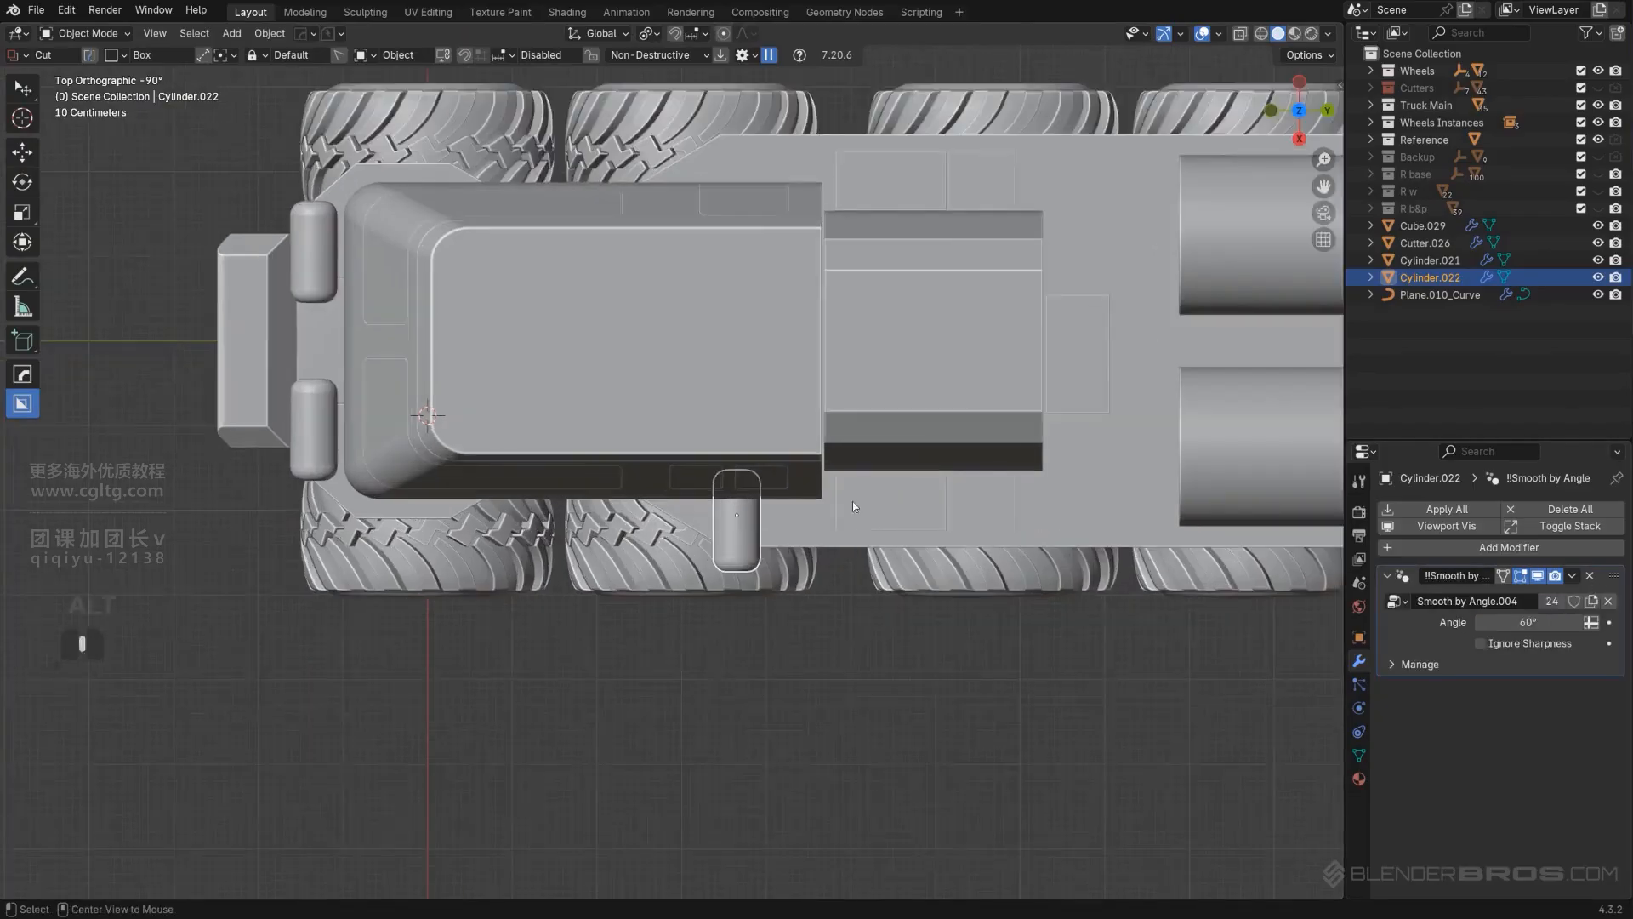
# Step: Rotate the duplicated canister 90° about Y so it stands upright and scale it down
pyautogui.keyDown('alt'); pyautogui.moveTo(853, 502); pyautogui.dragTo(956, 488, button='middle'); pyautogui.keyUp('alt')
pyautogui.scroll(2, 956, 487)
pyautogui.press('r')
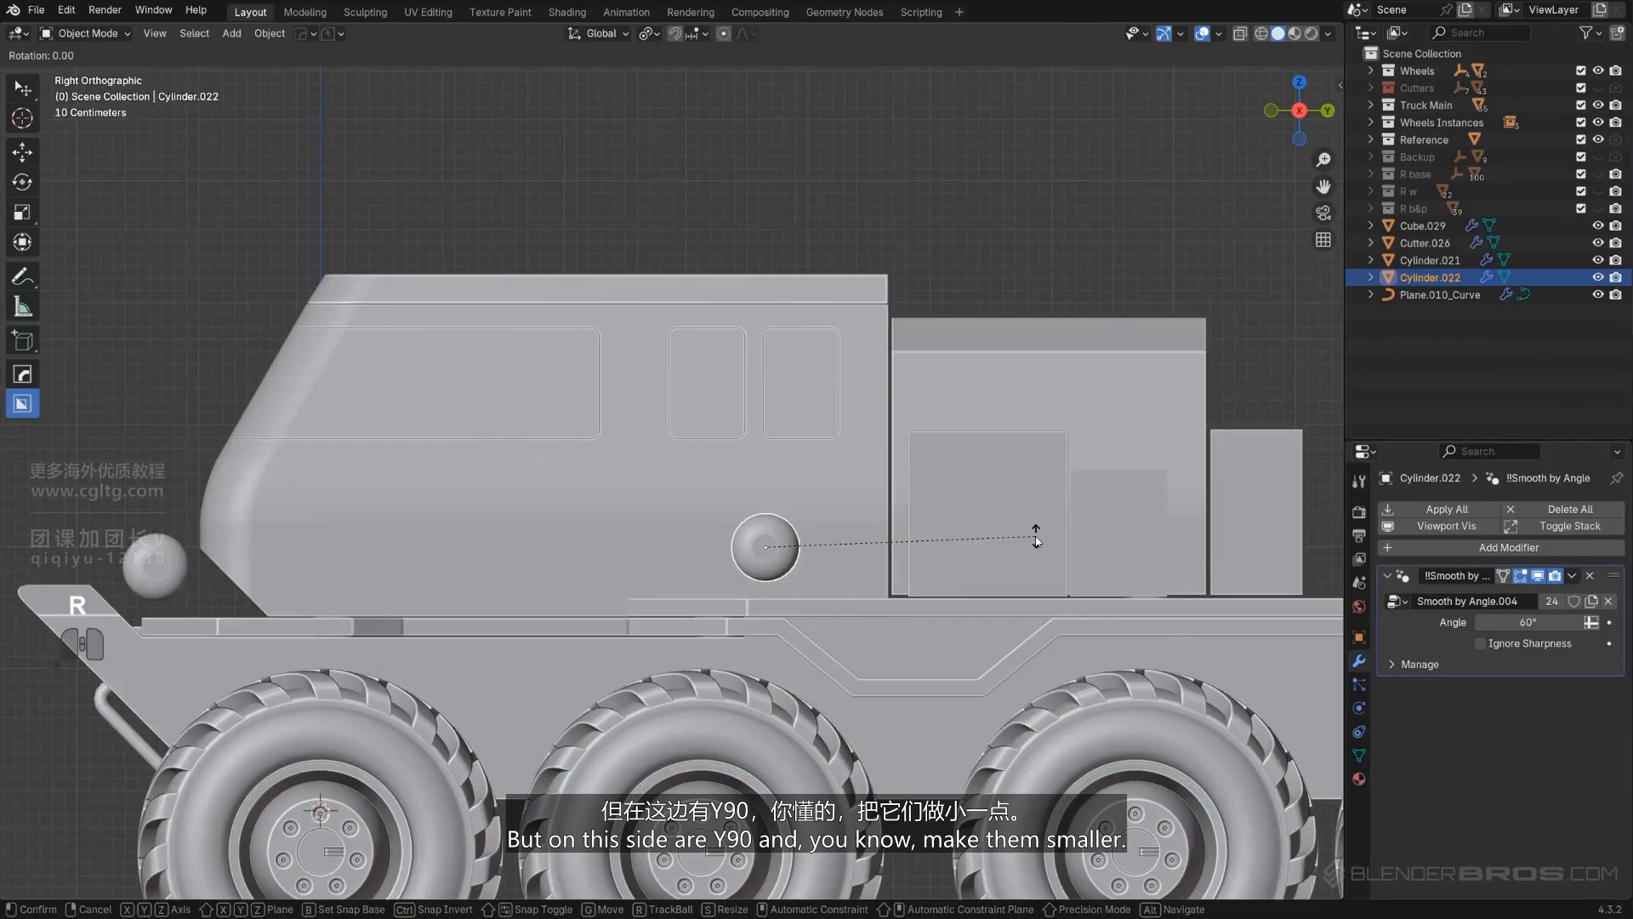
pyautogui.press('Return')
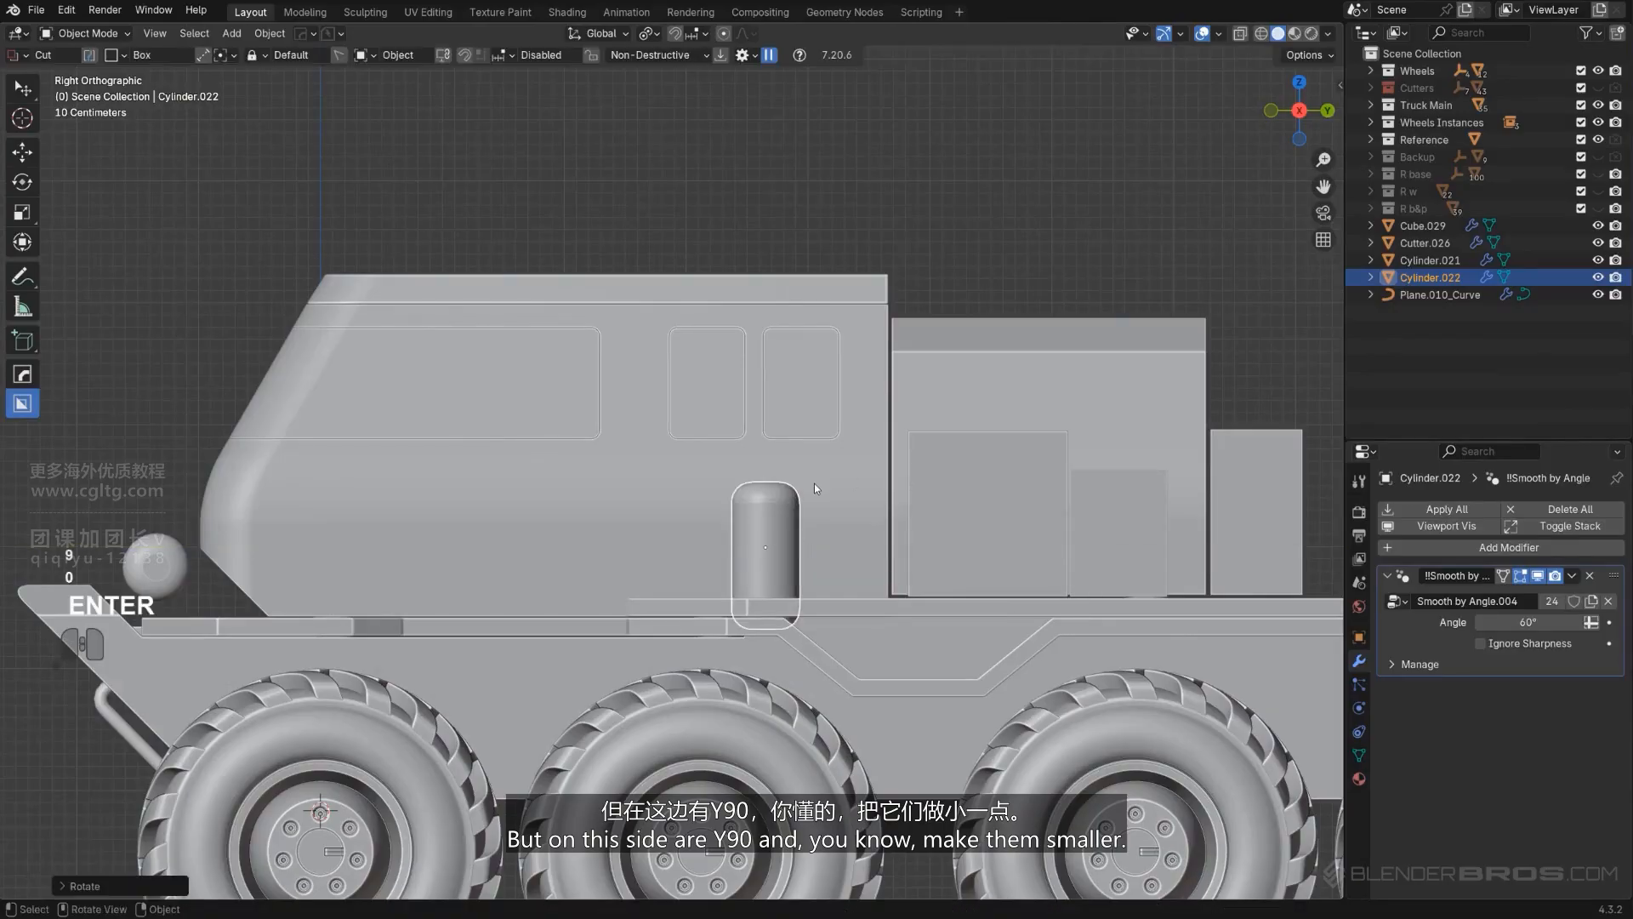
pyautogui.press('s')
pyautogui.click(798, 511)
# Step: Set the small canister on the deck beside the cab and array it along Y with a count of 3
pyautogui.press('g')
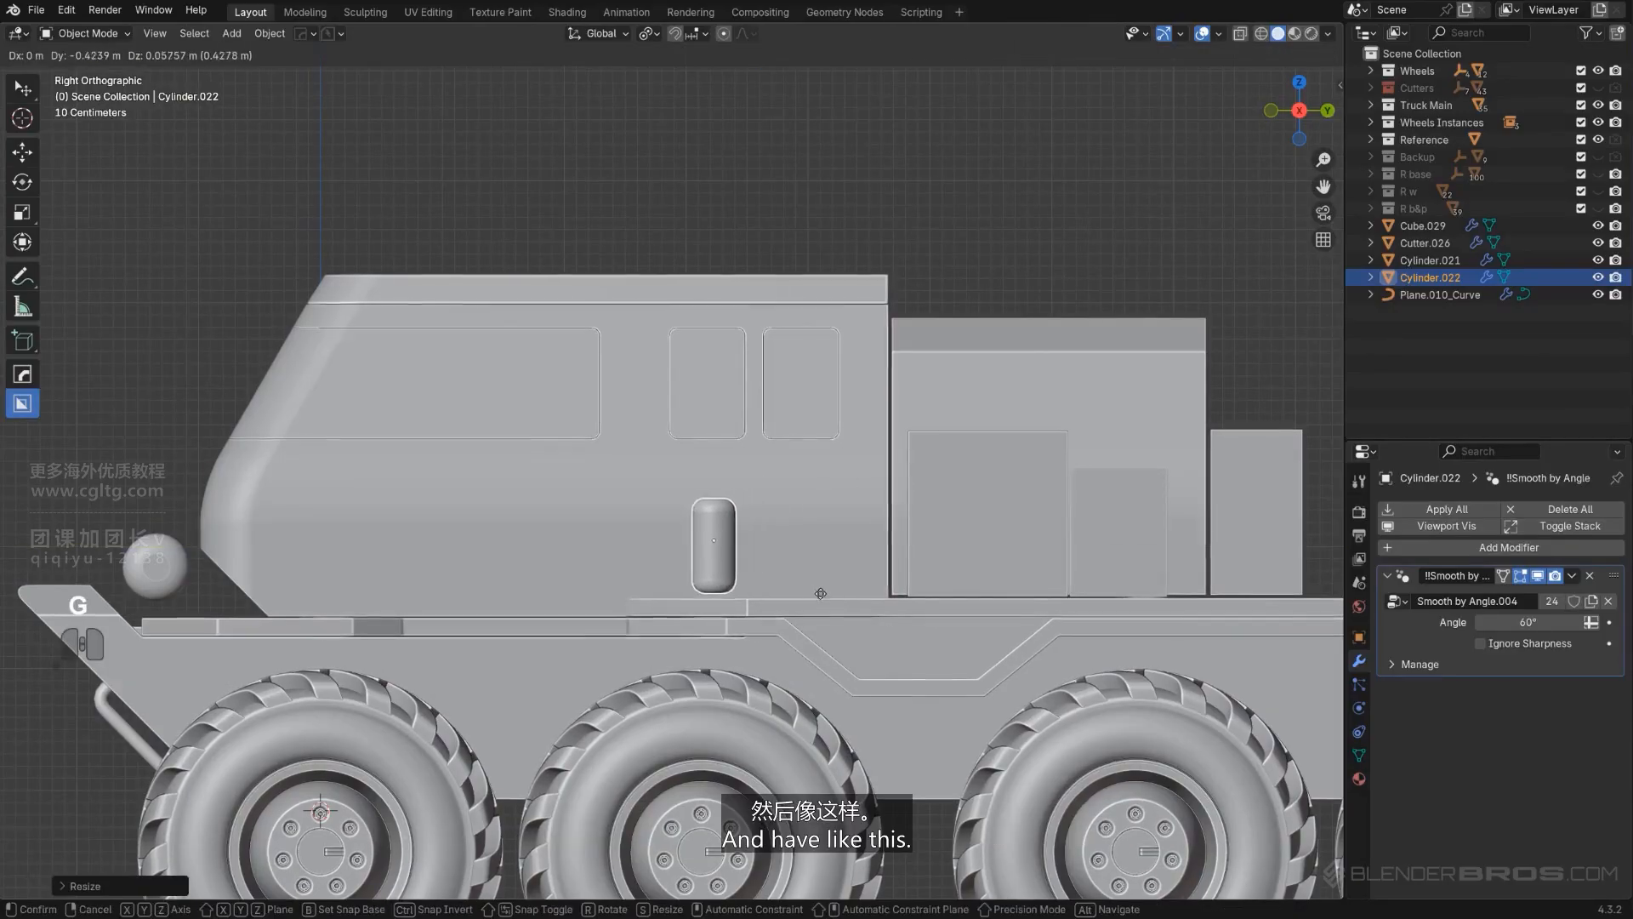
pyautogui.click(838, 592)
pyautogui.press('q')
pyautogui.click(815, 624)
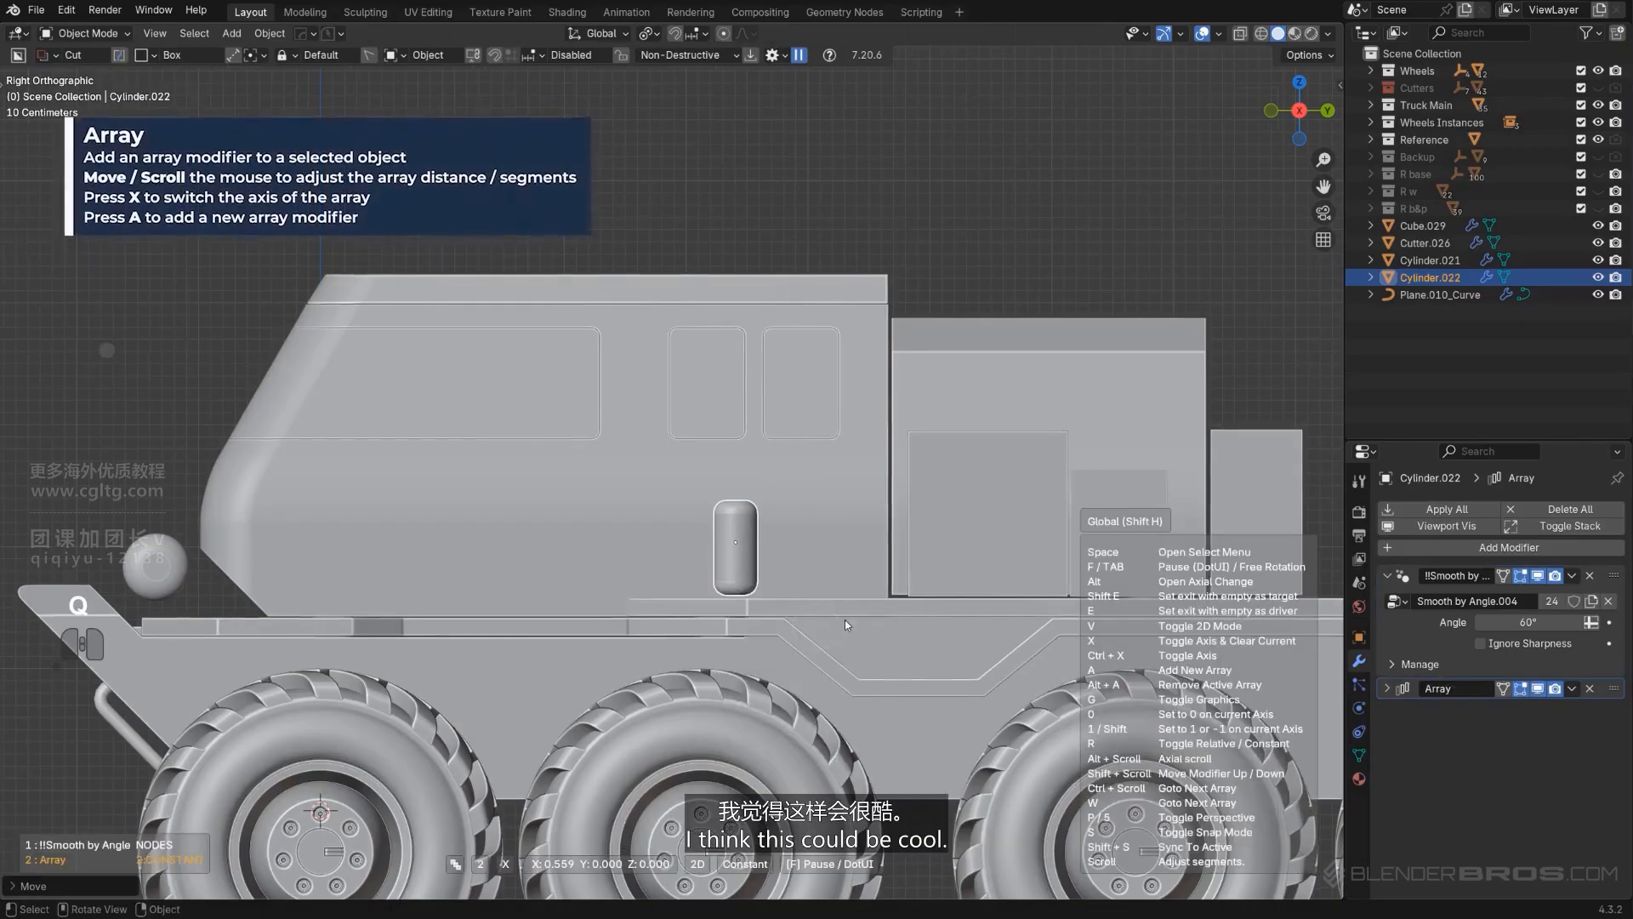
pyautogui.press('x')
pyautogui.scroll(1, 931, 605)
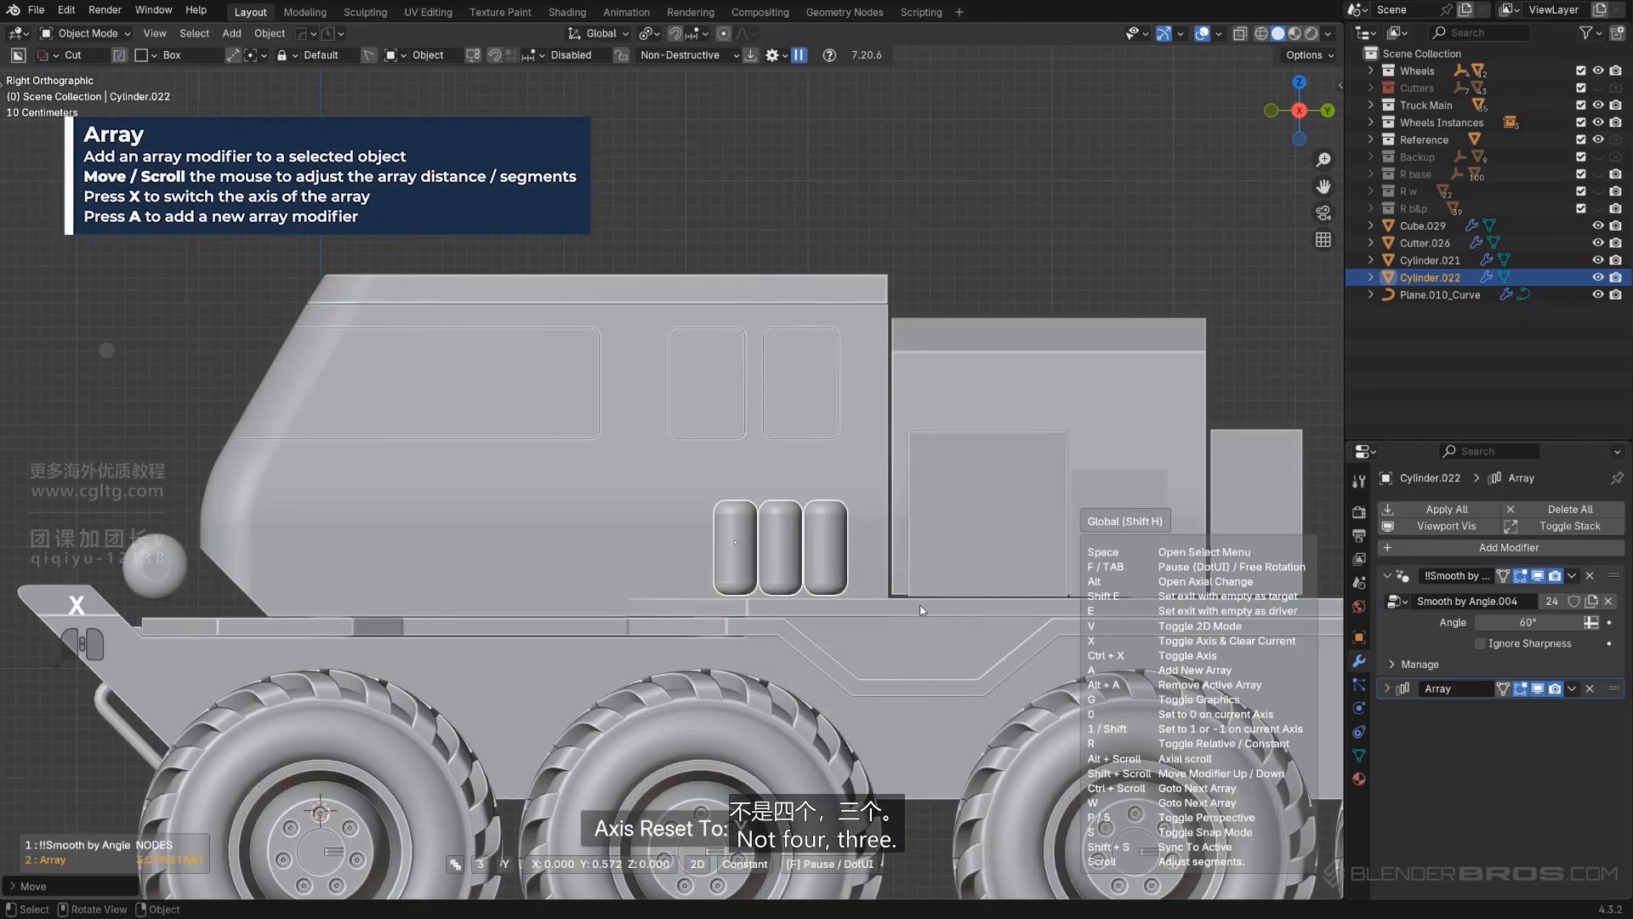
pyautogui.click(1008, 611)
# Step: Adjust the position of the three-canister row in the front view so it sits beside the cab on the deck
pyautogui.scroll(-2, 922, 599)
pyautogui.moveTo(861, 520)
pyautogui.mouseDown(button='middle')
pyautogui.moveTo(891, 575)
pyautogui.moveTo(838, 535)
pyautogui.mouseUp(button='middle')
pyautogui.press('KP_5')
pyautogui.keyDown('shift'); pyautogui.moveTo(839, 534); pyautogui.dragTo(832, 401, button='middle'); pyautogui.keyUp('shift')
pyautogui.keyDown('alt'); pyautogui.scroll(-1, 831, 401); pyautogui.keyUp('alt')
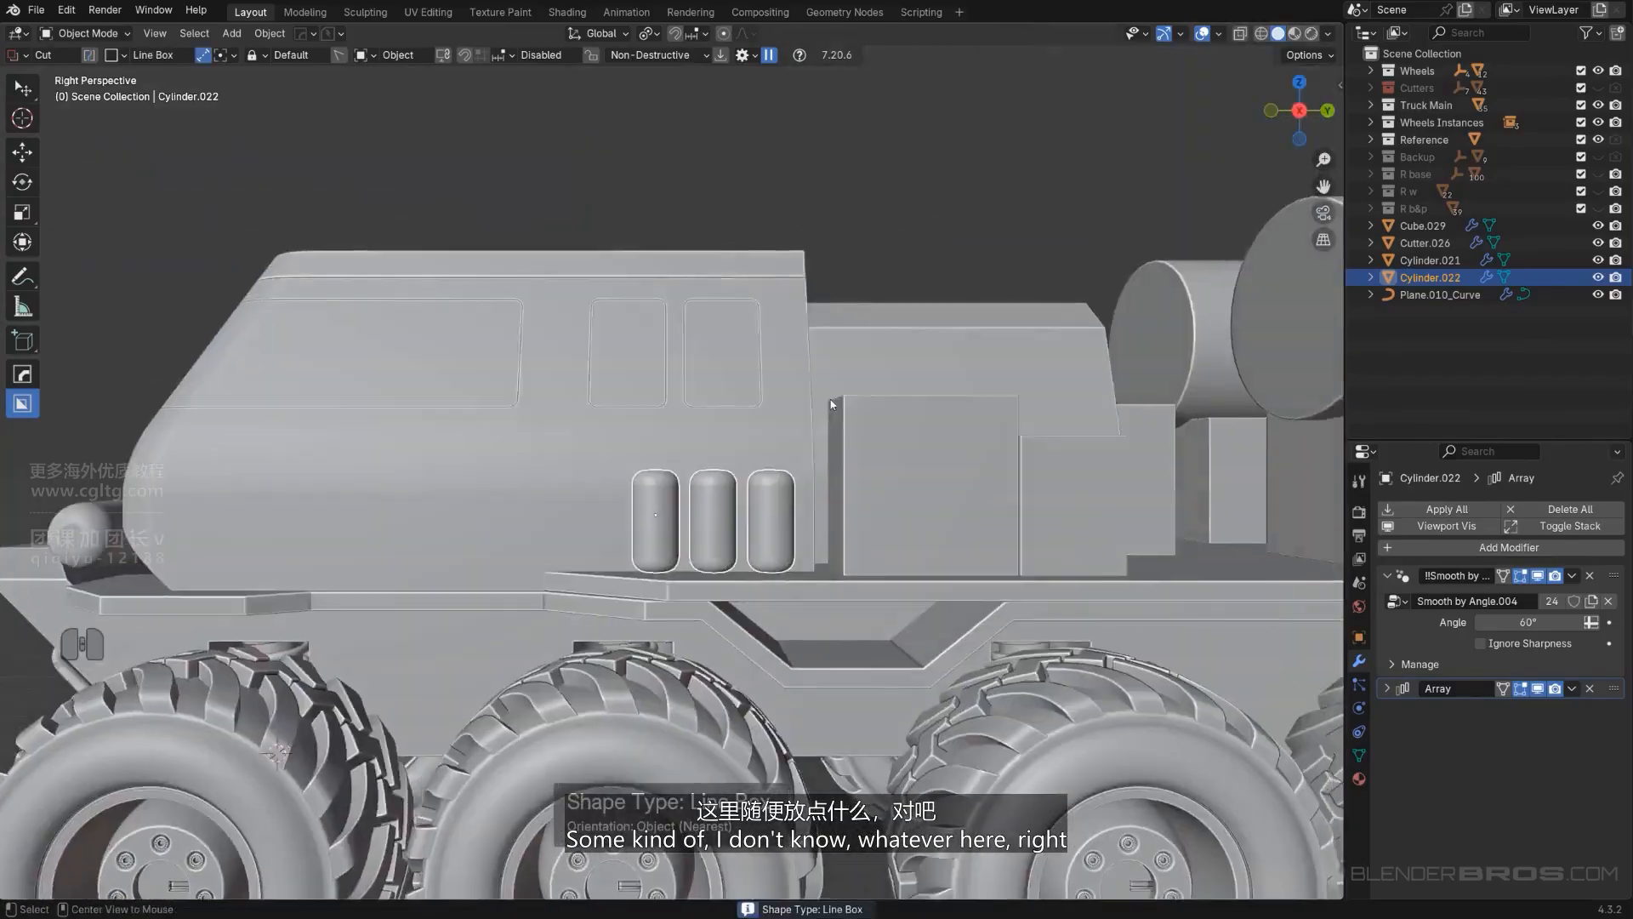
pyautogui.press('KP_5')
pyautogui.moveTo(744, 515); pyautogui.dragTo(934, 518, button='middle')
pyautogui.scroll(6, 885, 553)
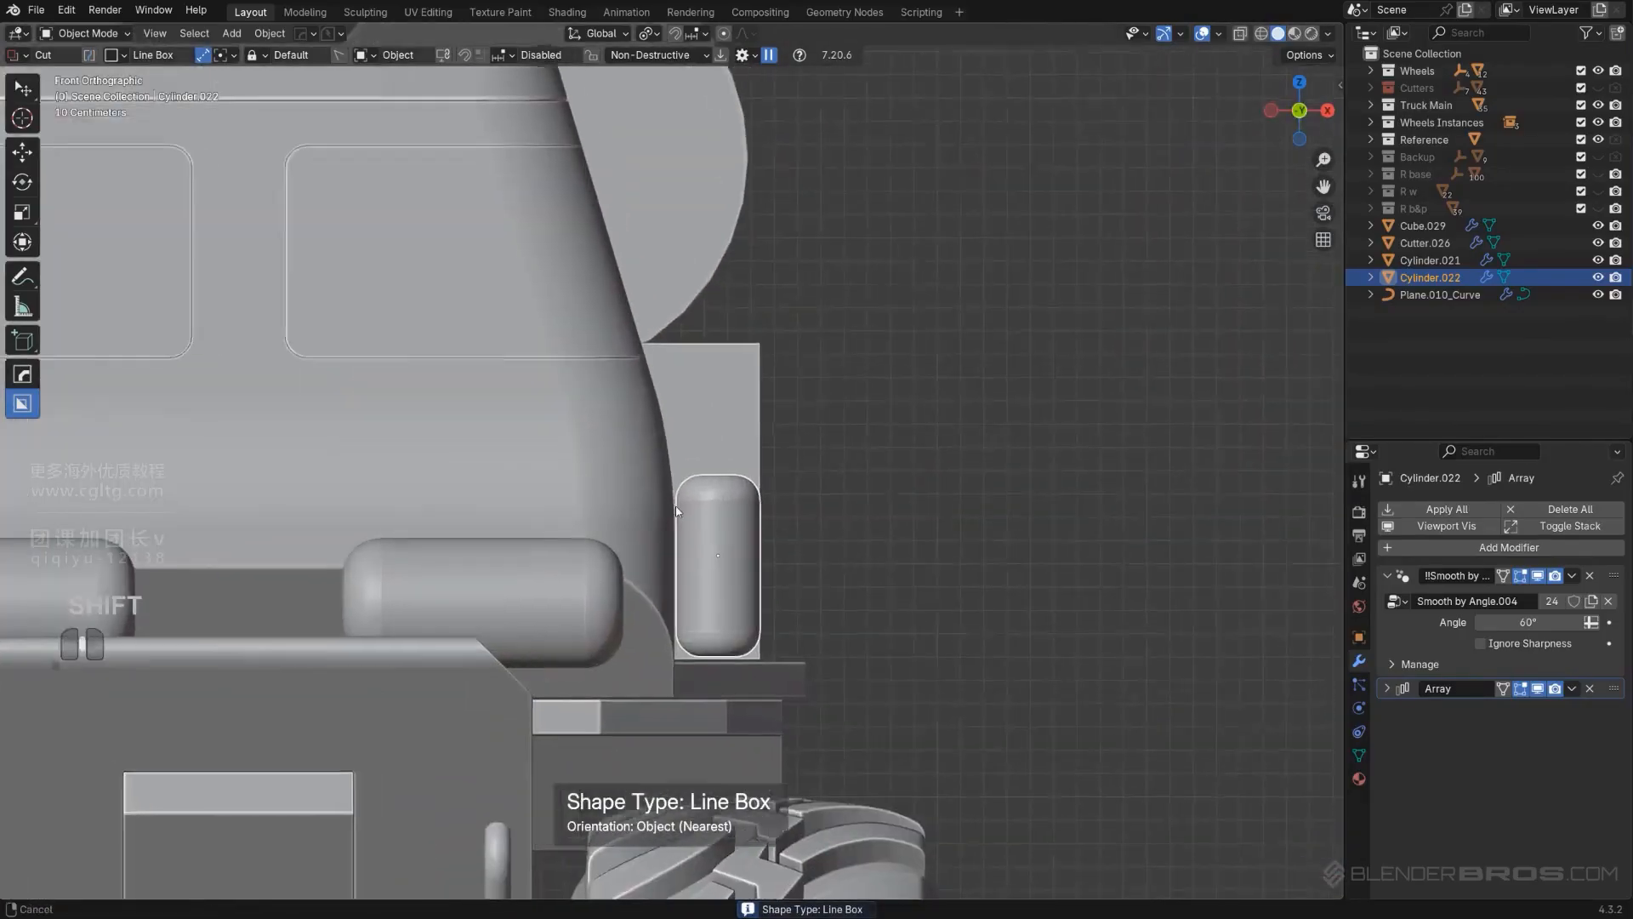
pyautogui.keyDown('shift'); pyautogui.moveTo(854, 607); pyautogui.dragTo(722, 519, button='middle'); pyautogui.keyUp('shift')
pyautogui.press('g')
pyautogui.click(701, 579)
pyautogui.scroll(-3, 689, 568)
pyautogui.scroll(-5, 722, 451)
pyautogui.click(809, 468)
pyautogui.keyDown('alt'); pyautogui.moveTo(721, 449); pyautogui.dragTo(647, 449, button='middle'); pyautogui.keyUp('alt')
pyautogui.press('KP_5')
pyautogui.hotkey('shift', 'a')
pyautogui.moveTo(902, 423)
pyautogui.press('Escape')
# Step: Duplicate the small mirrored box at the truck's rear and move the copy forward, ahead of the cab
pyautogui.scroll(-3, 638, 442)
pyautogui.keyDown('shift'); pyautogui.moveTo(1302, 528); pyautogui.dragTo(870, 516, button='middle'); pyautogui.keyUp('shift')
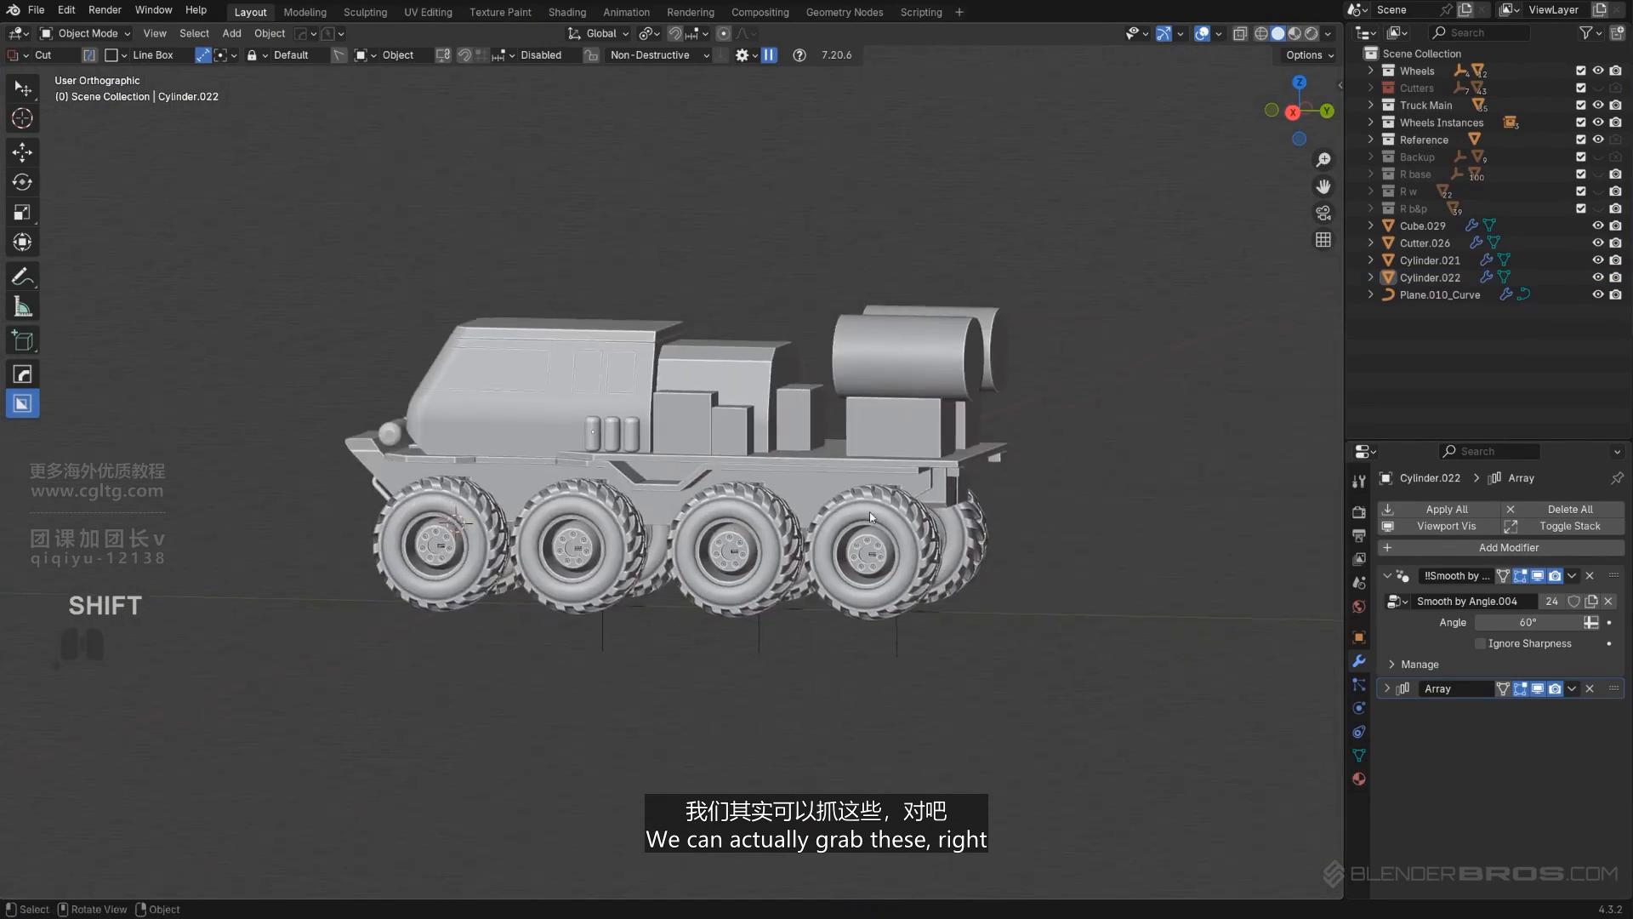
pyautogui.click(950, 480)
pyautogui.hotkey('shift', 'd')
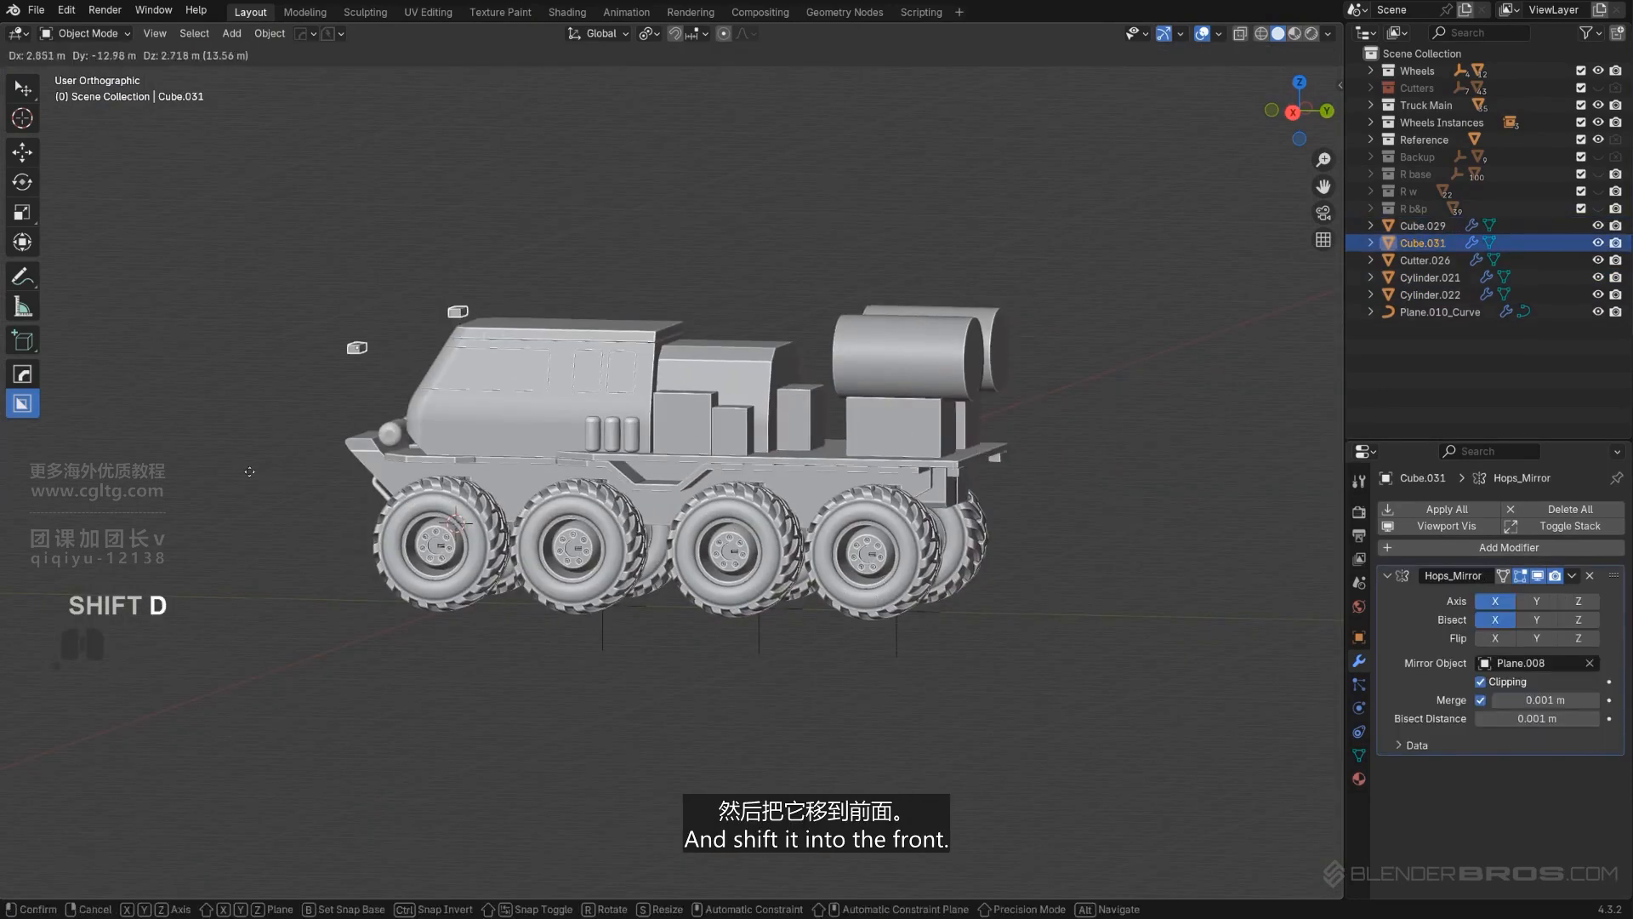
pyautogui.click(196, 448)
# Step: Position the copied mirrored boxes in the front view on the cab's nose, just above the front canisters
pyautogui.keyDown('alt'); pyautogui.moveTo(197, 449); pyautogui.dragTo(743, 612, button='middle'); pyautogui.keyUp('alt')
pyautogui.scroll(2, 743, 612)
pyautogui.scroll(1, 744, 616)
pyautogui.press('g')
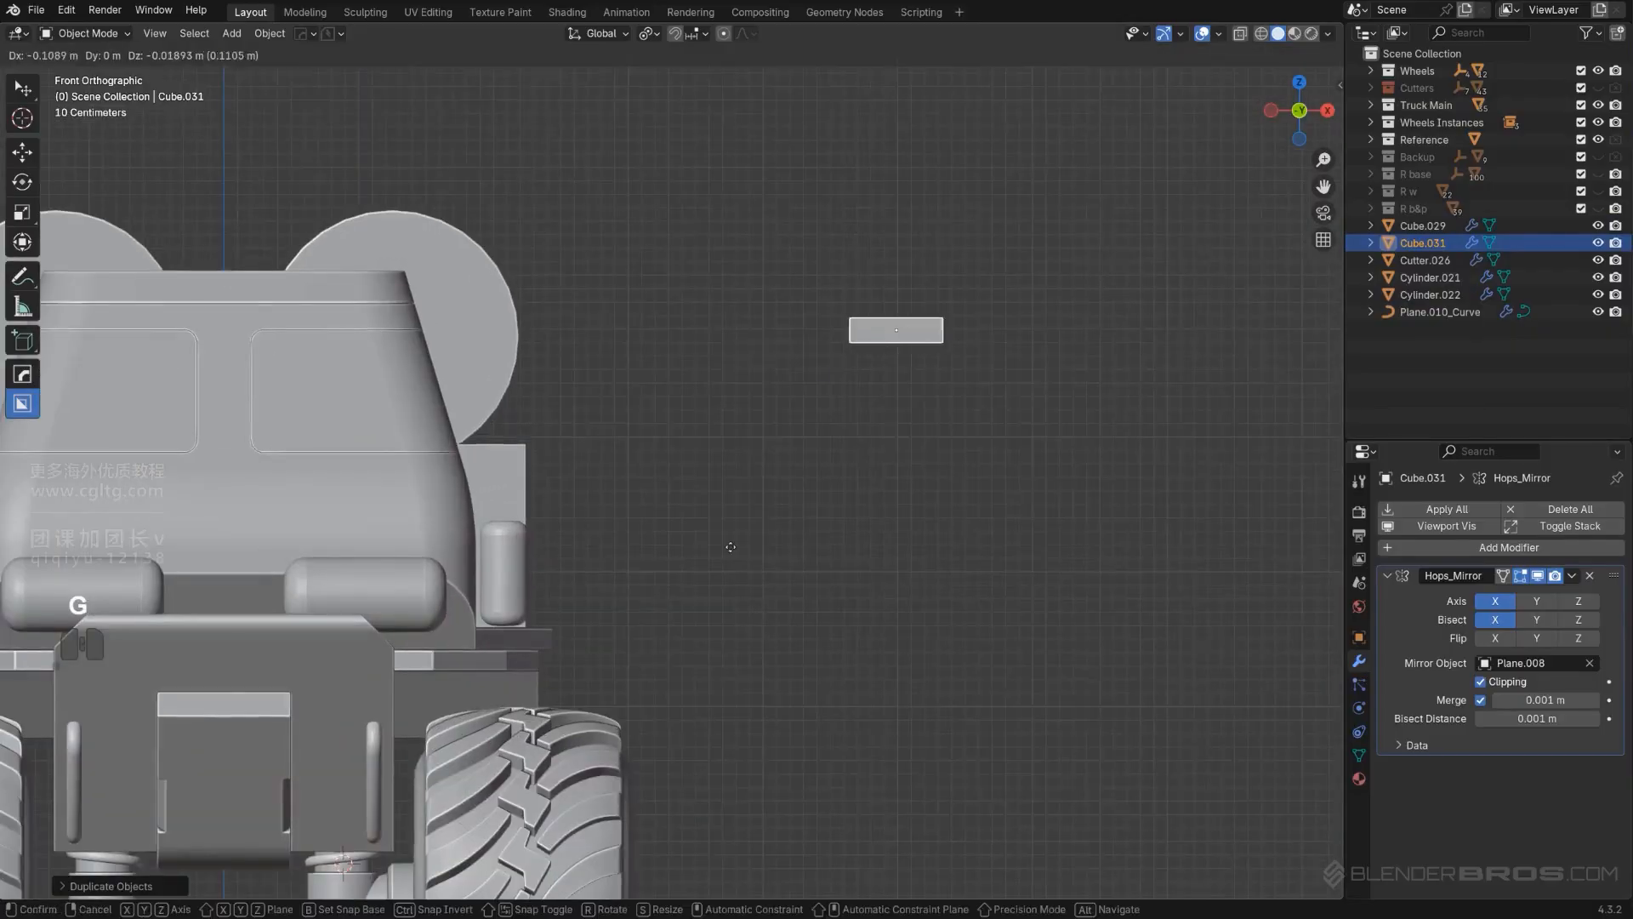
pyautogui.click(307, 707)
# Step: Scale the two boxes on the cab's nose taller along Z
pyautogui.keyDown('shift'); pyautogui.moveTo(561, 540); pyautogui.dragTo(872, 475, button='middle'); pyautogui.keyUp('shift')
pyautogui.scroll(2, 909, 465)
pyautogui.scroll(-1, 937, 493)
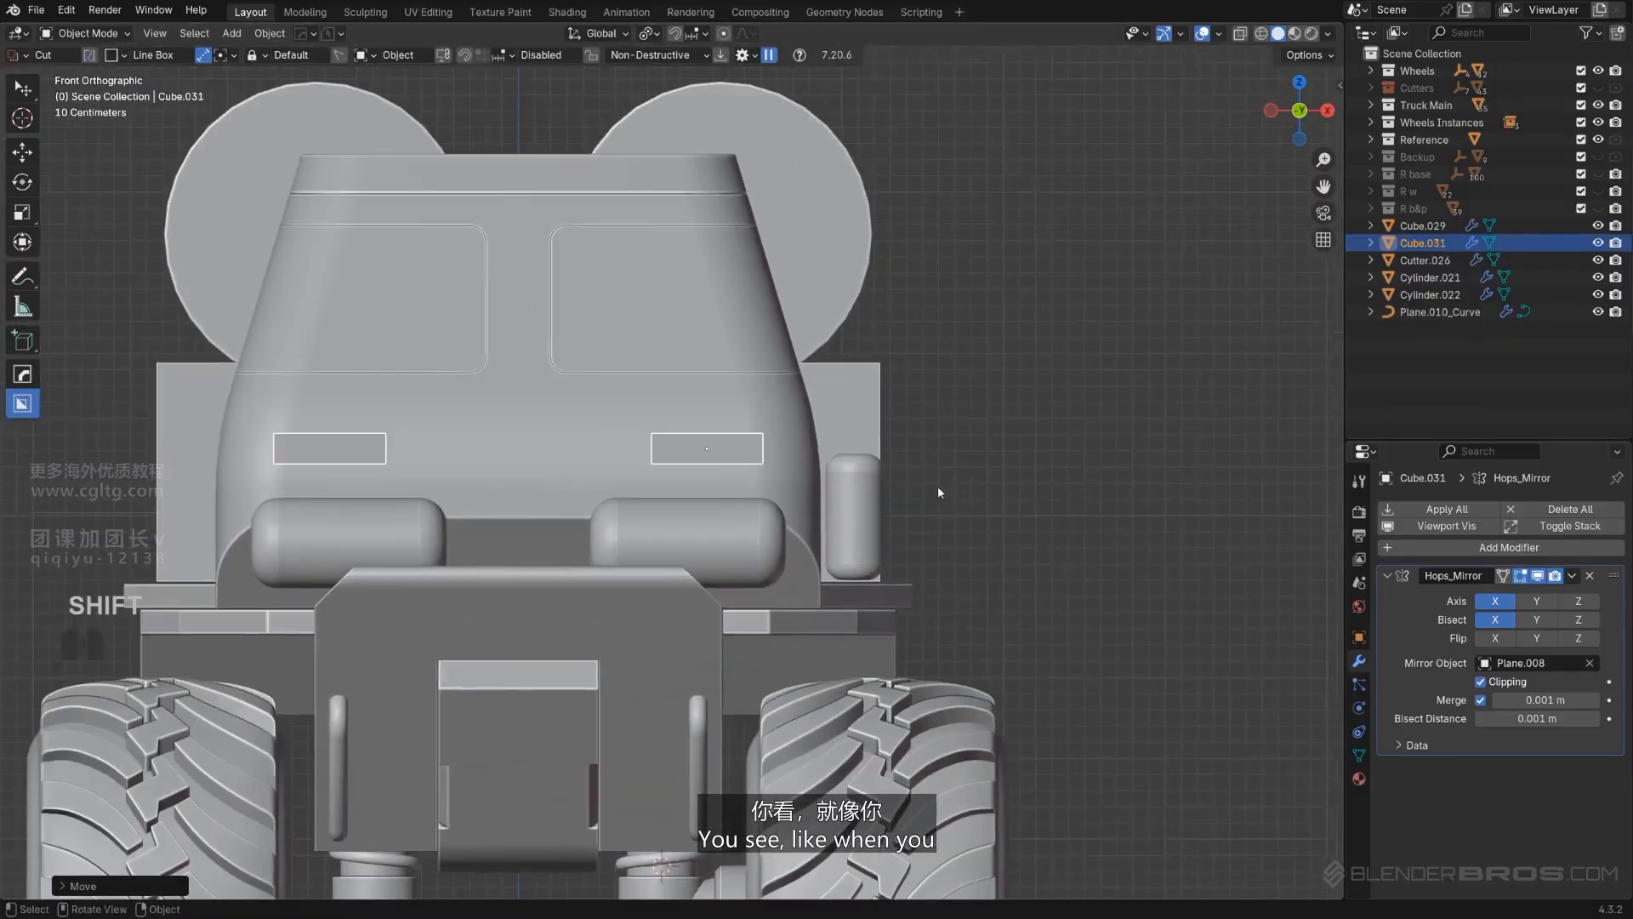
pyautogui.scroll(1, 1000, 502)
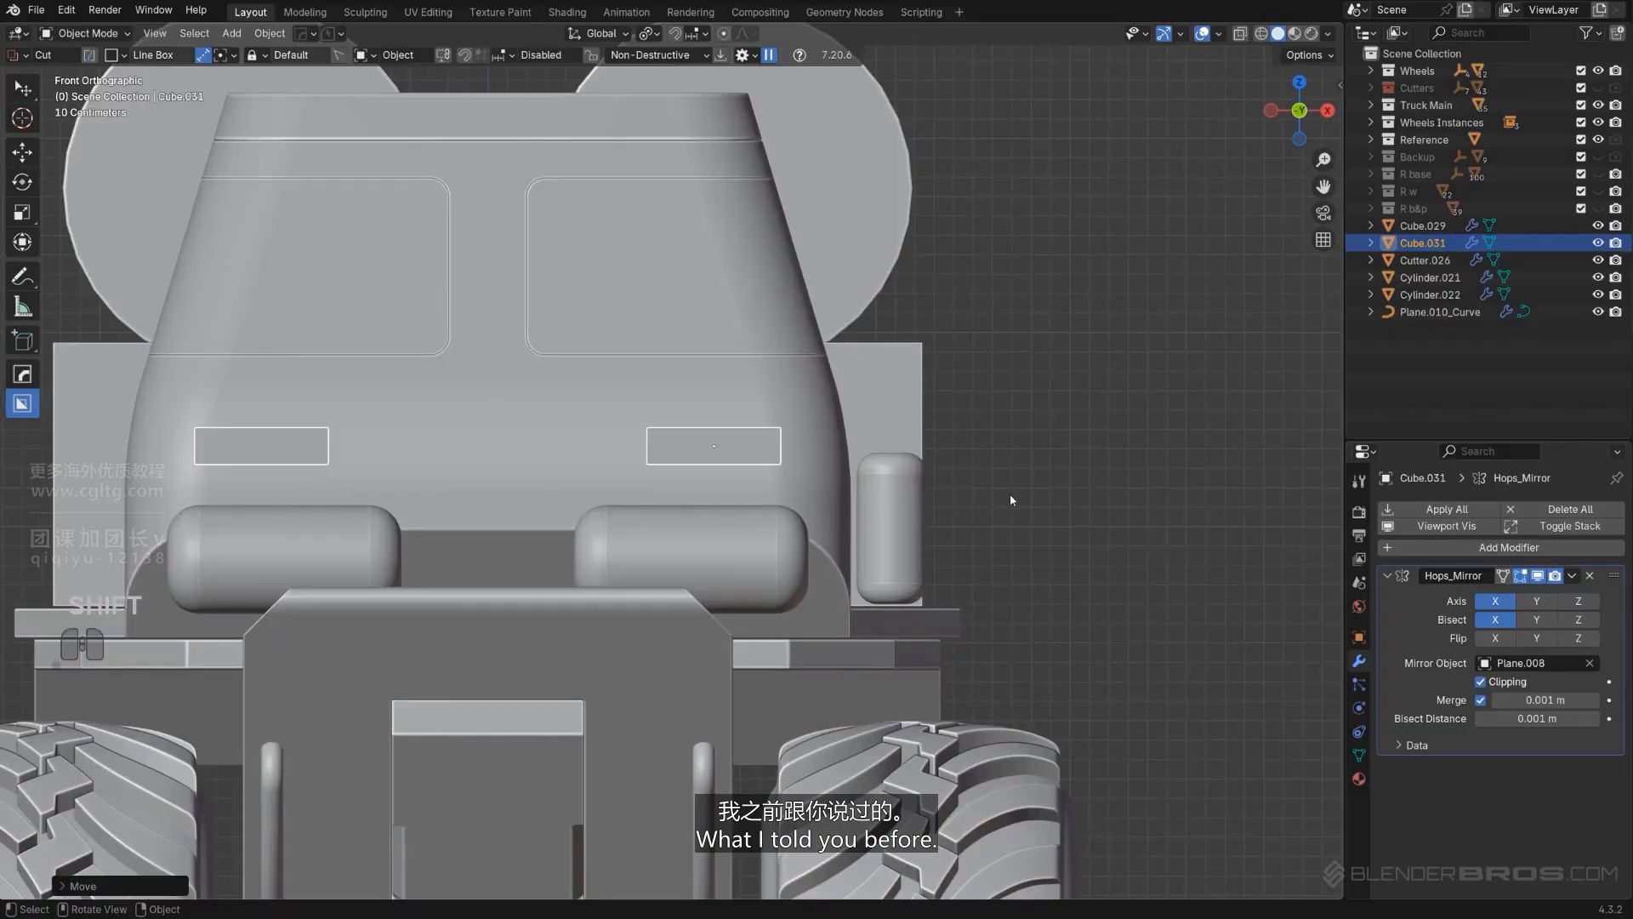
pyautogui.press('s')
pyautogui.press('z')
pyautogui.click(1218, 533)
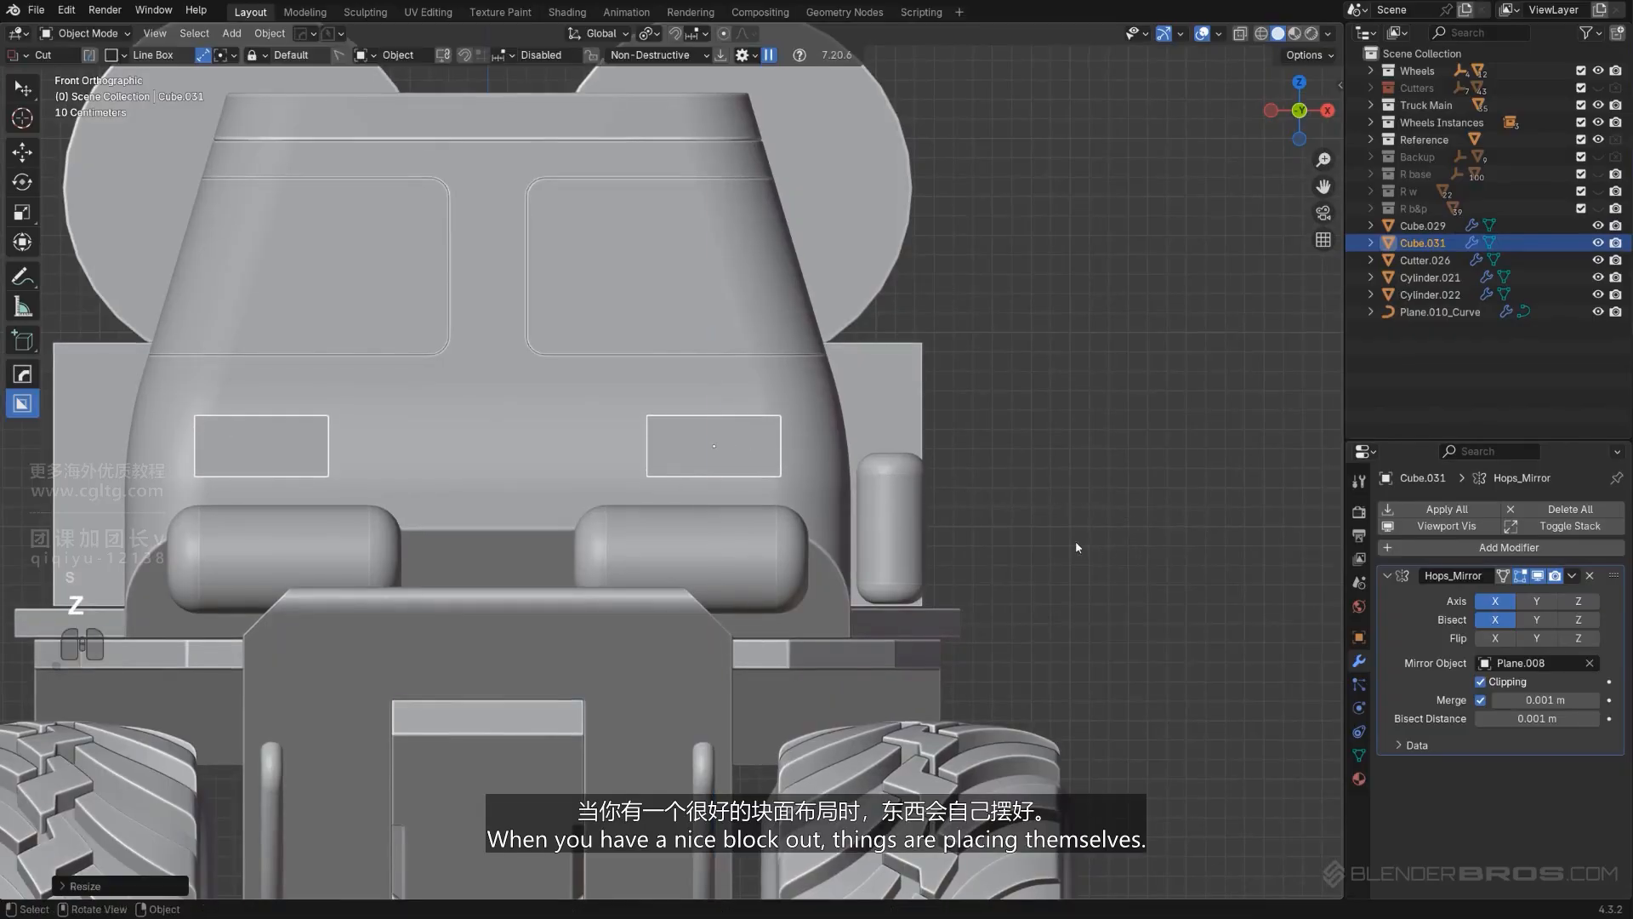
# Step: Duplicate the two mirrored boxes on the cab's nose and place the copies on the cab's roofline in the front view
pyautogui.scroll(-5, 1027, 541)
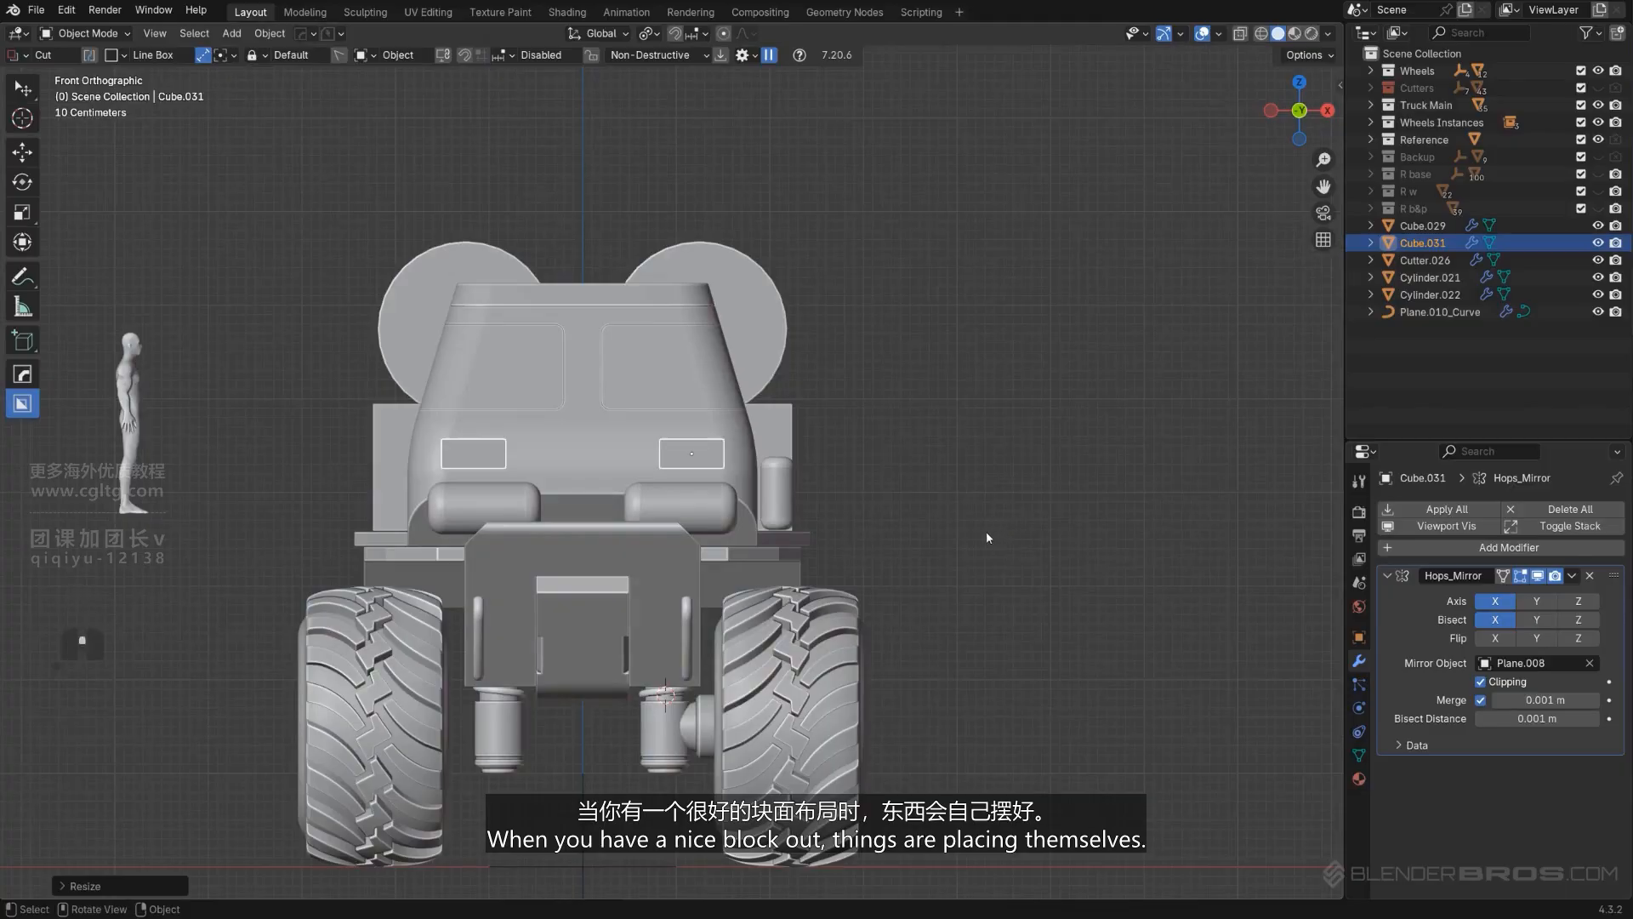
pyautogui.scroll(5, 987, 531)
pyautogui.scroll(-4, 982, 512)
pyautogui.hotkey('shift', 'd')
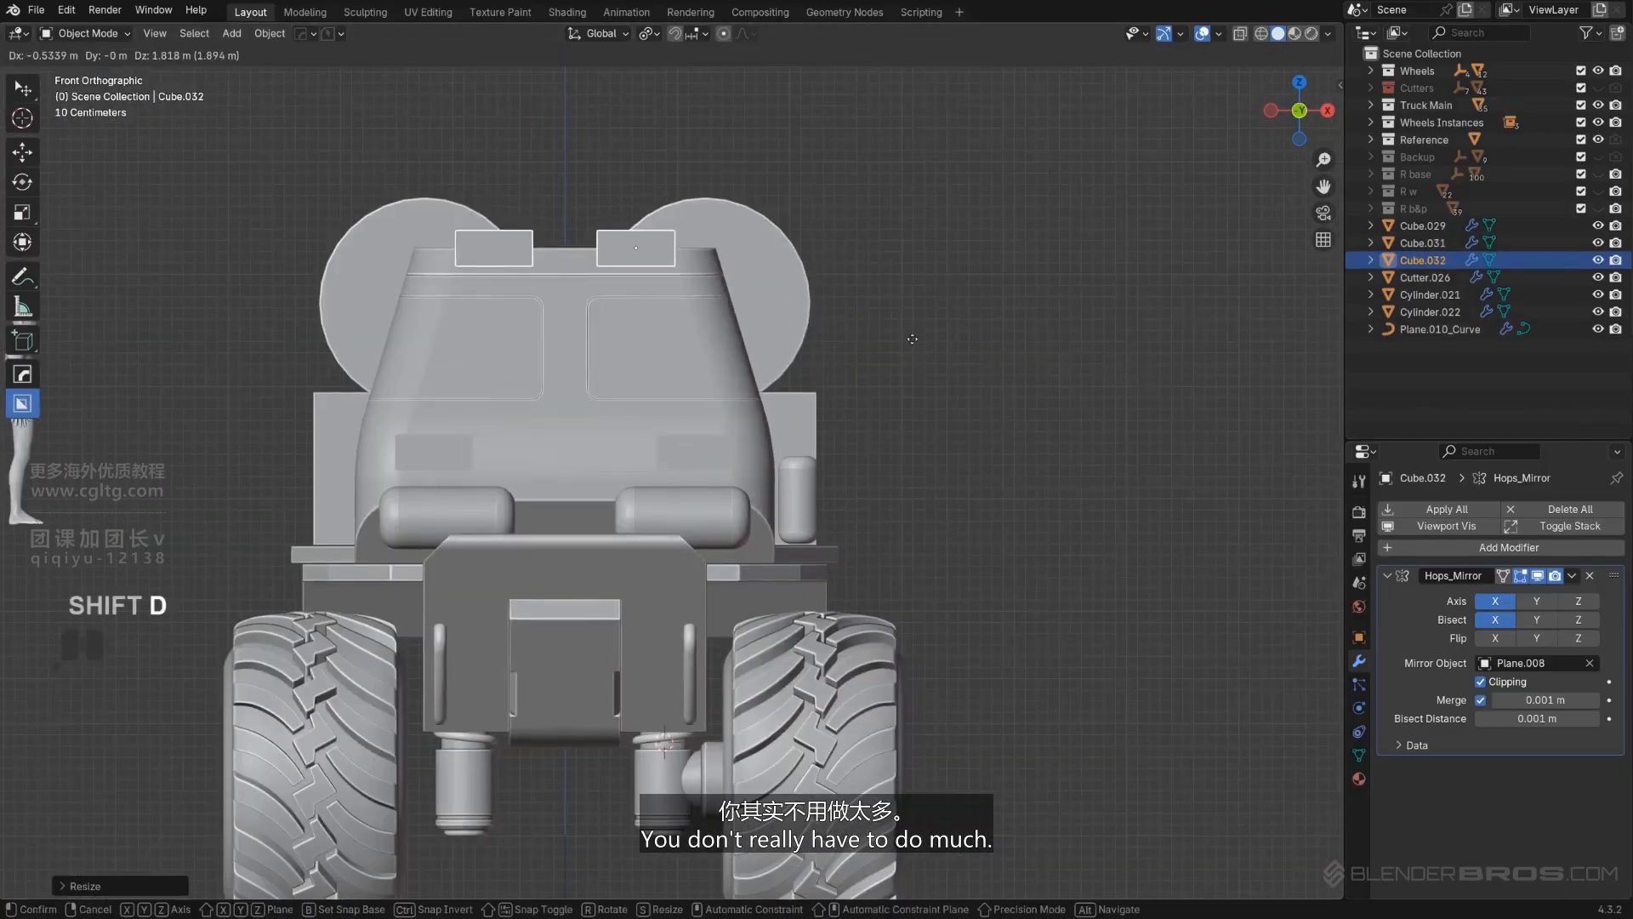
pyautogui.click(920, 339)
# Step: Move the lower mirrored boxes back along Y, up to the cab's nose above the front canisters
pyautogui.scroll(2, 922, 477)
pyautogui.keyDown('alt'); pyautogui.moveTo(922, 495); pyautogui.dragTo(732, 486, button='middle'); pyautogui.keyUp('alt')
pyautogui.scroll(3, 646, 468)
pyautogui.scroll(-1, 469, 423)
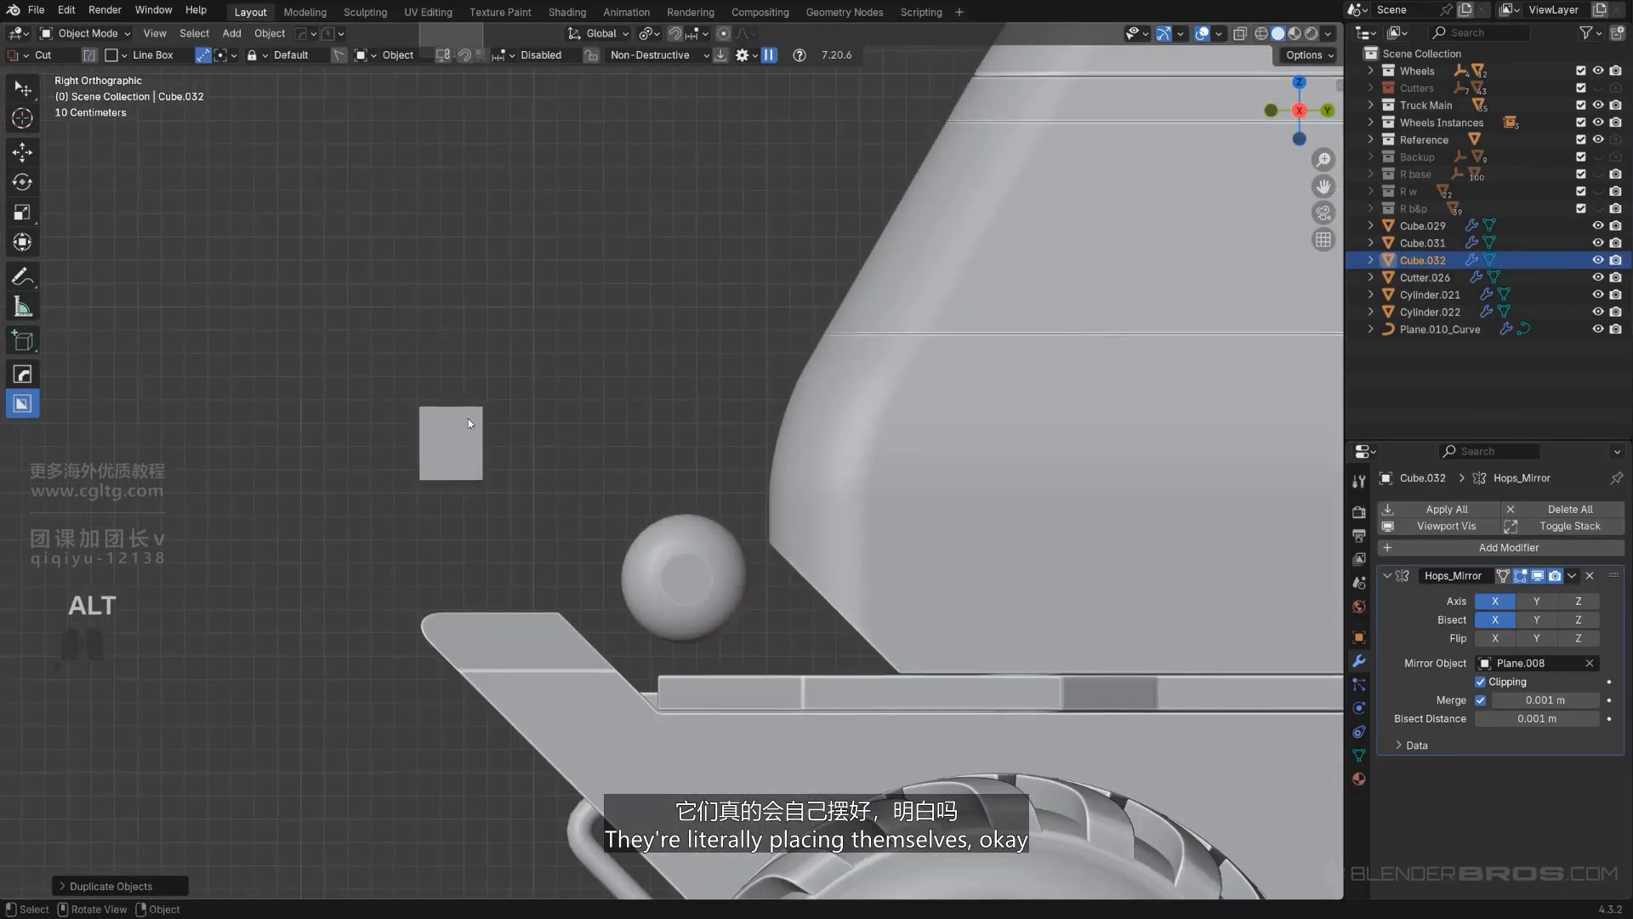
pyautogui.click(468, 423)
pyautogui.scroll(-1, 498, 468)
pyautogui.press('g')
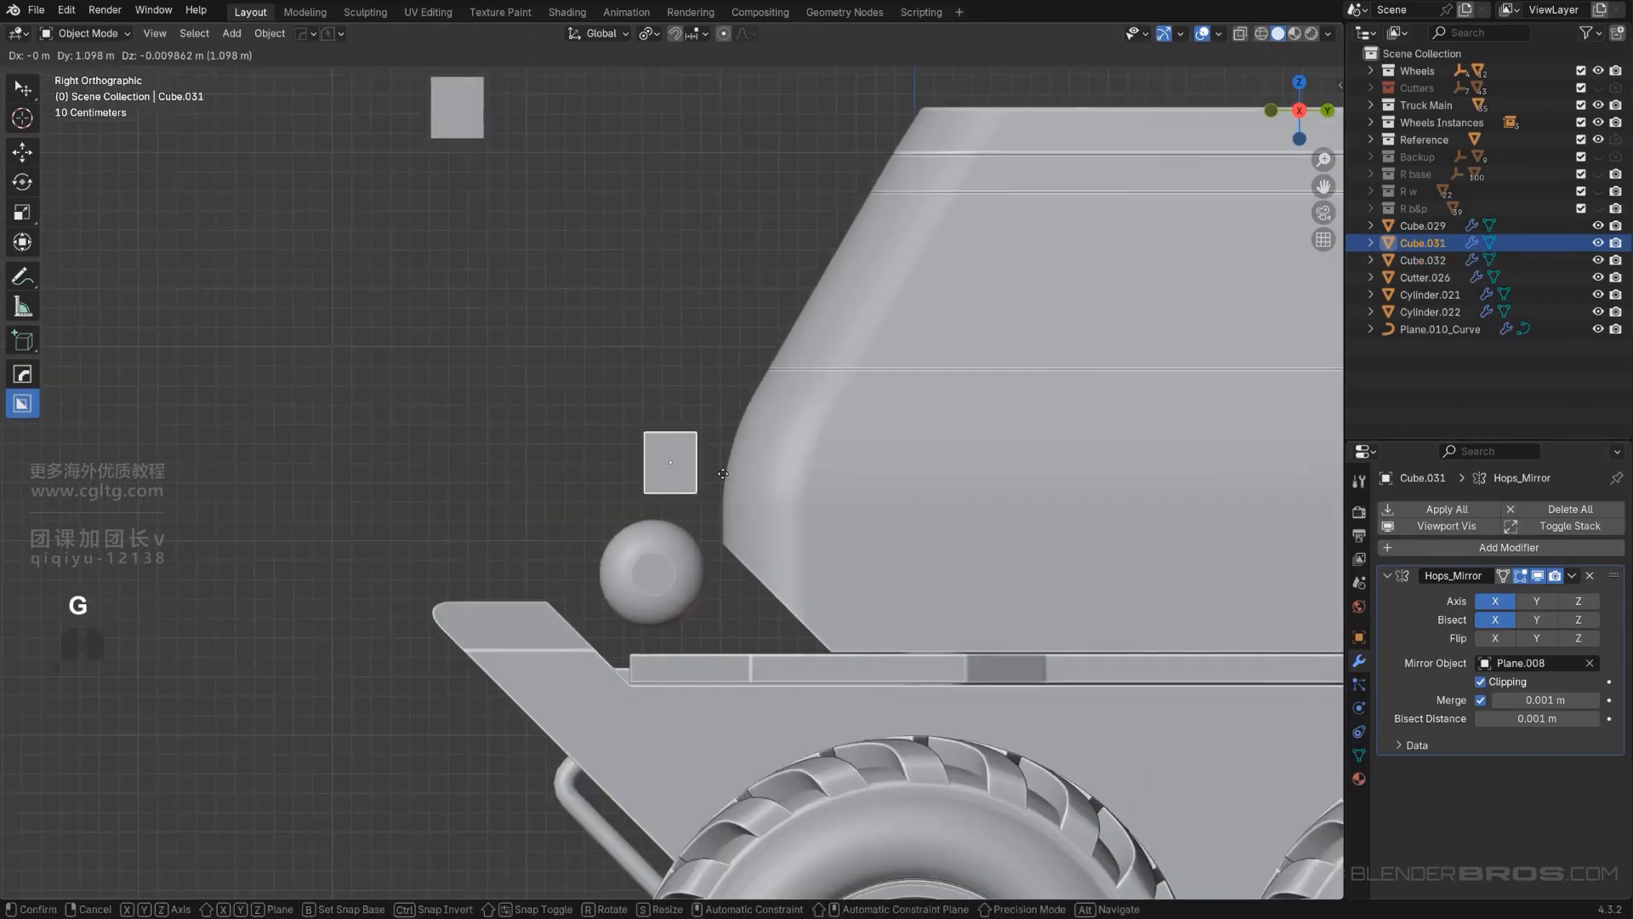
pyautogui.press('y')
pyautogui.click(723, 473)
pyautogui.moveTo(723, 472); pyautogui.dragTo(793, 505, button='middle')
# Step: Apply the nose boxes' scale and round their four depth edges with an eight-segment bevel of about 0.09 m
pyautogui.scroll(3, 793, 505)
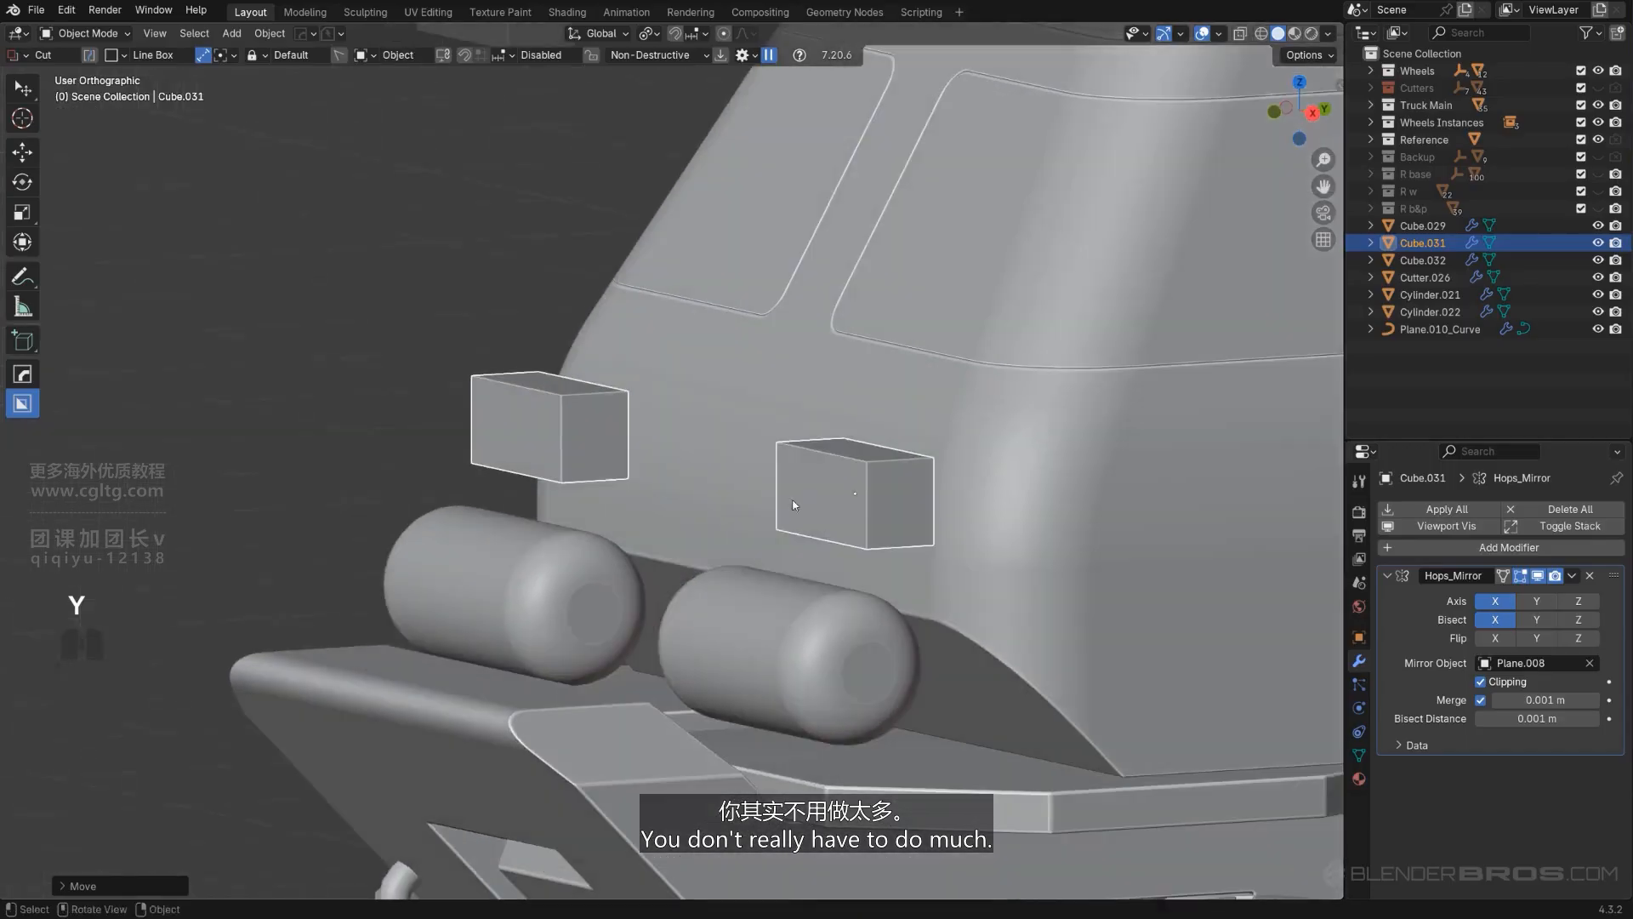
pyautogui.hotkey('ctrl', 'a')
pyautogui.click(805, 504)
pyautogui.scroll(-3, 689, 436)
pyautogui.press('Tab')
pyautogui.scroll(3, 740, 551)
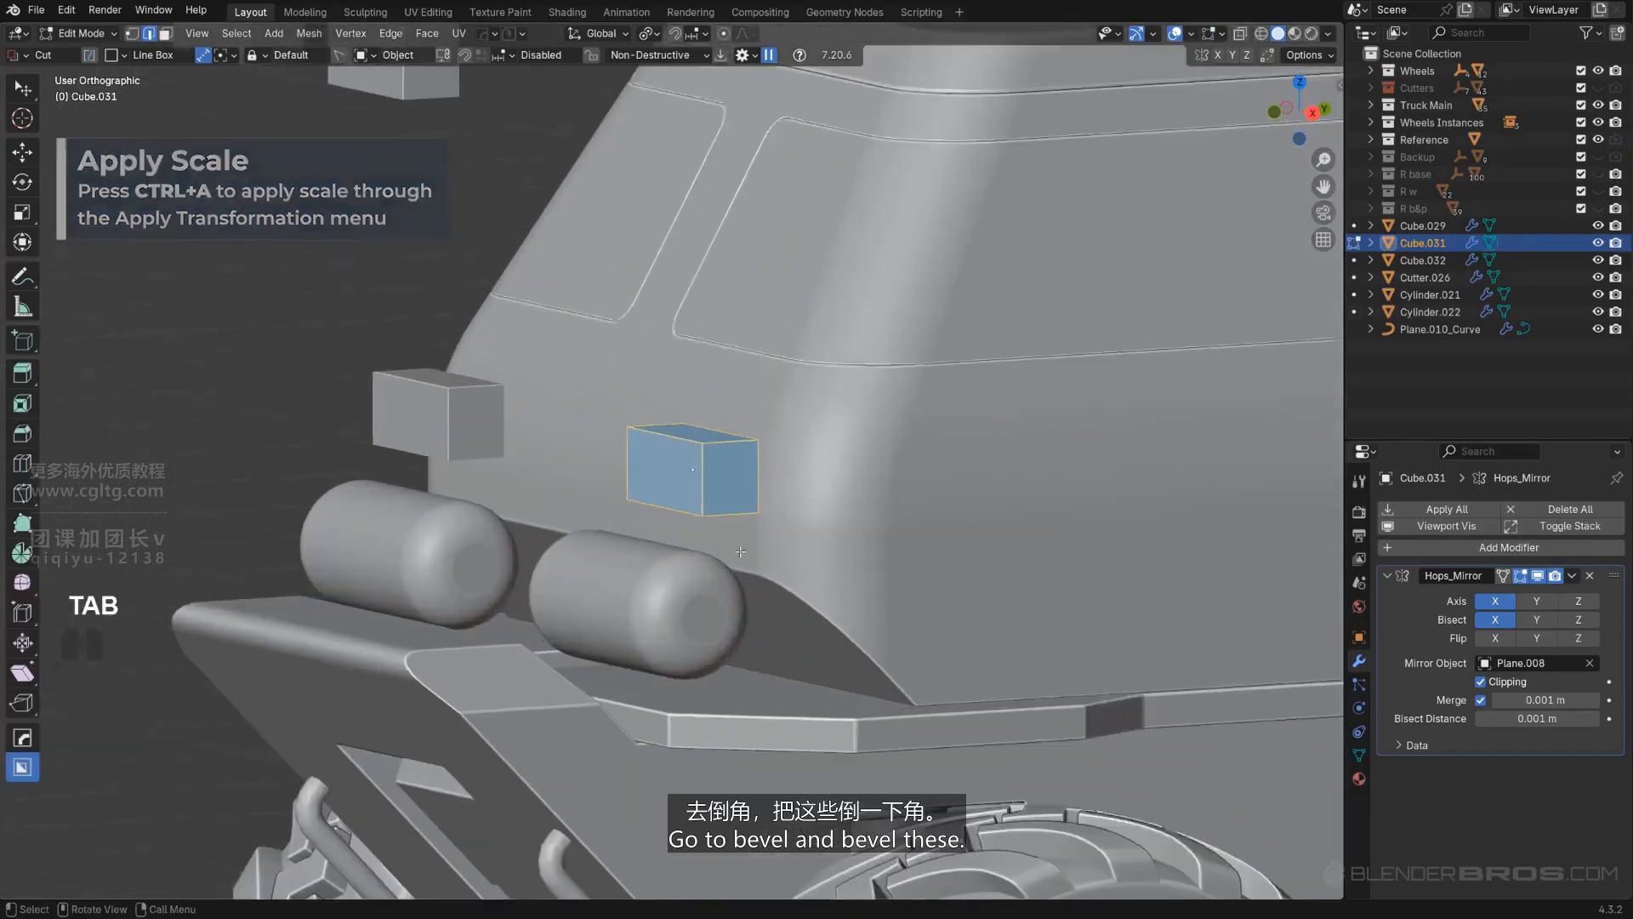
pyautogui.scroll(1, 740, 551)
pyautogui.keyDown('ctrl'); pyautogui.keyDown('alt'); pyautogui.click(742, 438); pyautogui.keyUp('alt'); pyautogui.keyUp('ctrl')
pyautogui.hotkey('ctrl', 'b')
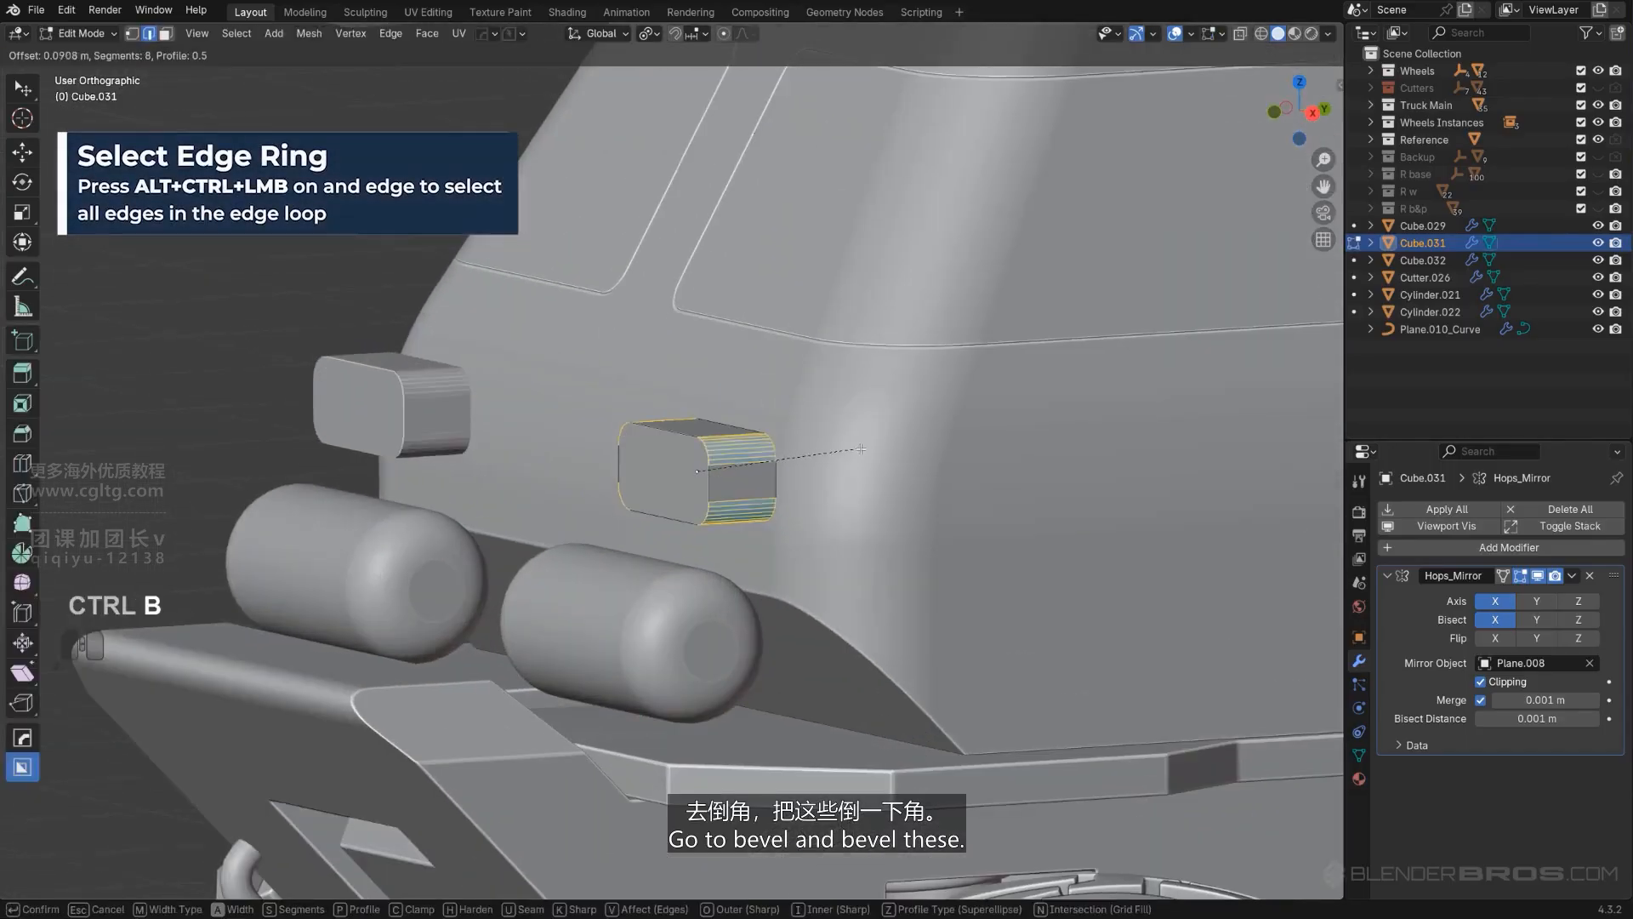
pyautogui.click(865, 449)
pyautogui.press('Tab')
# Step: Add a HardOps Bevel modifier to the rounded nose boxes
pyautogui.scroll(-2, 676, 478)
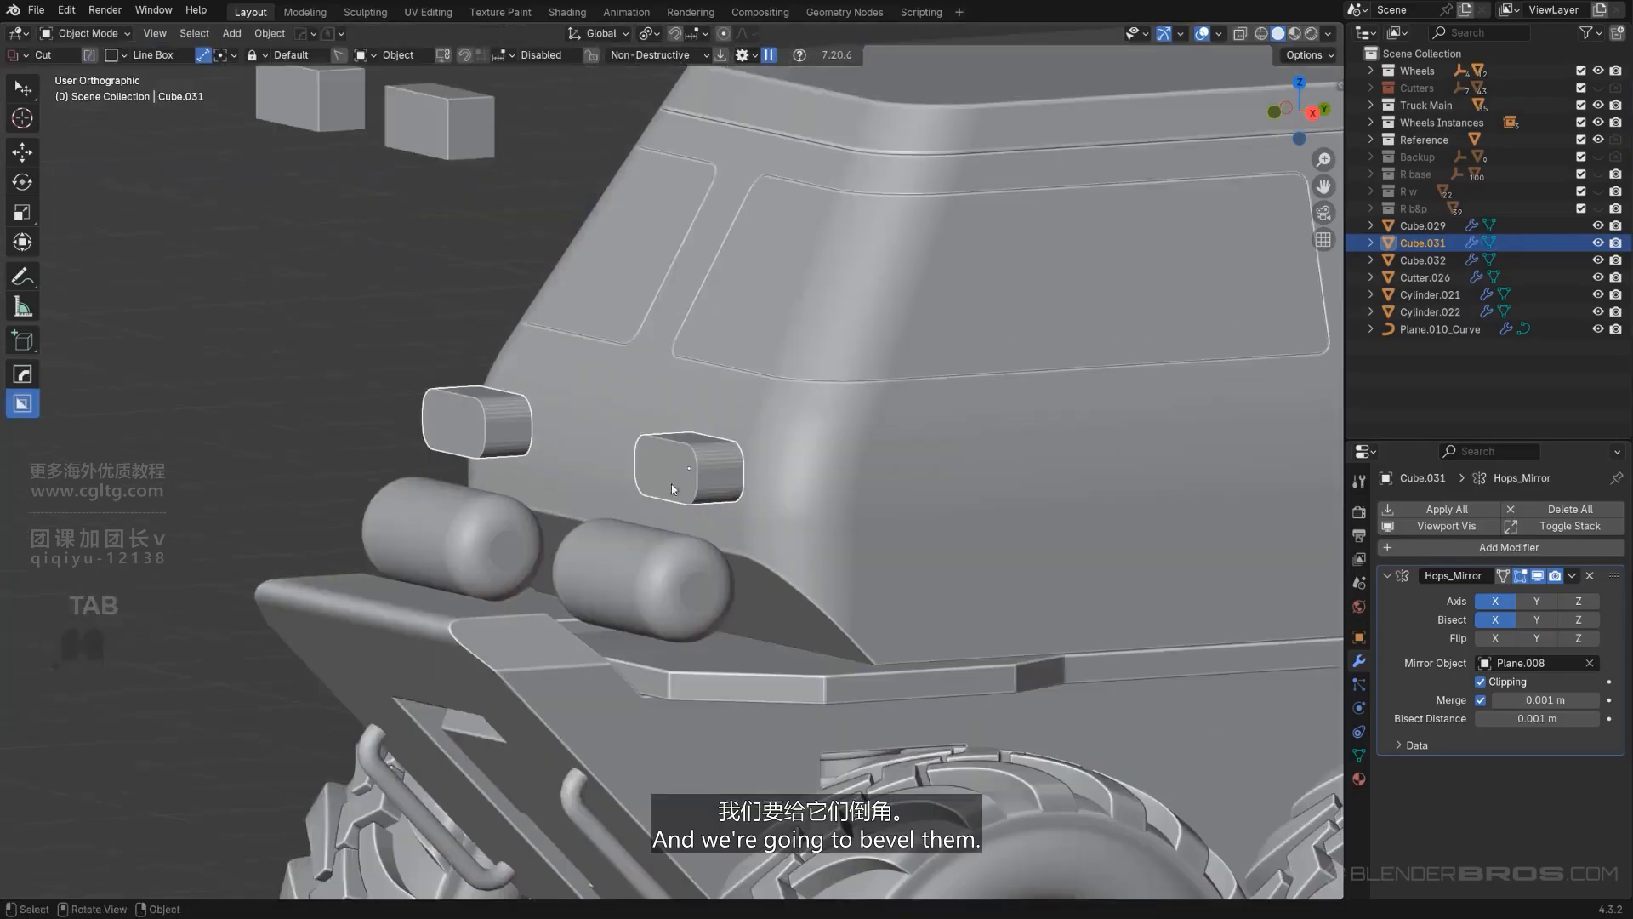
pyautogui.scroll(3, 671, 483)
pyautogui.press('q')
pyautogui.click(730, 448)
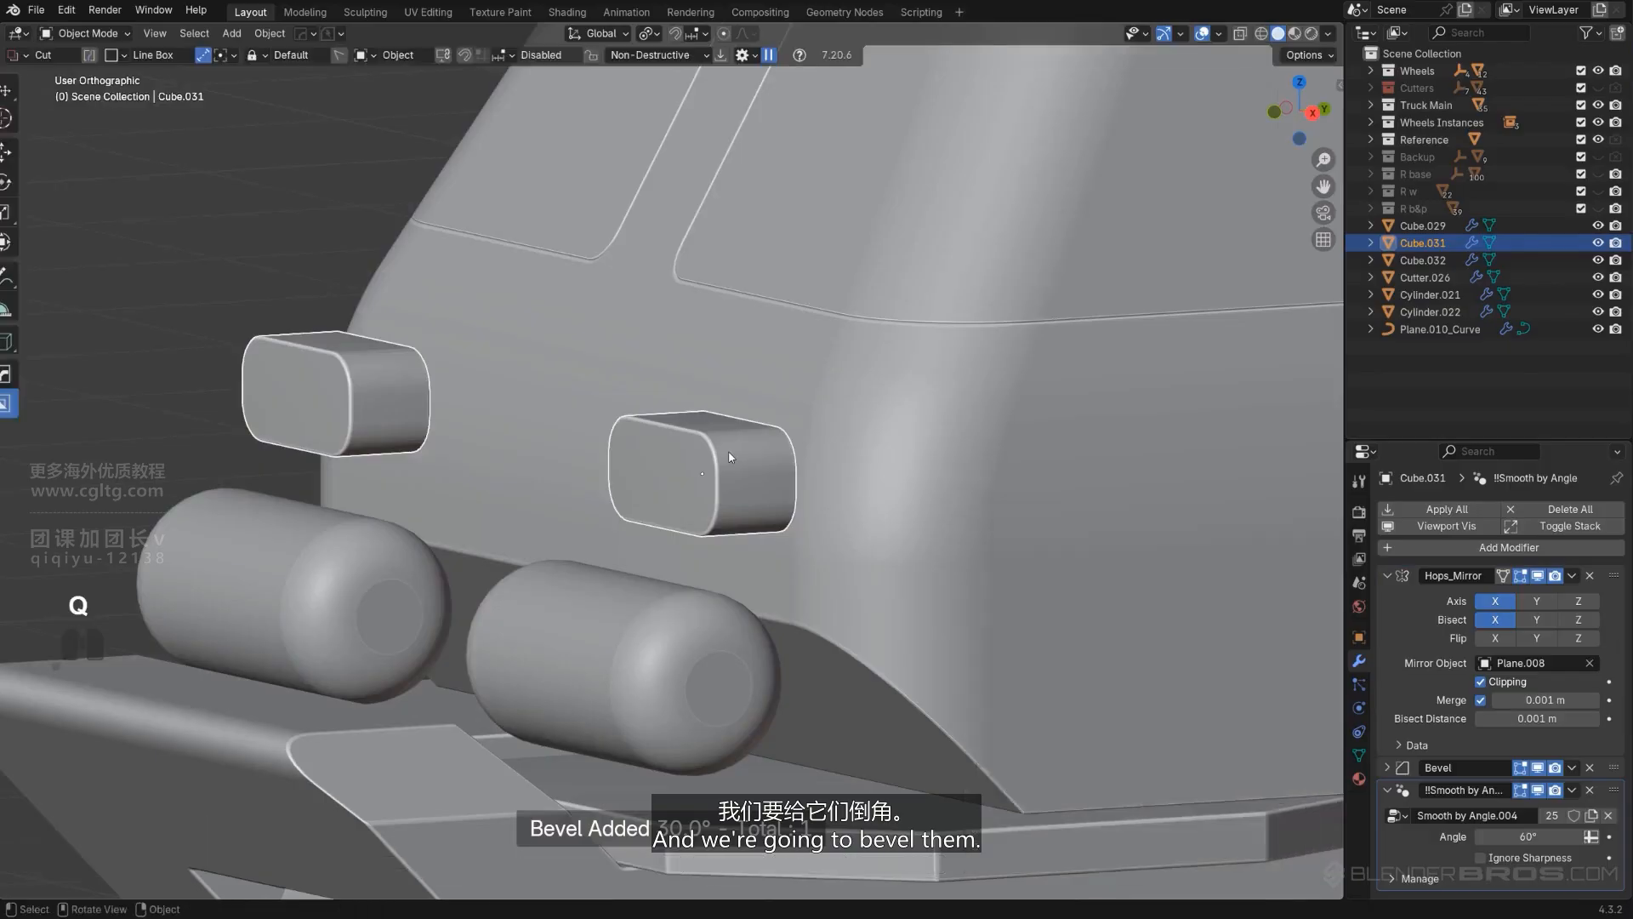
# Step: Extract the top and upper-corner faces of the nose boxes into a separate thickened plate as a hood
pyautogui.scroll(-2, 729, 466)
pyautogui.scroll(2, 821, 460)
pyautogui.press('Tab')
pyautogui.moveTo(728, 478); pyautogui.dragTo(1080, 506, button='middle')
pyautogui.keyDown('ctrl'); pyautogui.click(731, 496); pyautogui.keyUp('ctrl')
pyautogui.moveTo(914, 442); pyautogui.dragTo(692, 507, button='middle')
pyautogui.press('q')
pyautogui.keyDown('shift'); pyautogui.click(799, 476); pyautogui.keyUp('shift')
# Step: Stretch the hood plate along Y to nearly twice the depth of the nose boxes
pyautogui.press('s')
pyautogui.press('y')
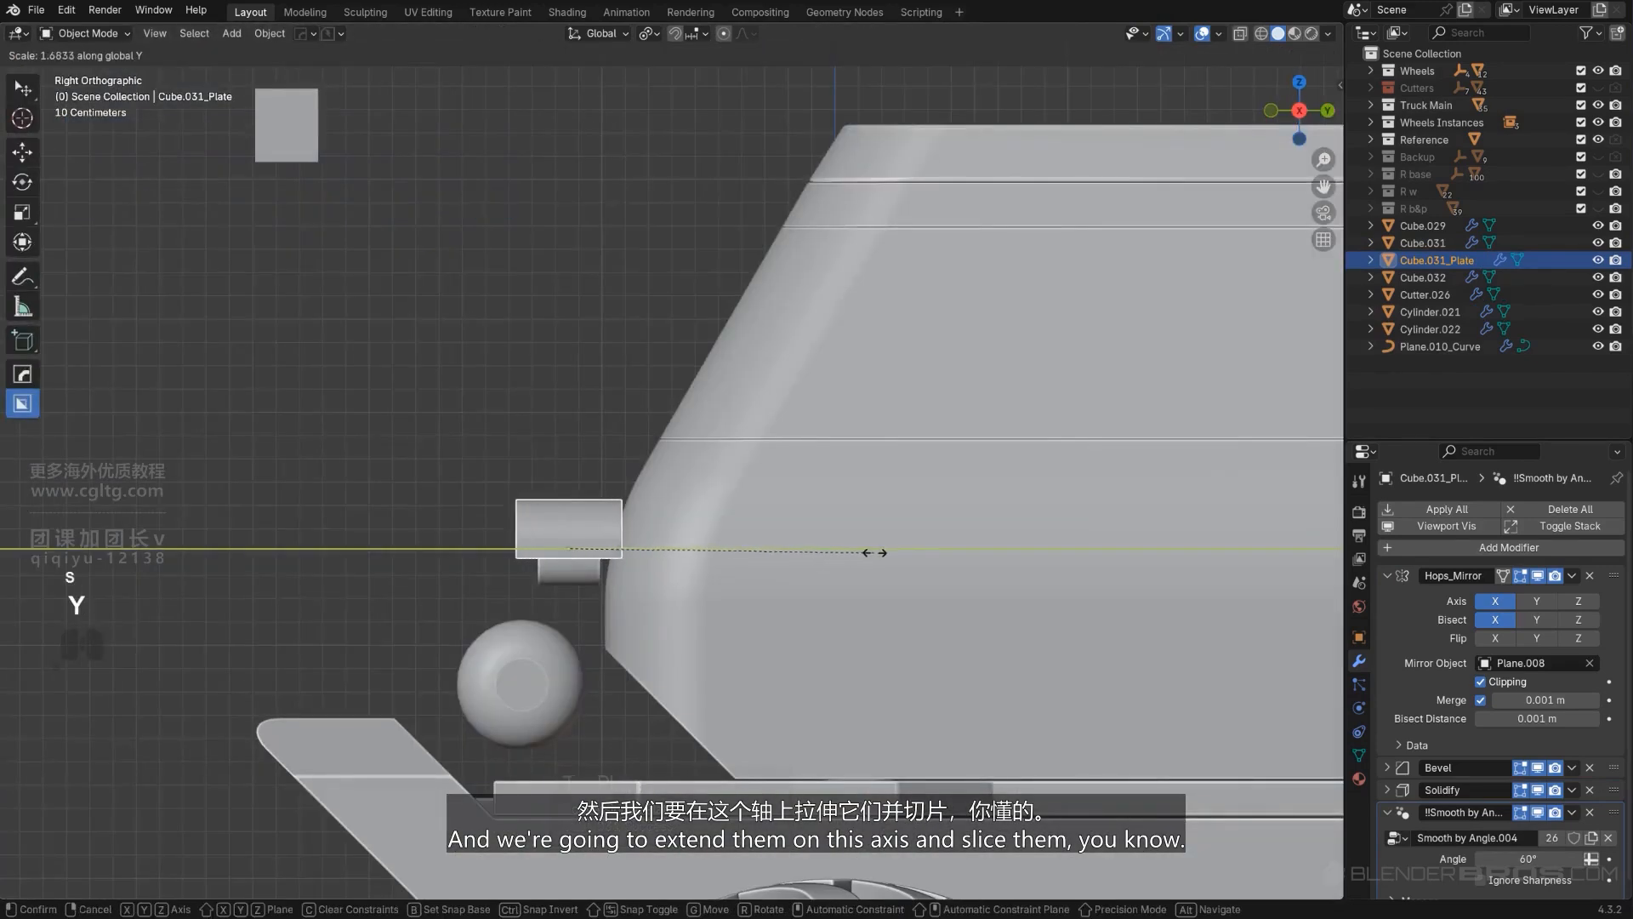
pyautogui.click(907, 553)
pyautogui.scroll(2, 832, 562)
pyautogui.keyDown('shift'); pyautogui.moveTo(625, 620); pyautogui.dragTo(844, 466, button='middle'); pyautogui.keyUp('shift')
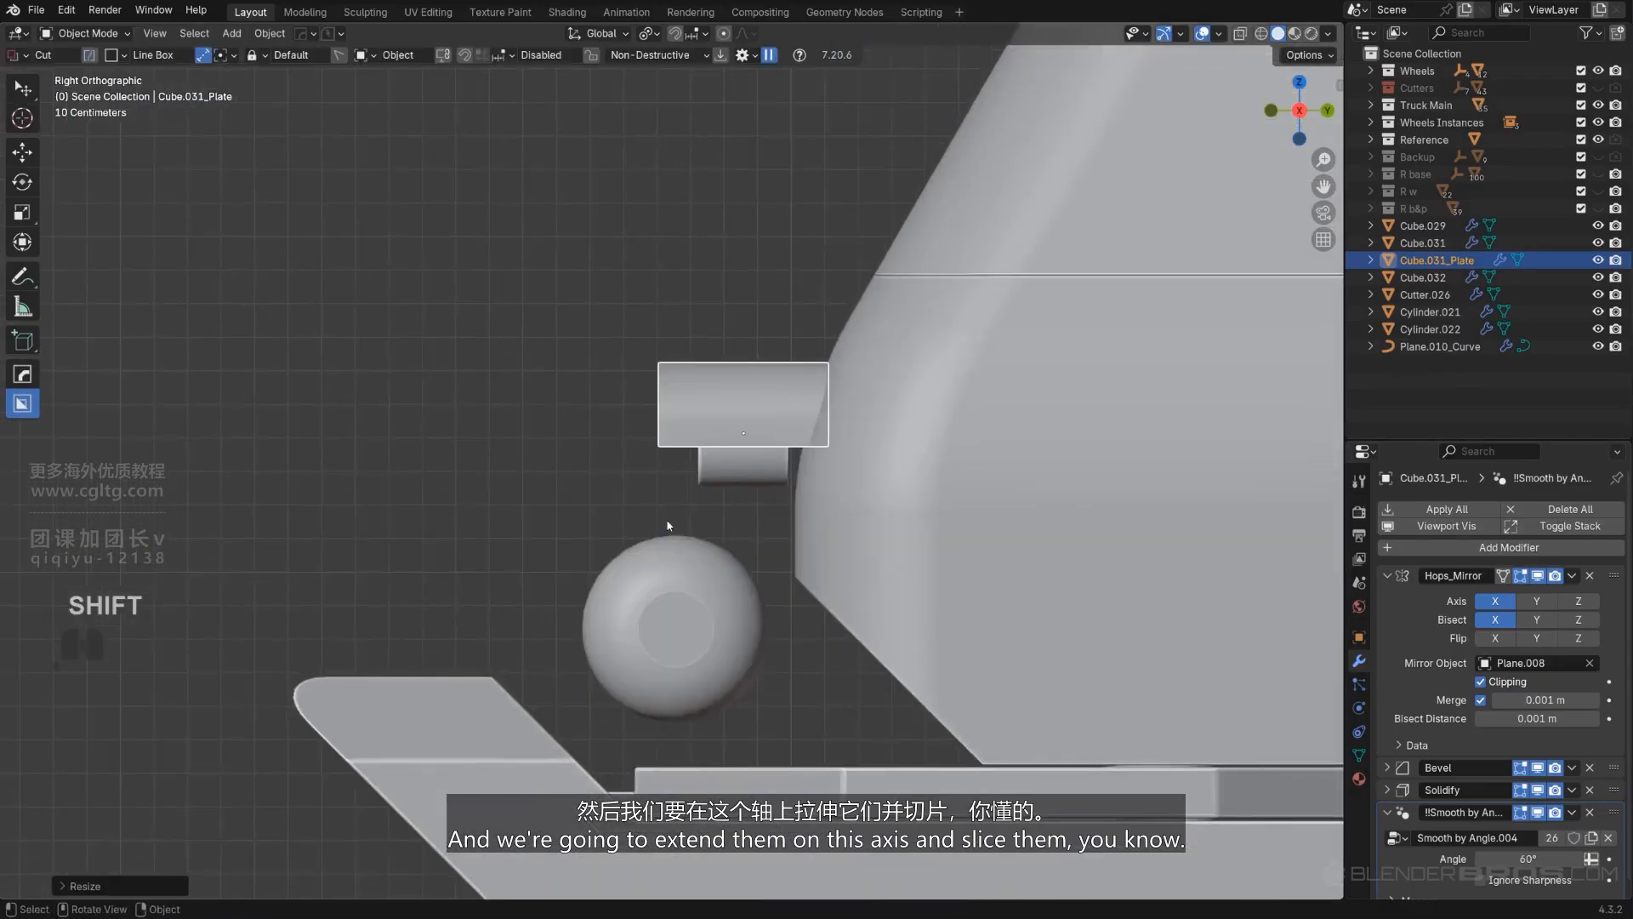
pyautogui.press('Tab')
pyautogui.press('Tab')
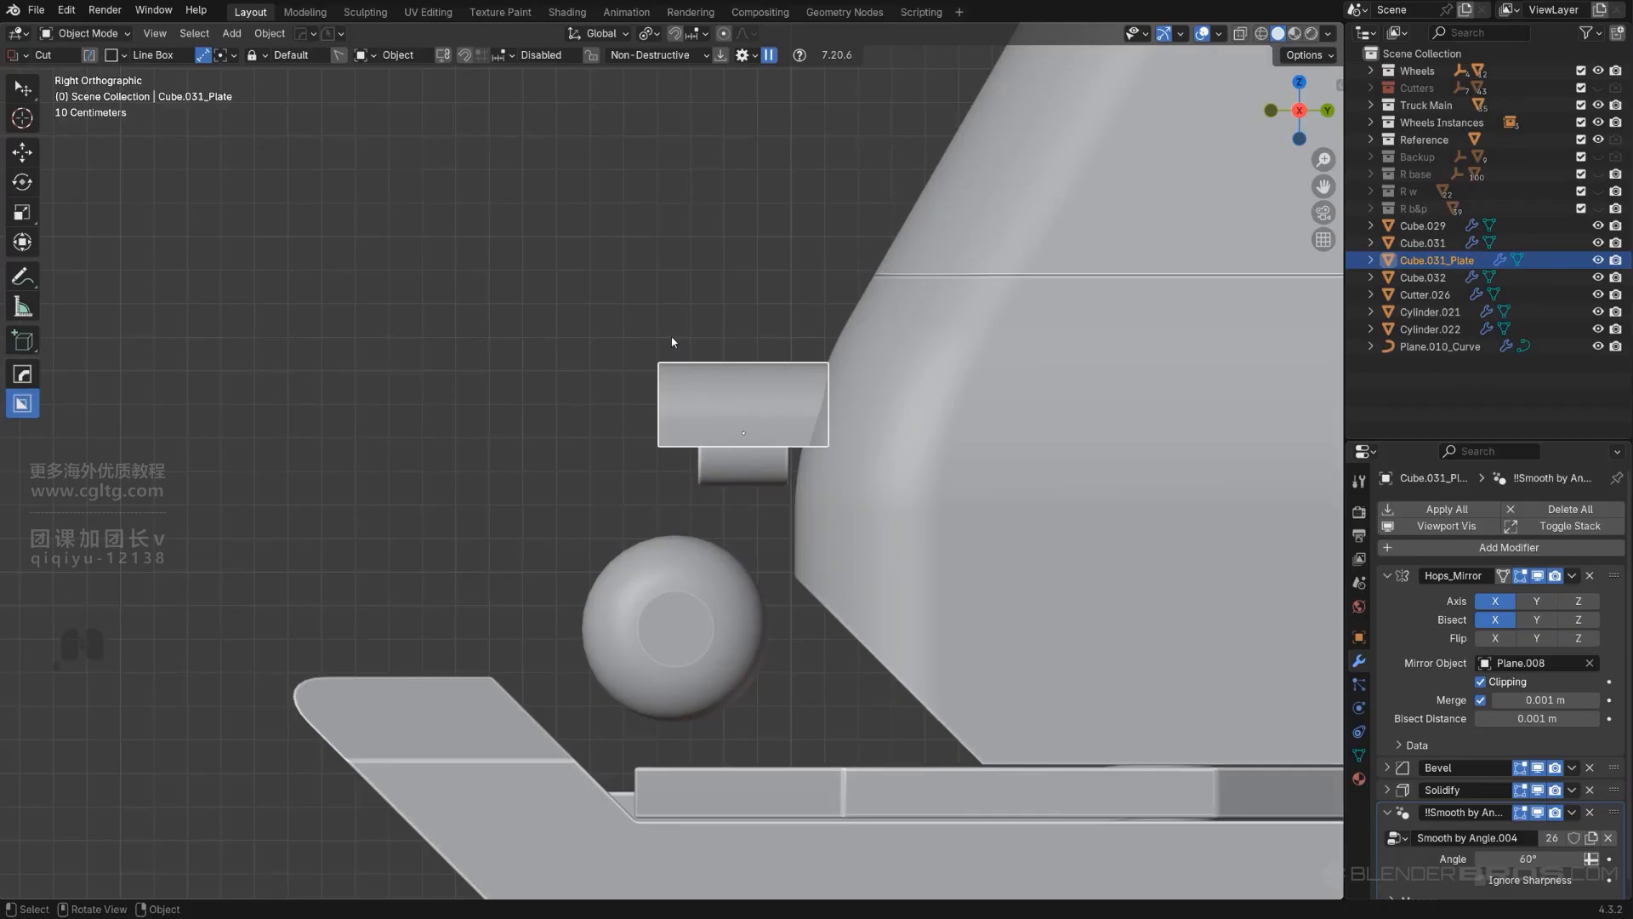
# Step: Cut the hood's front end at a slant in the side view, sloping back from its upper front corner
pyautogui.moveTo(678, 363); pyautogui.dragTo(697, 396)
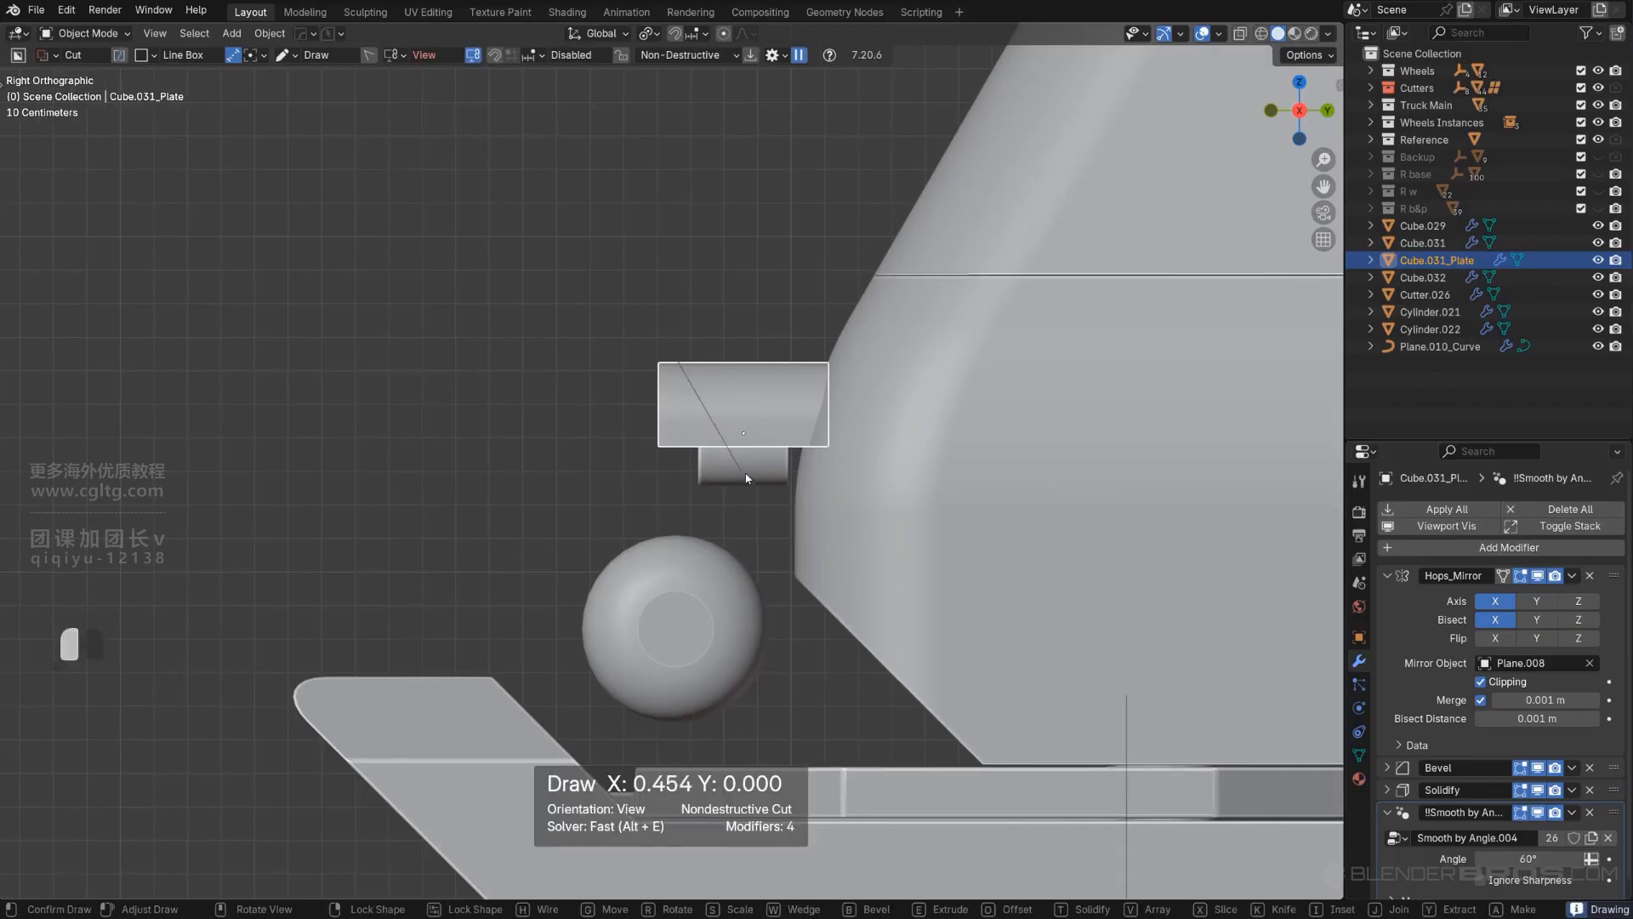
pyautogui.moveTo(747, 479); pyautogui.dragTo(555, 471)
pyautogui.press('space')
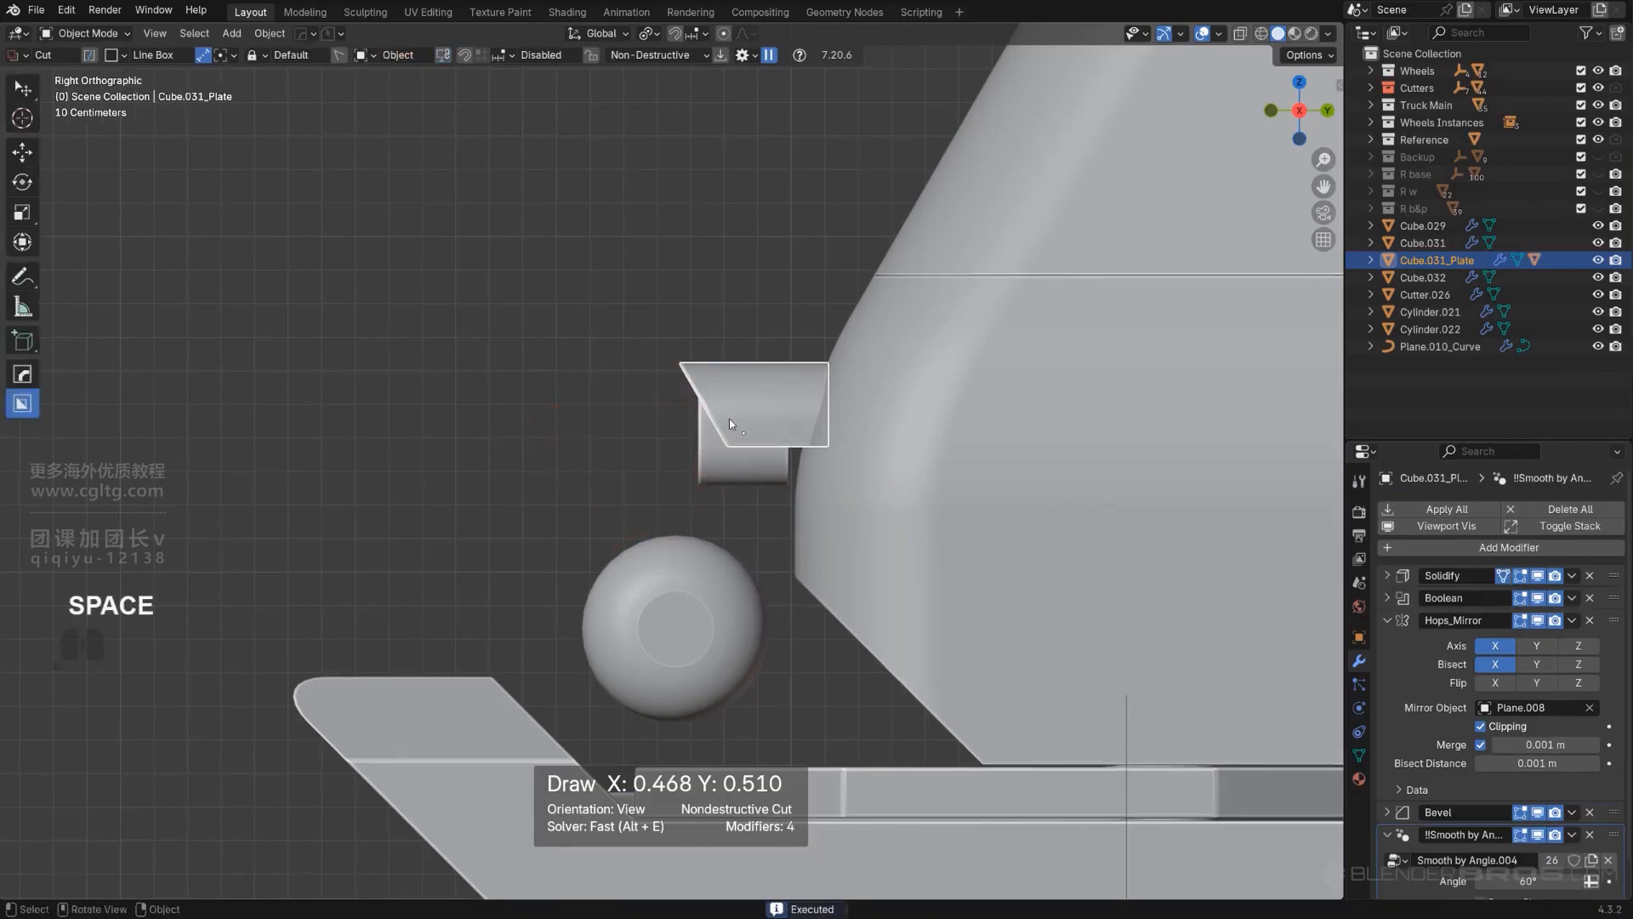
# Step: Move the nose boxes back along Y so they sit recessed beneath the slanted hood against the cab
pyautogui.click(728, 483)
pyautogui.press('g')
pyautogui.press('y')
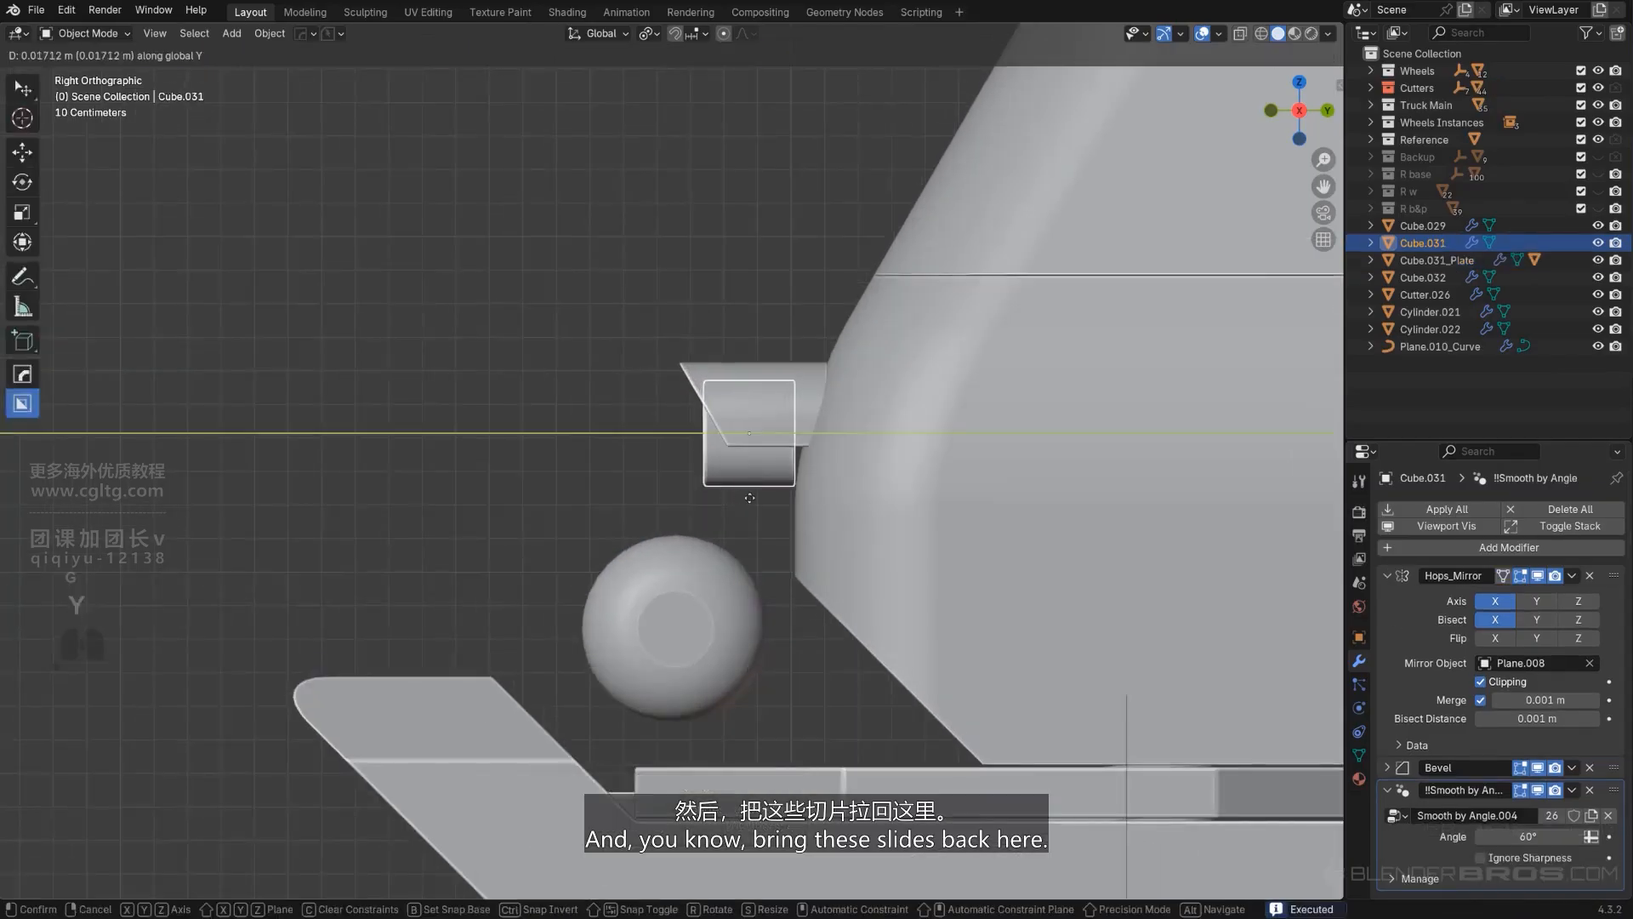
pyautogui.click(777, 503)
pyautogui.scroll(-5, 765, 506)
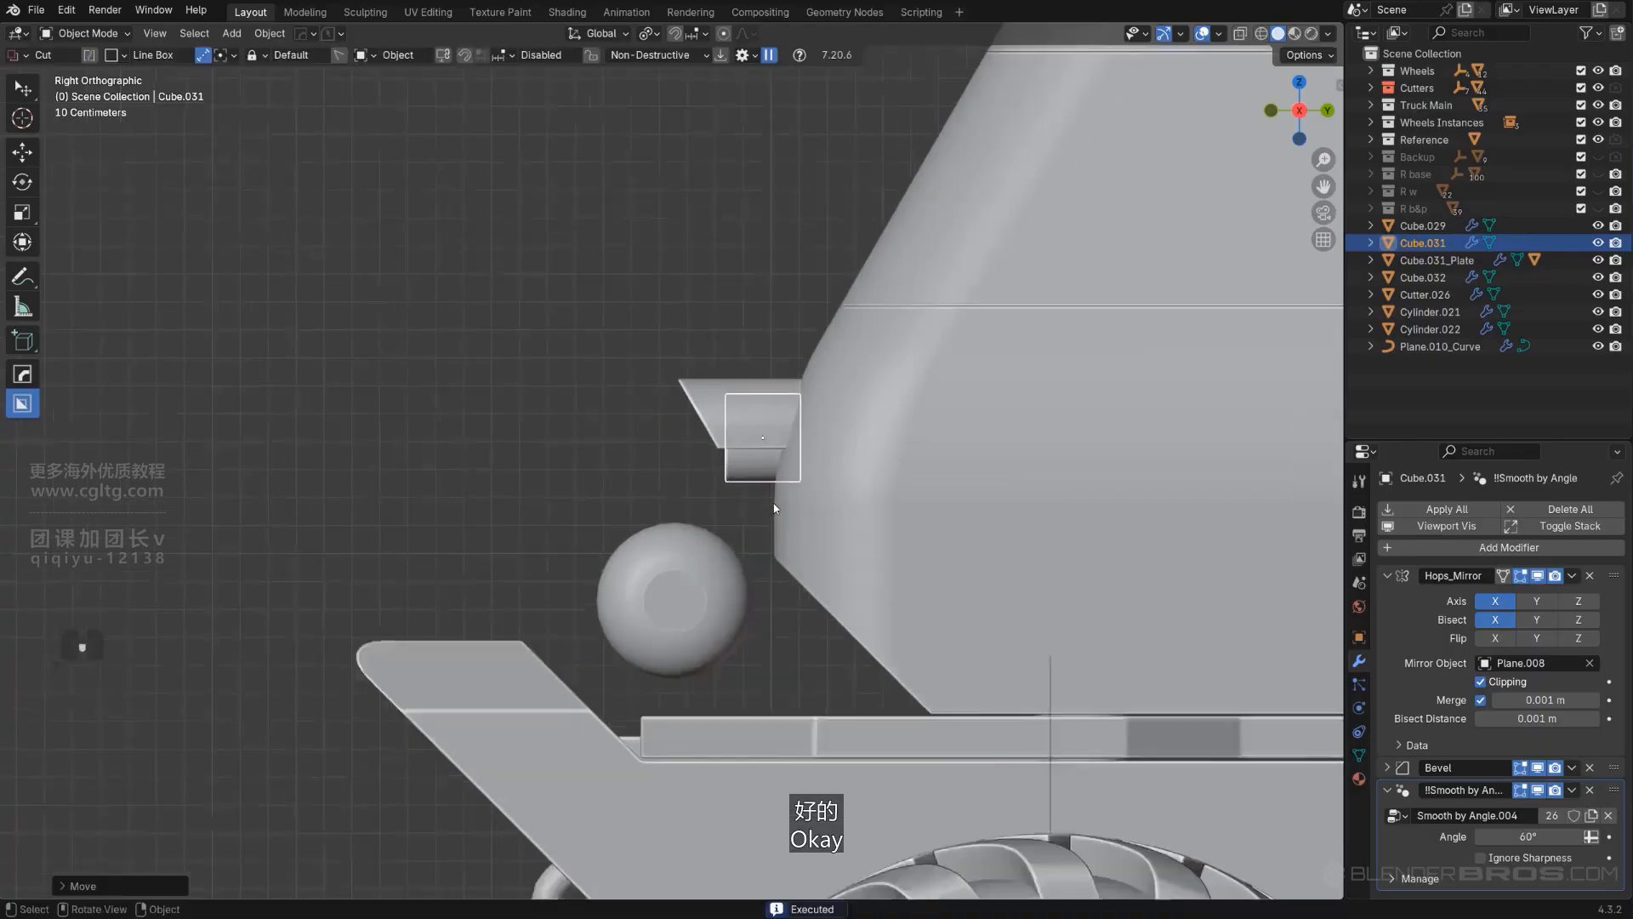
# Step: Move the duplicated upper boxes back in the side view onto the front edge of the cab's roof
pyautogui.keyDown('alt'); pyautogui.moveTo(600, 453); pyautogui.dragTo(441, 273, button='middle'); pyautogui.keyUp('alt')
pyautogui.click(438, 272)
pyautogui.press('g')
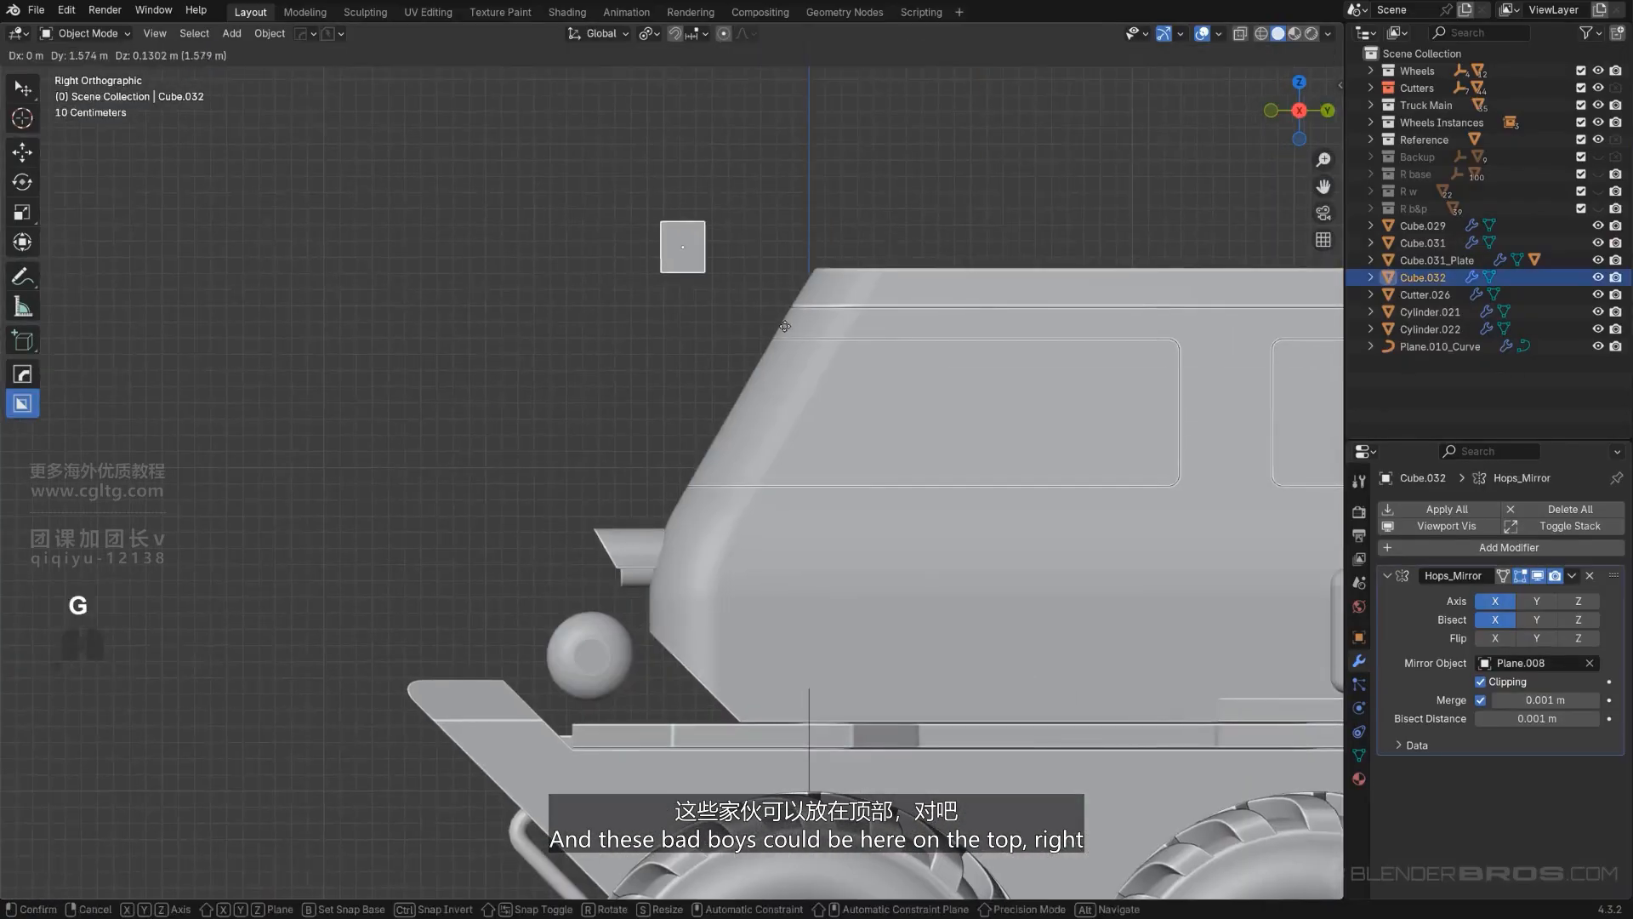
pyautogui.click(911, 316)
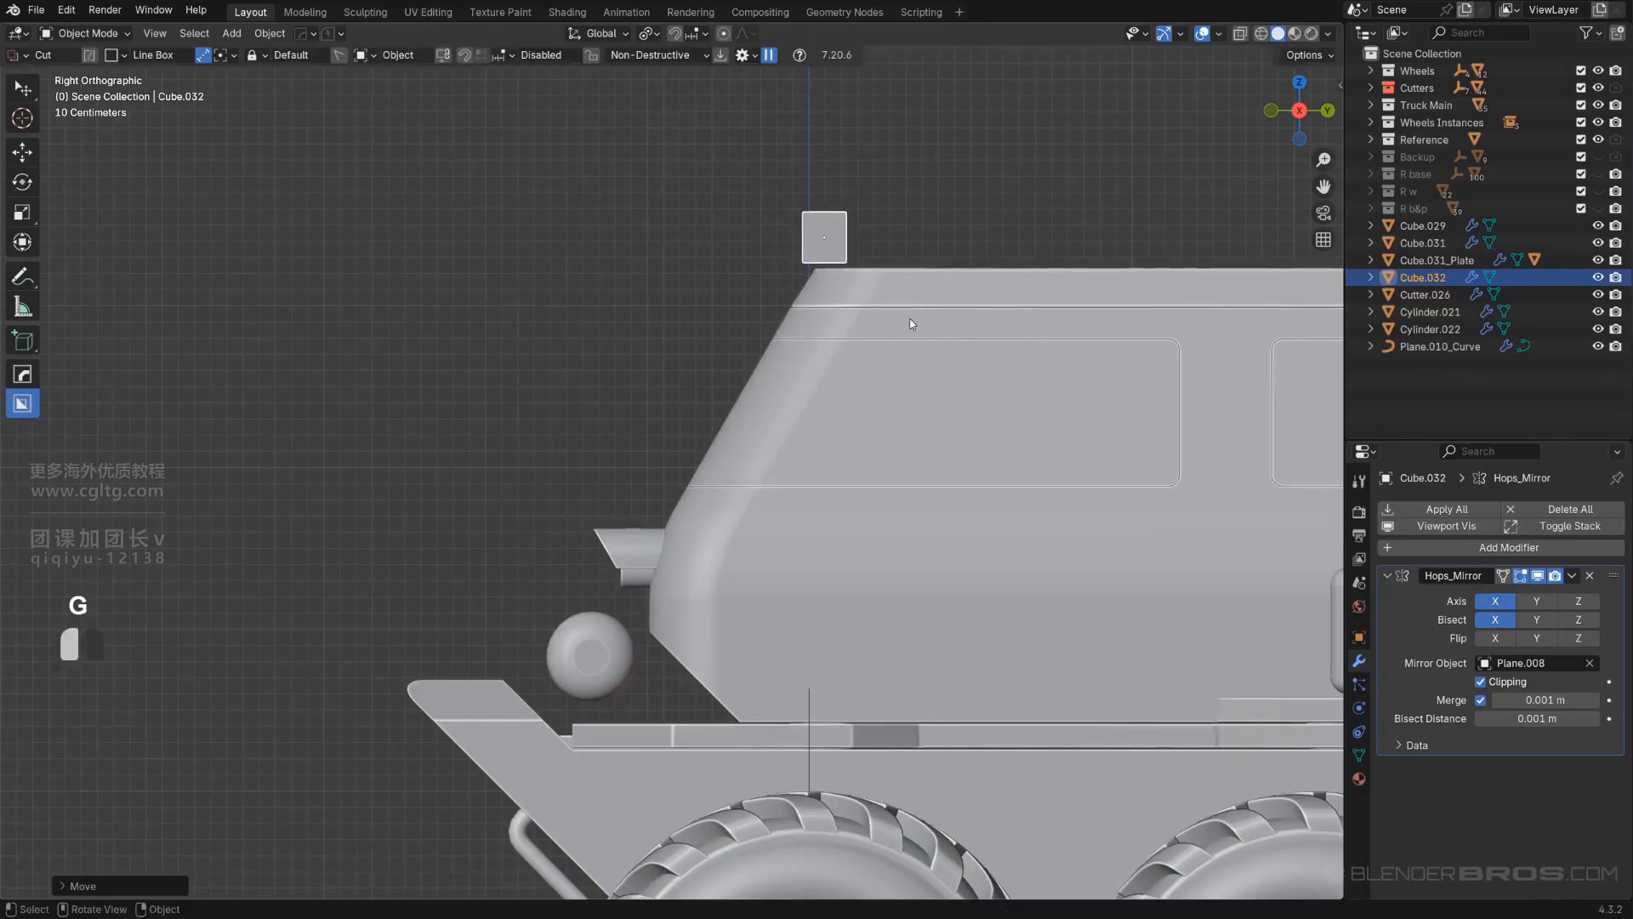
# Step: Apply the roof boxes' scale and bevel their four depth edges into rounded corners
pyautogui.scroll(3, 911, 316)
pyautogui.press('Tab')
pyautogui.moveTo(911, 315); pyautogui.dragTo(809, 441, button='middle')
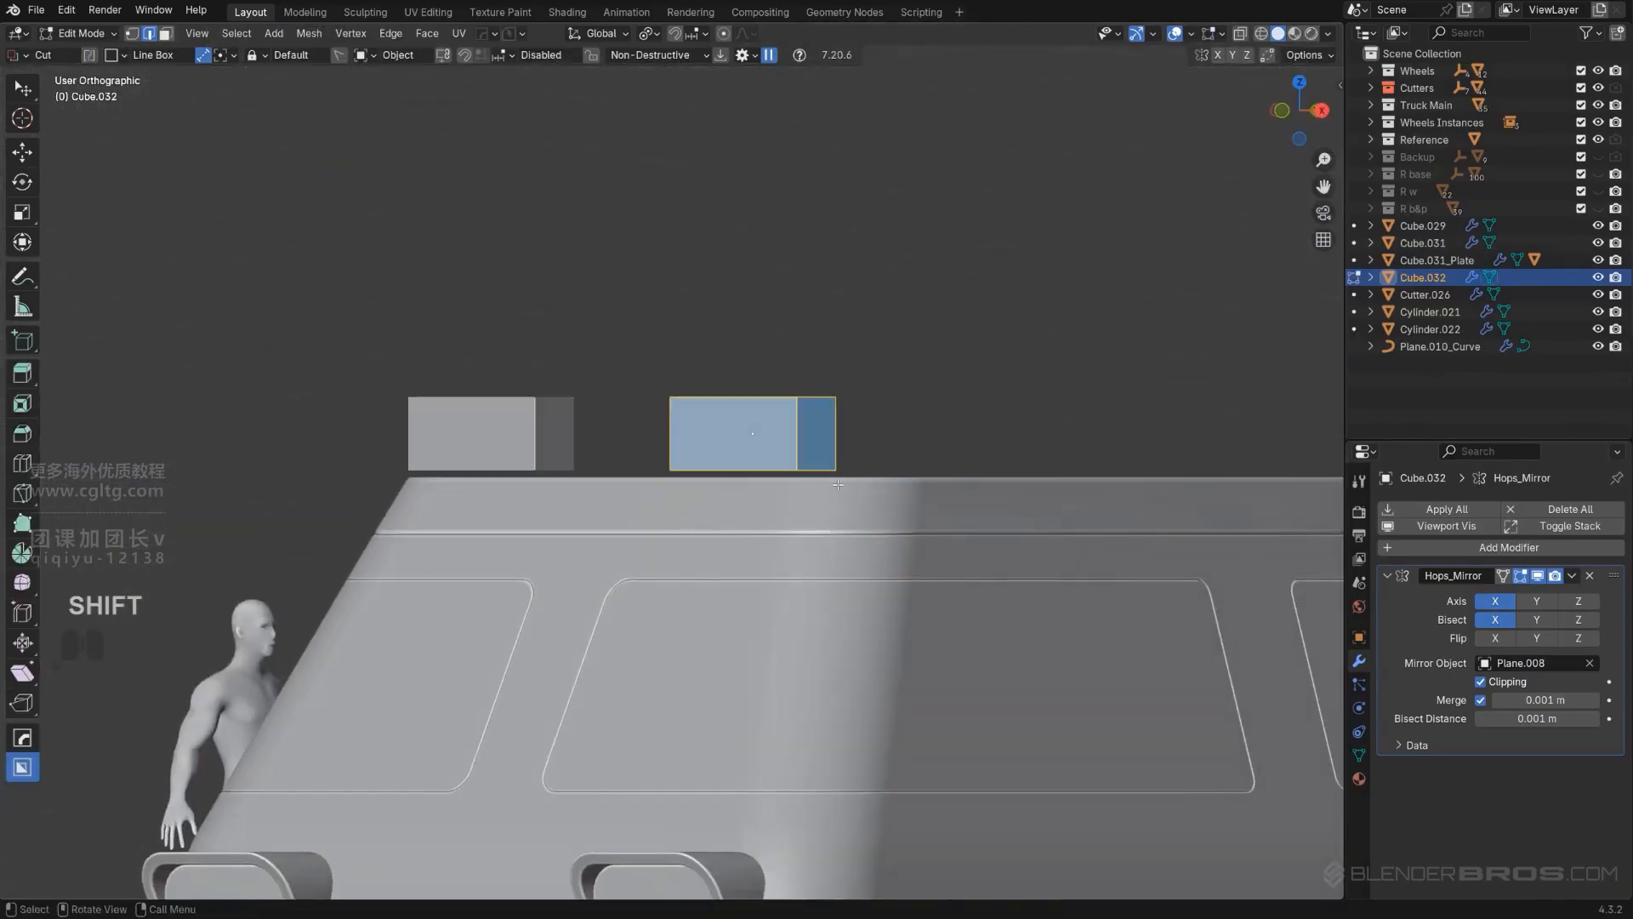
pyautogui.press('Tab')
pyautogui.hotkey('ctrl', 'a')
pyautogui.click(809, 441)
pyautogui.press('Tab')
pyautogui.keyDown('ctrl'); pyautogui.keyDown('alt'); pyautogui.click(834, 407); pyautogui.keyUp('alt'); pyautogui.keyUp('ctrl')
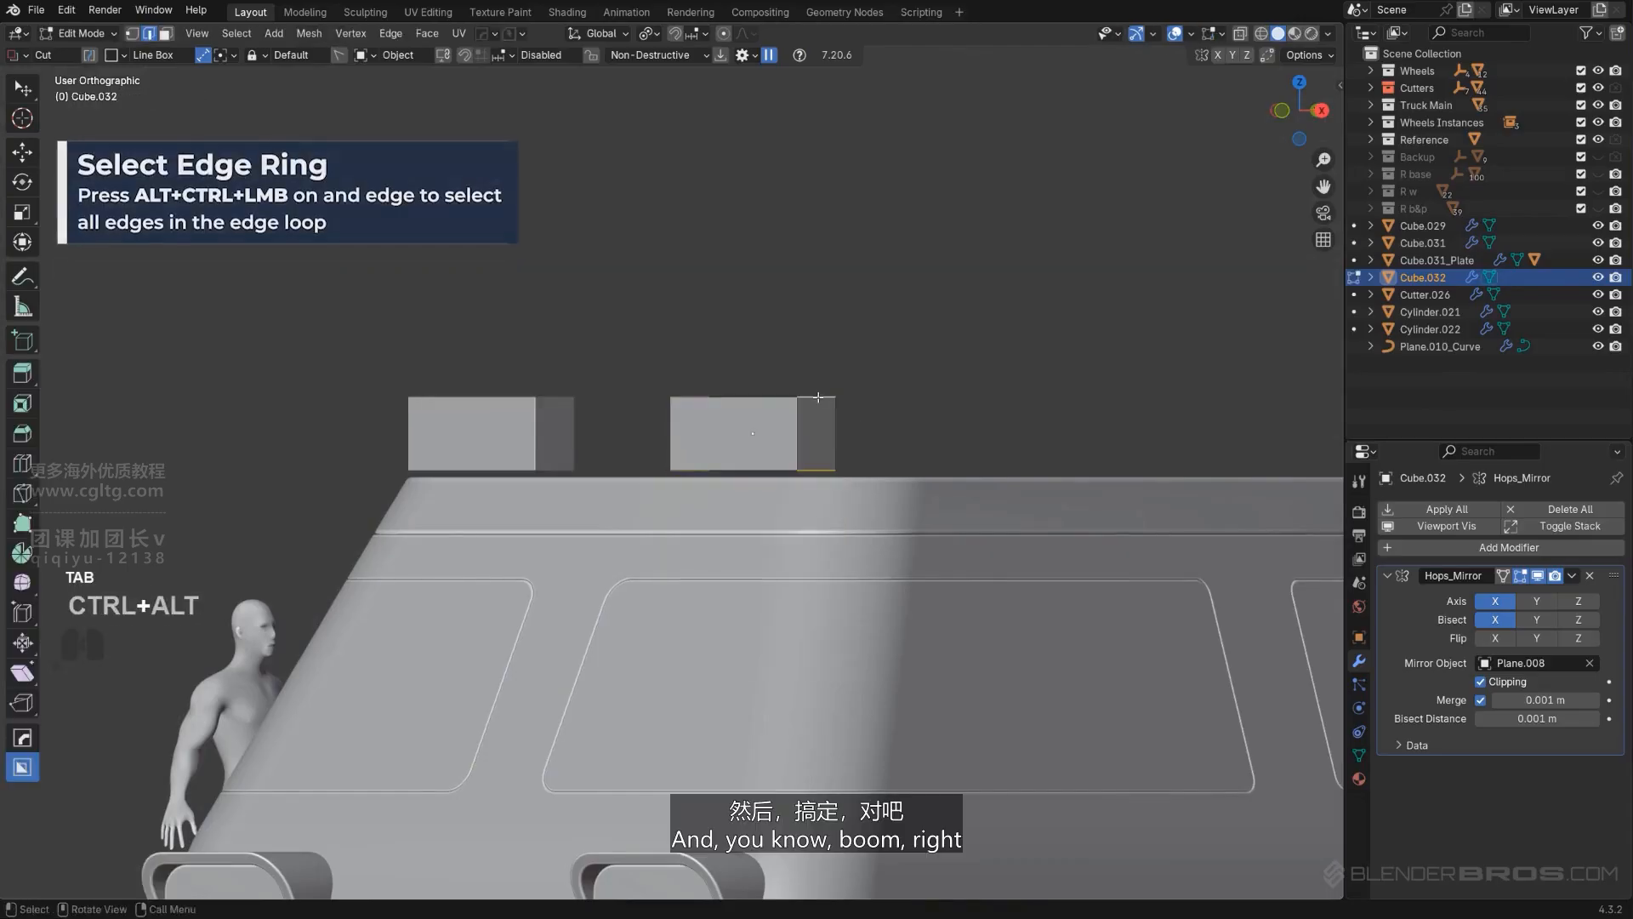
pyautogui.hotkey('ctrl', 'b')
pyautogui.click(922, 558)
pyautogui.press('Tab')
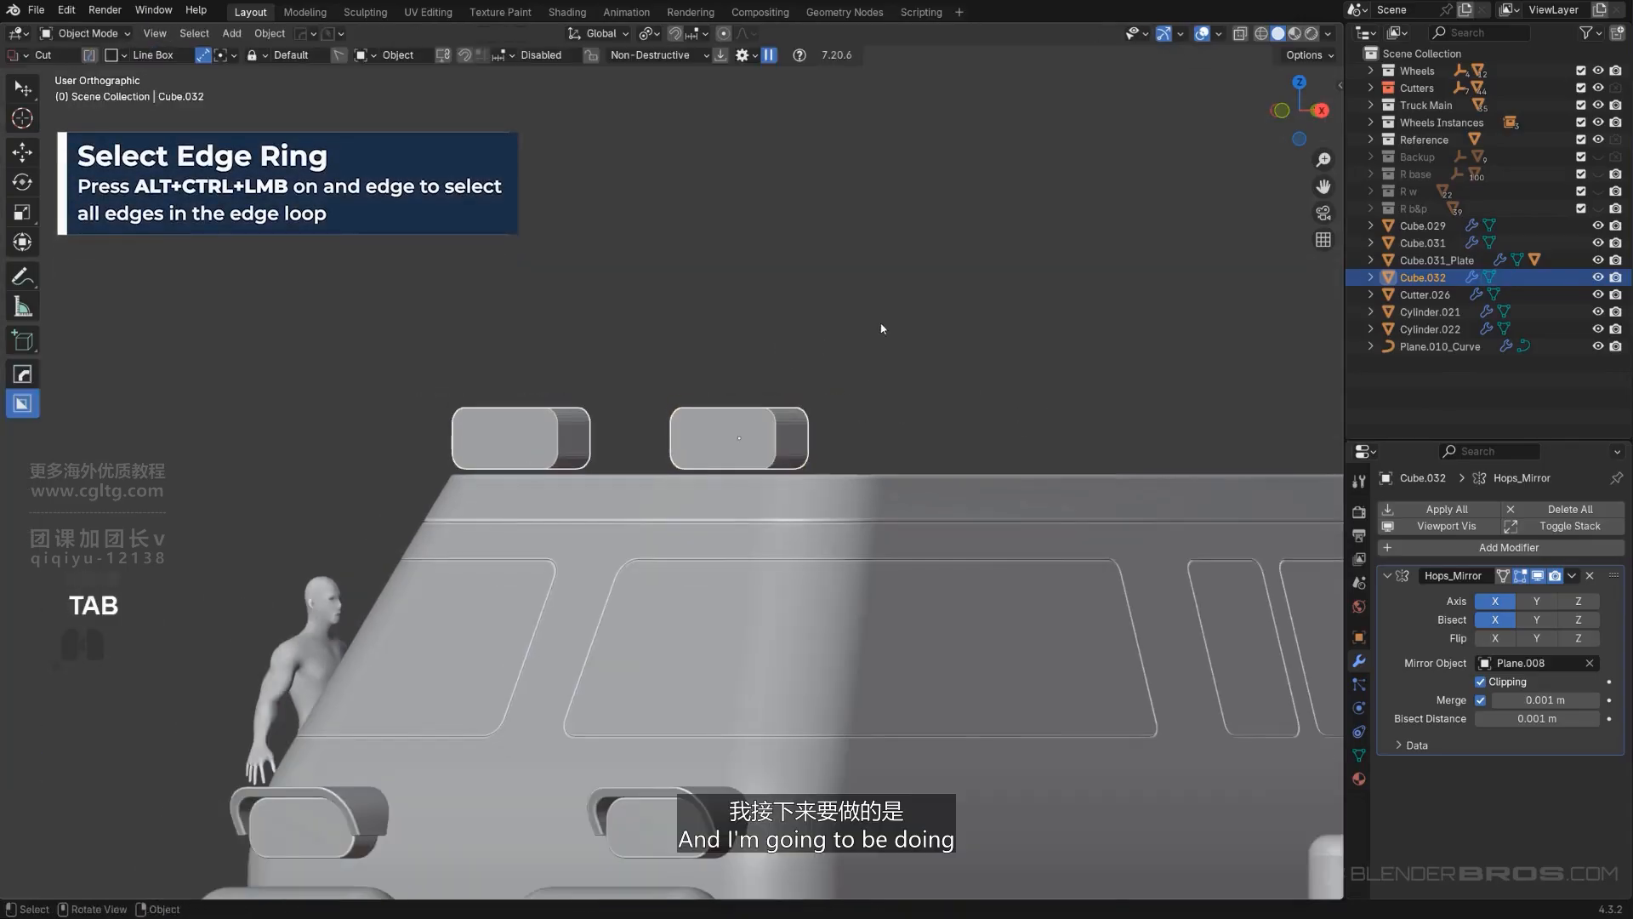
# Step: Add a HardOps Bevel modifier to the rounded roof boxes
pyautogui.press('q')
pyautogui.click(860, 332)
pyautogui.rightClick(857, 346)
pyautogui.press('q')
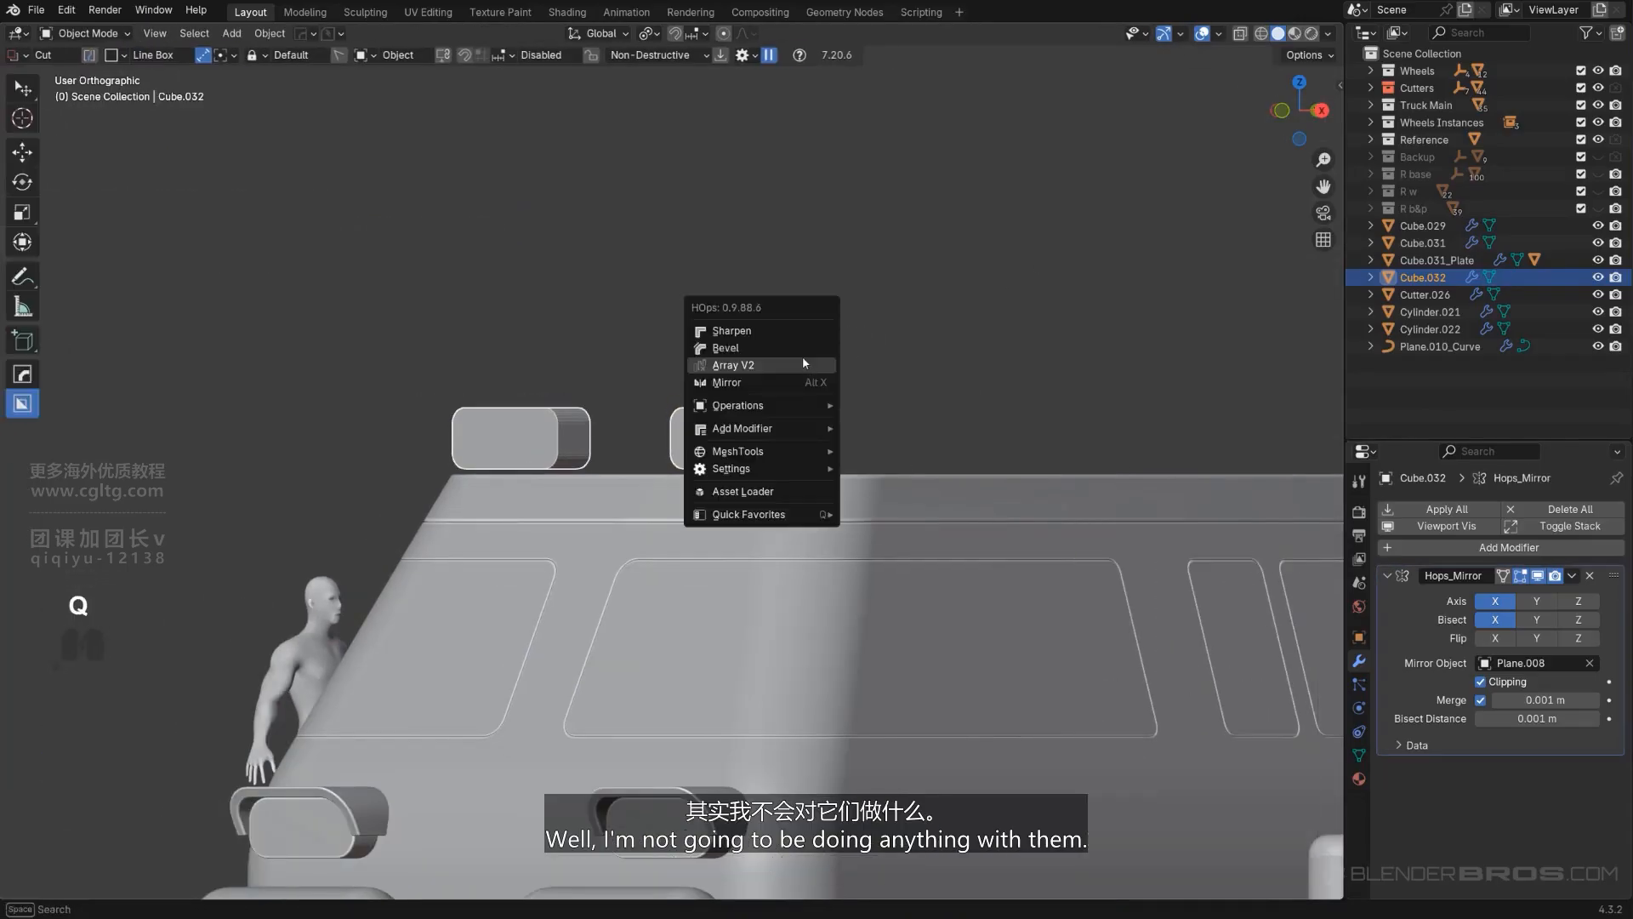
pyautogui.click(802, 355)
pyautogui.click(800, 350)
# Step: Lower the roof boxes slightly and spread them a little farther apart in the front view
pyautogui.scroll(-3, 770, 387)
pyautogui.moveTo(754, 403)
pyautogui.keyDown('alt'); pyautogui.mouseDown(button='middle')
pyautogui.moveTo(788, 401)
pyautogui.moveTo(773, 397)
pyautogui.mouseUp(button='middle'); pyautogui.keyUp('alt')
pyautogui.scroll(-4, 788, 402)
pyautogui.scroll(1, 776, 397)
pyautogui.scroll(3, 944, 343)
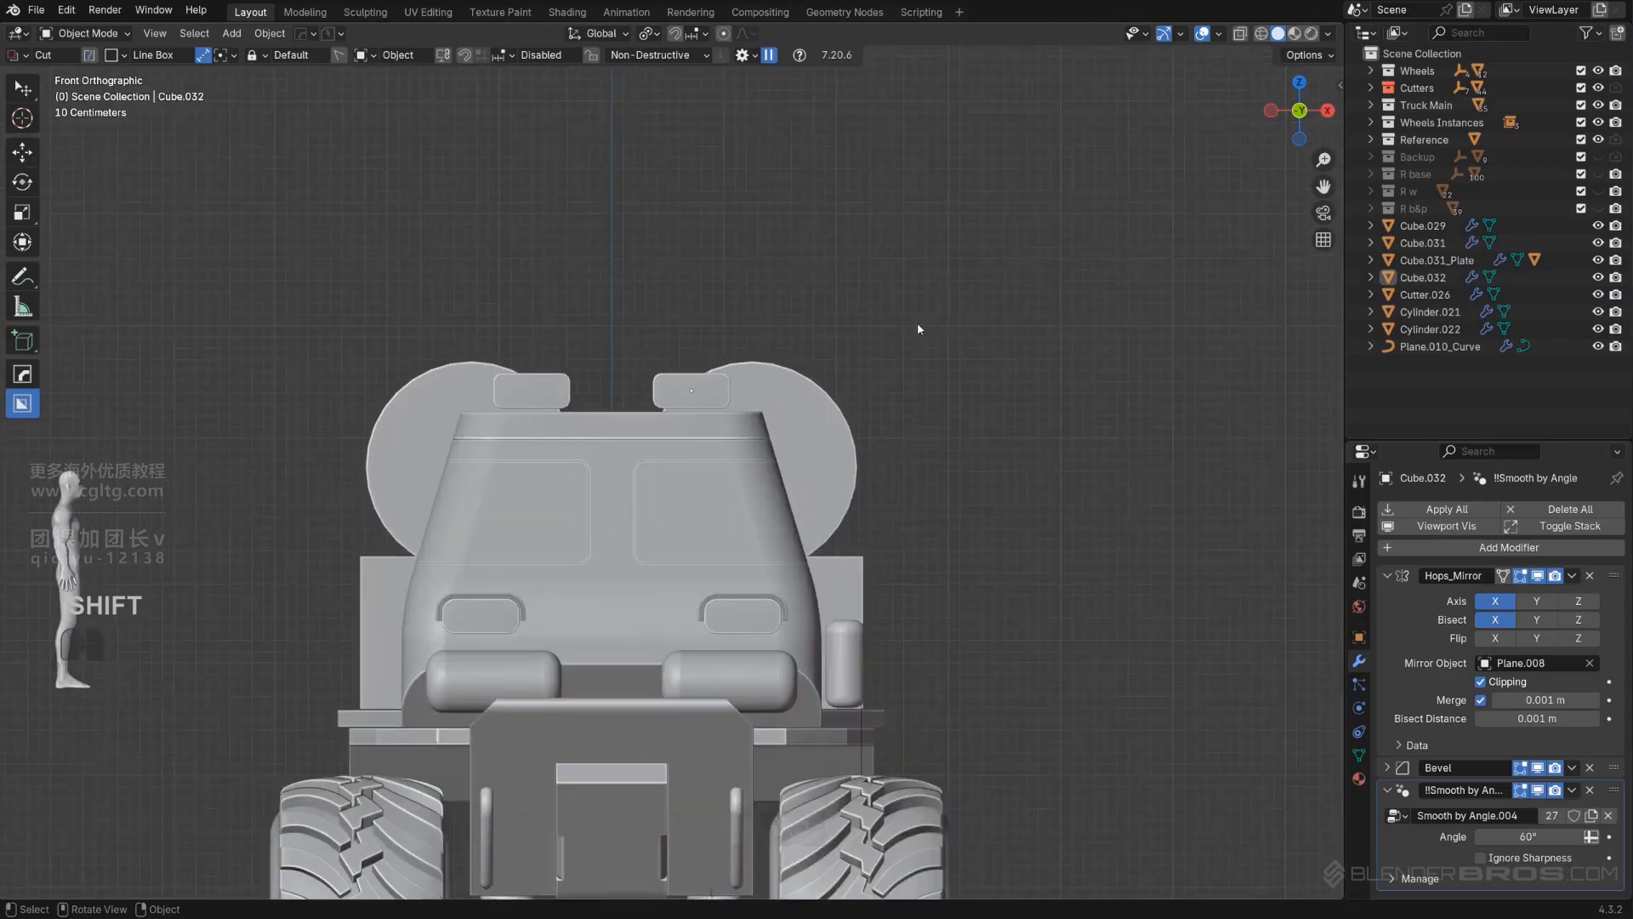
pyautogui.scroll(2, 791, 349)
pyautogui.click(649, 392)
pyautogui.click(688, 373)
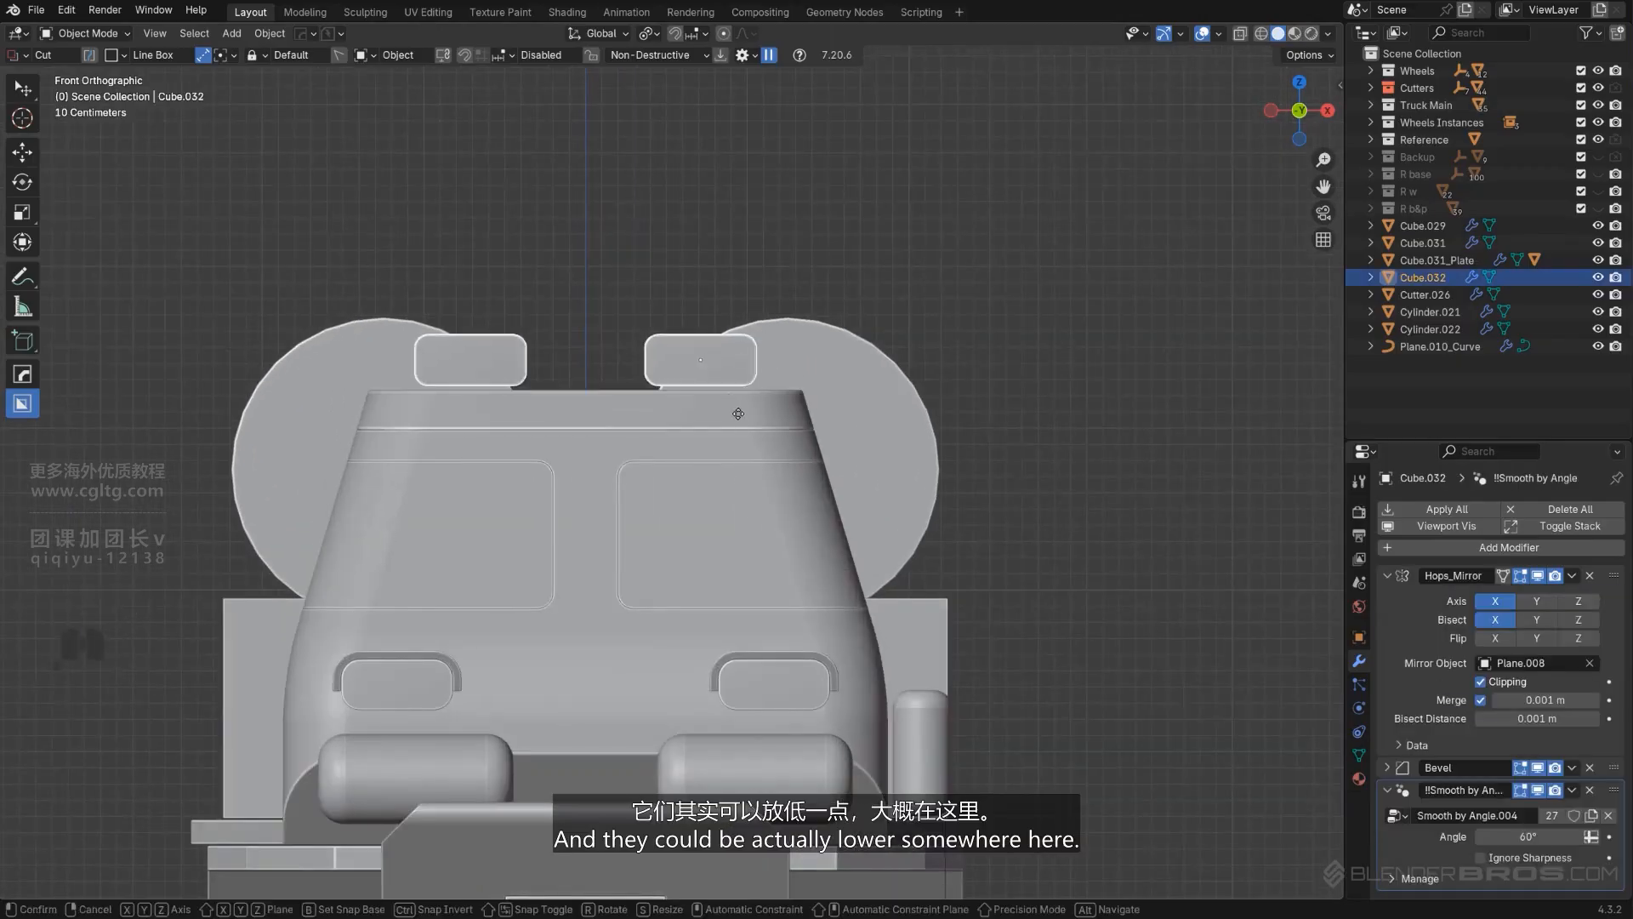
pyautogui.press('g')
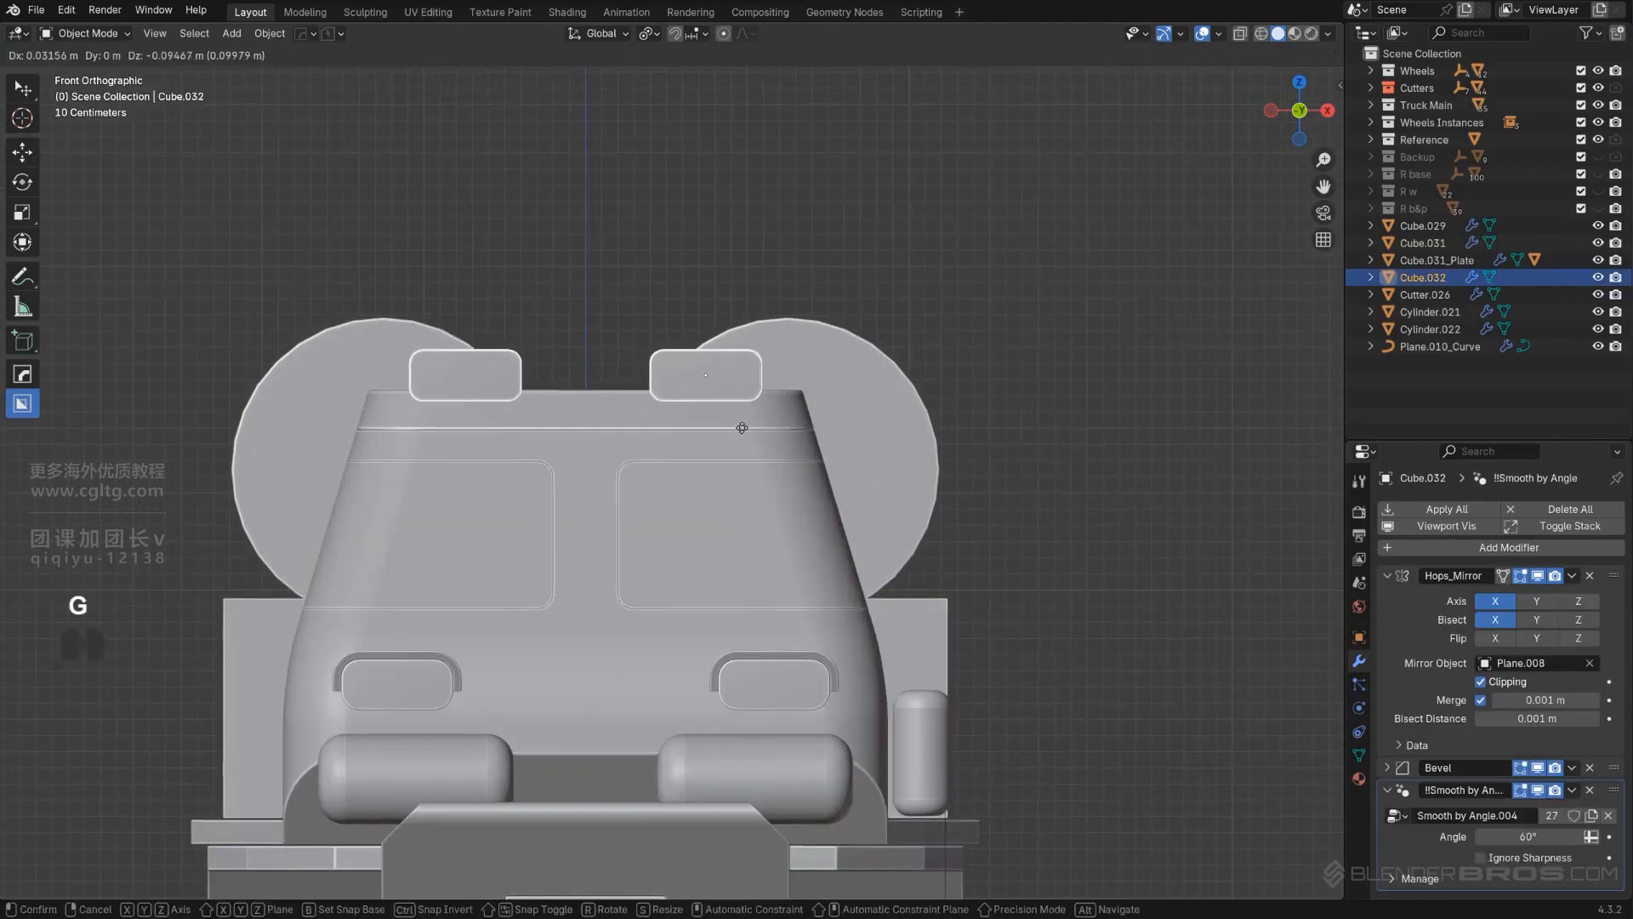
pyautogui.click(757, 426)
pyautogui.scroll(-2, 799, 422)
# Step: Chamfer the truck body's lower side edge beside the wheels with a one-segment bevel of about 0.32 m
pyautogui.click(1058, 406)
pyautogui.scroll(-3, 980, 464)
pyautogui.moveTo(976, 466); pyautogui.dragTo(818, 474, button='middle')
pyautogui.click(903, 484)
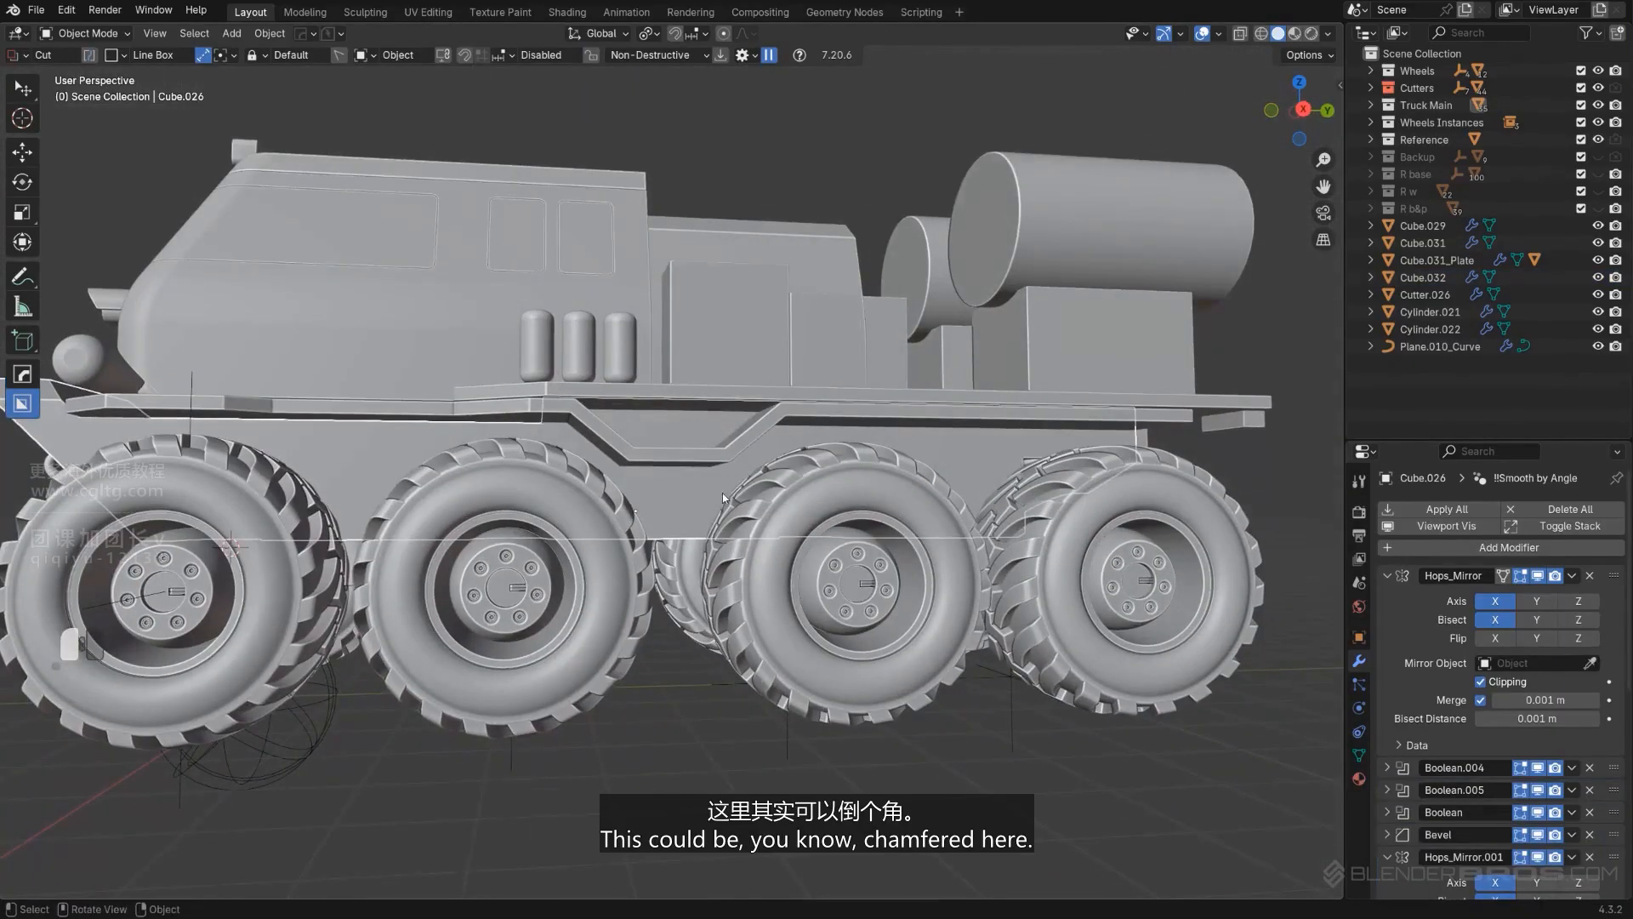
pyautogui.press('Tab')
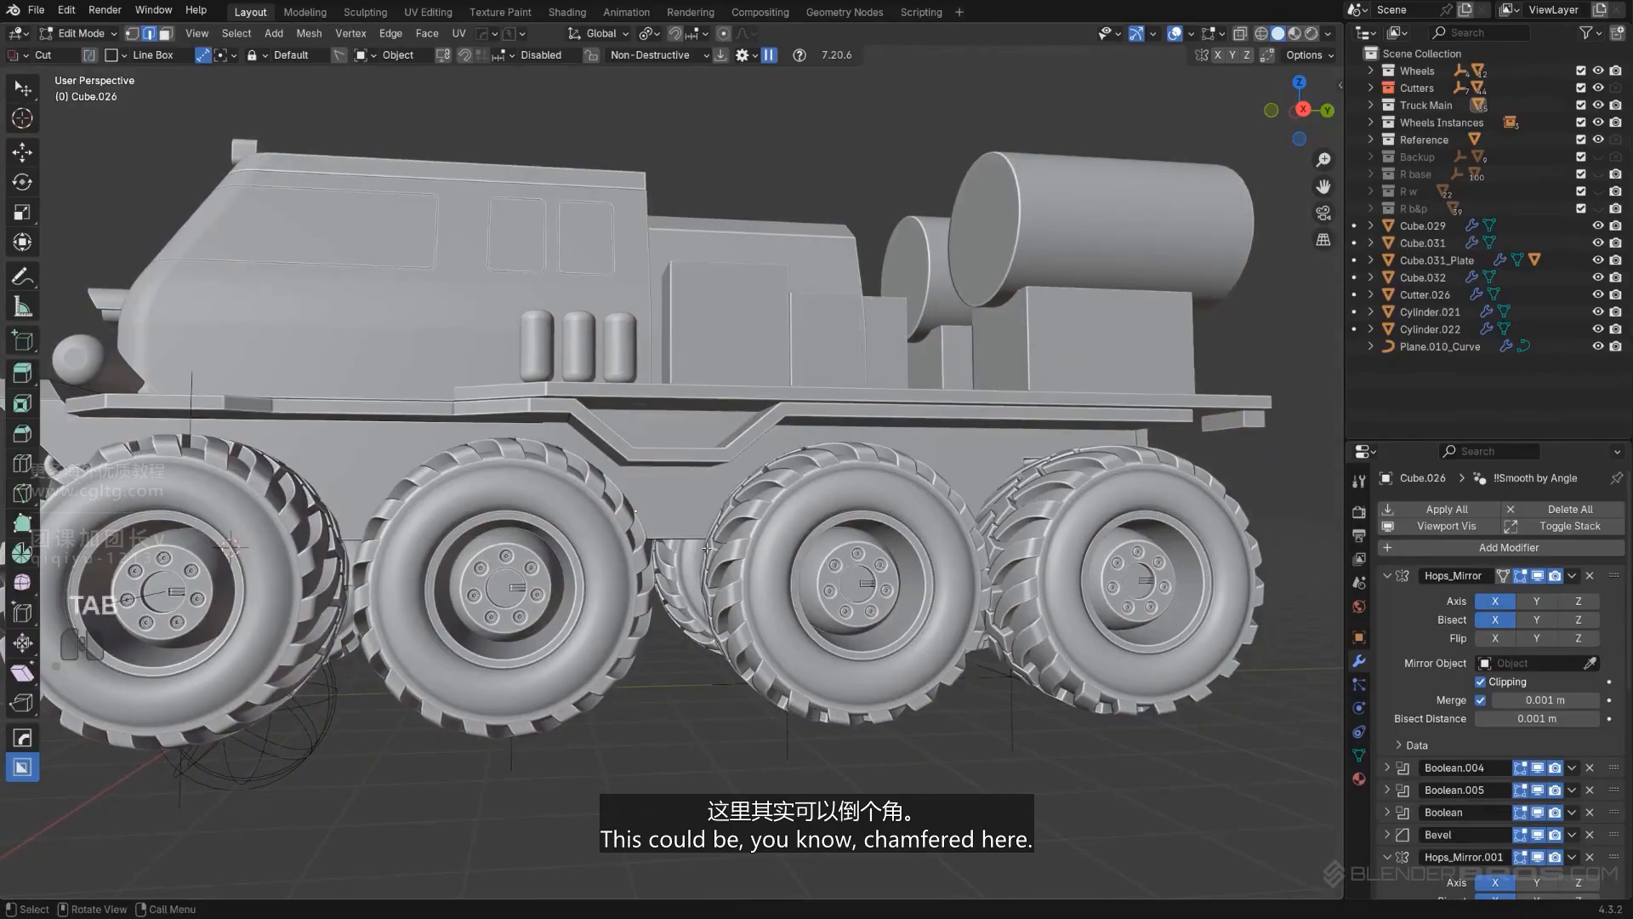
pyautogui.moveTo(722, 497); pyautogui.dragTo(842, 510, button='middle')
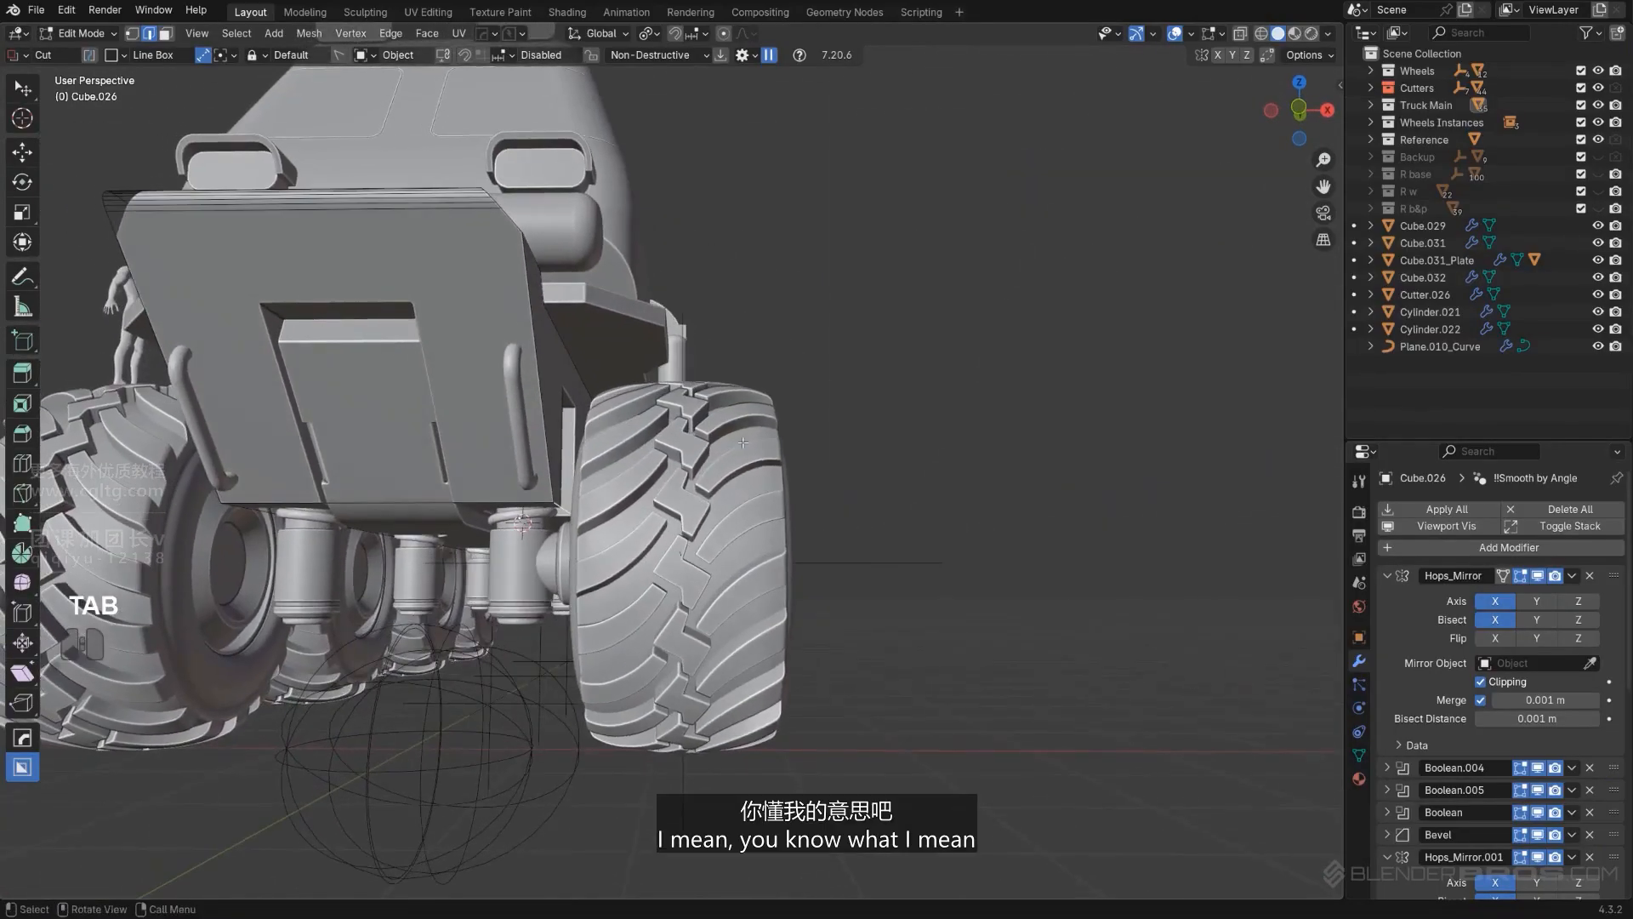
pyautogui.hotkey('ctrl', 'b')
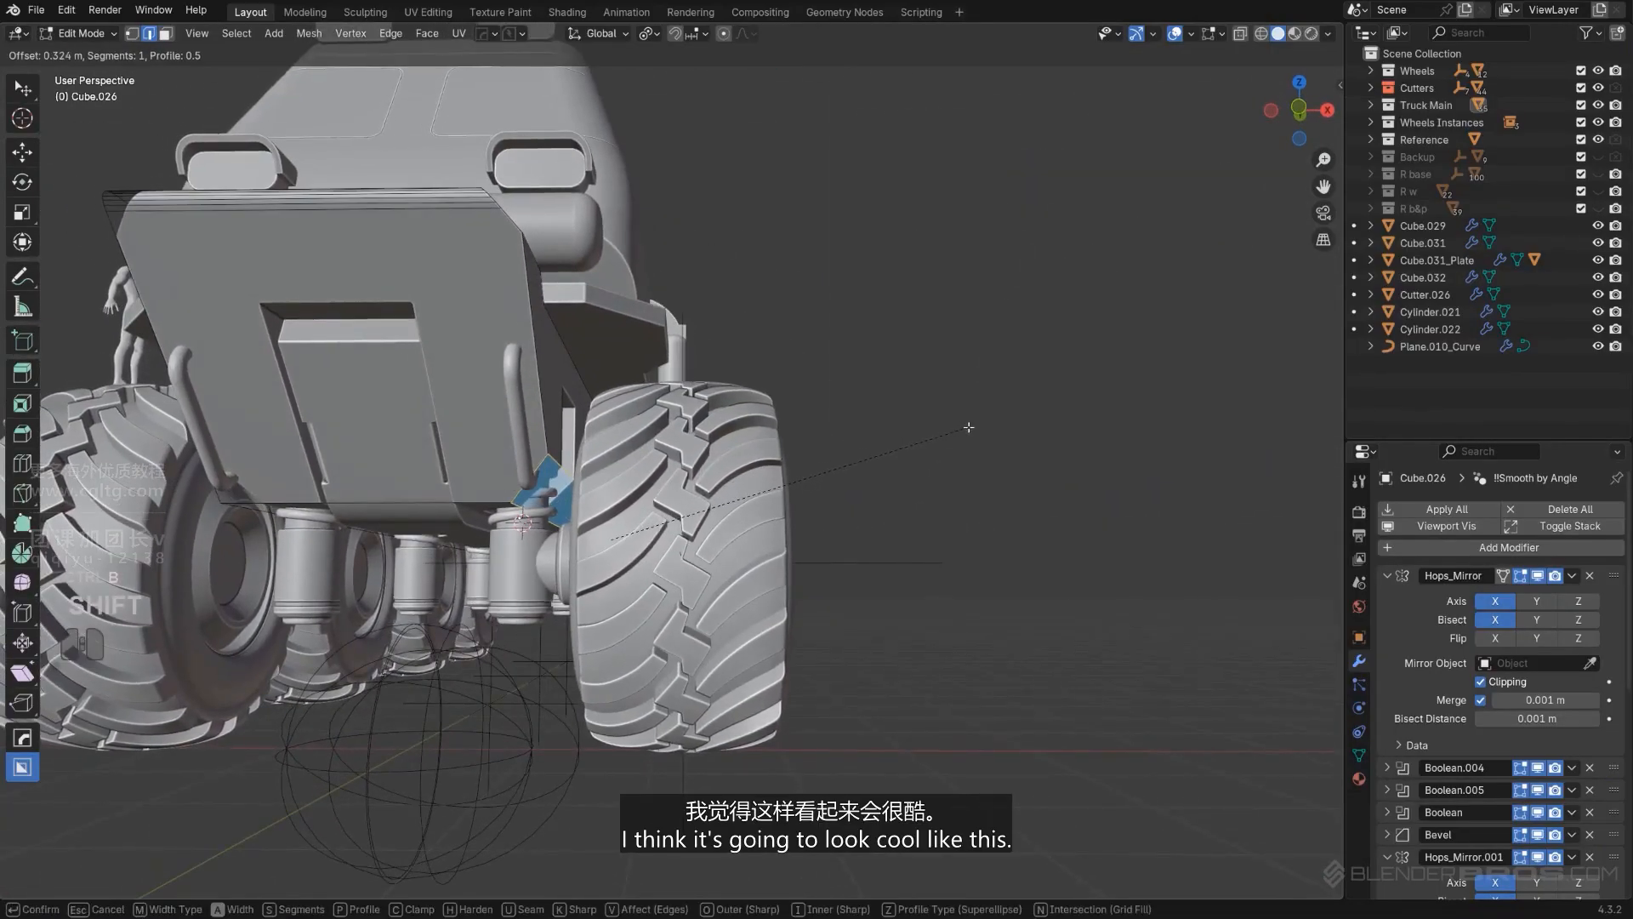
pyautogui.click(963, 439)
pyautogui.press('Tab')
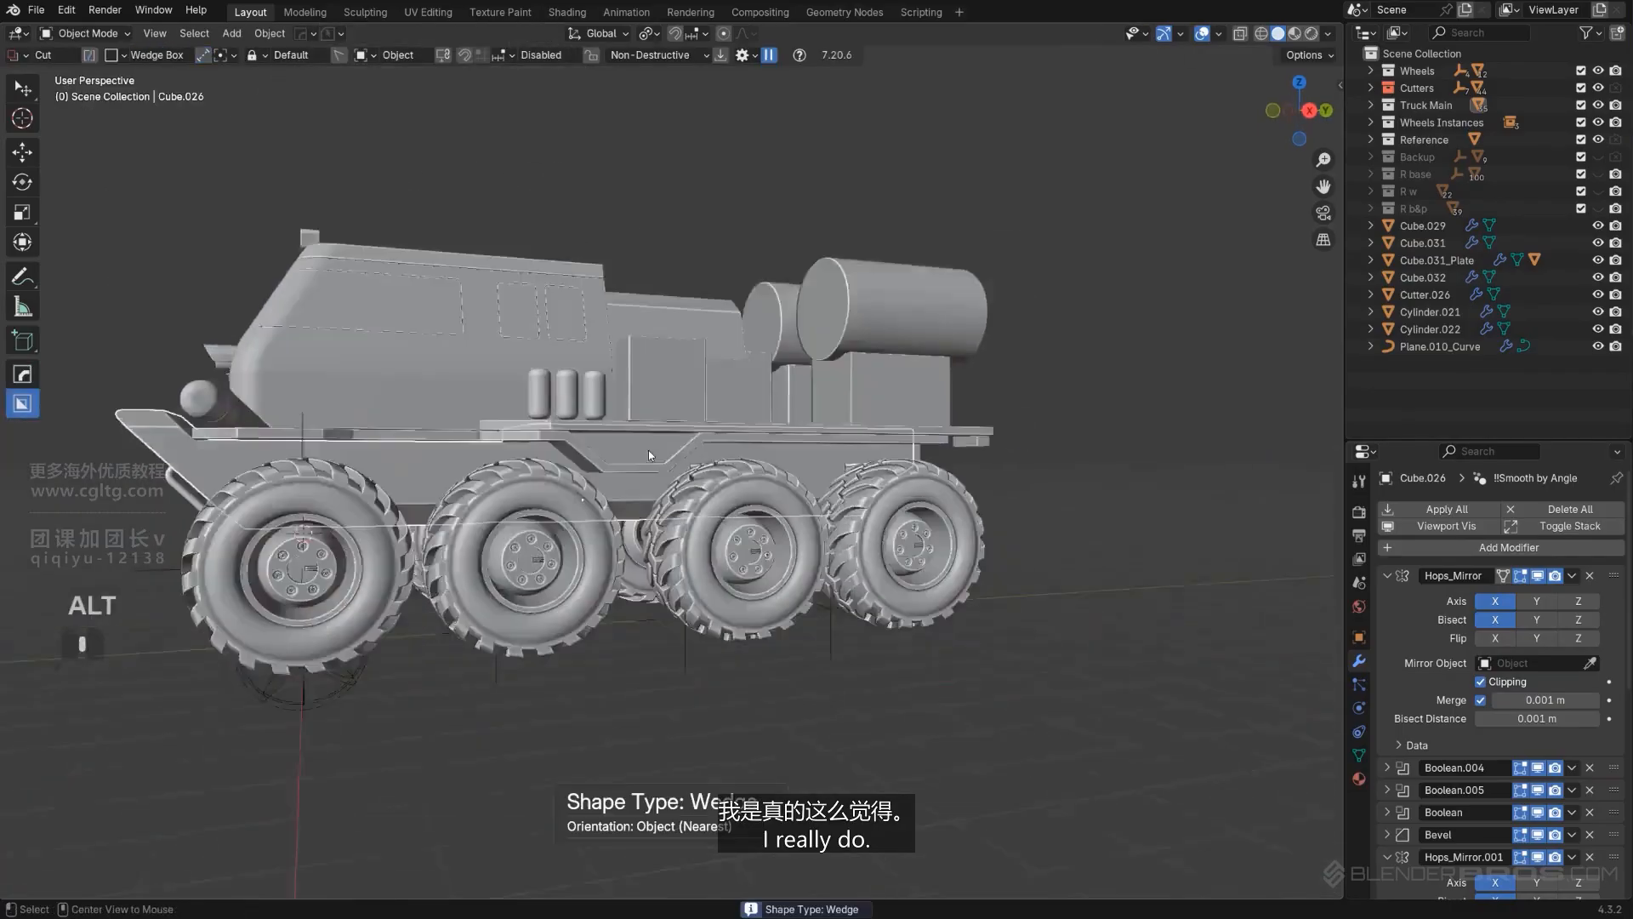
# Step: Move the front tubular handles about 0.23 m forward and 0.23 m up along the slanted front panel
pyautogui.press('KP_5')
pyautogui.keyDown('alt'); pyautogui.moveTo(648, 455); pyautogui.dragTo(702, 442, button='middle'); pyautogui.keyUp('alt')
pyautogui.scroll(5, 698, 459)
pyautogui.keyDown('shift'); pyautogui.moveTo(663, 527); pyautogui.dragTo(691, 491, button='middle'); pyautogui.keyUp('shift')
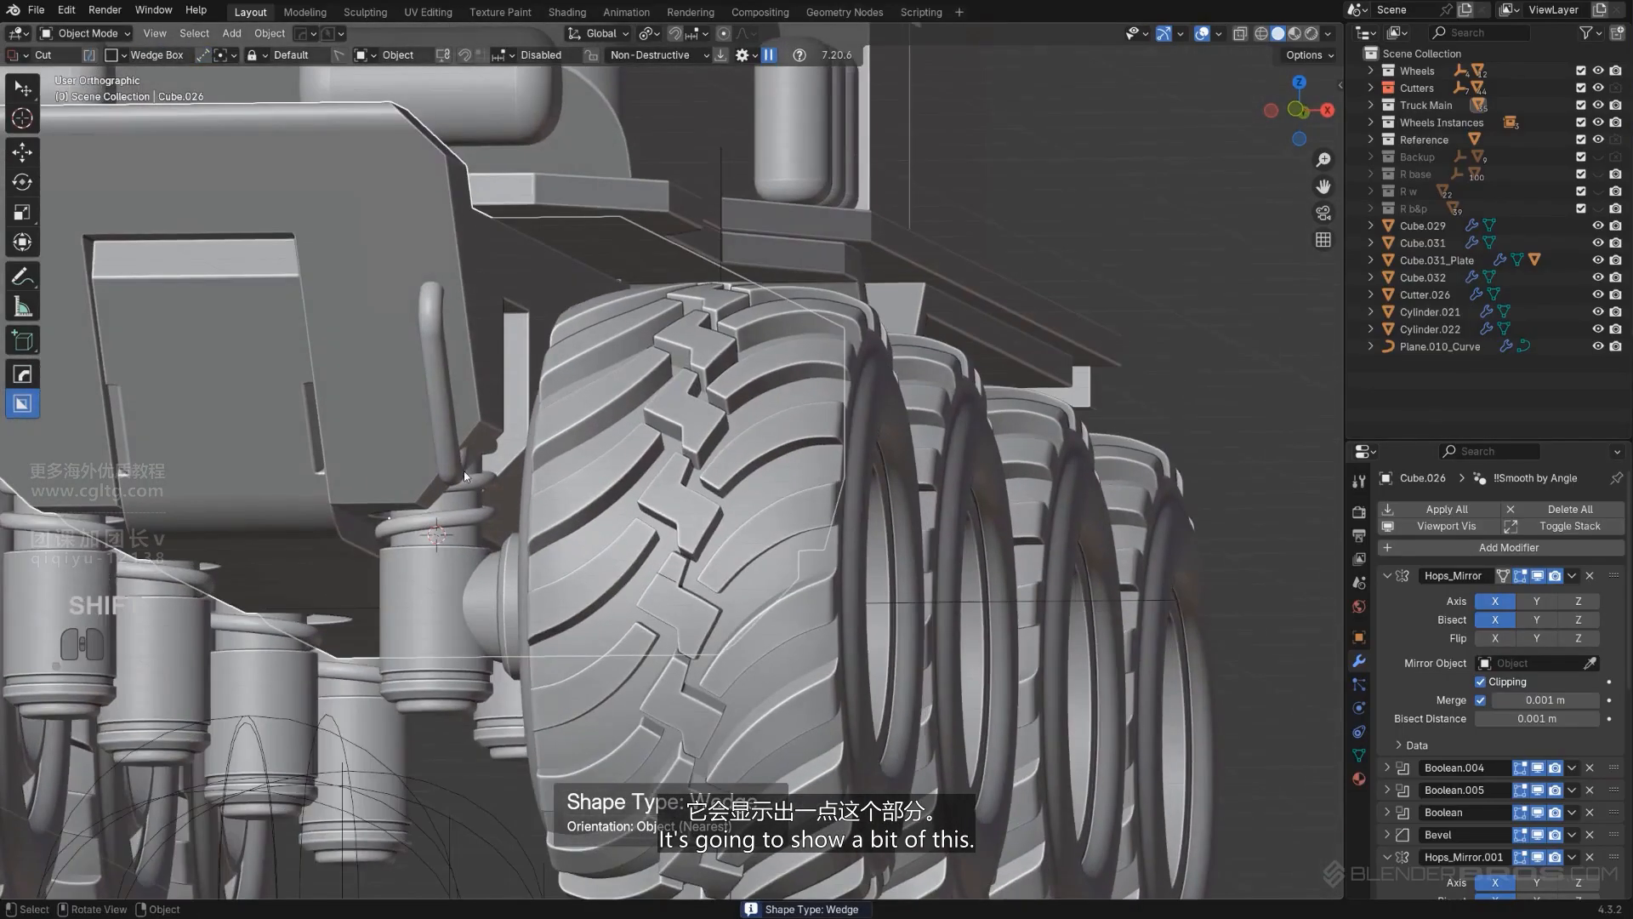
pyautogui.keyDown('shift'); pyautogui.moveTo(464, 473); pyautogui.dragTo(579, 506, button='middle'); pyautogui.keyUp('shift')
pyautogui.scroll(-3, 587, 497)
pyautogui.click(686, 454)
pyautogui.keyDown('alt'); pyautogui.moveTo(691, 456); pyautogui.dragTo(657, 501, button='middle'); pyautogui.keyUp('alt')
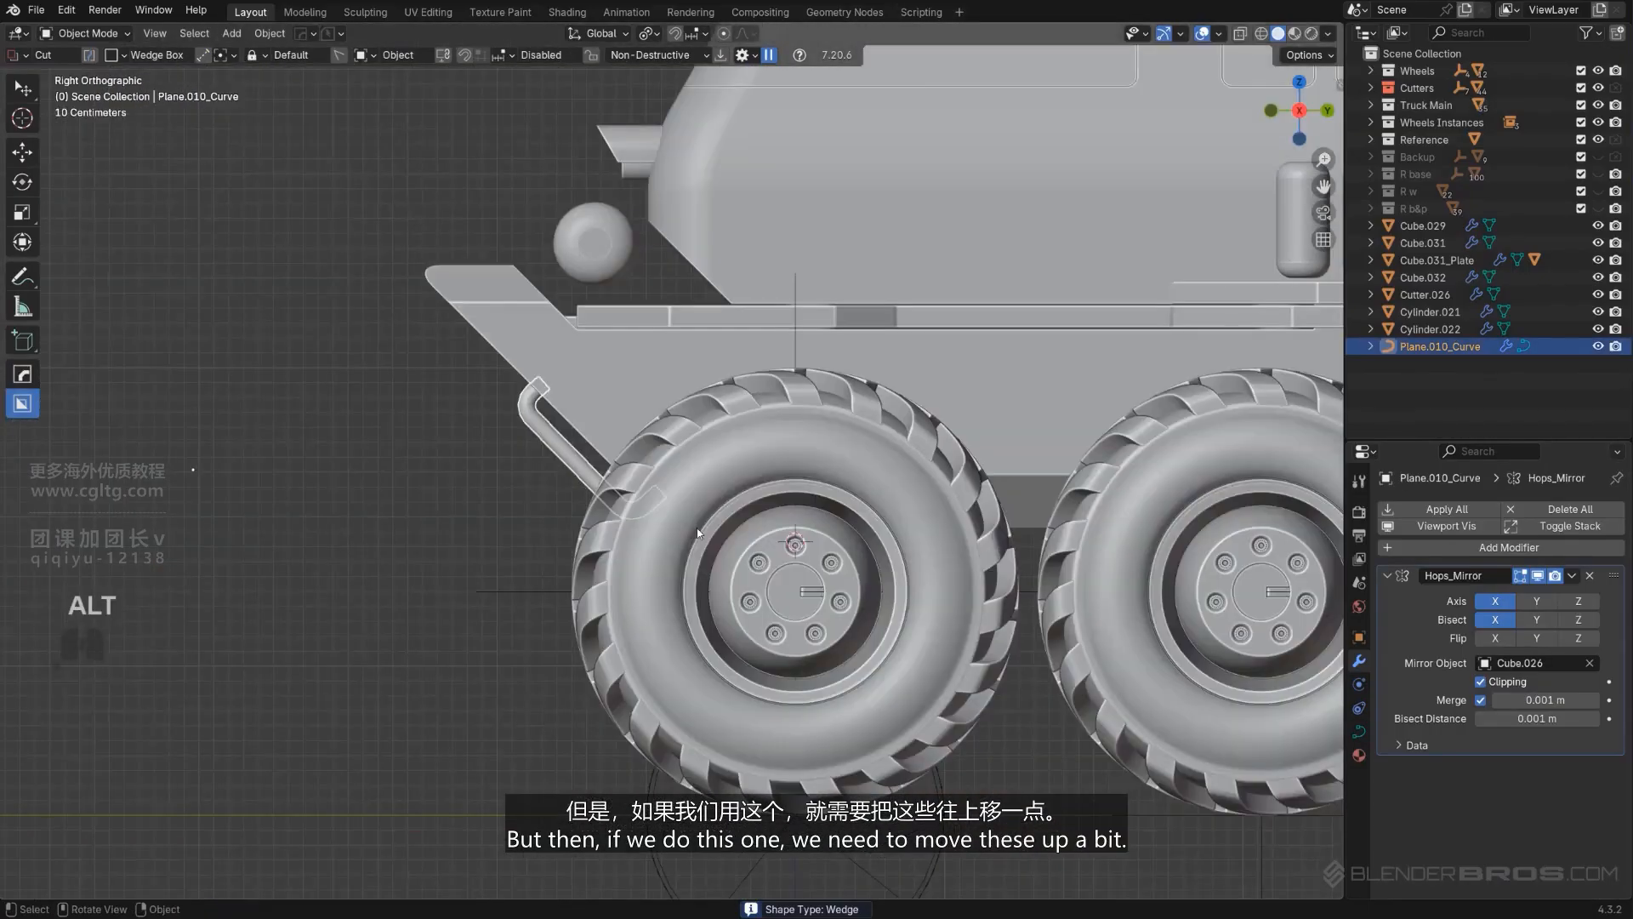
pyautogui.press('g')
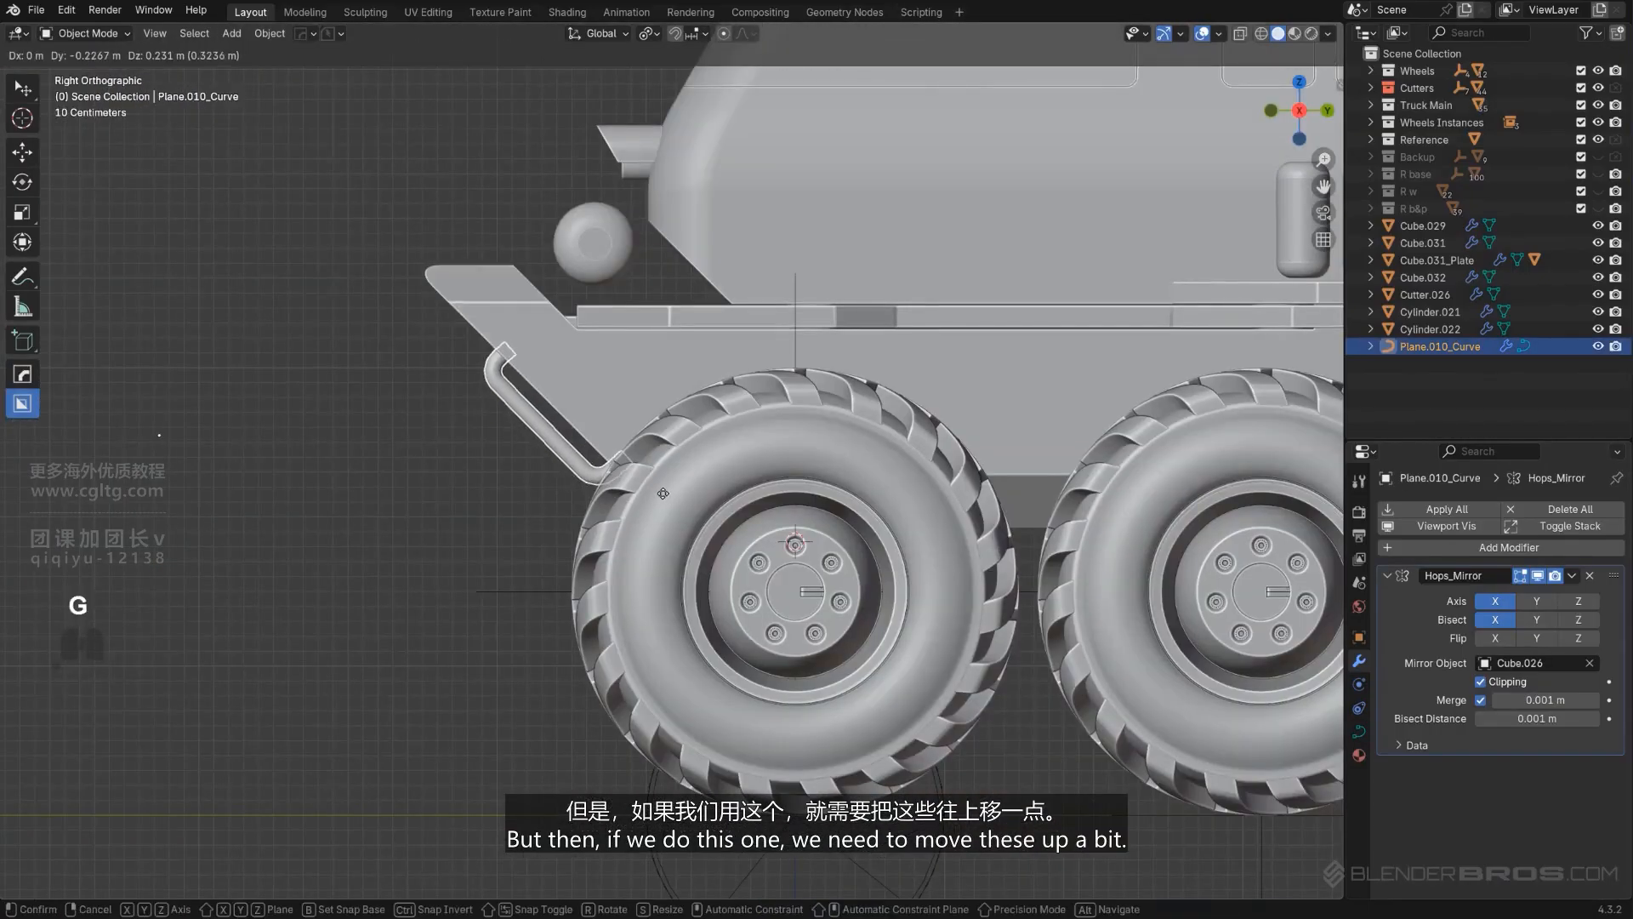
pyautogui.click(662, 493)
pyautogui.scroll(-1, 653, 510)
pyautogui.click(441, 594)
# Step: Move the front tubular handles farther forward and up so they stand off the slanted front panel
pyautogui.scroll(-3, 575, 448)
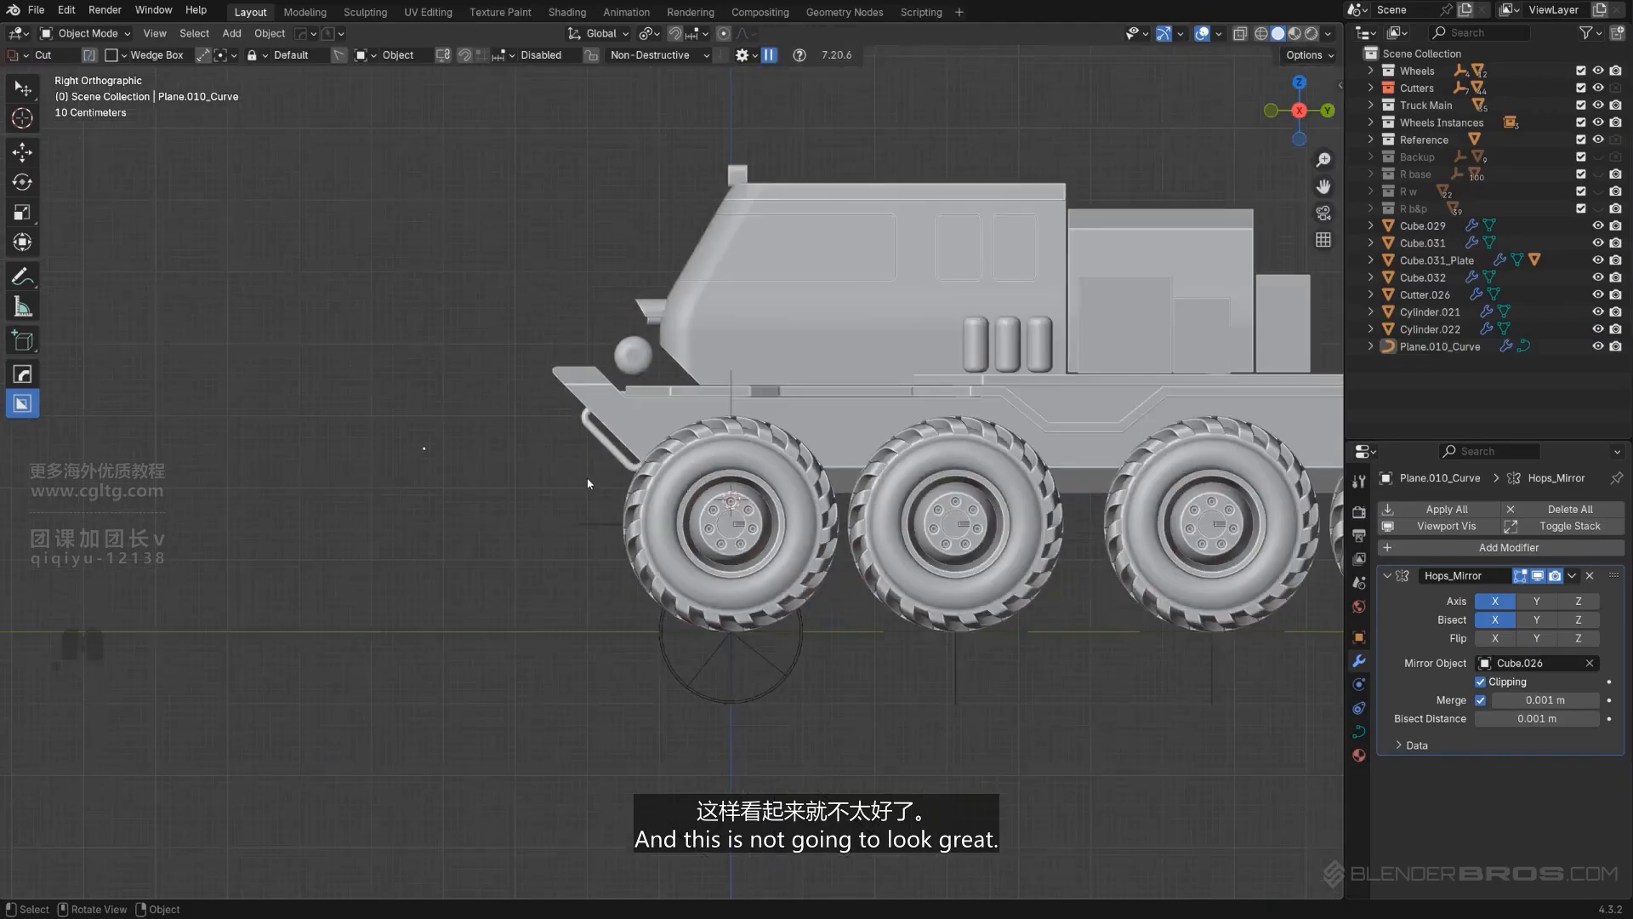
pyautogui.scroll(2, 664, 465)
pyautogui.keyDown('shift'); pyautogui.moveTo(655, 463); pyautogui.dragTo(716, 527, button='middle'); pyautogui.keyUp('shift')
pyautogui.click(658, 508)
pyautogui.scroll(2, 659, 511)
pyautogui.press('g')
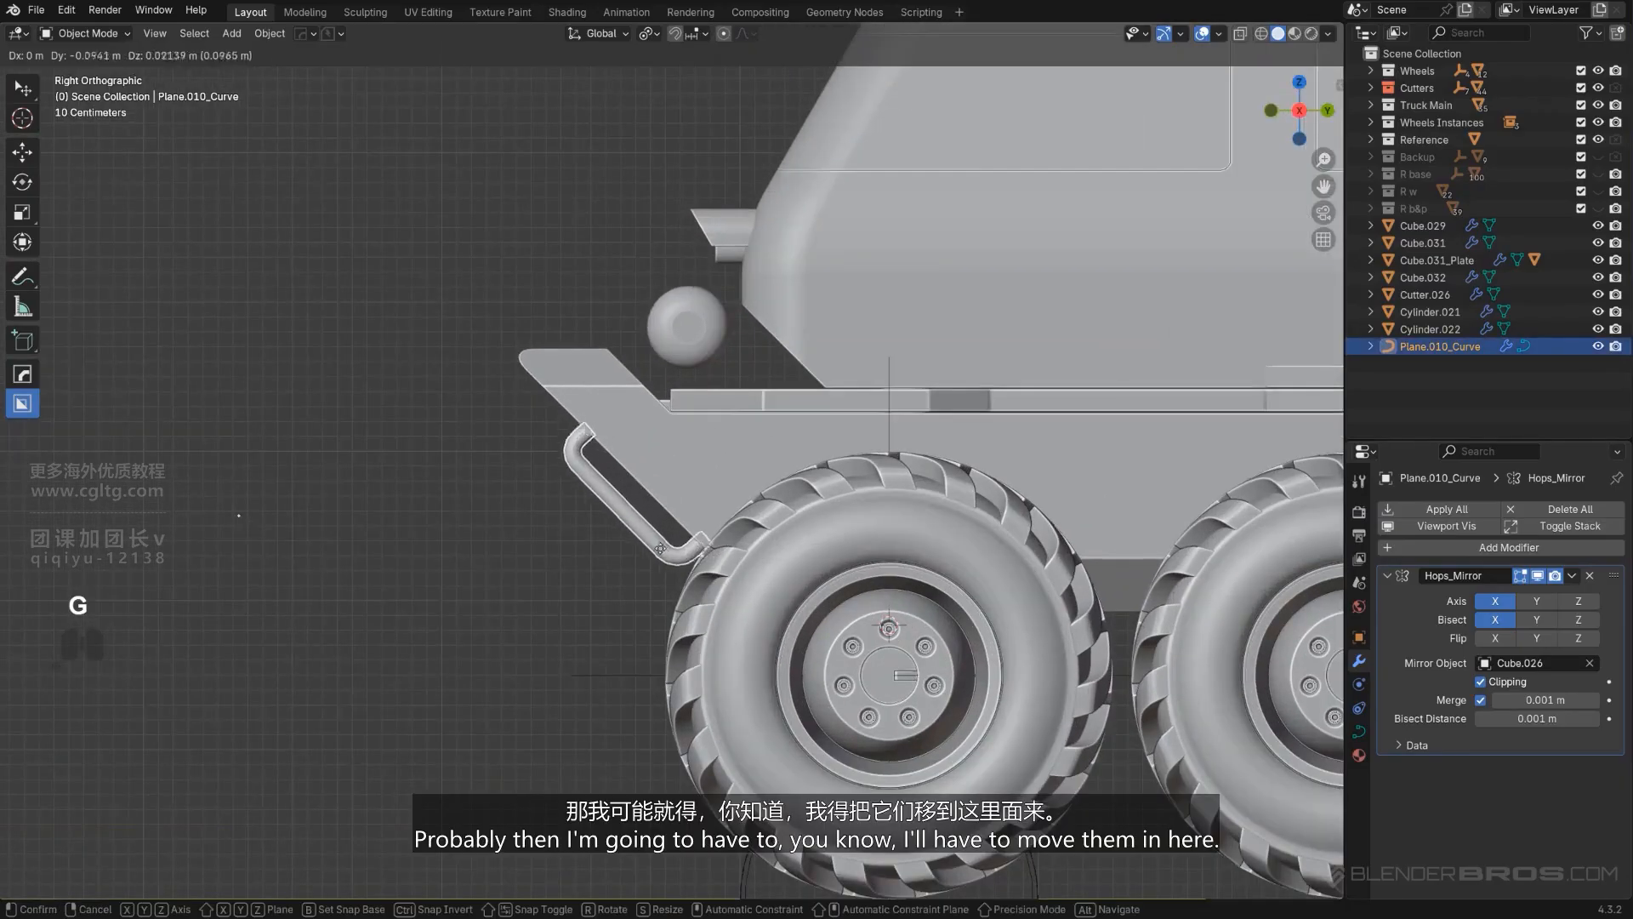
pyautogui.click(648, 525)
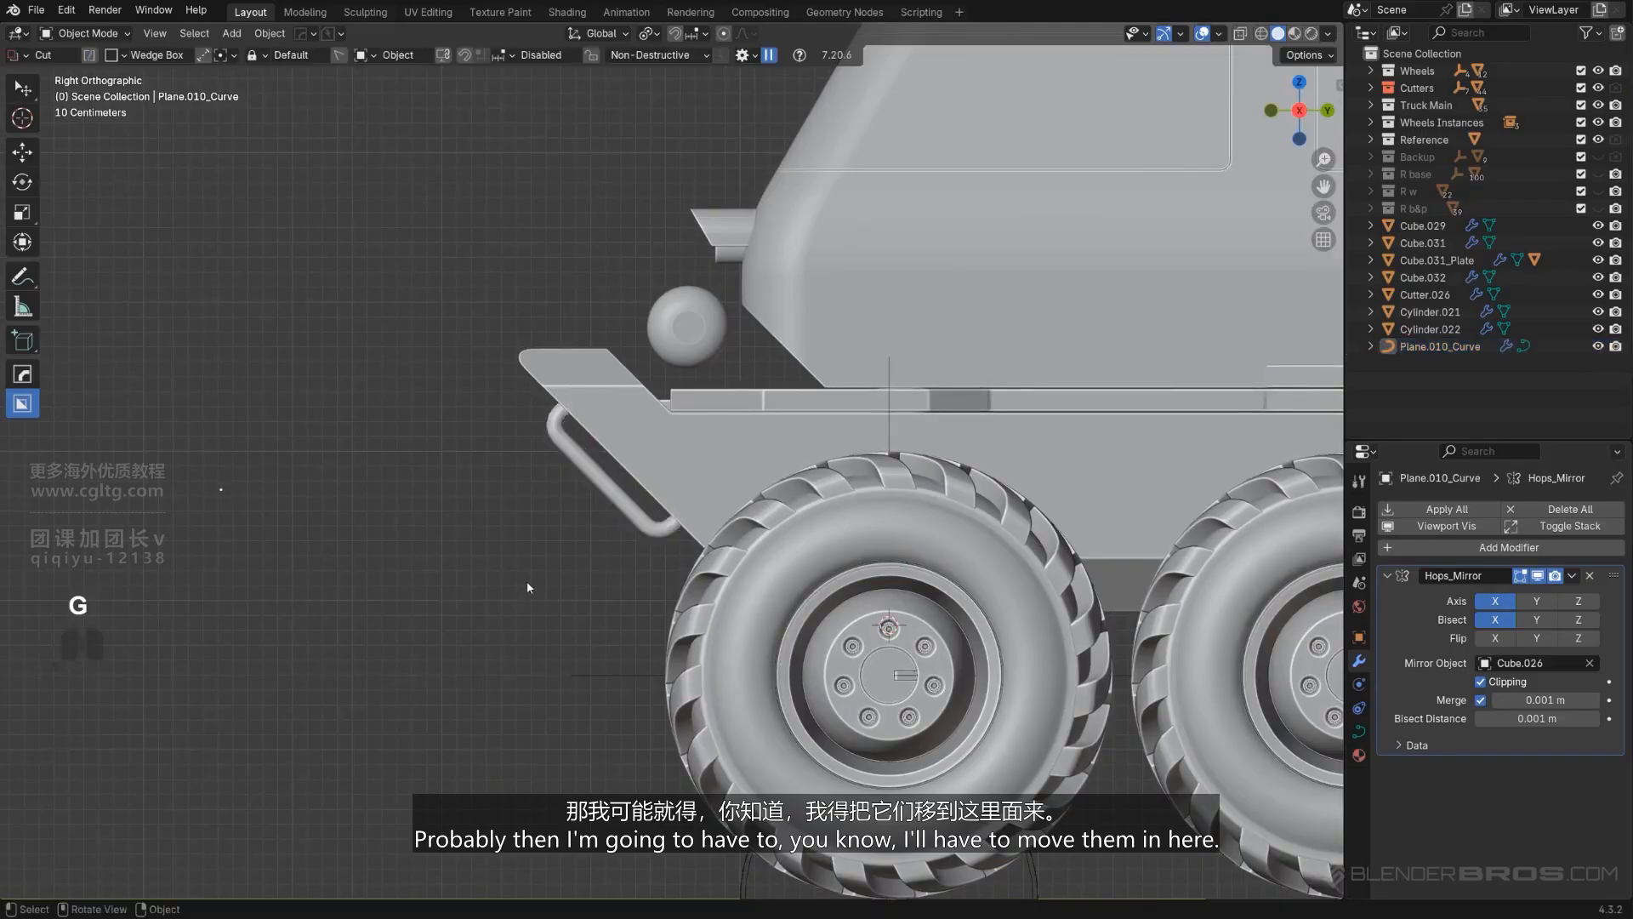
pyautogui.scroll(-5, 527, 584)
pyautogui.scroll(-1, 581, 513)
pyautogui.keyDown('shift'); pyautogui.moveTo(788, 542); pyautogui.dragTo(647, 536, button='middle'); pyautogui.keyUp('shift')
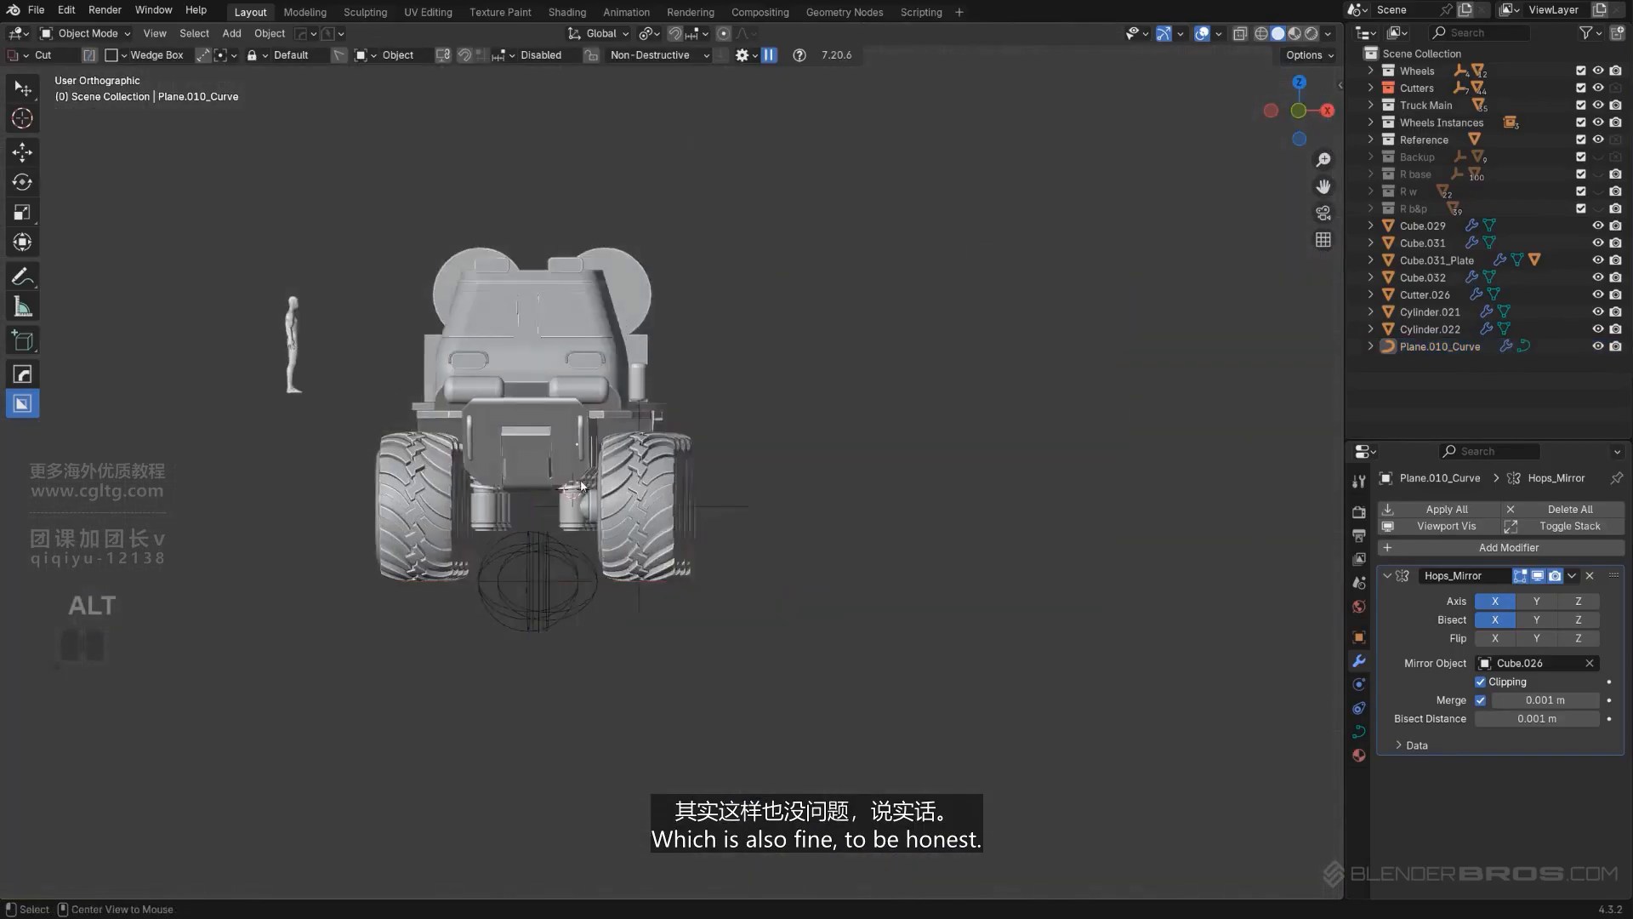
# Step: Lower the front handles about 0.06 m on the front panel in the front view
pyautogui.scroll(6, 749, 527)
pyautogui.keyDown('shift'); pyautogui.moveTo(757, 524); pyautogui.dragTo(703, 527, button='middle'); pyautogui.keyUp('shift')
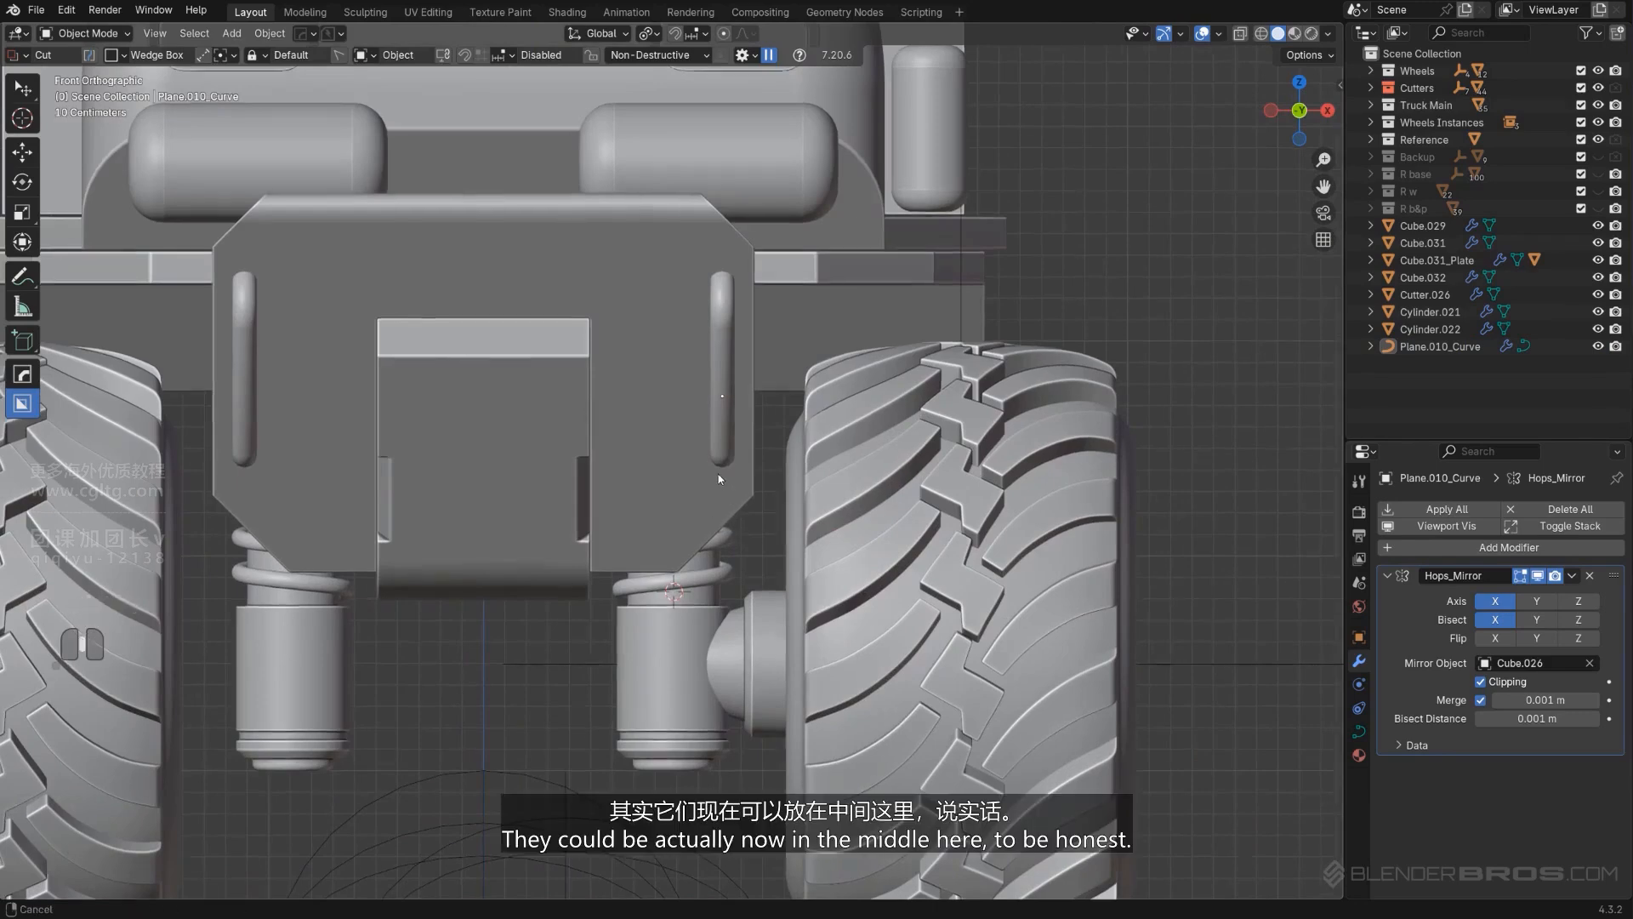
pyautogui.keyDown('shift'); pyautogui.moveTo(720, 478); pyautogui.dragTo(710, 471, button='middle'); pyautogui.keyUp('shift')
pyautogui.press('g')
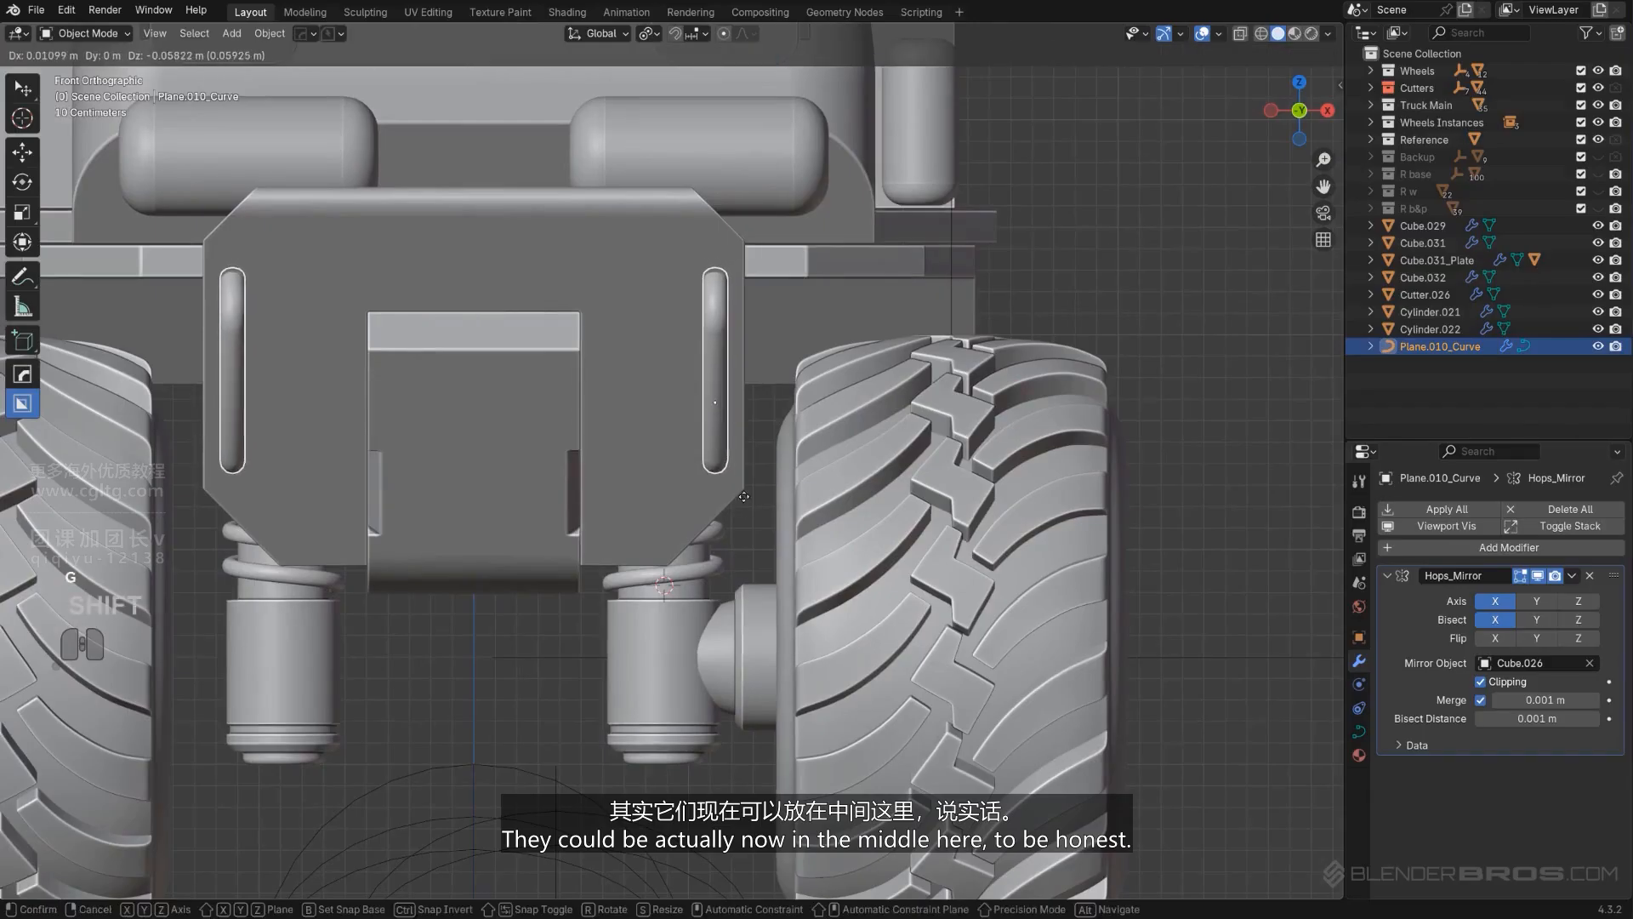
pyautogui.click(746, 514)
# Step: Shift the front handles back toward the slanted panel in the side view so their ends meet its surface
pyautogui.scroll(-4, 795, 521)
pyautogui.keyDown('alt'); pyautogui.moveTo(799, 520); pyautogui.dragTo(615, 551, button='middle'); pyautogui.keyUp('alt')
pyautogui.click(614, 552)
pyautogui.scroll(2, 516, 566)
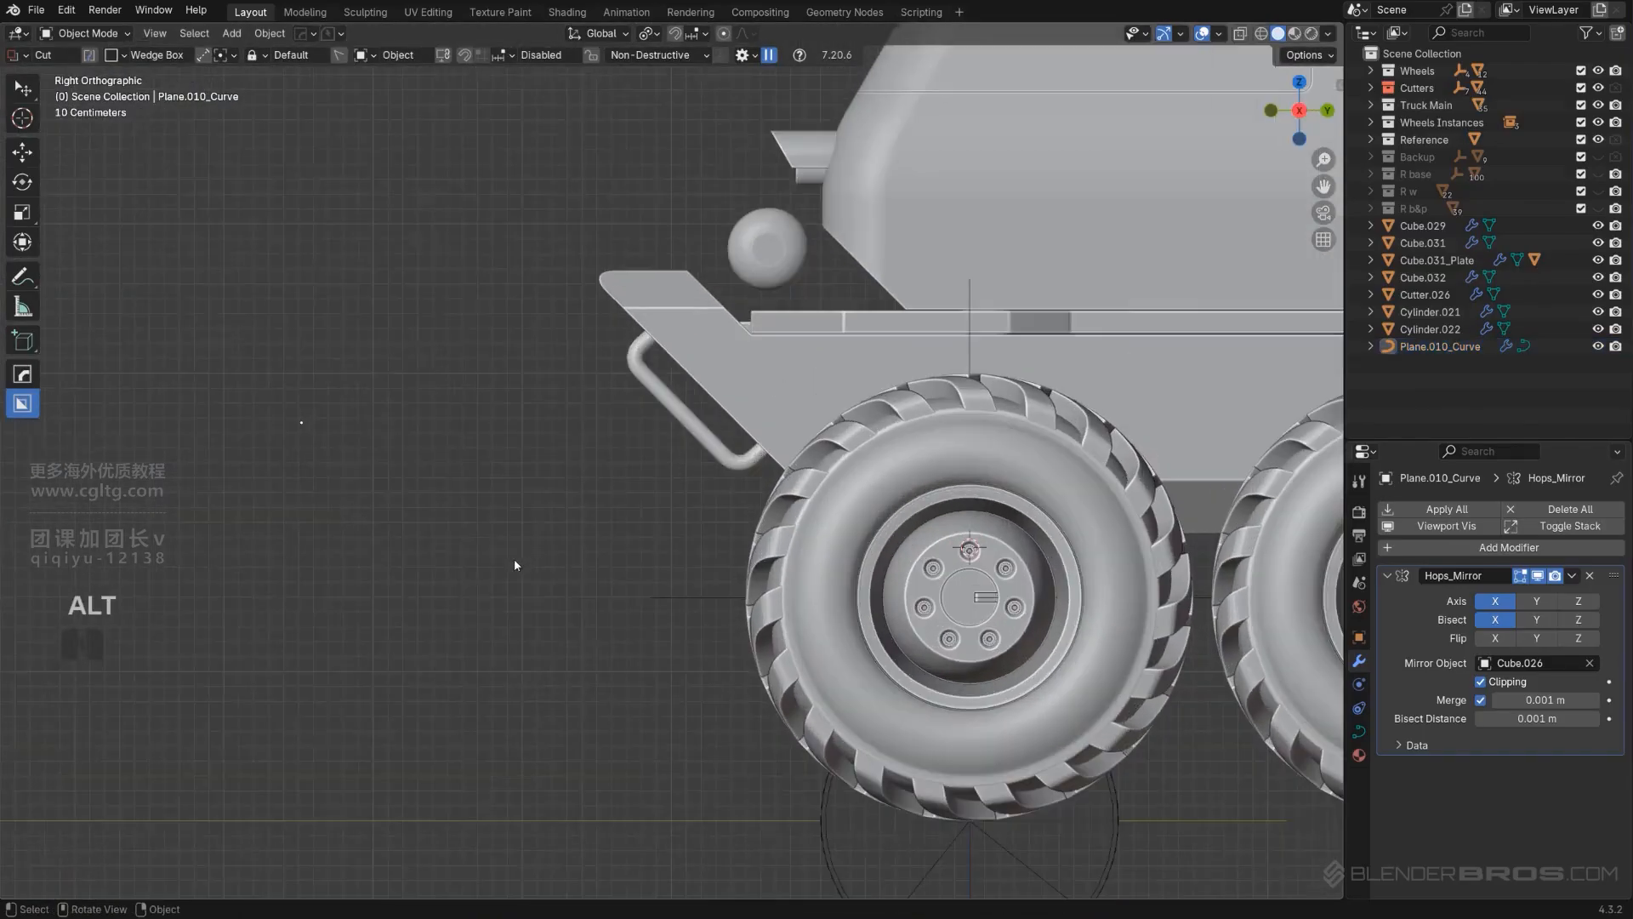
pyautogui.press('g')
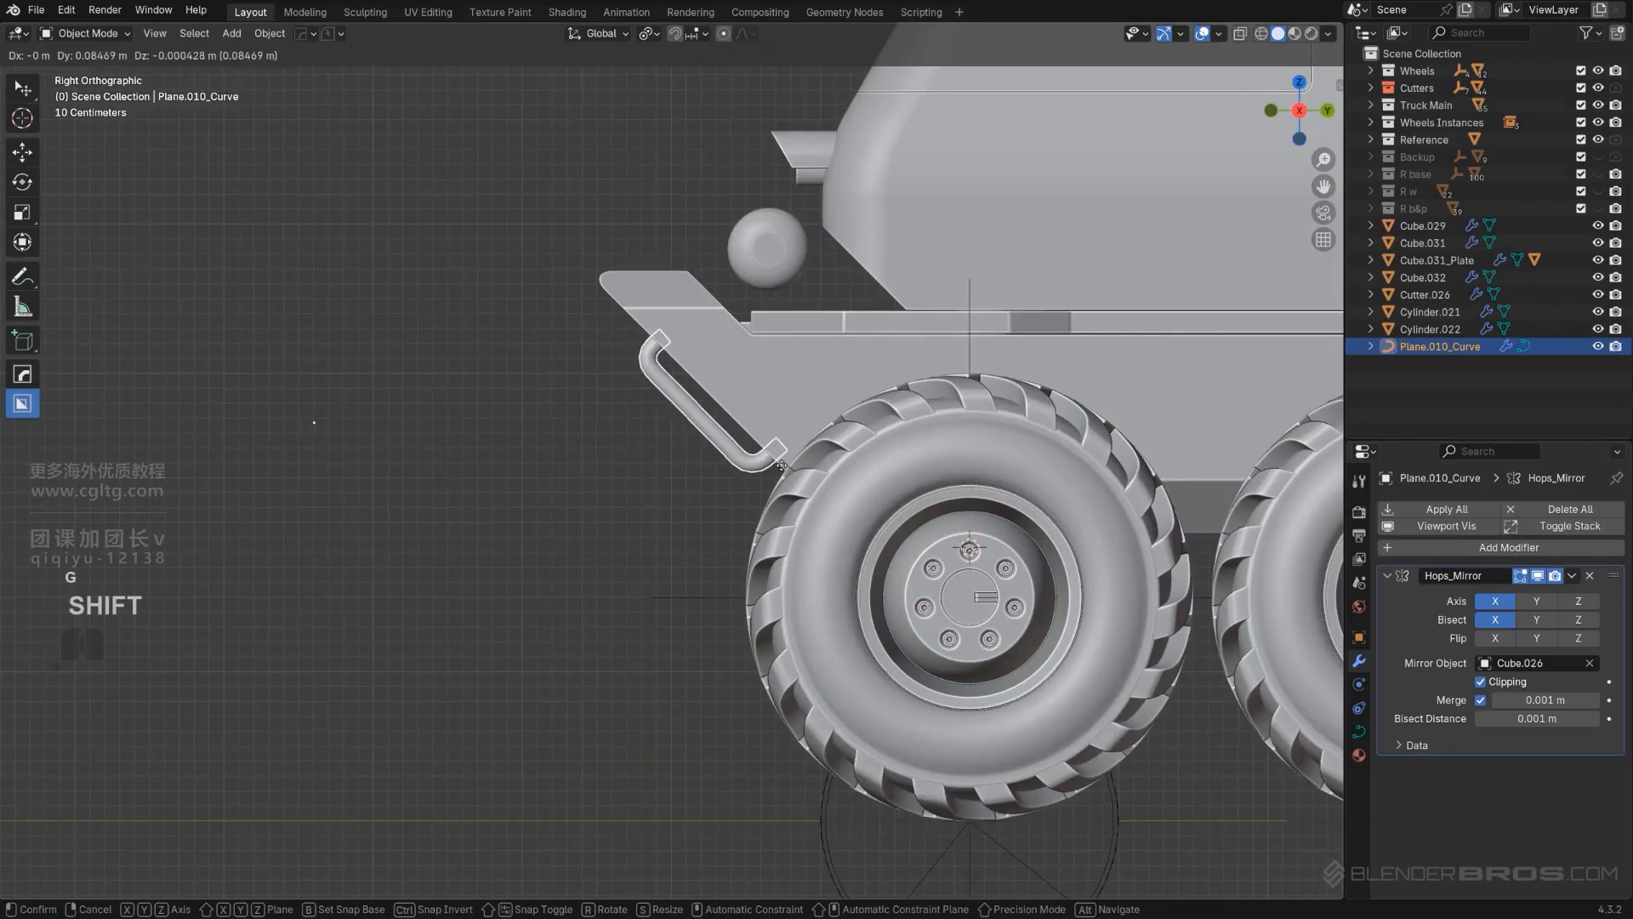
pyautogui.keyDown('shift'); pyautogui.click(725, 469); pyautogui.keyUp('shift')
pyautogui.click(636, 502)
pyautogui.scroll(-5, 640, 549)
pyautogui.keyDown('shift'); pyautogui.moveTo(640, 549); pyautogui.dragTo(393, 531, button='middle'); pyautogui.keyUp('shift')
pyautogui.scroll(-1, 393, 531)
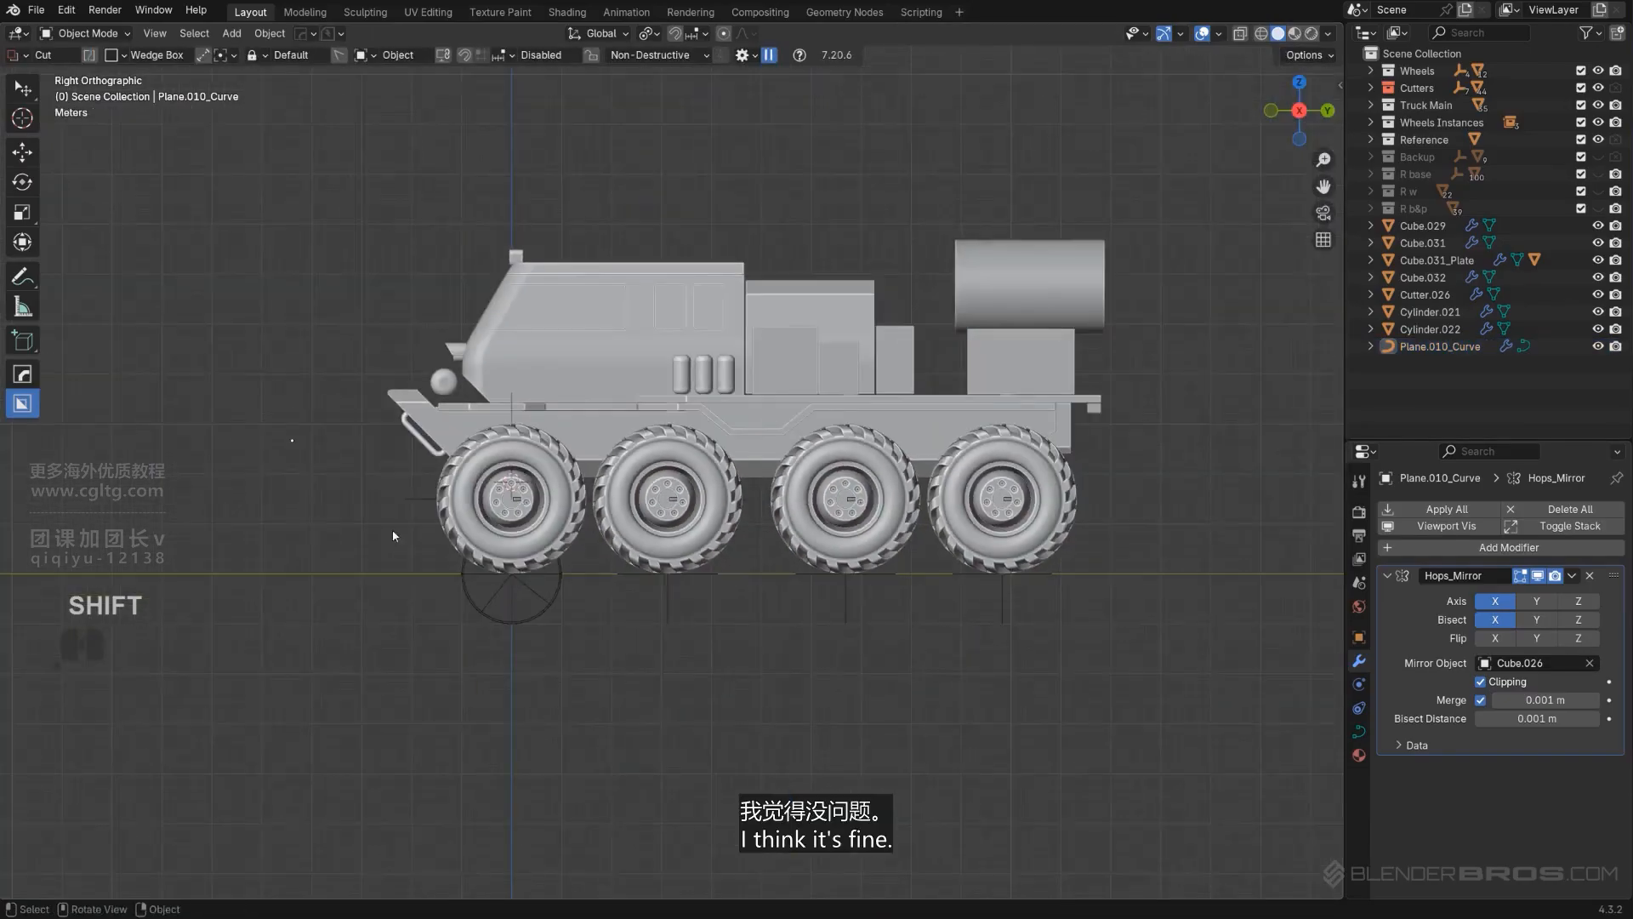
# Step: Extract the rear cylinder's front end face as a solidified plate with HardOps Curve/Extract and remove the plate's Hops_Mirror modifier
pyautogui.scroll(2, 534, 453)
pyautogui.keyDown('shift'); pyautogui.moveTo(461, 466); pyautogui.dragTo(791, 515, button='middle'); pyautogui.keyUp('shift')
pyautogui.scroll(2, 670, 473)
pyautogui.scroll(2, 745, 490)
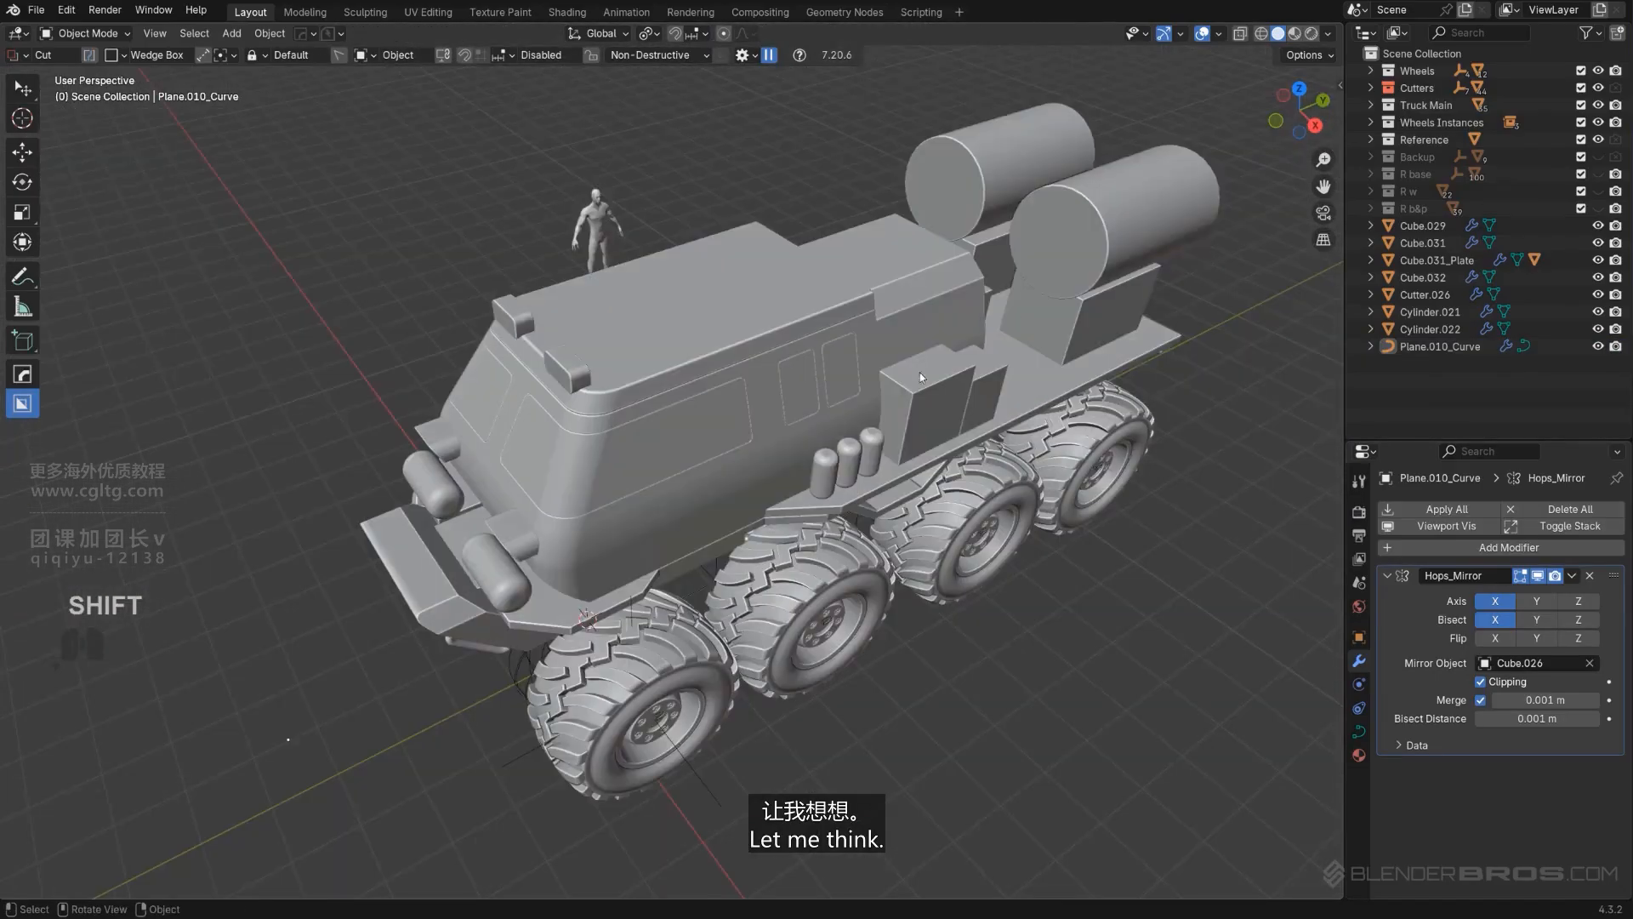
pyautogui.click(1076, 261)
pyautogui.press('Tab')
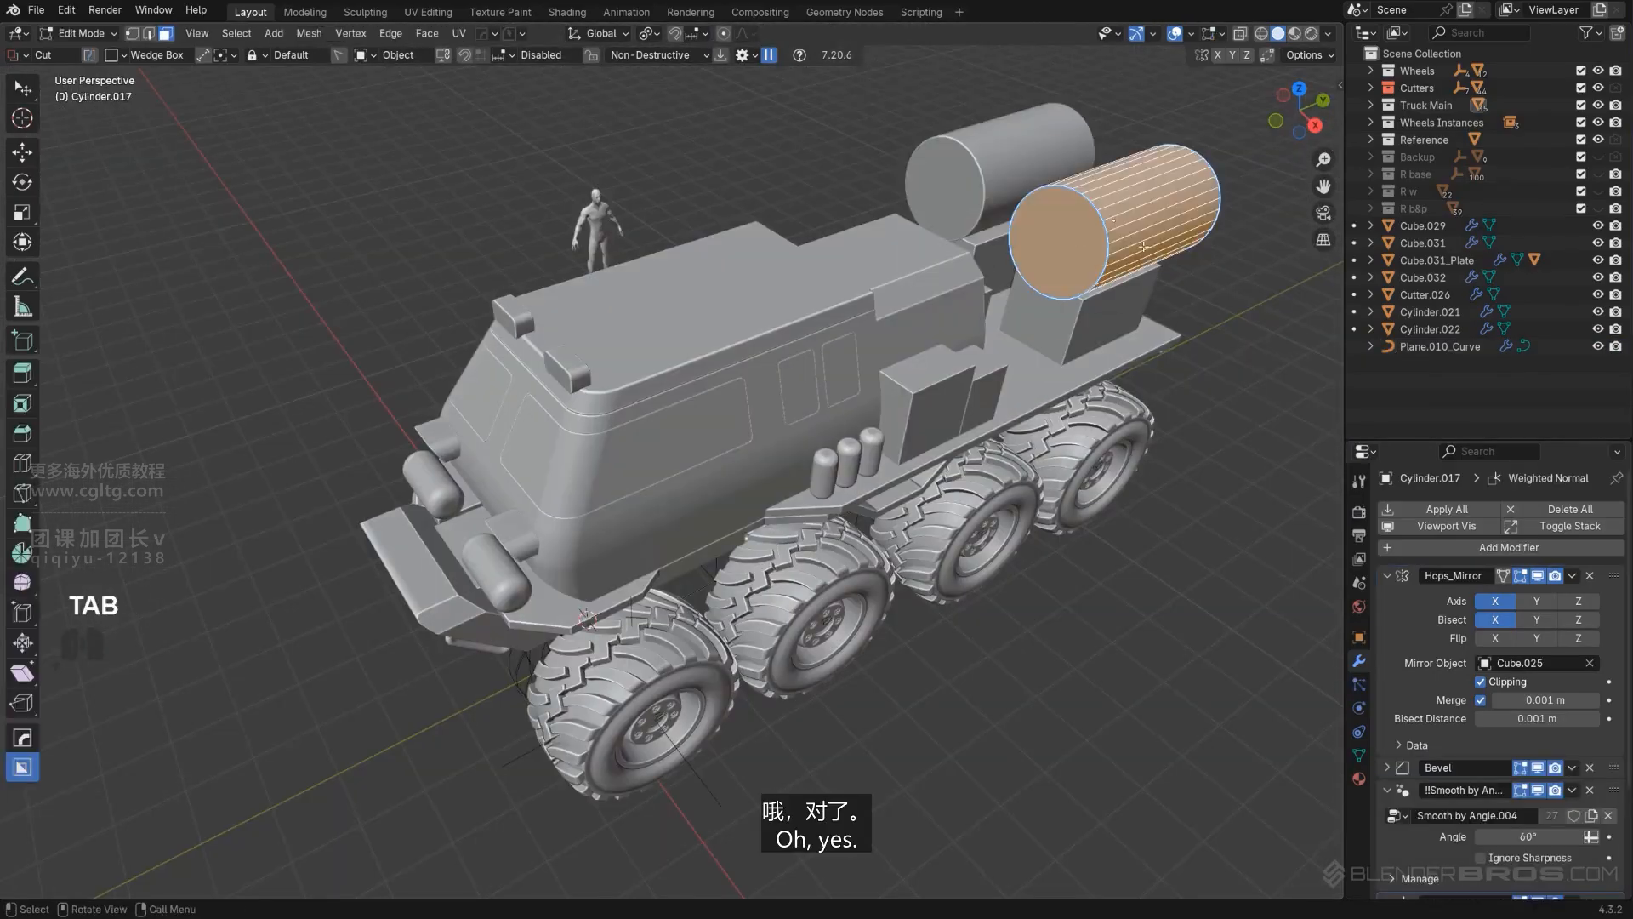
pyautogui.click(1063, 251)
pyautogui.press('q')
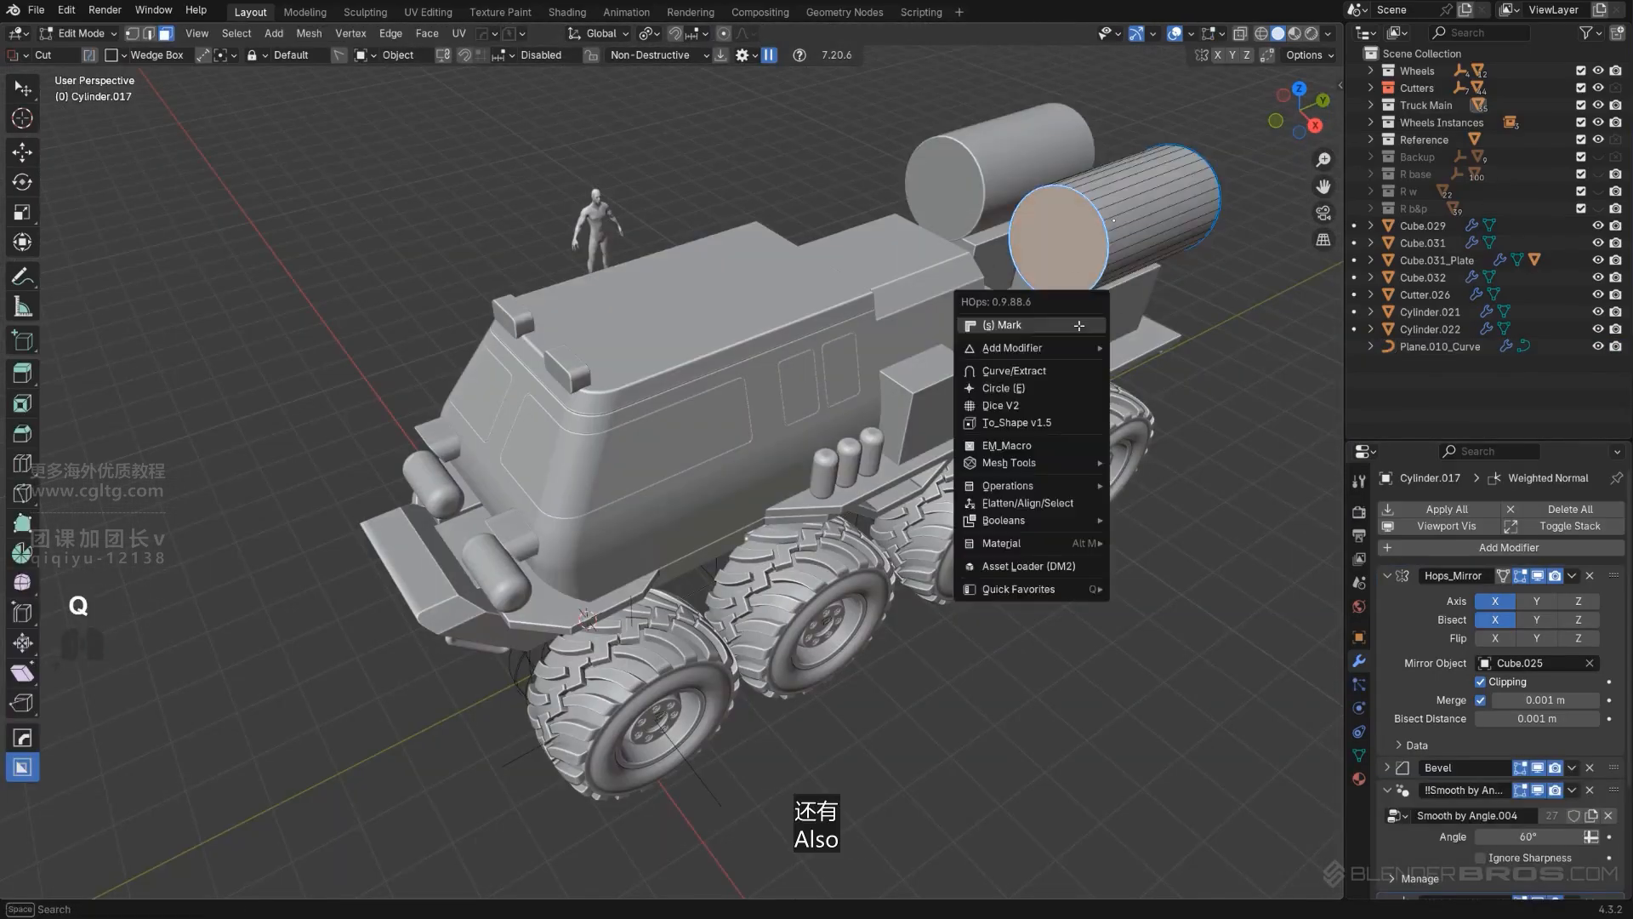
pyautogui.keyDown('shift'); pyautogui.click(1069, 374); pyautogui.keyUp('shift')
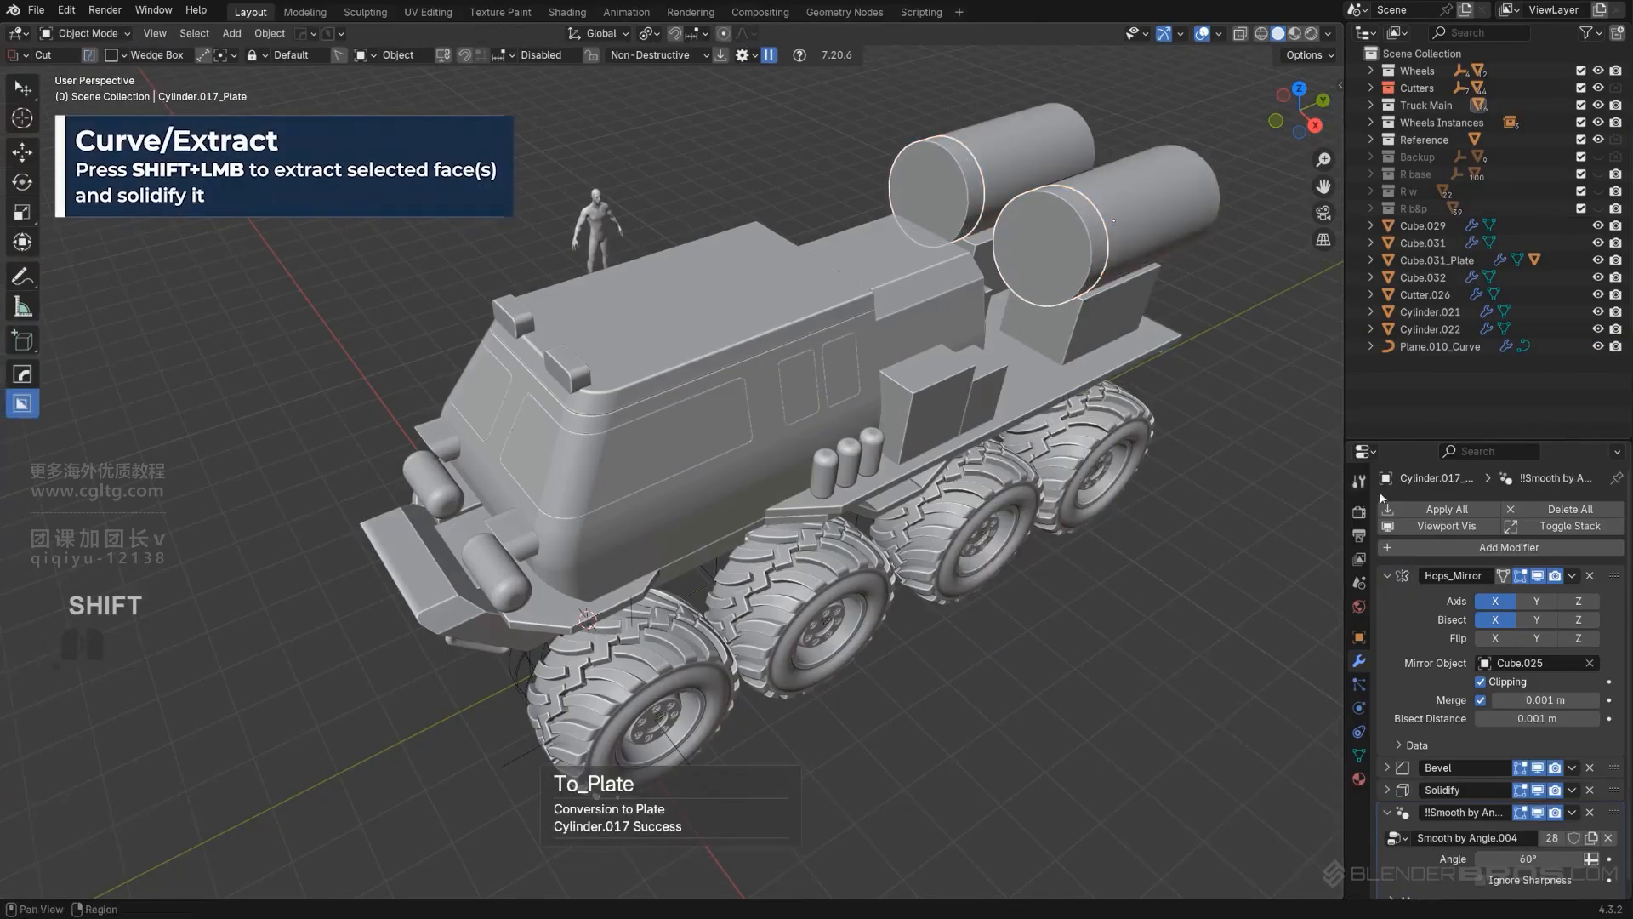
pyautogui.click(1591, 575)
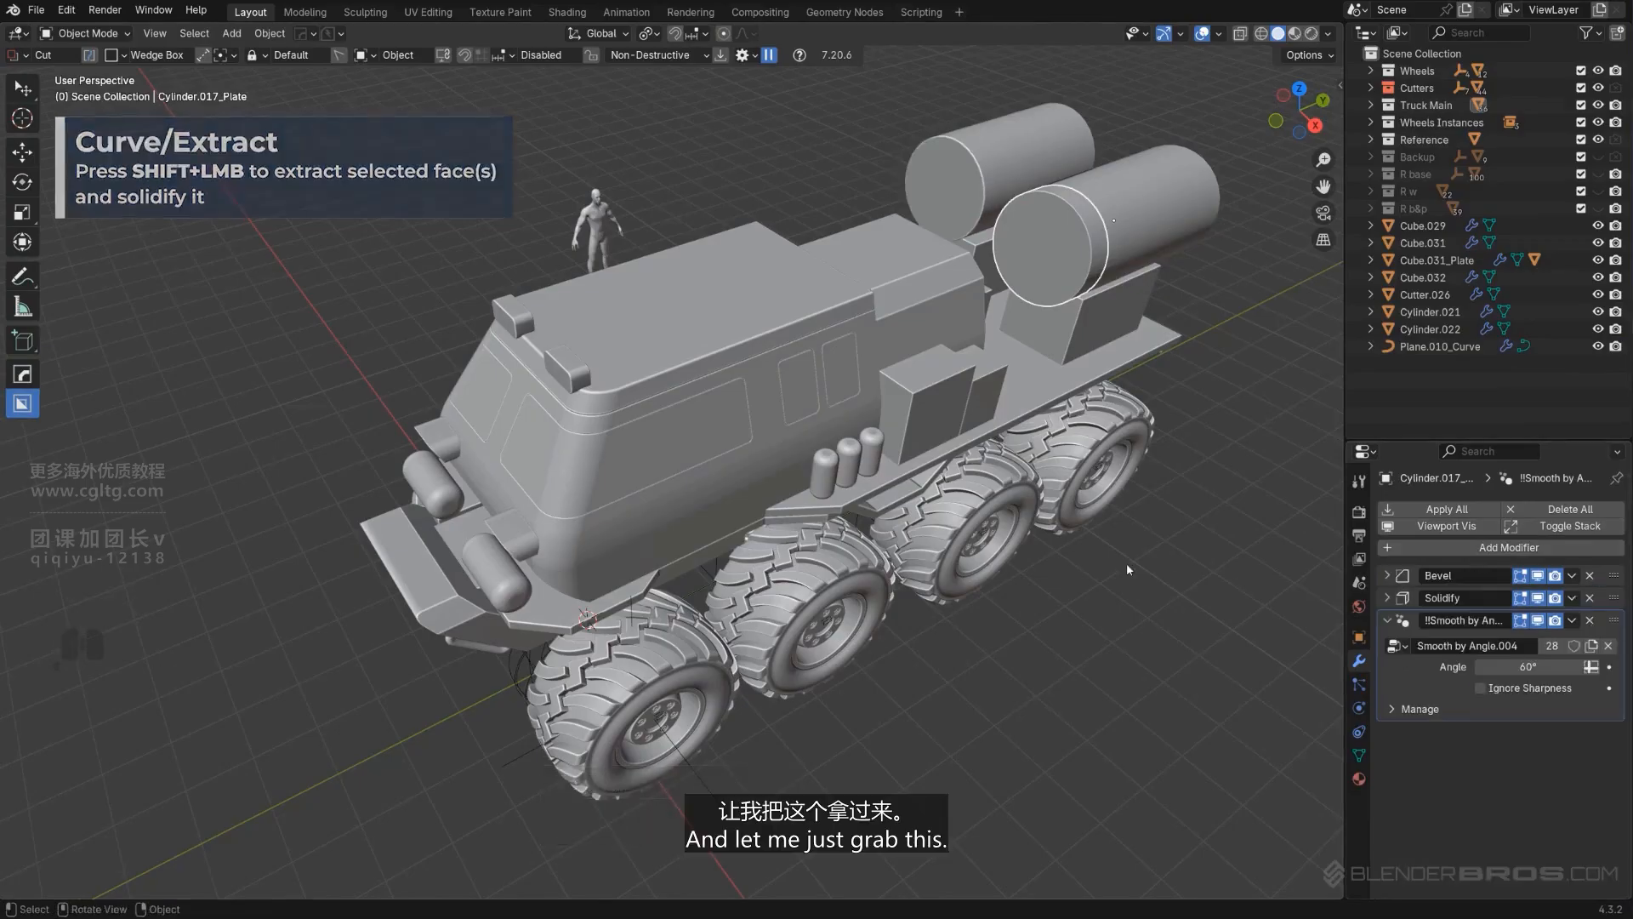
# Step: Move the extracted round plate forward and up above the cab in the right orthographic view
pyautogui.moveTo(1126, 564); pyautogui.dragTo(1061, 549, button='middle')
pyautogui.press('KP_5')
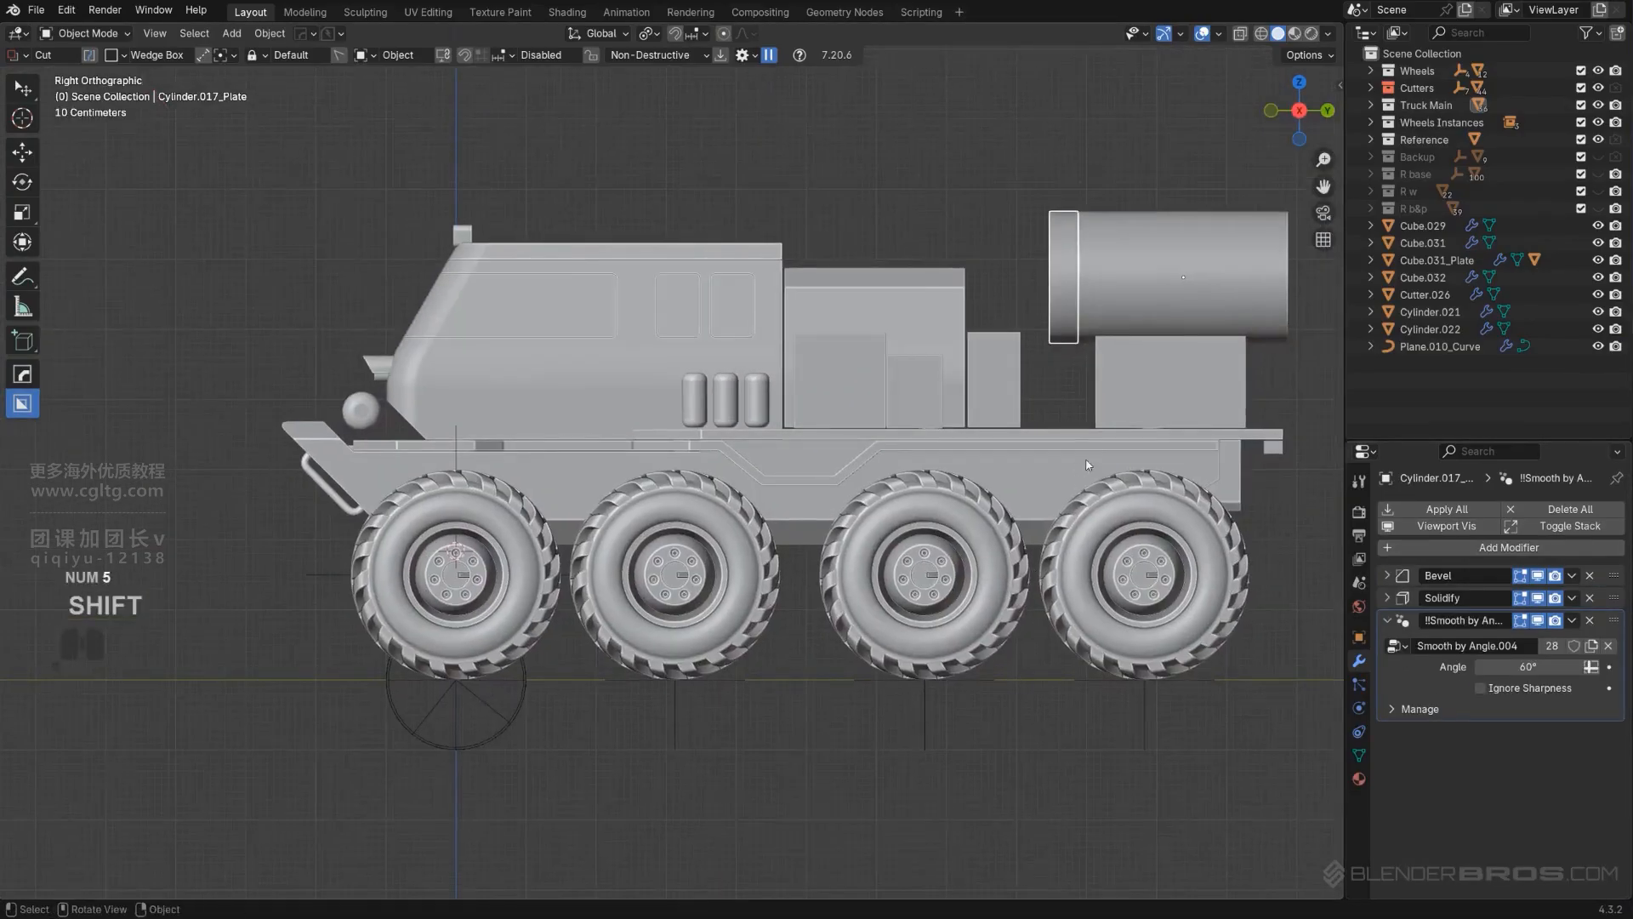
pyautogui.press('g')
pyautogui.click(658, 487)
# Step: Set the round plate's origin to its geometry and rotate the plate in the side view so it lies flat
pyautogui.hotkey('shift', 's')
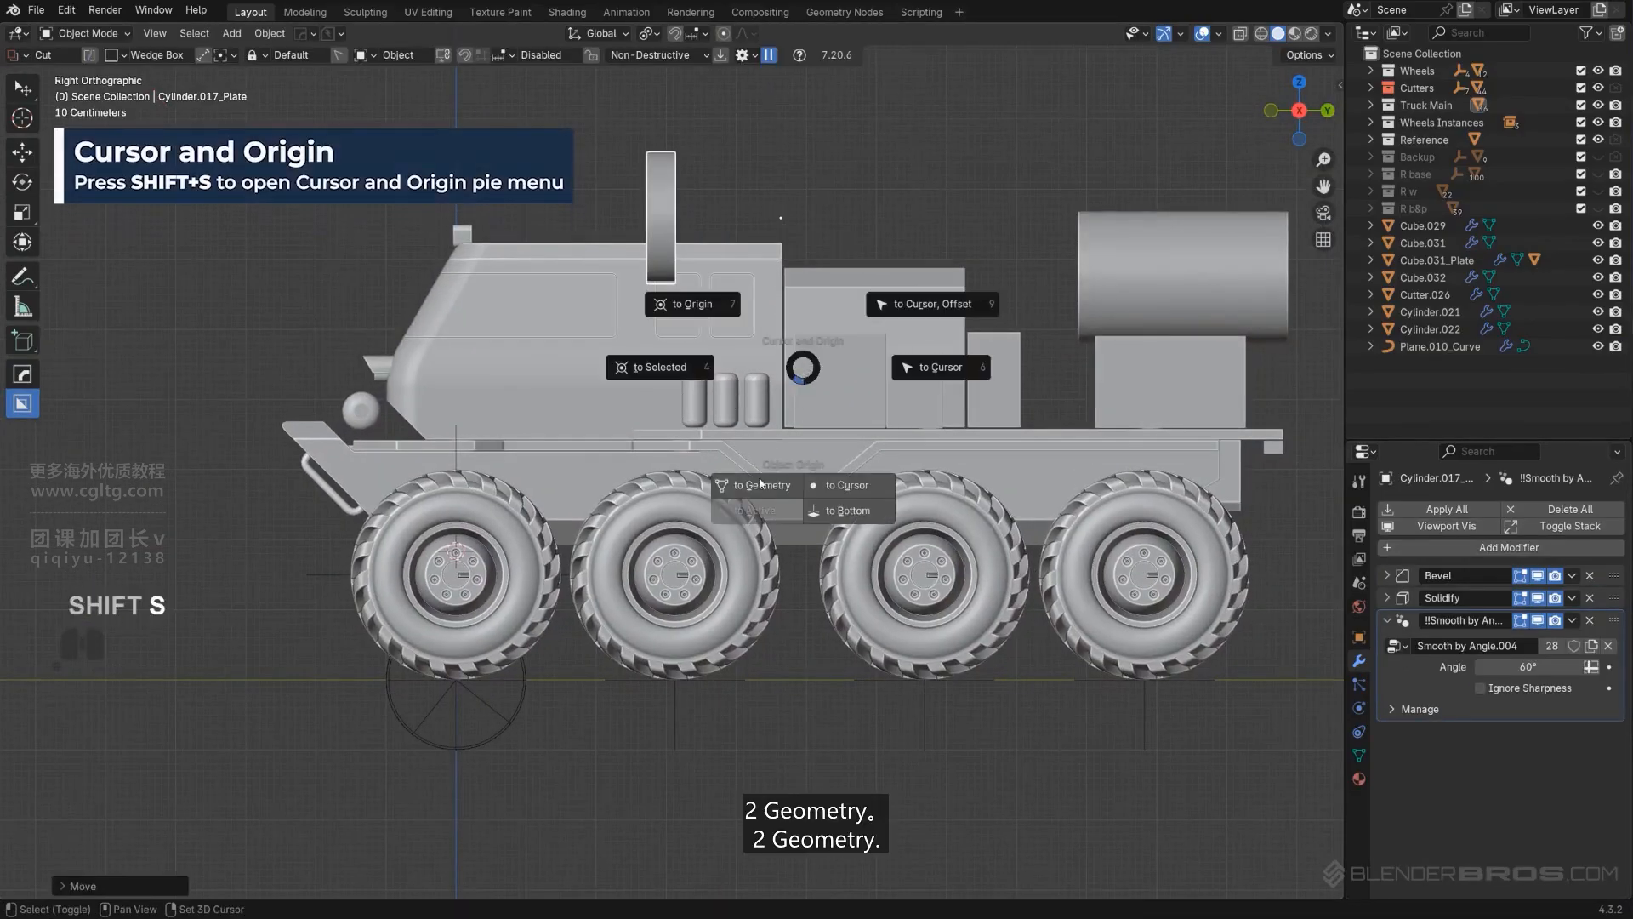
pyautogui.click(767, 487)
pyautogui.press('r')
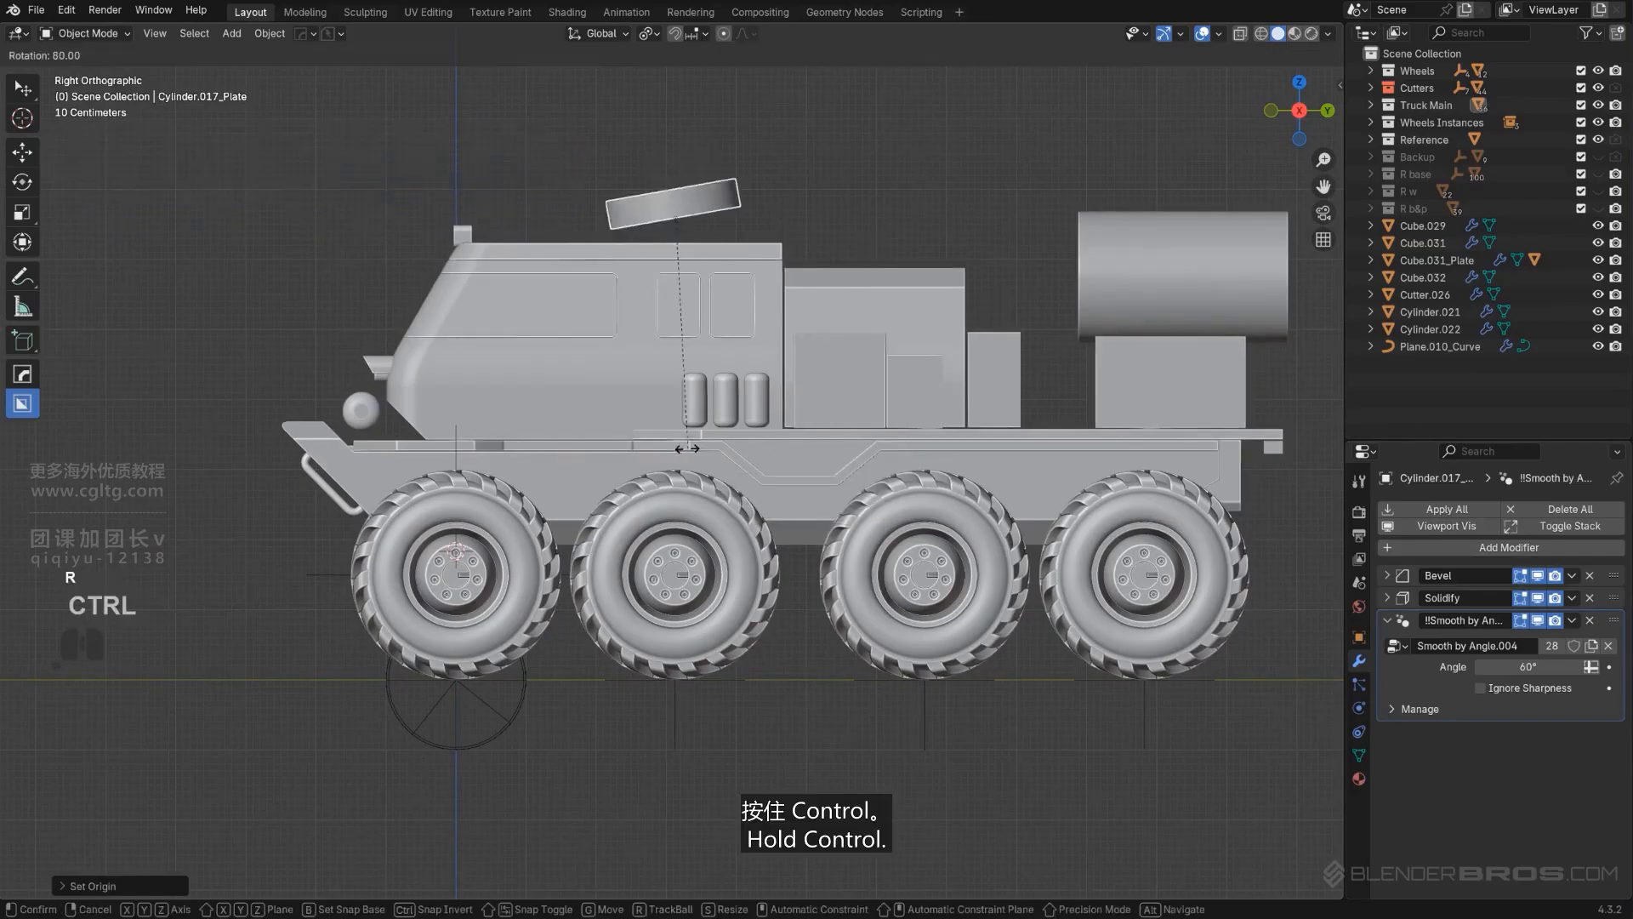
pyautogui.click(653, 450)
# Step: Snap the 3D cursor to the cab's roof panel and move the round plate to the cursor to centre it on the truck
pyautogui.scroll(1, 672, 383)
pyautogui.moveTo(682, 335); pyautogui.dragTo(765, 501, button='middle')
pyautogui.scroll(-1, 766, 477)
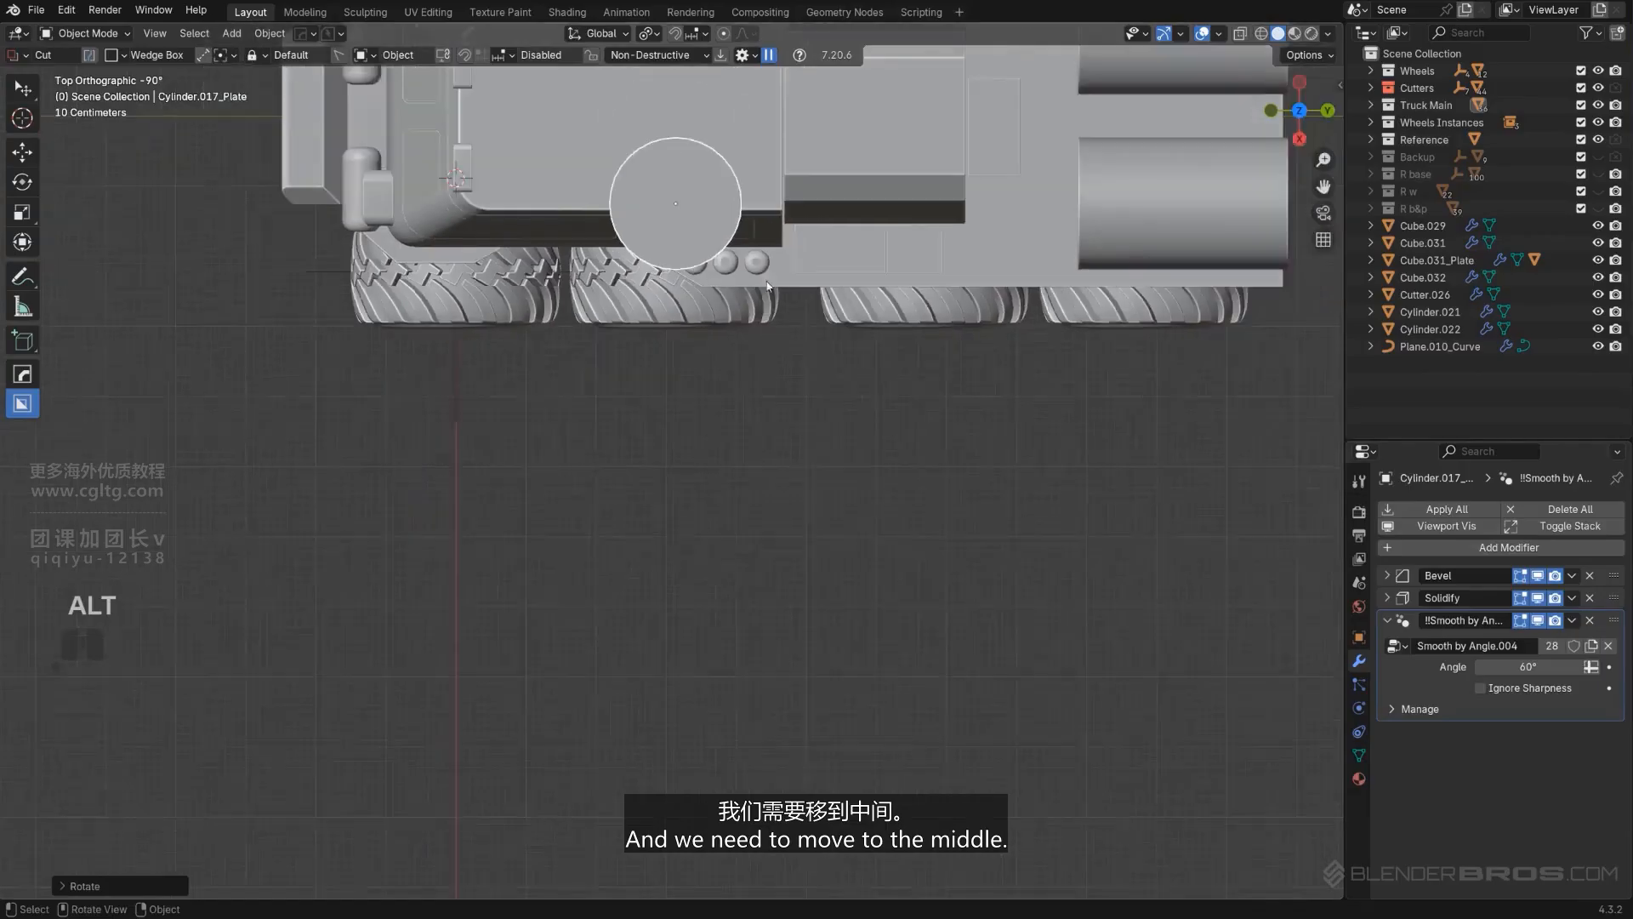
pyautogui.keyDown('shift'); pyautogui.moveTo(772, 277); pyautogui.dragTo(822, 559, button='middle'); pyautogui.keyUp('shift')
pyautogui.press('KP_5')
pyautogui.scroll(2, 823, 559)
pyautogui.press('KP_5')
pyautogui.click(776, 439)
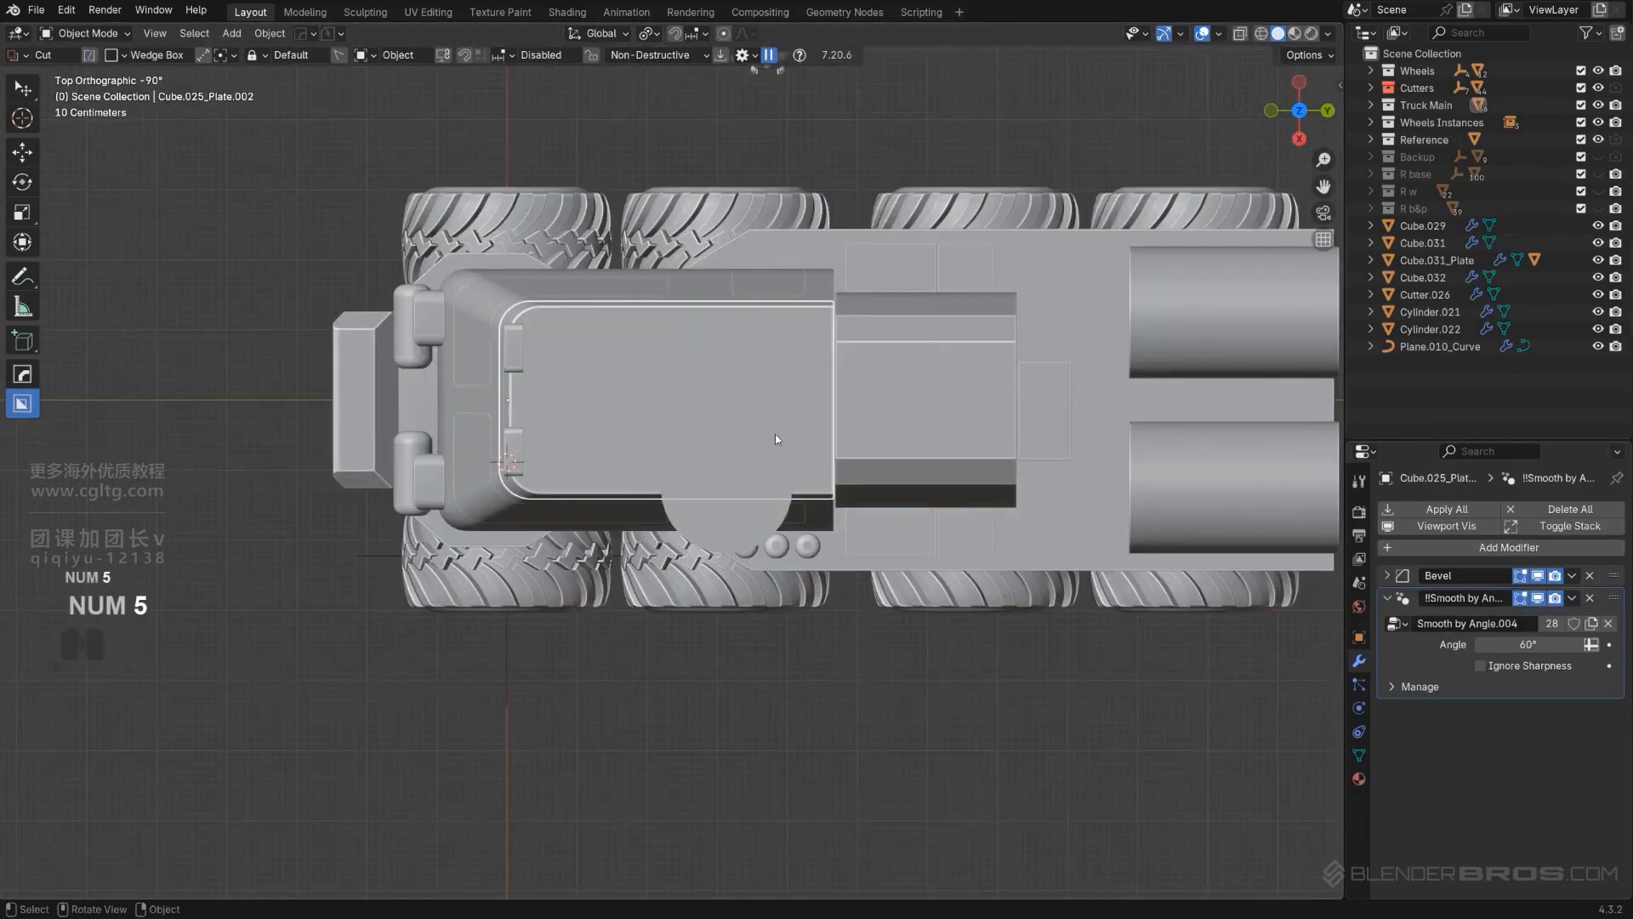
pyautogui.hotkey('shift', 's')
pyautogui.click(681, 481)
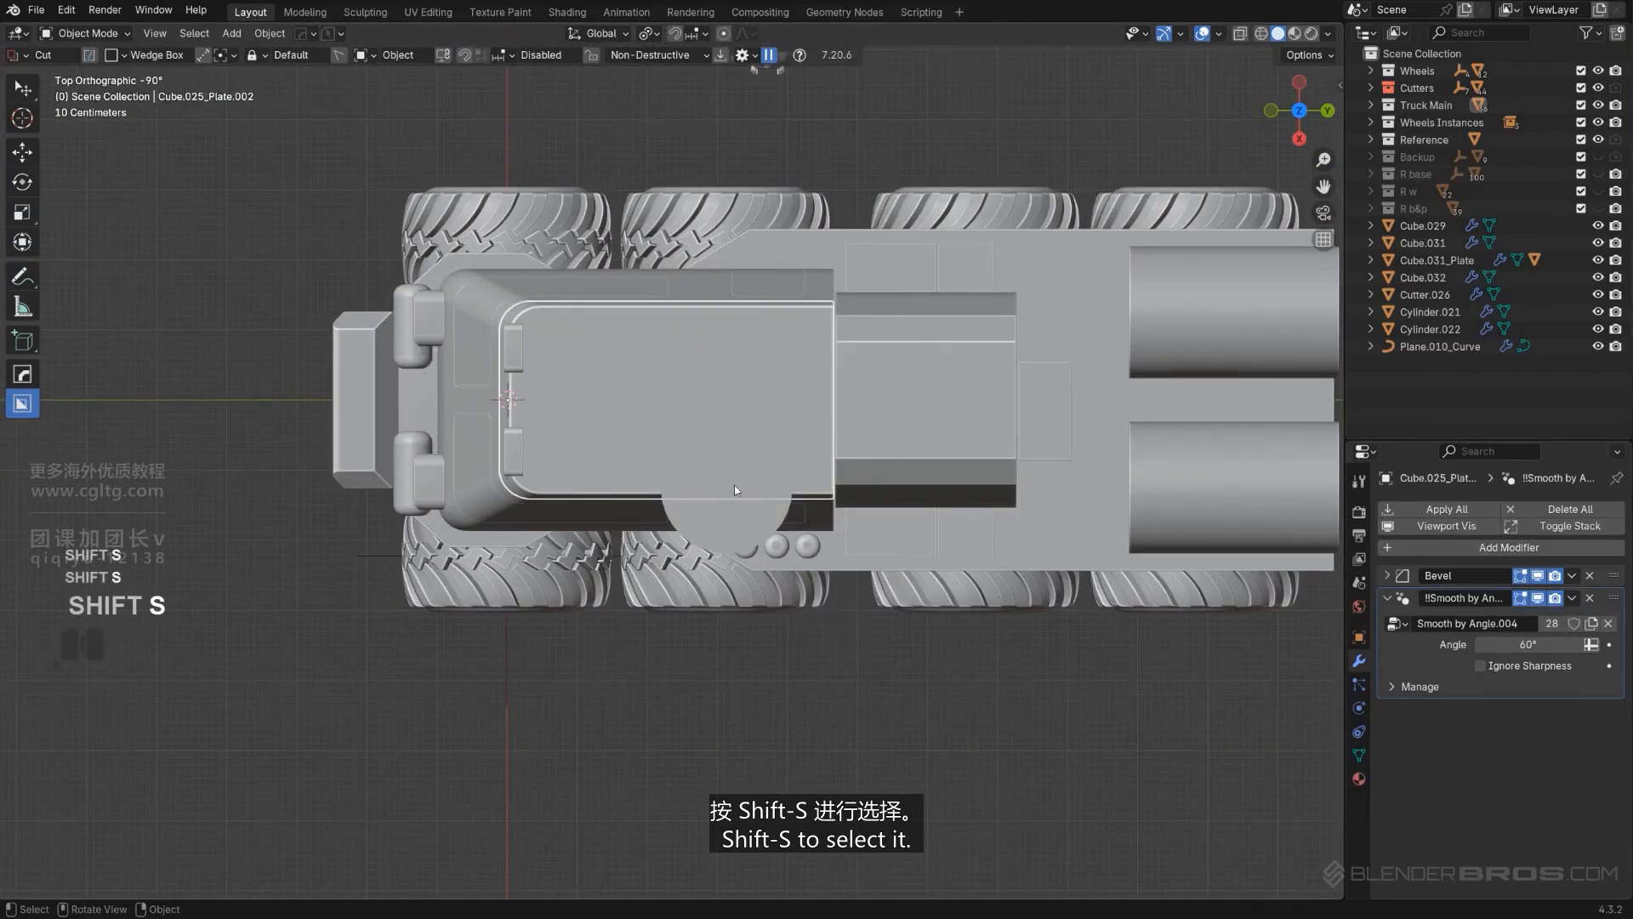
pyautogui.click(738, 531)
pyautogui.hotkey('shift', 's')
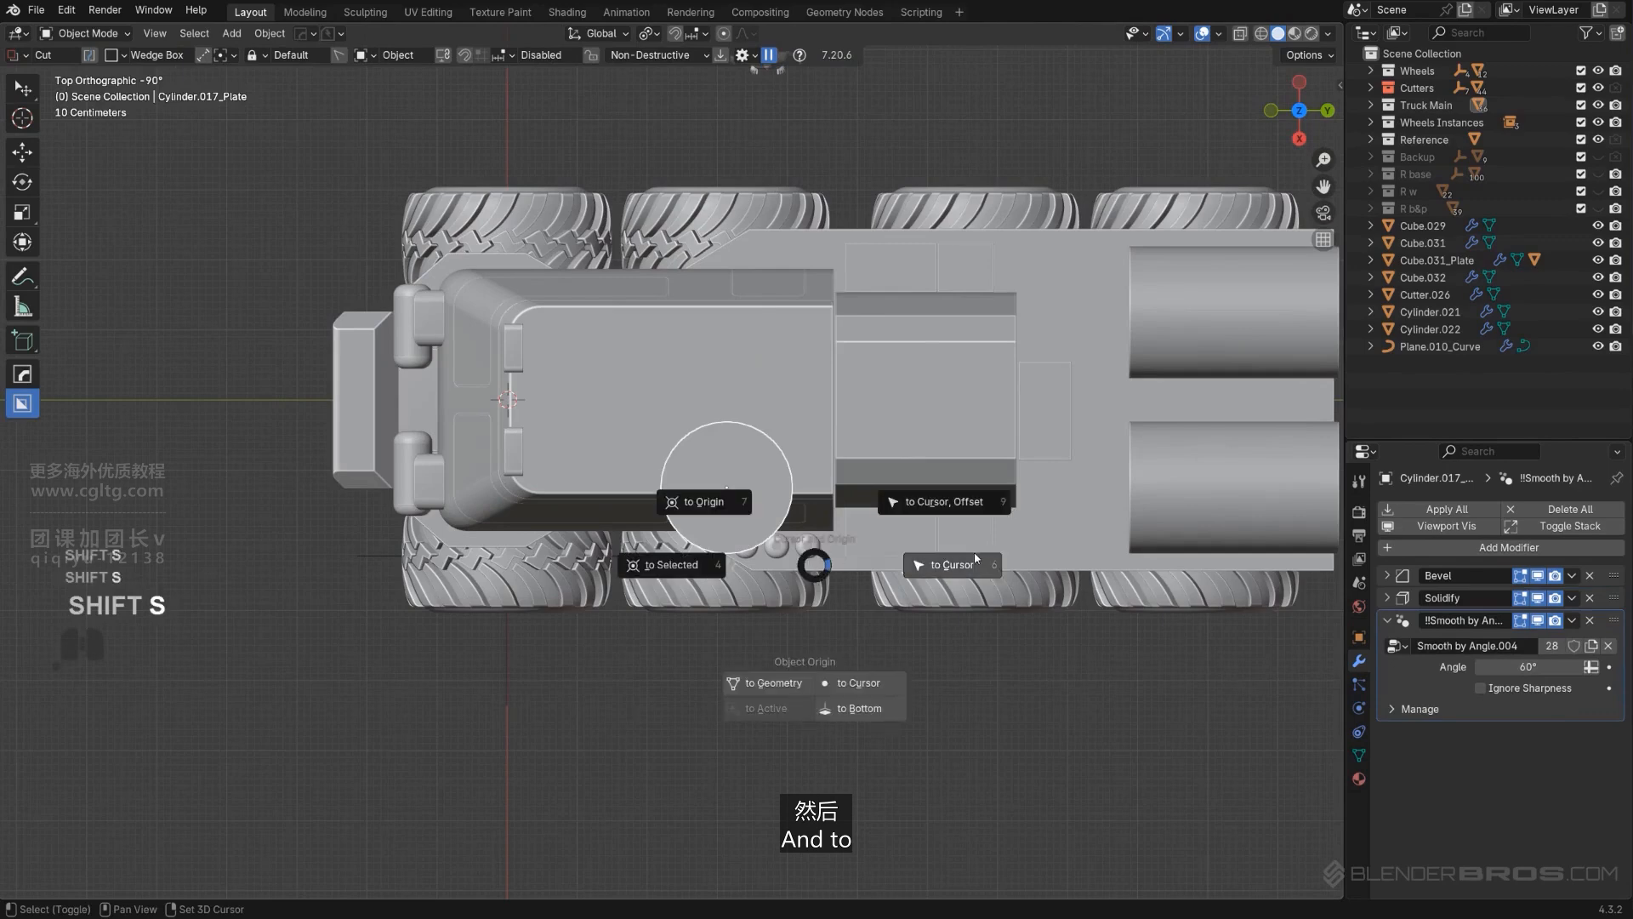
pyautogui.click(951, 565)
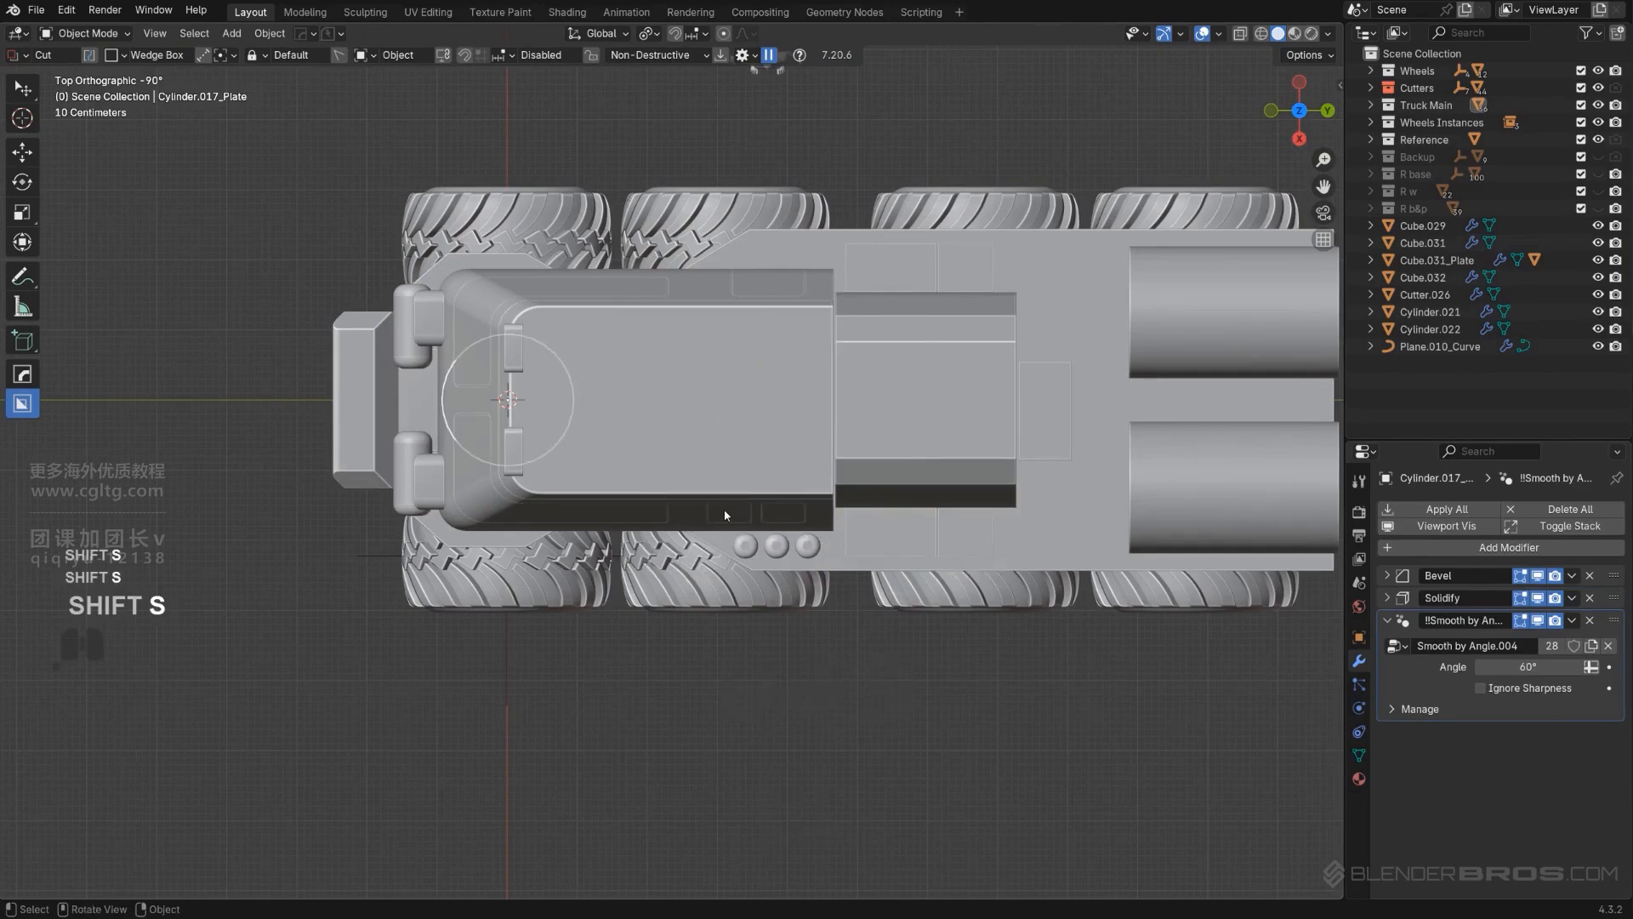
# Step: Slide the round plate back along Y over the cab and raise it about 2.14 m along Z onto the roof
pyautogui.press('g')
pyautogui.press('y')
pyautogui.click(953, 507)
pyautogui.moveTo(919, 451)
pyautogui.keyDown('alt'); pyautogui.mouseDown(button='middle')
pyautogui.moveTo(909, 399)
pyautogui.moveTo(902, 453)
pyautogui.mouseUp(button='middle'); pyautogui.keyUp('alt')
pyautogui.scroll(2, 908, 399)
pyautogui.scroll(-2, 901, 454)
pyautogui.keyDown('shift'); pyautogui.moveTo(854, 534); pyautogui.dragTo(857, 594, button='middle'); pyautogui.keyUp('shift')
pyautogui.press('g')
pyautogui.press('z')
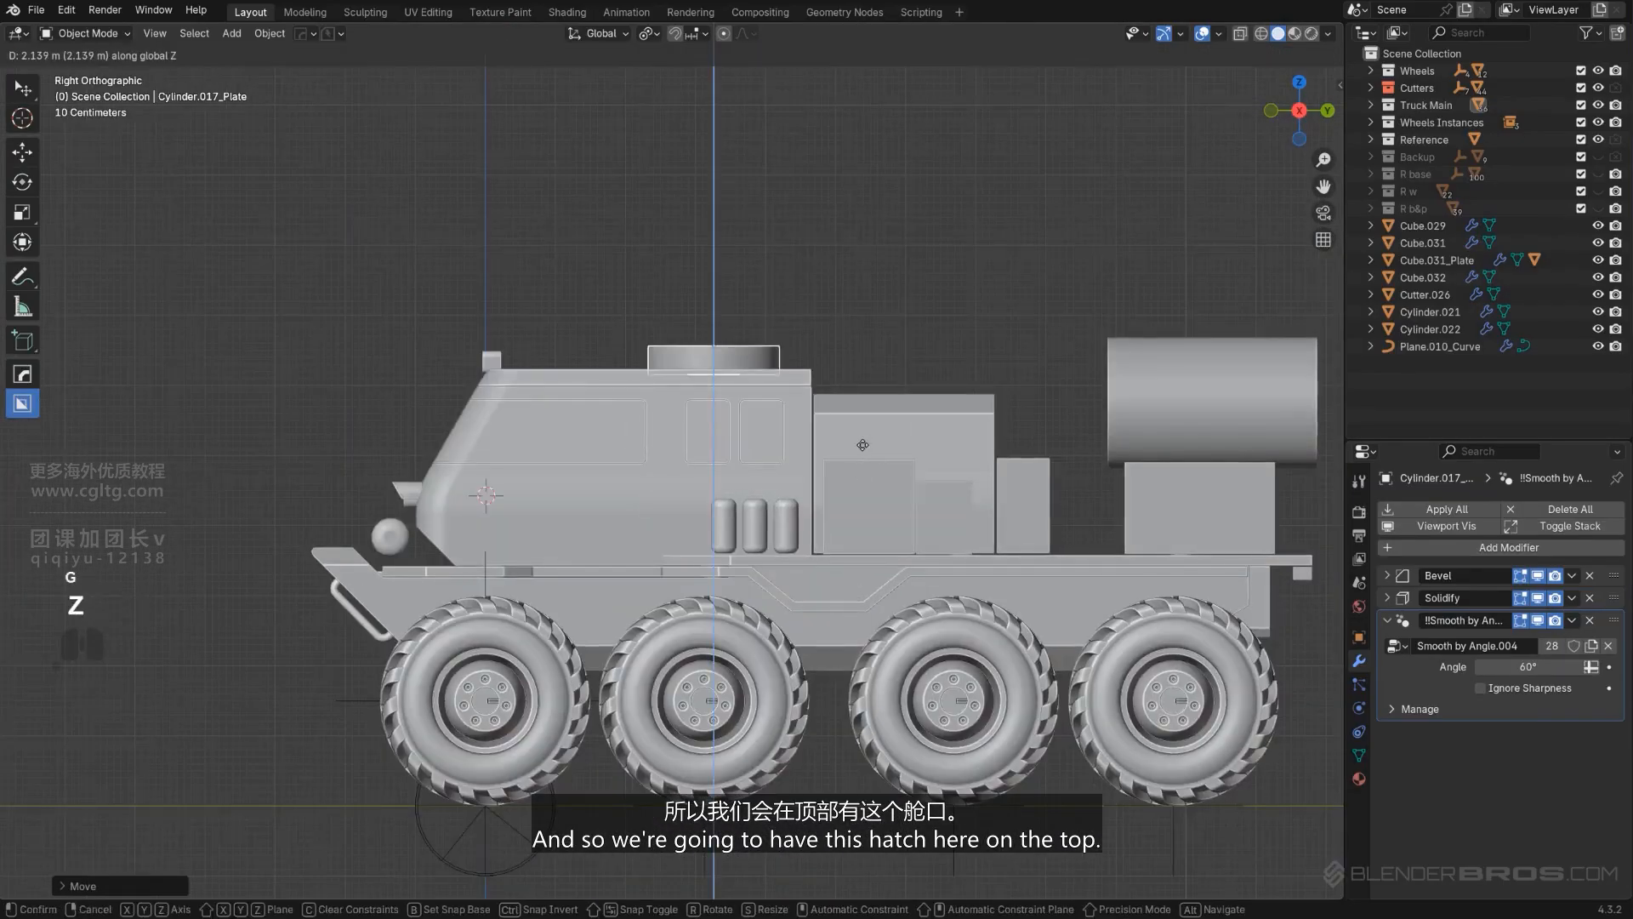
pyautogui.click(863, 445)
# Step: Apply the round plate's Solidify modifier with the HardOps sharpen operation (CSharp)
pyautogui.moveTo(864, 446)
pyautogui.mouseDown(button='middle')
pyautogui.moveTo(874, 582)
pyautogui.moveTo(895, 509)
pyautogui.moveTo(799, 458)
pyautogui.mouseUp(button='middle')
pyautogui.press('KP_5')
pyautogui.scroll(2, 874, 582)
pyautogui.press('Tab')
pyautogui.hotkey('ctrl', 'b')
pyautogui.press('Tab')
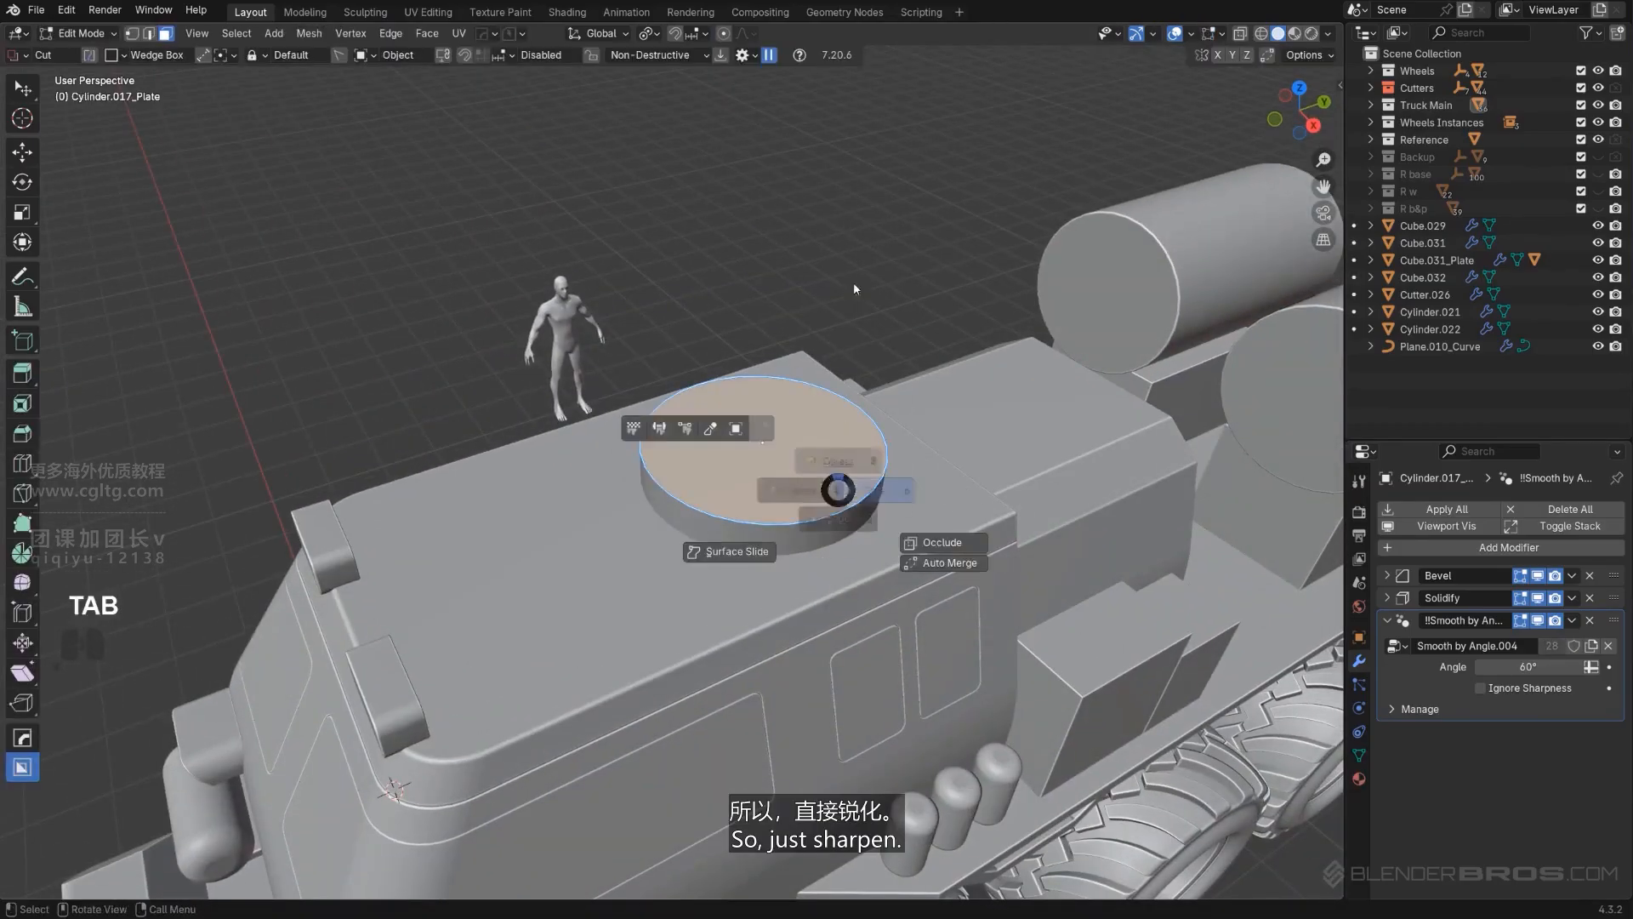
pyautogui.press('q')
pyautogui.click(752, 284)
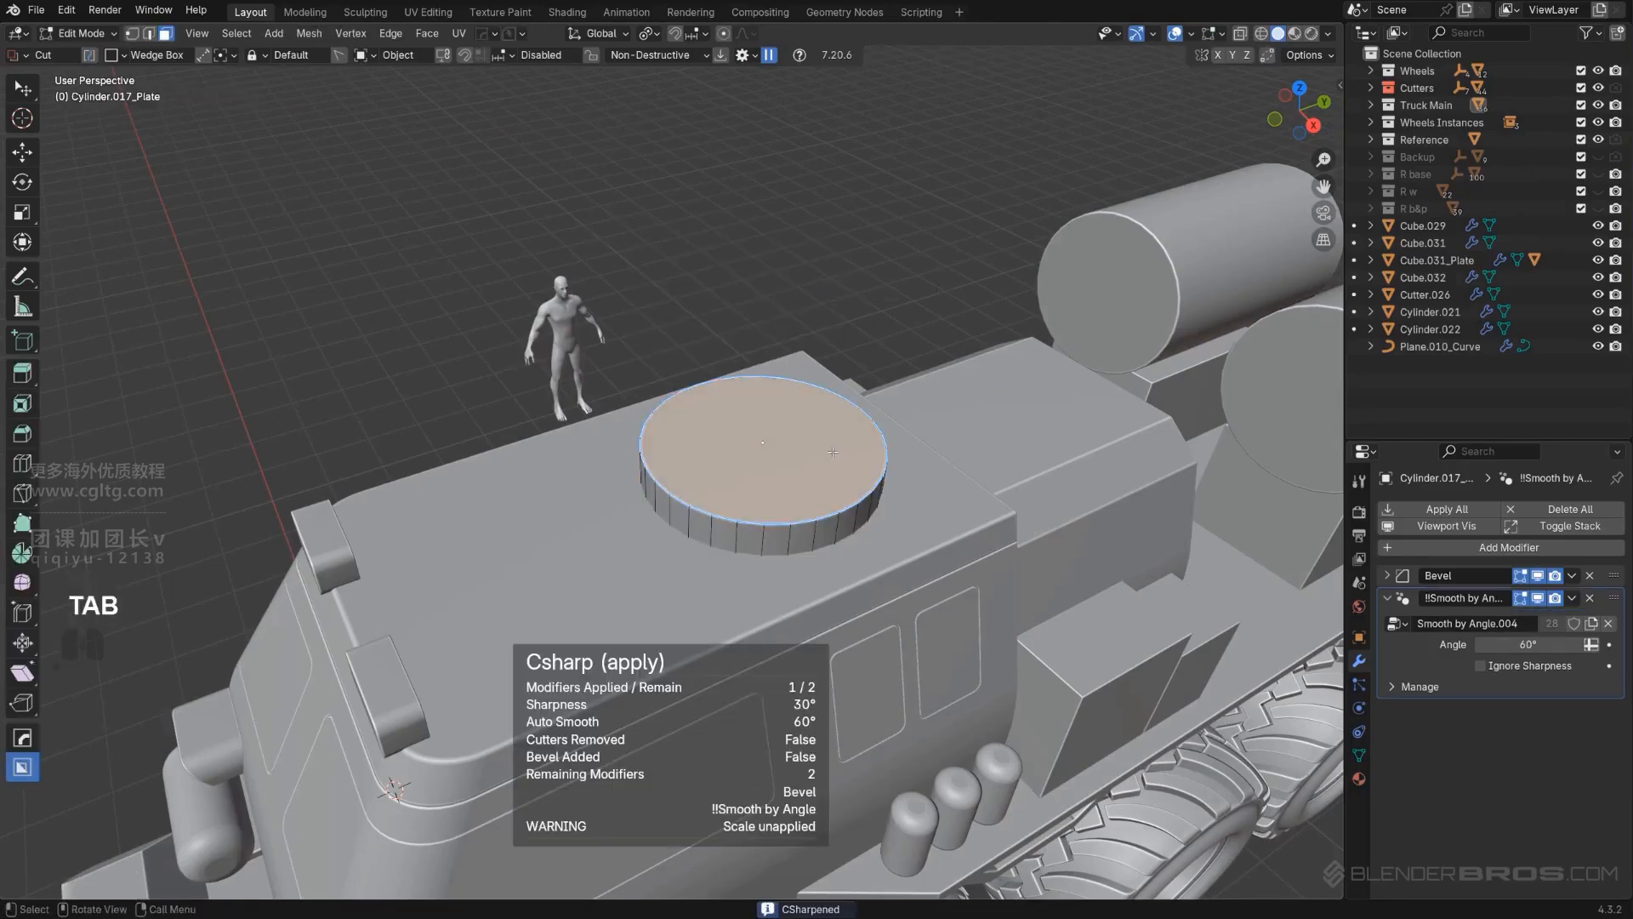
# Step: Chamfer the top rim of the roof hatch disc with a one-segment bevel
pyautogui.press('Tab')
pyautogui.hotkey('ctrl', 'b')
pyautogui.click(1123, 451)
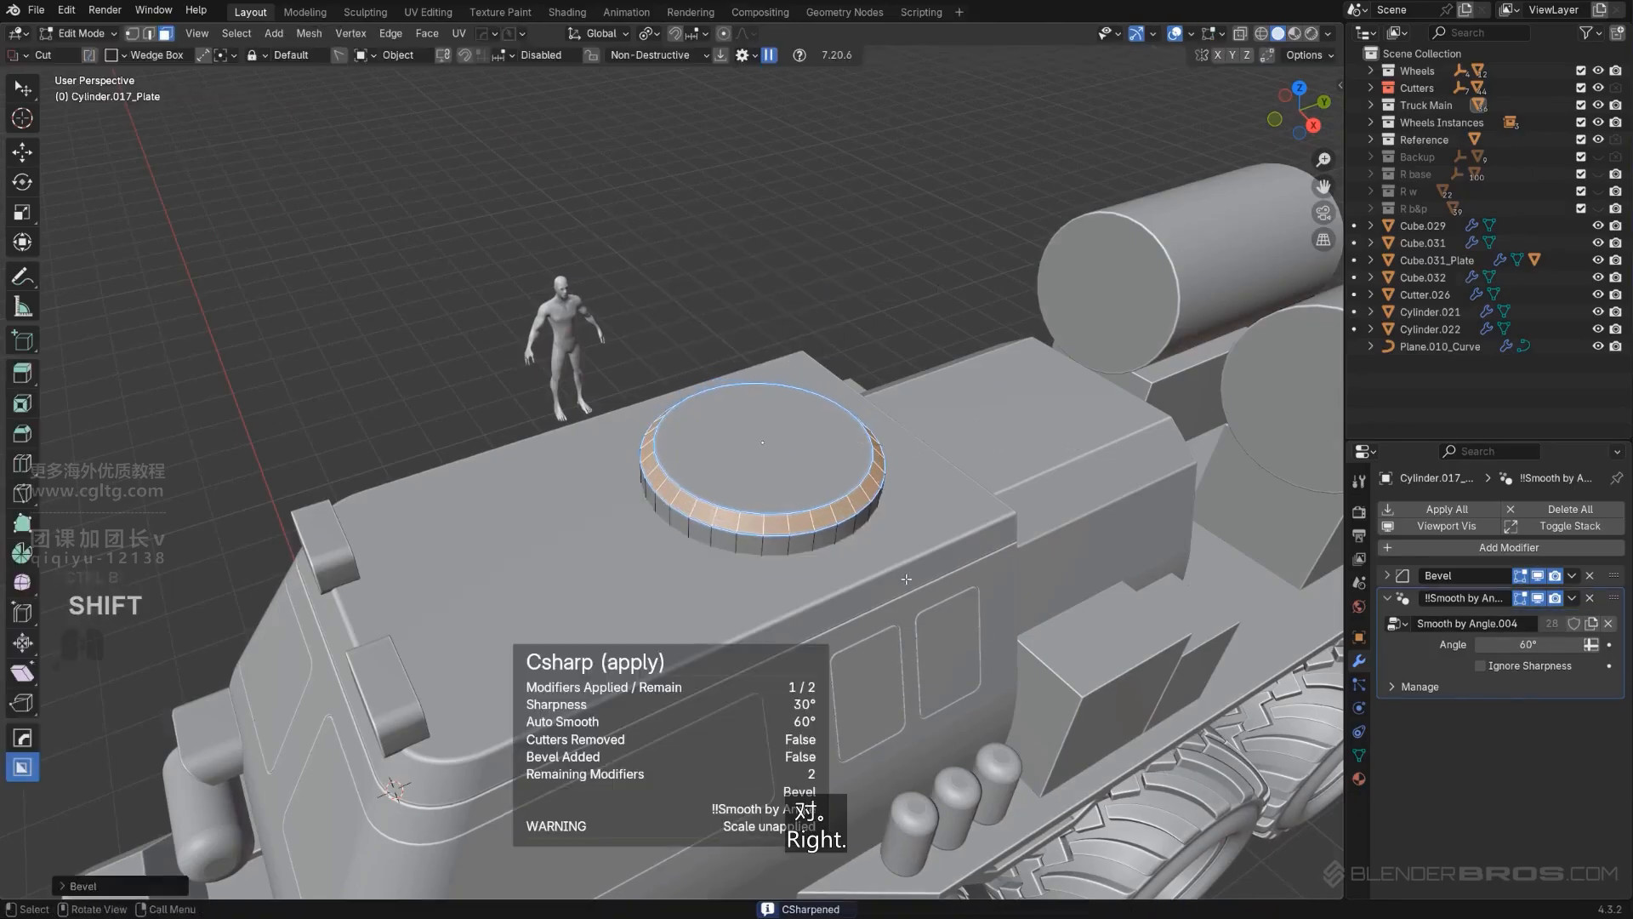
pyautogui.press('Tab')
# Step: Try to inset the top face of the roof hatch
pyautogui.scroll(1, 970, 444)
pyautogui.press('Tab')
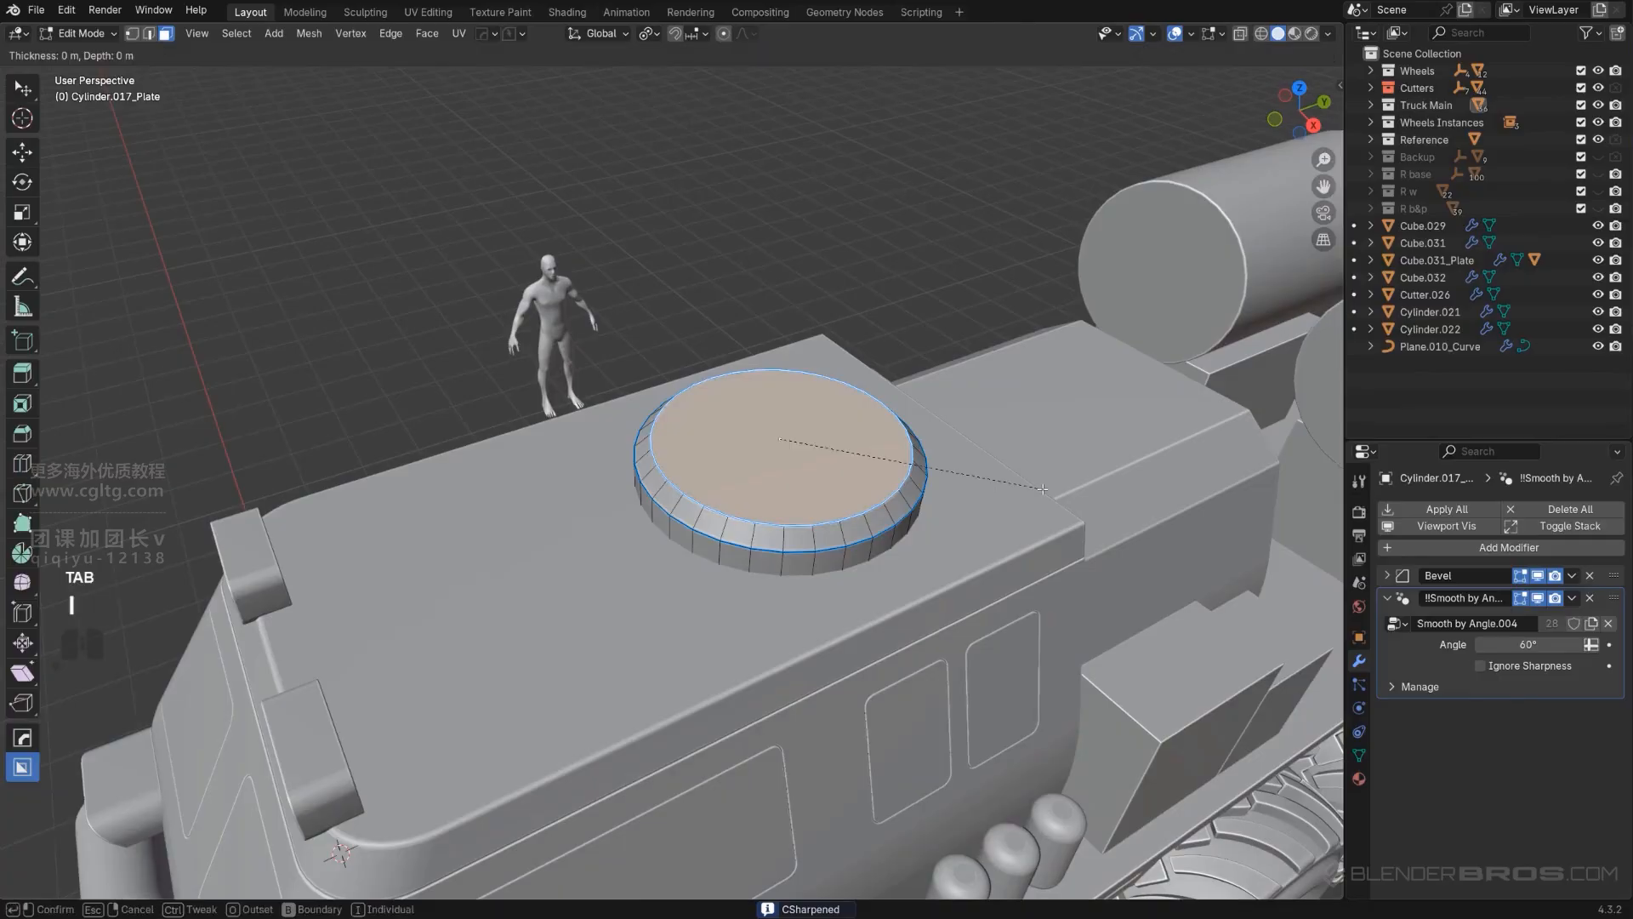
pyautogui.click(1025, 494)
pyautogui.hotkey('ctrl', 'z')
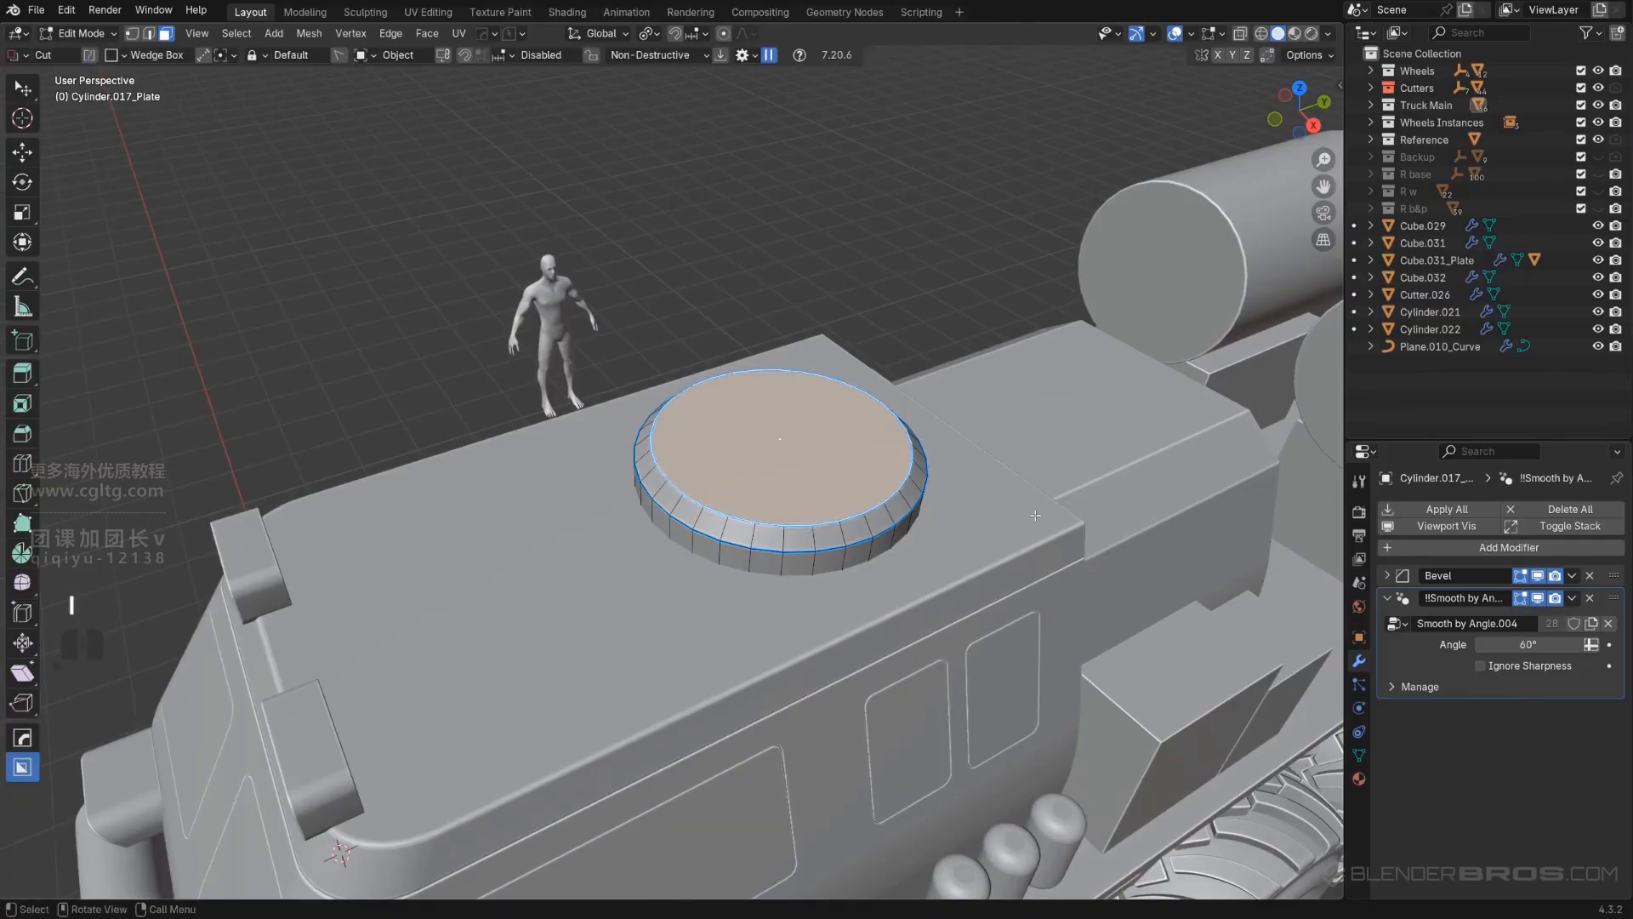
# Step: Scale the roof hatch down uniformly to about 0.91
pyautogui.press('Tab')
pyautogui.keyDown('alt'); pyautogui.moveTo(833, 282); pyautogui.dragTo(804, 442, button='middle'); pyautogui.keyUp('alt')
pyautogui.press('KP_5')
pyautogui.press('shift')
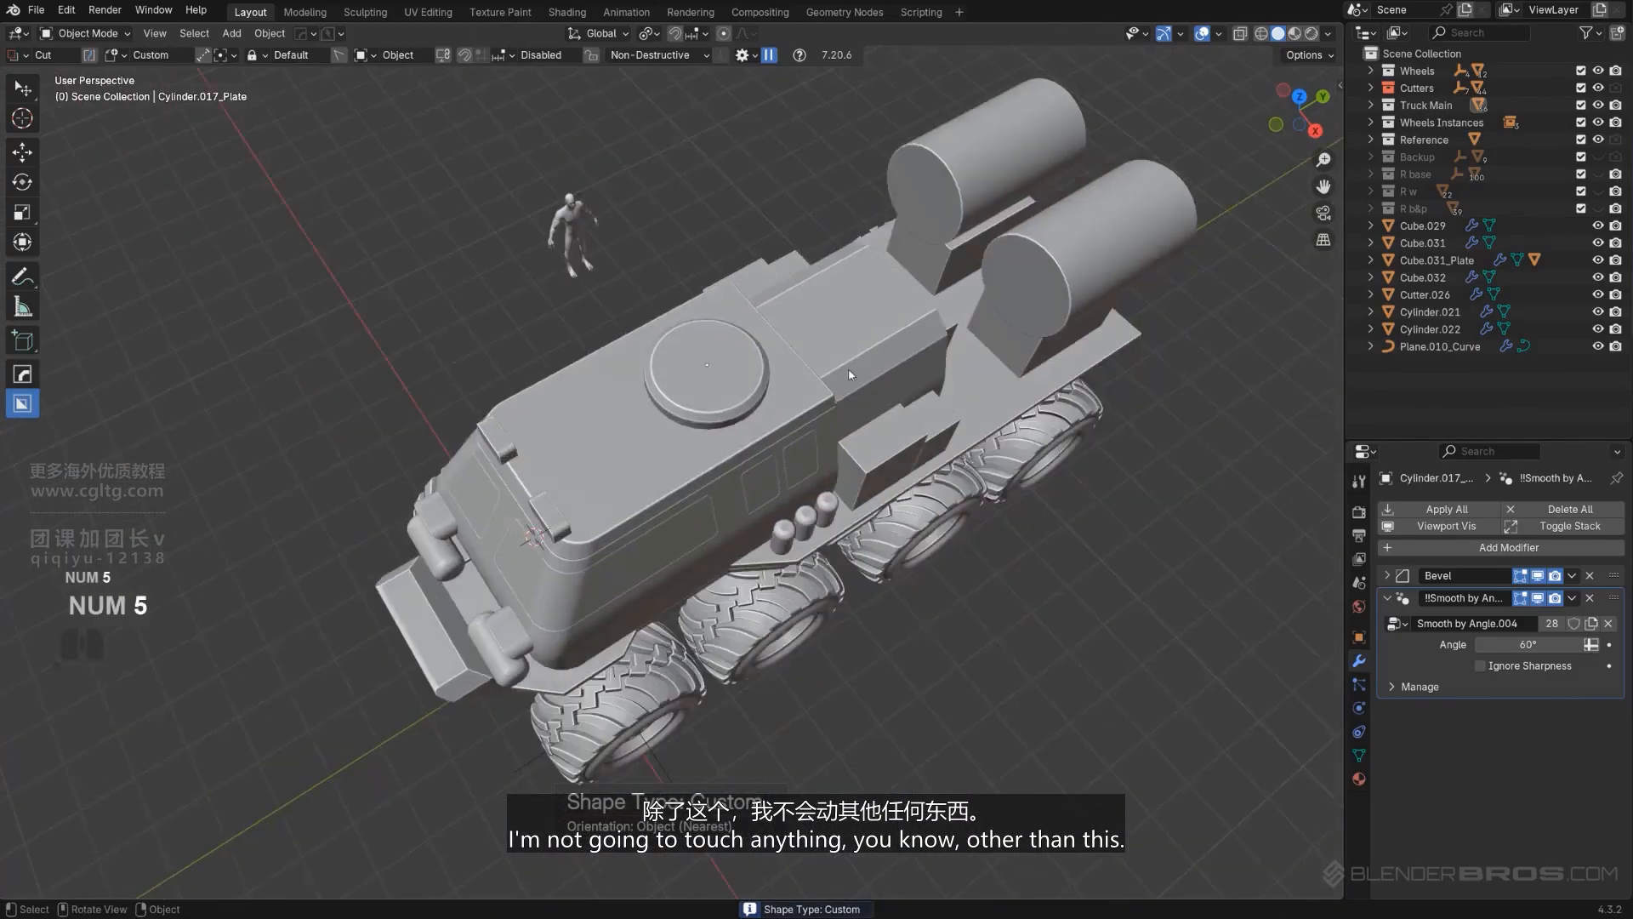
pyautogui.scroll(4, 799, 587)
pyautogui.press('s')
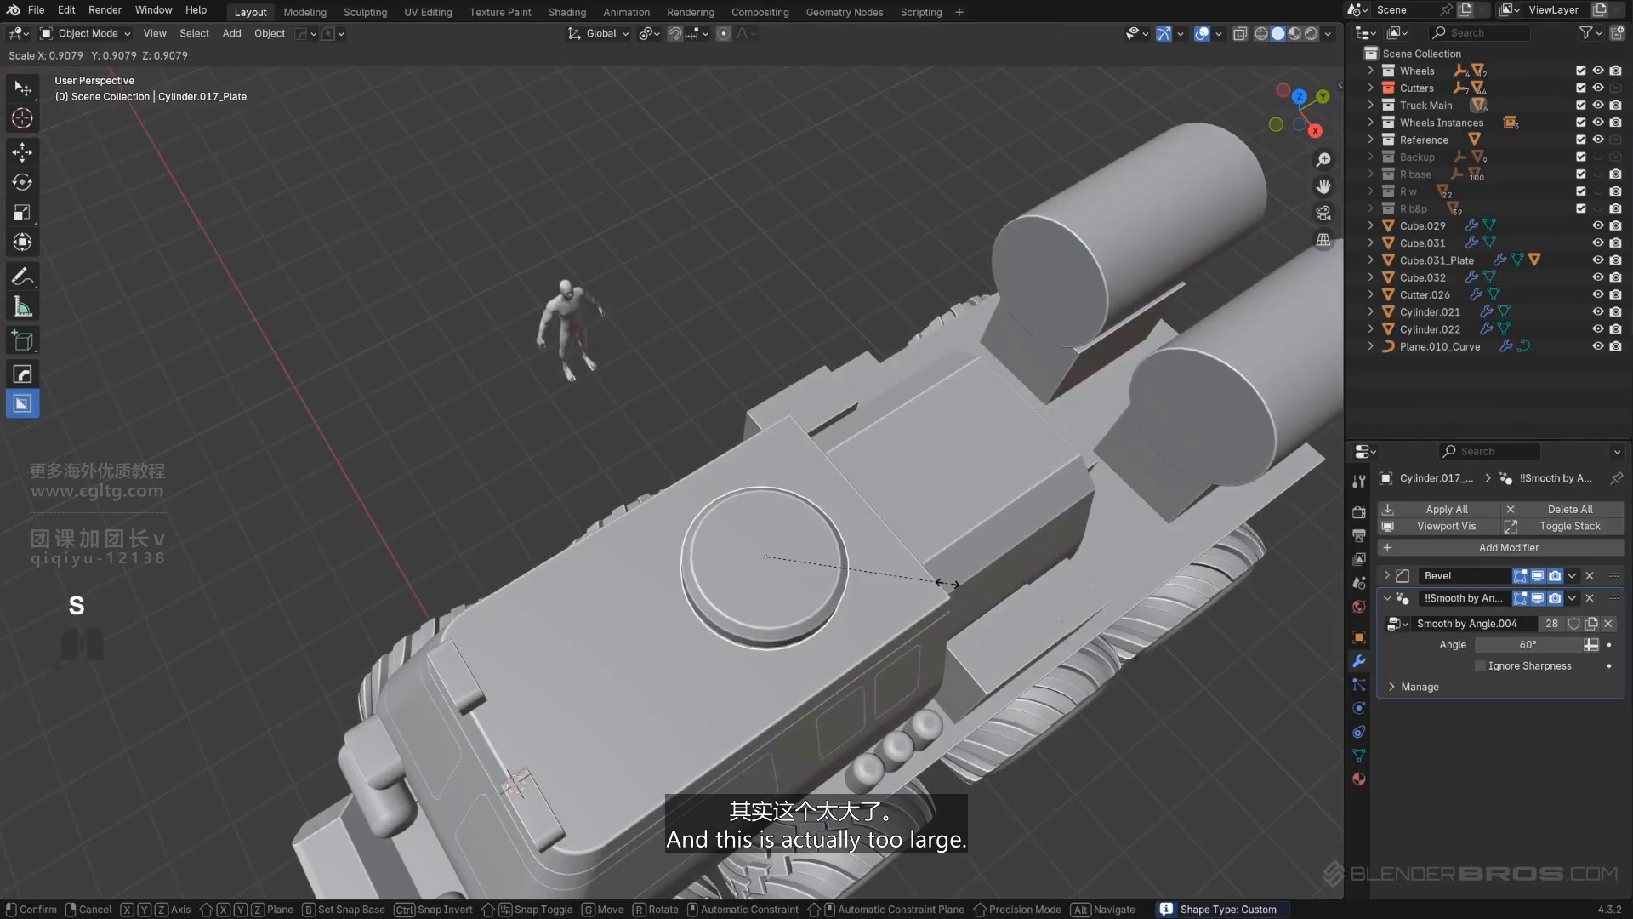
pyautogui.click(945, 584)
# Step: Reposition the roof hatch in the side view so it sits lower in the cab roof
pyautogui.keyDown('alt'); pyautogui.moveTo(936, 587); pyautogui.dragTo(842, 527, button='middle'); pyautogui.keyUp('alt')
pyautogui.press('KP_5')
pyautogui.scroll(1, 844, 528)
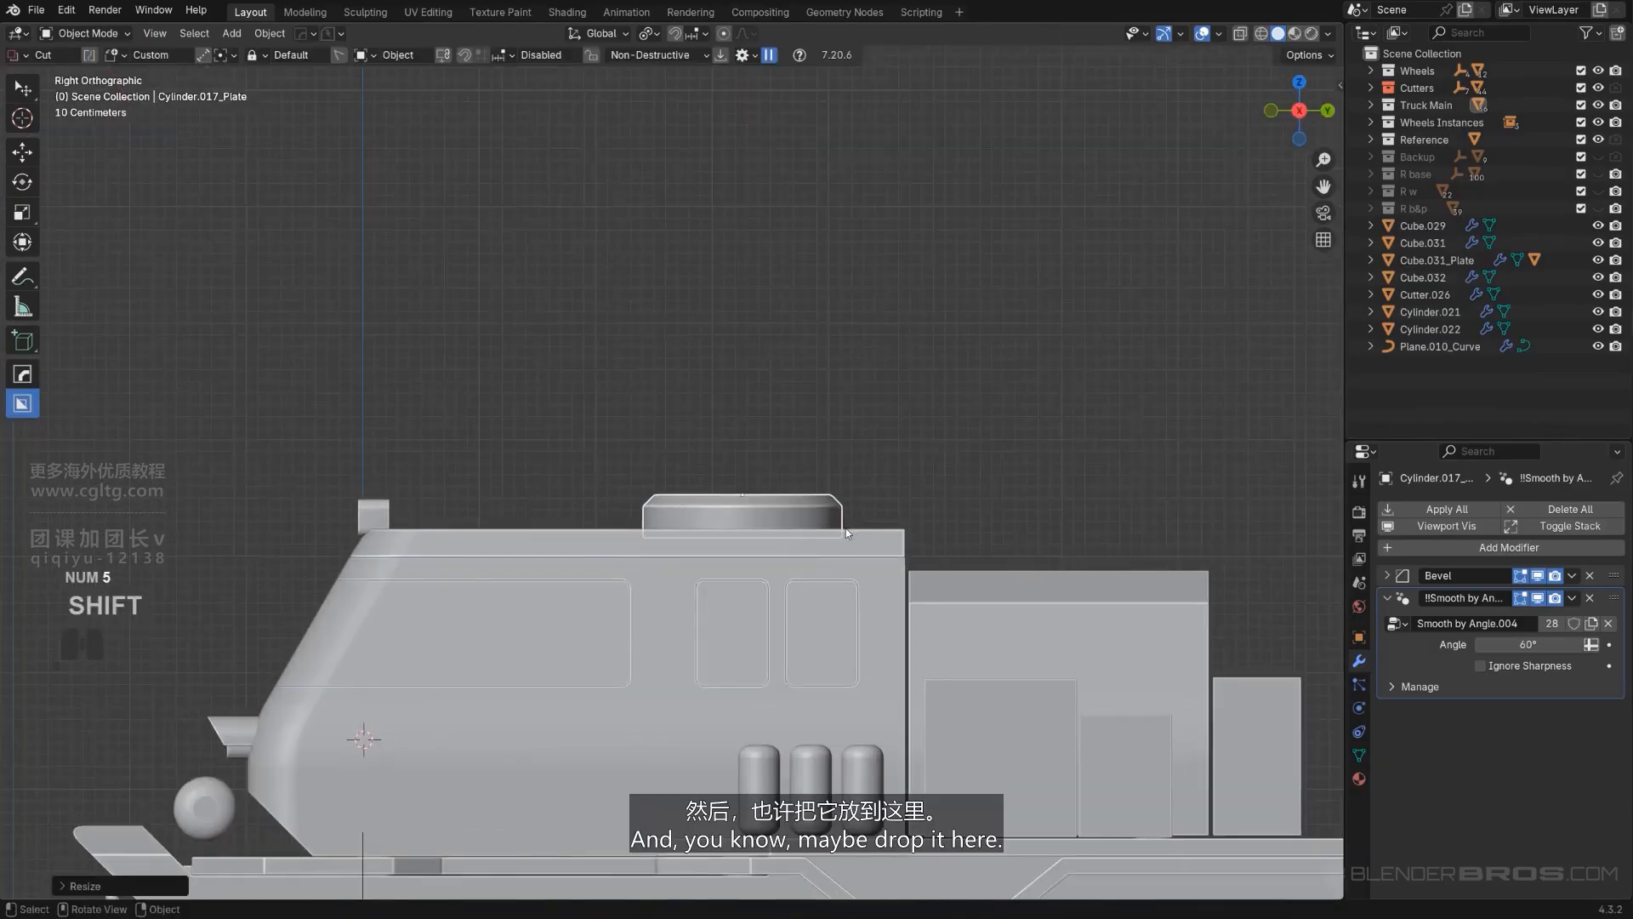
pyautogui.press('g')
pyautogui.click(978, 573)
# Step: Add one loop cut around the roof hatch's vertical side wall
pyautogui.press('KP_5')
pyautogui.moveTo(898, 581); pyautogui.dragTo(844, 586, button='middle')
pyautogui.scroll(2, 920, 606)
pyautogui.press('Tab')
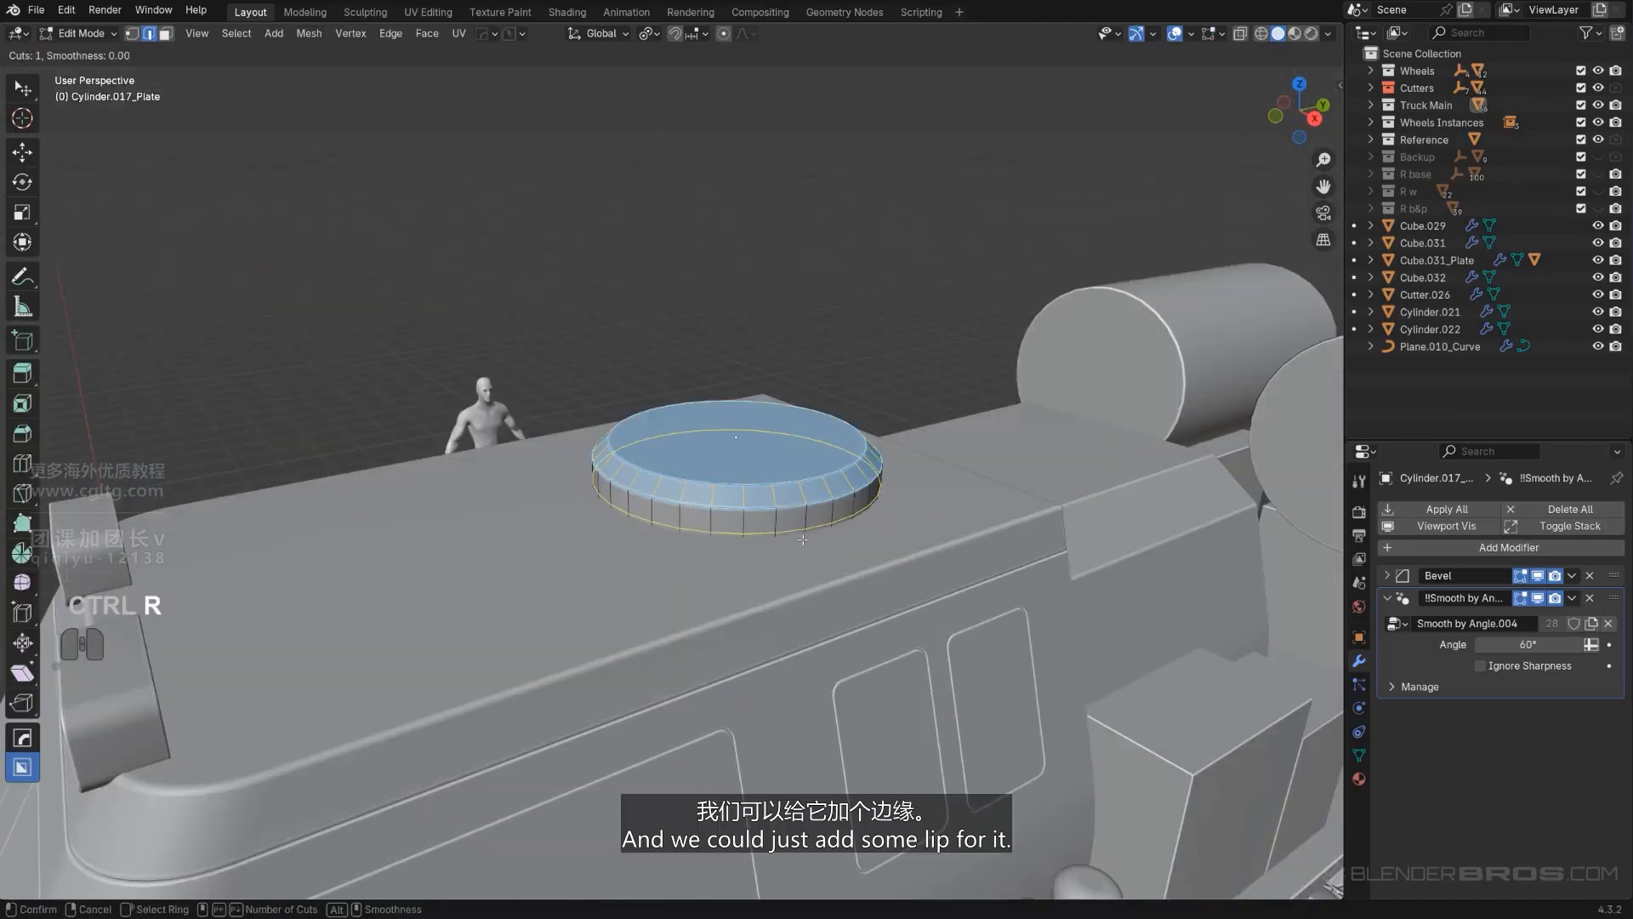
pyautogui.moveTo(803, 539); pyautogui.dragTo(807, 522)
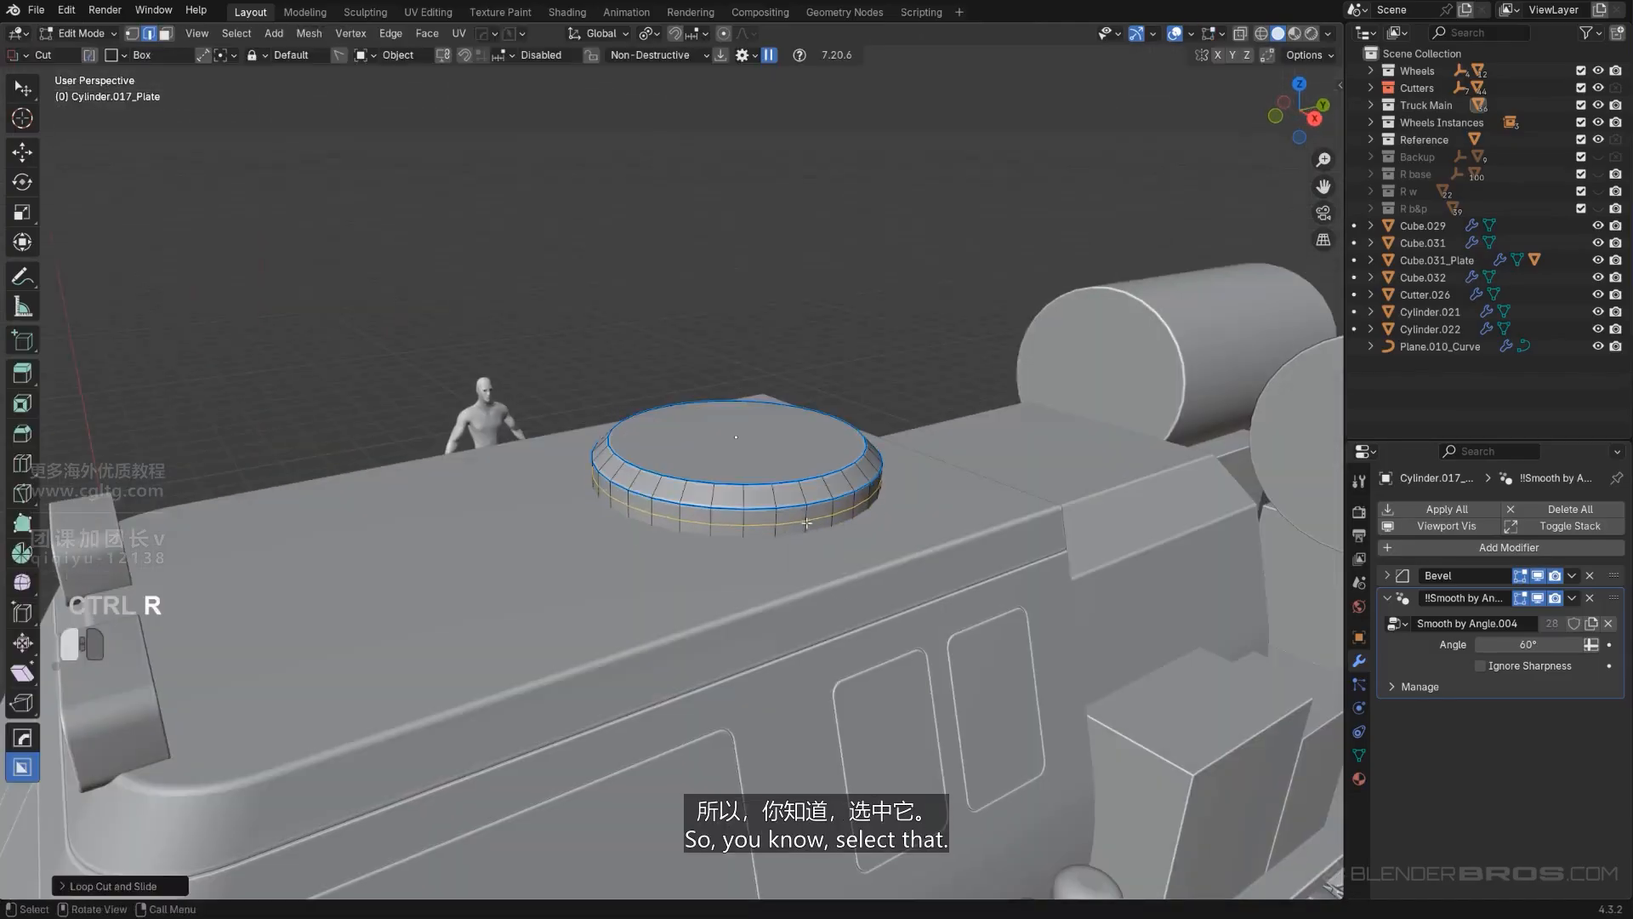
# Step: Extrude the hatch wall's lower band of faces outward along their normals with EM_Macro to form a flange around the base
pyautogui.press('q')
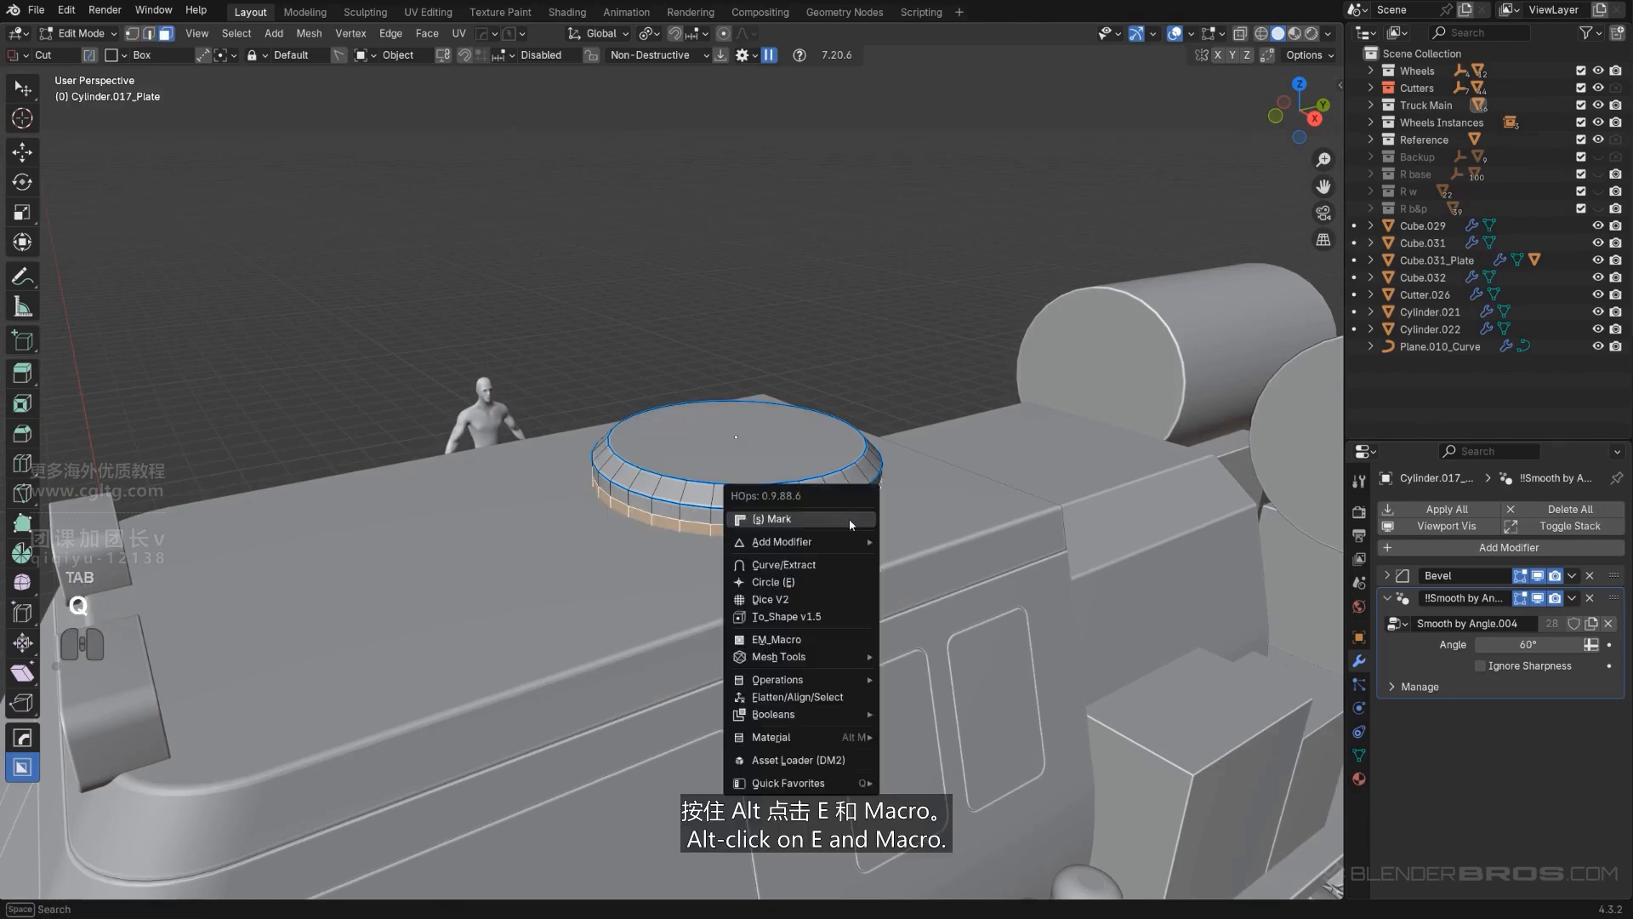
pyautogui.keyDown('alt'); pyautogui.click(847, 645); pyautogui.keyUp('alt')
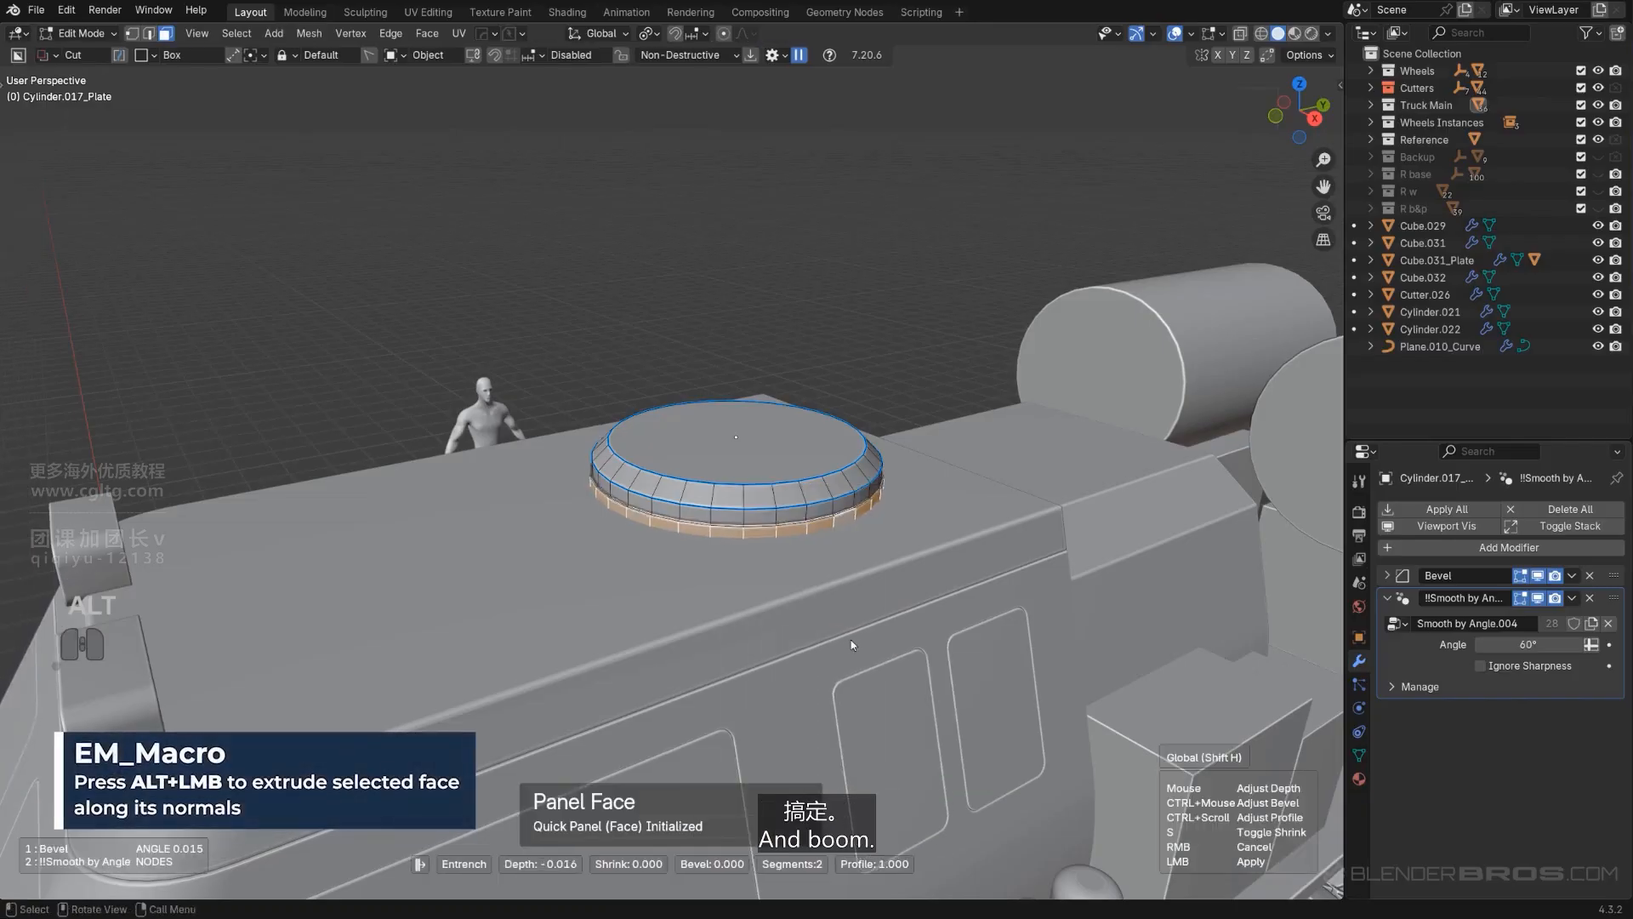
pyautogui.click(884, 652)
pyautogui.scroll(2, 859, 521)
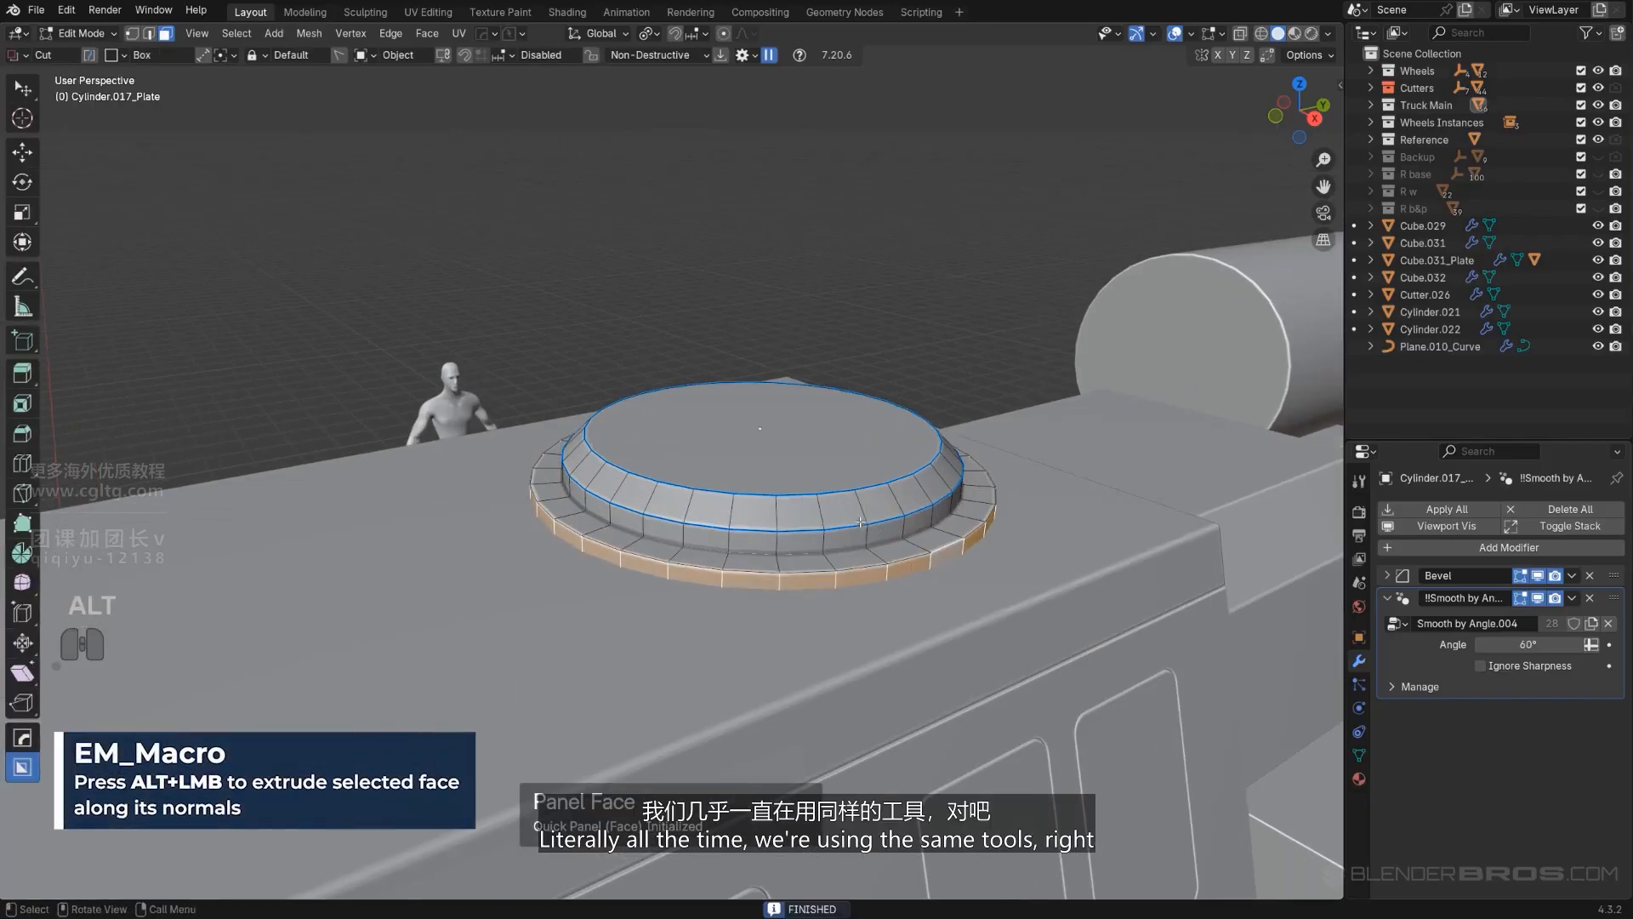
# Step: Bevel the outer upper edge loop of the hatch's base flange with one segment and finish editing its mesh
pyautogui.hotkey('ctrl', 'b')
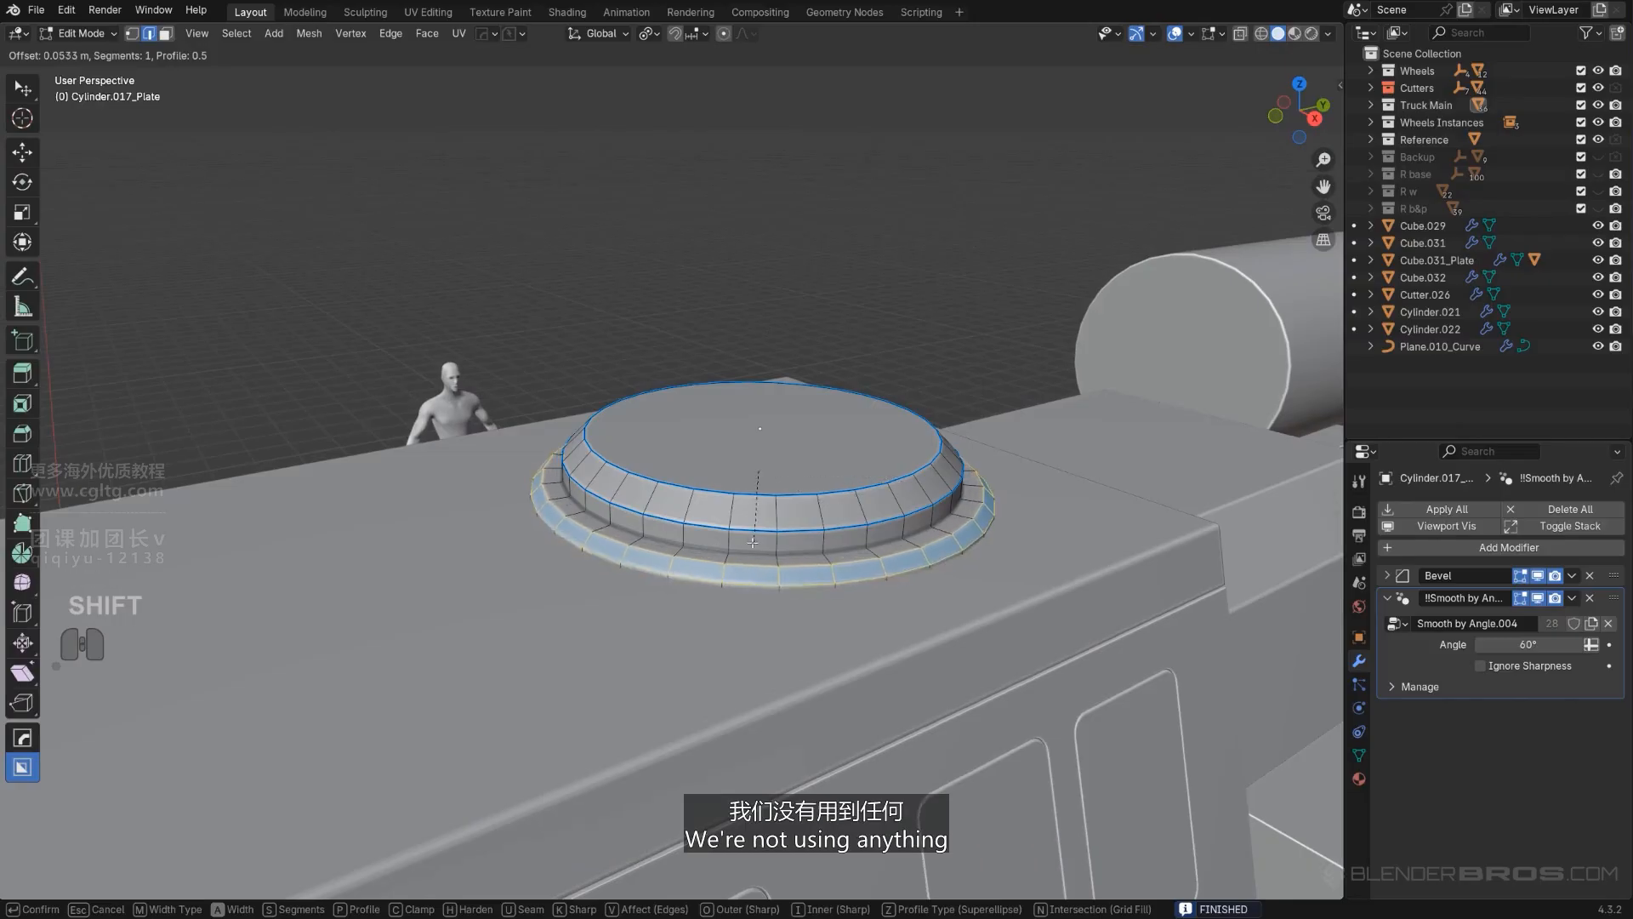
pyautogui.click(787, 487)
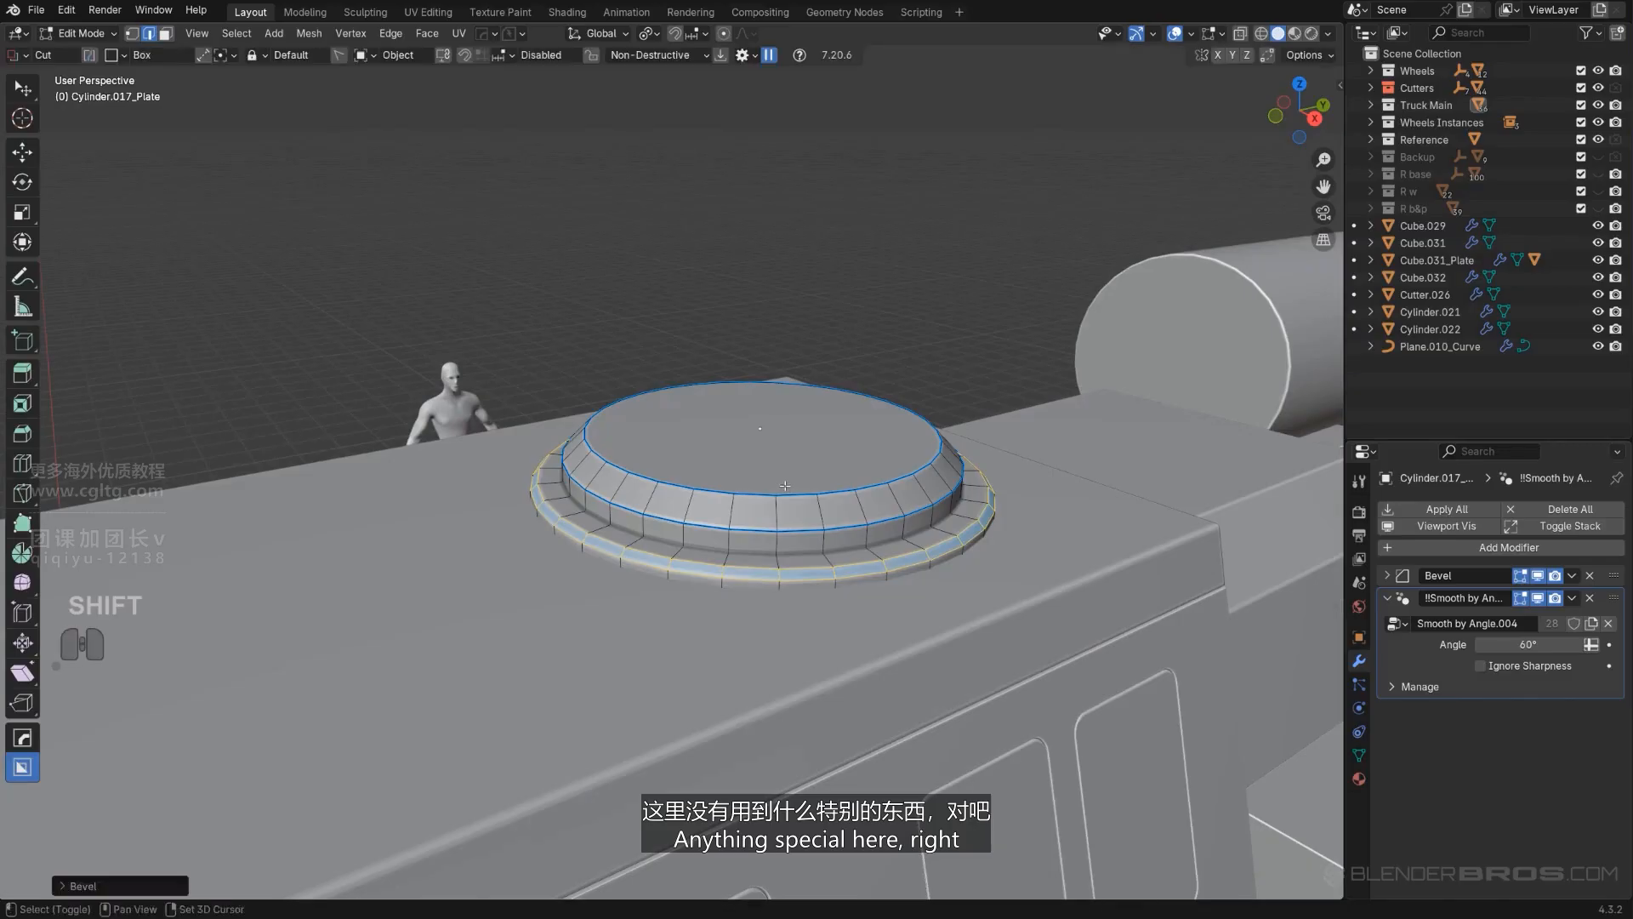
pyautogui.press('Tab')
pyautogui.scroll(-2, 816, 412)
pyautogui.scroll(1, 844, 420)
pyautogui.scroll(-5, 835, 282)
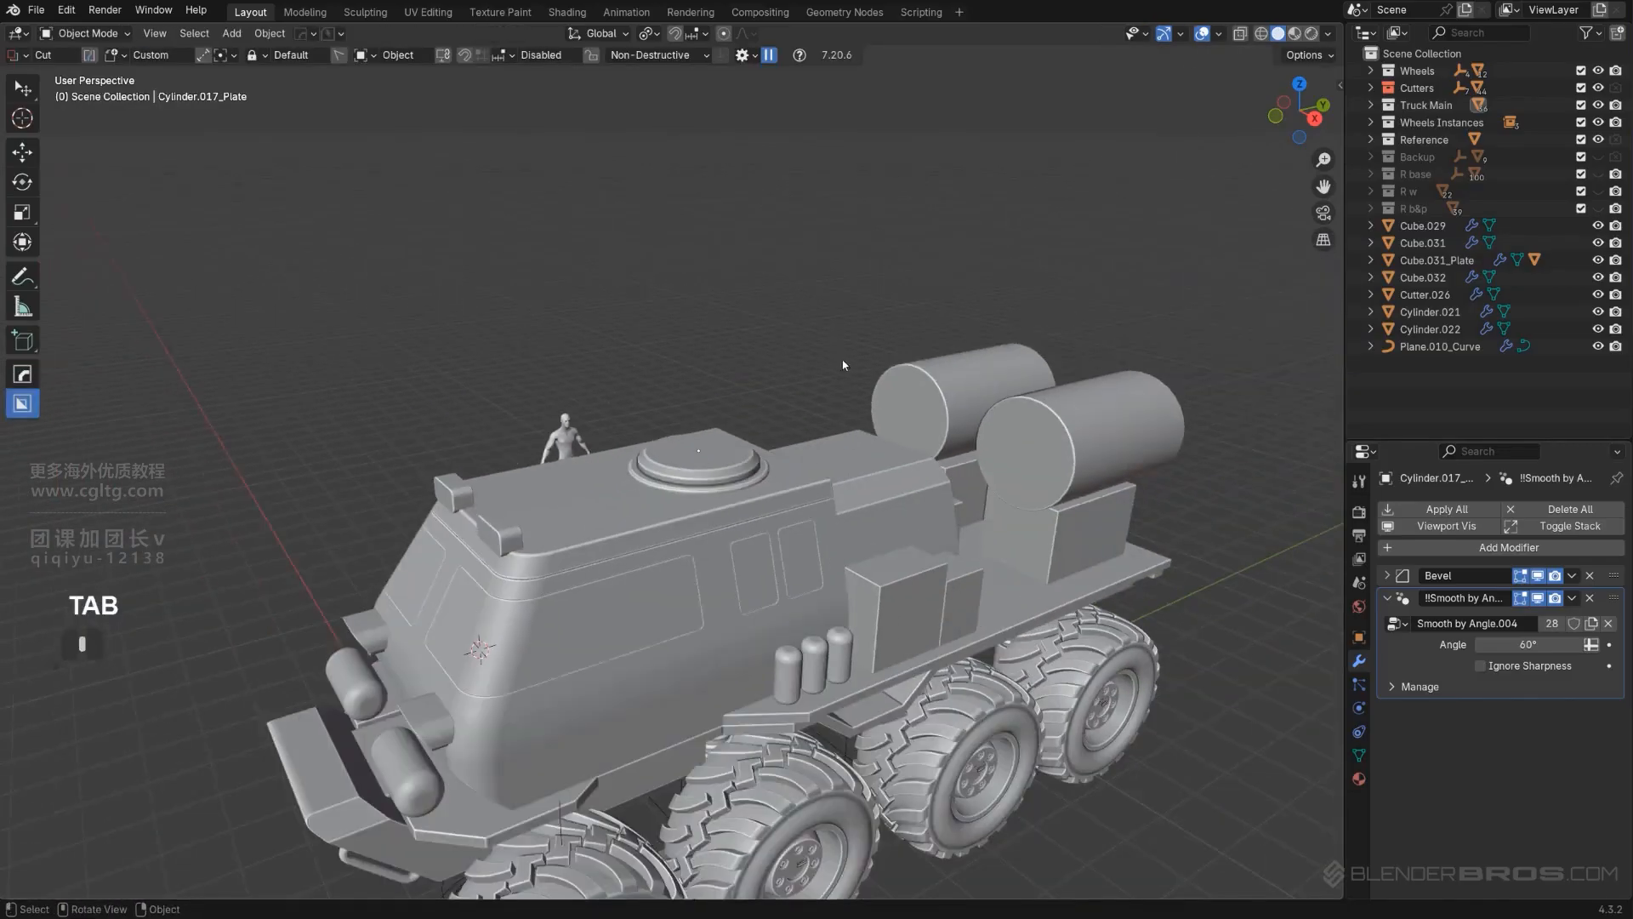
# Step: Lower the roof hatch about 0.014 m along the global Z axis in the right side view
pyautogui.moveTo(837, 285); pyautogui.dragTo(627, 346, button='middle')
pyautogui.press('KP_5')
pyautogui.keyDown('shift'); pyautogui.moveTo(723, 372); pyautogui.dragTo(747, 311, button='middle'); pyautogui.keyUp('shift')
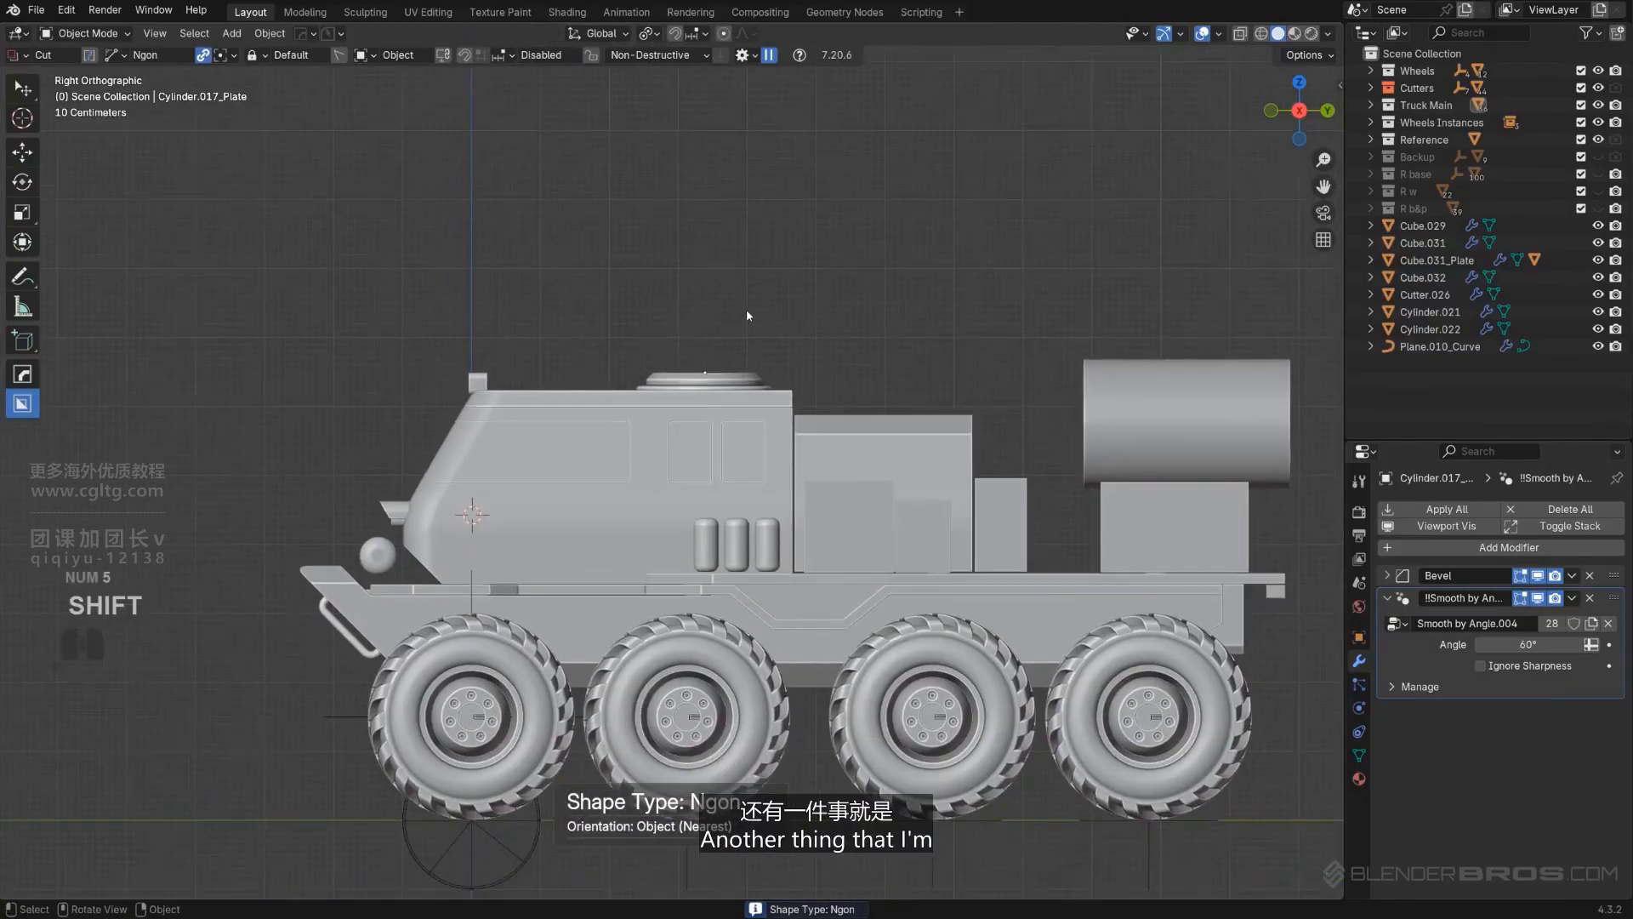
pyautogui.scroll(2, 749, 328)
pyautogui.scroll(-2, 748, 357)
pyautogui.scroll(4, 700, 401)
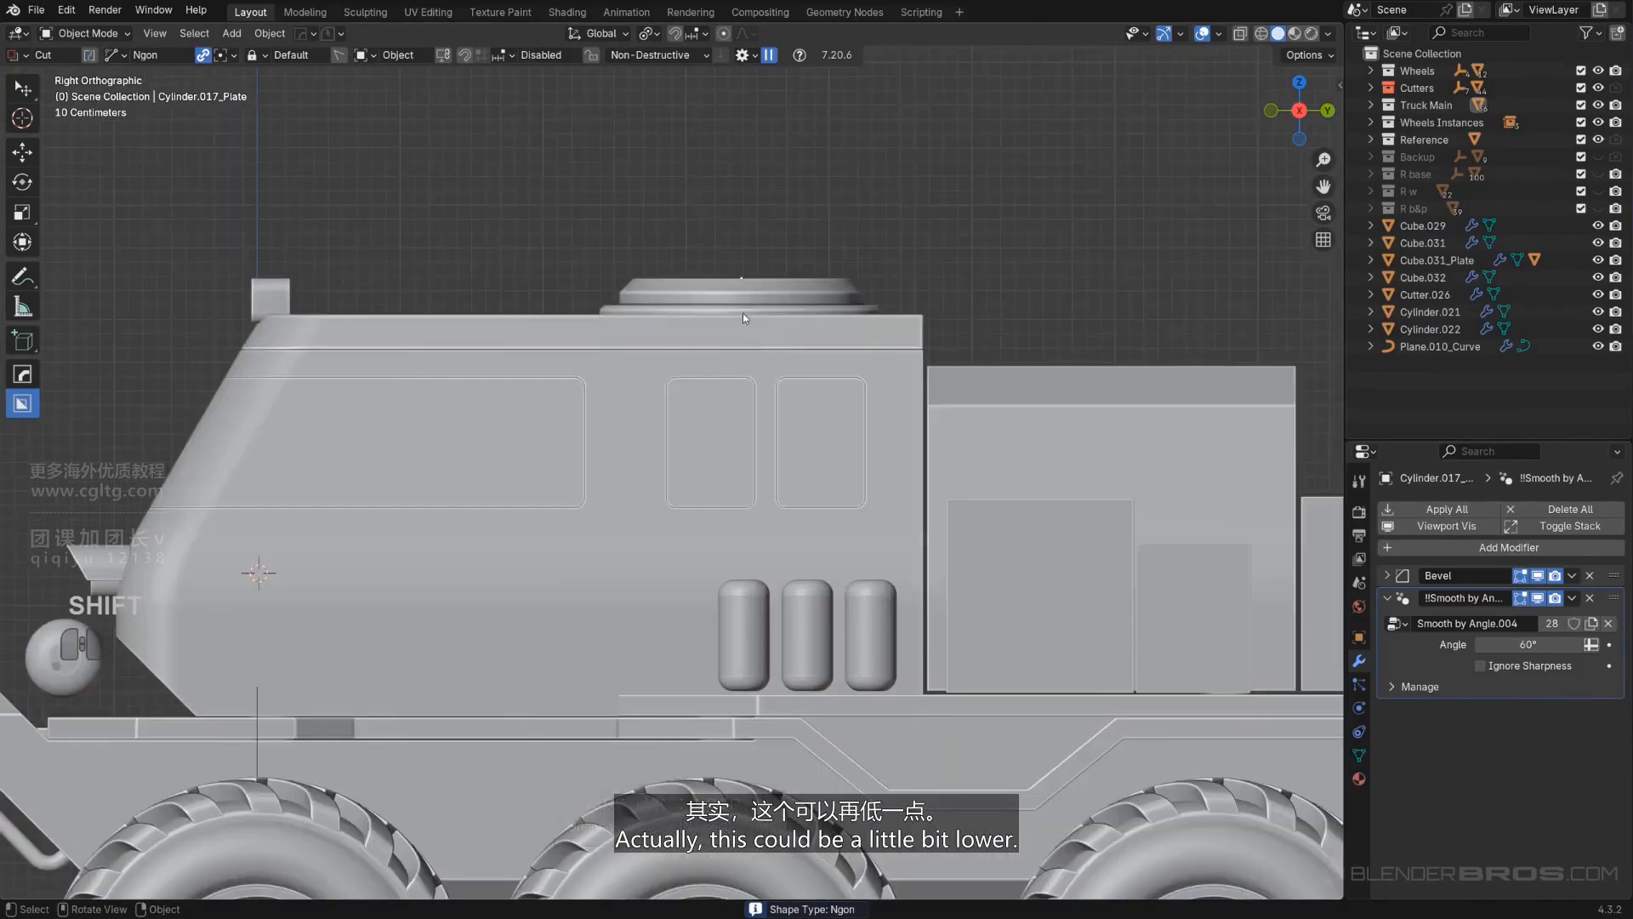
pyautogui.press('g')
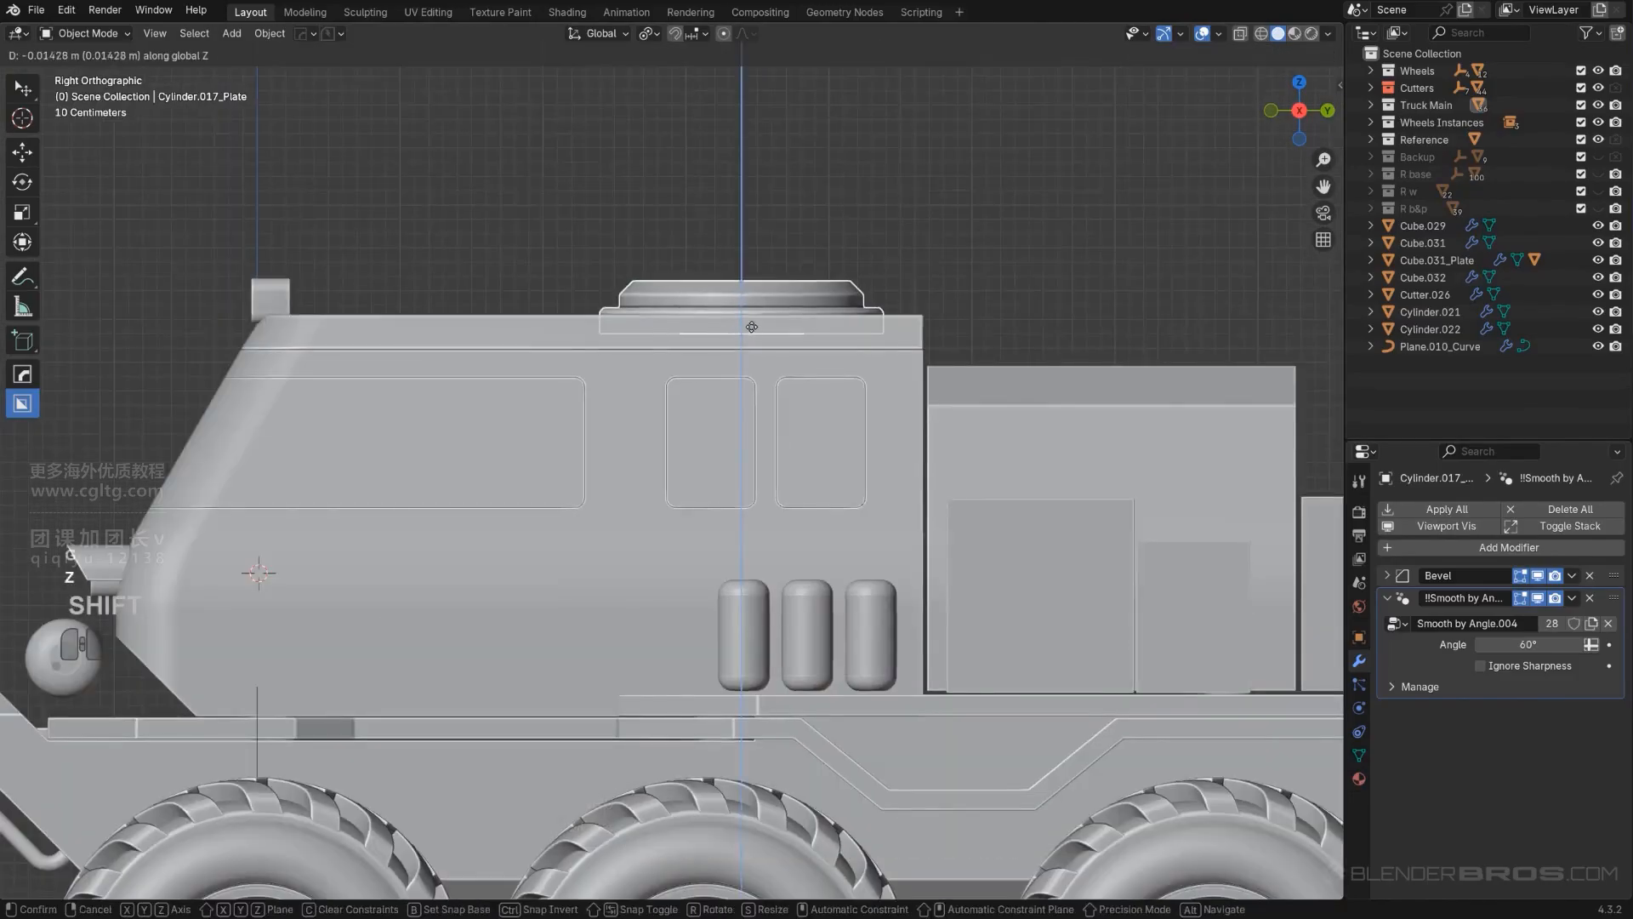
pyautogui.click(752, 326)
pyautogui.scroll(-5, 845, 226)
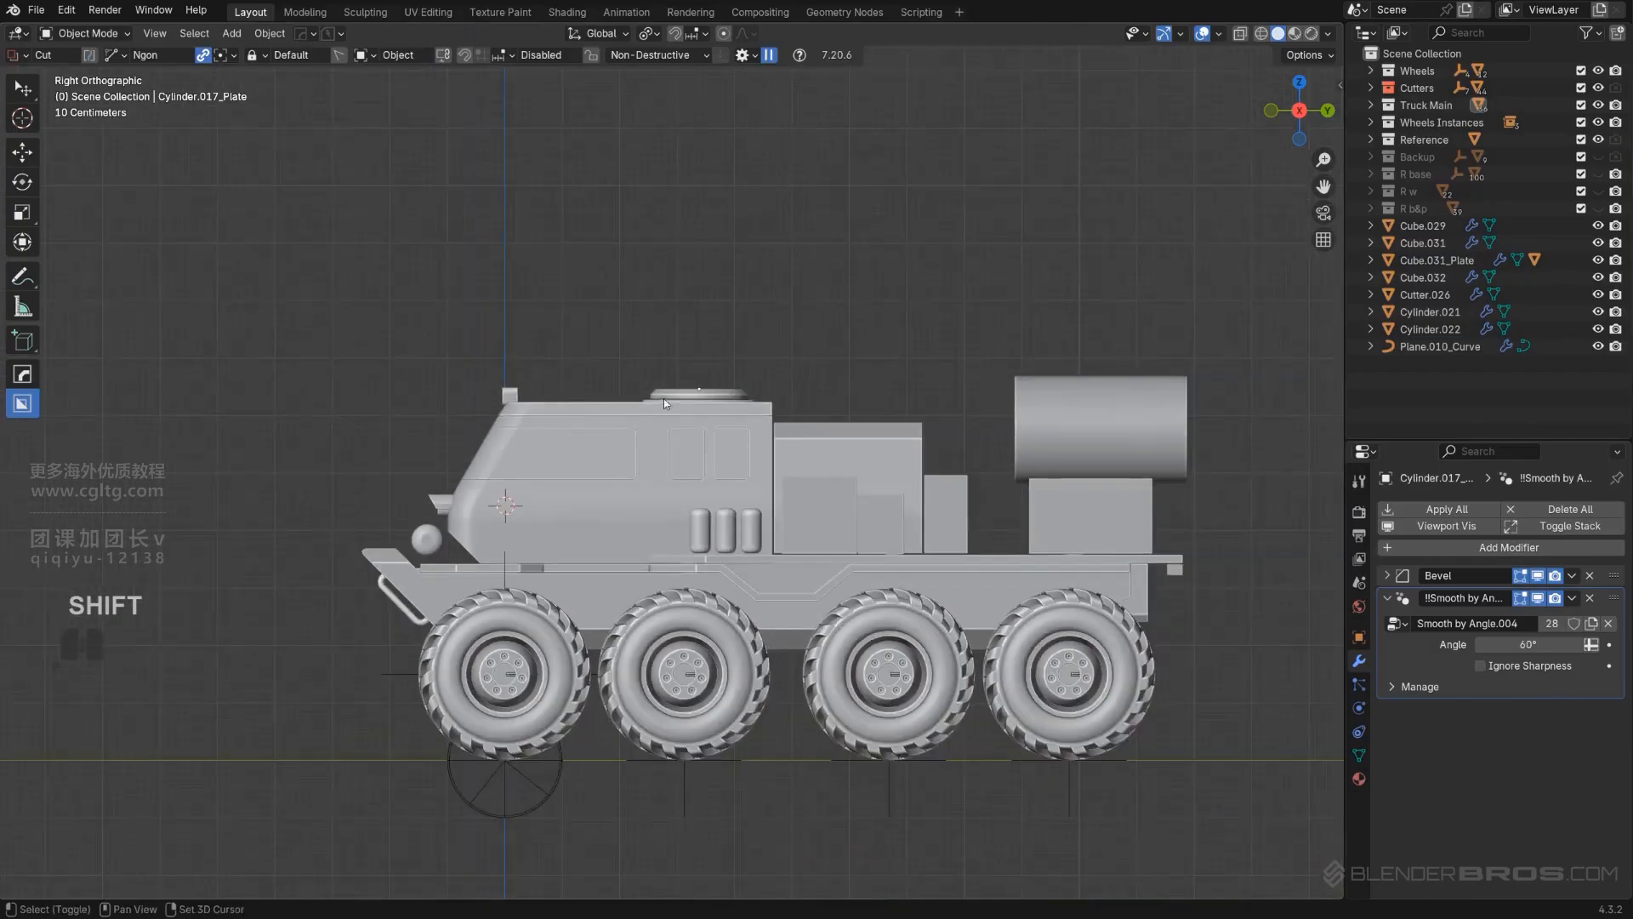
pyautogui.scroll(2, 663, 399)
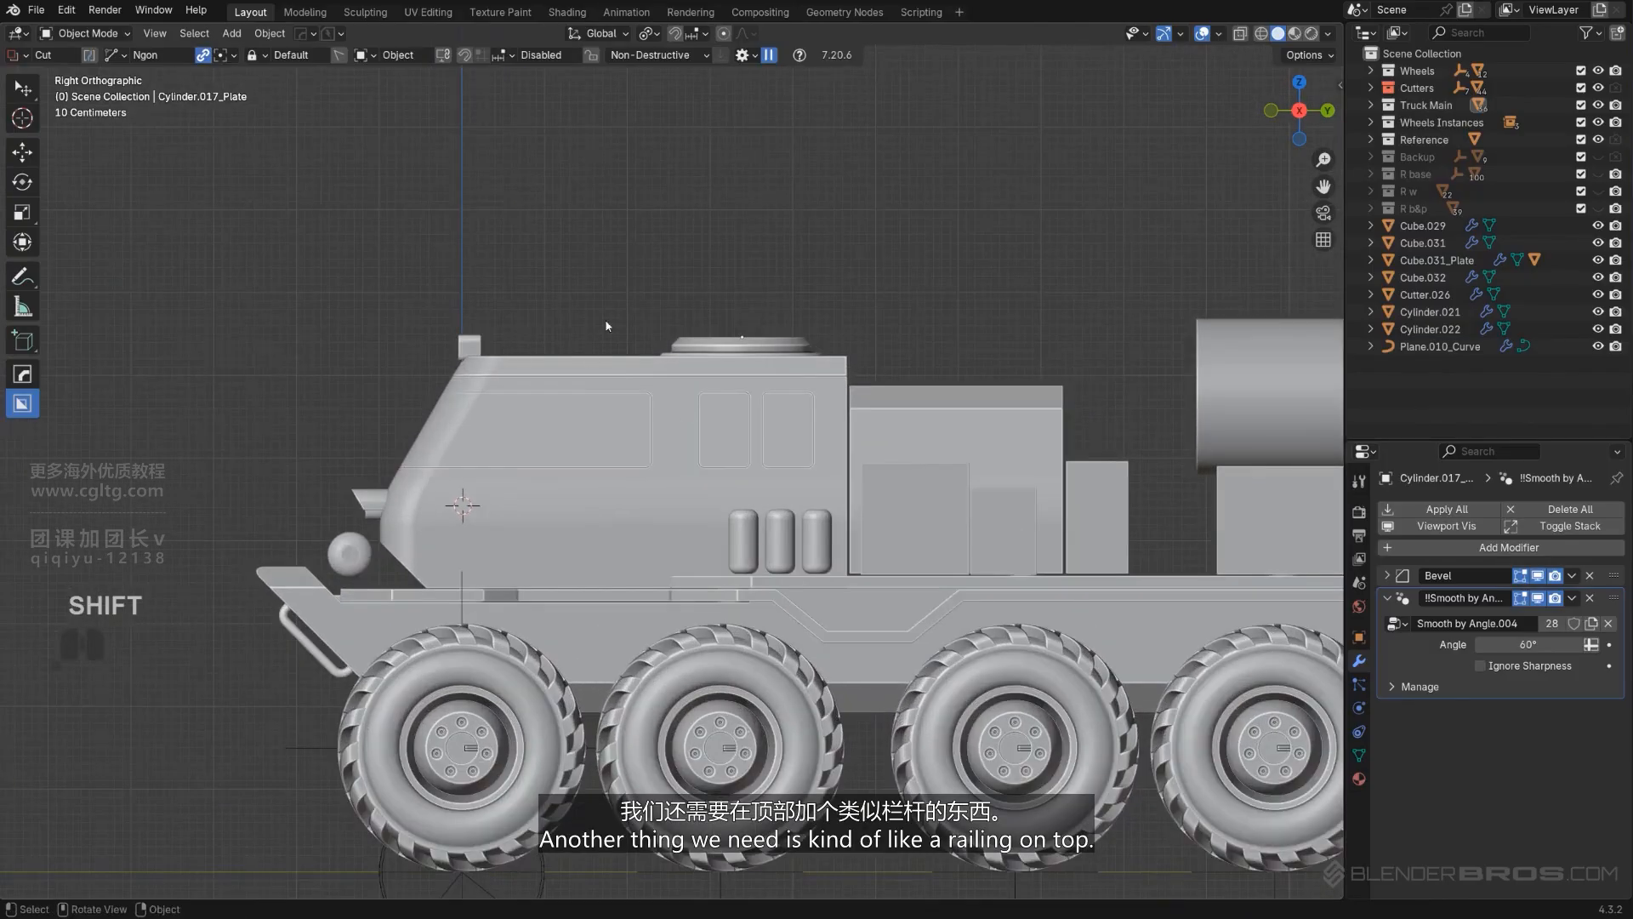
# Step: Extract the cab roof plate's front and side top edges as a smooth-shaded railing curve with a thickness of about 0.037
pyautogui.keyDown('shift'); pyautogui.moveTo(733, 345); pyautogui.dragTo(741, 346, button='middle'); pyautogui.keyUp('shift')
pyautogui.keyDown('alt'); pyautogui.moveTo(741, 347); pyautogui.dragTo(775, 414, button='middle'); pyautogui.keyUp('alt')
pyautogui.scroll(2, 748, 383)
pyautogui.click(744, 426)
pyautogui.press('Tab')
pyautogui.click(771, 460)
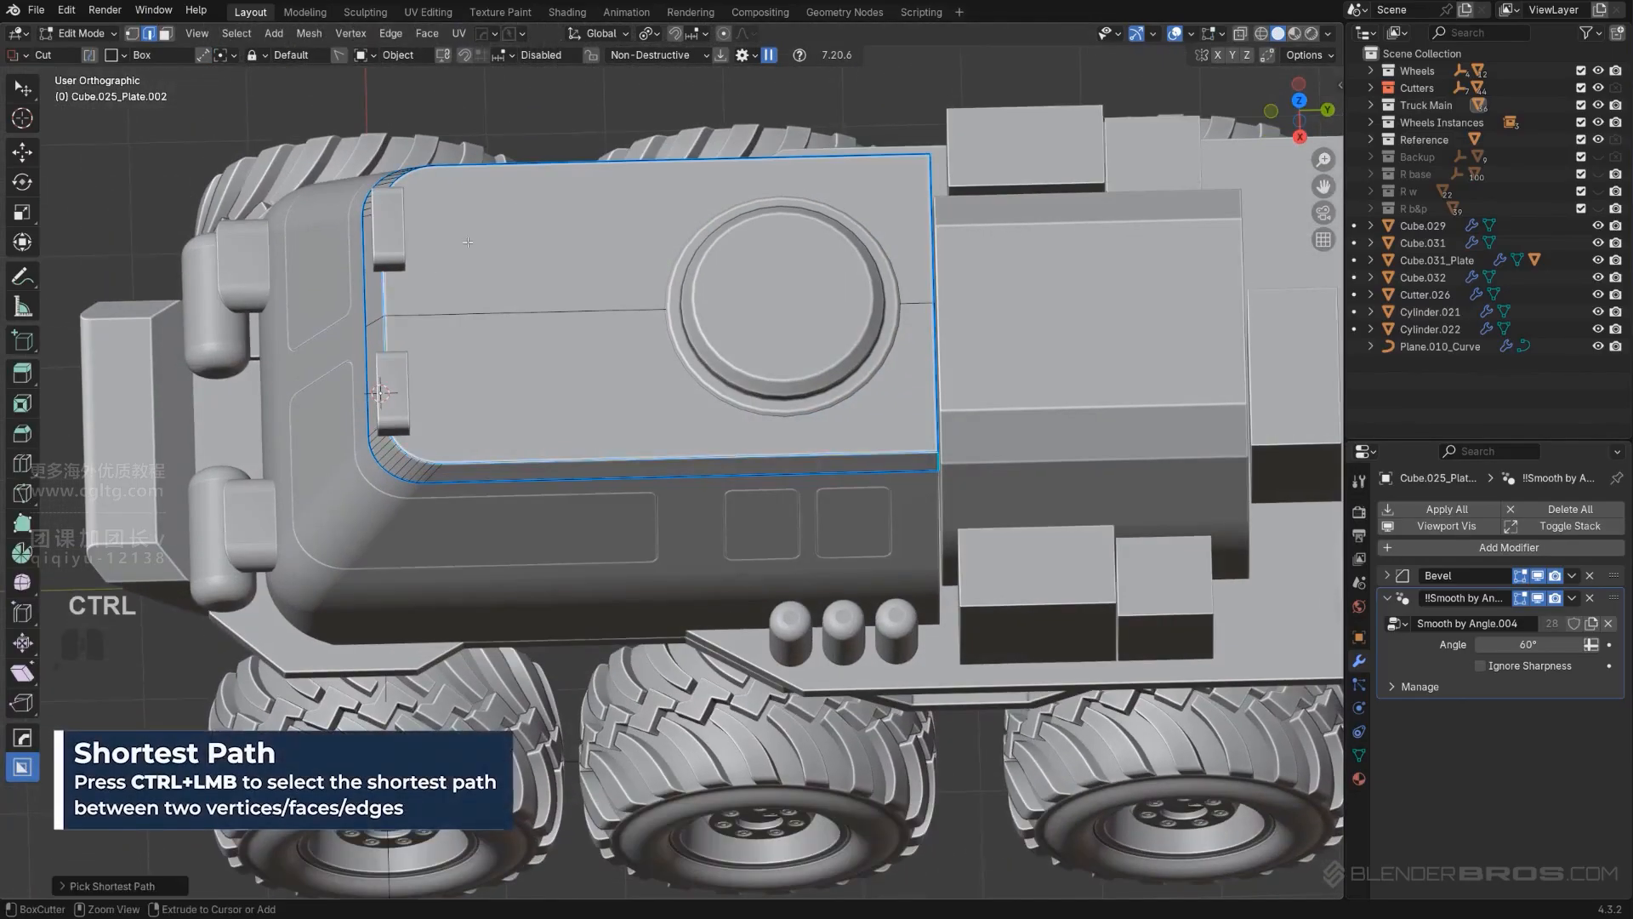
pyautogui.moveTo(604, 213); pyautogui.dragTo(729, 278, button='middle')
pyautogui.press('KP_5')
pyautogui.press('q')
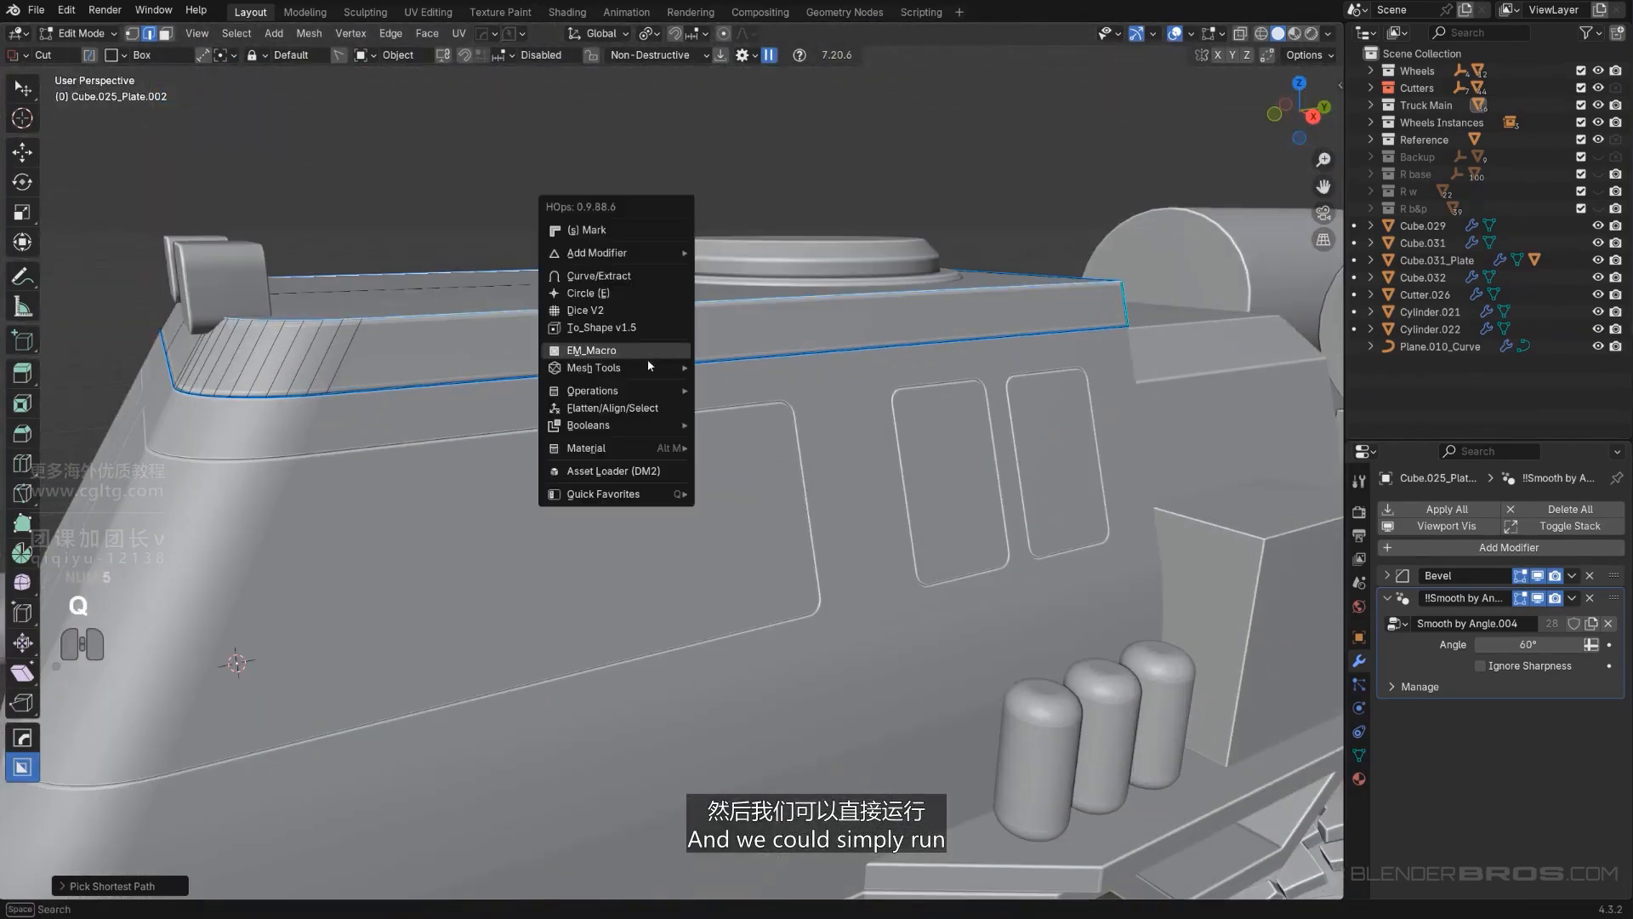
pyautogui.moveTo(648, 367)
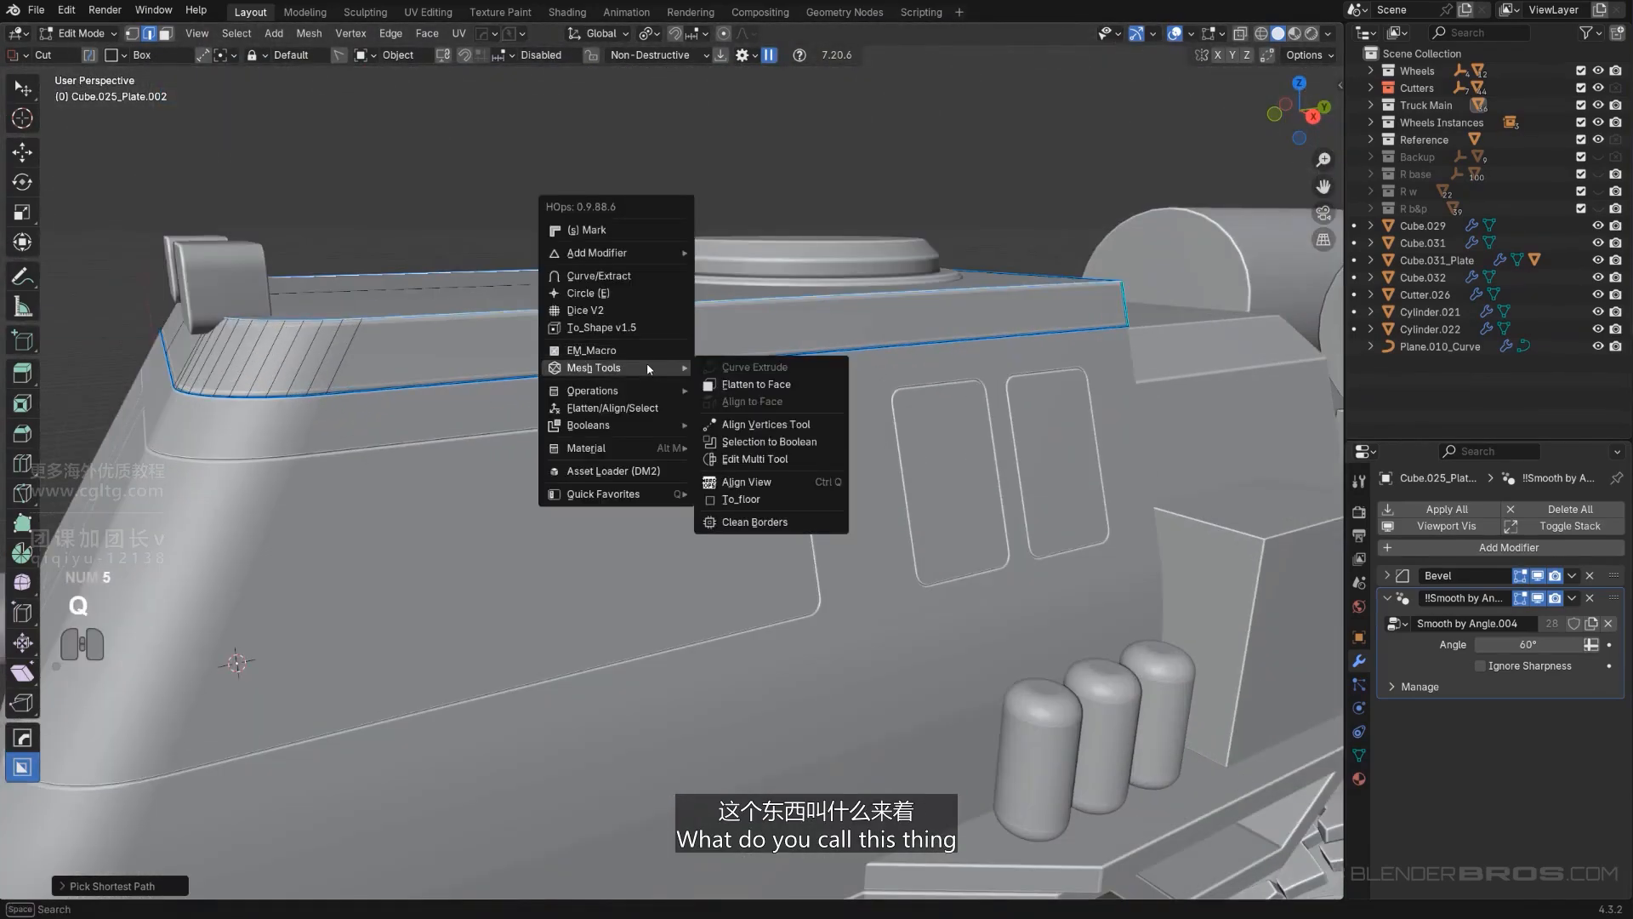
pyautogui.click(642, 269)
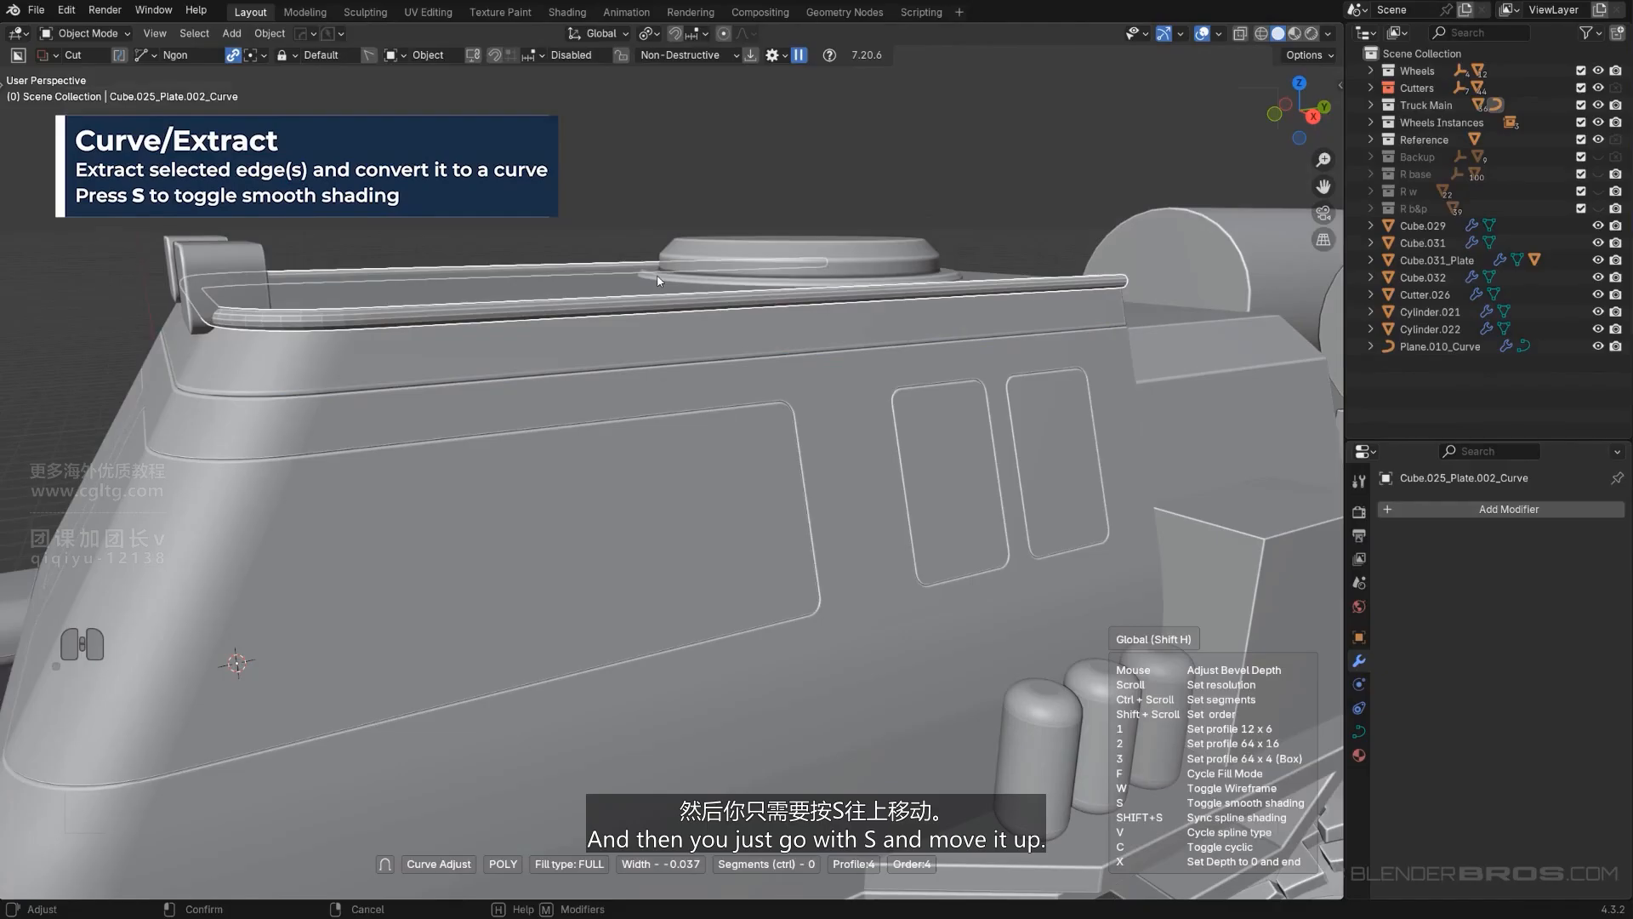
pyautogui.click(657, 280)
# Step: Raise the railing curve about 0.098 m along the global Z axis above the cab roof
pyautogui.press('g')
pyautogui.press('x')
pyautogui.press('z')
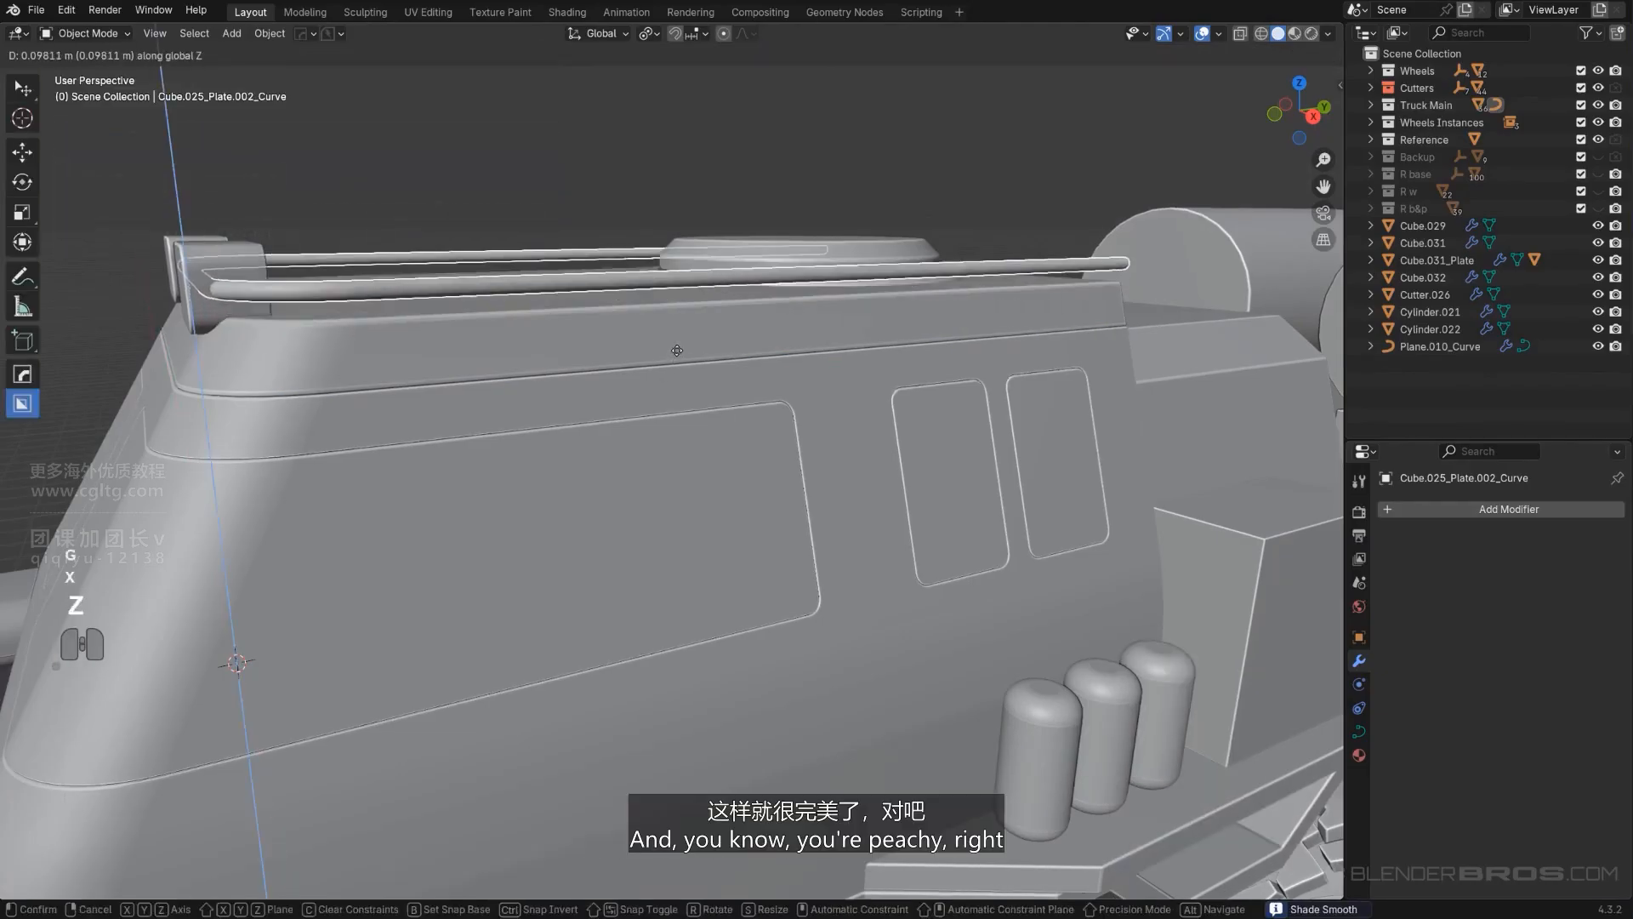
pyautogui.click(677, 350)
pyautogui.scroll(-3, 679, 352)
pyautogui.moveTo(680, 352); pyautogui.dragTo(890, 463, button='middle')
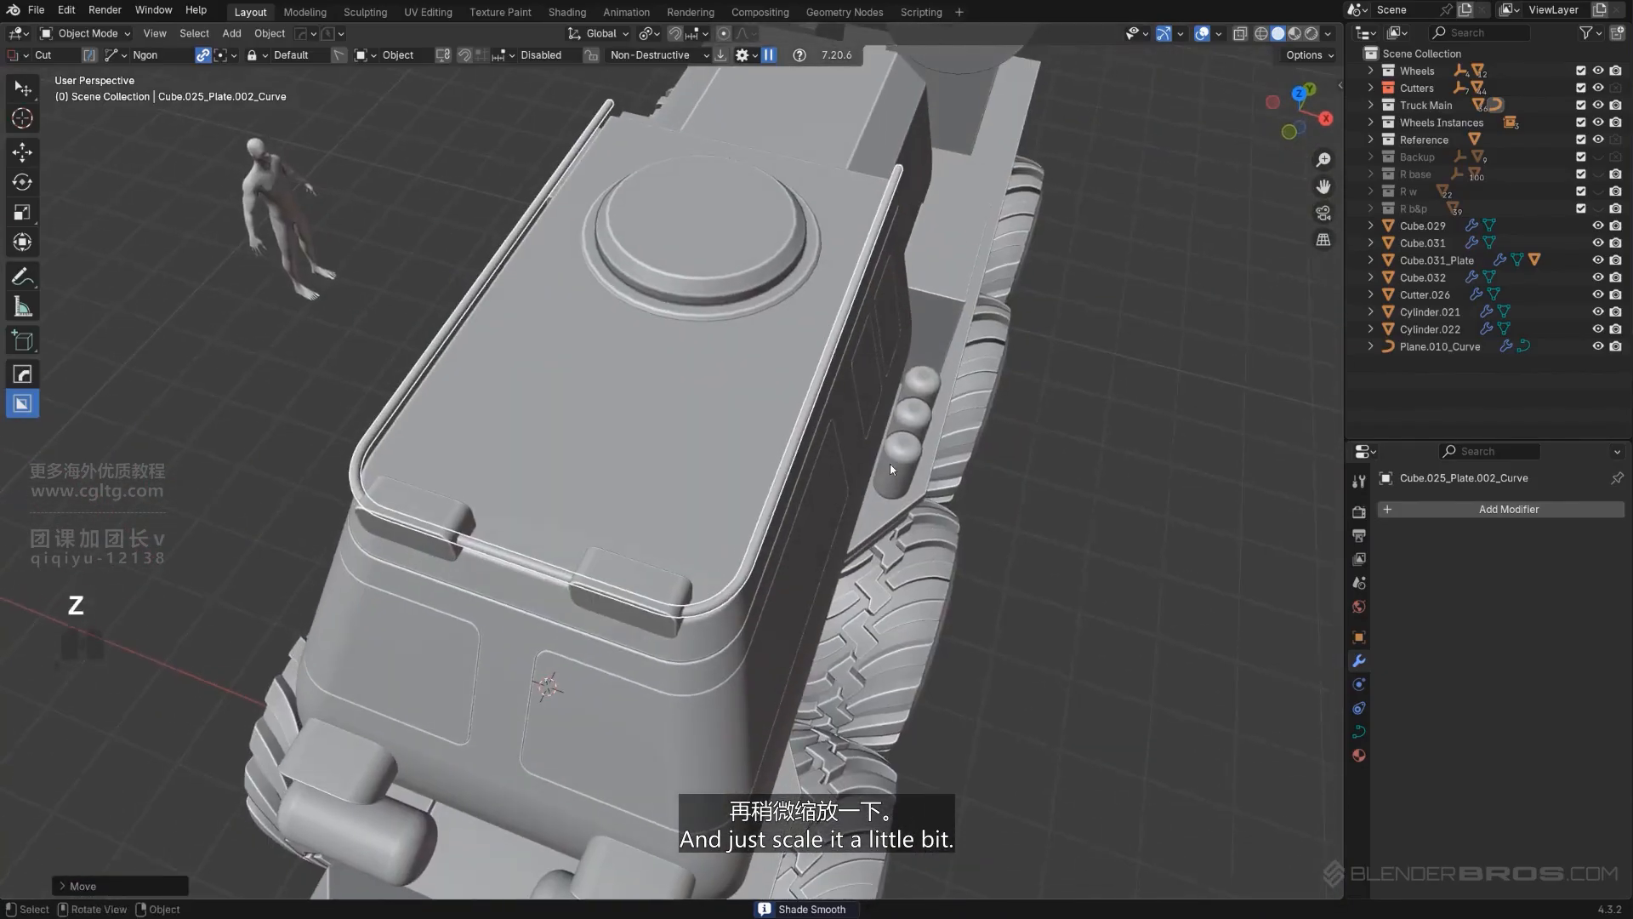
# Step: Set the railing curve's origin to its geometry
pyautogui.press('s')
pyautogui.rightClick(854, 472)
pyautogui.scroll(-2, 851, 473)
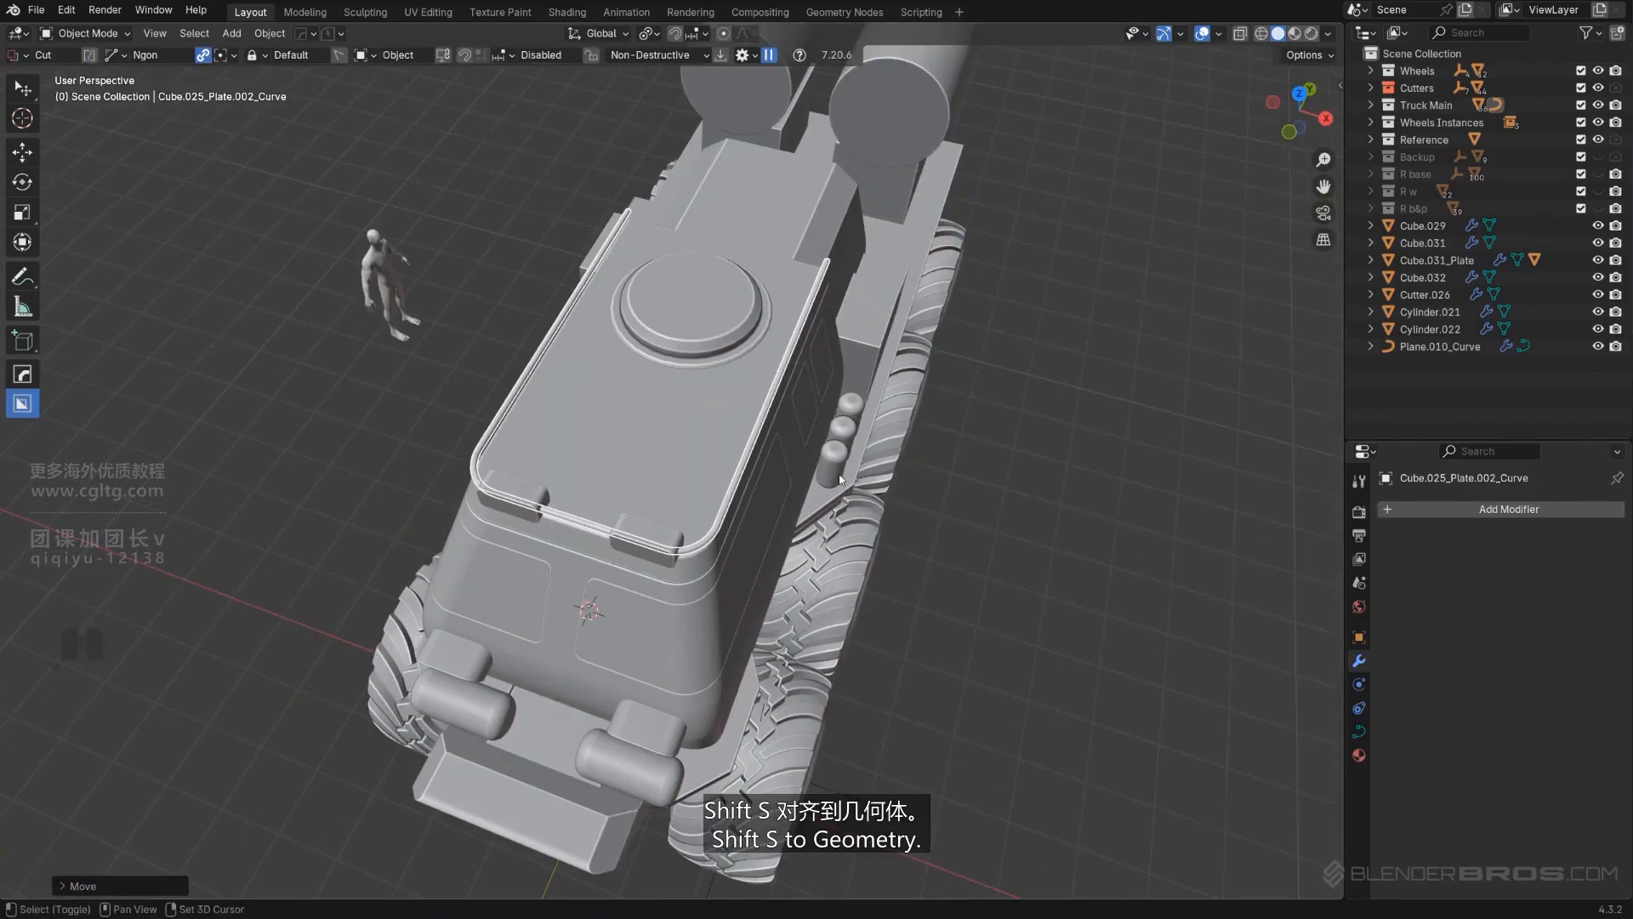
pyautogui.click(804, 588)
pyautogui.keyDown('alt'); pyautogui.moveTo(798, 471); pyautogui.dragTo(794, 431, button='middle'); pyautogui.keyUp('alt')
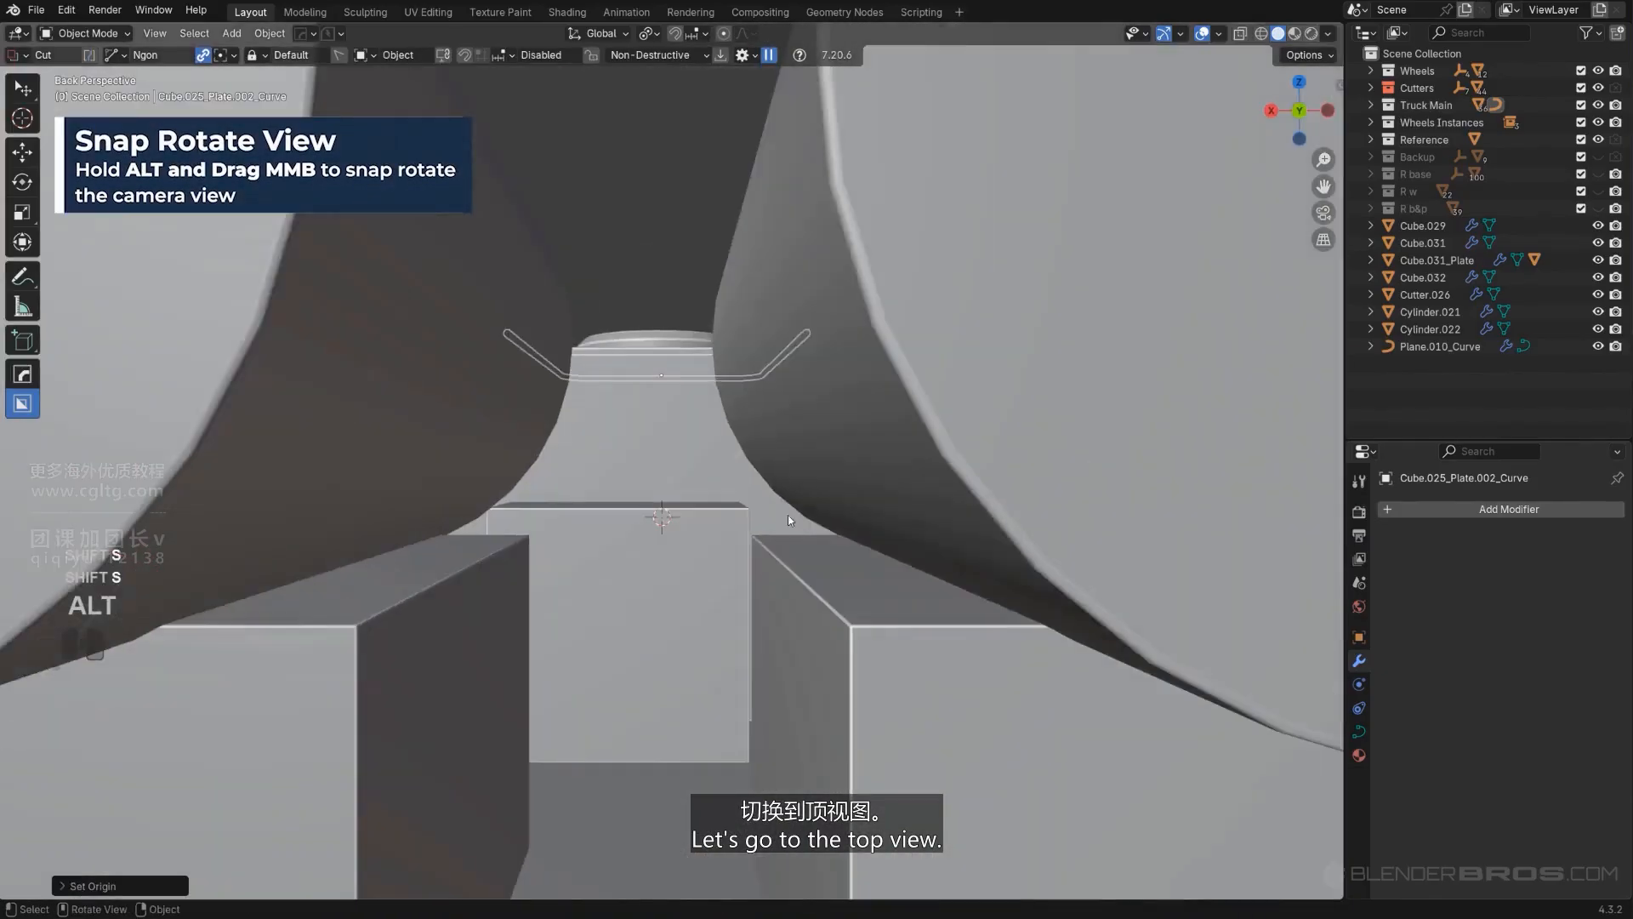
# Step: Scale the railing down slightly in the top view so it sits inside the cab roof outline
pyautogui.keyDown('alt'); pyautogui.moveTo(788, 514); pyautogui.dragTo(787, 436, button='middle'); pyautogui.keyUp('alt')
pyautogui.press('KP_5')
pyautogui.scroll(3, 796, 497)
pyautogui.press('s')
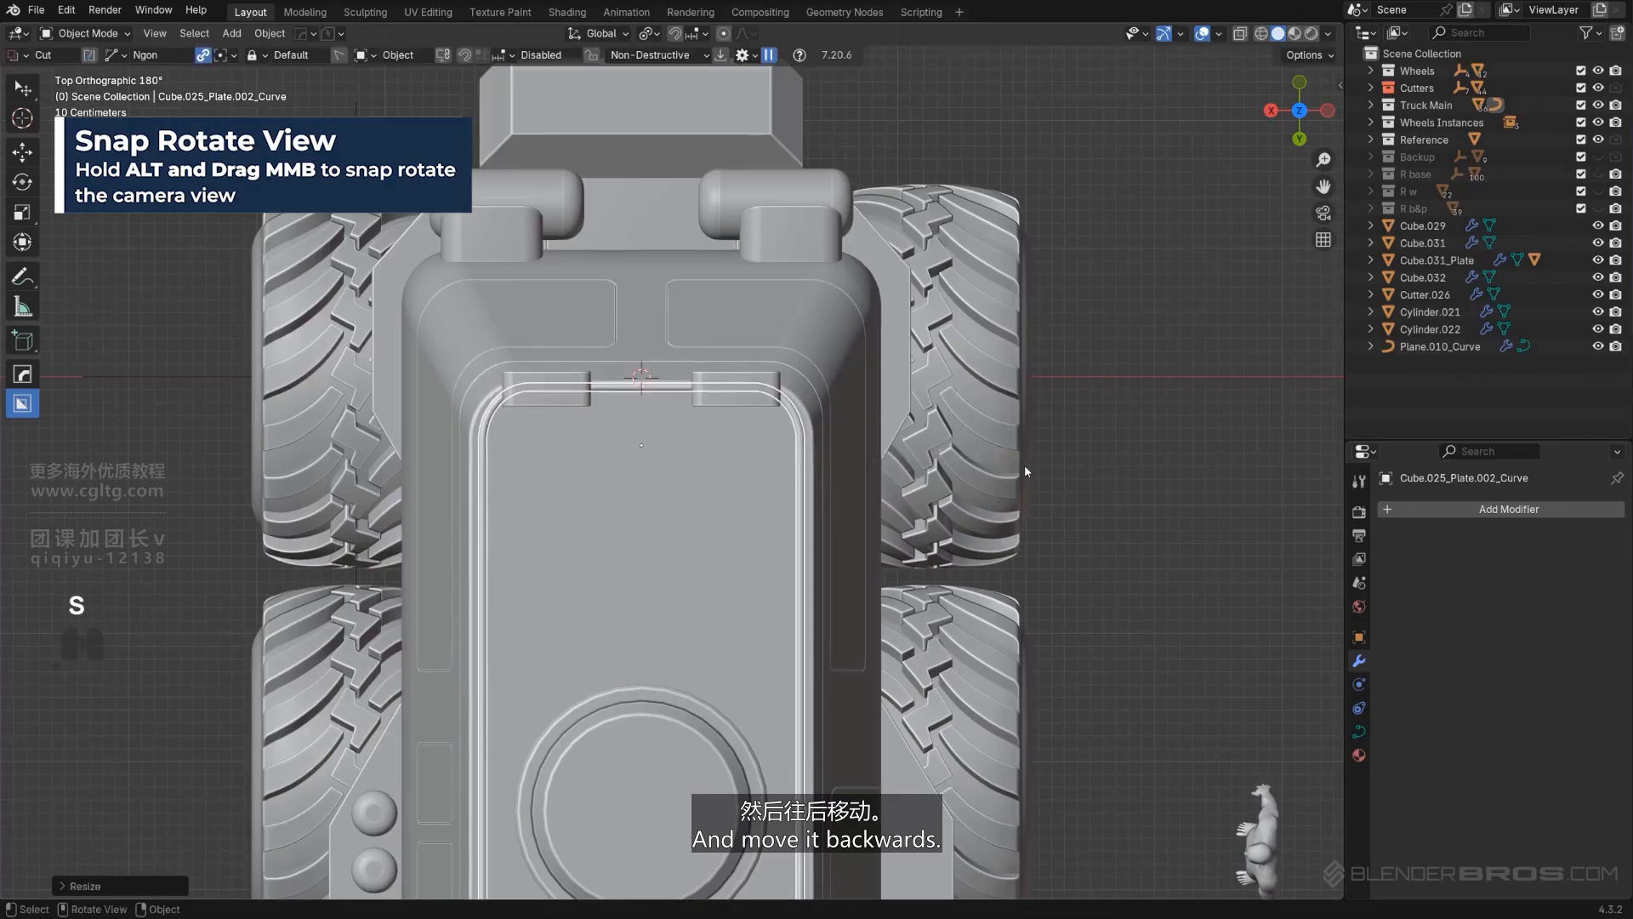
pyautogui.click(1024, 465)
# Step: Move the railing back along Y so it sits behind the roof lights, and fine-tune its width along X
pyautogui.press('g')
pyautogui.press('y')
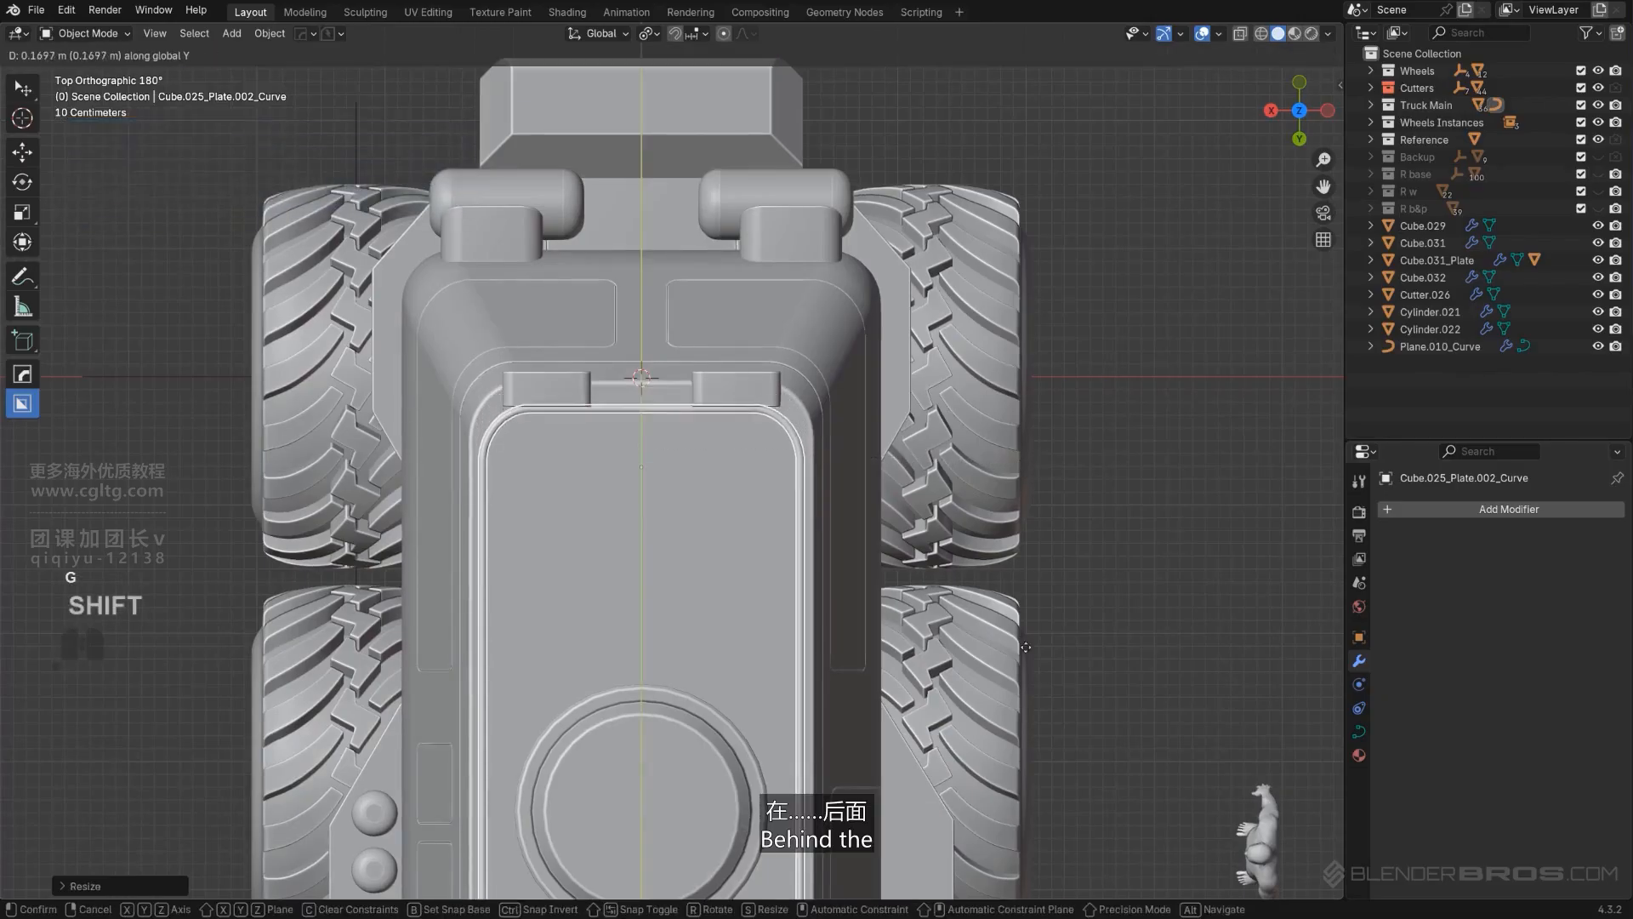
pyautogui.click(1026, 700)
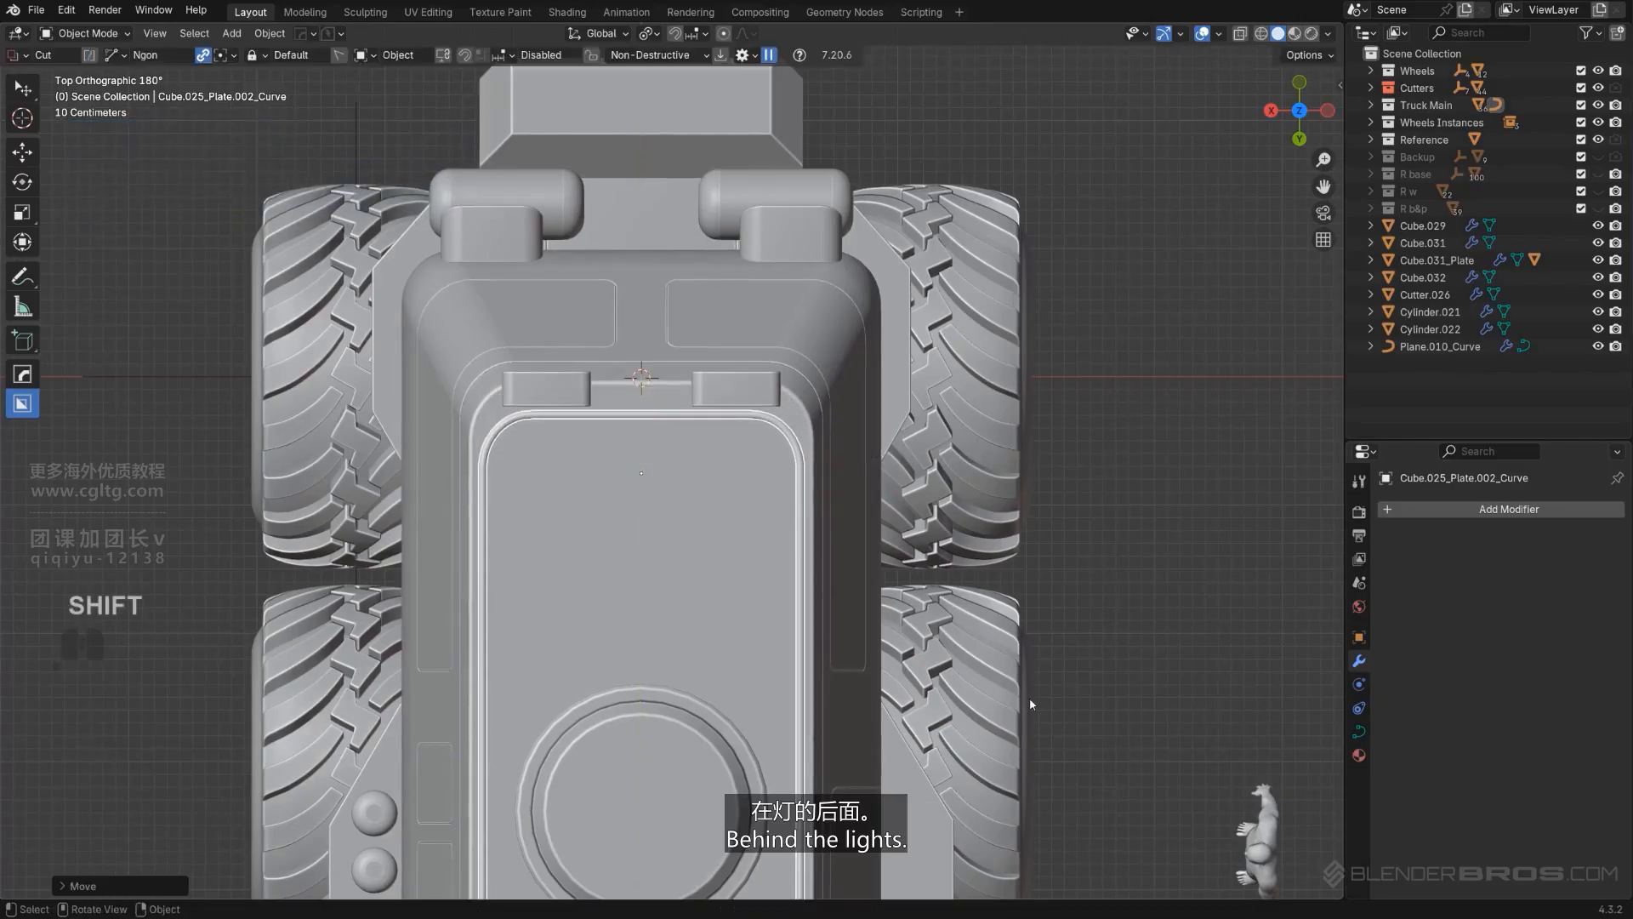
pyautogui.press('s')
pyautogui.press('x')
pyautogui.click(1024, 694)
pyautogui.scroll(-2, 1022, 693)
pyautogui.keyDown('shift'); pyautogui.moveTo(888, 575); pyautogui.dragTo(883, 449, button='middle'); pyautogui.keyUp('shift')
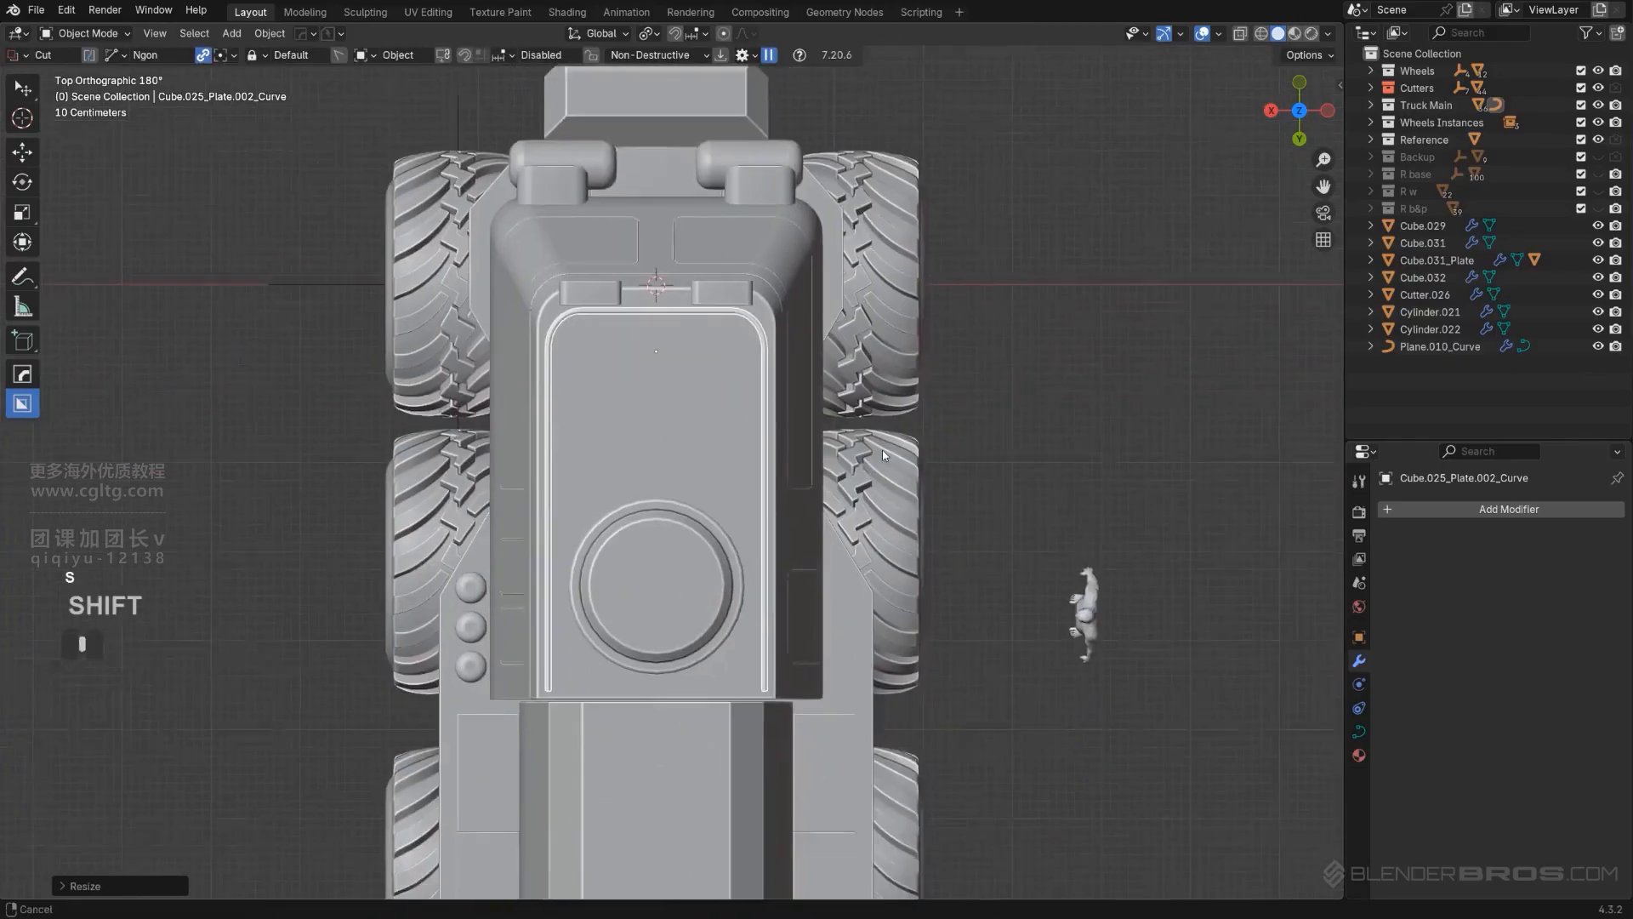
# Step: Examine the railing's rear ends, side profile and overall fit on the cab roof
pyautogui.scroll(2, 886, 445)
pyautogui.moveTo(837, 537); pyautogui.dragTo(1010, 377, button='middle')
pyautogui.press('KP_5')
pyautogui.keyDown('shift'); pyautogui.moveTo(968, 485); pyautogui.dragTo(890, 394, button='middle'); pyautogui.keyUp('shift')
pyautogui.scroll(2, 889, 394)
pyautogui.press('Tab')
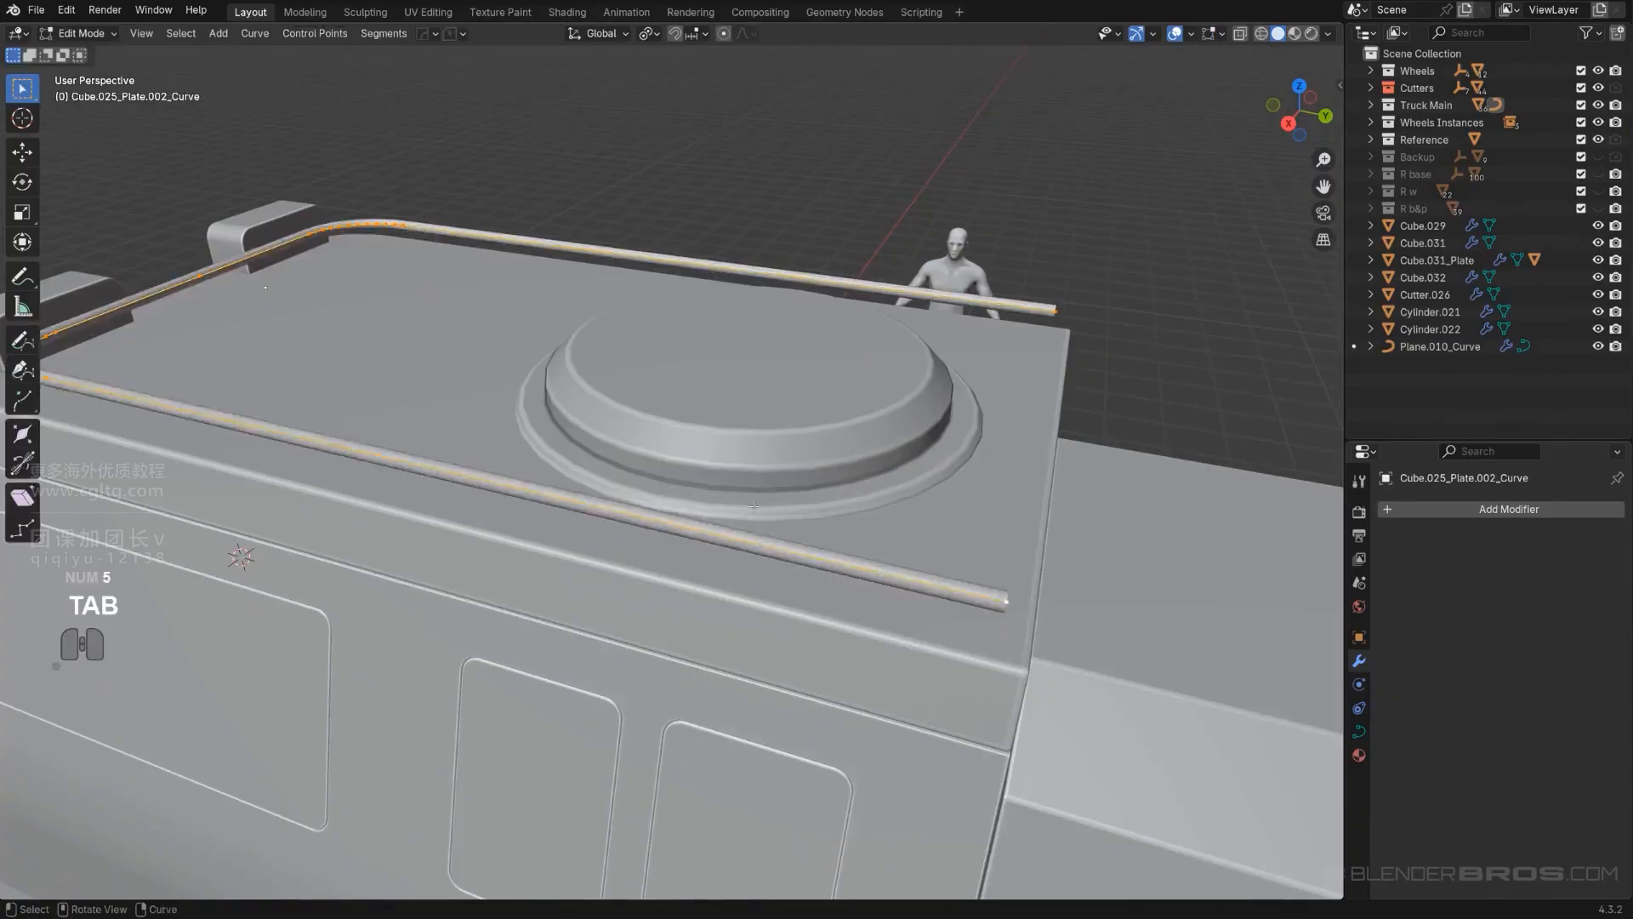
pyautogui.scroll(-2, 890, 409)
pyautogui.keyDown('alt'); pyautogui.moveTo(884, 511); pyautogui.dragTo(972, 311, button='middle'); pyautogui.keyUp('alt')
pyautogui.press('KP_5')
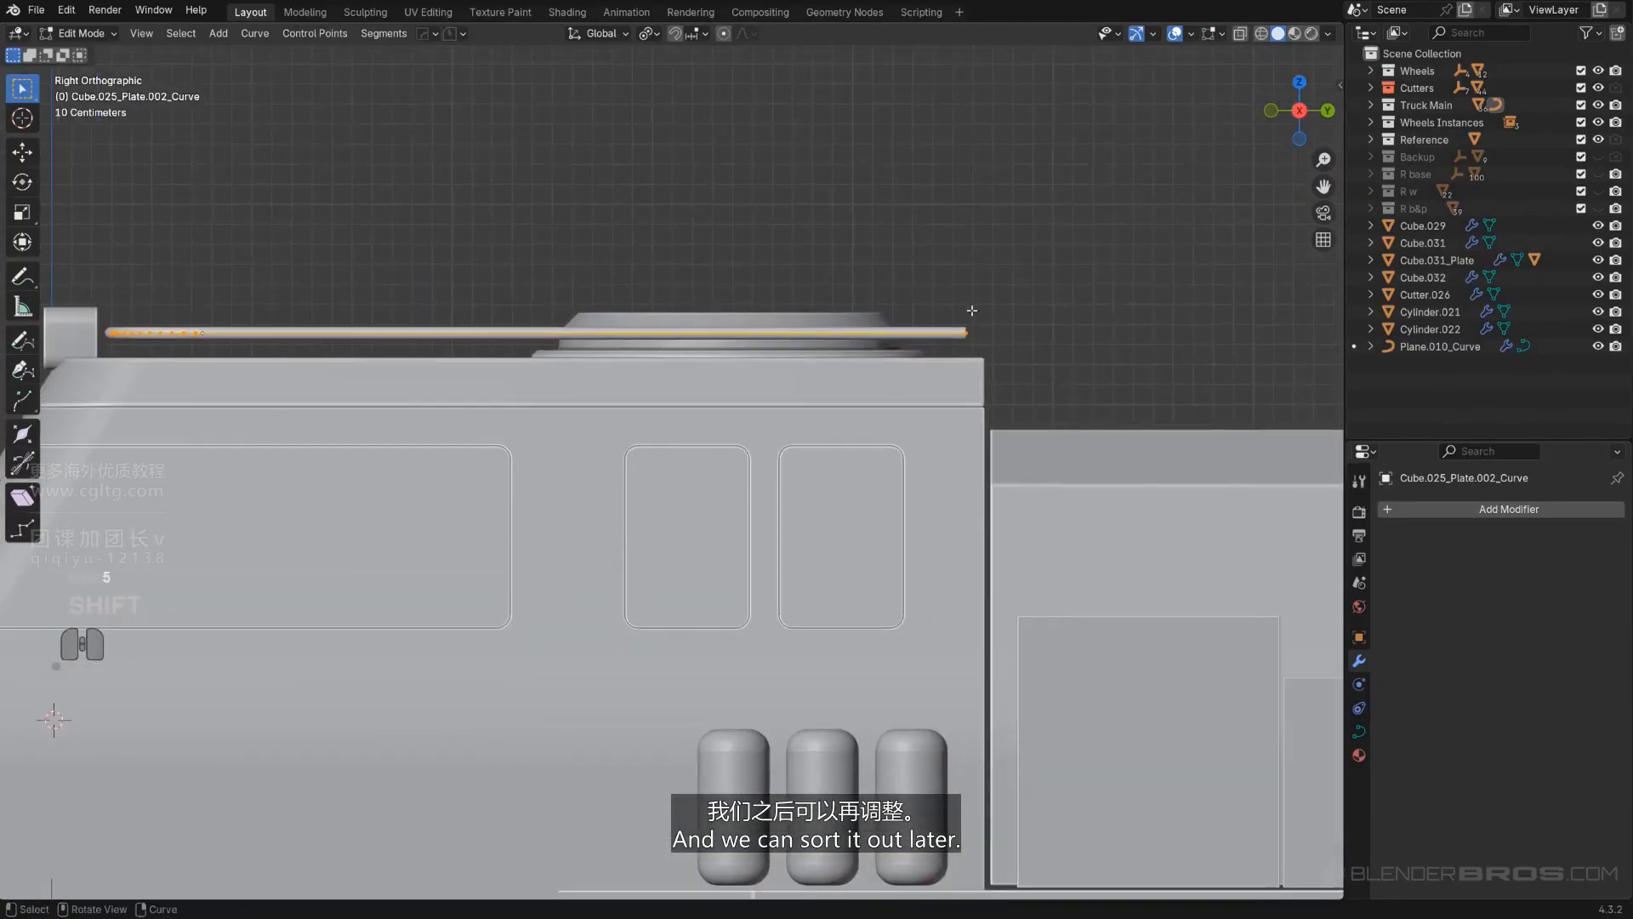
pyautogui.scroll(-1, 1008, 415)
pyautogui.press('Tab')
pyautogui.scroll(-3, 860, 321)
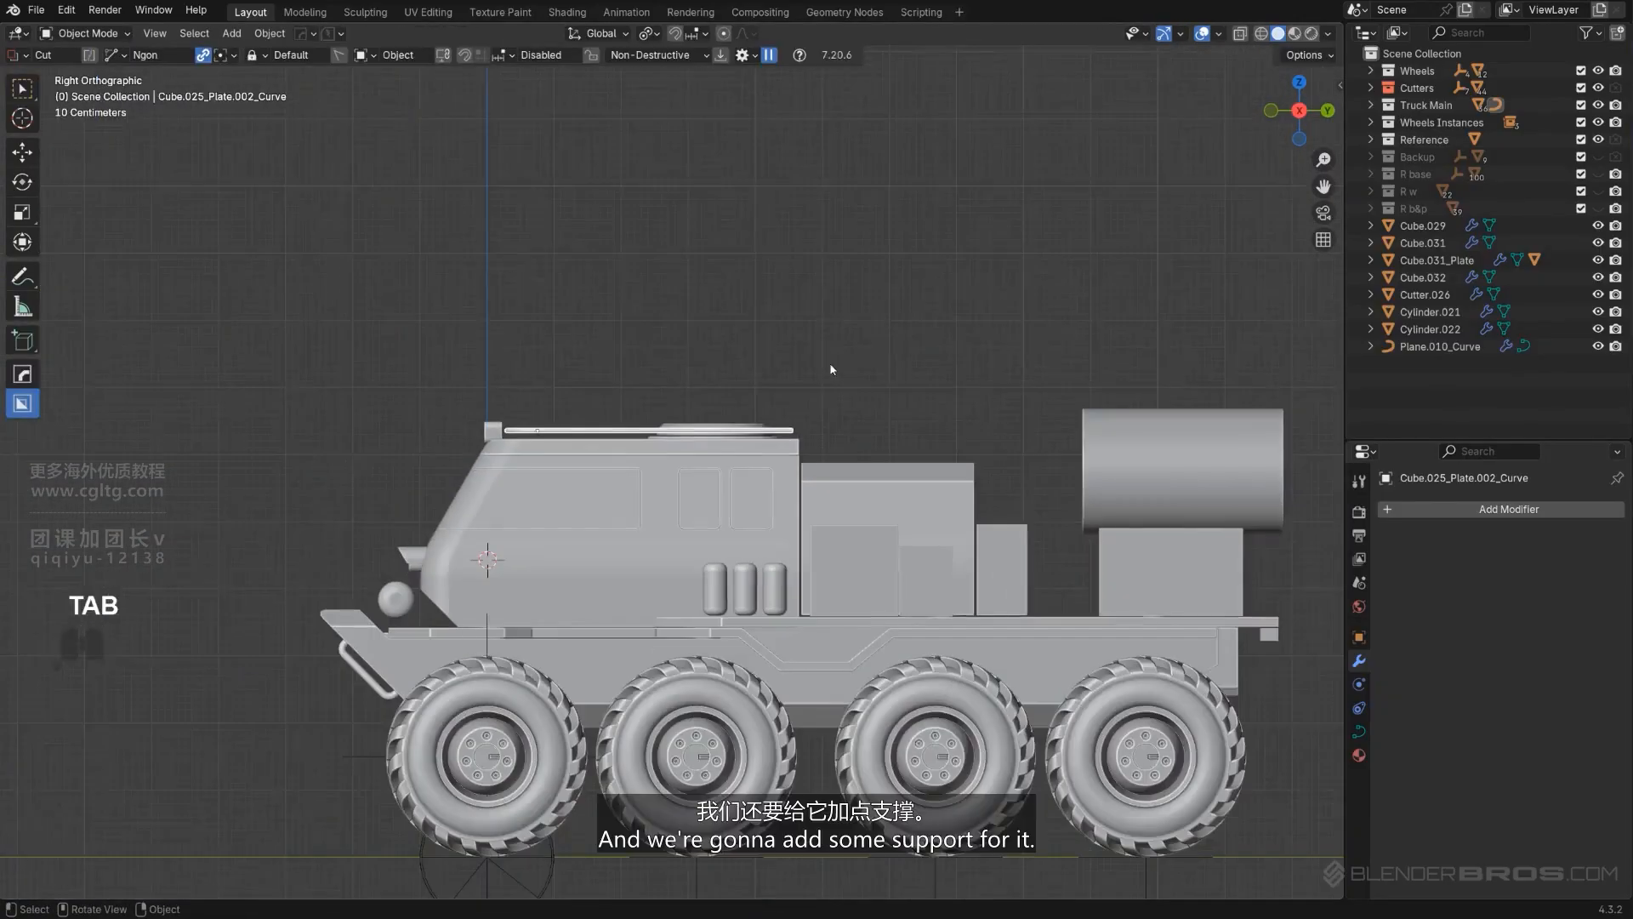
pyautogui.moveTo(860, 321); pyautogui.dragTo(692, 456, button='middle')
pyautogui.press('KP_5')
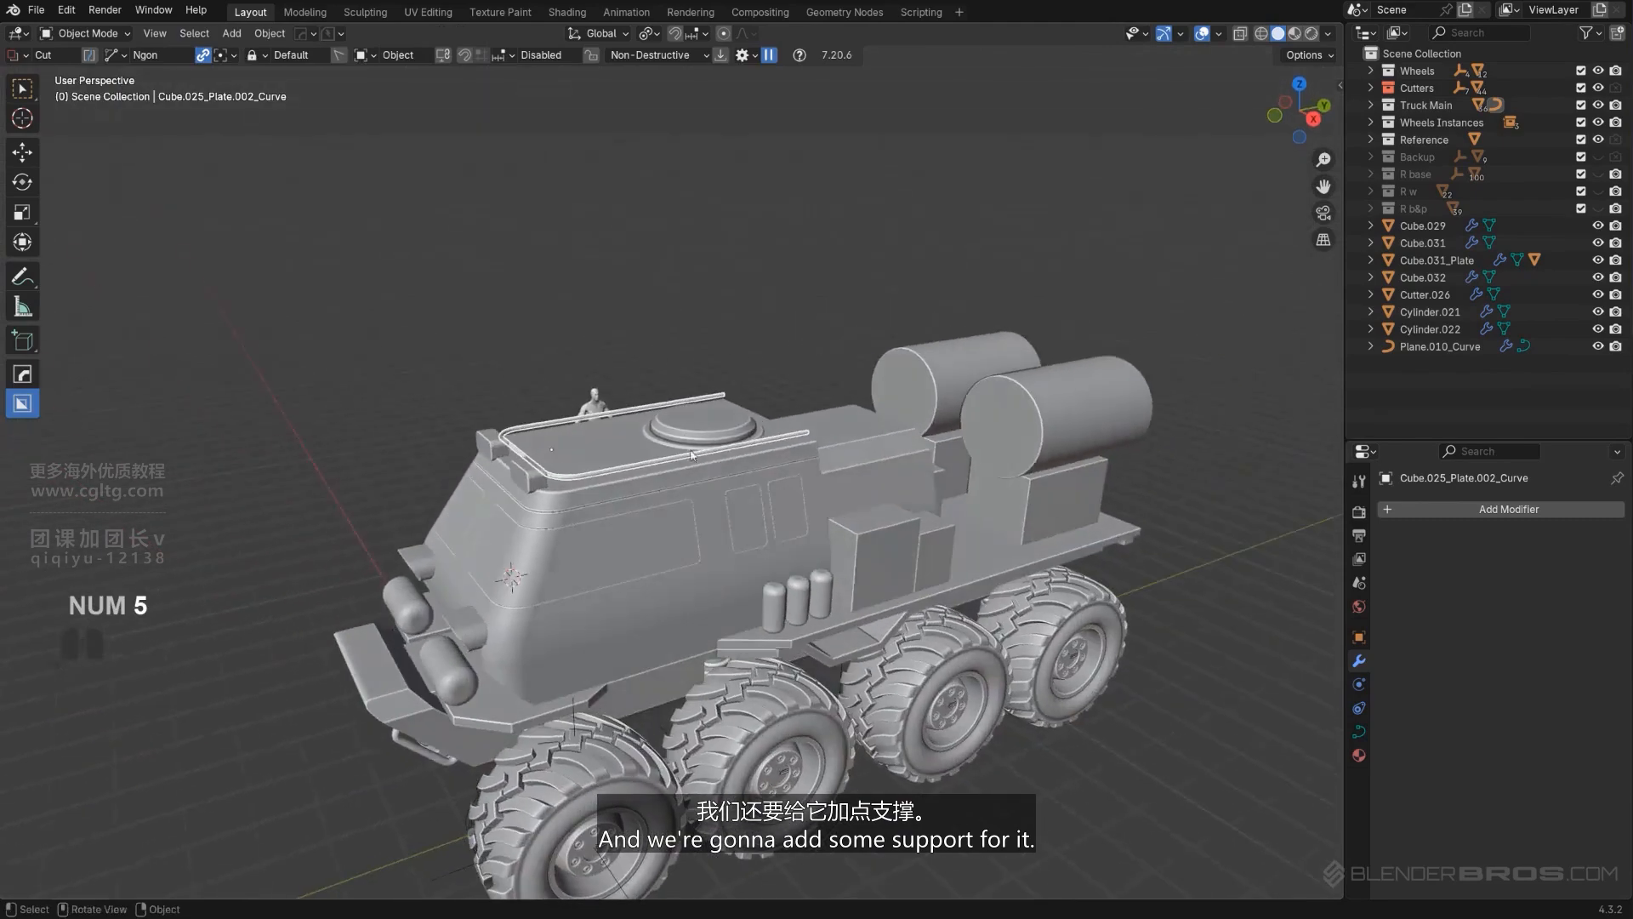
# Step: Duplicate a small mirrored block and move the copy to the rear corner of the cab roof beside the railing's end
pyautogui.moveTo(672, 344); pyautogui.dragTo(647, 489, button='middle')
pyautogui.scroll(4, 794, 390)
pyautogui.scroll(-5, 831, 477)
pyautogui.scroll(3, 776, 349)
pyautogui.scroll(-4, 851, 524)
pyautogui.hotkey('shift', 'd')
pyautogui.click(528, 366)
pyautogui.scroll(6, 769, 512)
pyautogui.press('KP_5')
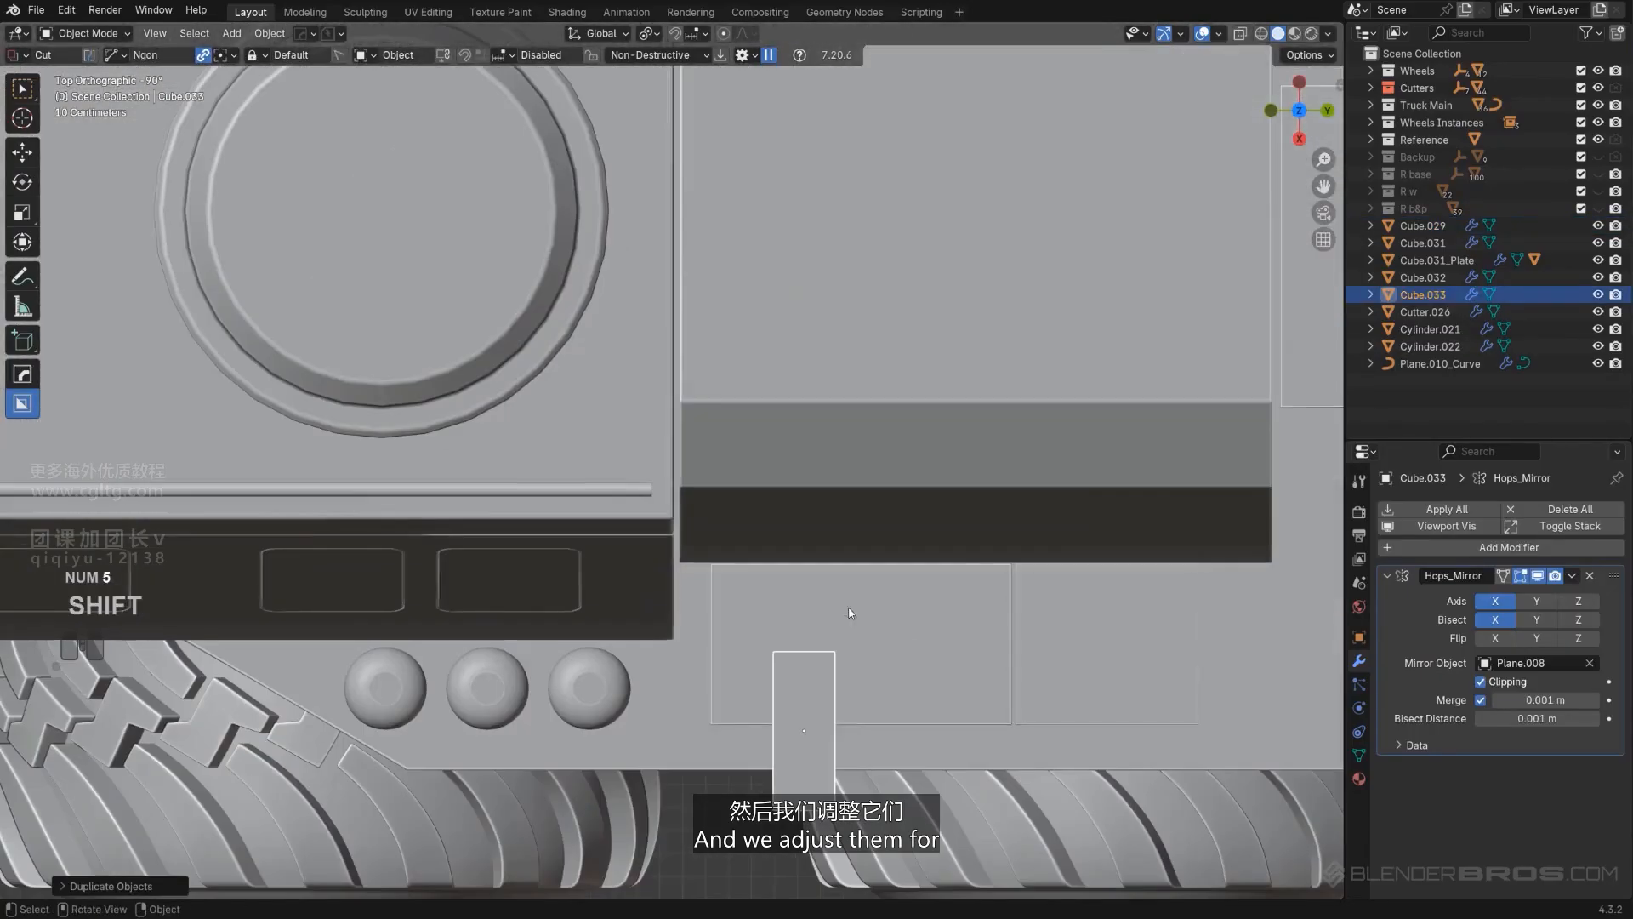
pyautogui.press('g')
pyautogui.click(797, 404)
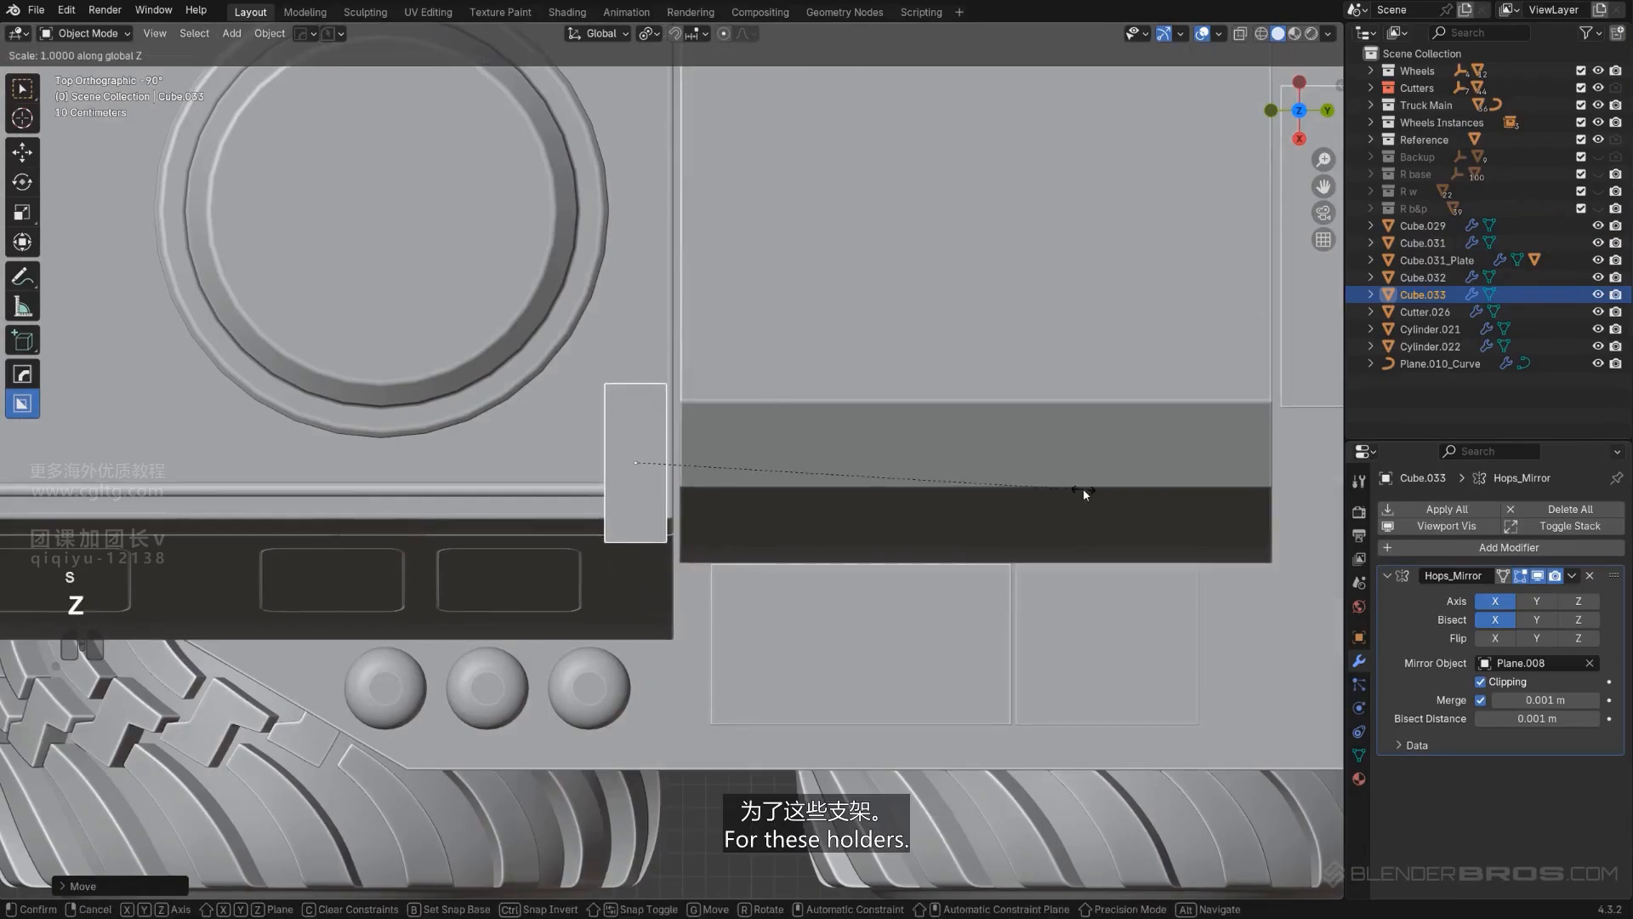
# Step: Scale the duplicated block down along X and move it over the railing's rear end in the top view
pyautogui.click(712, 503)
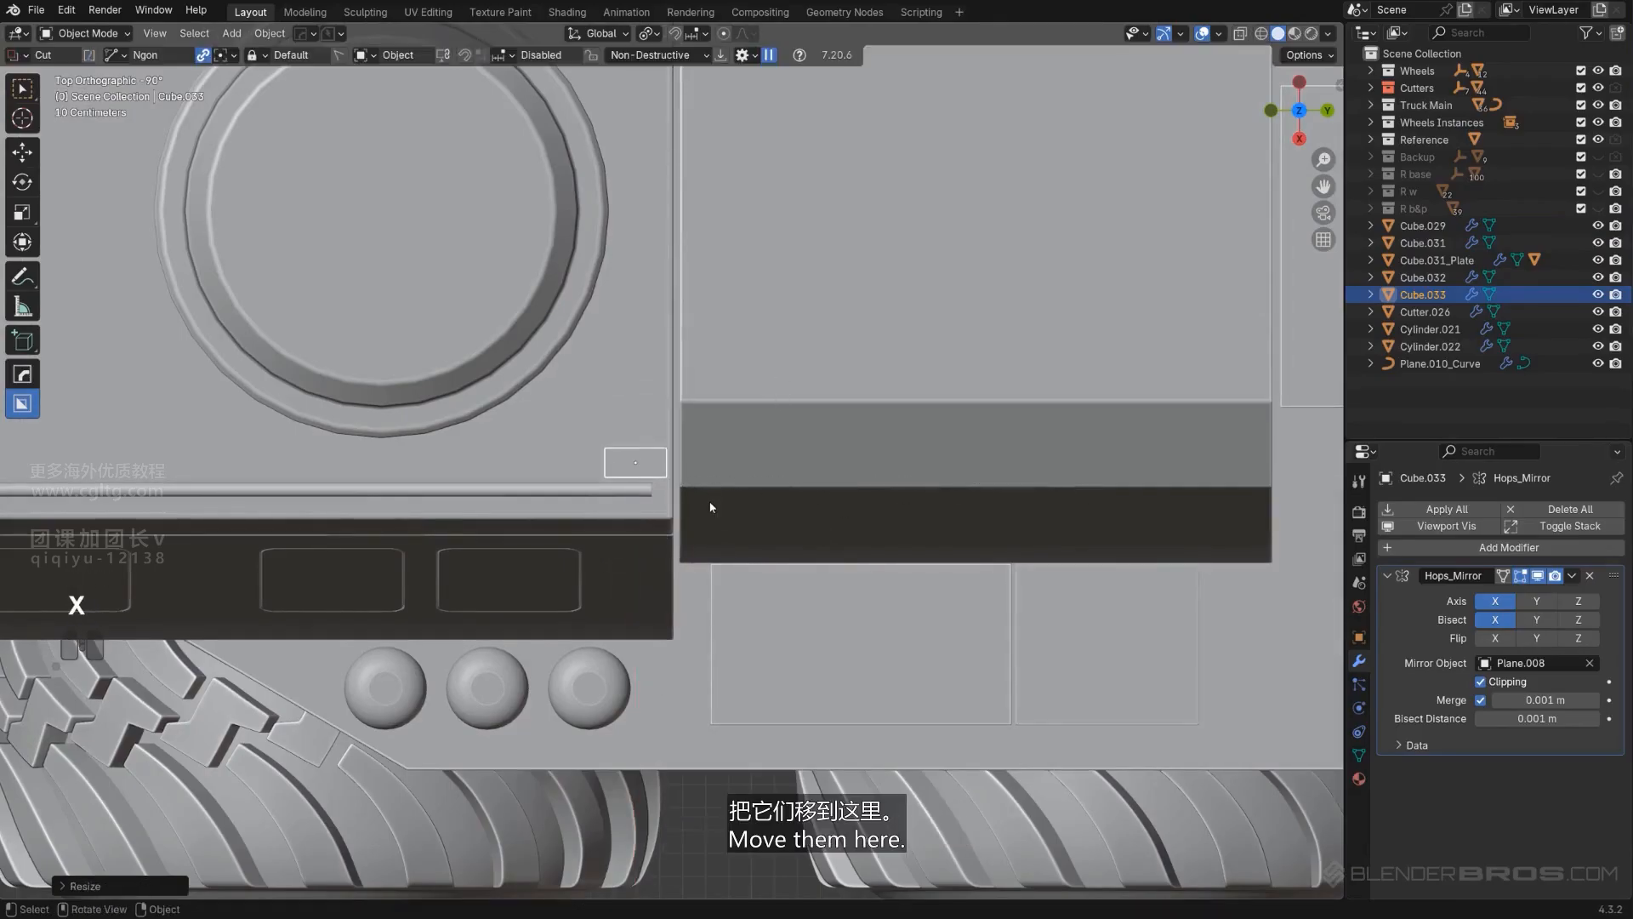
pyautogui.click(711, 526)
# Step: Lower the block about 0.46 m in the side view so it rests on the cab roof's rear edge as a rail holder
pyautogui.scroll(-1, 738, 546)
pyautogui.keyDown('alt'); pyautogui.moveTo(740, 547); pyautogui.dragTo(857, 462, button='middle'); pyautogui.keyUp('alt')
pyautogui.scroll(3, 784, 334)
pyautogui.scroll(1, 858, 462)
pyautogui.press('g')
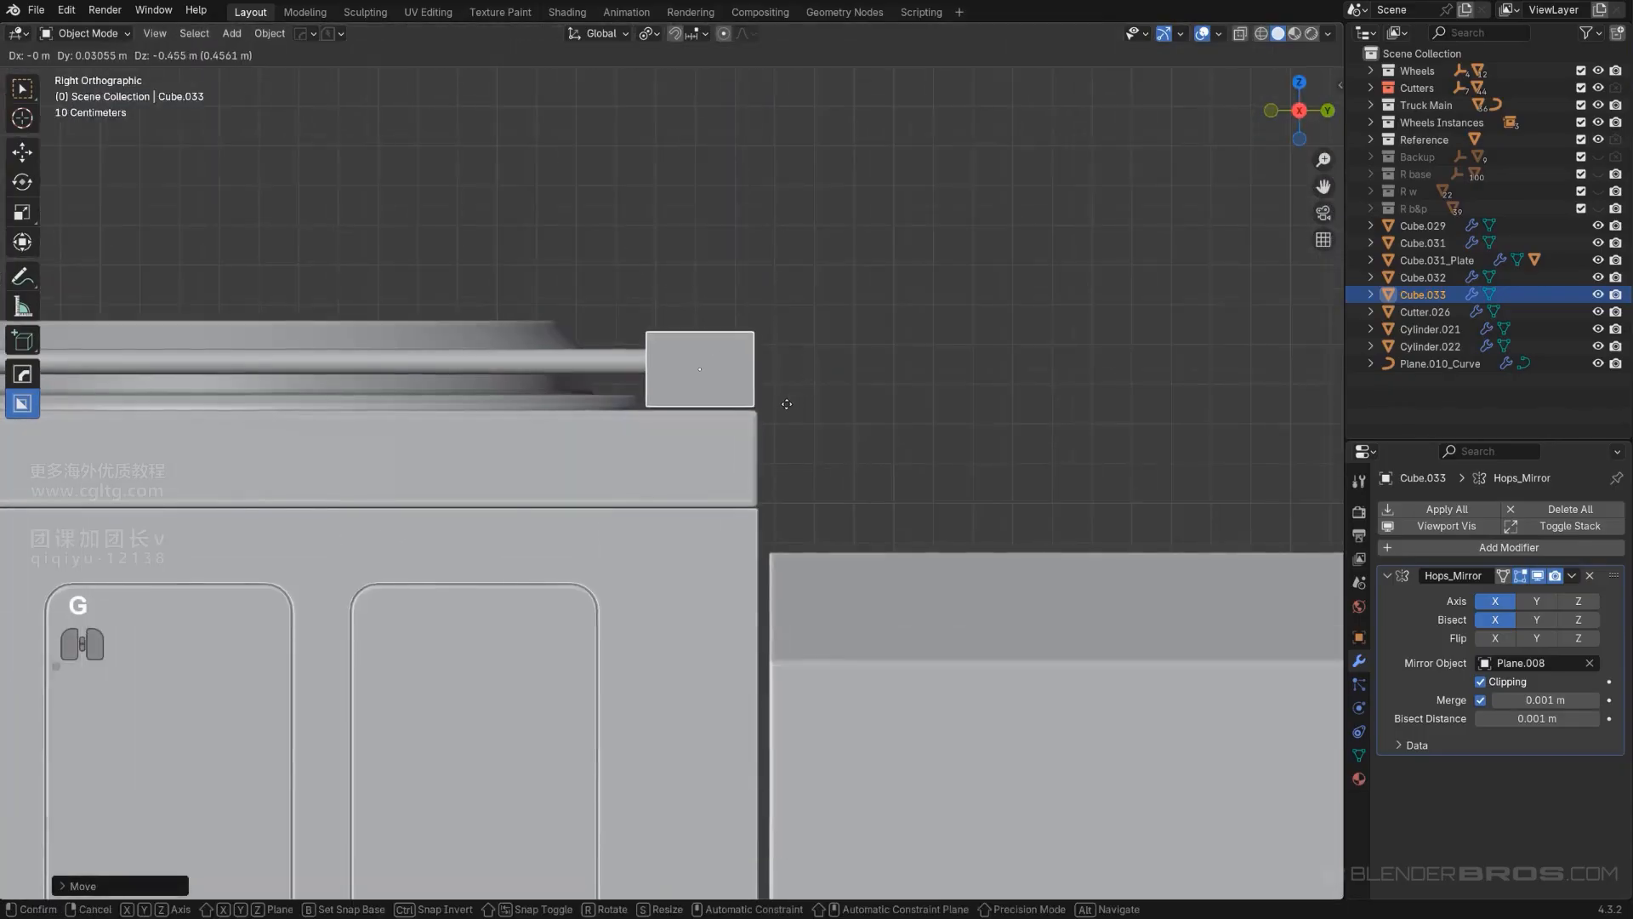
pyautogui.click(789, 407)
pyautogui.scroll(-5, 851, 425)
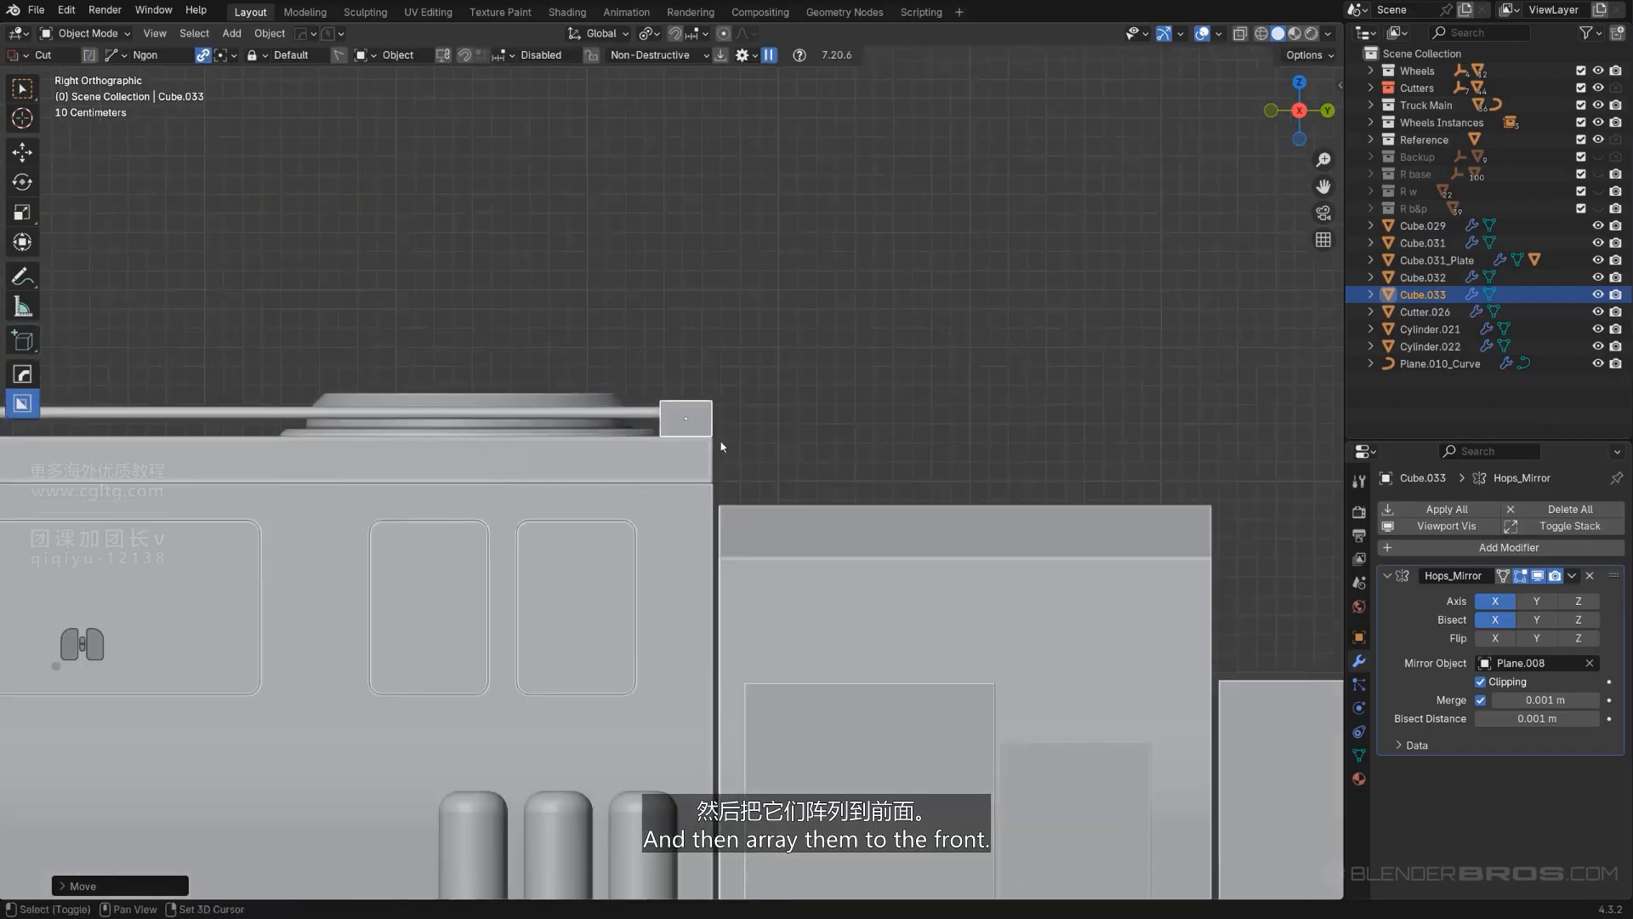
# Step: Array the rail holder with a count of 2 along negative Y, placing the second copy near the railing's front
pyautogui.press('q')
pyautogui.click(787, 492)
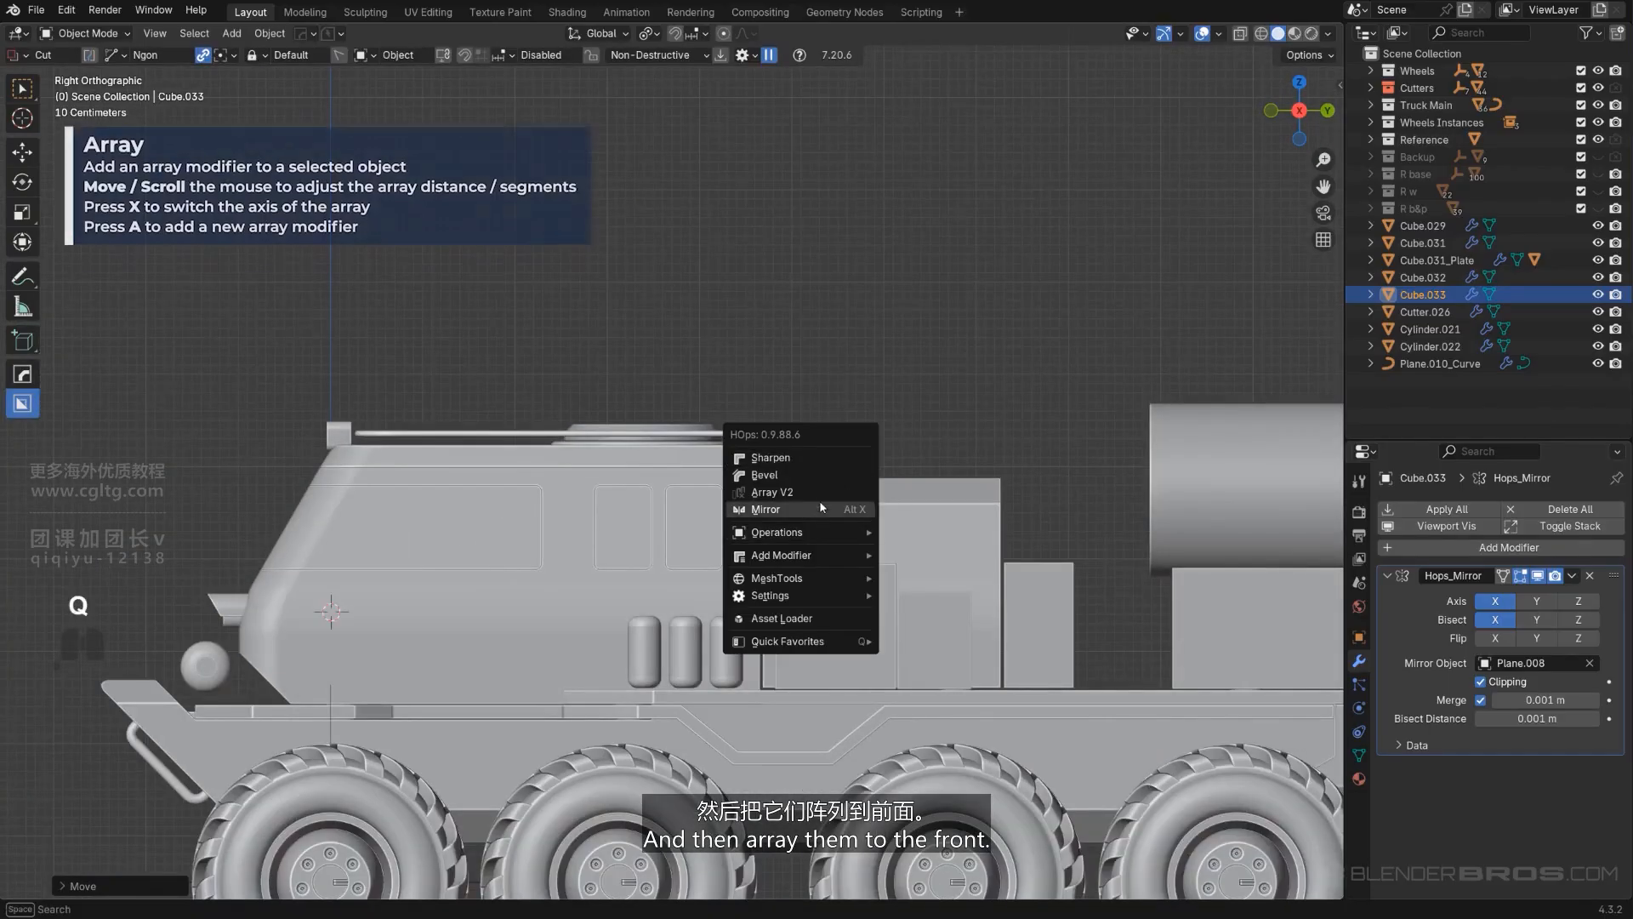
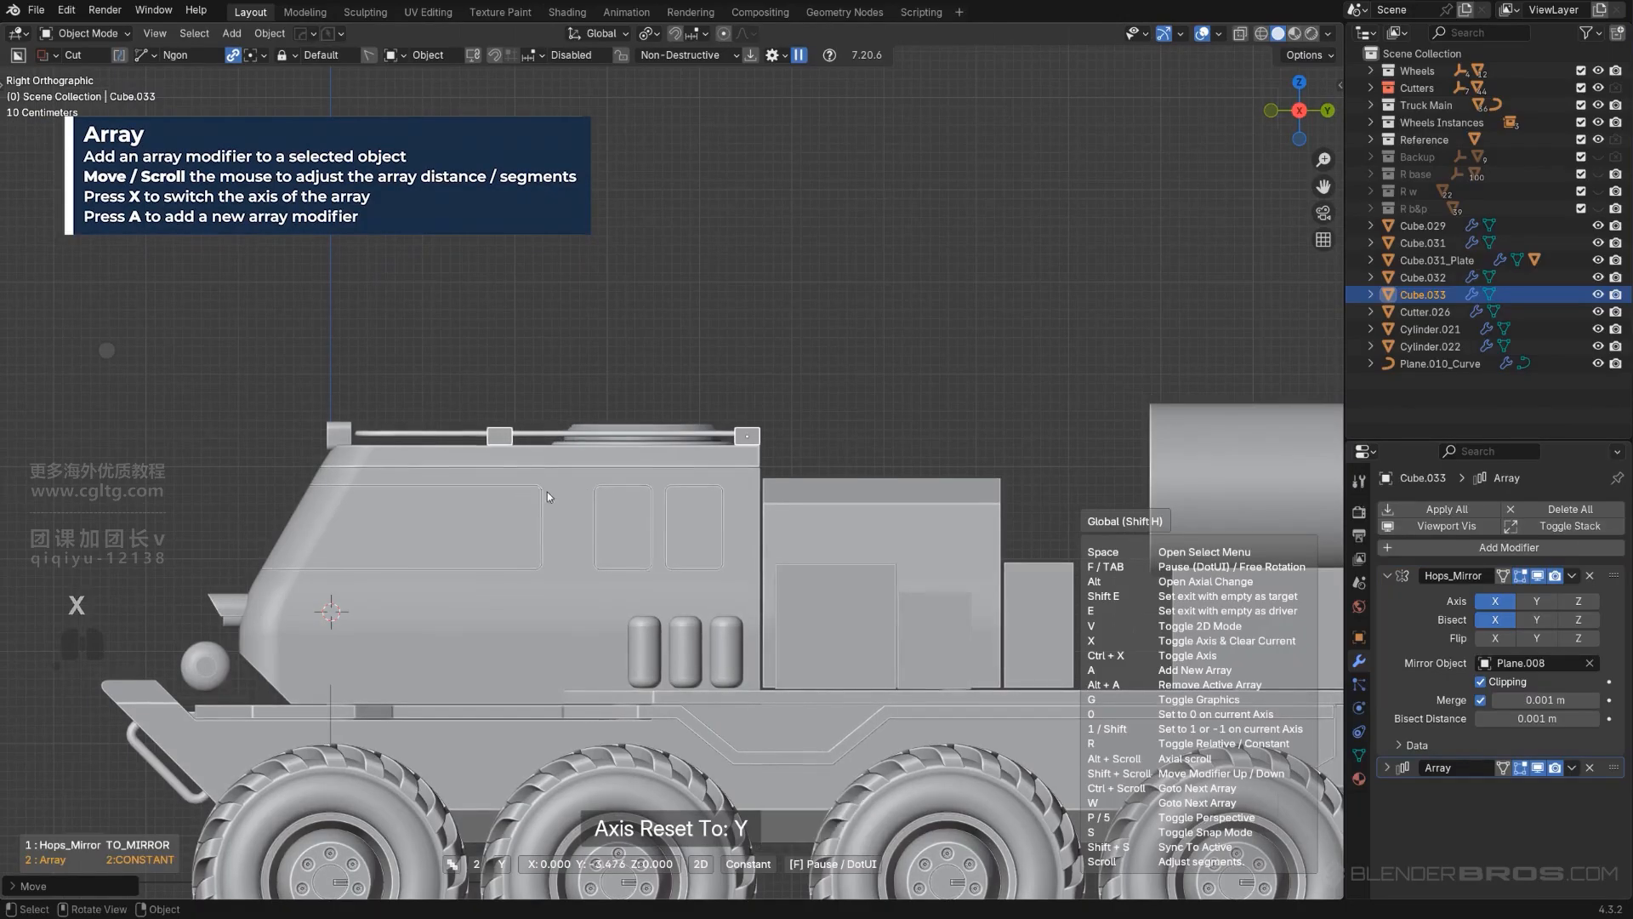
pyautogui.click(492, 487)
pyautogui.scroll(2, 505, 478)
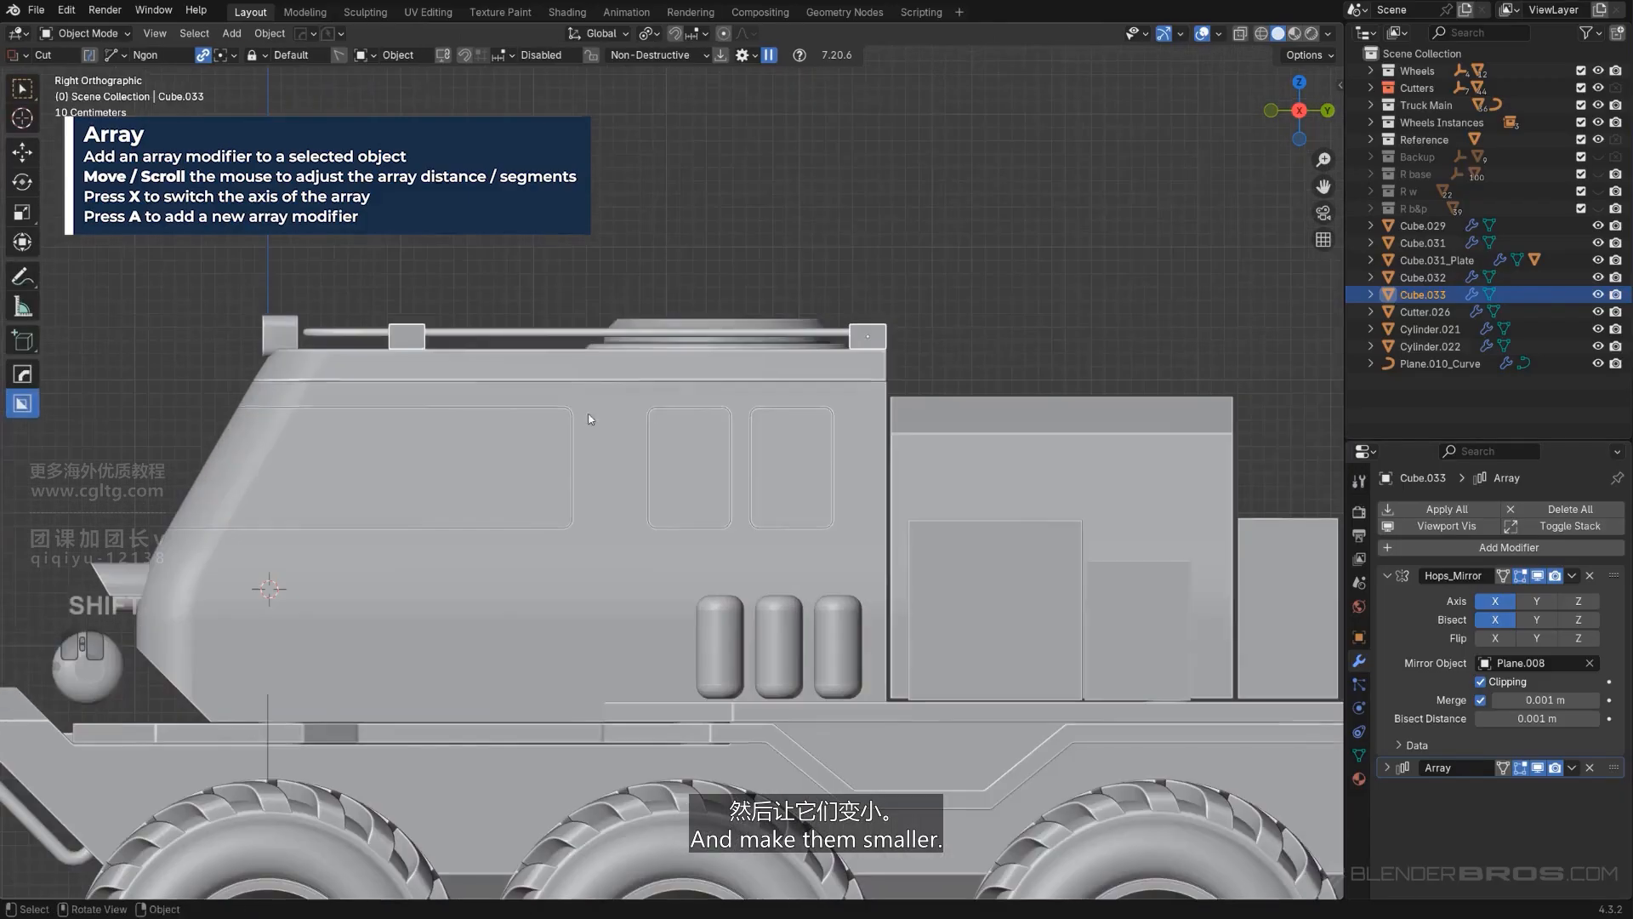
# Step: Make the arrayed rail holders thinner along Y and shift them slightly along positive Y toward the cab roof's rear edge
pyautogui.press('Tab')
pyautogui.press('s')
pyautogui.press('y')
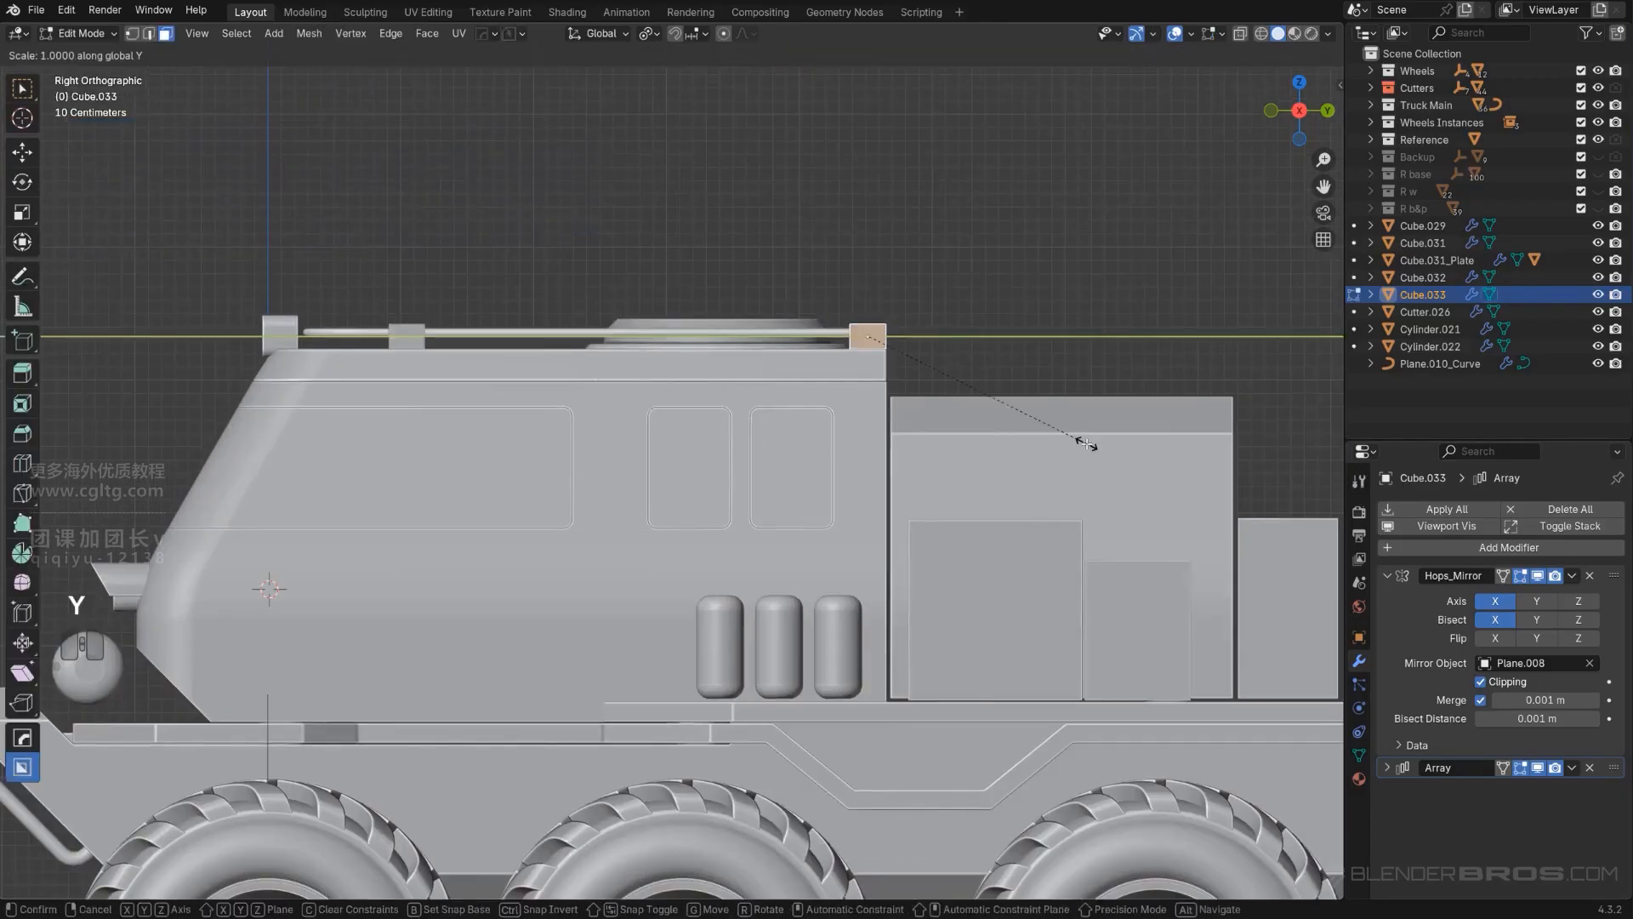
pyautogui.click(969, 414)
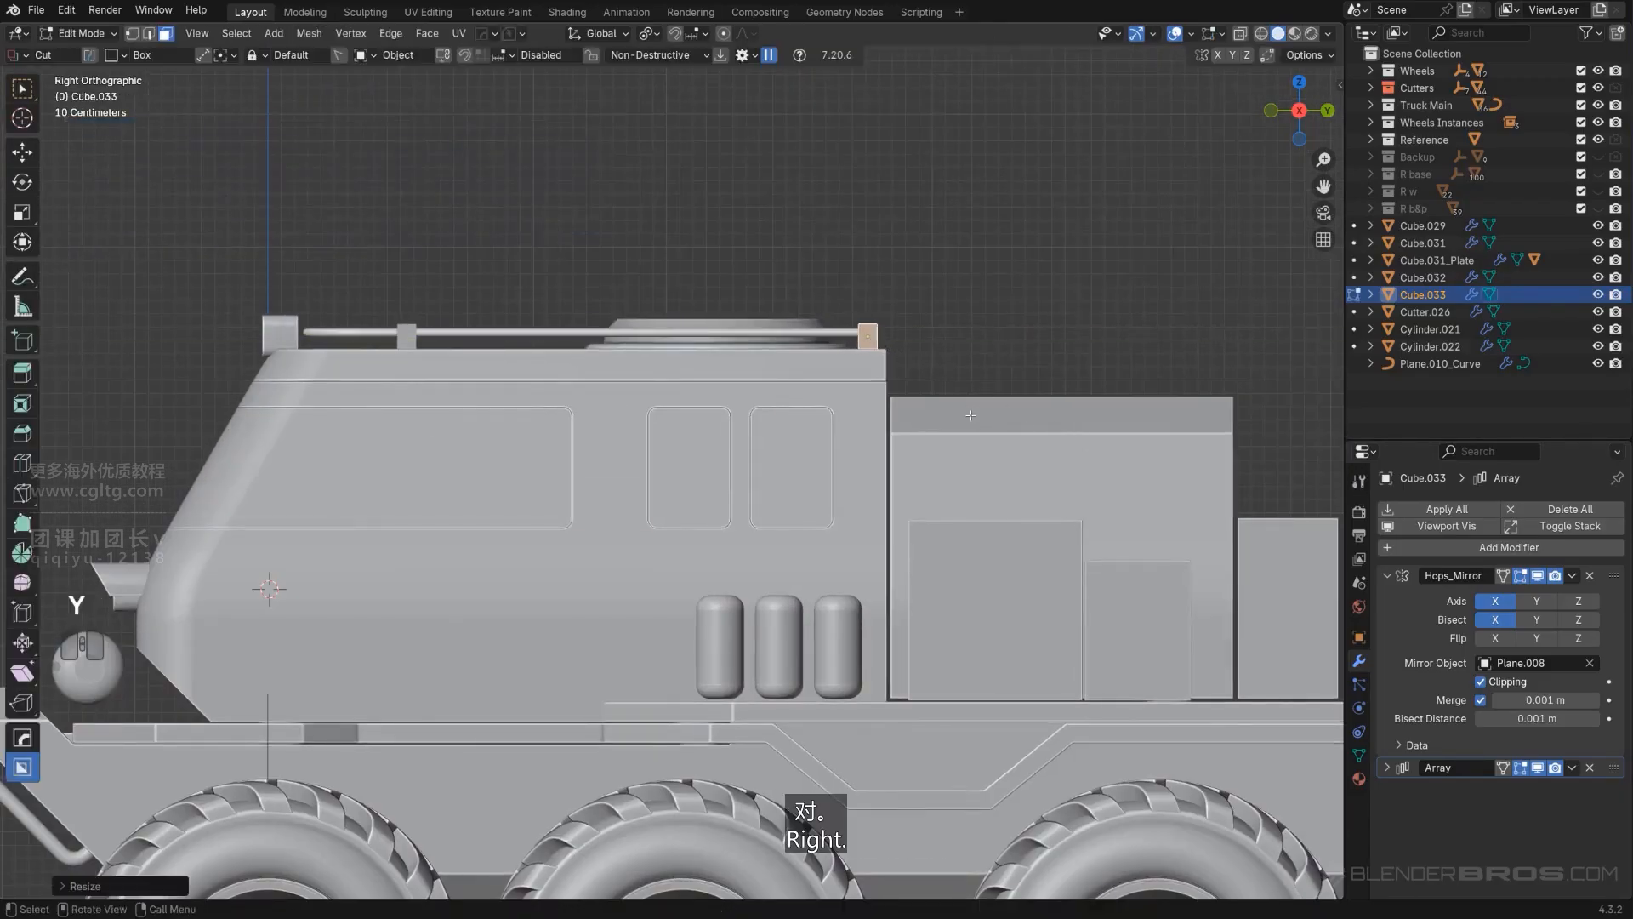
pyautogui.press('Tab')
pyautogui.scroll(2, 992, 285)
pyautogui.press('g')
pyautogui.press('y')
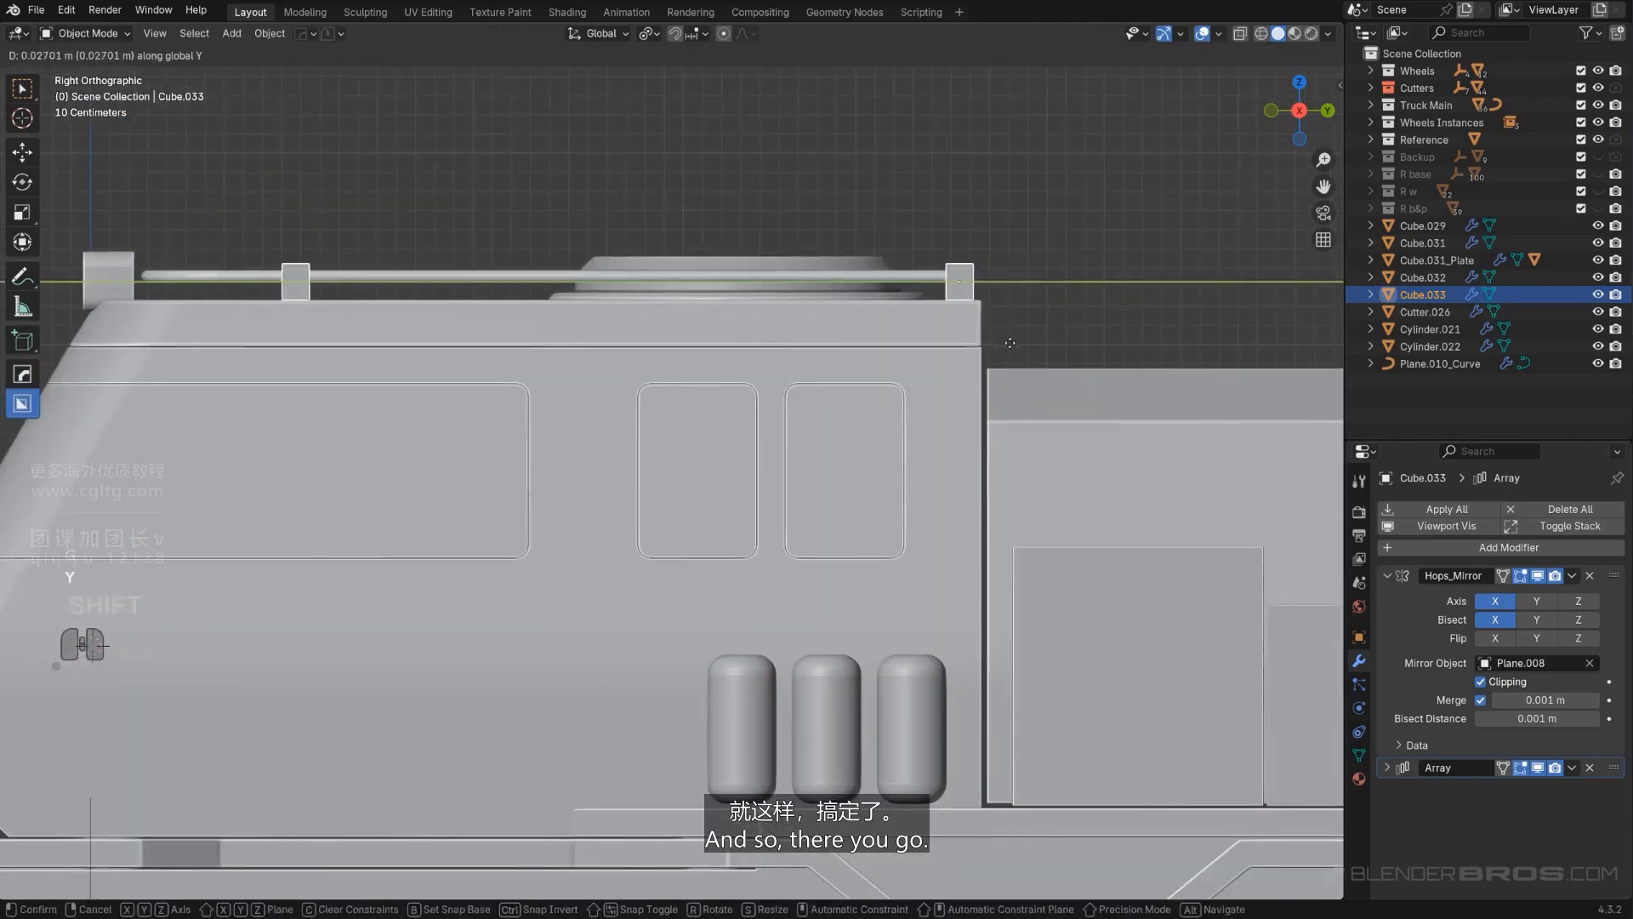
pyautogui.click(1066, 373)
# Step: Apply the rail holder's scale and round its top edges with a 5-segment bevel of about 0.05 m
pyautogui.moveTo(1029, 364); pyautogui.dragTo(927, 587, button='middle')
pyautogui.press('KP_5')
pyautogui.scroll(3, 1073, 385)
pyautogui.scroll(3, 944, 621)
pyautogui.press('Tab')
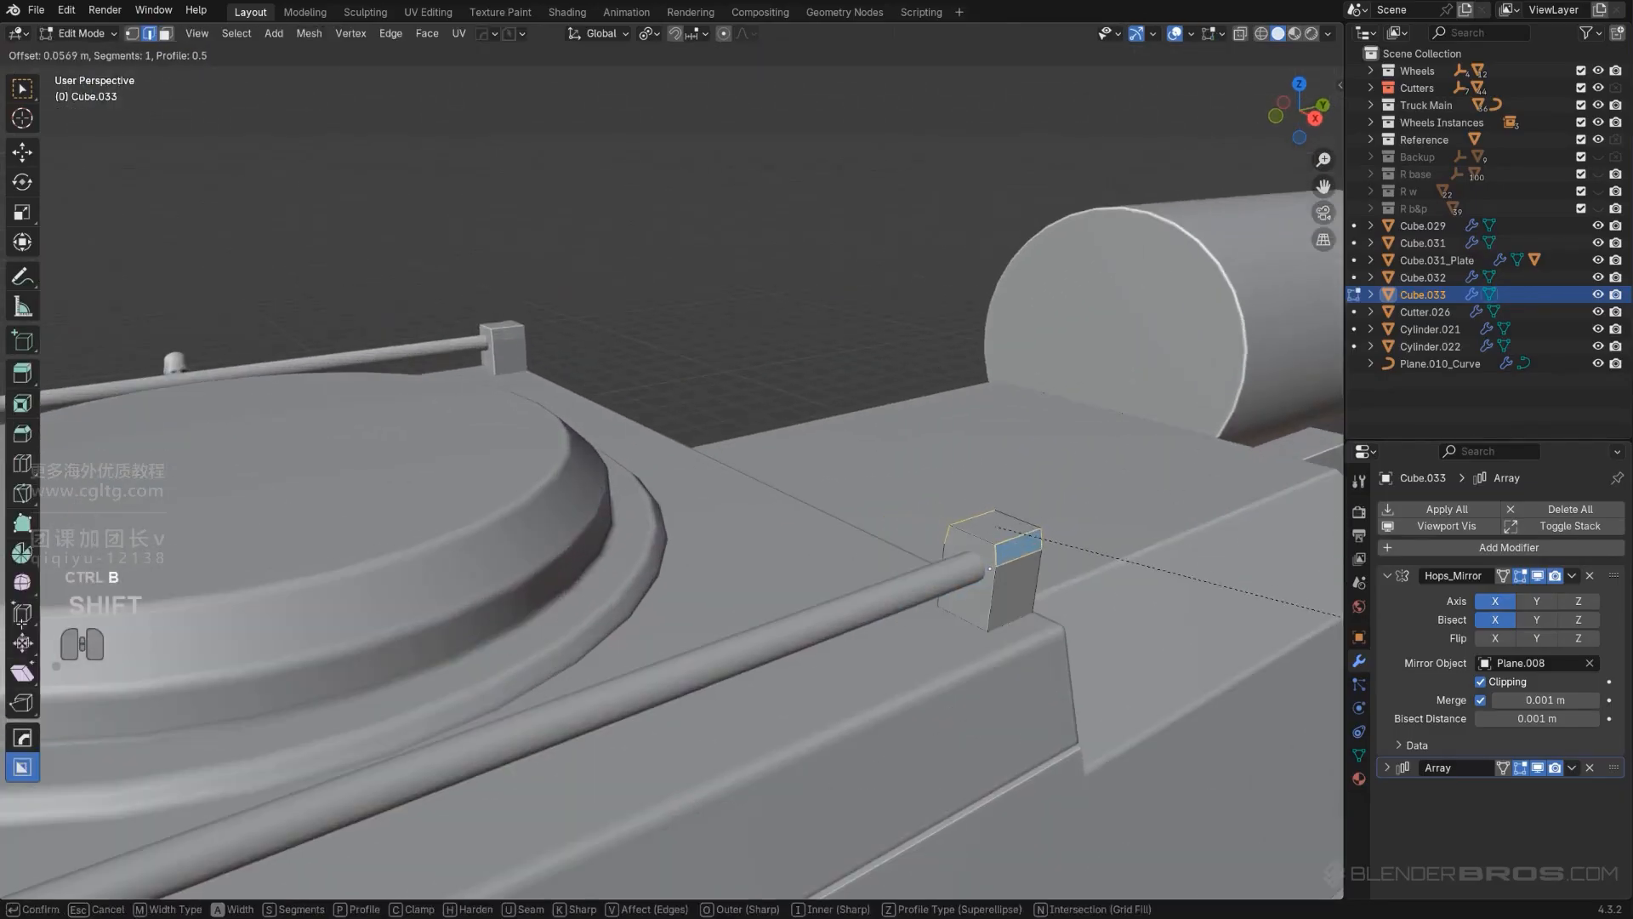
pyautogui.press('Escape')
pyautogui.press('Tab')
pyautogui.hotkey('ctrl', 'a')
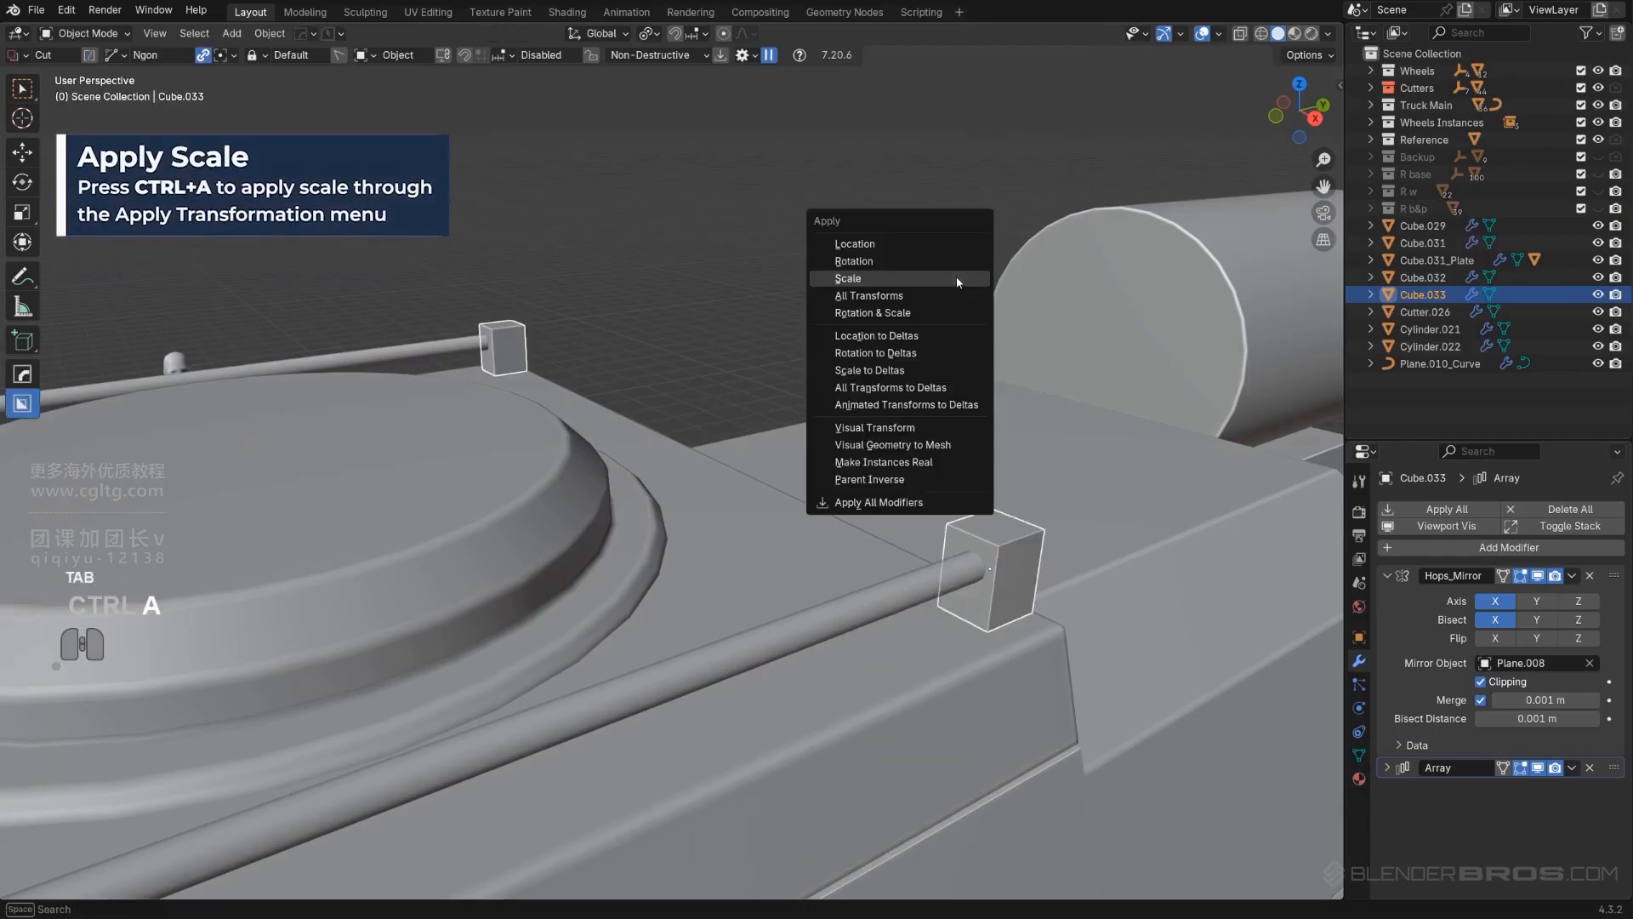
pyautogui.press('Tab')
pyautogui.hotkey('ctrl', 'b')
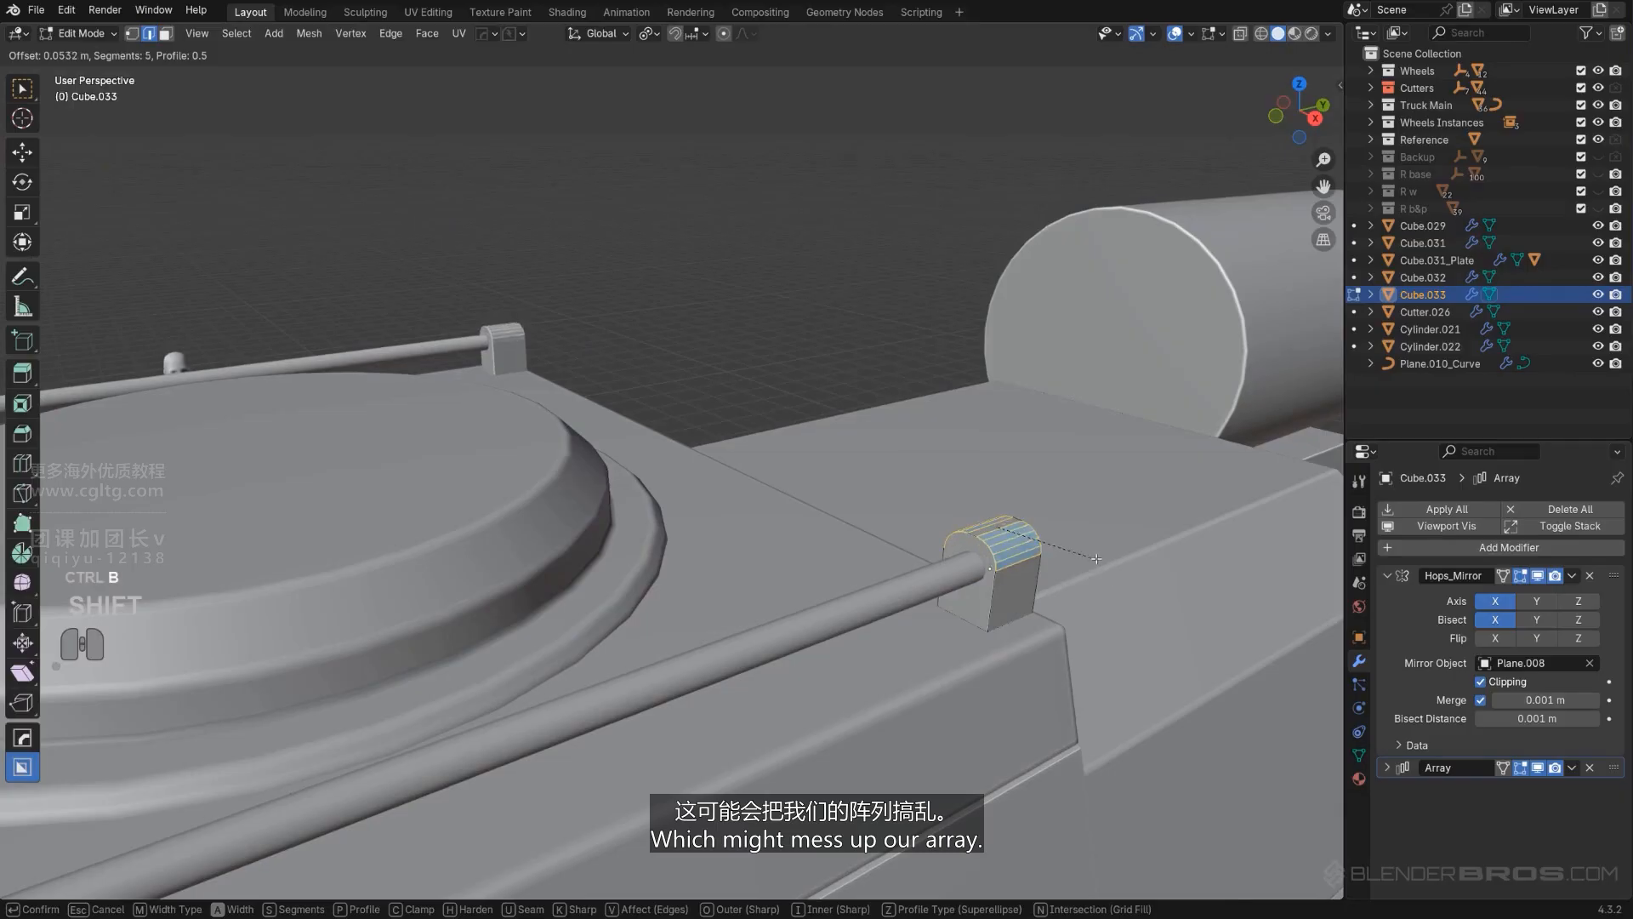
pyautogui.click(1094, 555)
pyautogui.press('Tab')
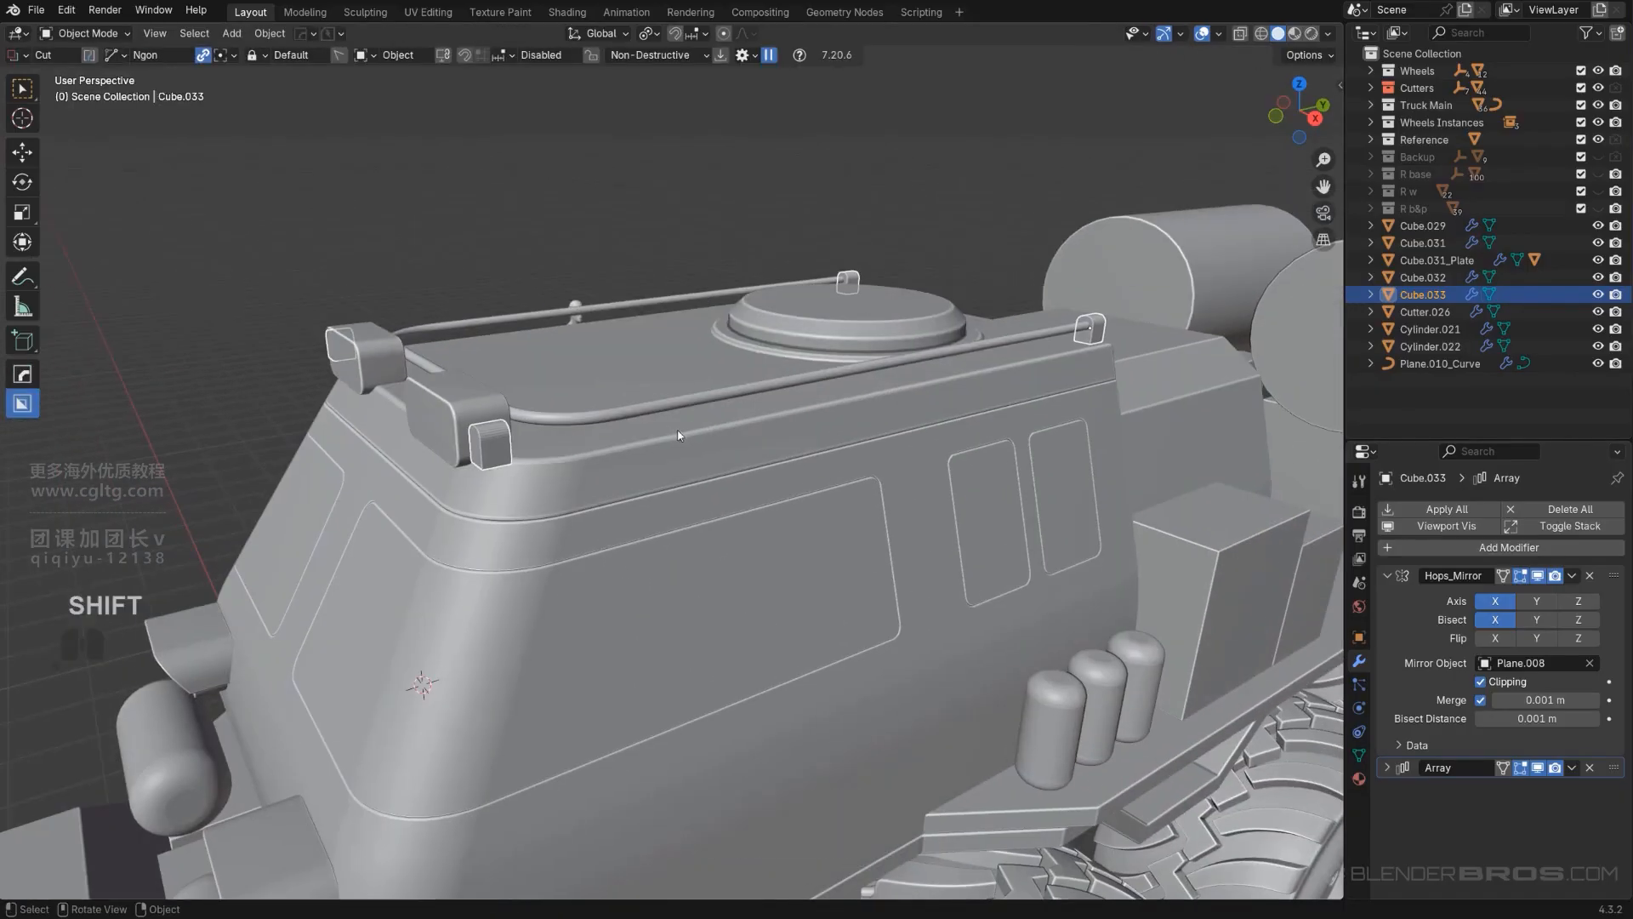
# Step: Readjust the rail holders' Y array offset to bring the second copy back onto the front part of the railing
pyautogui.press('q')
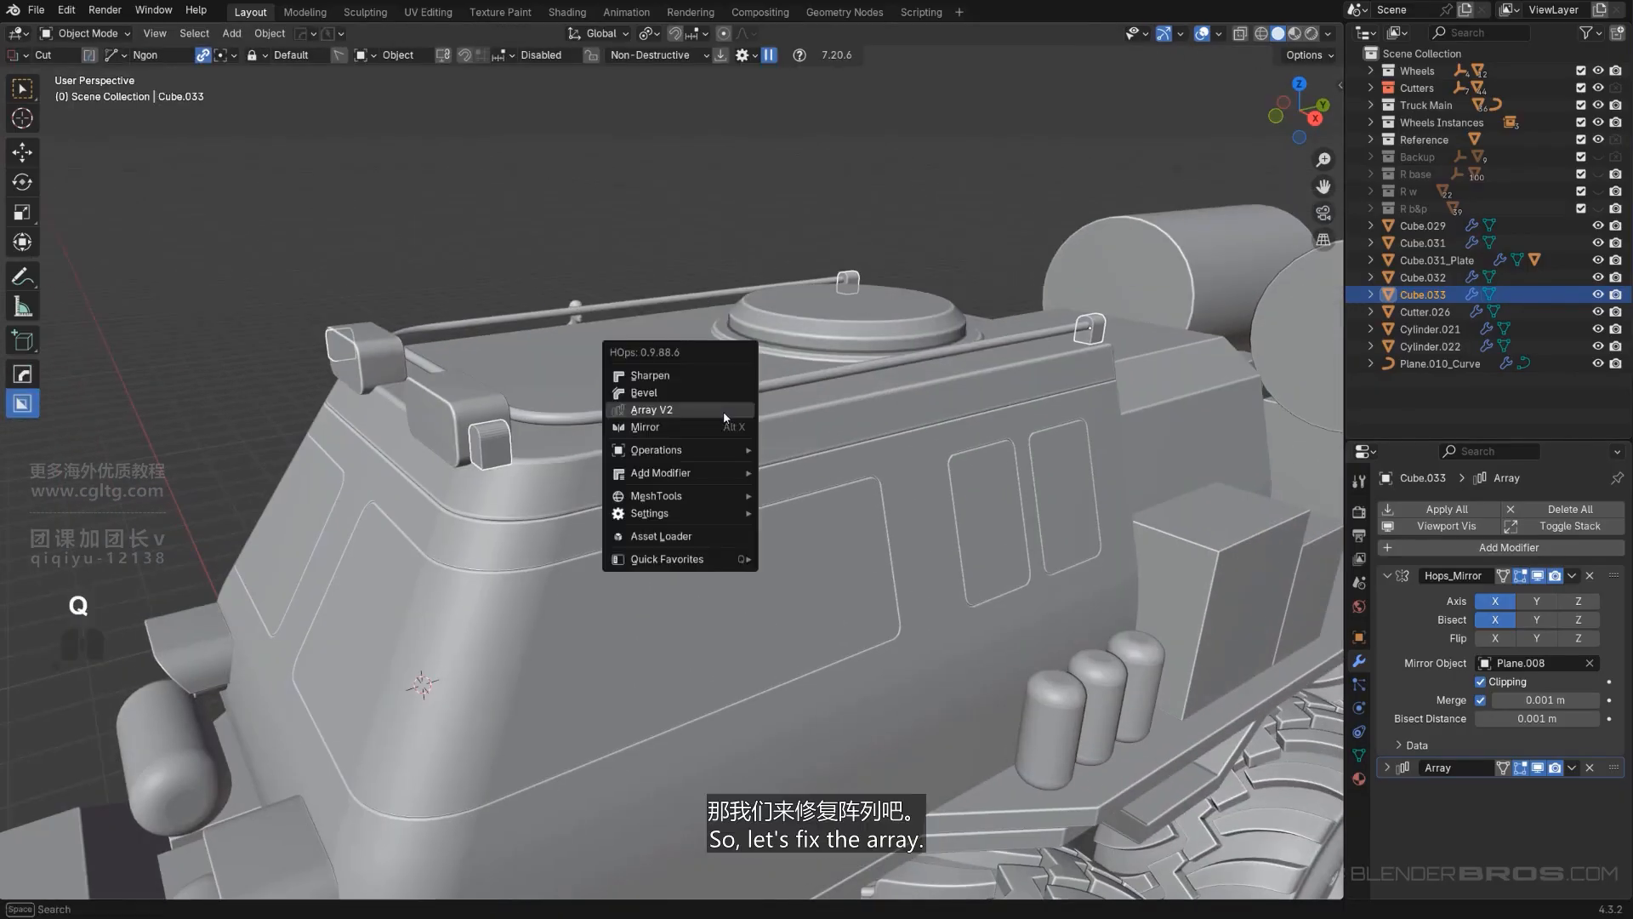
pyautogui.click(723, 410)
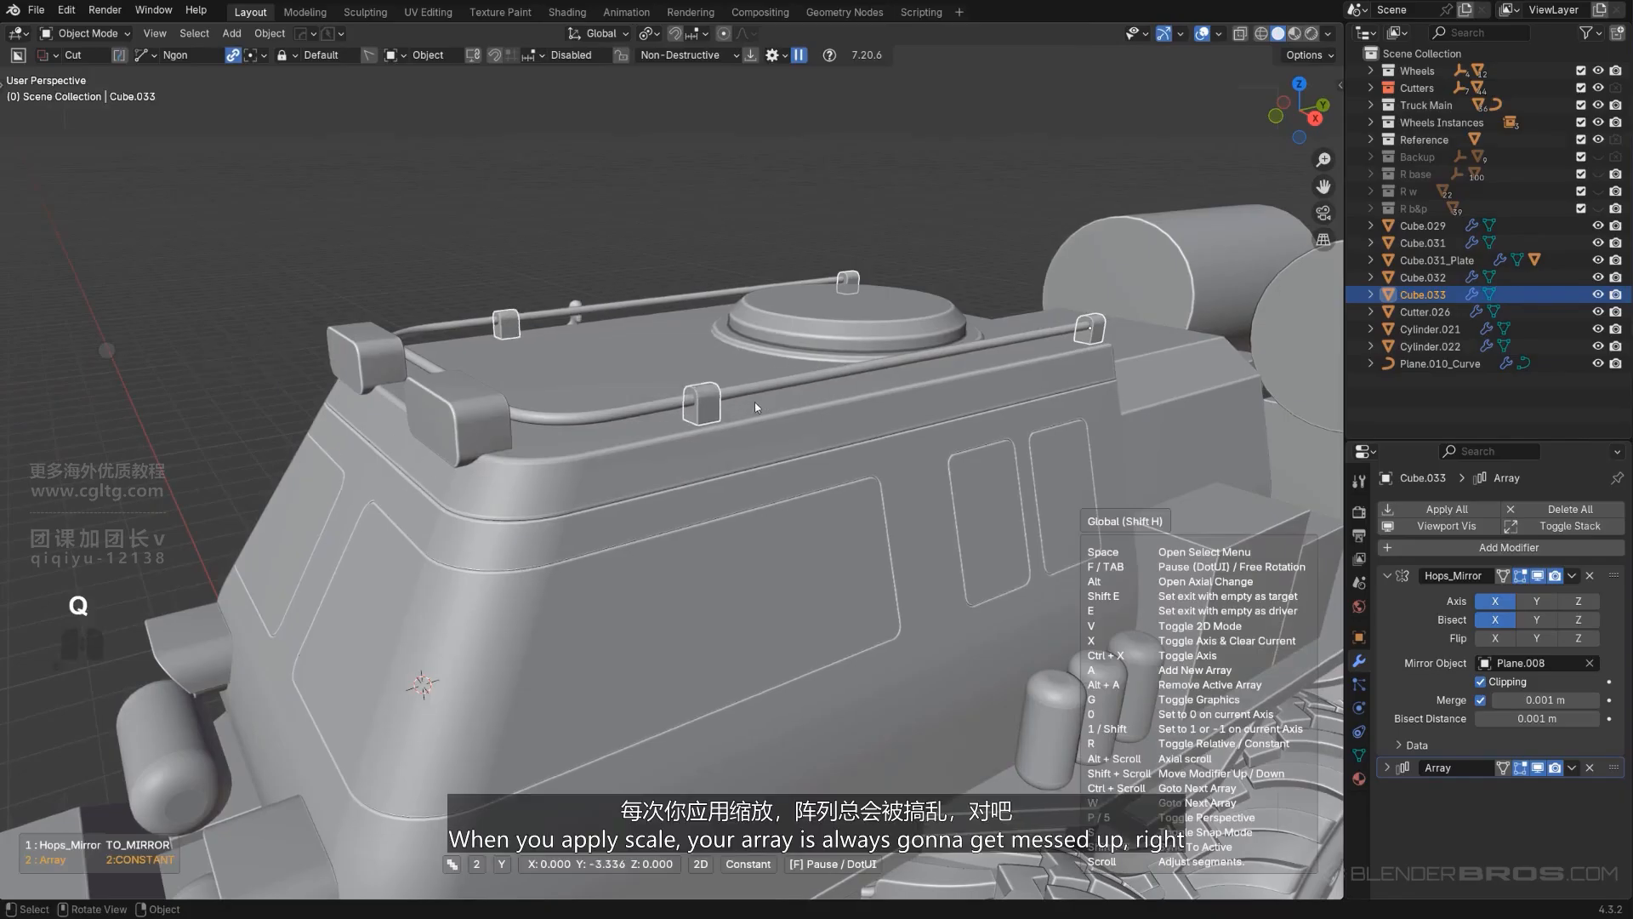
pyautogui.click(770, 374)
# Step: Add a 3-segment bevel modifier about 0.0087 wide and a weighted normal modifier to the rail holders
pyautogui.press('q')
pyautogui.click(792, 340)
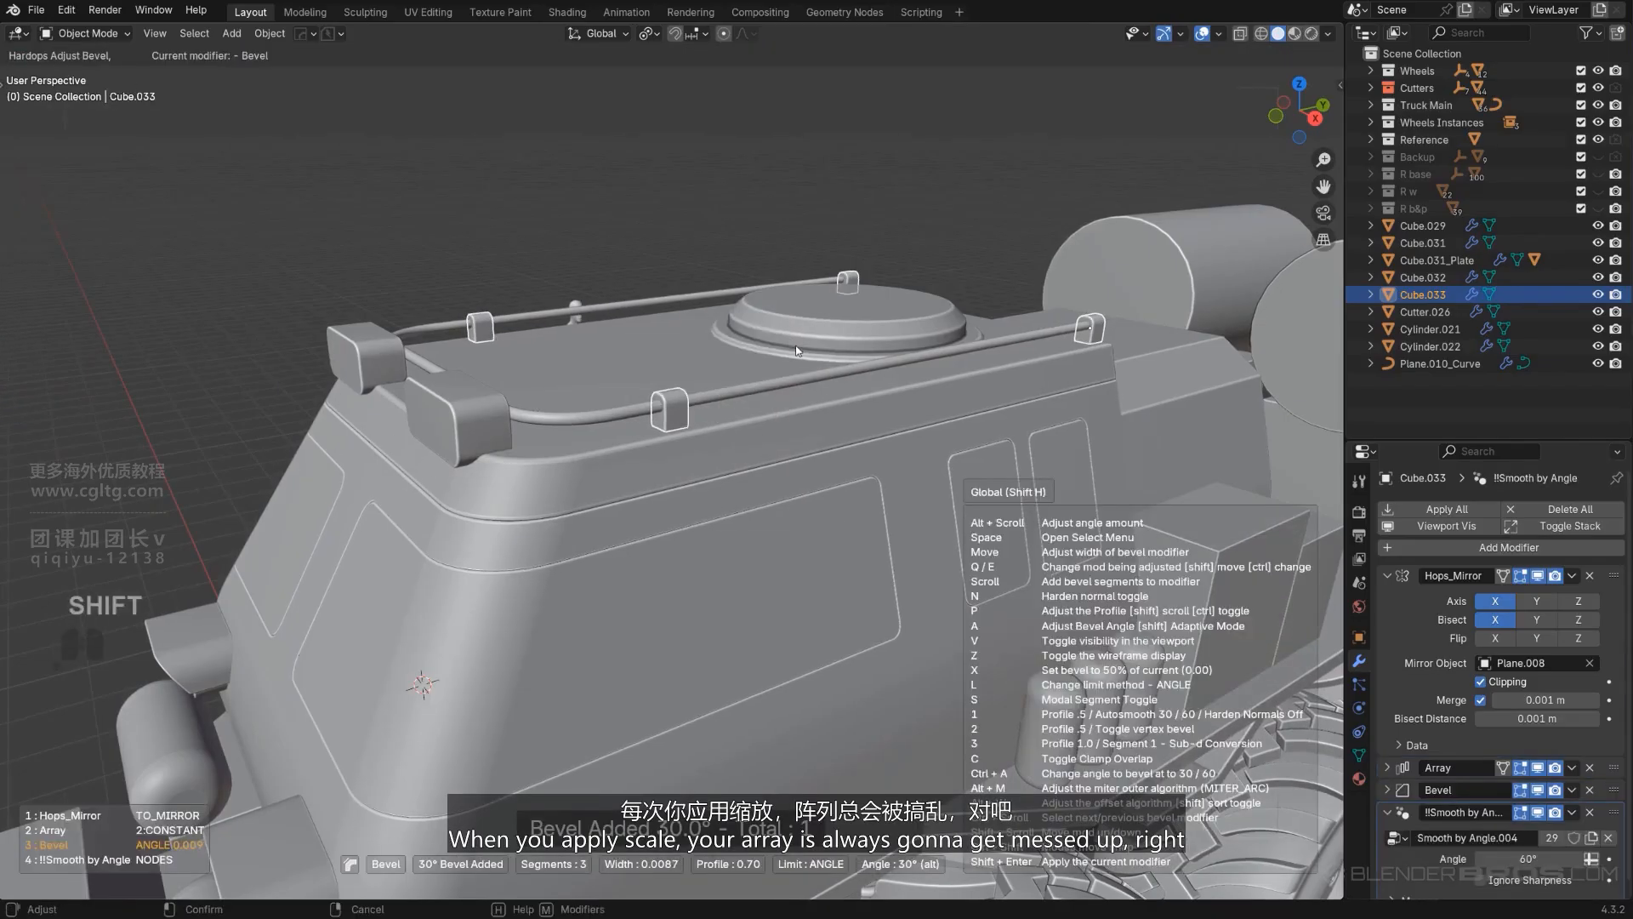
pyautogui.click(798, 349)
pyautogui.press('q')
pyautogui.keyDown('alt'); pyautogui.click(793, 339); pyautogui.keyUp('alt')
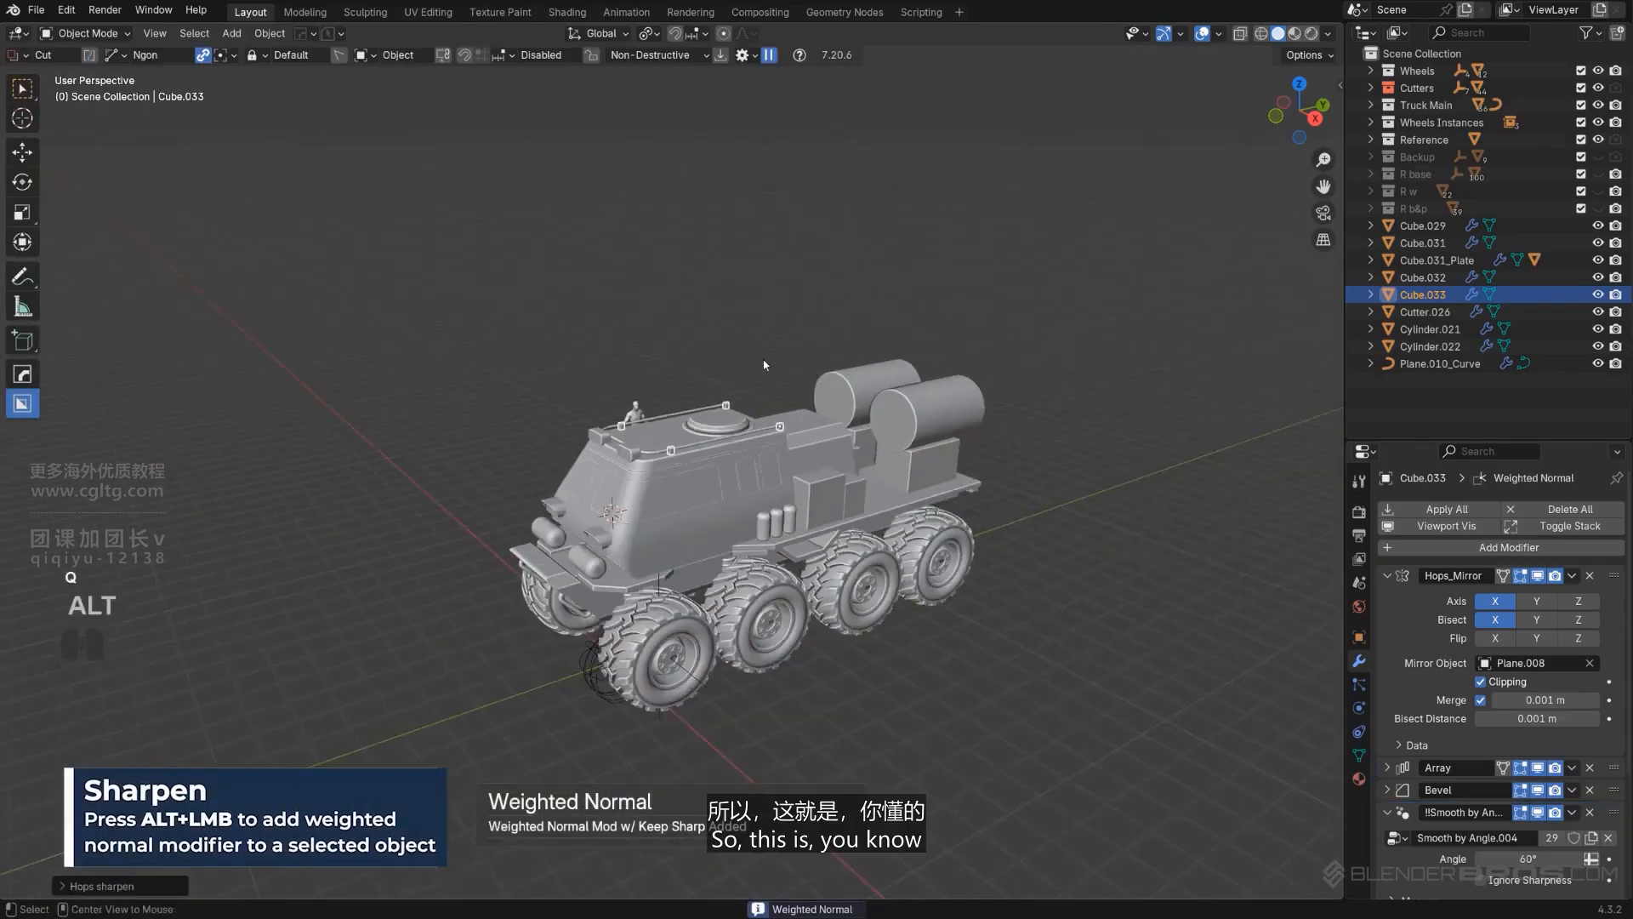
# Step: Examine the whole truck from the side, the rear and the underside
pyautogui.press('KP_3')
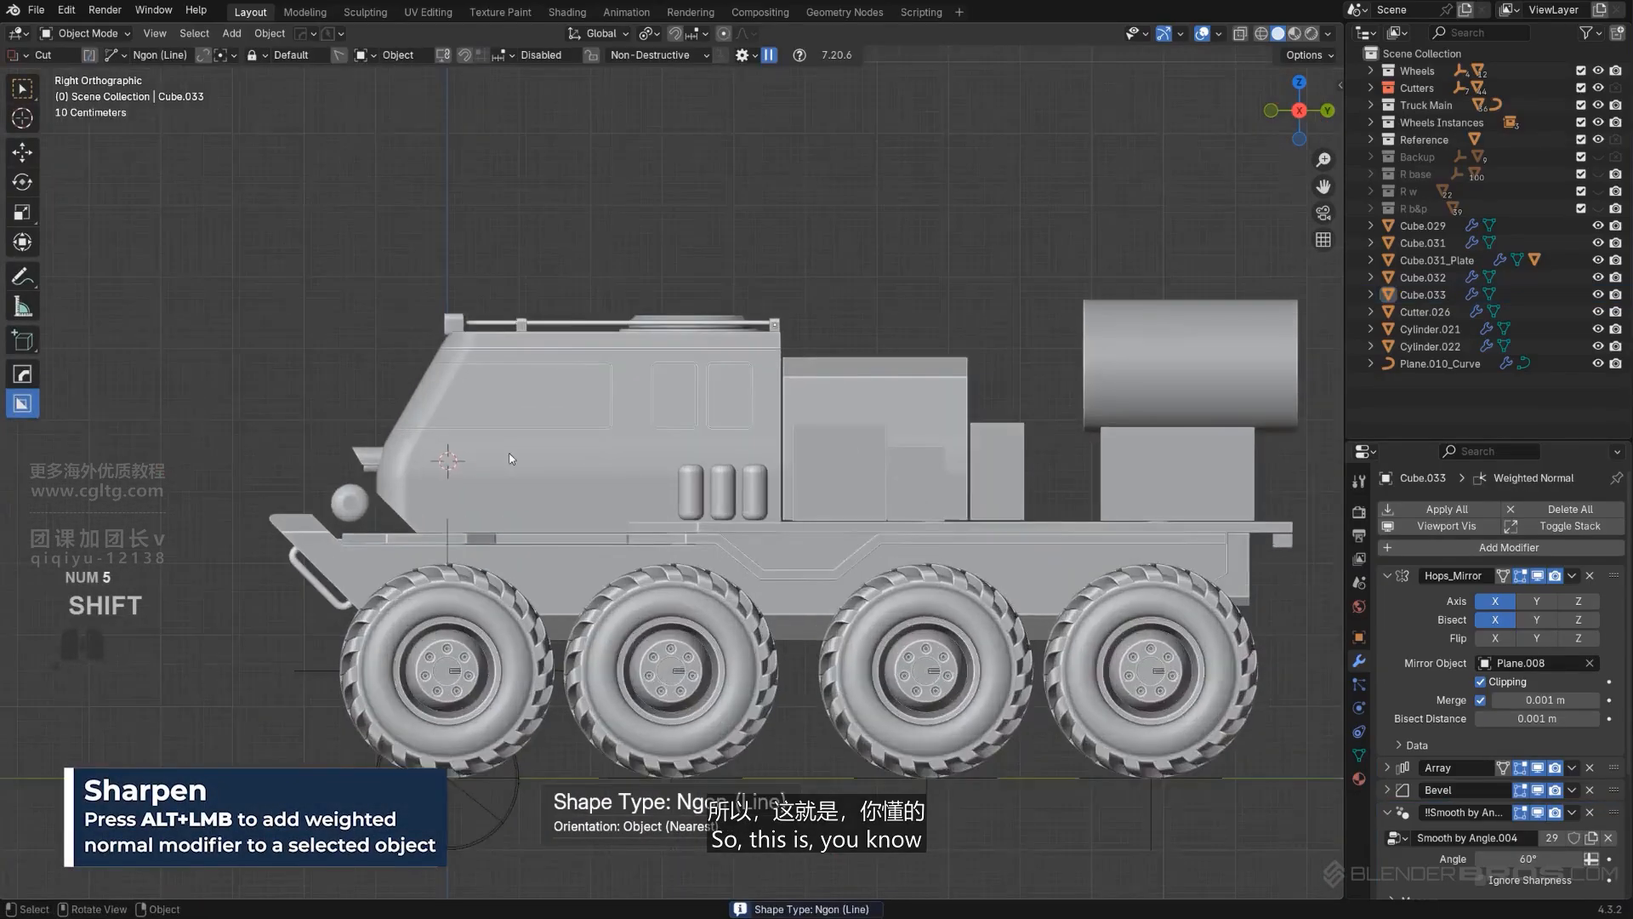
pyautogui.moveTo(579, 443); pyautogui.dragTo(703, 473, button='middle')
pyautogui.scroll(-2, 703, 473)
pyautogui.keyDown('shift'); pyautogui.moveTo(480, 476); pyautogui.dragTo(691, 463, button='middle'); pyautogui.keyUp('shift')
pyautogui.moveTo(691, 464); pyautogui.dragTo(729, 354, button='middle')
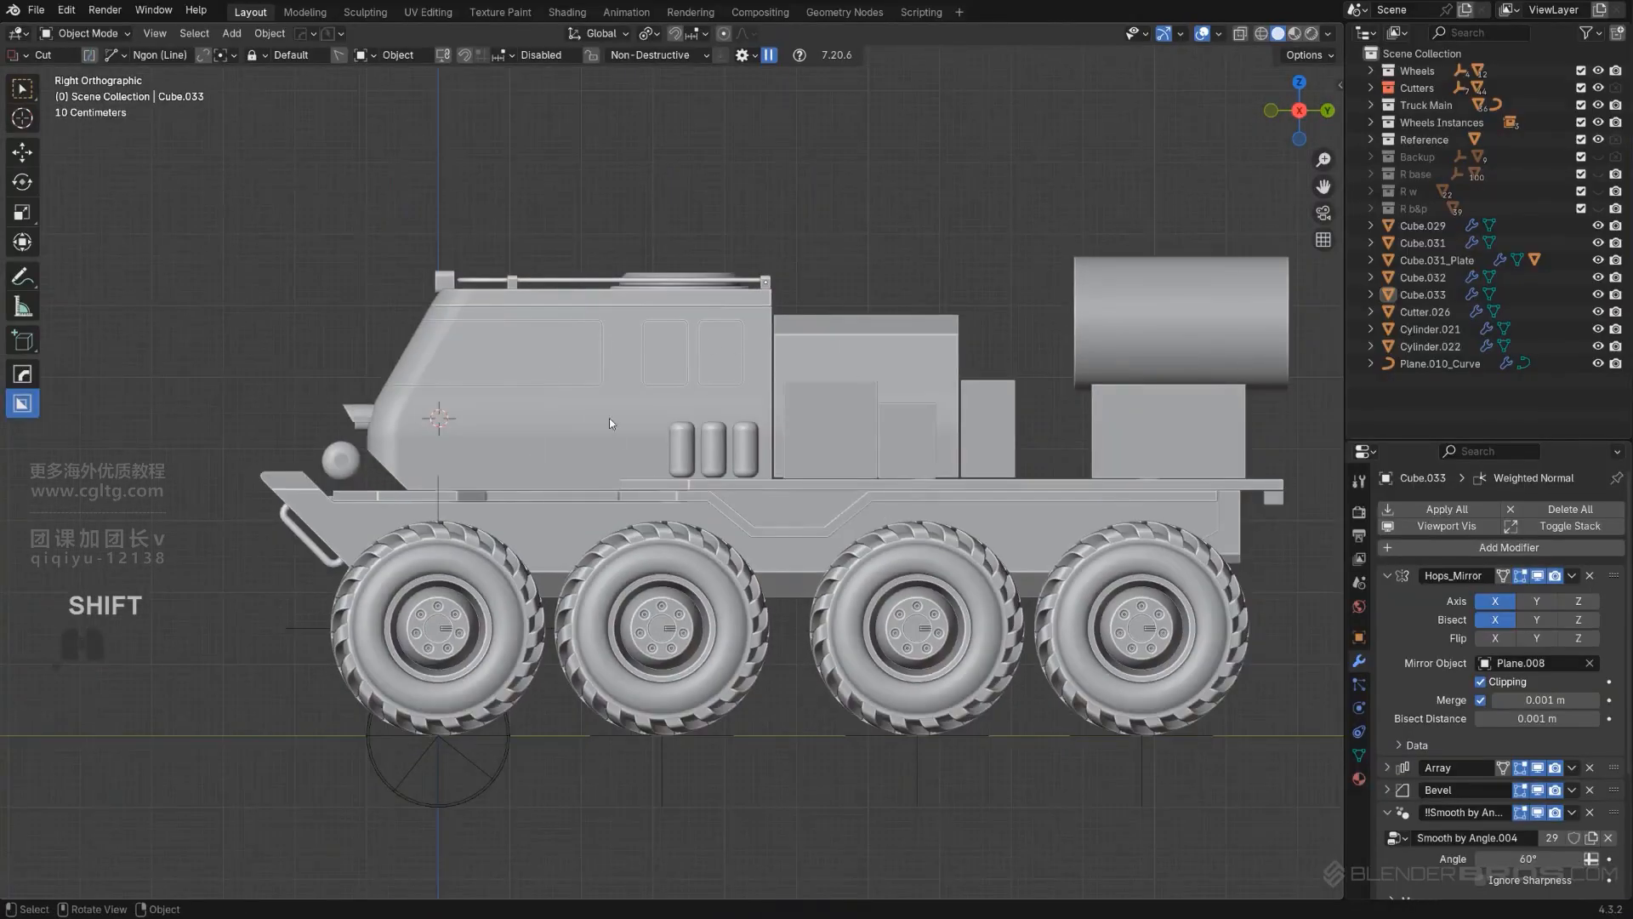
pyautogui.press('KP_5')
pyautogui.moveTo(809, 389); pyautogui.dragTo(891, 393, button='middle')
pyautogui.press('KP_5')
pyautogui.keyDown('alt'); pyautogui.moveTo(892, 393); pyautogui.dragTo(799, 386, button='middle'); pyautogui.keyUp('alt')
pyautogui.keyDown('shift'); pyautogui.moveTo(890, 421); pyautogui.dragTo(804, 375, button='middle'); pyautogui.keyUp('shift')
pyautogui.scroll(2, 791, 408)
pyautogui.keyDown('shift'); pyautogui.moveTo(757, 477); pyautogui.dragTo(750, 359, button='middle'); pyautogui.keyUp('shift')
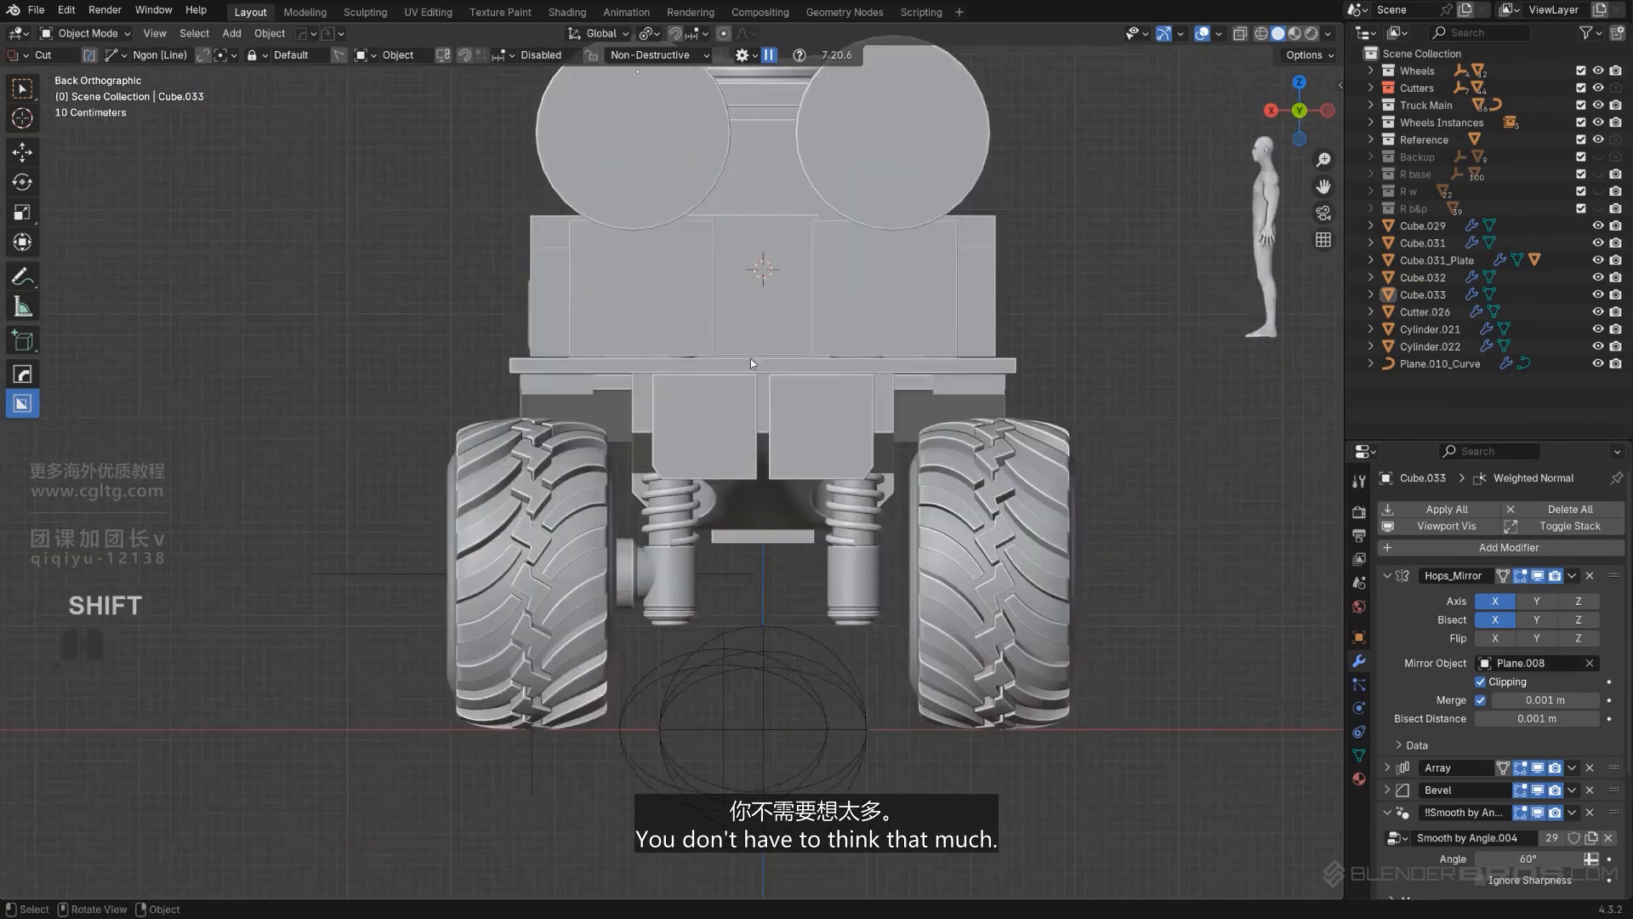
pyautogui.scroll(2, 778, 522)
pyautogui.scroll(-4, 788, 482)
pyautogui.moveTo(788, 482); pyautogui.dragTo(700, 621, button='middle')
pyautogui.press('KP_5')
pyautogui.press('KP_5')
pyautogui.keyDown('shift'); pyautogui.moveTo(703, 476); pyautogui.dragTo(708, 746, button='middle'); pyautogui.keyUp('shift')
pyautogui.scroll(2, 722, 599)
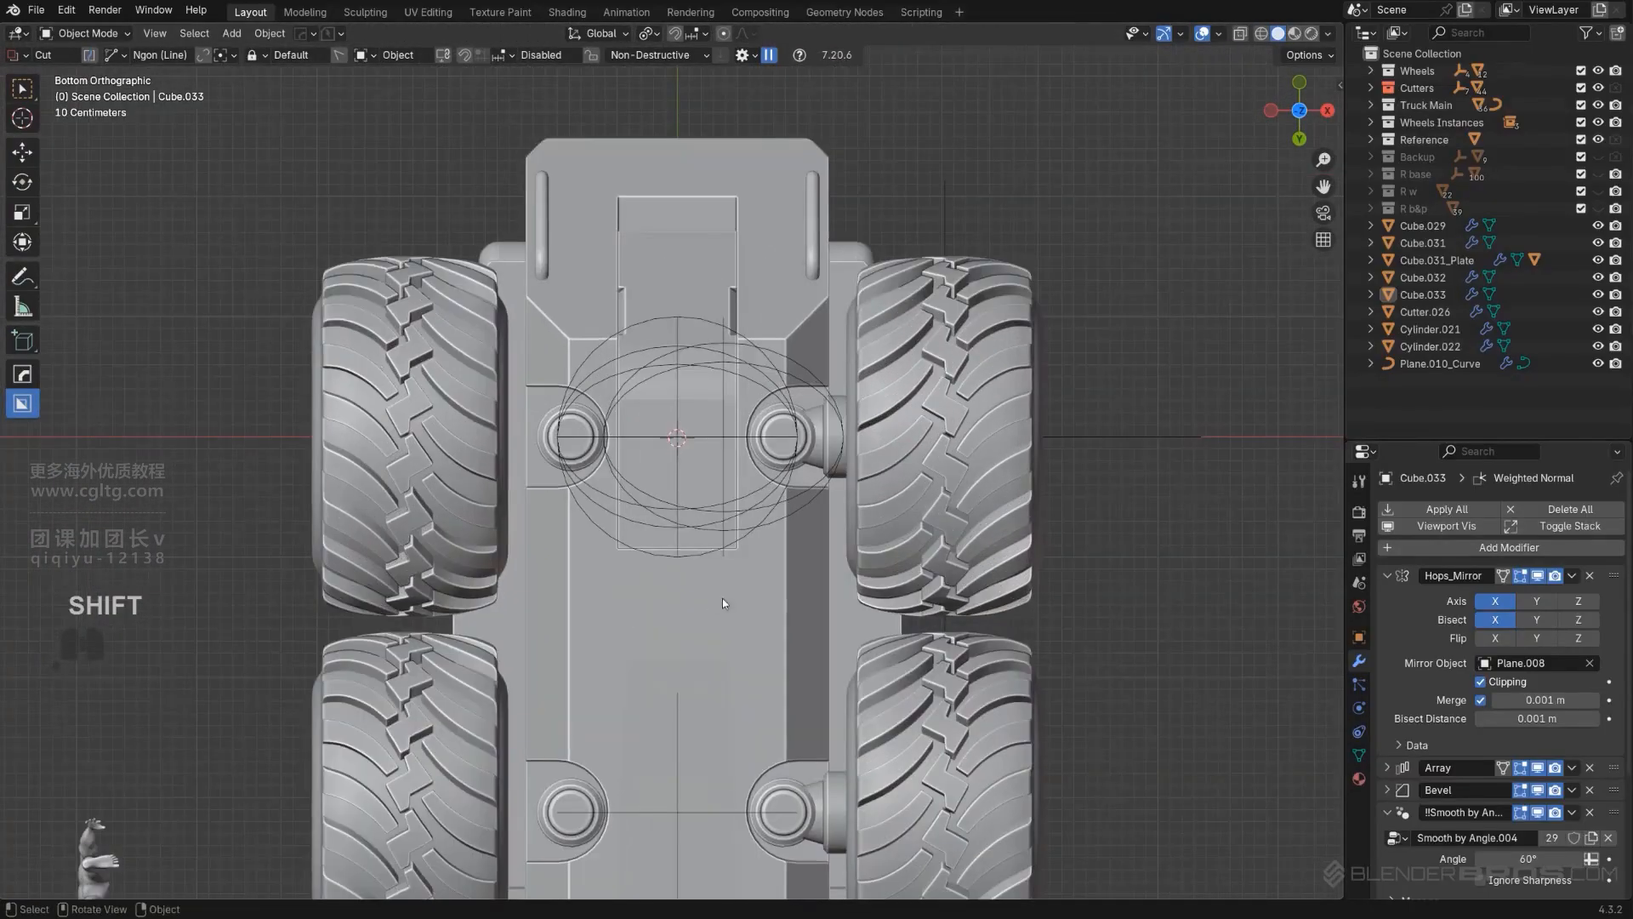
# Step: Step through the chassis modifiers with Ever Scroll and pick the boolean cutter around the suspension cylinders
pyautogui.click(759, 651)
pyautogui.press('q')
pyautogui.click(747, 688)
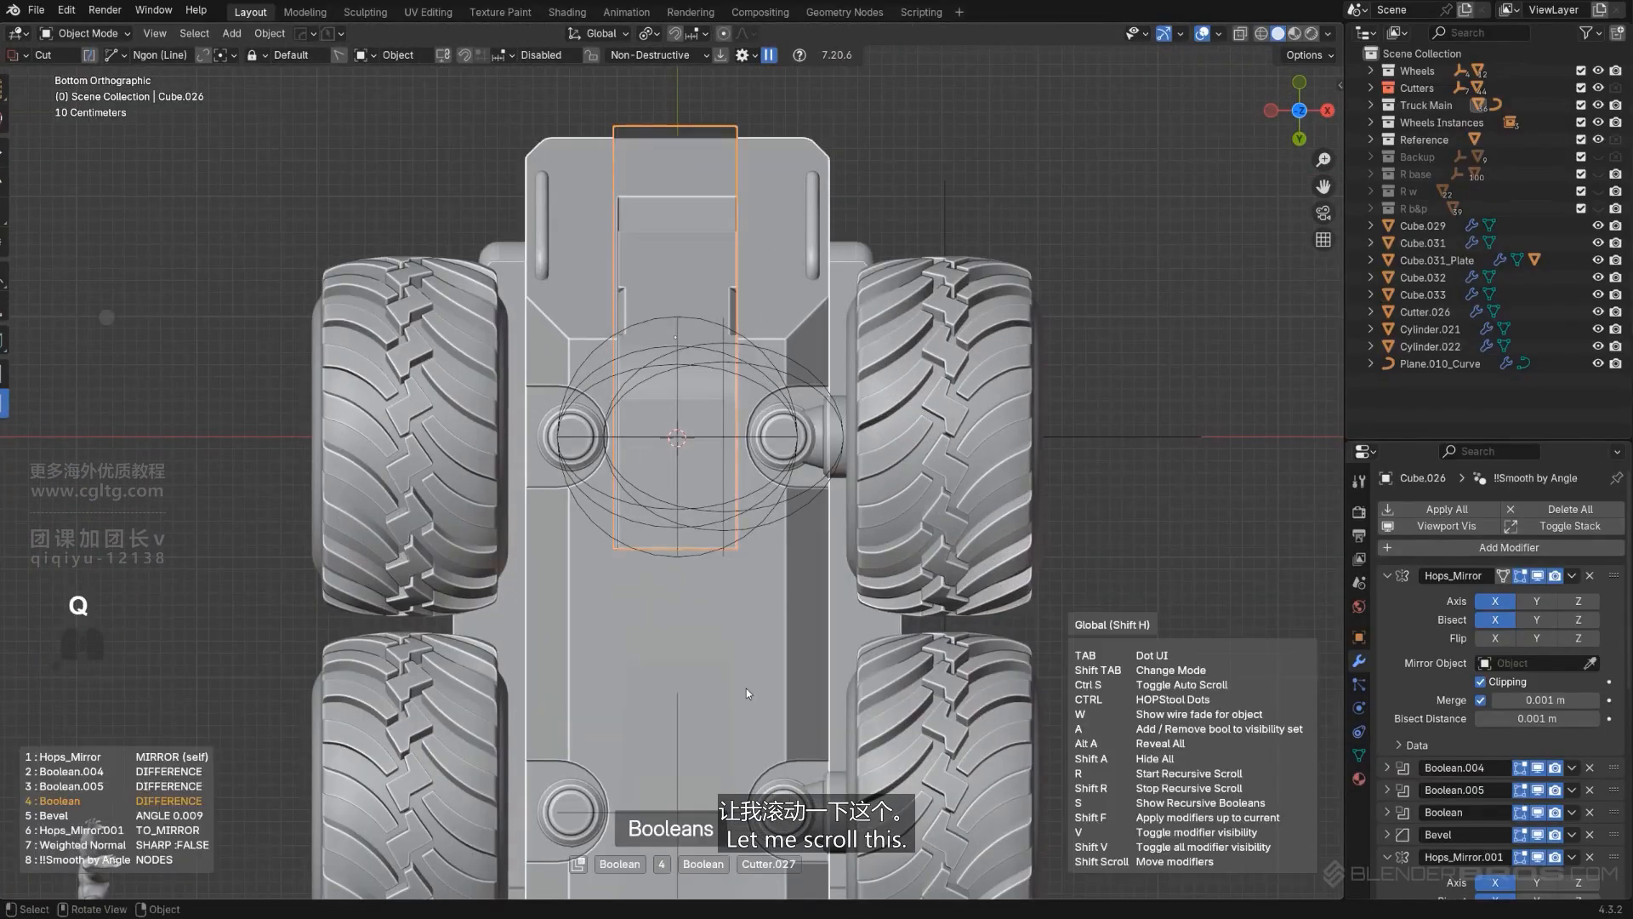
pyautogui.scroll(2, 747, 688)
pyautogui.click(751, 679)
pyautogui.keyDown('shift'); pyautogui.moveTo(787, 606); pyautogui.dragTo(681, 640, button='middle'); pyautogui.keyUp('shift')
pyautogui.scroll(3, 681, 640)
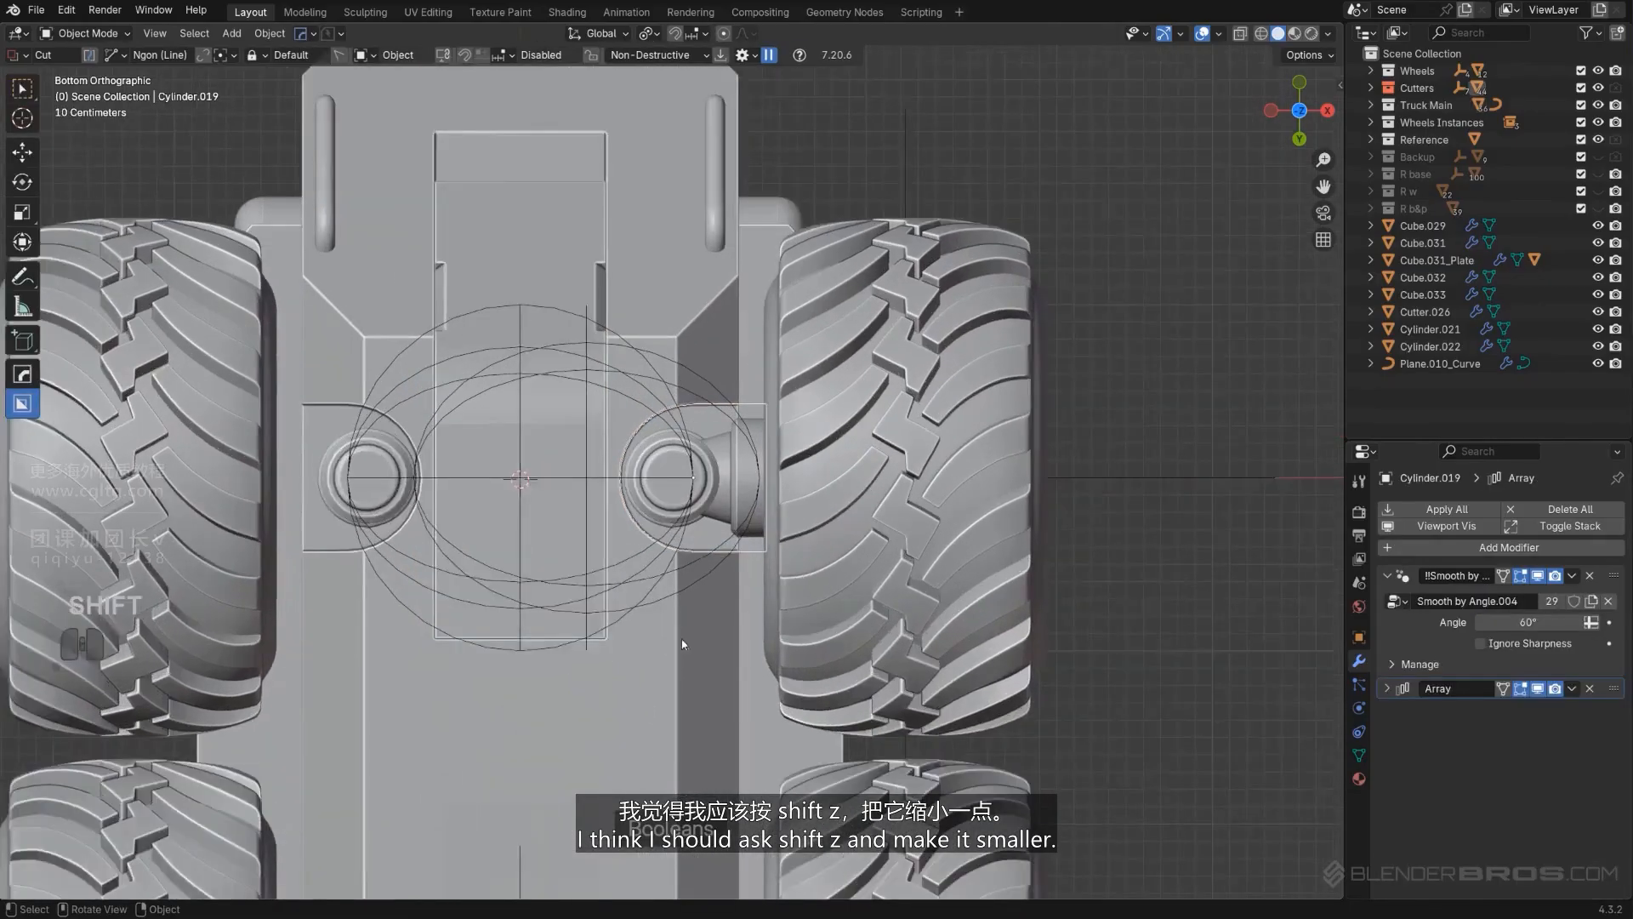
# Step: Scale the suspension cutter down in X and Y only and move it about 0.12 m along negative X
pyautogui.press('s')
pyautogui.hotkey('shift', 'z')
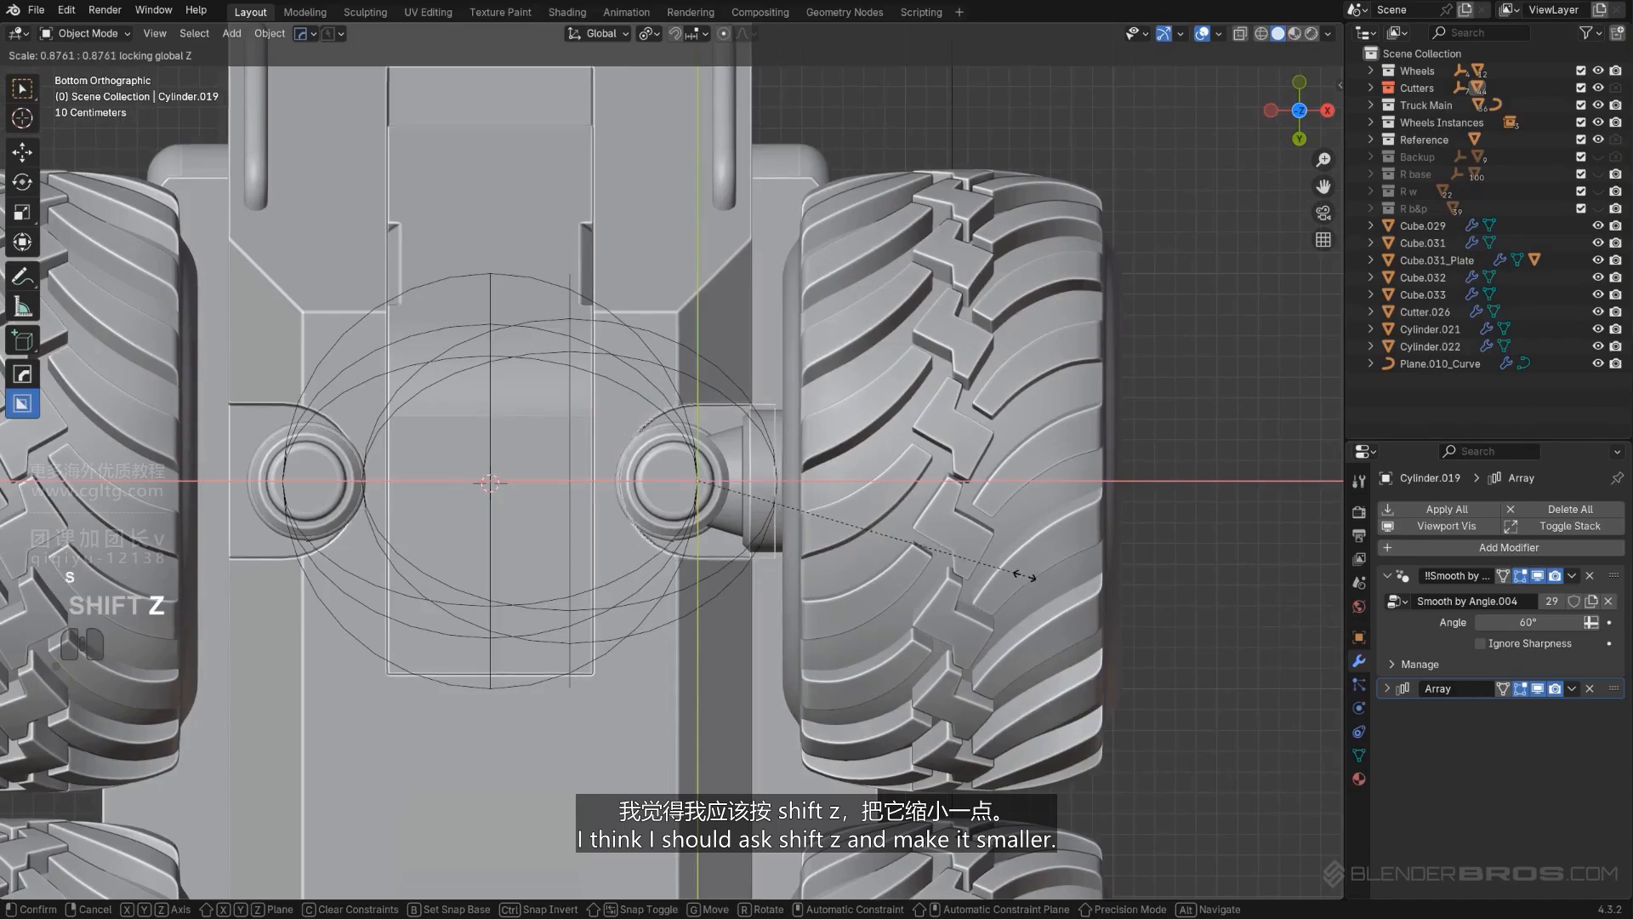
pyautogui.click(975, 566)
pyautogui.press('g')
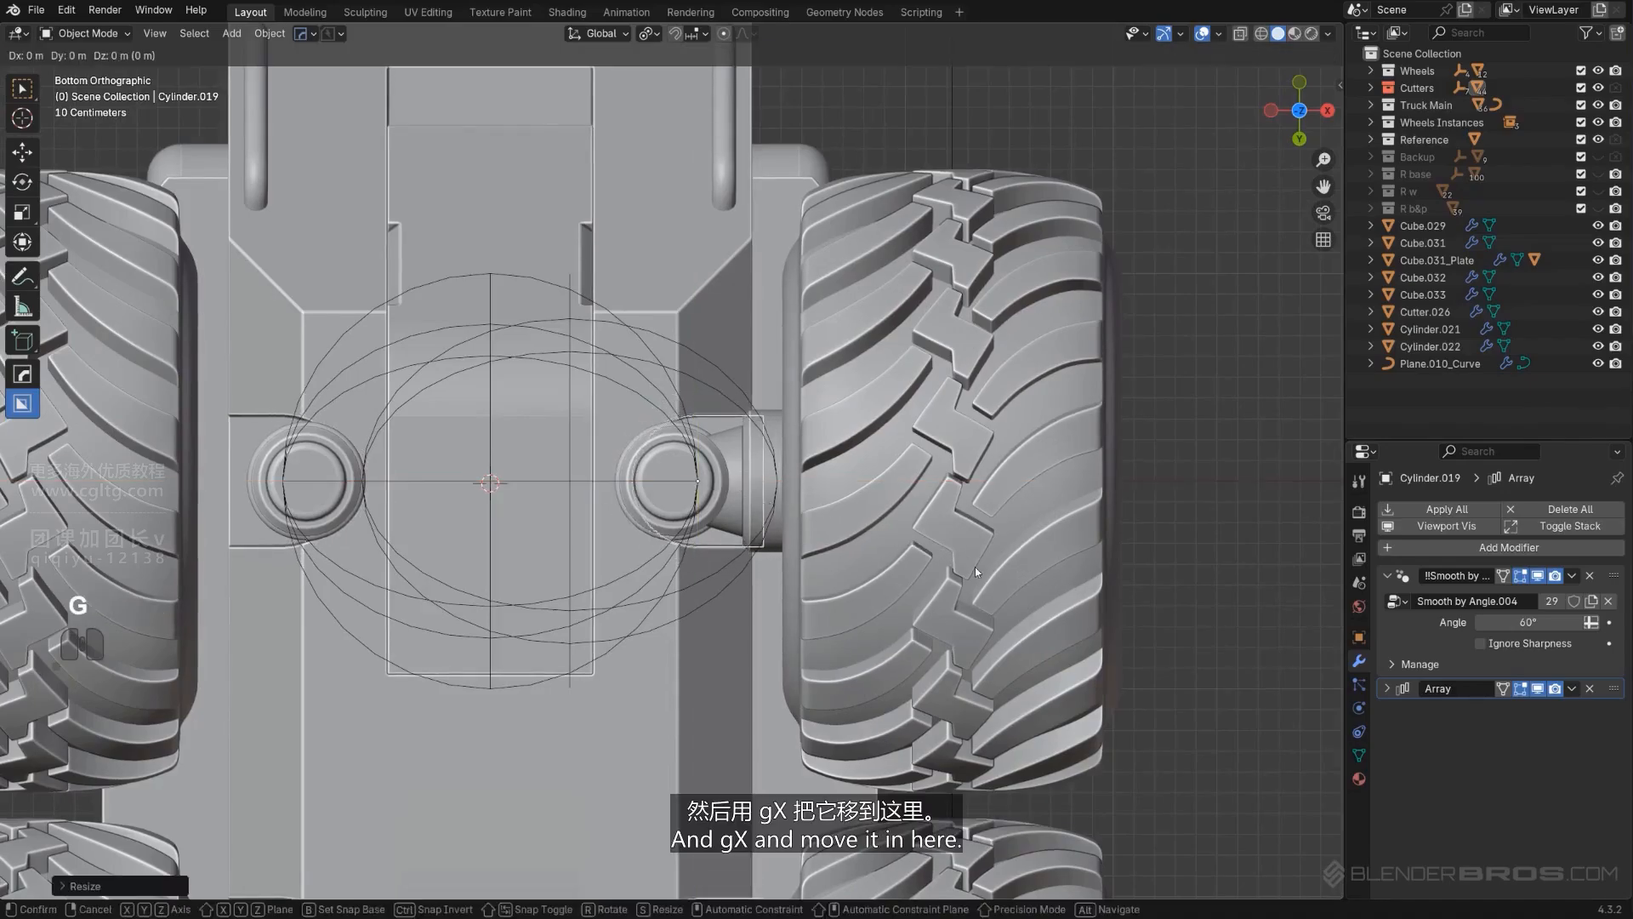
pyautogui.press('x')
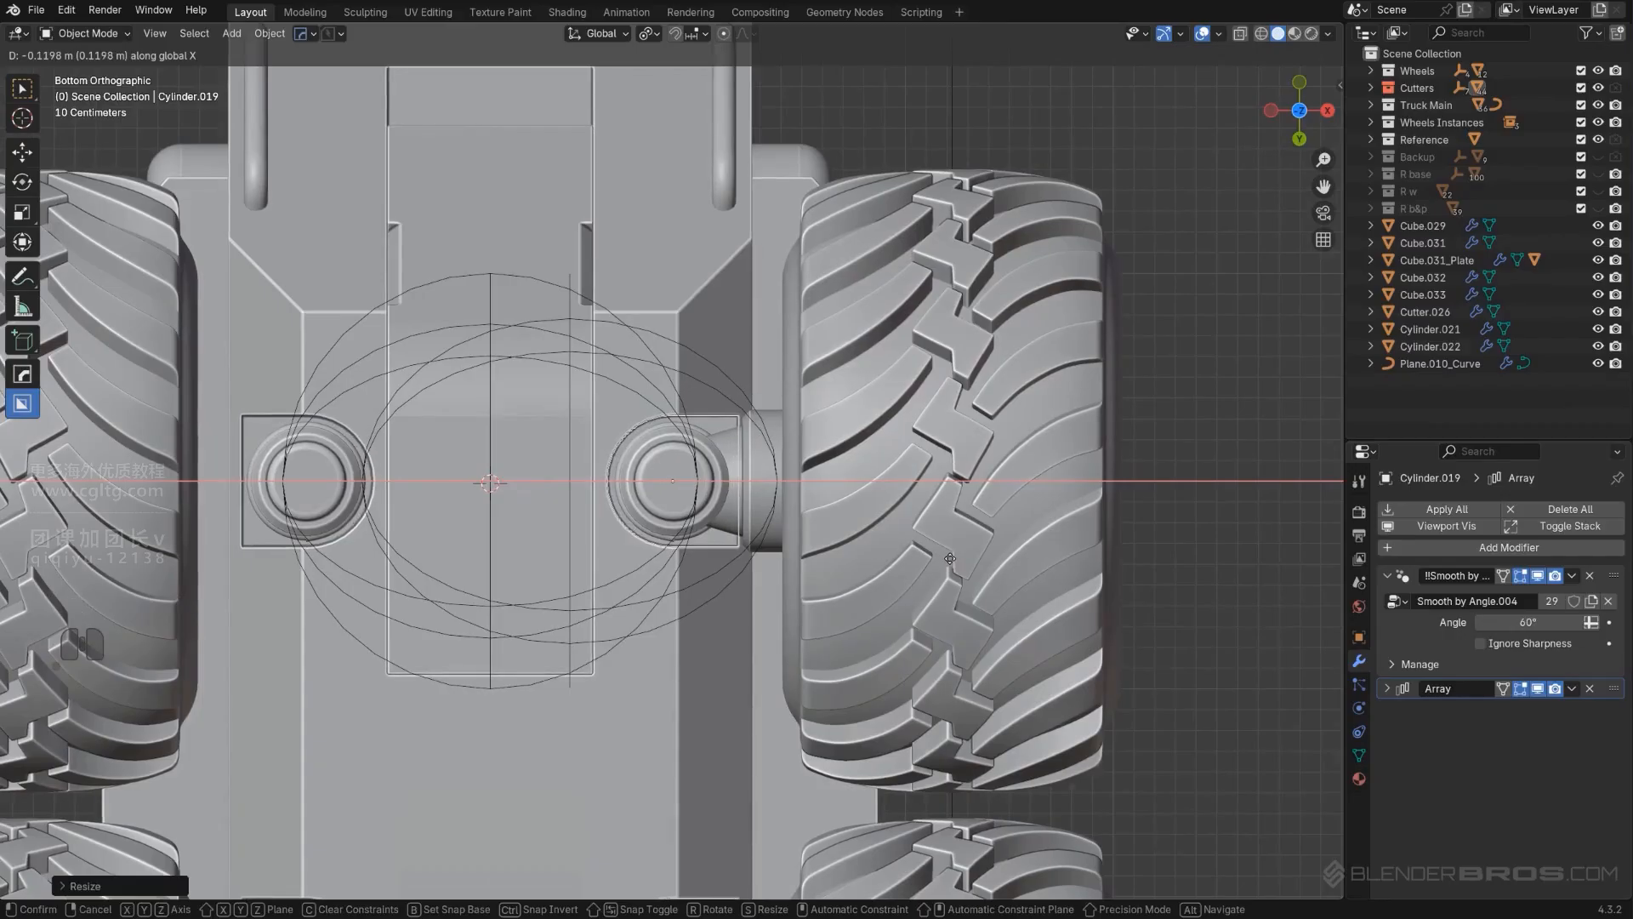
pyautogui.click(950, 558)
# Step: Examine the rear chassis and the two large rear tanks with their support blocks
pyautogui.scroll(-6, 953, 561)
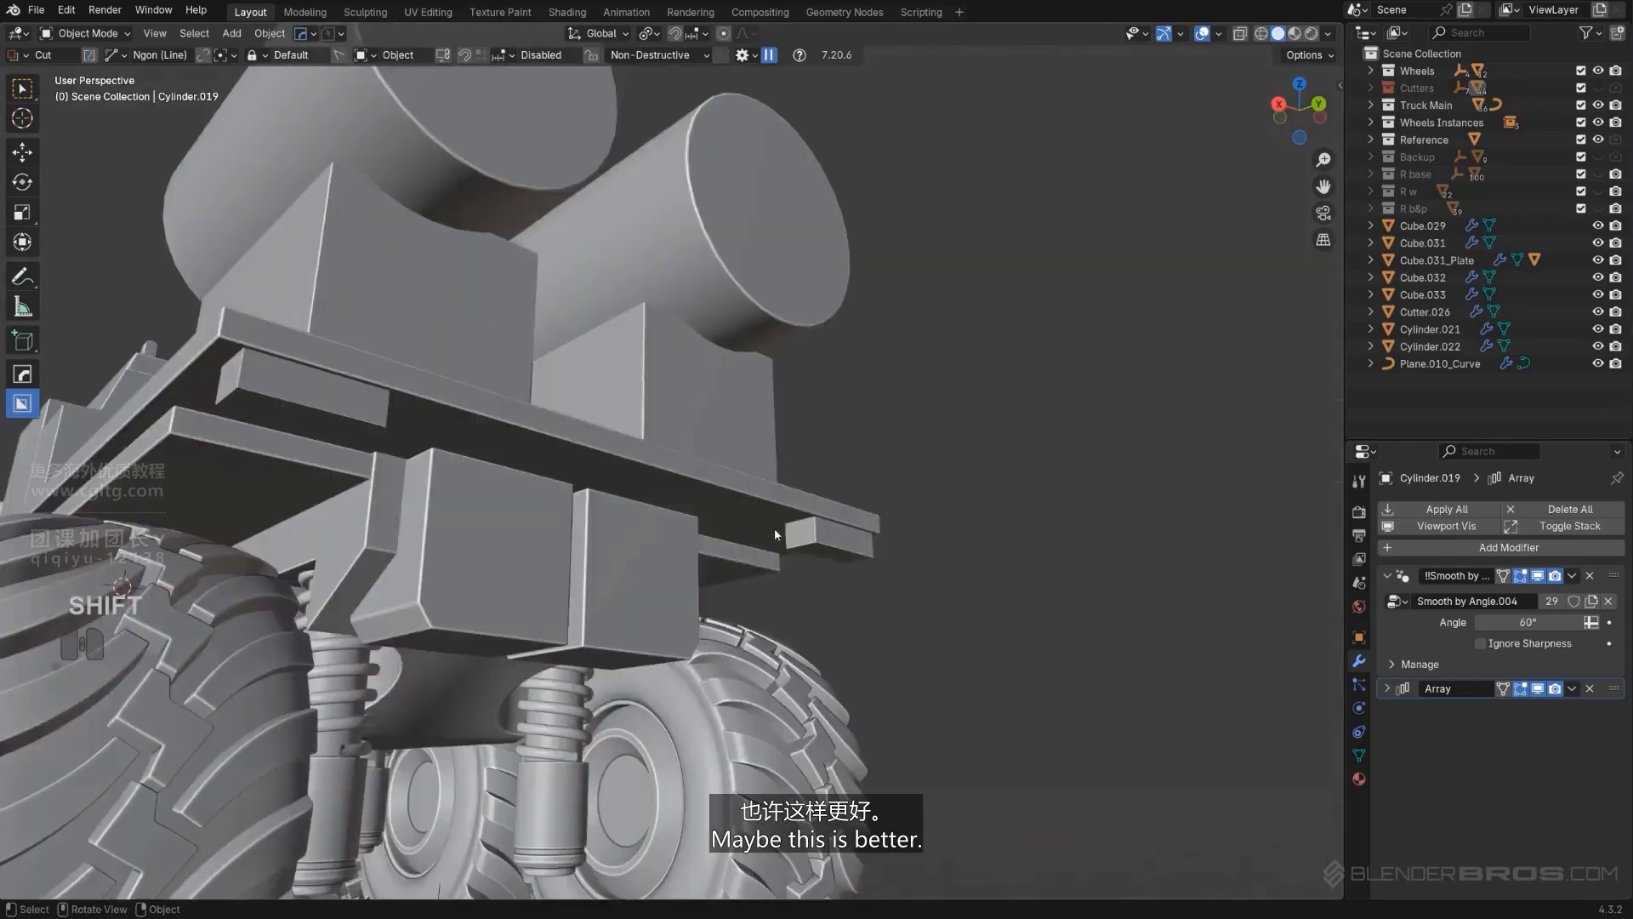
pyautogui.moveTo(774, 534); pyautogui.dragTo(817, 485, button='middle')
pyautogui.scroll(-8, 653, 450)
pyautogui.press('KP_5')
pyautogui.keyDown('shift'); pyautogui.moveTo(680, 400); pyautogui.dragTo(886, 354, button='middle'); pyautogui.keyUp('shift')
pyautogui.press('KP_5')
pyautogui.scroll(3, 749, 382)
pyautogui.press('KP_5')
pyautogui.keyDown('shift'); pyautogui.moveTo(957, 430); pyautogui.dragTo(867, 445, button='middle'); pyautogui.keyUp('shift')
pyautogui.keyDown('shift'); pyautogui.moveTo(1131, 340); pyautogui.dragTo(923, 391, button='middle'); pyautogui.keyUp('shift')
pyautogui.press('KP_5')
pyautogui.scroll(2, 910, 441)
pyautogui.scroll(1, 865, 483)
pyautogui.click(332, 34)
pyautogui.click(347, 96)
pyautogui.moveTo(923, 391)
pyautogui.keyDown('shift'); pyautogui.mouseDown(button='middle')
pyautogui.moveTo(989, 428)
pyautogui.moveTo(849, 377)
pyautogui.moveTo(846, 390)
pyautogui.moveTo(901, 408)
pyautogui.mouseUp(button='middle'); pyautogui.keyUp('shift')
pyautogui.click(849, 376)
pyautogui.press('KP_5')
pyautogui.keyDown('shift'); pyautogui.moveTo(902, 409); pyautogui.dragTo(613, 450, button='middle'); pyautogui.keyUp('shift')
# Step: Select the mirrored support blocks under the rear tanks and apply their boolean, solidify and mirror modifiers with Smart Apply
pyautogui.click(881, 516)
pyautogui.scroll(-2, 894, 523)
pyautogui.scroll(2, 672, 539)
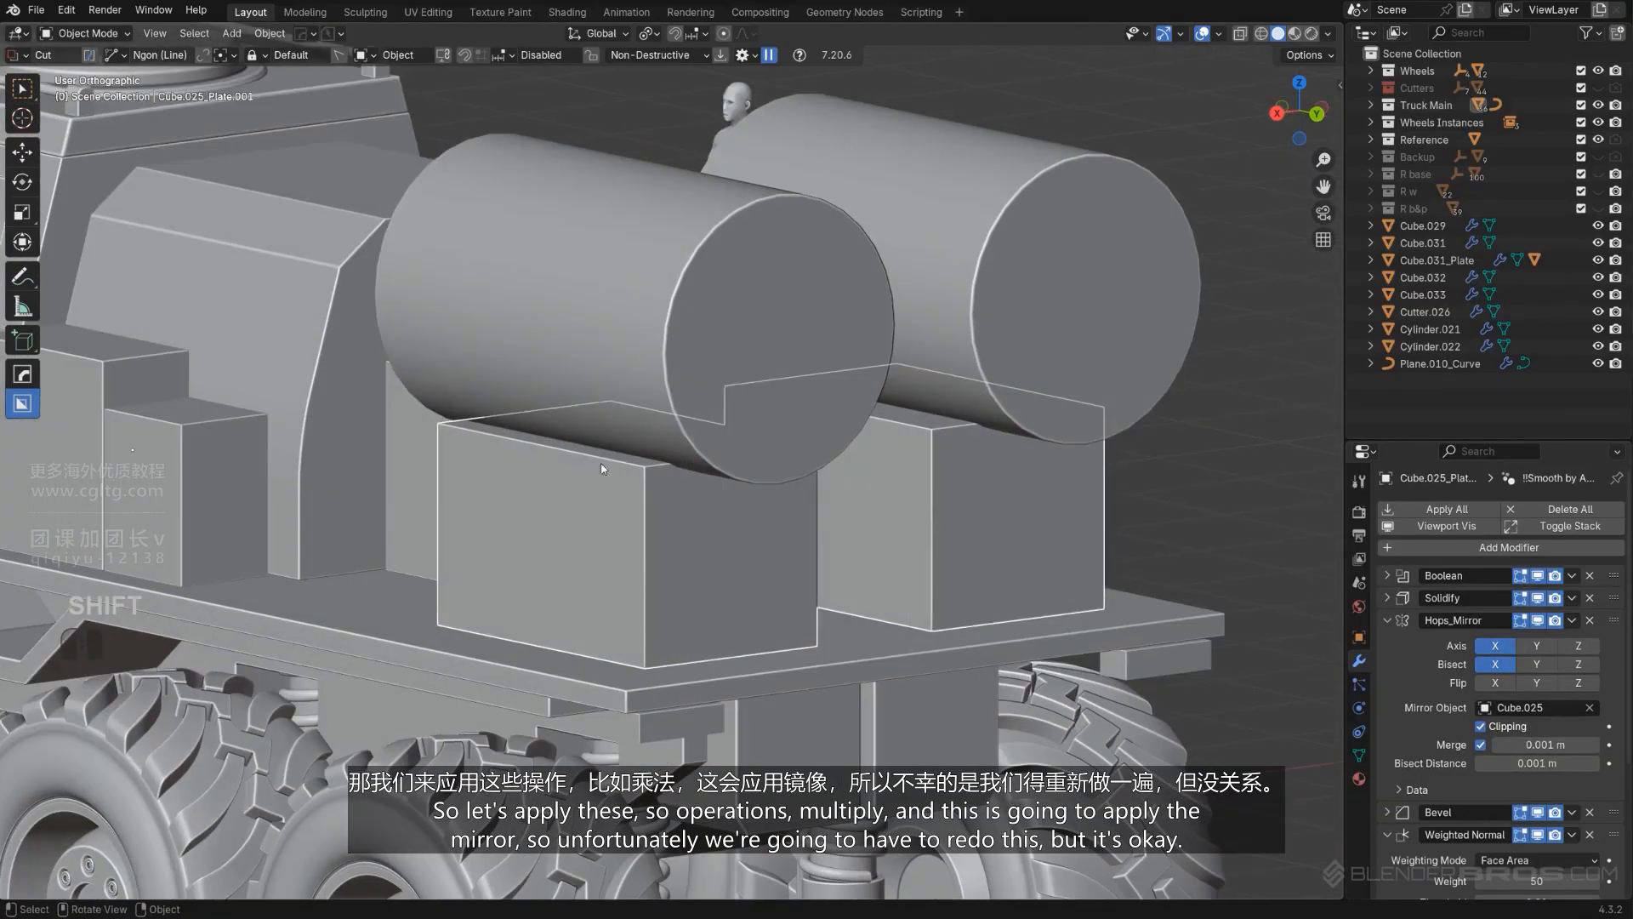
pyautogui.press('Tab')
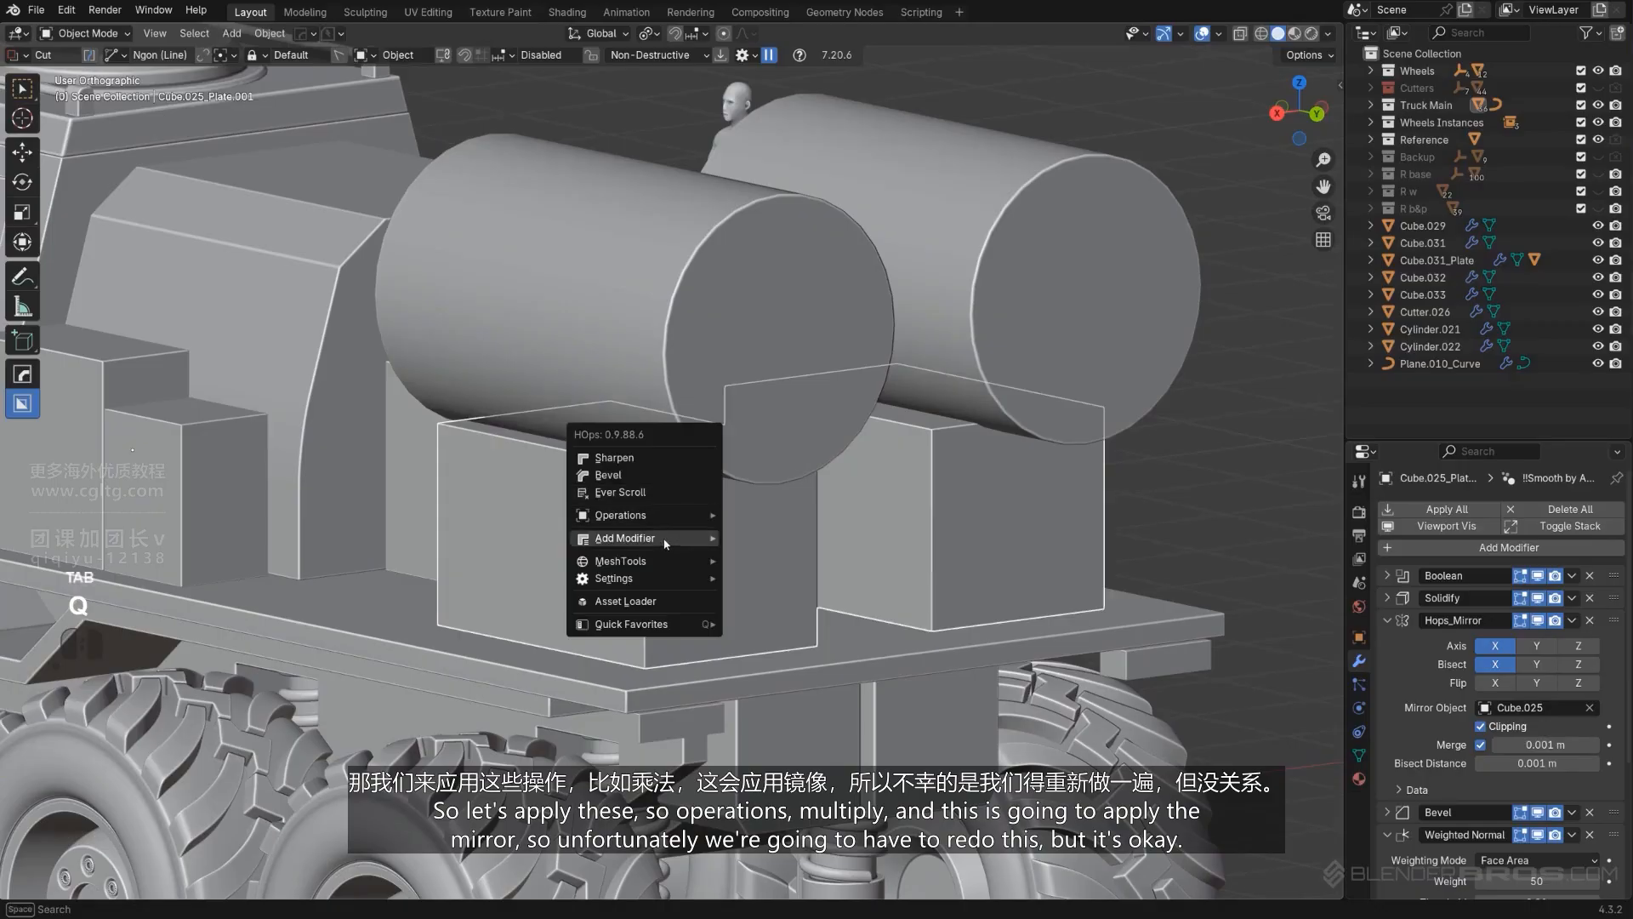
pyautogui.moveTo(667, 520)
pyautogui.click(837, 672)
# Step: Chamfer the upper long edges of one tank support block with a single-segment bevel
pyautogui.press('Tab')
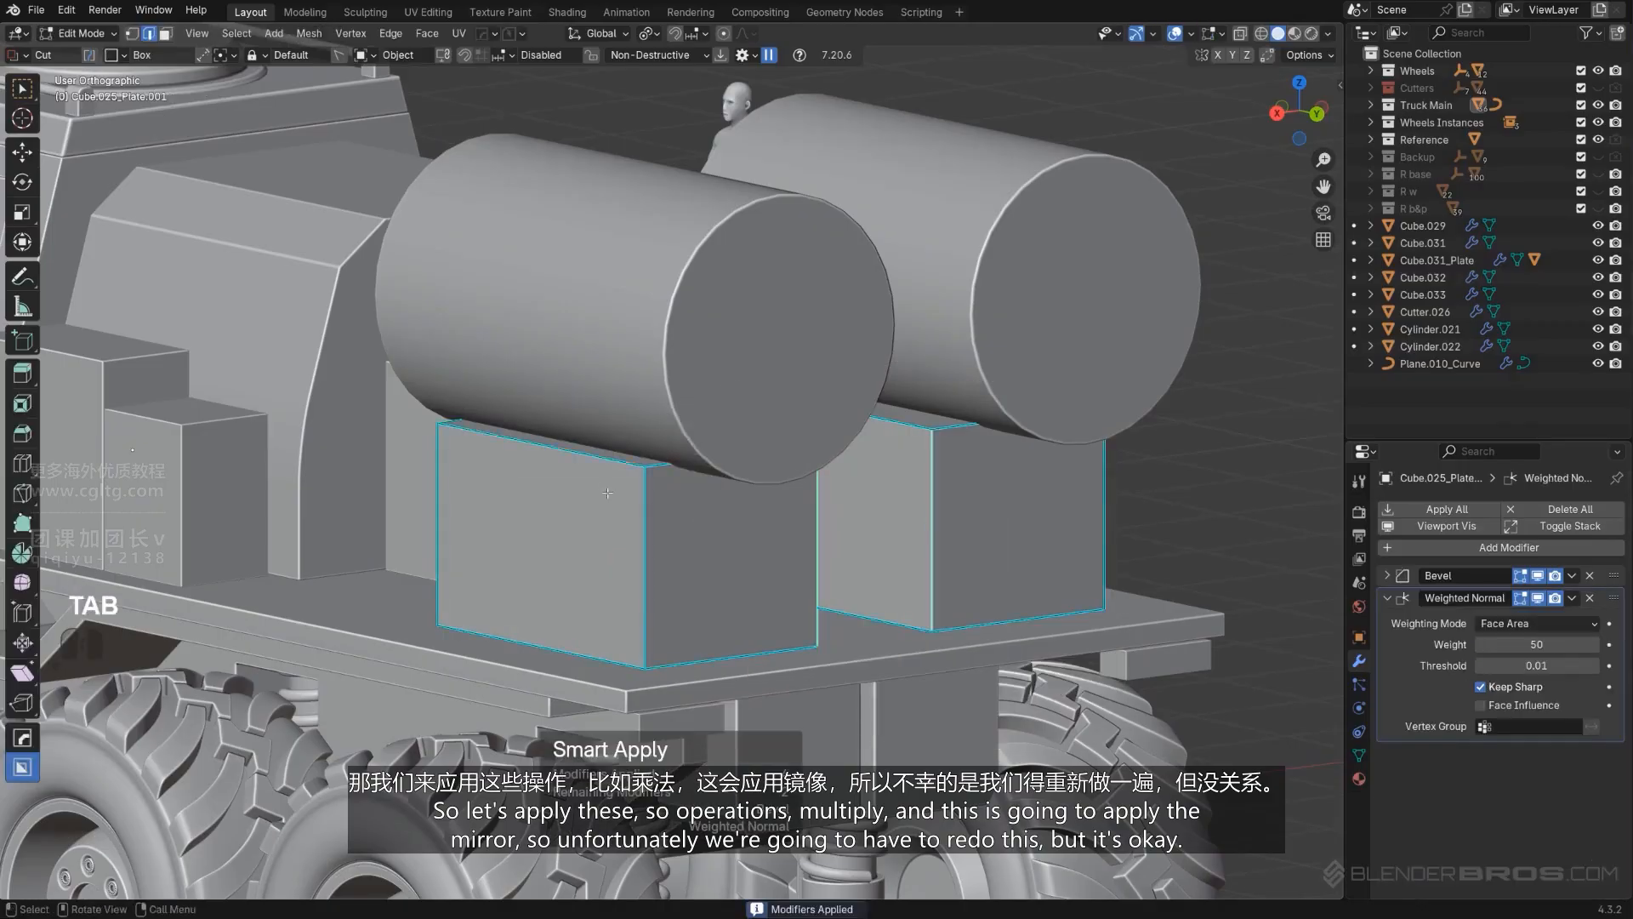
pyautogui.moveTo(724, 492); pyautogui.dragTo(718, 458, button='middle')
pyautogui.hotkey('ctrl', 'b')
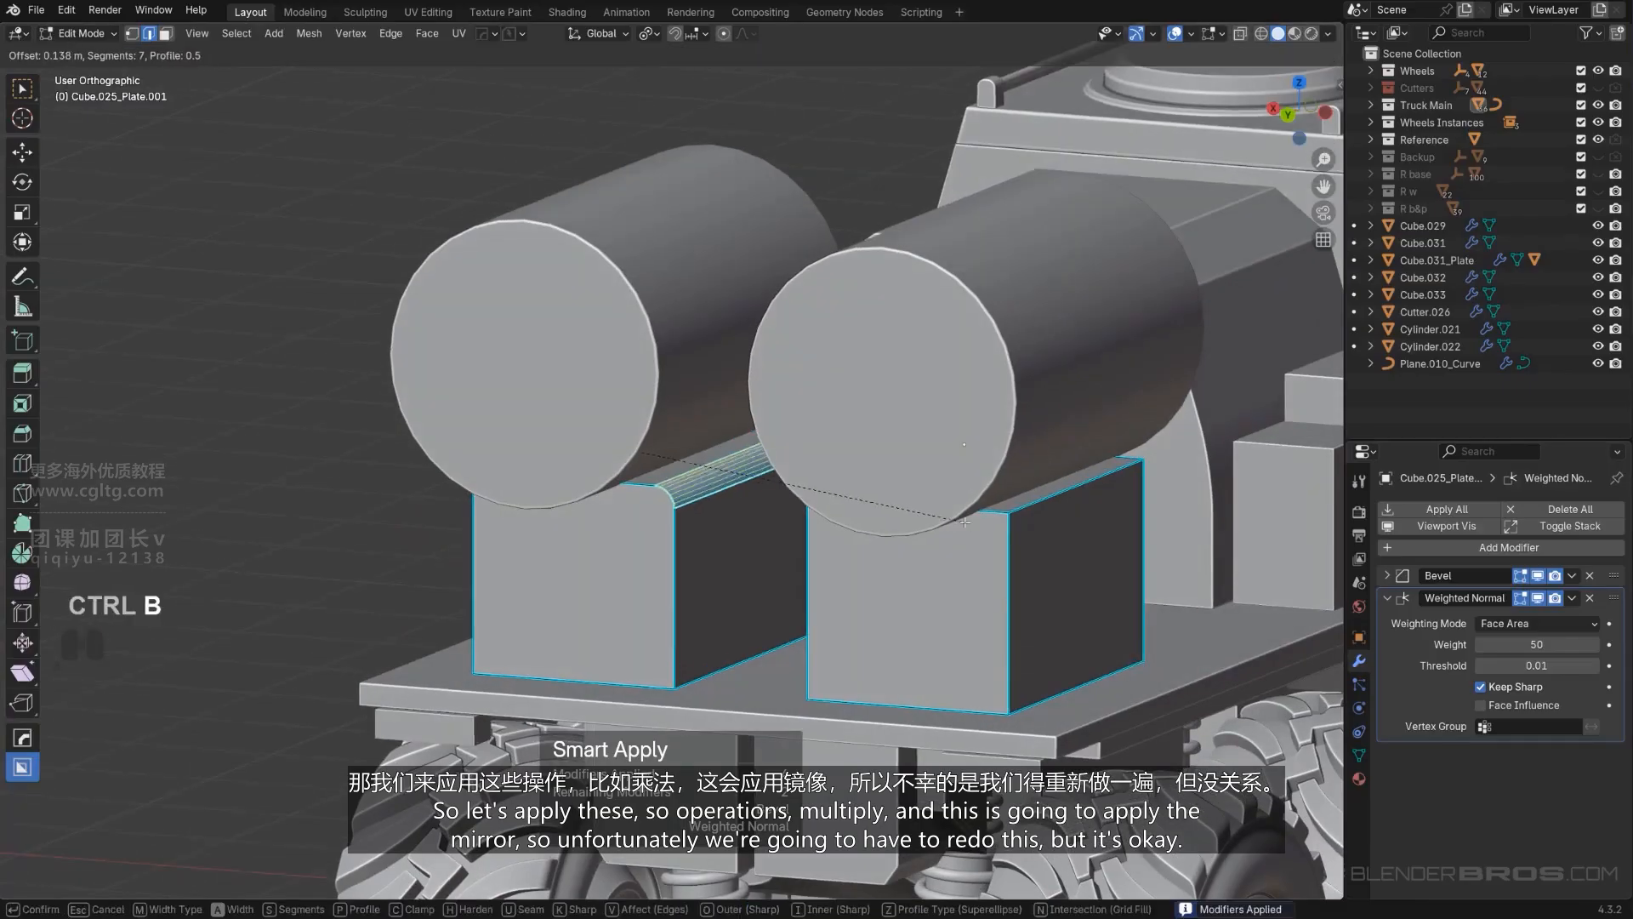
pyautogui.scroll(-4, 984, 528)
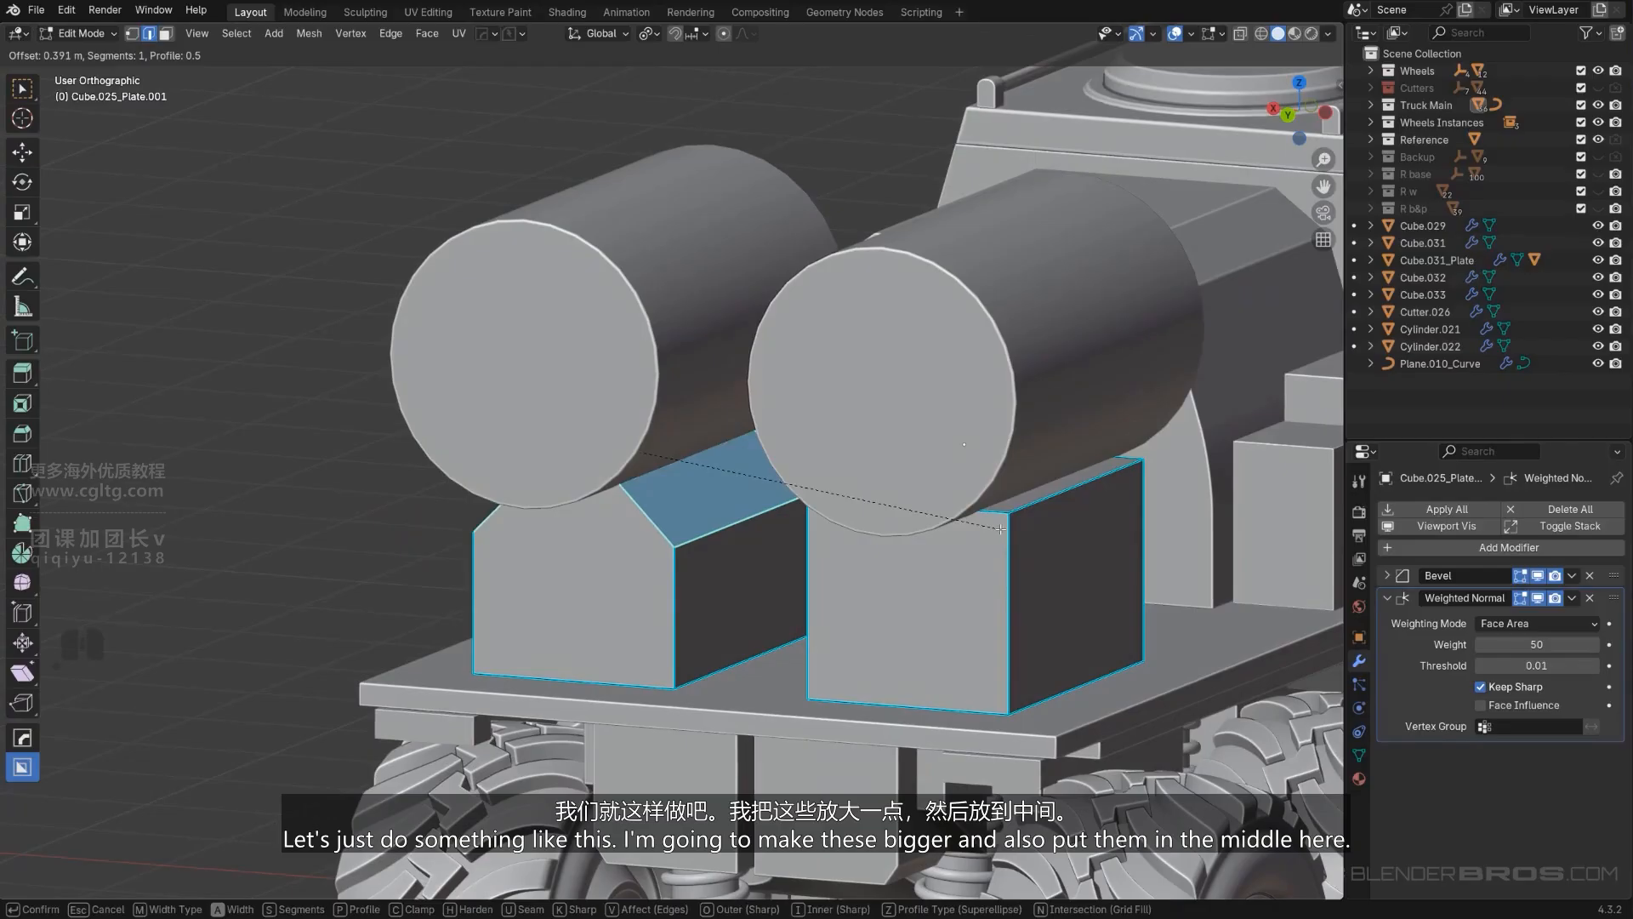
pyautogui.click(985, 515)
pyautogui.press('Tab')
pyautogui.scroll(-2, 635, 427)
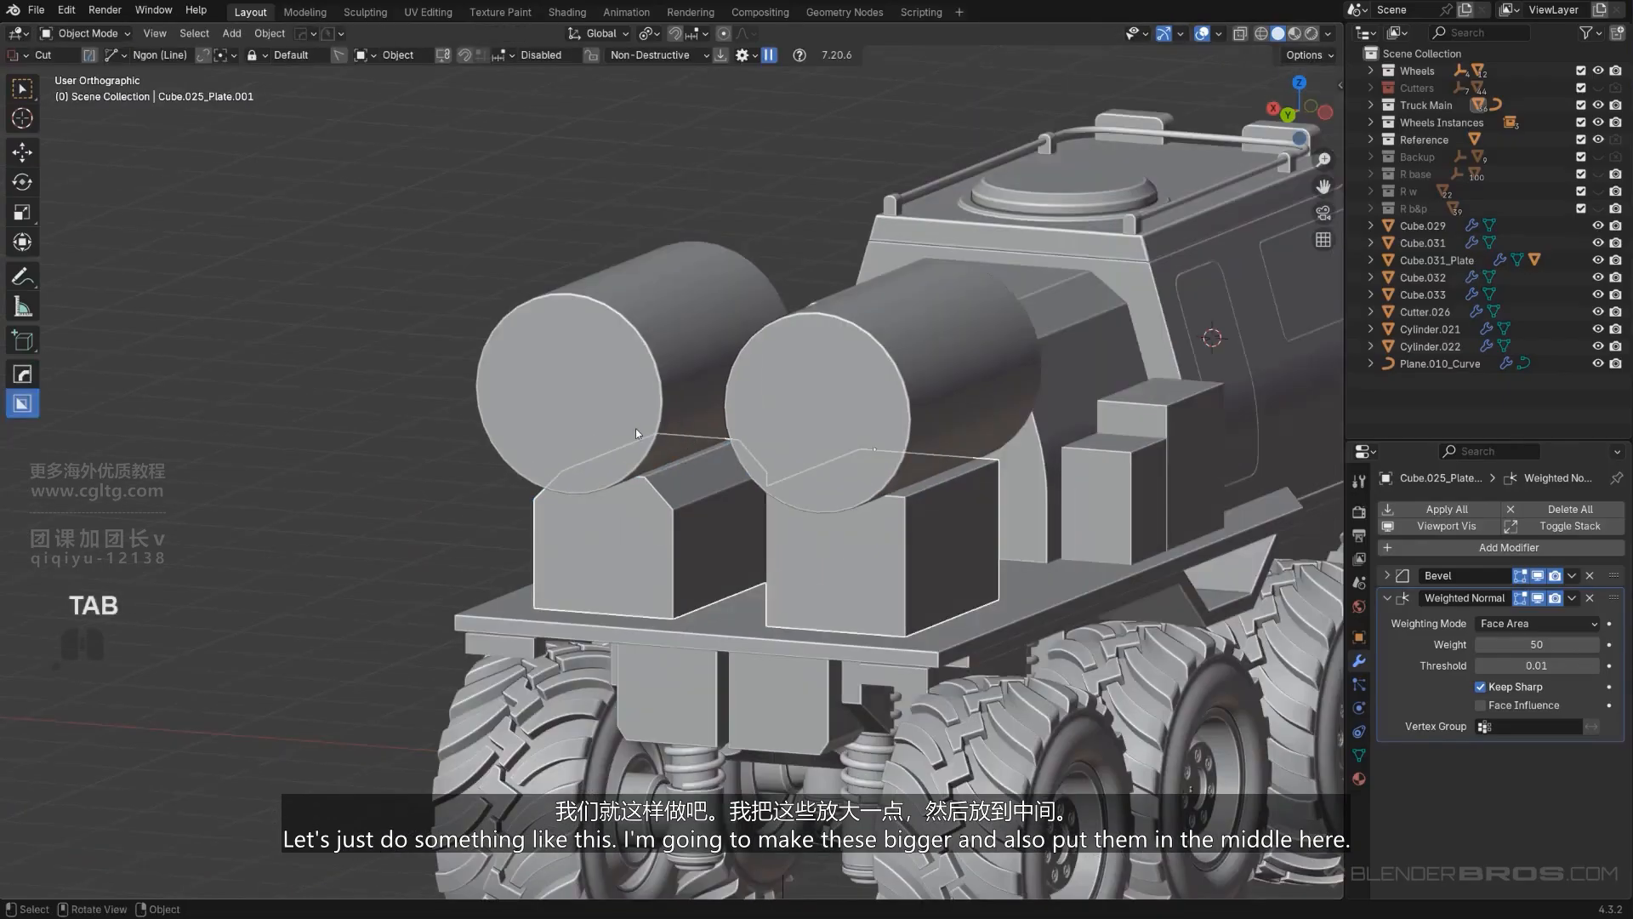
# Step: Scale up the mirrored rear tanks and reposition them over their support blocks in the back view
pyautogui.click(635, 427)
pyautogui.press('s')
pyautogui.click(647, 419)
pyautogui.keyDown('alt'); pyautogui.moveTo(796, 456); pyautogui.dragTo(901, 456, button='middle'); pyautogui.keyUp('alt')
pyautogui.scroll(2, 813, 445)
pyautogui.press('g')
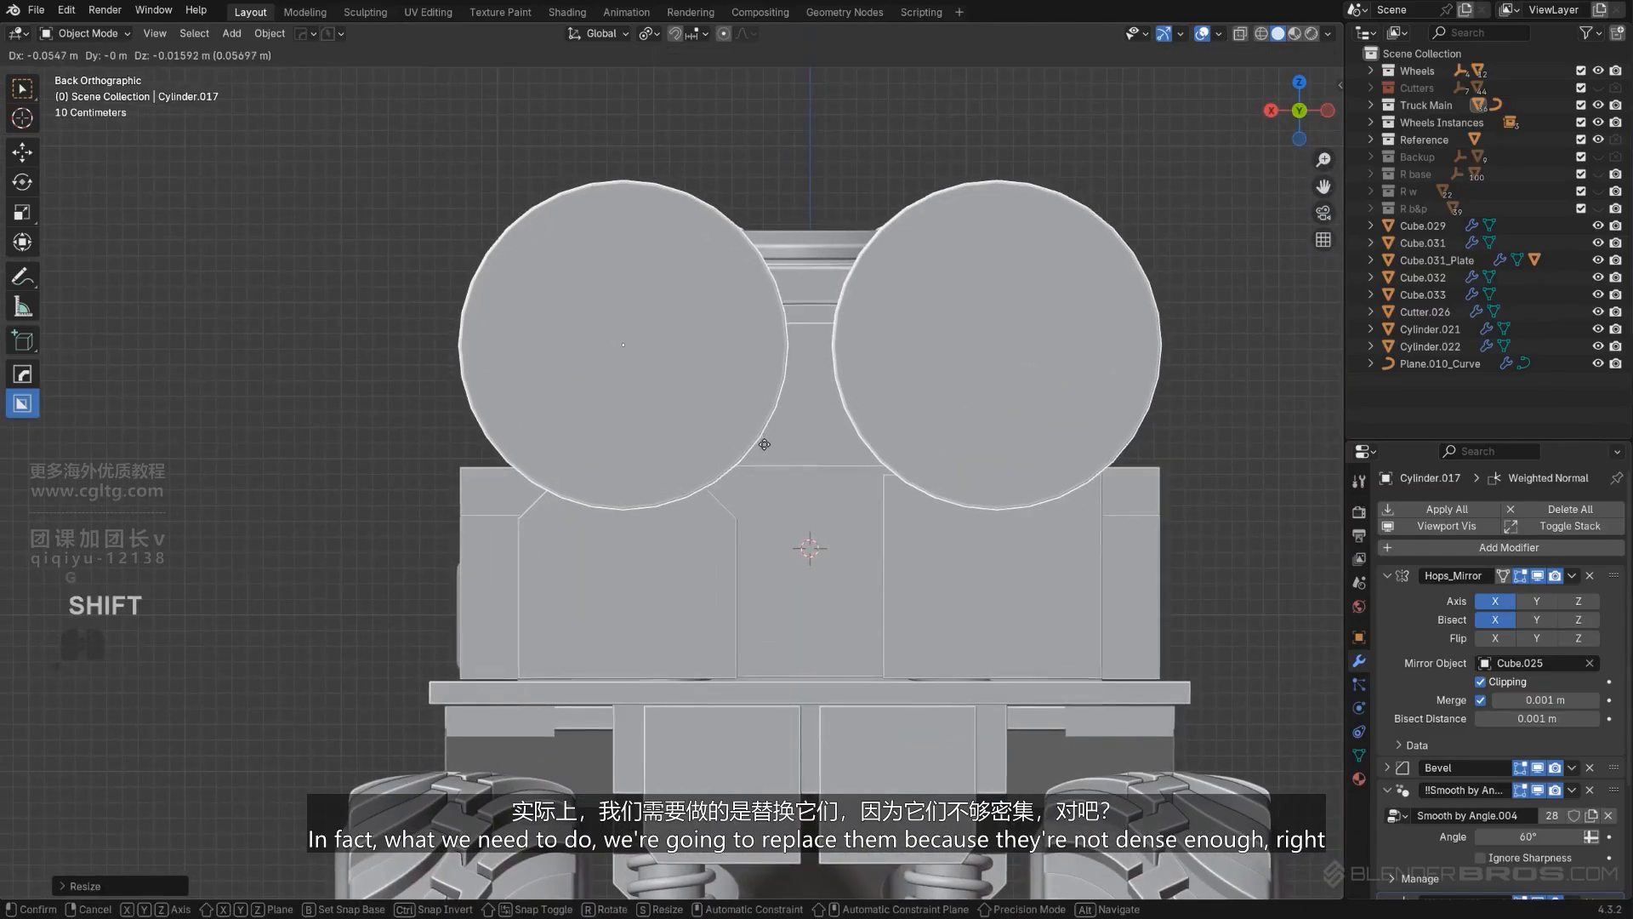
pyautogui.click(803, 430)
# Step: Subdivide the rear end cap's vertex ring on the tank and round it with LoopTools Circle
pyautogui.moveTo(803, 430); pyautogui.dragTo(743, 388, button='middle')
pyautogui.press('KP_5')
pyautogui.press('Tab')
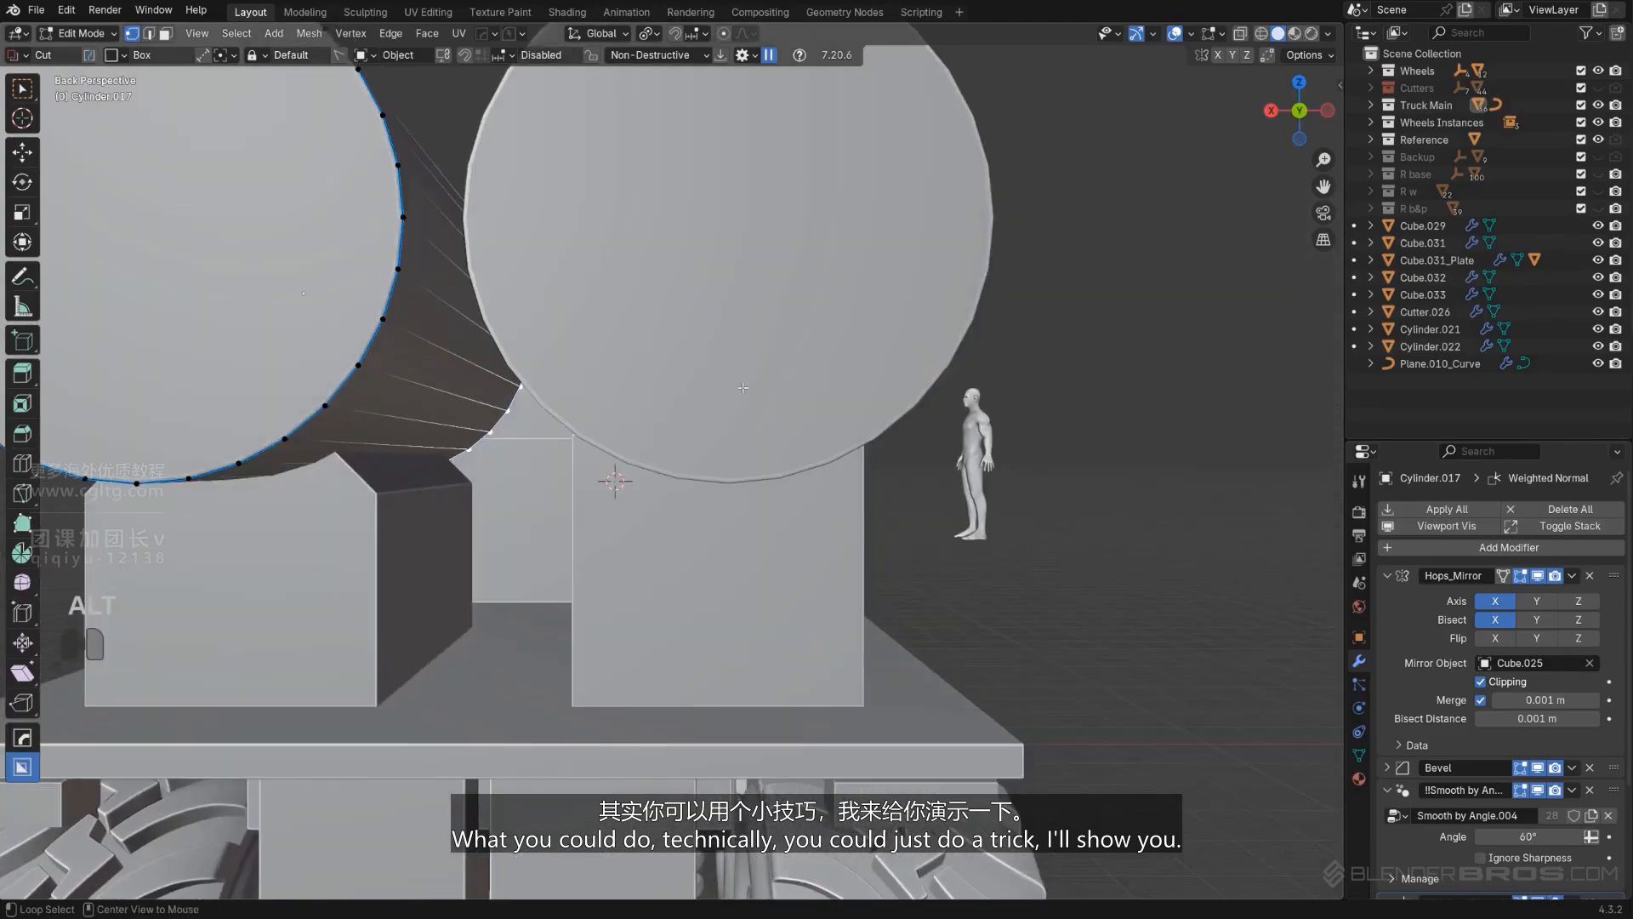
pyautogui.press('KP_5')
pyautogui.scroll(1, 587, 402)
pyautogui.keyDown('shift'); pyautogui.moveTo(587, 401); pyautogui.dragTo(1015, 604, button='middle'); pyautogui.keyUp('shift')
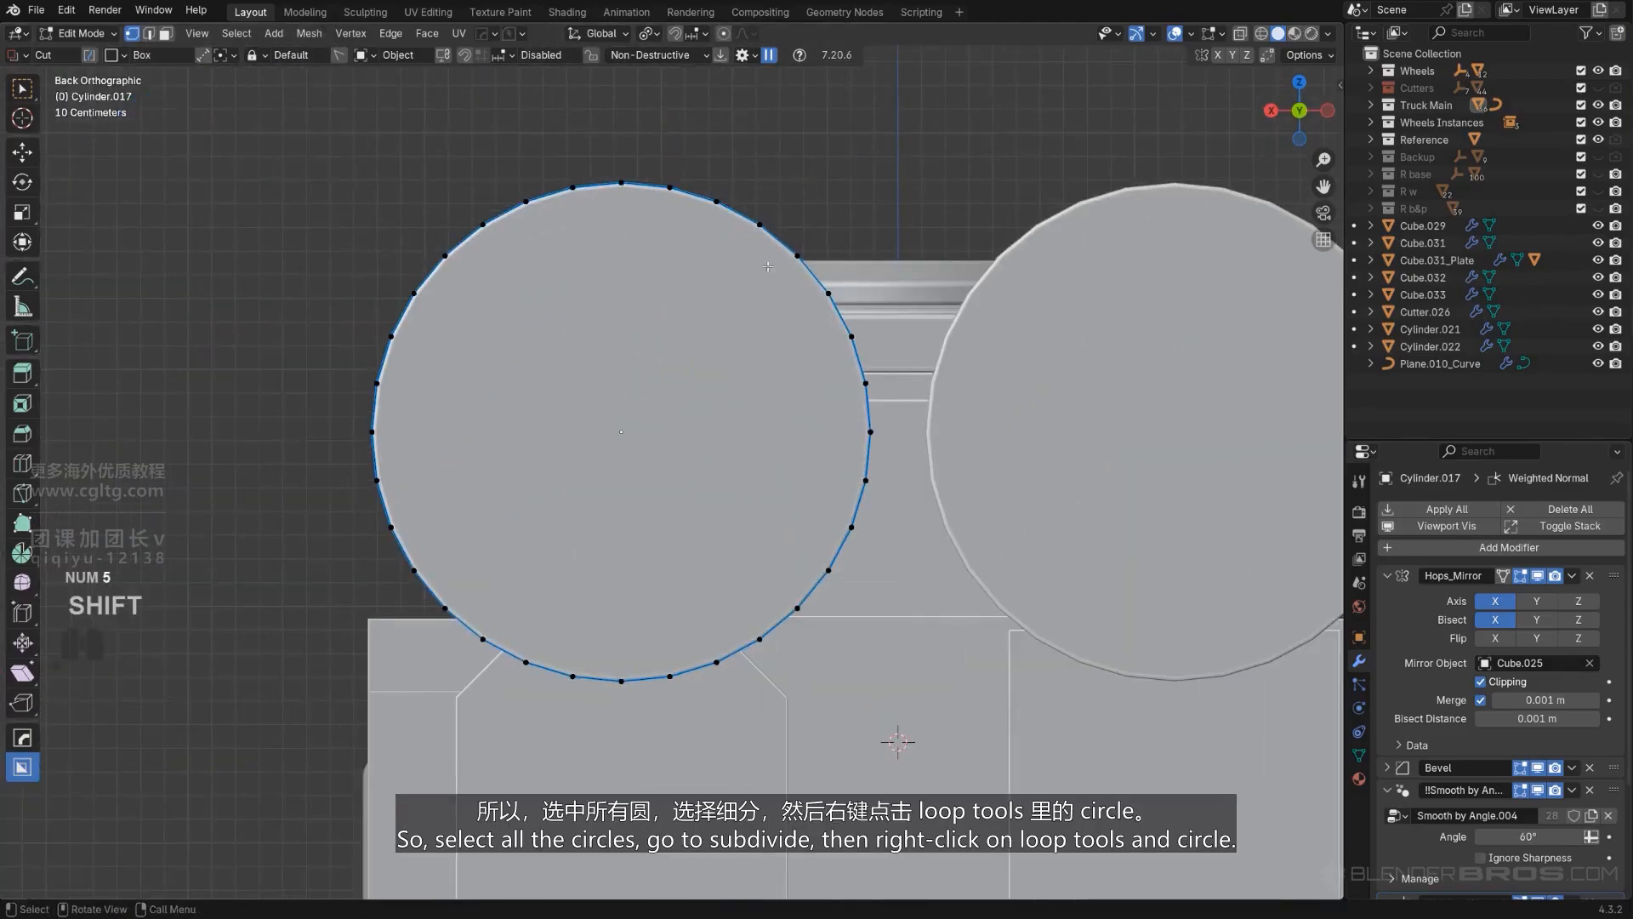
pyautogui.rightClick(678, 361)
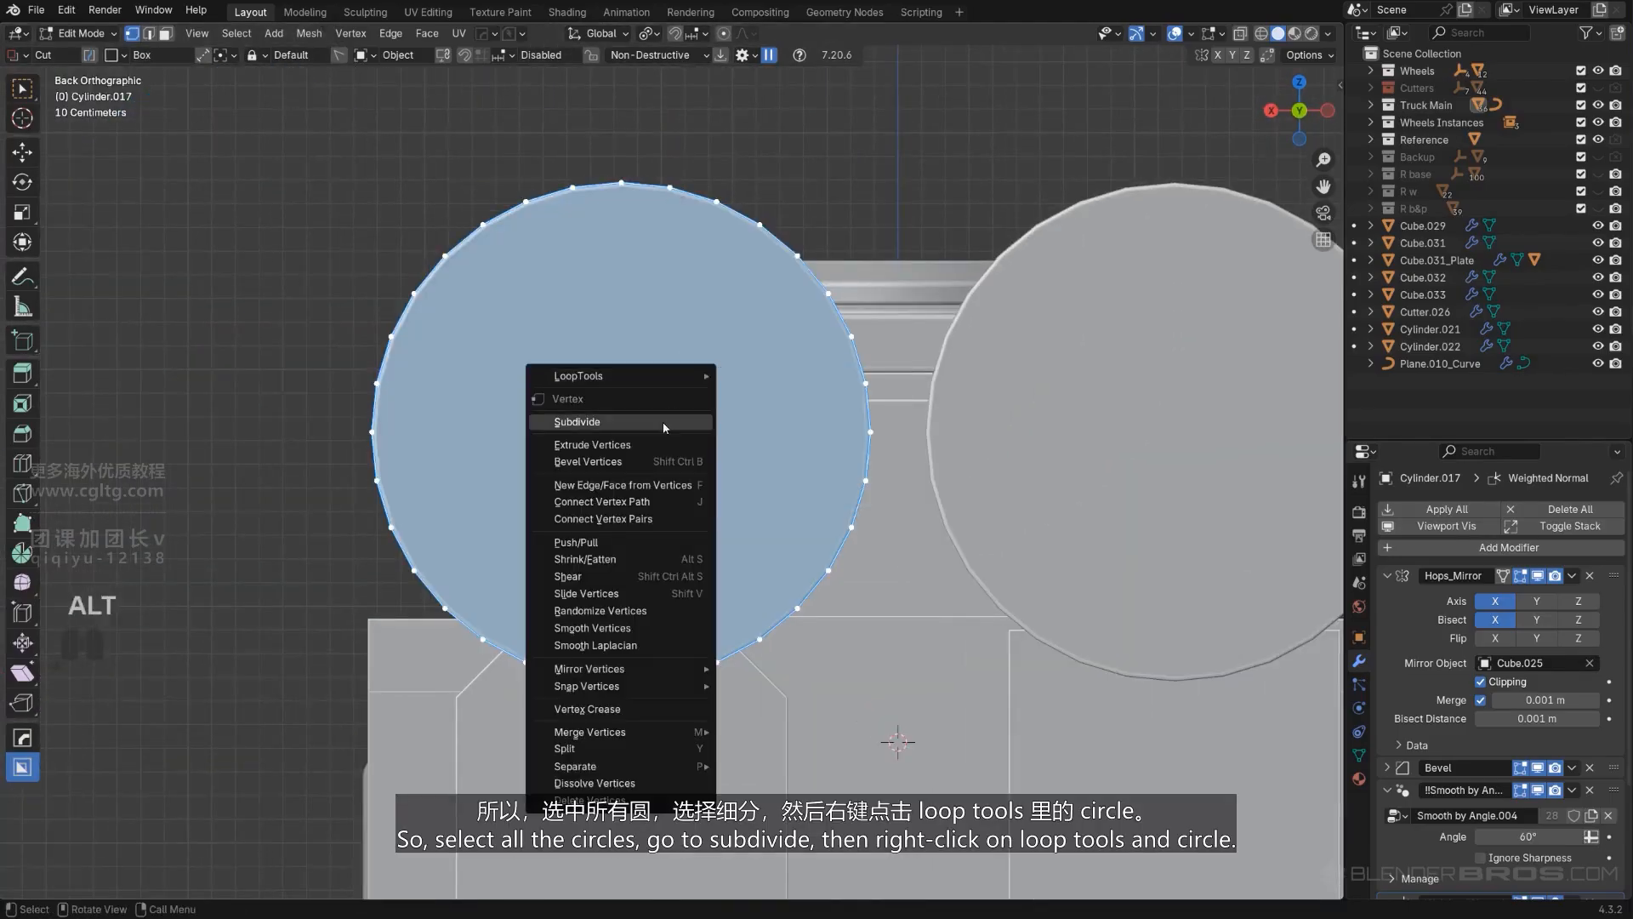
pyautogui.click(665, 417)
pyautogui.rightClick(675, 383)
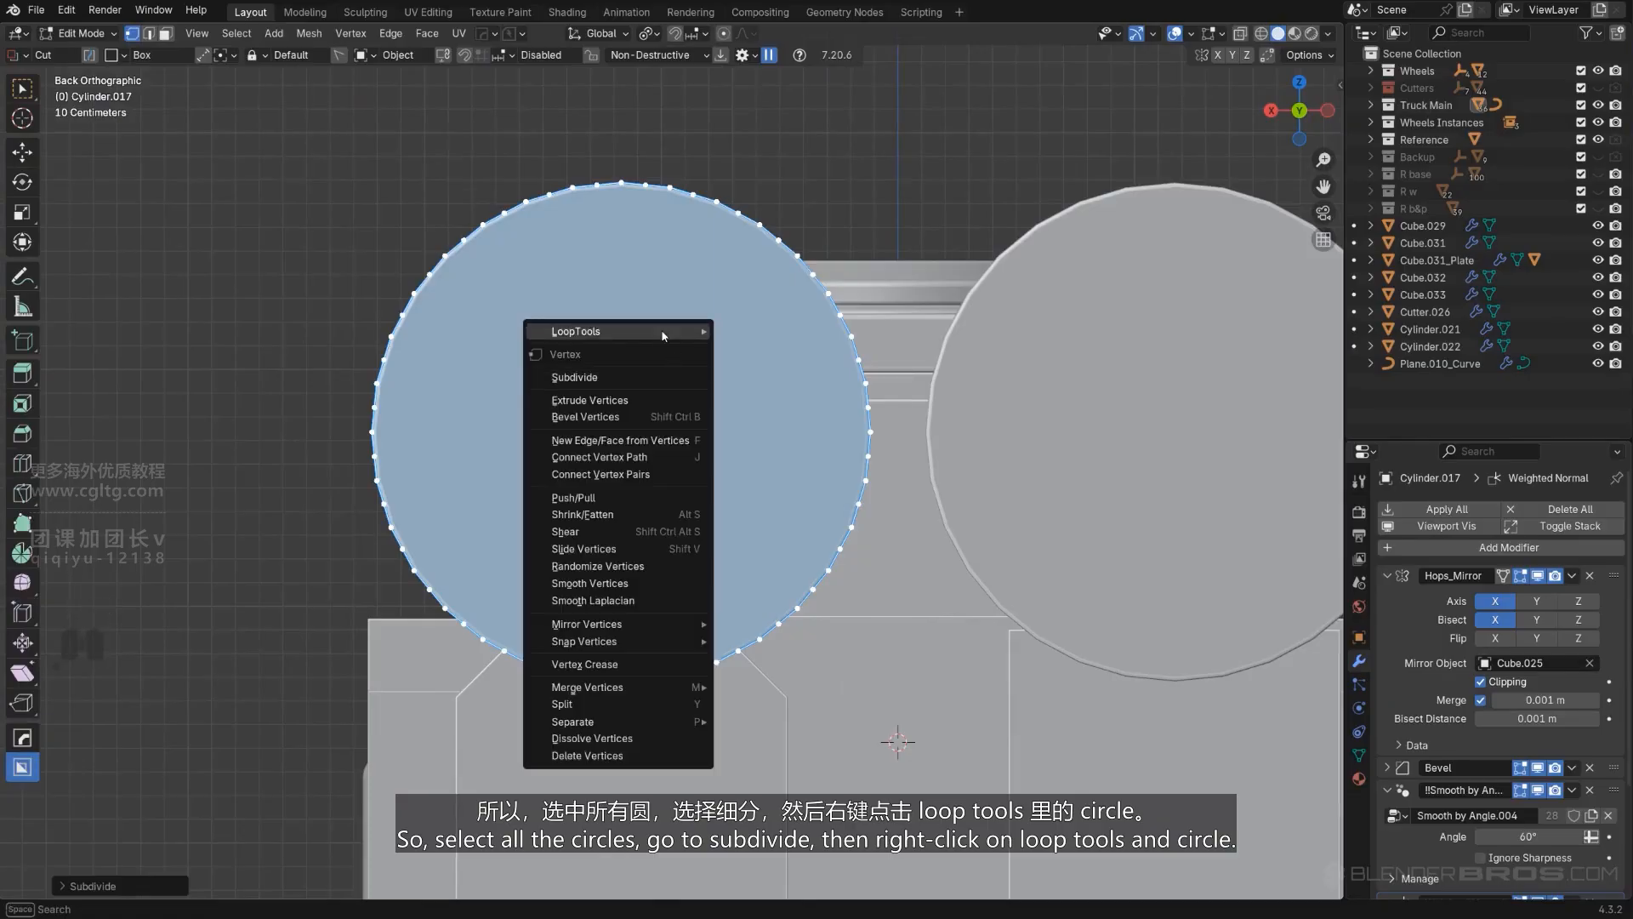
pyautogui.moveTo(663, 335)
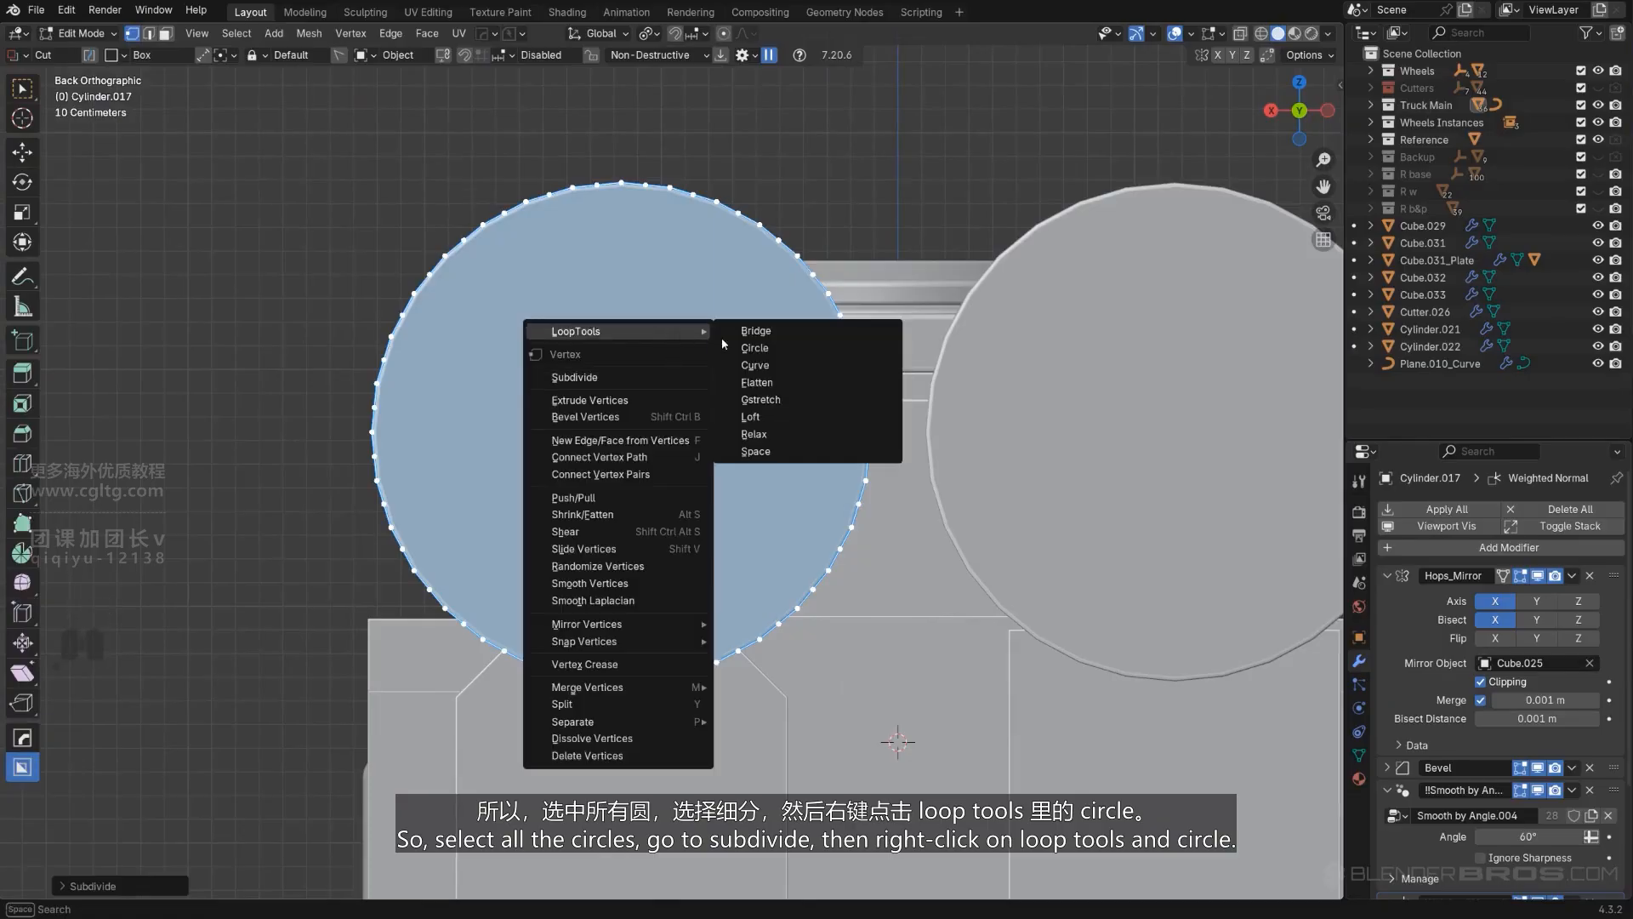
pyautogui.click(781, 350)
# Step: Subdivide the front end cap's vertex ring on the tank and round it with LoopTools Circle
pyautogui.moveTo(781, 349); pyautogui.dragTo(759, 464, button='middle')
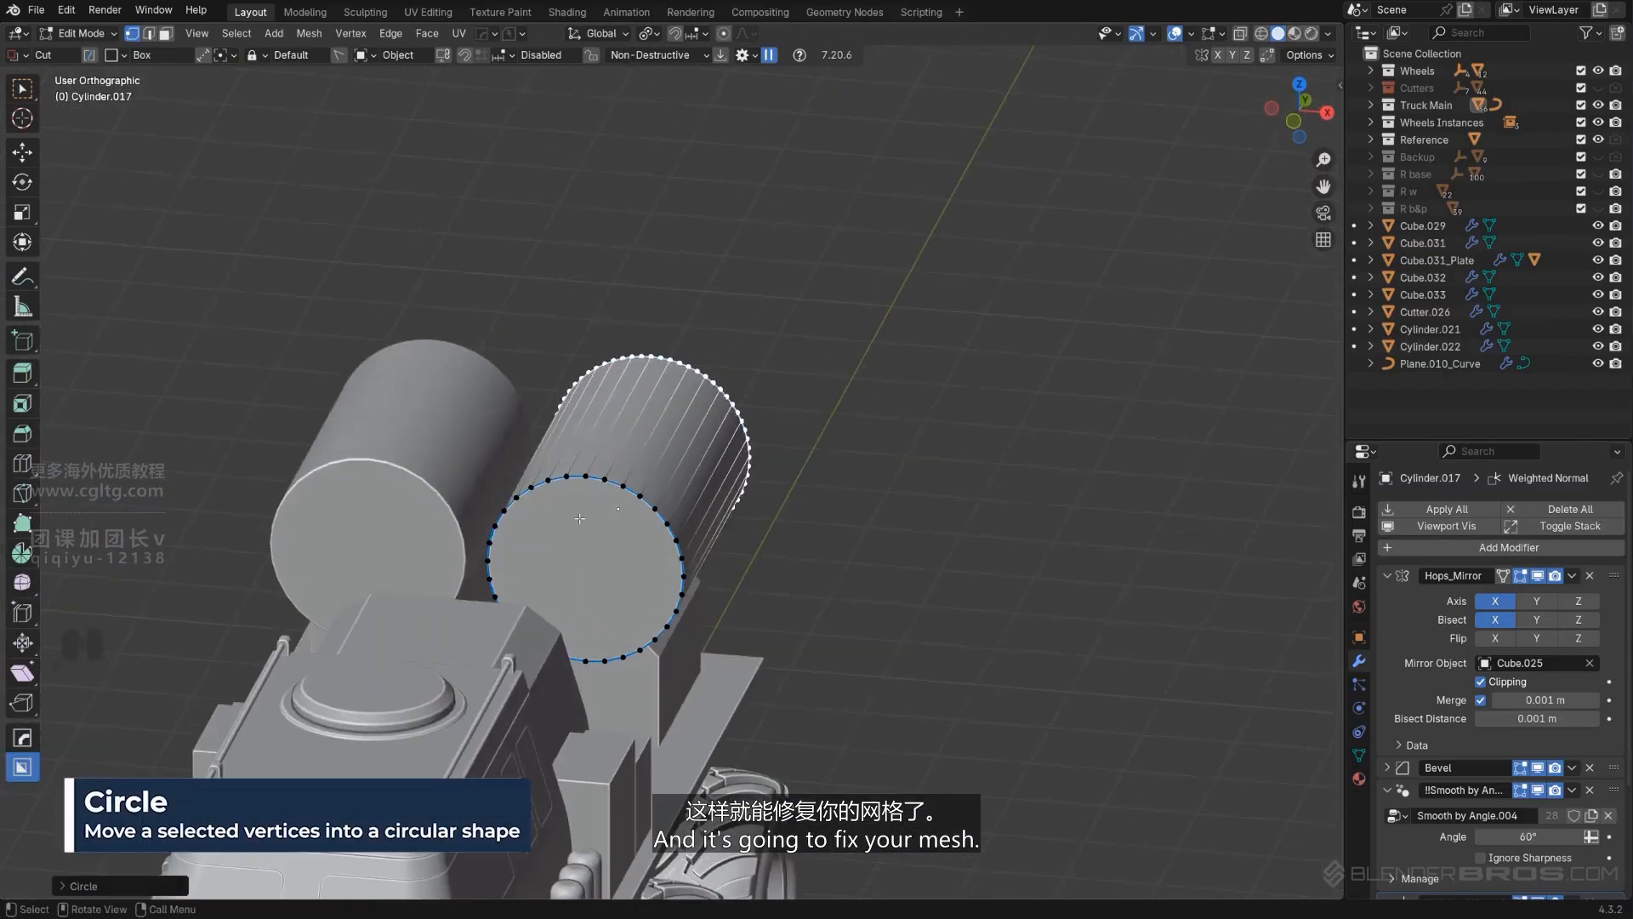
pyautogui.press('Tab')
pyautogui.click(595, 536)
pyautogui.scroll(2, 595, 536)
pyautogui.keyDown('shift'); pyautogui.moveTo(631, 530); pyautogui.dragTo(696, 431, button='middle'); pyautogui.keyUp('shift')
pyautogui.press('KP_5')
pyautogui.press('Tab')
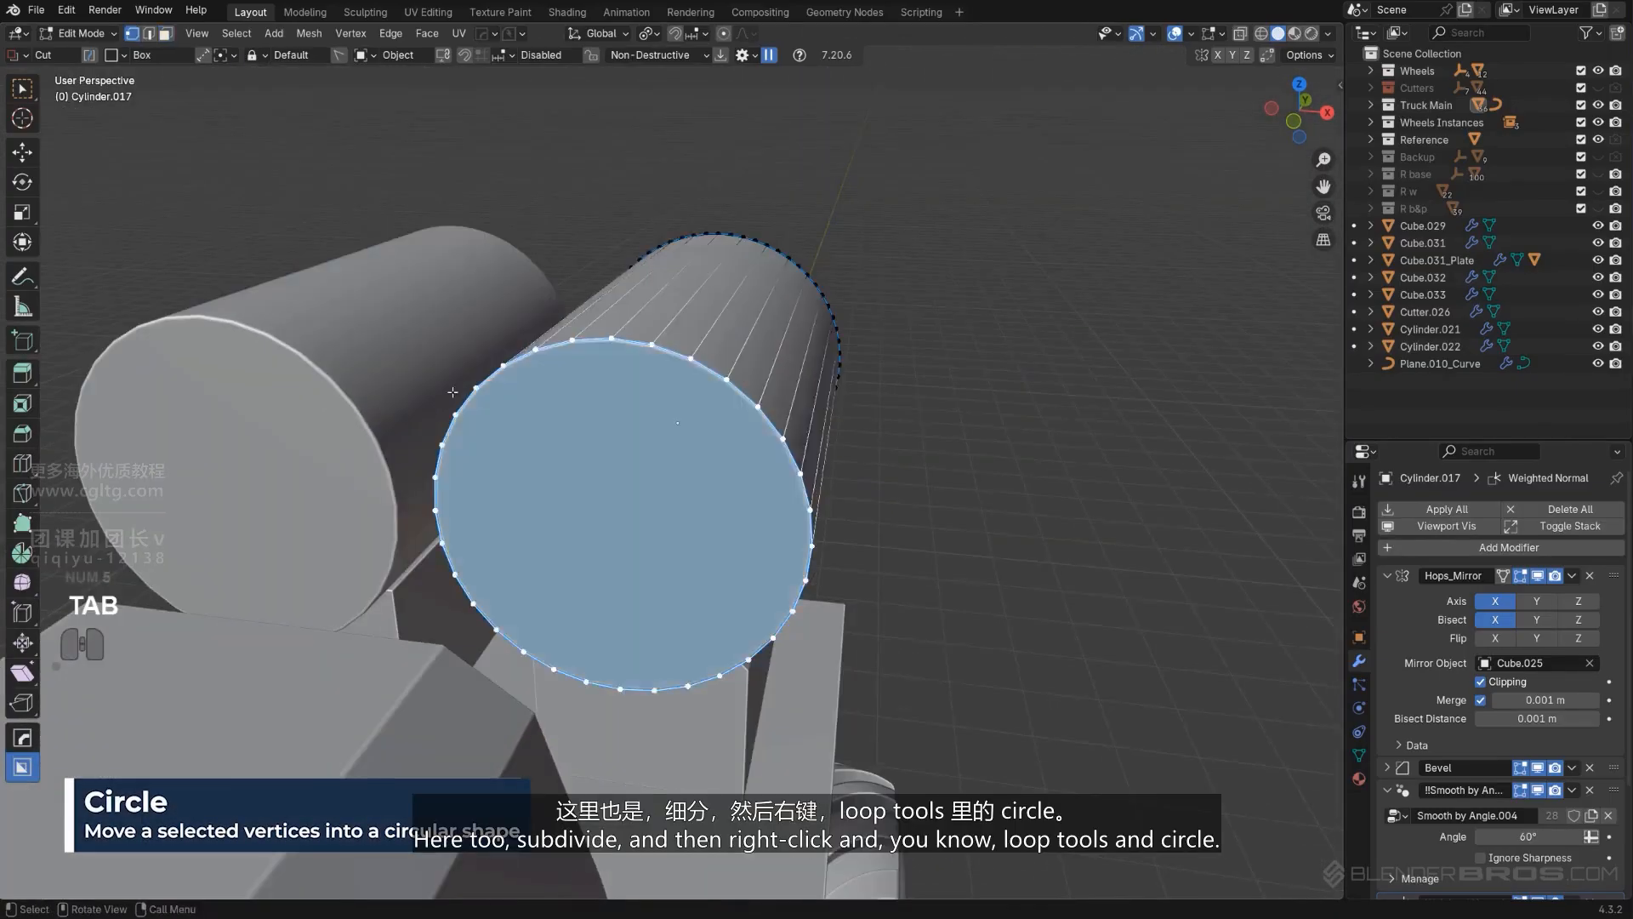
pyautogui.scroll(2, 611, 435)
pyautogui.rightClick(611, 436)
pyautogui.click(611, 436)
pyautogui.rightClick(616, 436)
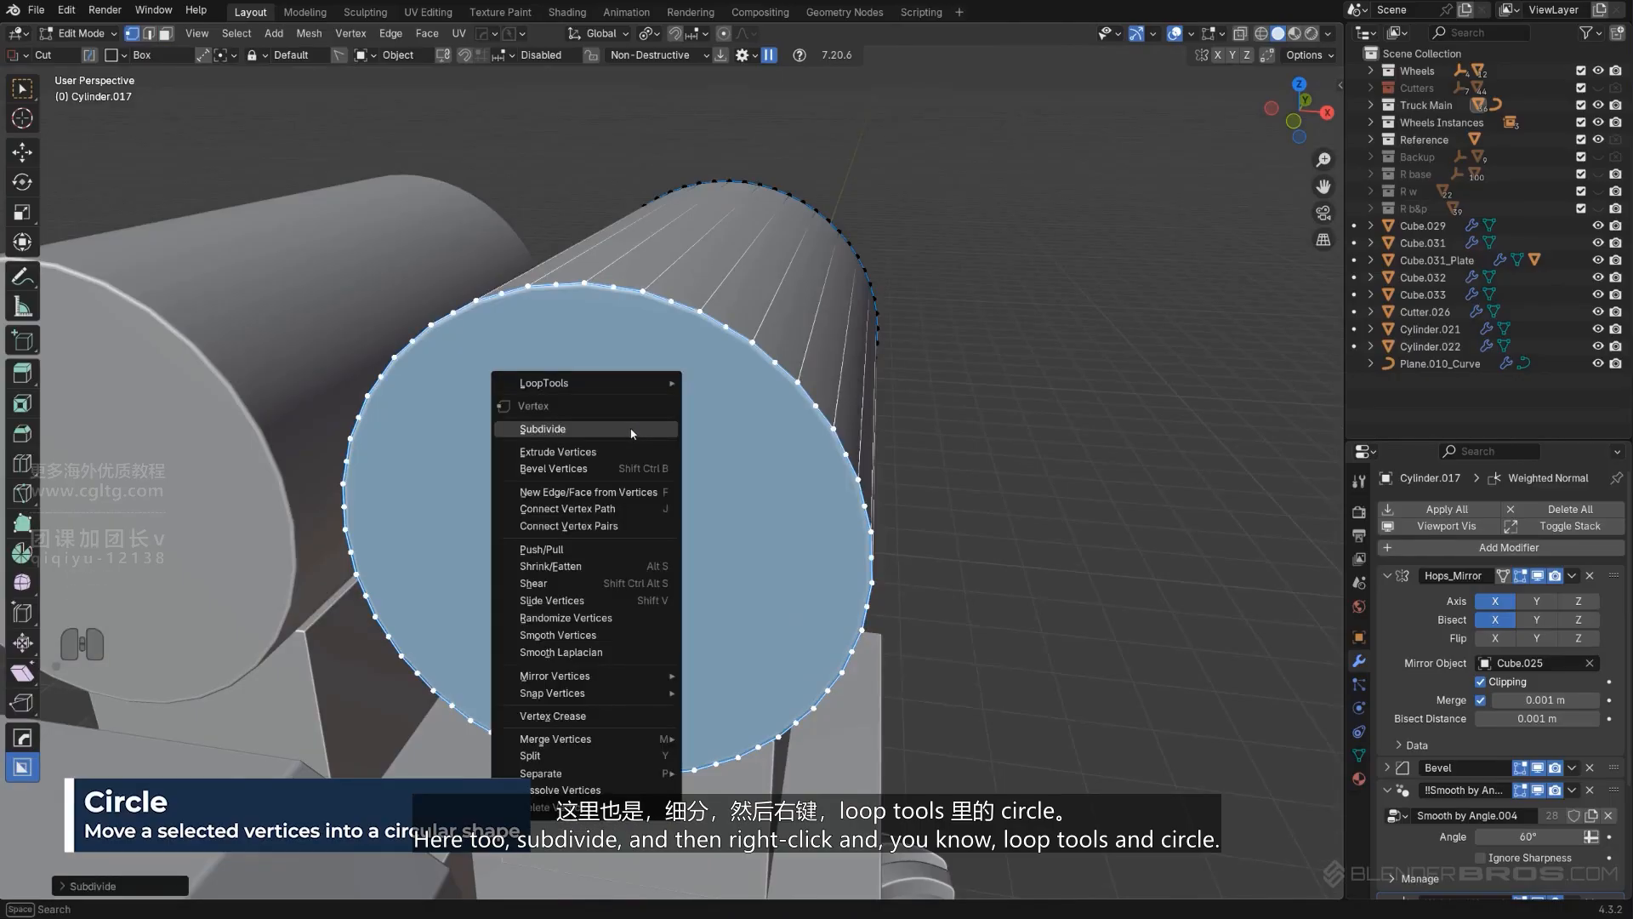
pyautogui.moveTo(634, 383)
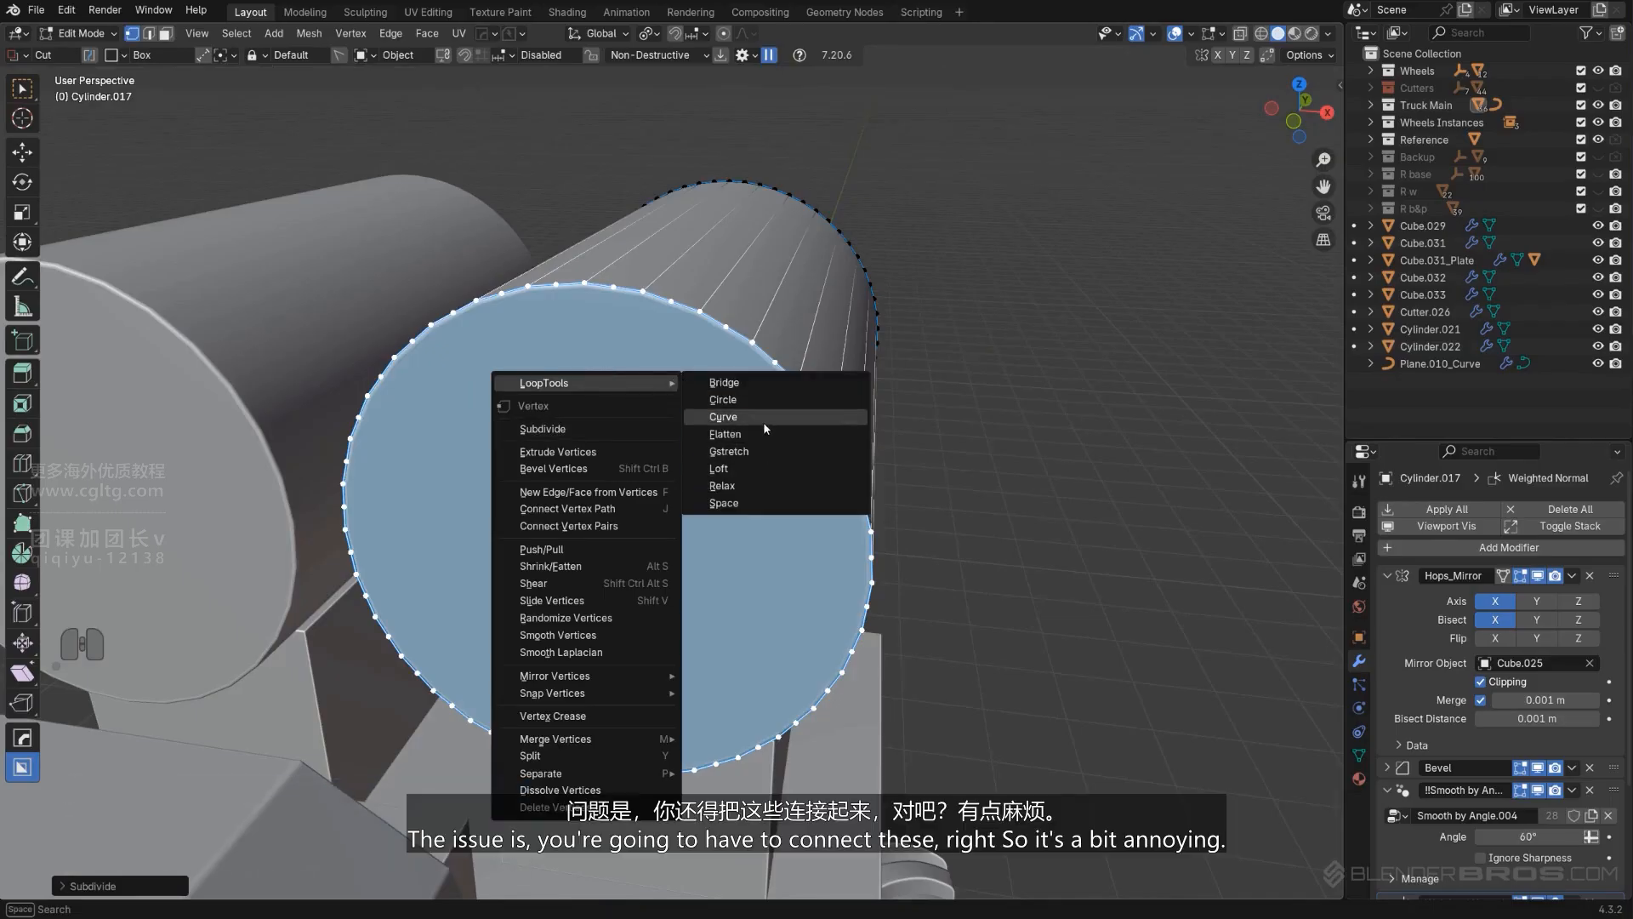
pyautogui.click(723, 400)
pyautogui.moveTo(723, 400); pyautogui.dragTo(678, 457, button='middle')
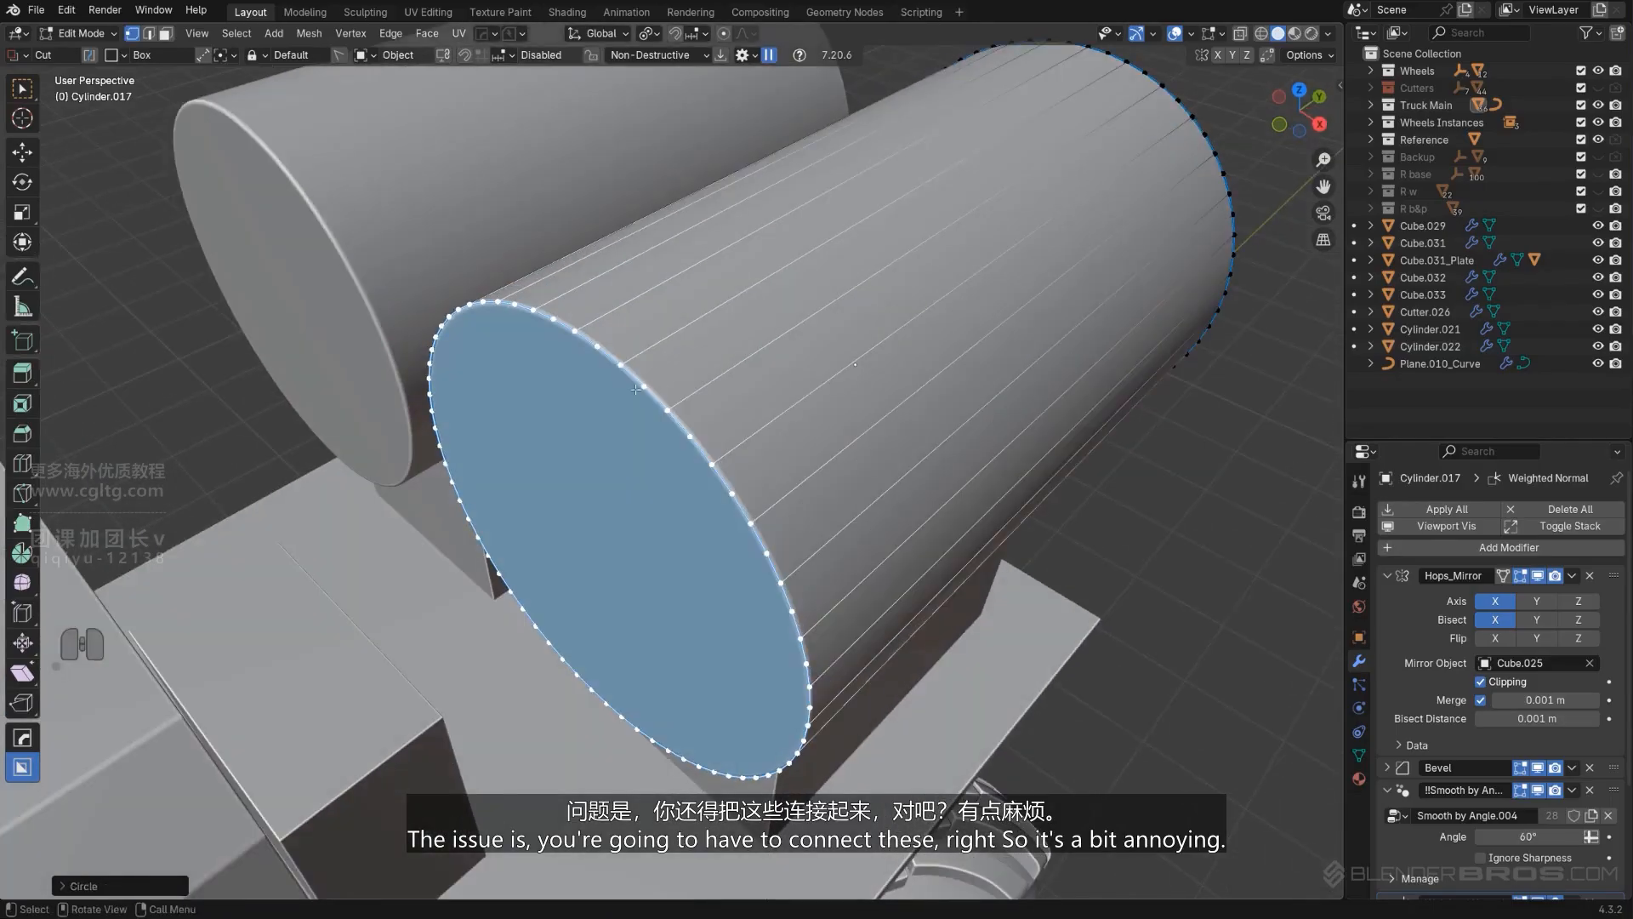
pyautogui.scroll(-3, 944, 247)
pyautogui.moveTo(905, 297); pyautogui.dragTo(869, 301, button='middle')
pyautogui.scroll(1, 816, 451)
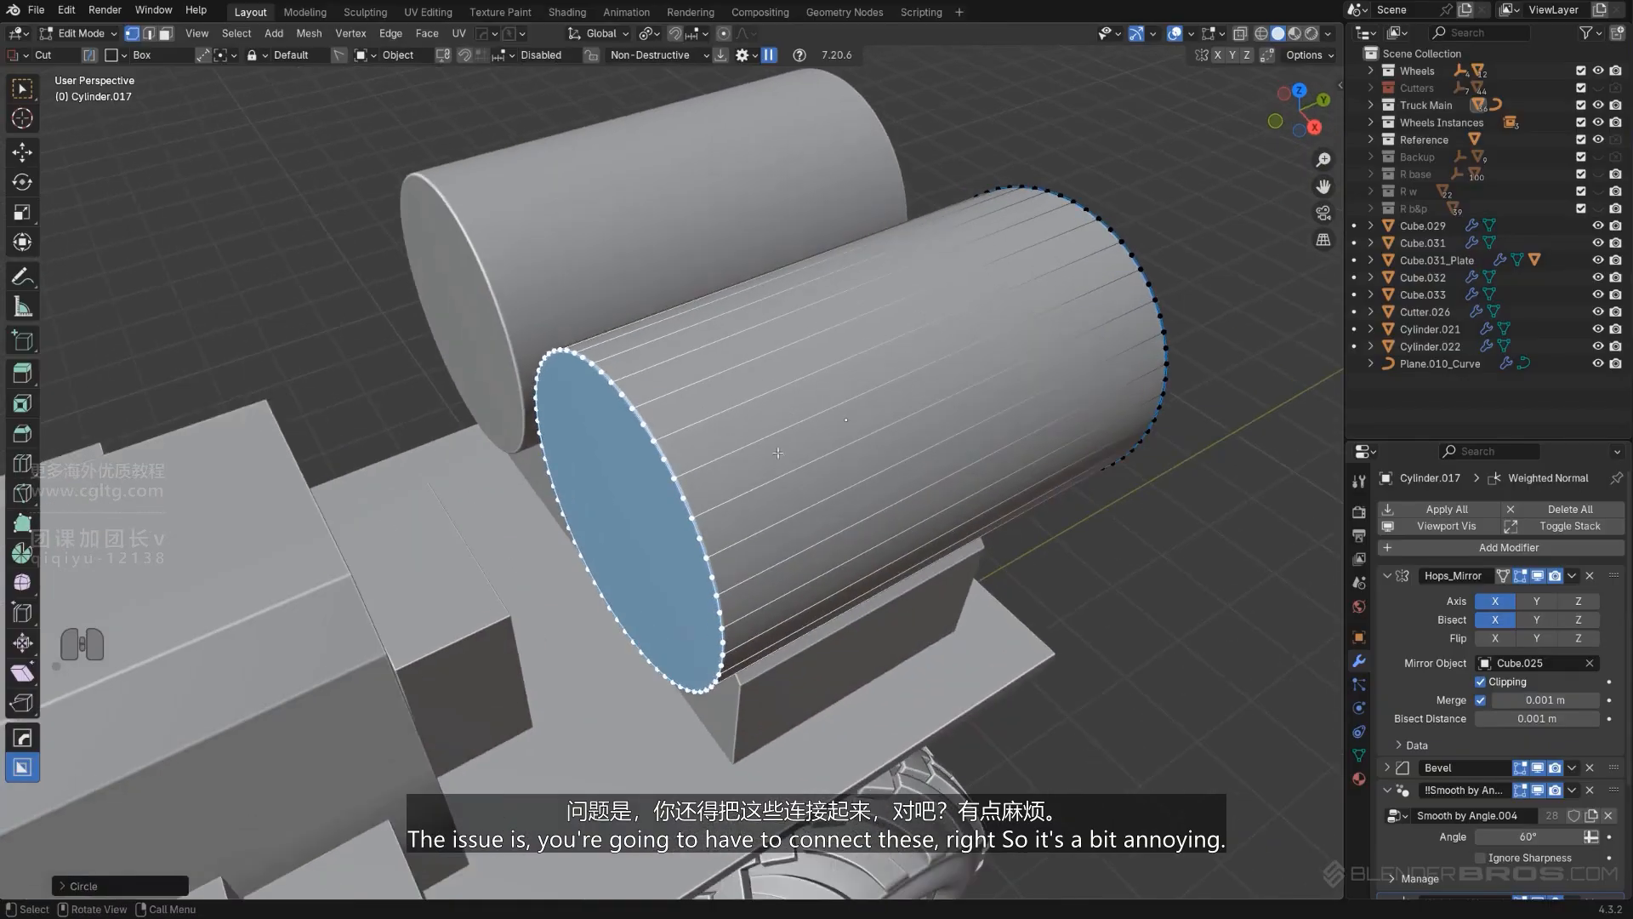
pyautogui.scroll(-1, 796, 485)
# Step: Snap the 3D cursor to the old mirrored tank and delete the tank
pyautogui.press('Tab')
pyautogui.press('x')
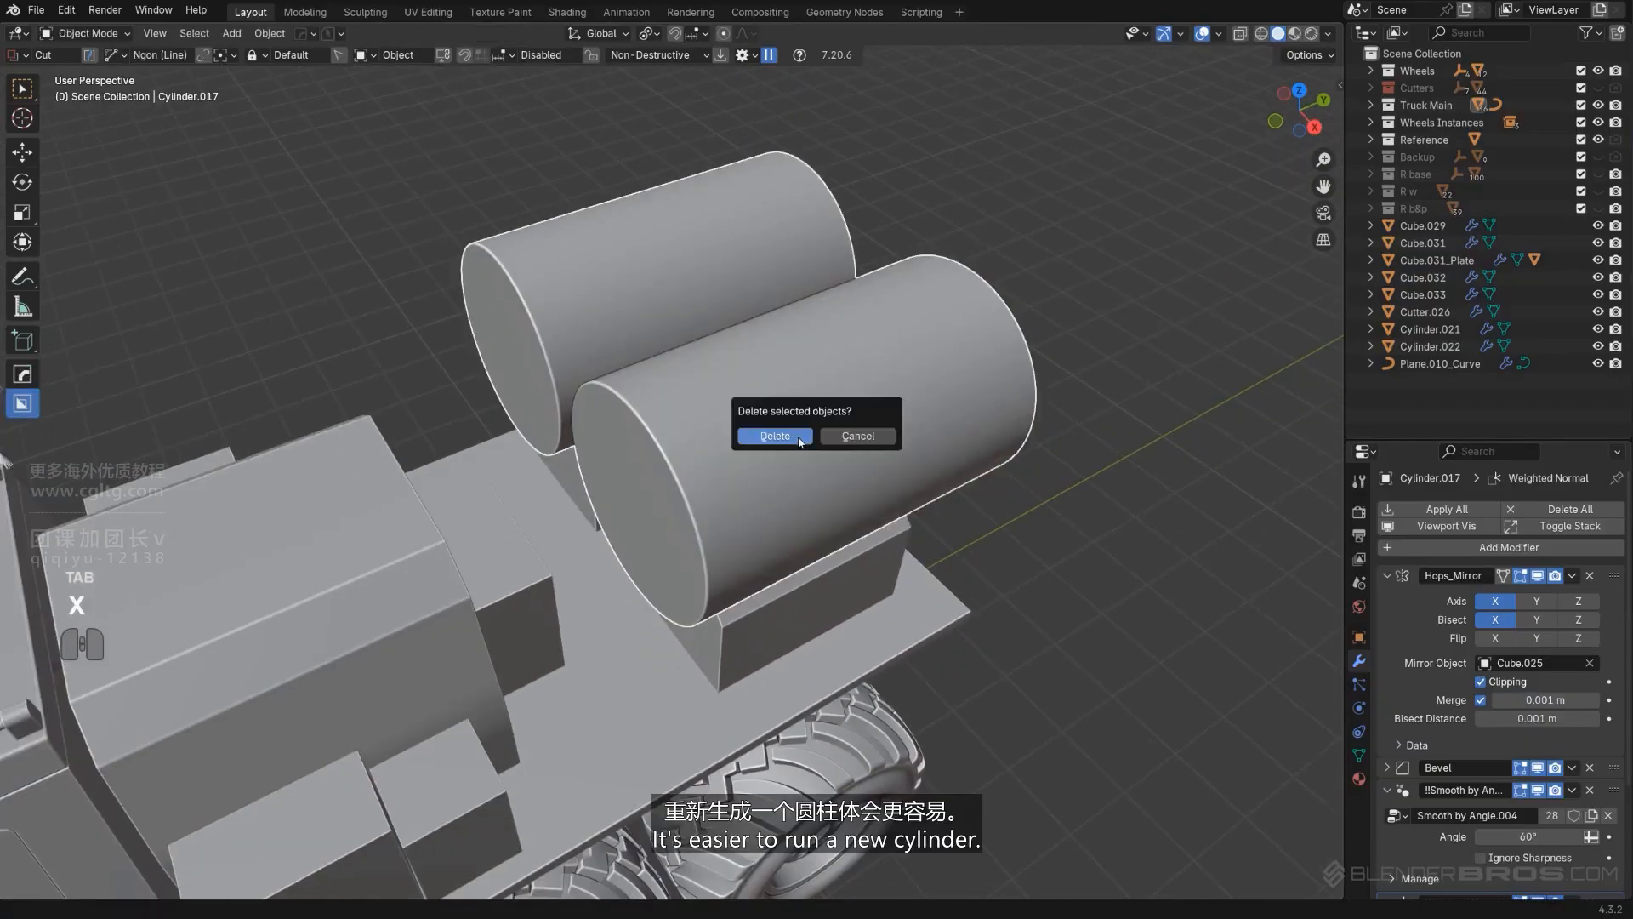
pyautogui.hotkey('shift', 'a')
pyautogui.hotkey('shift', 's')
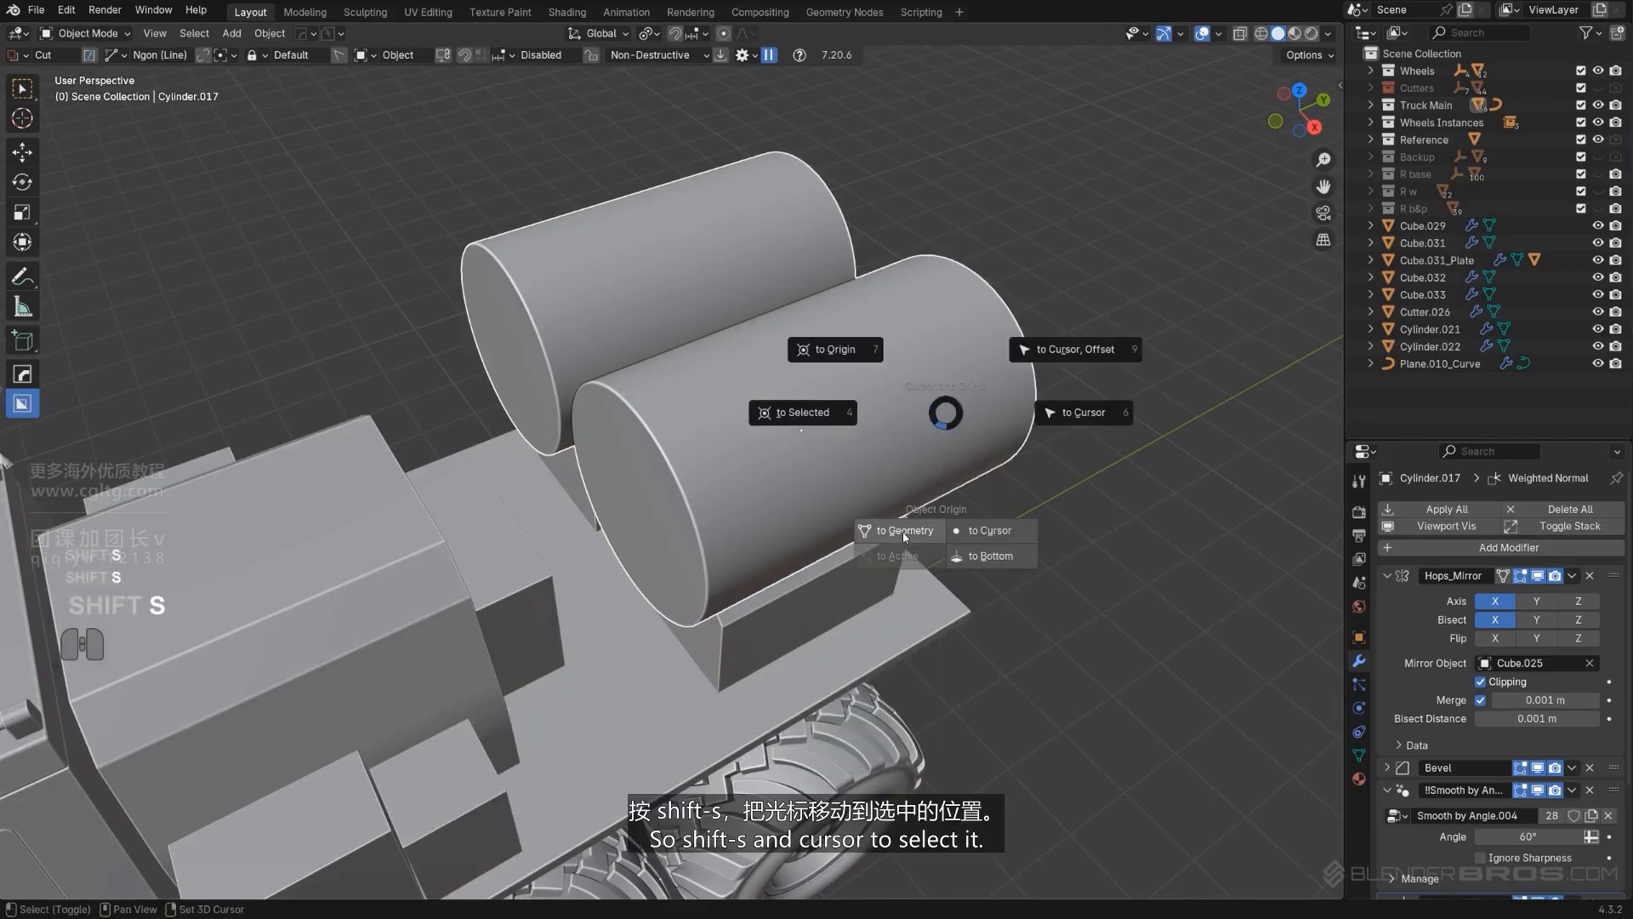
pyautogui.click(789, 416)
pyautogui.scroll(1, 876, 423)
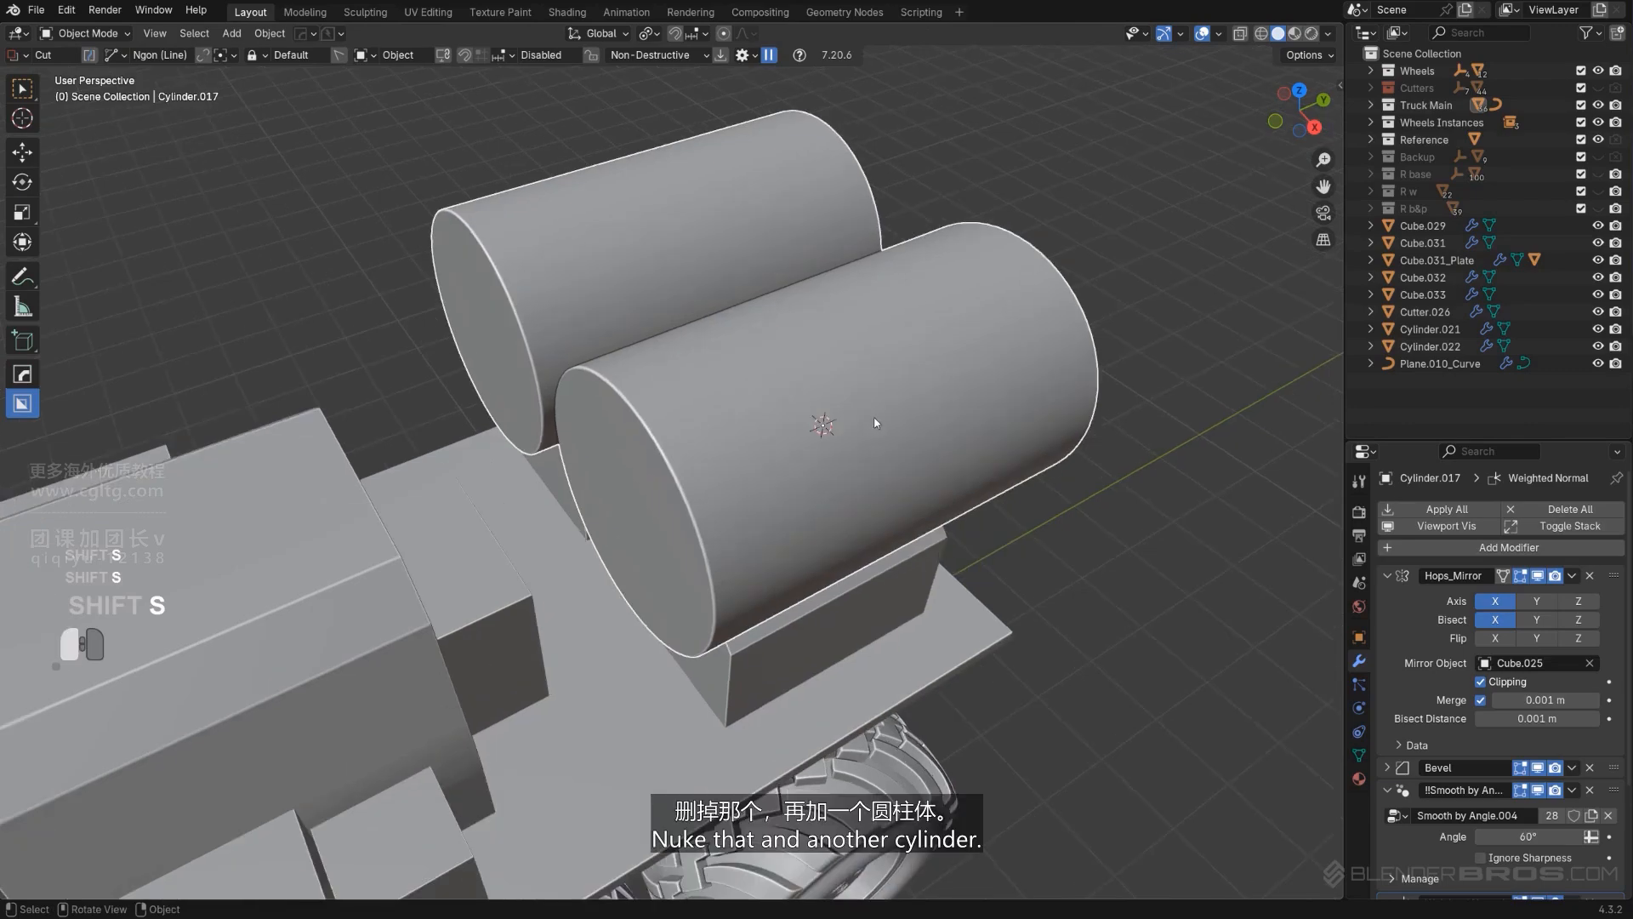
pyautogui.press('x')
pyautogui.click(876, 423)
# Step: Add a new cylinder at the 3D cursor and set it to 60 vertices
pyautogui.hotkey('shift', 'a')
pyautogui.moveTo(882, 428)
pyautogui.click(959, 527)
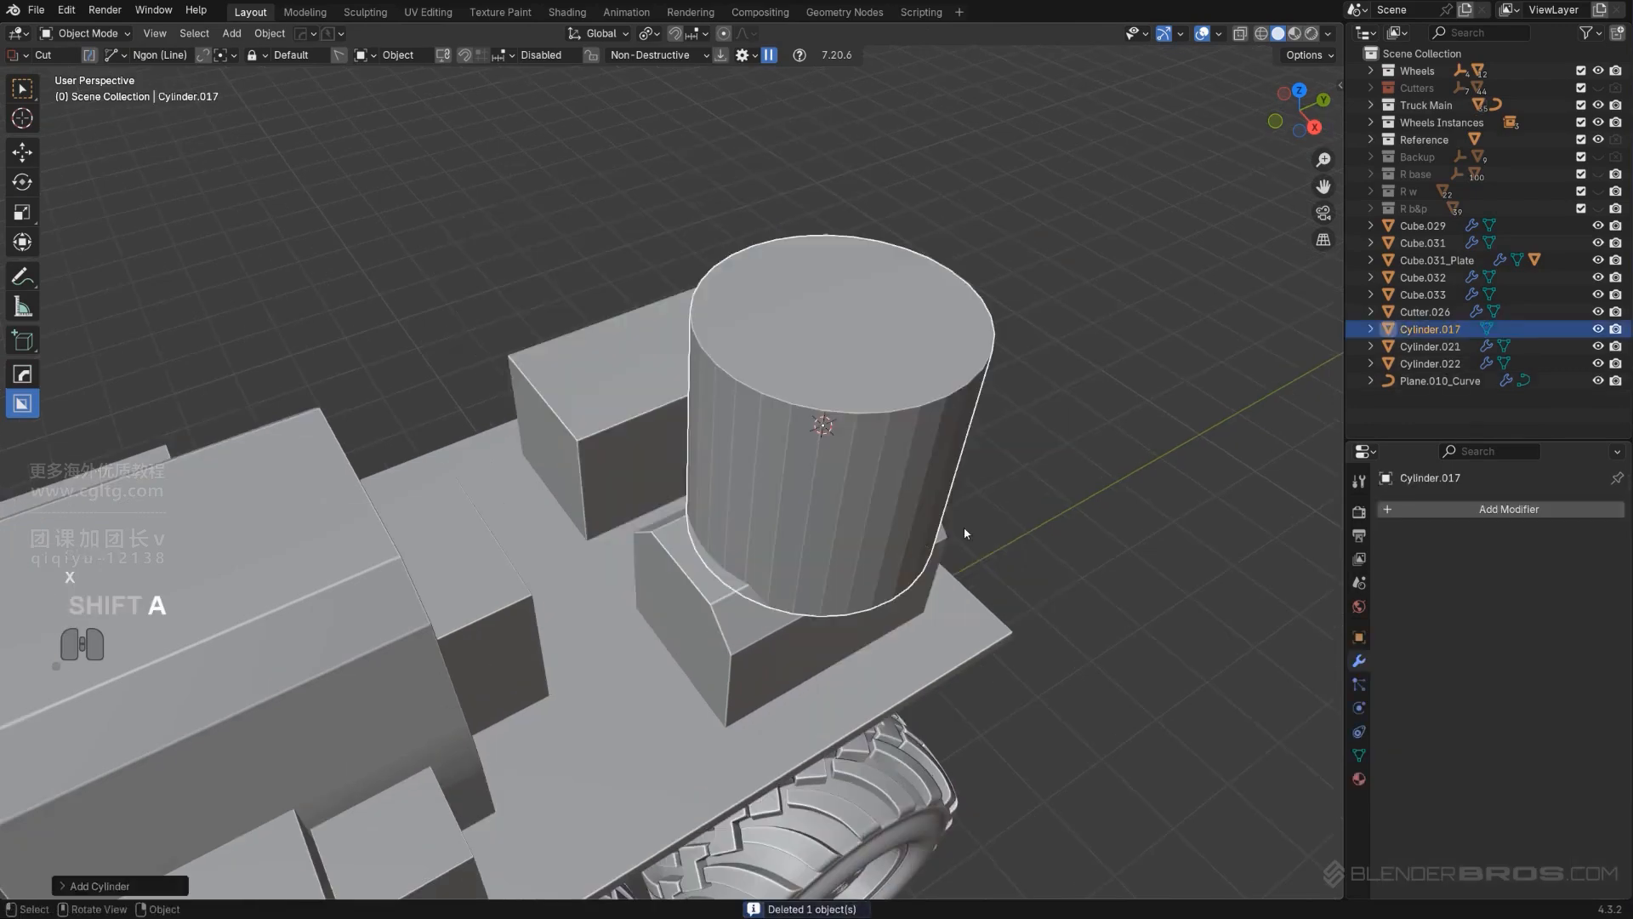
pyautogui.click(112, 888)
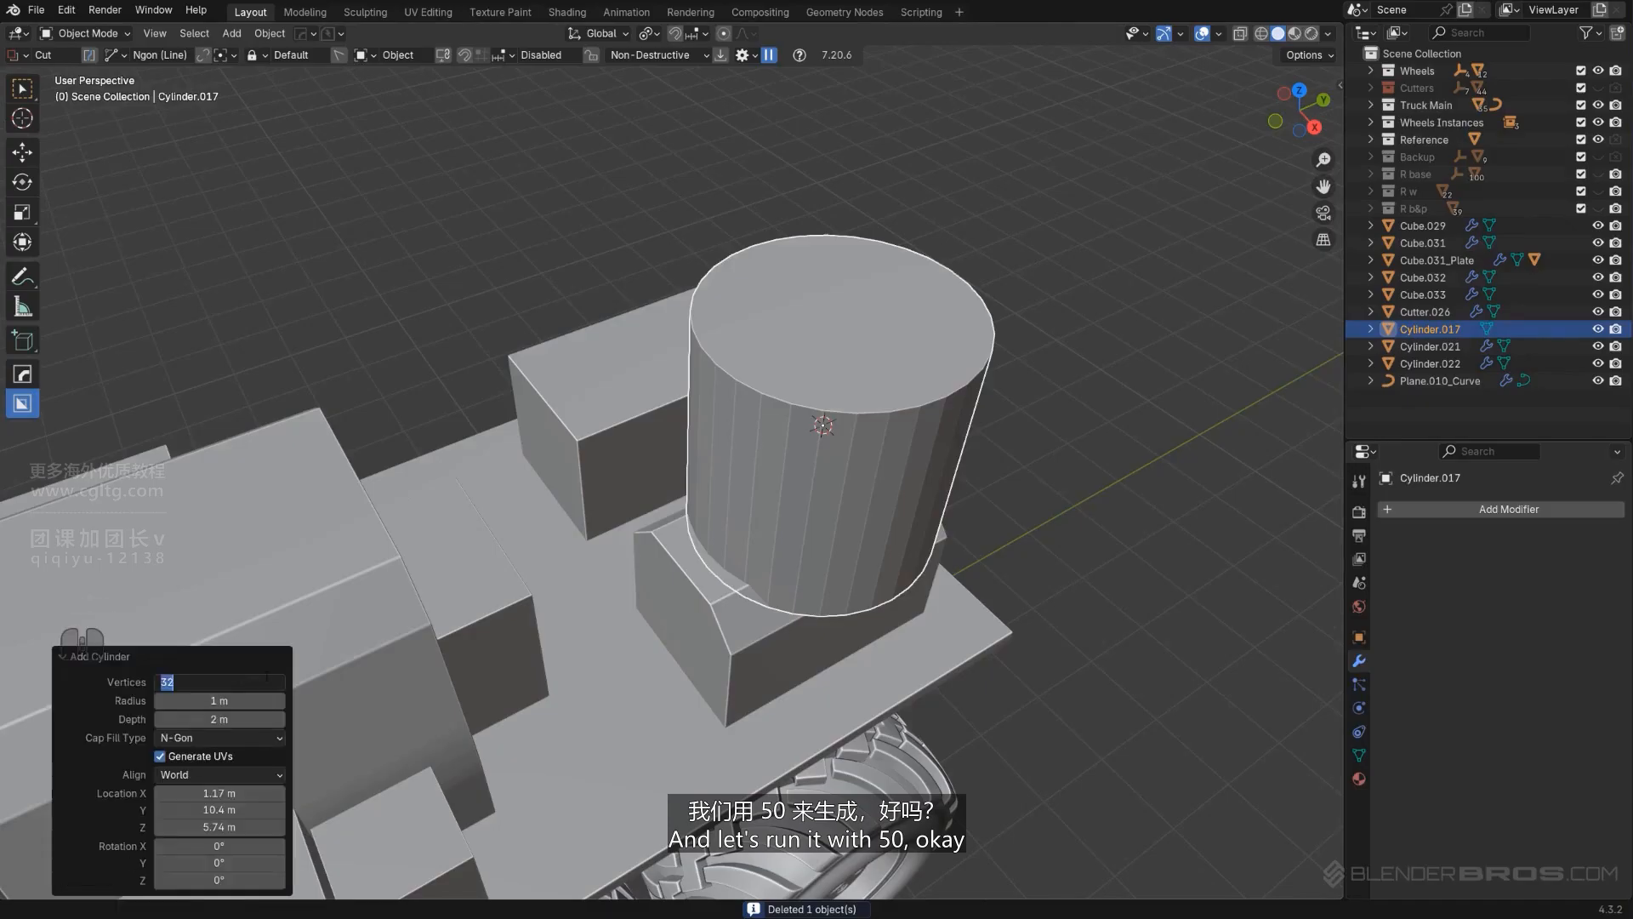
pyautogui.write('50')
pyautogui.press('Return')
pyautogui.moveTo(1170, 476); pyautogui.dragTo(1045, 405, button='middle')
pyautogui.press('KP_5')
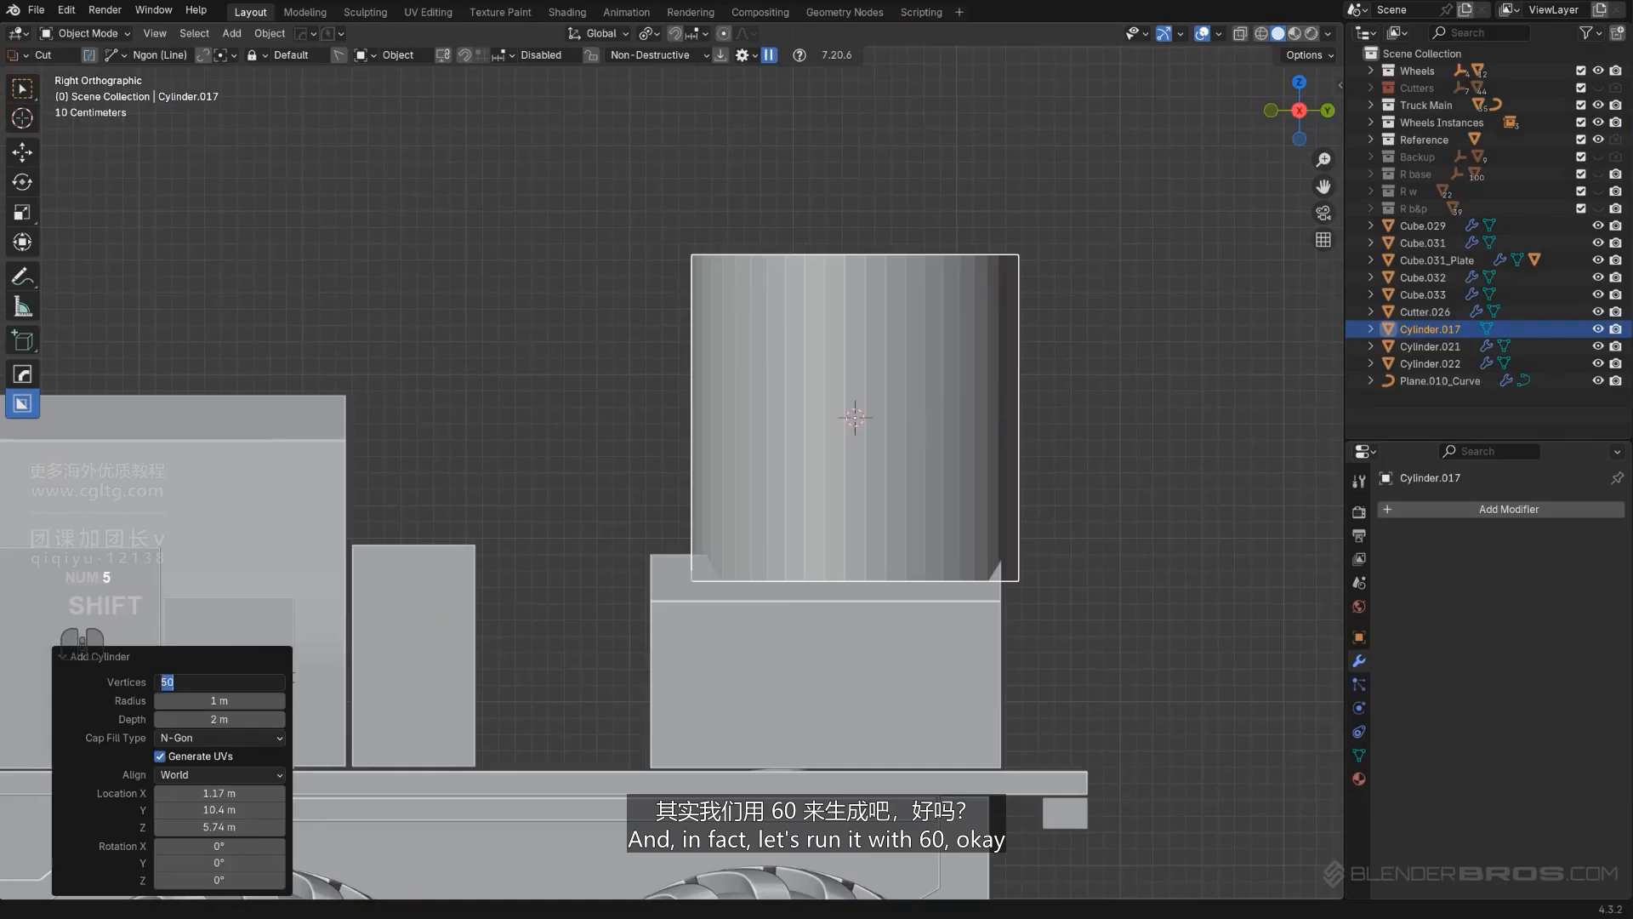
pyautogui.write('60')
pyautogui.press('Return')
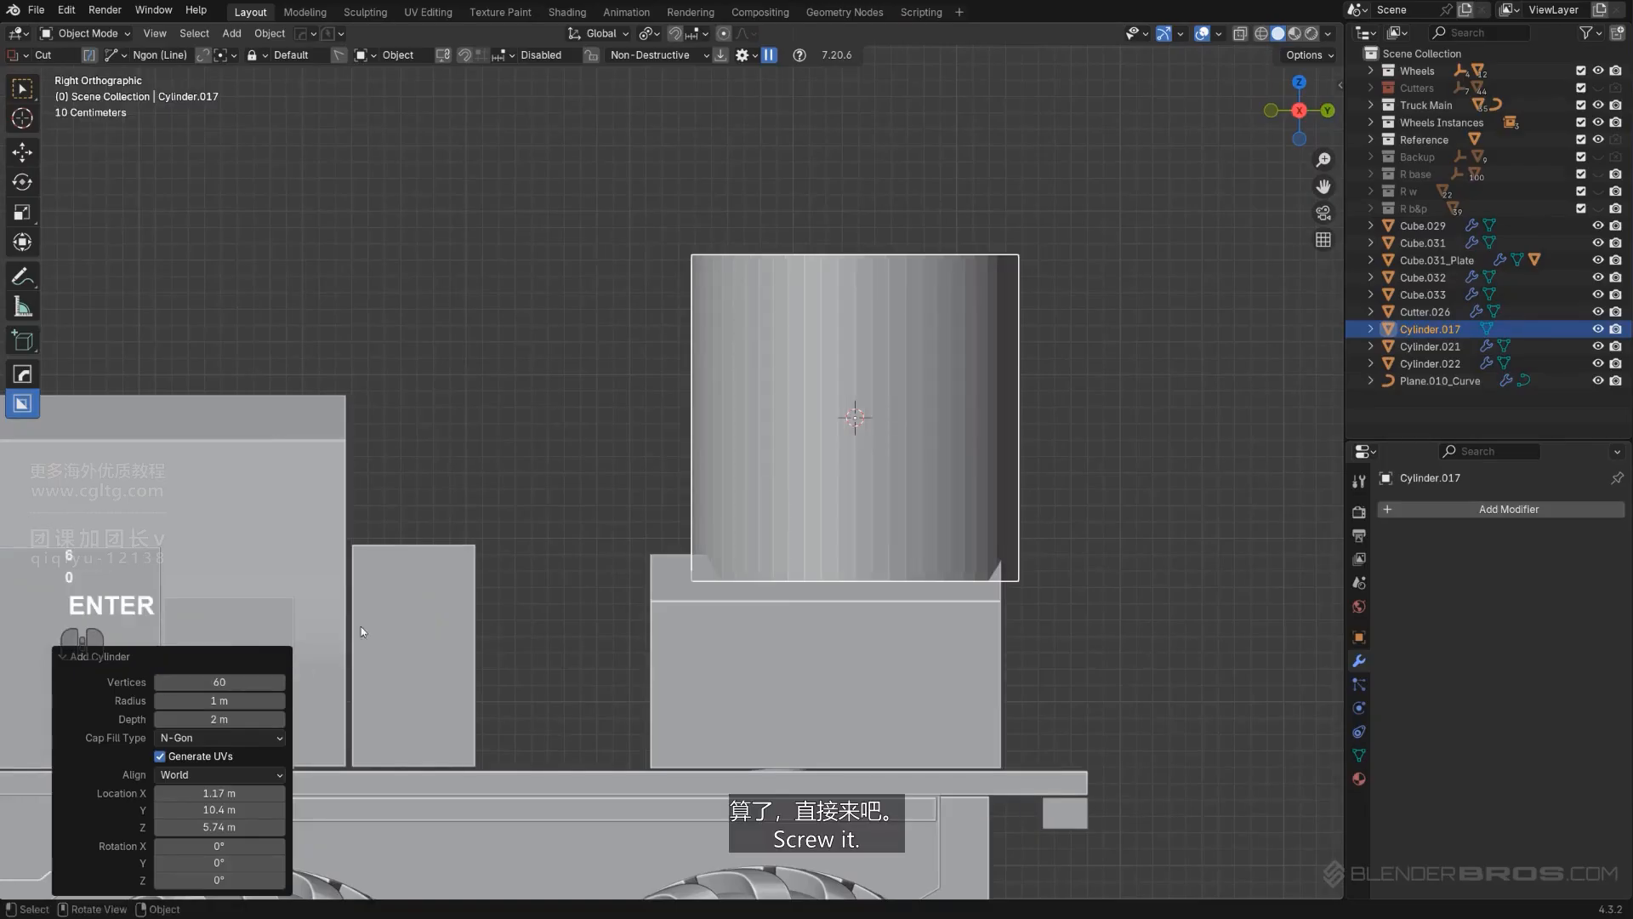
# Step: Rotate the cylinder 90° in the right view so it lies lengthwise, and scale it by 1.5 along Y
pyautogui.scroll(-2, 361, 626)
pyautogui.press('r')
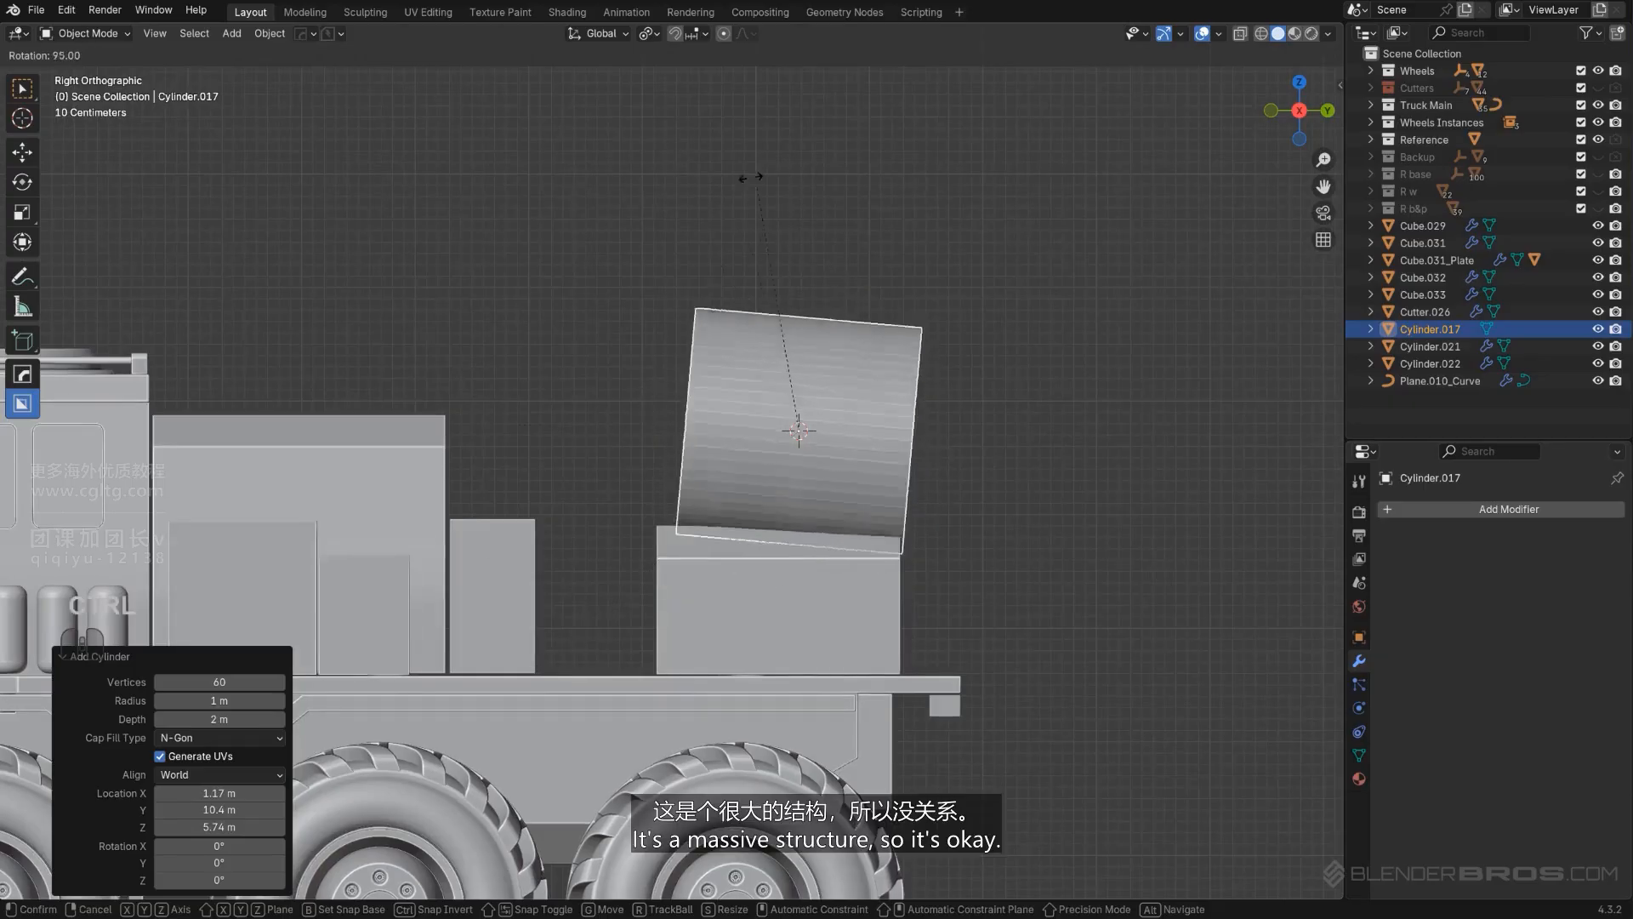
pyautogui.click(729, 175)
pyautogui.write('sy')
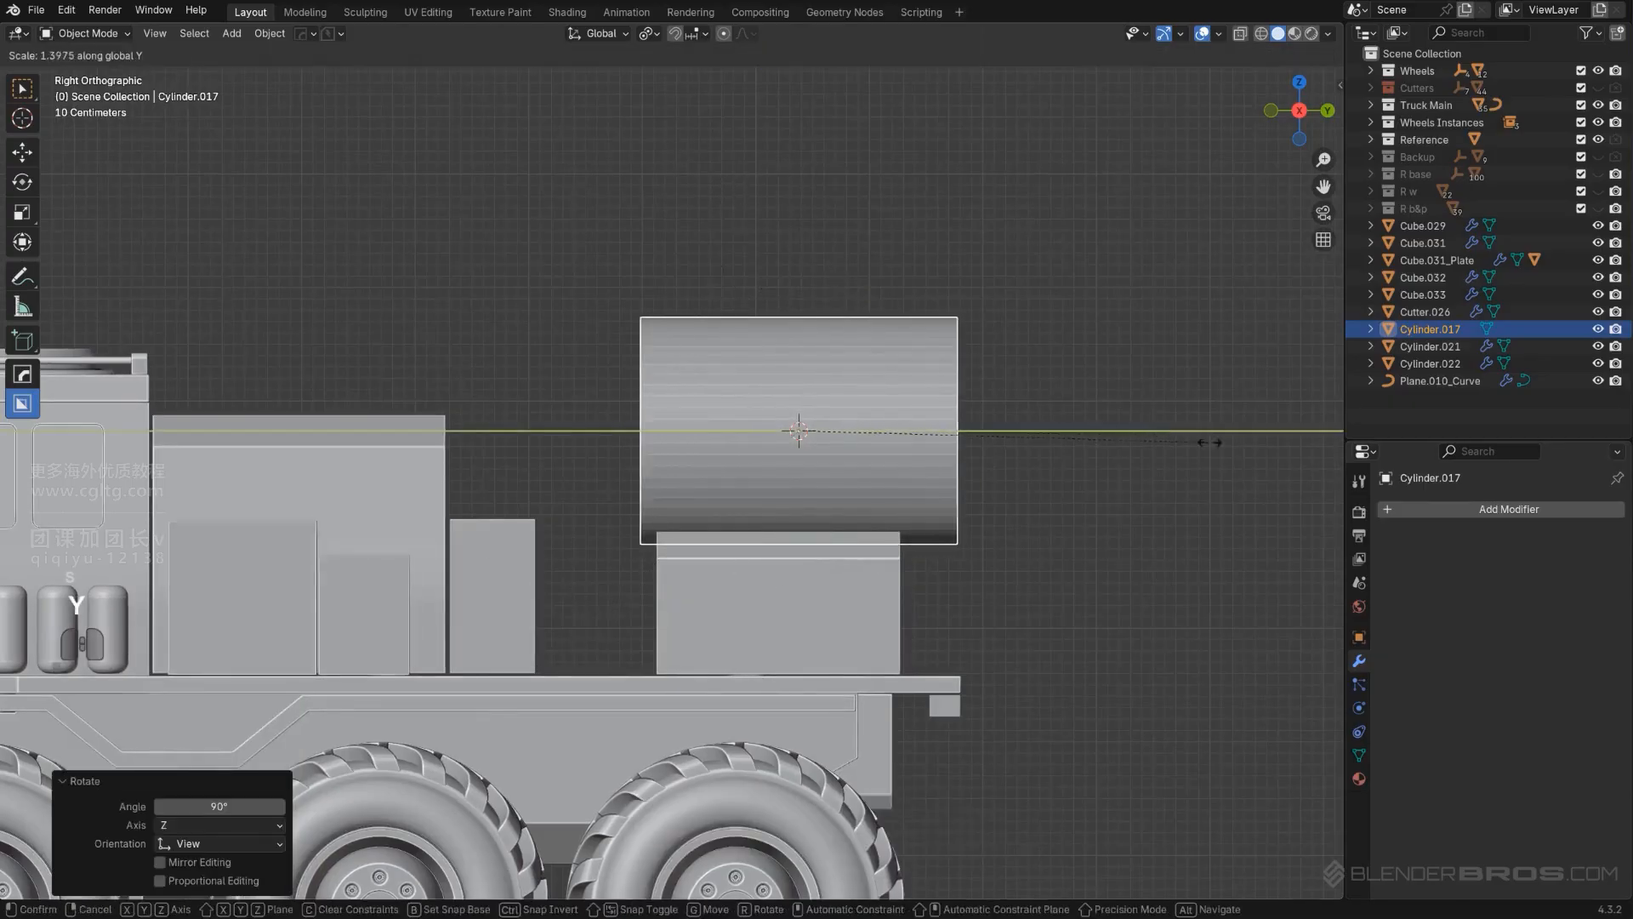
pyautogui.write('1.5')
pyautogui.press('Return')
# Step: Raise the cylinder slightly over its support block and add a bevel modifier to it
pyautogui.press('g')
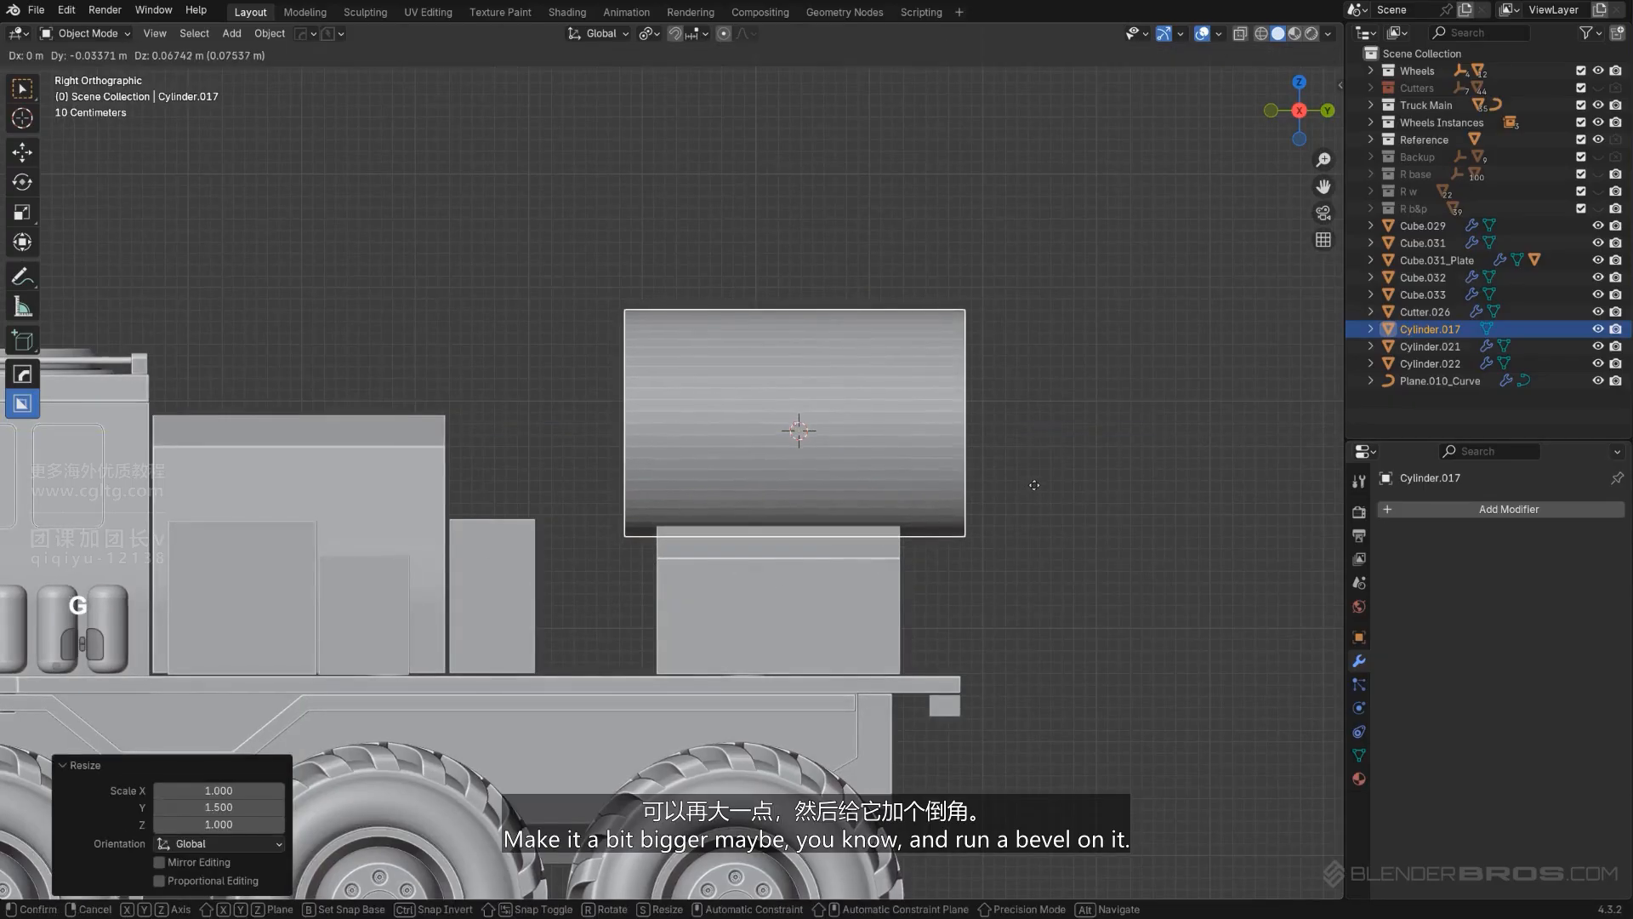
pyautogui.click(936, 485)
pyautogui.press('q')
pyautogui.click(987, 415)
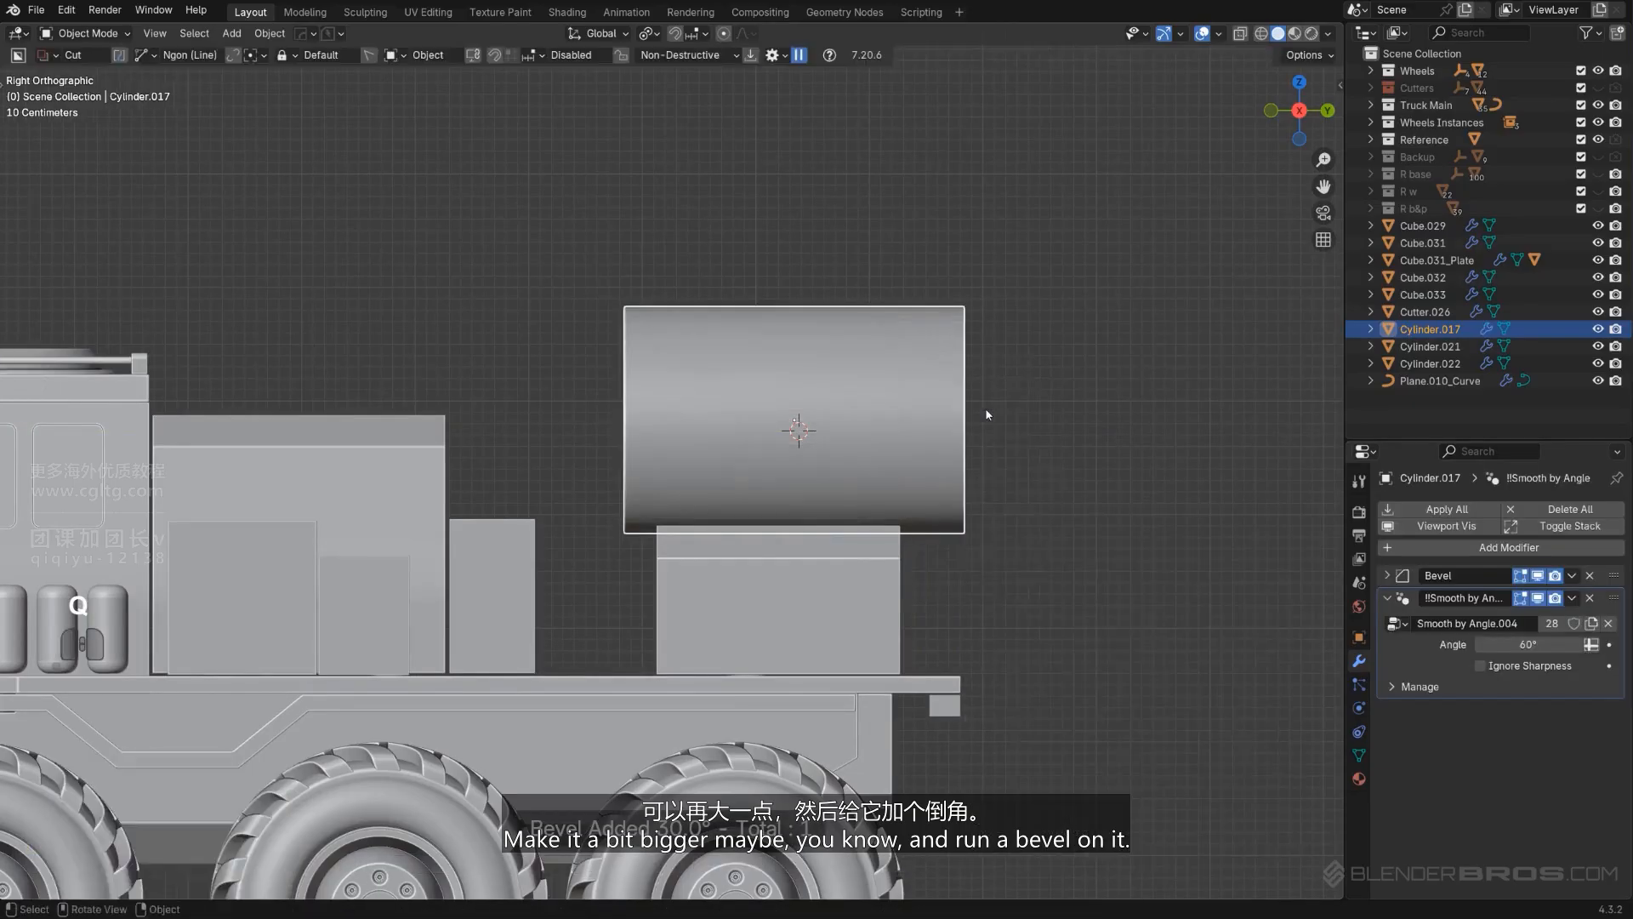
pyautogui.scroll(-5, 983, 417)
pyautogui.keyDown('shift'); pyautogui.moveTo(899, 412); pyautogui.dragTo(921, 407, button='middle'); pyautogui.keyUp('shift')
pyautogui.click(918, 408)
pyautogui.scroll(3, 913, 412)
pyautogui.press('KP_5')
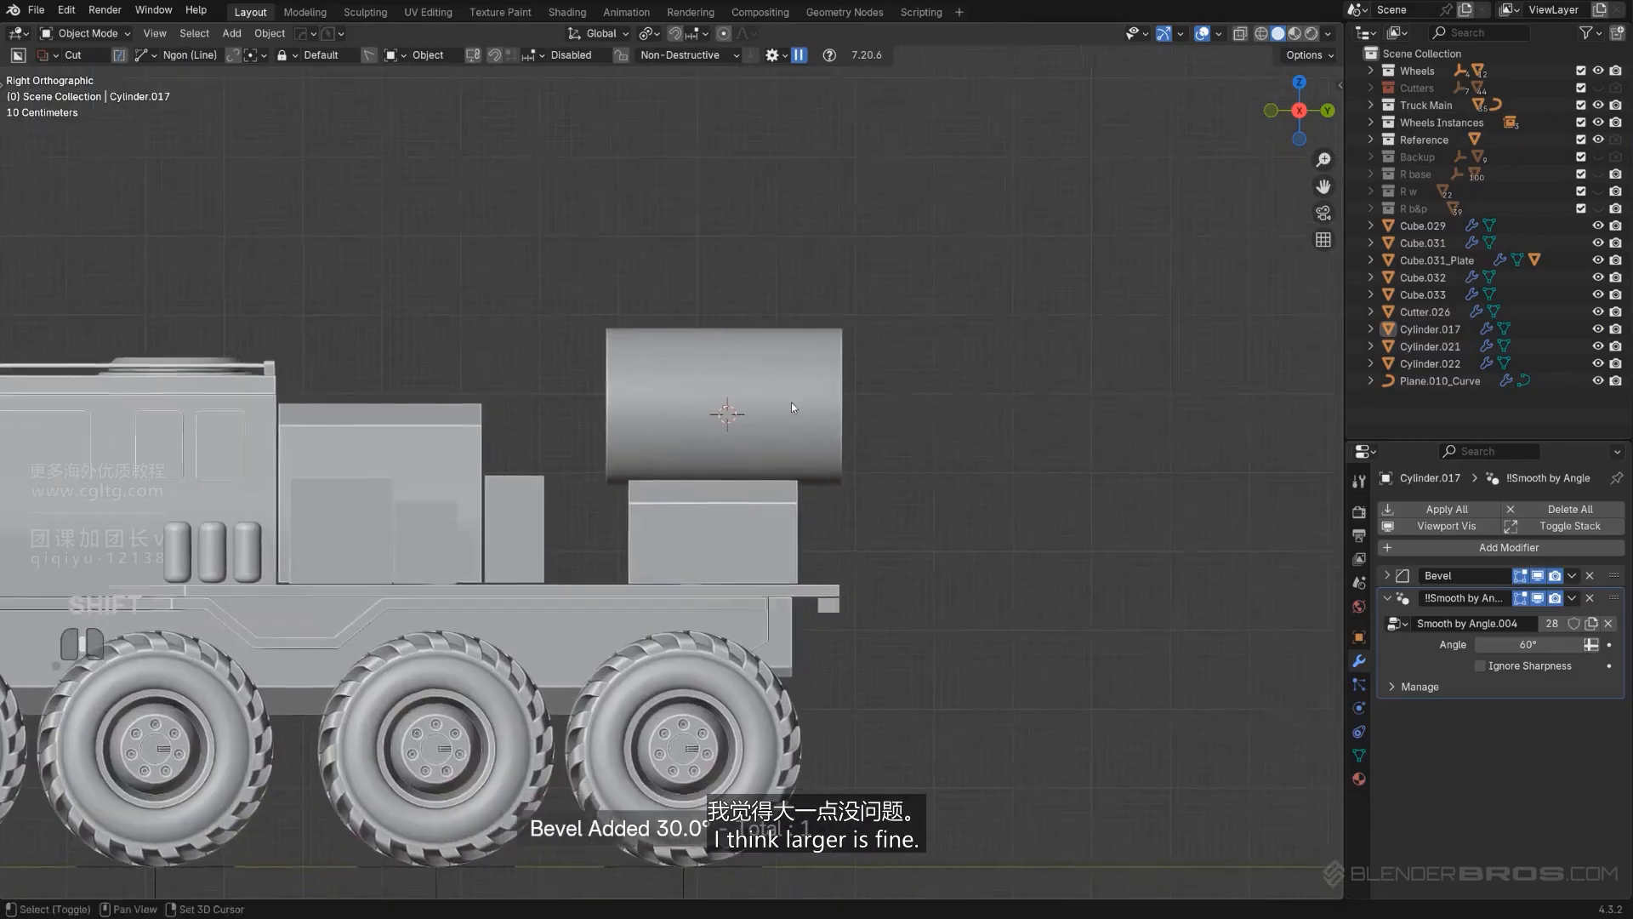
# Step: Try to mirror the tank cylinder across the truck's flatbed deck along X
pyautogui.moveTo(791, 401); pyautogui.dragTo(714, 665, button='middle')
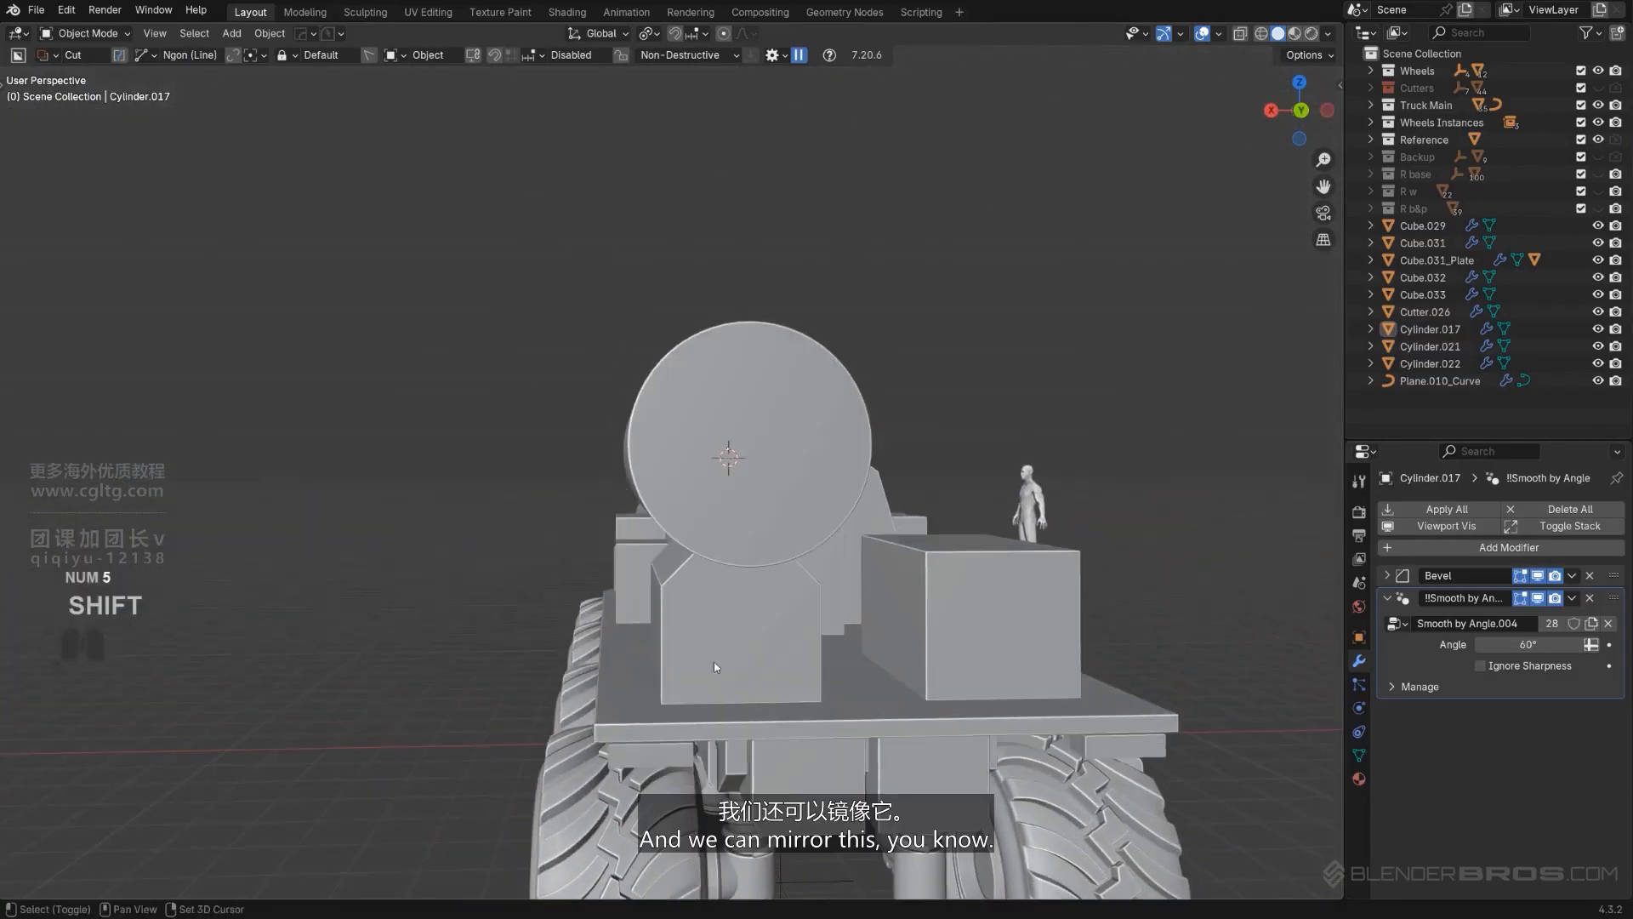
pyautogui.click(748, 728)
pyautogui.hotkey('alt', 'x')
pyautogui.click(757, 708)
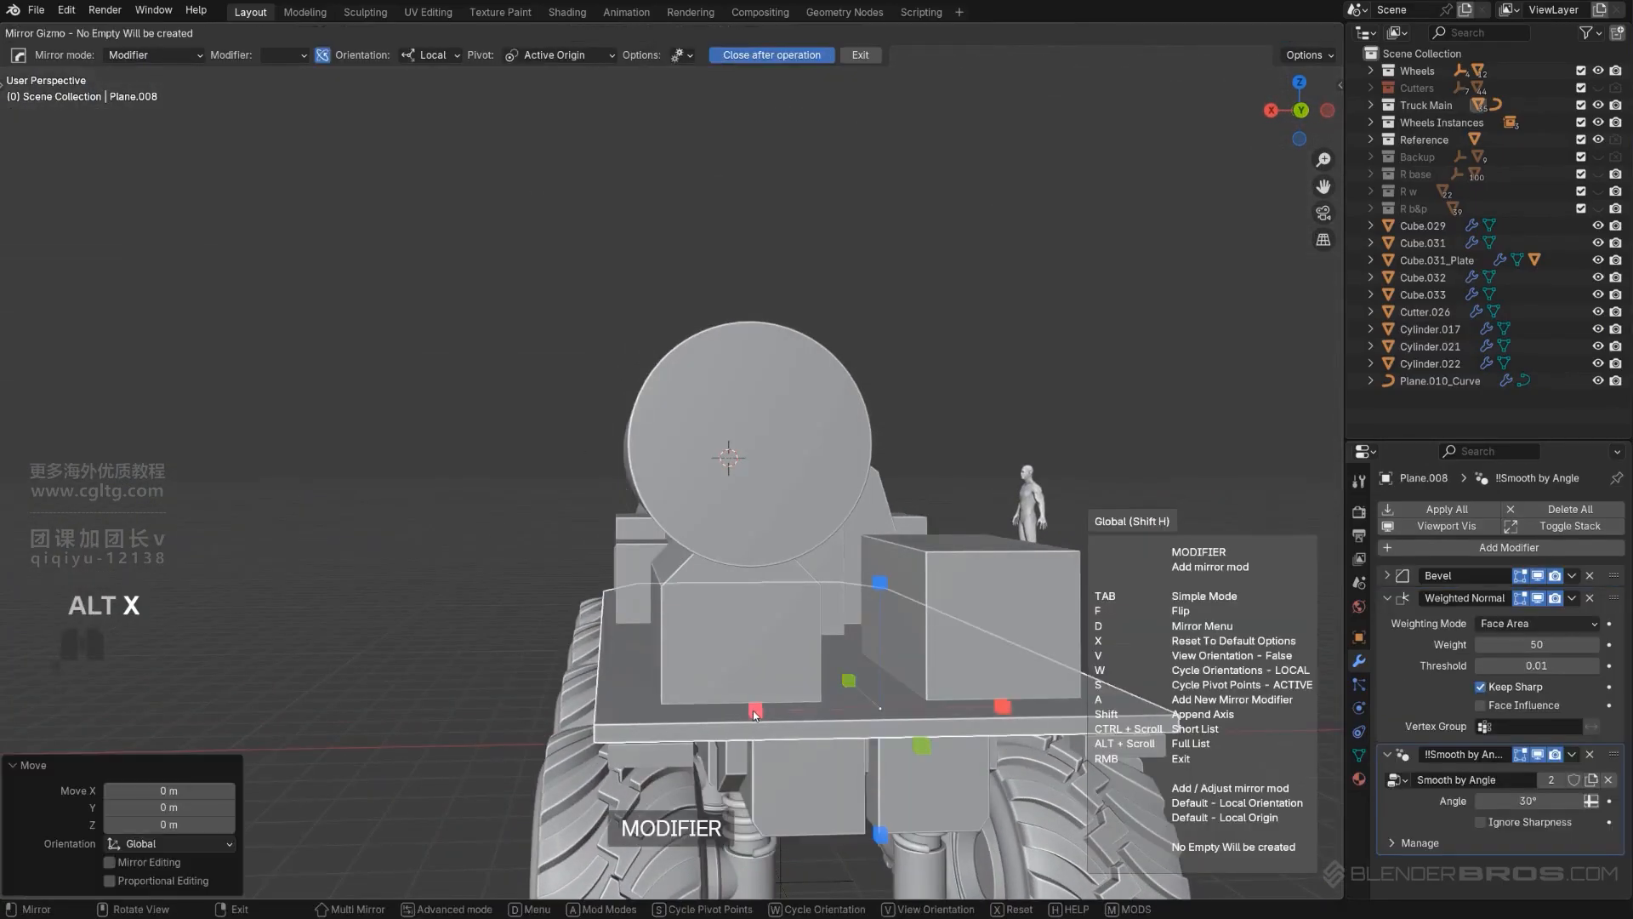
pyautogui.keyDown('alt'); pyautogui.moveTo(845, 680); pyautogui.dragTo(804, 636, button='middle'); pyautogui.keyUp('alt')
pyautogui.press('KP_5')
pyautogui.hotkey('ctrl', 'z')
pyautogui.hotkey('ctrl', 'z')
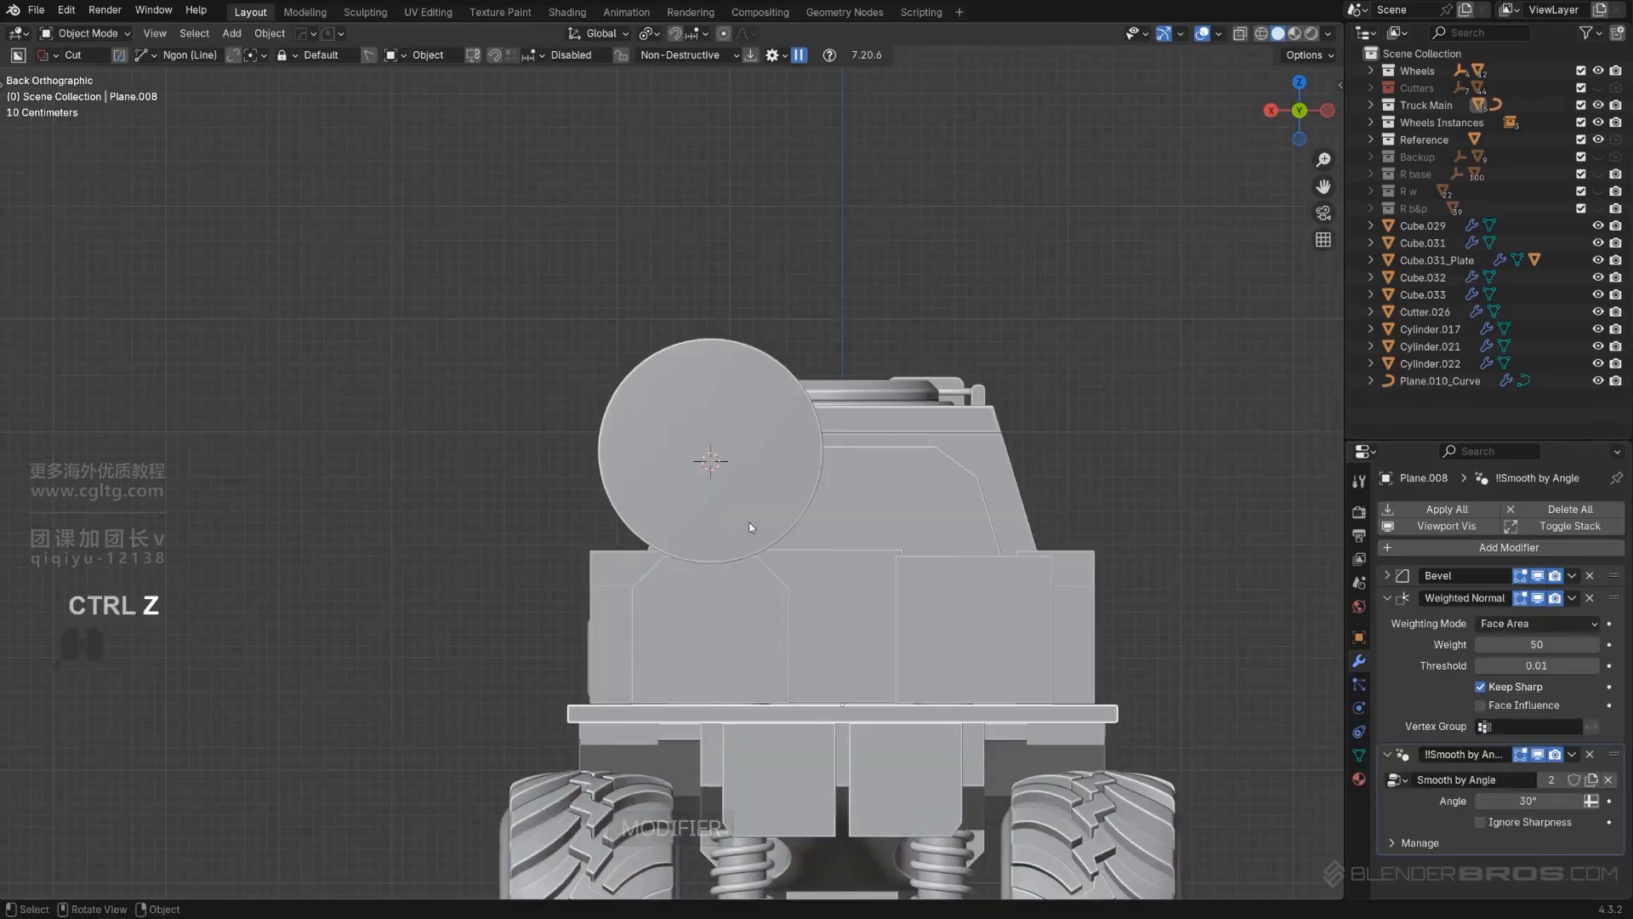
# Step: Mirror the tank cylinder along X using the flatbed deck as mirror object, and lower it centred onto its support block
pyautogui.click(832, 715)
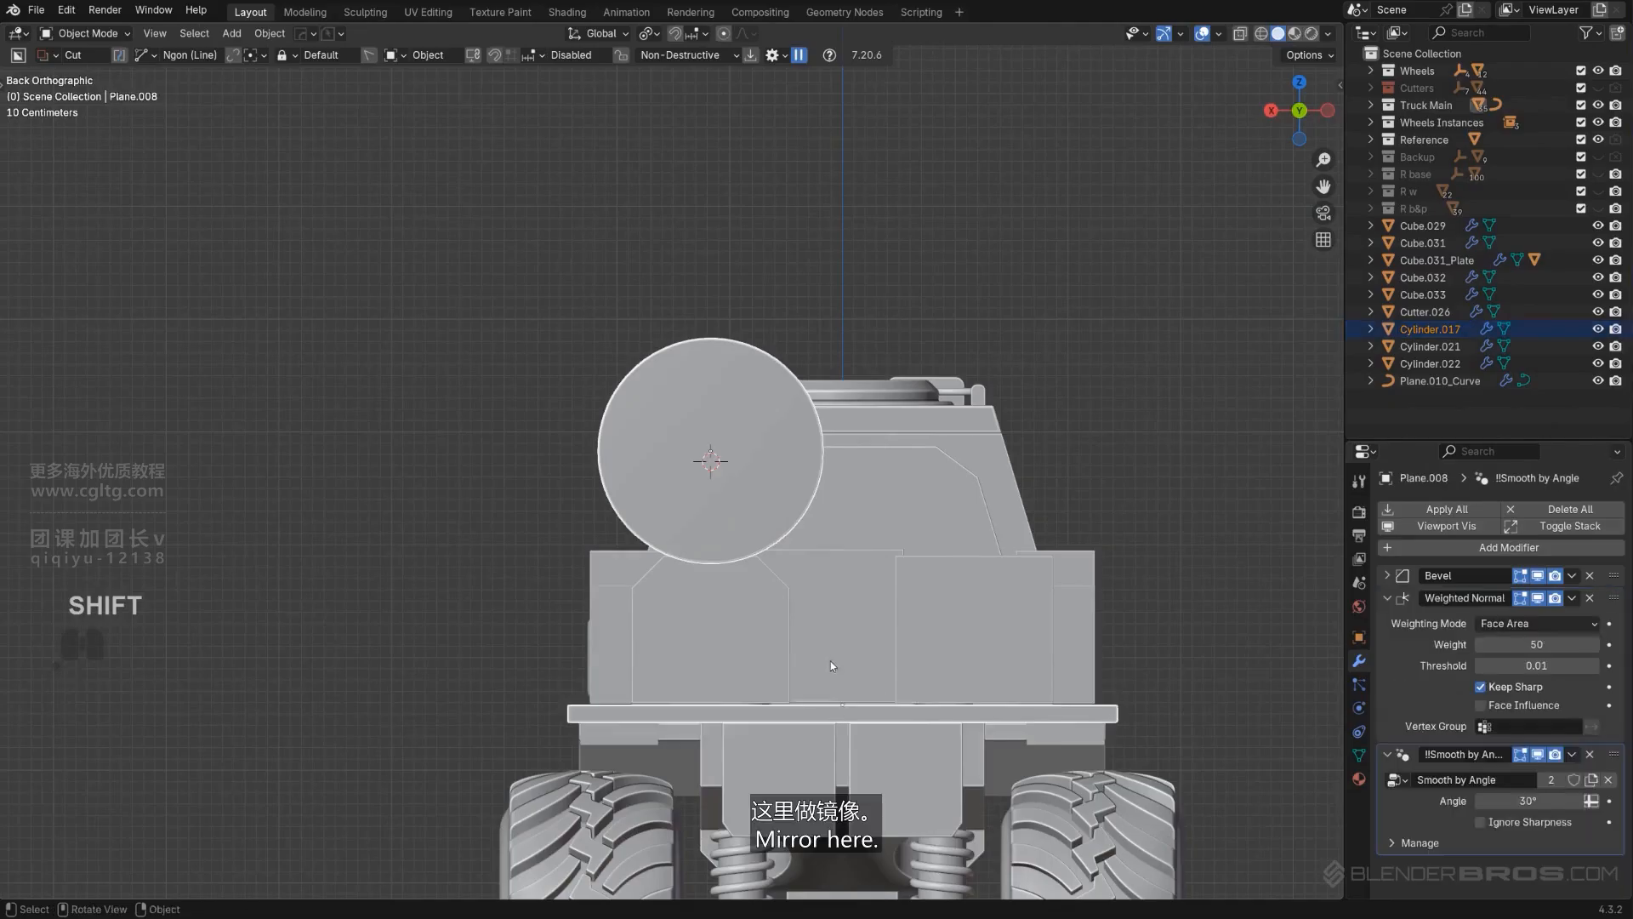
pyautogui.hotkey('alt', 'x')
pyautogui.click(721, 697)
pyautogui.scroll(2, 730, 616)
pyautogui.click(794, 523)
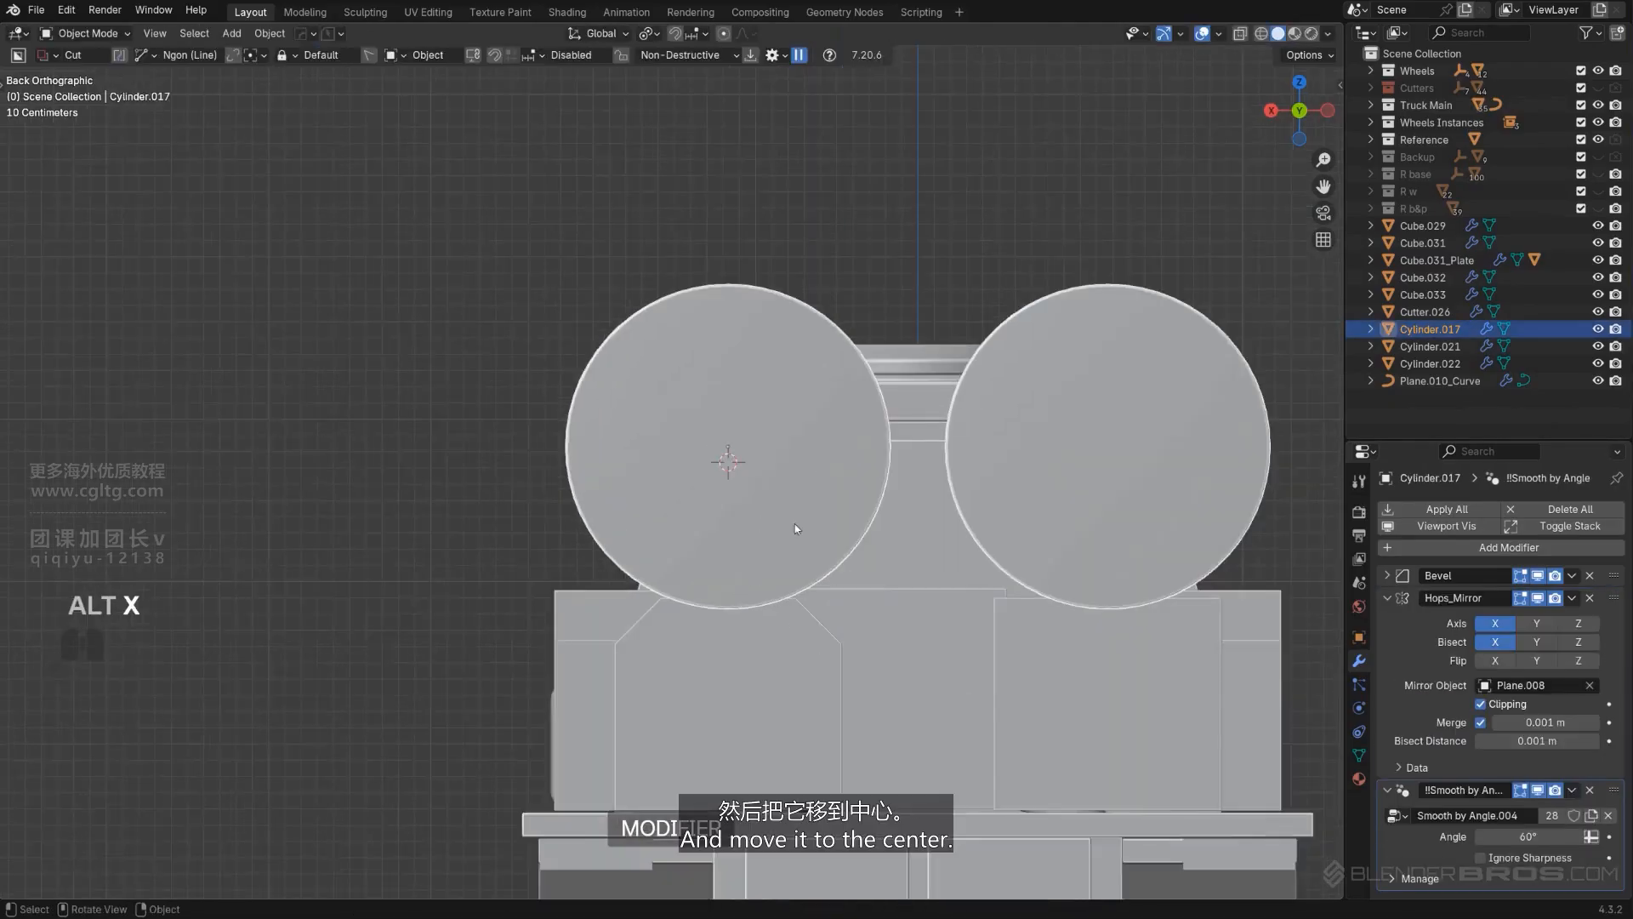
pyautogui.press('g')
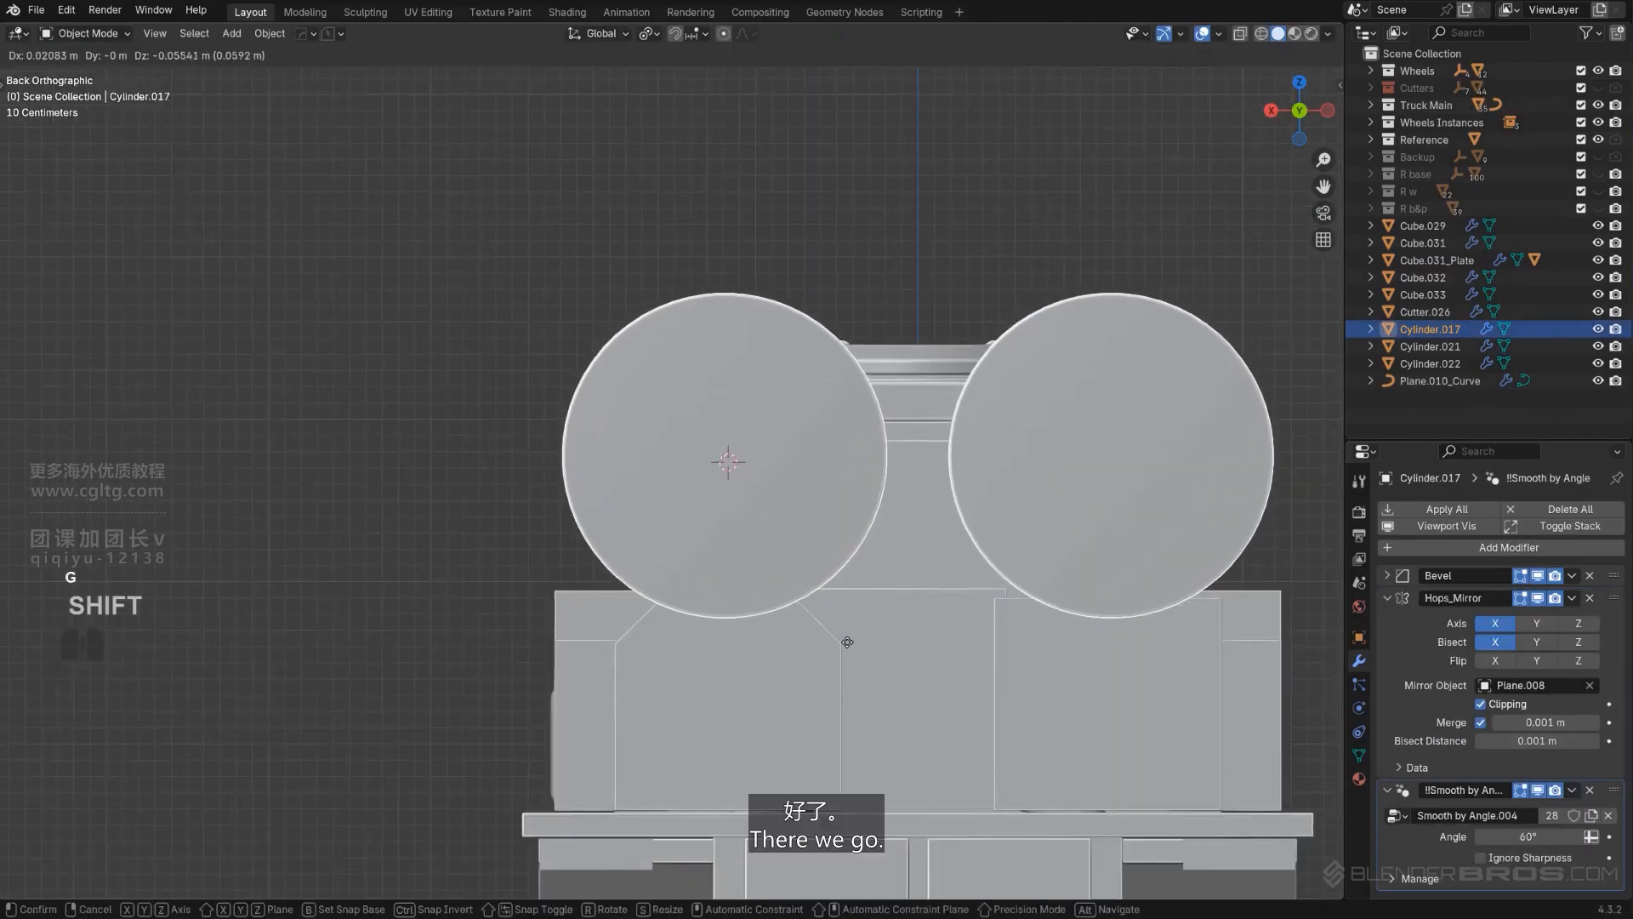
pyautogui.click(845, 655)
# Step: Select the tank's rear end face in Edit Mode and apply the tank object's scale
pyautogui.moveTo(845, 655); pyautogui.dragTo(701, 590, button='middle')
pyautogui.keyDown('shift'); pyautogui.moveTo(828, 514); pyautogui.dragTo(697, 479, button='middle'); pyautogui.keyUp('shift')
pyautogui.press('KP_5')
pyautogui.press('Tab')
pyautogui.click(683, 490)
pyautogui.scroll(1, 688, 490)
pyautogui.hotkey('ctrl', 'b')
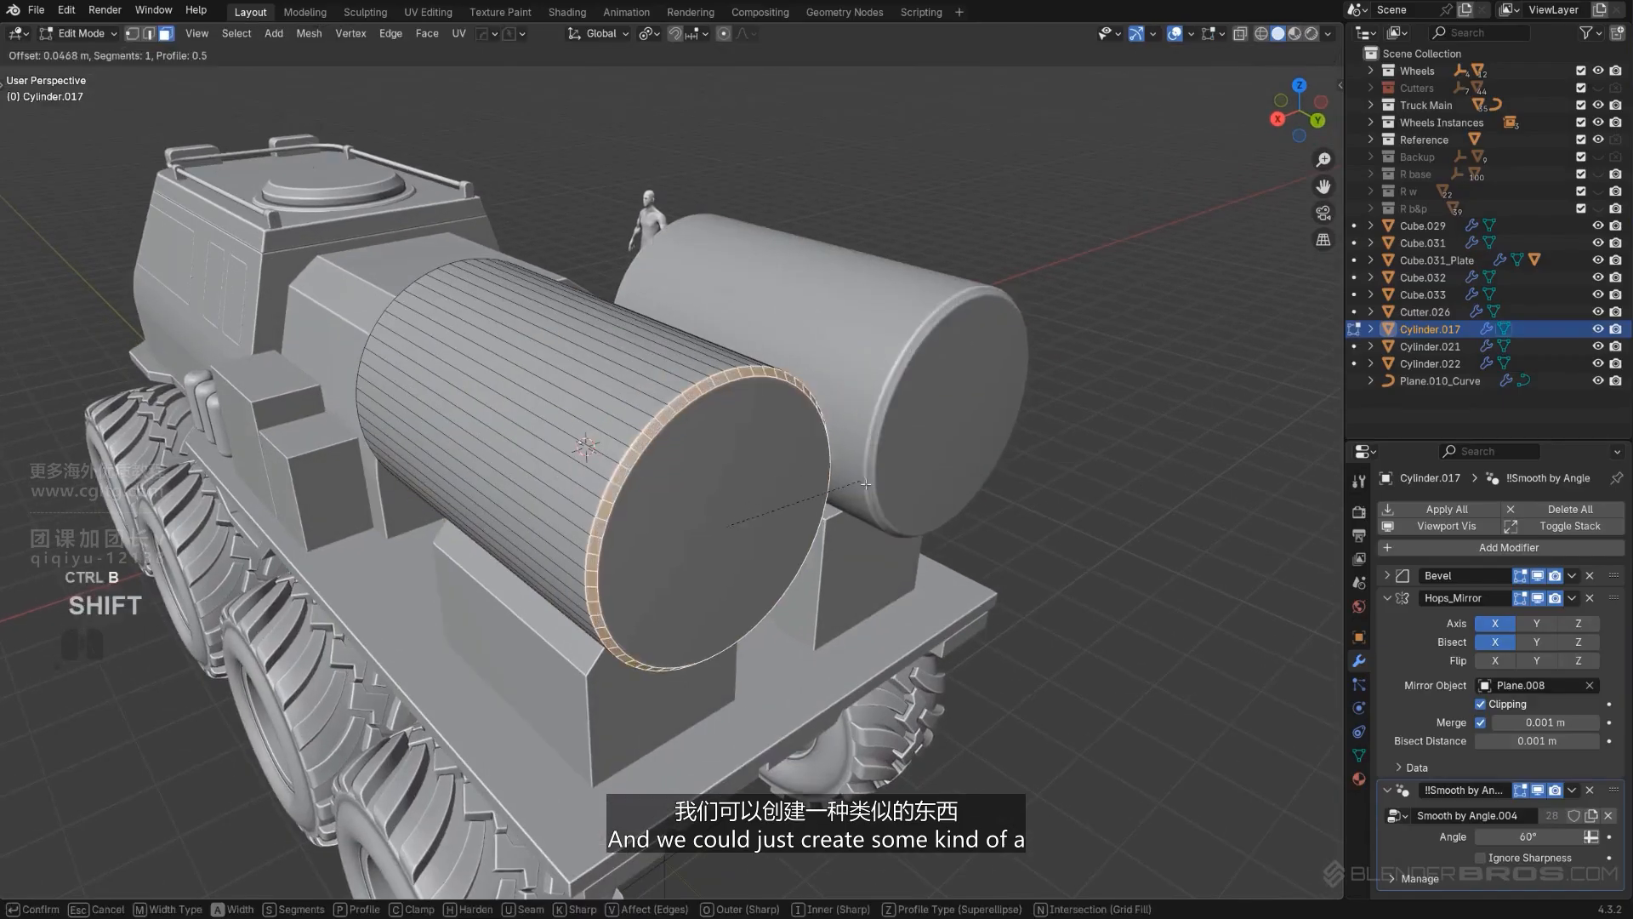
pyautogui.rightClick(1015, 537)
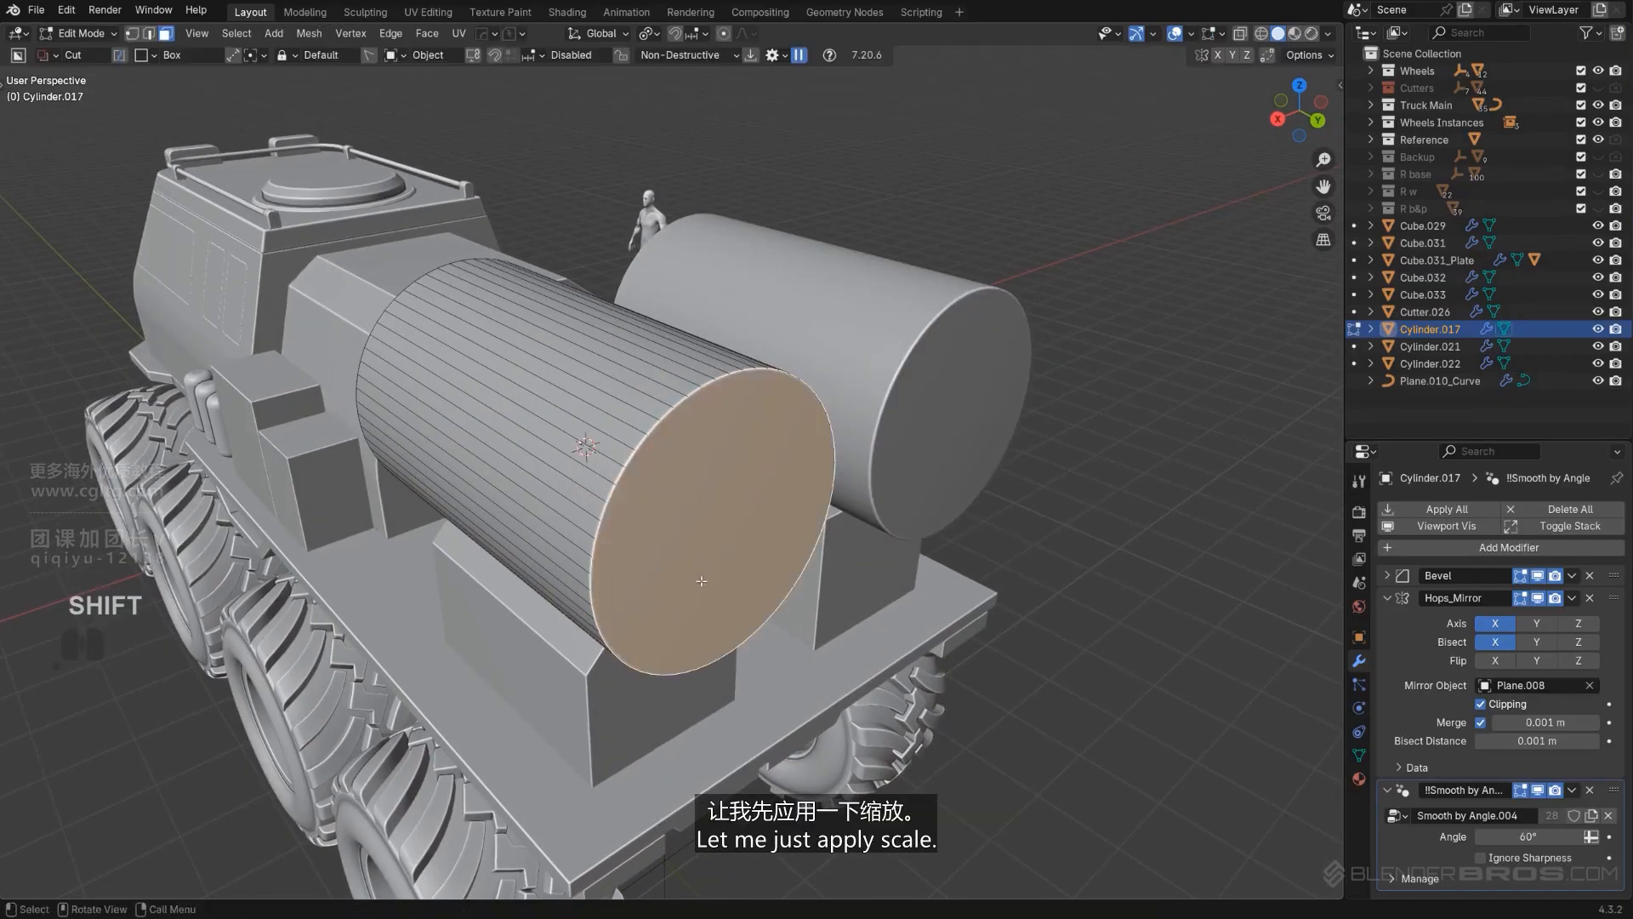
pyautogui.press('Tab')
pyautogui.hotkey('ctrl', 'a')
pyautogui.click(766, 365)
# Step: Try a single-segment chamfer around the tank's rear end face
pyautogui.press('Tab')
pyautogui.hotkey('ctrl', 'b')
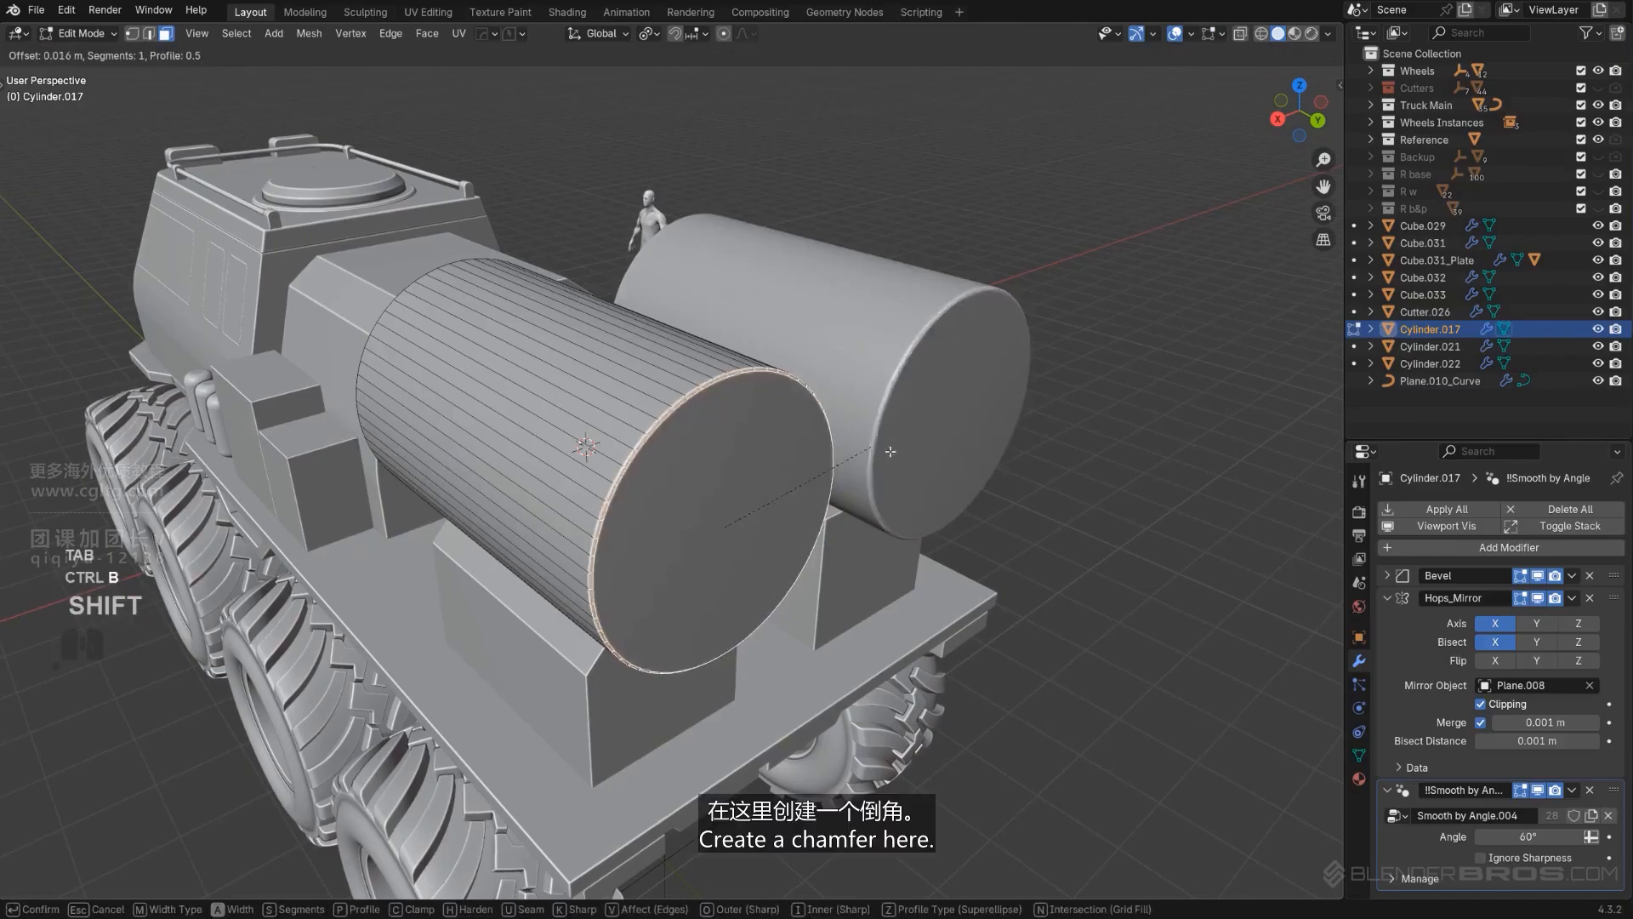
pyautogui.click(729, 538)
pyautogui.click(729, 538)
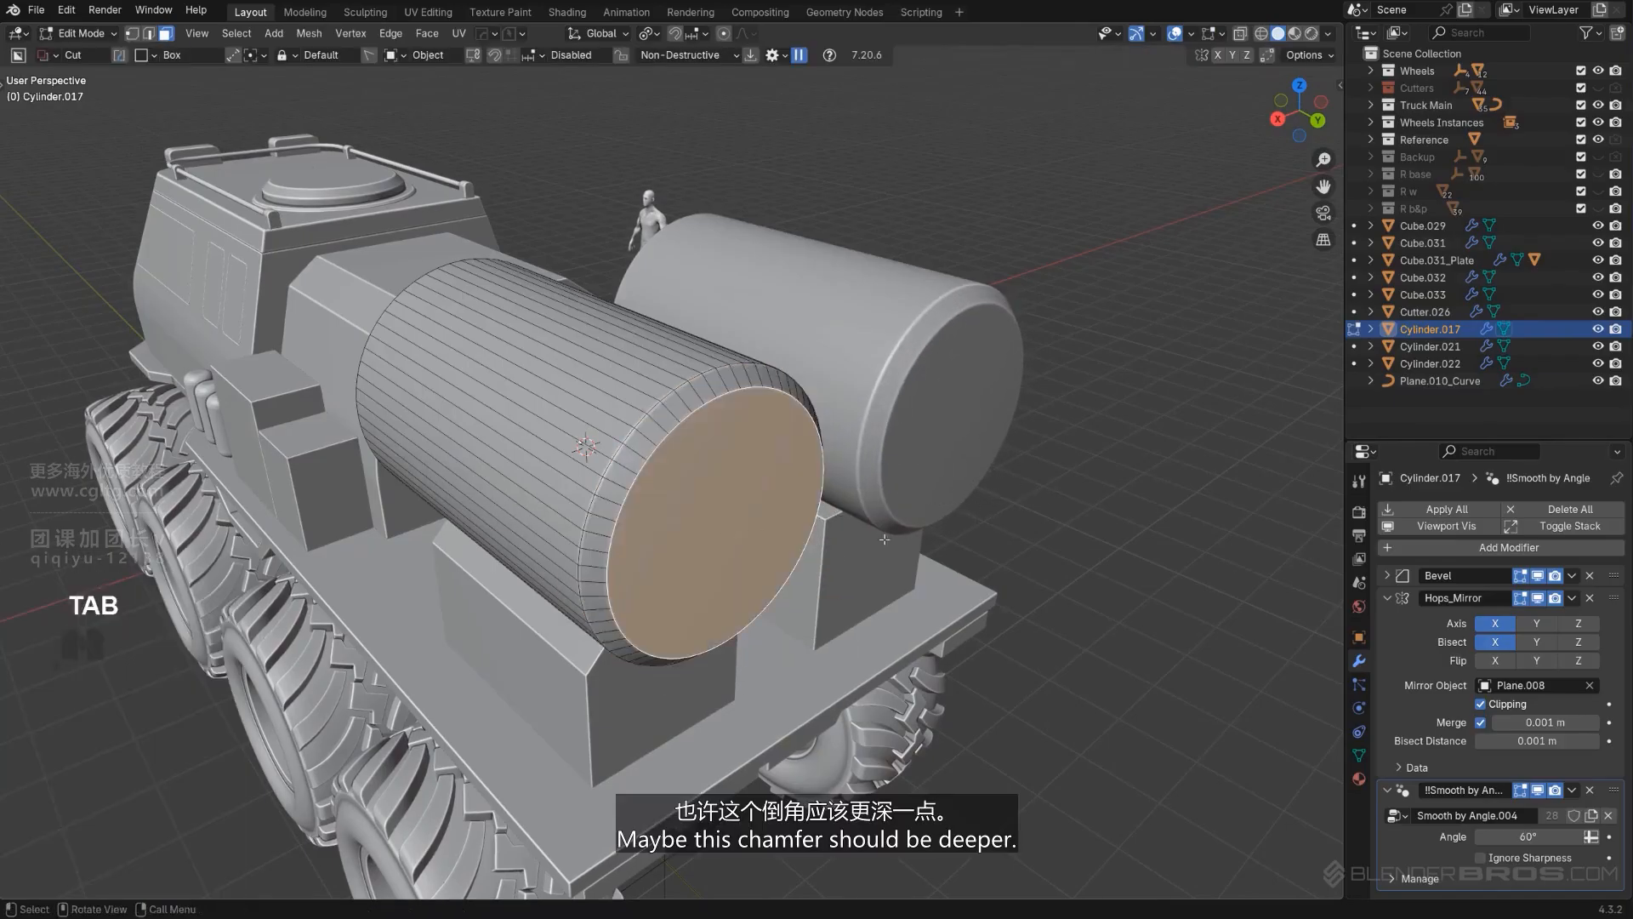
pyautogui.hotkey('ctrl', 'z')
pyautogui.hotkey('ctrl', 'z')
pyautogui.hotkey('ctrl', 'b')
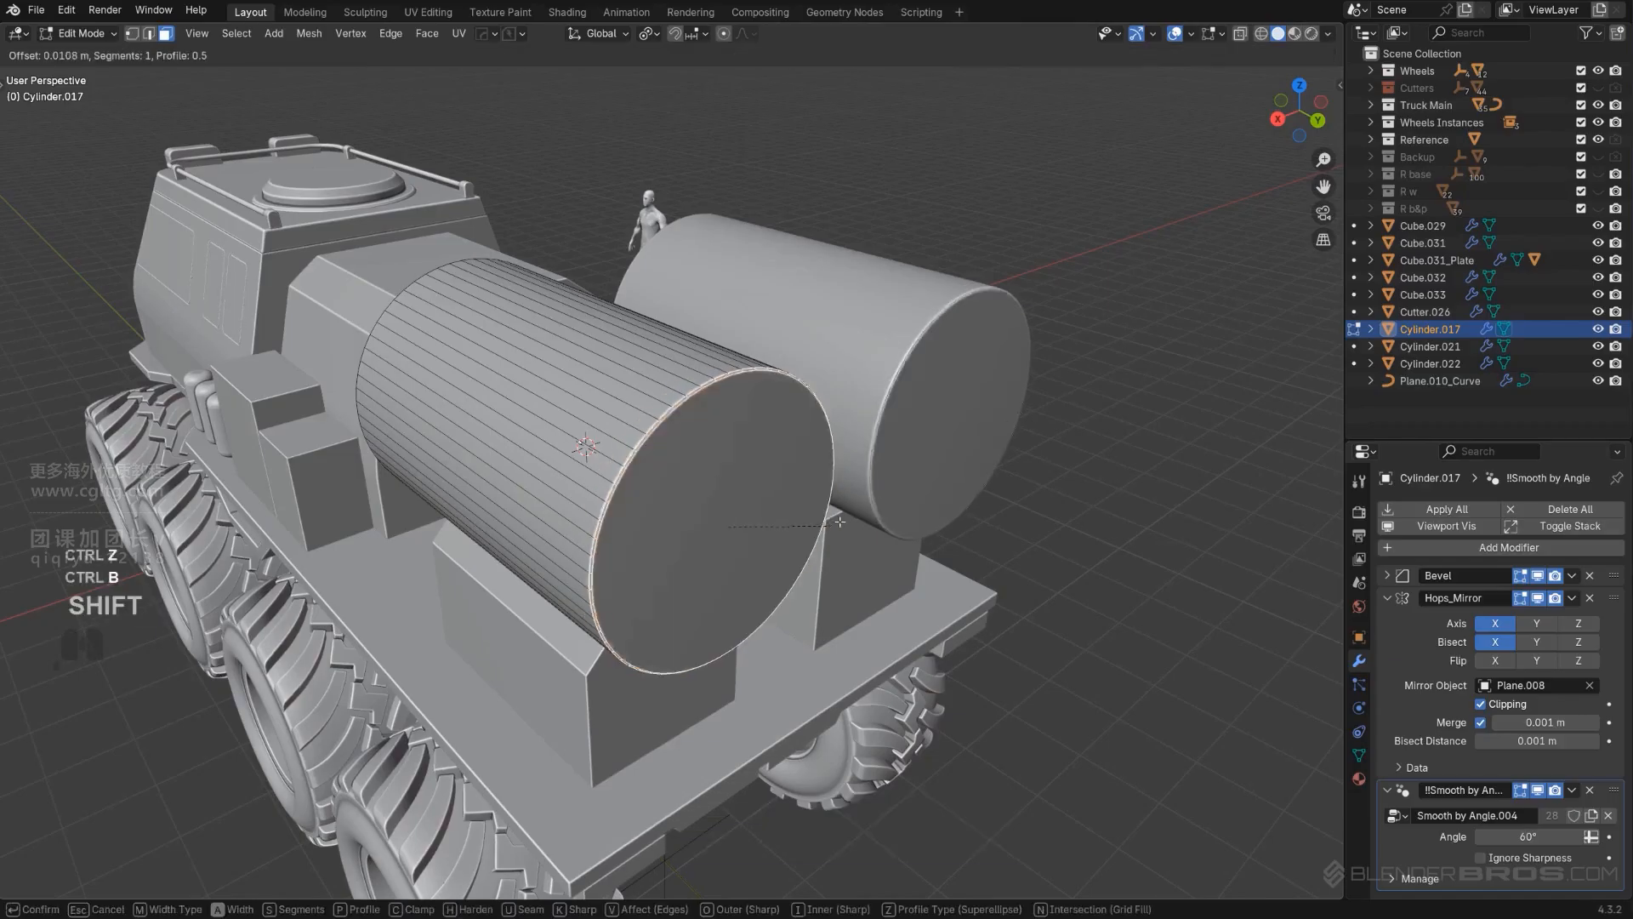
pyautogui.rightClick(1123, 625)
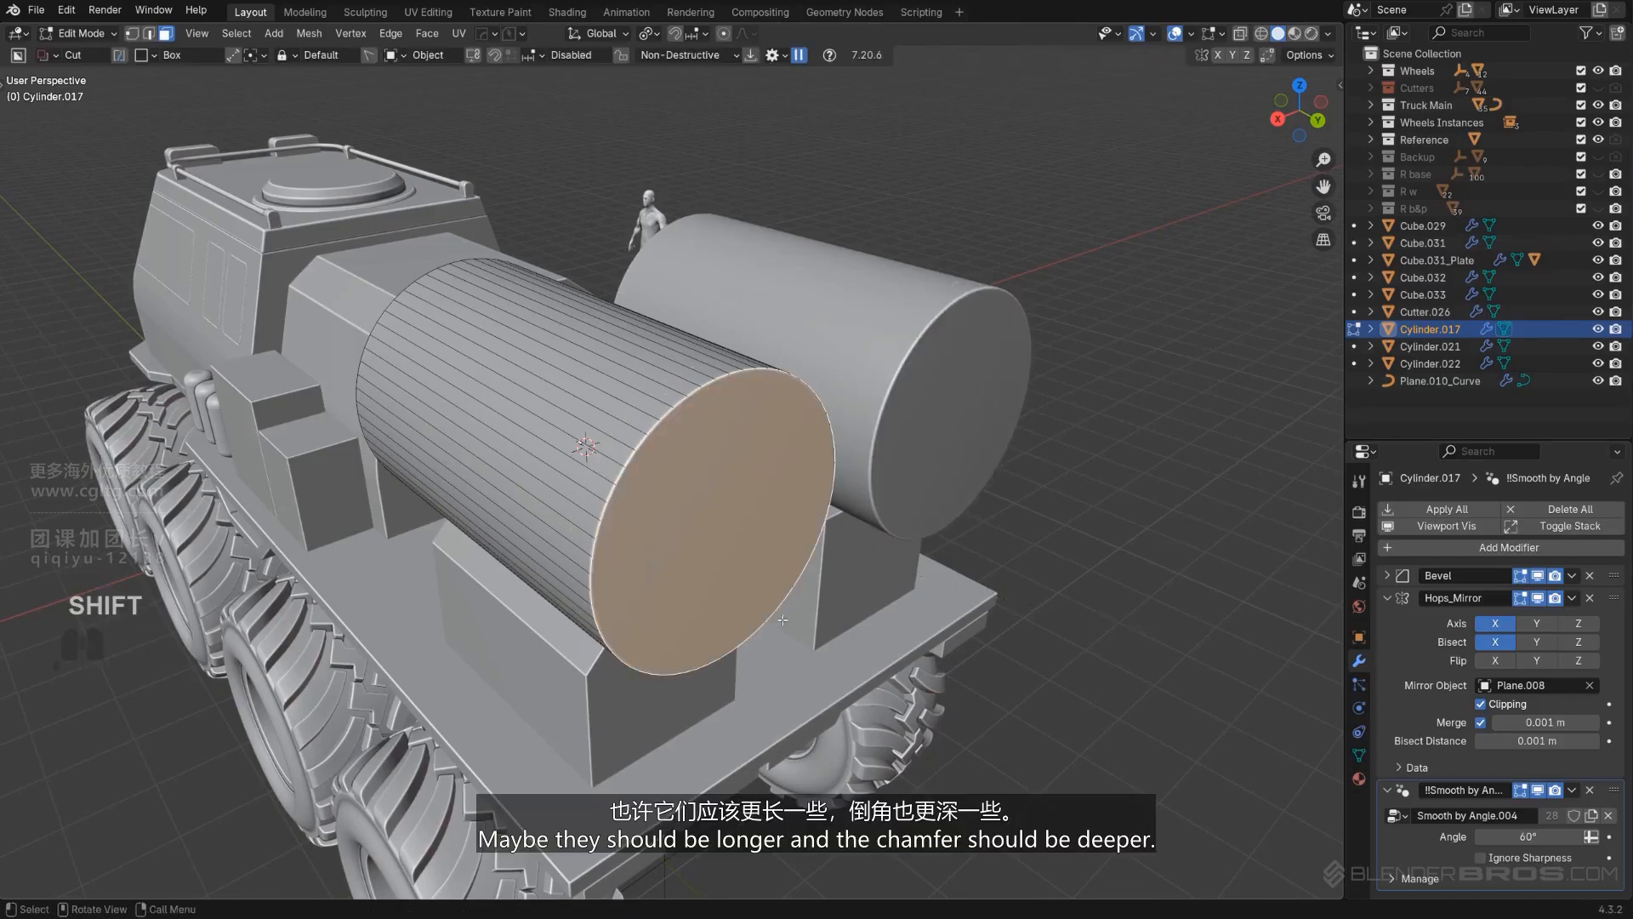
# Step: Extend the tank's rear end face about 0.19 m along Y and chamfer its rim with a deep single-segment bevel
pyautogui.press('g')
pyautogui.press('y')
pyautogui.click(906, 672)
pyautogui.hotkey('ctrl', 'b')
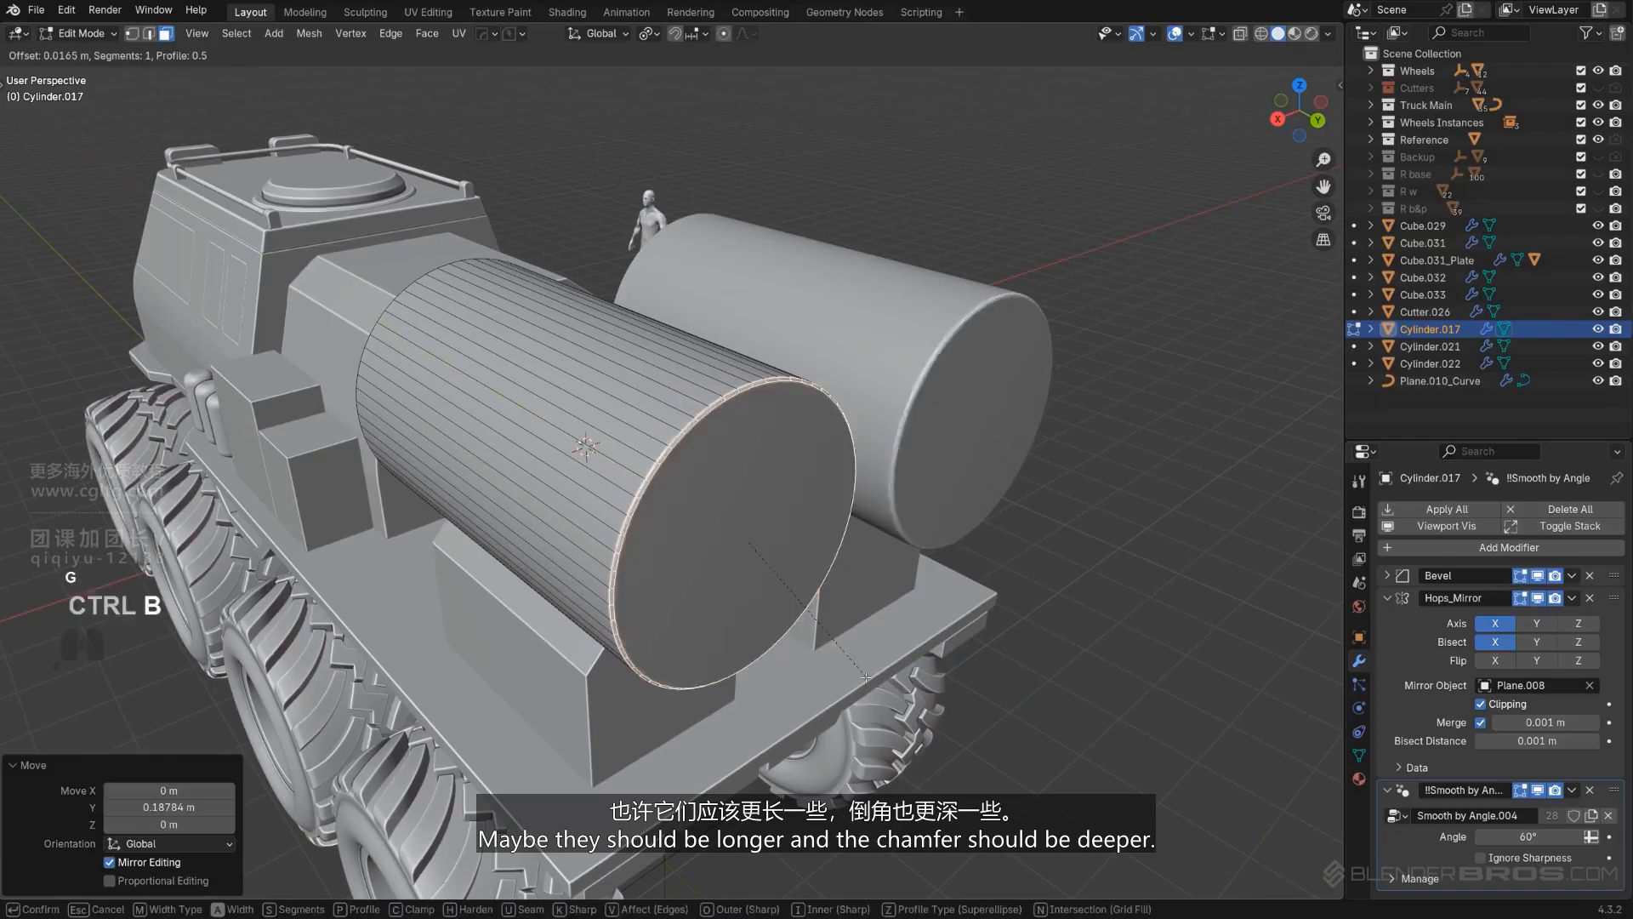
pyautogui.click(1161, 779)
pyautogui.press('Tab')
pyautogui.press('Tab')
# Step: Move the tank's chamfered rear end face about 0.36 m outward along Y and scale it to about 0.75
pyautogui.click(767, 546)
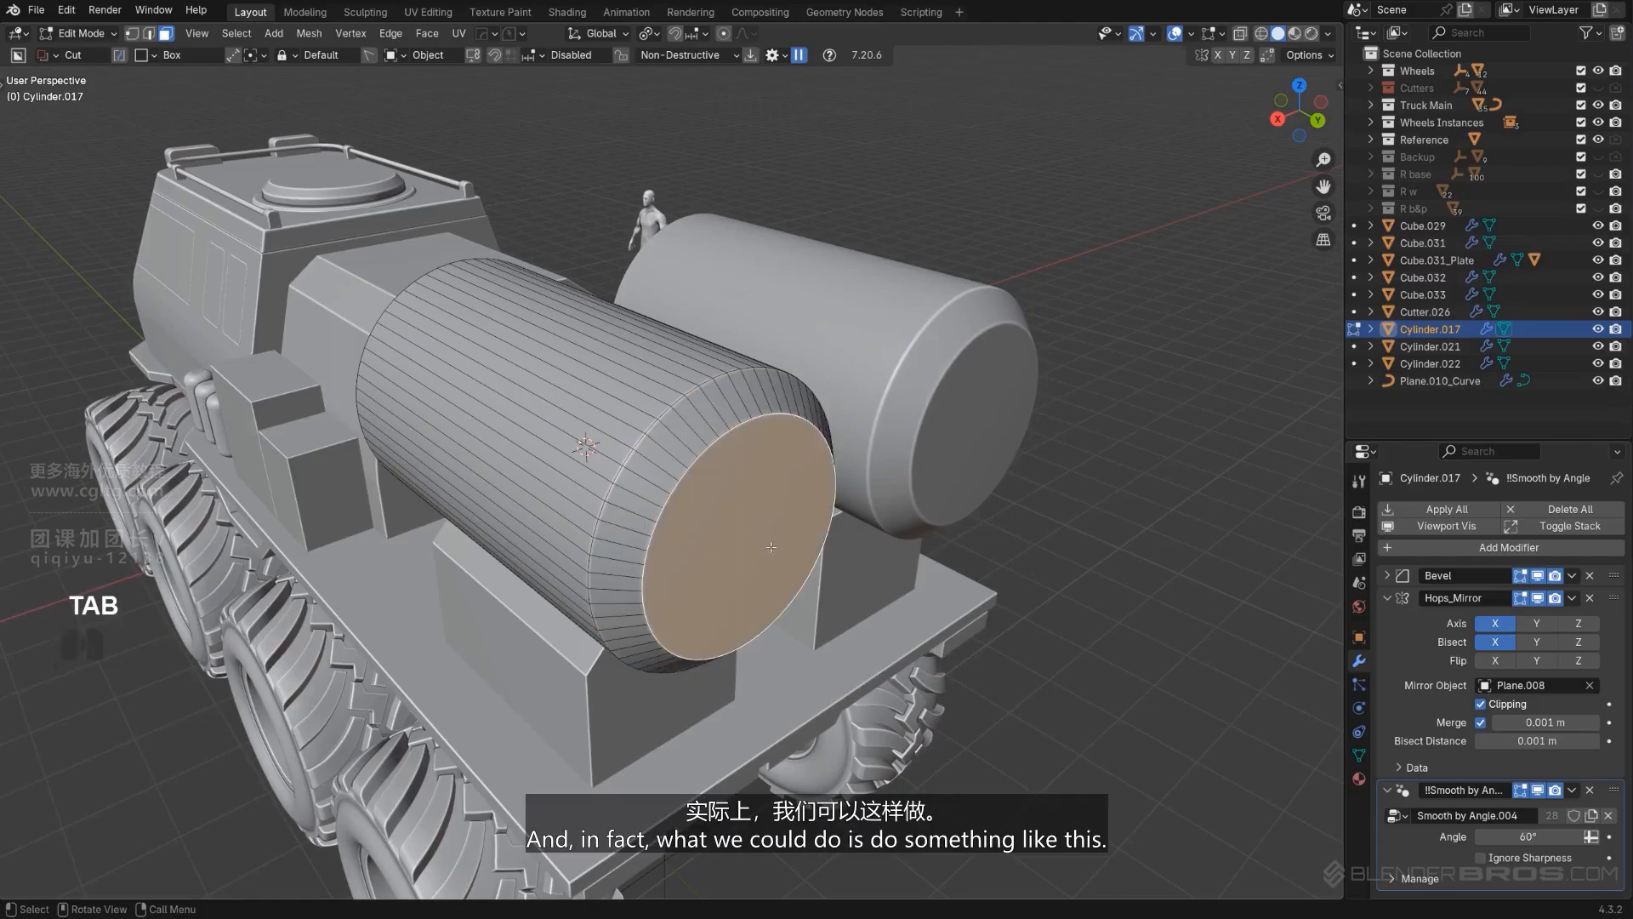
pyautogui.press('g')
pyautogui.press('y')
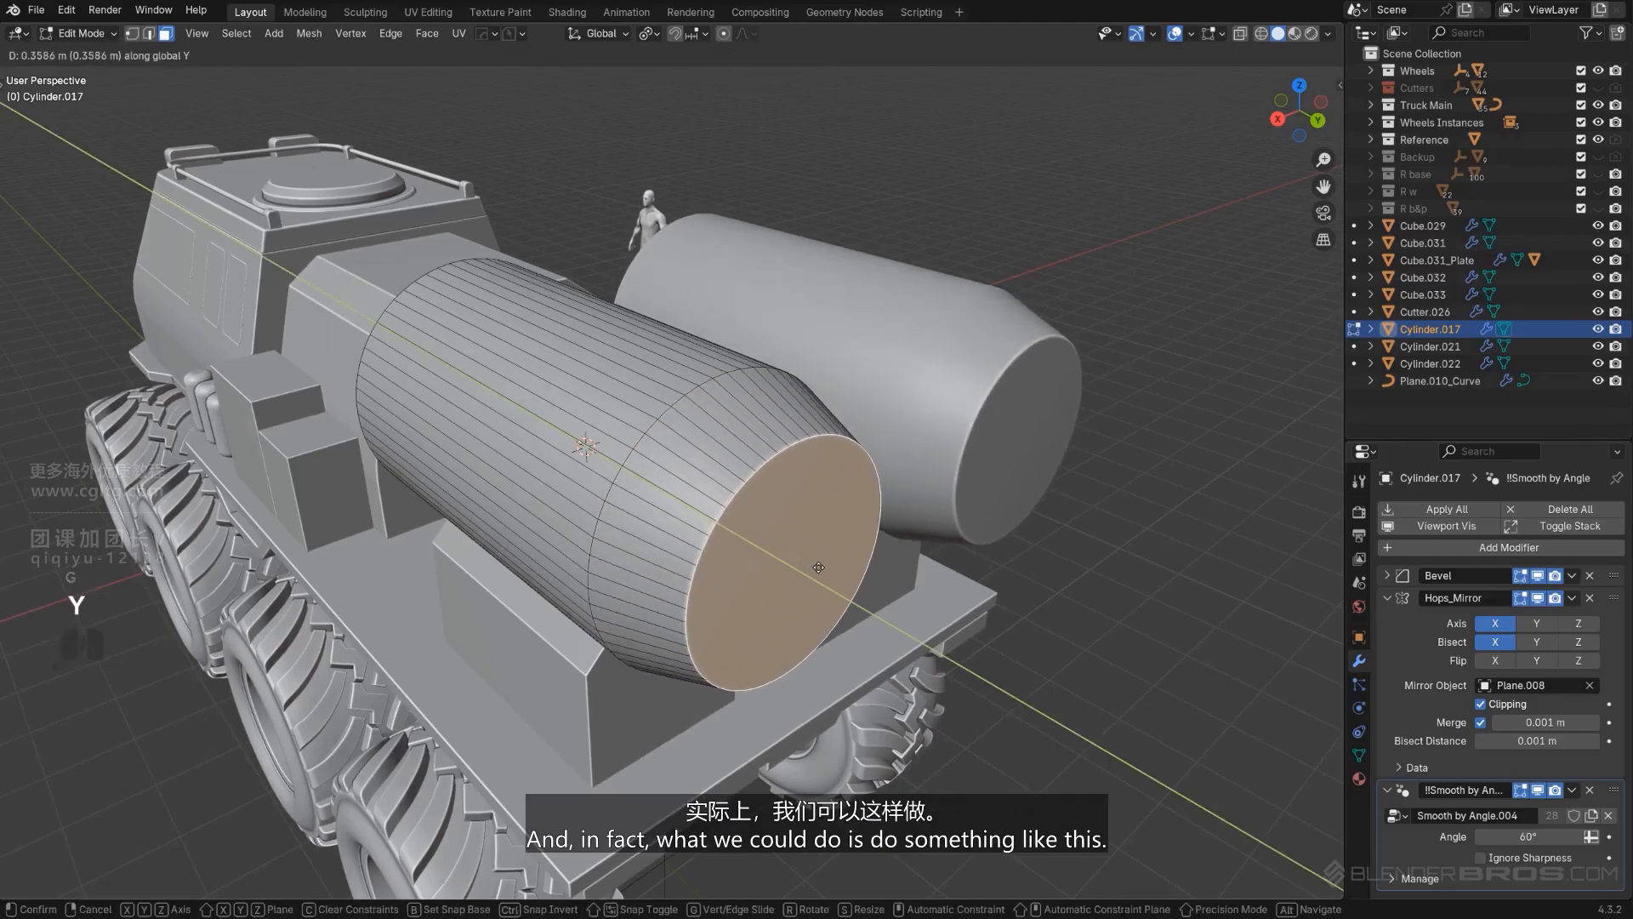
pyautogui.click(818, 567)
pyautogui.press('s')
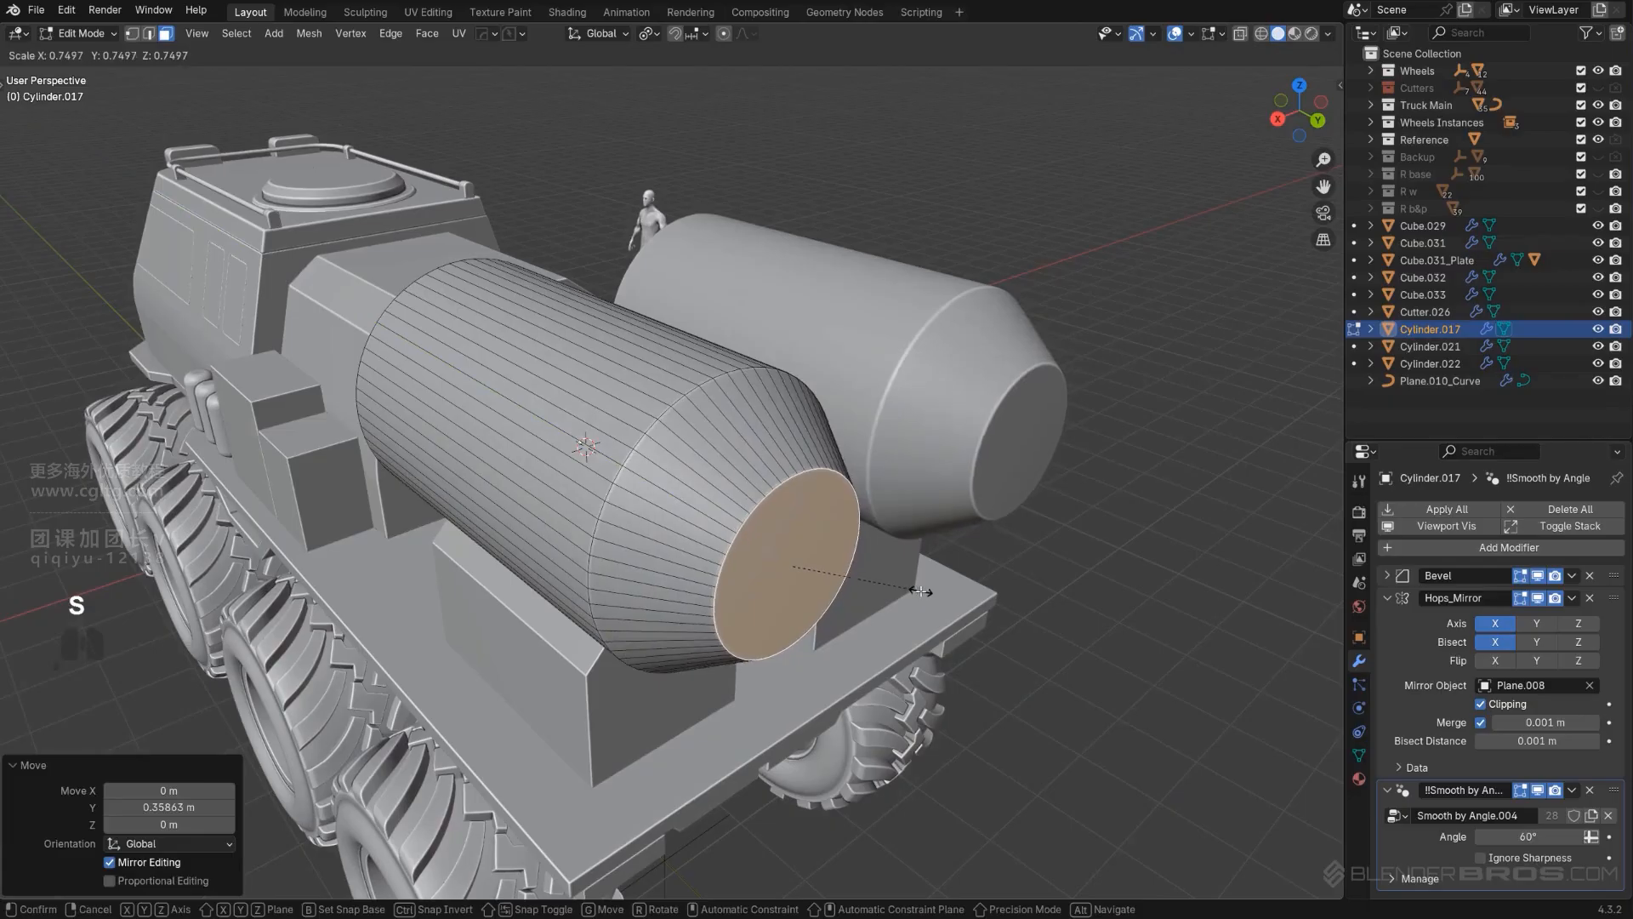
pyautogui.click(927, 592)
pyautogui.press('Tab')
pyautogui.press('Tab')
pyautogui.scroll(1, 925, 585)
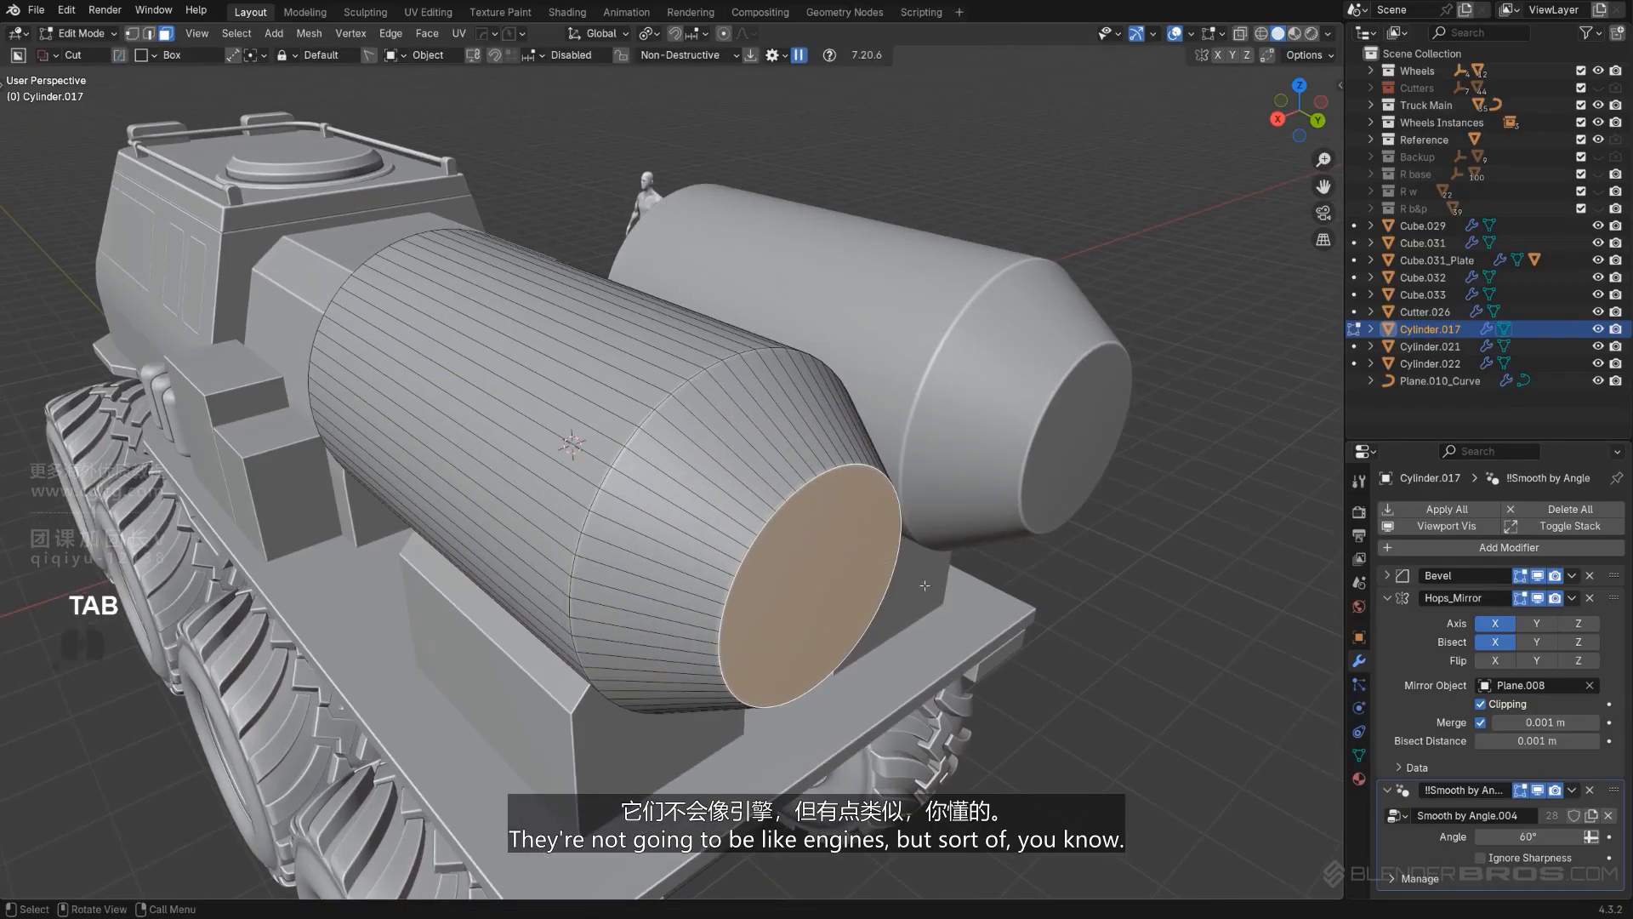
# Step: Inset the tank's rear end face about 0.21 m and extrude it inward into a recess scaled to 0.75
pyautogui.press('i')
pyautogui.click(953, 609)
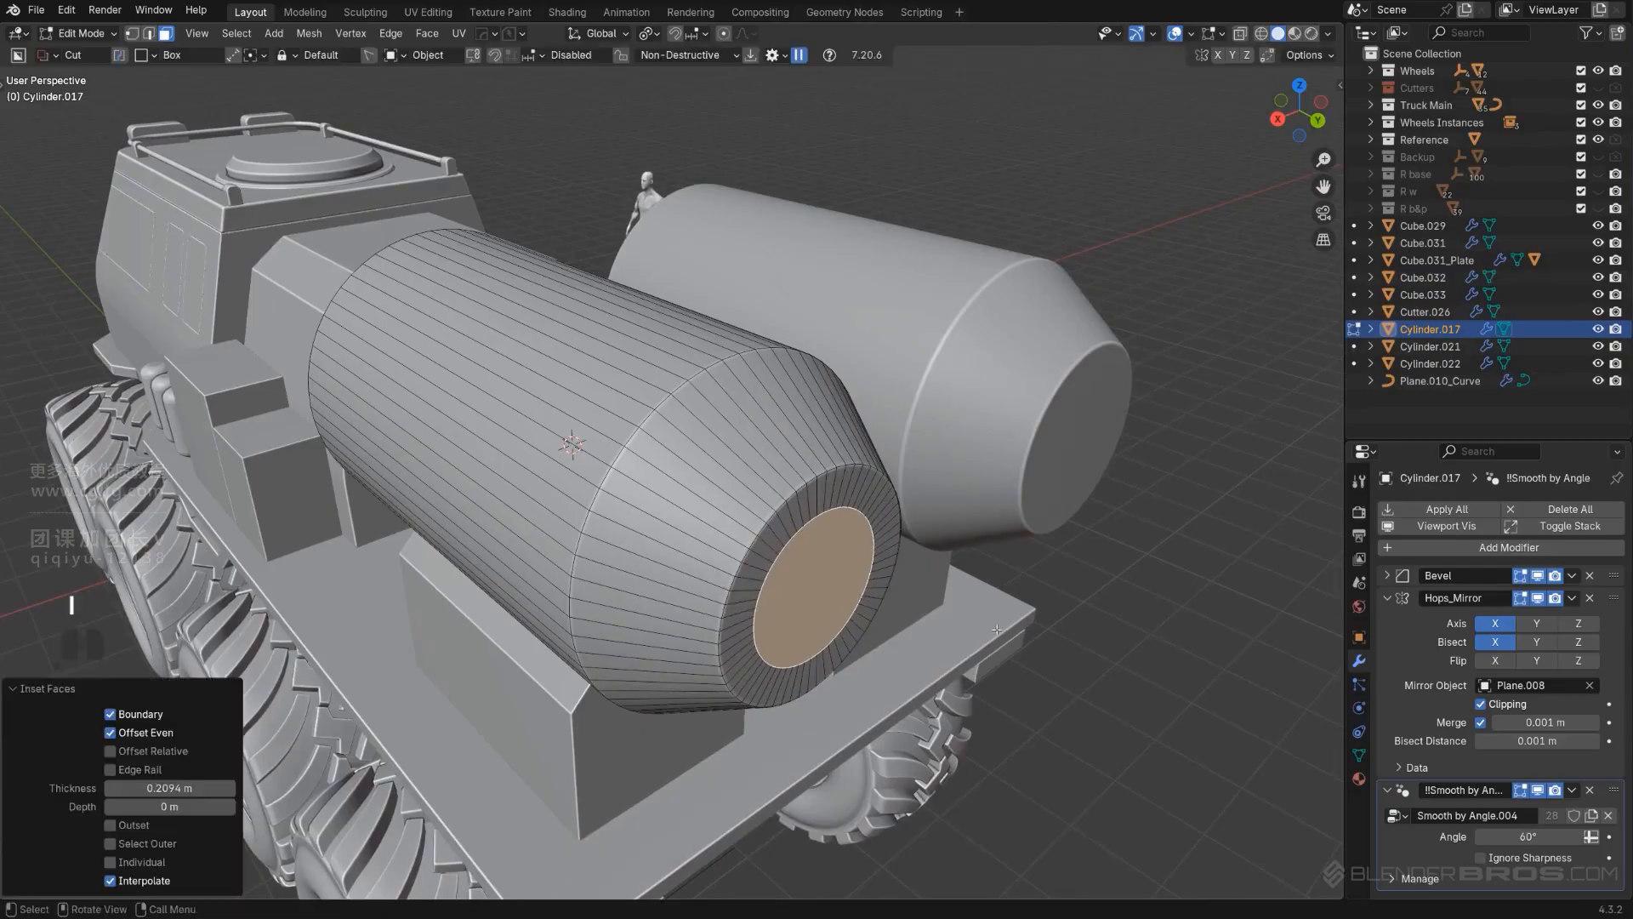
pyautogui.press('e')
pyautogui.click(933, 598)
pyautogui.press('s')
pyautogui.click(836, 552)
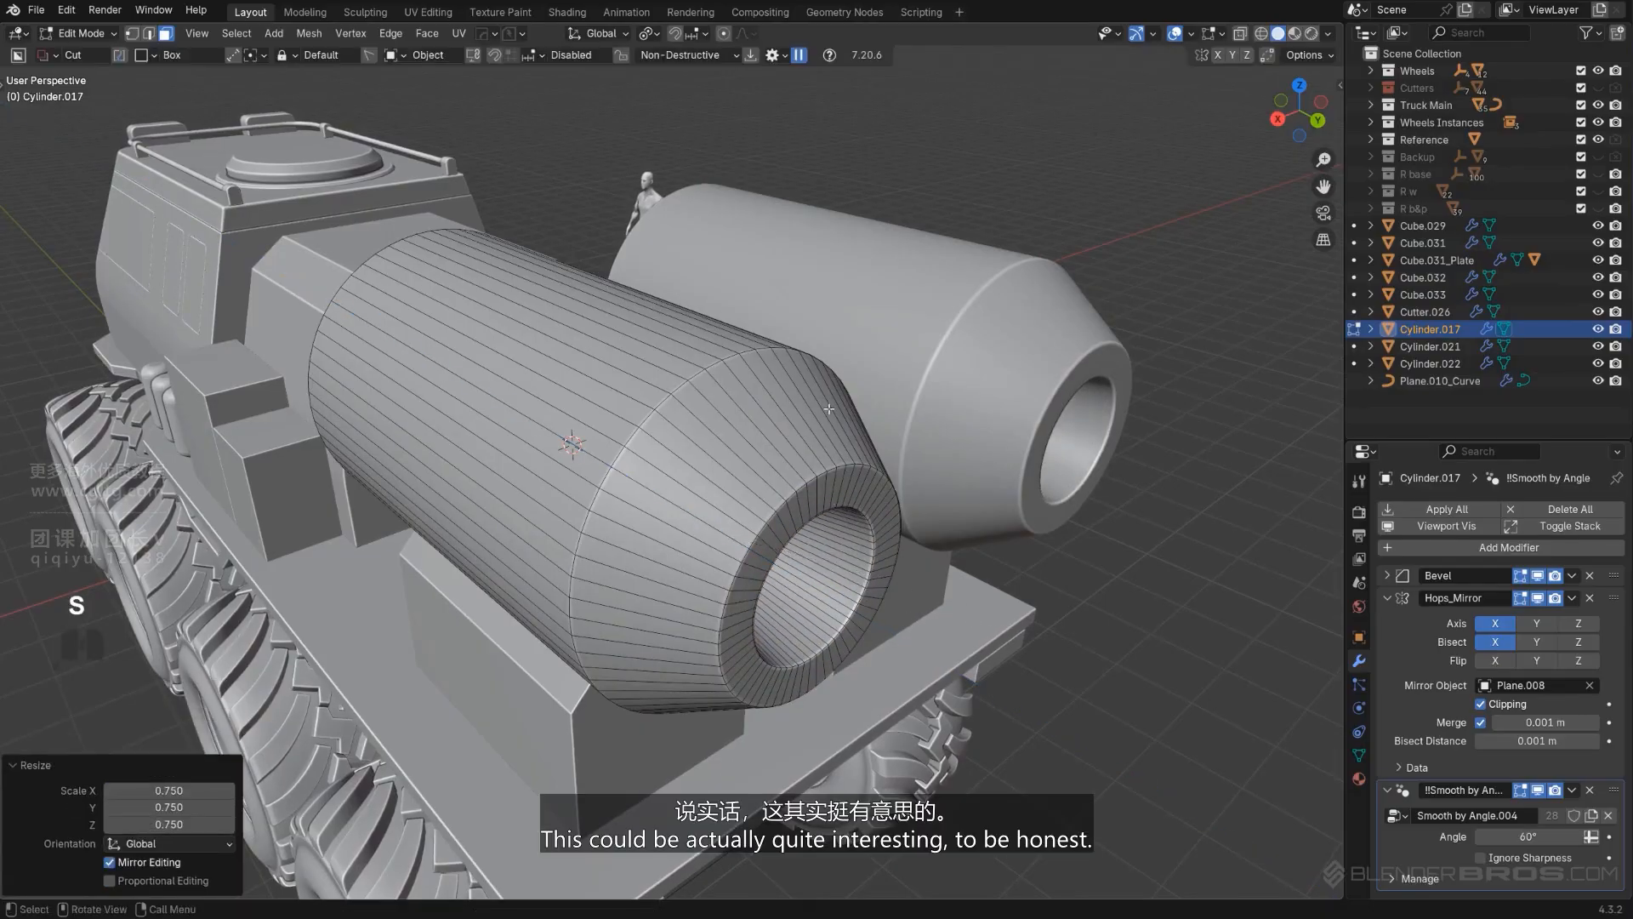
# Step: Try a single-segment bevel of about 0.3 m on the edge loop where the tank's rear taper begins
pyautogui.press('Tab')
pyautogui.keyDown('alt'); pyautogui.click(699, 376); pyautogui.keyUp('alt')
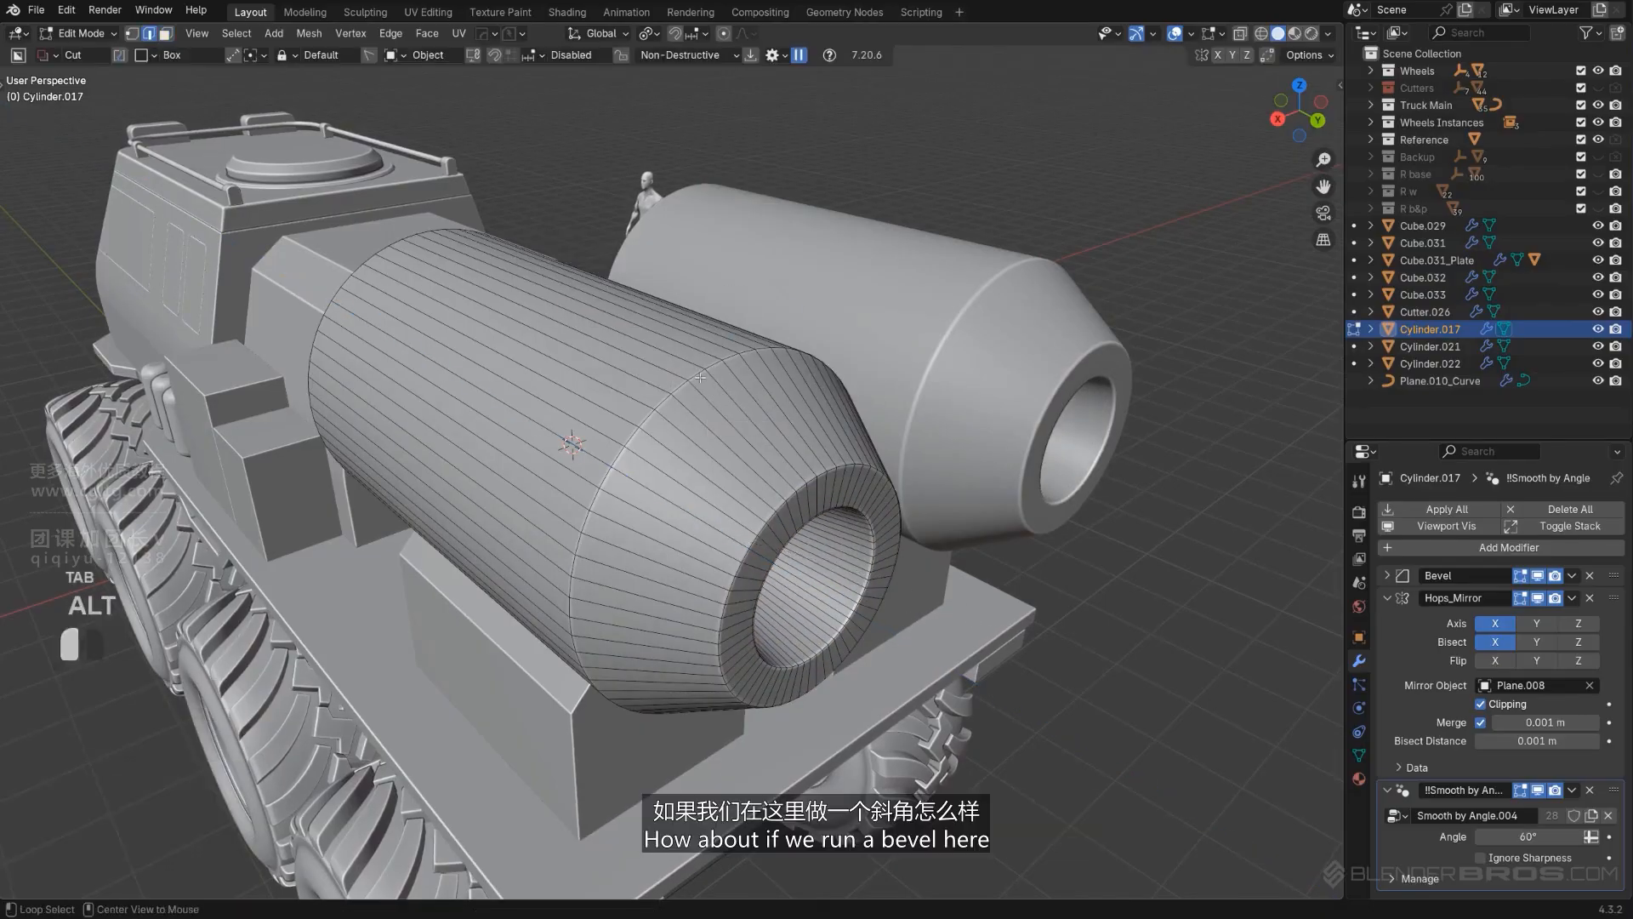
pyautogui.hotkey('ctrl', 'b')
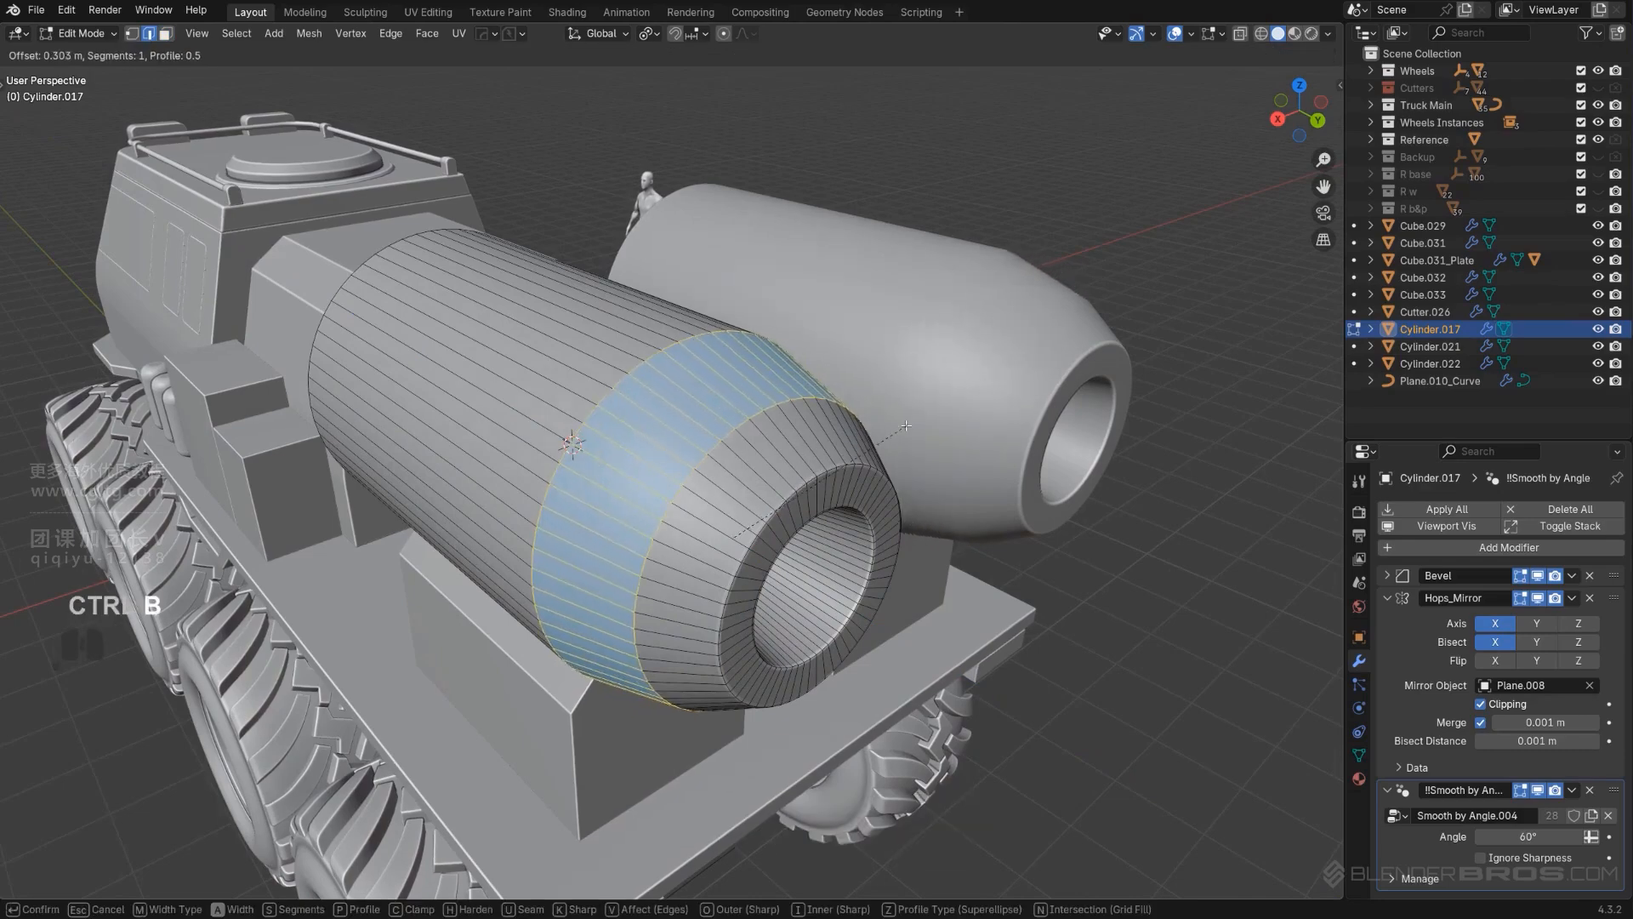
pyautogui.click(912, 418)
pyautogui.press('Tab')
pyautogui.scroll(-5, 875, 321)
pyautogui.moveTo(876, 321); pyautogui.dragTo(1146, 336, button='middle')
pyautogui.press('KP_5')
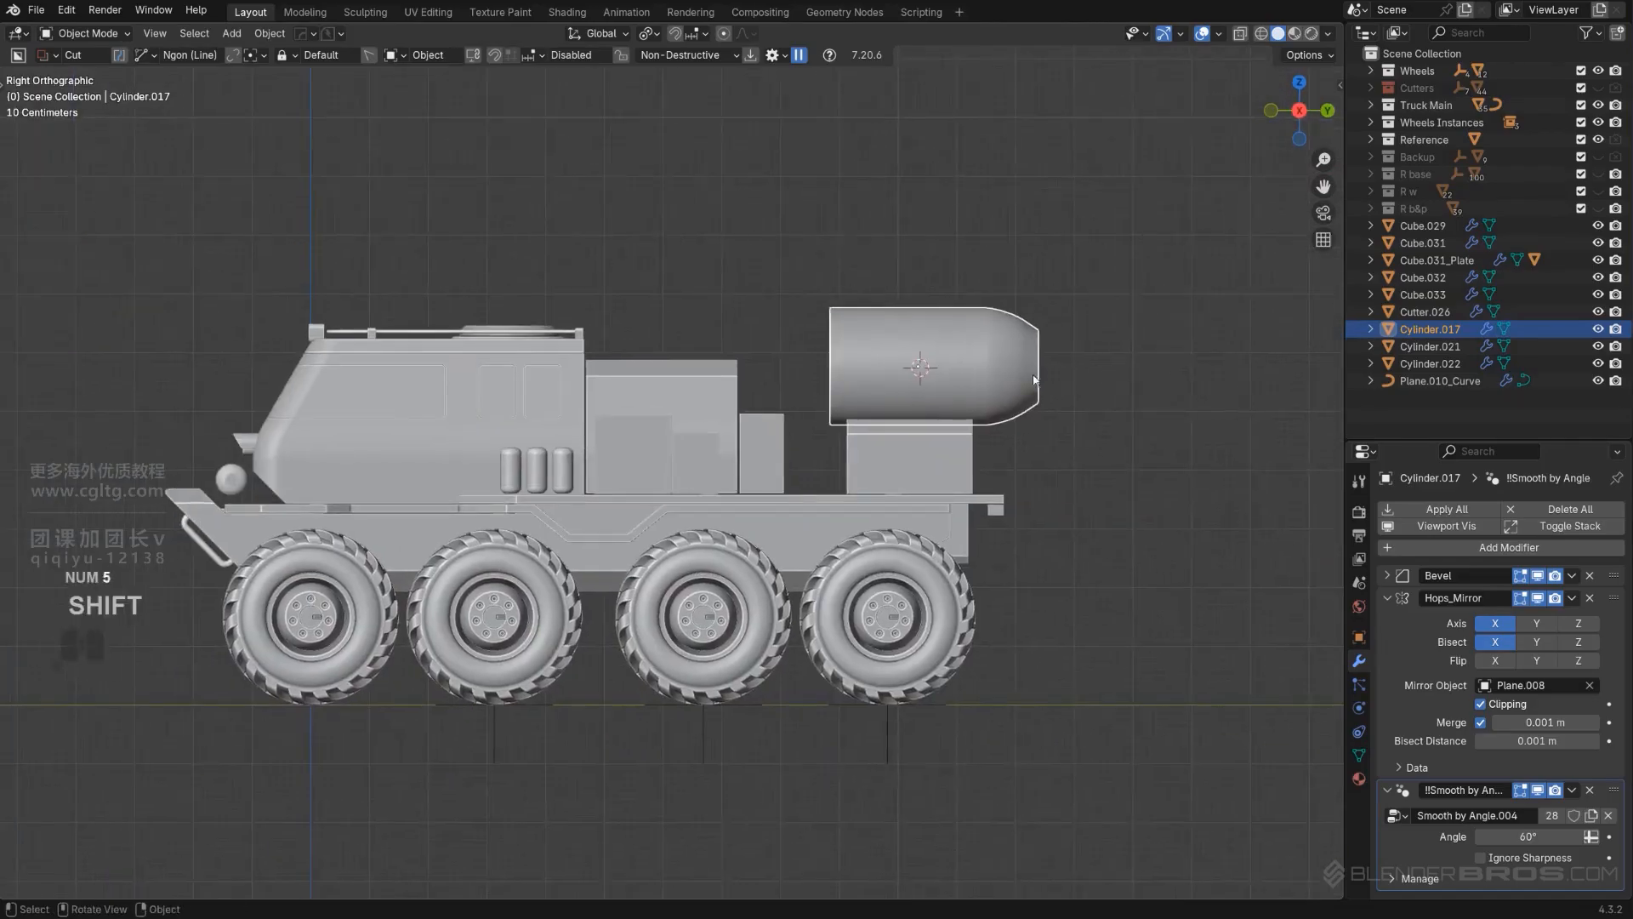
pyautogui.keyDown('shift'); pyautogui.moveTo(1082, 290); pyautogui.dragTo(848, 344, button='middle'); pyautogui.keyUp('shift')
pyautogui.scroll(-2, 851, 340)
# Step: Undo the single-segment bevel and try rounding the tank's rear taper loop with an 11-segment bevel of about 0.34 m
pyautogui.hotkey('ctrl', 'z')
pyautogui.hotkey('ctrl', 'z')
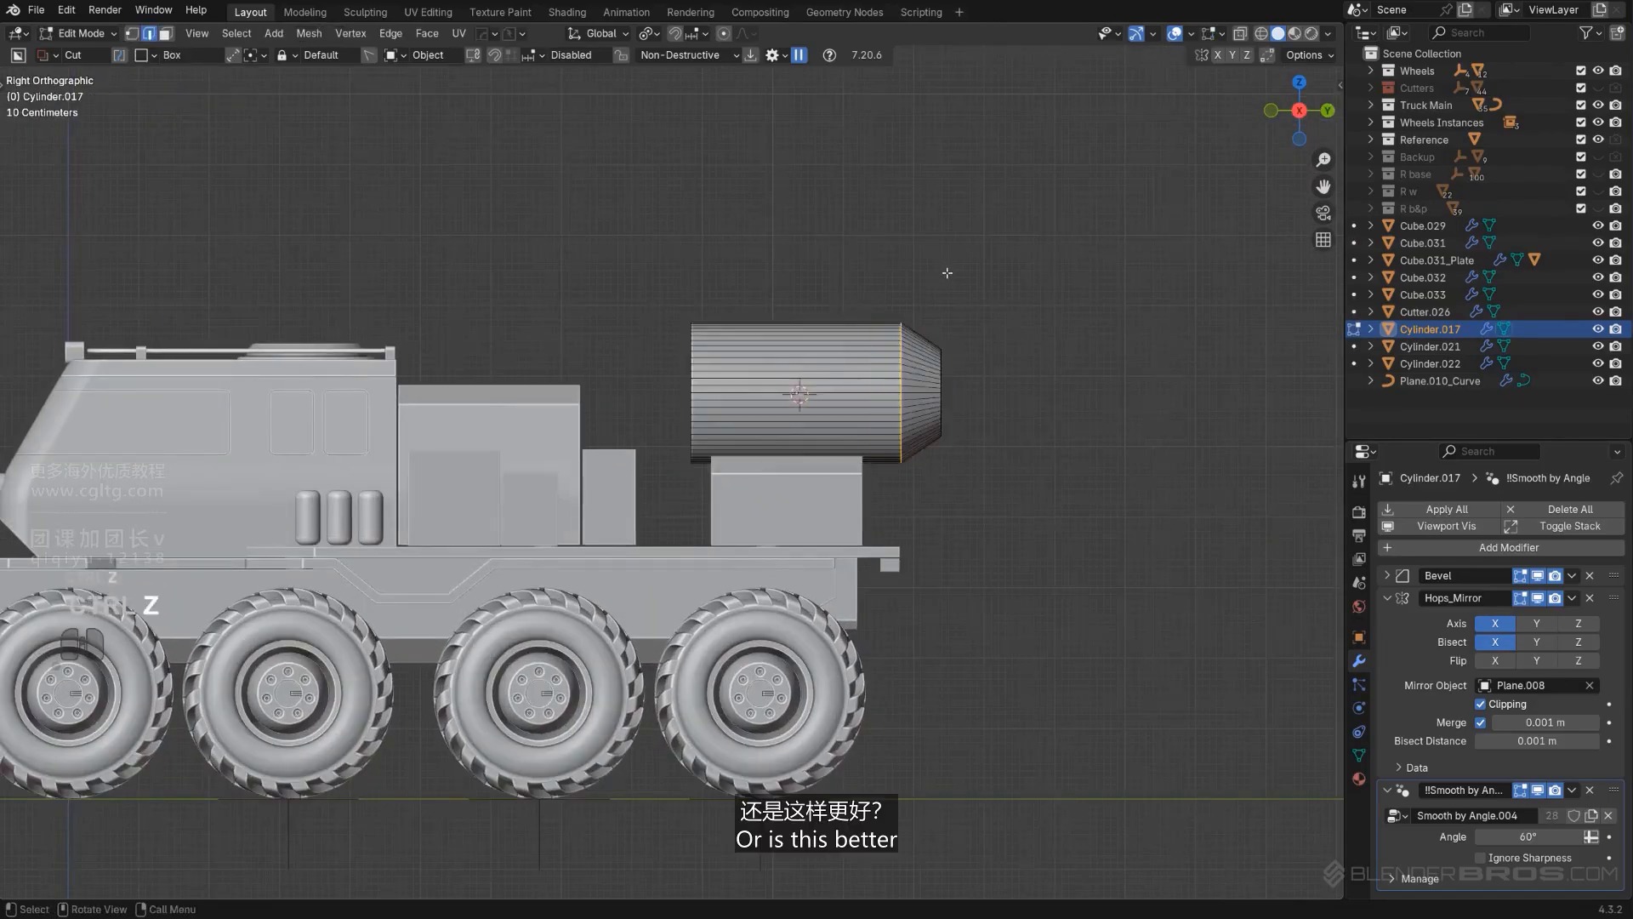
pyautogui.press('Tab')
pyautogui.scroll(2, 883, 355)
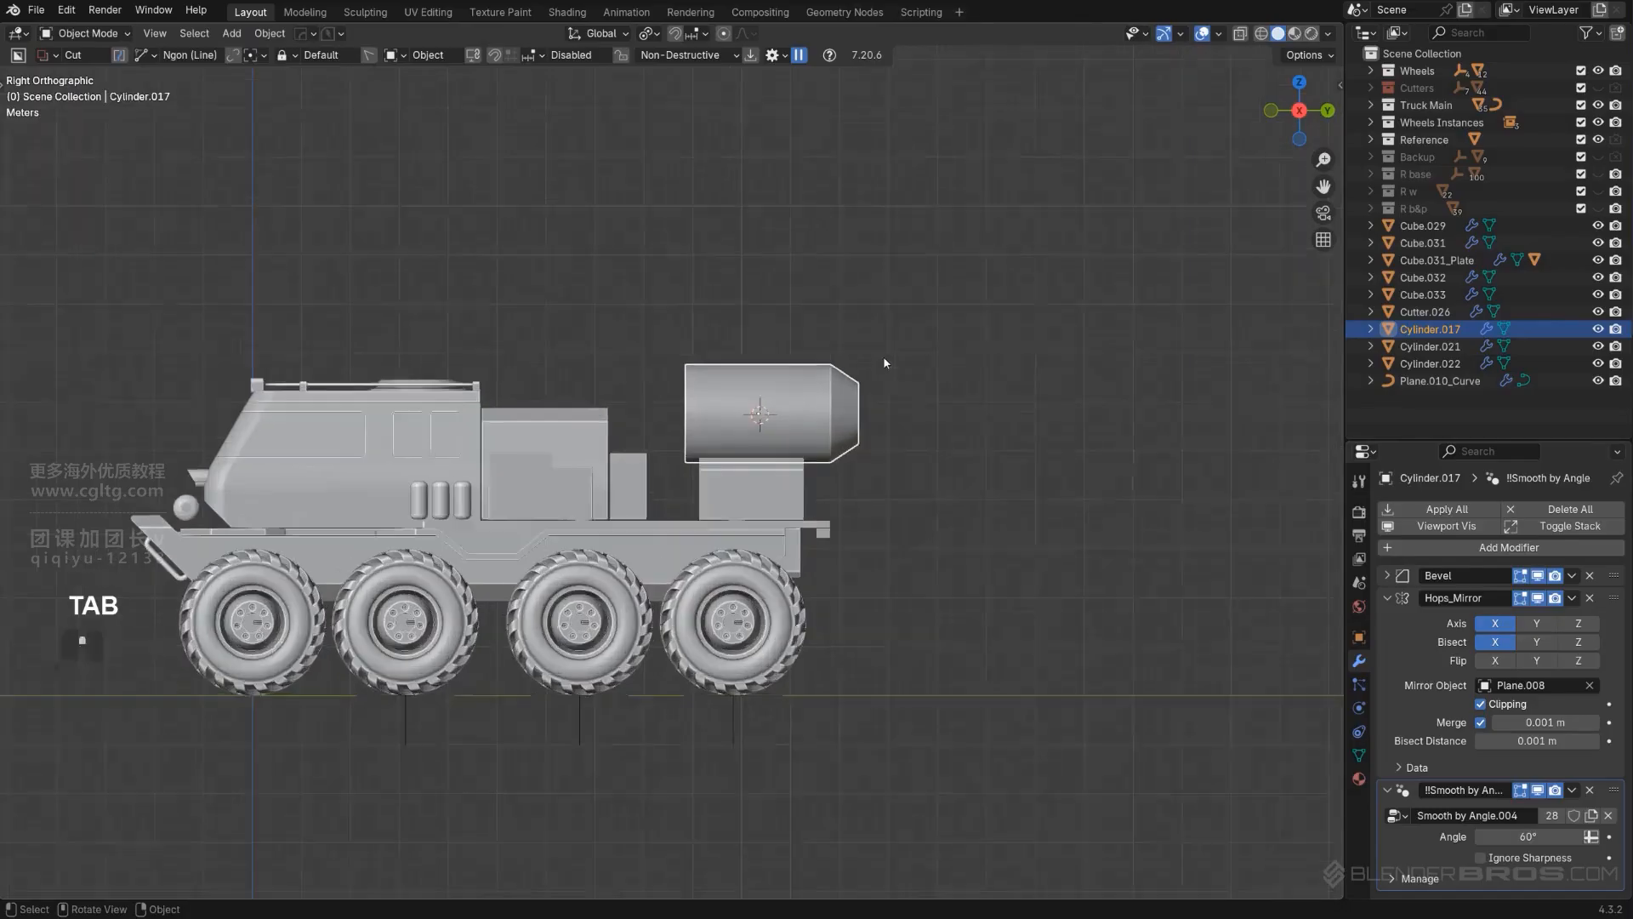
pyautogui.press('Tab')
pyautogui.hotkey('ctrl', 'b')
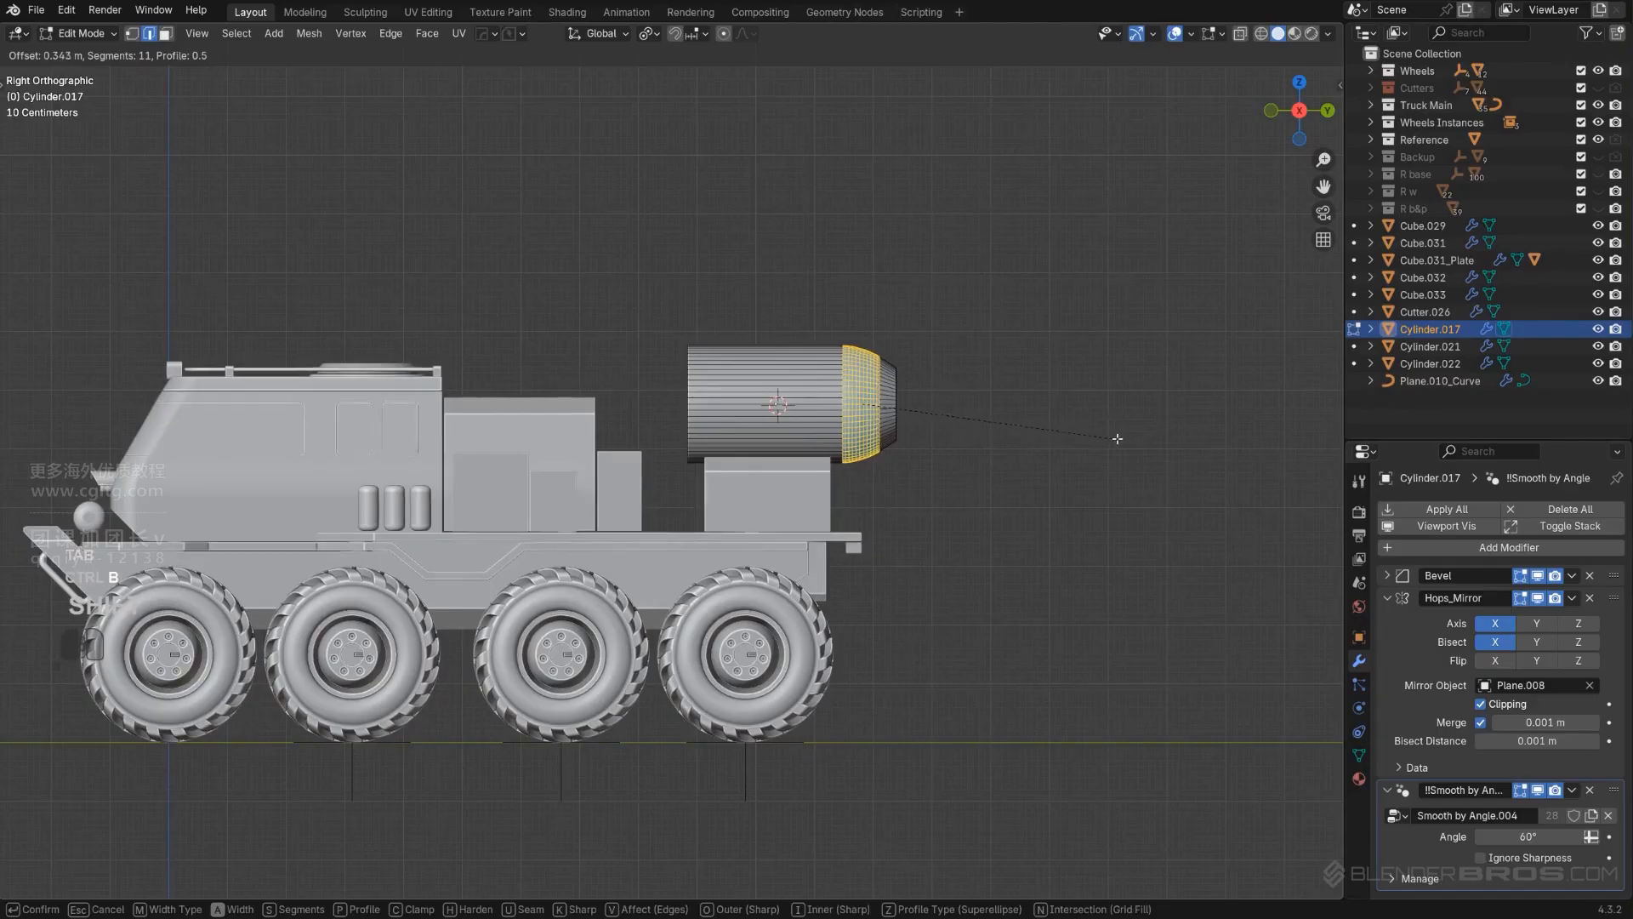
pyautogui.click(1117, 438)
pyautogui.press('Tab')
pyautogui.scroll(2, 1012, 349)
pyautogui.press('Tab')
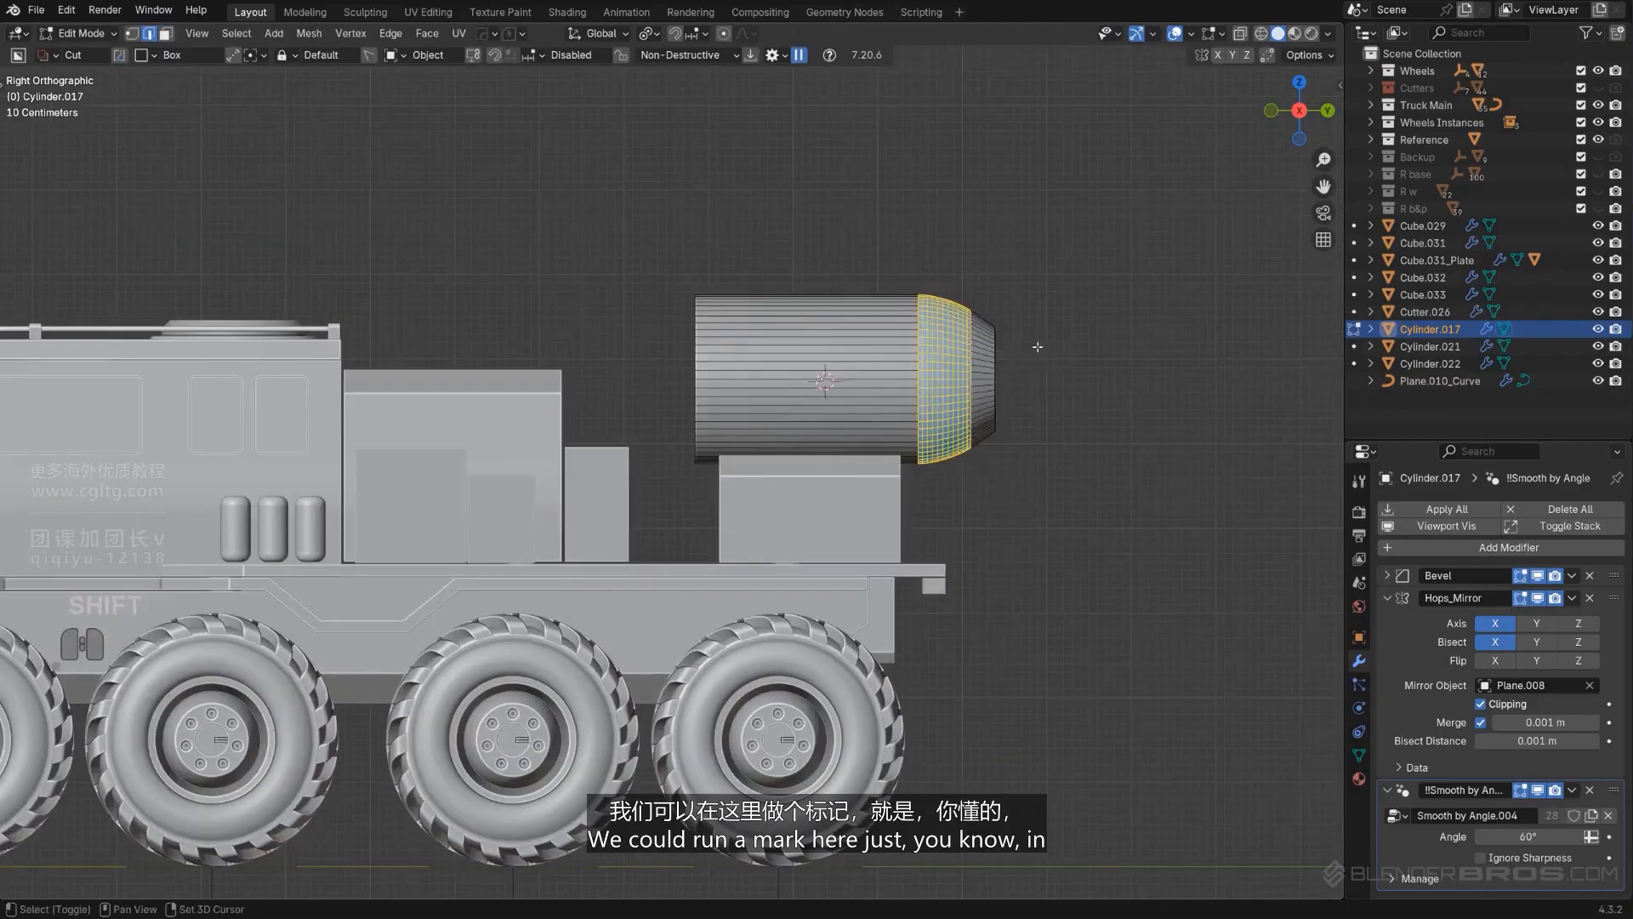
# Step: Undo the rounded bevel and try a HardOps vertex-group Bevel modifier on the tank's rear taper loop
pyautogui.hotkey('ctrl', 'z')
pyautogui.hotkey('ctrl', 'z')
pyautogui.hotkey('ctrl', 'z')
pyautogui.scroll(1, 1064, 332)
pyautogui.keyDown('shift'); pyautogui.moveTo(1315, 174); pyautogui.dragTo(980, 306, button='middle'); pyautogui.keyUp('shift')
pyautogui.scroll(1, 980, 306)
pyautogui.press('q')
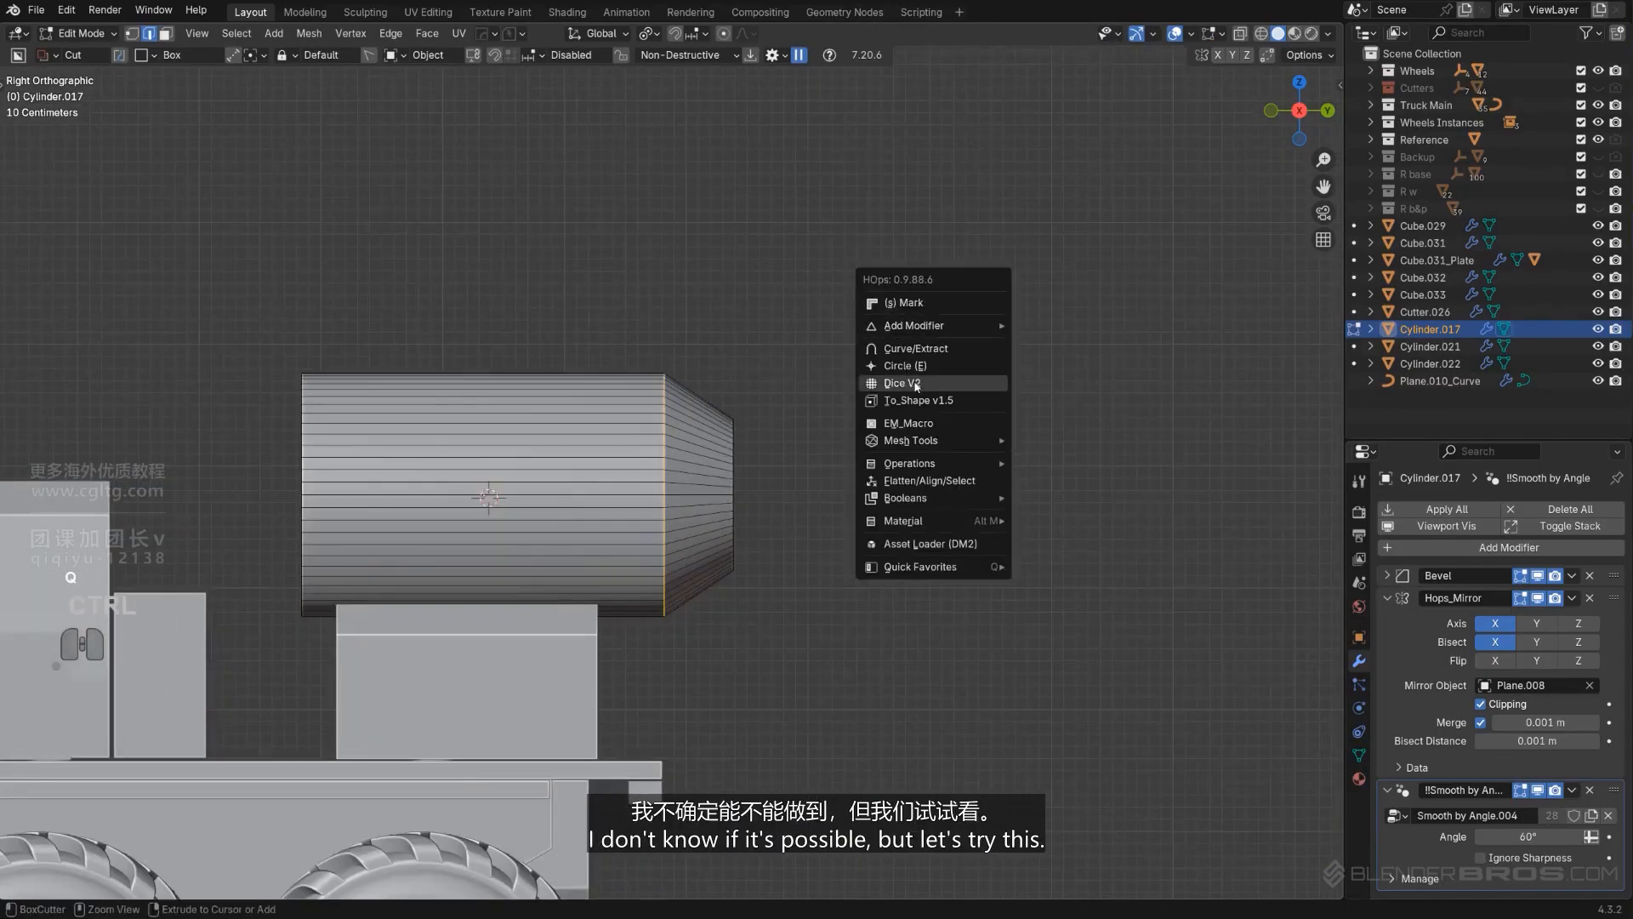
pyautogui.click(922, 308)
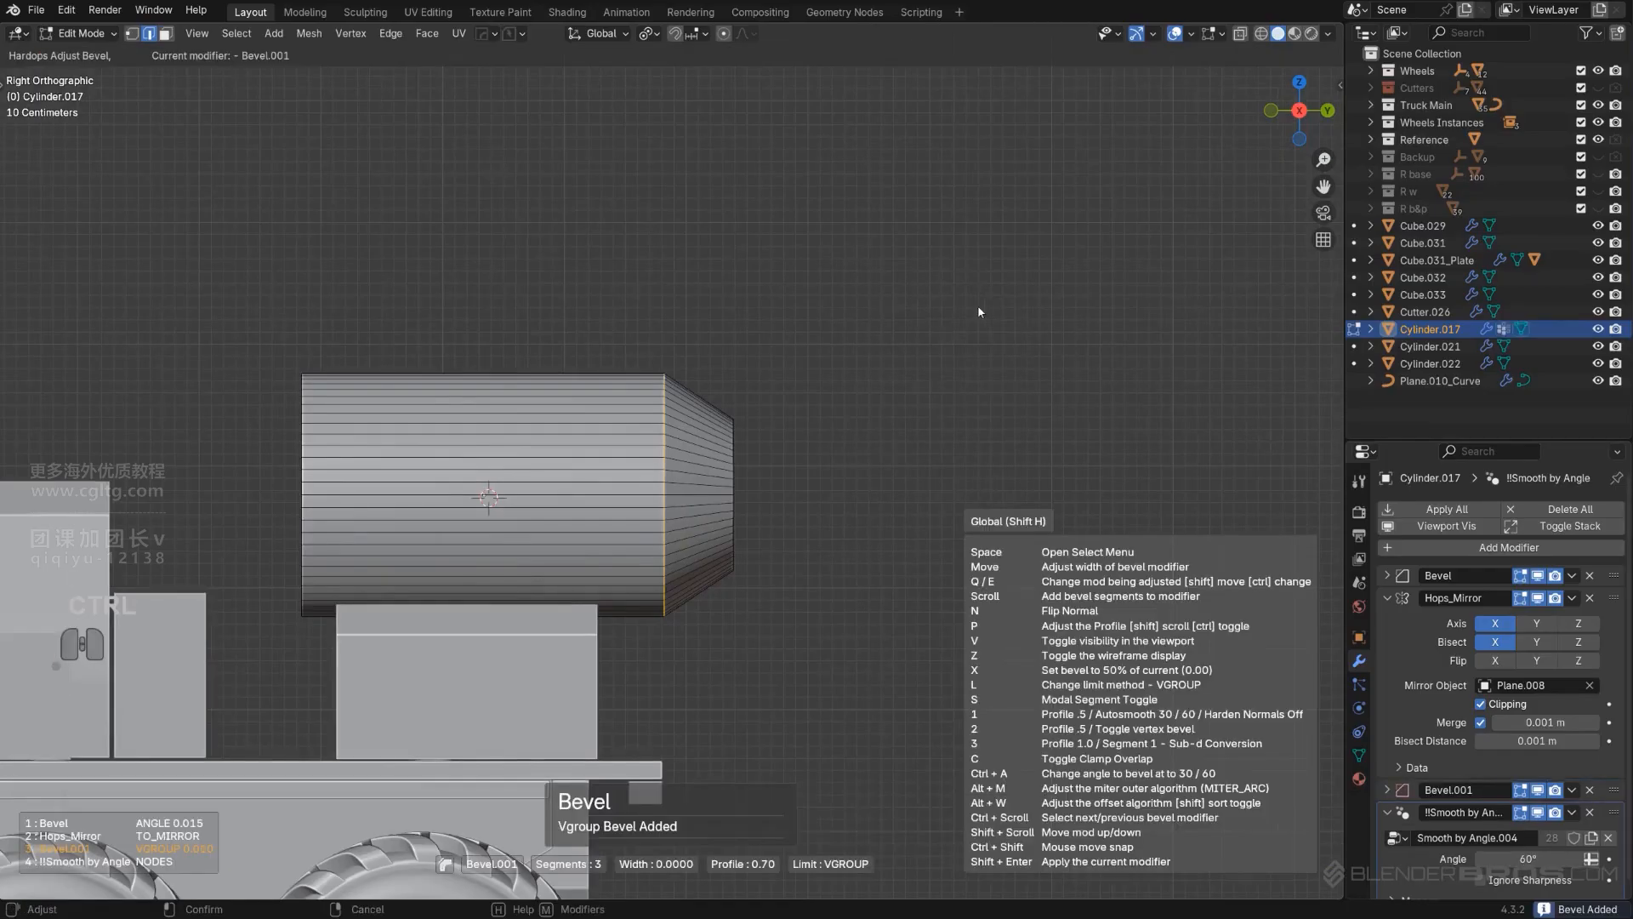
pyautogui.rightClick(925, 364)
pyautogui.keyDown('shift'); pyautogui.moveTo(685, 492); pyautogui.dragTo(700, 507, button='middle'); pyautogui.keyUp('shift')
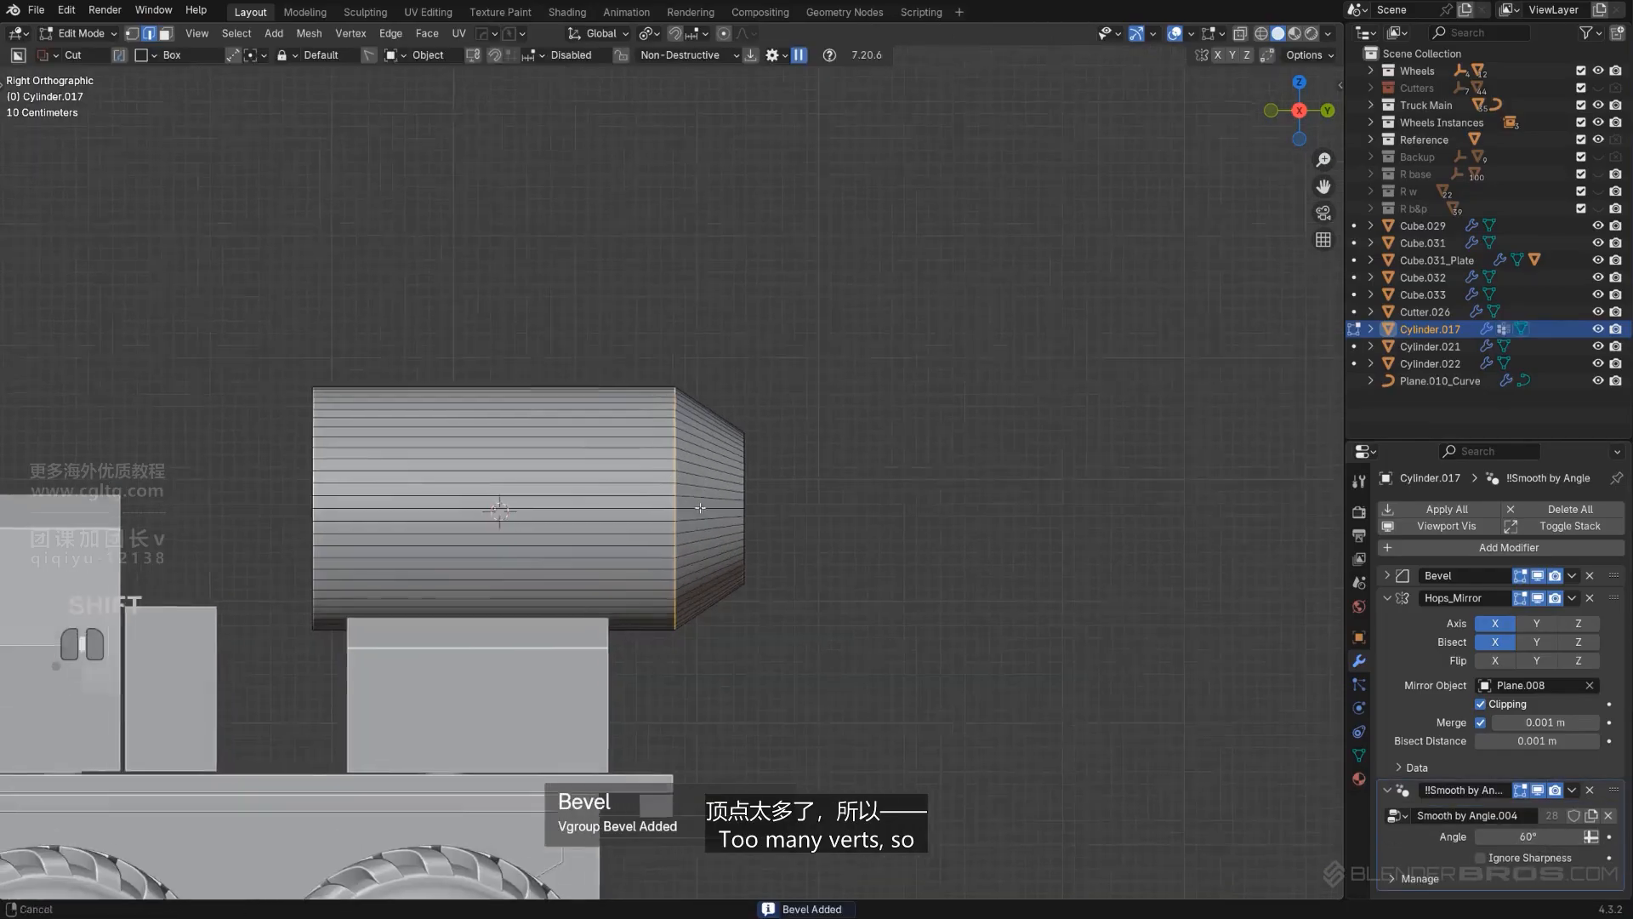
# Step: Inset the tank's front end face about 0.24 m
pyautogui.press('KP_5')
pyautogui.scroll(-2, 563, 529)
pyautogui.moveTo(563, 529); pyautogui.dragTo(622, 575, button='middle')
pyautogui.keyDown('shift'); pyautogui.moveTo(622, 575); pyautogui.dragTo(728, 466, button='middle'); pyautogui.keyUp('shift')
pyautogui.scroll(1, 765, 515)
pyautogui.scroll(2, 765, 511)
pyautogui.press('Tab')
pyautogui.scroll(2, 767, 486)
pyautogui.scroll(-3, 713, 464)
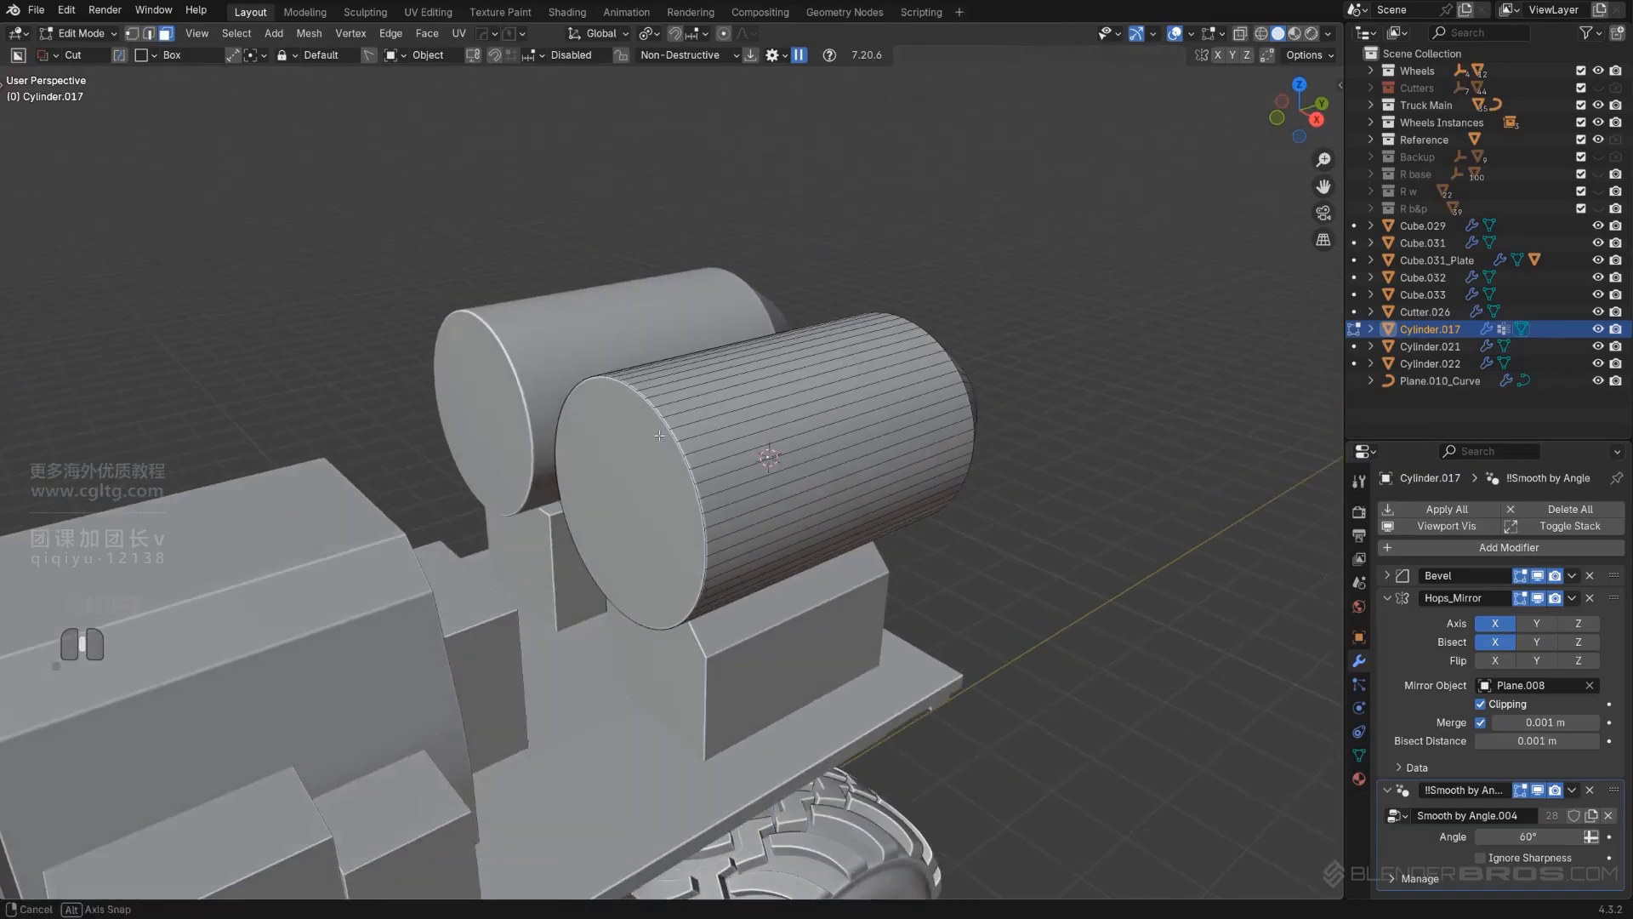
pyautogui.click(654, 478)
pyautogui.press('i')
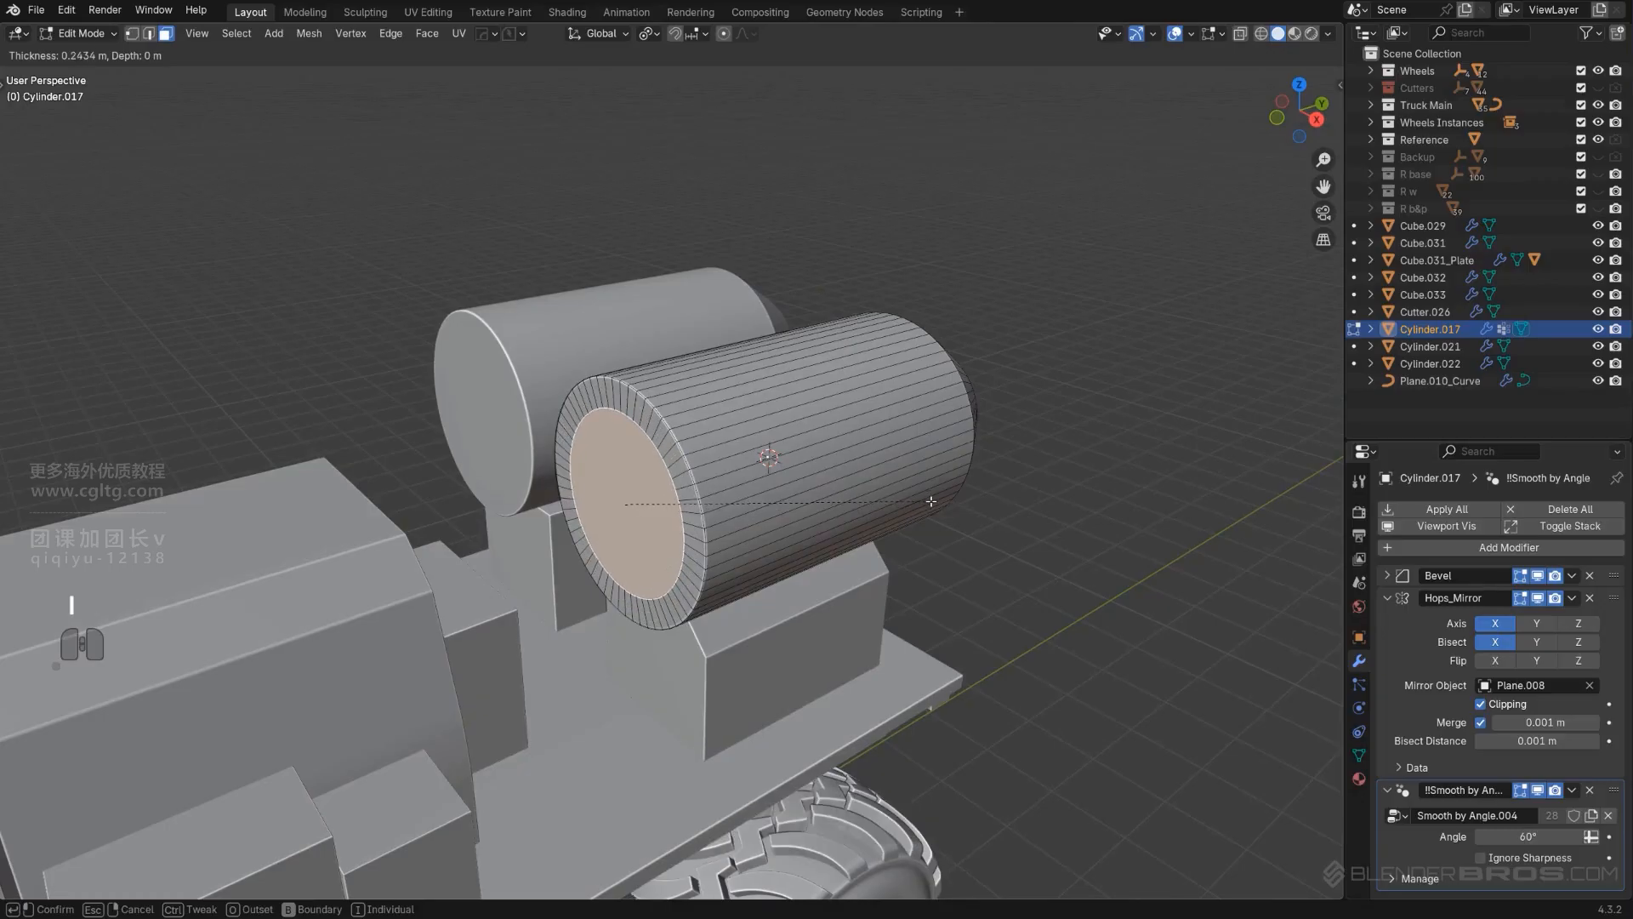
pyautogui.click(932, 502)
# Step: Inset the front end's inner face another 0.24 m or so and push it about 0.14 m into the tank along Y
pyautogui.press('i')
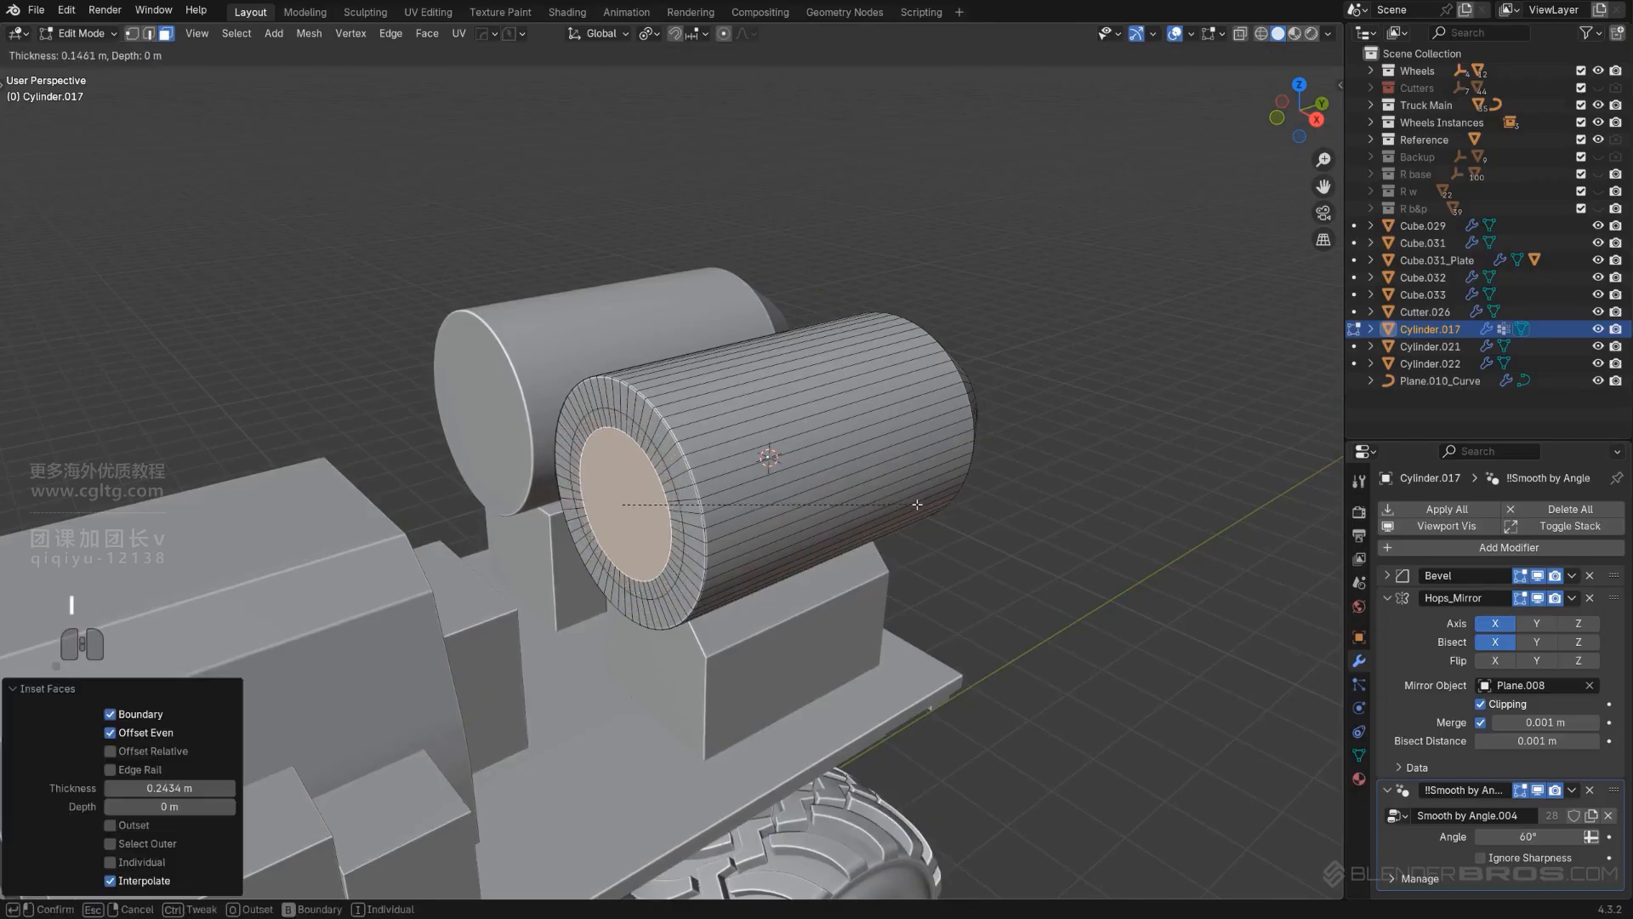
pyautogui.click(918, 505)
pyautogui.press('g')
pyautogui.press('y')
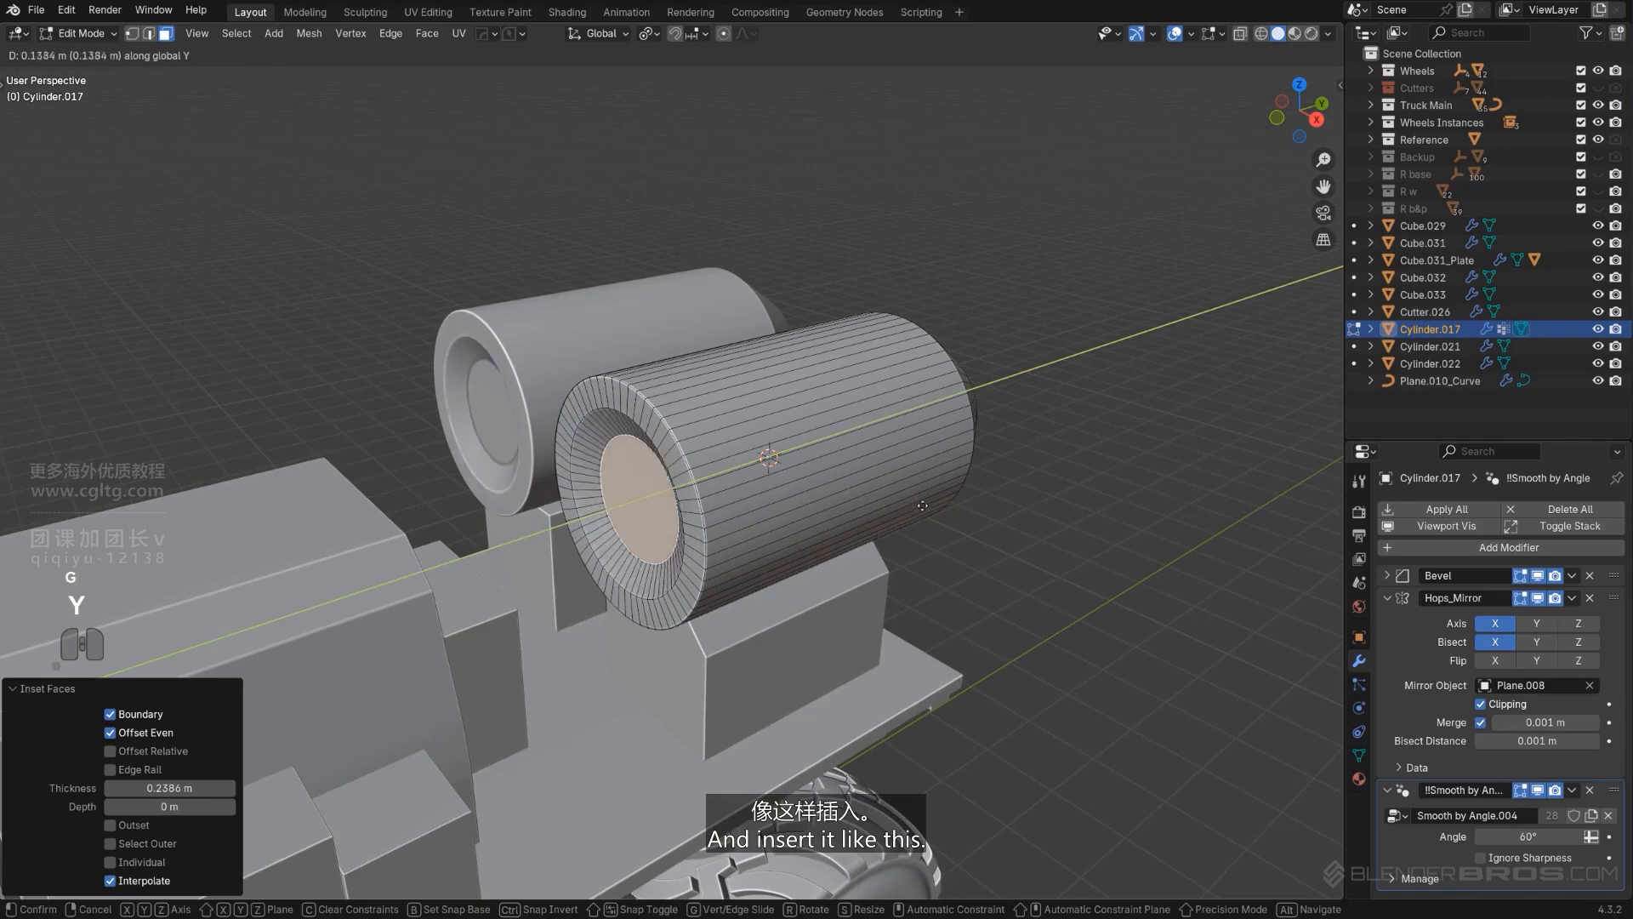
pyautogui.click(925, 505)
# Step: Chamfer the outer rim of the tank's front end with a single-segment bevel of about 0.1 m
pyautogui.press('Tab')
pyautogui.click(689, 473)
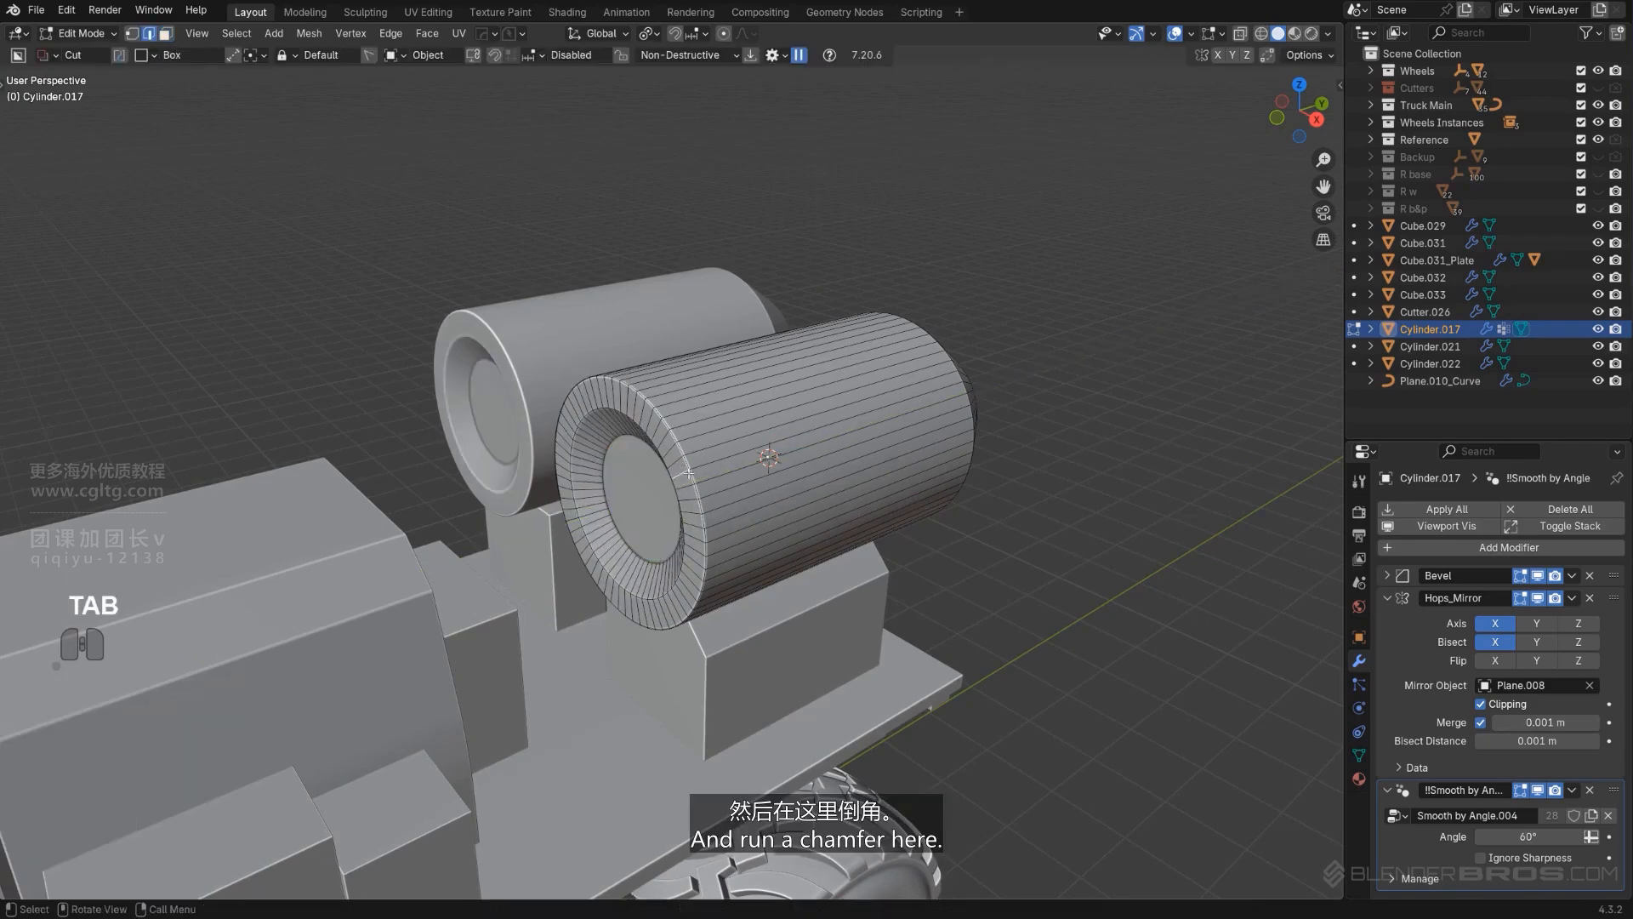
pyautogui.hotkey('ctrl', 'b')
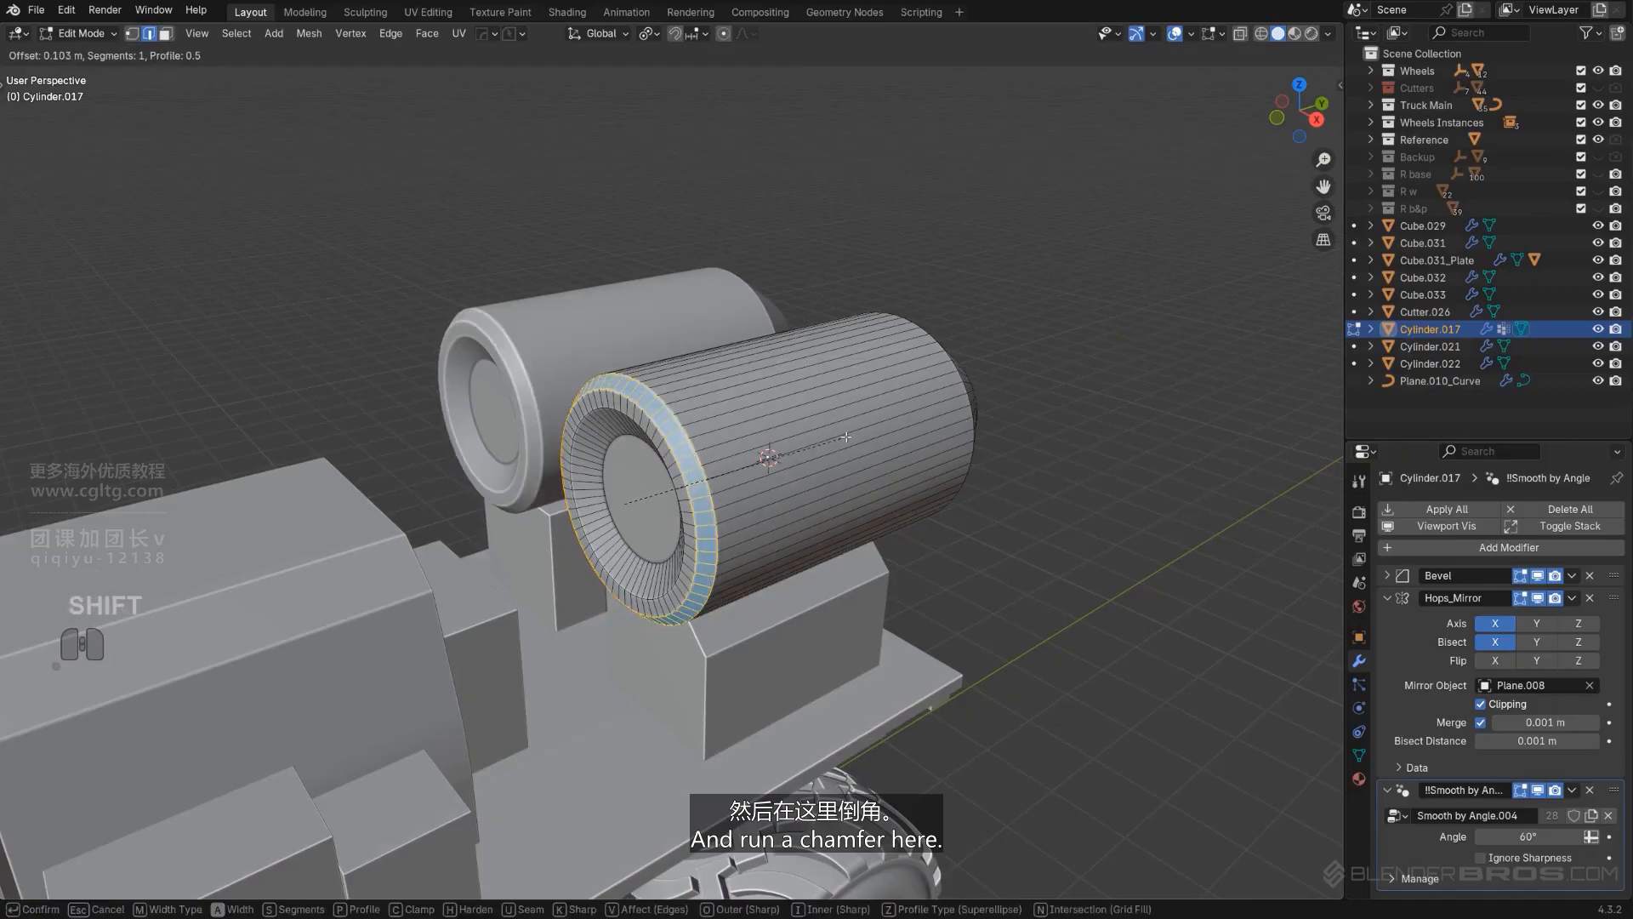
pyautogui.click(825, 437)
pyautogui.press('Tab')
pyautogui.scroll(-5, 801, 379)
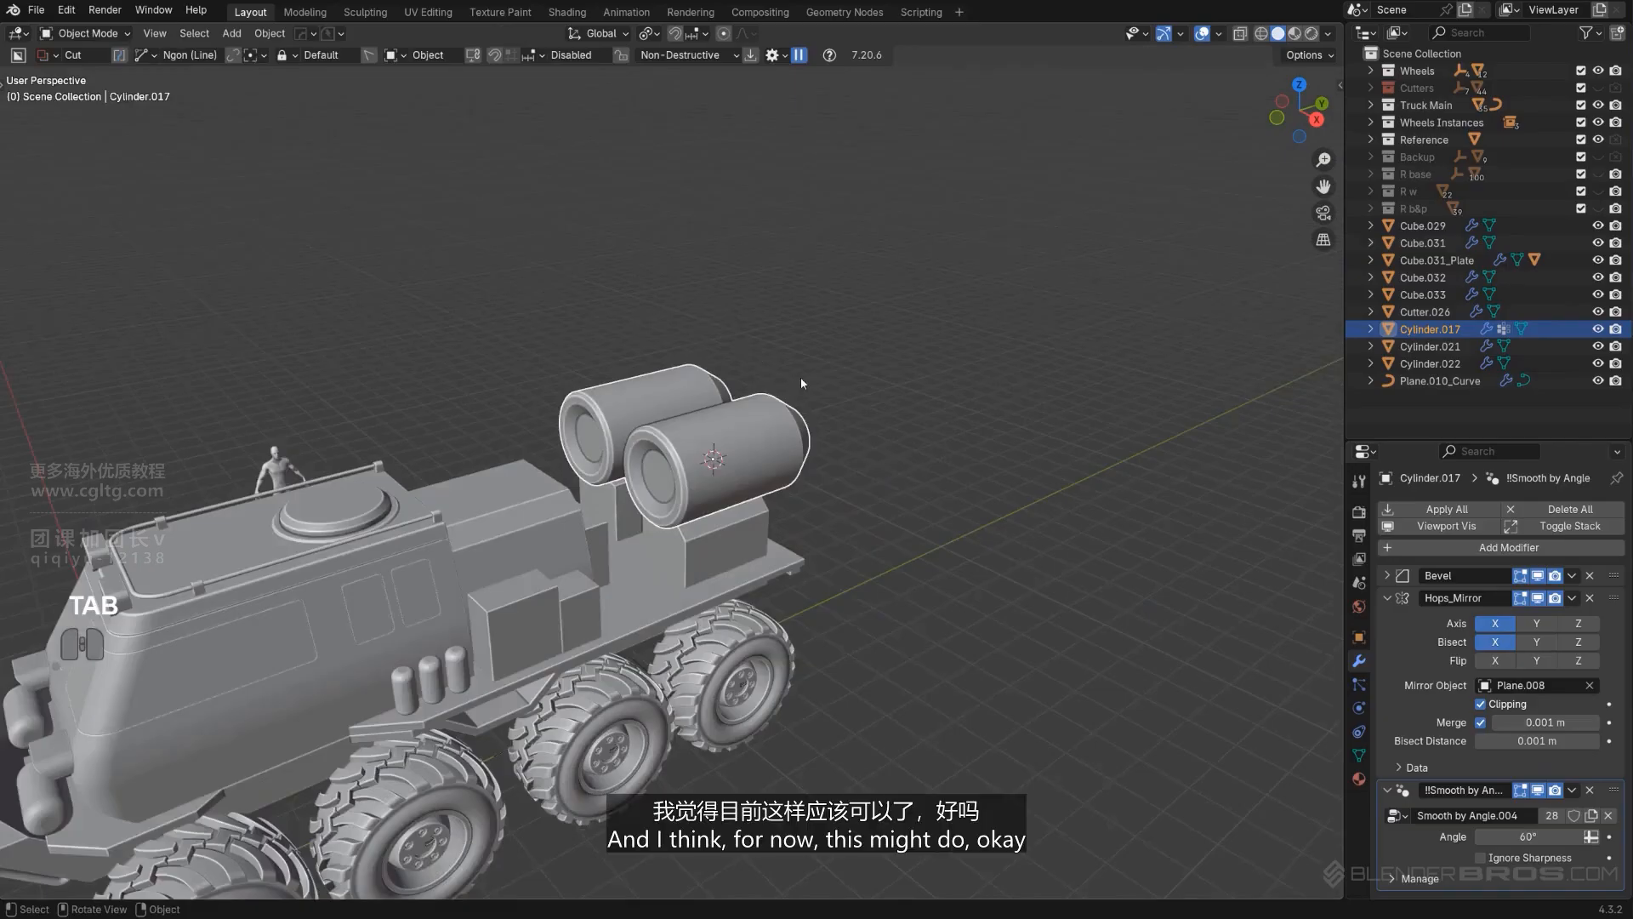
# Step: Add a loop cut around the tank body and slide it toward the front end at a factor of about 0.667
pyautogui.moveTo(799, 376)
pyautogui.mouseDown(button='middle')
pyautogui.moveTo(829, 313)
pyautogui.moveTo(762, 350)
pyautogui.moveTo(609, 334)
pyautogui.moveTo(744, 338)
pyautogui.moveTo(817, 317)
pyautogui.mouseUp(button='middle')
pyautogui.keyDown('alt'); pyautogui.scroll(1, 817, 318); pyautogui.keyUp('alt')
pyautogui.press('KP_5')
pyautogui.moveTo(961, 417)
pyautogui.keyDown('shift'); pyautogui.mouseDown(button='middle')
pyautogui.moveTo(1097, 416)
pyautogui.moveTo(1010, 488)
pyautogui.moveTo(935, 484)
pyautogui.mouseUp(button='middle'); pyautogui.keyUp('shift')
pyautogui.scroll(1, 952, 419)
pyautogui.keyDown('shift'); pyautogui.moveTo(936, 483); pyautogui.dragTo(606, 565, button='middle'); pyautogui.keyUp('shift')
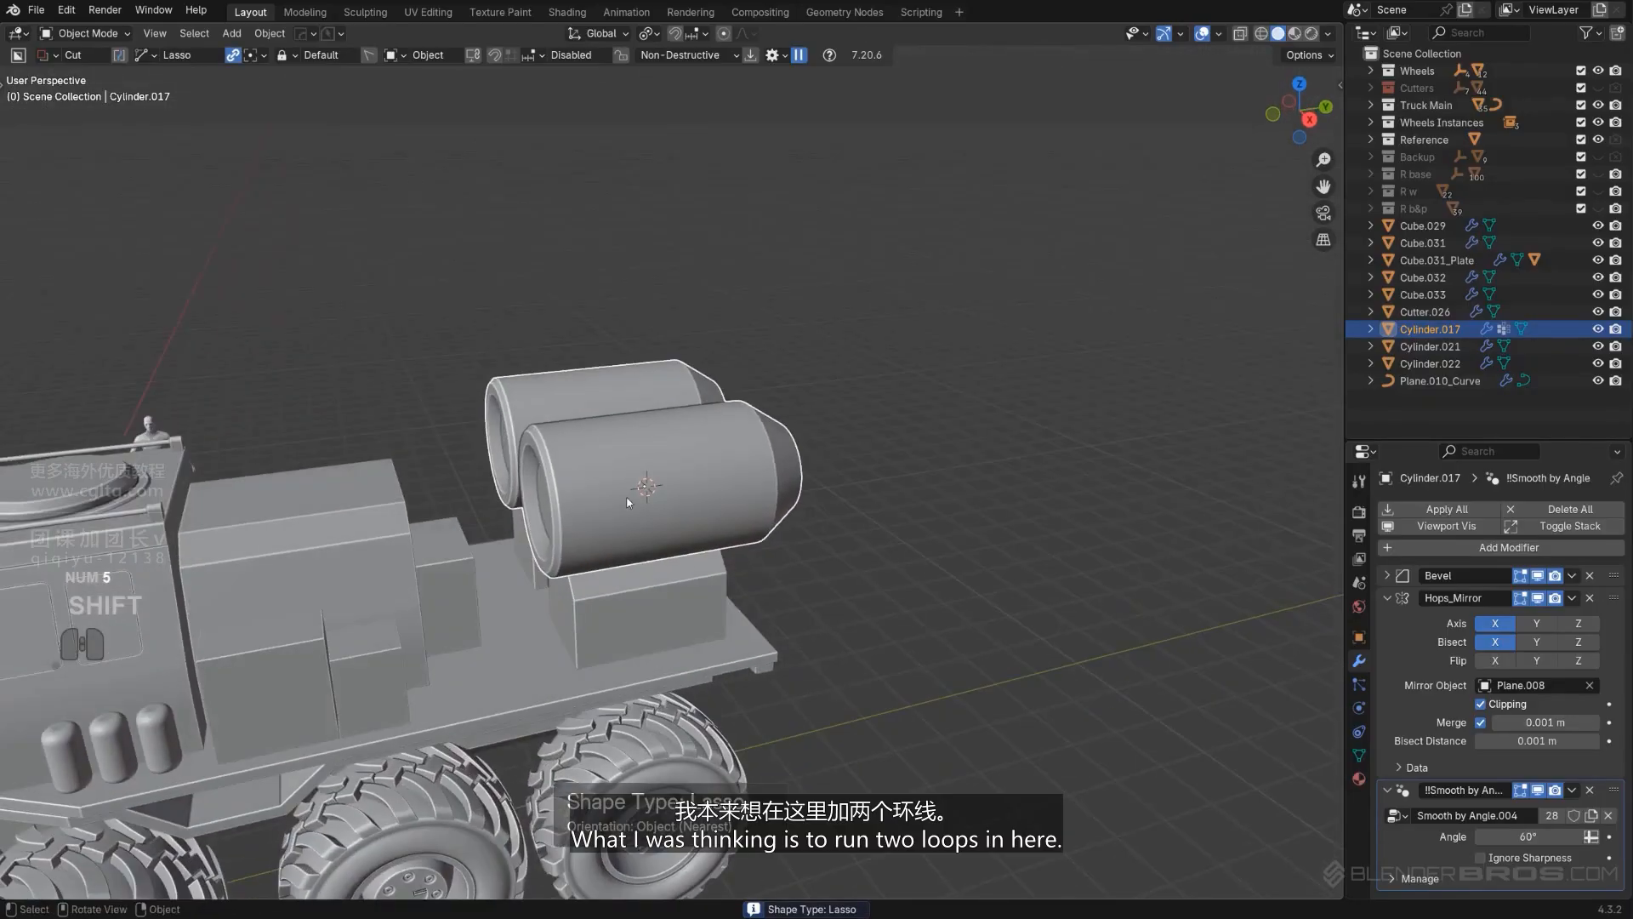
pyautogui.press('Tab')
pyautogui.scroll(2, 630, 570)
pyautogui.hotkey('ctrl', 'r')
pyautogui.click(561, 529)
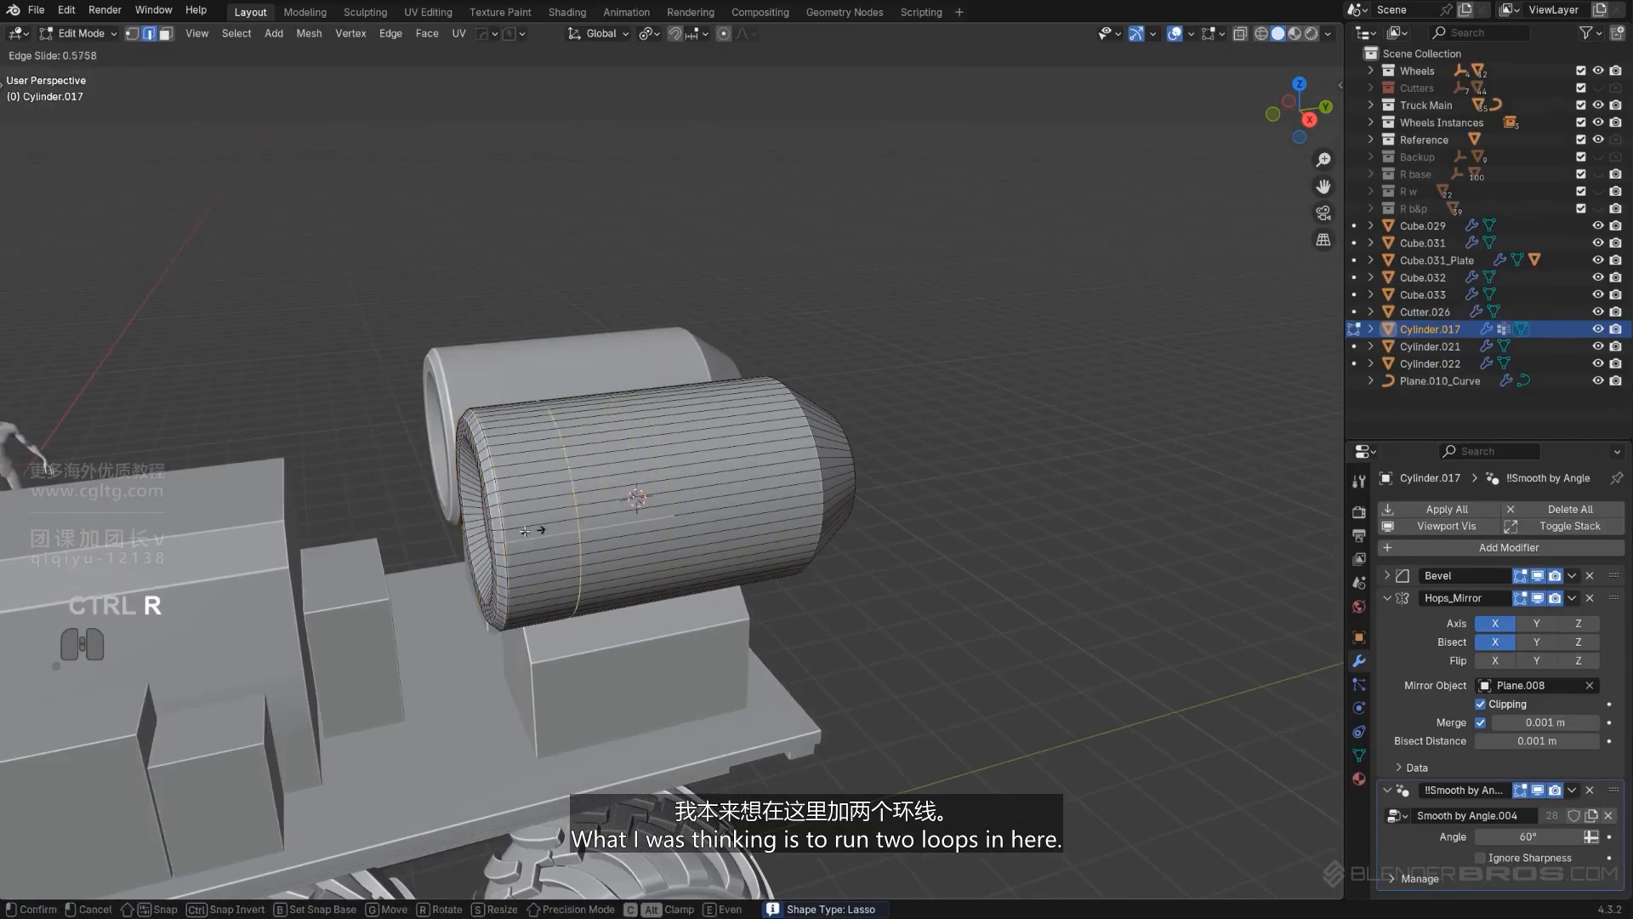
pyautogui.click(523, 531)
# Step: Add a second loop cut behind the first and bevel both loops 0.186 m into single-segment bands
pyautogui.hotkey('ctrl', 'r')
pyautogui.click(753, 510)
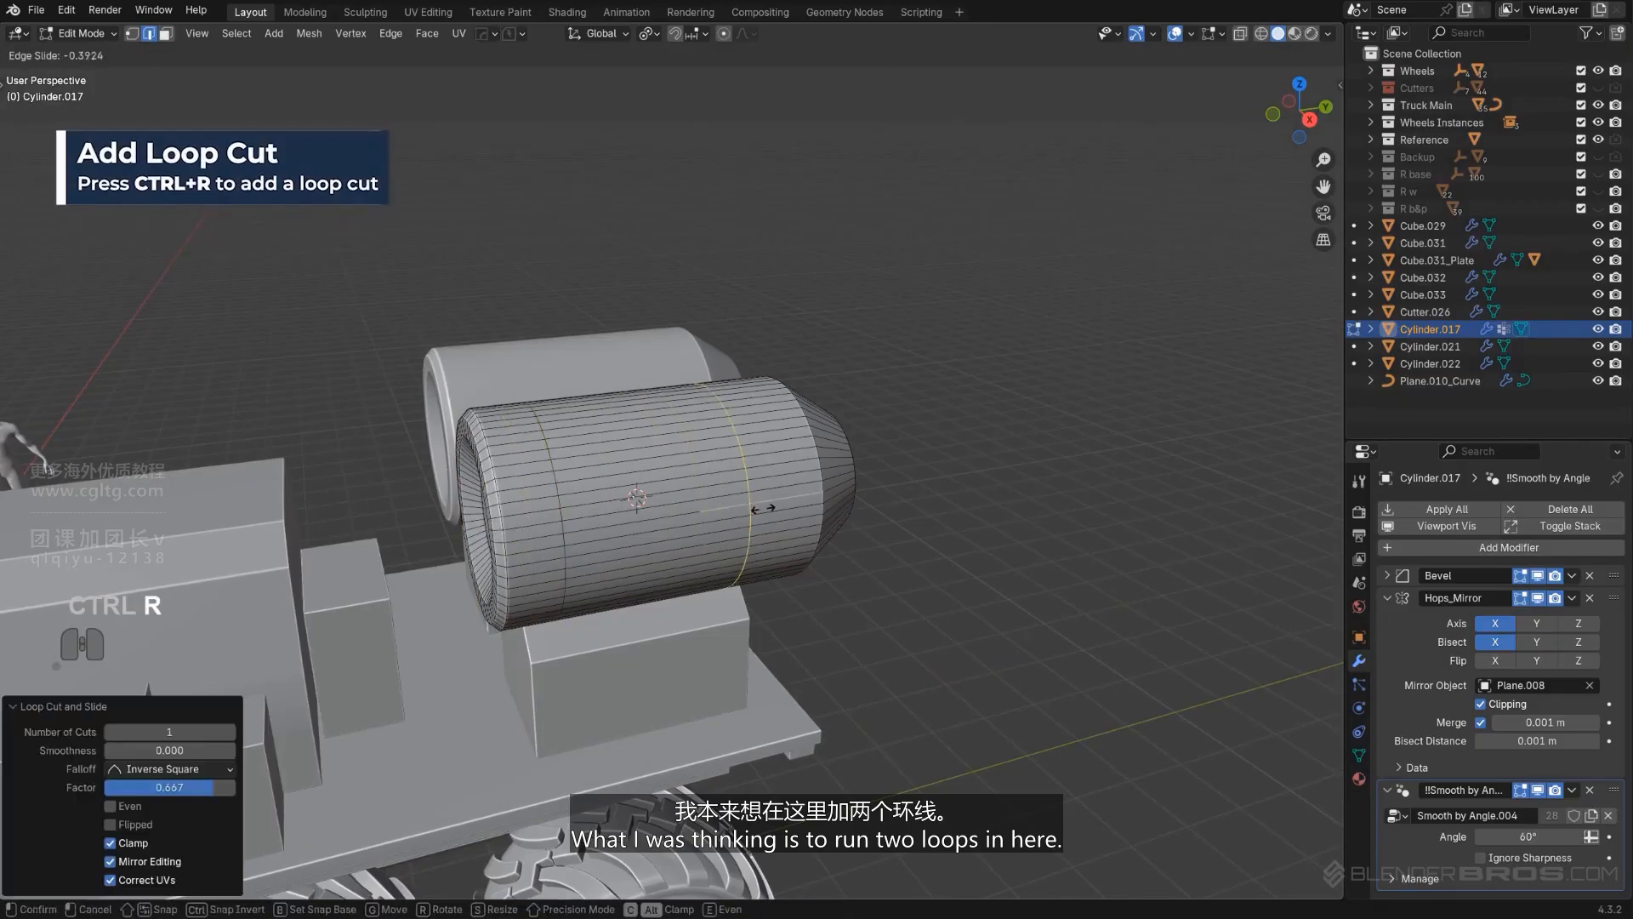
pyautogui.click(719, 505)
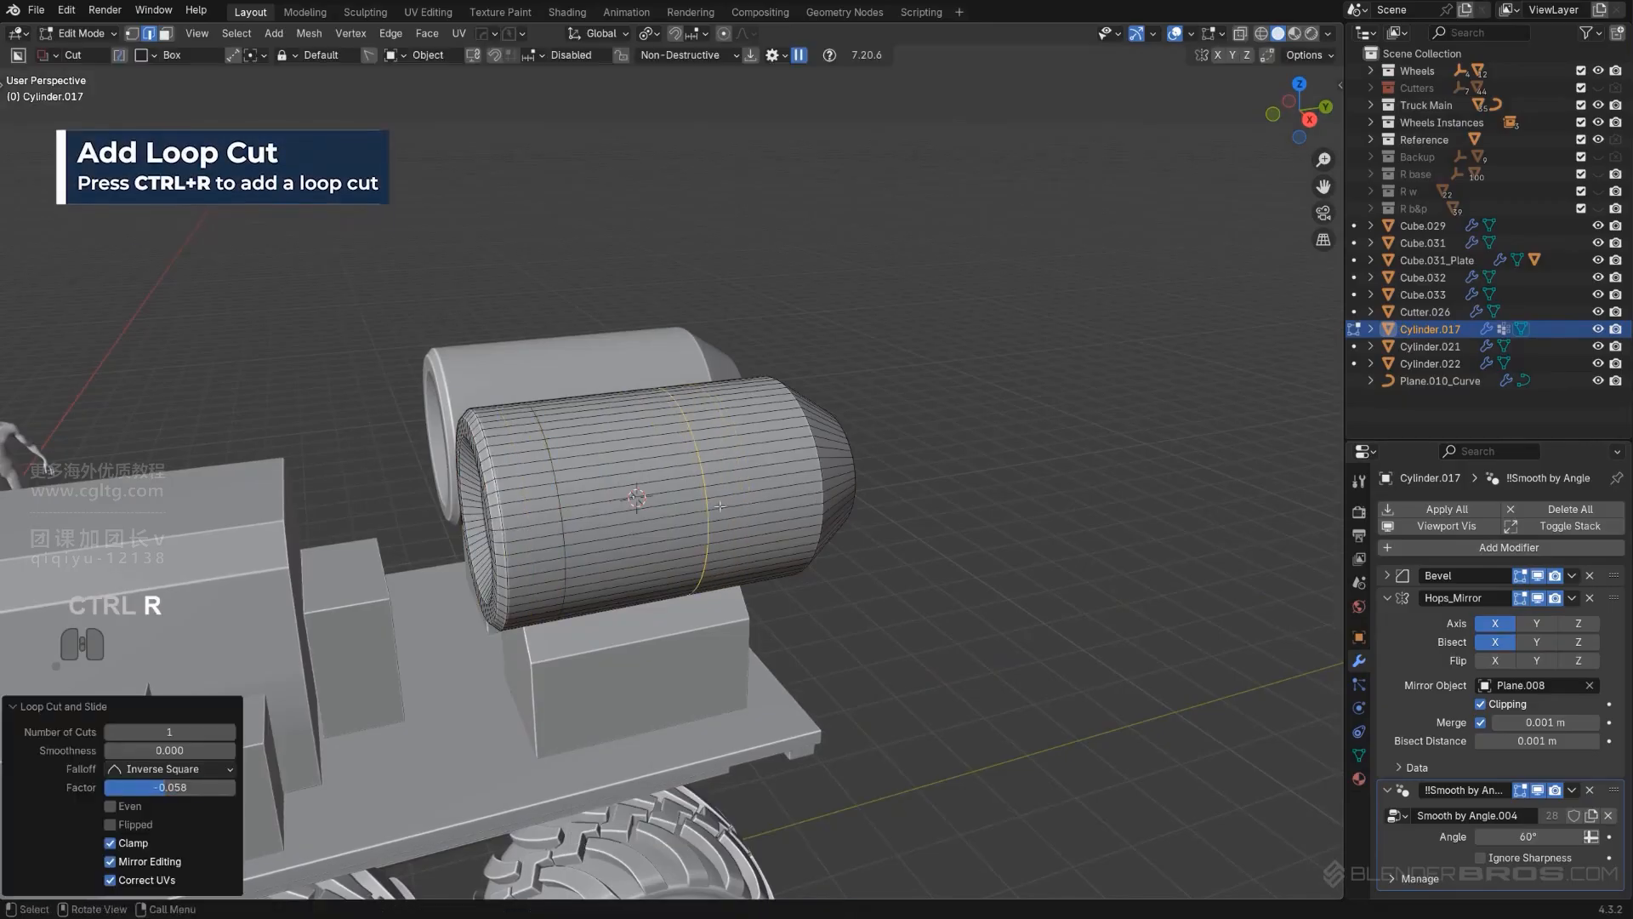
pyautogui.keyDown('alt'); pyautogui.keyDown('shift'); pyautogui.click(559, 502); pyautogui.keyUp('shift'); pyautogui.keyUp('alt')
pyautogui.hotkey('ctrl', 'b')
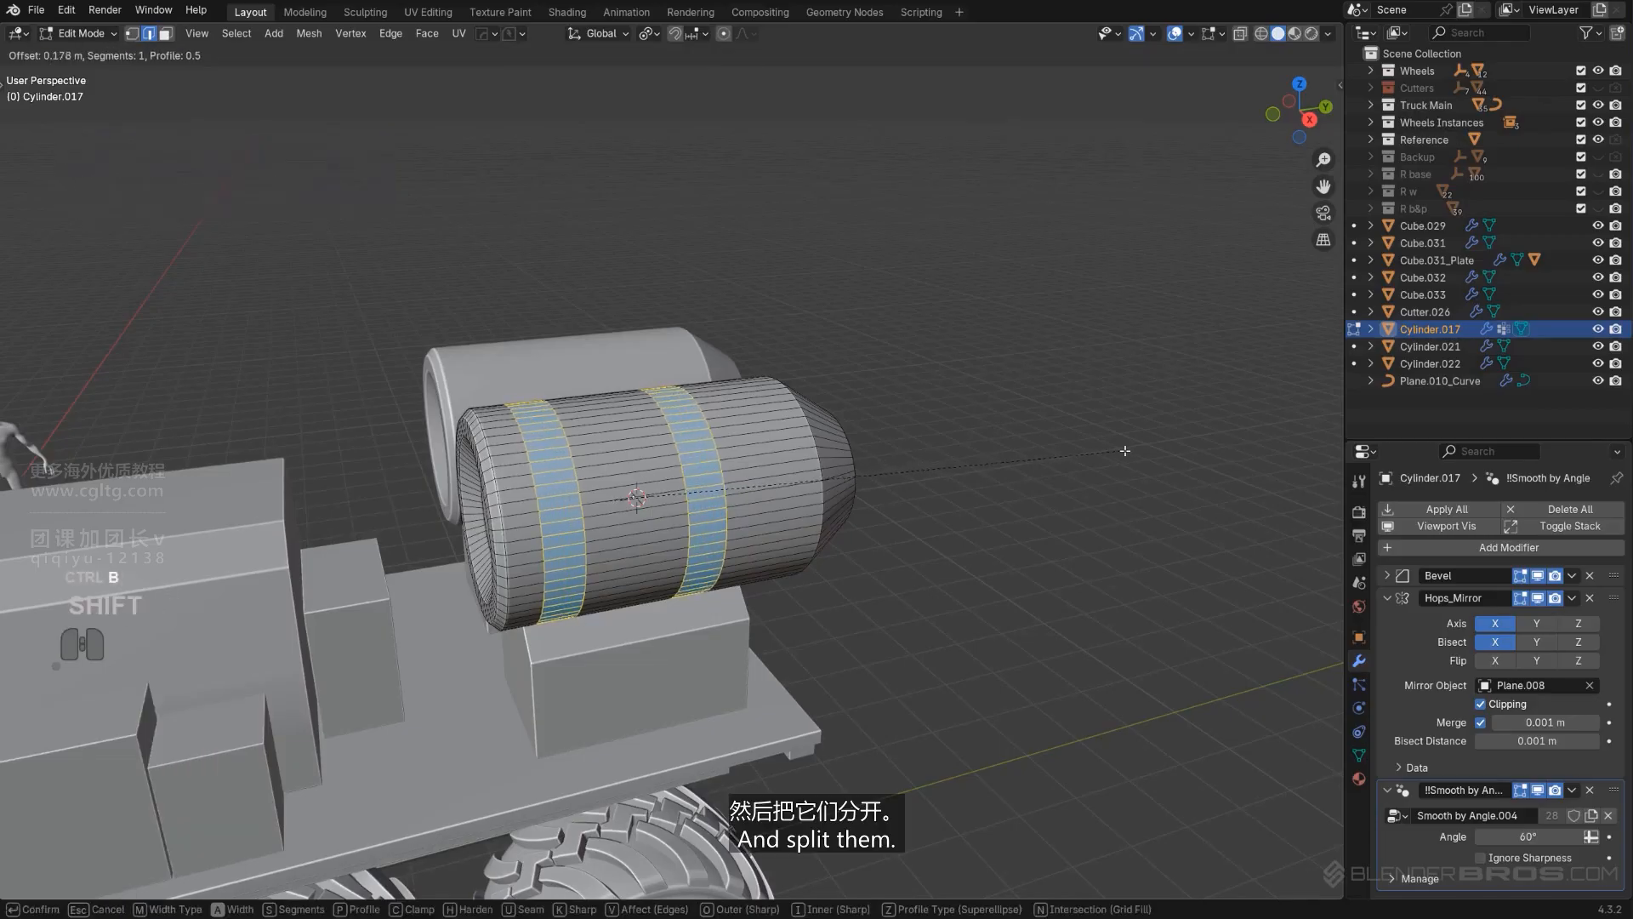
pyautogui.click(1127, 450)
# Step: Recess both bands along their normals with EM_Macro
pyautogui.press('q')
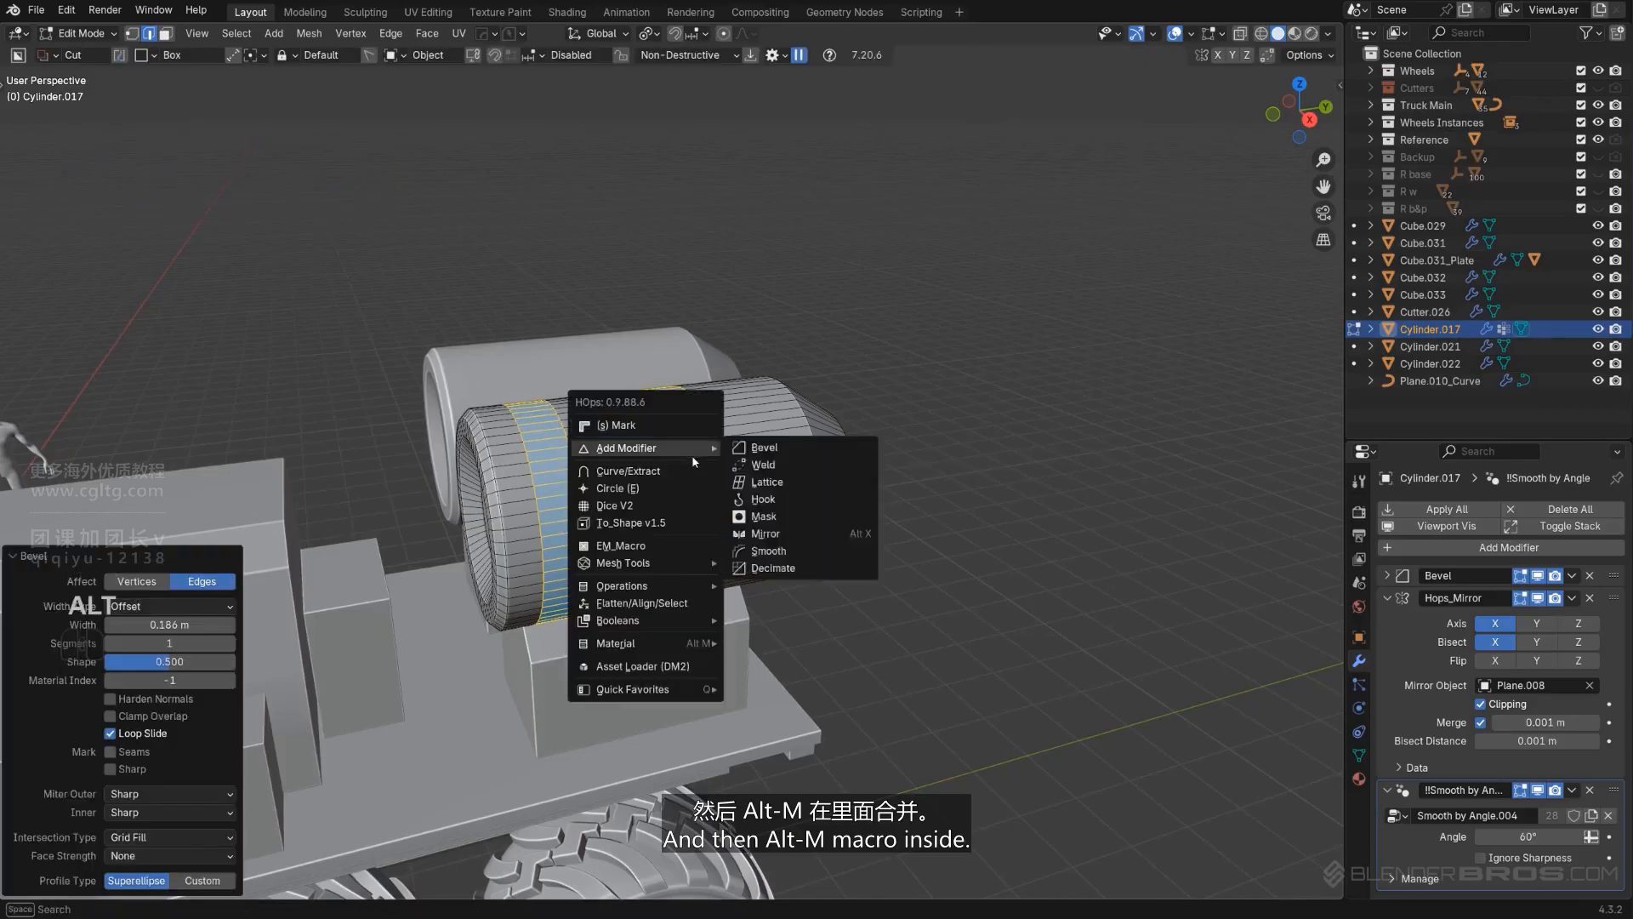
pyautogui.keyDown('alt'); pyautogui.click(665, 539); pyautogui.keyUp('alt')
pyautogui.scroll(1, 644, 538)
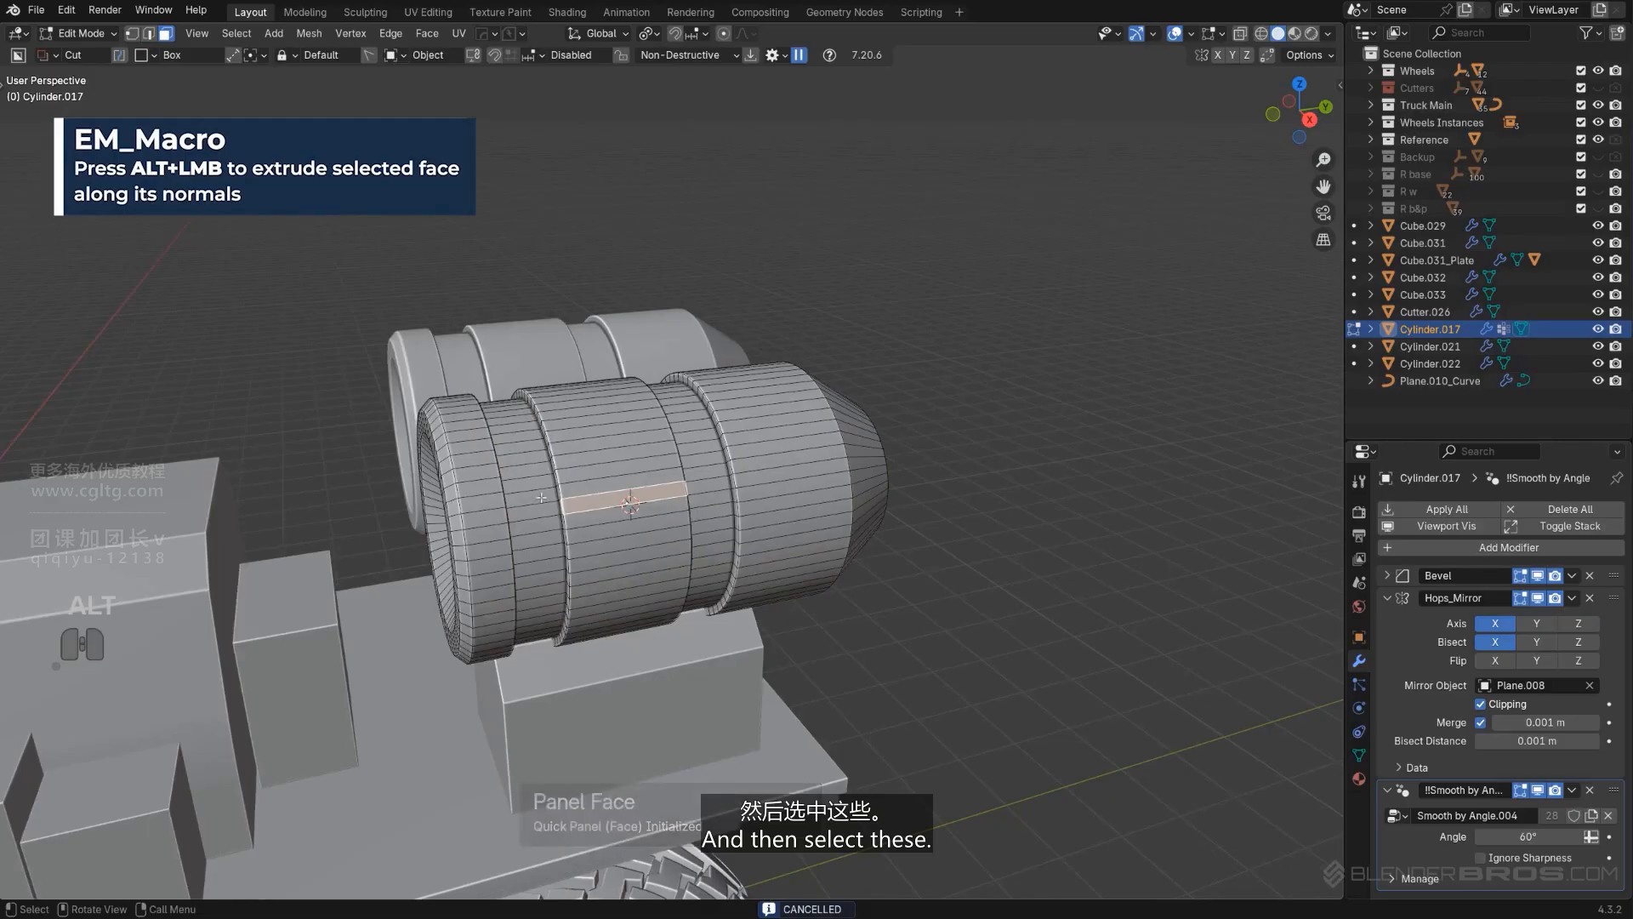
# Step: Select the two recessed face bands around the tank and extract them with Curve/Extract
pyautogui.keyDown('alt'); pyautogui.click(521, 510); pyautogui.keyUp('alt')
pyautogui.keyDown('alt'); pyautogui.keyDown('shift'); pyautogui.click(699, 486); pyautogui.keyUp('shift'); pyautogui.keyUp('alt')
pyautogui.press('q')
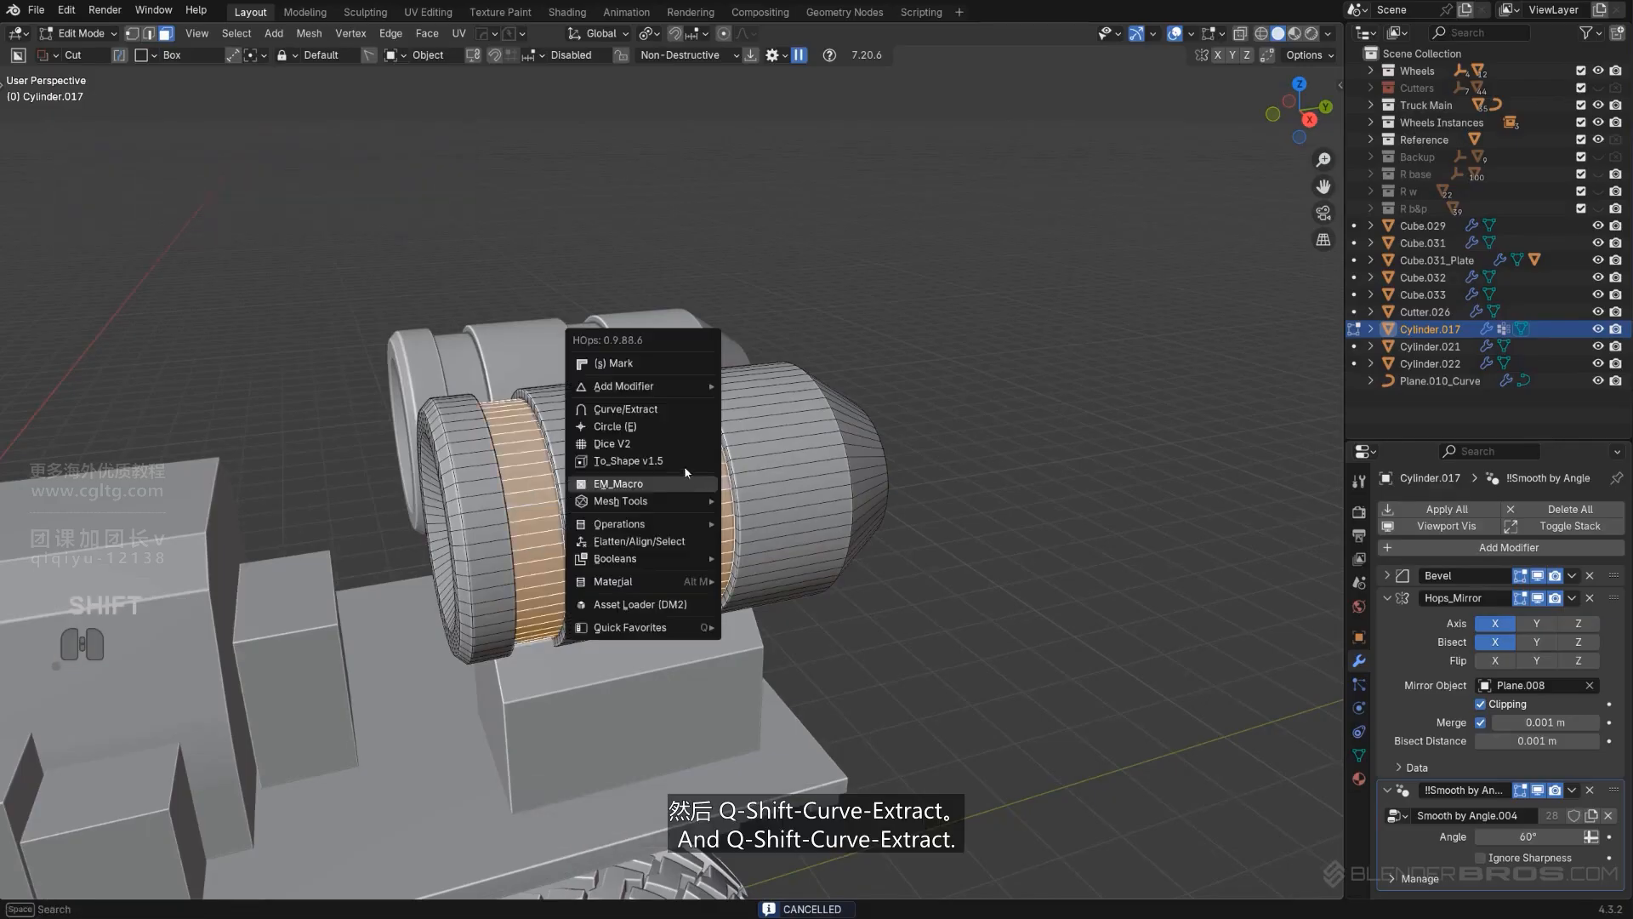
pyautogui.keyDown('shift'); pyautogui.click(678, 415); pyautogui.keyUp('shift')
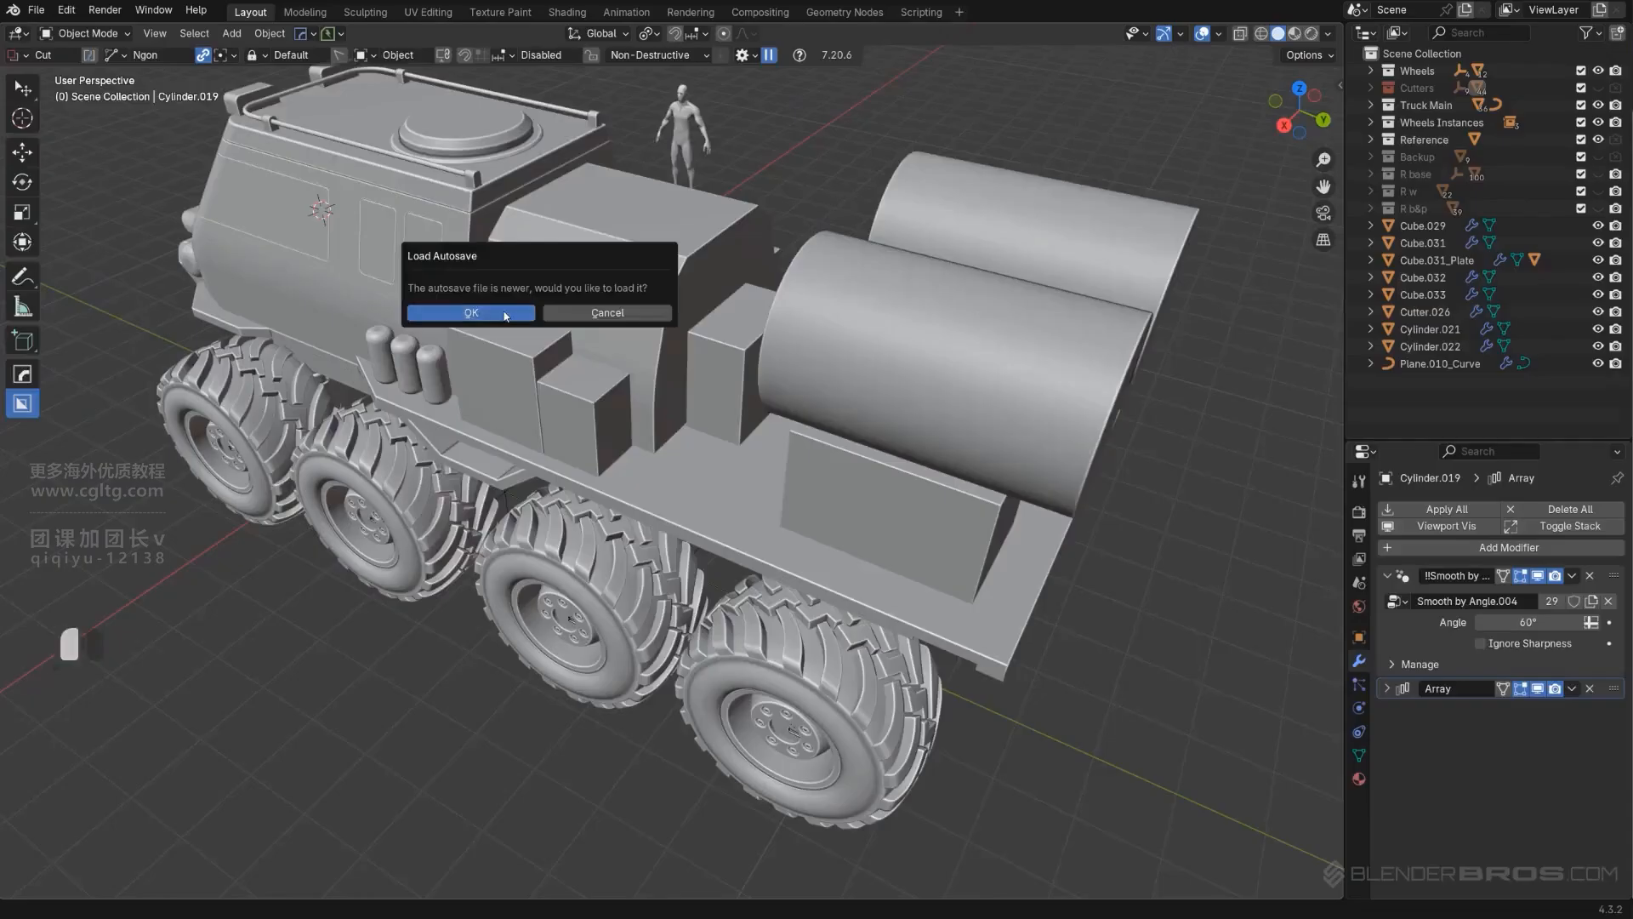
# Step: Load the newer autosave and save the recovered scene as Truck 11 BLOCKOUT_REFINEMENT NEW_RECOVERY.blend, leaving Edit Mode on the tank
pyautogui.click(505, 317)
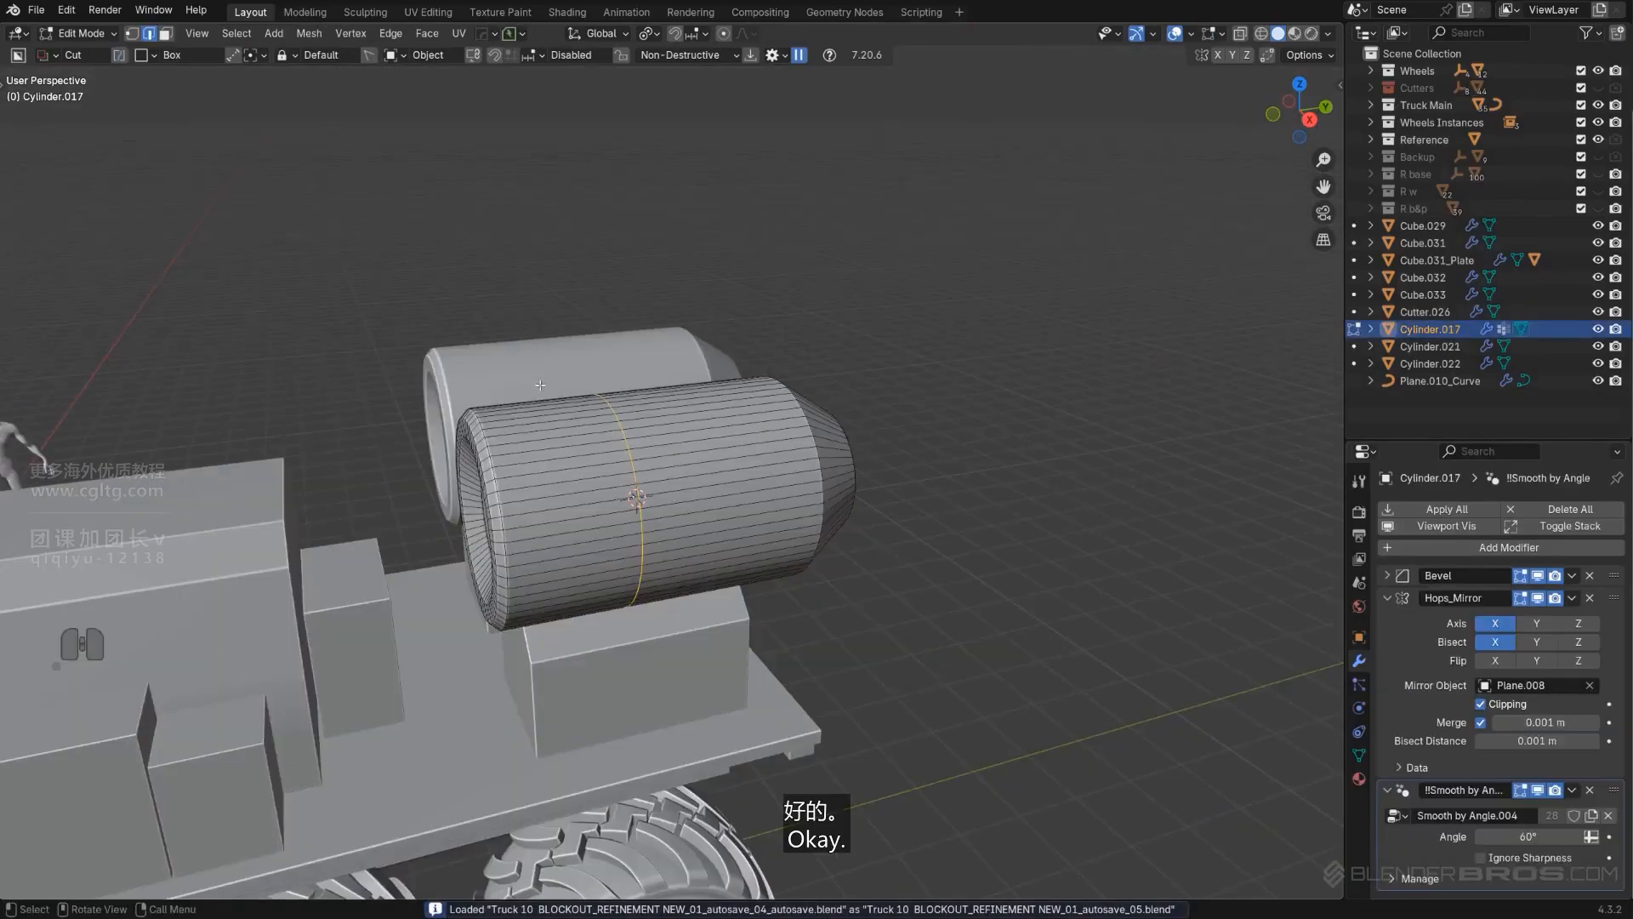
pyautogui.scroll(-5, 559, 408)
pyautogui.keyDown('shift'); pyautogui.moveTo(646, 459); pyautogui.dragTo(738, 417, button='middle'); pyautogui.keyUp('shift')
pyautogui.press('KP_5')
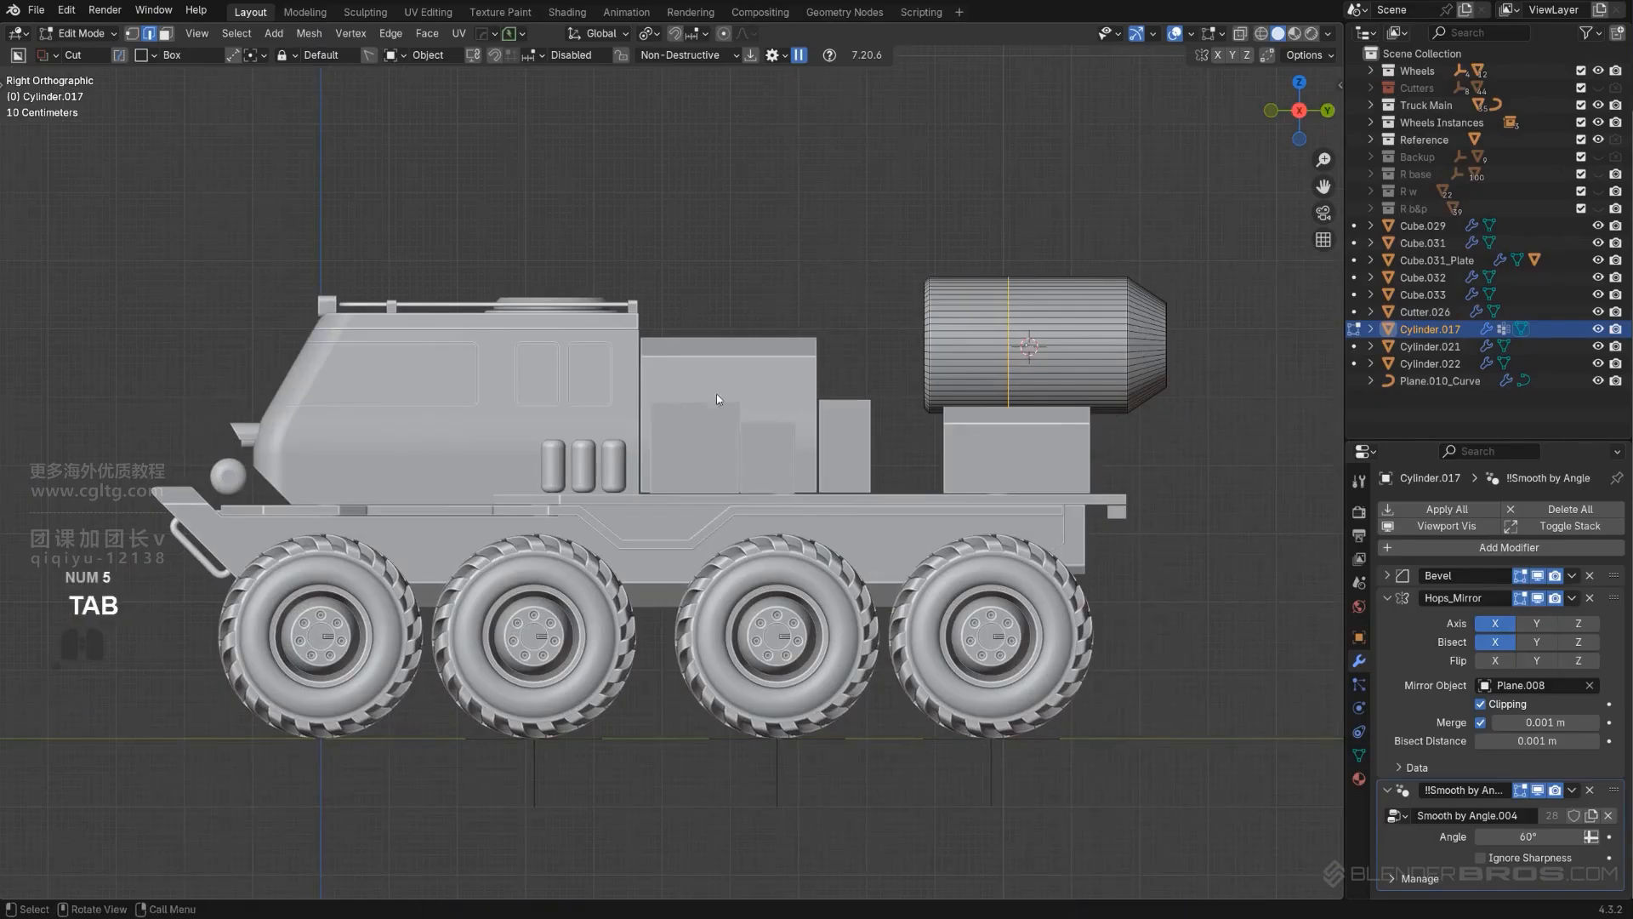
pyautogui.press('Tab')
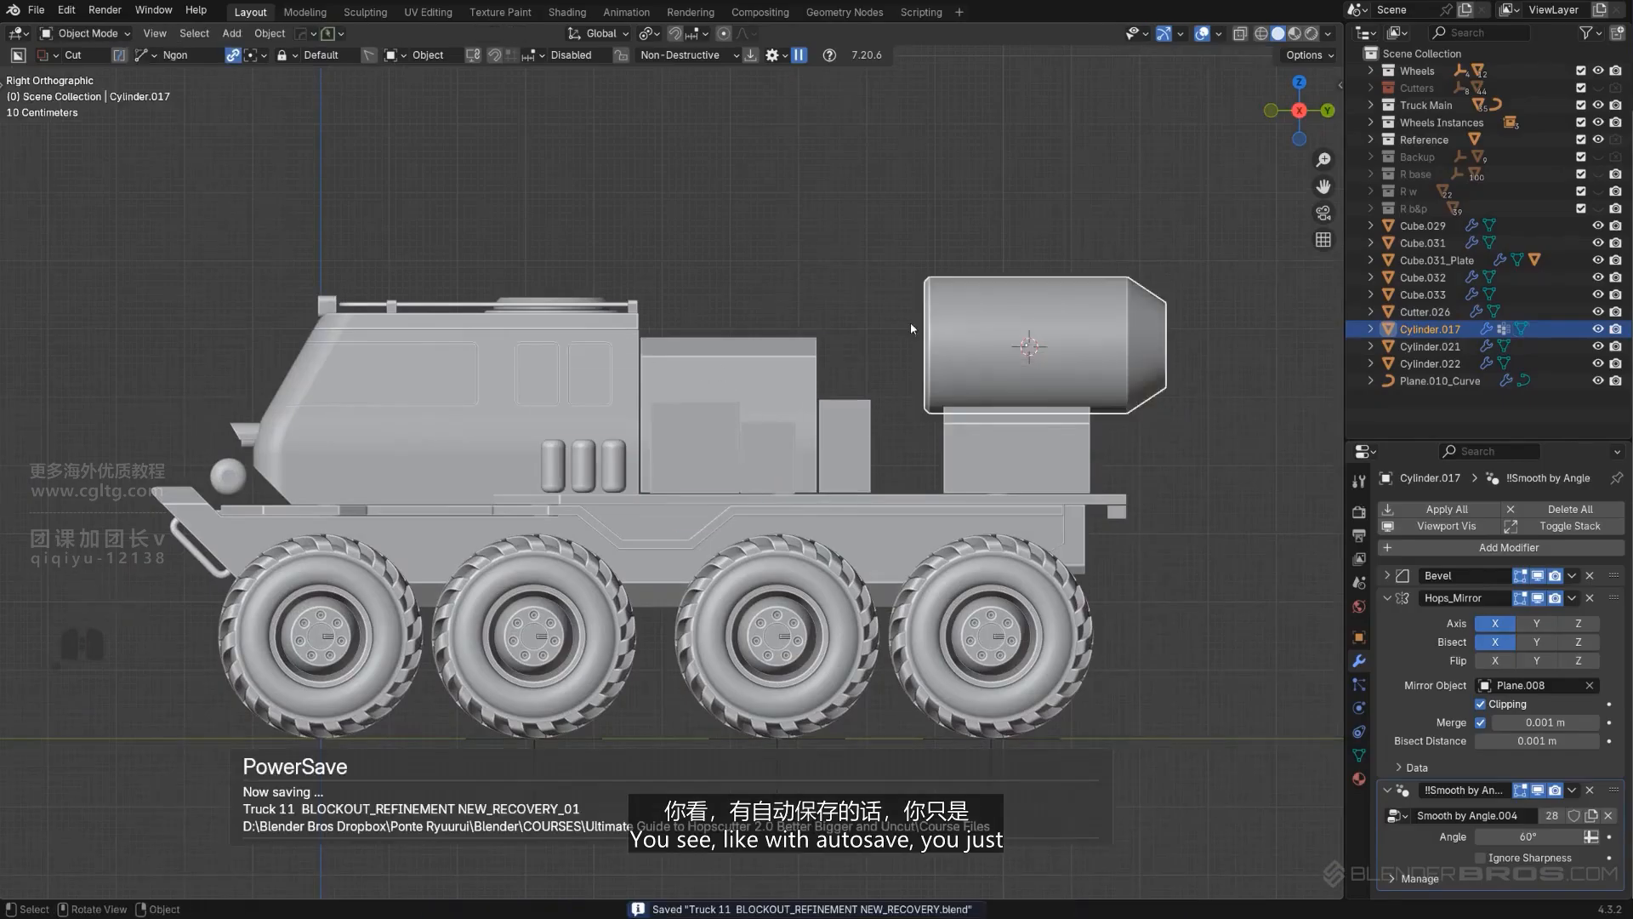
pyautogui.scroll(-2, 927, 330)
pyautogui.scroll(3, 942, 327)
pyautogui.moveTo(946, 285); pyautogui.dragTo(971, 328, button='middle')
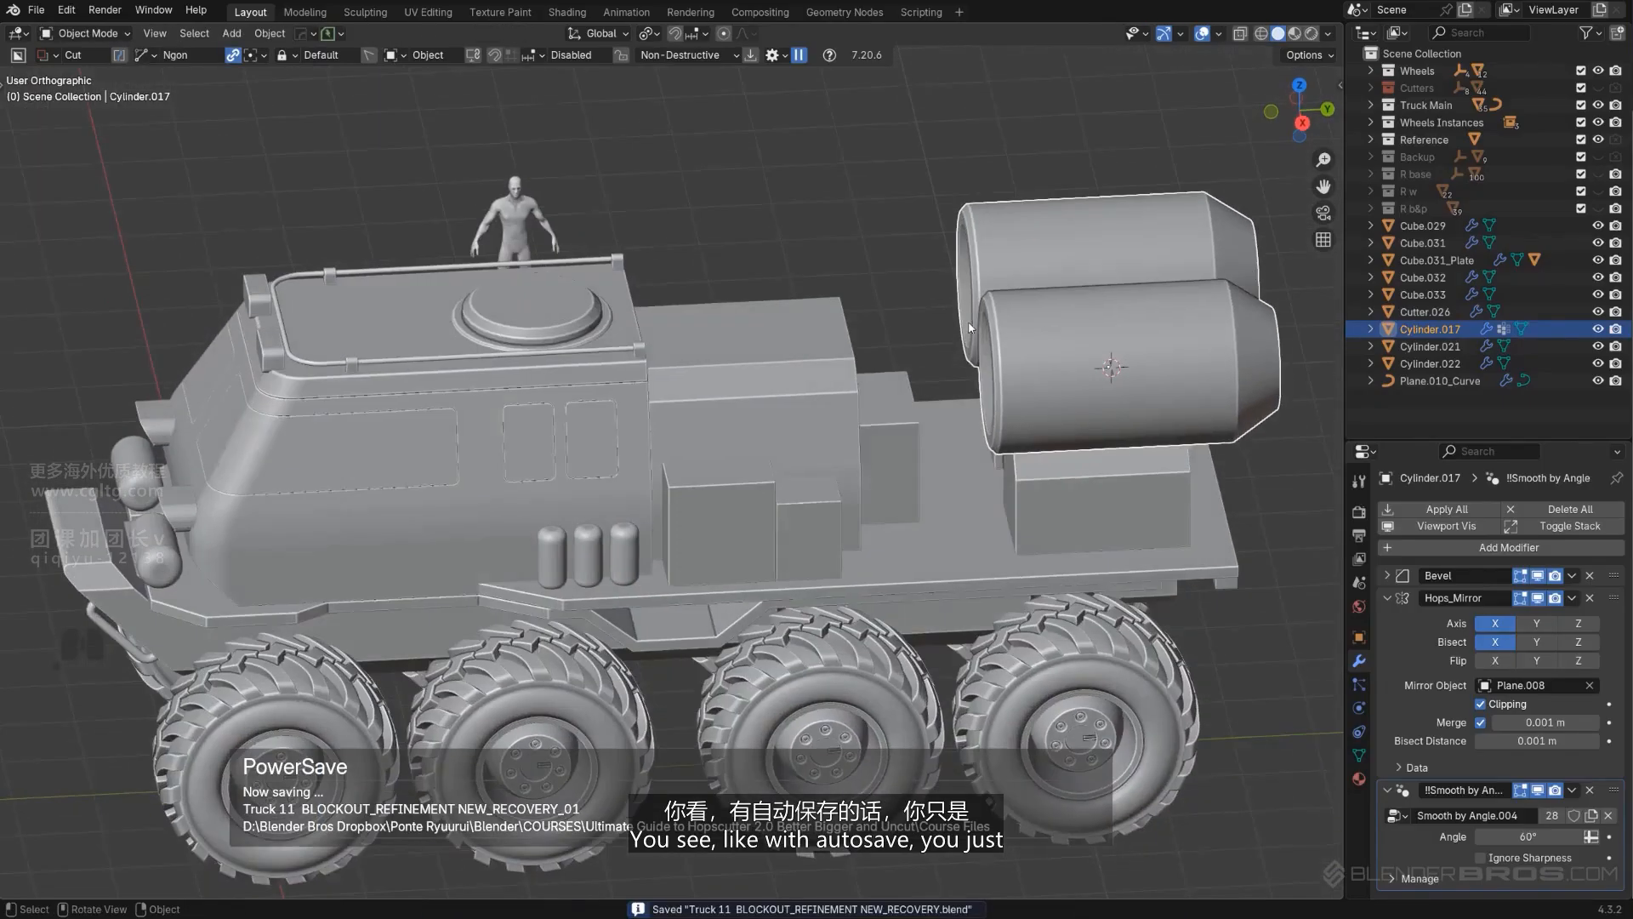
# Step: Move the tank body's central edge loop about 0.63 m toward the front end along Y
pyautogui.press('Tab')
pyautogui.scroll(-1, 1052, 342)
pyautogui.press('KP_5')
pyautogui.scroll(2, 721, 517)
pyautogui.keyDown('shift'); pyautogui.moveTo(893, 430); pyautogui.dragTo(782, 493, button='middle'); pyautogui.keyUp('shift')
pyautogui.keyDown('alt'); pyautogui.scroll(1, 689, 463); pyautogui.keyUp('alt')
pyautogui.moveTo(781, 494); pyautogui.dragTo(918, 501, button='middle')
pyautogui.keyDown('shift'); pyautogui.moveTo(919, 502); pyautogui.dragTo(953, 523, button='middle'); pyautogui.keyUp('shift')
pyautogui.press('g')
pyautogui.press('y')
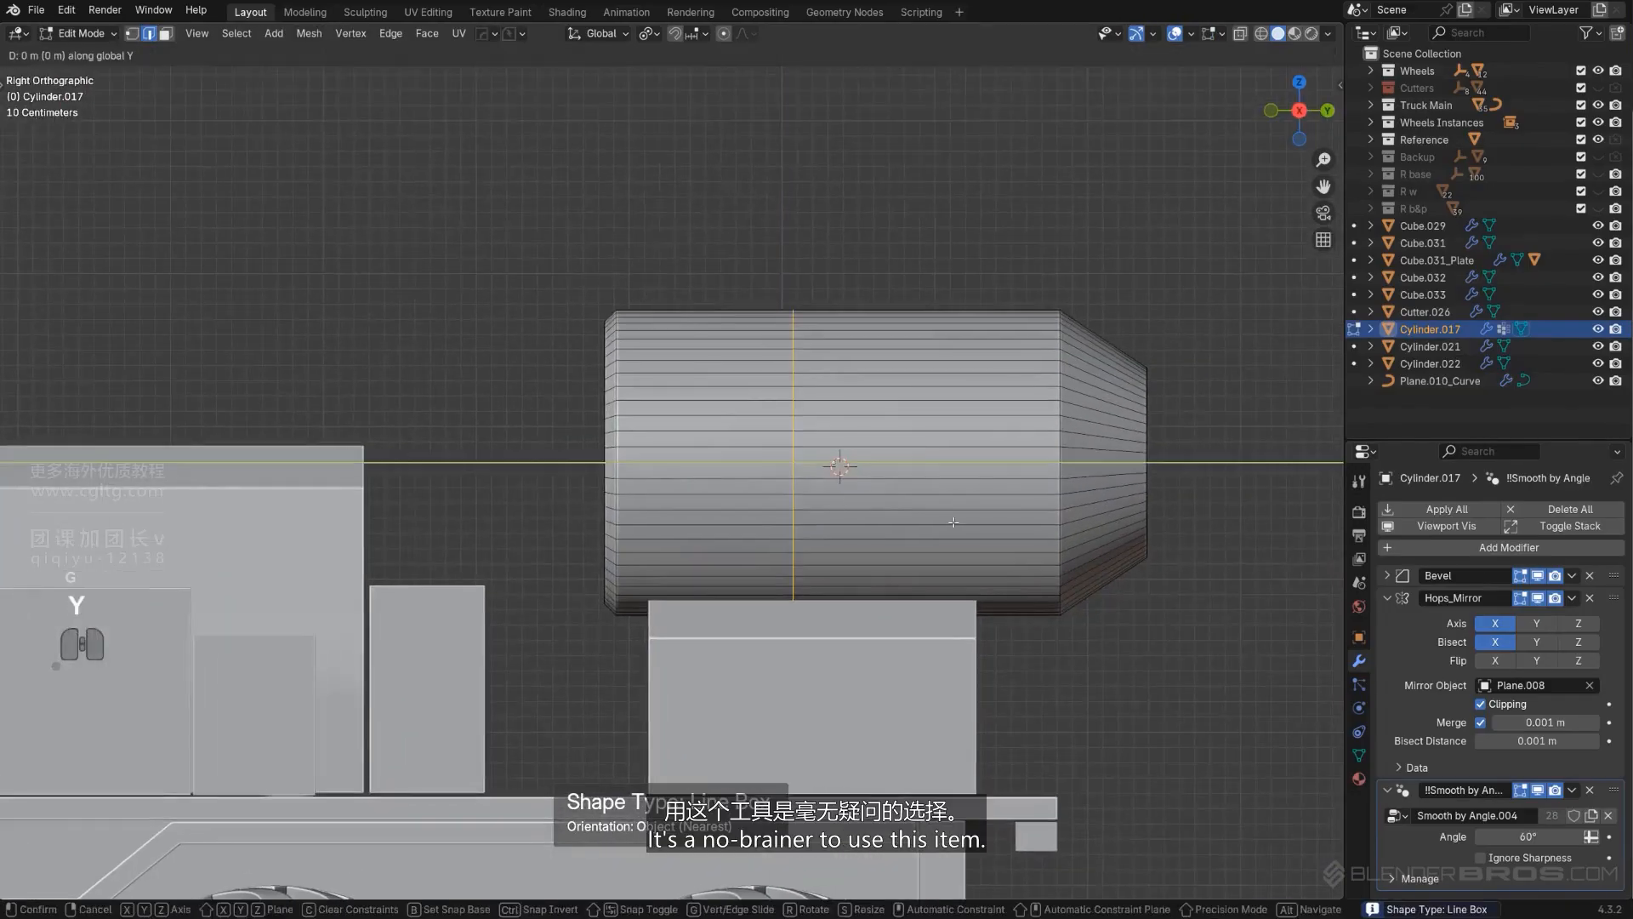
pyautogui.click(855, 510)
# Step: Add a second loop cut between the front loop and the tank's rear taper, with a slide factor of about -0.182
pyautogui.hotkey('ctrl', 'r')
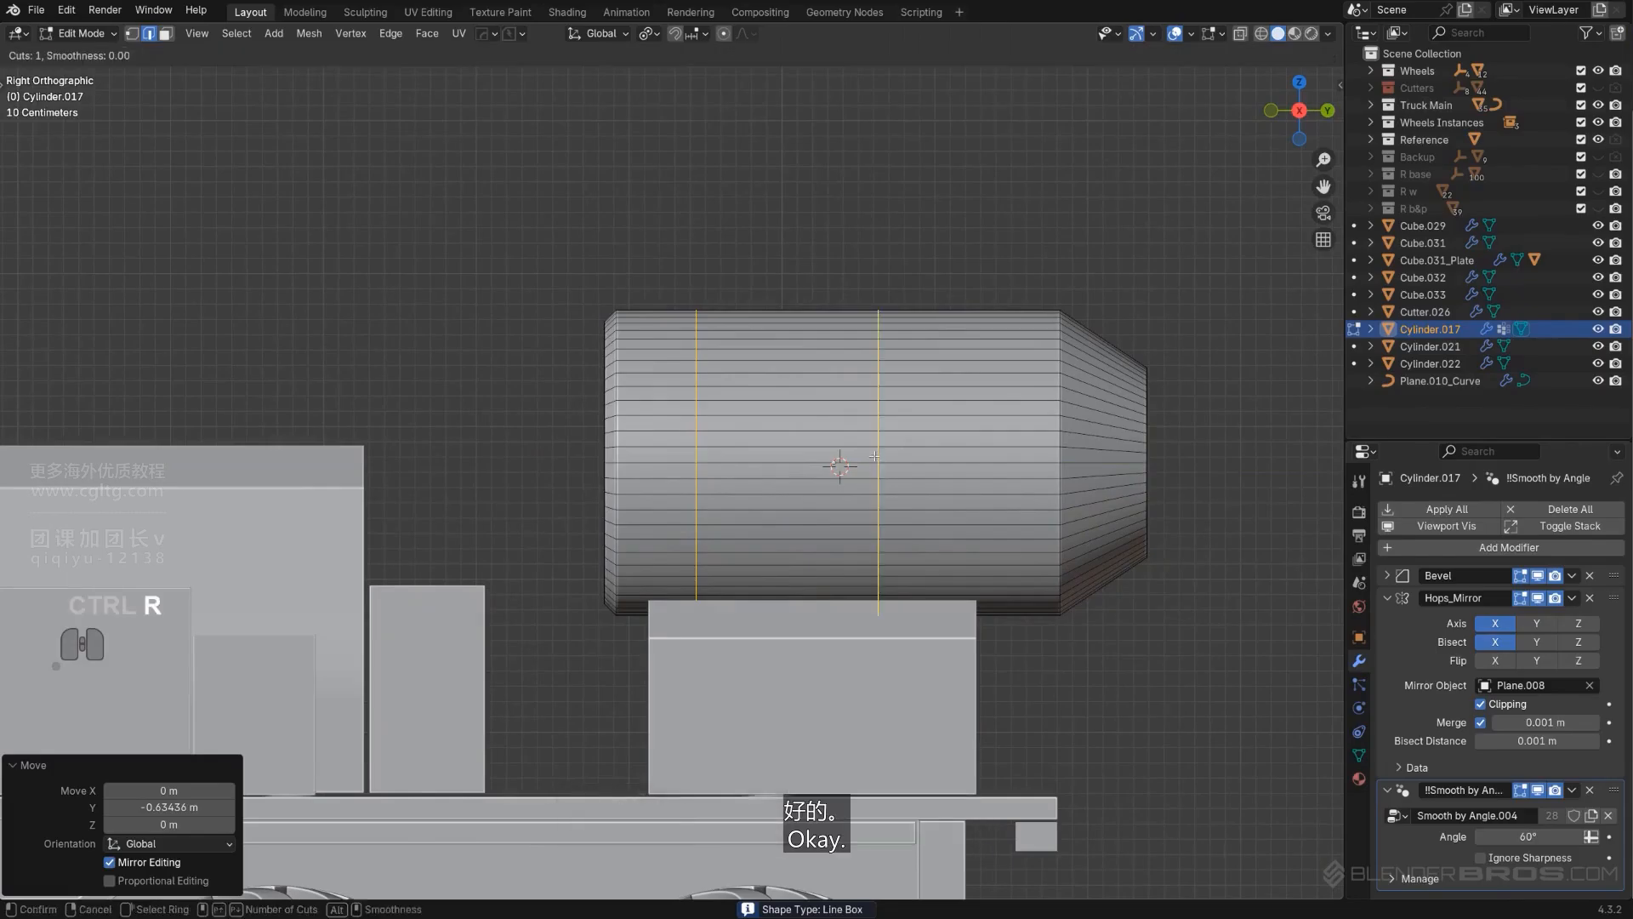
pyautogui.click(892, 458)
pyautogui.moveTo(892, 459); pyautogui.dragTo(805, 474, button='middle')
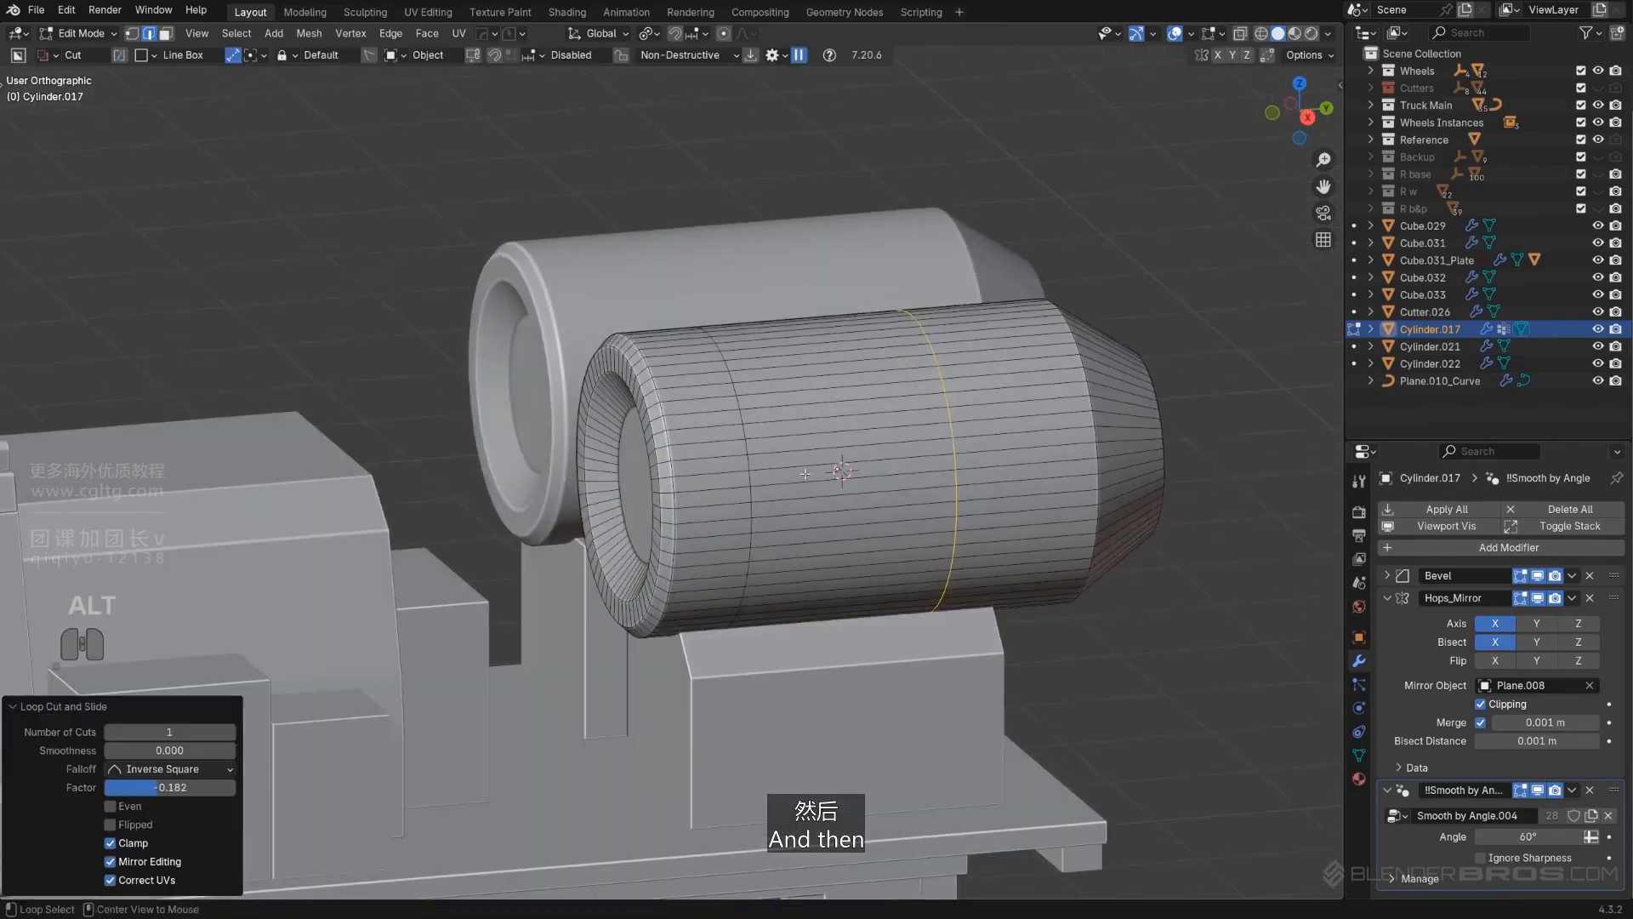
# Step: Add the front edge loop to the selected rear loop and bevel both with one segment into two bands around the tank body
pyautogui.keyDown('alt'); pyautogui.keyDown('shift'); pyautogui.click(751, 448); pyautogui.keyUp('shift'); pyautogui.keyUp('alt')
pyautogui.press('KP_5')
pyautogui.hotkey('ctrl', 'b')
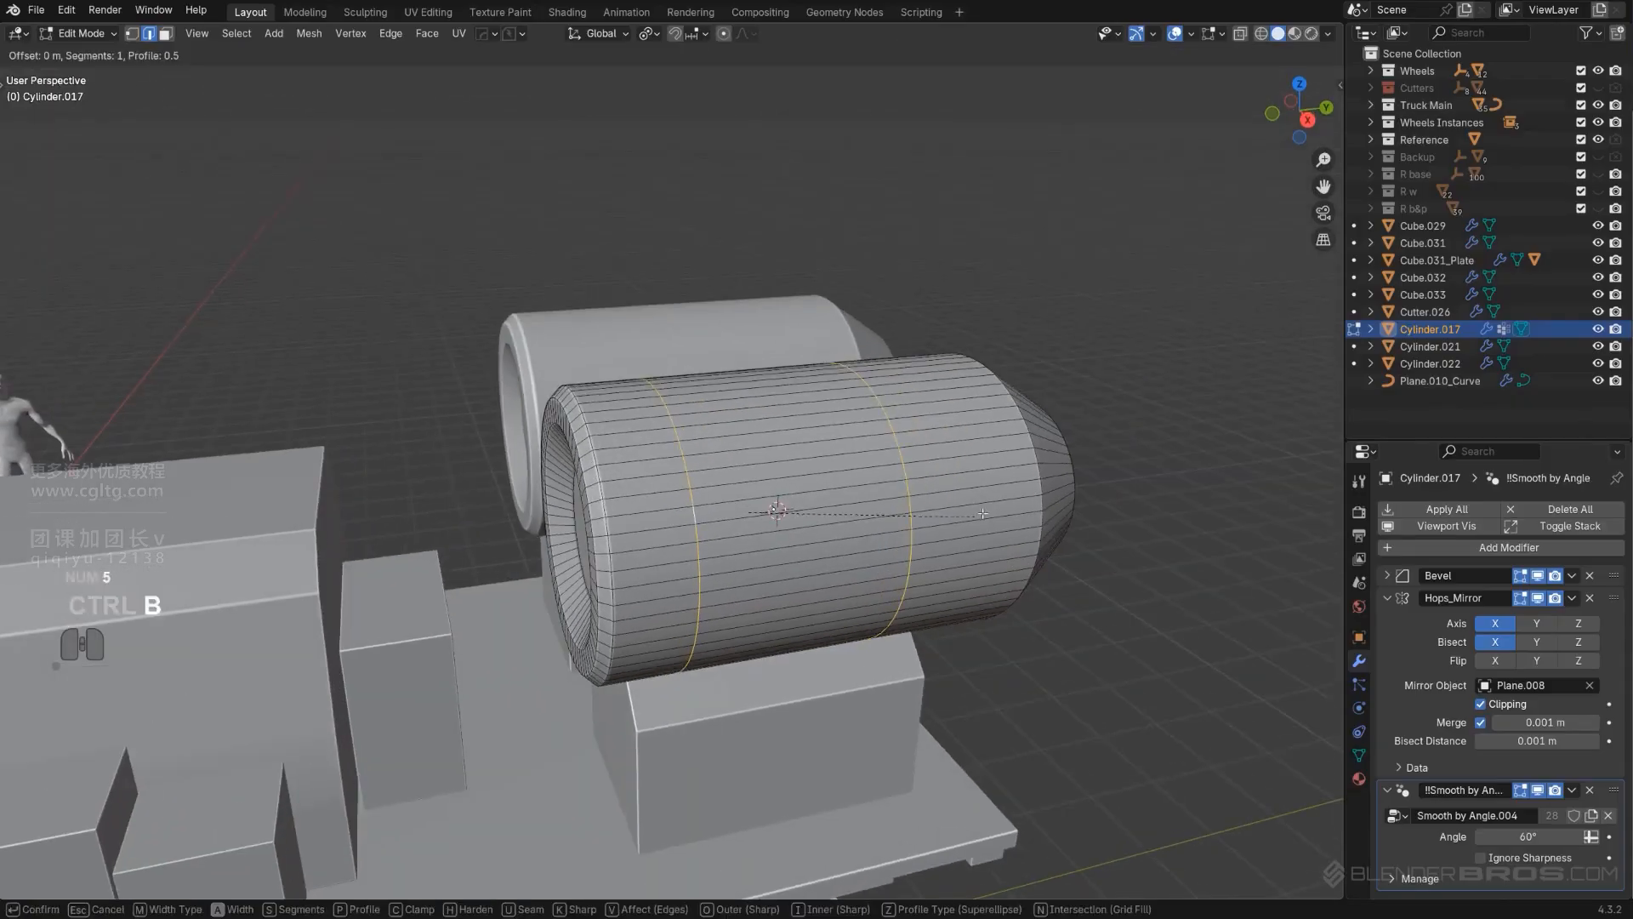
pyautogui.click(1222, 510)
# Step: Select the face band nearest the tank's front rim and move it slightly along Y toward the tapered end
pyautogui.moveTo(1222, 511); pyautogui.dragTo(936, 515, button='middle')
pyautogui.moveTo(849, 485); pyautogui.dragTo(829, 518, button='middle')
pyautogui.press('KP_5')
pyautogui.keyDown('alt'); pyautogui.click(649, 442); pyautogui.keyUp('alt')
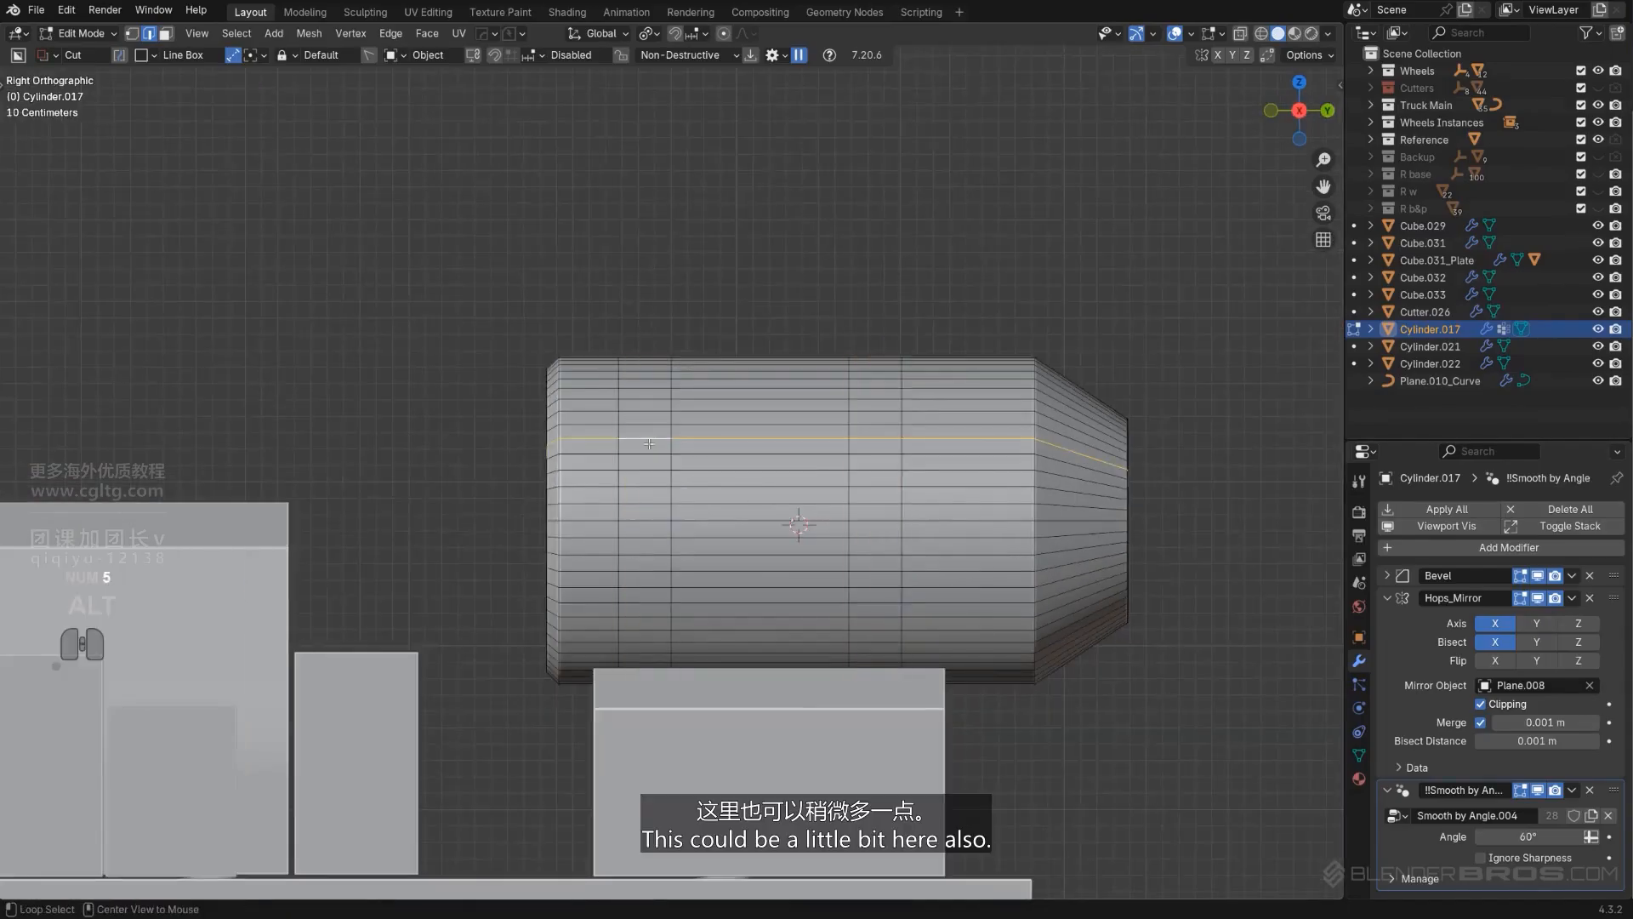
pyautogui.press('g')
pyautogui.press('y')
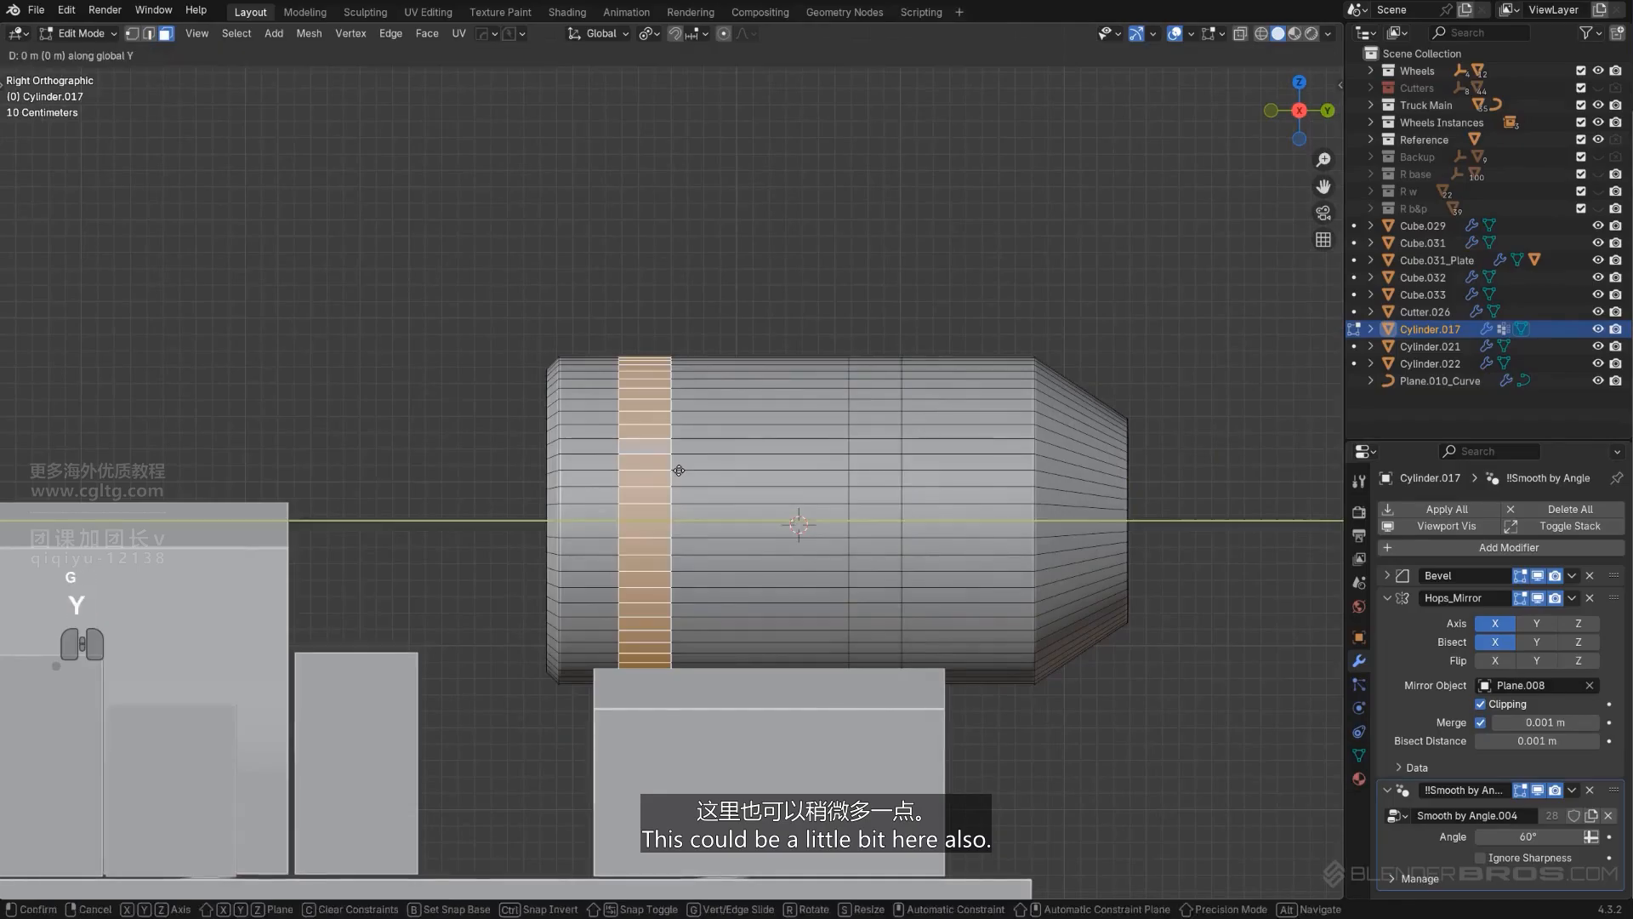
pyautogui.click(695, 473)
pyautogui.press('Tab')
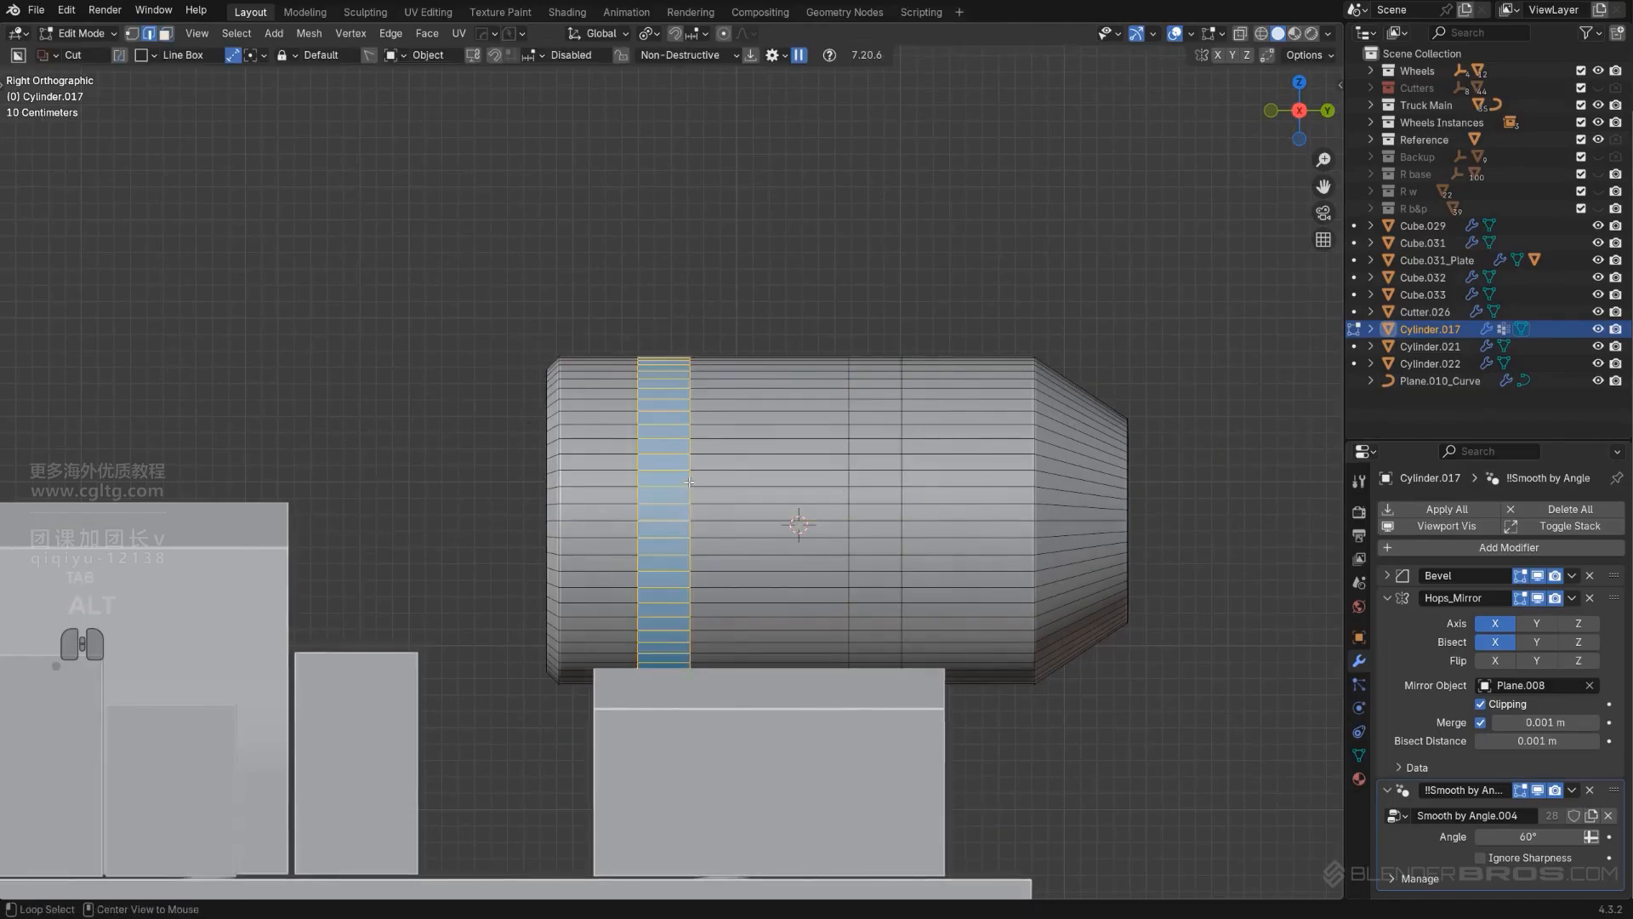
# Step: Widen both bands by moving their taper-side edge loops about 0.15 m along Y, and return to Object Mode
pyautogui.press('g')
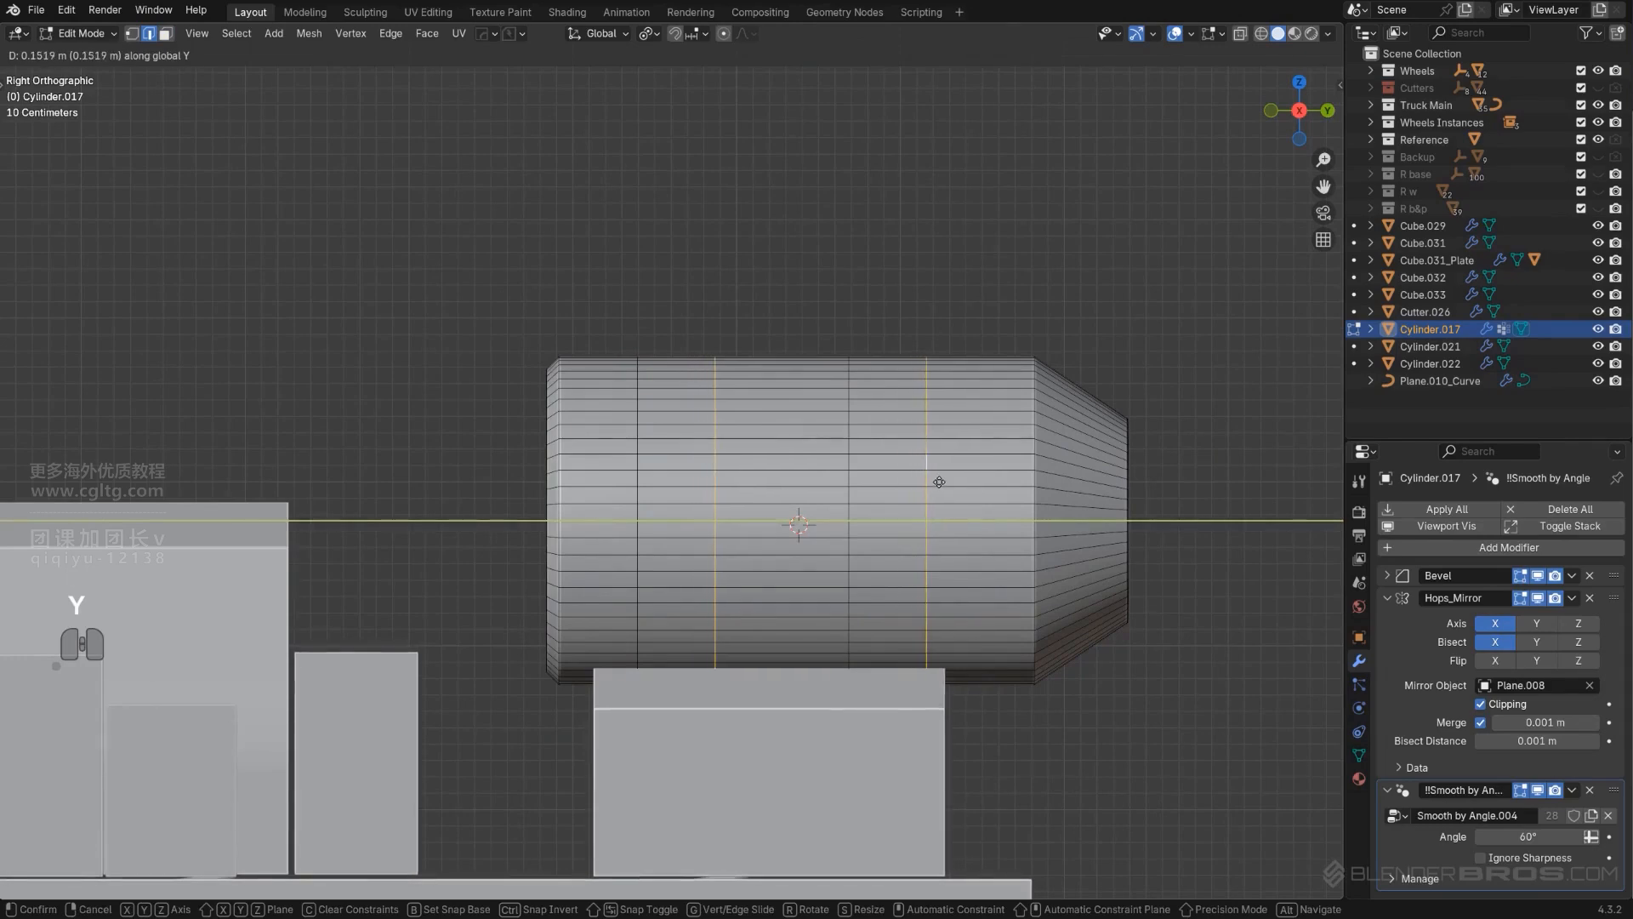
pyautogui.click(936, 482)
pyautogui.press('Tab')
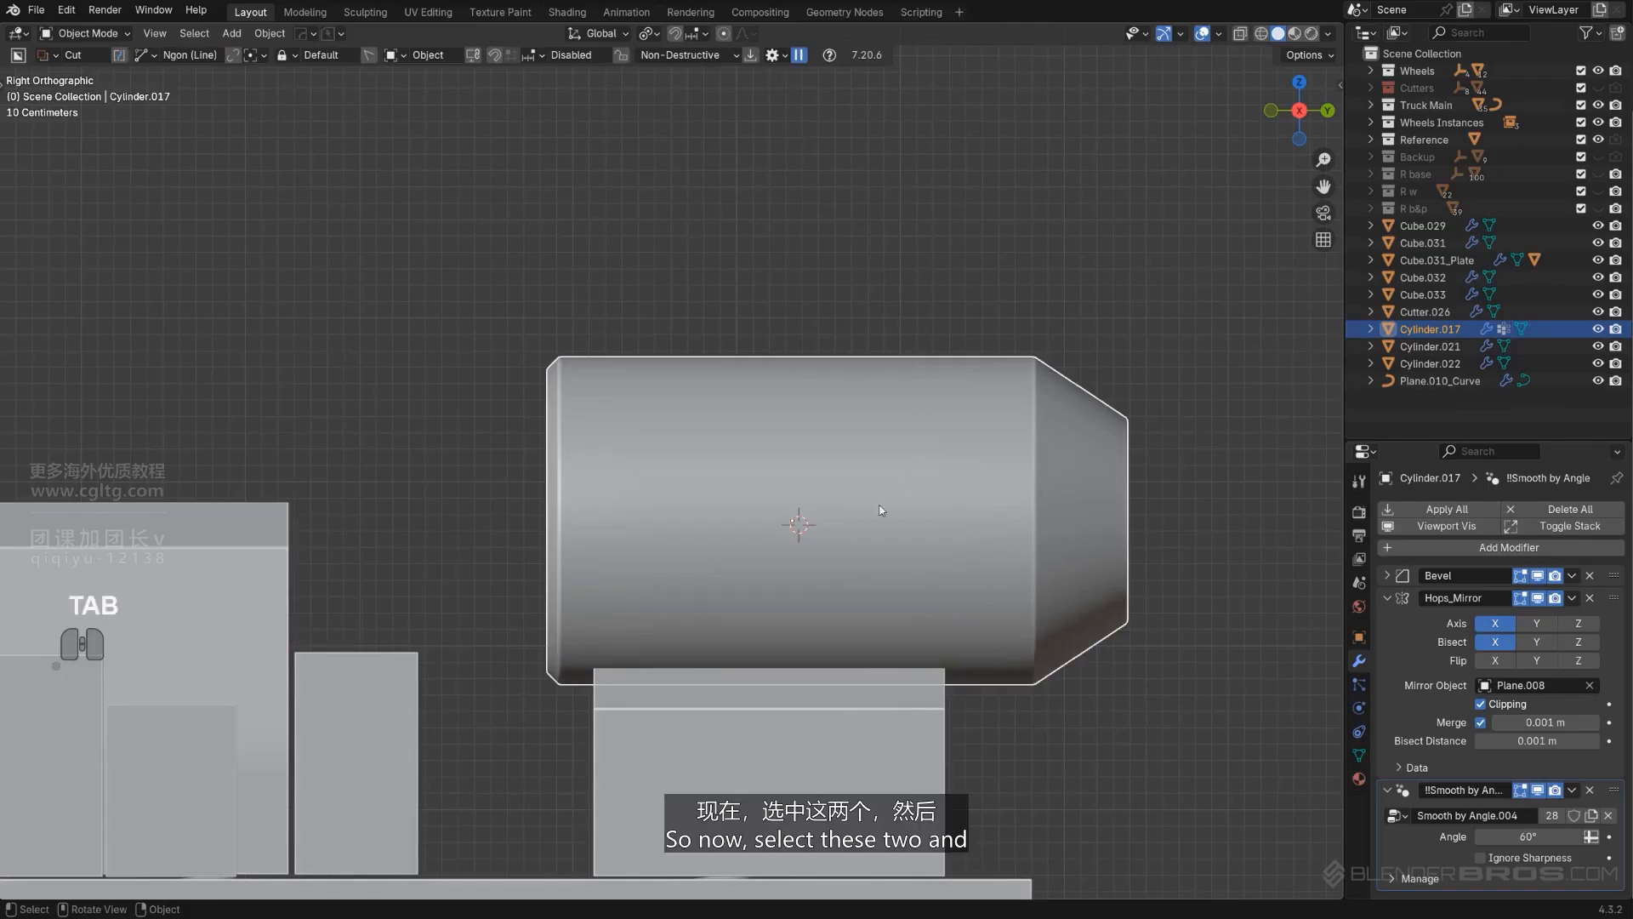
# Step: Extrude the two face-loop bands around the tank cylinder inward along their normals using EM_Macro
pyautogui.press('Tab')
pyautogui.moveTo(880, 510); pyautogui.dragTo(766, 451, button='middle')
pyautogui.keyDown('alt'); pyautogui.keyDown('shift'); pyautogui.click(672, 463); pyautogui.keyUp('shift'); pyautogui.keyUp('alt')
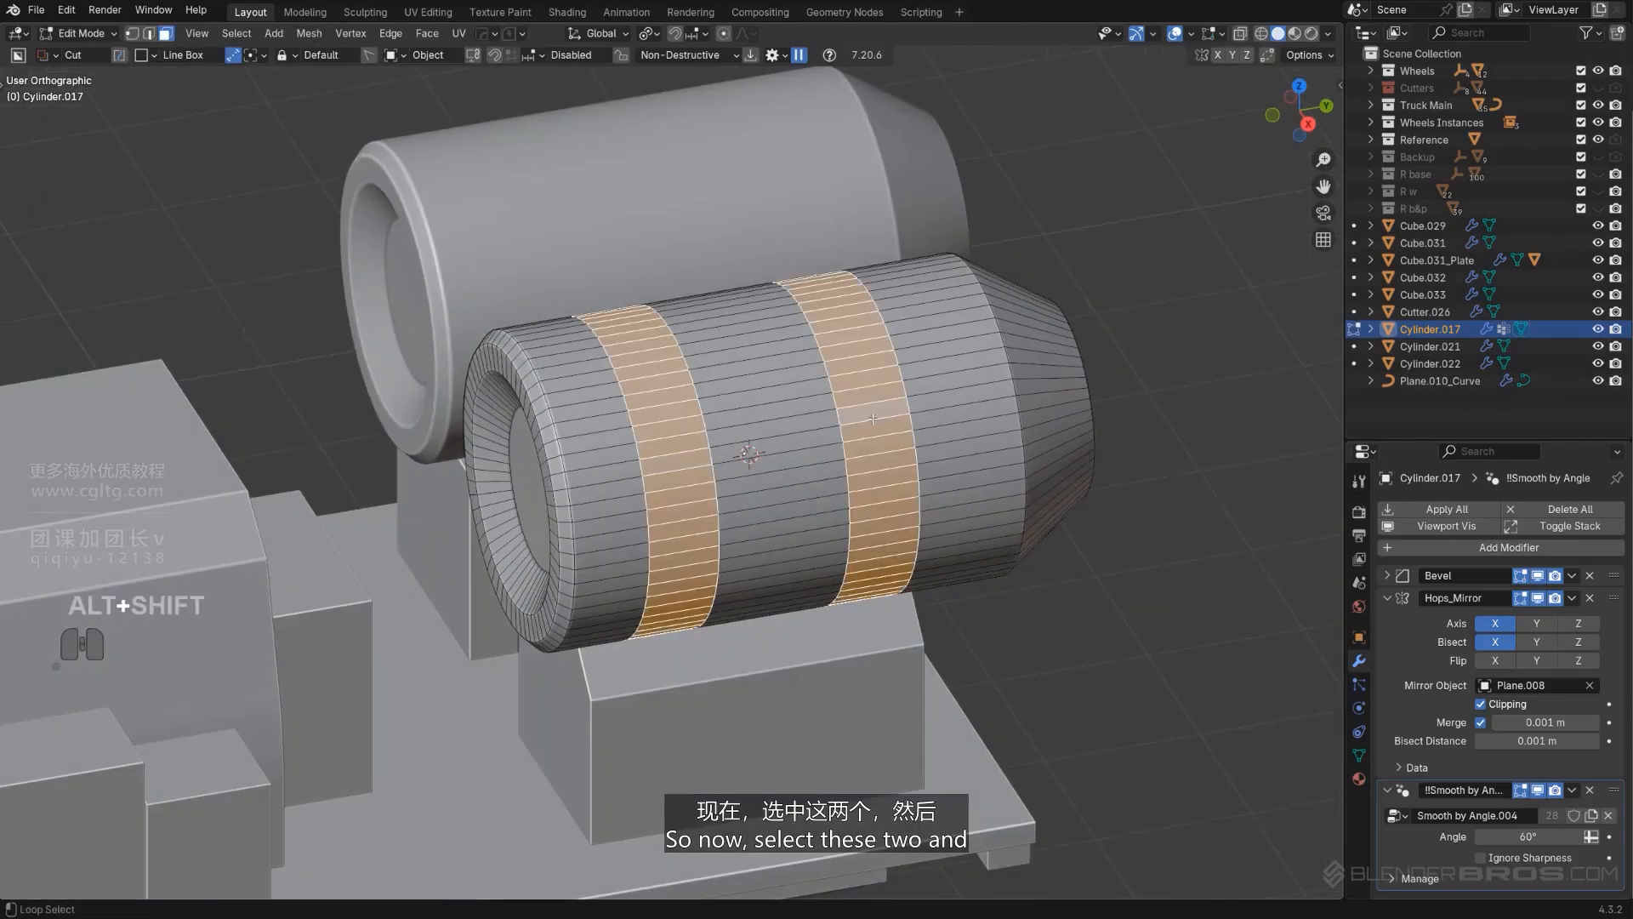
pyautogui.press('KP_5')
pyautogui.moveTo(878, 449); pyautogui.dragTo(845, 425, button='middle')
pyautogui.scroll(-2, 803, 401)
pyautogui.scroll(3, 846, 426)
pyautogui.press('q')
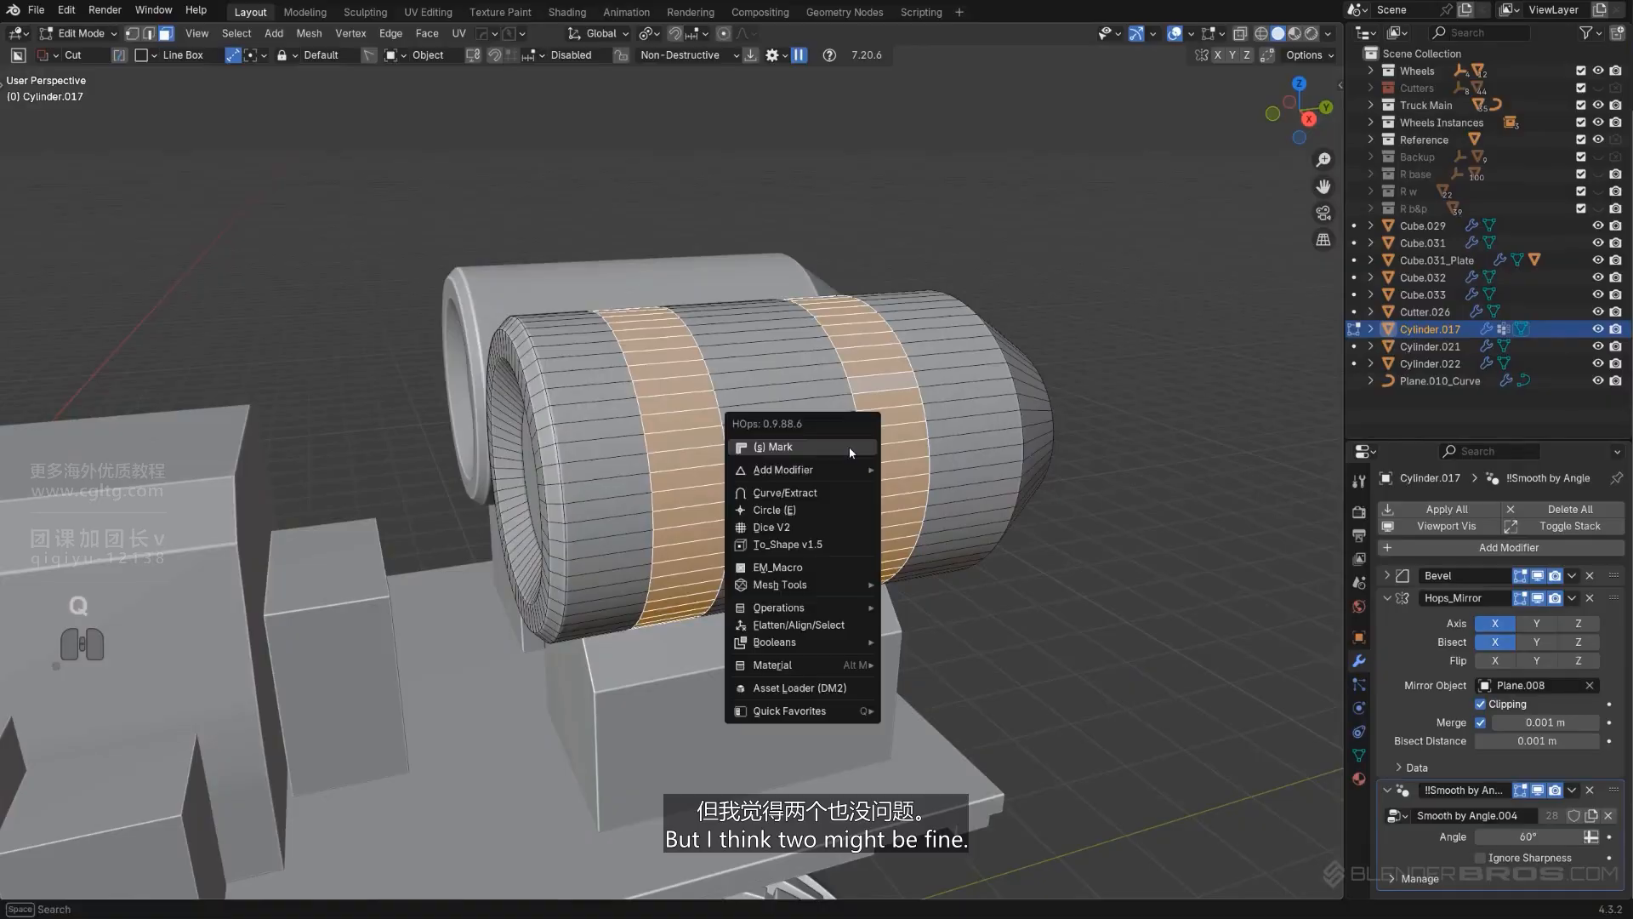
pyautogui.click(861, 565)
pyautogui.keyDown('alt'); pyautogui.click(859, 563); pyautogui.keyUp('alt')
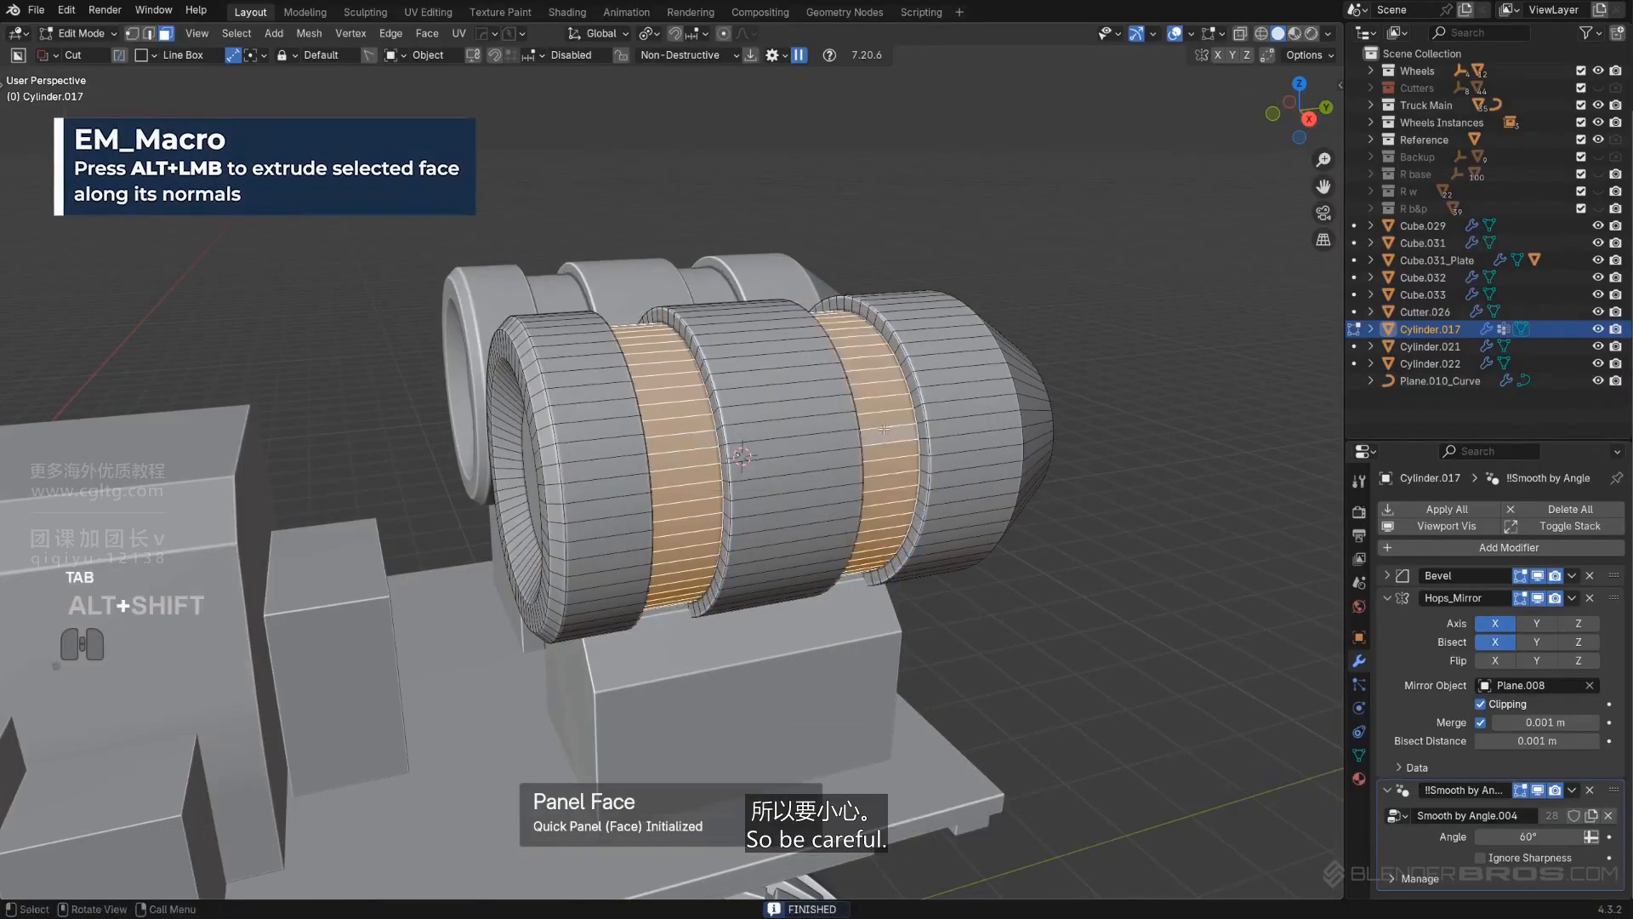
# Step: Extract the two recessed bands as separate straps with Curve/Extract, solidified to a thickness of about -0.15
pyautogui.press('q')
pyautogui.keyDown('shift'); pyautogui.click(859, 361); pyautogui.keyUp('shift')
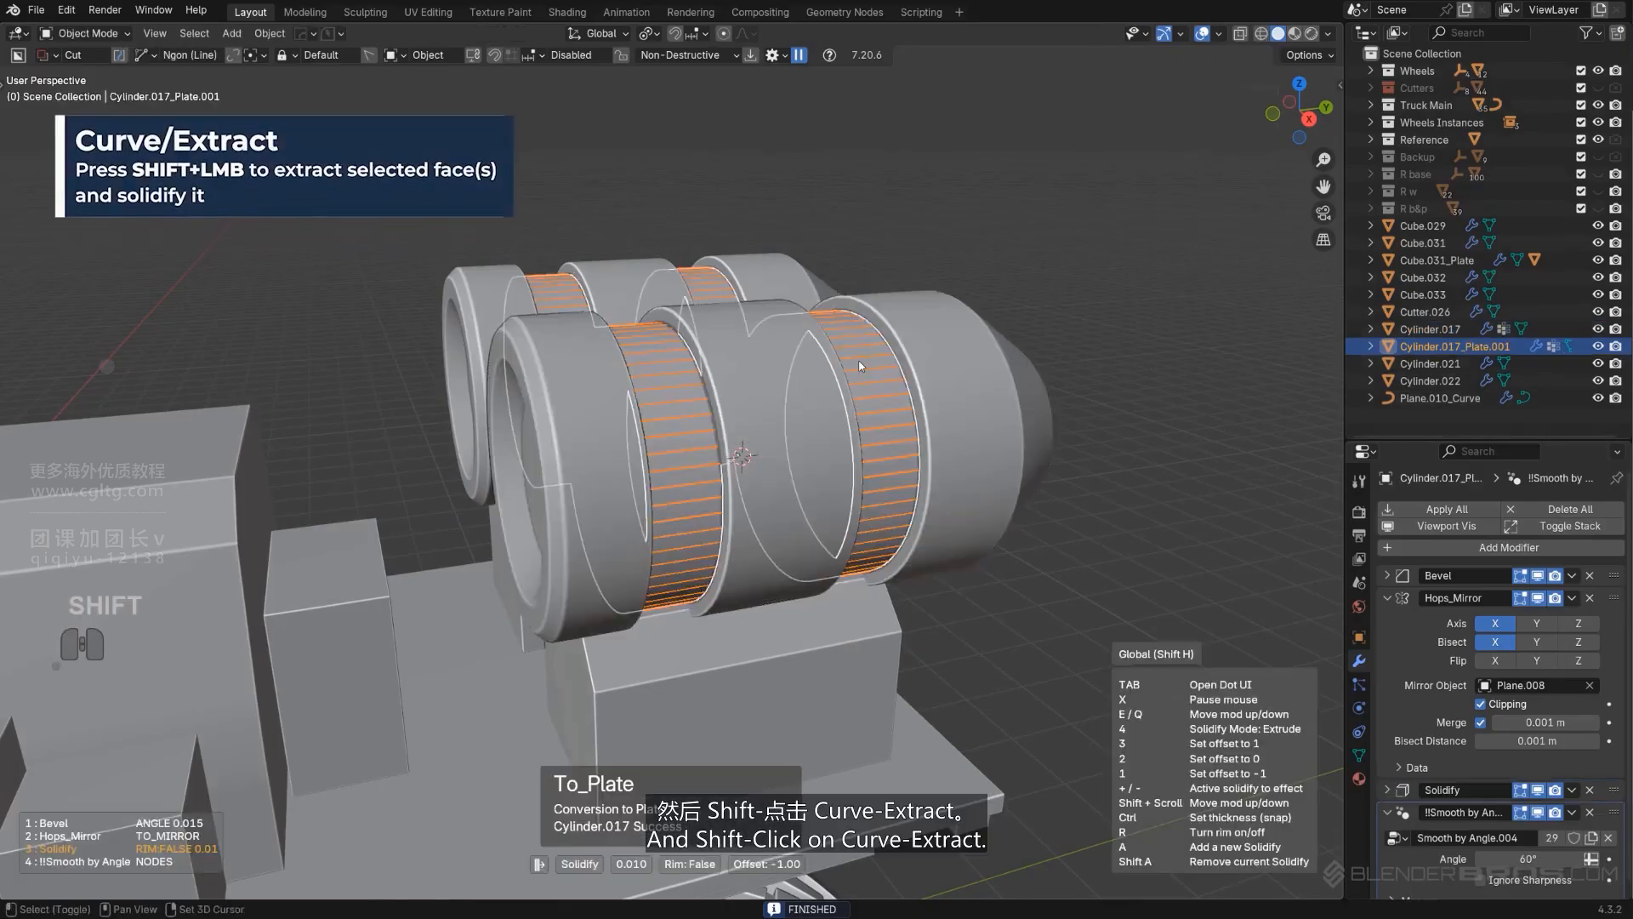
pyautogui.click(910, 376)
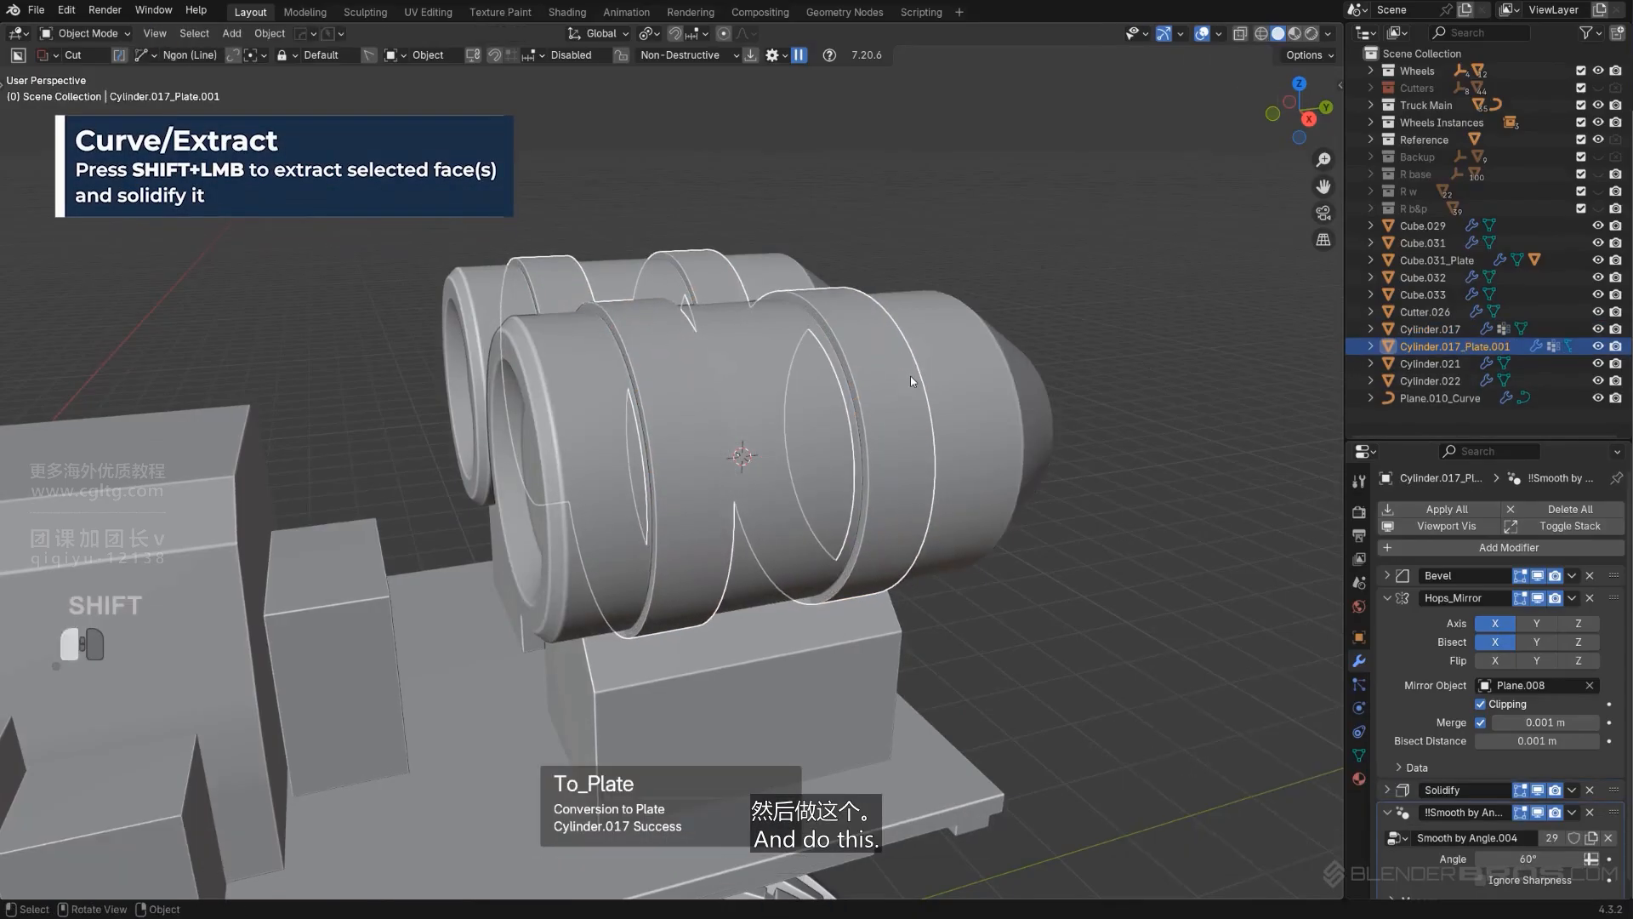
pyautogui.click(995, 278)
pyautogui.keyDown('alt'); pyautogui.moveTo(995, 278); pyautogui.dragTo(975, 345, button='middle'); pyautogui.keyUp('alt')
pyautogui.press('KP_5')
pyautogui.scroll(2, 977, 349)
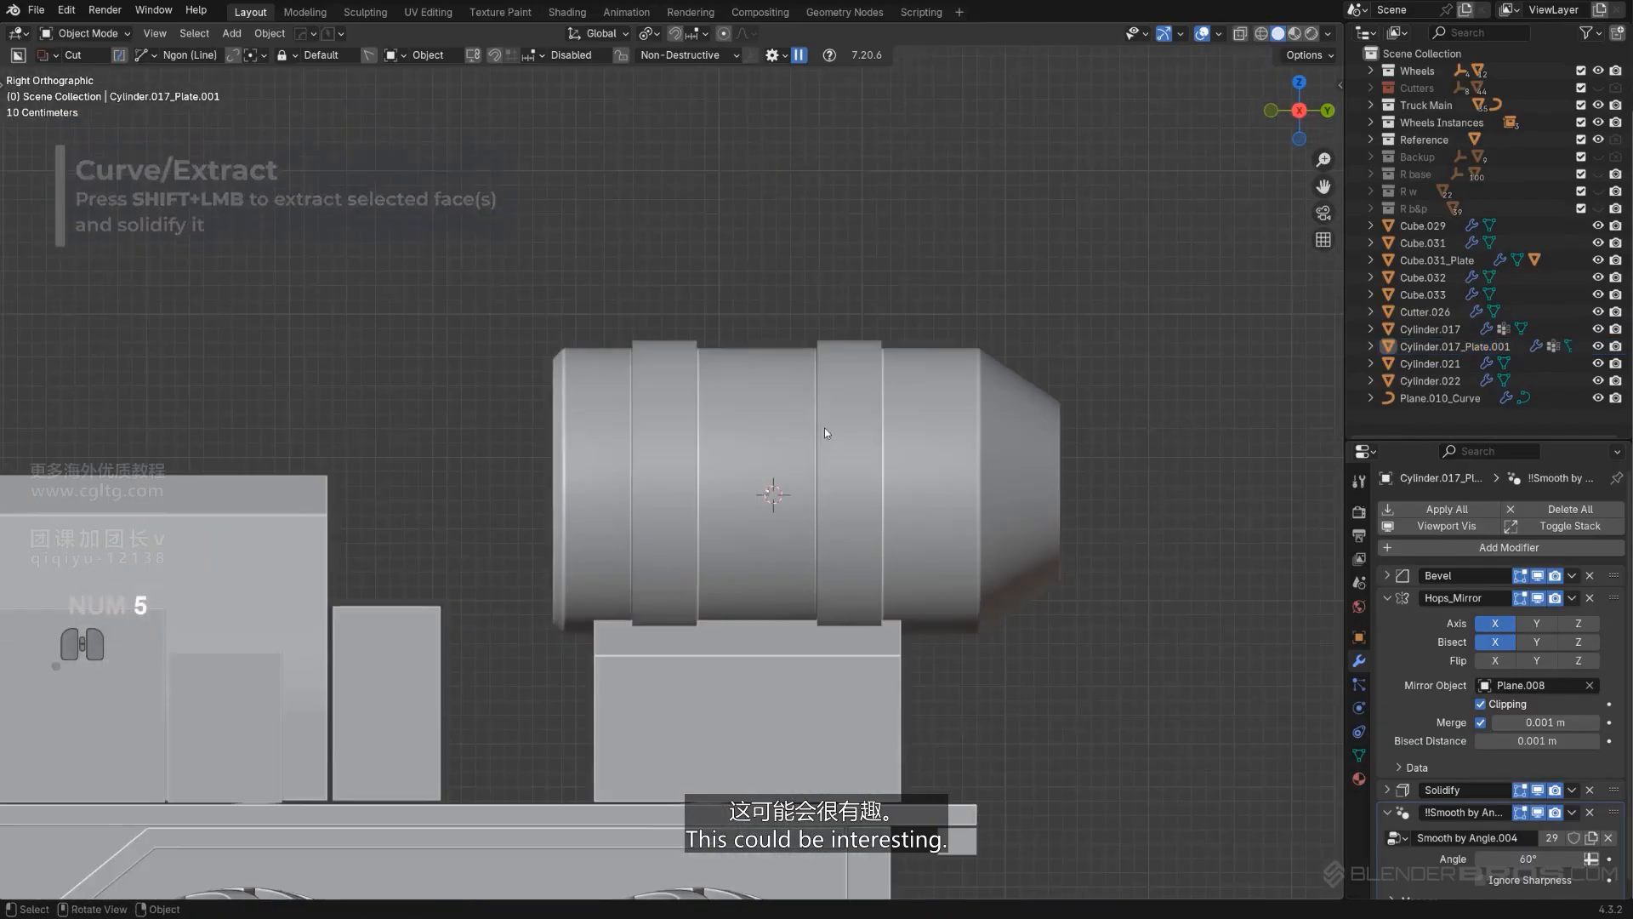
# Step: Adjust the width of the existing bevel modifier on the tank straps
pyautogui.click(850, 430)
pyautogui.press('q')
pyautogui.click(853, 444)
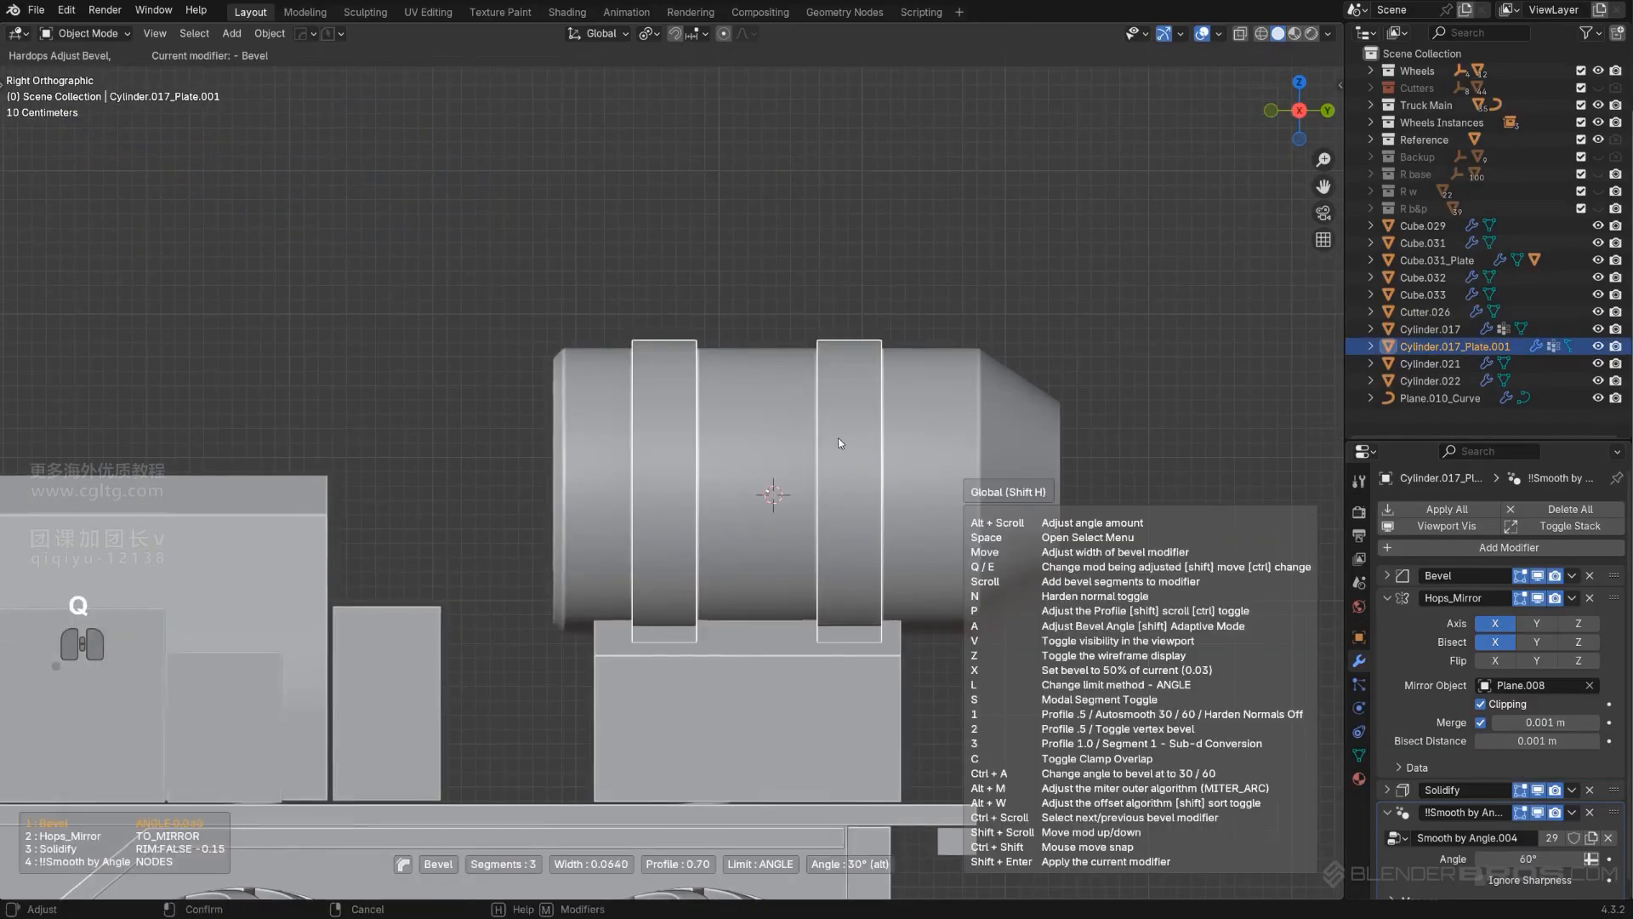
pyautogui.click(839, 437)
# Step: Add a new bevel with a 30° angle to the tank straps
pyautogui.scroll(-2, 932, 318)
pyautogui.moveTo(934, 325); pyautogui.dragTo(895, 427, button='middle')
pyautogui.scroll(4, 897, 434)
pyautogui.moveTo(901, 485); pyautogui.dragTo(888, 587, button='middle')
pyautogui.keyDown('shift'); pyautogui.moveTo(889, 587); pyautogui.dragTo(817, 515, button='middle'); pyautogui.keyUp('shift')
pyautogui.press('q')
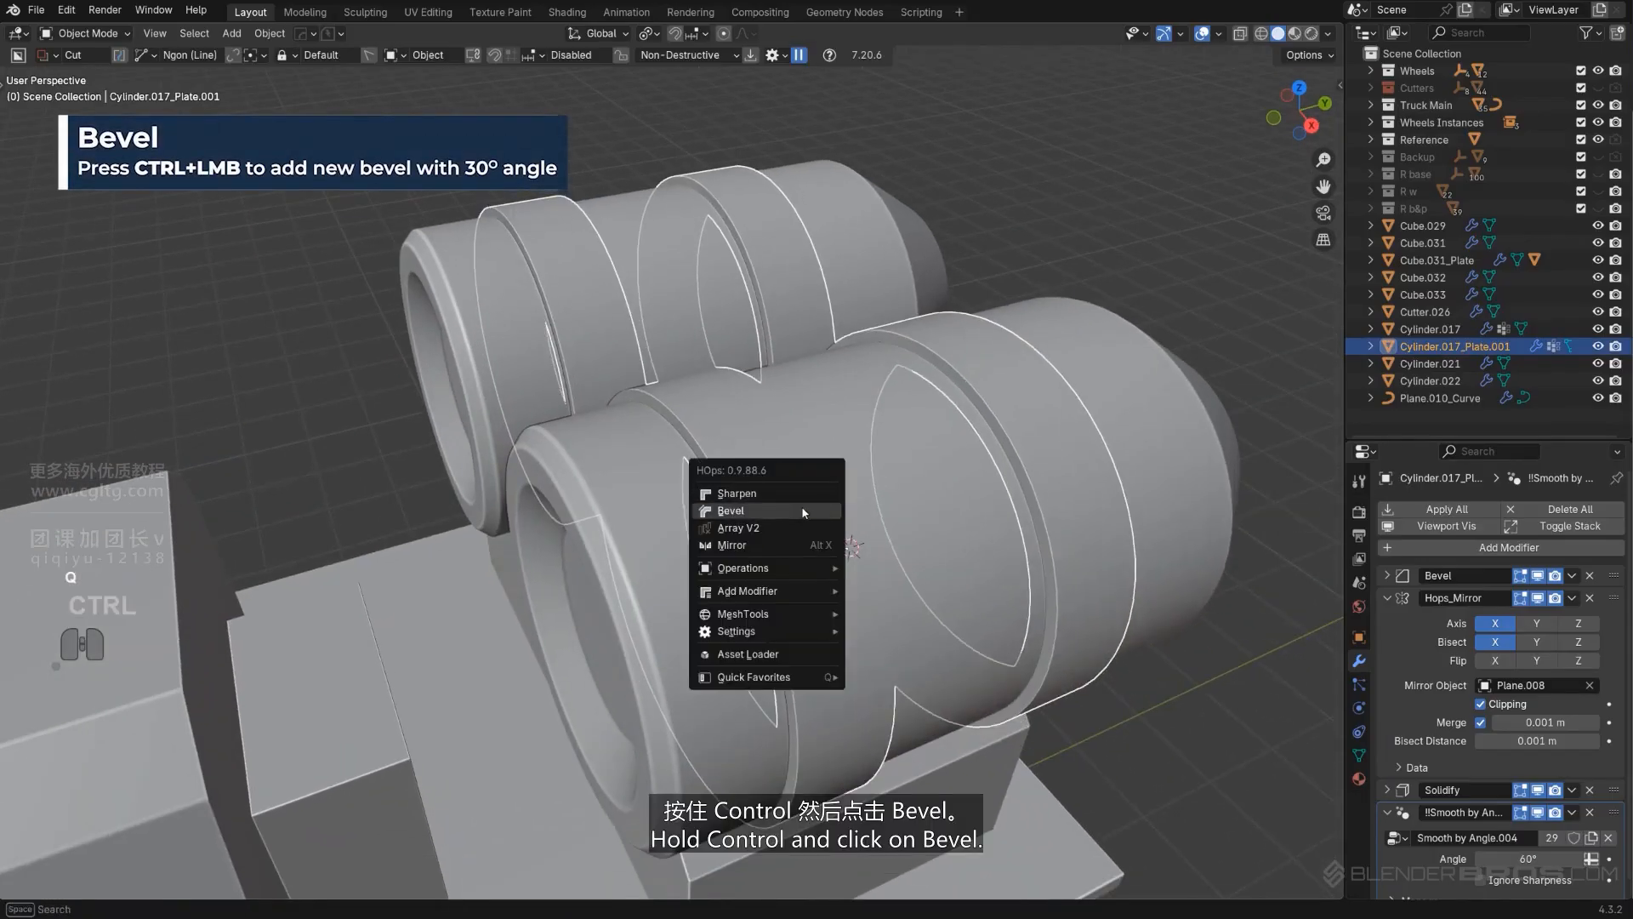
pyautogui.keyDown('ctrl'); pyautogui.click(803, 510); pyautogui.keyUp('ctrl')
pyautogui.click(789, 507)
# Step: Examine the strapped twin tanks and their supports on the truck bed from several angles
pyautogui.scroll(-3, 742, 536)
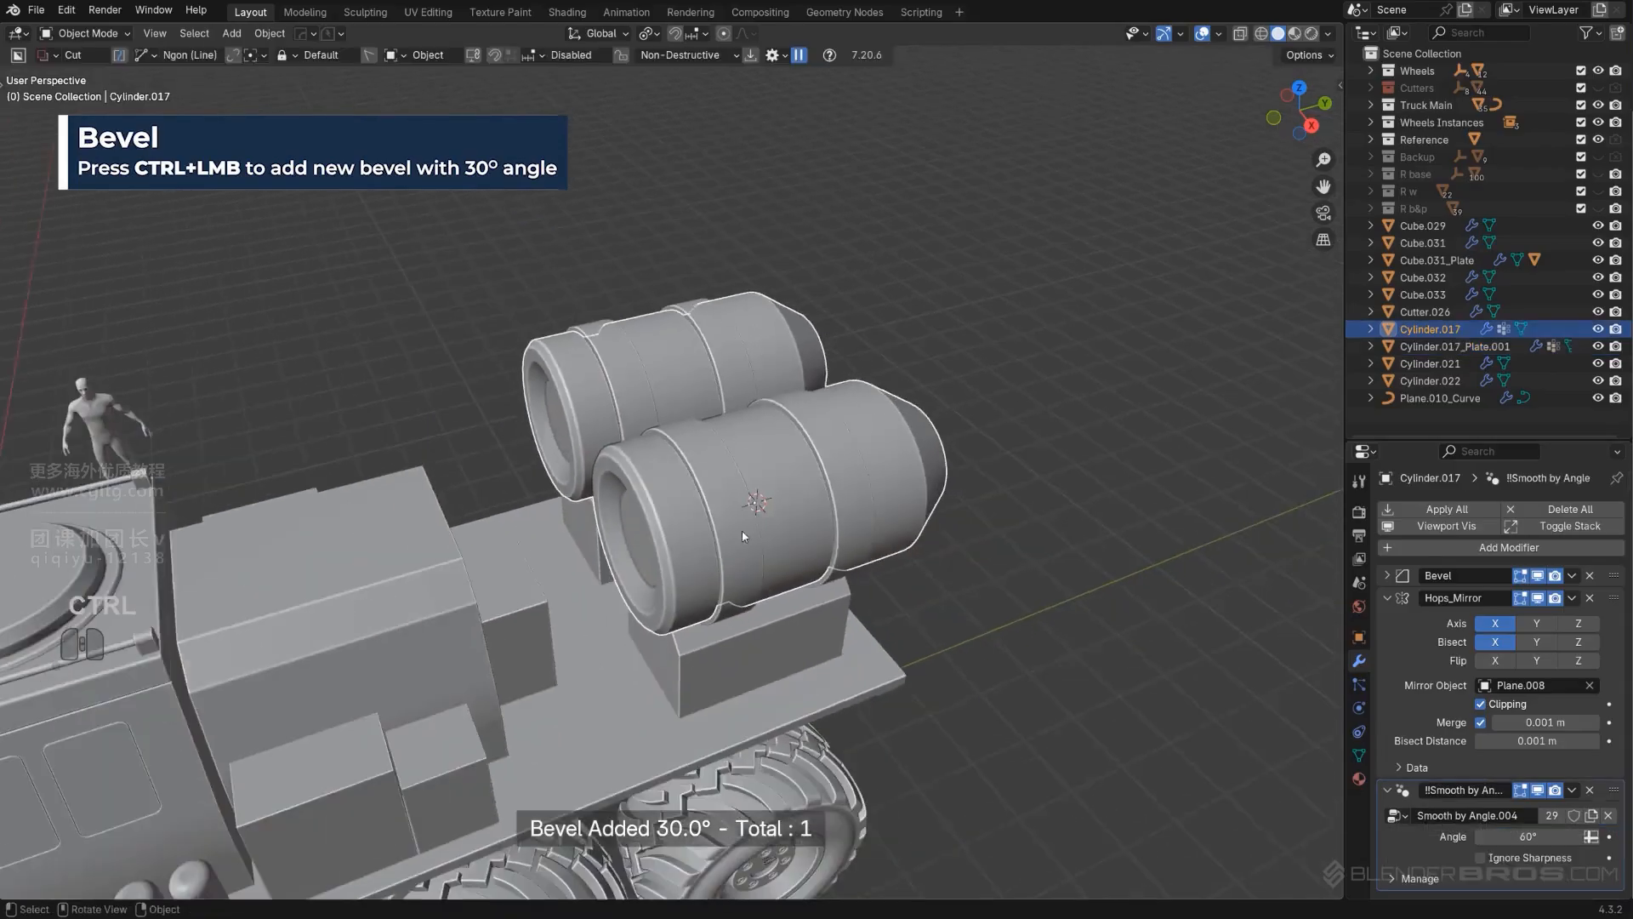
pyautogui.moveTo(743, 536); pyautogui.dragTo(704, 412, button='middle')
pyautogui.click(904, 307)
pyautogui.scroll(2, 872, 333)
pyautogui.moveTo(866, 341); pyautogui.dragTo(876, 380, button='middle')
pyautogui.scroll(-1, 822, 407)
pyautogui.scroll(2, 838, 370)
pyautogui.press('KP_5')
pyautogui.scroll(-1, 870, 417)
pyautogui.scroll(-1, 885, 425)
pyautogui.keyDown('shift'); pyautogui.moveTo(892, 434); pyautogui.dragTo(849, 500, button='middle'); pyautogui.keyUp('shift')
pyautogui.scroll(-1, 951, 425)
pyautogui.press('KP_5')
pyautogui.scroll(-2, 905, 516)
pyautogui.scroll(4, 816, 489)
# Step: Chamfer the upper outer edge of the support block beneath the tank with a single-segment bevel of about 0.15 m
pyautogui.moveTo(723, 463); pyautogui.dragTo(851, 487, button='middle')
pyautogui.scroll(3, 723, 463)
pyautogui.click(774, 473)
pyautogui.press('Tab')
pyautogui.hotkey('ctrl', 'b')
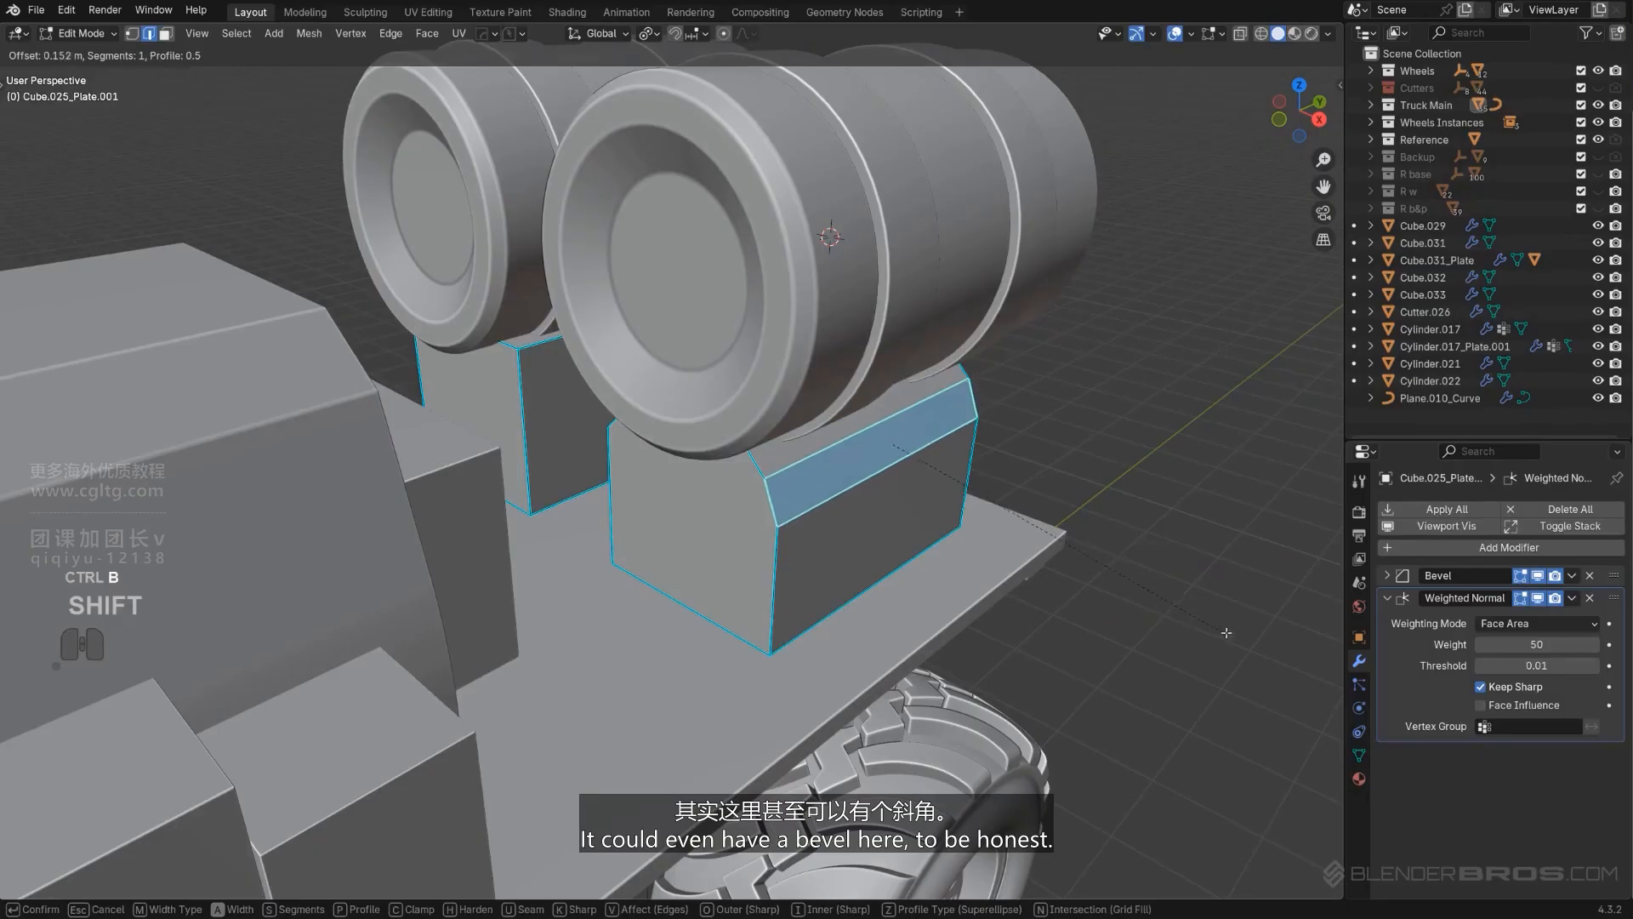
pyautogui.click(1235, 634)
pyautogui.press('Tab')
# Step: Resharpen the chamfered support block with 30° sharpness and 60° auto smooth
pyautogui.scroll(-7, 1091, 402)
pyautogui.moveTo(1091, 402); pyautogui.dragTo(587, 350, button='middle')
pyautogui.press('KP_5')
pyautogui.keyDown('shift'); pyautogui.moveTo(749, 434); pyautogui.dragTo(889, 456, button='middle'); pyautogui.keyUp('shift')
pyautogui.scroll(1, 902, 464)
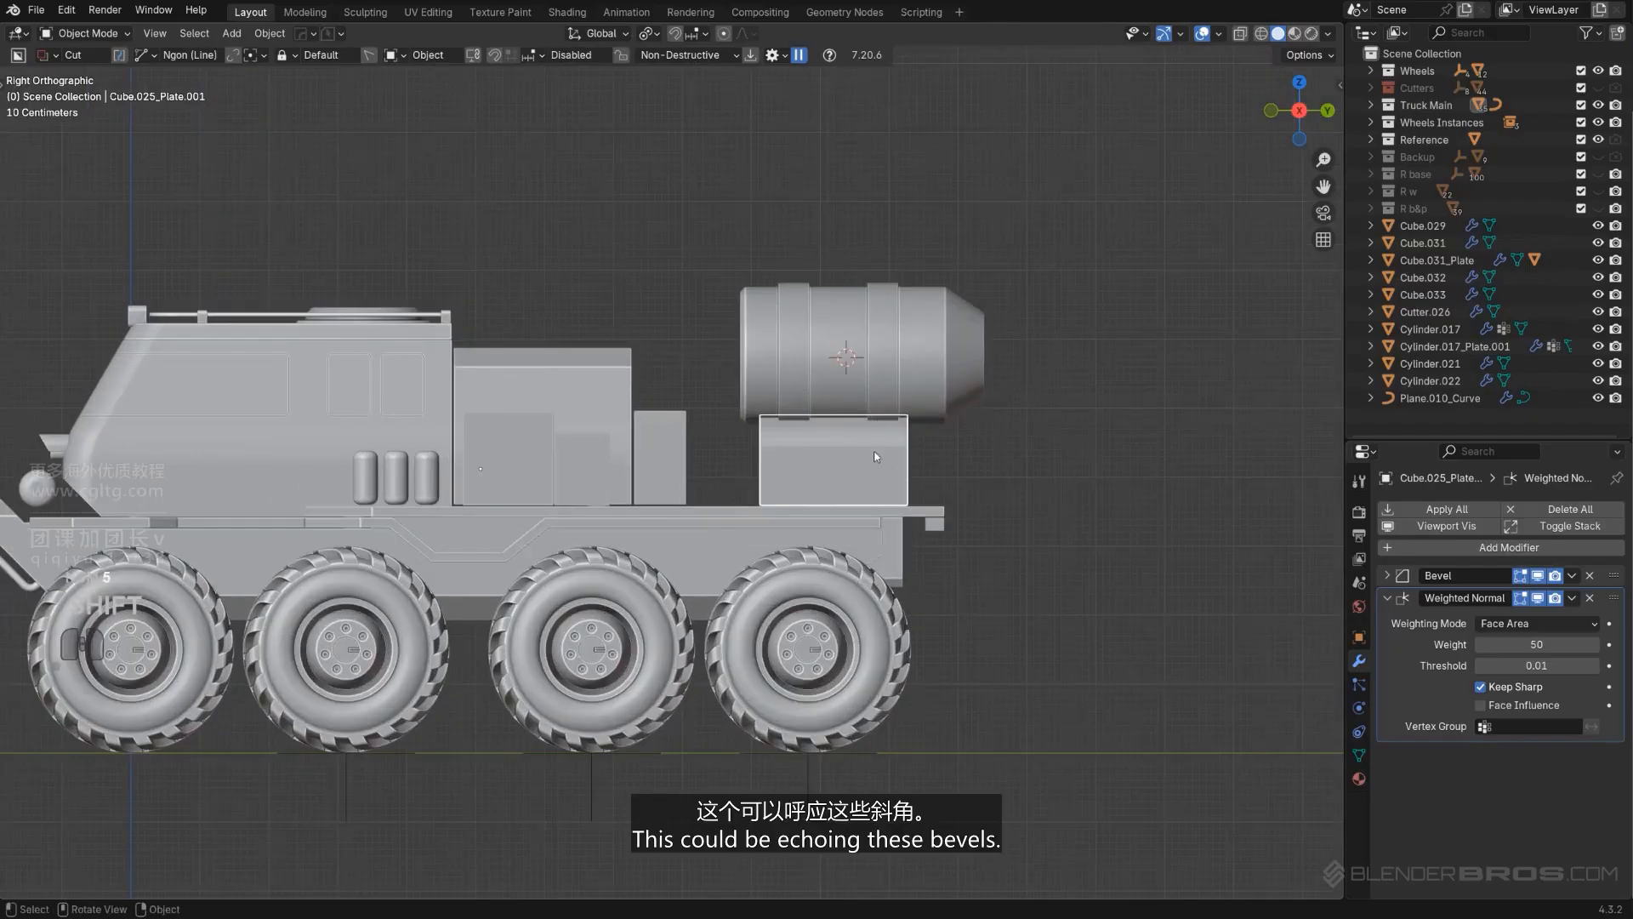
pyautogui.scroll(4, 701, 499)
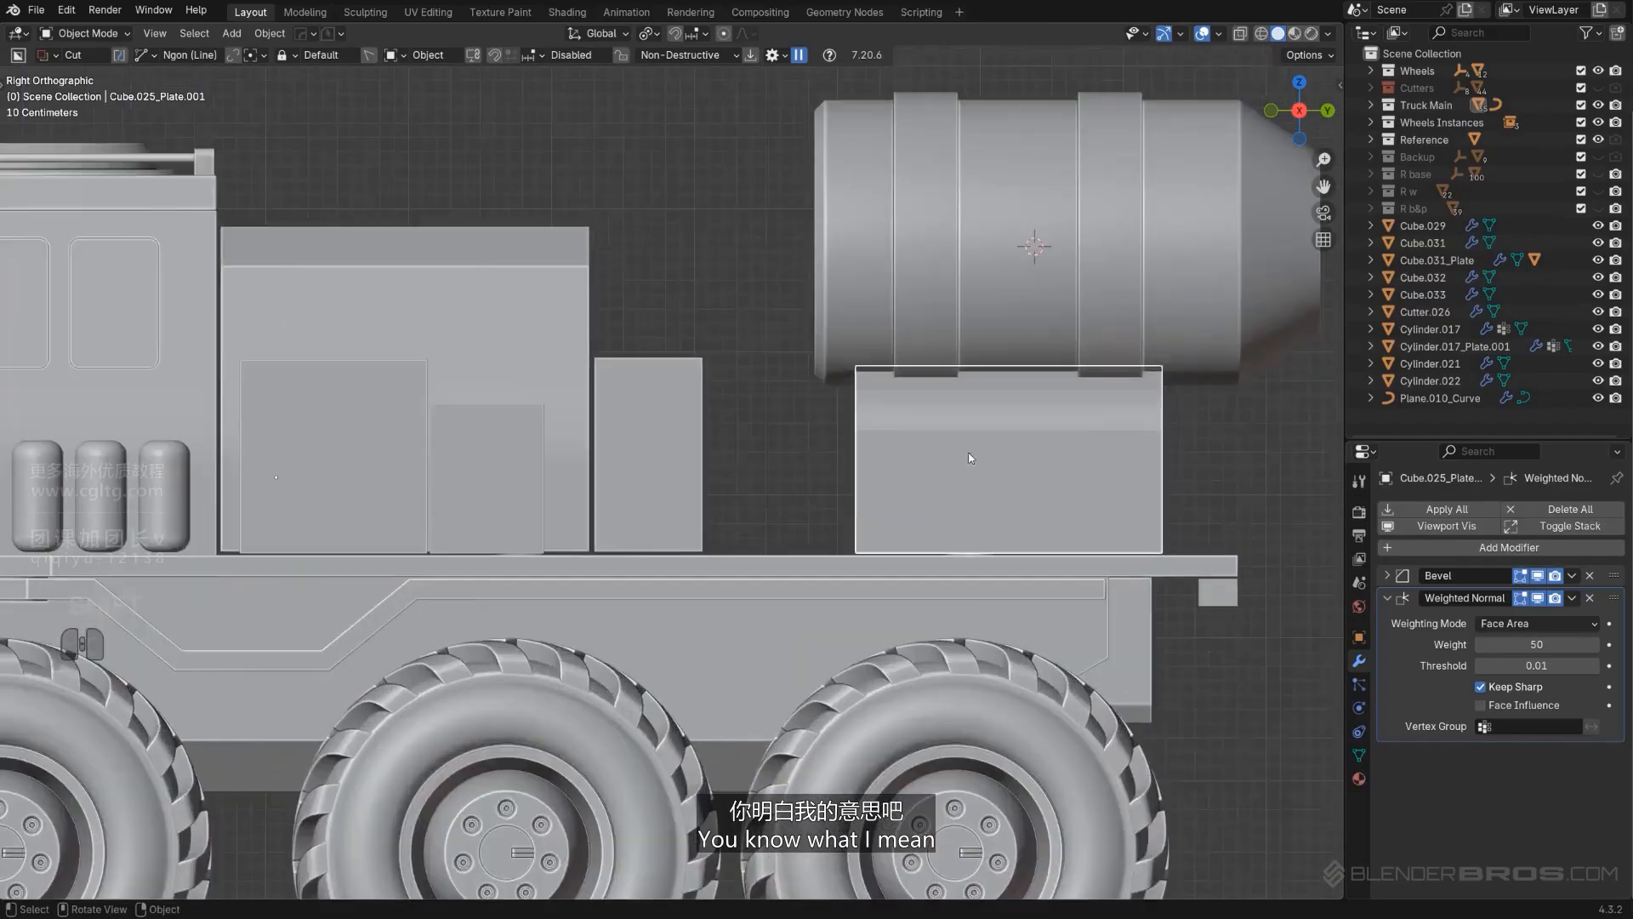
pyautogui.moveTo(974, 456); pyautogui.dragTo(900, 502, button='middle')
pyautogui.press('KP_5')
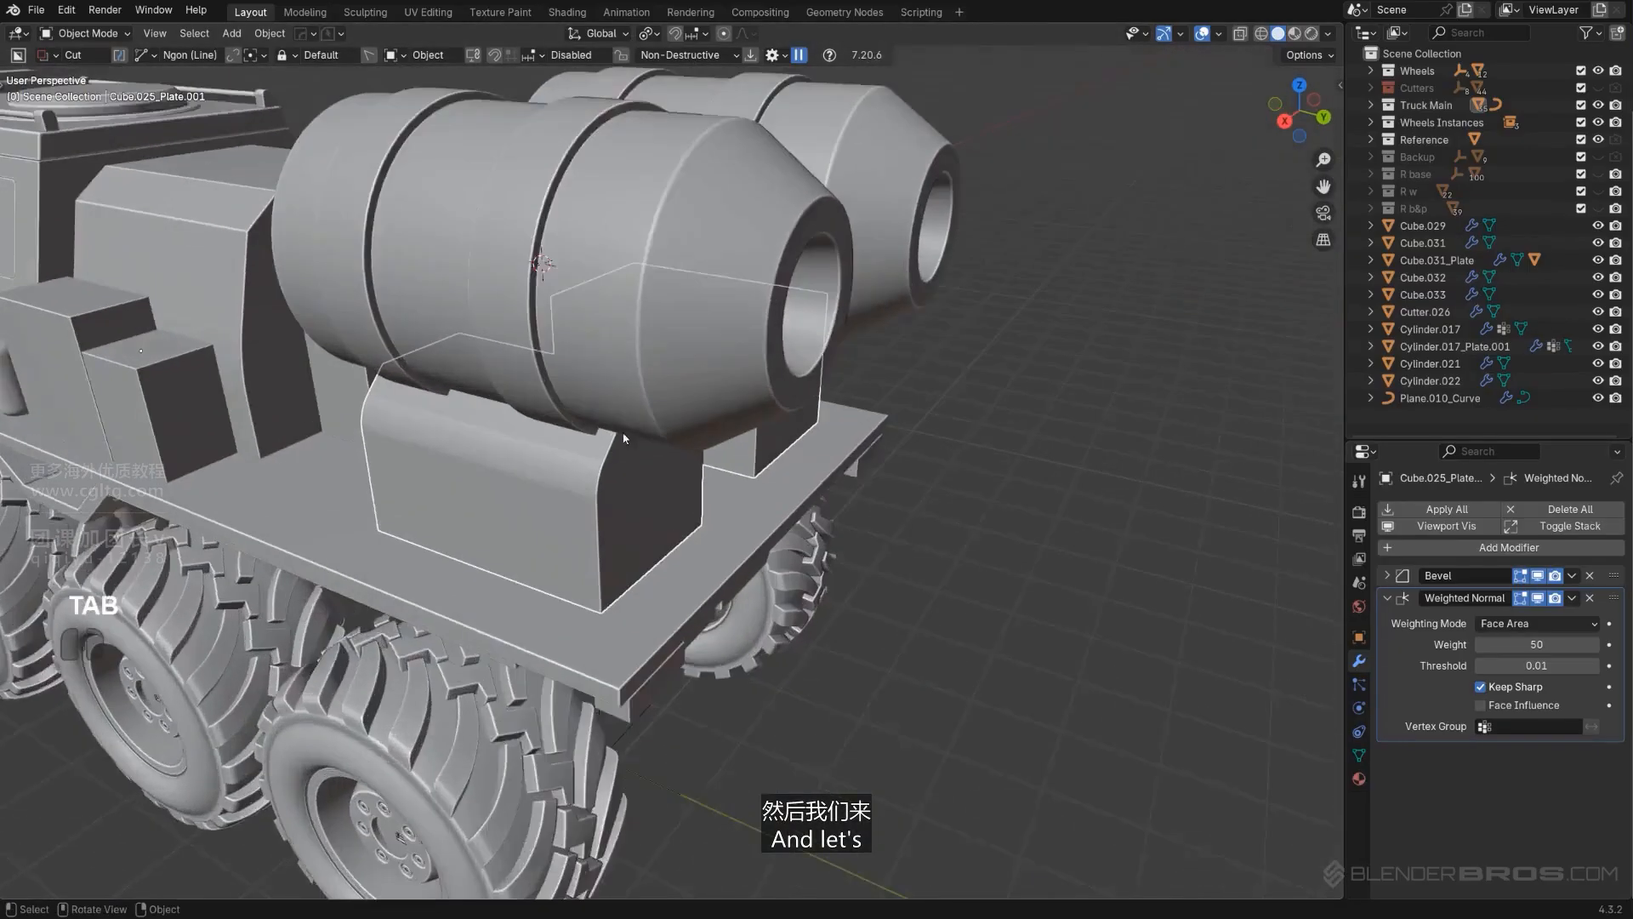
pyautogui.press('q')
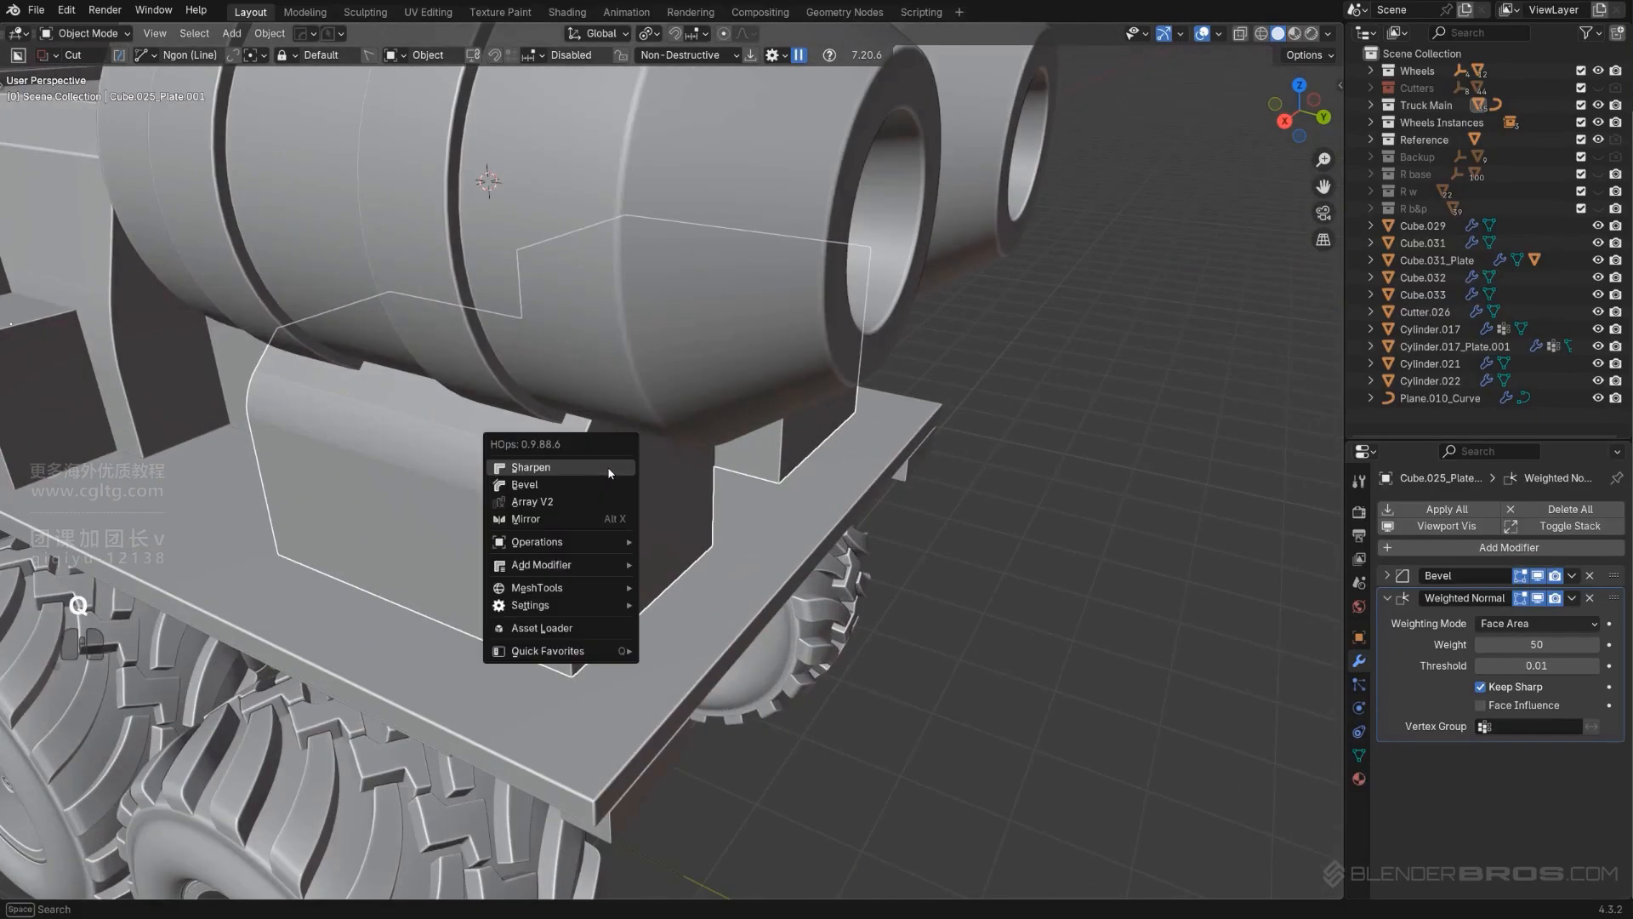
pyautogui.keyDown('ctrl'); pyautogui.keyDown('shift'); pyautogui.click(609, 473); pyautogui.keyUp('shift'); pyautogui.keyUp('ctrl')
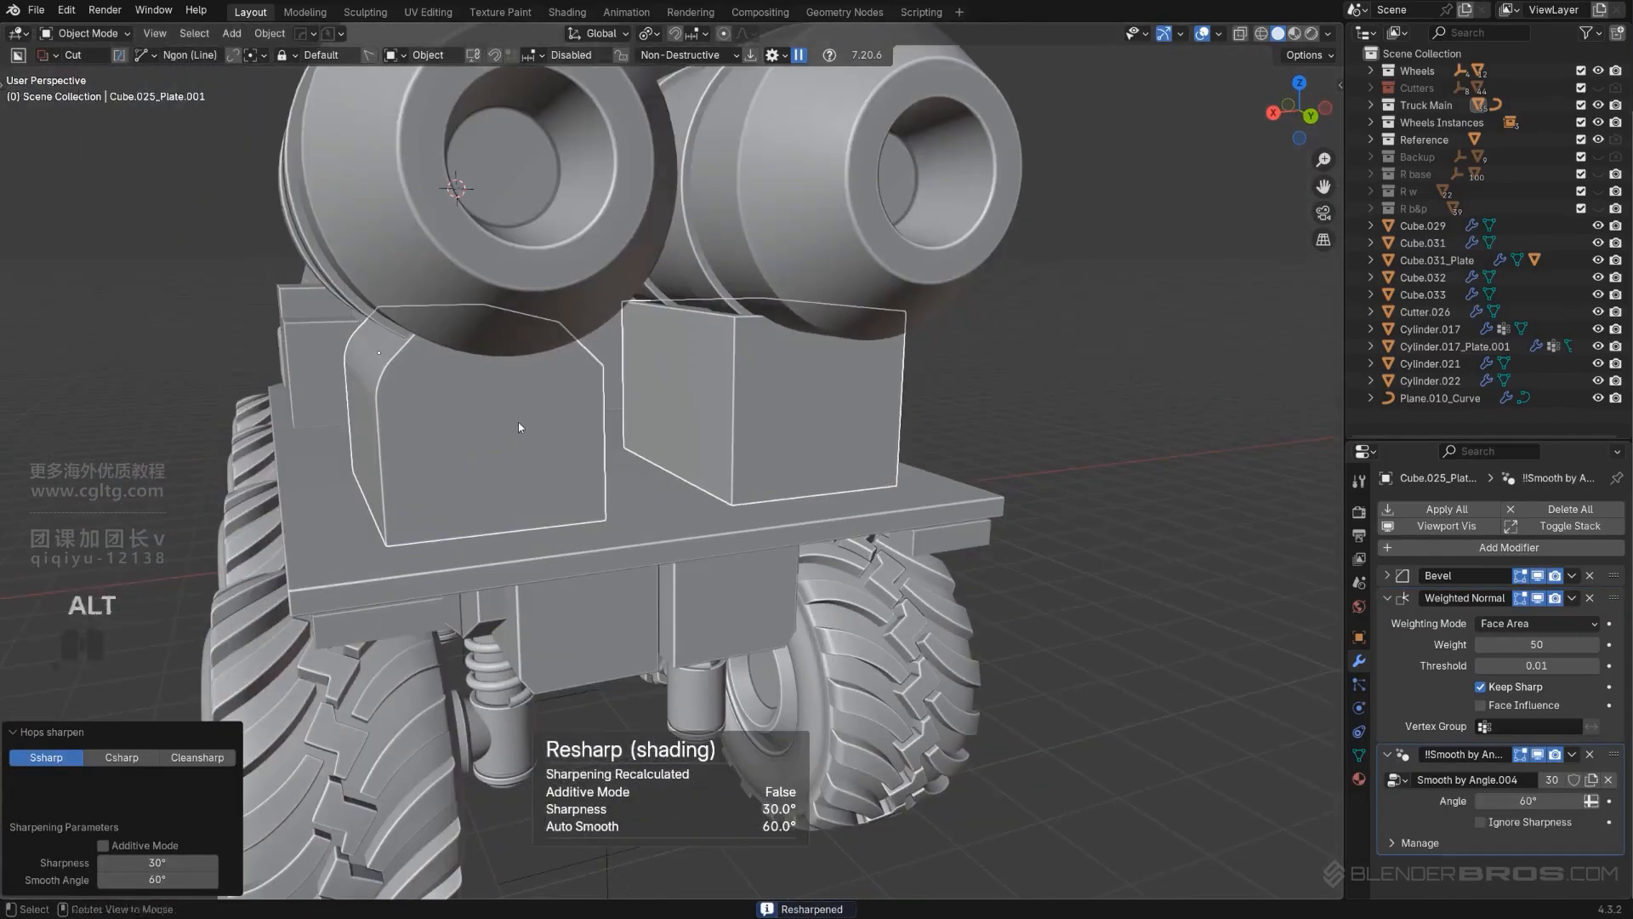
# Step: Mirror the support block across its own local X axis so both upper edges are chamfered
pyautogui.hotkey('alt', 'x')
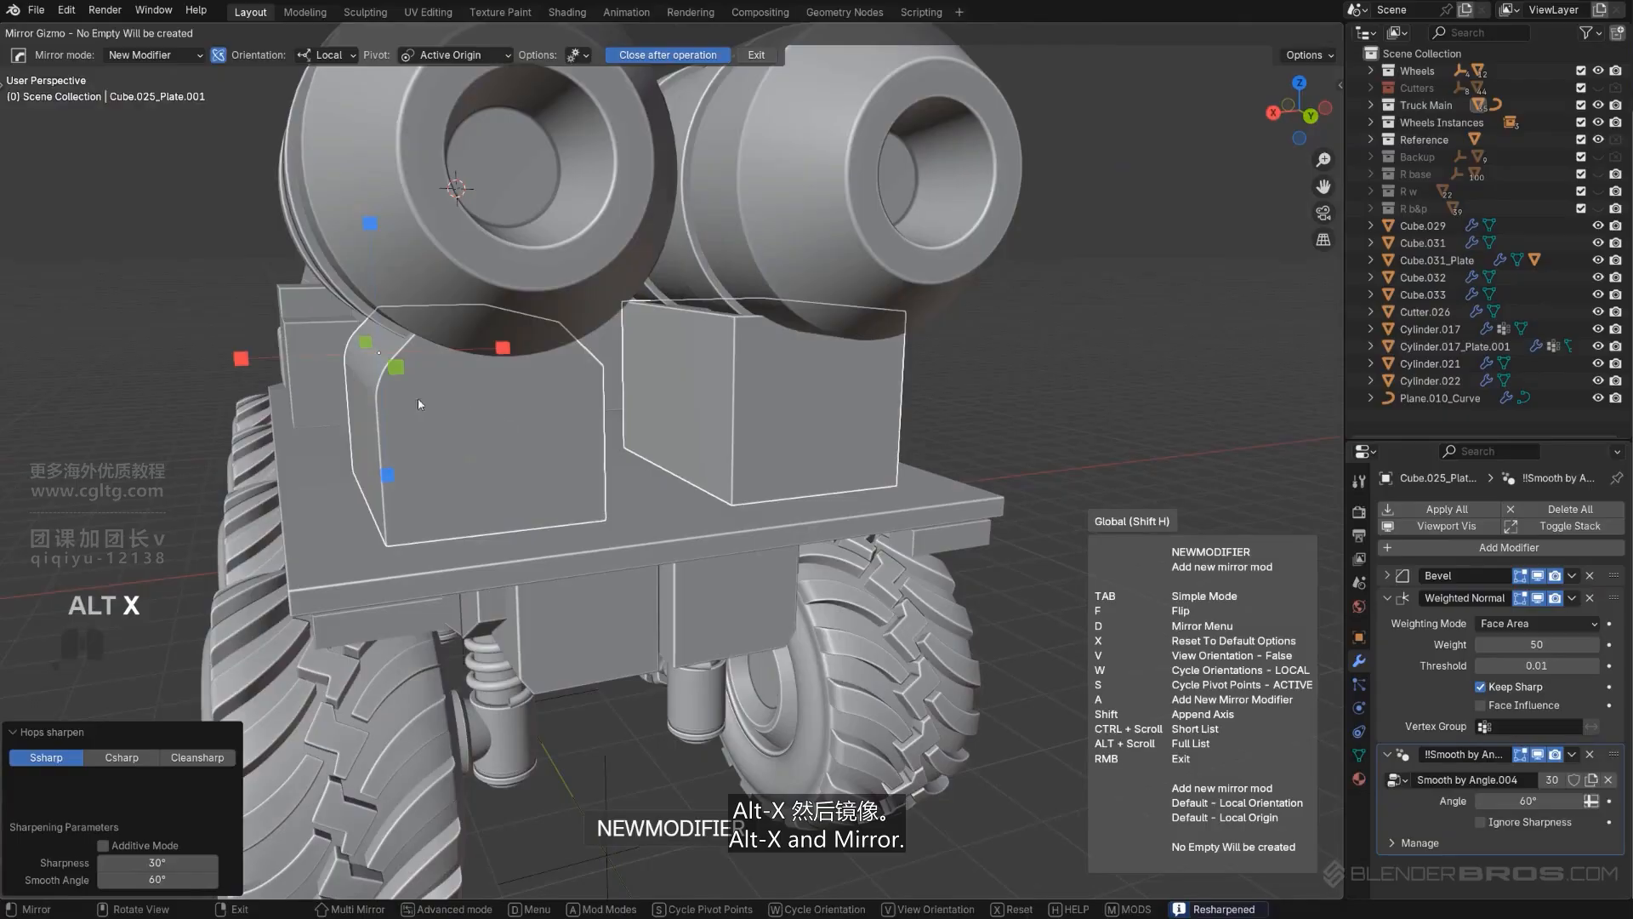
pyautogui.click(247, 350)
pyautogui.scroll(-8, 630, 422)
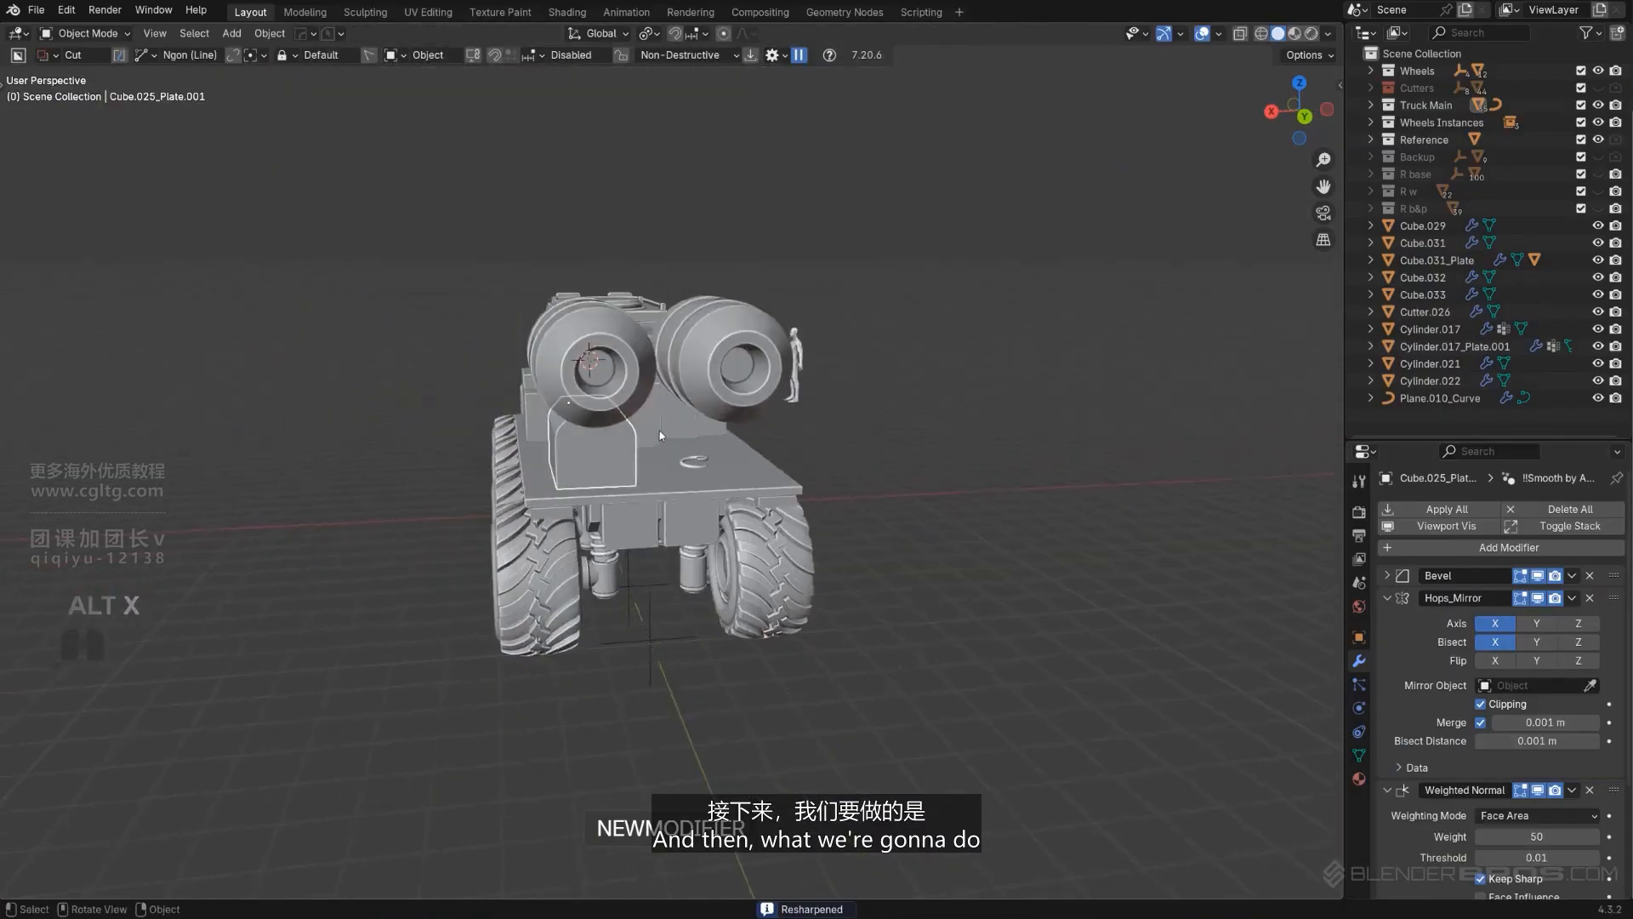
# Step: Try to mirror the support block across the truck bed plate using its existing mirror modifier
pyautogui.scroll(6, 661, 430)
pyautogui.click(739, 460)
pyautogui.scroll(-3, 693, 442)
pyautogui.moveTo(677, 430); pyautogui.dragTo(614, 419, button='middle')
pyautogui.click(559, 388)
pyautogui.scroll(-3, 560, 388)
pyautogui.keyDown('shift'); pyautogui.click(670, 466); pyautogui.keyUp('shift')
pyautogui.hotkey('alt', 'x')
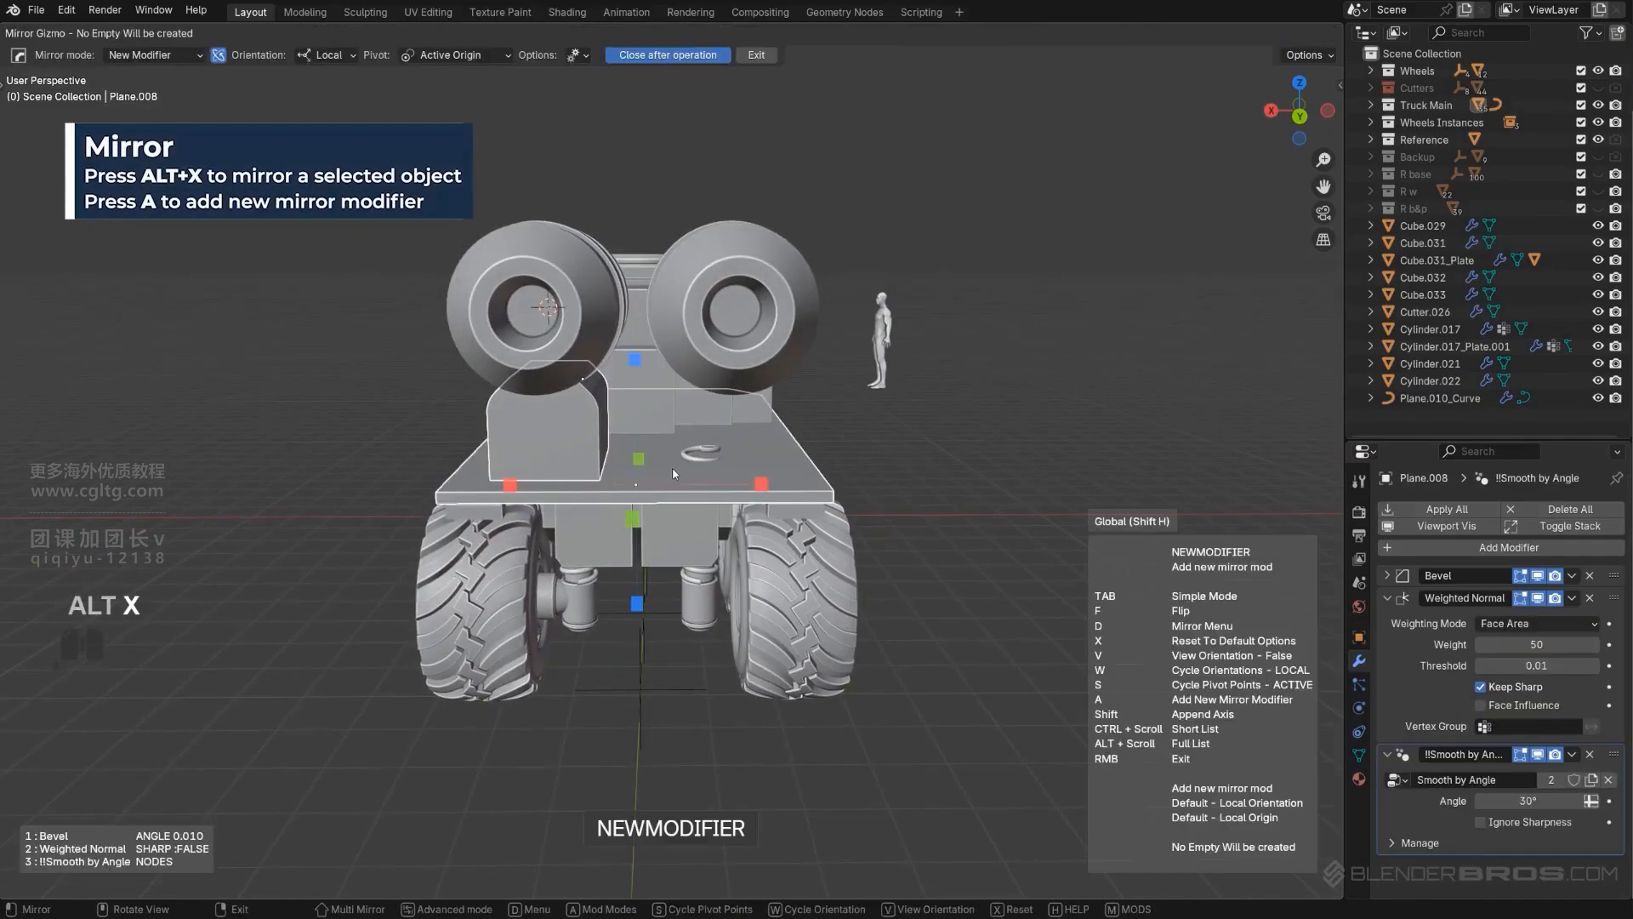
pyautogui.press('a')
pyautogui.click(511, 484)
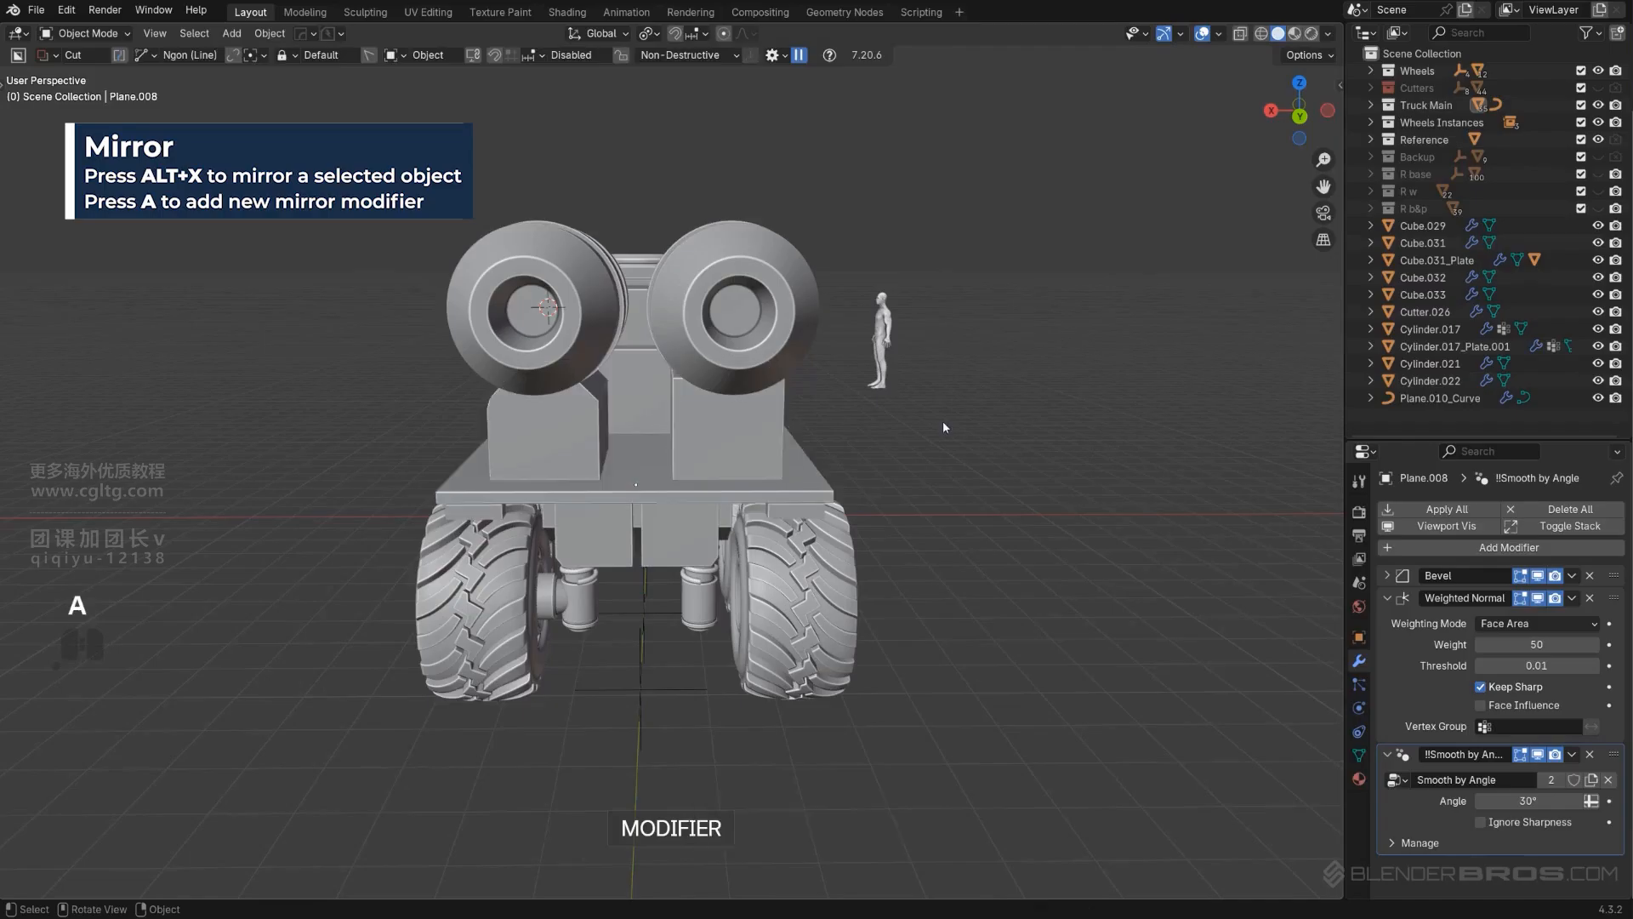
pyautogui.scroll(2, 804, 431)
# Step: Undo the mirroring of the support block across the truck bed plate
pyautogui.press('x')
pyautogui.hotkey('ctrl', 'z')
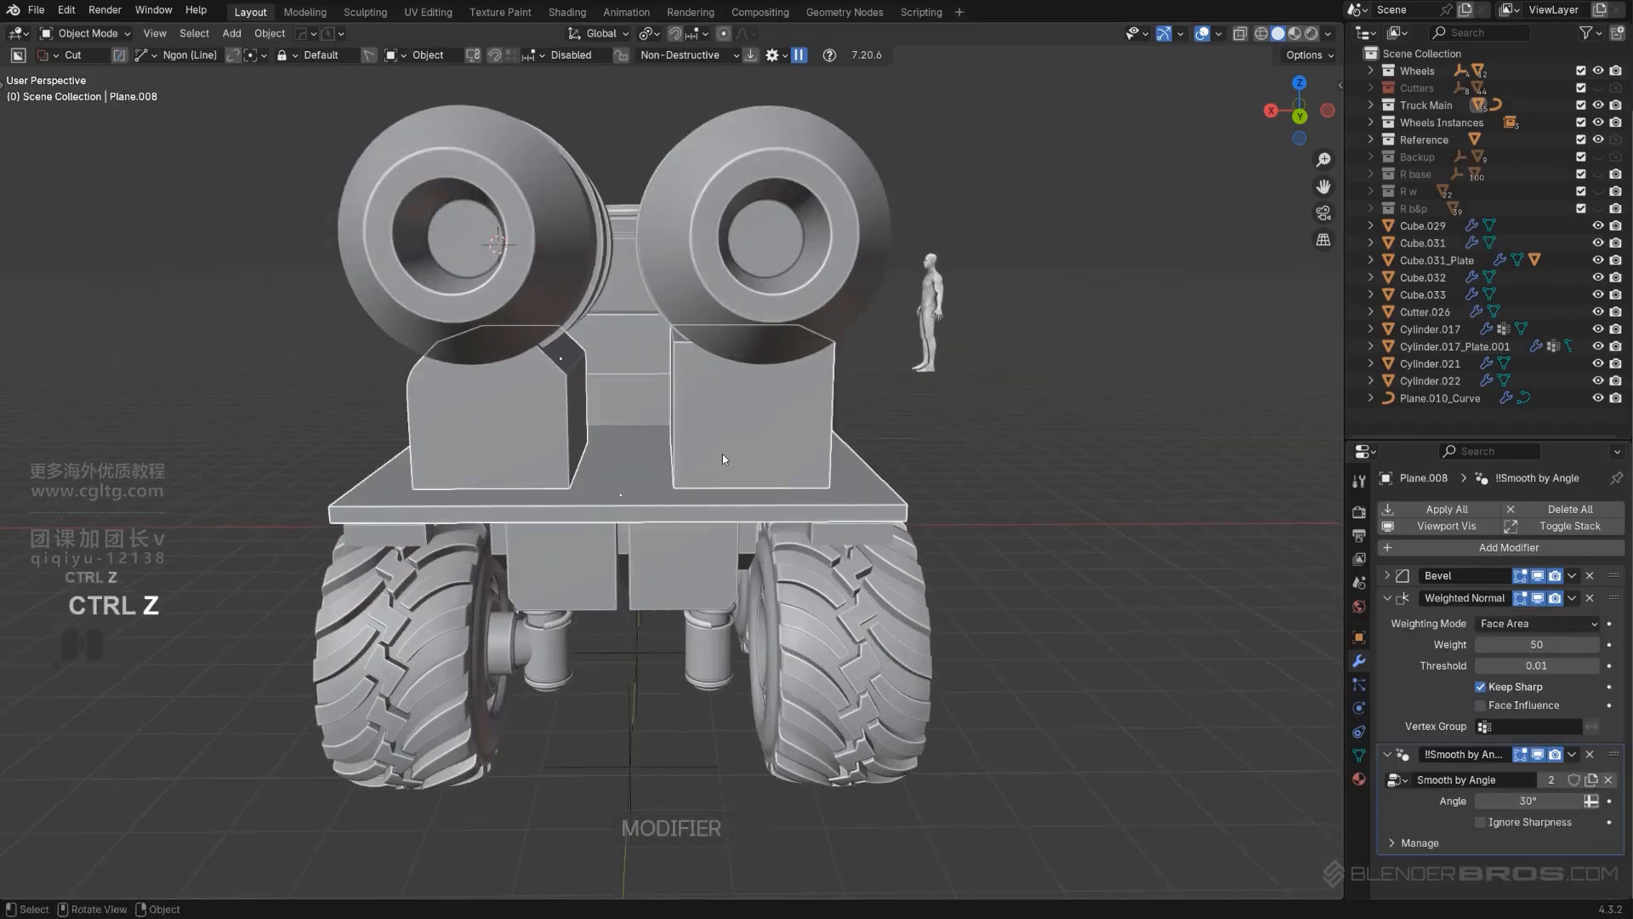
pyautogui.hotkey('ctrl', 'z')
pyautogui.scroll(-2, 619, 500)
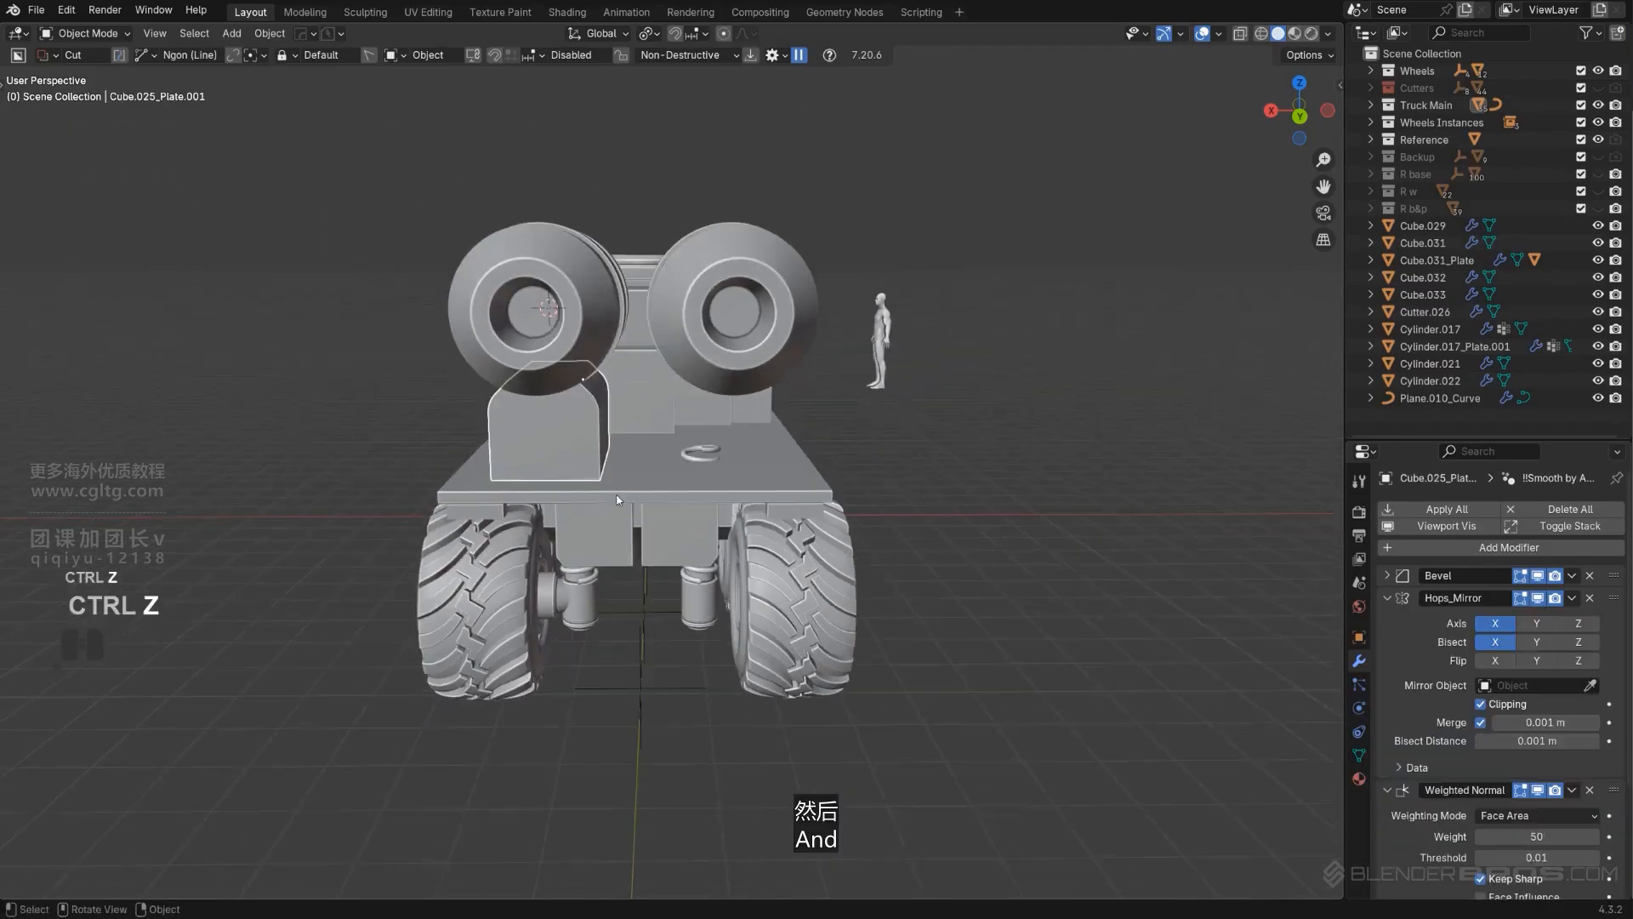
# Step: Mirror the support block across the truck bed plate along X with an additional new mirror modifier
pyautogui.scroll(2, 634, 488)
pyautogui.keyDown('shift'); pyautogui.click(663, 489); pyautogui.keyUp('shift')
pyautogui.hotkey('alt', 'x')
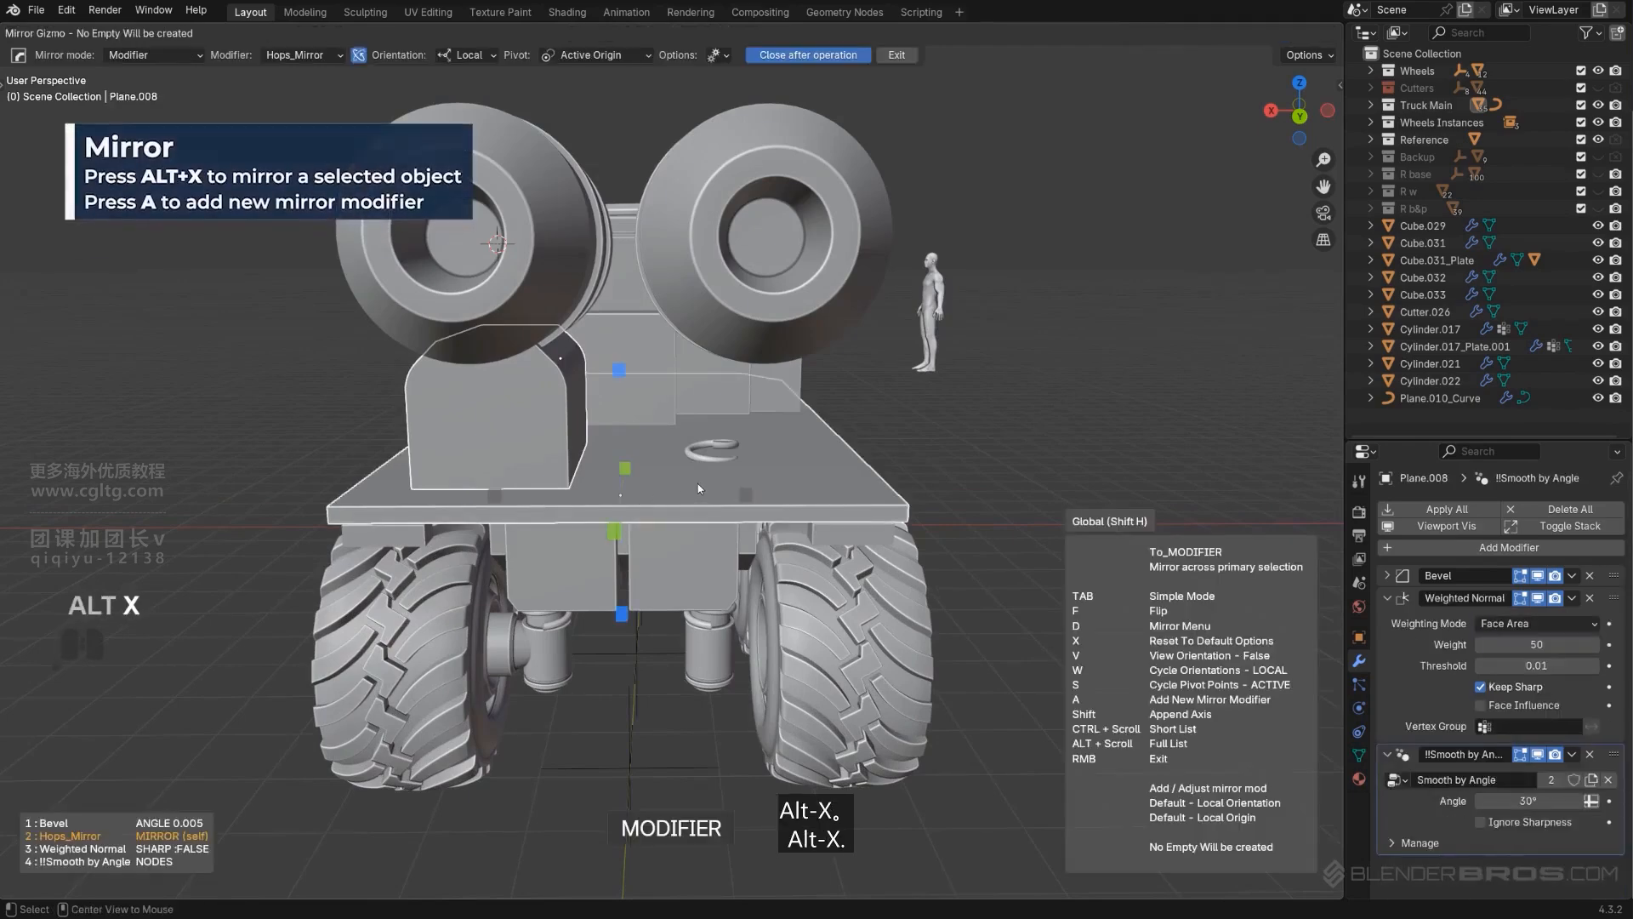
pyautogui.press('a')
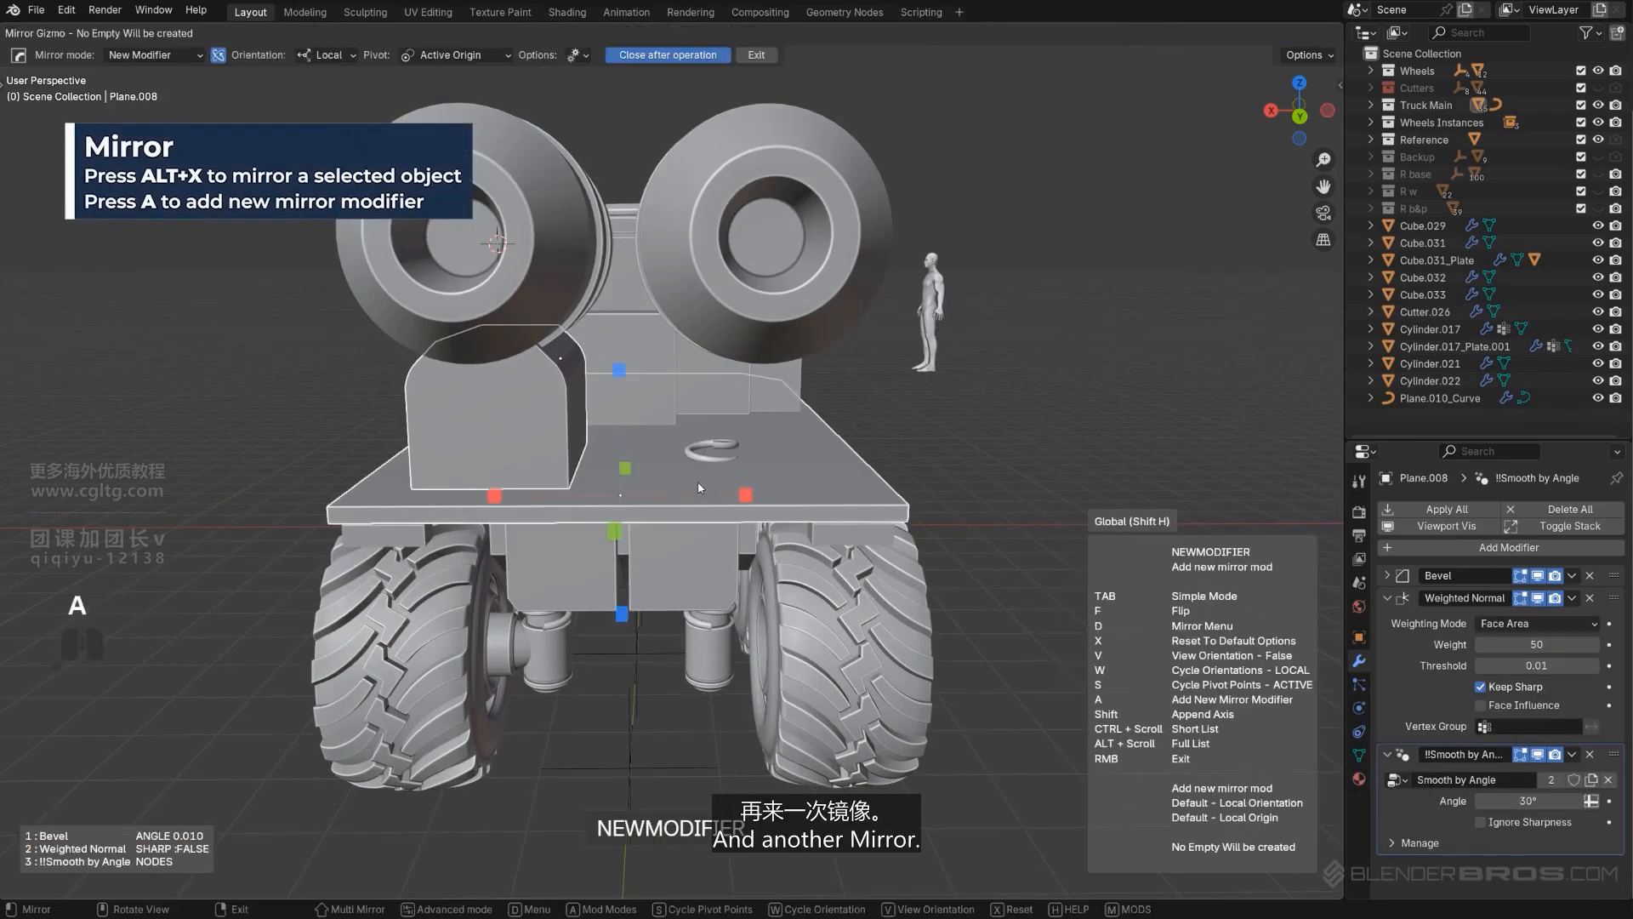
pyautogui.click(498, 494)
pyautogui.click(1112, 391)
# Step: Examine the whole truck's side profile with the tanks and supports in place
pyautogui.scroll(-3, 1112, 390)
pyautogui.keyDown('alt'); pyautogui.moveTo(1112, 390); pyautogui.dragTo(898, 439, button='middle'); pyautogui.keyUp('alt')
pyautogui.press('KP_5')
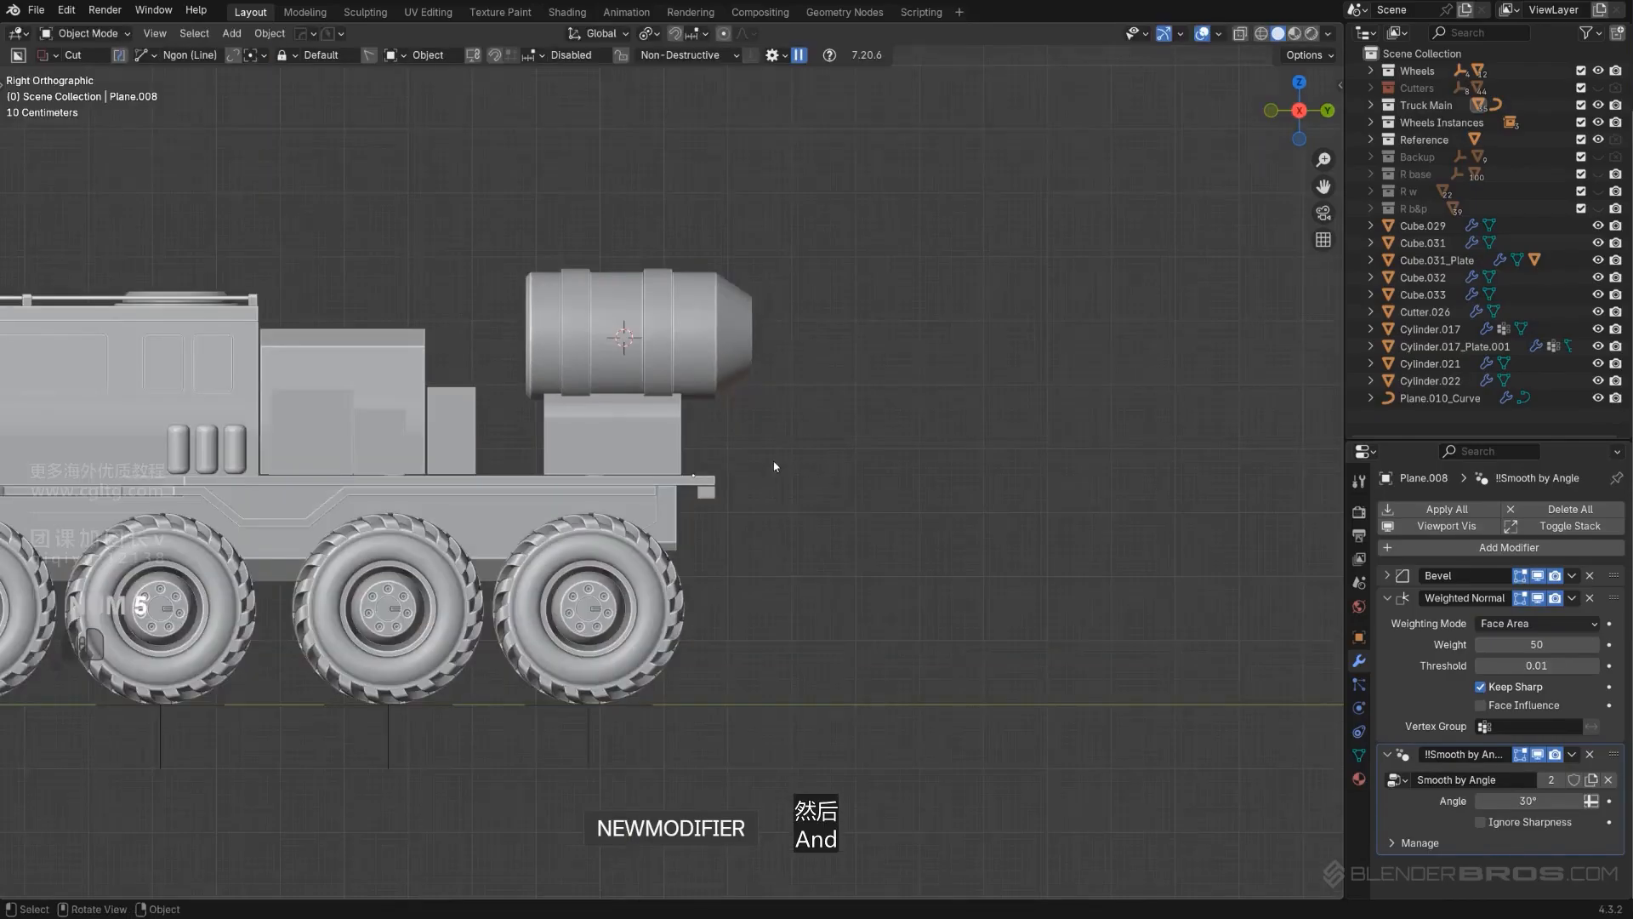
pyautogui.keyDown('shift'); pyautogui.moveTo(774, 466); pyautogui.dragTo(938, 456, button='middle'); pyautogui.keyUp('shift')
pyautogui.scroll(-3, 783, 456)
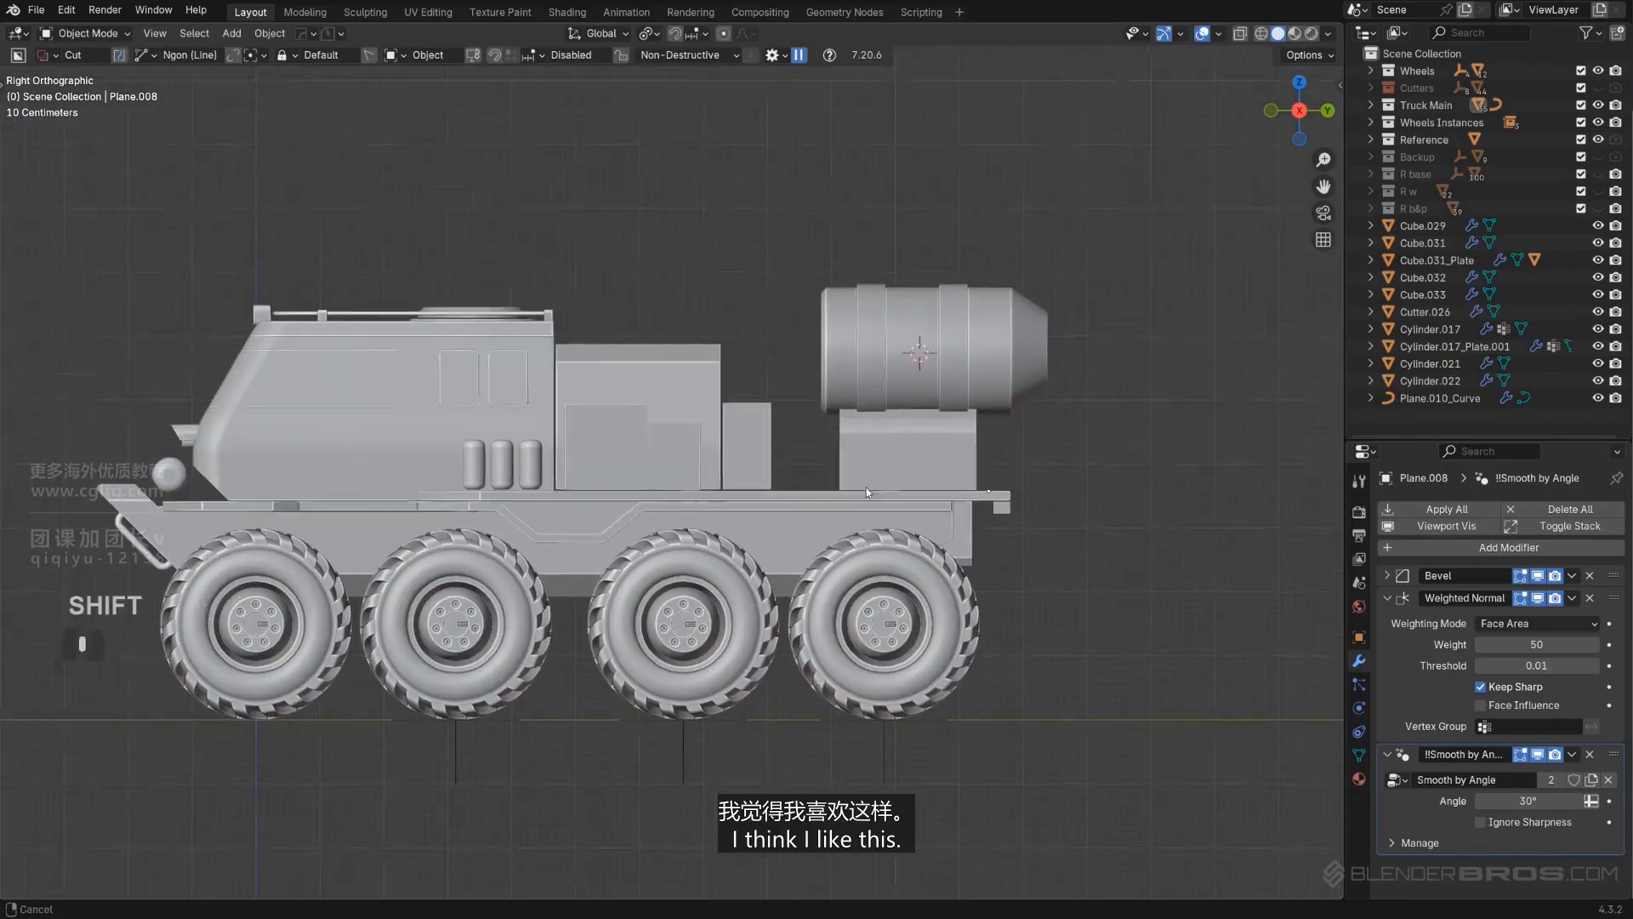
# Step: Lower the rear light box beneath the truck bed by about 0.045 m
pyautogui.moveTo(779, 448); pyautogui.dragTo(849, 549, button='middle')
pyautogui.press('KP_5')
pyautogui.scroll(4, 854, 499)
pyautogui.click(613, 526)
pyautogui.scroll(2, 693, 553)
pyautogui.keyDown('shift'); pyautogui.moveTo(694, 554); pyautogui.dragTo(768, 440, button='middle'); pyautogui.keyUp('shift')
pyautogui.press('g')
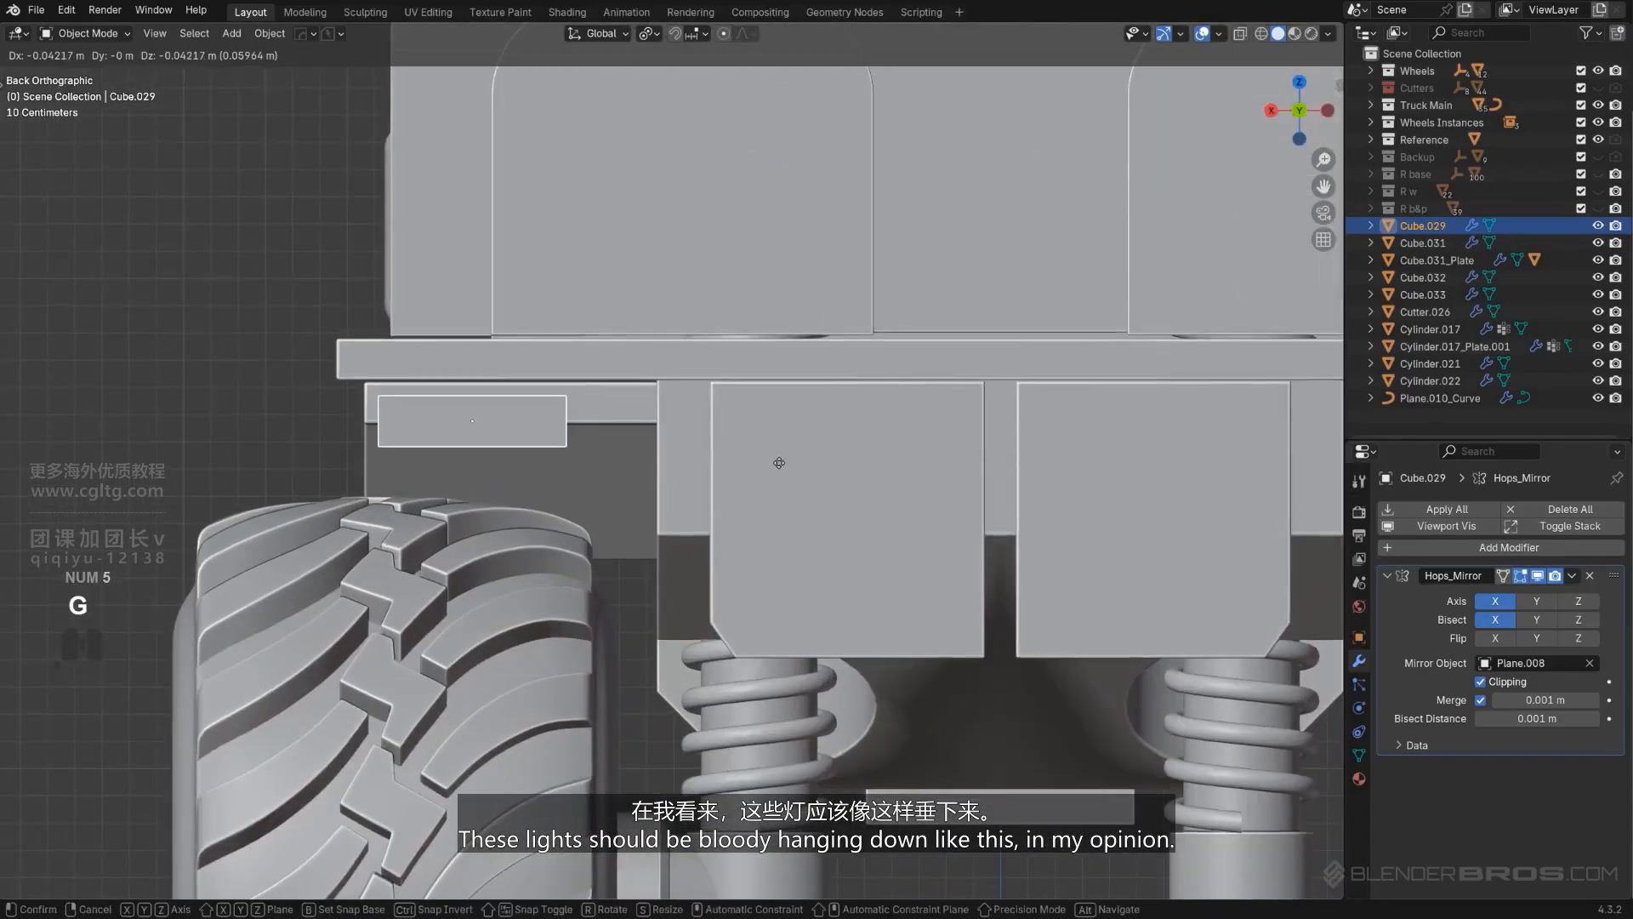
pyautogui.click(770, 463)
# Step: Stretch the rear light box taller along Z and shift it about 0.023 m in X and 0.005 m in Z
pyautogui.press('s')
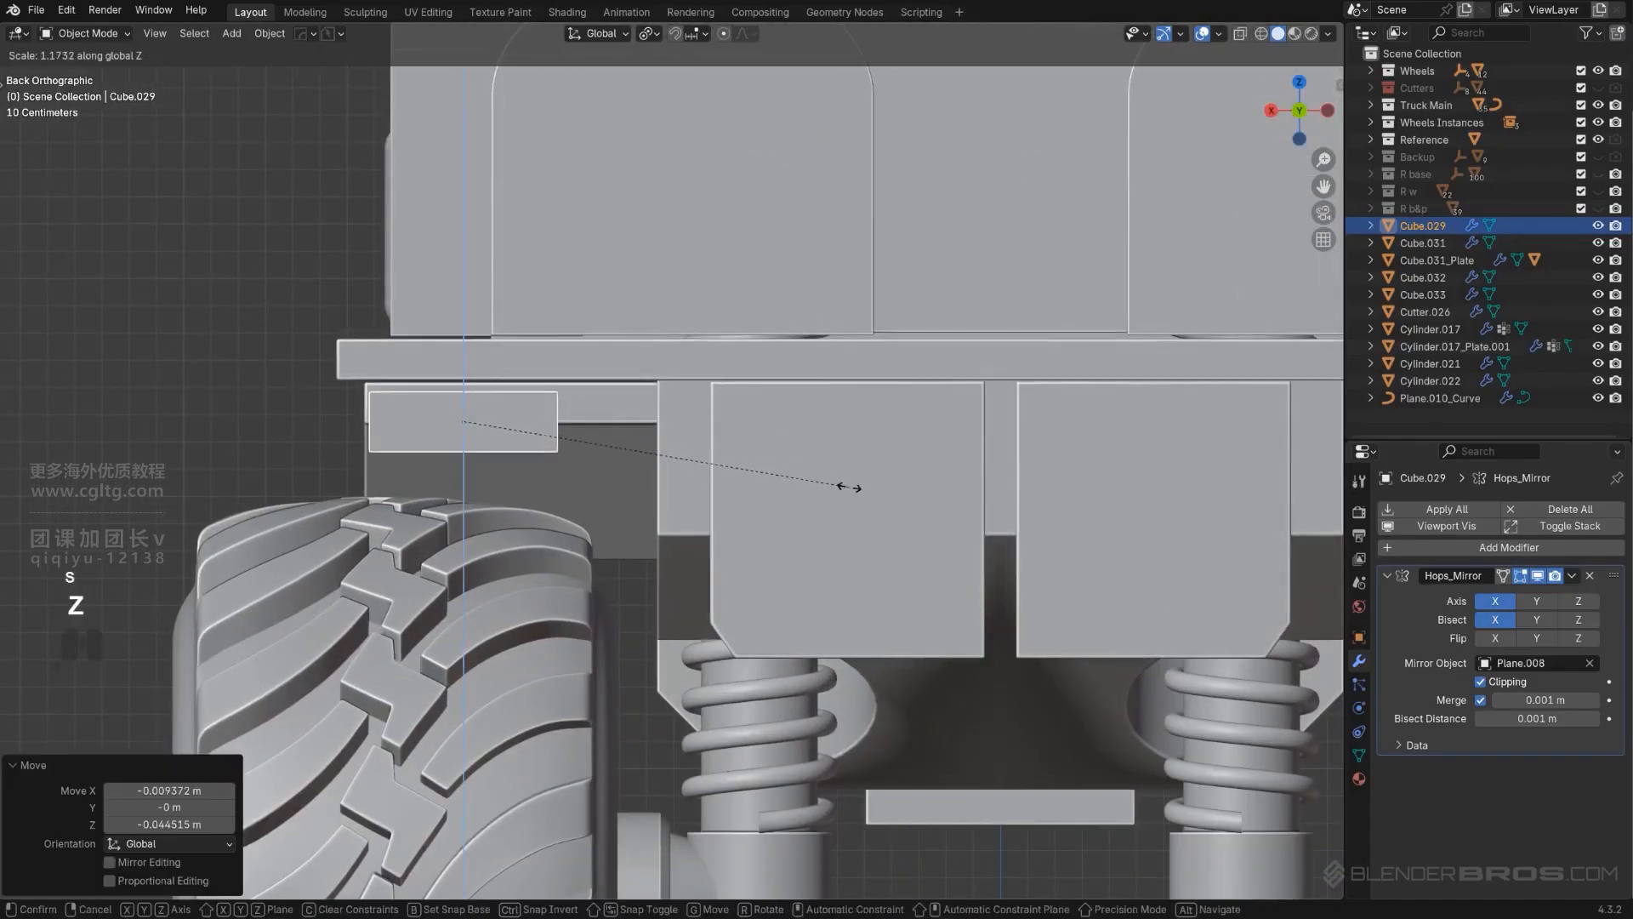
pyautogui.rightClick(825, 502)
pyautogui.press('g')
pyautogui.click(813, 499)
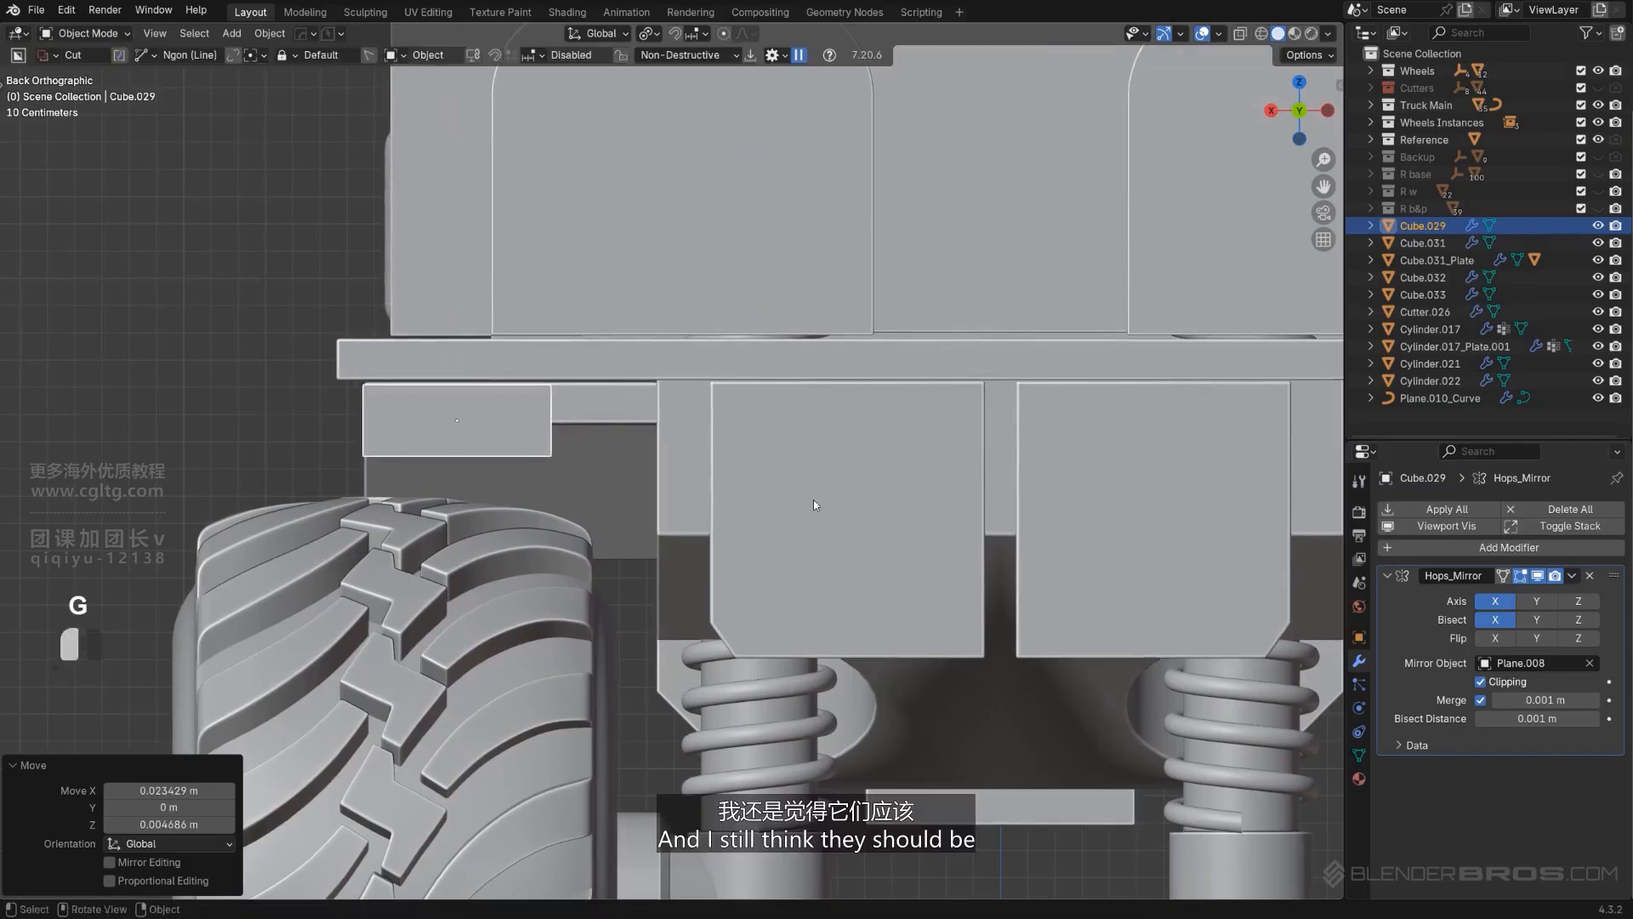
# Step: Apply the light box's scale and round its four lengthwise edges with a 0.073 m bevel of 9 segments
pyautogui.moveTo(813, 499); pyautogui.dragTo(729, 515, button='middle')
pyautogui.hotkey('ctrl', 'a')
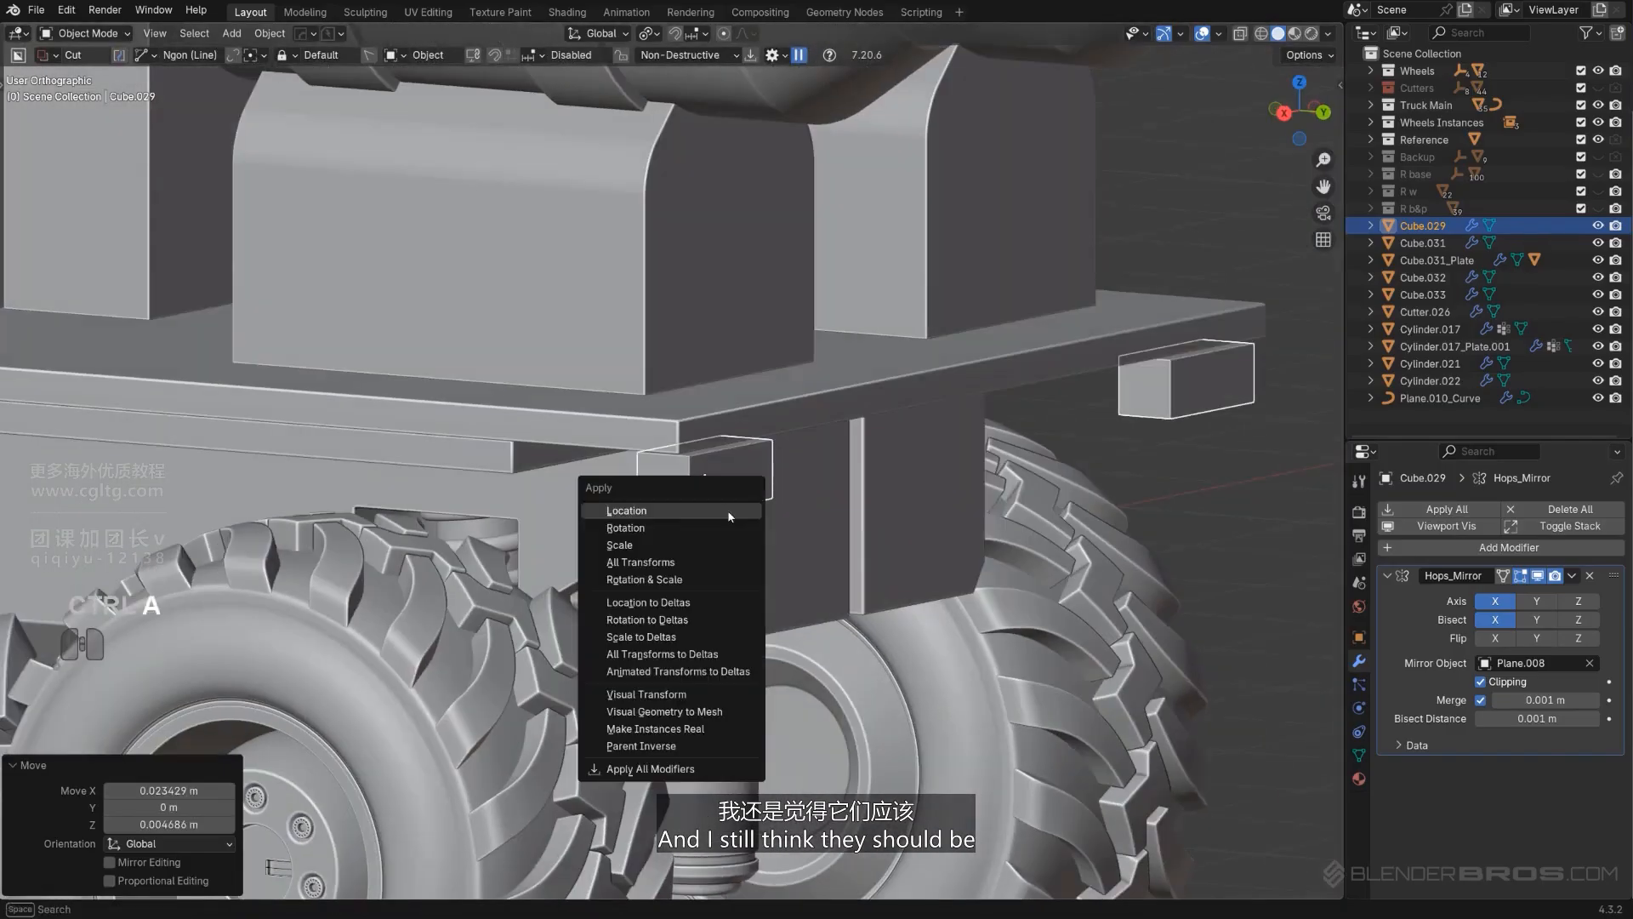
pyautogui.click(694, 544)
pyautogui.press('Tab')
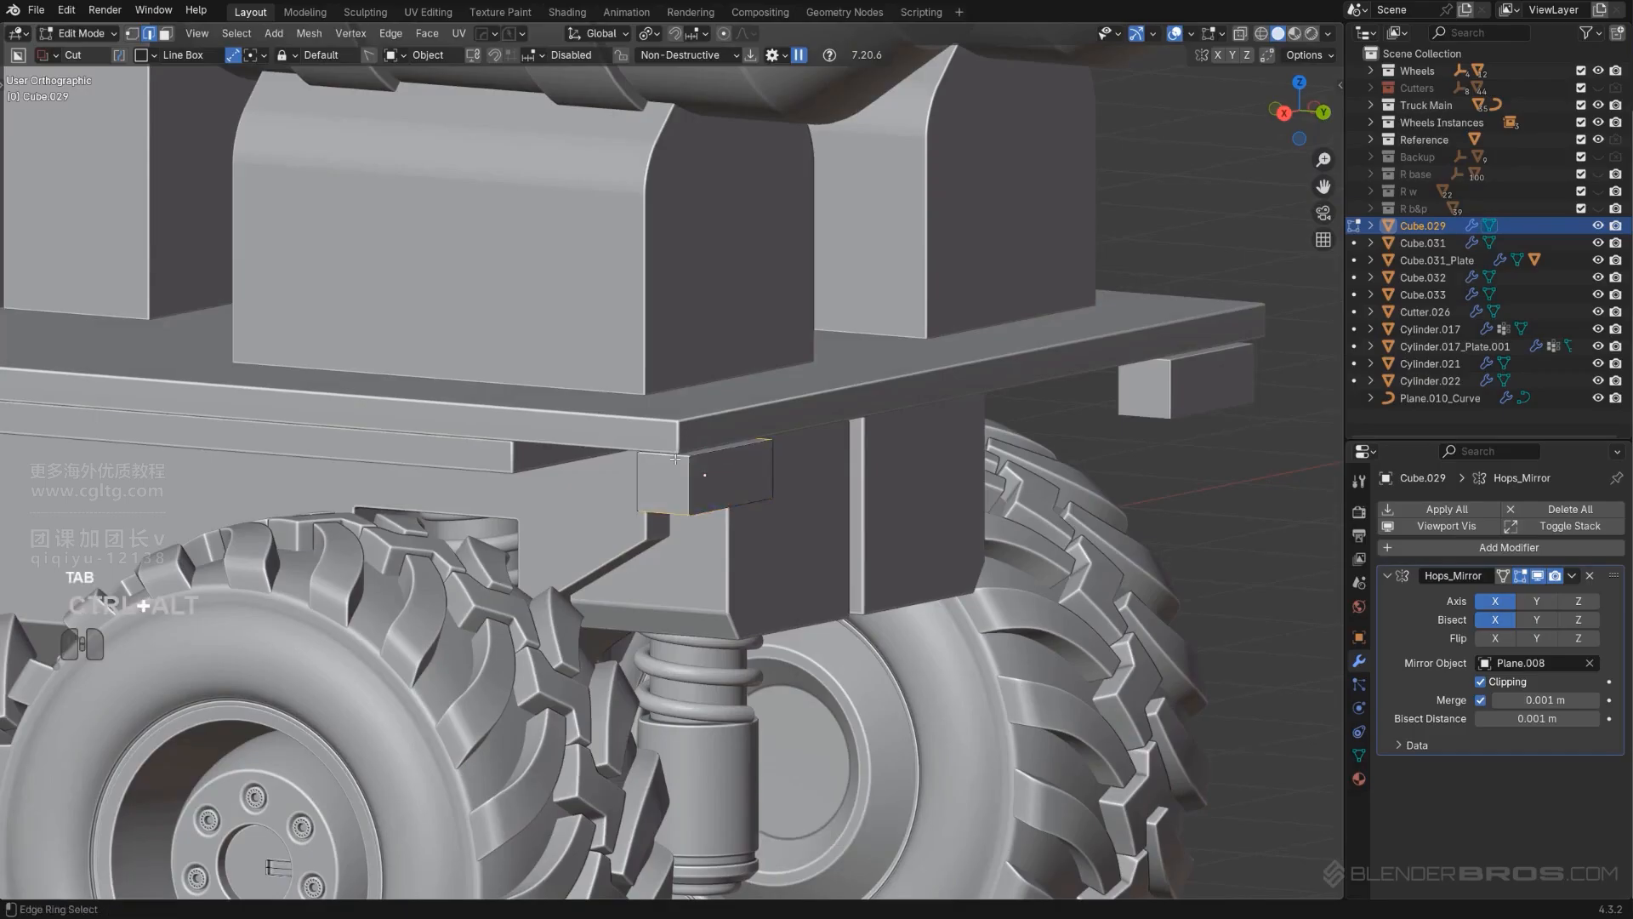
pyautogui.hotkey('ctrl', 'b')
pyautogui.click(1074, 481)
pyautogui.press('Tab')
# Step: Sharpen the light box and add a 30° bevel modifier with 3 segments and a width of about 0.008
pyautogui.scroll(2, 708, 344)
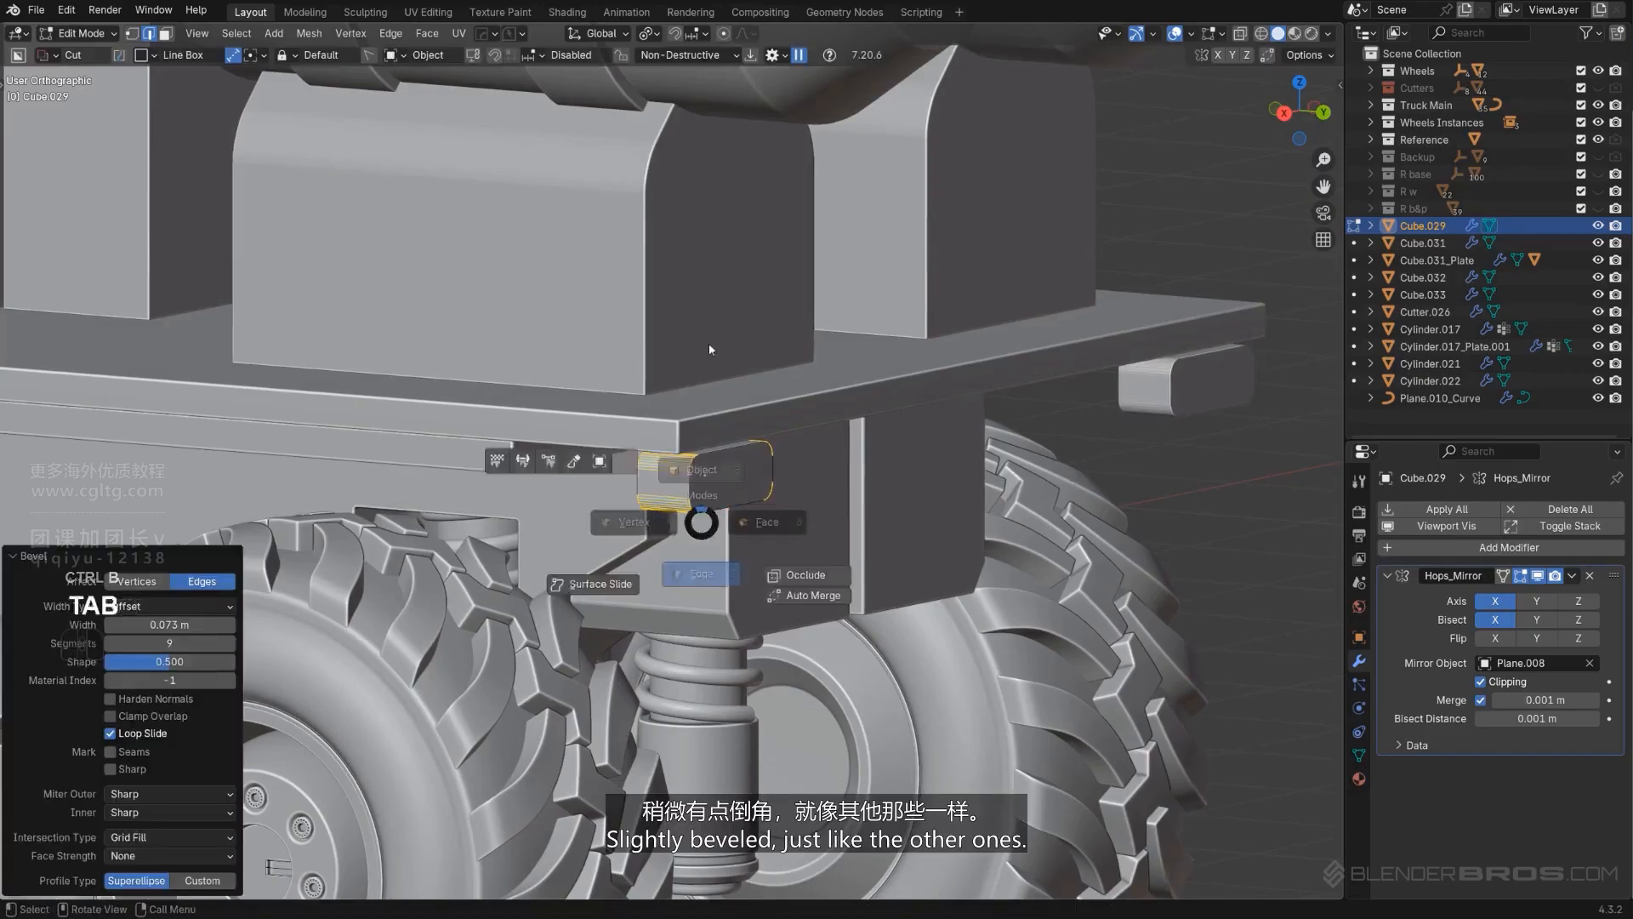
pyautogui.press('q')
pyautogui.click(727, 356)
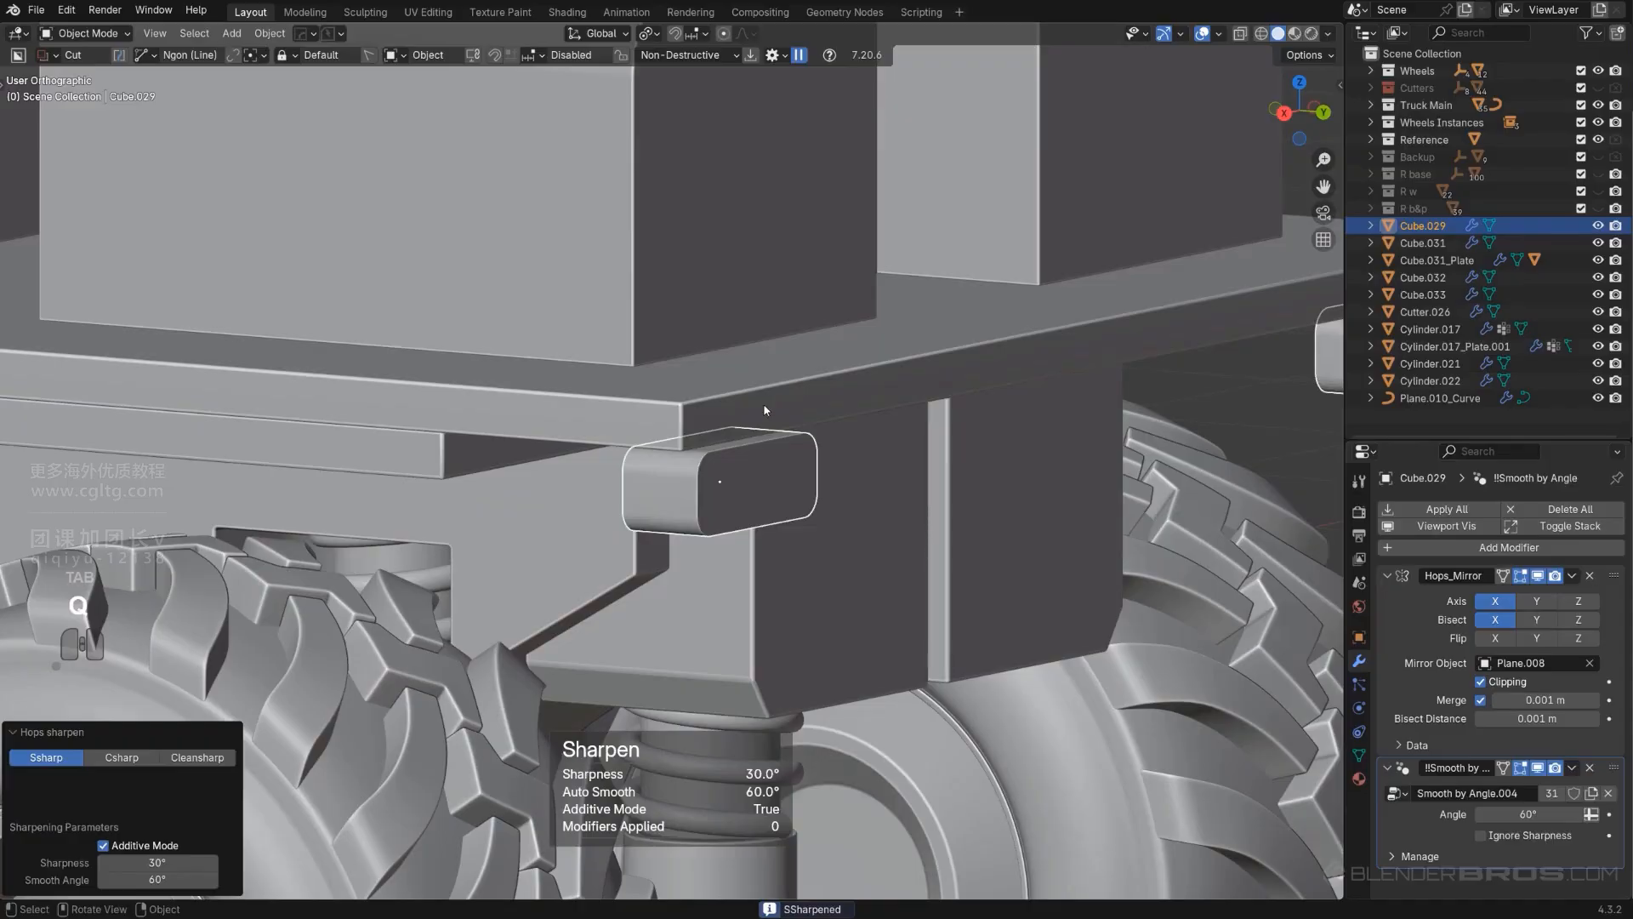
pyautogui.press('q')
pyautogui.click(743, 420)
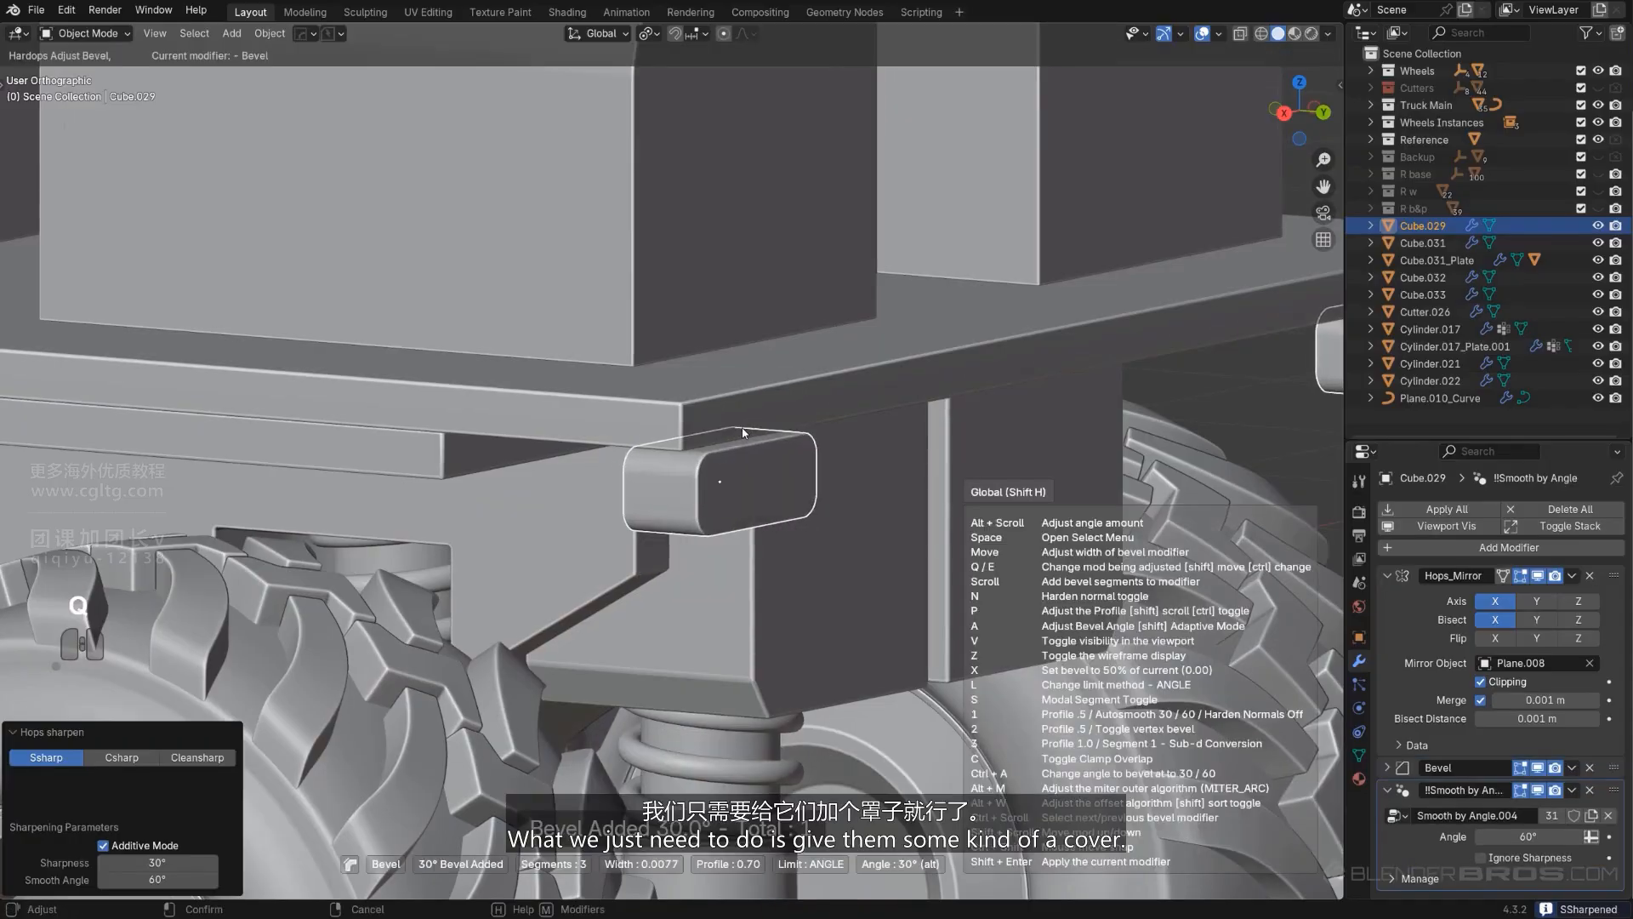
pyautogui.click(742, 432)
# Step: Extract the light box's lengthwise side faces as a separate cover with an outward solidify thickness of about 0.058
pyautogui.scroll(2, 699, 498)
pyautogui.press('q')
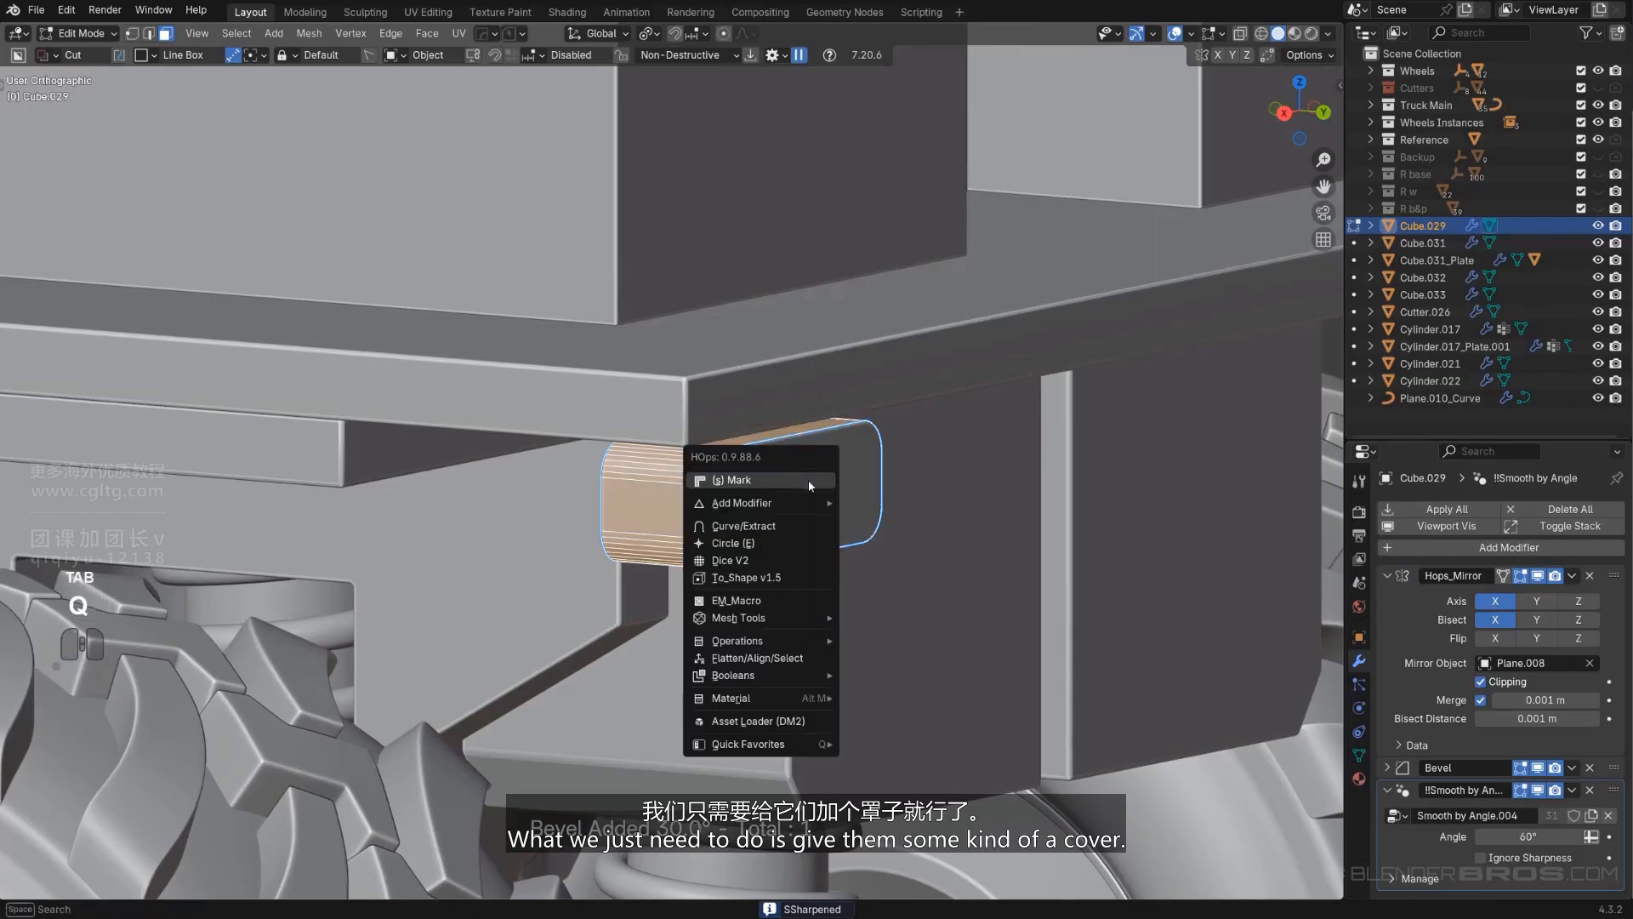
pyautogui.keyDown('shift'); pyautogui.click(794, 522); pyautogui.keyUp('shift')
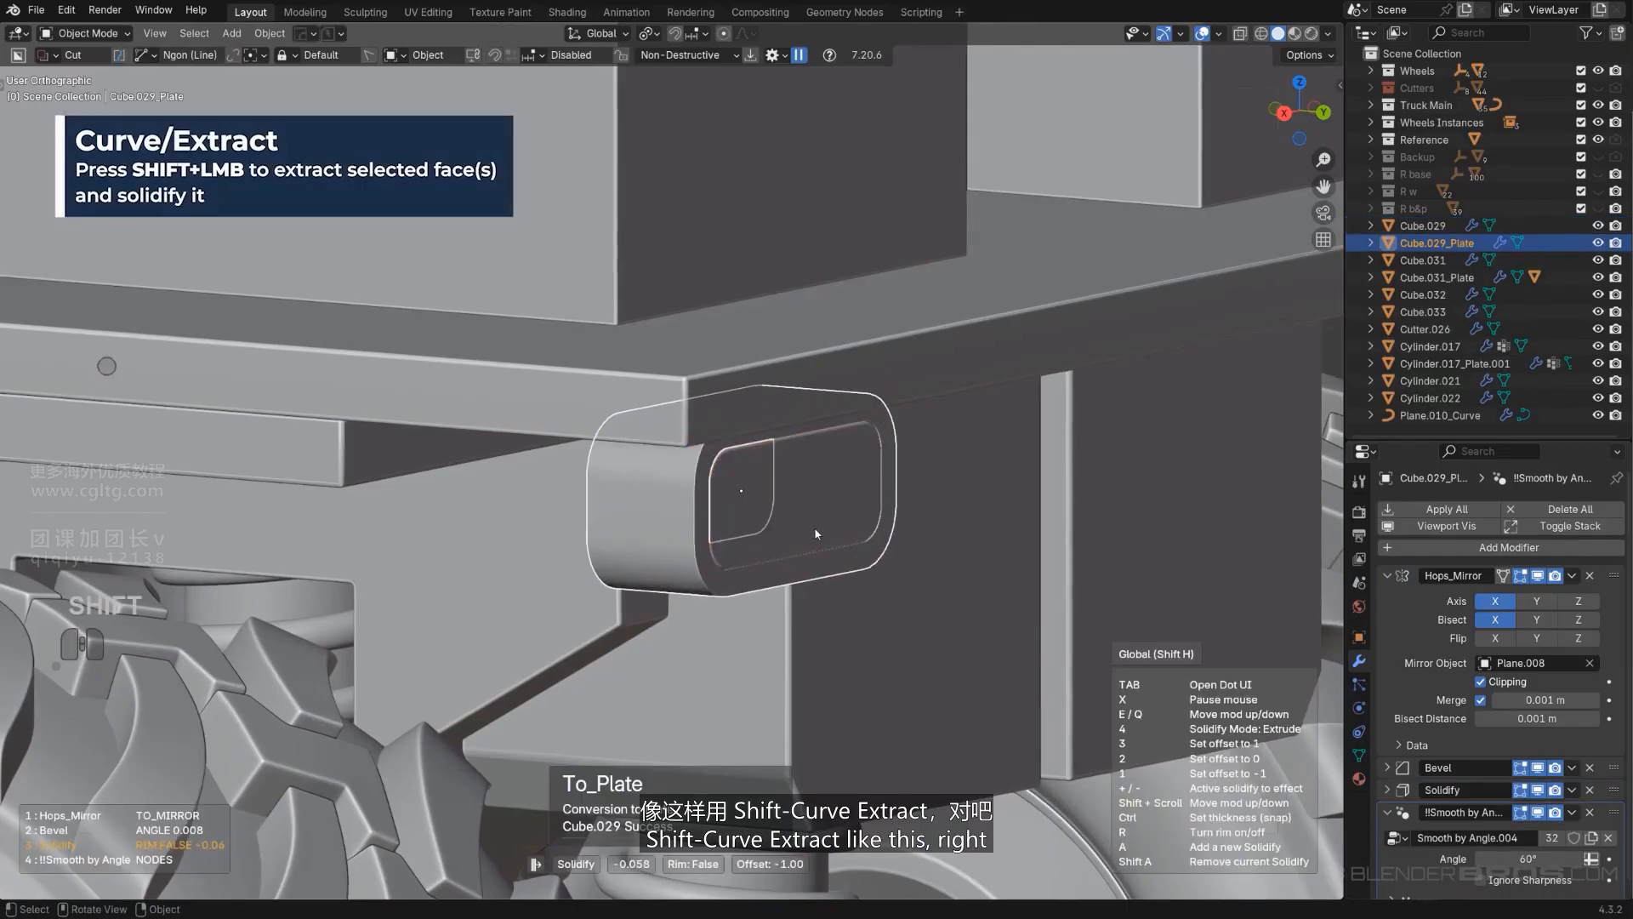
pyautogui.click(815, 533)
# Step: Try scaling the extracted light cover to make it deeper, and undo the scaling
pyautogui.press('s')
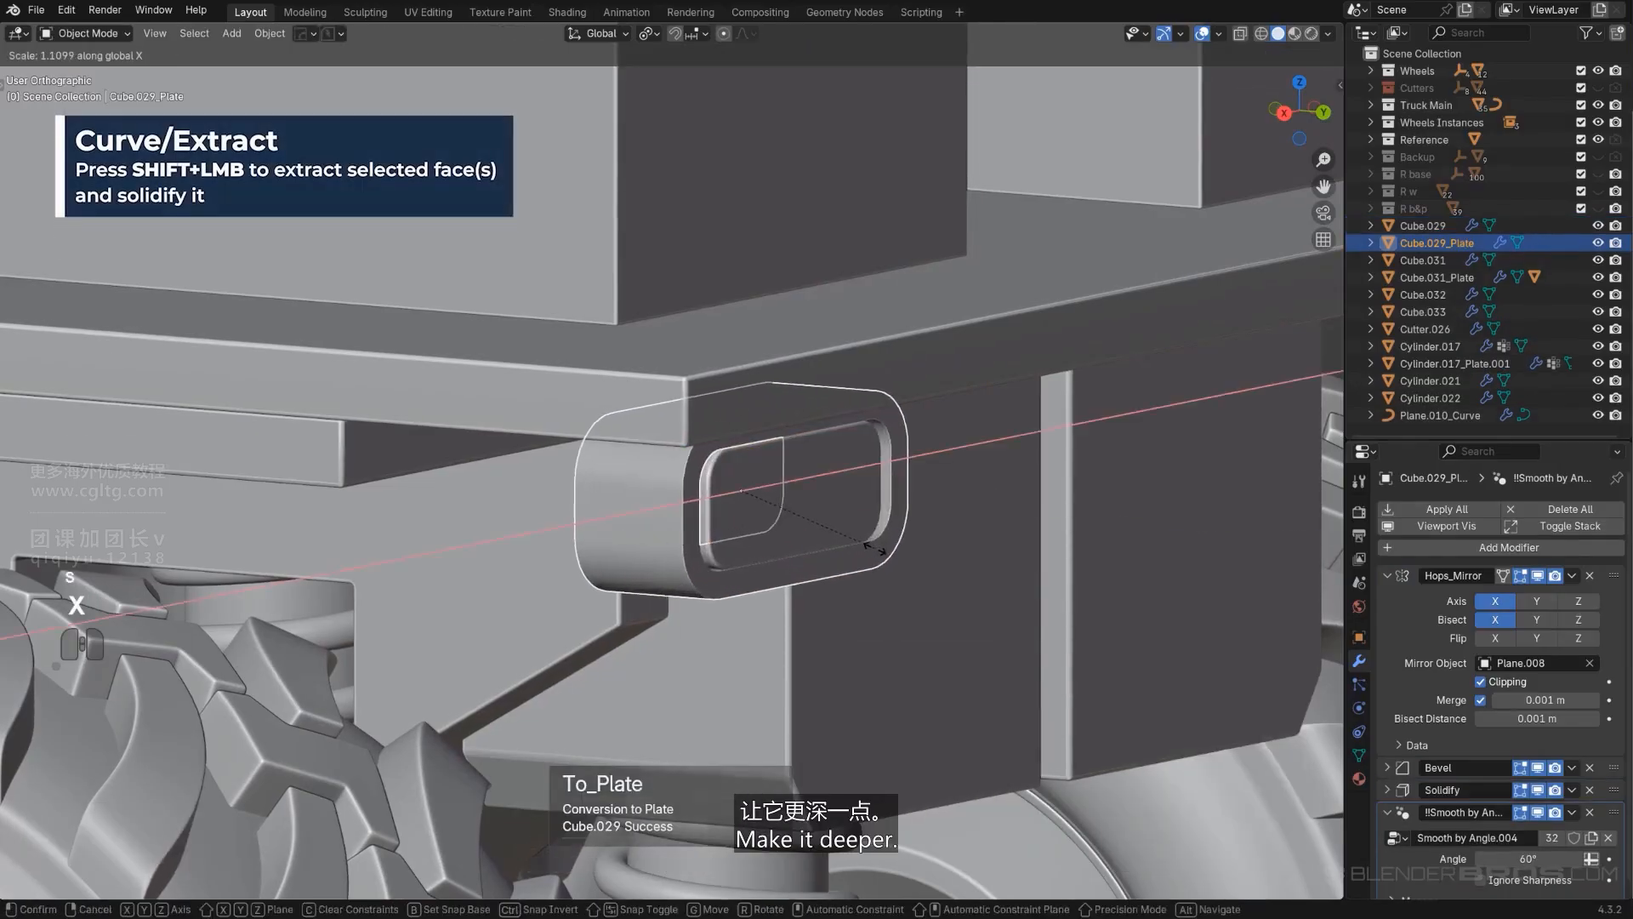
pyautogui.click(875, 549)
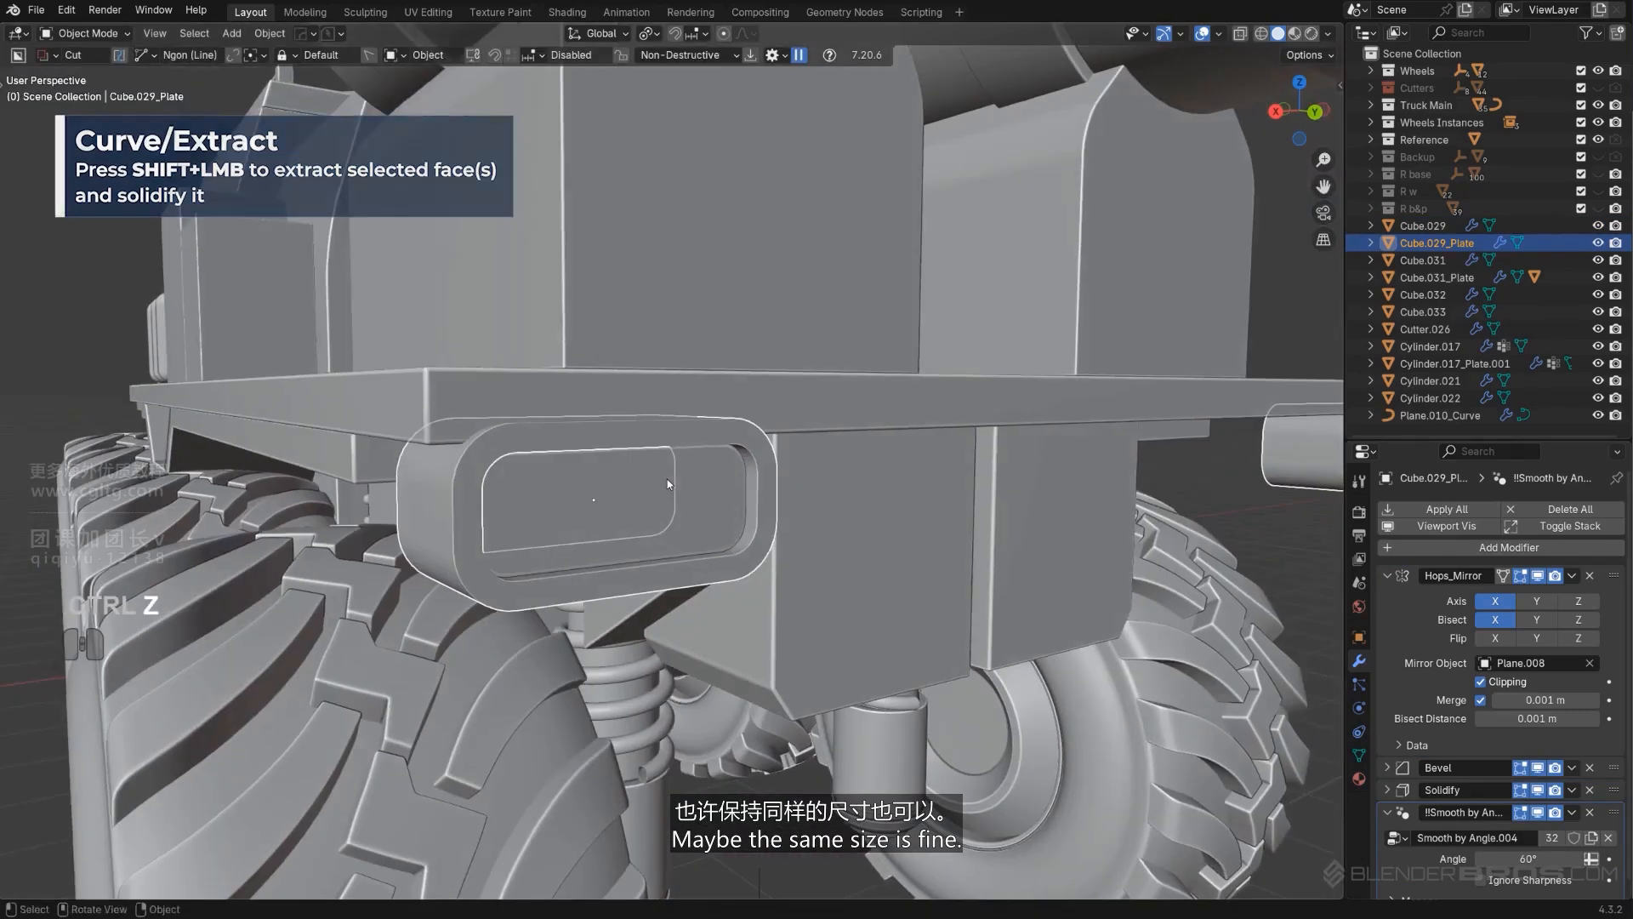
pyautogui.hotkey('ctrl', 'z')
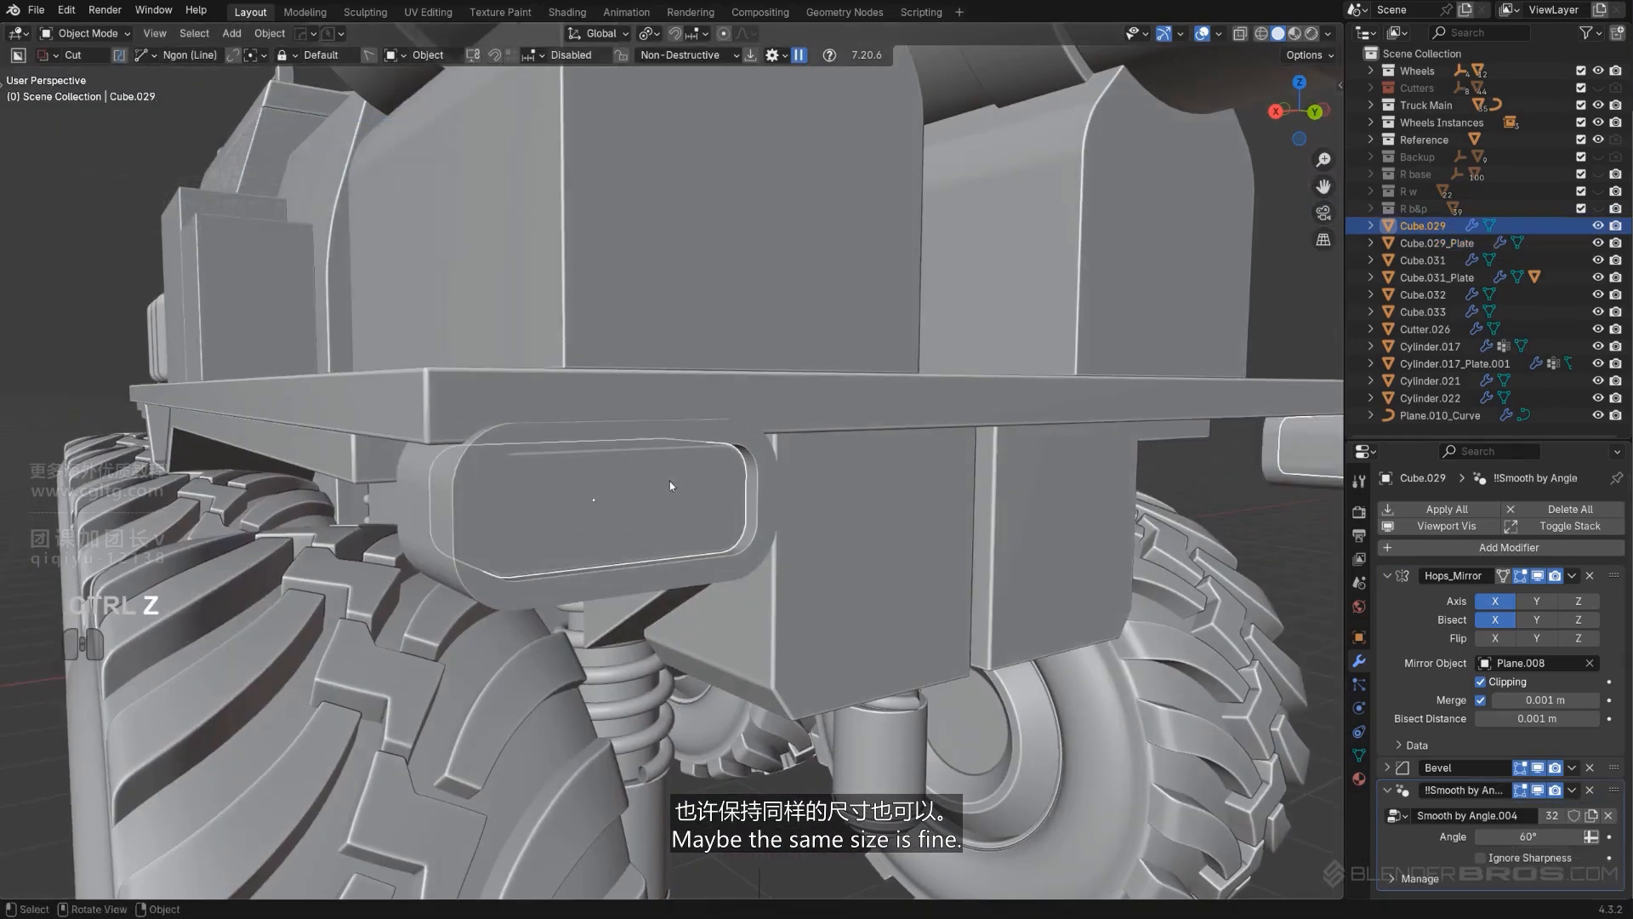
pyautogui.hotkey('ctrl', 'shift', 'z')
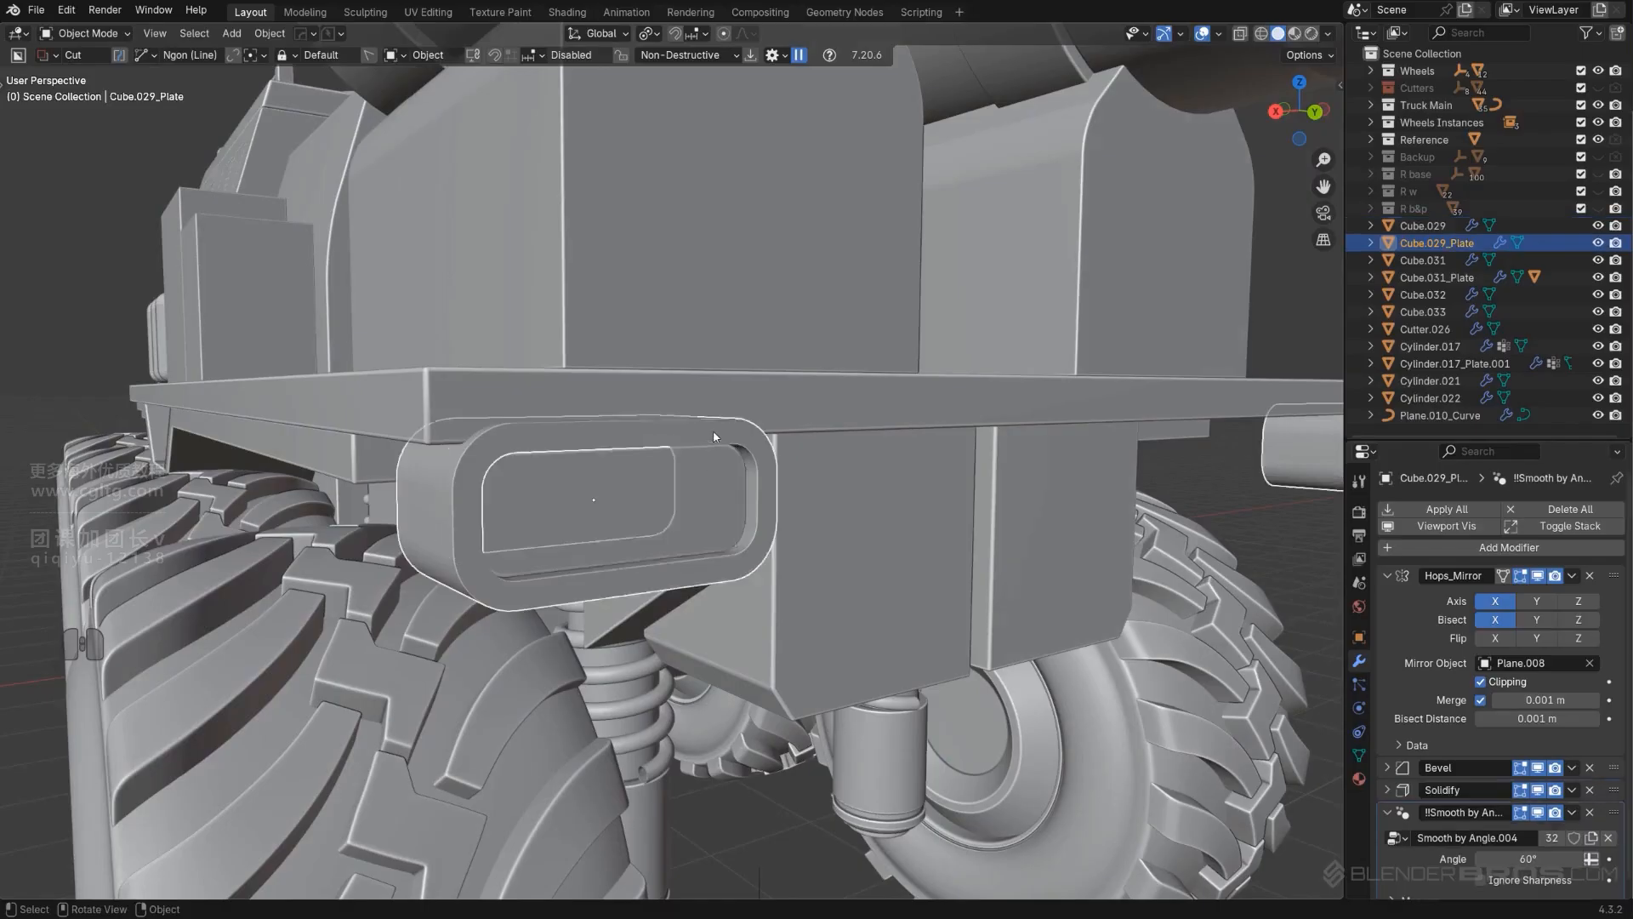
# Step: Sharpen the light cover and add a new bevel modifier with a 30° angle limit
pyautogui.press('q')
pyautogui.click(713, 430)
pyautogui.press('q')
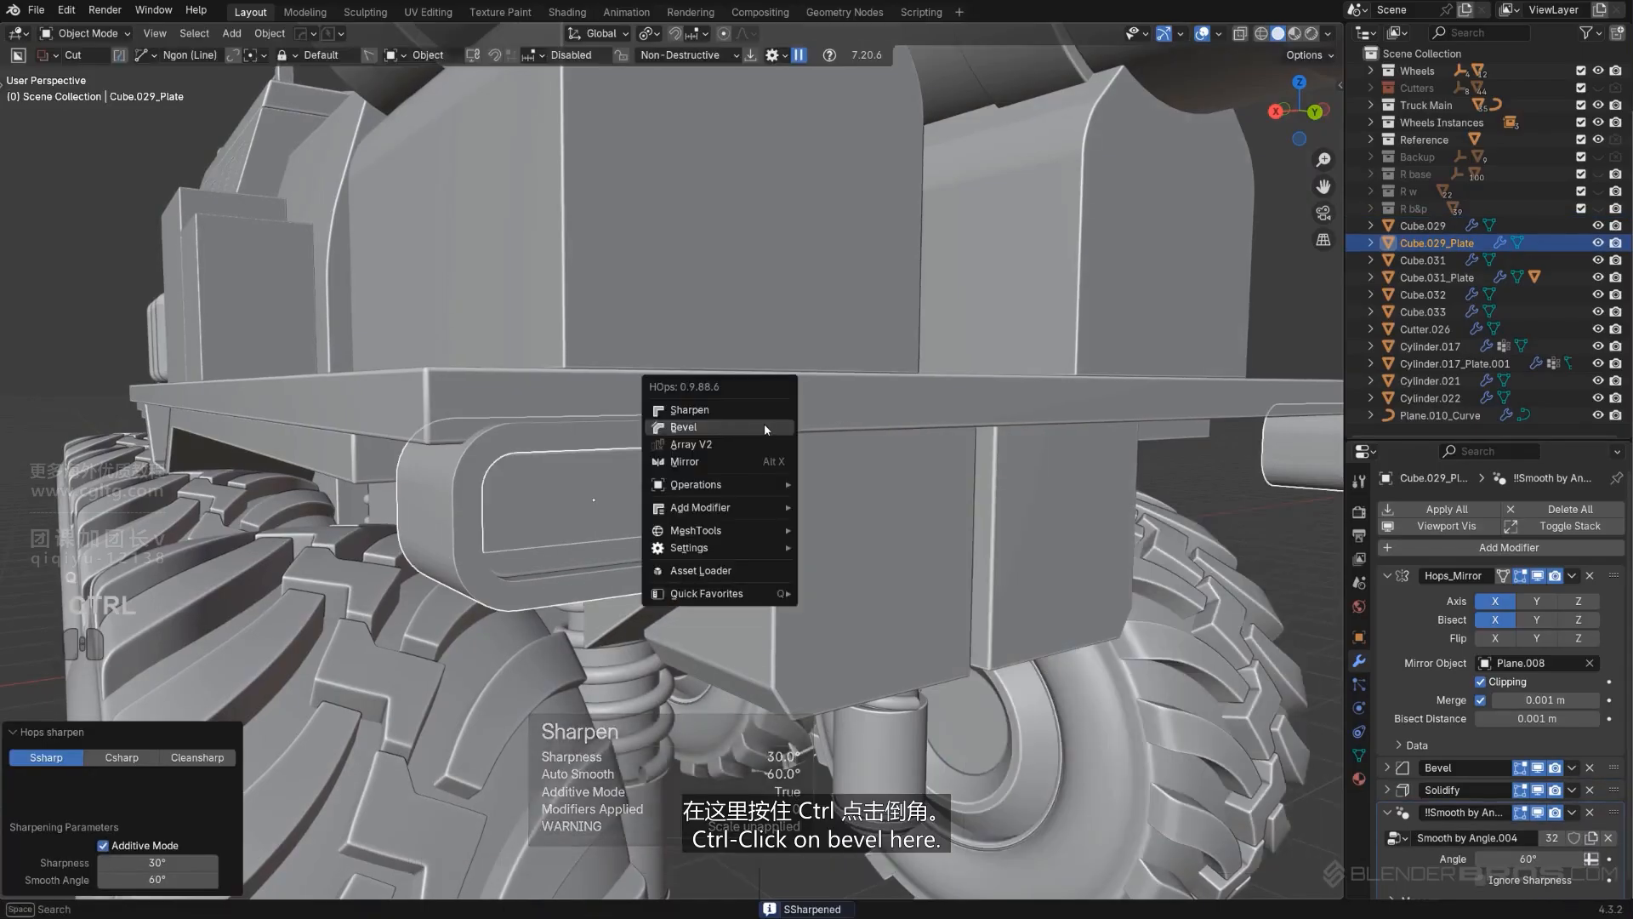
pyautogui.keyDown('ctrl'); pyautogui.click(763, 422); pyautogui.keyUp('ctrl')
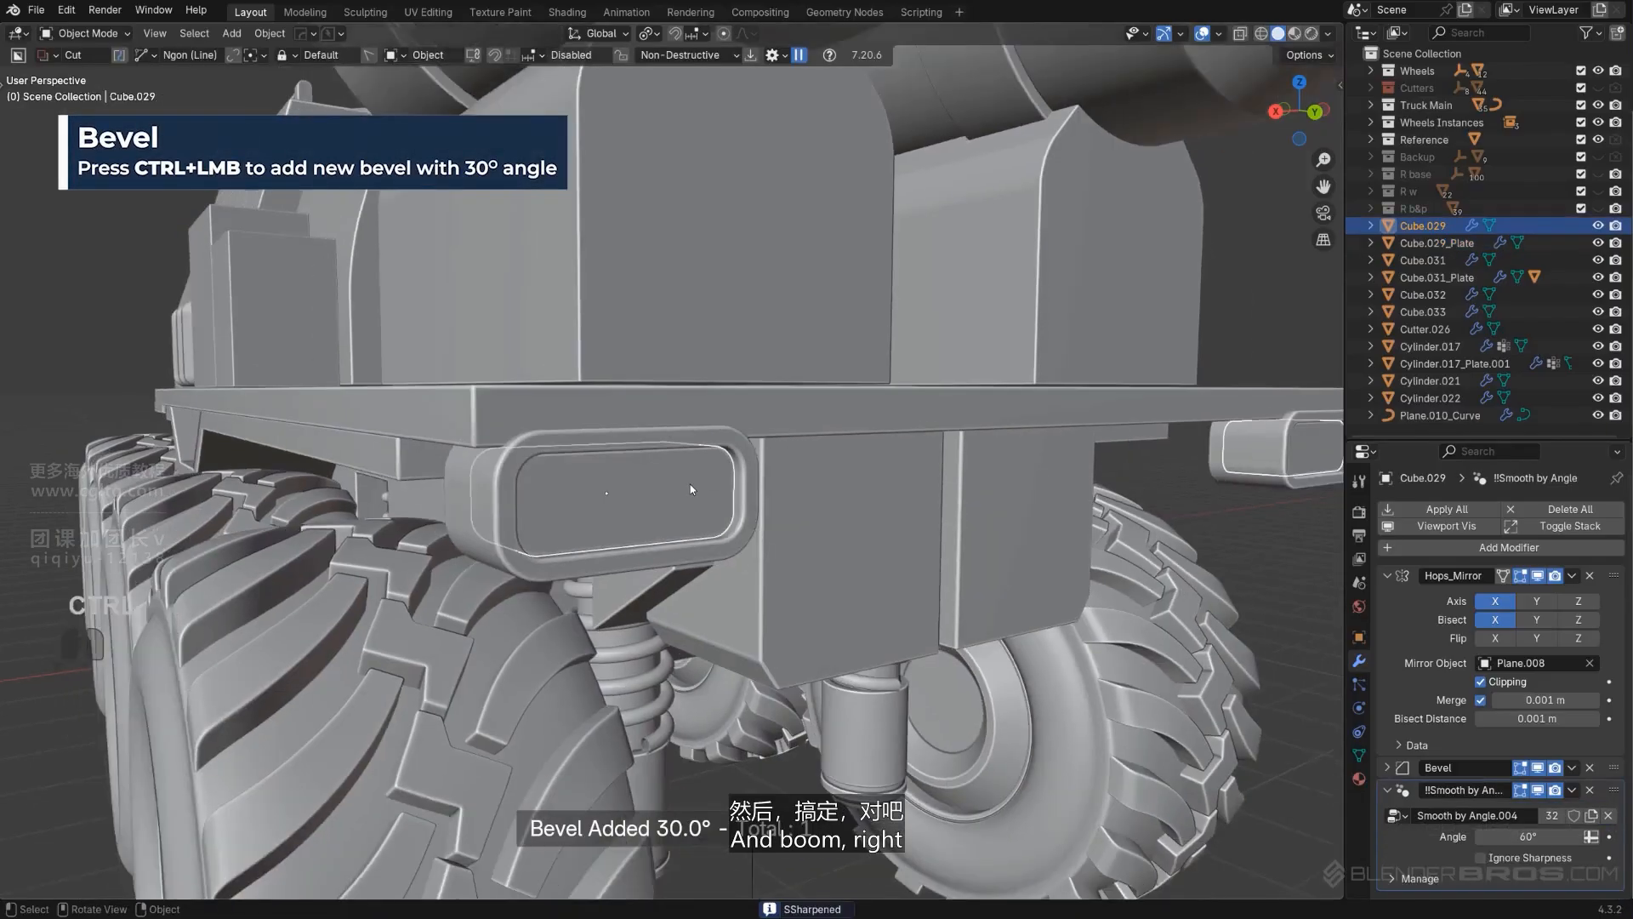
# Step: Move the light box and its cover together about 0.039 m in negative X and 0.056 m up in Z
pyautogui.scroll(-4, 691, 489)
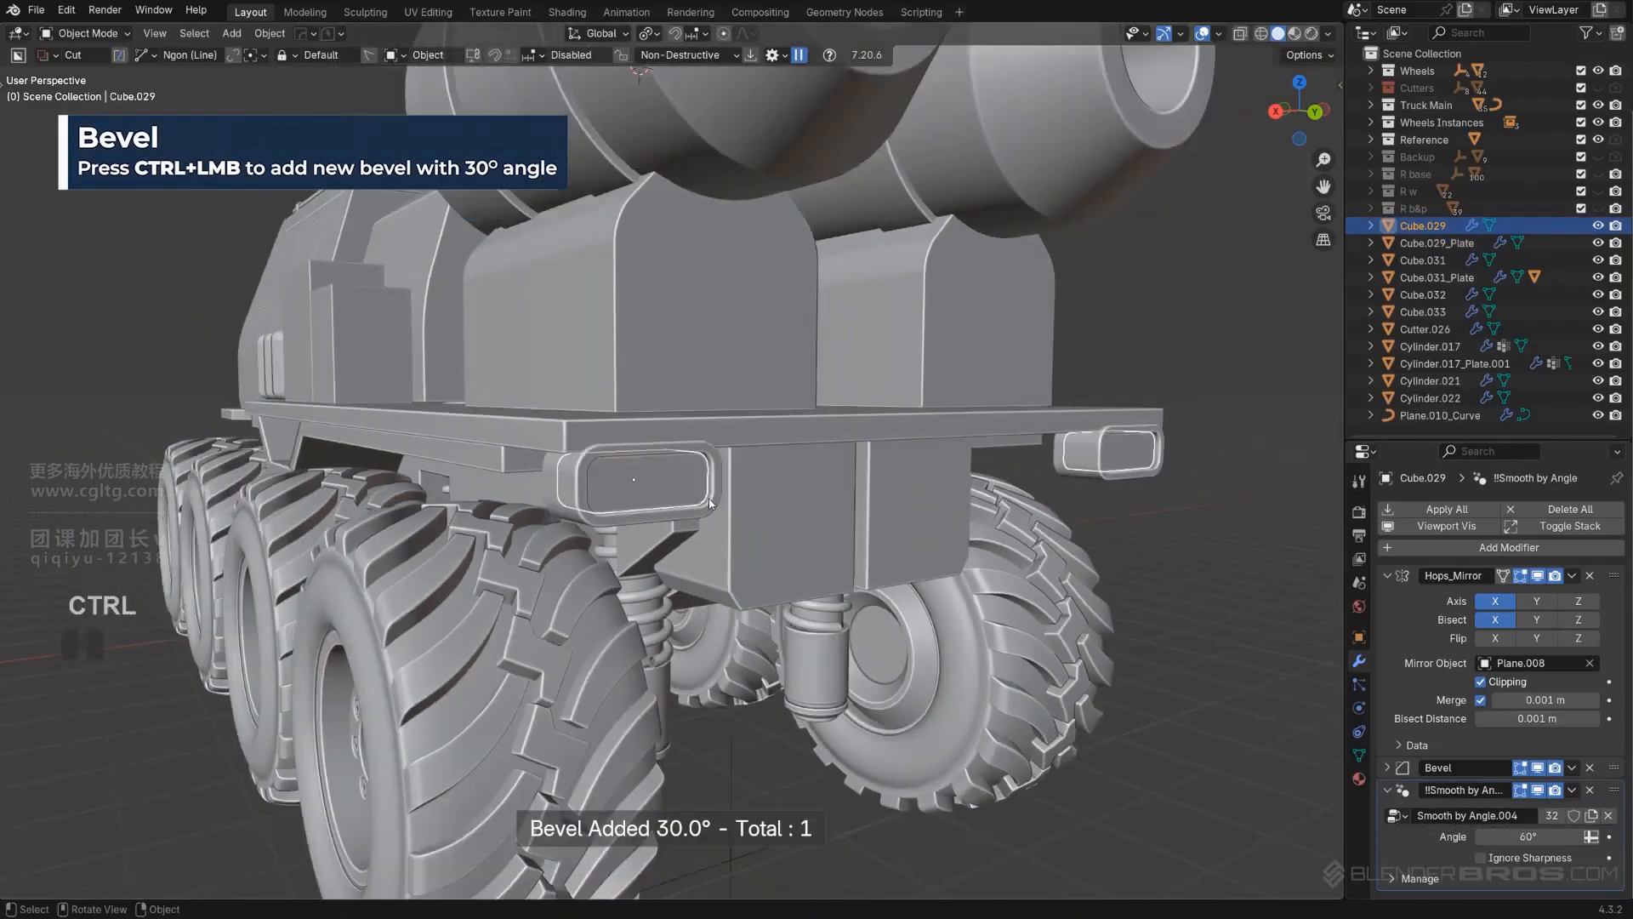
pyautogui.scroll(3, 750, 493)
pyautogui.moveTo(691, 489); pyautogui.dragTo(742, 498, button='middle')
pyautogui.scroll(3, 737, 498)
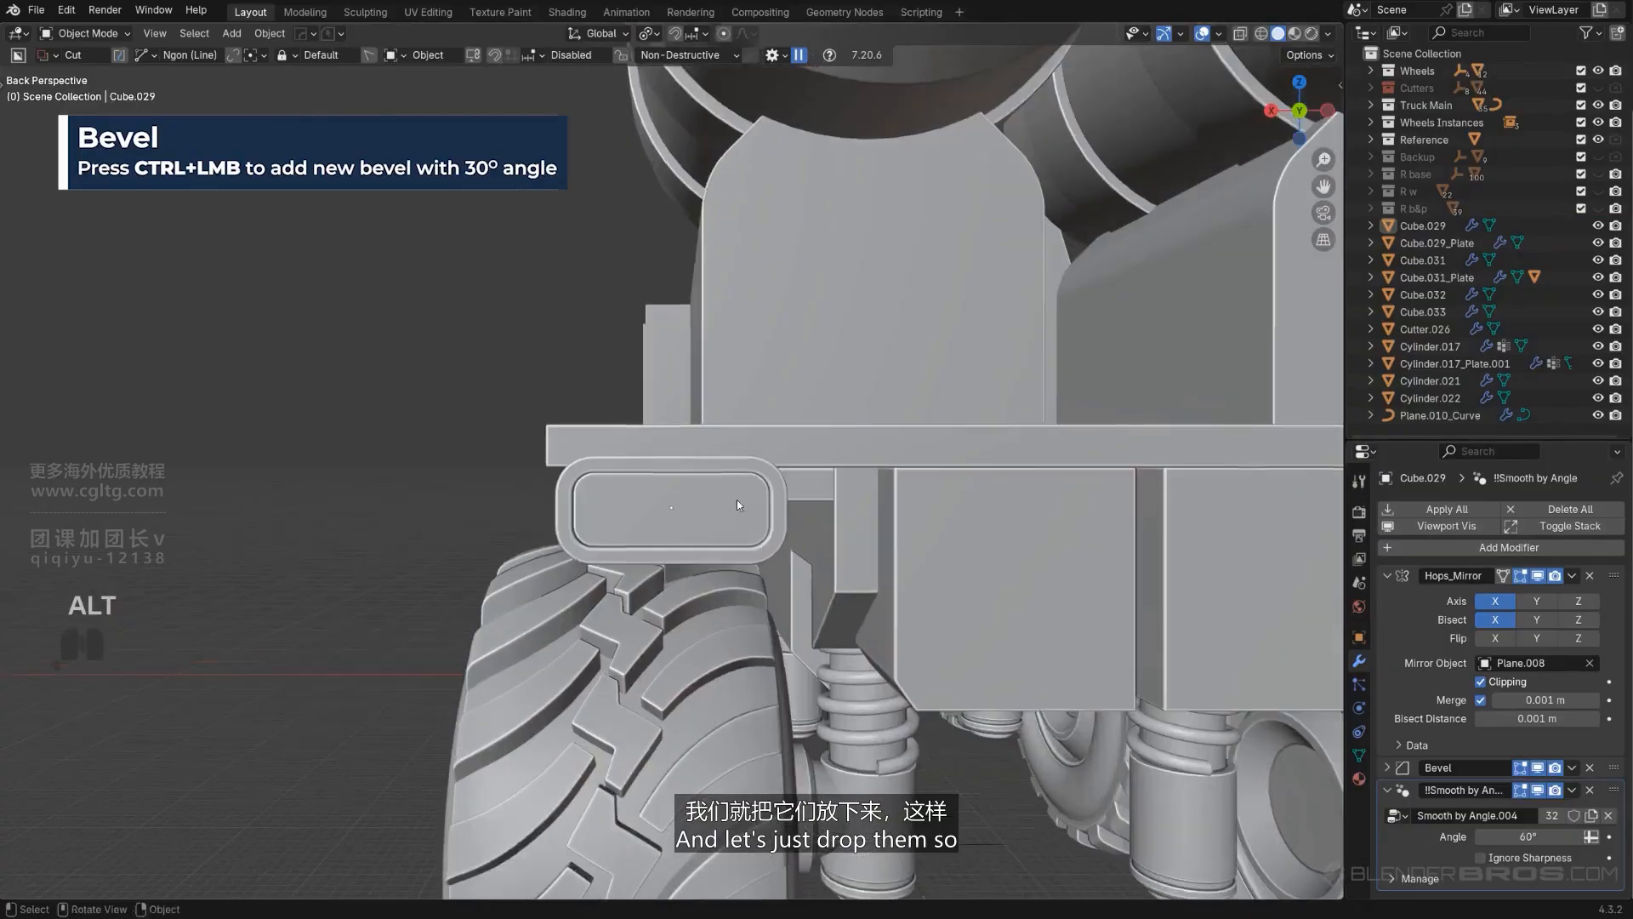
pyautogui.press('KP_5')
pyautogui.keyDown('shift'); pyautogui.click(723, 469); pyautogui.keyUp('shift')
pyautogui.press('g')
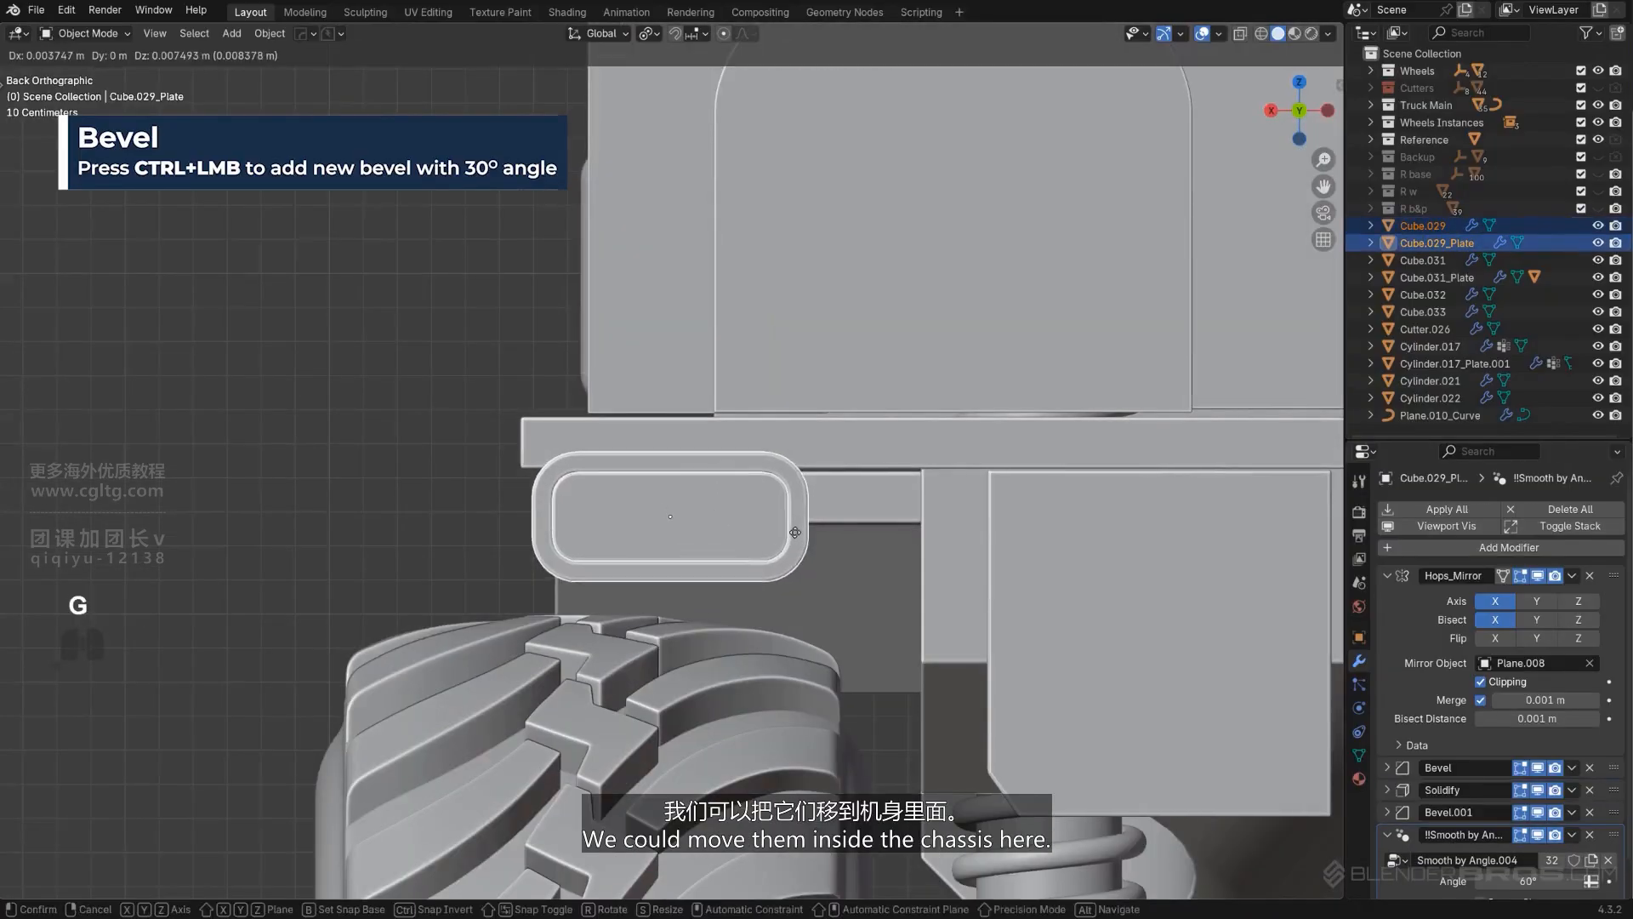
pyautogui.click(812, 520)
# Step: Shift the light box and its cover along Y, outward from the rear of the truck bed
pyautogui.moveTo(811, 520); pyautogui.dragTo(911, 529, button='middle')
pyautogui.press('y')
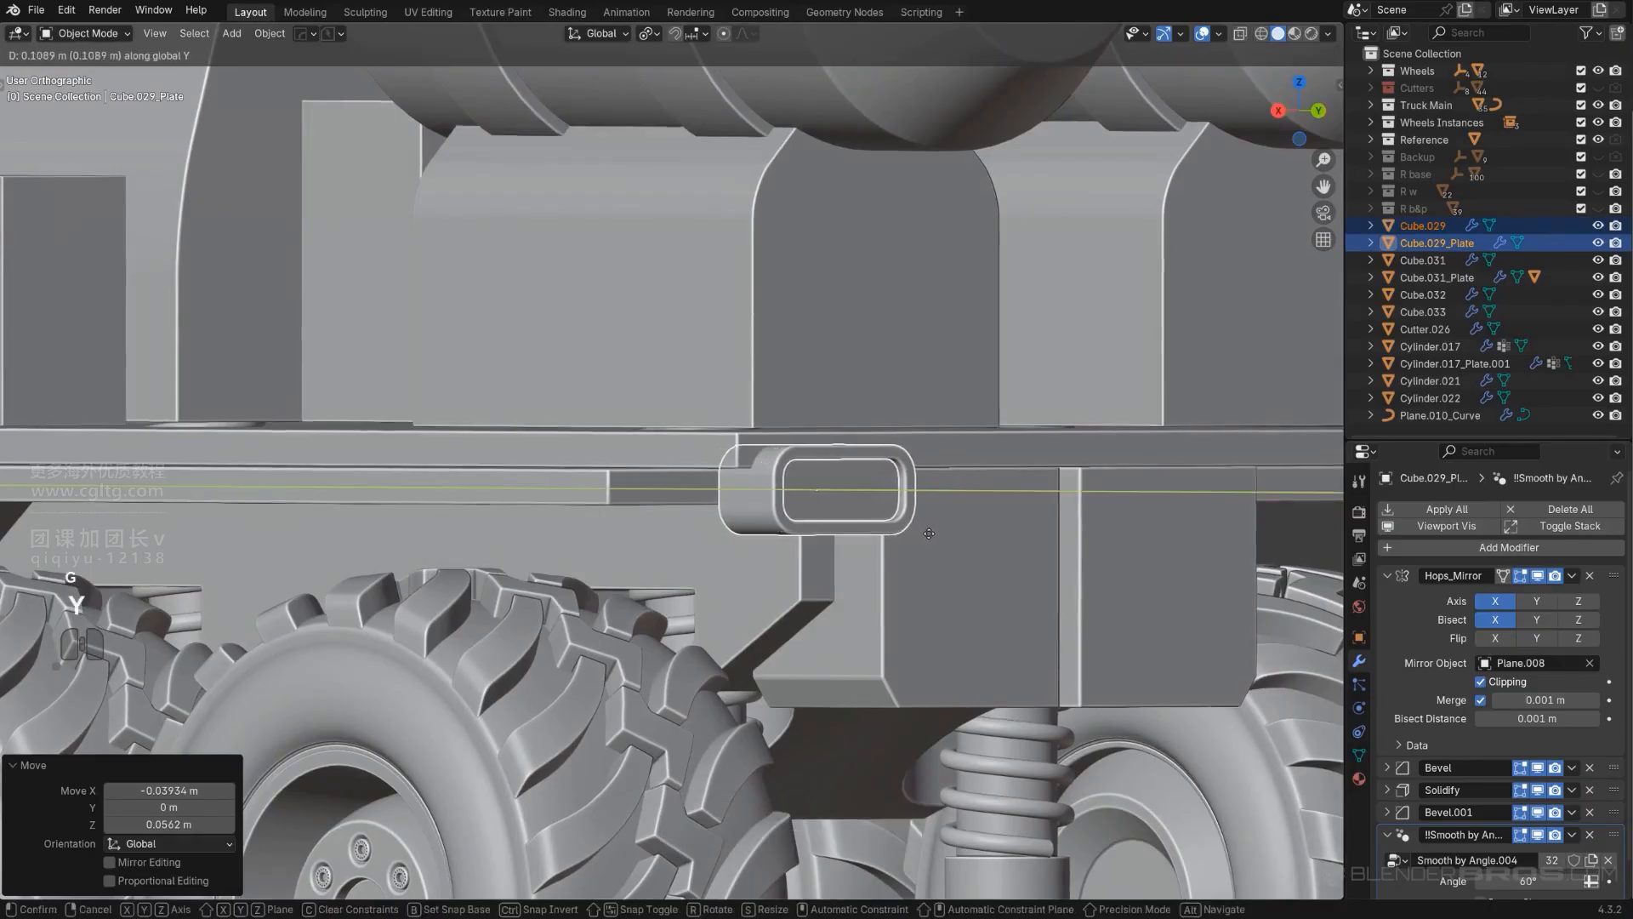
pyautogui.click(914, 536)
pyautogui.scroll(-5, 917, 542)
pyautogui.click(1098, 551)
pyautogui.keyDown('alt'); pyautogui.moveTo(1099, 551); pyautogui.dragTo(956, 589, button='middle'); pyautogui.keyUp('alt')
pyautogui.scroll(-2, 956, 589)
pyautogui.scroll(2, 956, 588)
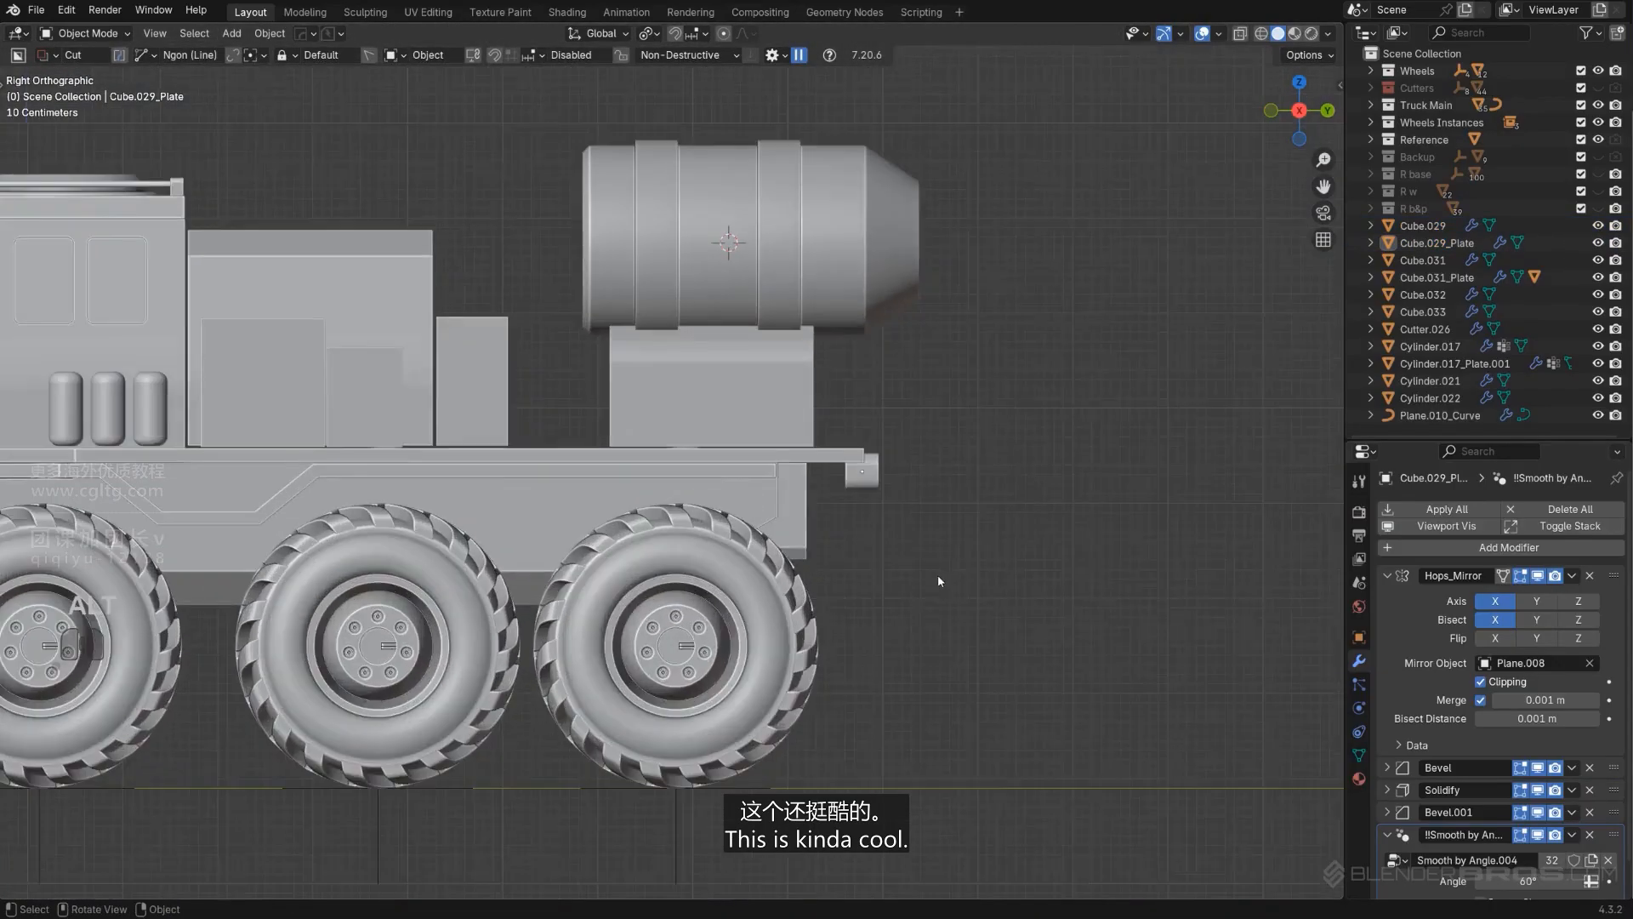
# Step: Try raising the light box and its cover about 0.149 m along Z into the truck bed, and undo the move
pyautogui.moveTo(963, 508); pyautogui.dragTo(886, 562, button='middle')
pyautogui.press('KP_5')
pyautogui.scroll(3, 951, 476)
pyautogui.keyDown('shift'); pyautogui.moveTo(951, 476); pyautogui.dragTo(832, 517, button='middle'); pyautogui.keyUp('shift')
pyautogui.scroll(3, 832, 517)
pyautogui.click(832, 516)
pyautogui.keyDown('shift'); pyautogui.click(861, 444); pyautogui.keyUp('shift')
pyautogui.press('g')
pyautogui.press('z')
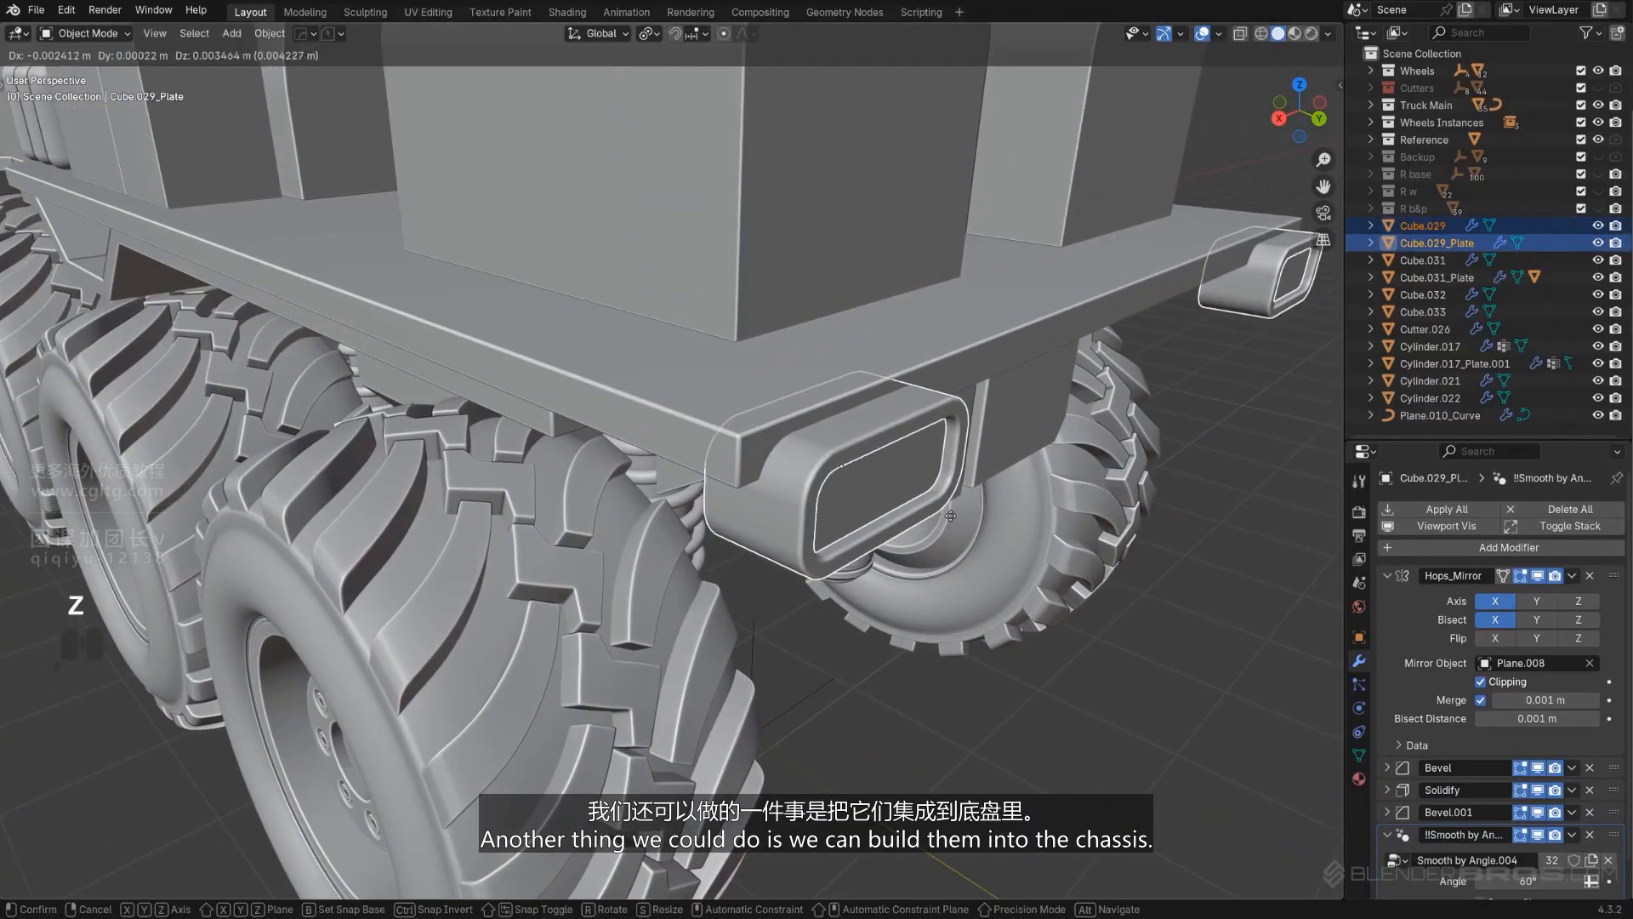
pyautogui.click(967, 473)
pyautogui.scroll(-6, 963, 493)
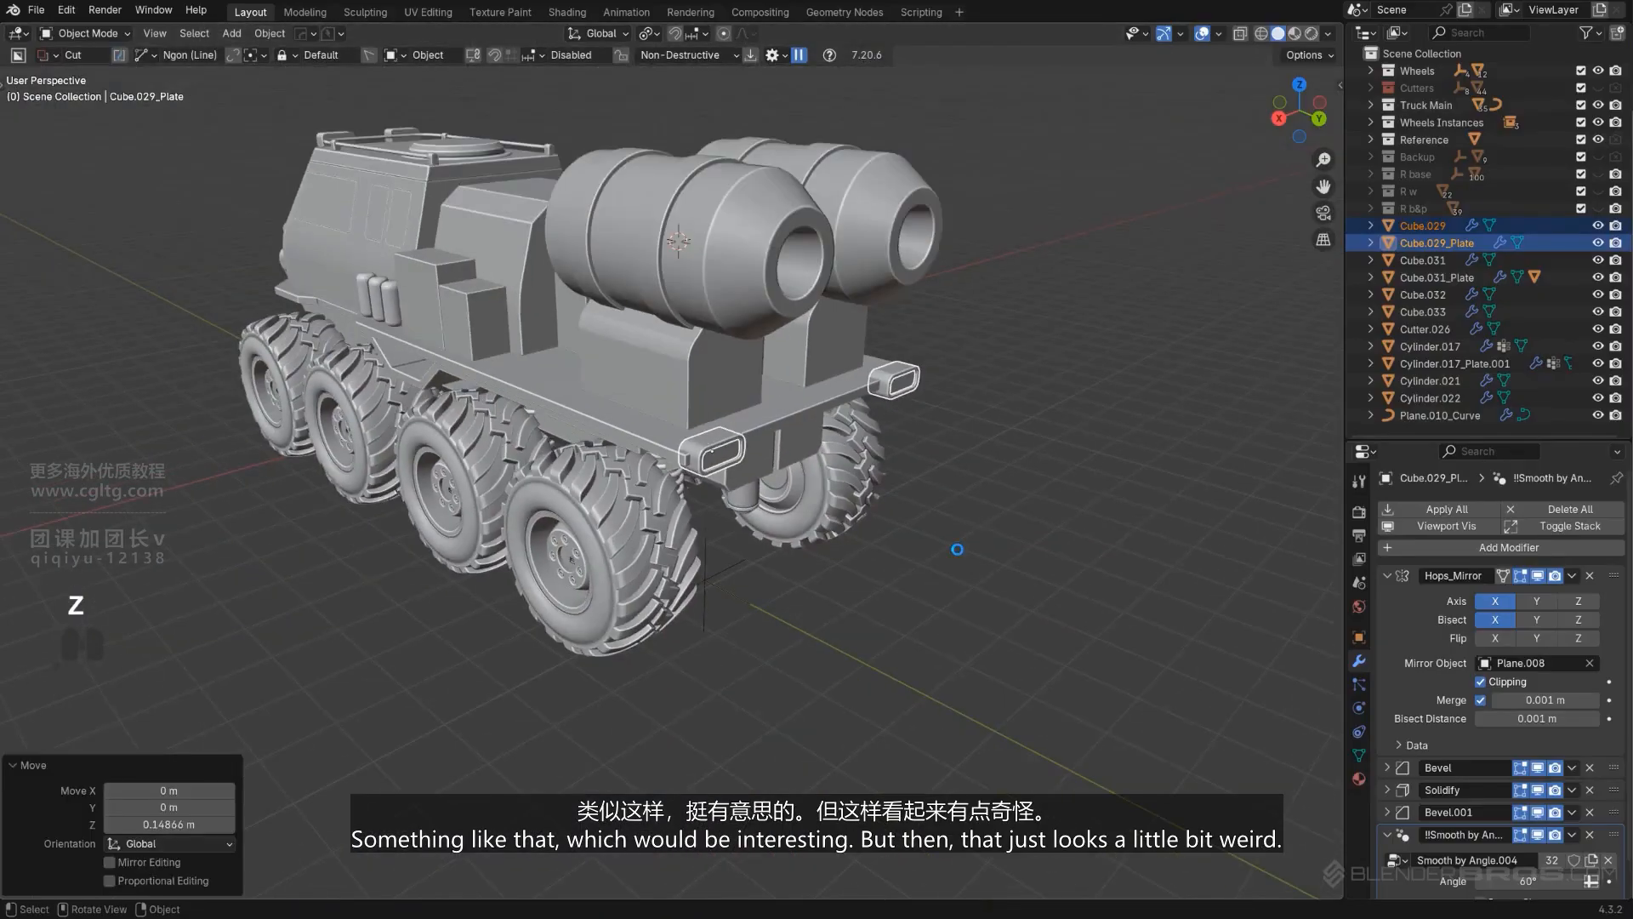
pyautogui.click(956, 549)
pyautogui.moveTo(859, 541); pyautogui.dragTo(844, 464, button='middle')
pyautogui.scroll(3, 905, 514)
pyautogui.hotkey('ctrl', 'z')
pyautogui.hotkey('ctrl', 'z')
pyautogui.scroll(-2, 857, 436)
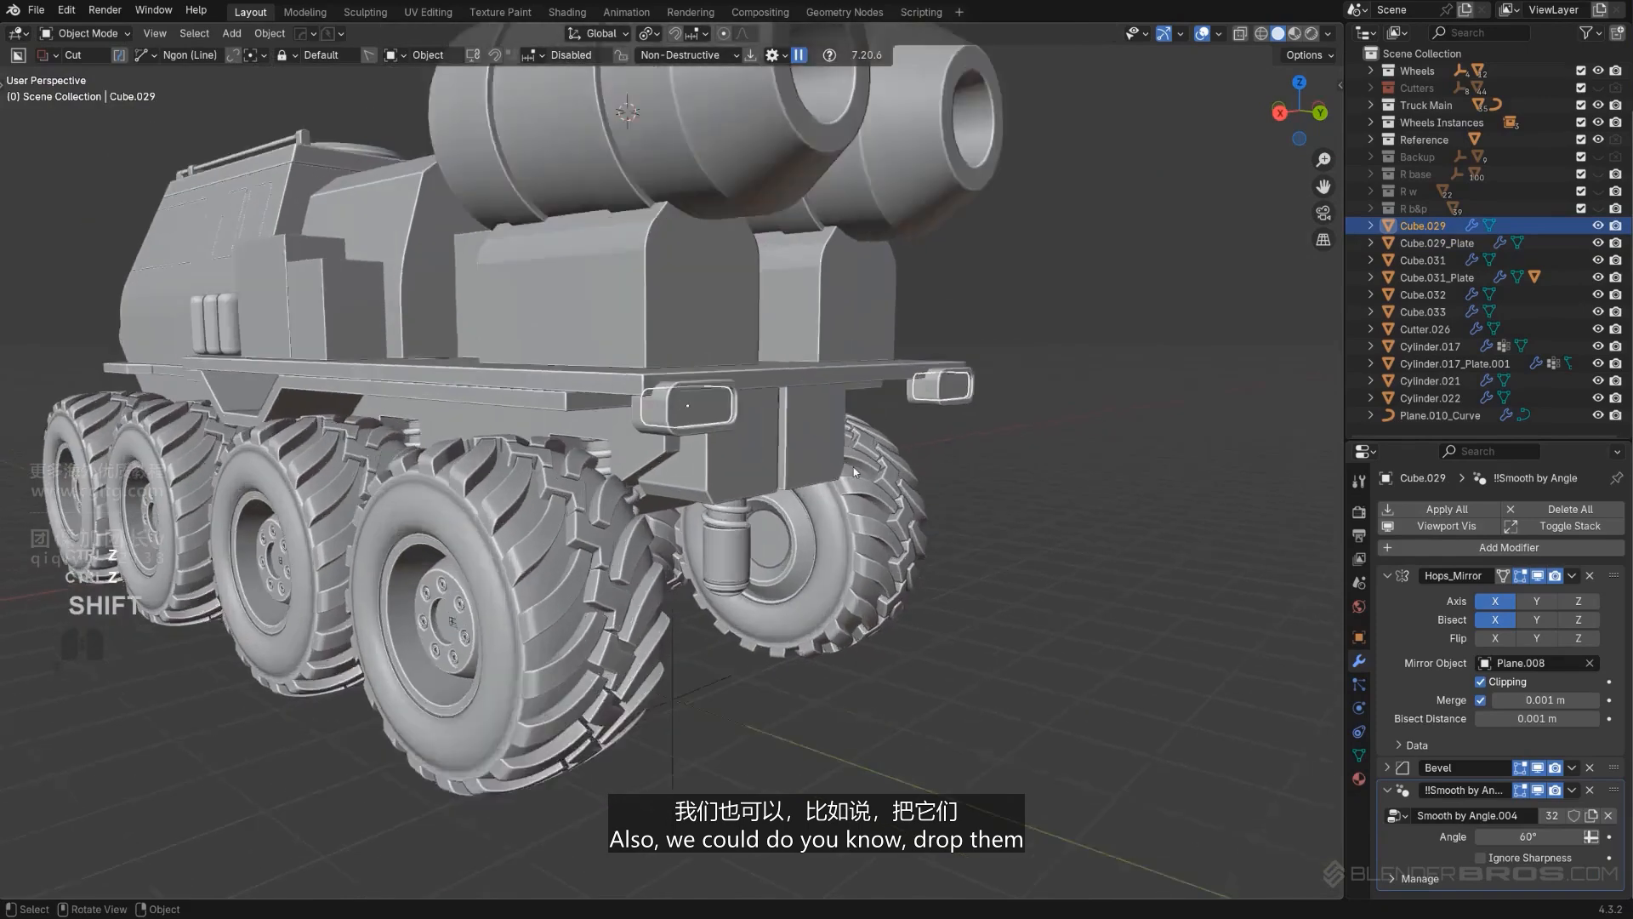
pyautogui.scroll(2, 843, 464)
pyautogui.press('g')
pyautogui.rightClick(861, 497)
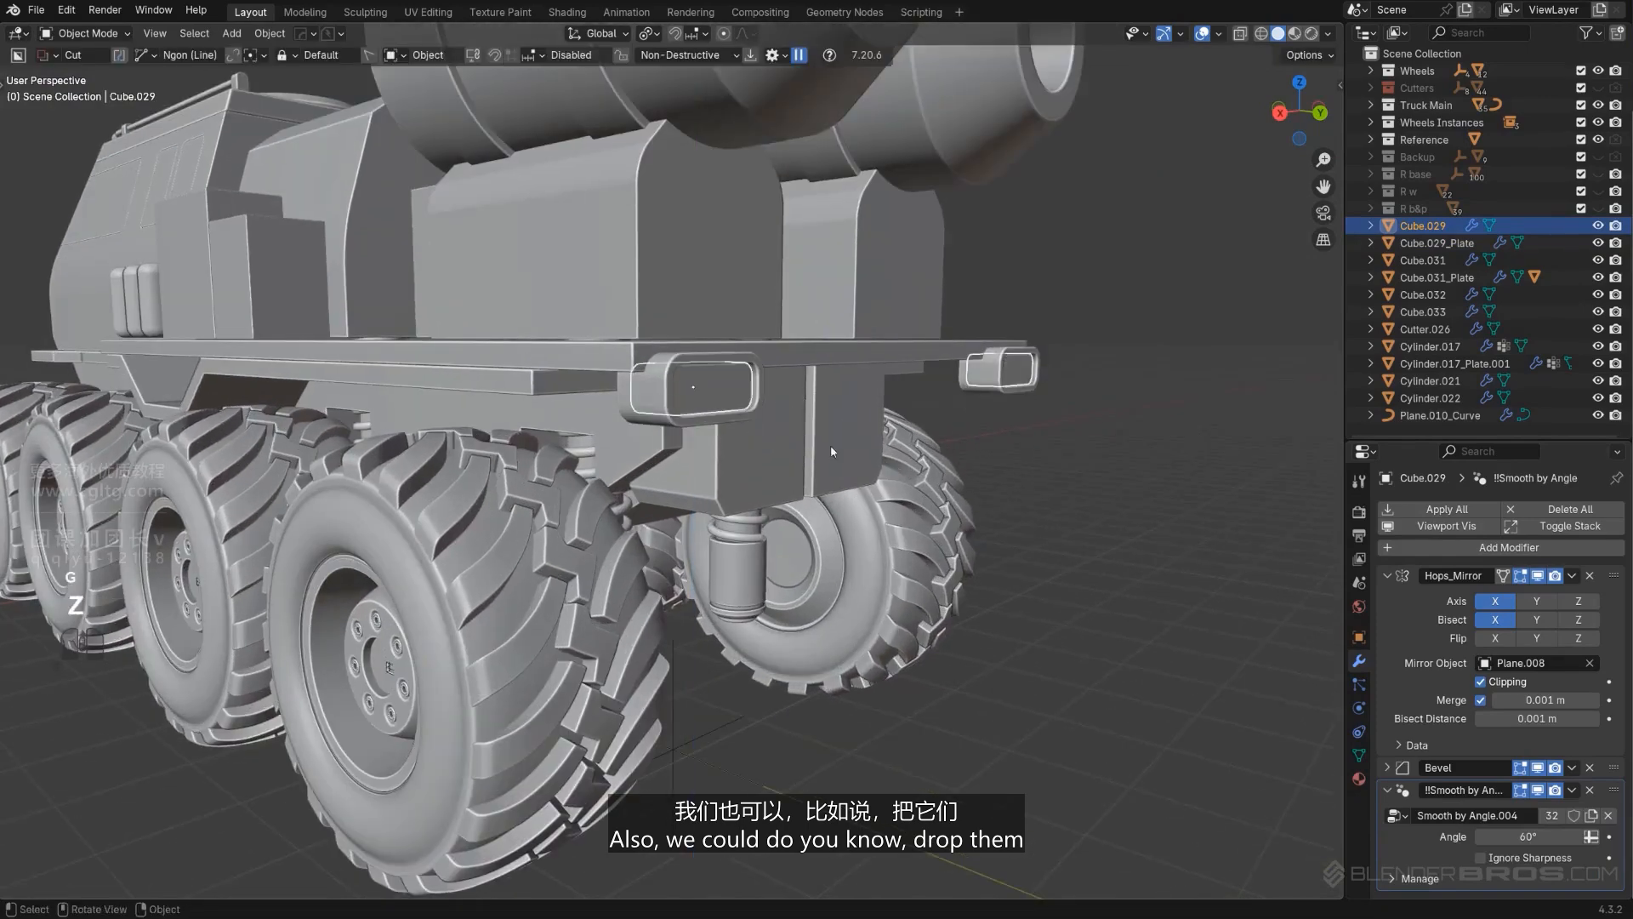
# Step: Lower the light box and its cover together about 0.348 m along Z beneath the truck bed
pyautogui.keyDown('shift'); pyautogui.click(772, 408); pyautogui.keyUp('shift')
pyautogui.click(733, 386)
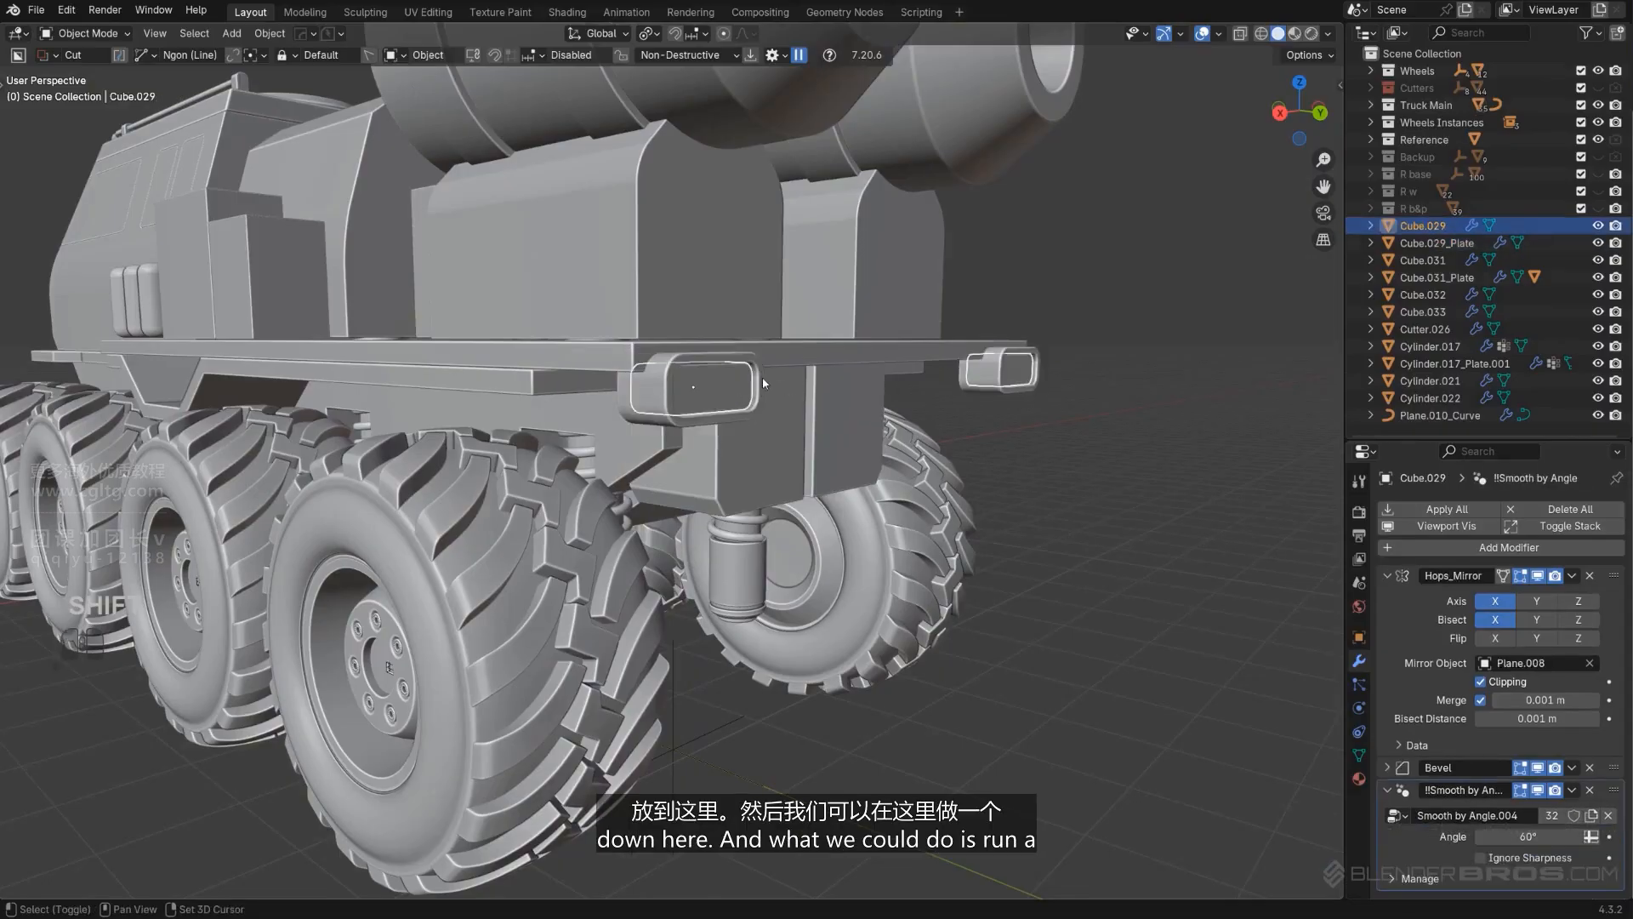
pyautogui.keyDown('shift'); pyautogui.click(762, 376); pyautogui.keyUp('shift')
pyautogui.press('g')
pyautogui.press('z')
pyautogui.click(776, 463)
pyautogui.scroll(-4, 776, 456)
pyautogui.moveTo(784, 463); pyautogui.dragTo(813, 459, button='middle')
pyautogui.scroll(2, 763, 457)
pyautogui.scroll(-1, 793, 468)
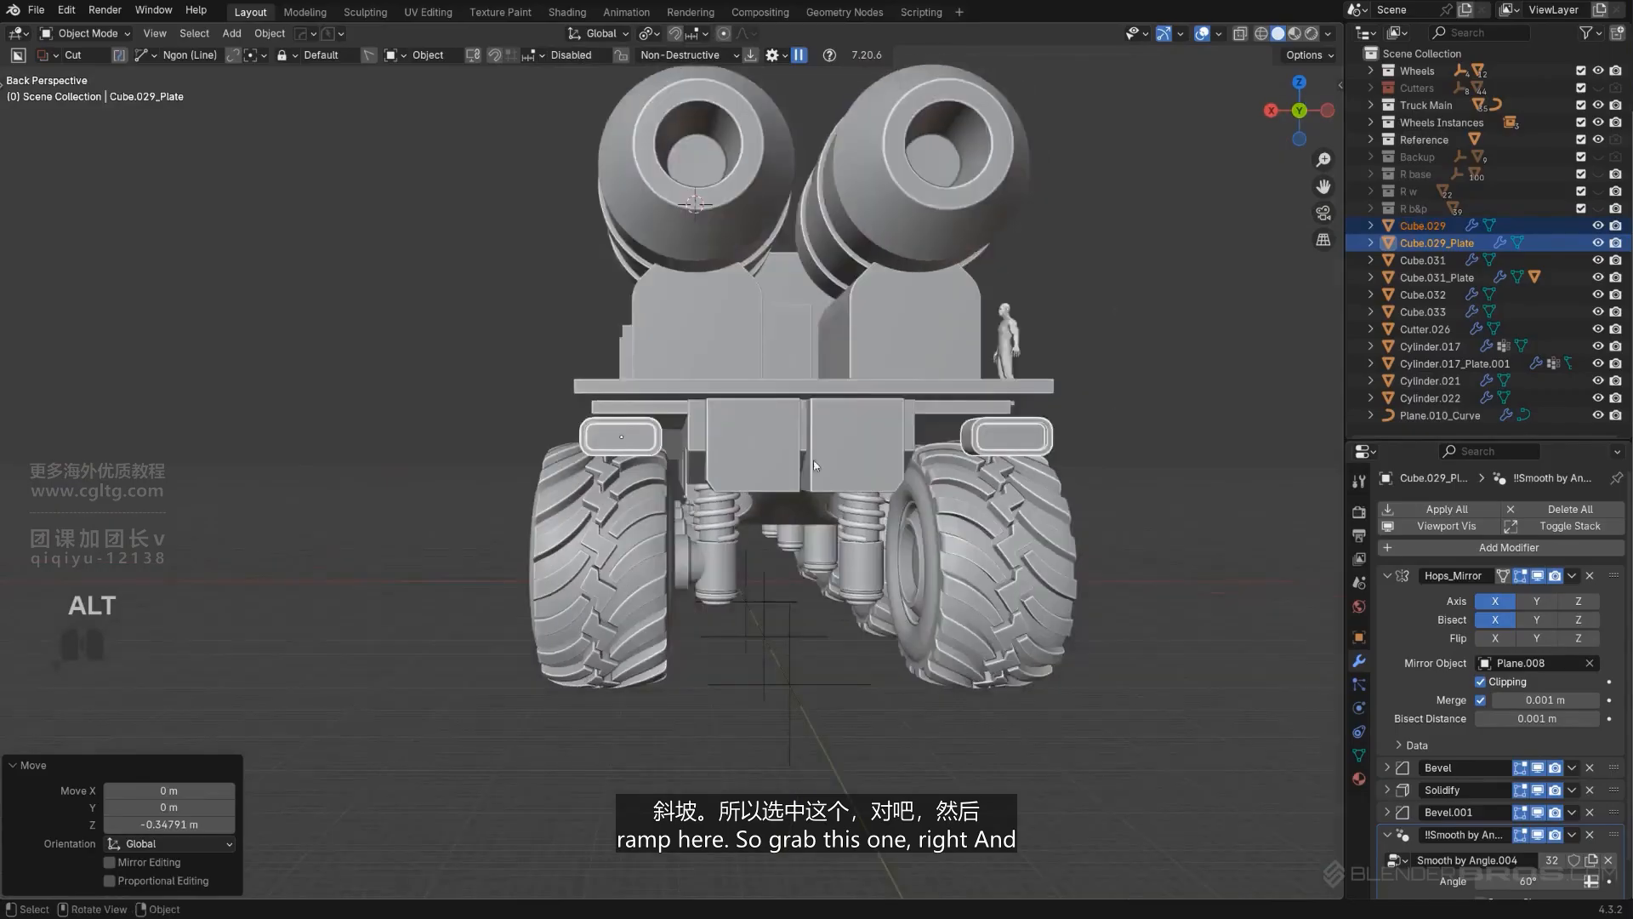
# Step: Extract the rear end faces of the truck bed as a separate solidified plate extending backward
pyautogui.press('KP_5')
pyautogui.scroll(3, 814, 425)
pyautogui.click(816, 362)
pyautogui.press('Tab')
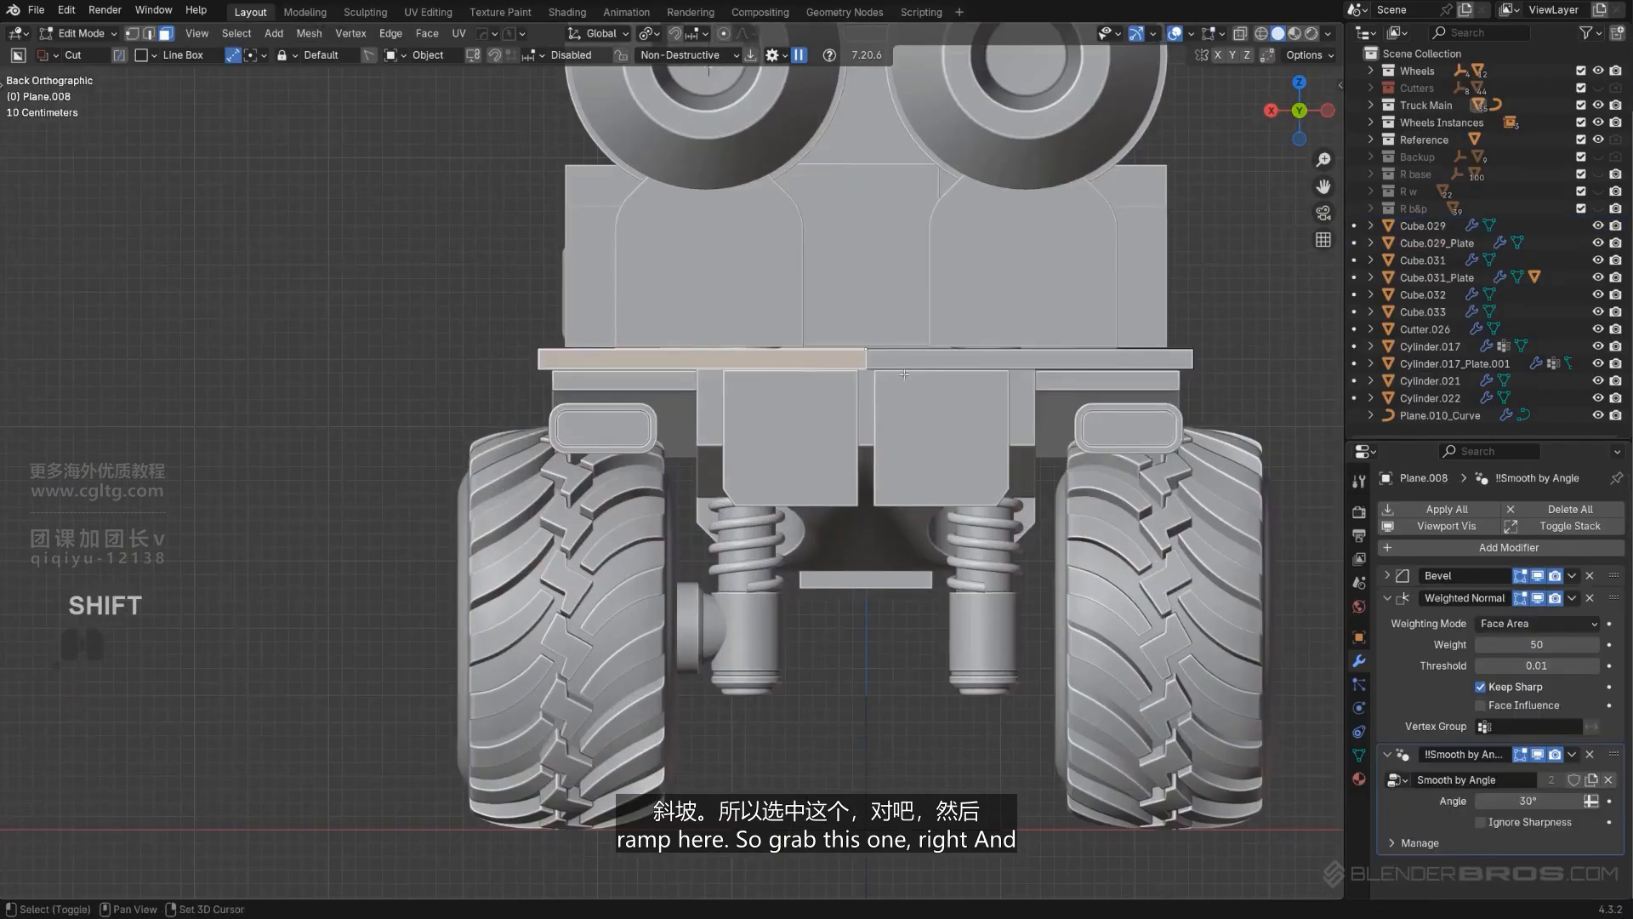
pyautogui.moveTo(914, 357); pyautogui.dragTo(926, 446, button='middle')
pyautogui.press('q')
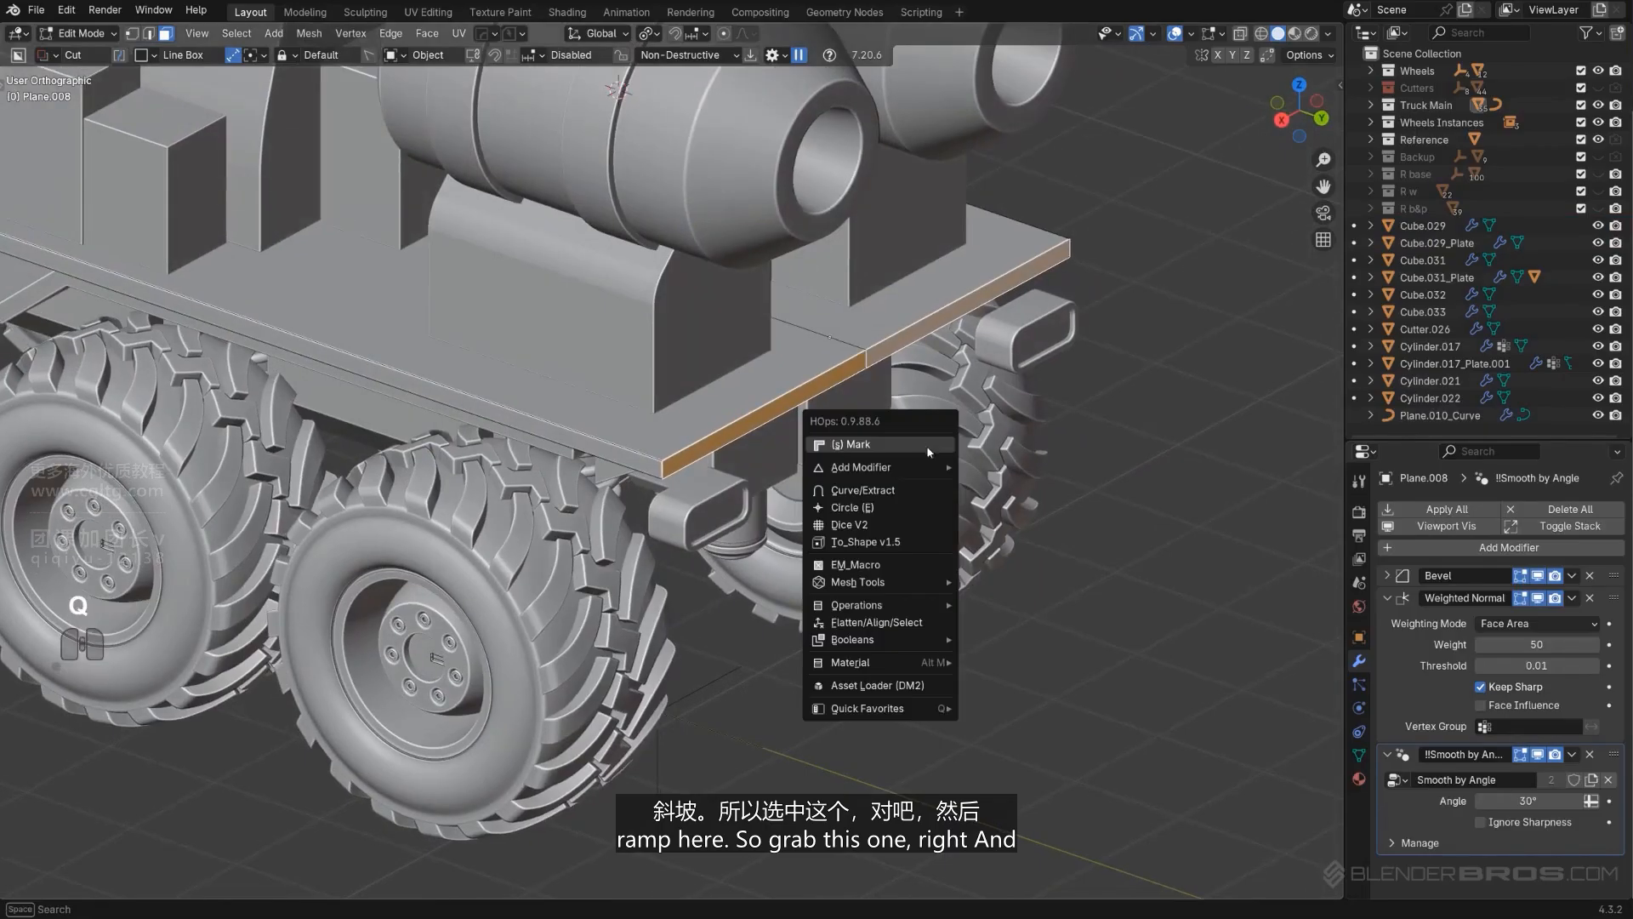
pyautogui.keyDown('shift'); pyautogui.click(908, 491); pyautogui.keyUp('shift')
pyautogui.click(1014, 472)
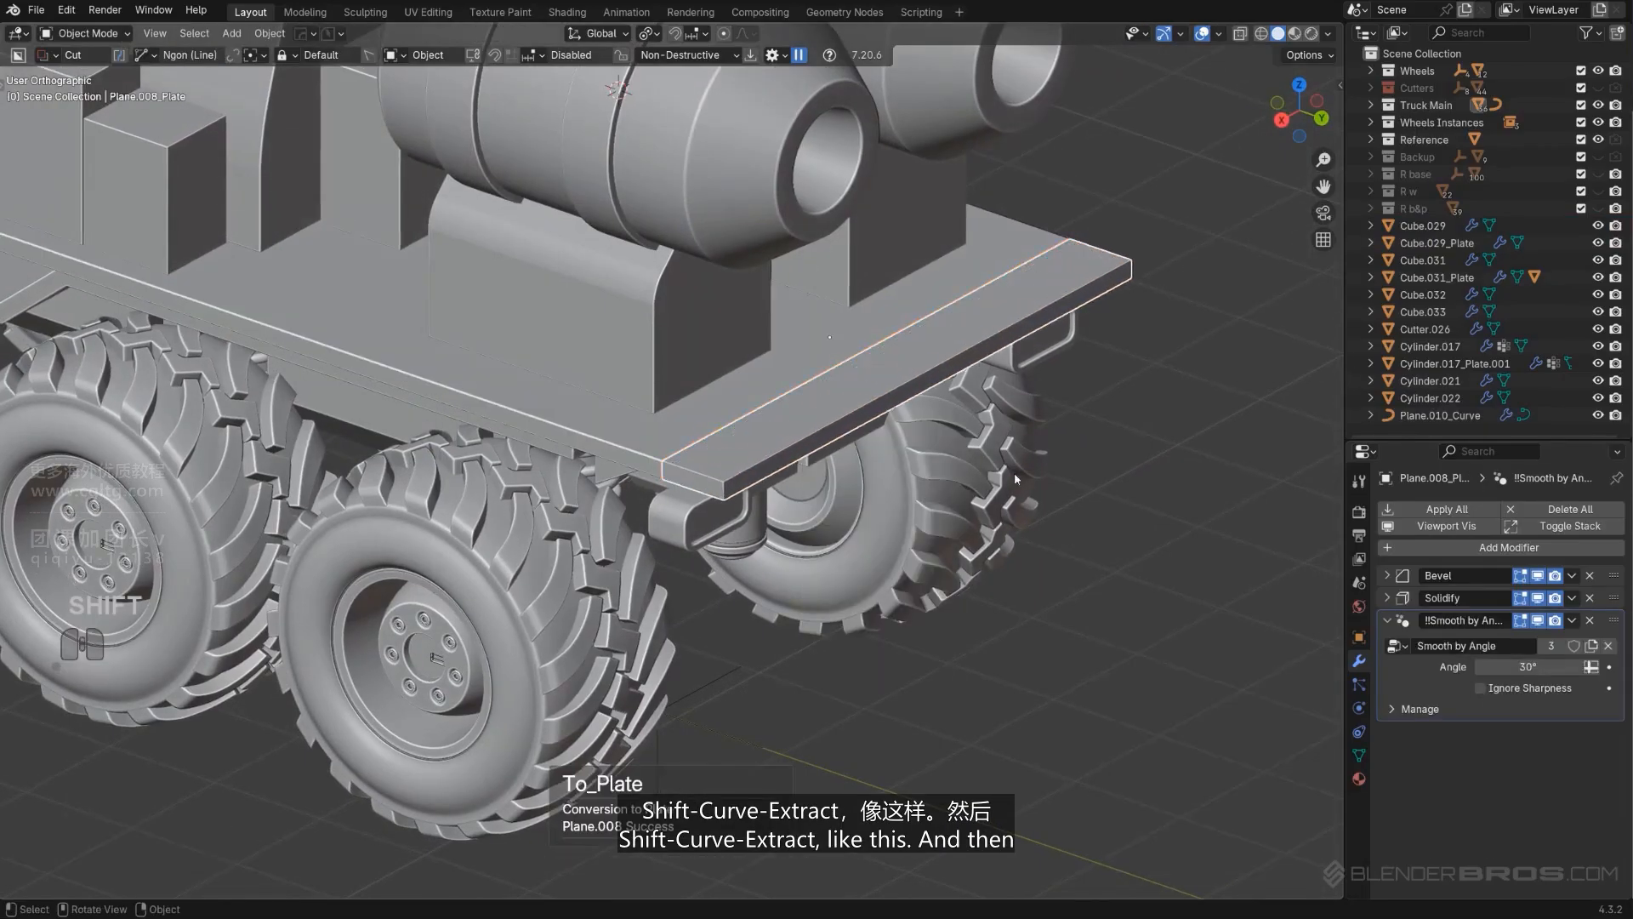
# Step: Apply the new rear plate's solidify modifier with Csharp at 30° sharpness and 60° auto smooth
pyautogui.press('KP_5')
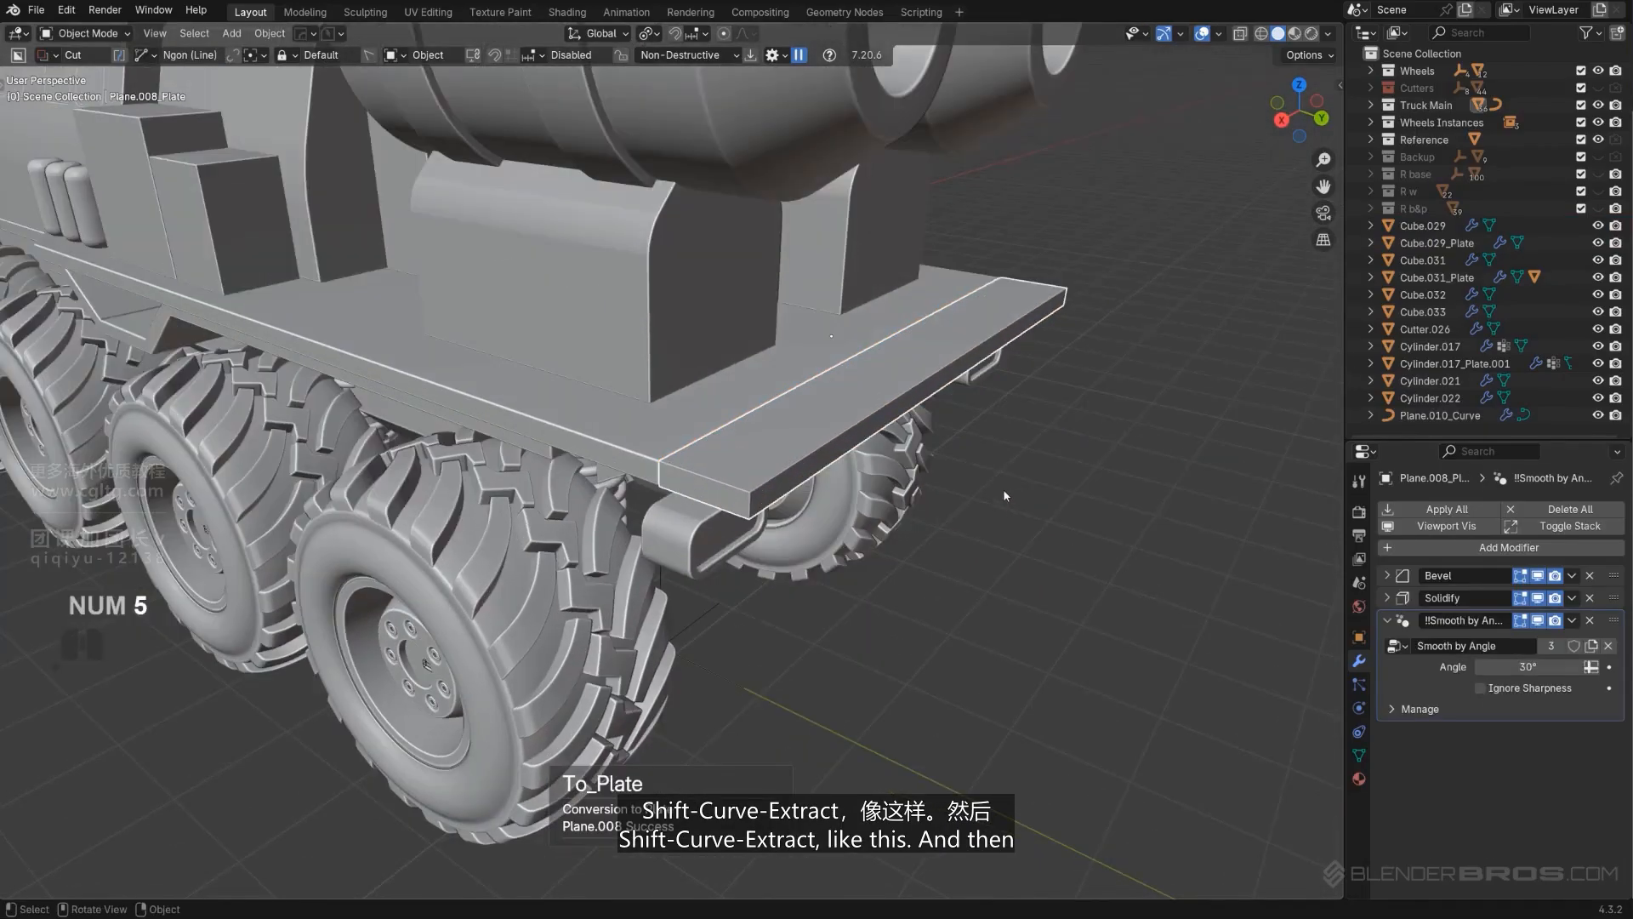
pyautogui.press('q')
pyautogui.keyDown('ctrl'); pyautogui.click(927, 512); pyautogui.keyUp('ctrl')
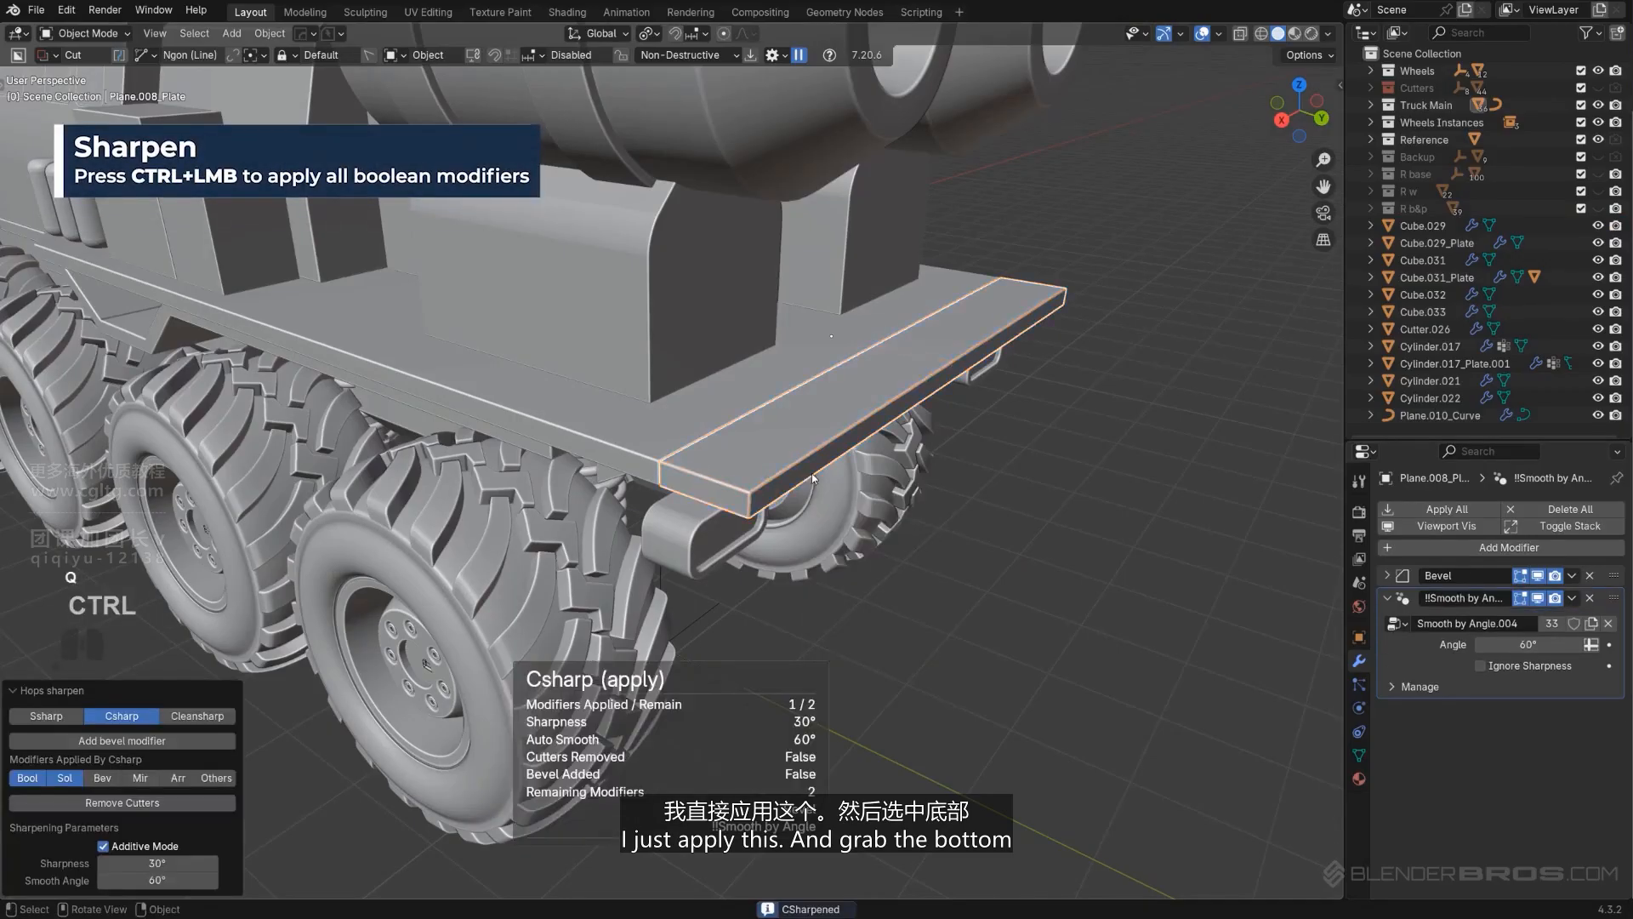
# Step: Pull the rear plate's two bottom faces down about 0.26 m along Z to form a thick bumper block
pyautogui.moveTo(812, 478); pyautogui.dragTo(791, 321, button='middle')
pyautogui.press('Tab')
pyautogui.click(793, 322)
pyautogui.keyDown('shift'); pyautogui.click(919, 383); pyautogui.keyUp('shift')
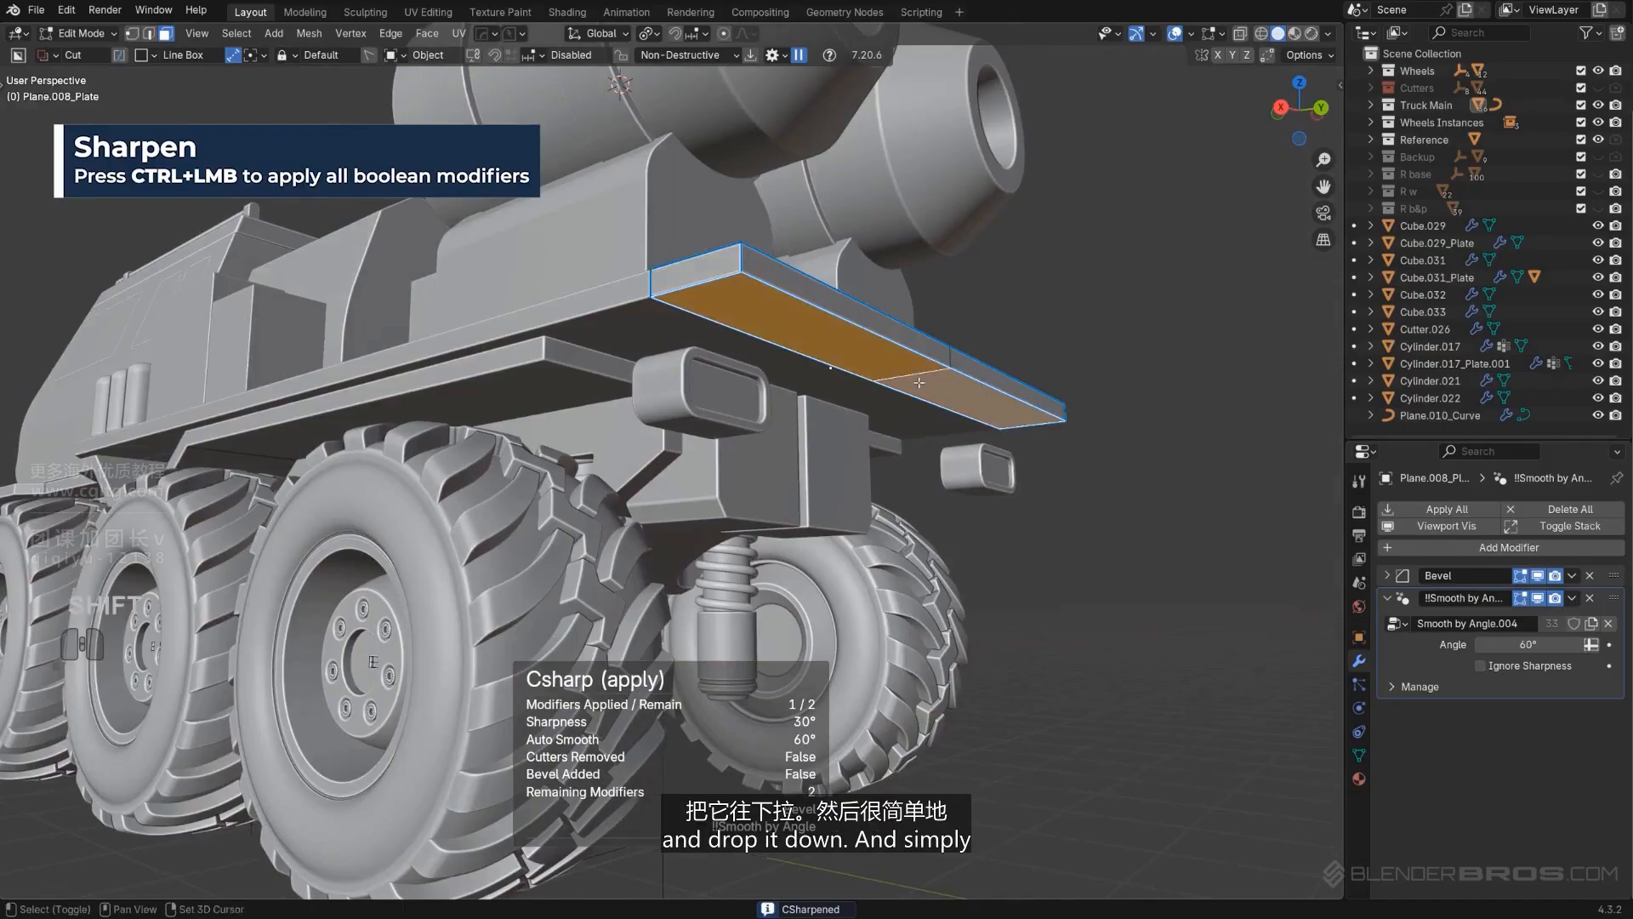
pyautogui.scroll(2, 918, 383)
pyautogui.press('g')
pyautogui.press('z')
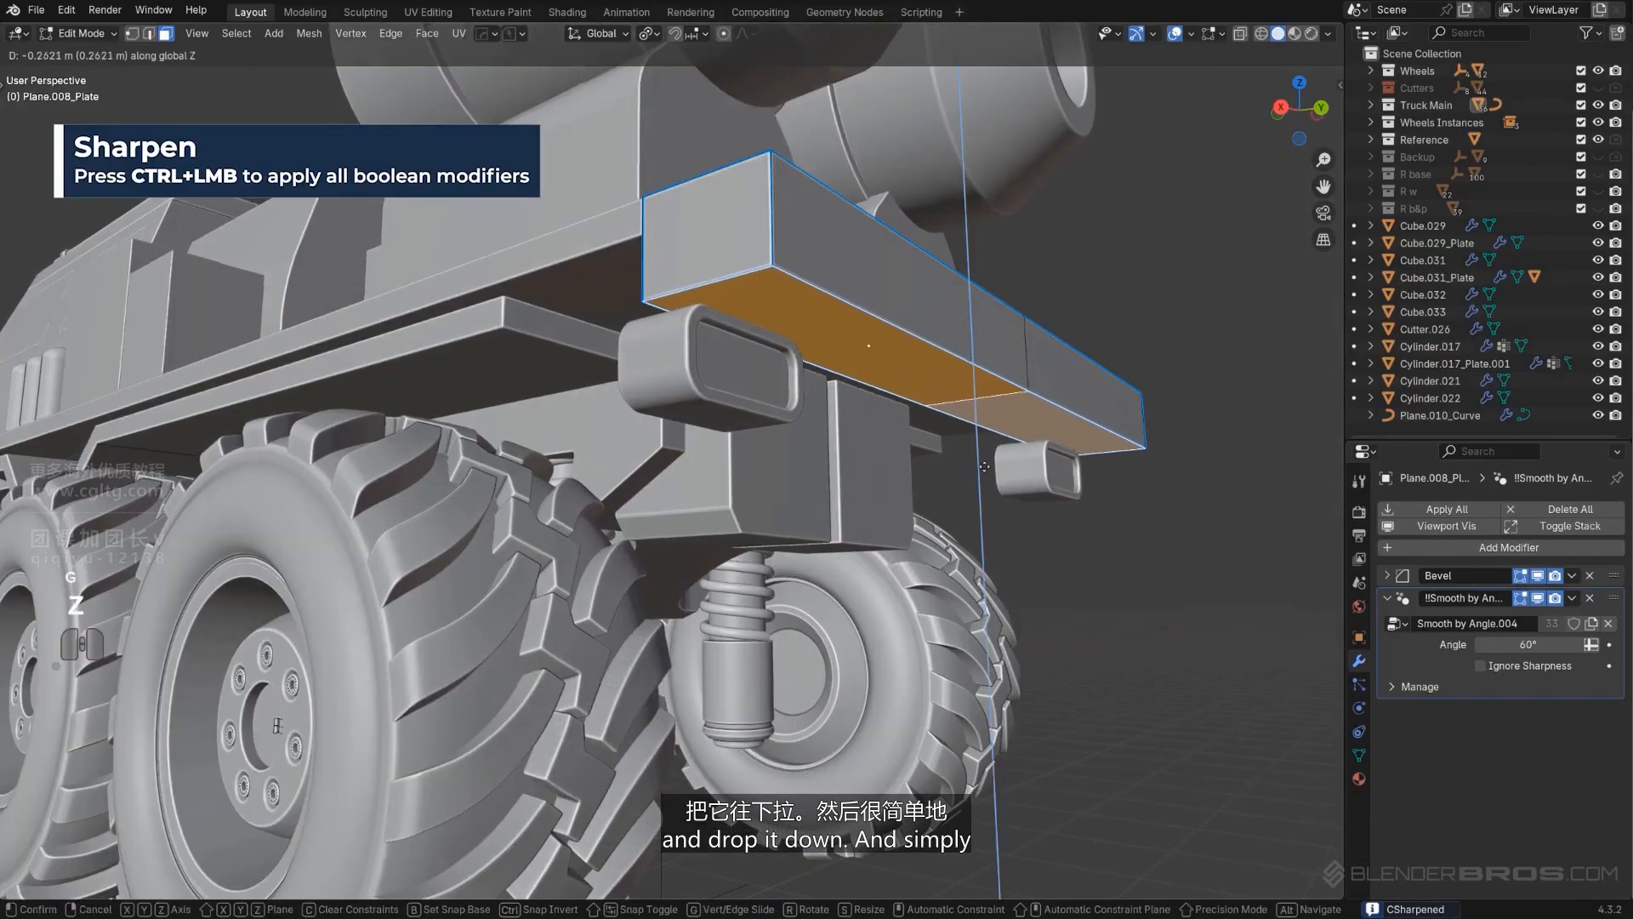
pyautogui.click(984, 464)
# Step: Move the bumper block under the bed's rear edge, about 0.578 m in negative Y and 0.149 m down in Z
pyautogui.press('Tab')
pyautogui.scroll(-5, 1011, 339)
pyautogui.keyDown('alt'); pyautogui.moveTo(1012, 342); pyautogui.dragTo(839, 454, button='middle'); pyautogui.keyUp('alt')
pyautogui.scroll(5, 874, 474)
pyautogui.press('g')
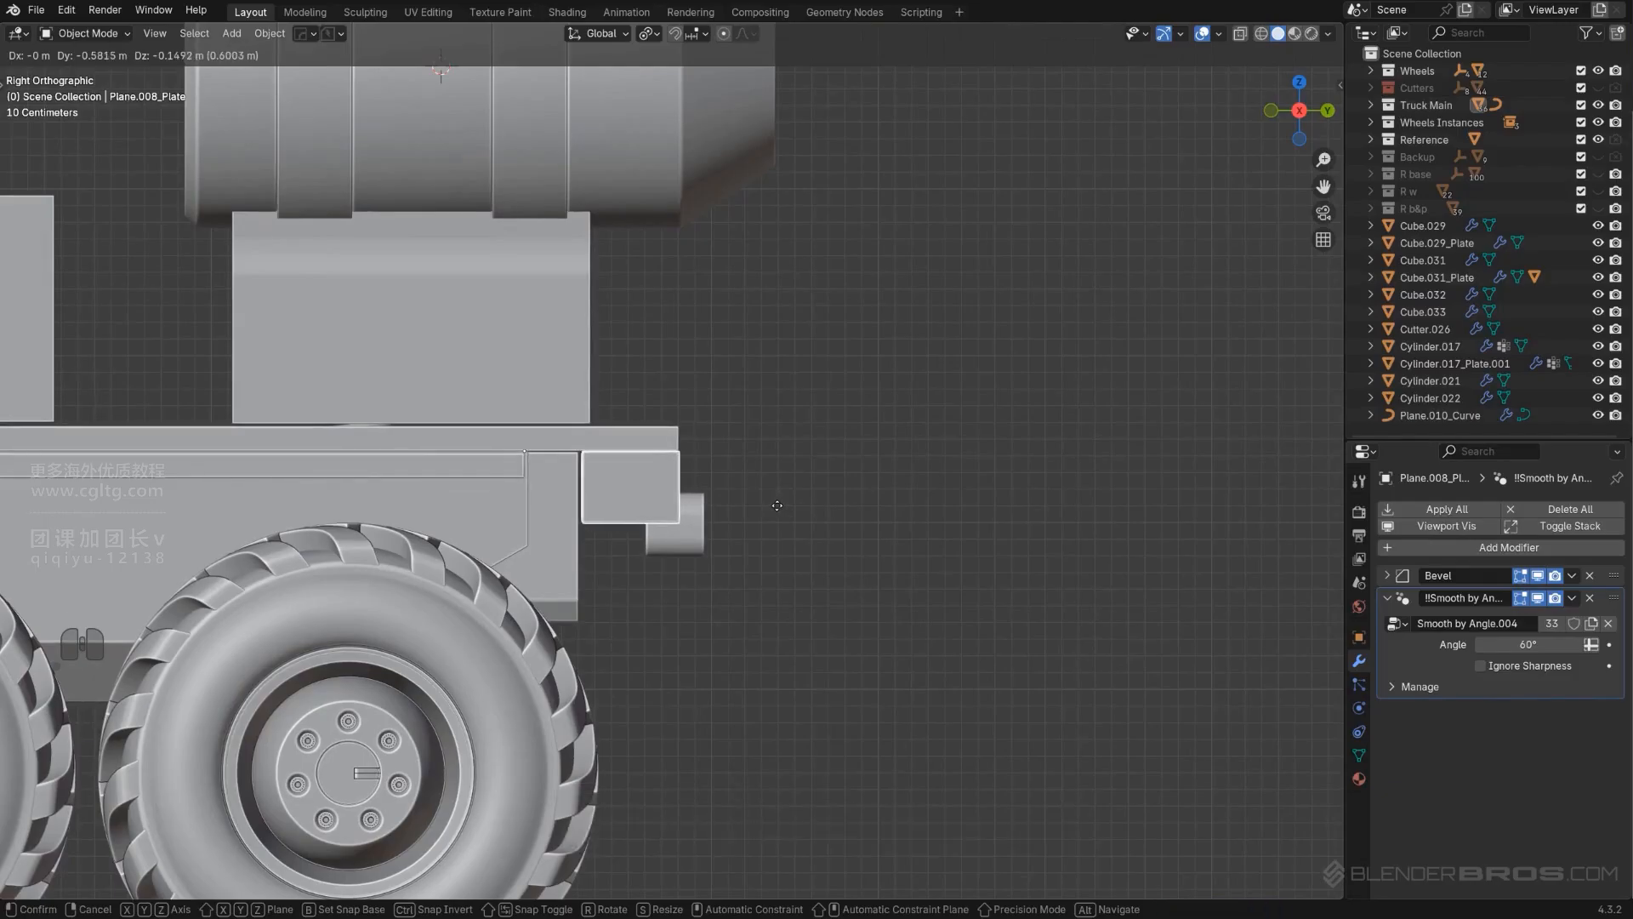
pyautogui.click(776, 505)
# Step: Move the light box and its cover onto the bumper block, about 0.019 m in negative Y and 0.151 m up in Z
pyautogui.moveTo(777, 505); pyautogui.dragTo(724, 522, button='middle')
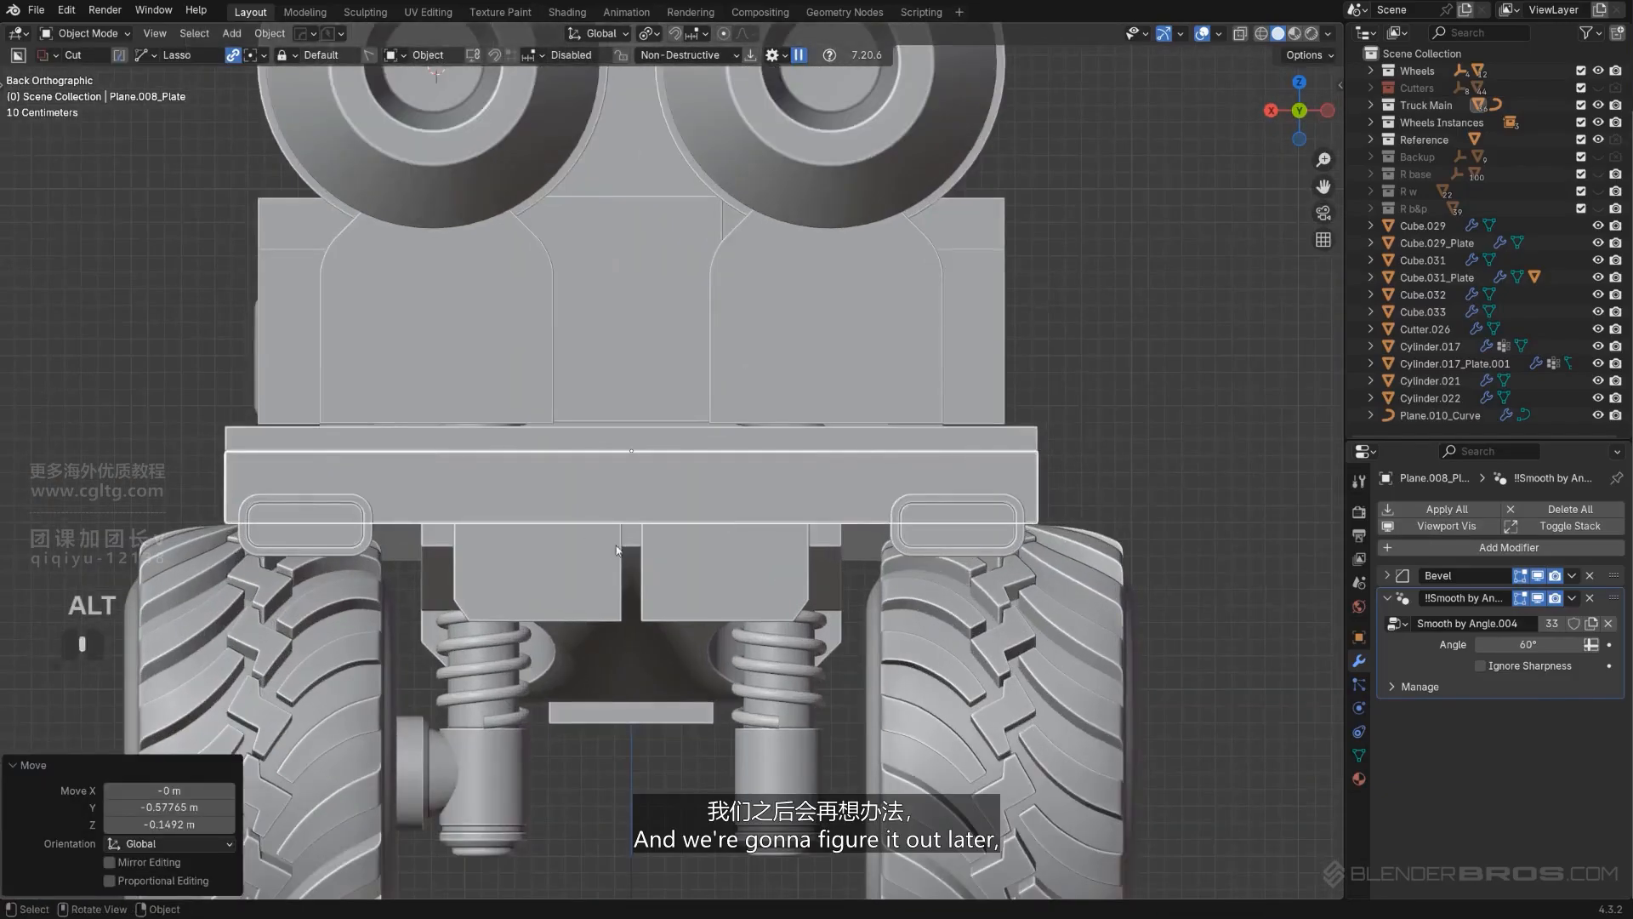
pyautogui.moveTo(617, 551); pyautogui.dragTo(720, 546, button='middle')
pyautogui.keyDown('shift'); pyautogui.moveTo(657, 560); pyautogui.dragTo(681, 522, button='middle'); pyautogui.keyUp('shift')
pyautogui.click(606, 510)
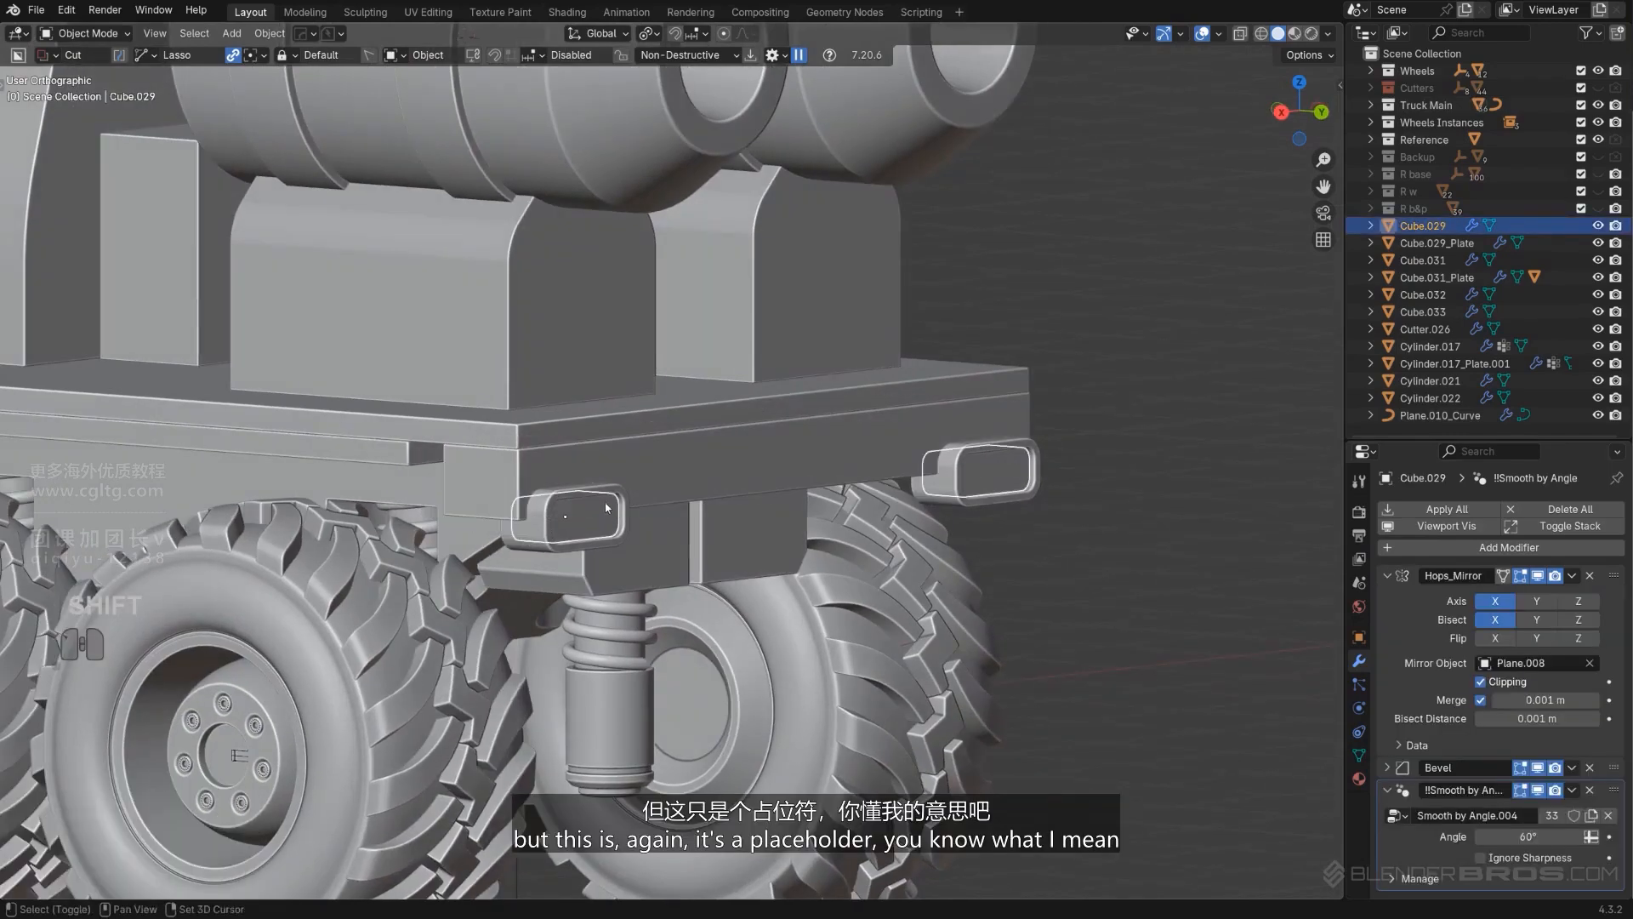
pyautogui.keyDown('shift'); pyautogui.click(607, 492); pyautogui.keyUp('shift')
pyautogui.keyDown('alt'); pyautogui.moveTo(606, 491); pyautogui.dragTo(763, 490, button='middle'); pyautogui.keyUp('alt')
pyautogui.press('g')
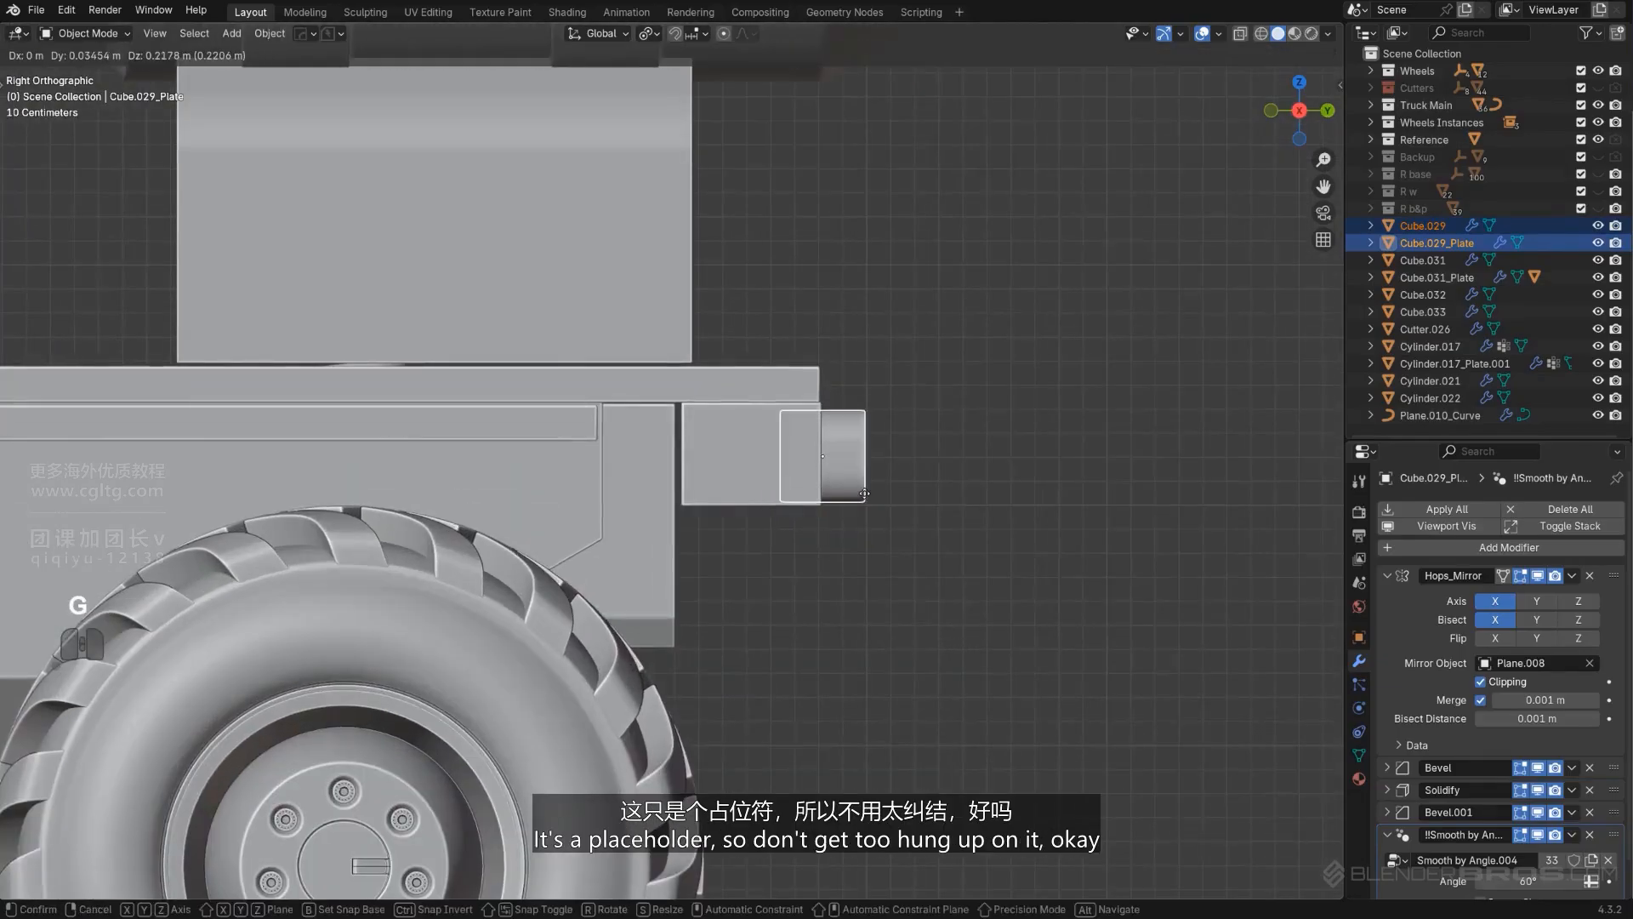
pyautogui.click(864, 504)
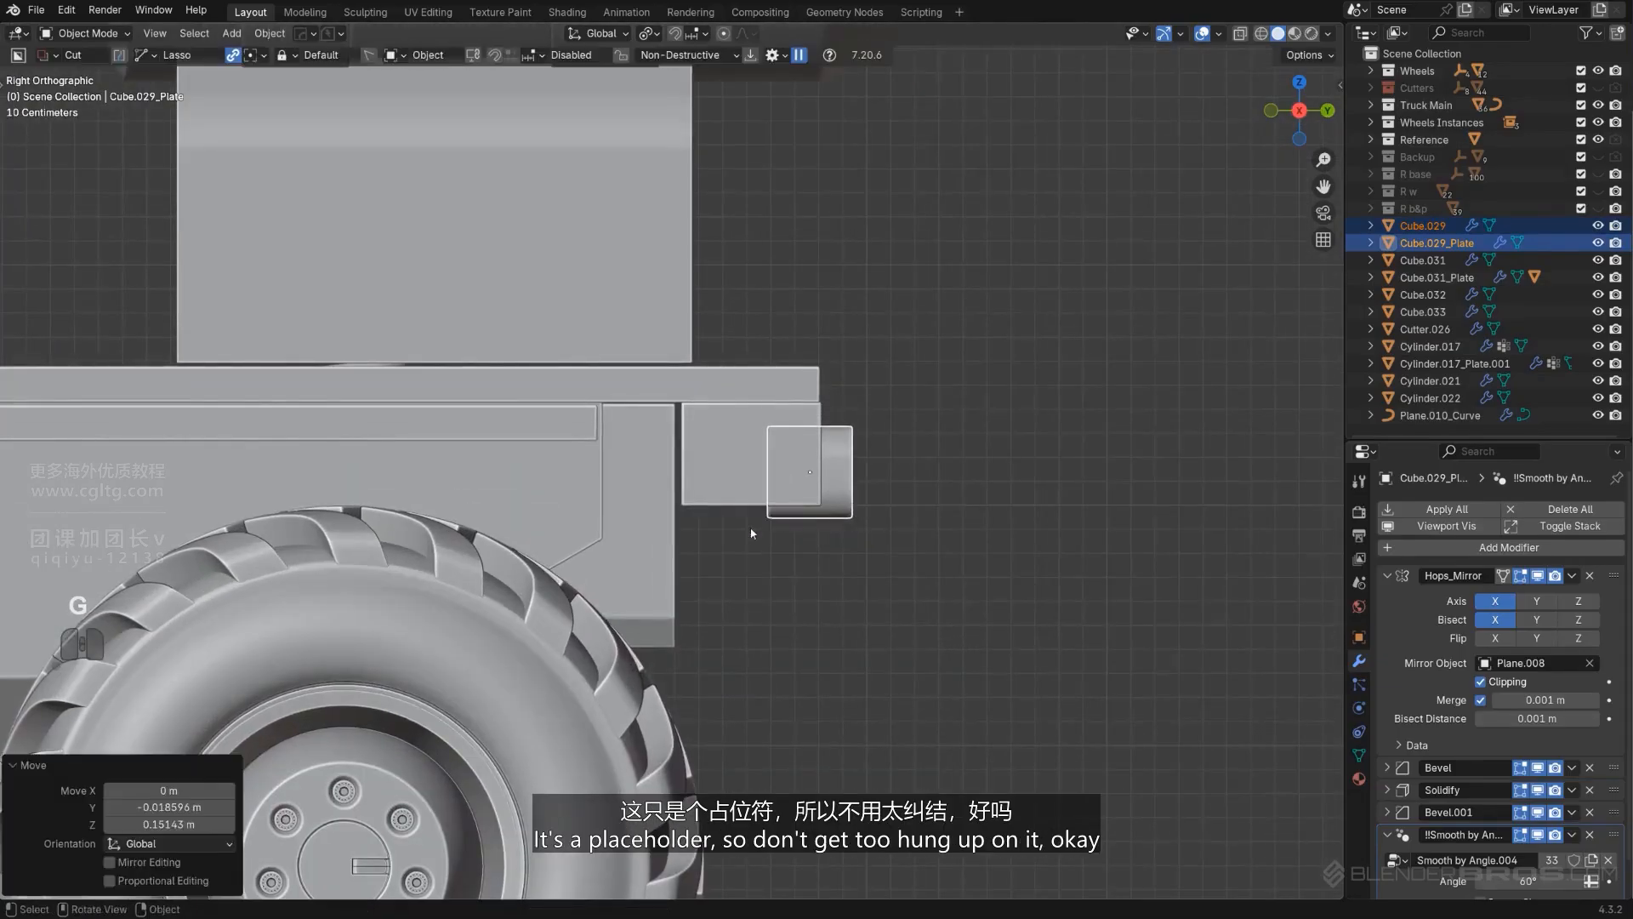
# Step: Lower the bumper block's two bottom faces further so the block extends just below the rear lights
pyautogui.moveTo(748, 536); pyautogui.dragTo(762, 416, button='middle')
pyautogui.press('Tab')
pyautogui.press('Tab')
pyautogui.click(762, 325)
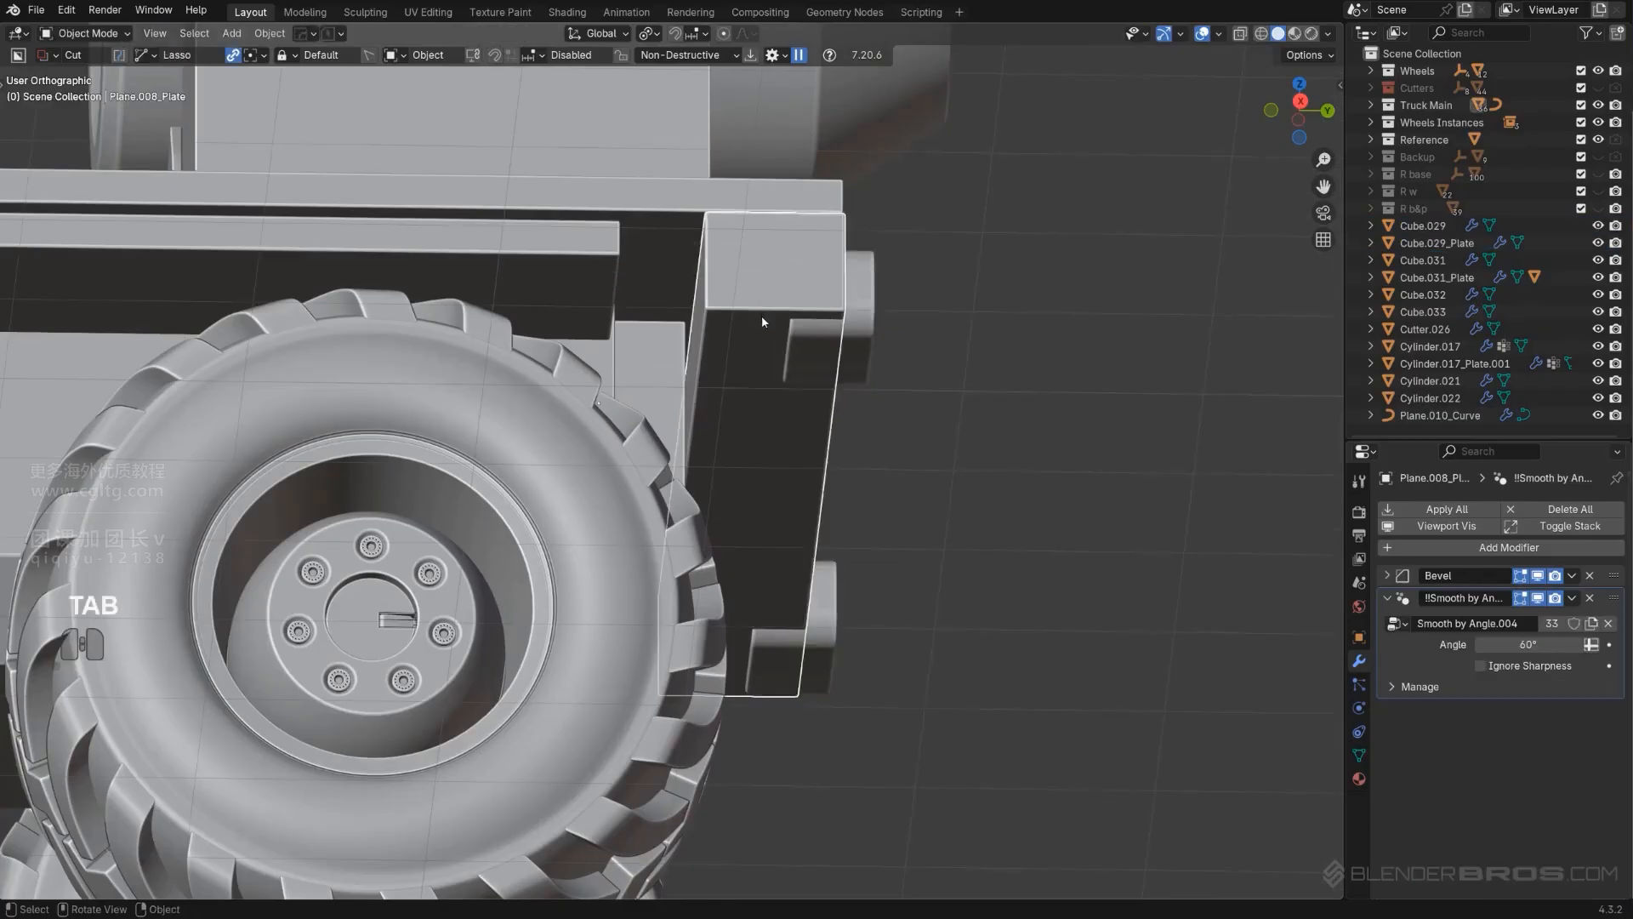
pyautogui.press('Tab')
pyautogui.click(758, 363)
pyautogui.keyDown('shift'); pyautogui.click(764, 549); pyautogui.keyUp('shift')
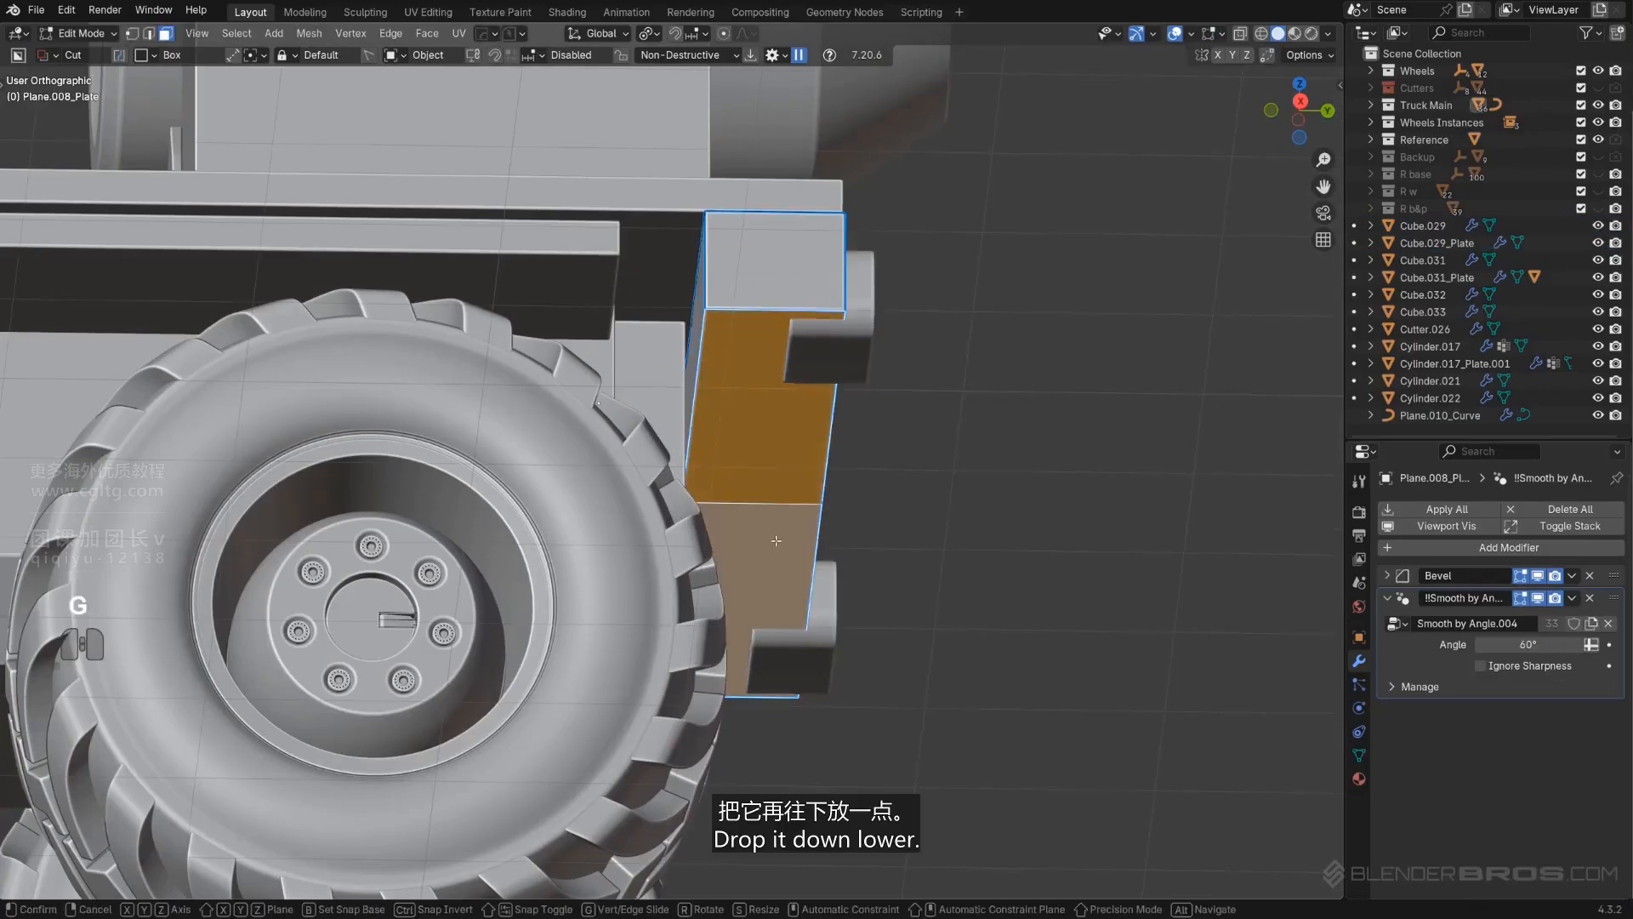
pyautogui.click(781, 563)
pyautogui.press('Tab')
pyautogui.scroll(-4, 784, 536)
pyautogui.moveTo(770, 510); pyautogui.dragTo(806, 437, button='middle')
pyautogui.scroll(-3, 763, 479)
pyautogui.scroll(2, 808, 439)
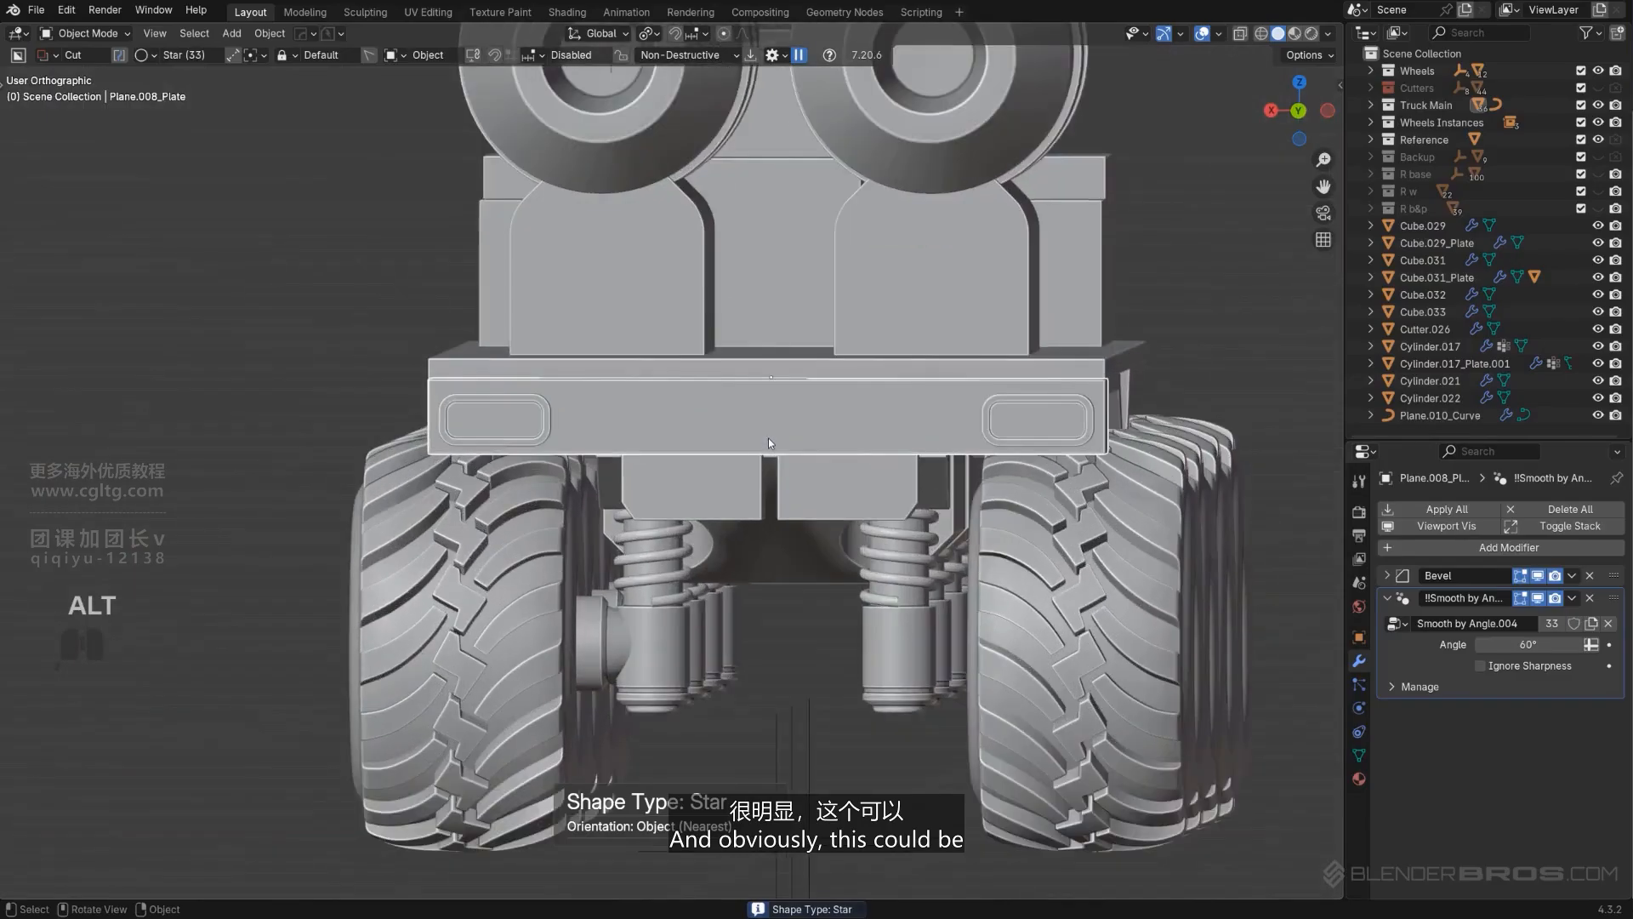
pyautogui.keyDown('alt'); pyautogui.moveTo(739, 437); pyautogui.dragTo(761, 445, button='middle'); pyautogui.keyUp('alt')
pyautogui.scroll(3, 752, 445)
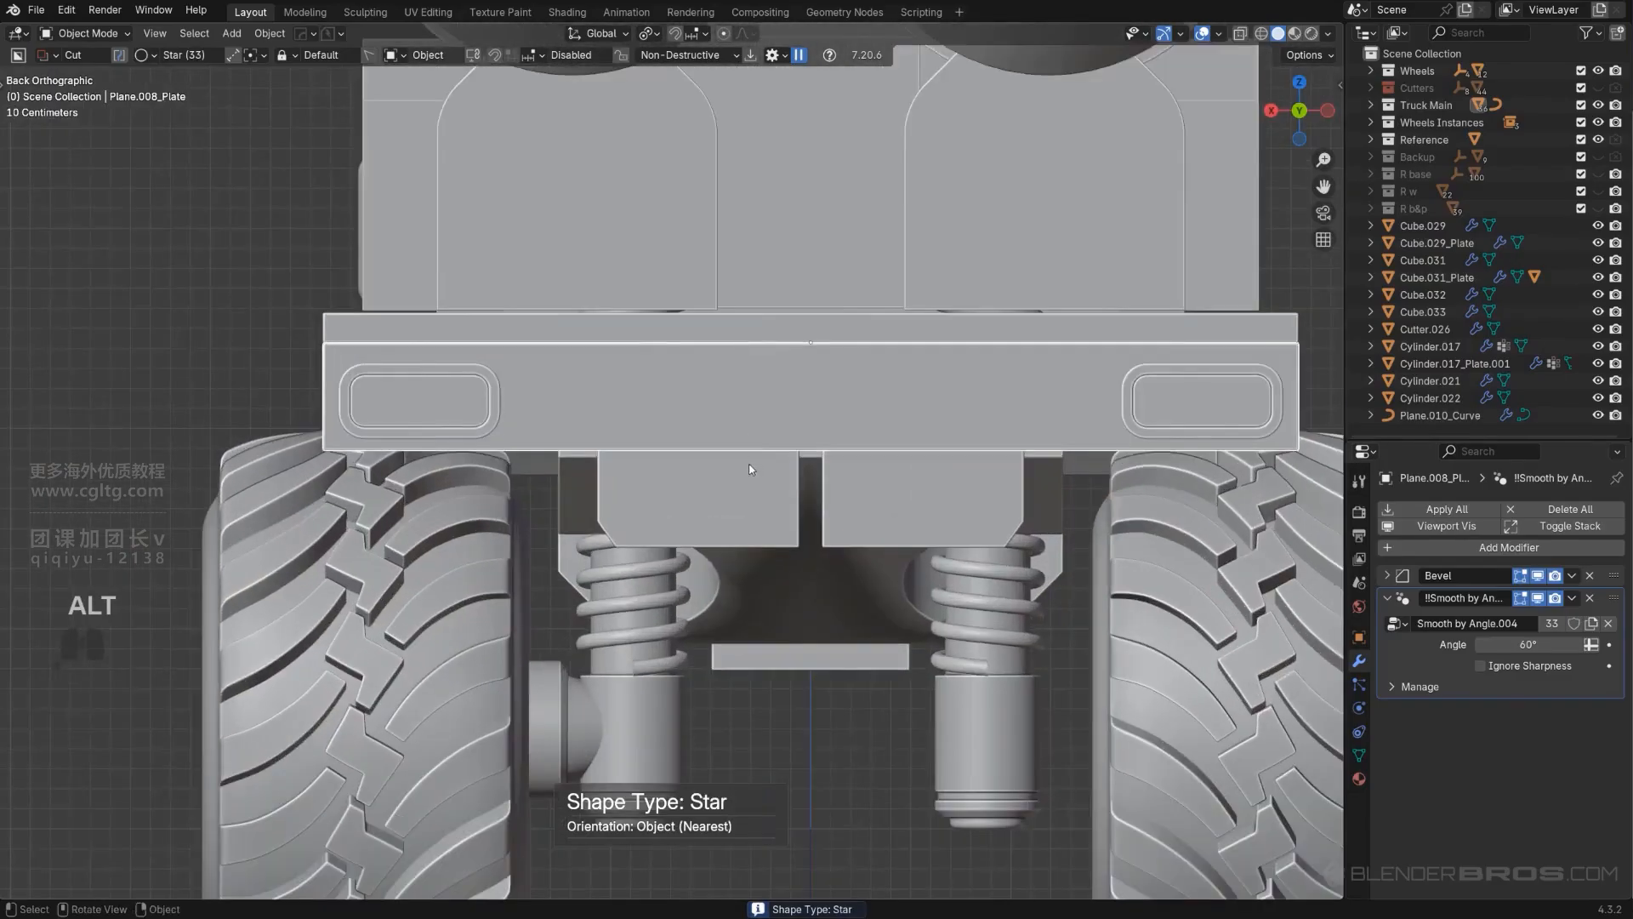
# Step: Cut a rectangular notch through the lower middle of the bumper block, just wider than the two containers behind it
pyautogui.press('d')
pyautogui.click(742, 490)
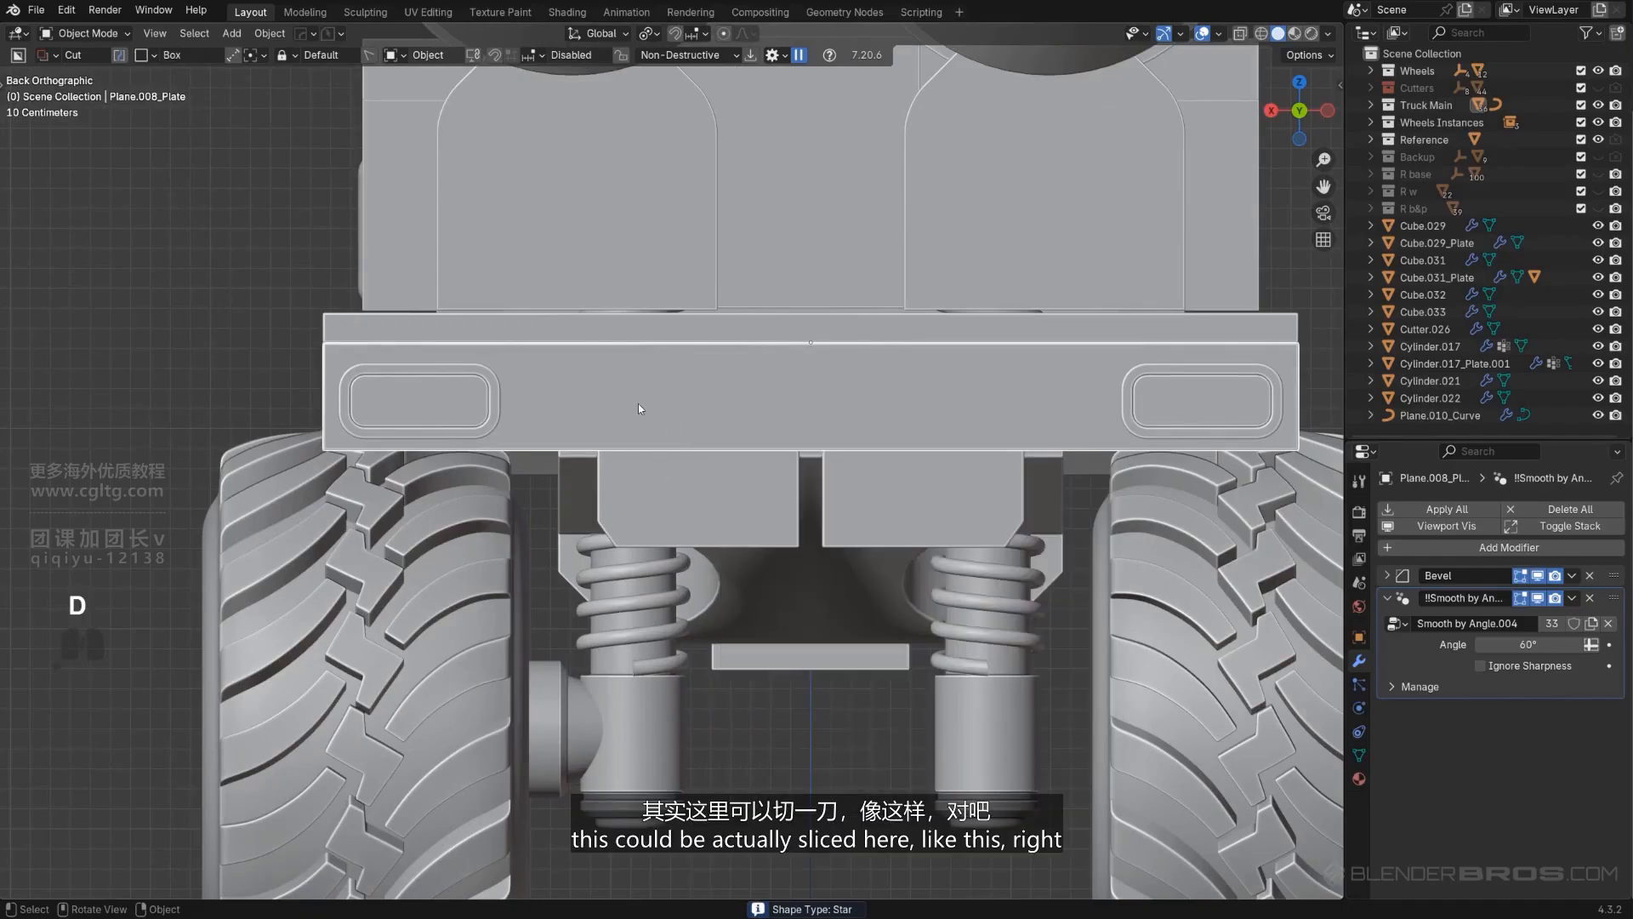
pyautogui.moveTo(599, 400); pyautogui.dragTo(1021, 614)
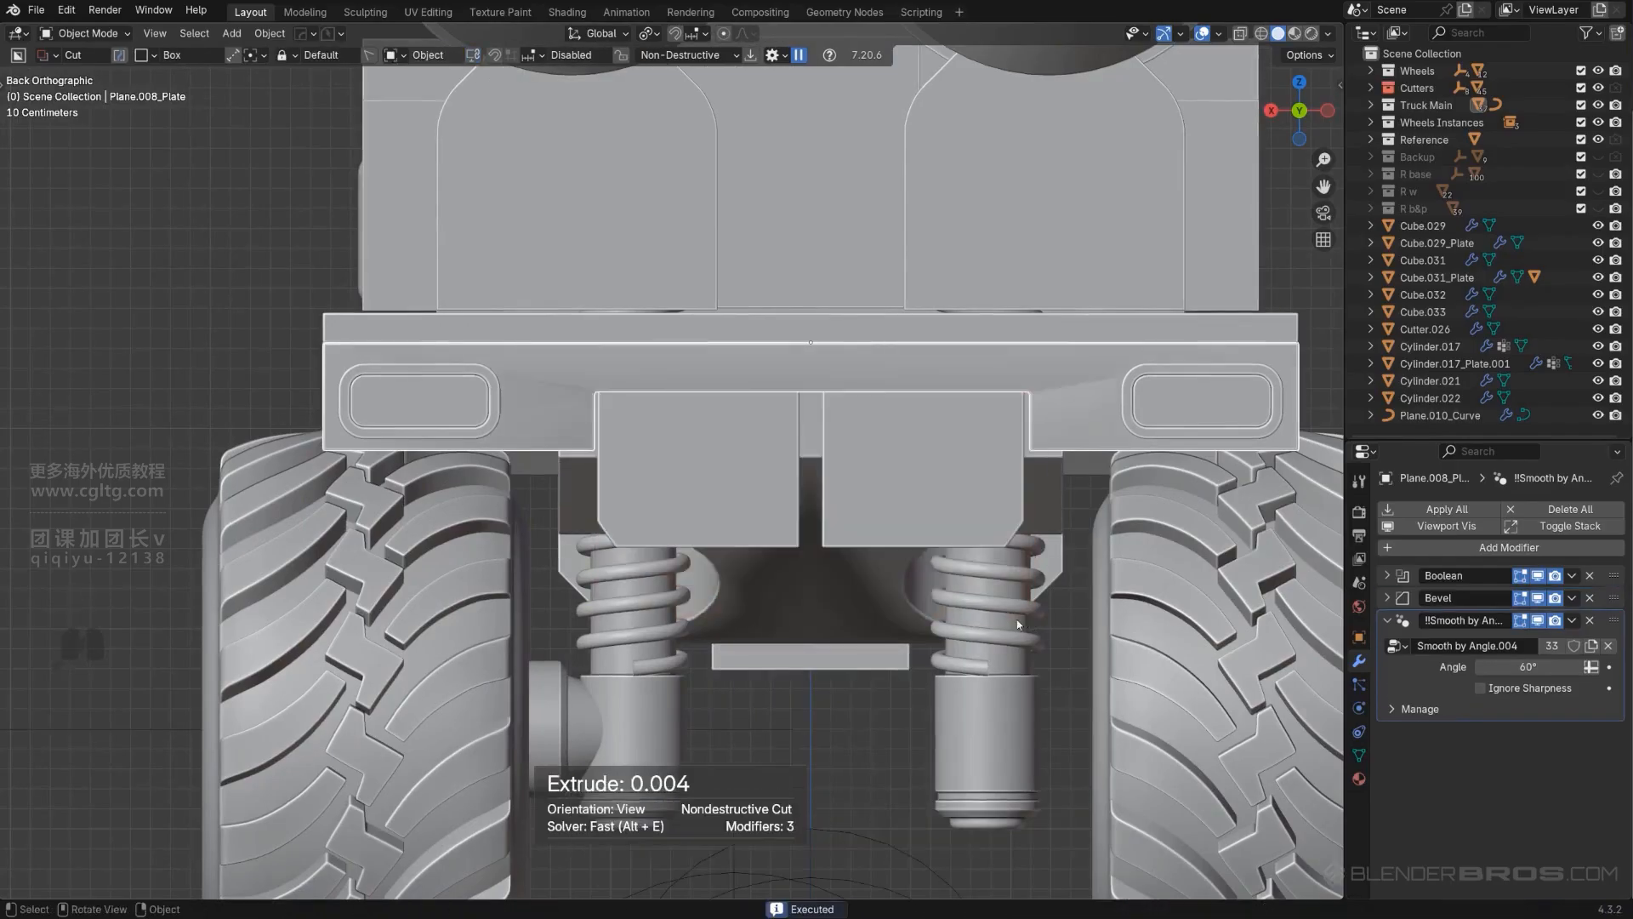
# Step: Add a Weighted Normal modifier with Keep Sharp to the bumper block
pyautogui.scroll(-3, 921, 514)
pyautogui.press('q')
pyautogui.keyDown('alt'); pyautogui.click(907, 456); pyautogui.keyUp('alt')
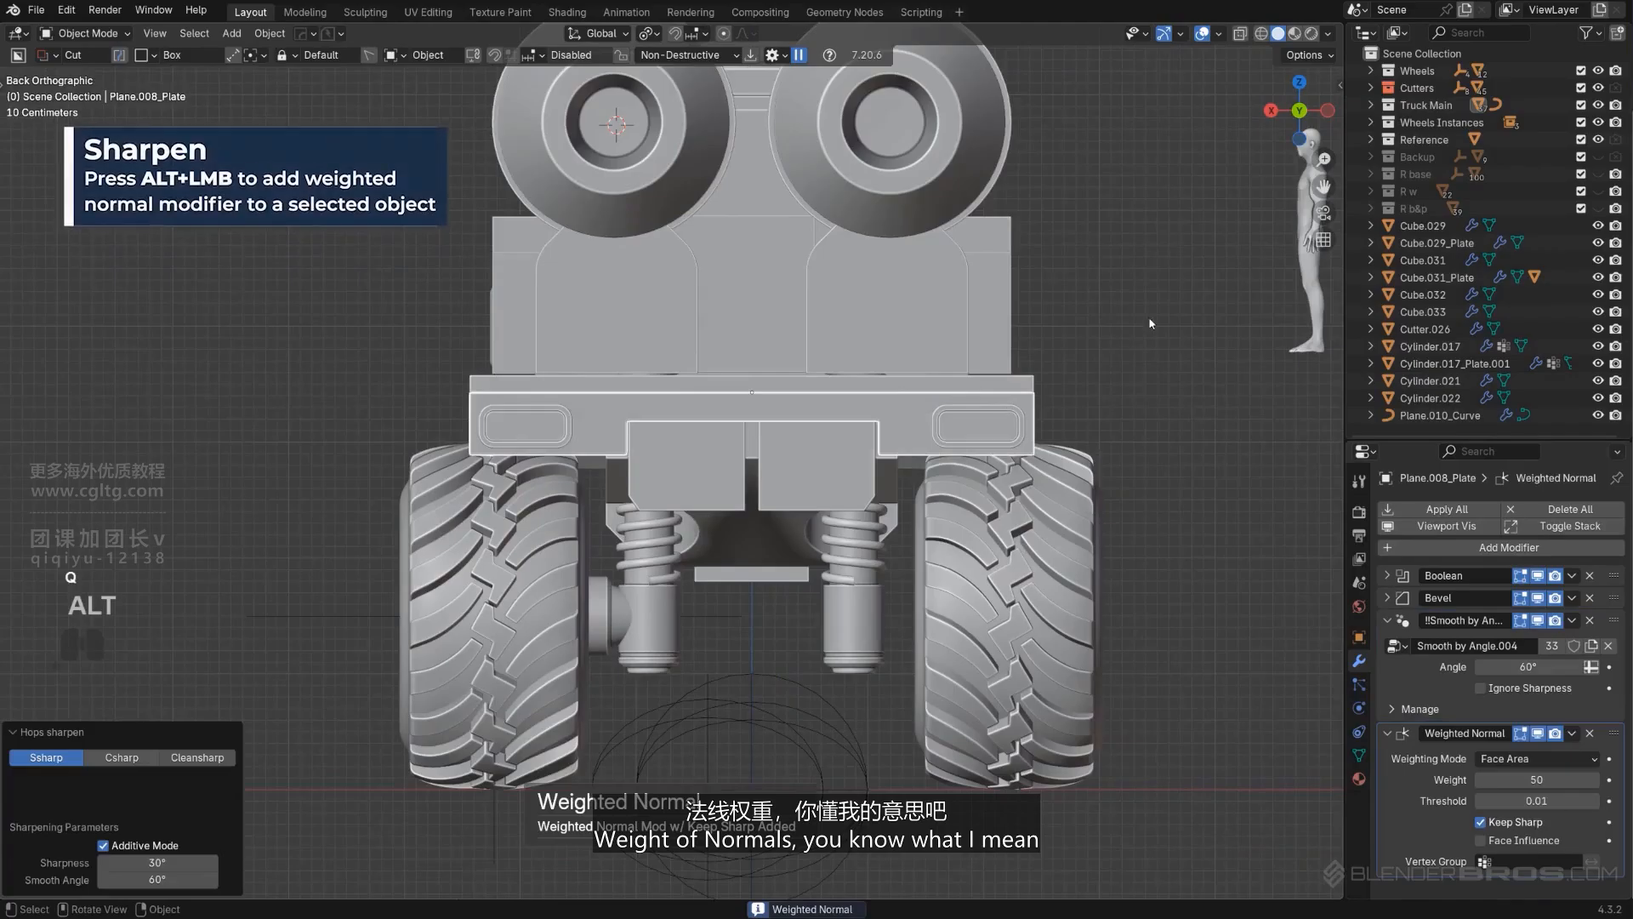
pyautogui.scroll(-1, 1012, 381)
pyautogui.scroll(3, 1012, 381)
# Step: Bring up the notch's boolean cutter with Ever Scroll and scale it by about 1.256 along X to widen the notch
pyautogui.press('q')
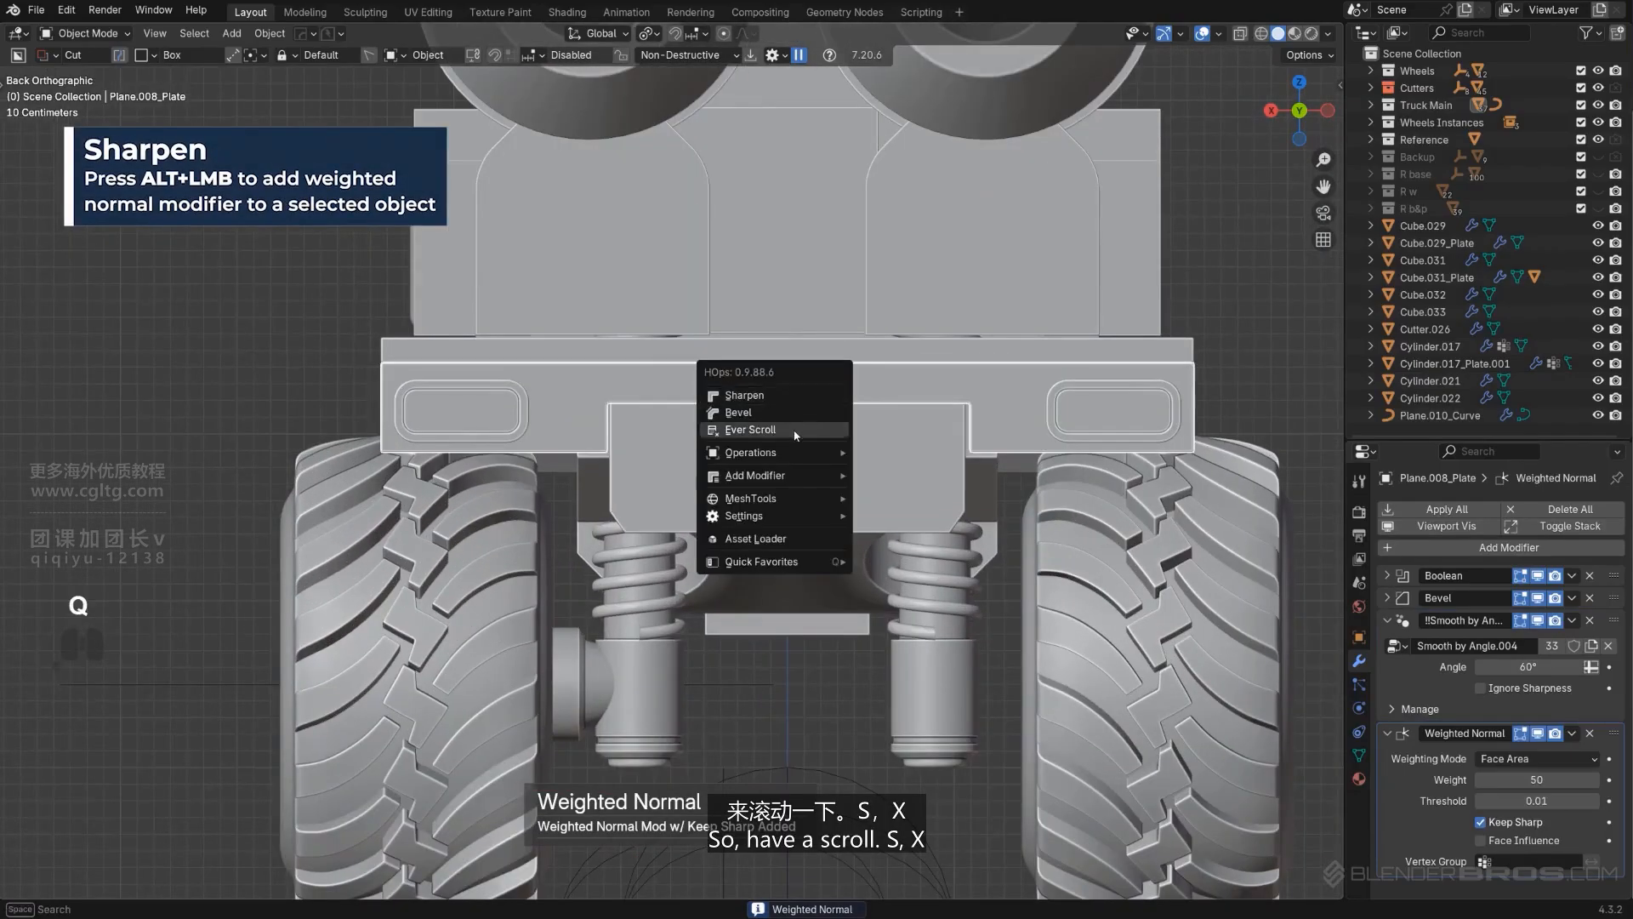
pyautogui.click(794, 431)
pyautogui.press('s')
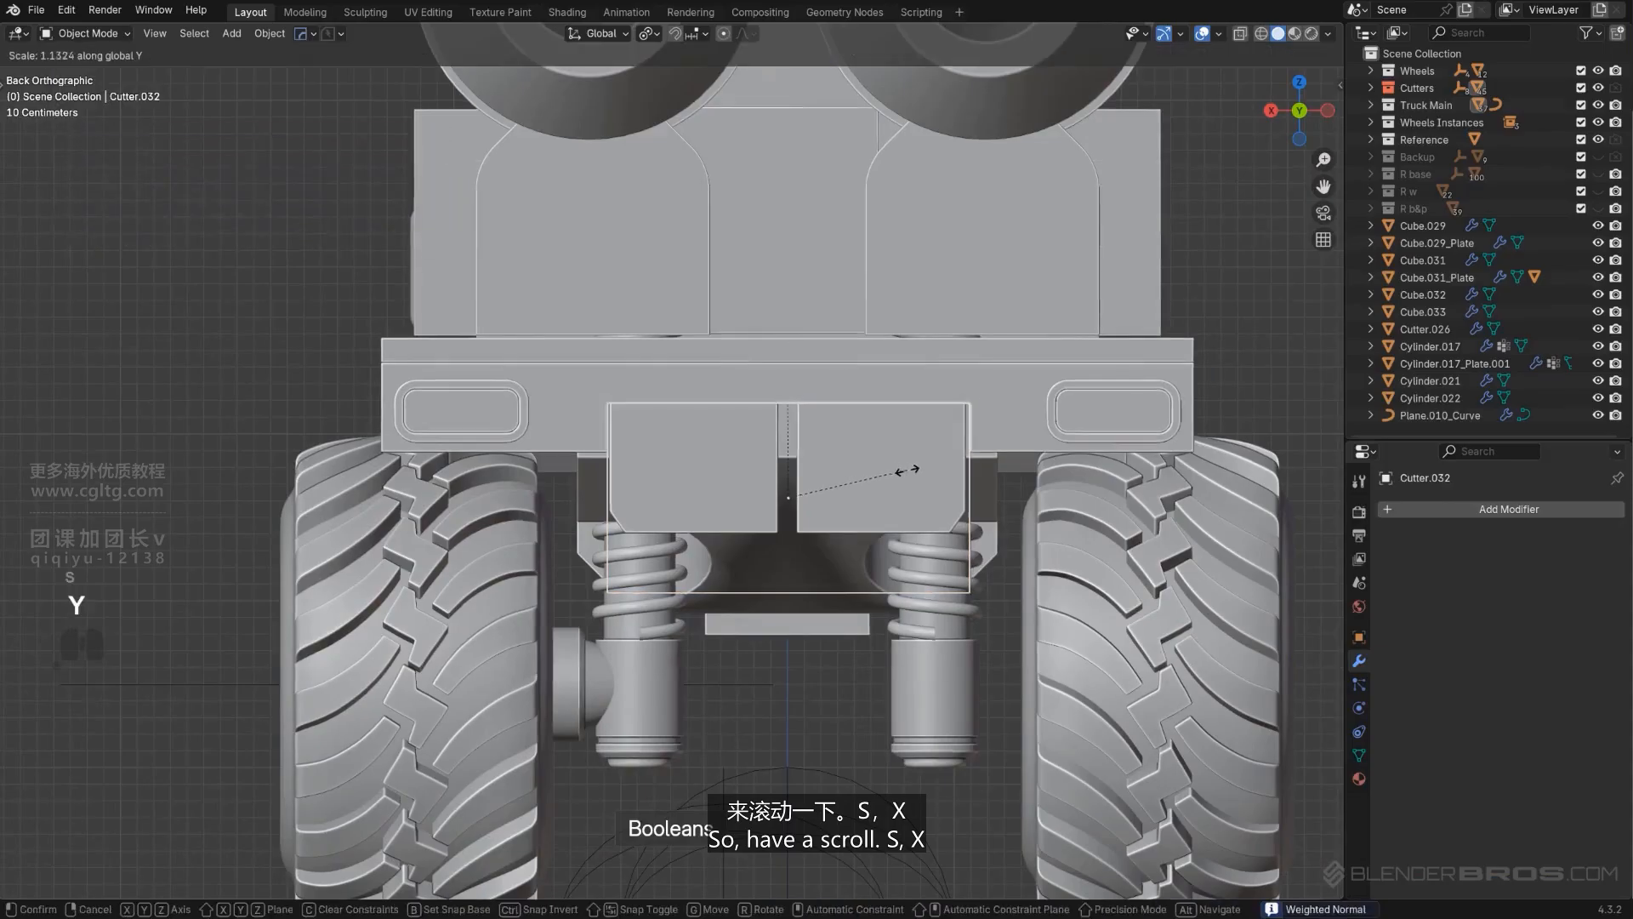
pyautogui.press('x')
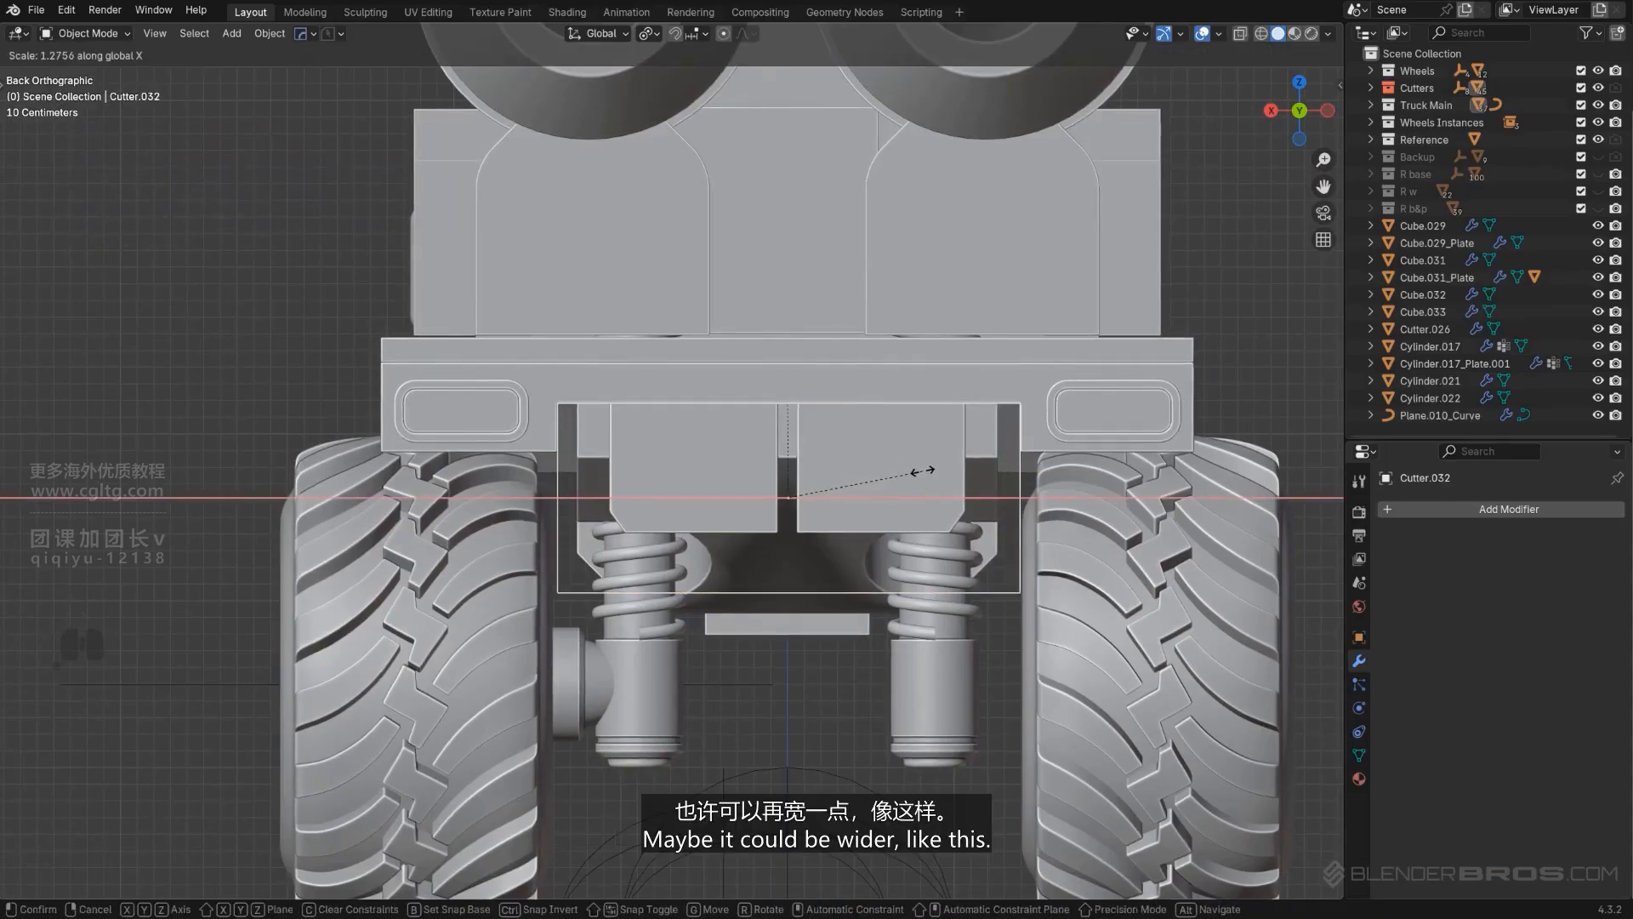
pyautogui.click(921, 469)
pyautogui.scroll(2, 936, 463)
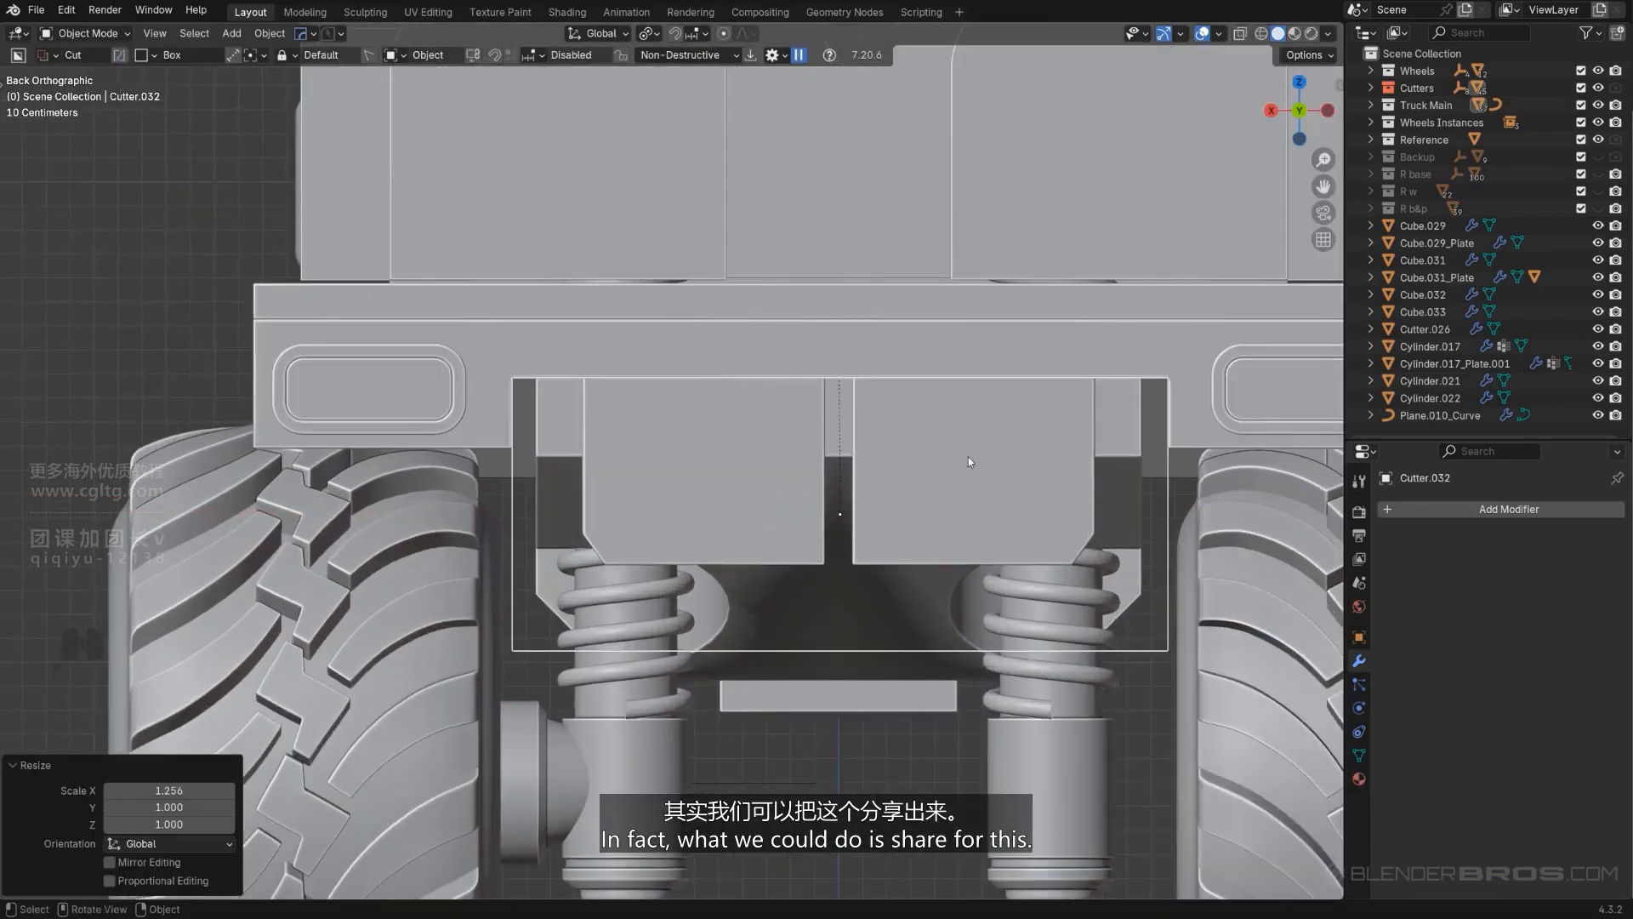
# Step: Chamfer one upper corner edge of the cutter so that end of the notch slopes outward
pyautogui.moveTo(858, 463); pyautogui.dragTo(757, 436, button='middle')
pyautogui.press('Tab')
pyautogui.click(473, 440)
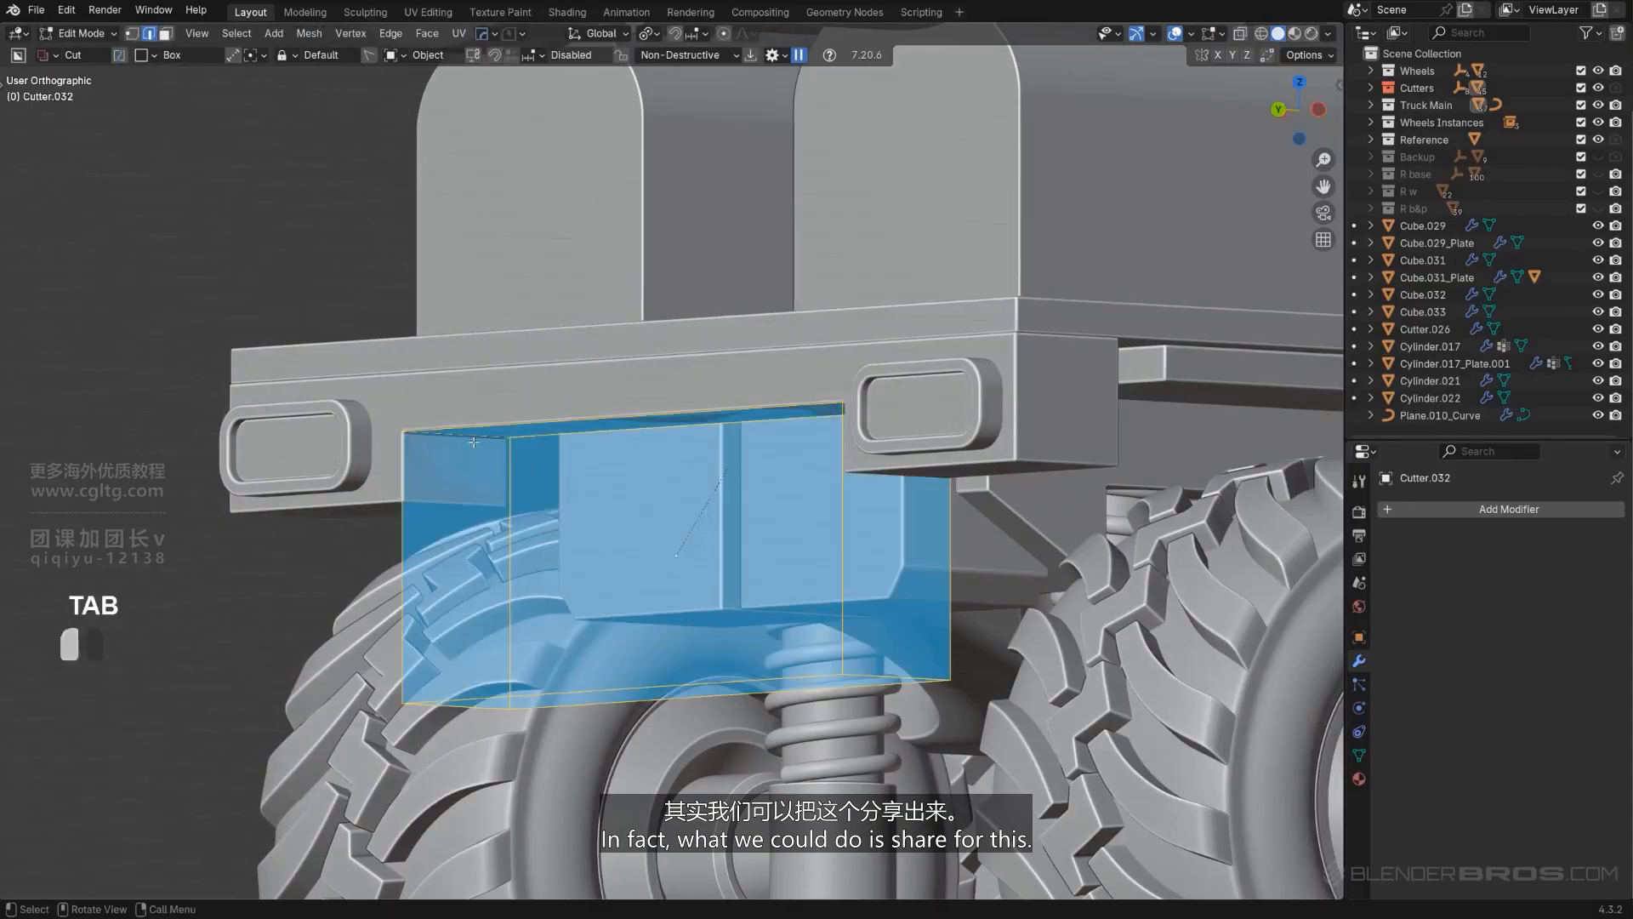
pyautogui.hotkey('ctrl', 'b')
pyautogui.scroll(-4, 974, 568)
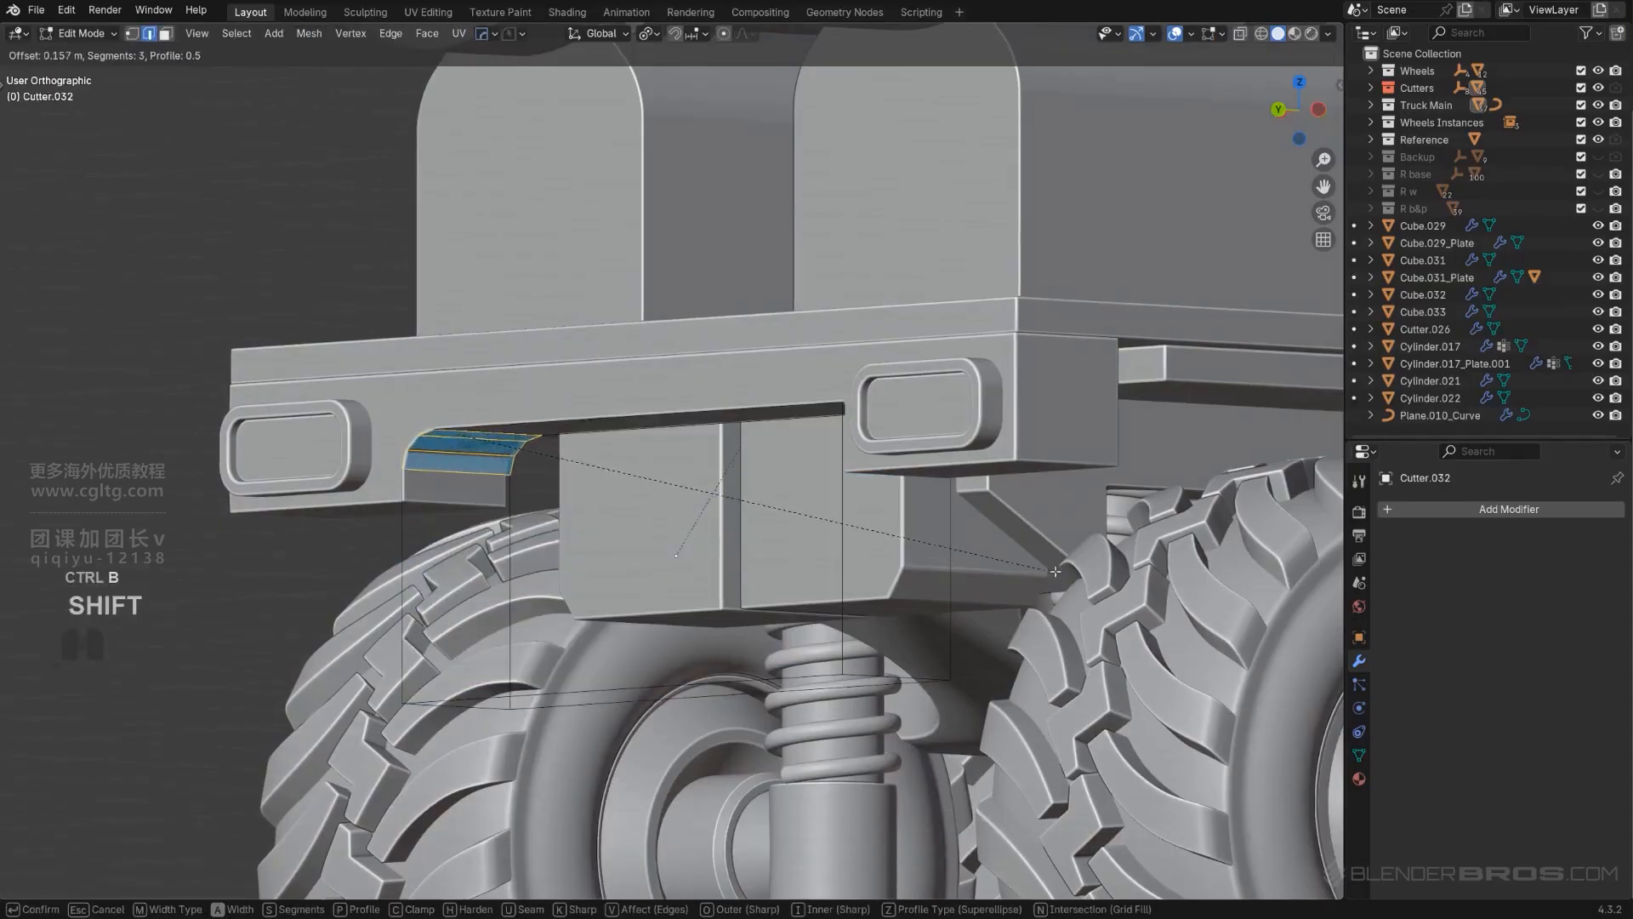
pyautogui.click(64, 623)
pyautogui.scroll(-2, 525, 600)
pyautogui.press('Tab')
# Step: Mirror the bumper block across X with bisect so both ends of the notch are sloped
pyautogui.scroll(-2, 515, 501)
pyautogui.keyDown('alt'); pyautogui.moveTo(515, 485); pyautogui.dragTo(1036, 483, button='middle'); pyautogui.keyUp('alt')
pyautogui.scroll(1, 1036, 482)
pyautogui.keyDown('shift'); pyautogui.moveTo(663, 443); pyautogui.dragTo(676, 447, button='middle'); pyautogui.keyUp('shift')
pyautogui.click(537, 420)
pyautogui.hotkey('alt', 'x')
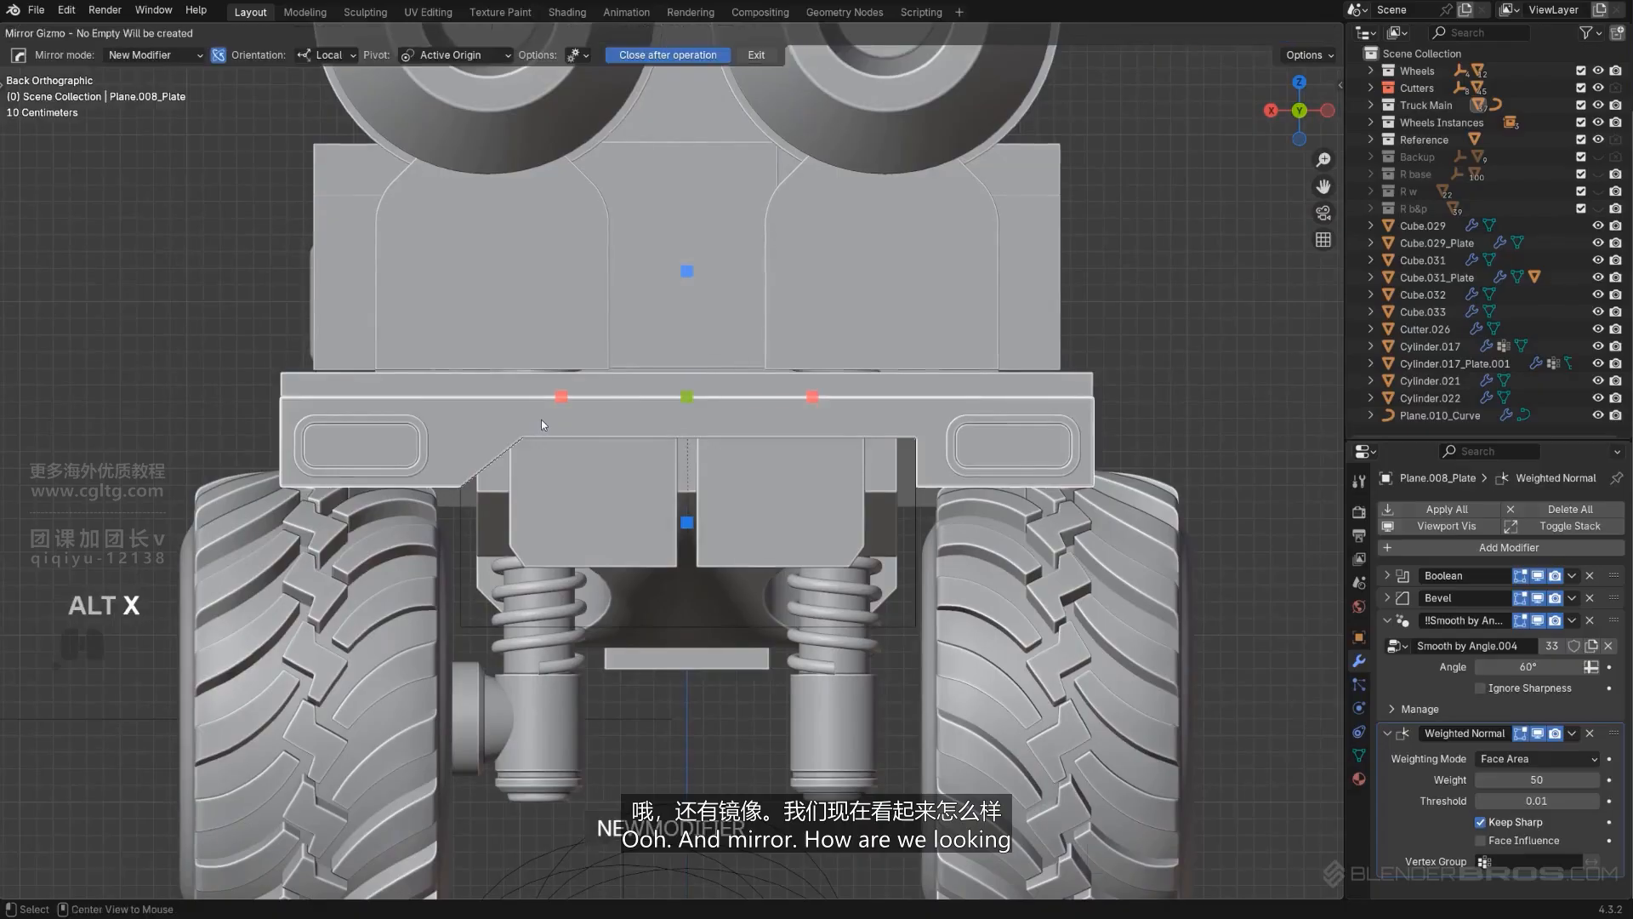
pyautogui.click(561, 395)
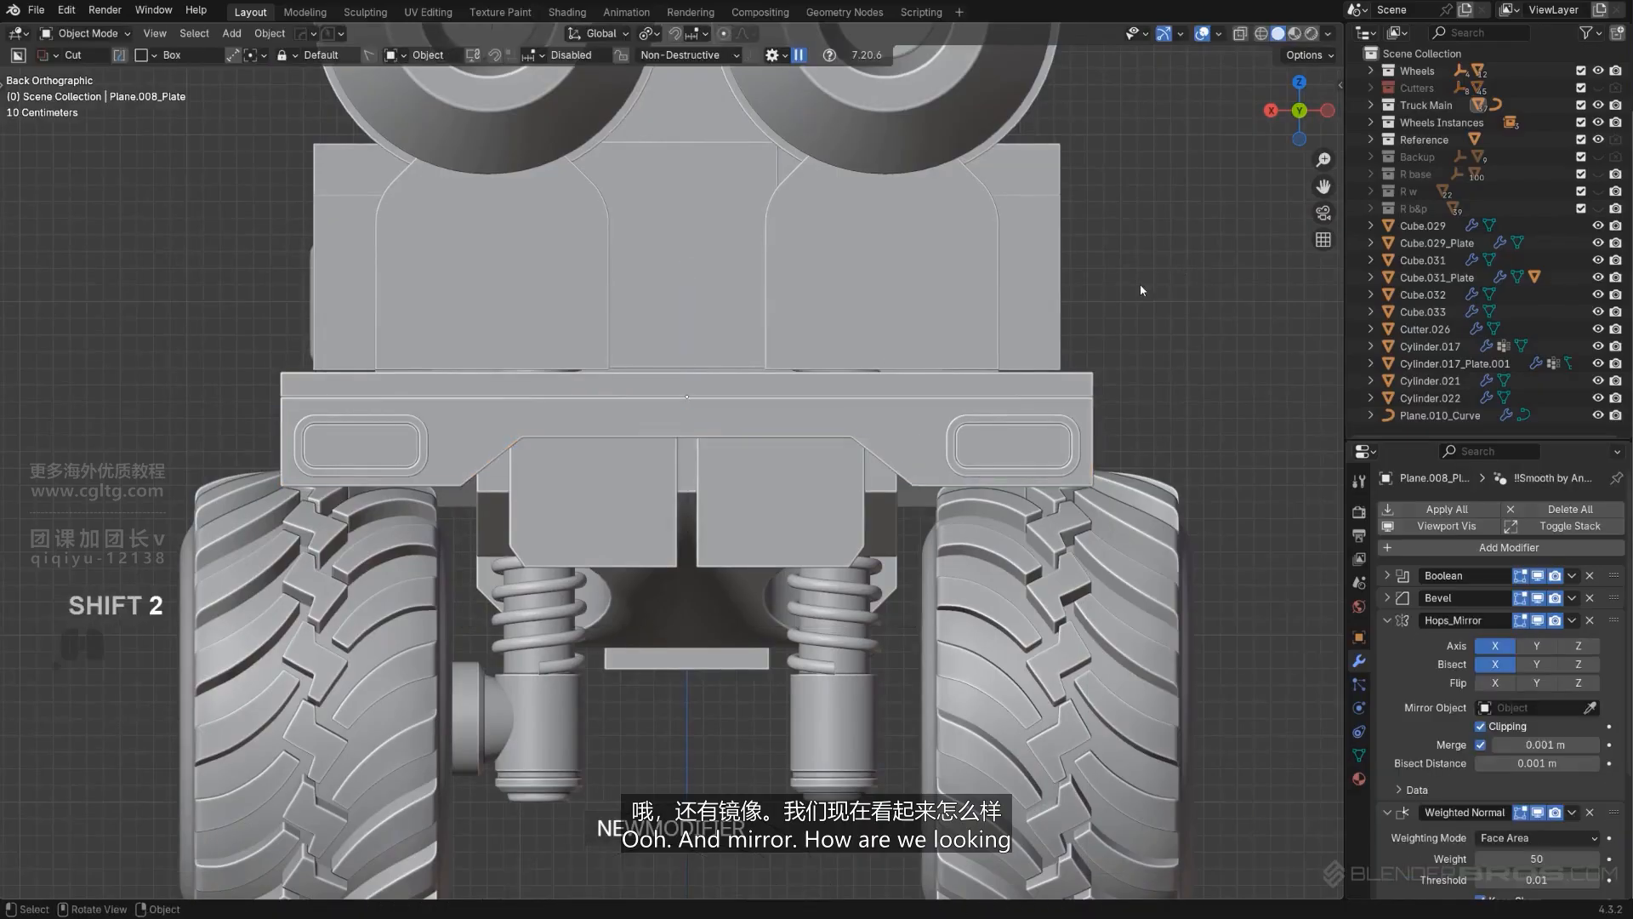
# Step: Extend the rear end of the side rail about 0.311 m along Y toward the bumper block
pyautogui.scroll(-5, 1140, 285)
pyautogui.moveTo(676, 473); pyautogui.dragTo(708, 456, button='middle')
pyautogui.scroll(2, 799, 474)
pyautogui.scroll(4, 752, 468)
pyautogui.scroll(4, 686, 456)
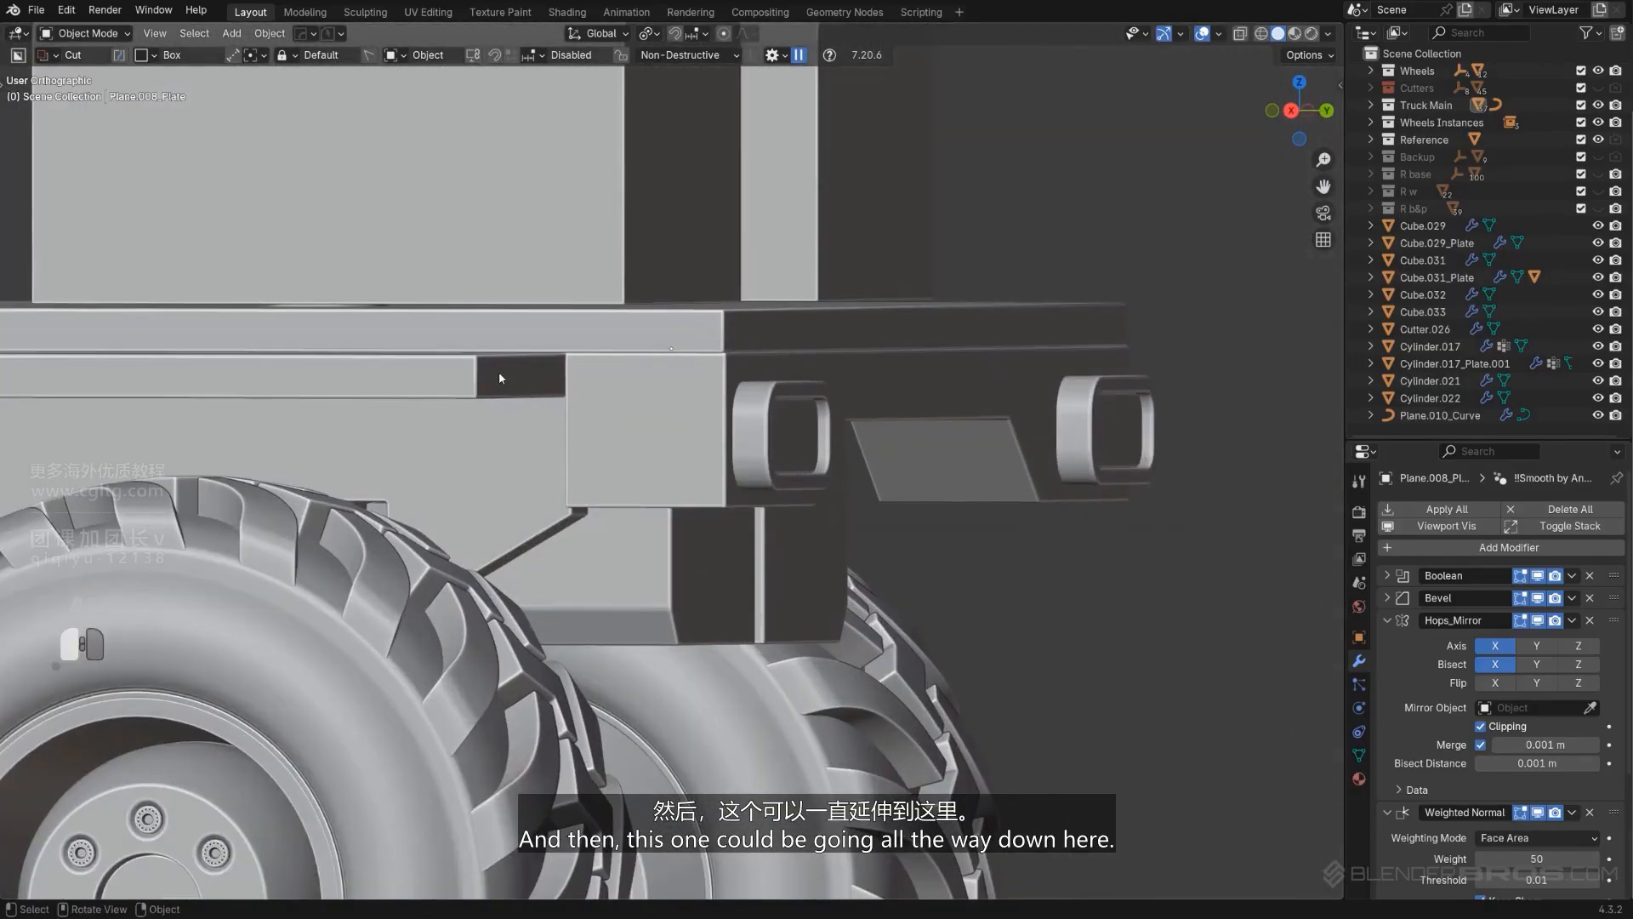
pyautogui.scroll(-1, 499, 376)
pyautogui.moveTo(595, 404); pyautogui.dragTo(737, 436, button='middle')
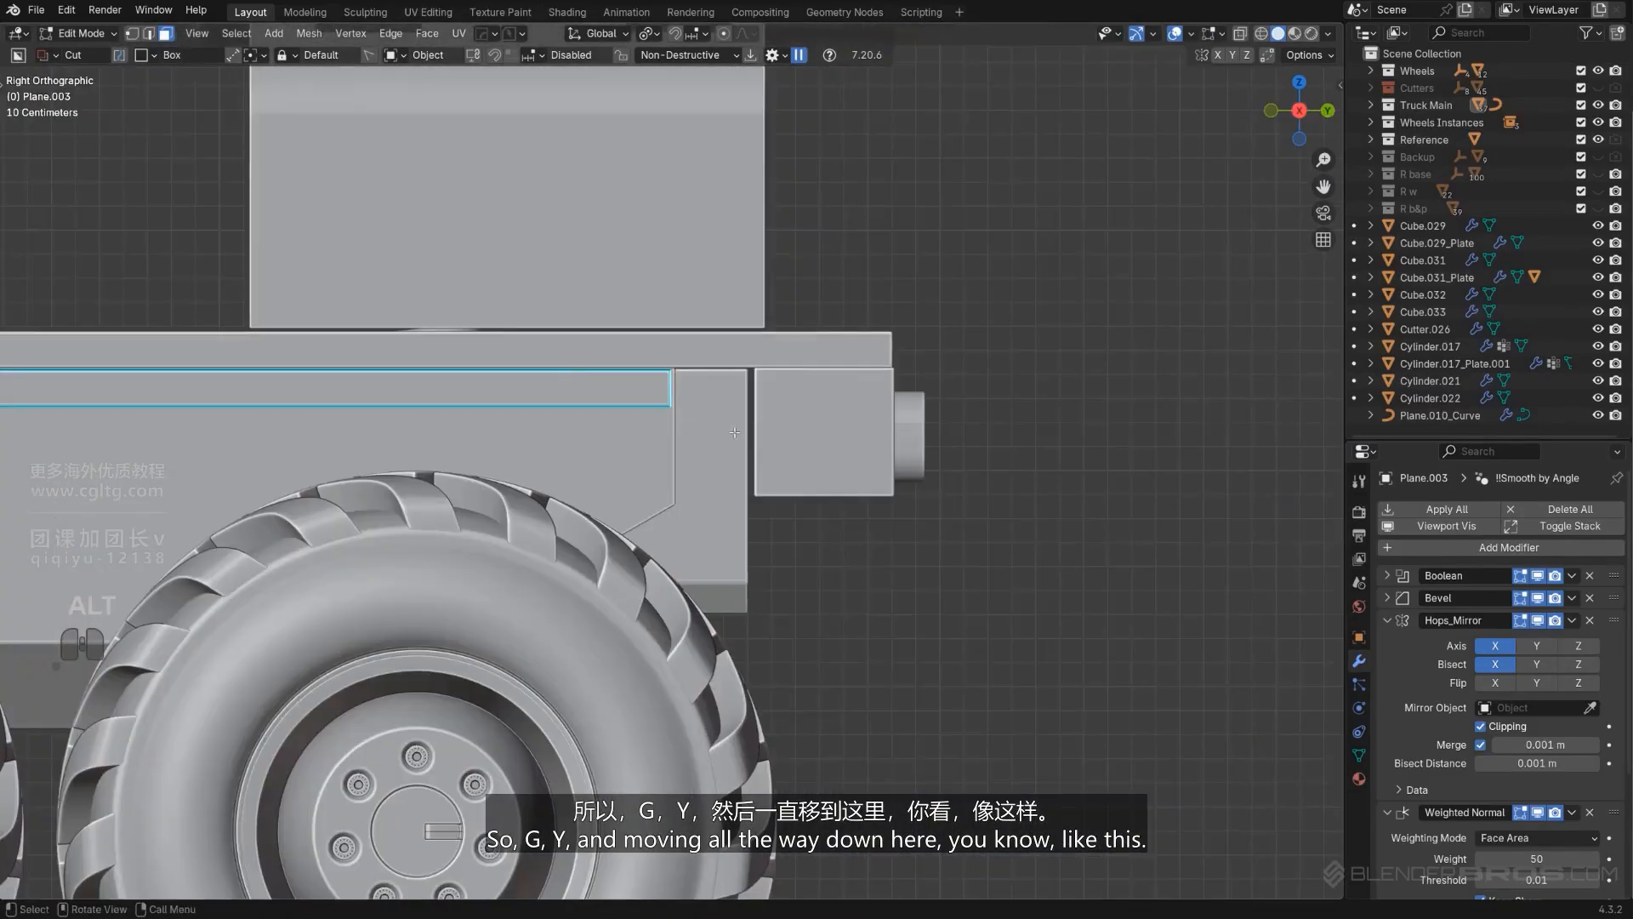
pyautogui.press('g')
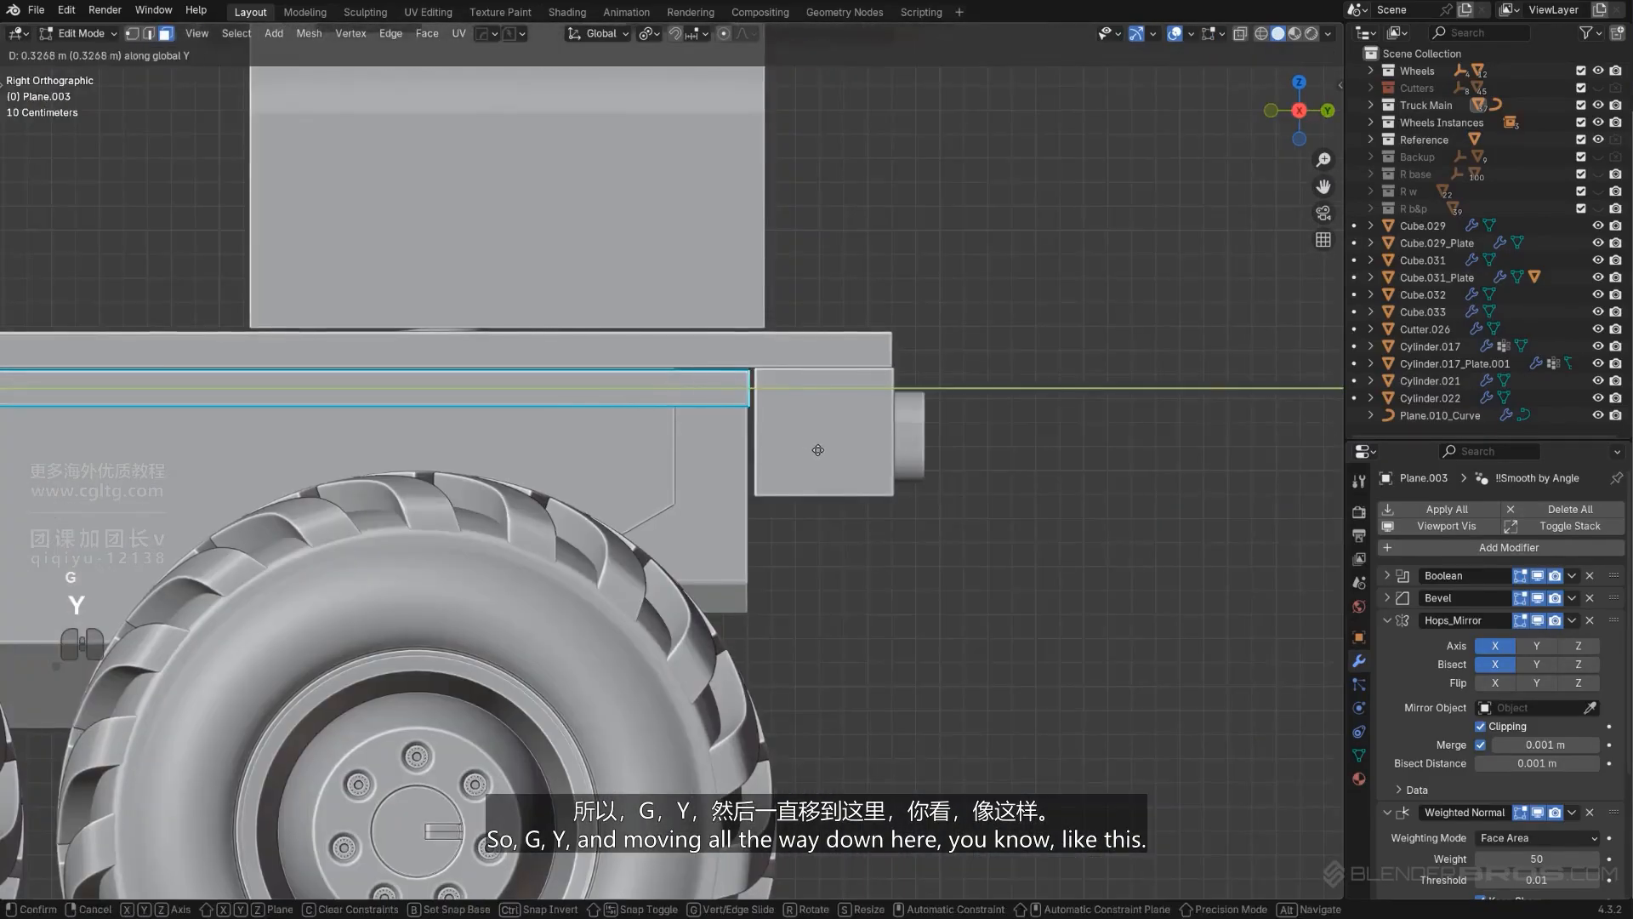
pyautogui.click(814, 450)
pyautogui.press('Tab')
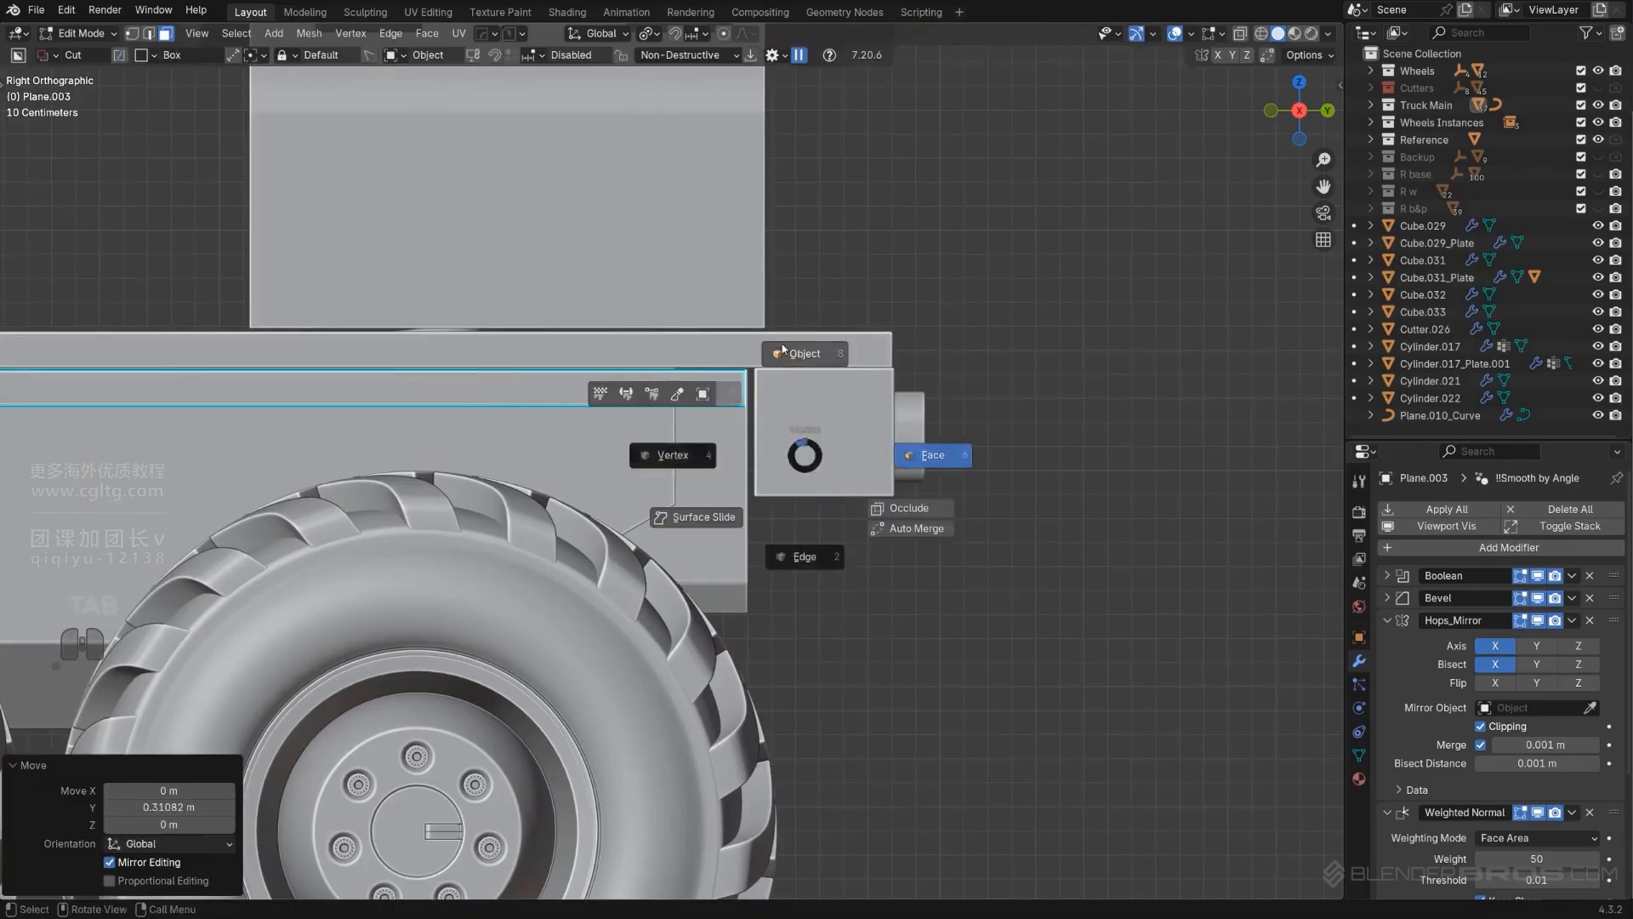
pyautogui.click(810, 356)
# Step: Chamfer the side rail's outer rear corner edge with a width of about 0.324 m and one segment
pyautogui.scroll(-5, 868, 353)
pyautogui.scroll(-2, 874, 347)
pyautogui.keyDown('shift'); pyautogui.moveTo(716, 451); pyautogui.dragTo(765, 454, button='middle'); pyautogui.keyUp('shift')
pyautogui.moveTo(764, 453); pyautogui.dragTo(798, 436, button='middle')
pyautogui.scroll(6, 798, 437)
pyautogui.press('Tab')
pyautogui.click(848, 440)
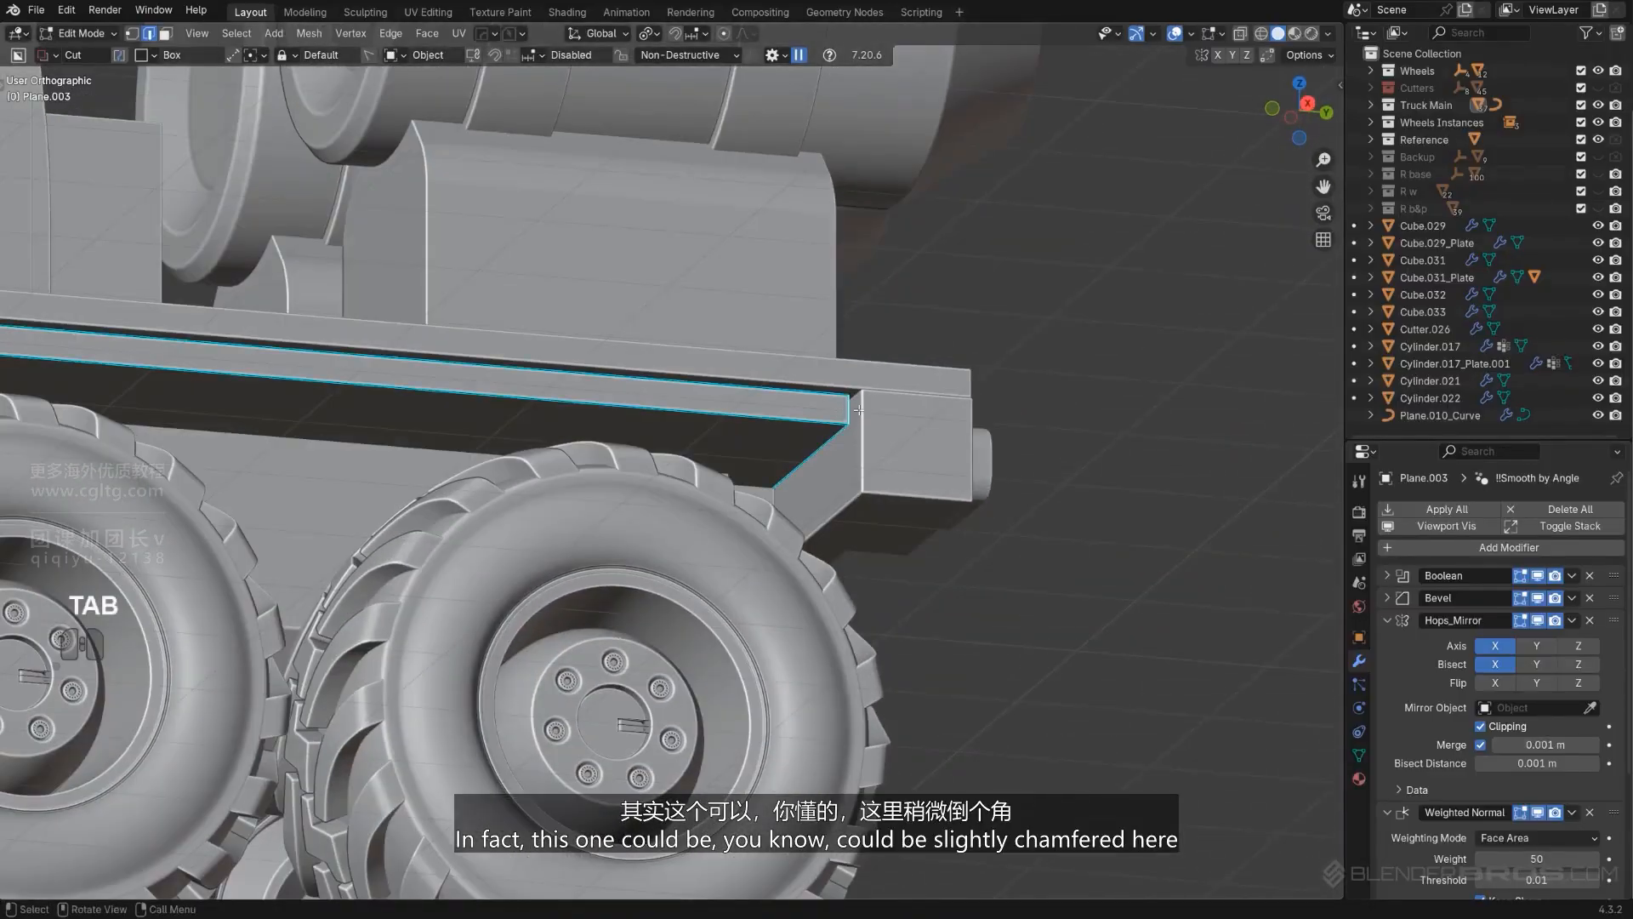
pyautogui.hotkey('ctrl', 'b')
pyautogui.click(990, 432)
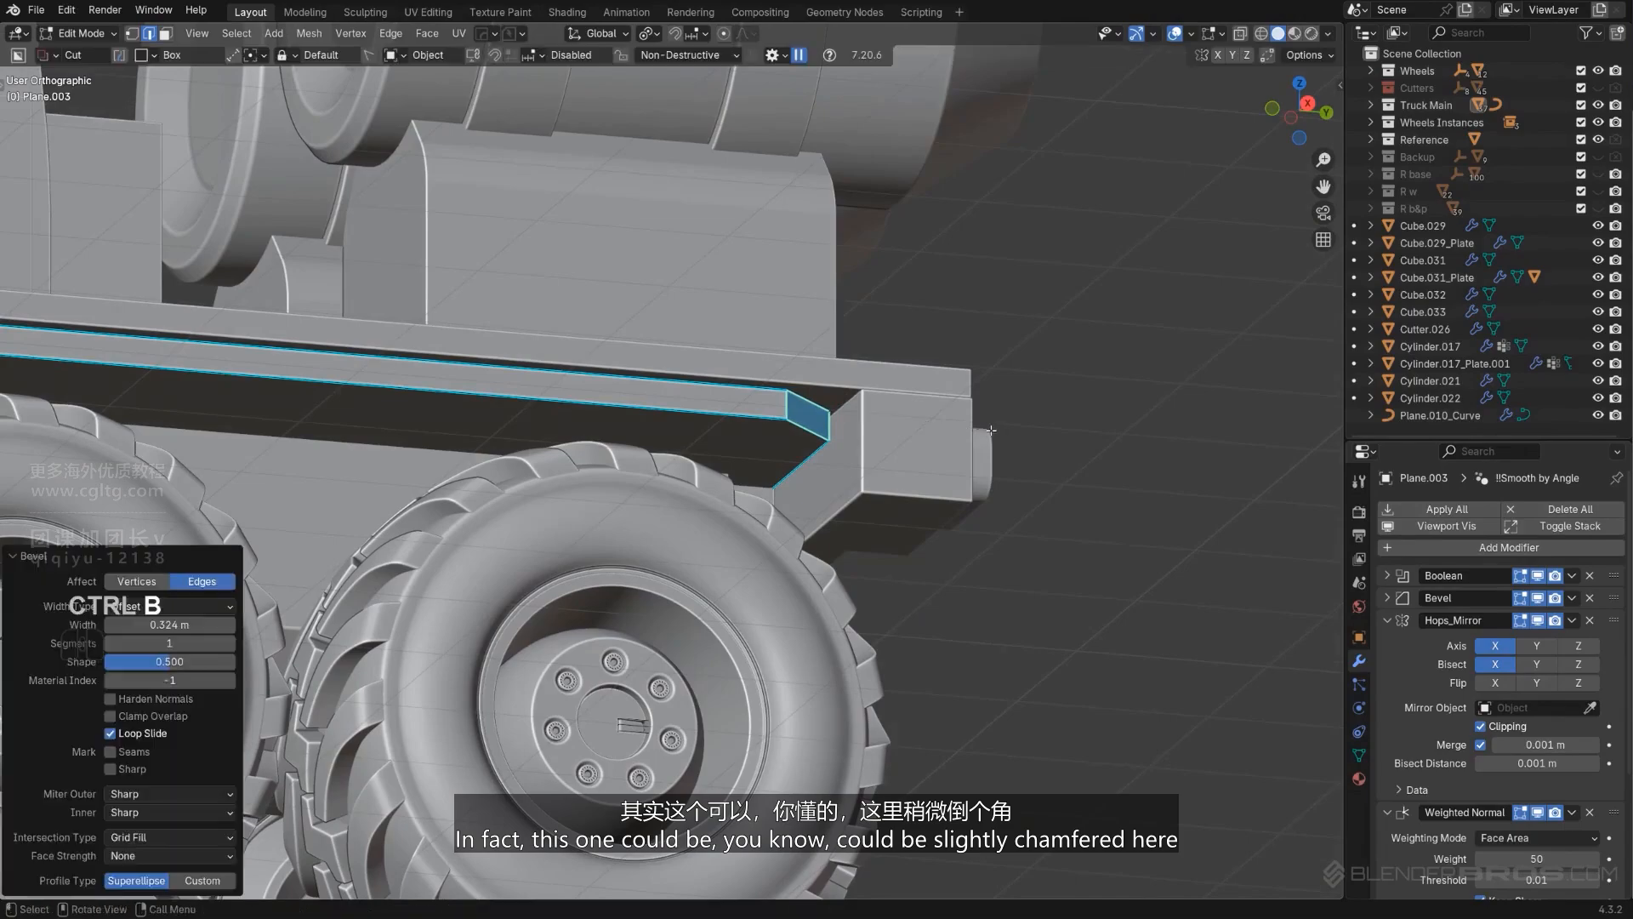
pyautogui.press('Tab')
pyautogui.click(946, 387)
# Step: Chamfer the lower edge of the bumper block that faces the wheels, using a single segment
pyautogui.scroll(-3, 947, 387)
pyautogui.moveTo(939, 391); pyautogui.dragTo(749, 396, button='middle')
pyautogui.scroll(-5, 749, 395)
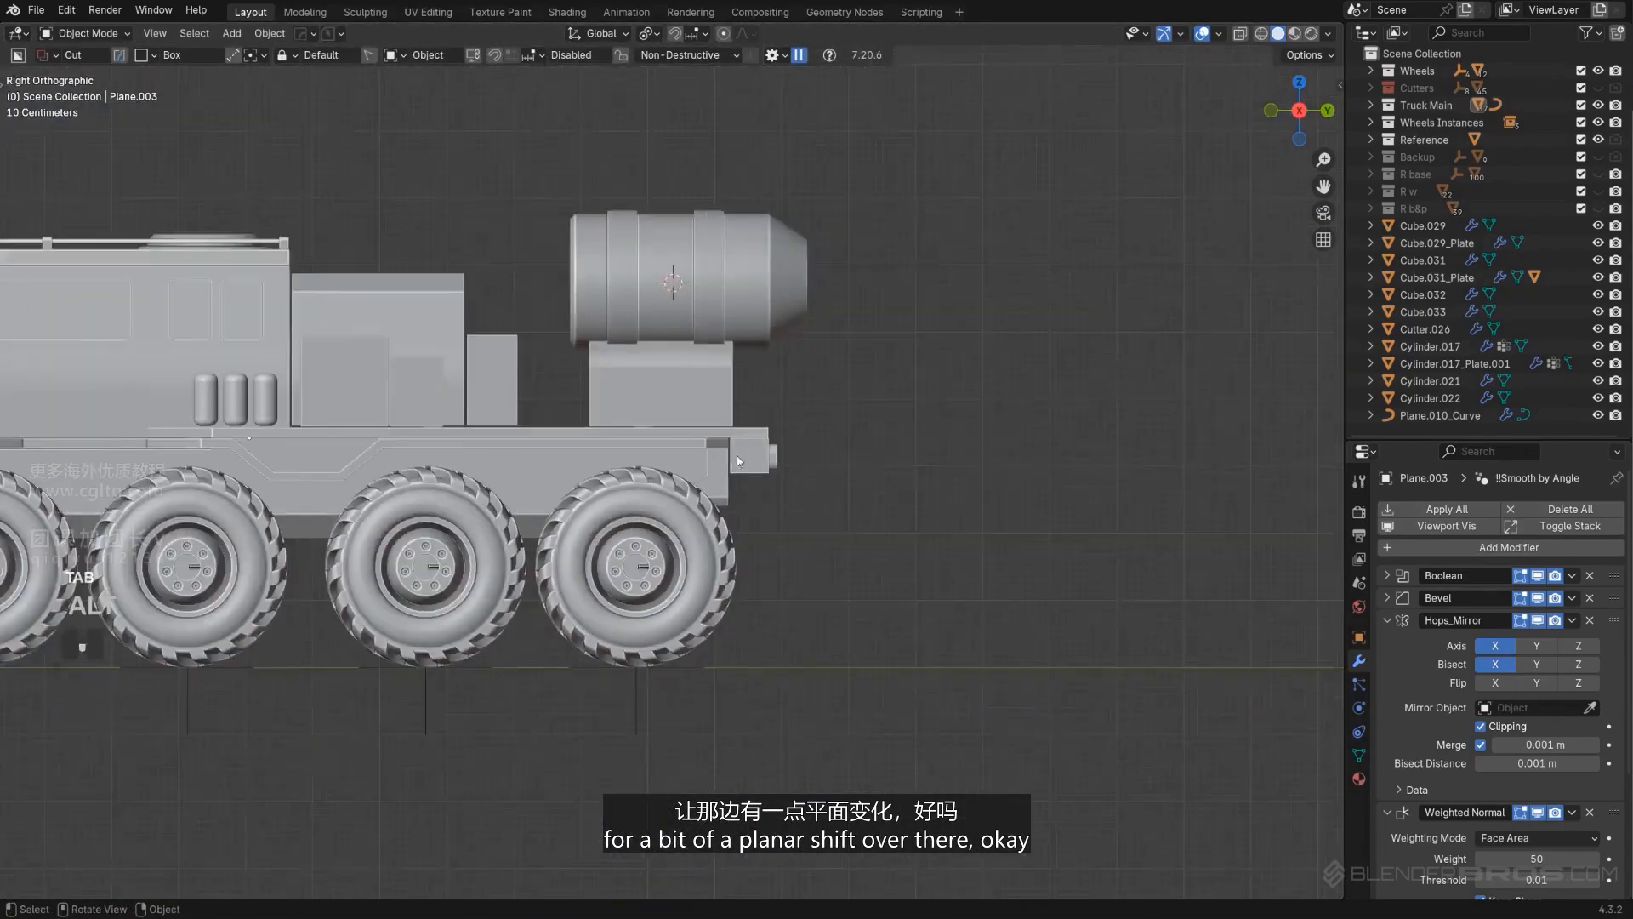
pyautogui.keyDown('shift'); pyautogui.moveTo(546, 442); pyautogui.dragTo(838, 468, button='middle'); pyautogui.keyUp('shift')
pyautogui.scroll(2, 630, 445)
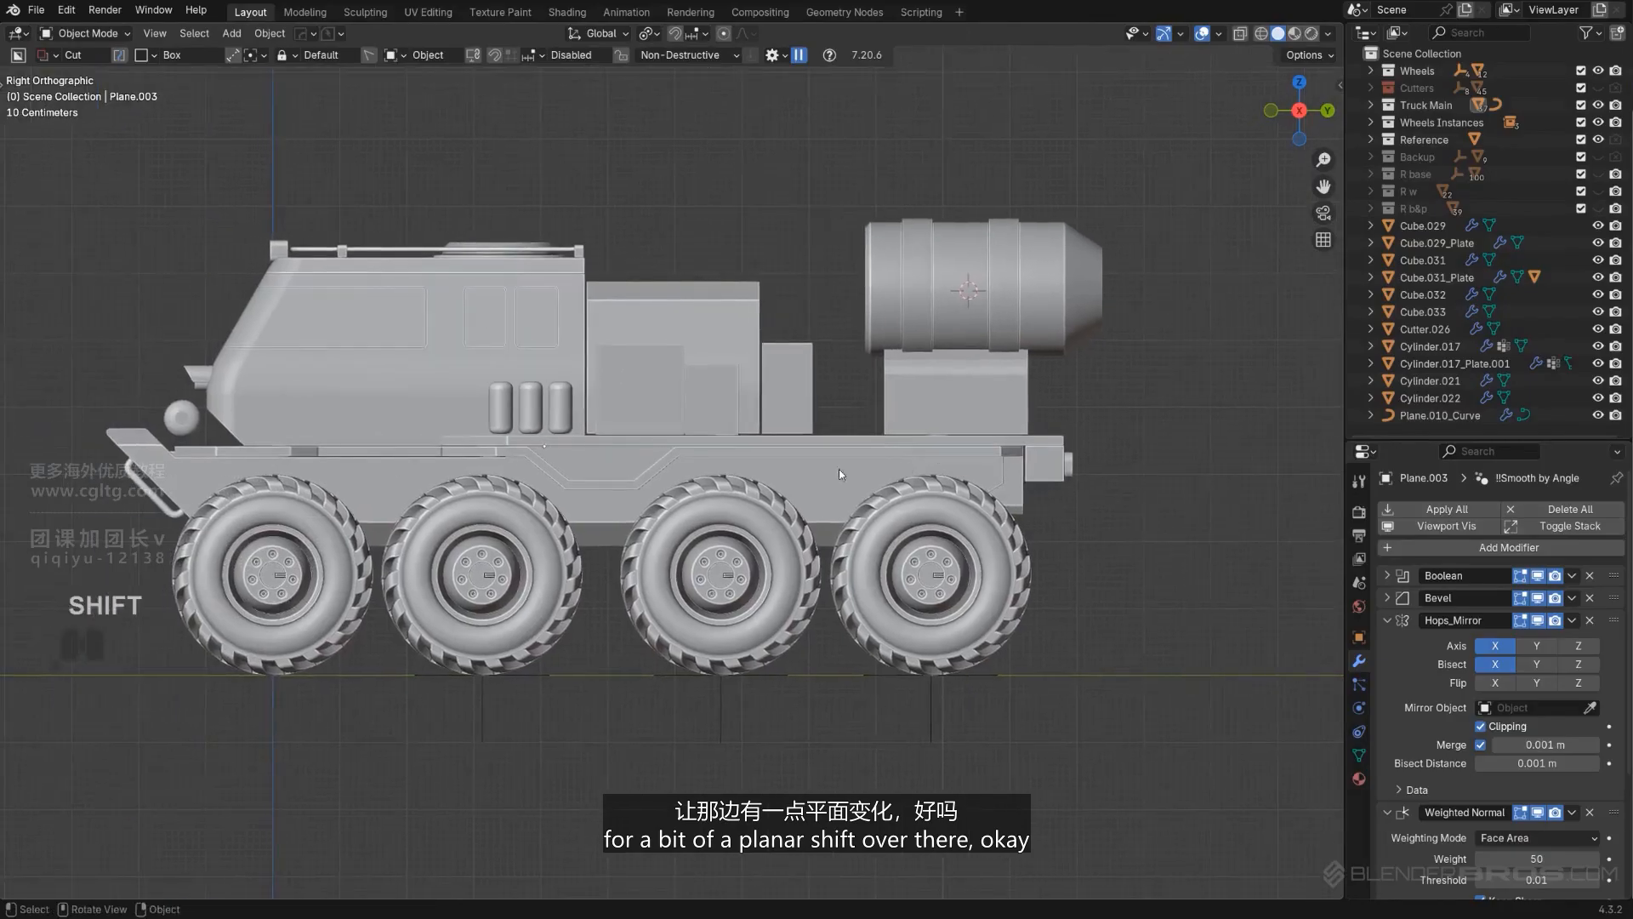
pyautogui.scroll(-2, 722, 461)
pyautogui.moveTo(722, 461); pyautogui.dragTo(806, 461, button='middle')
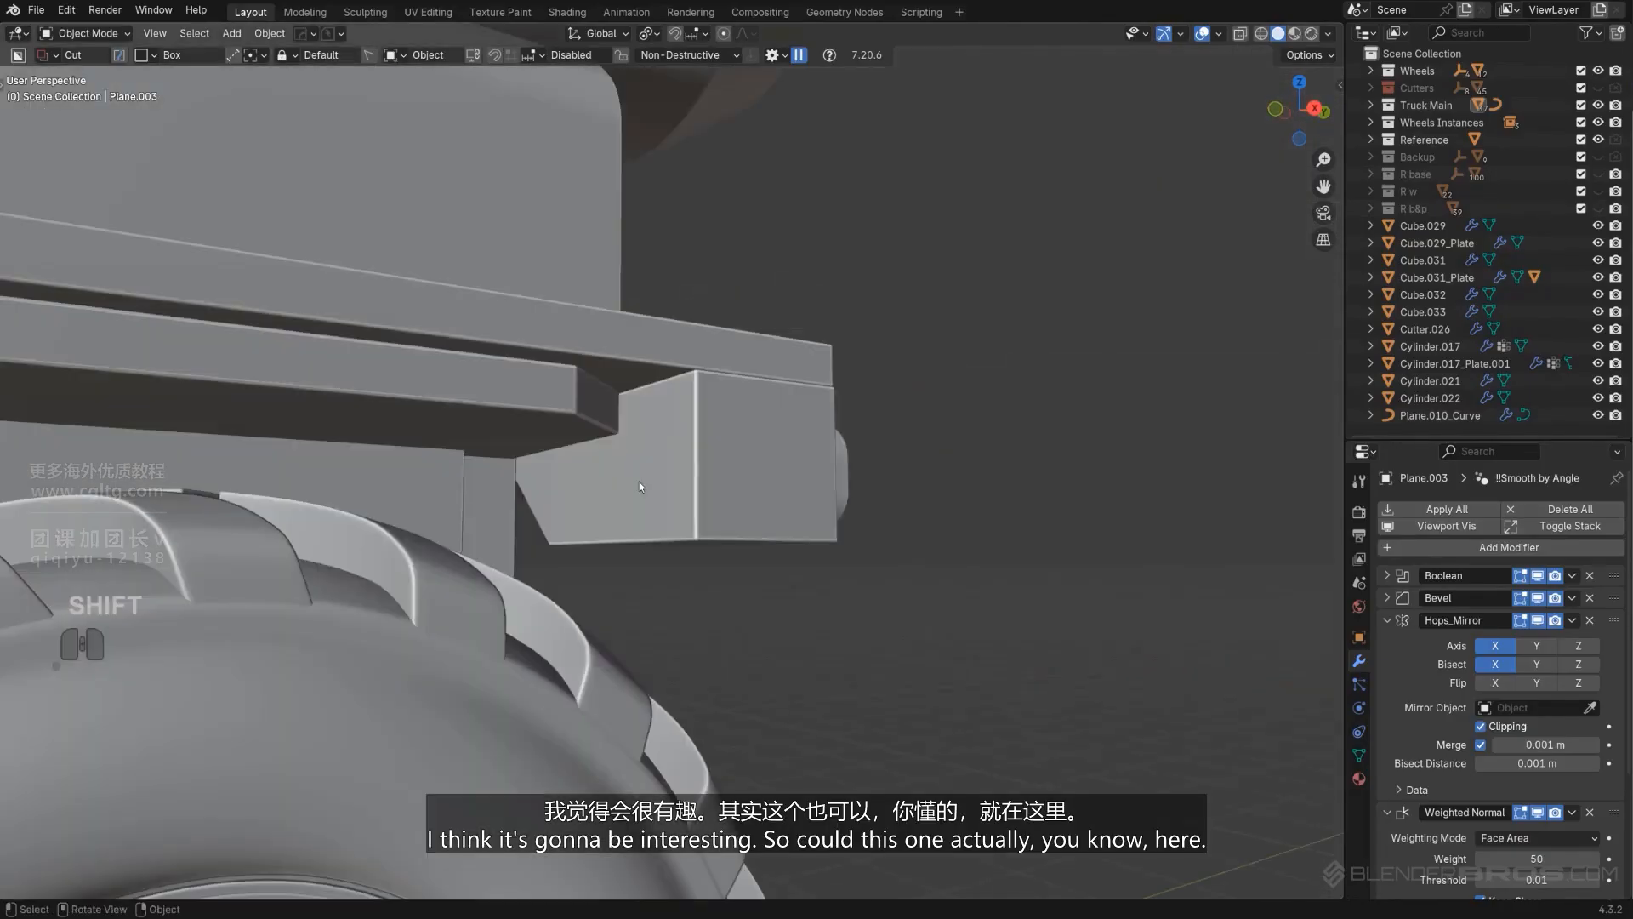
pyautogui.press('Tab')
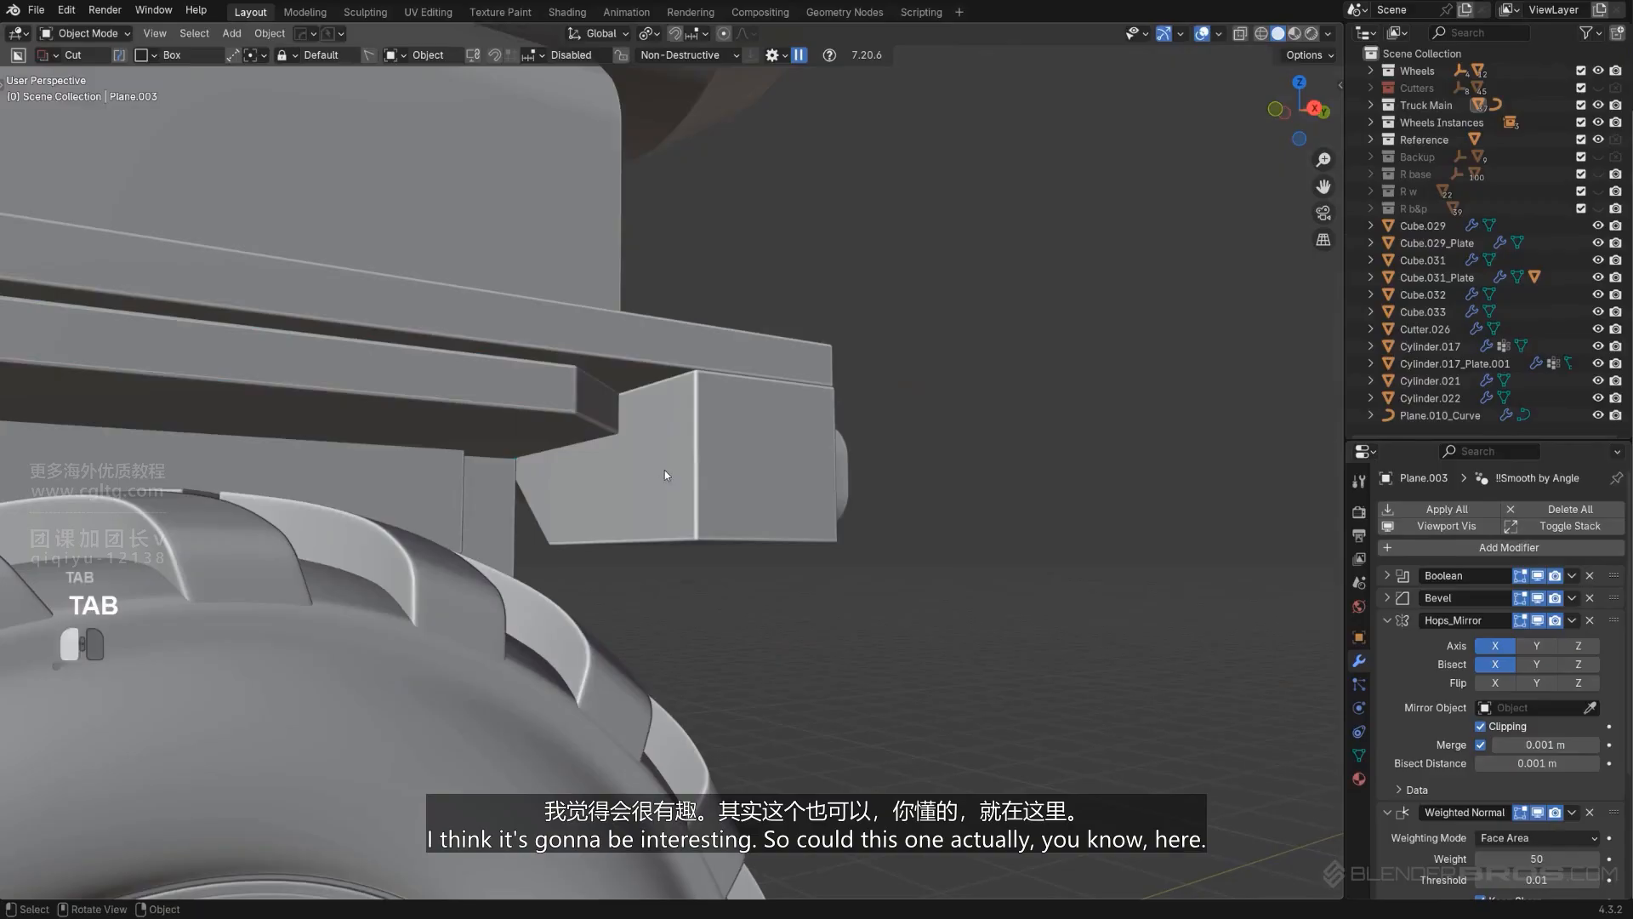
pyautogui.hotkey('ctrl', 'b')
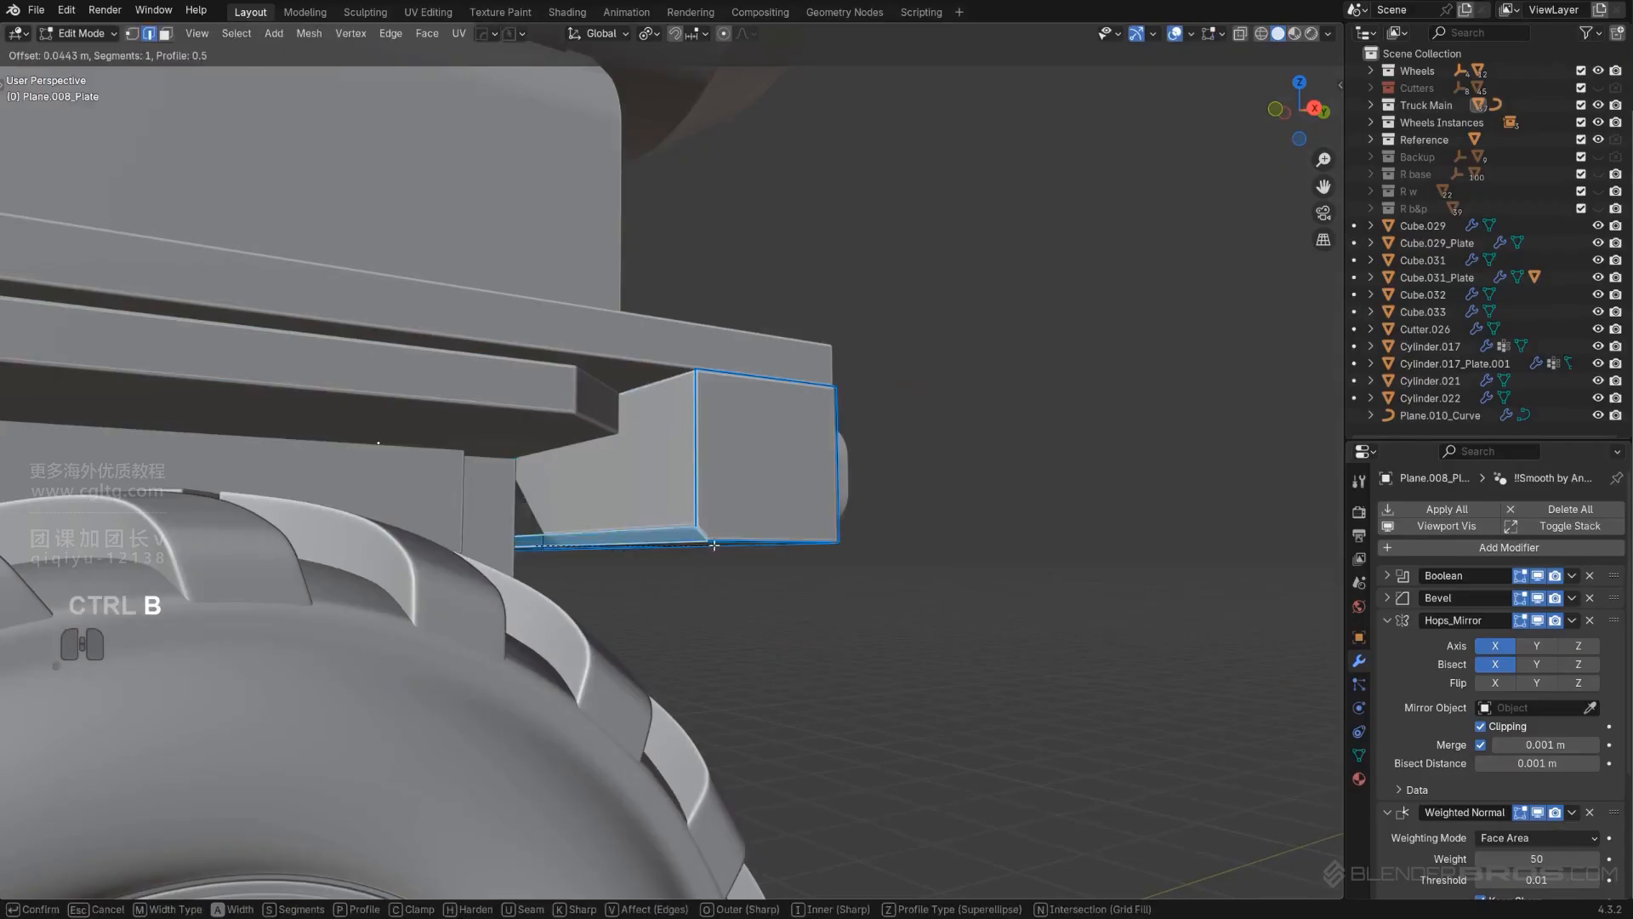
pyautogui.click(746, 557)
pyautogui.press('Tab')
# Step: Examine the chamfered bumper block and the truck's rear profile in side view
pyautogui.moveTo(752, 340); pyautogui.dragTo(779, 321, button='middle')
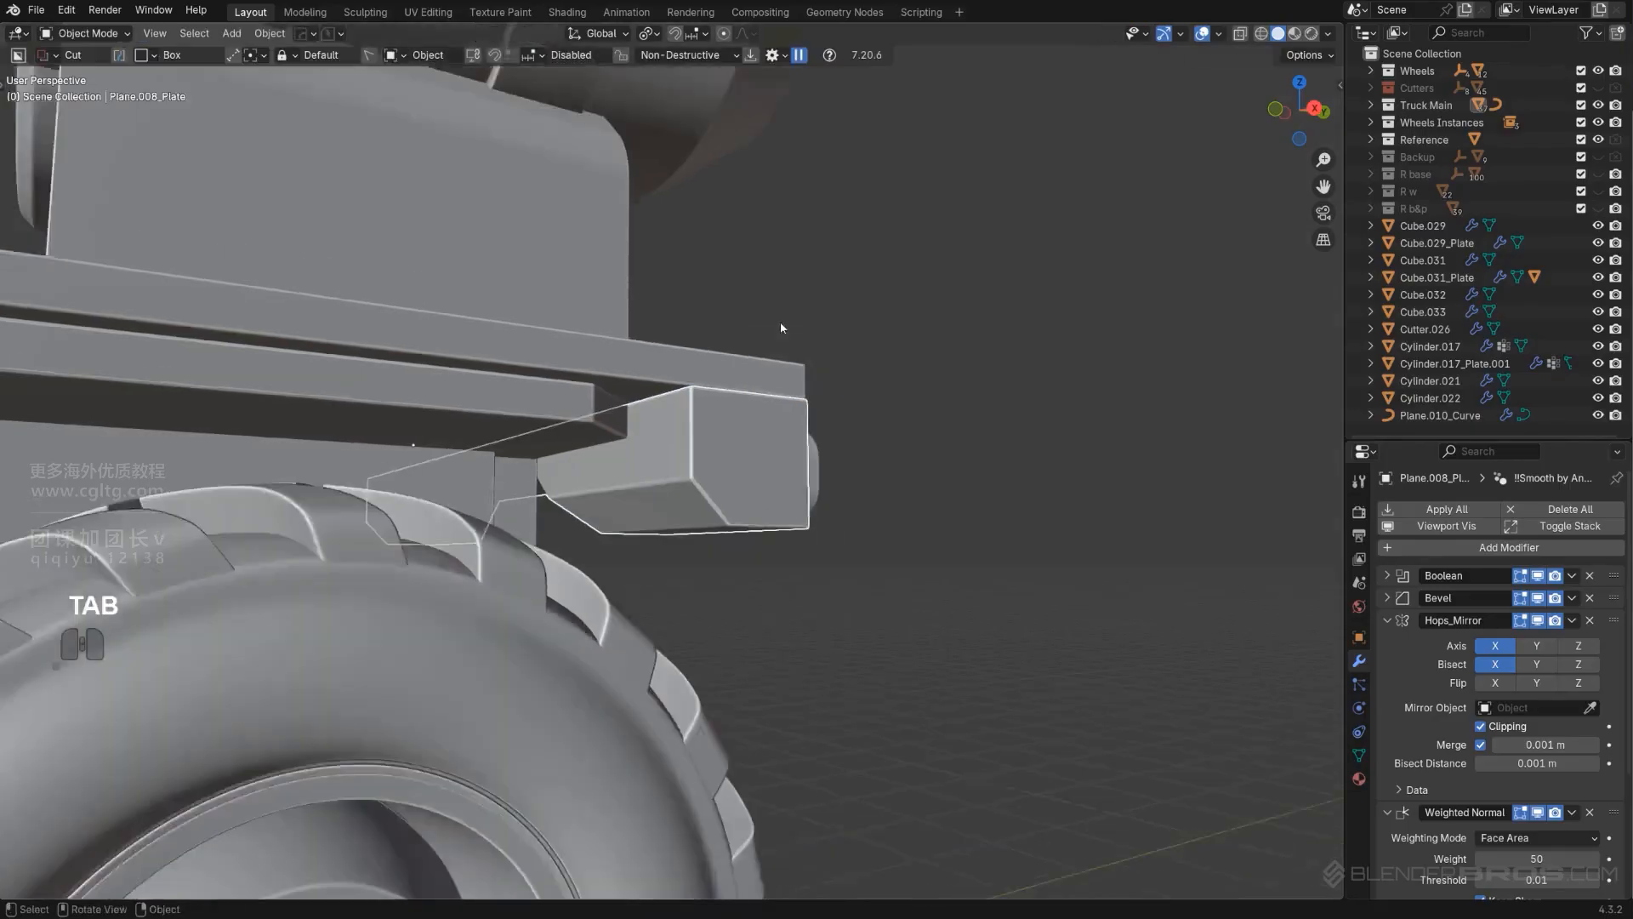
pyautogui.scroll(-5, 777, 340)
pyautogui.keyDown('alt'); pyautogui.moveTo(778, 409); pyautogui.dragTo(799, 449, button='middle'); pyautogui.keyUp('alt')
pyautogui.press('KP_5')
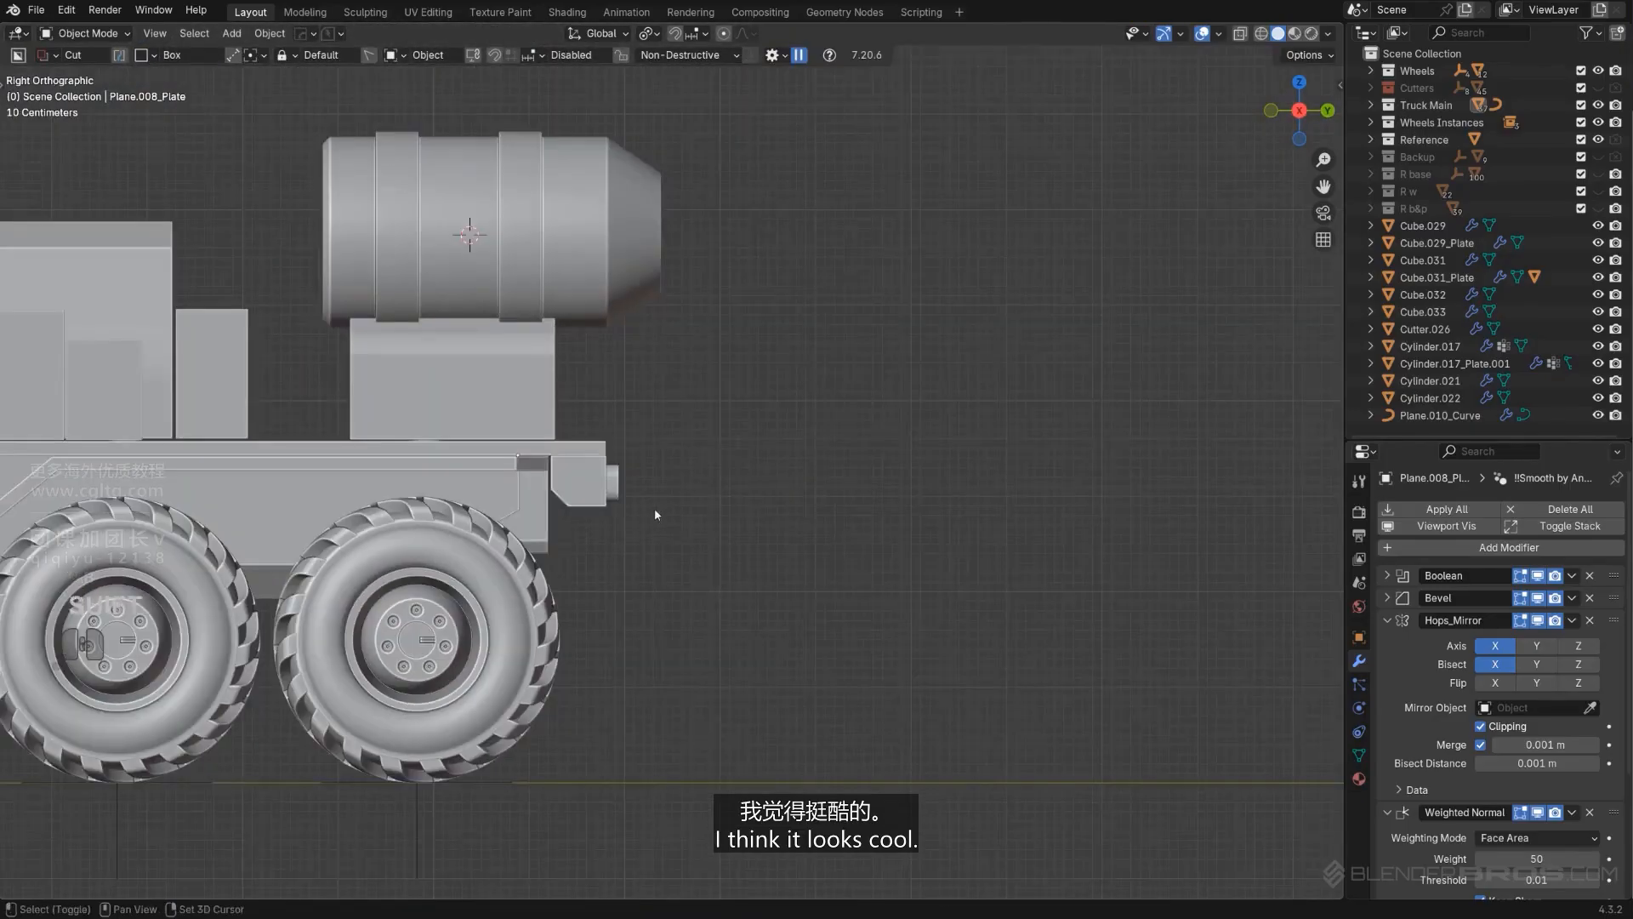
pyautogui.scroll(3, 786, 467)
pyautogui.keyDown('shift'); pyautogui.moveTo(655, 508); pyautogui.dragTo(654, 440, button='middle'); pyautogui.keyUp('shift')
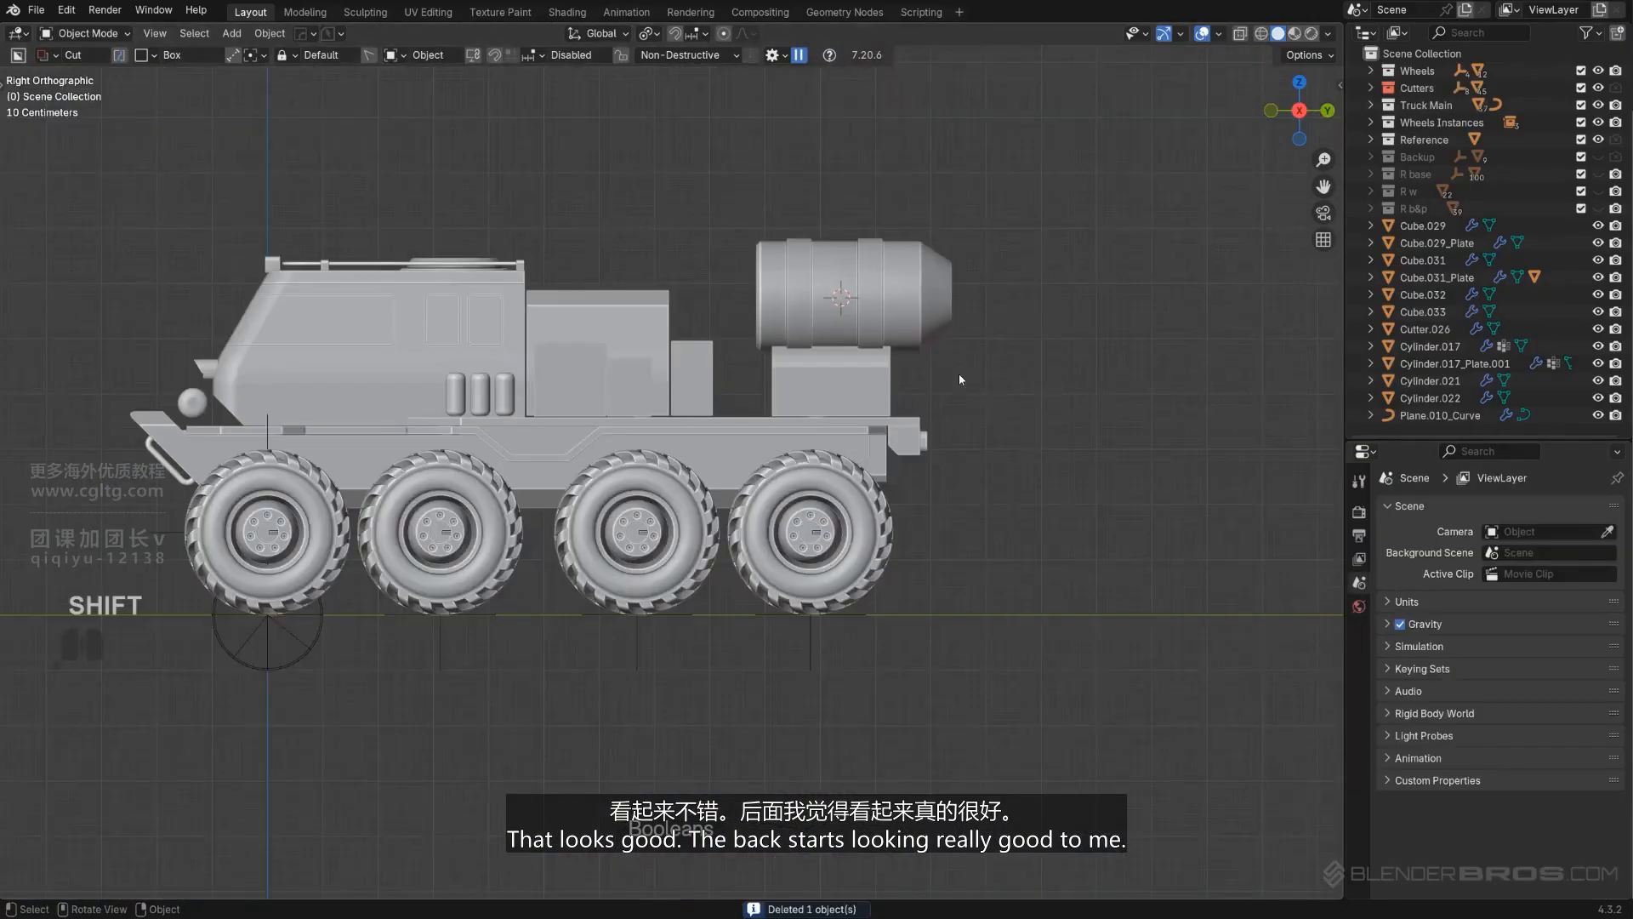
# Step: Try rounding the rear container's inner bottom edge with a 0.215 m bevel of 6 segments
pyautogui.moveTo(958, 375); pyautogui.dragTo(646, 426, button='middle')
pyautogui.scroll(3, 663, 429)
pyautogui.moveTo(731, 434); pyautogui.dragTo(675, 434, button='middle')
pyautogui.scroll(5, 655, 477)
pyautogui.click(683, 584)
pyautogui.moveTo(683, 583); pyautogui.dragTo(630, 526, button='middle')
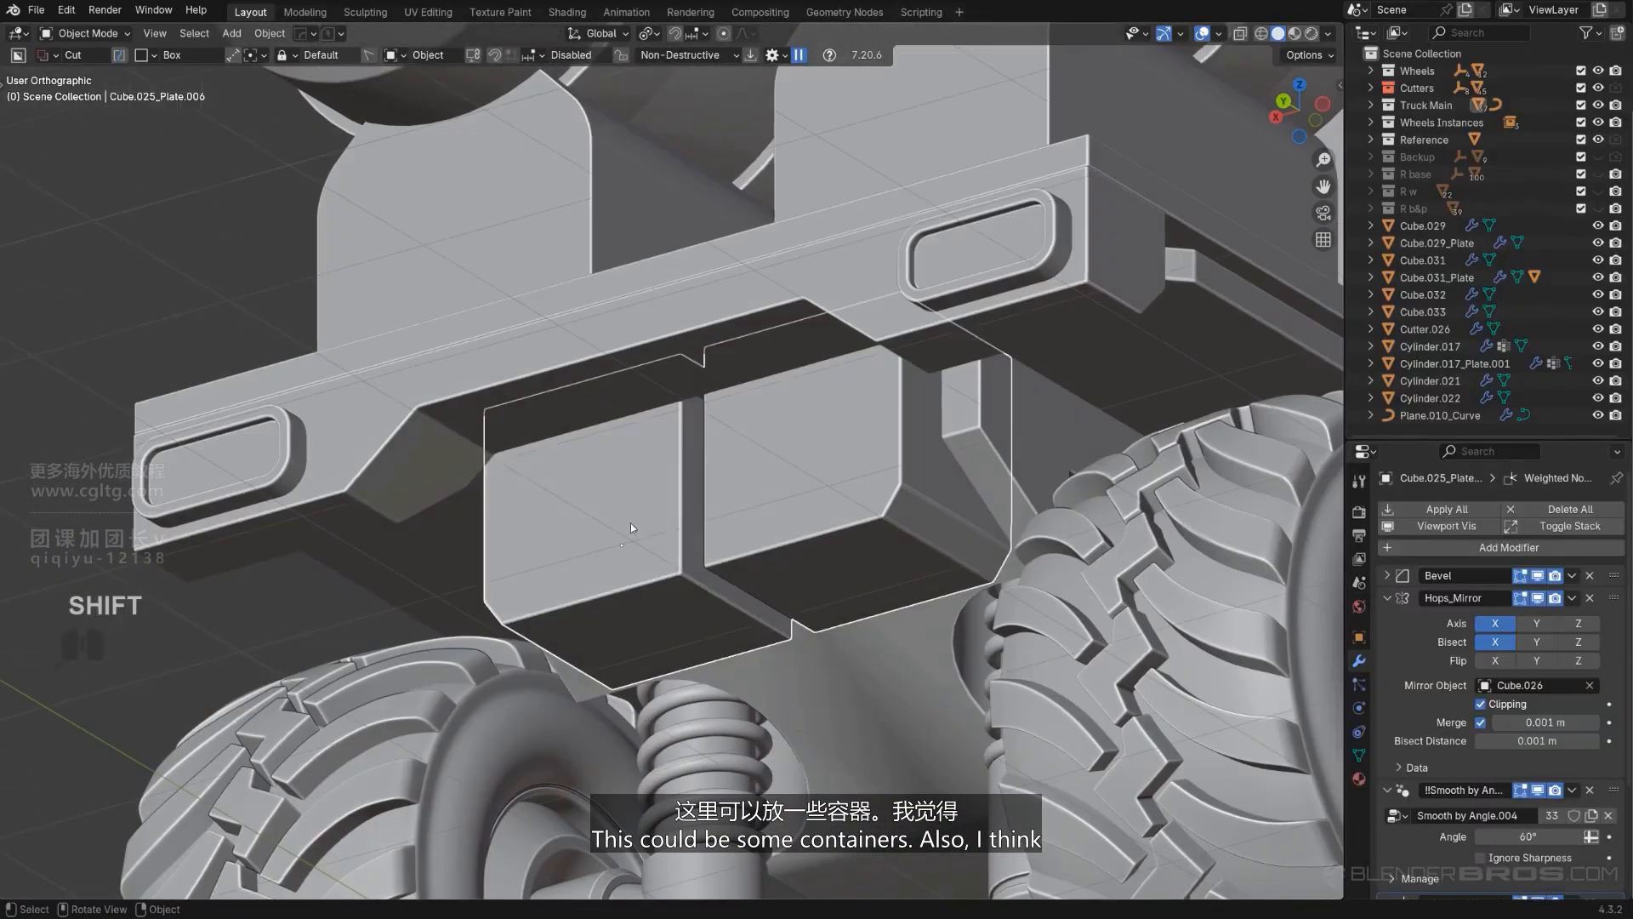
pyautogui.hotkey('ctrl', 'b')
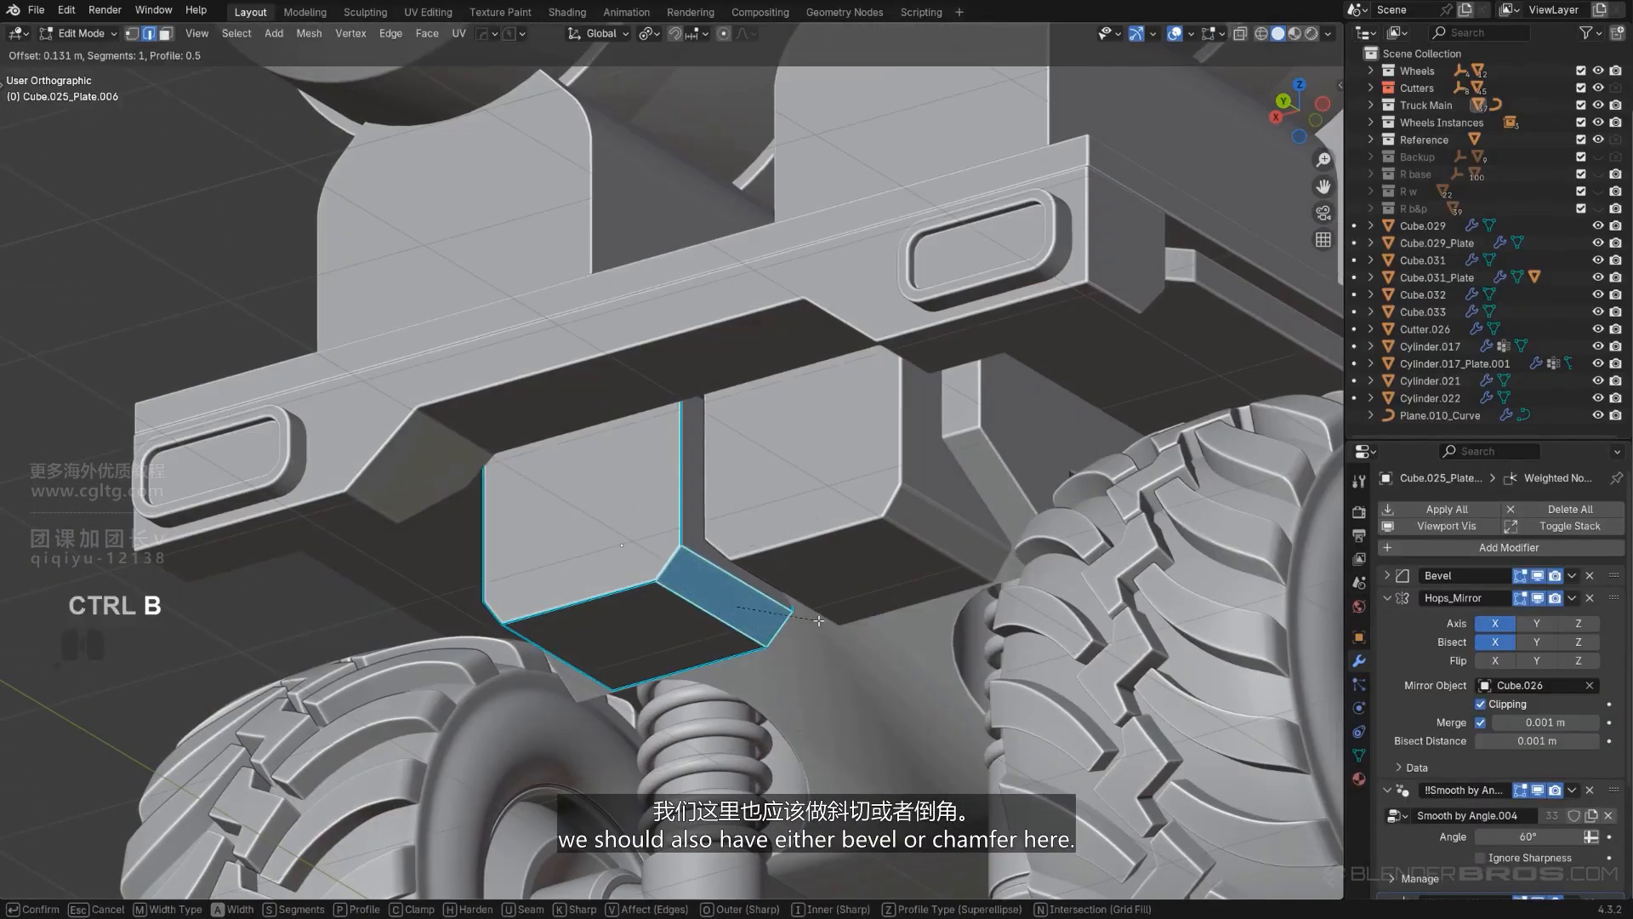
pyautogui.click(840, 606)
pyautogui.scroll(-1, 840, 607)
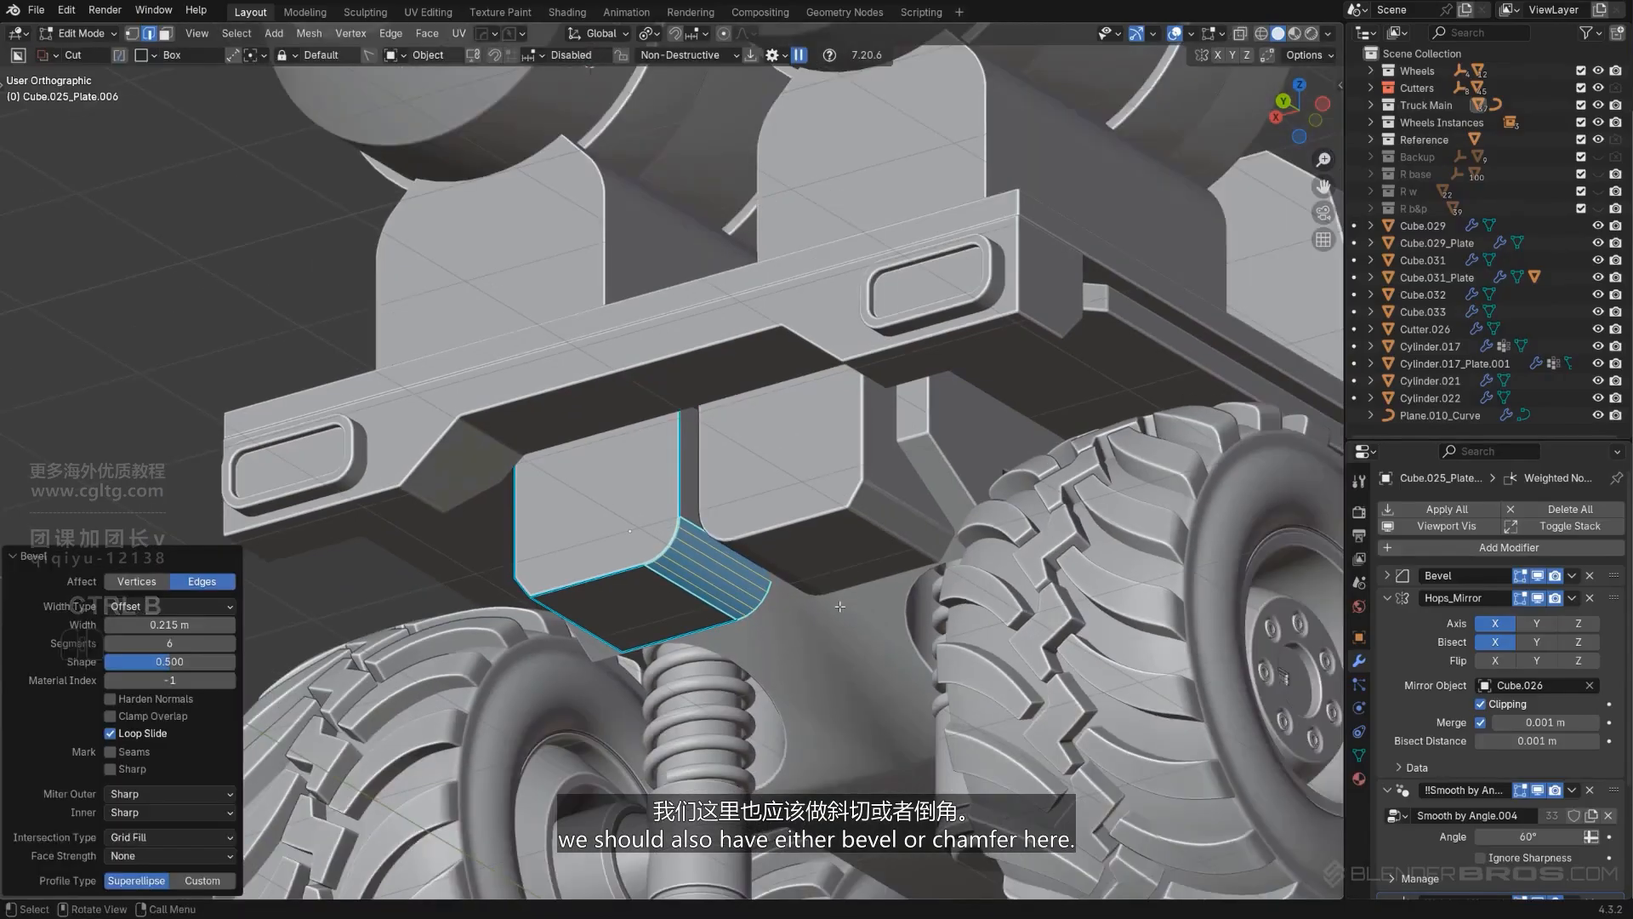
pyautogui.press('Tab')
# Step: Examine the rounded container edges from several rear angles in perspective and orthographic view
pyautogui.keyDown('alt'); pyautogui.moveTo(775, 535); pyautogui.dragTo(907, 499, button='middle'); pyautogui.keyUp('alt')
pyautogui.scroll(1, 767, 543)
pyautogui.scroll(-5, 769, 541)
pyautogui.scroll(1, 774, 534)
pyautogui.scroll(1, 1109, 444)
pyautogui.press('KP_5')
pyautogui.scroll(-2, 1106, 444)
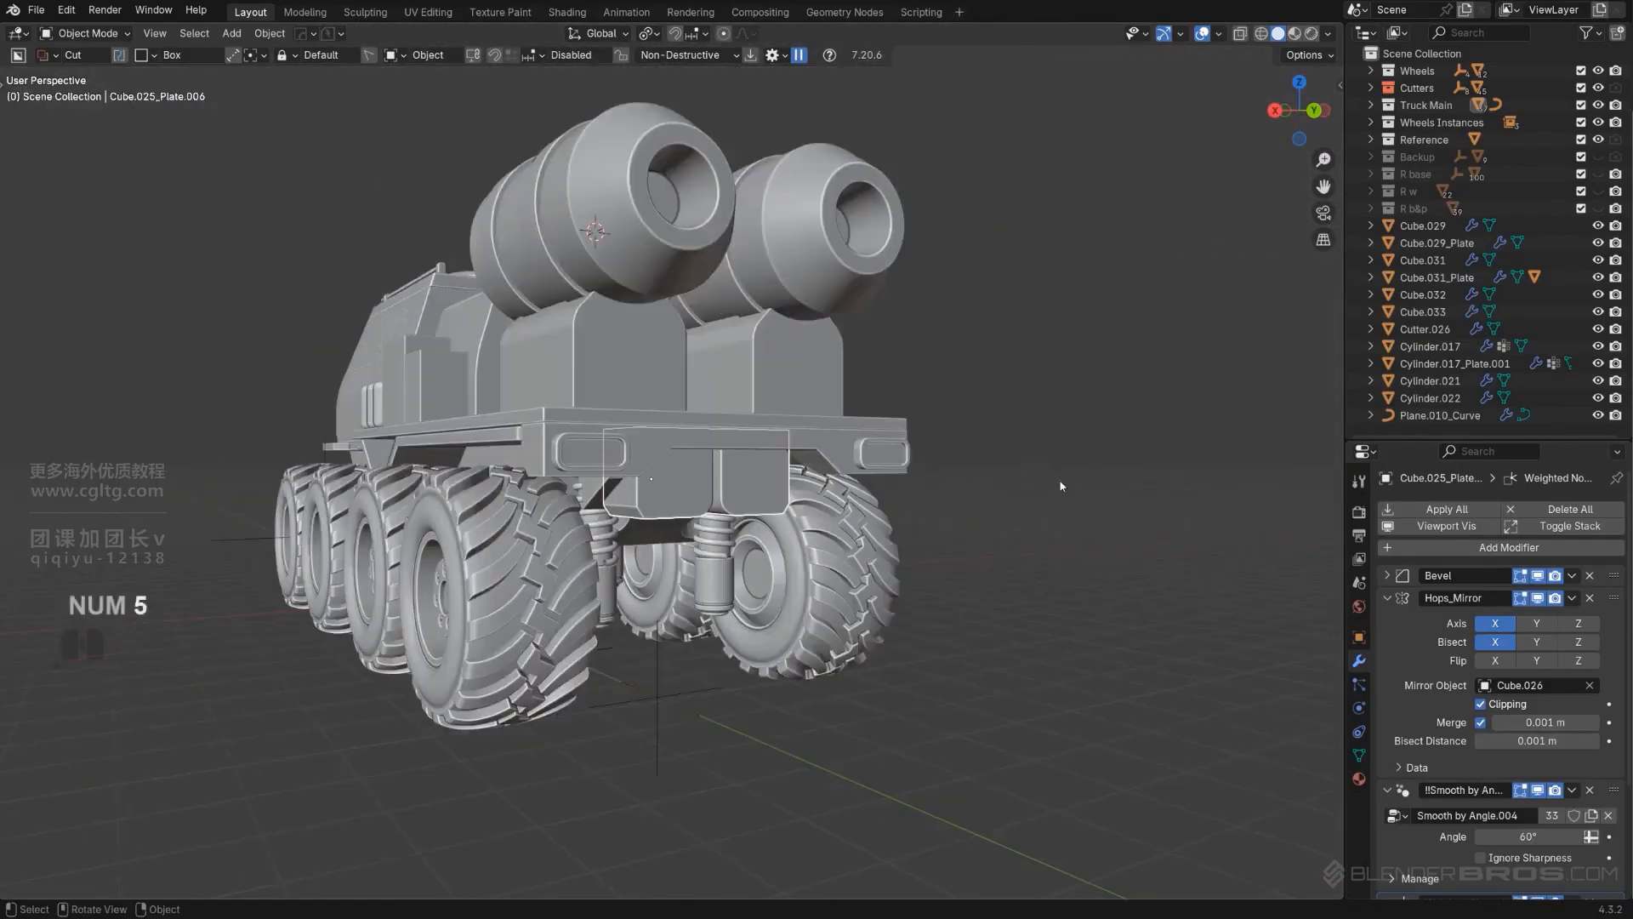
pyautogui.keyDown('alt'); pyautogui.moveTo(1061, 483); pyautogui.dragTo(750, 515, button='middle'); pyautogui.keyUp('alt')
pyautogui.press('KP_5')
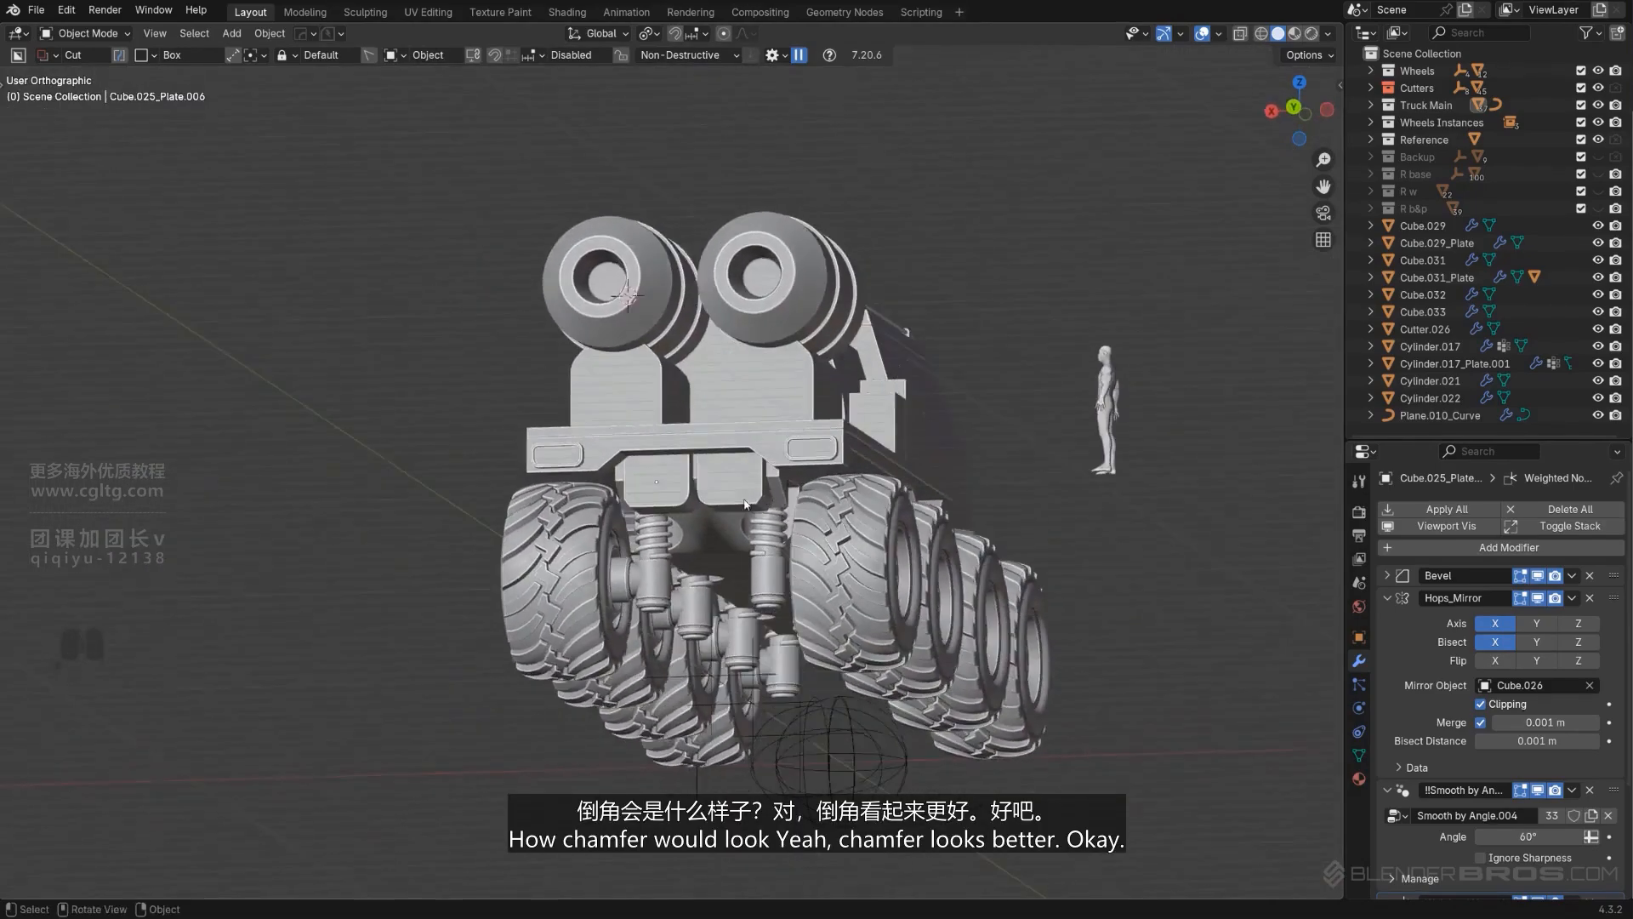
pyautogui.scroll(4, 747, 521)
# Step: Undo the rounded bevel and chamfer the rear container's inner bottom edge instead
pyautogui.hotkey('ctrl', 'z')
pyautogui.scroll(1, 744, 520)
pyautogui.hotkey('ctrl', 'b')
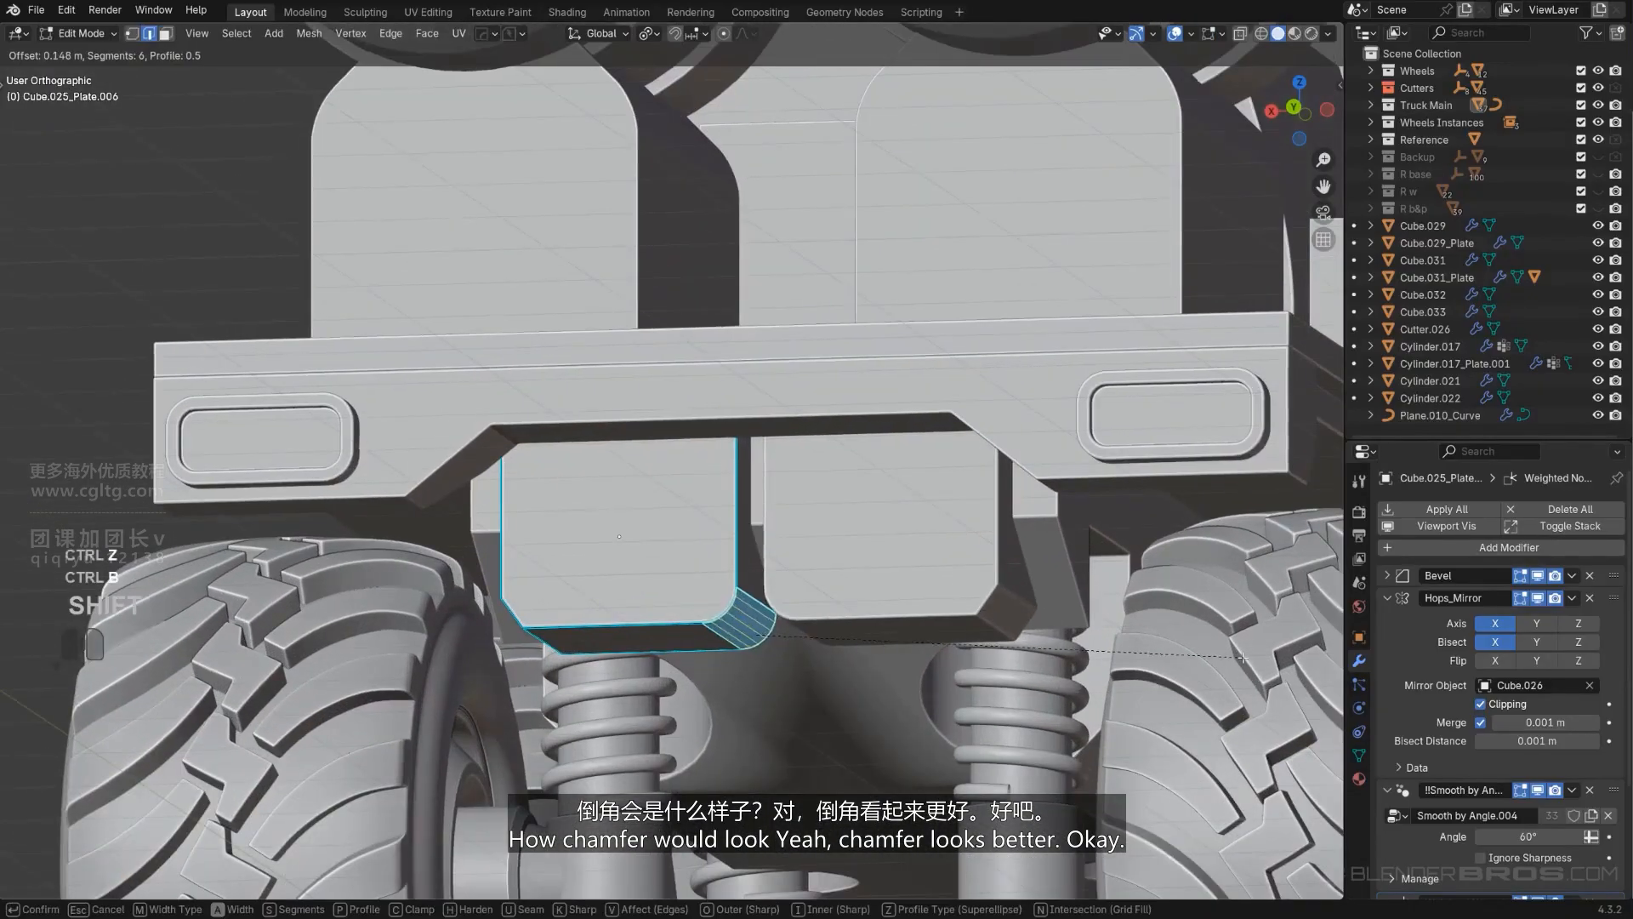
pyautogui.keyDown('shift'); pyautogui.click(1234, 649); pyautogui.keyUp('shift')
pyautogui.press('Tab')
# Step: Review the whole truck's proportions from the side and in perspective
pyautogui.scroll(-3, 1106, 477)
pyautogui.keyDown('alt'); pyautogui.moveTo(1012, 409); pyautogui.dragTo(662, 490, button='middle'); pyautogui.keyUp('alt')
pyautogui.scroll(-3, 1054, 424)
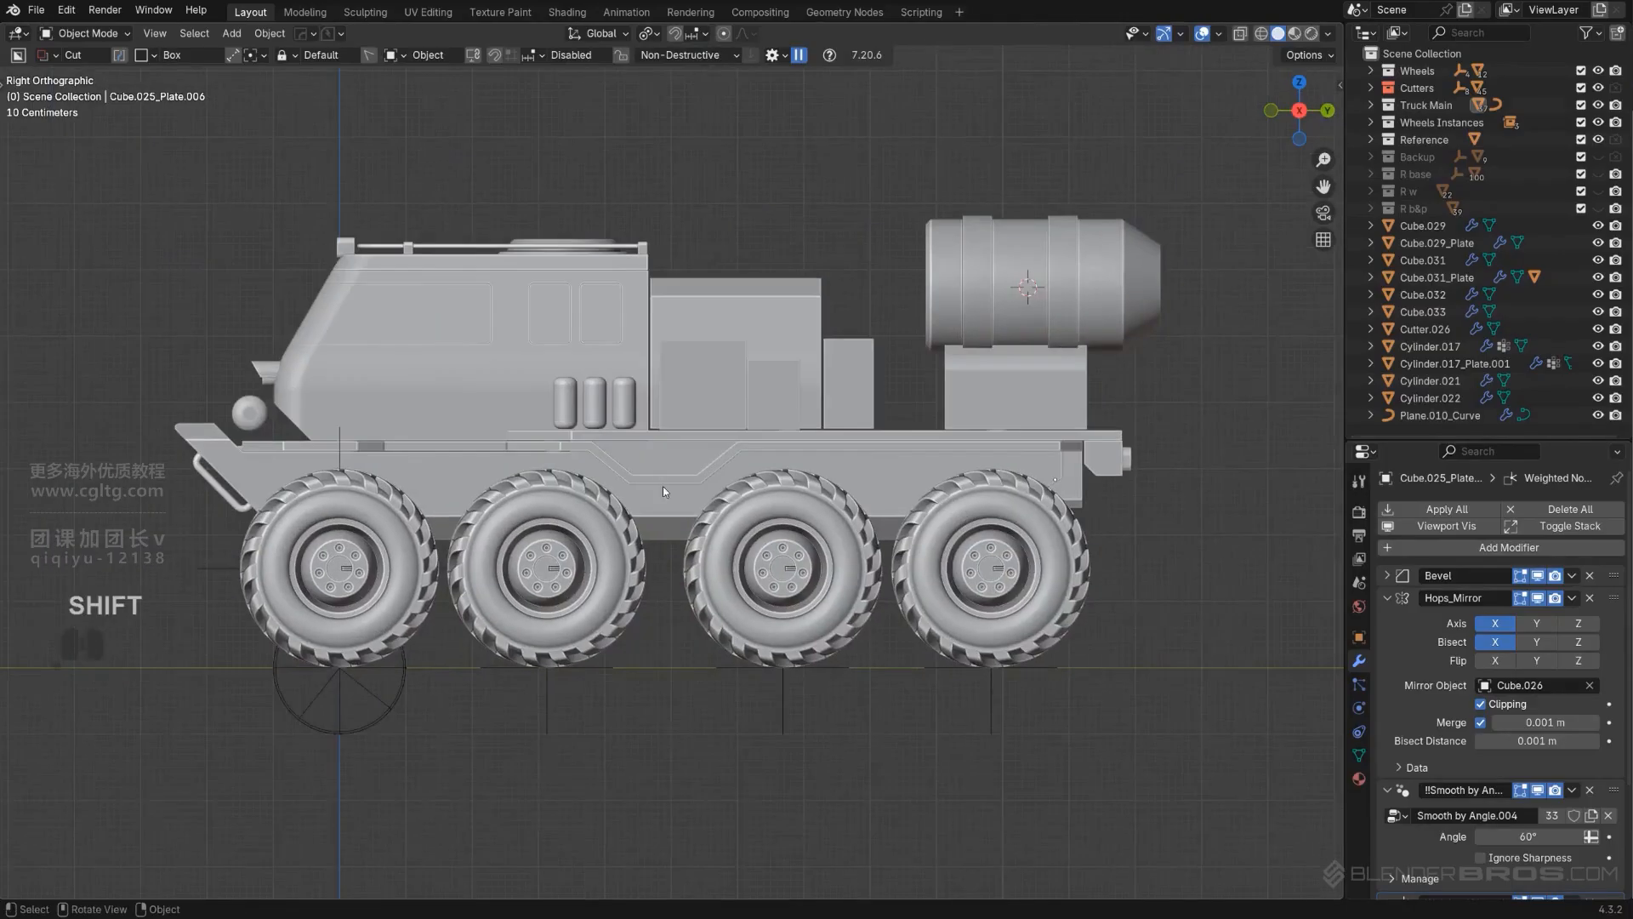
pyautogui.moveTo(474, 437); pyautogui.dragTo(701, 422, button='middle')
pyautogui.press('KP_5')
pyautogui.moveTo(849, 412); pyautogui.dragTo(825, 375, button='middle')
pyautogui.press('KP_5')
# Step: Cut a central edge loop around the front capsule tank and bevel it about 0.283 m wide to split it into two loops
pyautogui.scroll(3, 675, 431)
pyautogui.scroll(4, 676, 431)
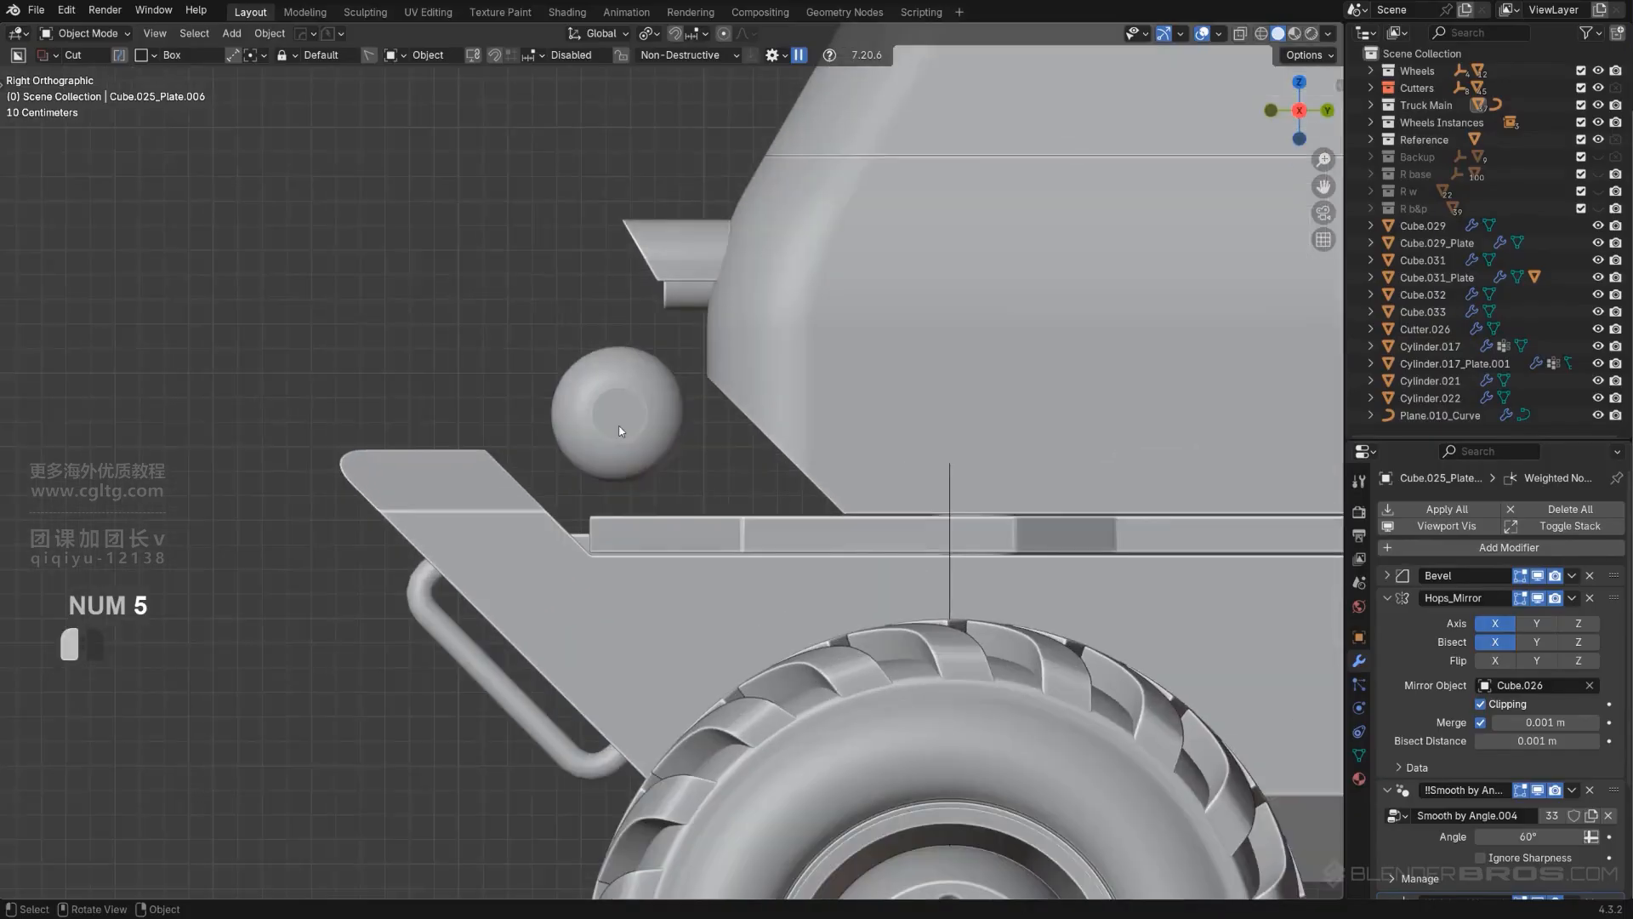
pyautogui.click(680, 444)
pyautogui.keyDown('alt'); pyautogui.moveTo(690, 441); pyautogui.dragTo(838, 447, button='middle'); pyautogui.keyUp('alt')
pyautogui.press('KP_5')
pyautogui.press('Tab')
pyautogui.hotkey('ctrl', 'r')
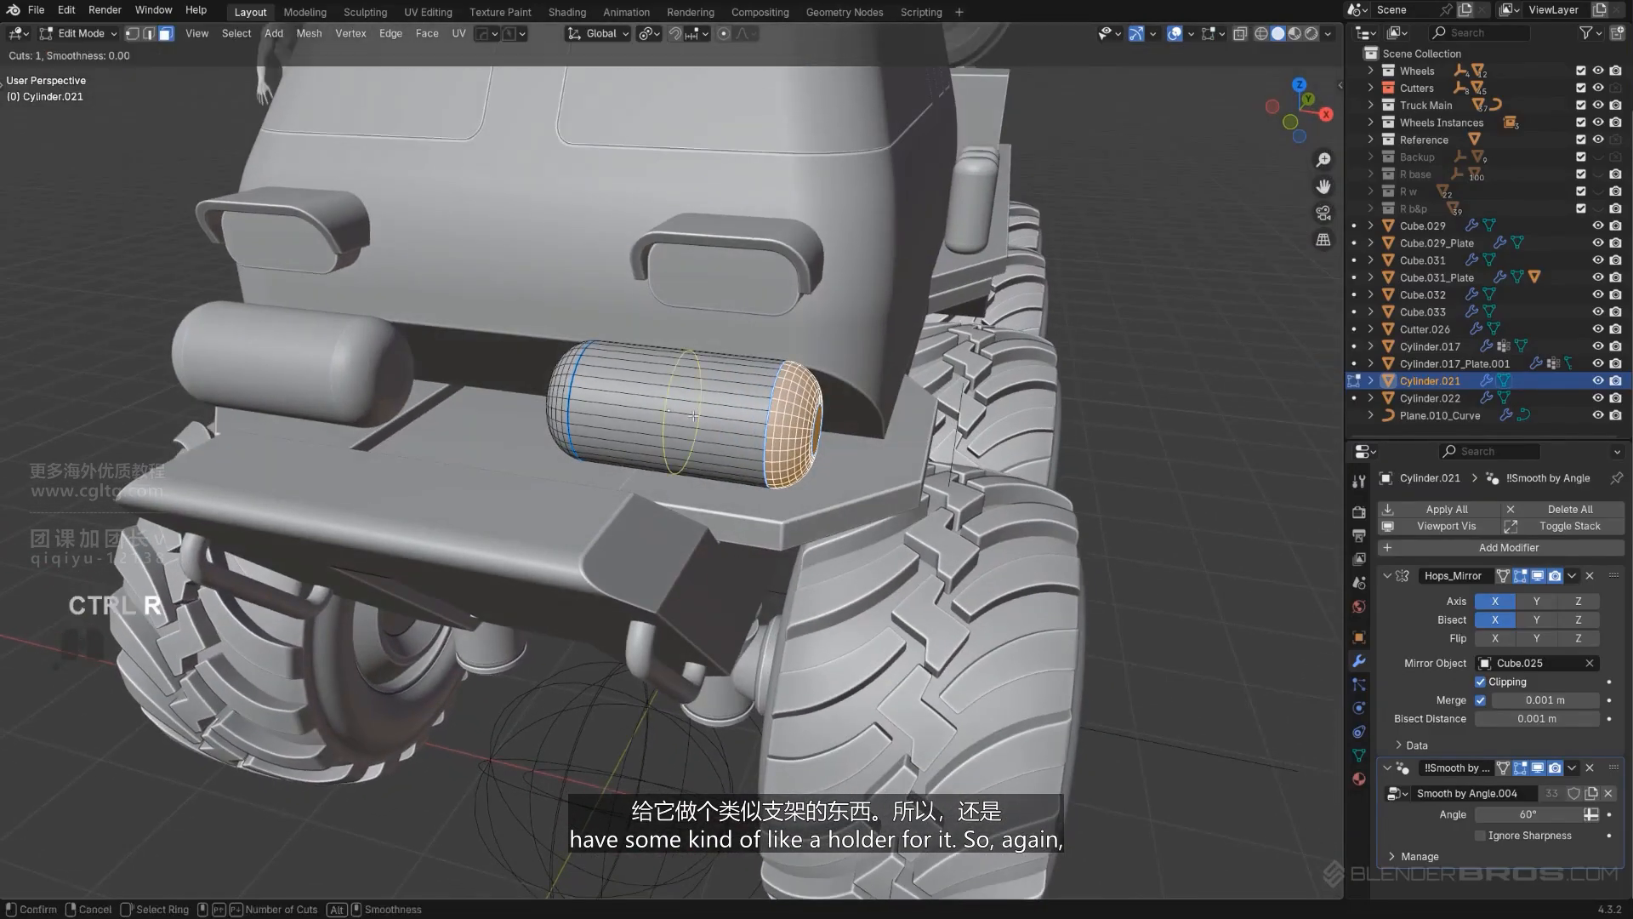
pyautogui.rightClick(693, 414)
pyautogui.hotkey('ctrl', 'b')
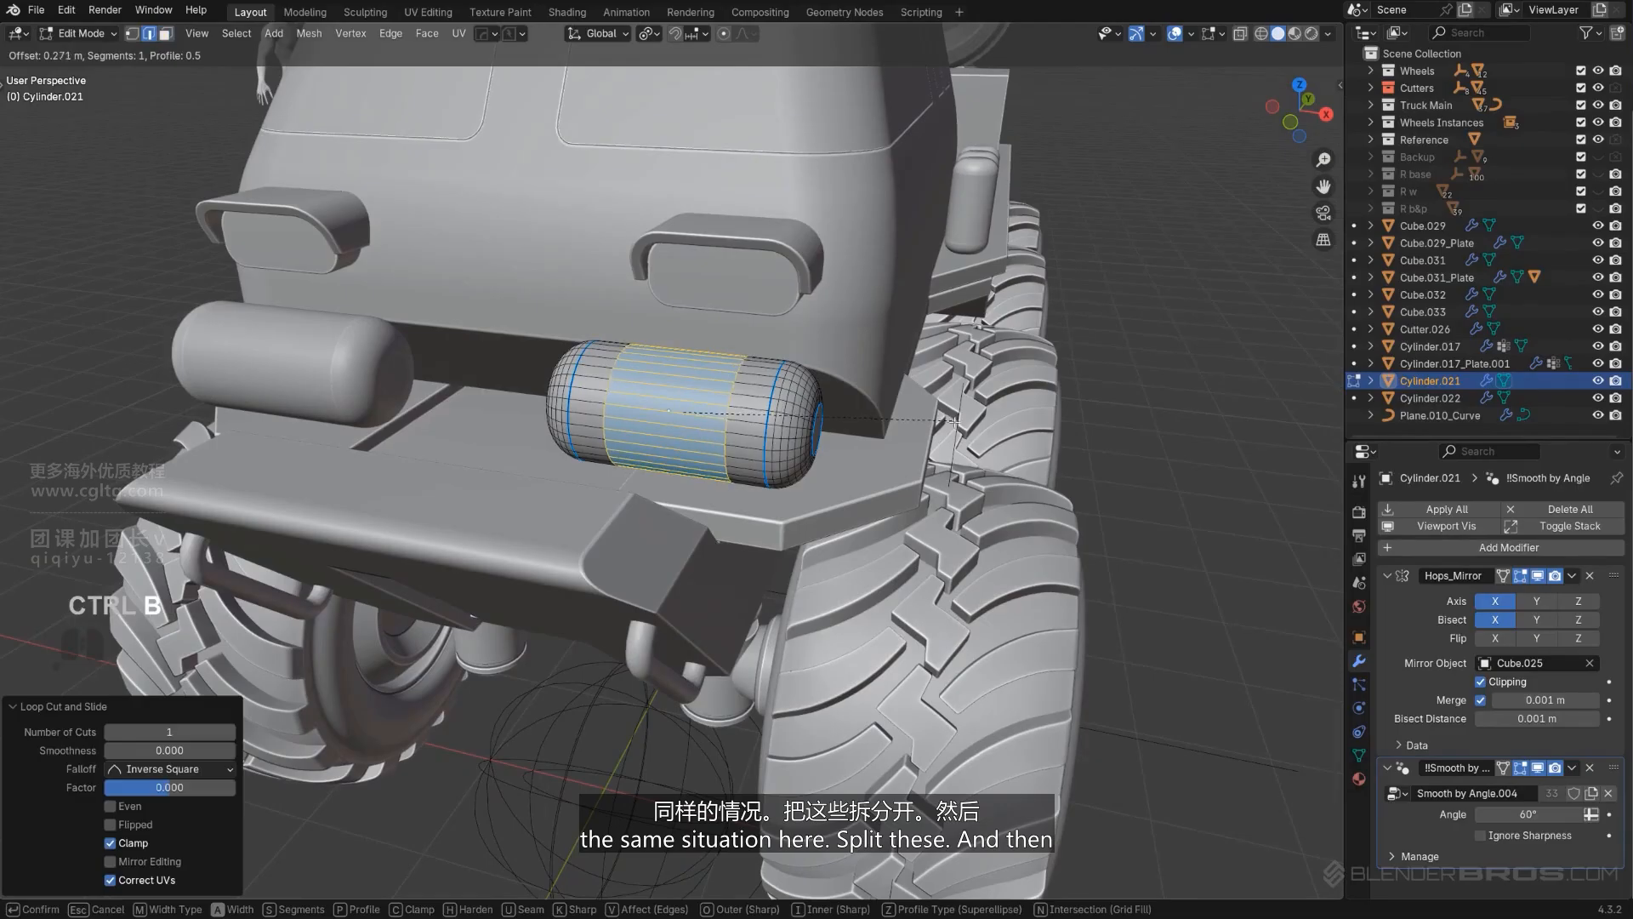
pyautogui.click(940, 403)
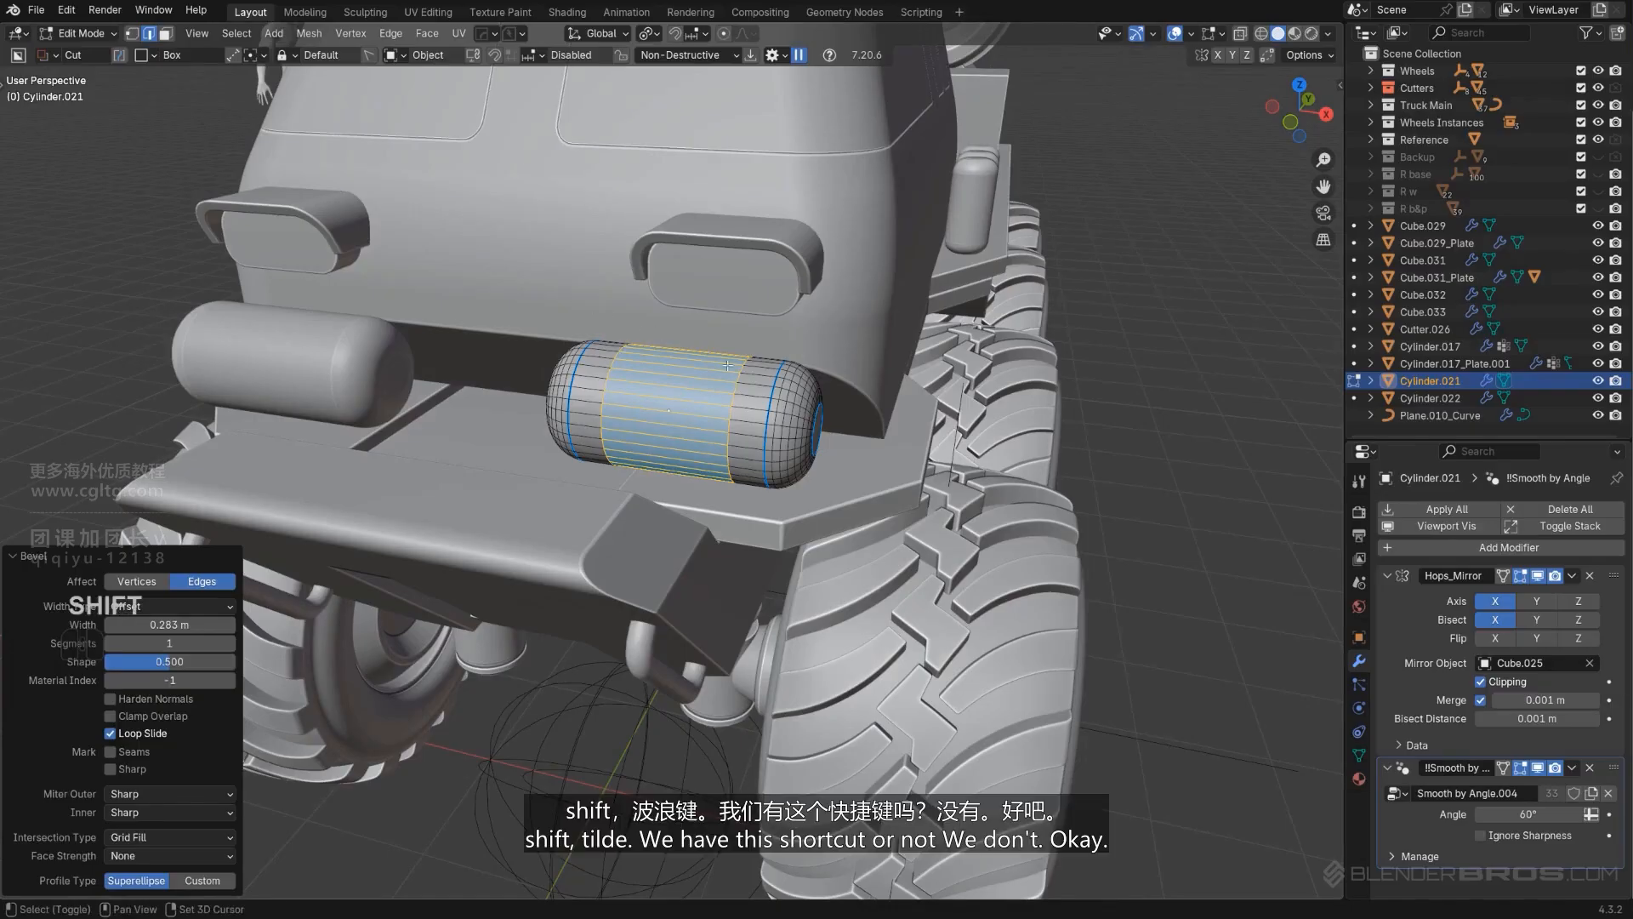
# Step: Bevel the tank's two new edge loops about 0.027 m to form two narrow bands for straps
pyautogui.click(237, 34)
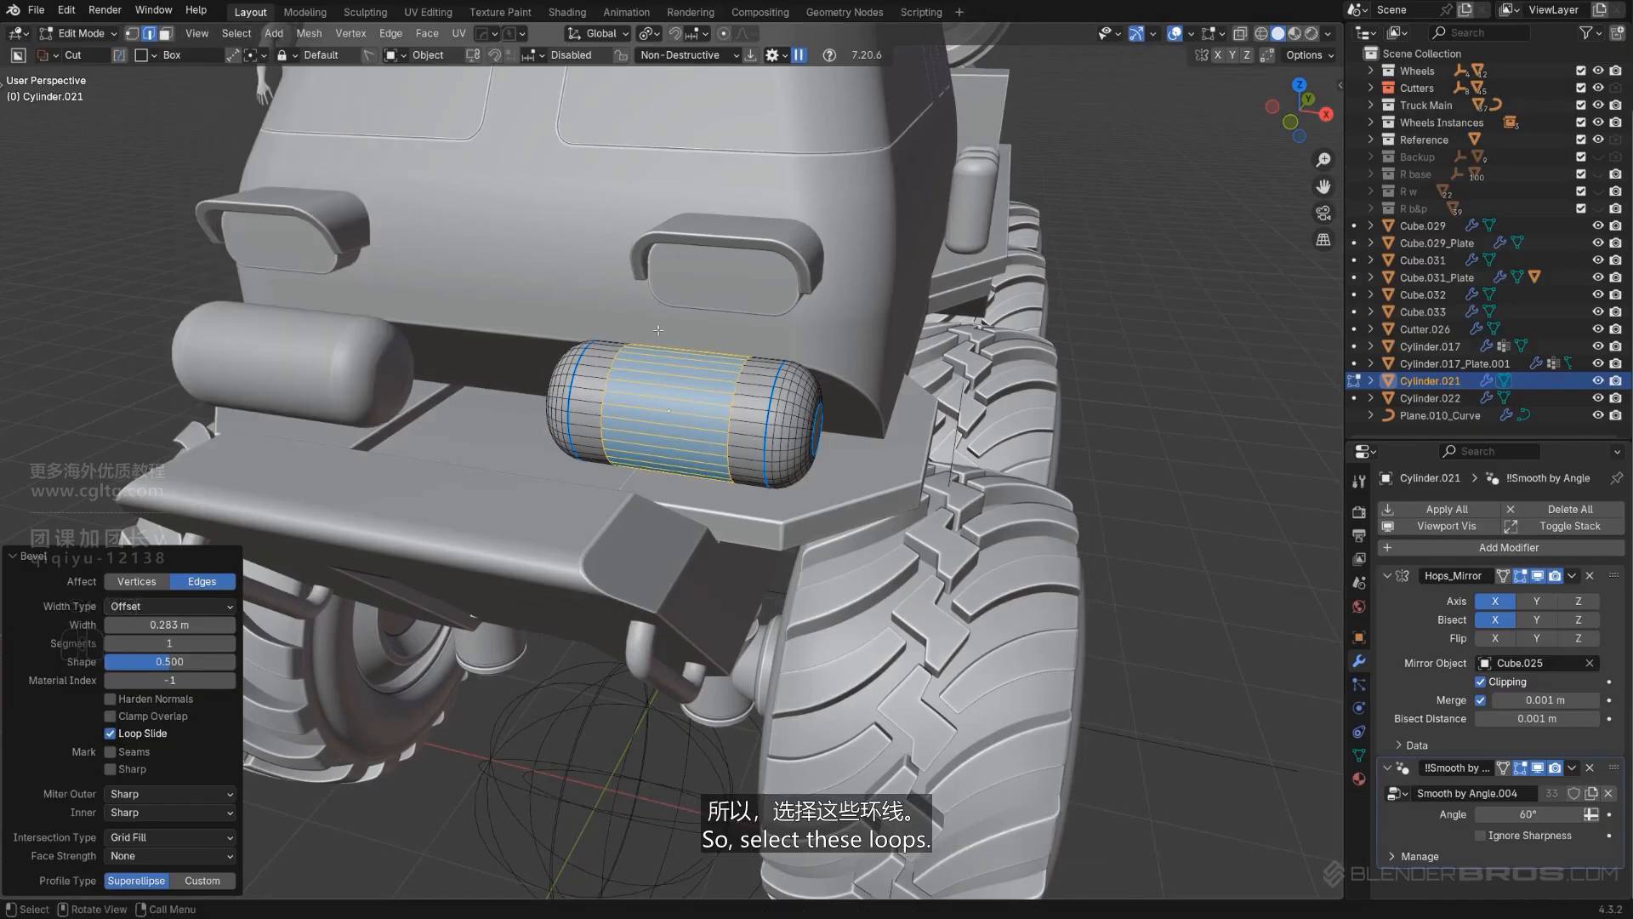
pyautogui.keyDown('alt'); pyautogui.click(611, 368); pyautogui.keyUp('alt')
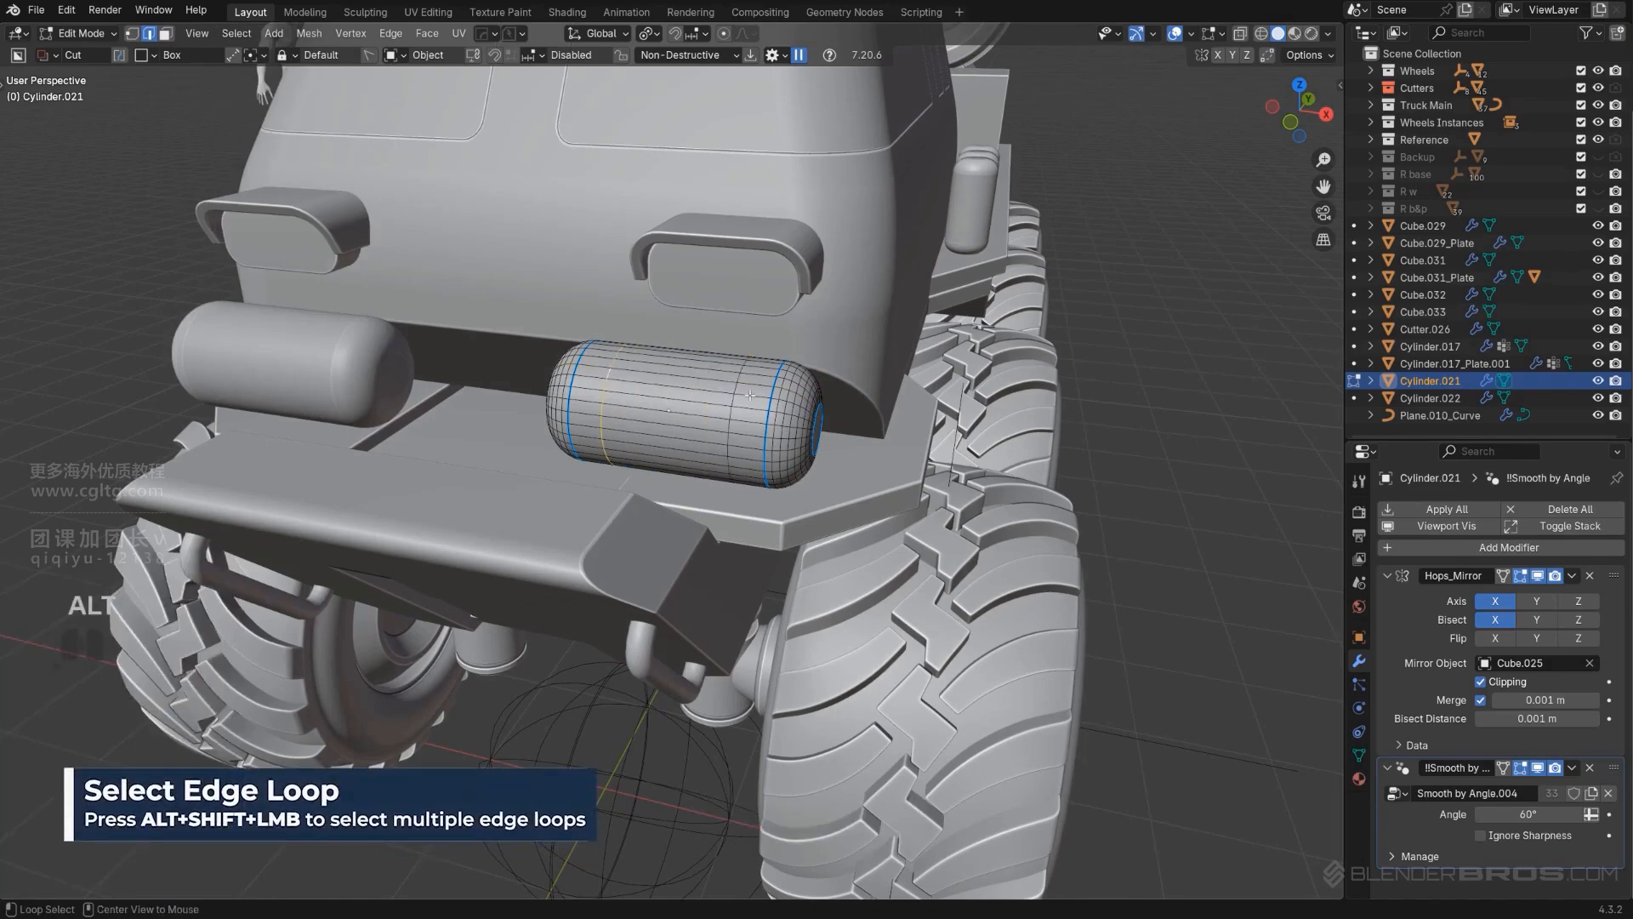
pyautogui.hotkey('ctrl', 'b')
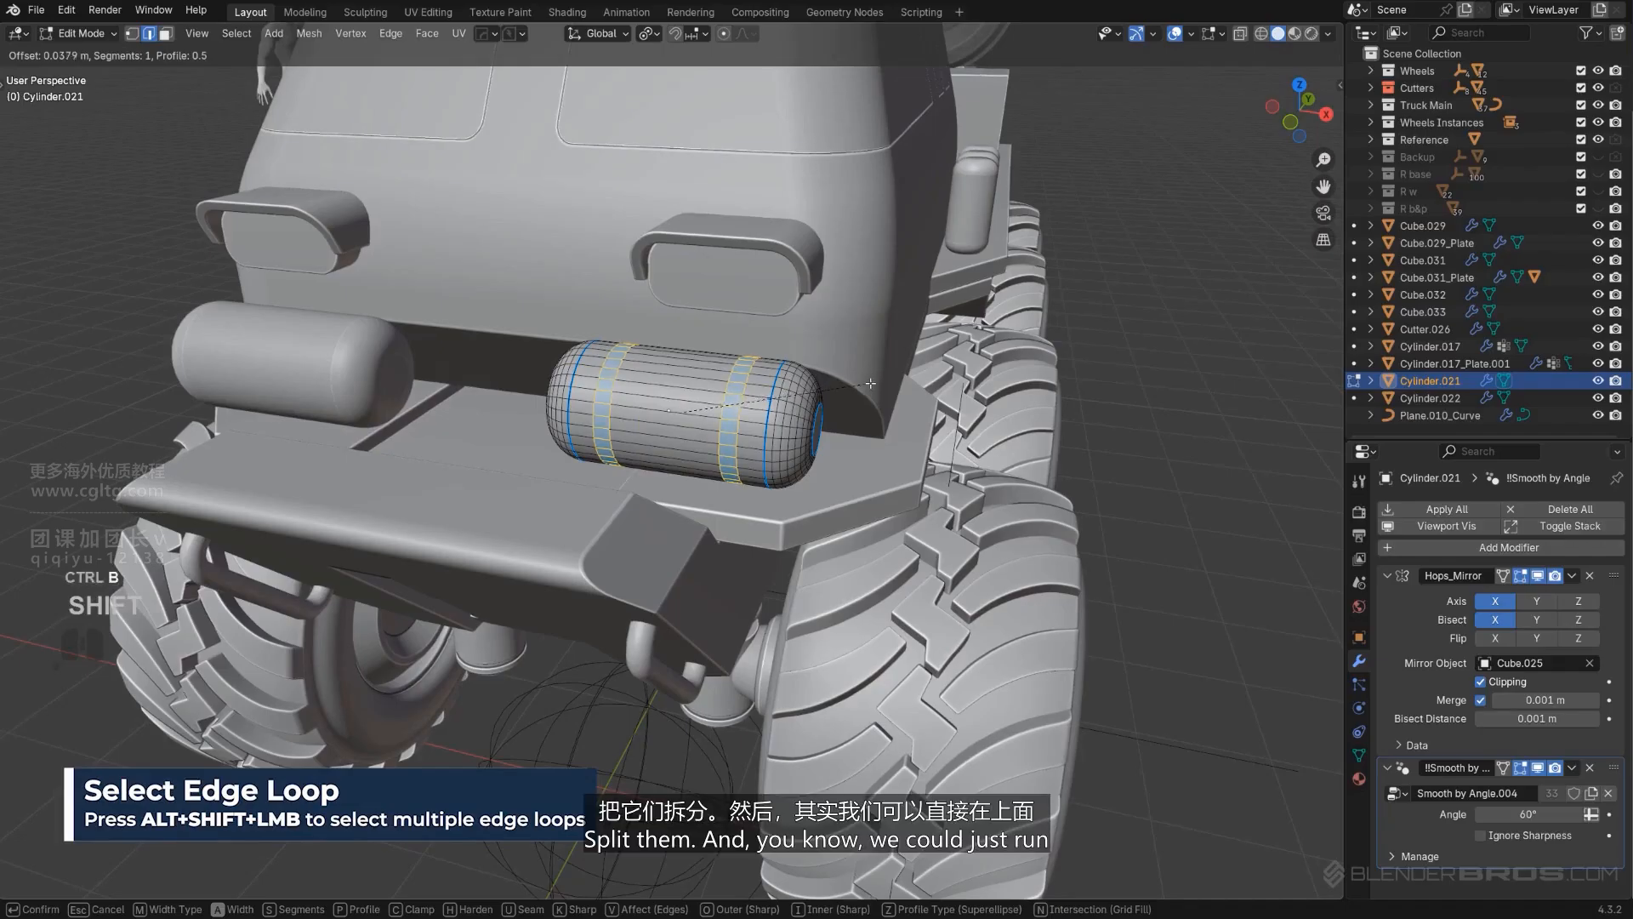
pyautogui.click(845, 382)
# Step: Extract the tank's two selected bands as a separate solidified strap object and bevel its edges
pyautogui.scroll(2, 842, 387)
pyautogui.press('q')
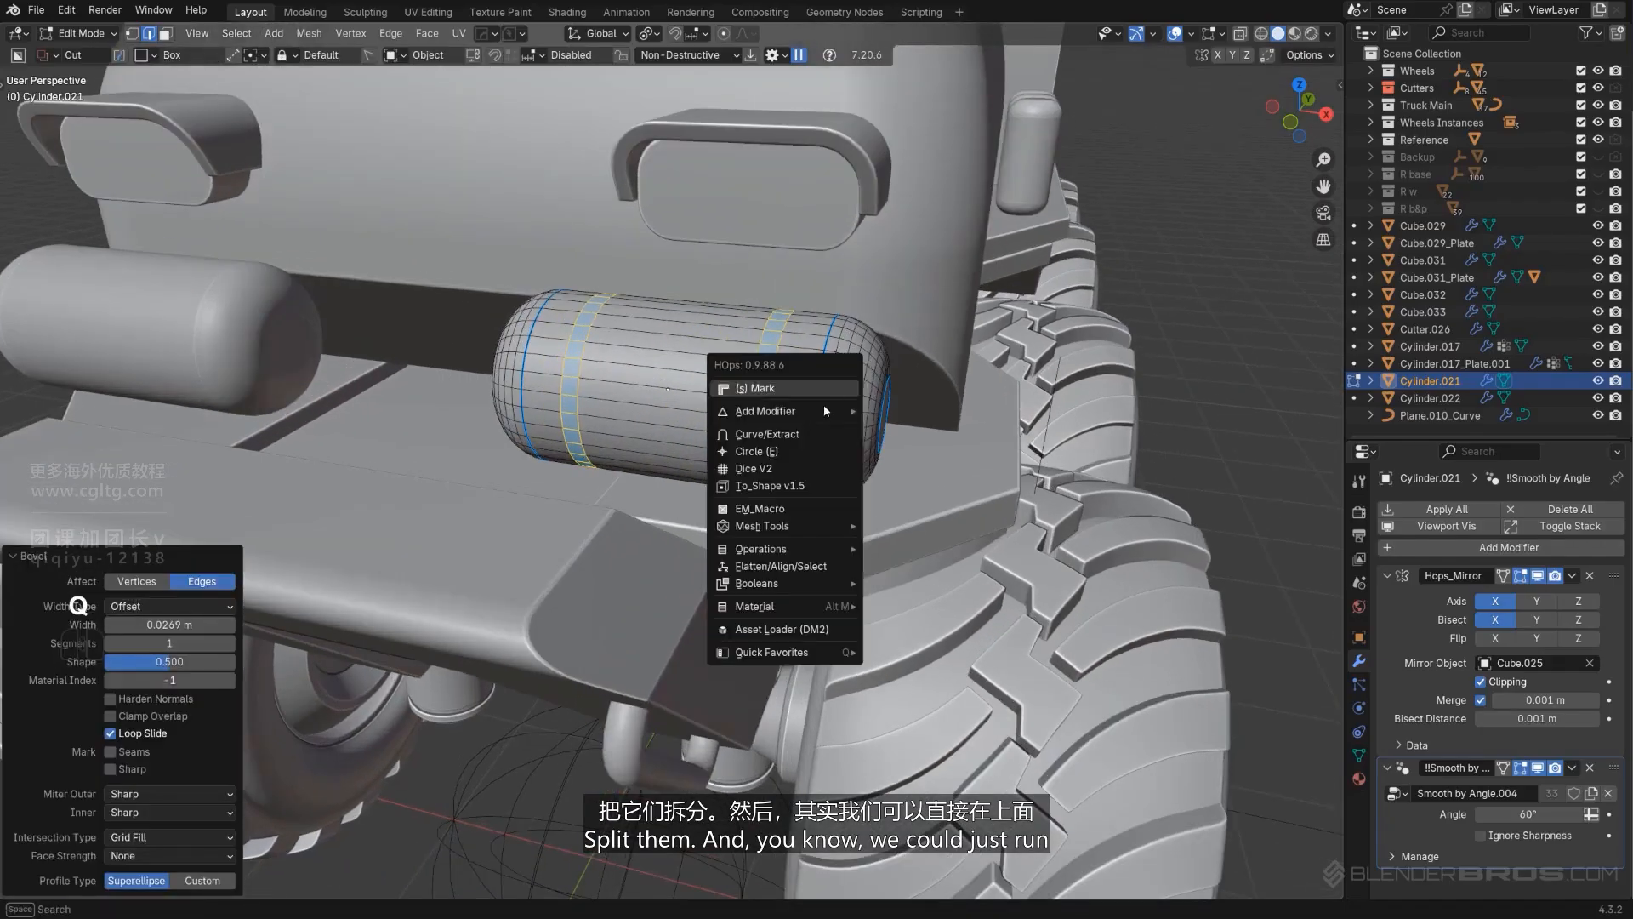
pyautogui.keyDown('shift'); pyautogui.click(803, 435); pyautogui.keyUp('shift')
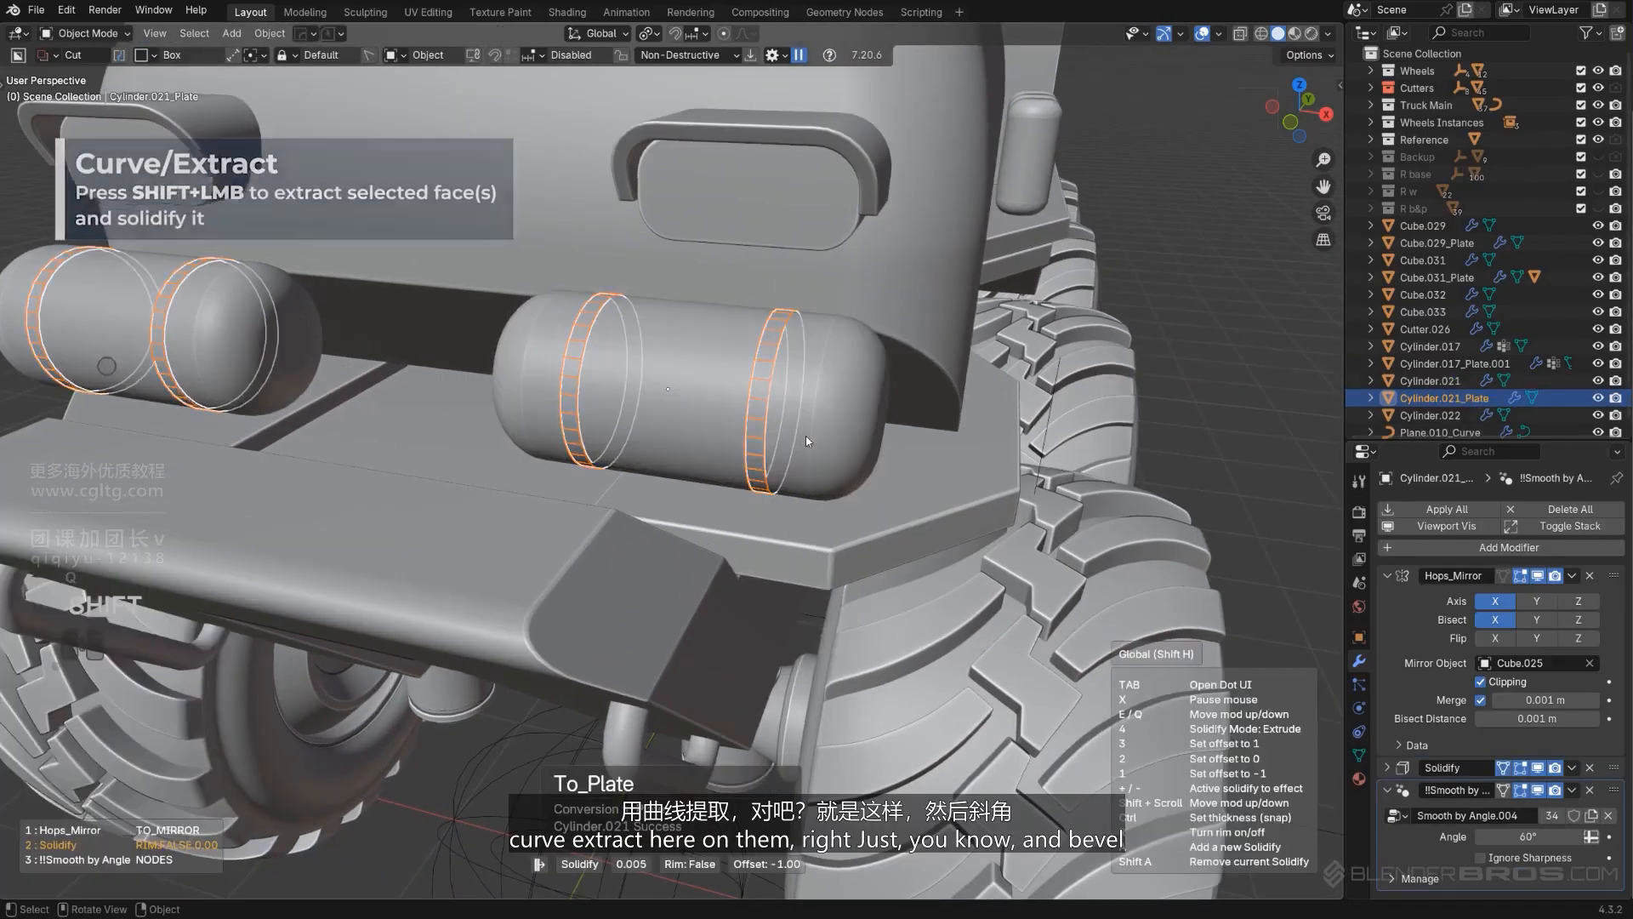
pyautogui.press('q')
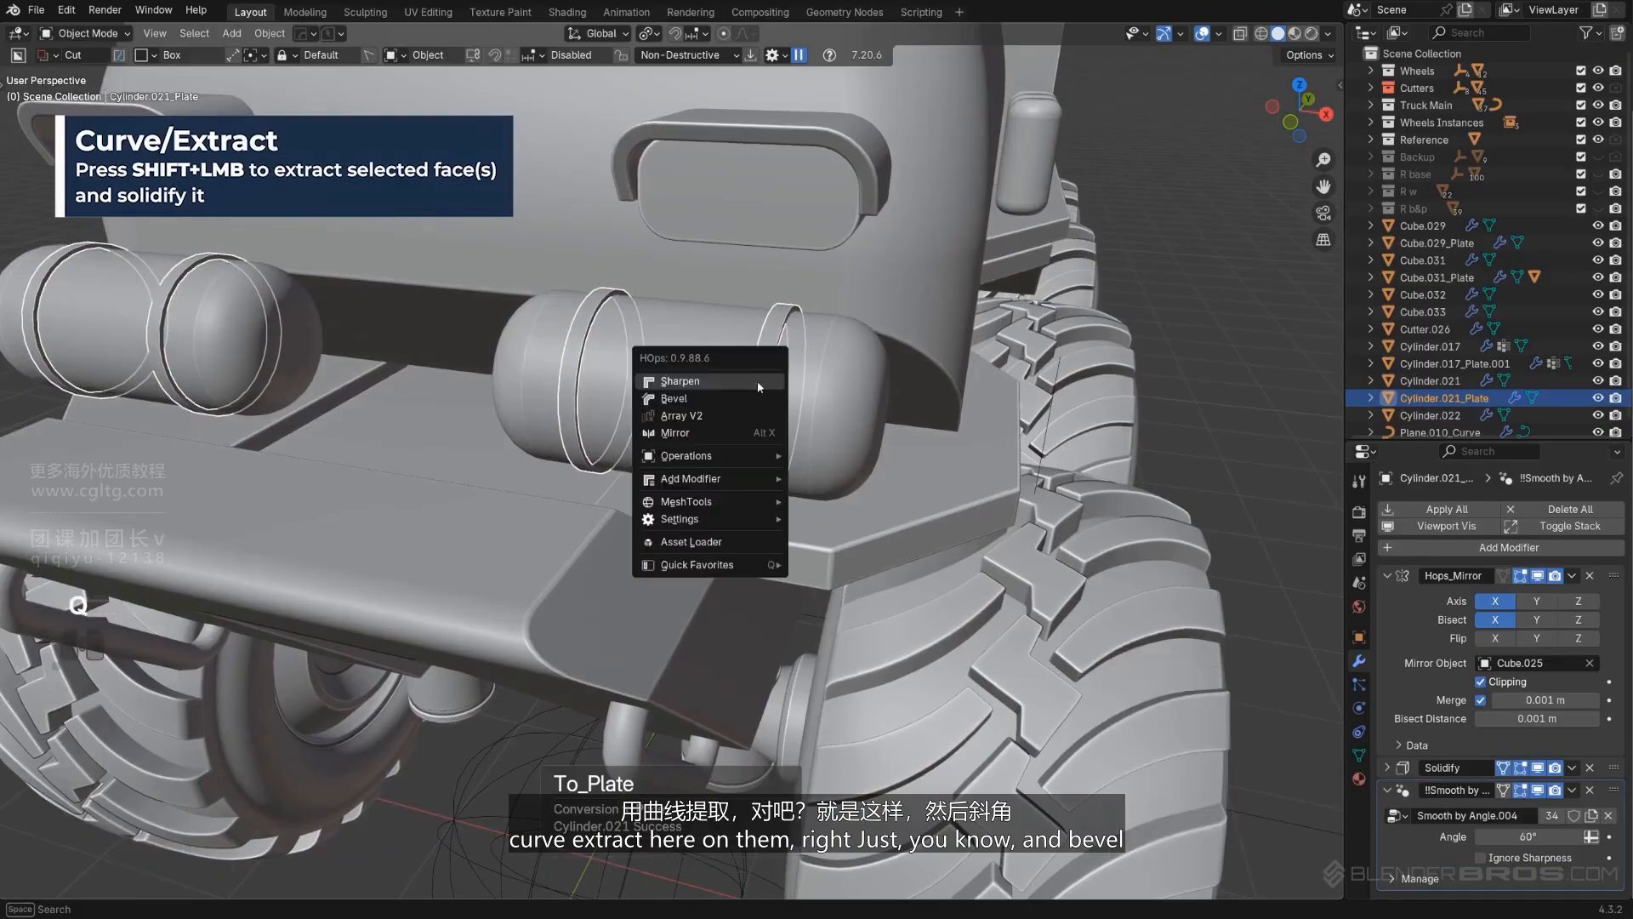
pyautogui.click(742, 401)
pyautogui.click(742, 401)
pyautogui.keyDown('ctrl'); pyautogui.moveTo(742, 401); pyautogui.dragTo(928, 387, button='middle'); pyautogui.keyUp('ctrl')
pyautogui.click(1072, 347)
# Step: Examine the strapped front tanks and the surface beneath them from several angles
pyautogui.scroll(-5, 1027, 358)
pyautogui.scroll(5, 731, 446)
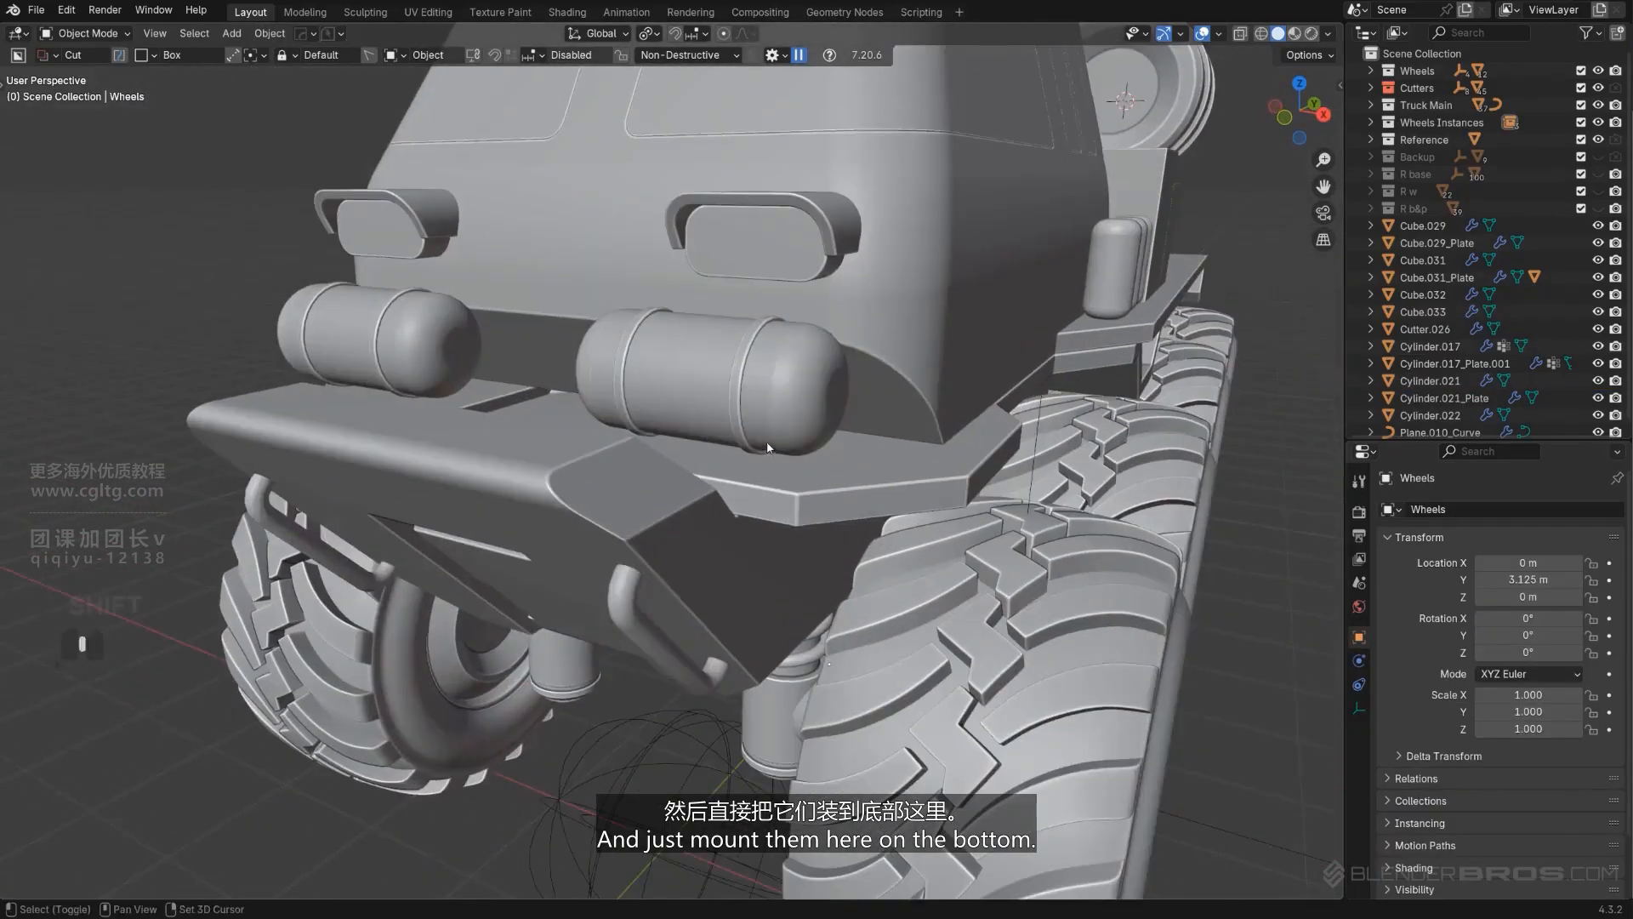
pyautogui.keyDown('alt'); pyautogui.moveTo(768, 450); pyautogui.dragTo(613, 417, button='middle'); pyautogui.keyUp('alt')
pyautogui.press('KP_5')
pyautogui.scroll(2, 646, 415)
pyautogui.scroll(2, 715, 428)
pyautogui.moveTo(729, 432)
pyautogui.mouseDown(button='middle')
pyautogui.moveTo(776, 440)
pyautogui.moveTo(754, 436)
pyautogui.mouseUp(button='middle')
pyautogui.press('KP_5')
pyautogui.scroll(-3, 752, 436)
# Step: Select the tank's underside faces between the two straps, duplicate them in place and separate the copy into its own object
pyautogui.click(565, 375)
pyautogui.moveTo(566, 379); pyautogui.dragTo(608, 373, button='middle')
pyautogui.press('Tab')
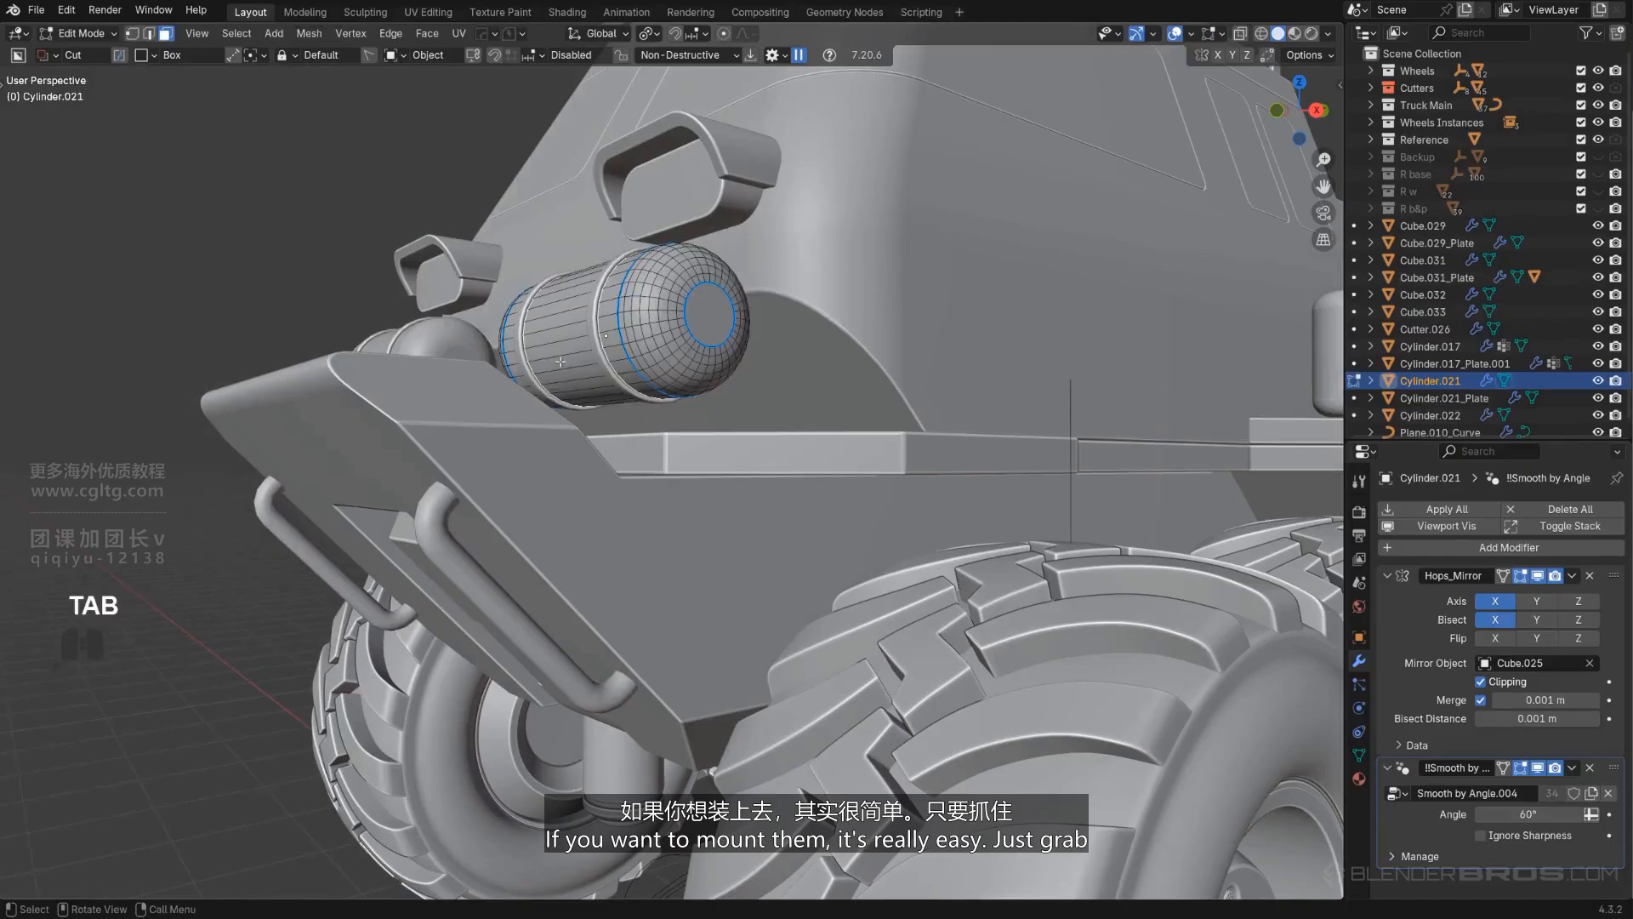
pyautogui.moveTo(564, 353); pyautogui.dragTo(502, 405, button='middle')
pyautogui.scroll(2, 502, 406)
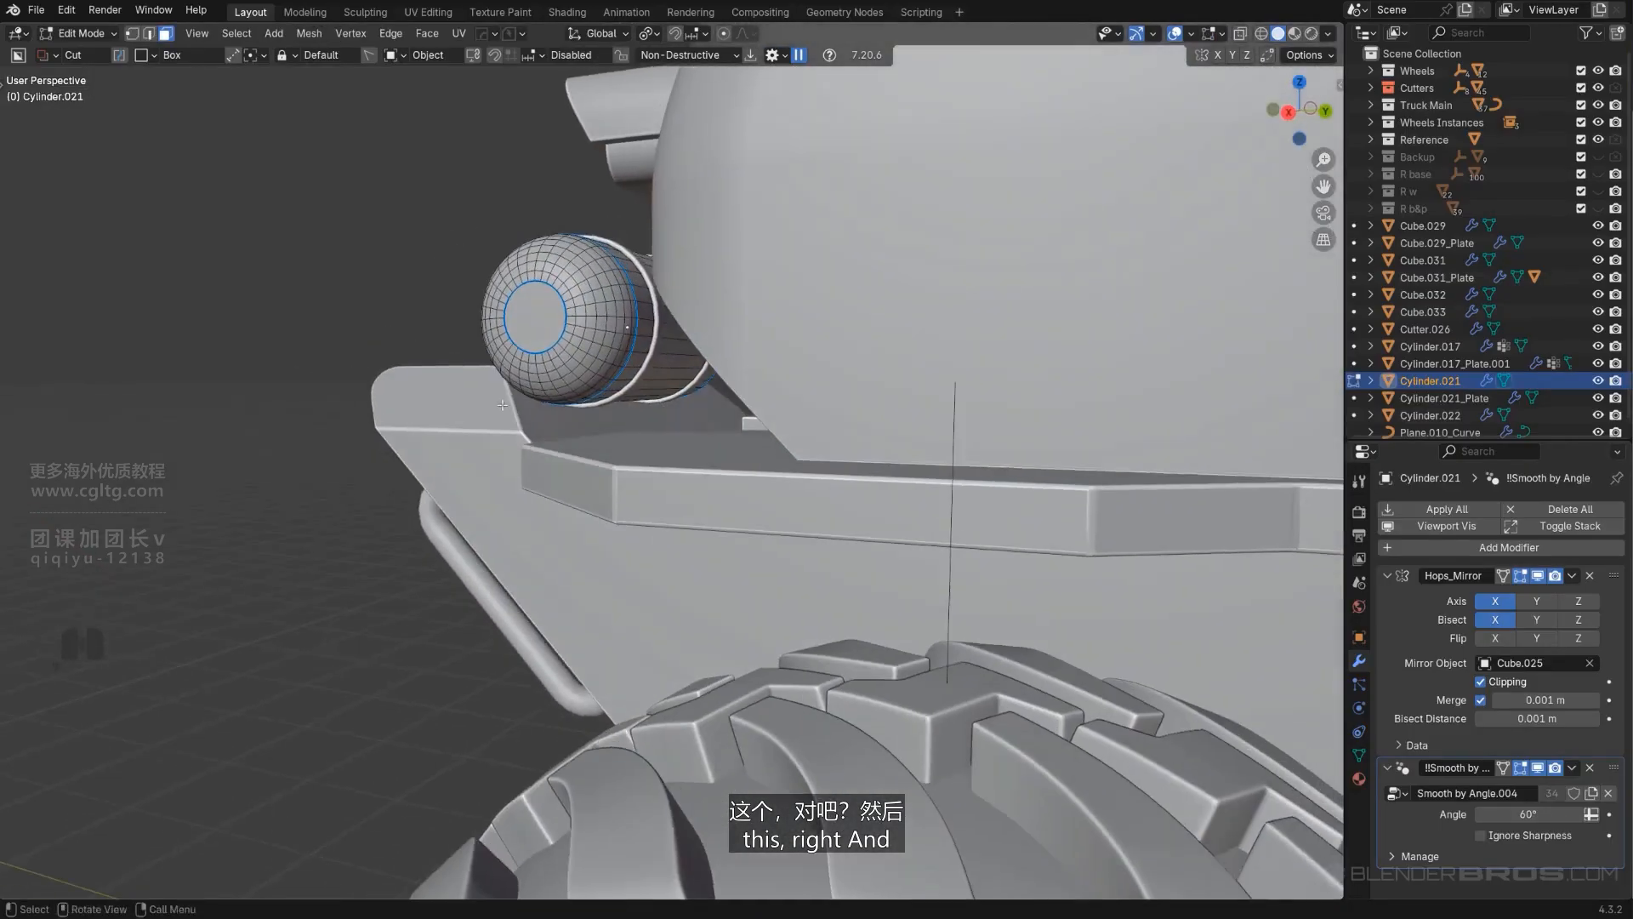
pyautogui.keyDown('ctrl'); pyautogui.click(670, 353); pyautogui.keyUp('ctrl')
pyautogui.moveTo(670, 353); pyautogui.dragTo(746, 427, button='middle')
pyautogui.press('q')
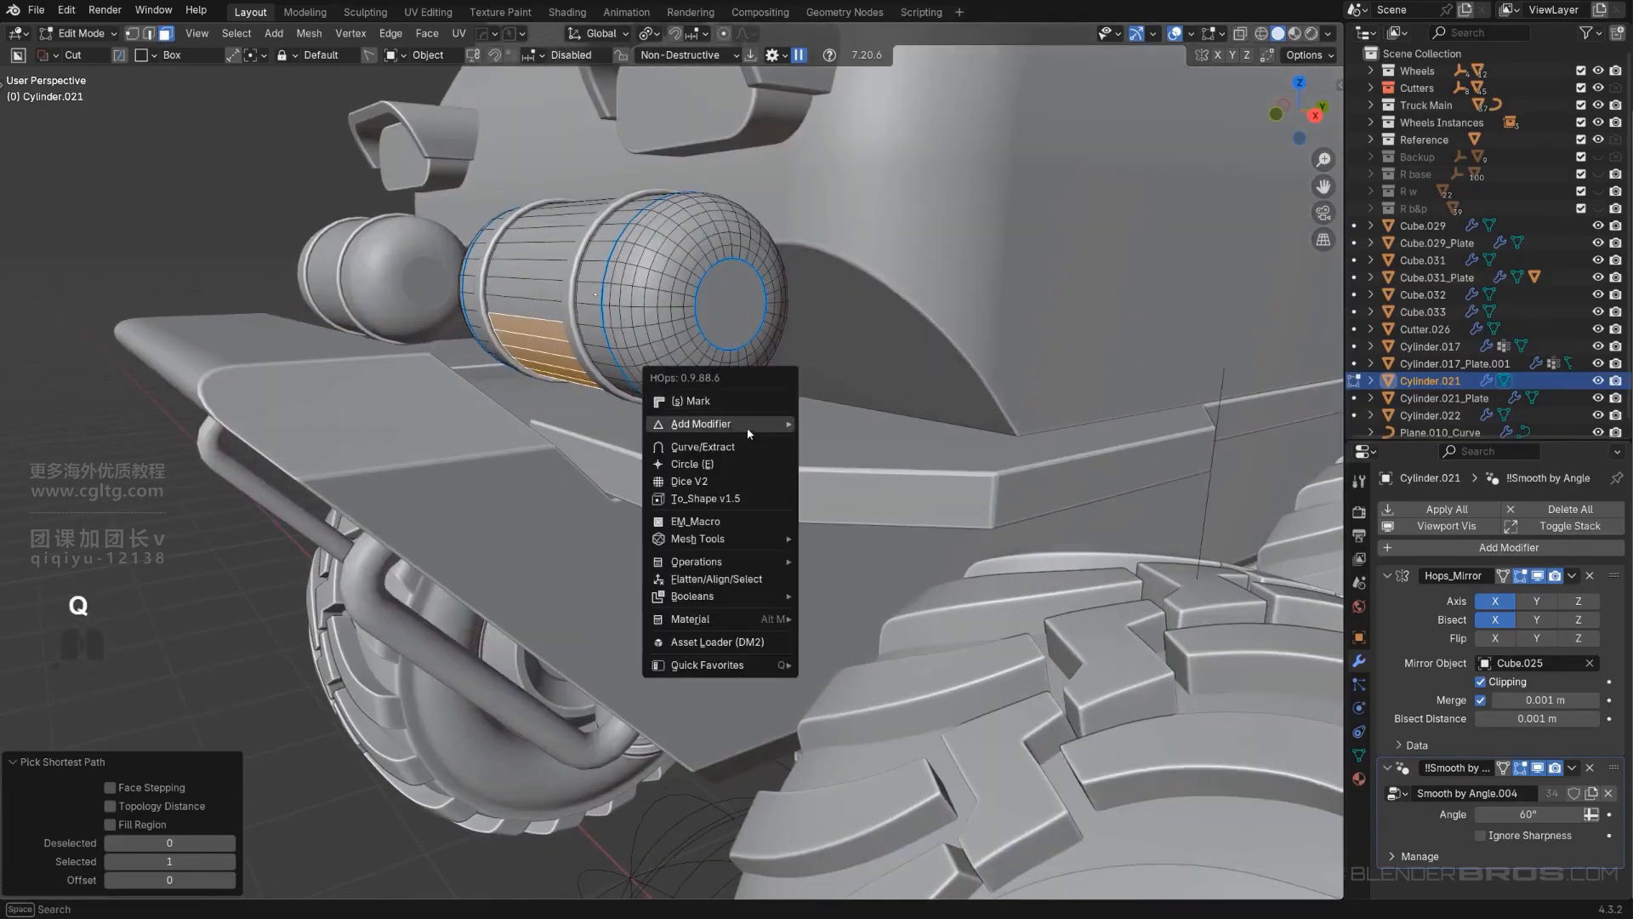
pyautogui.press('Escape')
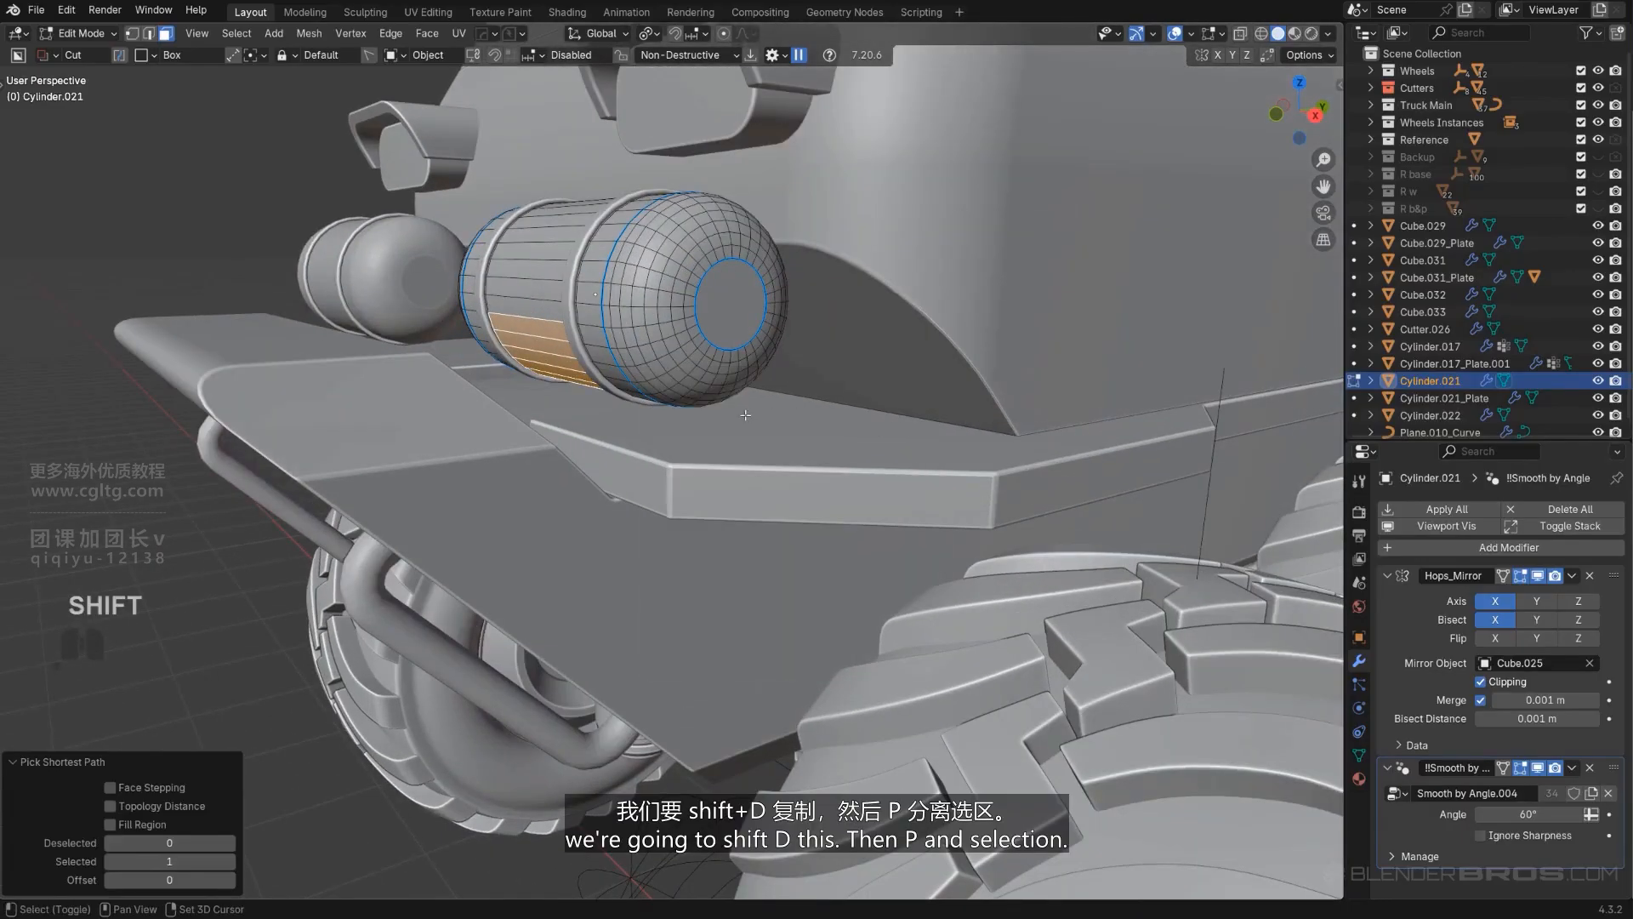
pyautogui.hotkey('shift', 'd')
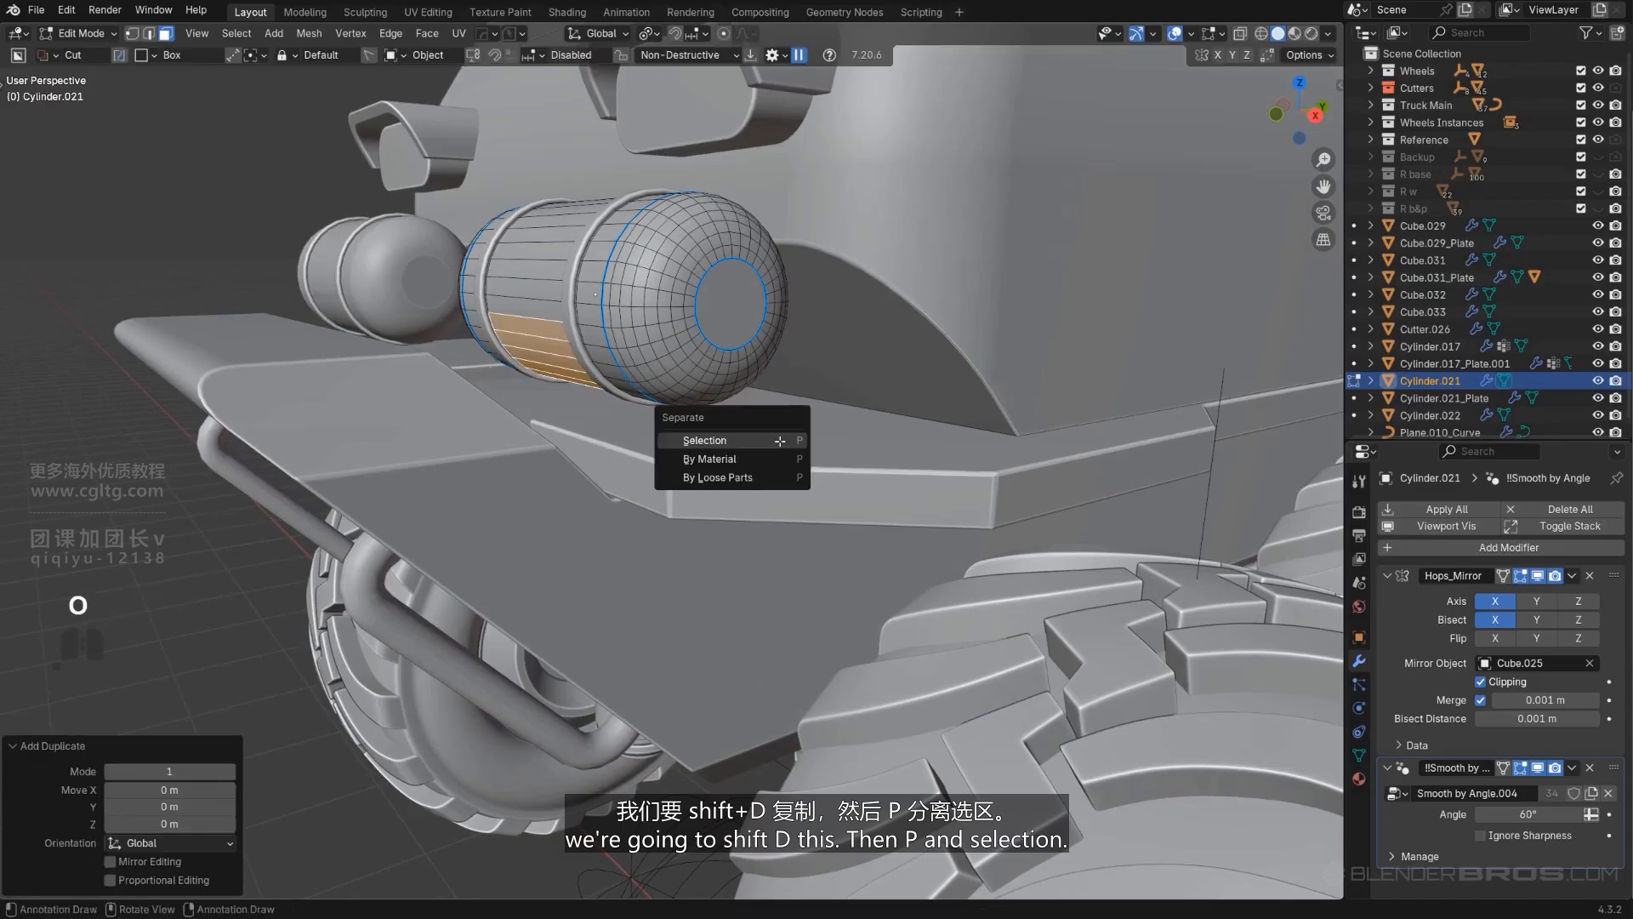
pyautogui.click(779, 440)
# Step: Isolate the separated curved underside patch in local view
pyautogui.press('/')
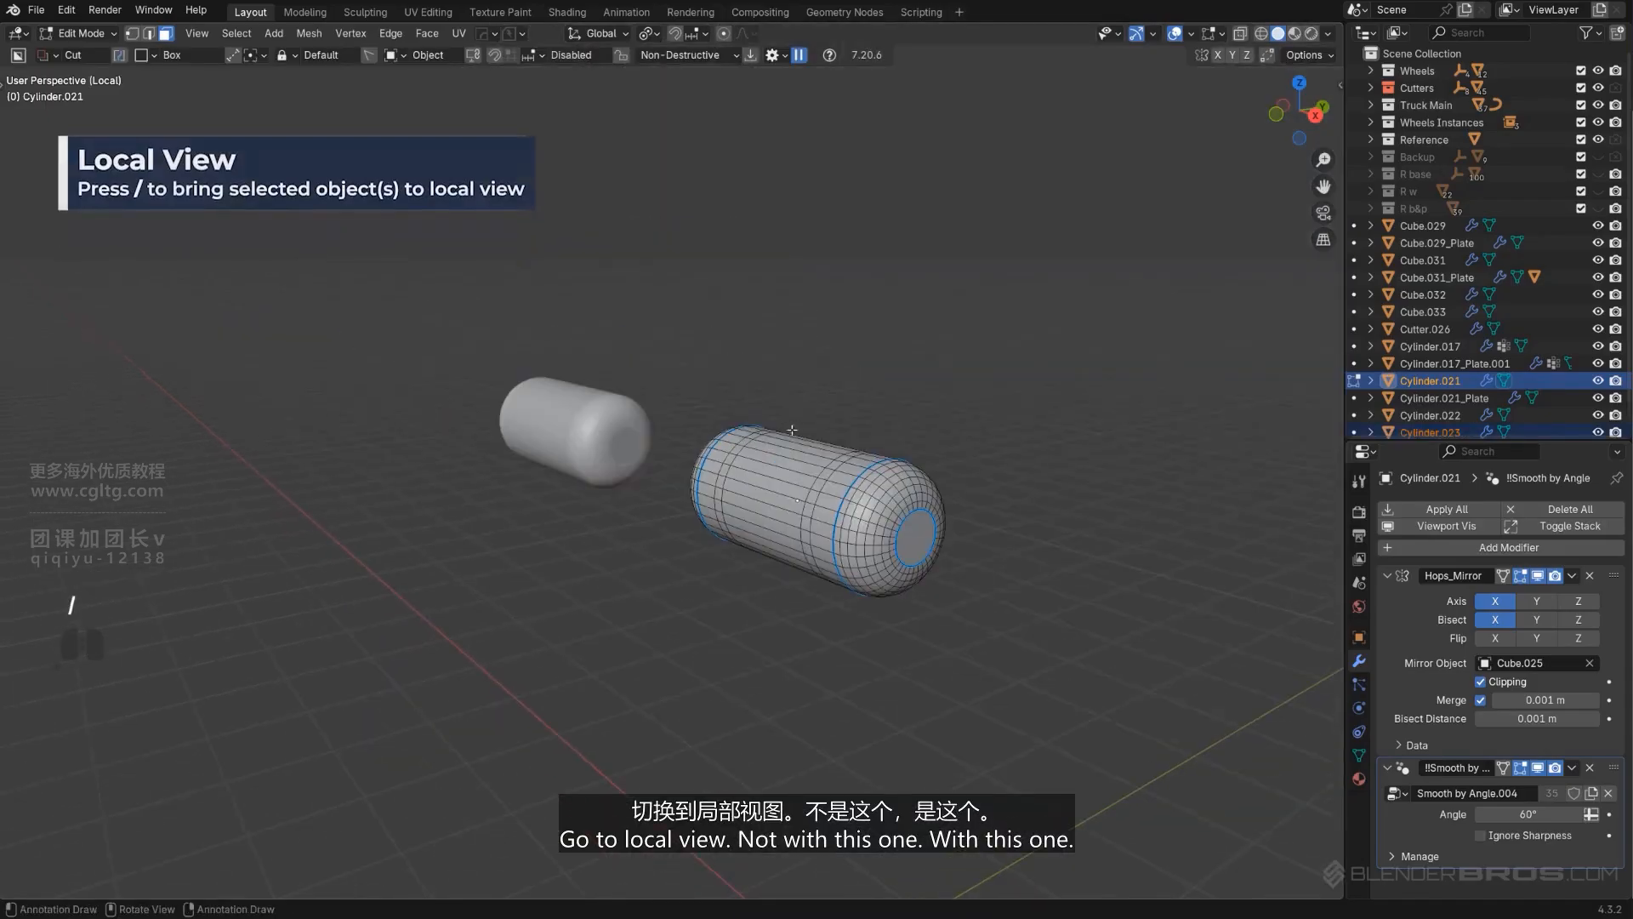
pyautogui.press('/')
pyautogui.press('Tab')
pyautogui.click(565, 376)
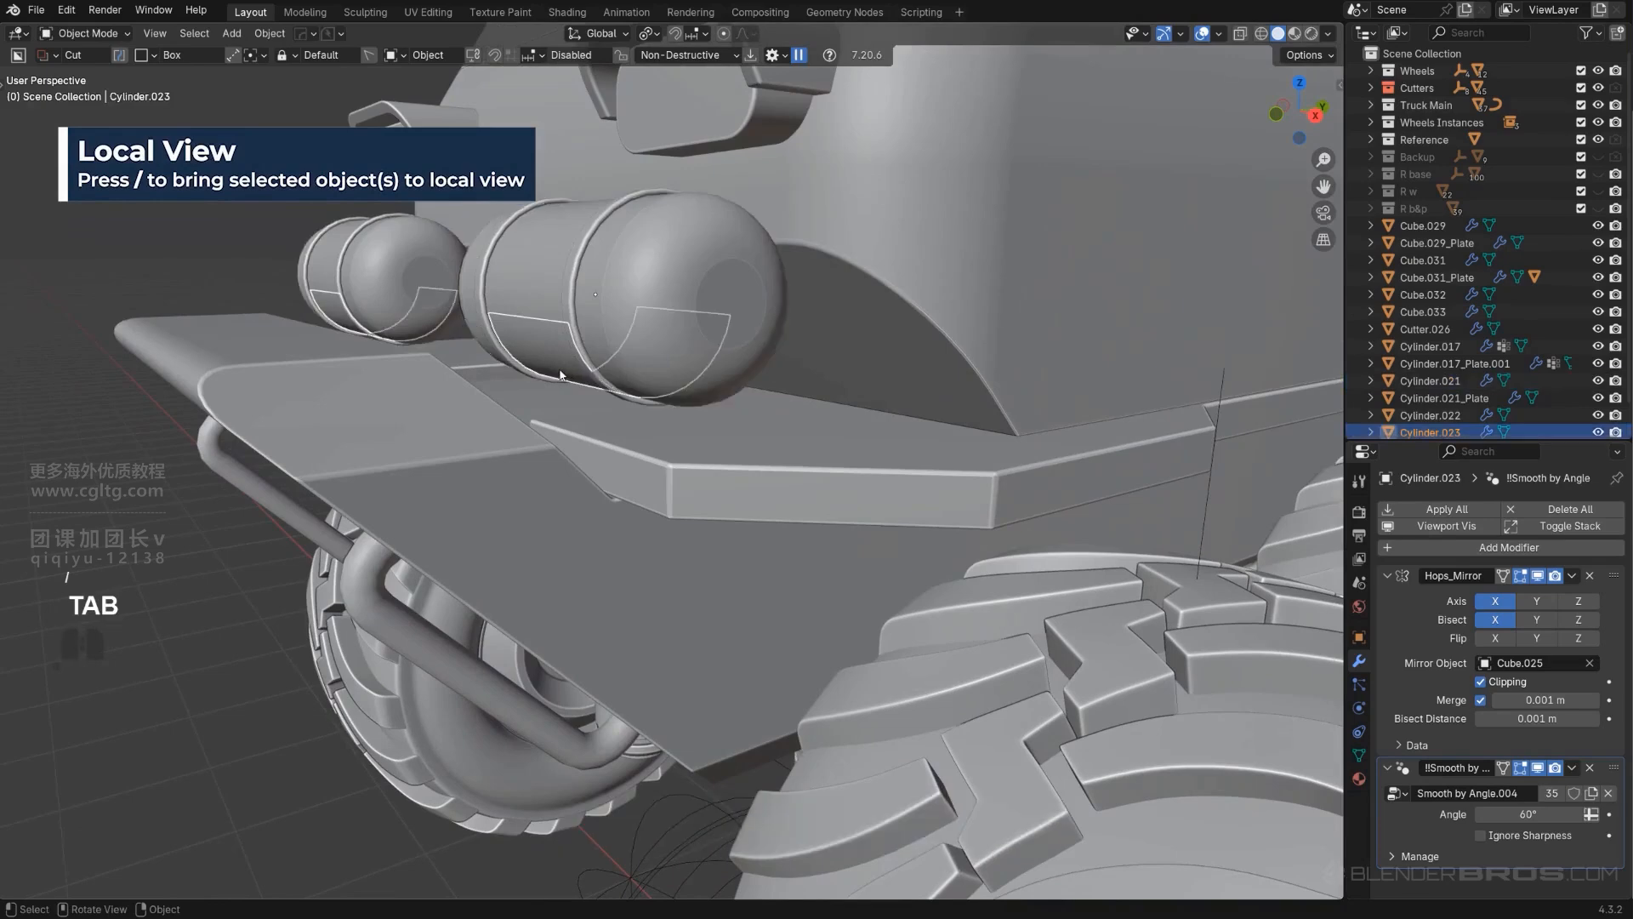
pyautogui.press('/')
pyautogui.keyDown('alt'); pyautogui.moveTo(705, 348); pyautogui.dragTo(664, 351, button='middle'); pyautogui.keyUp('alt')
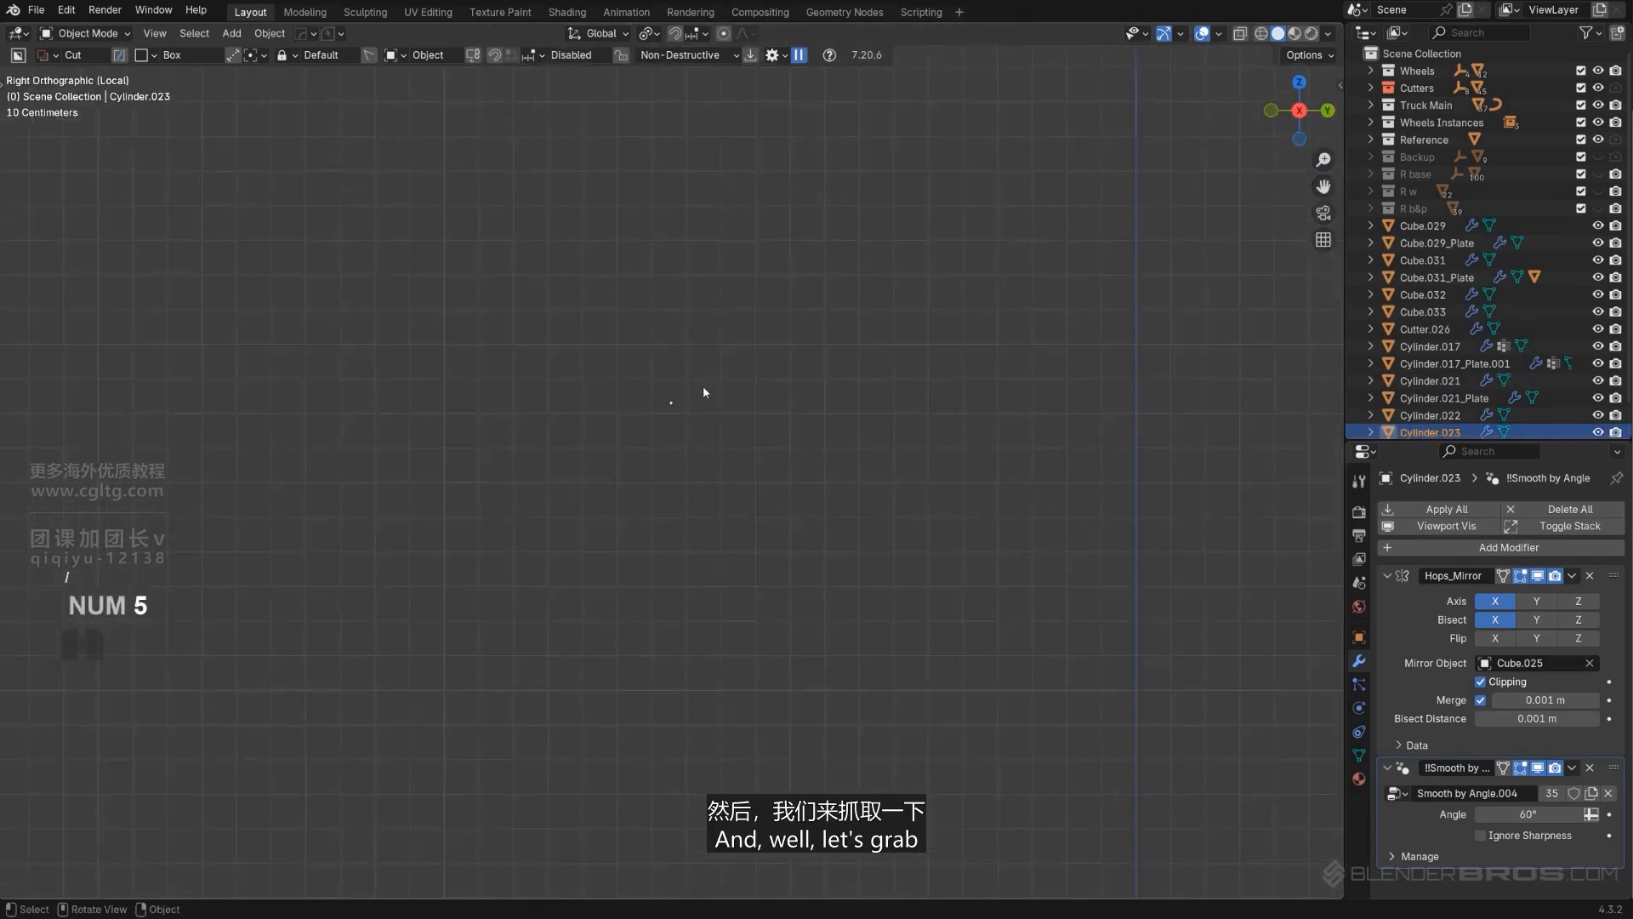
# Step: Extrude the curved patch's two outer edges straight down along Z about 0.18 m and lower them further beneath the curve
pyautogui.press('Tab')
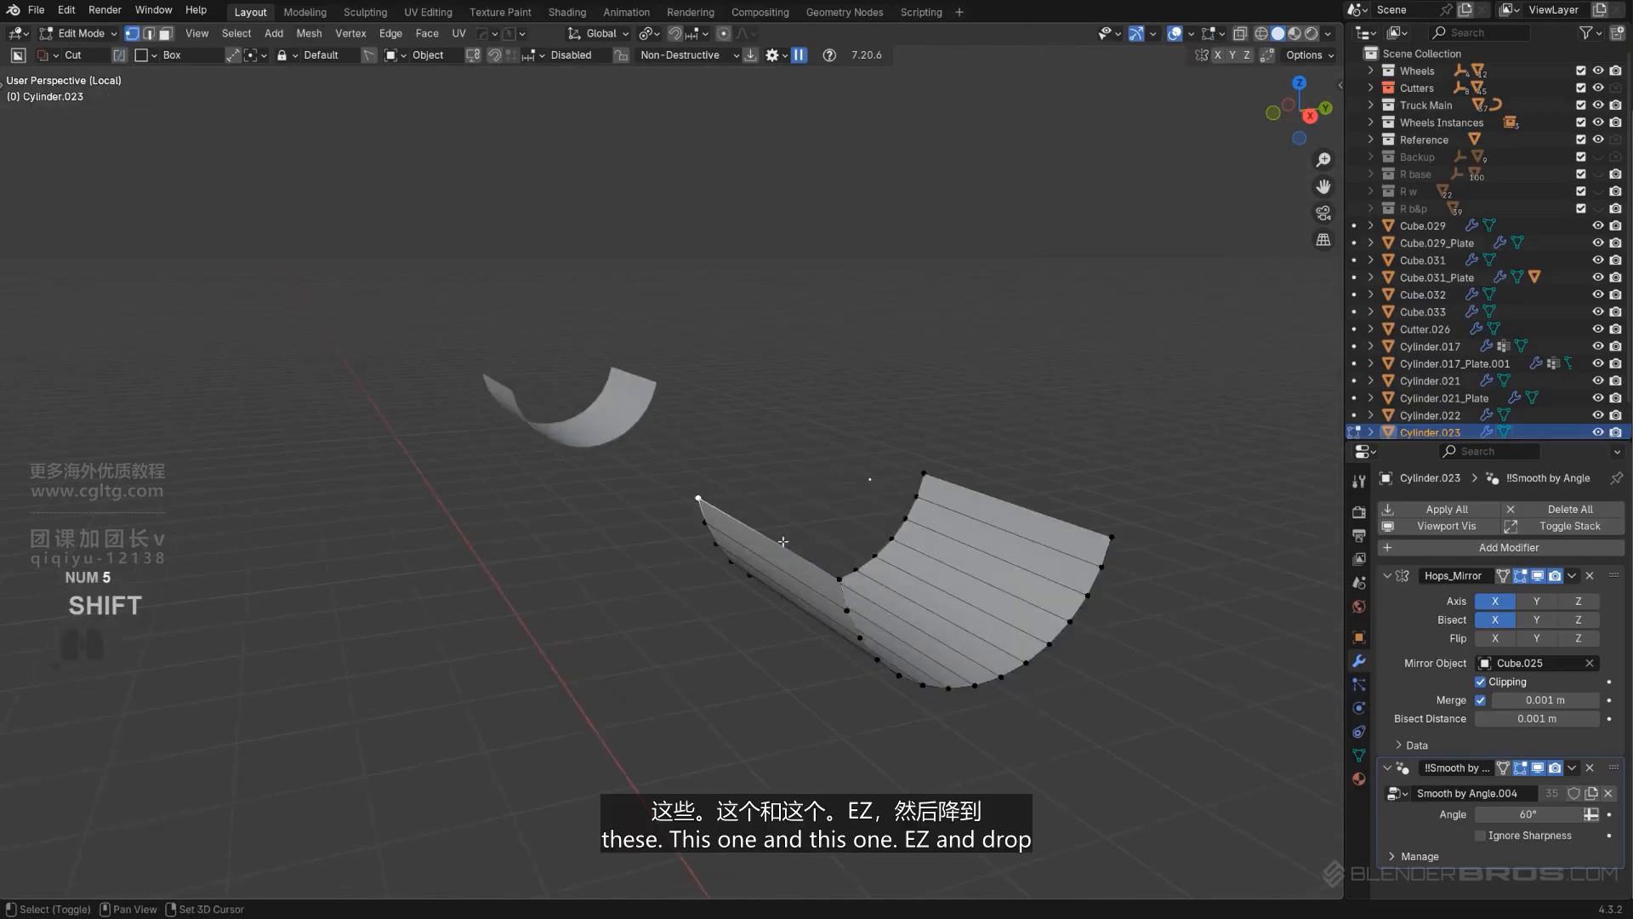
pyautogui.keyDown('shift'); pyautogui.click(824, 574); pyautogui.keyUp('shift')
pyautogui.keyDown('shift'); pyautogui.moveTo(983, 565); pyautogui.dragTo(809, 521, button='middle'); pyautogui.keyUp('shift')
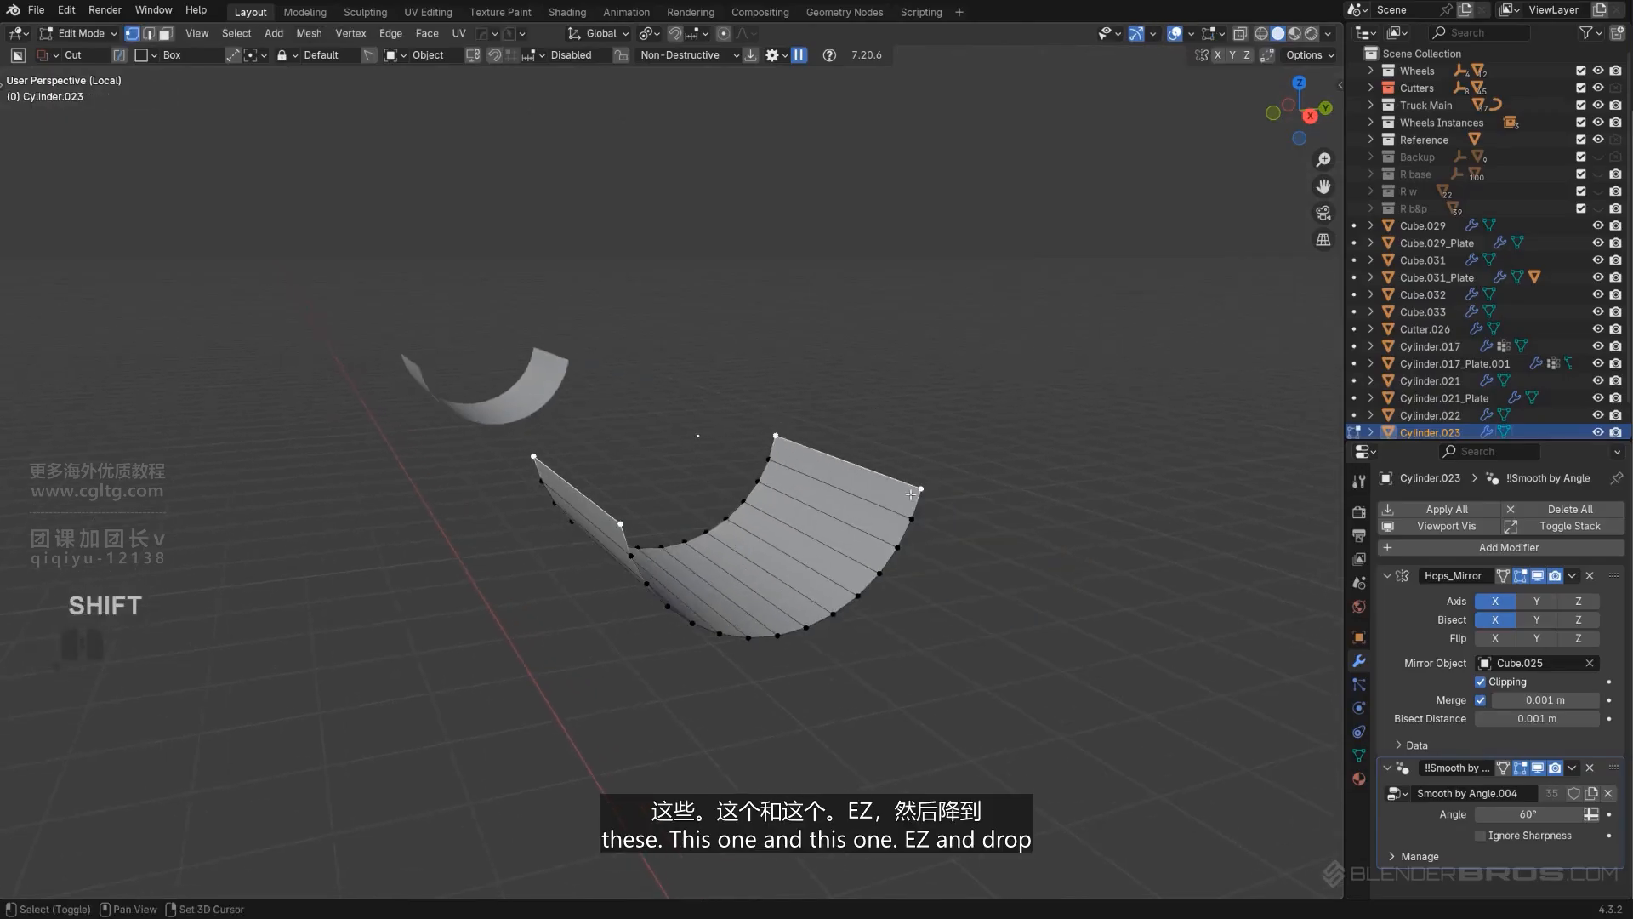
pyautogui.keyDown('shift'); pyautogui.moveTo(970, 520); pyautogui.dragTo(934, 481, button='middle'); pyautogui.keyUp('shift')
pyautogui.press('e')
pyautogui.press('z')
pyautogui.click(963, 575)
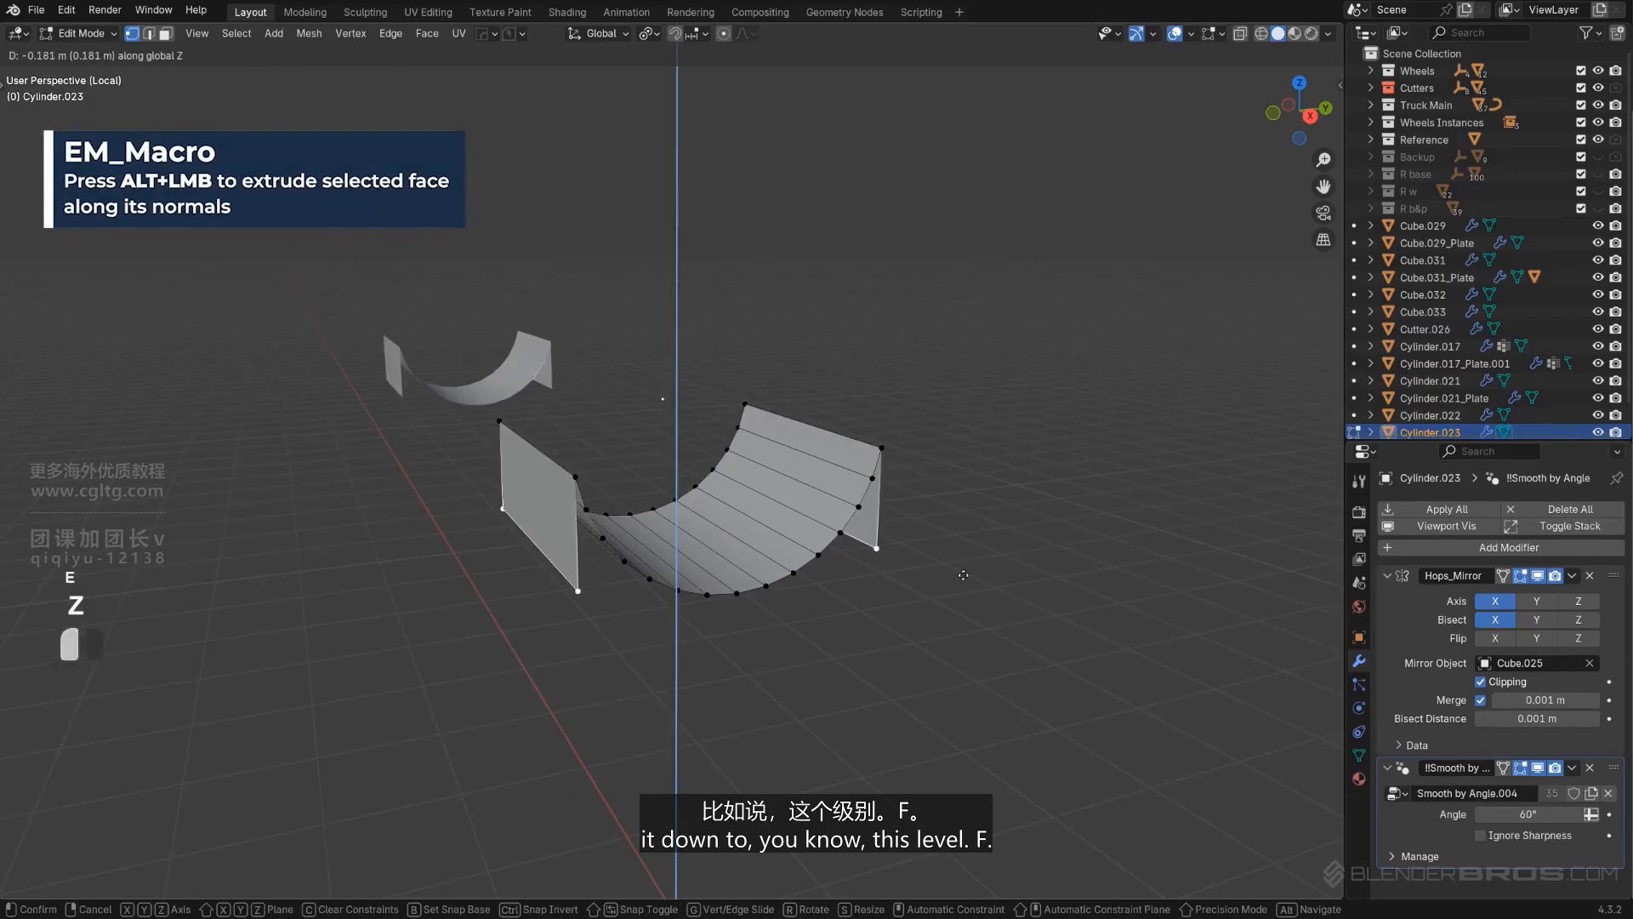
pyautogui.moveTo(963, 575); pyautogui.dragTo(883, 527, button='middle')
pyautogui.press('g')
pyautogui.press('z')
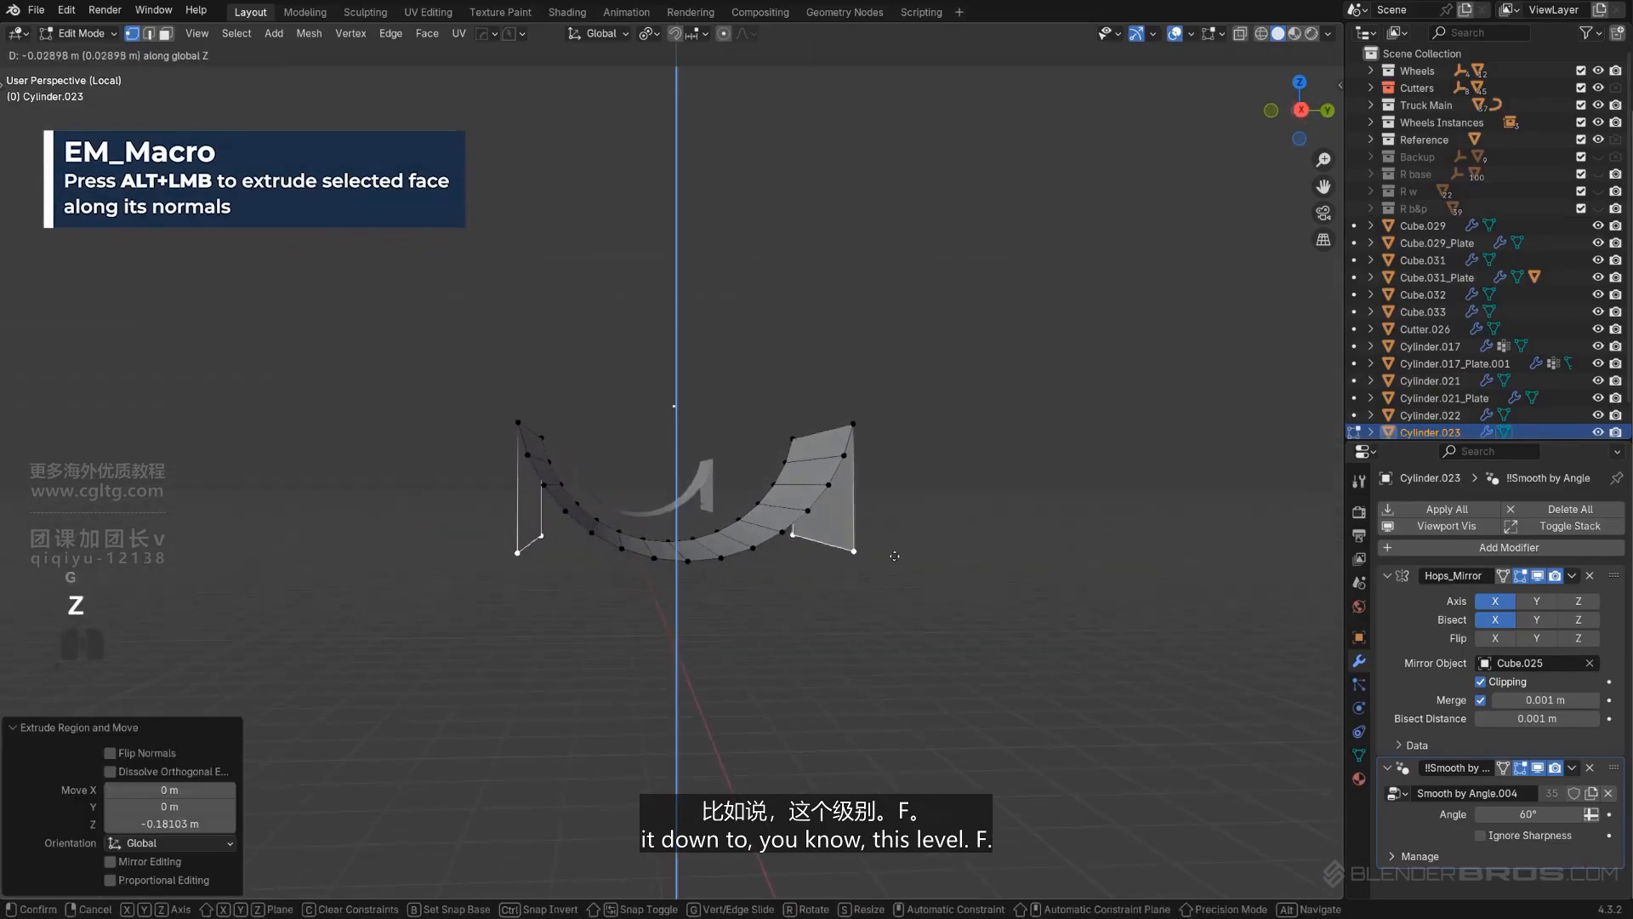
pyautogui.click(905, 600)
# Step: Fill the holder's flat bottom and both curved end openings with faces to close the block
pyautogui.press('f')
pyautogui.moveTo(905, 604); pyautogui.dragTo(831, 548, button='middle')
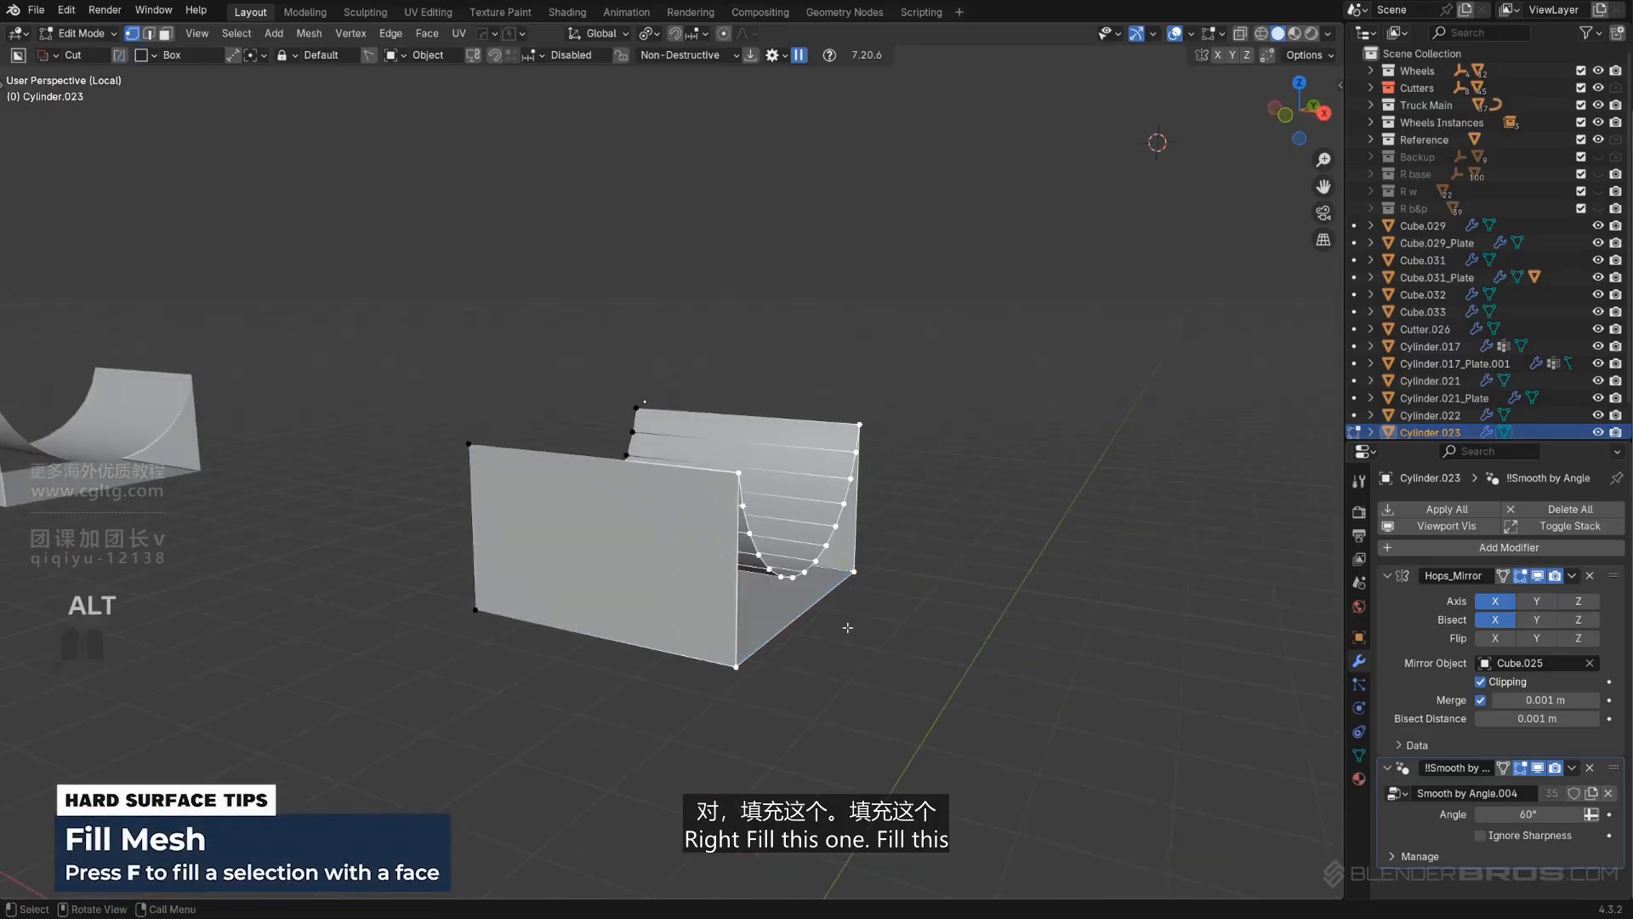
pyautogui.press('f')
pyautogui.moveTo(848, 628)
pyautogui.mouseDown(button='middle')
pyautogui.moveTo(767, 754)
pyautogui.moveTo(911, 575)
pyautogui.moveTo(706, 529)
pyautogui.moveTo(649, 455)
pyautogui.mouseUp(button='middle')
pyautogui.press('f')
# Step: Cut off the holder's pointed upper tips with a box cut about 0.860 by 0.162 m
pyautogui.press('KP_5')
pyautogui.press('Tab')
pyautogui.scroll(1, 705, 525)
pyautogui.moveTo(366, 448)
pyautogui.mouseDown()
pyautogui.moveTo(500, 506)
pyautogui.moveTo(970, 562)
pyautogui.mouseUp()
pyautogui.moveTo(970, 561); pyautogui.dragTo(849, 531, button='middle')
pyautogui.press('KP_5')
# Step: Add a three-segment angle-limited bevel to the holder's edges
pyautogui.press('q')
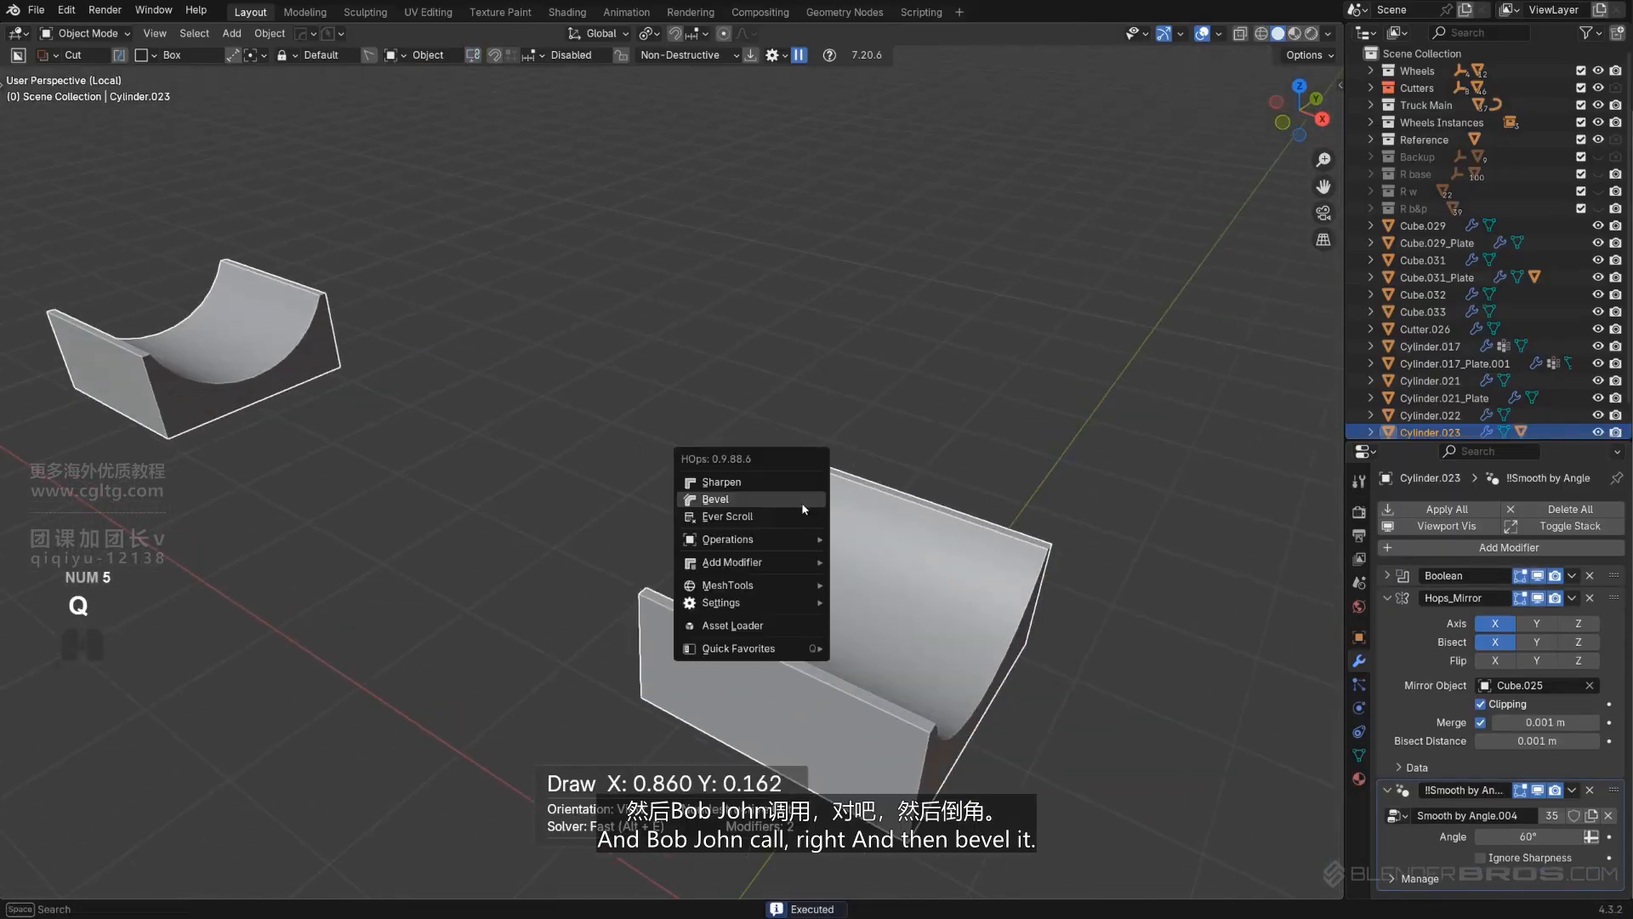
pyautogui.click(783, 501)
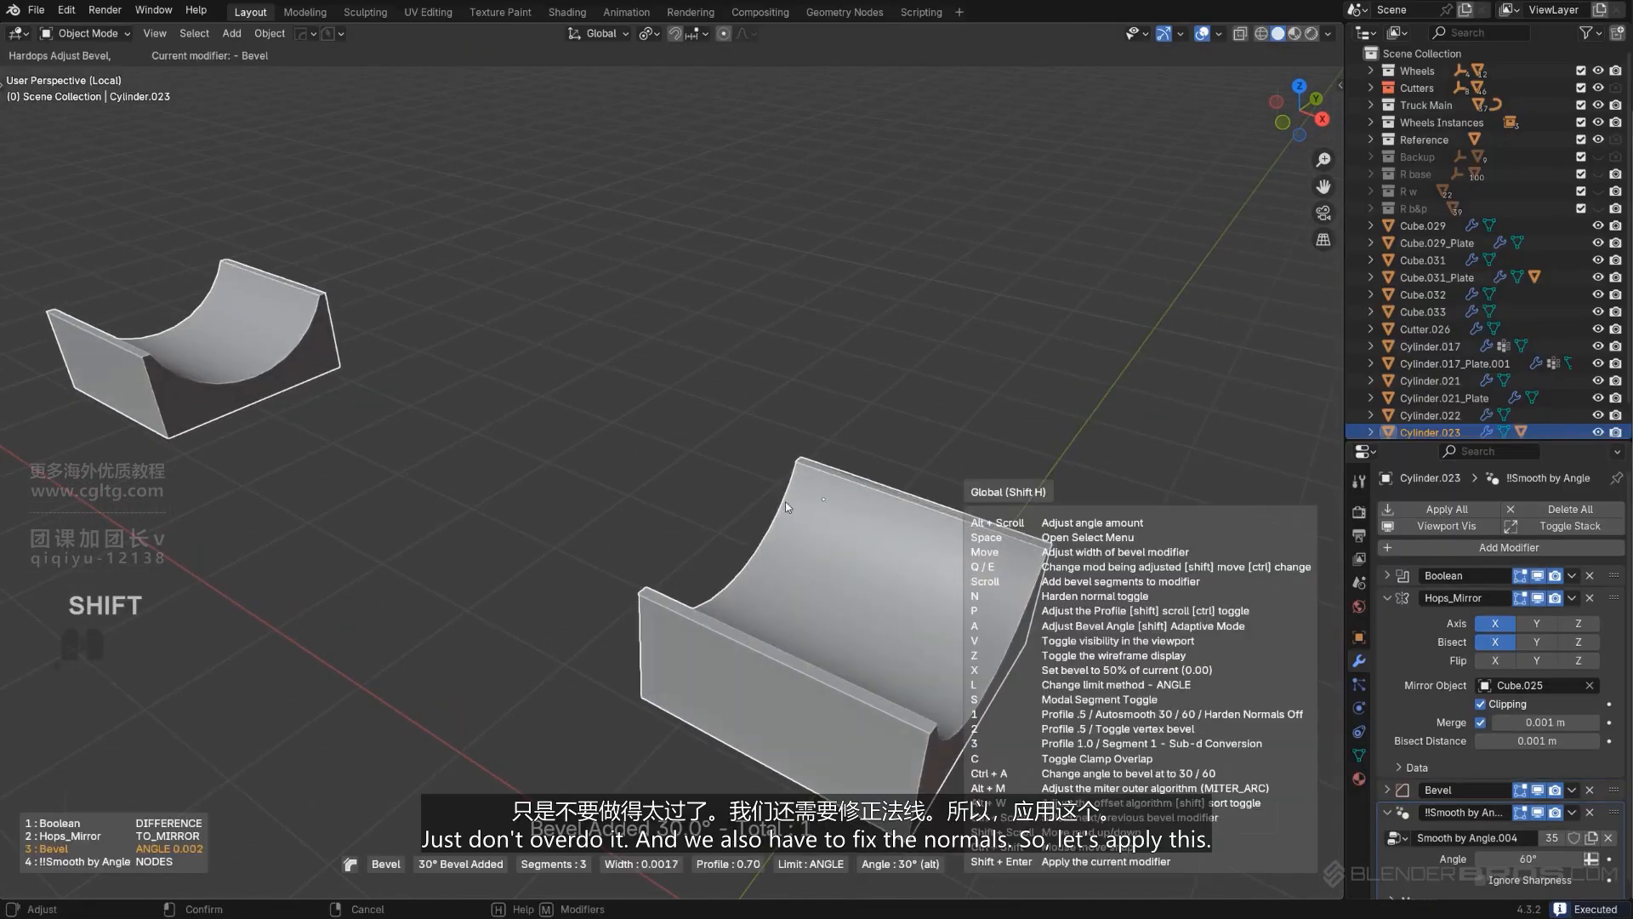
pyautogui.click(788, 500)
# Step: Apply the holder's boolean cut with Csharp sharpening and recalculate the normals of all its faces to the outside
pyautogui.scroll(4, 788, 501)
pyautogui.press('Tab')
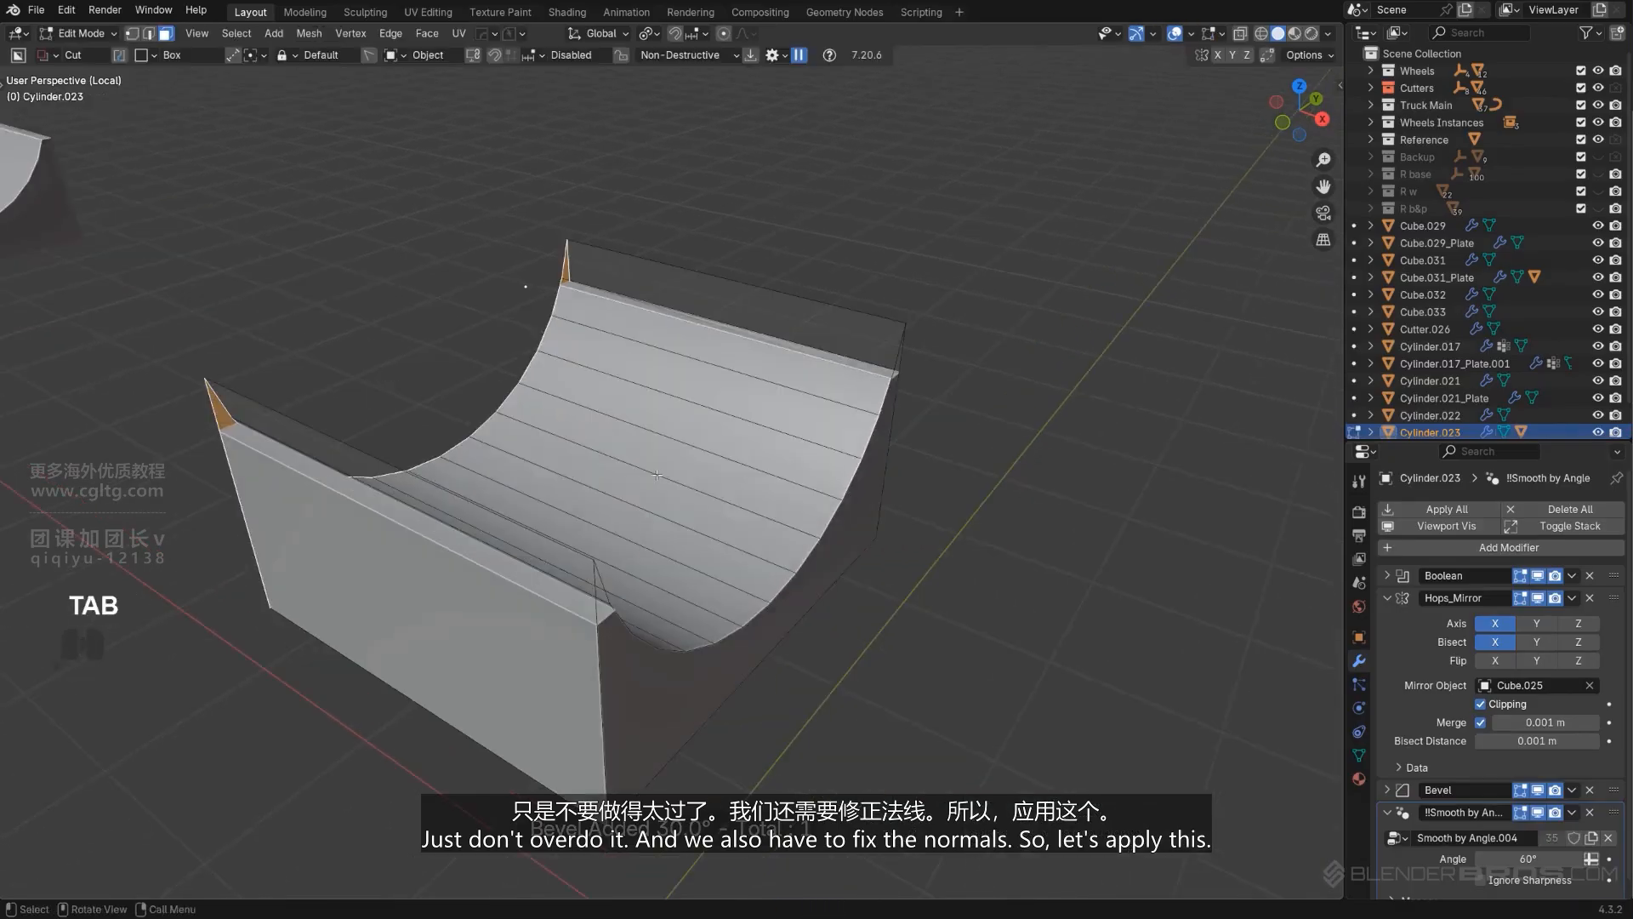
pyautogui.press('q')
pyautogui.keyDown('ctrl'); pyautogui.click(691, 340); pyautogui.keyUp('ctrl')
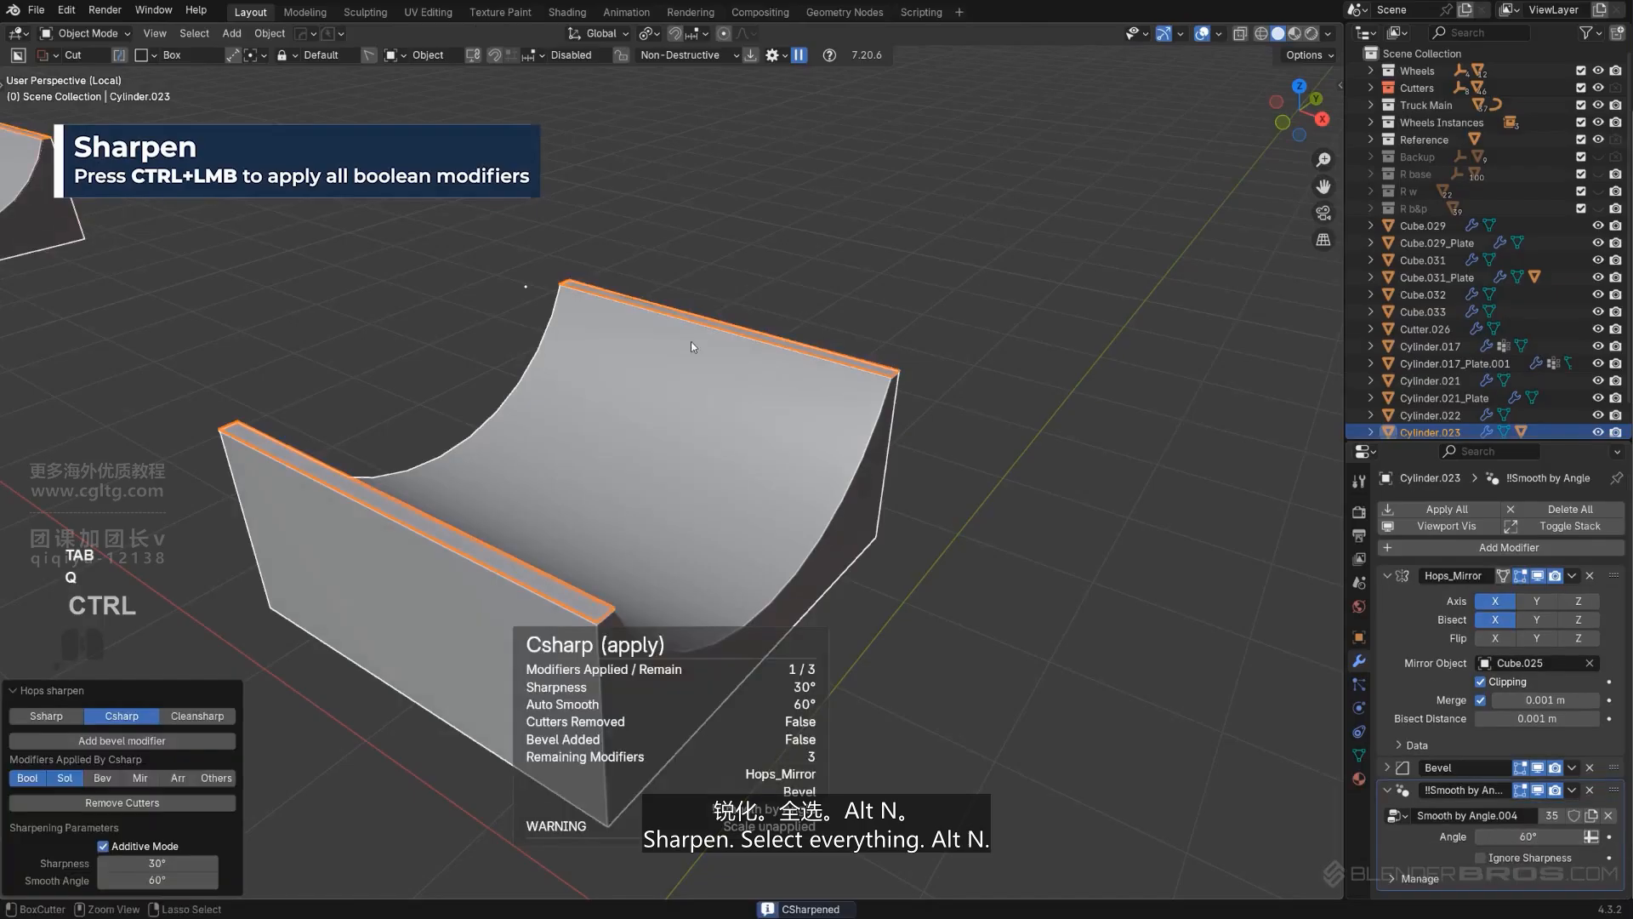
pyautogui.press('Tab')
pyautogui.press('a')
pyautogui.hotkey('alt', 'n')
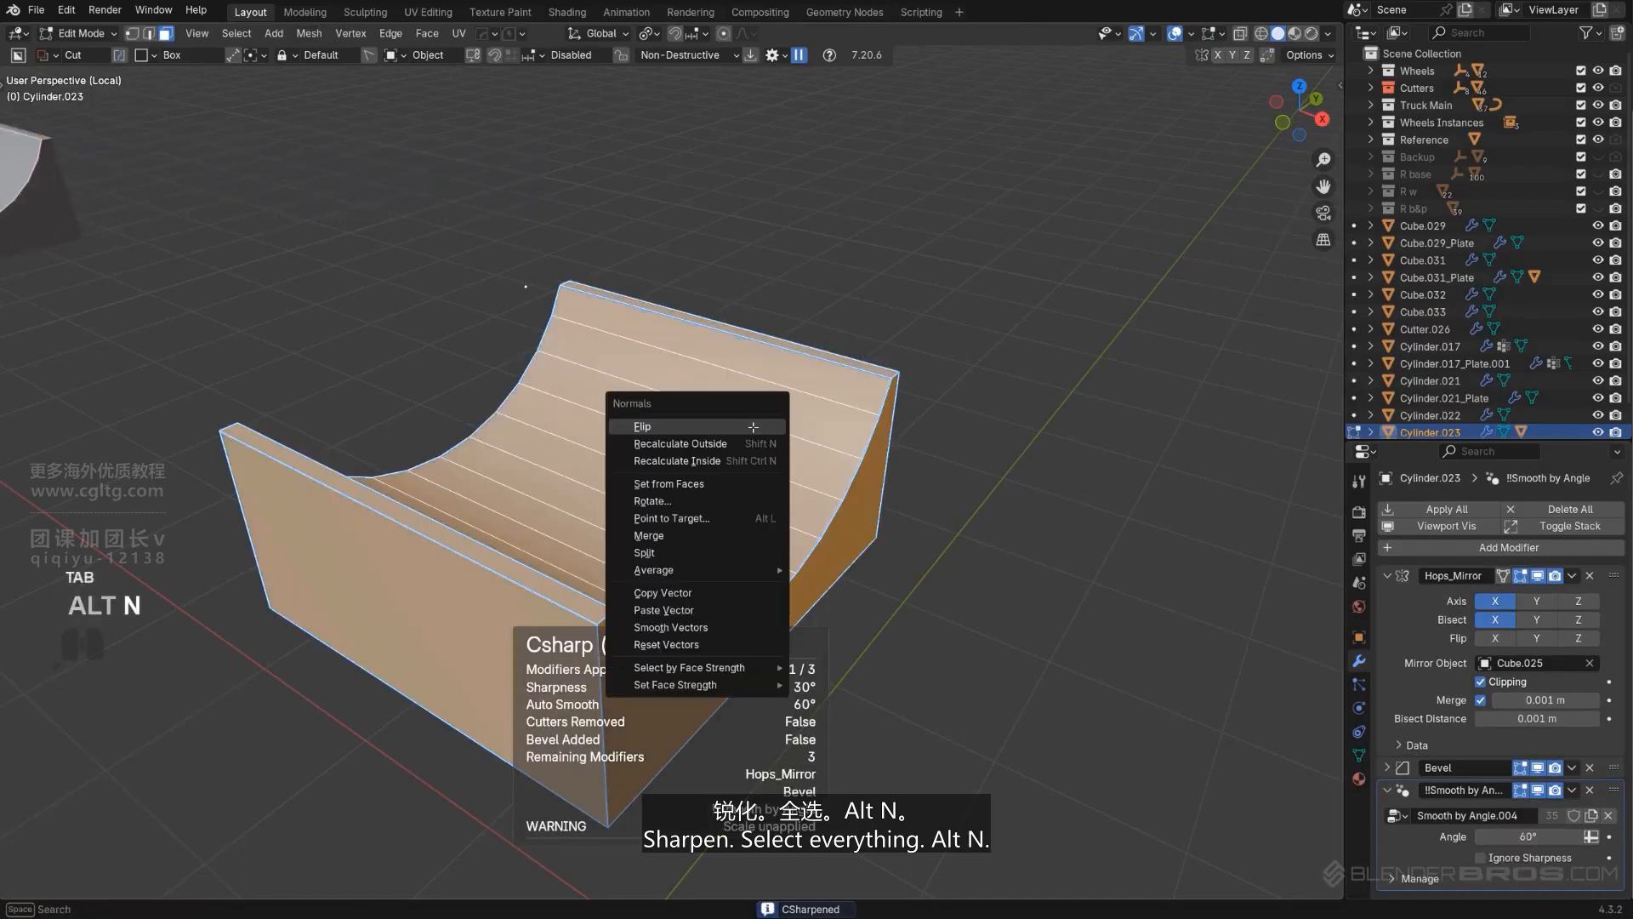
pyautogui.click(730, 443)
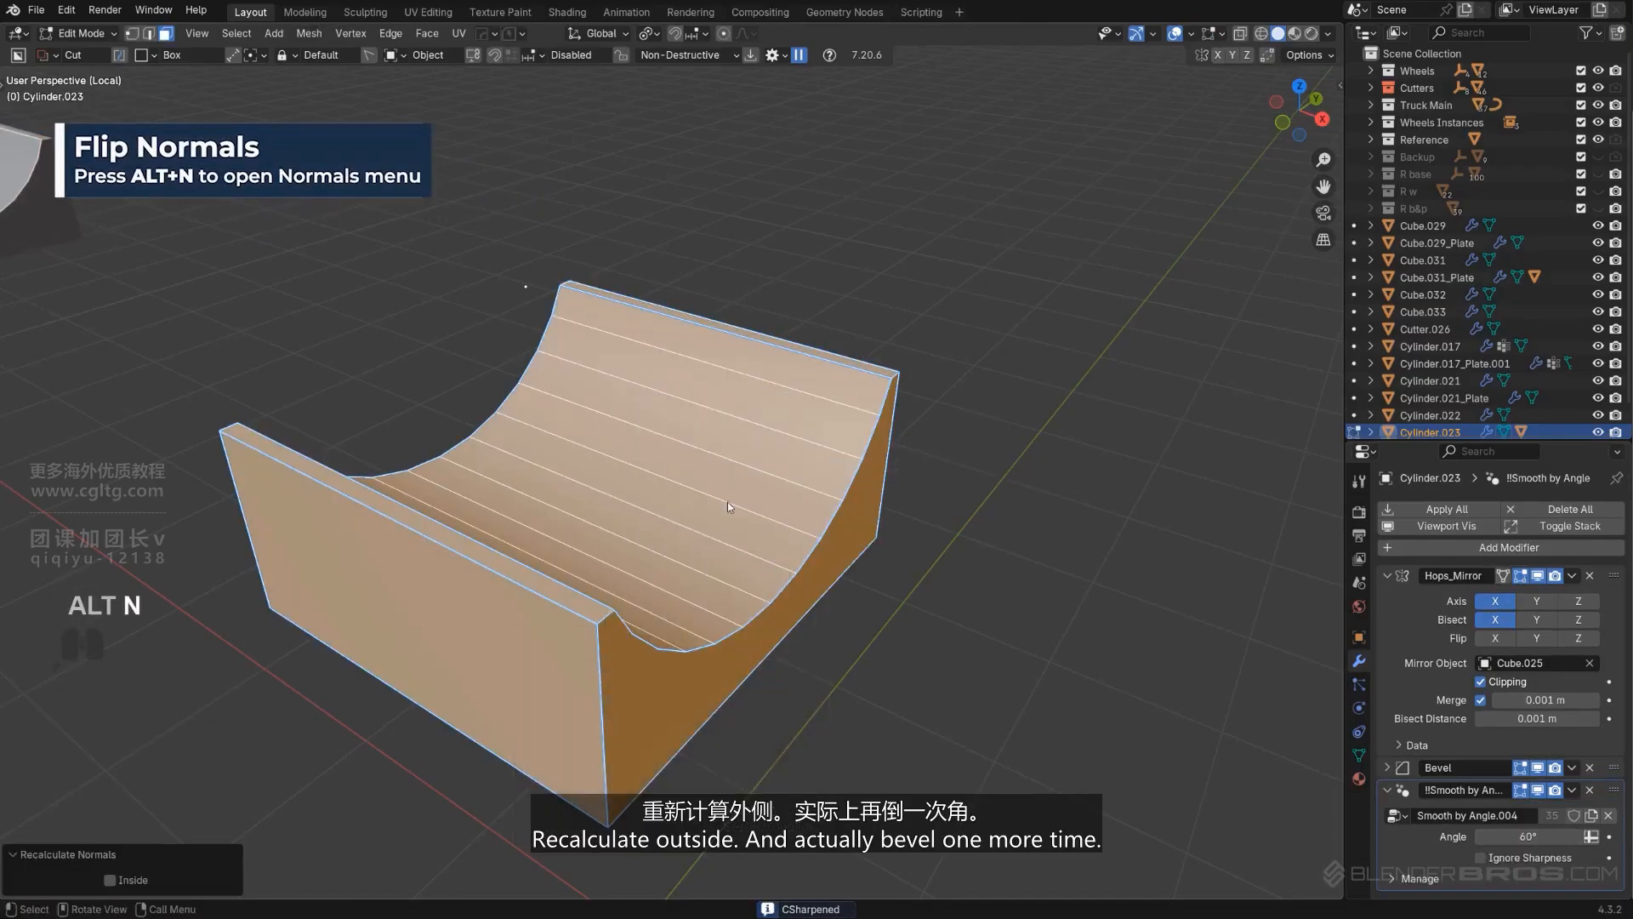
# Step: Set the holder's bevel width to about 0.0057 m with three segments and leave local view
pyautogui.press('Tab')
pyautogui.press('q')
pyautogui.click(724, 453)
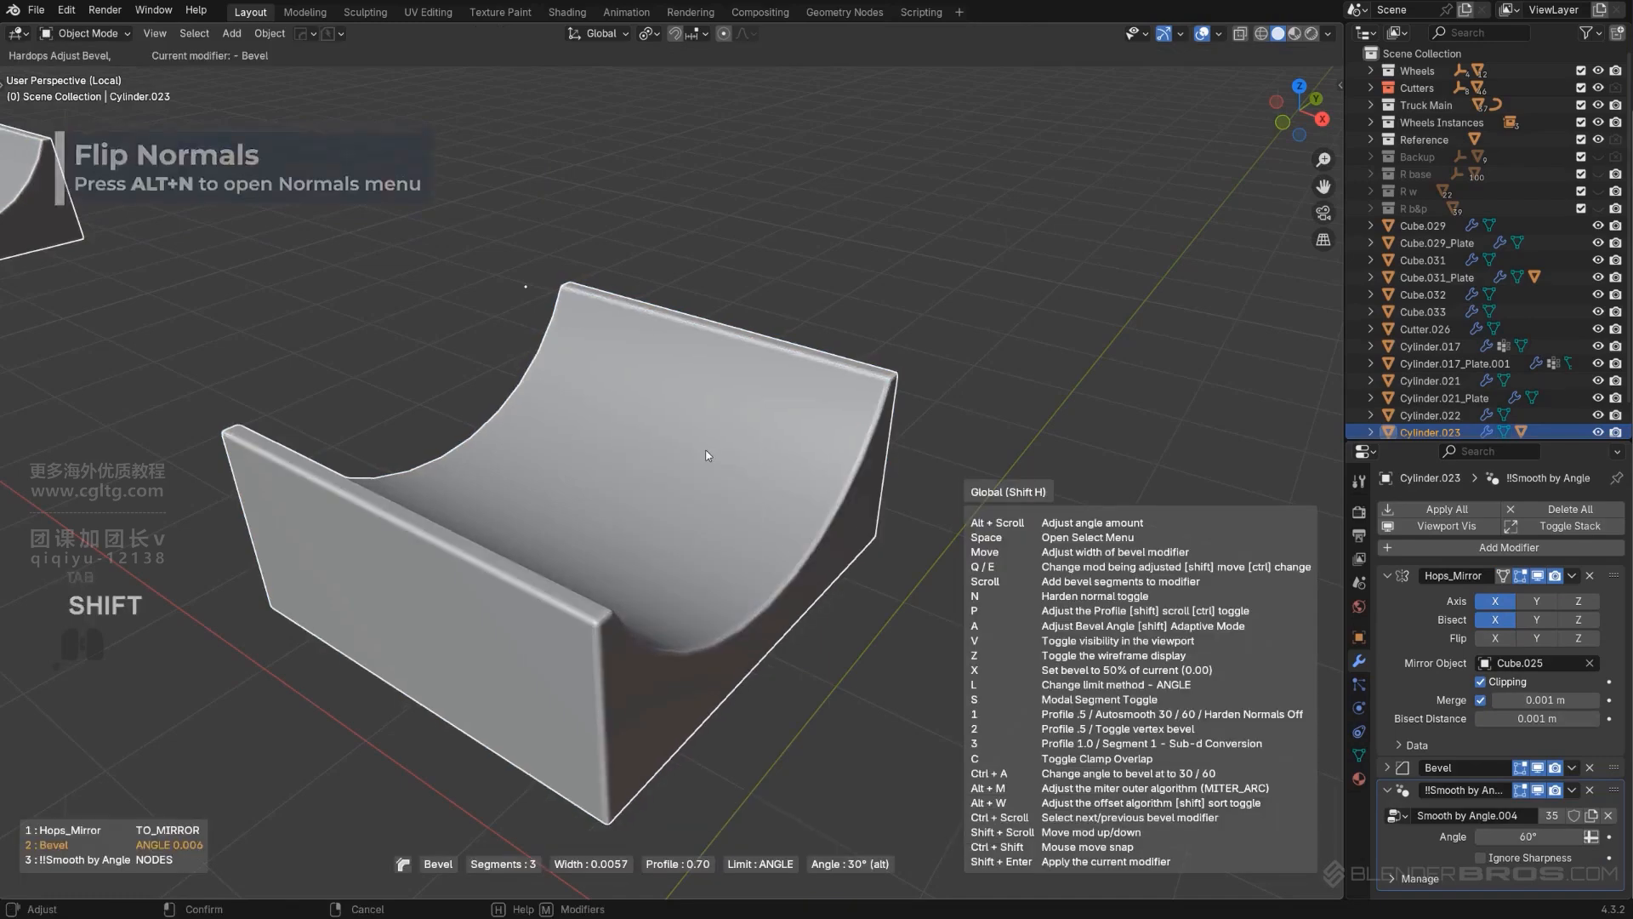
pyautogui.click(707, 447)
pyautogui.scroll(-1, 707, 446)
pyautogui.press('/')
# Step: Narrow the tank holder by scaling it to 0.330 along the global X axis
pyautogui.moveTo(703, 437); pyautogui.dragTo(838, 443, button='middle')
pyautogui.scroll(5, 801, 395)
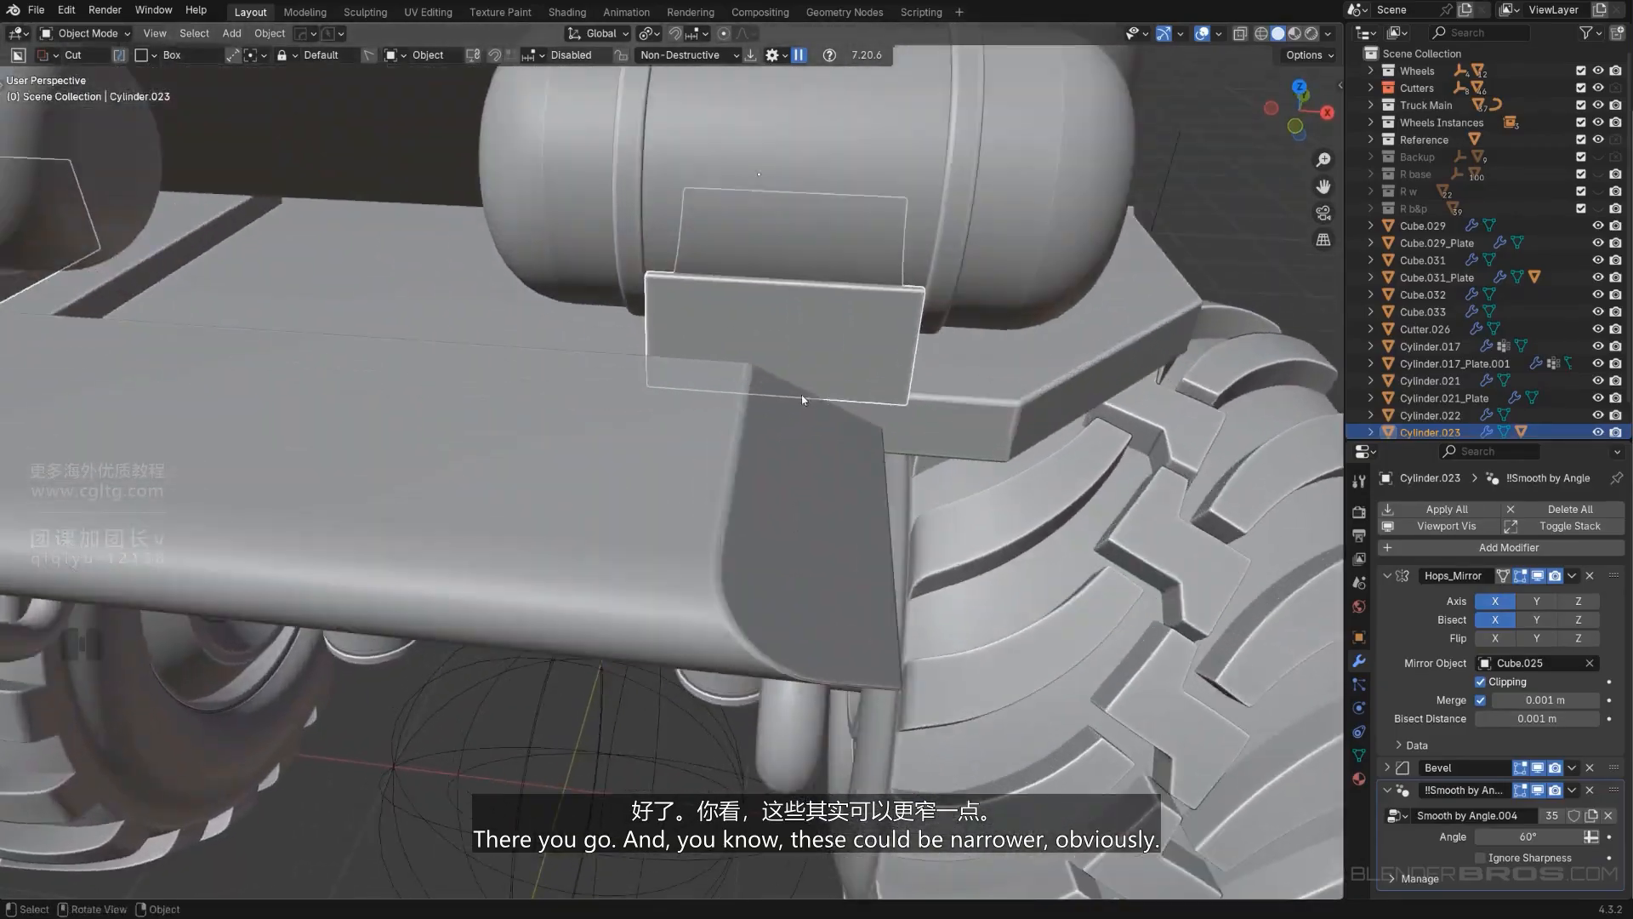
pyautogui.keyDown('shift'); pyautogui.moveTo(857, 368); pyautogui.dragTo(747, 403, button='middle'); pyautogui.keyUp('shift')
pyautogui.press('s')
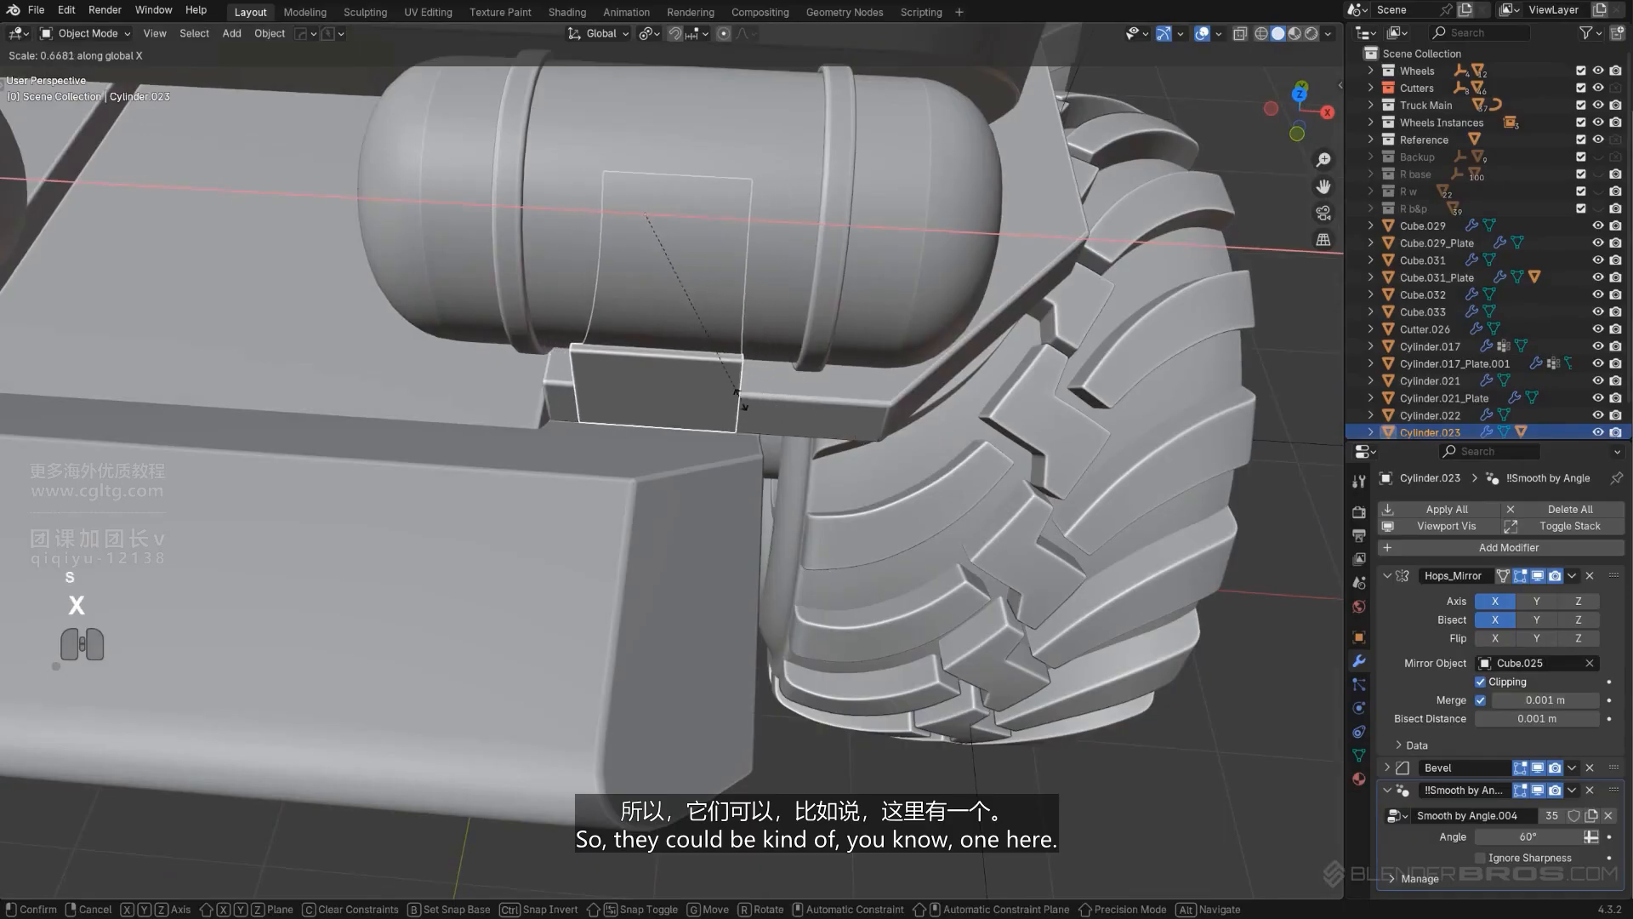
pyautogui.click(643, 311)
# Step: Move the holder about 0.119 m along negative X and duplicate it beside the original under the same tank
pyautogui.press('g')
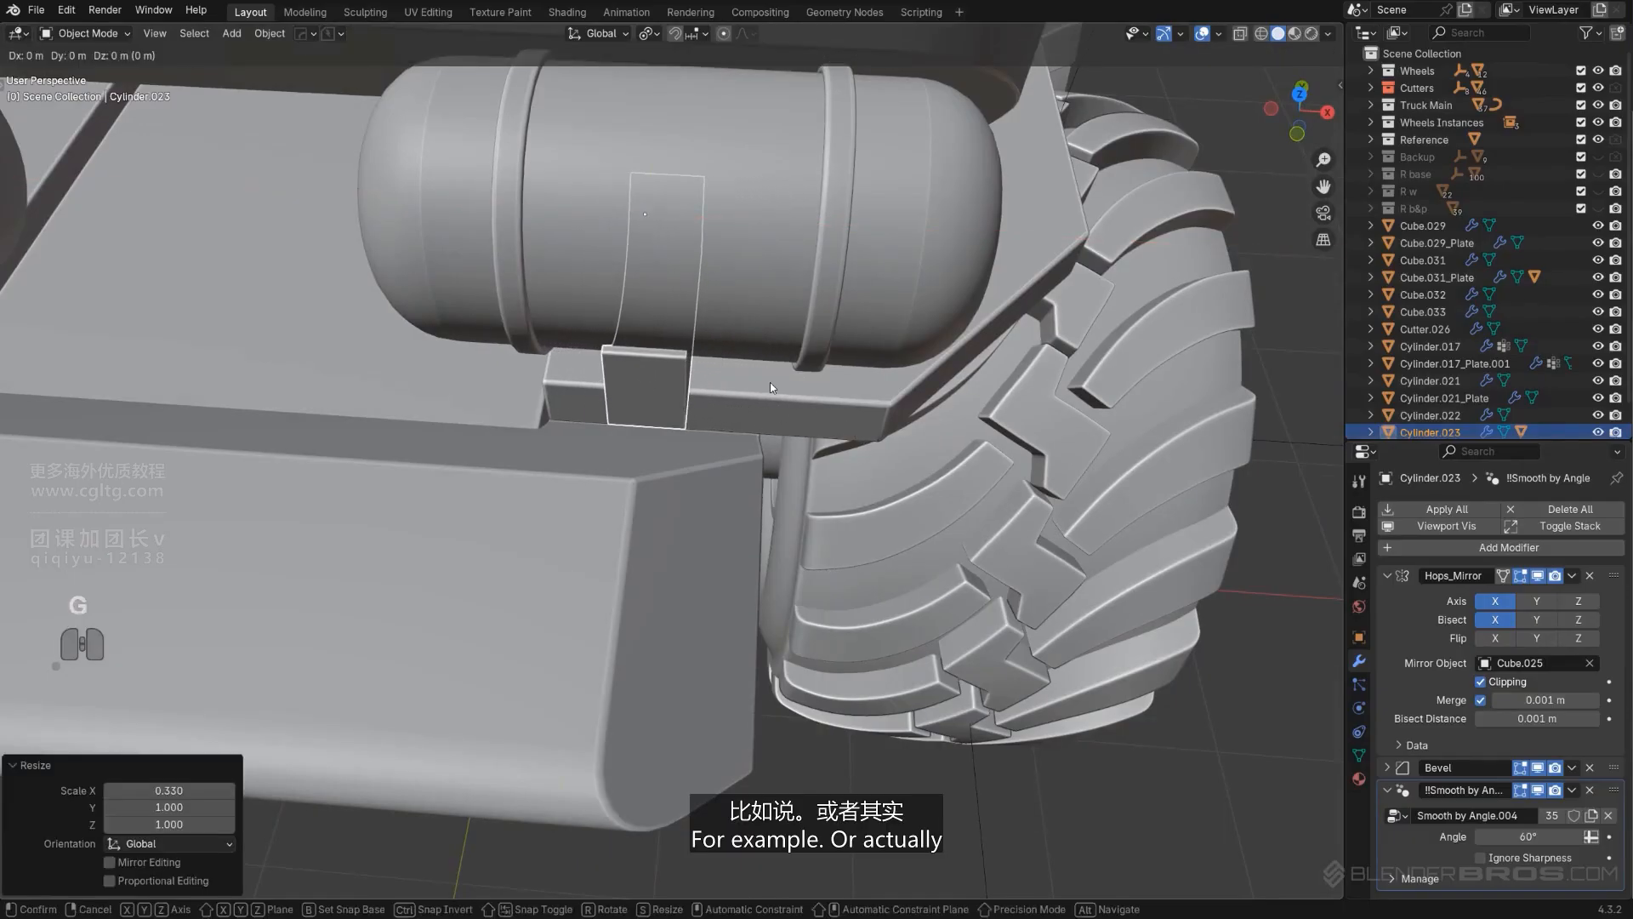
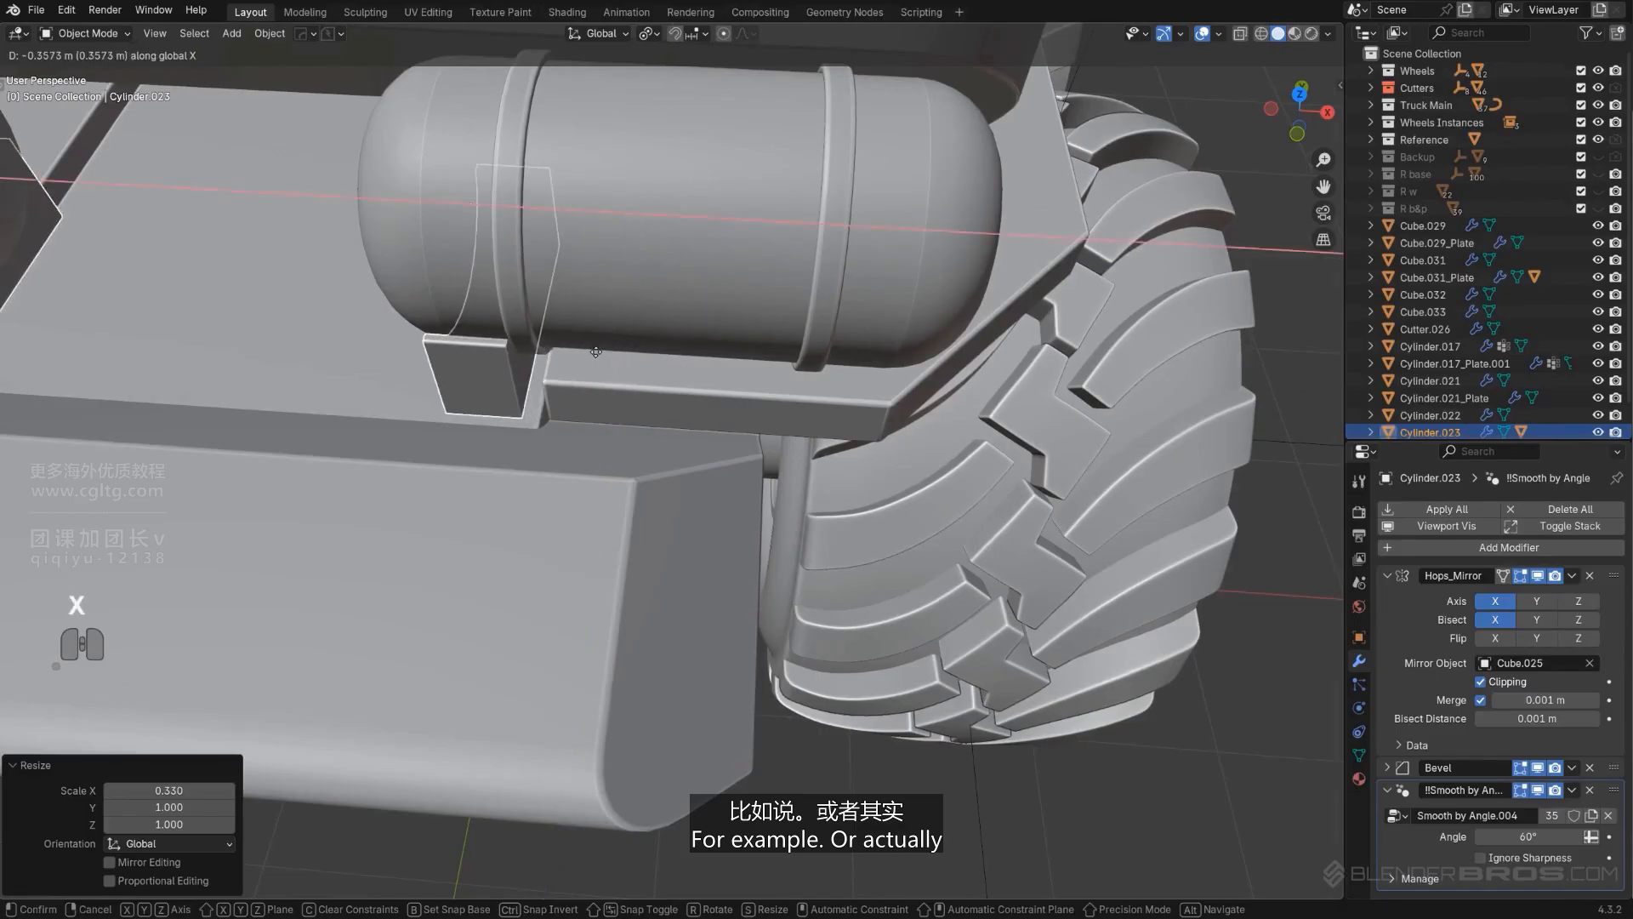
pyautogui.click(712, 376)
pyautogui.hotkey('shift', 'd')
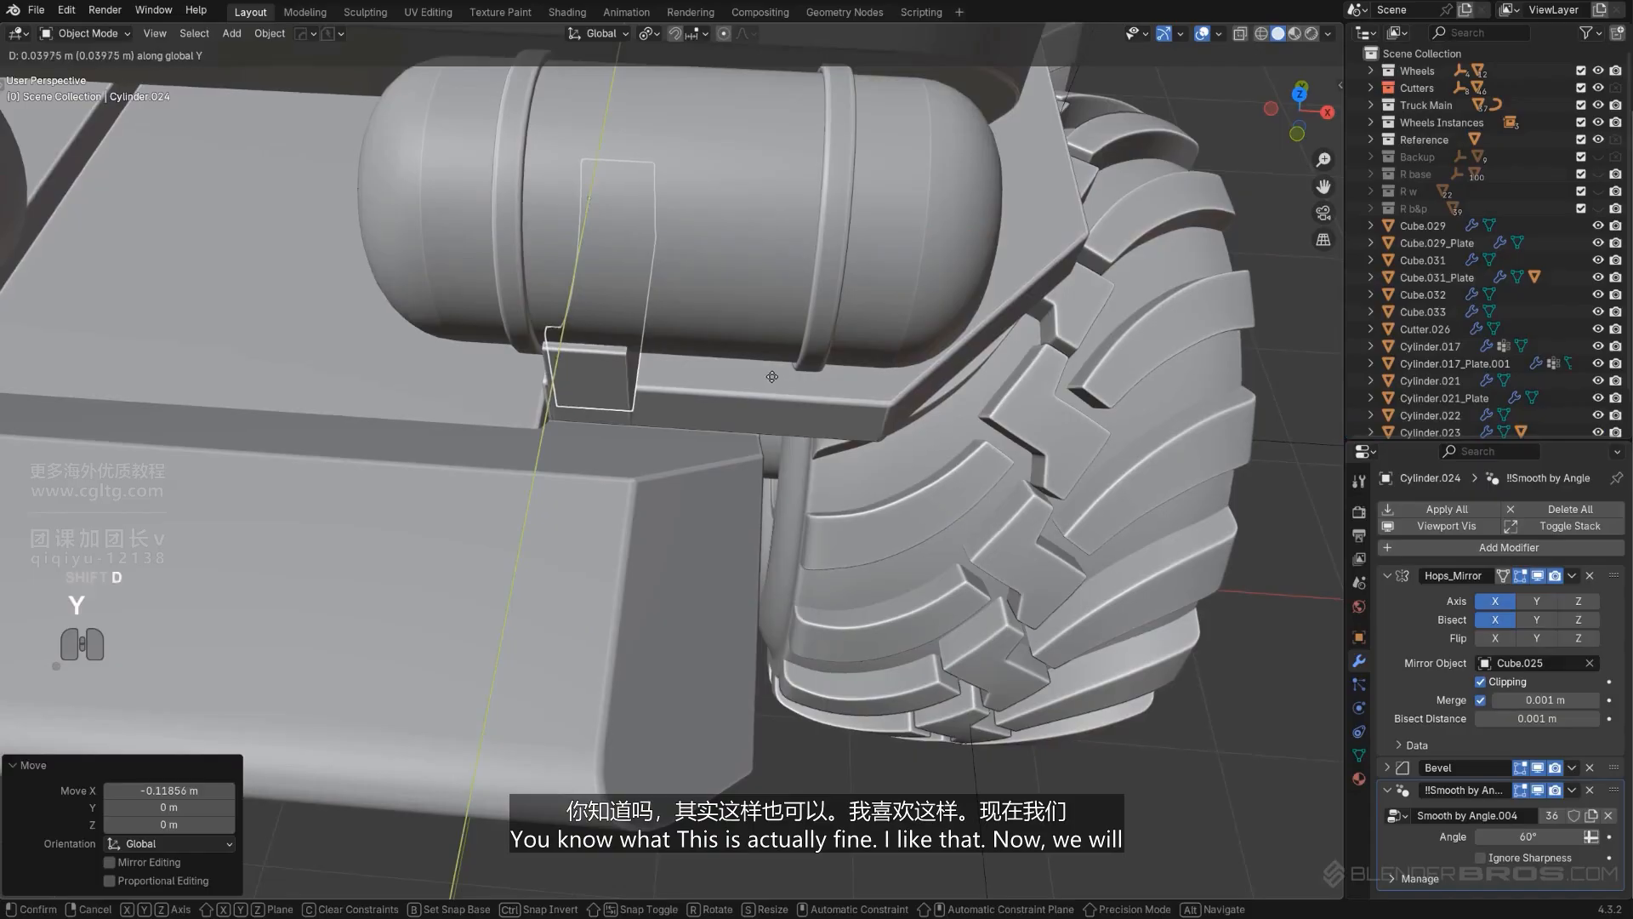
pyautogui.click(837, 385)
# Step: Open the front platform plate for editing and select its narrow front face below the tank holders
pyautogui.moveTo(837, 385); pyautogui.dragTo(666, 569, button='middle')
pyautogui.scroll(-3, 666, 570)
pyautogui.click(646, 549)
pyautogui.press('Tab')
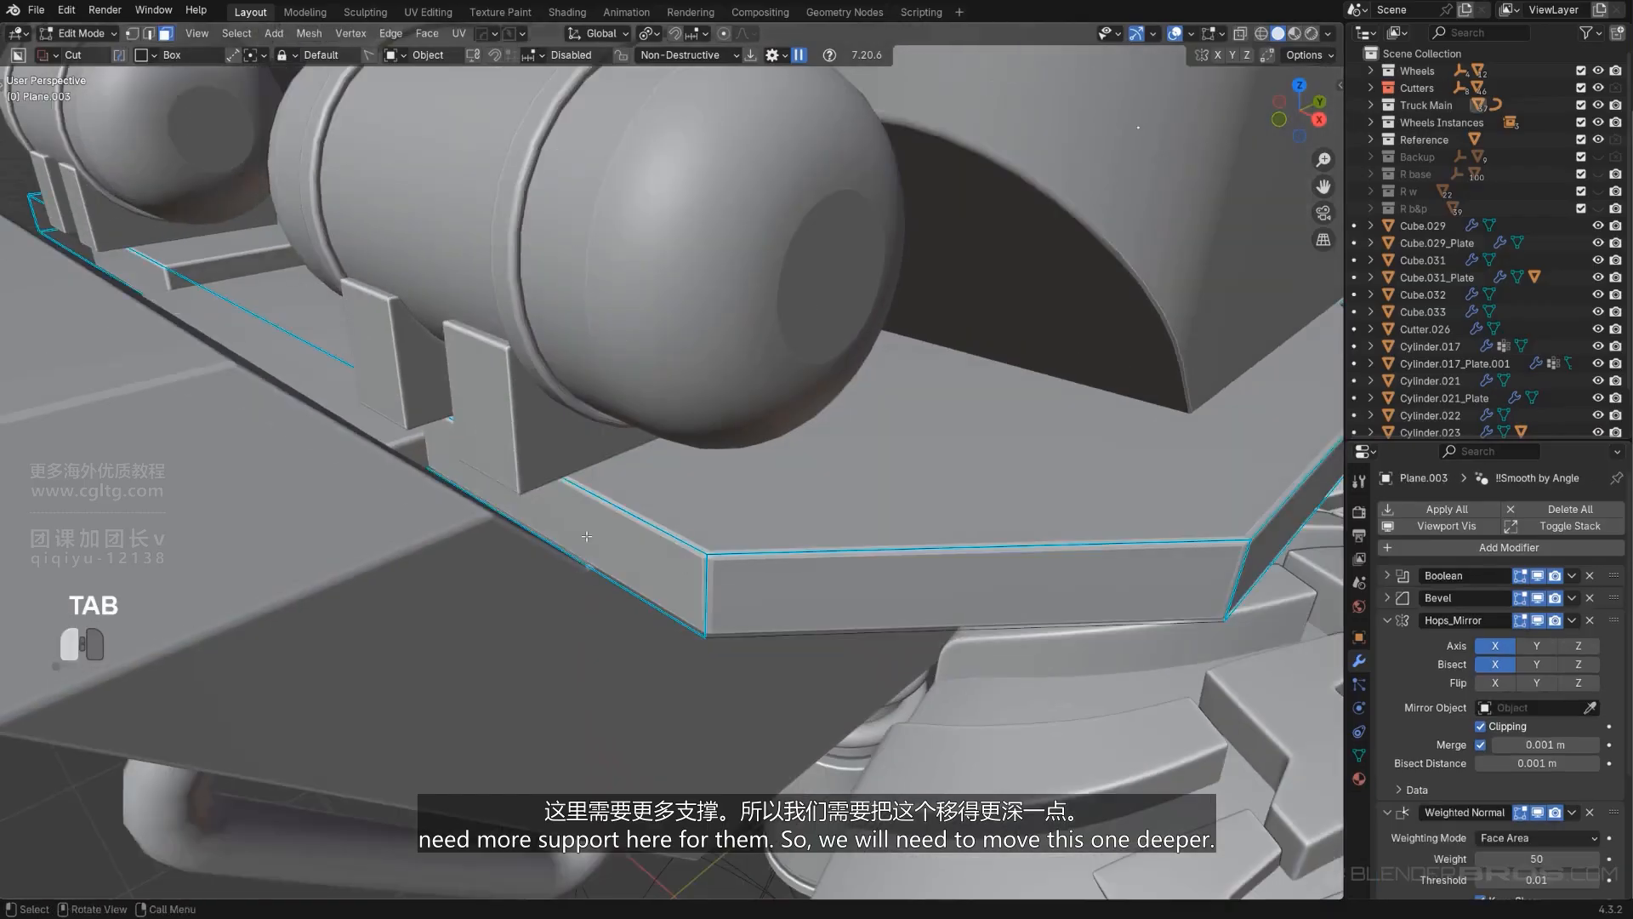
pyautogui.click(618, 543)
pyautogui.press('g')
pyautogui.press('y')
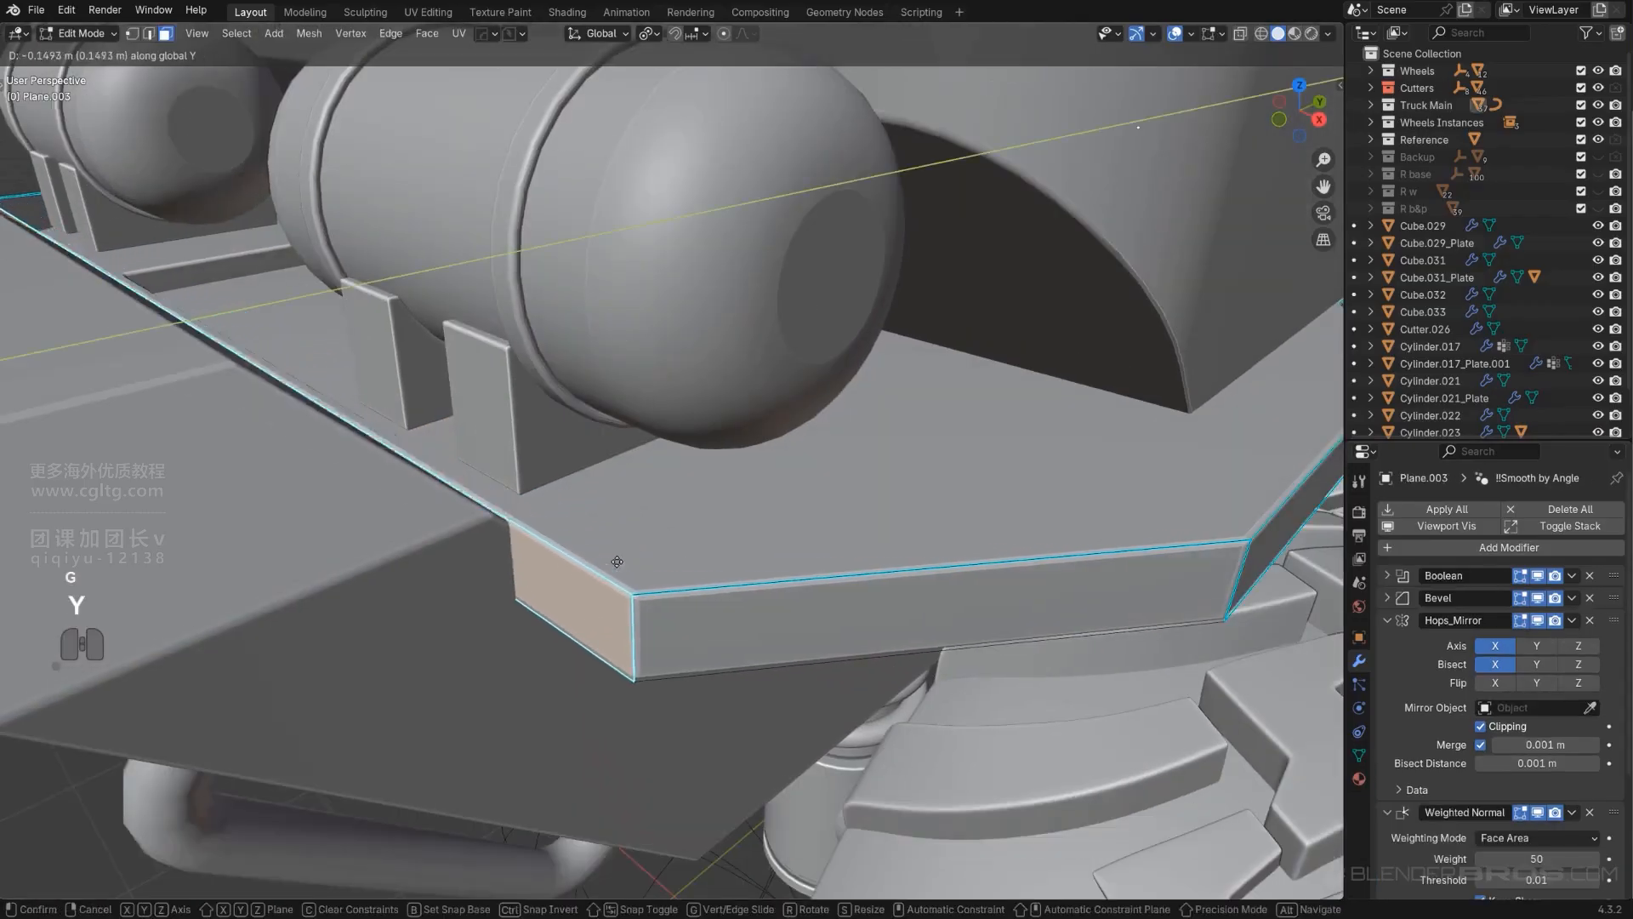
pyautogui.click(611, 564)
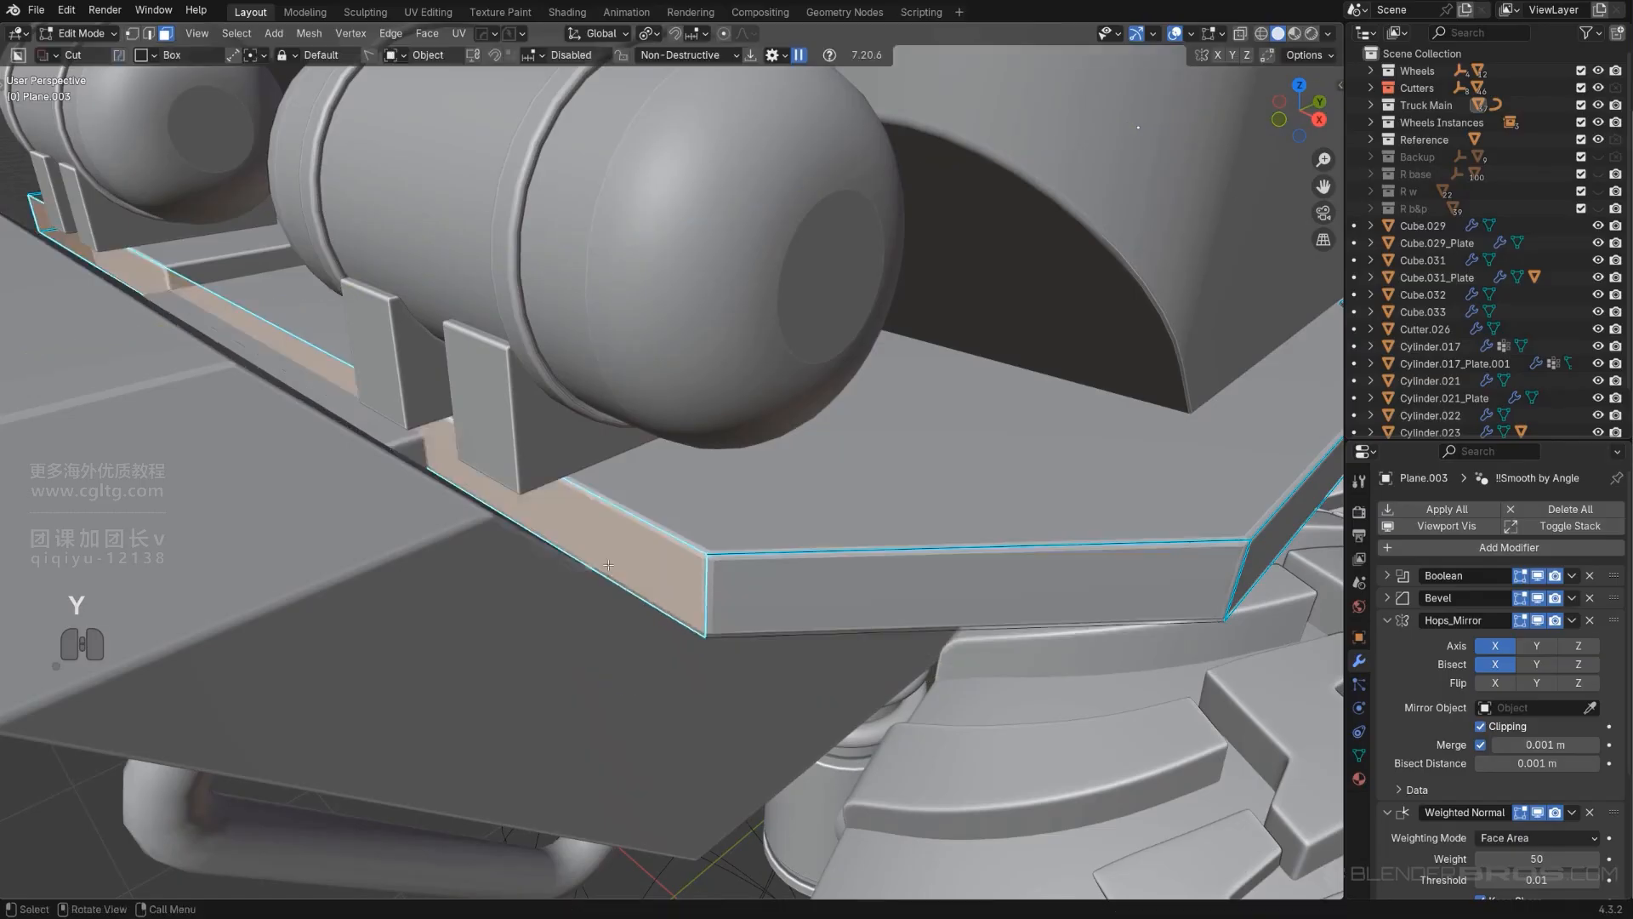
# Step: Extrude the plate's narrow front face about 0.430 m forward along its normal to support the holders
pyautogui.moveTo(610, 564); pyautogui.dragTo(699, 523, button='middle')
pyautogui.press('e')
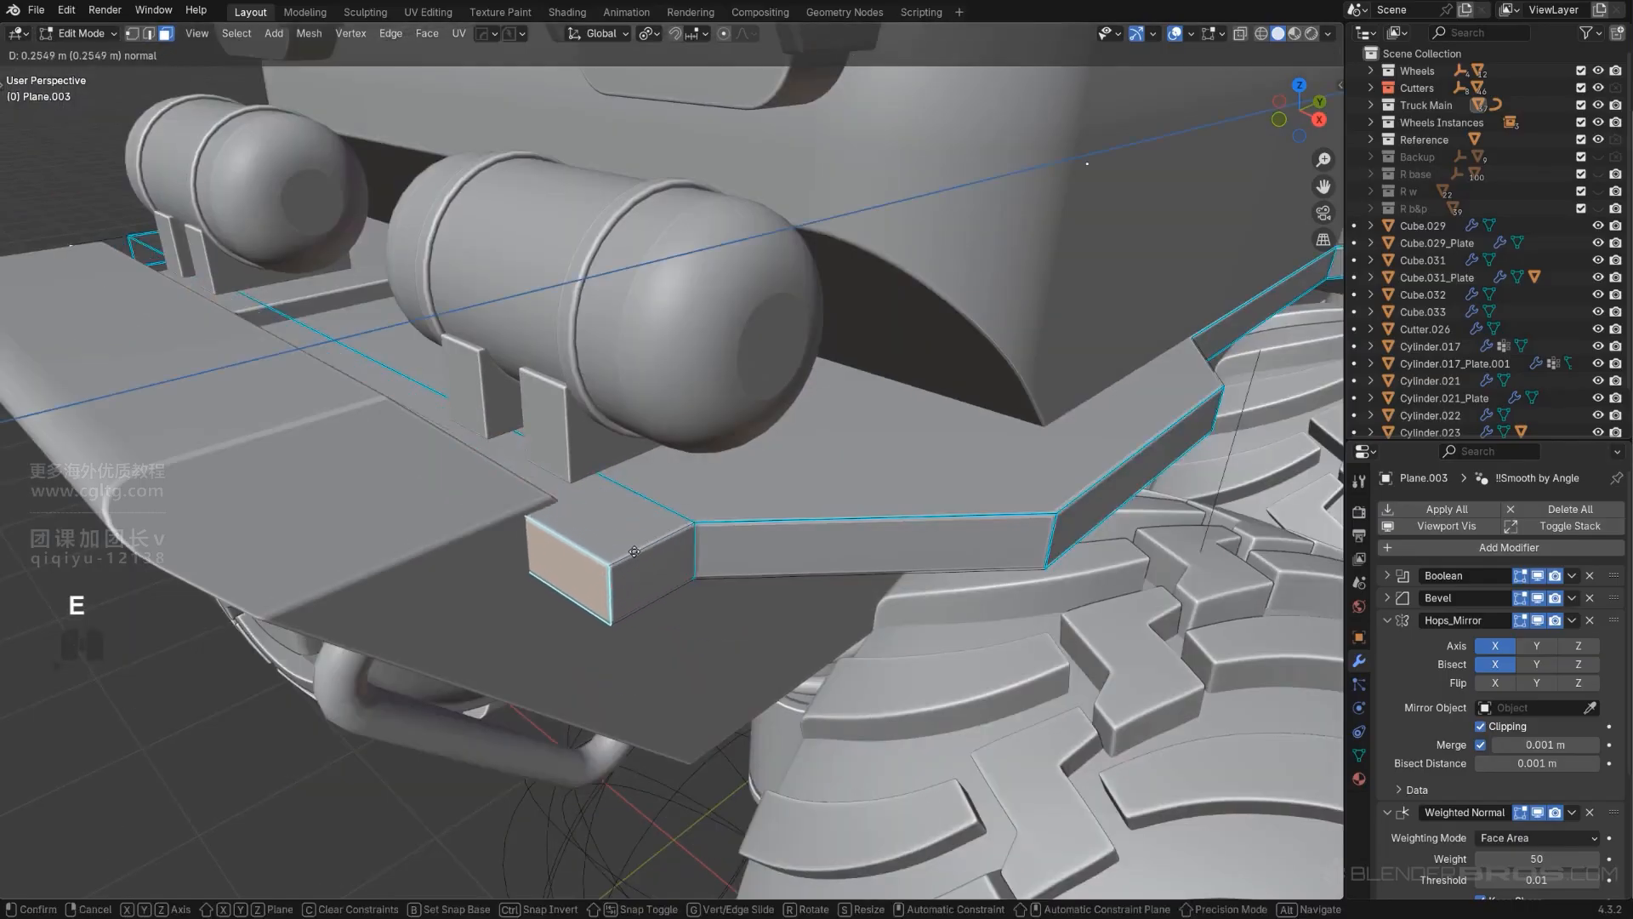
pyautogui.click(586, 573)
pyautogui.scroll(-4, 586, 572)
pyautogui.press('Tab')
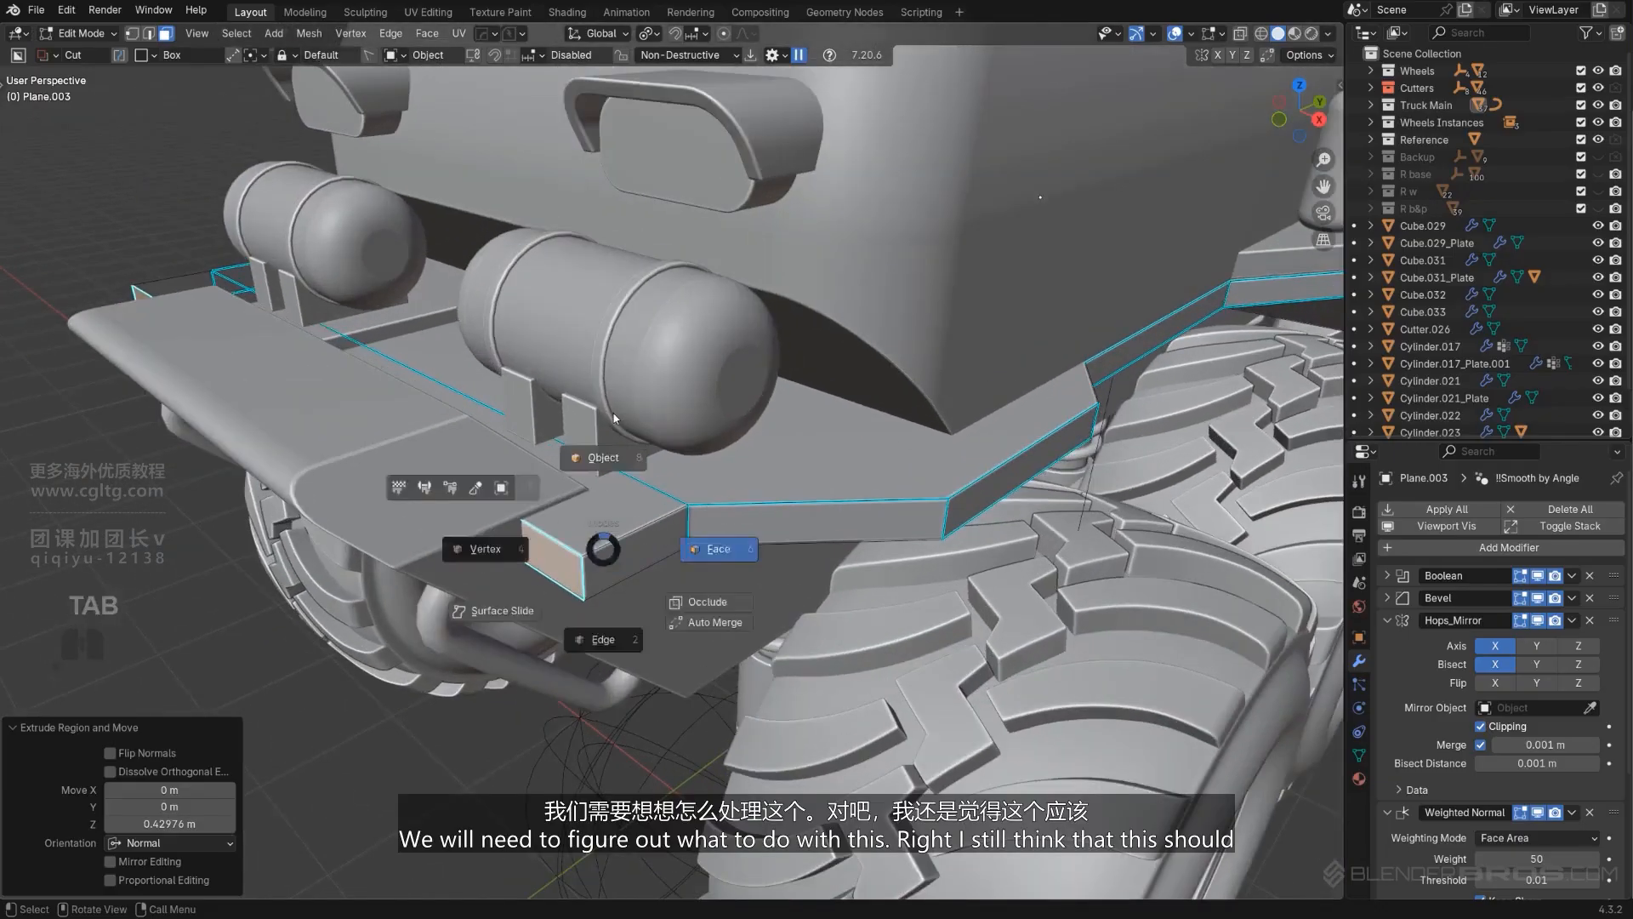
# Step: Straighten the extrusion's upper outer corner vertex into line with the upper vertices of the plate's side edge
pyautogui.moveTo(602, 459); pyautogui.dragTo(706, 537, button='middle')
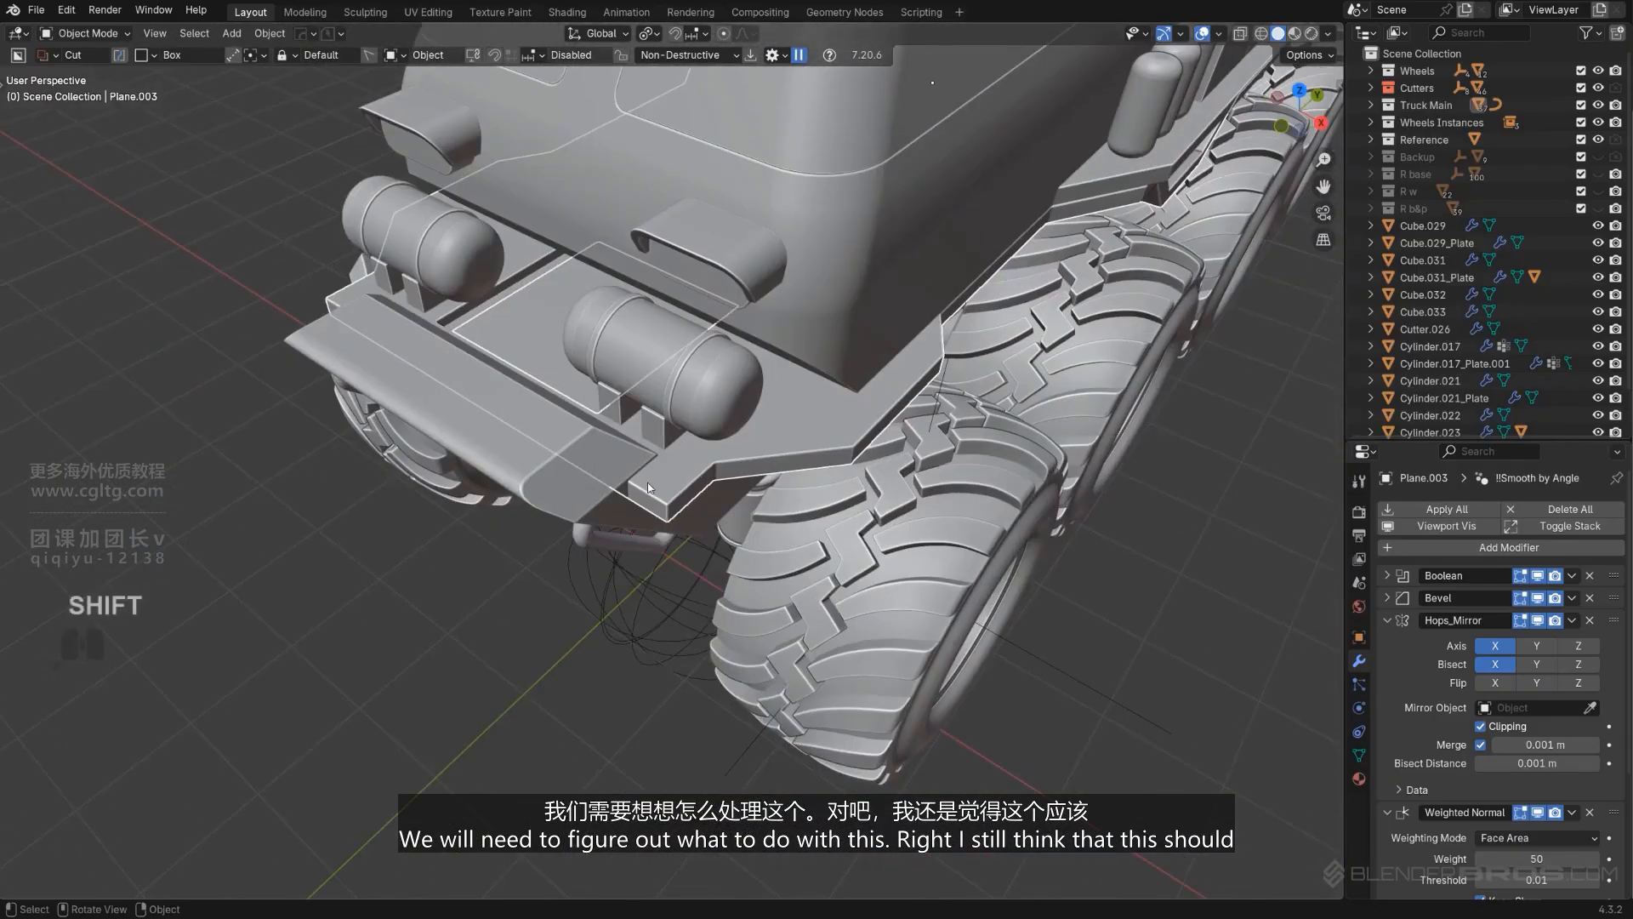
pyautogui.scroll(3, 648, 487)
pyautogui.click(588, 526)
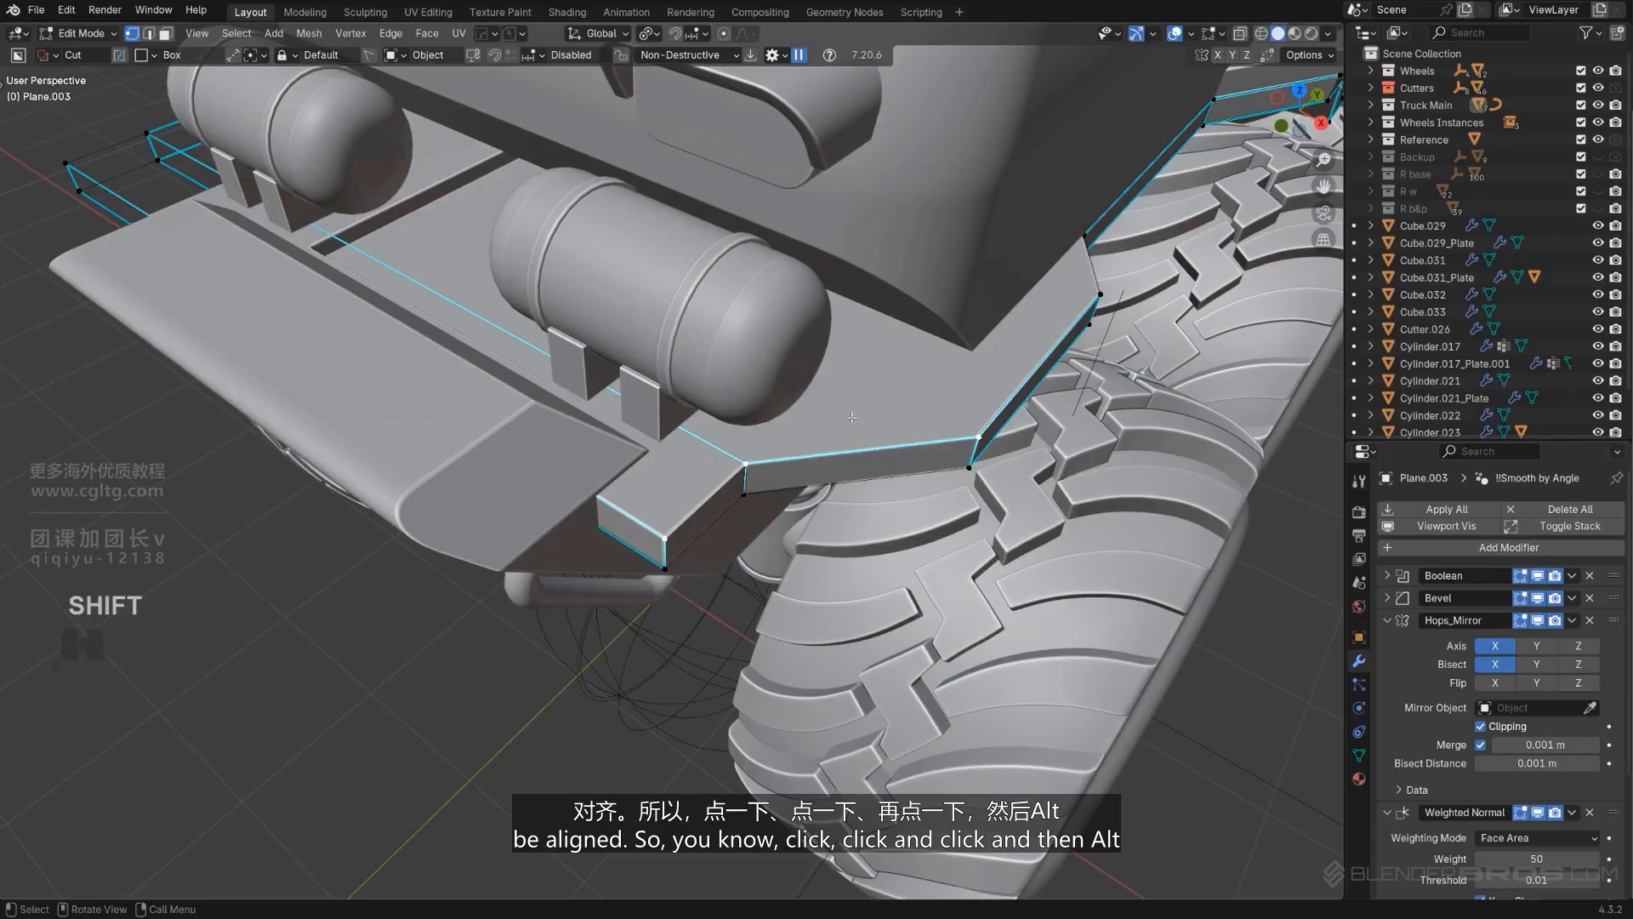
pyautogui.hotkey('alt', 'a')
pyautogui.click(765, 484)
# Step: Straighten the extrusion's lower corner vertex into line with the plate's lower side edge and finish editing the mesh
pyautogui.moveTo(766, 489); pyautogui.dragTo(681, 537, button='middle')
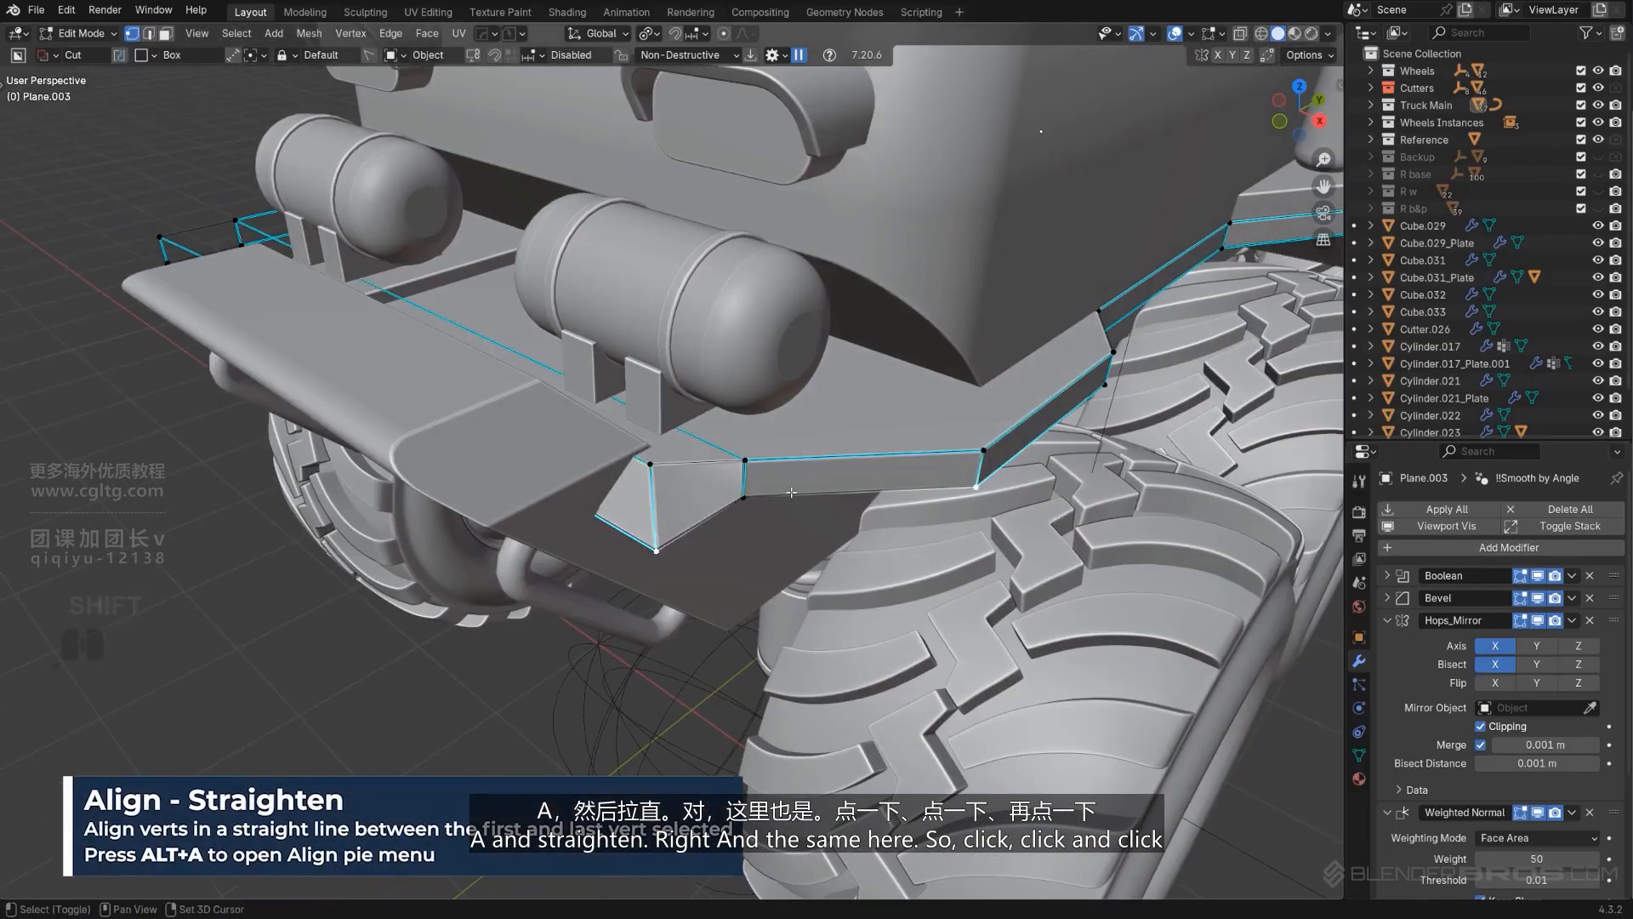
pyautogui.keyDown('shift'); pyautogui.click(747, 500); pyautogui.keyUp('shift')
pyautogui.hotkey('alt', 'a')
pyautogui.click(634, 580)
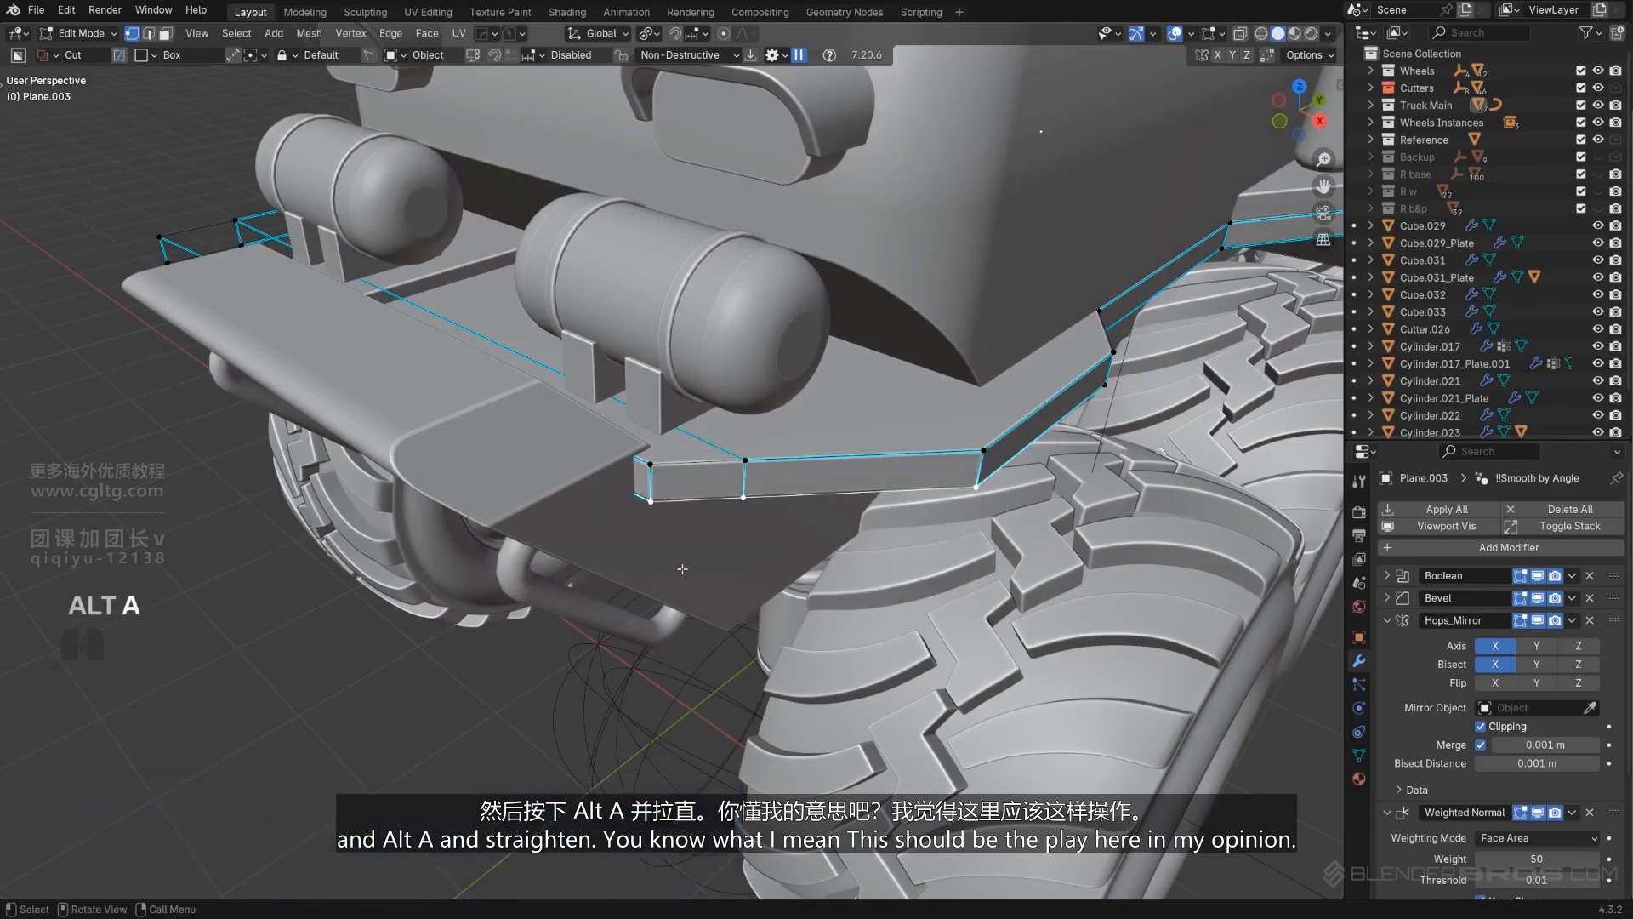
pyautogui.press('Tab')
# Step: Inspect the reshaped front plate and the tank holders from the front and the wheel side
pyautogui.scroll(-4, 716, 451)
pyautogui.scroll(4, 716, 452)
pyautogui.scroll(-2, 711, 470)
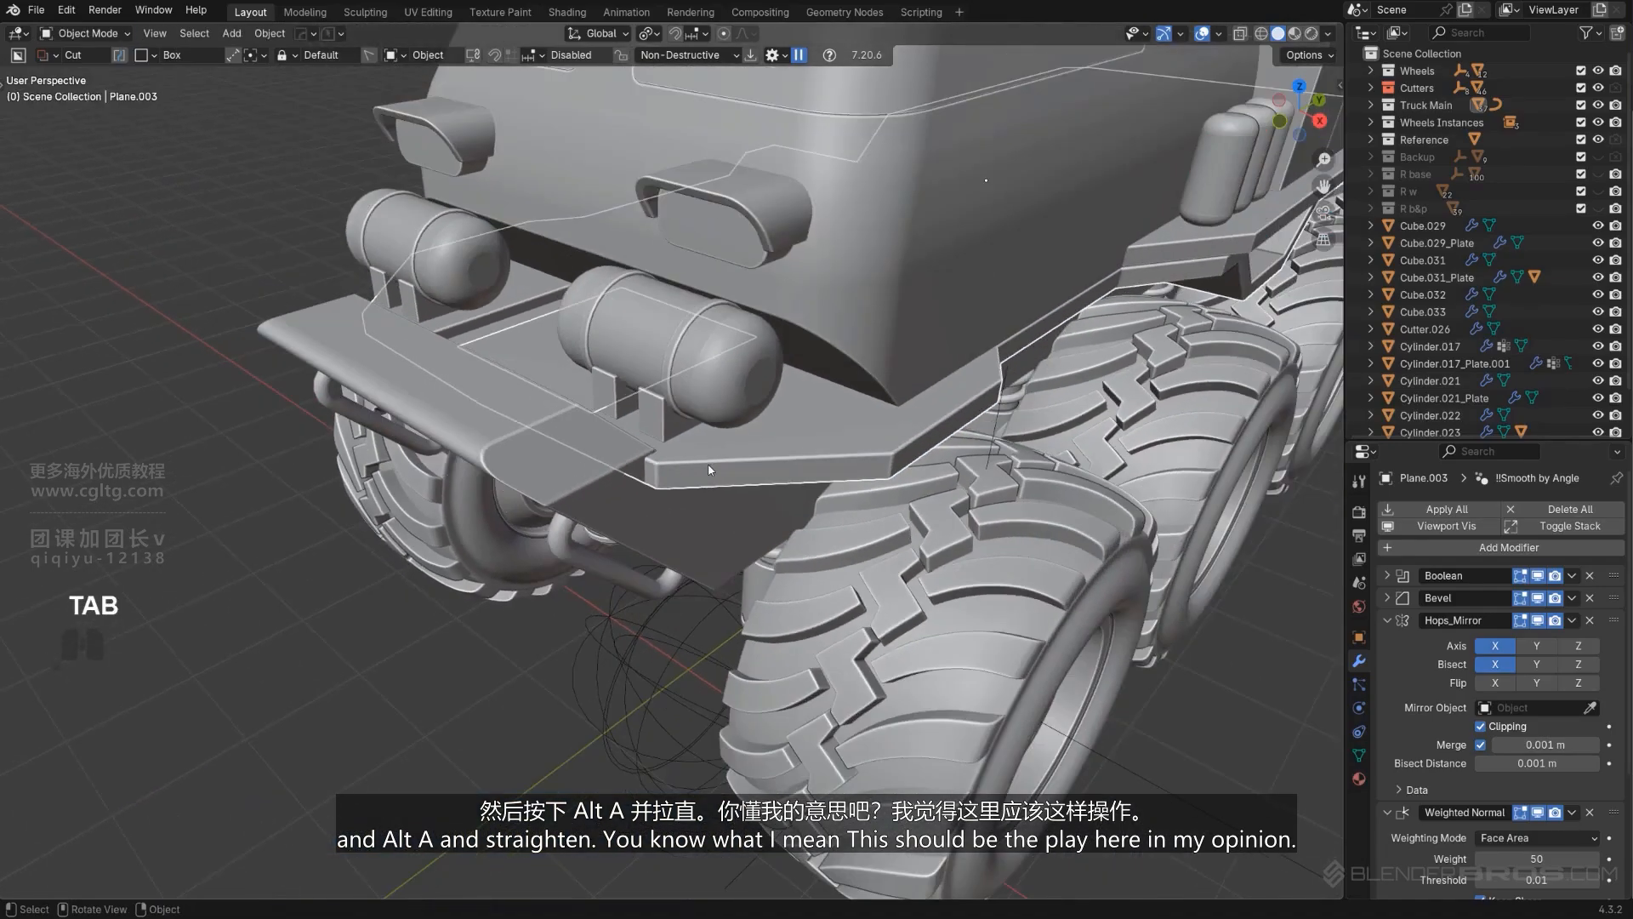
pyautogui.click(448, 640)
pyautogui.scroll(-5, 451, 638)
pyautogui.moveTo(599, 511); pyautogui.dragTo(625, 578, button='middle')
pyautogui.scroll(6, 646, 528)
pyautogui.keyDown('shift'); pyautogui.moveTo(850, 425); pyautogui.dragTo(600, 365, button='middle'); pyautogui.keyUp('shift')
pyautogui.keyDown('shift'); pyautogui.moveTo(600, 366); pyautogui.dragTo(595, 335, button='middle'); pyautogui.keyUp('shift')
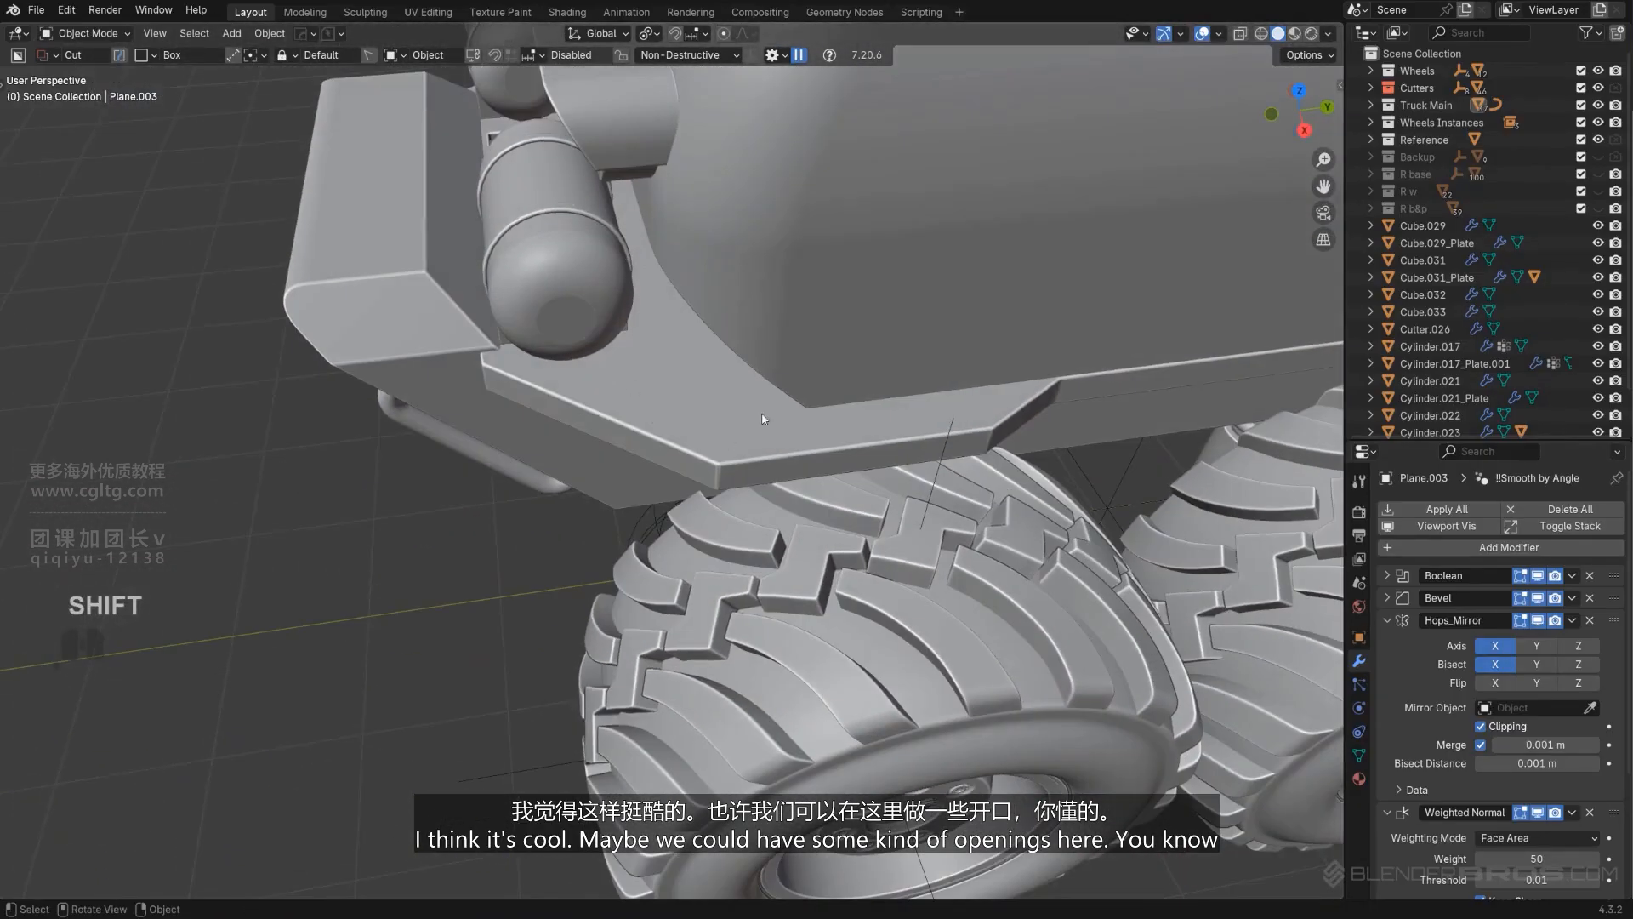
# Step: Draw a five-cornered BoxCutter Ngon cutter in top view over the front plate's angled area beside the tank
pyautogui.moveTo(763, 418); pyautogui.dragTo(731, 455, button='middle')
pyautogui.keyDown('shift'); pyautogui.moveTo(732, 455); pyautogui.dragTo(689, 466, button='middle'); pyautogui.keyUp('shift')
pyautogui.press('d')
pyautogui.click(689, 498)
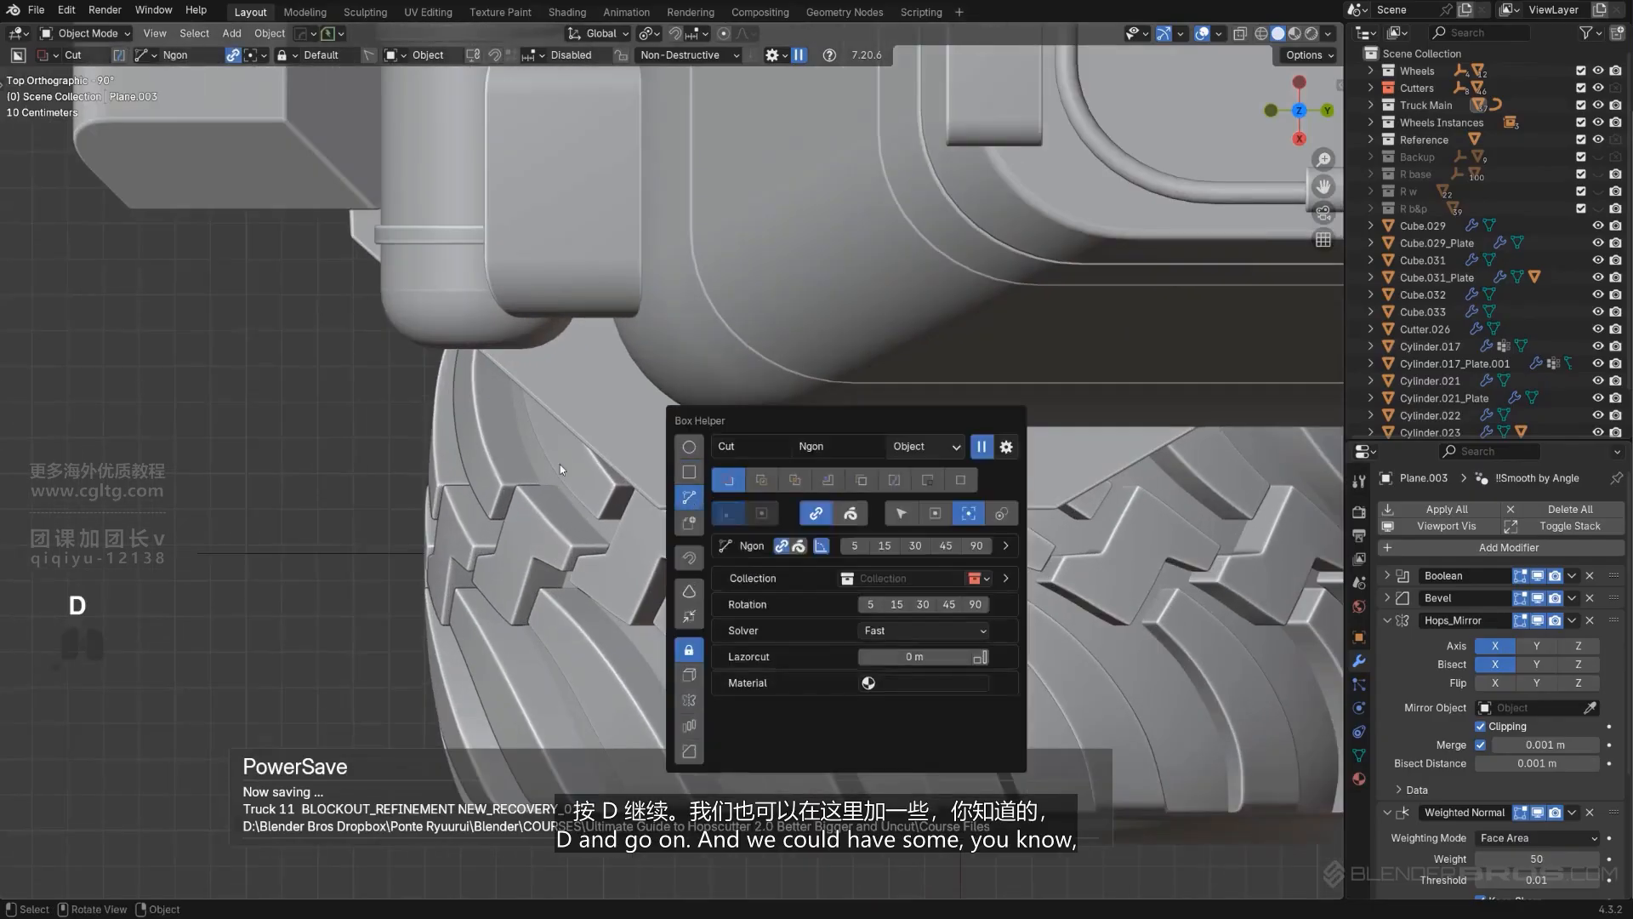
pyautogui.keyDown('shift'); pyautogui.moveTo(560, 467); pyautogui.dragTo(715, 348, button='middle'); pyautogui.keyUp('shift')
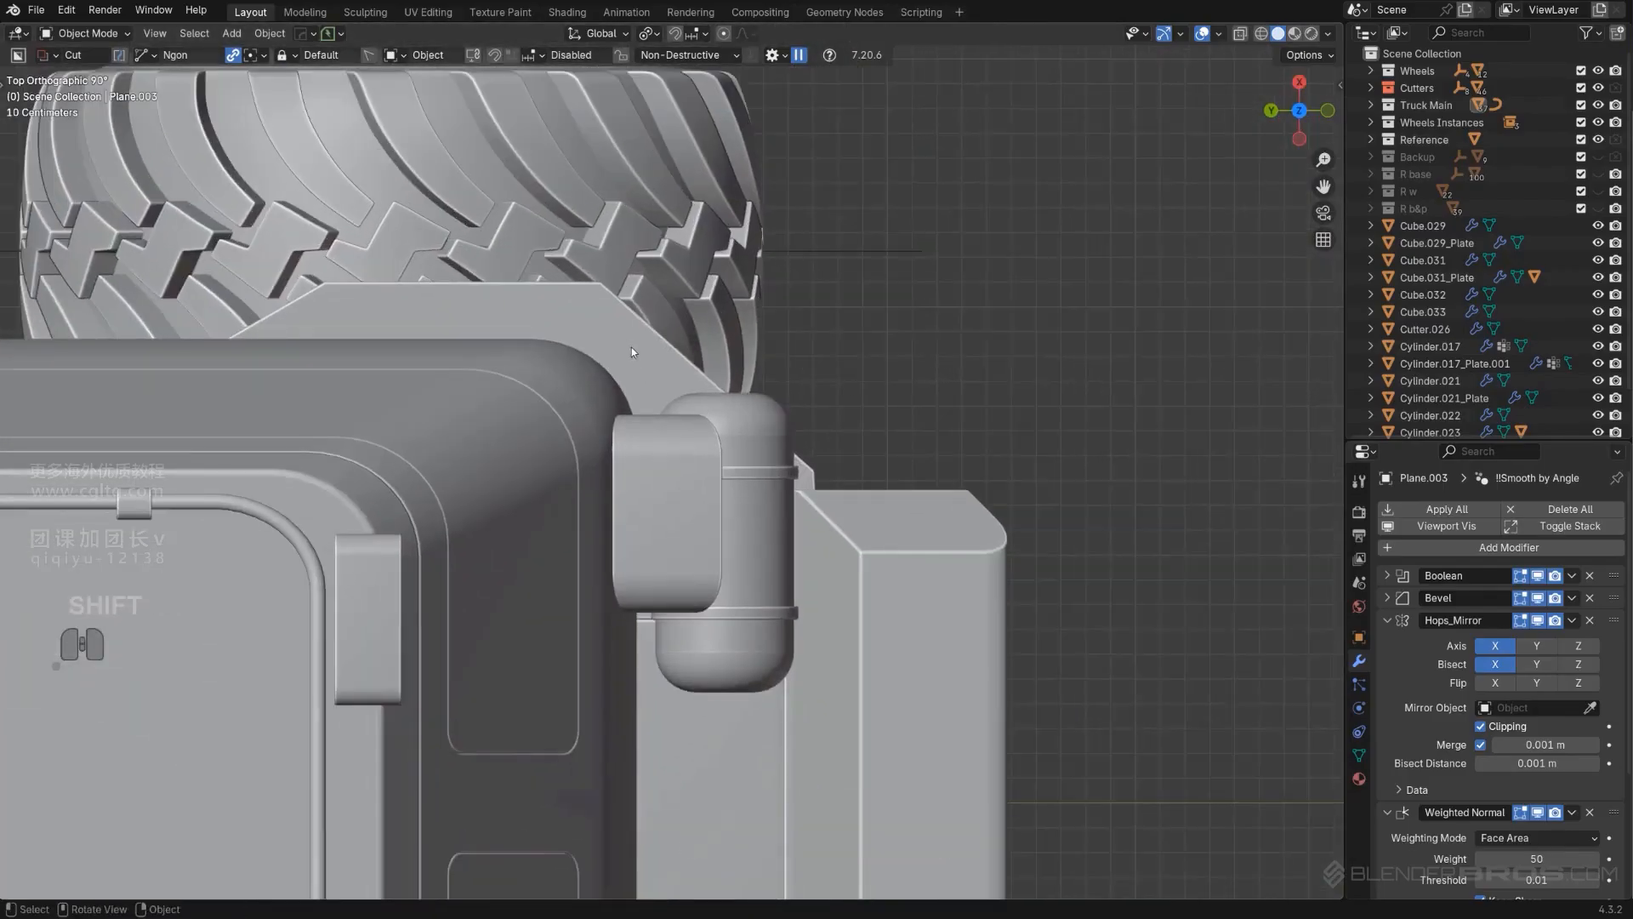
pyautogui.moveTo(619, 332); pyautogui.dragTo(702, 408)
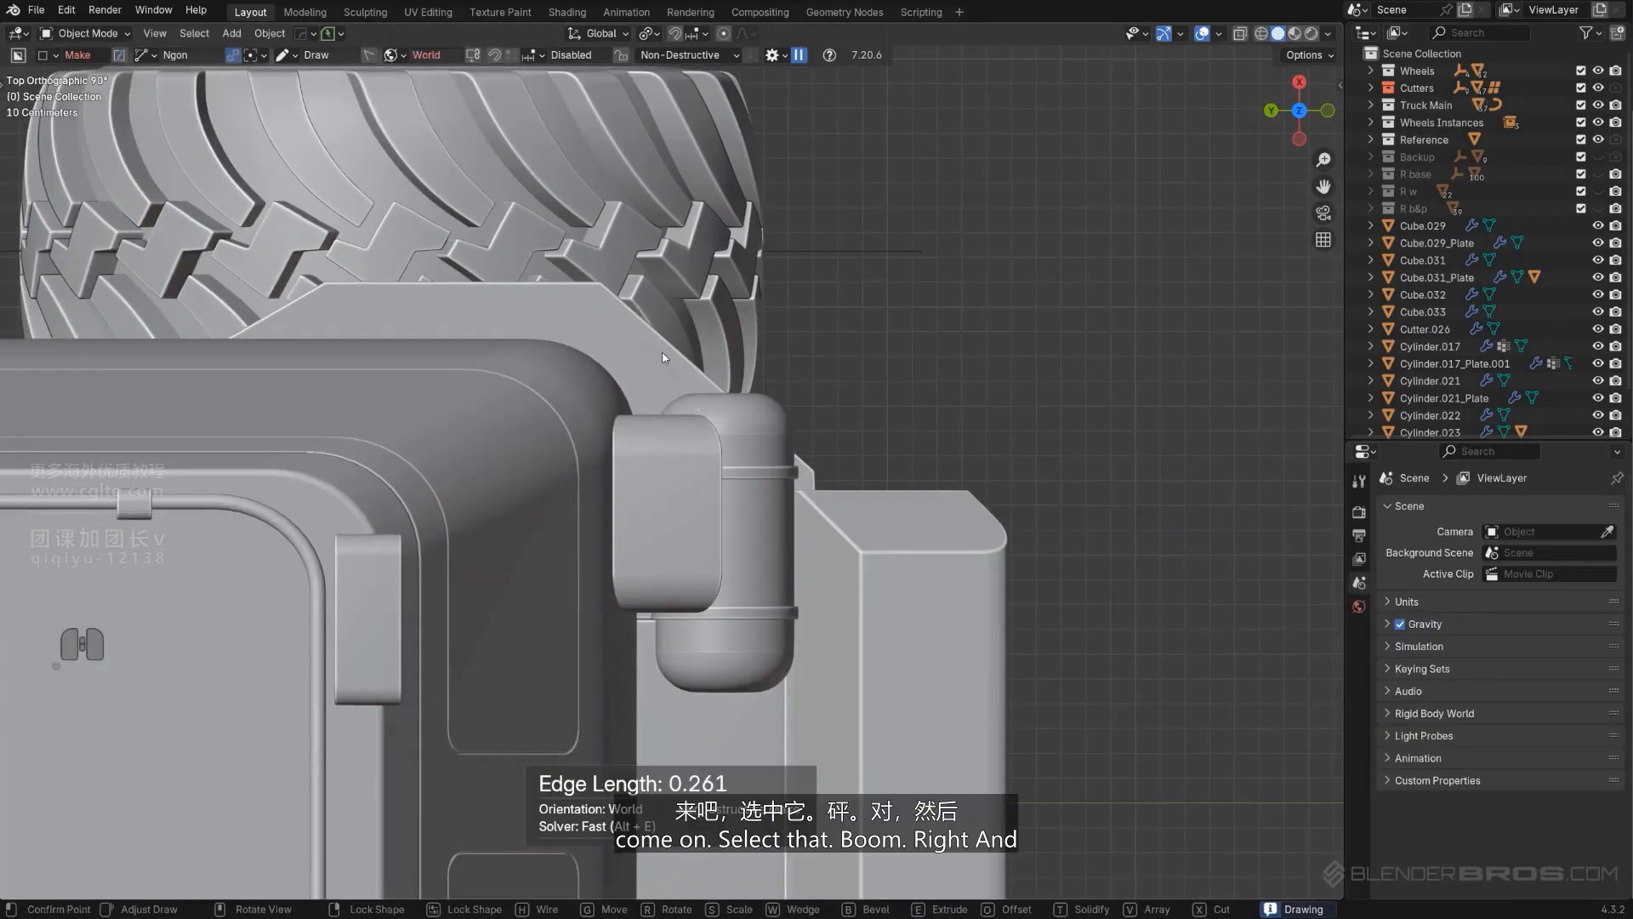
pyautogui.press('Escape')
pyautogui.click(634, 334)
pyautogui.moveTo(628, 336); pyautogui.dragTo(711, 416)
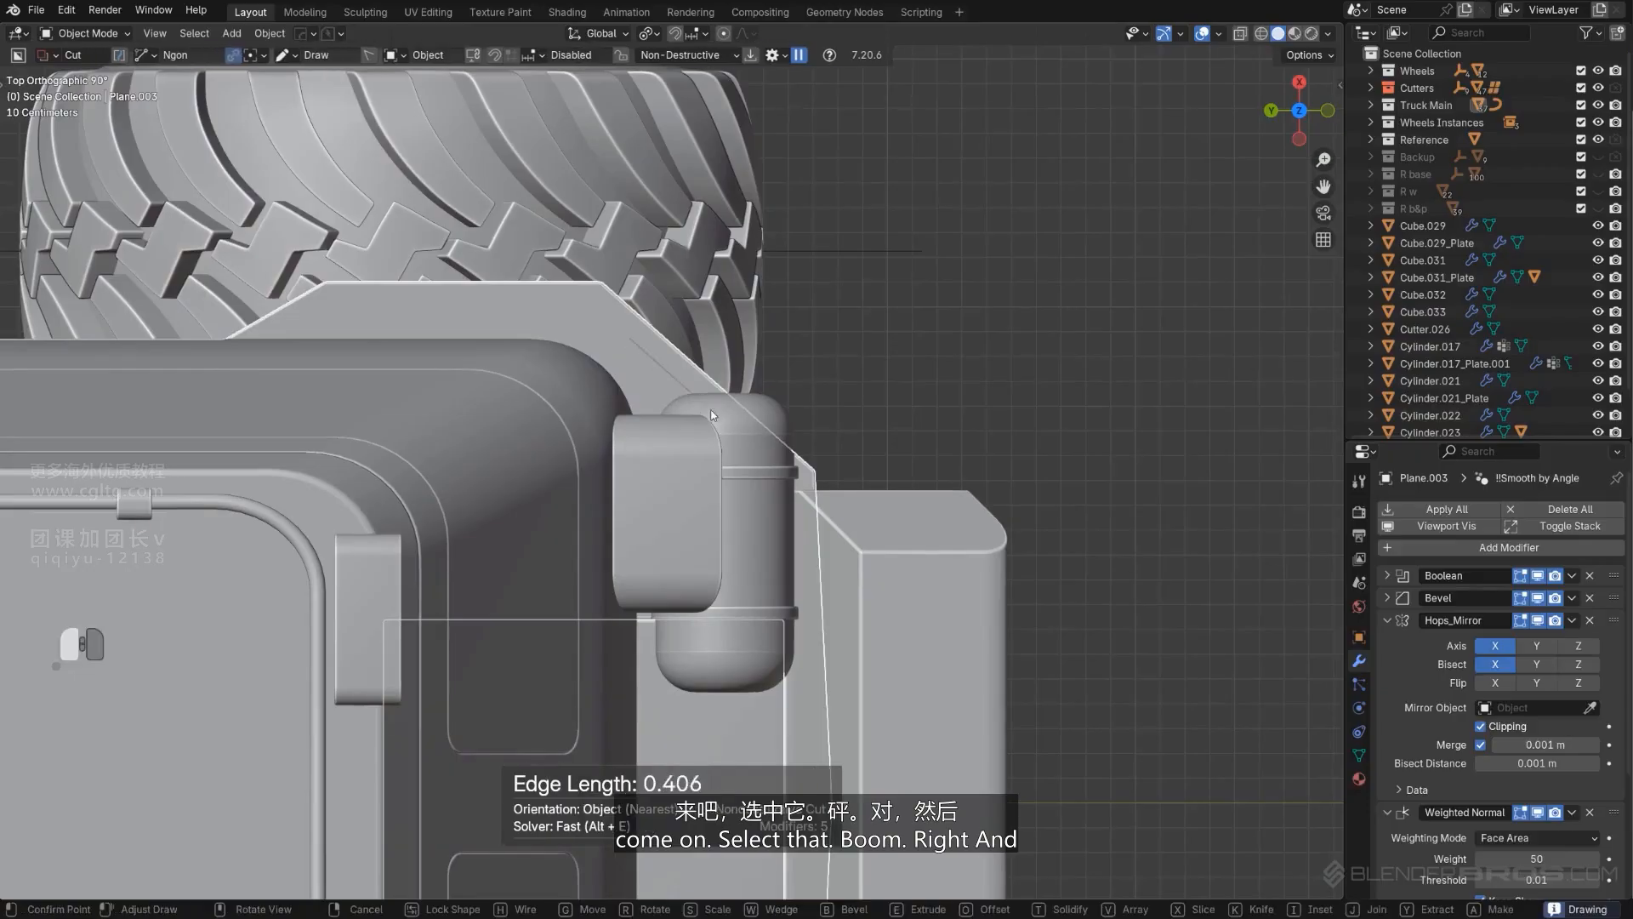
pyautogui.click(739, 444)
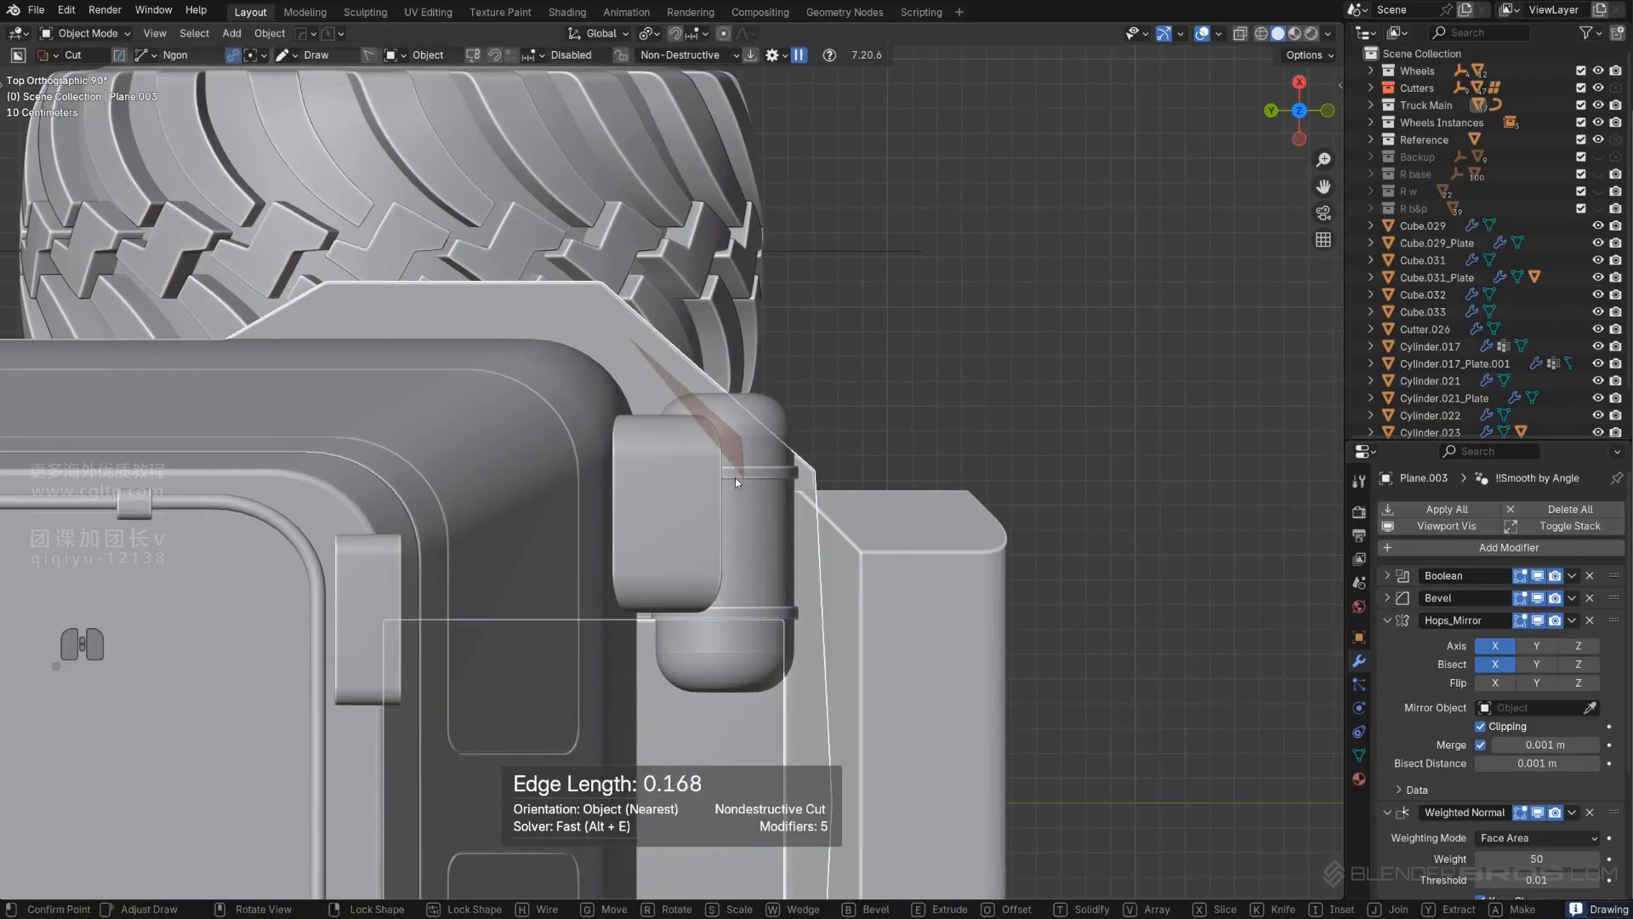
pyautogui.click(692, 480)
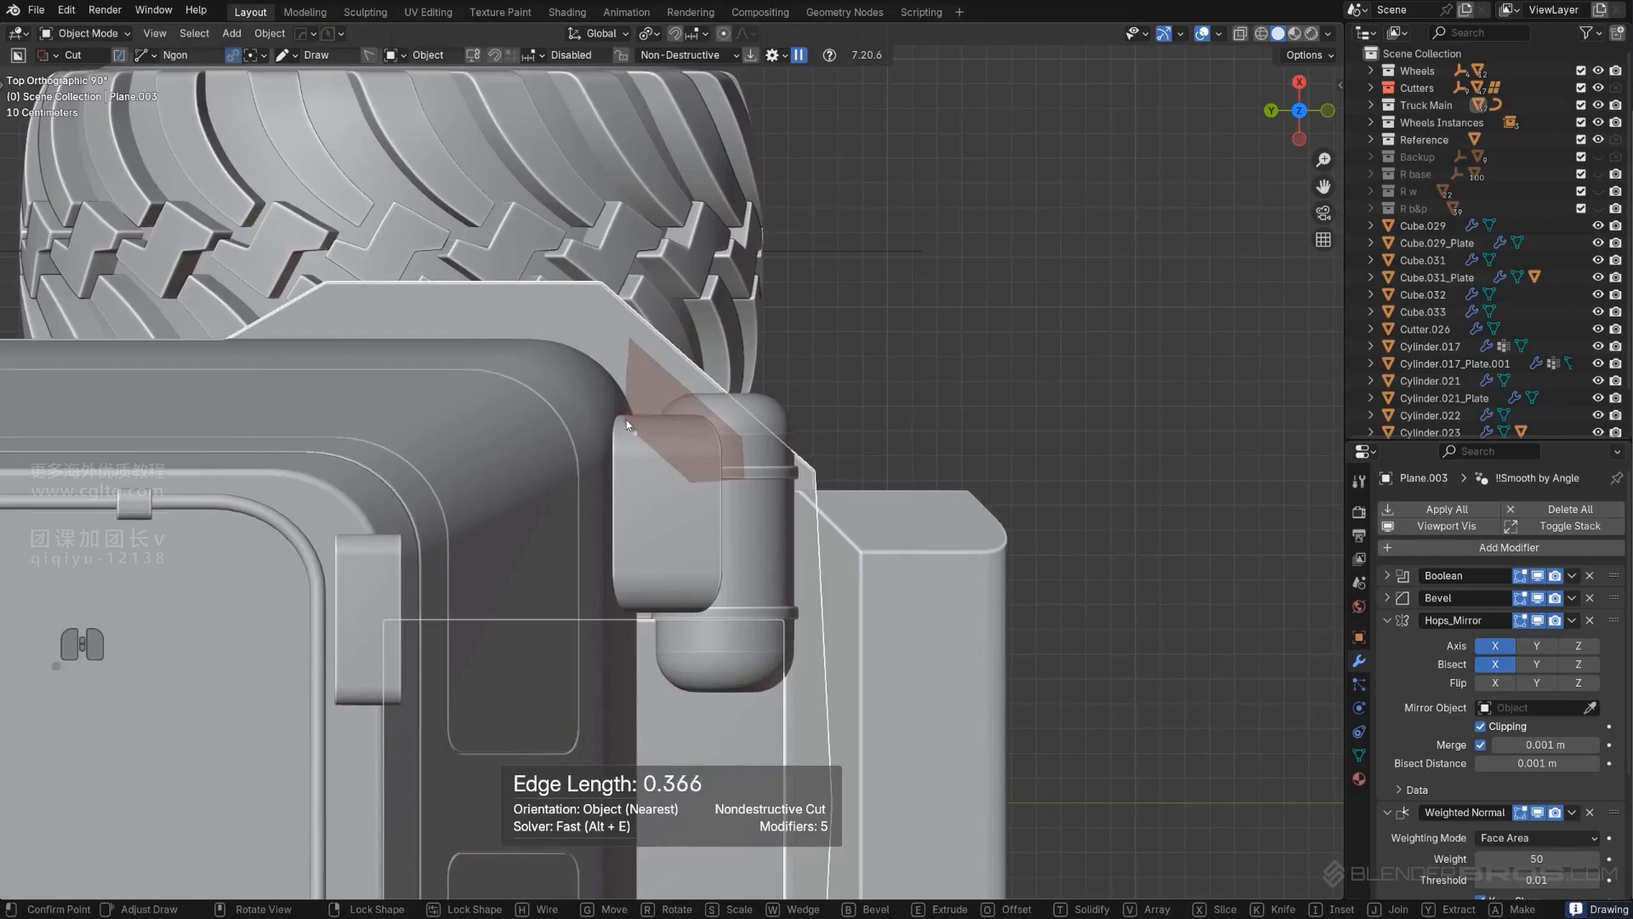
# Step: Bevel the Ngon cutter's corners and run the cut through the front plate
pyautogui.press('b')
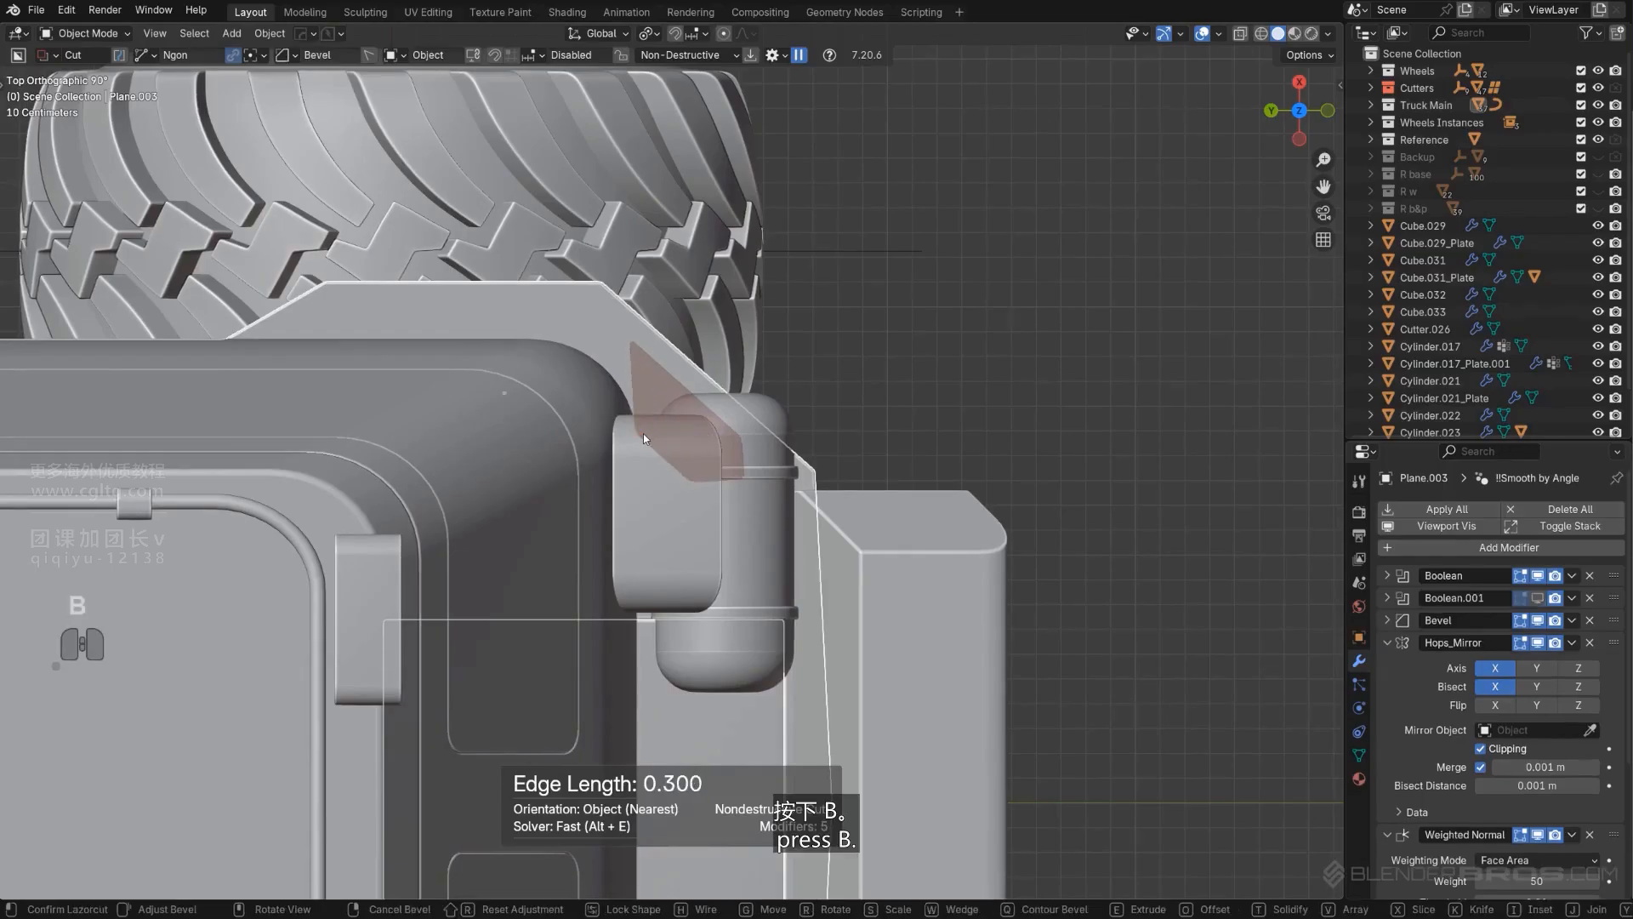
pyautogui.press('Tab')
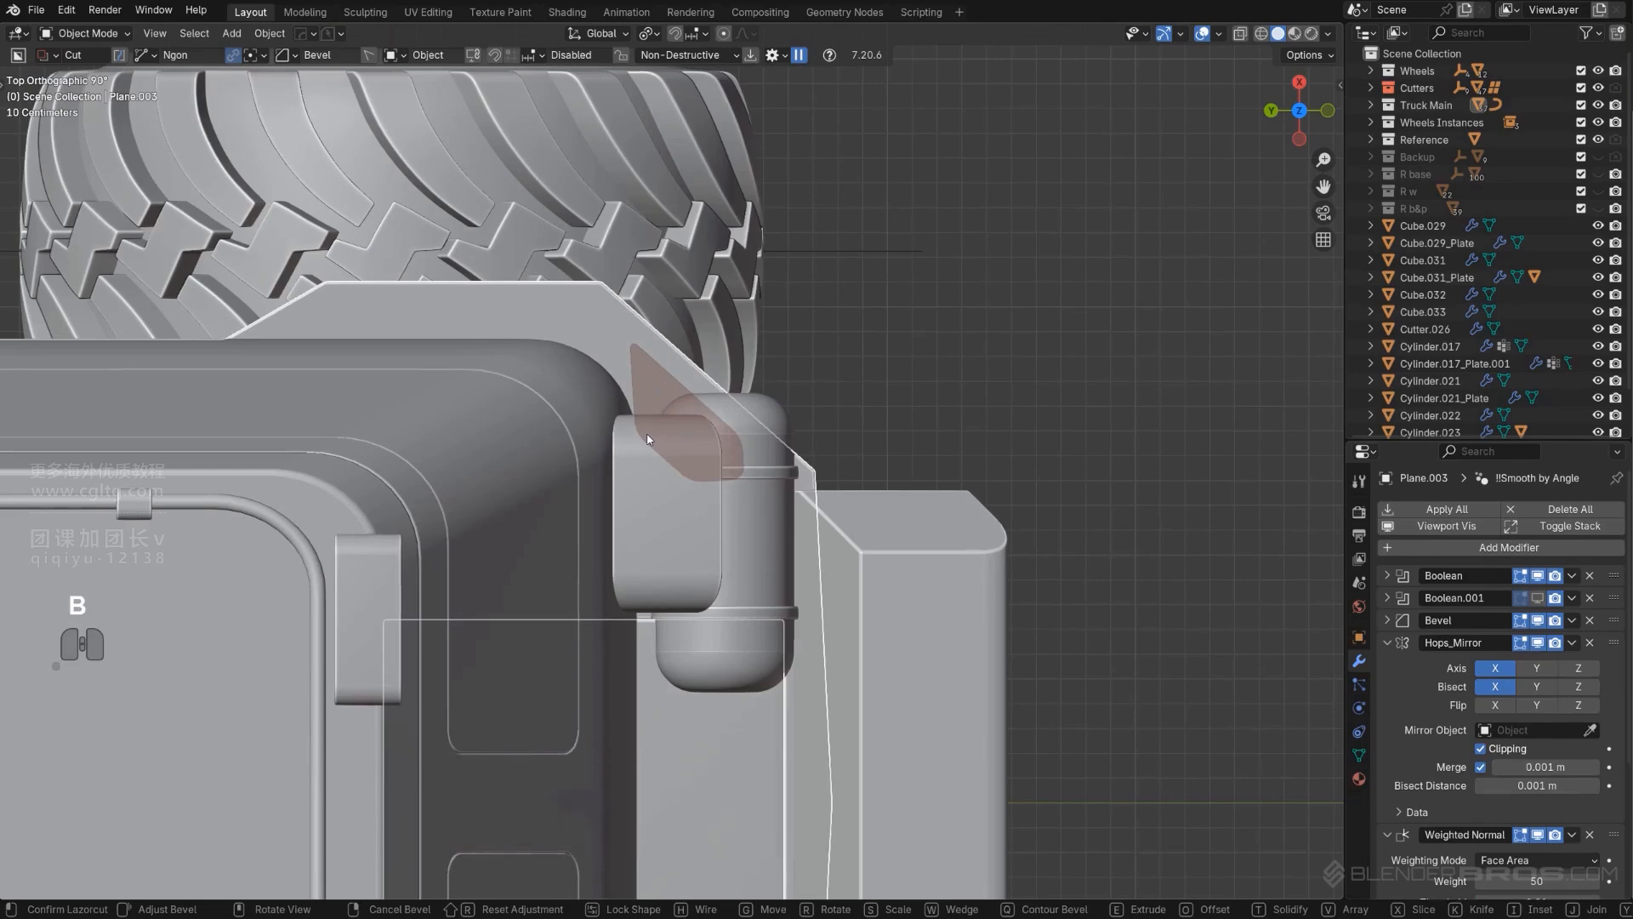
pyautogui.press('space')
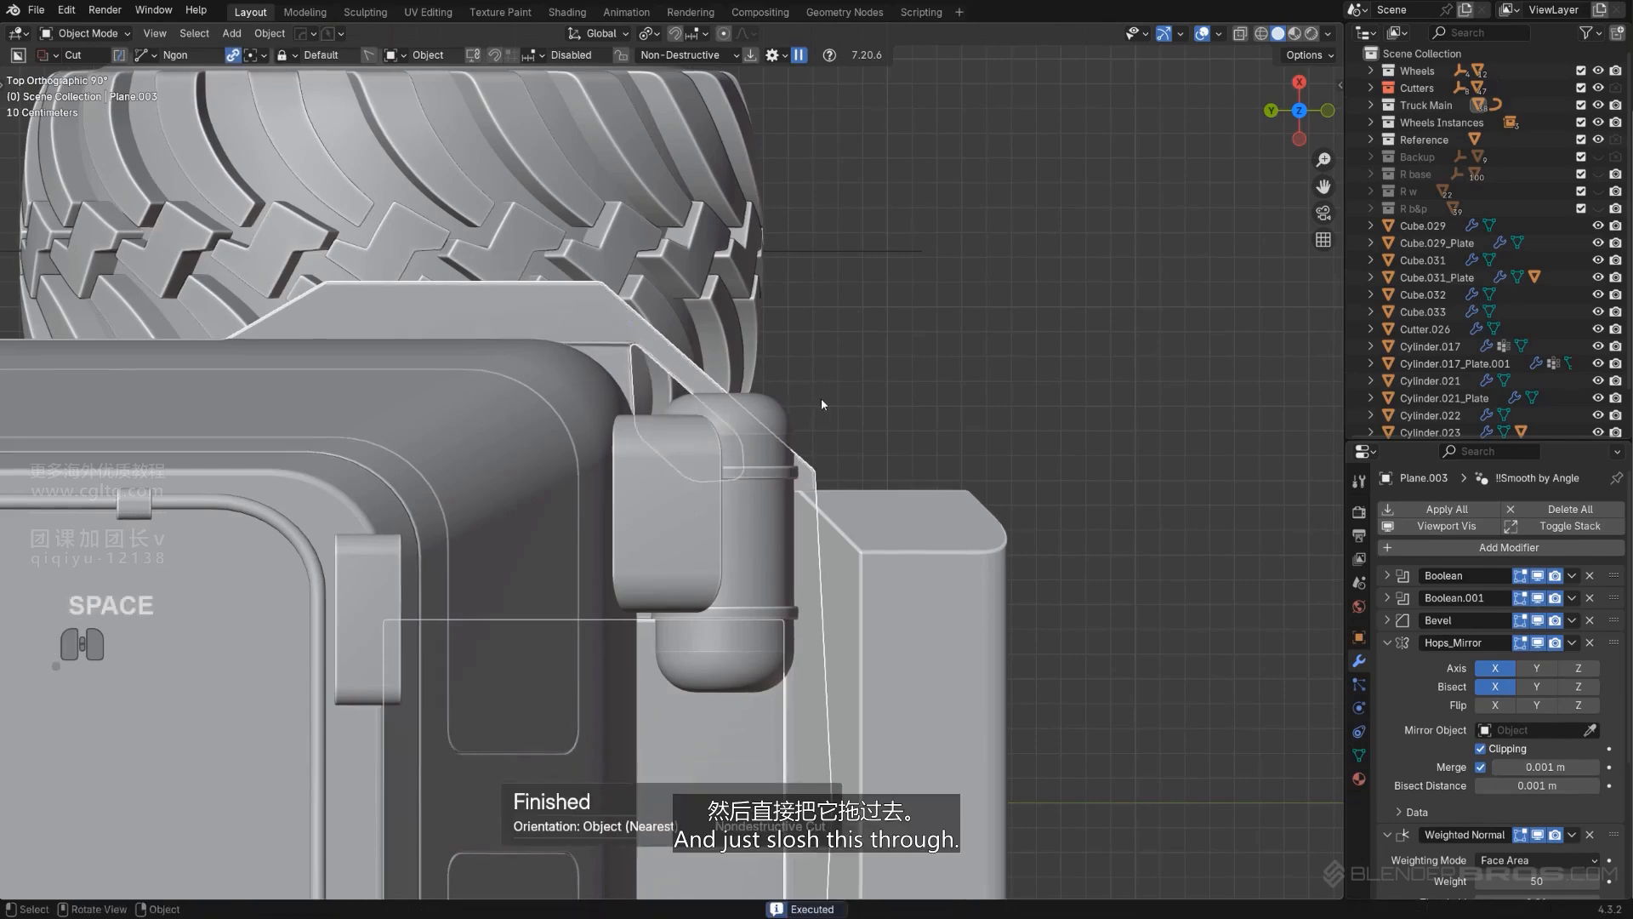
# Step: Recover the new opening's boolean cutter with Ever Scroll and isolate it in local view
pyautogui.moveTo(822, 398); pyautogui.dragTo(681, 431, button='middle')
pyautogui.scroll(-8, 711, 370)
pyautogui.scroll(2, 922, 192)
pyautogui.press('KP_5')
pyautogui.scroll(4, 634, 262)
pyautogui.scroll(3, 744, 350)
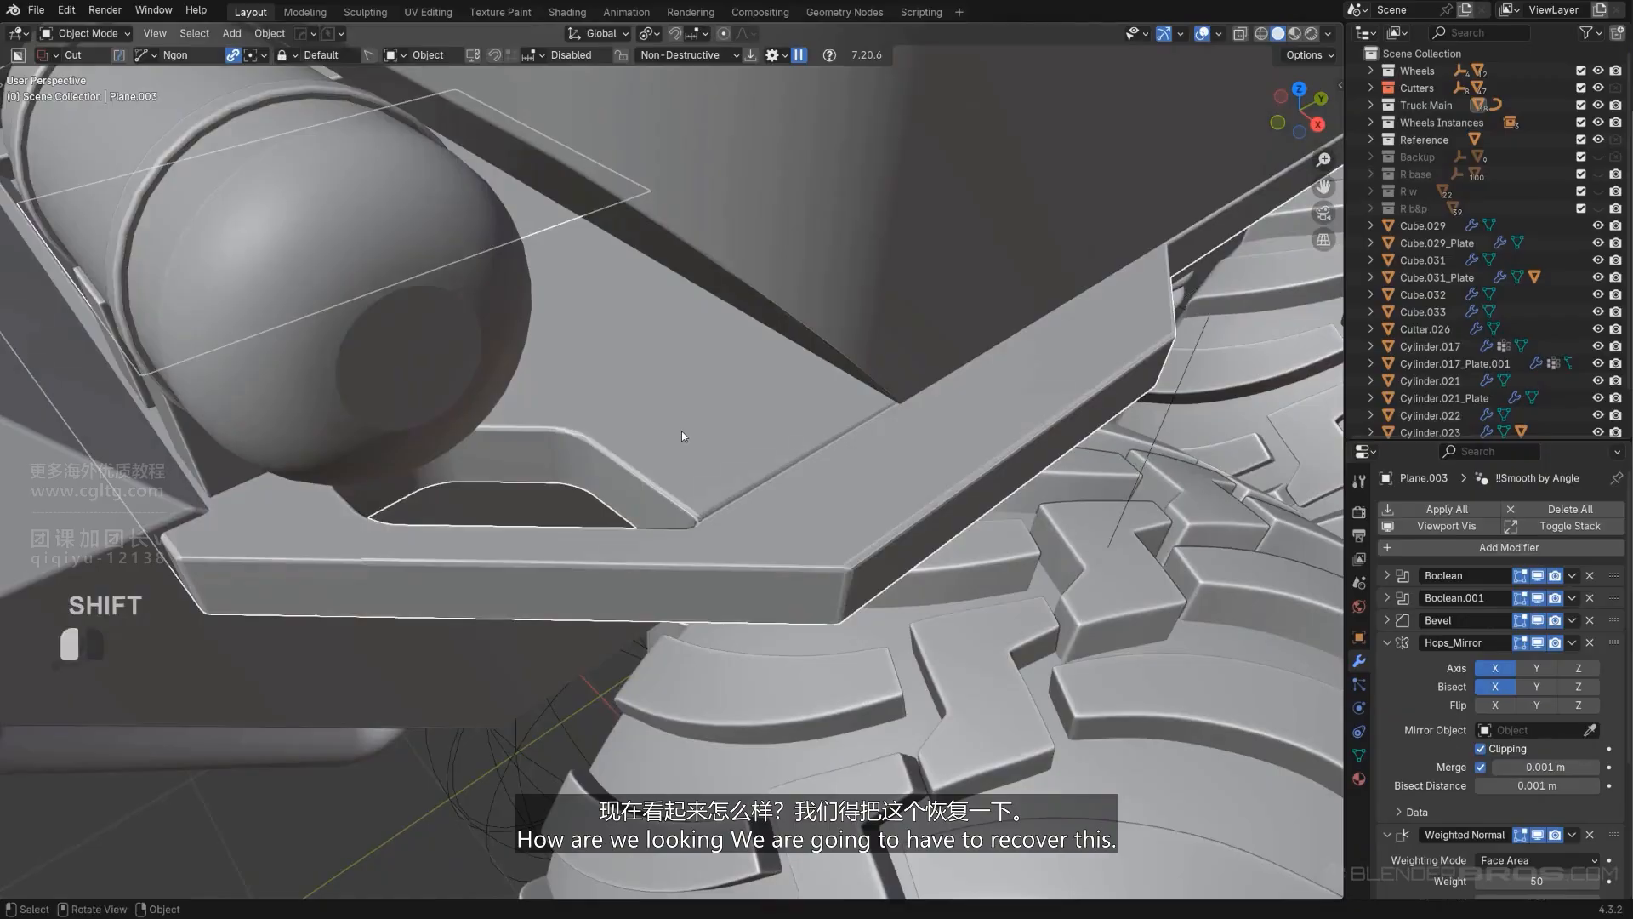
pyautogui.scroll(5, 677, 446)
pyautogui.press('q')
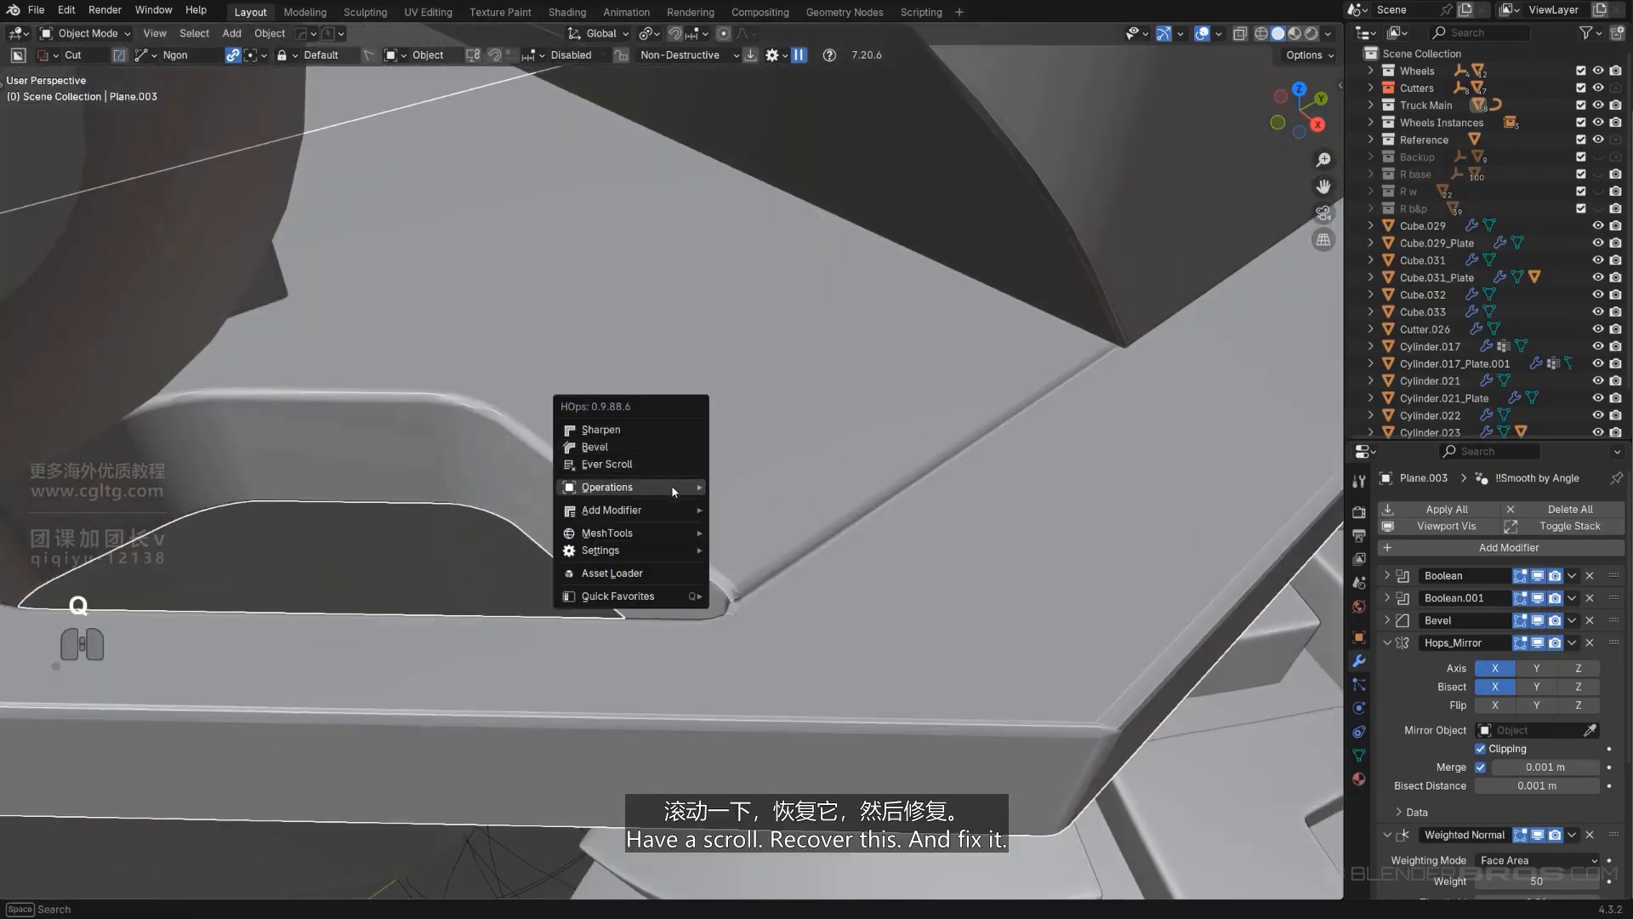
pyautogui.click(657, 465)
pyautogui.press('/')
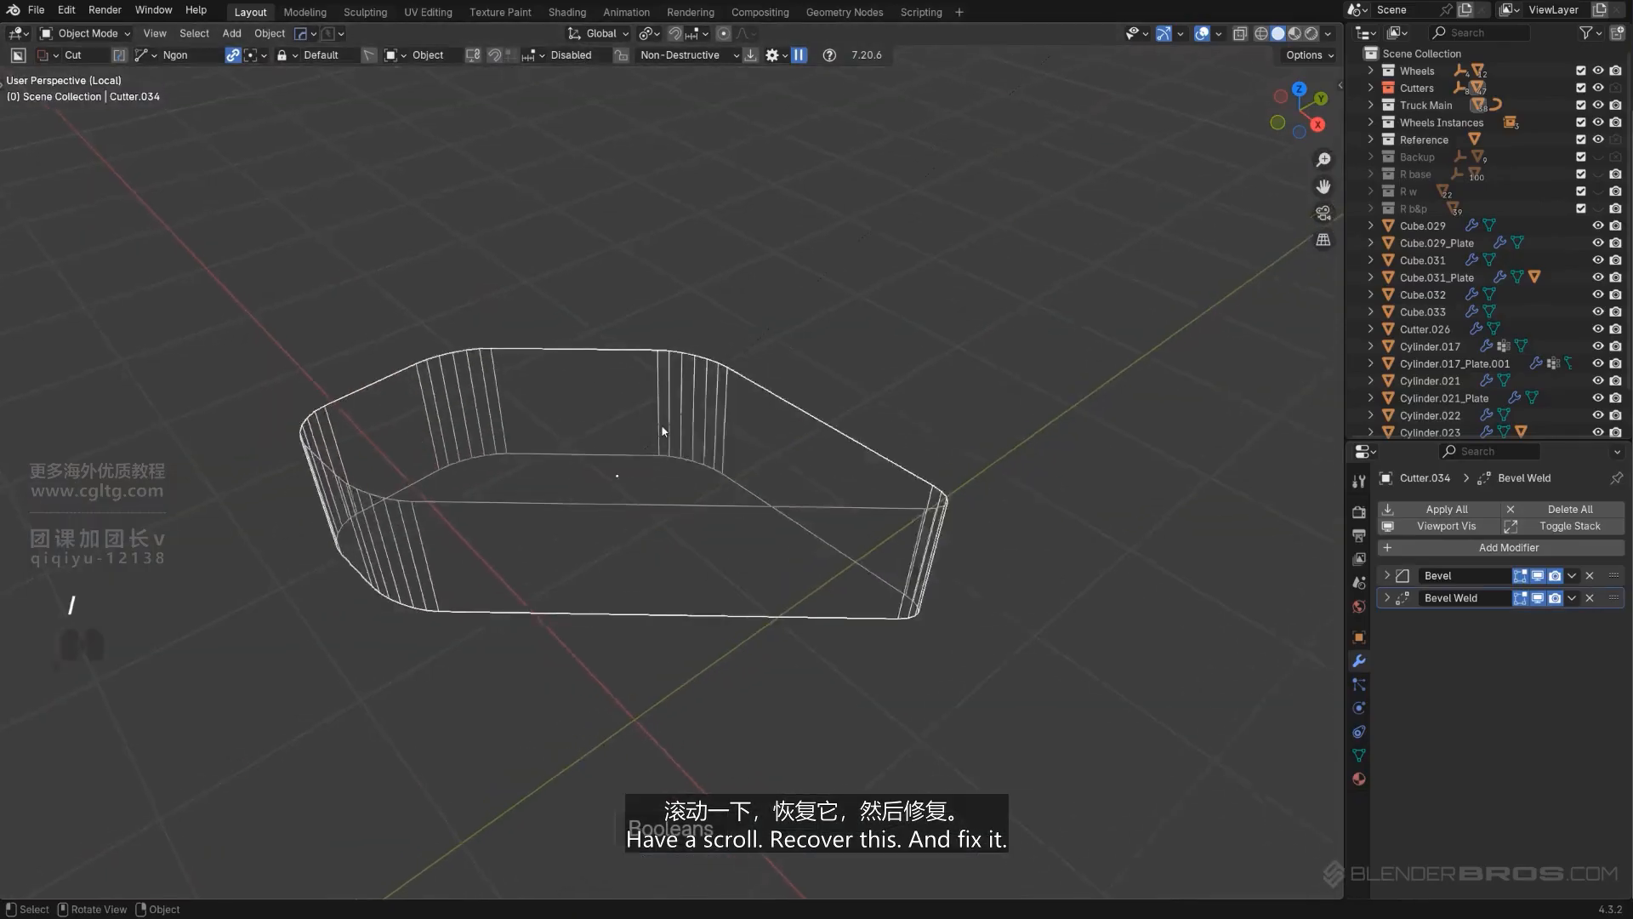
# Step: Delete the Bevel modifier from the opening's cutter
pyautogui.scroll(1, 671, 402)
pyautogui.keyDown('shift'); pyautogui.moveTo(737, 419); pyautogui.dragTo(686, 400, button='middle'); pyautogui.keyUp('shift')
pyautogui.scroll(-2, 748, 446)
pyautogui.scroll(2, 686, 400)
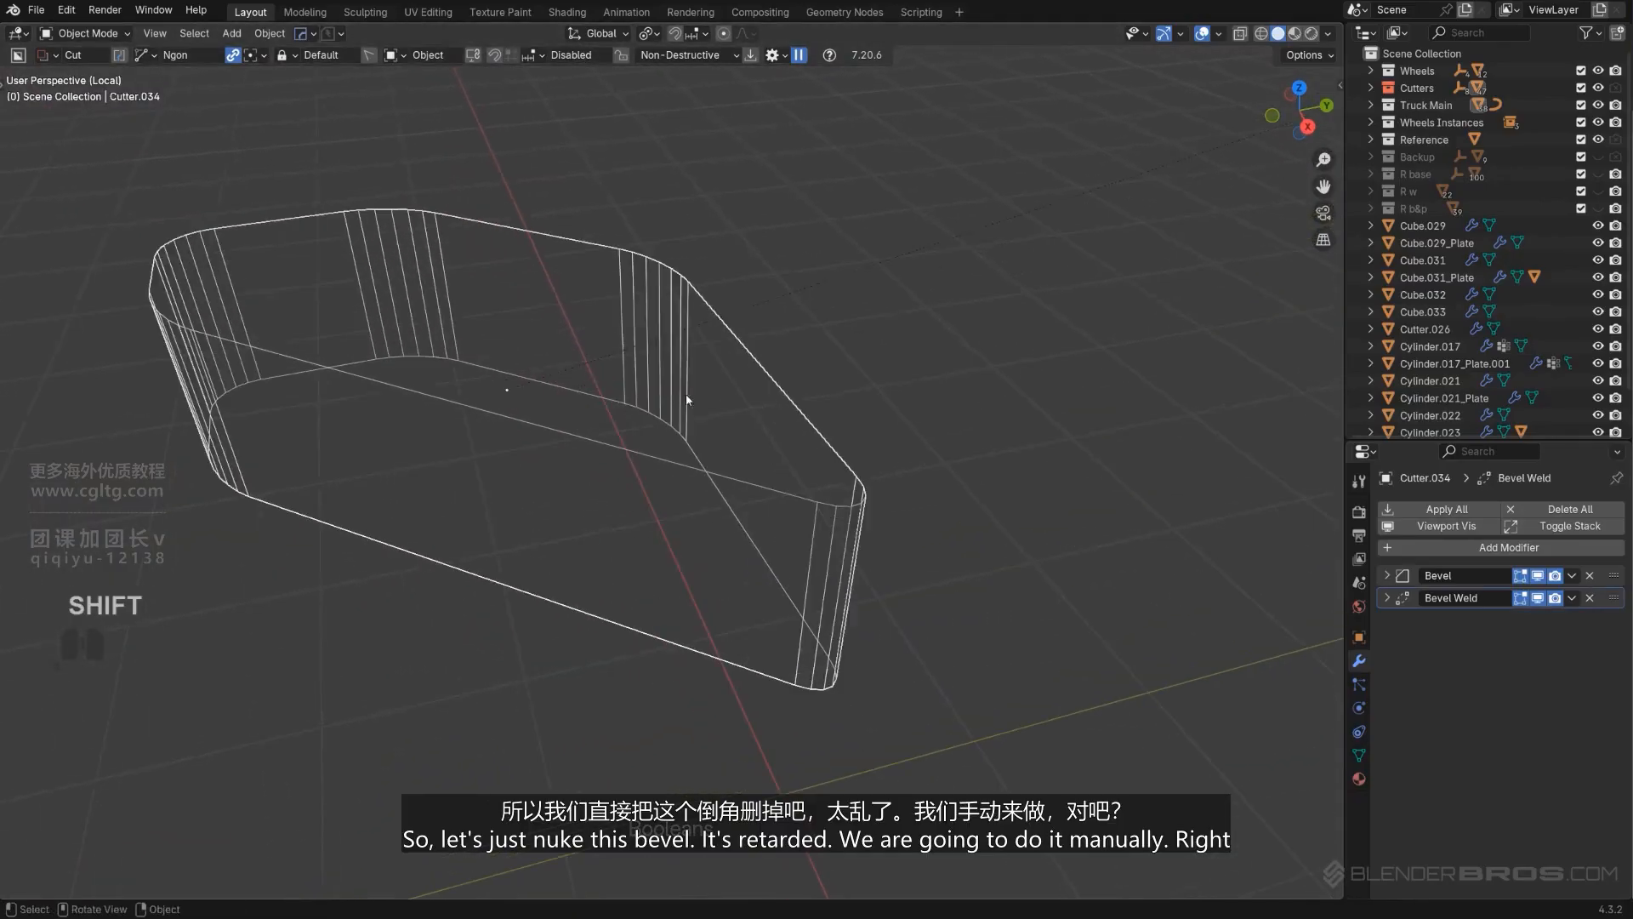
pyautogui.click(1589, 576)
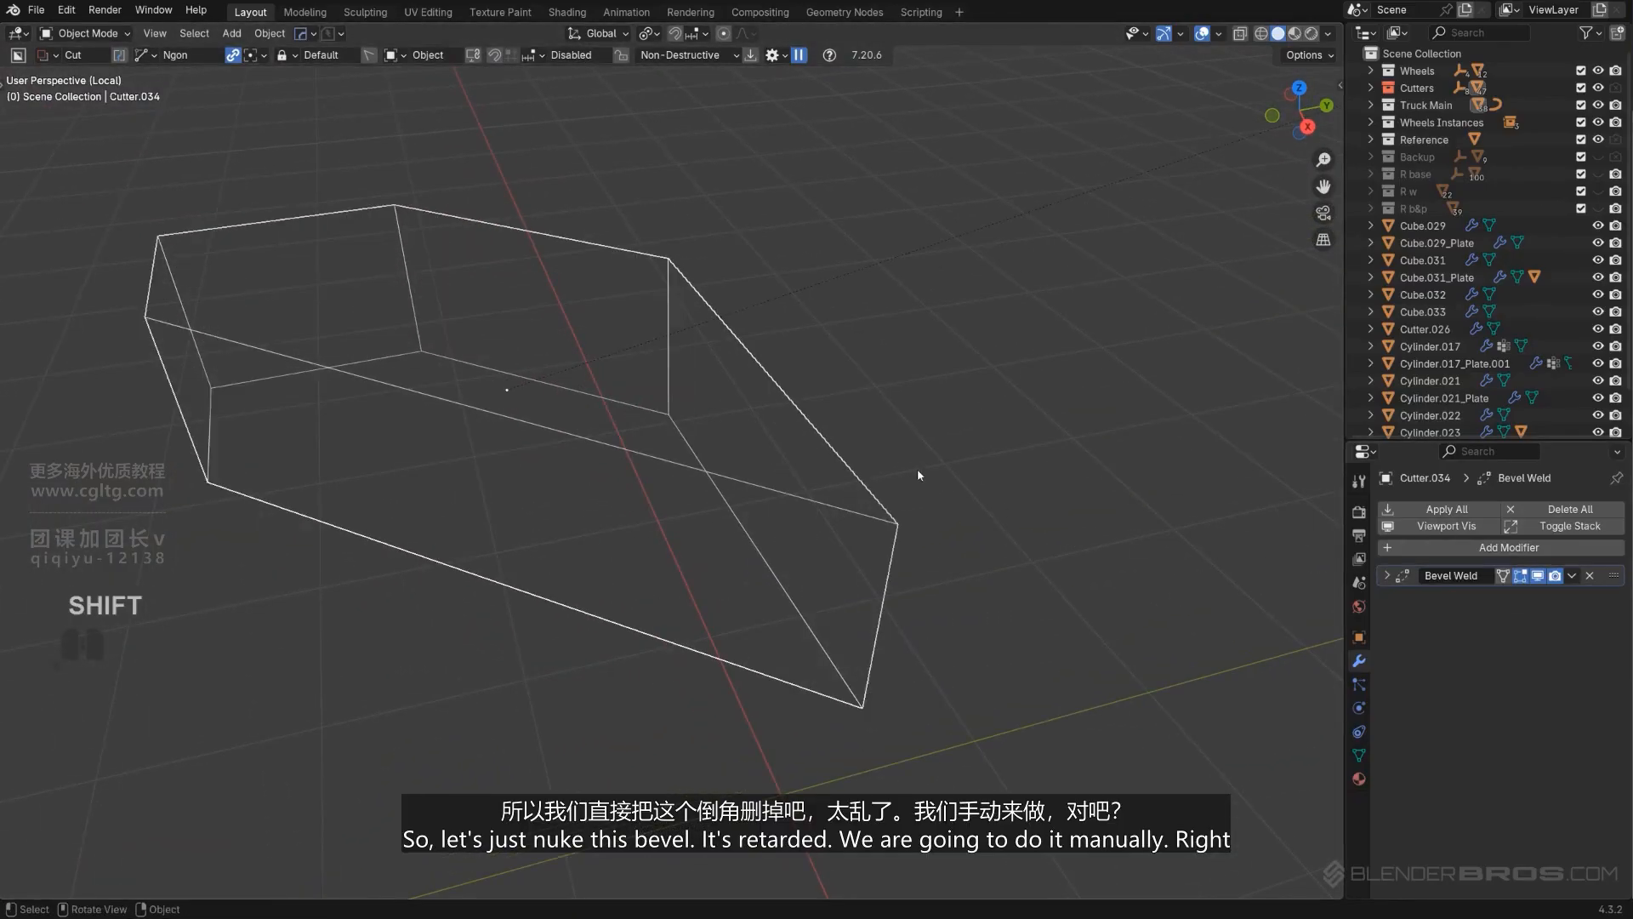
# Step: Chamfer the cutter's sharp pointed upright edge with a one-segment bevel 0.132 m wide
pyautogui.press('Tab')
pyautogui.hotkey('ctrl', 'b')
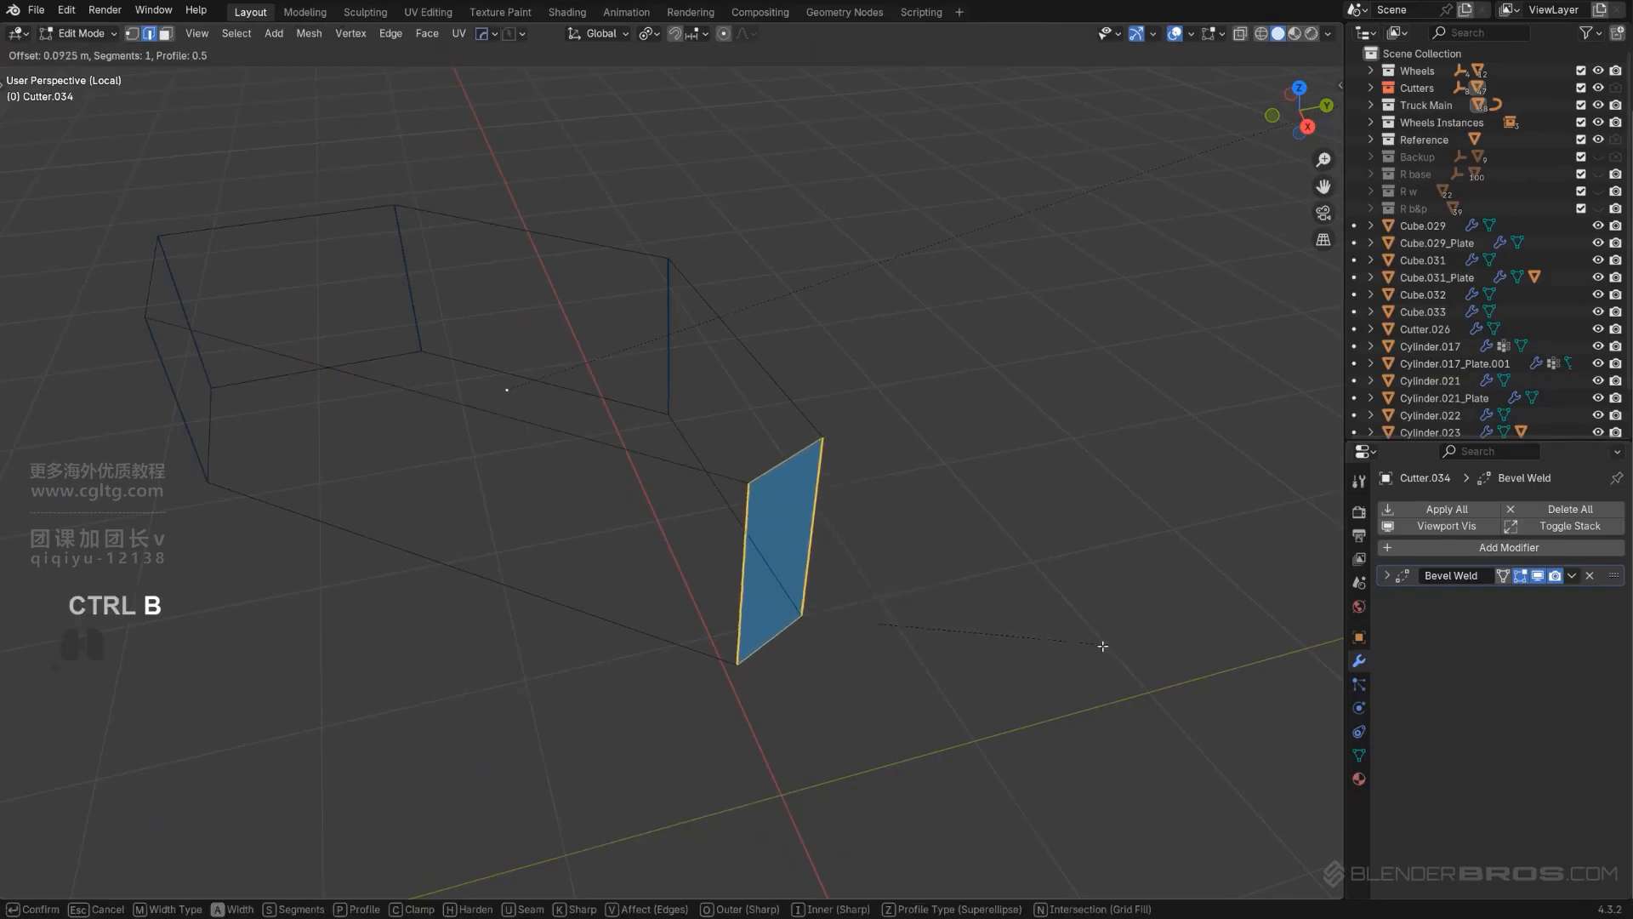
pyautogui.click(1156, 648)
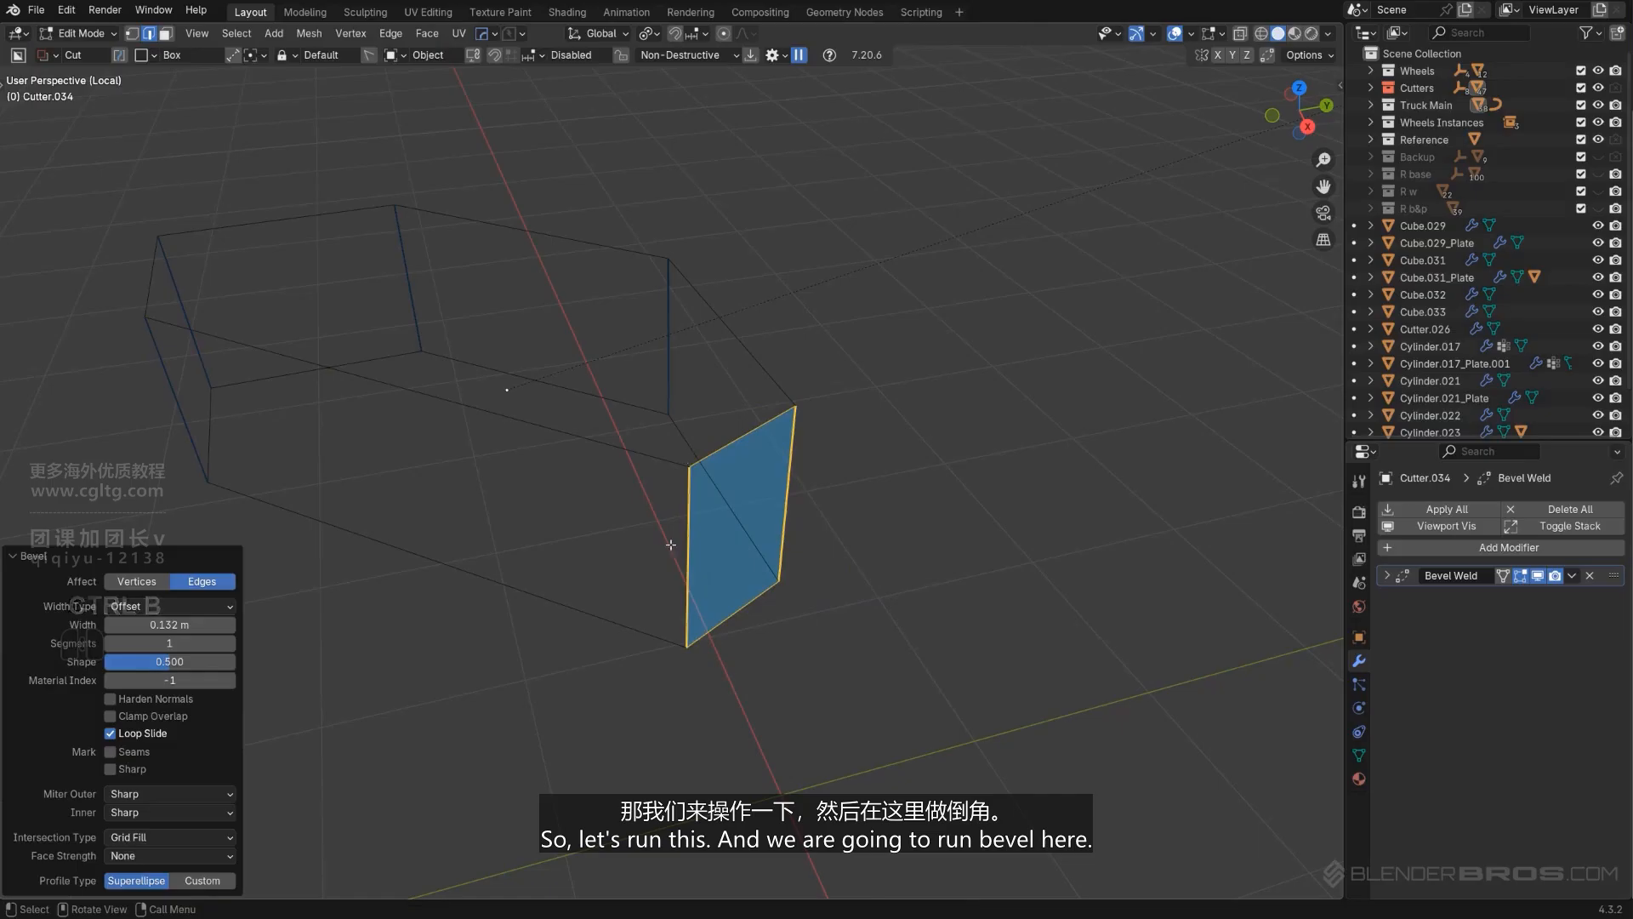
# Step: Round the two upright edges of the chamfered face with a four-segment bevel about 0.024 m wide
pyautogui.hotkey('ctrl', 'z')
pyautogui.keyDown('shift'); pyautogui.click(776, 474); pyautogui.keyUp('shift')
pyautogui.hotkey('ctrl', 'b')
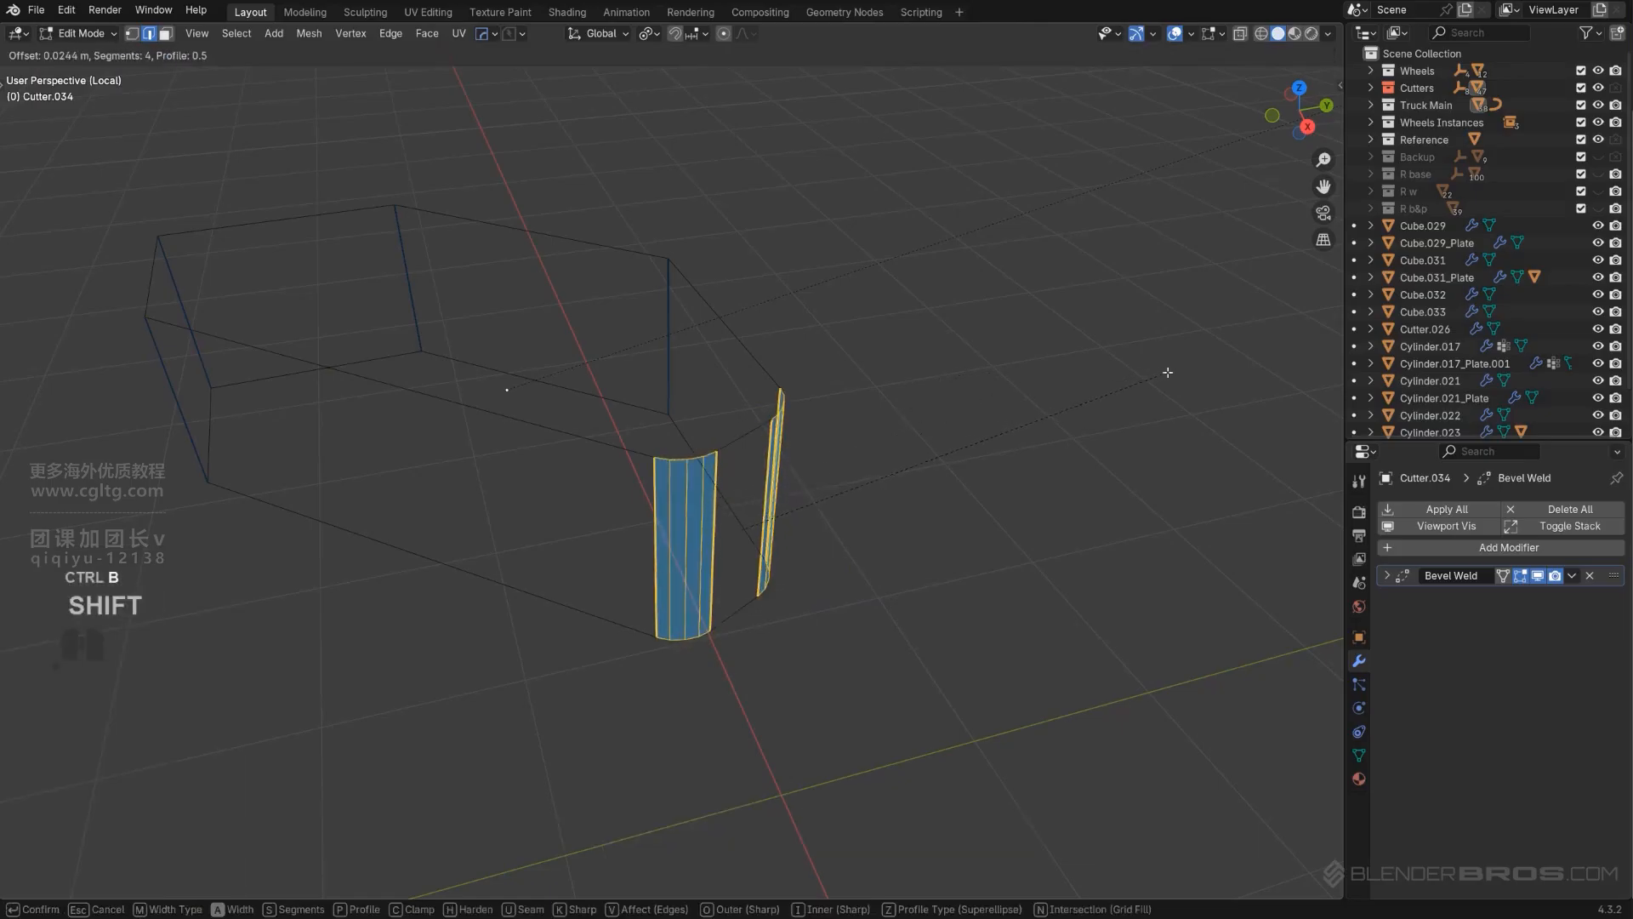
pyautogui.click(1167, 372)
# Step: Round the opening cutter's next two adjoining upright edges with a seven-segment bevel 0.06 m wide
pyautogui.click(671, 306)
pyautogui.hotkey('ctrl', 'b')
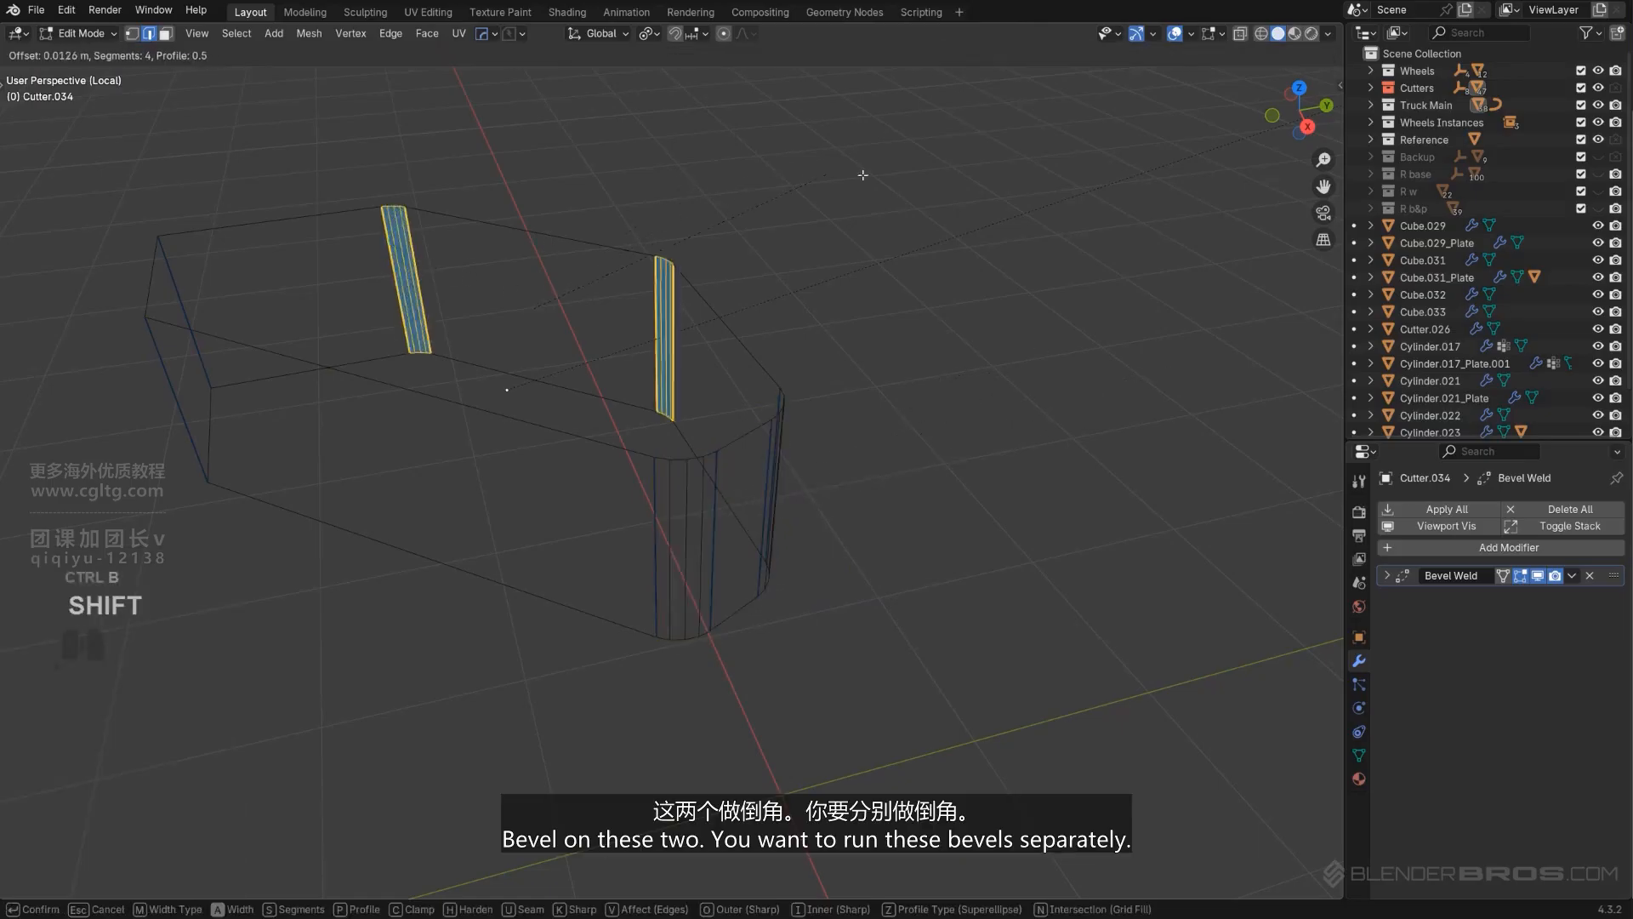
pyautogui.click(1230, 197)
pyautogui.keyDown('shift'); pyautogui.moveTo(799, 315); pyautogui.dragTo(1061, 320, button='middle'); pyautogui.keyUp('shift')
pyautogui.hotkey('ctrl', 'z')
pyautogui.hotkey('ctrl', 'b')
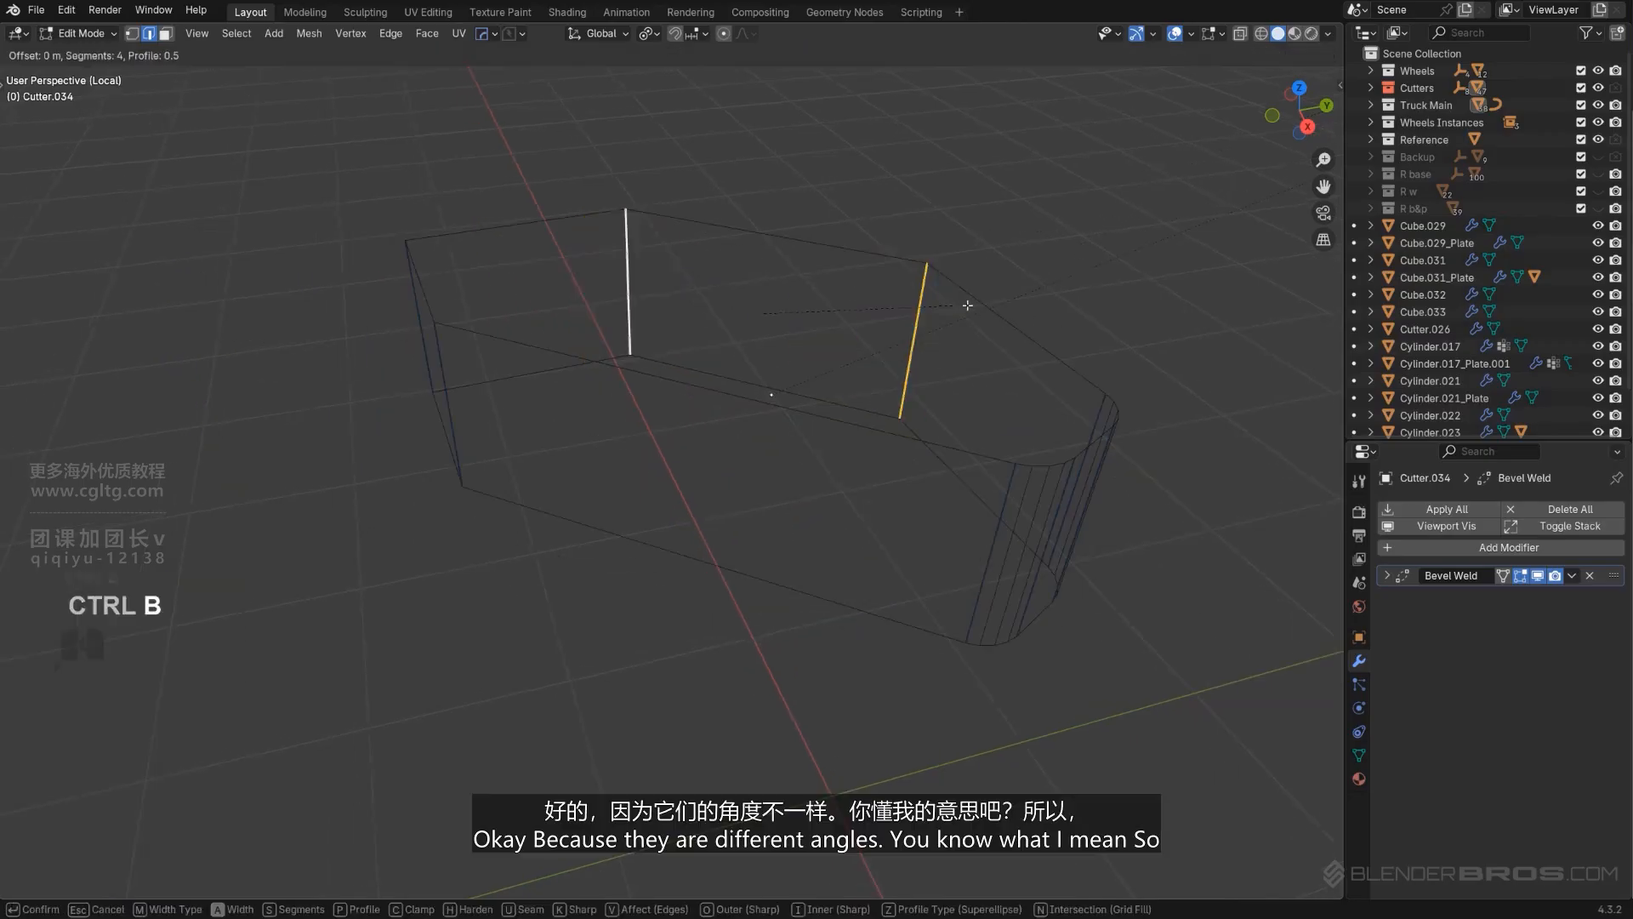
pyautogui.scroll(3, 967, 307)
pyautogui.click(434, 315)
# Step: Bevel the cutter's two remaining upright edges one at a time with seven segments, the first about 0.041 m wide
pyautogui.moveTo(435, 315); pyautogui.dragTo(972, 547, button='middle')
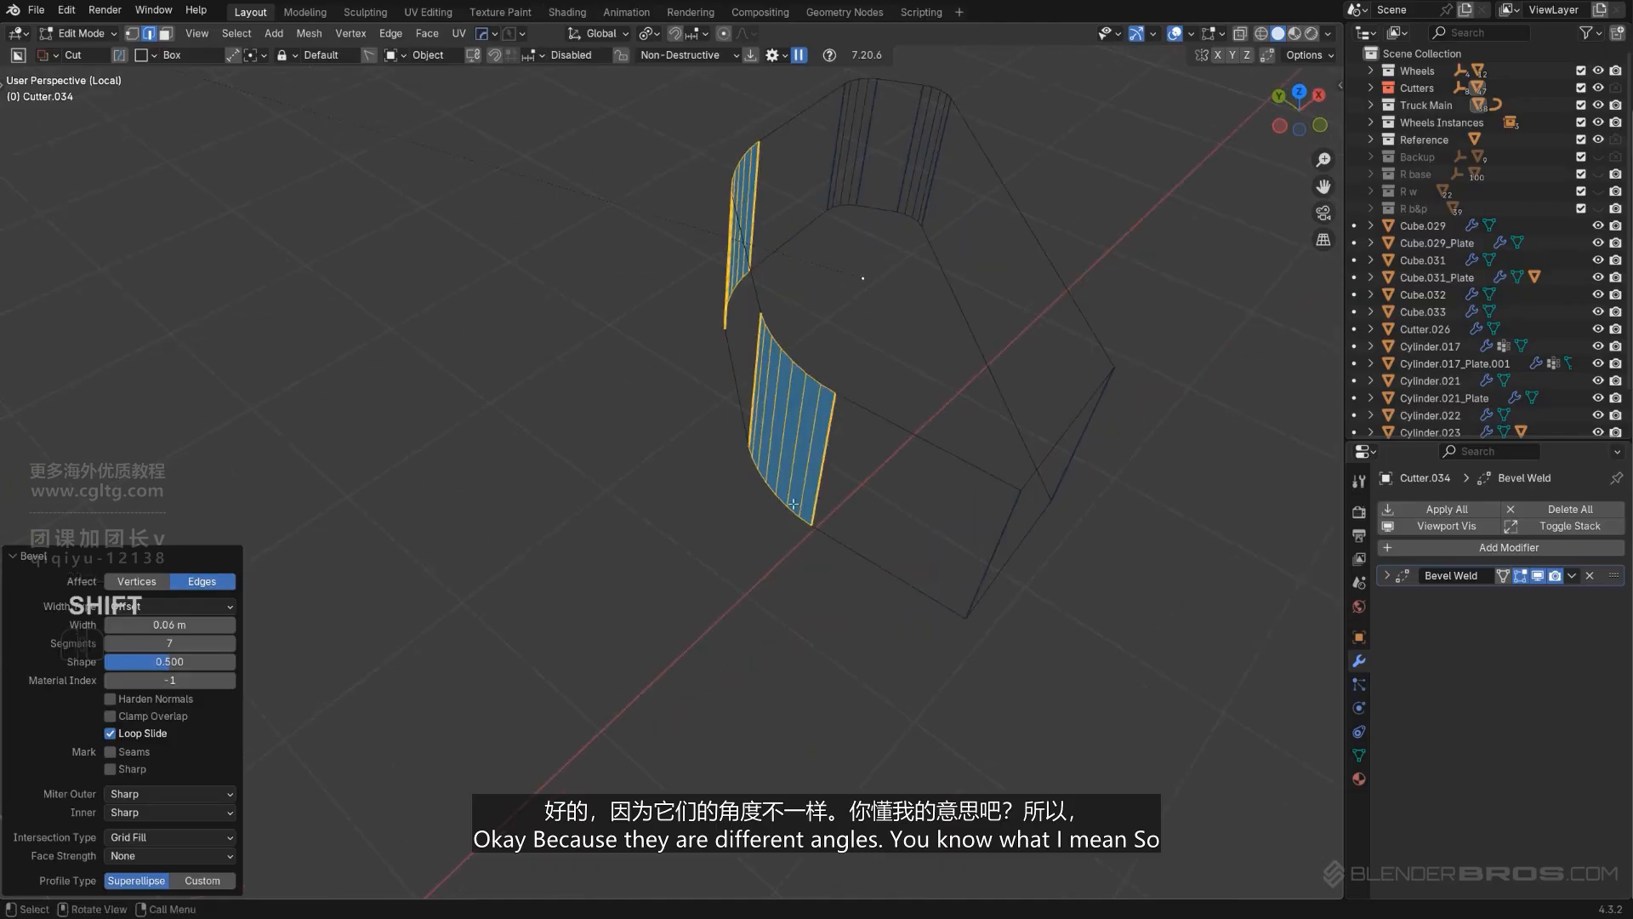
pyautogui.click(993, 548)
pyautogui.hotkey('ctrl', 'b')
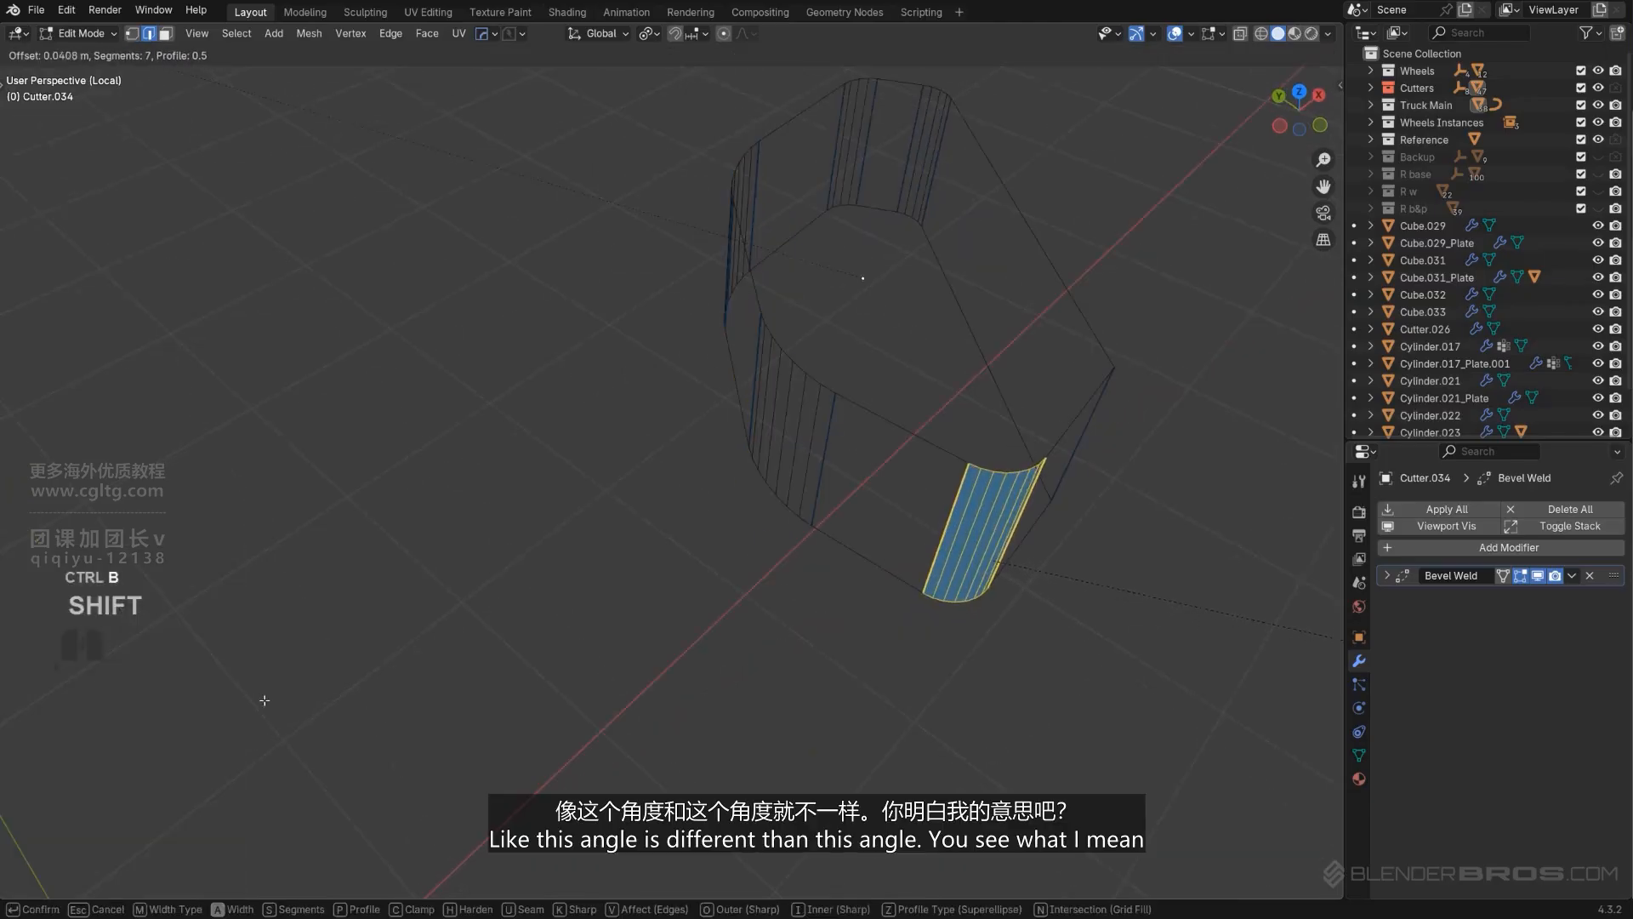
pyautogui.click(265, 700)
pyautogui.keyDown('shift'); pyautogui.moveTo(1097, 578); pyautogui.dragTo(659, 489, button='middle'); pyautogui.keyUp('shift')
pyautogui.moveTo(659, 489); pyautogui.dragTo(598, 459, button='middle')
pyautogui.click(699, 445)
pyautogui.hotkey('ctrl', 'b')
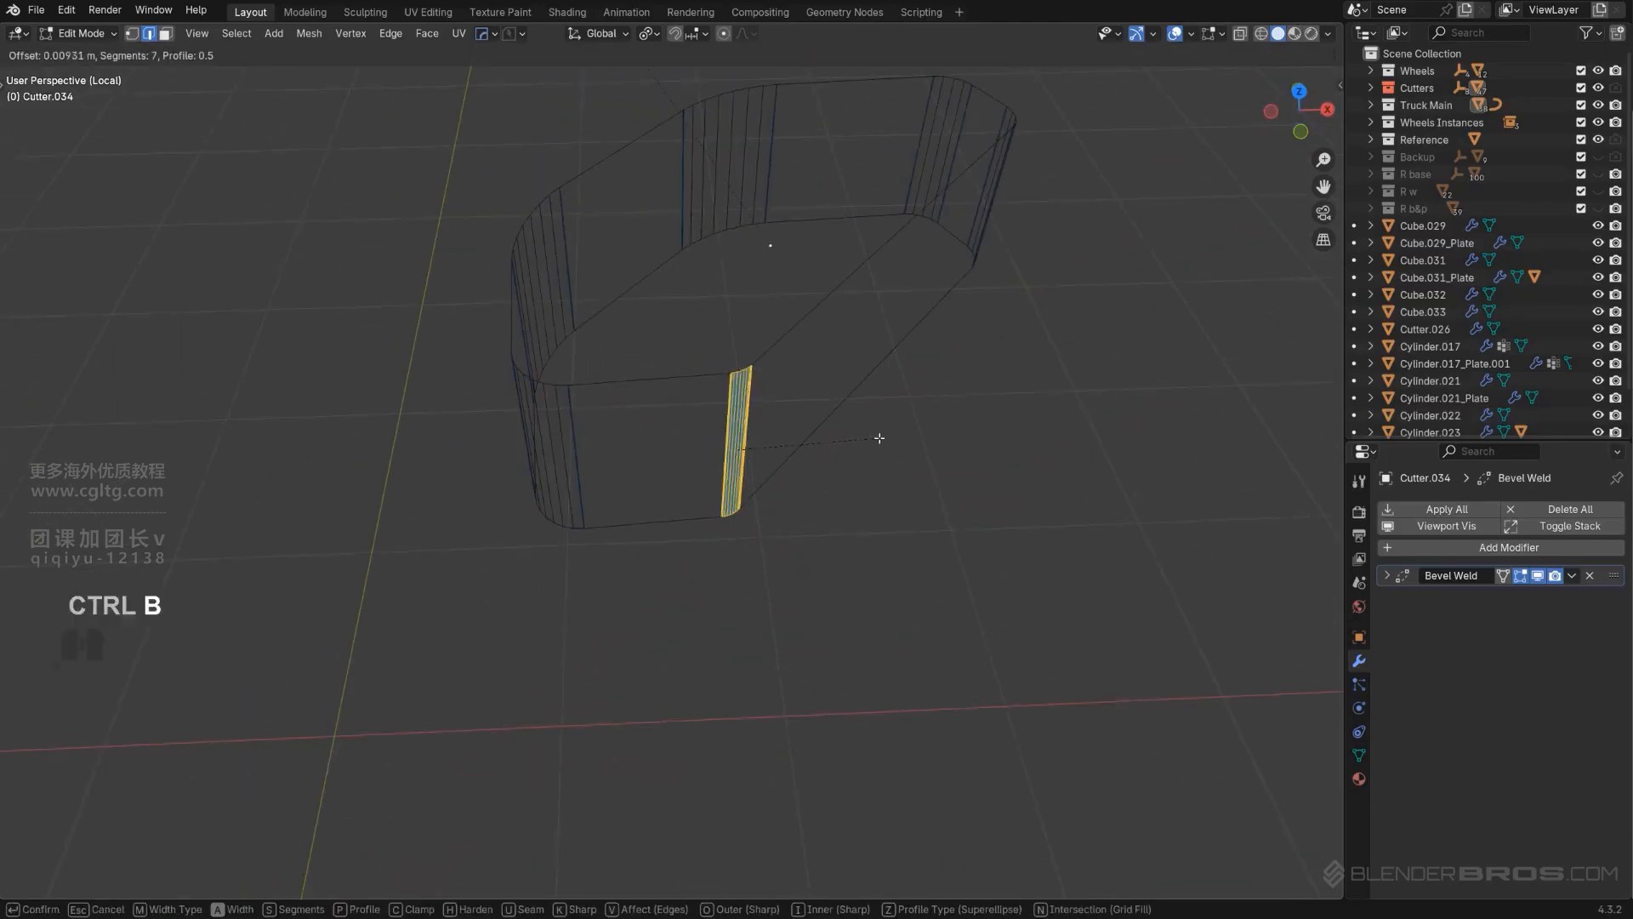
pyautogui.click(1082, 436)
# Step: Finish editing the cutter's mesh, leave local view and hide the cutters
pyautogui.press('Tab')
pyautogui.press('/')
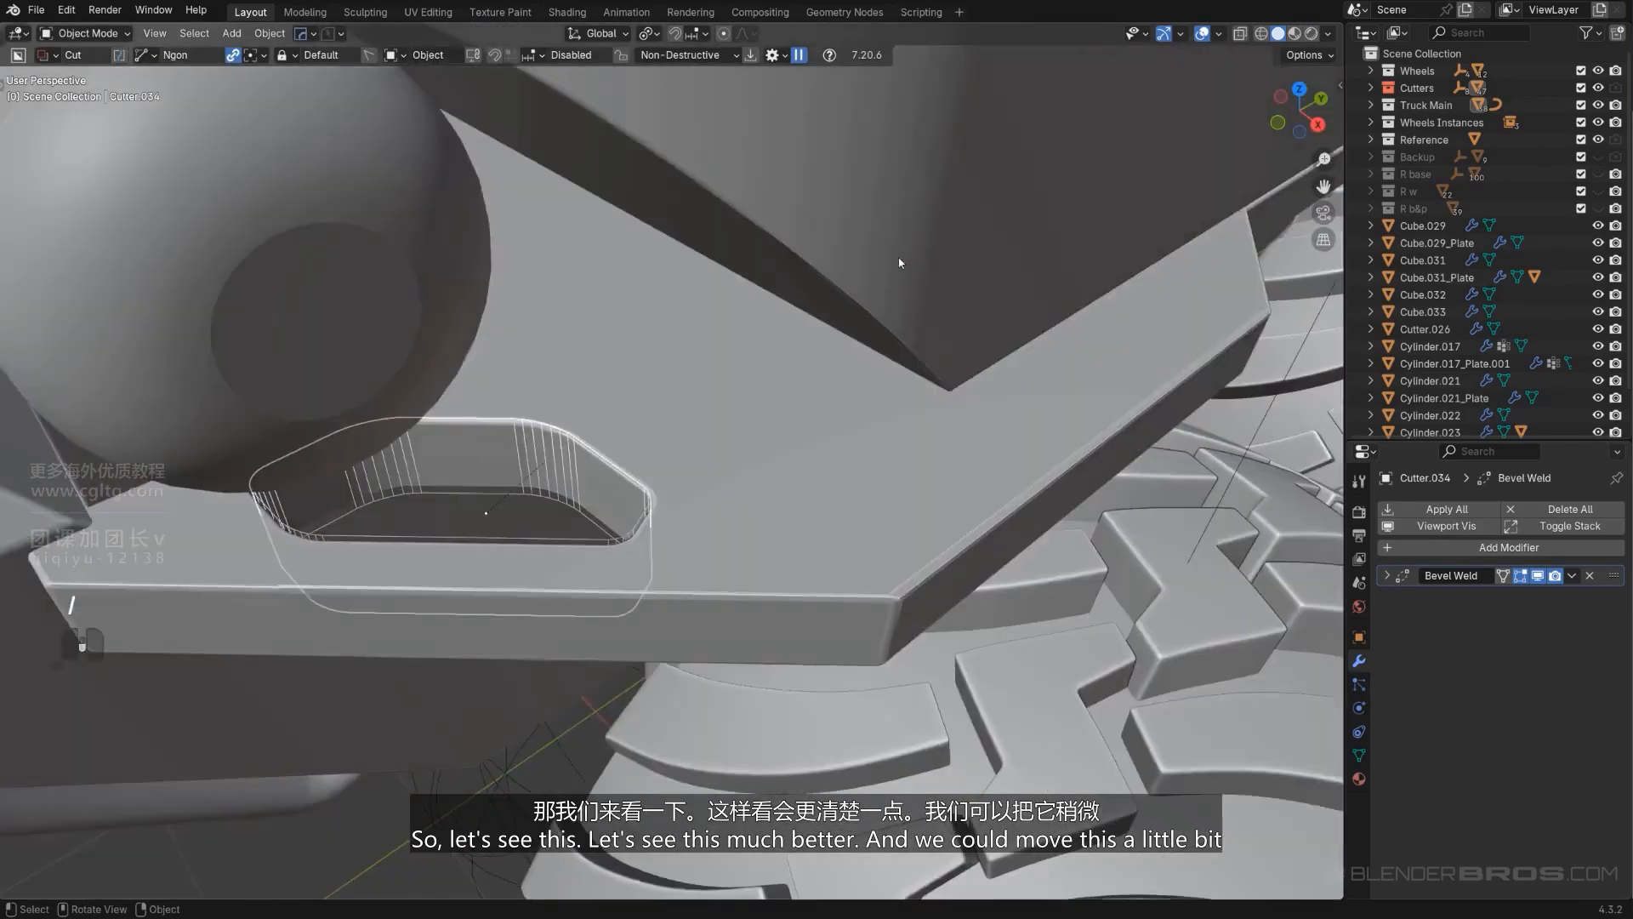
pyautogui.hotkey('shift', '2')
pyautogui.scroll(6, 696, 442)
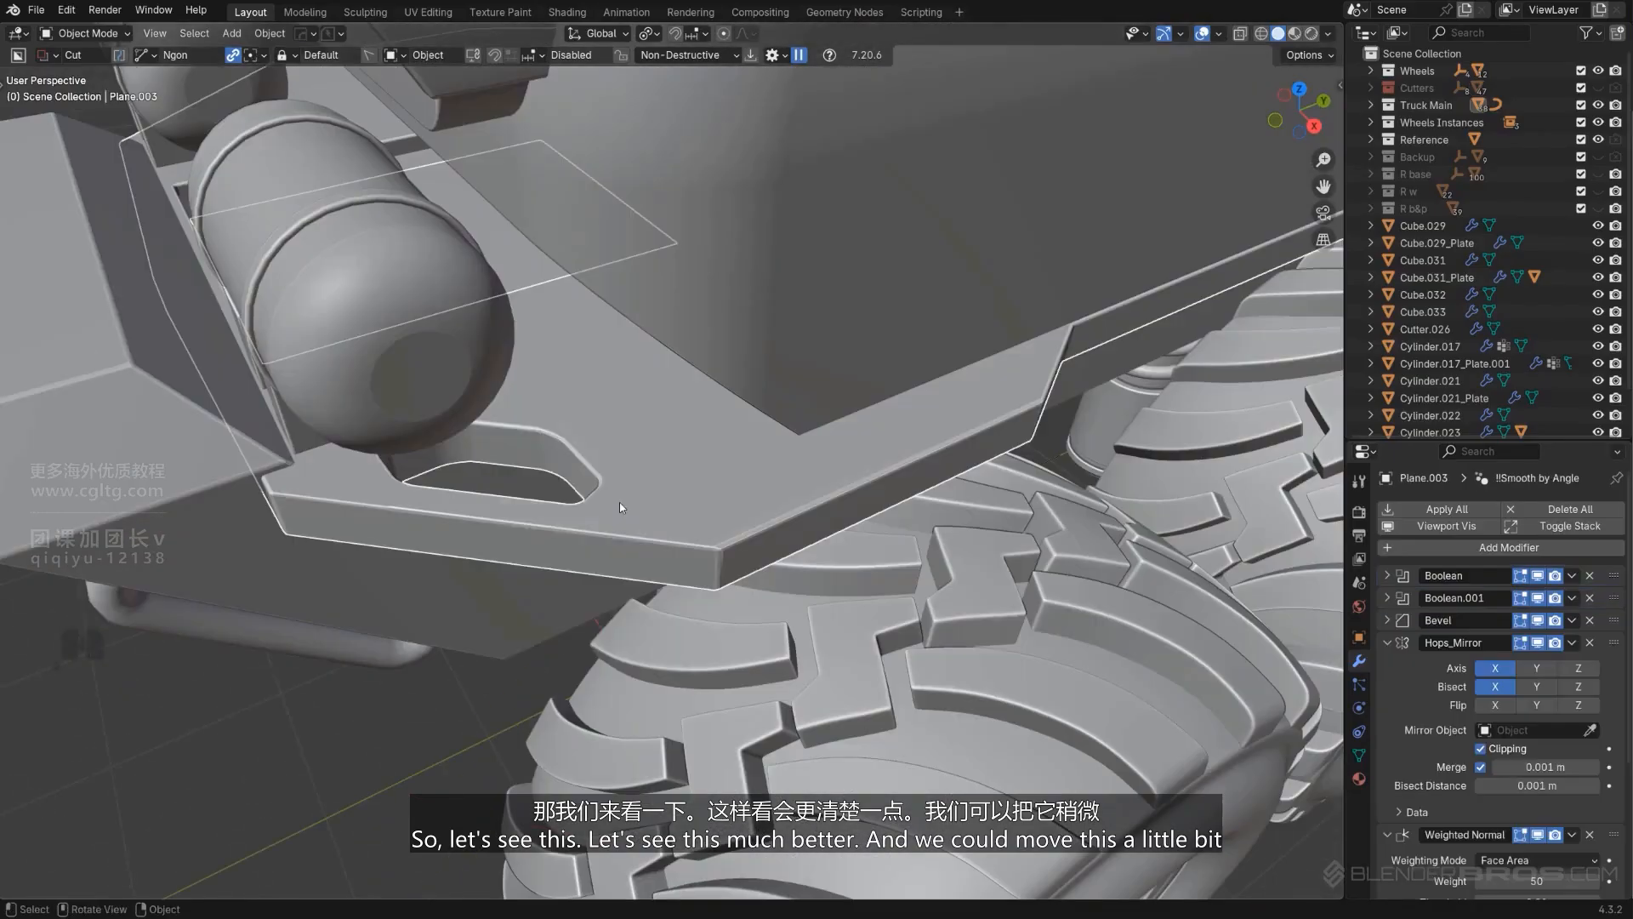
# Step: Recover the plate opening's cutter with Ever Scroll and move it about 0.203 m in X and 0.242 m in Y
pyautogui.press('q')
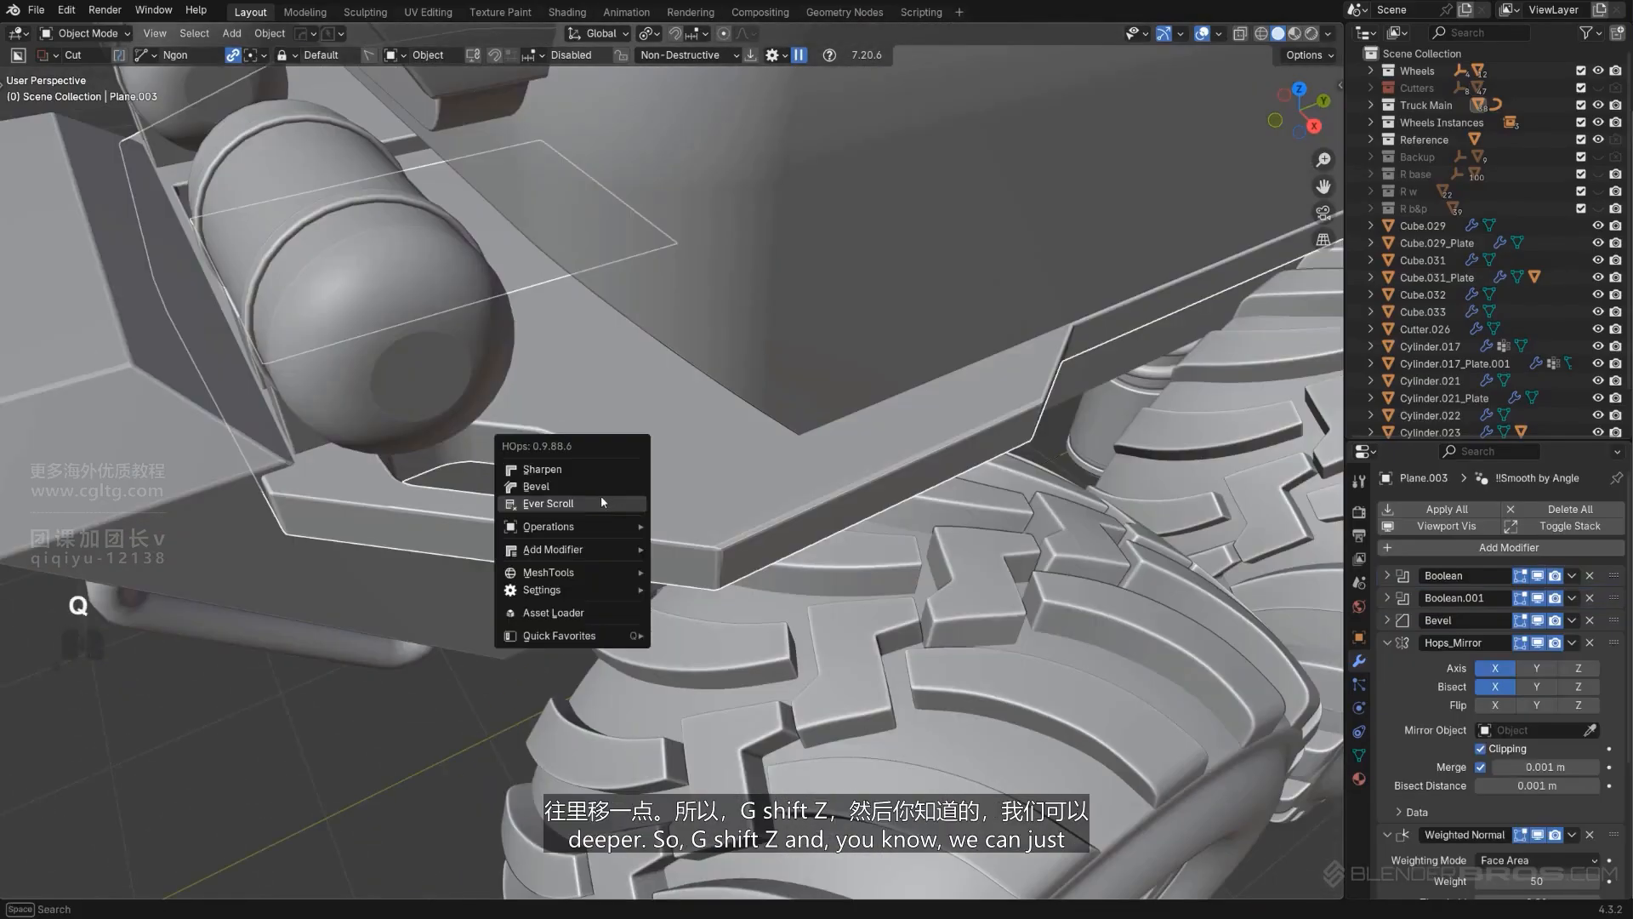
pyautogui.click(600, 495)
pyautogui.press('g')
pyautogui.hotkey('shift', 'z')
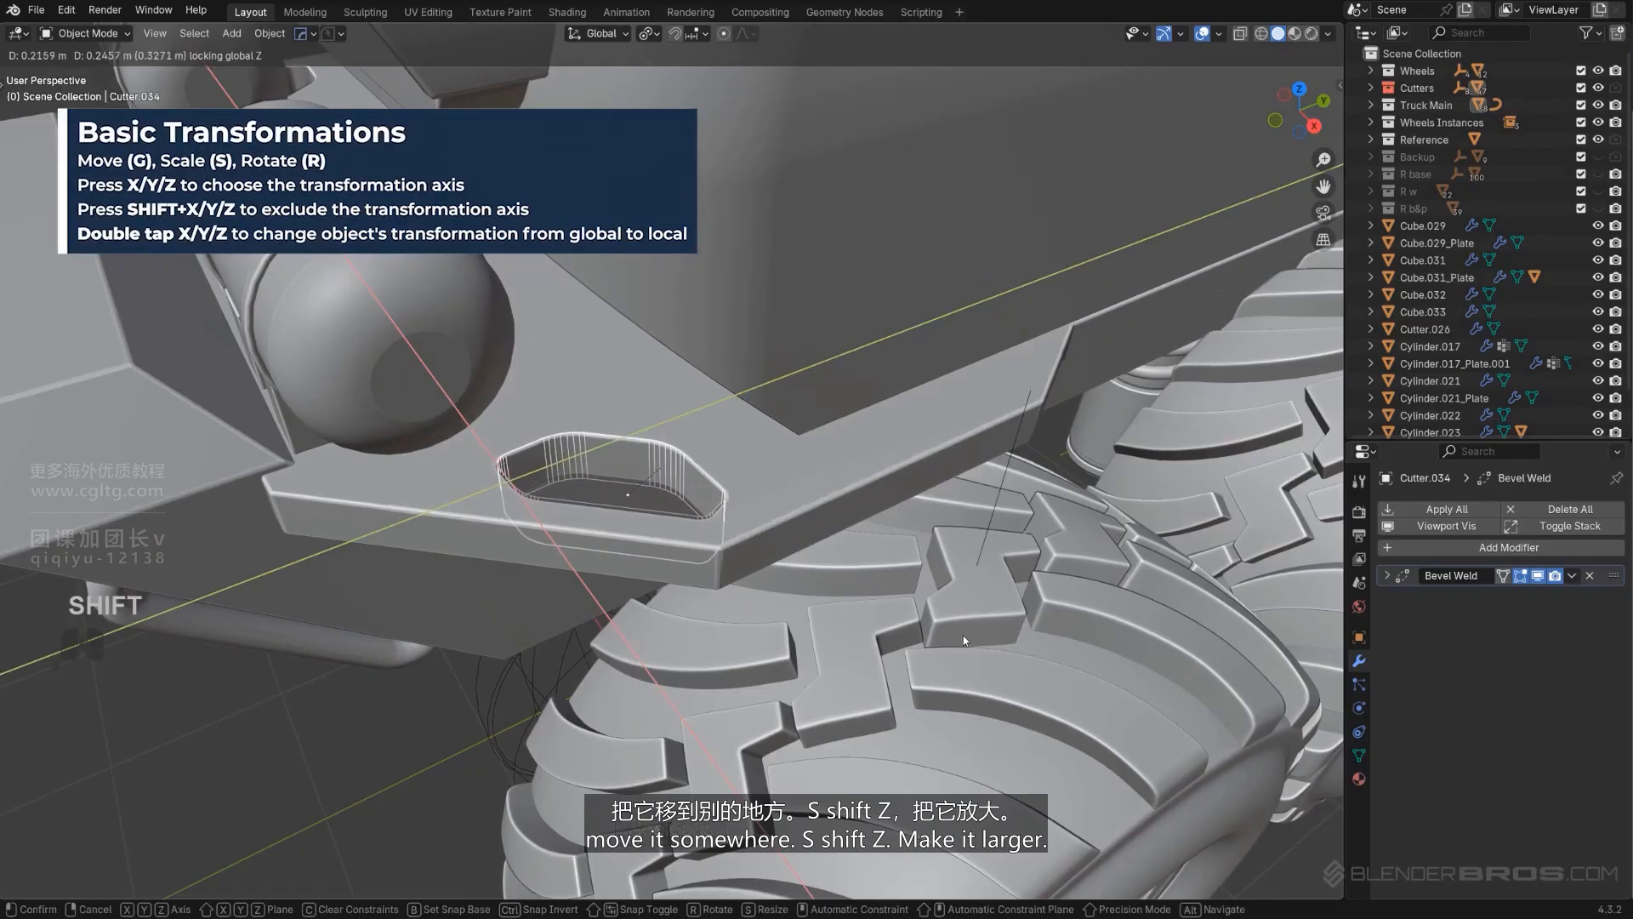
pyautogui.click(932, 617)
# Step: Scale the opening's cutter to 1.105 in X and Y only, and hide the cutters
pyautogui.press('s')
pyautogui.hotkey('shift', 'z')
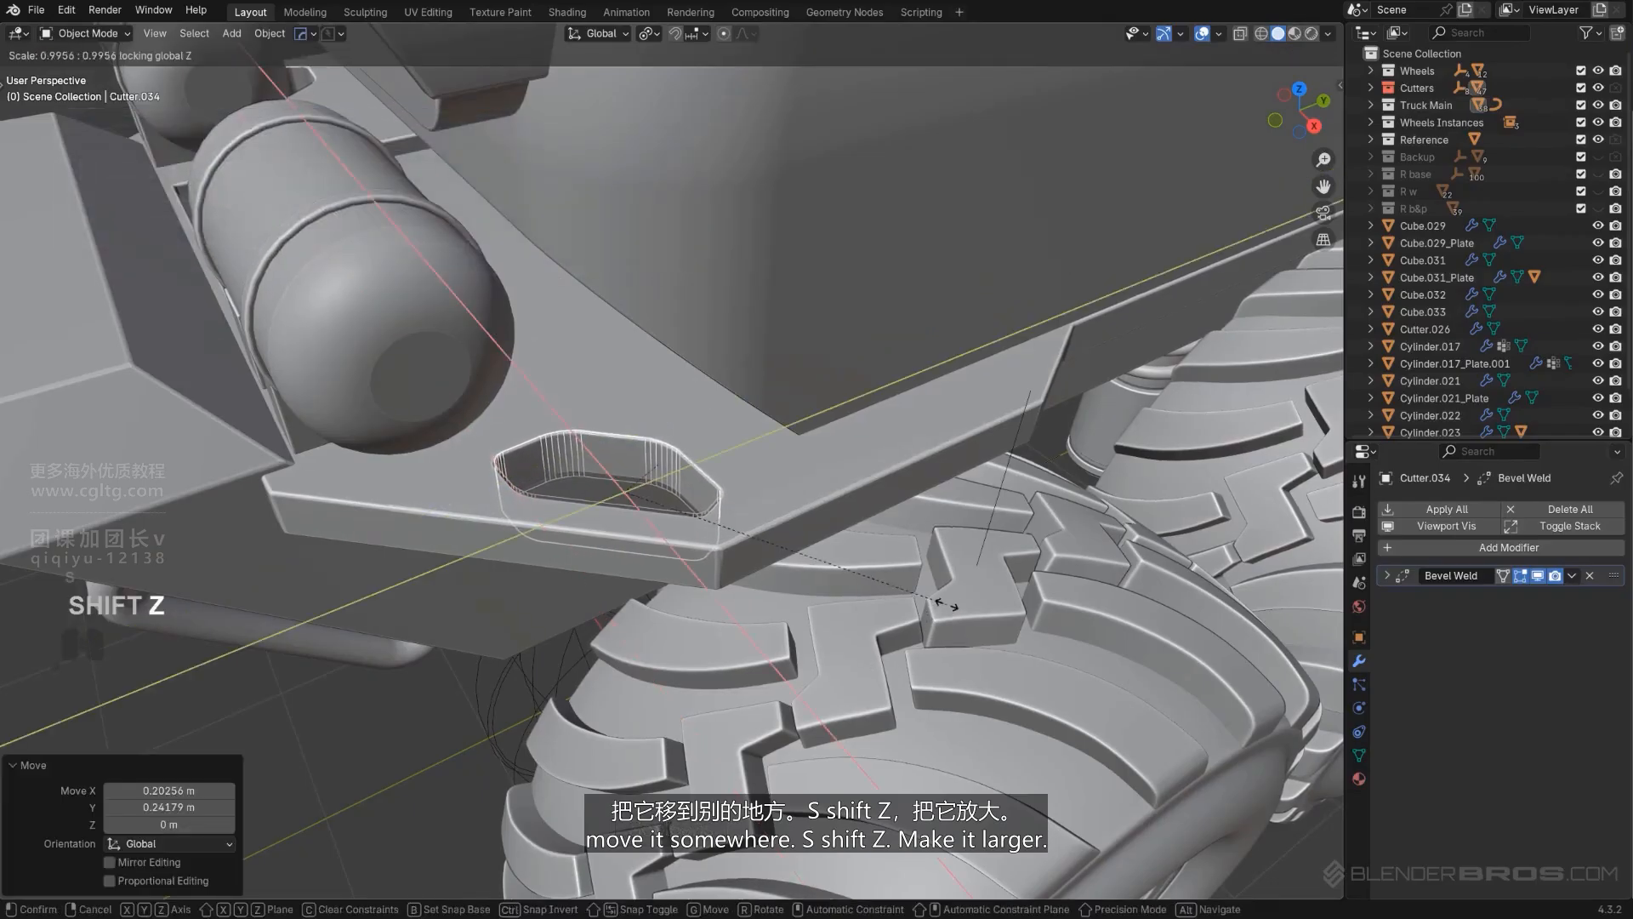
pyautogui.click(983, 588)
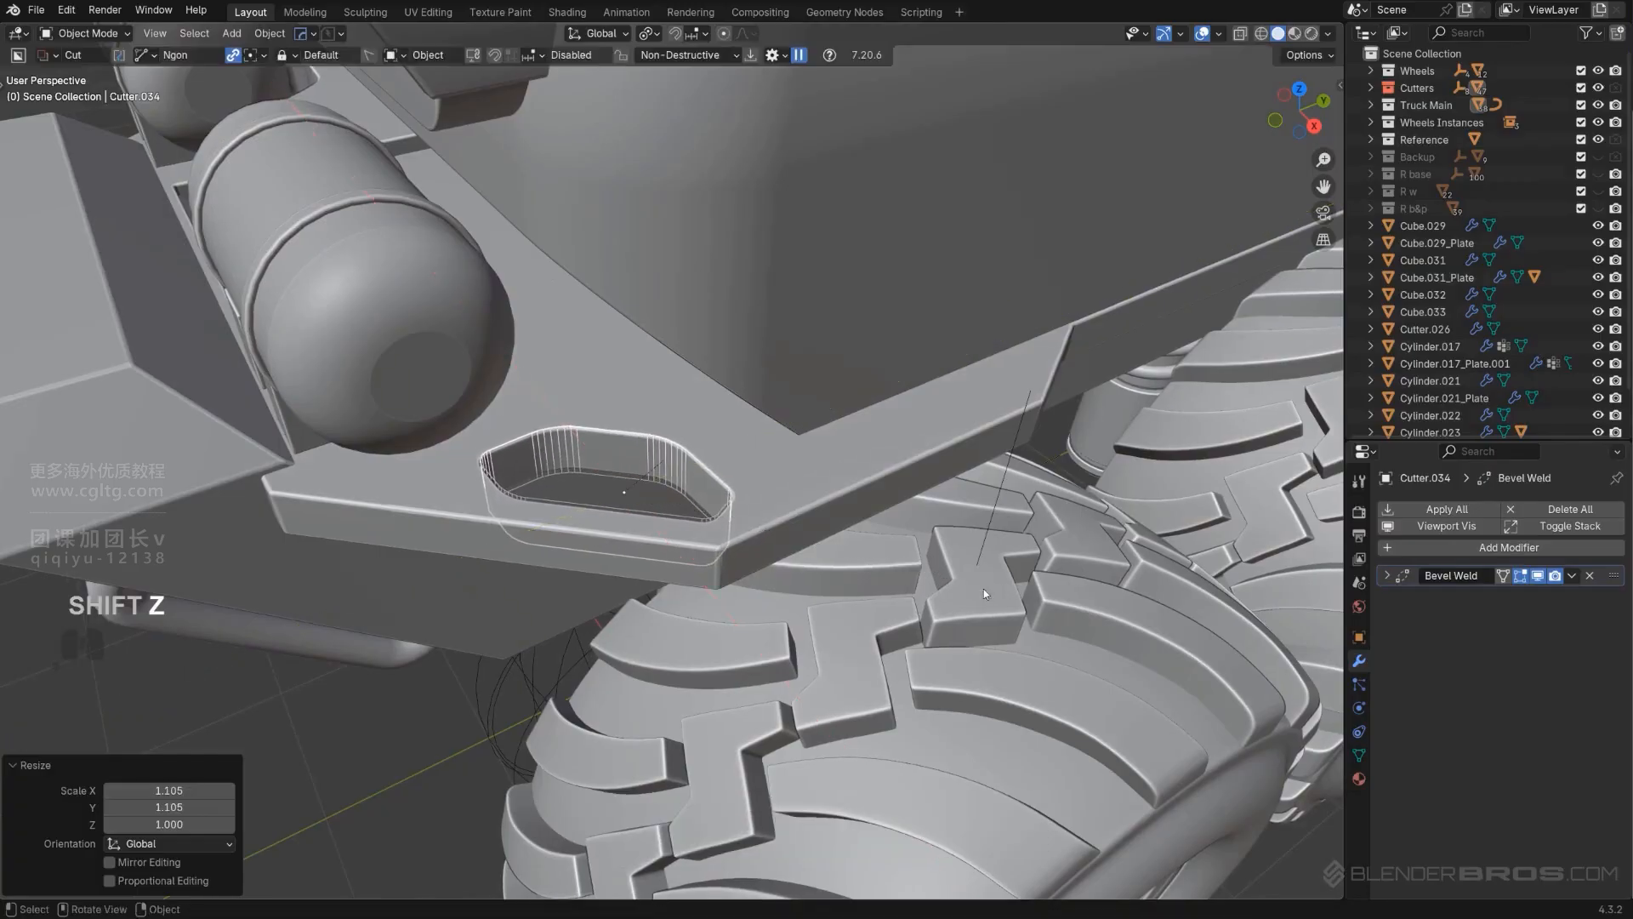
pyautogui.scroll(-6, 984, 589)
pyautogui.hotkey('shift', '2')
# Step: Select the front supporting plate in orthographic side view and set up the BoxCutter Ngon tool for a cut
pyautogui.moveTo(768, 585); pyautogui.dragTo(667, 539, button='middle')
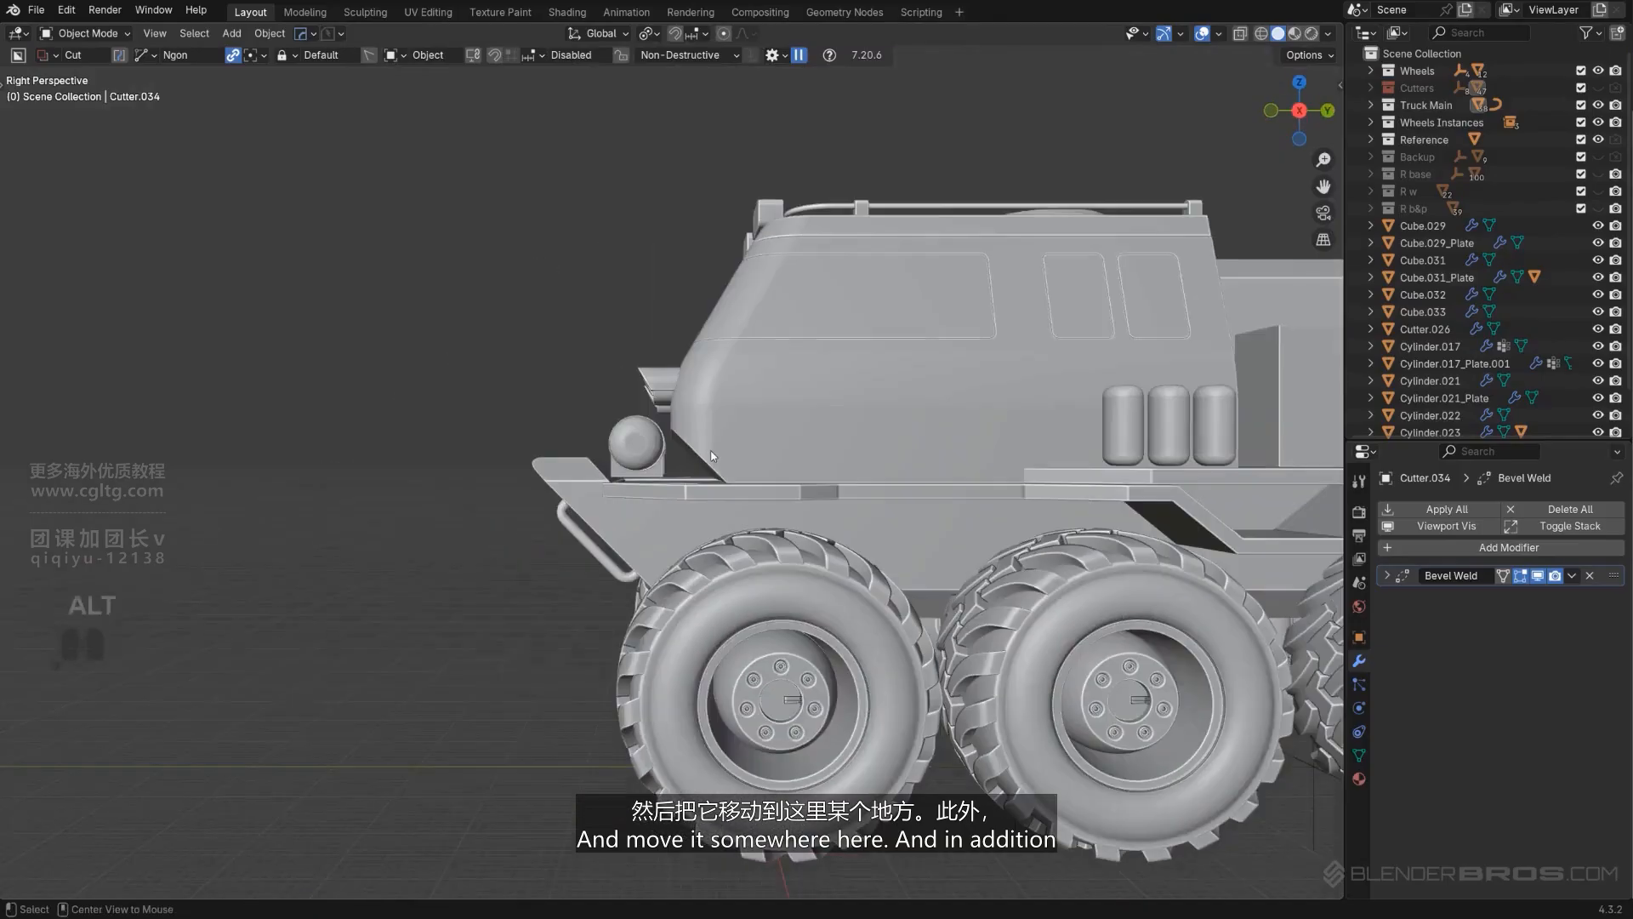
pyautogui.press('KP_5')
pyautogui.scroll(5, 667, 538)
pyautogui.click(676, 546)
pyautogui.press('f')
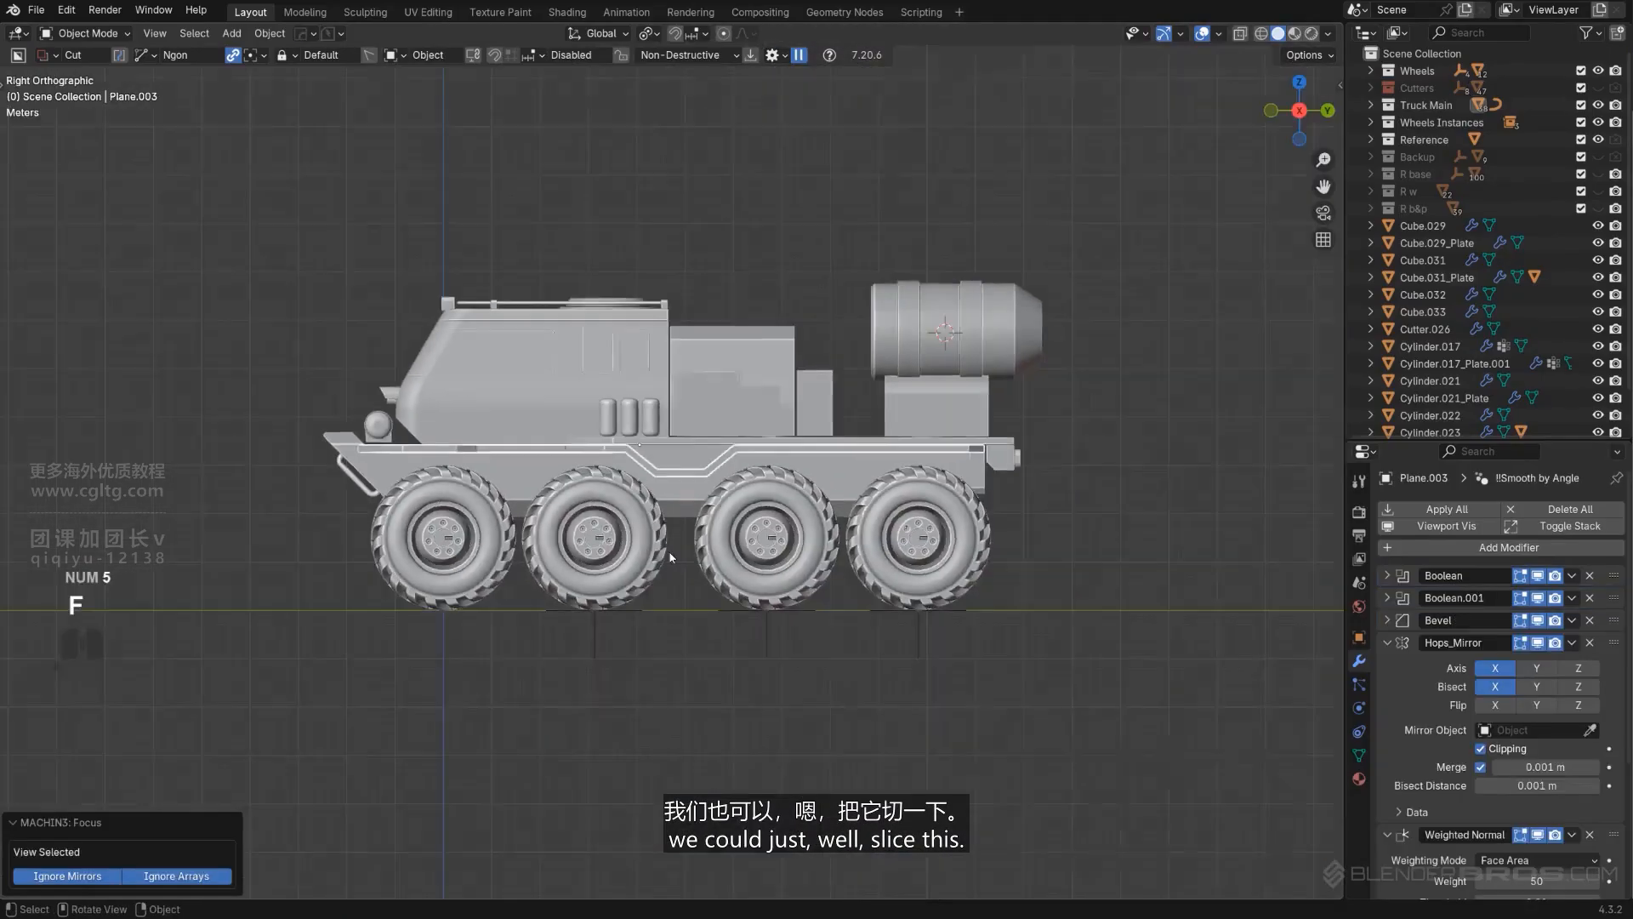
pyautogui.scroll(5, 739, 473)
pyautogui.scroll(1, 738, 473)
pyautogui.keyDown('shift'); pyautogui.click(473, 495); pyautogui.keyUp('shift')
pyautogui.press('d')
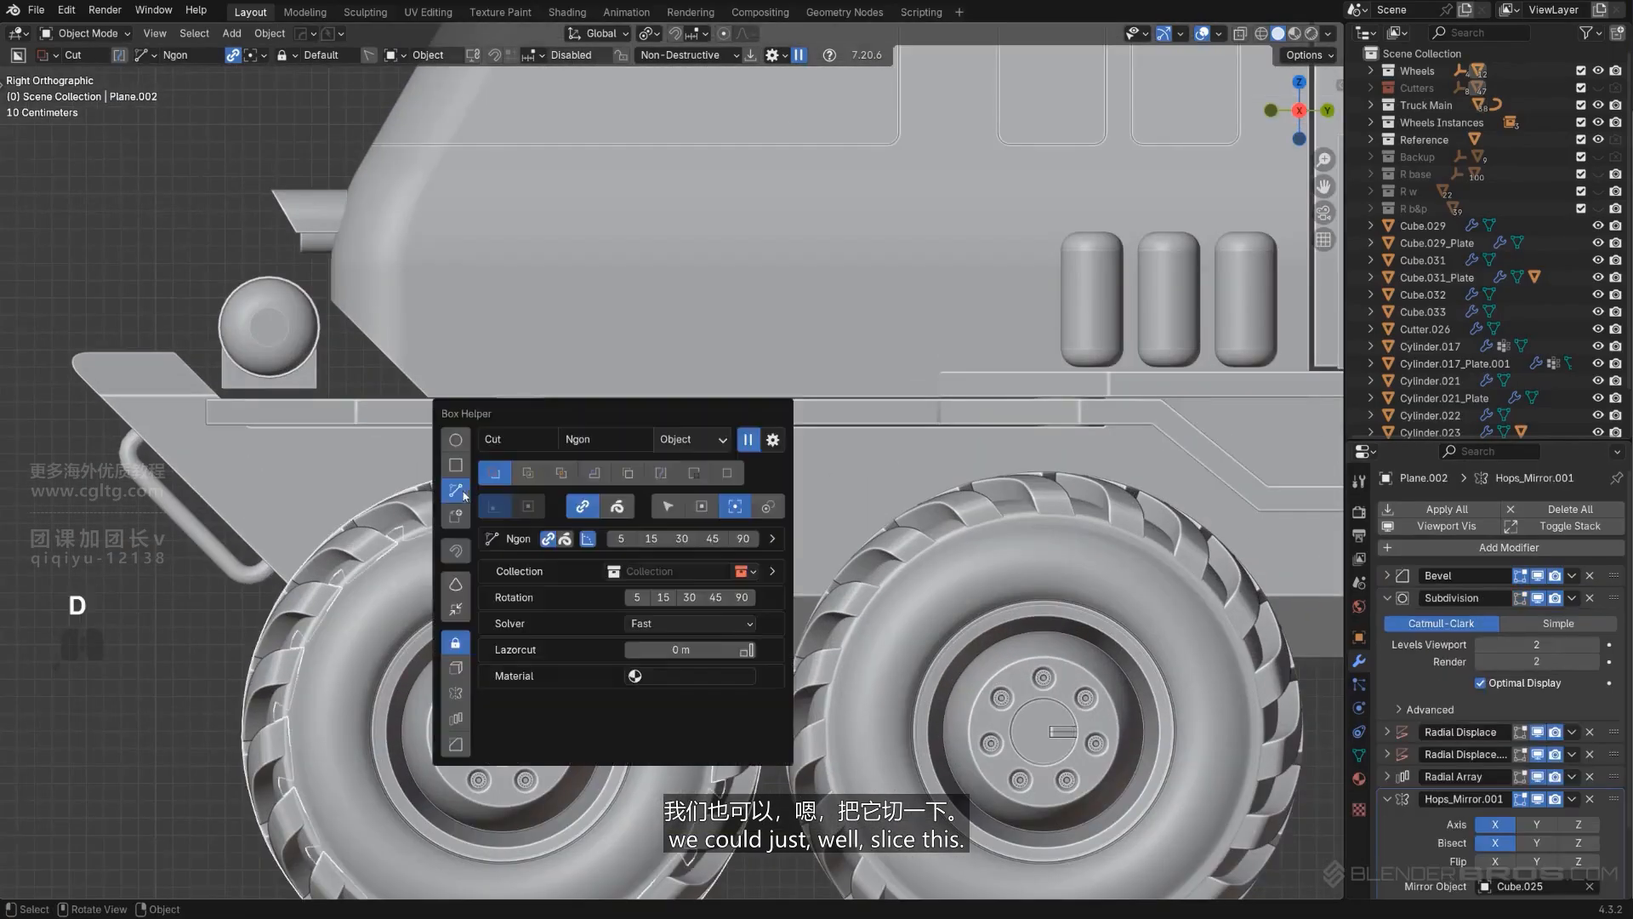
pyautogui.keyDown('shift'); pyautogui.moveTo(304, 481); pyautogui.dragTo(660, 502, button='middle'); pyautogui.keyUp('shift')
pyautogui.scroll(2, 701, 502)
pyautogui.press('d')
pyautogui.scroll(2, 672, 478)
pyautogui.click(614, 507)
# Step: Cut away the underside of the plate's front end with a slanted four-sided ngon drawn from the side
pyautogui.moveTo(421, 500); pyautogui.dragTo(646, 513)
pyautogui.moveTo(769, 511); pyautogui.dragTo(769, 510)
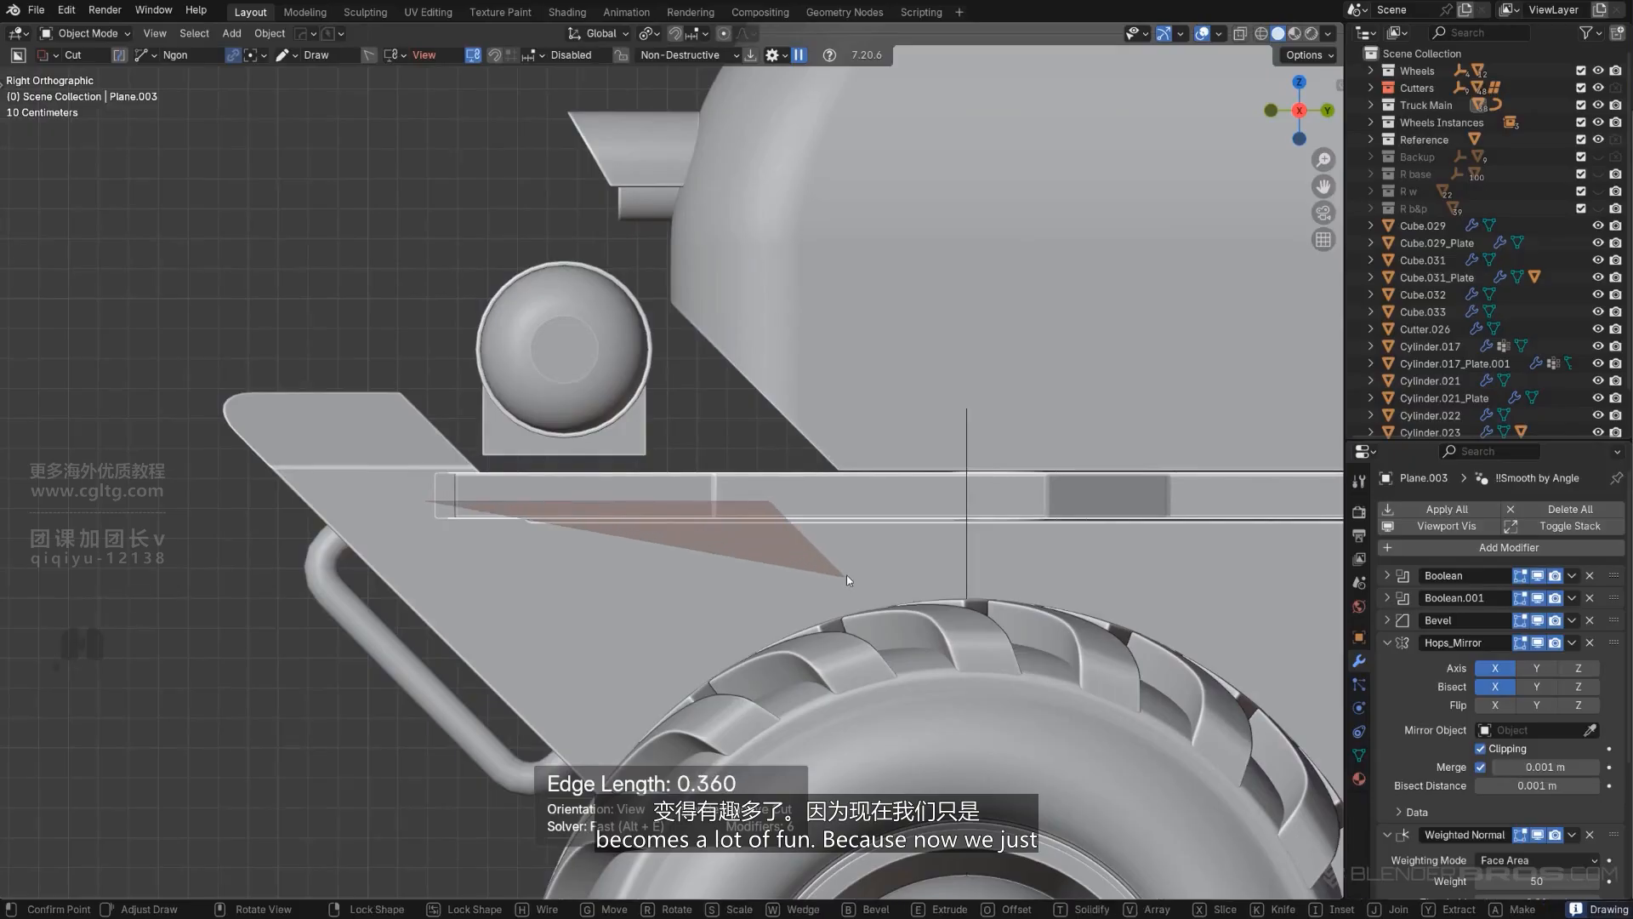
pyautogui.rightClick(846, 575)
pyautogui.moveTo(406, 488)
pyautogui.mouseDown()
pyautogui.moveTo(765, 516)
pyautogui.moveTo(387, 498)
pyautogui.moveTo(771, 511)
pyautogui.mouseUp()
pyautogui.rightClick(765, 516)
pyautogui.click(877, 568)
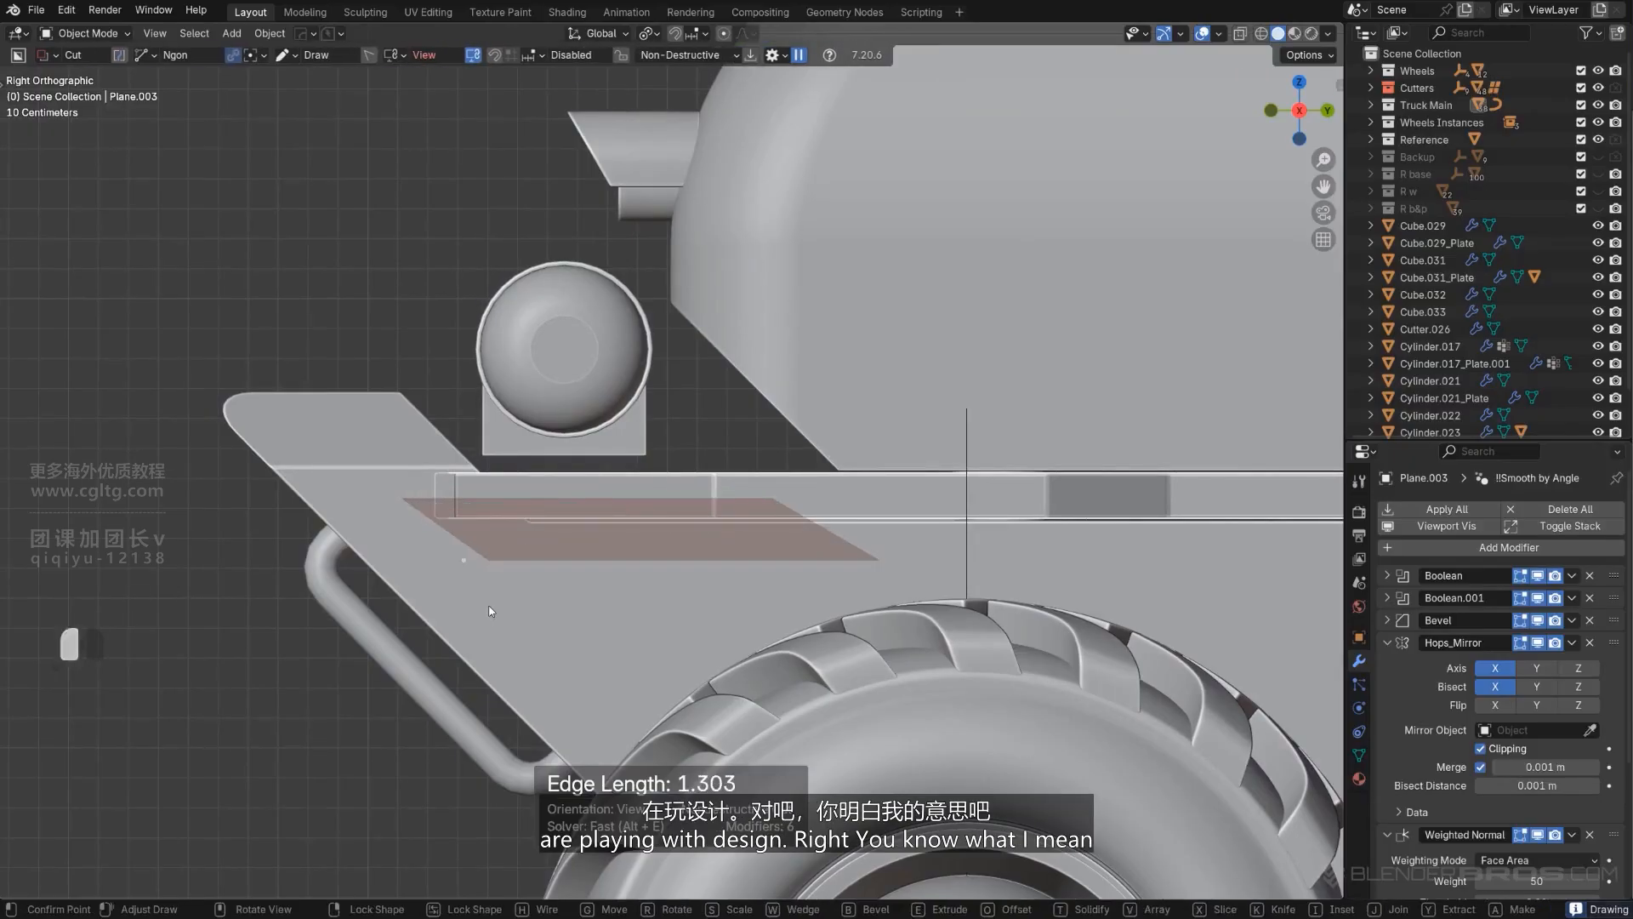
pyautogui.press('space')
# Step: Recover the underside cut's boolean cutter with Ever Scroll and move it about 0.082 m along Y
pyautogui.scroll(-3, 489, 611)
pyautogui.moveTo(493, 596); pyautogui.dragTo(587, 621, button='middle')
pyautogui.scroll(-2, 604, 552)
pyautogui.keyDown('shift'); pyautogui.moveTo(621, 536); pyautogui.dragTo(862, 590, button='middle'); pyautogui.keyUp('shift')
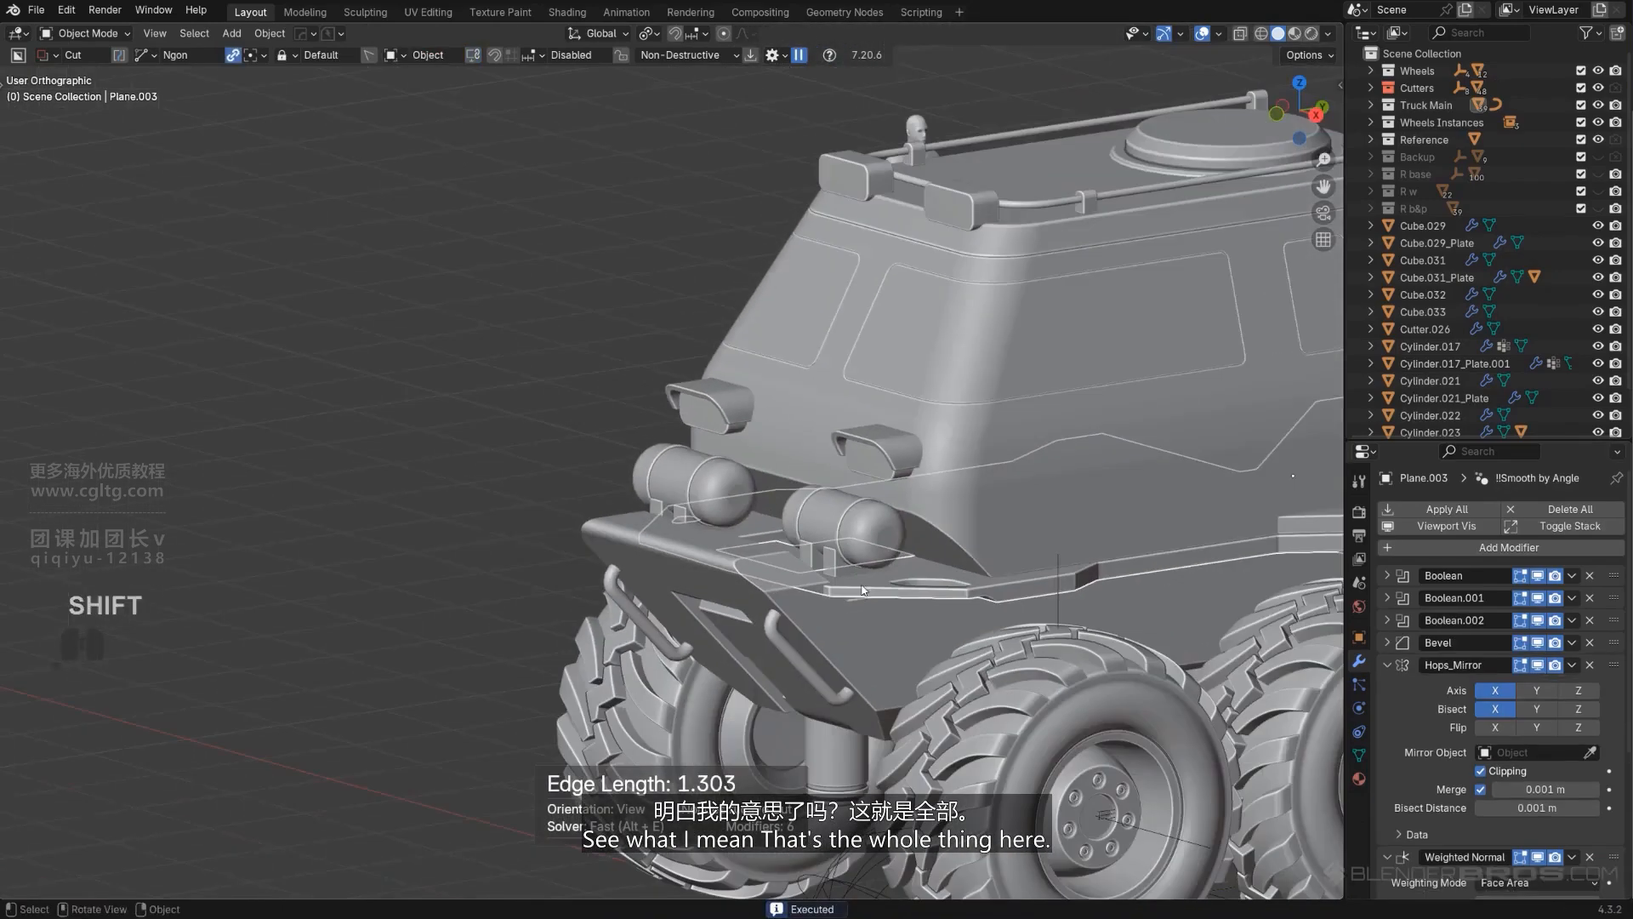
pyautogui.press('KP_5')
pyautogui.keyDown('shift'); pyautogui.moveTo(920, 521); pyautogui.dragTo(699, 423, button='middle'); pyautogui.keyUp('shift')
pyautogui.scroll(5, 703, 496)
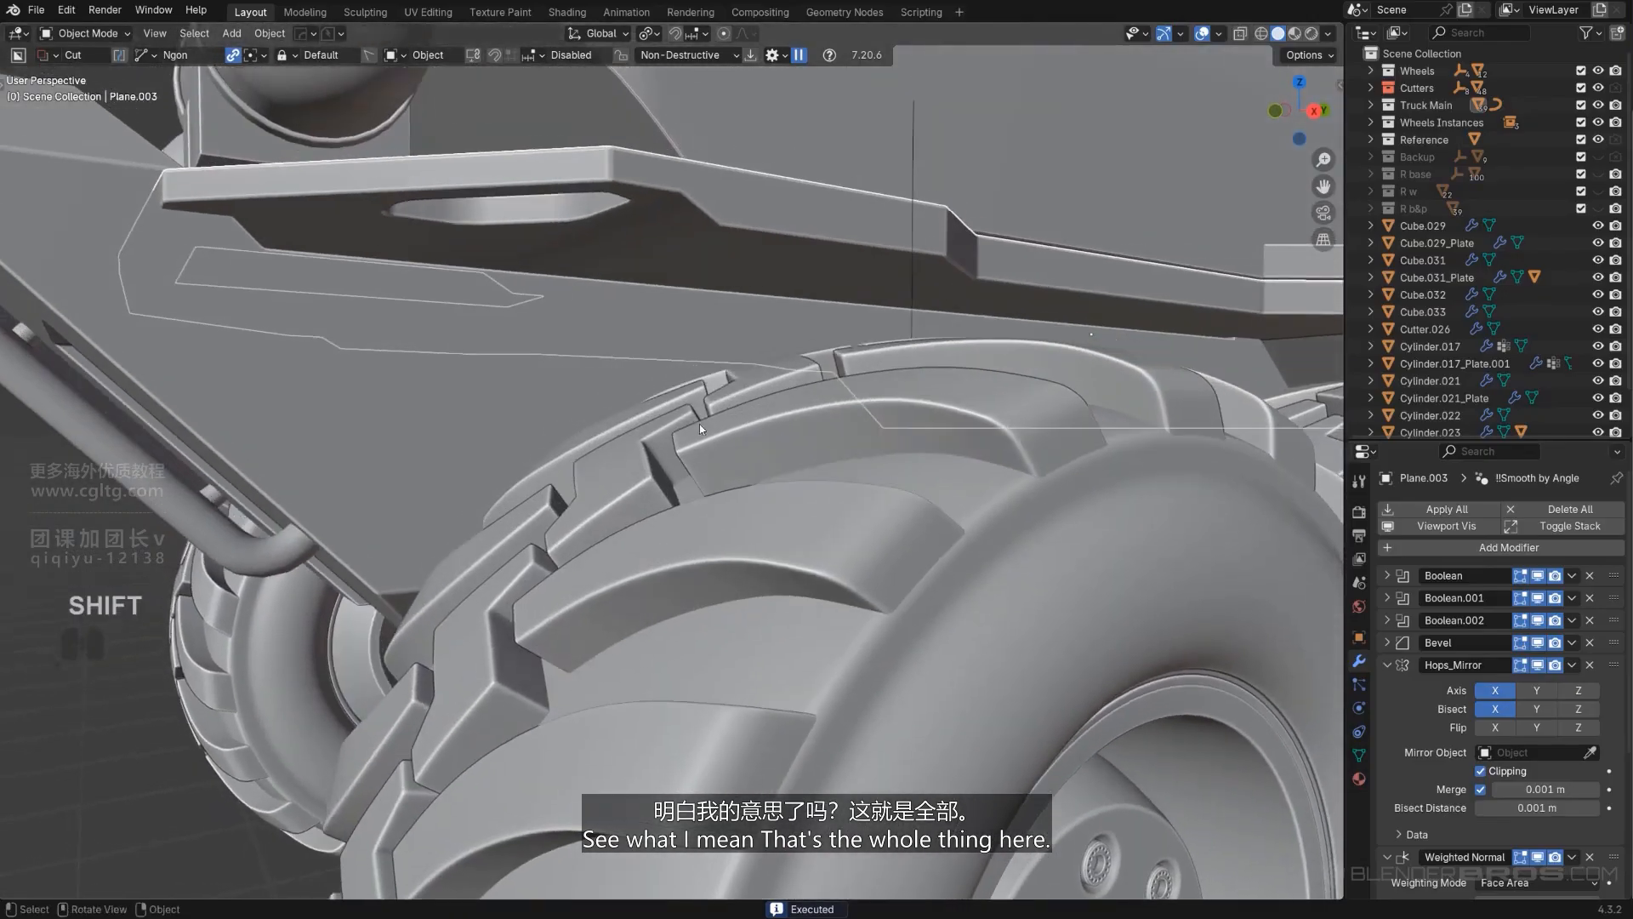
pyautogui.press('q')
pyautogui.click(707, 227)
pyautogui.press('g')
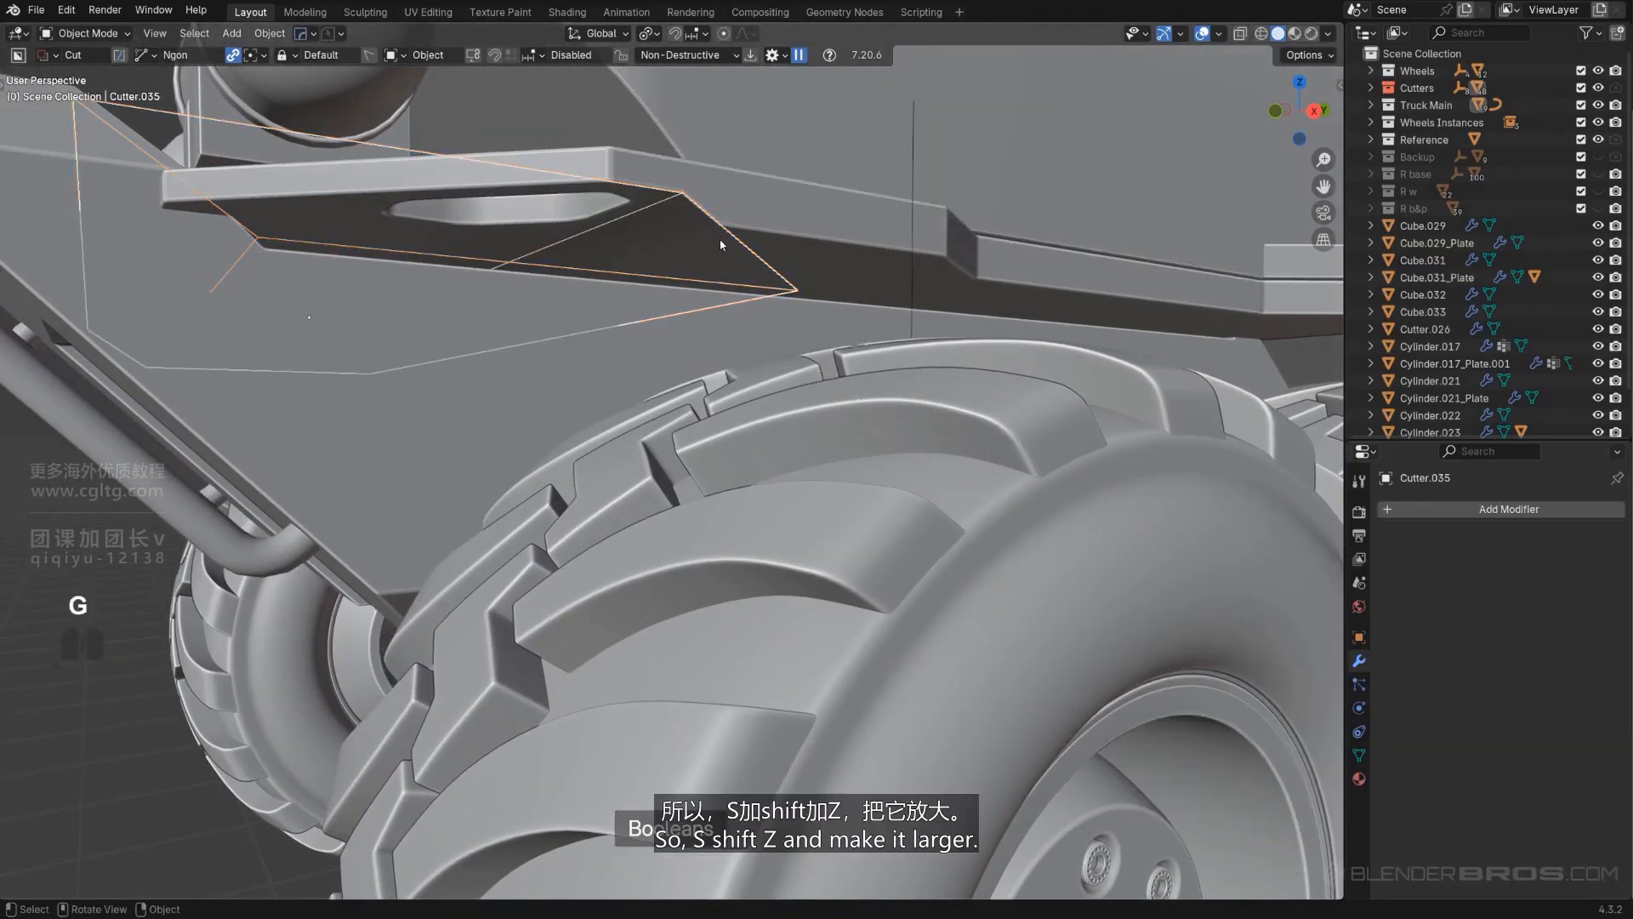
pyautogui.press('y')
pyautogui.click(740, 245)
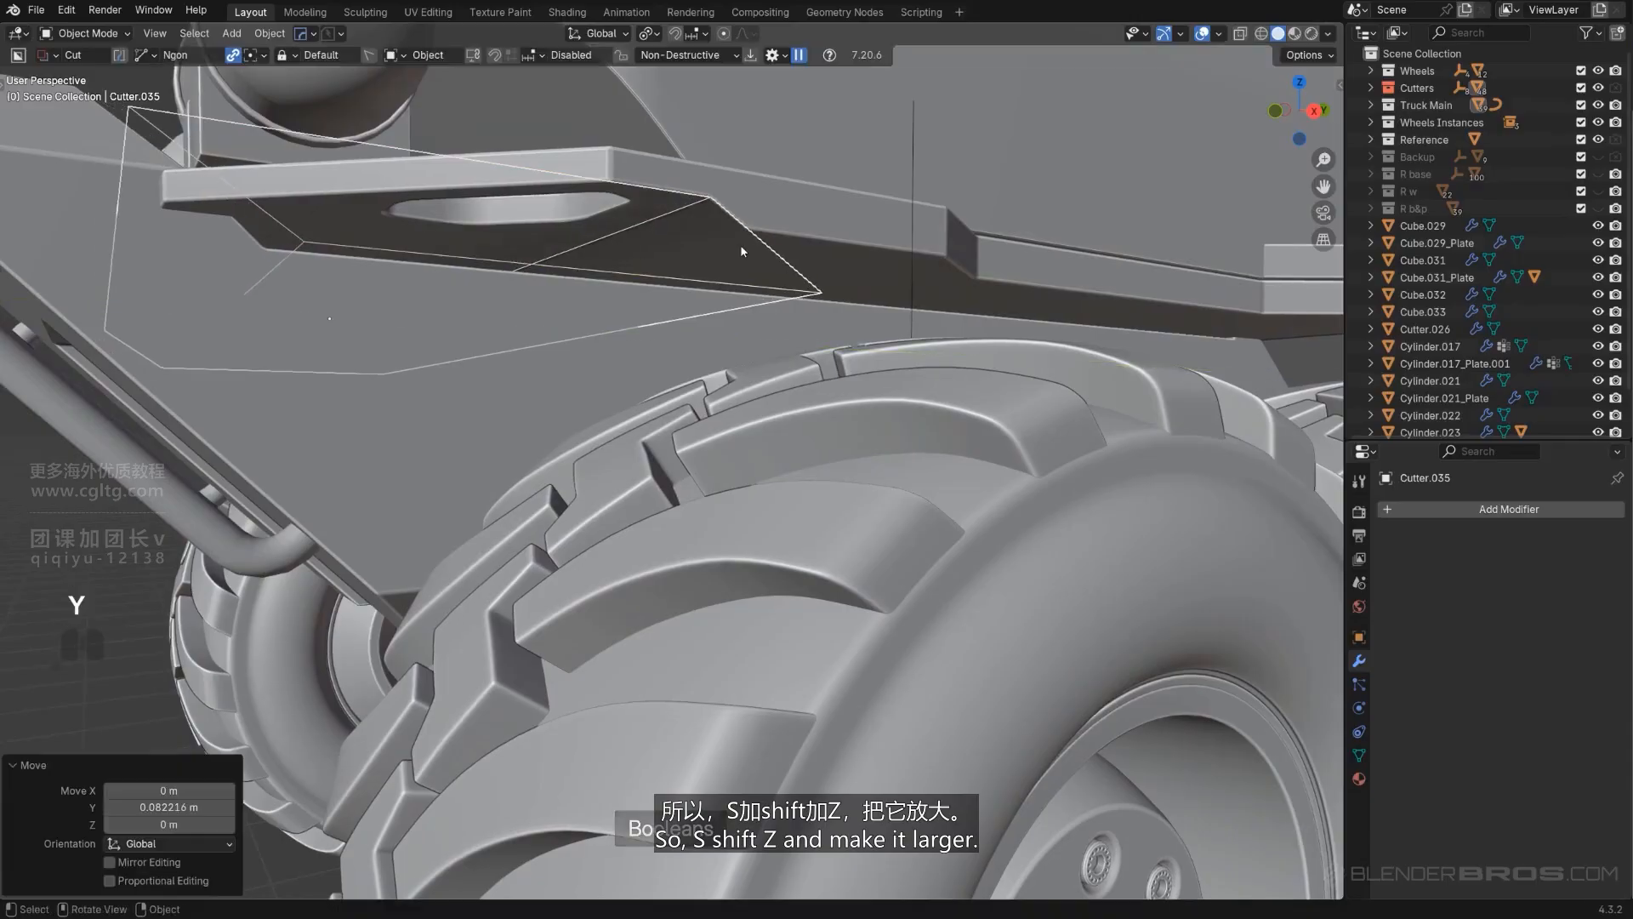
# Step: Scale the underside cutter to 1.071 in X and Y only
pyautogui.press('s')
pyautogui.hotkey('shift', 'z')
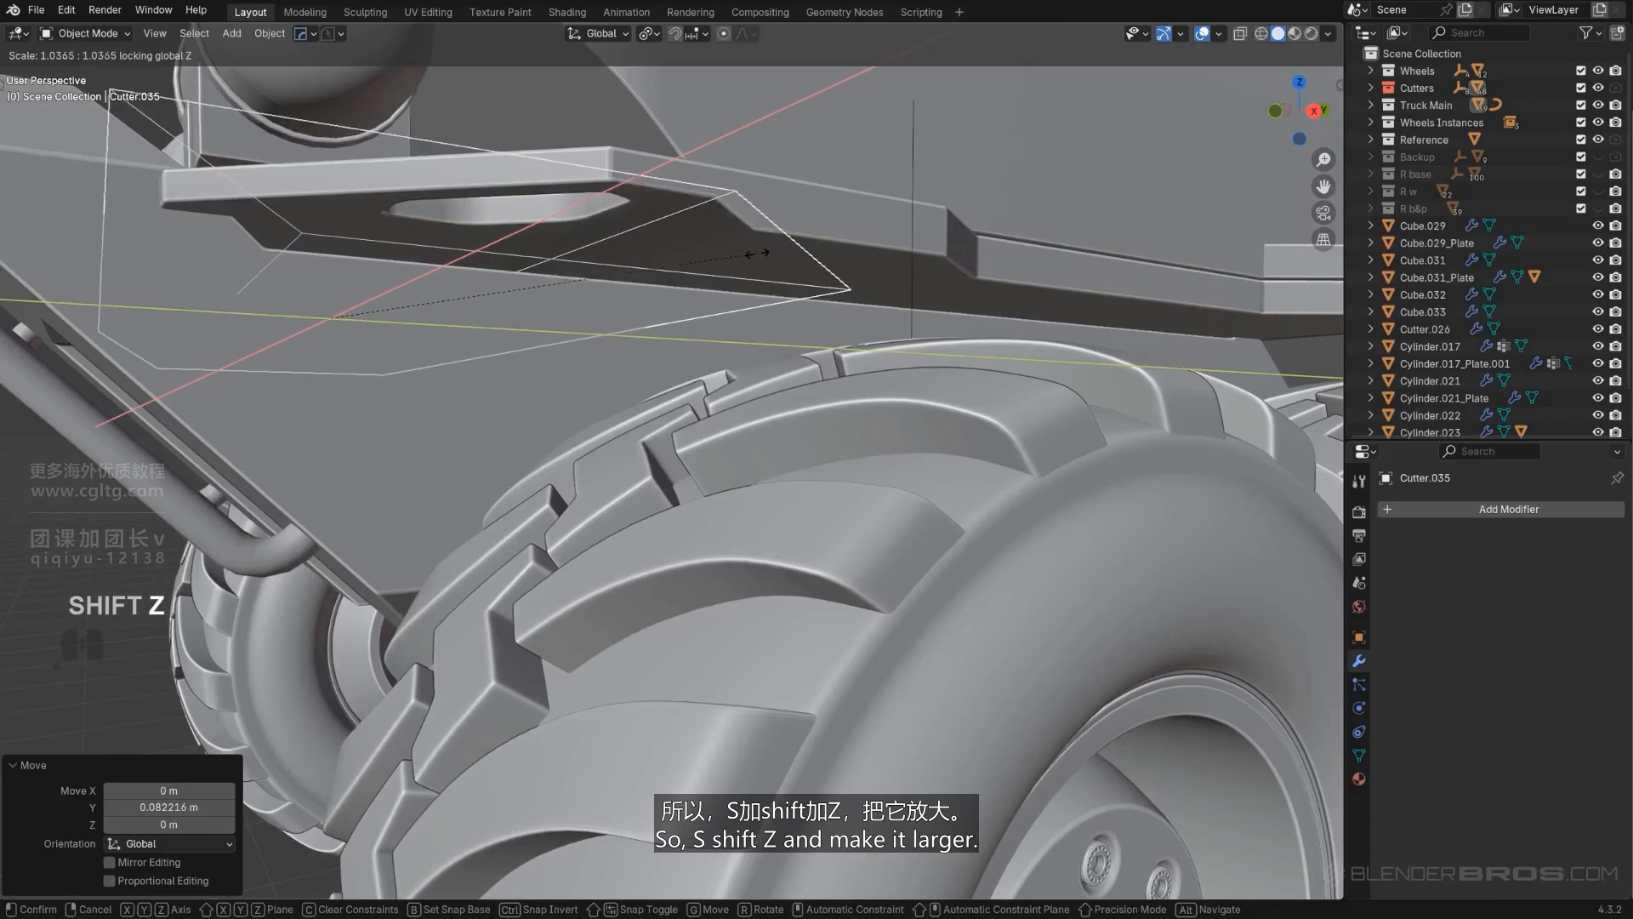
pyautogui.click(772, 258)
# Step: Move the underside cutter about 0.10 m toward the truck's front along Y and hide the cutters
pyautogui.scroll(-3, 759, 272)
pyautogui.moveTo(755, 277); pyautogui.dragTo(688, 309, button='middle')
pyautogui.press('g')
pyautogui.press('y')
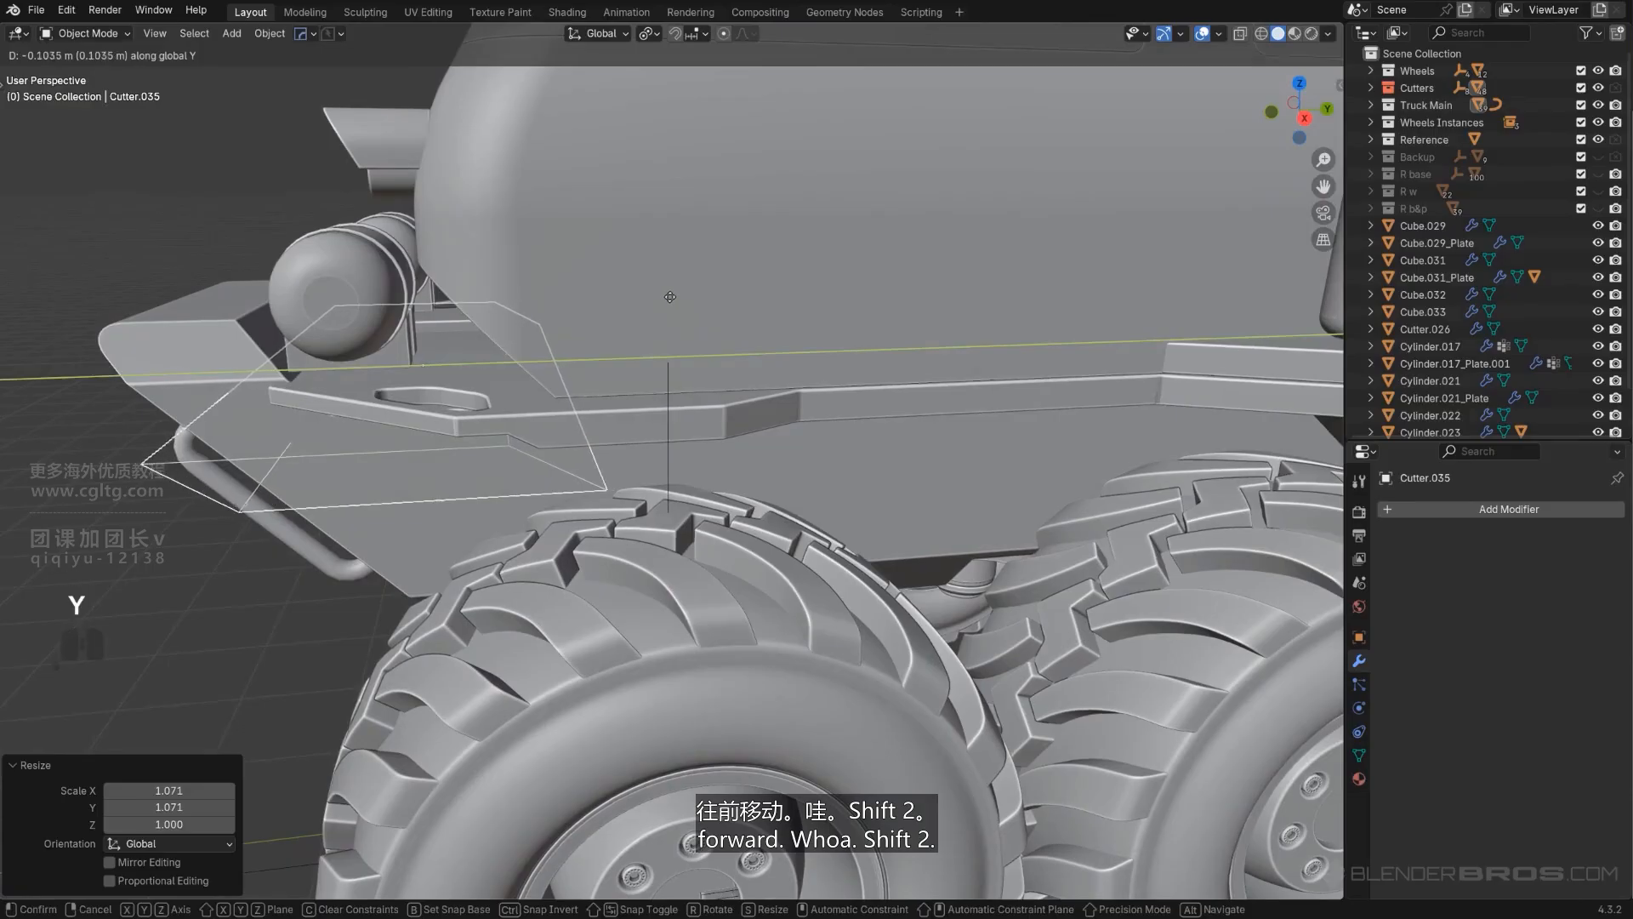
pyautogui.click(675, 297)
pyautogui.hotkey('shift', '2')
pyautogui.hotkey('shift', '3')
pyautogui.scroll(-4, 655, 302)
pyautogui.hotkey('ctrl', 'z')
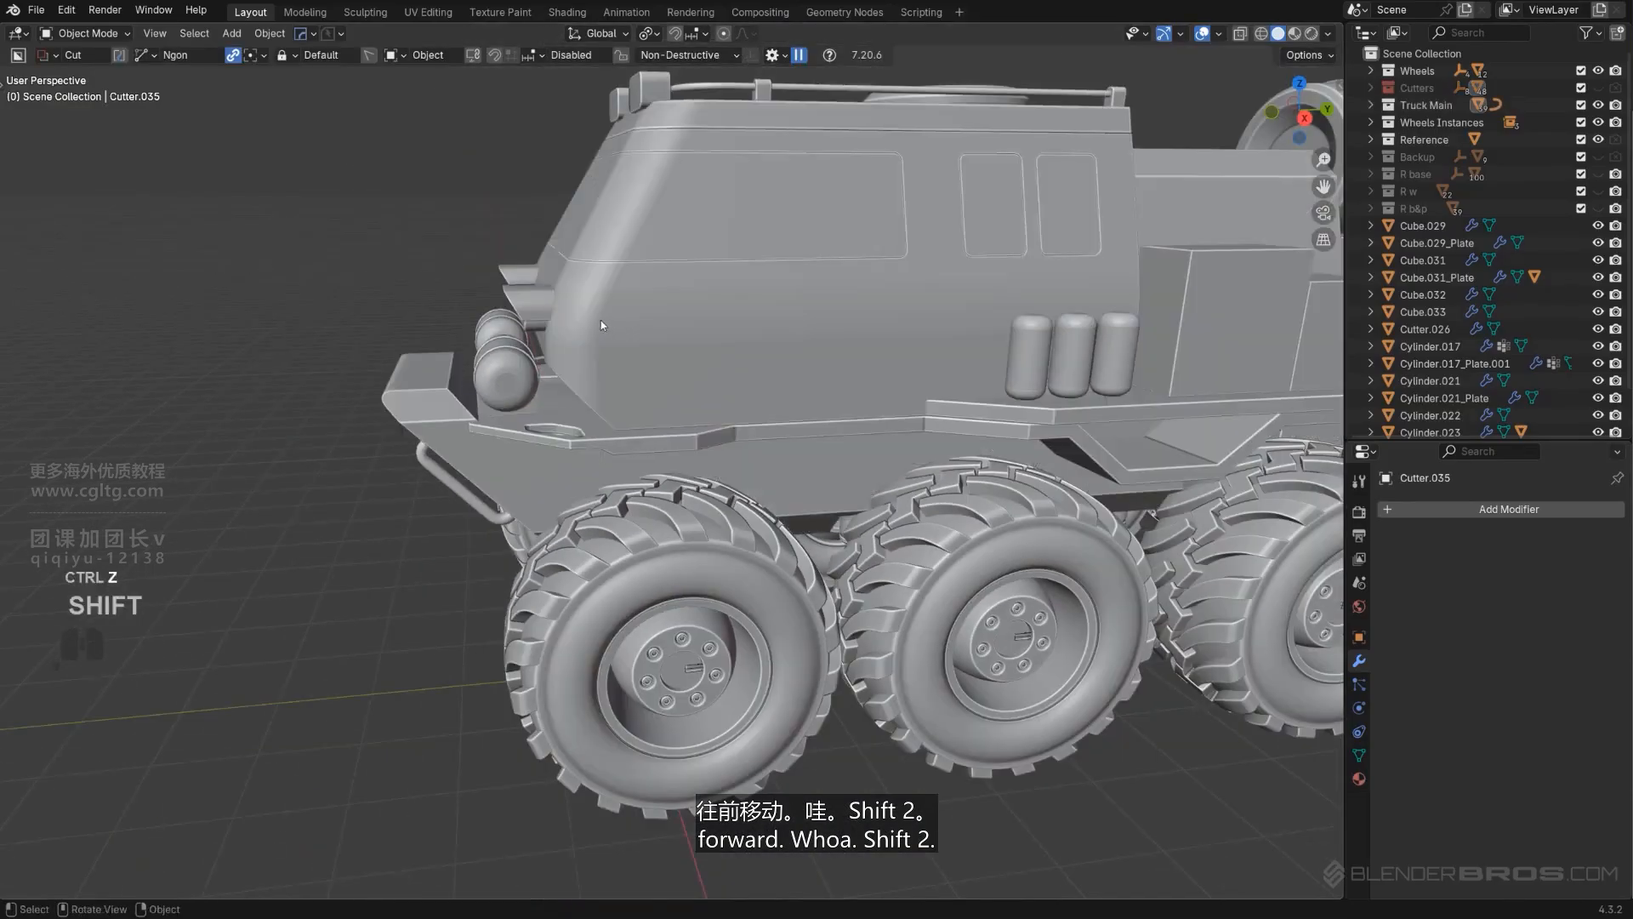
pyautogui.hotkey('shift', '2')
# Step: Examine the whole truck from the side and from underneath to check the plate and the wheel recesses
pyautogui.scroll(-5, 529, 330)
pyautogui.moveTo(395, 293); pyautogui.dragTo(693, 453, button='middle')
pyautogui.scroll(4, 461, 311)
pyautogui.hotkey('shift', '2')
pyautogui.scroll(-5, 605, 389)
pyautogui.keyDown('alt'); pyautogui.scroll(1, 677, 446); pyautogui.keyUp('alt')
pyautogui.press('KP_5')
pyautogui.scroll(5, 659, 442)
pyautogui.scroll(2, 711, 470)
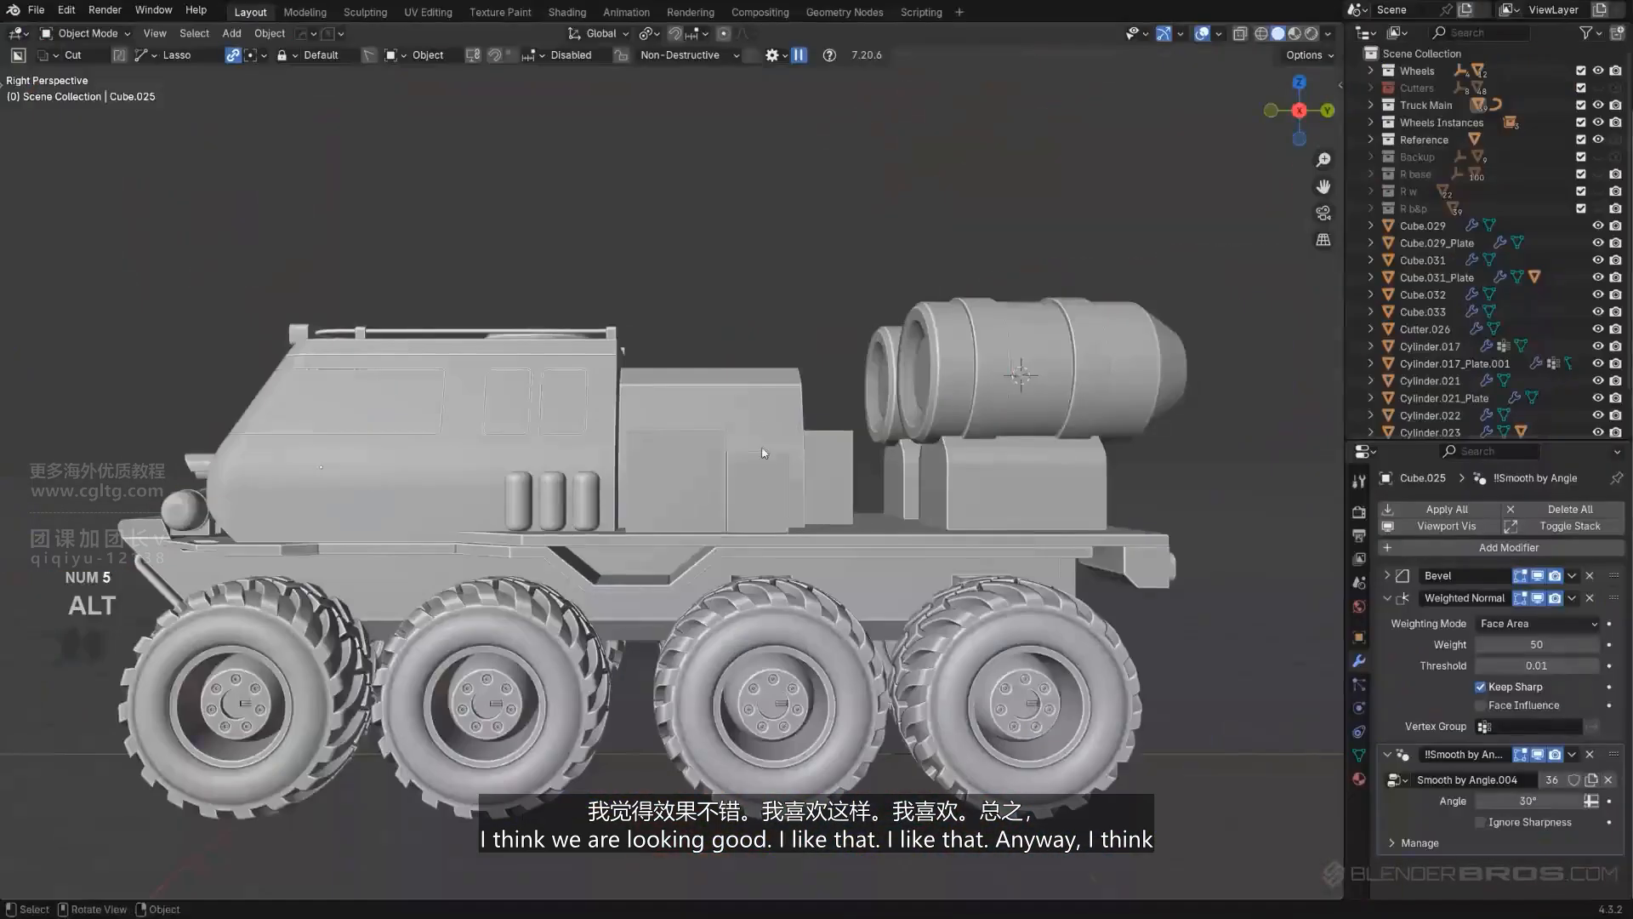
pyautogui.moveTo(596, 477); pyautogui.dragTo(605, 366, button='middle')
pyautogui.press('KP_5')
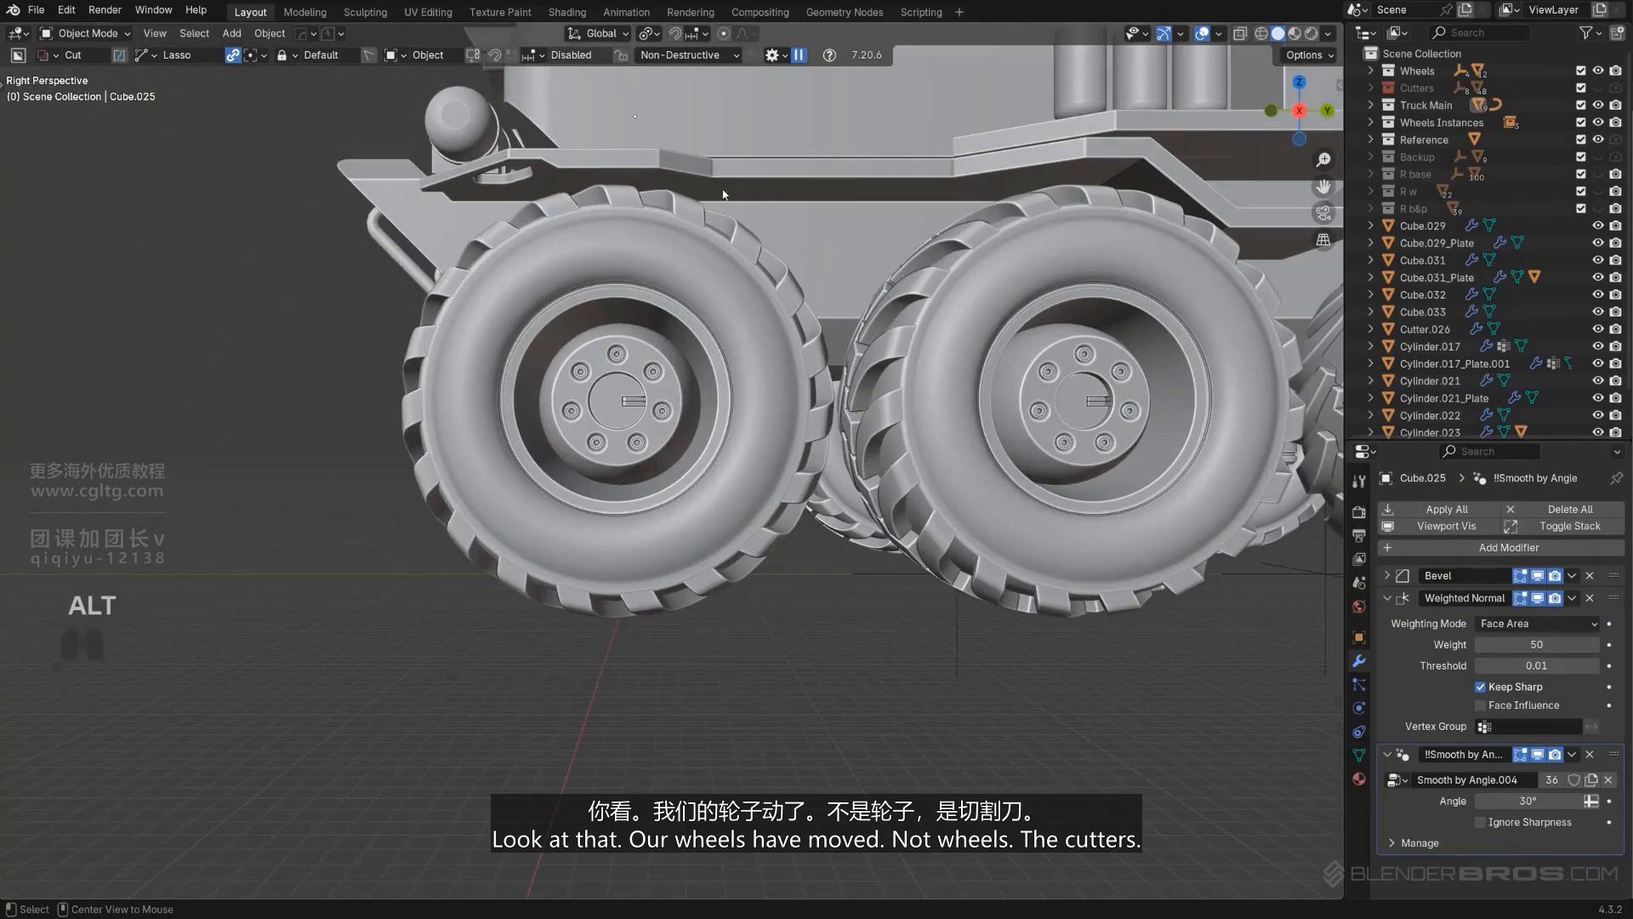
pyautogui.keyDown('alt'); pyautogui.moveTo(723, 195); pyautogui.dragTo(728, 340, button='middle'); pyautogui.keyUp('alt')
pyautogui.keyDown('shift'); pyautogui.moveTo(833, 374); pyautogui.dragTo(732, 479, button='middle'); pyautogui.keyUp('shift')
pyautogui.scroll(2, 731, 479)
pyautogui.press('KP_5')
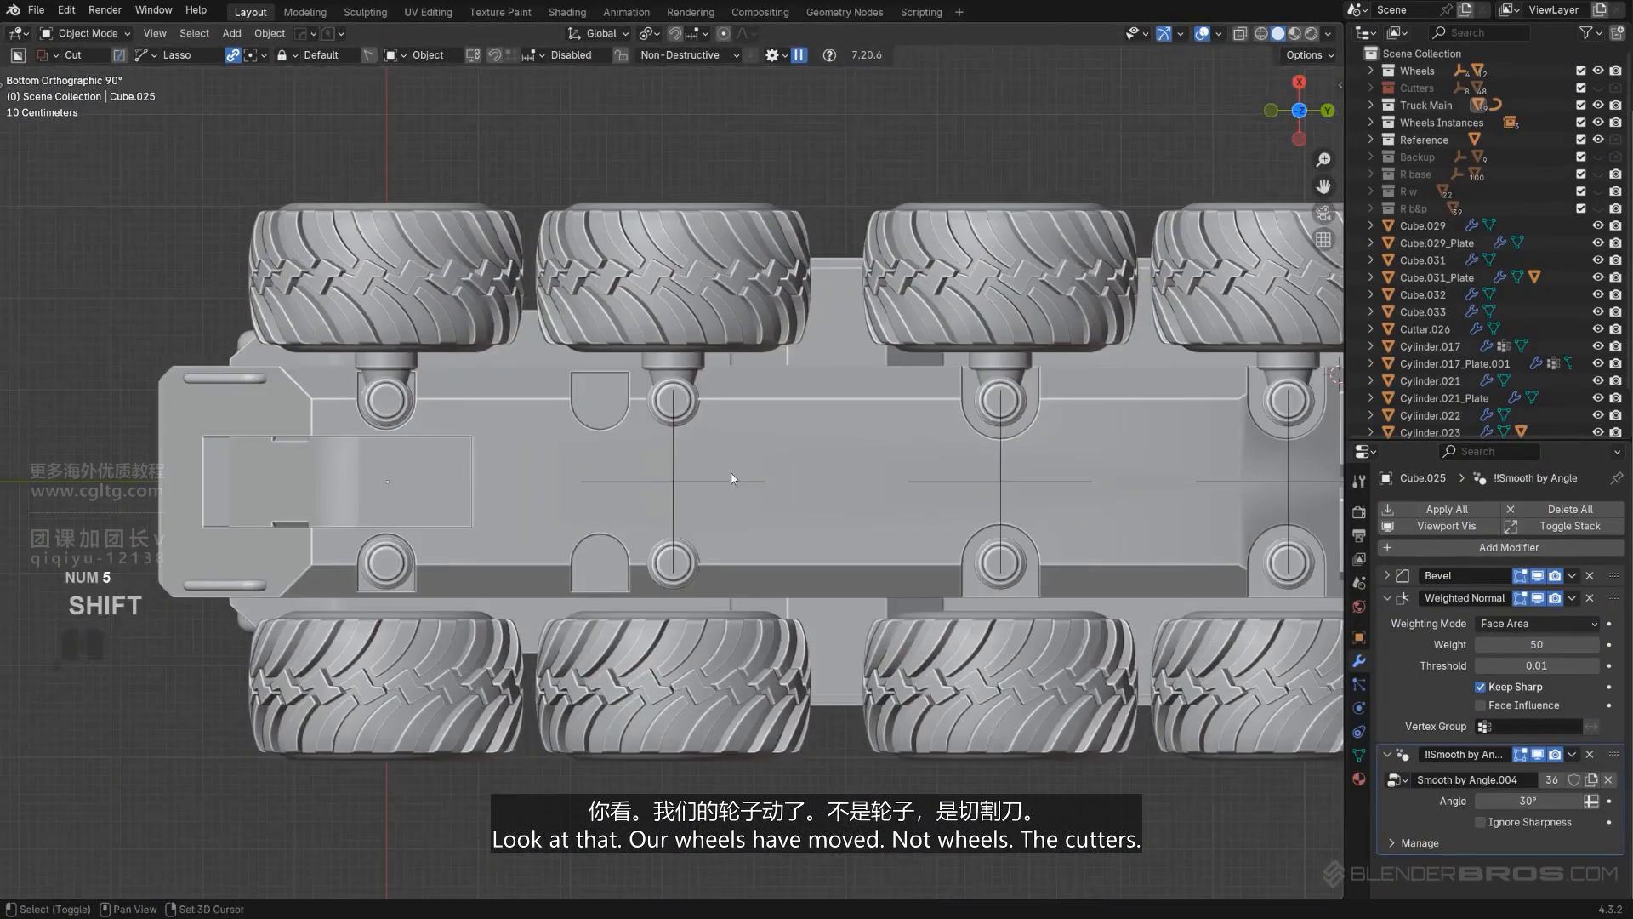
# Step: Recover the boolean cutter of the front pair of suspension recesses from the chassis with Ever Scroll
pyautogui.scroll(1, 660, 463)
pyautogui.click(752, 470)
pyautogui.press('q')
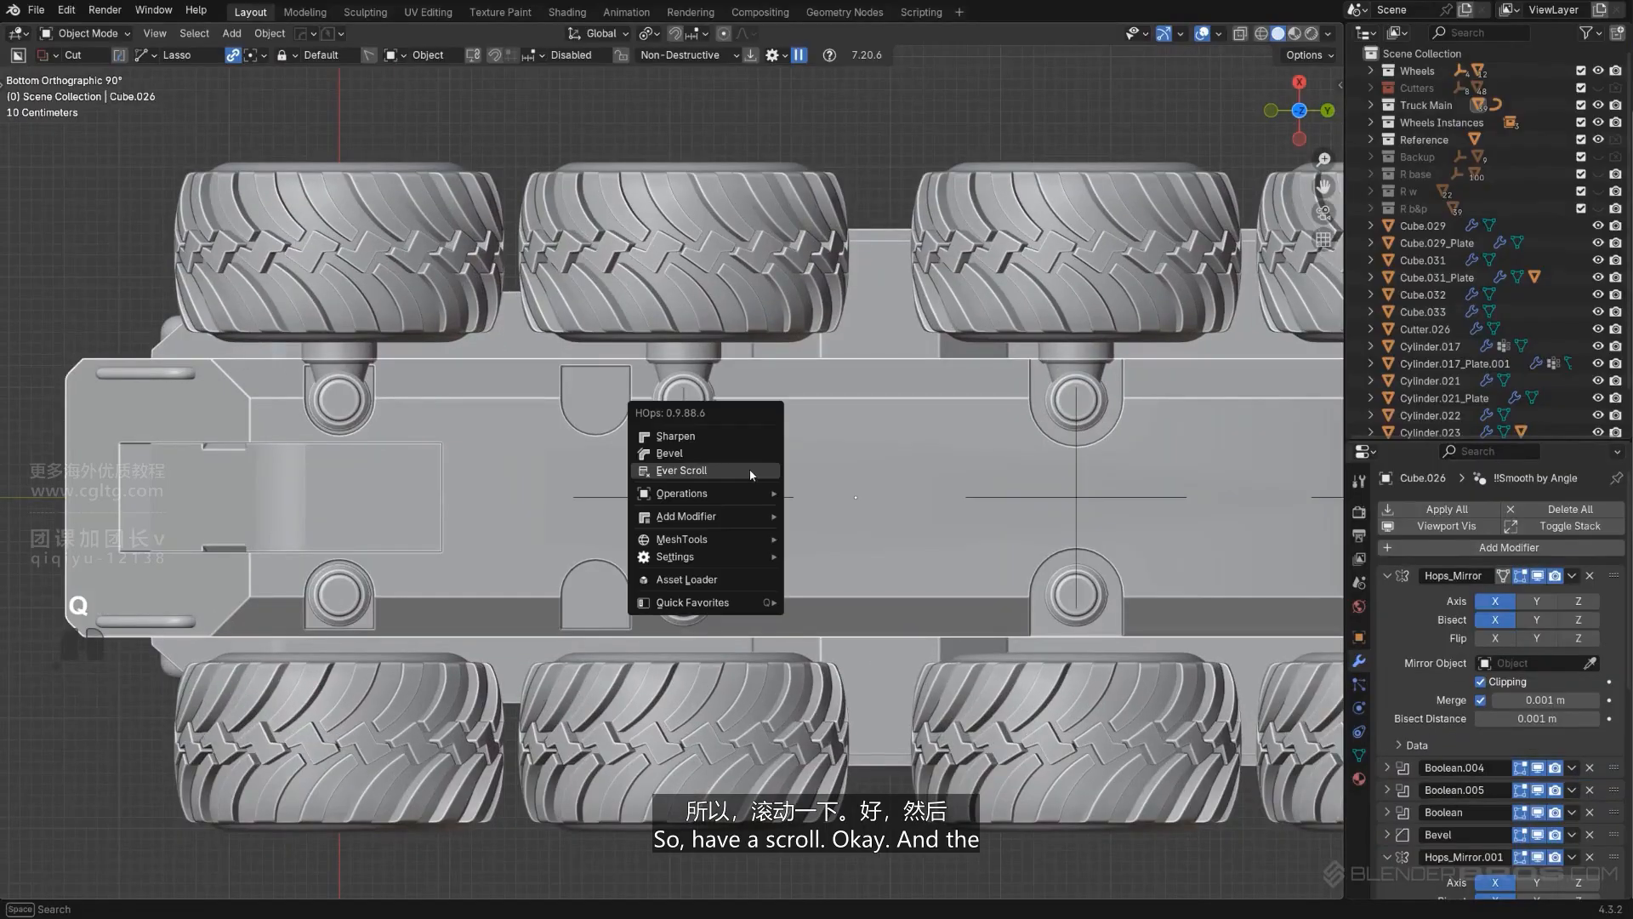
pyautogui.click(750, 473)
pyautogui.scroll(-1, 749, 474)
pyautogui.click(749, 474)
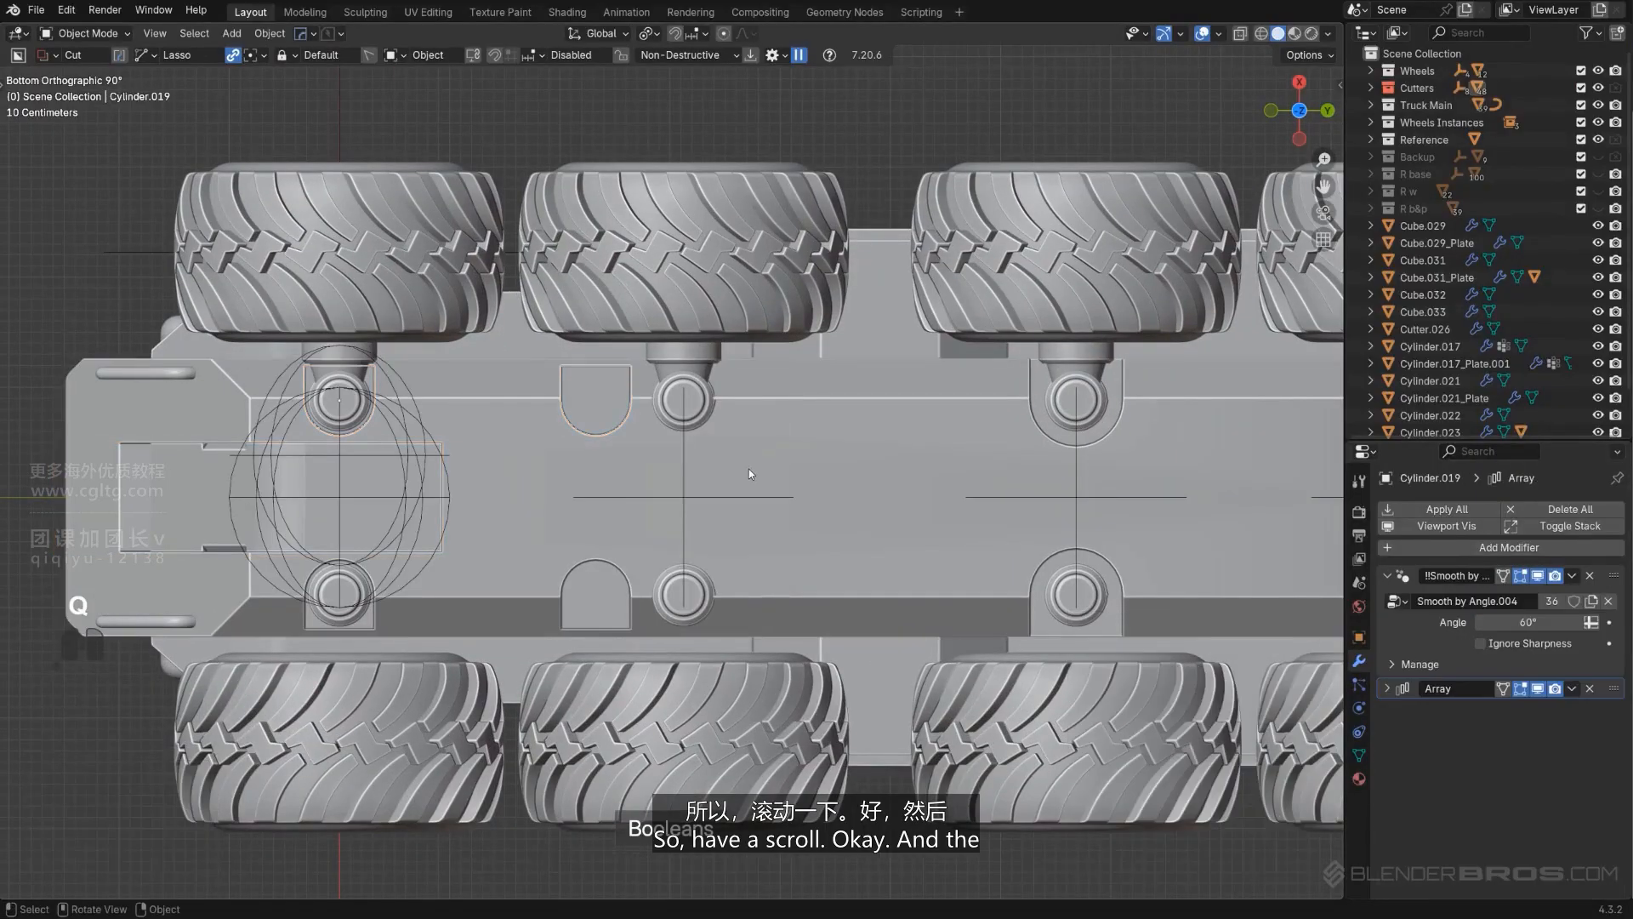
# Step: Set the front recess cutter's array offset to about 1.523 in Y, aligning it with the second axle, and hide the cutters
pyautogui.press('q')
pyautogui.click(738, 452)
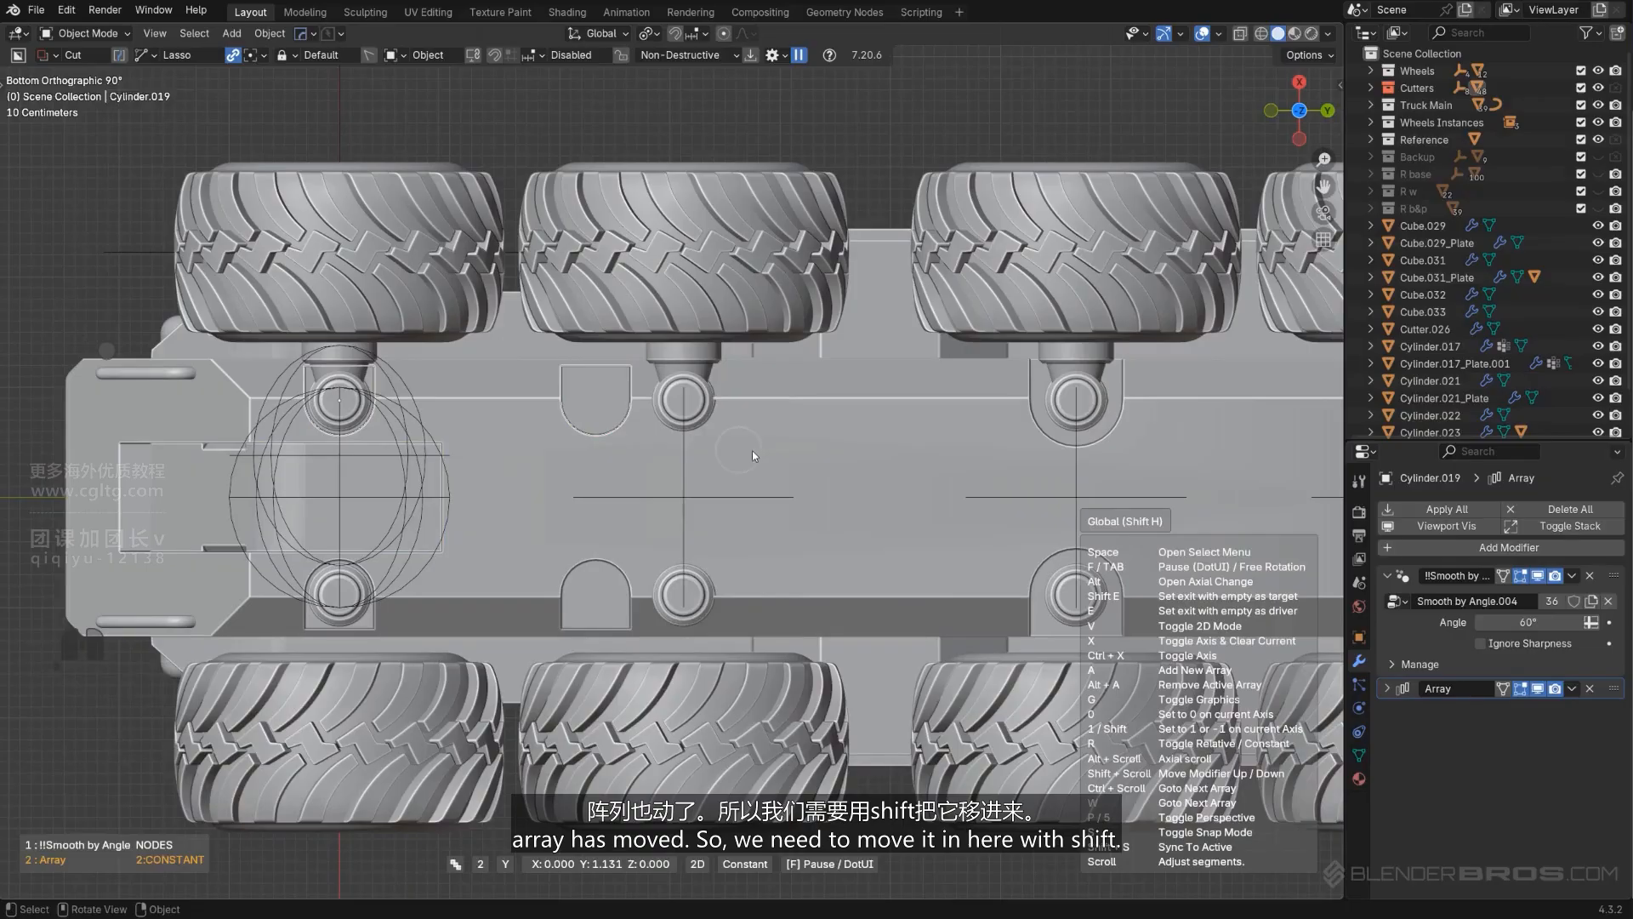
pyautogui.press('shift')
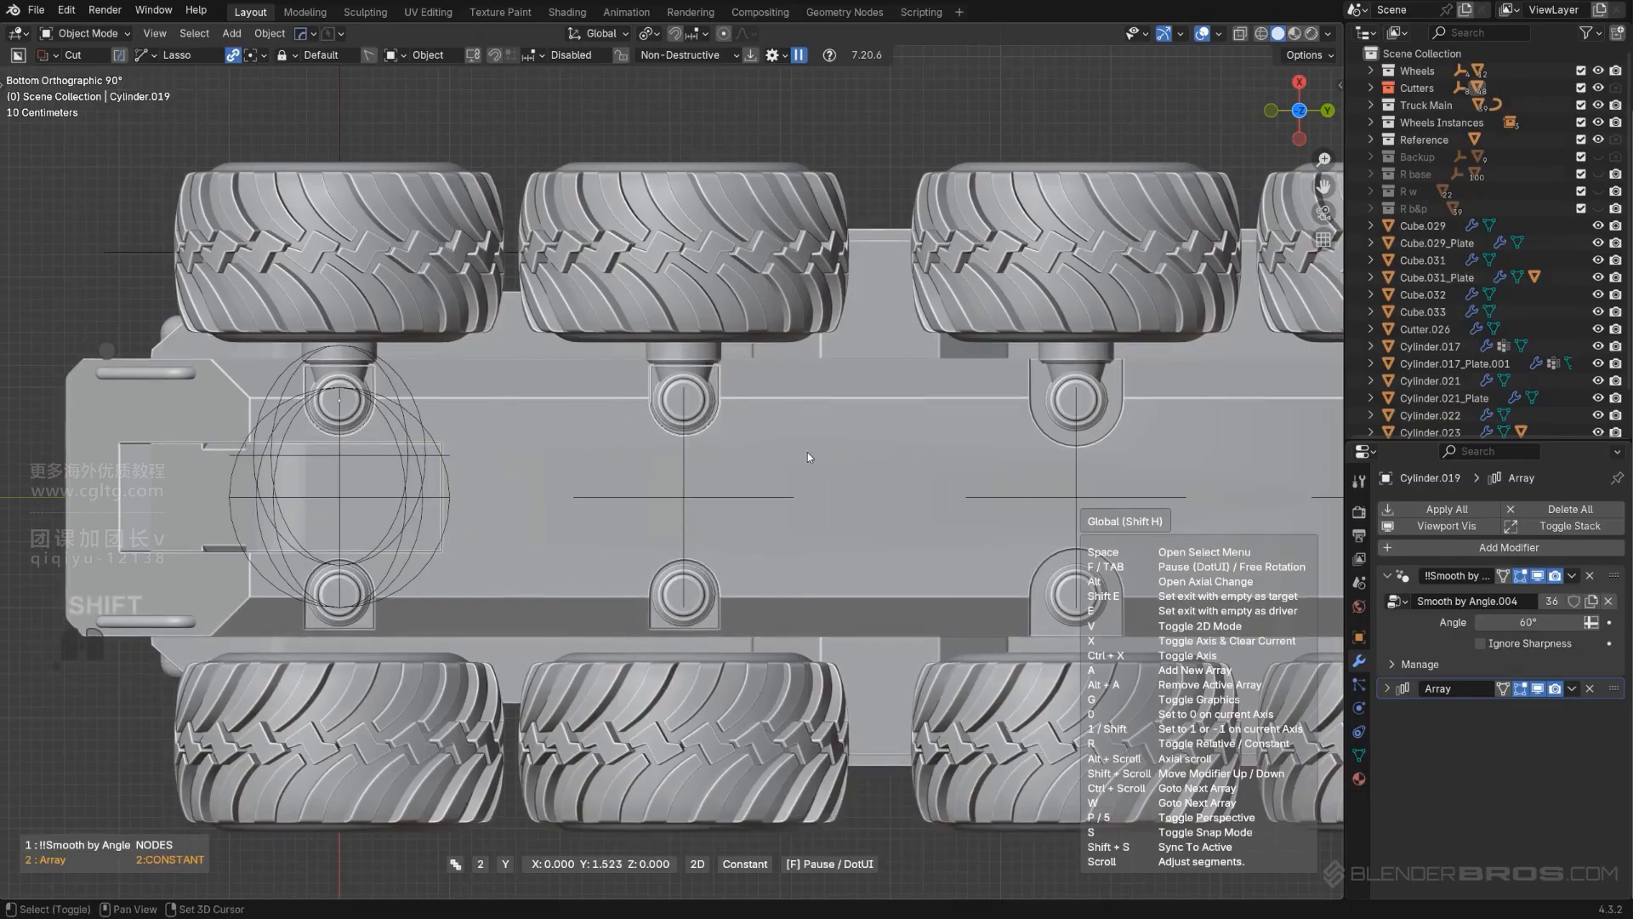
pyautogui.click(808, 452)
pyautogui.hotkey('shift', '2')
pyautogui.scroll(-4, 899, 486)
pyautogui.keyDown('shift'); pyautogui.moveTo(898, 487); pyautogui.dragTo(757, 508, button='middle'); pyautogui.keyUp('shift')
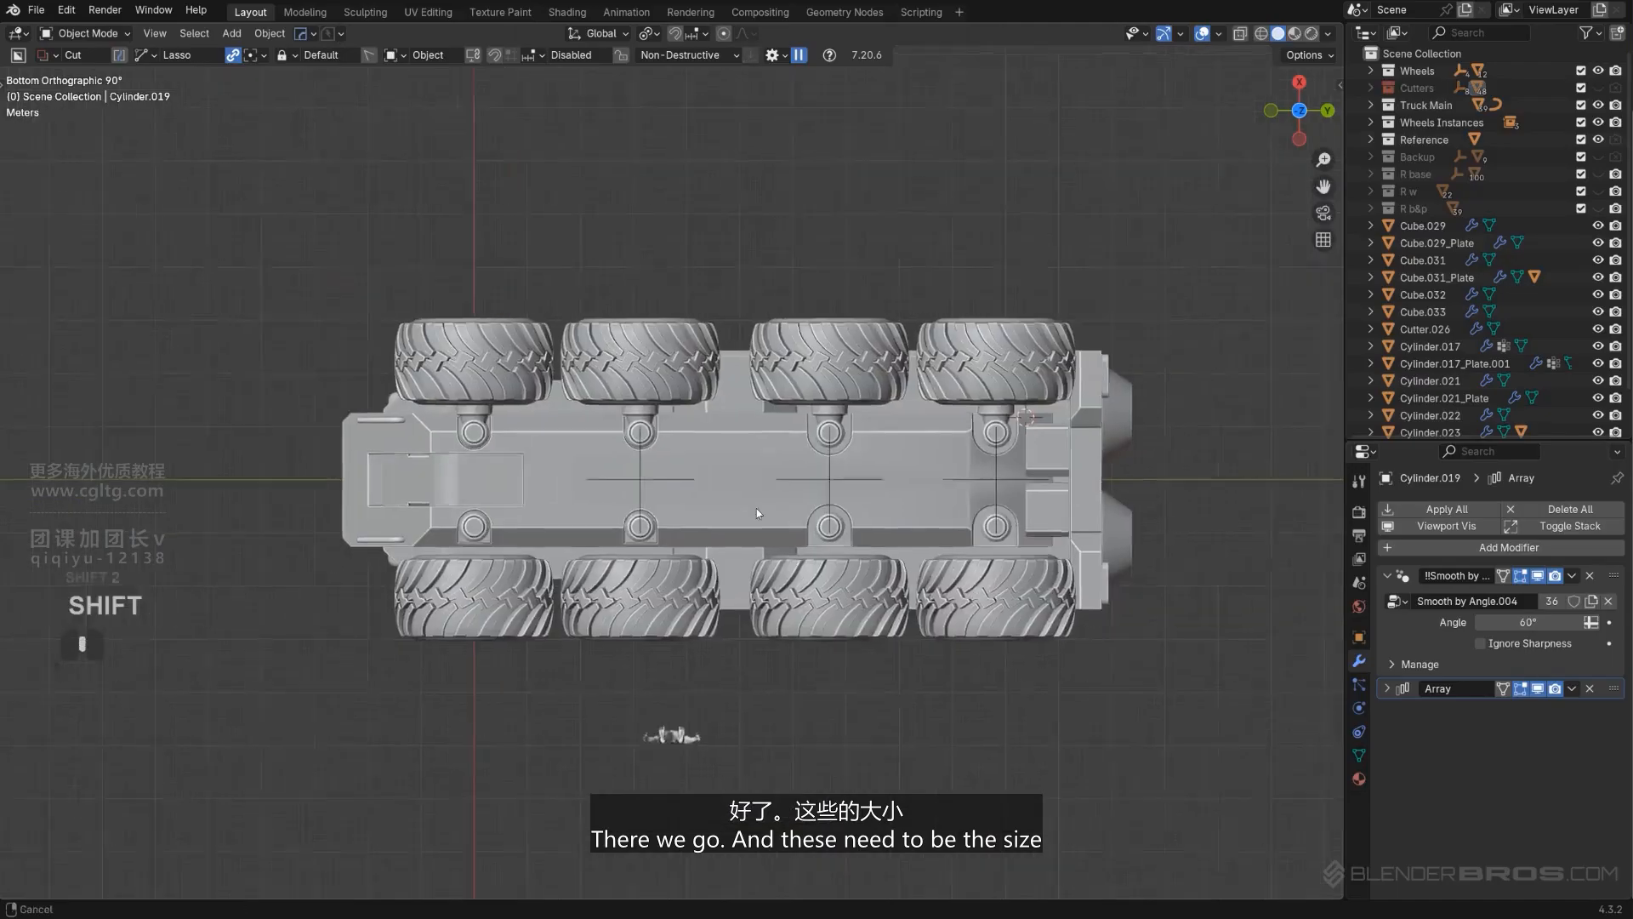
# Step: Recover the boolean cutter of the rear suspension recesses from the chassis with Ever Scroll
pyautogui.scroll(4, 868, 451)
pyautogui.keyDown('shift'); pyautogui.moveTo(867, 451); pyautogui.dragTo(779, 476, button='middle'); pyautogui.keyUp('shift')
pyautogui.press('q')
pyautogui.click(808, 503)
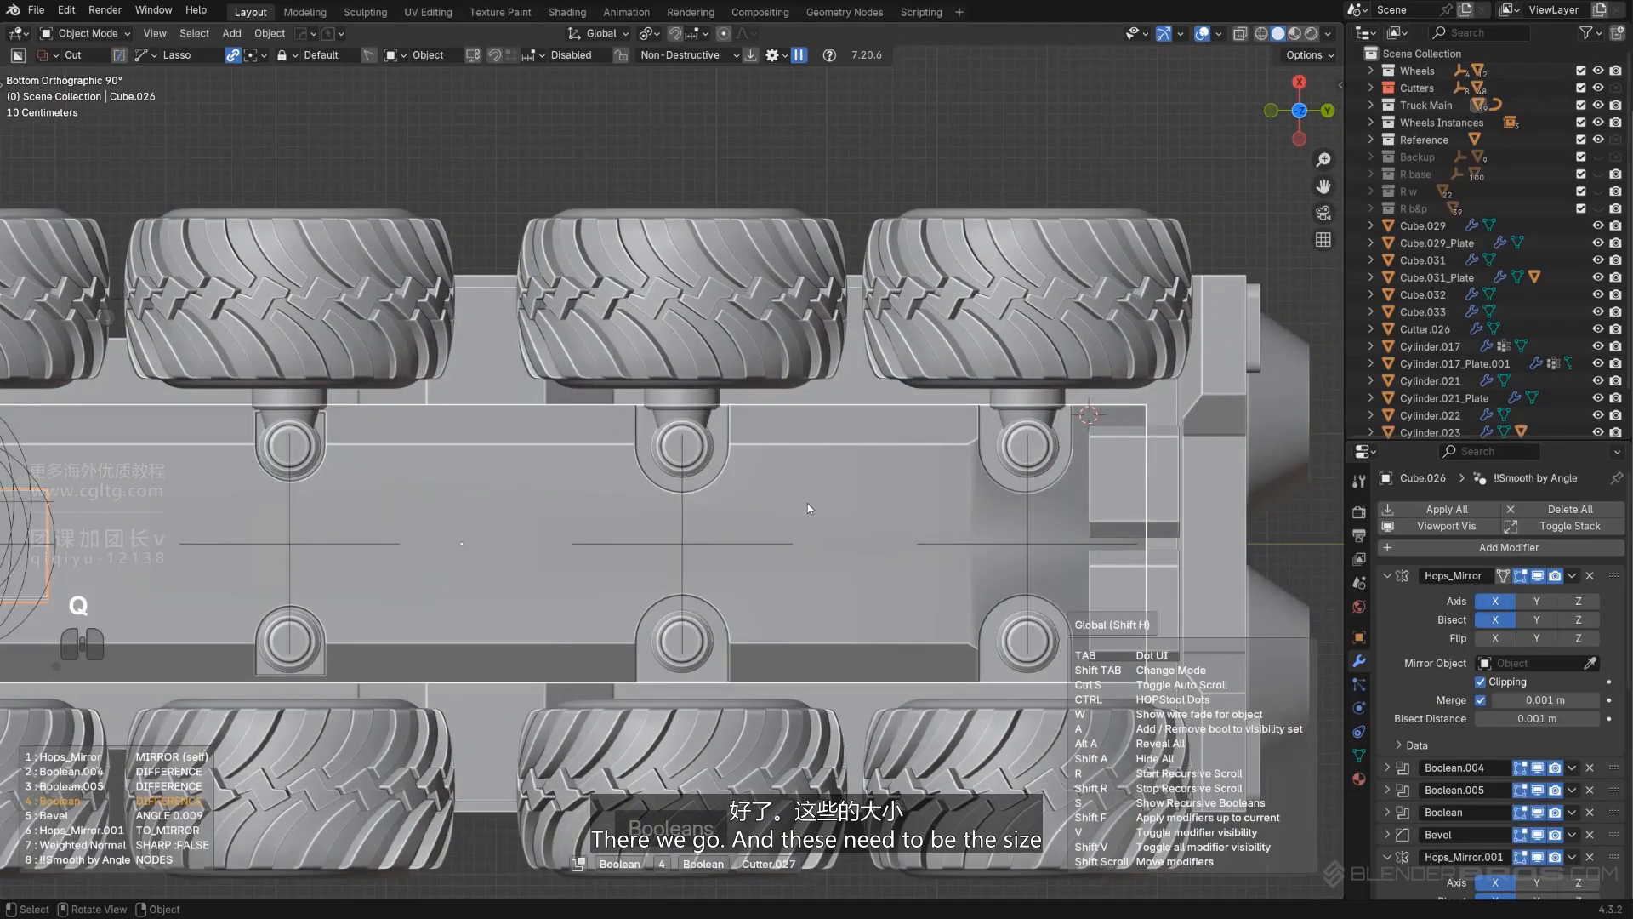
pyautogui.scroll(1, 808, 503)
pyautogui.click(808, 503)
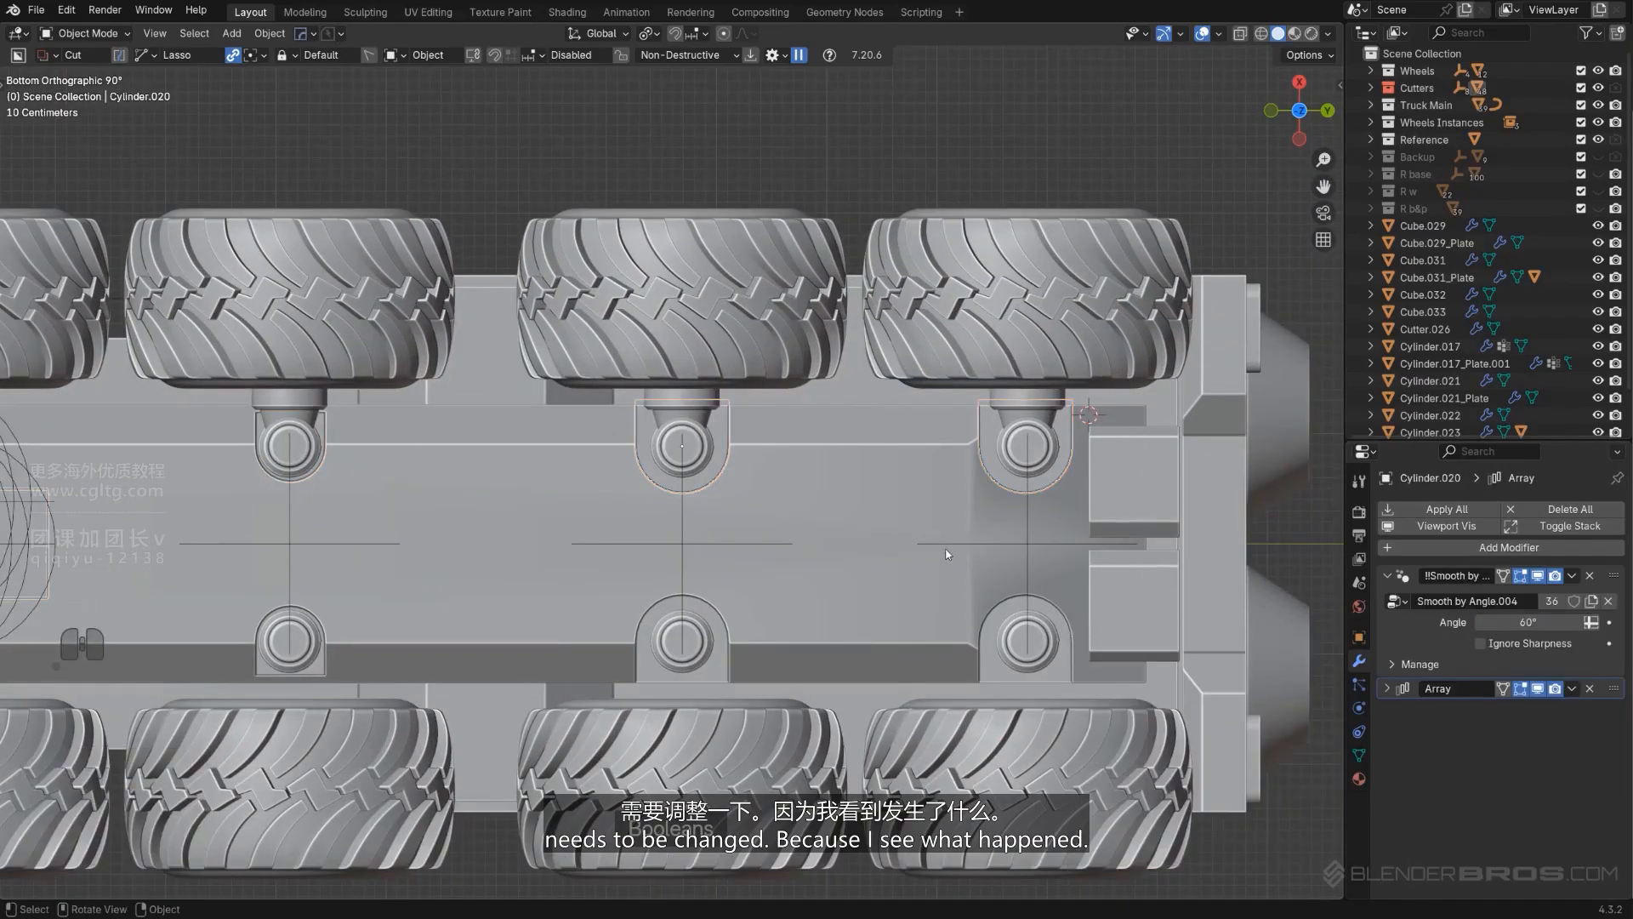
# Step: Scale the rear recess cutter to about 0.773 and adjust its array spacing so the recesses line up with the rear axles
pyautogui.scroll(1, 945, 552)
pyautogui.press('s')
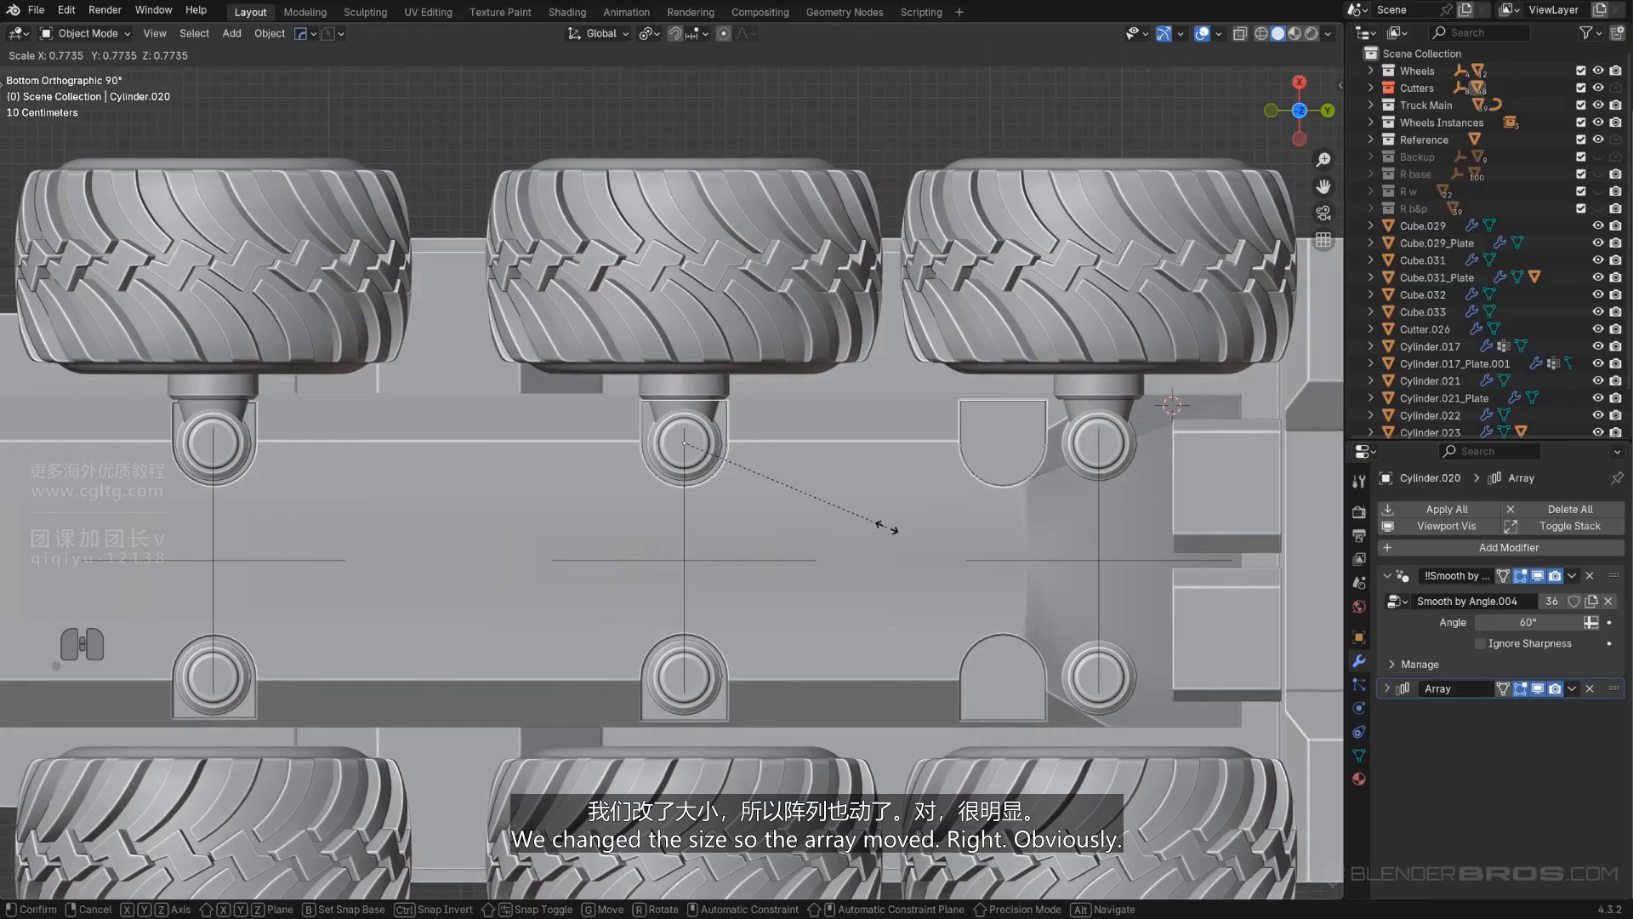
pyautogui.click(887, 527)
pyautogui.press('q')
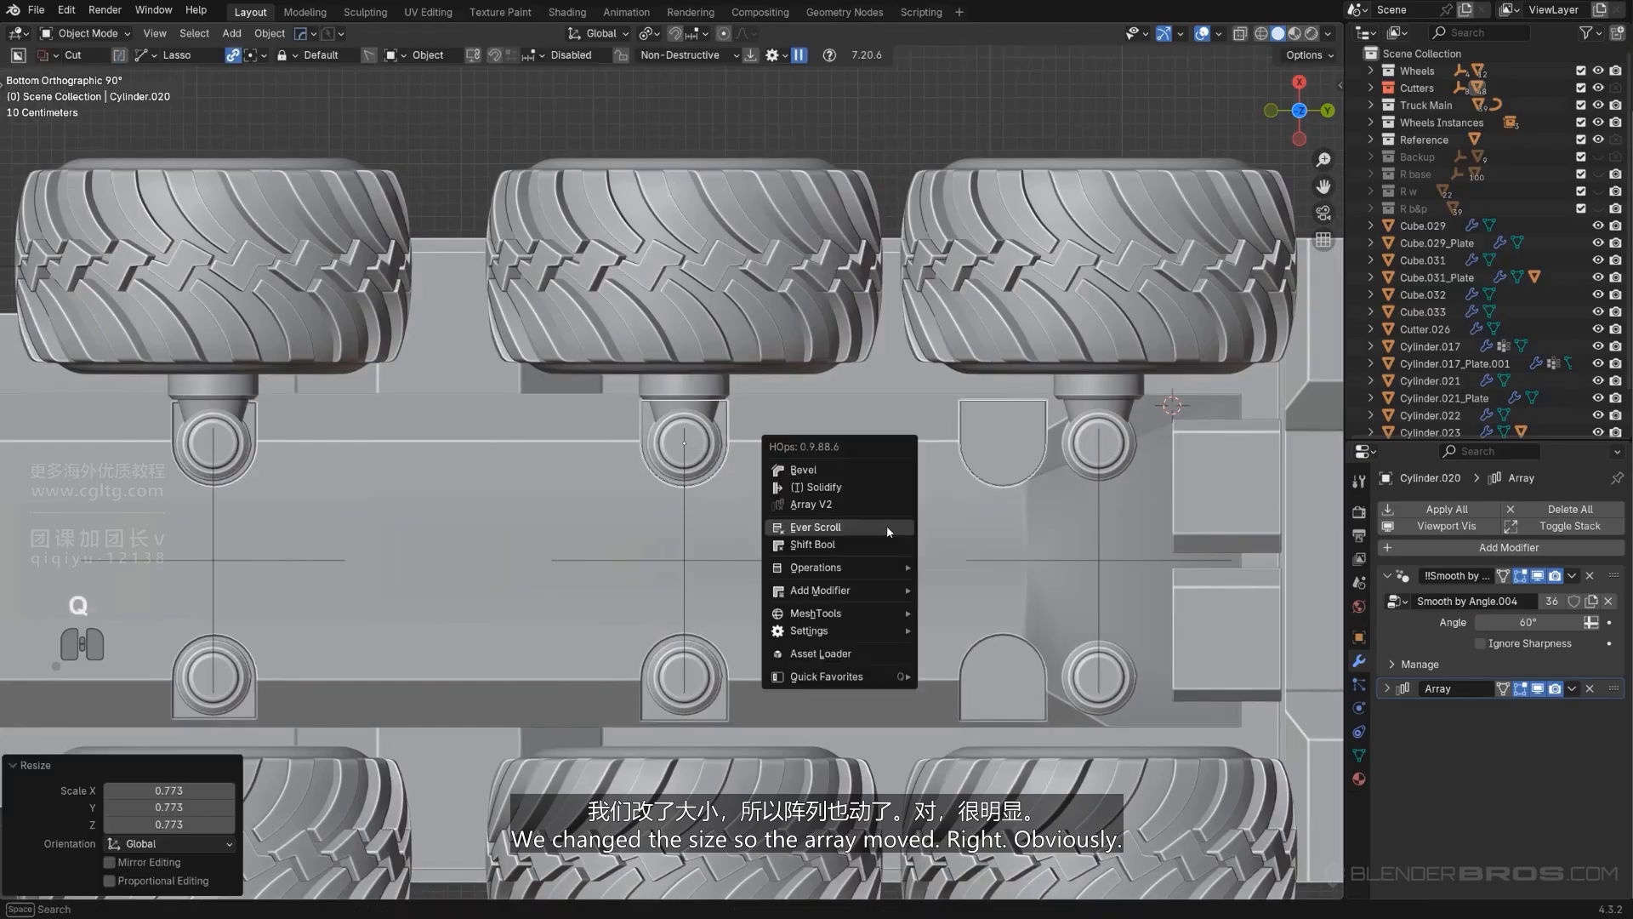
pyautogui.click(882, 510)
# Step: Isolate the chassis and adjust its auto smooth angle with the Sharpen operation
pyautogui.press('shift')
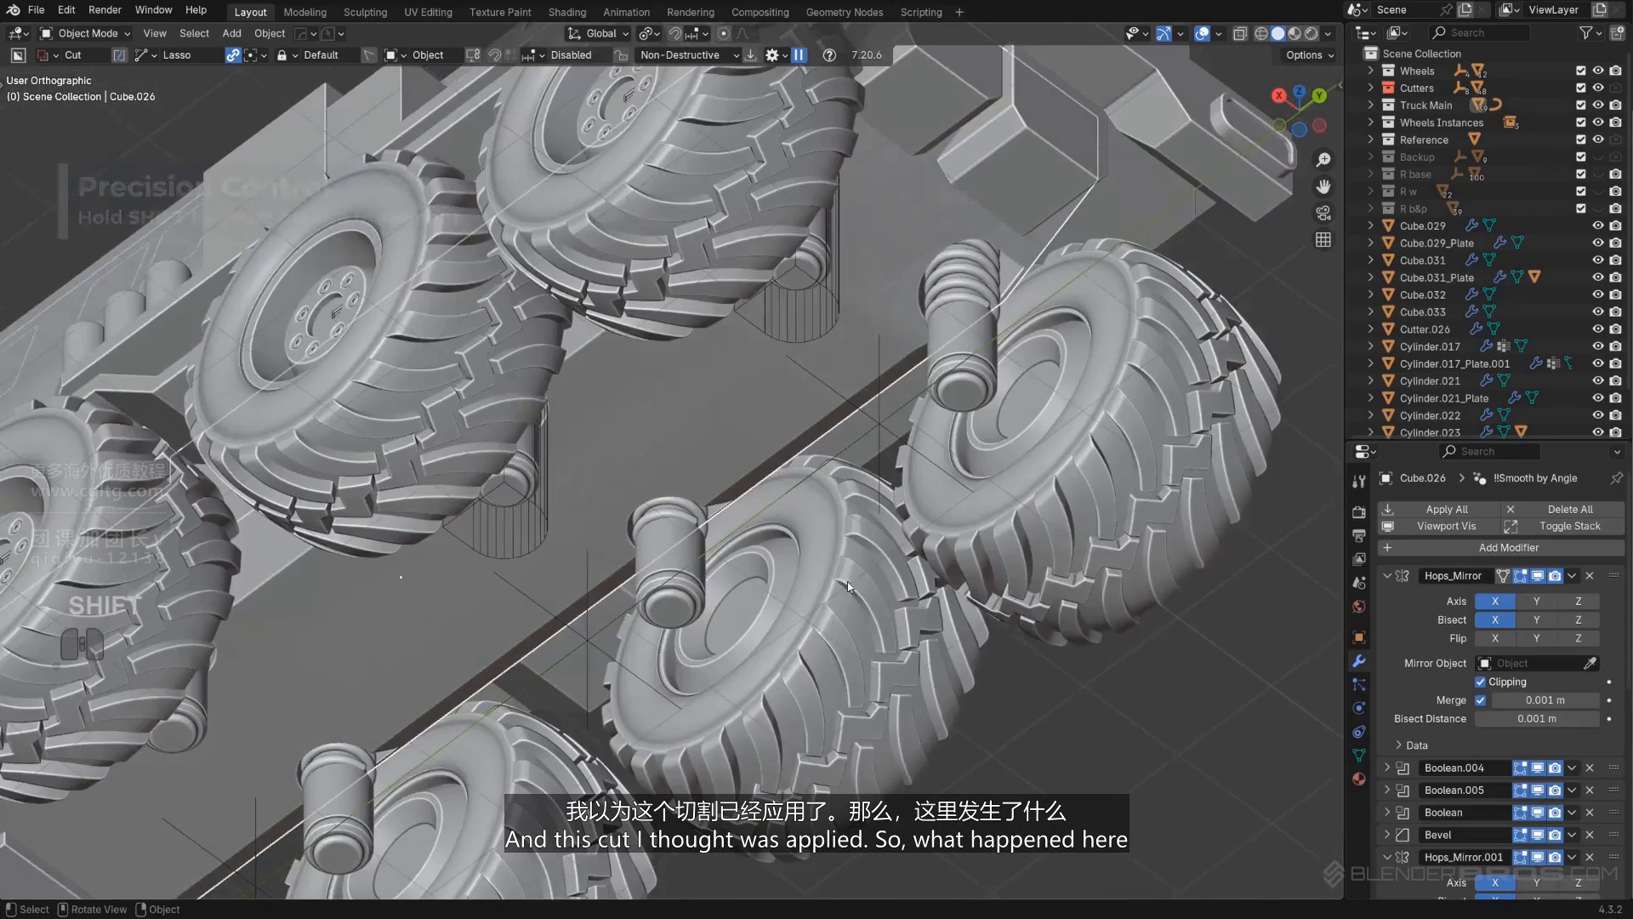
pyautogui.scroll(-6, 846, 566)
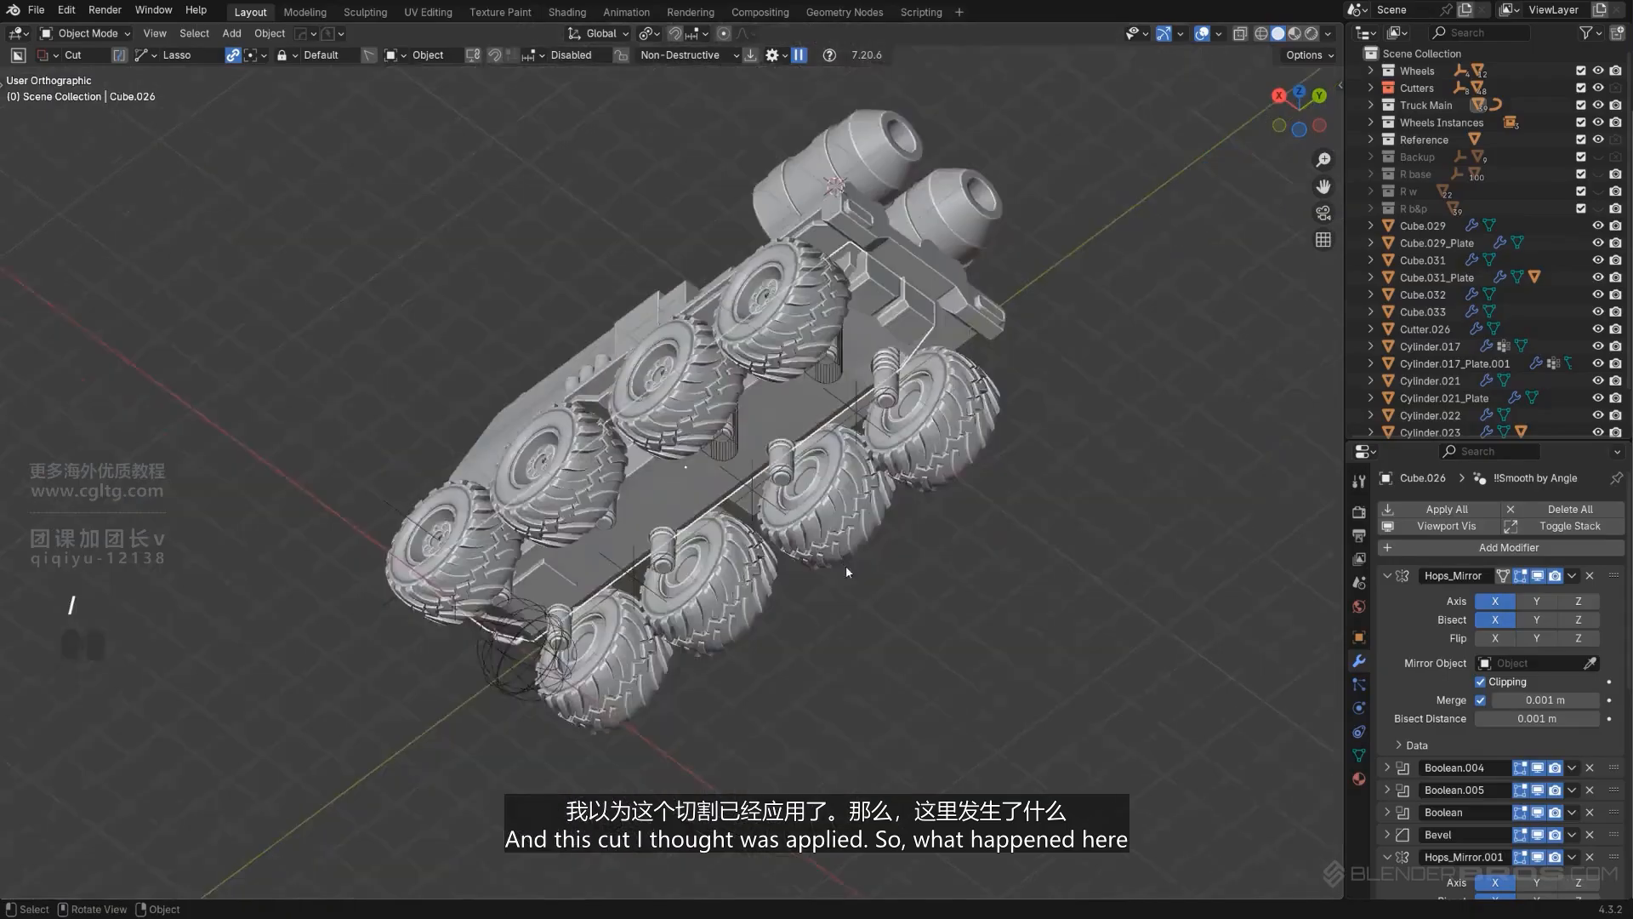
pyautogui.press('/')
pyautogui.scroll(5, 845, 552)
pyautogui.press('KP_5')
pyautogui.press('Tab')
pyautogui.press('Tab')
pyautogui.moveTo(845, 552); pyautogui.dragTo(843, 431, button='middle')
pyautogui.press('q')
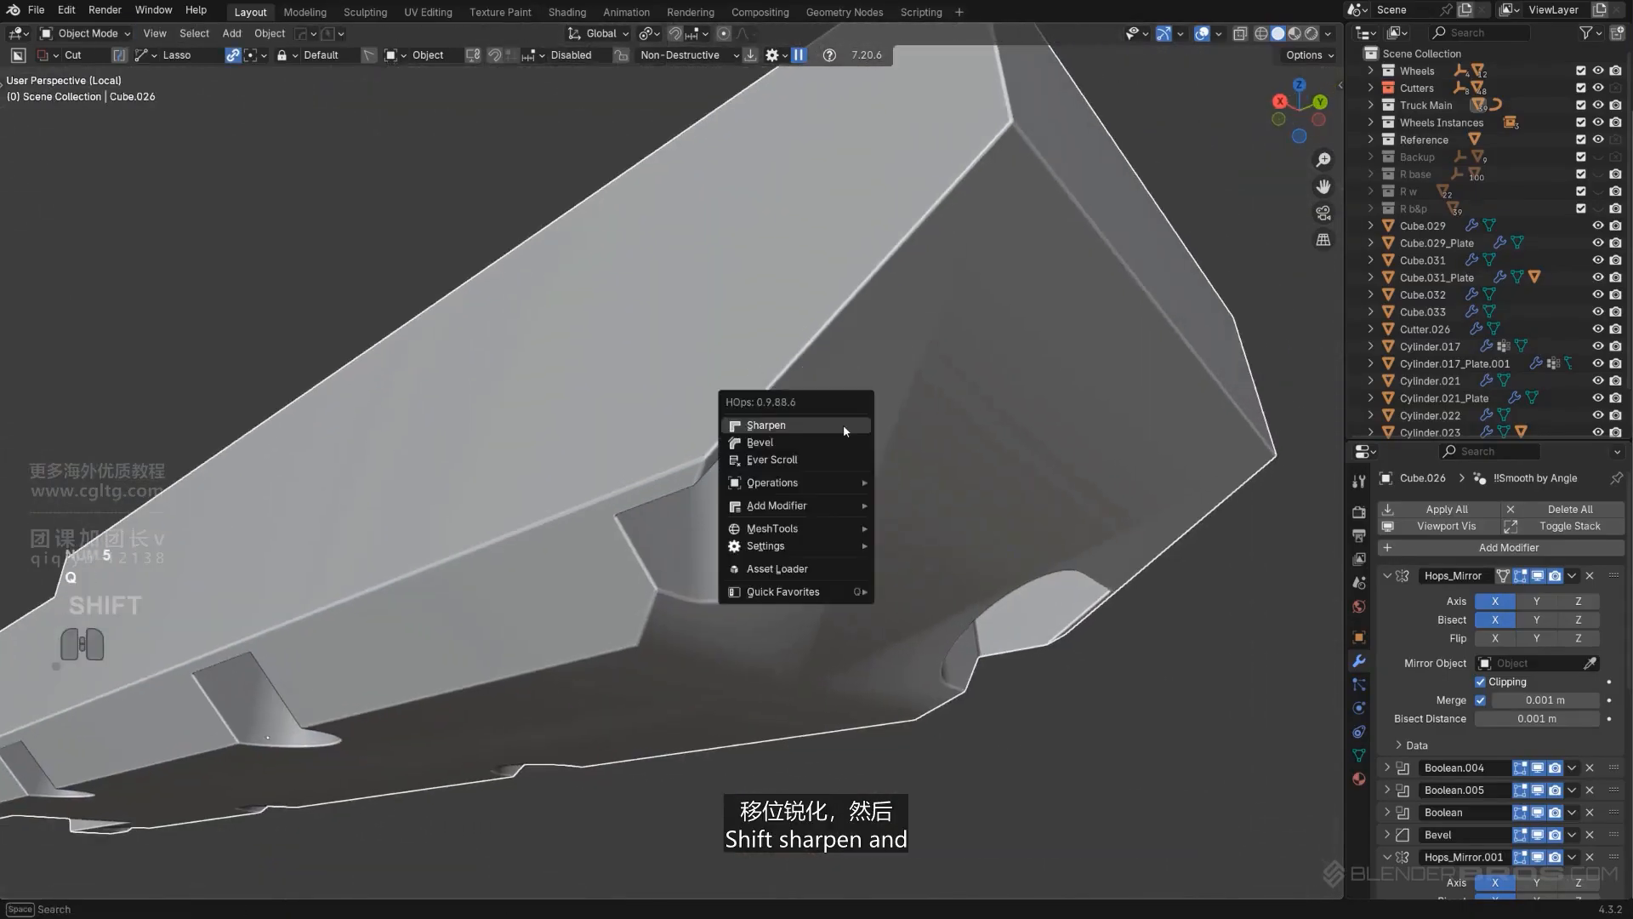
pyautogui.click(844, 426)
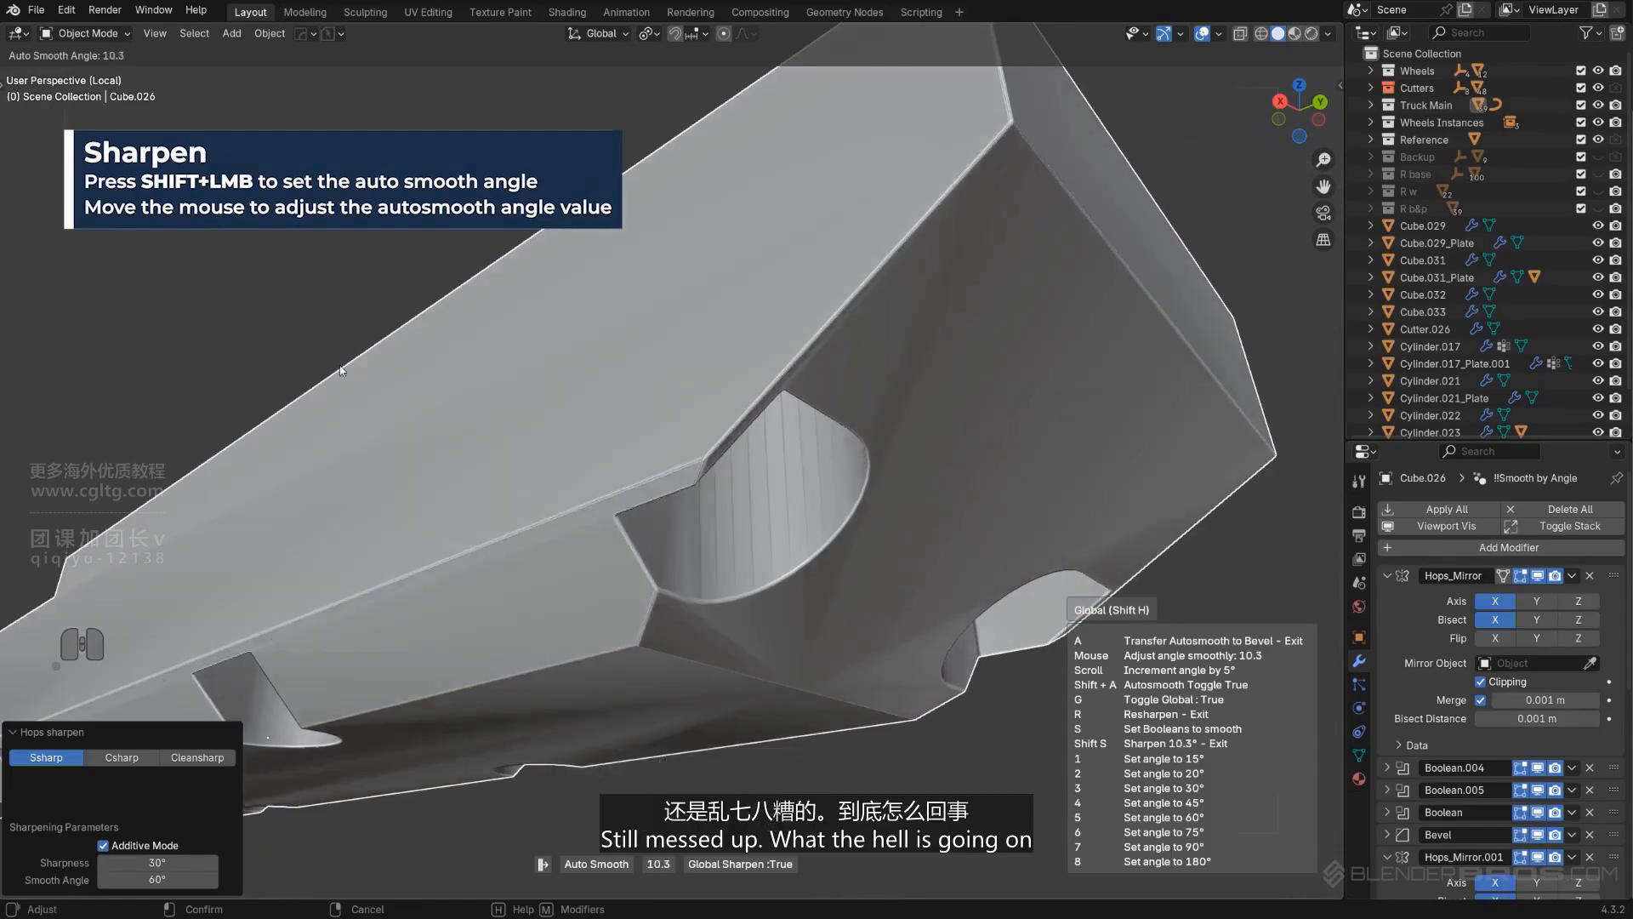
pyautogui.click(380, 361)
# Step: Add a Weighted Normal modifier with Keep Sharp to the chassis and check its bevel settings
pyautogui.scroll(-3, 612, 416)
pyautogui.moveTo(691, 451); pyautogui.dragTo(666, 407, button='middle')
pyautogui.scroll(4, 666, 406)
pyautogui.scroll(-3, 665, 400)
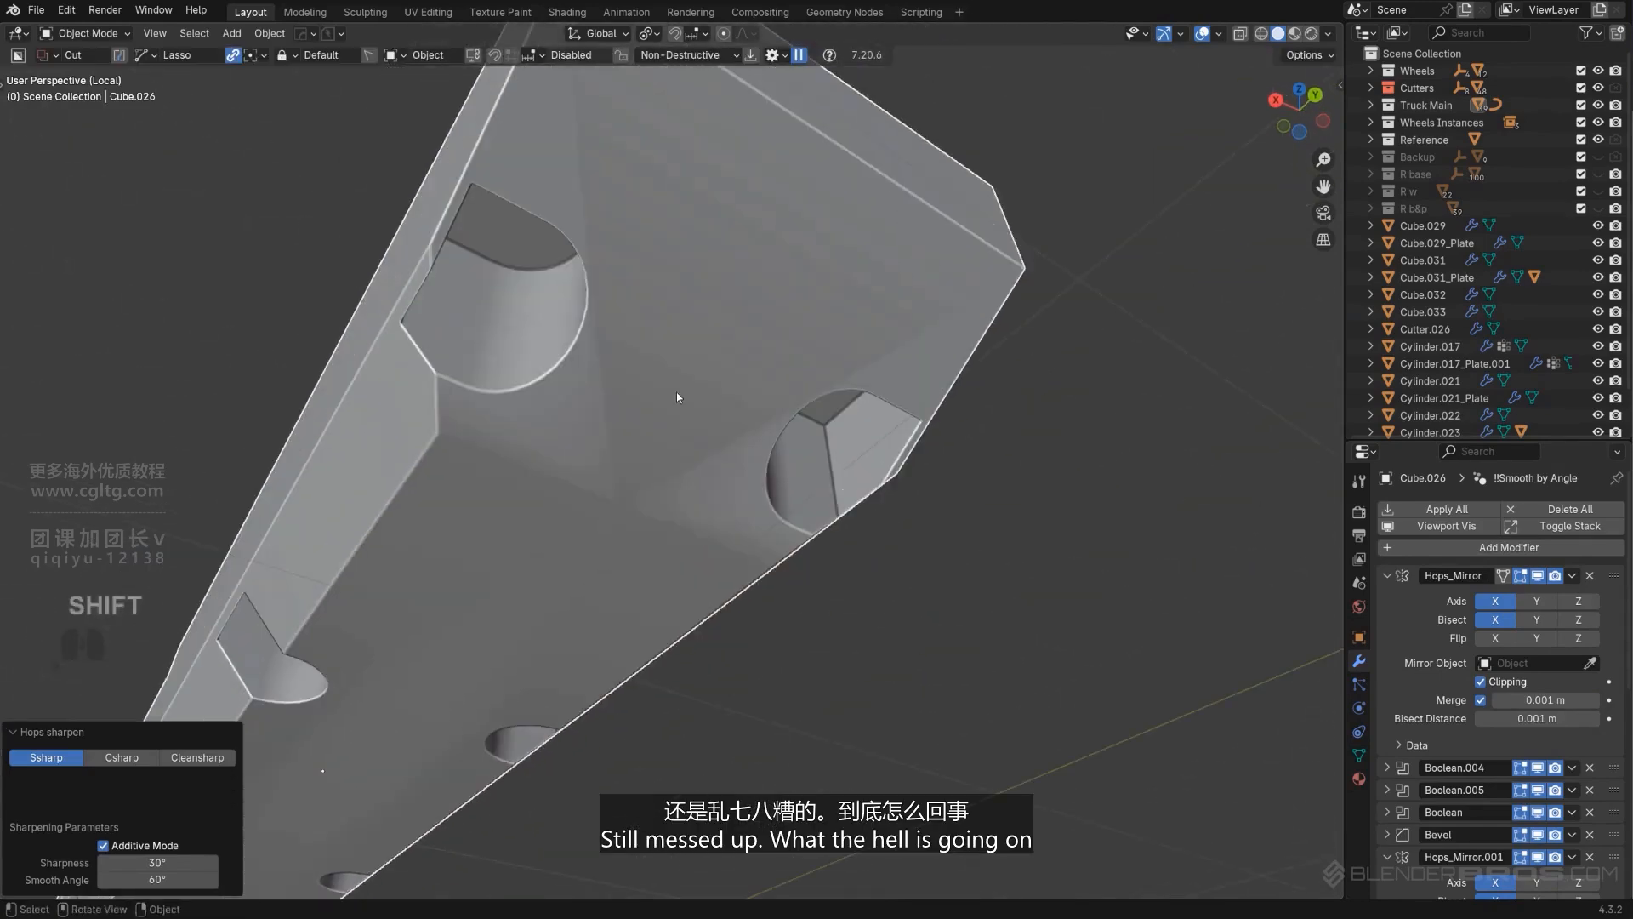
pyautogui.press('q')
pyautogui.keyDown('alt'); pyautogui.click(662, 332); pyautogui.keyUp('alt')
pyautogui.moveTo(662, 334); pyautogui.dragTo(700, 445, button='middle')
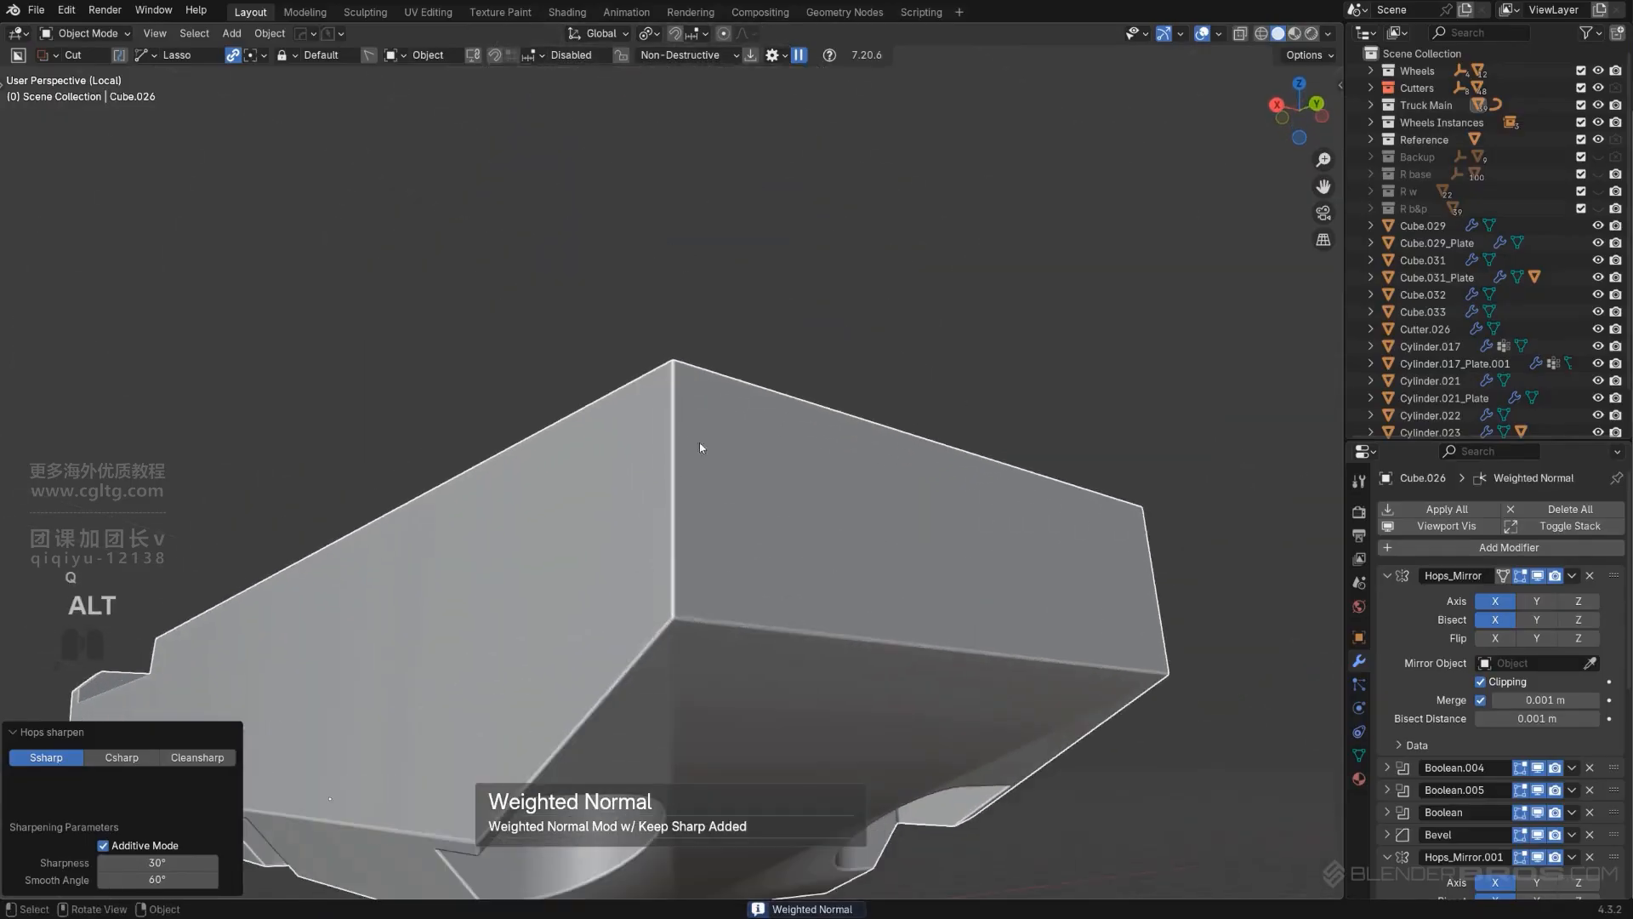
pyautogui.press('q')
pyautogui.click(730, 539)
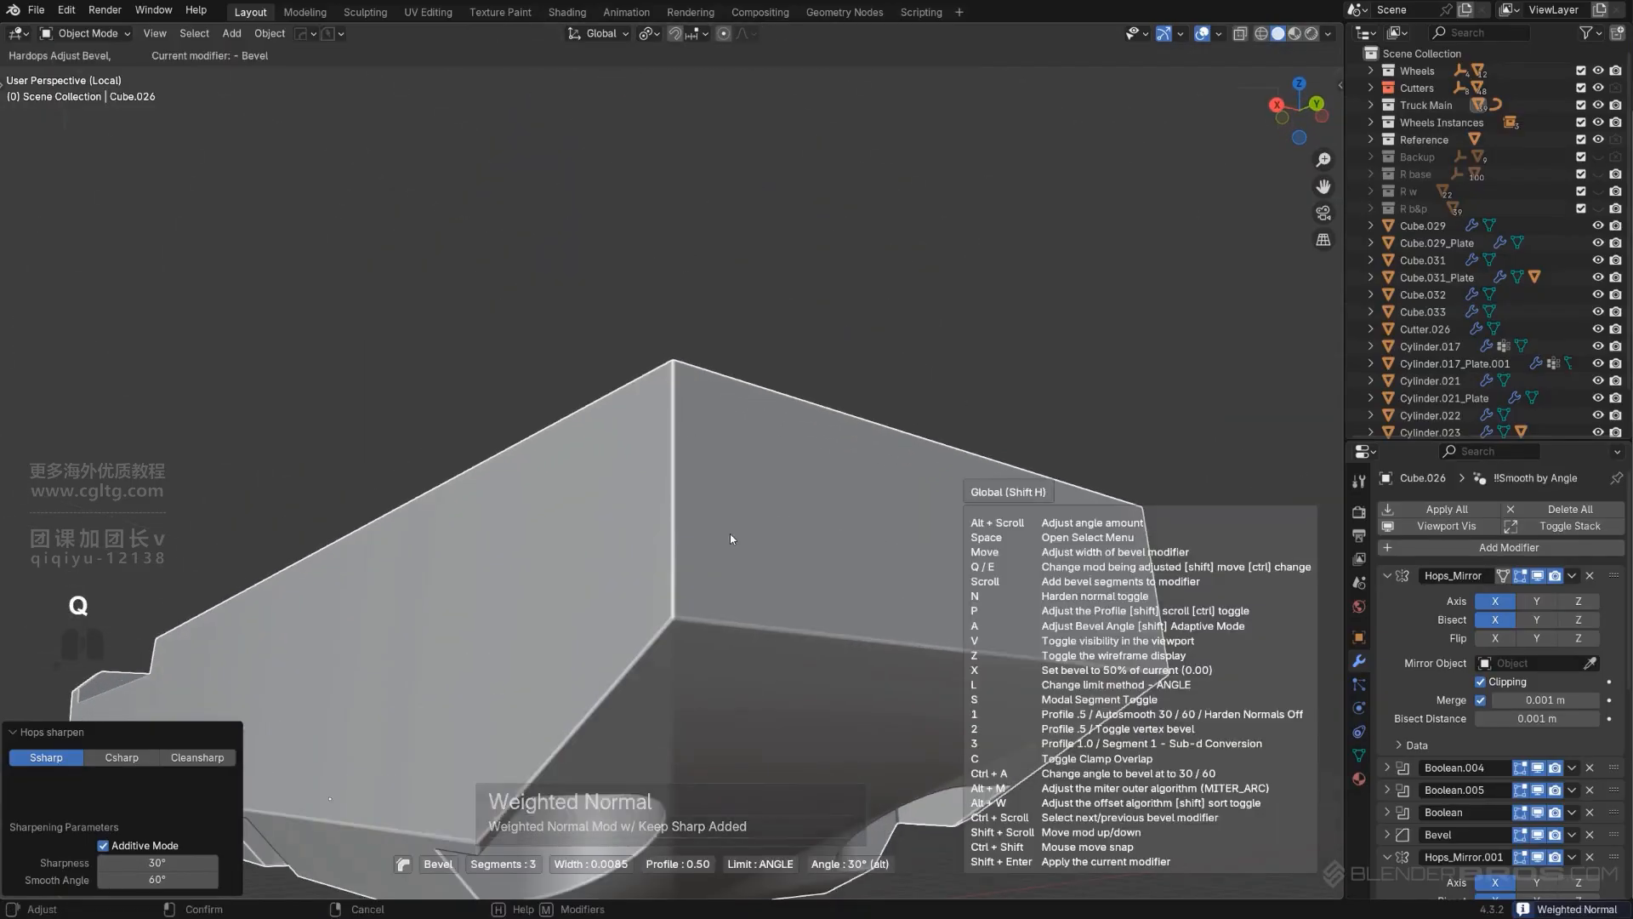
pyautogui.click(731, 539)
# Step: Mark the crosswise edge where the chassis's flat underside meets the rear slope as sharp
pyautogui.keyDown('shift'); pyautogui.moveTo(661, 545); pyautogui.dragTo(654, 425, button='middle'); pyautogui.keyUp('shift')
pyautogui.scroll(-2, 655, 427)
pyautogui.scroll(2, 707, 505)
pyautogui.moveTo(707, 506)
pyautogui.mouseDown(button='middle')
pyautogui.moveTo(711, 441)
pyautogui.moveTo(720, 478)
pyautogui.mouseUp(button='middle')
pyautogui.press('Tab')
pyautogui.scroll(3, 720, 478)
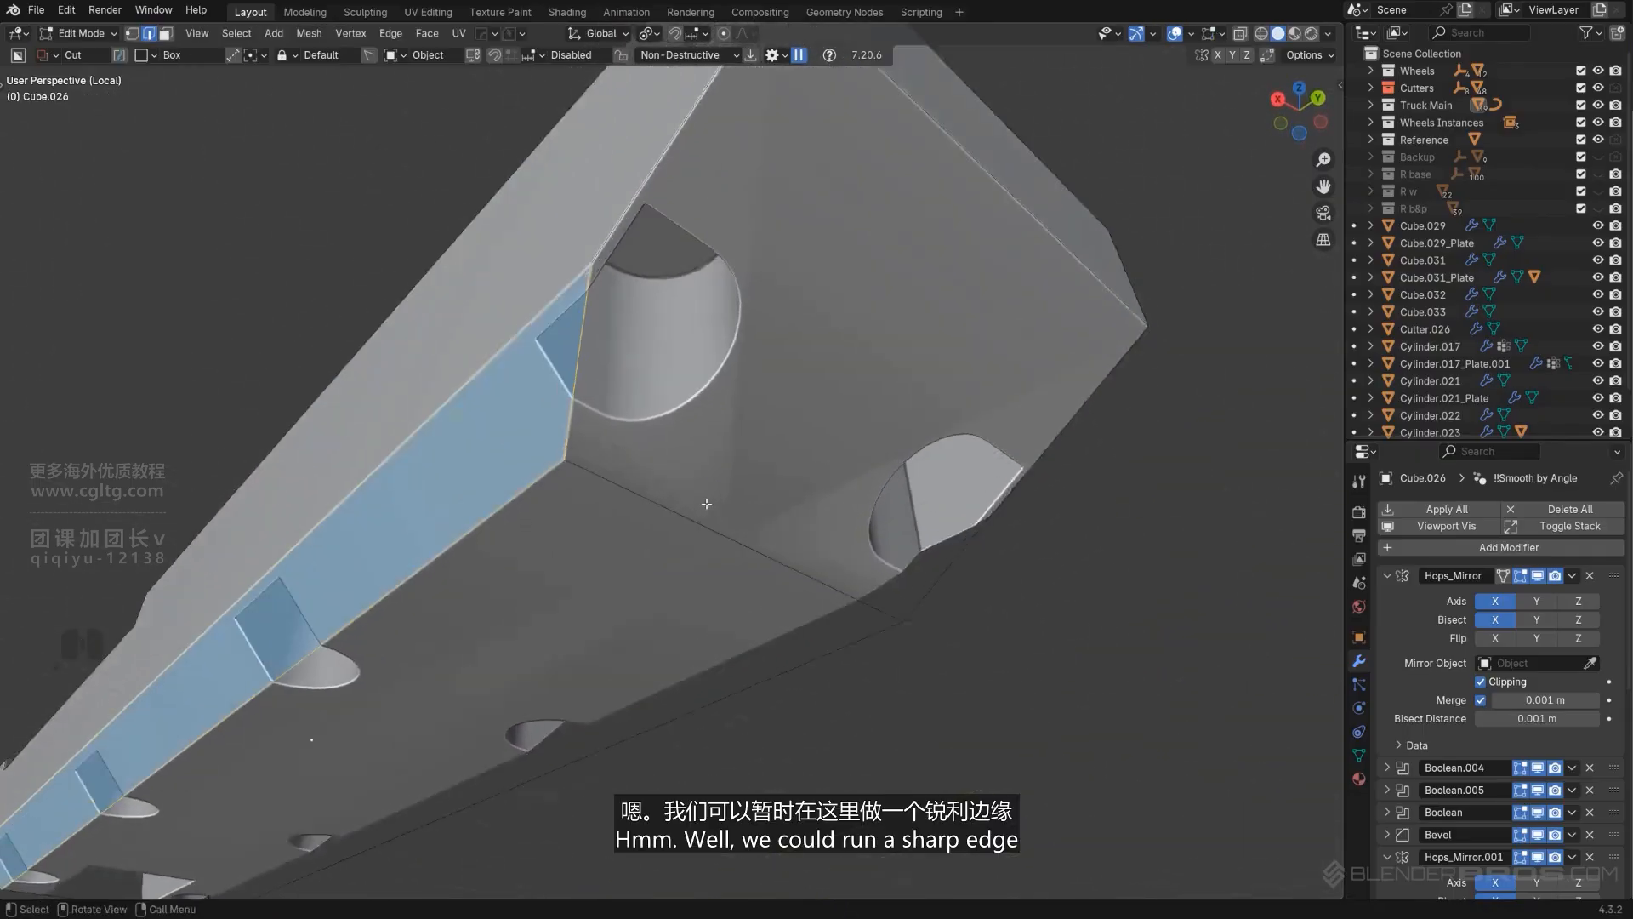
pyautogui.click(657, 519)
pyautogui.press('q')
pyautogui.click(659, 520)
pyautogui.scroll(-3, 660, 521)
pyautogui.press('Tab')
pyautogui.scroll(-2, 713, 425)
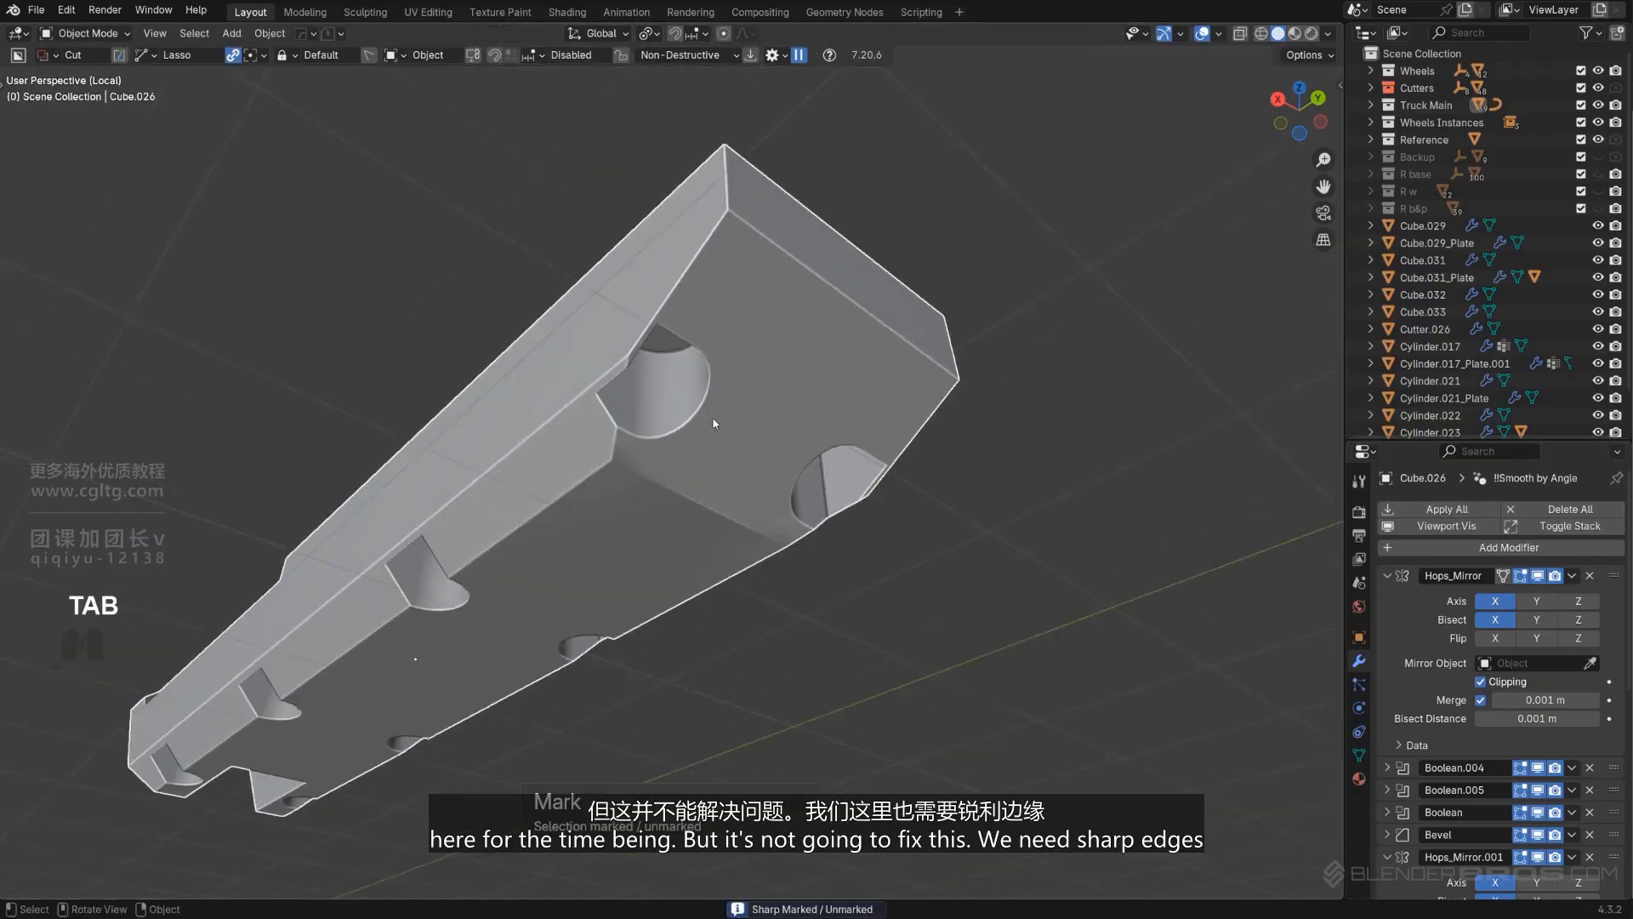
# Step: Mark the side edges of the chassis's sloped rear underside face as sharp and check the shading
pyautogui.scroll(3, 715, 434)
pyautogui.keyDown('shift'); pyautogui.moveTo(714, 467); pyautogui.dragTo(704, 525, button='middle'); pyautogui.keyUp('shift')
pyautogui.scroll(2, 703, 442)
pyautogui.press('Tab')
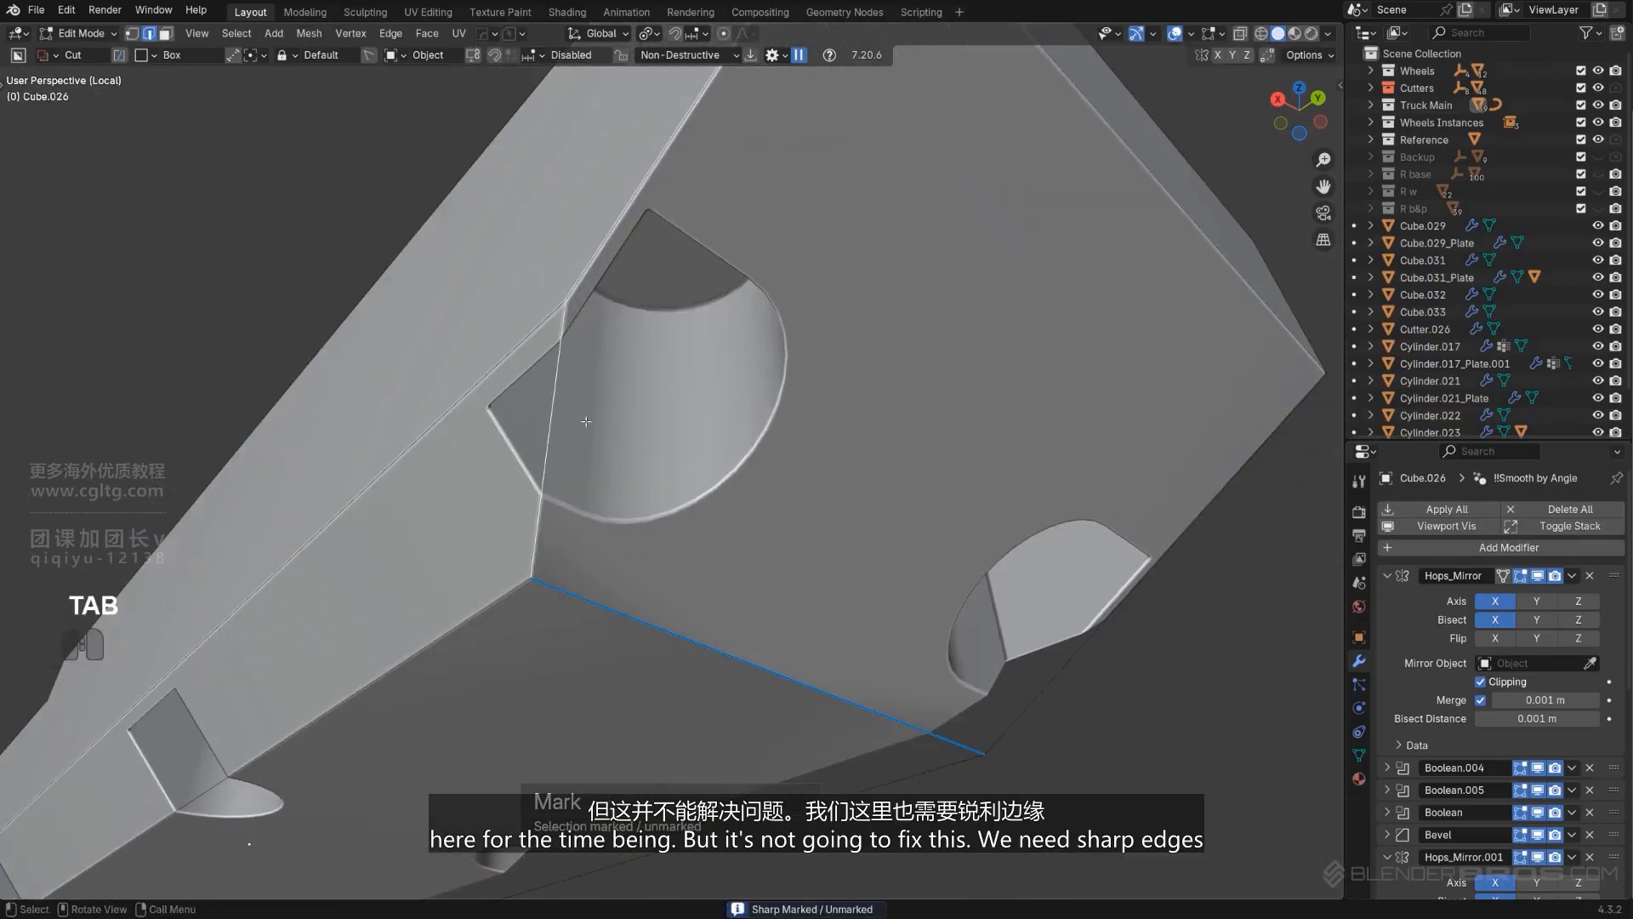
pyautogui.press('q')
pyautogui.click(1025, 637)
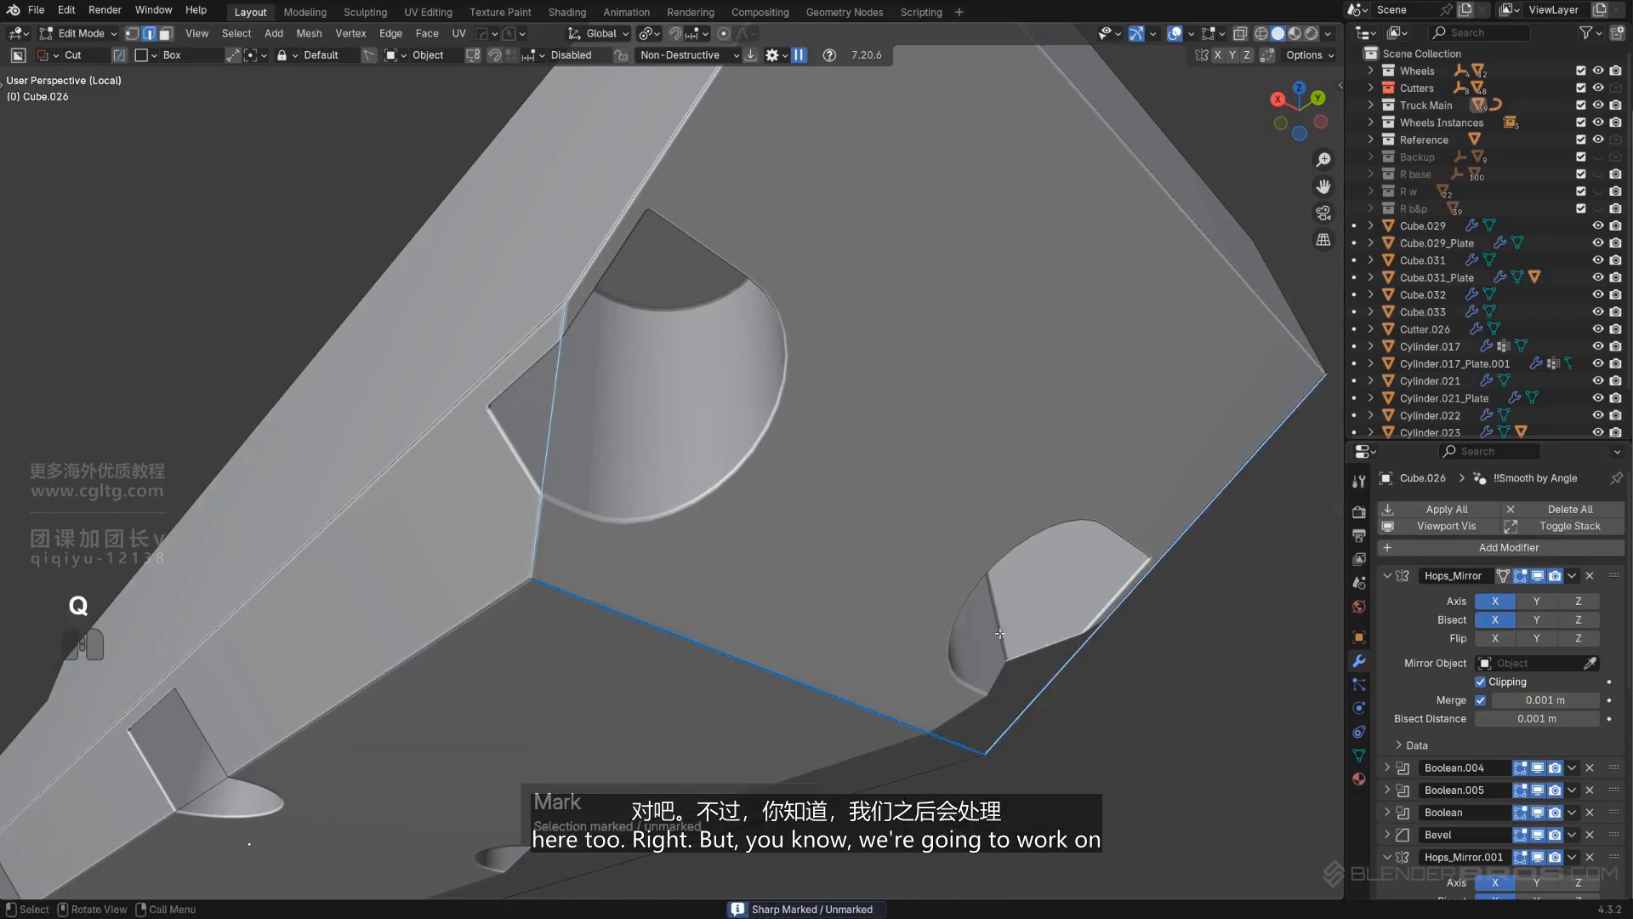
pyautogui.moveTo(829, 256); pyautogui.dragTo(803, 330, button='middle')
pyautogui.moveTo(793, 459); pyautogui.dragTo(749, 455, button='middle')
pyautogui.moveTo(775, 376); pyautogui.dragTo(788, 474, button='middle')
# Step: Leave the isolated view and recover the boolean cutter of the rear suspension recesses from the chassis with Ever Scroll
pyautogui.press('KP_Divide')
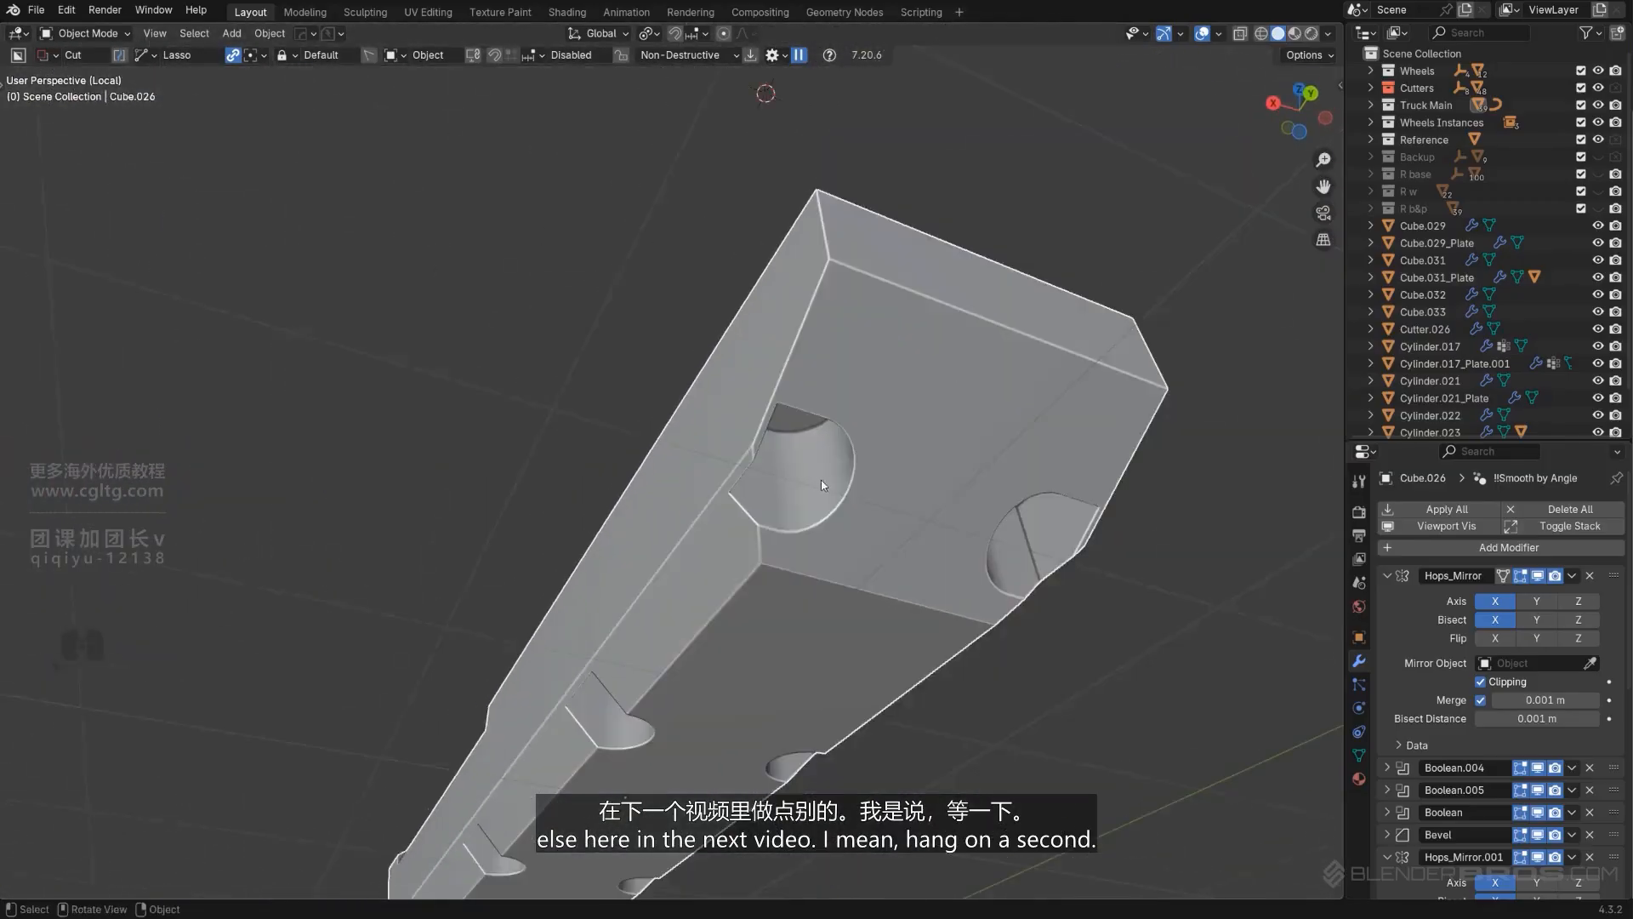
pyautogui.press('q')
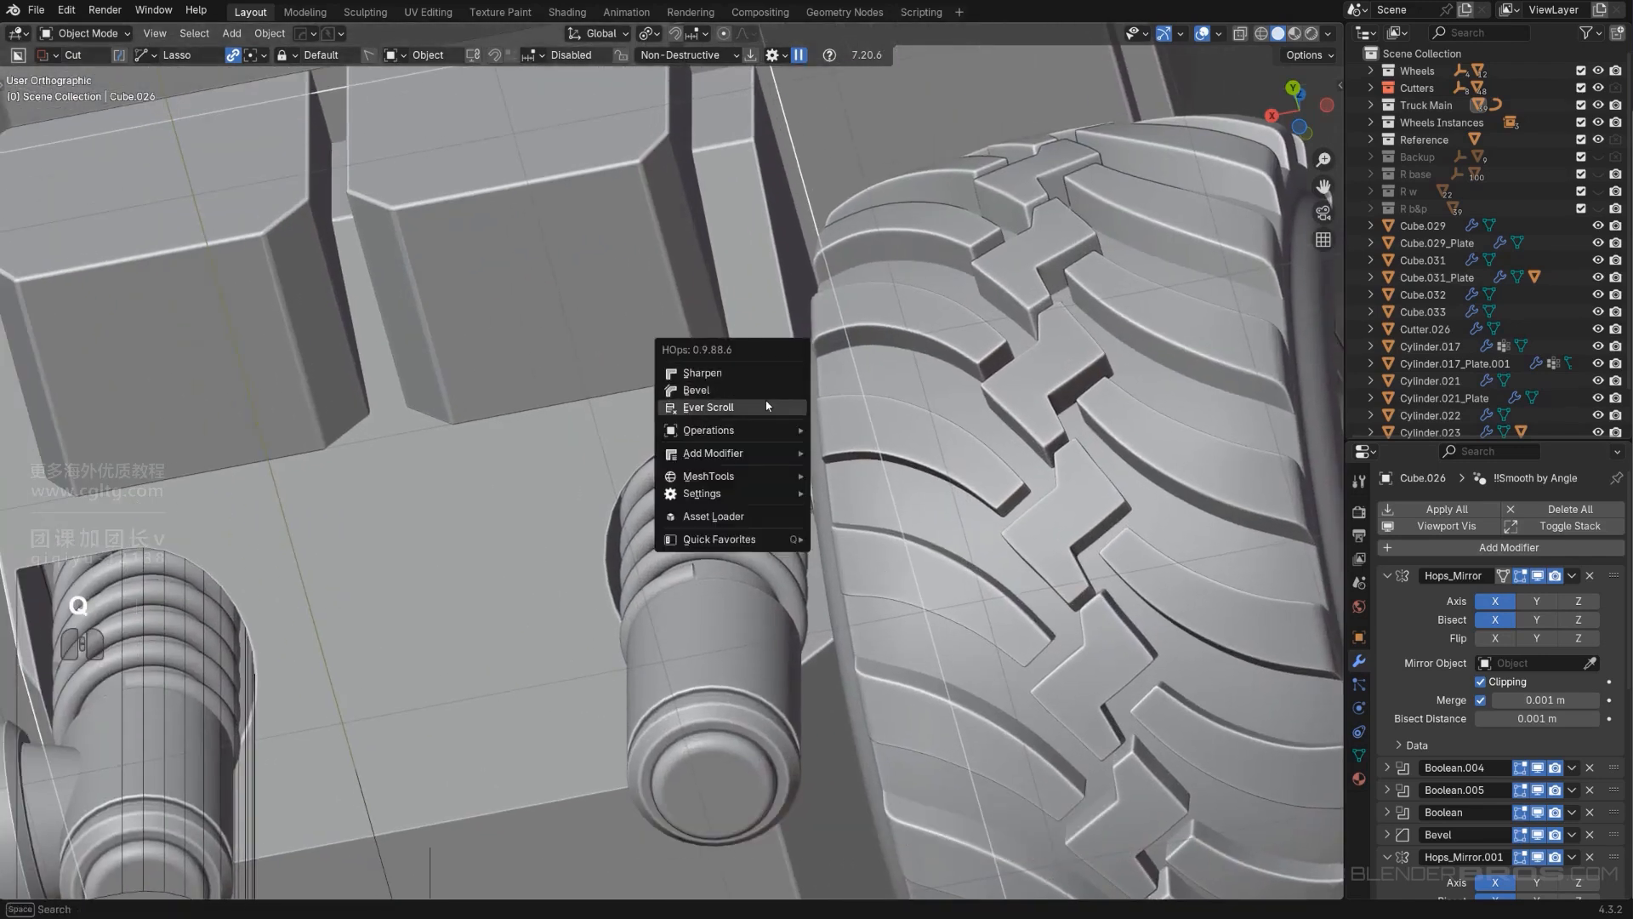
pyautogui.click(766, 407)
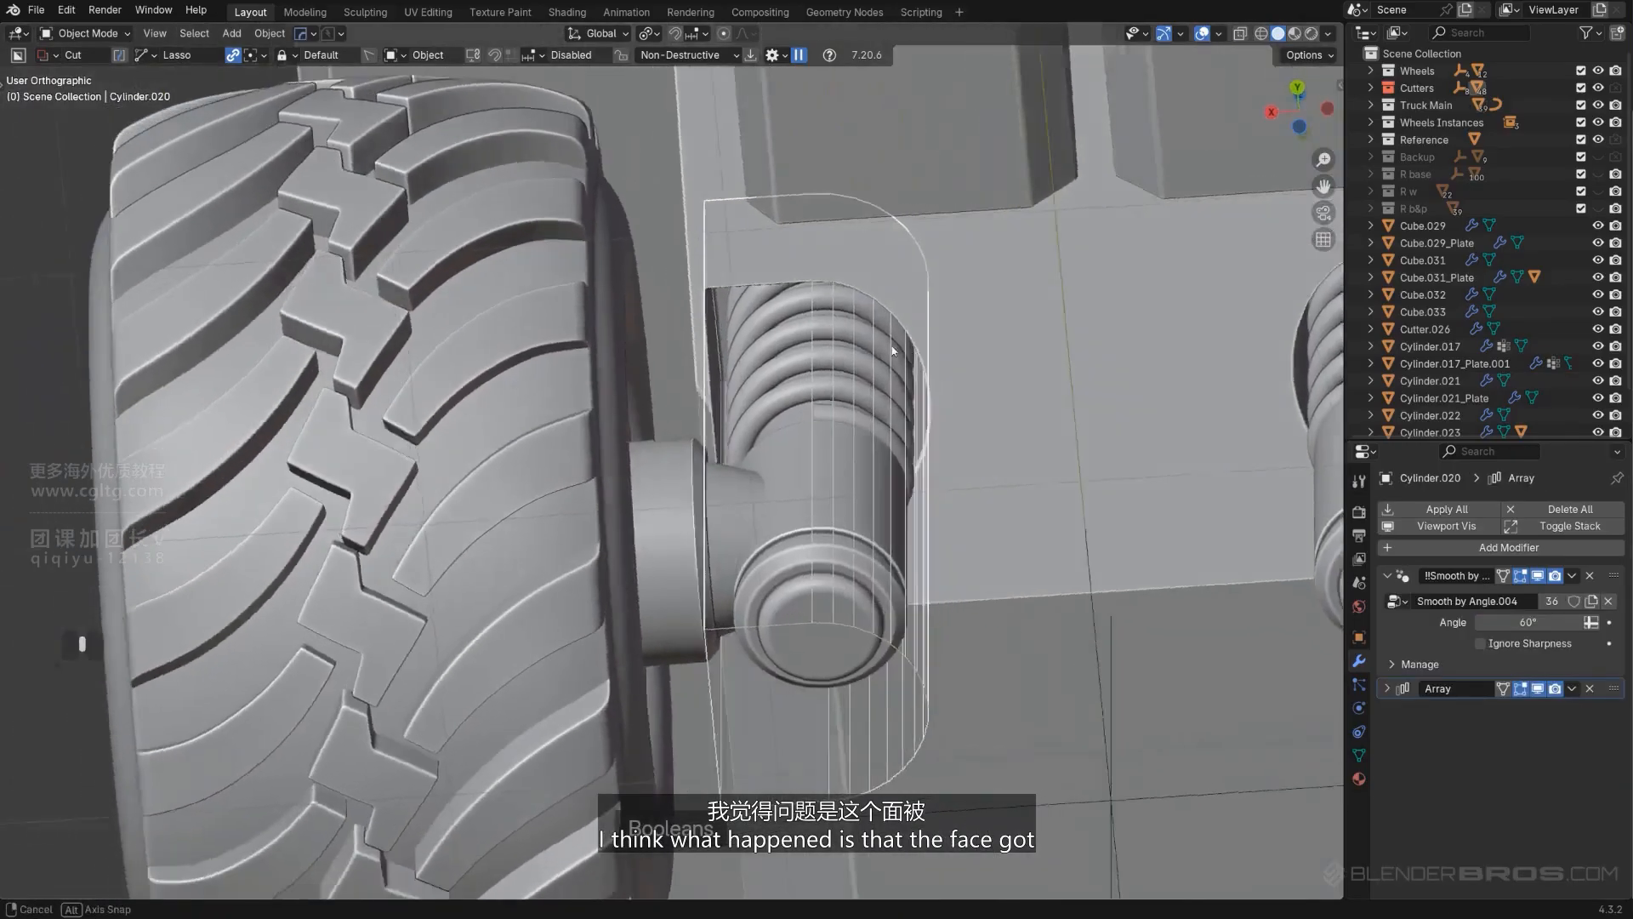
# Step: Move the outer side faces of the rear recess cutter outward along X, past the chassis side
pyautogui.press('Tab')
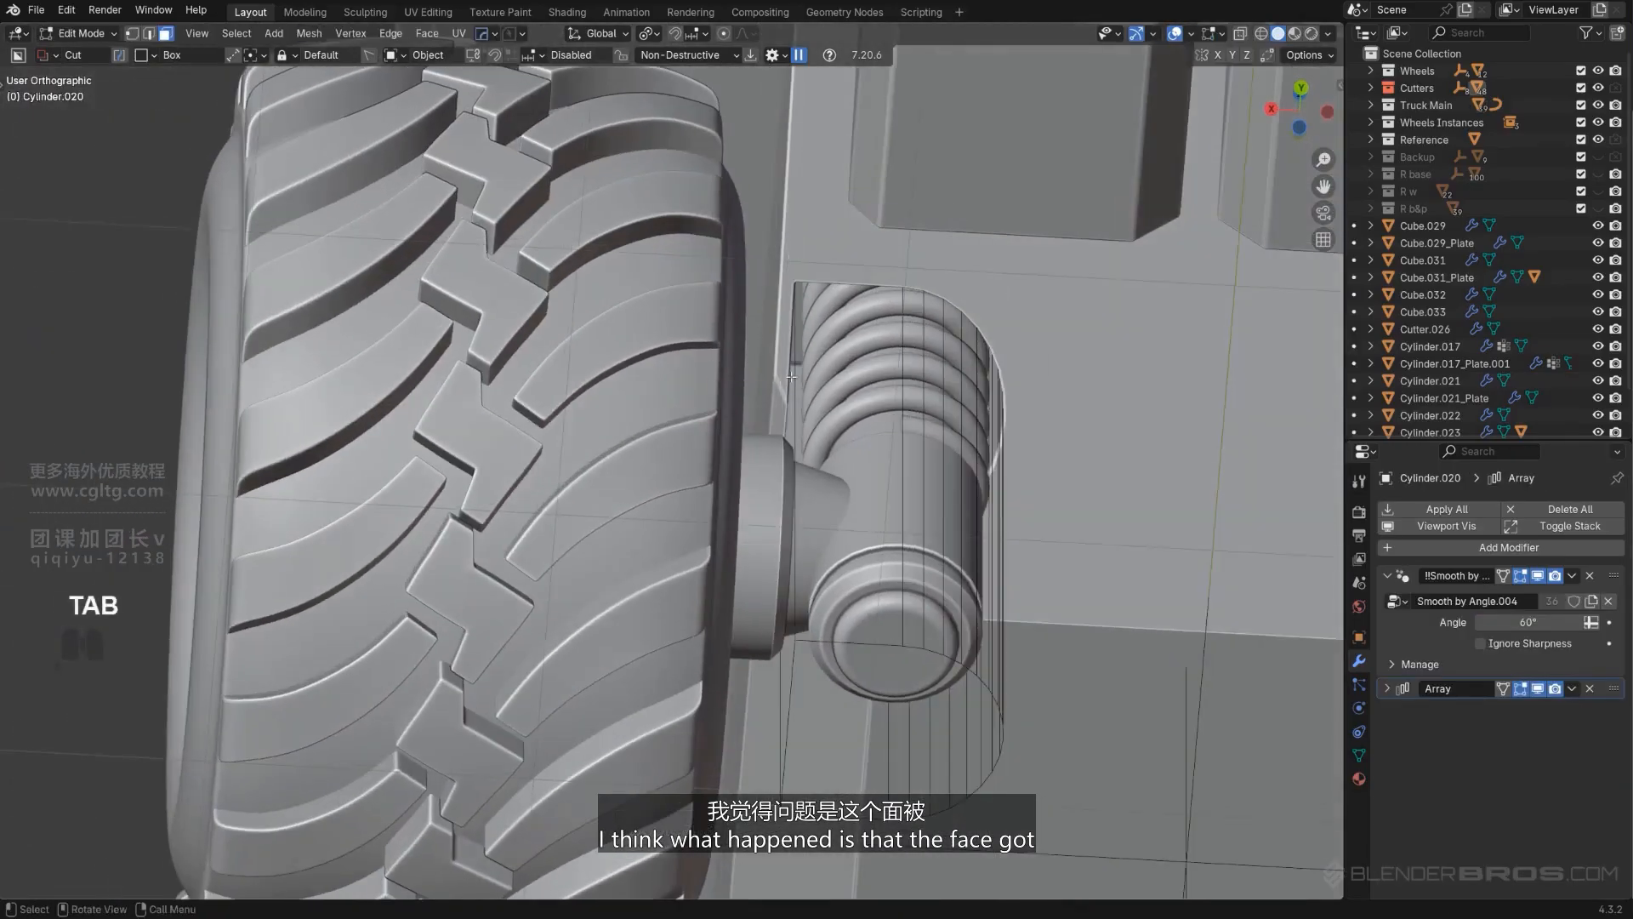
pyautogui.moveTo(862, 404); pyautogui.dragTo(752, 737, button='middle')
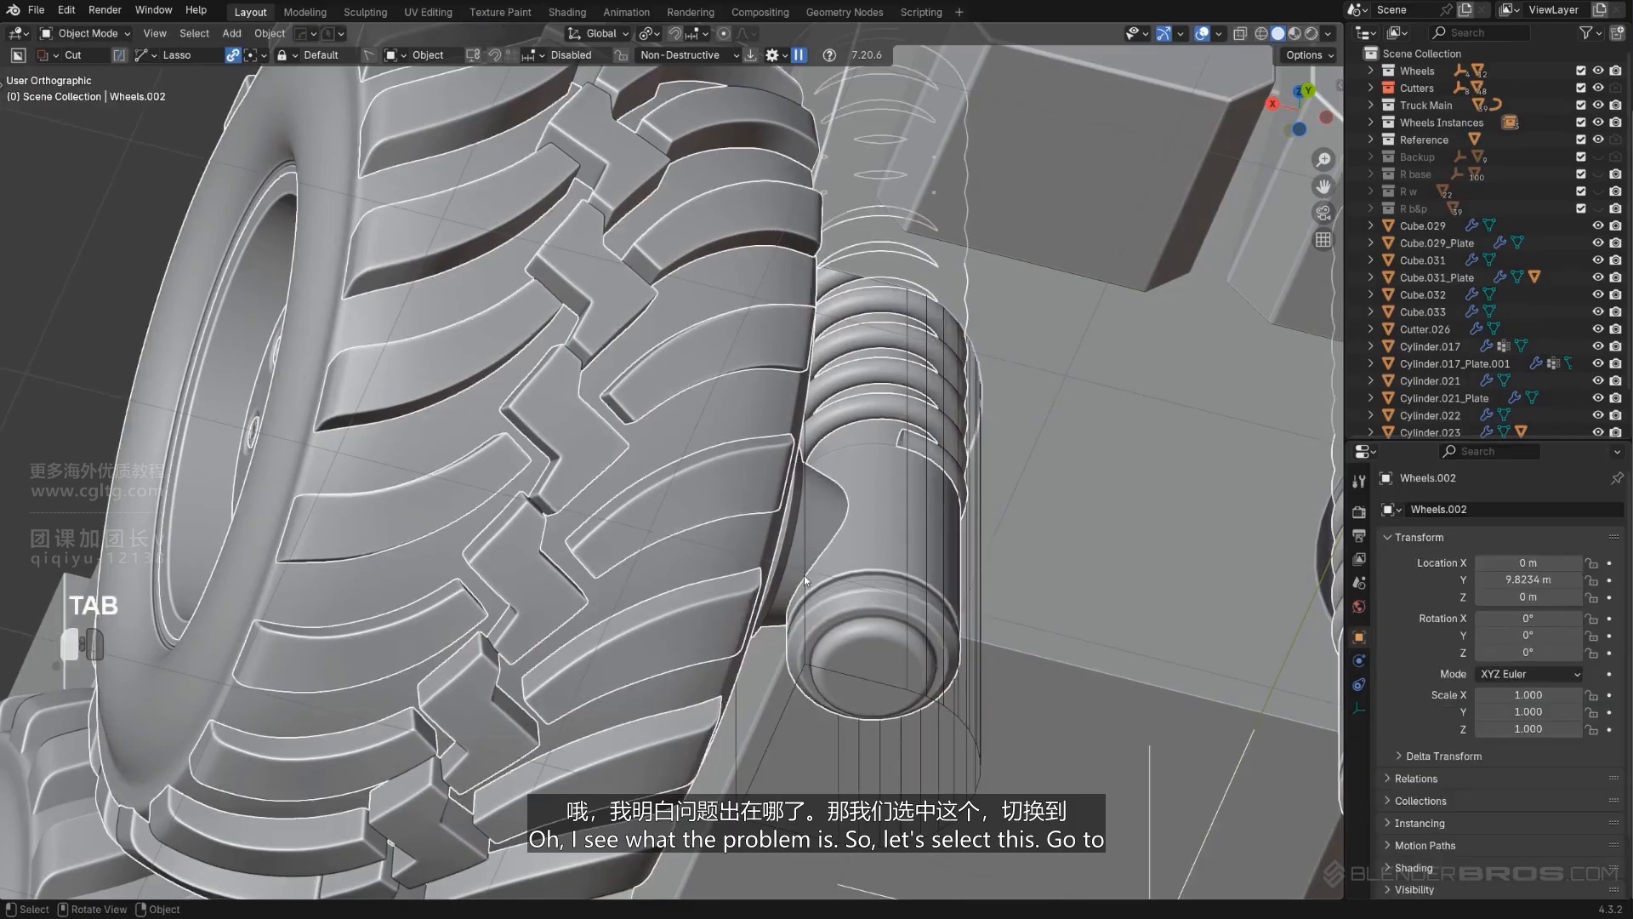
pyautogui.press('Tab')
pyautogui.scroll(-3, 784, 687)
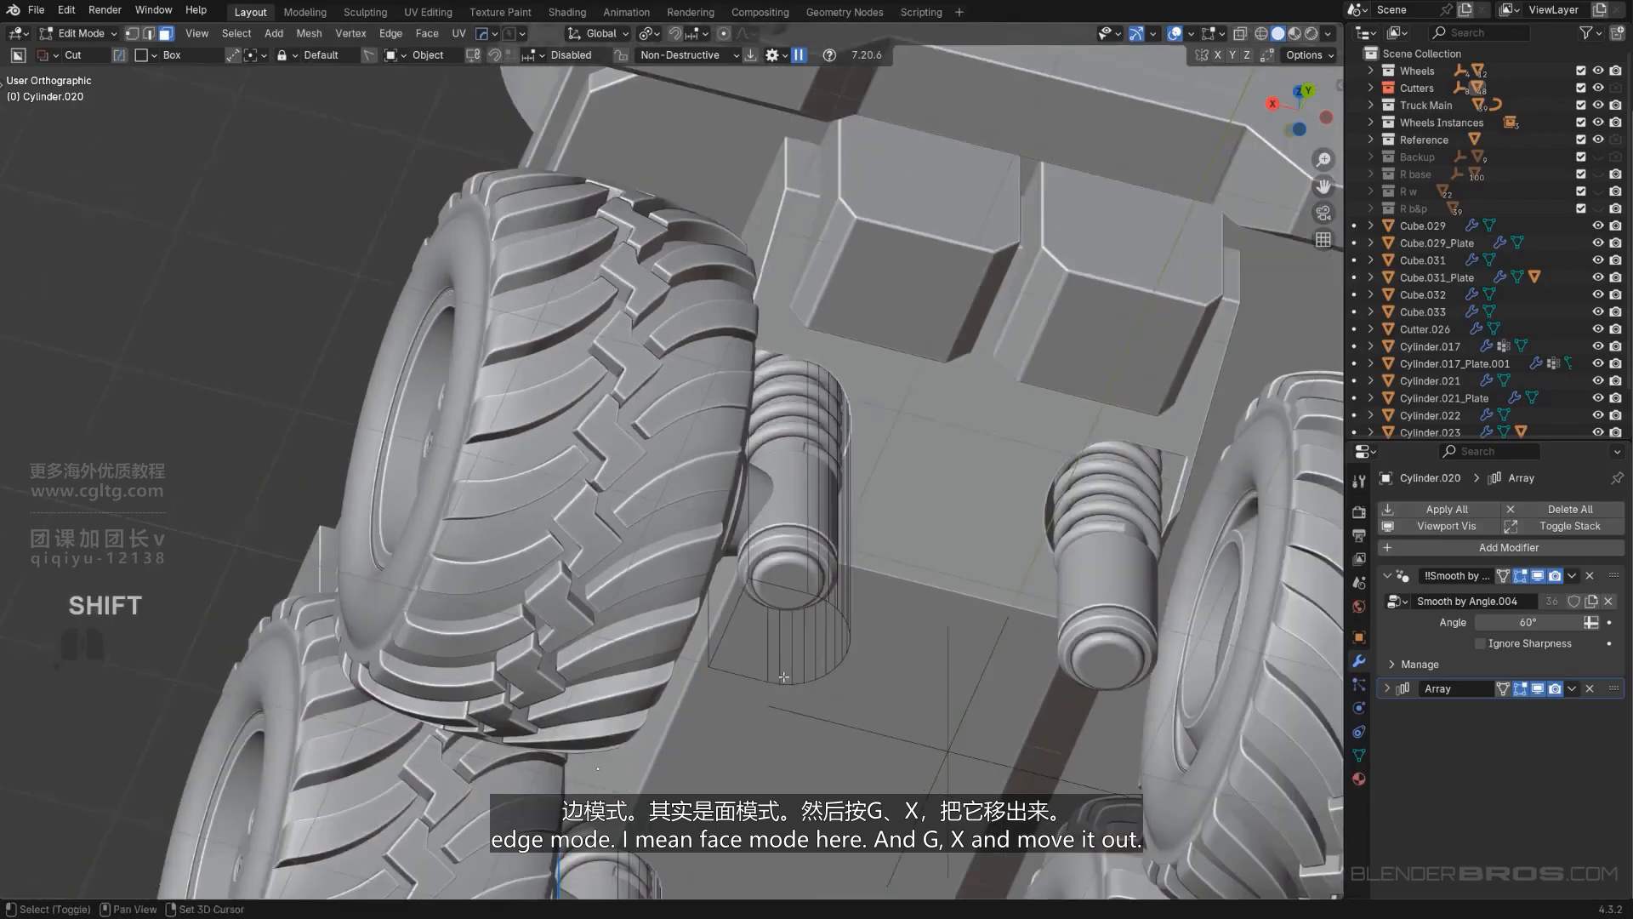
pyautogui.keyDown('shift'); pyautogui.moveTo(783, 686); pyautogui.dragTo(672, 451, button='middle'); pyautogui.keyUp('shift')
pyautogui.click(672, 447)
pyautogui.scroll(3, 723, 366)
pyautogui.keyDown('shift'); pyautogui.click(701, 345); pyautogui.keyUp('shift')
pyautogui.keyDown('shift'); pyautogui.moveTo(718, 363); pyautogui.dragTo(713, 486, button='middle'); pyautogui.keyUp('shift')
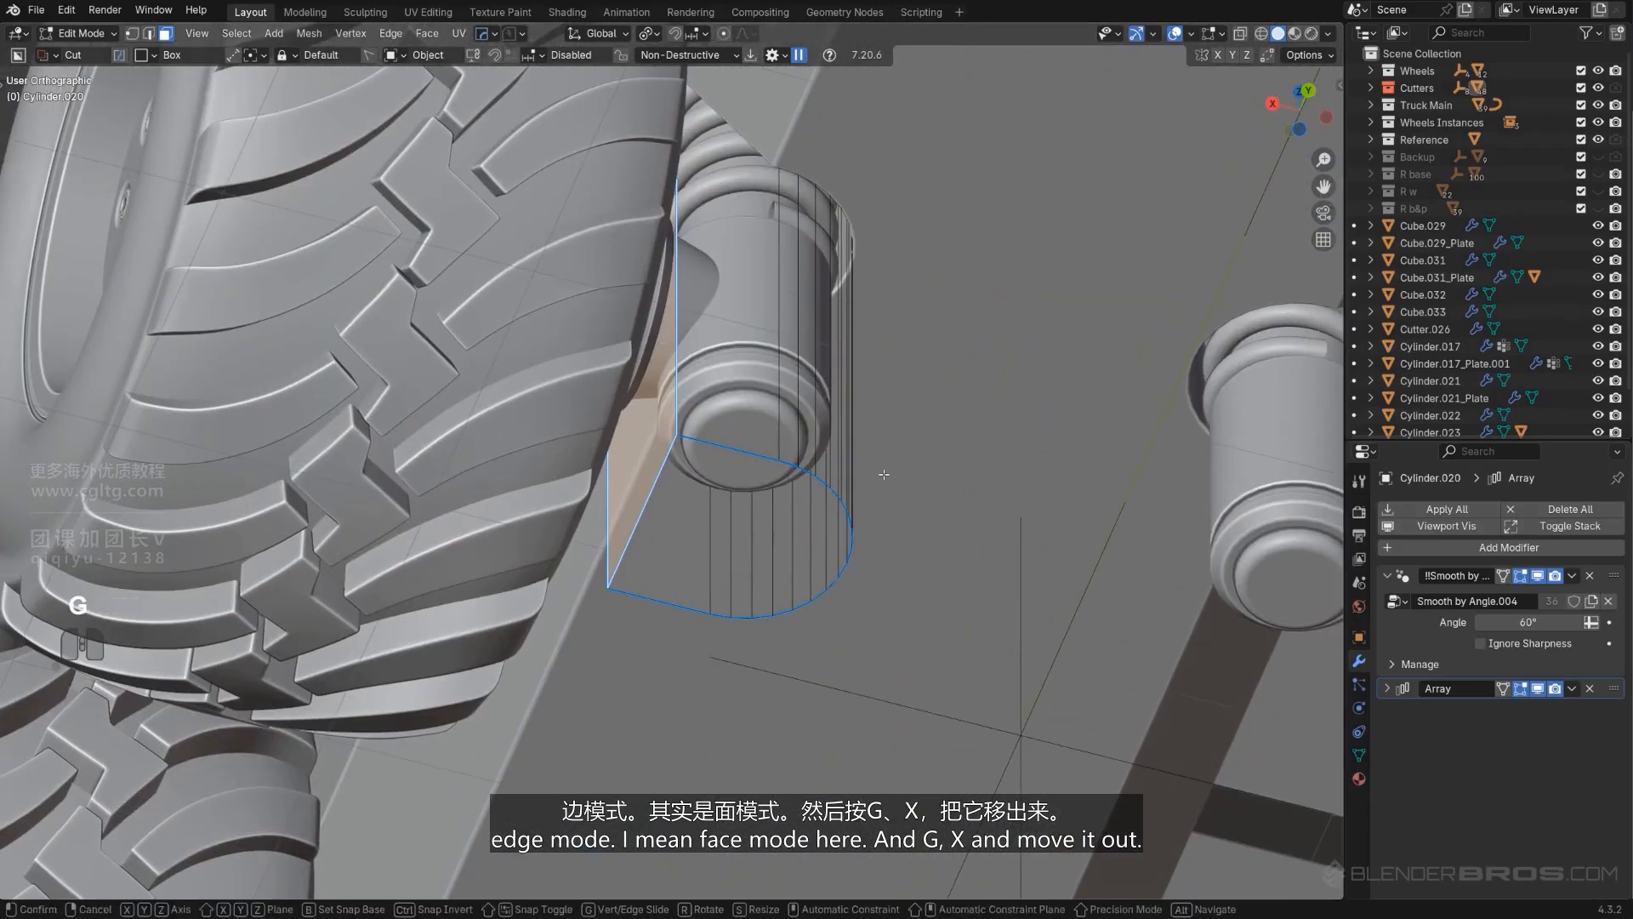
pyautogui.click(837, 438)
pyautogui.press('Tab')
# Step: Undo the stray cut on the front underside piece and recover the boolean cutter of the front suspension recesses with Ever Scroll
pyautogui.scroll(-5, 885, 281)
pyautogui.keyDown('shift'); pyautogui.moveTo(915, 154); pyautogui.dragTo(1019, 809, button='middle'); pyautogui.keyUp('shift')
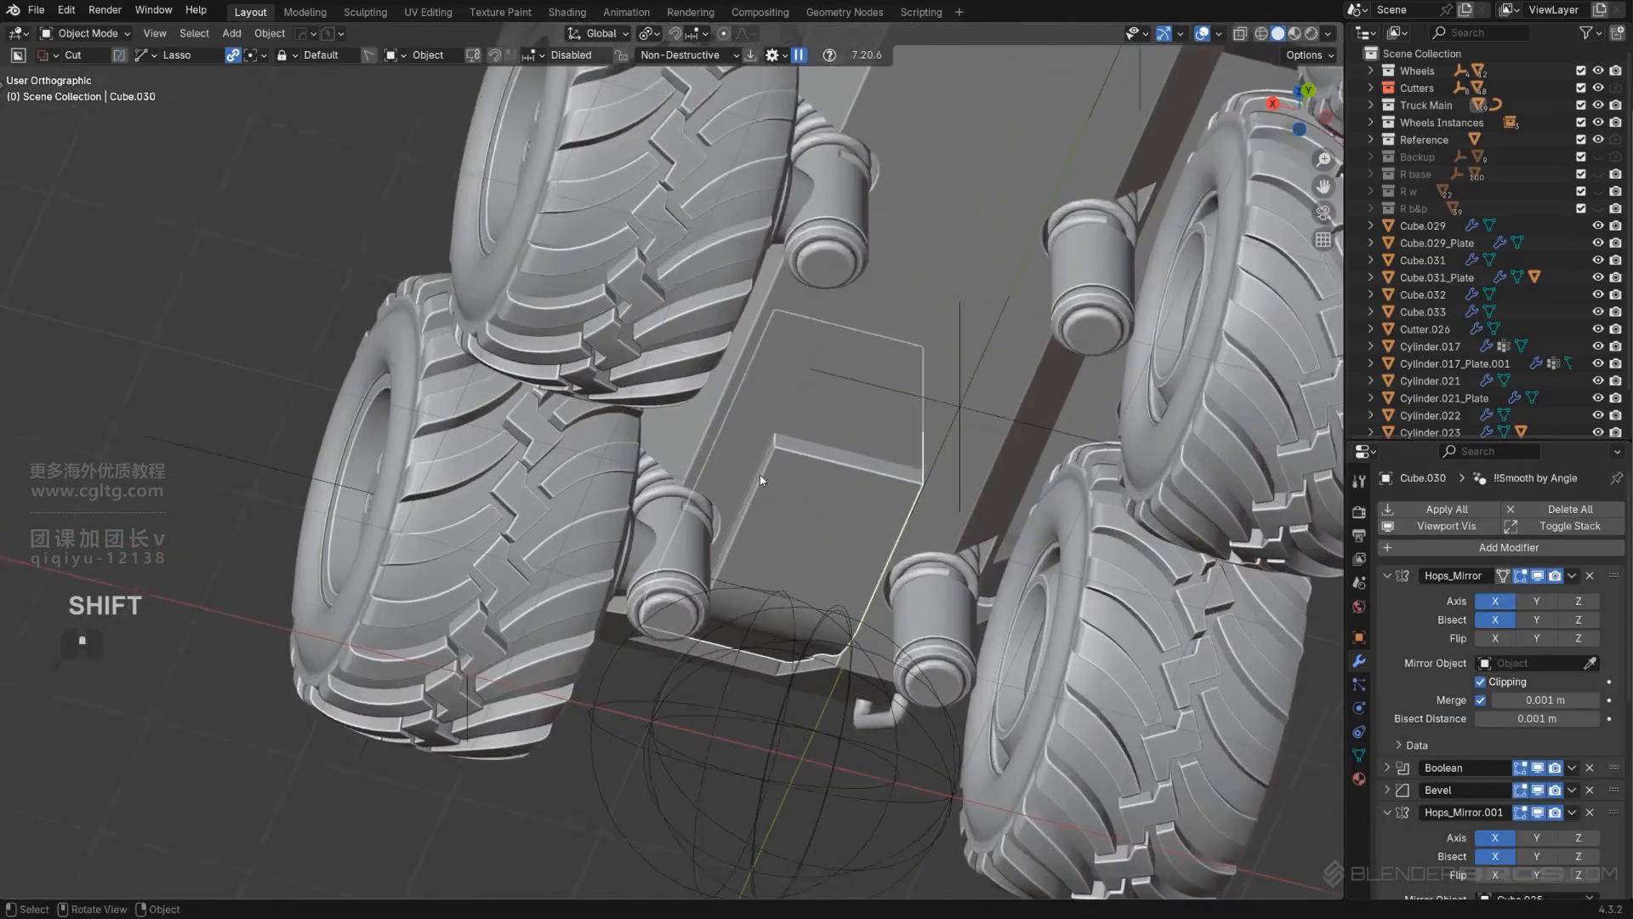
pyautogui.scroll(3, 769, 423)
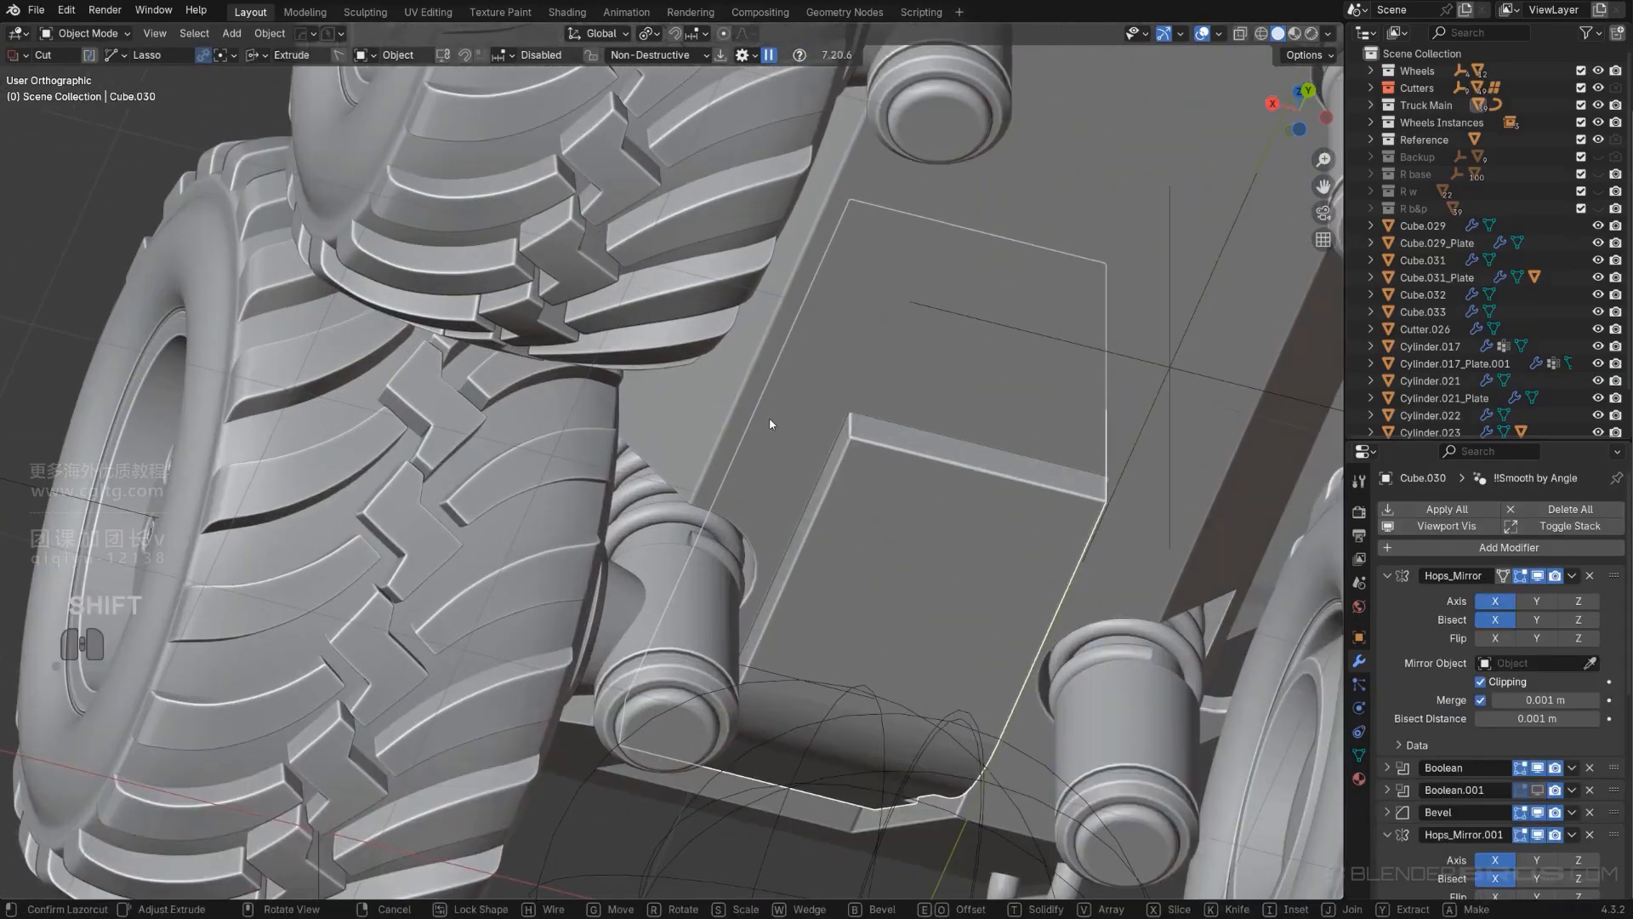
pyautogui.hotkey('ctrl', 'z')
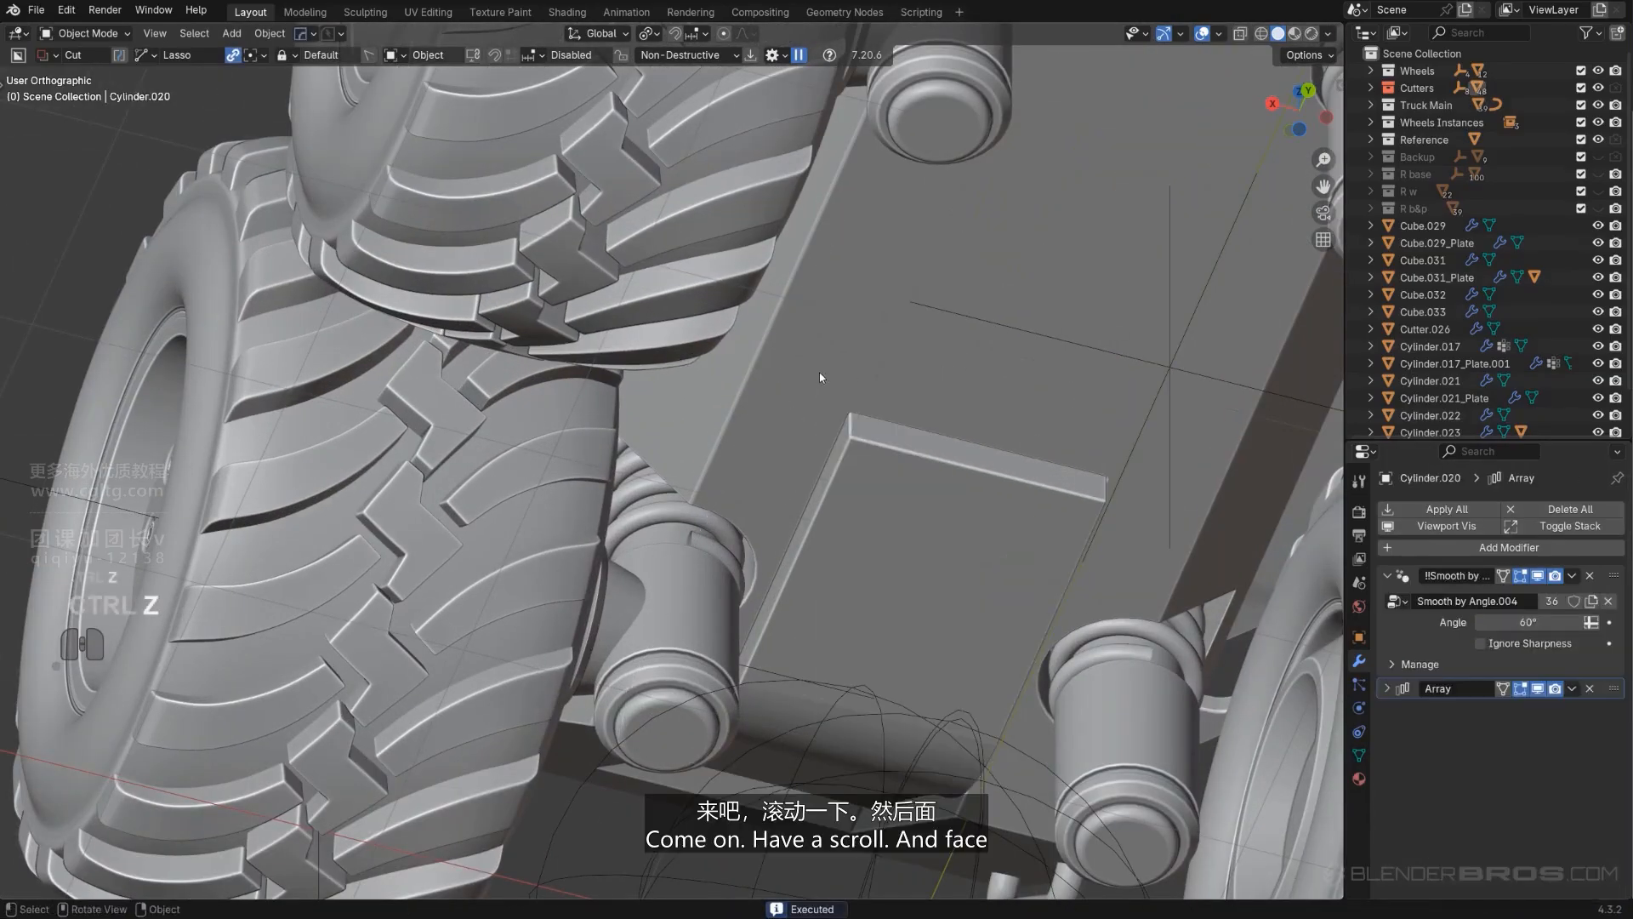
pyautogui.press('q')
pyautogui.click(807, 374)
pyautogui.click(807, 376)
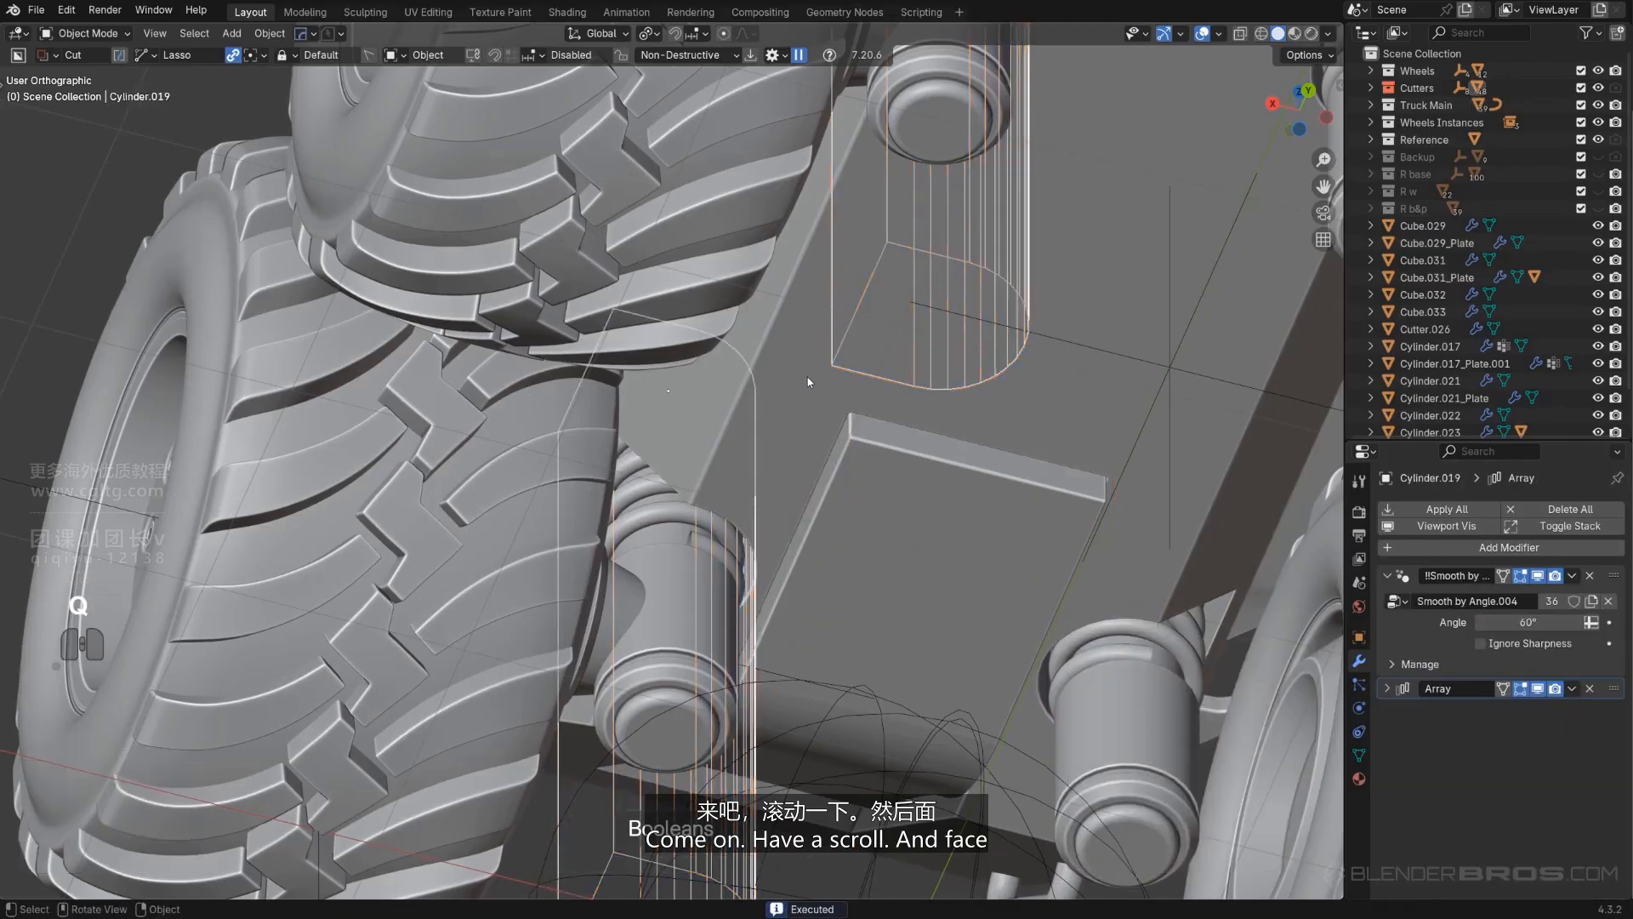
# Step: Move the outer side face of the front recess cutter outward along X, past the chassis side
pyautogui.press('Tab')
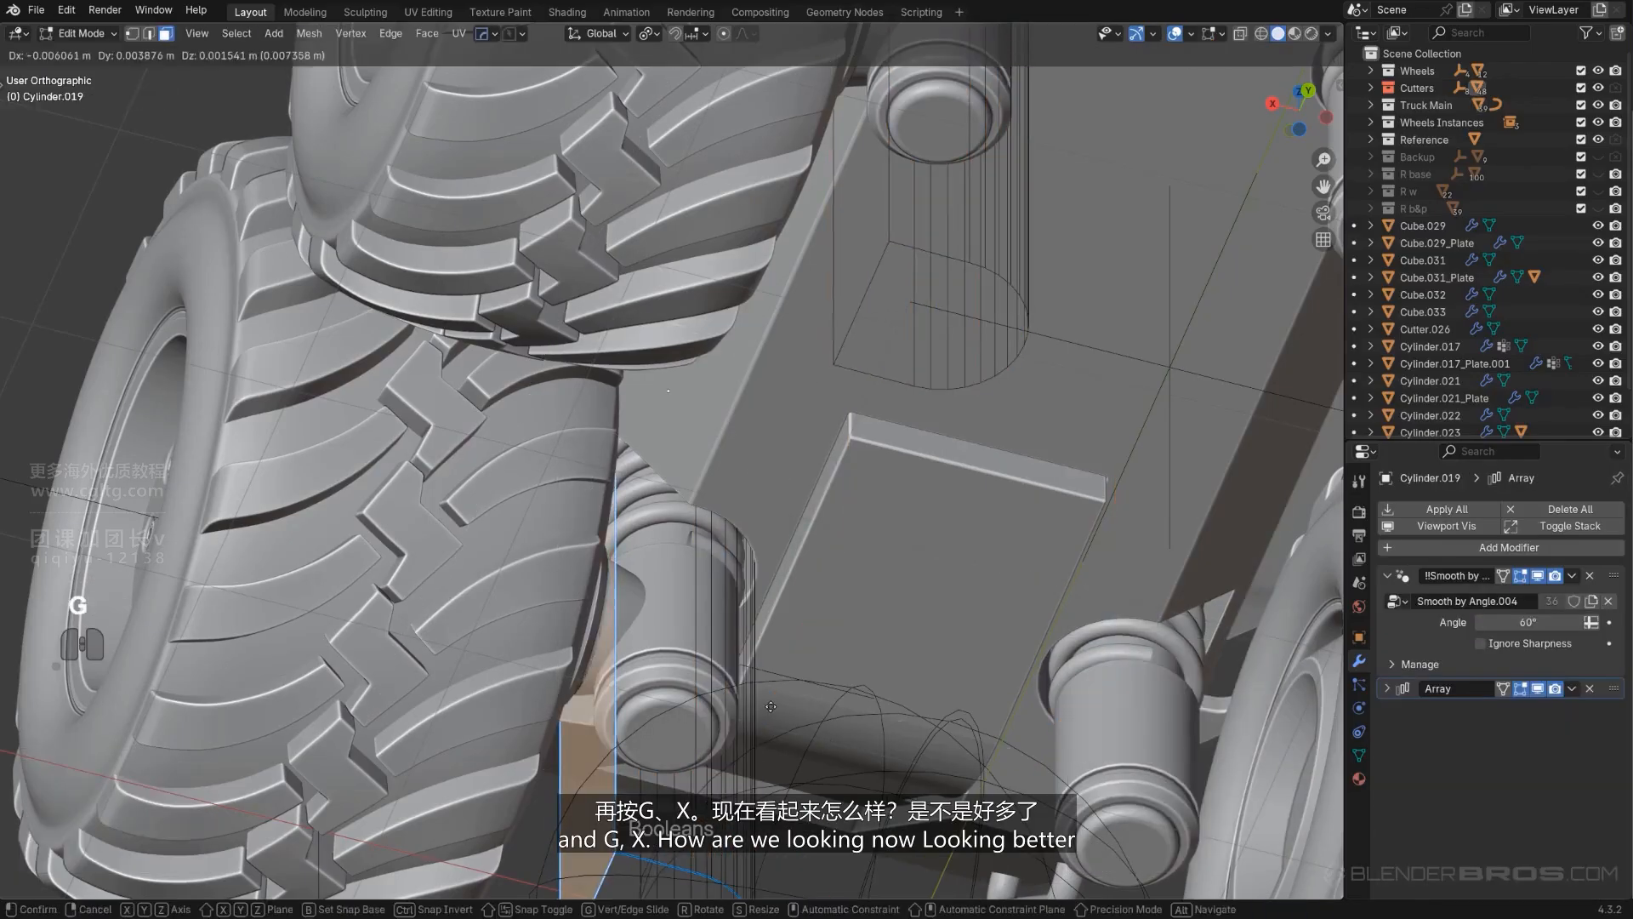
pyautogui.press('x')
pyautogui.click(773, 704)
pyautogui.press('Tab')
# Step: Examine the chassis recesses from below and the whole truck from the front
pyautogui.scroll(-8, 799, 358)
pyautogui.scroll(3, 848, 556)
pyautogui.keyDown('shift'); pyautogui.moveTo(816, 148); pyautogui.dragTo(773, 175, button='middle'); pyautogui.keyUp('shift')
pyautogui.scroll(1, 848, 556)
pyautogui.scroll(4, 773, 175)
pyautogui.keyDown('shift'); pyautogui.moveTo(763, 296); pyautogui.dragTo(826, 375, button='middle'); pyautogui.keyUp('shift')
pyautogui.scroll(-8, 731, 417)
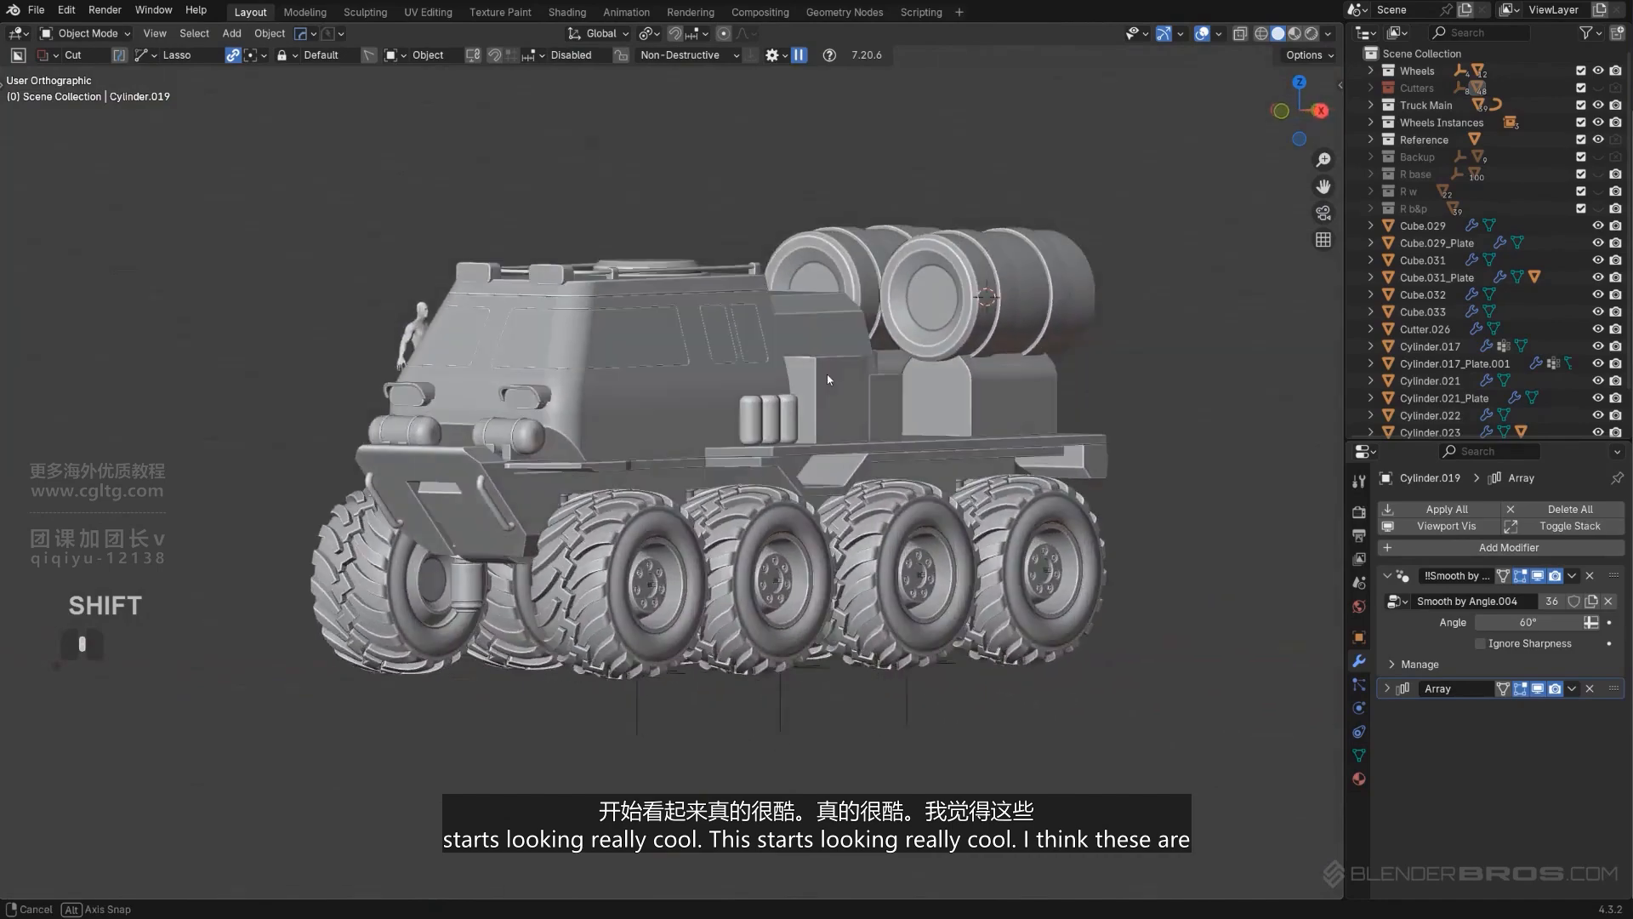
pyautogui.scroll(4, 599, 475)
pyautogui.keyDown('shift'); pyautogui.moveTo(438, 596); pyautogui.dragTo(830, 540, button='middle'); pyautogui.keyUp('shift')
# Step: Inspect the front suspension cylinders and wheel parts up close, viewing the selection in isolation
pyautogui.click(733, 509)
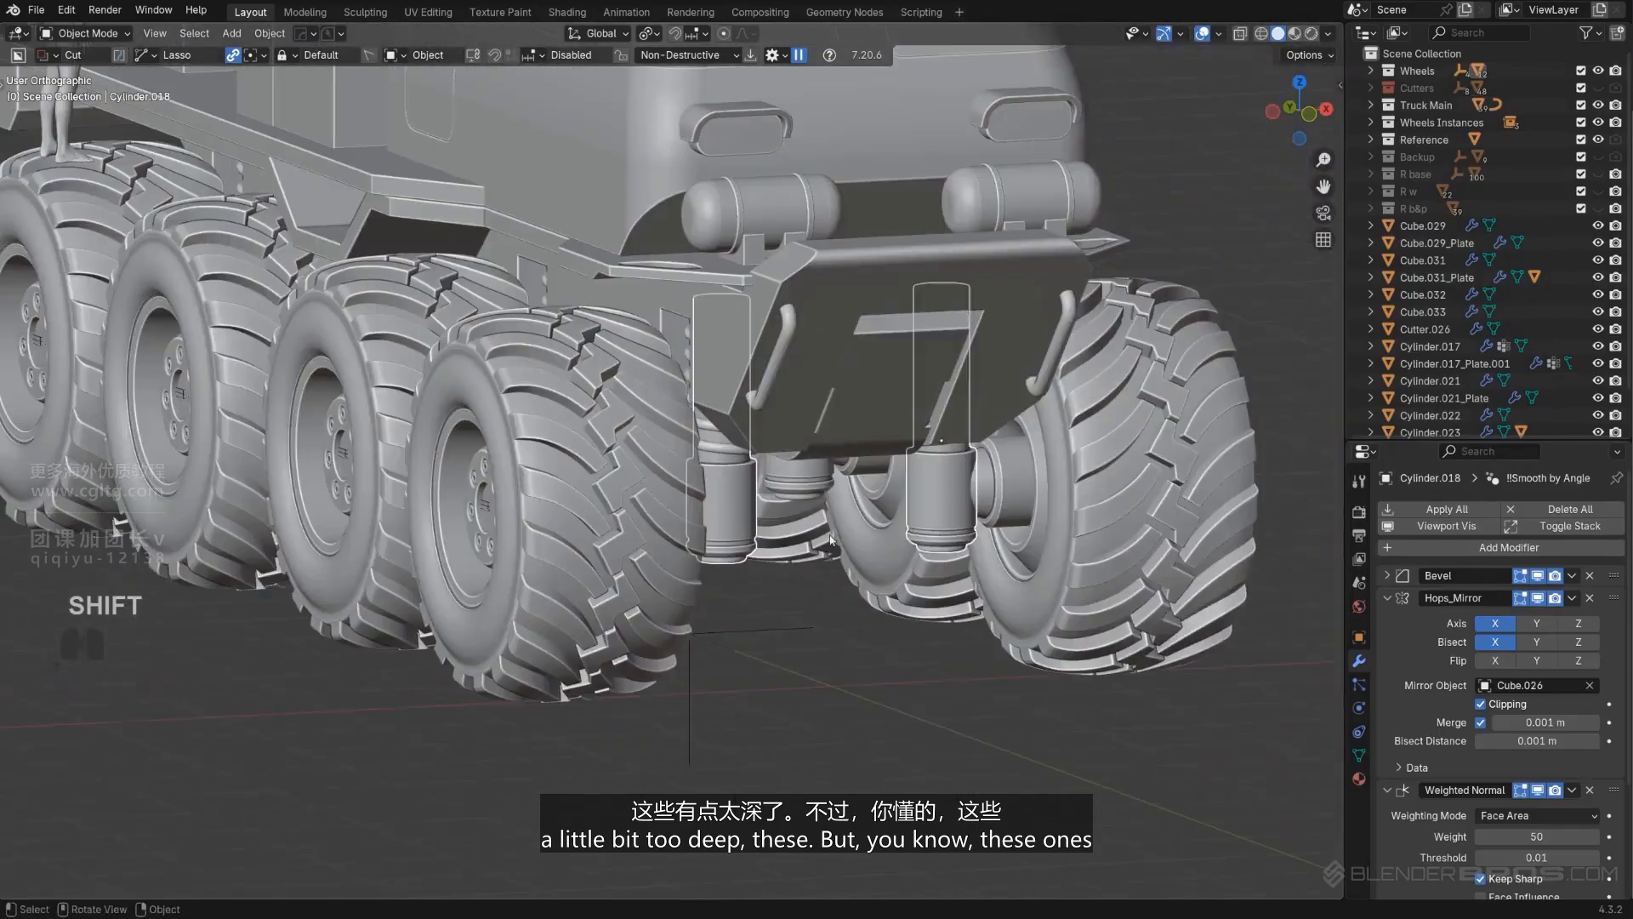
pyautogui.click(985, 489)
pyautogui.scroll(2, 984, 490)
pyautogui.moveTo(985, 491); pyautogui.dragTo(748, 505, button='middle')
pyautogui.scroll(1, 835, 481)
pyautogui.scroll(1, 1094, 516)
pyautogui.click(1080, 441)
pyautogui.press('/')
pyautogui.press('/')
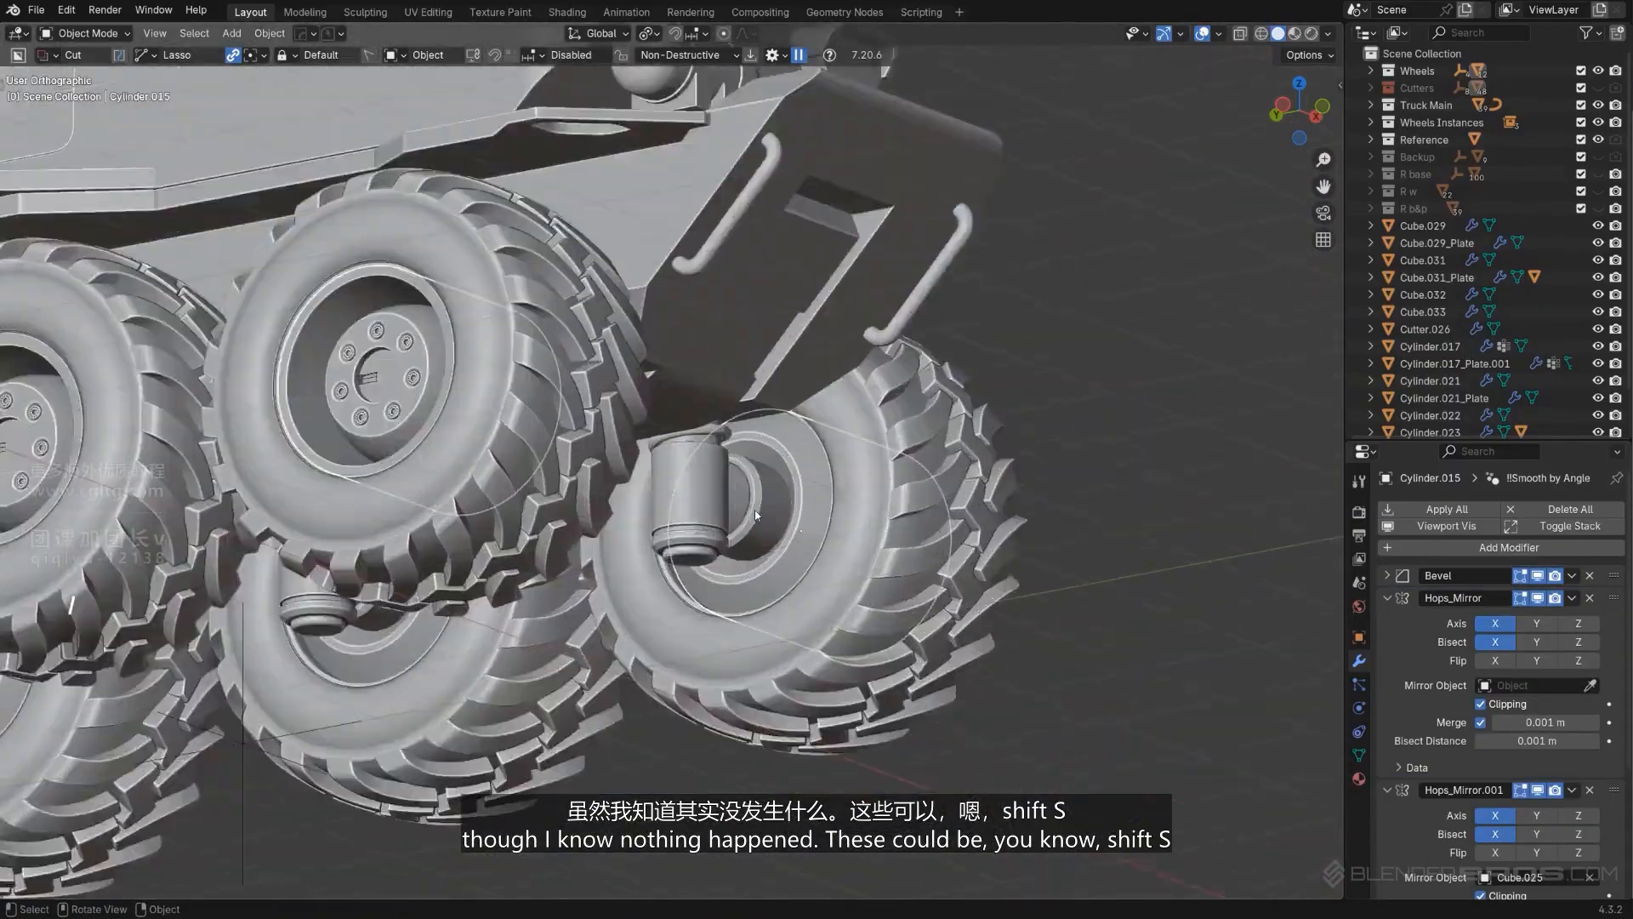
# Step: Set the origin of the axle joint behind the front suspension cylinder to its geometry and scale the joint to about 1.211
pyautogui.click(755, 514)
pyautogui.scroll(1, 757, 517)
pyautogui.press('s')
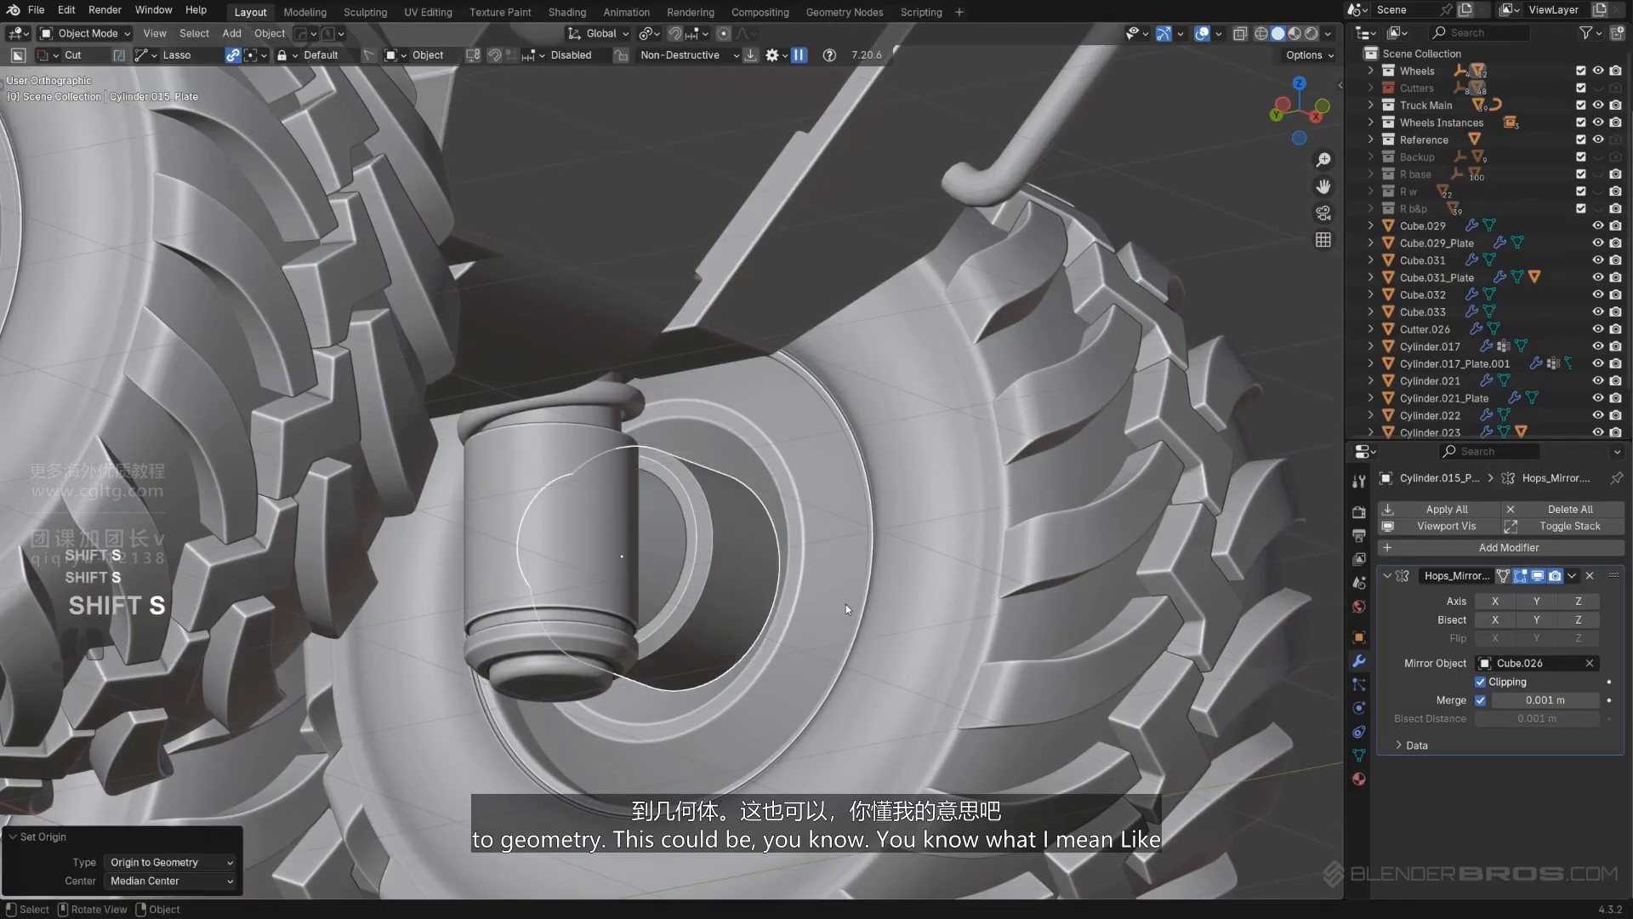
pyautogui.click(926, 596)
pyautogui.scroll(-4, 1072, 477)
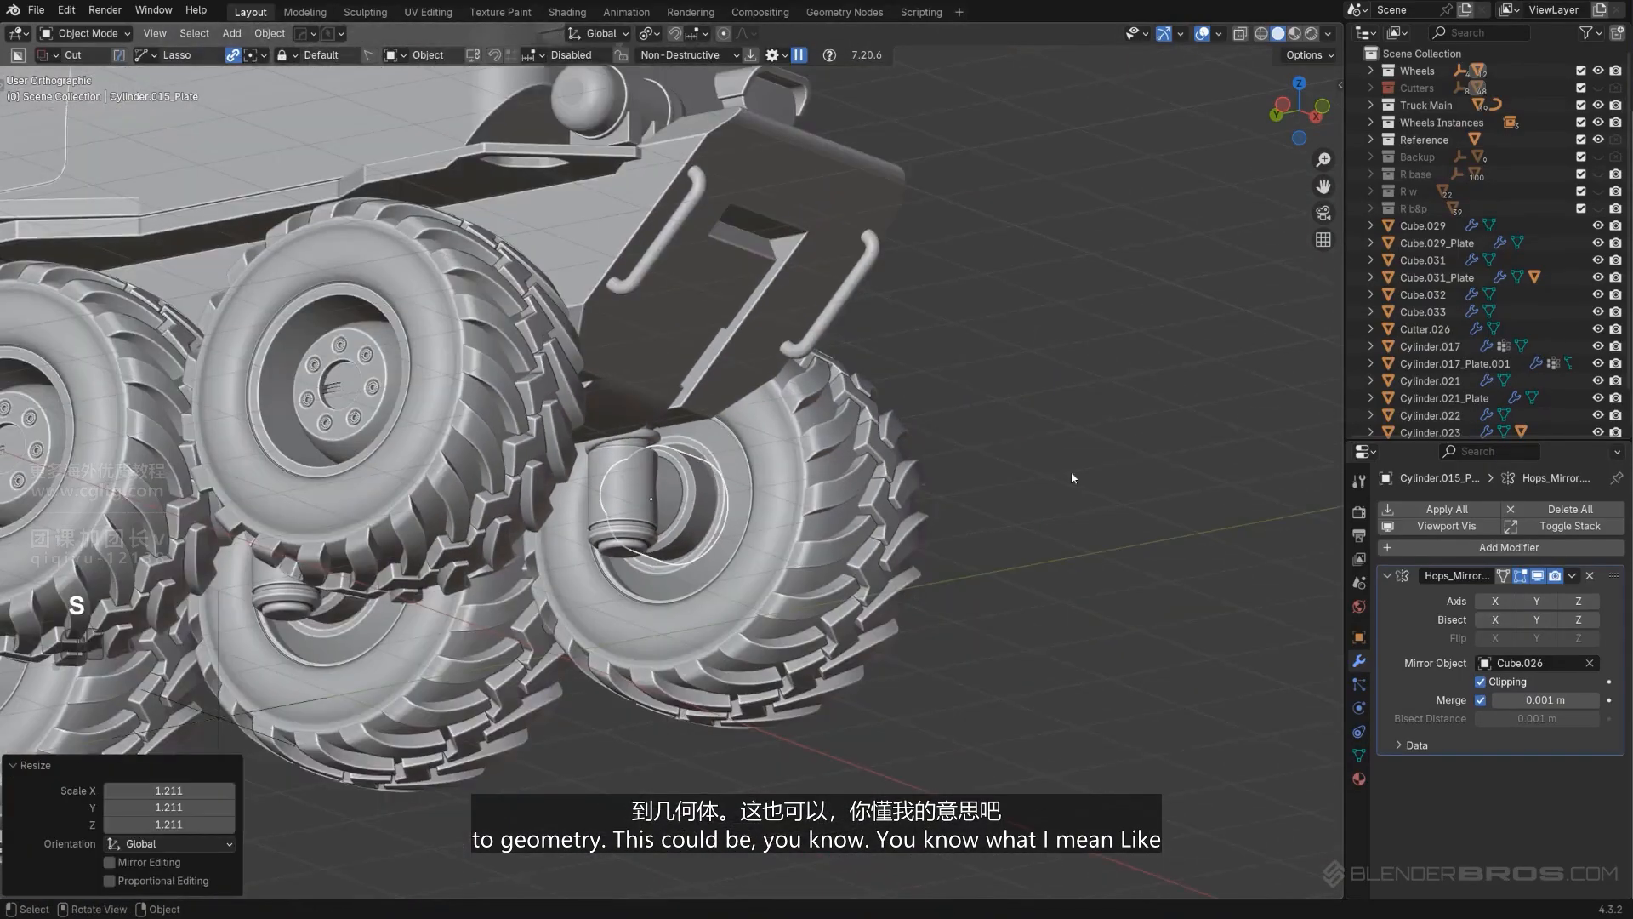
pyautogui.moveTo(983, 489); pyautogui.dragTo(850, 499, button='middle')
# Step: Mirror the enlarged axle joint to the truck's other side, using the cab body as the mirror object
pyautogui.keyDown('shift'); pyautogui.click(706, 156); pyautogui.keyUp('shift')
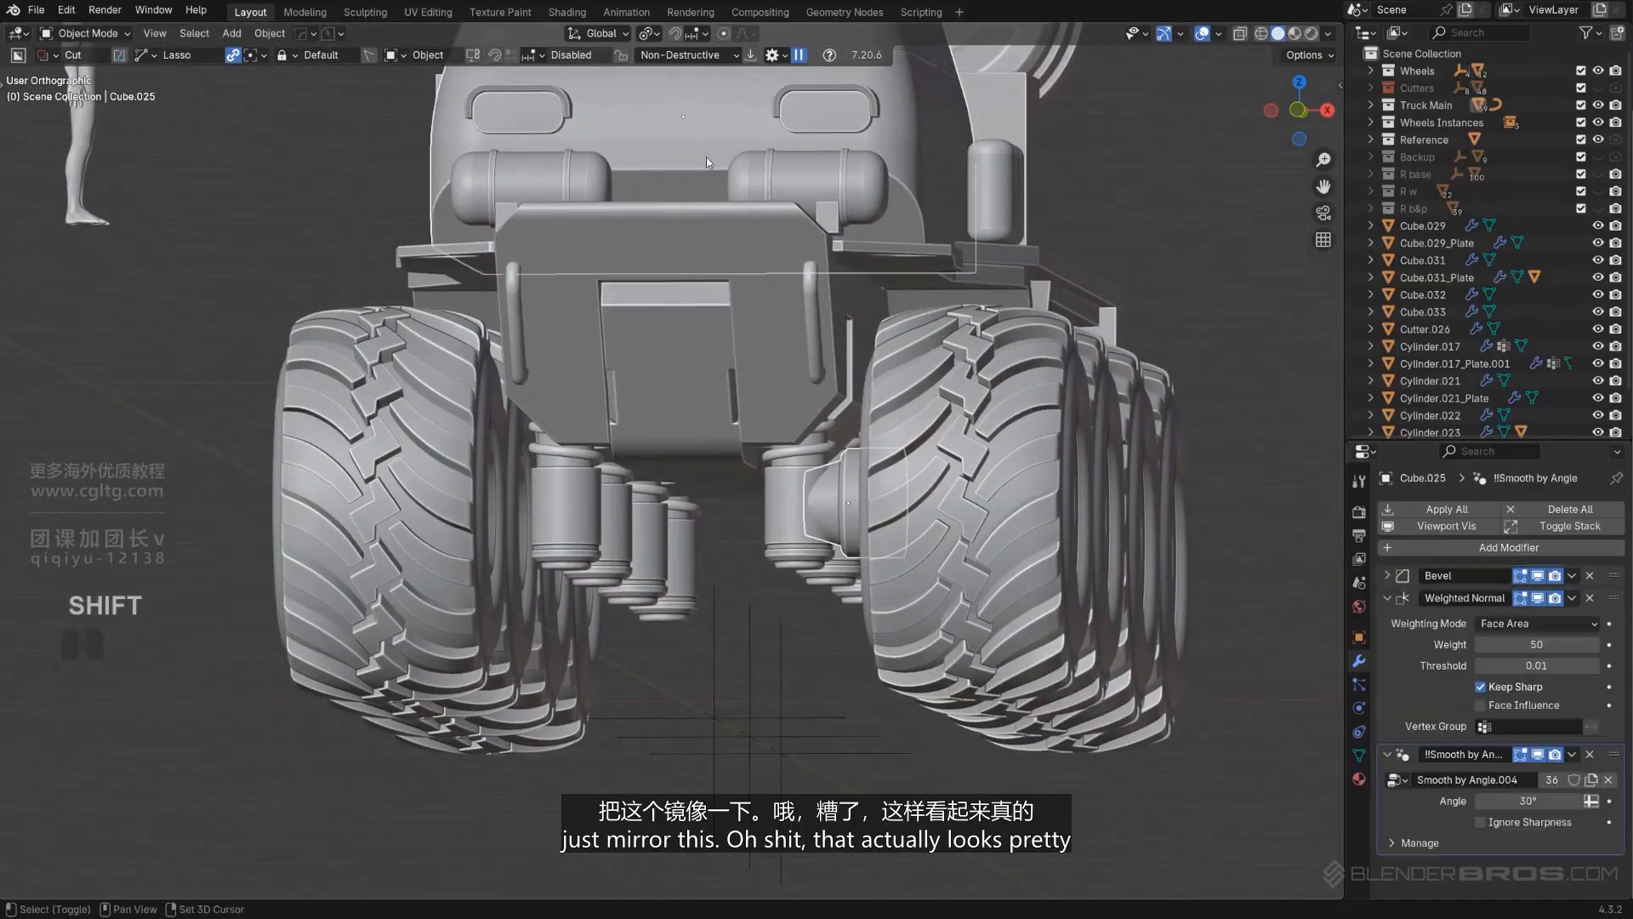
pyautogui.hotkey('alt', 'x')
pyautogui.click(812, 112)
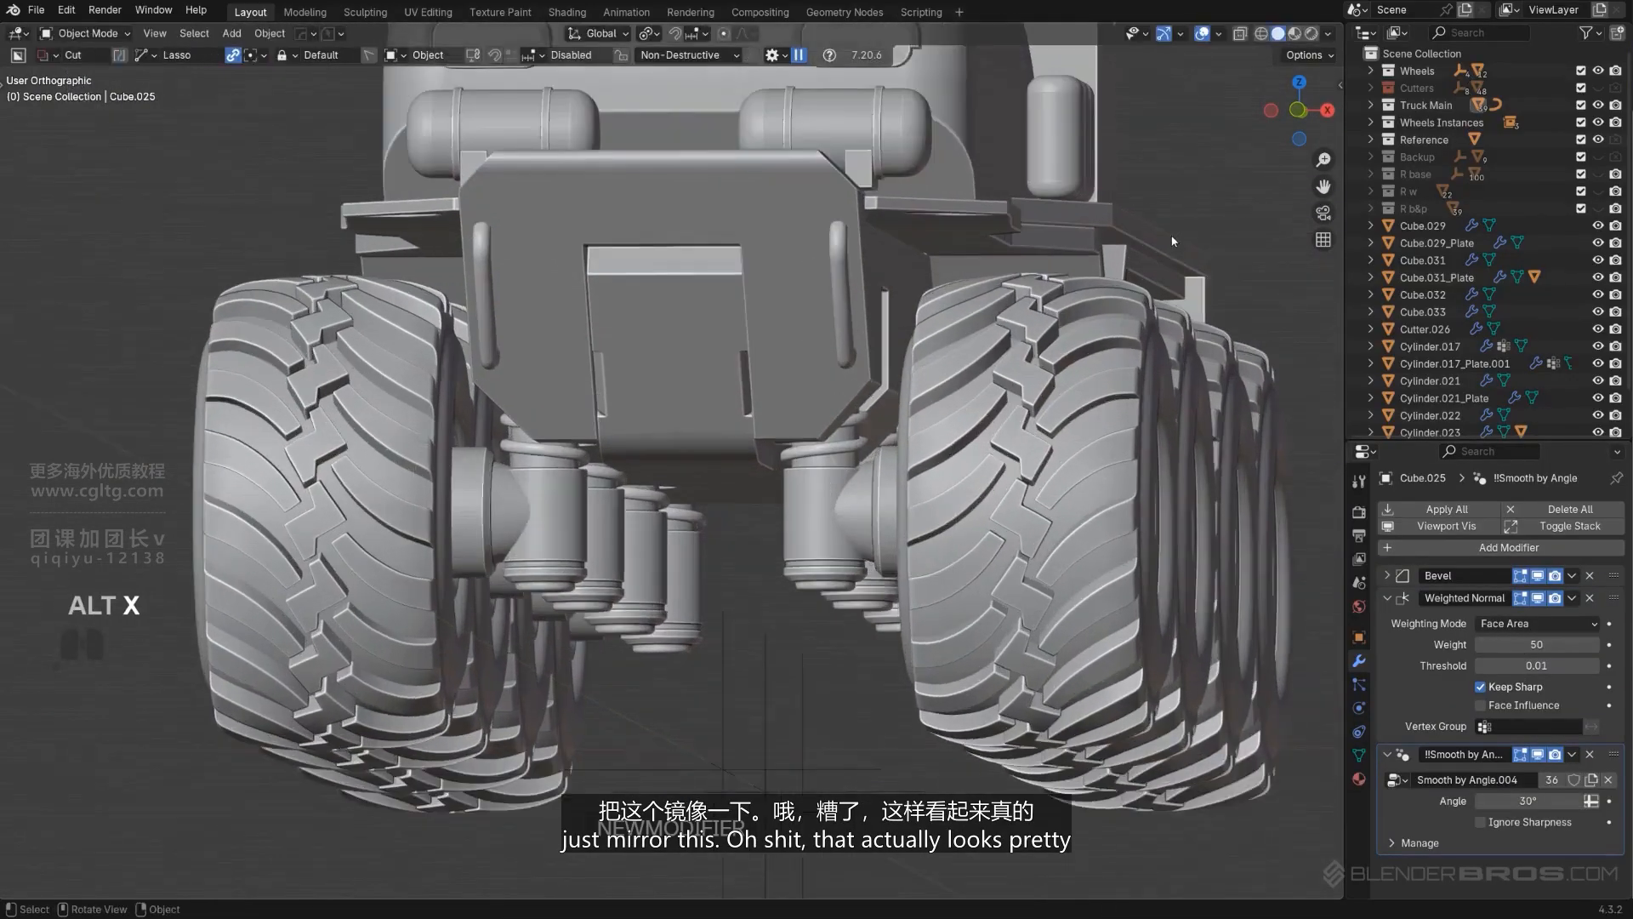
# Step: Examine the mirrored axle joints and the rest of the truck from several angles
pyautogui.press('KP_5')
pyautogui.moveTo(865, 422); pyautogui.dragTo(857, 376, button='middle')
pyautogui.scroll(3, 571, 562)
pyautogui.moveTo(643, 389); pyautogui.dragTo(717, 469, button='middle')
pyautogui.press('KP_5')
pyautogui.scroll(5, 760, 423)
pyautogui.scroll(-4, 760, 421)
pyautogui.scroll(3, 550, 477)
pyautogui.keyDown('alt'); pyautogui.scroll(1, 476, 489); pyautogui.keyUp('alt')
pyautogui.press('KP_5')
pyautogui.scroll(1, 824, 439)
pyautogui.scroll(-3, 823, 436)
# Step: Extract the angled faces of the side frame's underside bracket into a separate object with Curve/Extract
pyautogui.scroll(6, 706, 442)
pyautogui.scroll(2, 782, 442)
pyautogui.click(733, 432)
pyautogui.click(733, 431)
pyautogui.press('Tab')
pyautogui.keyDown('shift'); pyautogui.click(139, 387); pyautogui.keyUp('shift')
pyautogui.scroll(-4, 544, 409)
pyautogui.scroll(2, 562, 412)
pyautogui.keyDown('ctrl'); pyautogui.click(632, 490); pyautogui.keyUp('ctrl')
# Step: Isolate the extracted bracket piece and close its open top and ends with filled faces
pyautogui.scroll(-2, 672, 476)
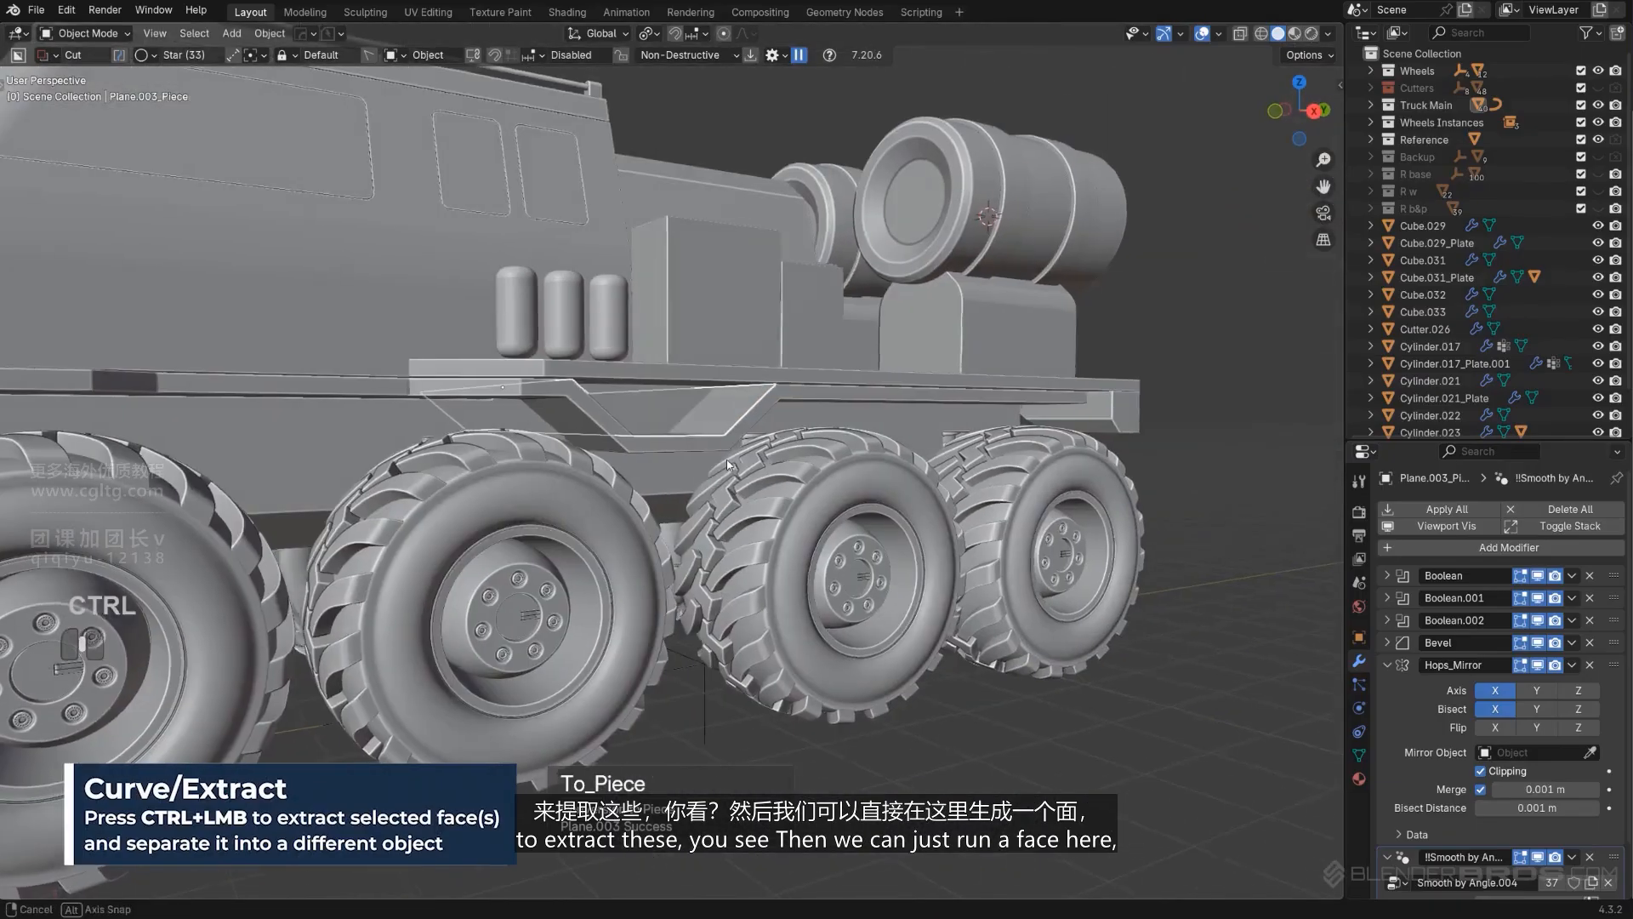
pyautogui.press('KP_Divide')
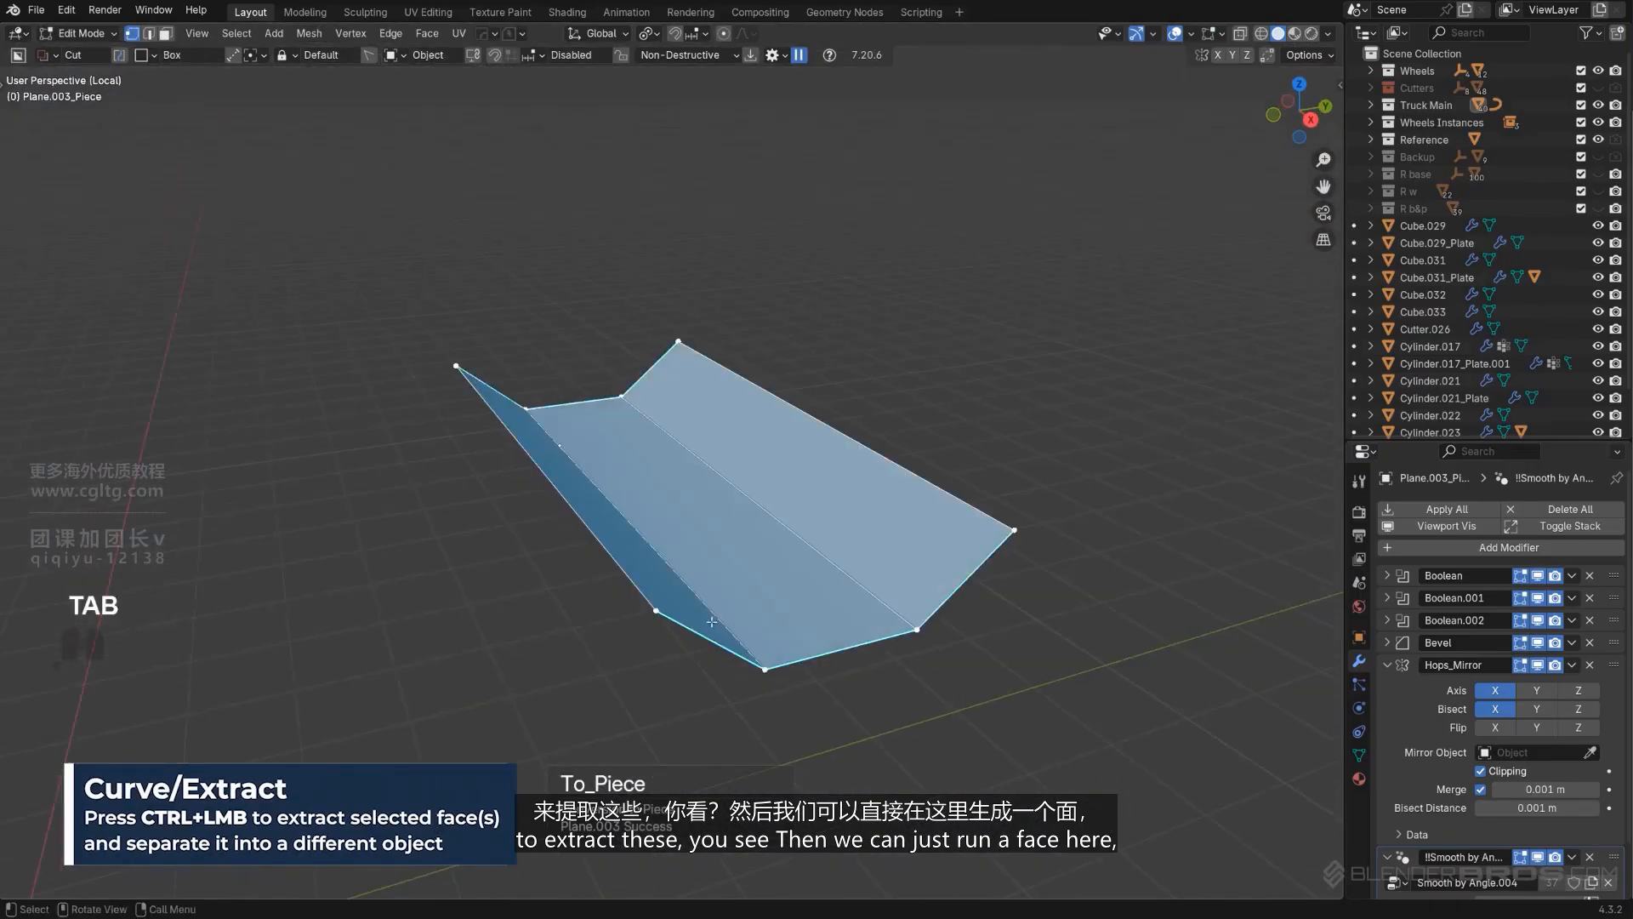
pyautogui.keyDown('shift'); pyautogui.click(509, 364); pyautogui.keyUp('shift')
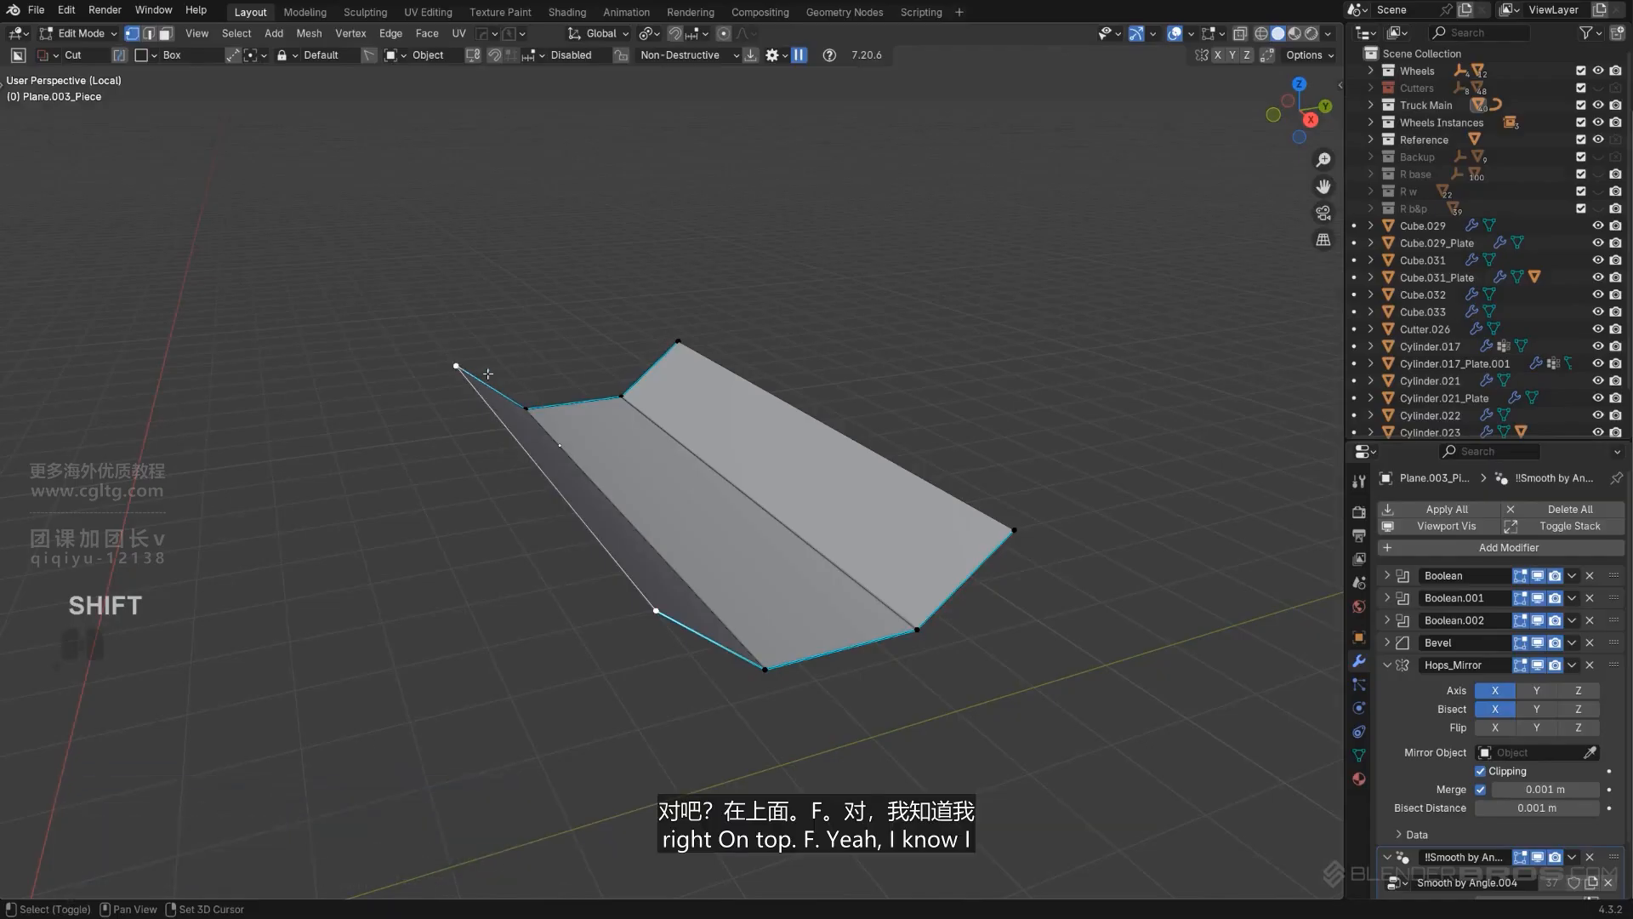
pyautogui.press('f')
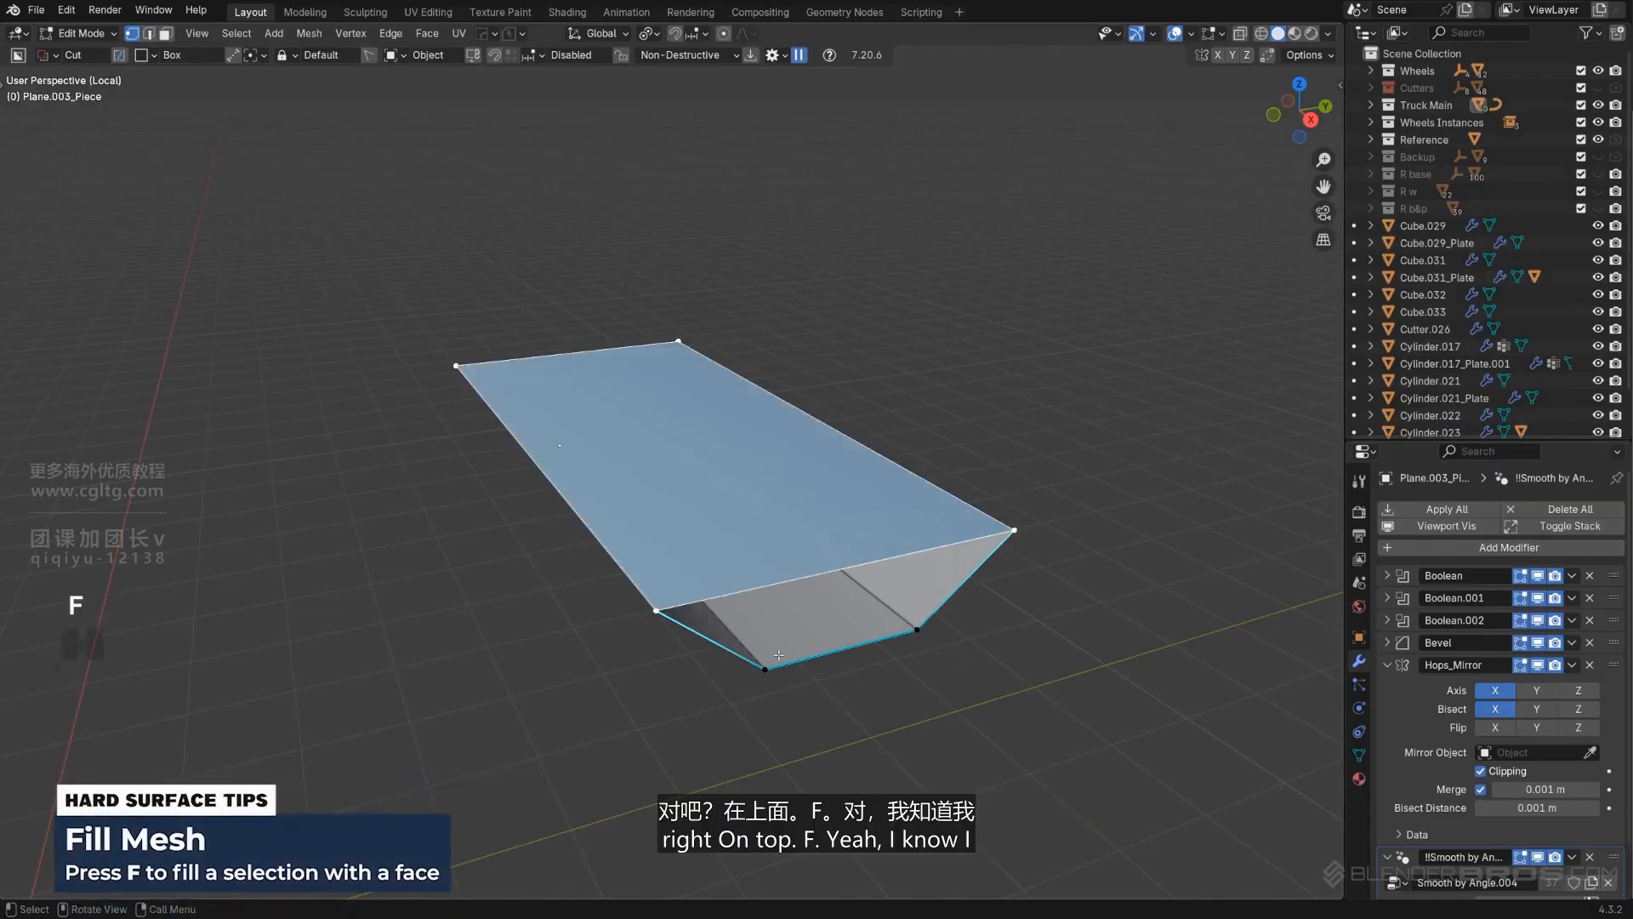
pyautogui.press('f')
pyautogui.moveTo(797, 653); pyautogui.dragTo(746, 535, button='middle')
pyautogui.press('Tab')
# Step: Scale the closed piece along X and move it 1.9593 m along X into the side bracket
pyautogui.moveTo(720, 598); pyautogui.dragTo(821, 505, button='middle')
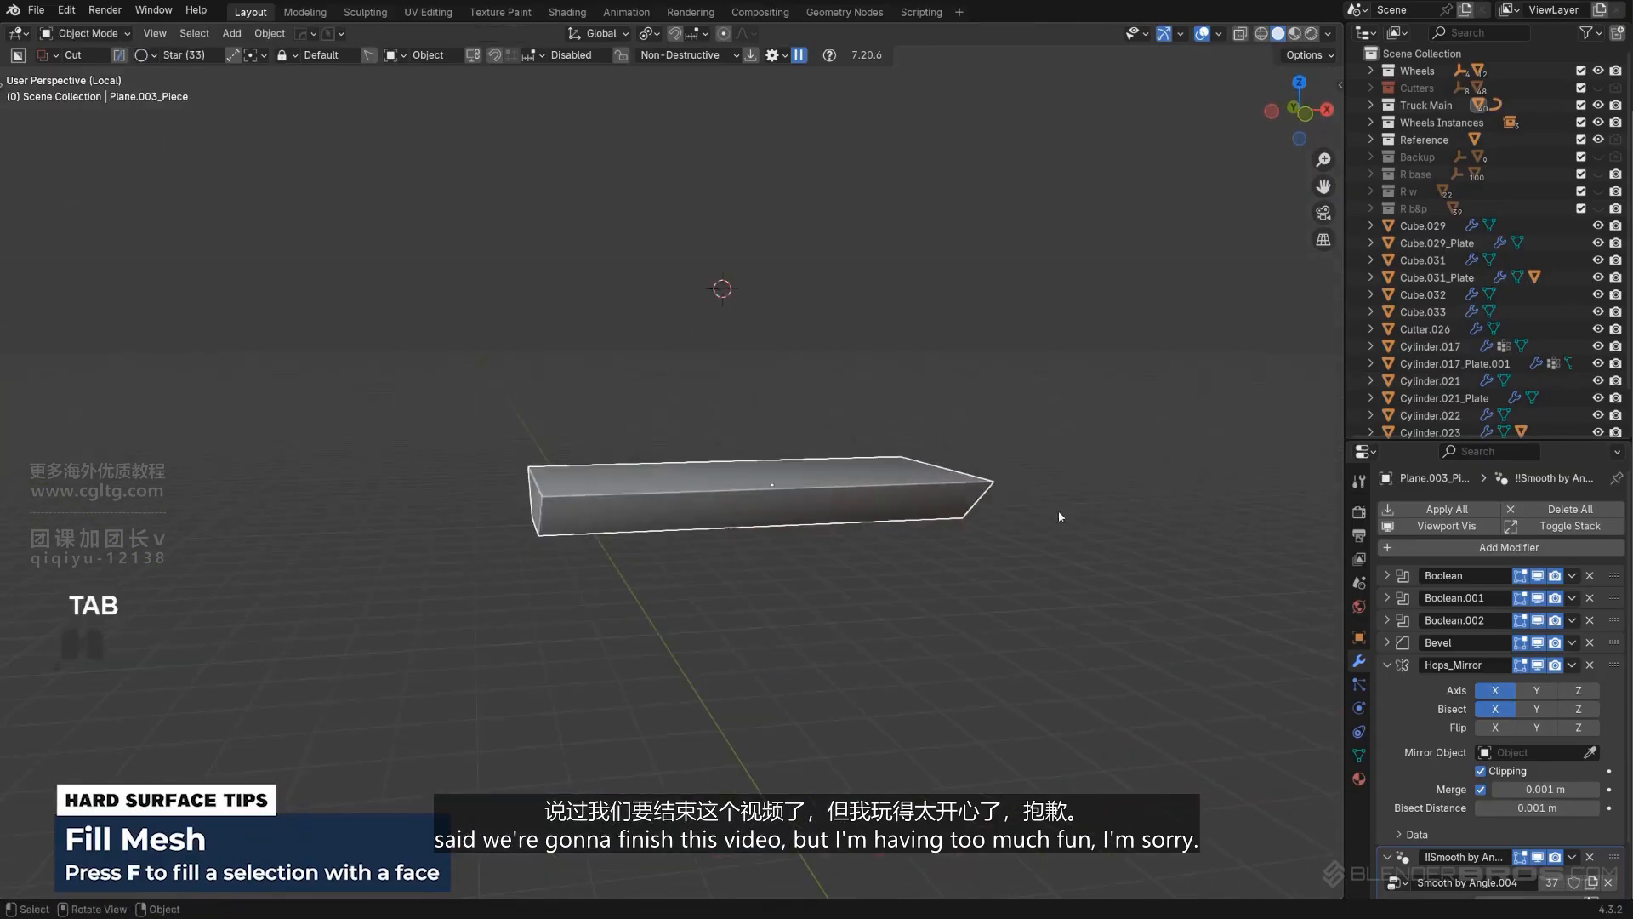
pyautogui.press('s')
pyautogui.press('x')
pyautogui.click(885, 488)
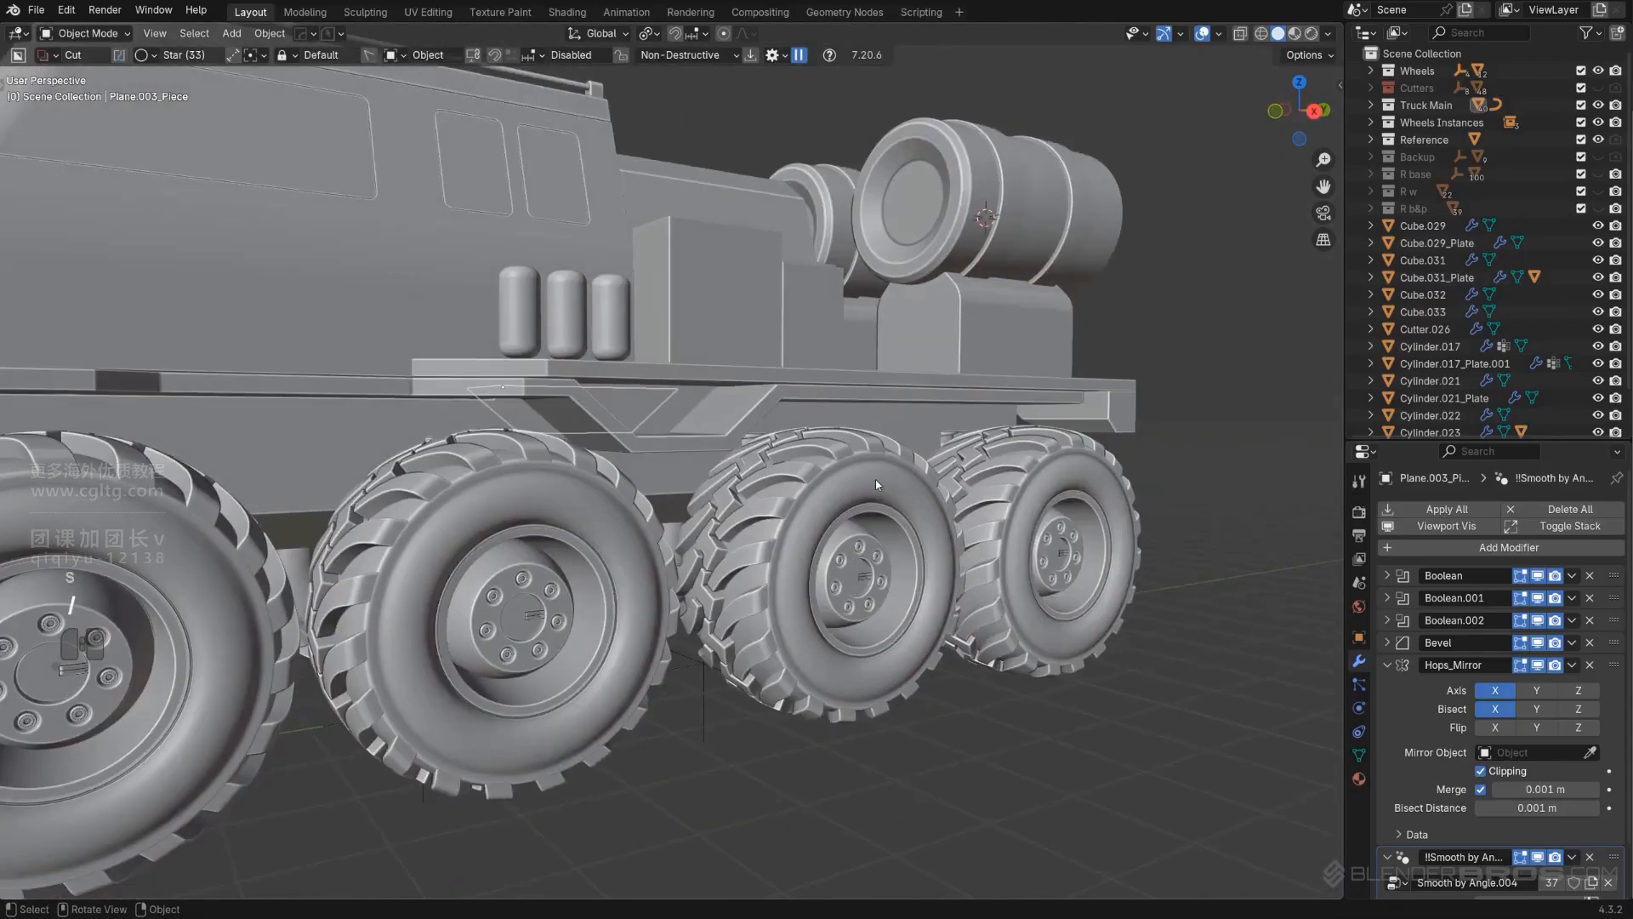
pyautogui.scroll(5, 766, 476)
pyautogui.moveTo(783, 499); pyautogui.dragTo(784, 502, button='middle')
pyautogui.press('g')
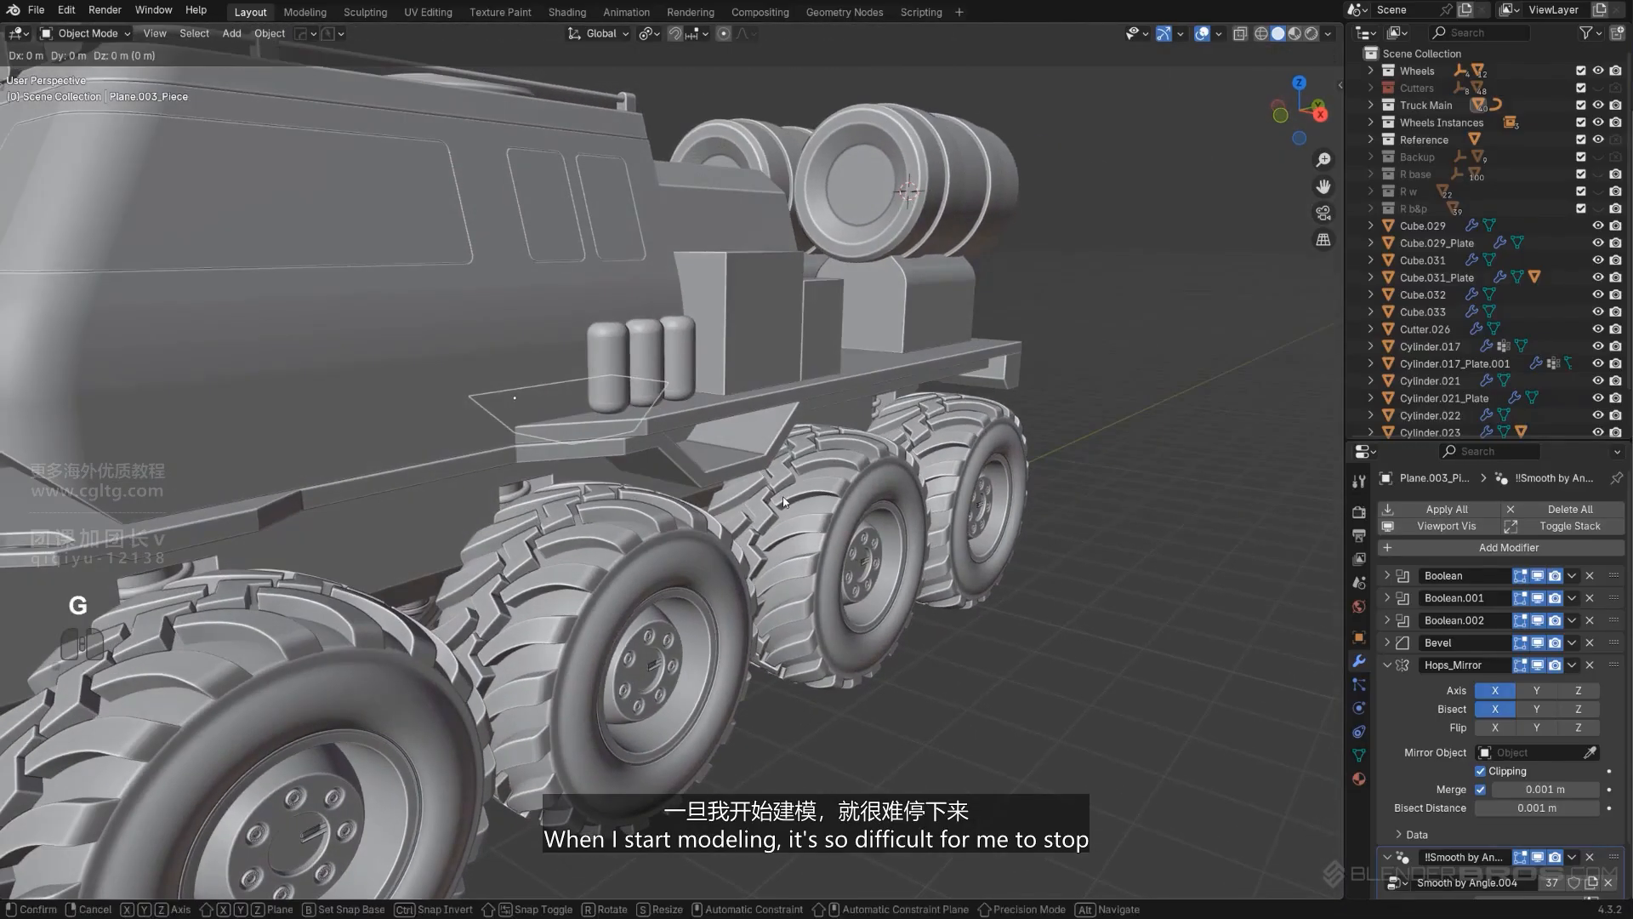
pyautogui.click(910, 572)
# Step: Adjust the bevel on the trapezoidal bracket piece and set the BoxCutter shape to Box
pyautogui.keyDown('alt'); pyautogui.moveTo(910, 572); pyautogui.dragTo(853, 505, button='middle'); pyautogui.keyUp('alt')
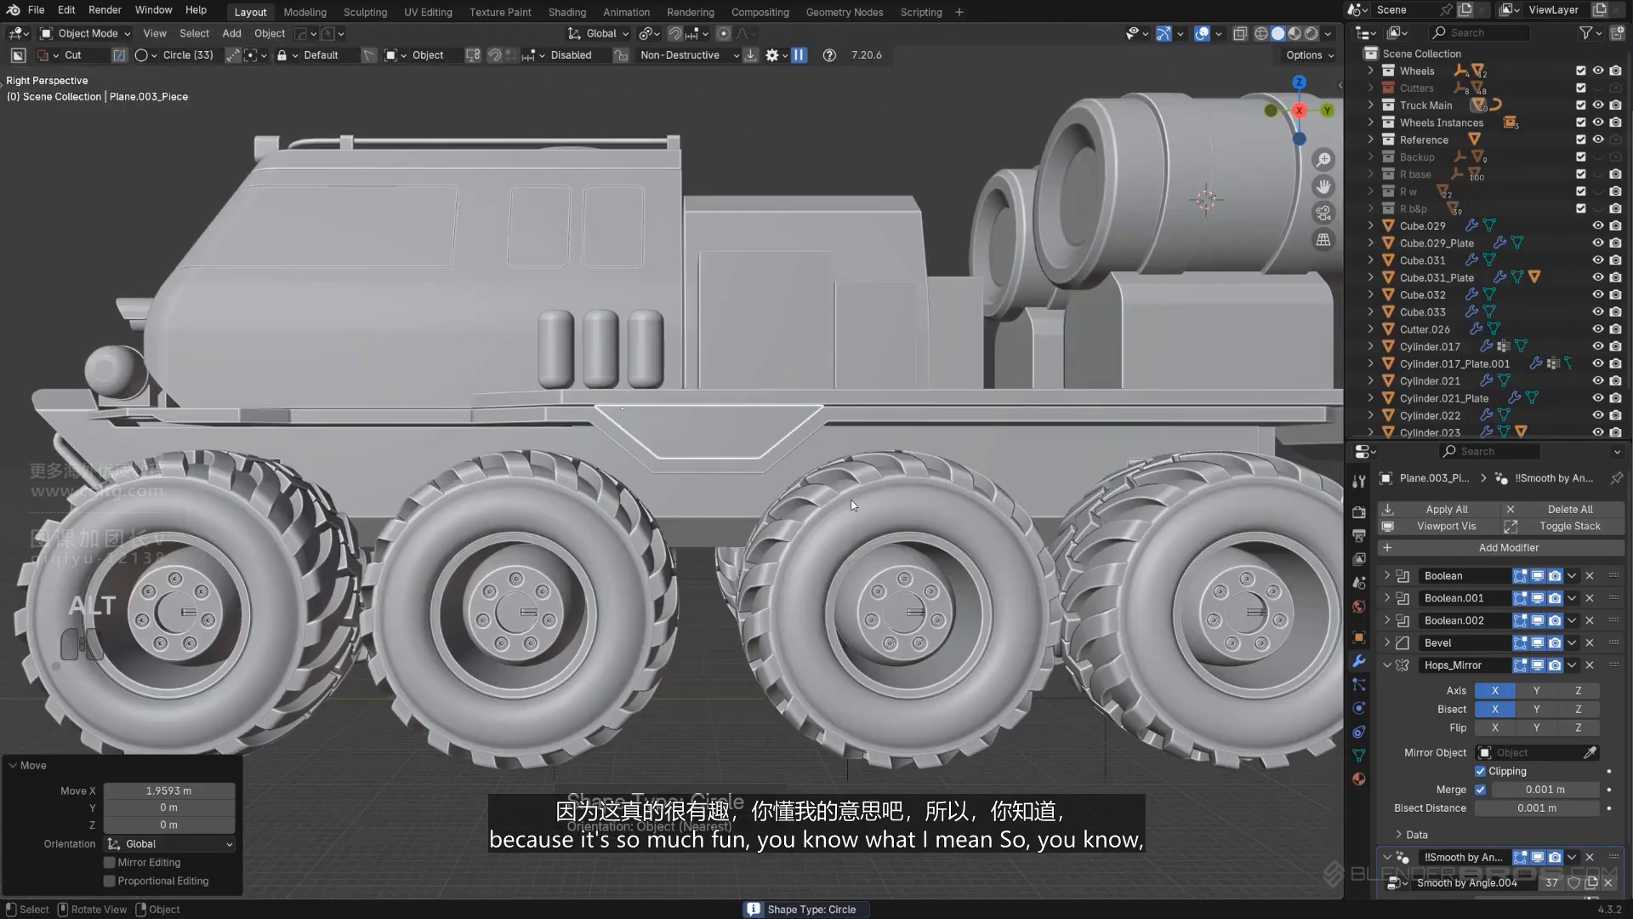
pyautogui.press('KP_5')
pyautogui.scroll(4, 827, 462)
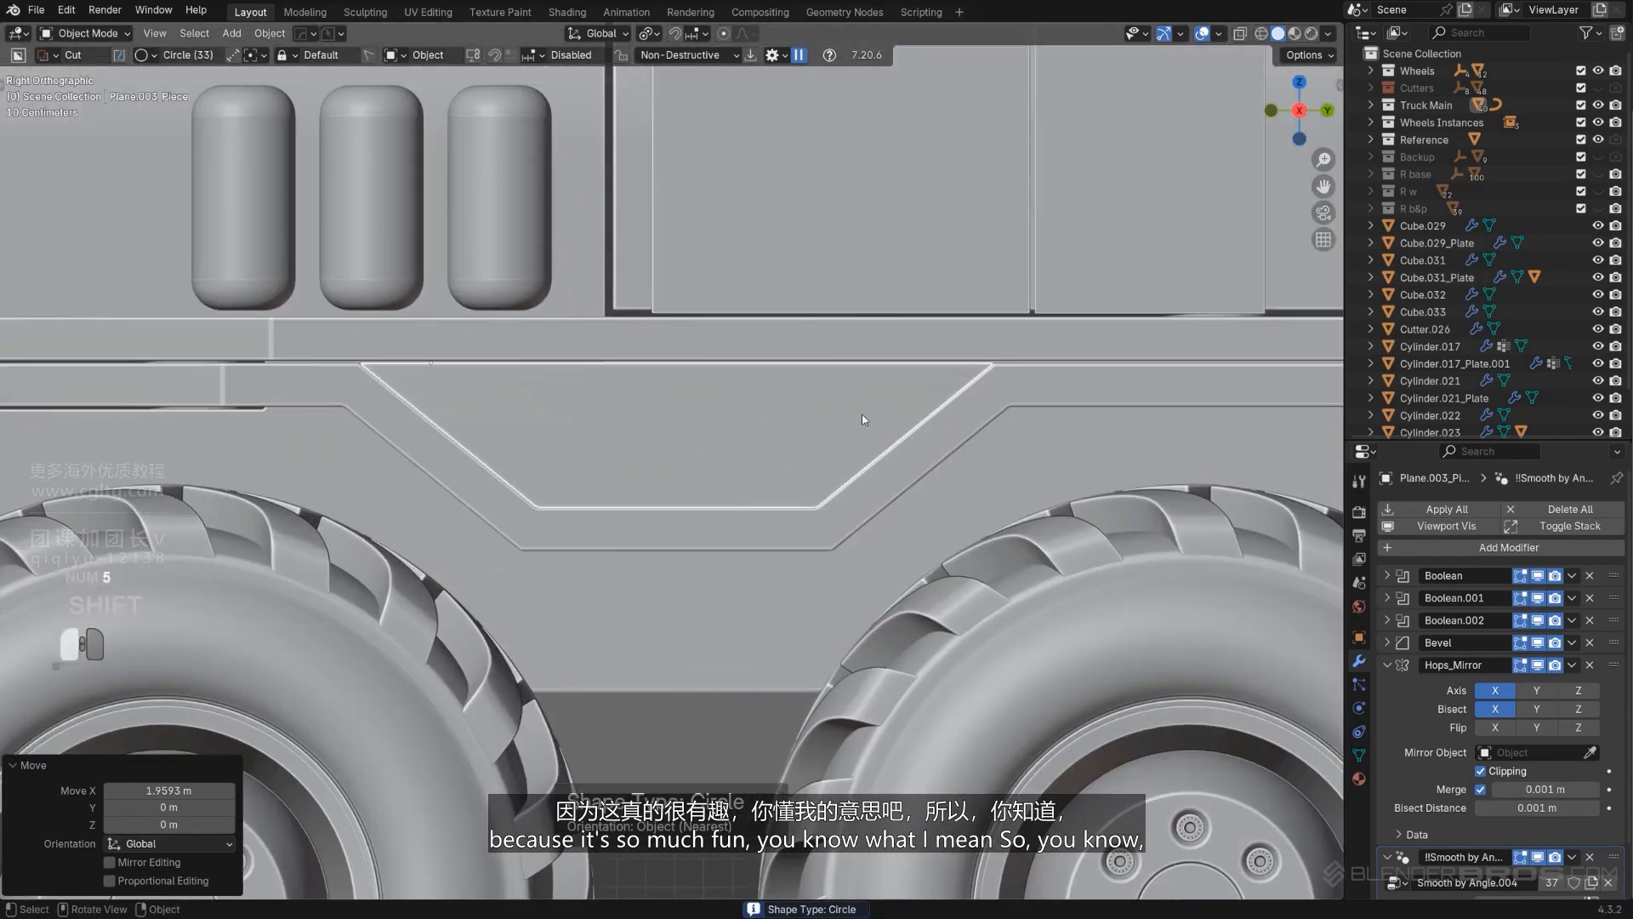
pyautogui.press('q')
pyautogui.click(725, 496)
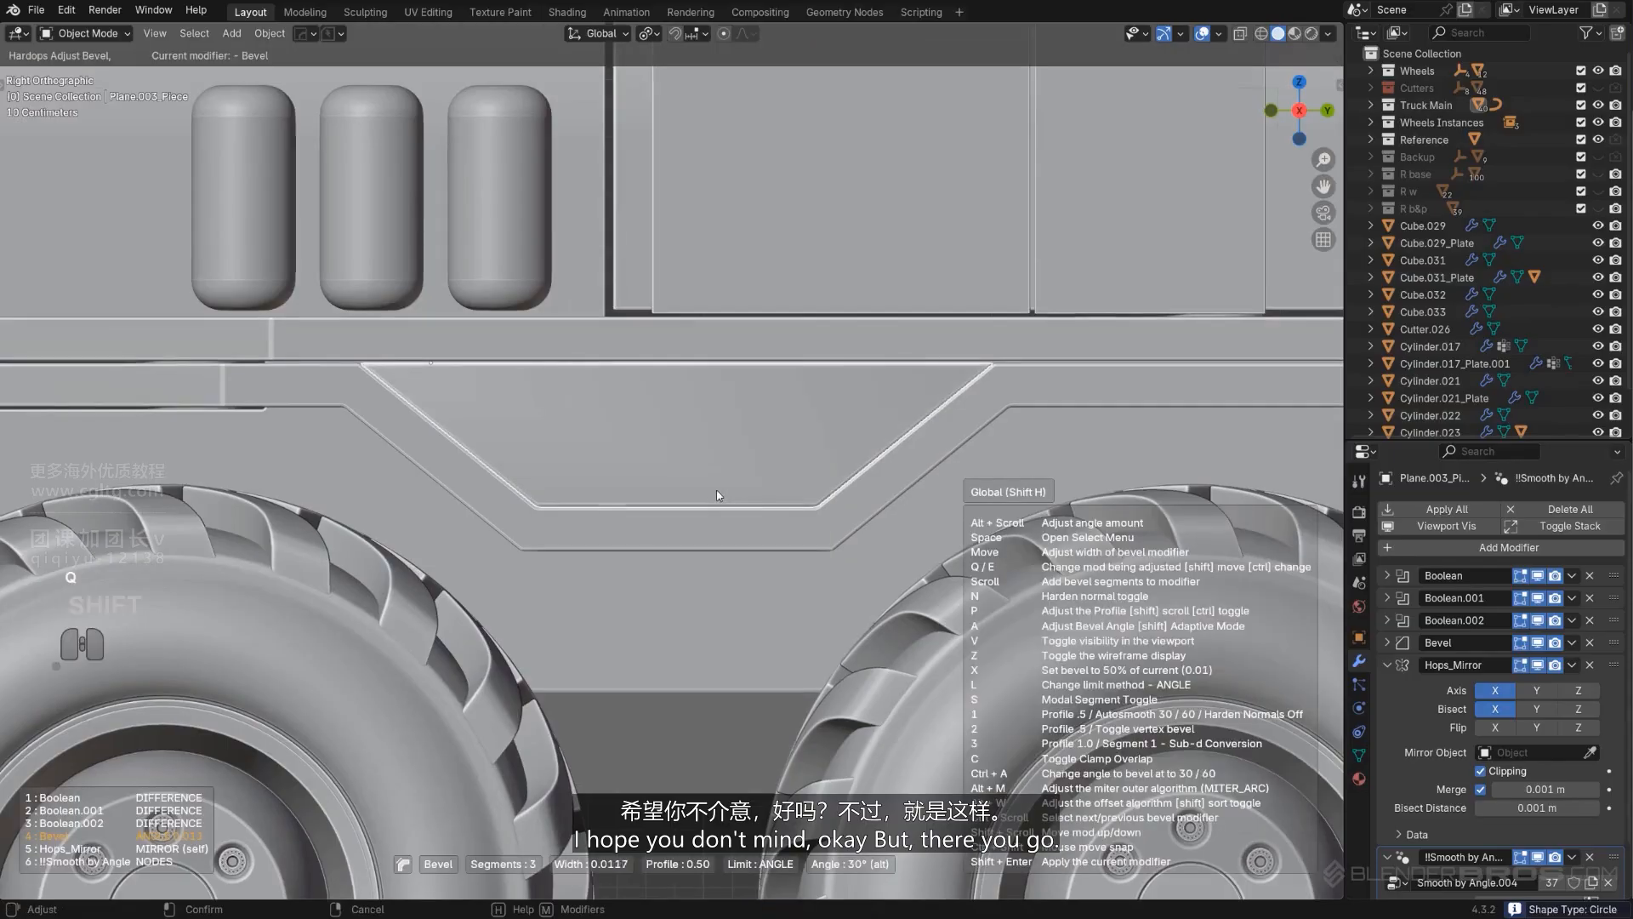
pyautogui.click(679, 478)
pyautogui.scroll(1, 938, 381)
pyautogui.keyDown('shift'); pyautogui.moveTo(938, 381); pyautogui.dragTo(765, 441, button='middle'); pyautogui.keyUp('shift')
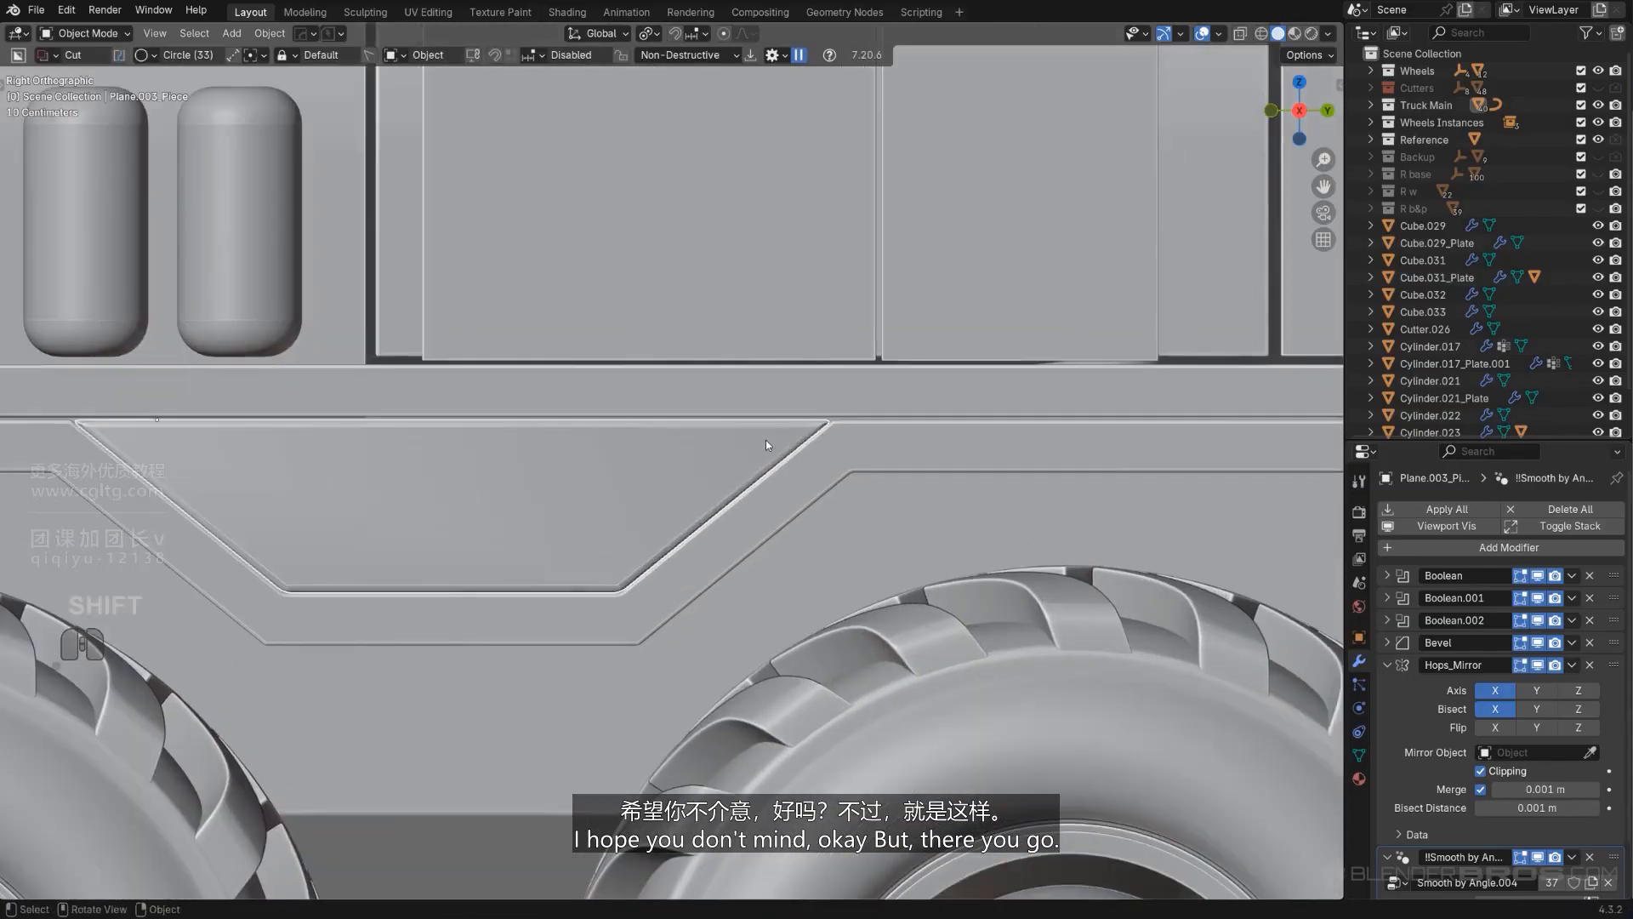
pyautogui.press('d')
pyautogui.click(759, 467)
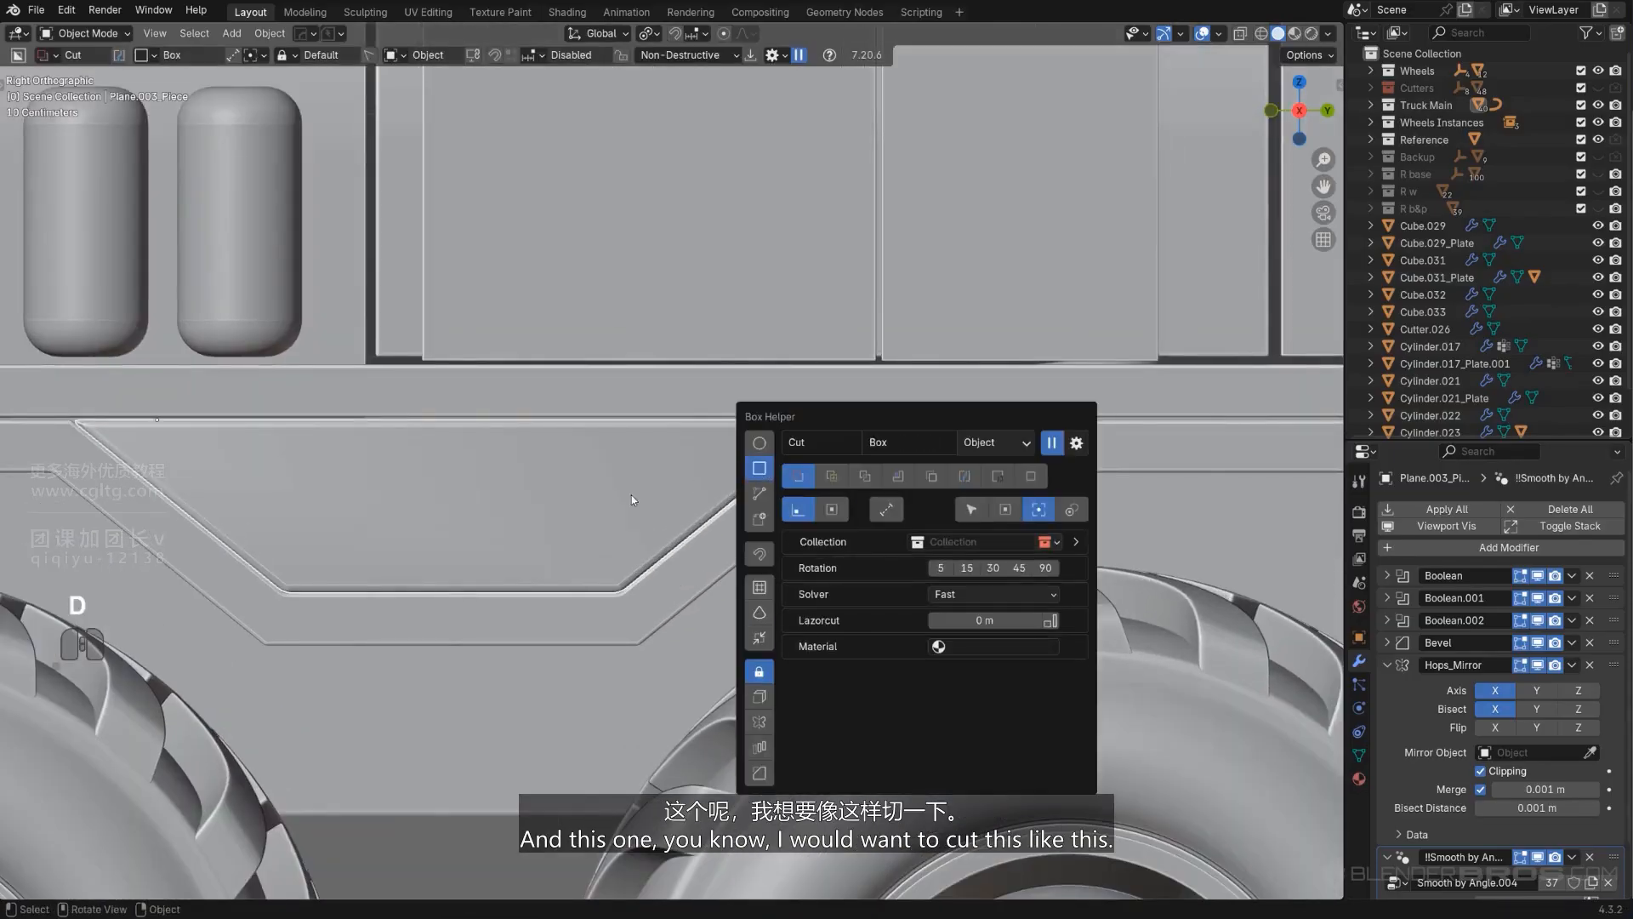
# Step: Try to slice off the rear part of the bracket piece with a box about 1.019 by 1.067
pyautogui.scroll(-3, 632, 495)
pyautogui.keyDown('shift'); pyautogui.moveTo(644, 390); pyautogui.dragTo(725, 366, button='middle'); pyautogui.keyUp('shift')
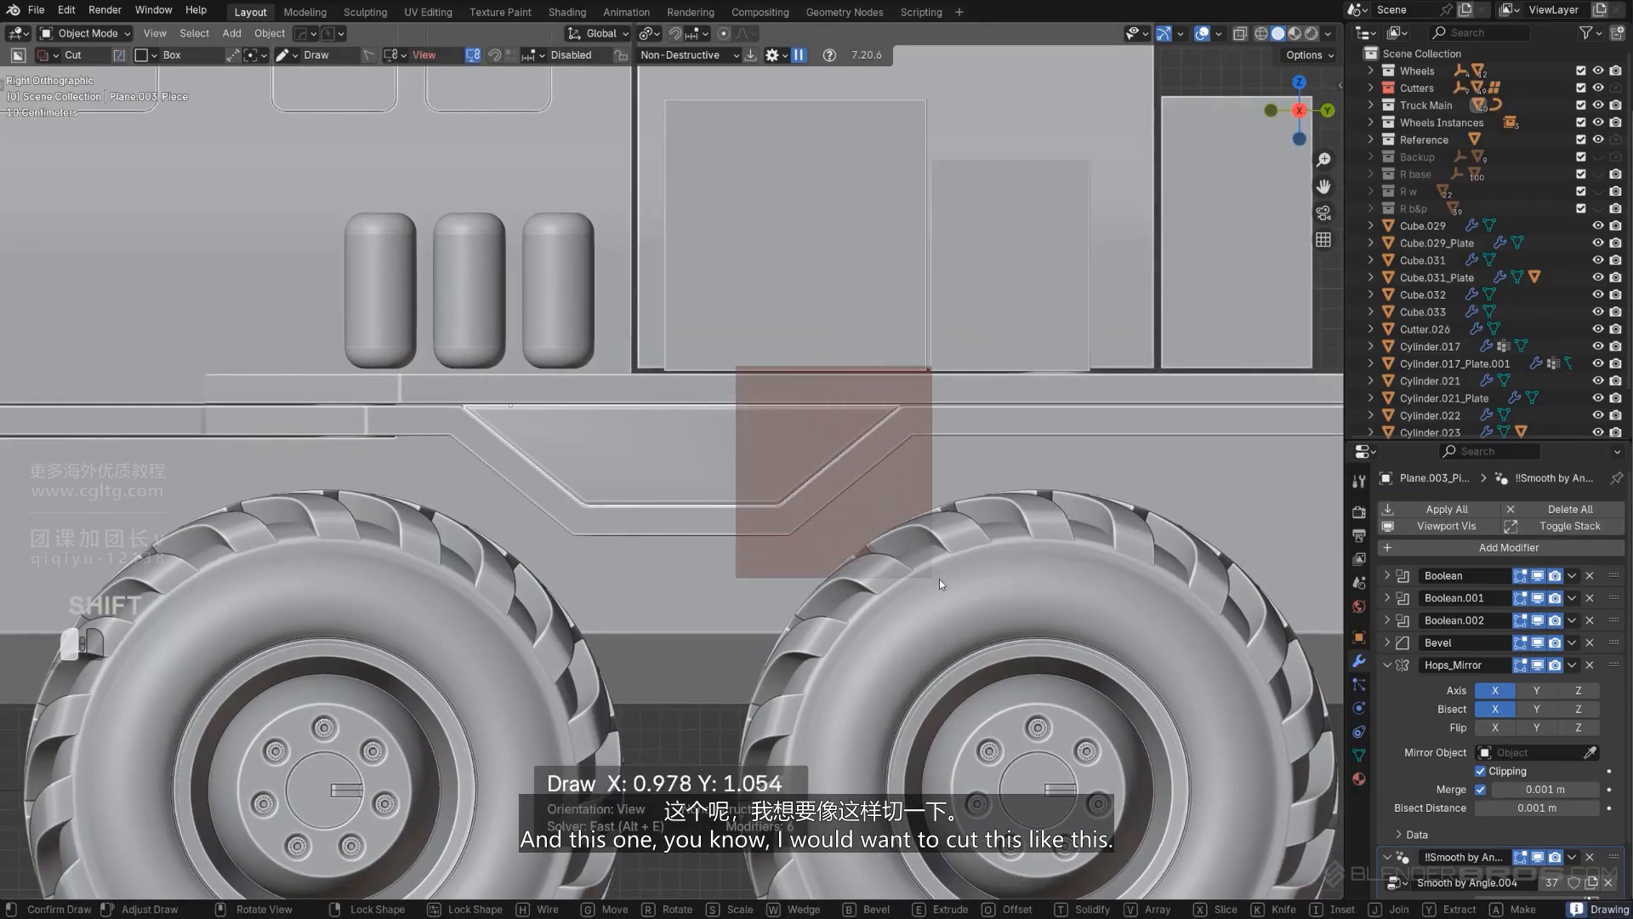
pyautogui.press('x')
pyautogui.press('space')
pyautogui.scroll(-5, 900, 583)
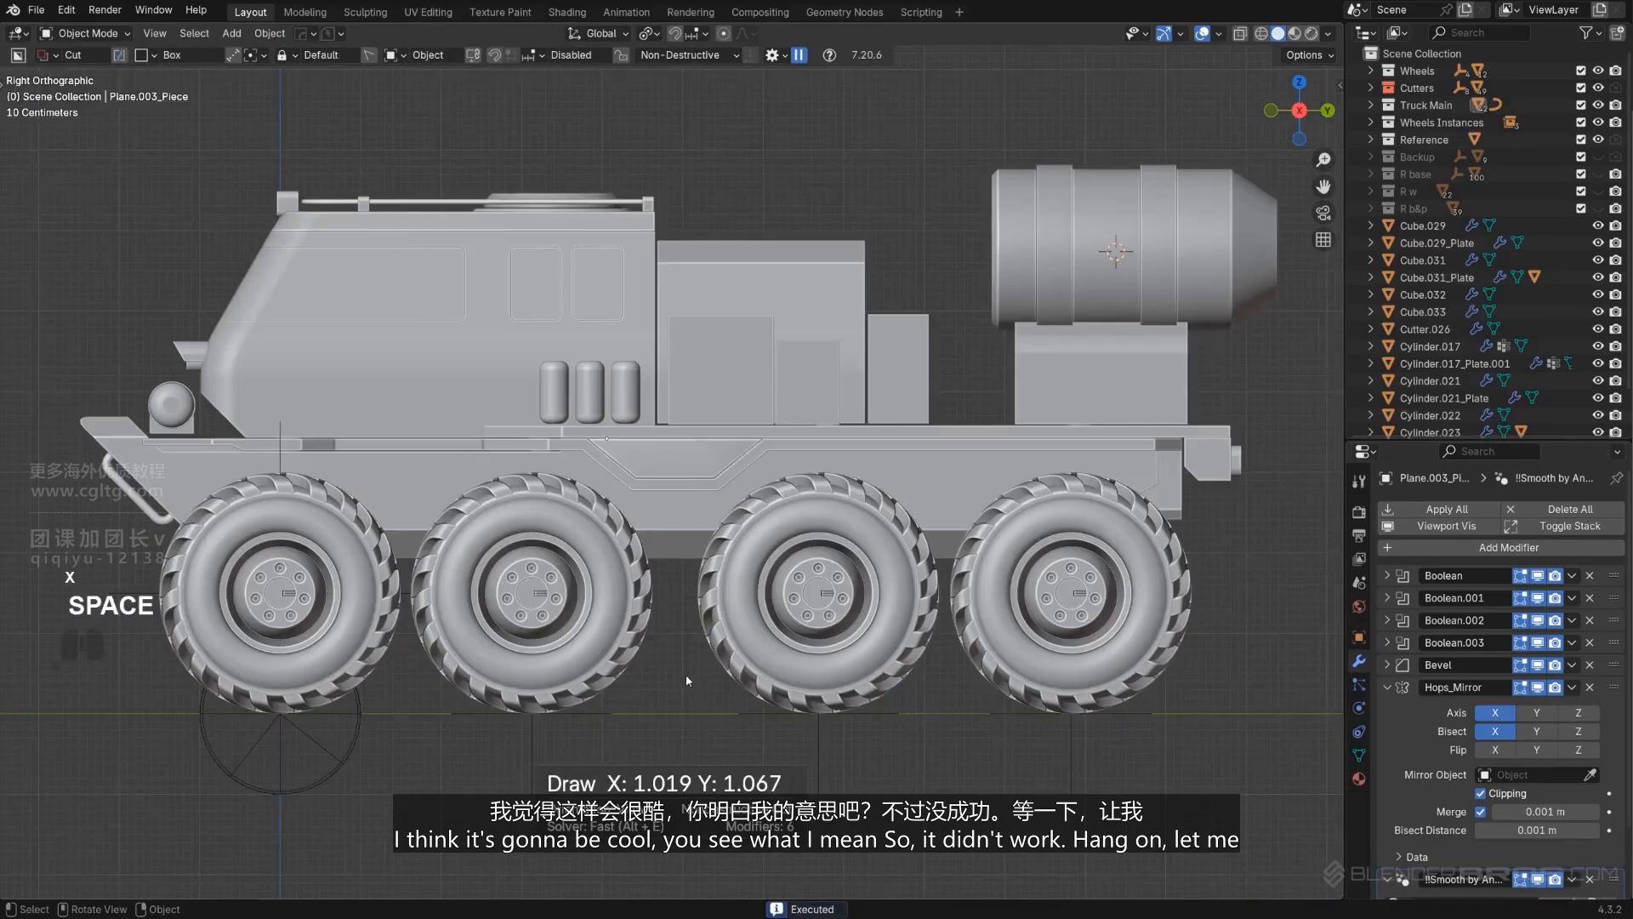
pyautogui.scroll(5, 690, 659)
pyautogui.moveTo(722, 548); pyautogui.dragTo(778, 520, button='middle')
pyautogui.click(784, 494)
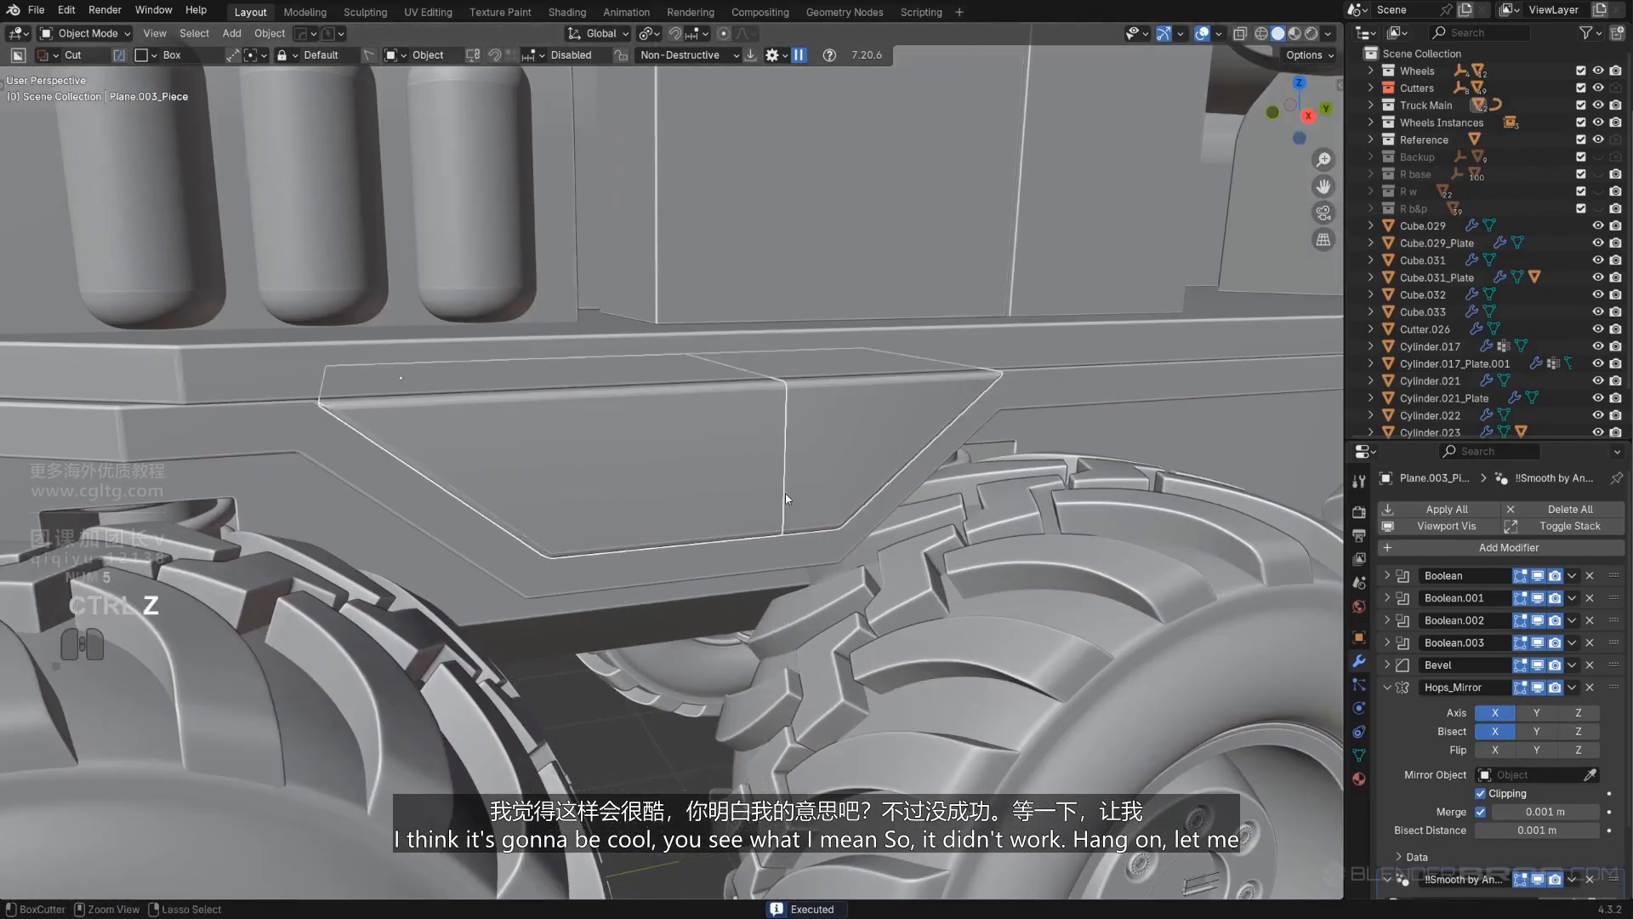
# Step: Isolate the bracket piece and slice off its rear part with a box in Slice mode, extruded about 0.851
pyautogui.press('/')
pyautogui.moveTo(899, 457)
pyautogui.mouseDown(button='middle')
pyautogui.moveTo(878, 476)
pyautogui.moveTo(905, 463)
pyautogui.moveTo(905, 478)
pyautogui.mouseUp(button='middle')
pyautogui.press('KP_5')
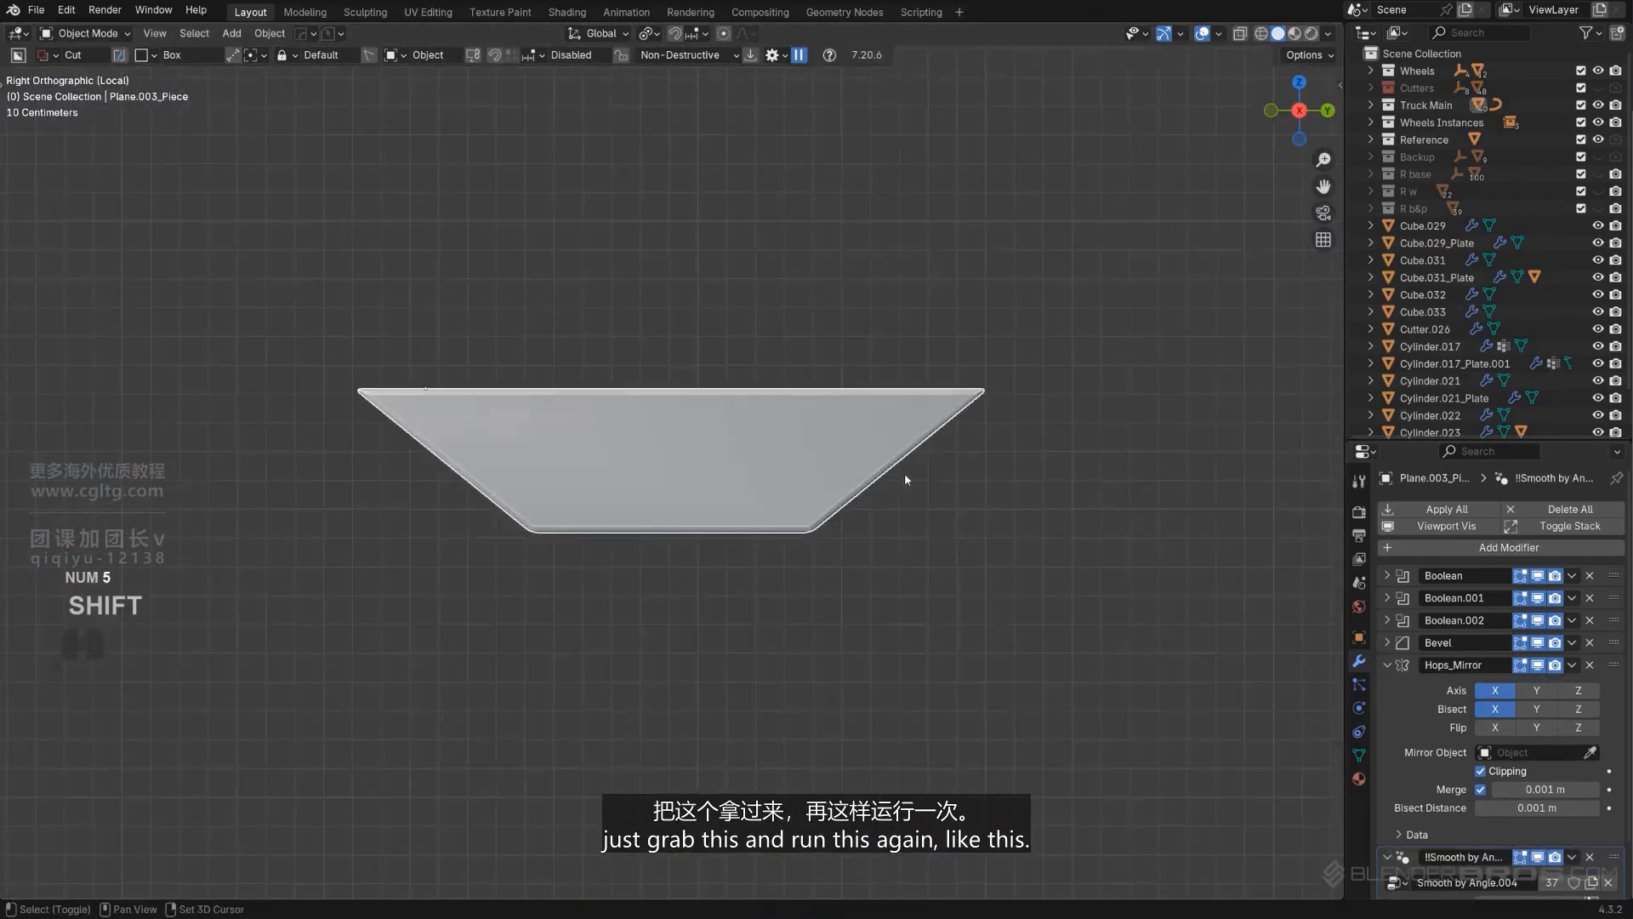
pyautogui.moveTo(644, 323)
pyautogui.mouseDown()
pyautogui.moveTo(962, 593)
pyautogui.moveTo(1039, 616)
pyautogui.moveTo(833, 496)
pyautogui.moveTo(1004, 668)
pyautogui.mouseUp()
pyautogui.rightClick(1029, 609)
pyautogui.press('x')
pyautogui.moveTo(1004, 668); pyautogui.dragTo(1062, 678, button='middle')
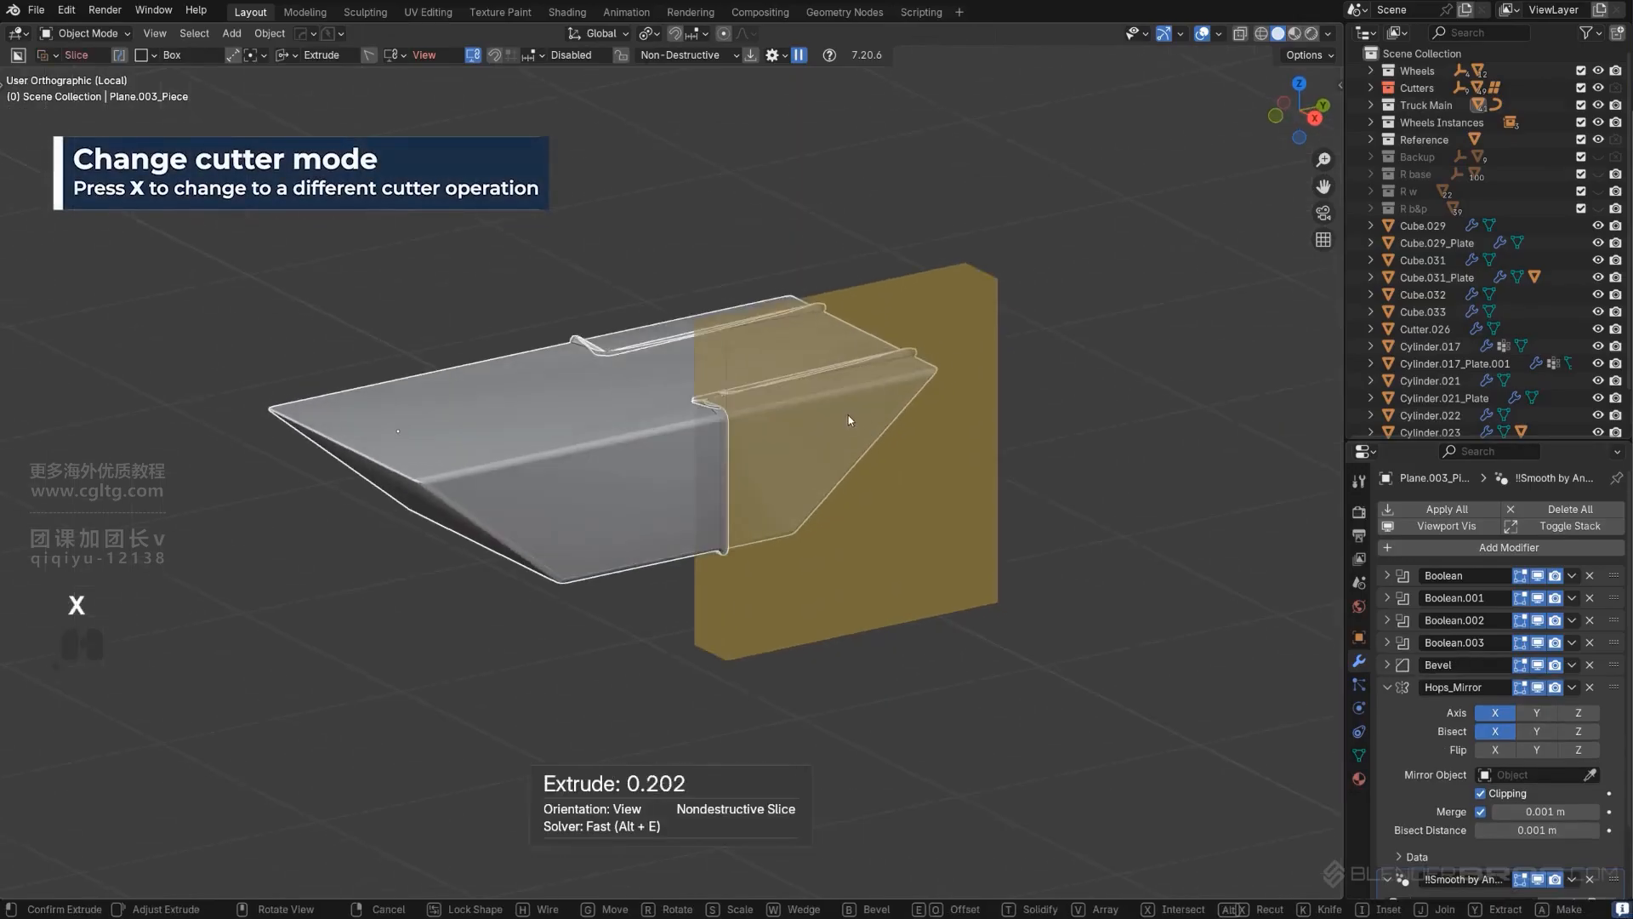
pyautogui.click(743, 384)
pyautogui.scroll(2, 778, 396)
pyautogui.moveTo(853, 444); pyautogui.dragTo(678, 490, button='middle')
# Step: Apply the booleans on both sliced parts with Csharp and recalculate all their normals to the outside
pyautogui.press('KP_5')
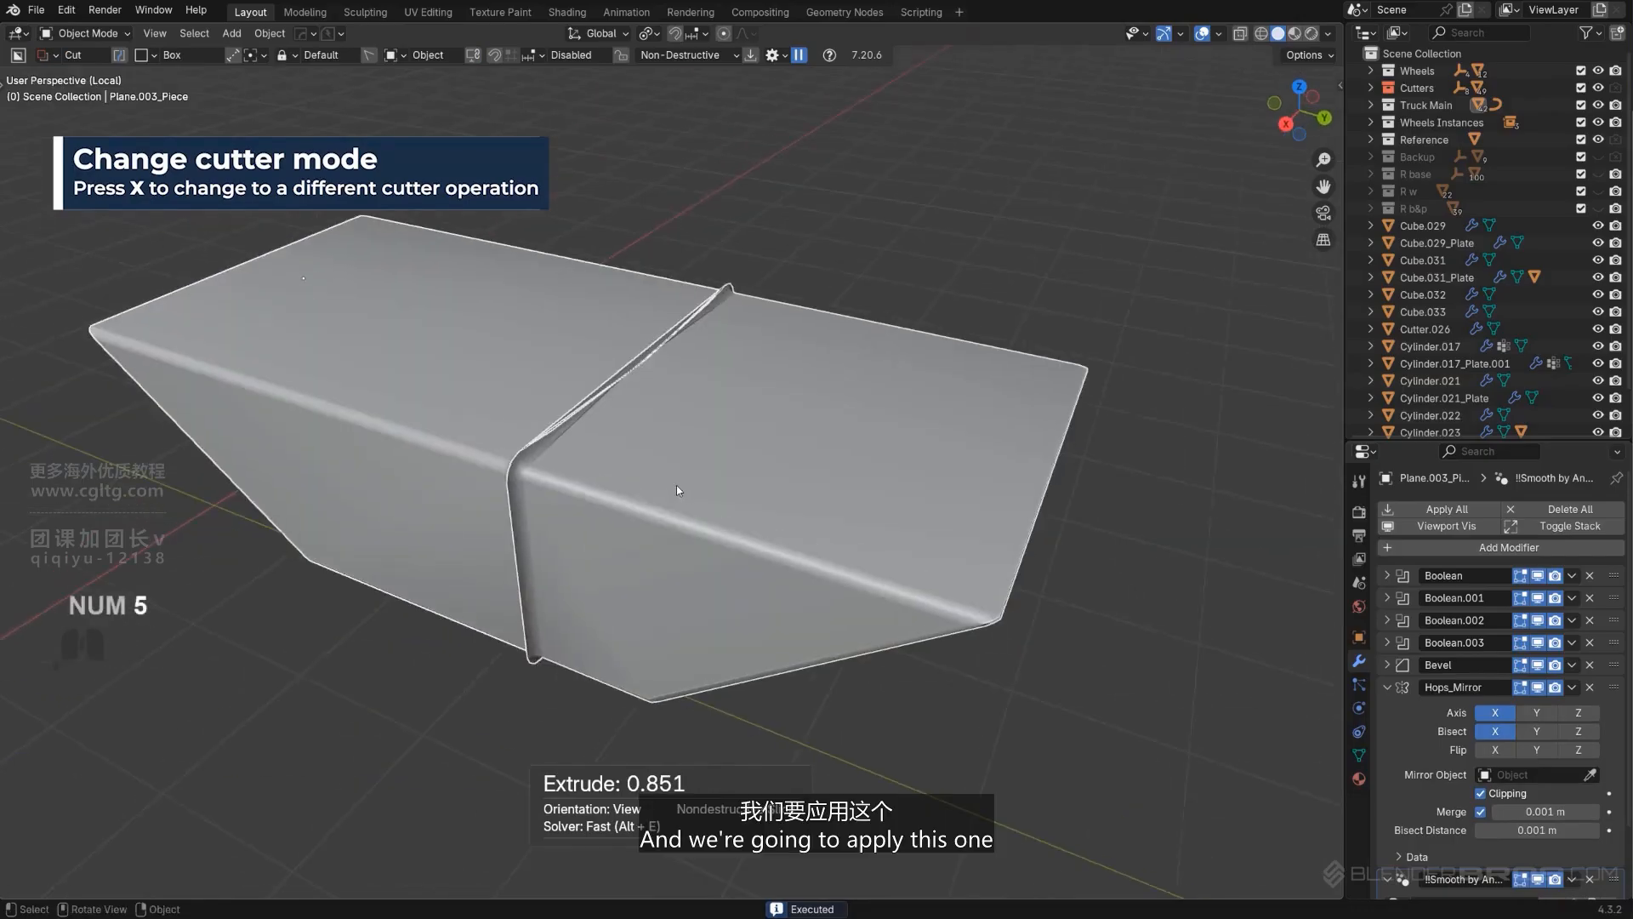
pyautogui.keyDown('ctrl'); pyautogui.click(664, 468); pyautogui.keyUp('ctrl')
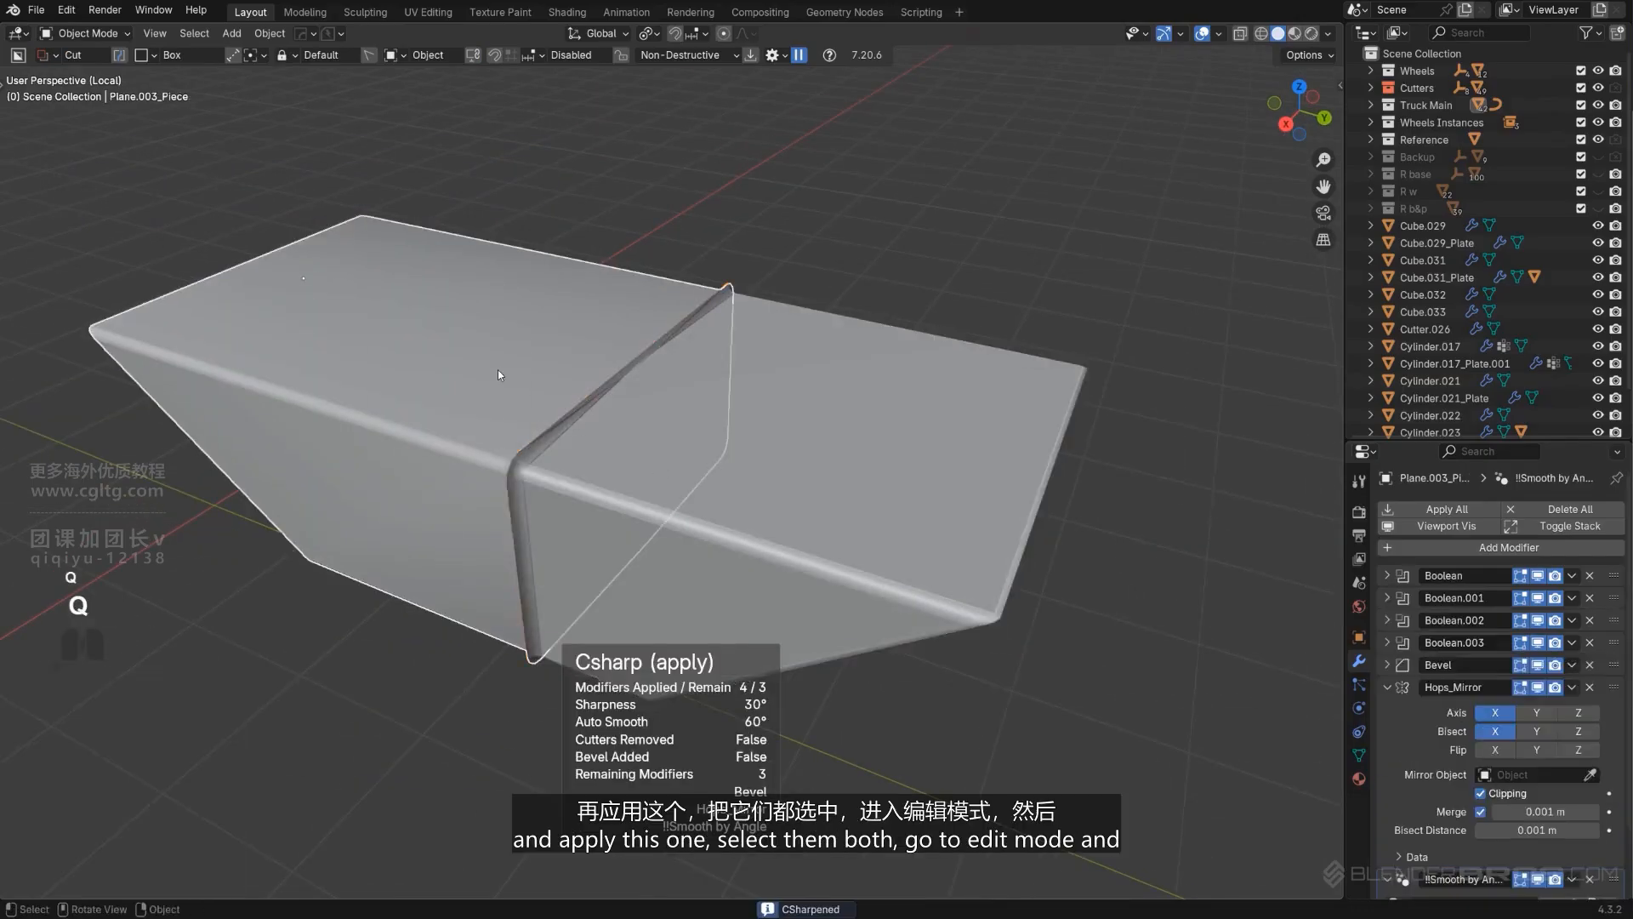
pyautogui.keyDown('shift'); pyautogui.click(526, 406); pyautogui.keyUp('shift')
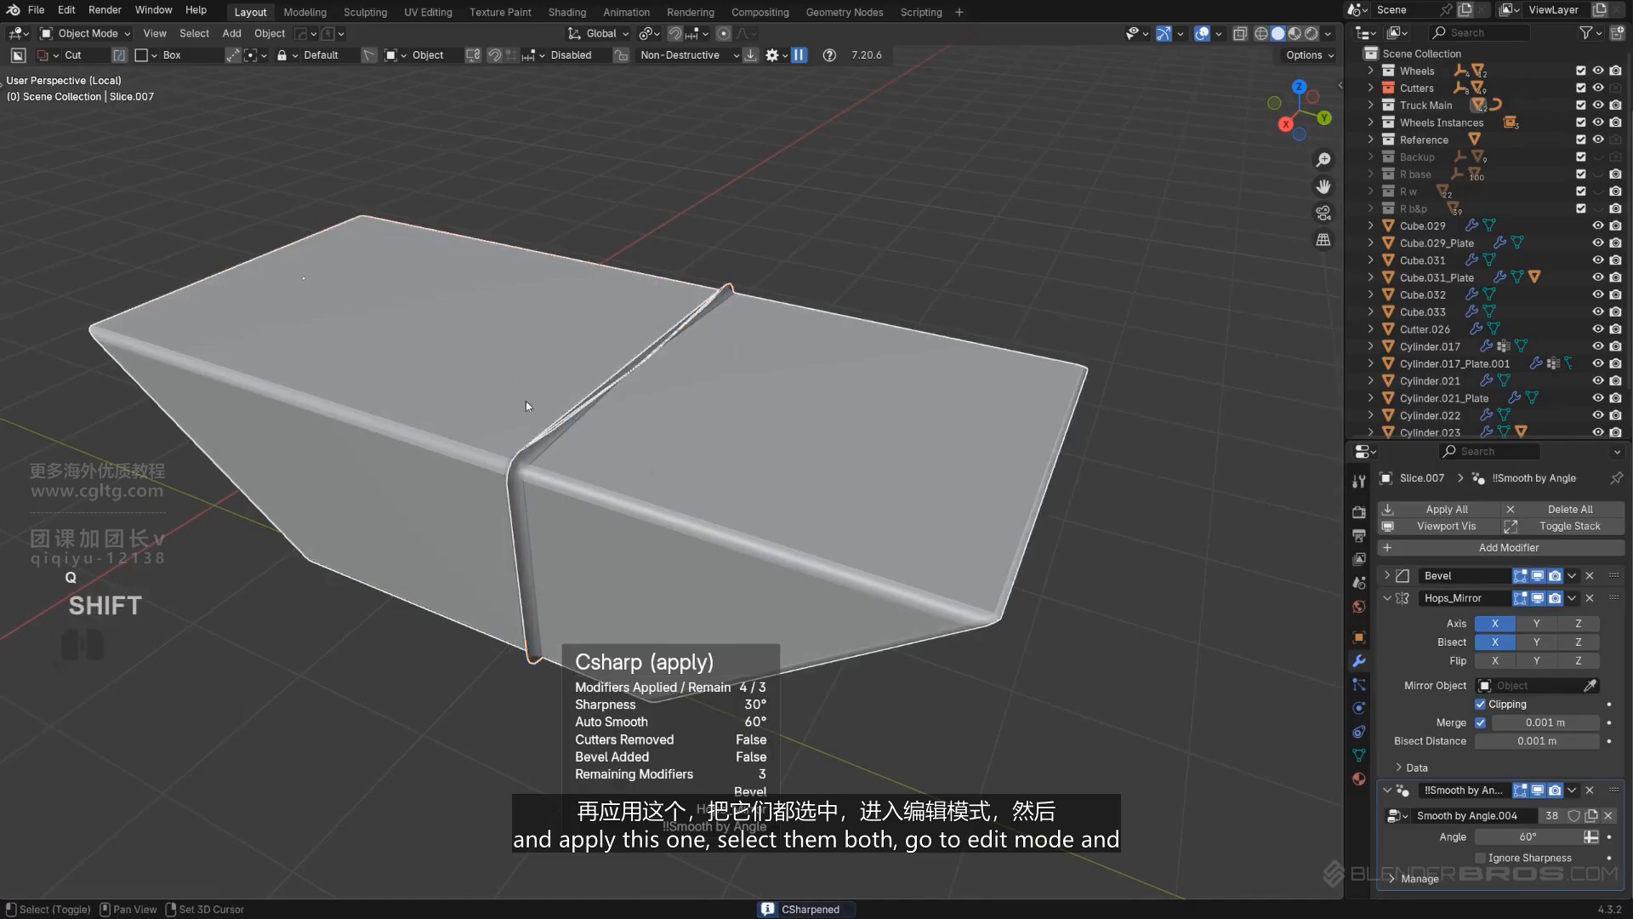
pyautogui.click(818, 381)
pyautogui.press('a')
pyautogui.press('a')
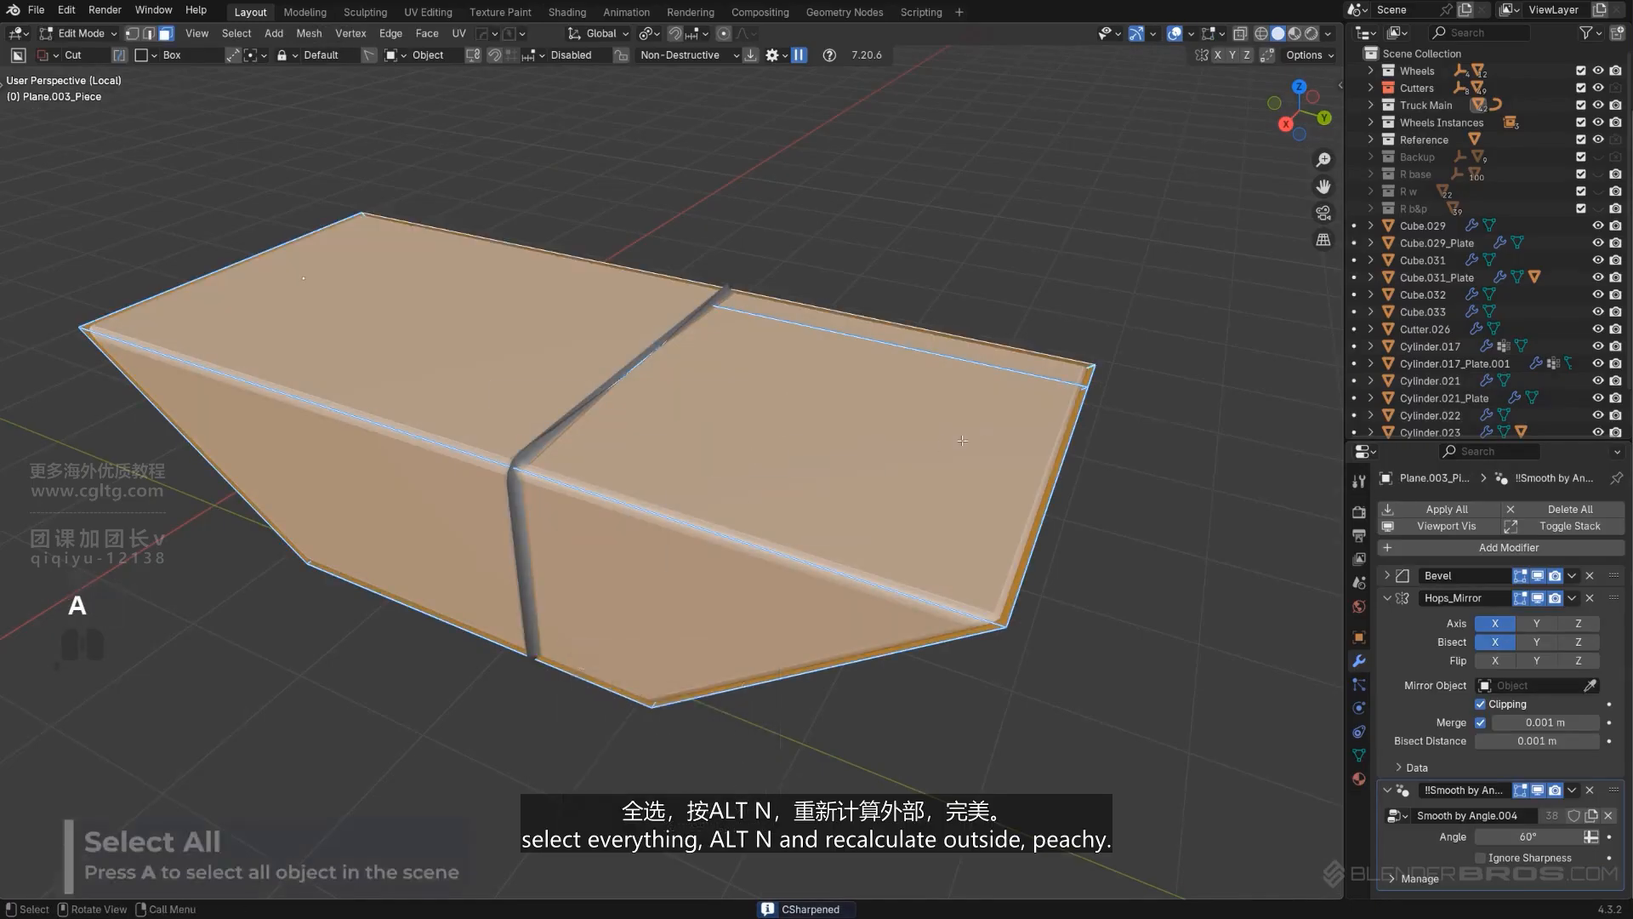
pyautogui.hotkey('alt', 'n')
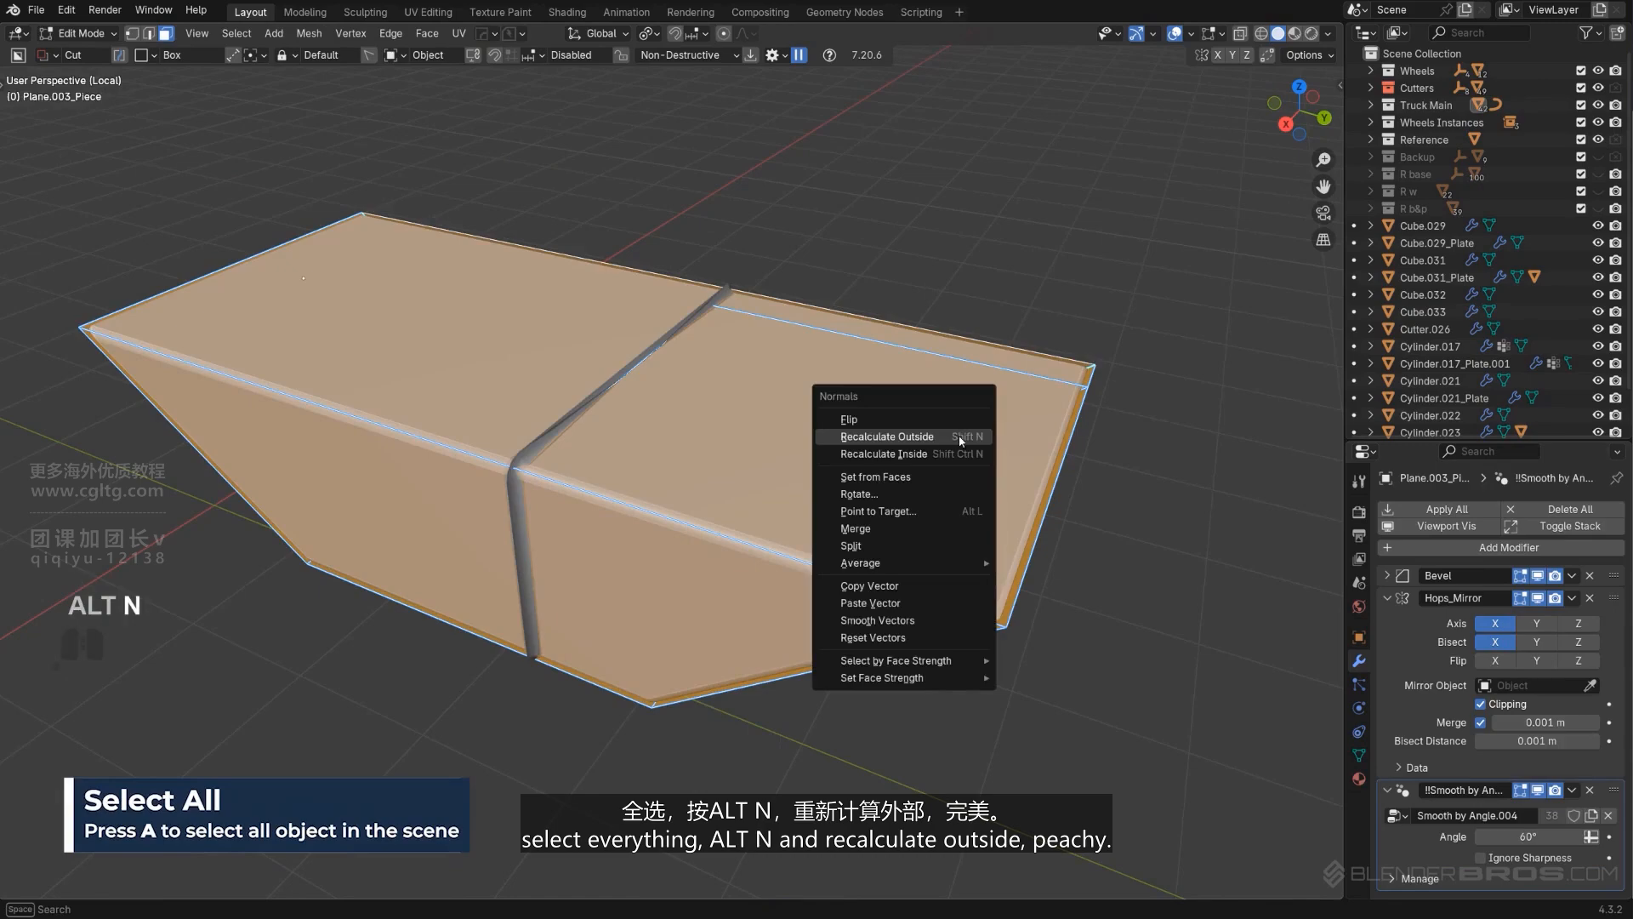
pyautogui.click(961, 441)
pyautogui.press('Tab')
pyautogui.scroll(-1, 817, 390)
pyautogui.scroll(2, 851, 323)
pyautogui.click(902, 198)
pyautogui.scroll(-3, 889, 281)
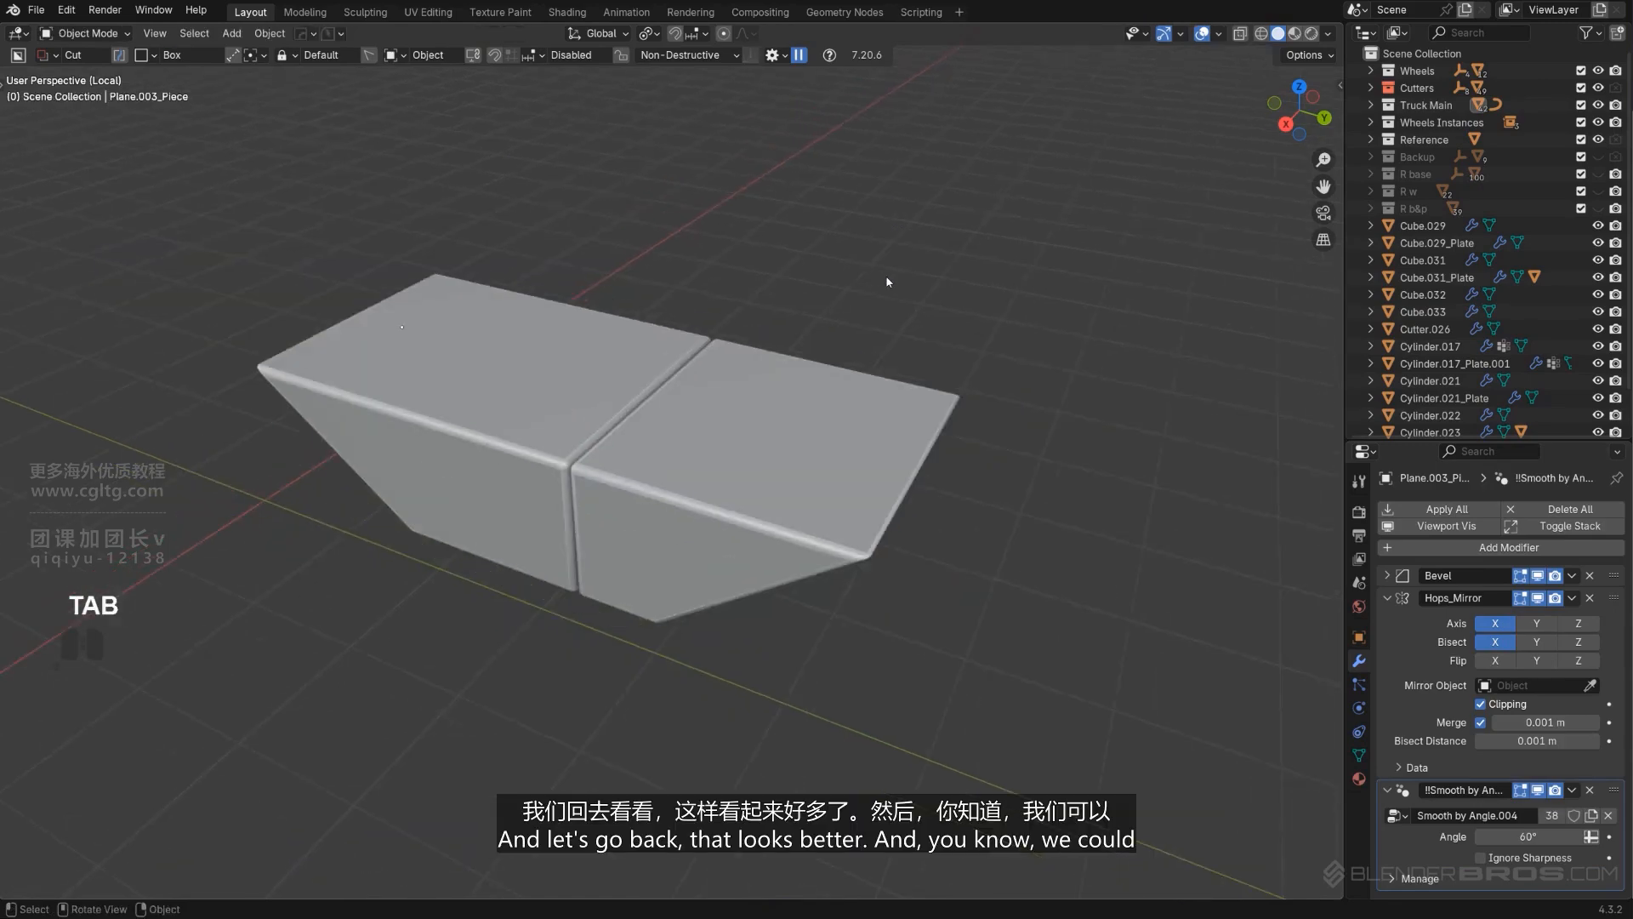
# Step: Cut off the pointed front and rear ends of the two sliced parts with boxes, the front one about 0.249 by 0.490
pyautogui.press('KP_Divide')
pyautogui.scroll(-4, 886, 323)
pyautogui.press('KP_3')
pyautogui.press('KP_5')
pyautogui.scroll(3, 761, 454)
pyautogui.keyDown('shift'); pyautogui.moveTo(794, 412); pyautogui.dragTo(764, 453, button='middle'); pyautogui.keyUp('shift')
pyautogui.scroll(2, 762, 453)
pyautogui.click(822, 440)
pyautogui.moveTo(954, 537); pyautogui.dragTo(957, 534)
pyautogui.scroll(-3, 957, 534)
pyautogui.scroll(1, 586, 447)
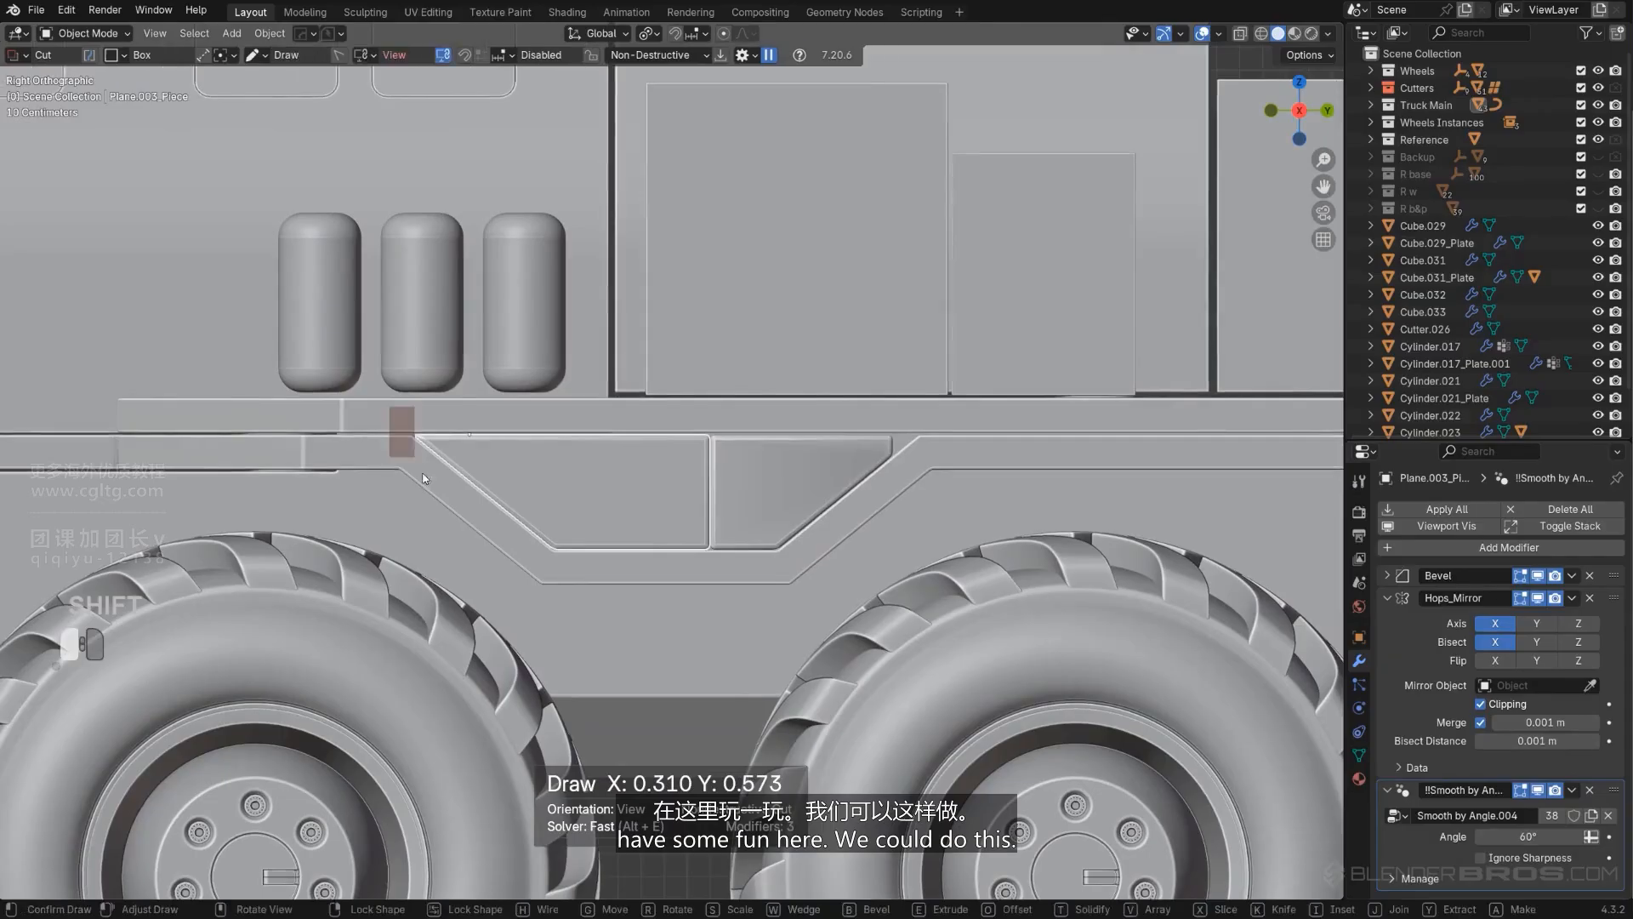
pyautogui.moveTo(423, 473); pyautogui.dragTo(448, 519)
pyautogui.press('space')
# Step: Add weighted normals to both trimmed bracket parts with Sharpen
pyautogui.scroll(-5, 460, 534)
pyautogui.click(459, 534)
pyautogui.scroll(1, 719, 471)
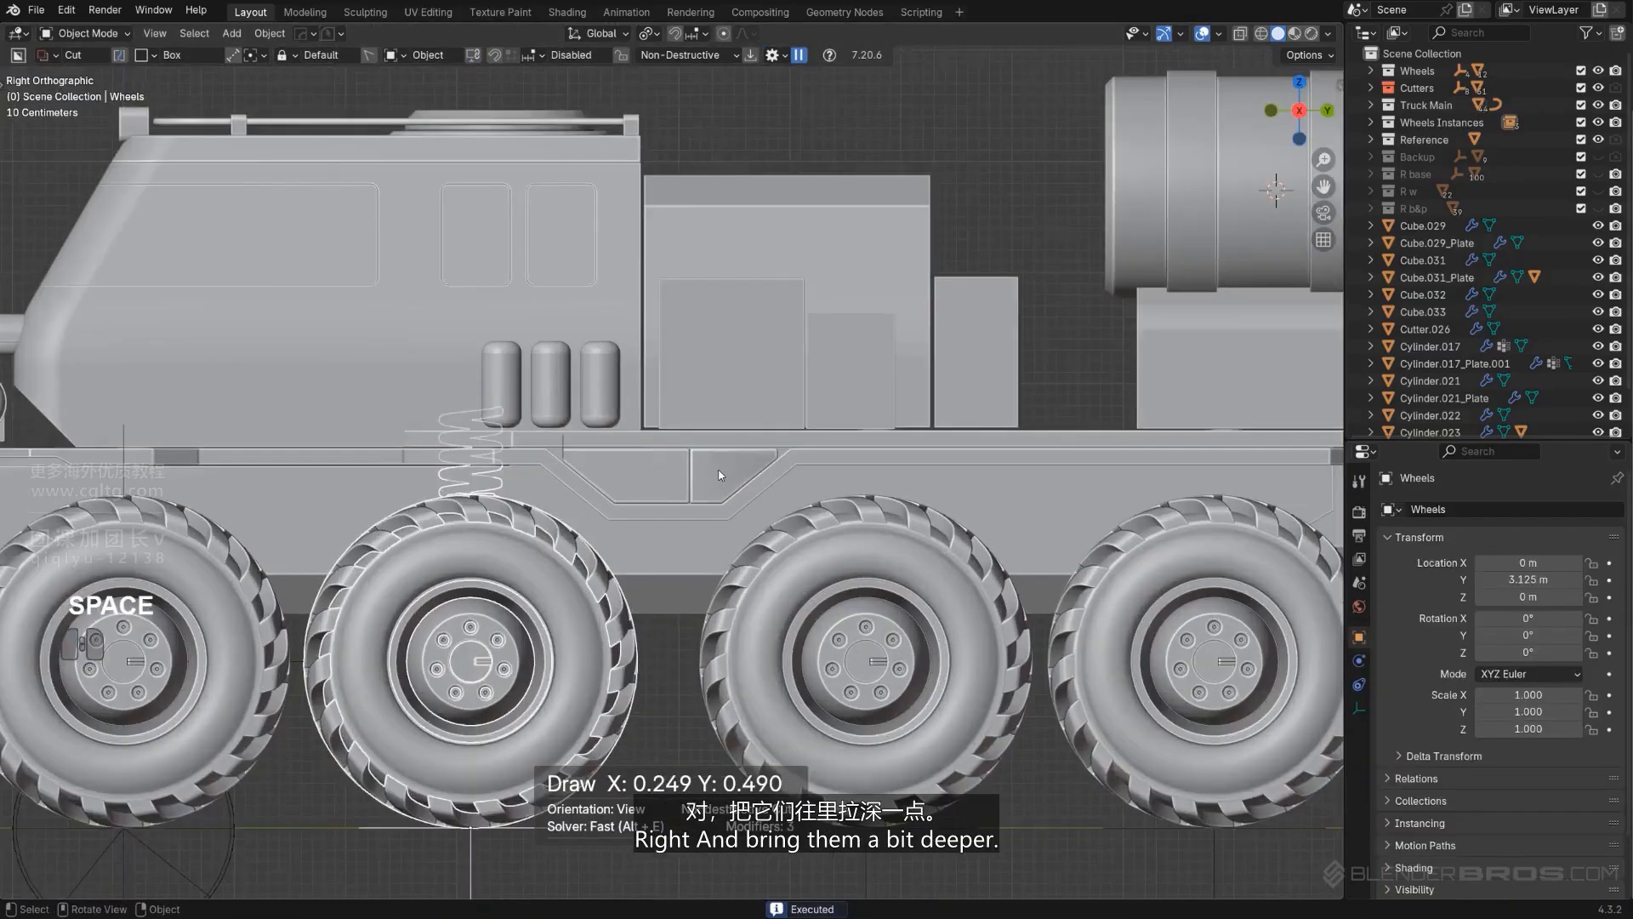
pyautogui.click(719, 475)
pyautogui.scroll(2, 719, 475)
pyautogui.click(840, 468)
pyautogui.press('q')
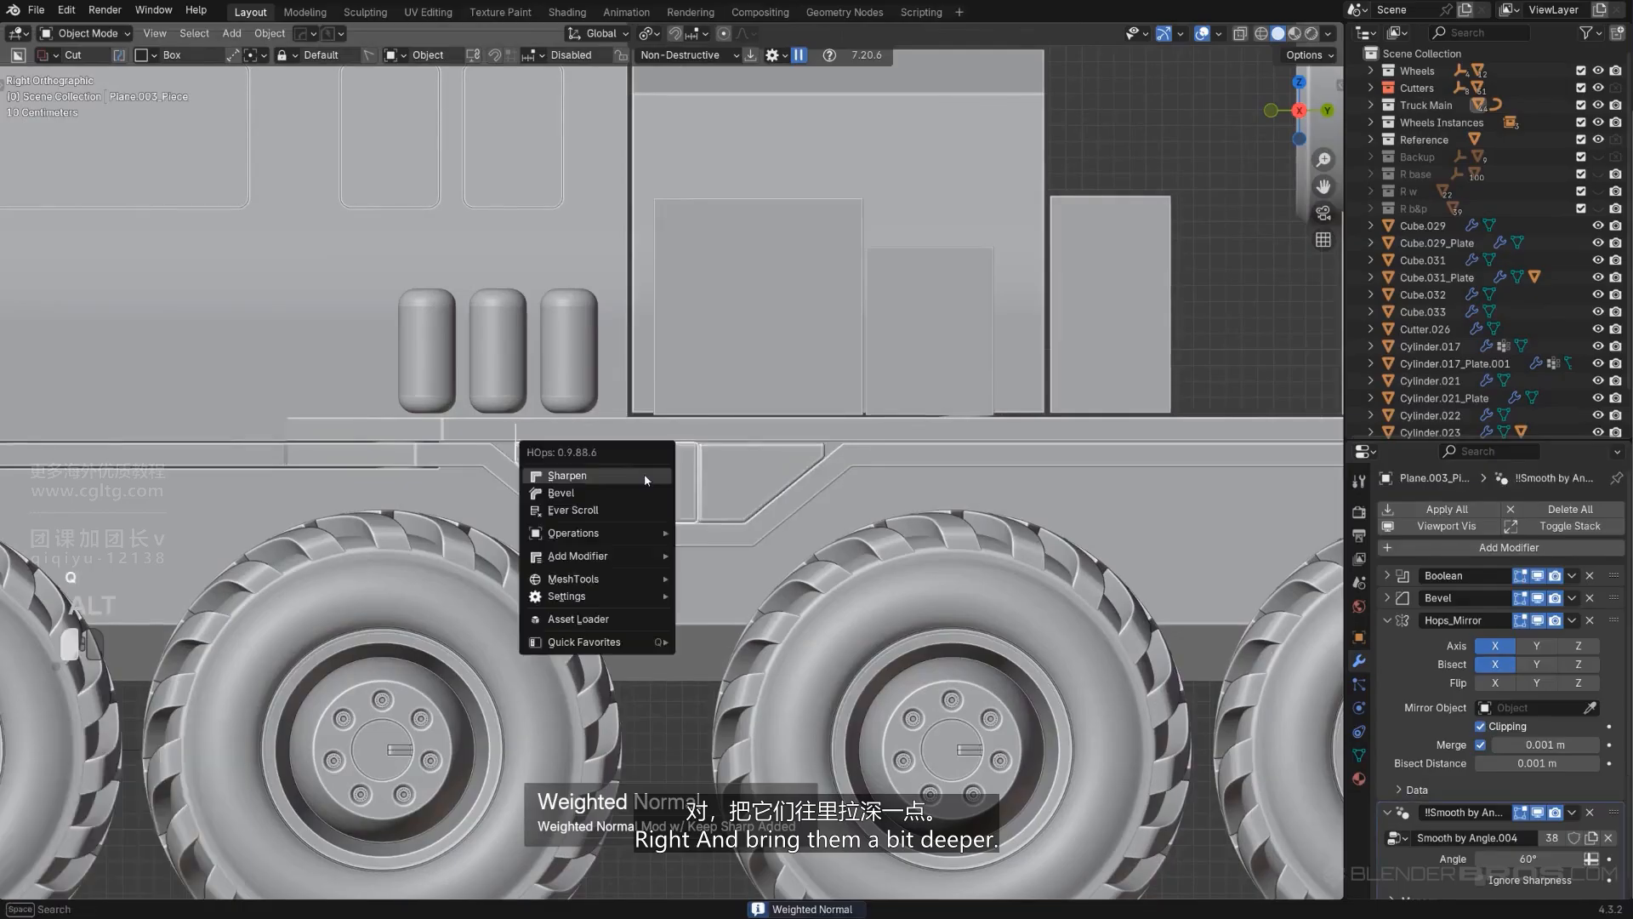
pyautogui.click(645, 473)
# Step: Move both trimmed parts about 0.16 m inward along X, deeper into the side bracket
pyautogui.scroll(2, 825, 467)
pyautogui.moveTo(663, 499); pyautogui.dragTo(926, 578, button='middle')
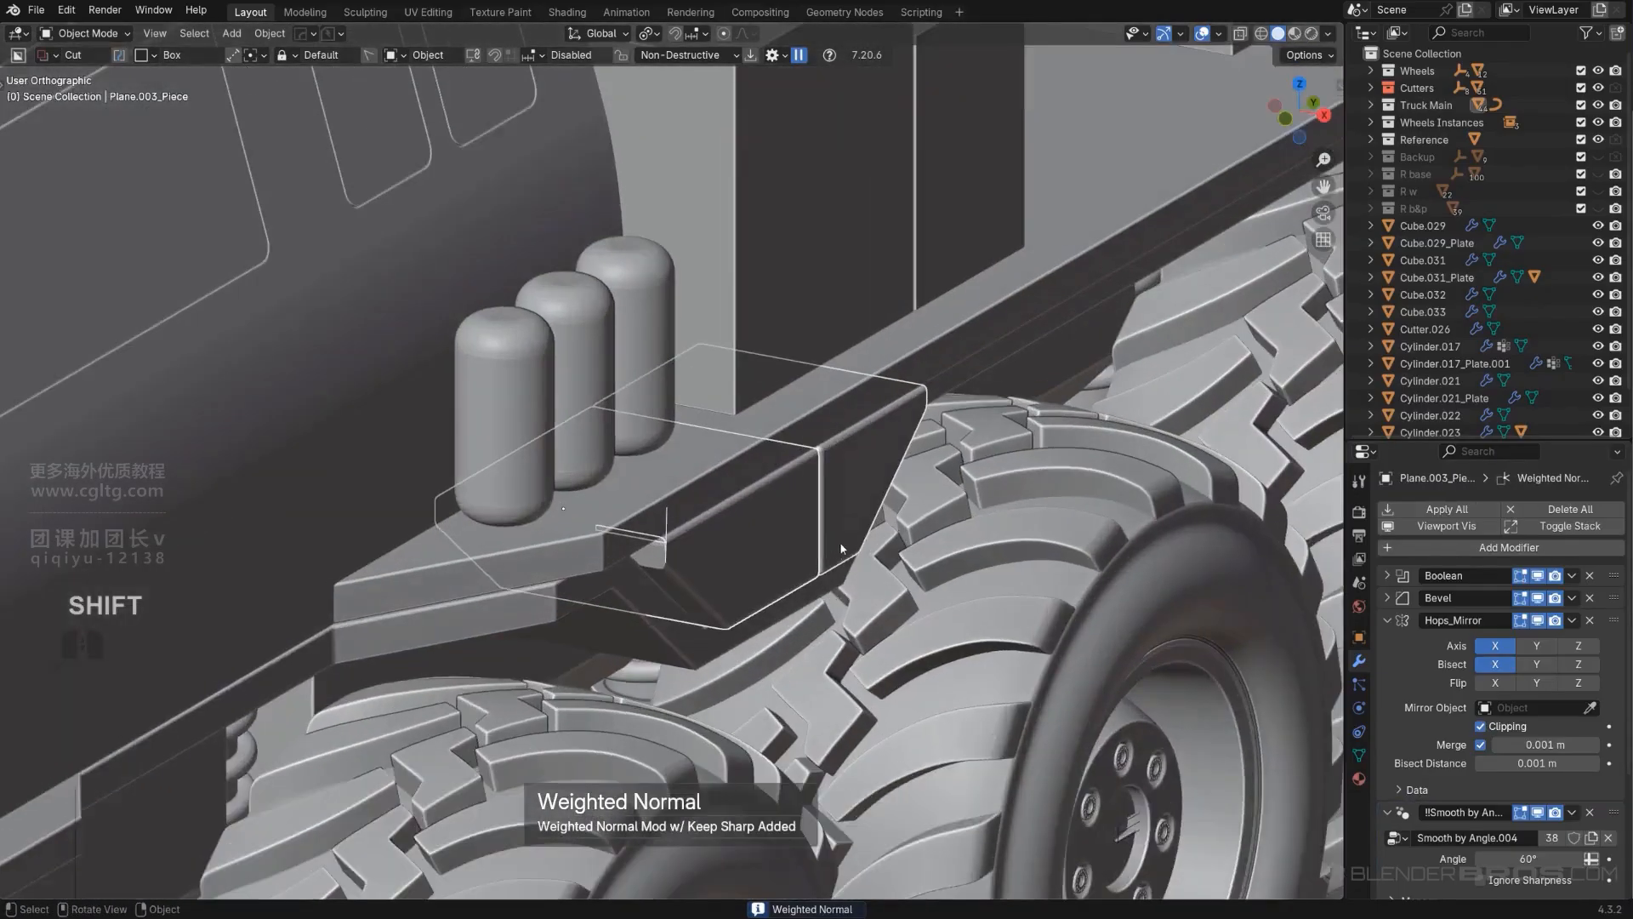
pyautogui.press('KP_5')
pyautogui.press('g')
pyautogui.press('x')
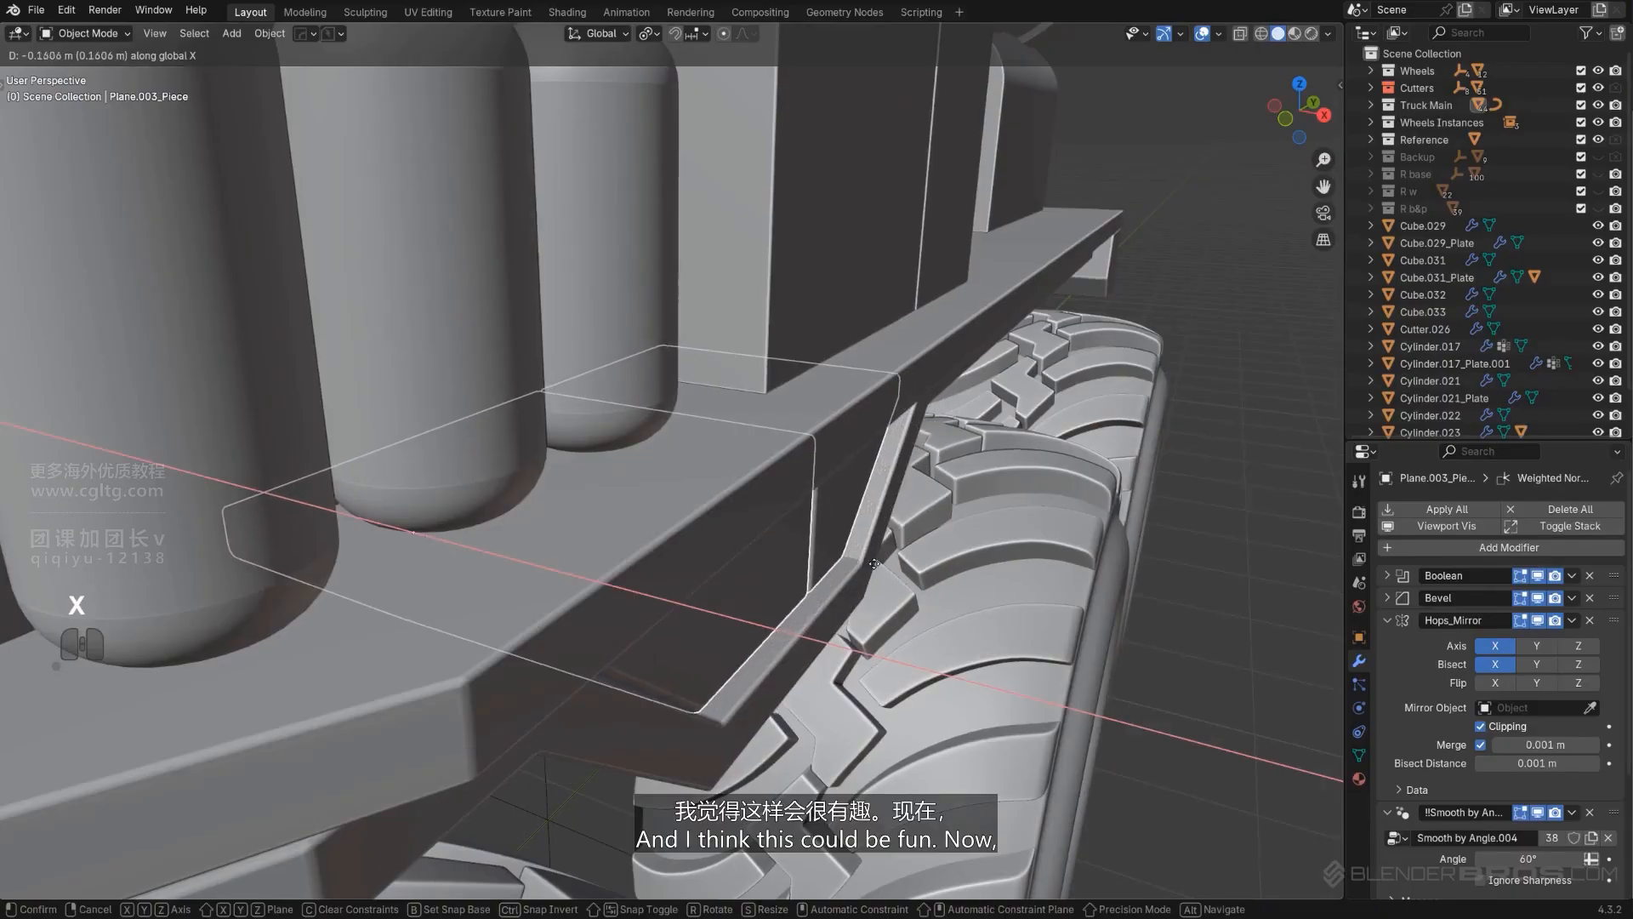
pyautogui.click(874, 563)
# Step: Examine how the recessed parts sit in the side bracket from several angles
pyautogui.scroll(-5, 876, 568)
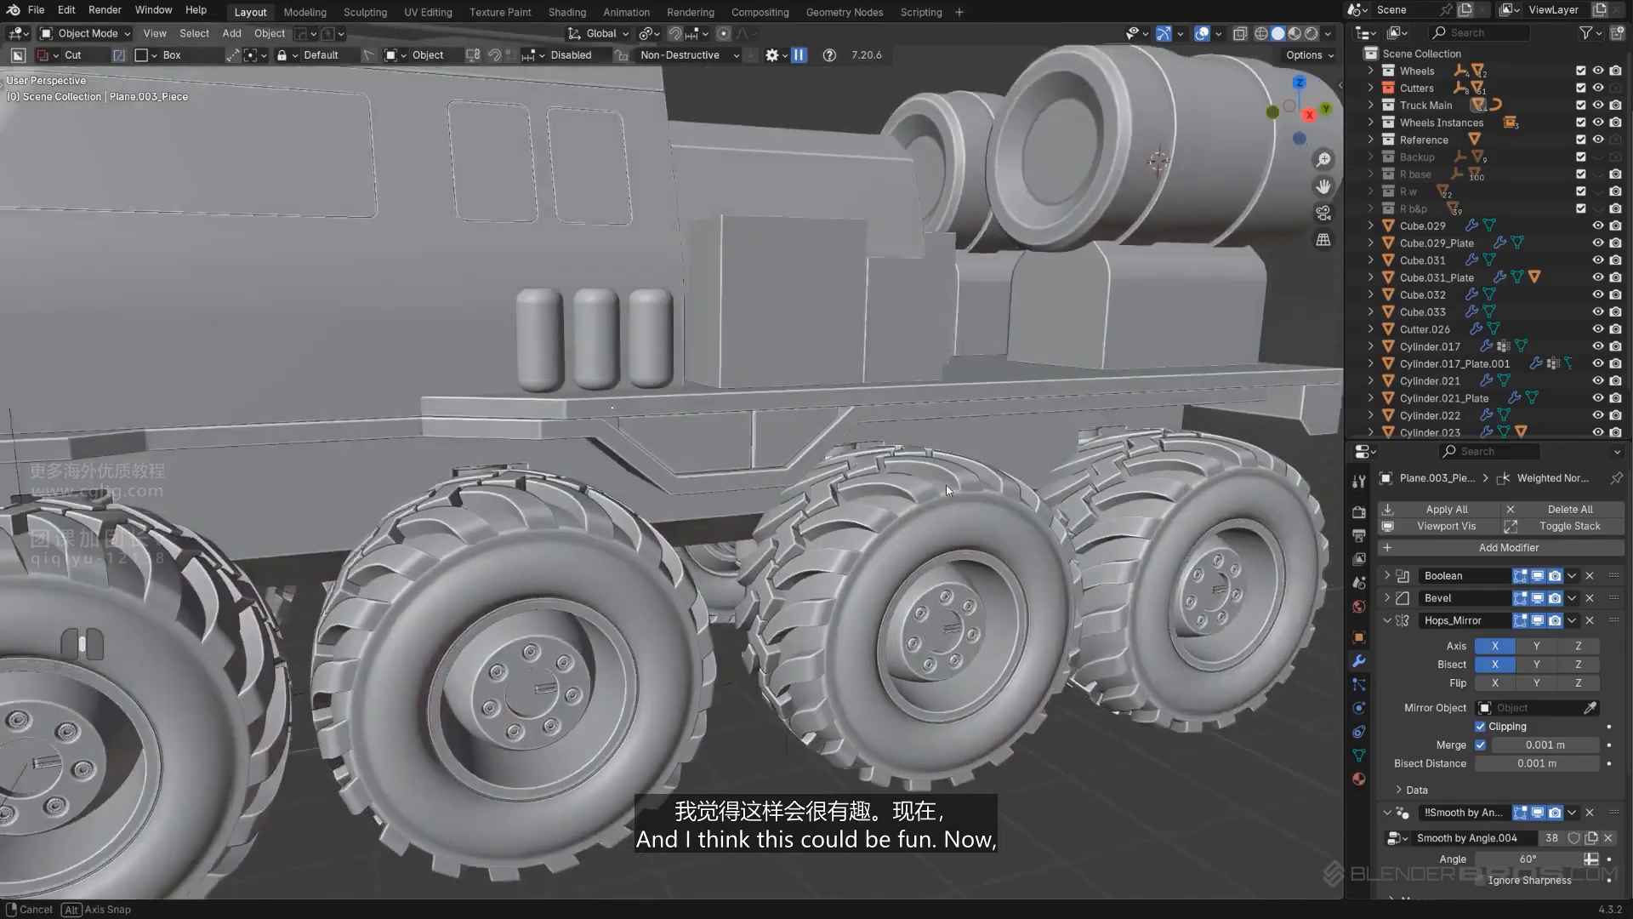
pyautogui.scroll(2, 882, 455)
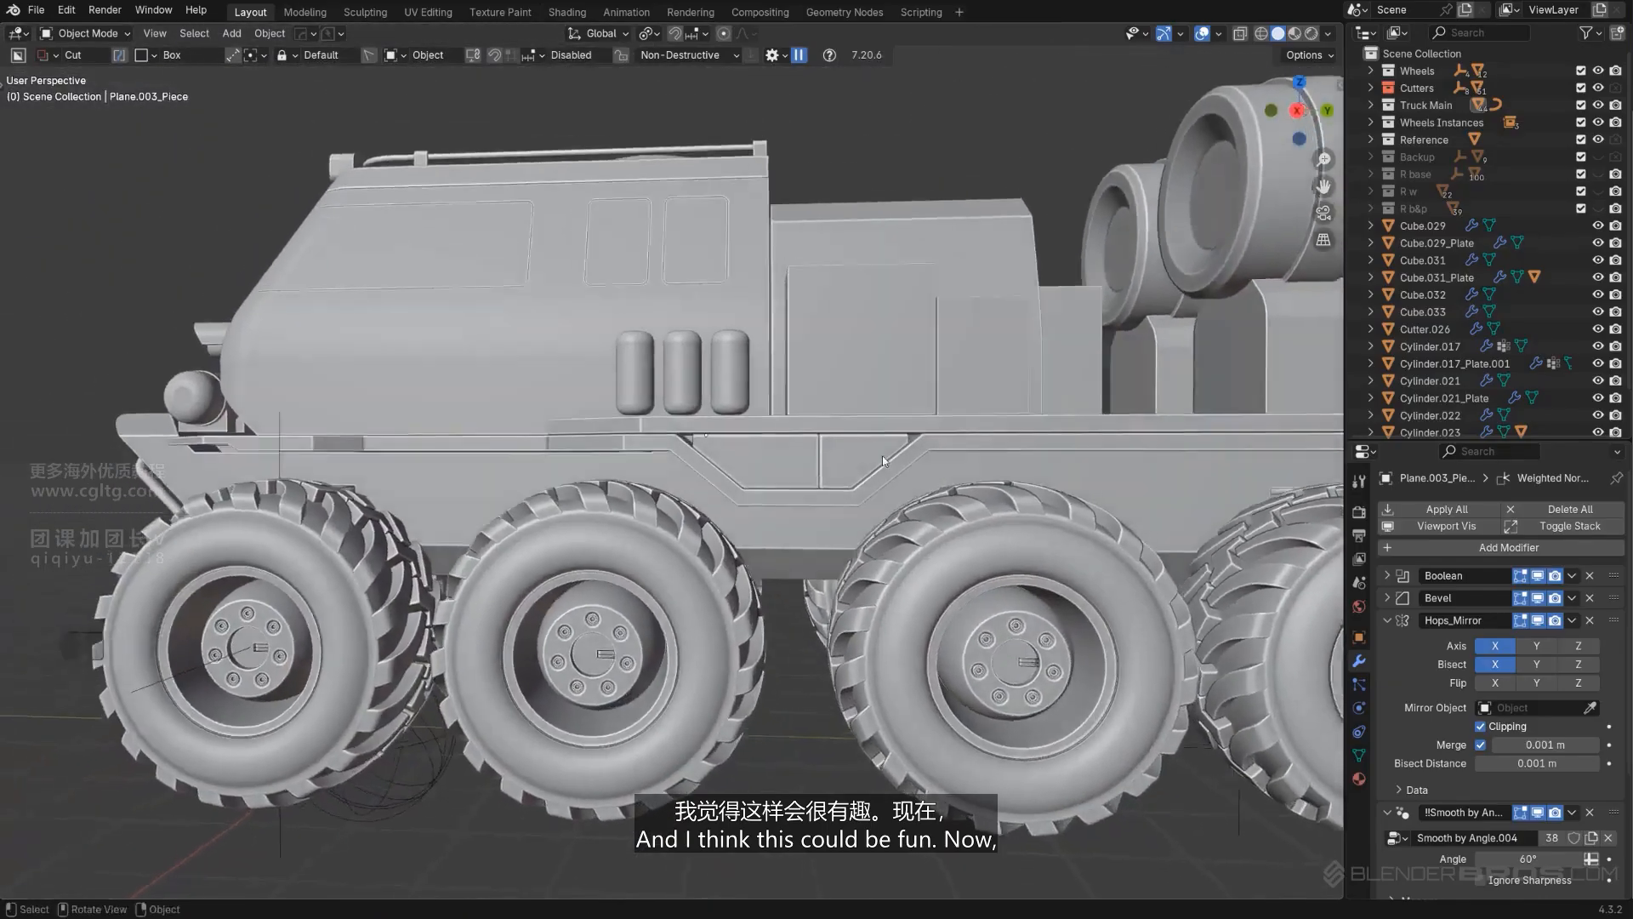
pyautogui.scroll(4, 892, 459)
pyautogui.scroll(-4, 892, 459)
pyautogui.moveTo(892, 460); pyautogui.dragTo(749, 444, button='middle')
pyautogui.keyDown('shift'); pyautogui.moveTo(749, 444); pyautogui.dragTo(783, 435, button='middle'); pyautogui.keyUp('shift')
pyautogui.scroll(2, 729, 443)
pyautogui.scroll(3, 783, 435)
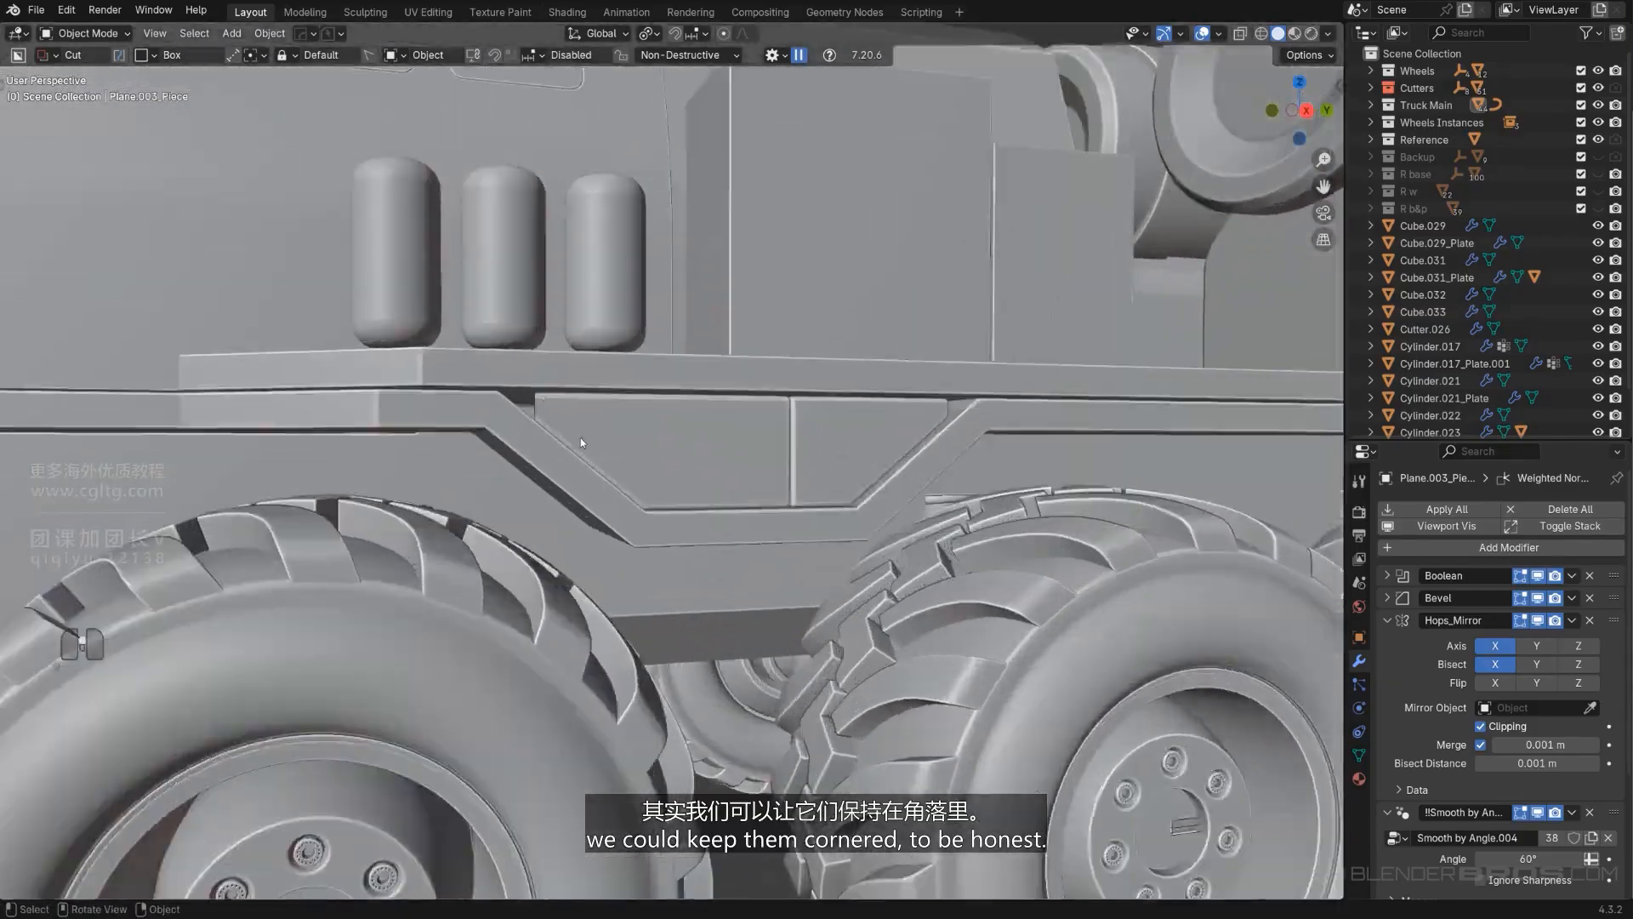
# Step: Undo the inward move, the weighted normals and the end cuts on the two bracket parts
pyautogui.moveTo(580, 437); pyautogui.dragTo(660, 457, button='middle')
pyautogui.scroll(2, 661, 457)
pyautogui.hotkey('ctrl', 'z')
pyautogui.hotkey('ctrl', 'z')
pyautogui.hotkey('ctrl', 'z')
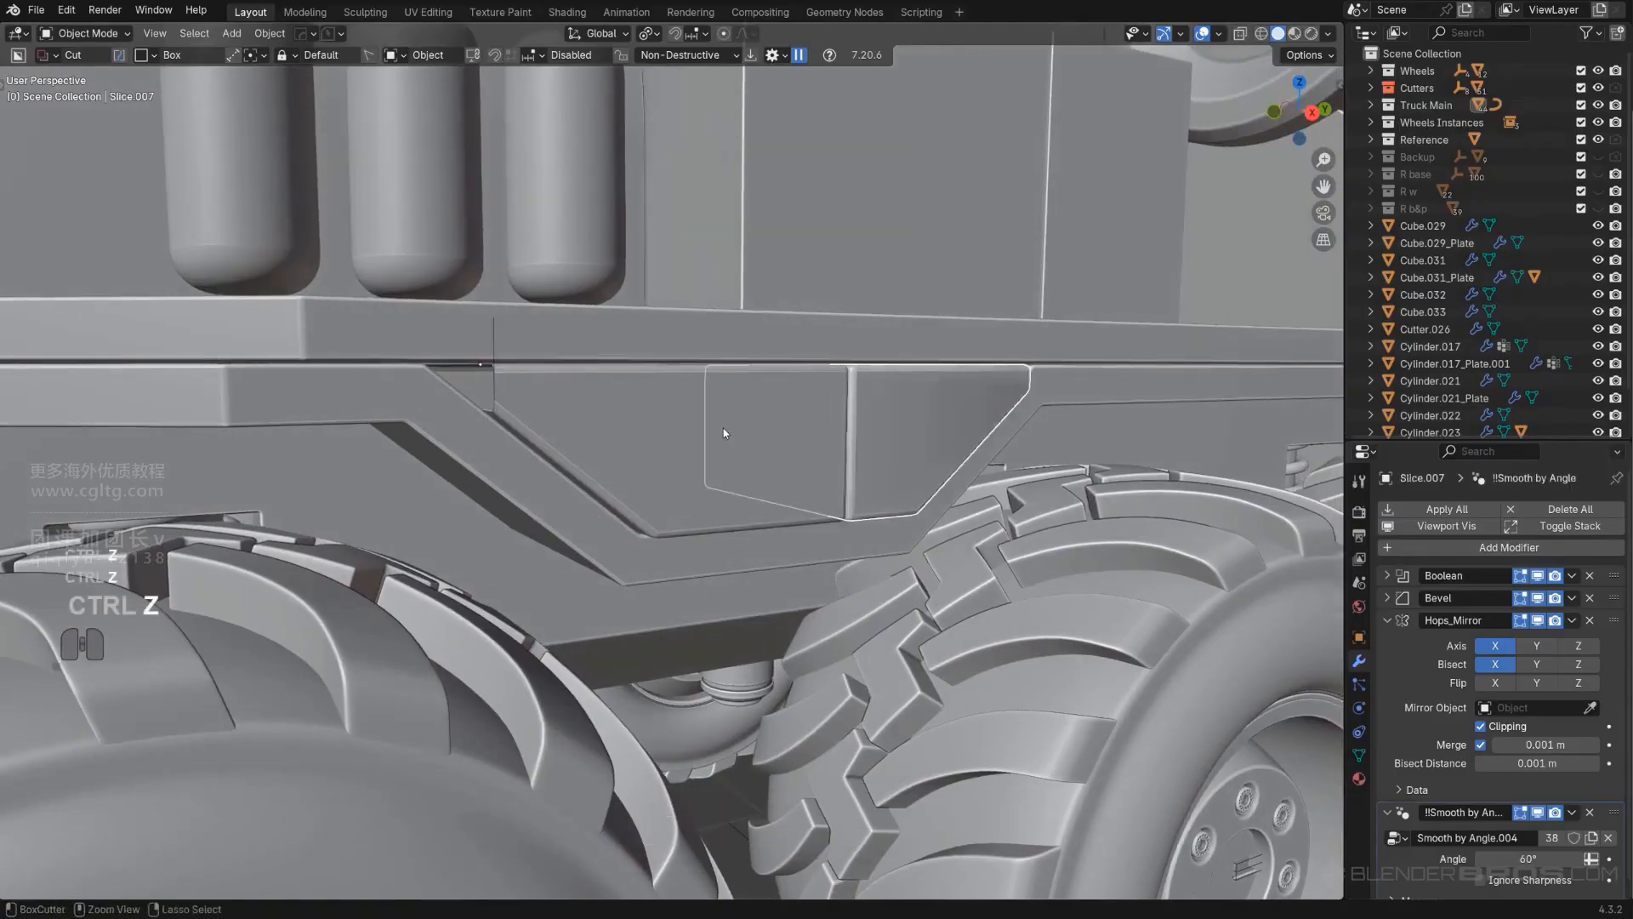
pyautogui.hotkey('ctrl', 'z')
pyautogui.hotkey('ctrl', 'z')
pyautogui.hotkey('ctrl', 'z')
pyautogui.hotkey('ctrl', 'z')
# Step: Isolate the sliced bracket piece and run Clean Up on its mesh in Edit Mode, selecting non-manifold geometry
pyautogui.scroll(-3, 752, 410)
pyautogui.moveTo(751, 410); pyautogui.dragTo(829, 405, button='middle')
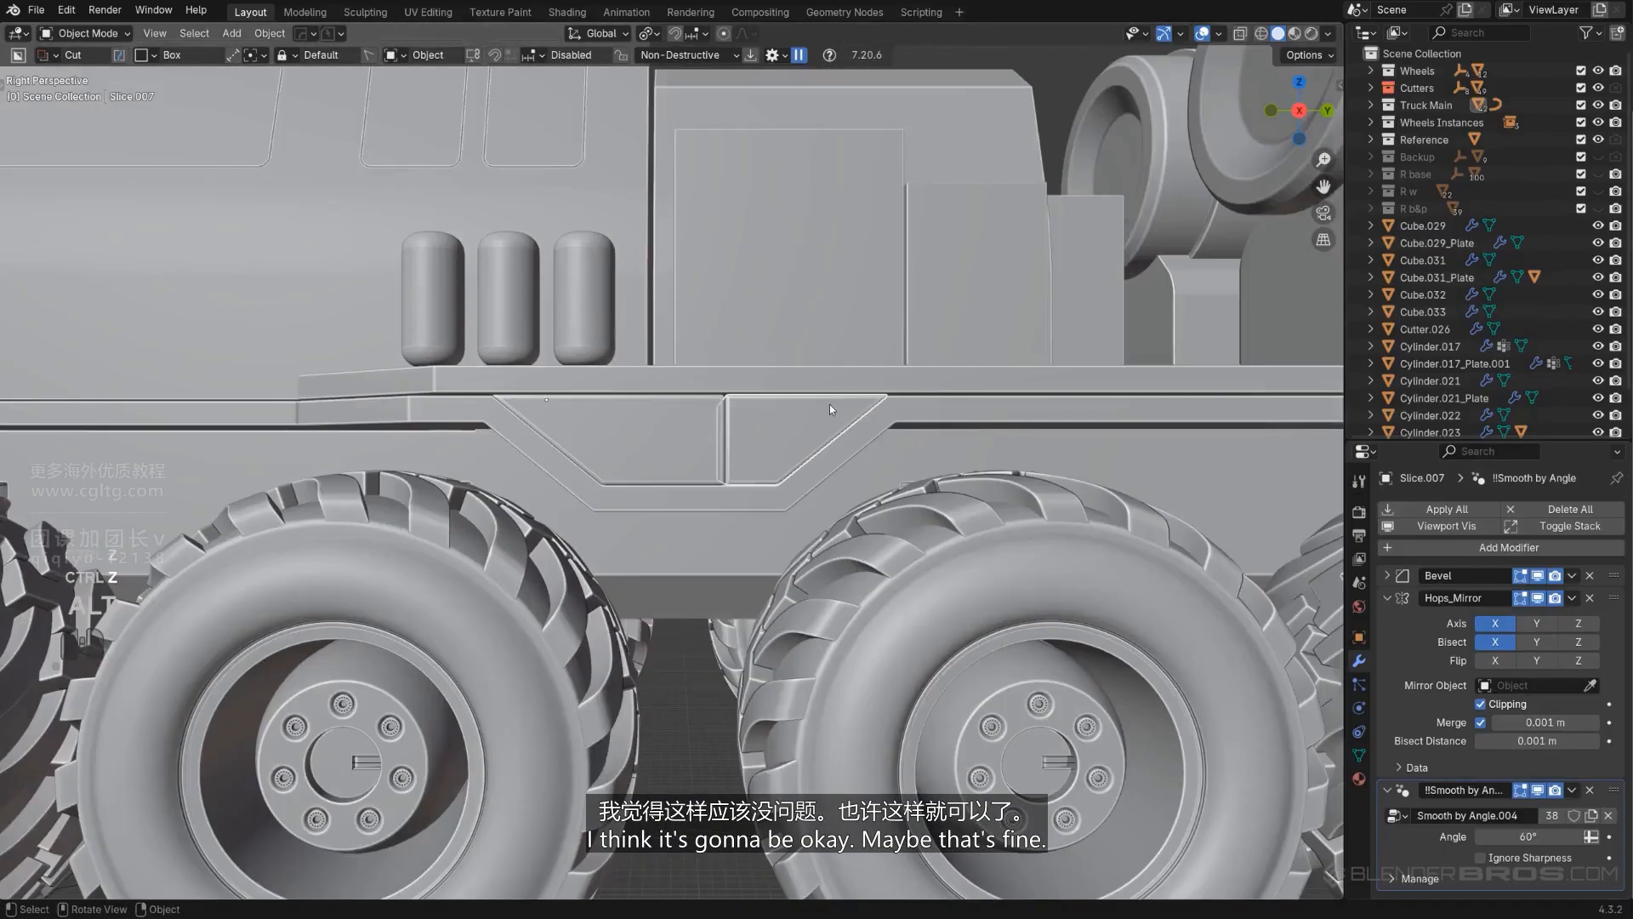
pyautogui.press('KP_5')
pyautogui.scroll(2, 818, 442)
pyautogui.press('KP_Divide')
pyautogui.press('KP_Divide')
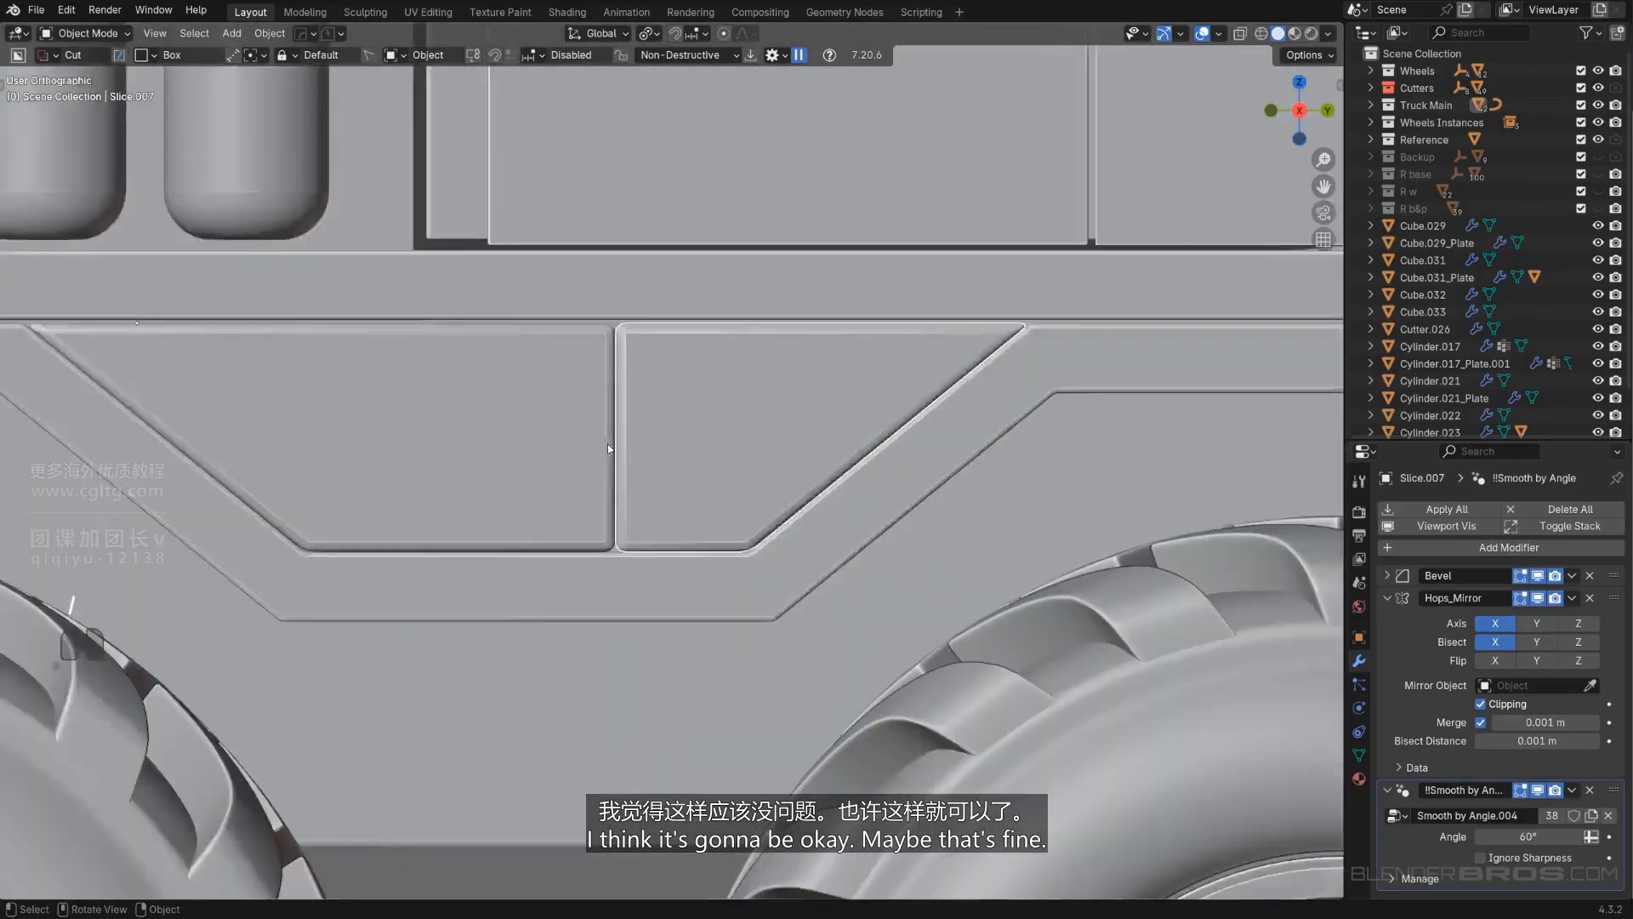
pyautogui.scroll(-2, 608, 449)
pyautogui.click(608, 449)
pyautogui.press('KP_Divide')
pyautogui.moveTo(608, 449); pyautogui.dragTo(751, 501, button='middle')
pyautogui.press('Tab')
pyautogui.press('KP_5')
pyautogui.press('3')
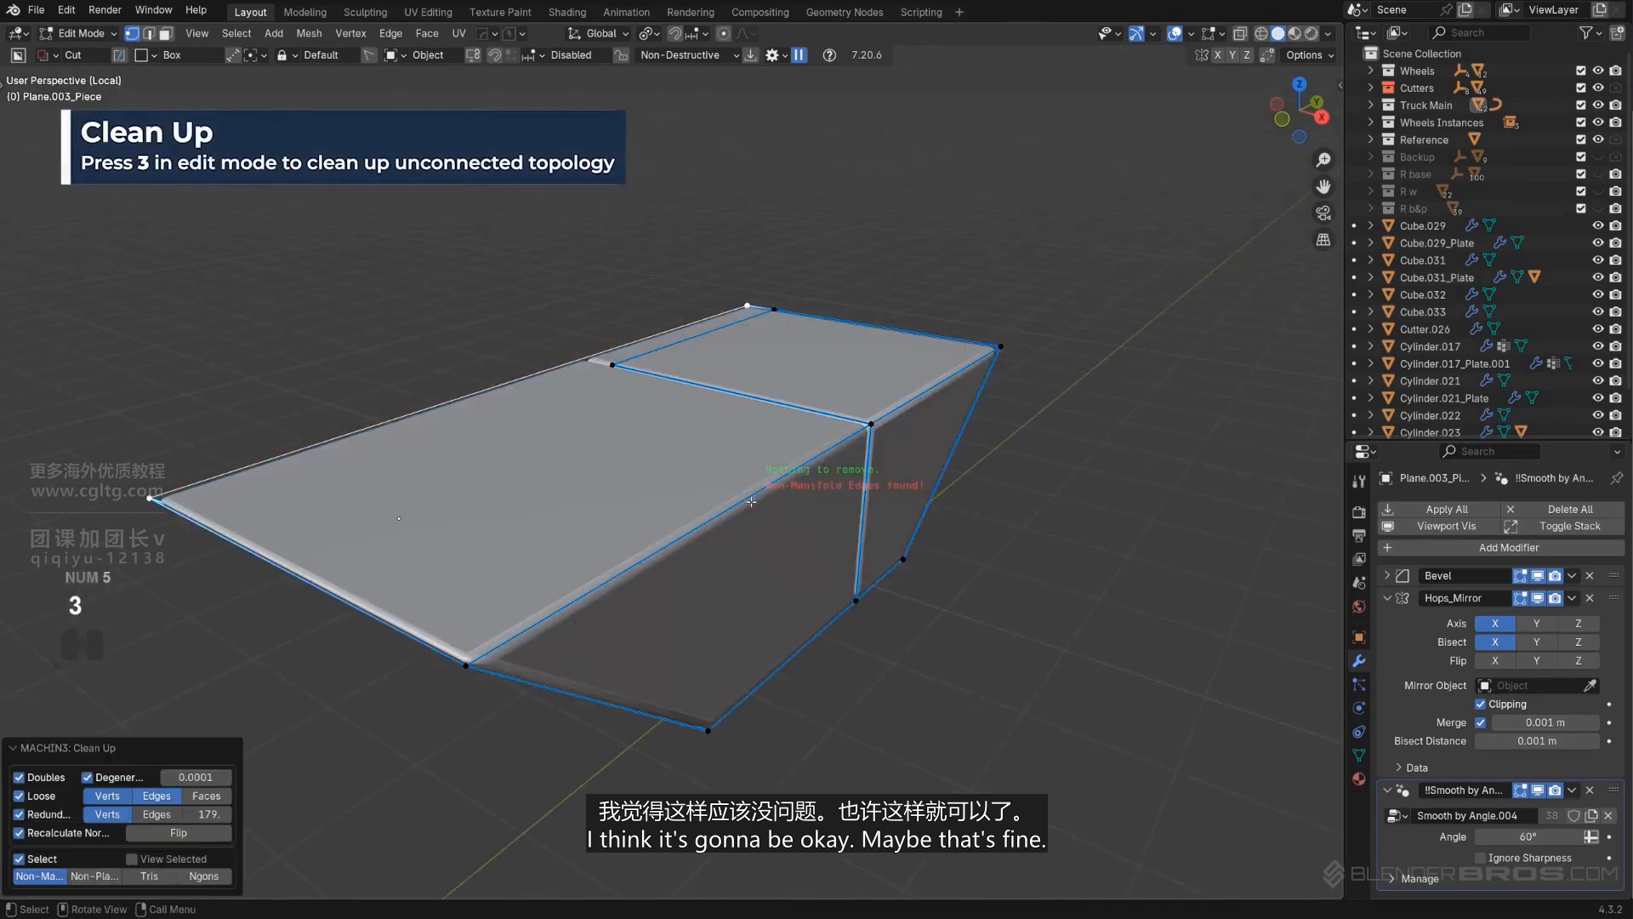
# Step: Smart Apply the isolated bracket piece's modifiers so only its bevel stays live, check the mesh, and leave the isolated view
pyautogui.moveTo(693, 563); pyautogui.dragTo(596, 704, button='middle')
pyautogui.press('Tab')
pyautogui.scroll(-2, 595, 704)
pyautogui.moveTo(742, 529); pyautogui.dragTo(609, 415, button='middle')
pyautogui.press('q')
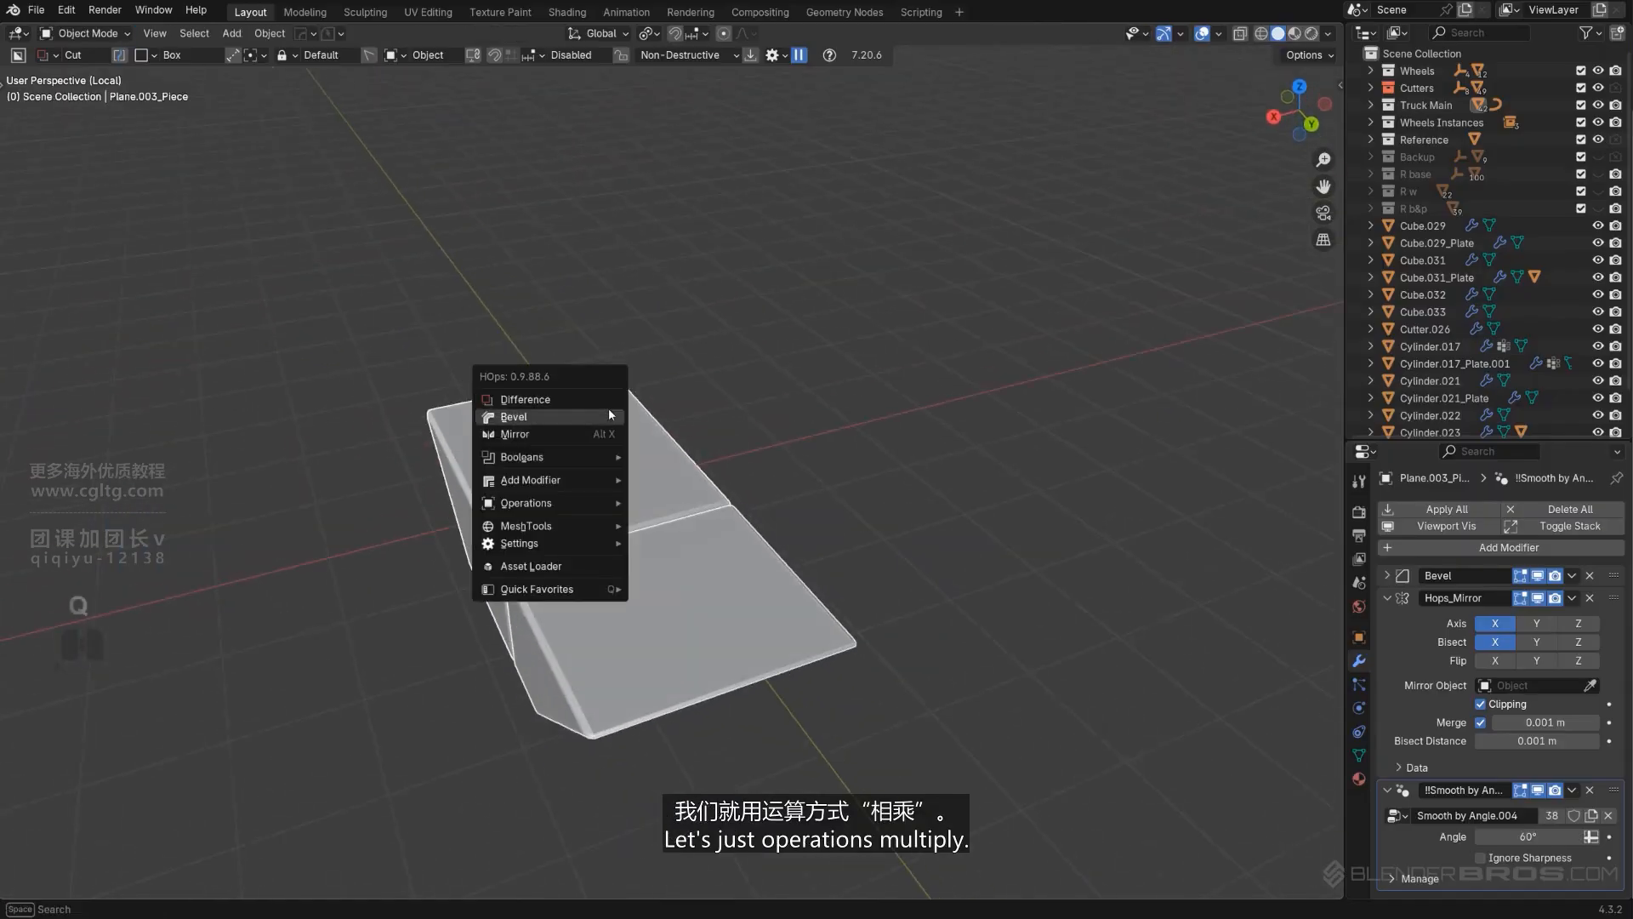
pyautogui.moveTo(597, 465)
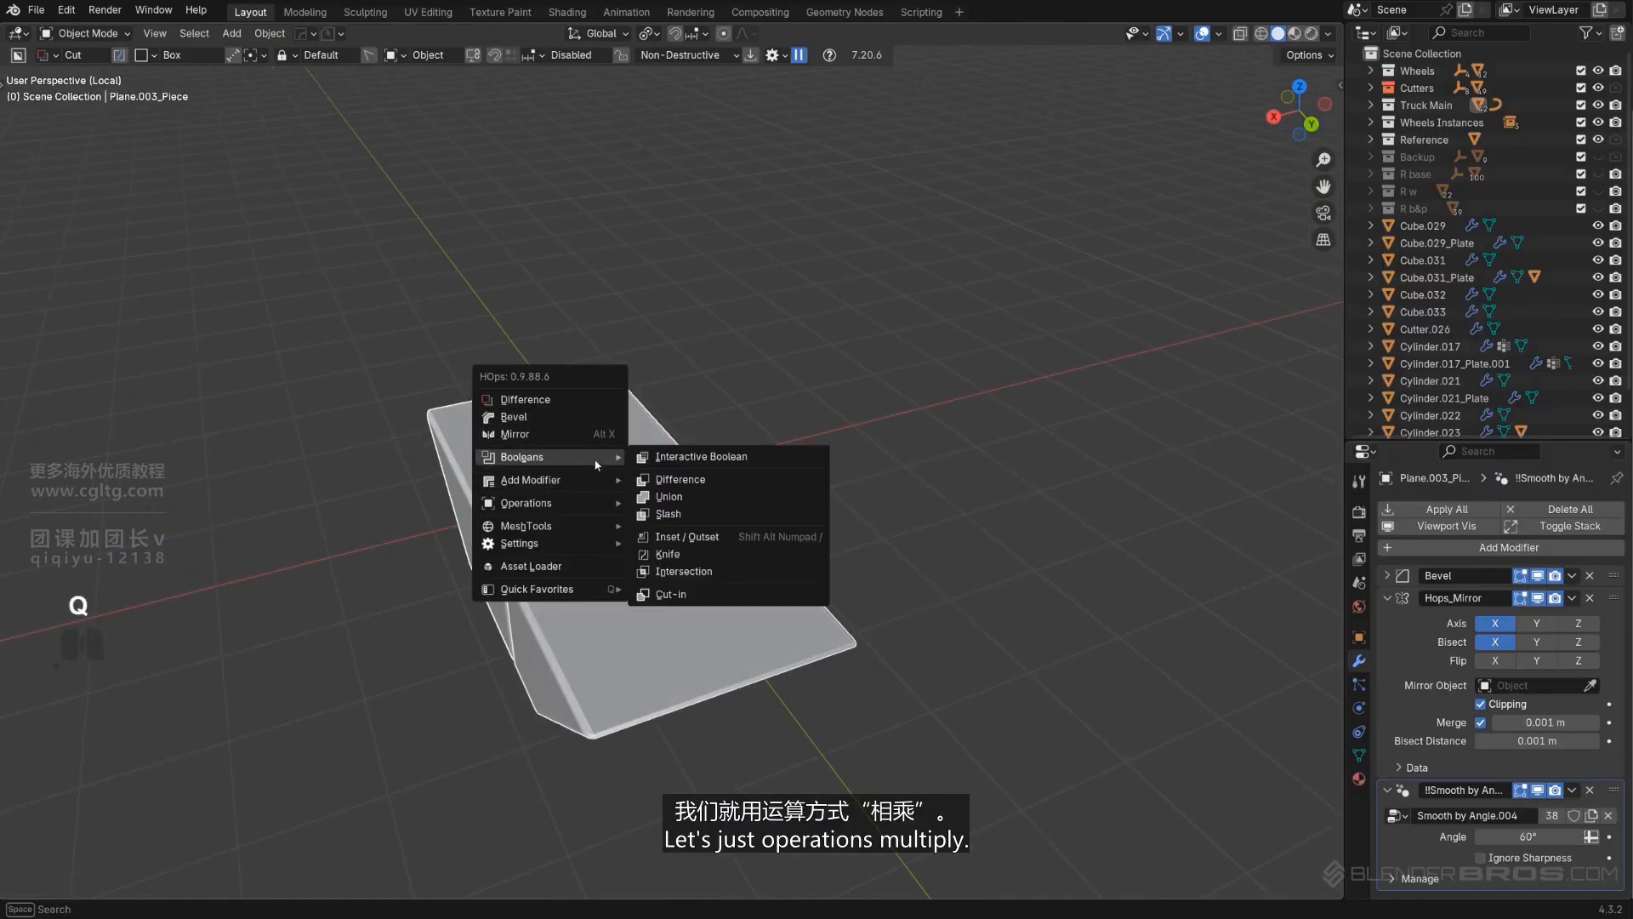
pyautogui.moveTo(598, 499)
pyautogui.click(696, 660)
pyautogui.press('Tab')
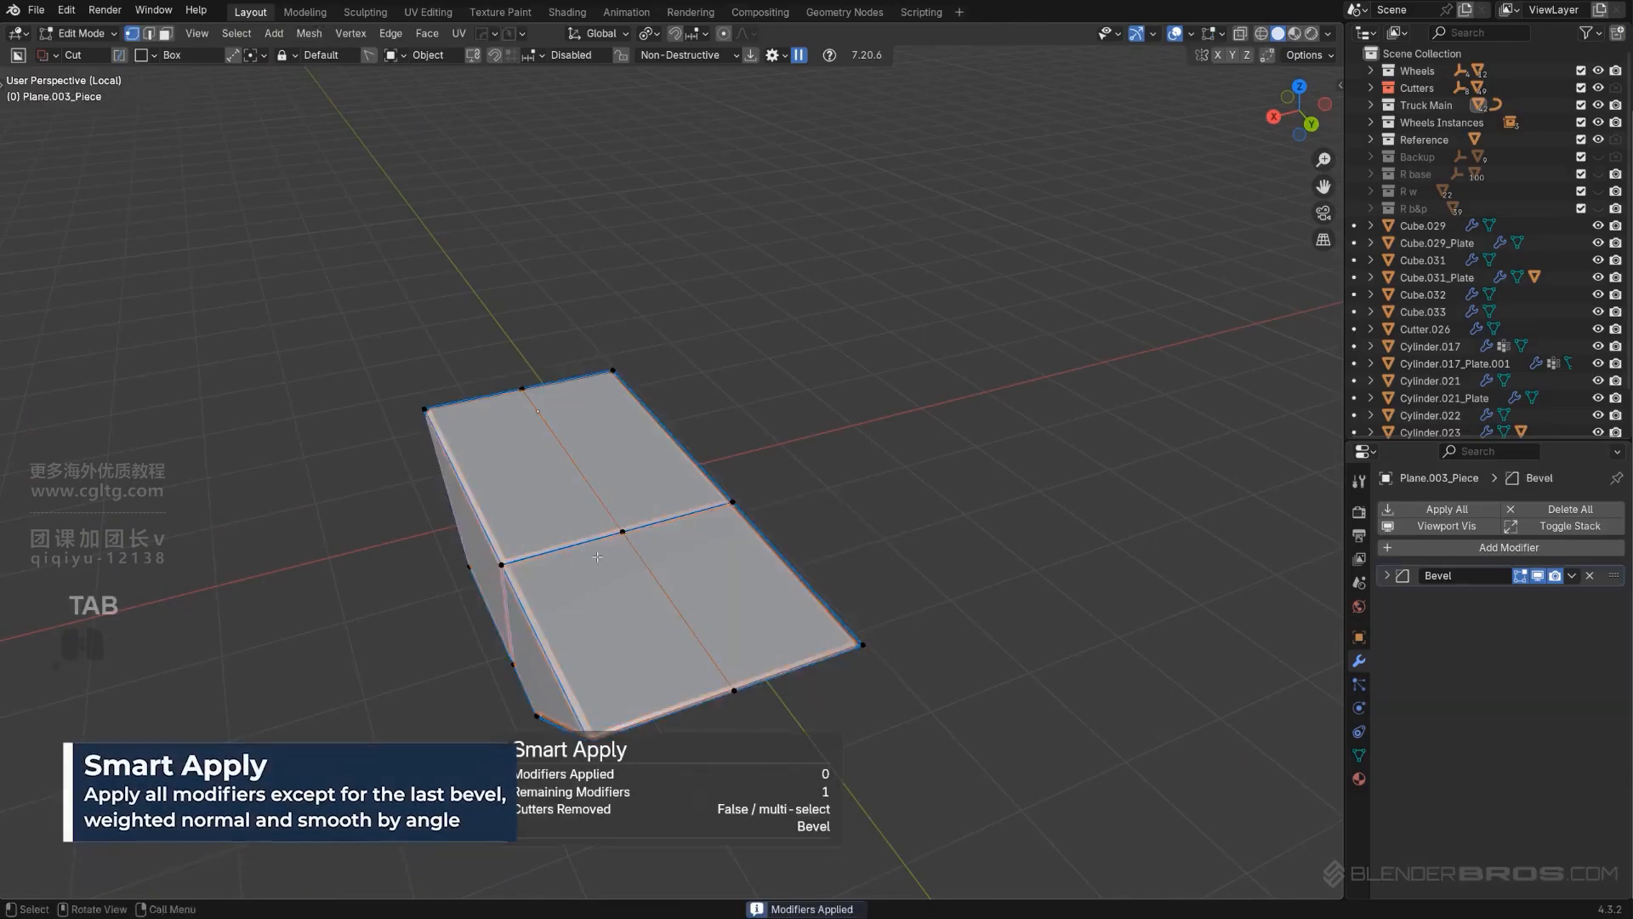
pyautogui.press('Tab')
pyautogui.press('/')
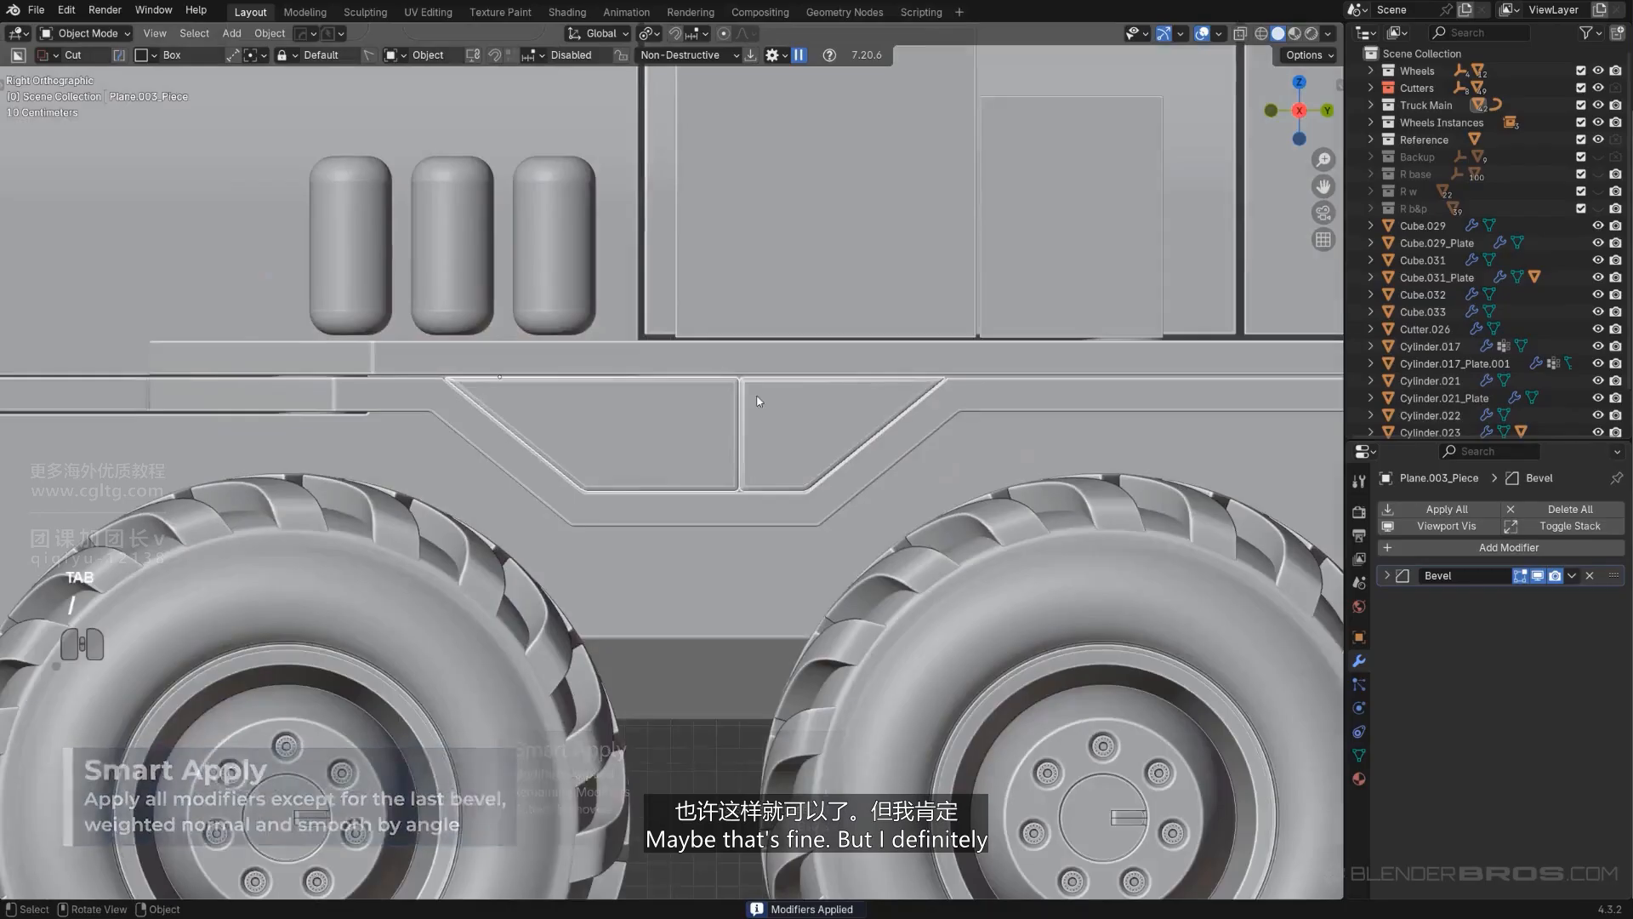
# Step: Move both side-bracket parts about 0.139 m inward along X, deeper into the bracket
pyautogui.press('KP_5')
pyautogui.moveTo(759, 401); pyautogui.dragTo(816, 438, button='middle')
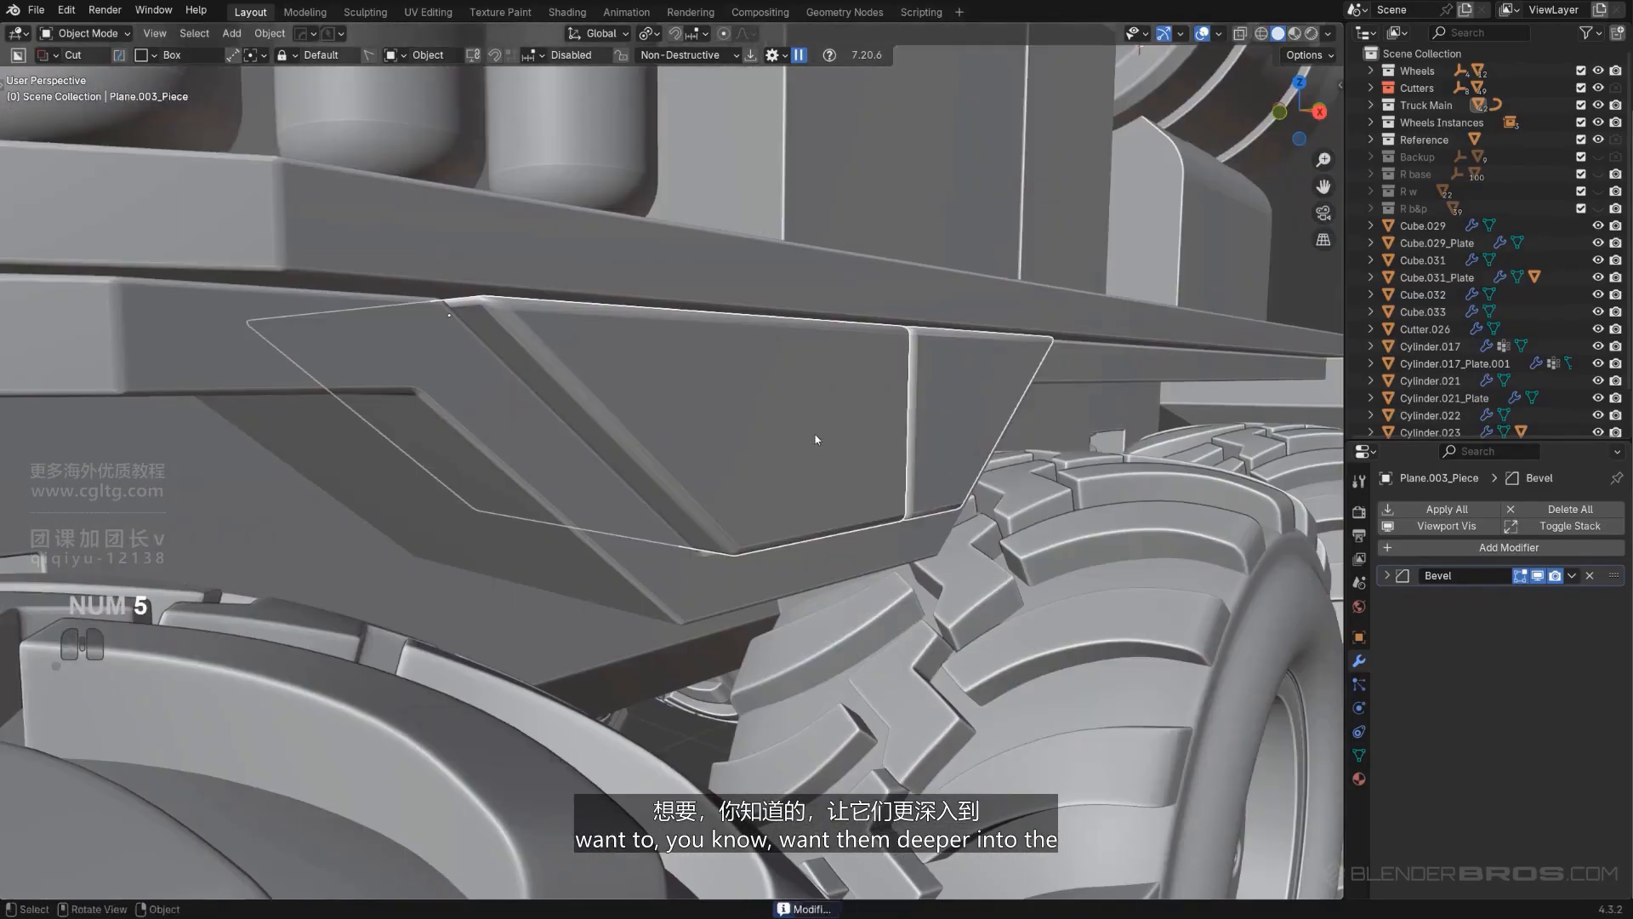
pyautogui.keyDown('shift'); pyautogui.click(925, 432); pyautogui.keyUp('shift')
pyautogui.moveTo(925, 431); pyautogui.dragTo(951, 462, button='middle')
pyautogui.press('x')
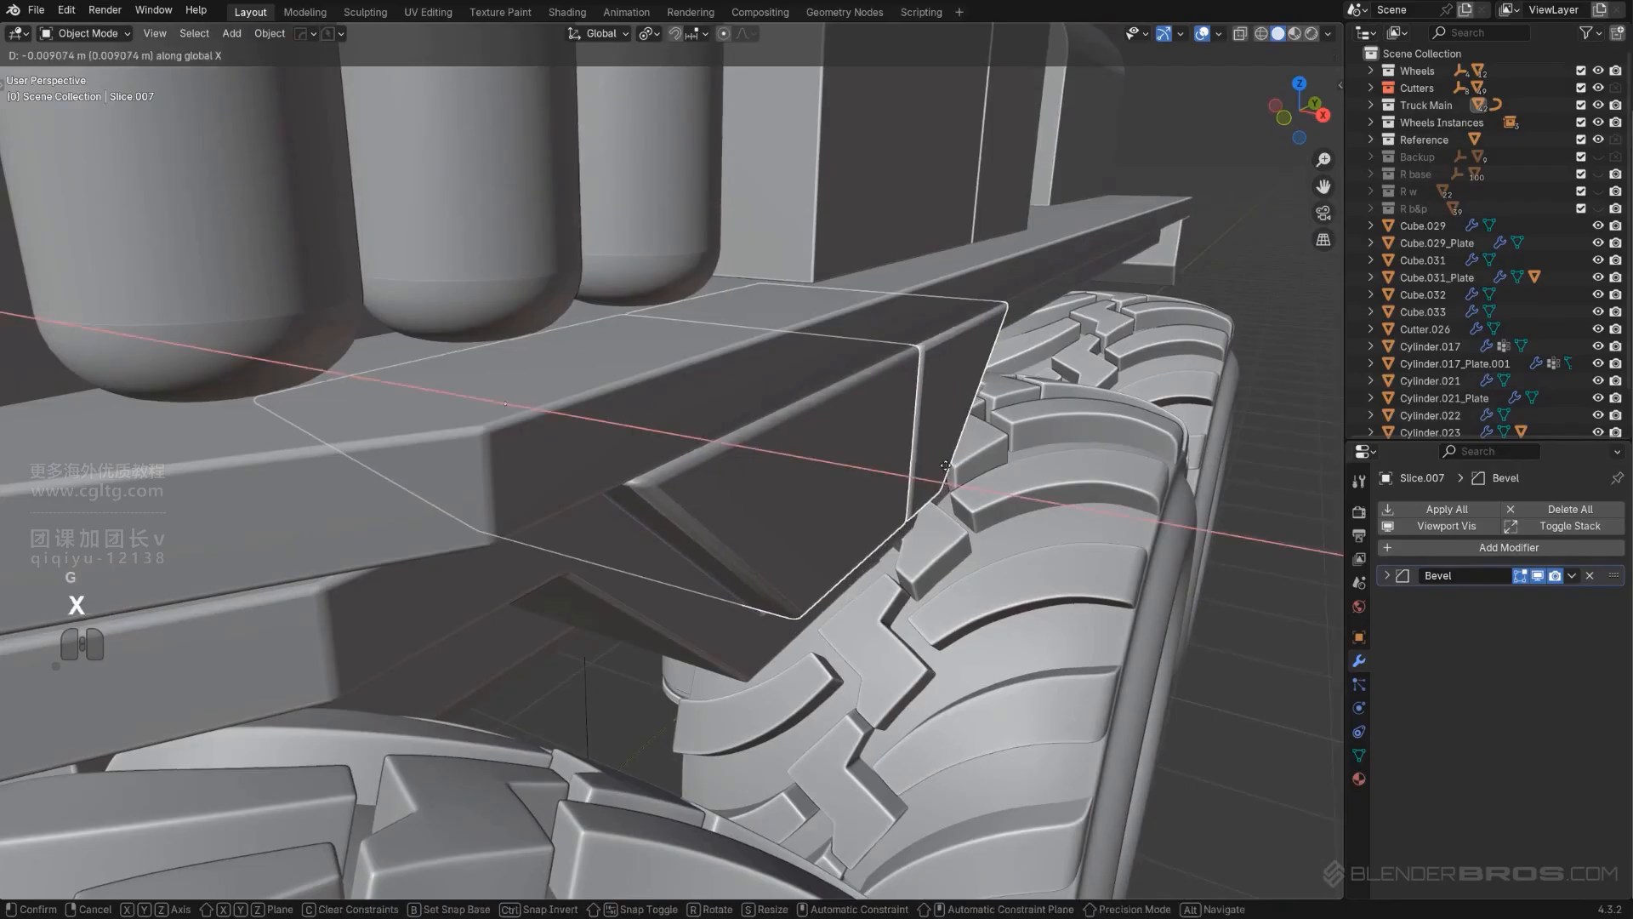
pyautogui.click(904, 447)
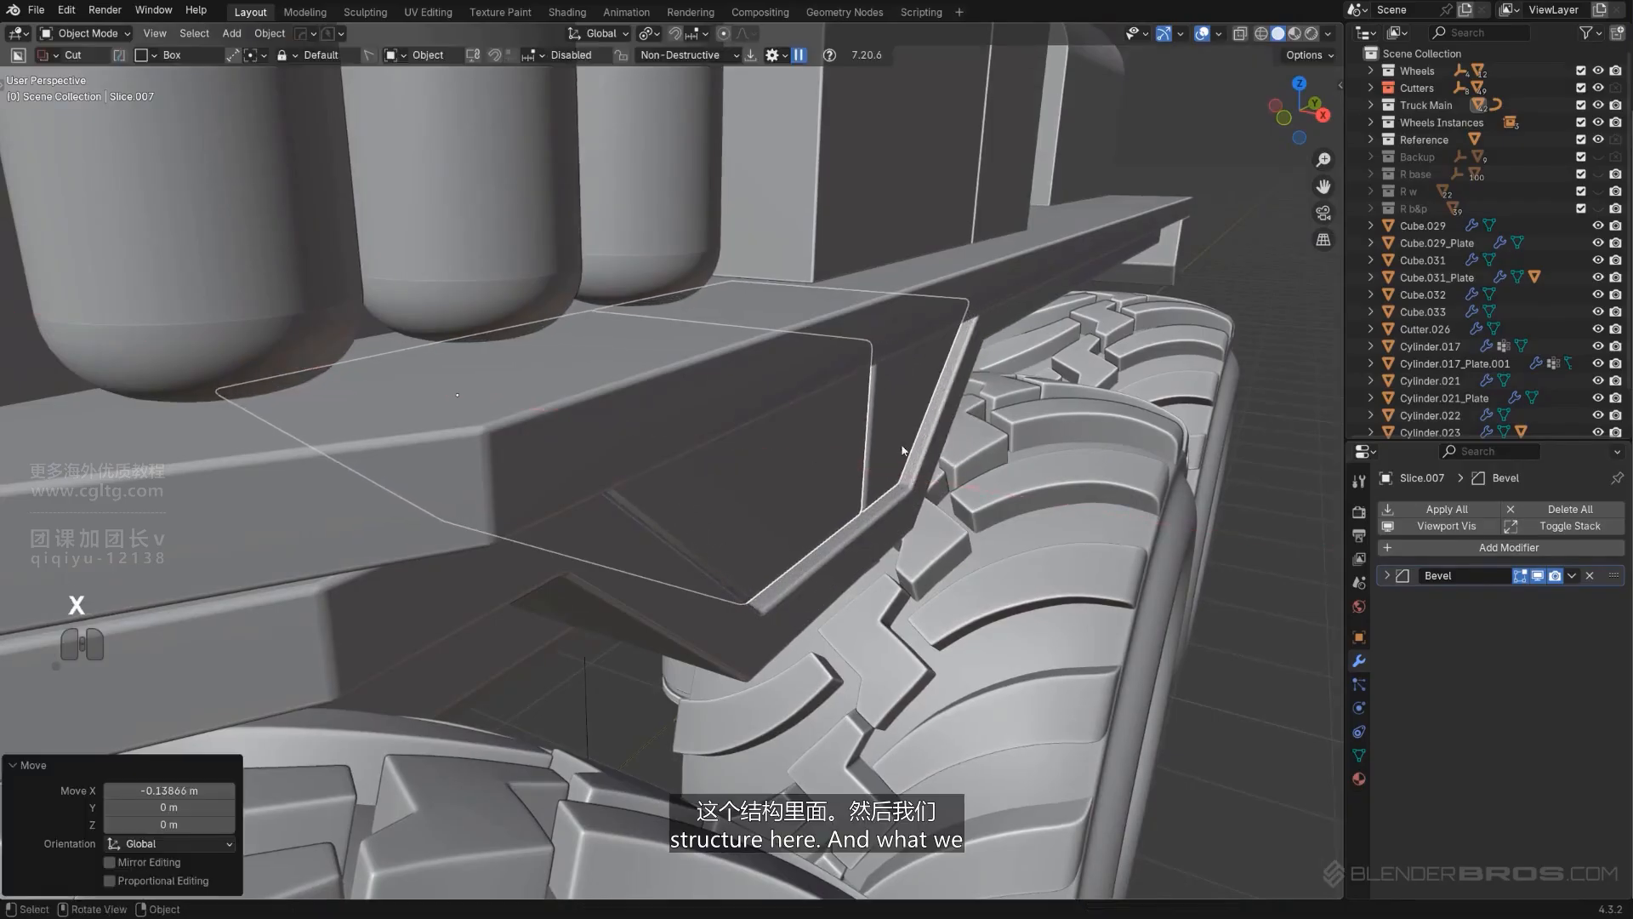
# Step: Round the lower front edge of both bracket parts with an 8-segment bevel and check it on the whole truck
pyautogui.moveTo(904, 447); pyautogui.dragTo(827, 523, button='middle')
pyautogui.press('Tab')
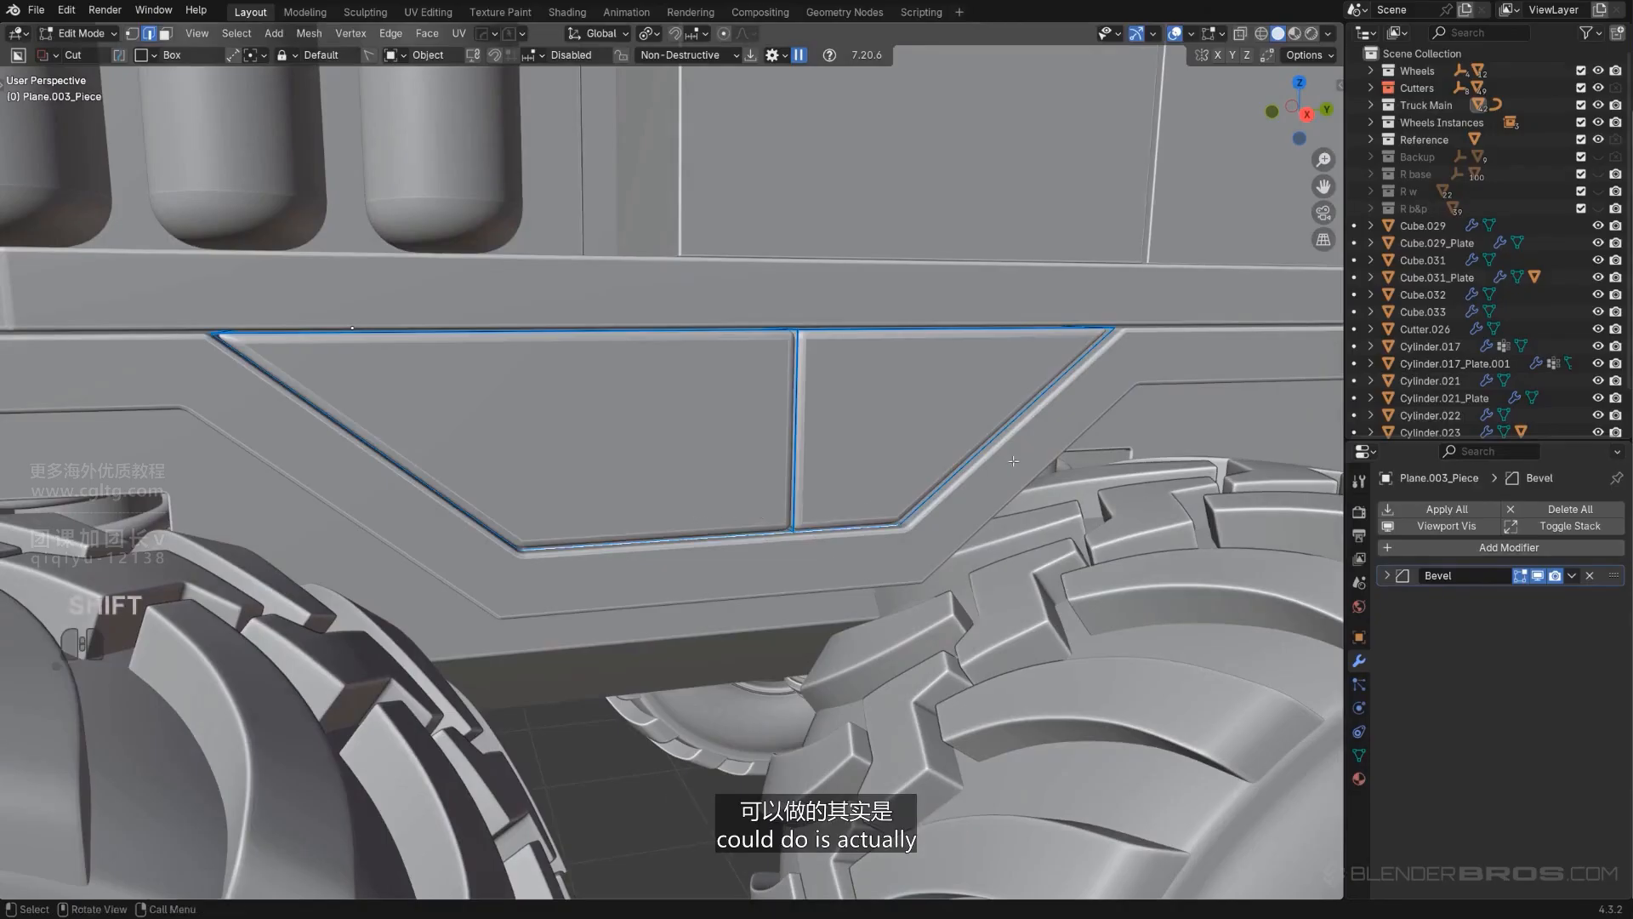
pyautogui.hotkey('ctrl', 'b')
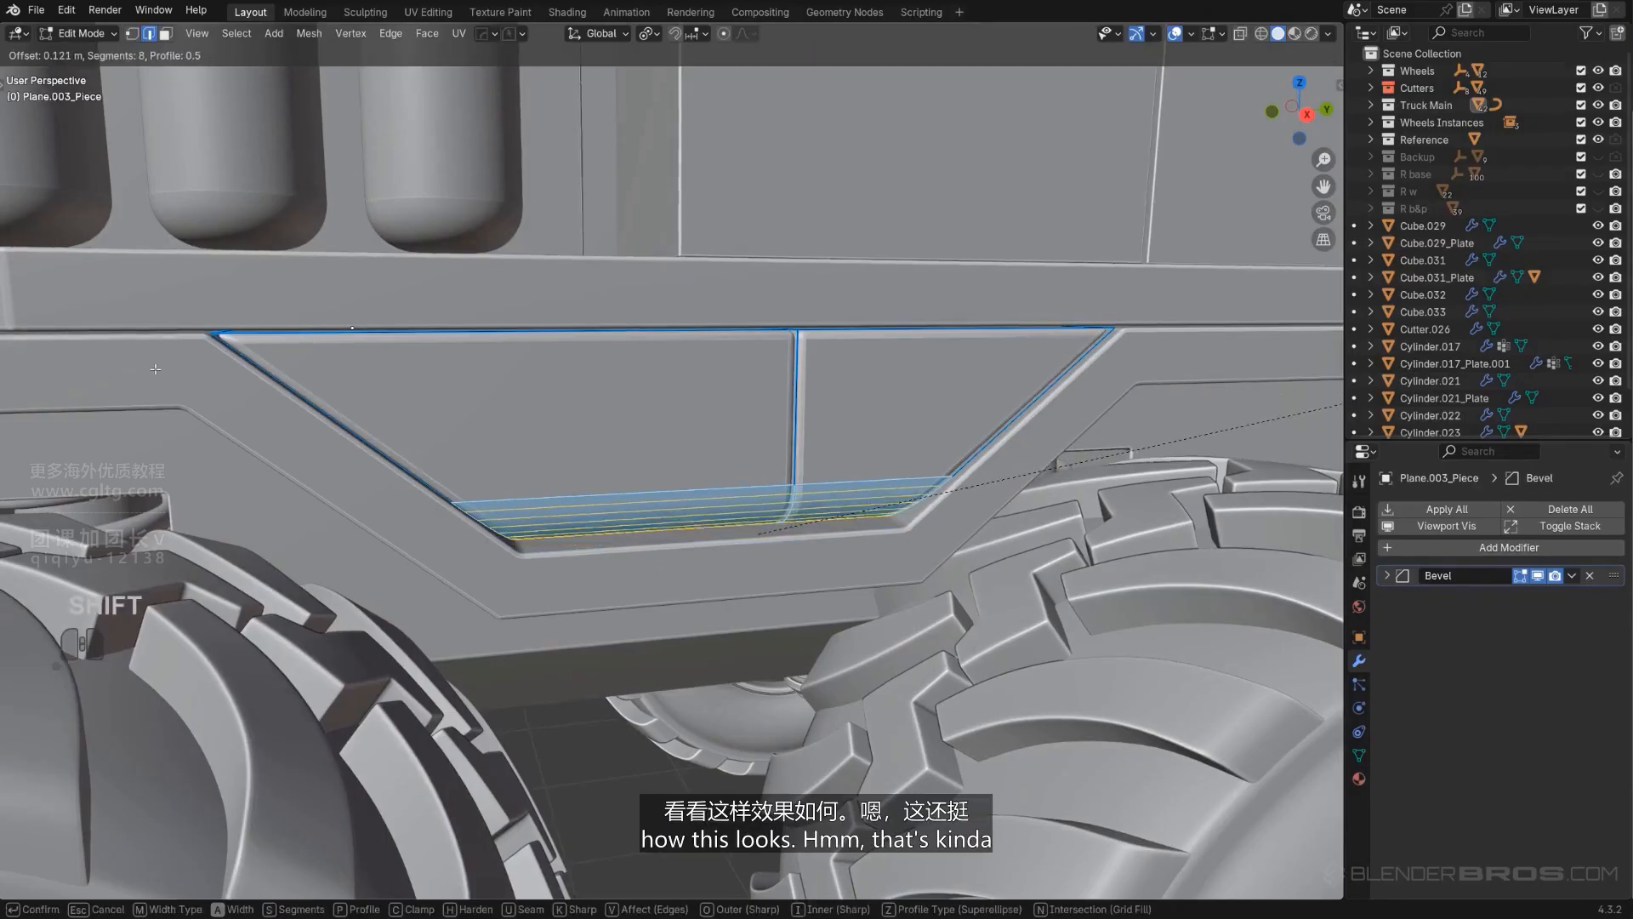
pyautogui.click(158, 370)
pyautogui.press('Tab')
pyautogui.scroll(-5, 727, 307)
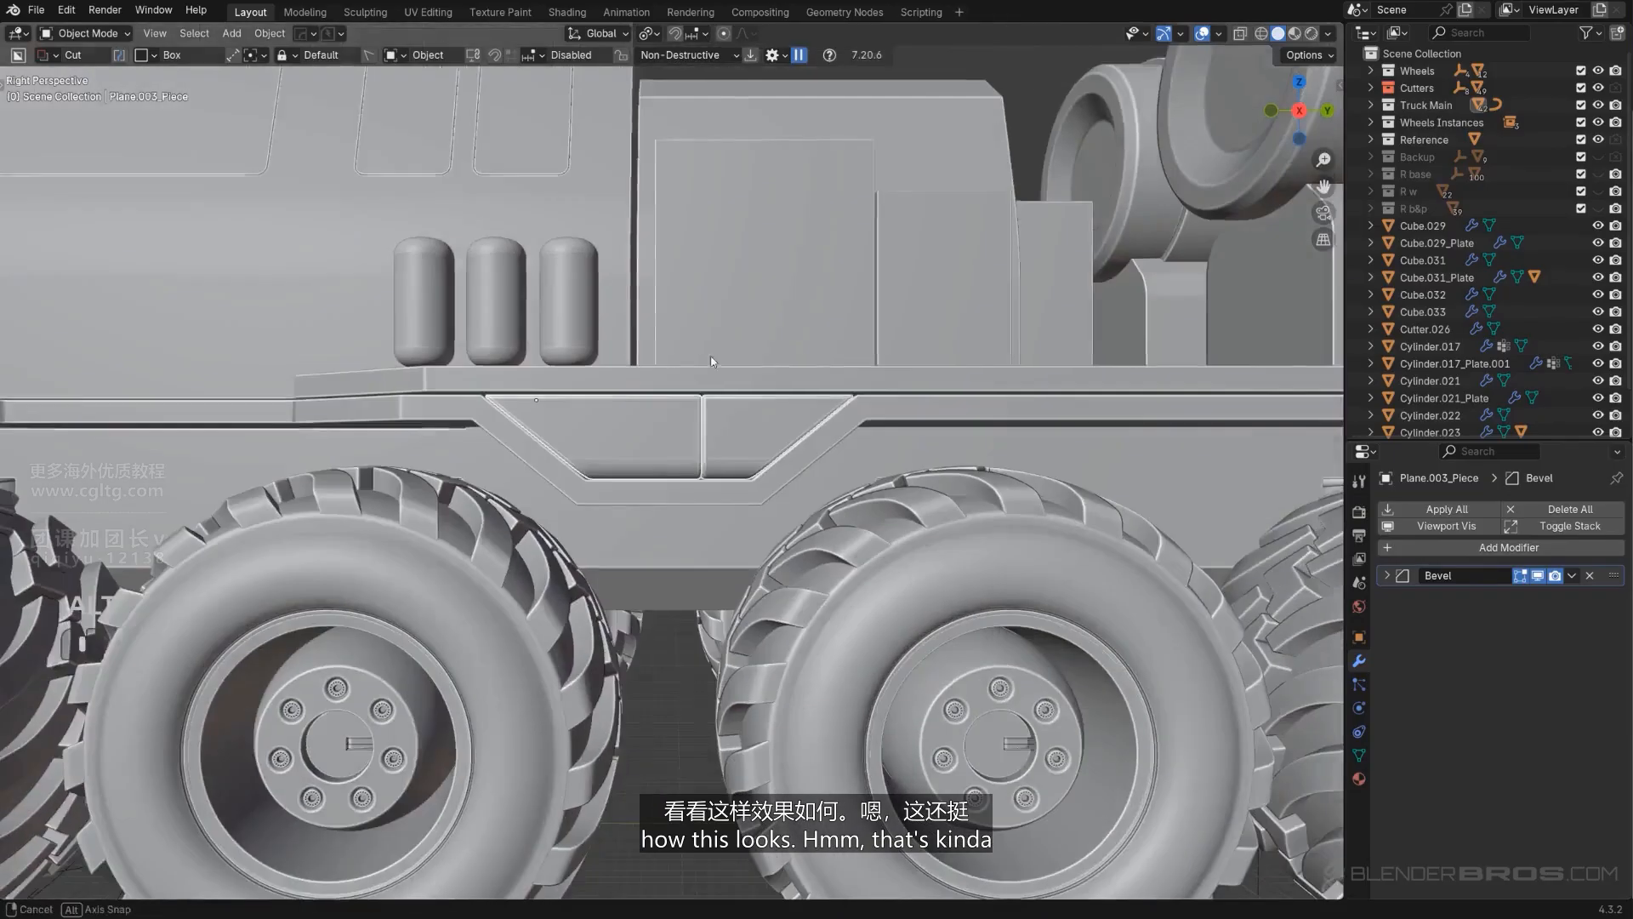
pyautogui.keyDown('alt'); pyautogui.moveTo(728, 308); pyautogui.dragTo(662, 395, button='middle'); pyautogui.keyUp('alt')
pyautogui.press('KP_3')
pyautogui.press('KP_5')
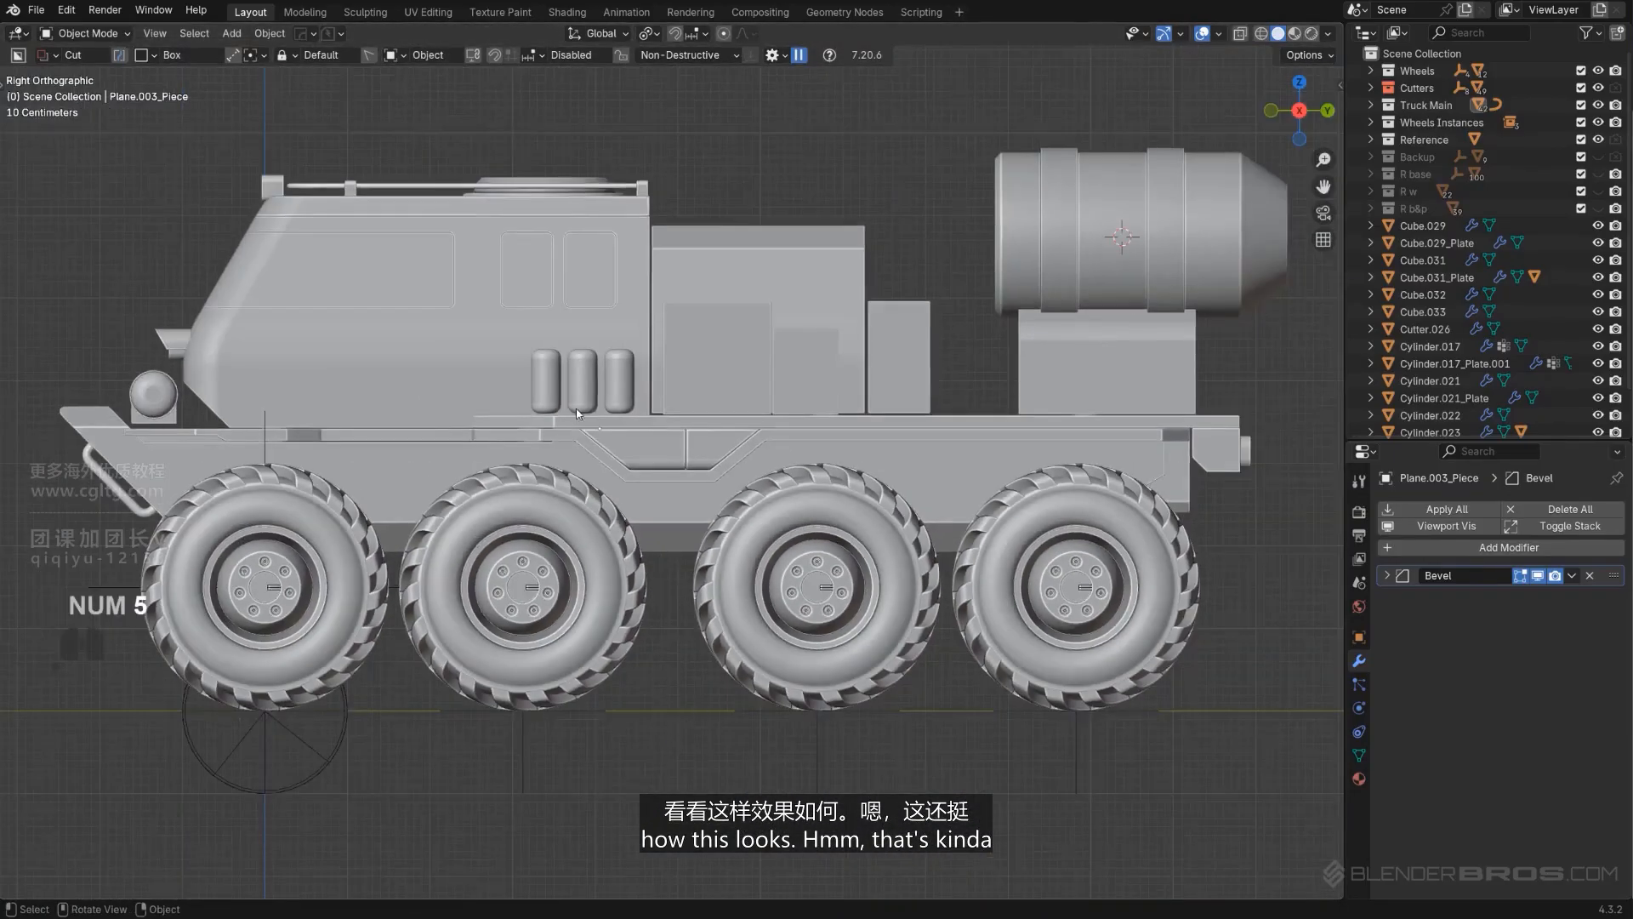
pyautogui.moveTo(646, 745); pyautogui.dragTo(686, 401, button='middle')
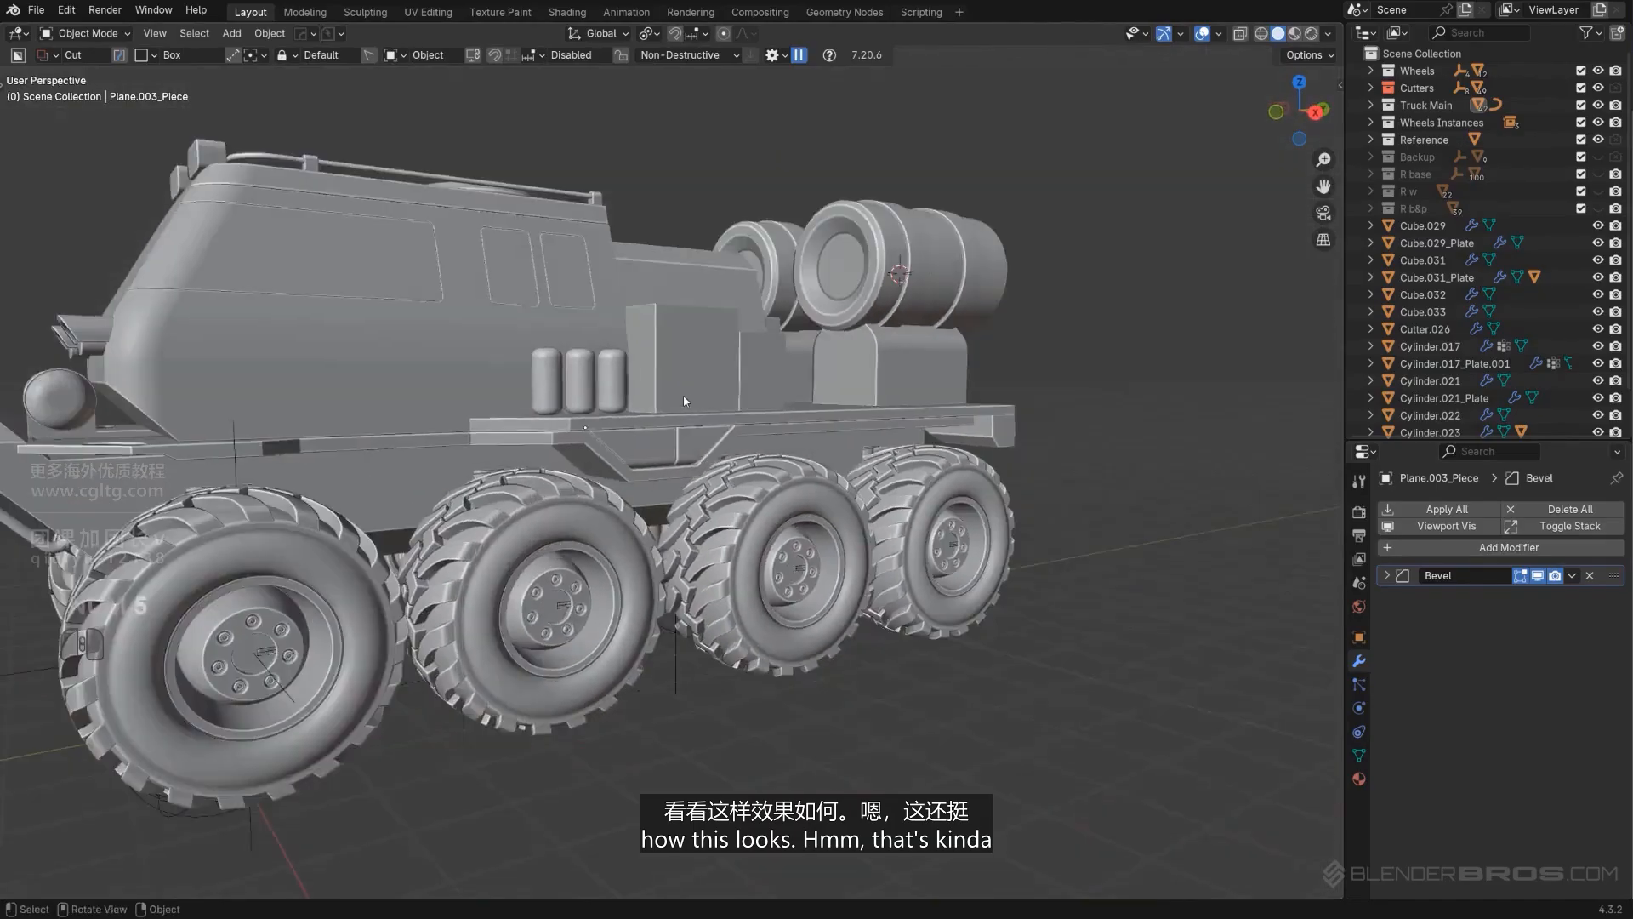
# Step: Bevel the upper front edge of both bracket parts in Edit Mode to match their rounded lower edge
pyautogui.scroll(6, 686, 401)
pyautogui.press('Tab')
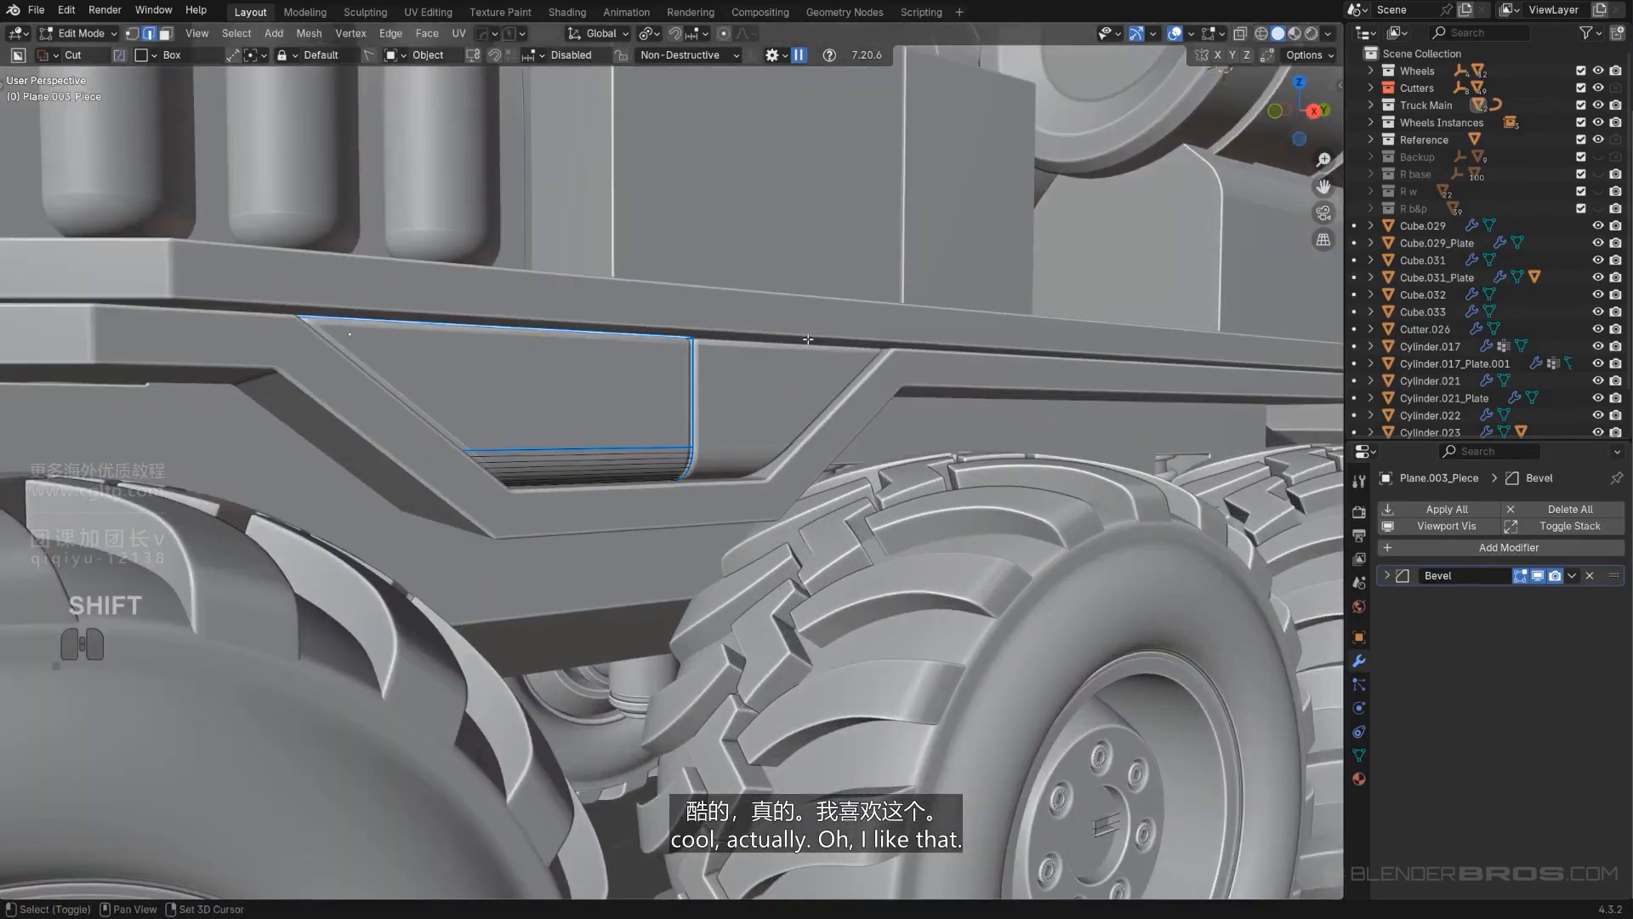
pyautogui.click(742, 337)
pyautogui.keyDown('shift'); pyautogui.click(755, 372); pyautogui.keyUp('shift')
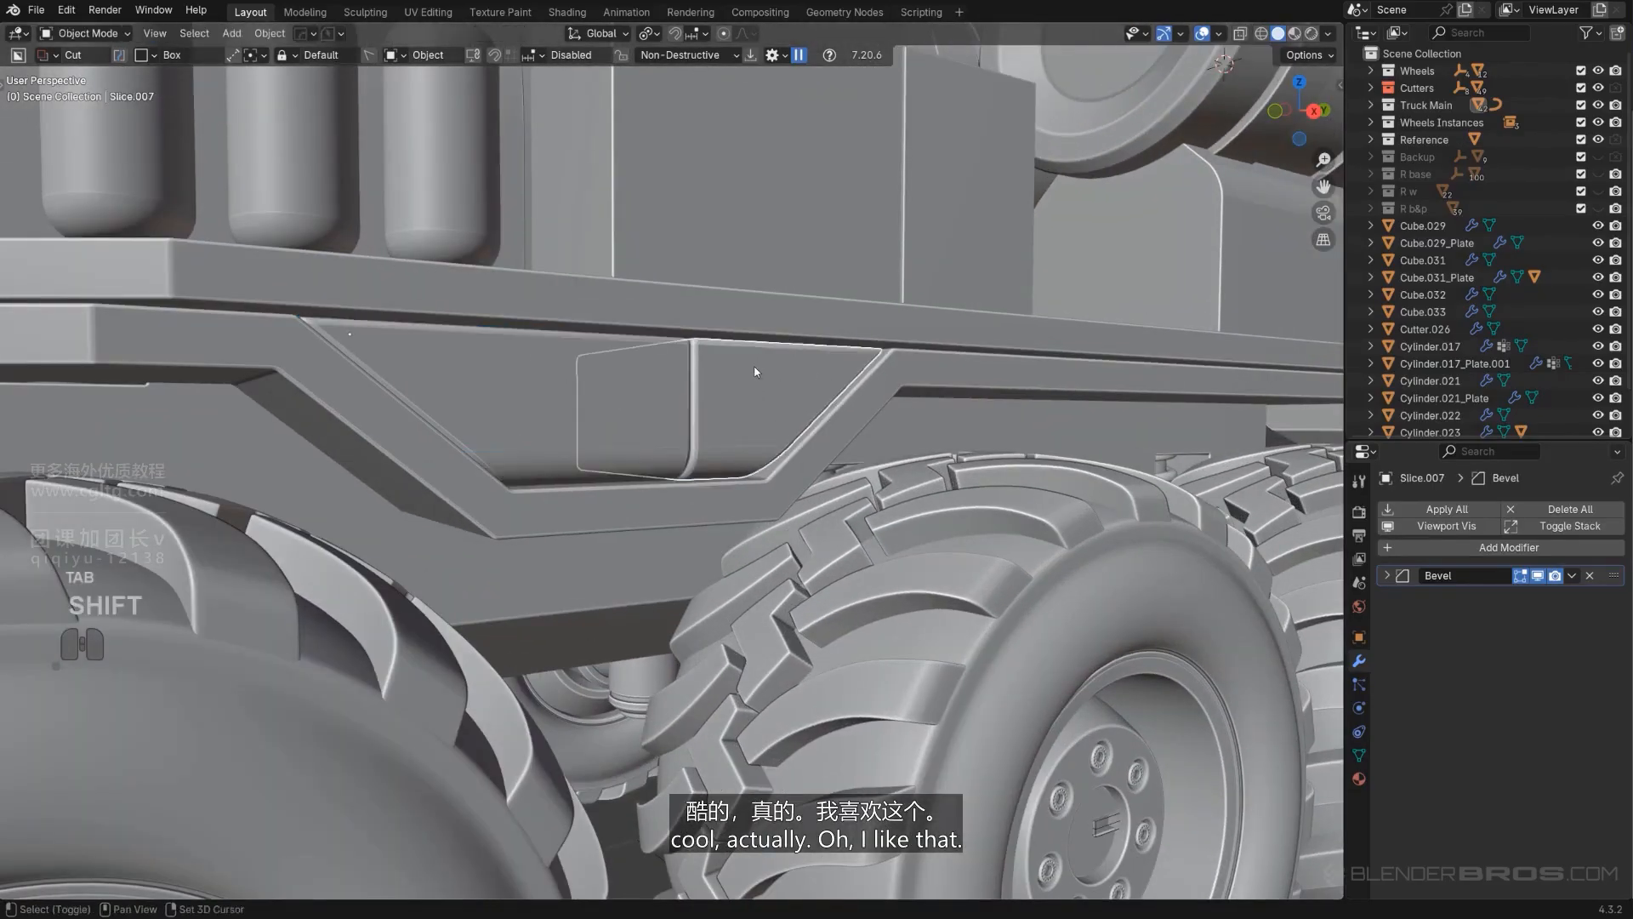
pyautogui.click(719, 305)
pyautogui.keyDown('shift'); pyautogui.click(669, 380); pyautogui.keyUp('shift')
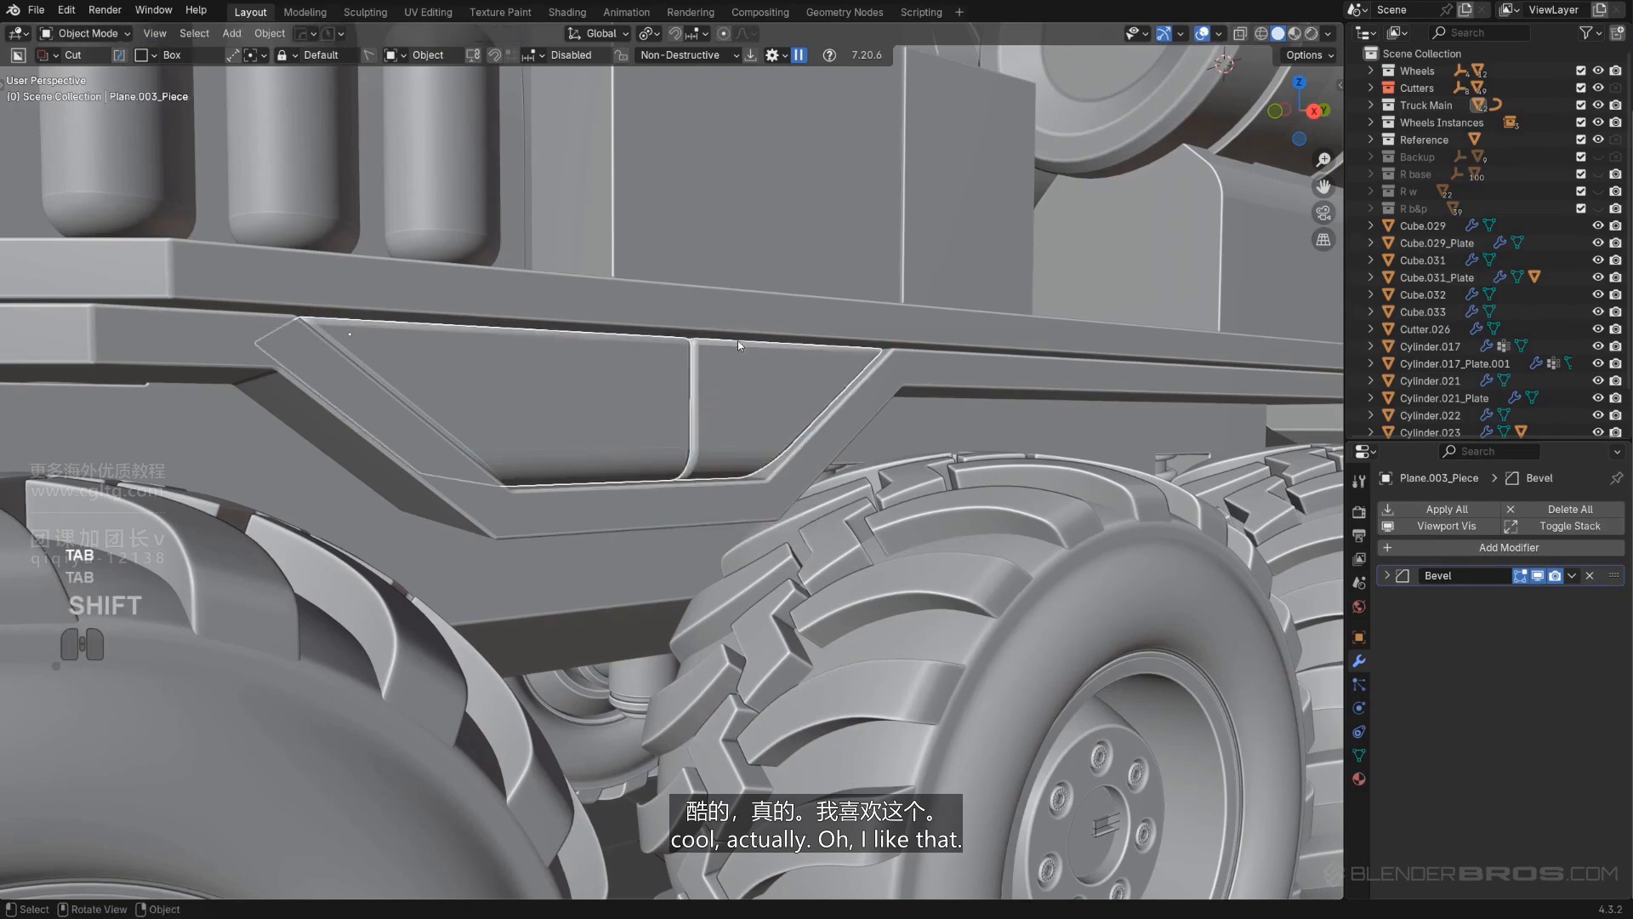
pyautogui.press('Tab')
pyautogui.hotkey('ctrl', 'b')
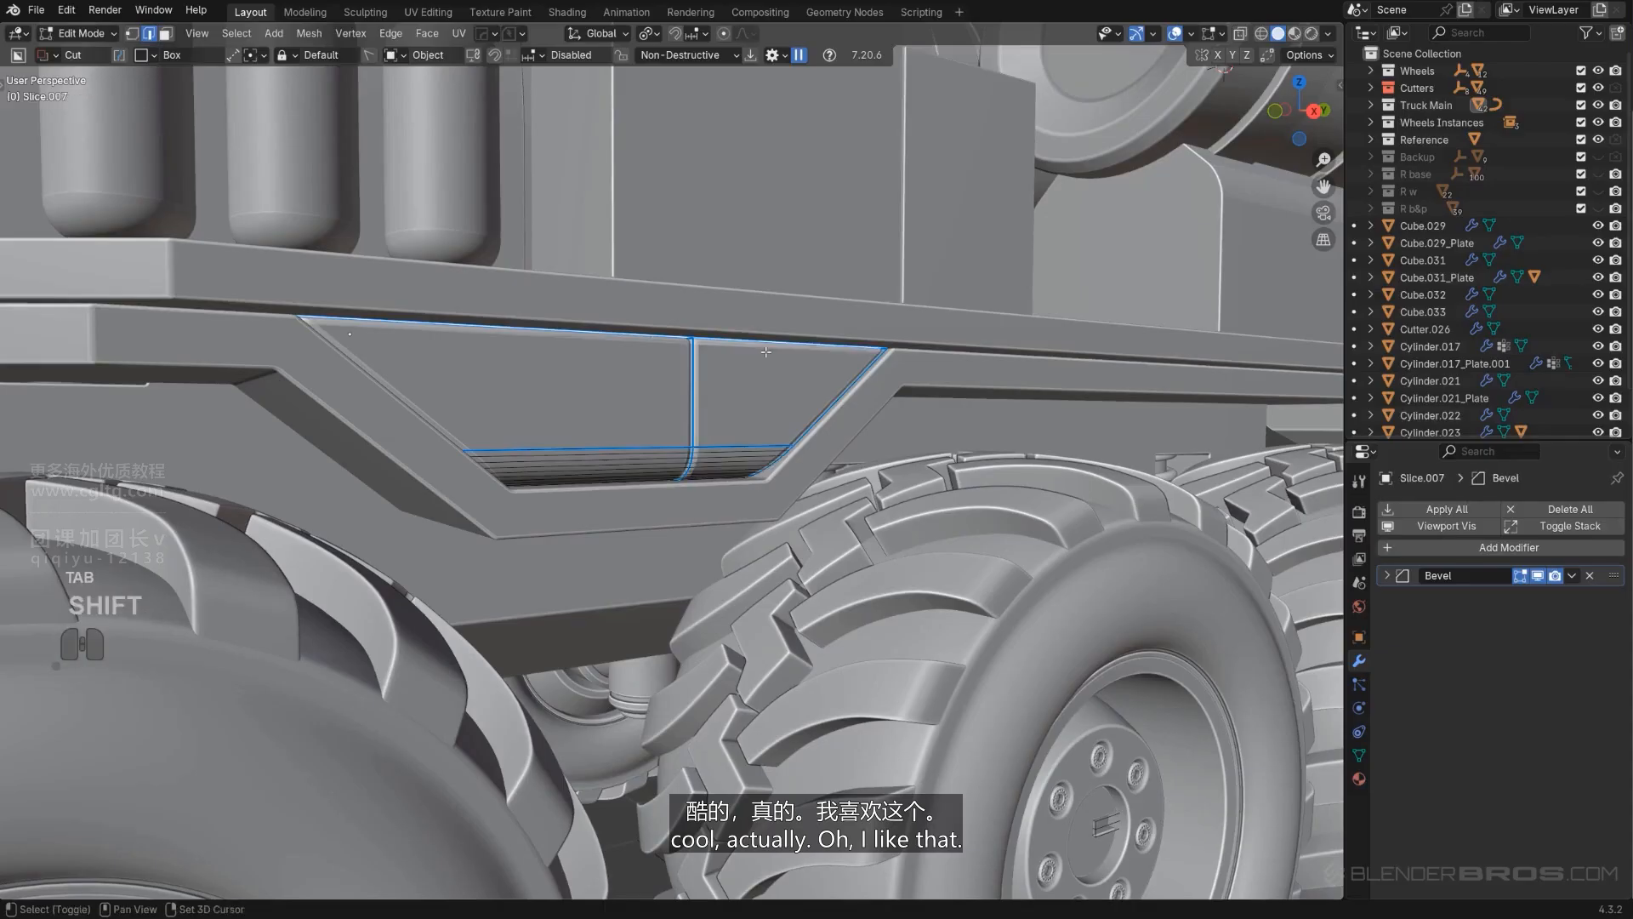
pyautogui.hotkey('ctrl', 'b')
pyautogui.click(946, 439)
pyautogui.press('Tab')
# Step: Examine the rounded bracket parts on the whole truck and inspect their shading and sharp edges close up in side view
pyautogui.scroll(-6, 932, 336)
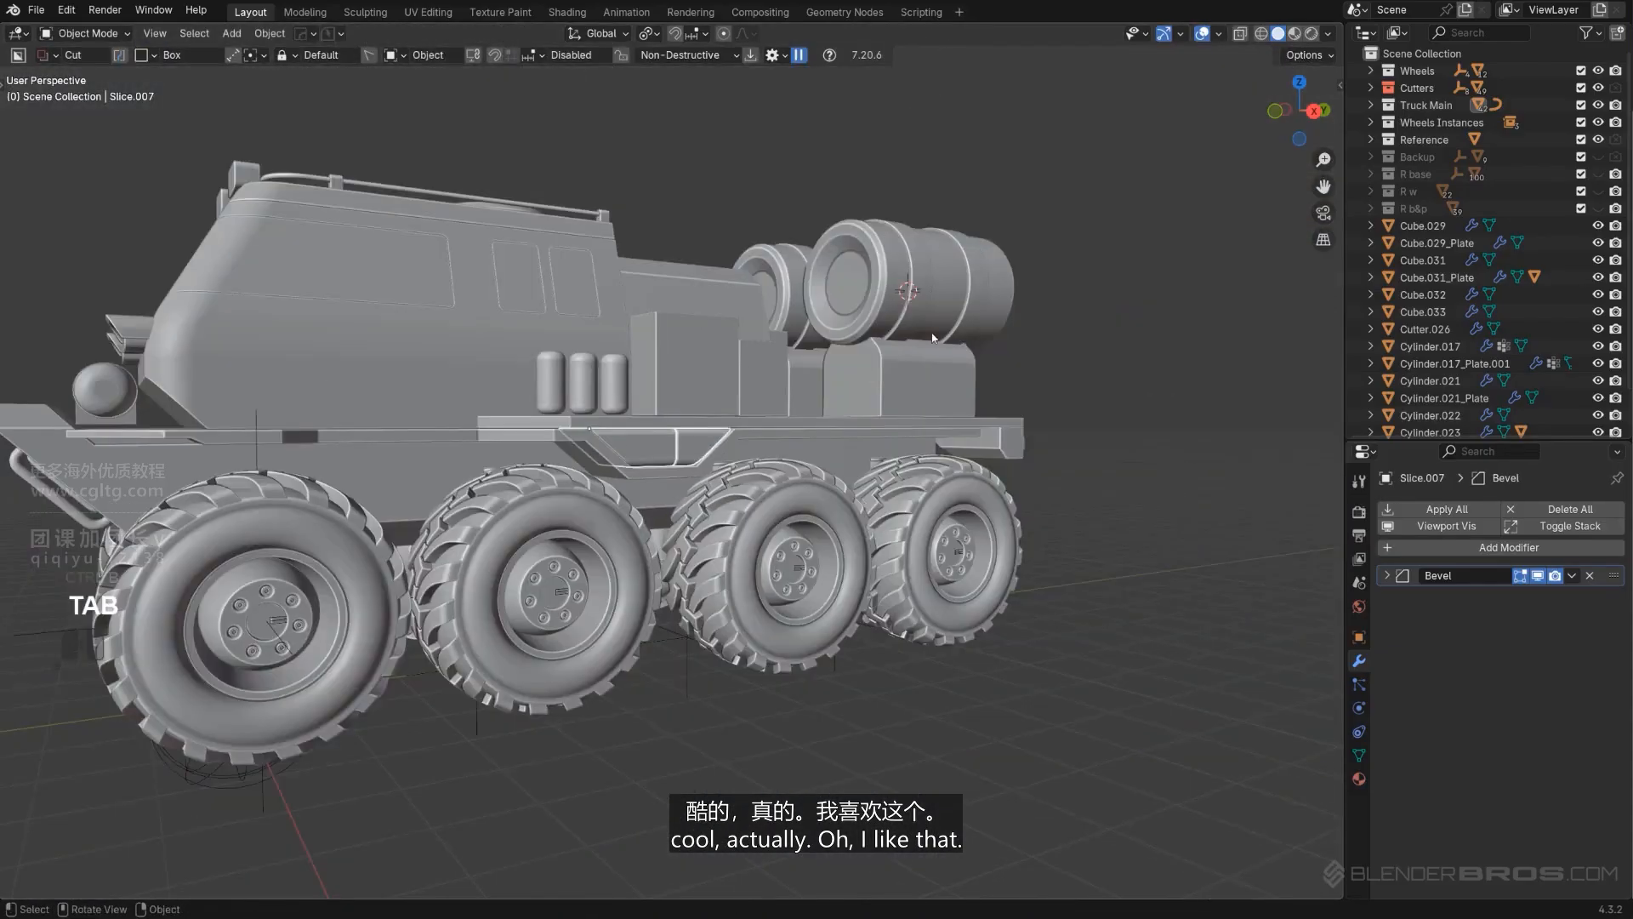
pyautogui.scroll(-3, 1062, 342)
pyautogui.moveTo(982, 357)
pyautogui.mouseDown(button='middle')
pyautogui.moveTo(851, 374)
pyautogui.moveTo(983, 376)
pyautogui.mouseUp(button='middle')
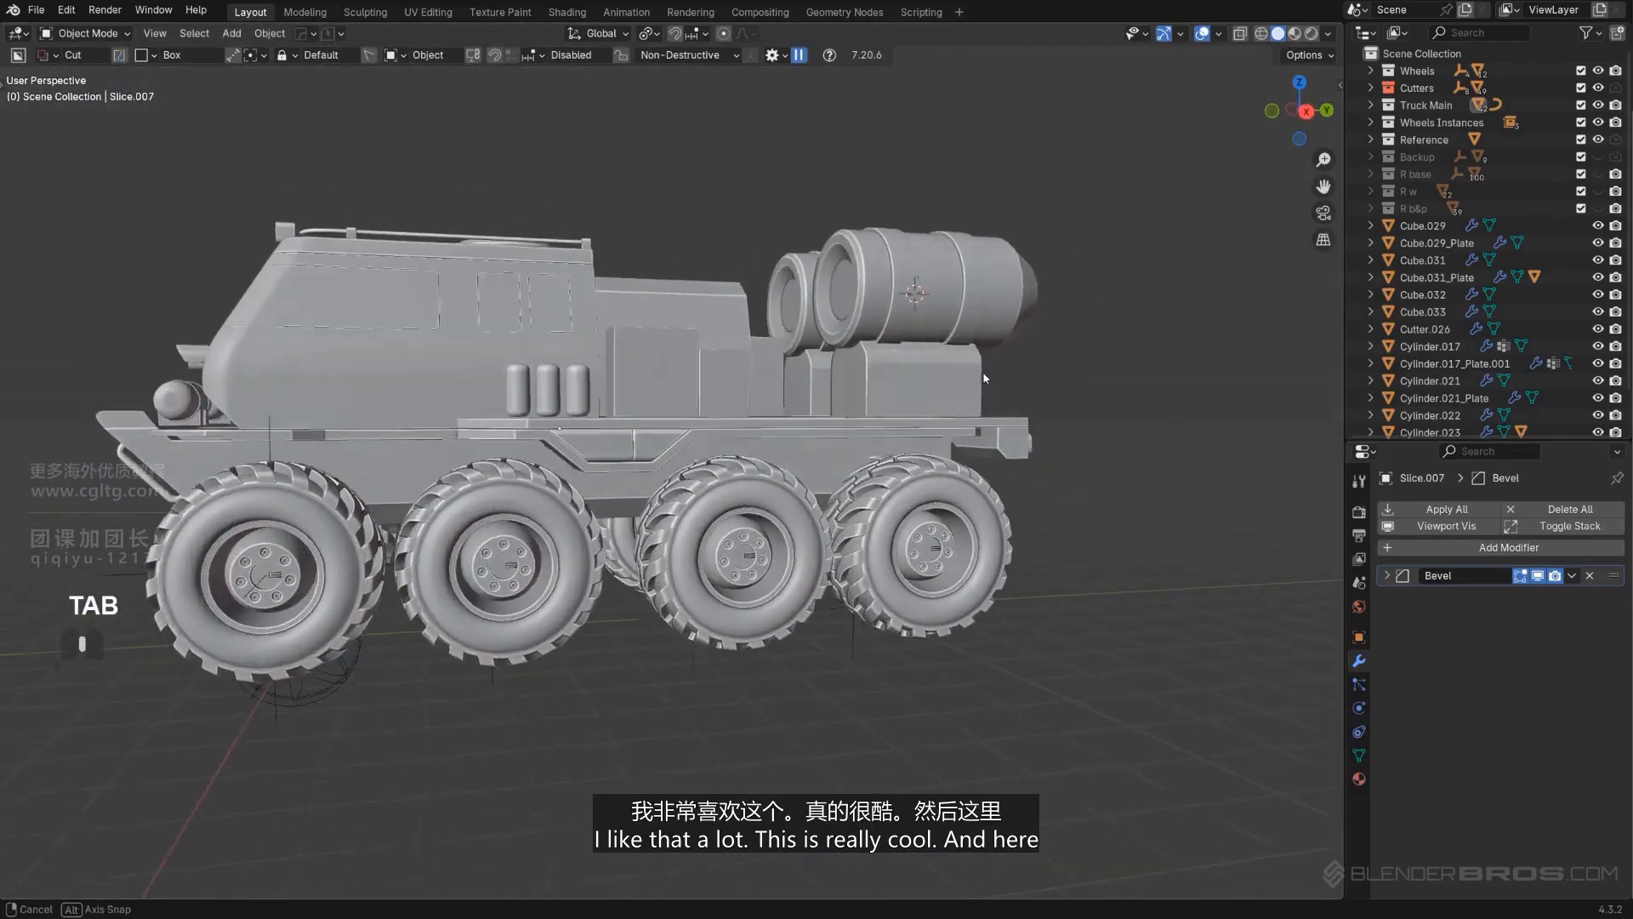
pyautogui.scroll(4, 689, 440)
pyautogui.scroll(4, 689, 442)
pyautogui.moveTo(689, 443); pyautogui.dragTo(664, 521, button='middle')
pyautogui.press('KP_5')
pyautogui.scroll(3, 528, 423)
pyautogui.scroll(2, 663, 521)
pyautogui.scroll(2, 664, 520)
pyautogui.scroll(2, 647, 541)
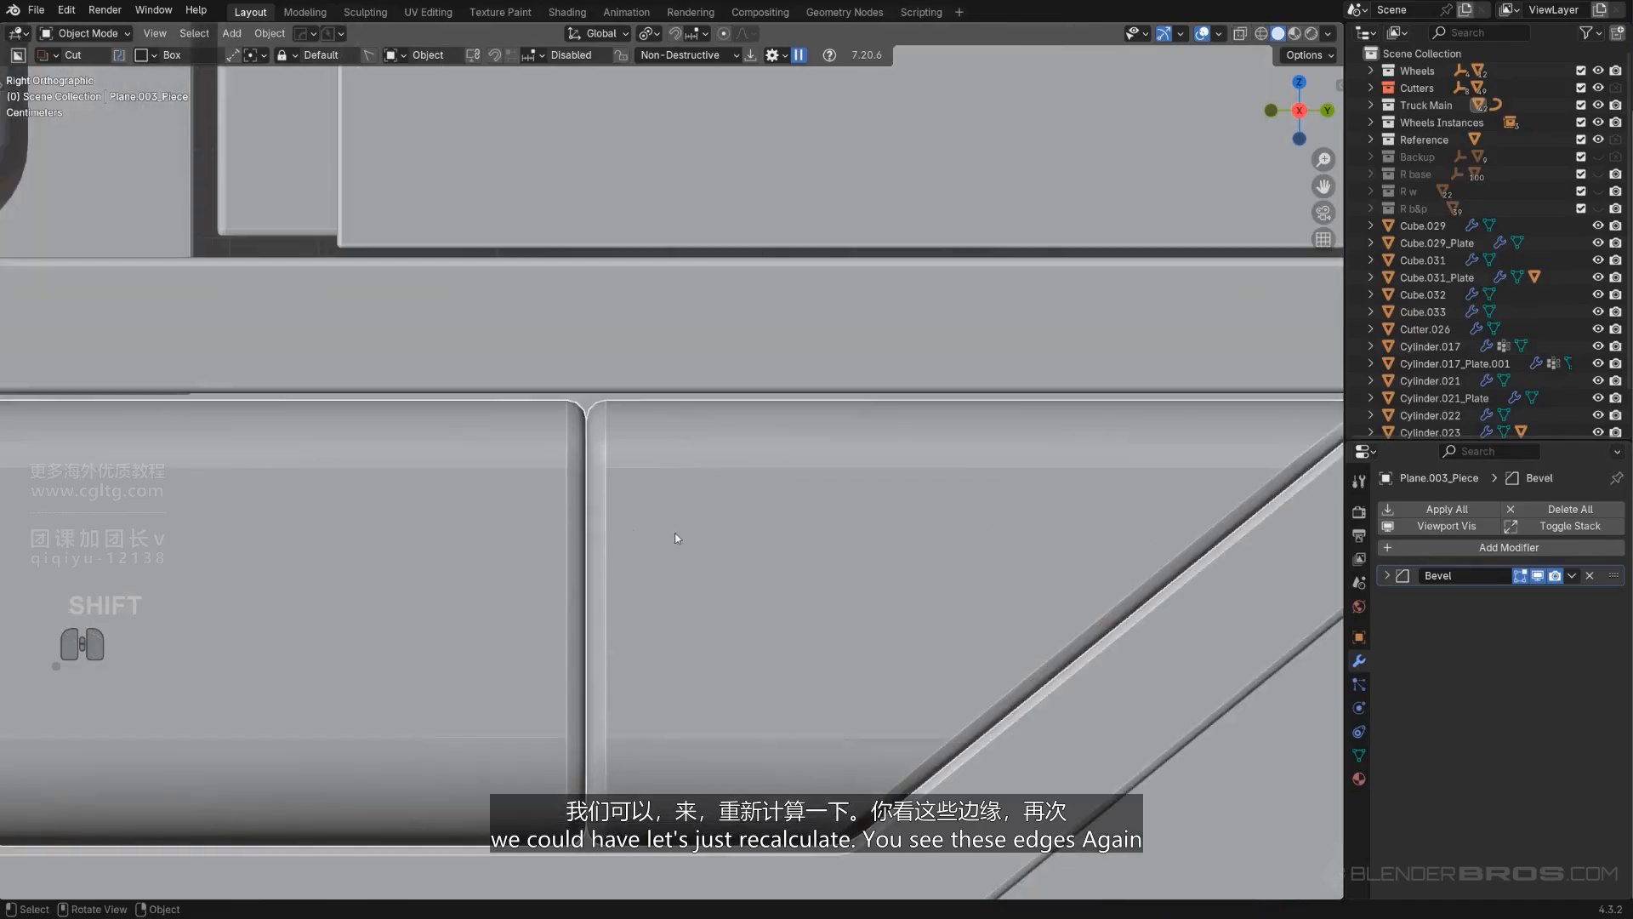
pyautogui.press('q')
pyautogui.press('Escape')
pyautogui.keyDown('shift'); pyautogui.moveTo(743, 503); pyautogui.dragTo(885, 396, button='middle'); pyautogui.keyUp('shift')
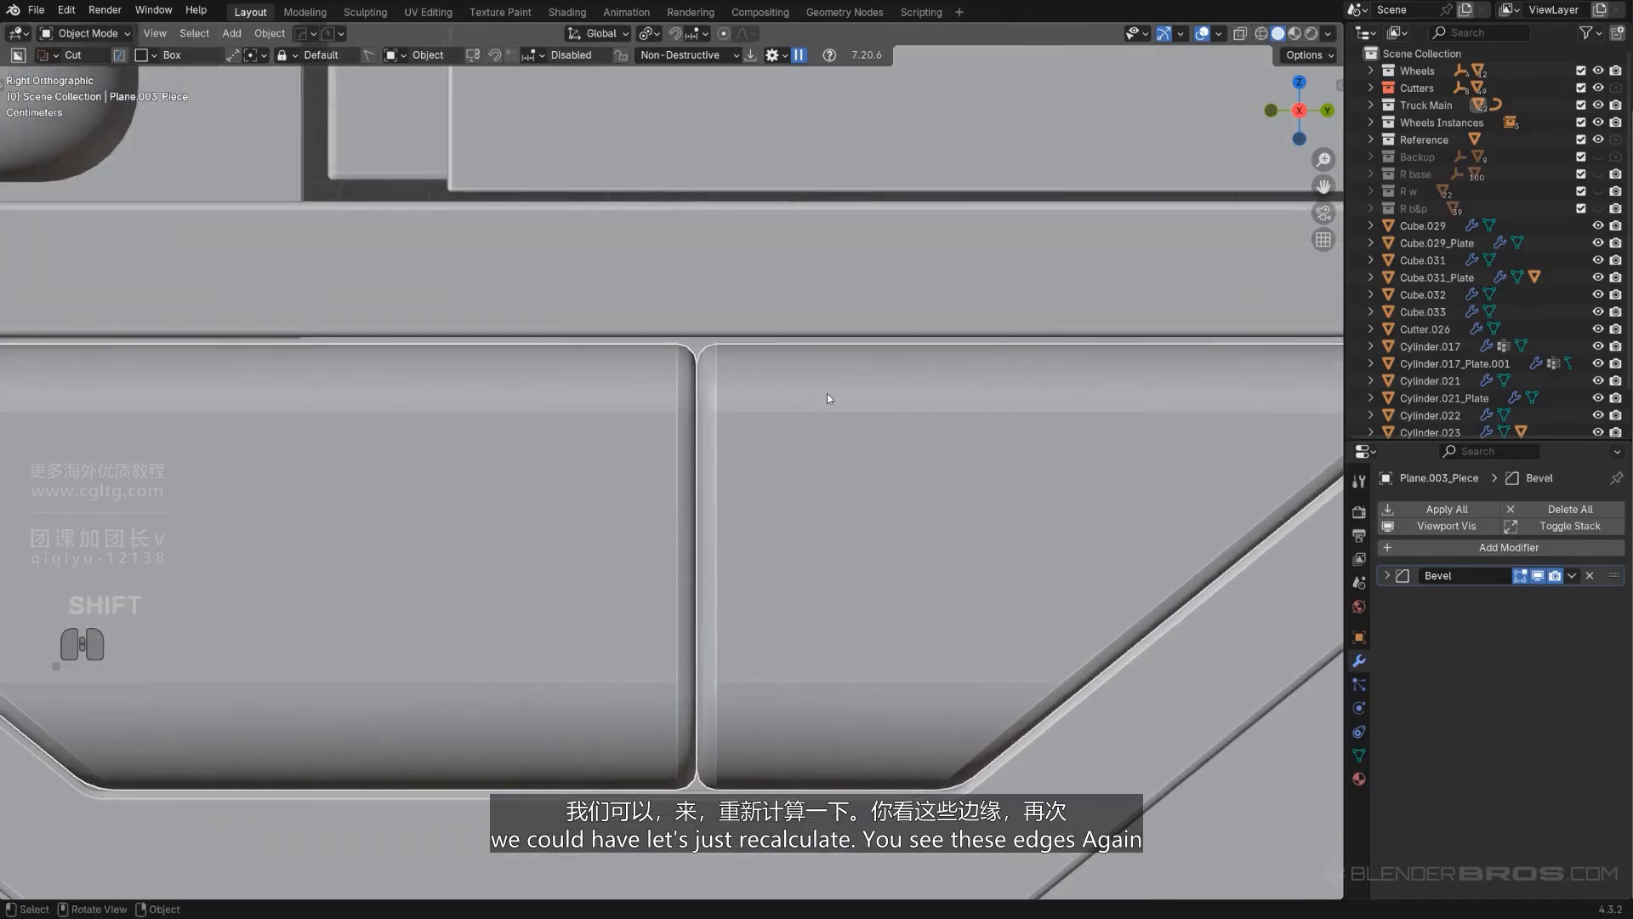
pyautogui.scroll(4, 901, 410)
pyautogui.scroll(-1, 892, 355)
pyautogui.press('Tab')
pyautogui.press('Tab')
pyautogui.scroll(-4, 846, 424)
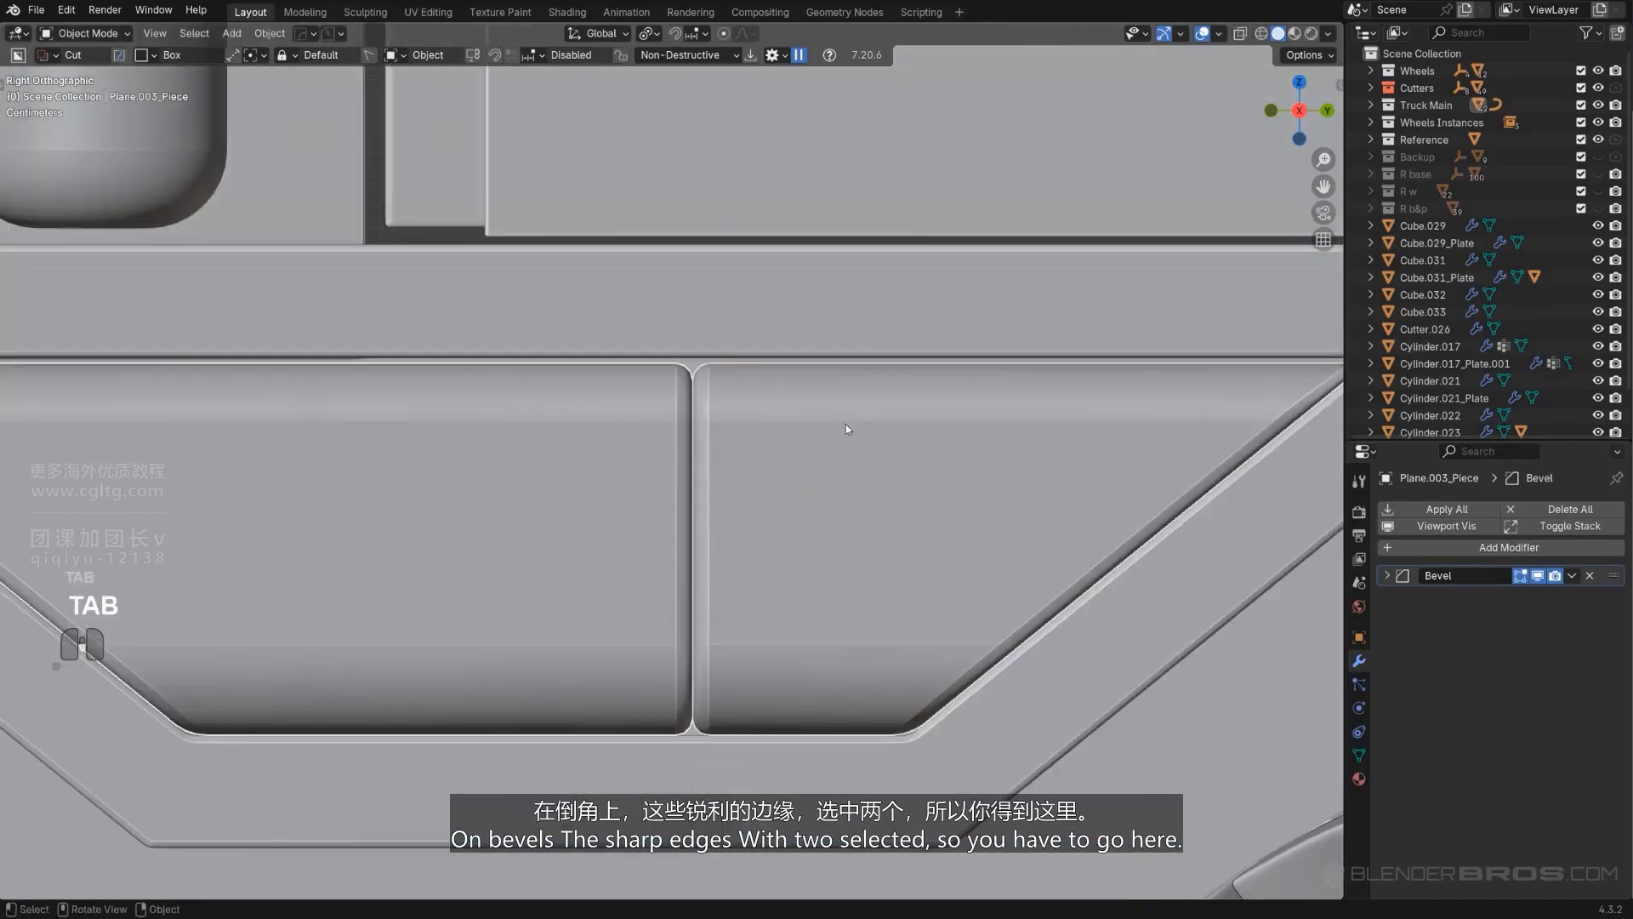
# Step: Try to recalculate the sharp edges of both bracket parts together with (C) Sharpen
pyautogui.press('q')
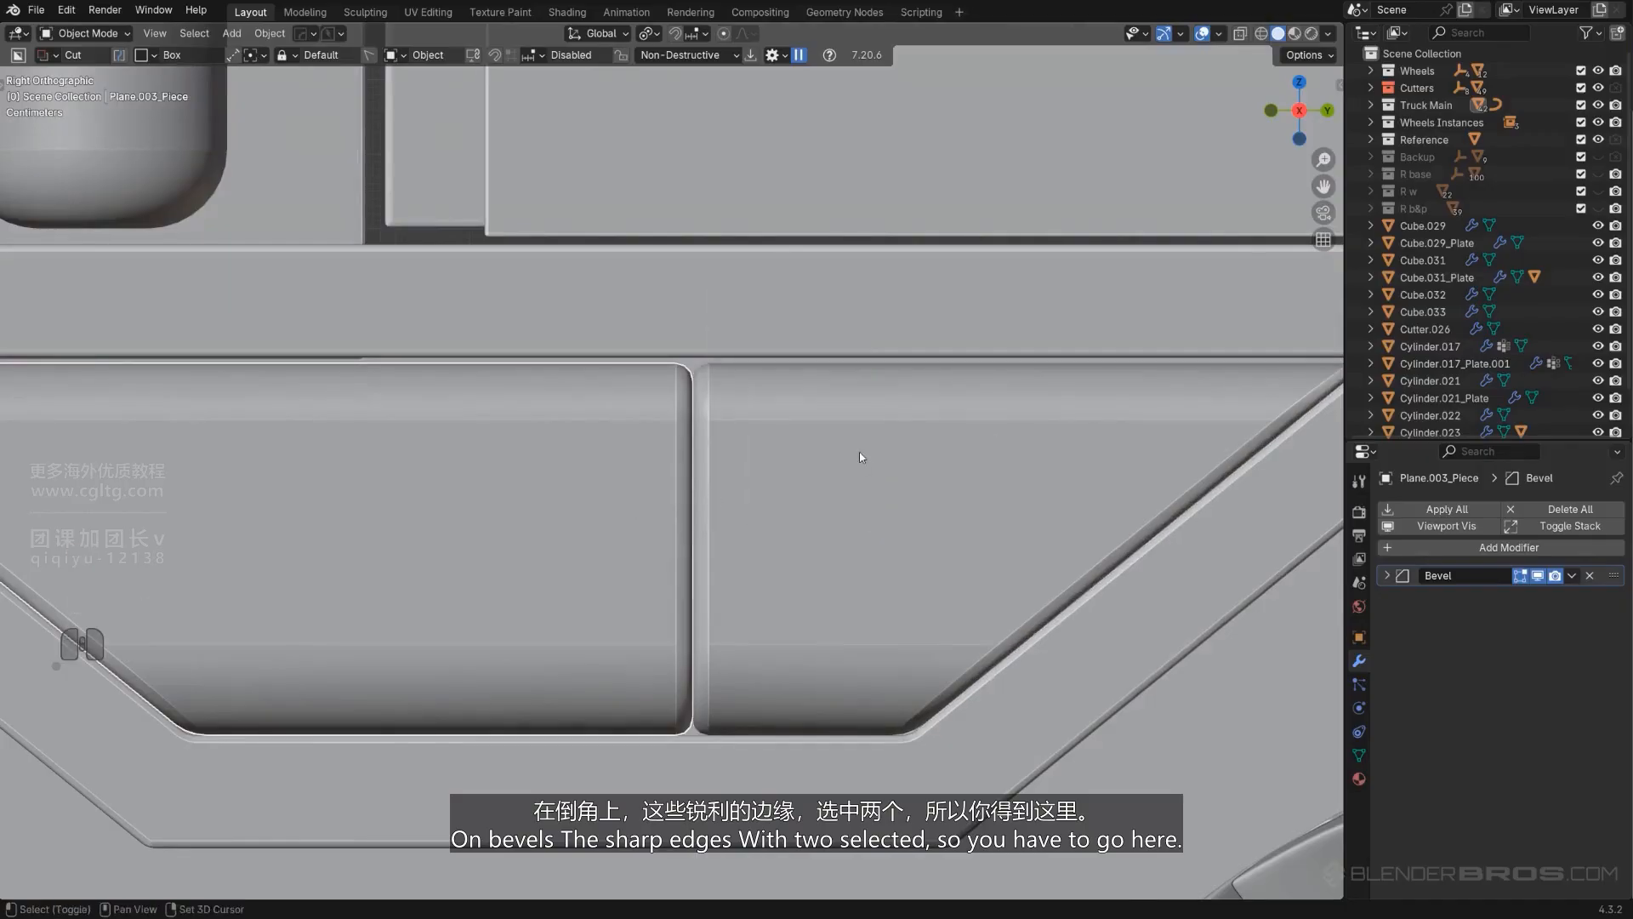
pyautogui.keyDown('shift'); pyautogui.click(788, 468); pyautogui.keyUp('shift')
pyautogui.press('q')
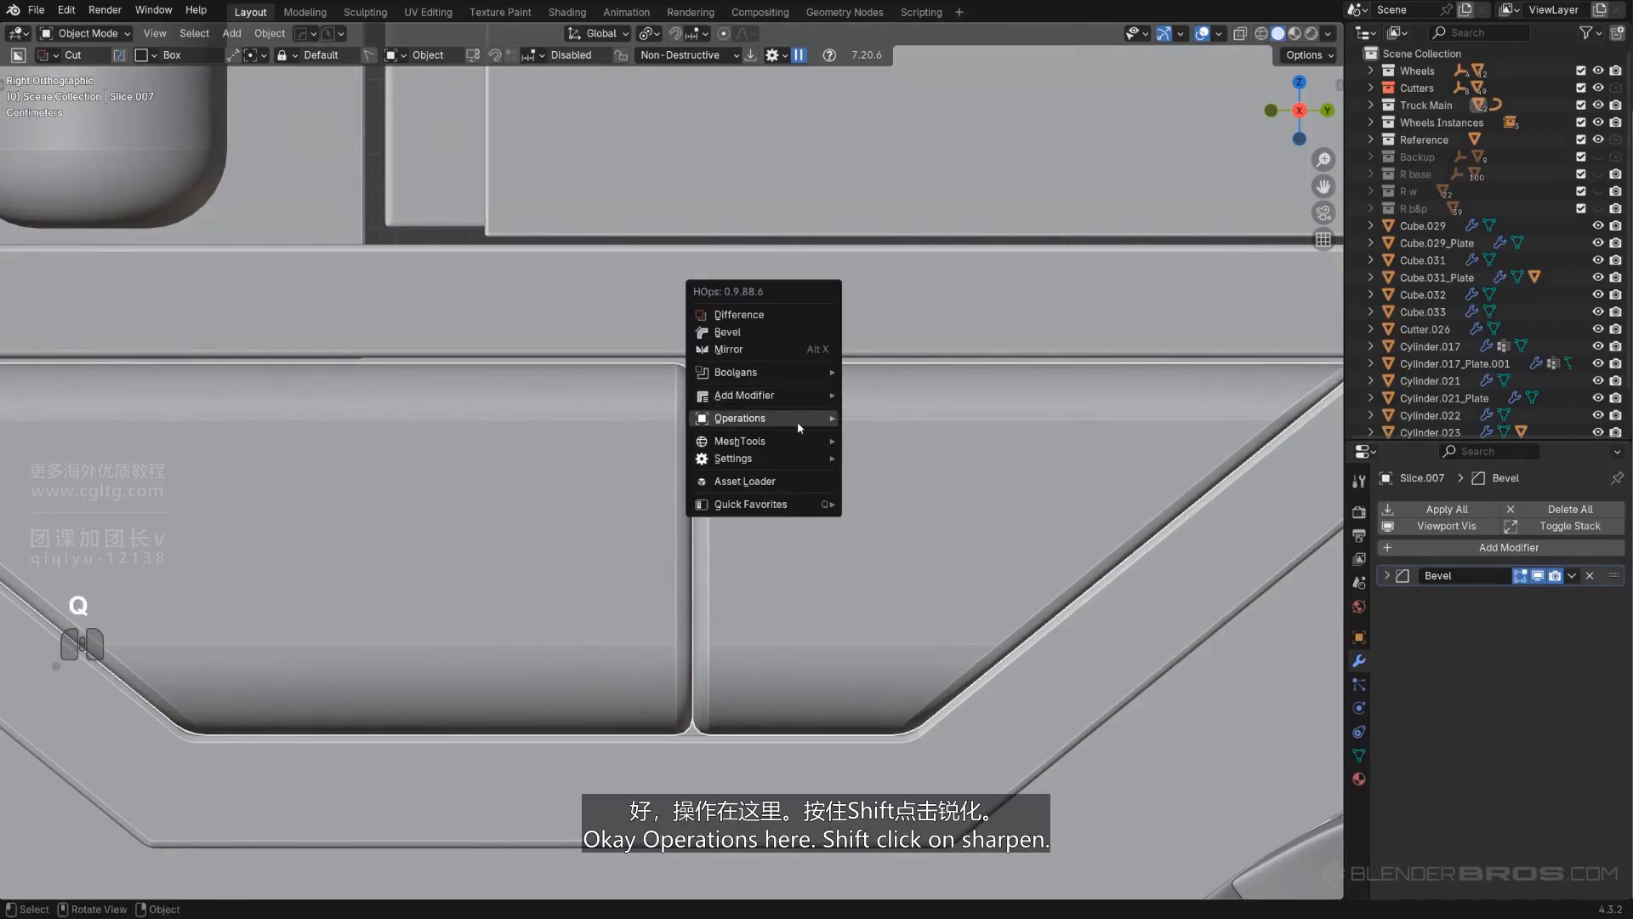
pyautogui.moveTo(797, 418)
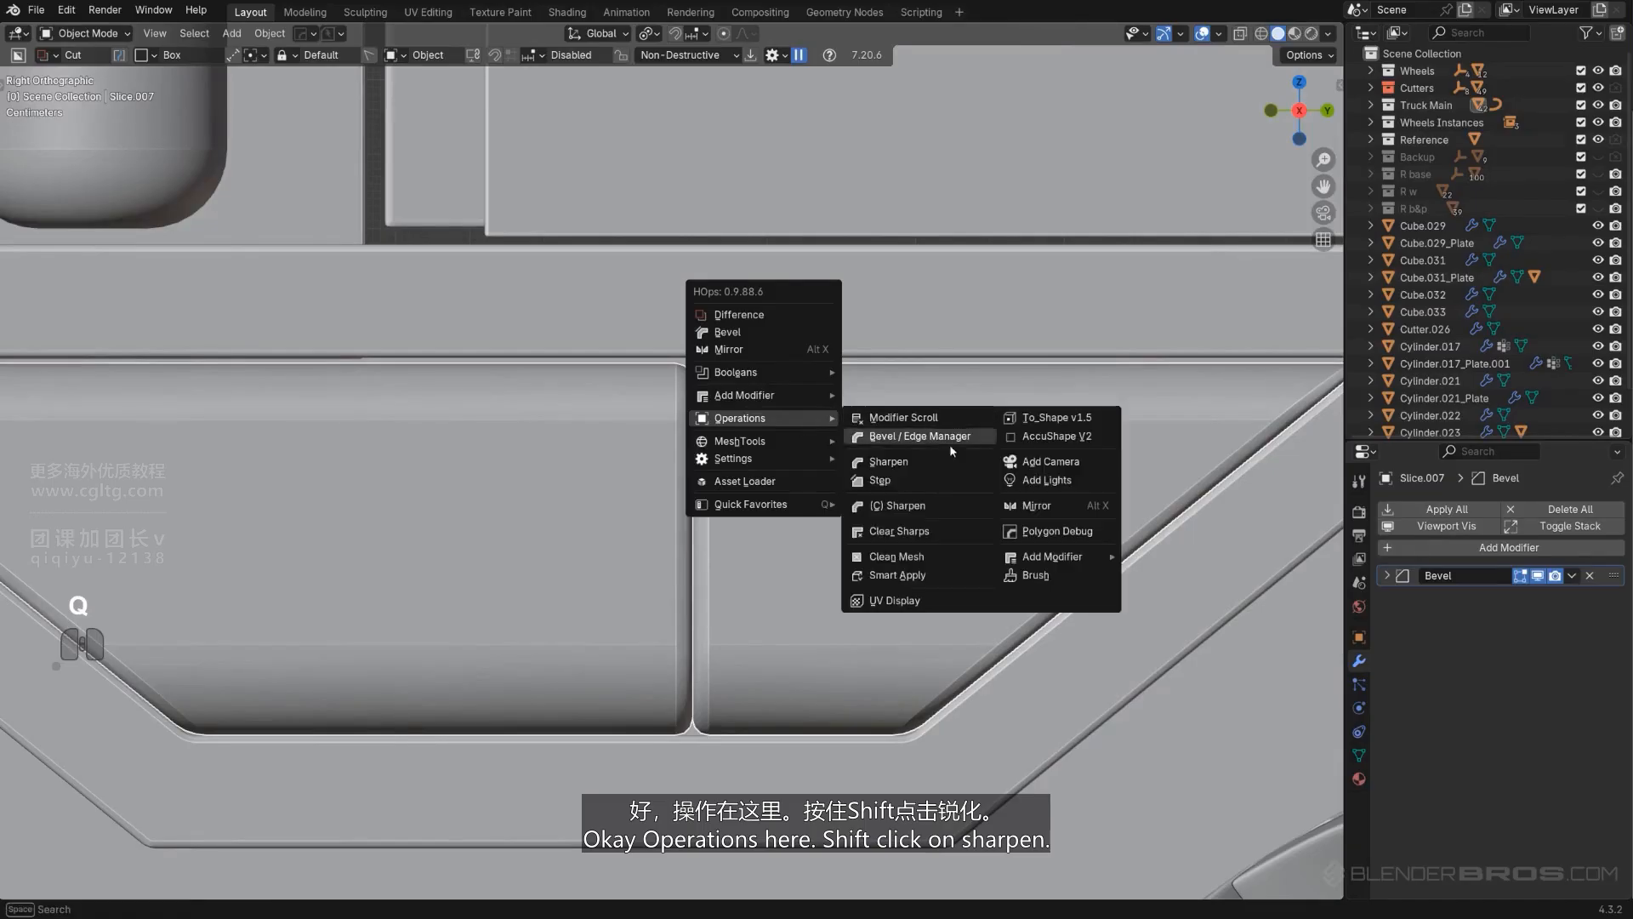
pyautogui.keyDown('shift'); pyautogui.click(942, 507); pyautogui.keyUp('shift')
# Step: Recalculate all sharp edges on each of the two bracket parts separately with Sharpen
pyautogui.scroll(1, 910, 498)
pyautogui.press('q')
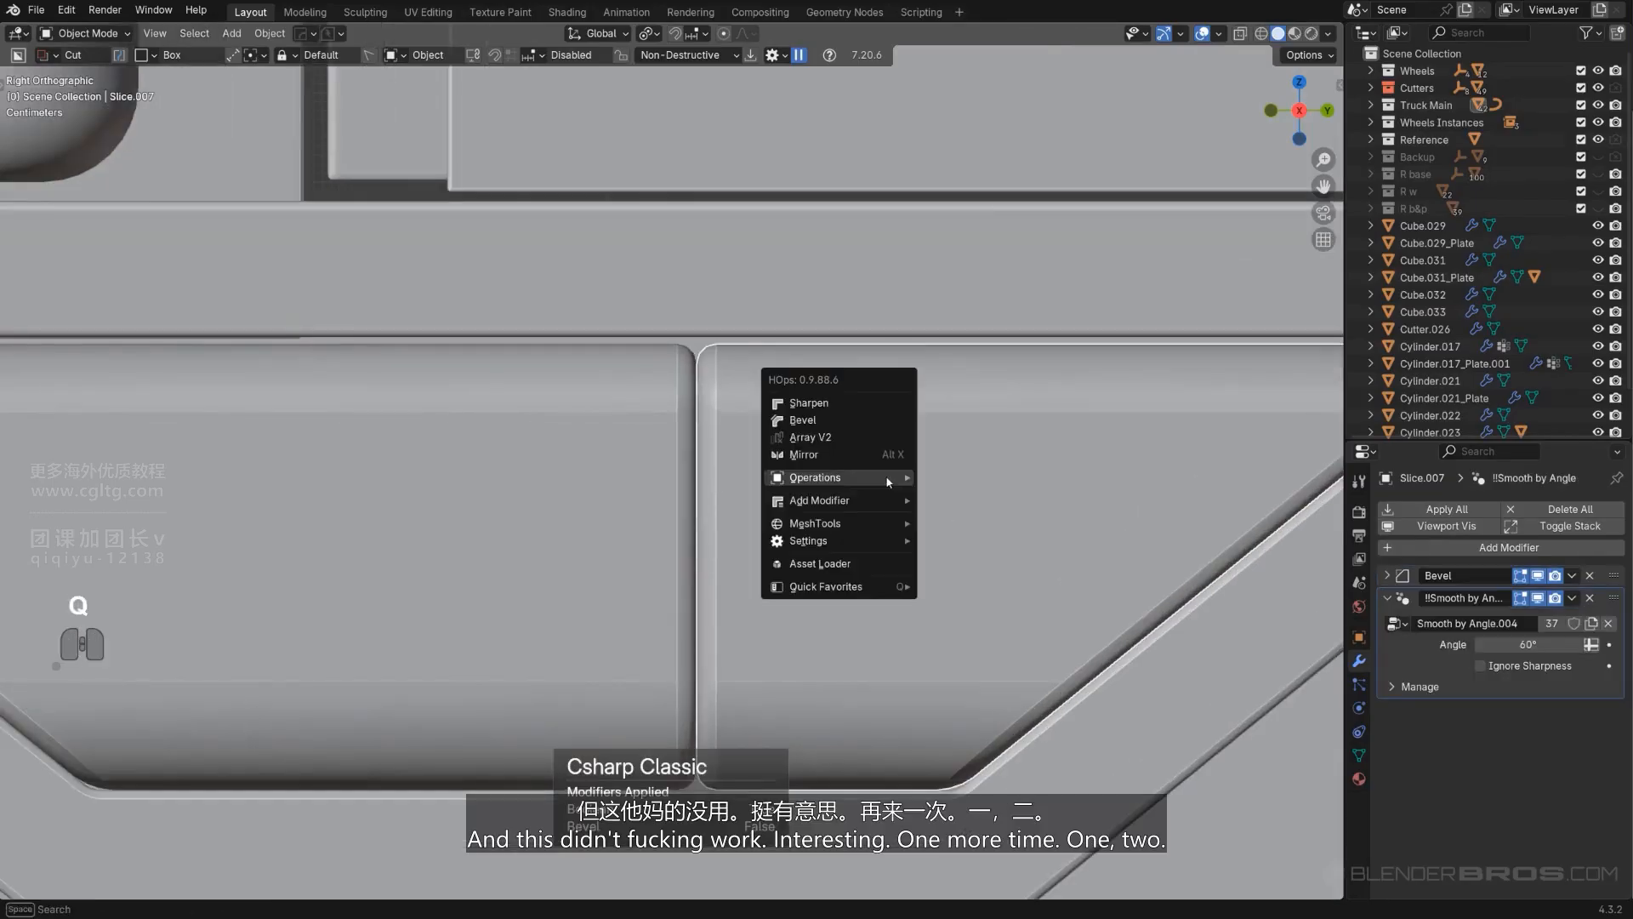
pyautogui.keyDown('ctrl'); pyautogui.keyDown('shift'); pyautogui.click(849, 406); pyautogui.keyUp('shift'); pyautogui.keyUp('ctrl')
pyautogui.click(624, 472)
pyautogui.press('q')
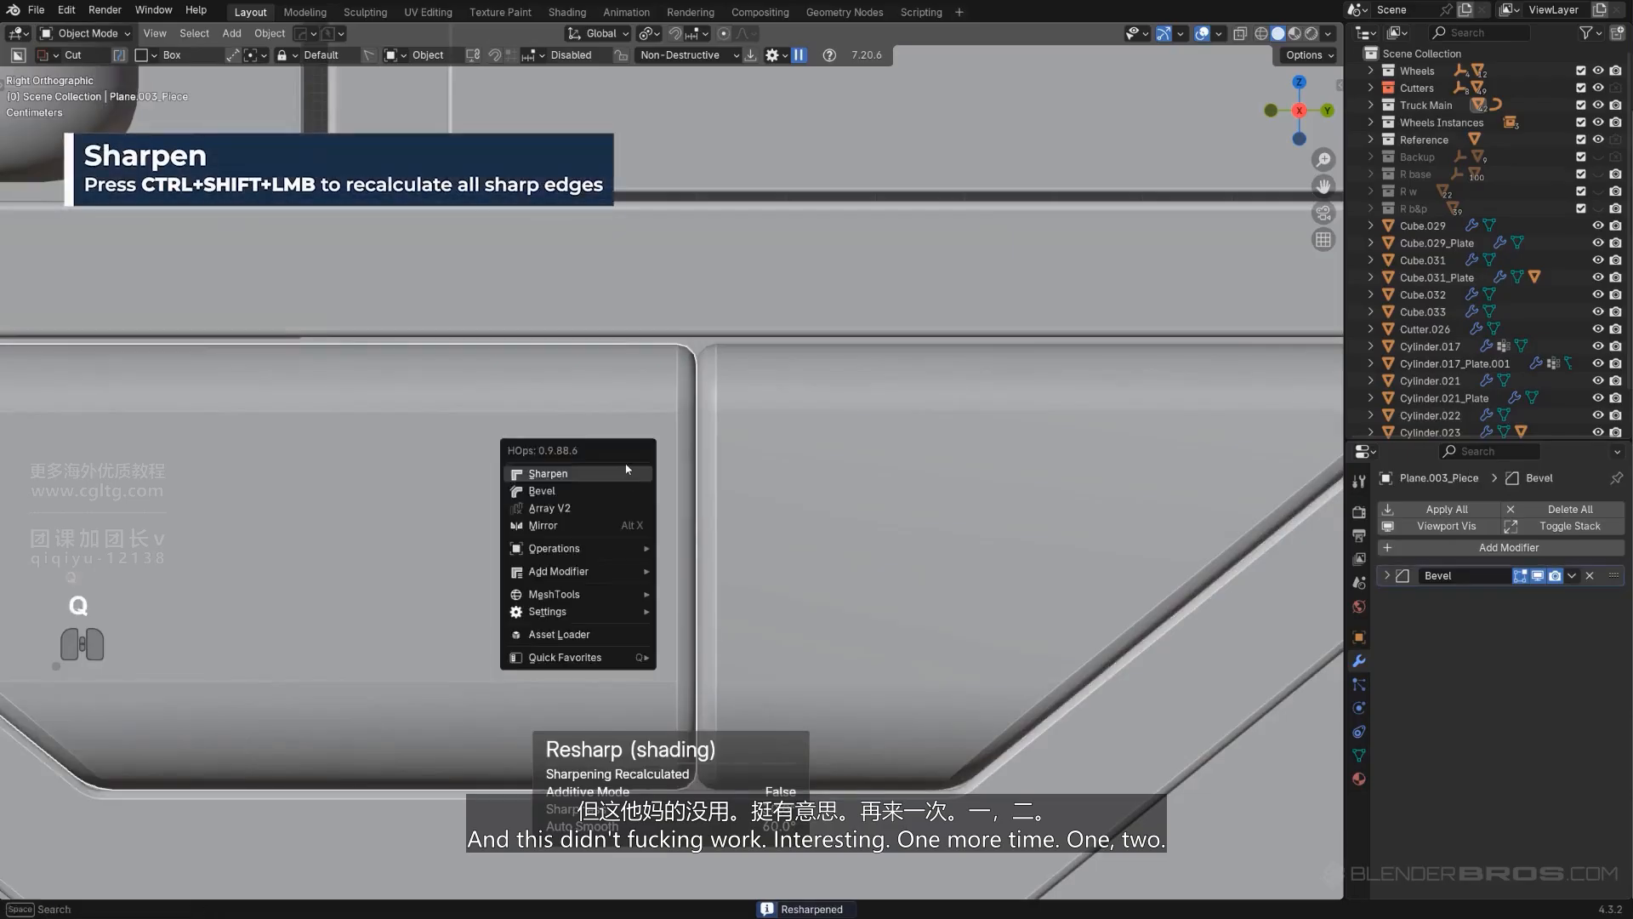
pyautogui.keyDown('ctrl'); pyautogui.keyDown('shift'); pyautogui.click(624, 468); pyautogui.keyUp('shift'); pyautogui.keyUp('ctrl')
pyautogui.scroll(-2, 868, 397)
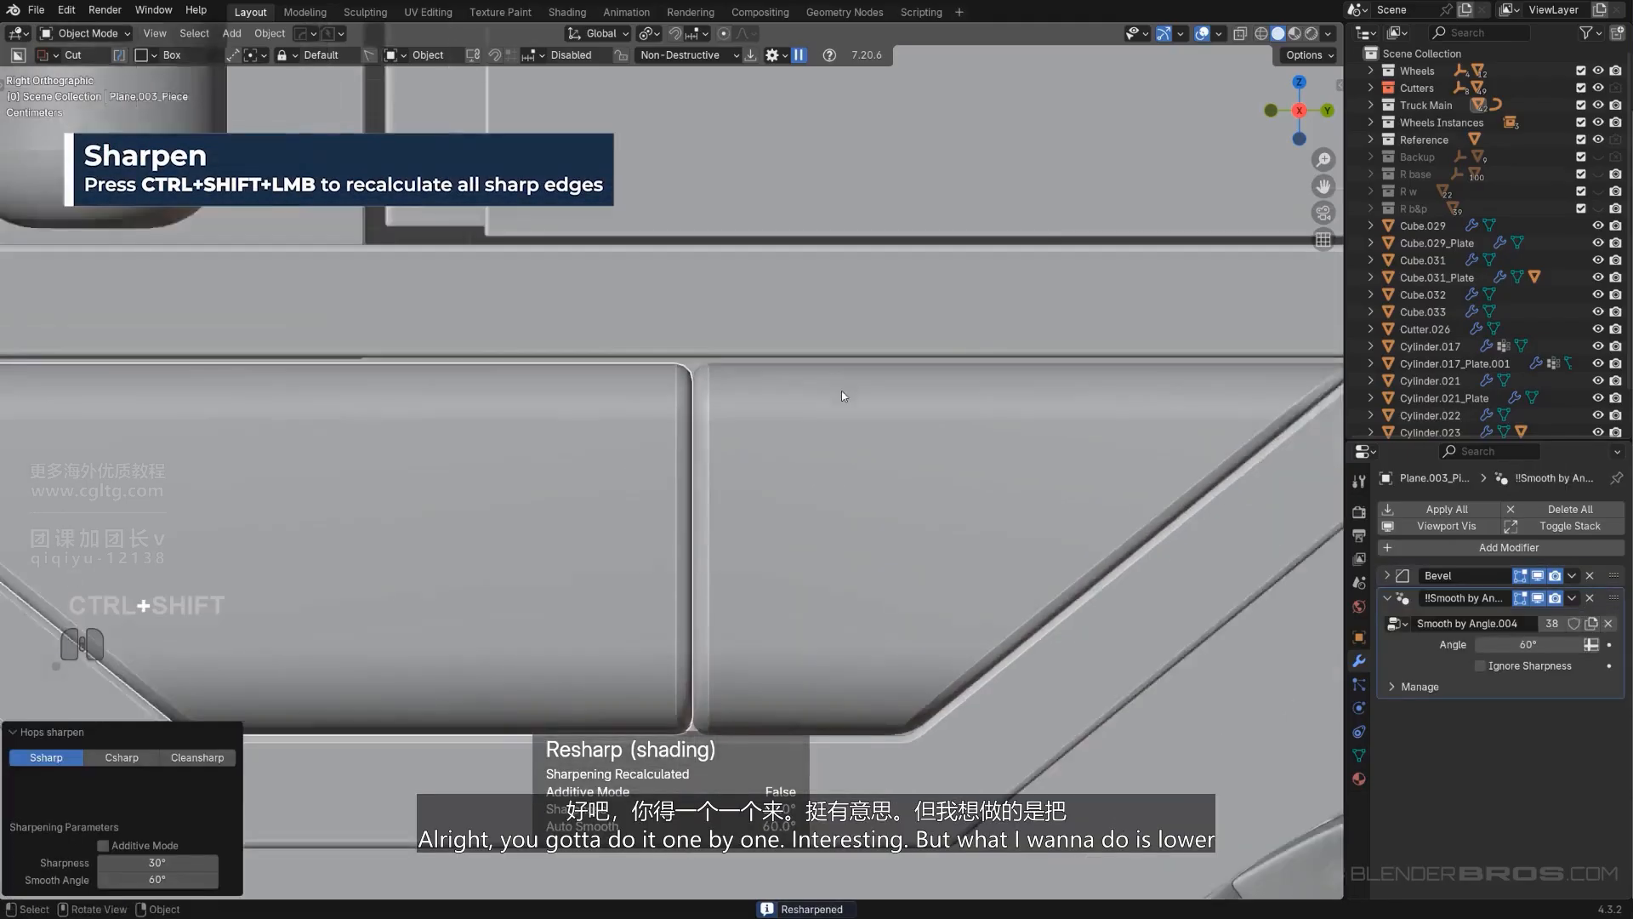
# Step: Reduce the bevel modifier width on both bracket parts
pyautogui.scroll(2, 778, 488)
pyautogui.keyDown('shift'); pyautogui.moveTo(804, 422); pyautogui.dragTo(795, 354, button='middle'); pyautogui.keyUp('shift')
pyautogui.click(784, 466)
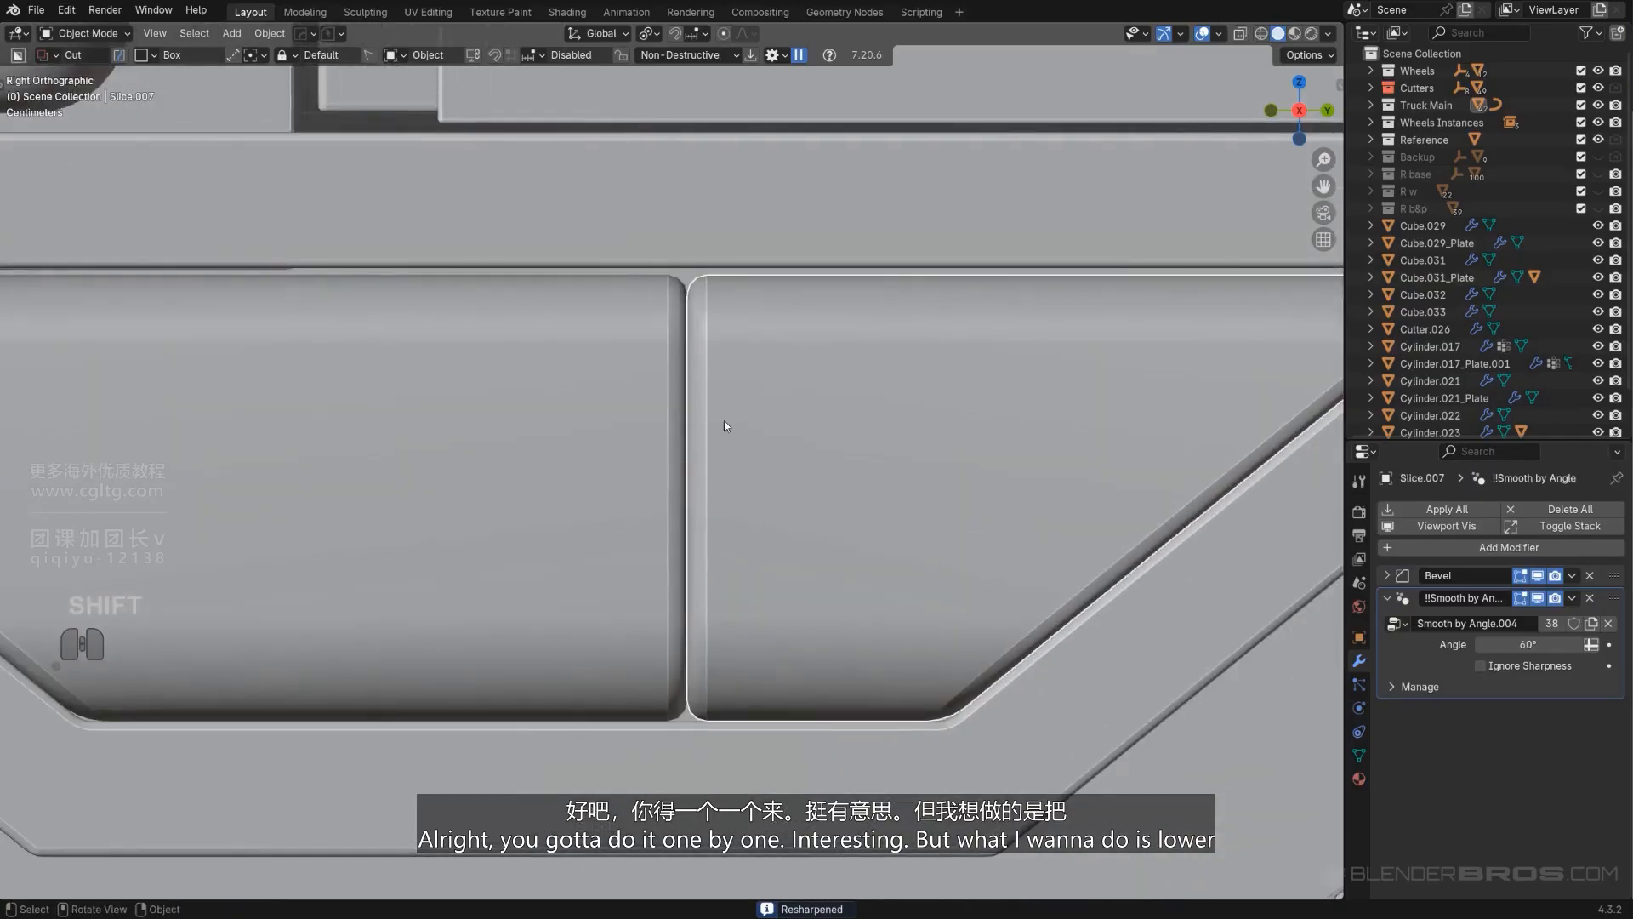
pyautogui.press('q')
pyautogui.click(785, 461)
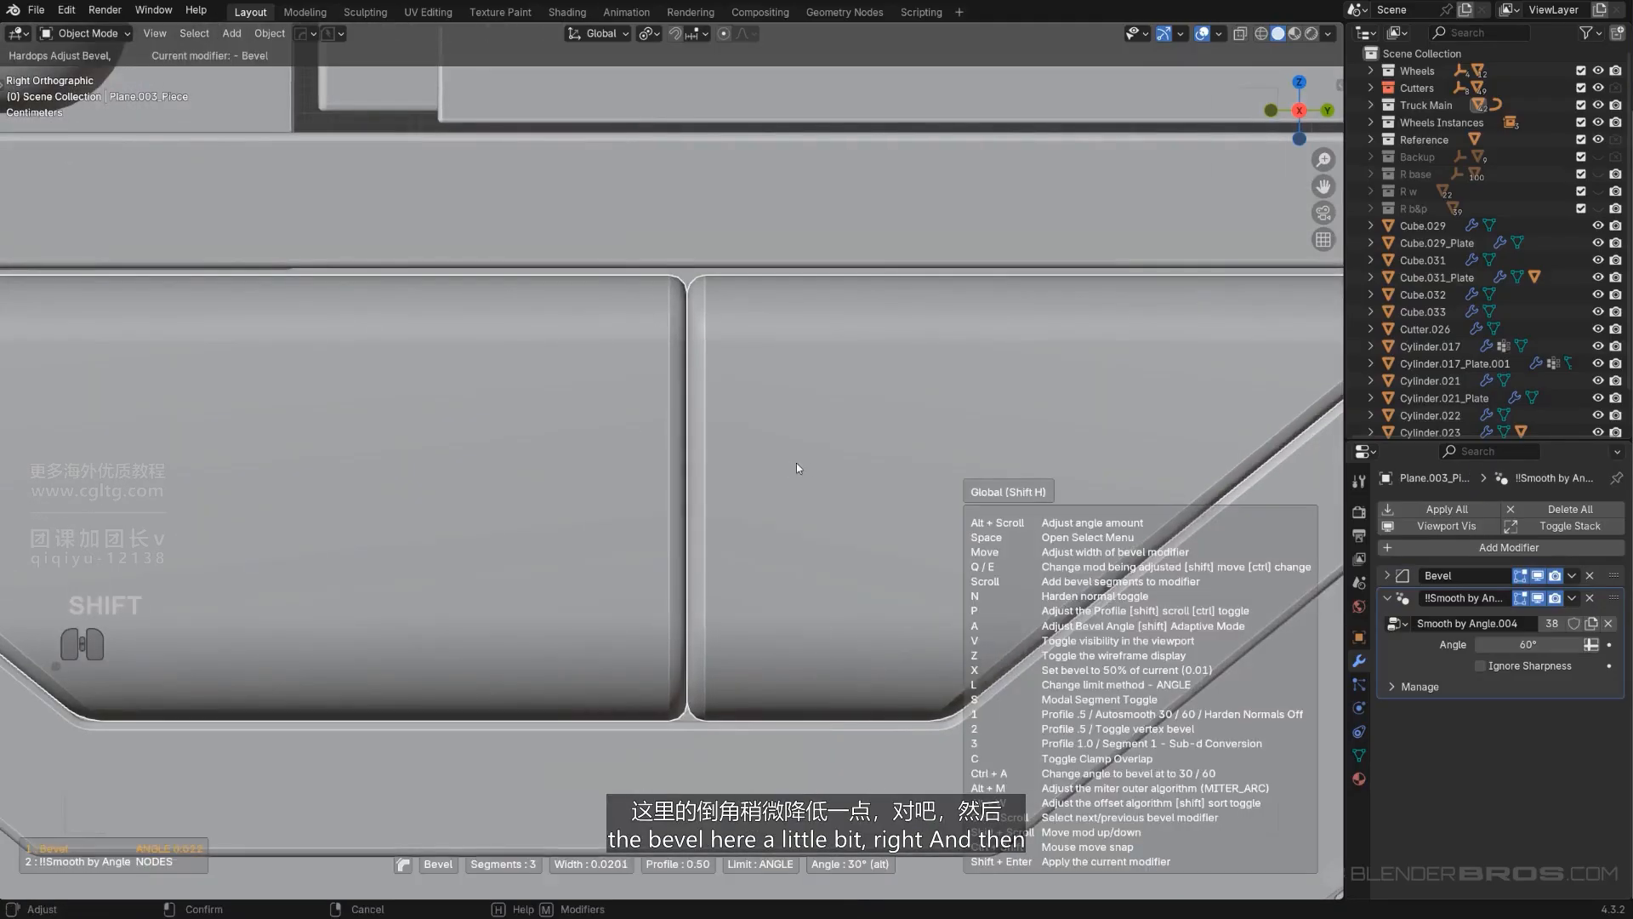
pyautogui.click(761, 468)
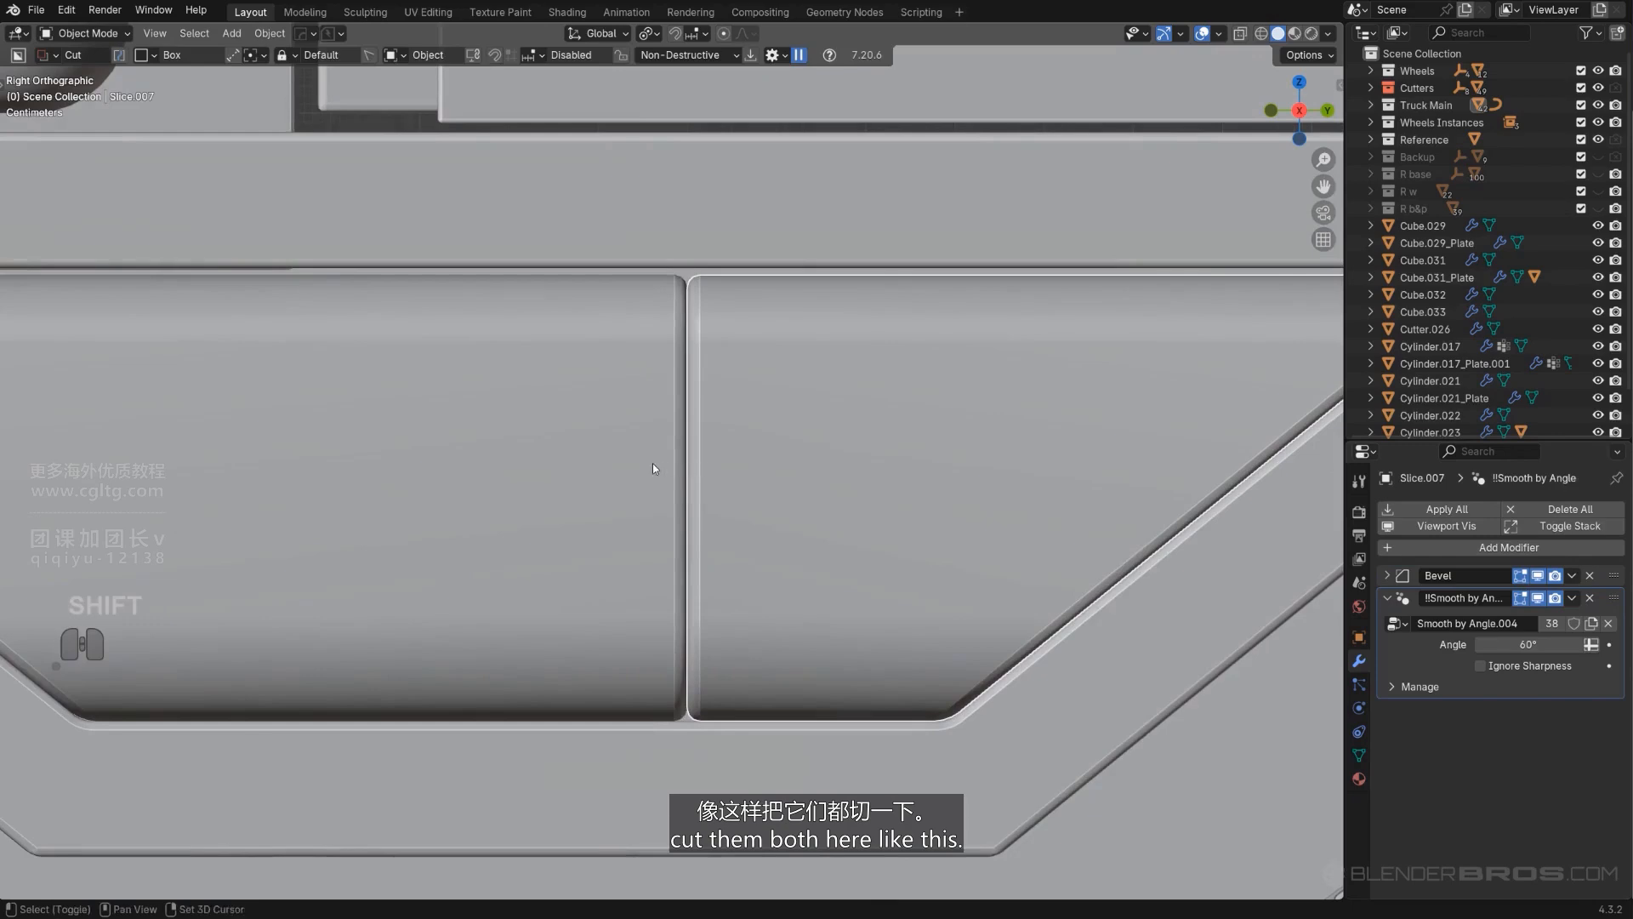
# Step: Cut a rectangular pocket about 0.19 m deep across the vertical seam between both bracket parts, keeping the cutter in Cut mode
pyautogui.moveTo(636, 405); pyautogui.dragTo(678, 450)
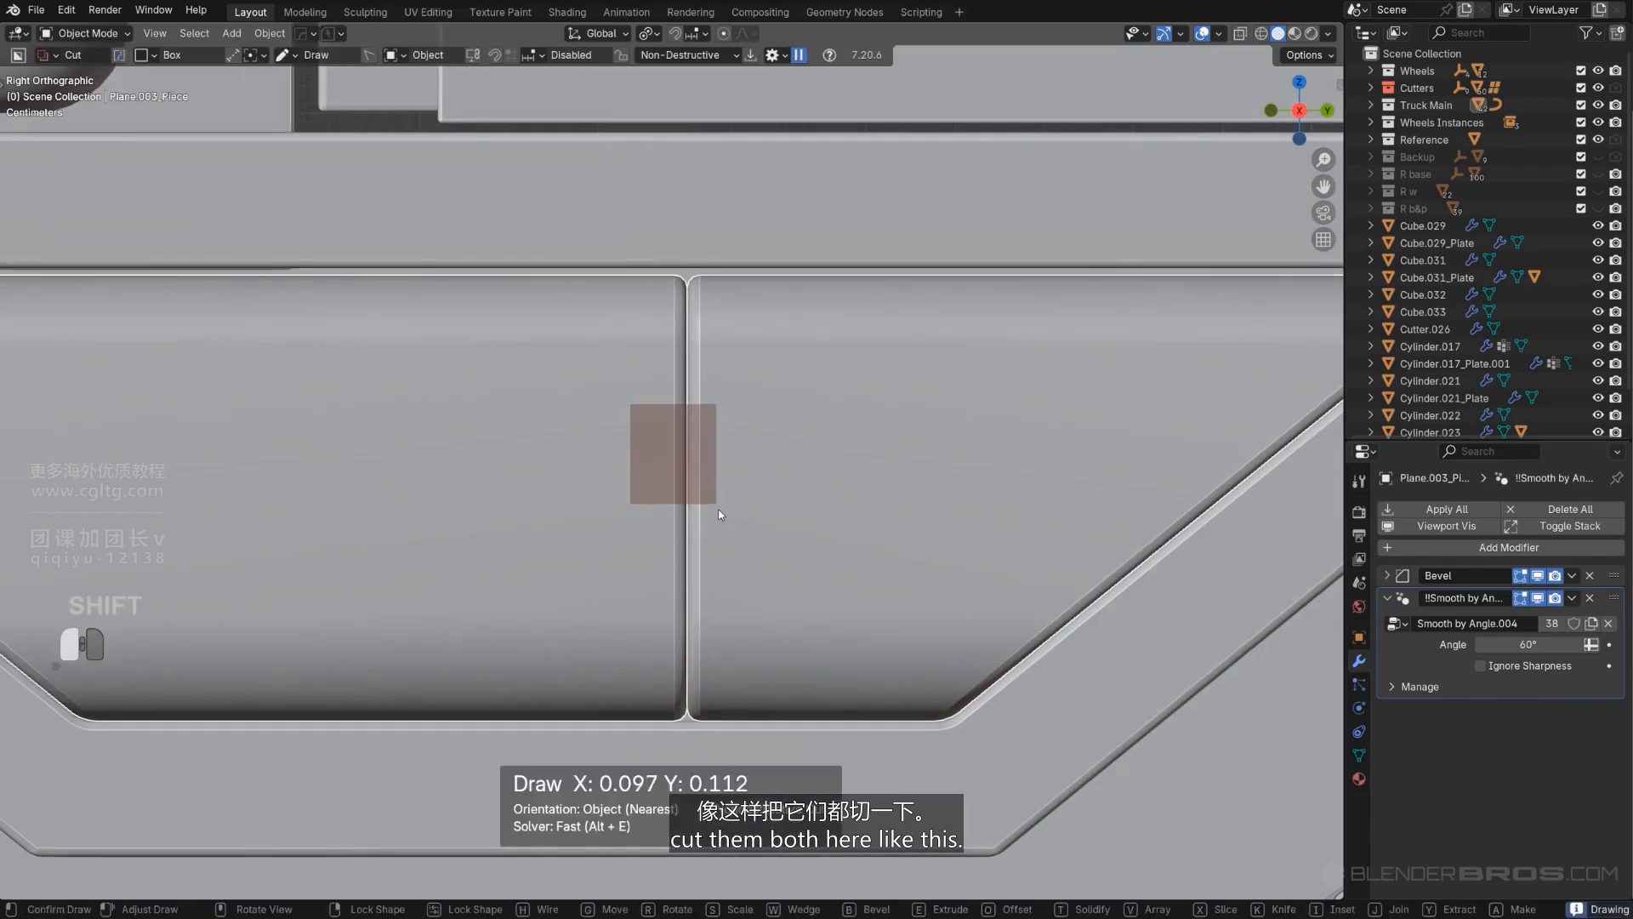
pyautogui.keyDown('shift'); pyautogui.moveTo(734, 540); pyautogui.dragTo(736, 539); pyautogui.keyUp('shift')
pyautogui.moveTo(737, 539); pyautogui.dragTo(779, 550, button='middle')
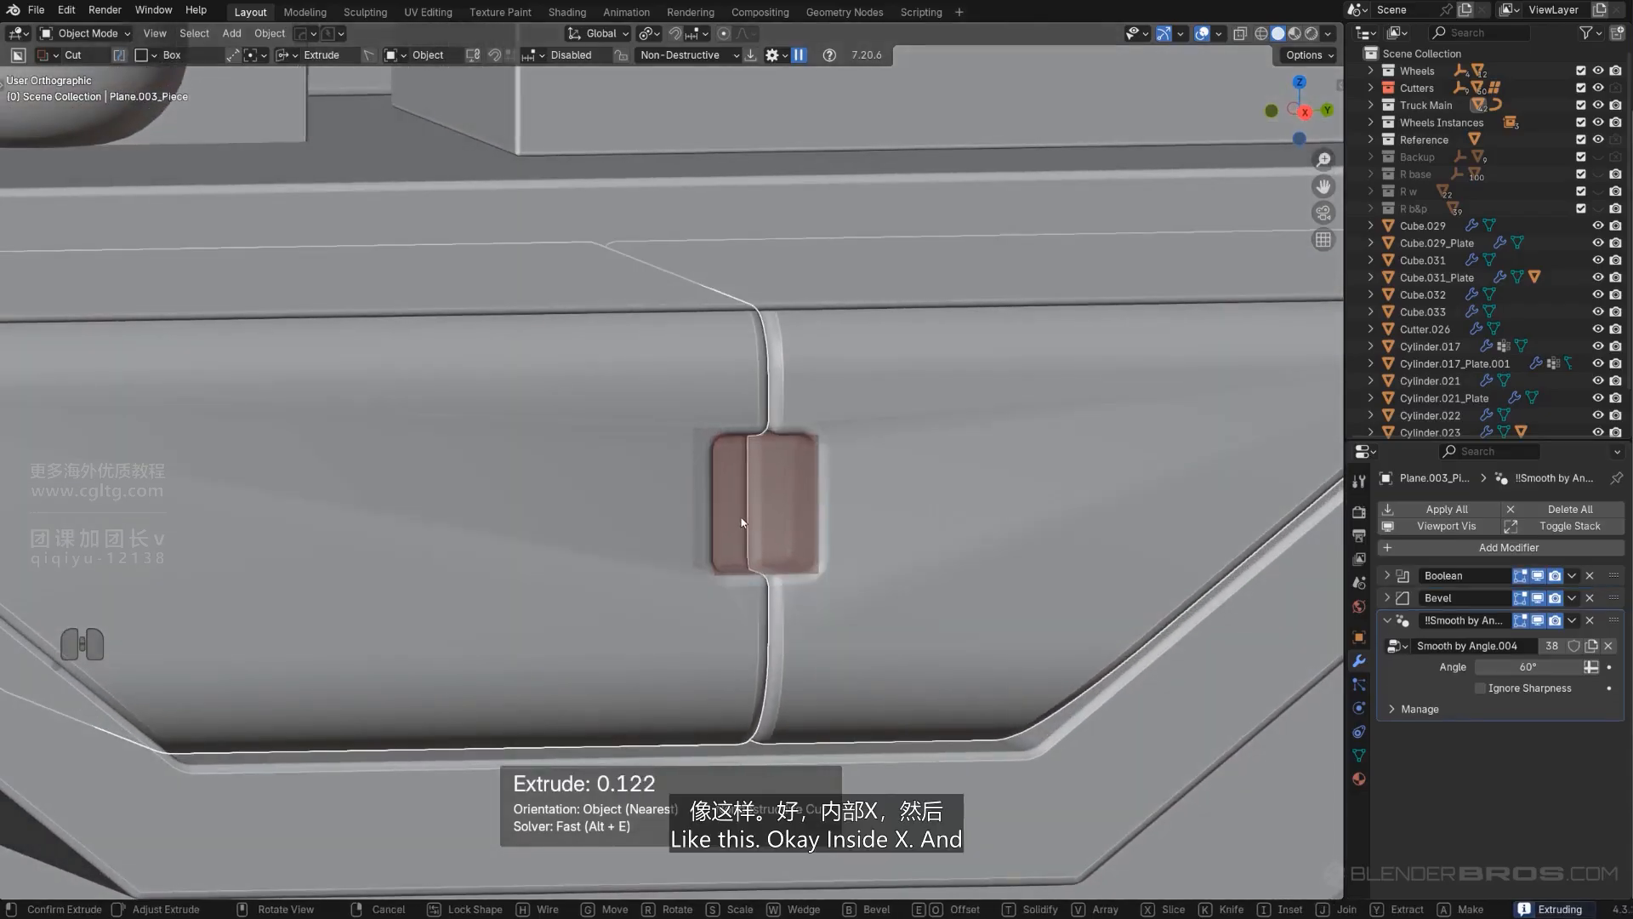
pyautogui.press('x')
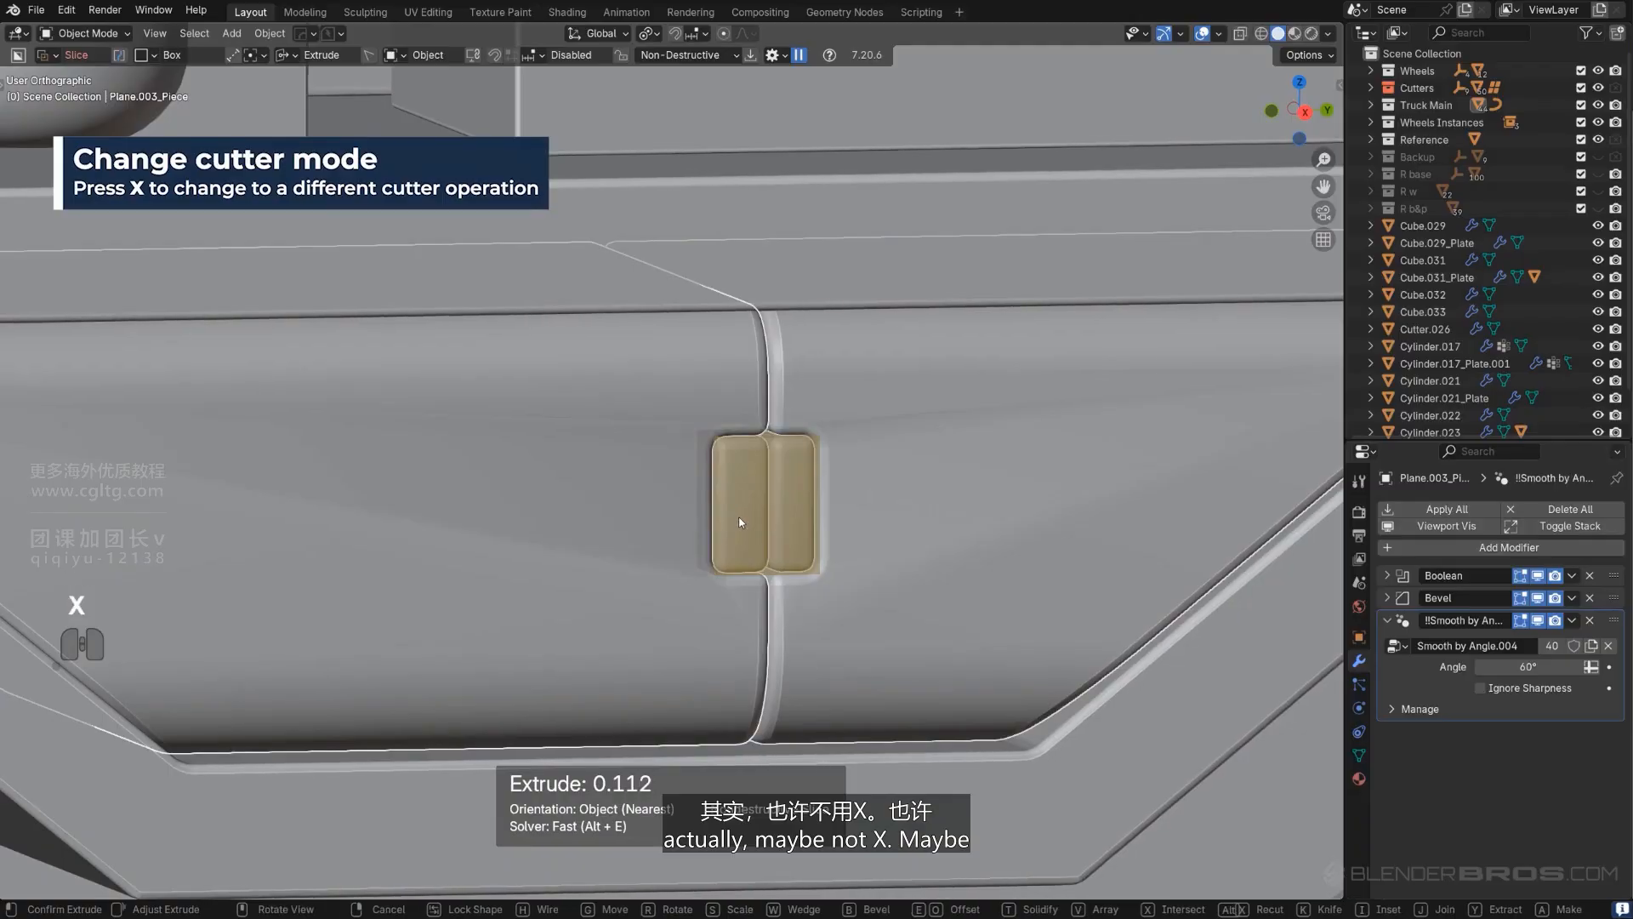
pyautogui.press('x')
pyautogui.press('x')
pyautogui.press('x')
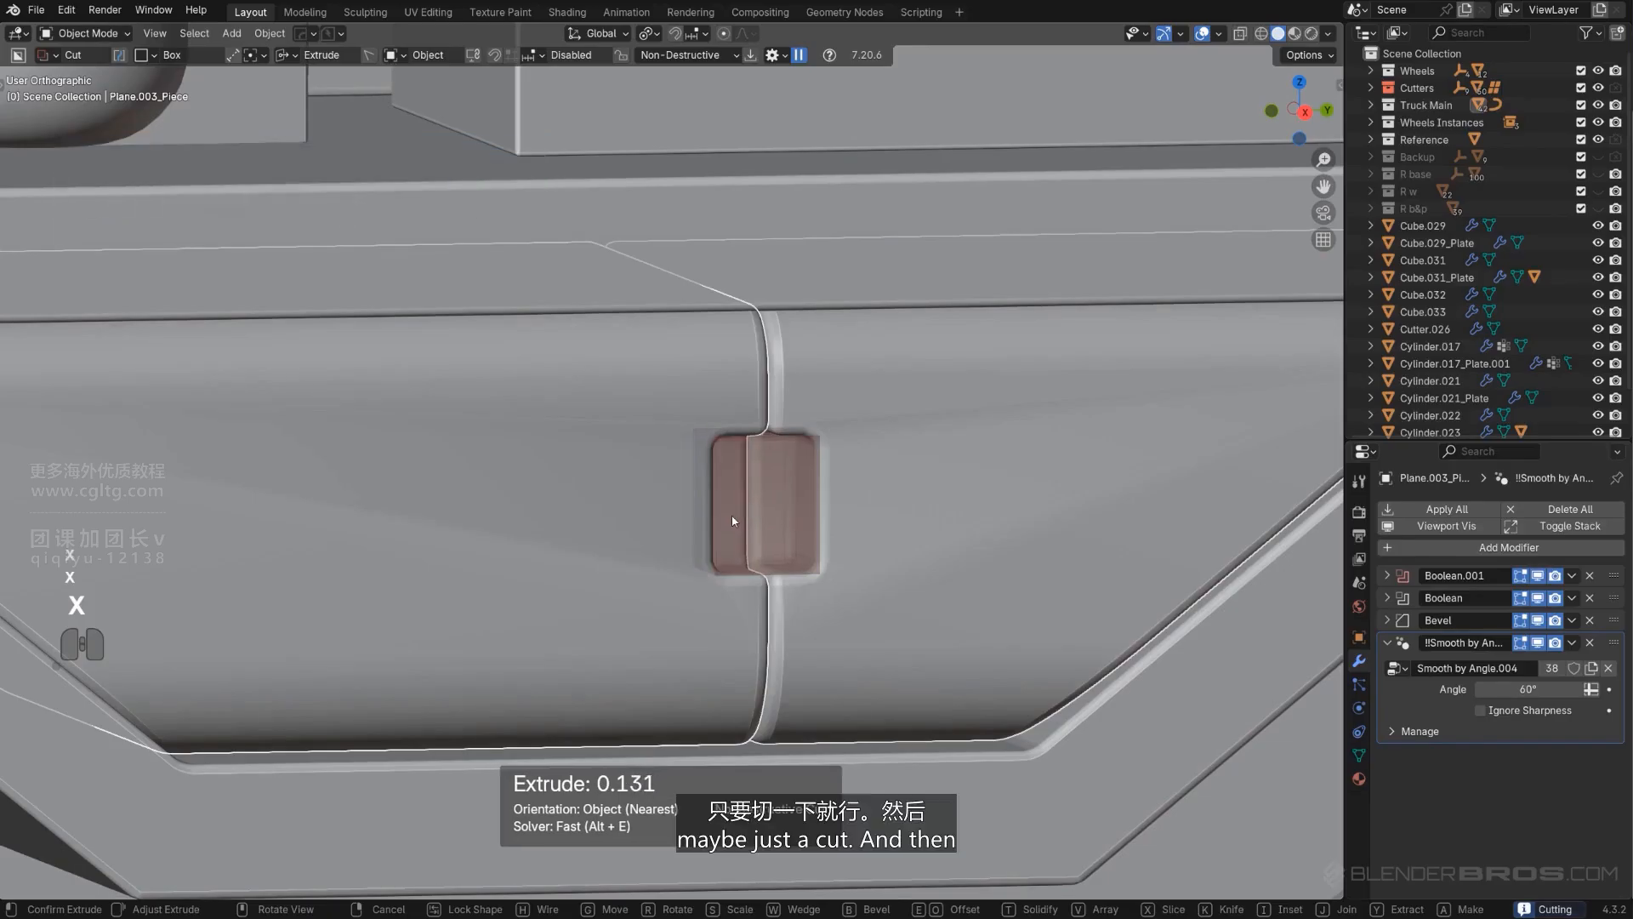
pyautogui.click(727, 514)
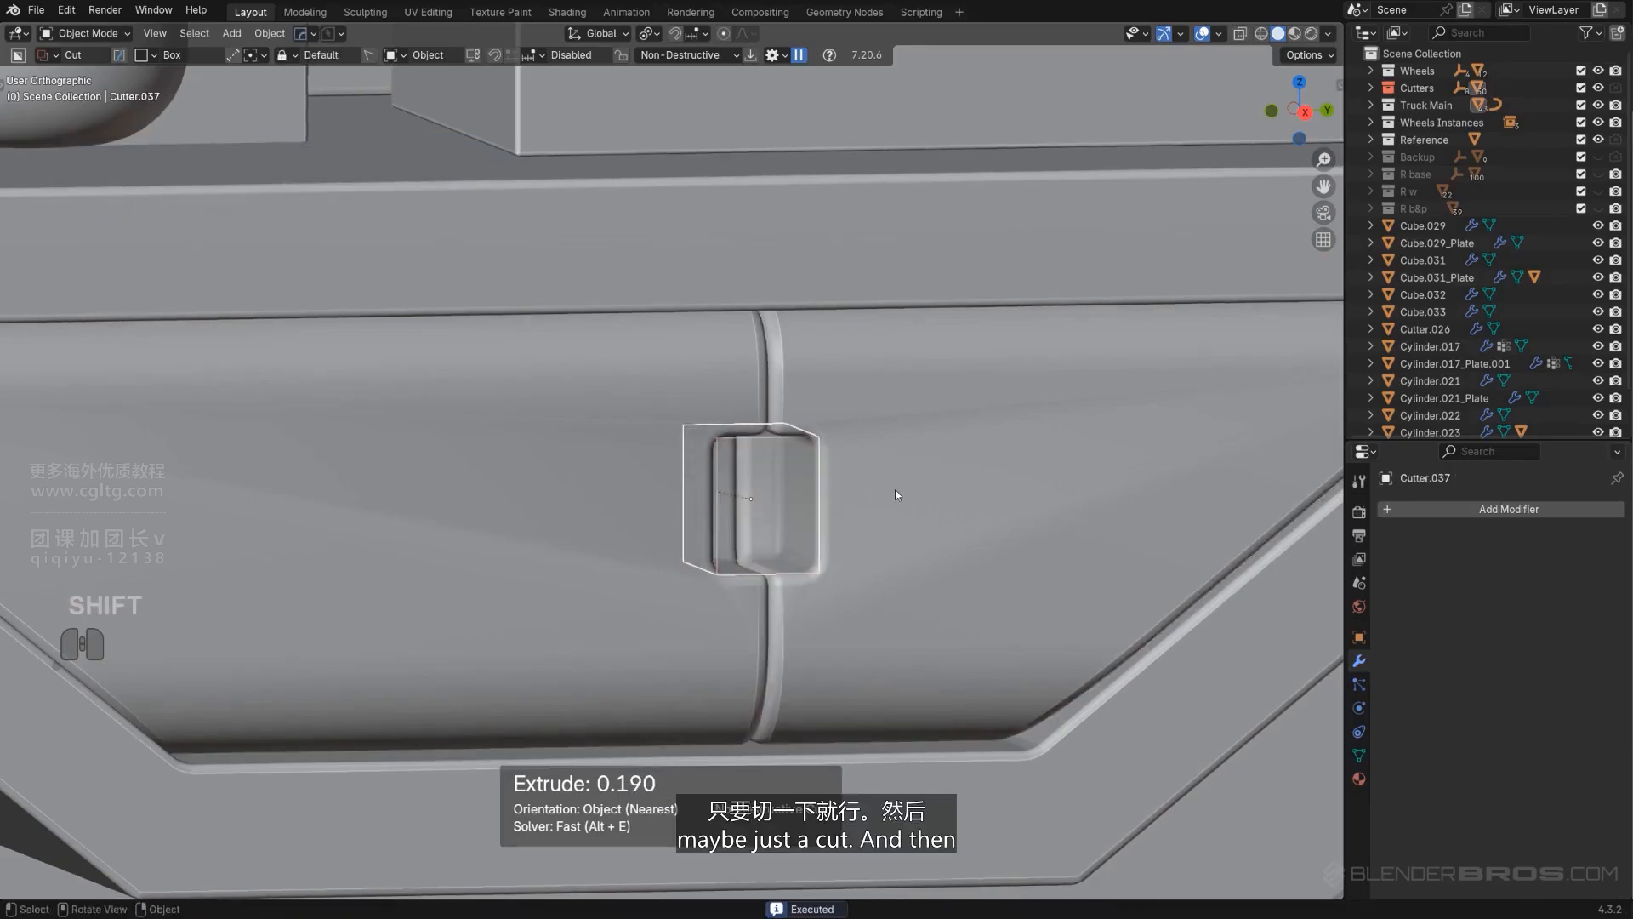
# Step: Duplicate the pocket cutter as a solid block with Shade Solid and give the block a bevel
pyautogui.press('q')
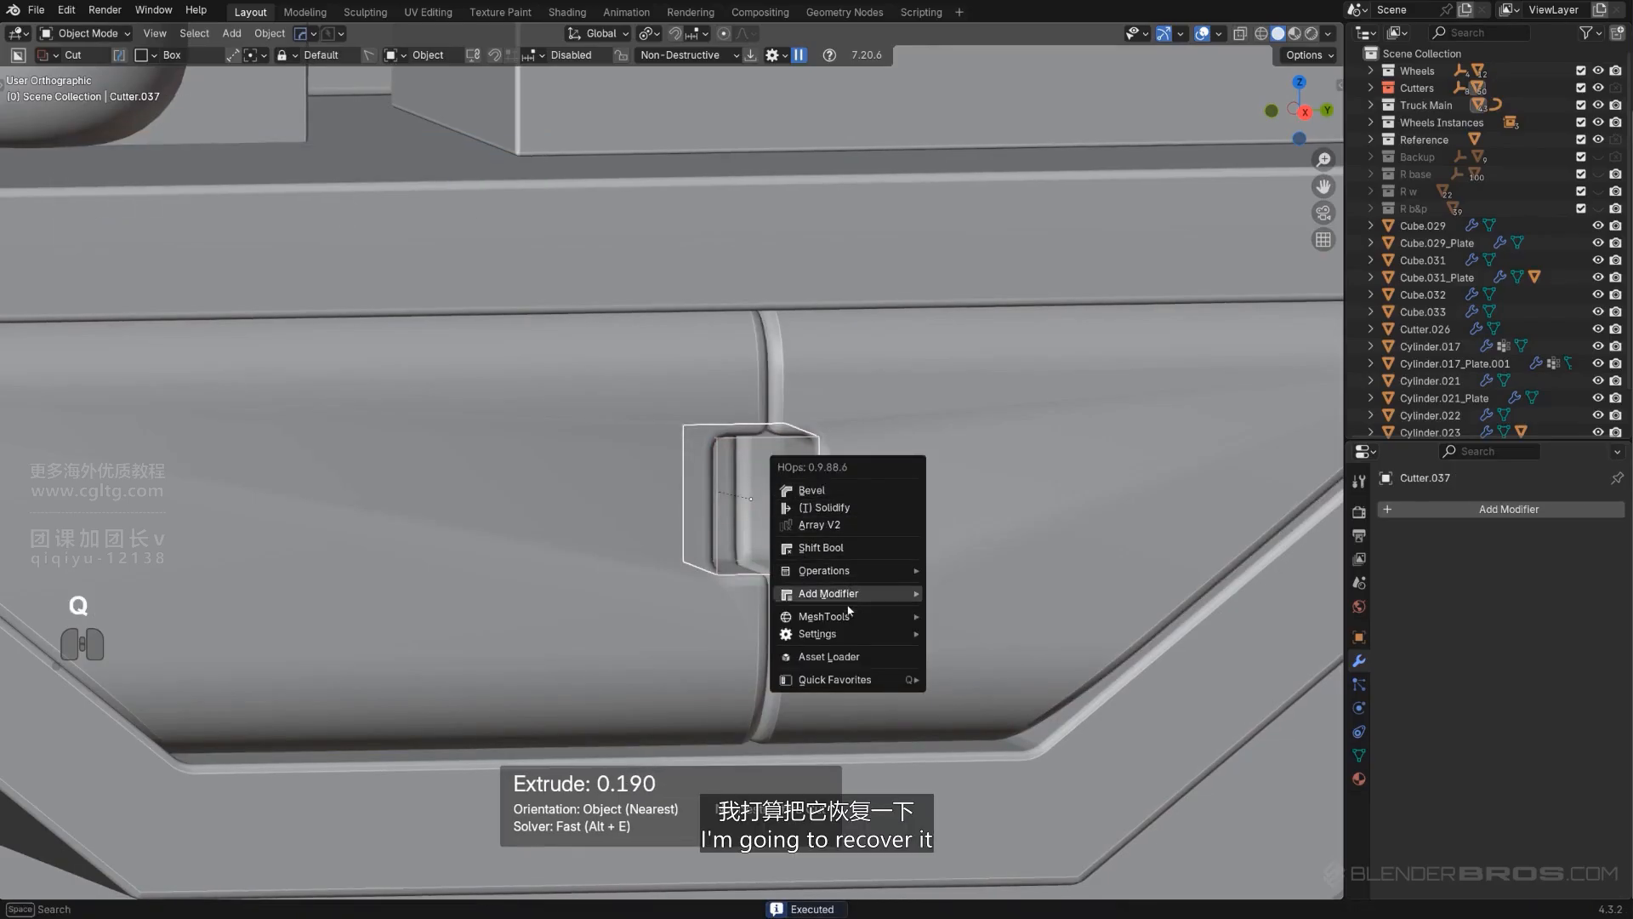
pyautogui.moveTo(855, 633)
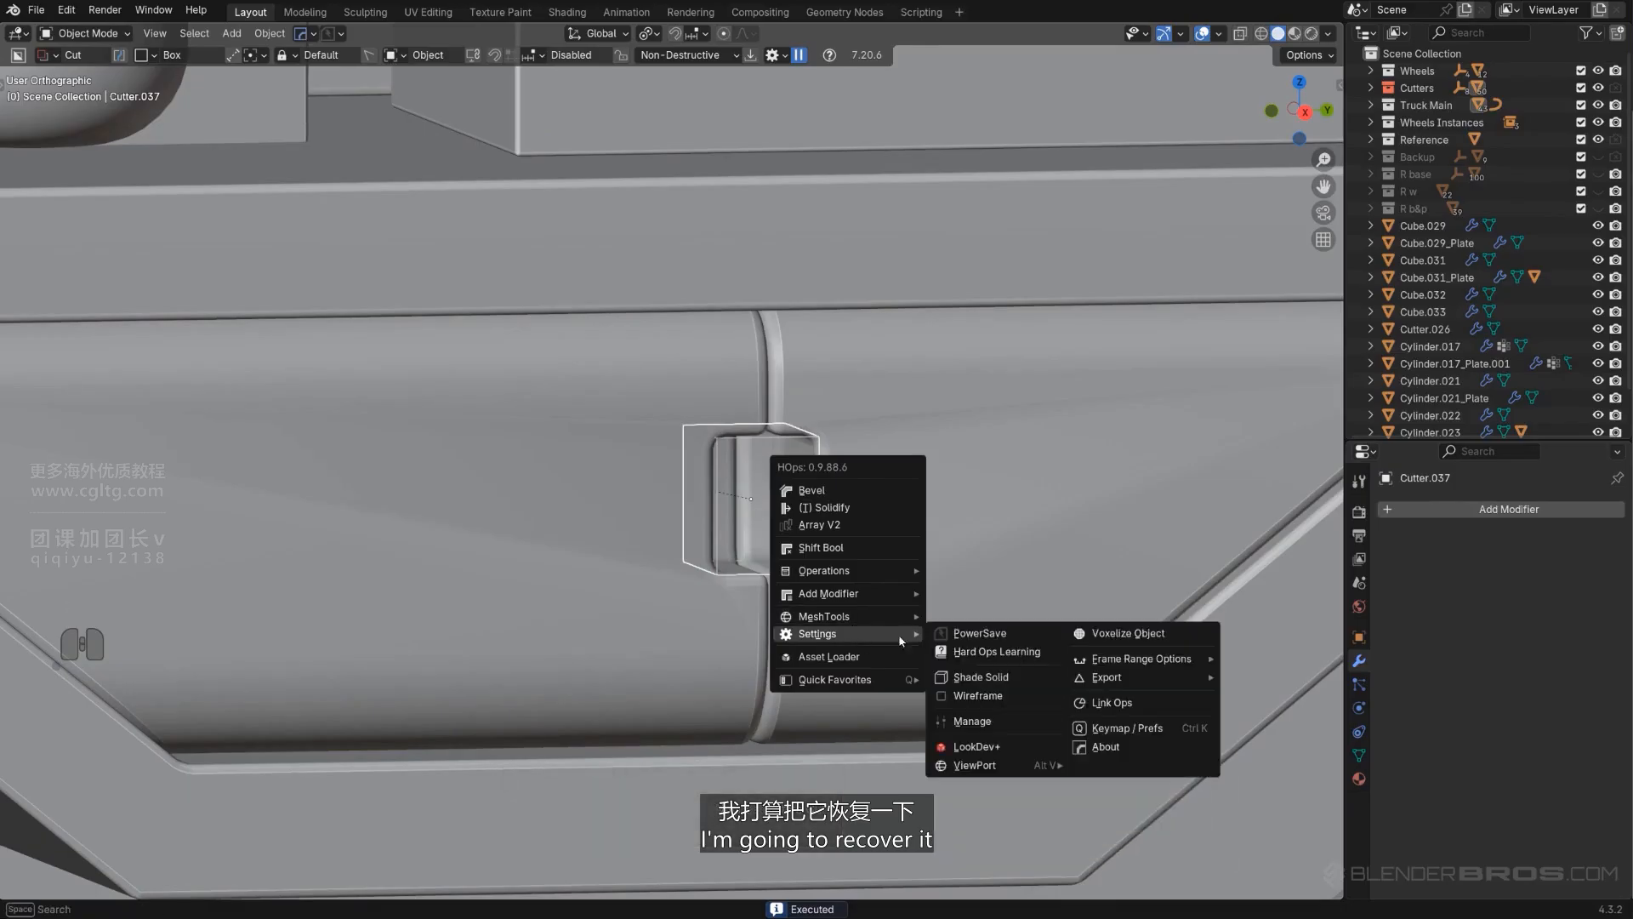
pyautogui.keyDown('shift'); pyautogui.click(987, 674); pyautogui.keyUp('shift')
pyautogui.scroll(2, 922, 515)
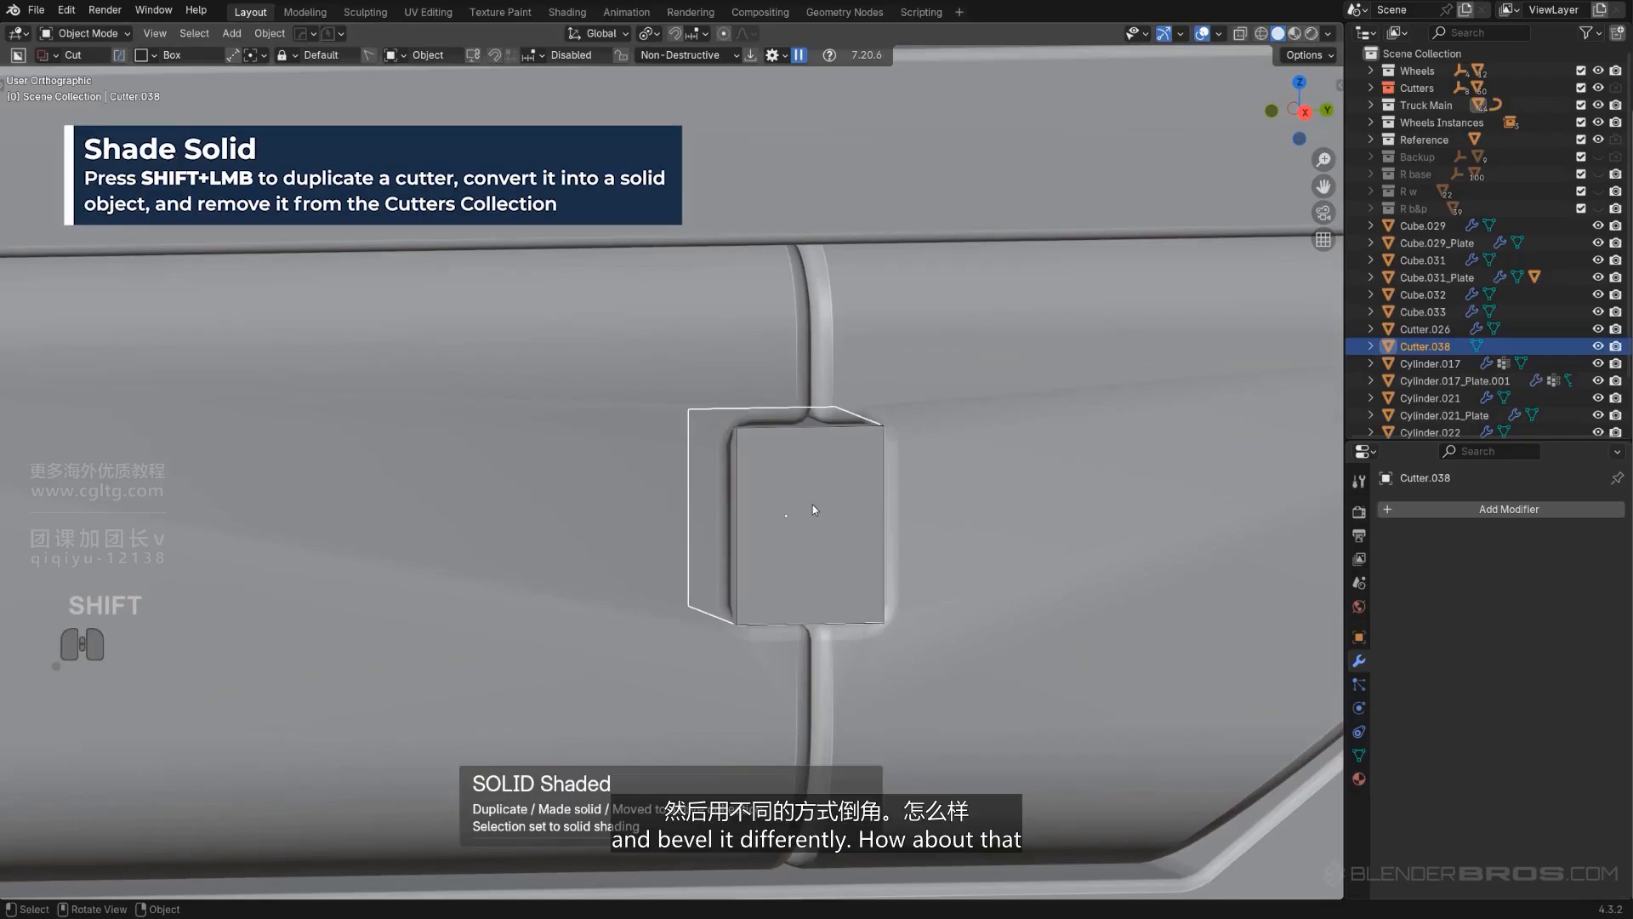
pyautogui.press('q')
pyautogui.click(773, 383)
pyautogui.keyDown('shift'); pyautogui.click(774, 387); pyautogui.keyUp('shift')
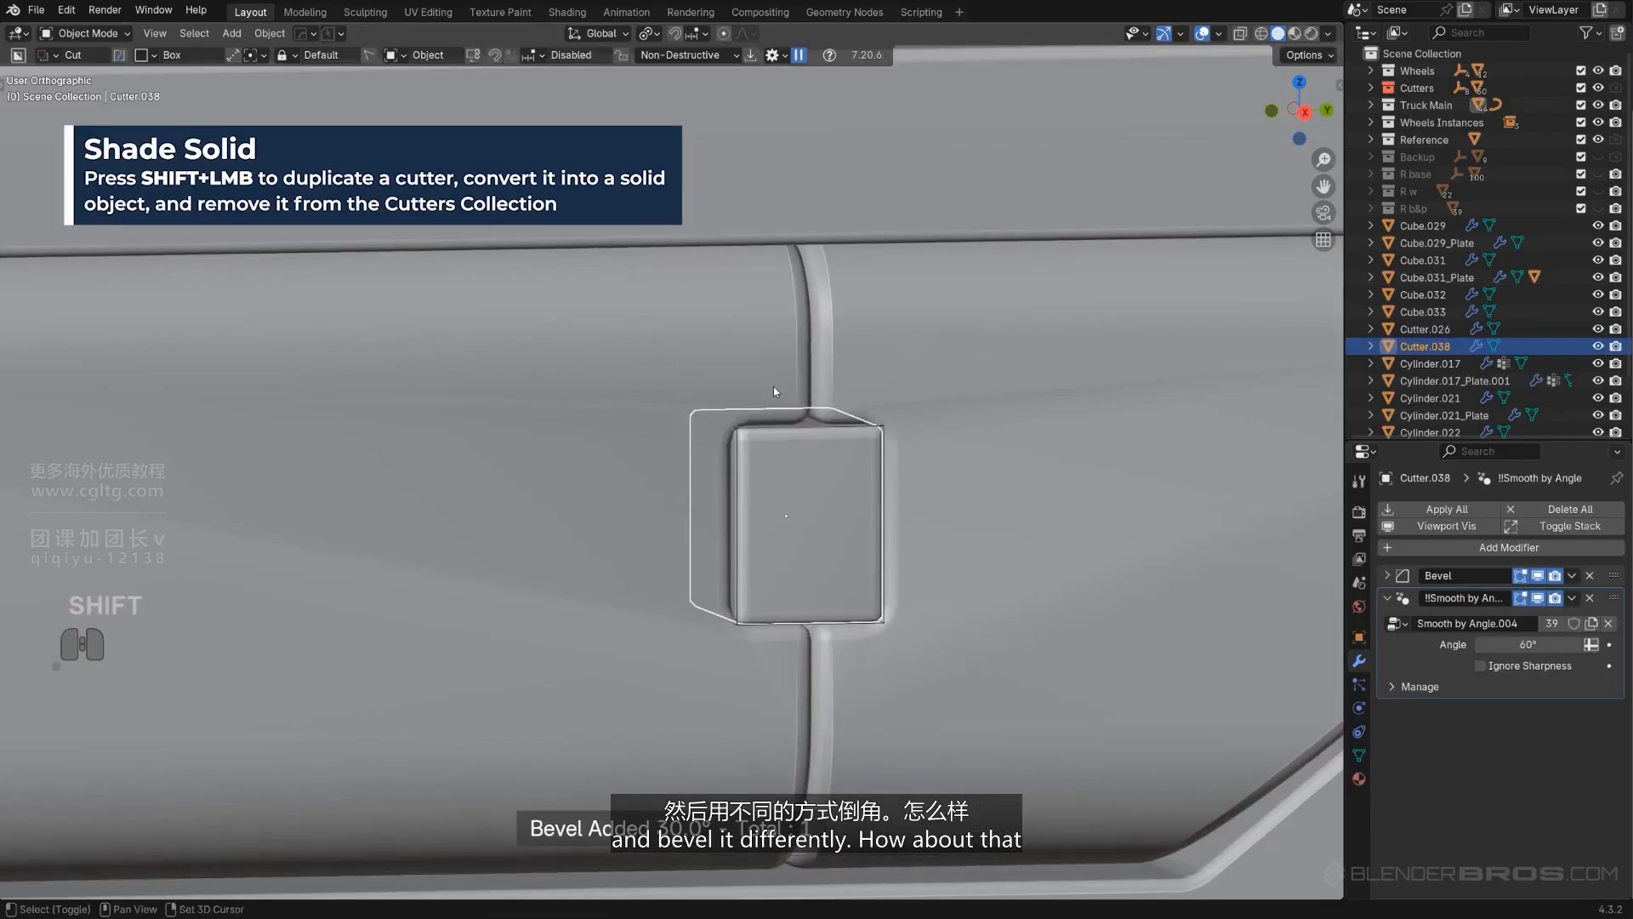
# Step: Add a Weighted Normal modifier with Keep Sharp to each of the two bracket parts
pyautogui.click(788, 395)
pyautogui.press('q')
pyautogui.press('KP_5')
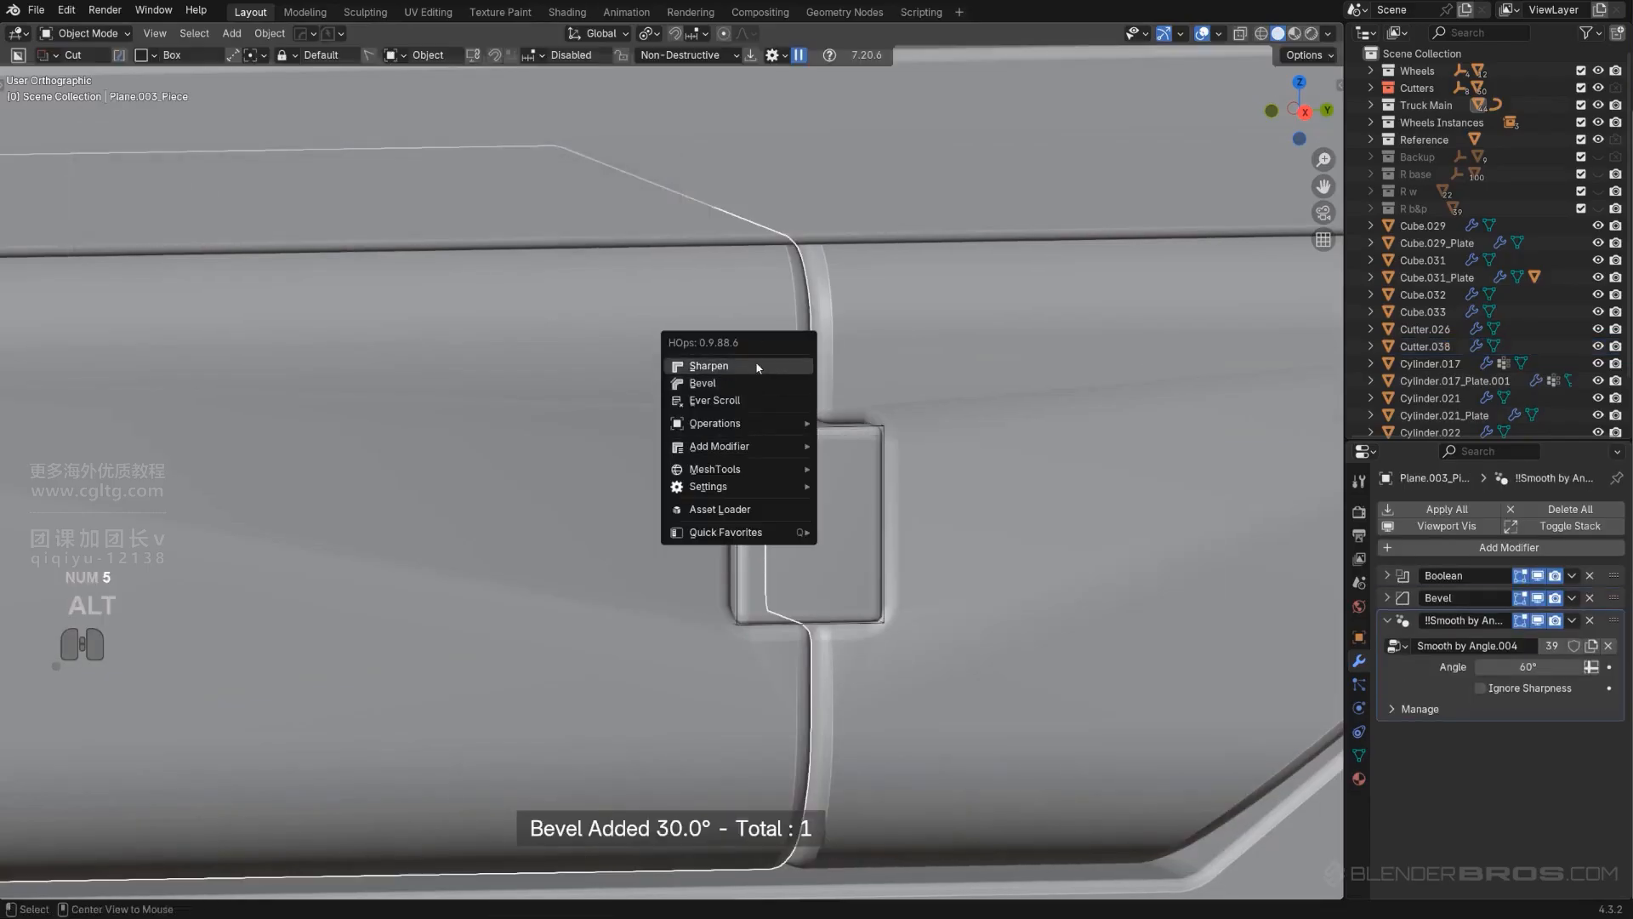
pyautogui.keyDown('alt'); pyautogui.click(756, 368); pyautogui.keyUp('alt')
pyautogui.click(893, 358)
pyautogui.press('q')
pyautogui.keyDown('alt'); pyautogui.click(889, 355); pyautogui.keyUp('alt')
pyautogui.scroll(-3, 881, 374)
pyautogui.press('KP_5')
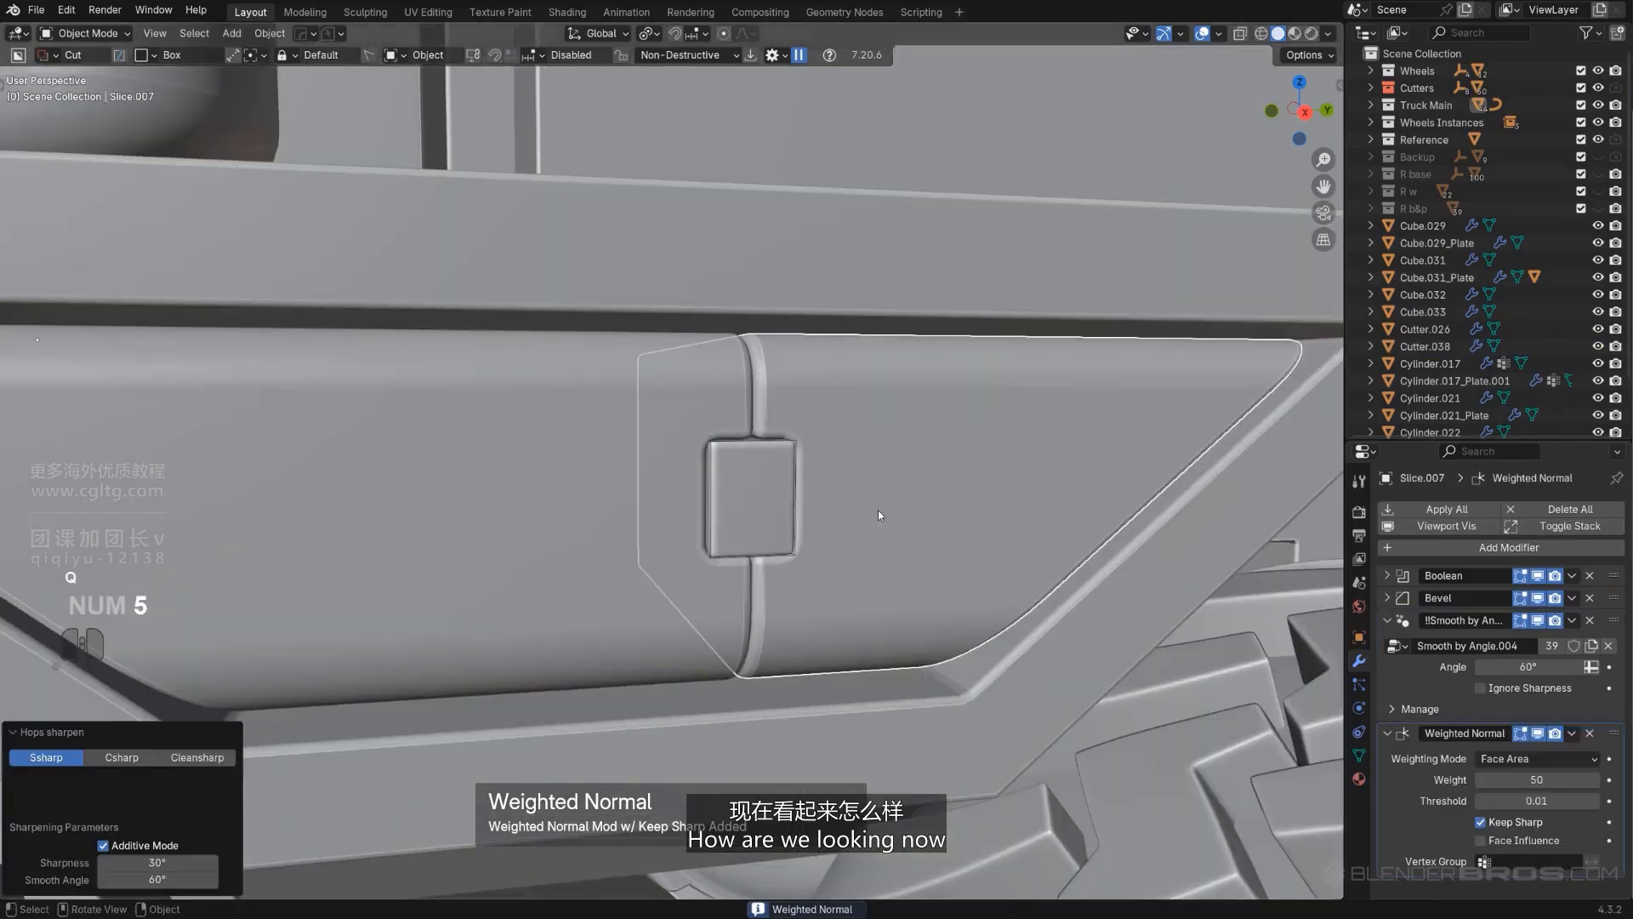
# Step: Hide the Cutters collection and check the finished side bracket against the whole truck
pyautogui.hotkey('shift', '2')
pyautogui.scroll(-14, 876, 507)
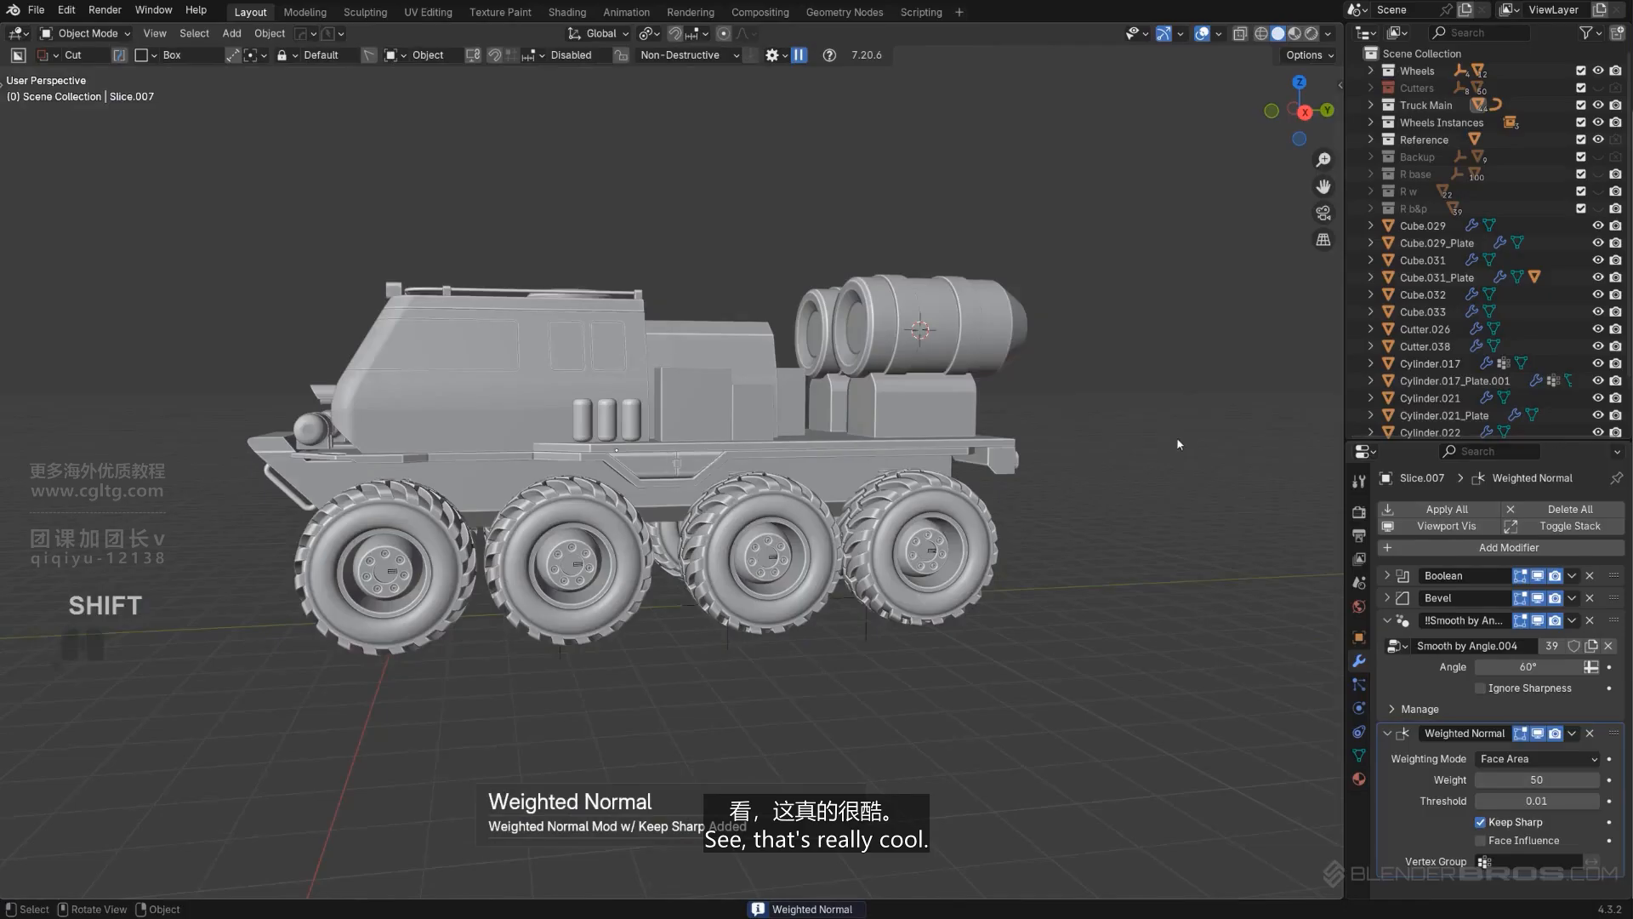
pyautogui.scroll(2, 953, 516)
pyautogui.moveTo(904, 525)
pyautogui.mouseDown(button='middle')
pyautogui.moveTo(821, 518)
pyautogui.moveTo(1242, 521)
pyautogui.moveTo(893, 515)
pyautogui.mouseUp(button='middle')
pyautogui.scroll(-3, 893, 515)
pyautogui.scroll(2, 766, 501)
pyautogui.moveTo(668, 495); pyautogui.dragTo(883, 522, button='middle')
# Step: Mirror the side bracket and its inset block to the truck's opposite side, using the cab as the mirror object
pyautogui.keyDown('shift'); pyautogui.click(737, 483); pyautogui.keyUp('shift')
pyautogui.scroll(-3, 748, 482)
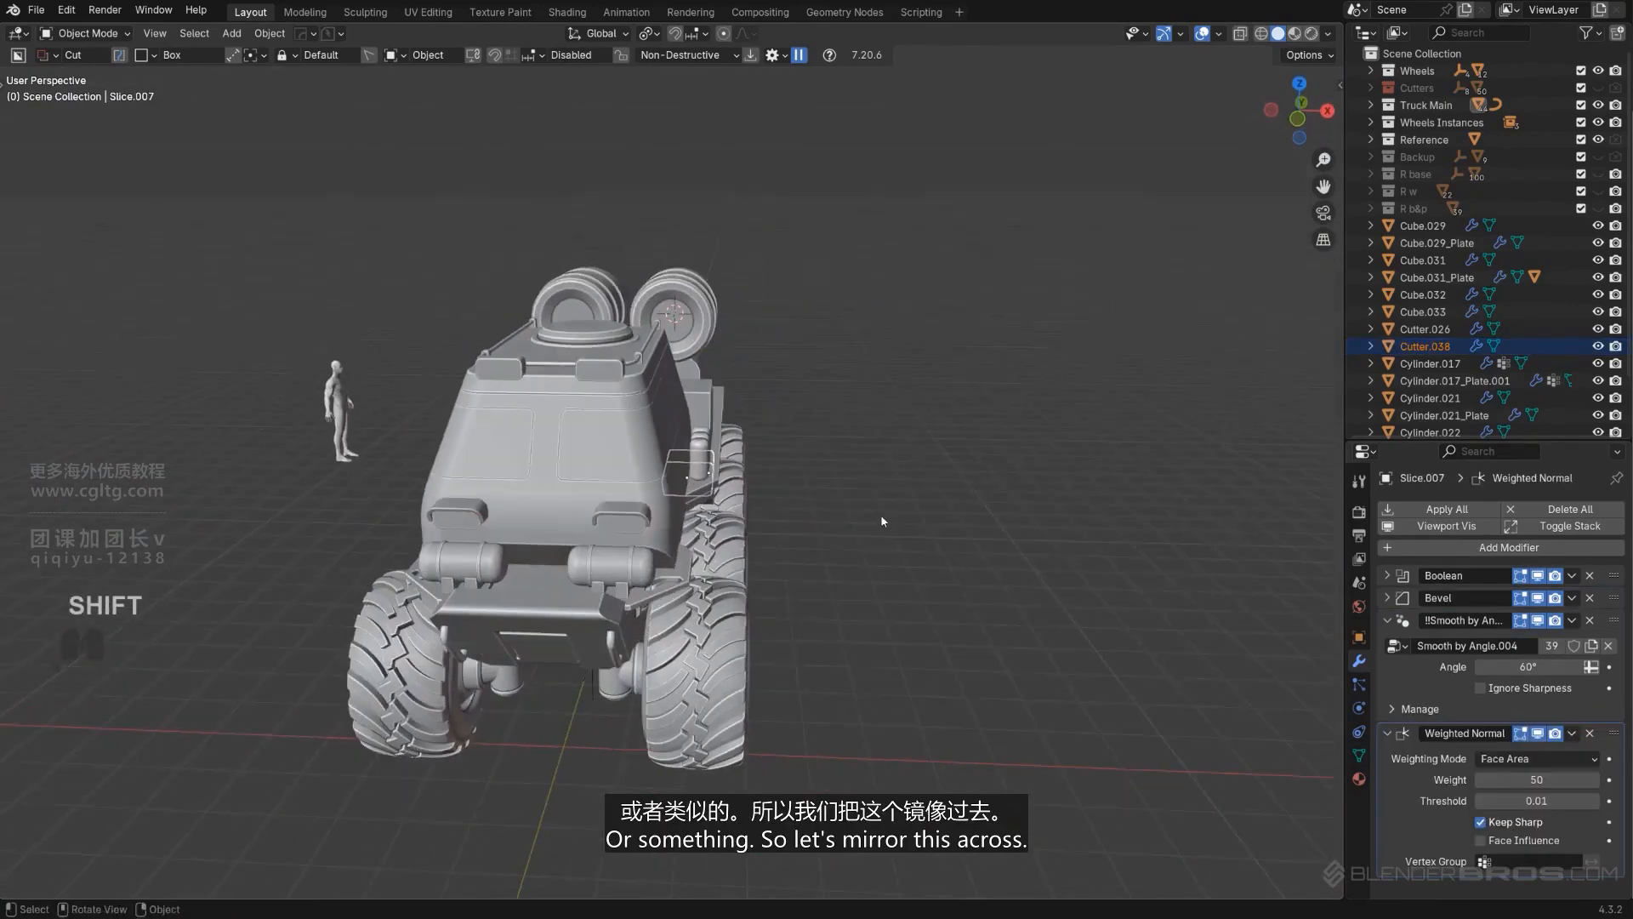
pyautogui.keyDown('shift'); pyautogui.click(675, 514); pyautogui.keyUp('shift')
pyautogui.hotkey('alt', 'x')
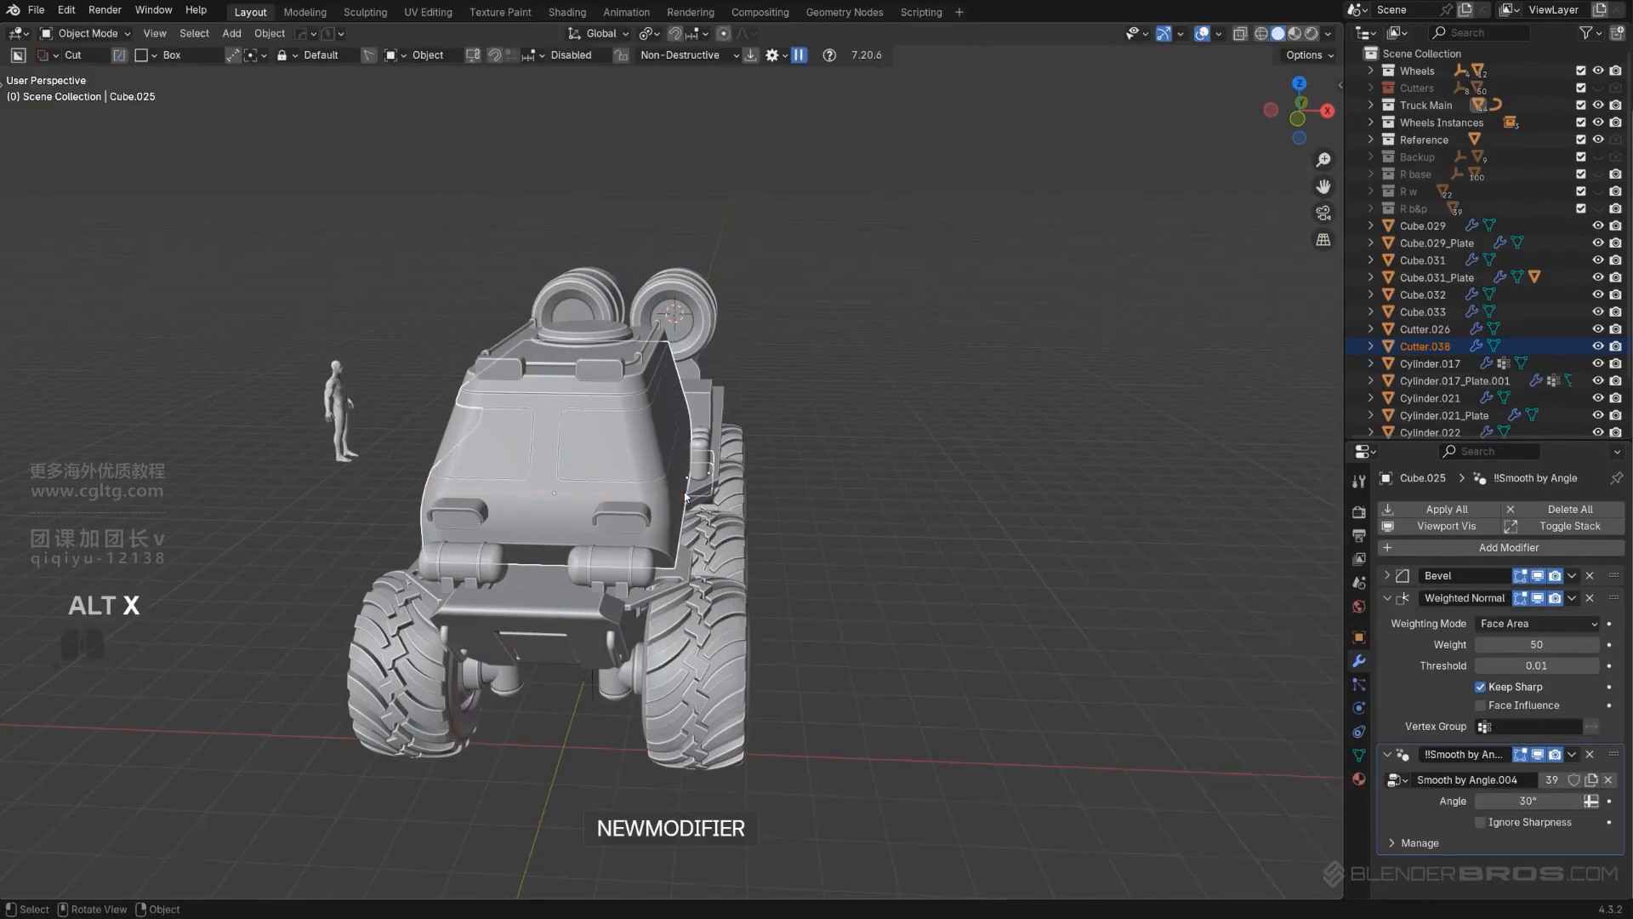
pyautogui.moveTo(684, 478); pyautogui.dragTo(797, 487, button='middle')
pyautogui.click(995, 344)
# Step: Examine the overall shape of the complete truck from the side and the rear
pyautogui.scroll(-2, 808, 381)
pyautogui.scroll(2, 550, 487)
pyautogui.keyDown('shift'); pyautogui.moveTo(281, 561); pyautogui.dragTo(612, 389, button='middle'); pyautogui.keyUp('shift')
pyautogui.keyDown('alt'); pyautogui.moveTo(731, 390); pyautogui.dragTo(904, 375, button='middle'); pyautogui.keyUp('alt')
pyautogui.press('KP_5')
pyautogui.scroll(-3, 635, 457)
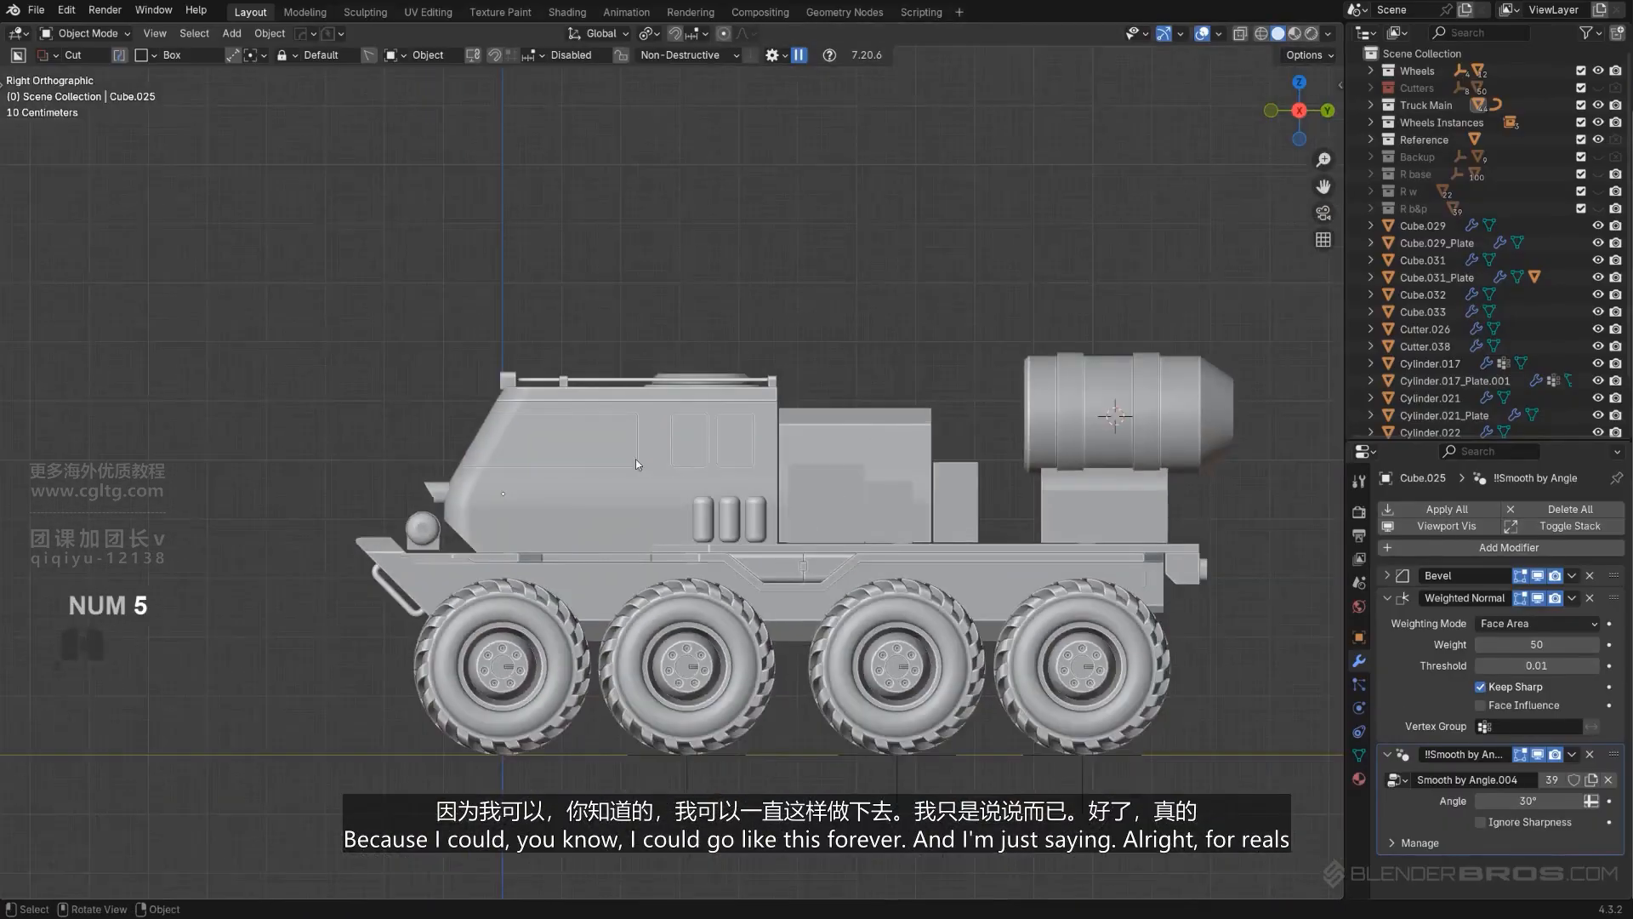
pyautogui.moveTo(636, 458); pyautogui.dragTo(763, 470, button='middle')
pyautogui.scroll(2, 763, 470)
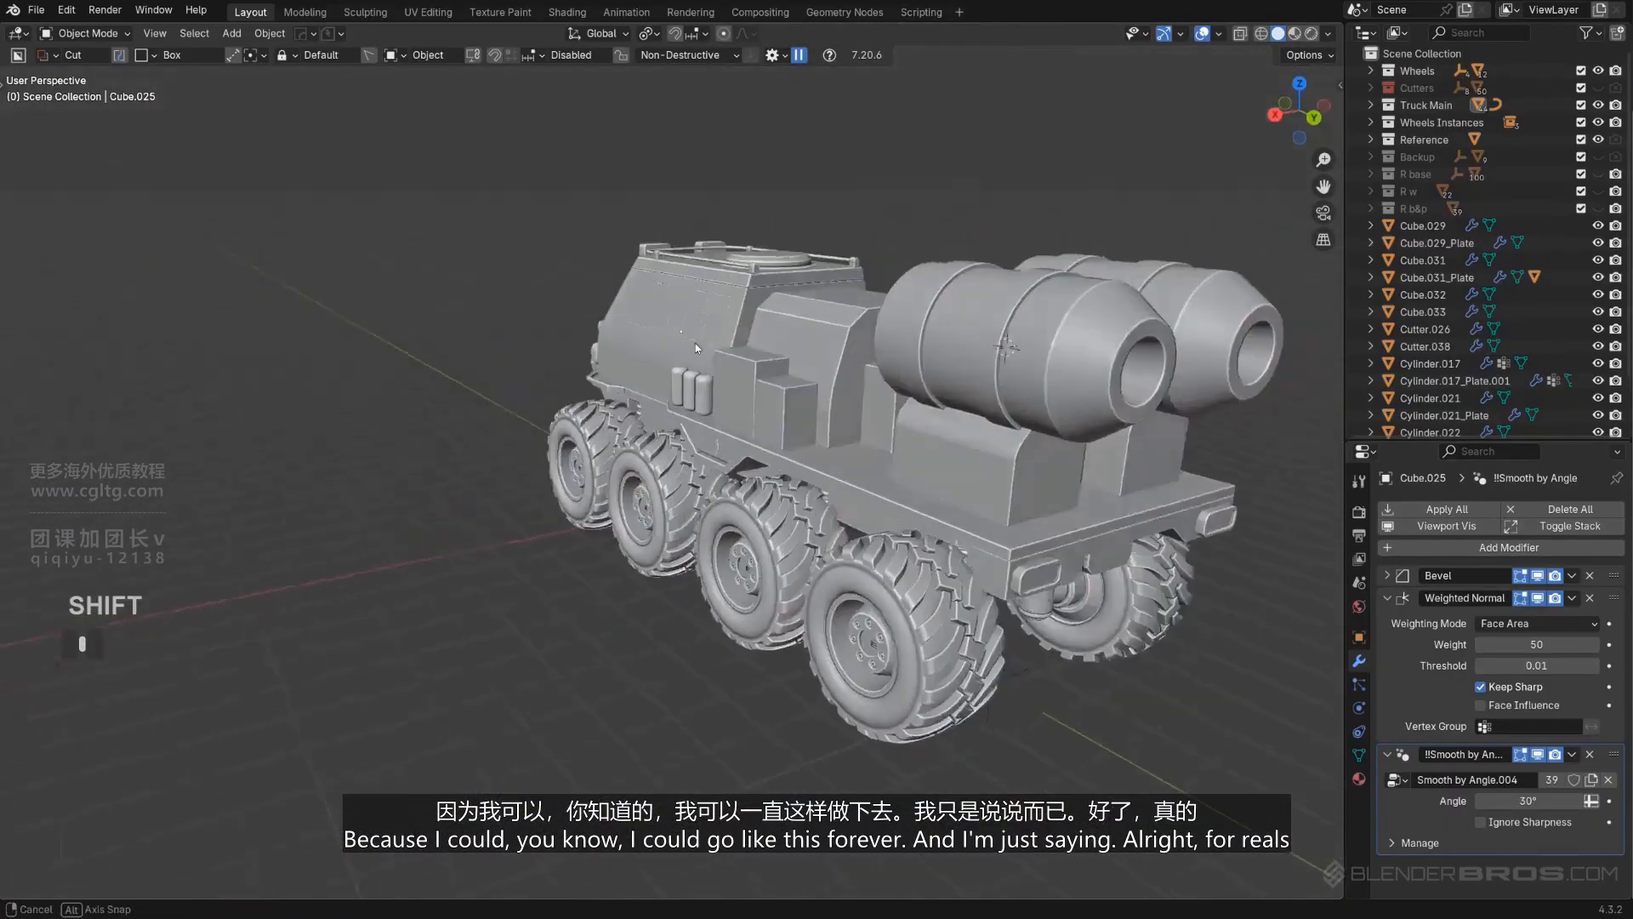